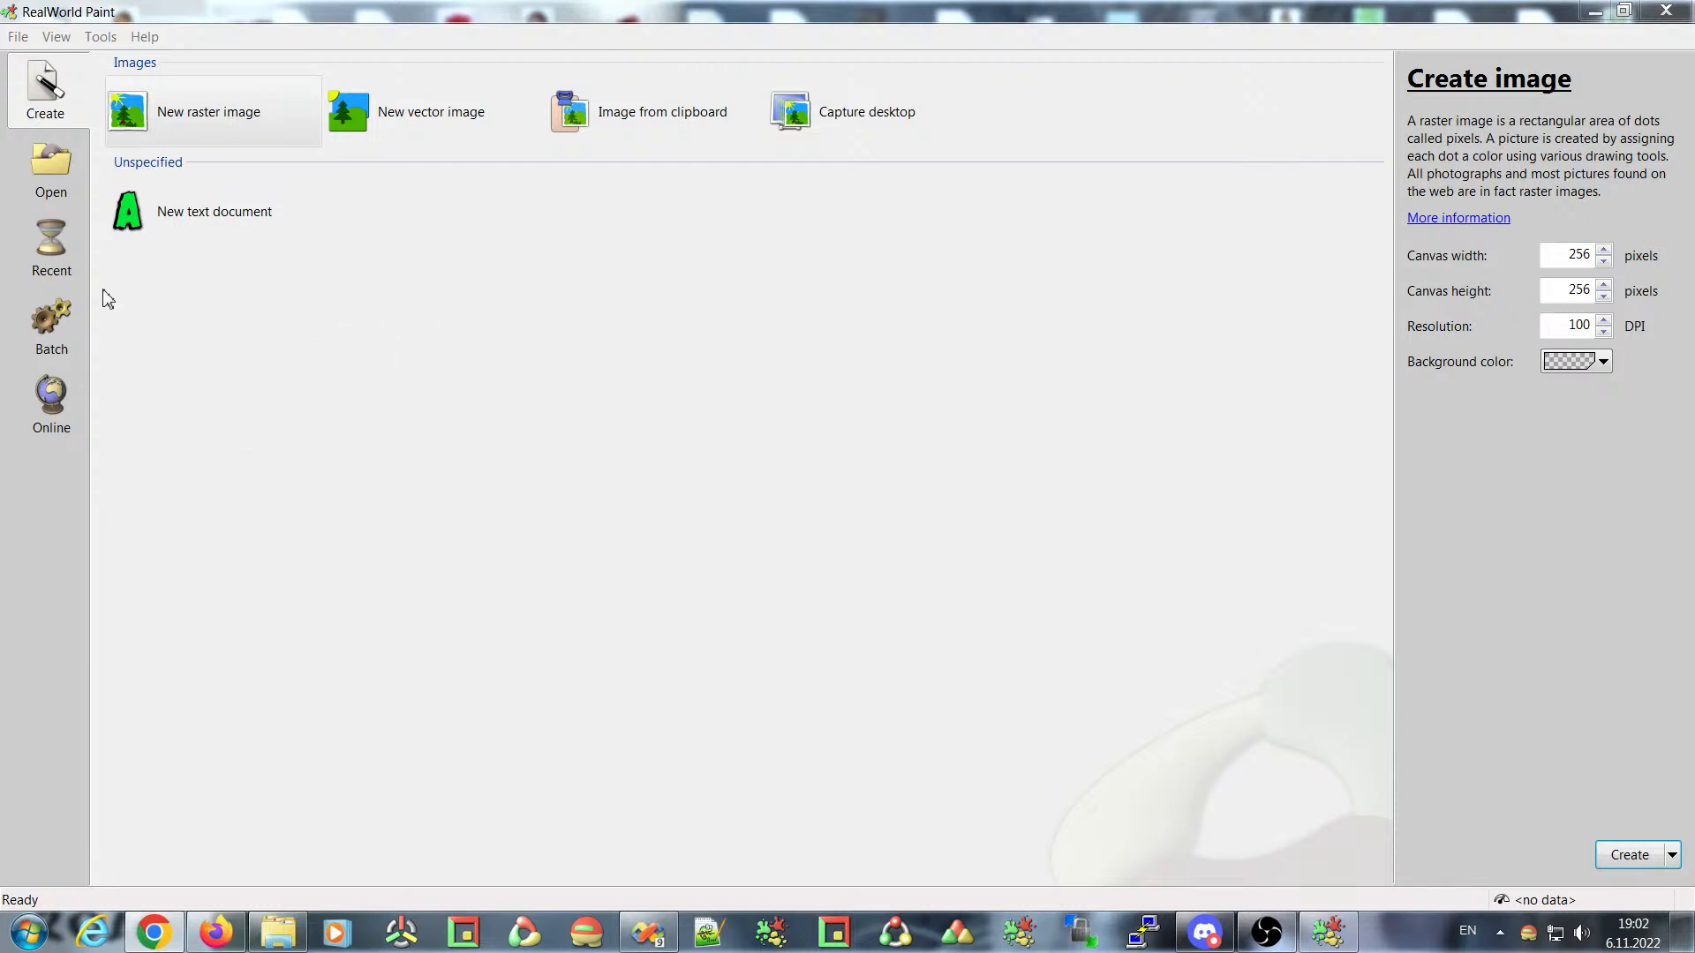
- View the batch processing page, and create a new raster image with a 256 × 256 pixel canvas
click(58, 328)
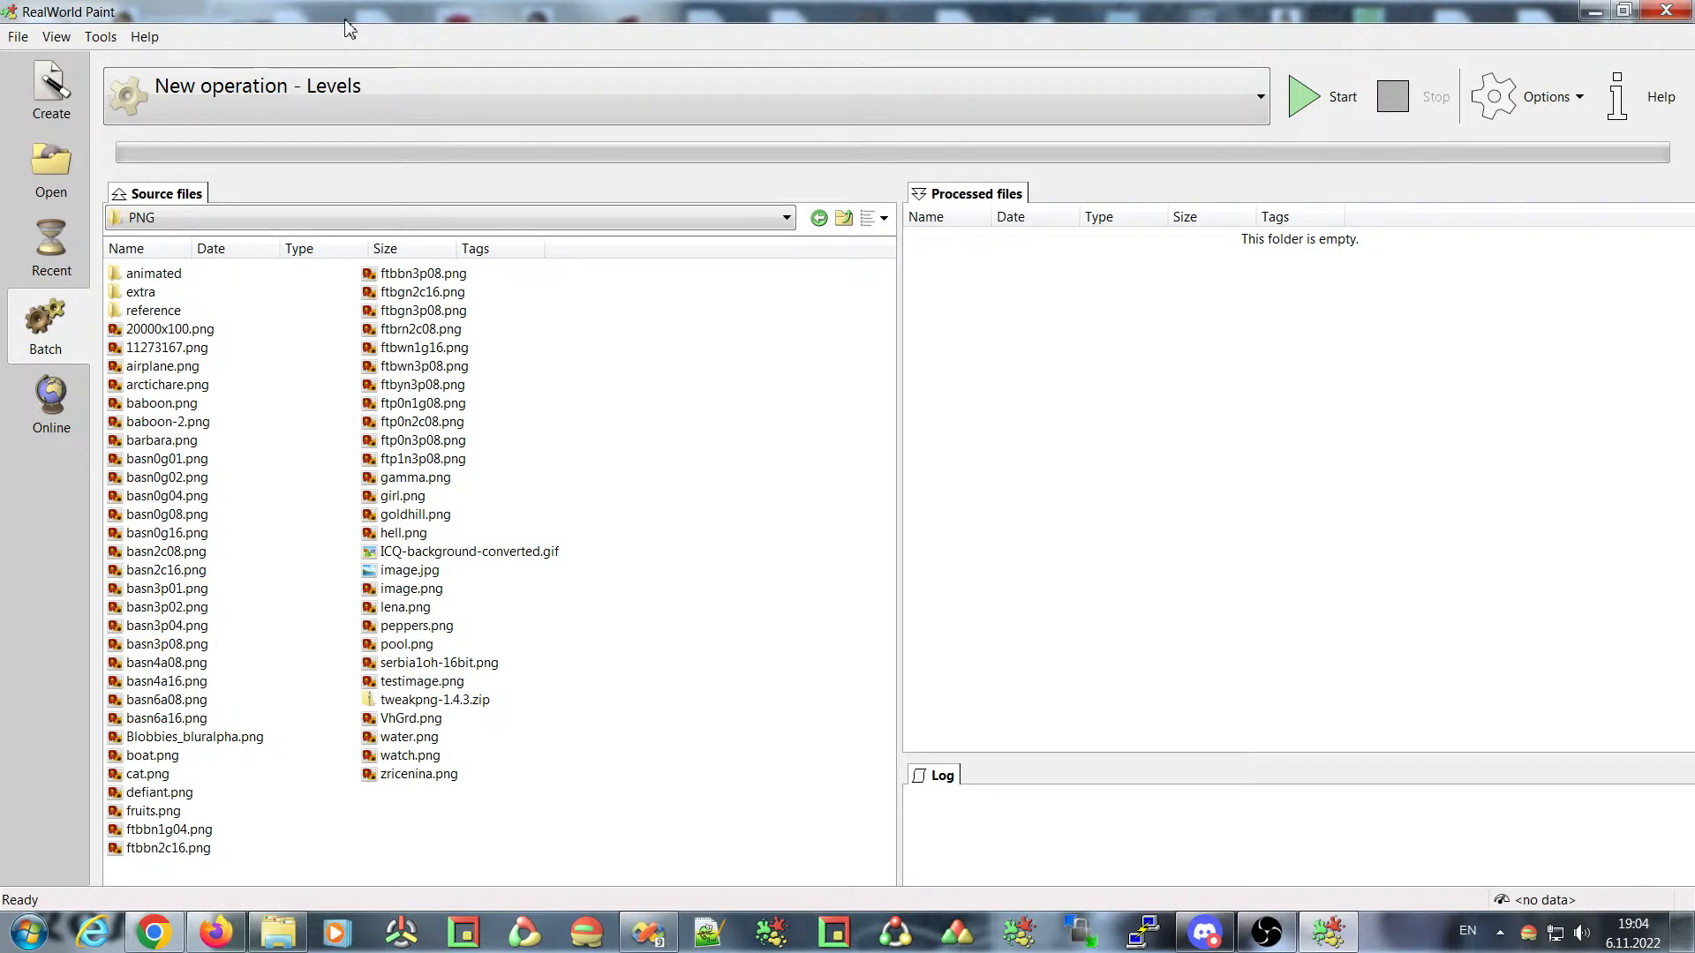
click(52, 101)
double_click(212, 124)
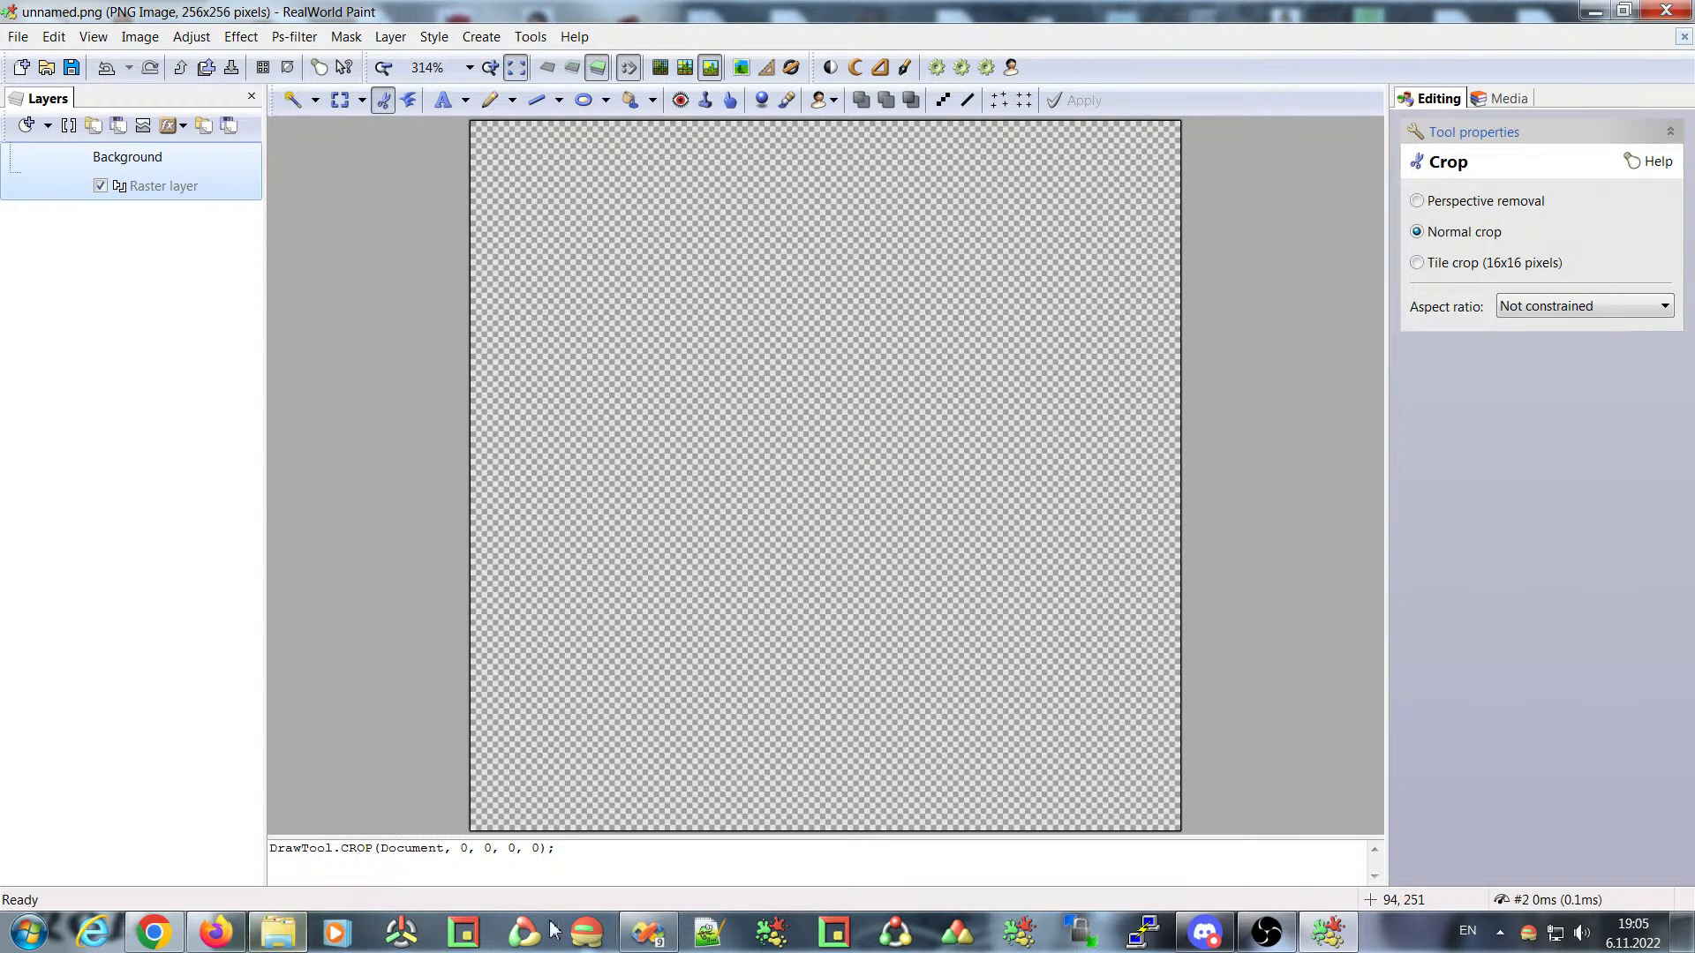
mouse_move(663, 931)
click(55, 39)
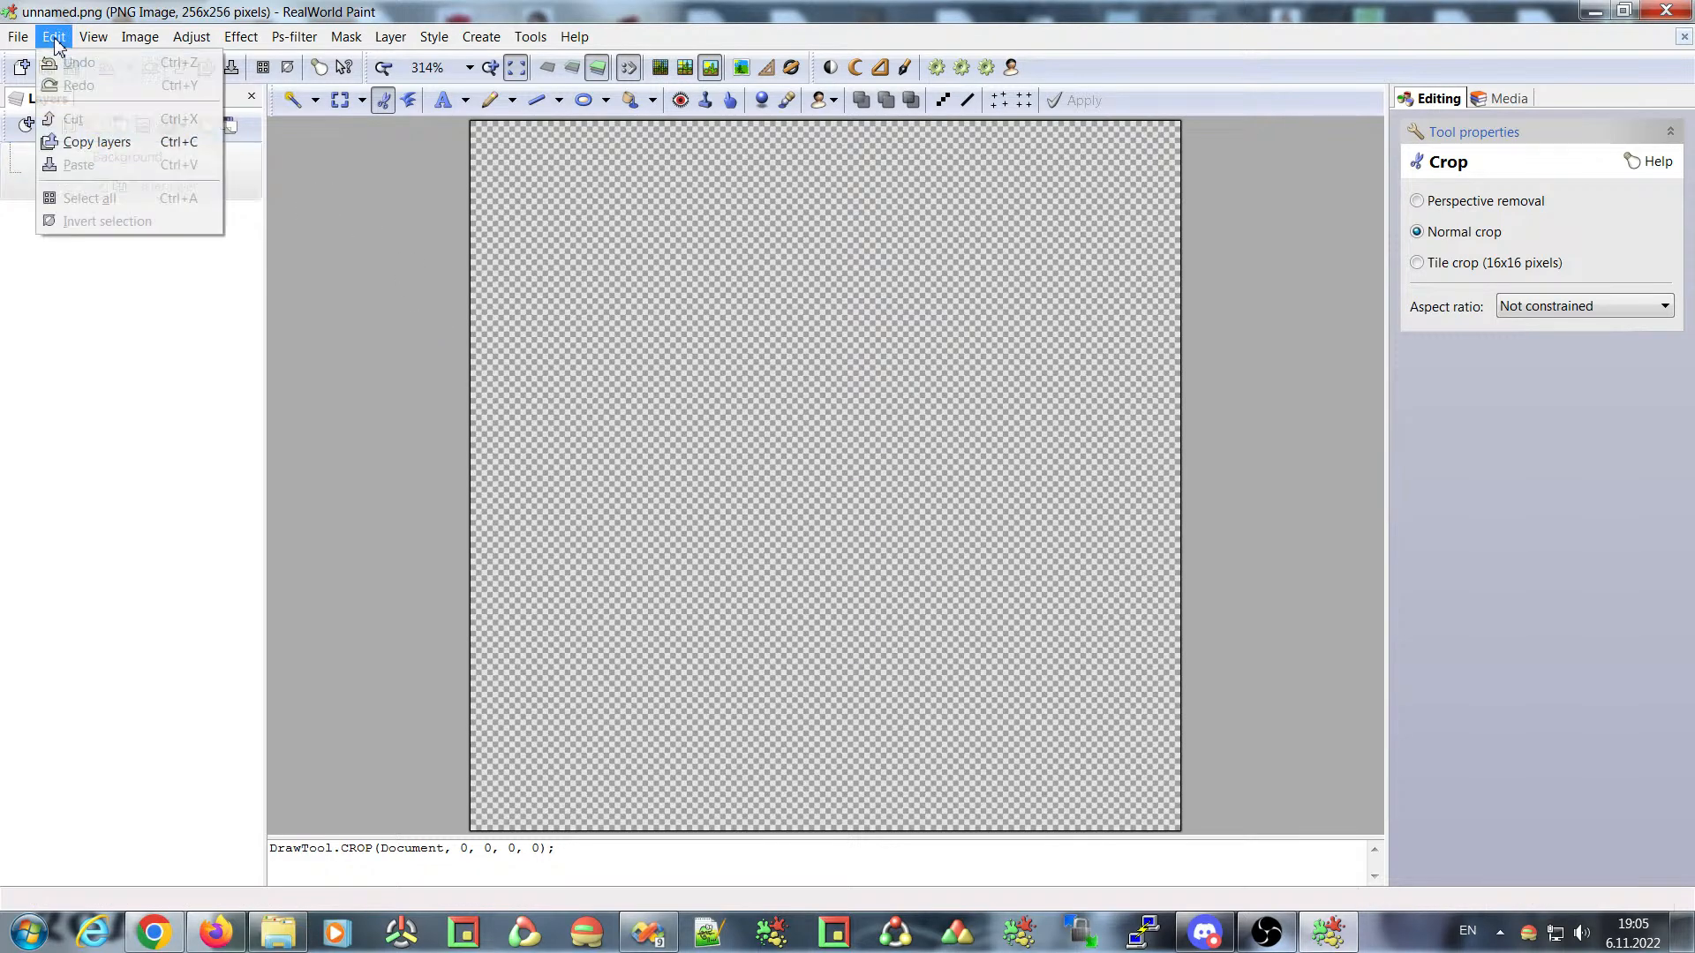
click(55, 41)
click(62, 40)
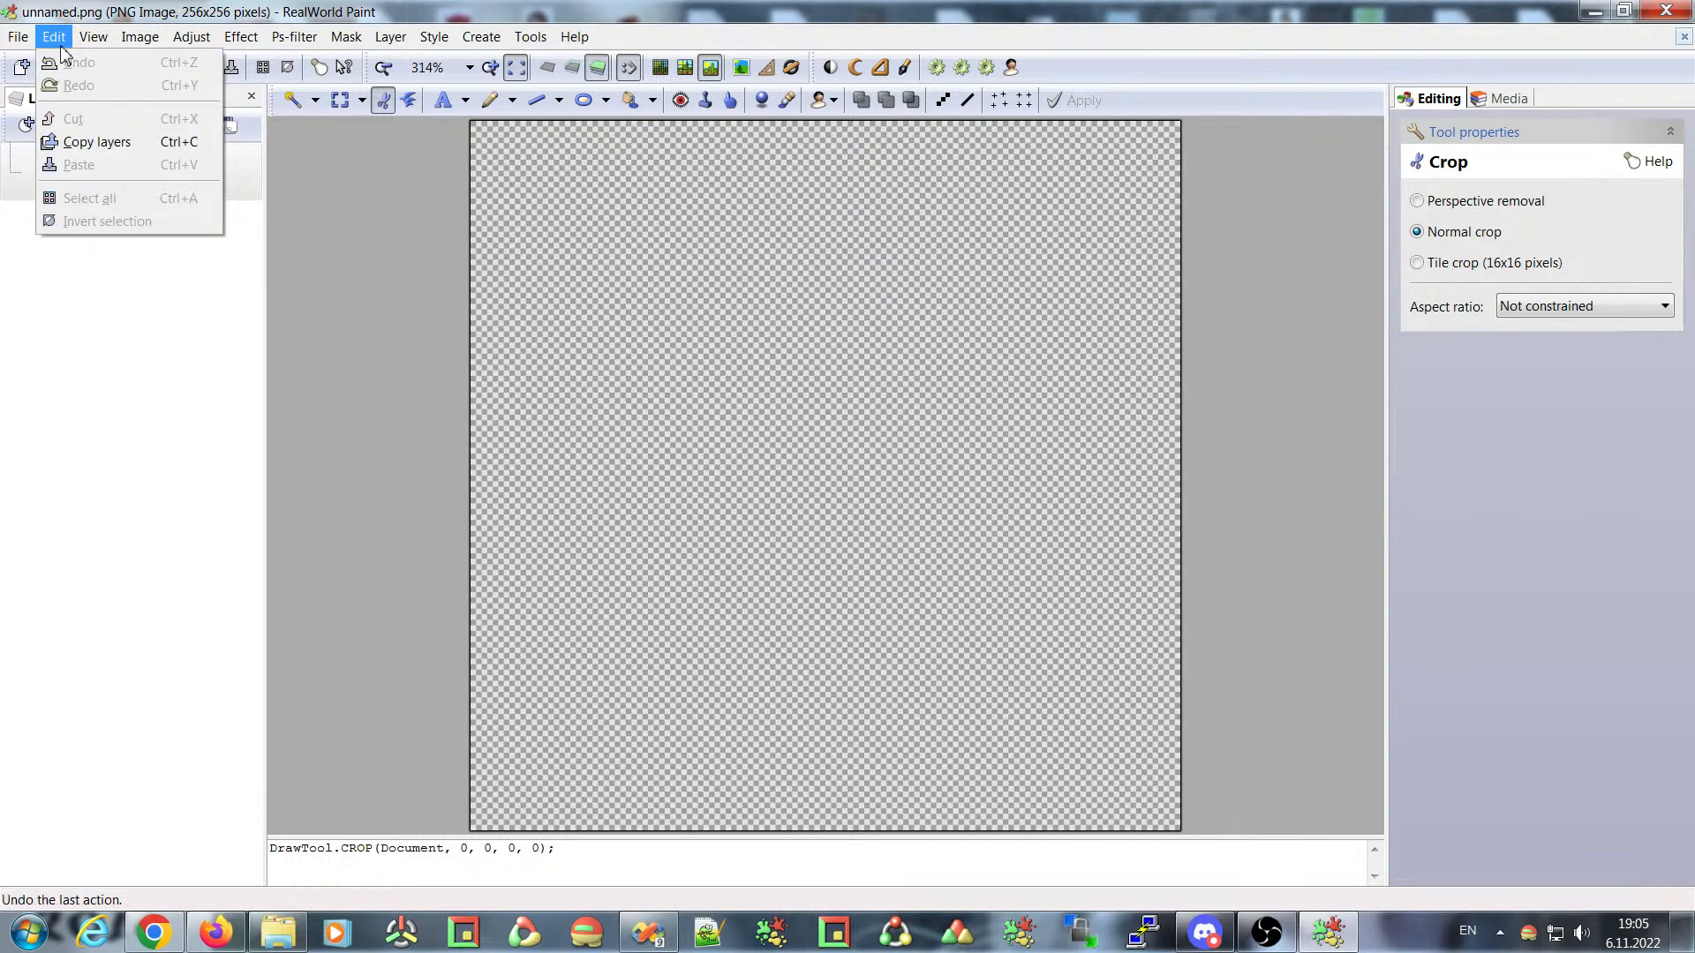
click(74, 20)
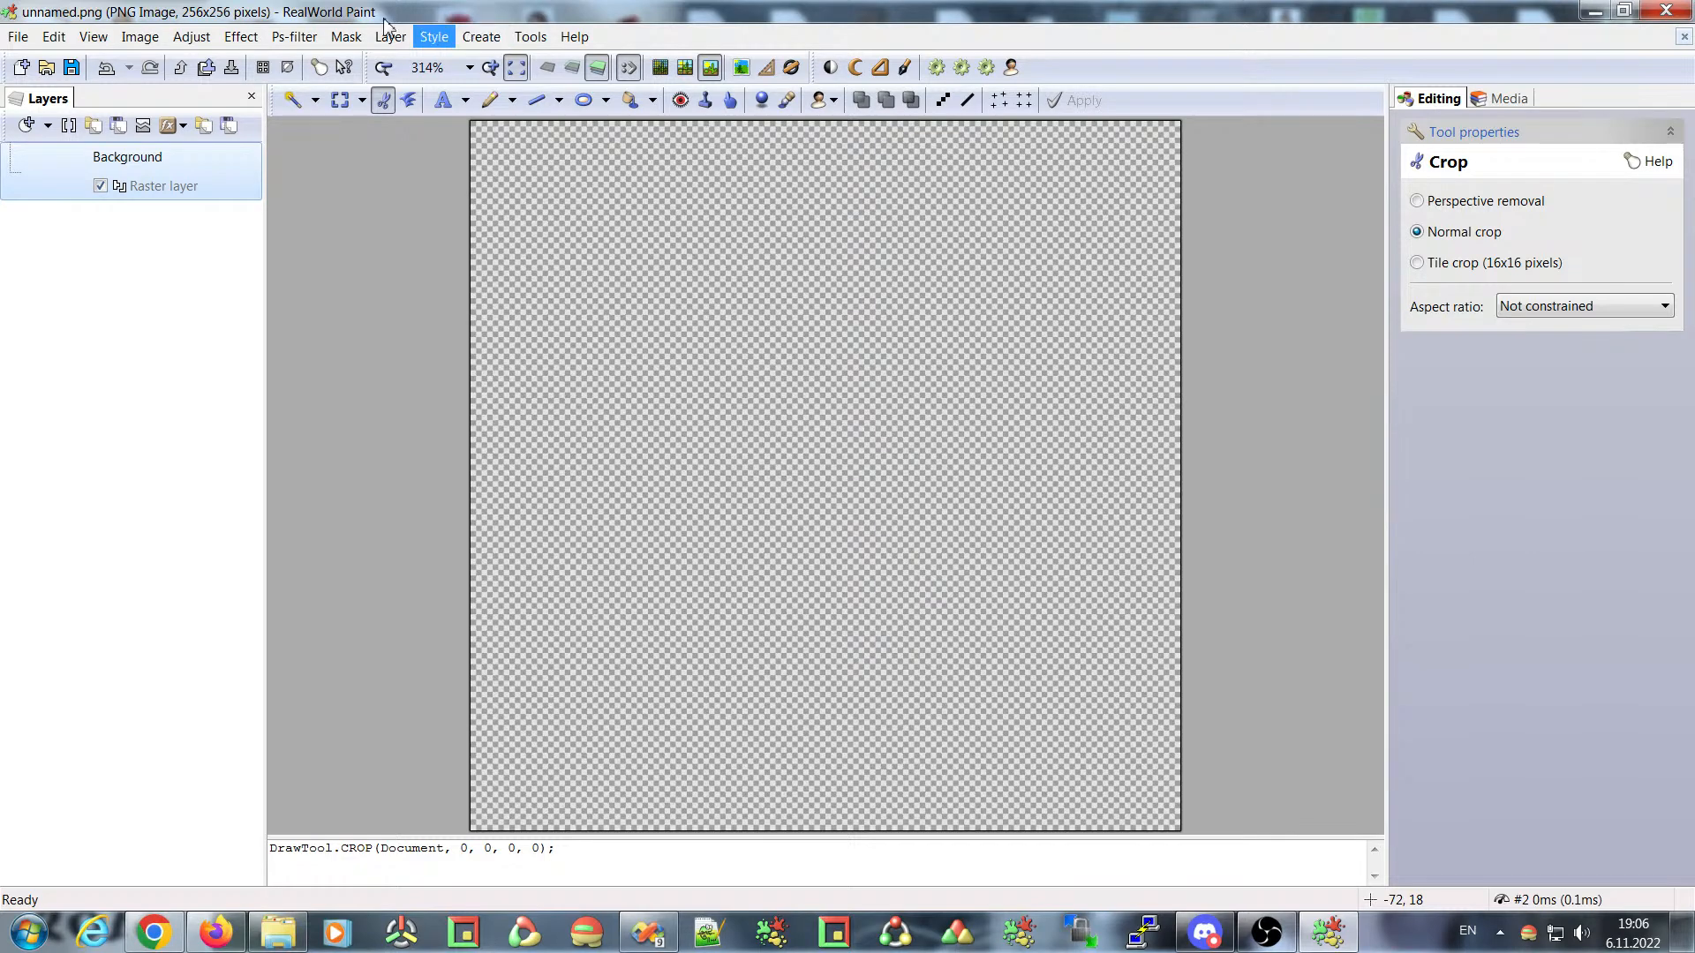
click(89, 39)
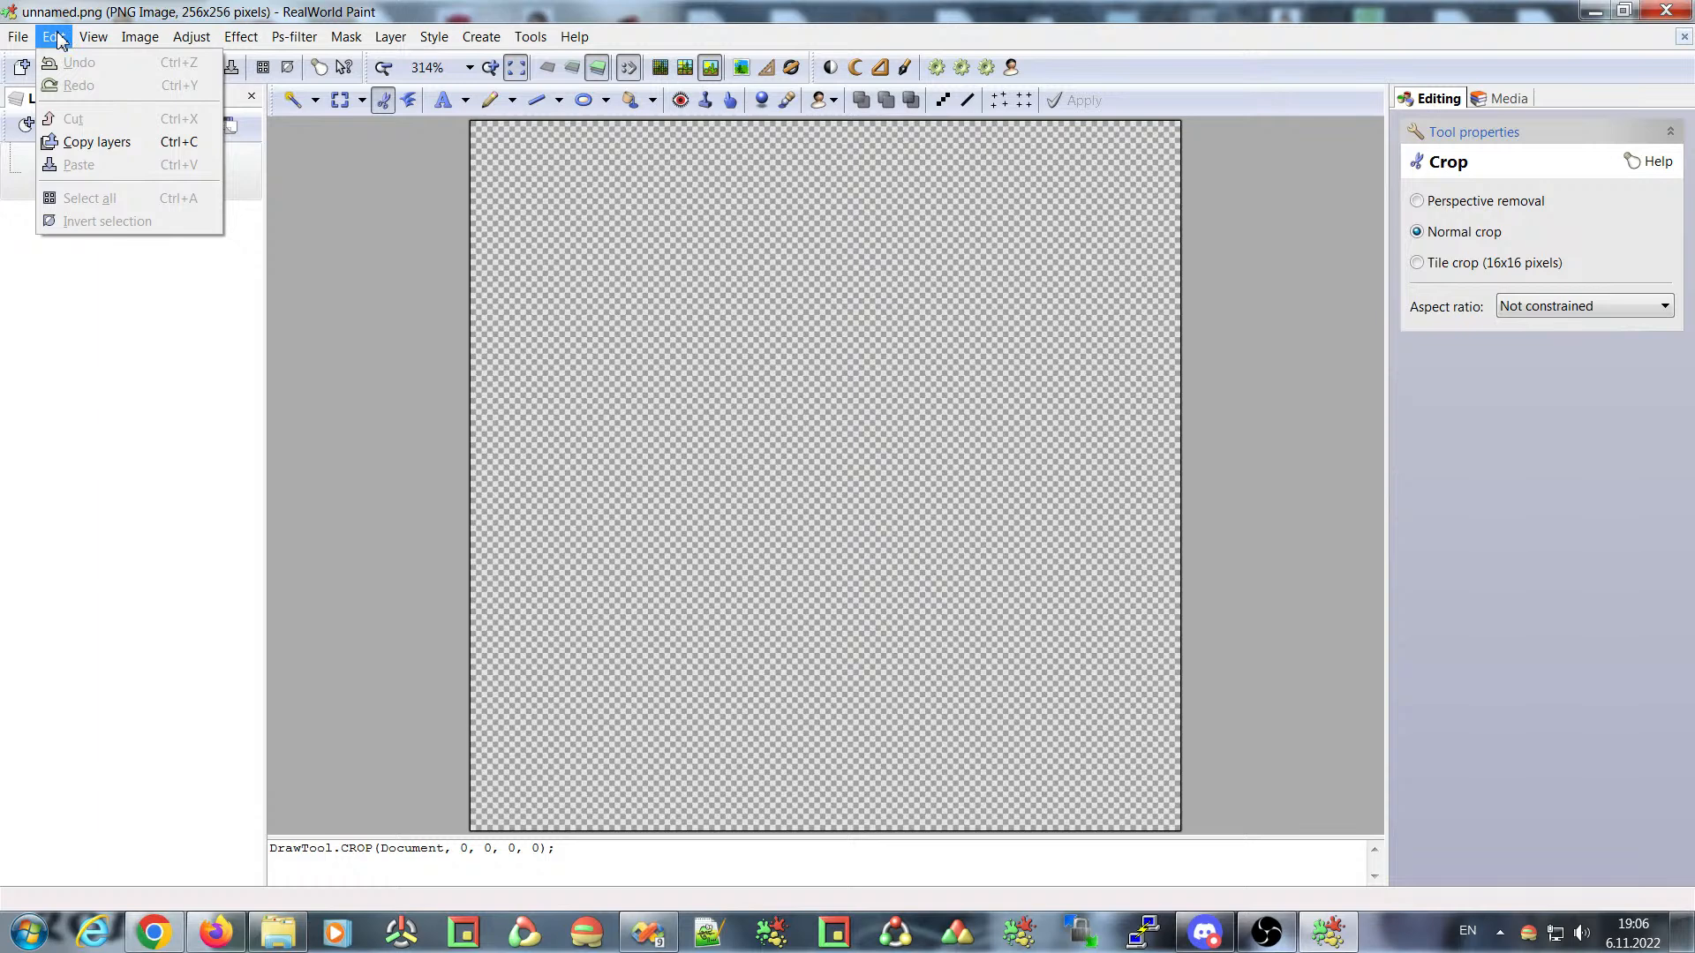
click(56, 37)
- Enable the menu commands for layout control in the application options
click(530, 37)
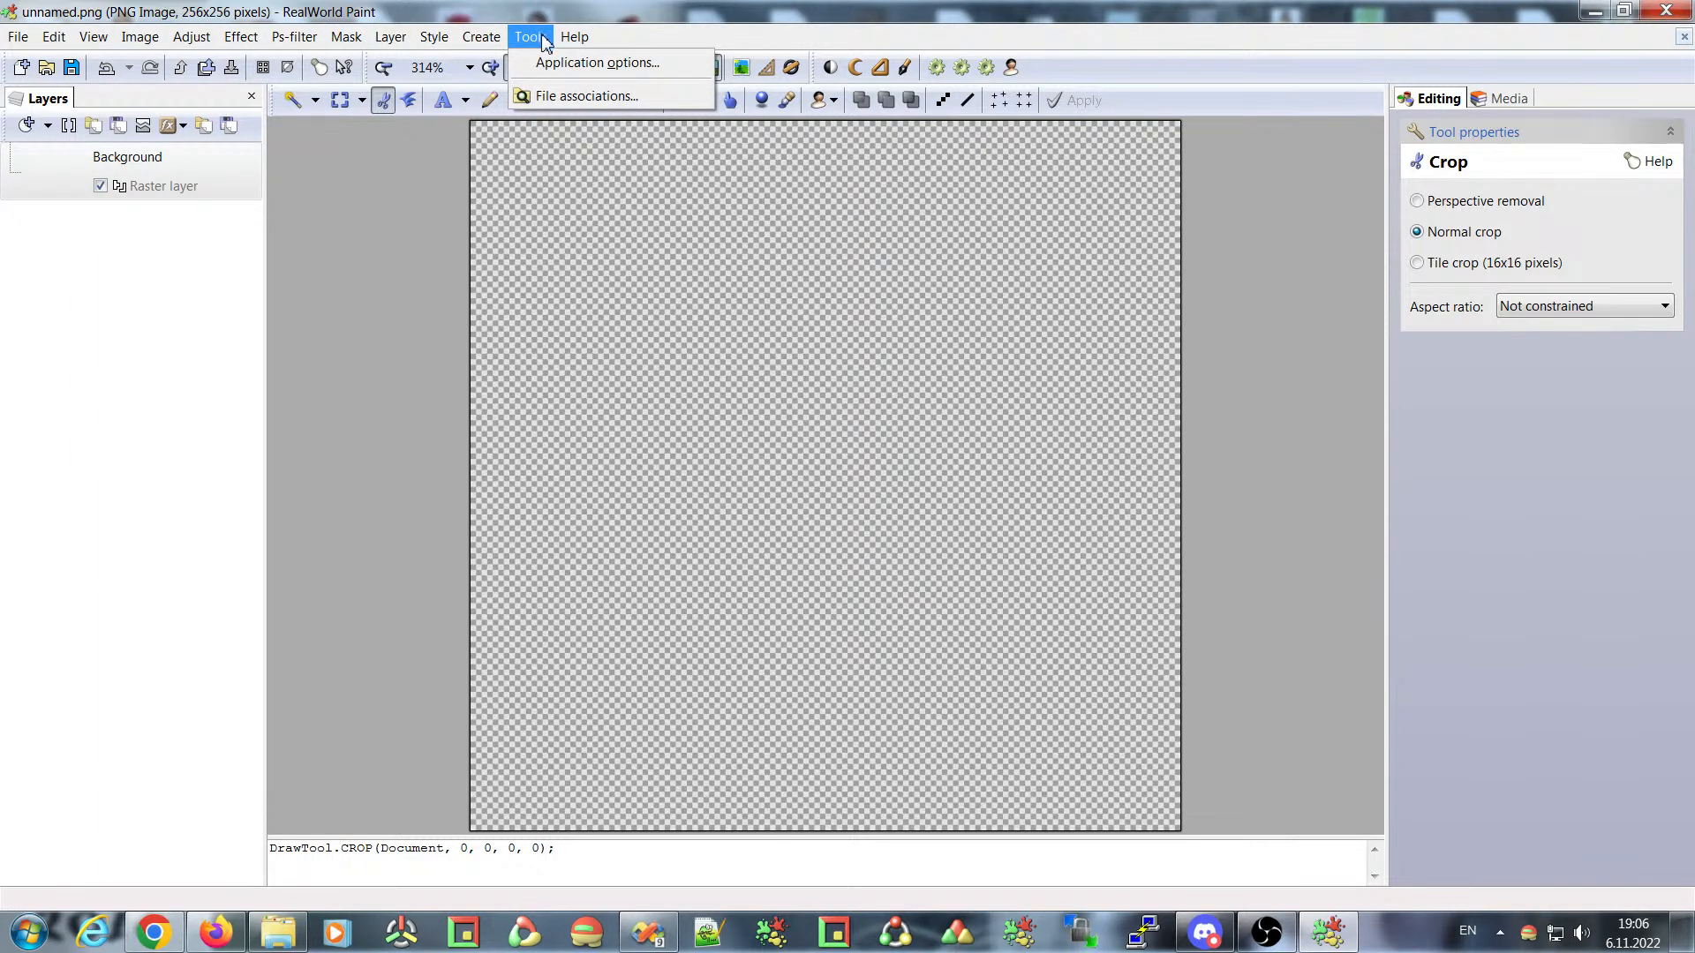
click(547, 68)
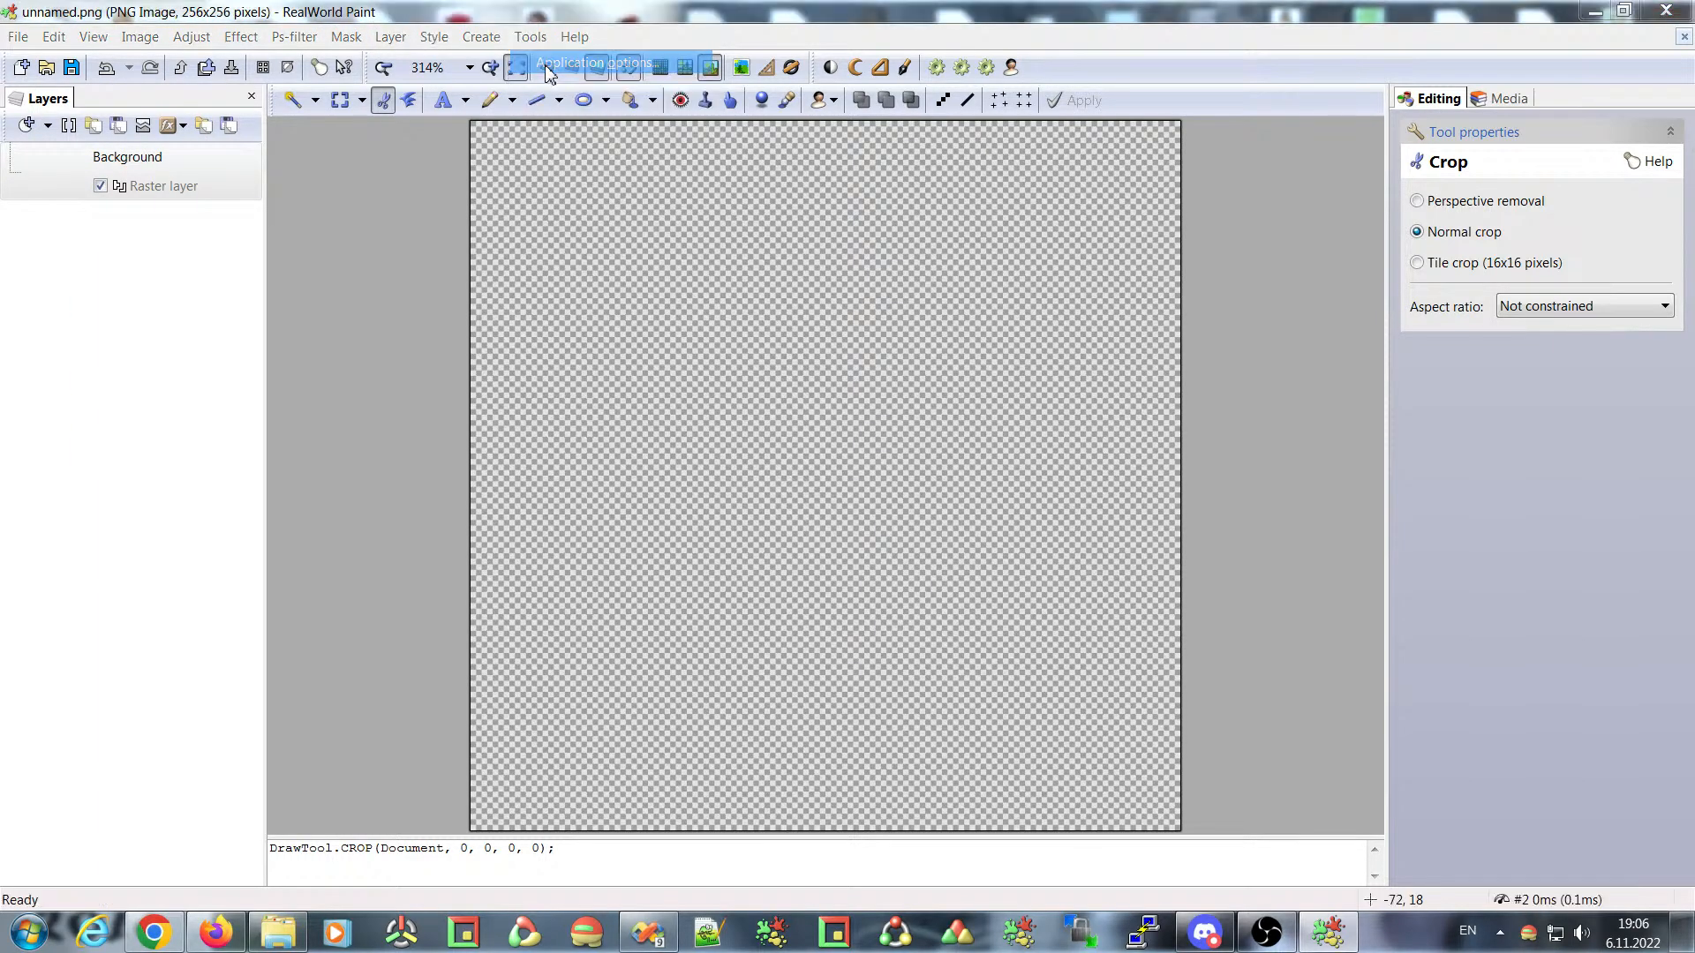
click(633, 194)
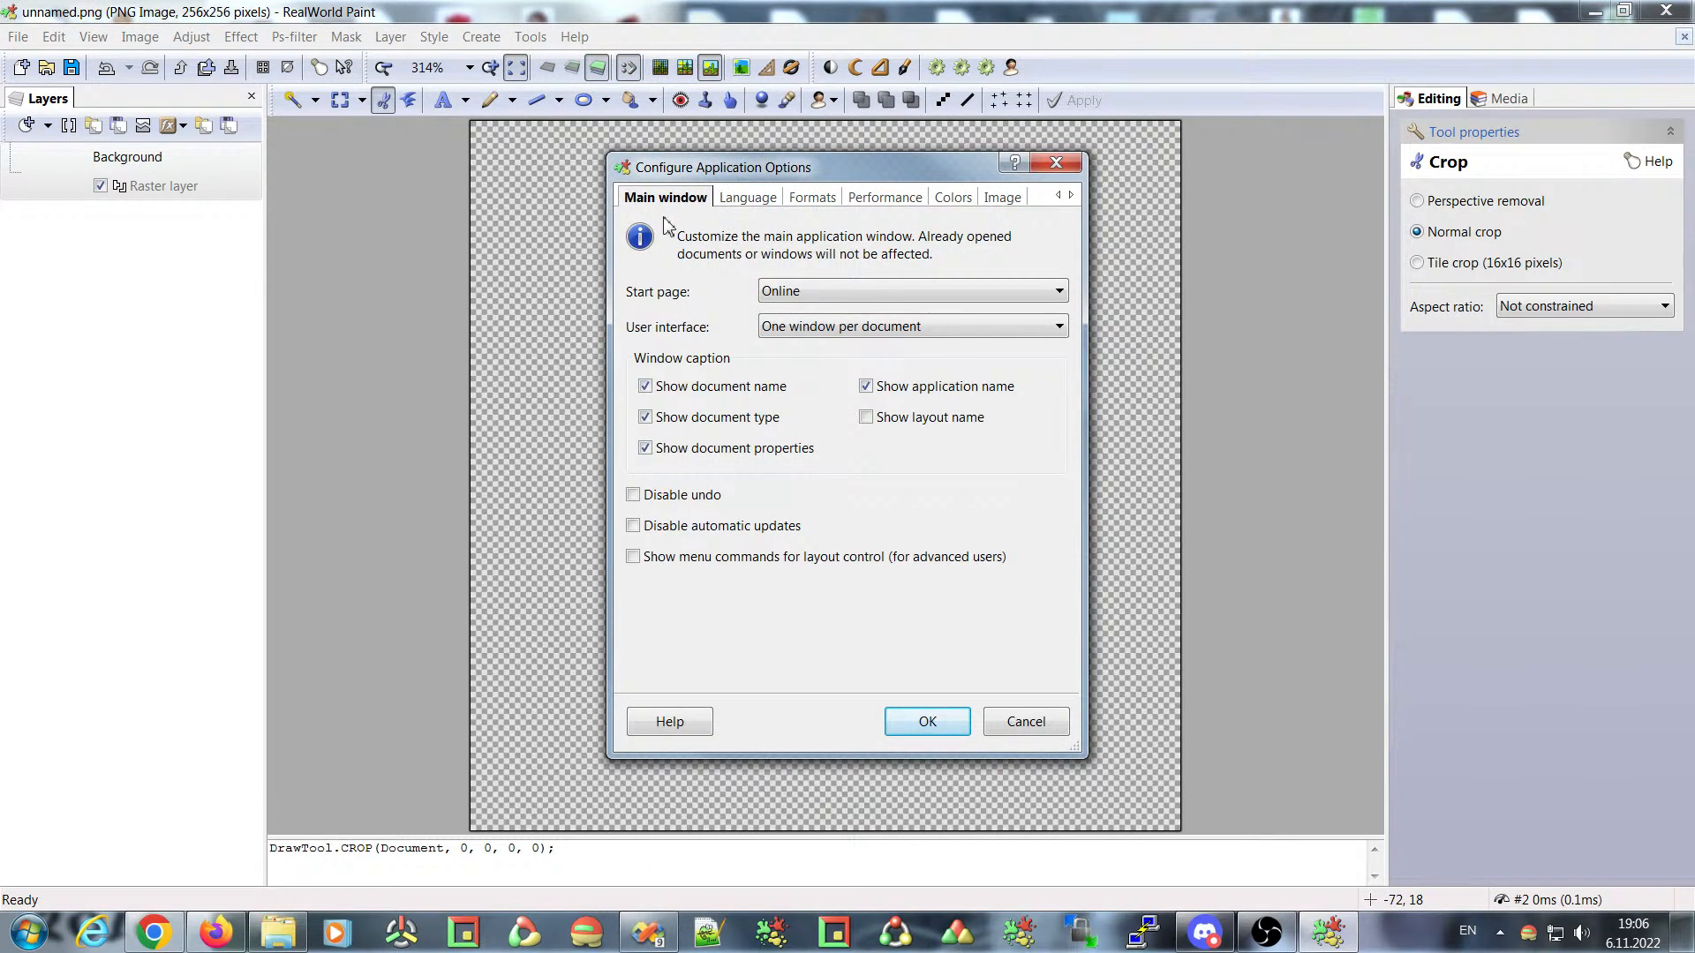
click(634, 557)
click(928, 722)
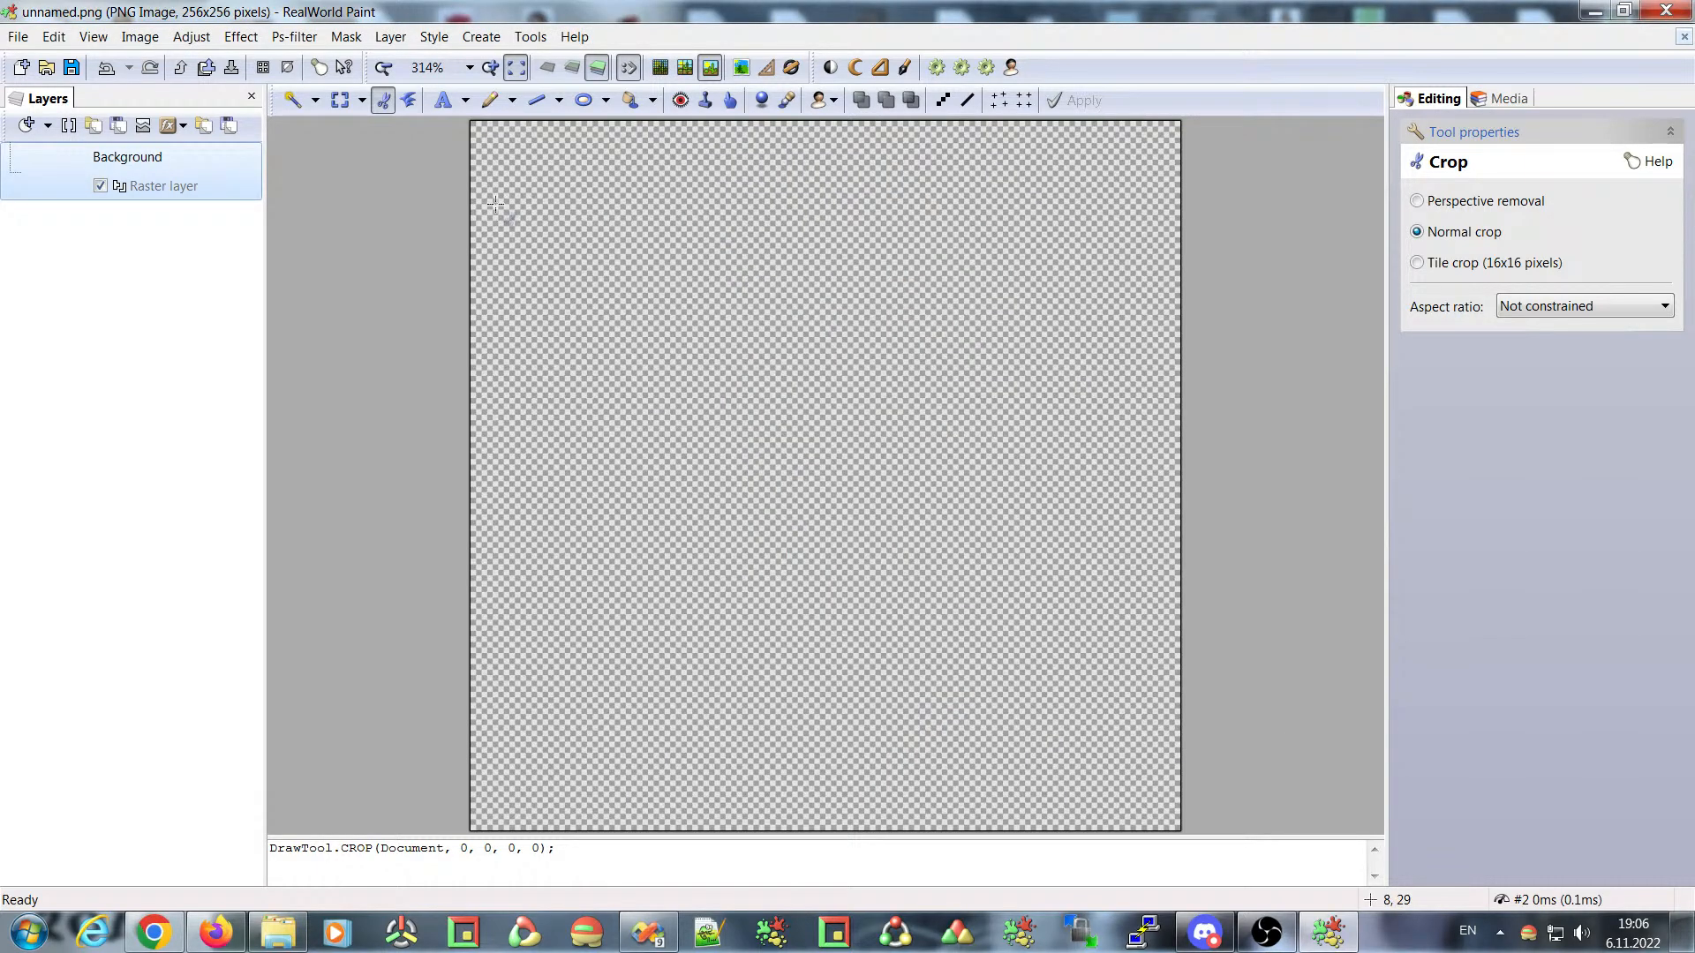
- View the layout control commands, and switch them off again in the application options
click(518, 35)
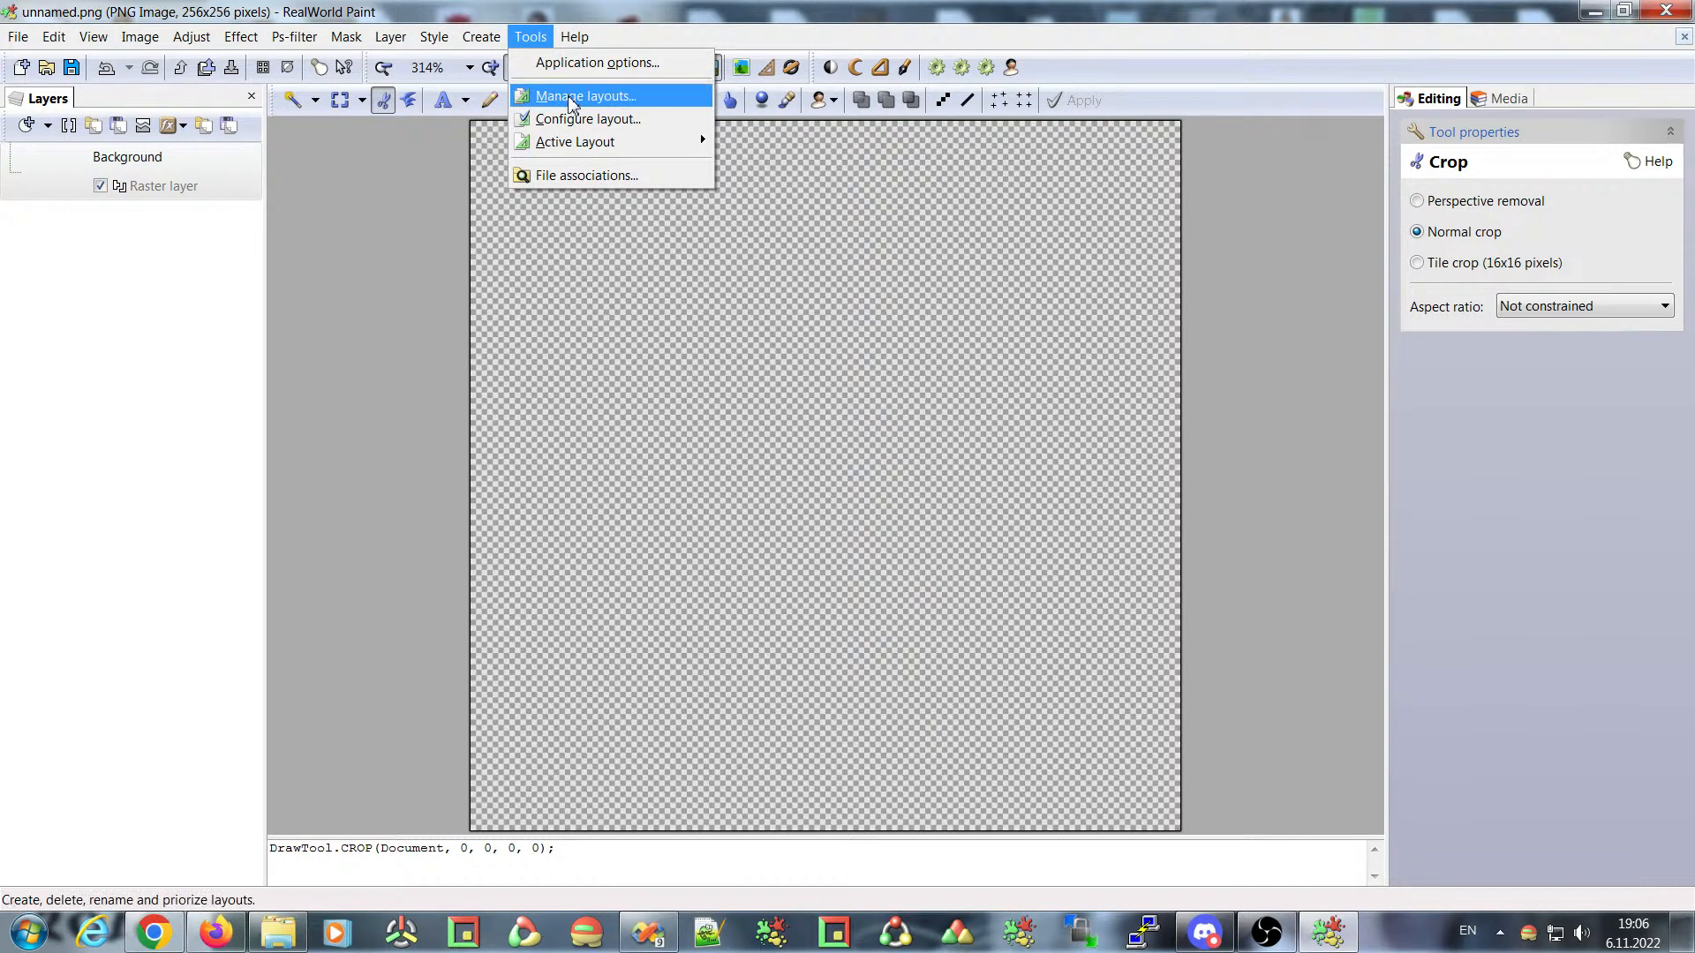
mouse_move(578, 36)
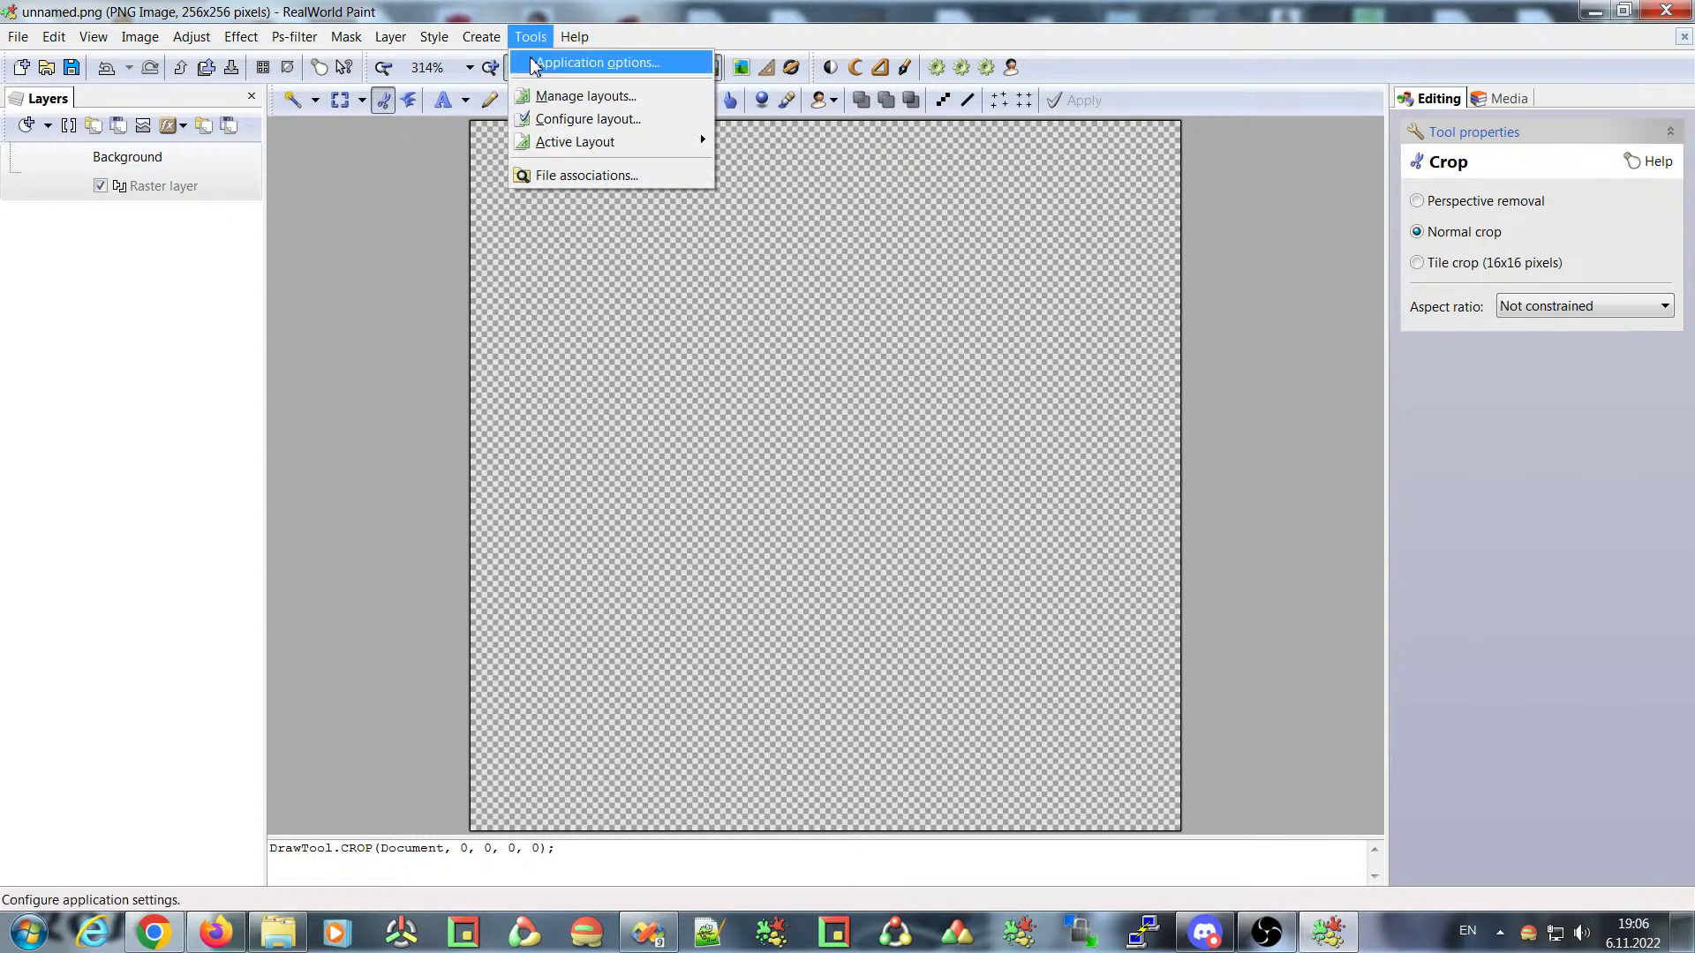
click(636, 62)
click(918, 728)
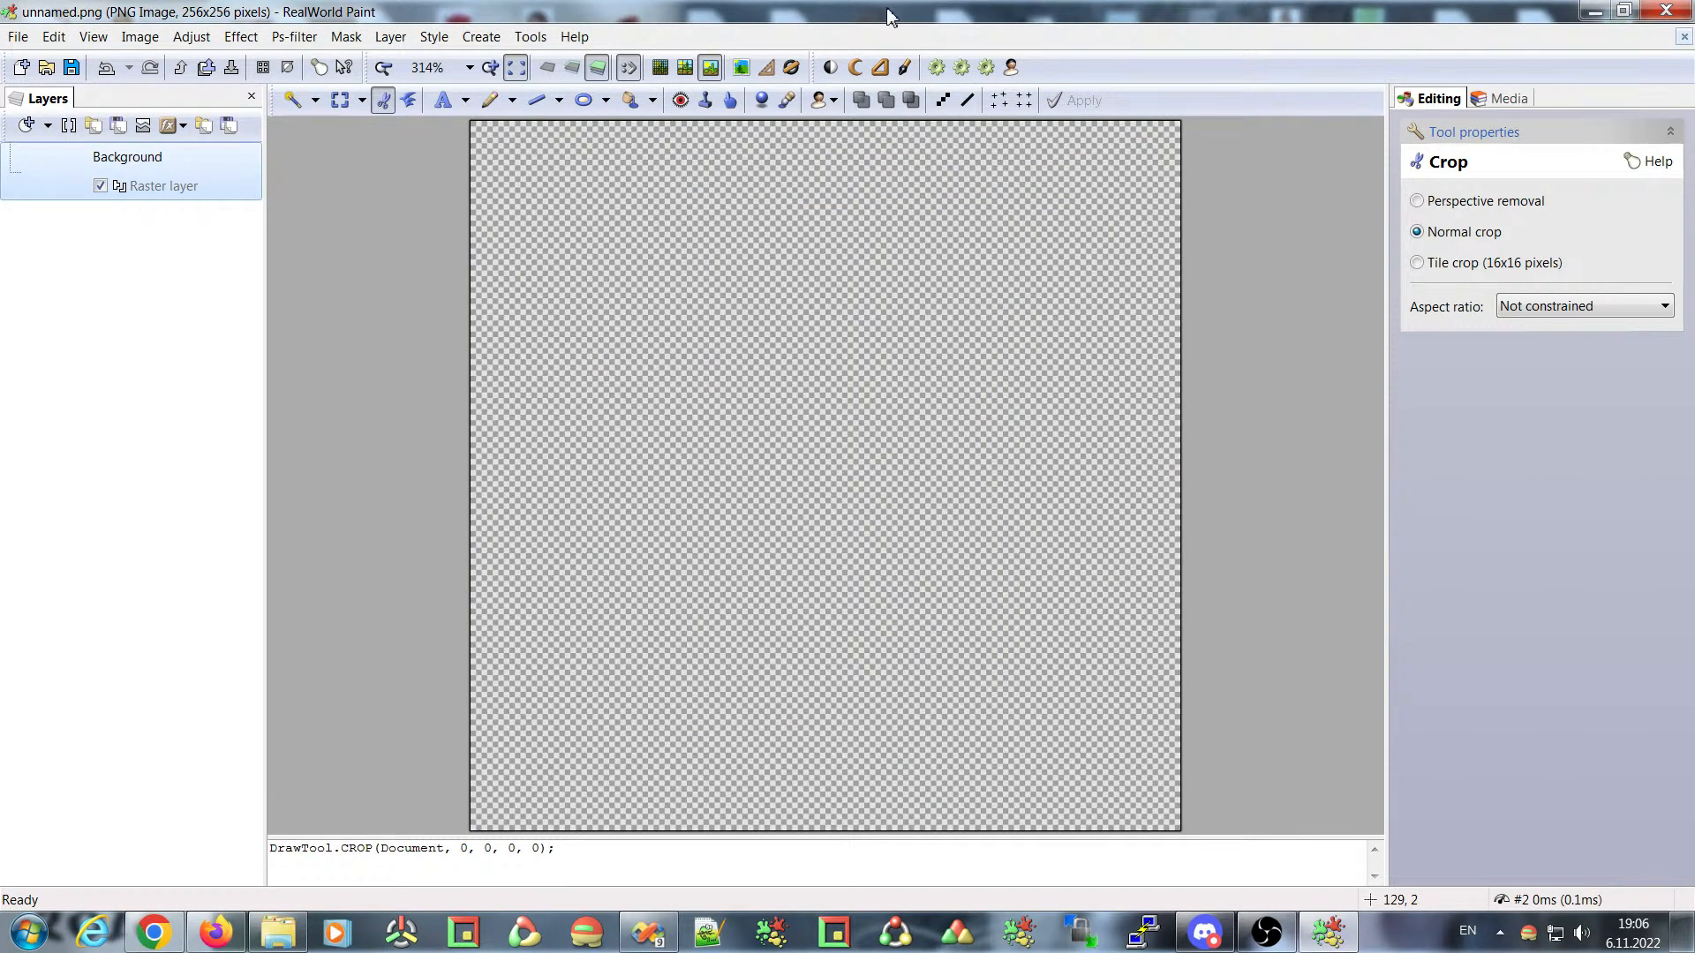
- View the toolbar's configuration command and the Layers panel's configuration dialog, and close the dialog without changes
right_click(942, 68)
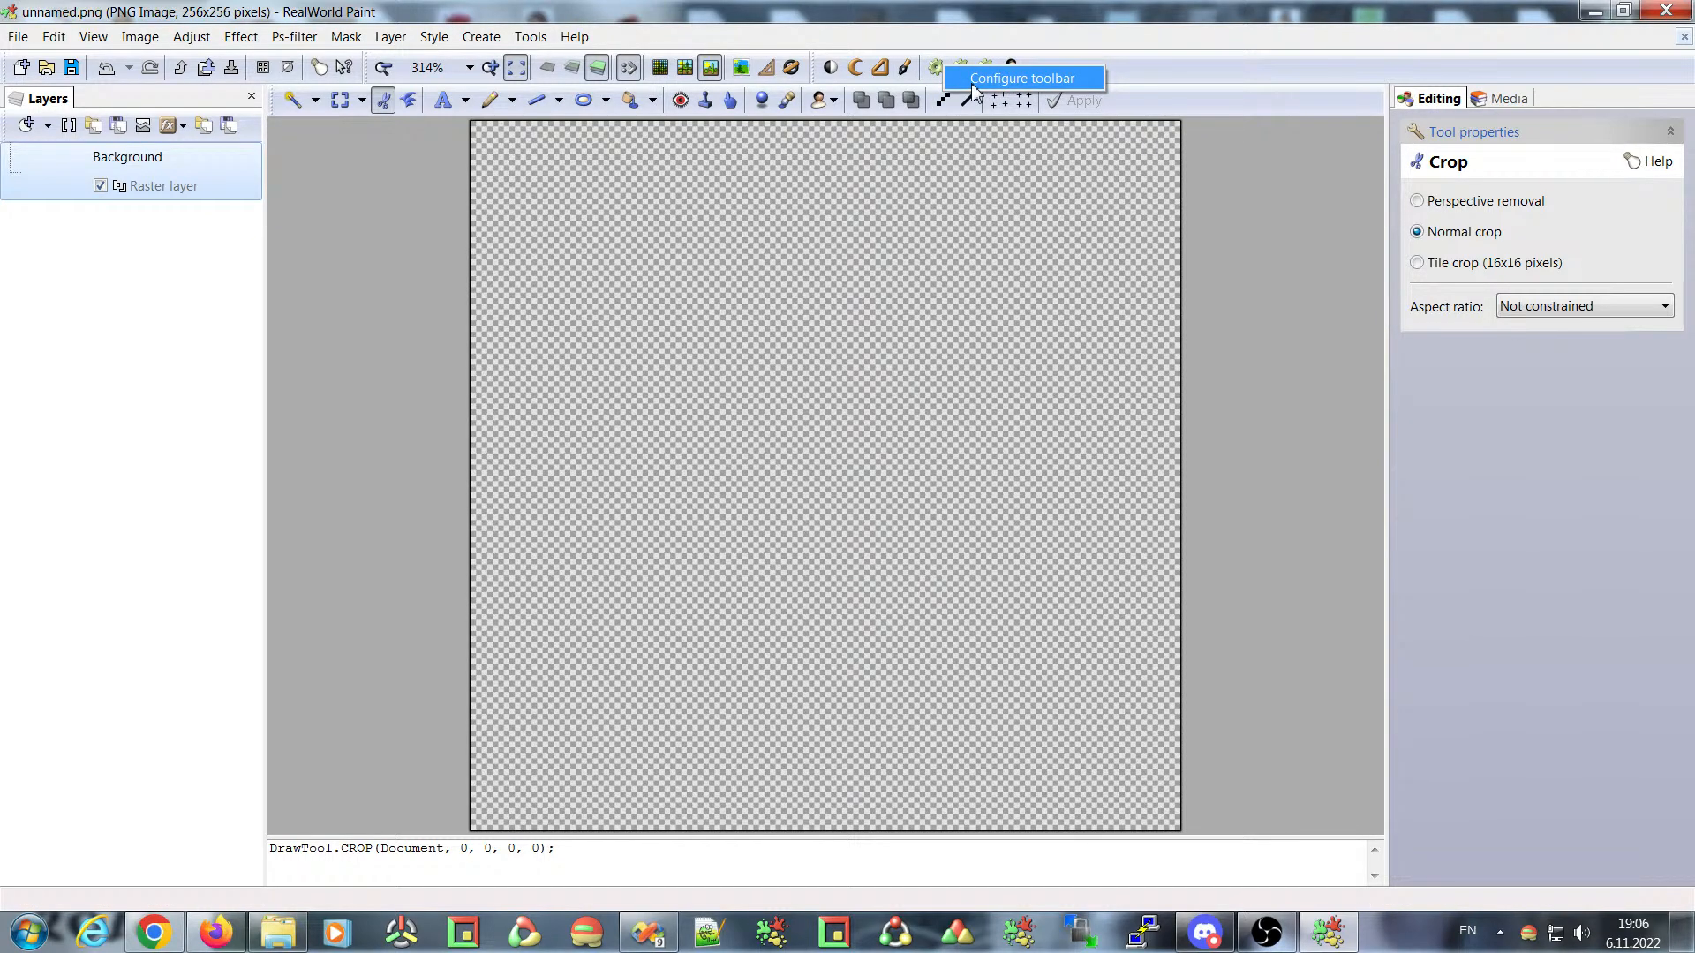
key(Escape)
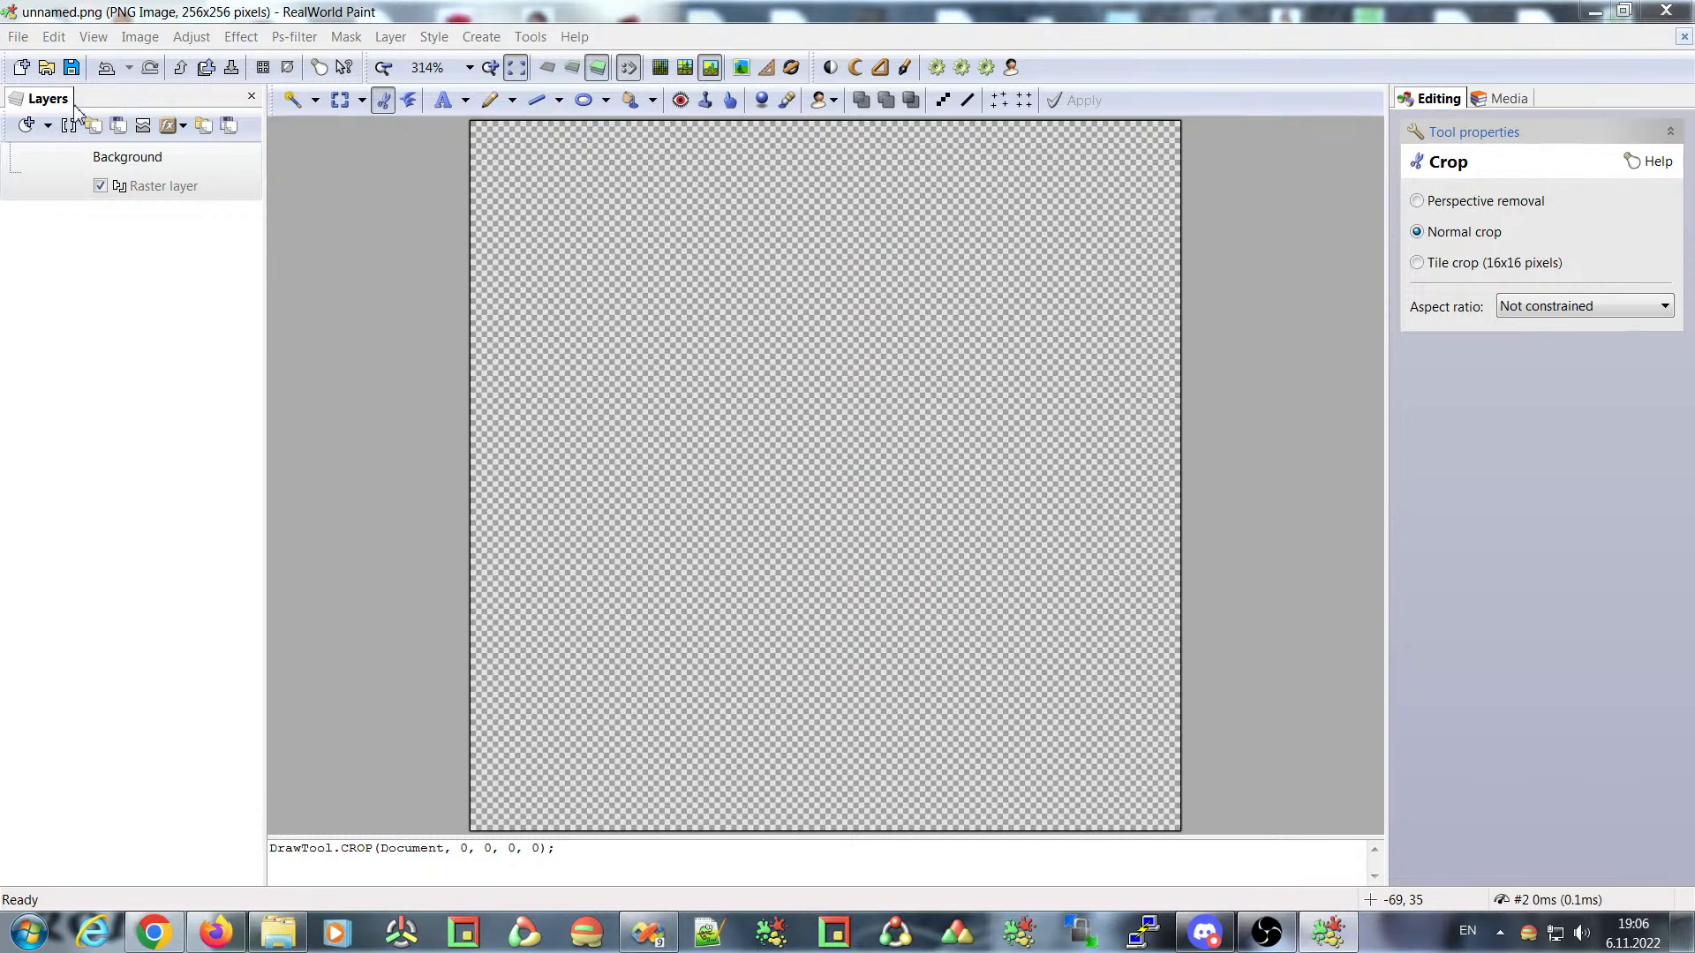
click(76, 111)
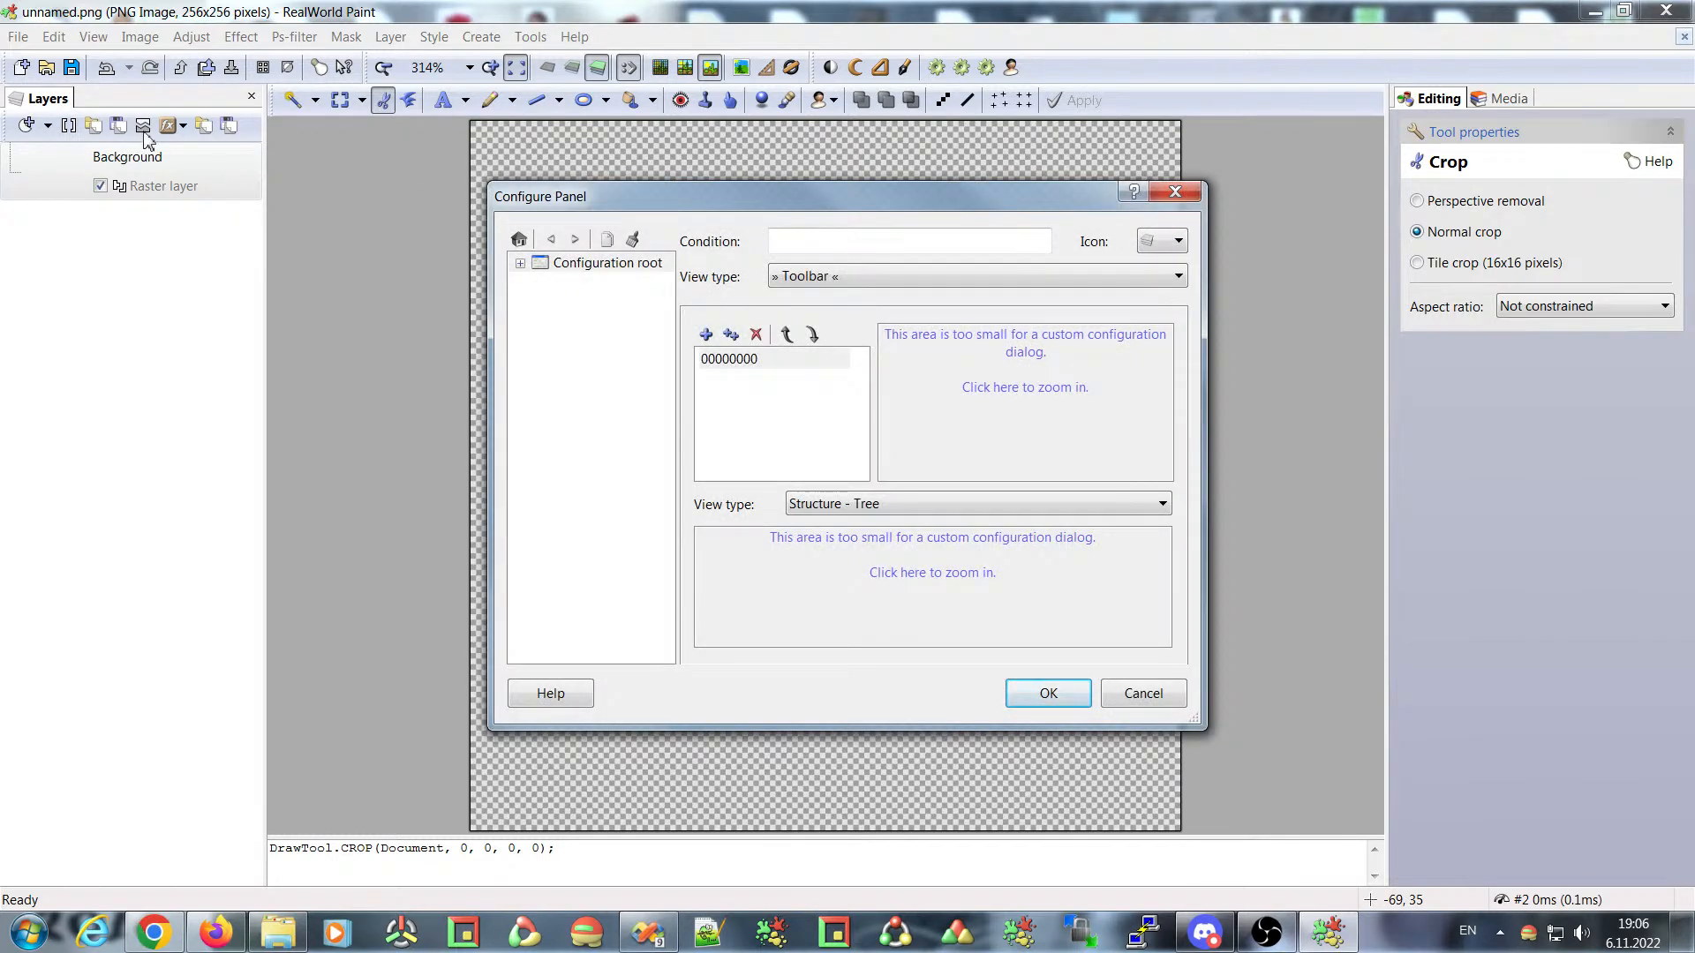
click(1193, 194)
- Turn on the option showing menu commands for layout control for advanced users in the application options
click(529, 37)
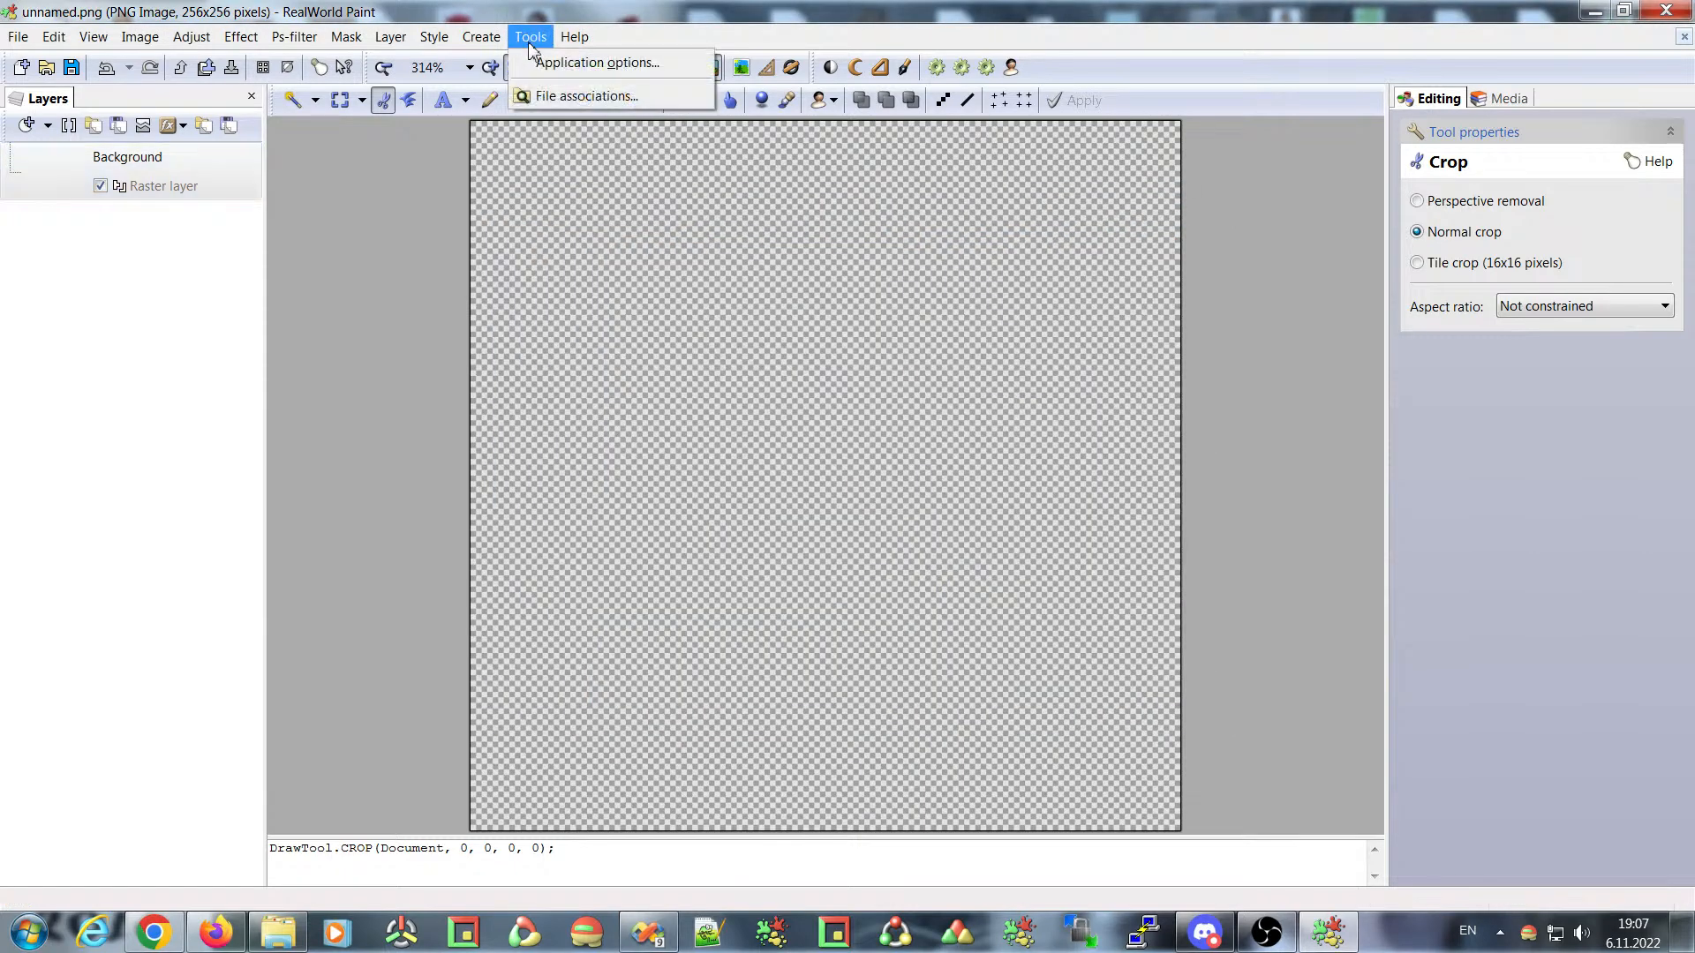
click(597, 61)
click(693, 556)
click(925, 721)
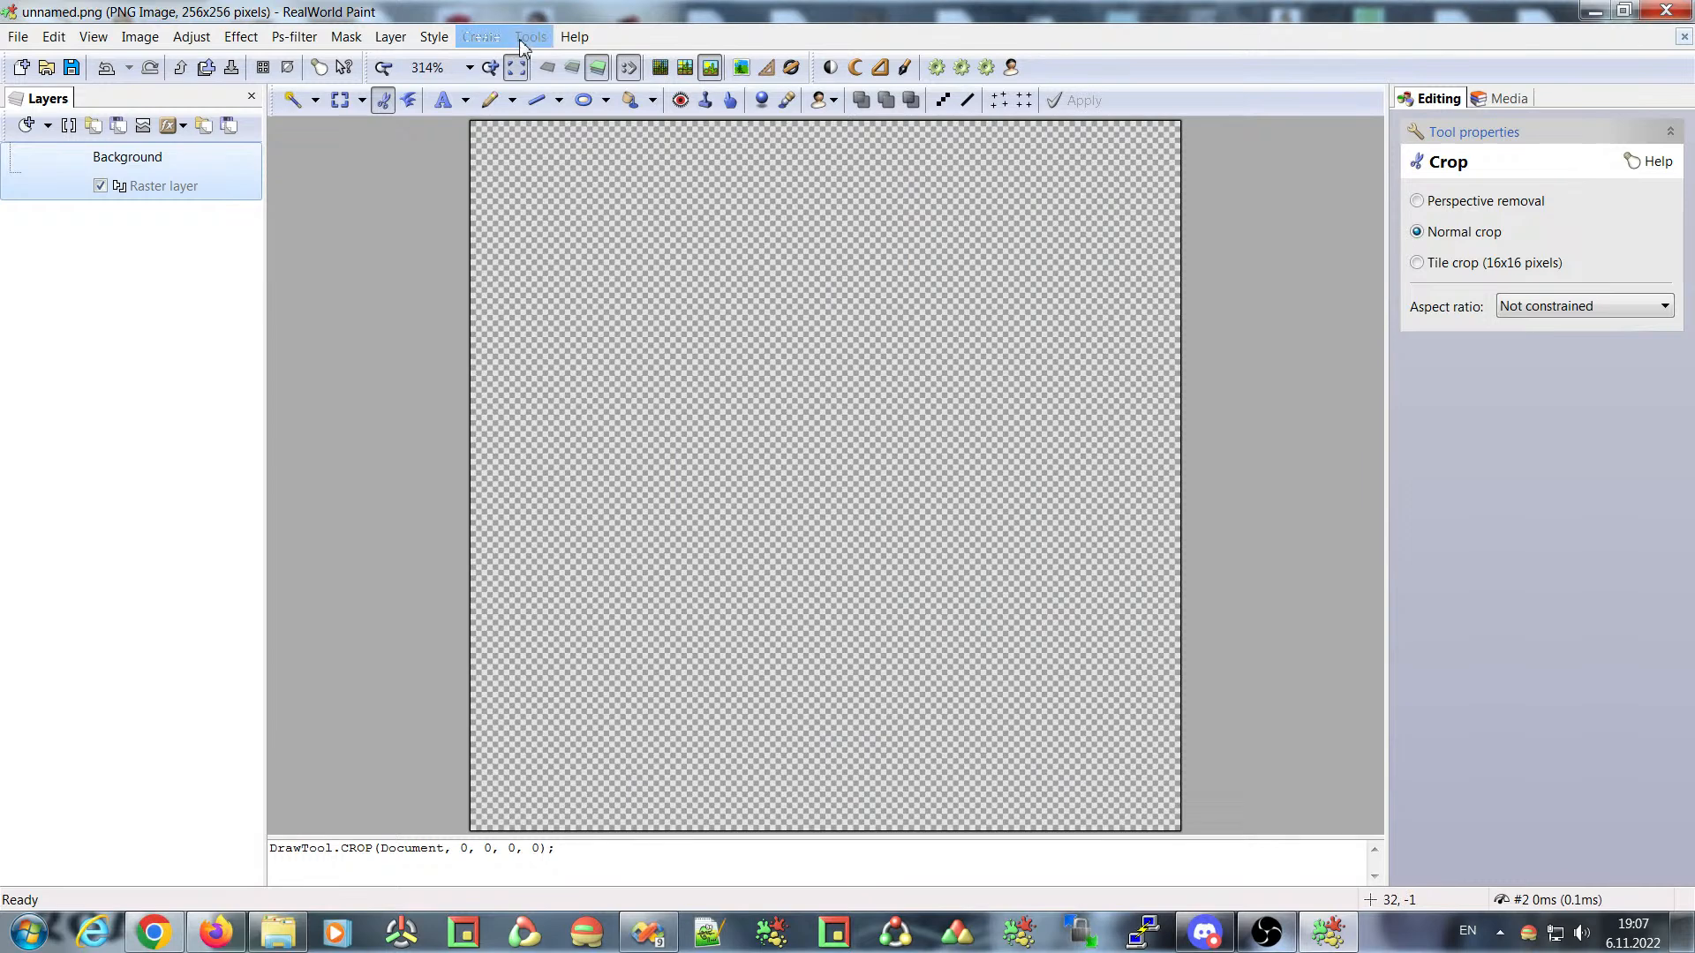
- Open the configuration of the current window layout and move its dialog aside
click(522, 37)
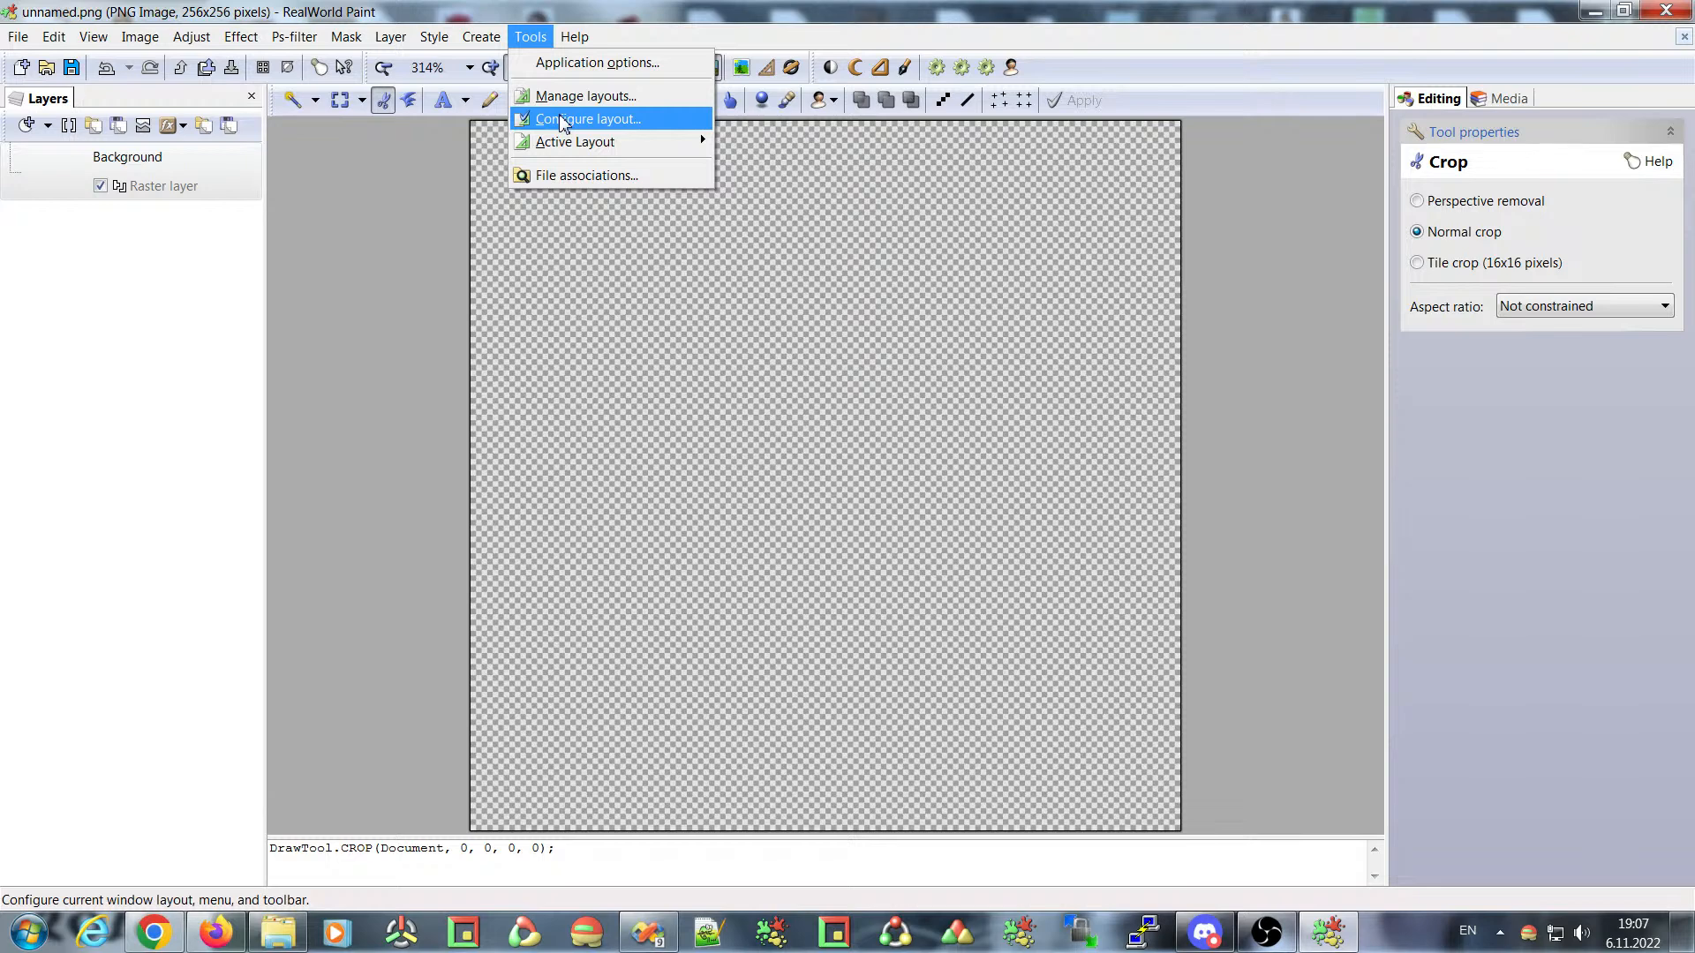
mouse_move(570, 151)
click(565, 123)
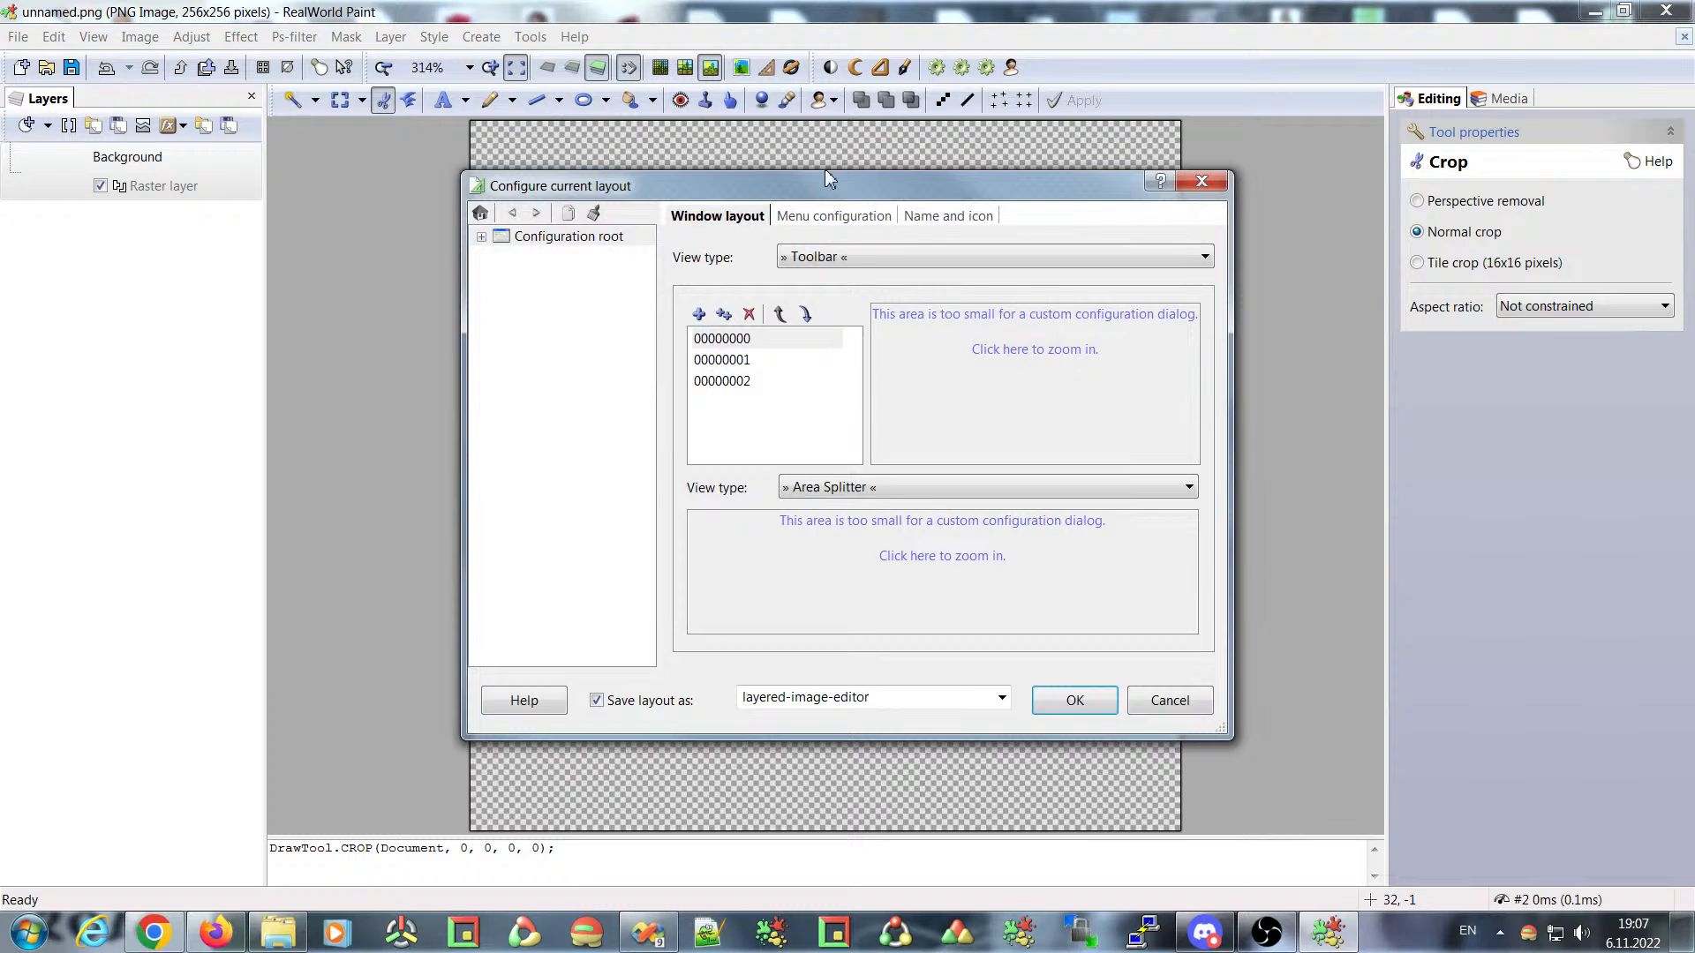
drag(801, 194, 673, 202)
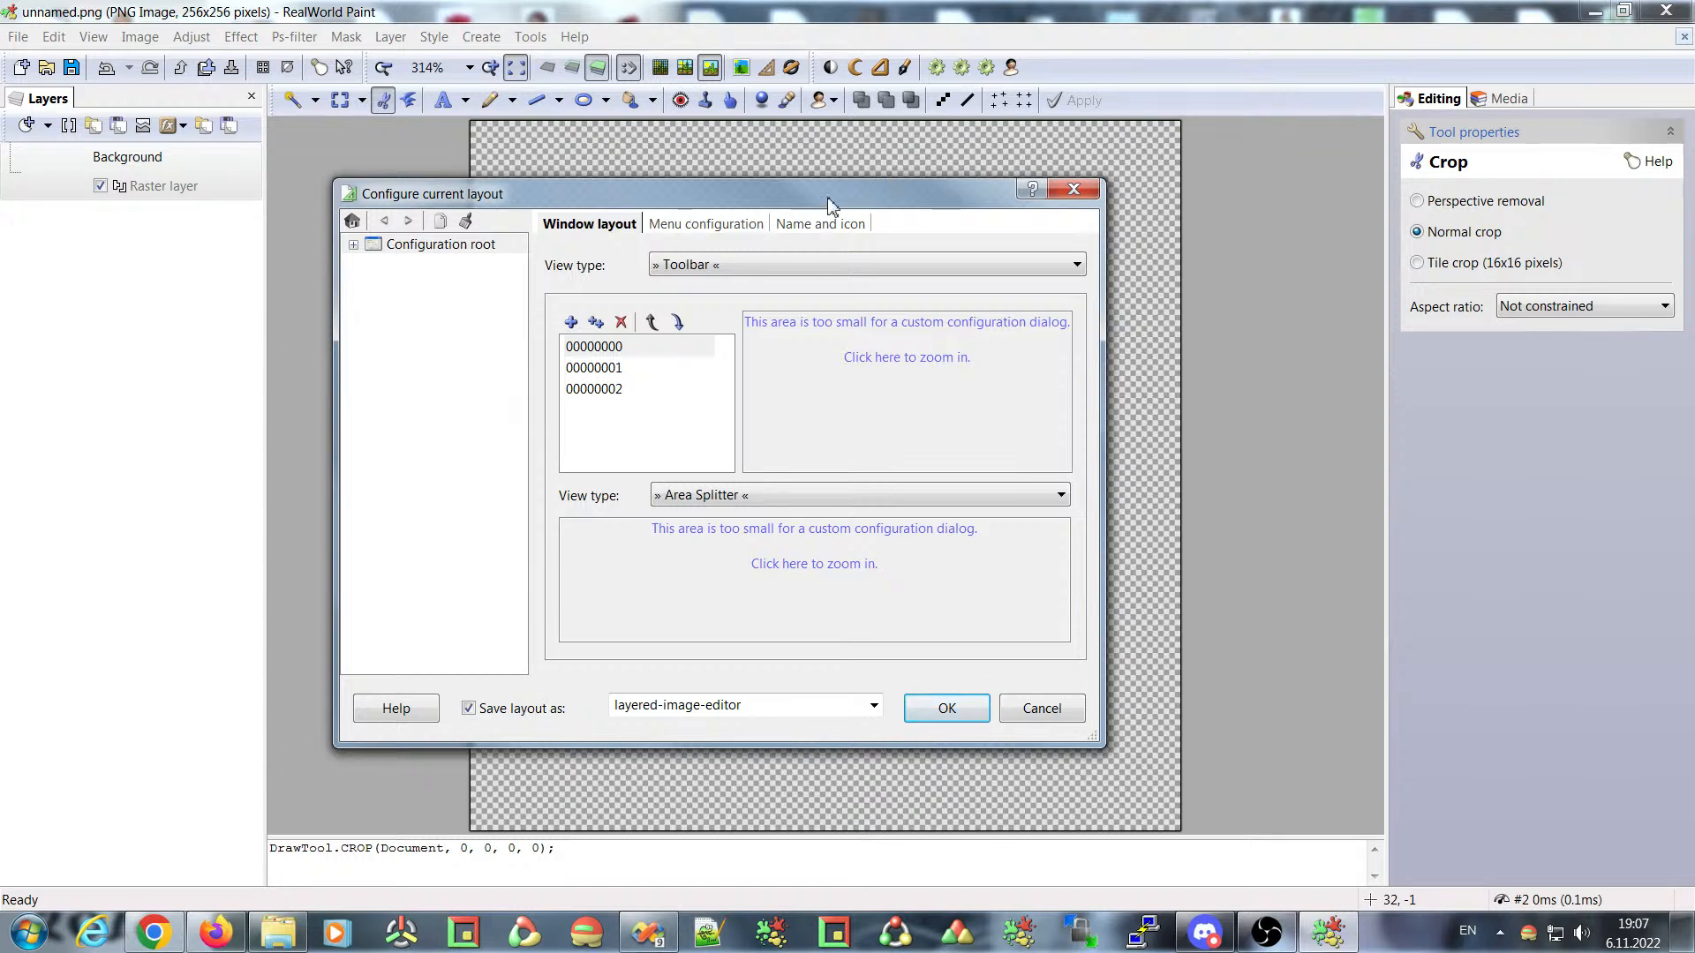
drag(749, 201, 674, 151)
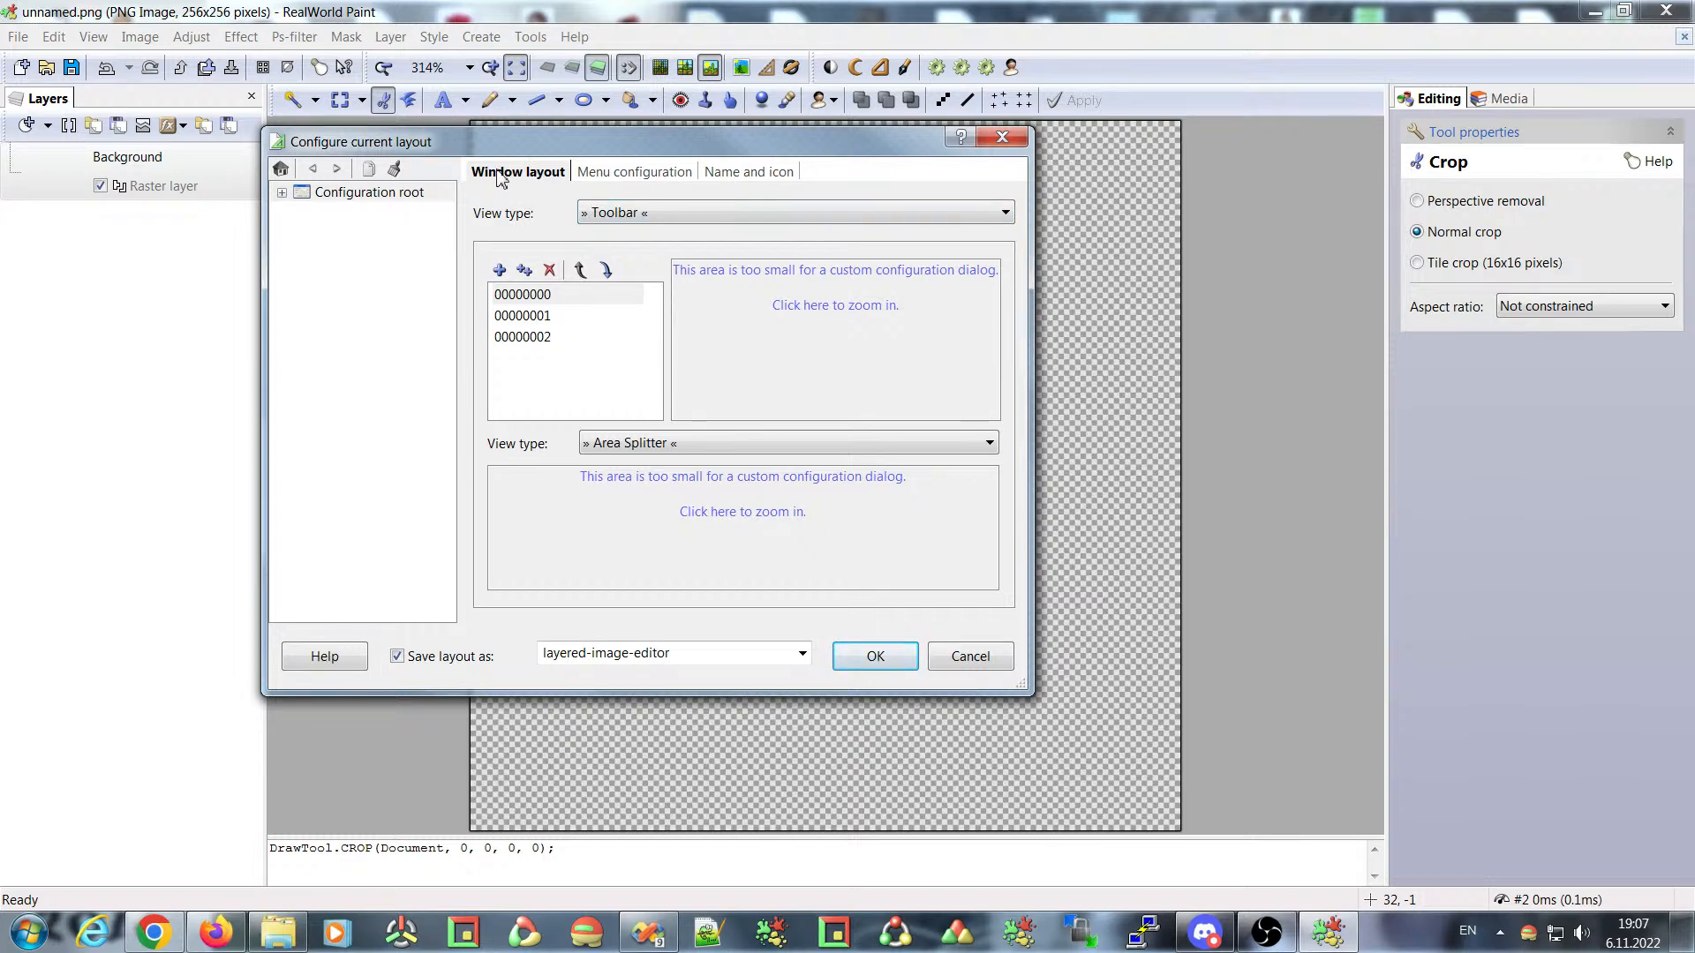
- Examine the layout's menu configuration, its name and icon settings, and the available document types
click(618, 173)
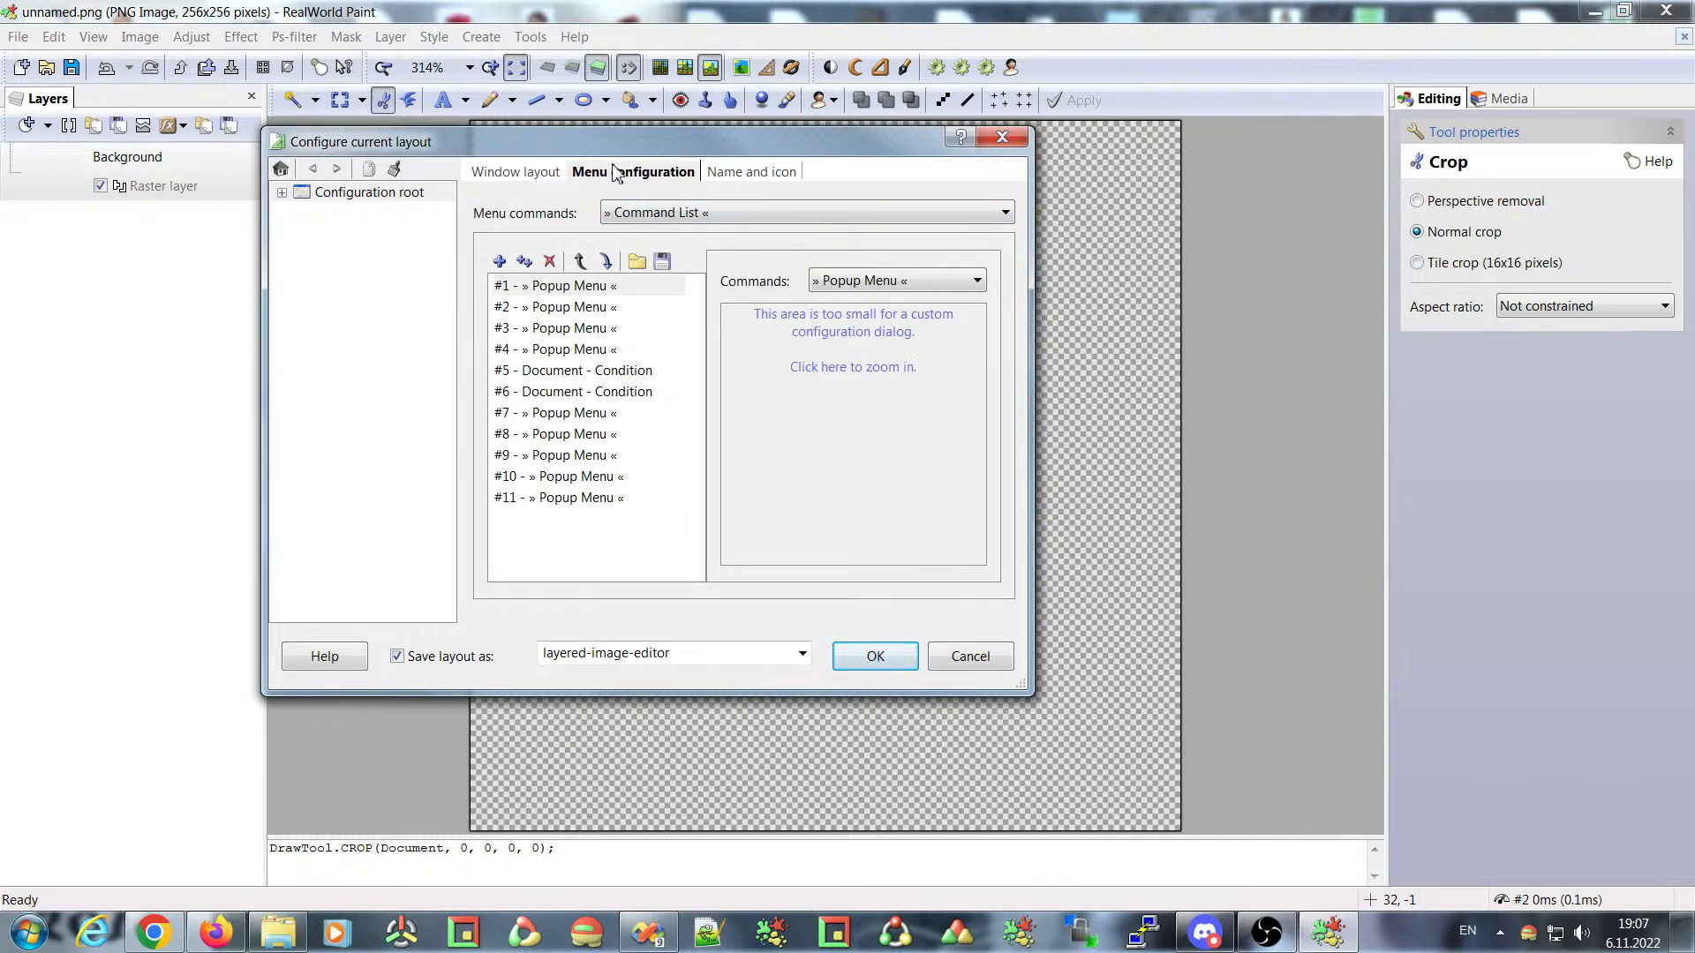
click(729, 174)
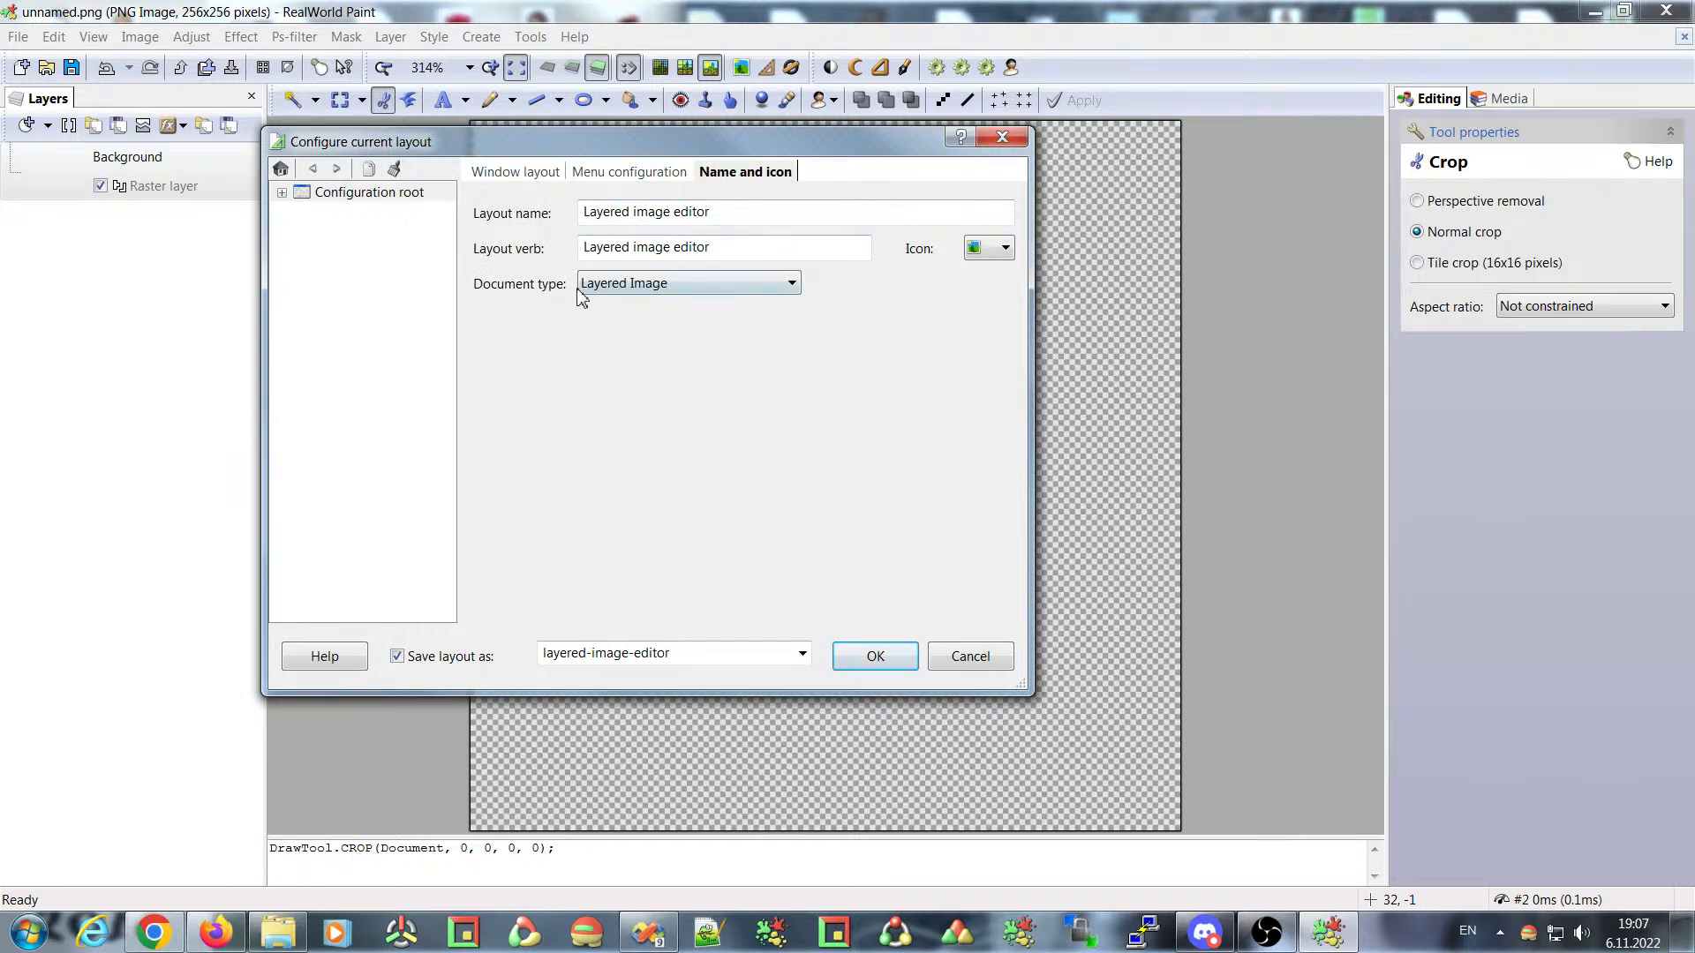
click(683, 284)
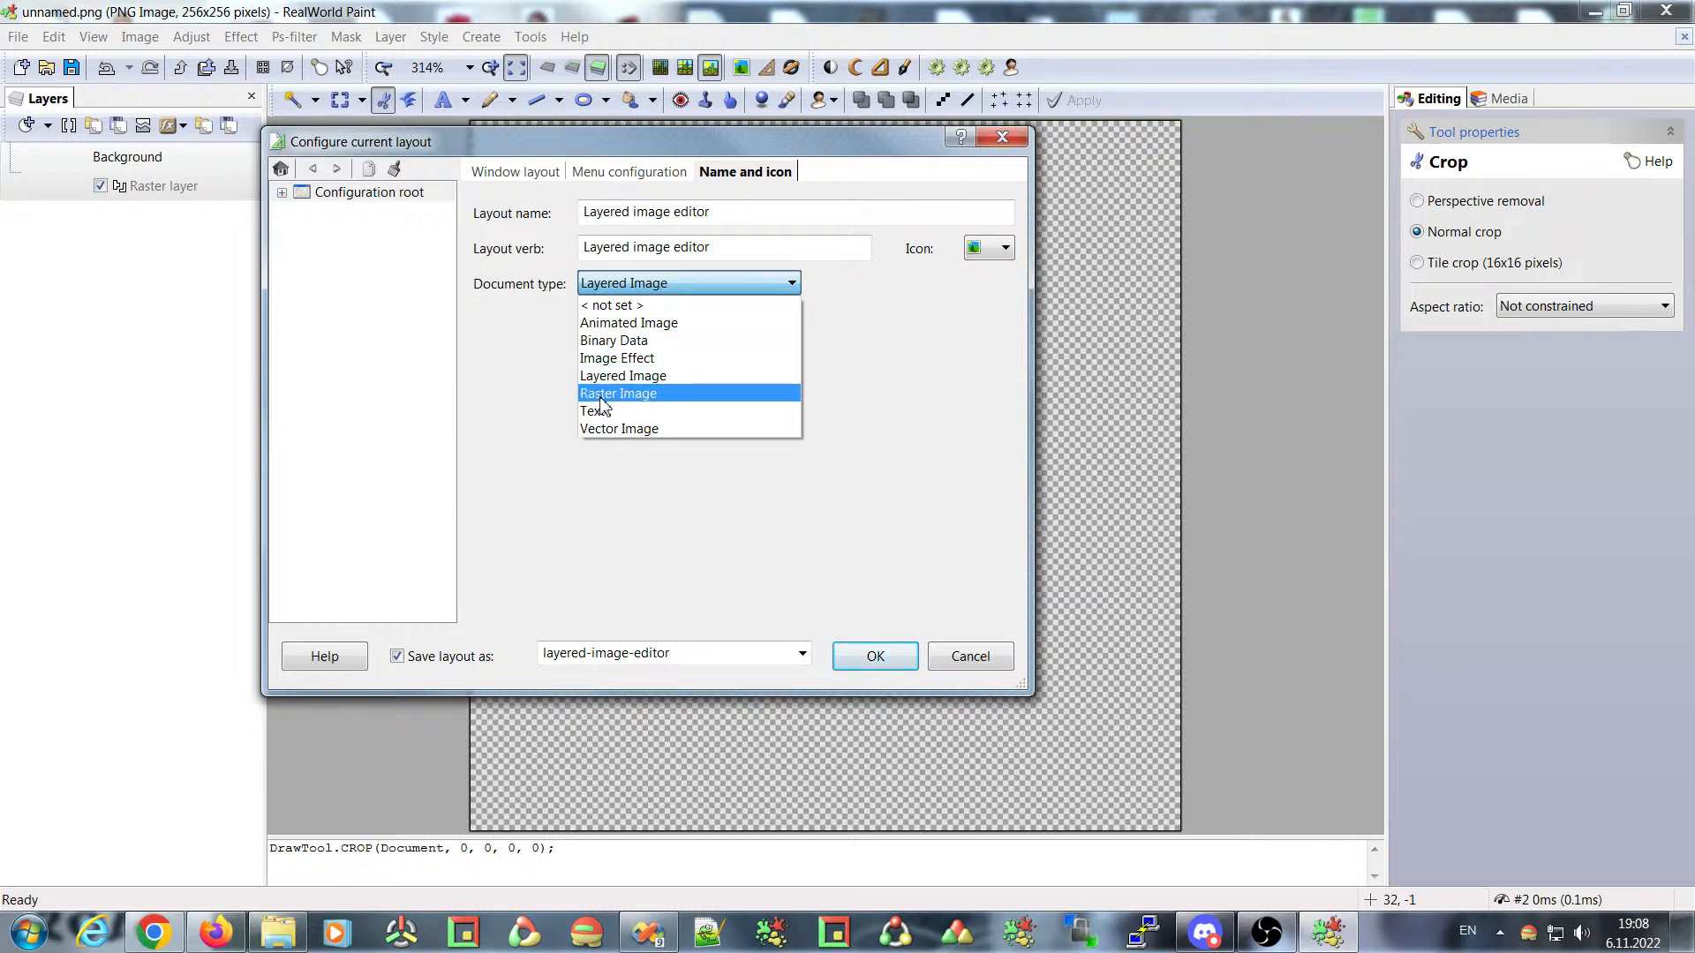
click(889, 346)
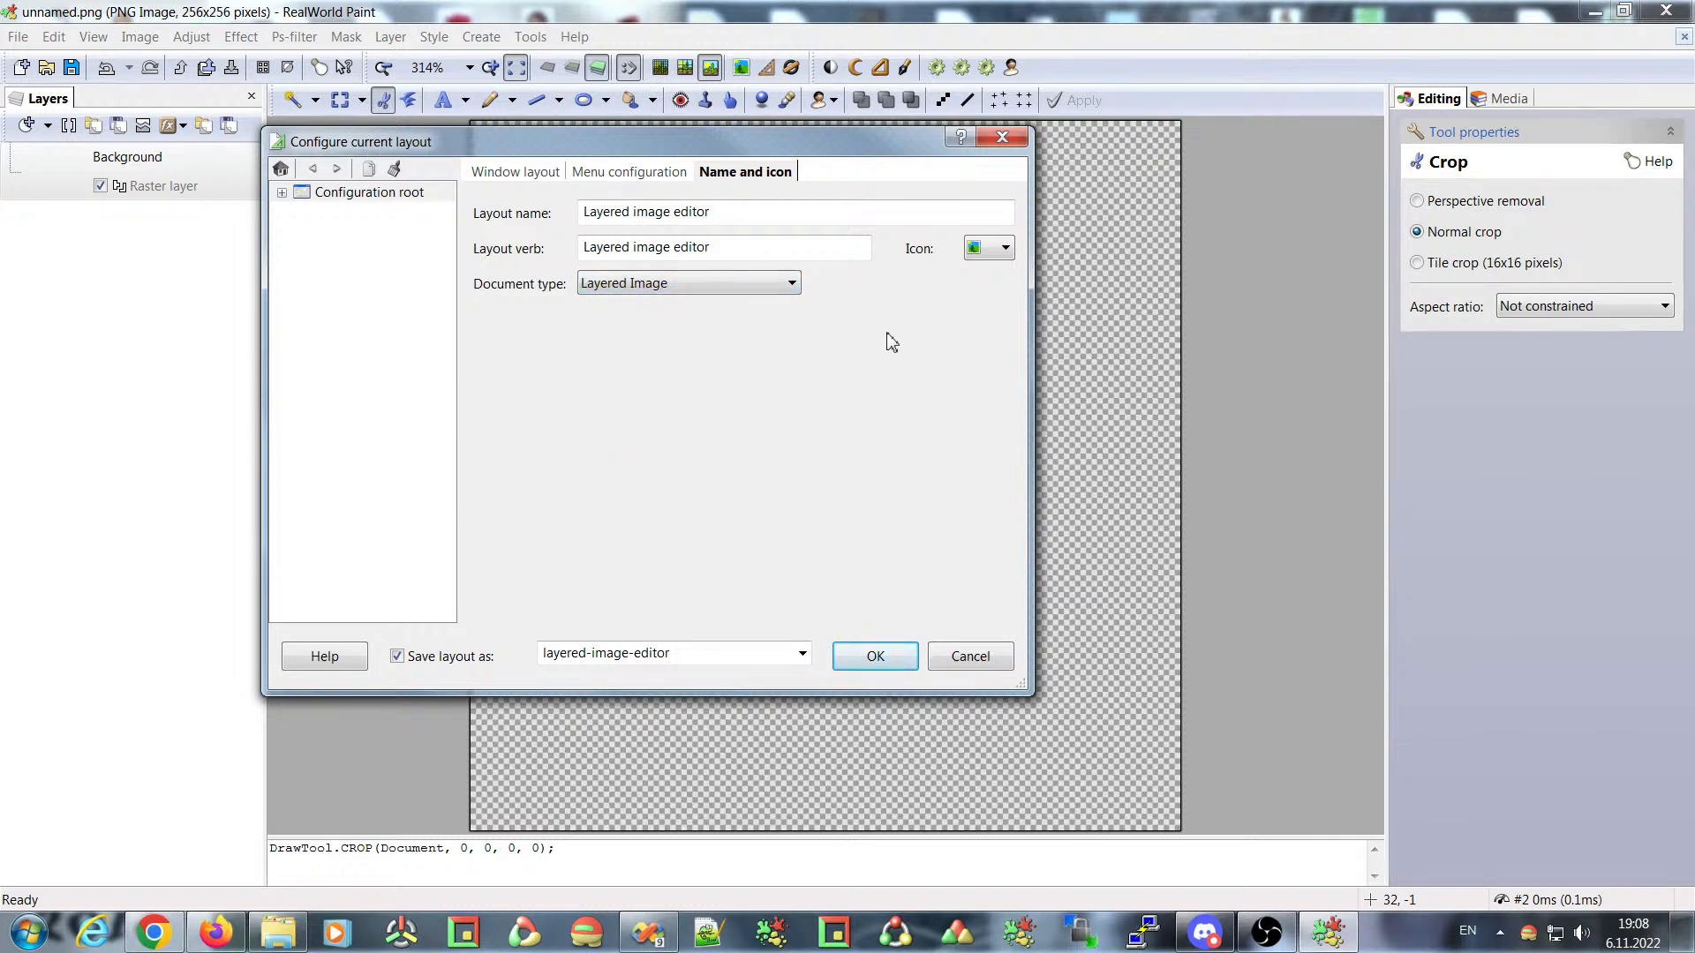
click(732, 294)
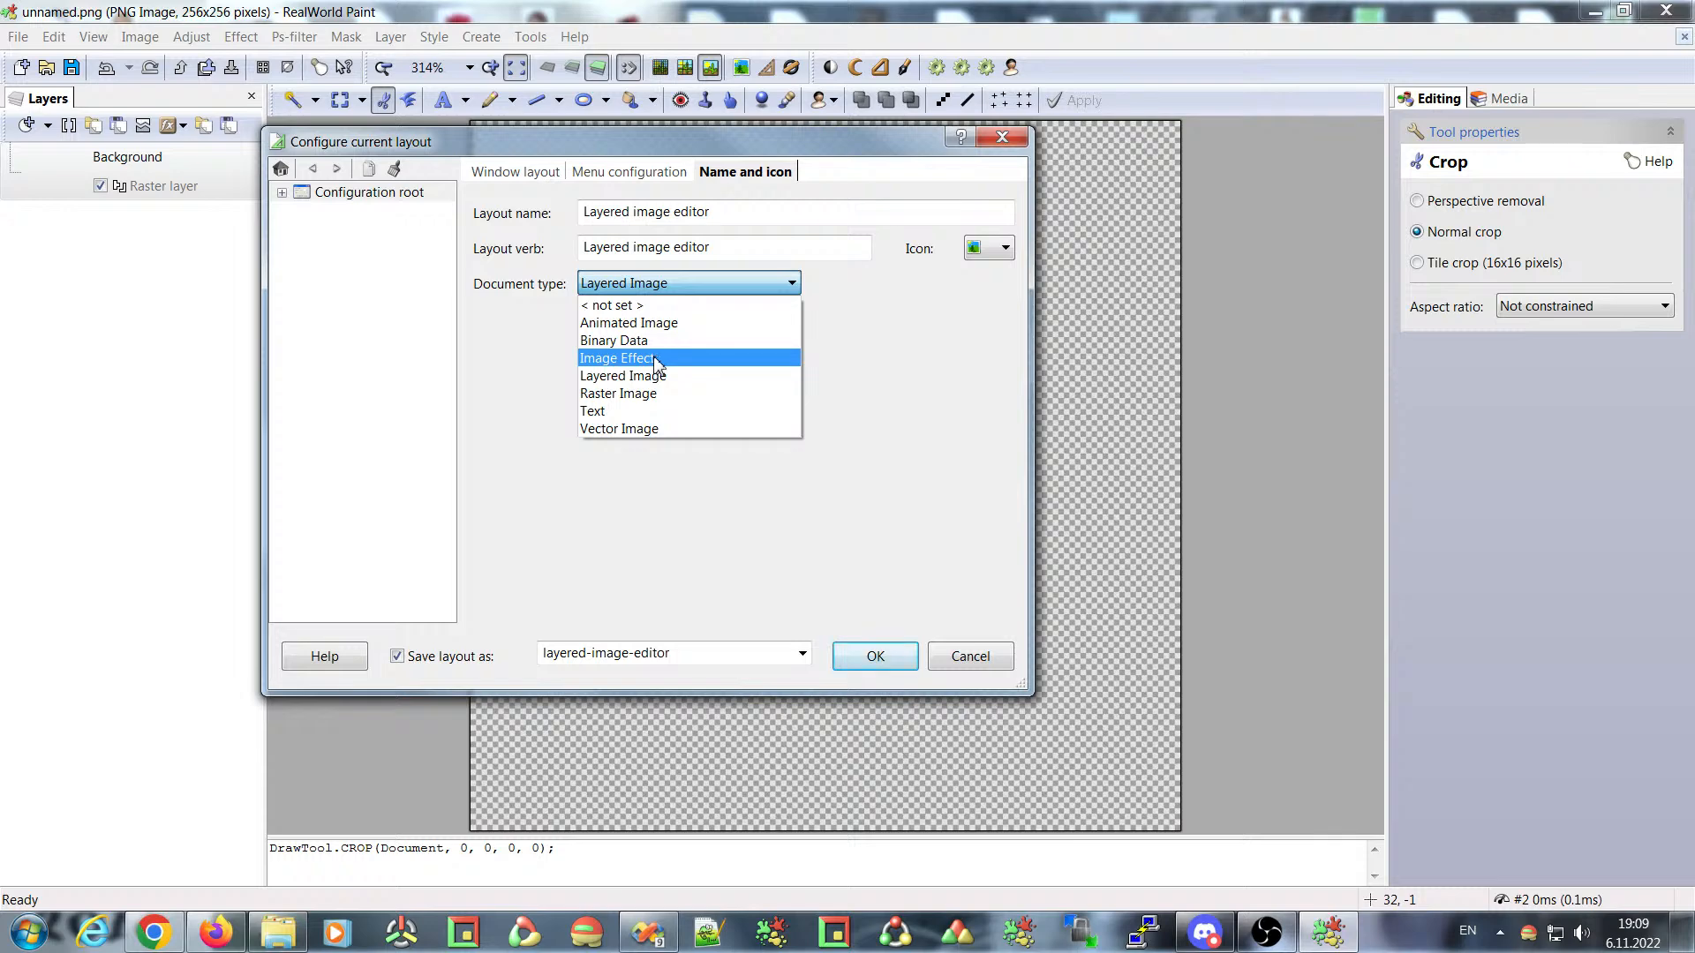
click(931, 338)
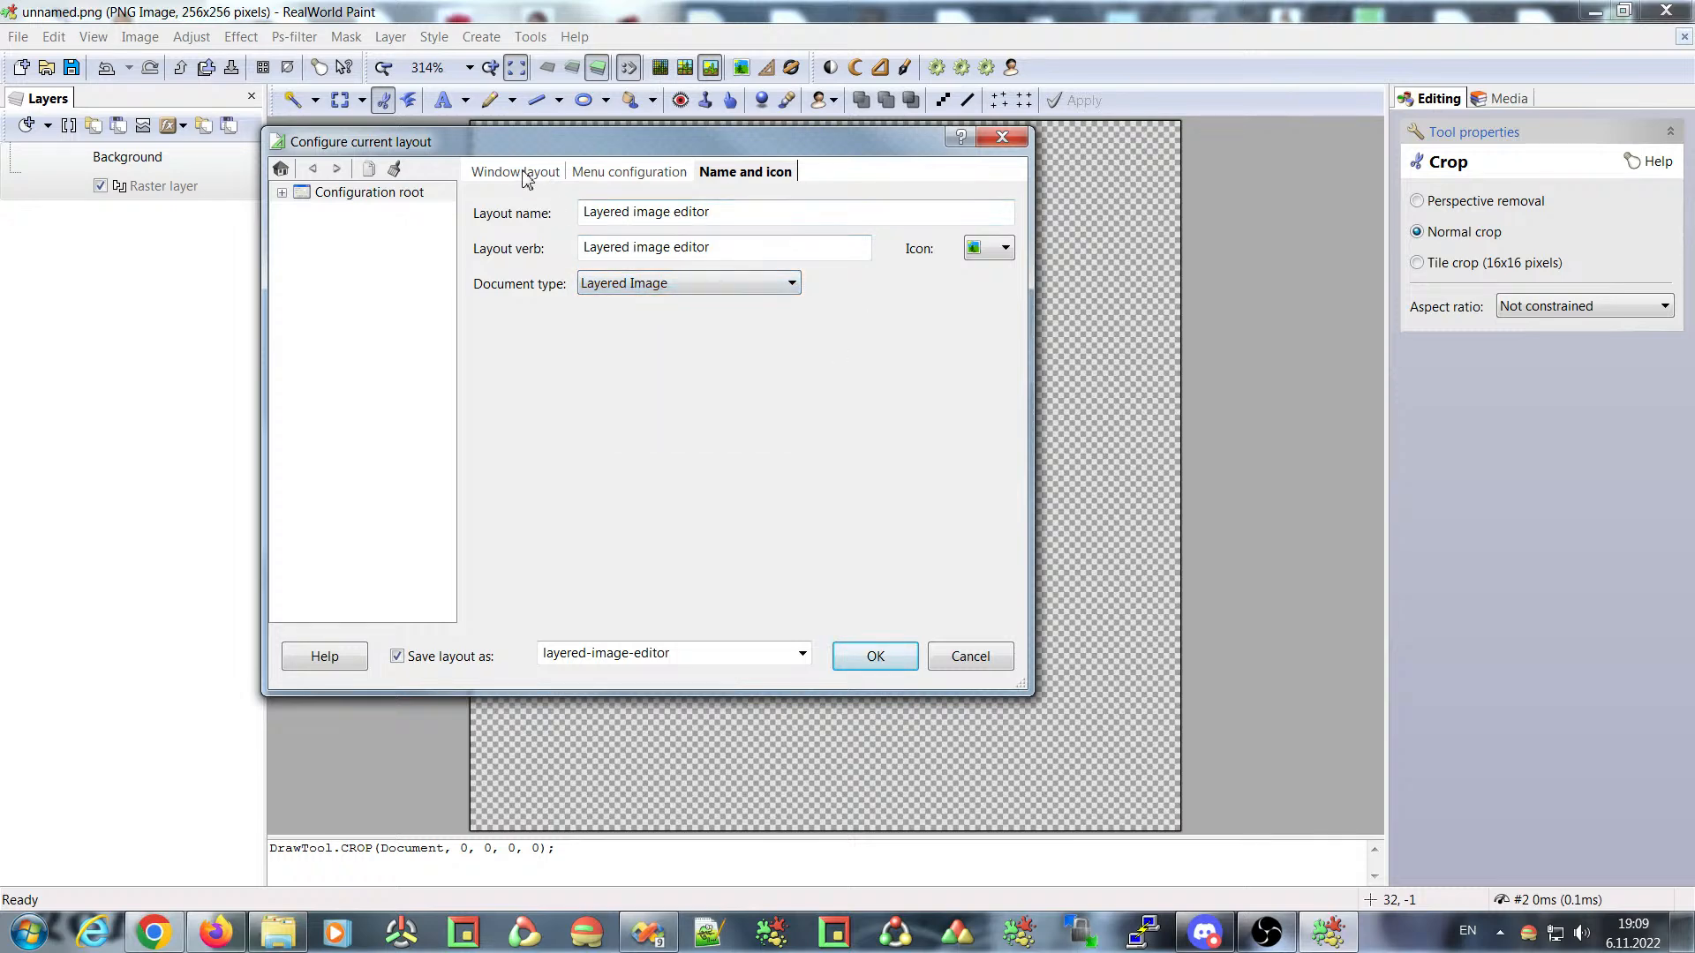
- Show the menu configuration, enlarge the dialog, and examine the name of the first popup menu
click(610, 172)
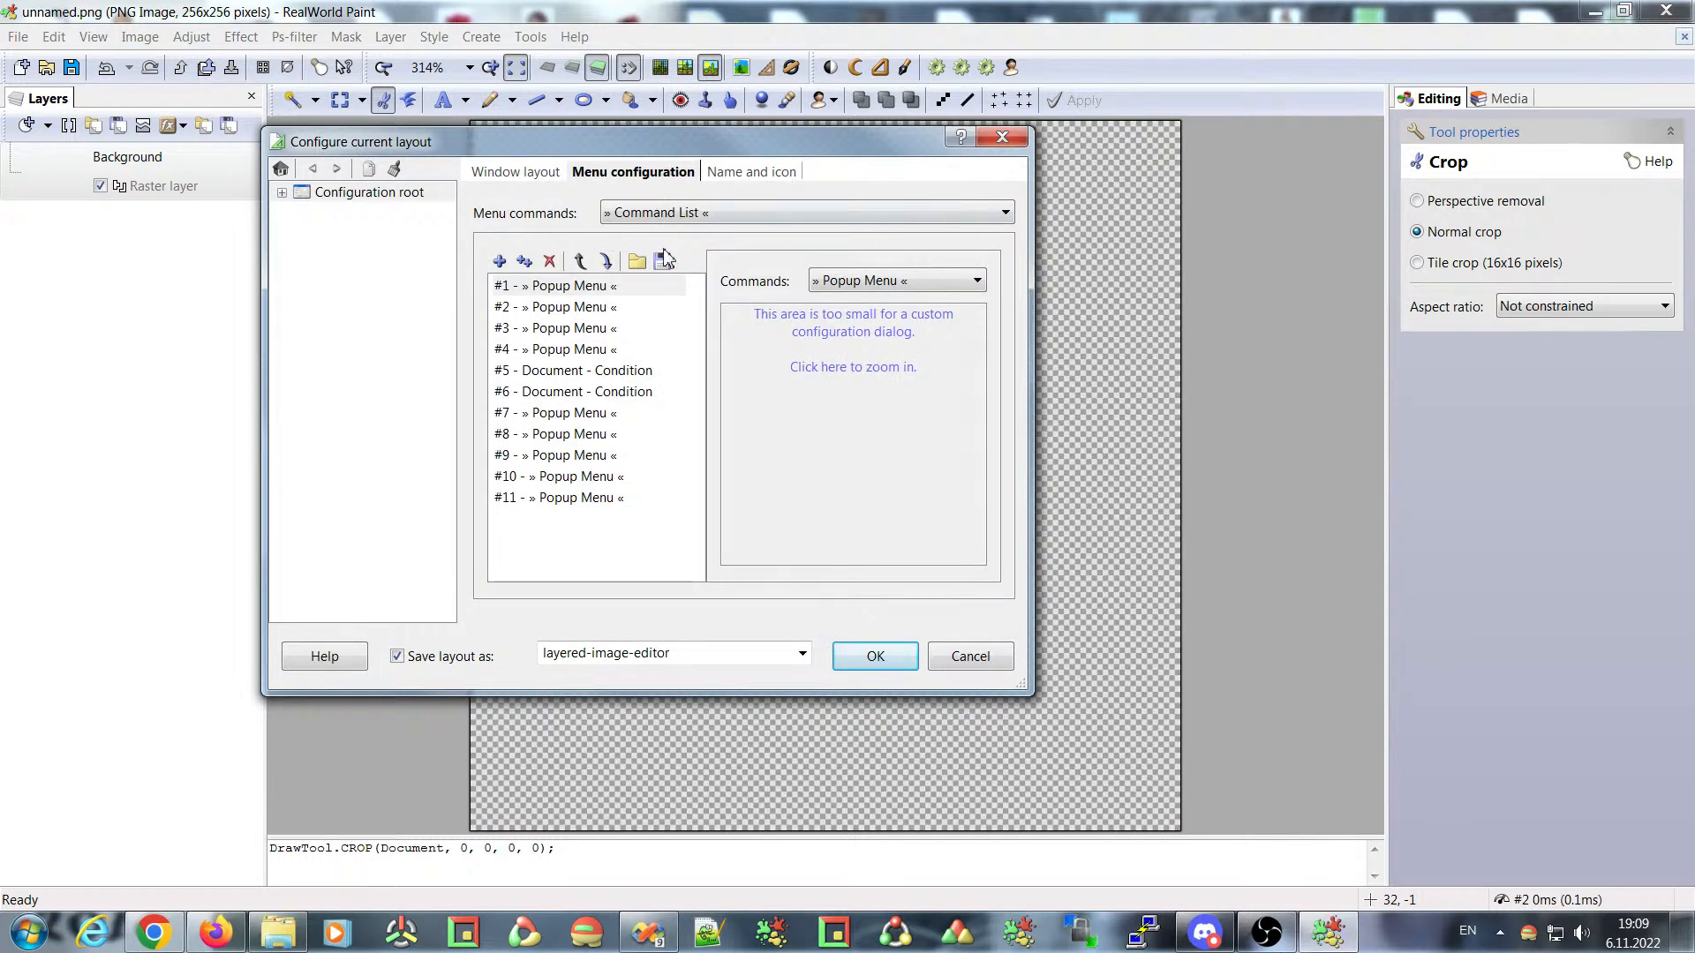
drag(1022, 685, 1218, 806)
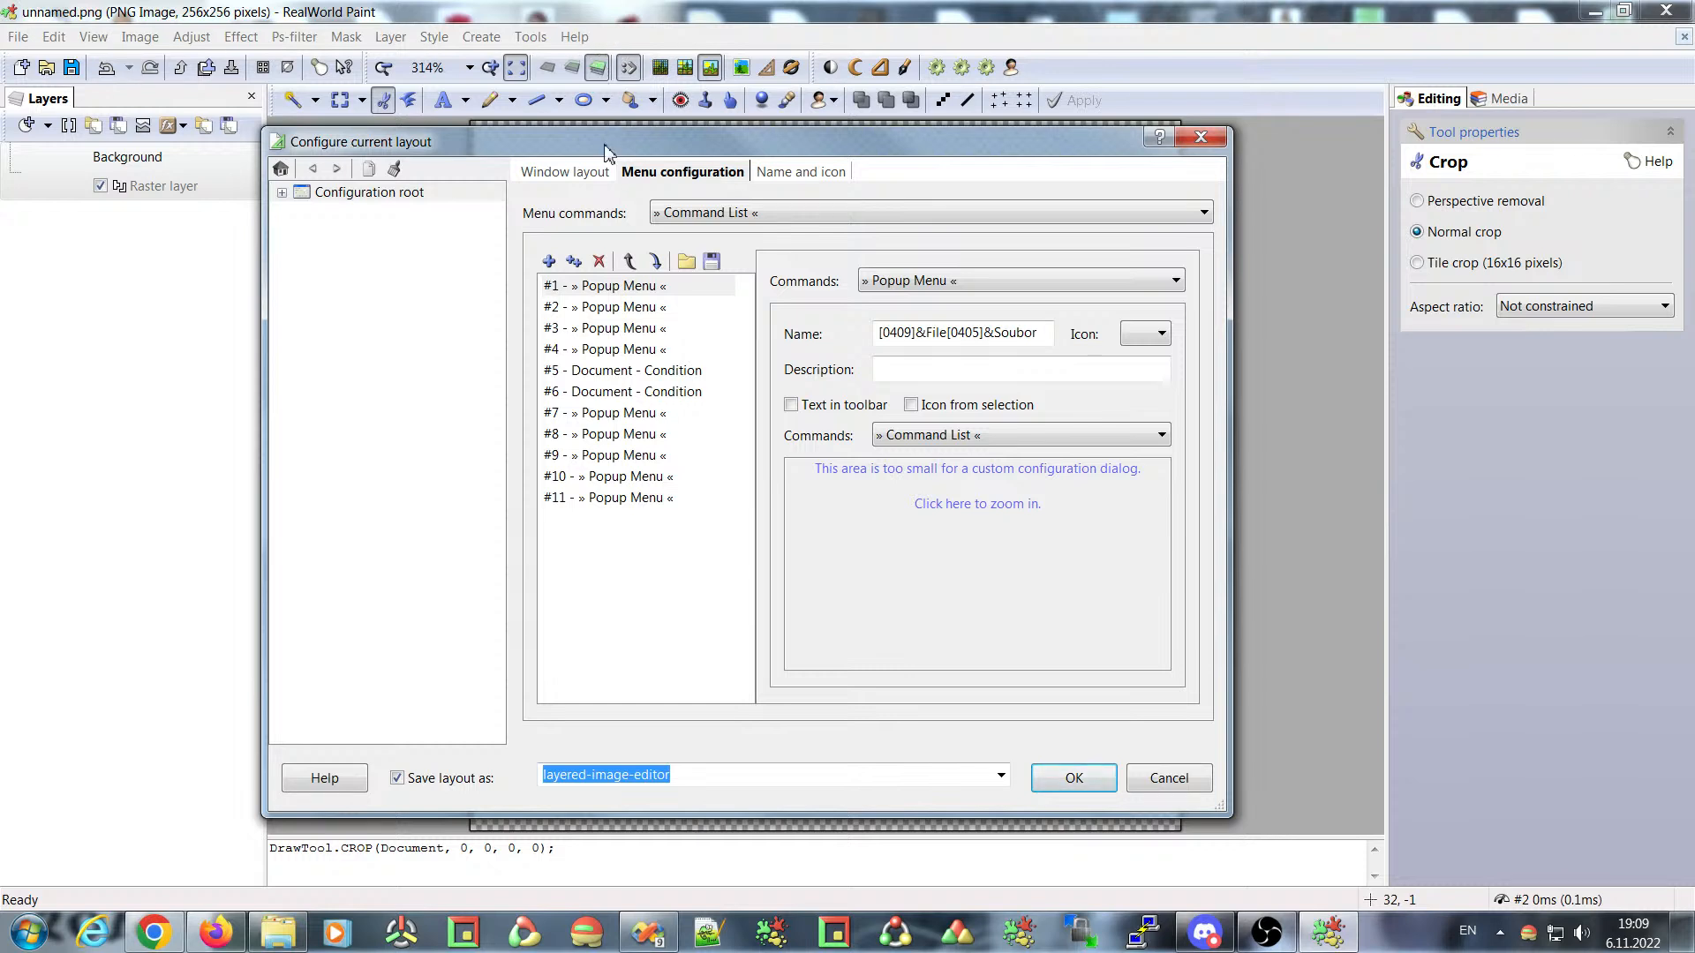
click(611, 292)
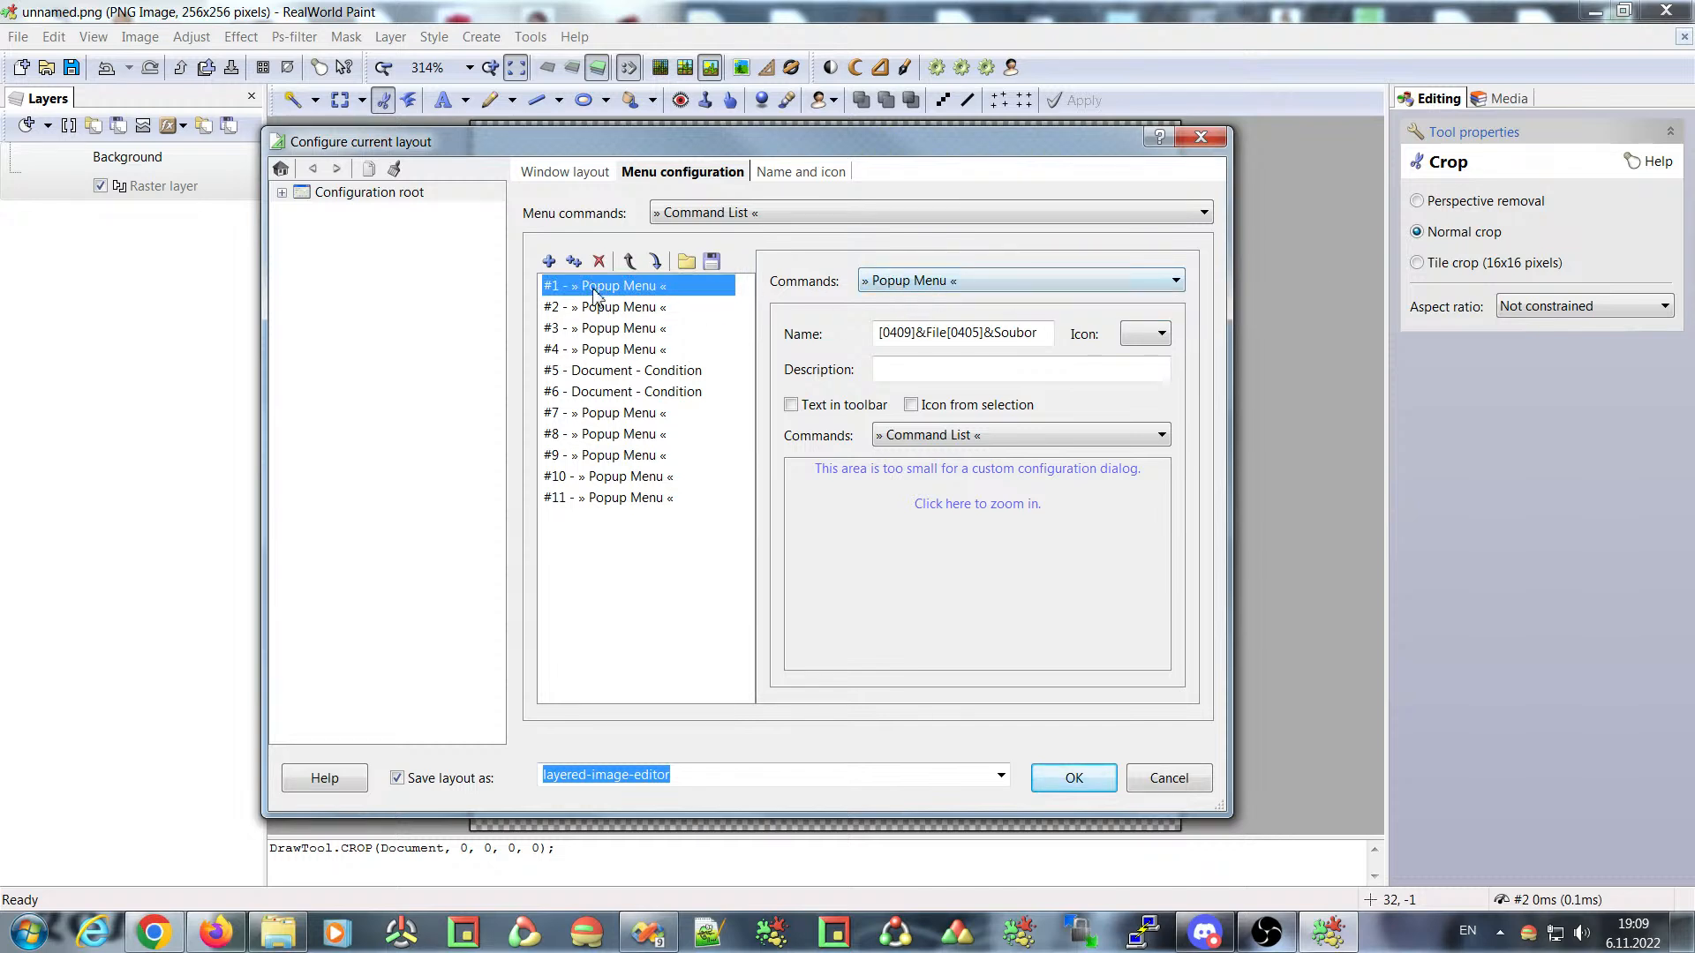
double_click(931, 335)
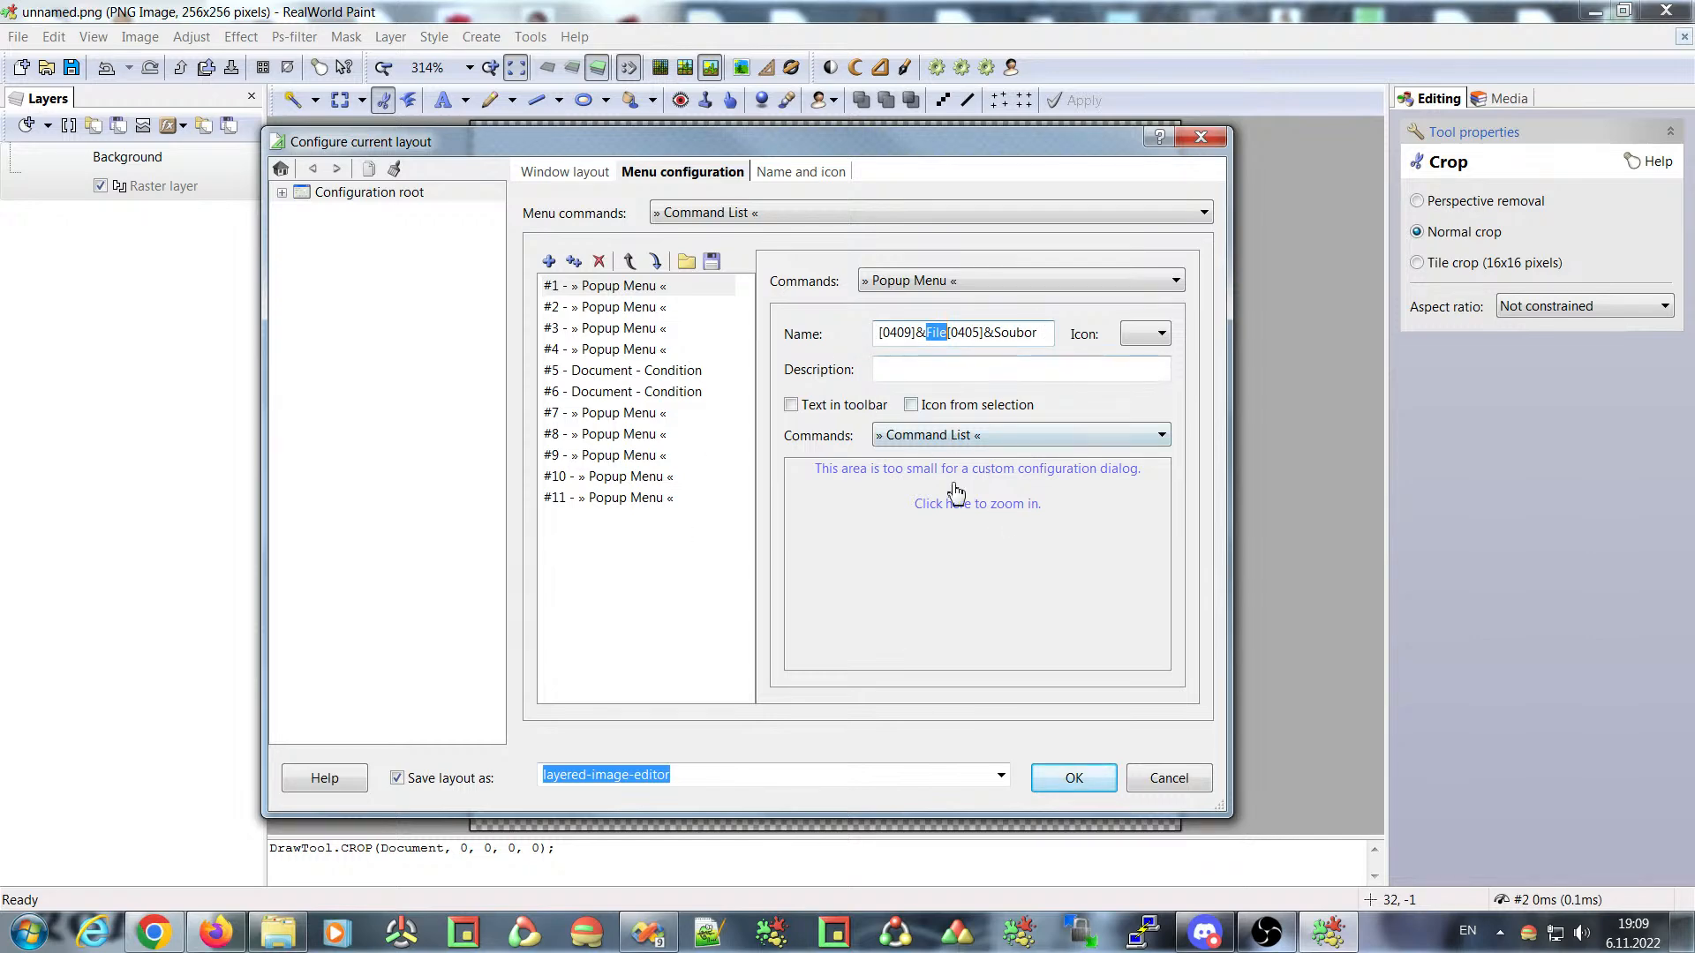
- Examine the command list of the File popup menu and the settings of the Edit popup menu
click(907, 500)
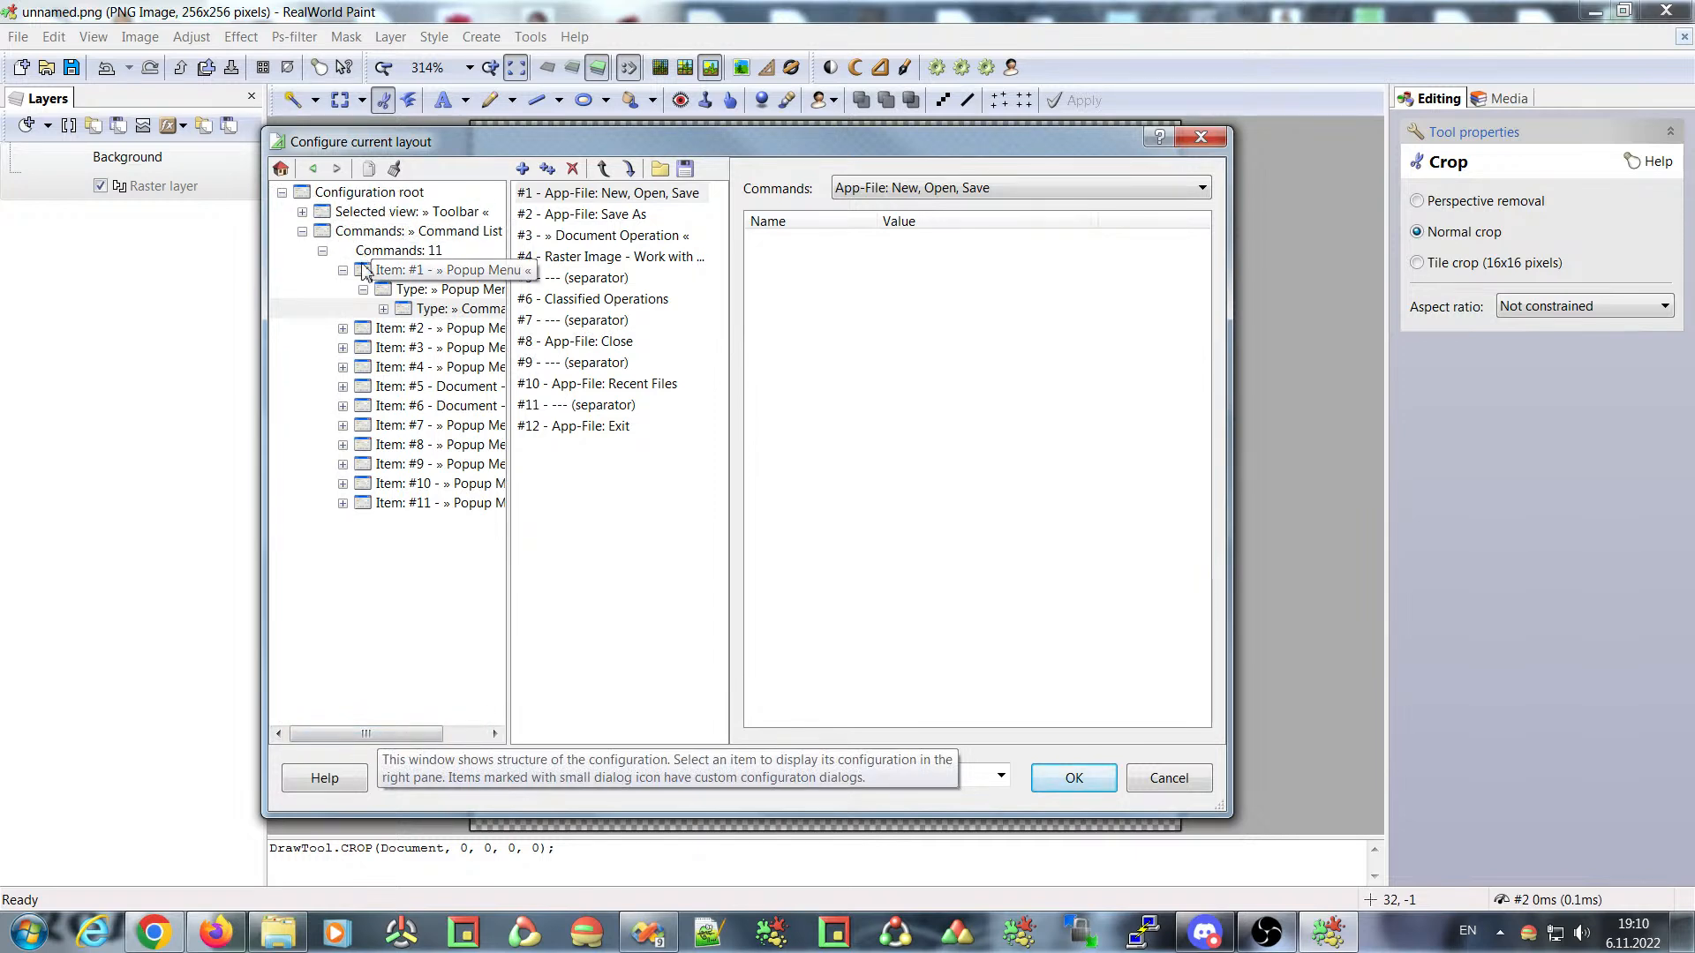
click(408, 311)
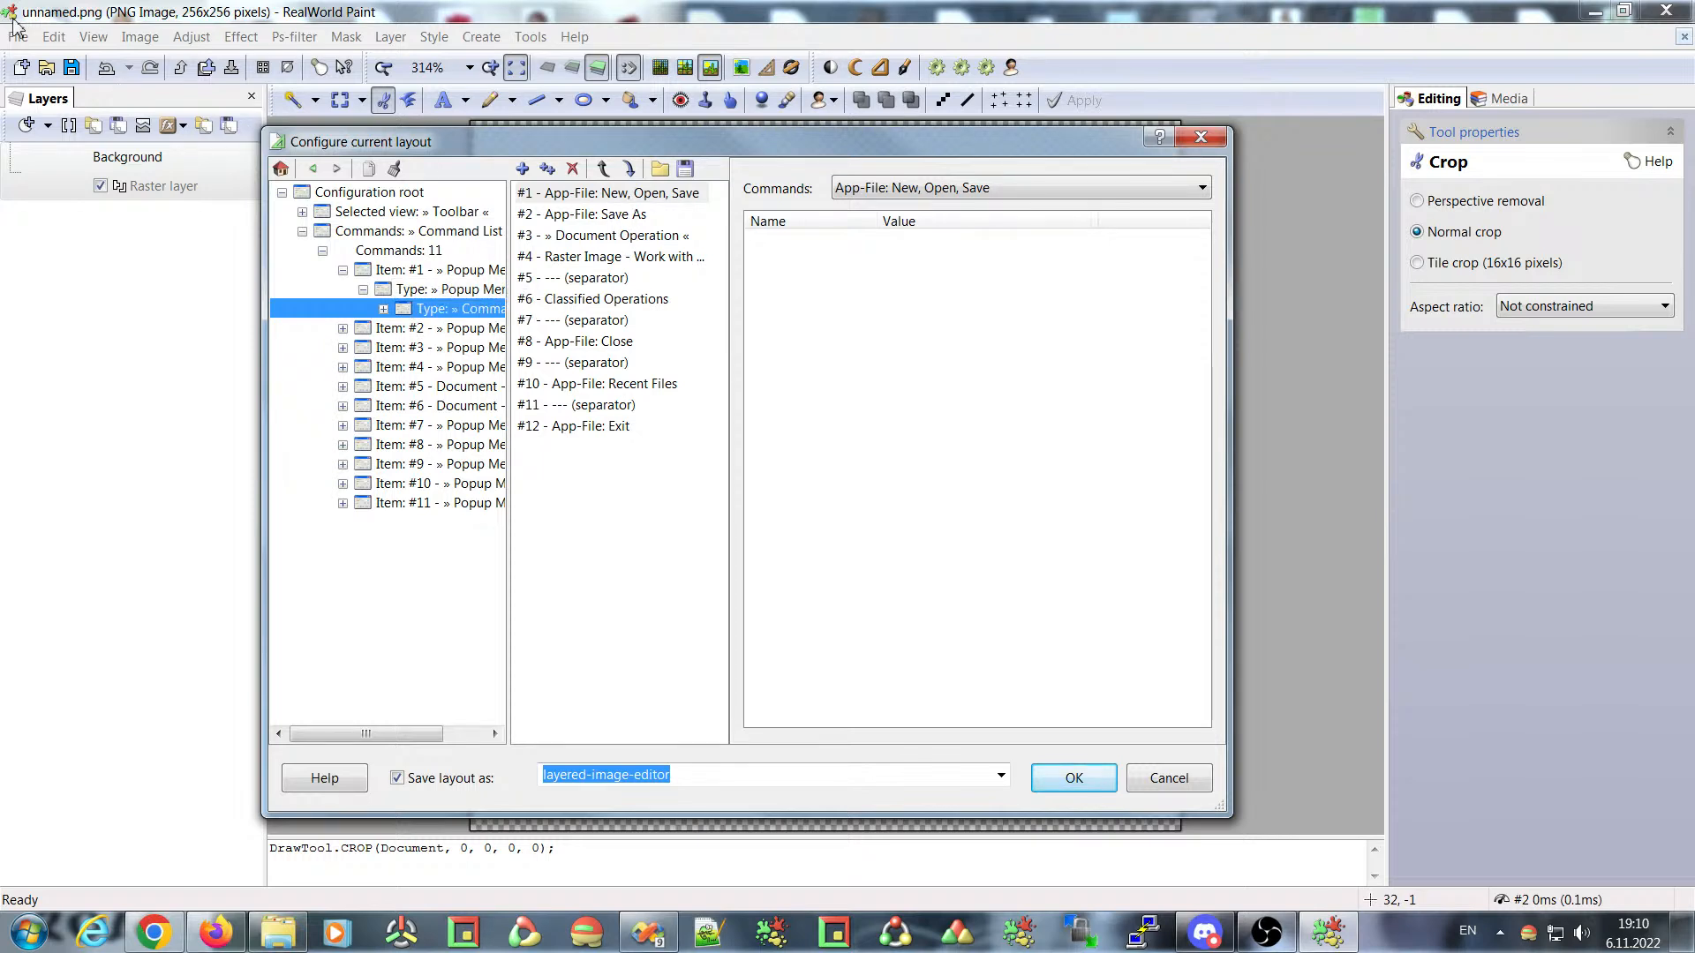
click(409, 331)
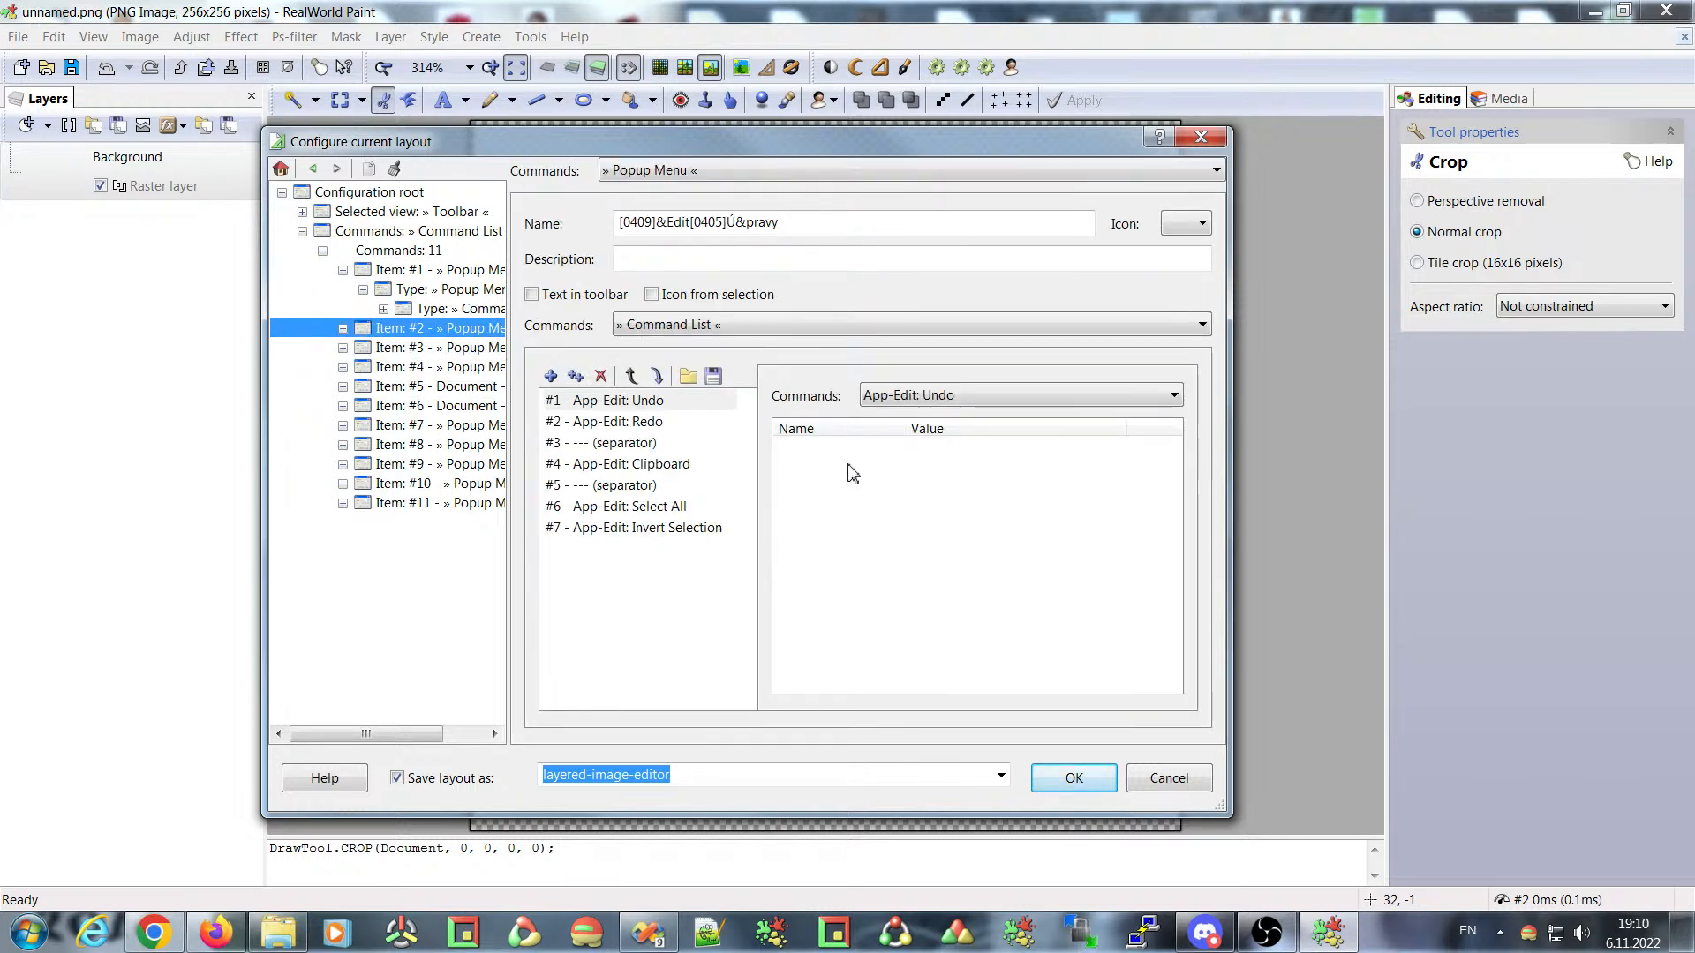
- Append a separator to the end of the Edit popup menu's command list
click(606, 491)
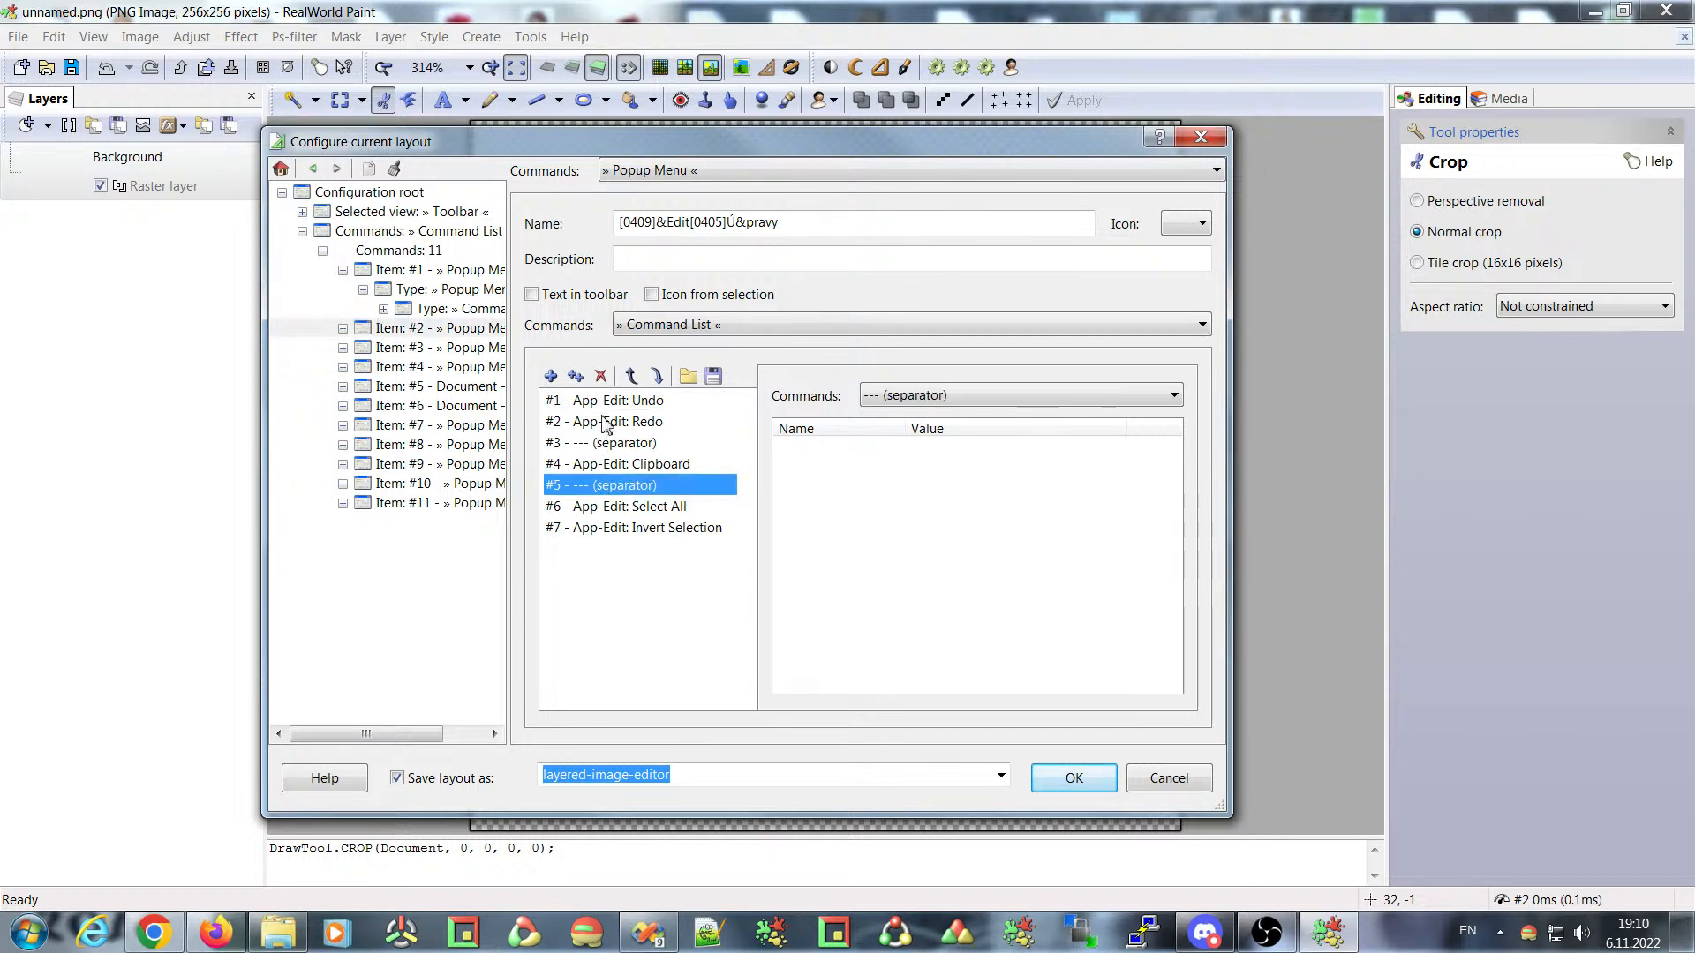
click(550, 377)
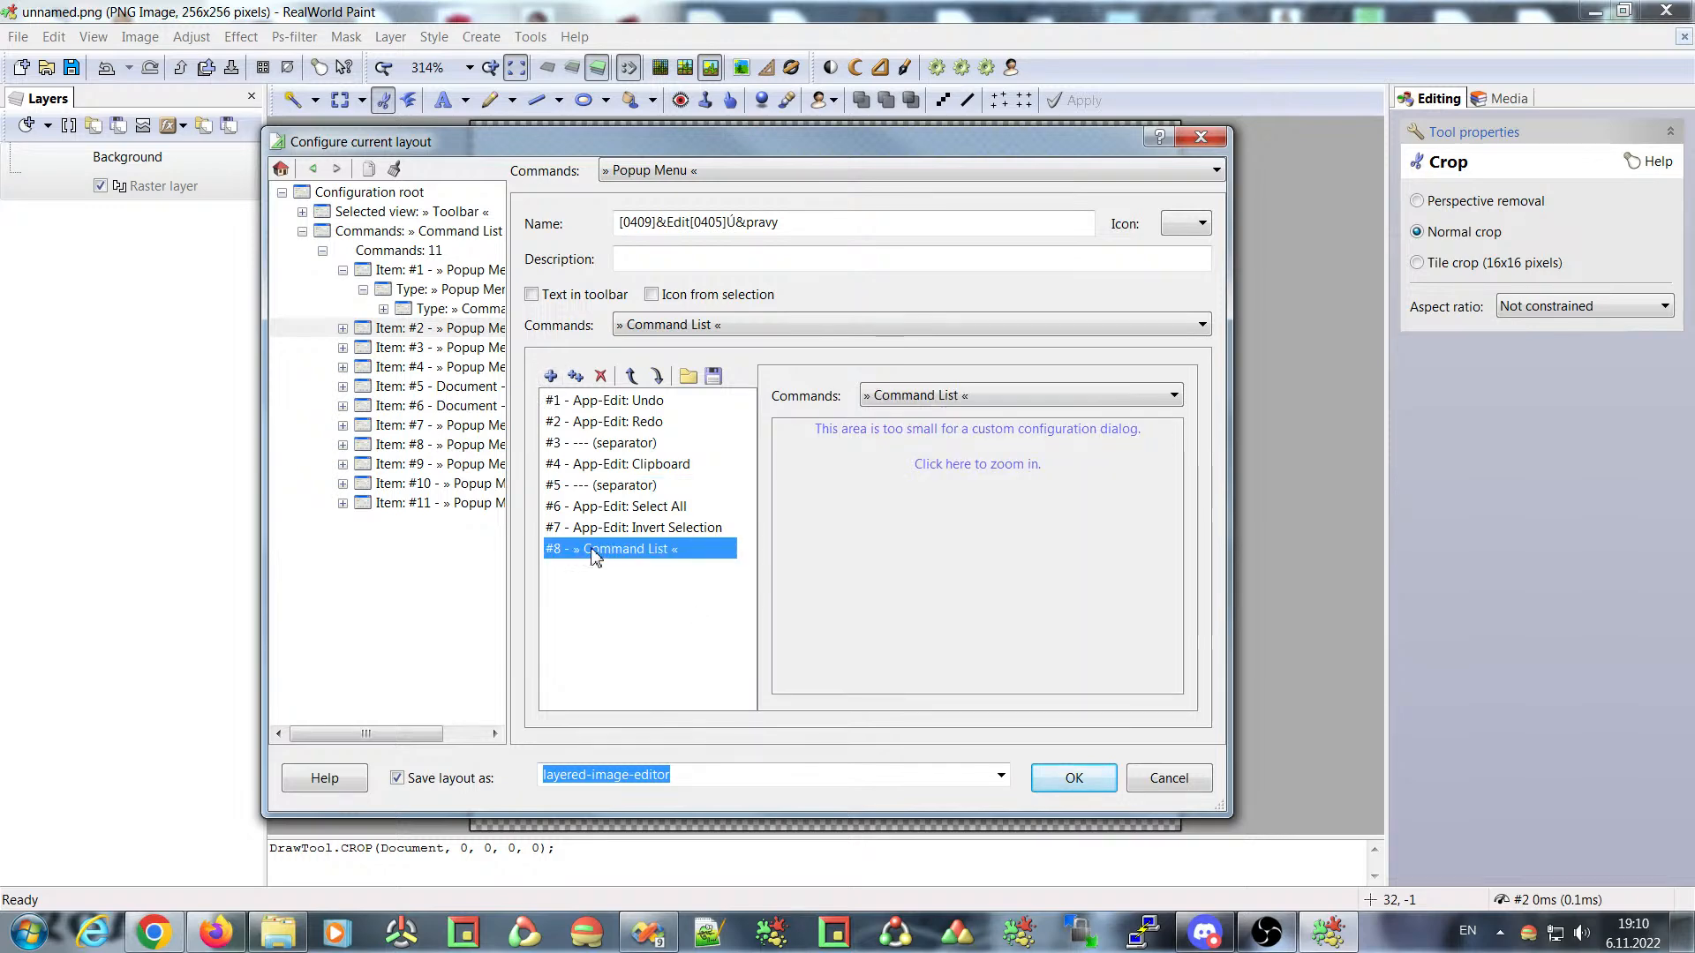
click(972, 395)
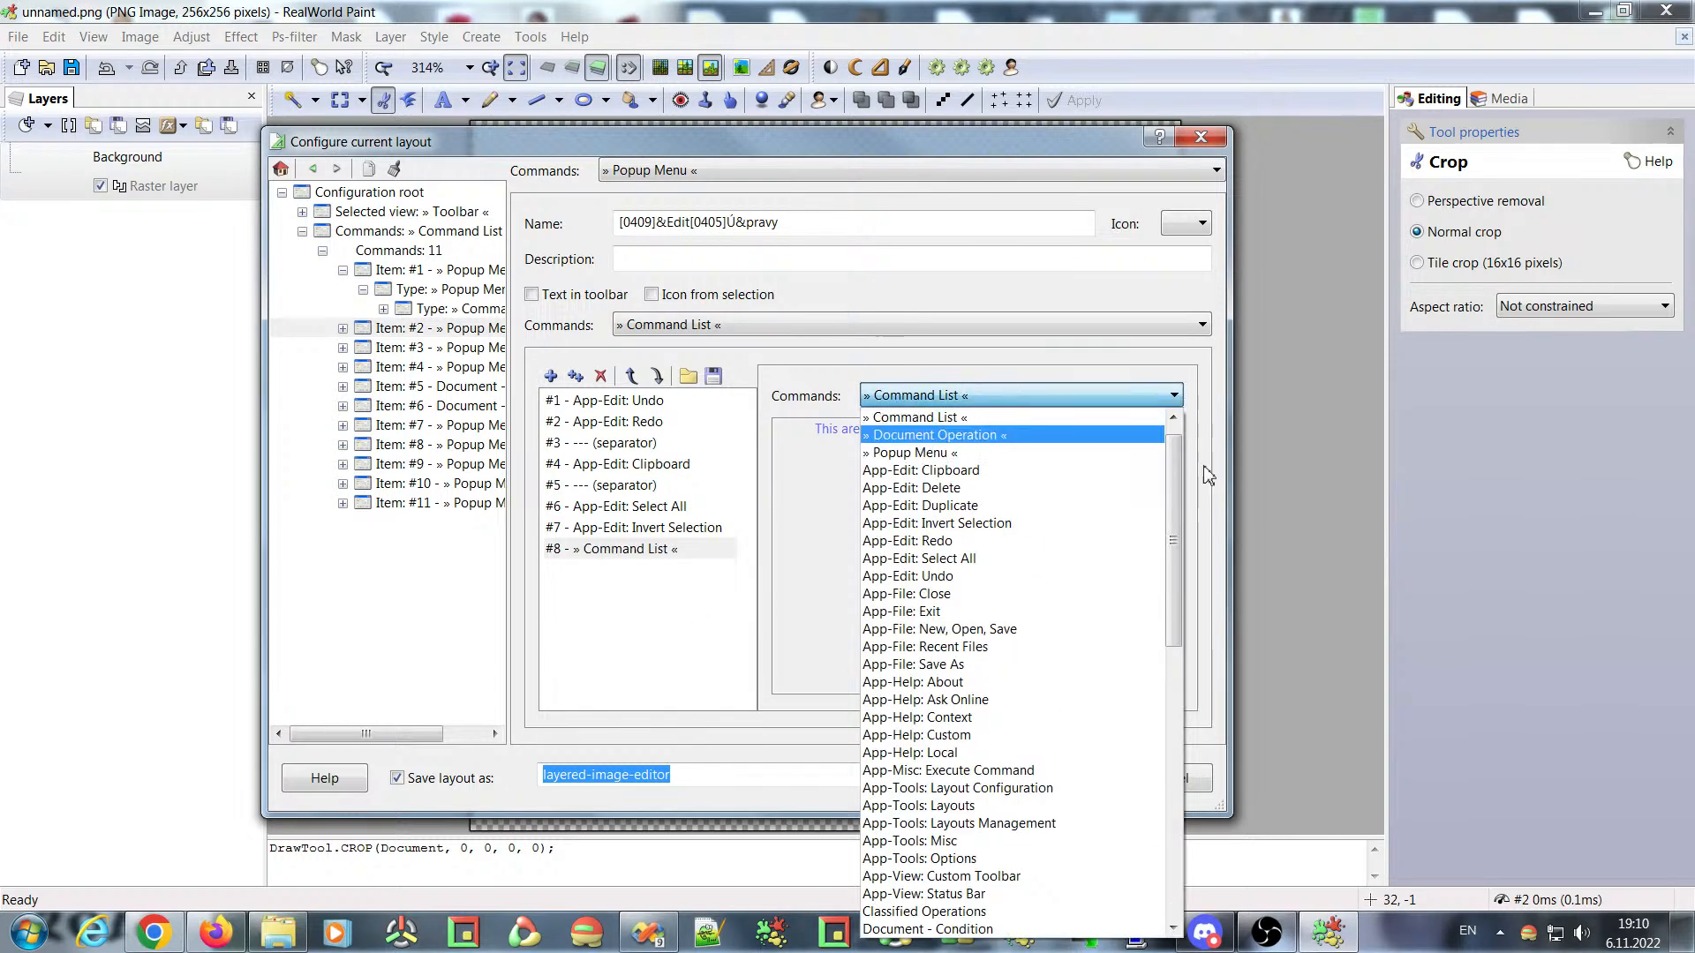
scroll(1174, 512, up, 1)
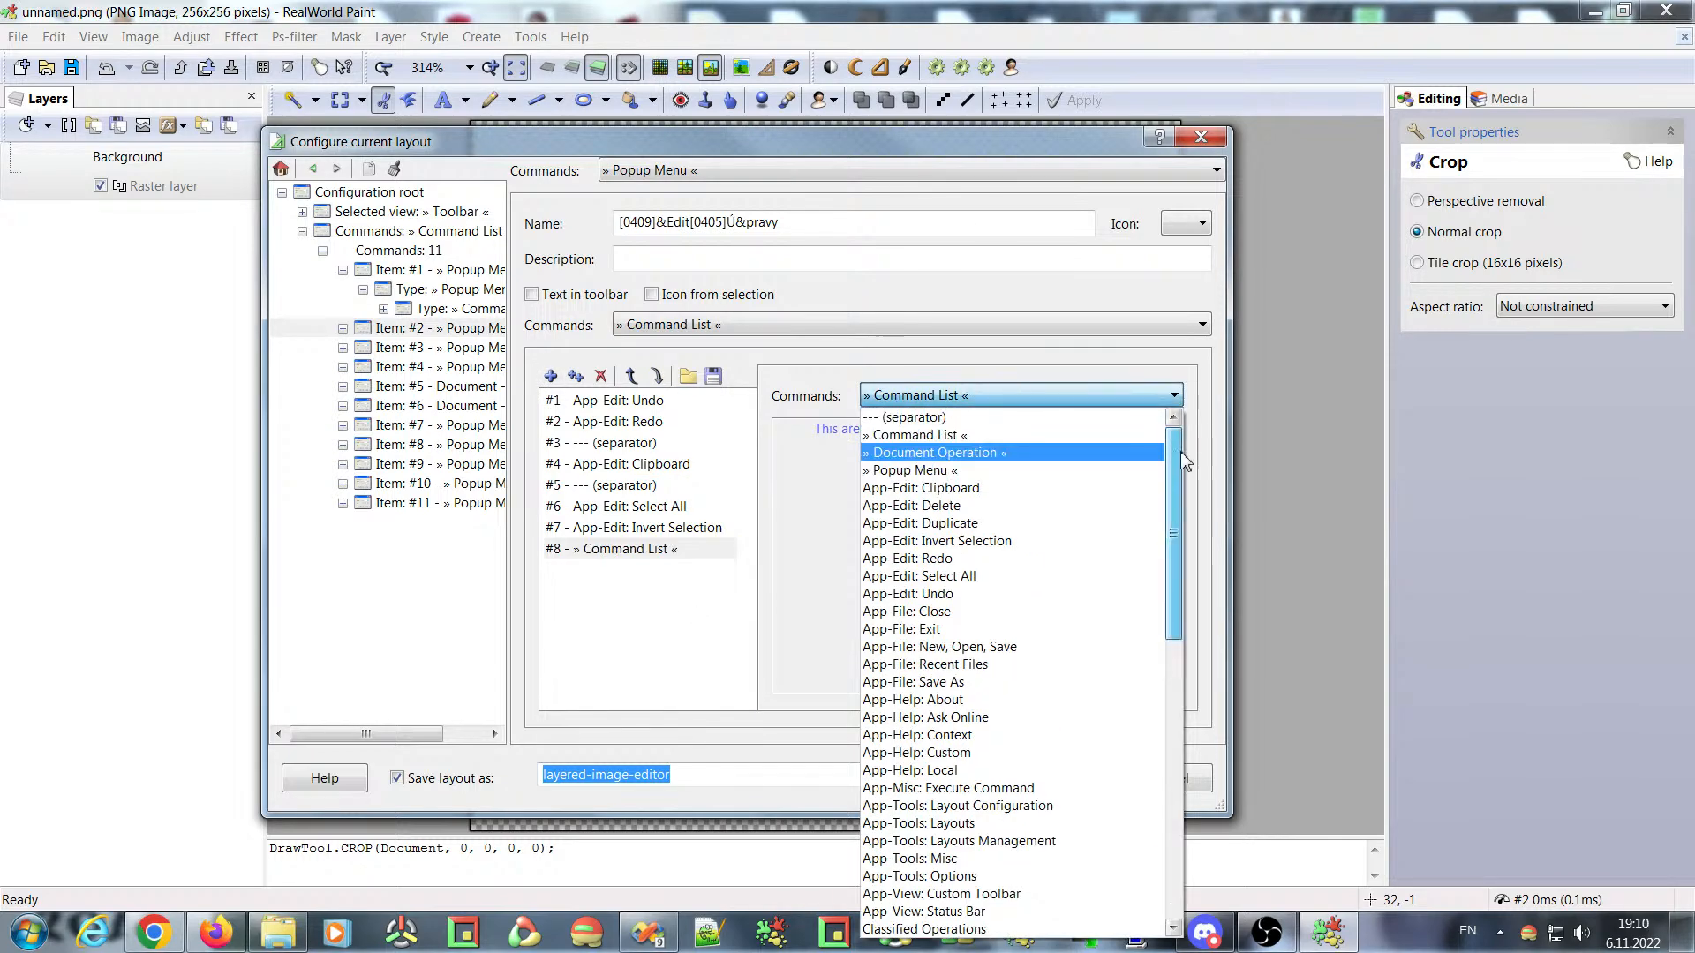
click(943, 420)
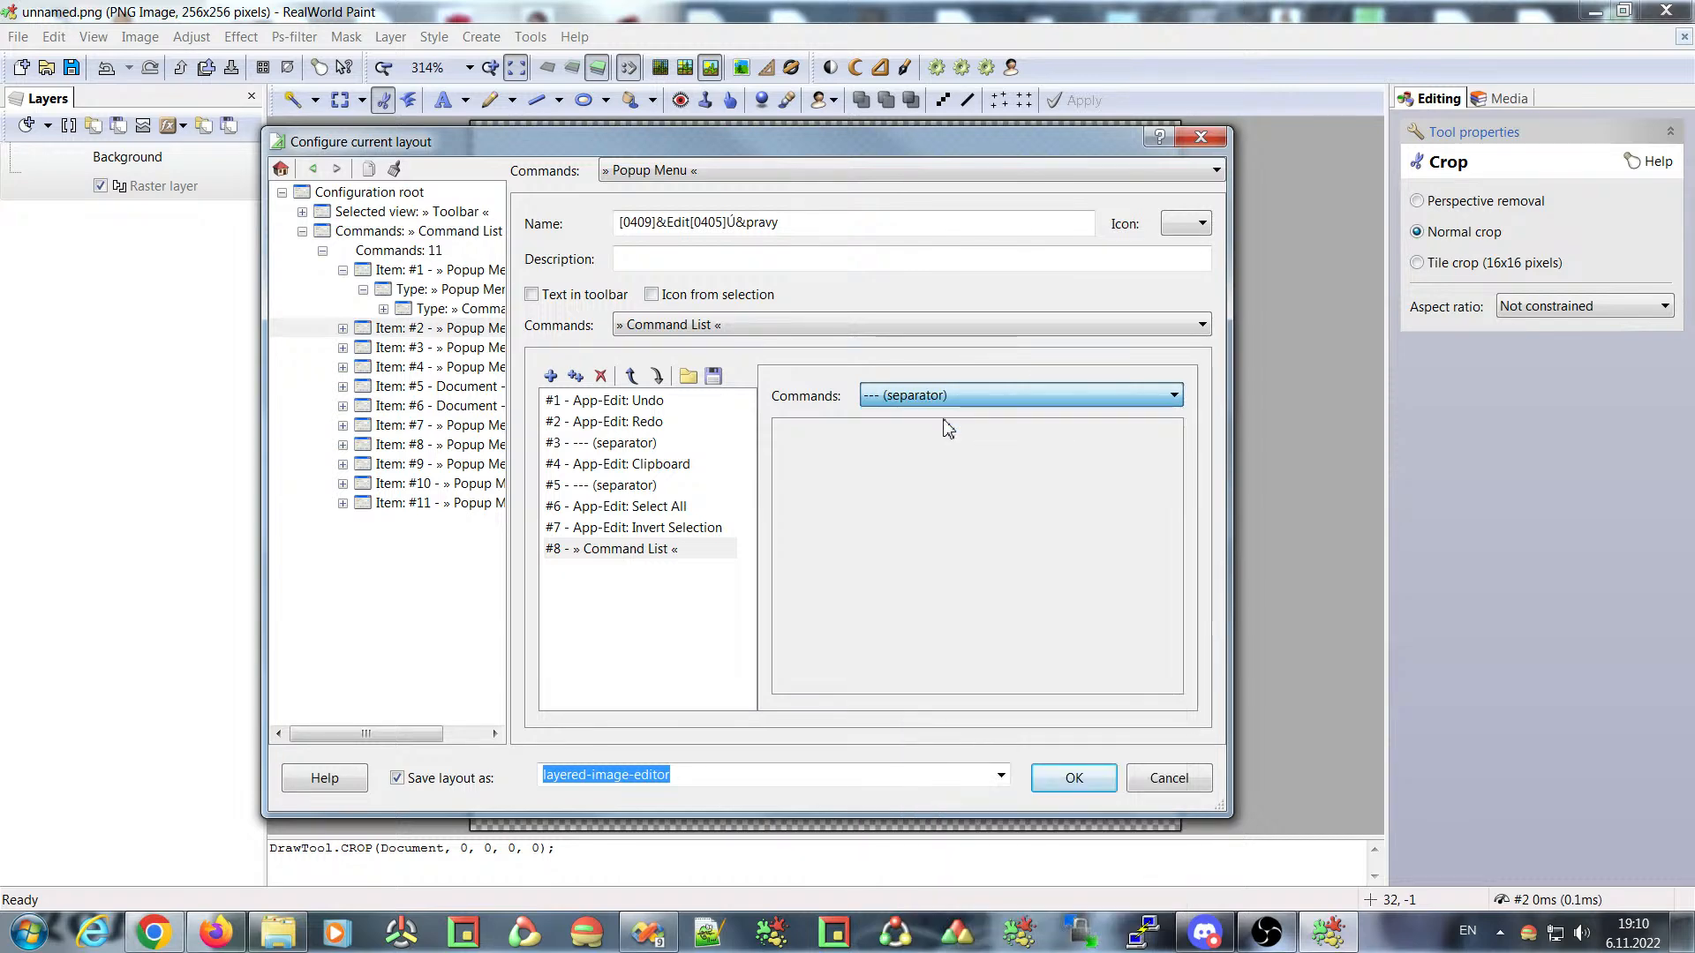
- Add the App-Edit: Delete command below the last separator in the Edit popup menu's command list
click(550, 376)
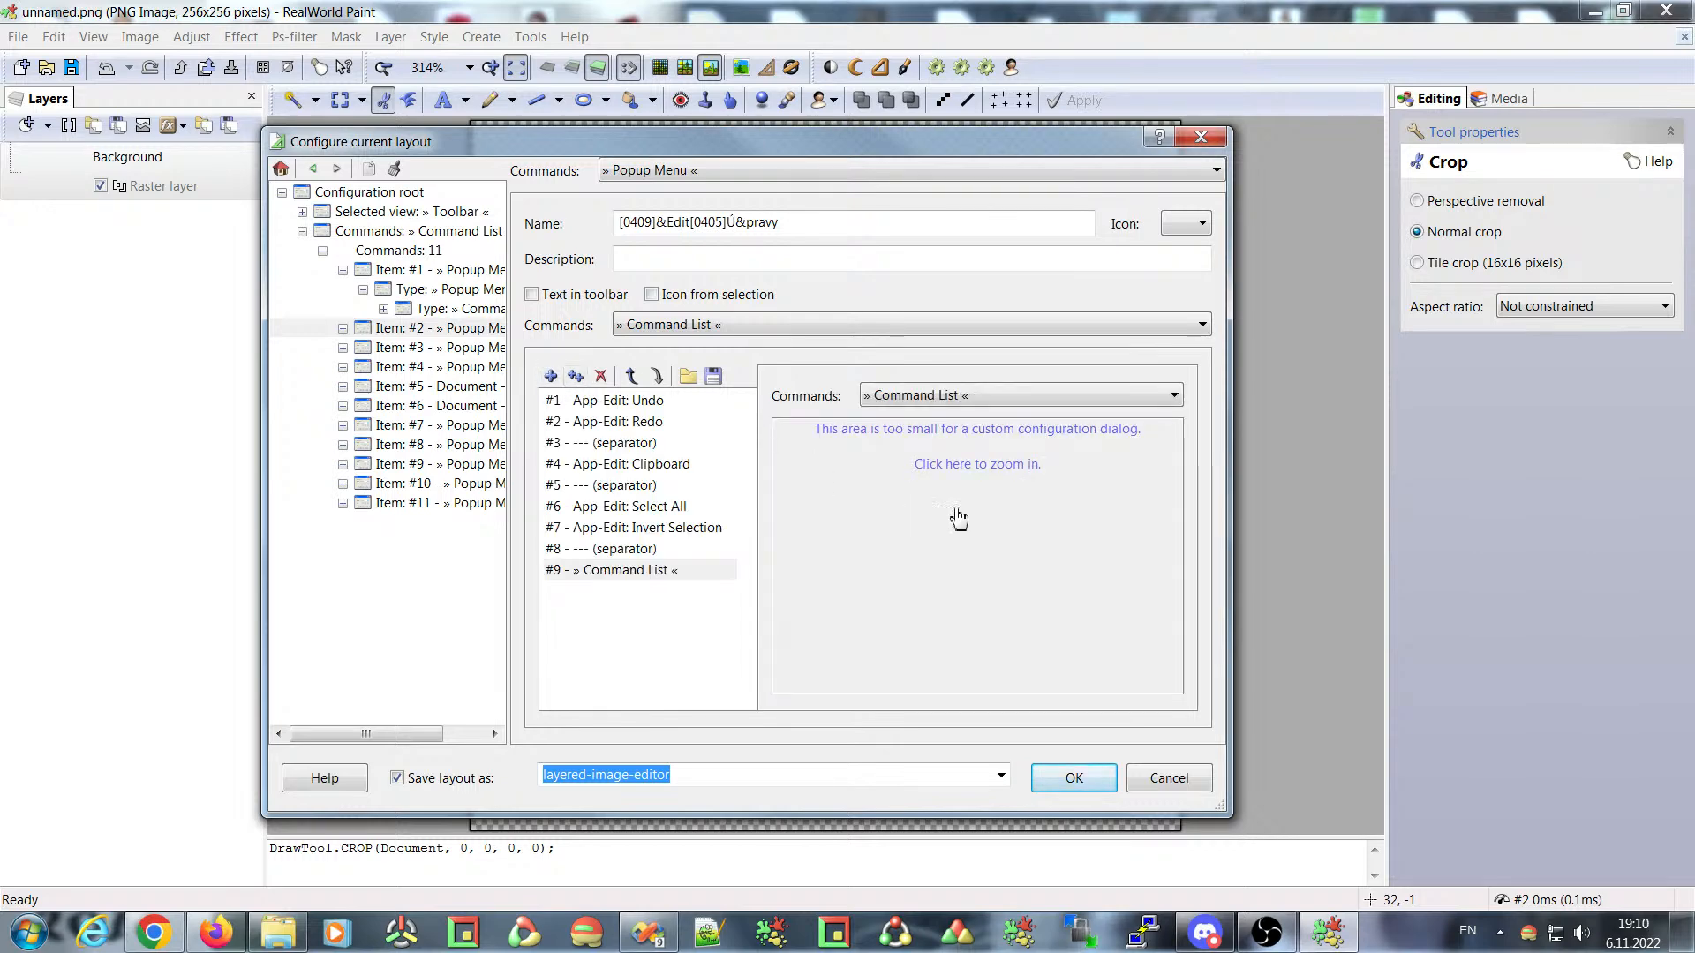
click(962, 397)
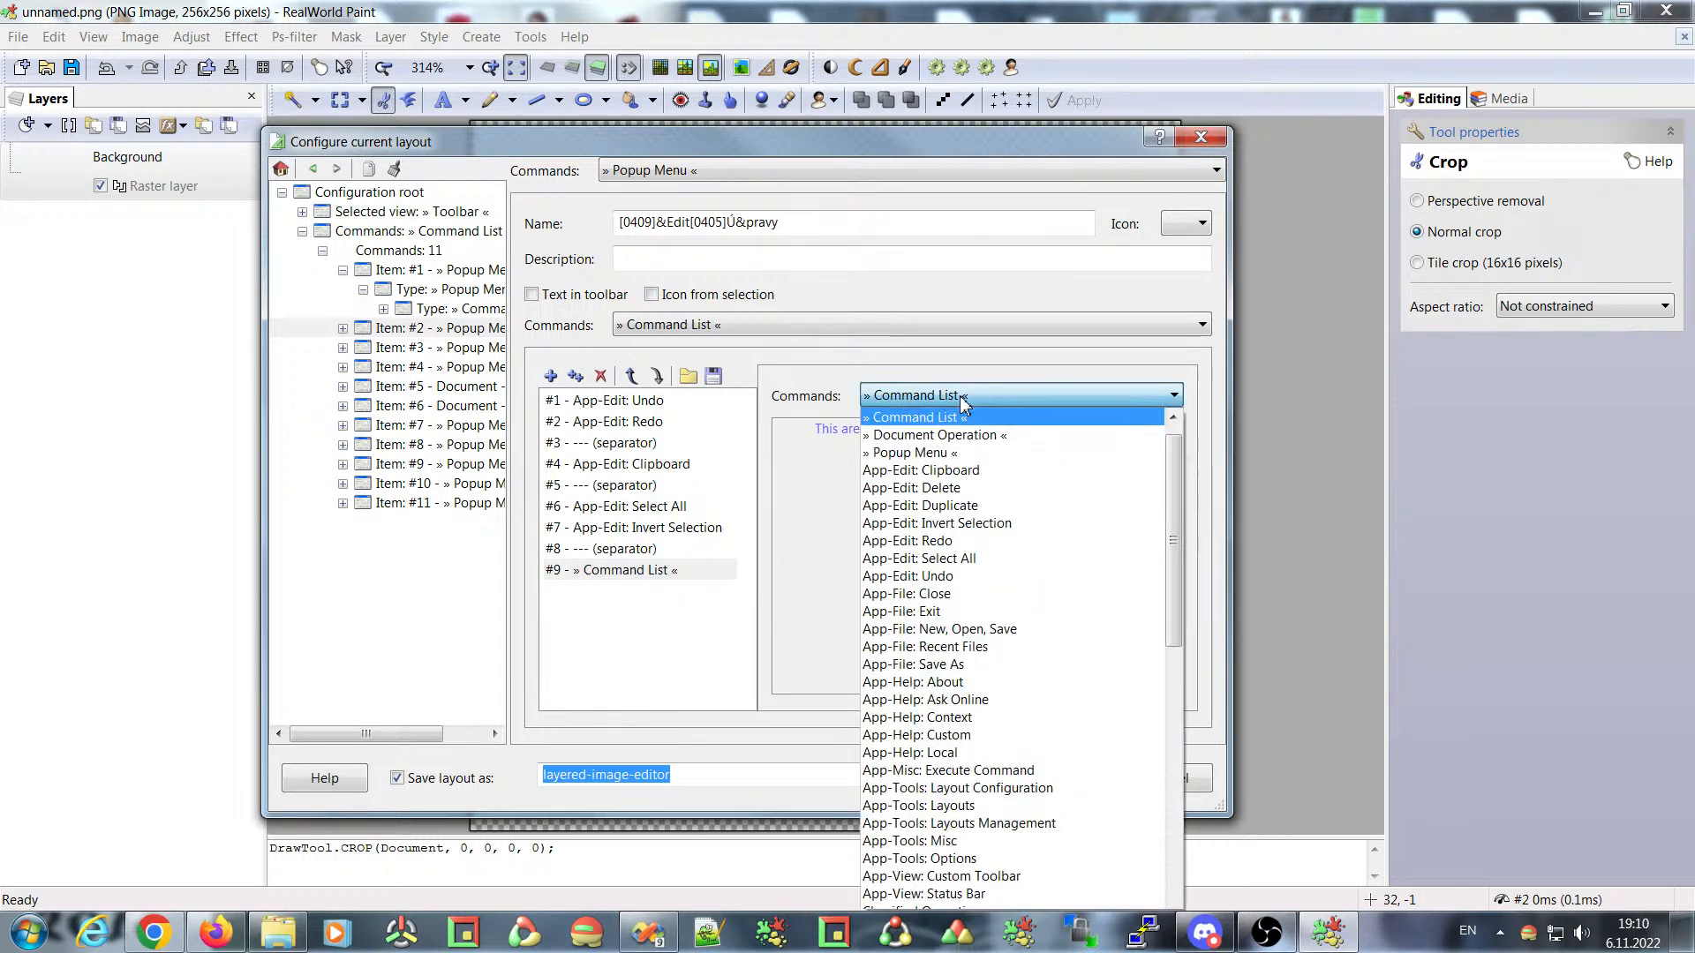
drag(1178, 446, 1182, 471)
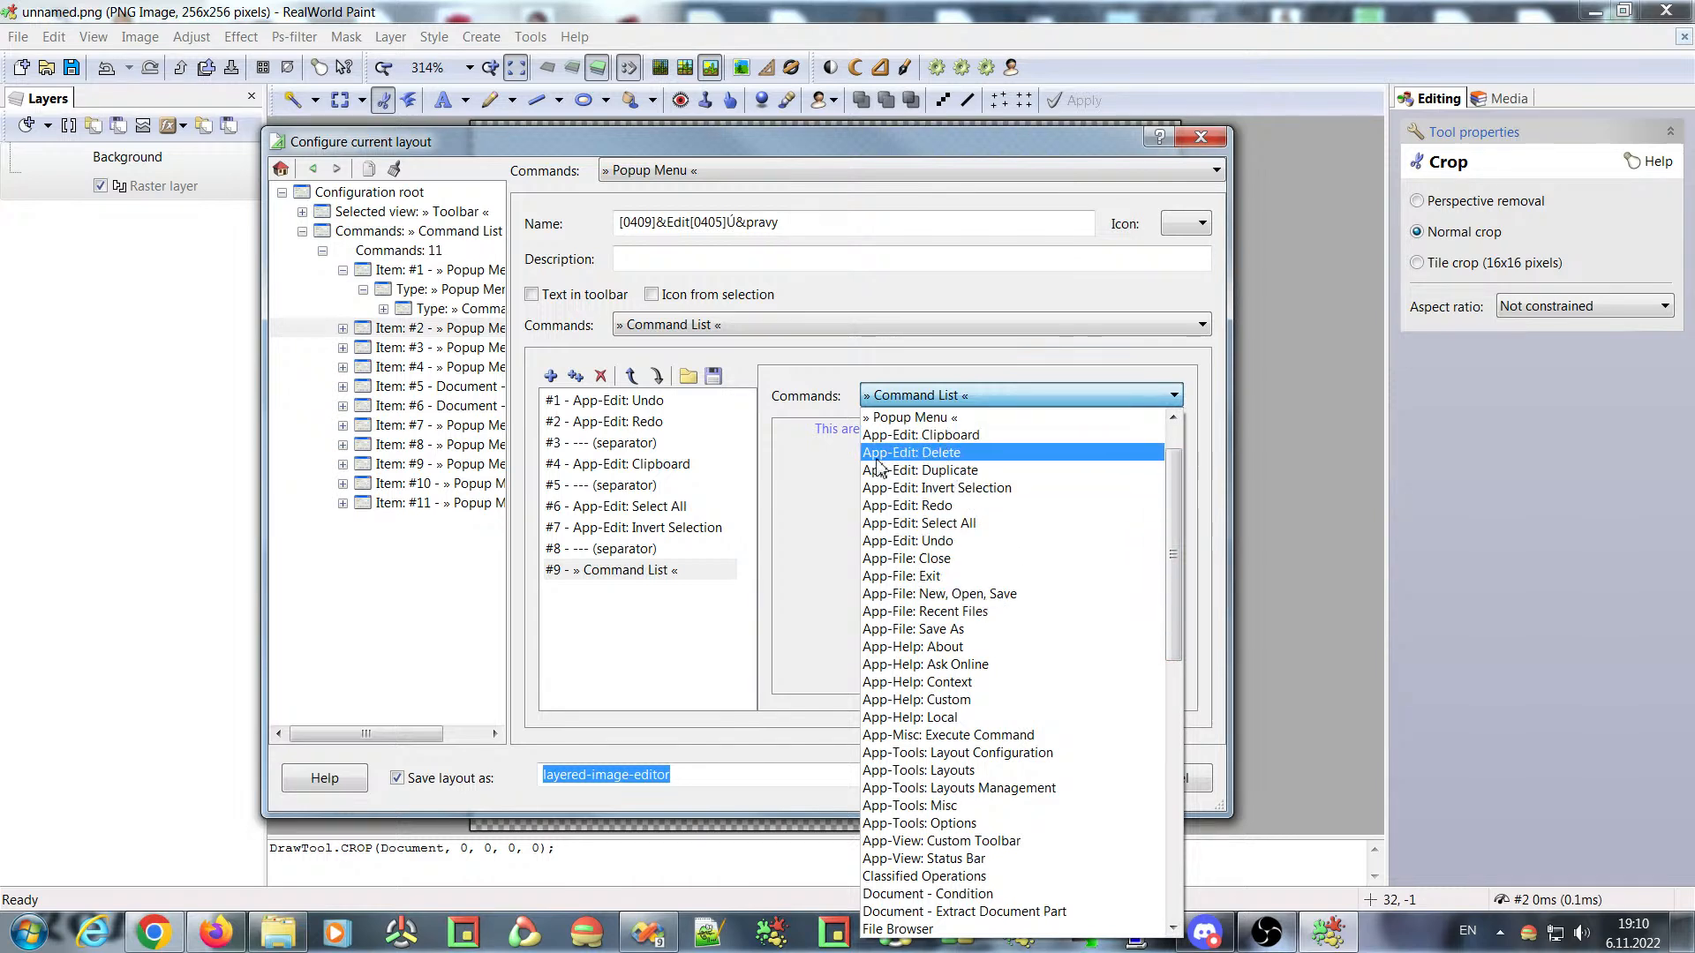
click(939, 454)
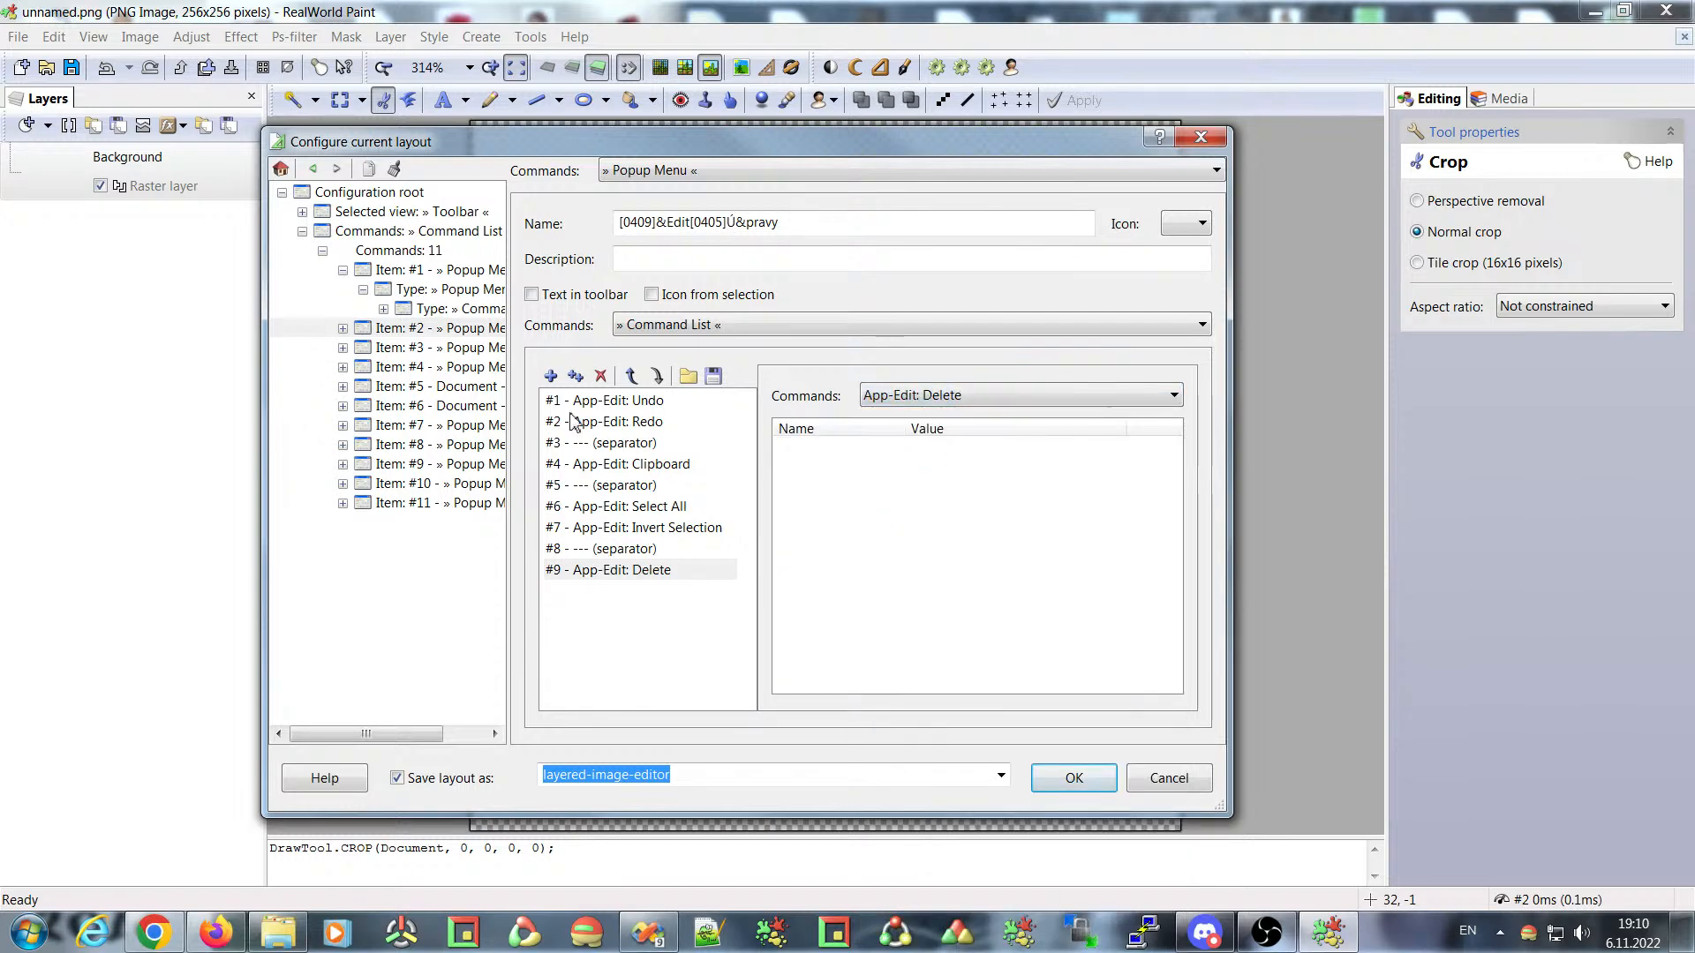
- Add the App-Edit: Duplicate command to the Edit popup menu and apply the layout configuration, saving it as layered-image-editor
click(576, 376)
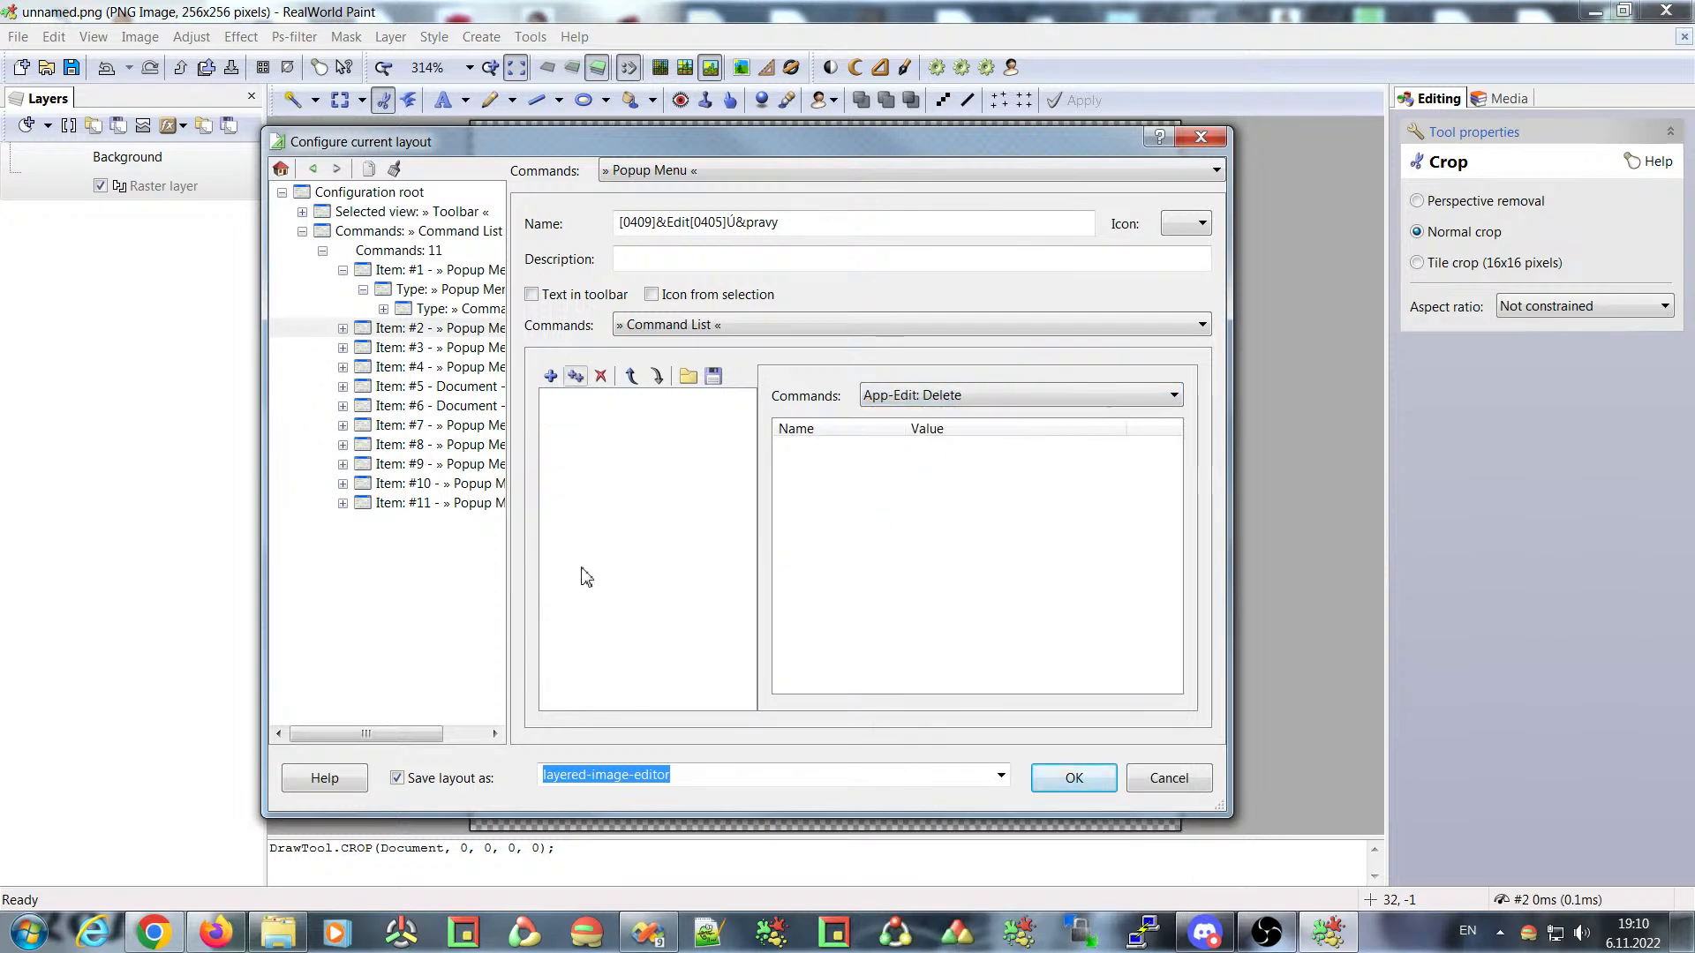
click(980, 397)
click(955, 431)
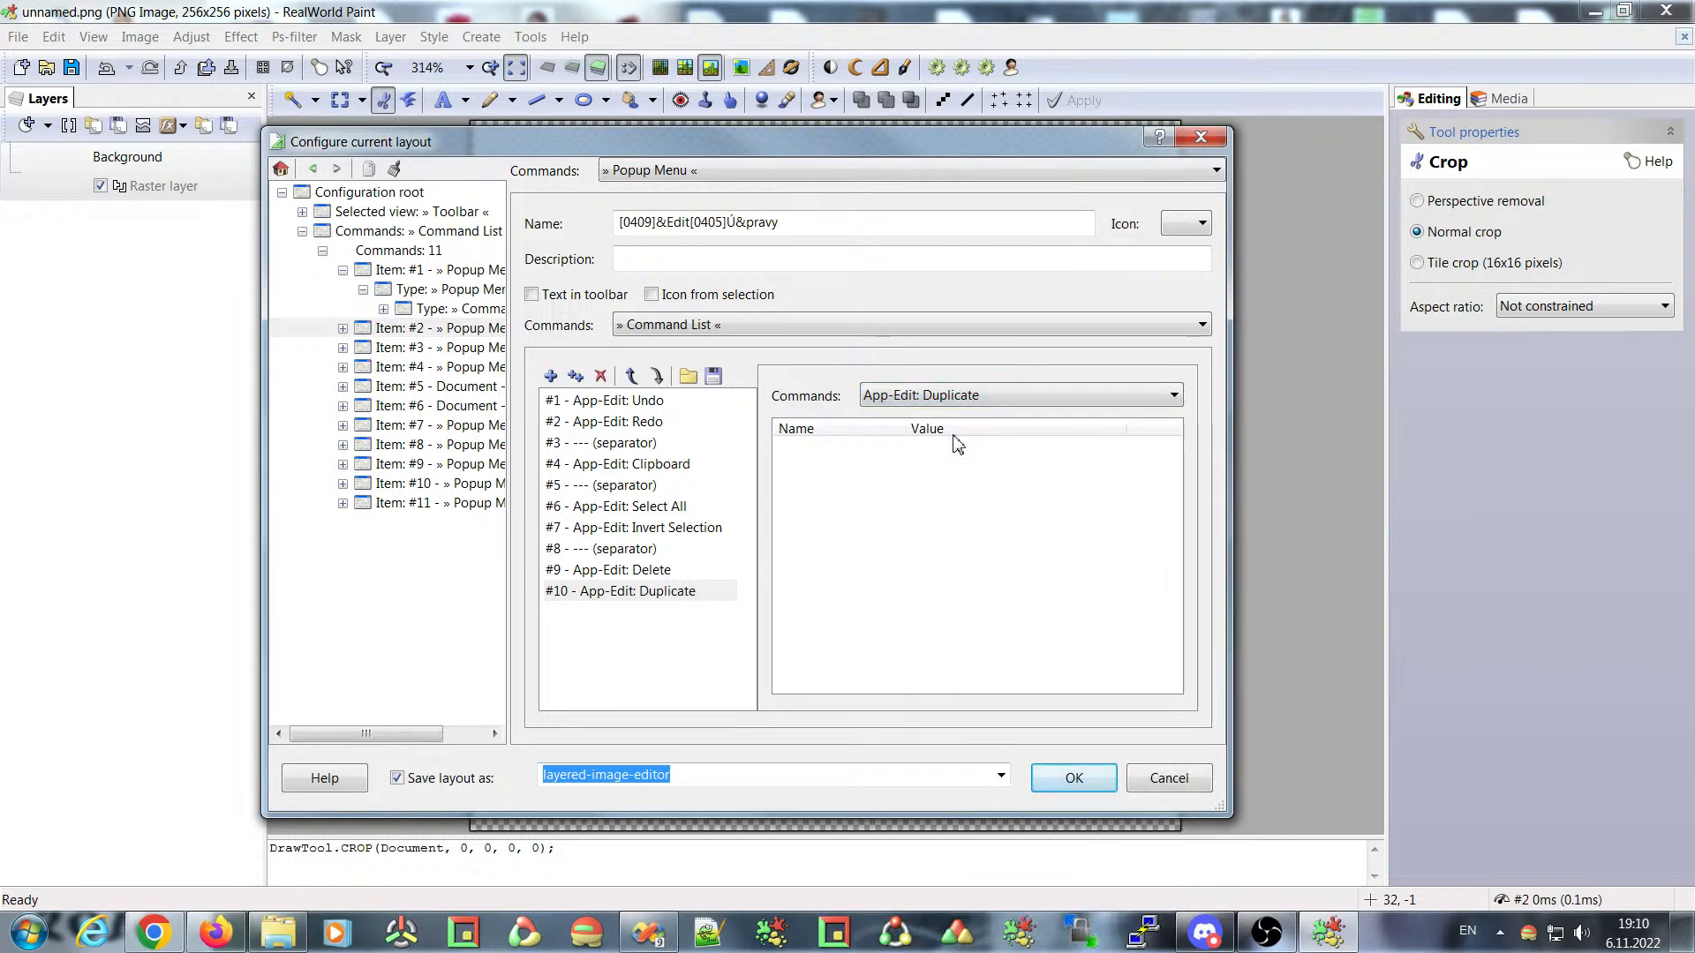
click(1074, 779)
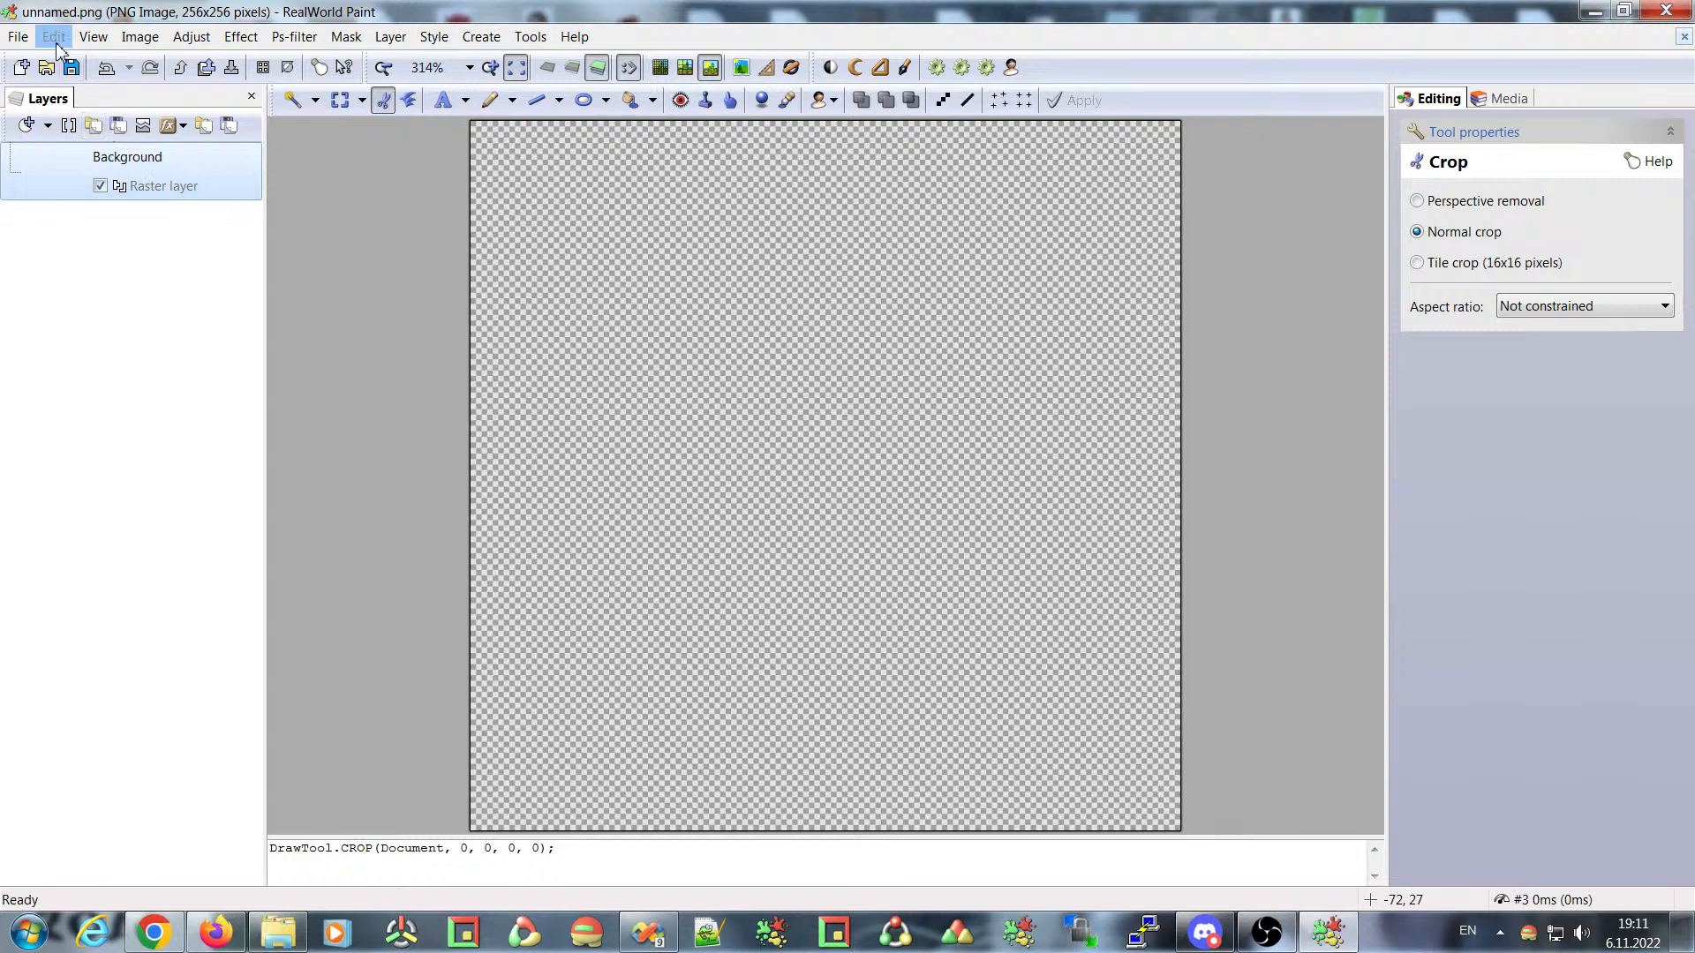
- Examine the added Delete and Duplicate entries and the clipboard commands in the customised Edit menu
click(54, 38)
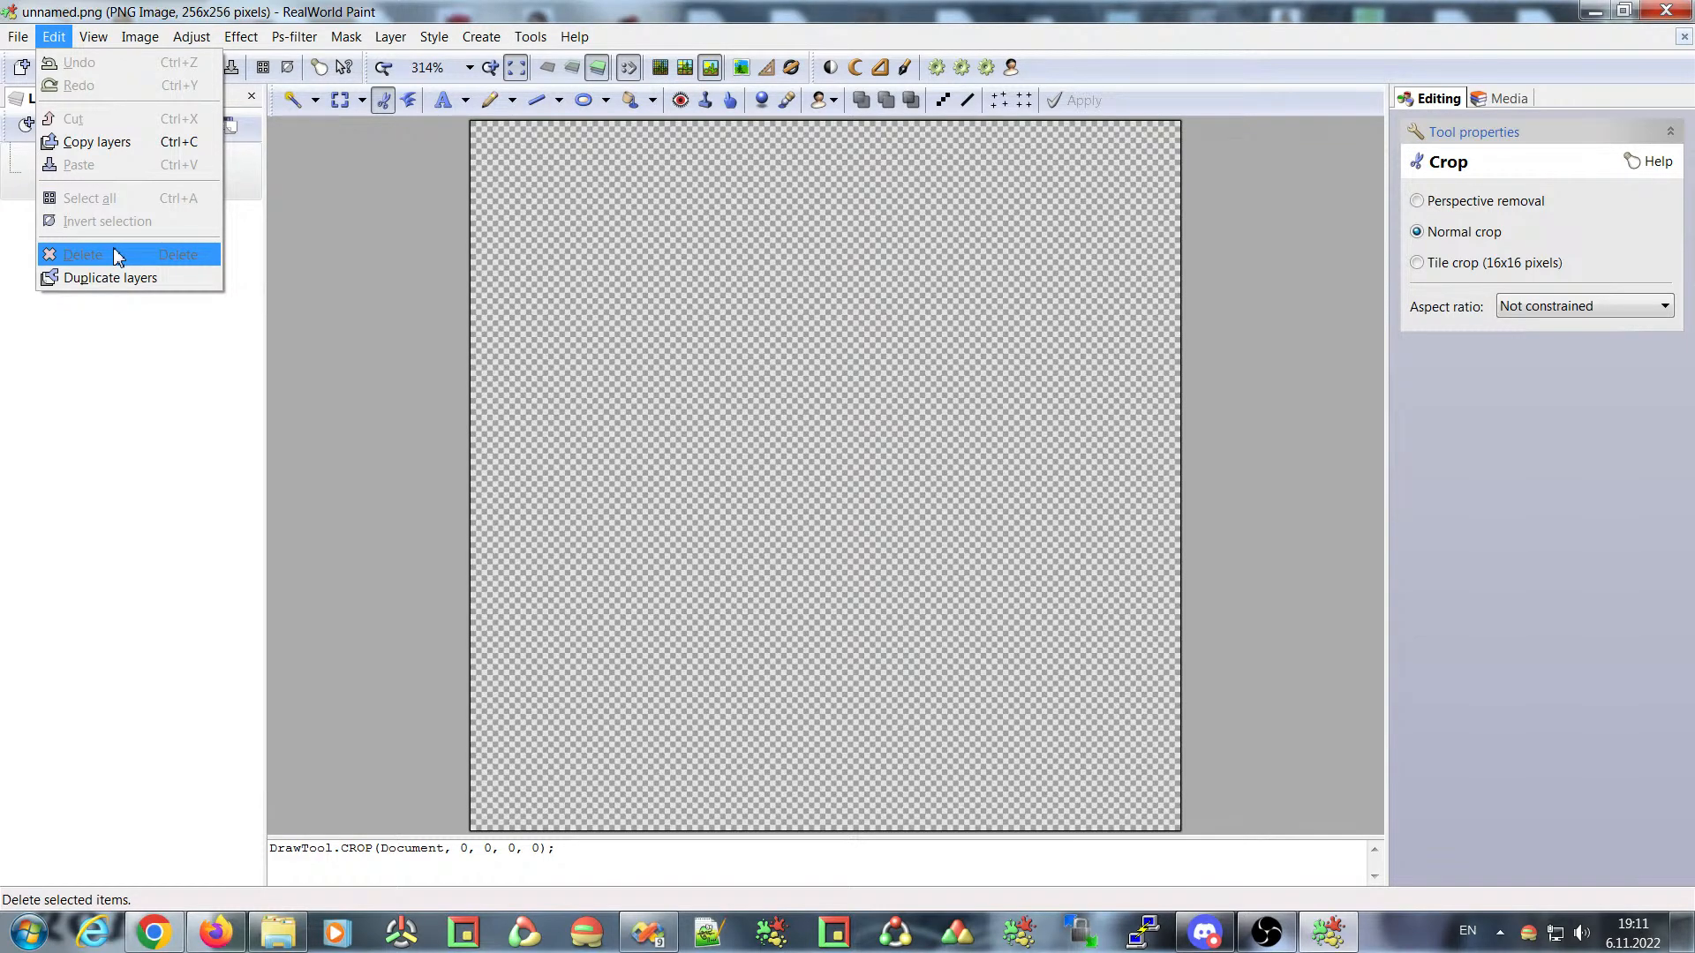
mouse_move(194, 35)
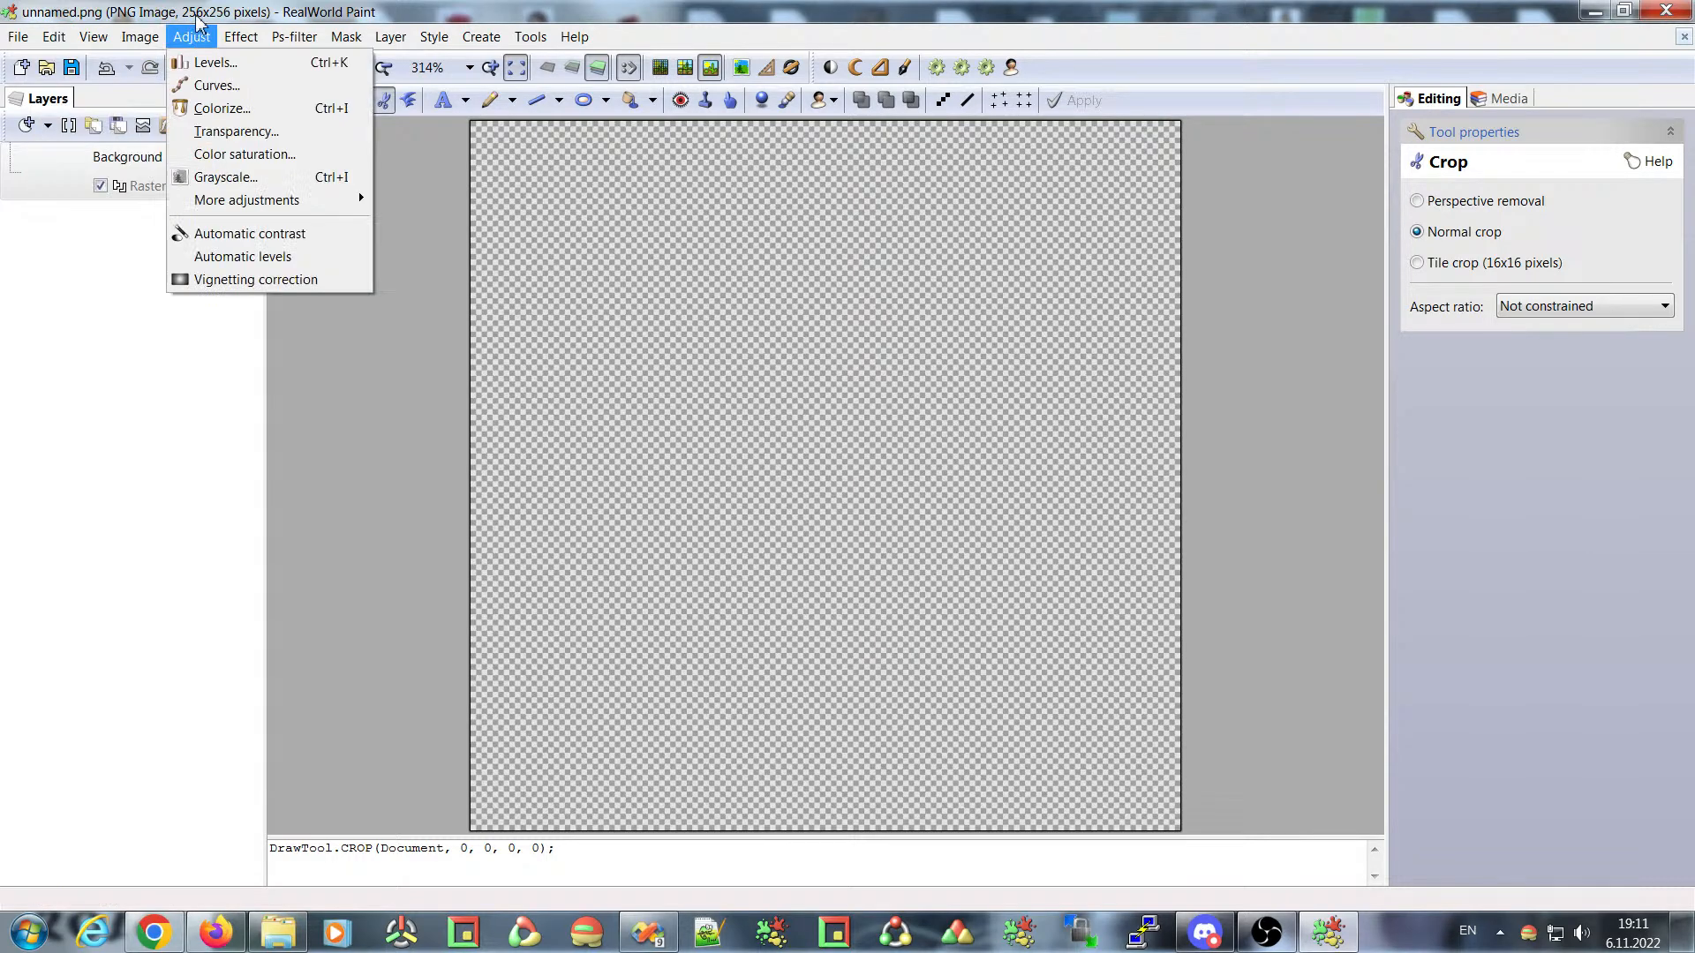
click(51, 35)
click(54, 38)
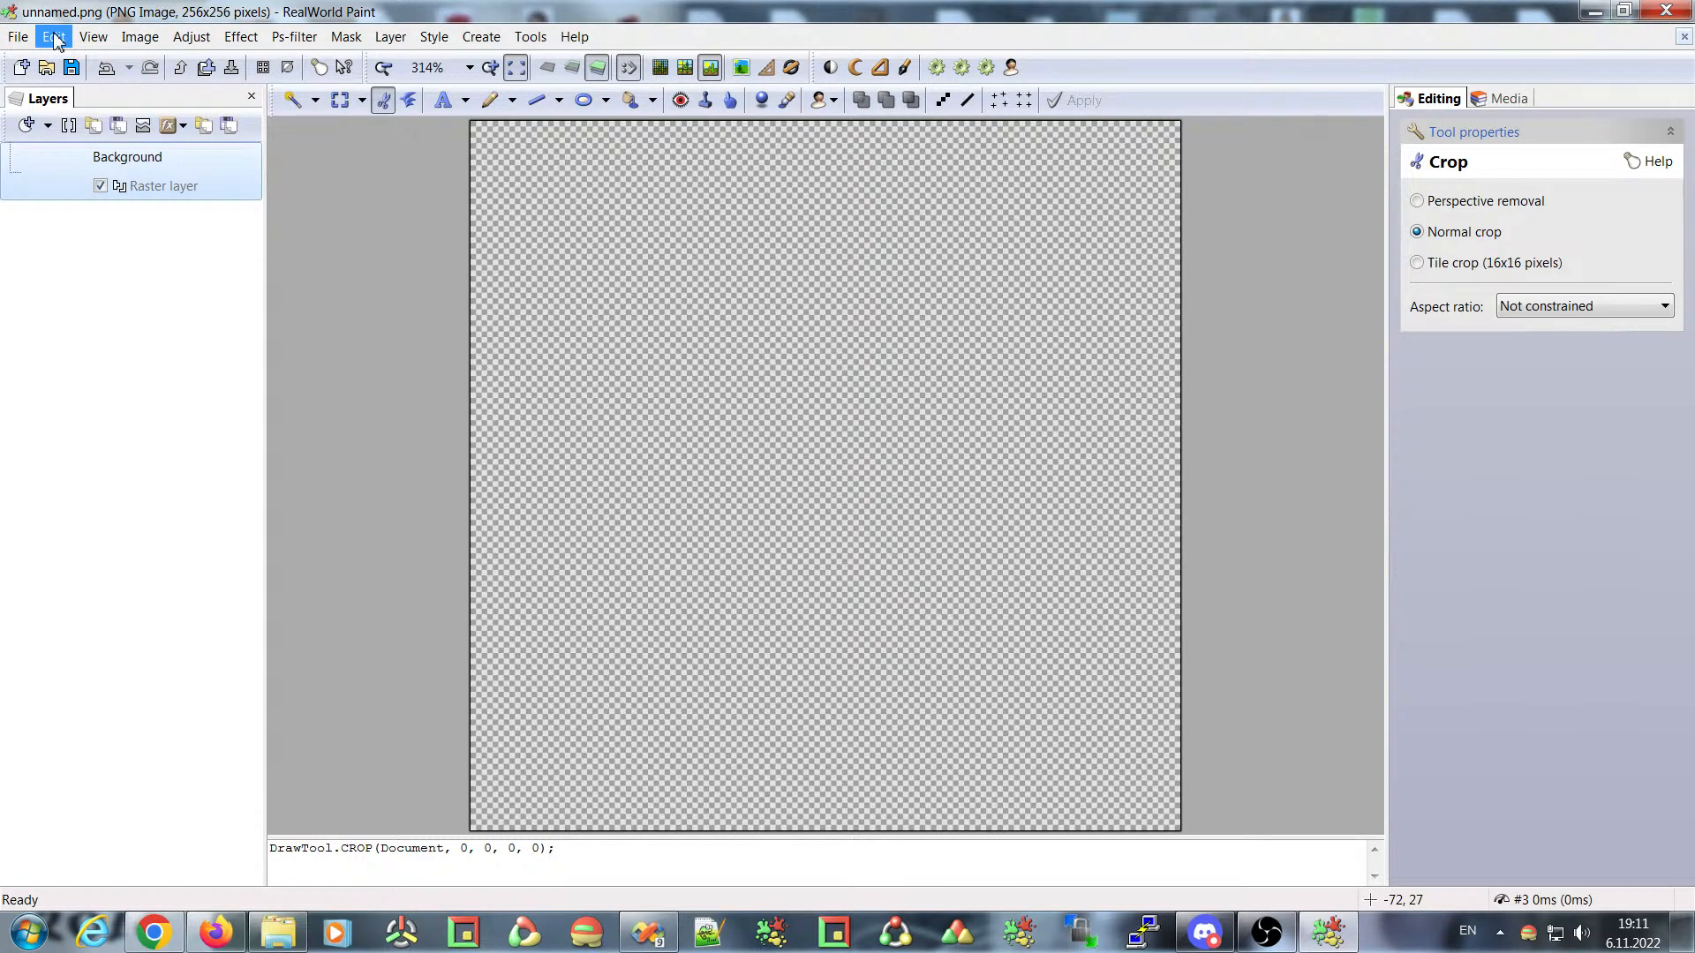
click(53, 40)
click(88, 11)
click(61, 39)
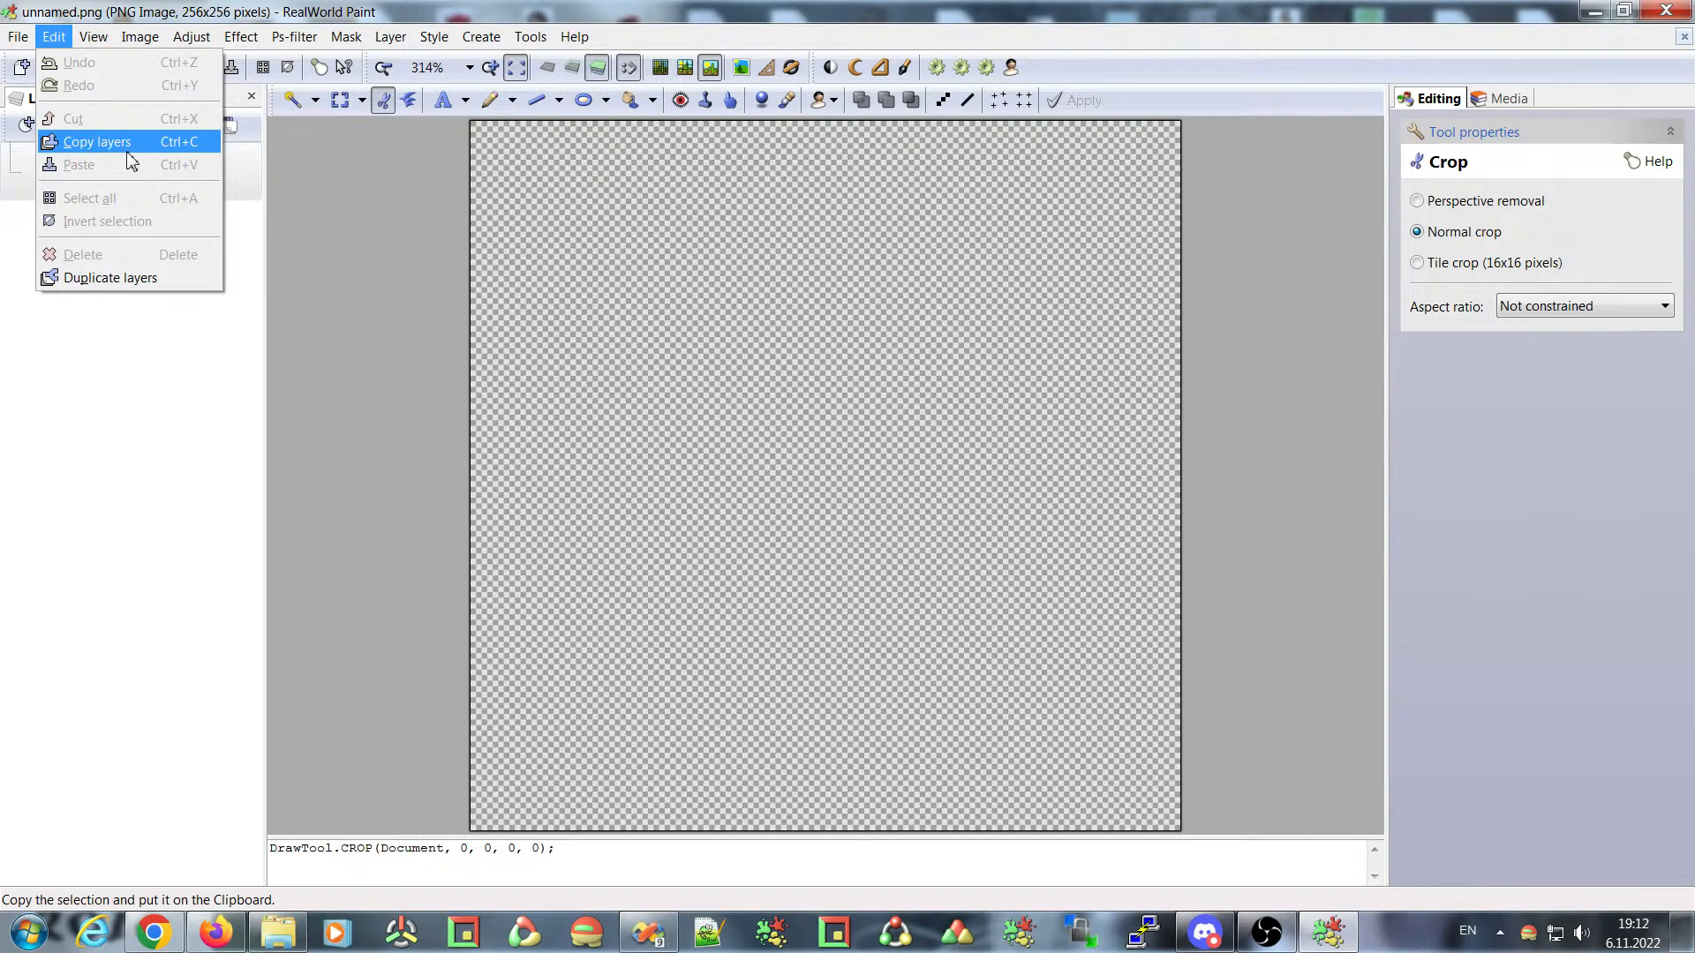
click(737, 288)
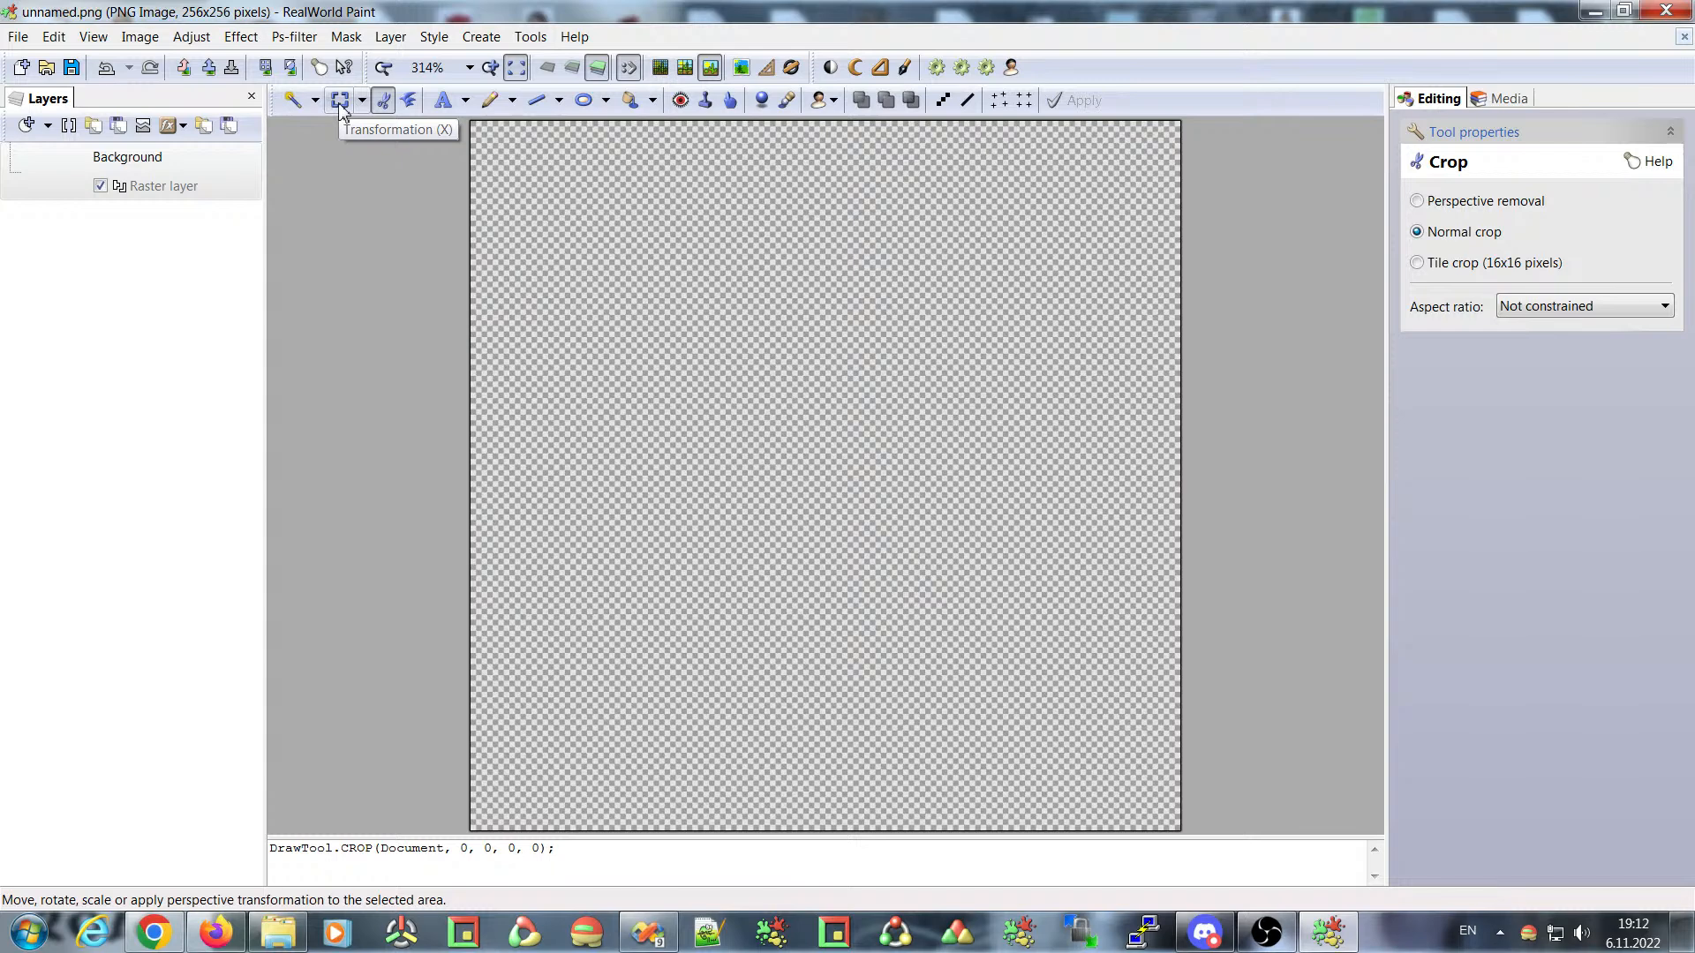
- Draw a black-outlined ellipse with a translucent yellow fill near the canvas centre, and check the Edit menu's commands
click(583, 99)
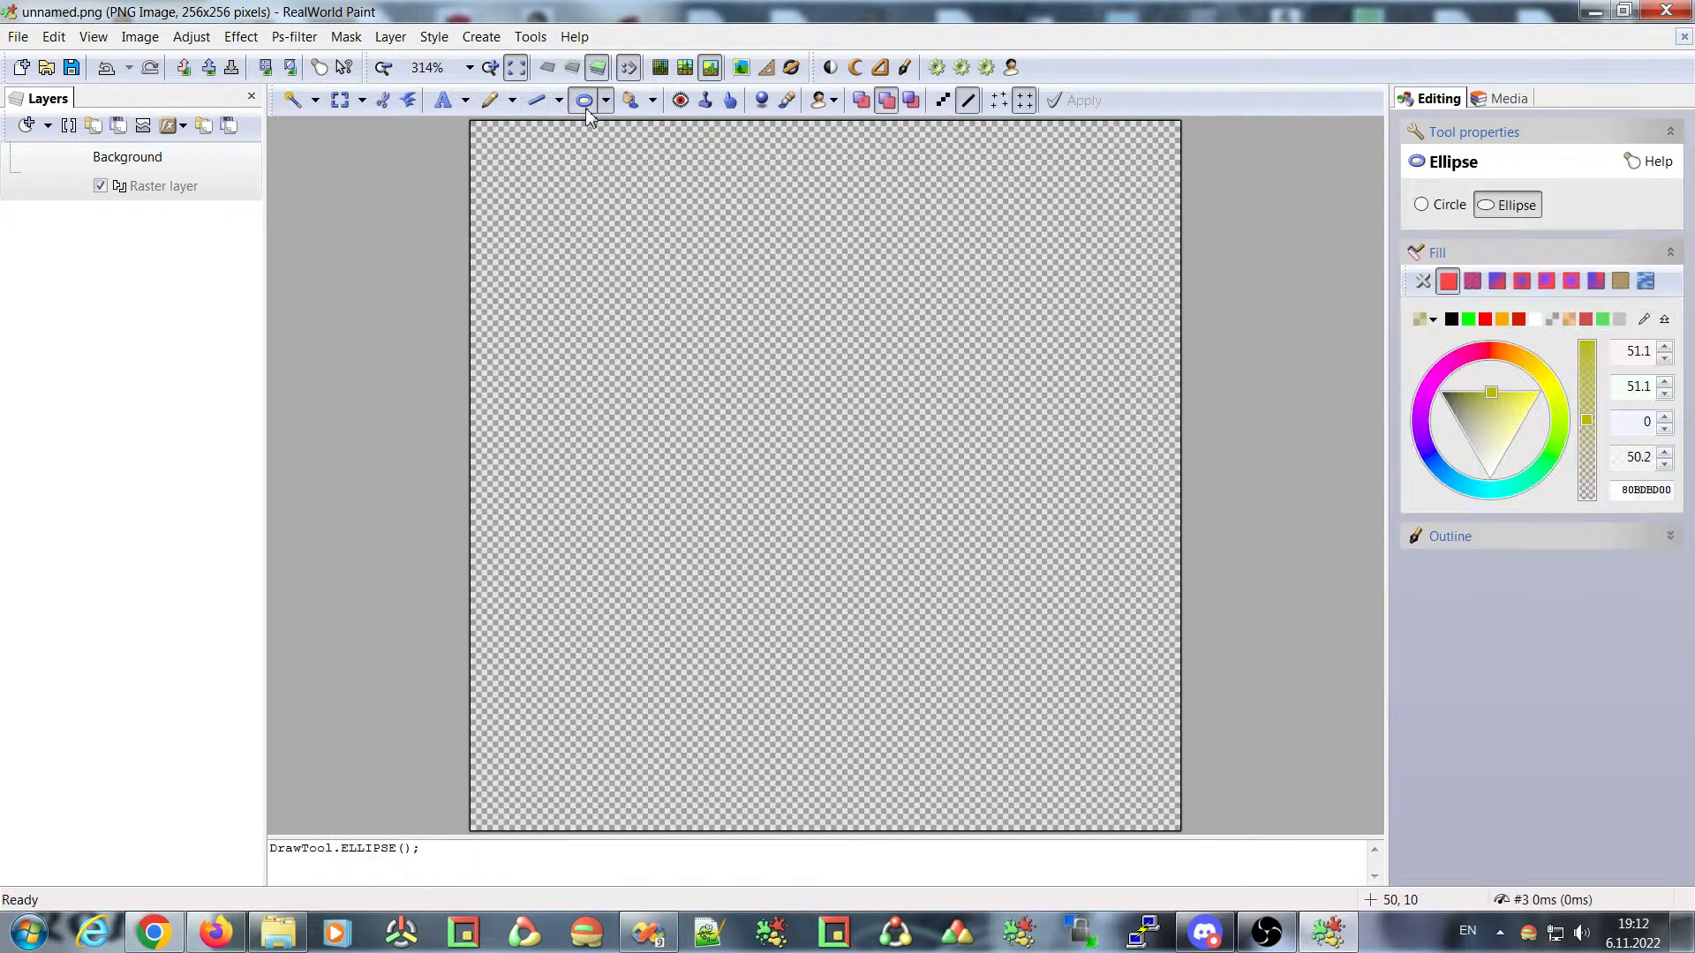
drag(690, 246, 916, 492)
drag(836, 431, 1093, 581)
drag(863, 367, 817, 399)
key(Return)
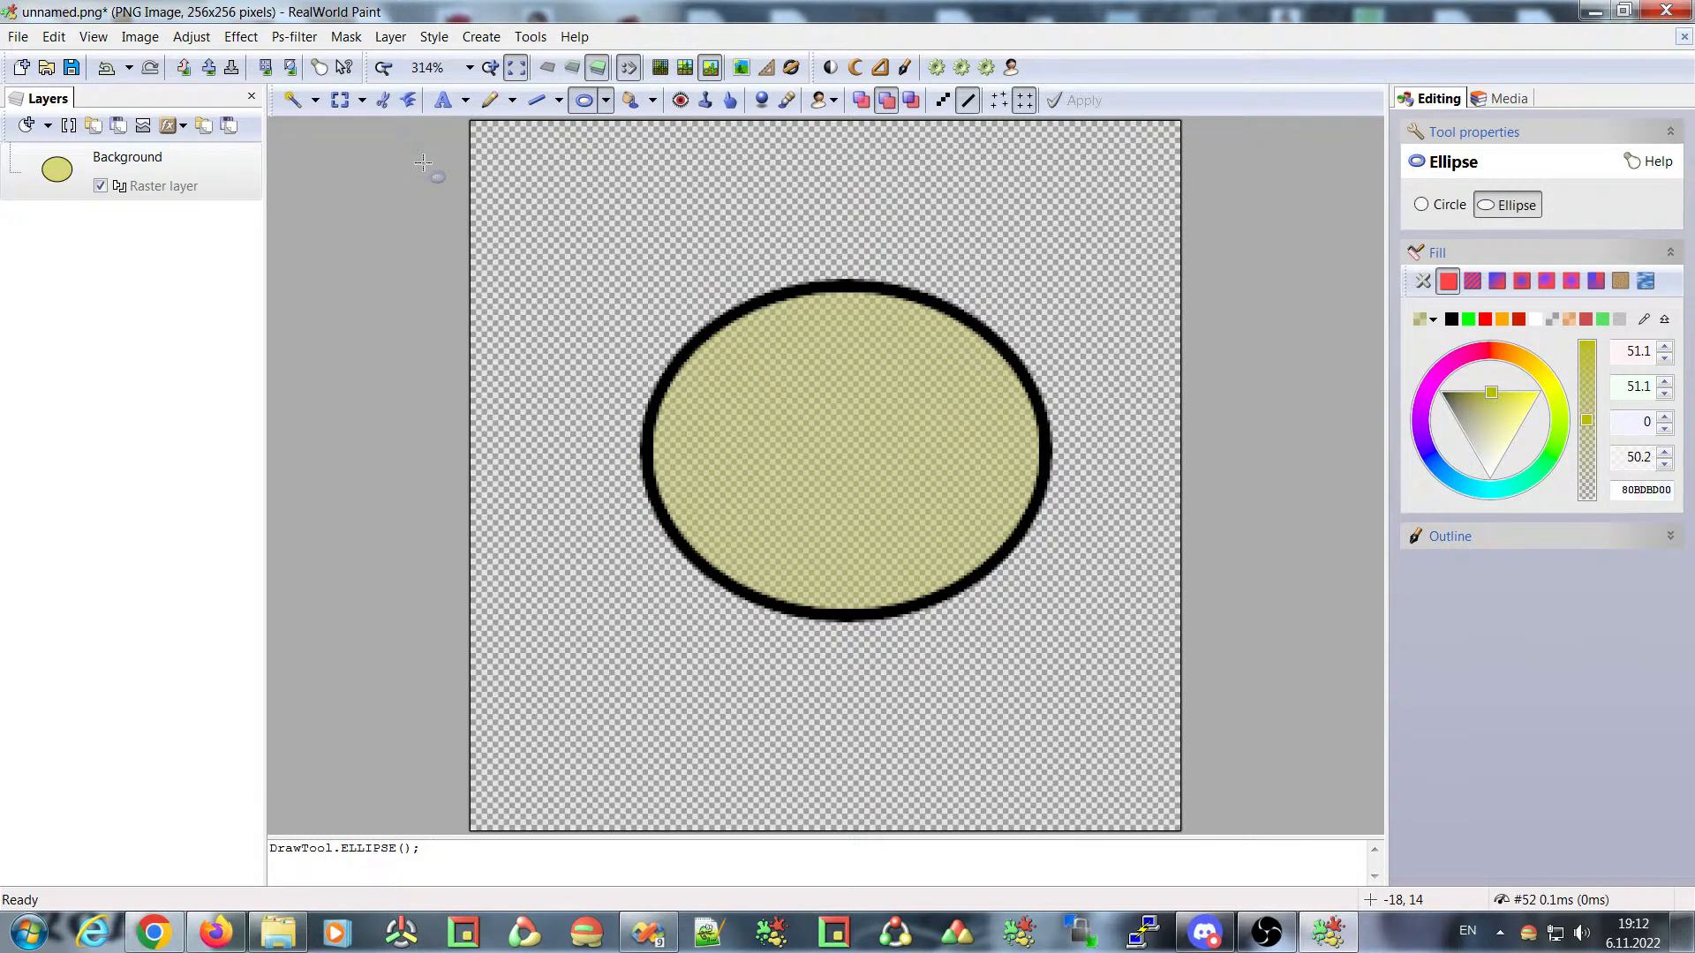
click(54, 36)
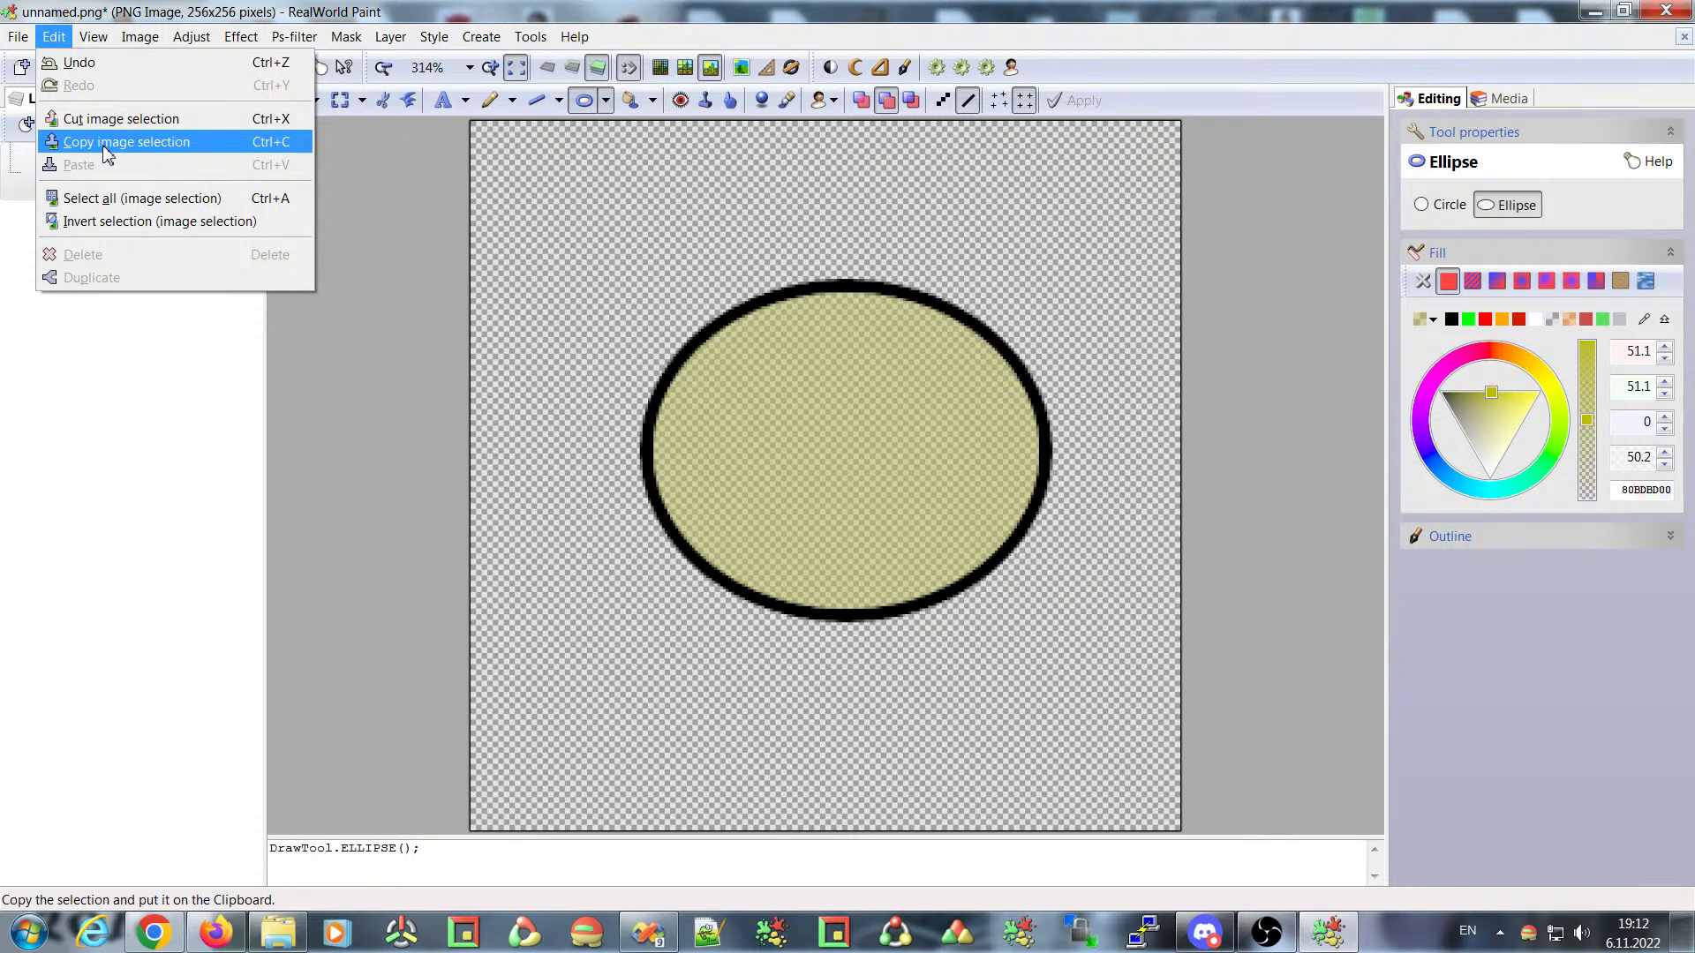
click(391, 8)
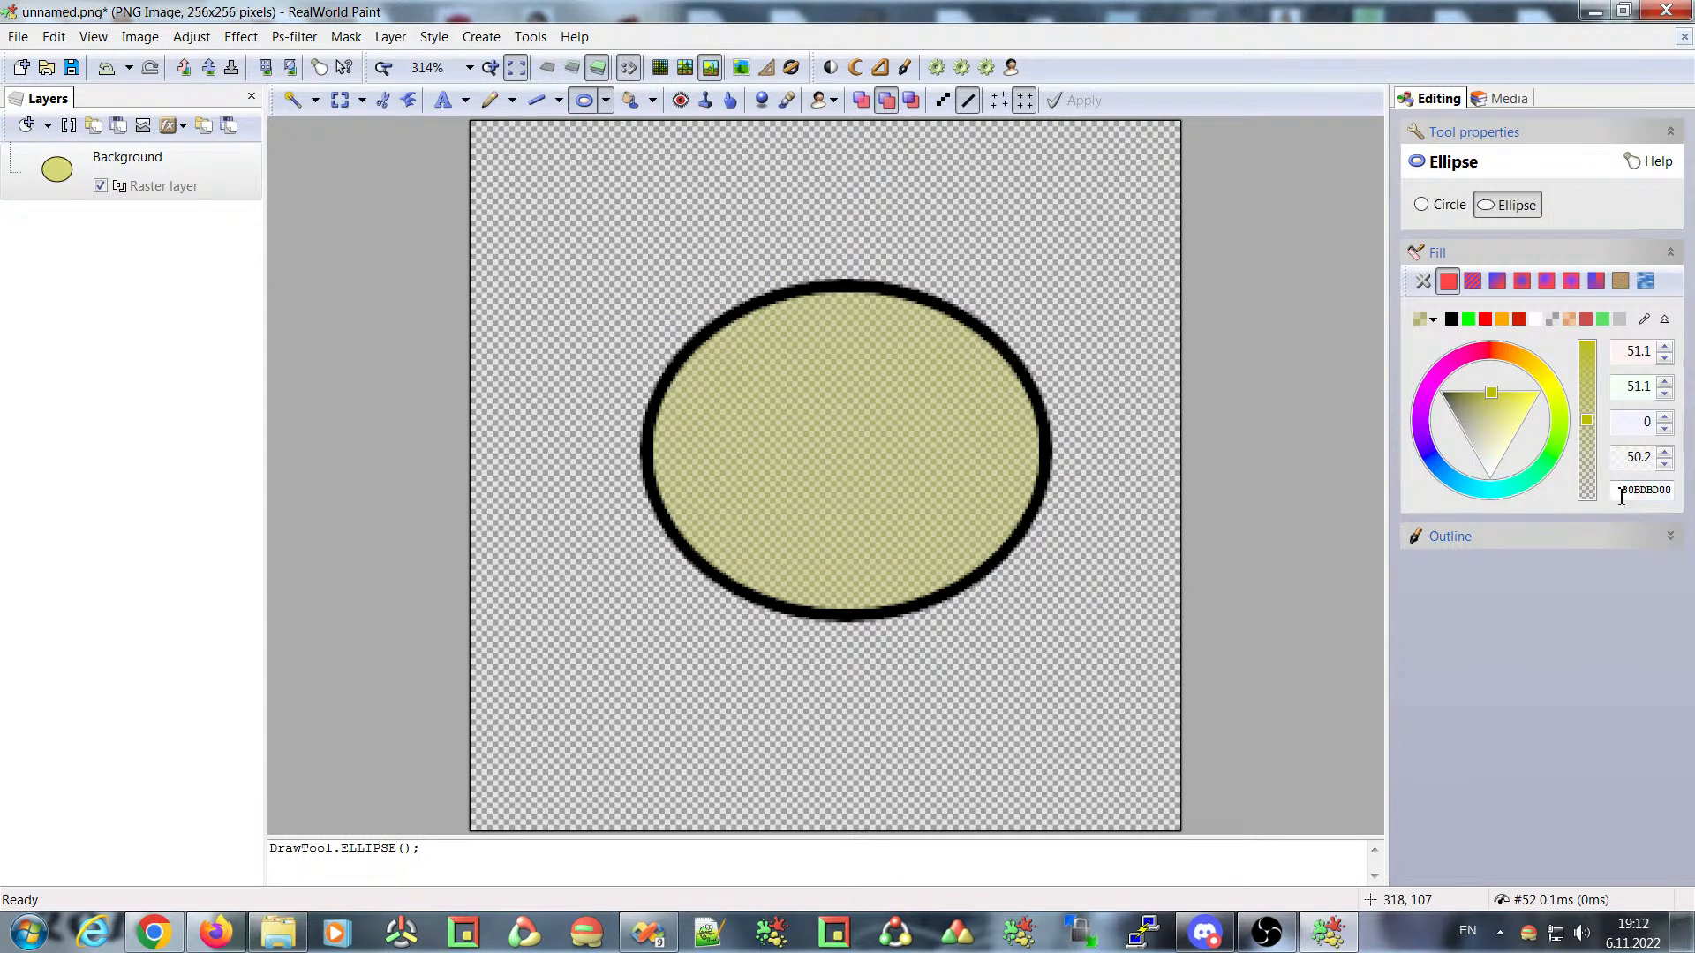
- Copy the fill's hex colour code 80BDBD00 into a new Notepad document, move that window aside, and return to RealWorld Paint
drag(1623, 491, 1668, 489)
key(ctrl+c)
click(29, 935)
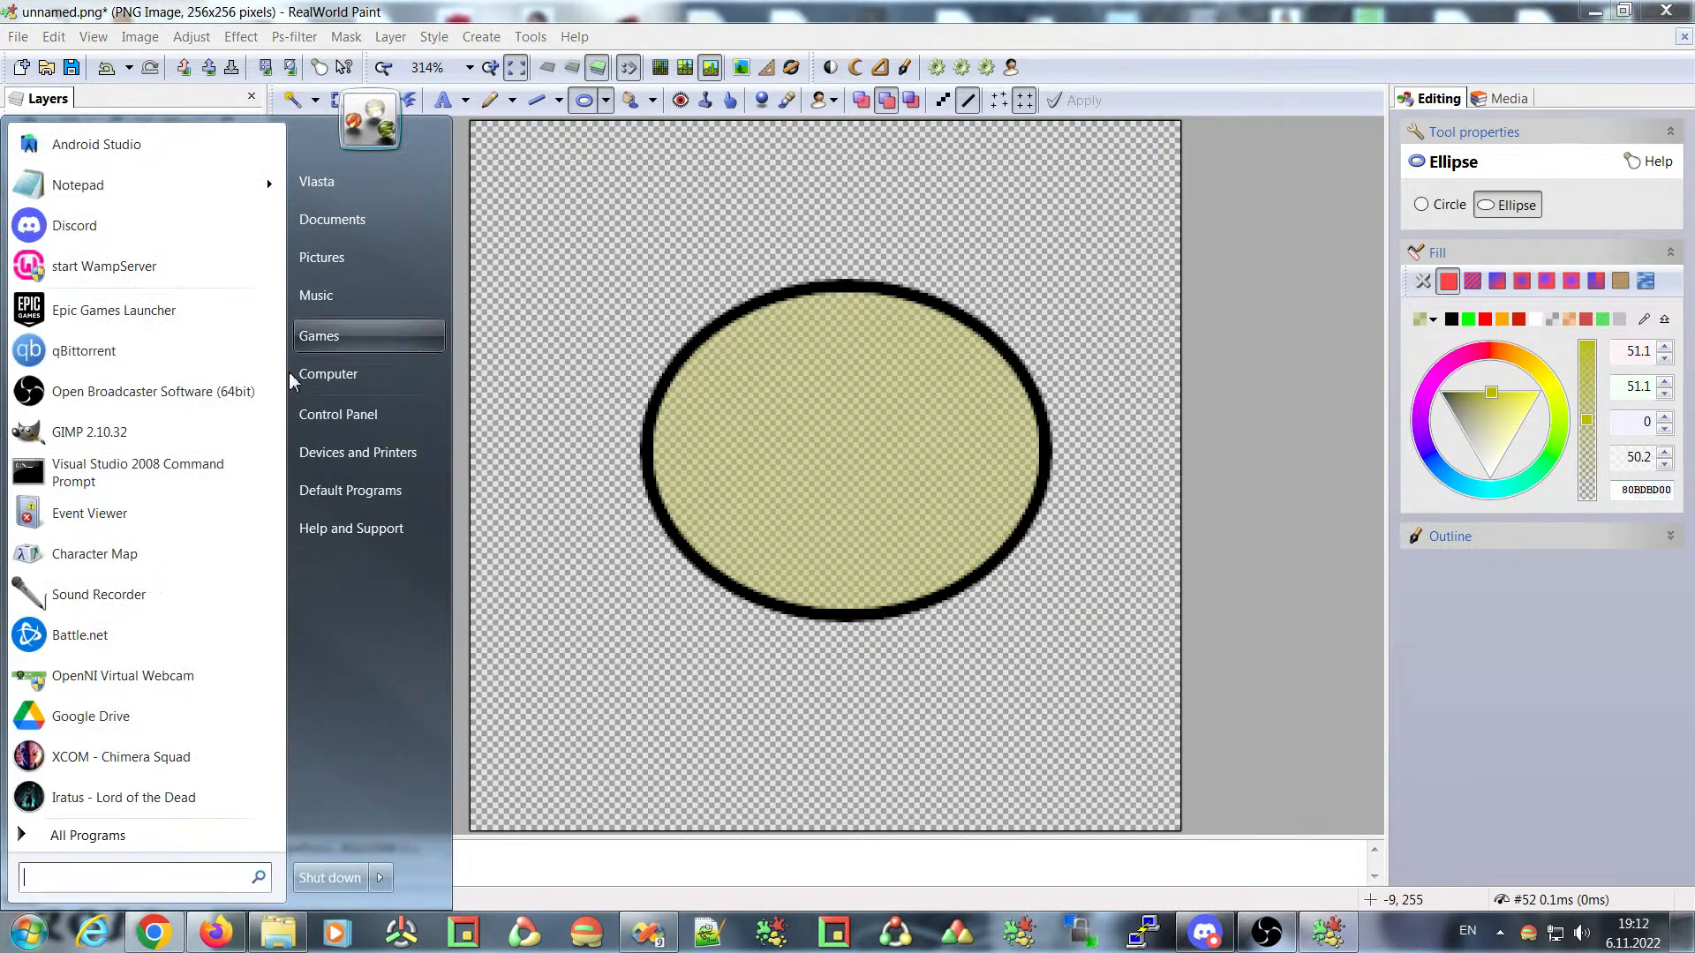
click(106, 180)
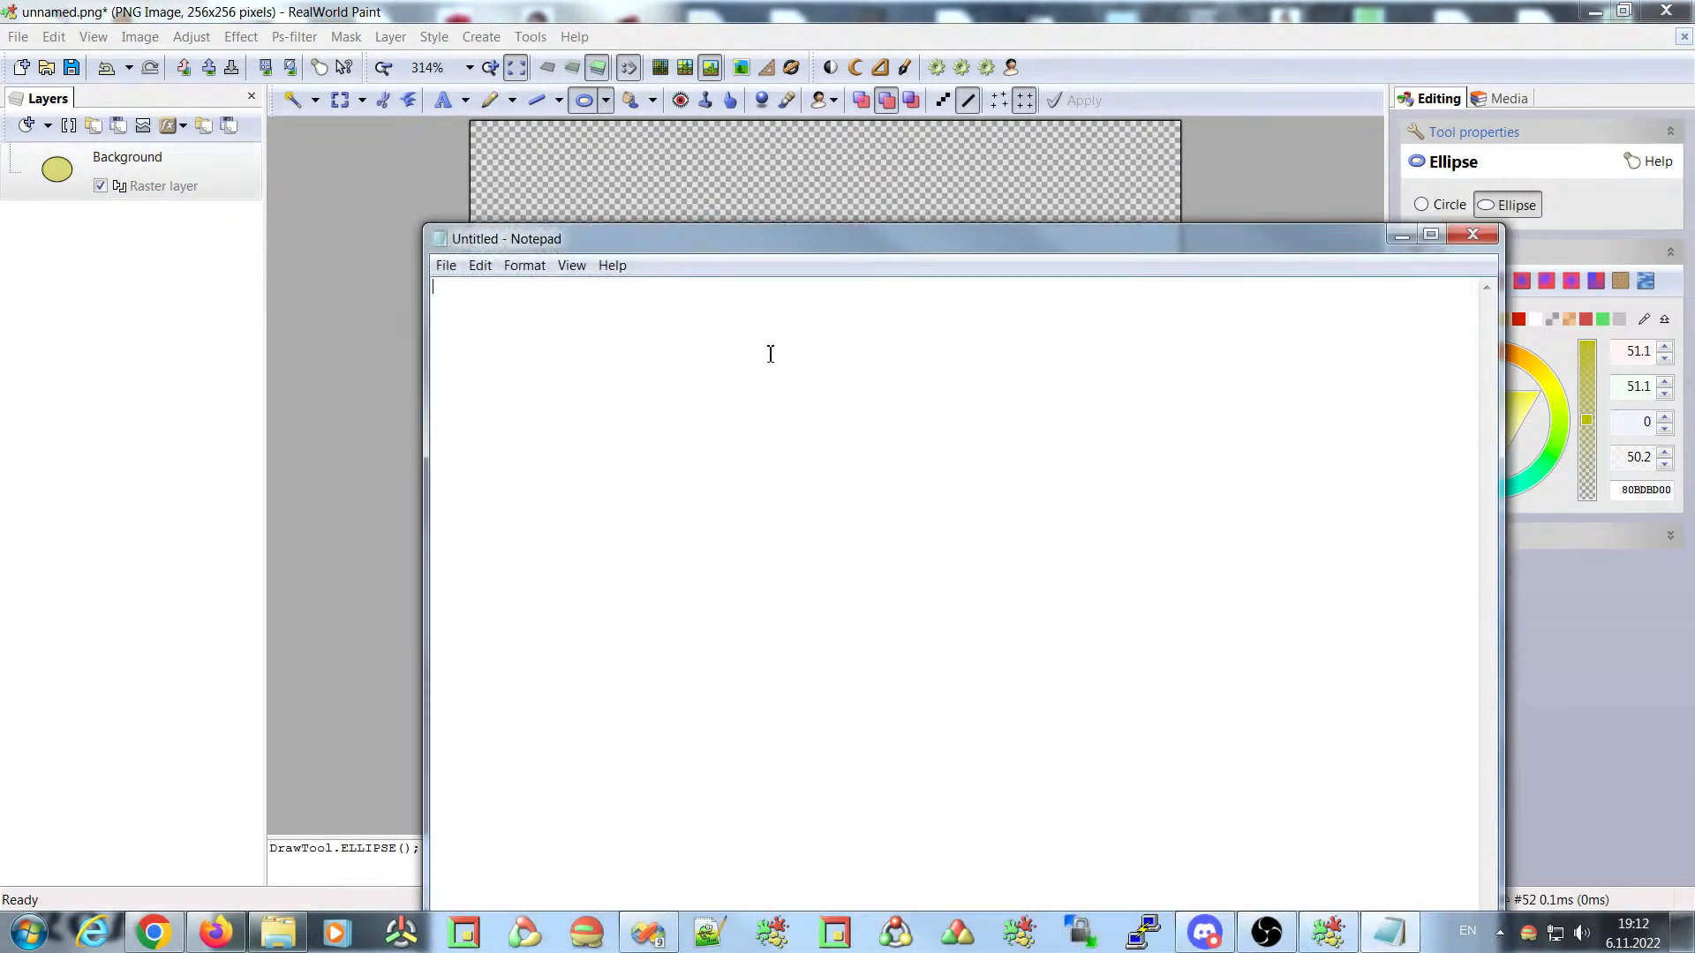
key(ctrl+v)
drag(715, 247, 759, 506)
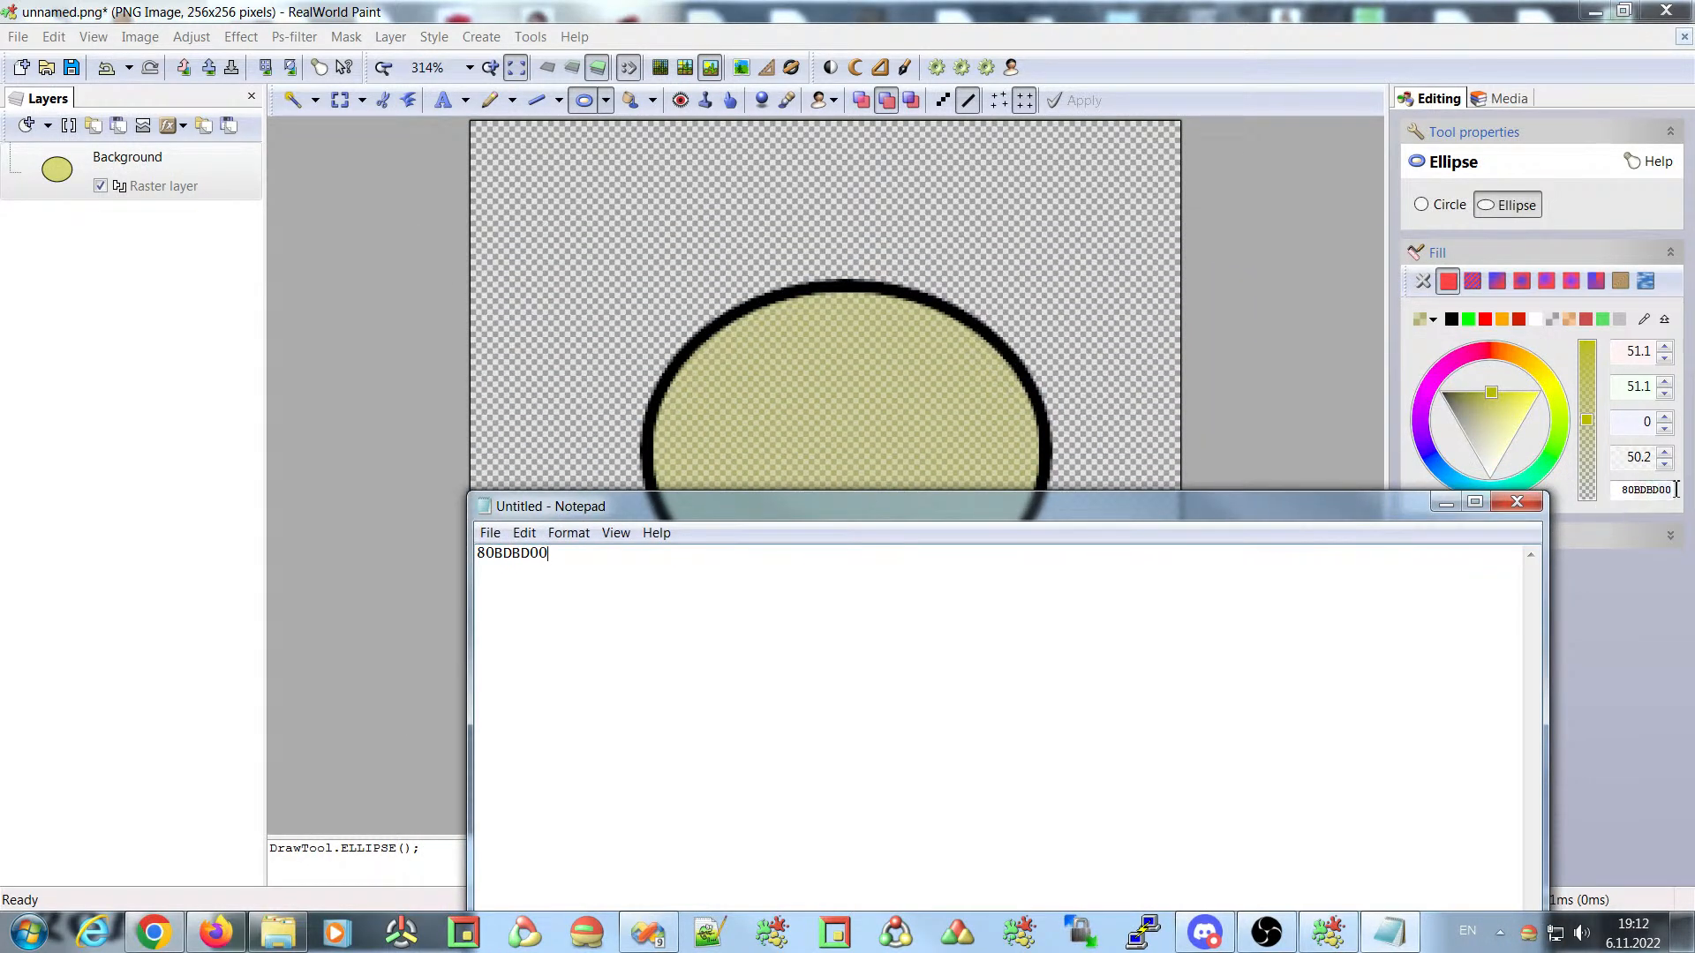
double_click(556, 557)
mouse_move(693, 508)
mouse_down()
mouse_move(574, 584)
mouse_move(493, 708)
mouse_up()
click(658, 309)
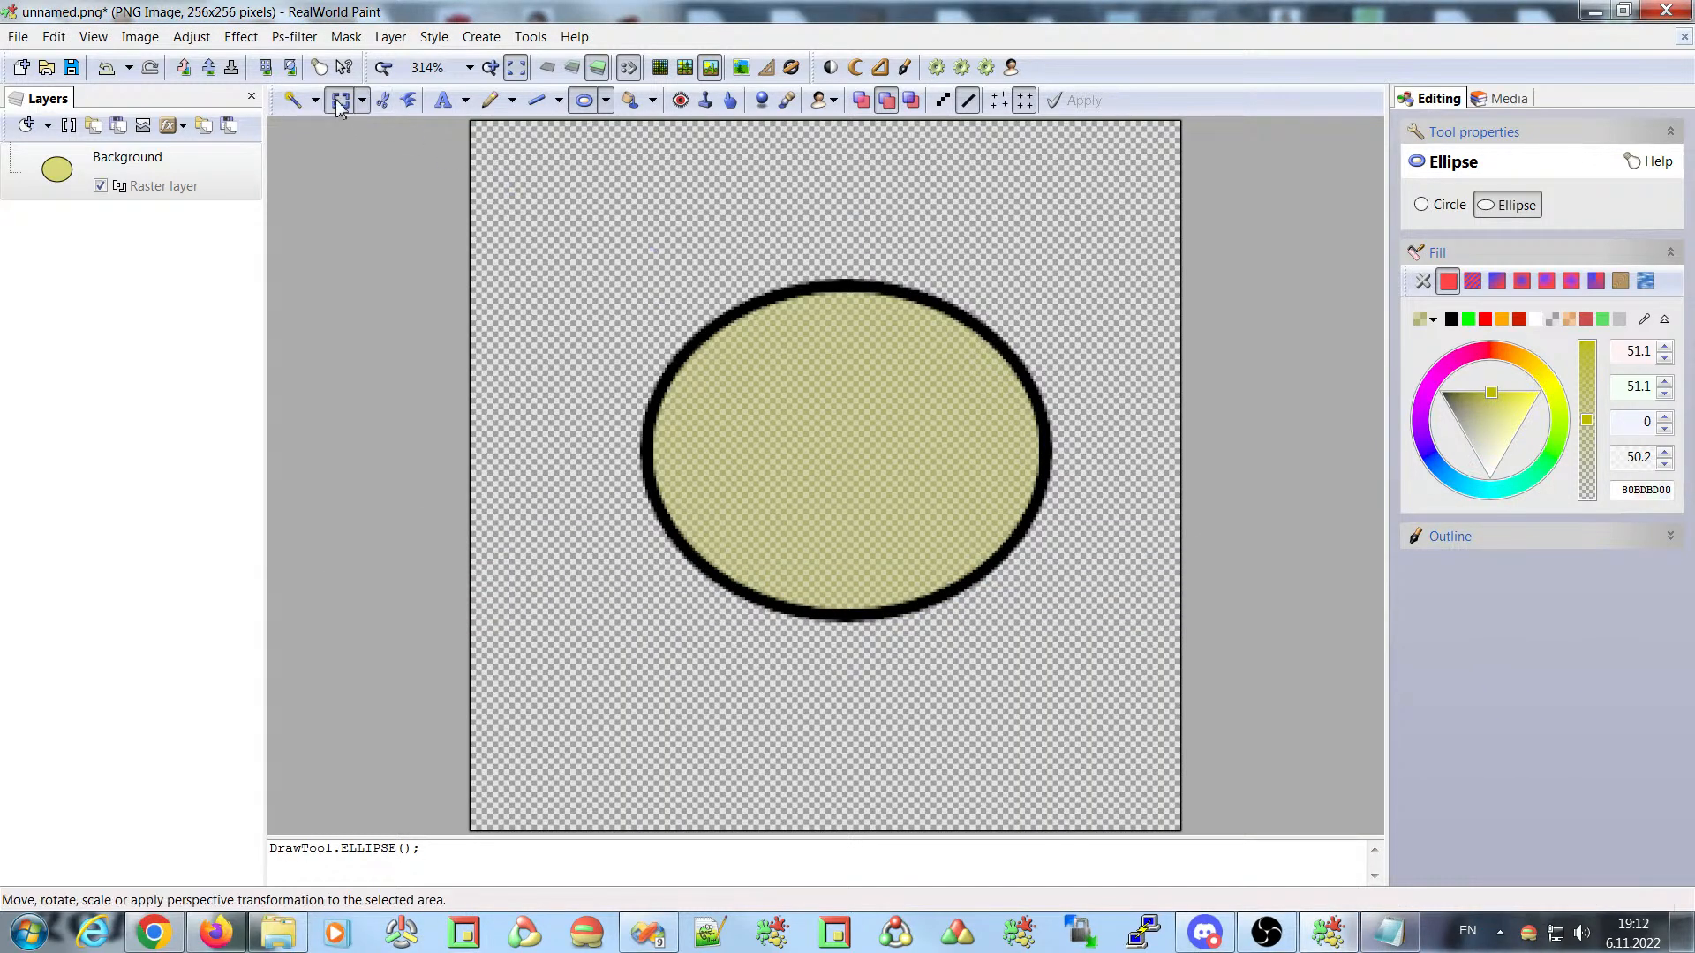
- Use Transformation to move an area of about 132×131 px covering most of the ellipse slightly up and left, and apply it
click(340, 99)
drag(590, 248, 956, 611)
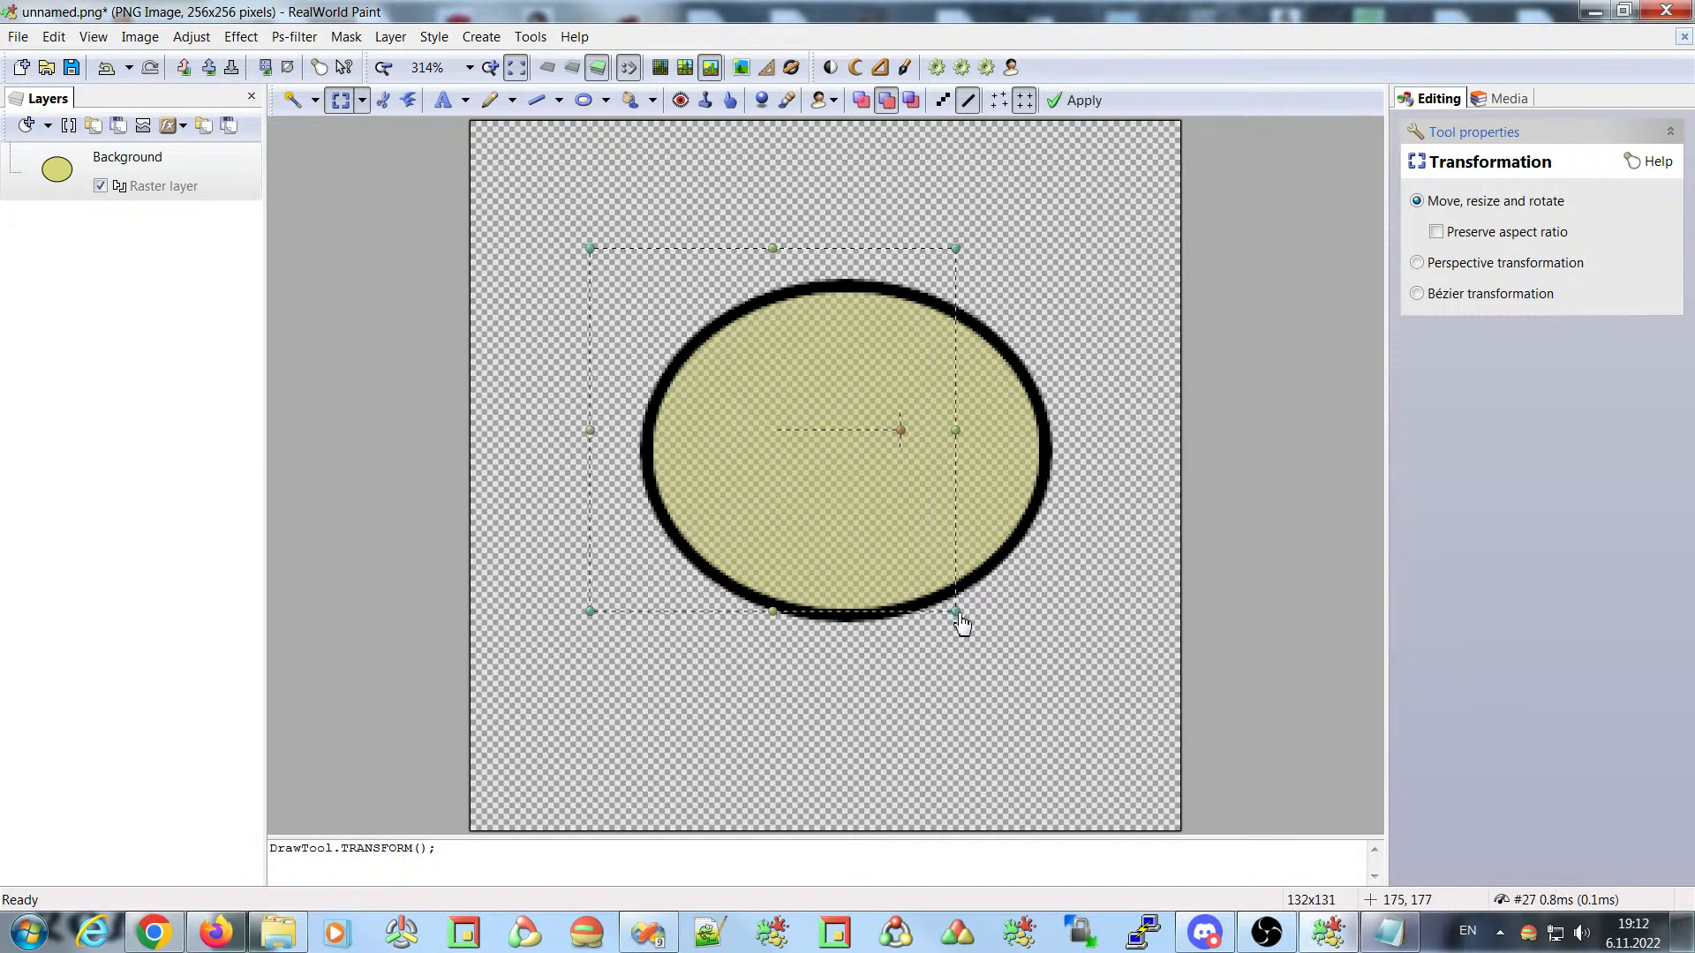
drag(807, 425, 778, 386)
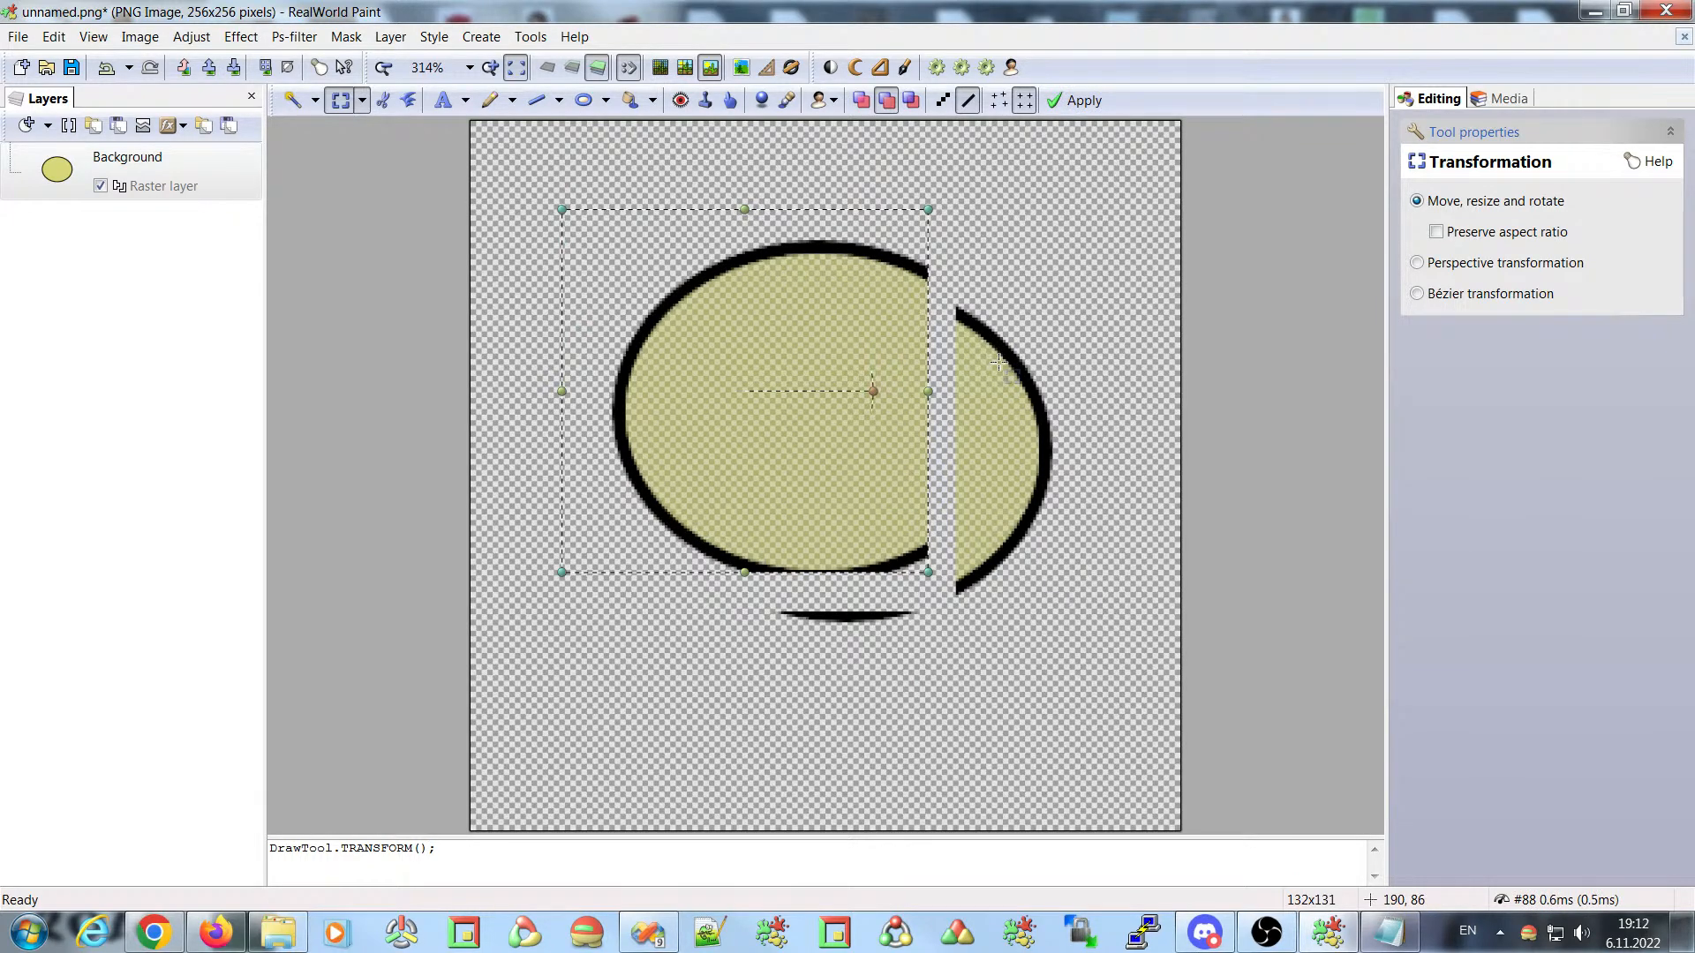
key(Return)
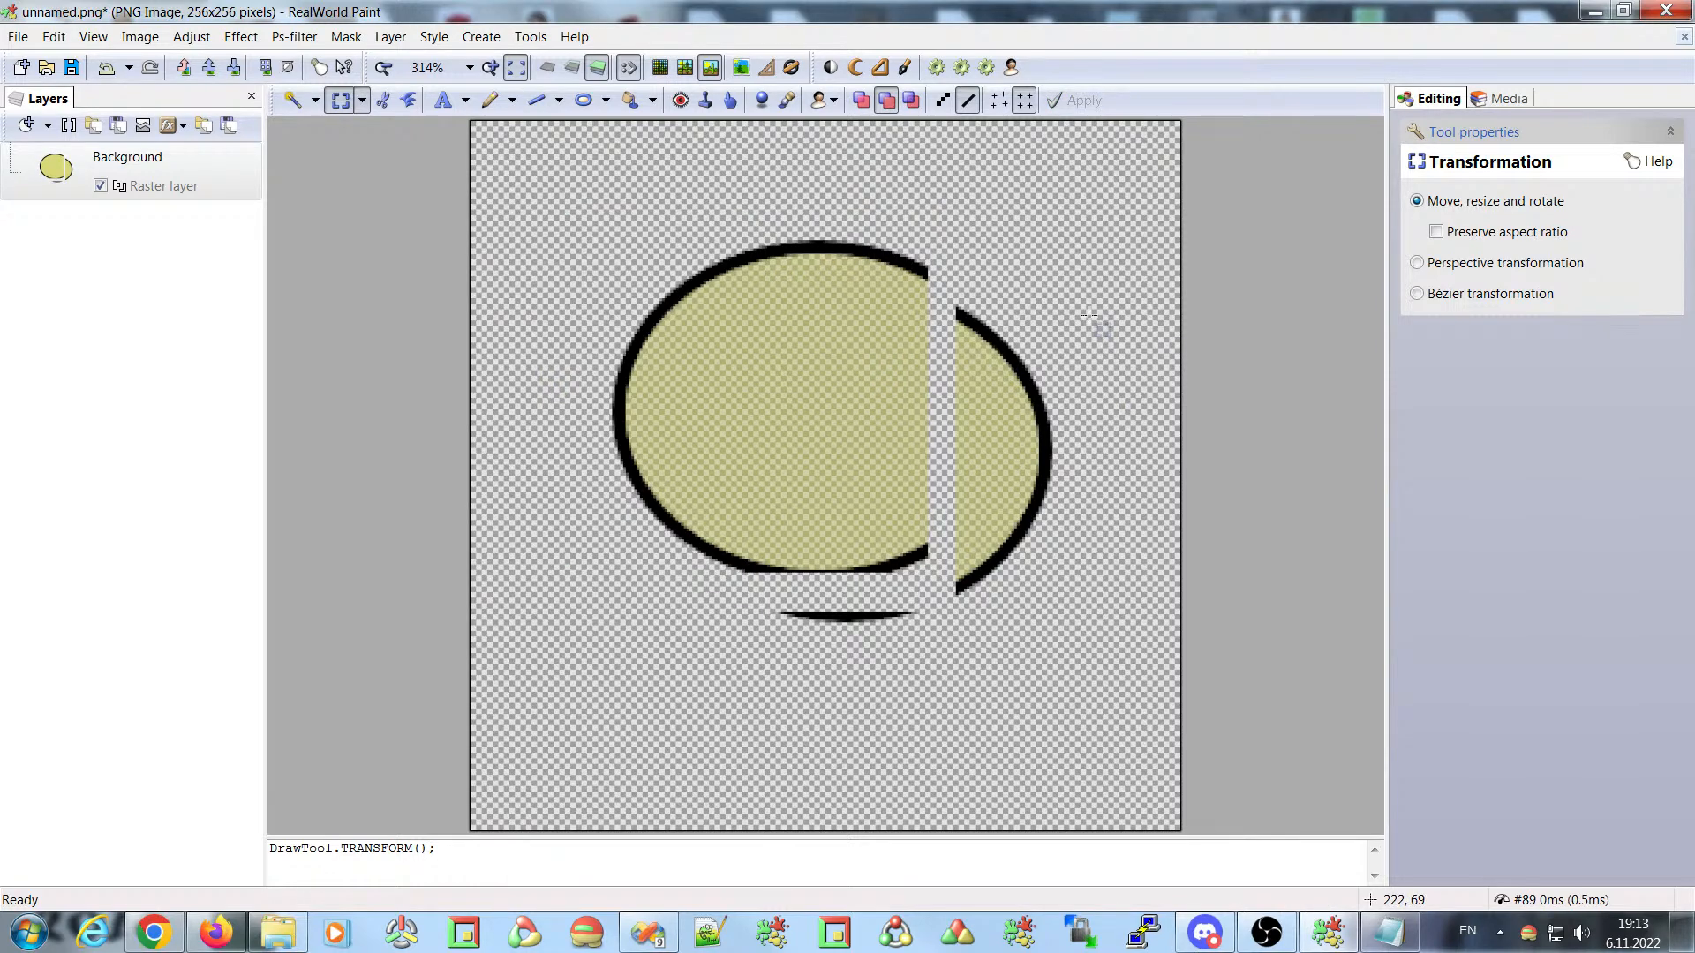
- Paste a copy of the ellipse section, place it over the right part of the drawing, and apply it
key(ctrl+v)
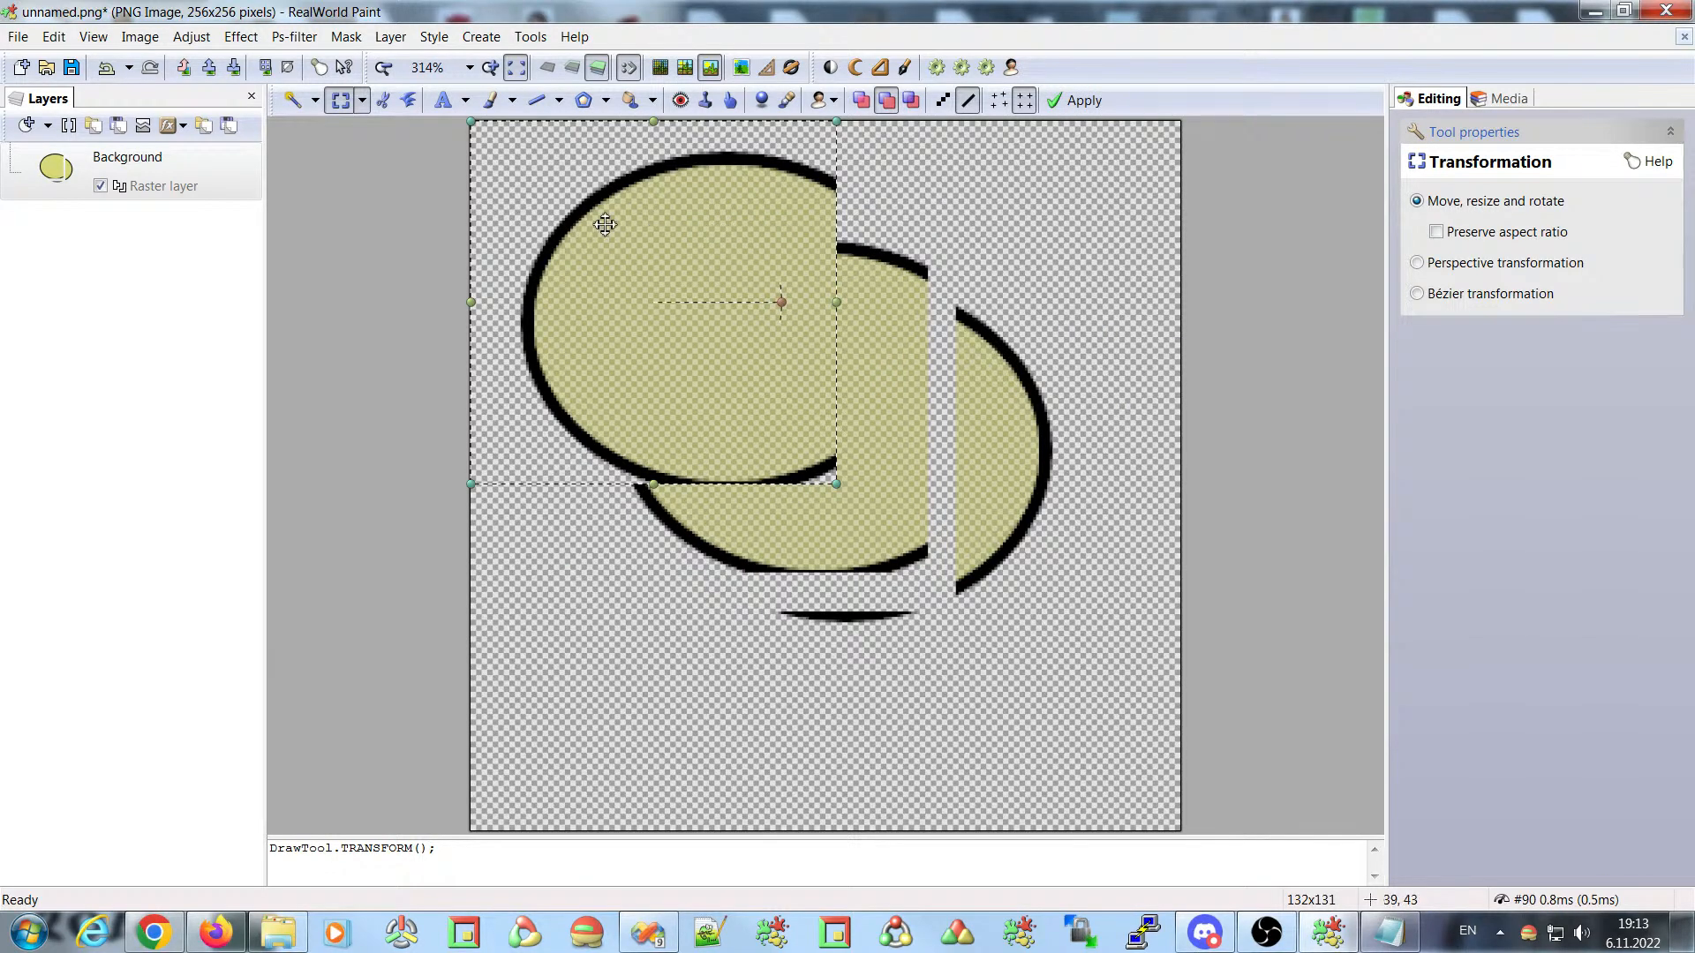
drag(612, 231, 847, 402)
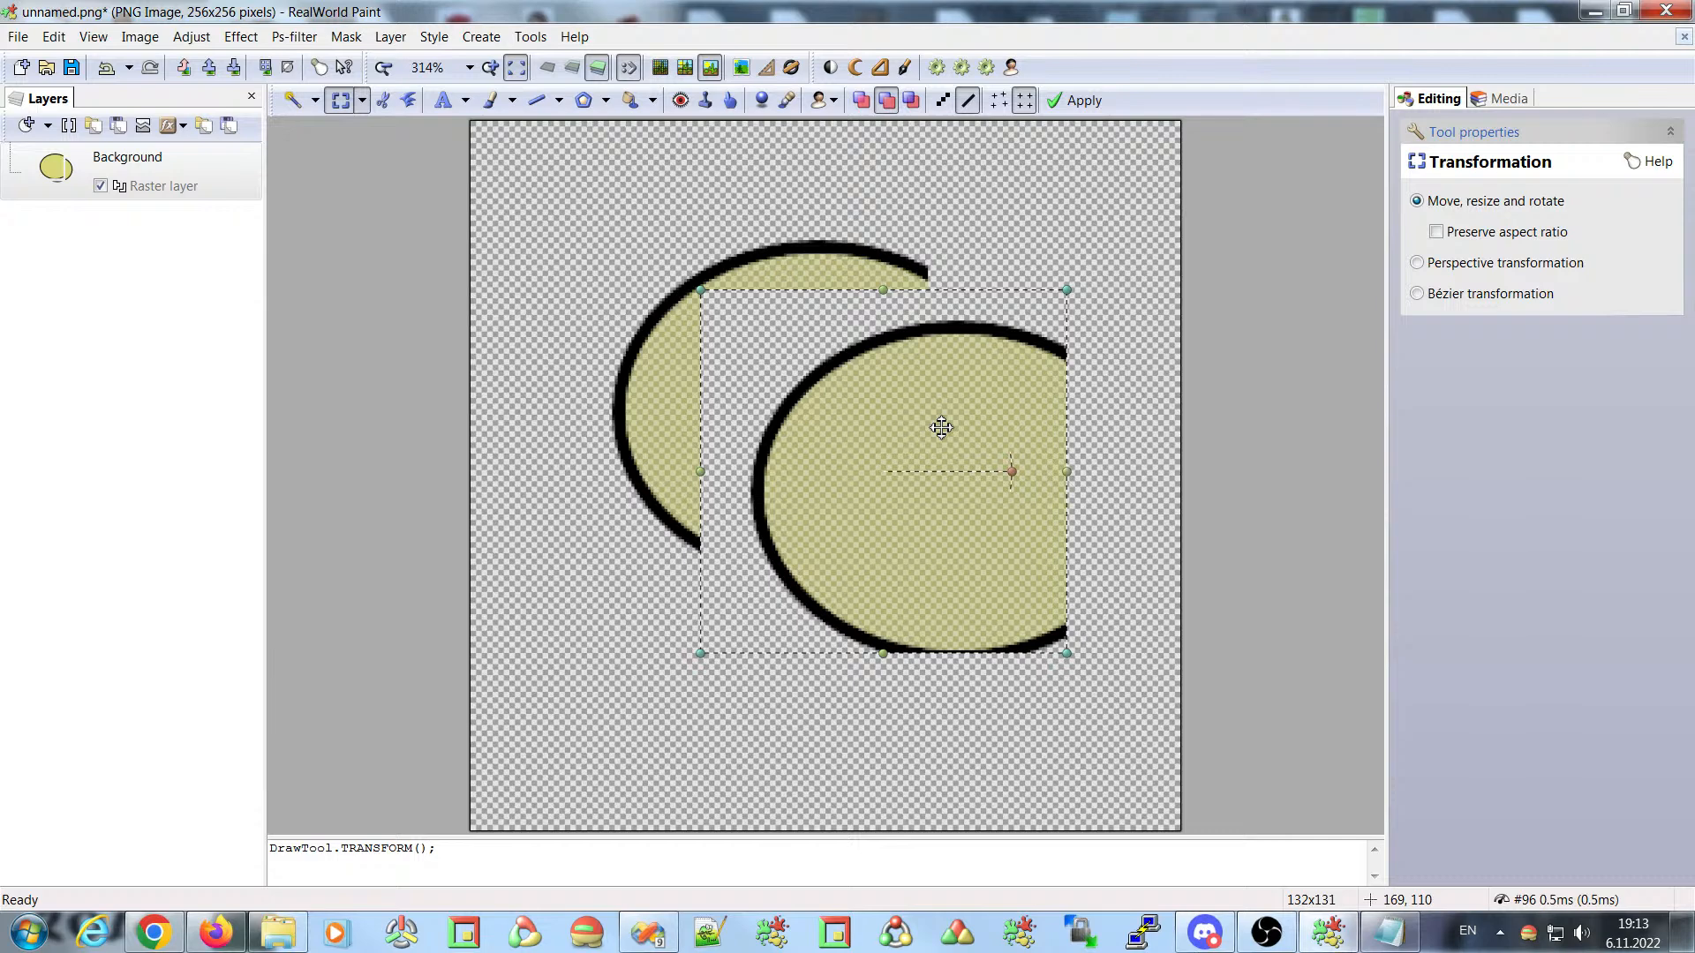
drag(941, 427, 925, 355)
key(Return)
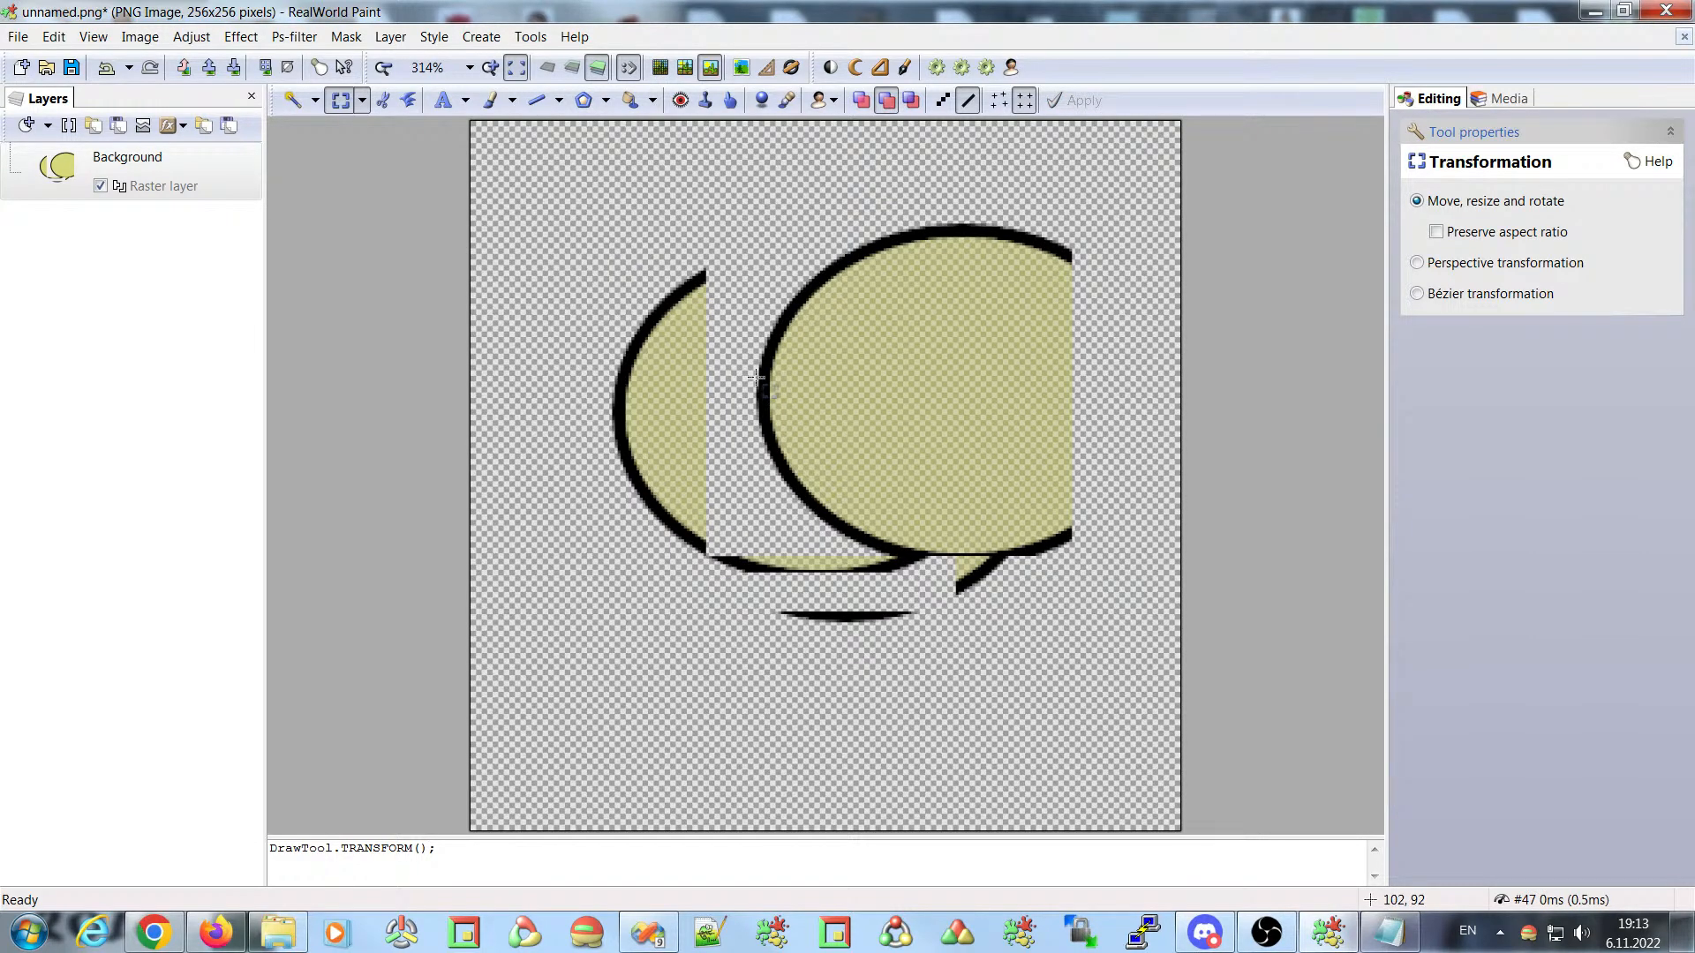
- Move an area of about 146×109 px over the shapes slightly right and down, and select the Background layer
click(60, 190)
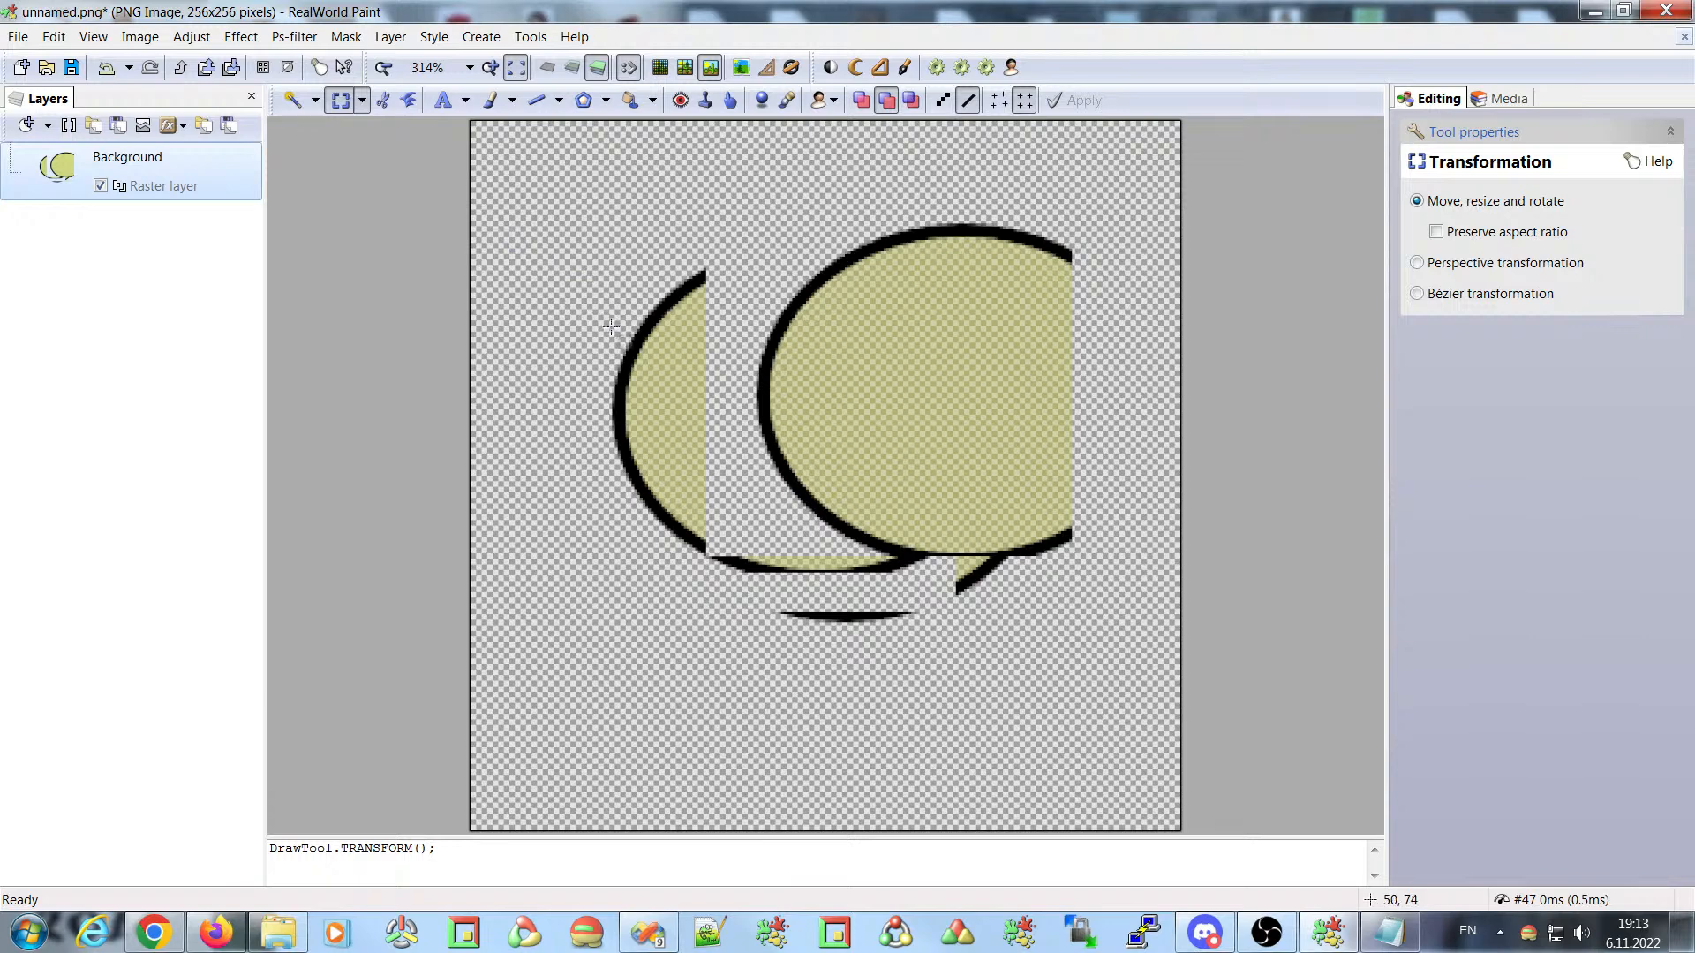
drag(553, 185, 957, 486)
drag(770, 324, 834, 341)
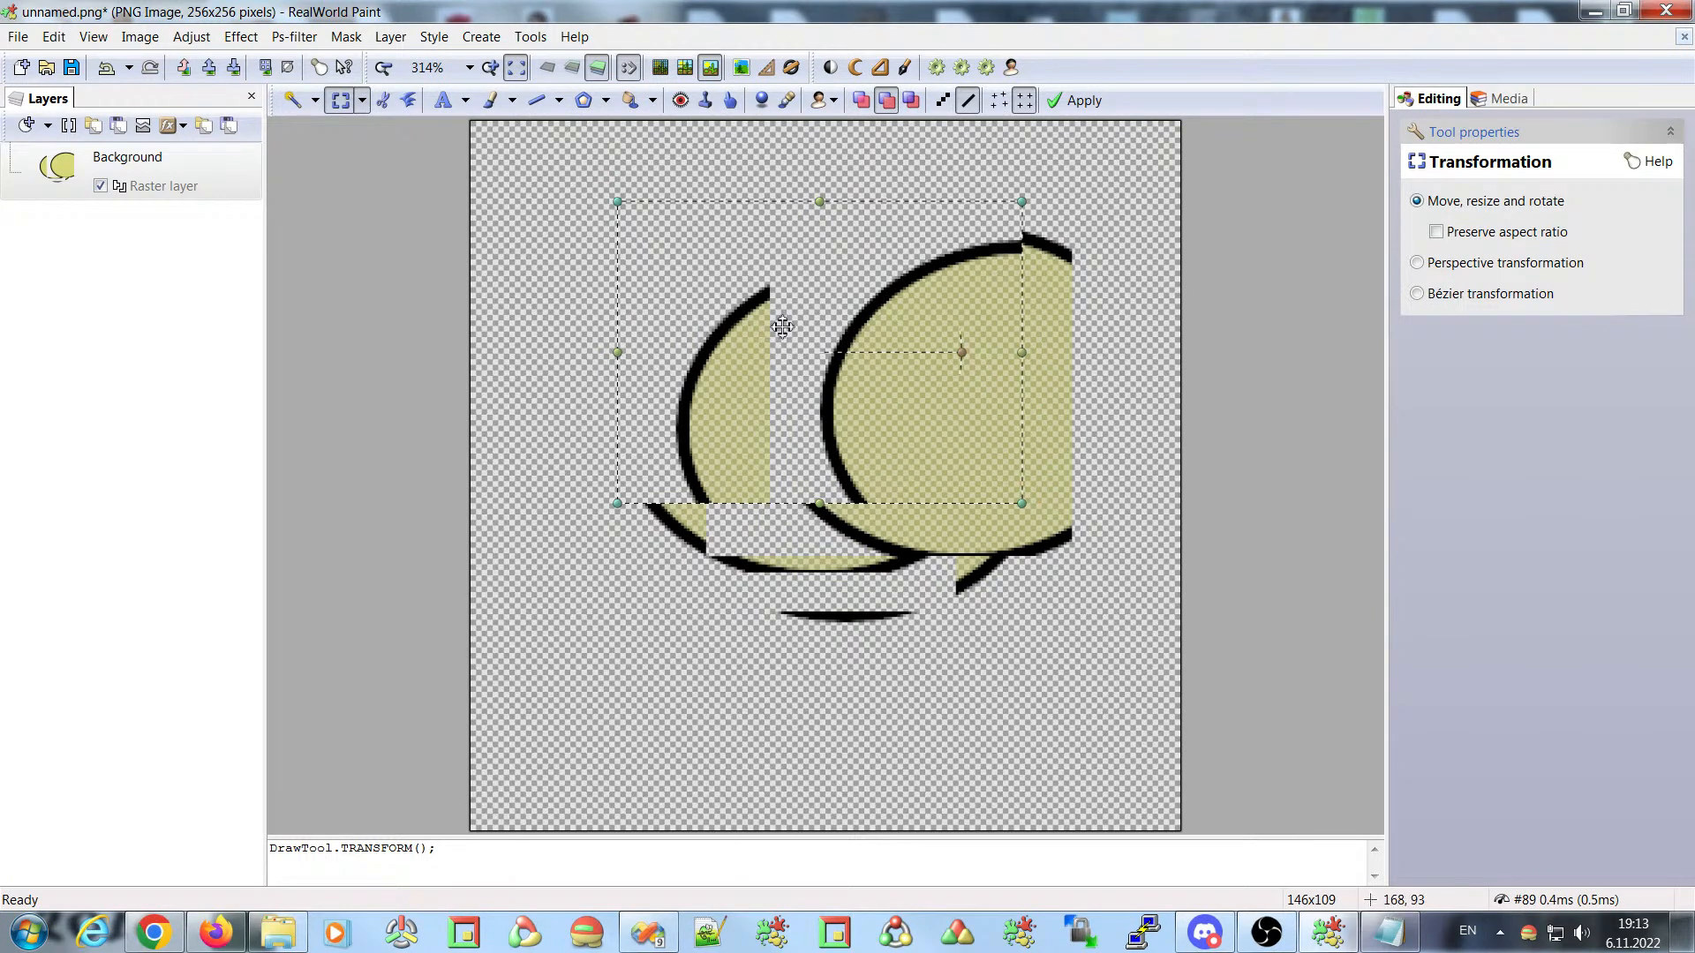
mouse_move(763, 384)
mouse_down()
mouse_move(742, 367)
mouse_move(751, 381)
mouse_up()
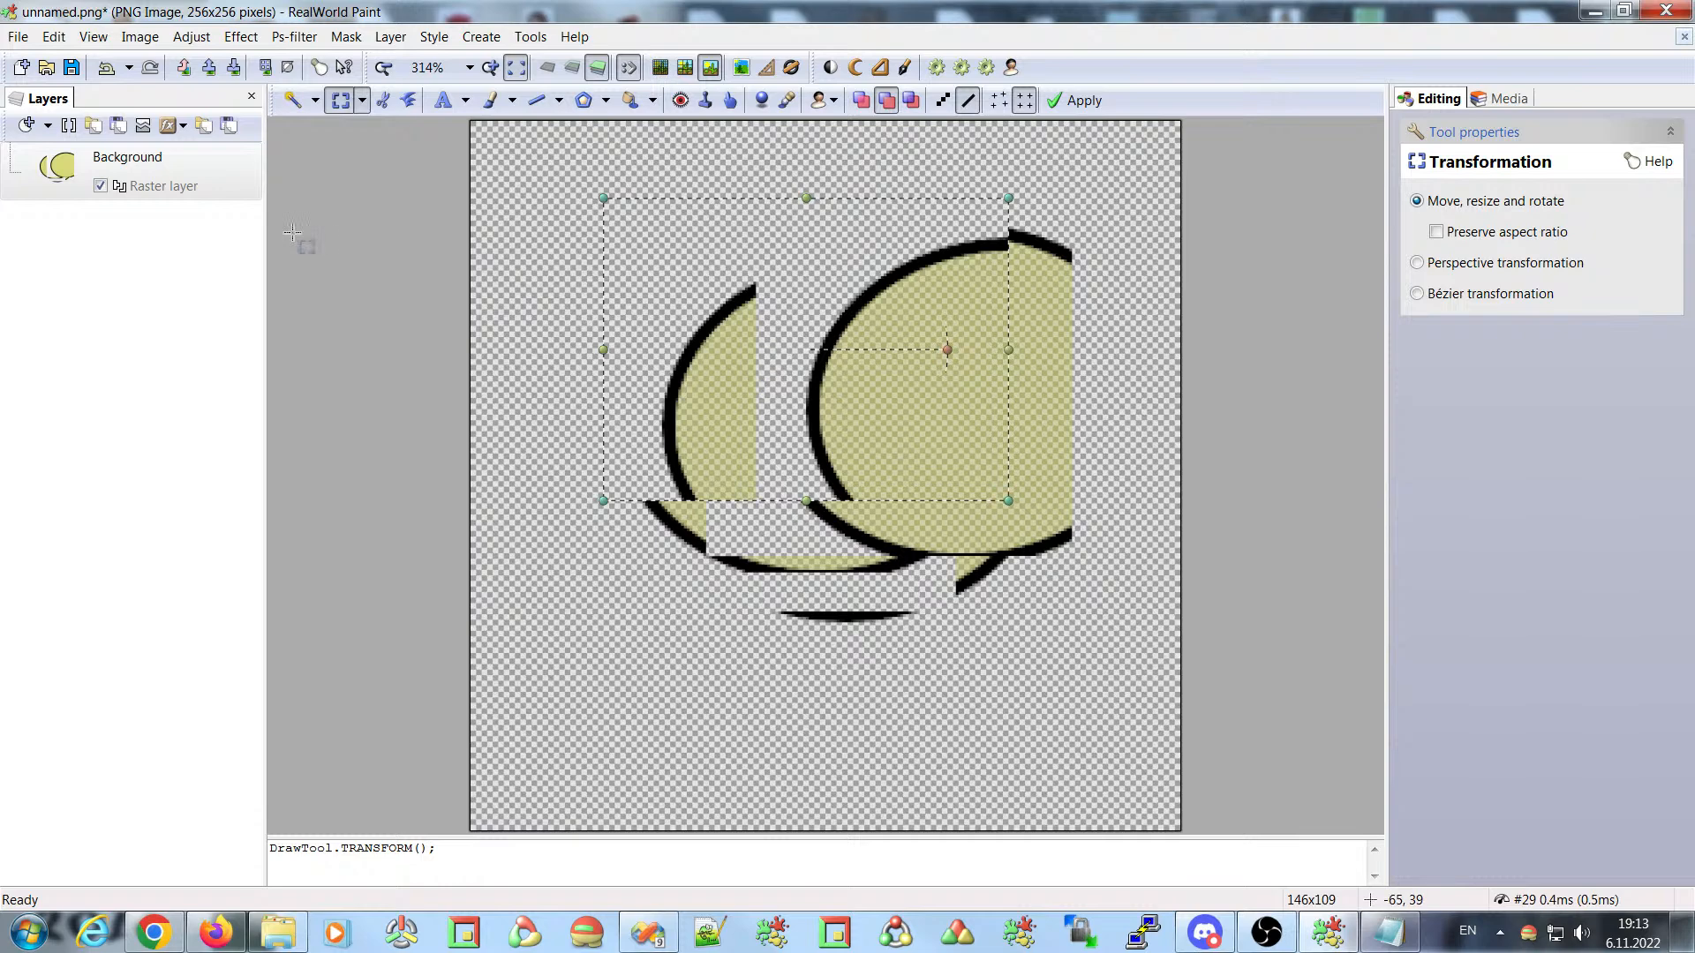
click(49, 172)
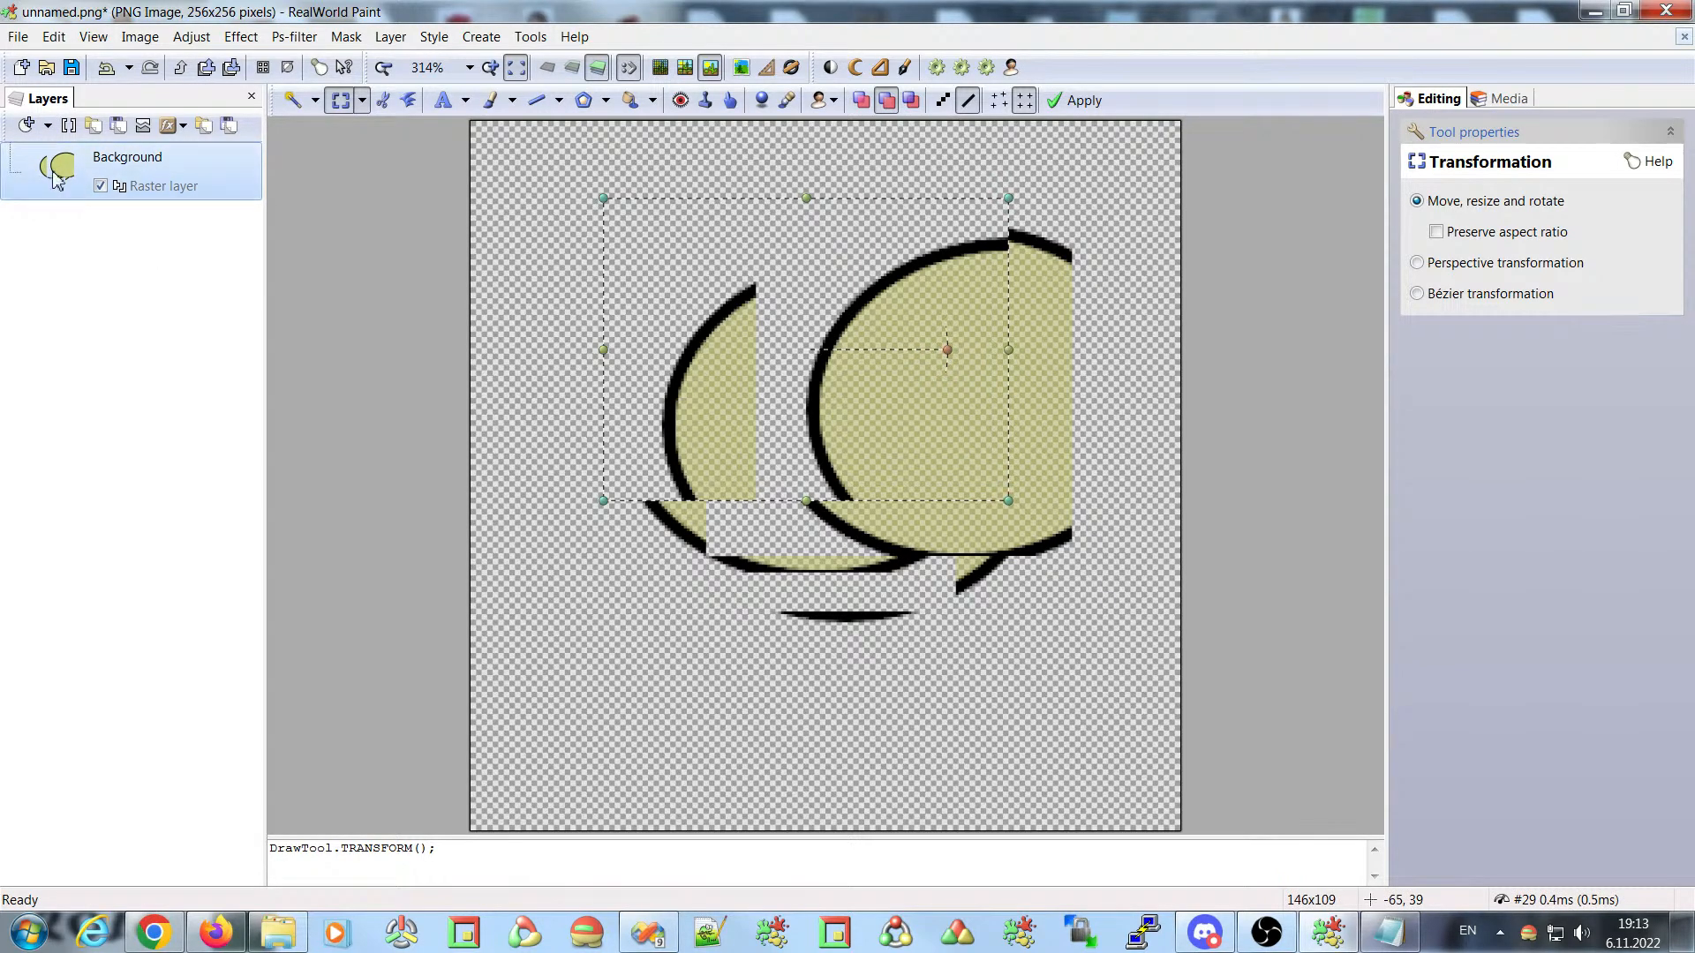
- Try to move the 146×109 px area over the shapes down and to the left, and undo that move
drag(730, 383, 817, 447)
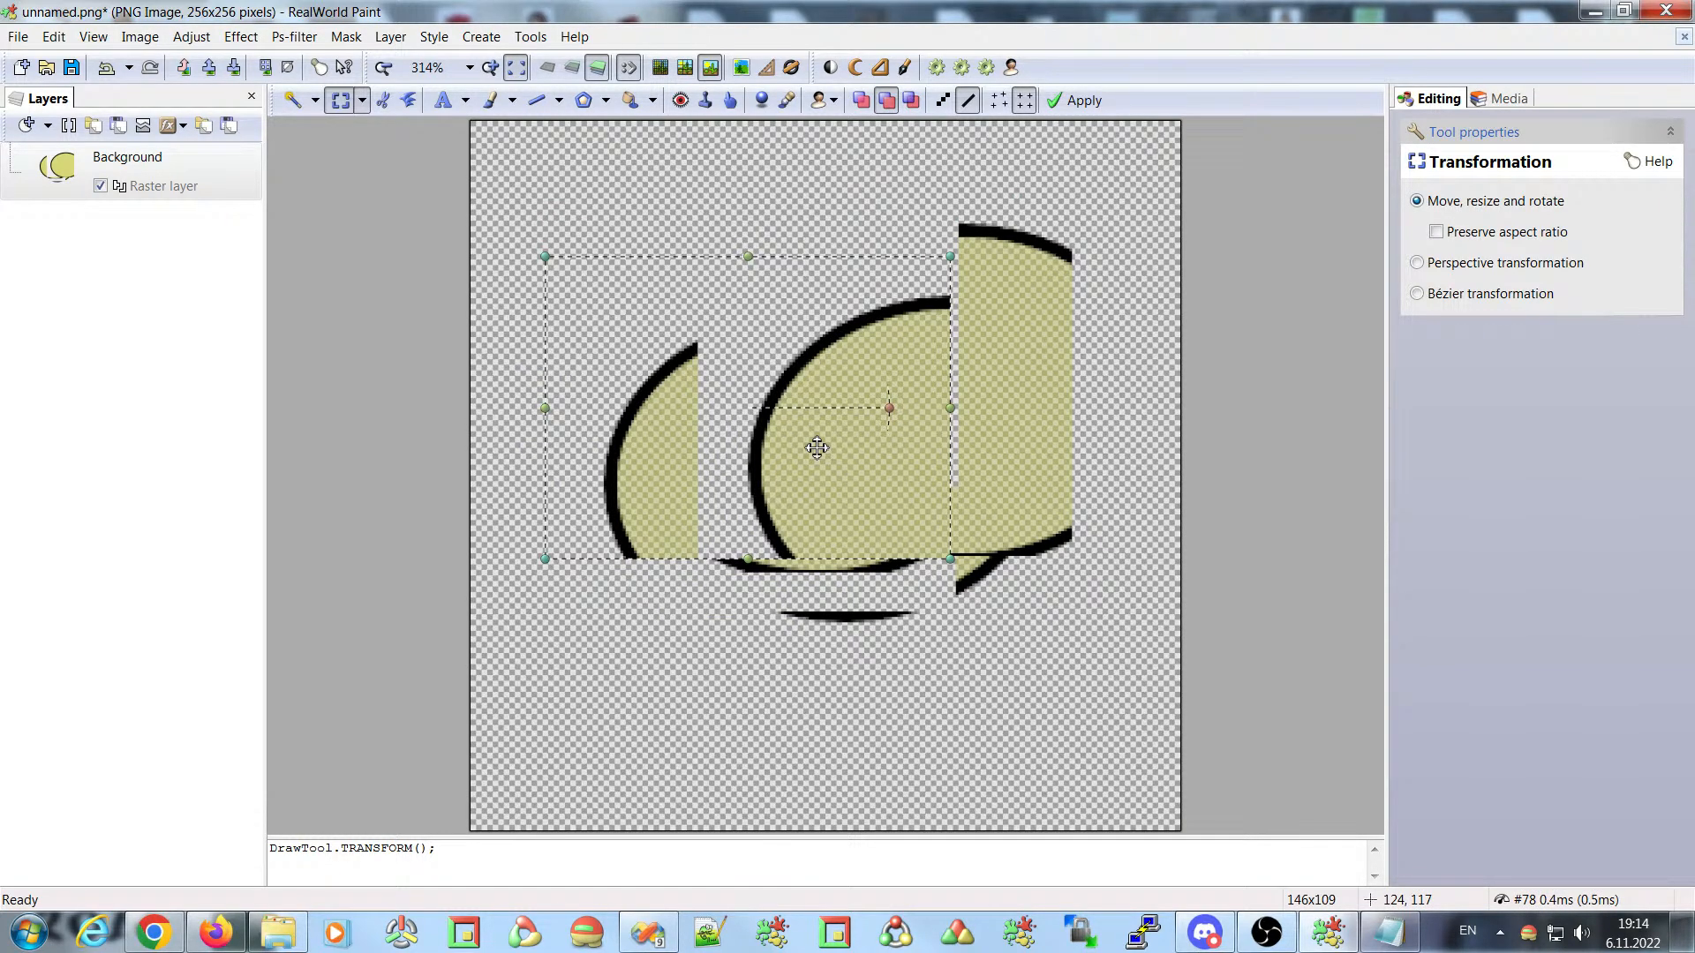
key(ctrl+z)
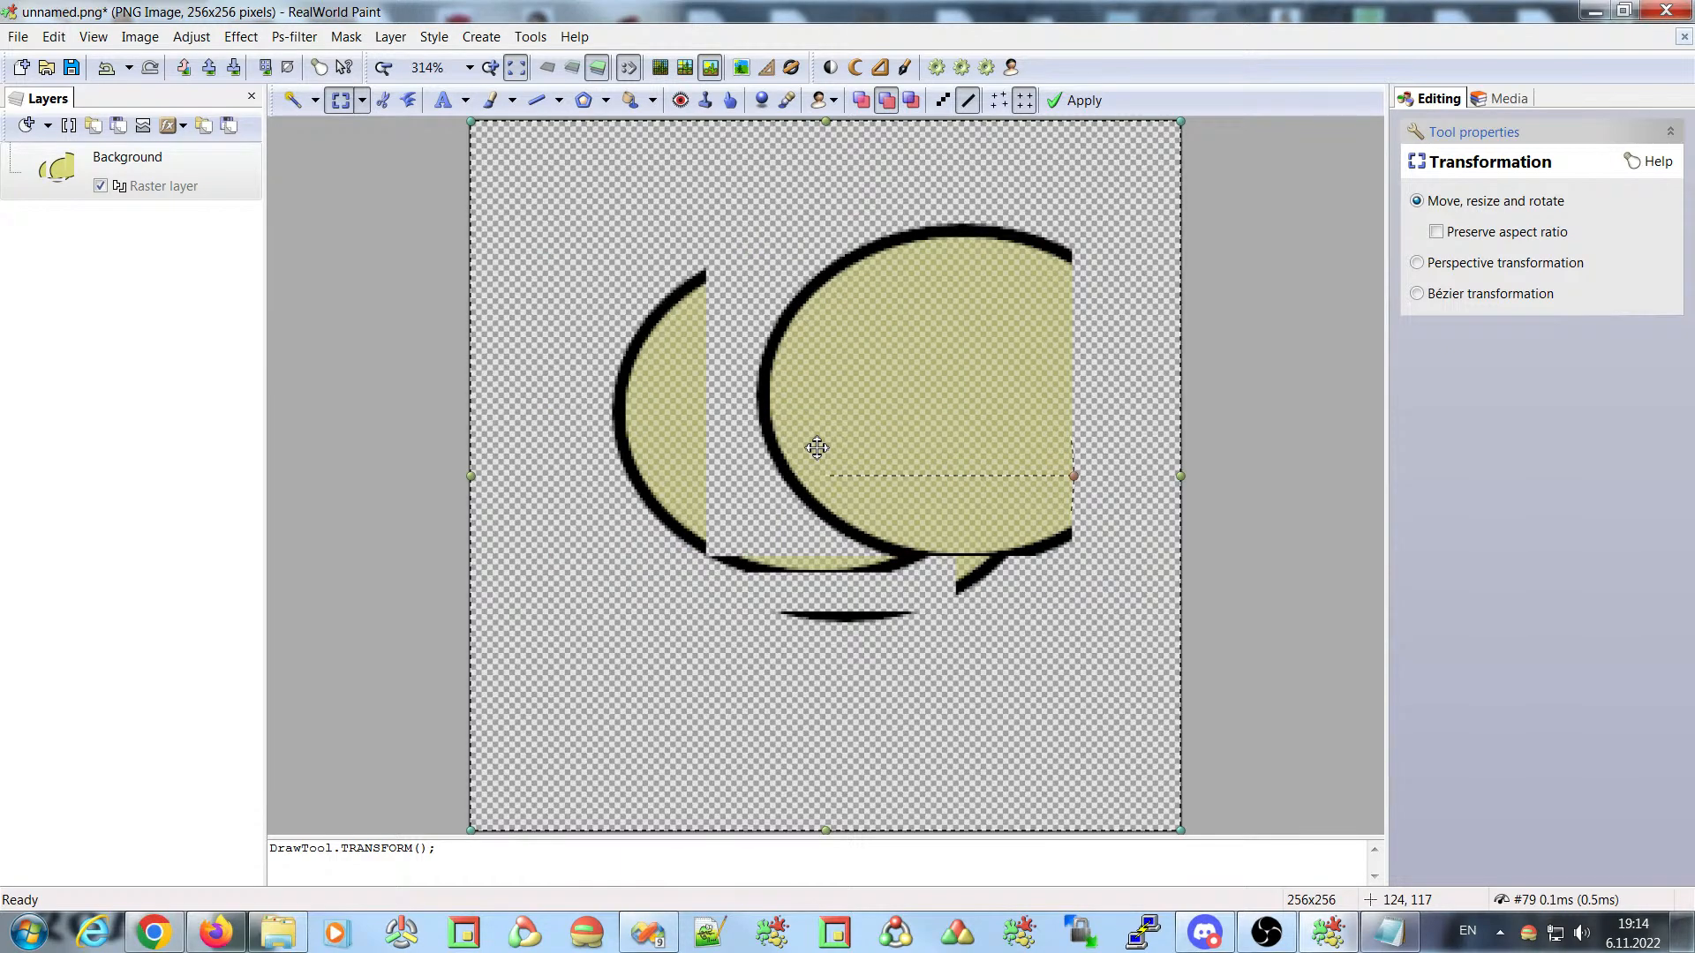
- Move the whole Background drawing around the canvas with Transformation, leaving it slightly right and down of its starting position
drag(965, 405, 644, 416)
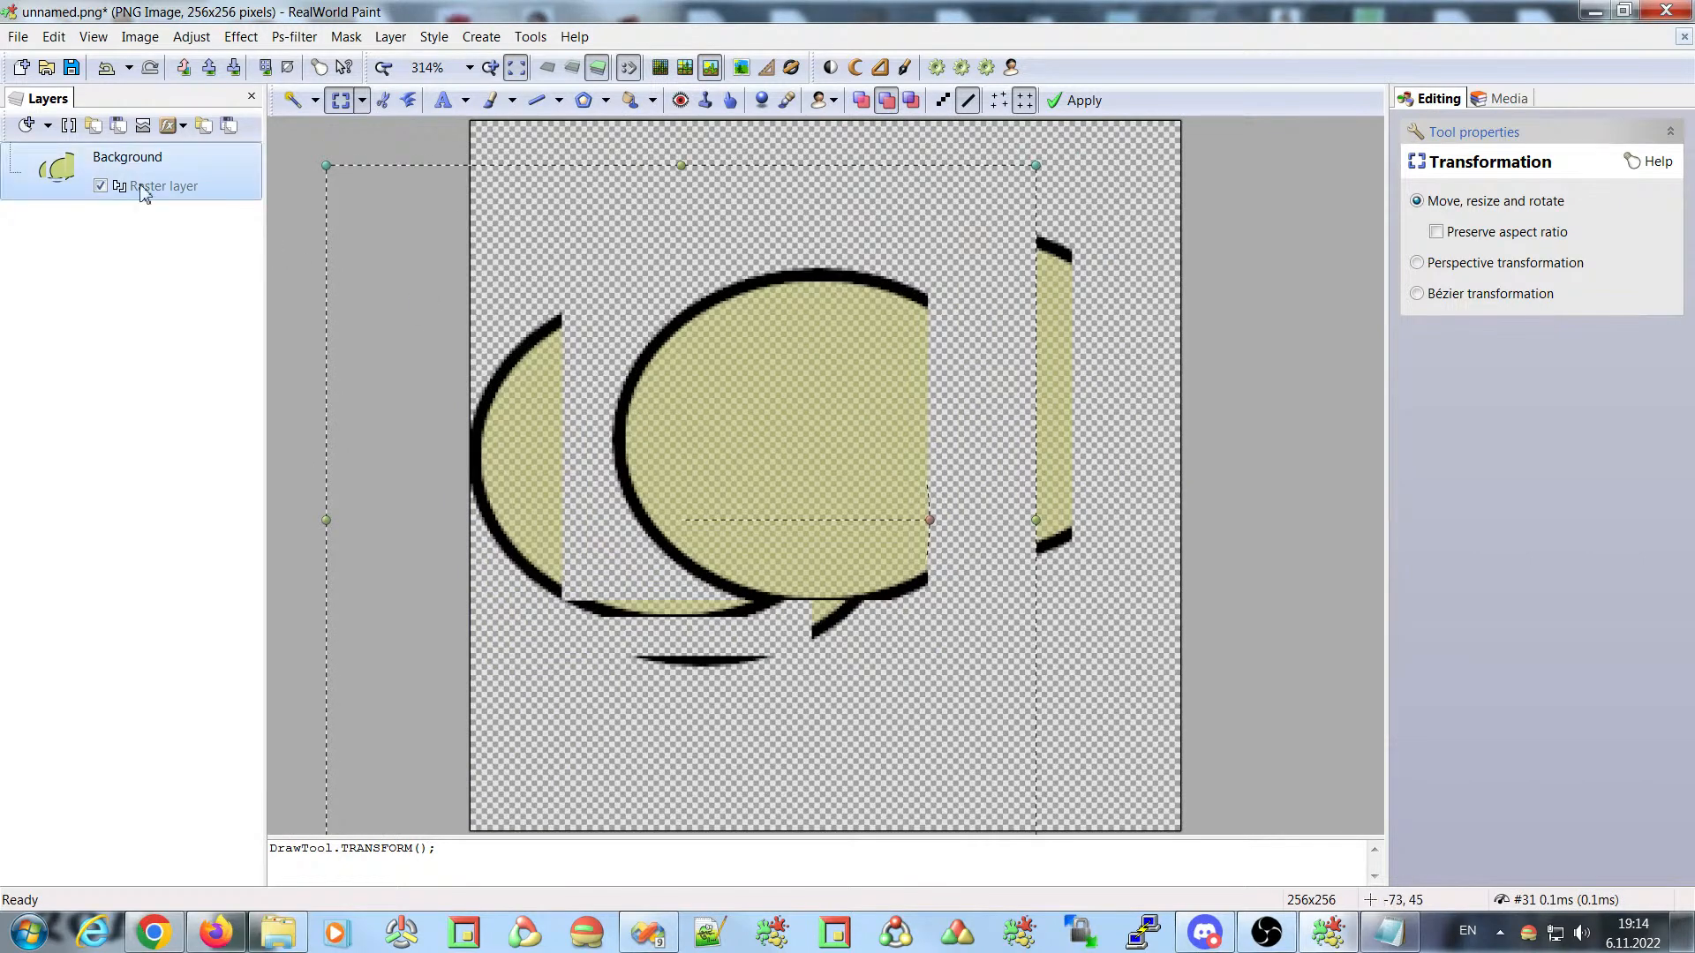
drag(703, 367, 864, 409)
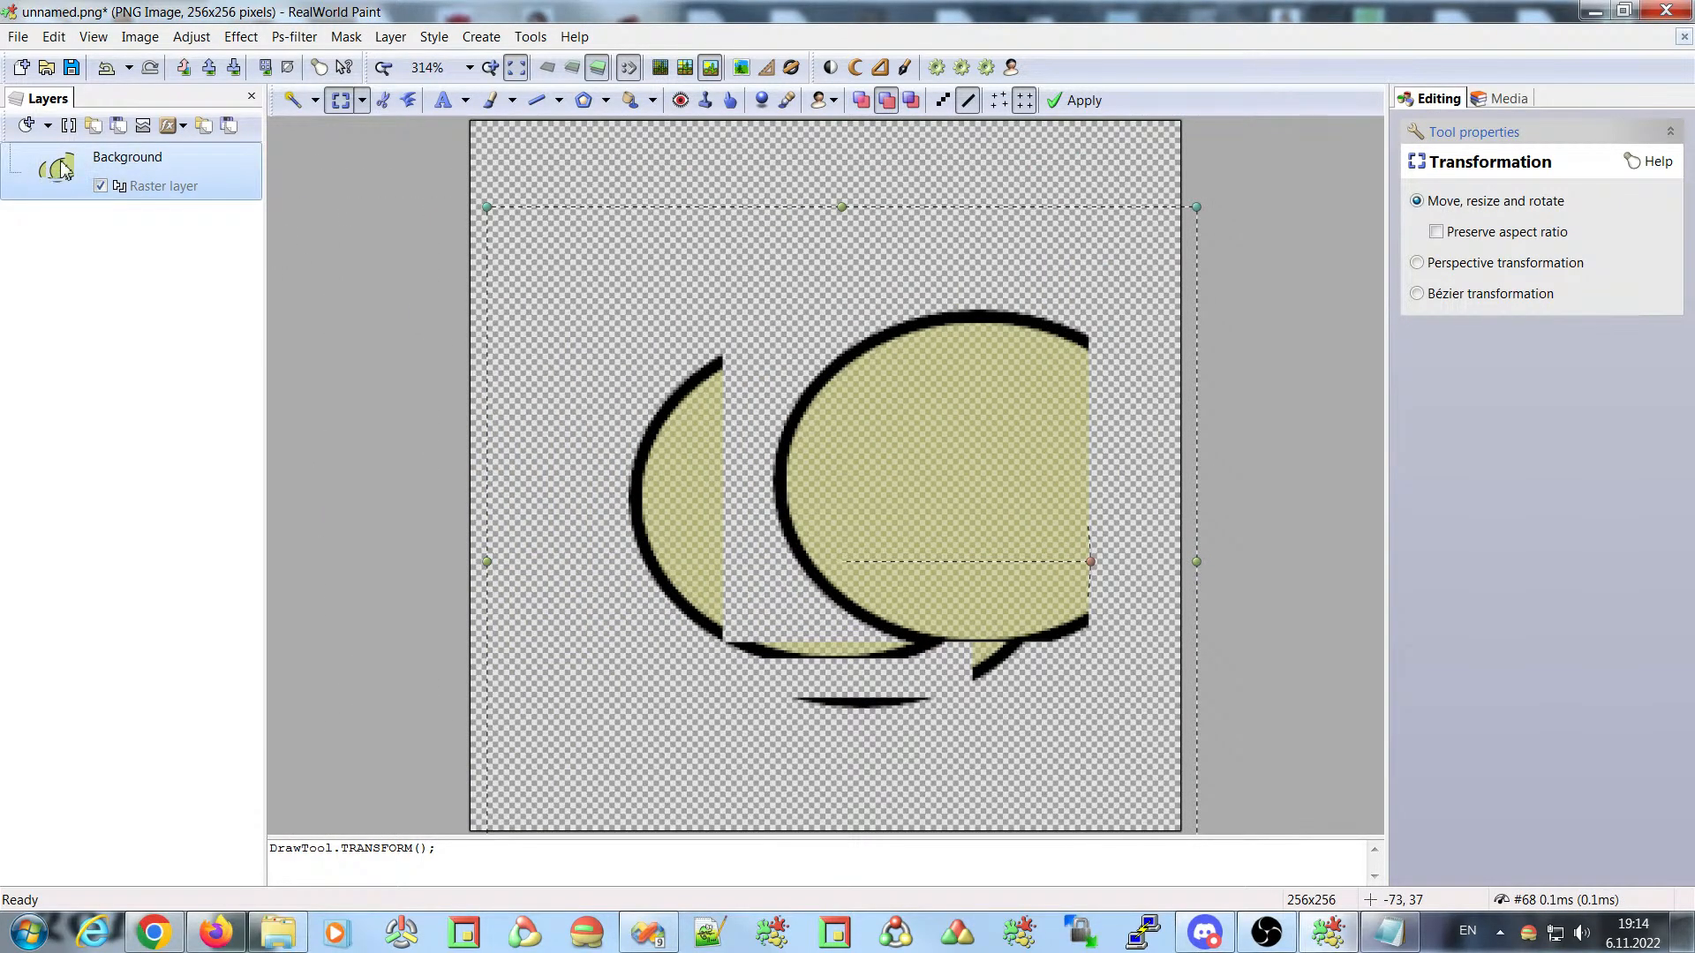
drag(862, 447, 802, 369)
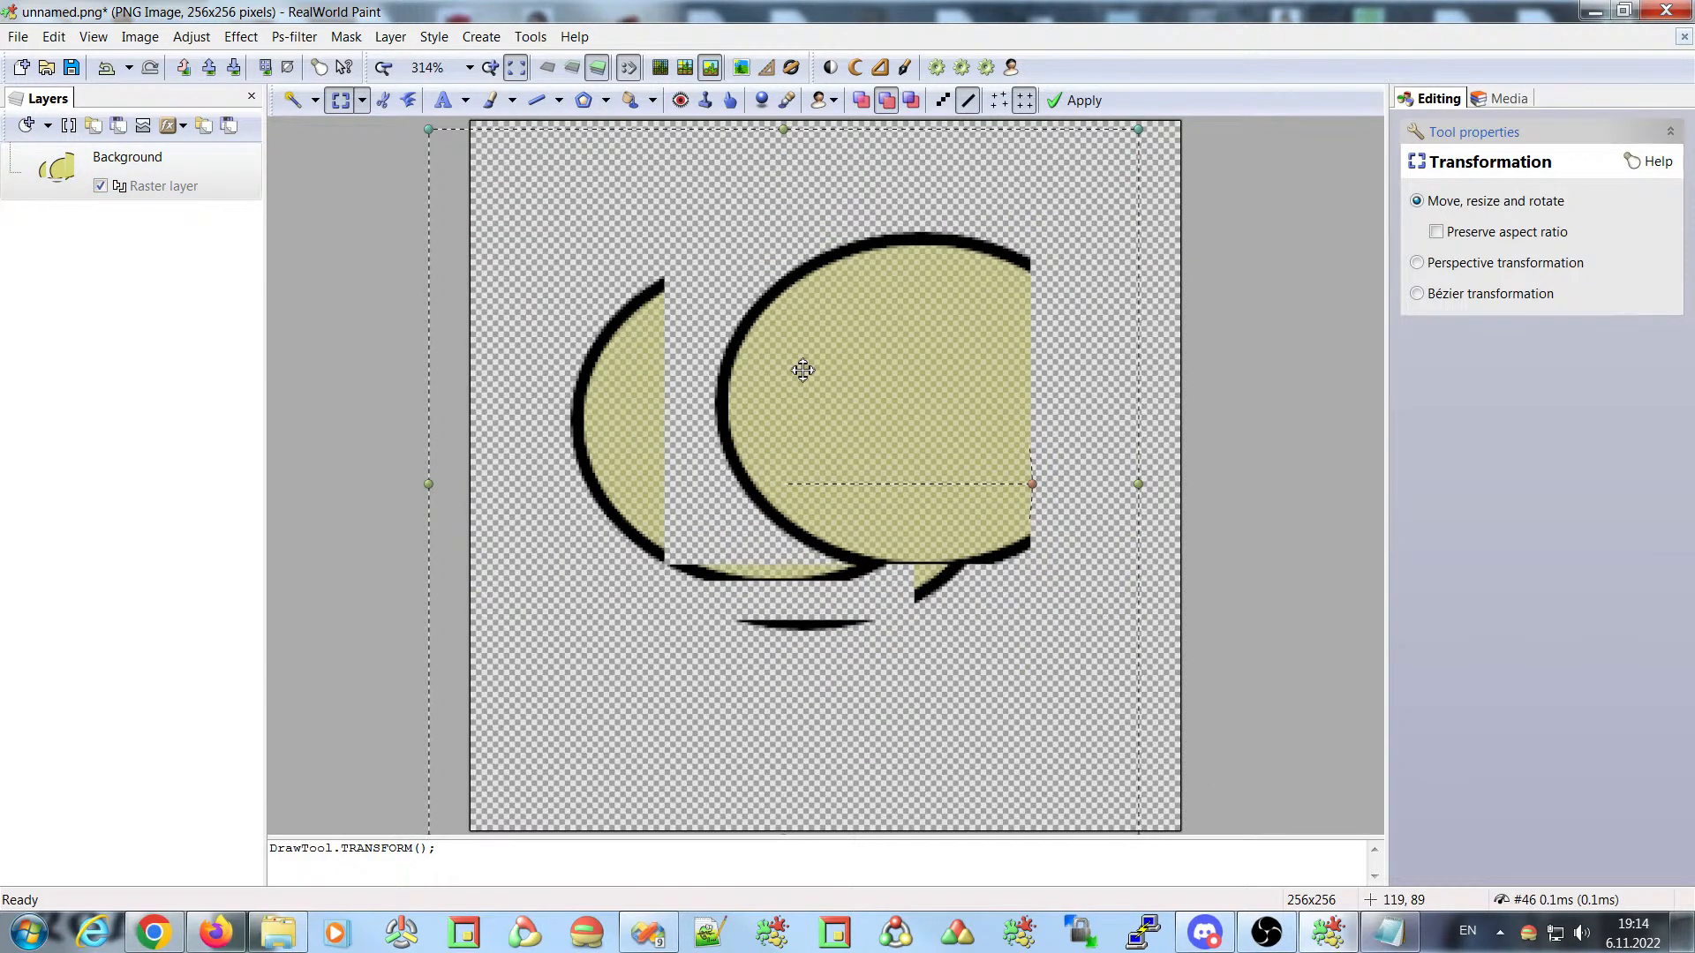
drag(803, 369, 834, 382)
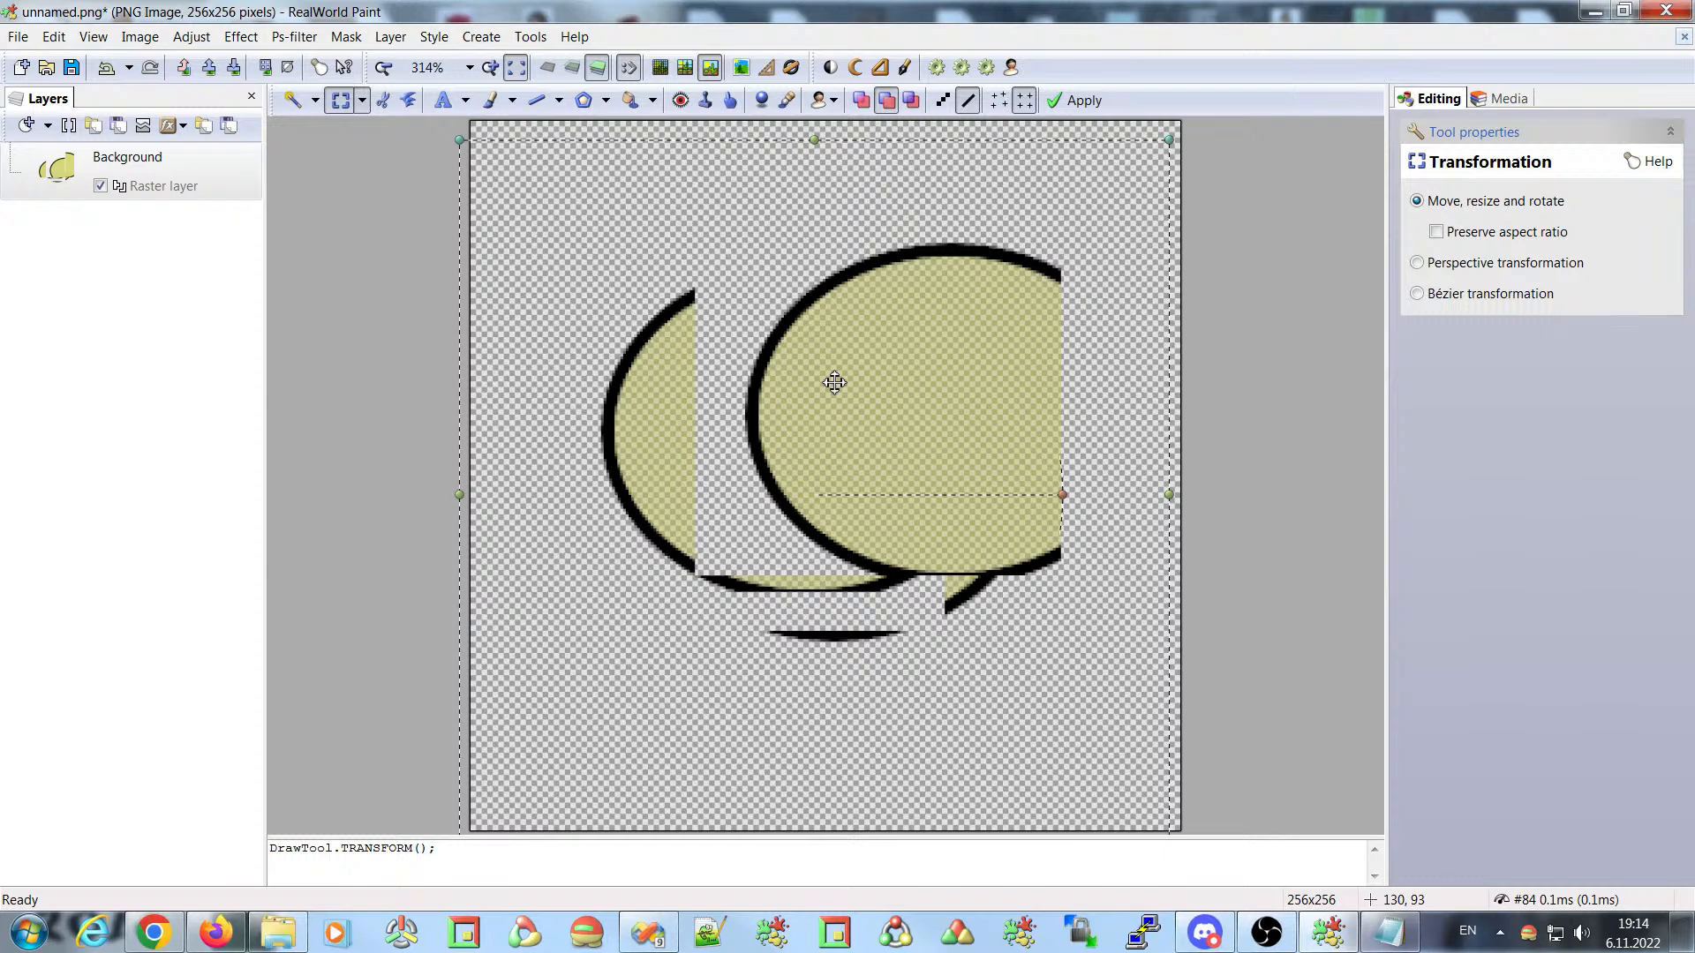
drag(879, 406, 899, 363)
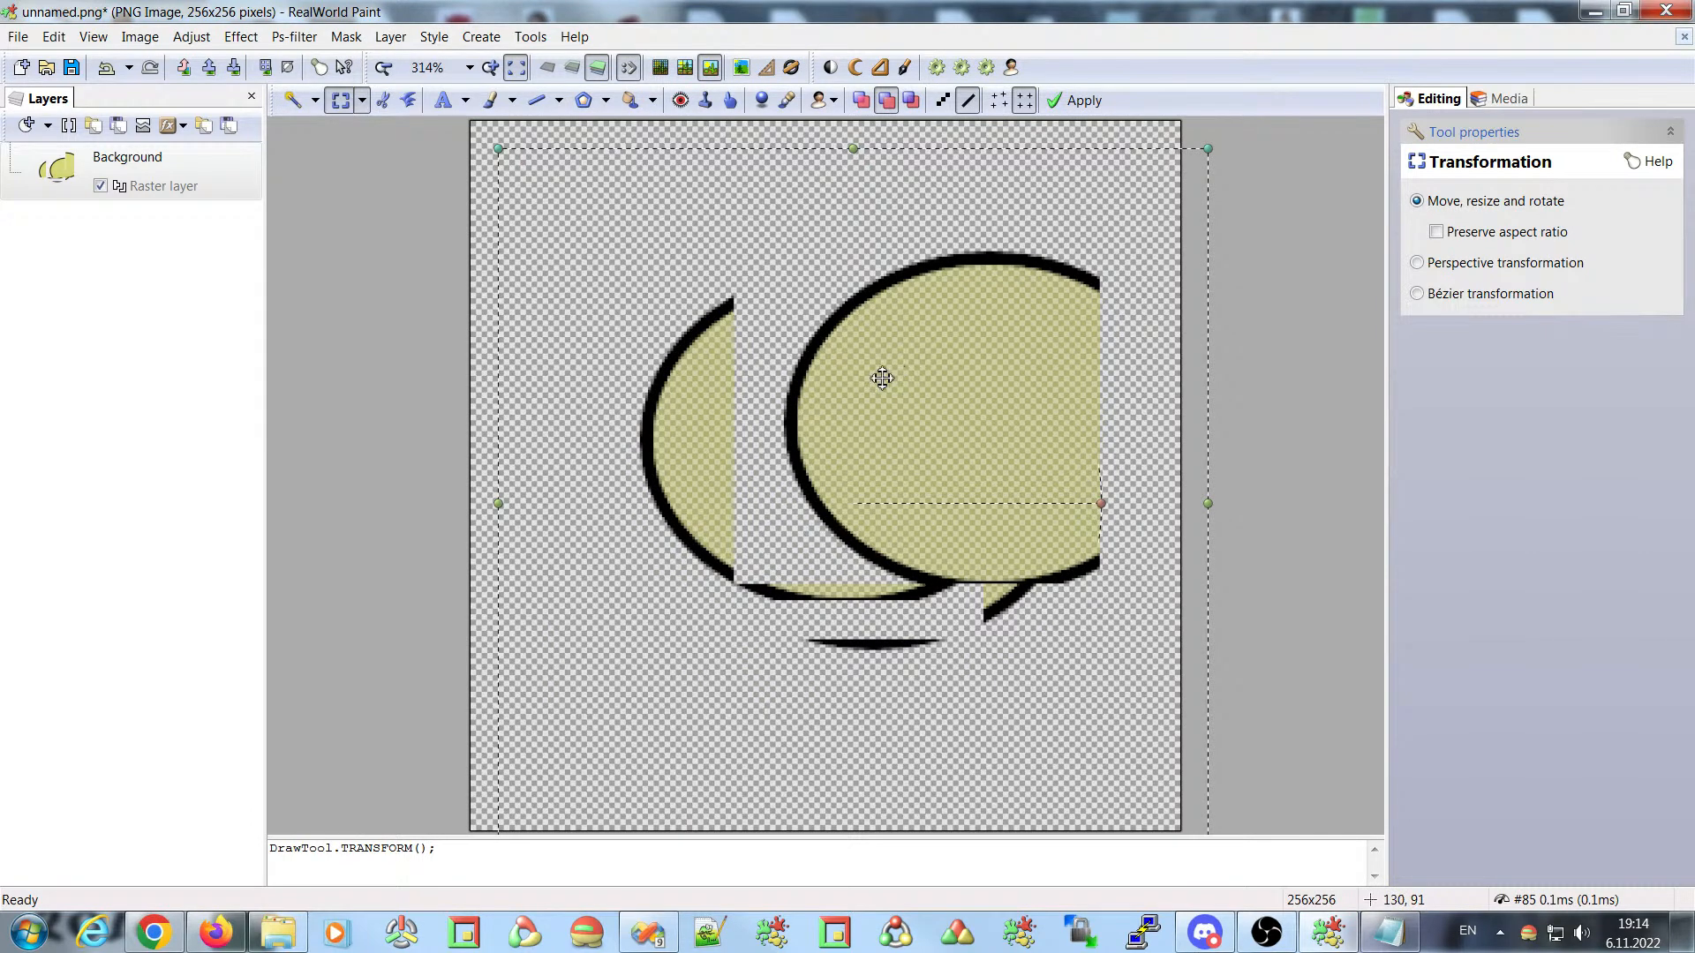
- Select the Background layer and paste a copy of it as a second raster layer
click(115, 170)
drag(115, 170, 281, 168)
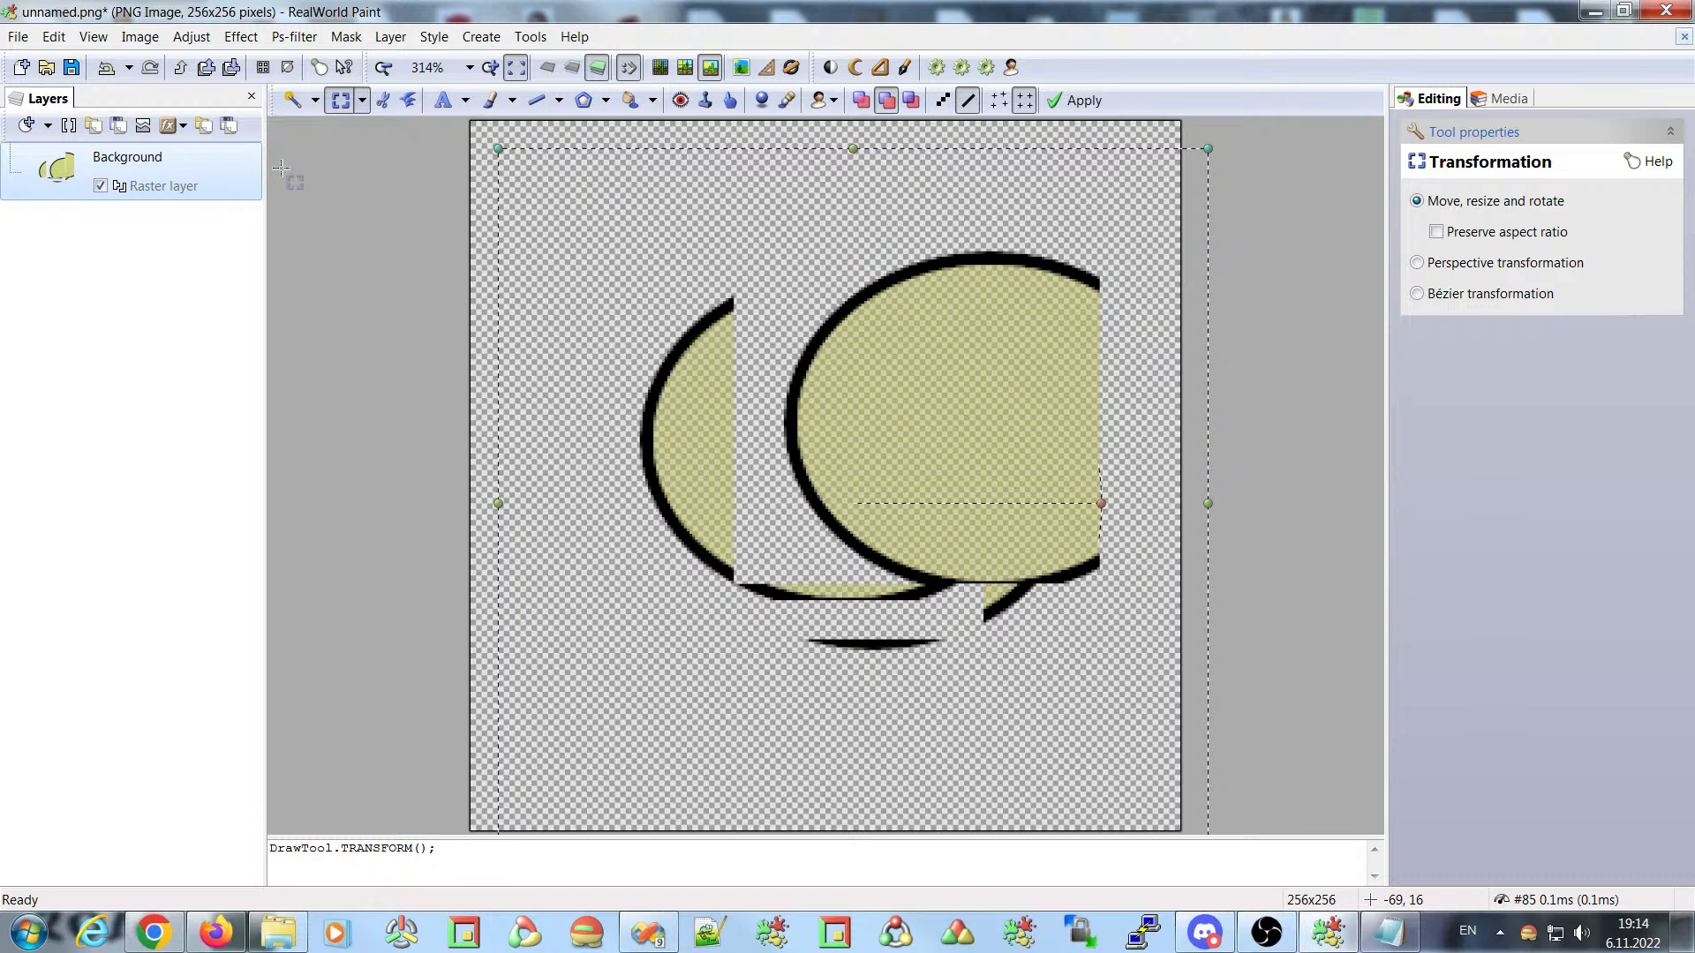
drag(280, 168, 144, 250)
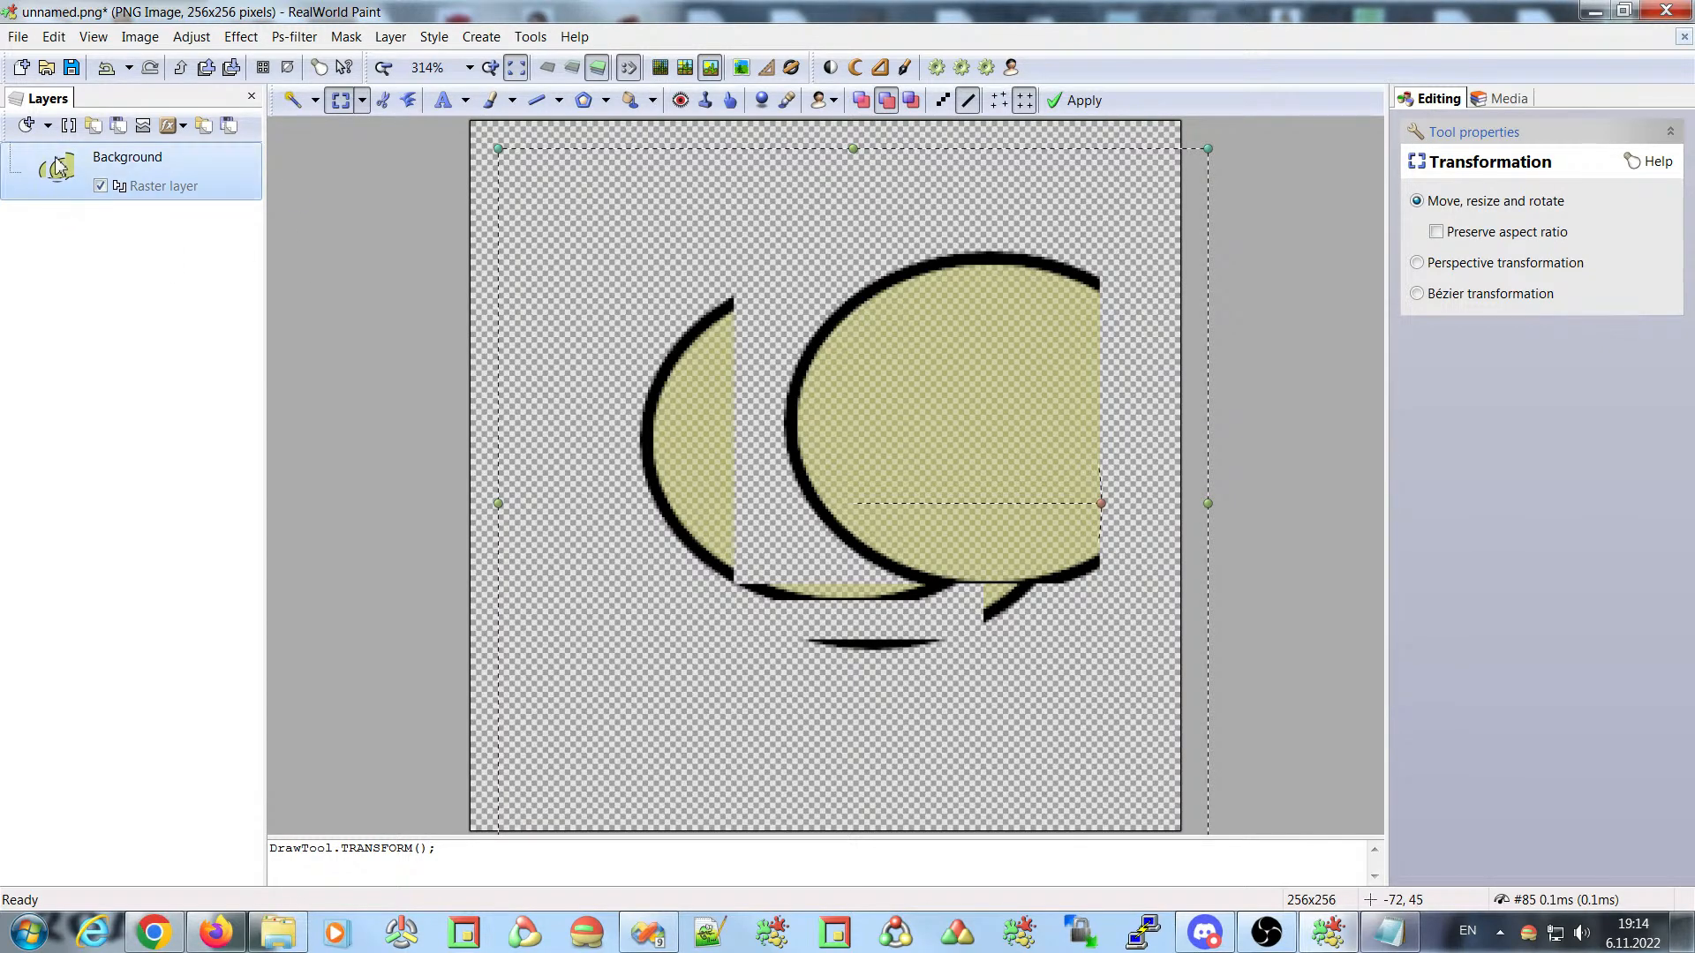
click(78, 294)
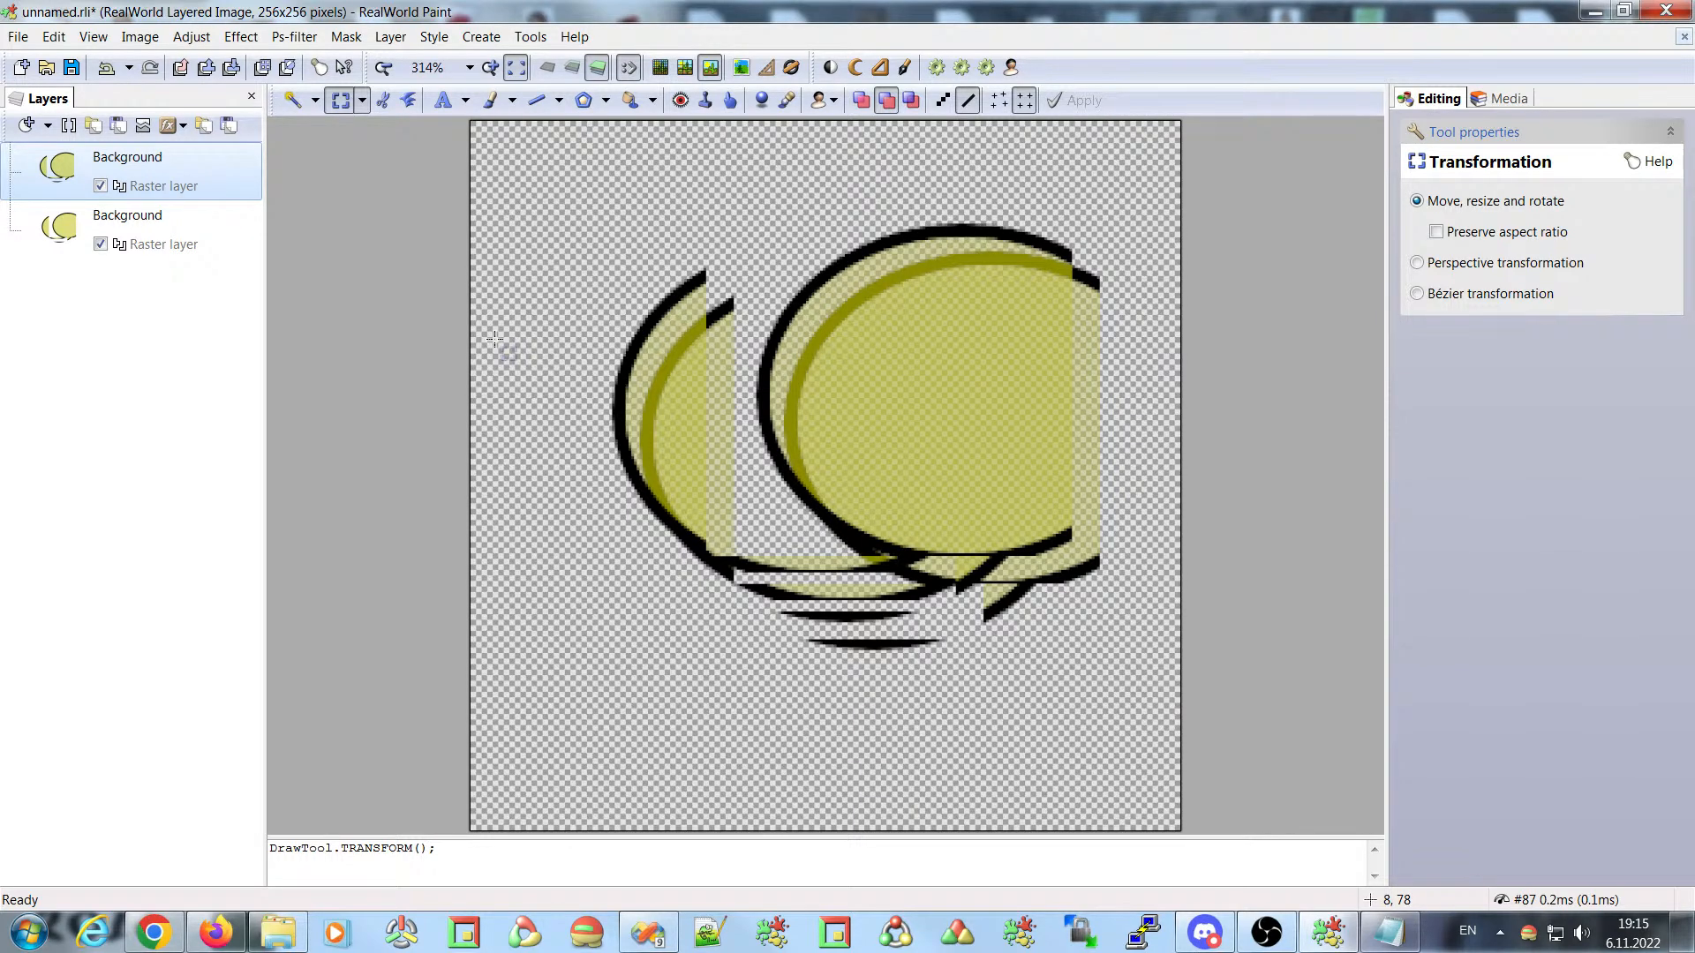
- Copy the upper Background layer to the clipboard and select the lower Background layer
click(54, 36)
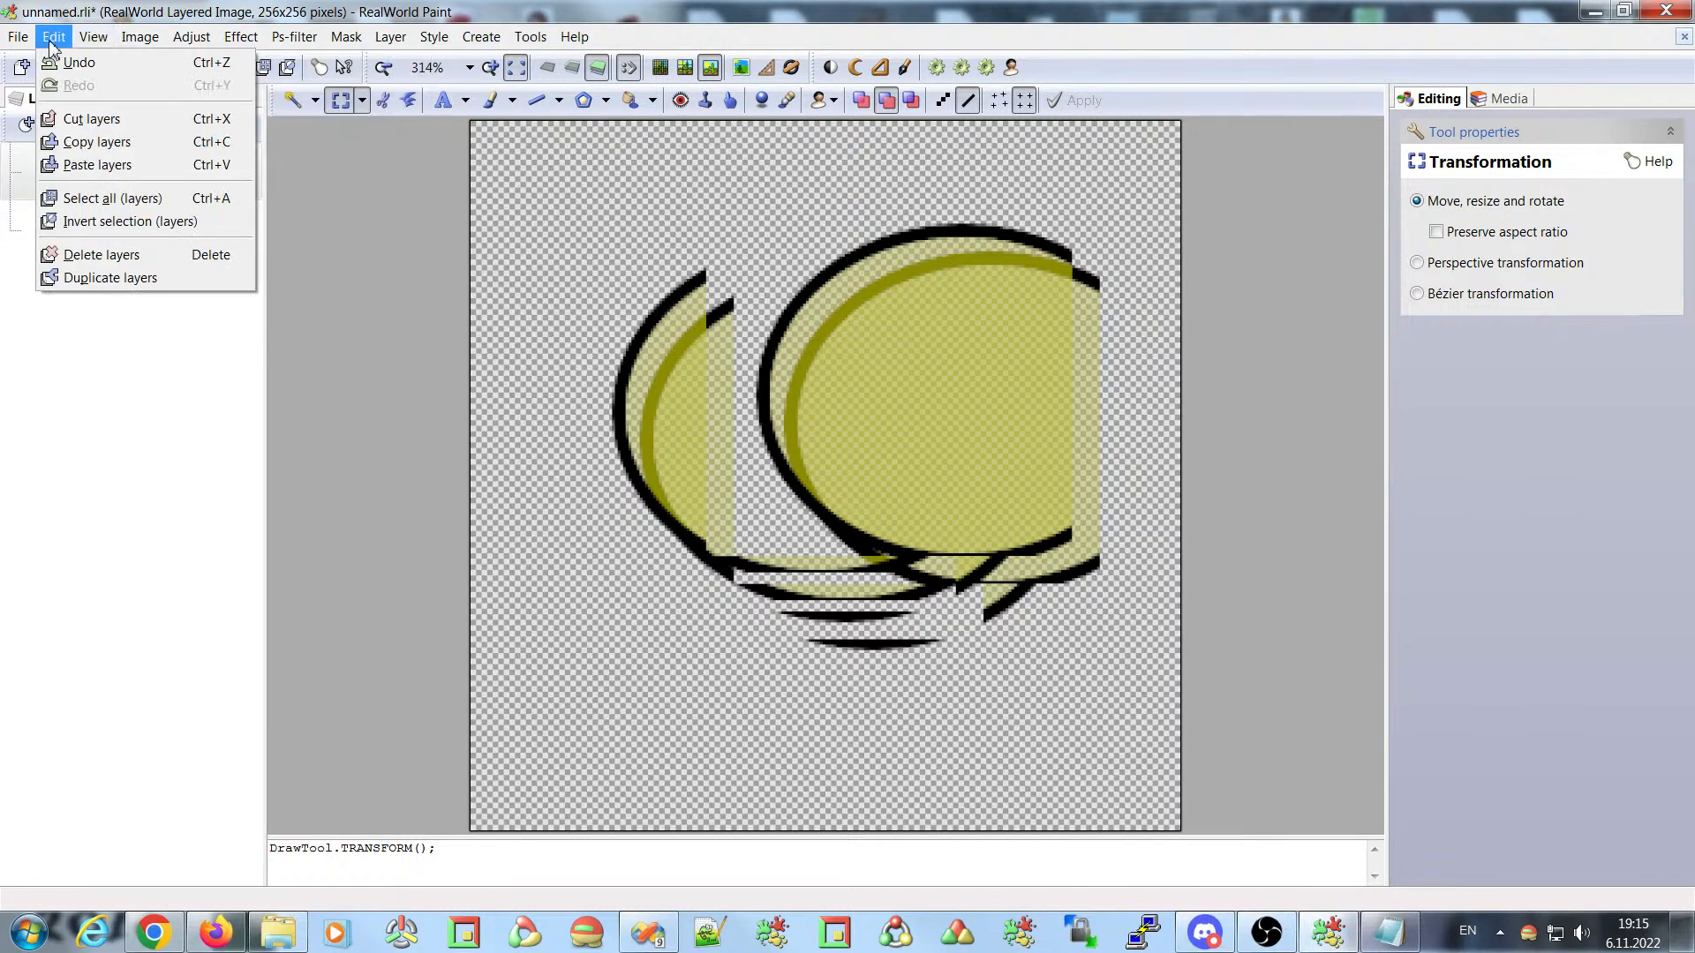
click(105, 145)
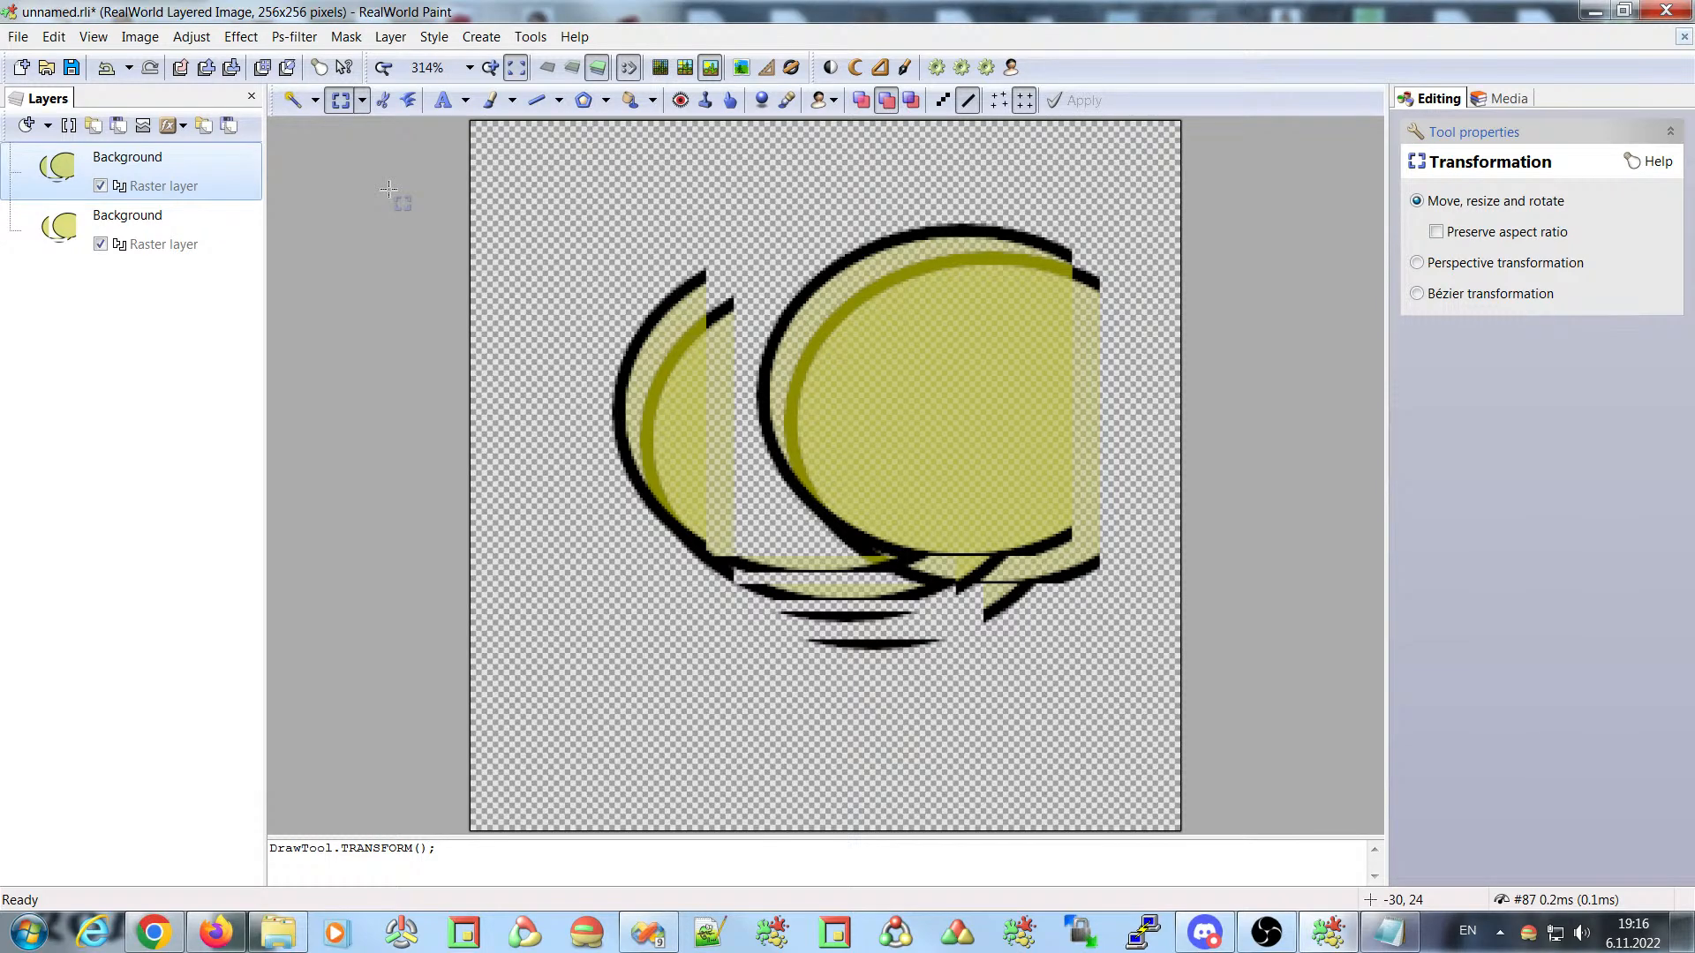
click(813, 283)
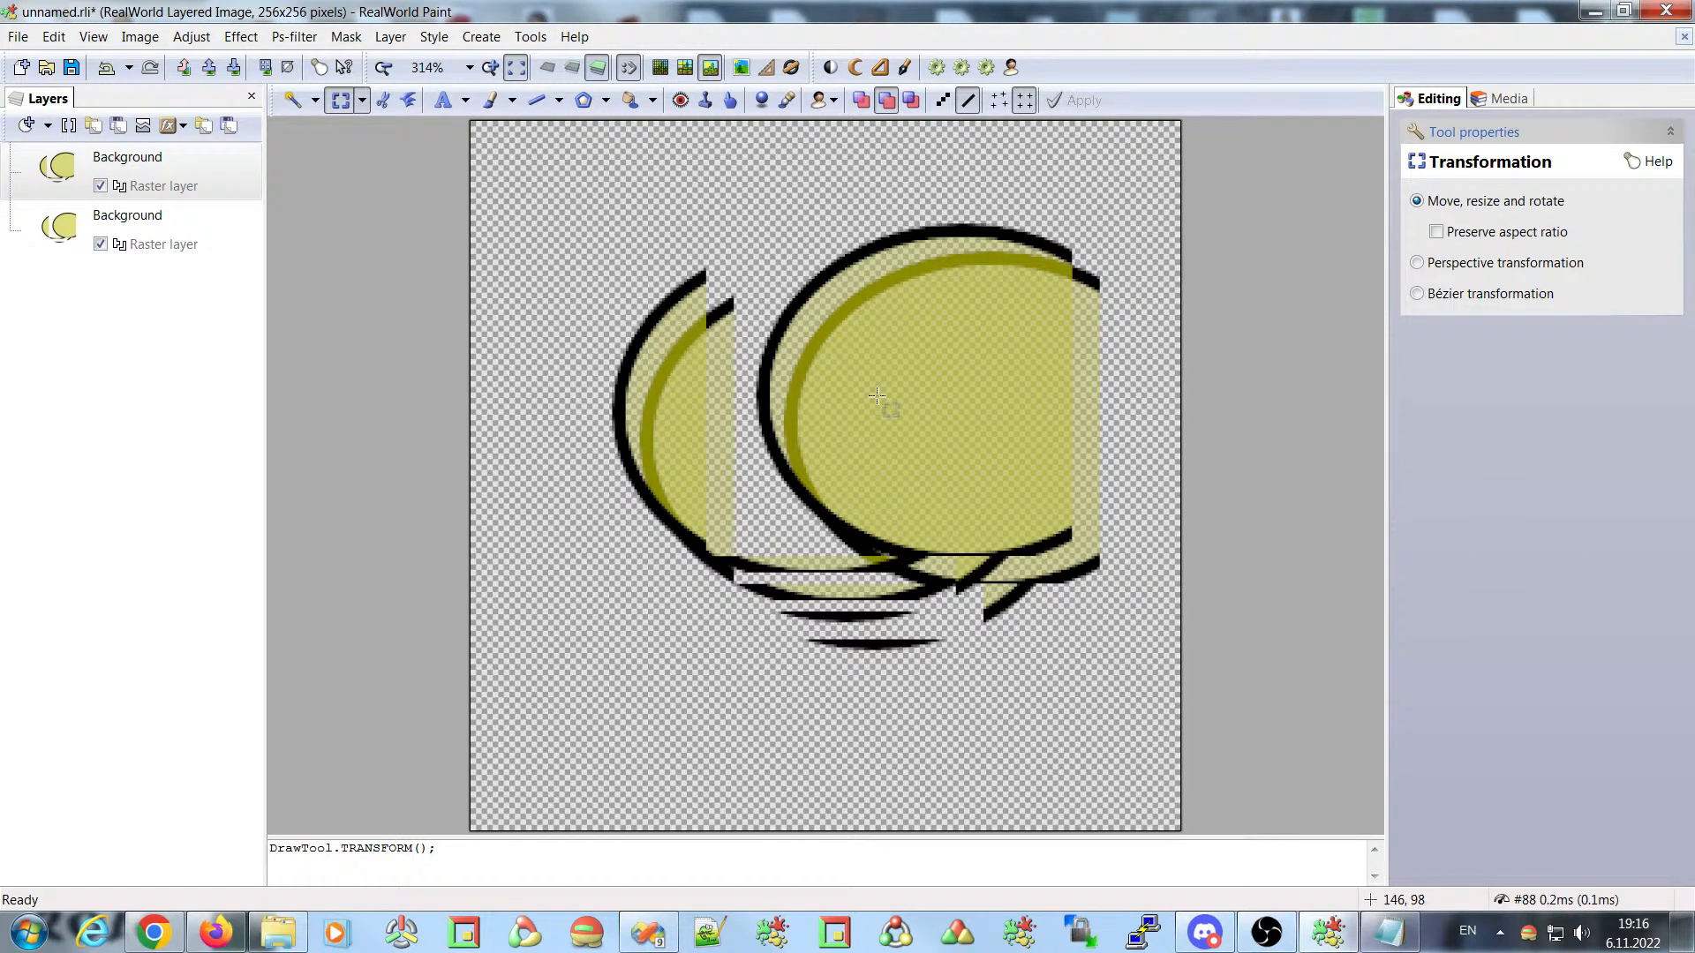
click(141, 228)
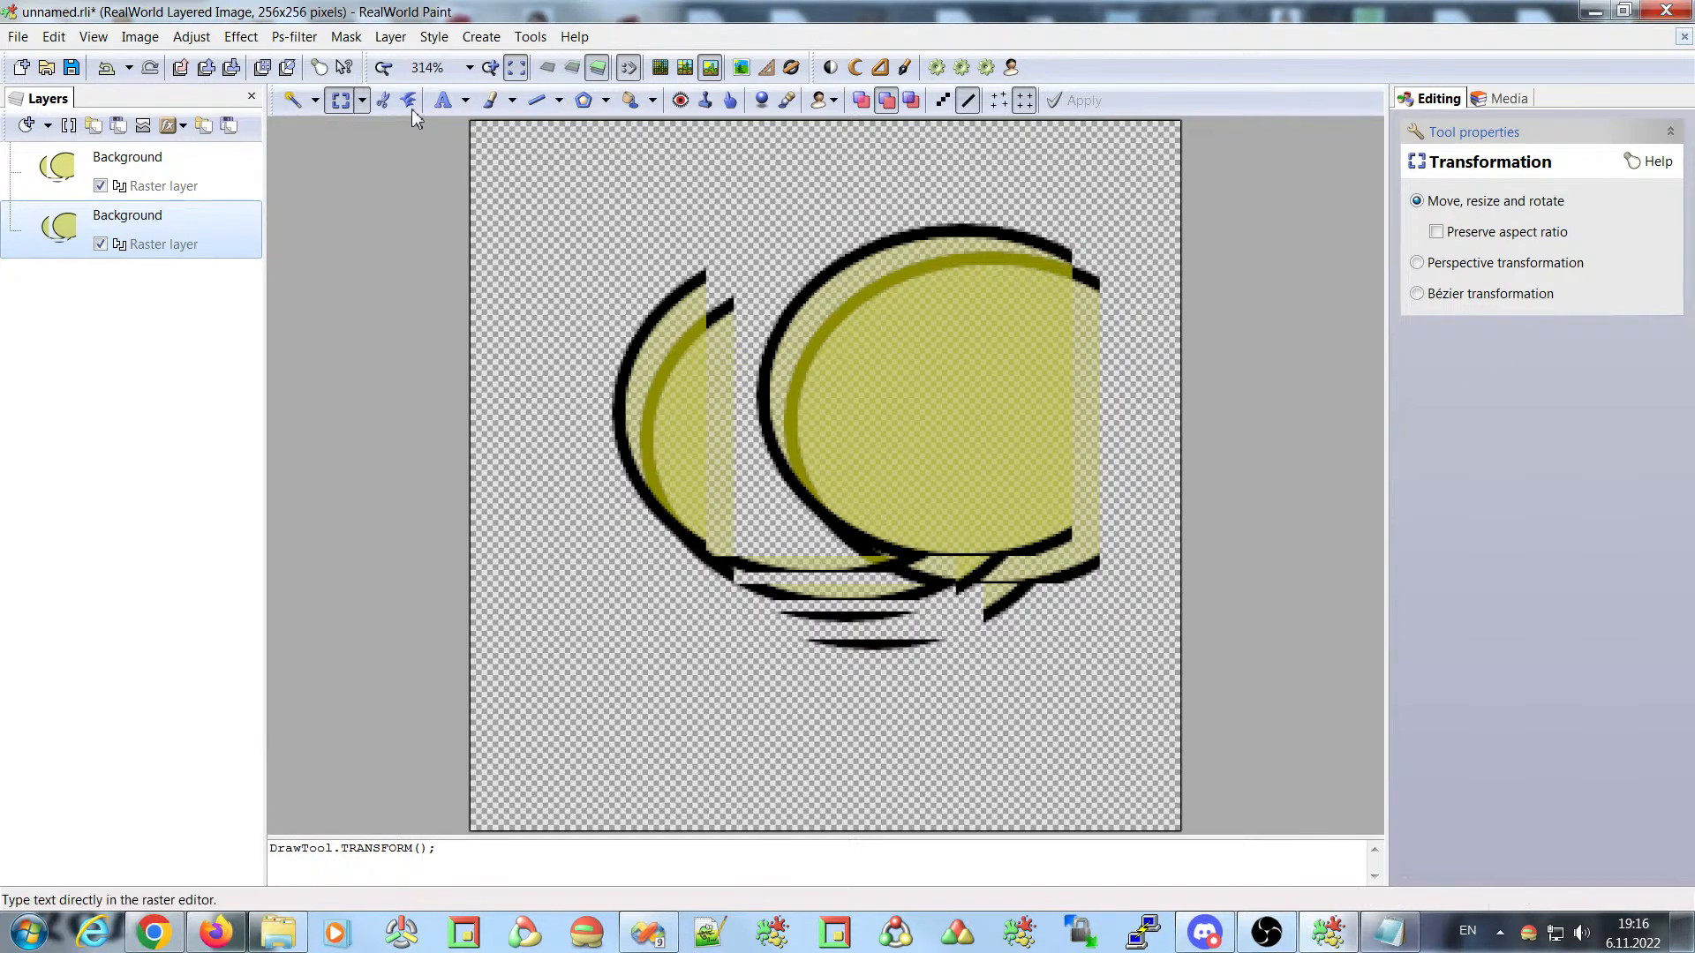
- Switch to the Brush tool and try to enter the letter a as its Blur value
click(491, 101)
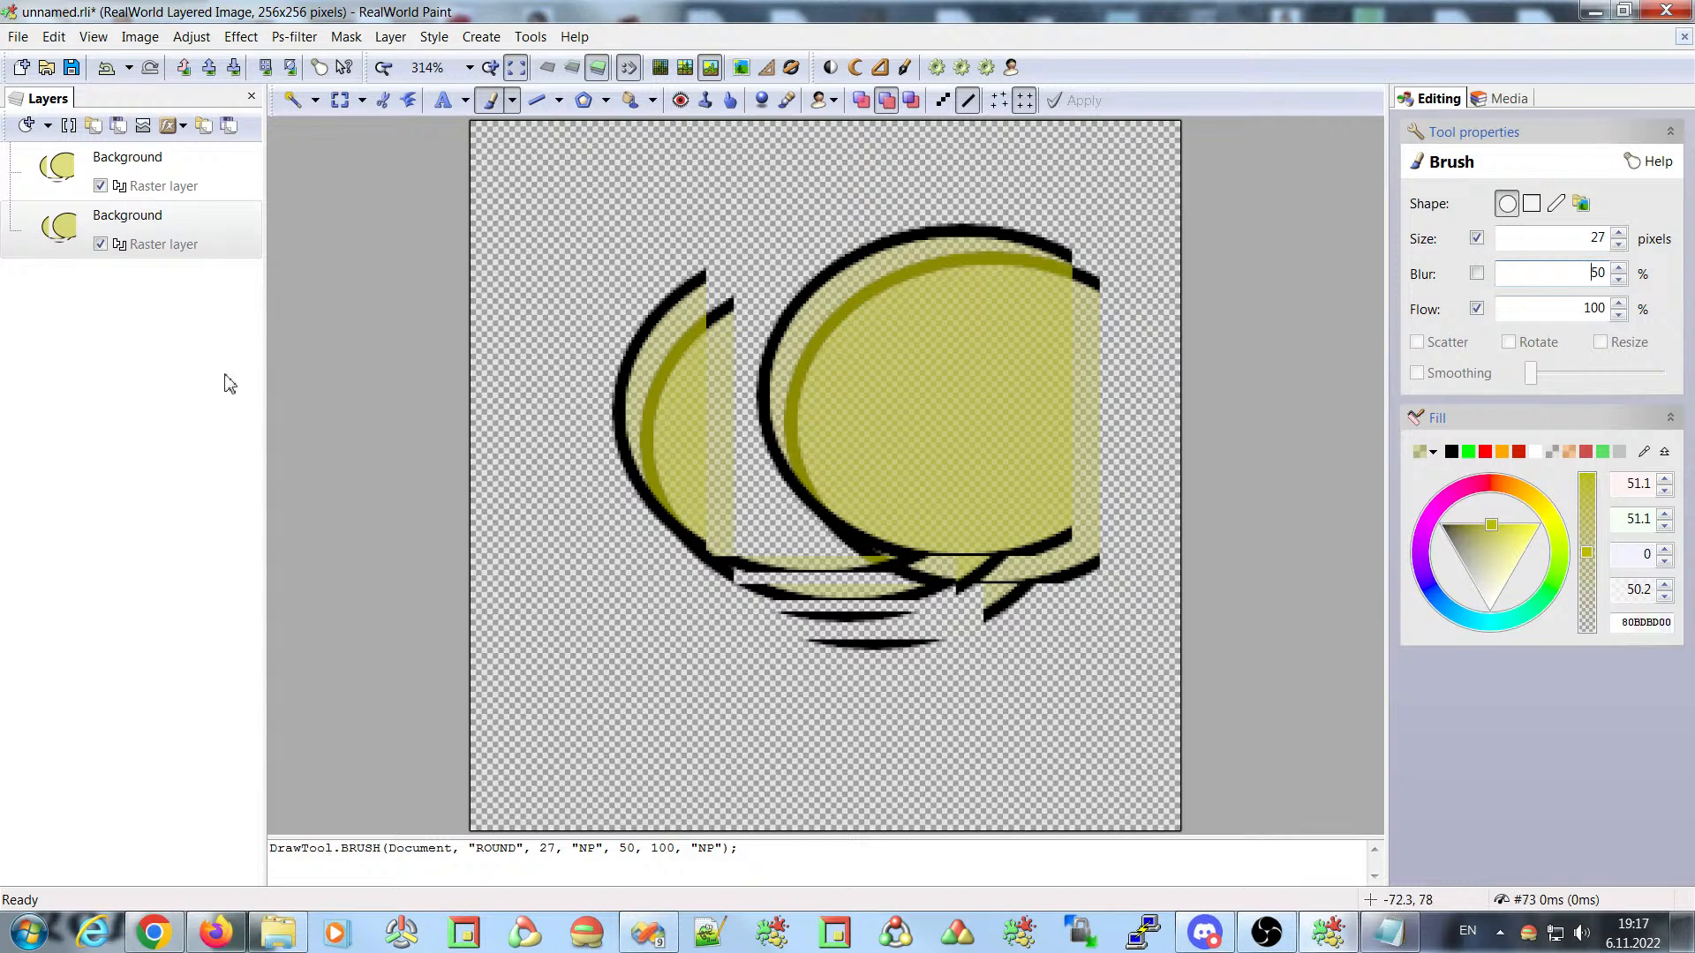
click(1532, 275)
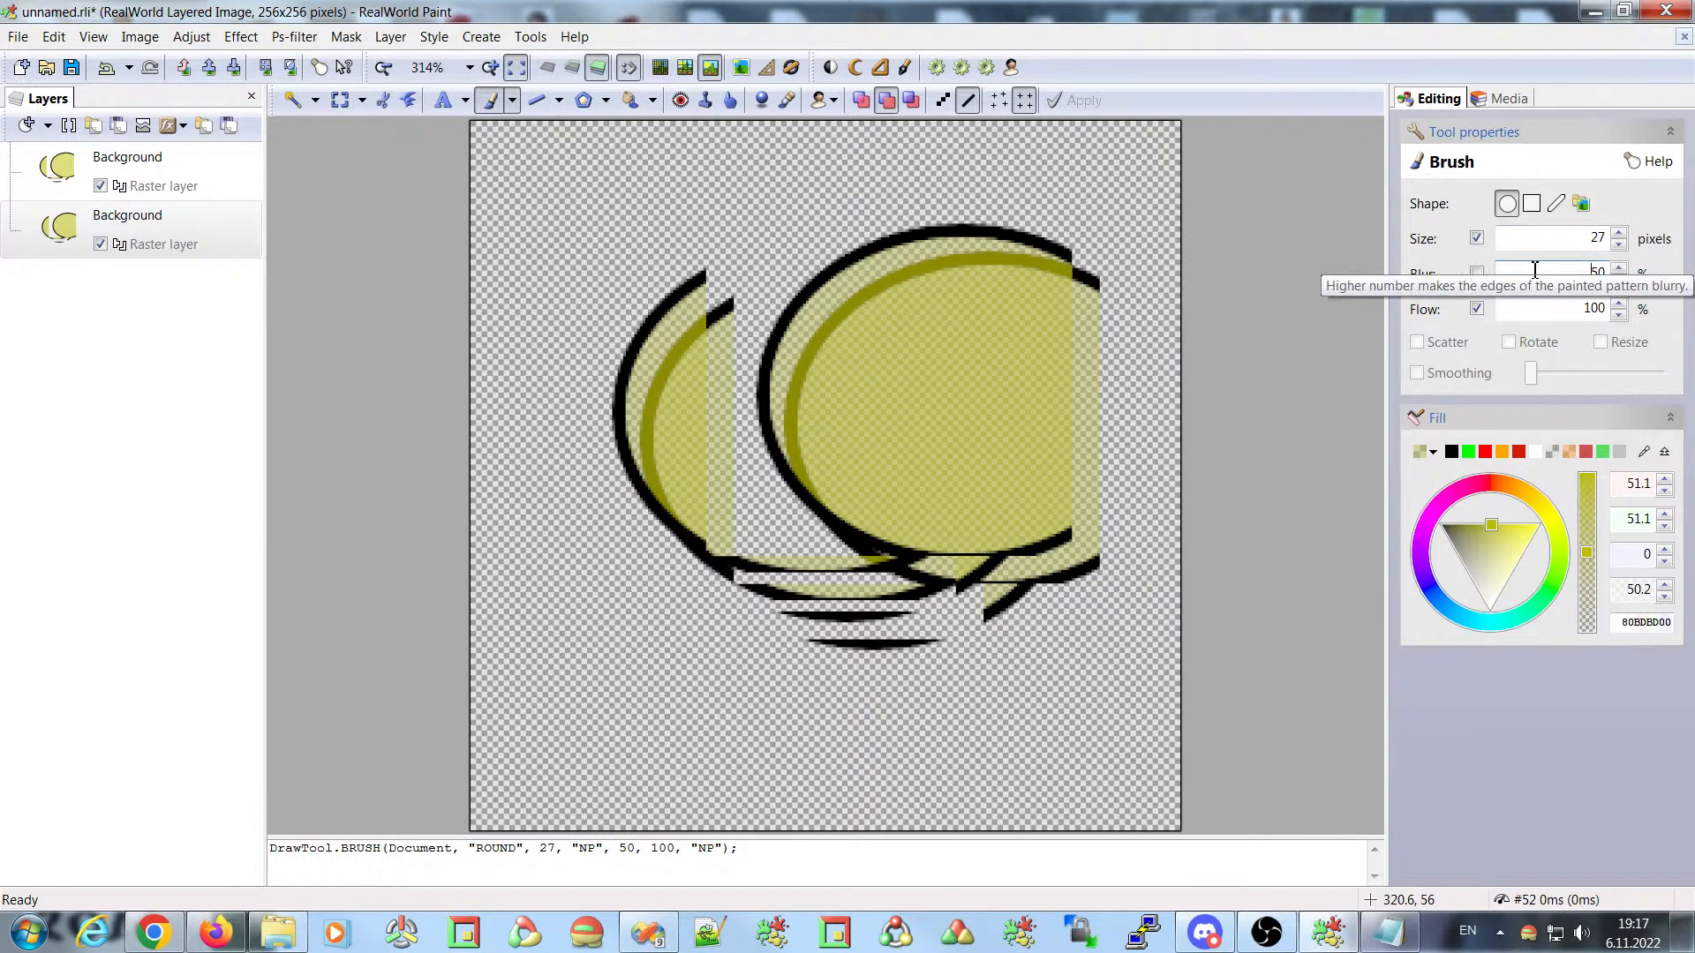
text(a)
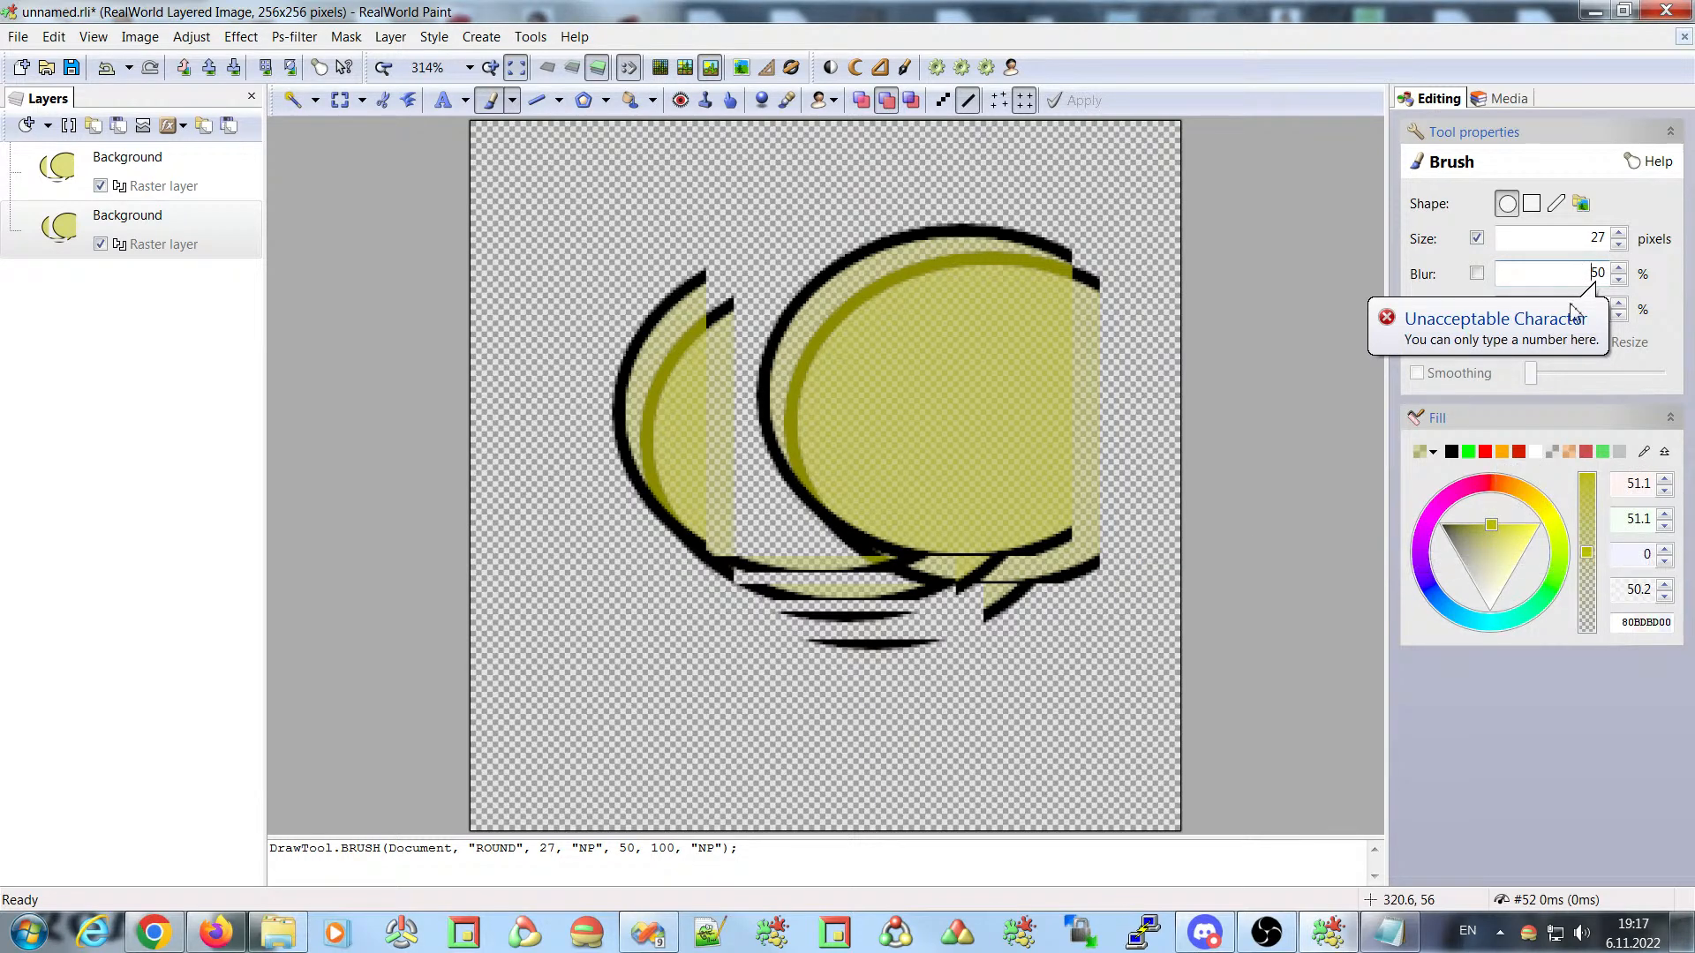
click(1560, 240)
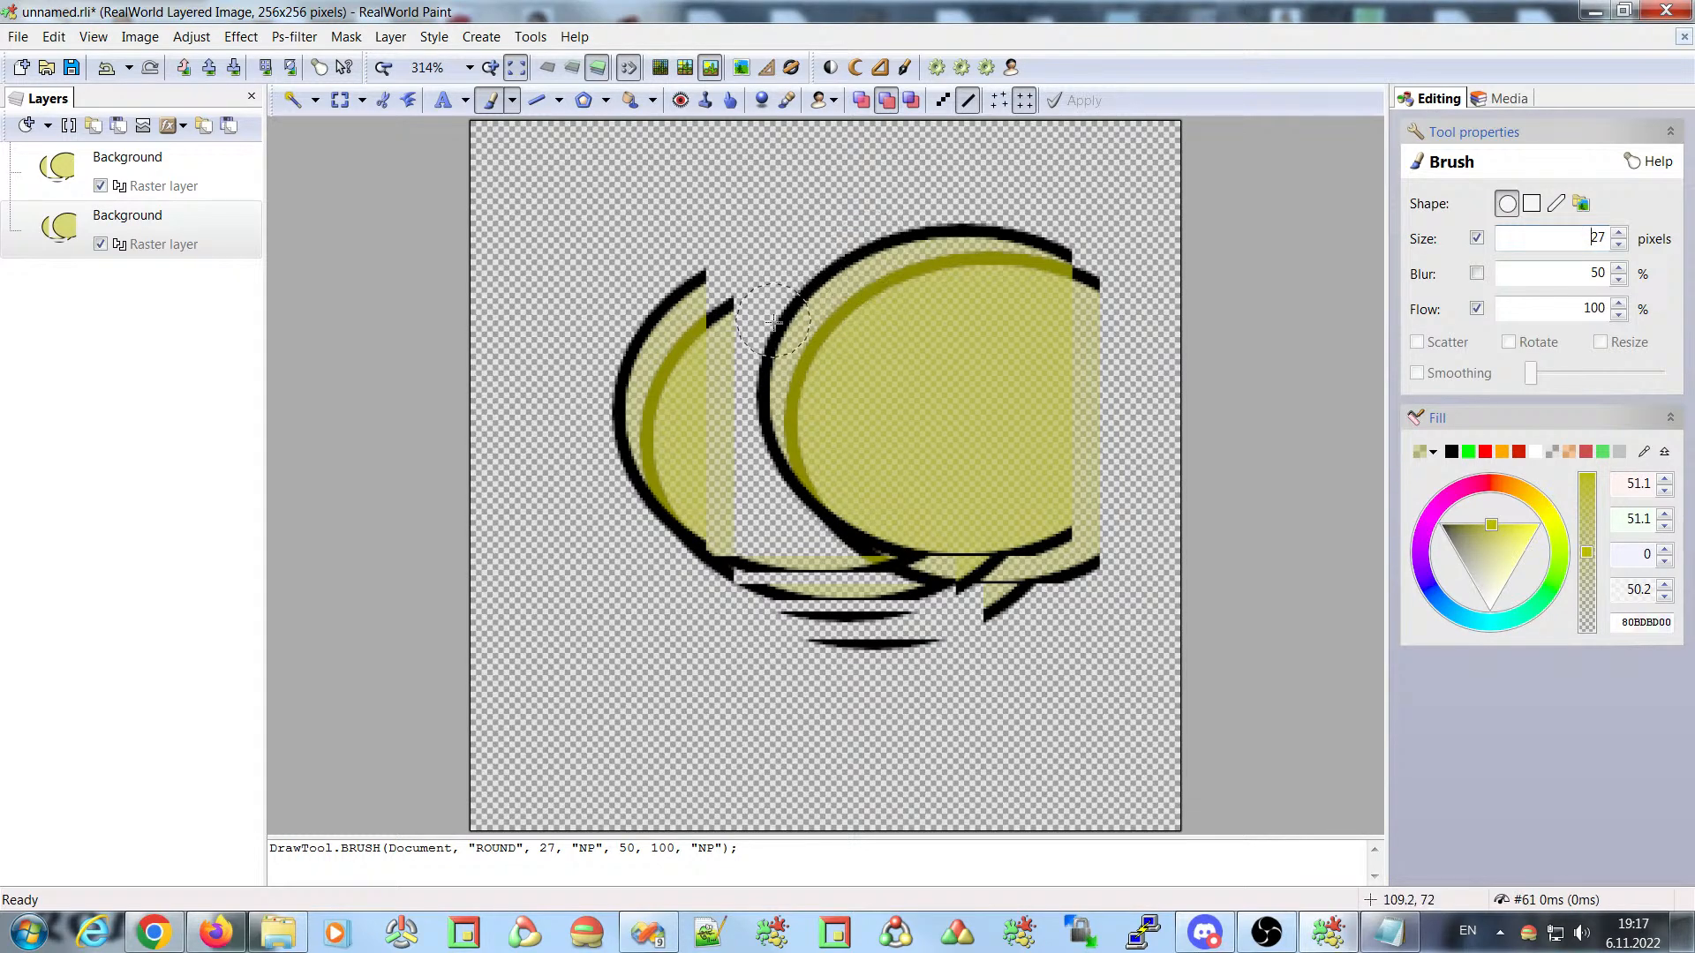
- Select the lower Background layer and set the fill to the lighter yellow 80D5D58D
click(215, 181)
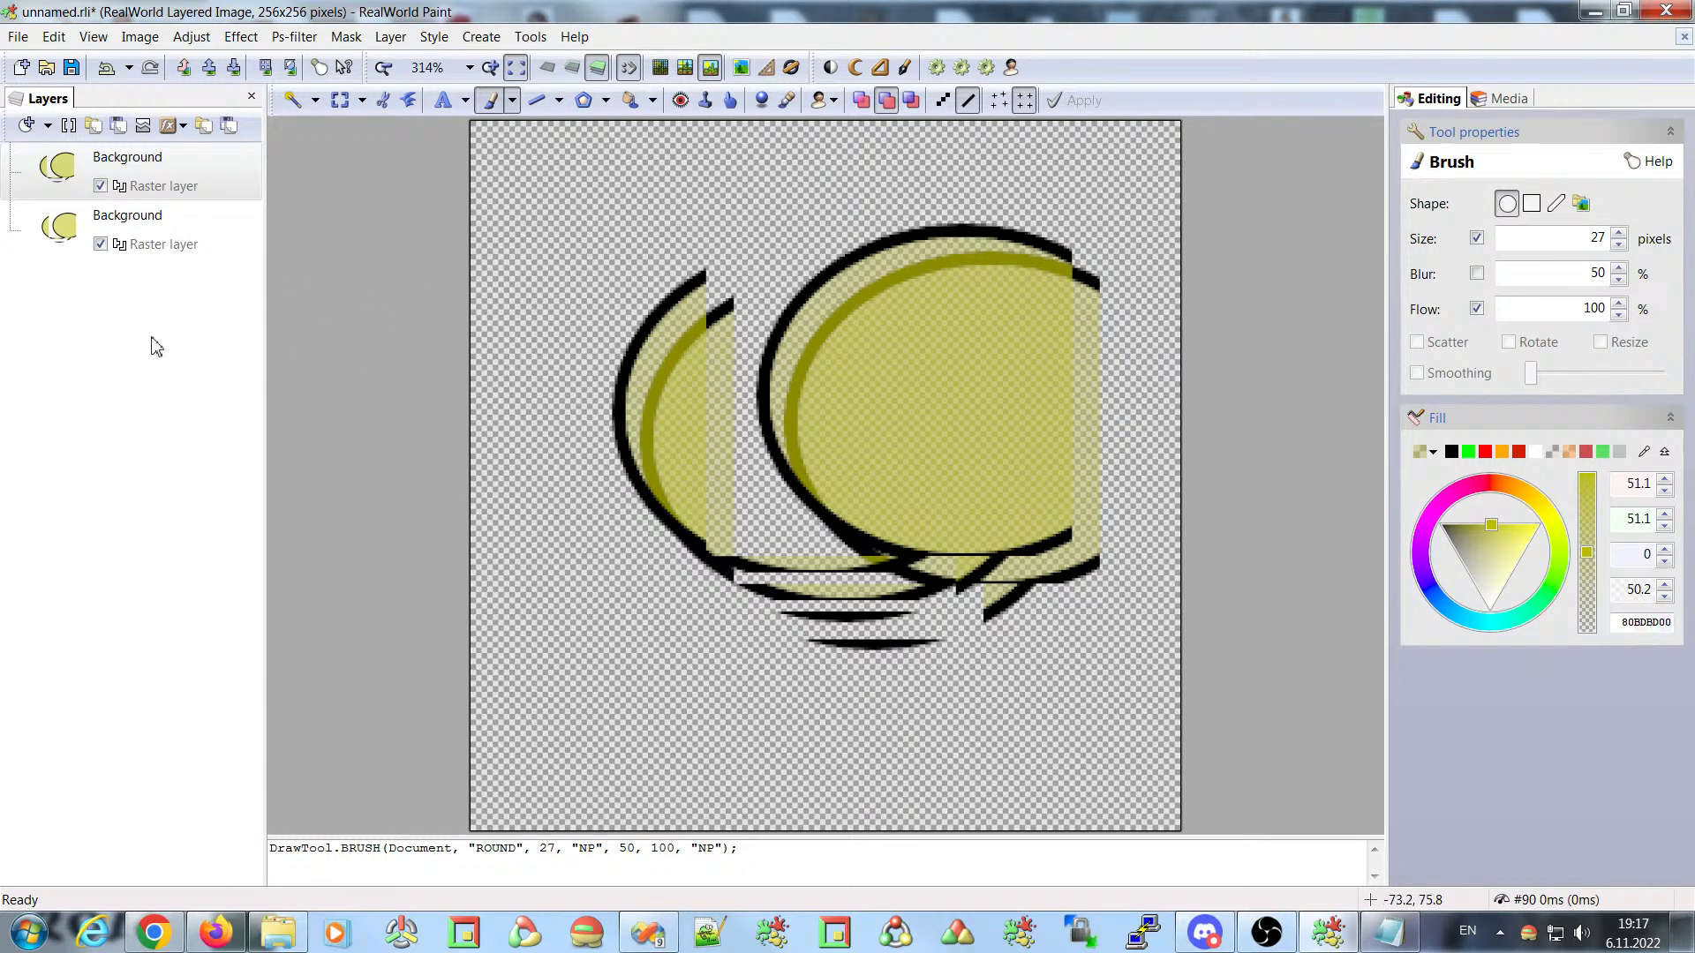
click(64, 243)
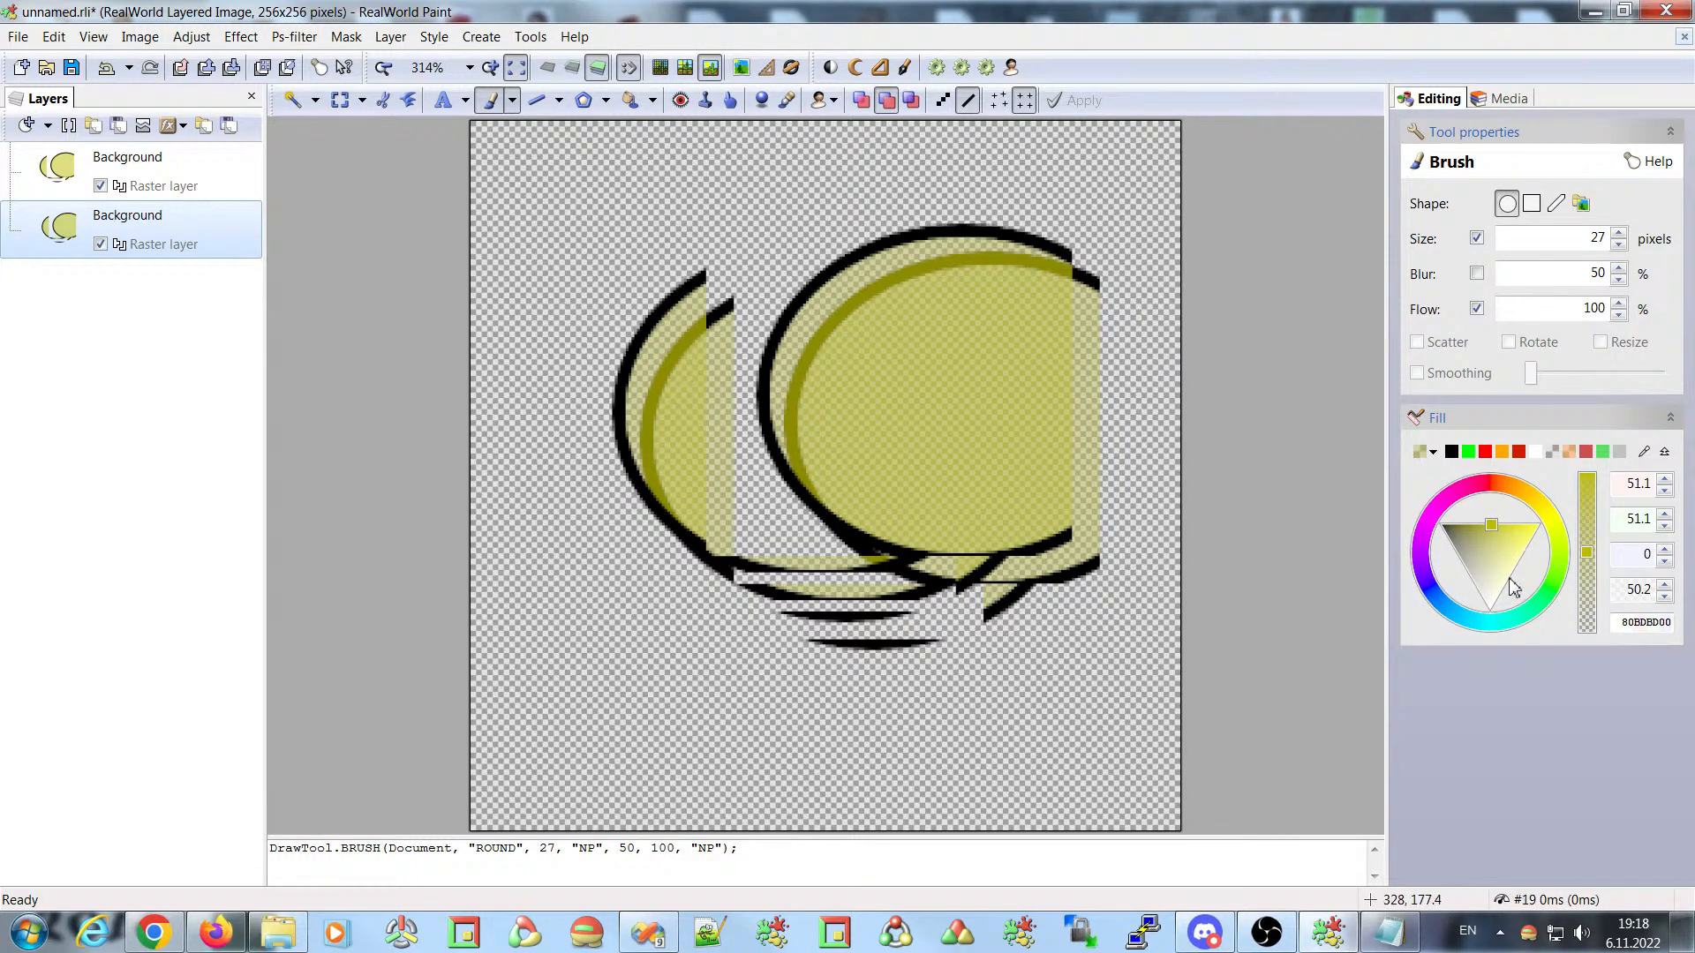
drag(1492, 528, 1493, 548)
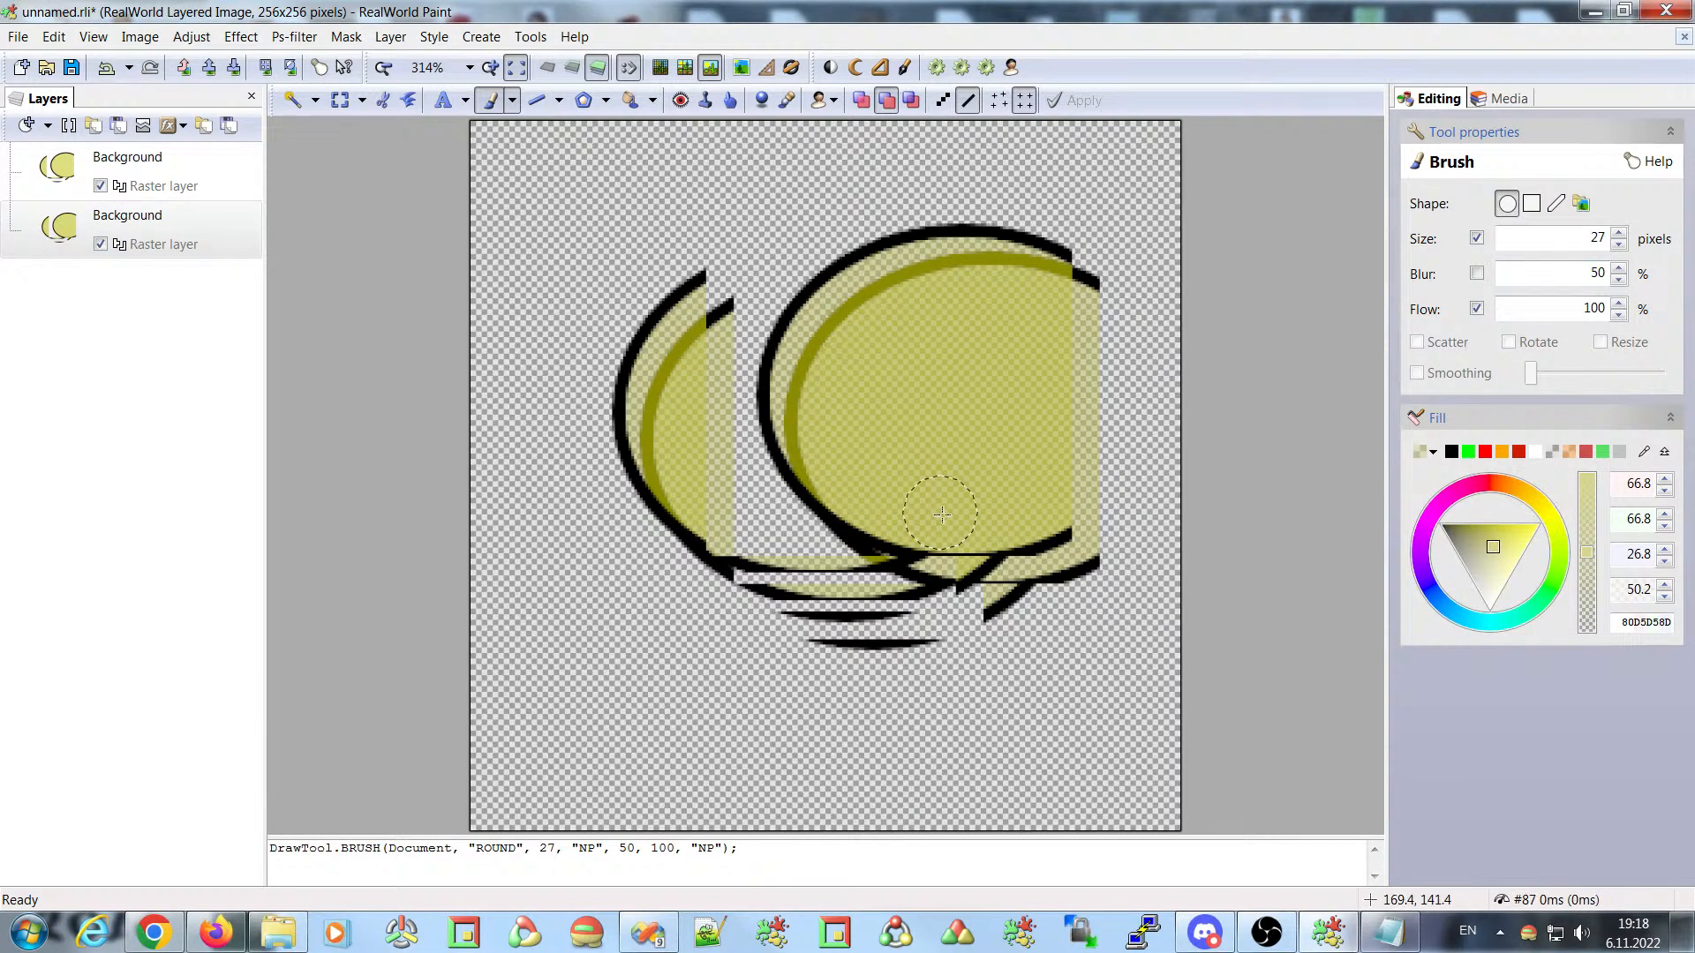
- Try moving the lower Background layer's drawing to several positions with Transformation
key(ctrl+t)
mouse_move(859, 326)
mouse_down()
mouse_move(792, 455)
mouse_move(821, 405)
mouse_up()
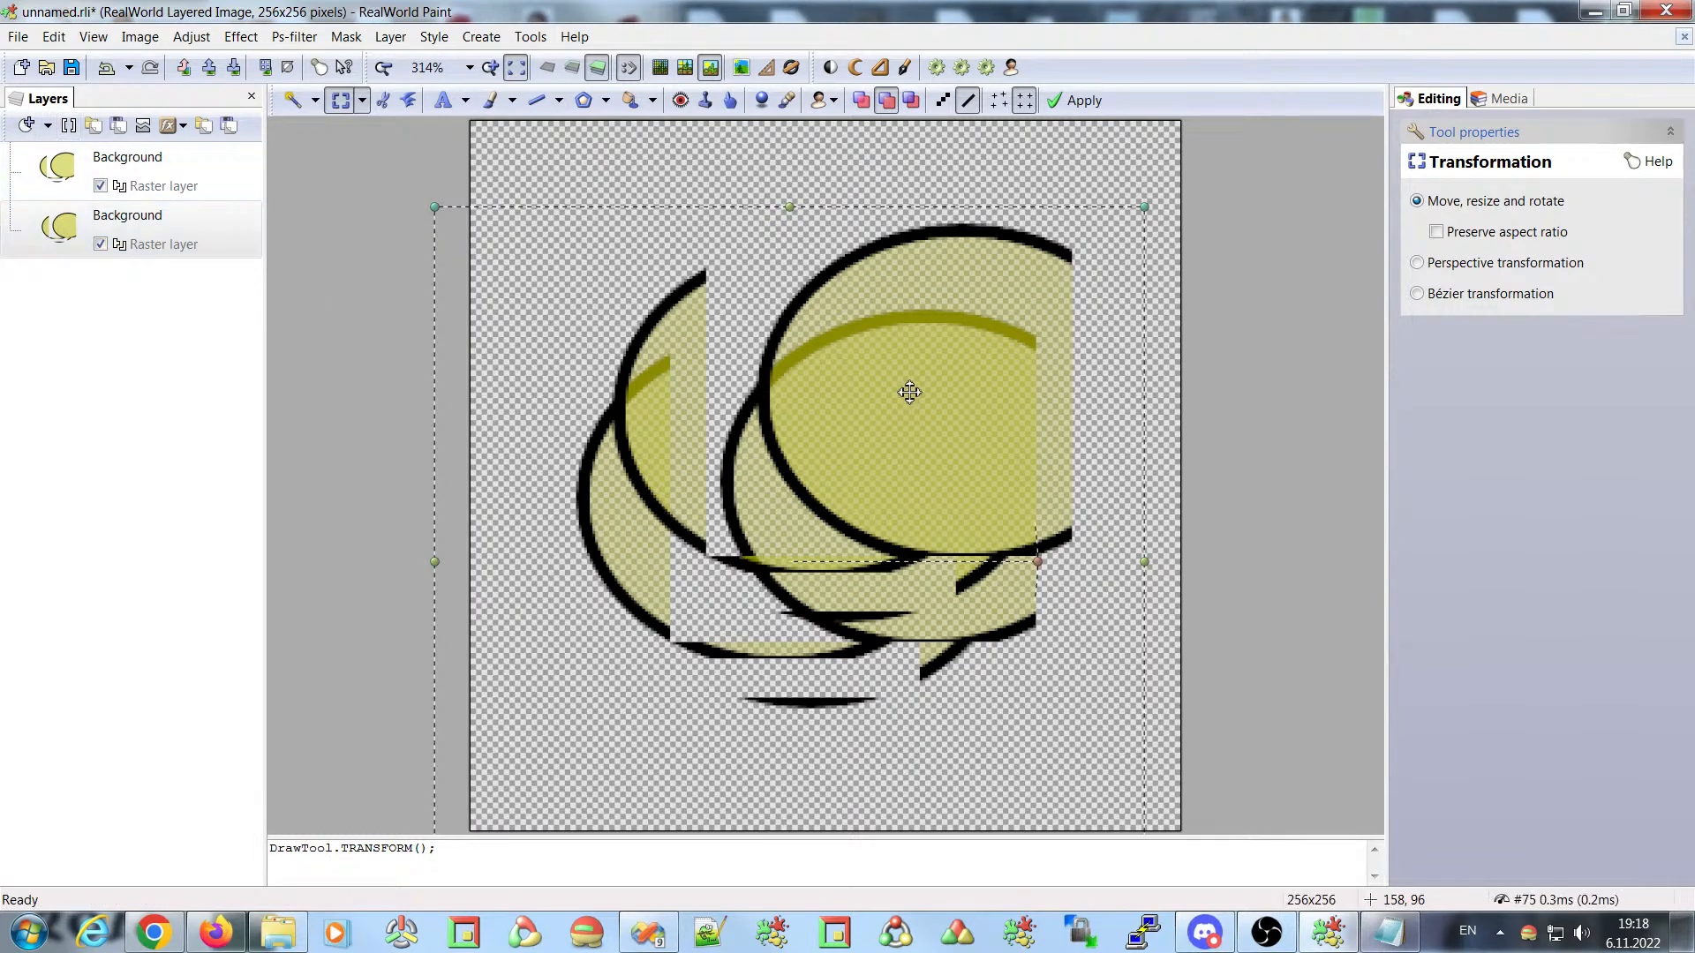
drag(887, 428, 853, 374)
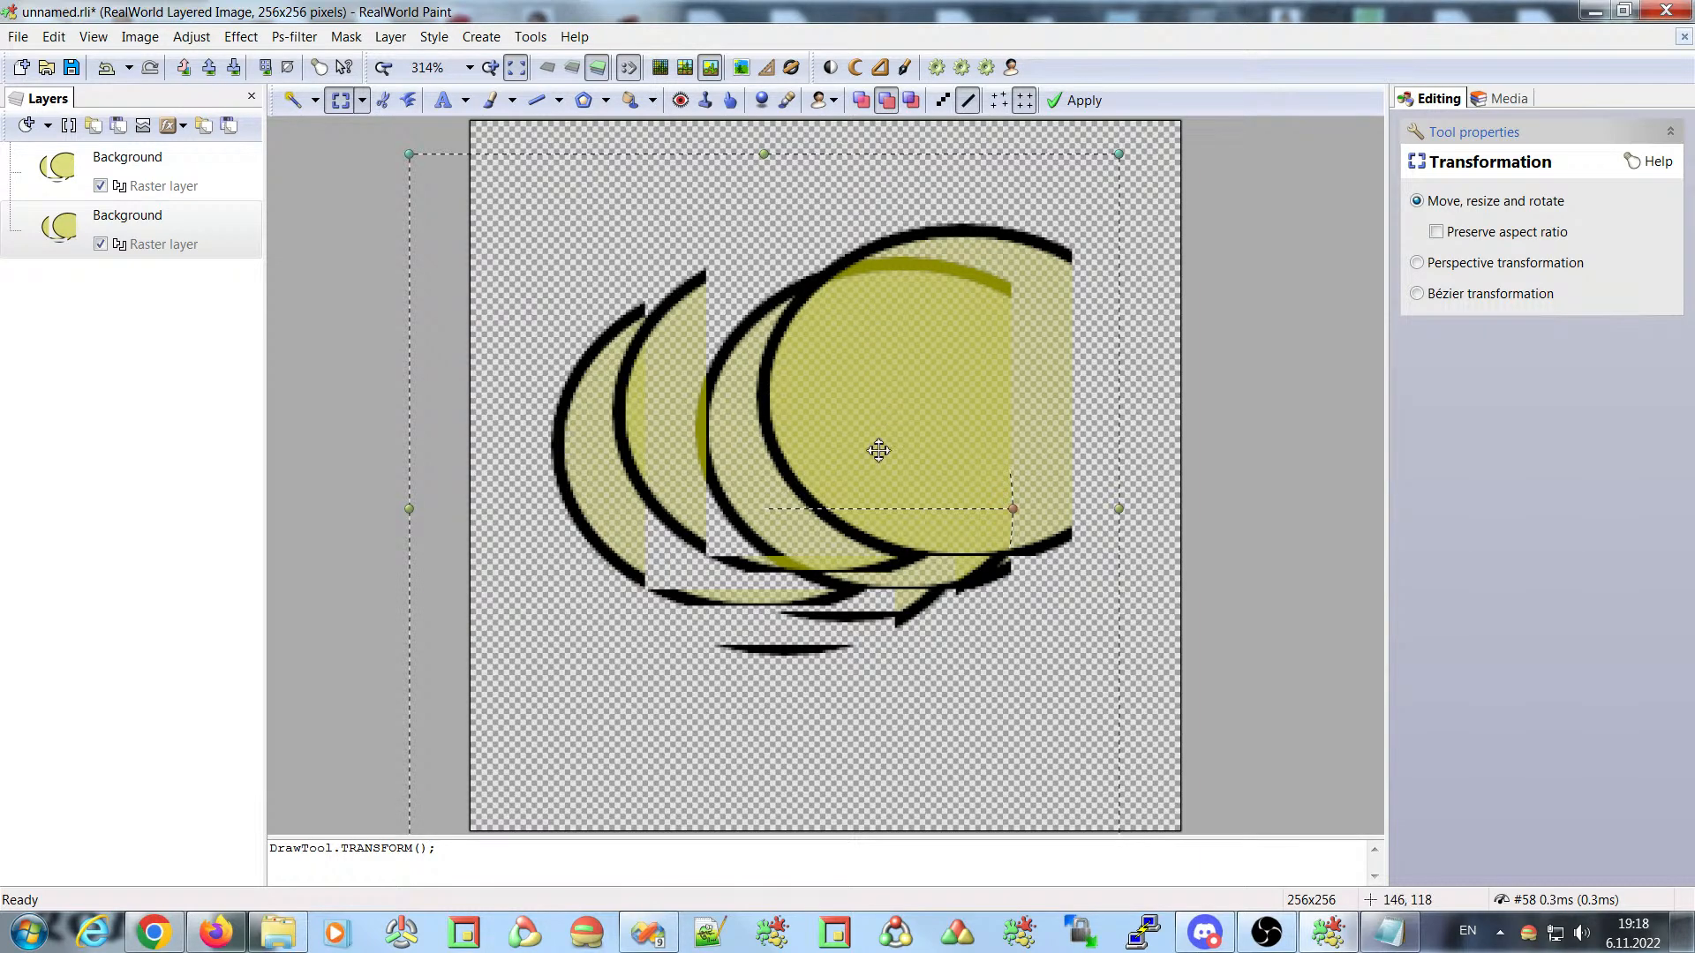
drag(878, 447, 972, 492)
drag(980, 424, 971, 380)
key(Return)
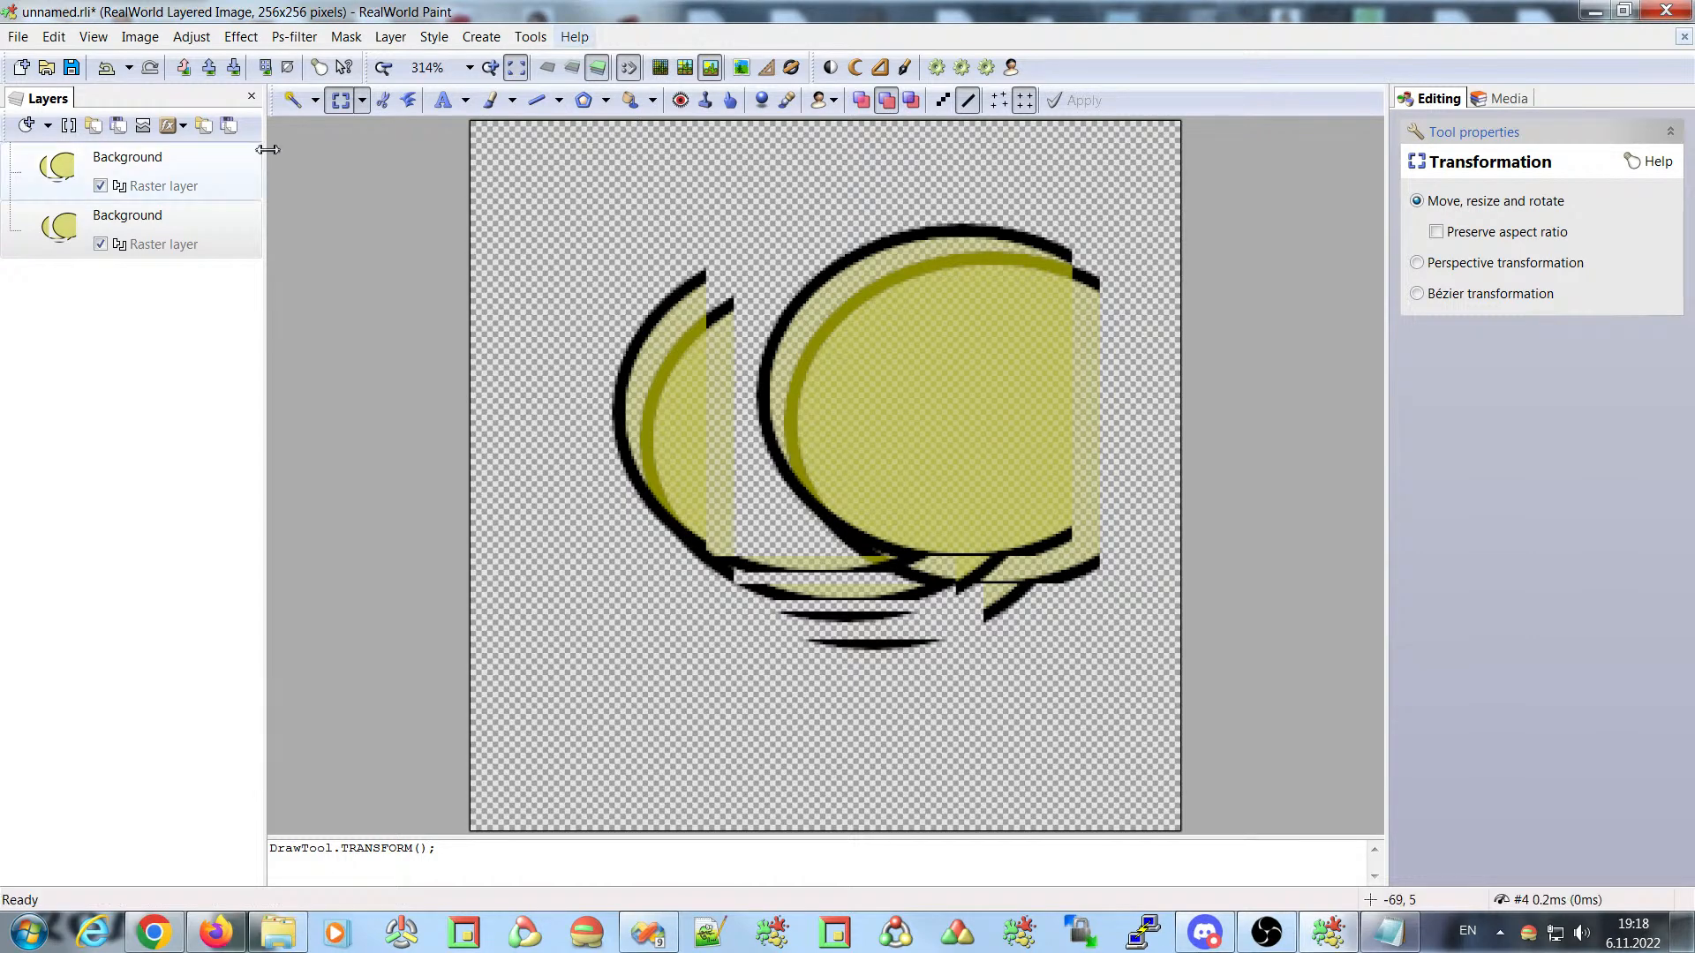
- Add a vector layer between the two Background layers and draw a solid red circle about 176 px across, centred at about 121, 110
click(27, 127)
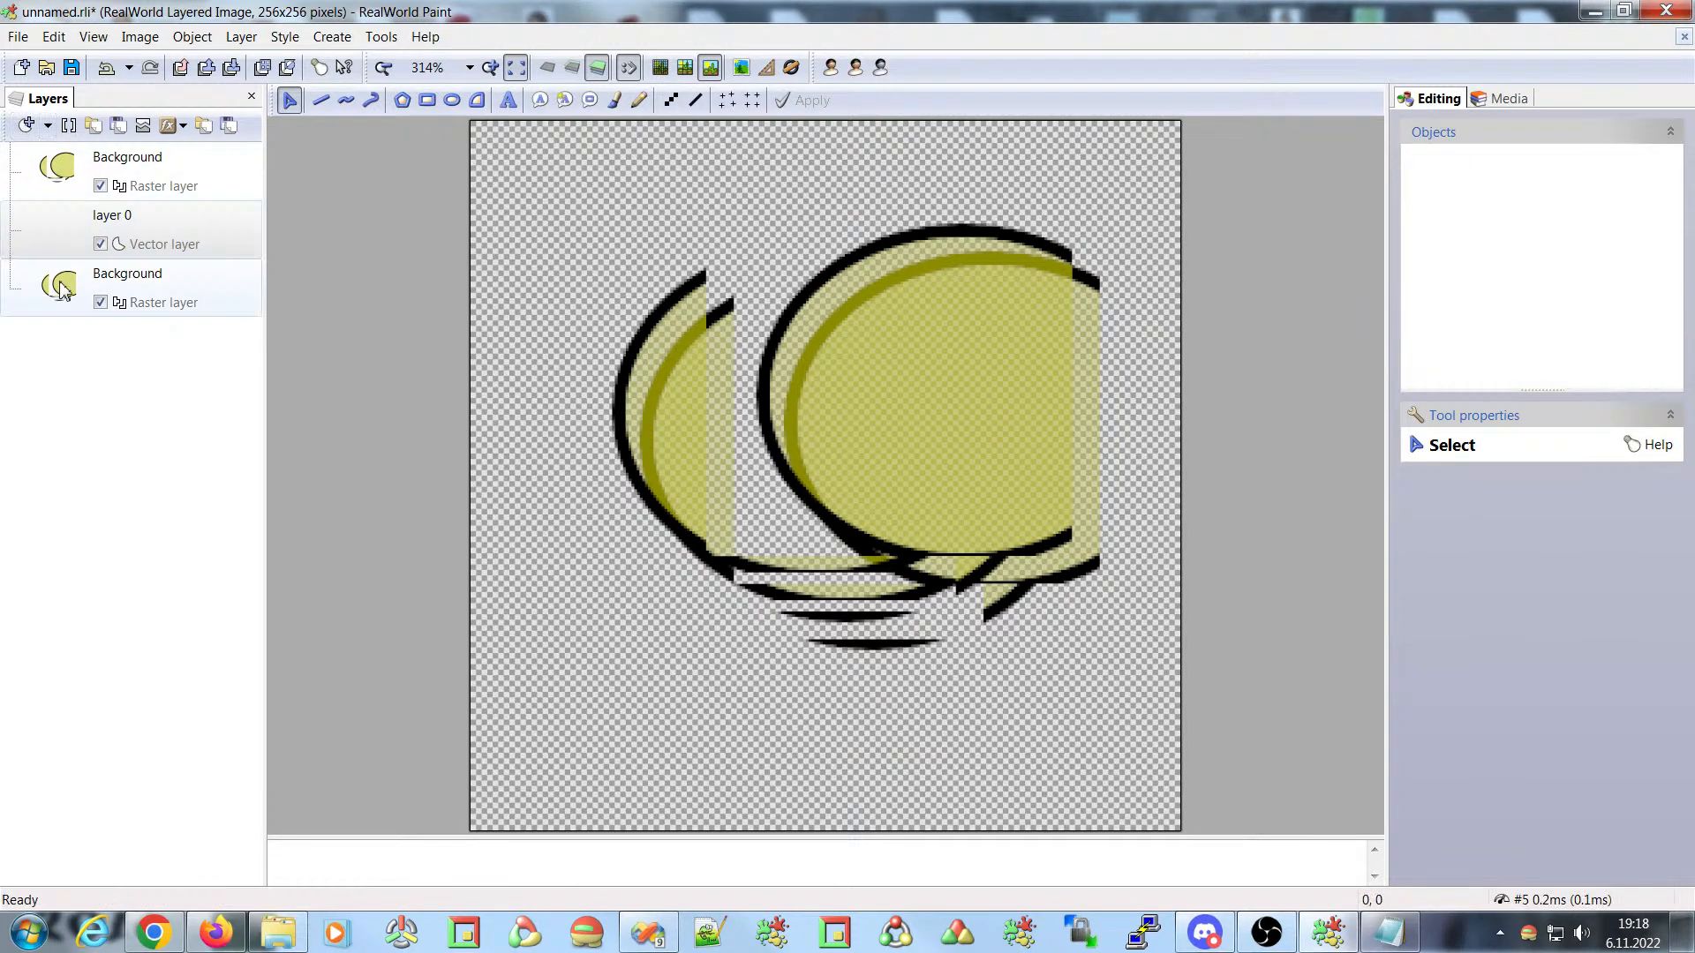
click(452, 100)
drag(792, 348, 994, 488)
mouse_move(765, 242)
mouse_down()
mouse_move(753, 397)
mouse_move(776, 341)
mouse_move(810, 407)
mouse_move(780, 284)
mouse_move(751, 255)
mouse_move(785, 251)
mouse_up()
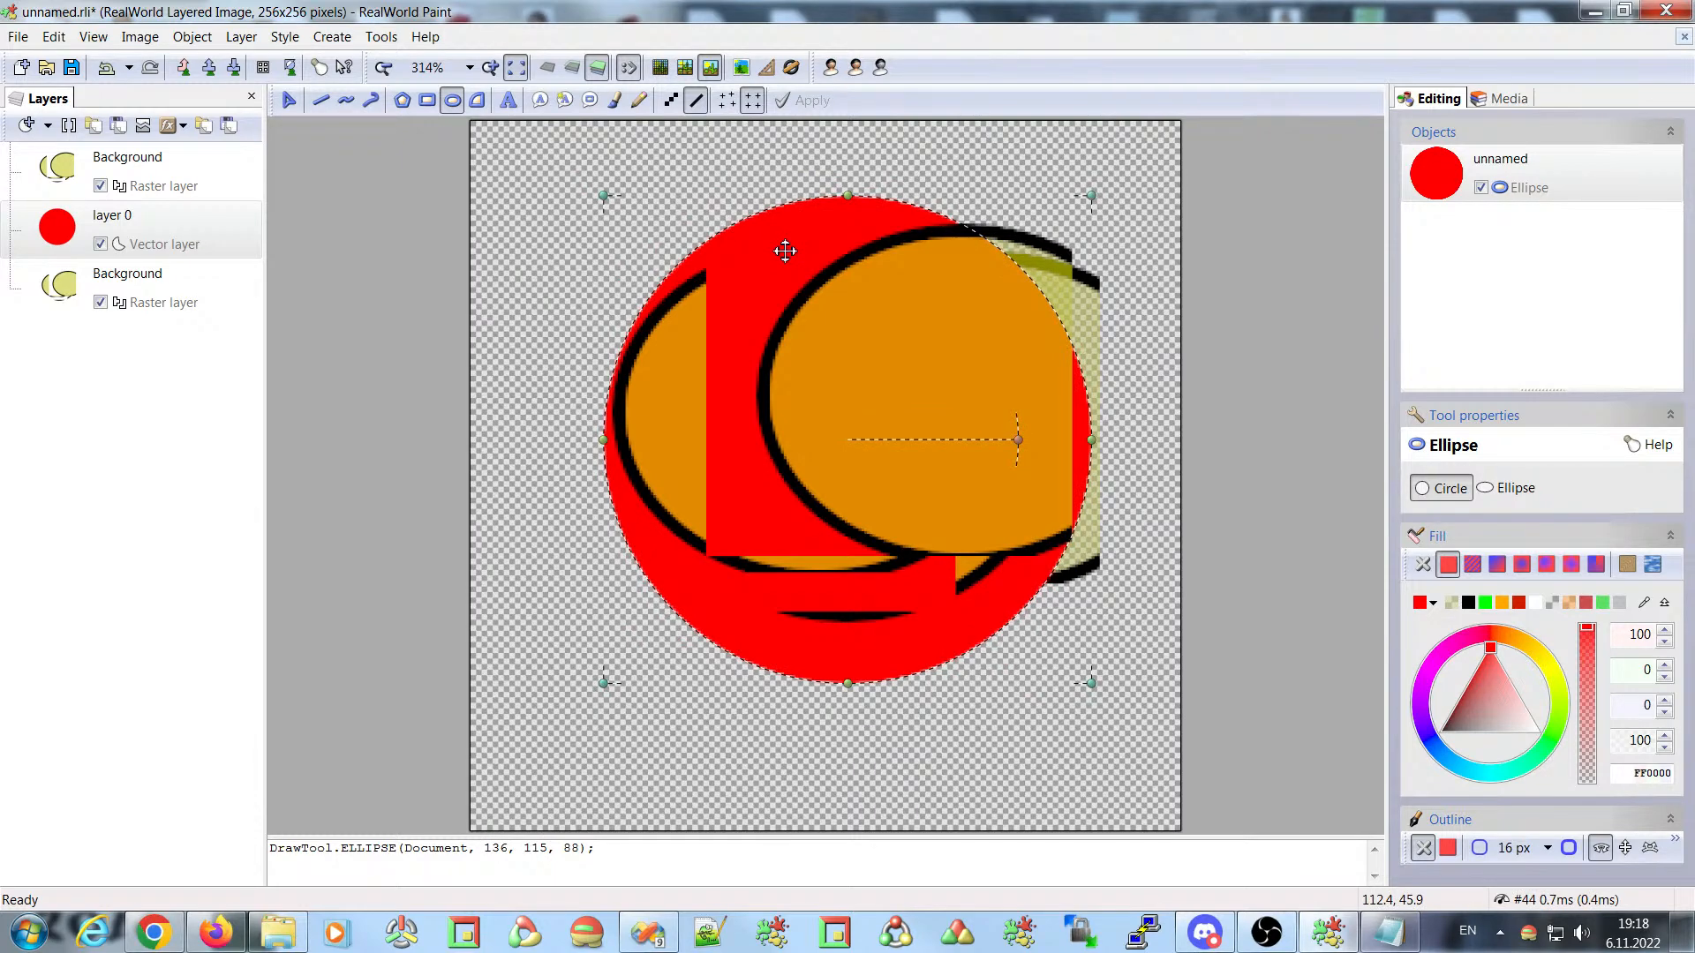
drag(785, 251, 723, 254)
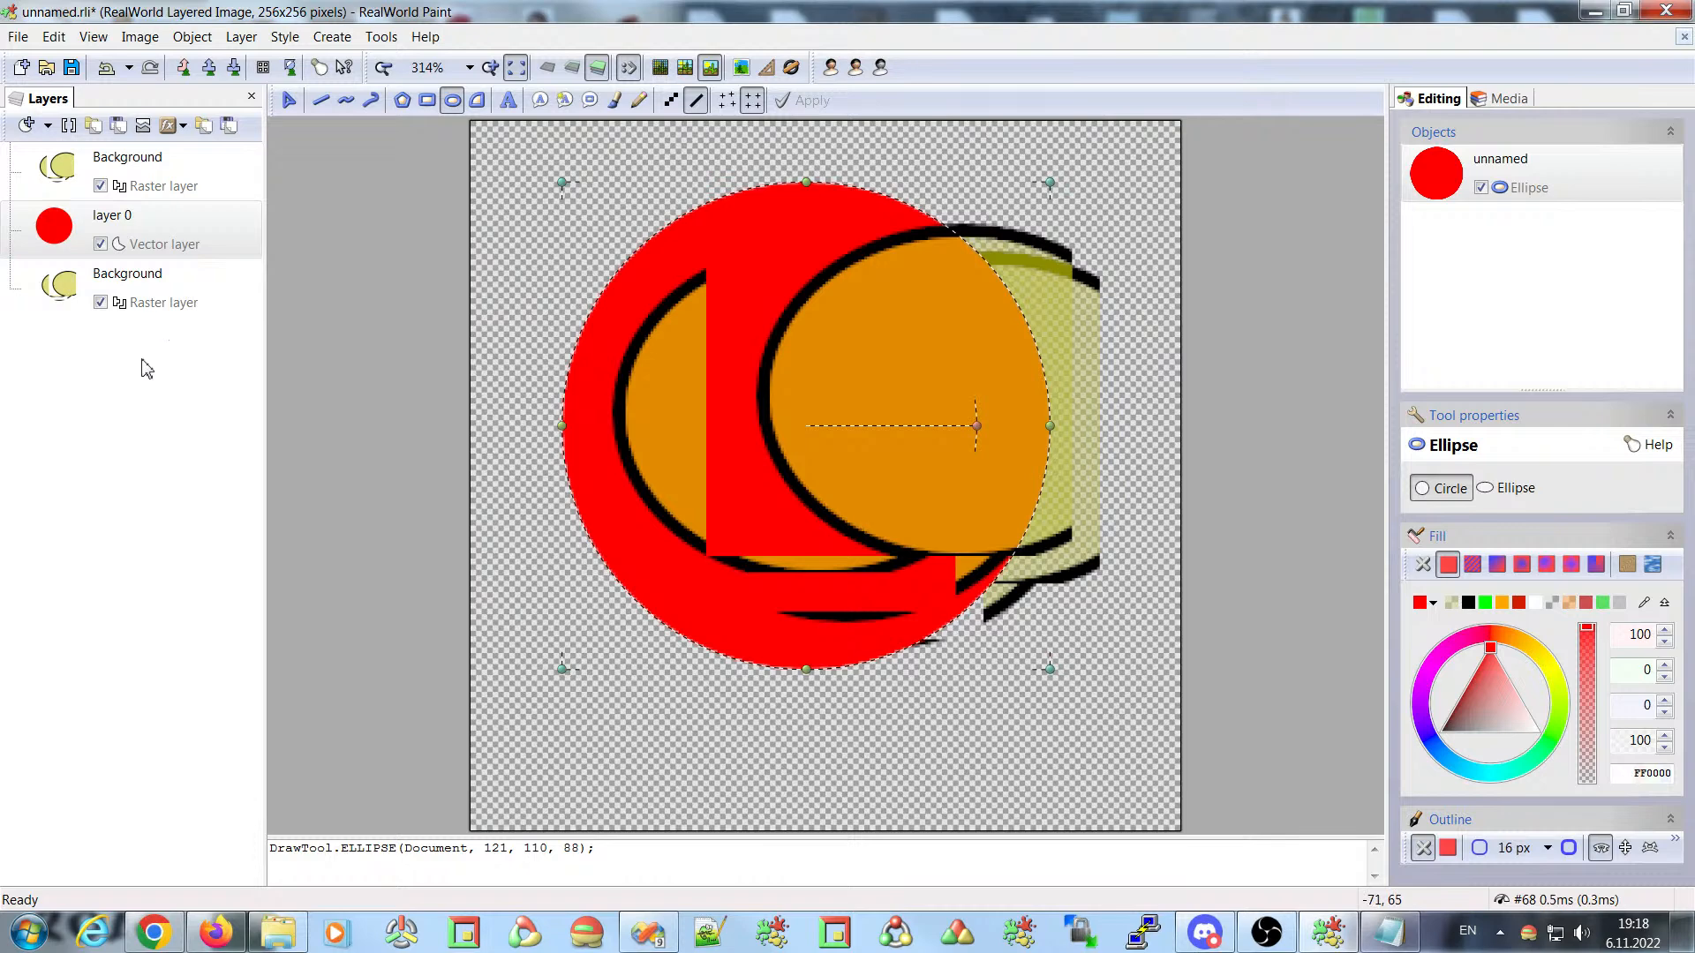
- Duplicate the red circle on layer 0 and place the copy lower and further right, centred at about 153, 154
click(38, 228)
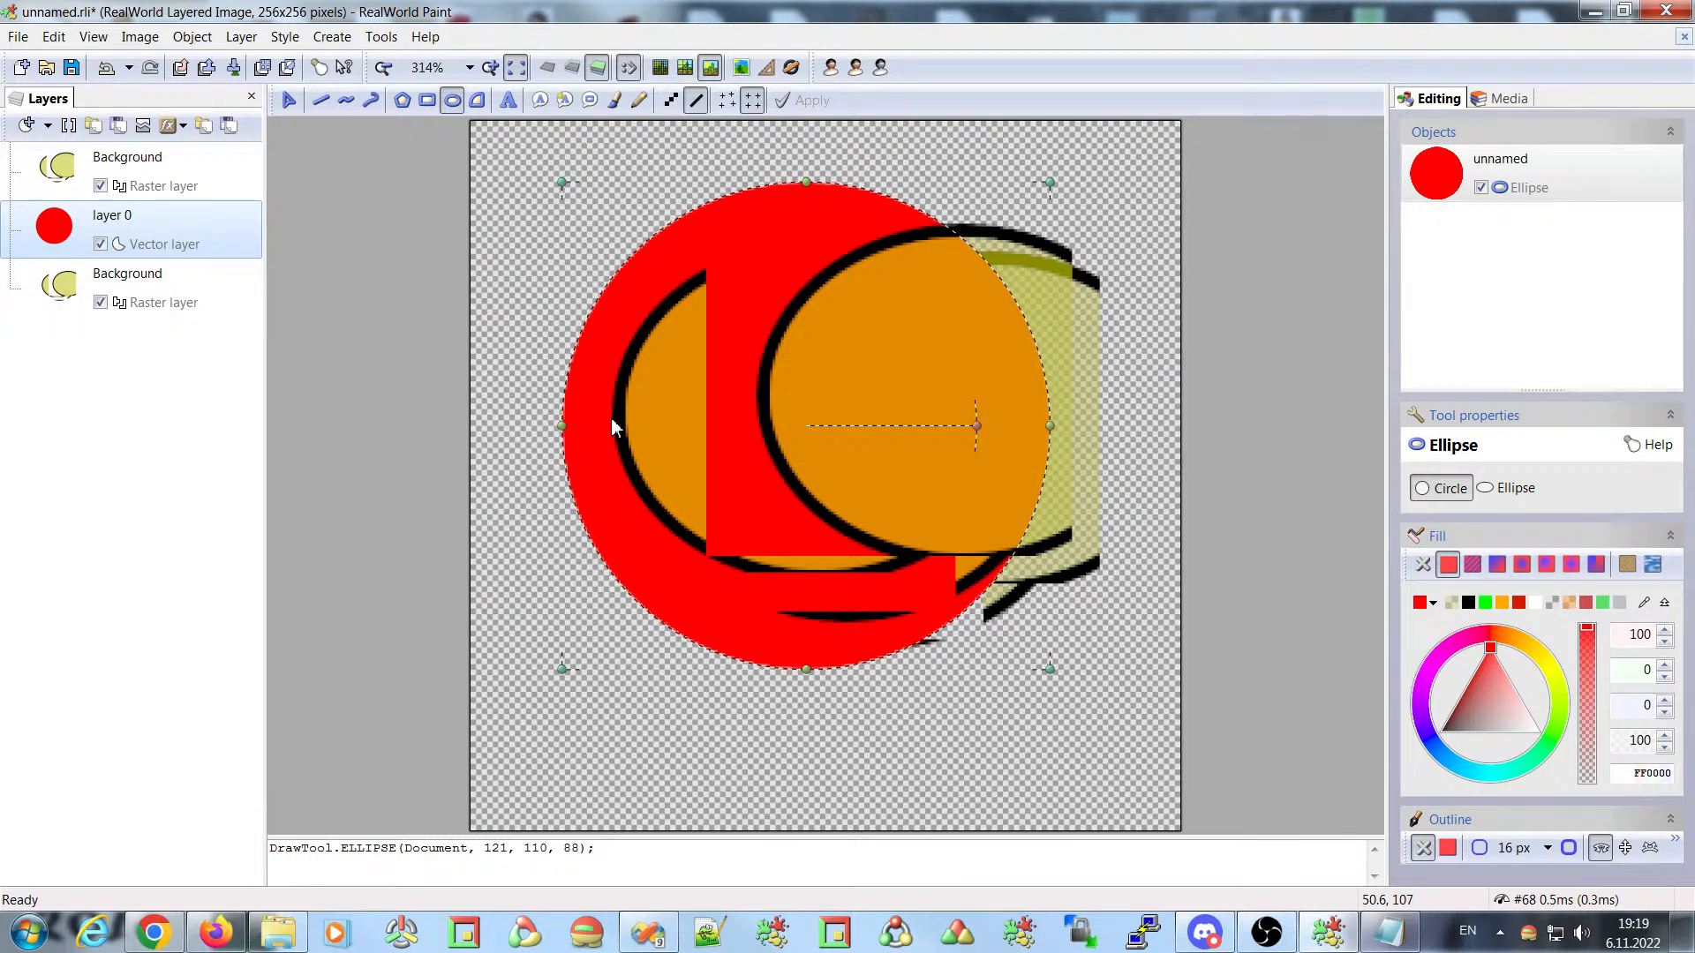
key(ctrl+d)
drag(760, 280, 833, 366)
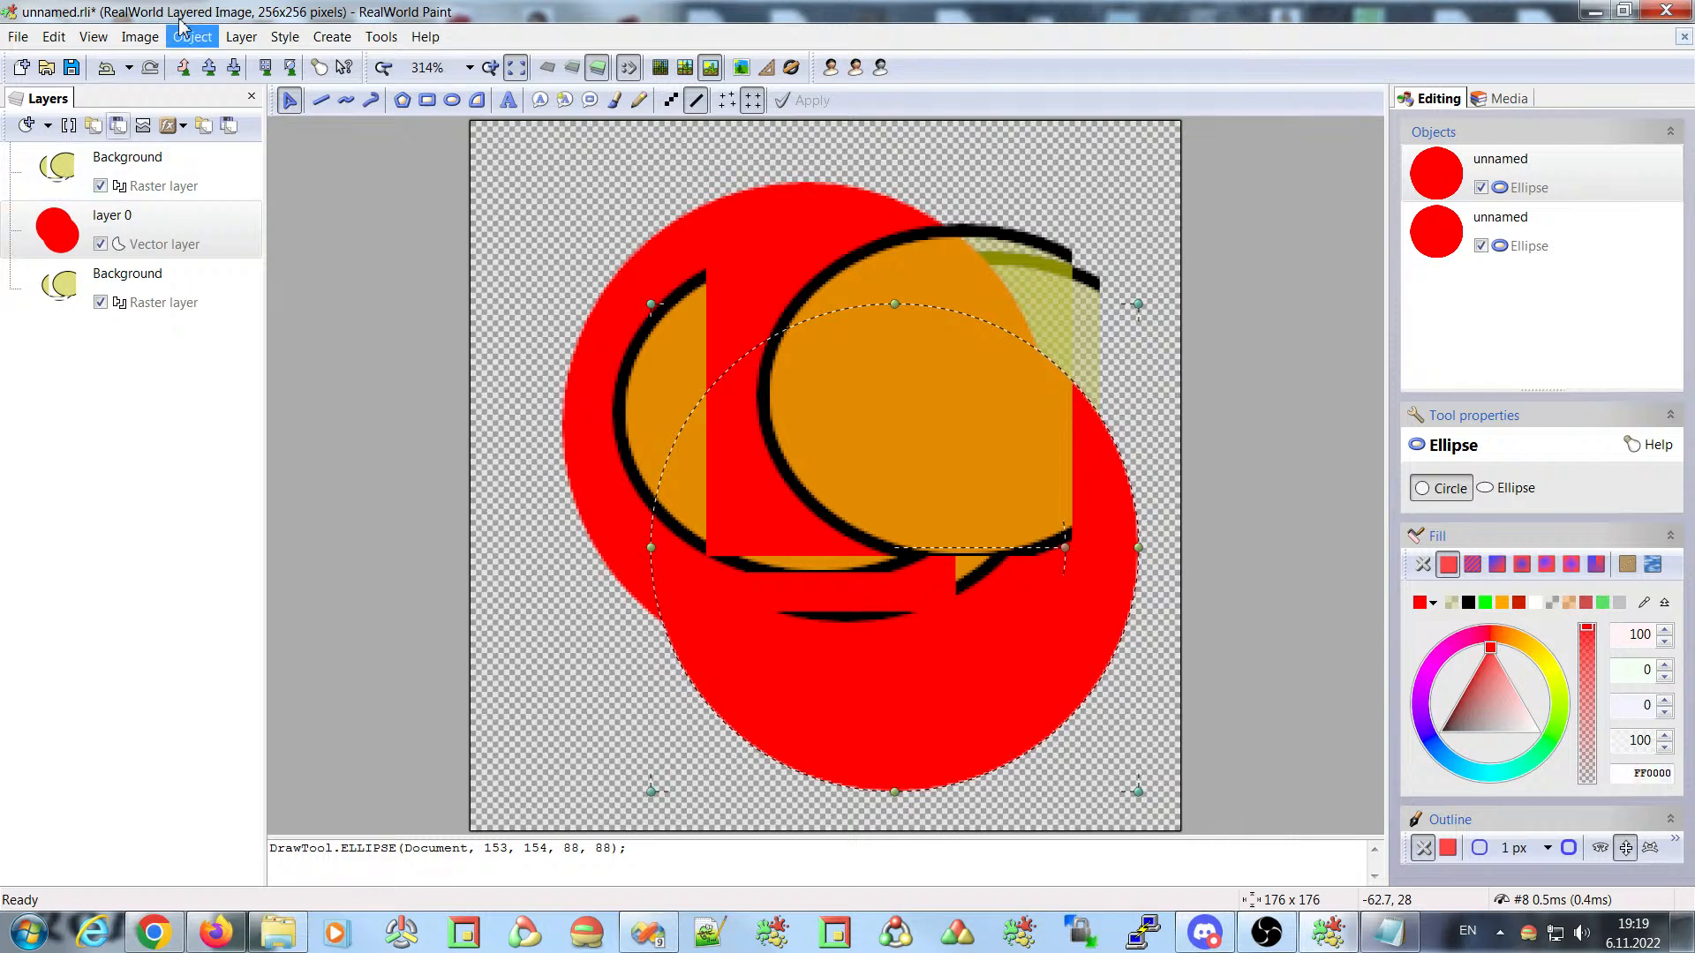
- Copy layer 0 to the clipboard and move its lower circle up and left, centring it at about 141, 133
click(57, 252)
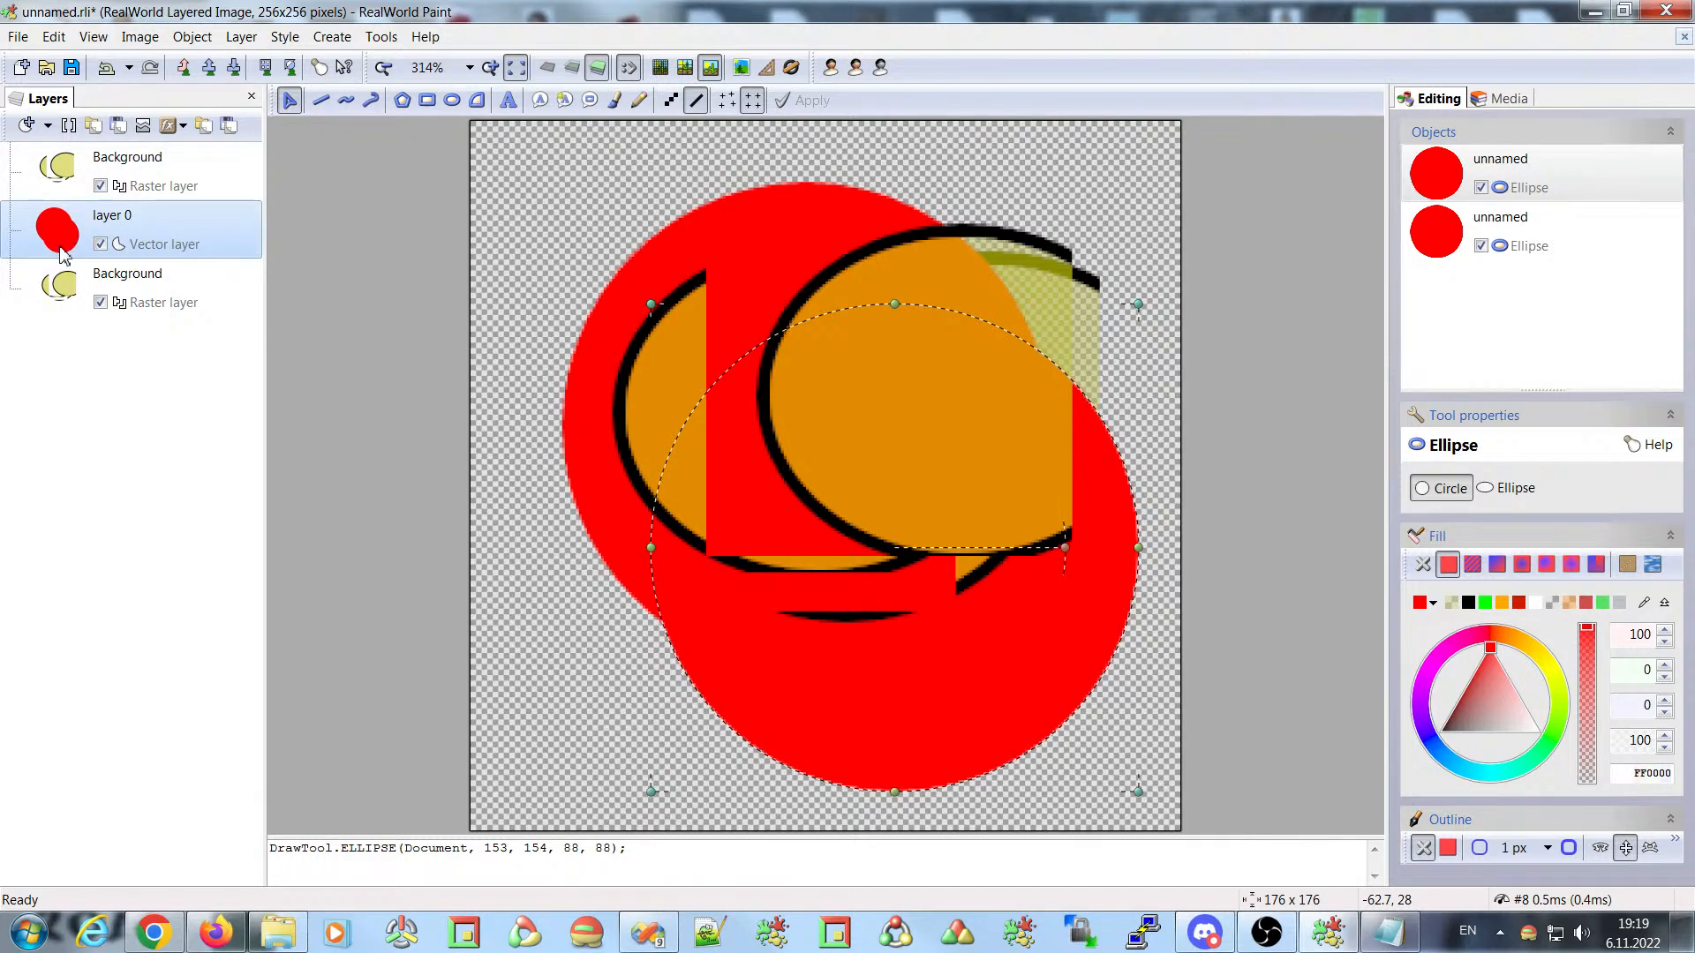
click(55, 172)
click(57, 241)
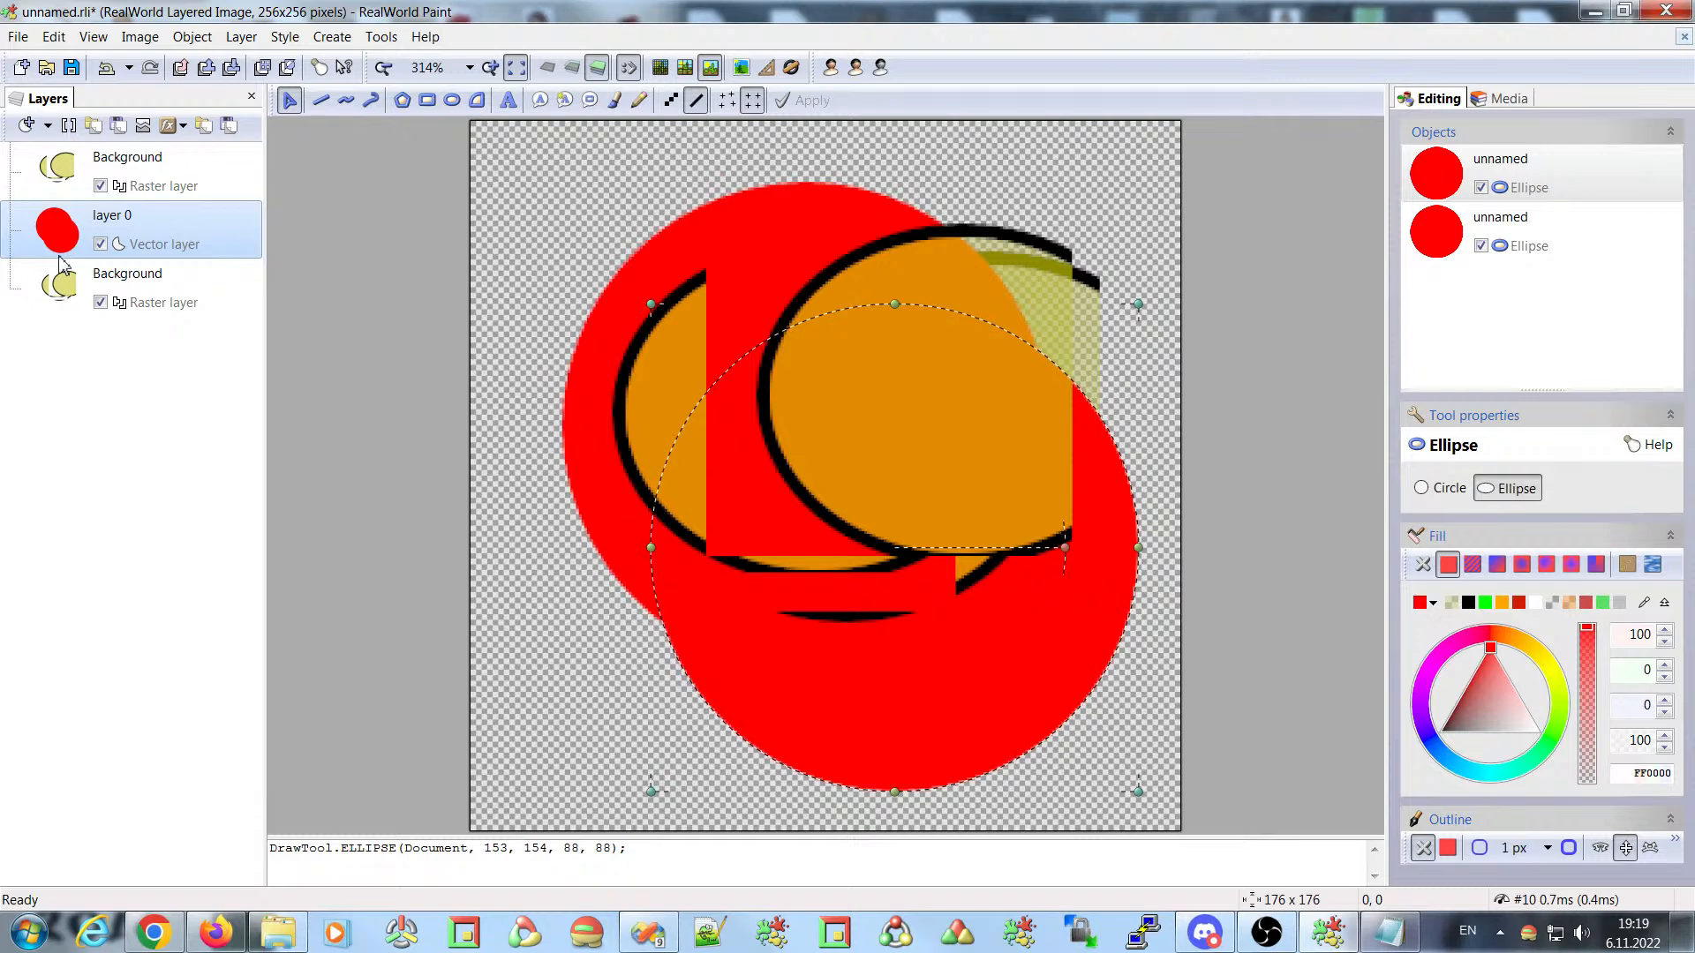
click(842, 436)
drag(842, 436, 808, 377)
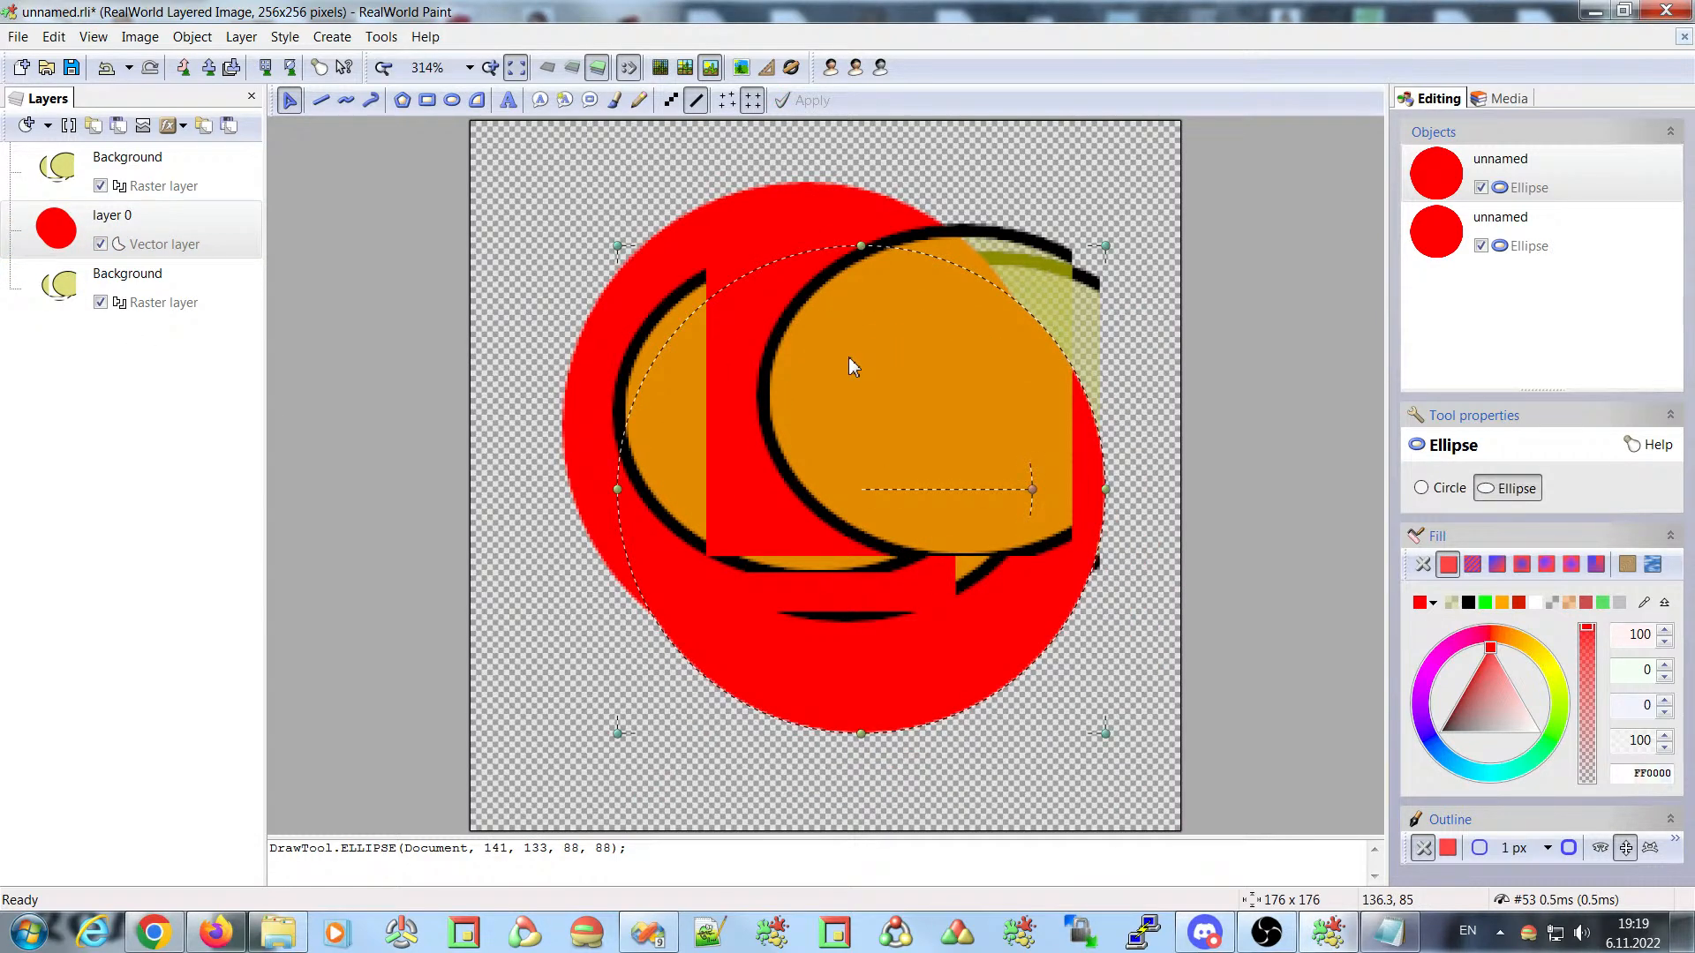
- Paste the copied vector layer above layer 0 and move its lower circle left, centring it at about 138, 153
key(ctrl+v)
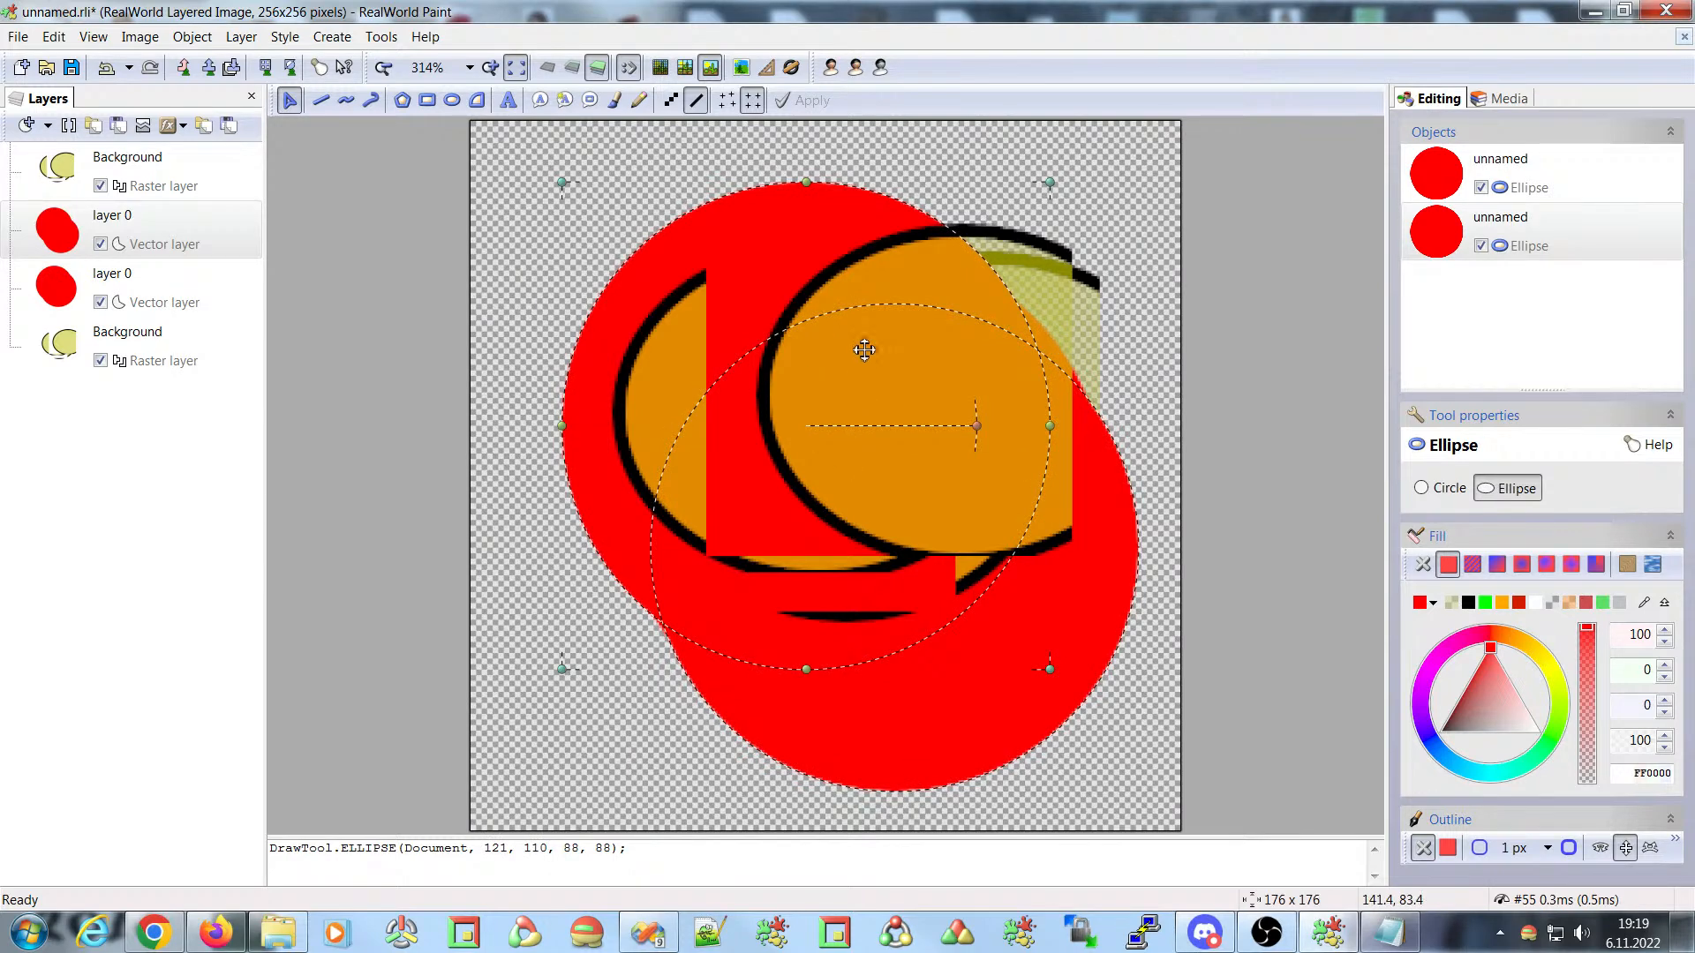
click(844, 389)
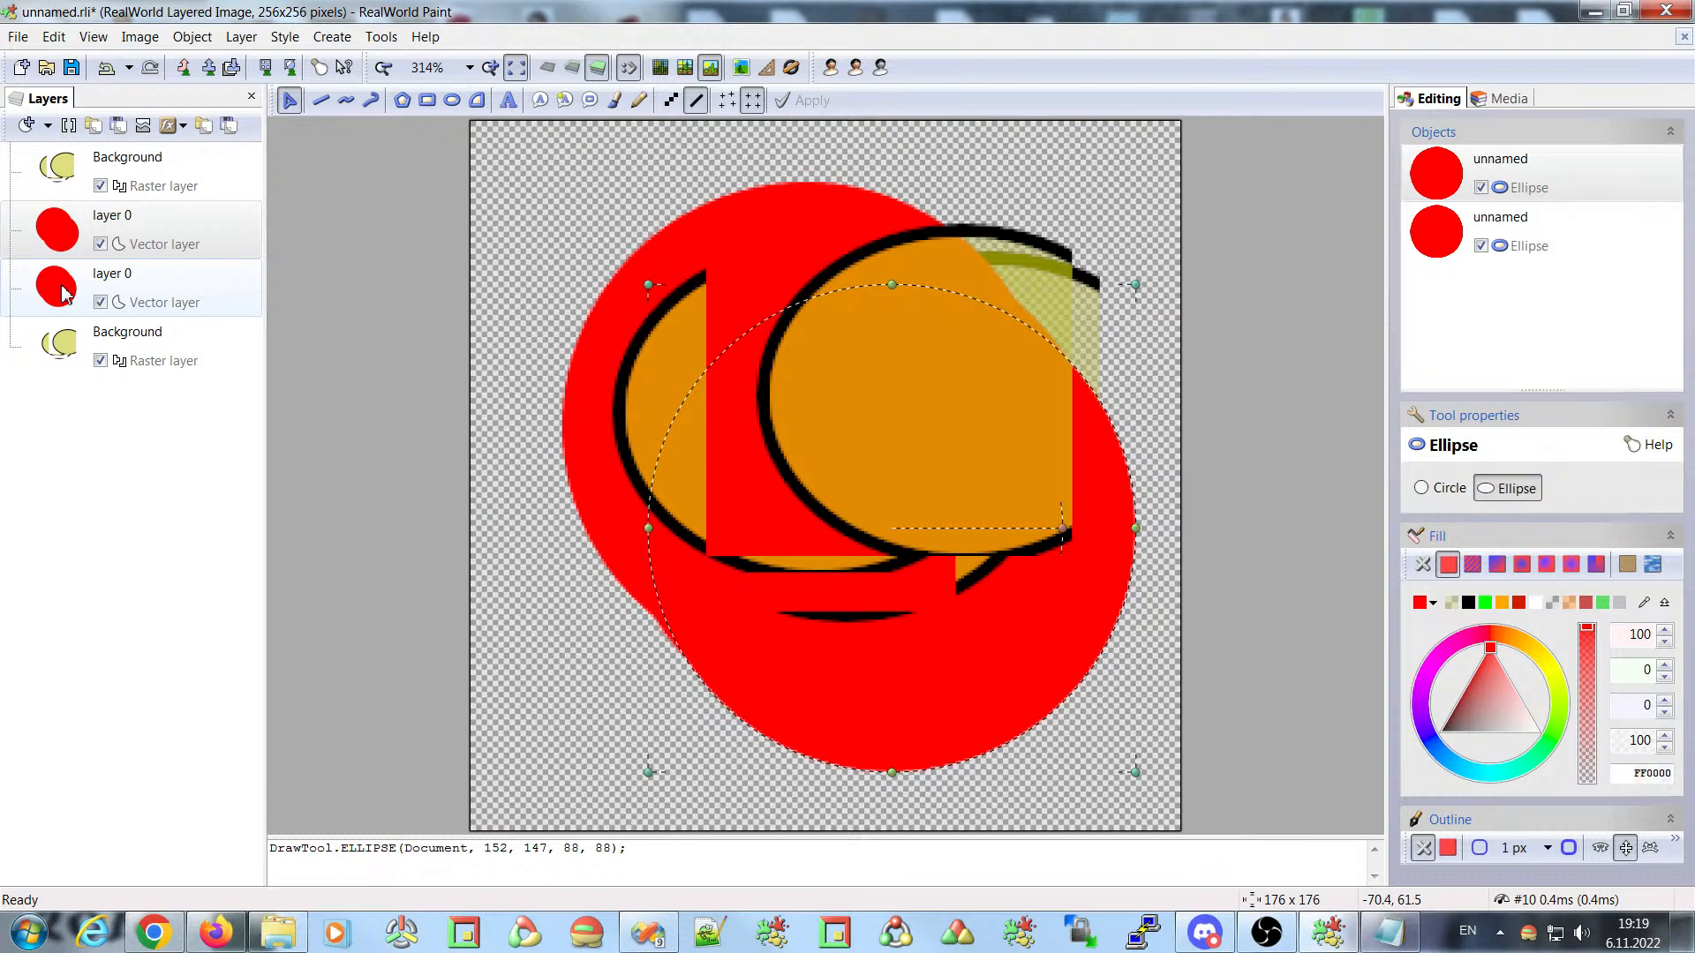
drag(888, 402, 849, 419)
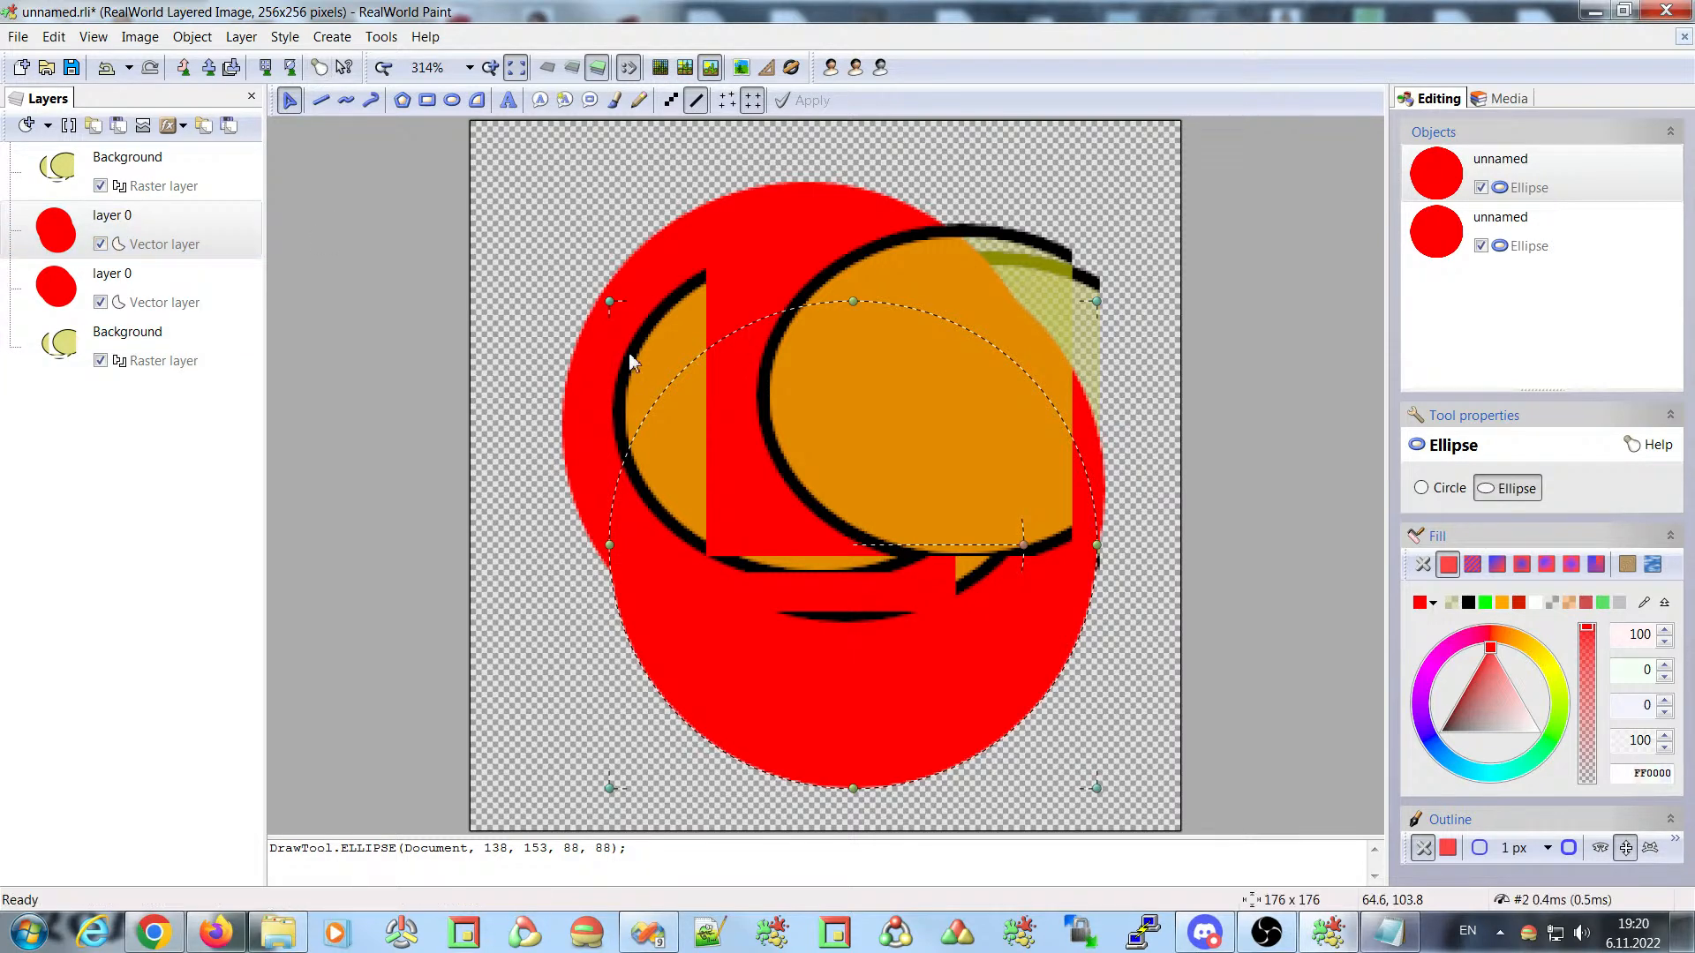
- Move the upper layer 0's two circles apart, centring them at about 90, 165 and 171, 160
drag(739, 371, 606, 397)
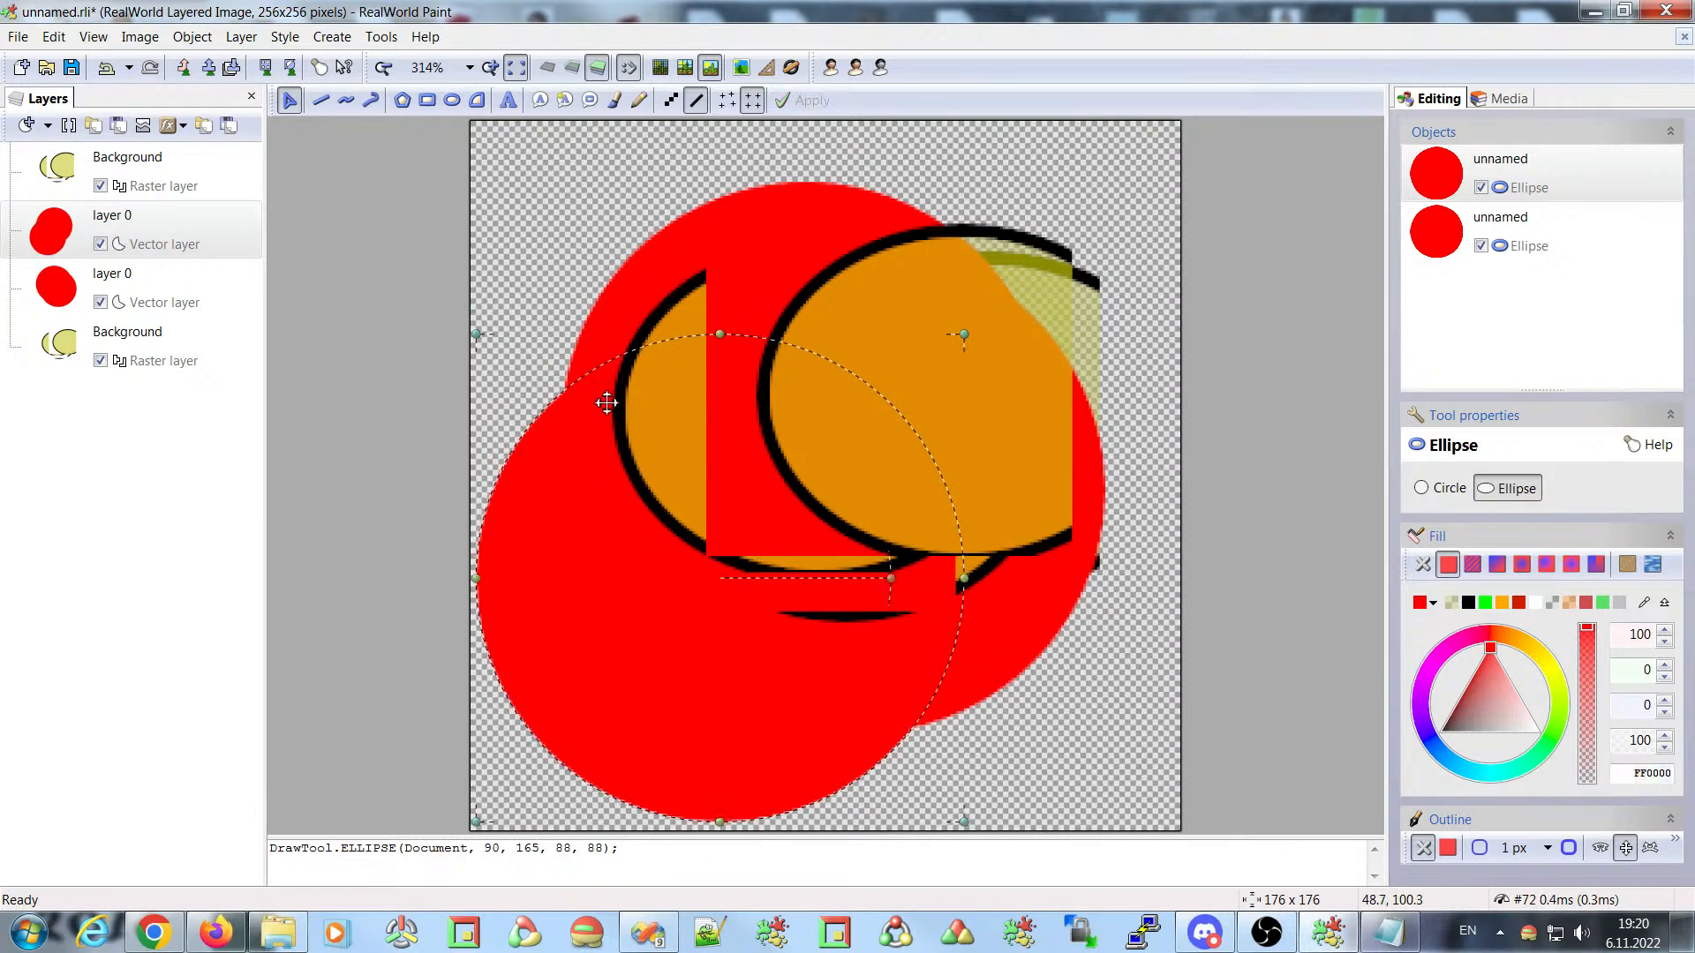
drag(809, 216, 905, 191)
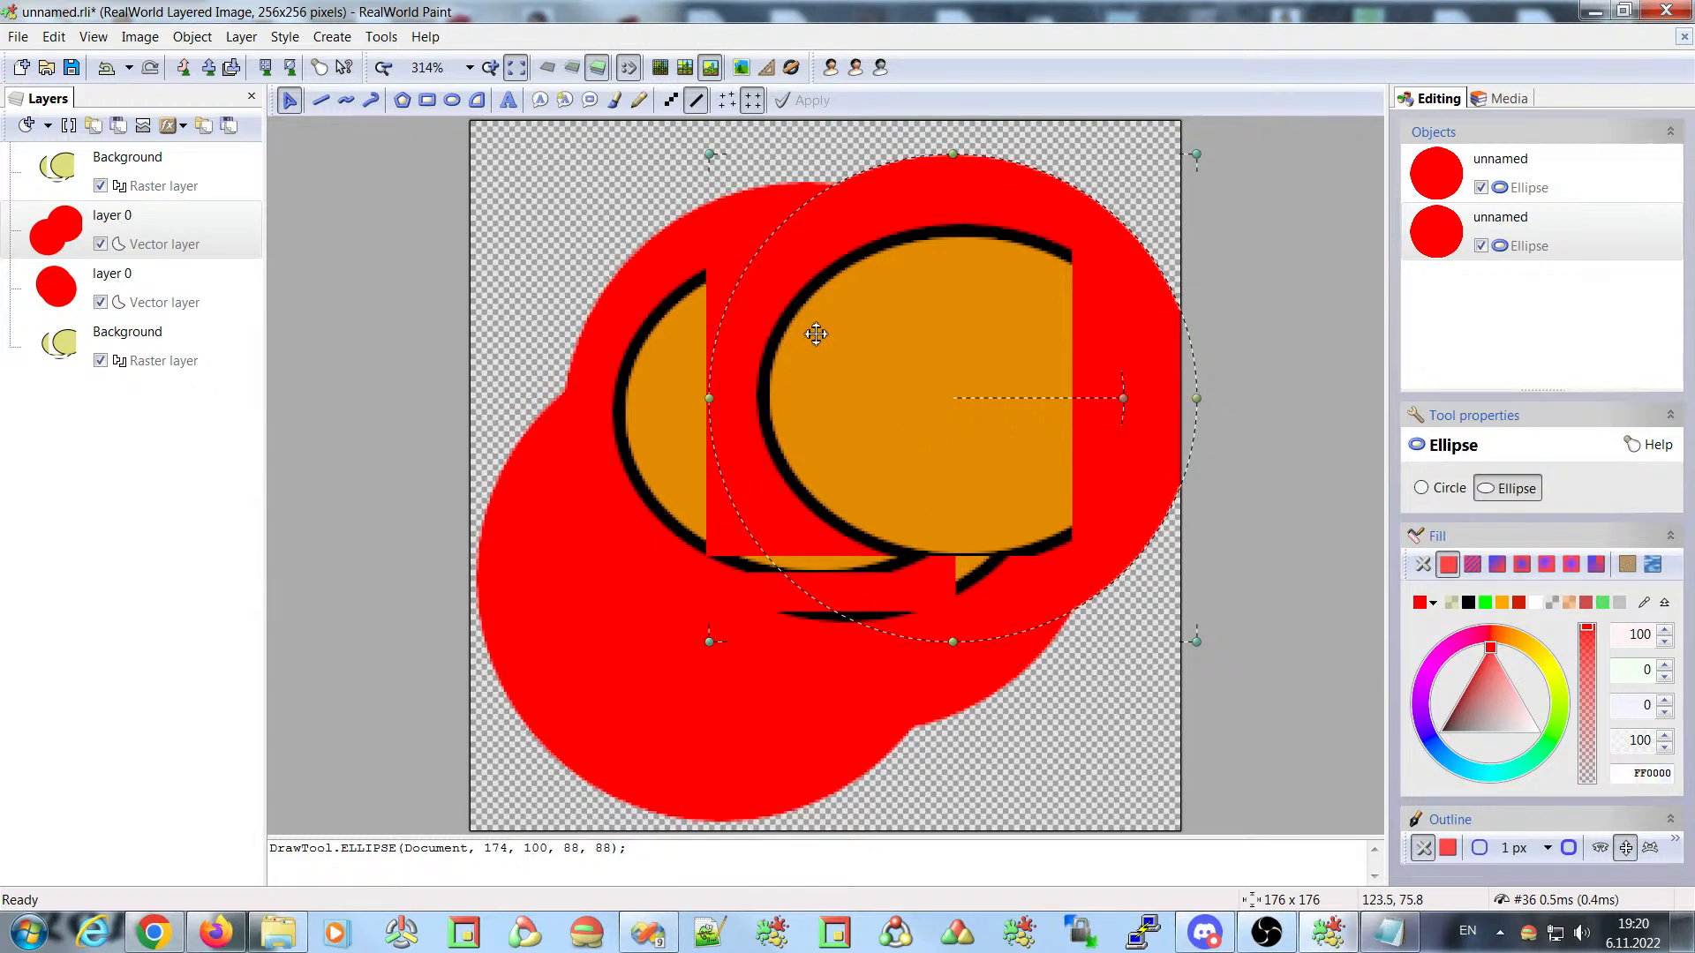
drag(924, 300, 960, 488)
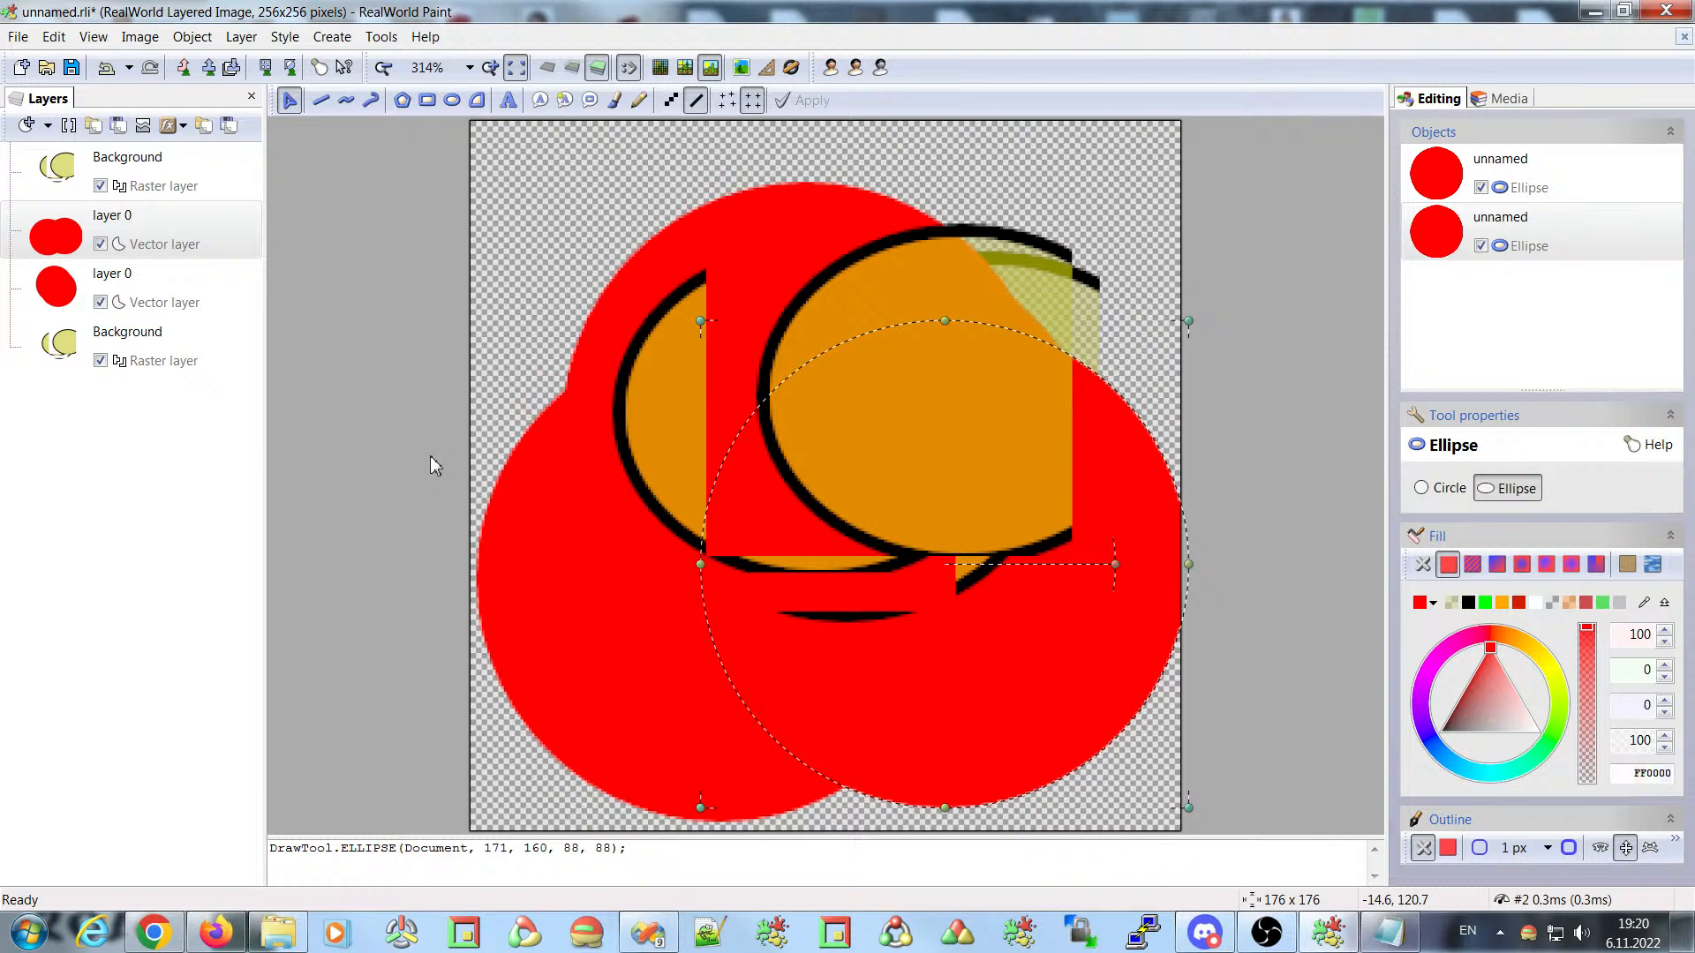
- Copy the lower layer 0 and the bottom Background layer together and paste both copies into the layer stack
click(88, 300)
click(69, 371)
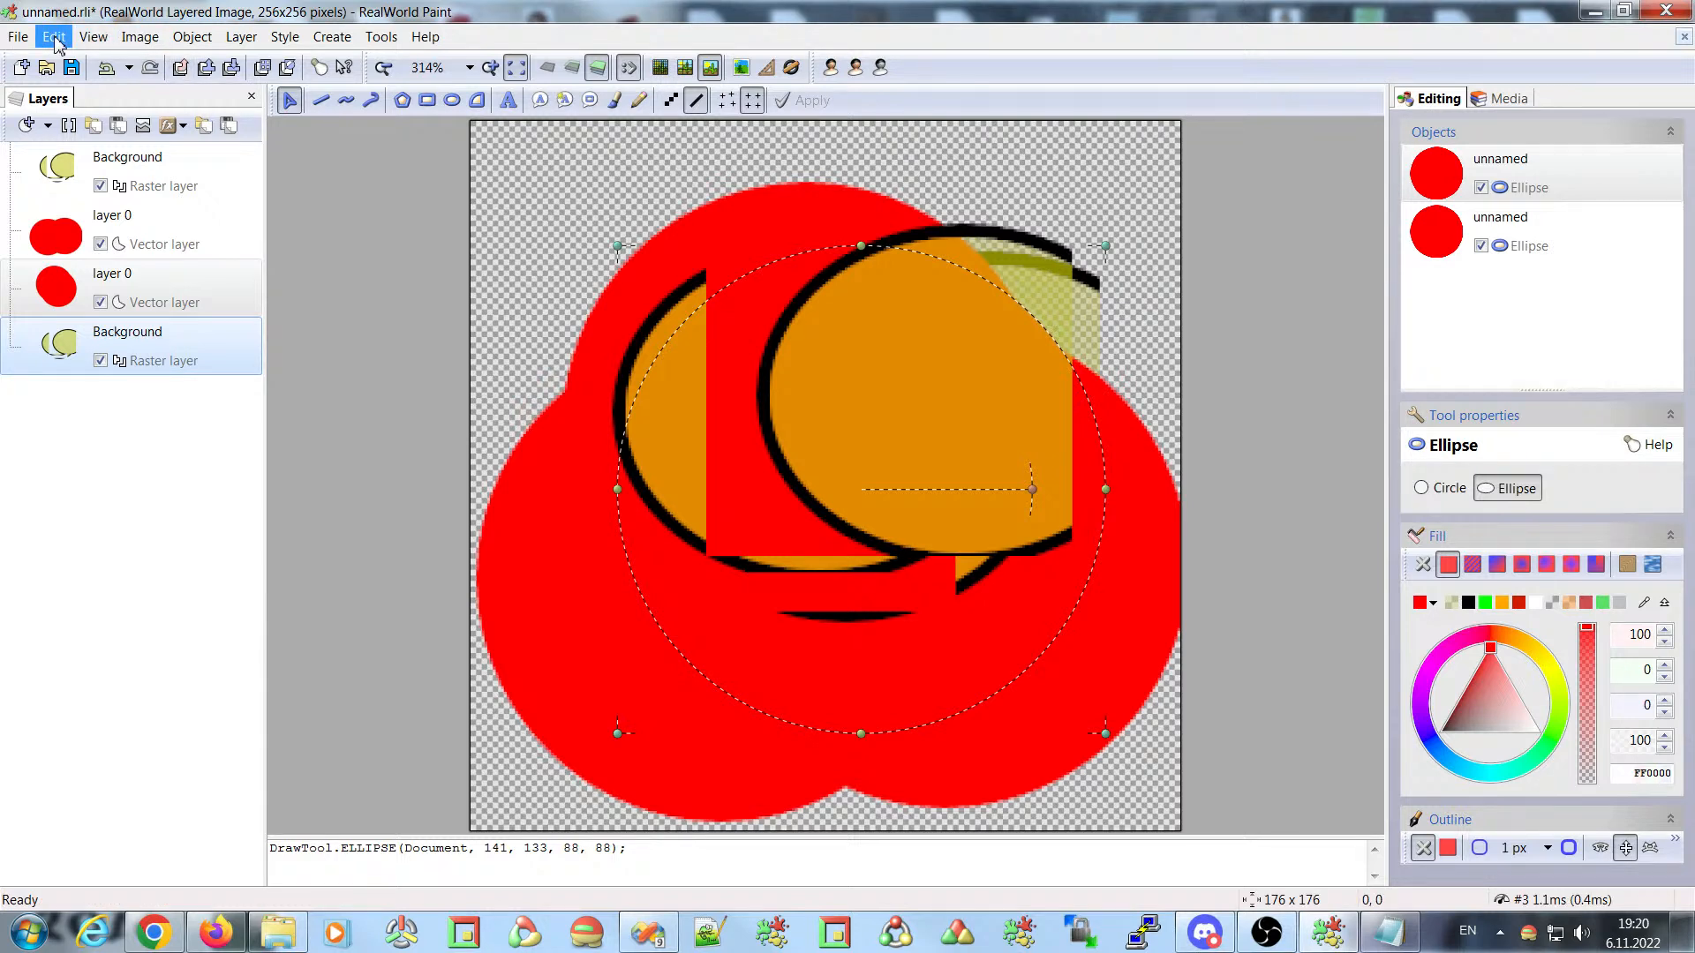
click(208, 76)
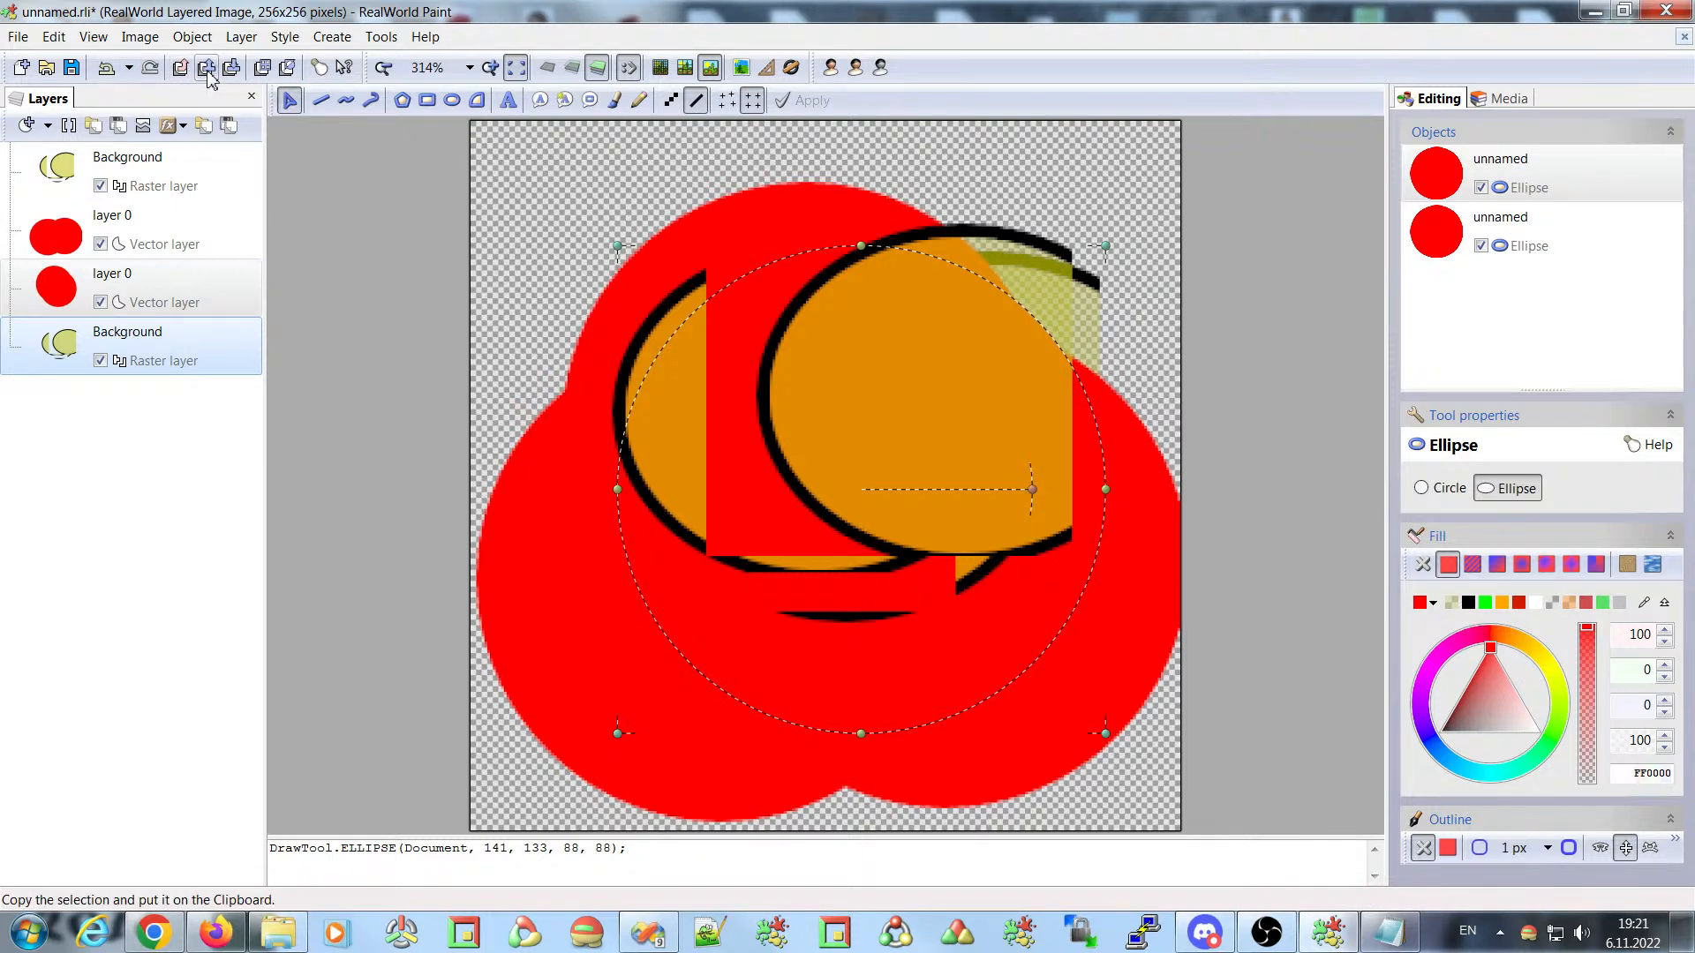
click(234, 72)
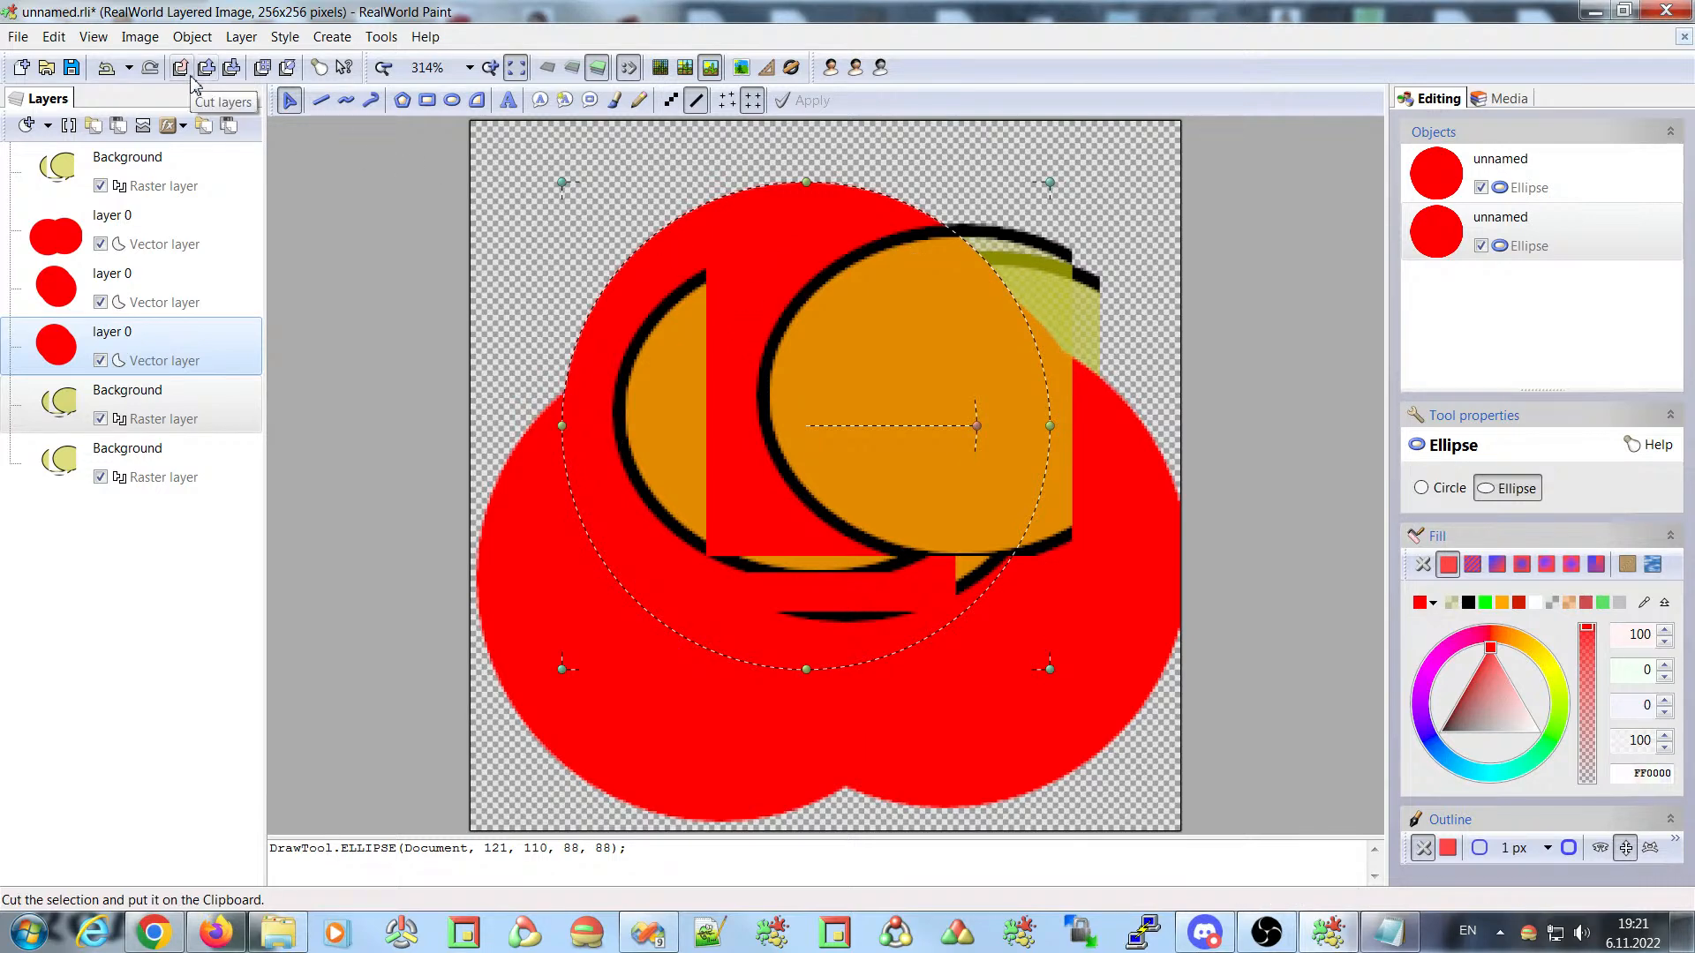
- Move the middle layer 0's lower circle up and right, centring it at about 151, 101
click(51, 296)
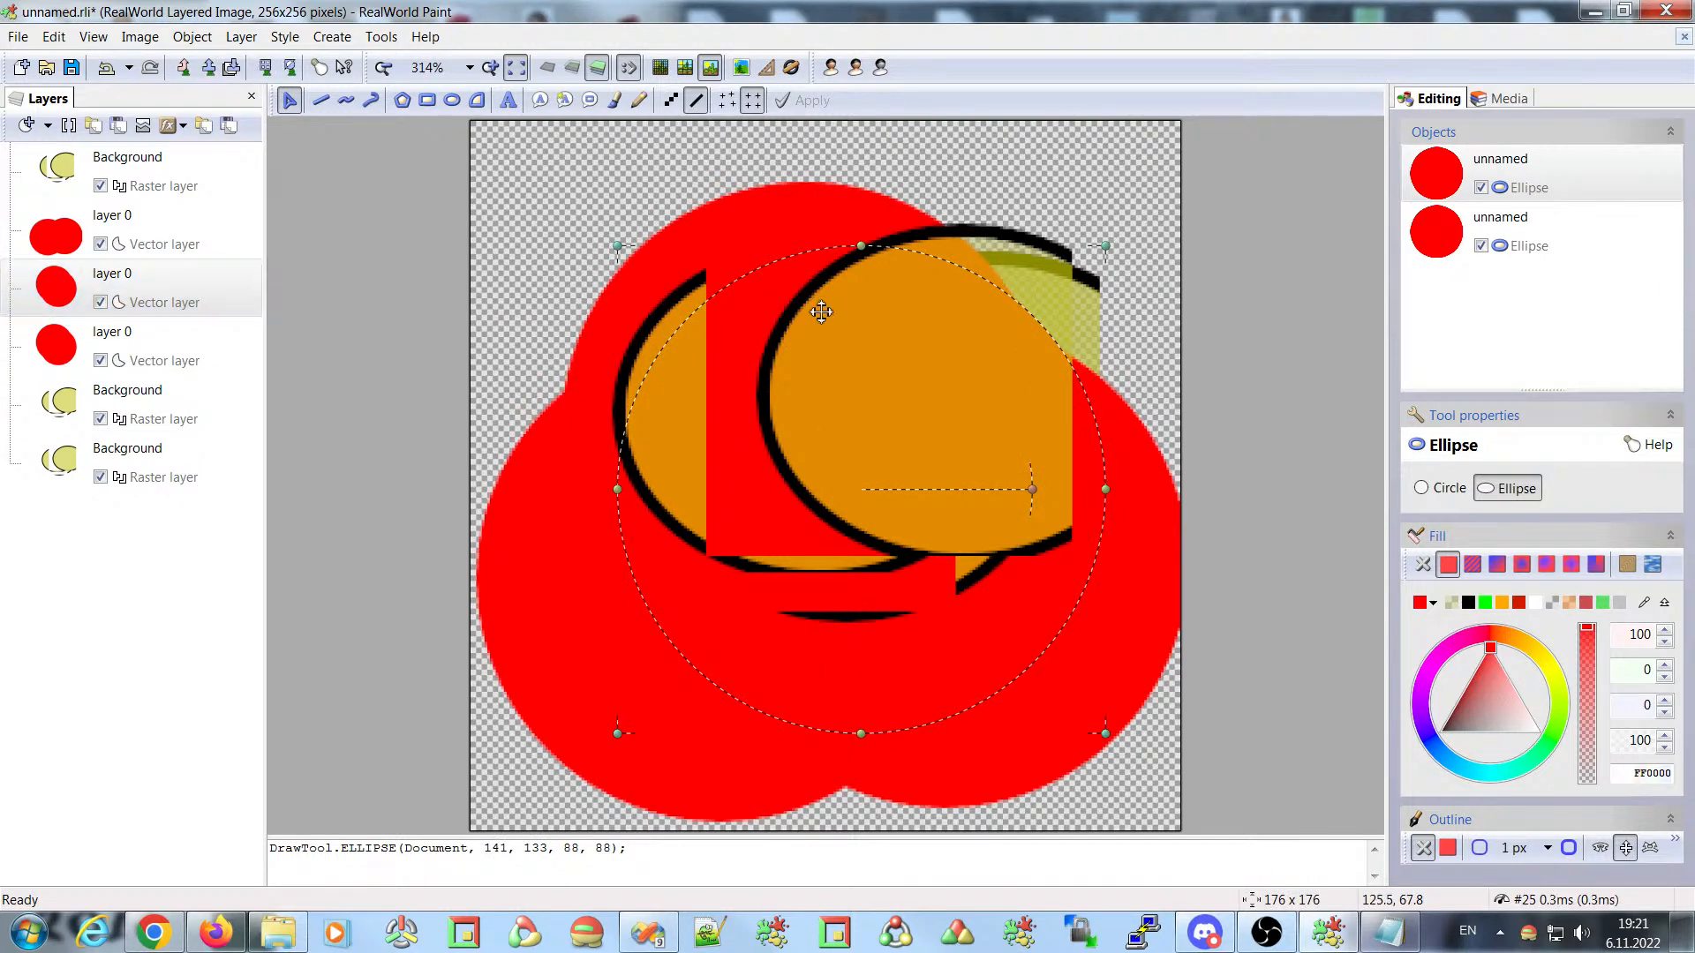
drag(754, 331, 768, 220)
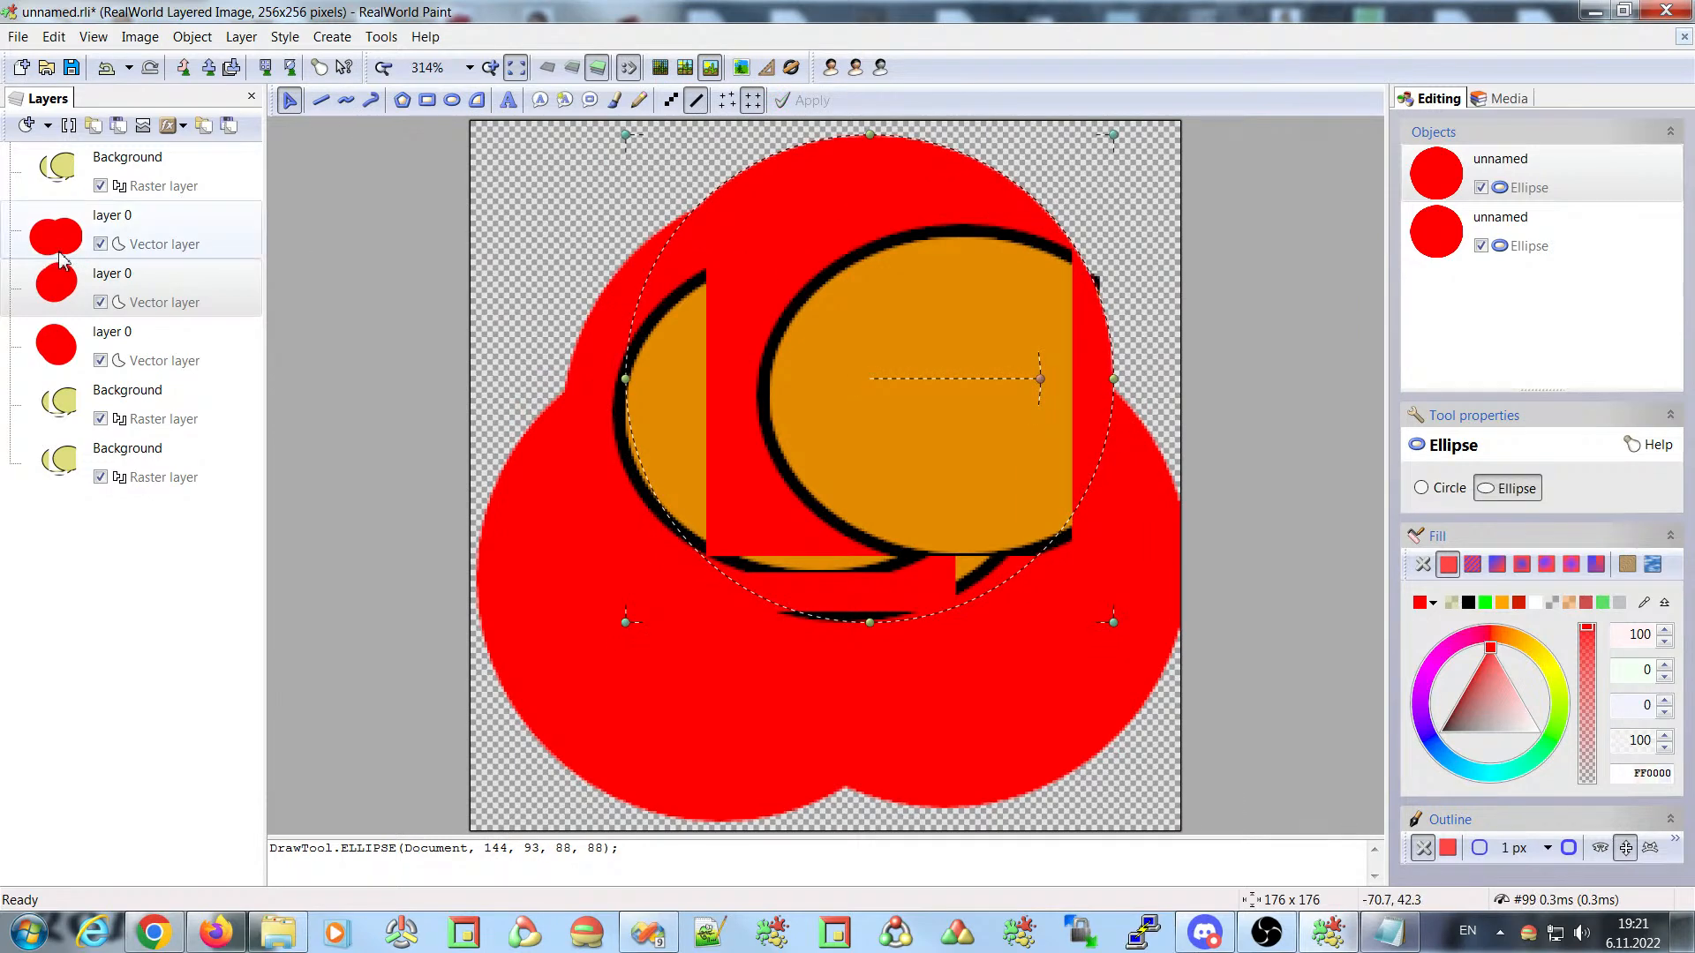
click(148, 284)
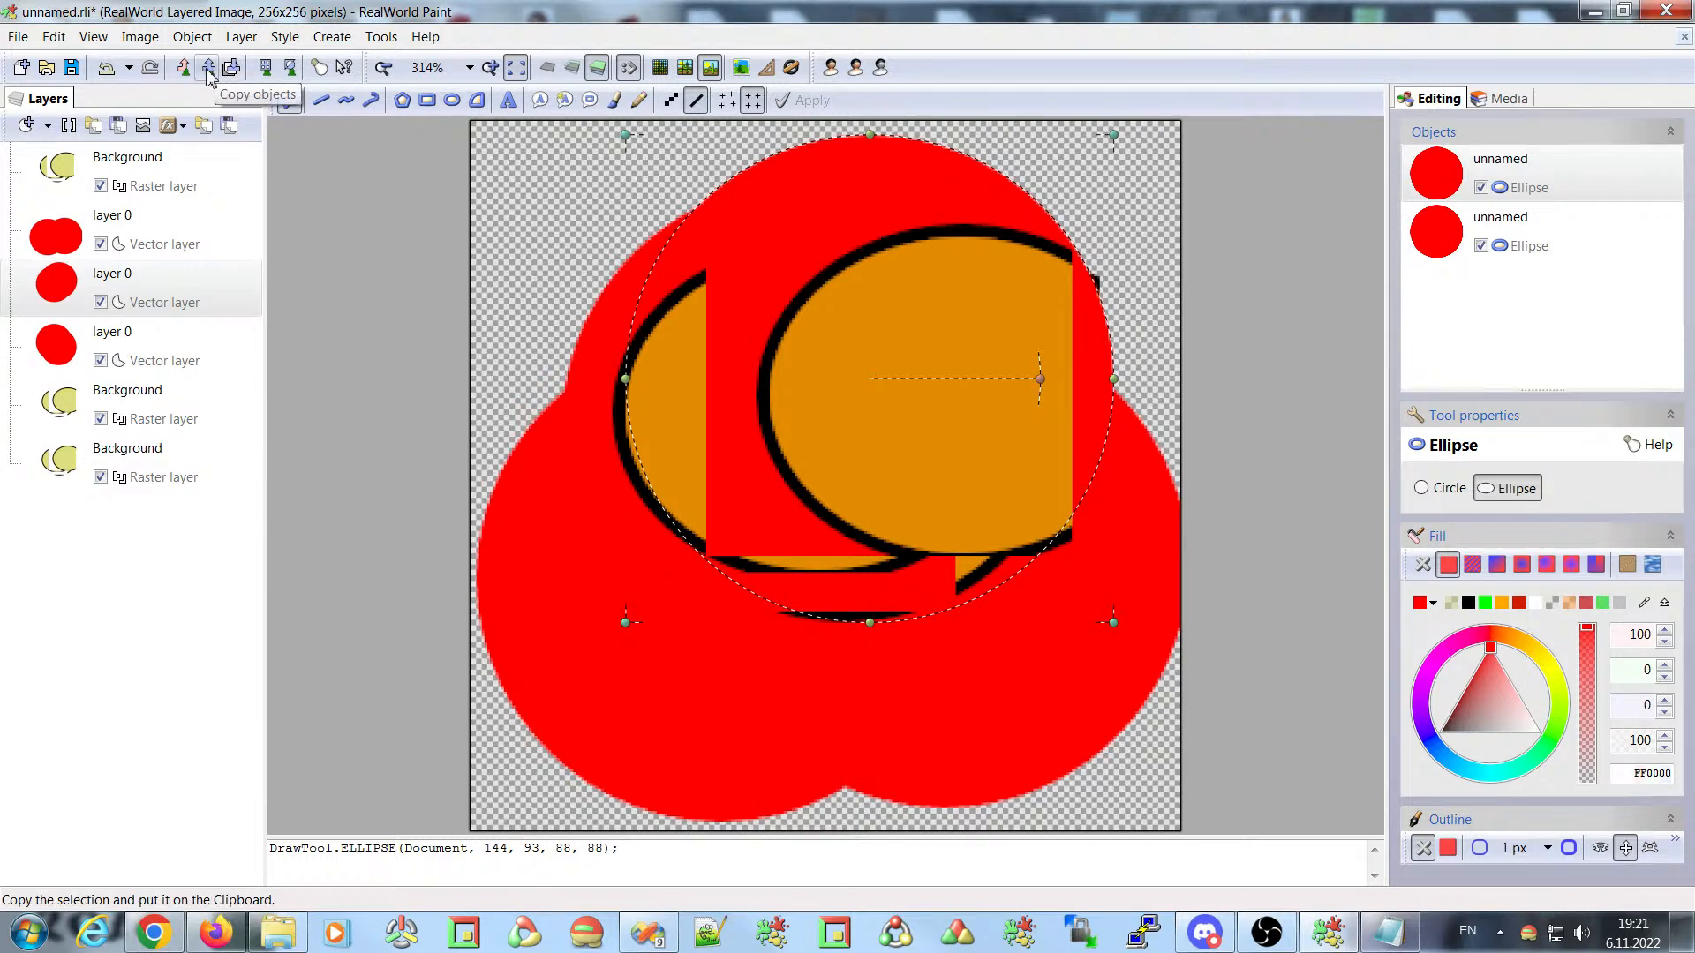
mouse_move(880, 272)
mouse_down()
mouse_move(839, 382)
mouse_move(897, 330)
mouse_move(876, 275)
mouse_up()
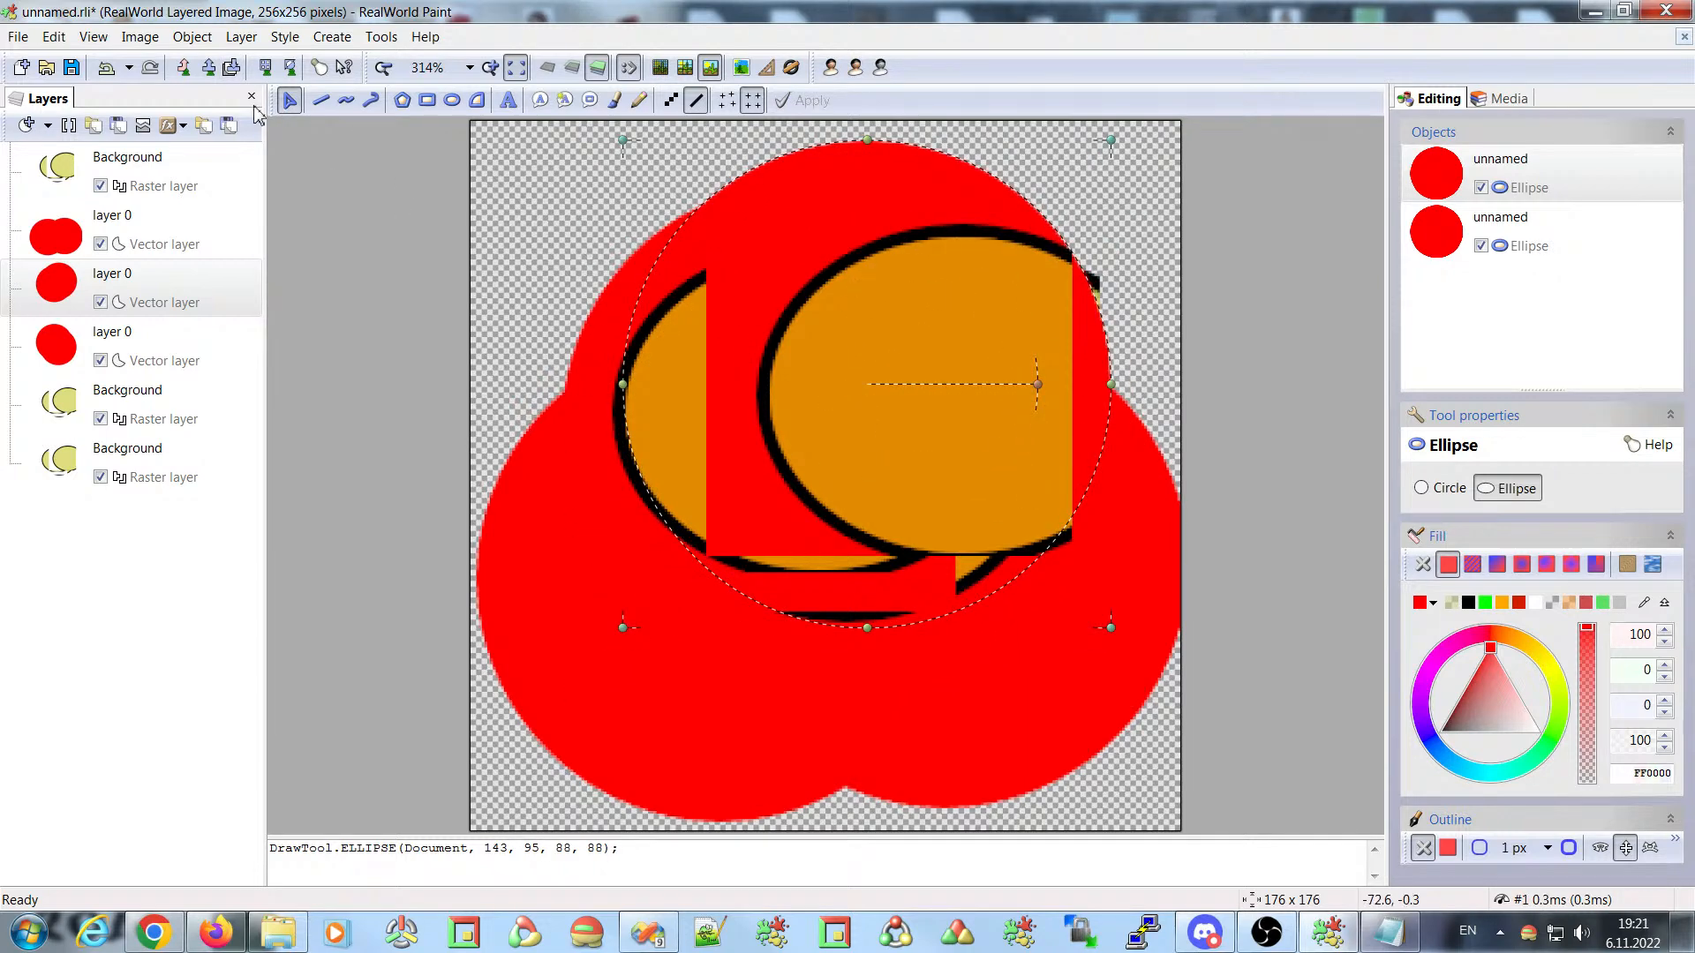
drag(812, 214, 776, 250)
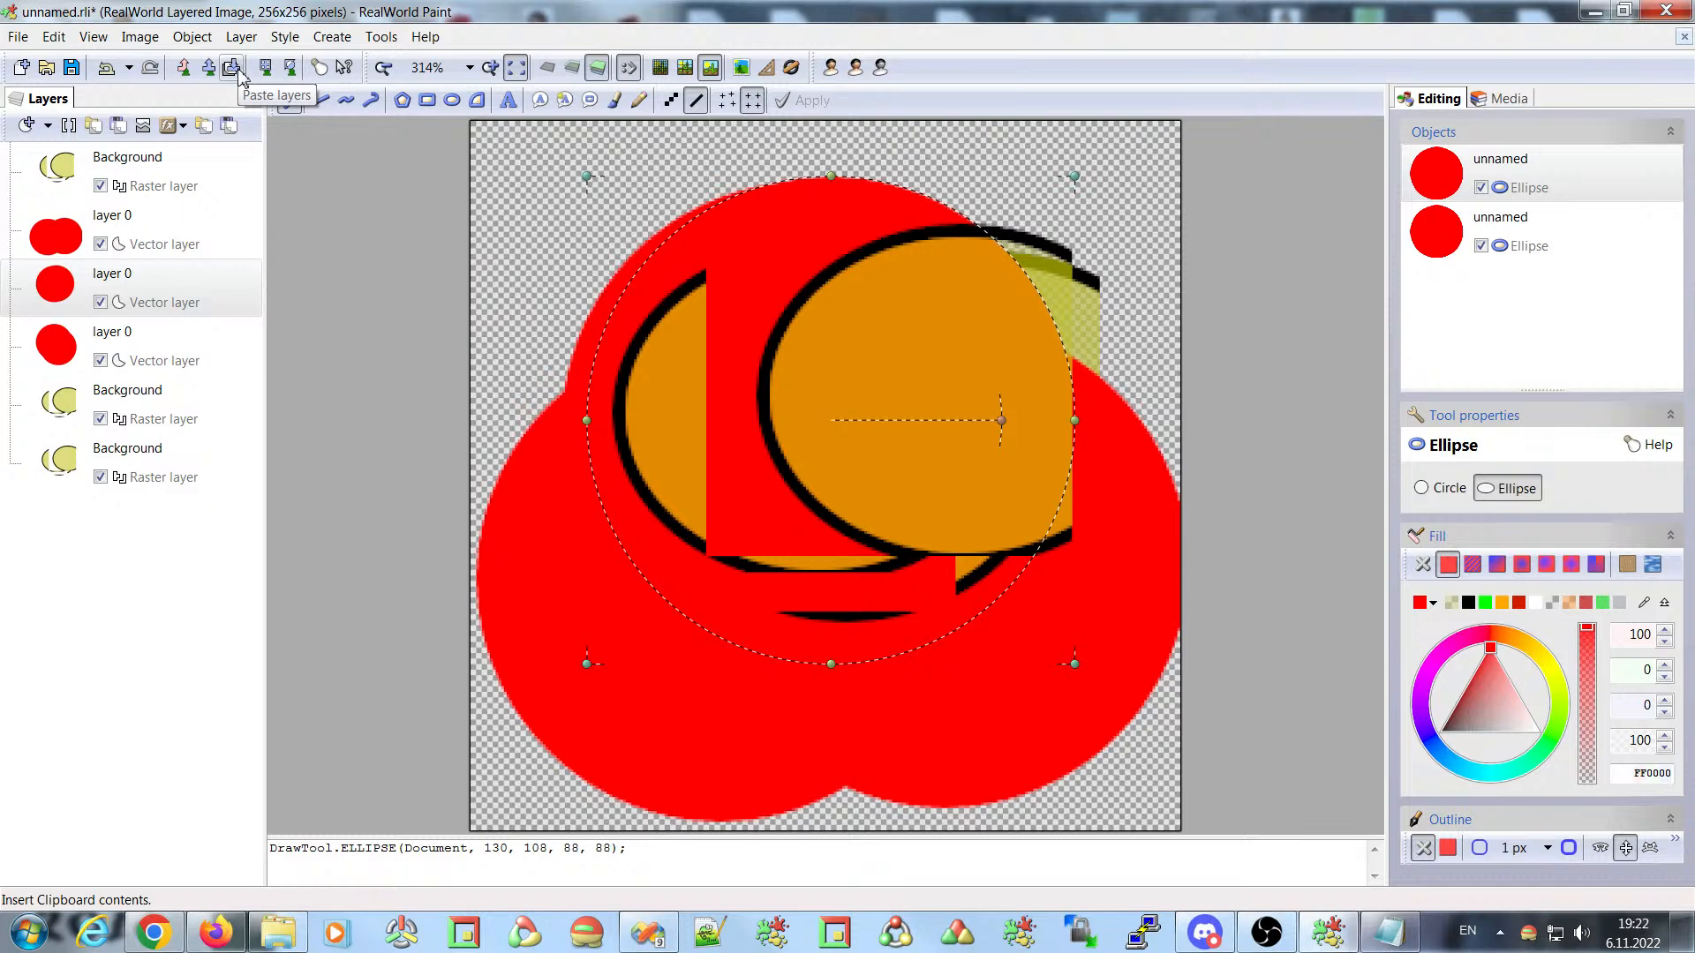
drag(796, 321, 875, 263)
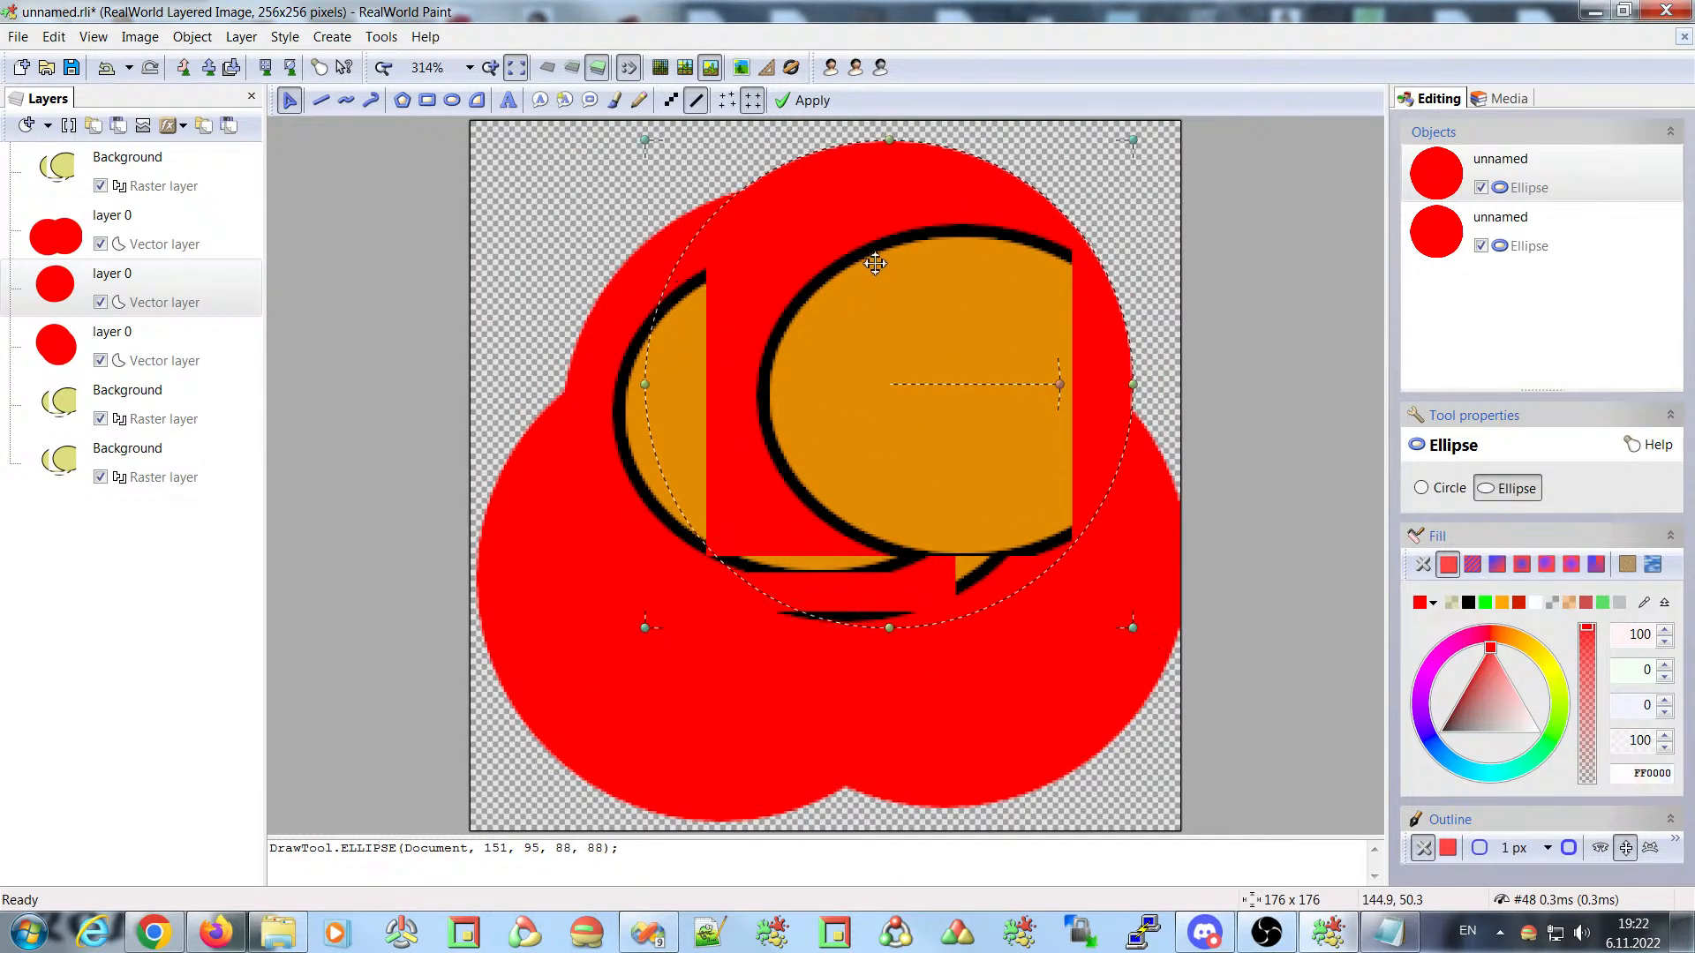
mouse_move(802, 182)
mouse_down()
mouse_move(776, 348)
mouse_move(802, 197)
mouse_up()
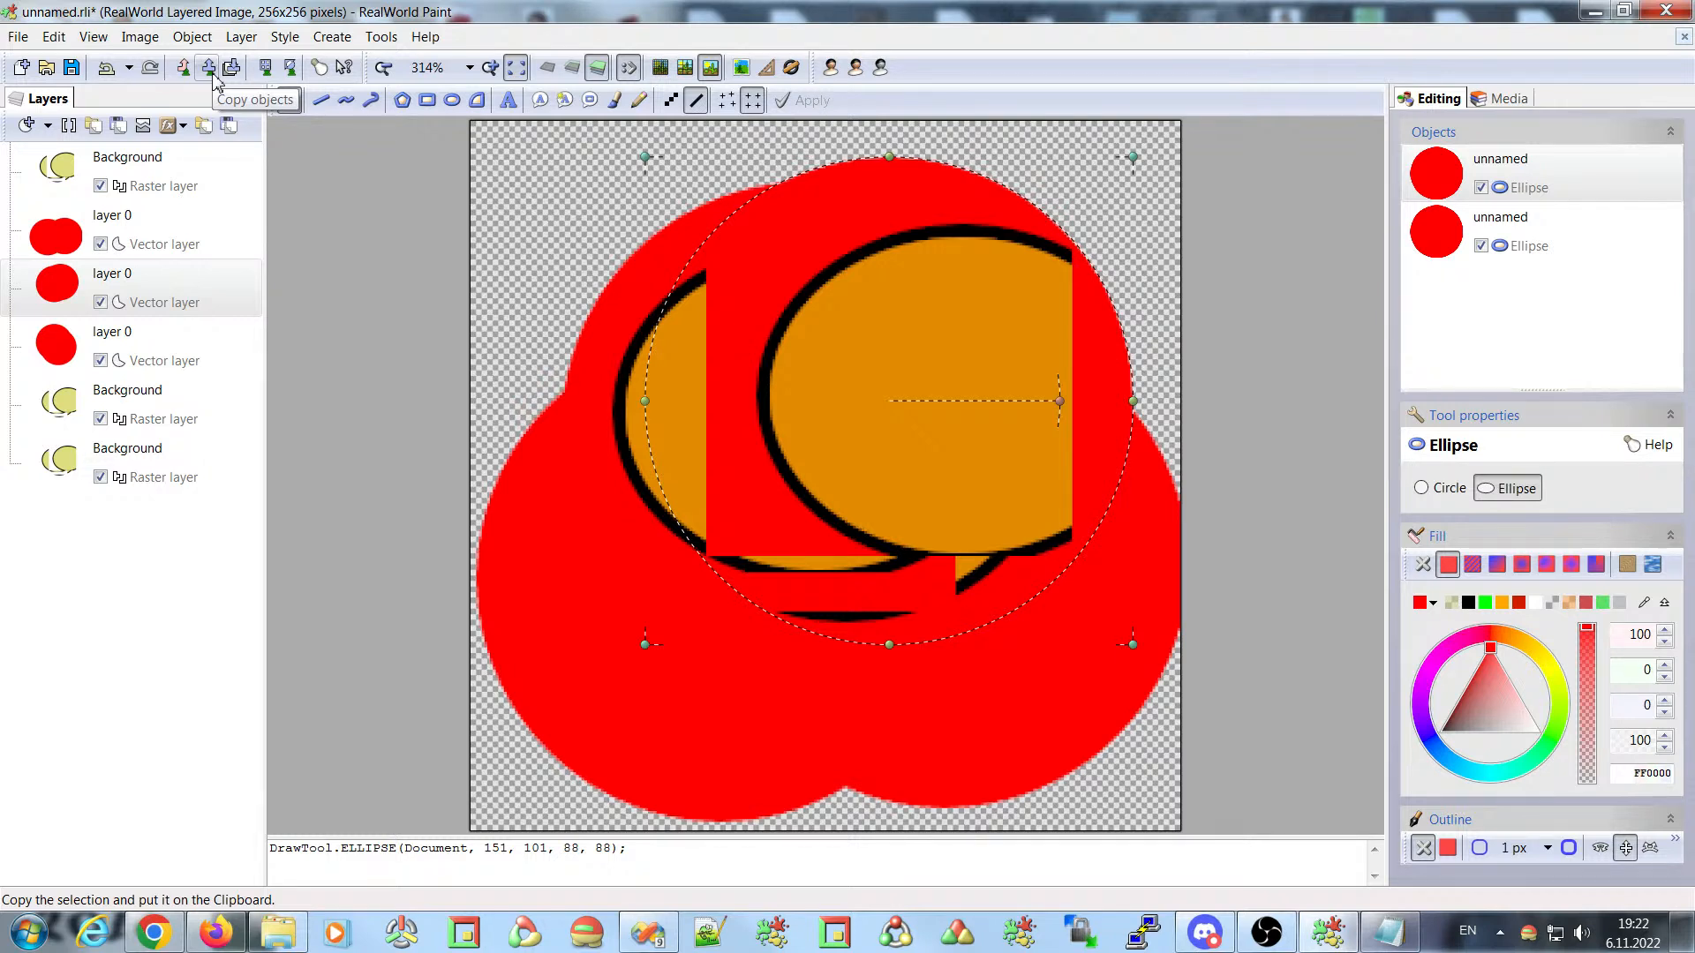
- Compare the editing commands offered while objects are in focus with those offered for the lowest layer 0
click(54, 37)
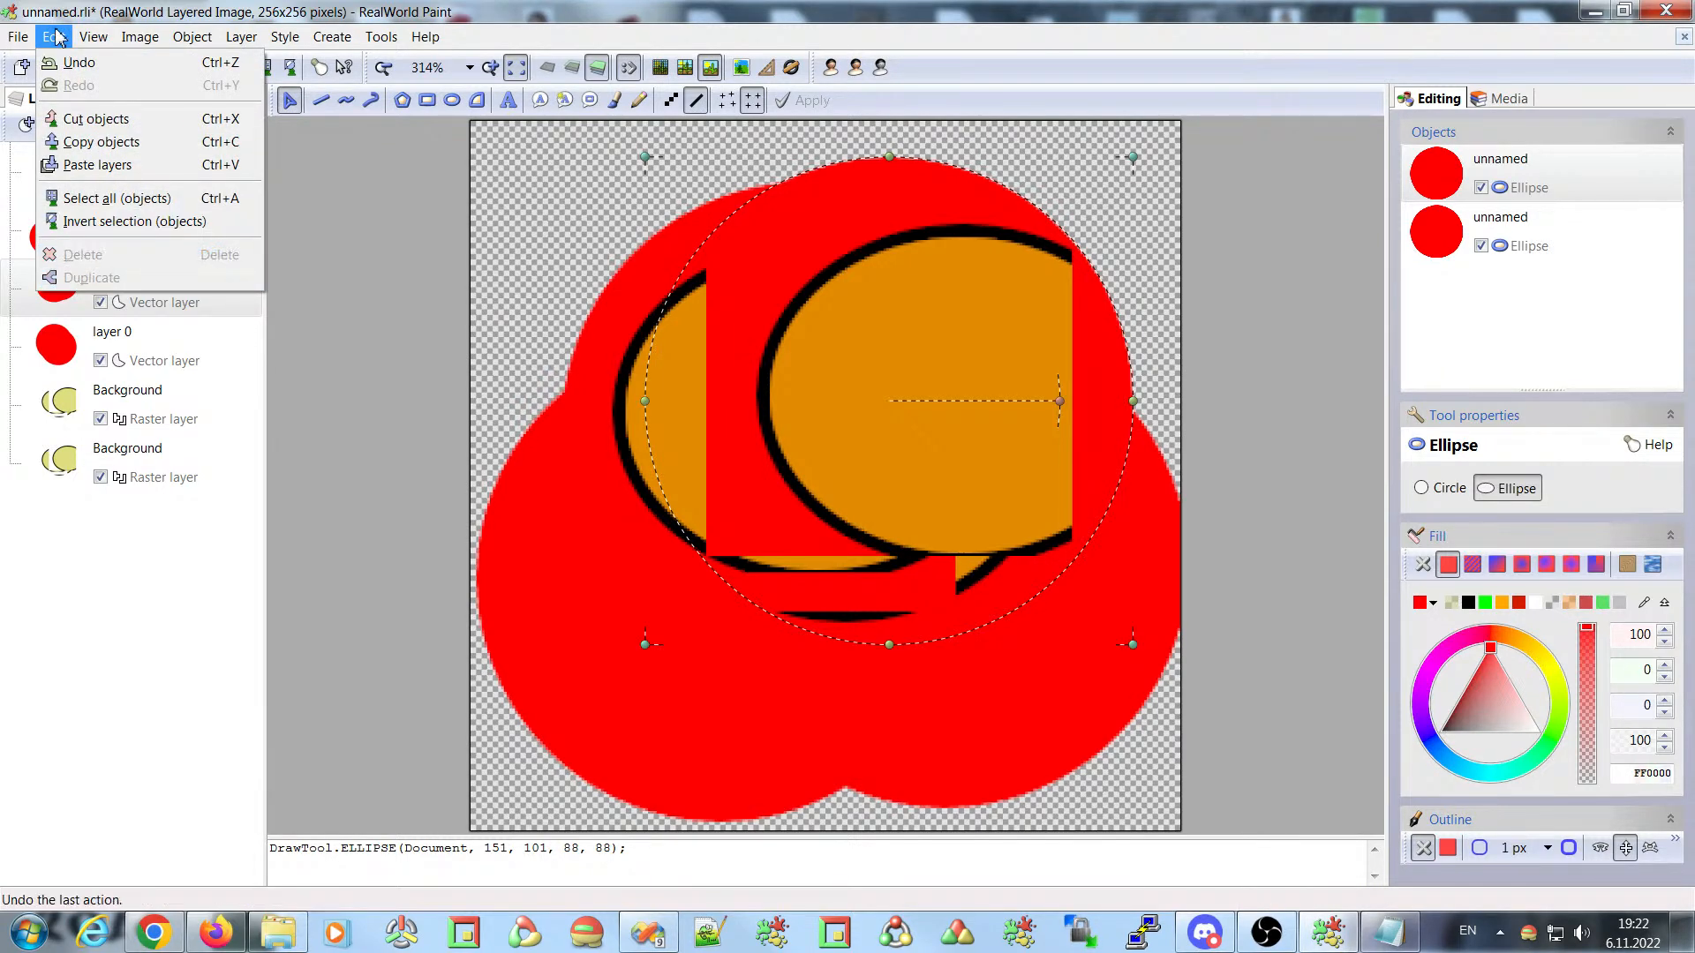
click(71, 350)
click(69, 349)
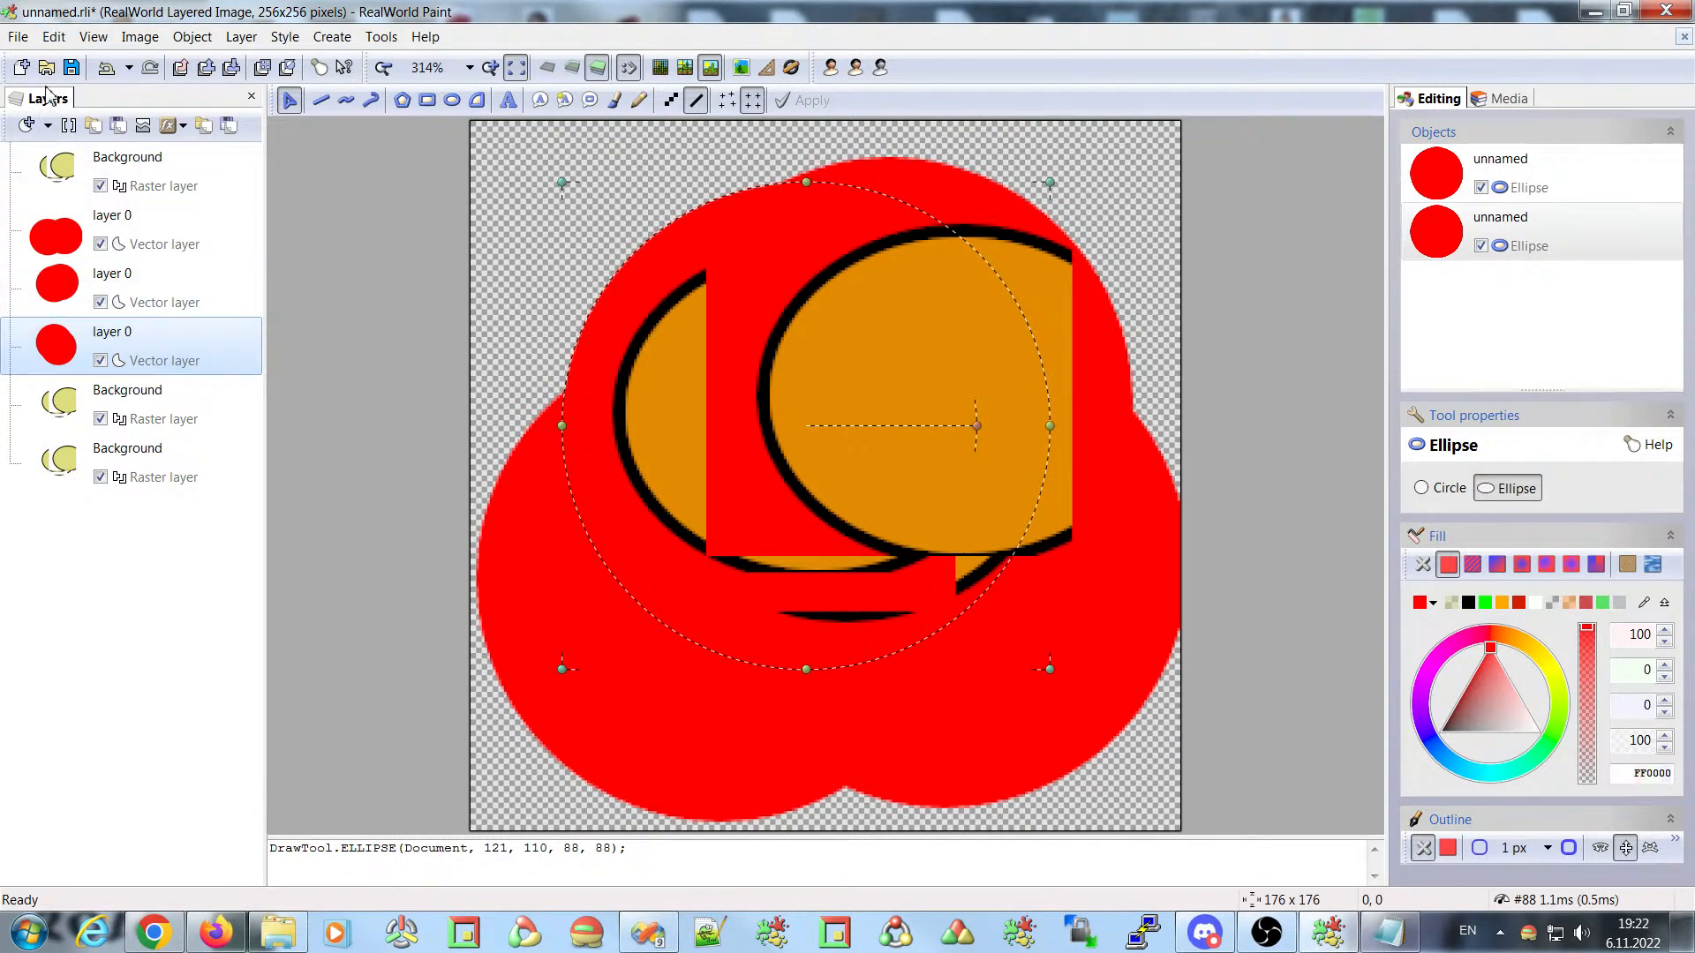
click(54, 37)
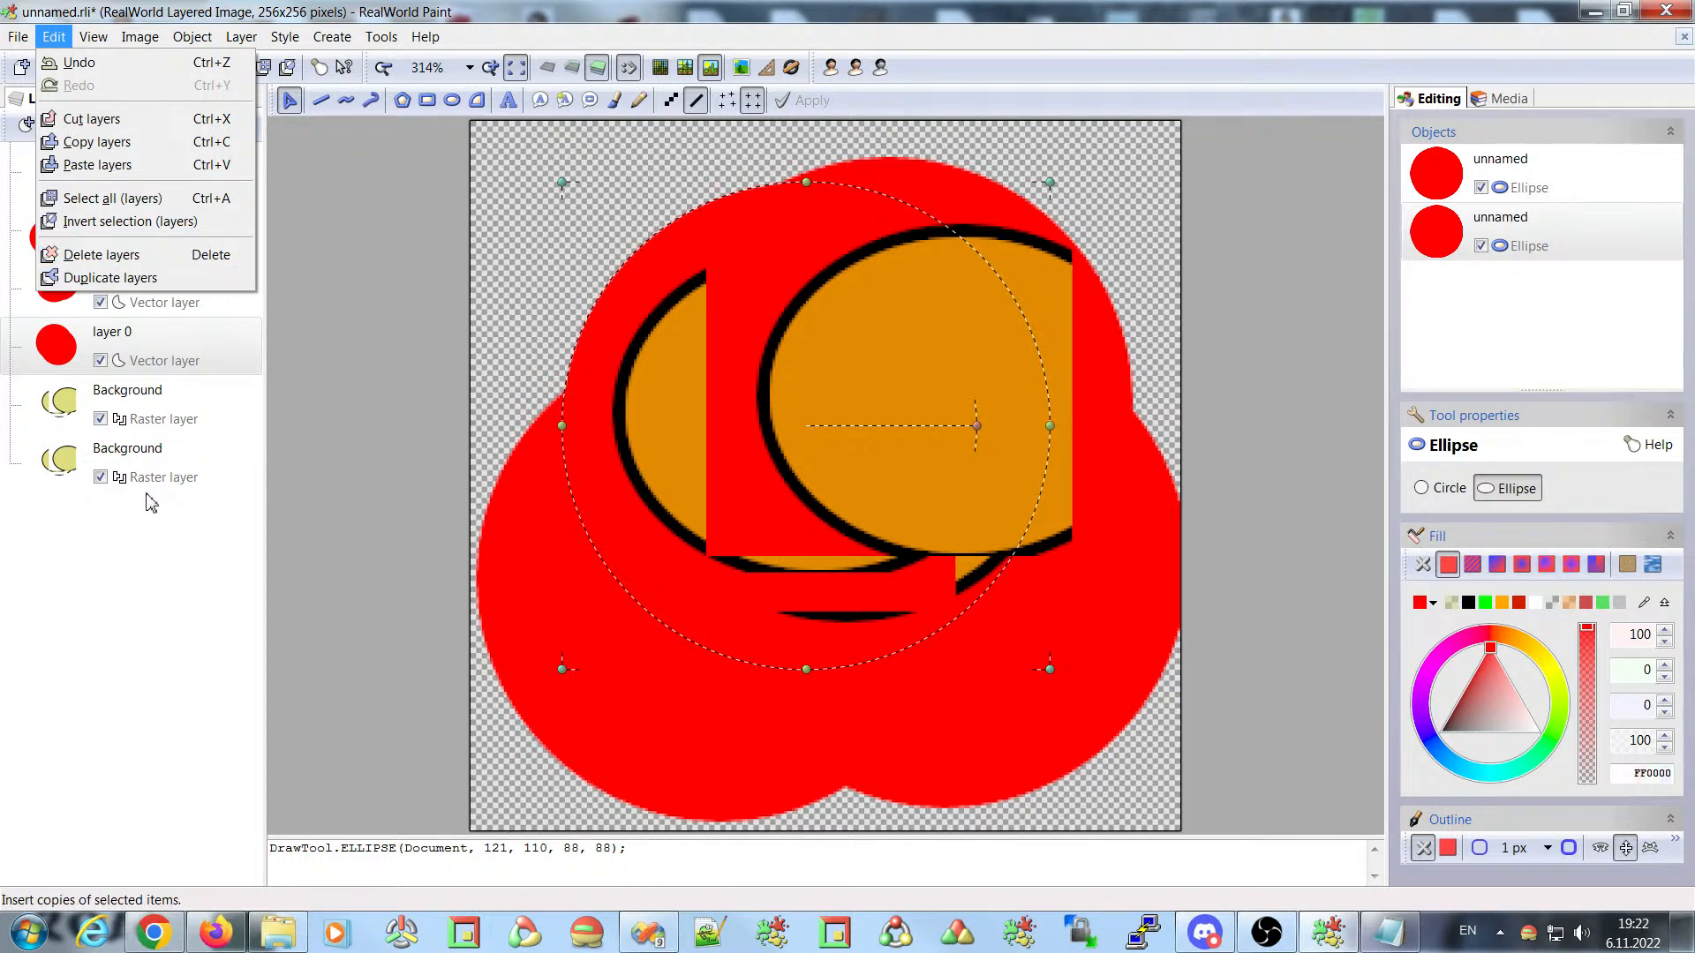
click(78, 576)
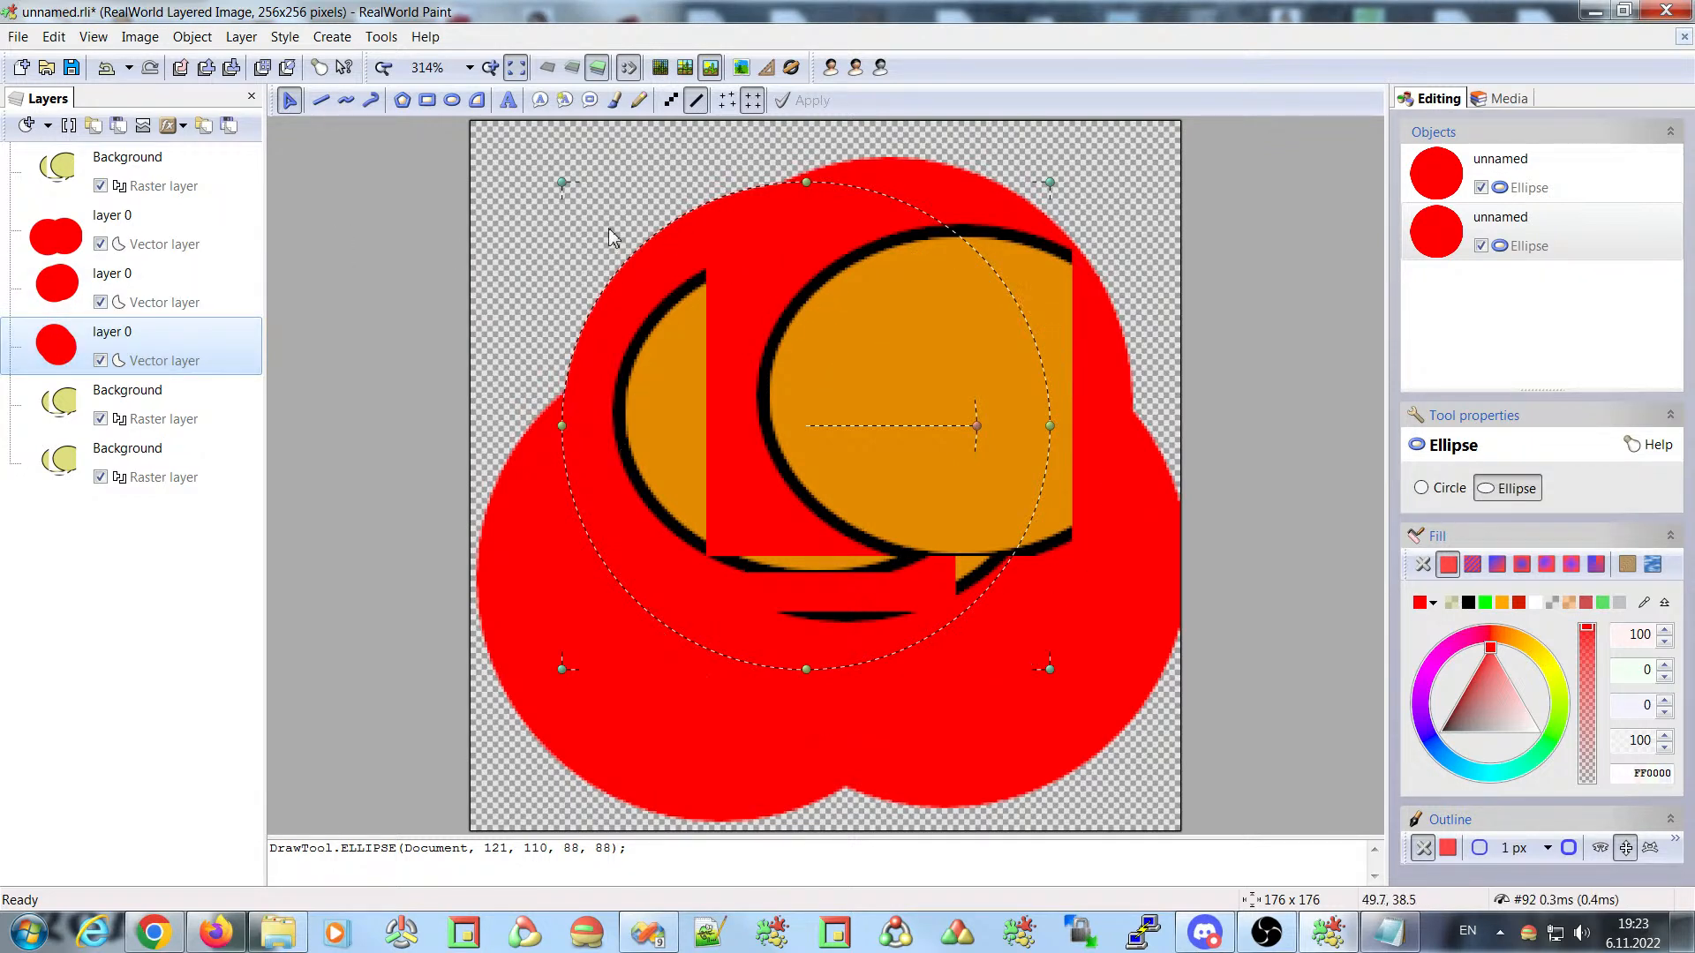
- Delete the middle layer 0 and the three layers beneath it, and undo both deletions
click(62, 280)
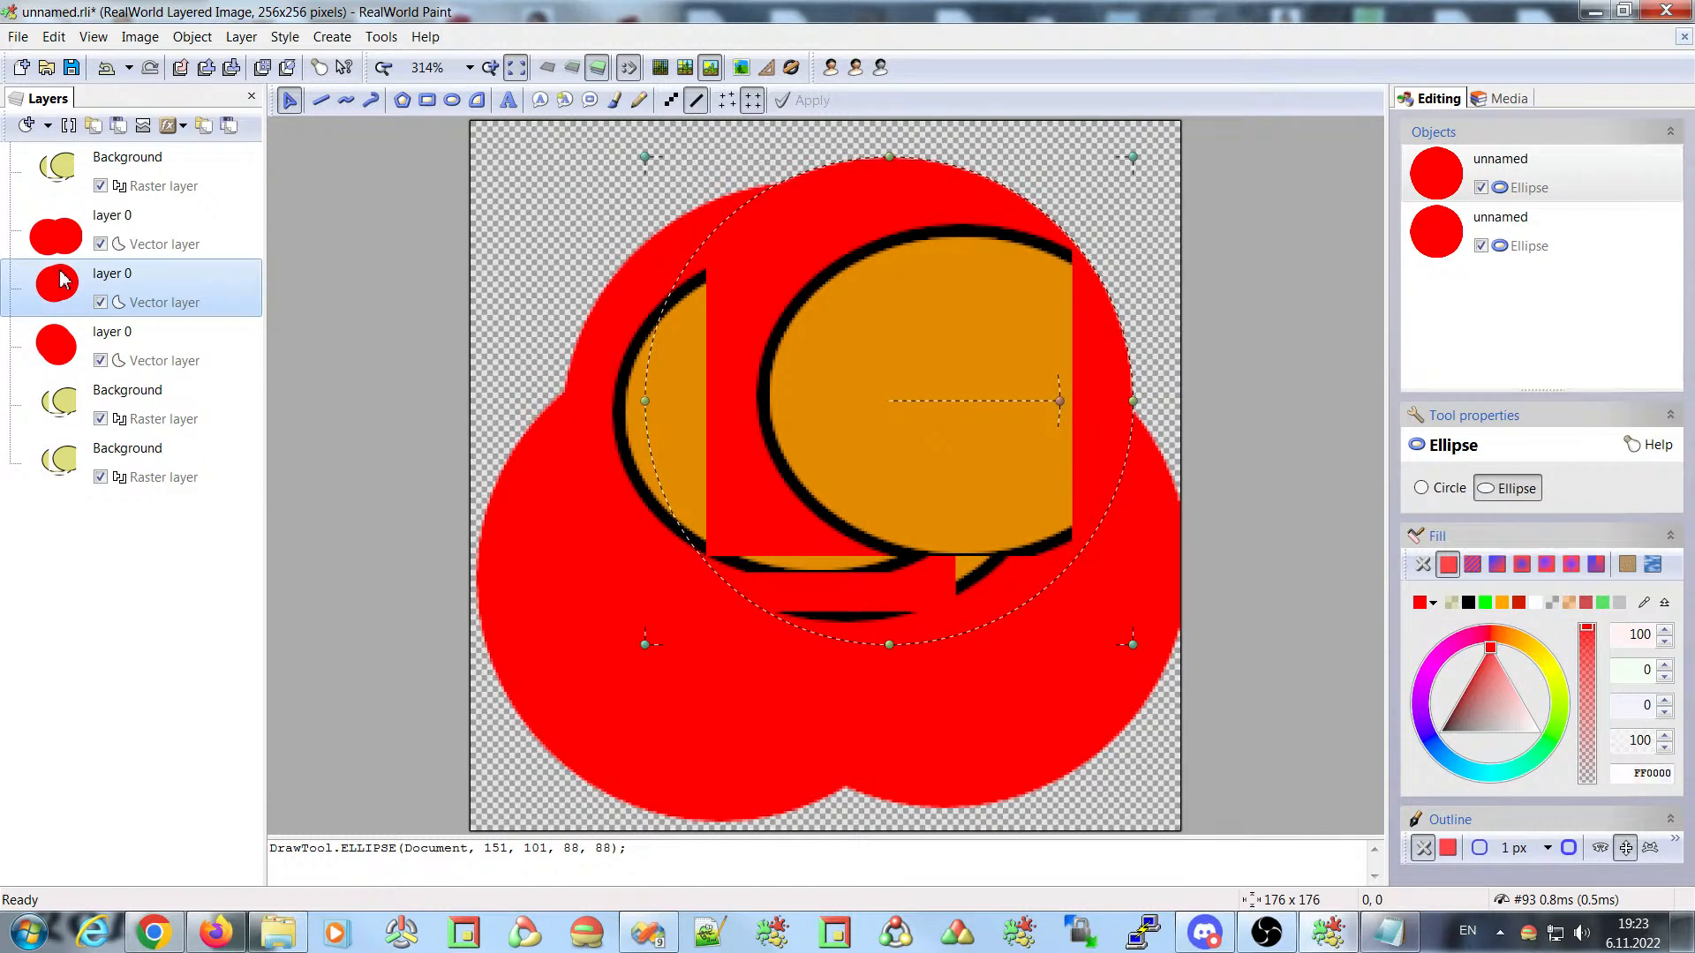
key(Delete)
click(66, 349)
click(68, 415)
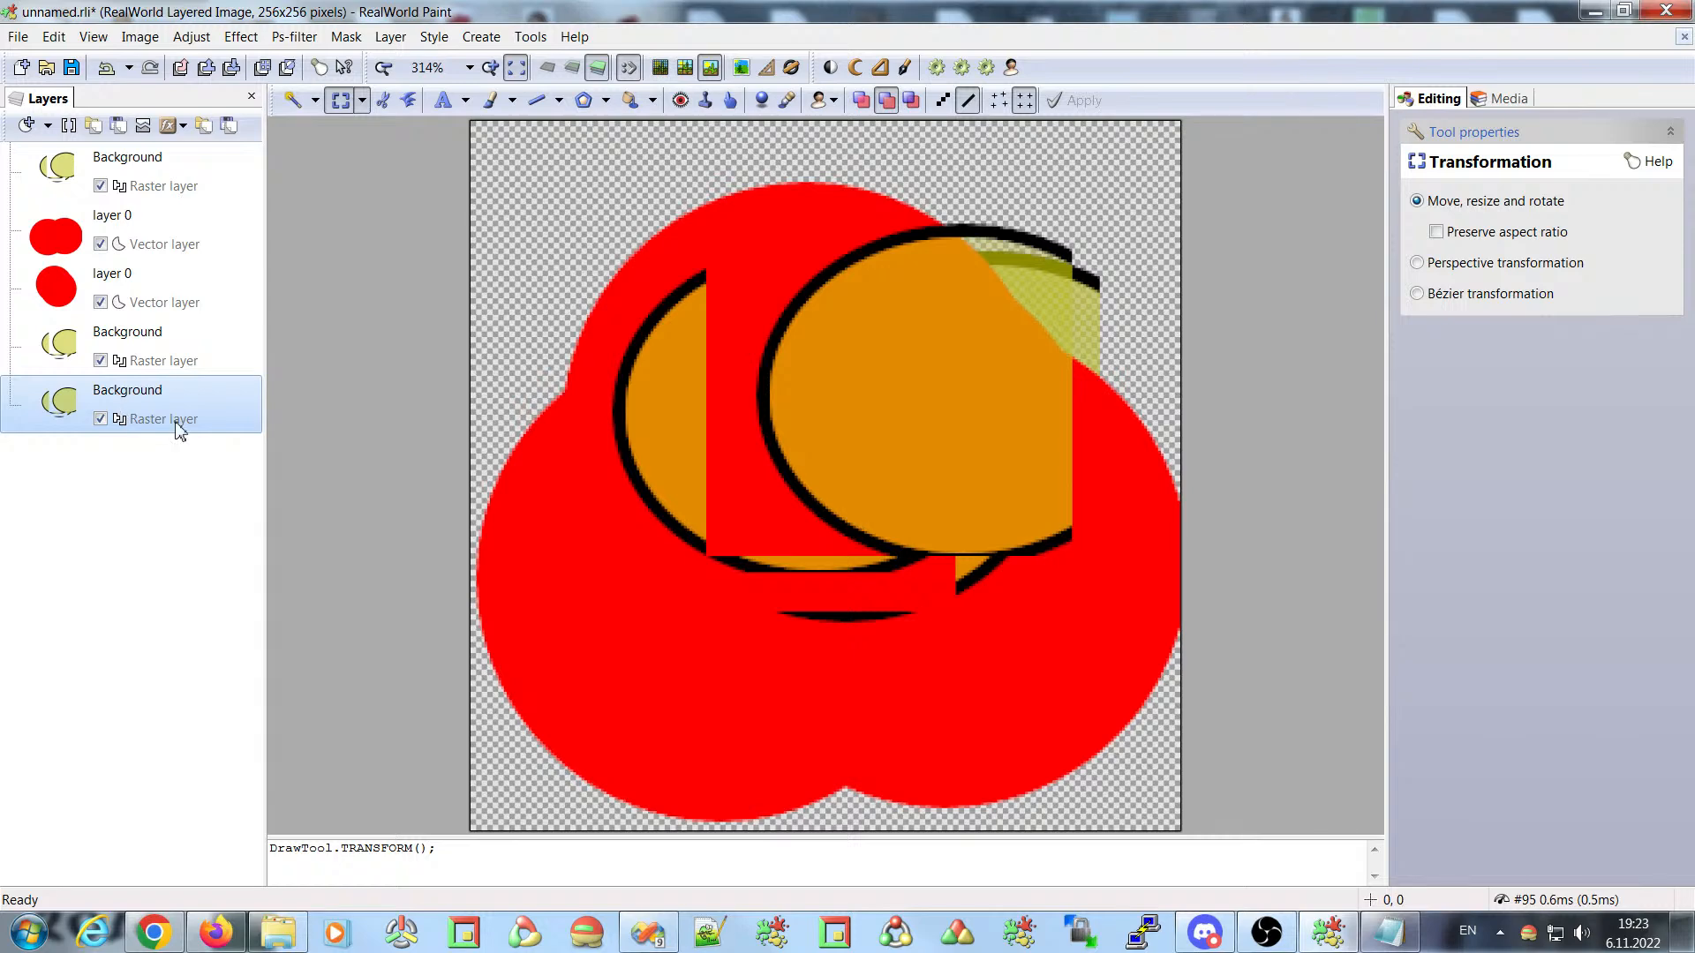
click(53, 291)
key(Delete)
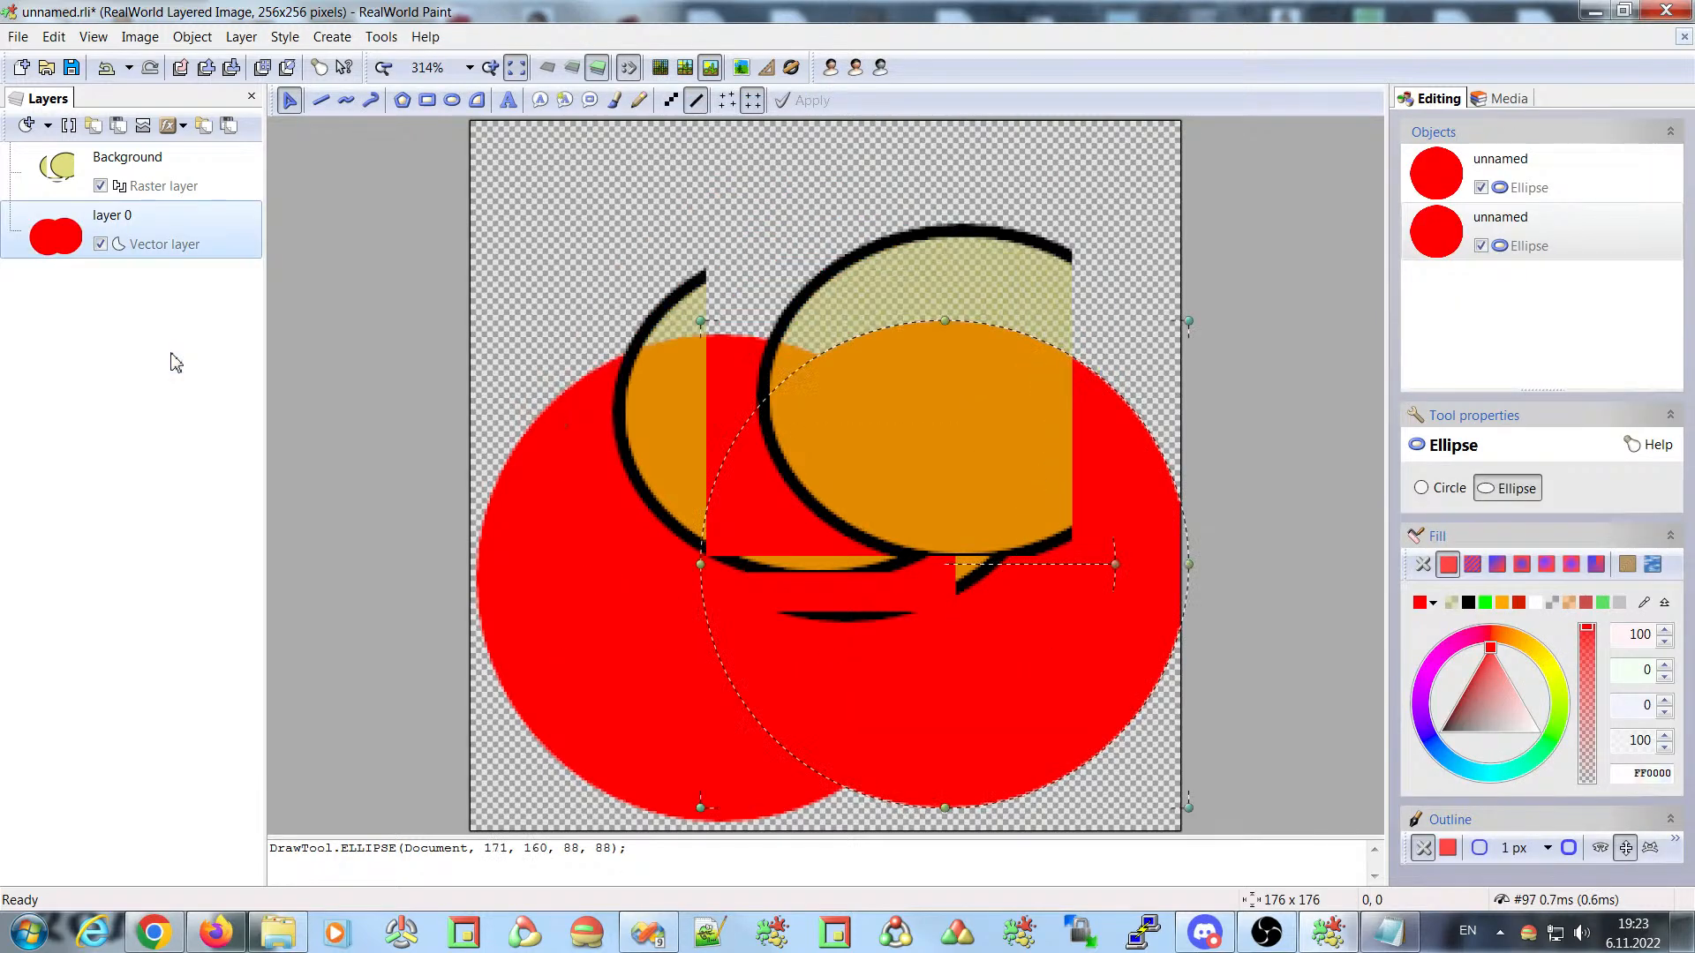
click(105, 70)
click(105, 71)
- Duplicate the lowest layer 0 and move the copy's upper circle down and right, centring it at about 128, 122
click(53, 354)
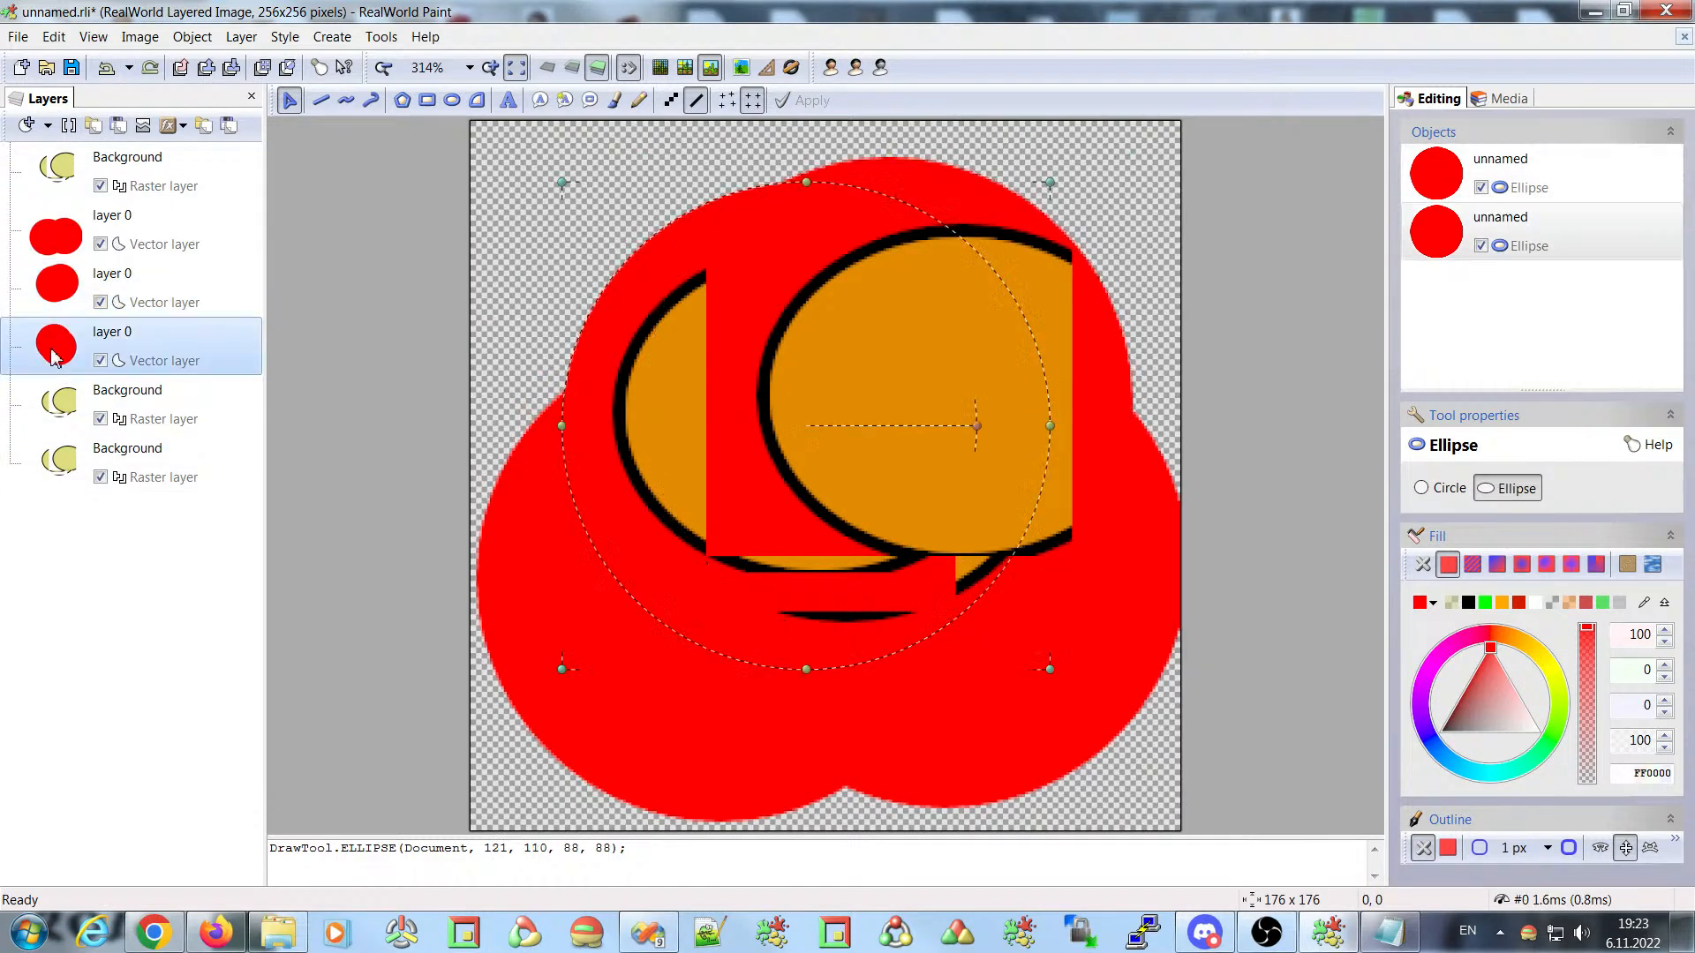
click(54, 37)
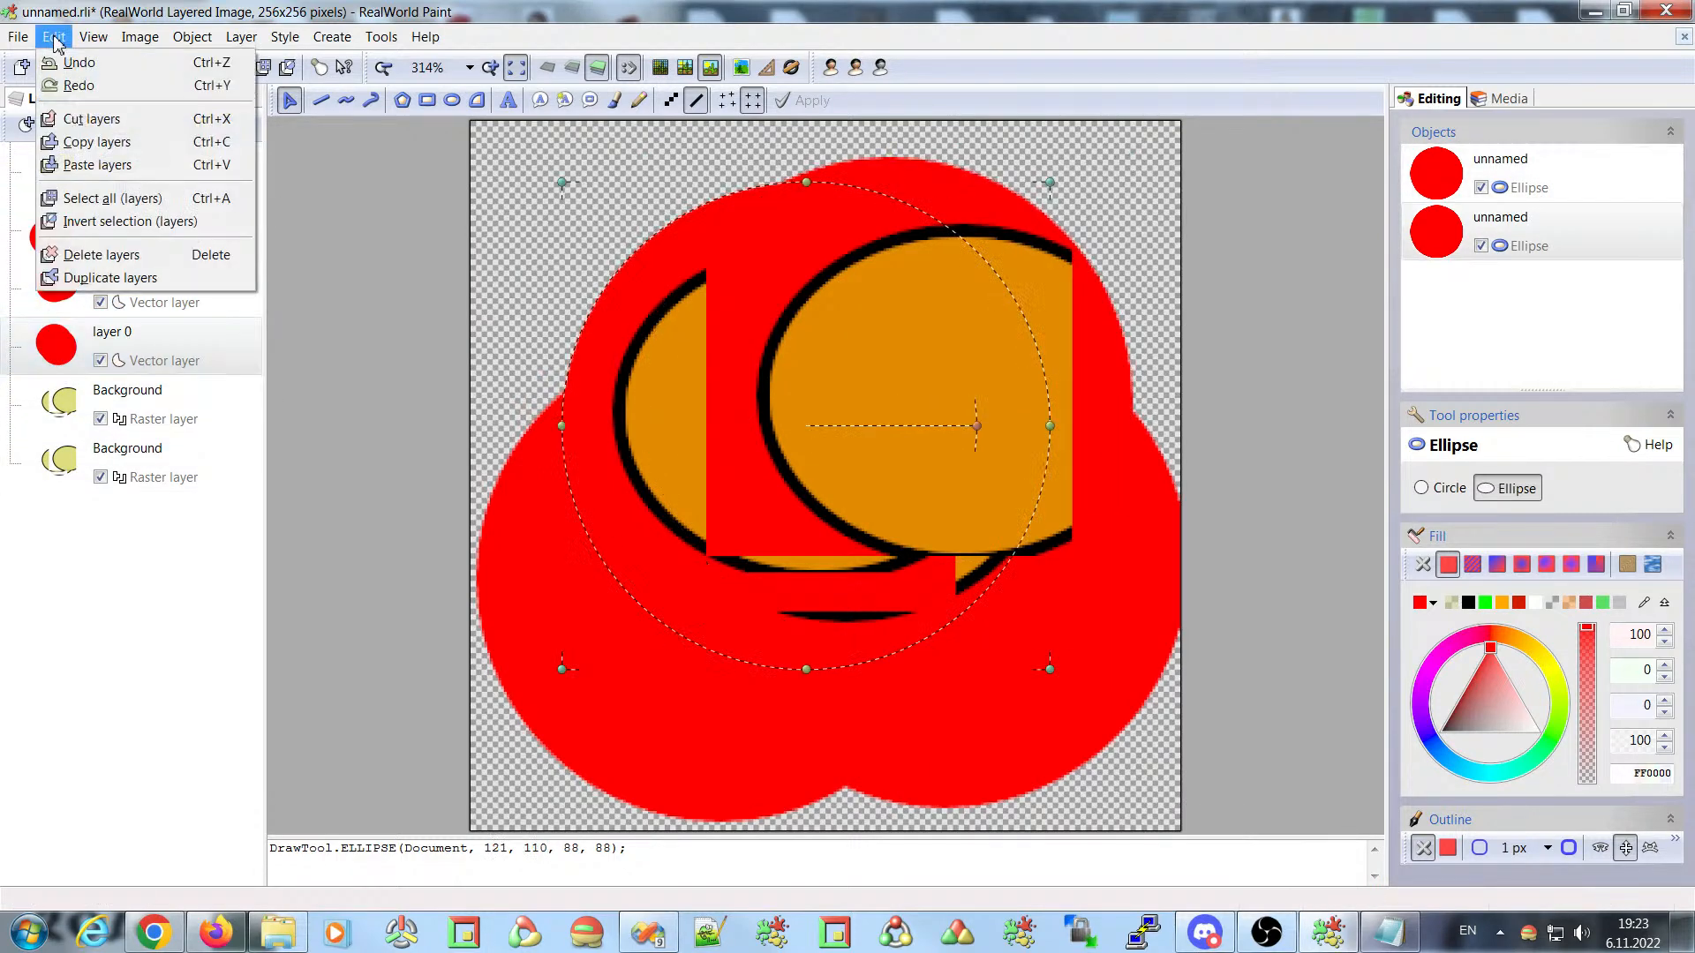
click(106, 279)
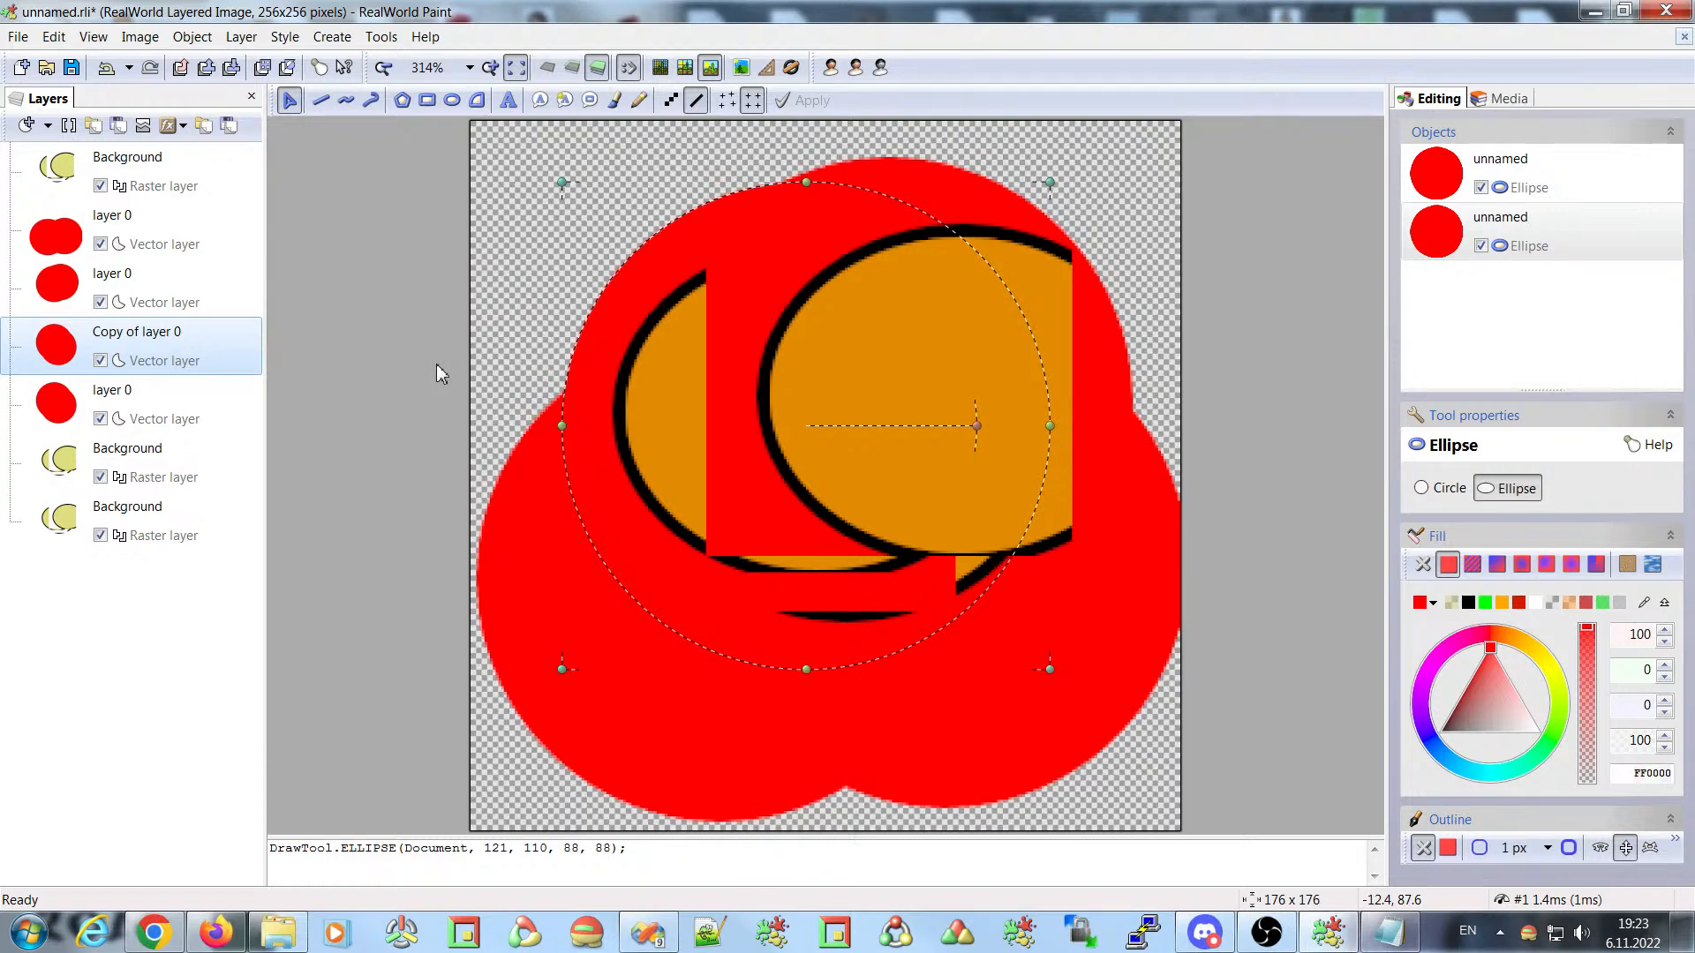
drag(736, 270, 758, 302)
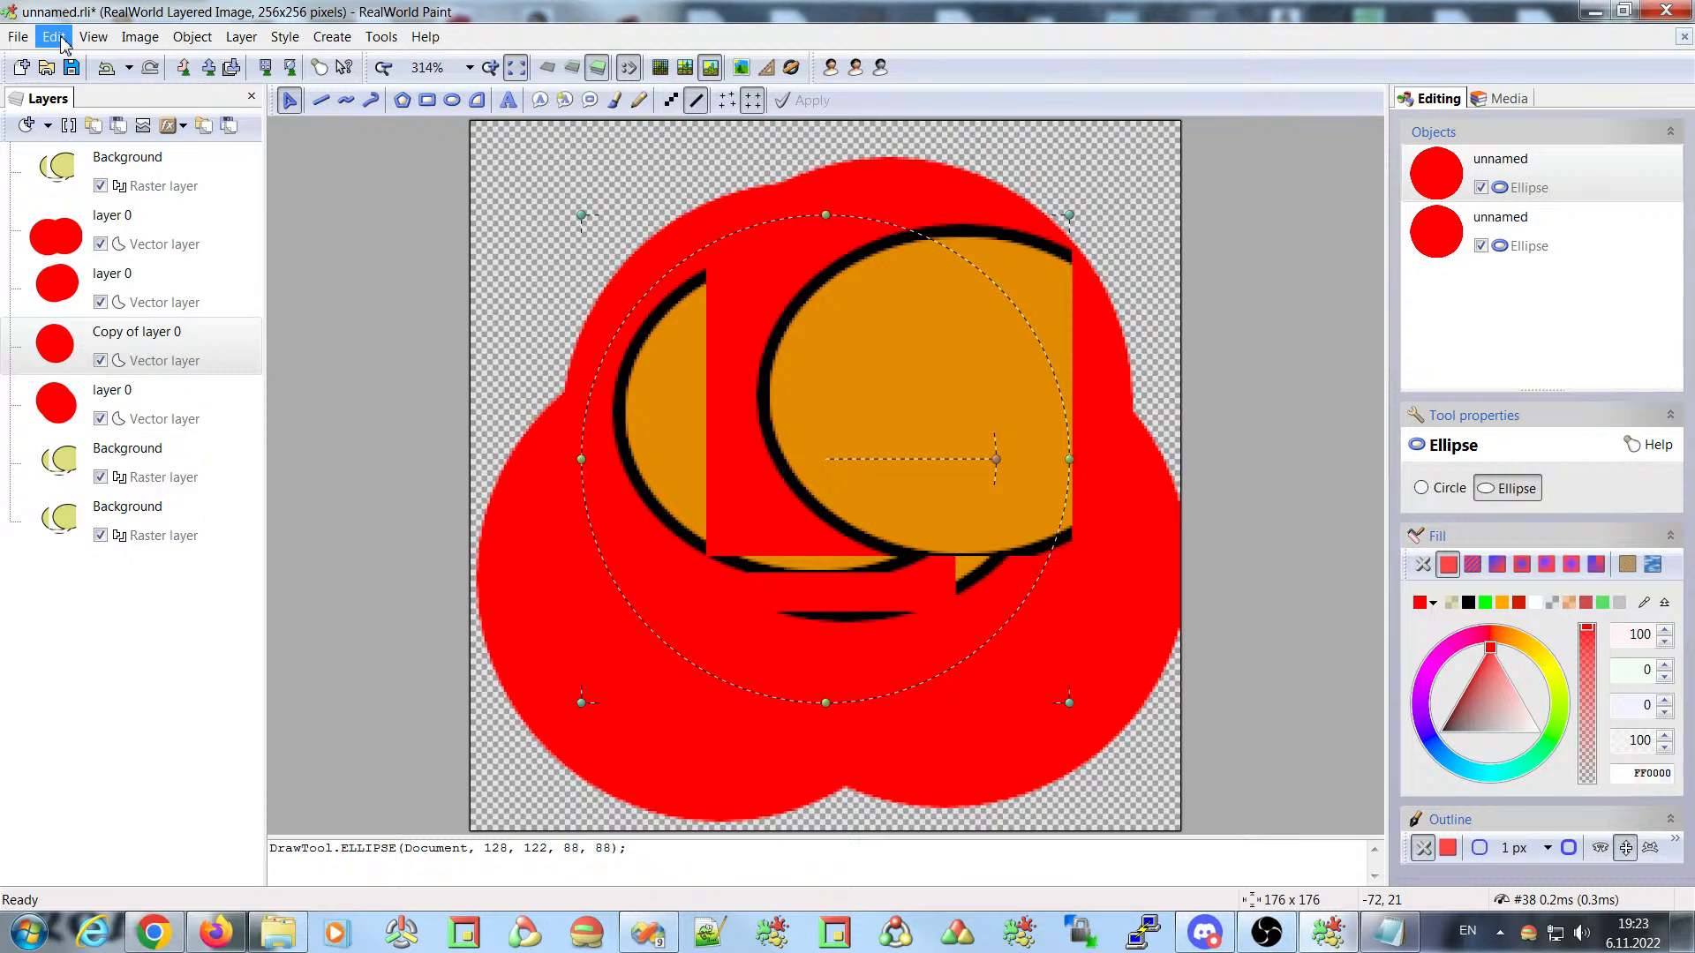
- Examine the Edit popup menu's command list in the current layout's menu configuration and close it without changes
click(381, 39)
click(474, 192)
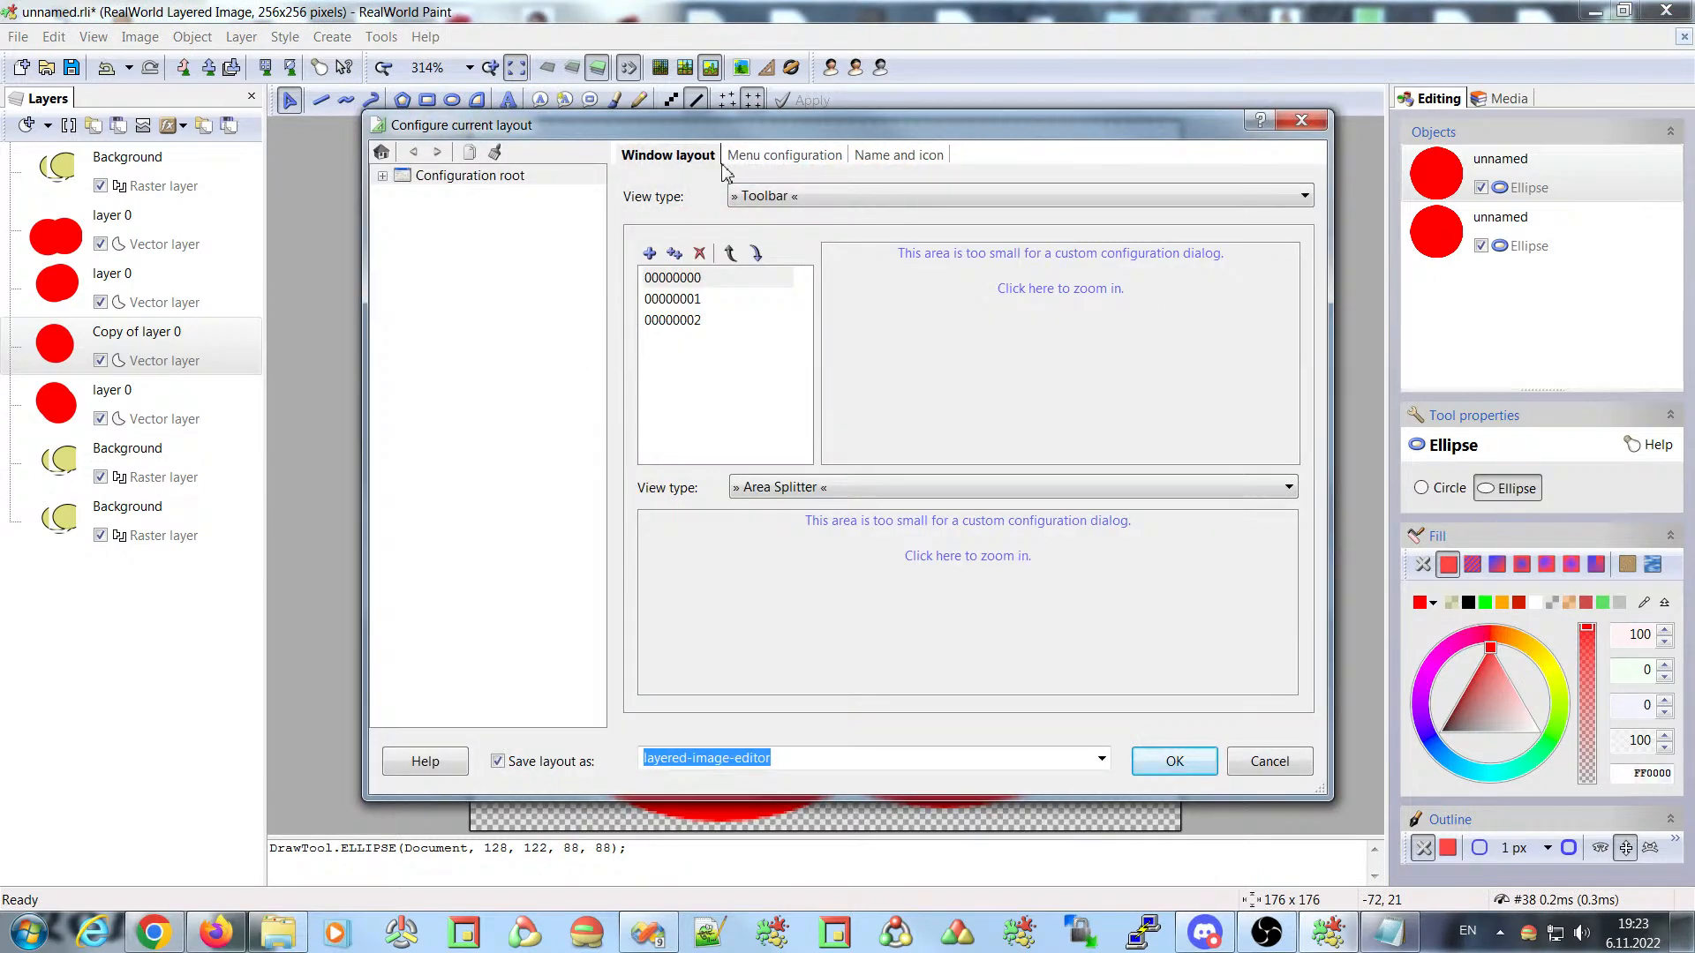
click(800, 152)
click(713, 292)
click(989, 484)
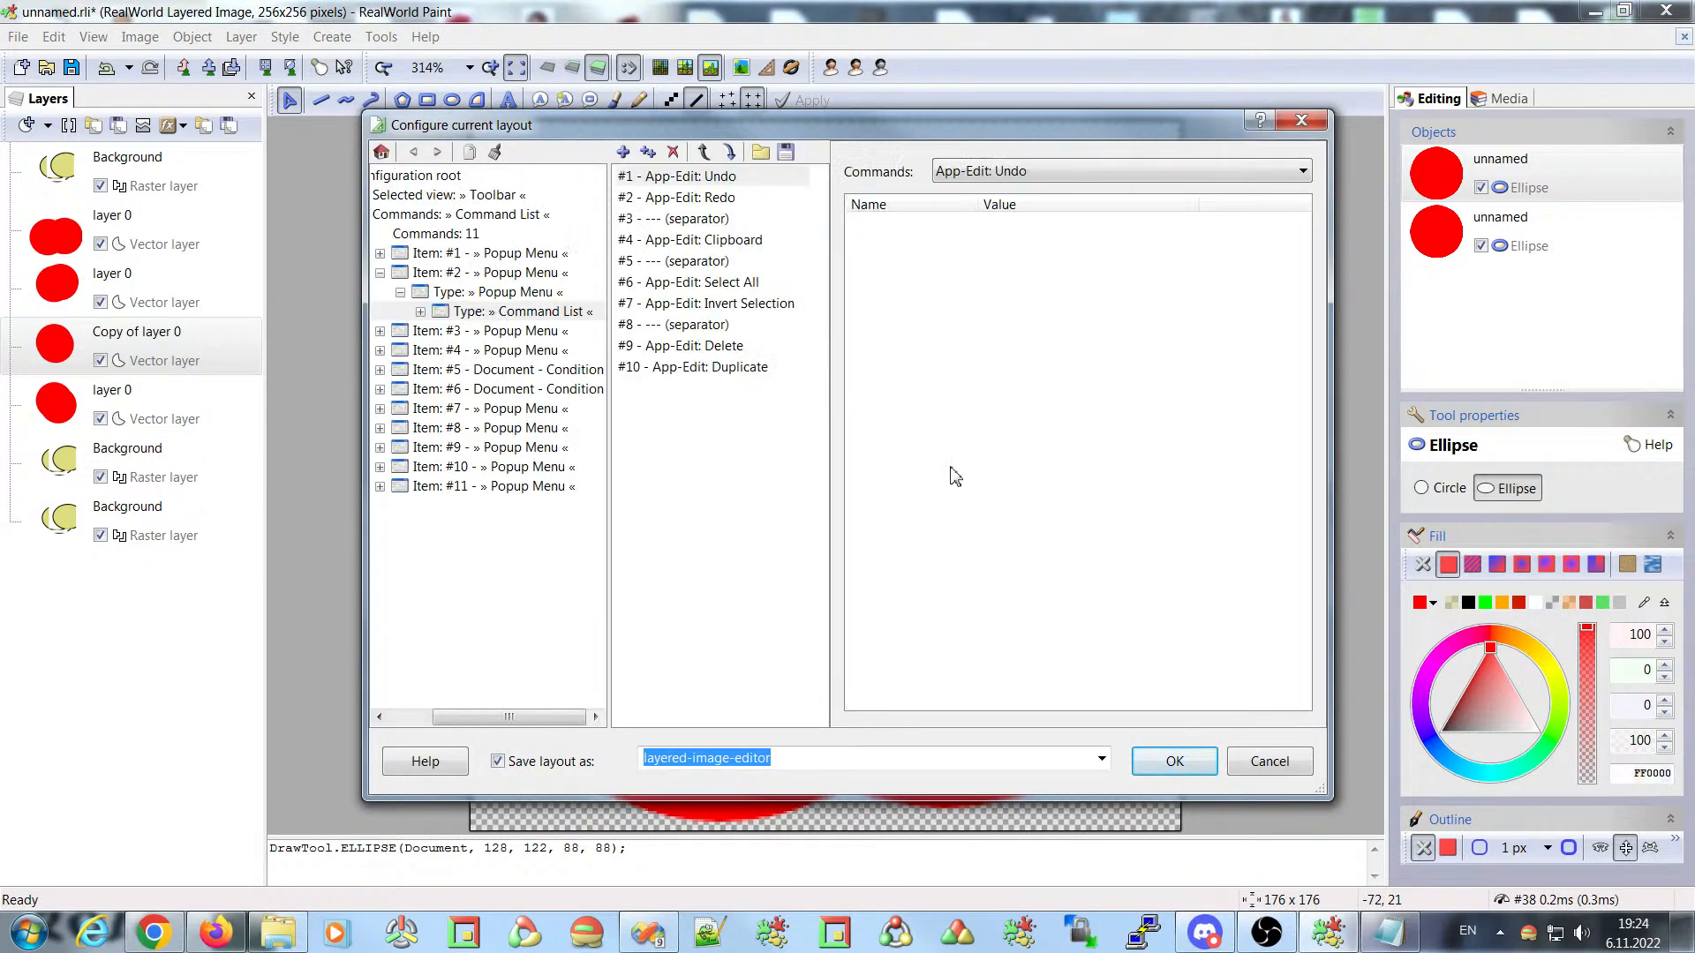
click(1301, 121)
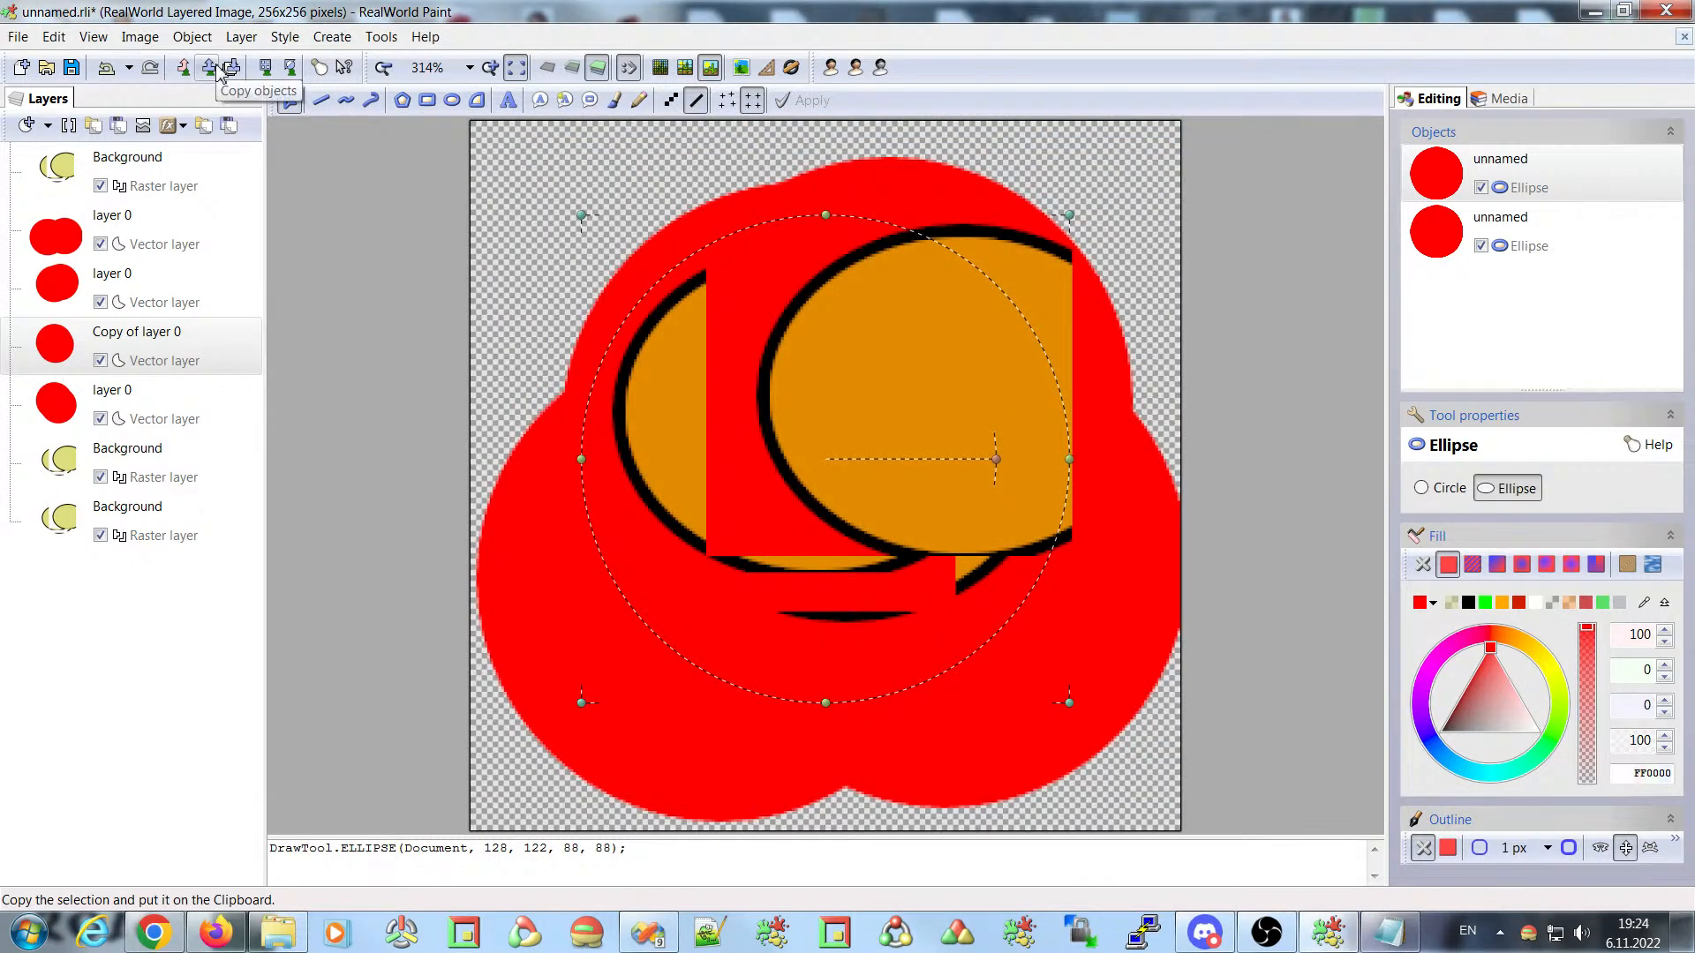
- Review the command list in the Layers toolbar configuration and close it without changes
right_click(97, 131)
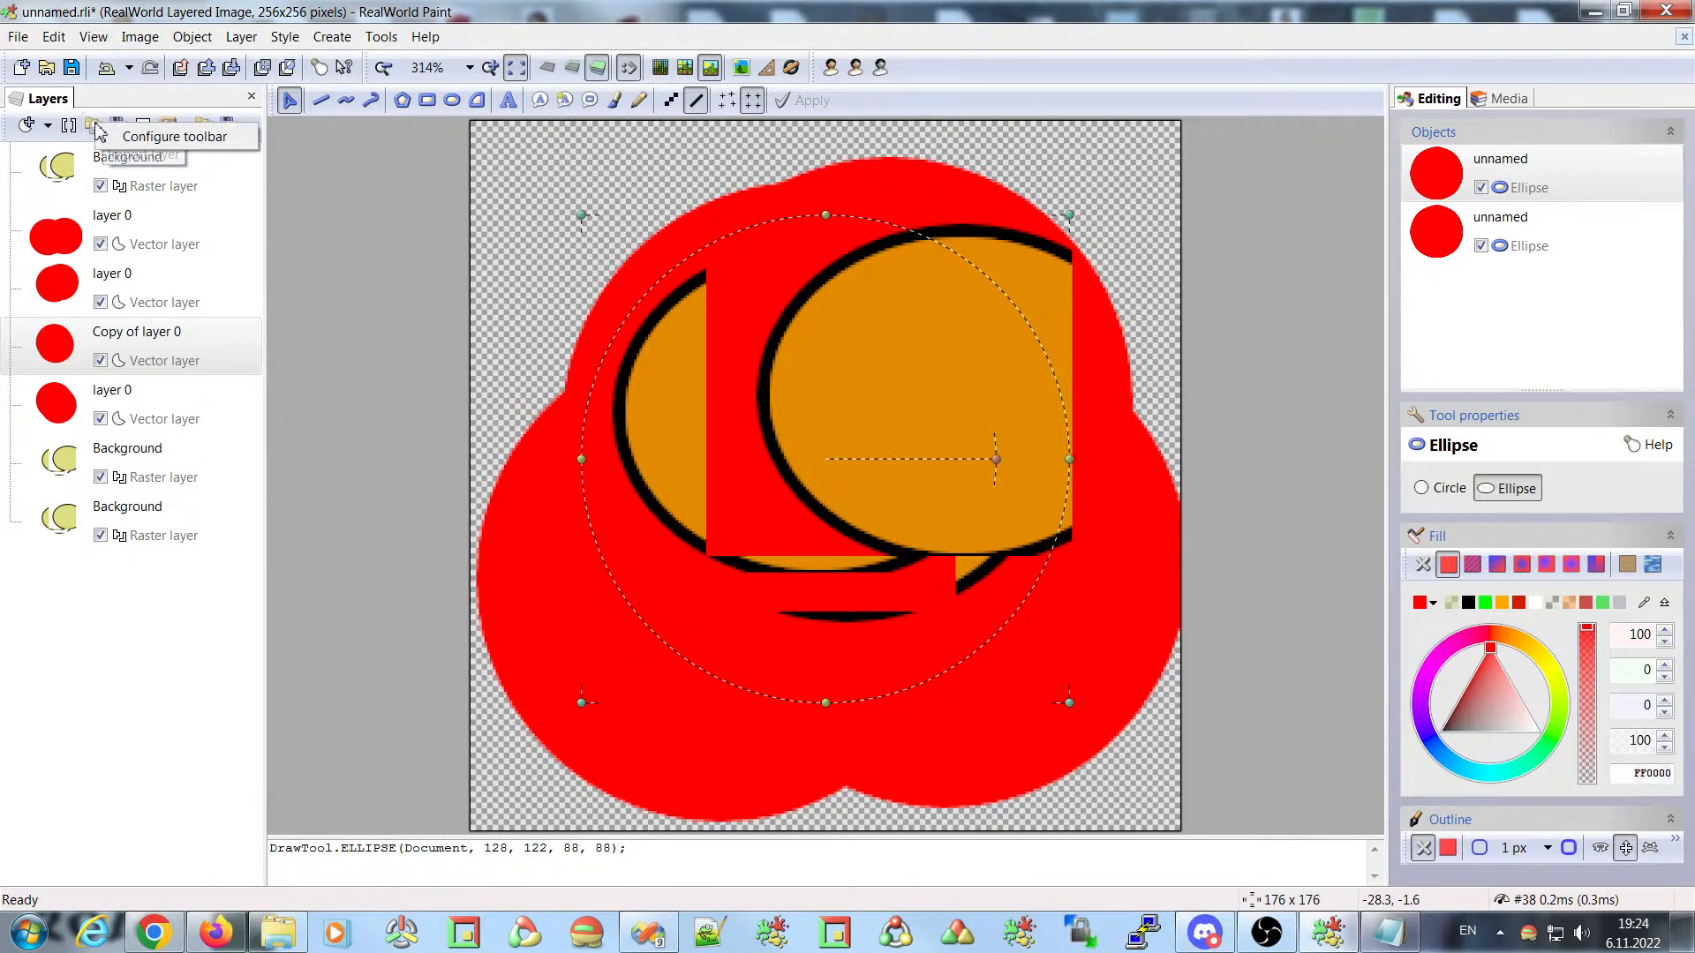
click(142, 138)
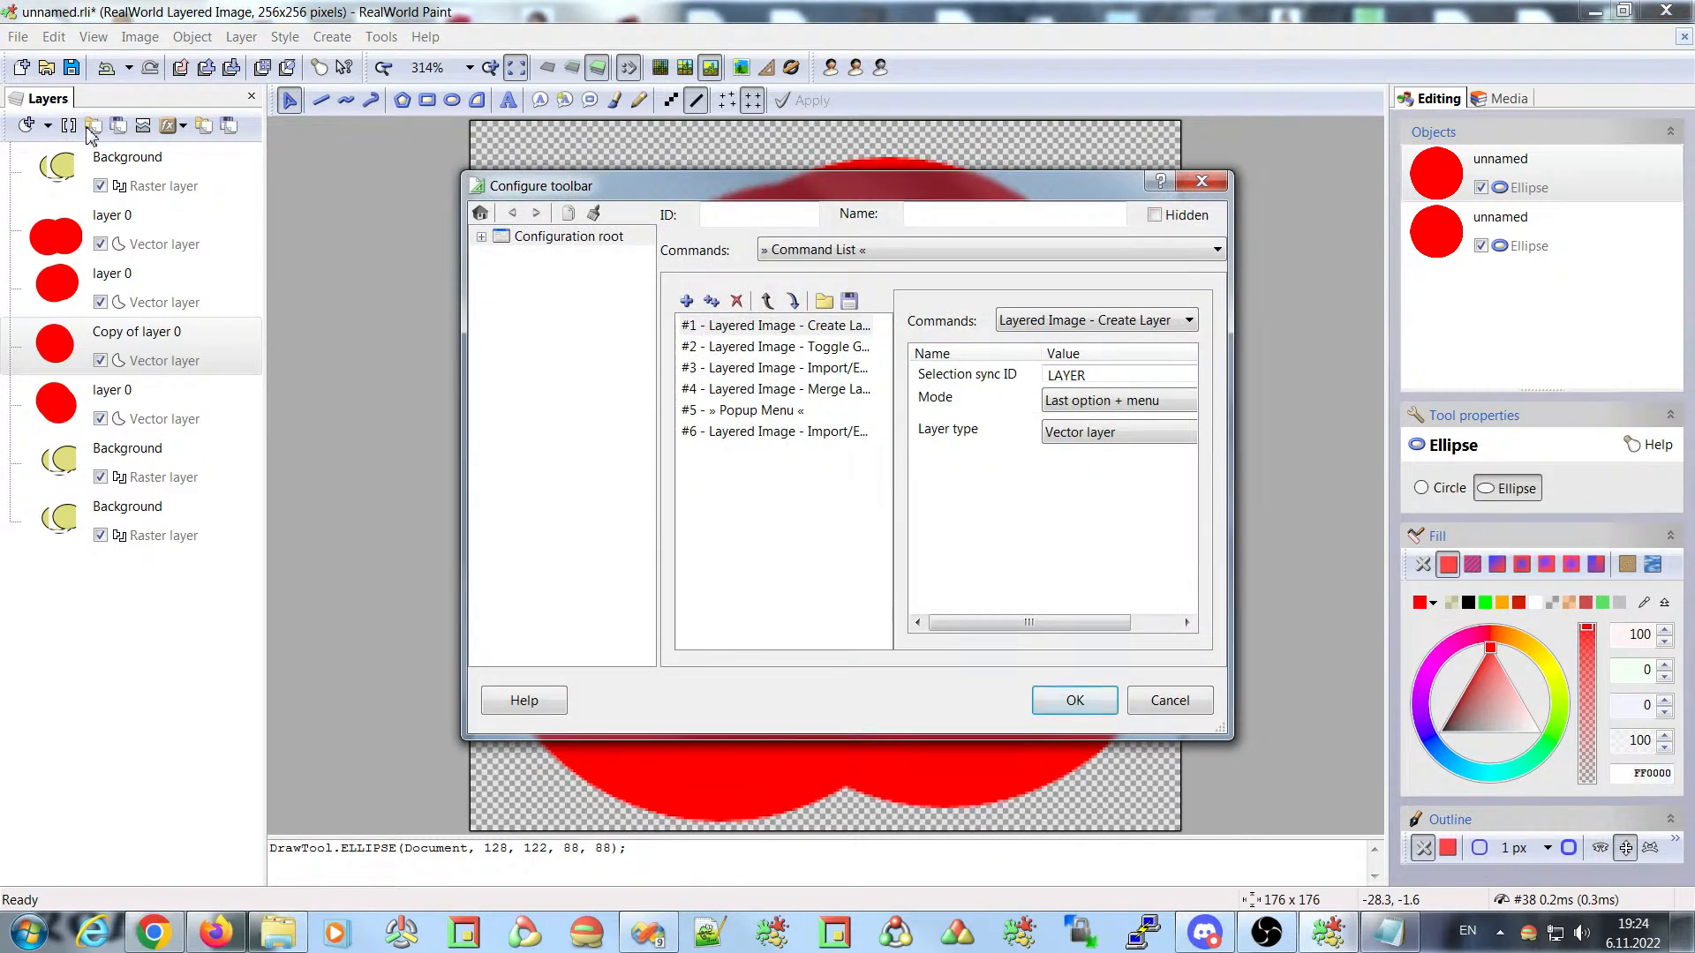
drag(750, 196, 702, 192)
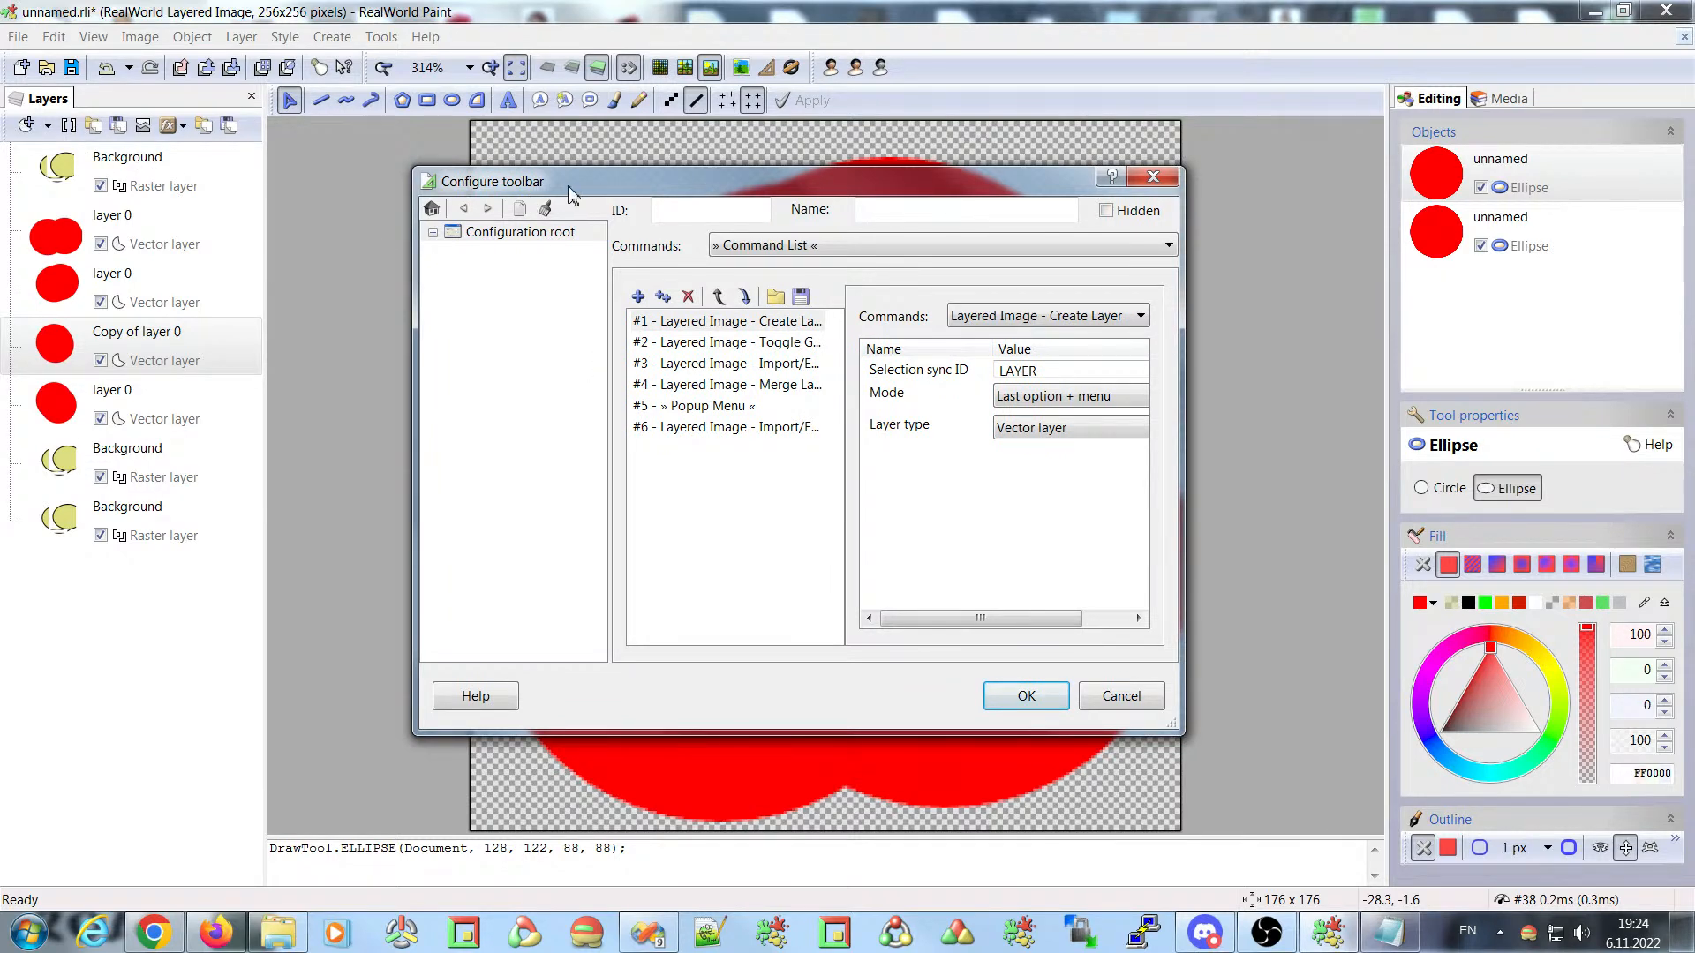
drag(578, 194, 456, 198)
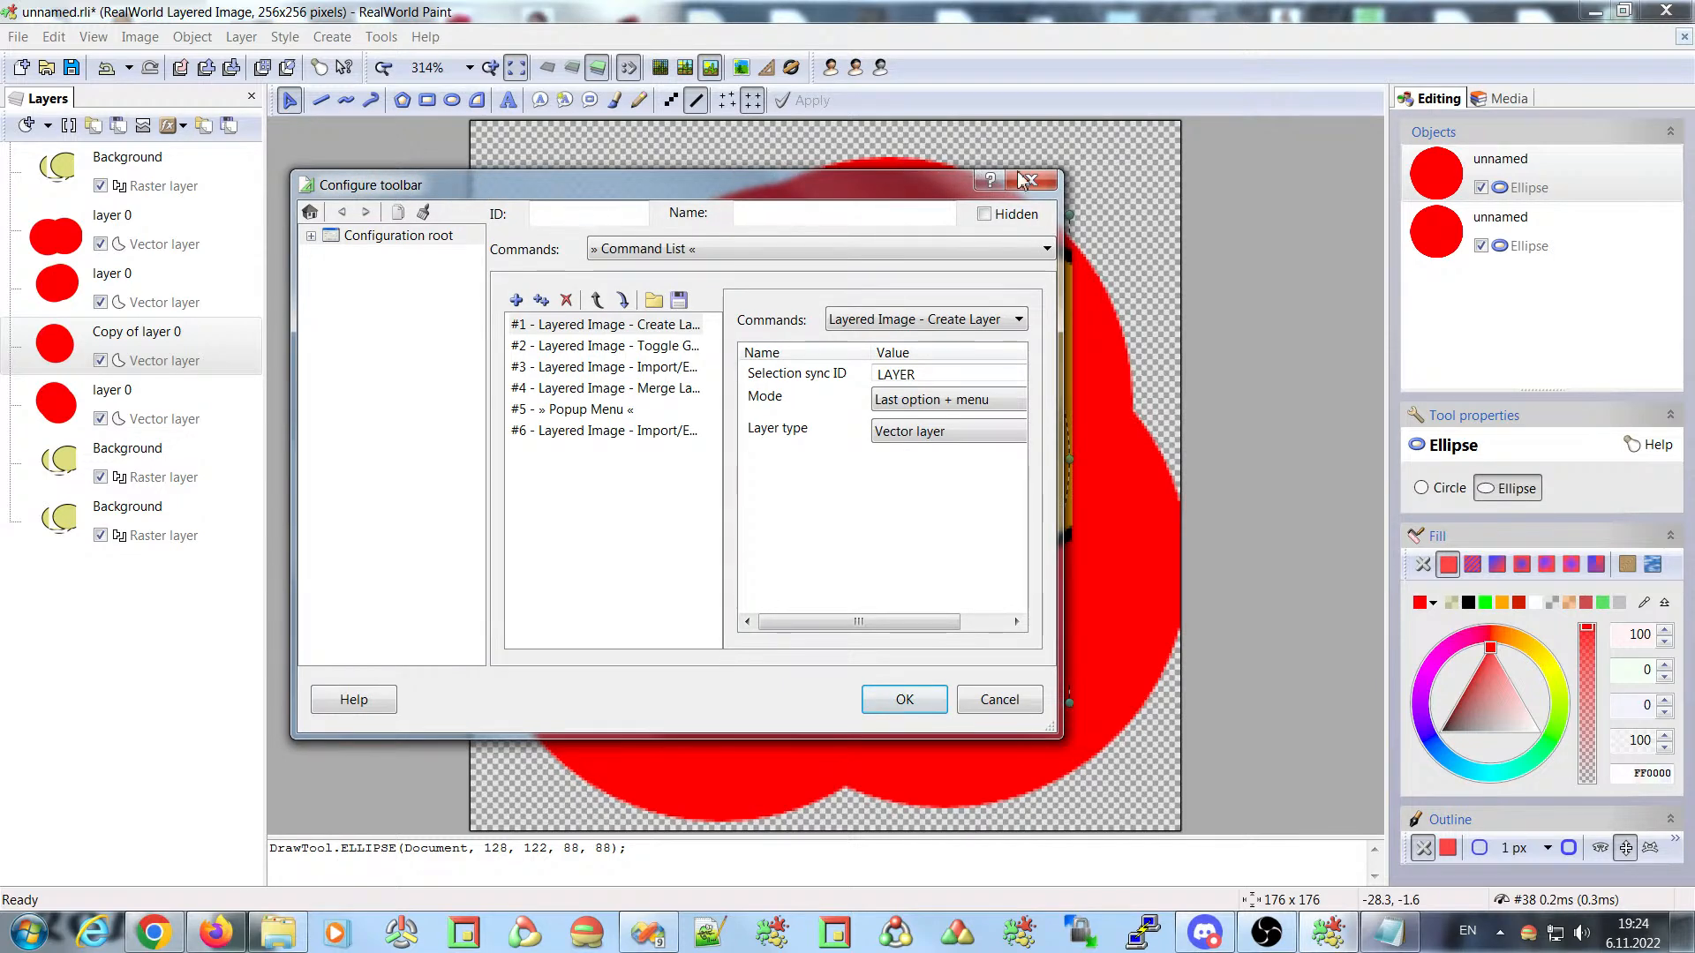
key(Escape)
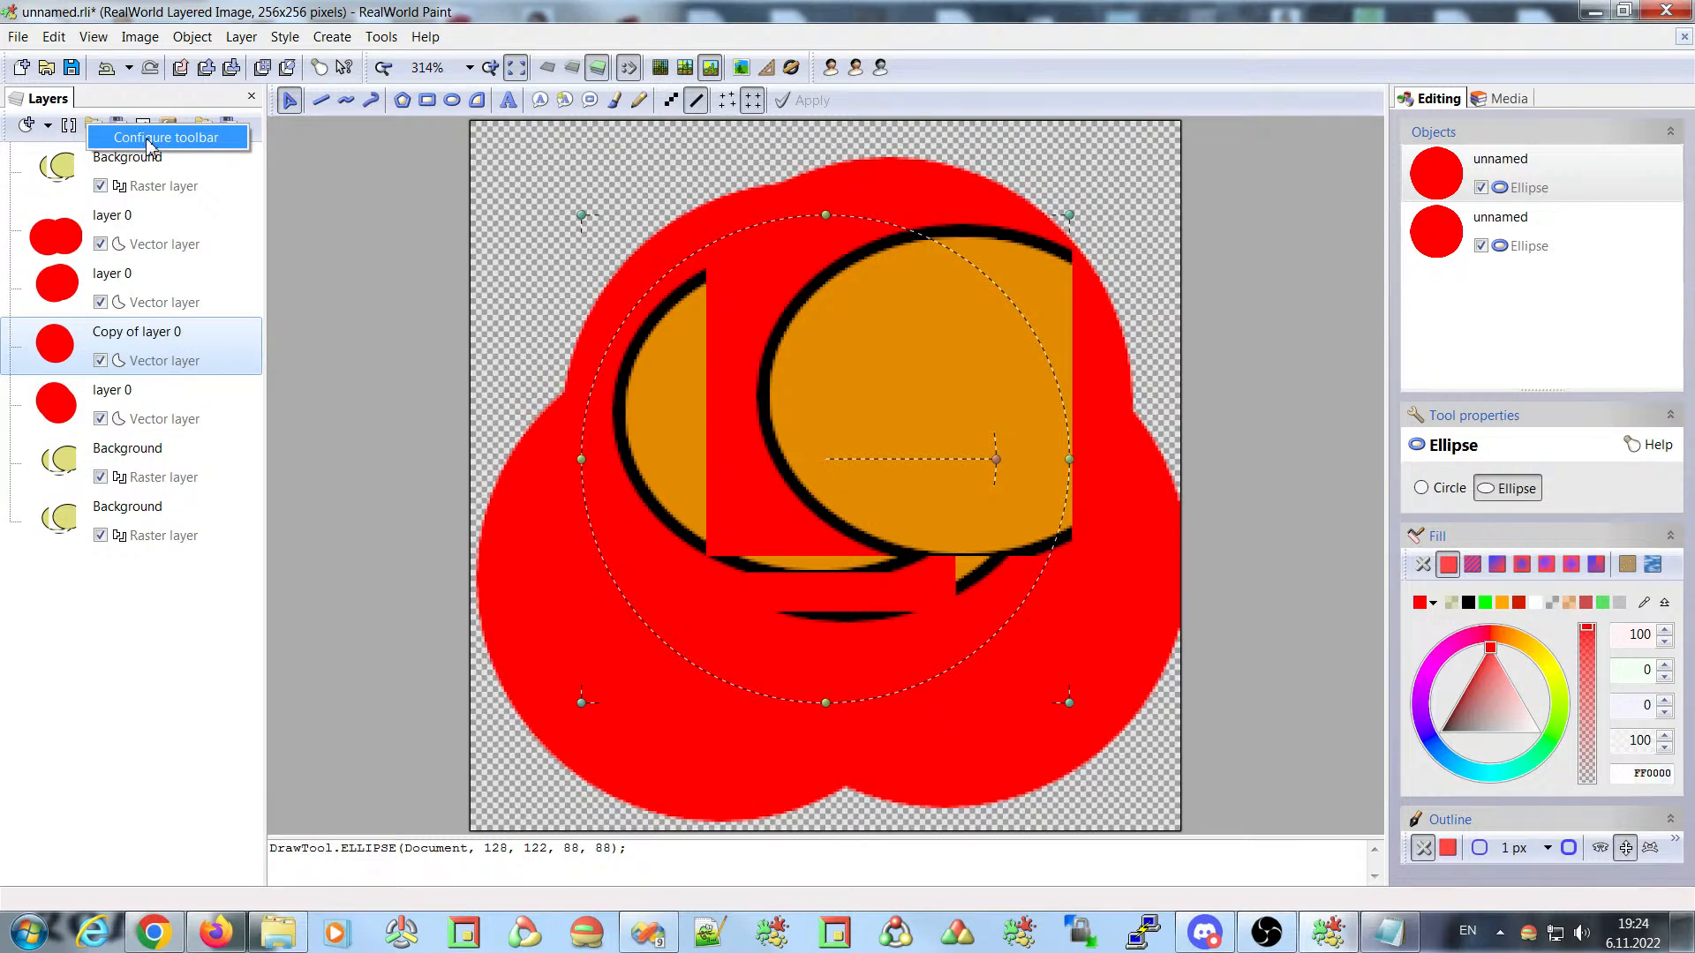
- Examine the Create Layer command's selection sync ID and available layer types in the Layers toolbar configuration
click(150, 141)
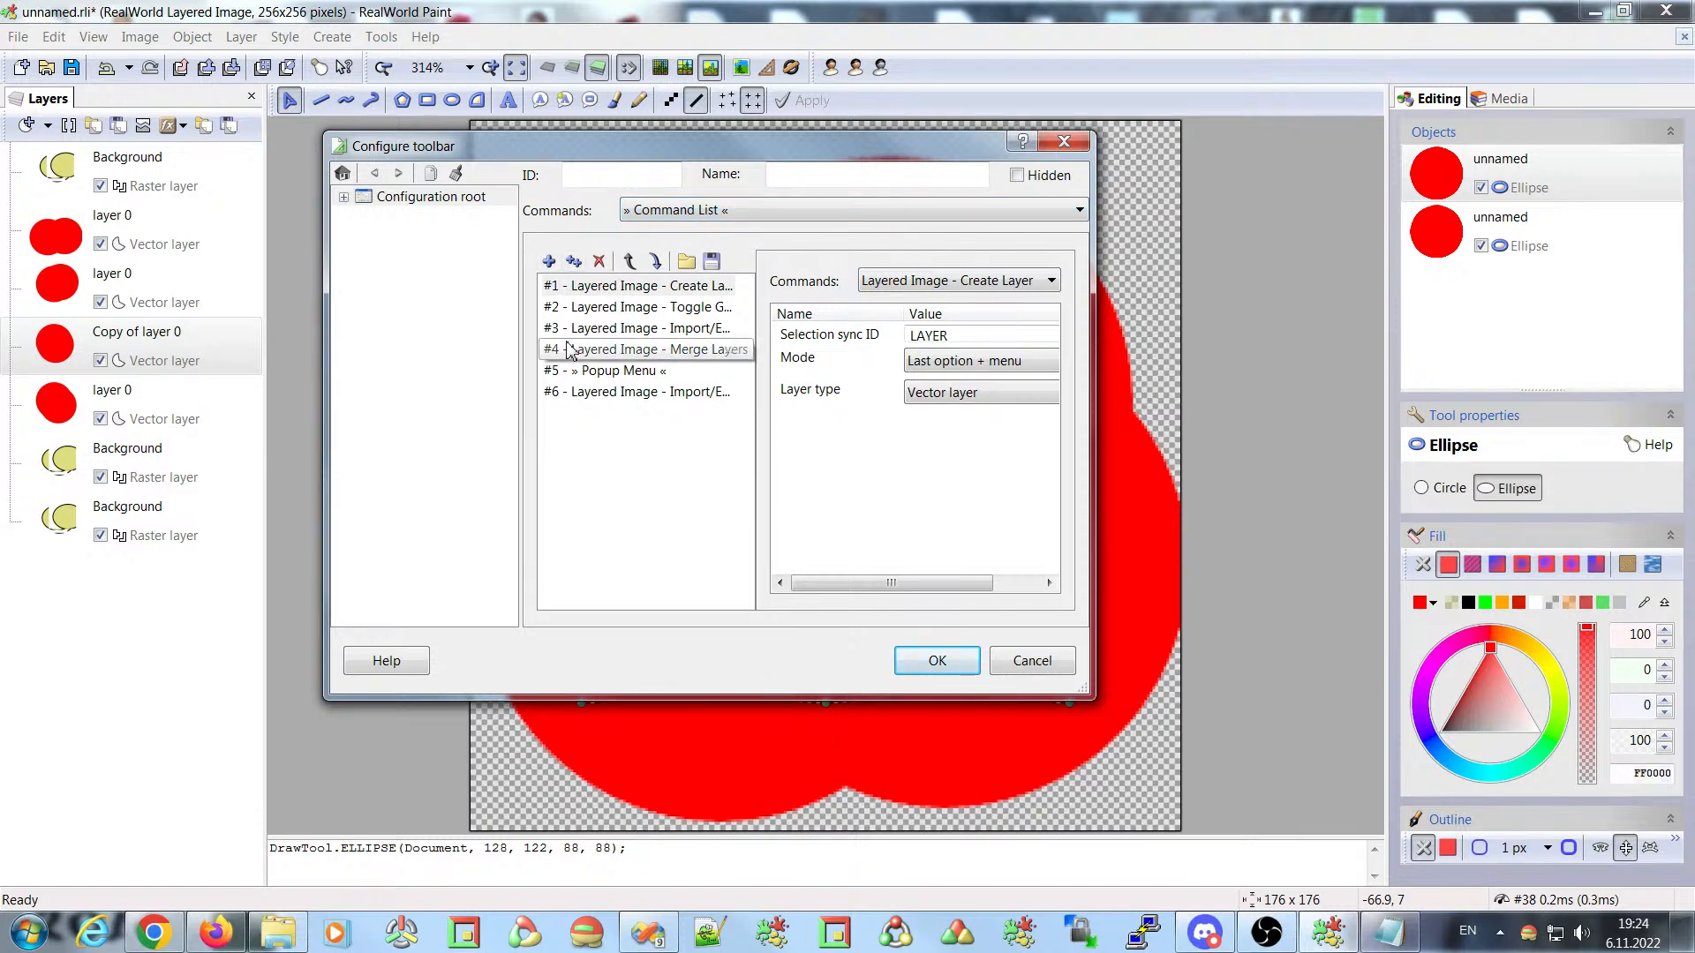
click(584, 288)
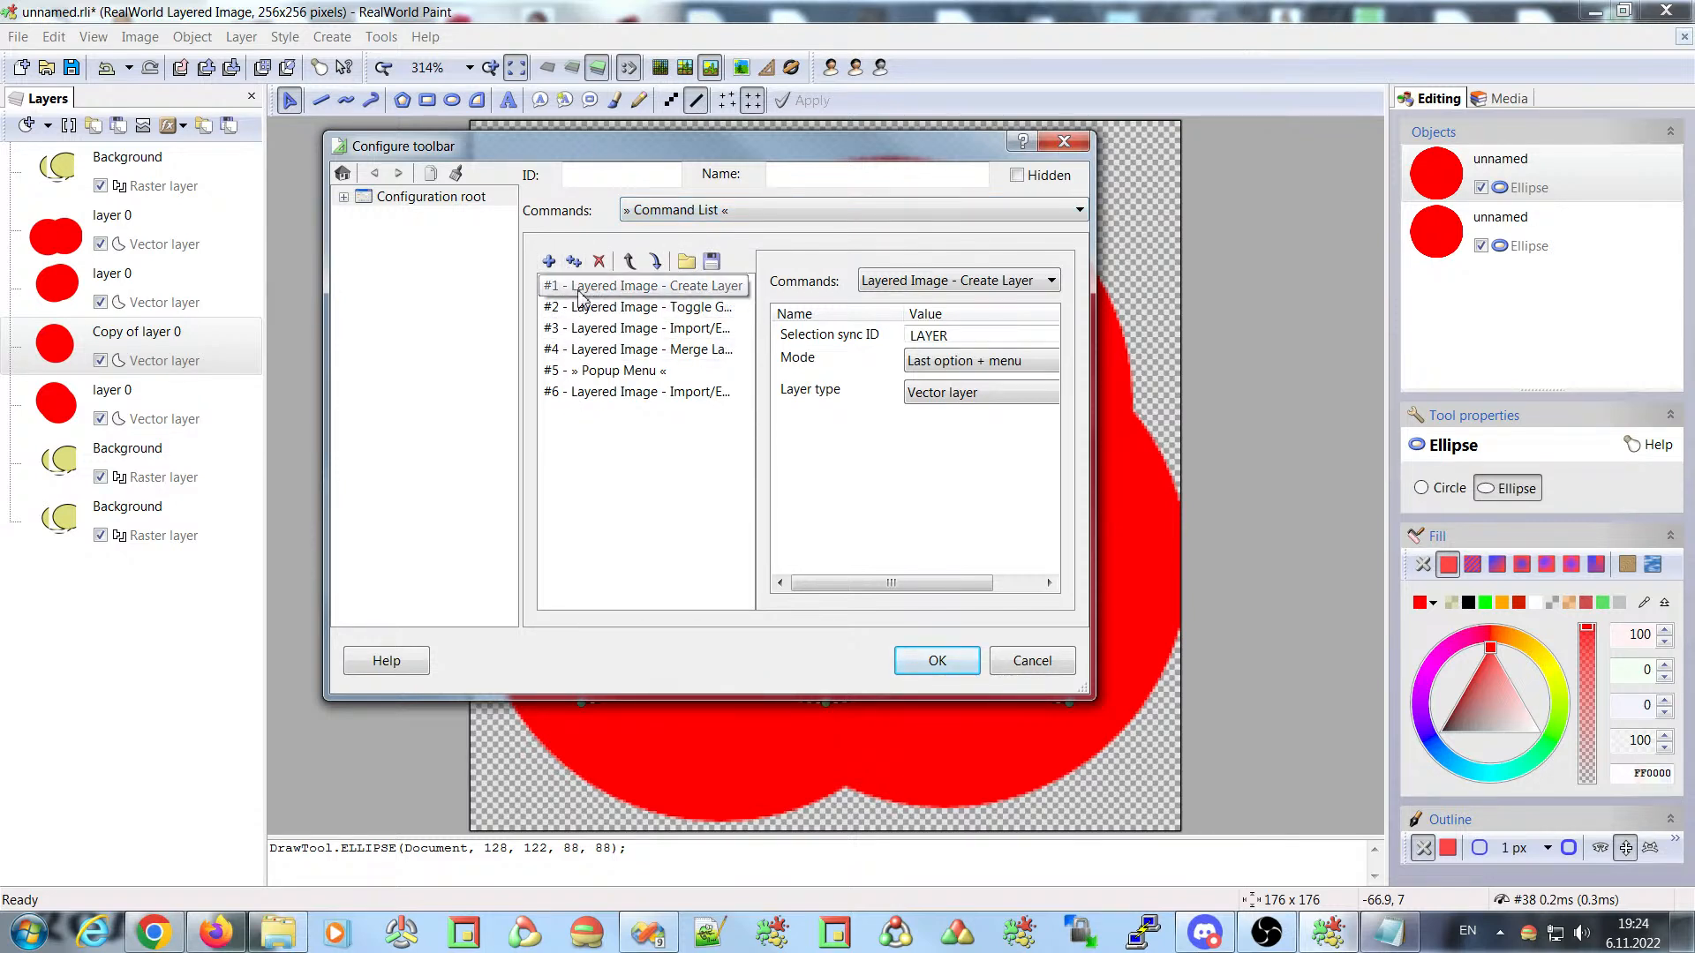
drag(1084, 688, 1375, 753)
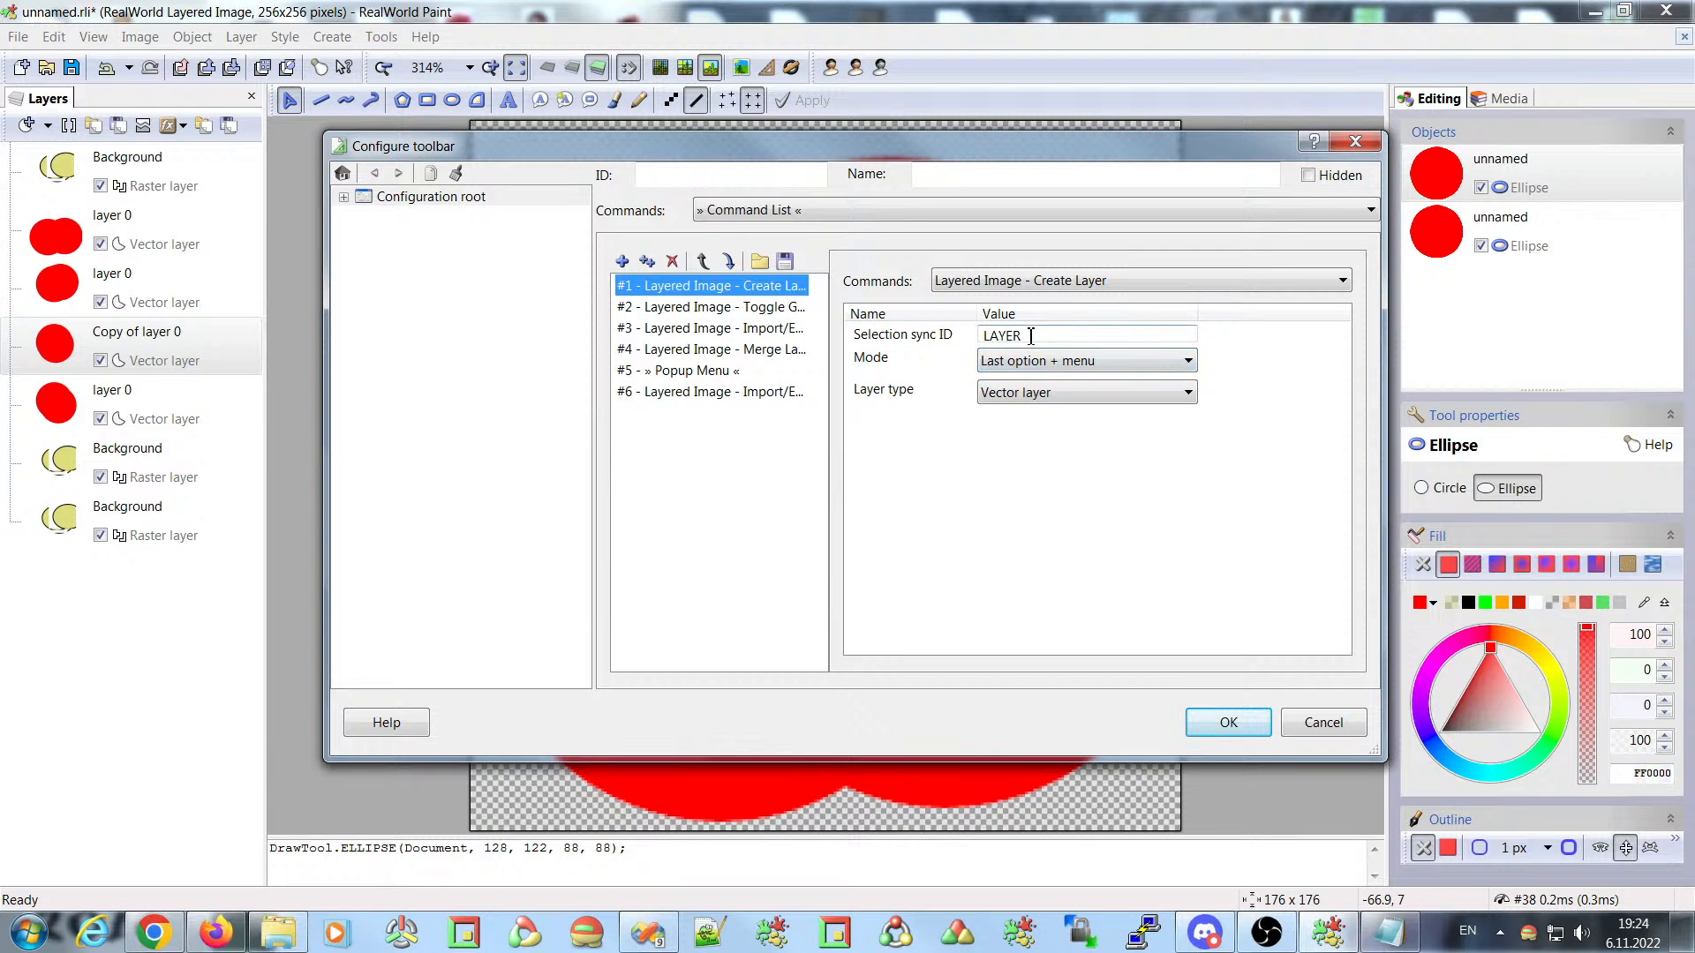
drag(1030, 336, 992, 338)
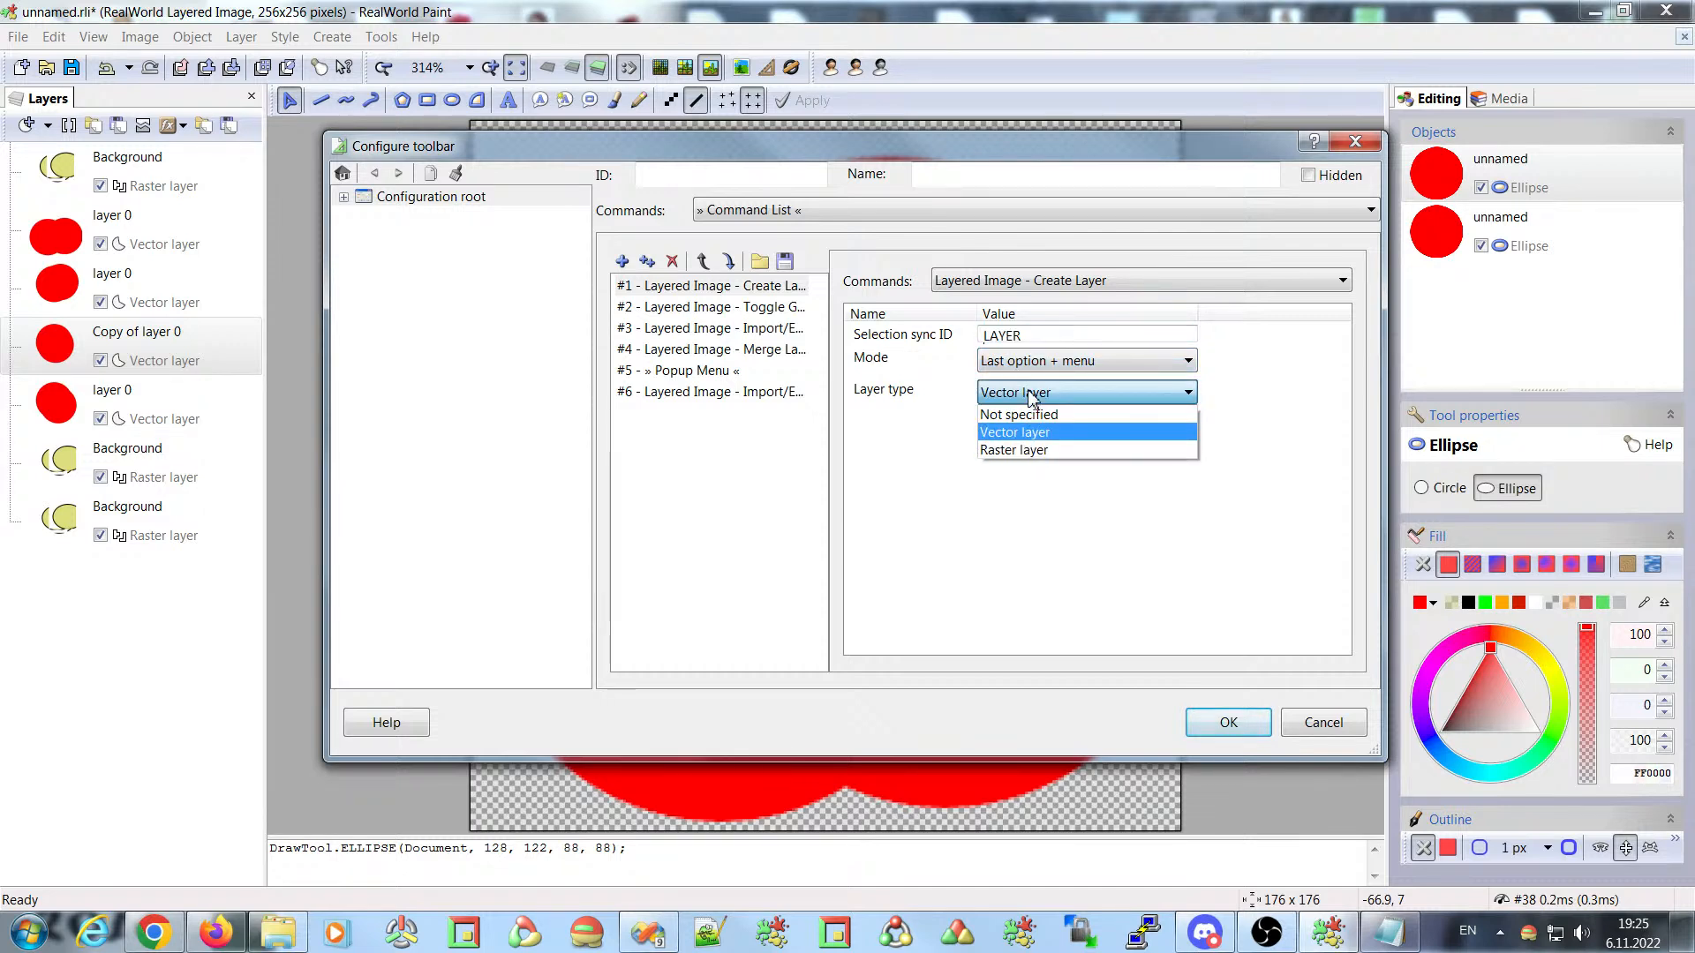
click(1029, 394)
click(1029, 393)
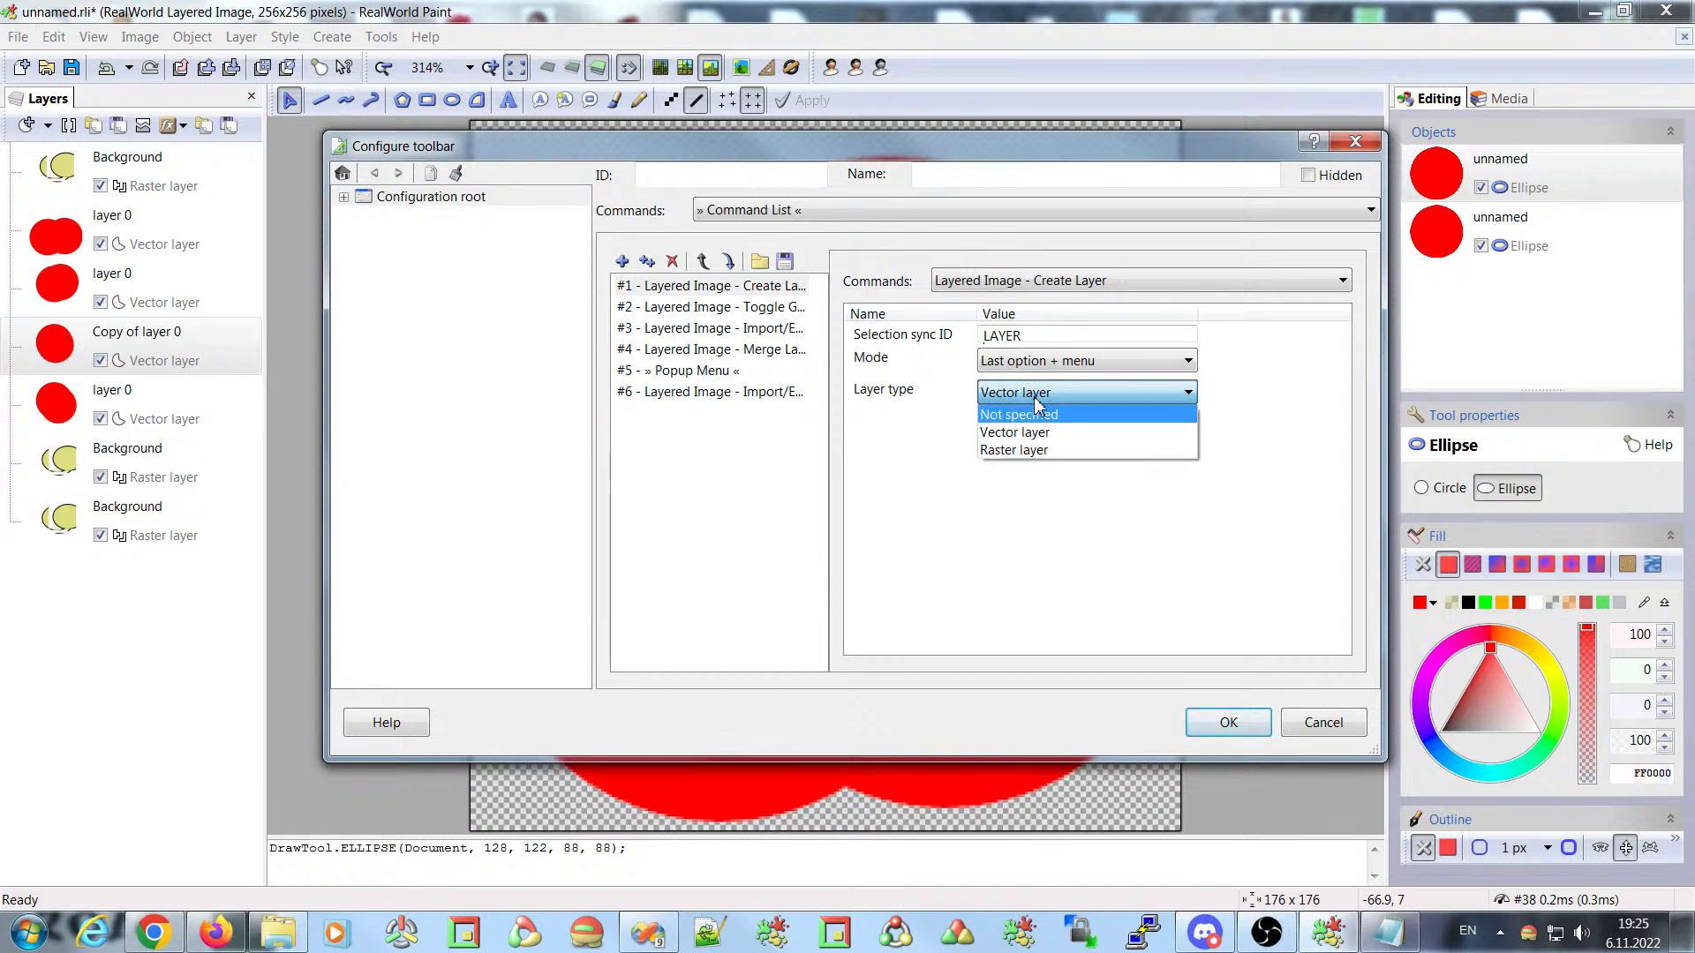
click(1040, 392)
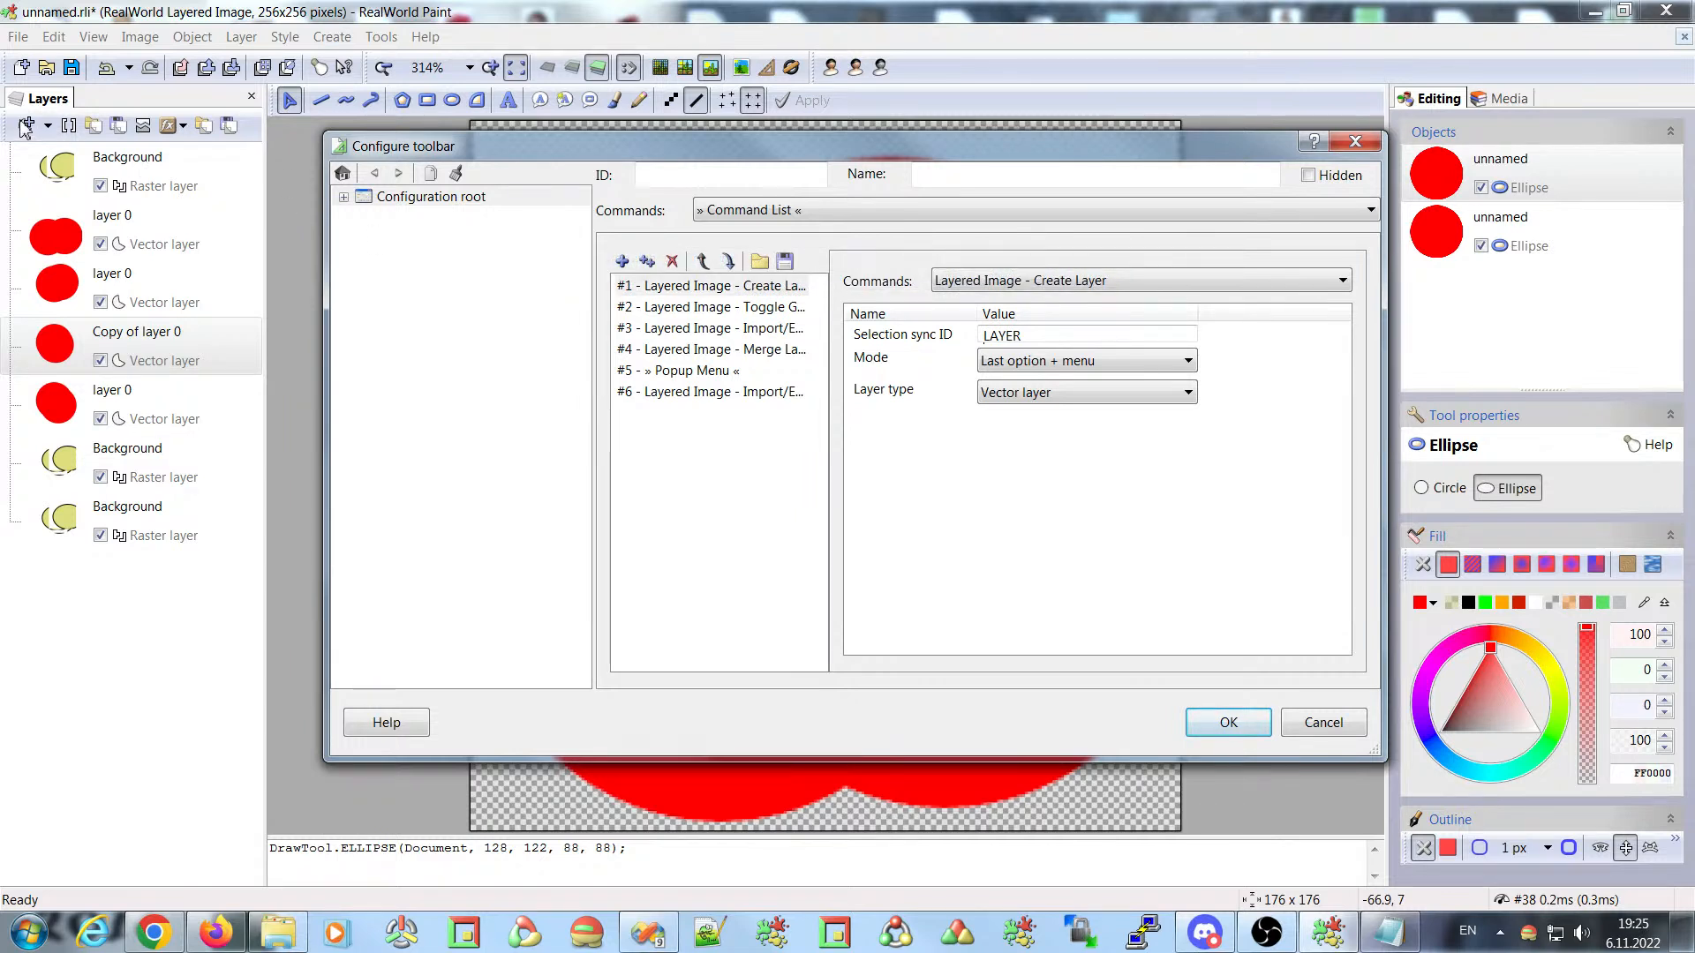
- Set the Create Layer command's mode to Direct and apply the toolbar configuration
click(1035, 363)
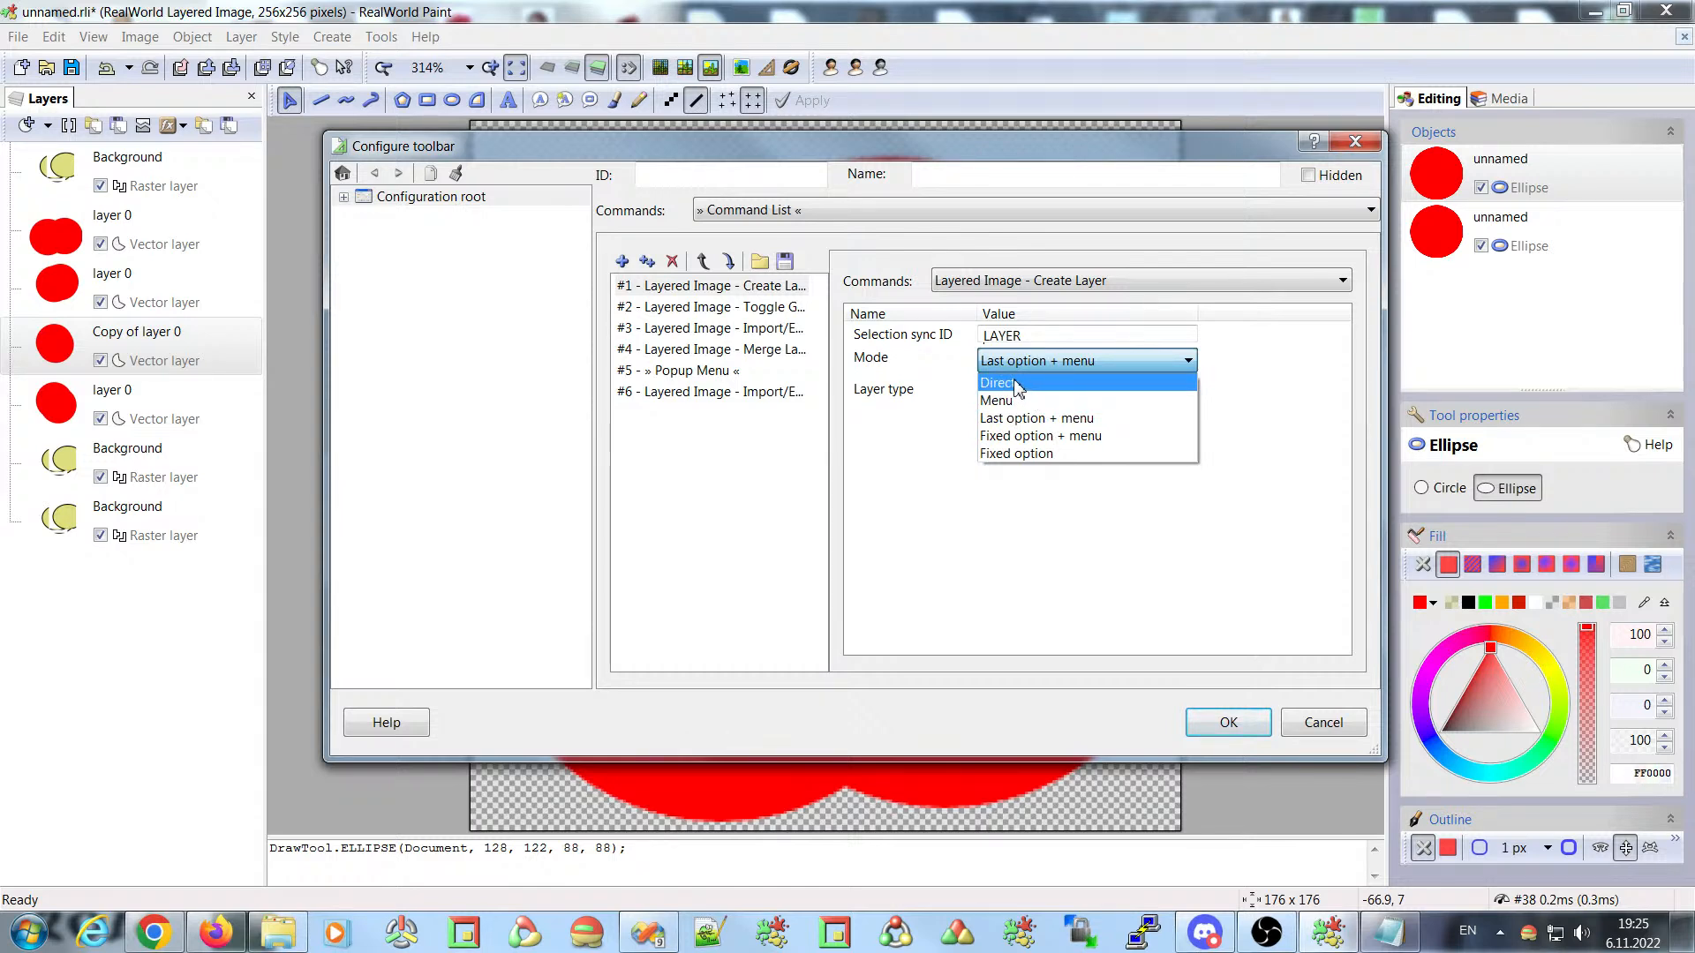
click(1015, 386)
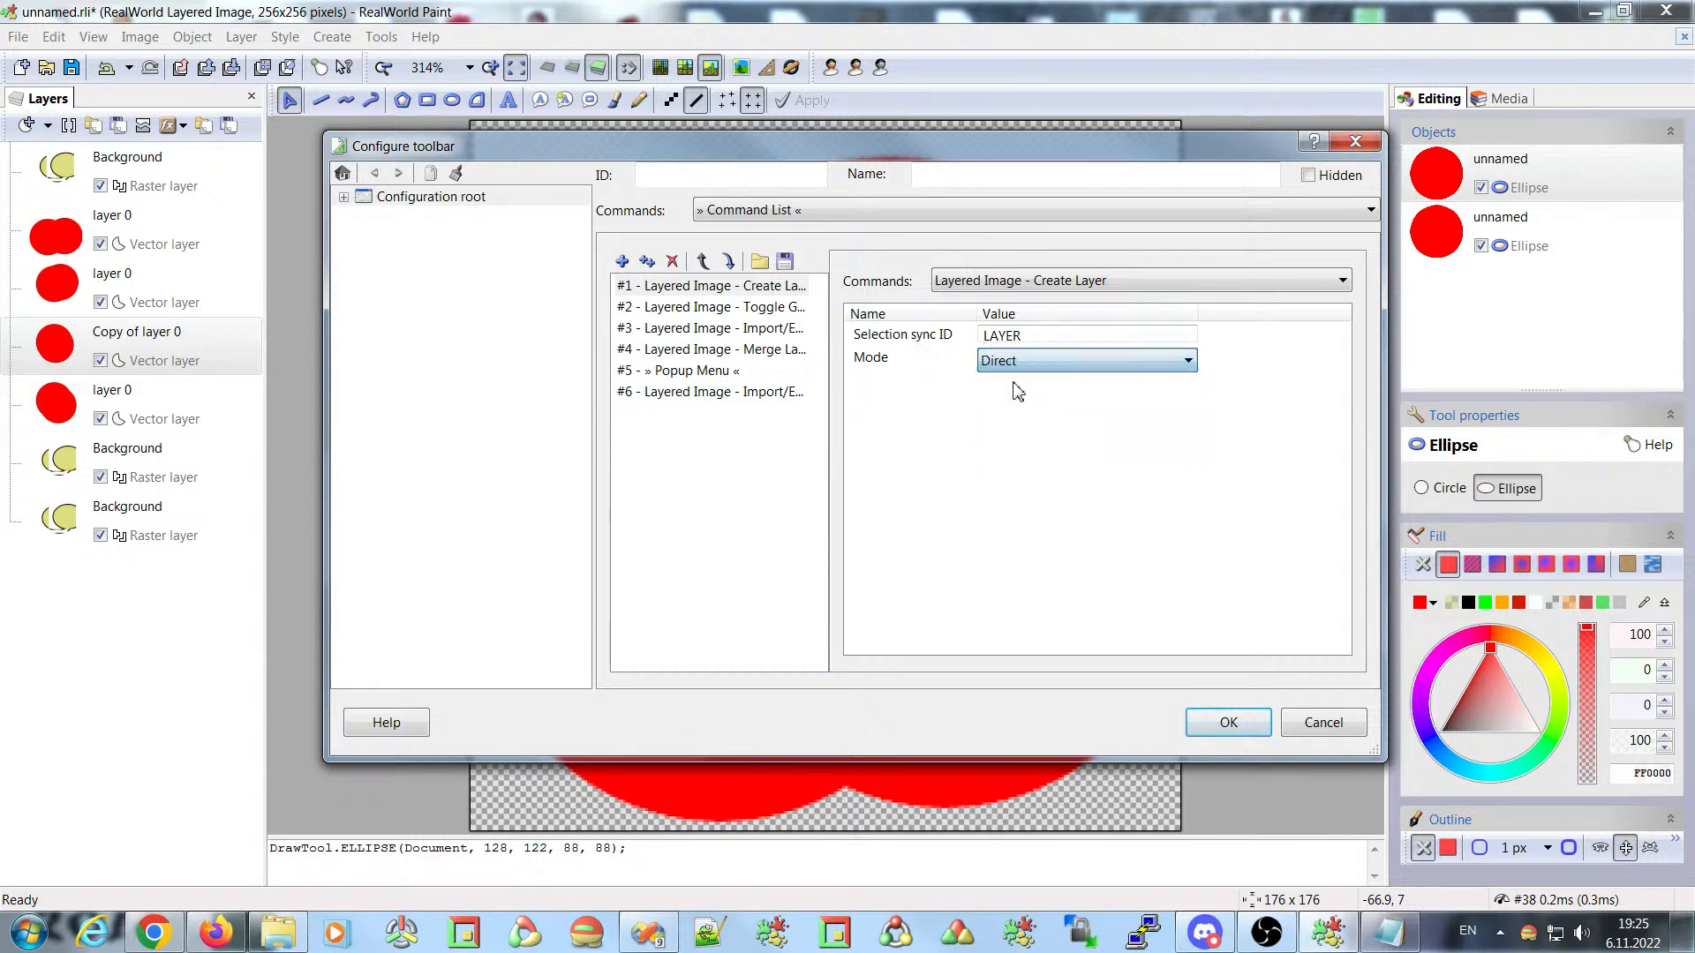
click(1228, 724)
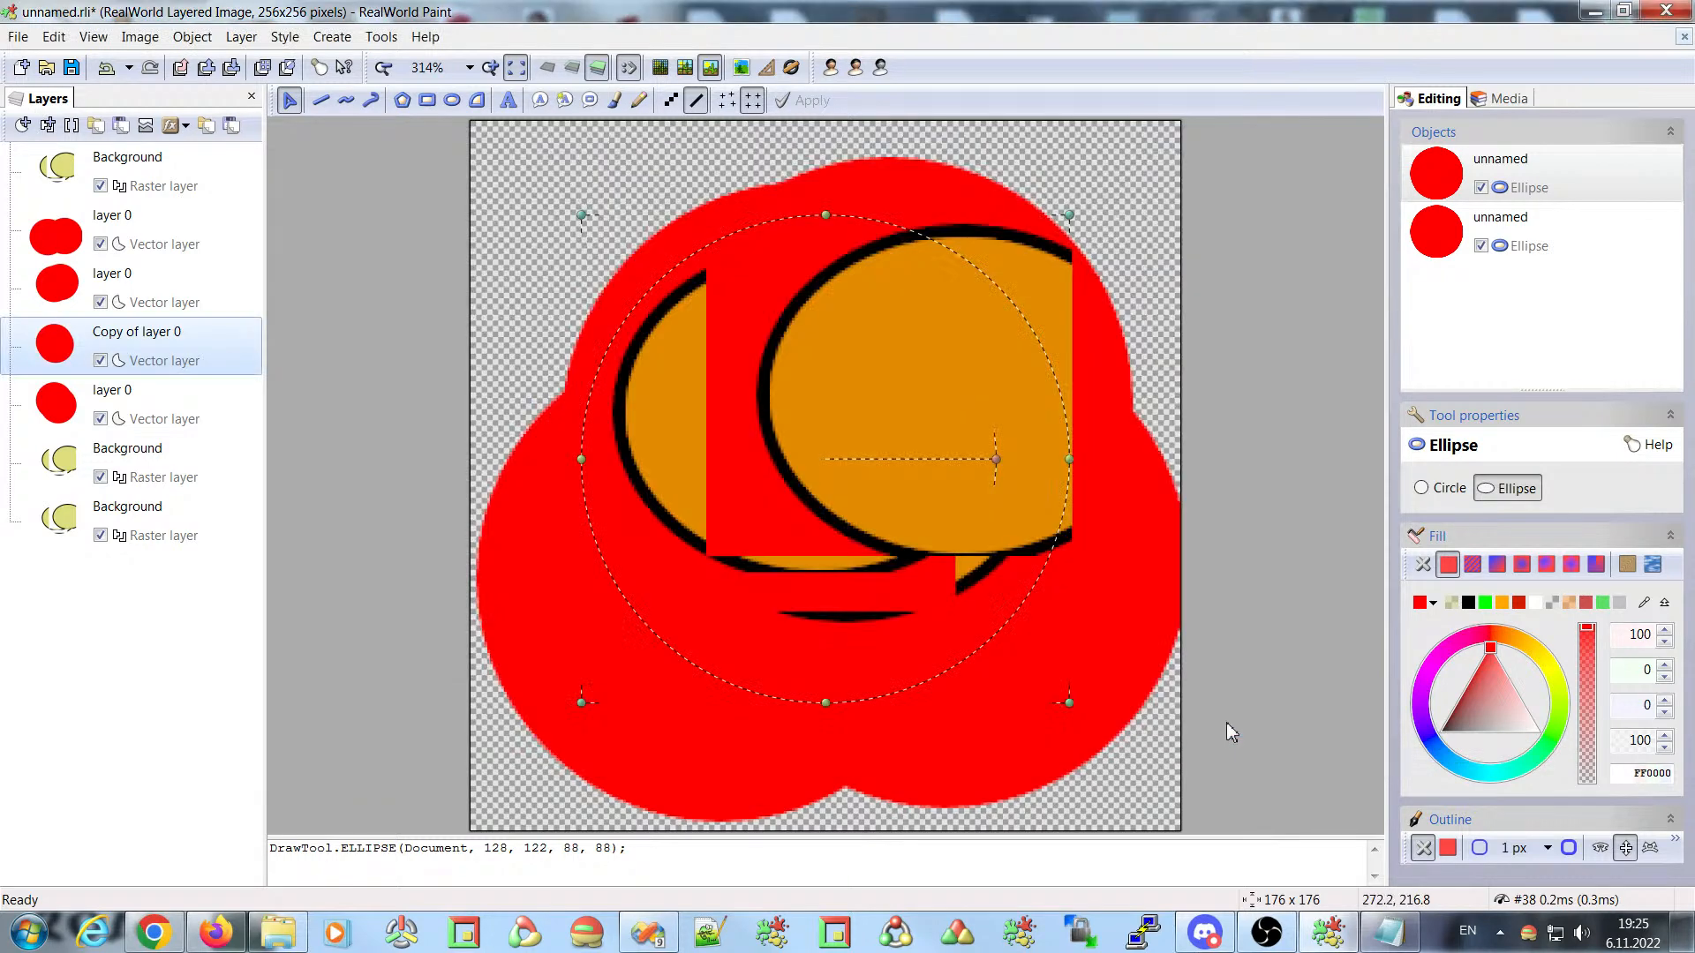
- Set the Create Layer command's mode to Menu in the Layers toolbar configuration and view its layer type choices
right_click(48, 131)
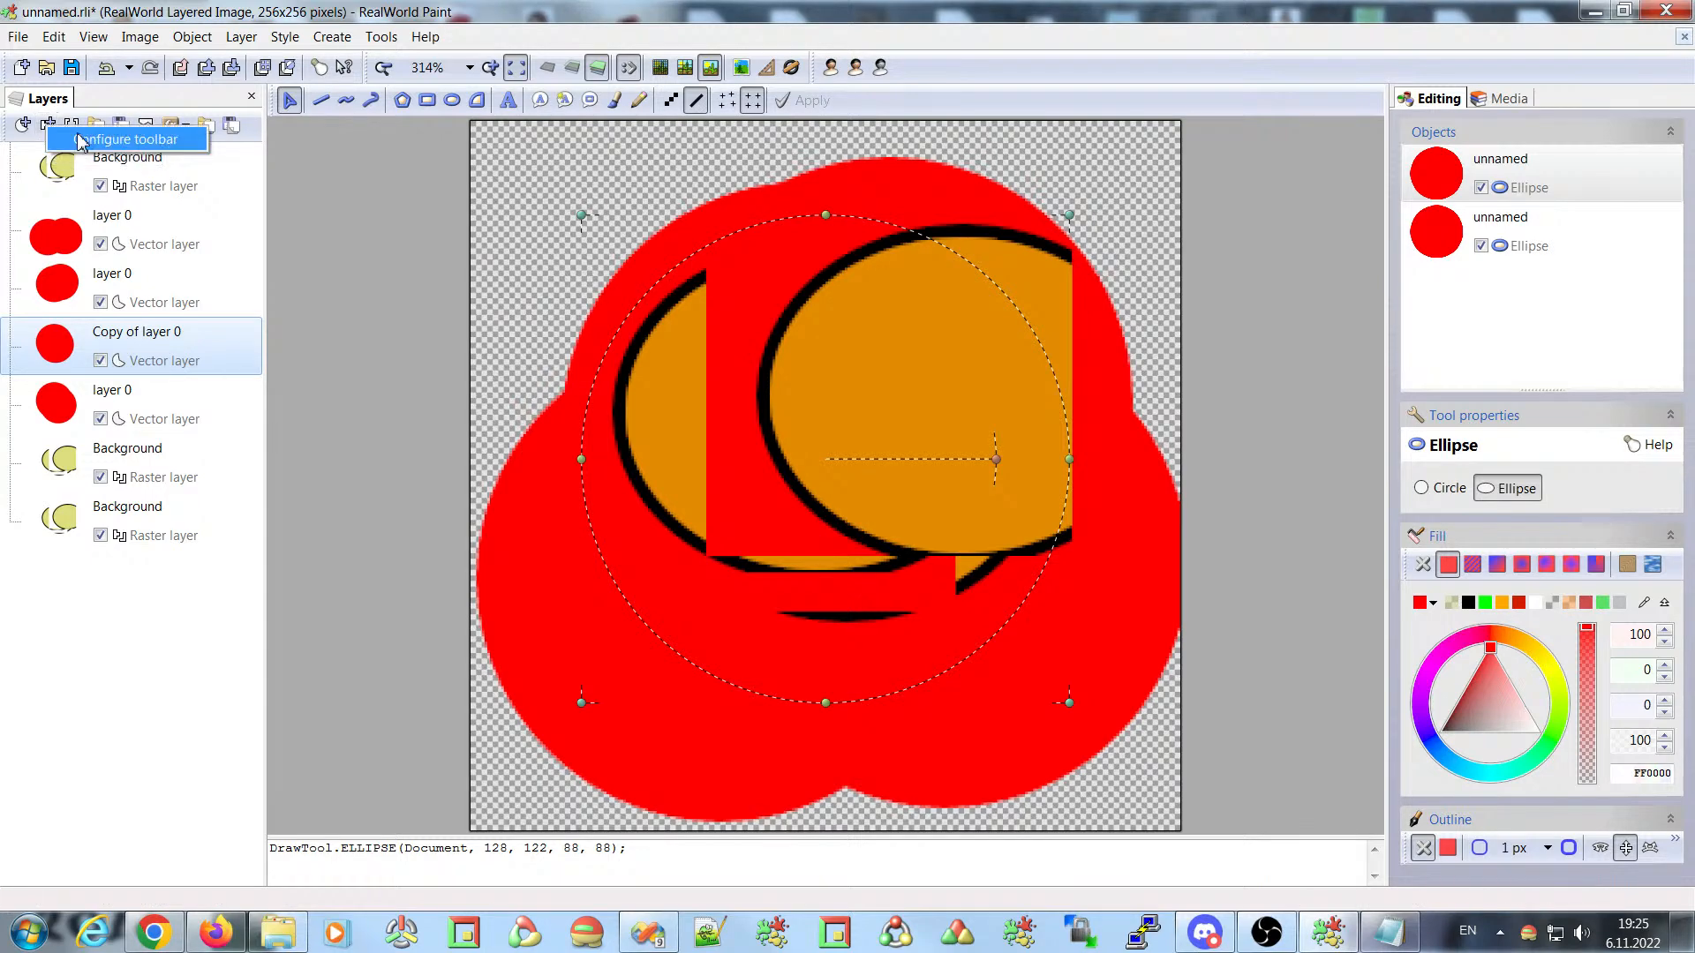
click(79, 141)
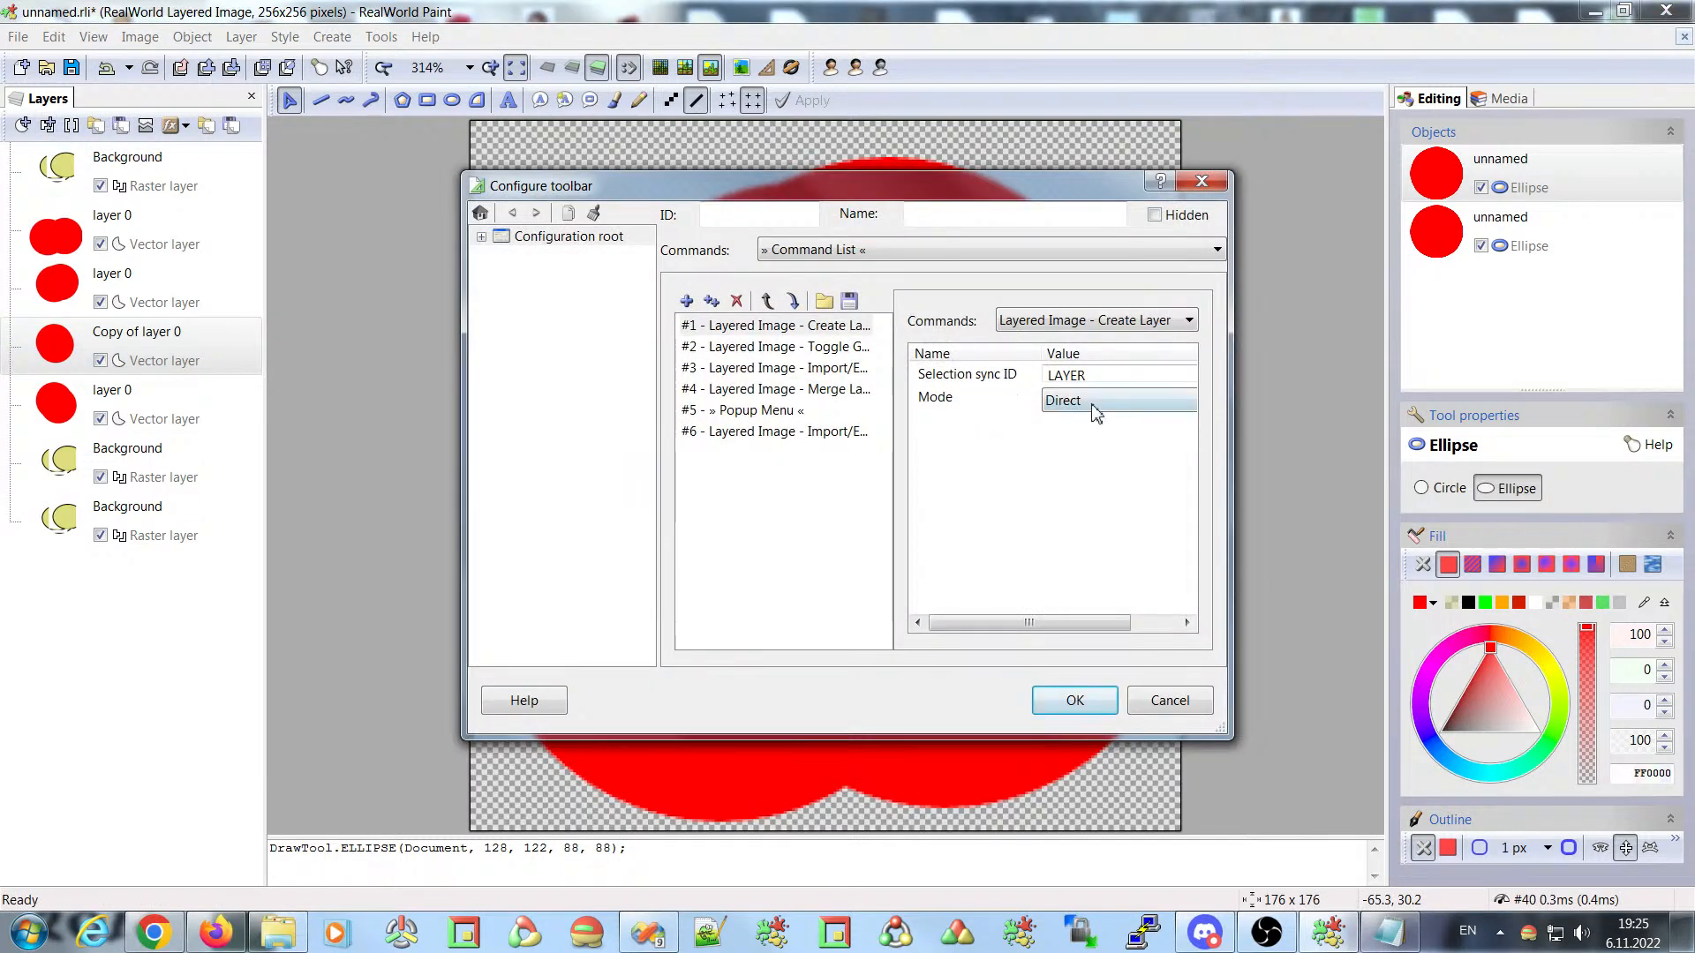
click(757, 329)
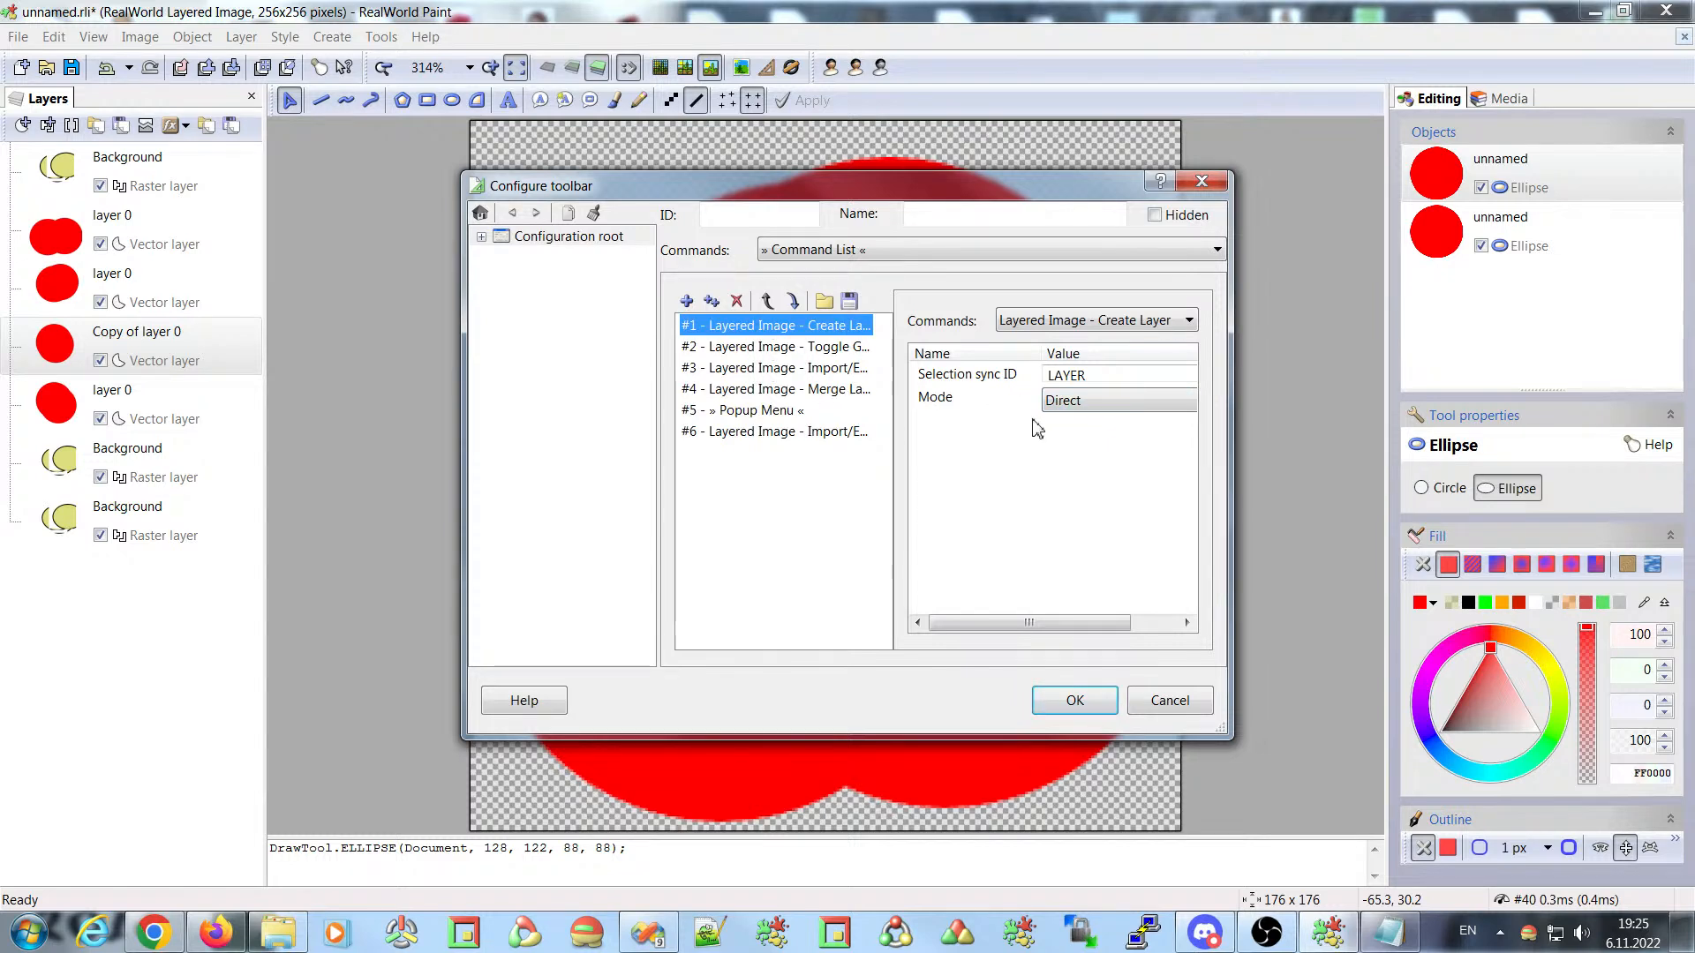
click(1099, 402)
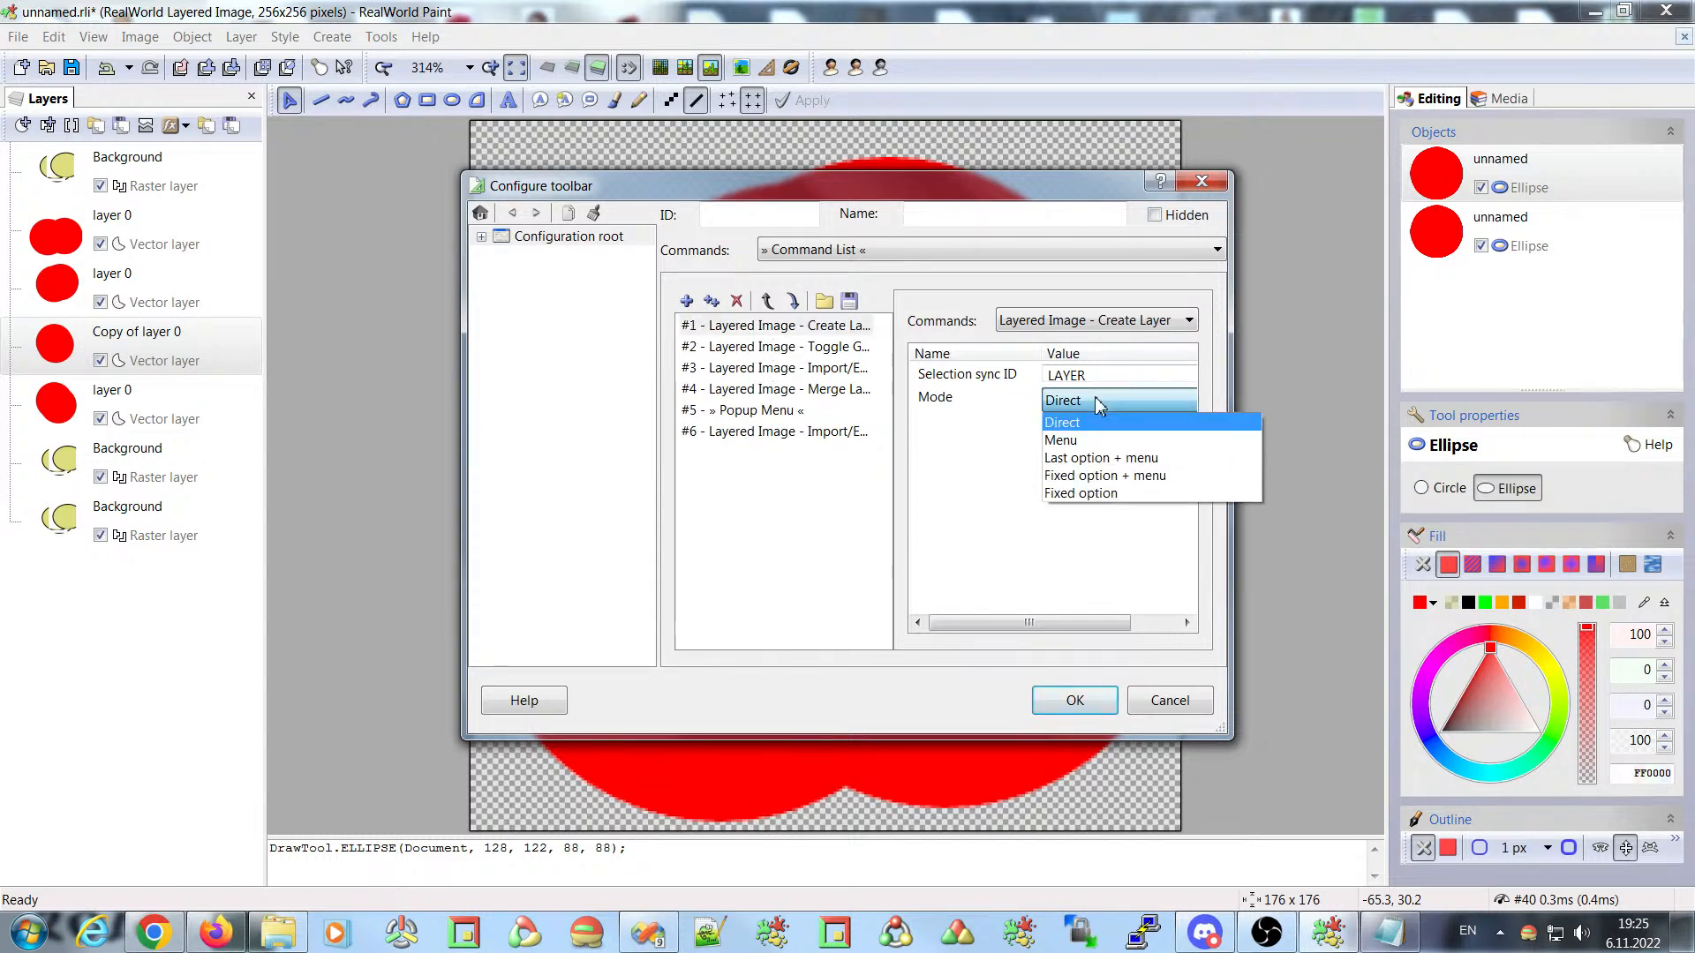
click(1070, 441)
click(1063, 707)
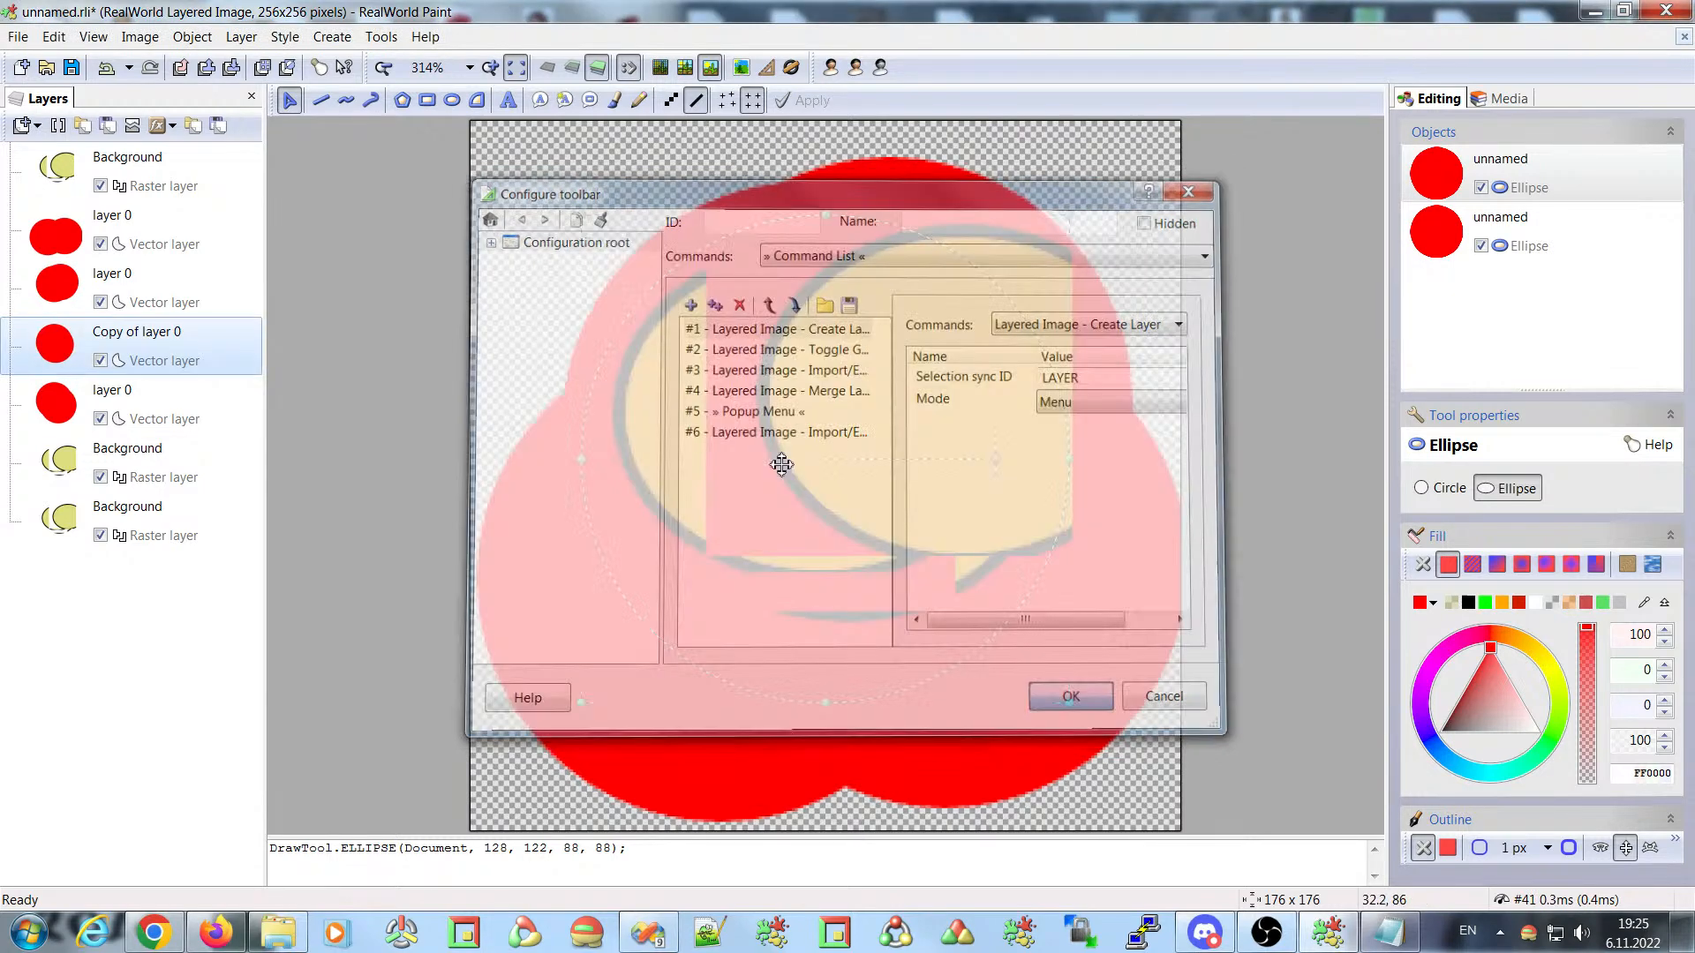
click(37, 129)
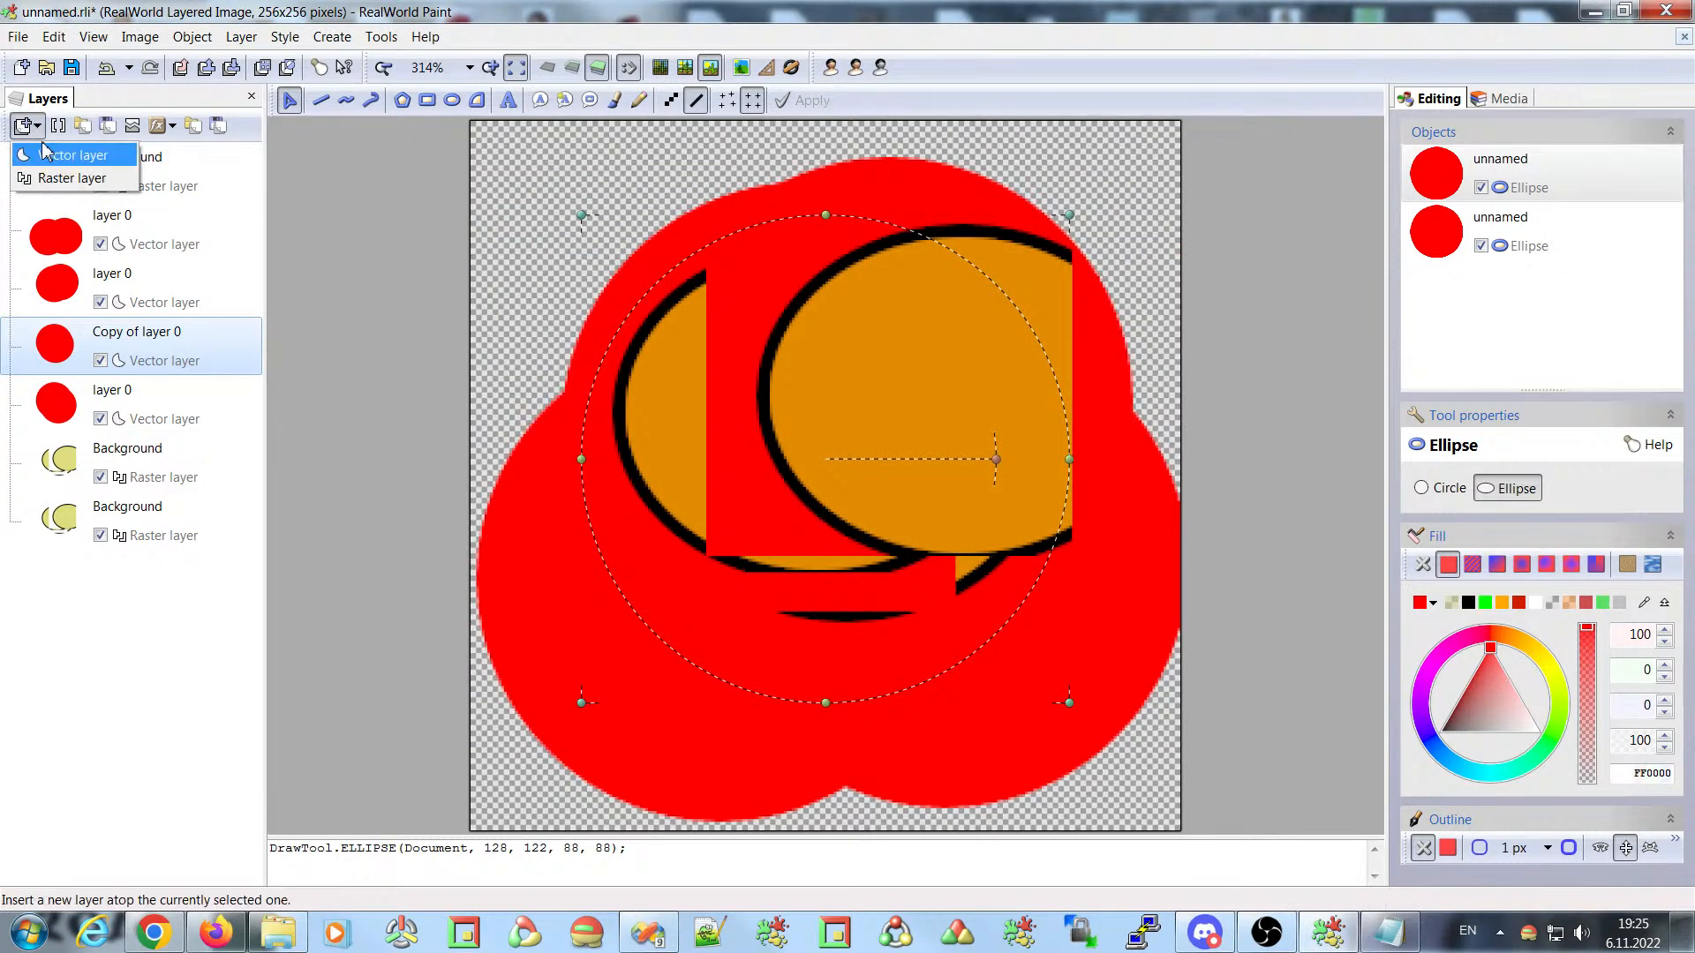
click(37, 129)
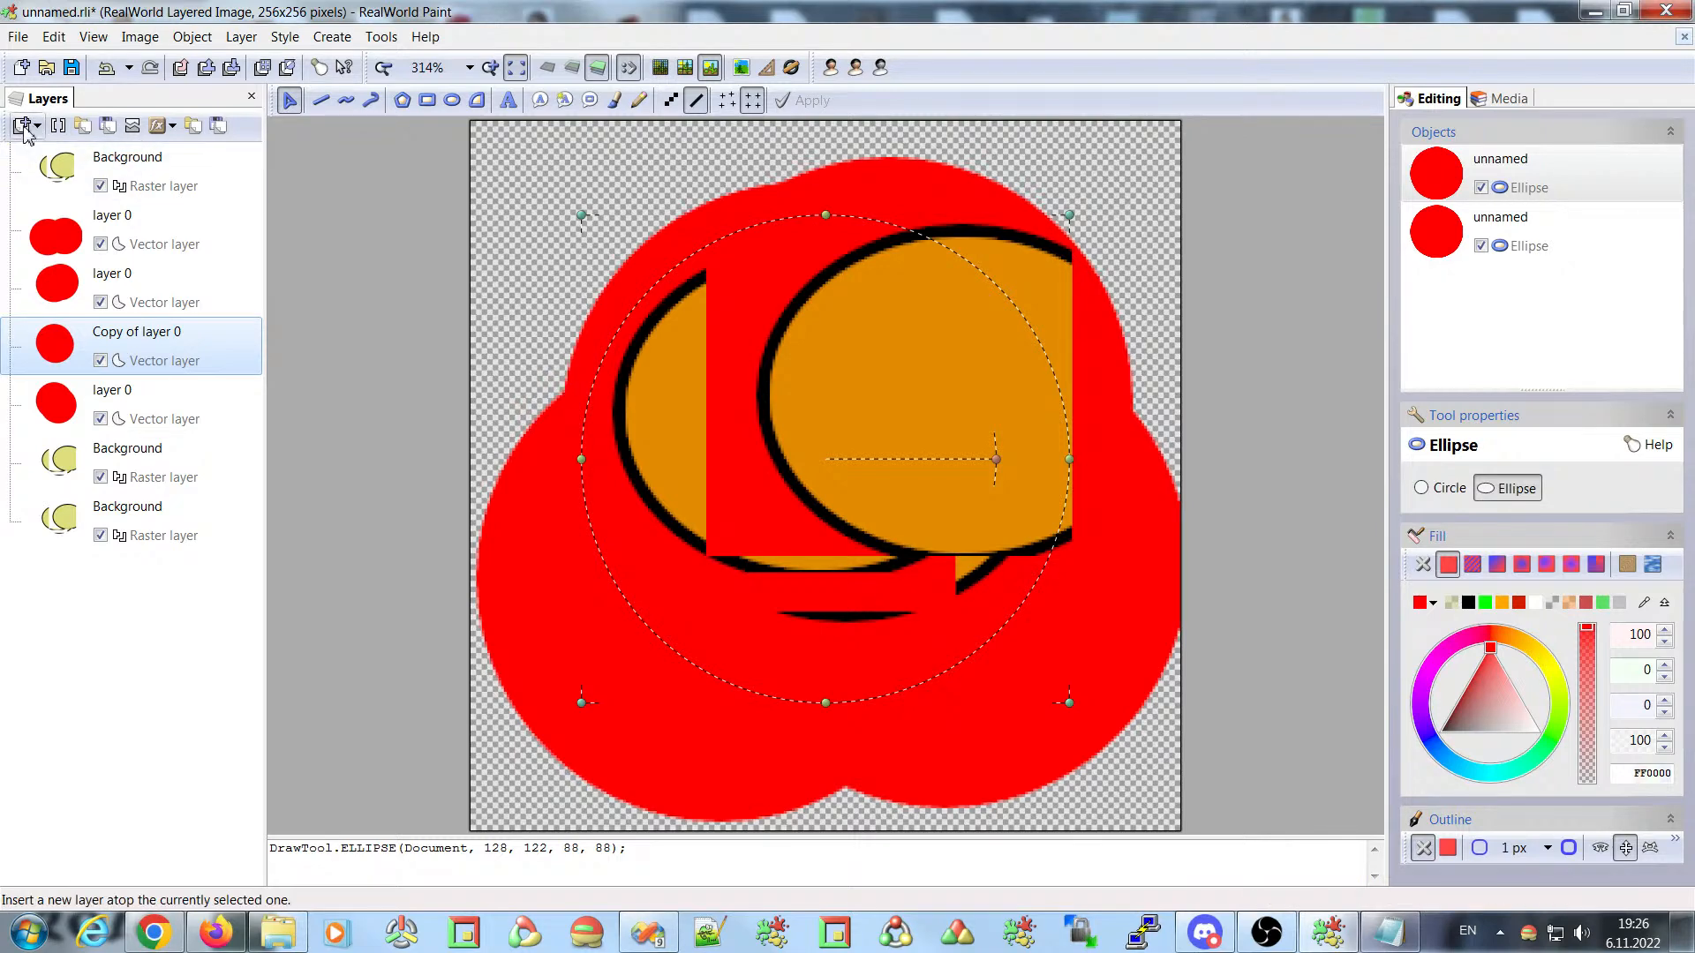
- Set the Create Layer command's mode to Last option + menu and view the resulting layer type choices
right_click(37, 129)
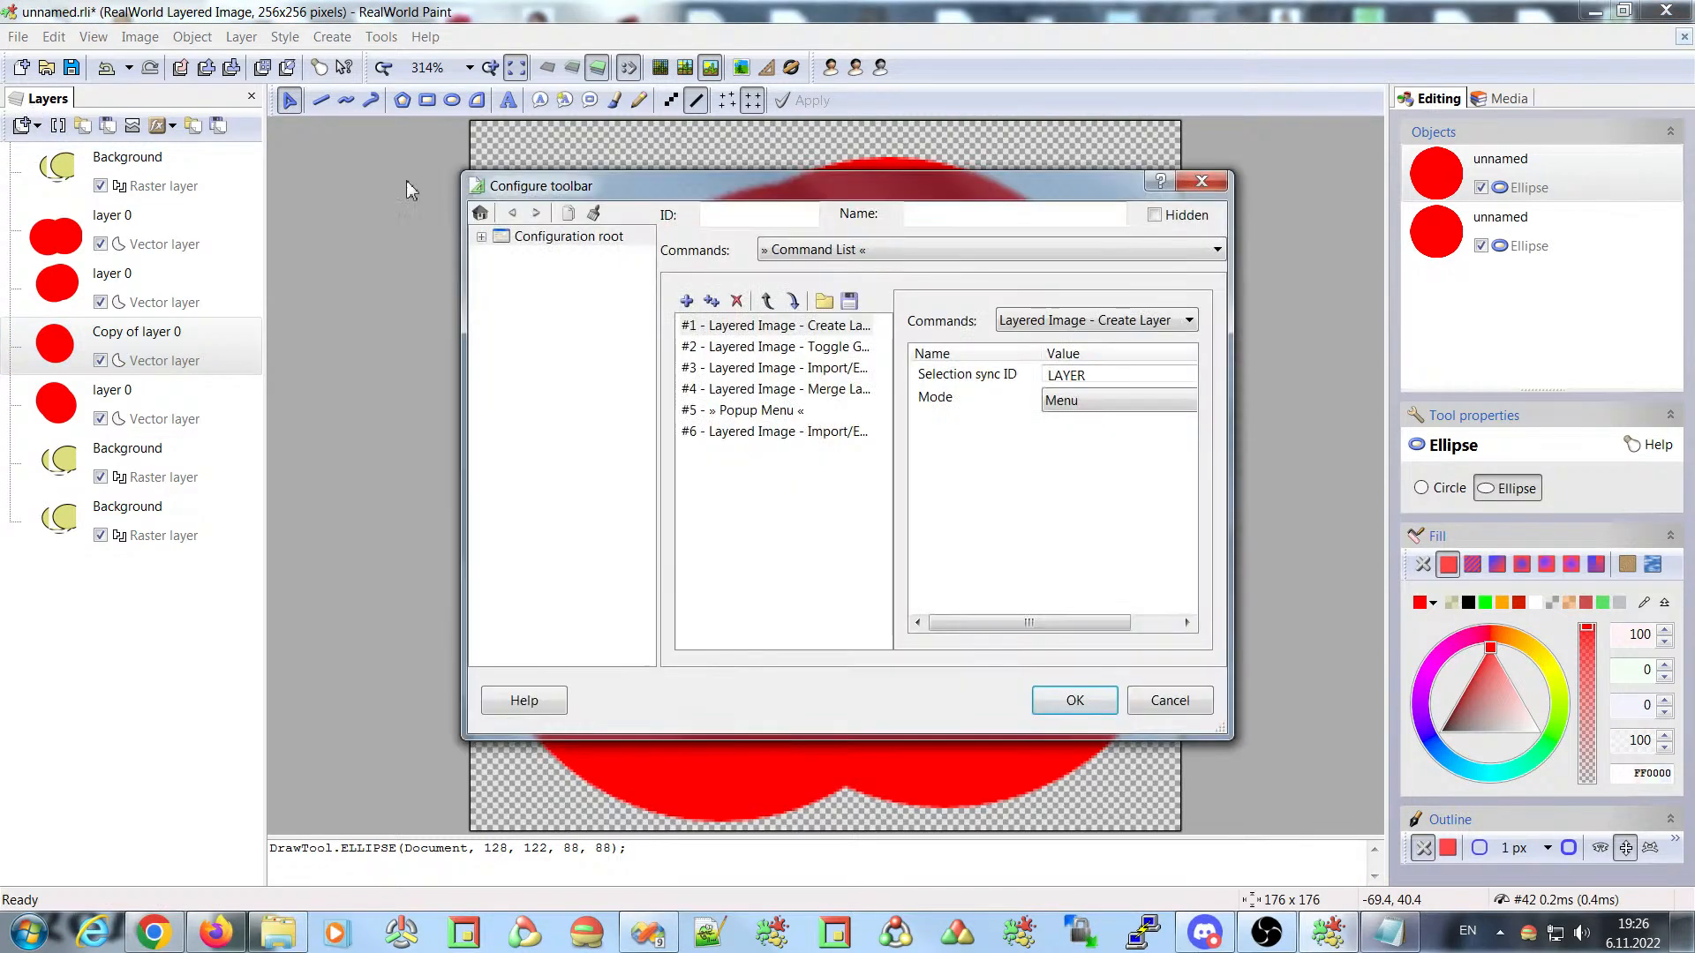
click(1077, 404)
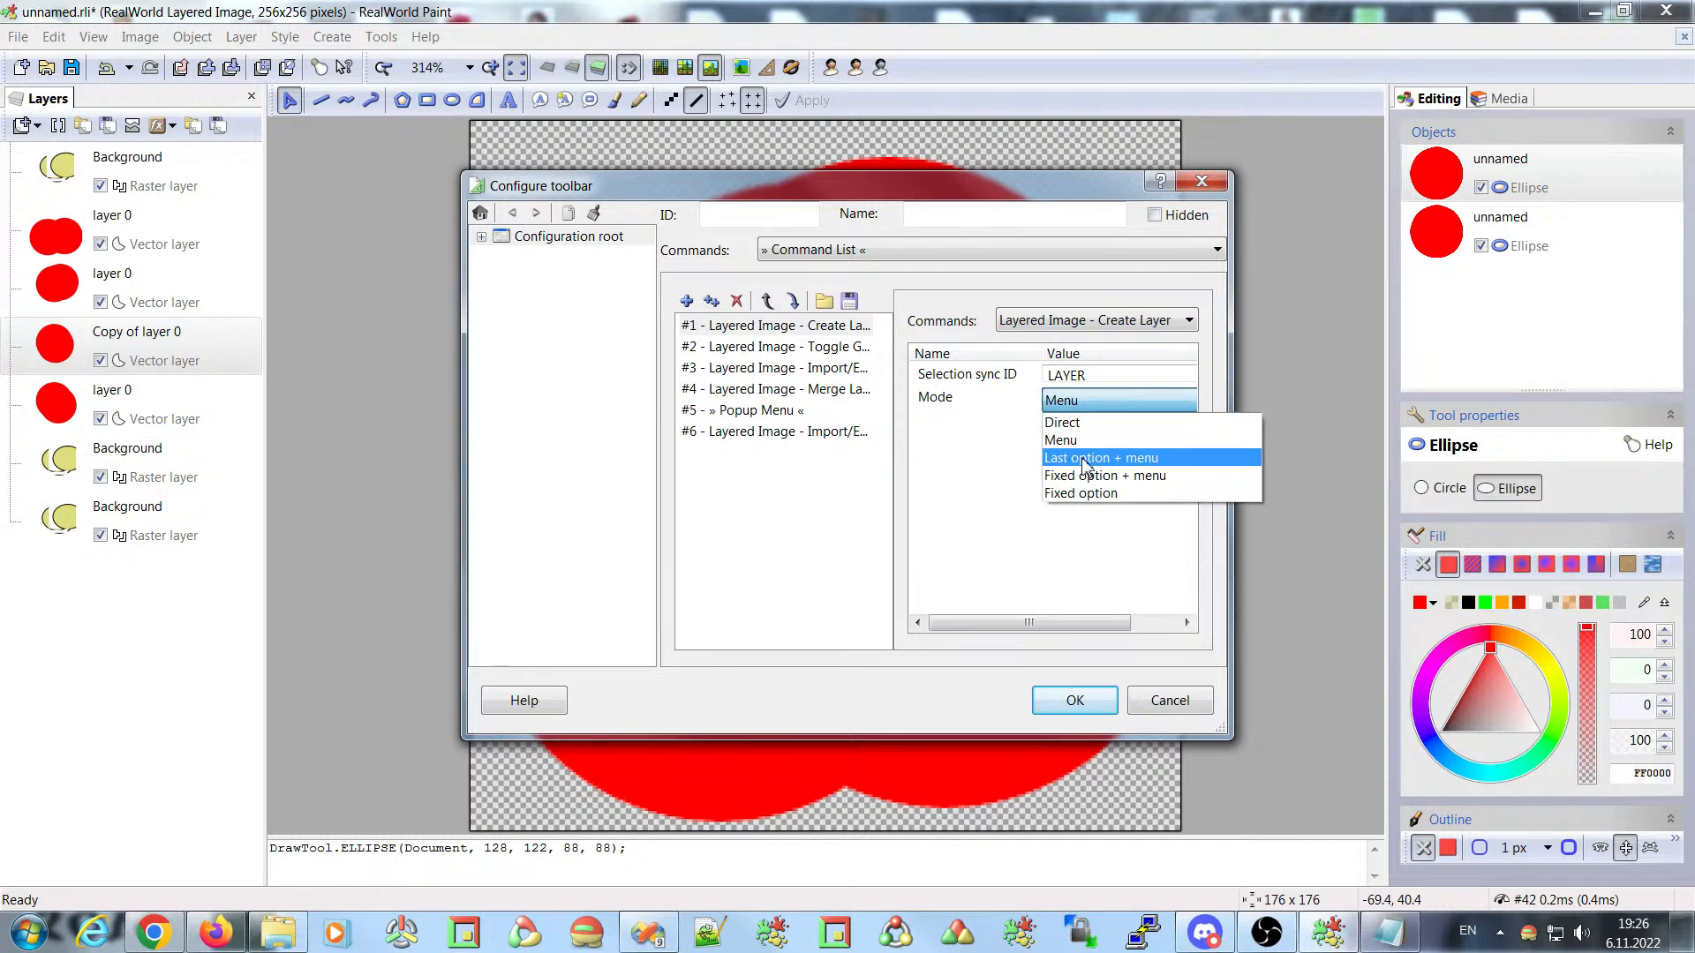
click(1085, 457)
click(1077, 702)
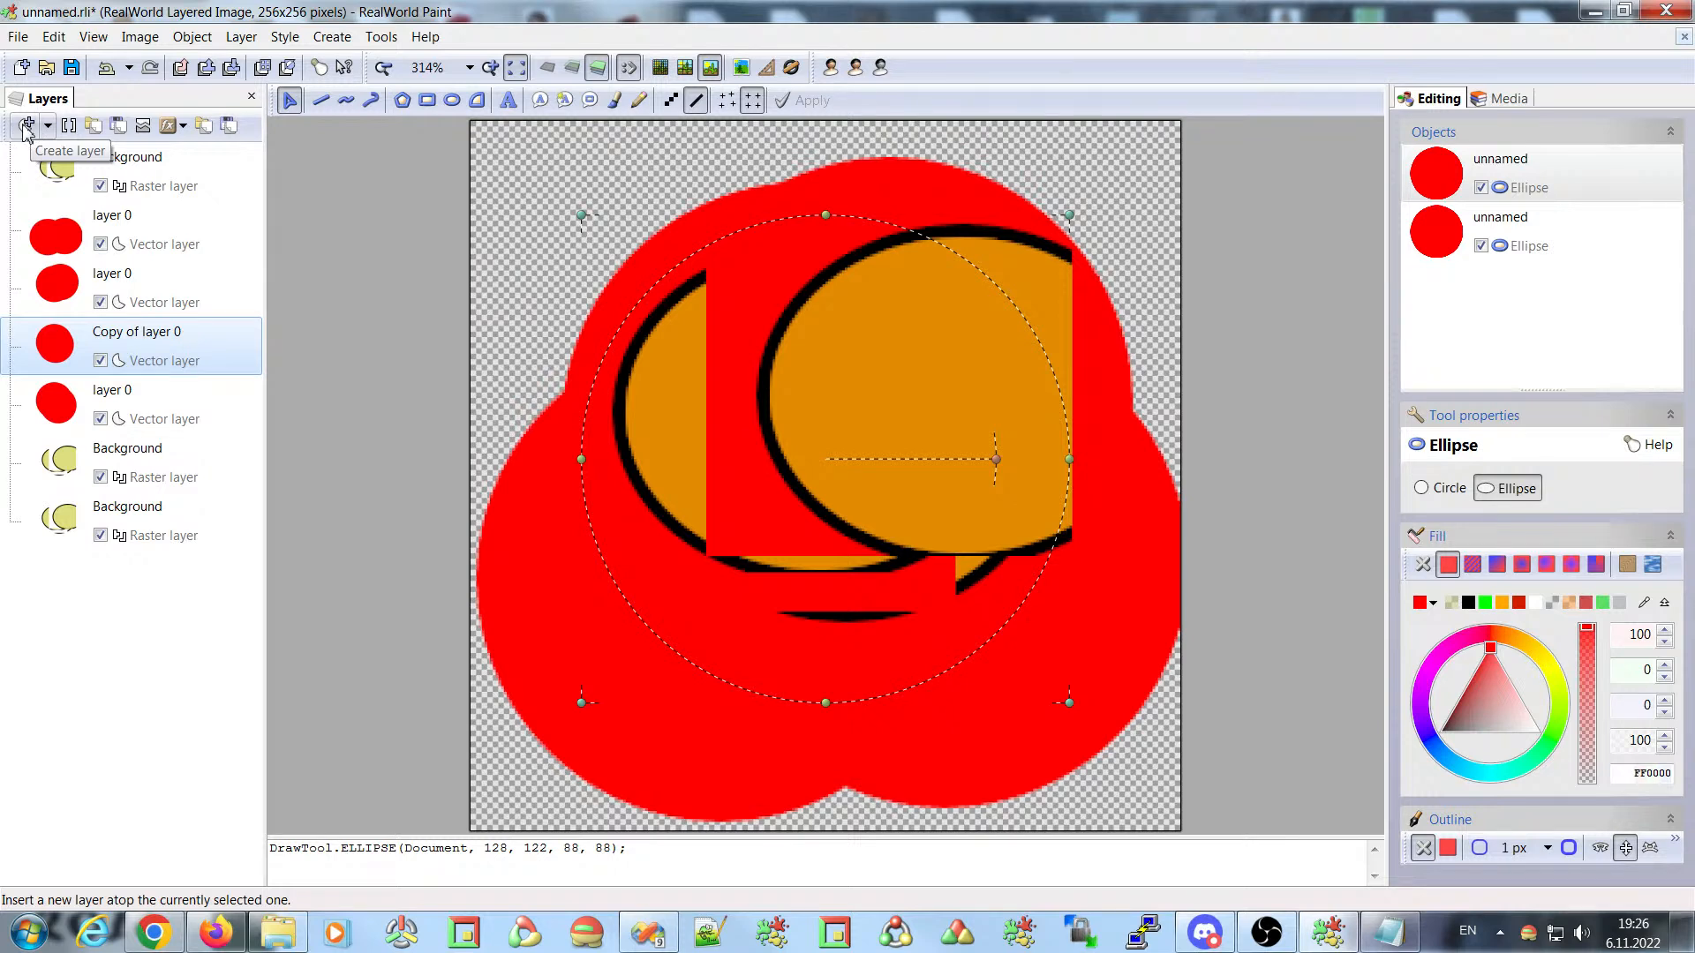
click(48, 127)
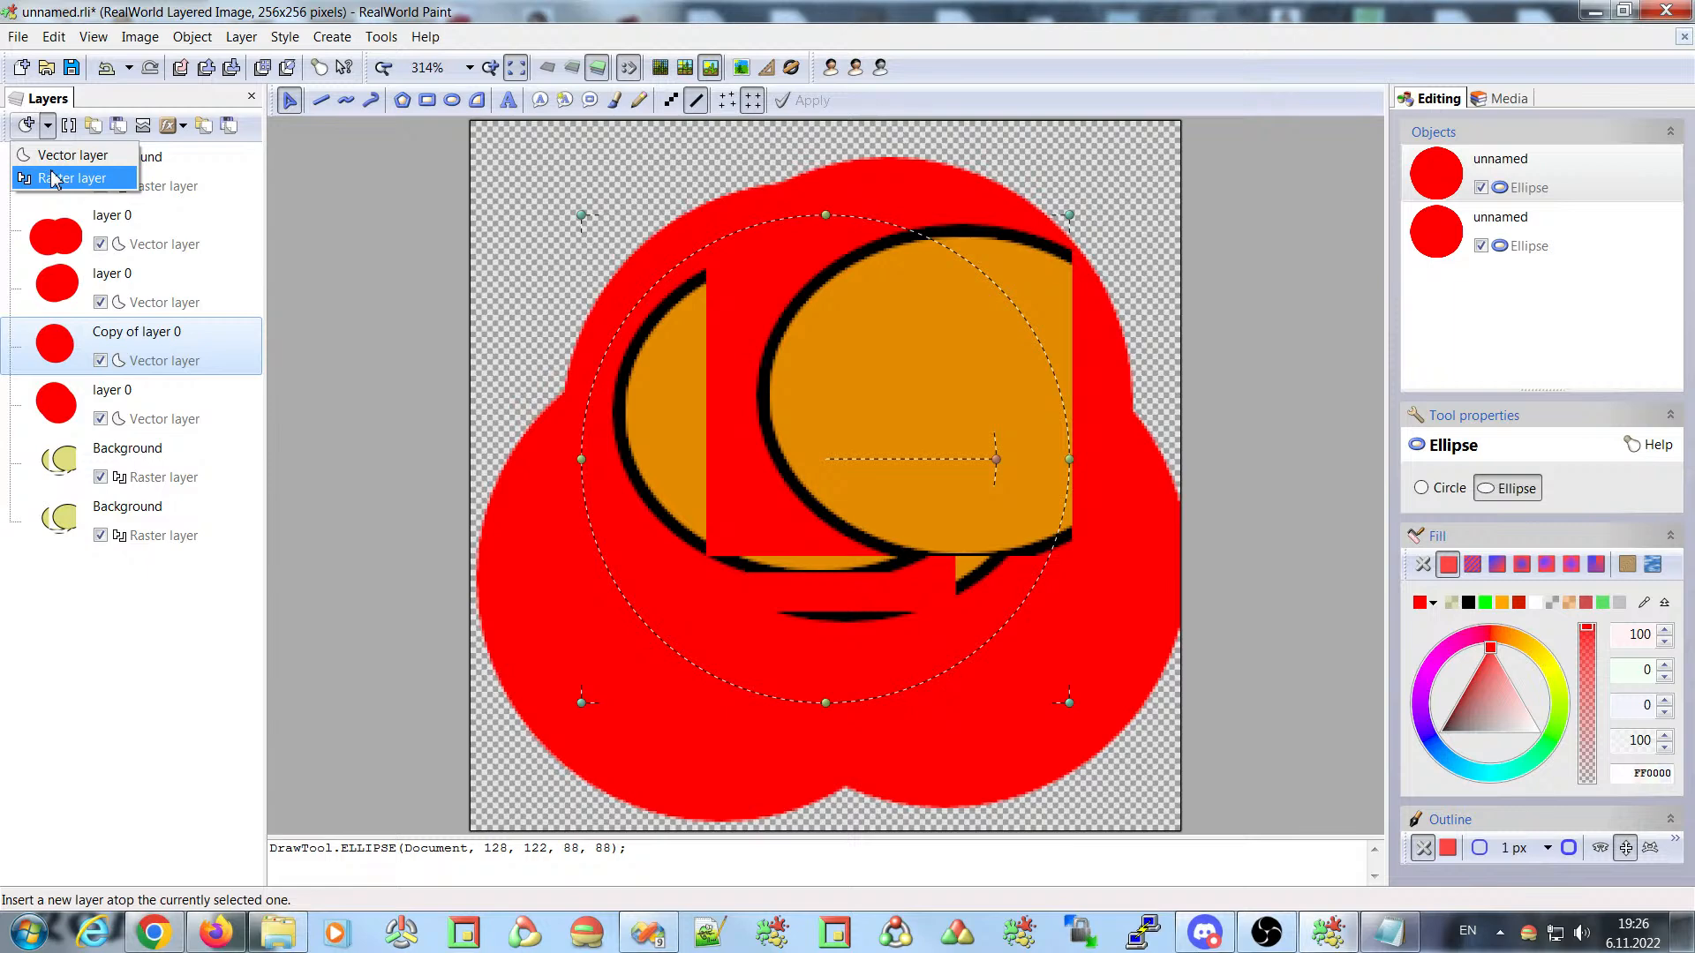
click(26, 128)
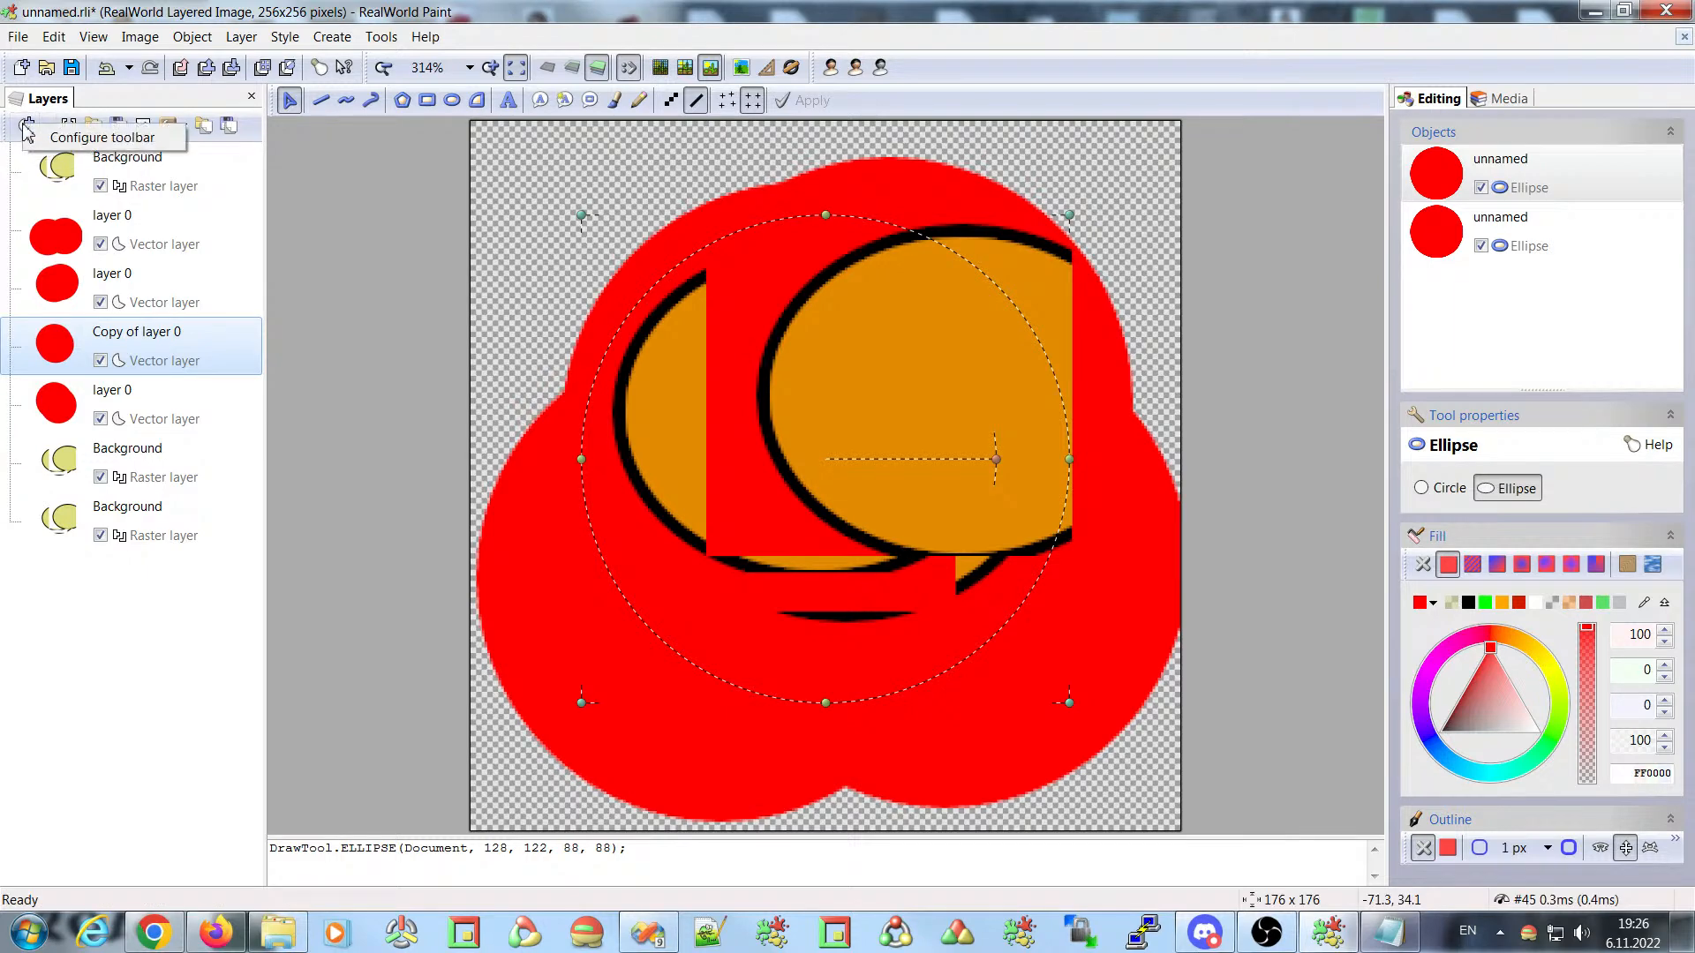
- Review the Create Layer command's mode options in the Layers toolbar configuration, keeping Last option + menu
click(26, 131)
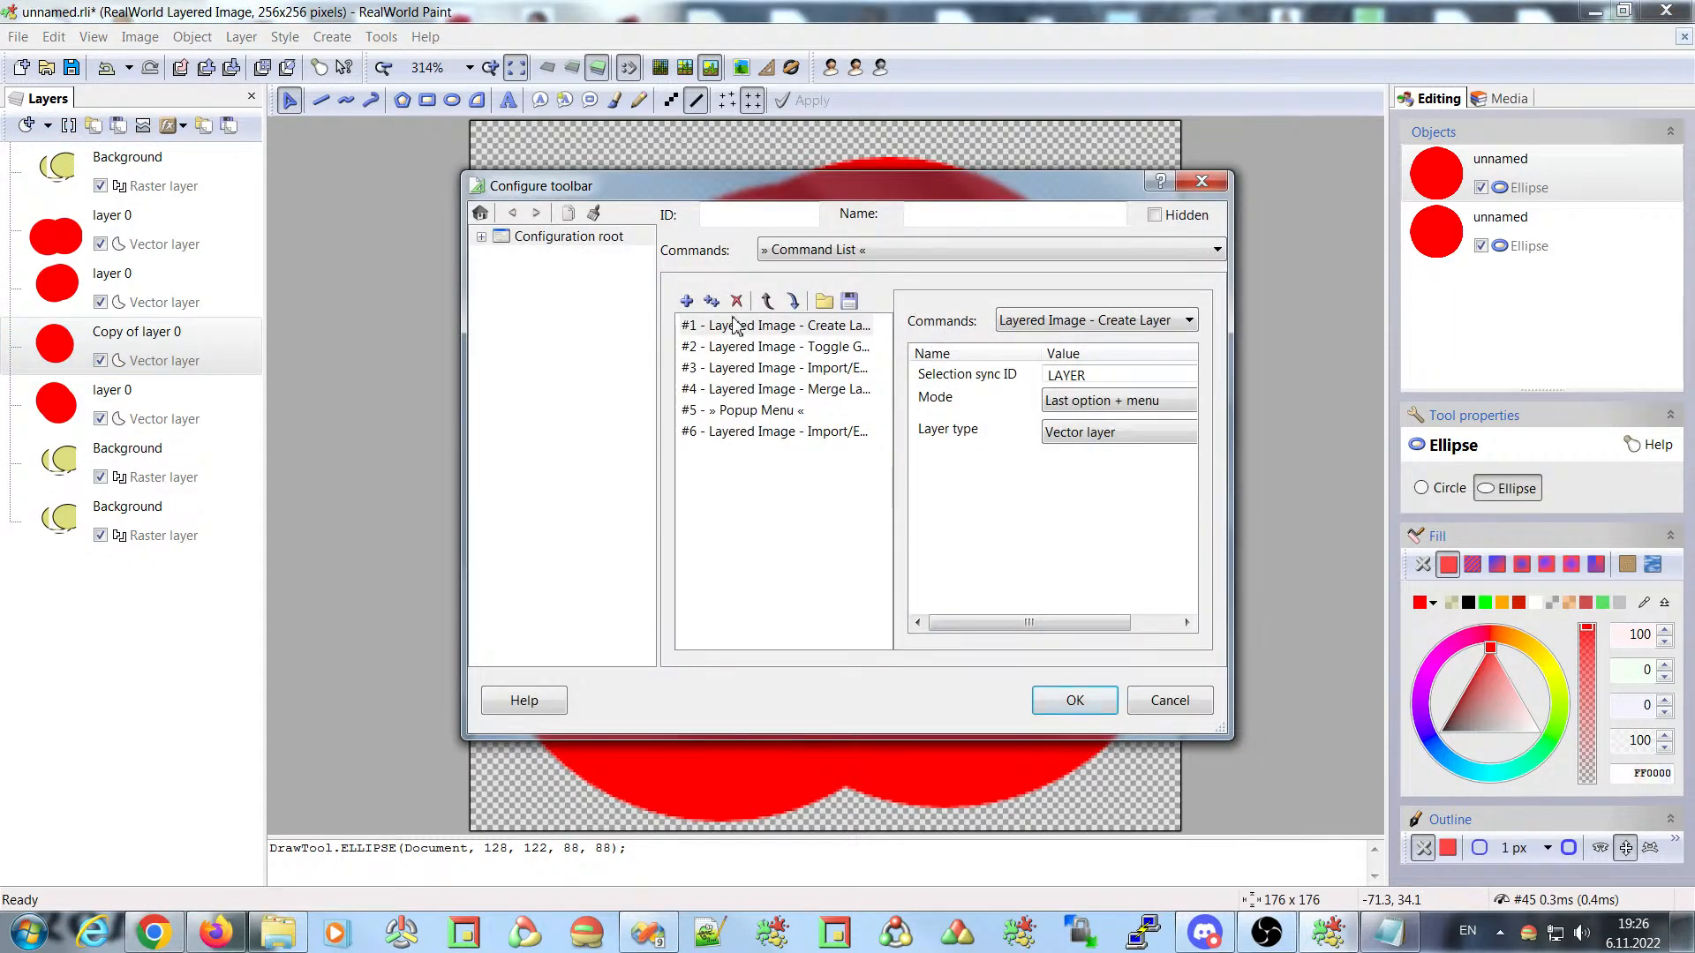
drag(1220, 726, 1393, 792)
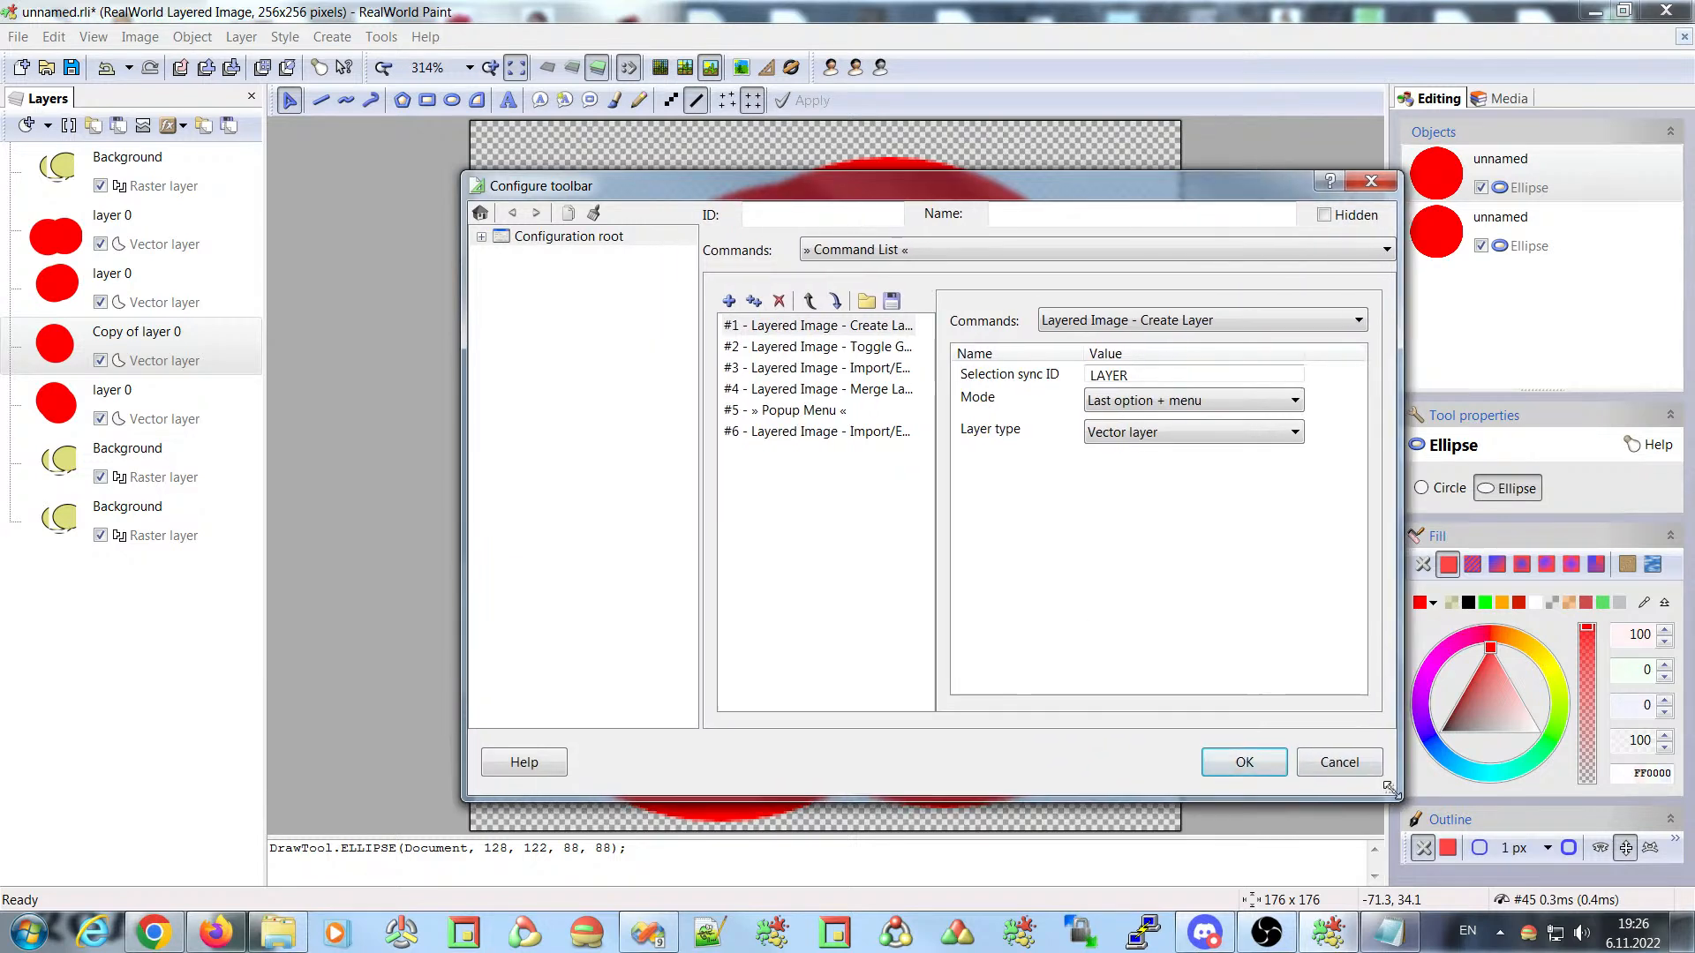
click(792, 327)
drag(857, 187, 611, 177)
click(962, 392)
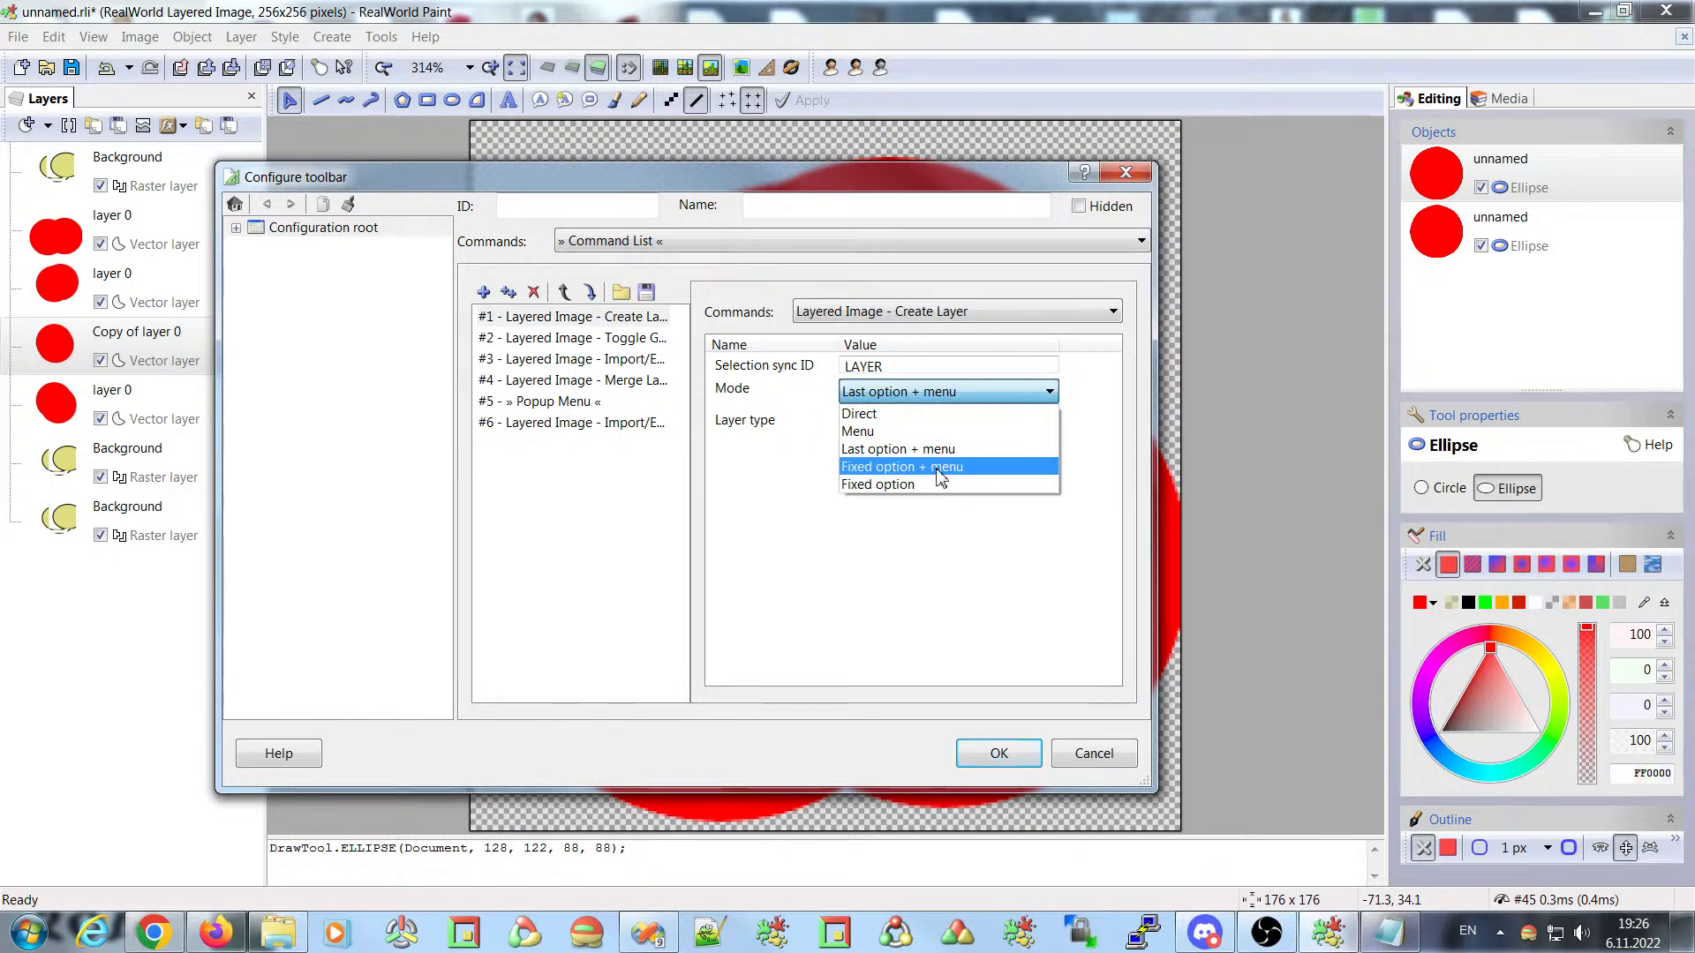
click(896, 450)
click(998, 753)
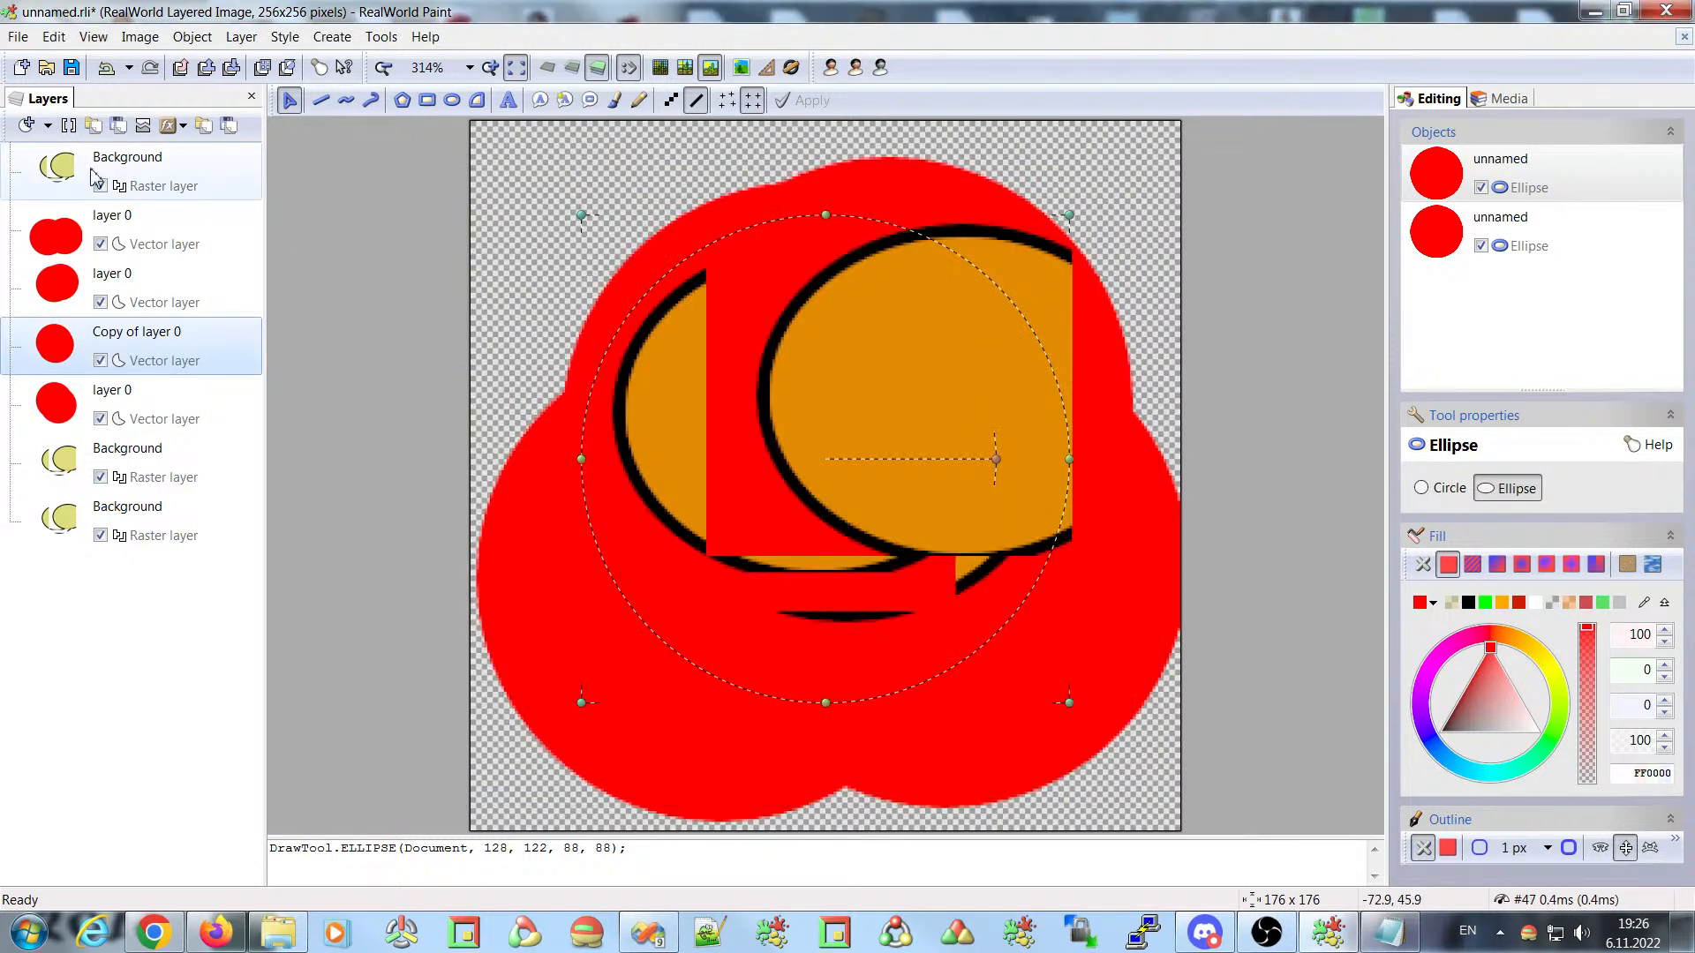
- Add two raster layers above Copy of layer 0, the second by reusing the last option, and a vector layer above them
click(48, 125)
click(49, 179)
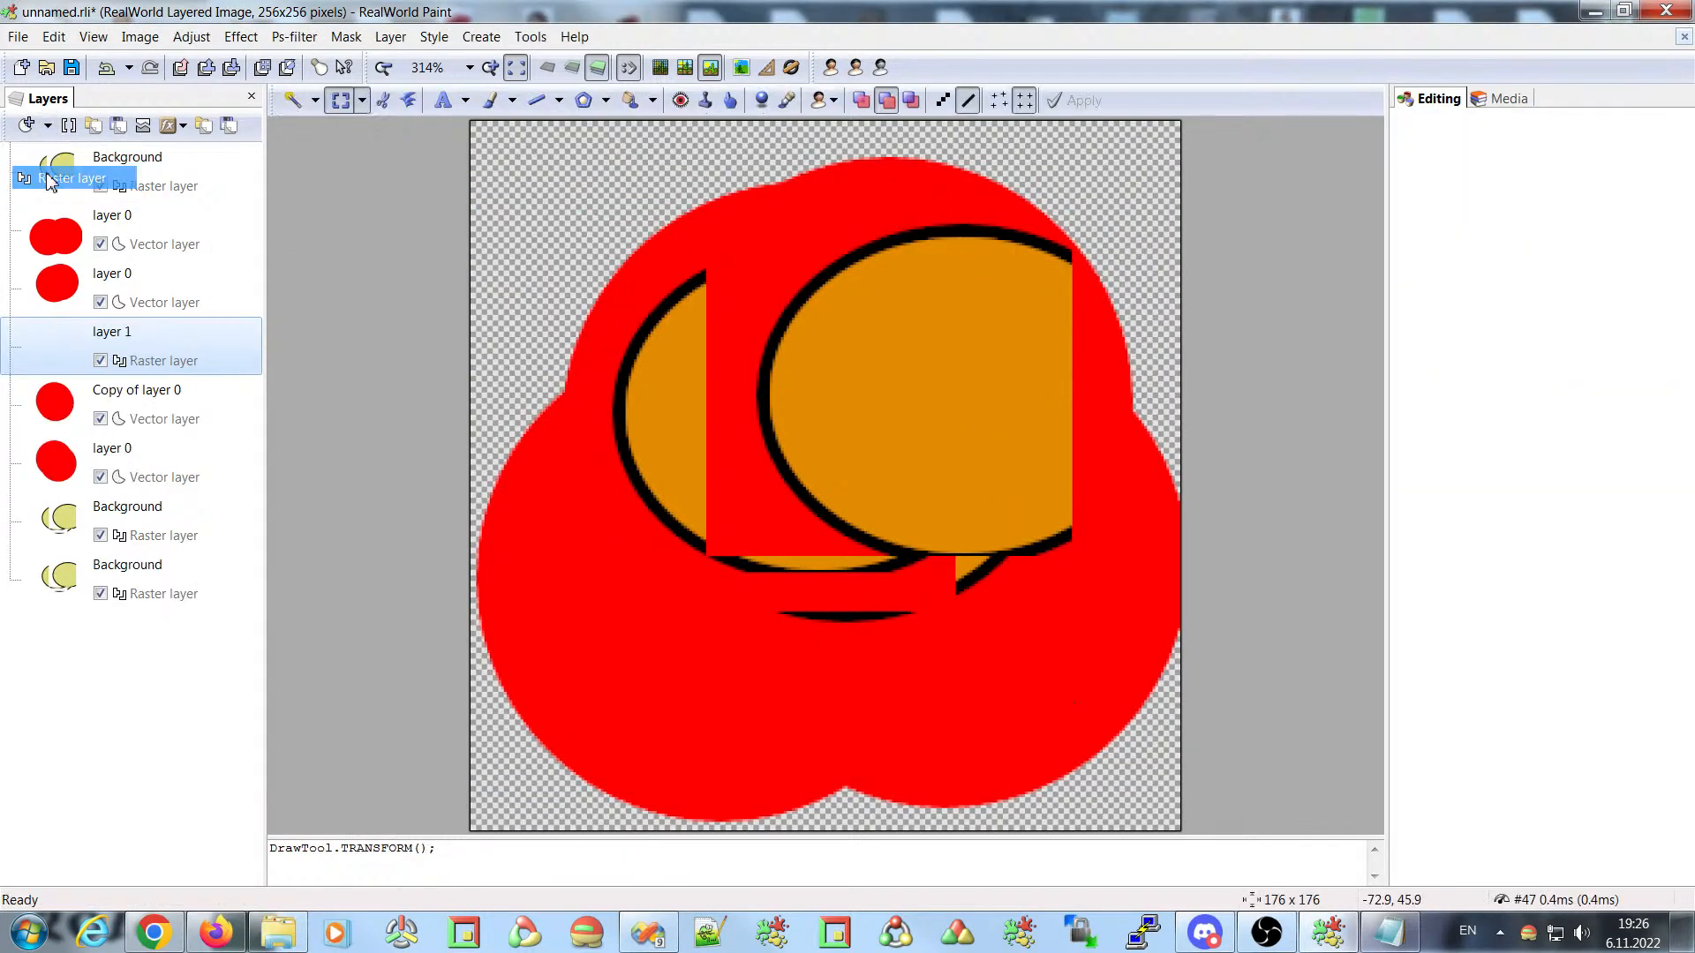
click(27, 125)
click(48, 125)
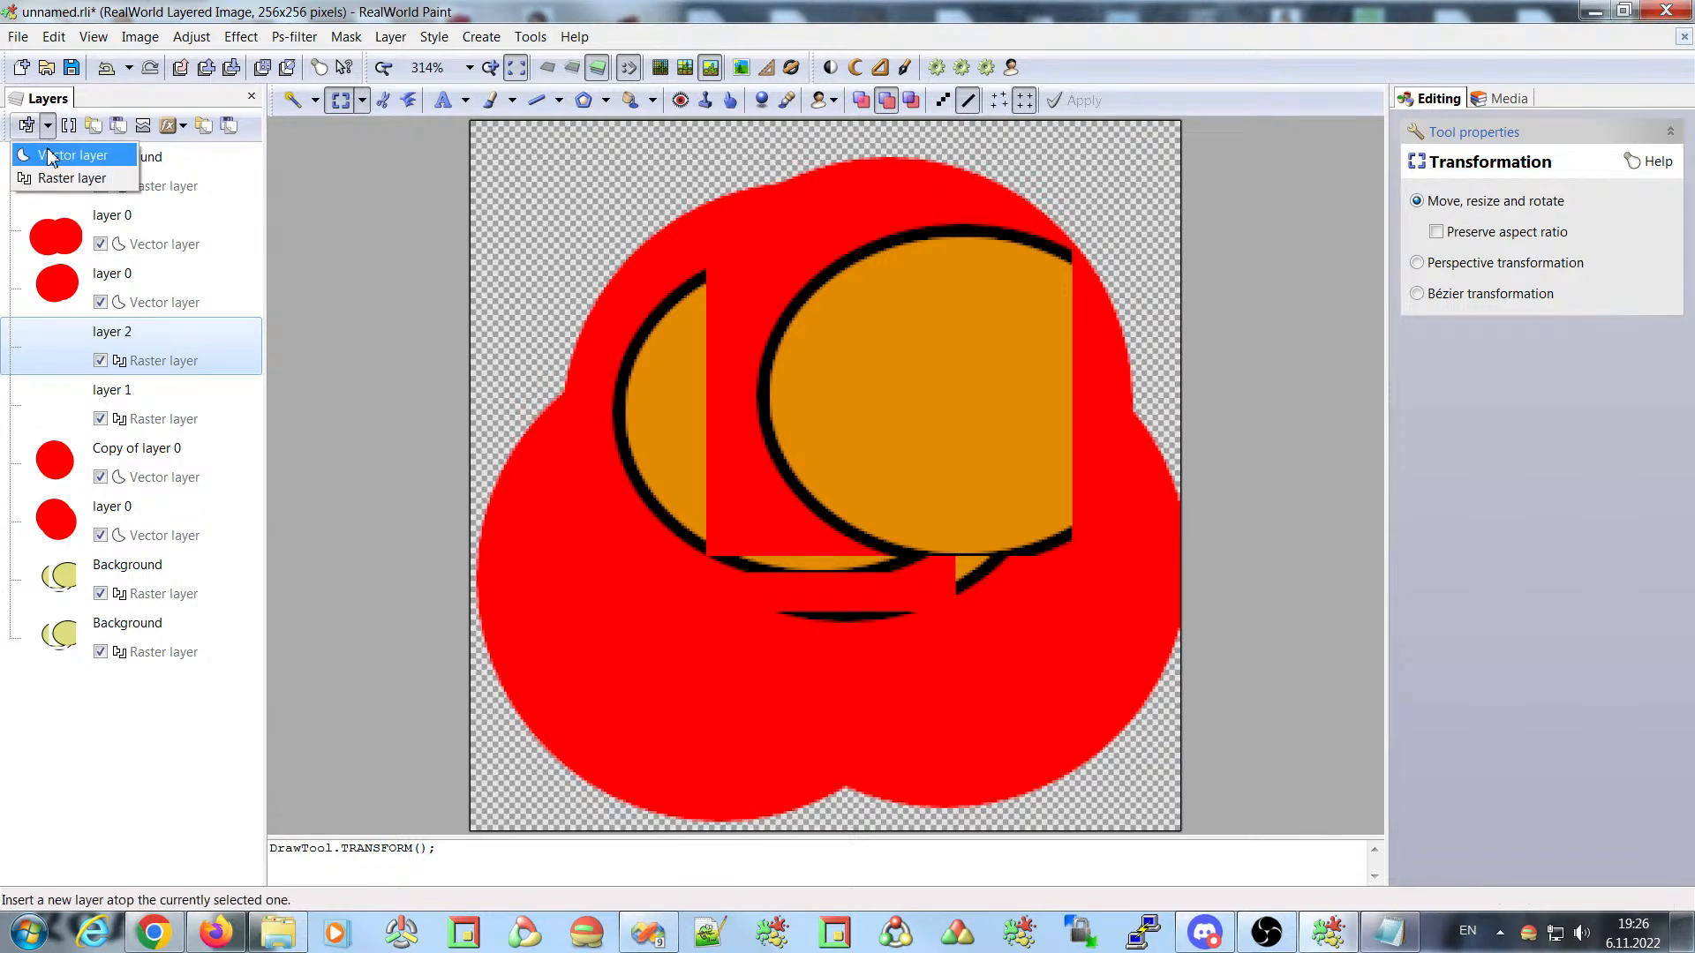
click(48, 157)
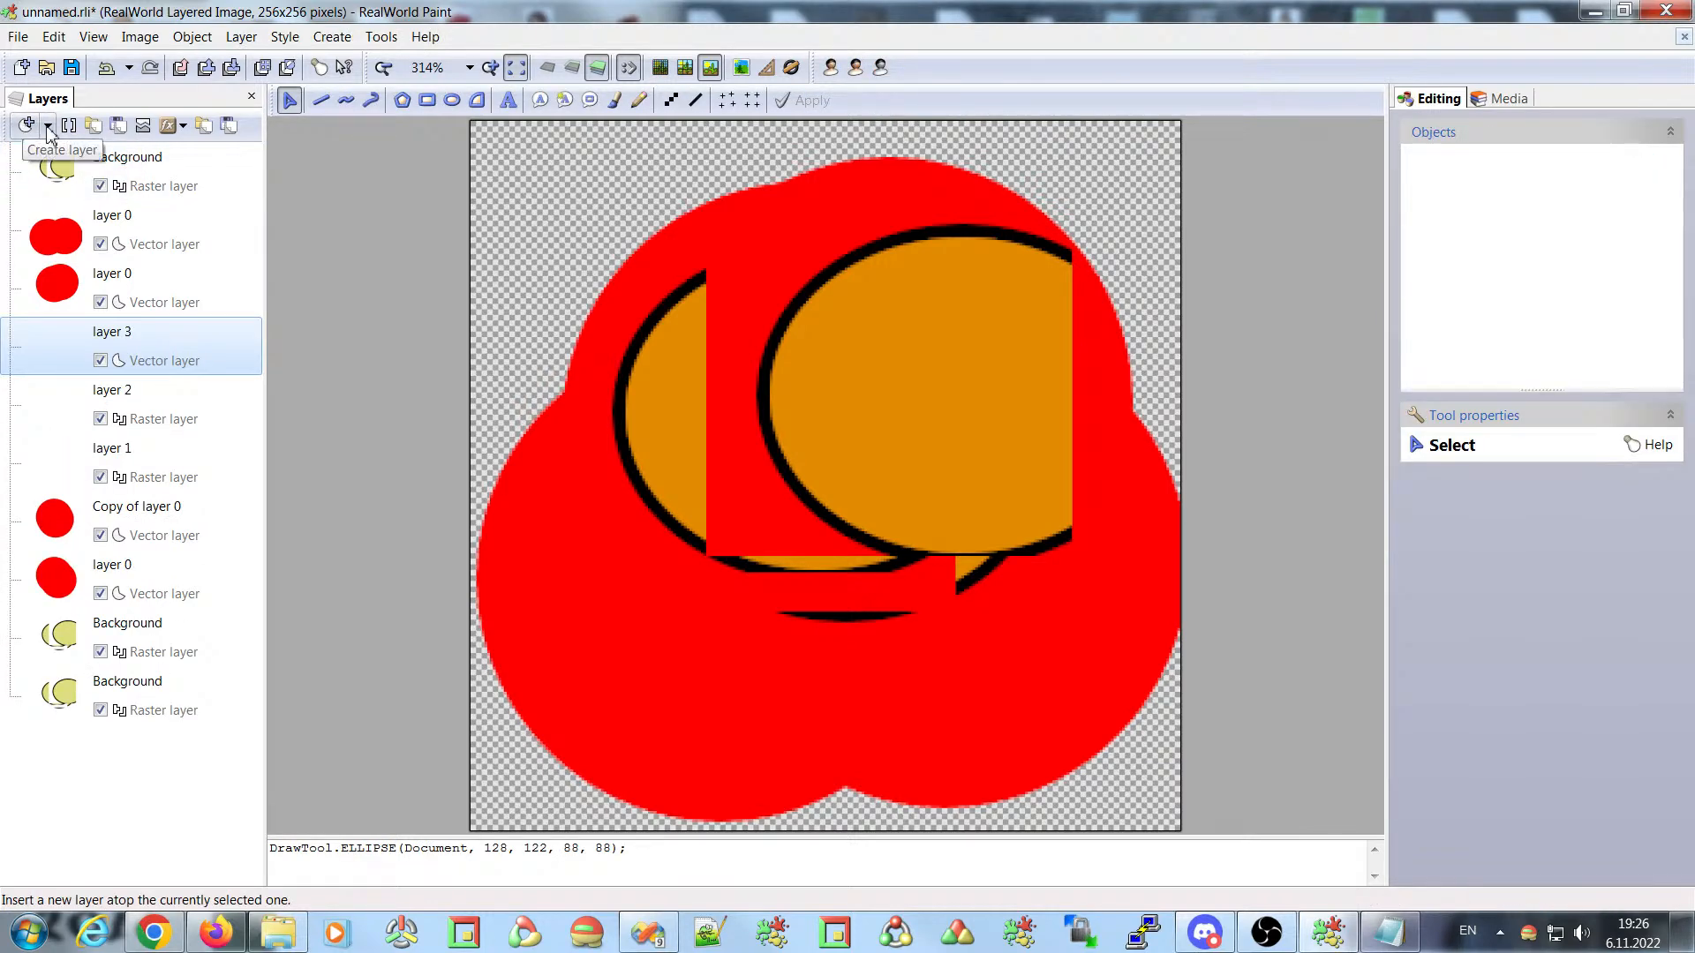
- Set the Create Layer command's mode to Fixed option + menu with Vector layer as its layer type
right_click(35, 133)
click(71, 139)
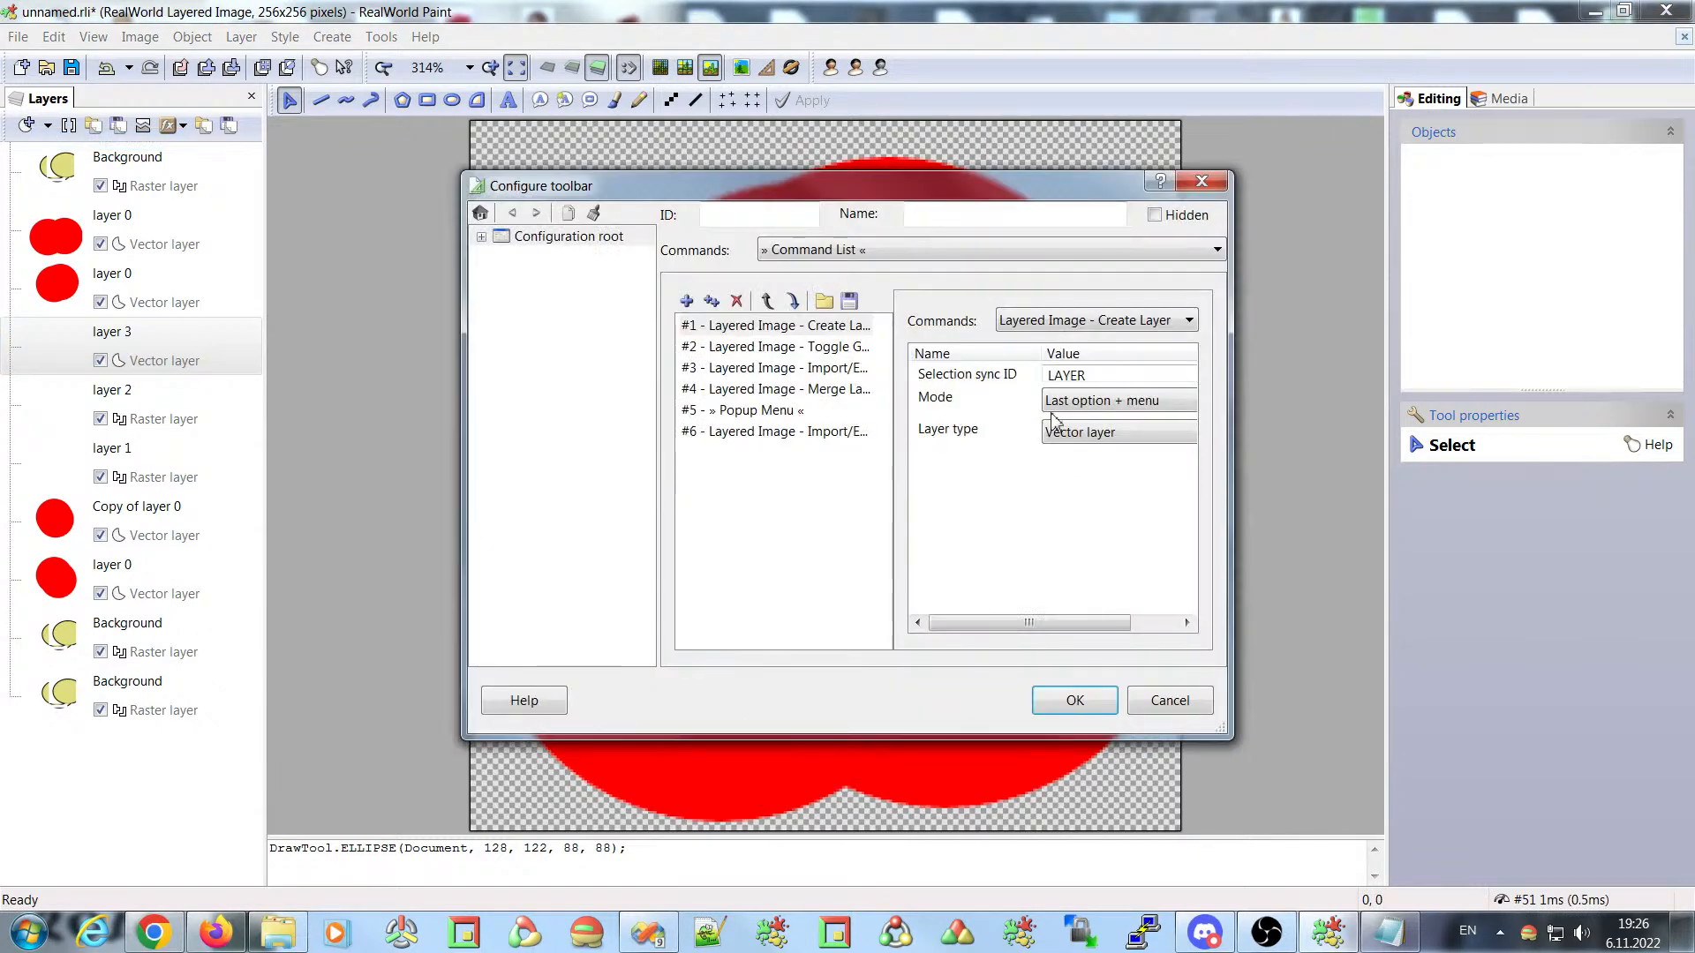
click(1124, 403)
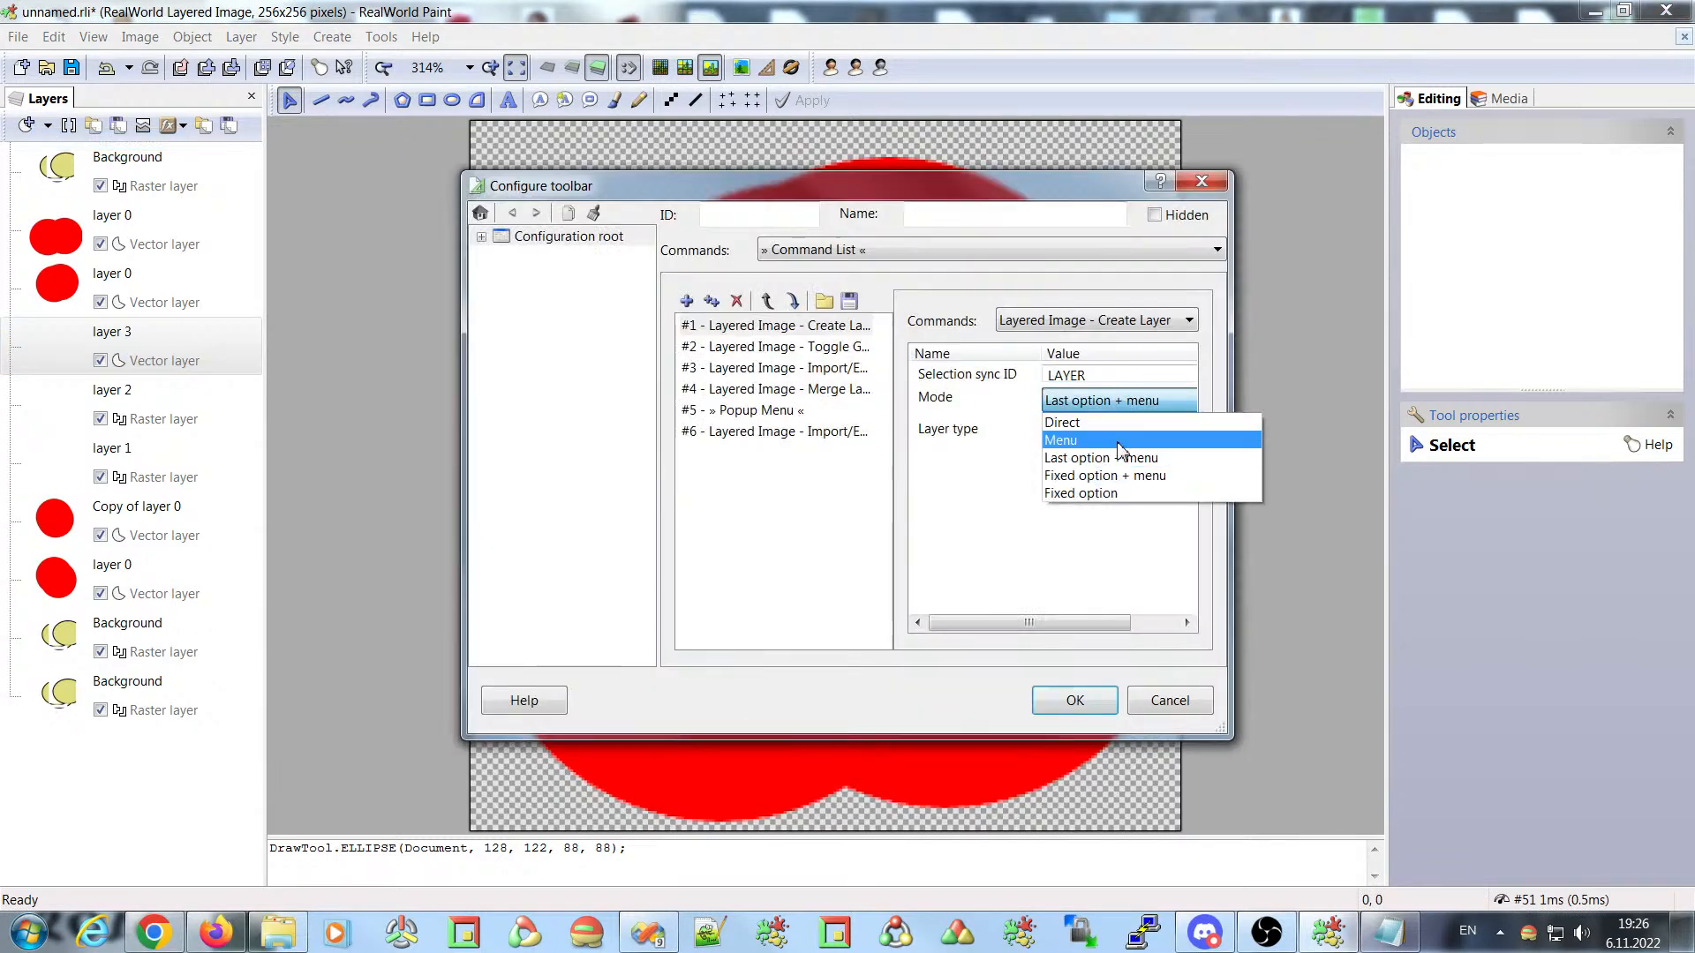
click(1148, 484)
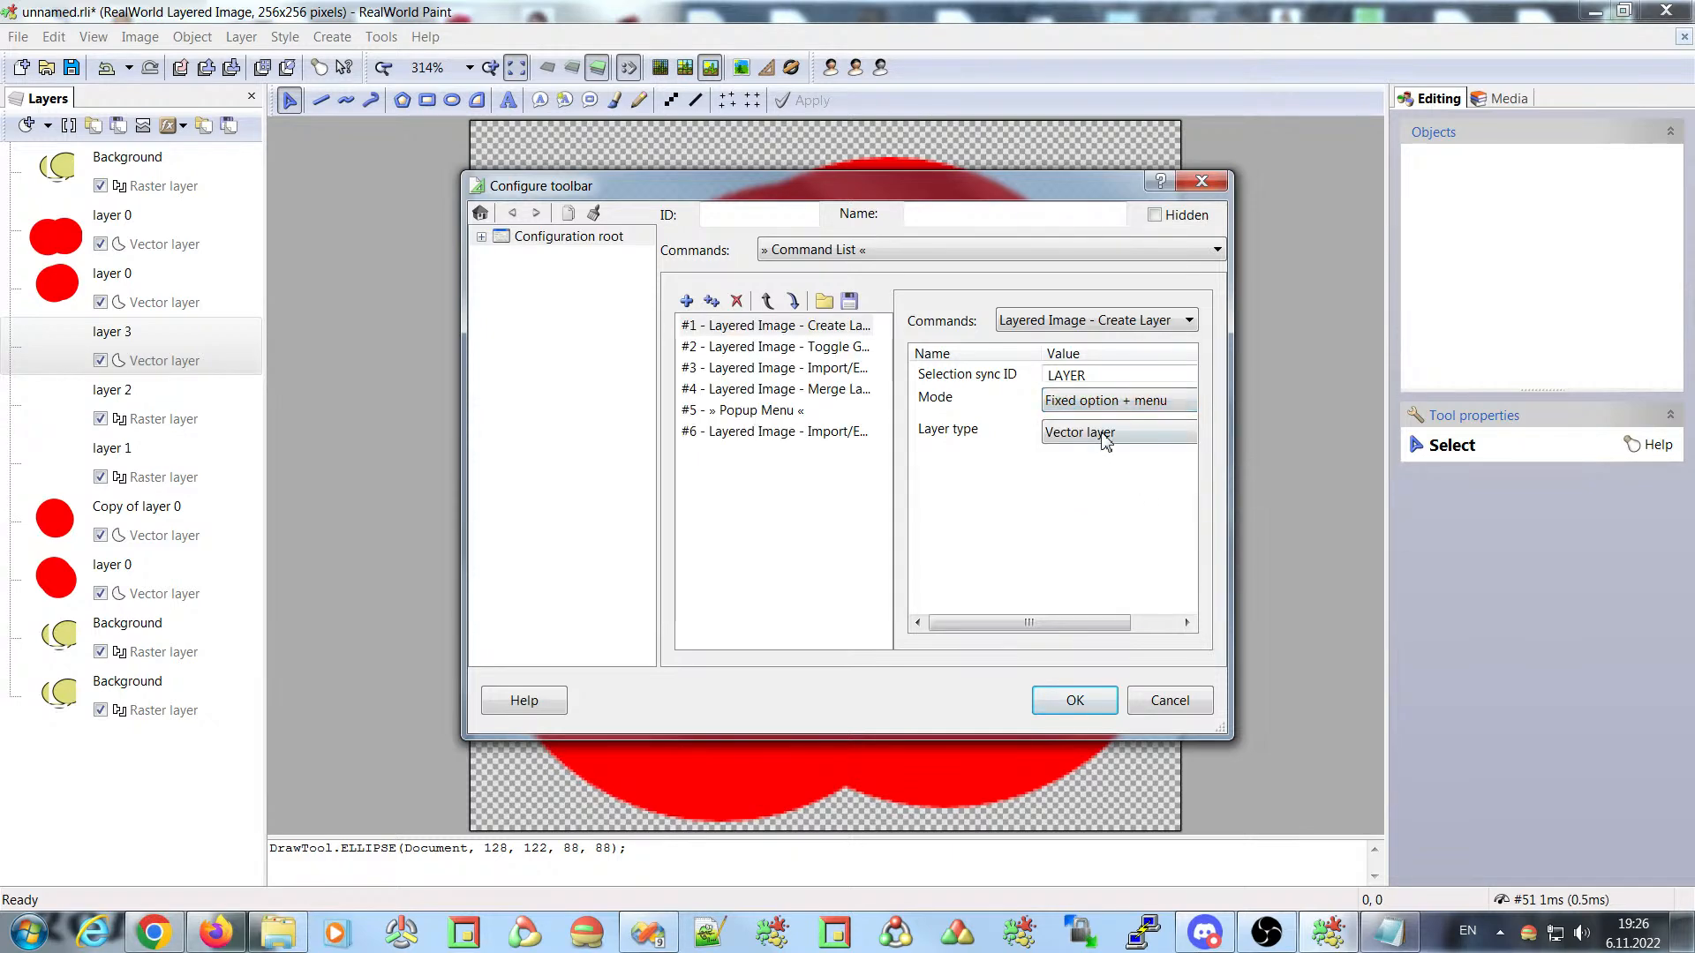
click(1074, 701)
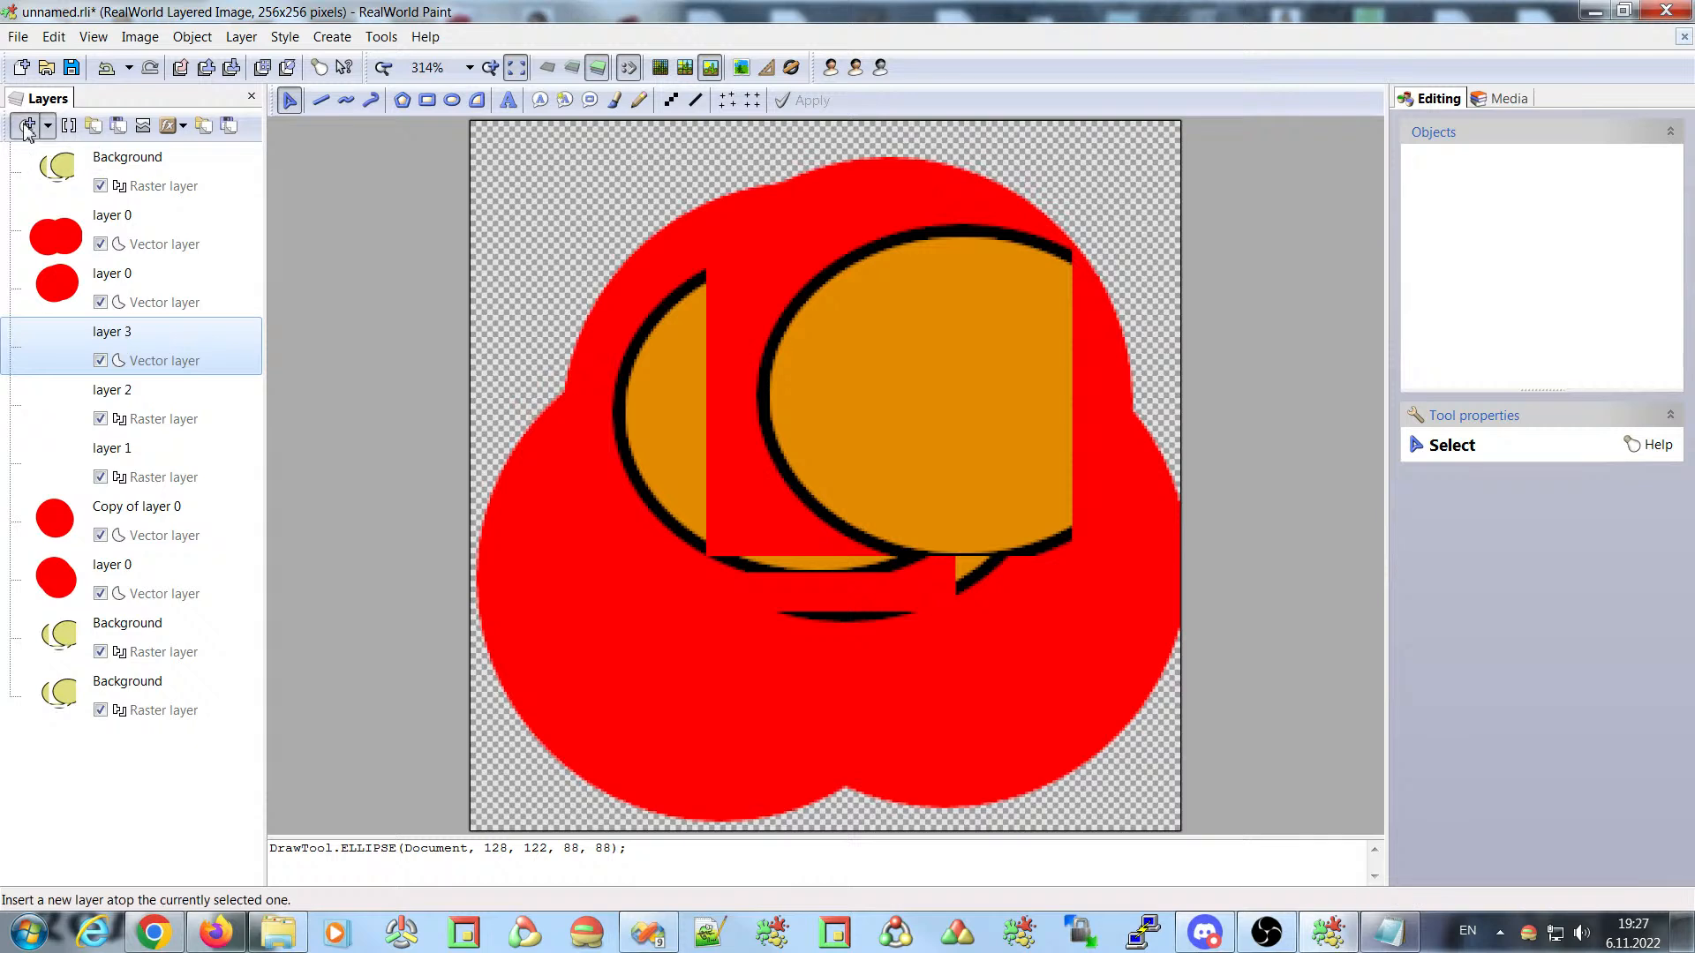
- Add a vector layer above layer 3 using the fixed default, and a raster layer above it using the layer type choices
click(26, 126)
click(47, 126)
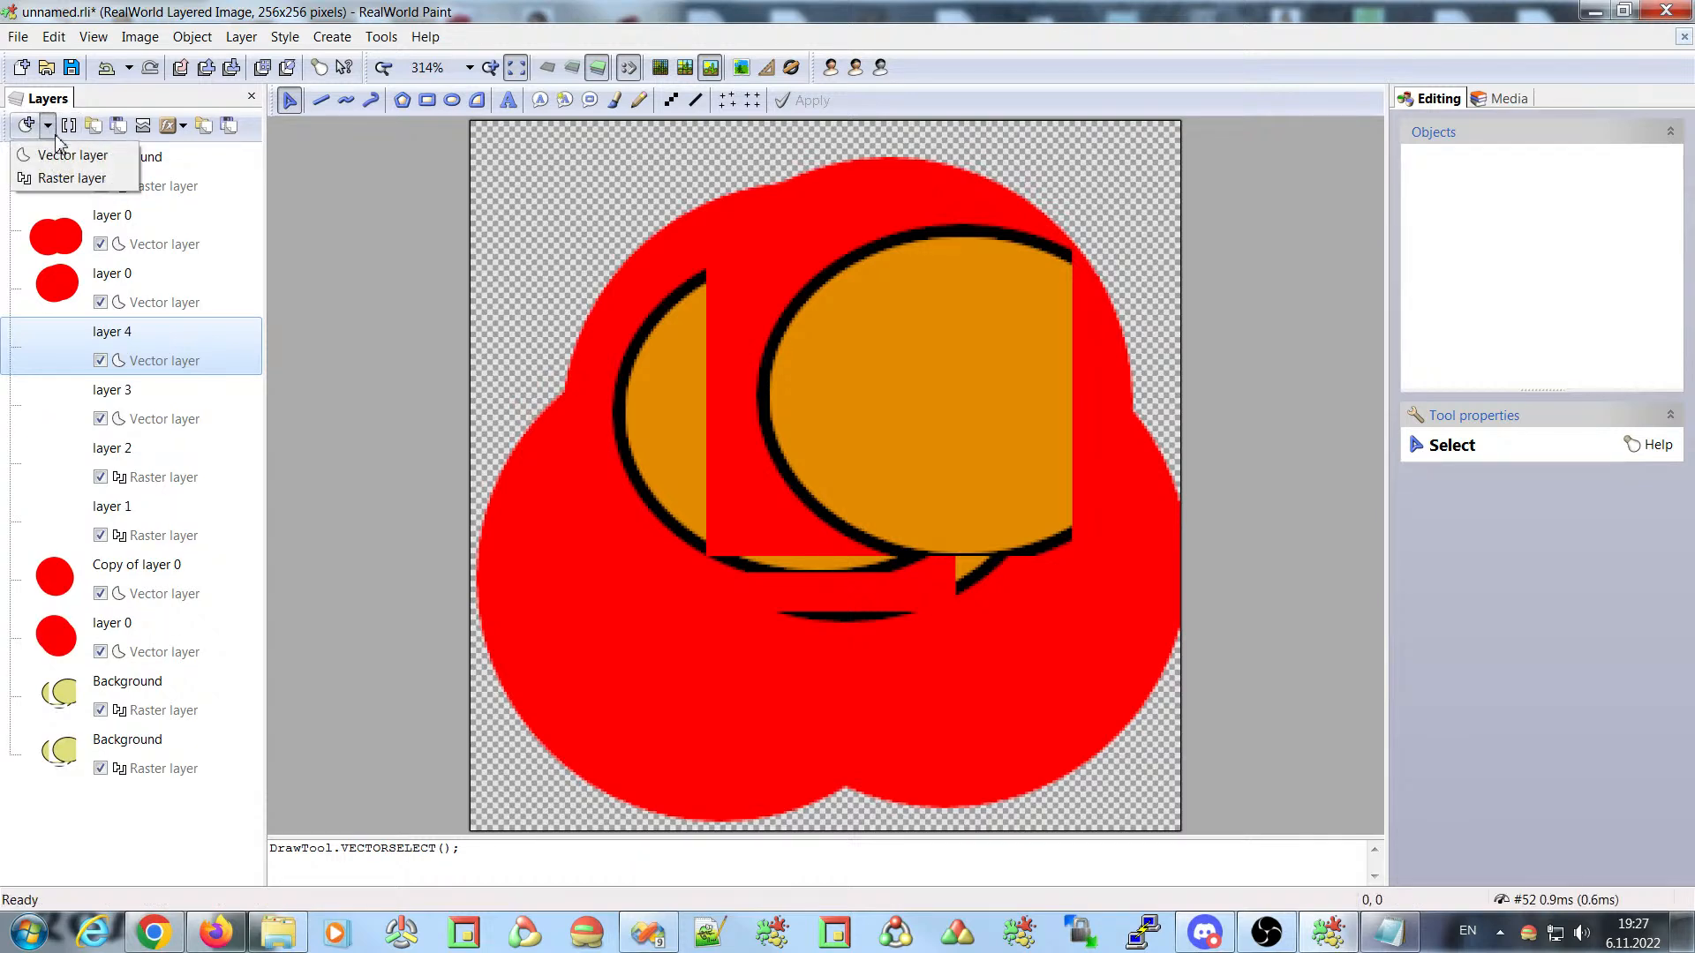
click(67, 180)
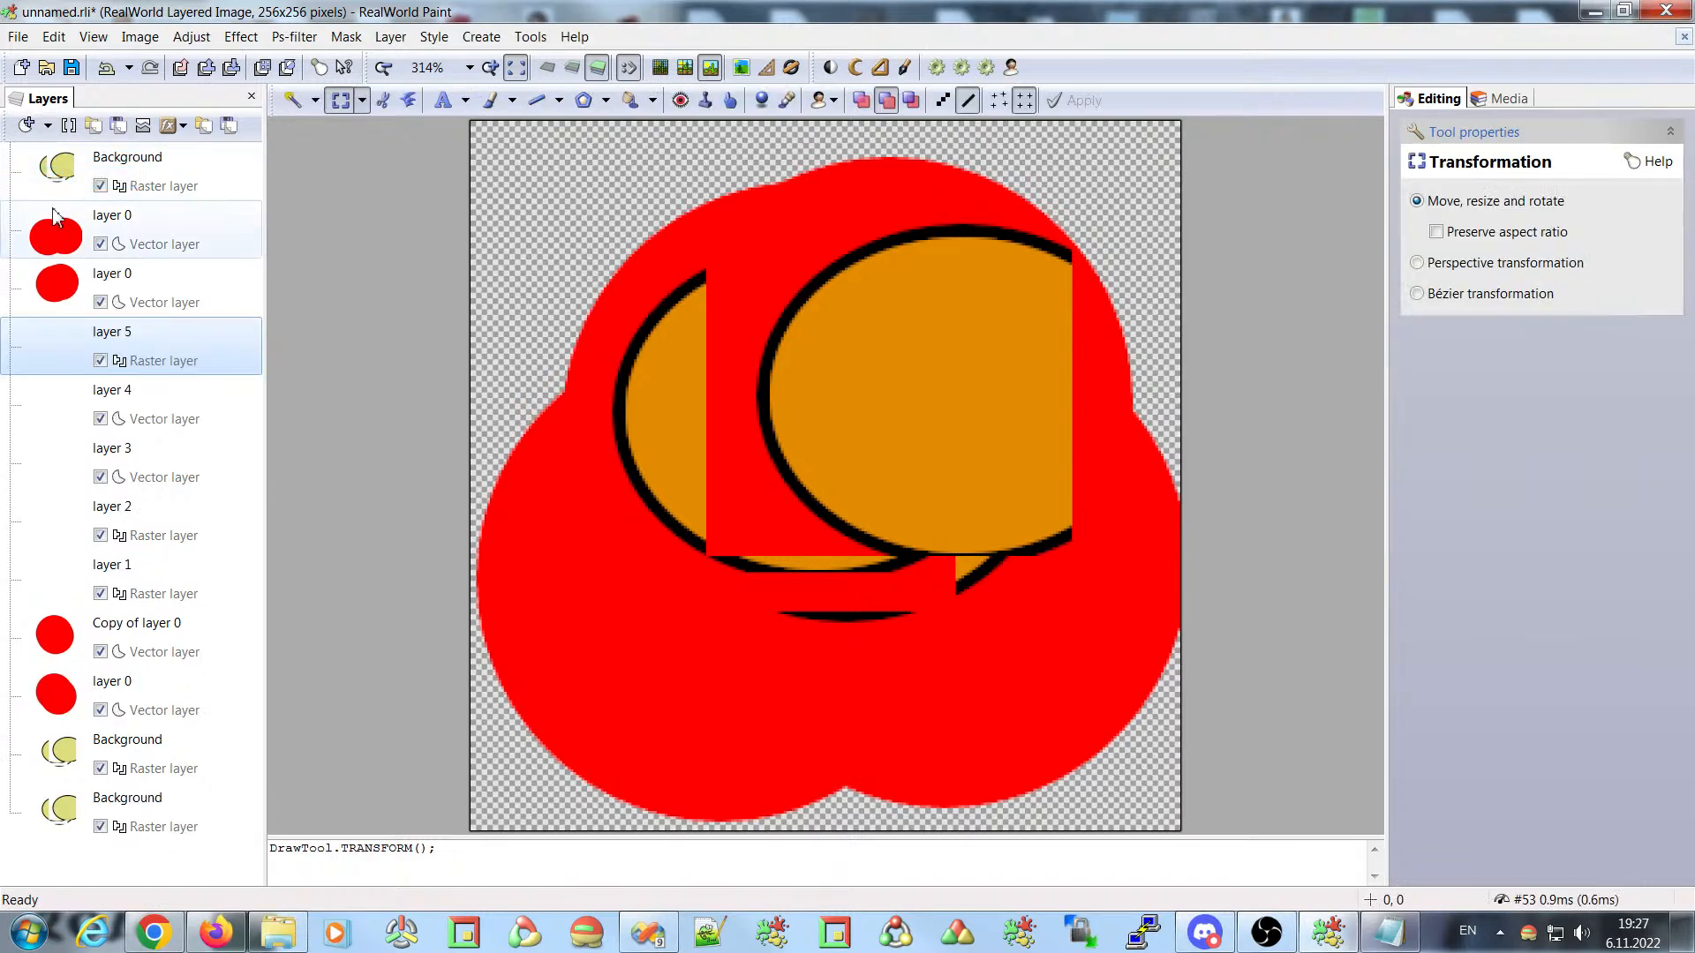
- Open the Layers toolbar configuration, enlarge it, and examine the settings of its Create Layer, Toggle Group and Import/Export Layer commands
right_click(28, 128)
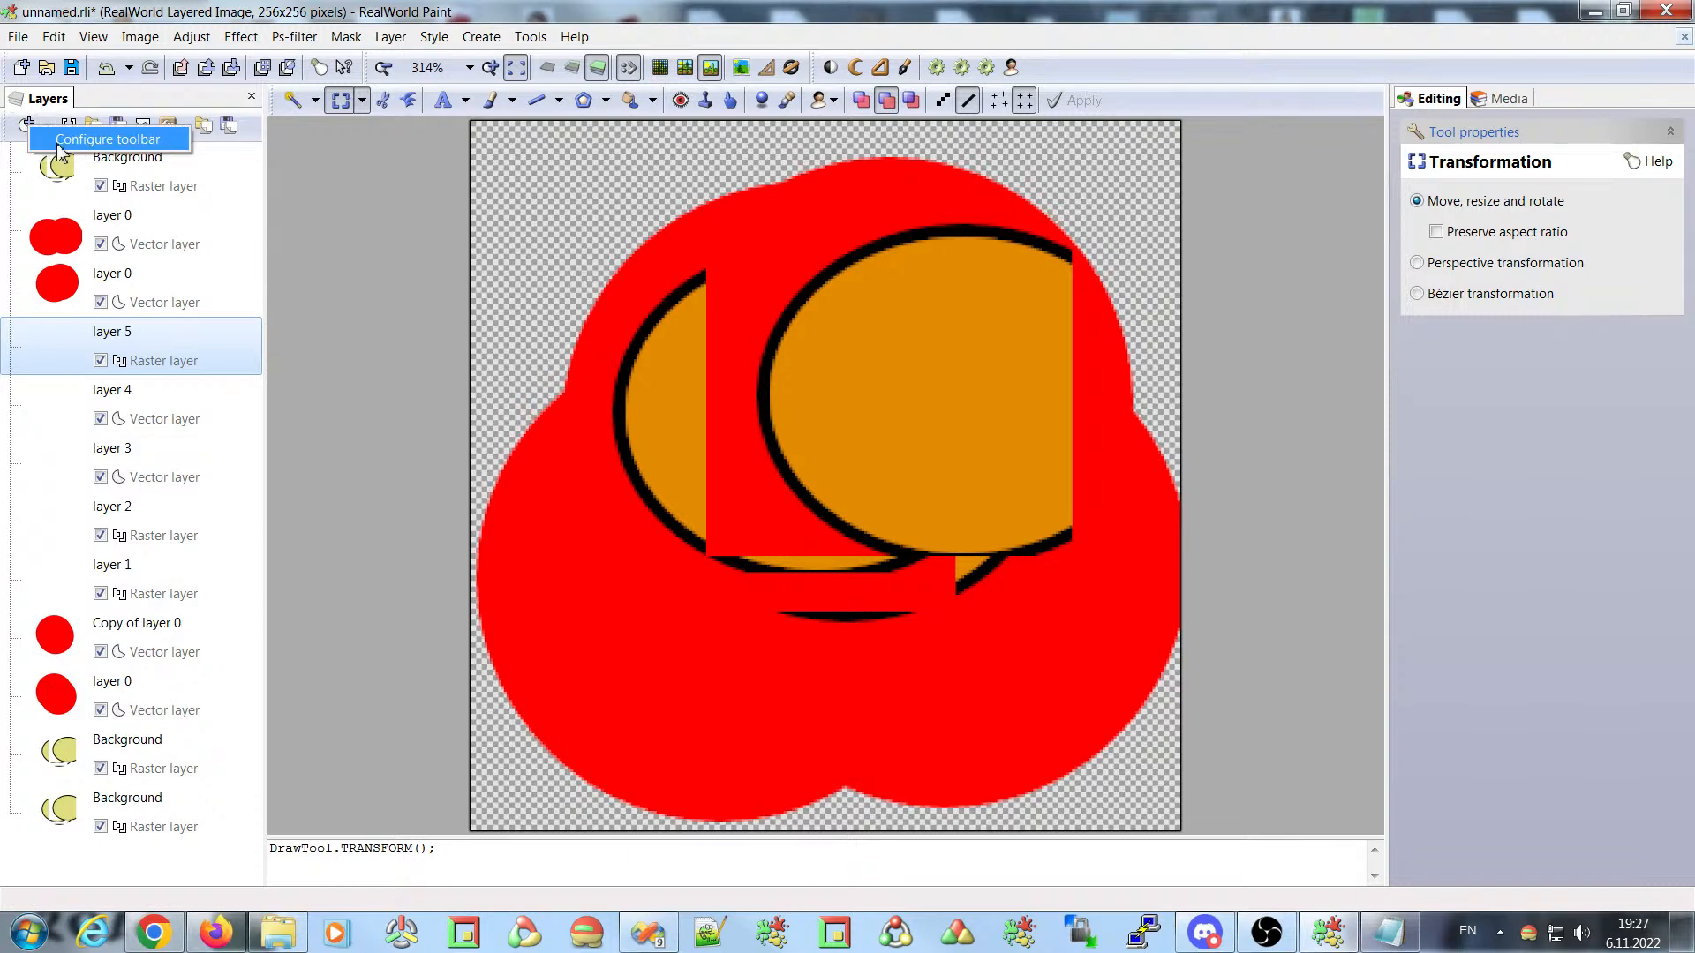
click(60, 143)
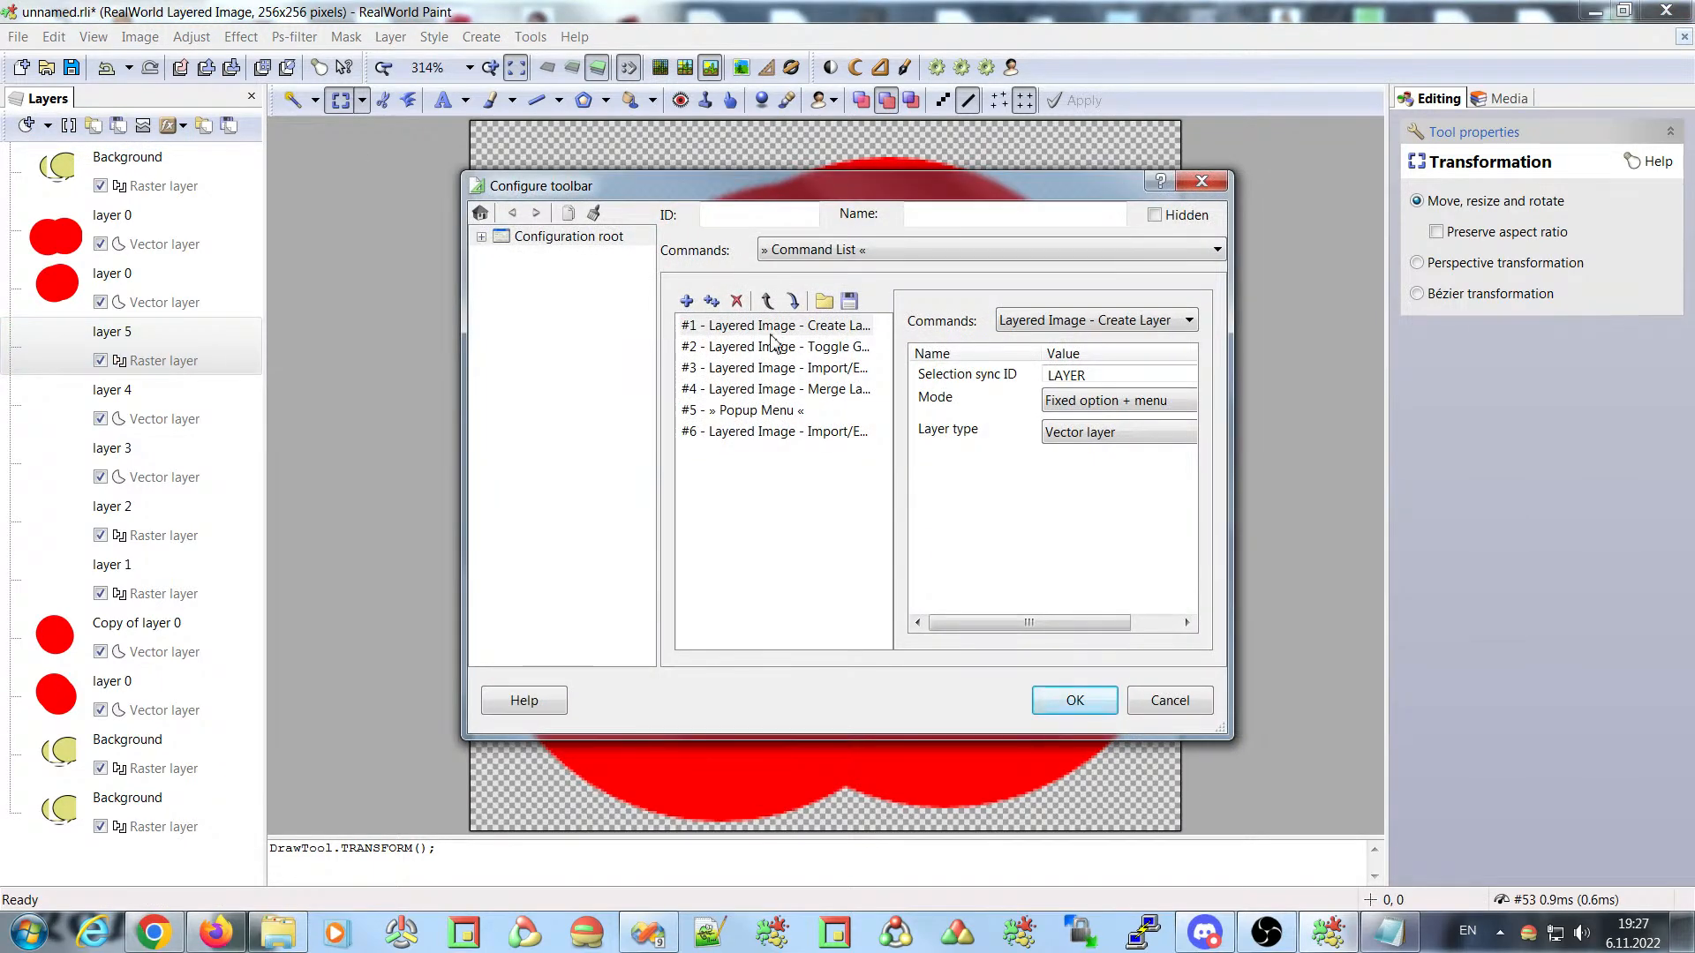
drag(815, 188, 614, 174)
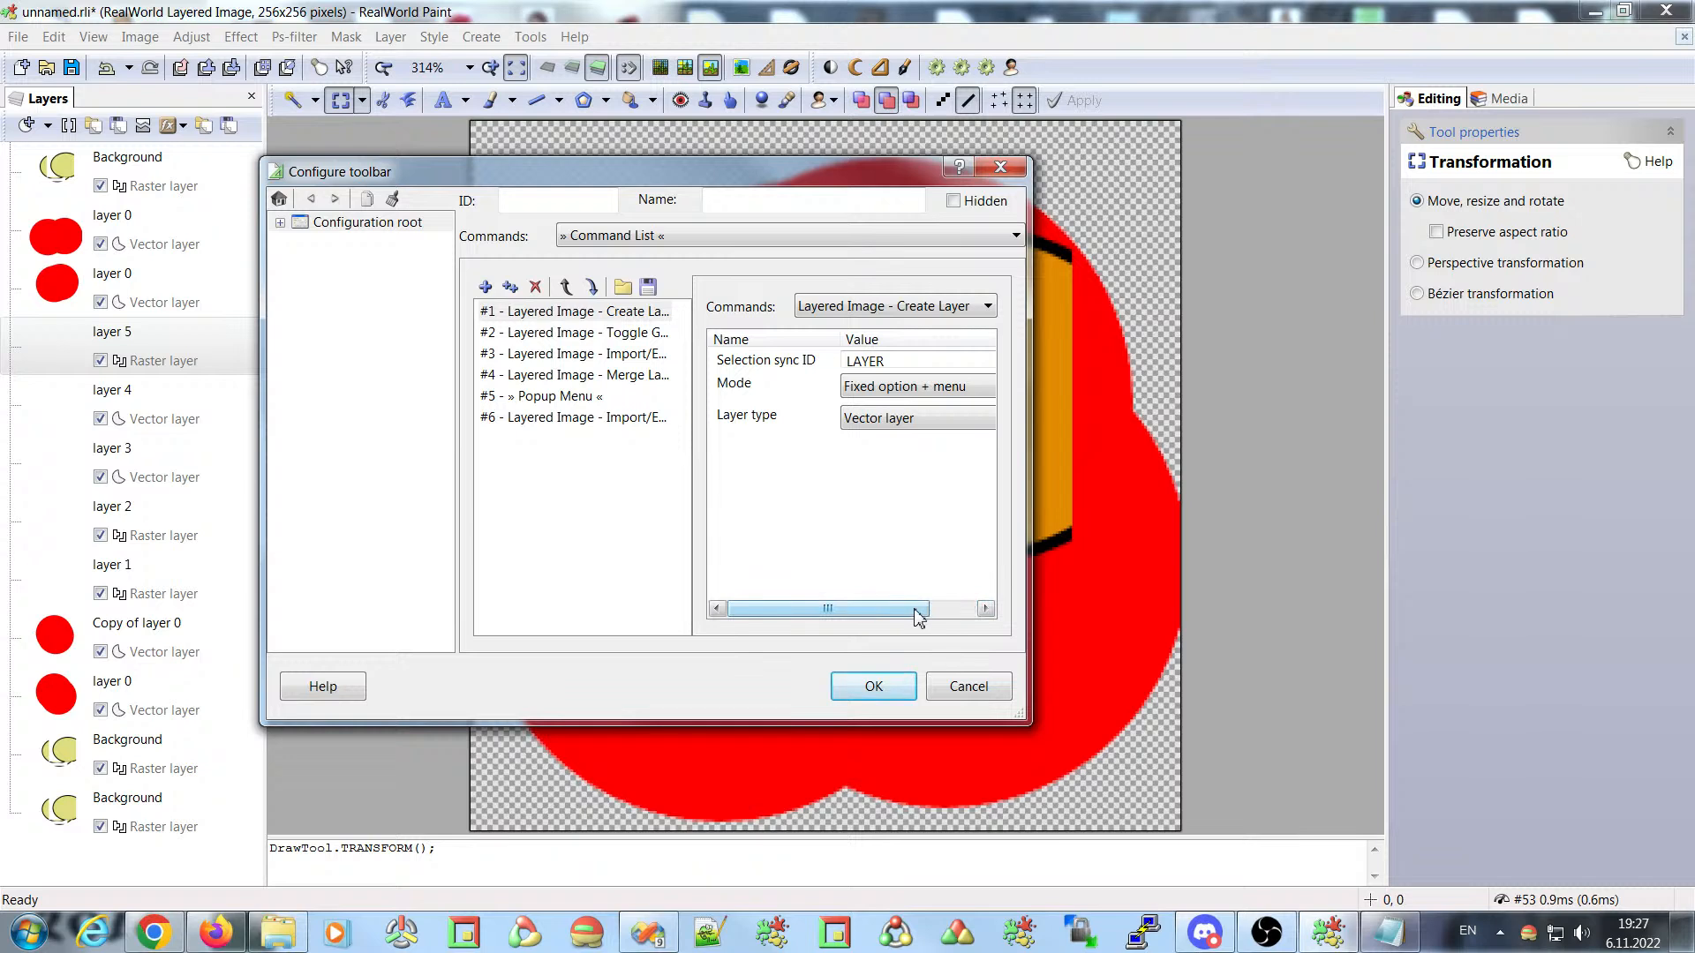
drag(1028, 720, 1221, 726)
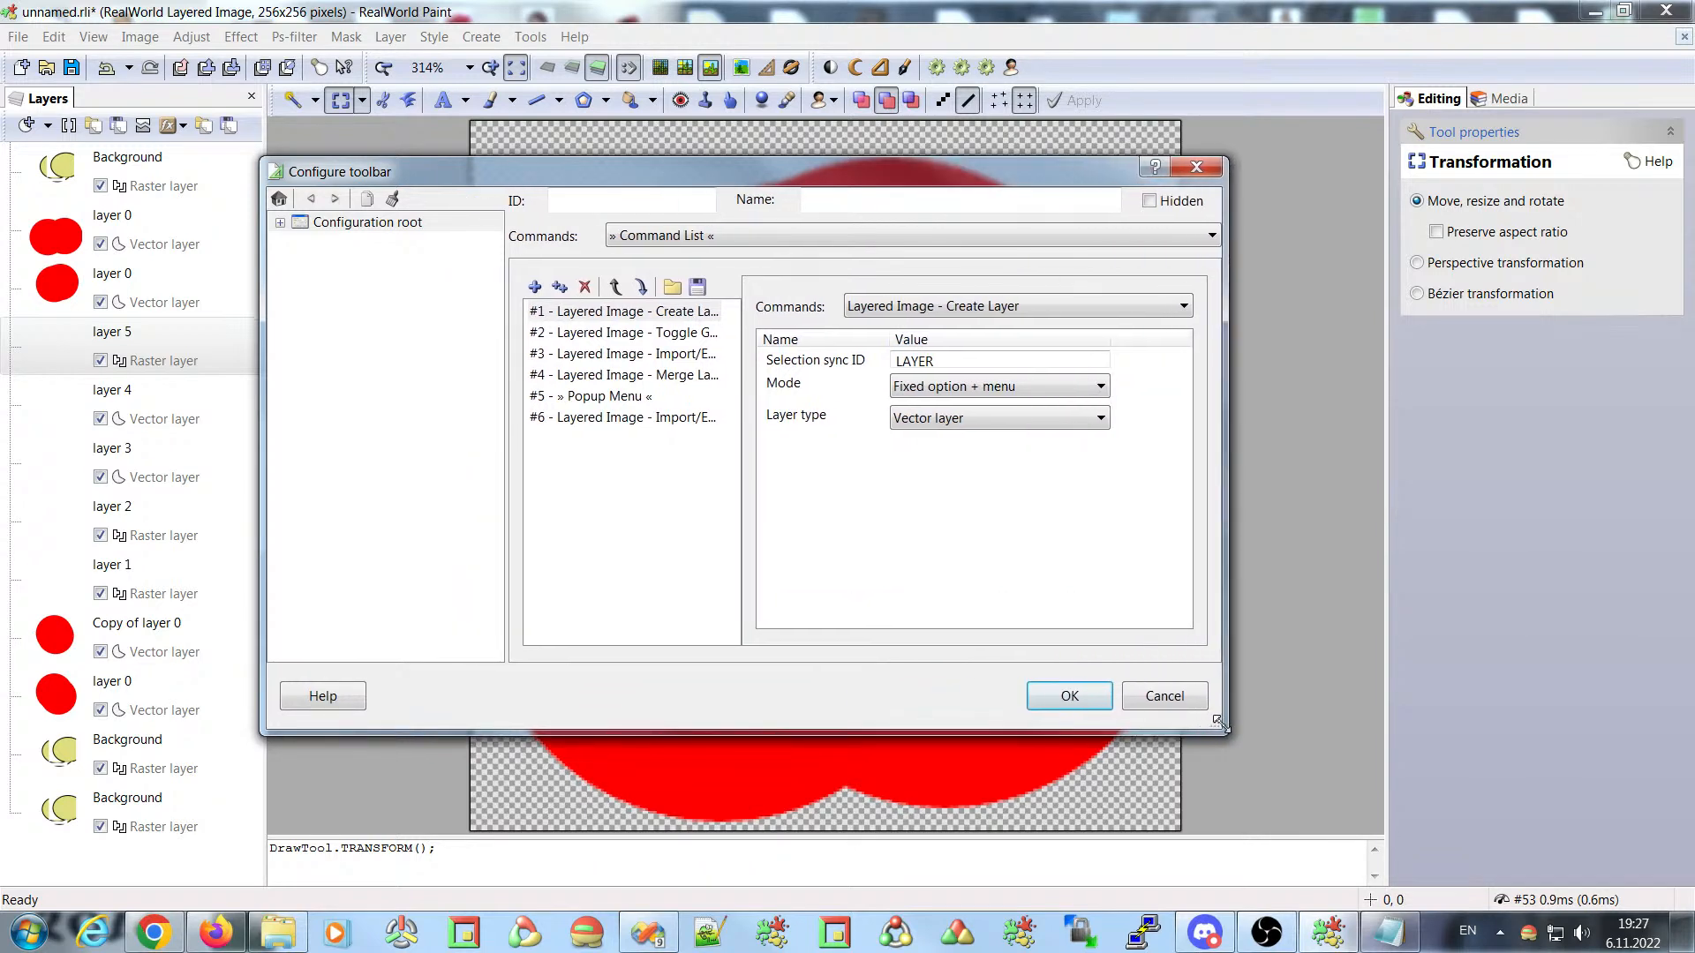
click(628, 336)
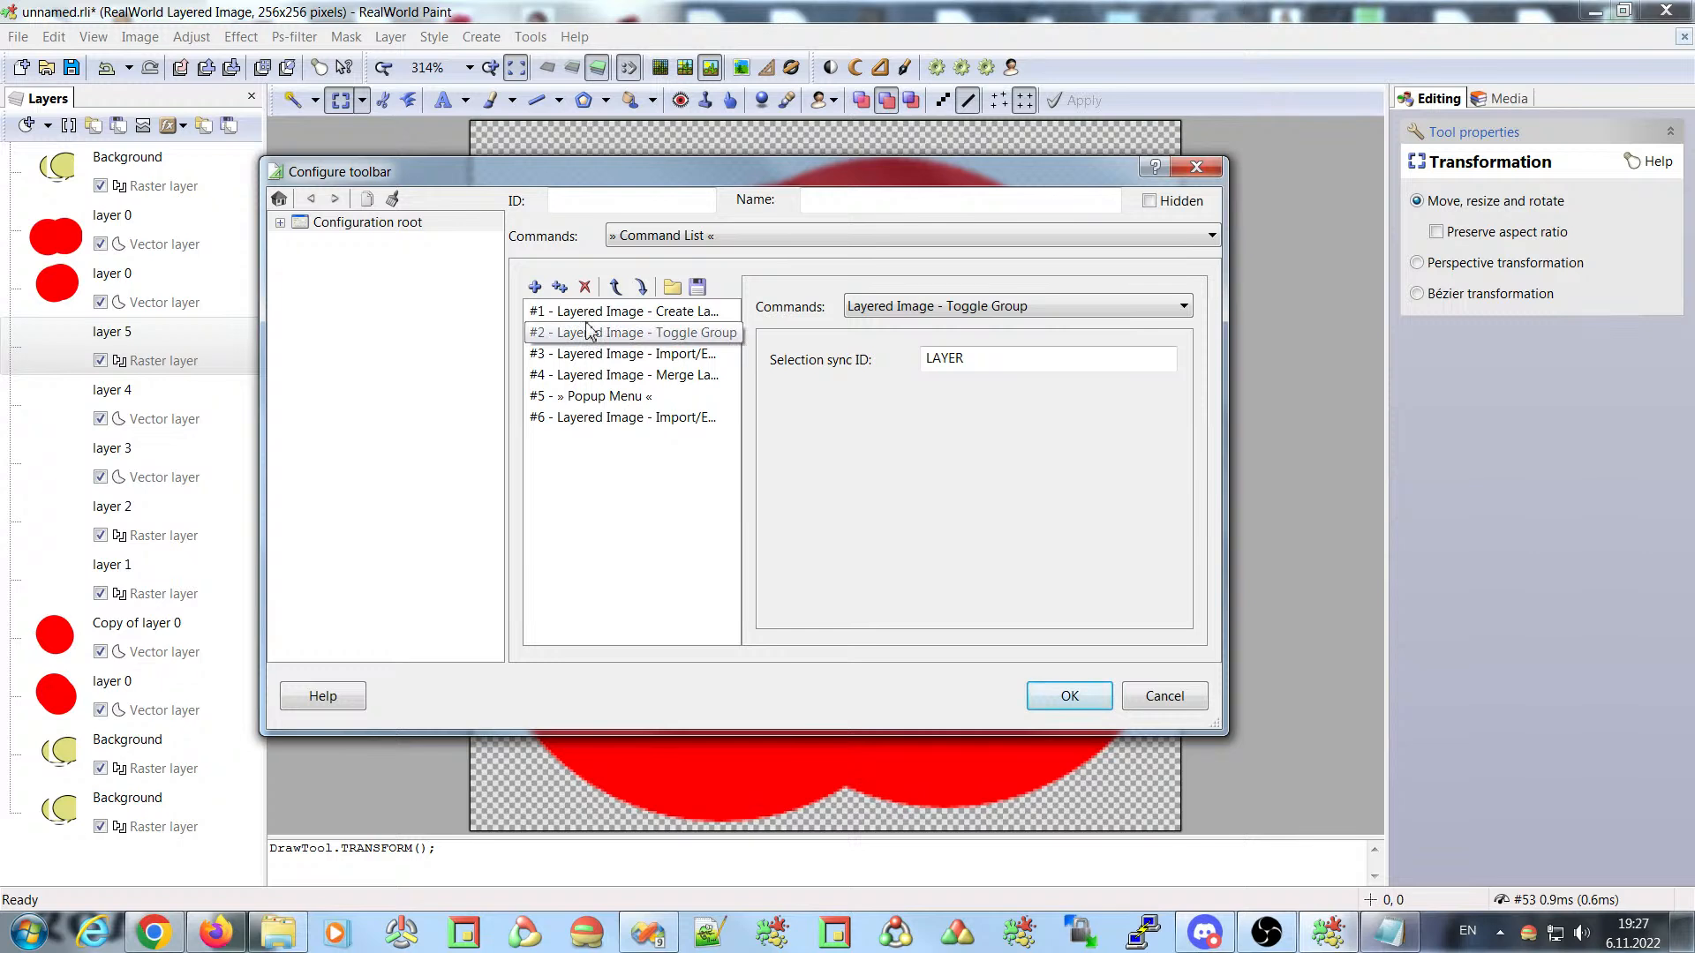
click(547, 312)
click(548, 336)
click(547, 355)
click(546, 334)
click(540, 313)
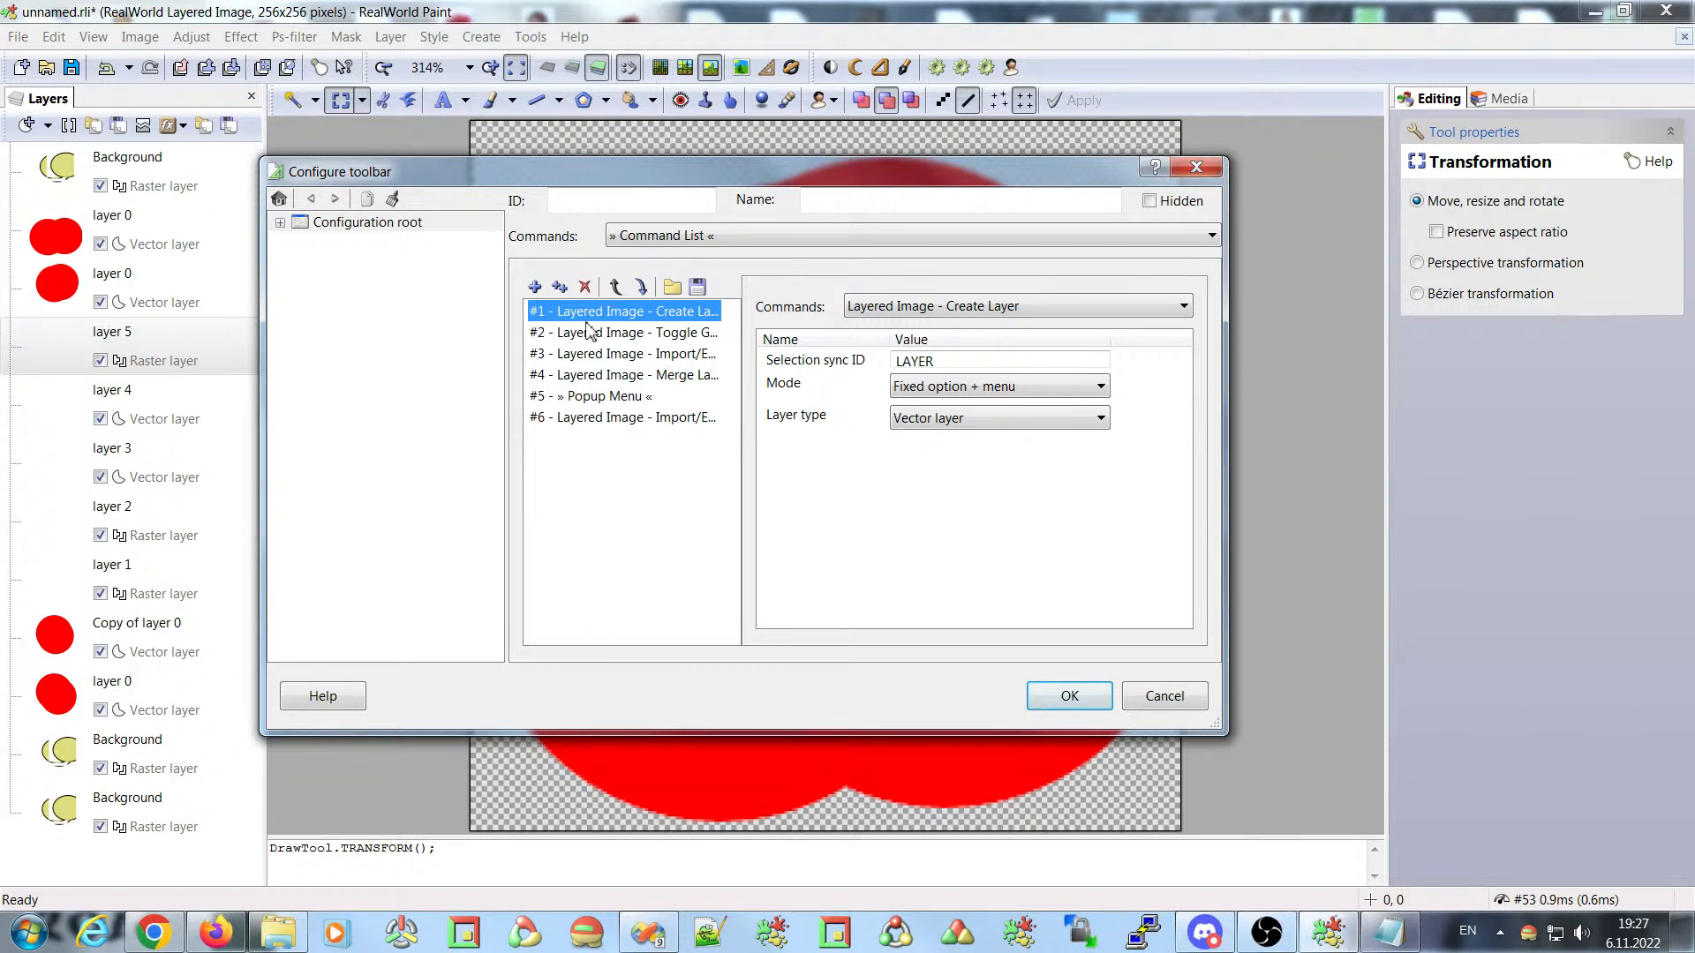
click(609, 336)
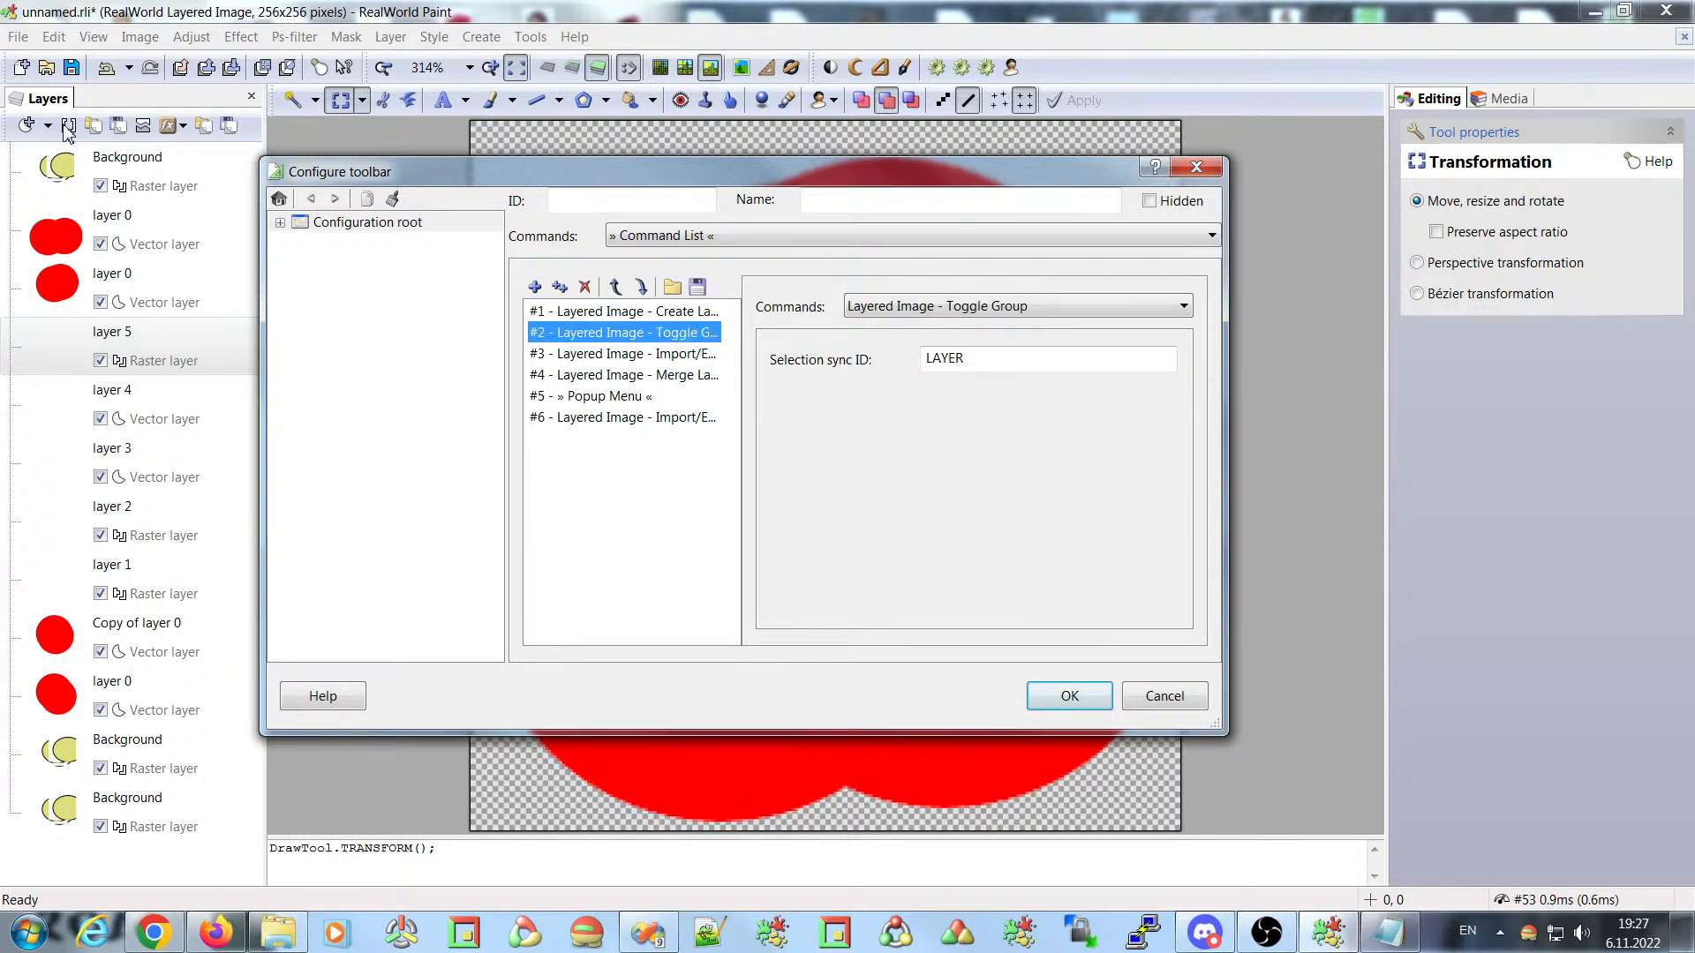
- Replace the third command of the Layers toolbar, Import/Export Layer, with App-Edit: Delete
click(600, 355)
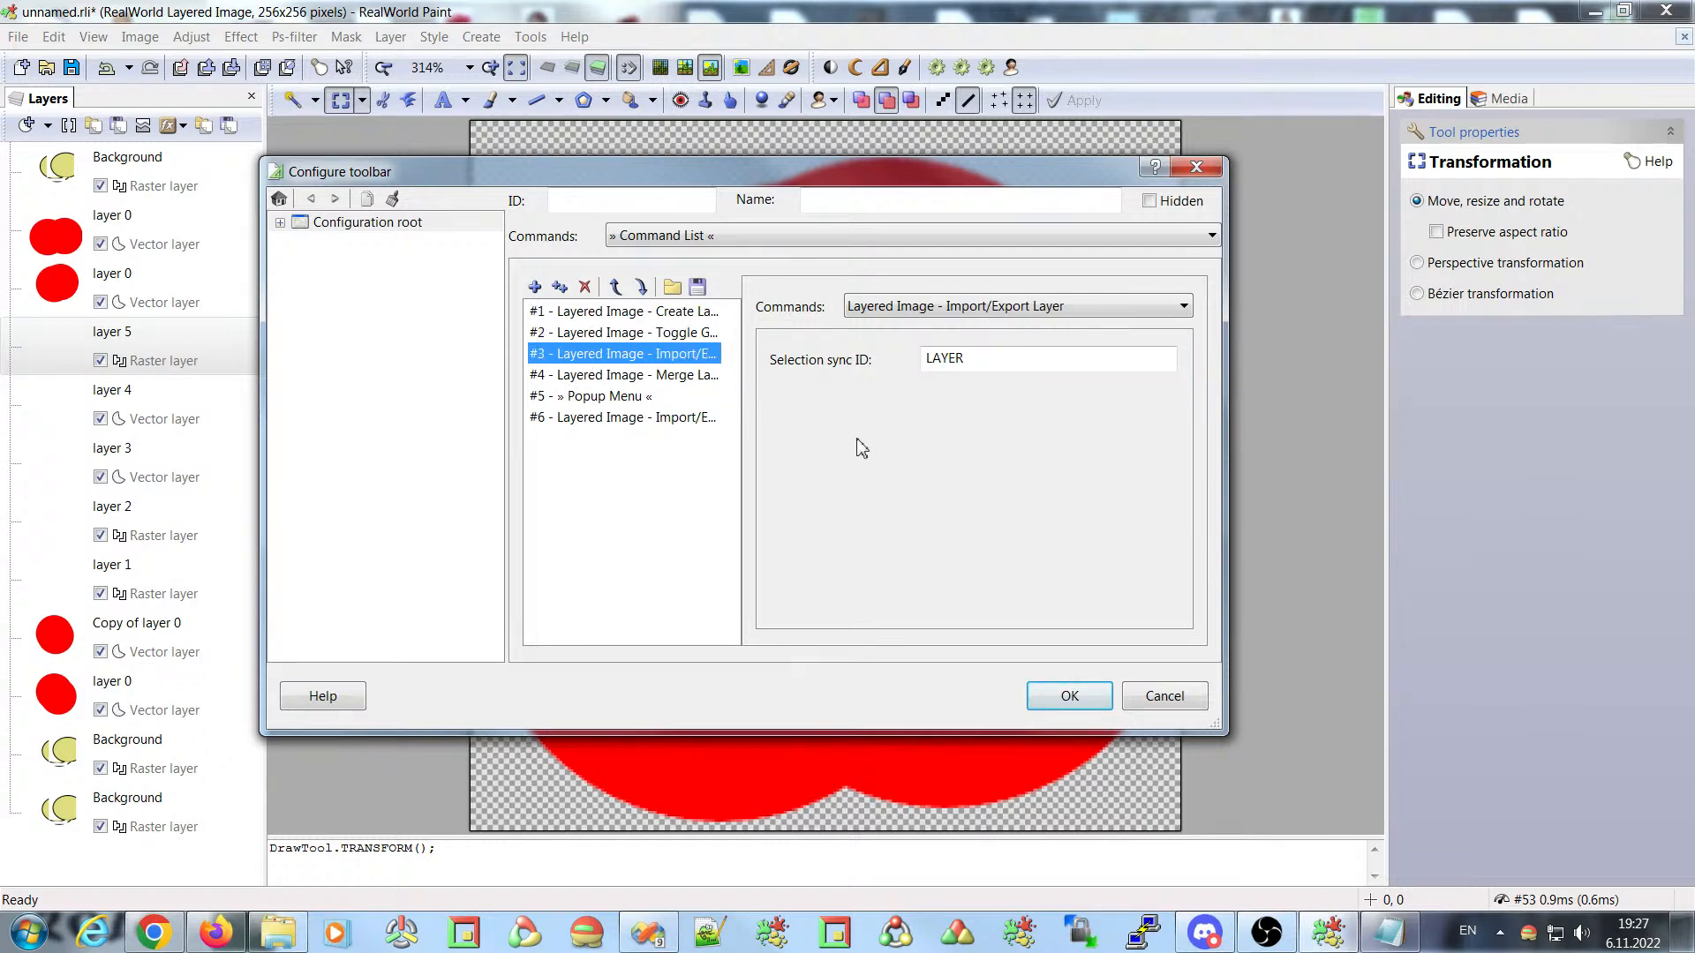
click(982, 308)
drag(1187, 668, 1188, 353)
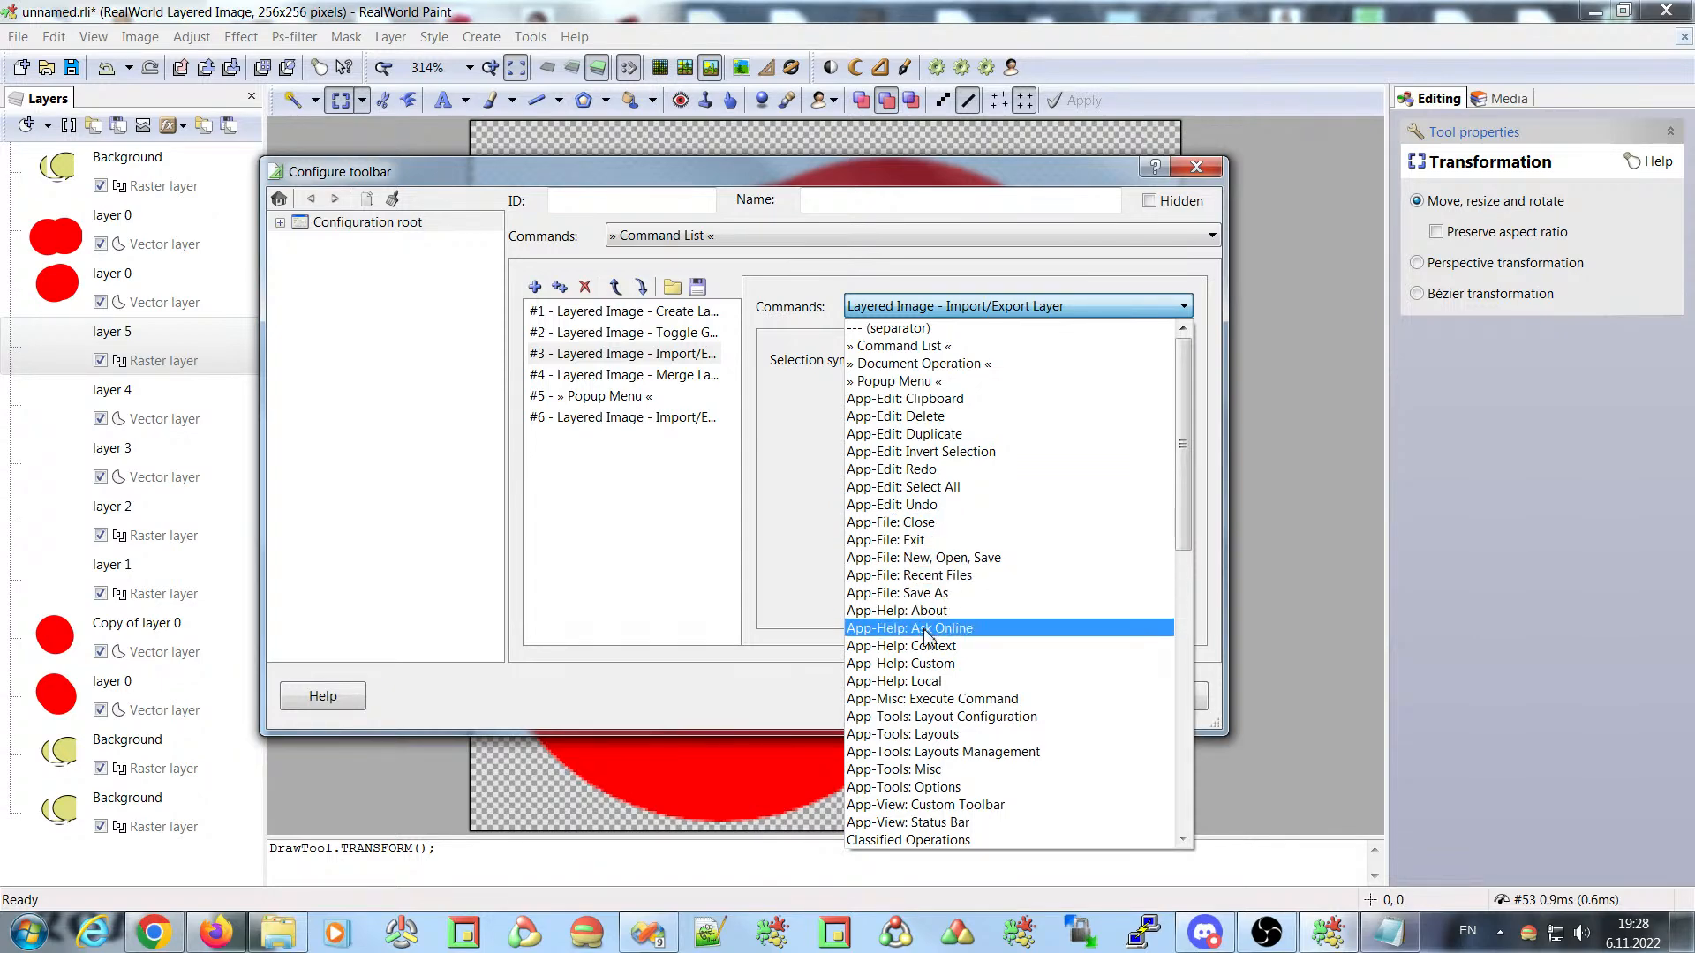
click(918, 417)
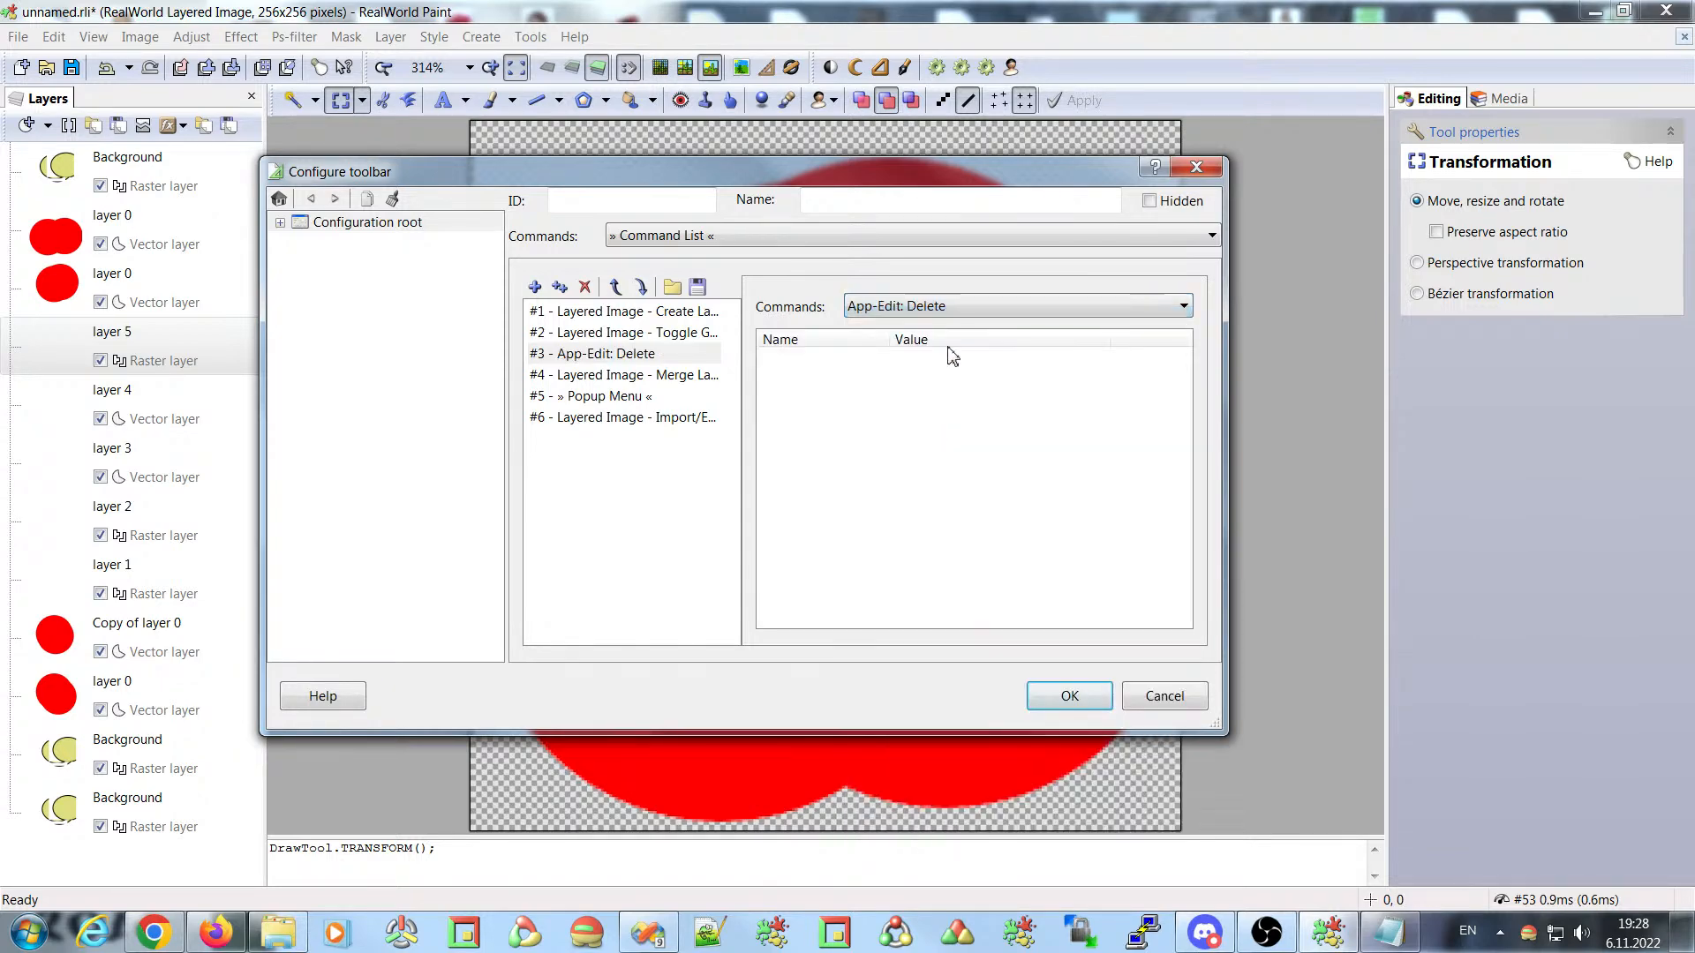
- Insert an App-Edit: Duplicate command after the Delete command, apply the toolbar configuration, and compare it with the Edit commands
click(560, 287)
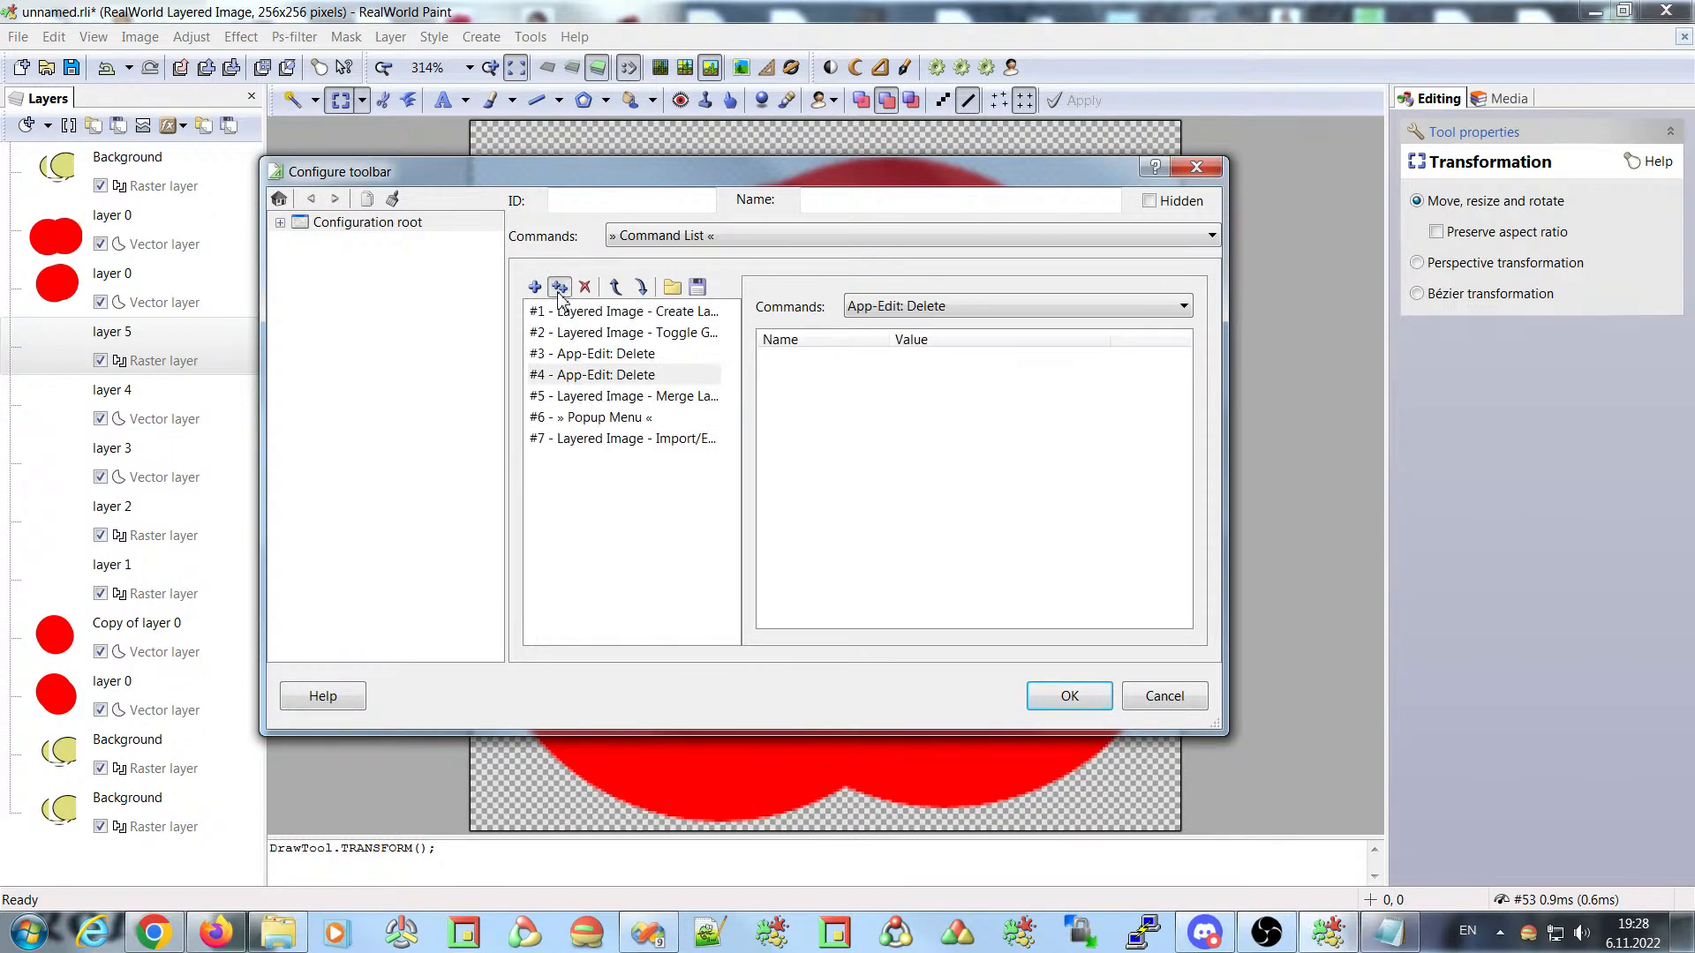
click(907, 309)
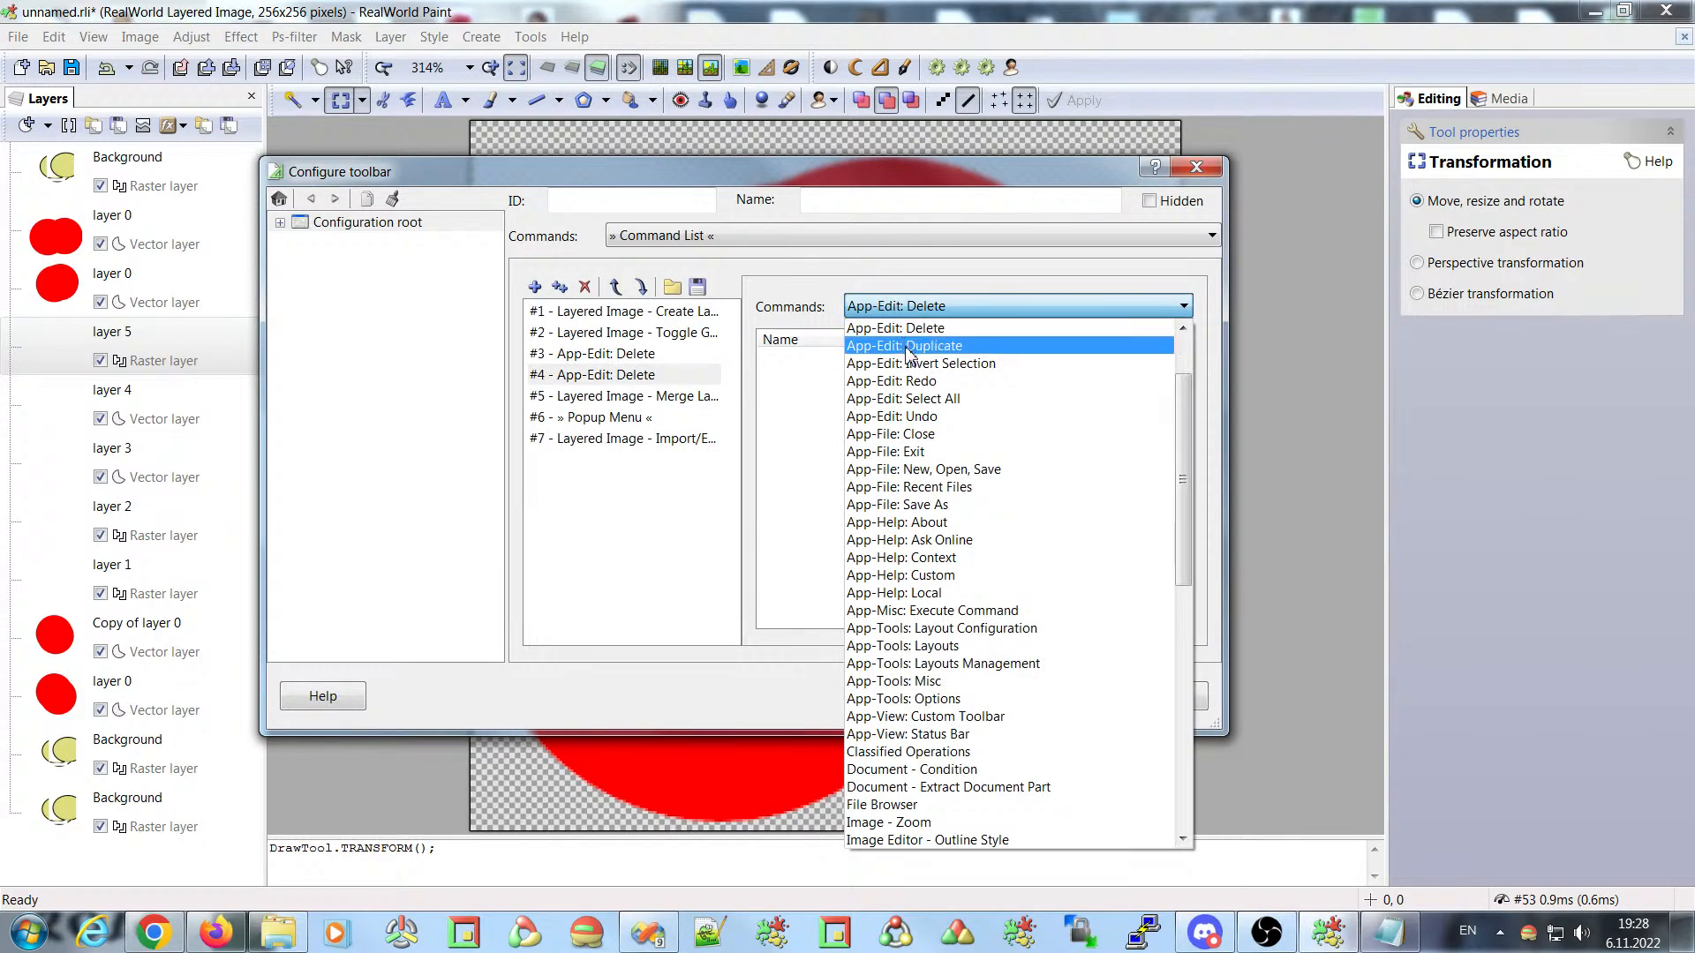
click(908, 346)
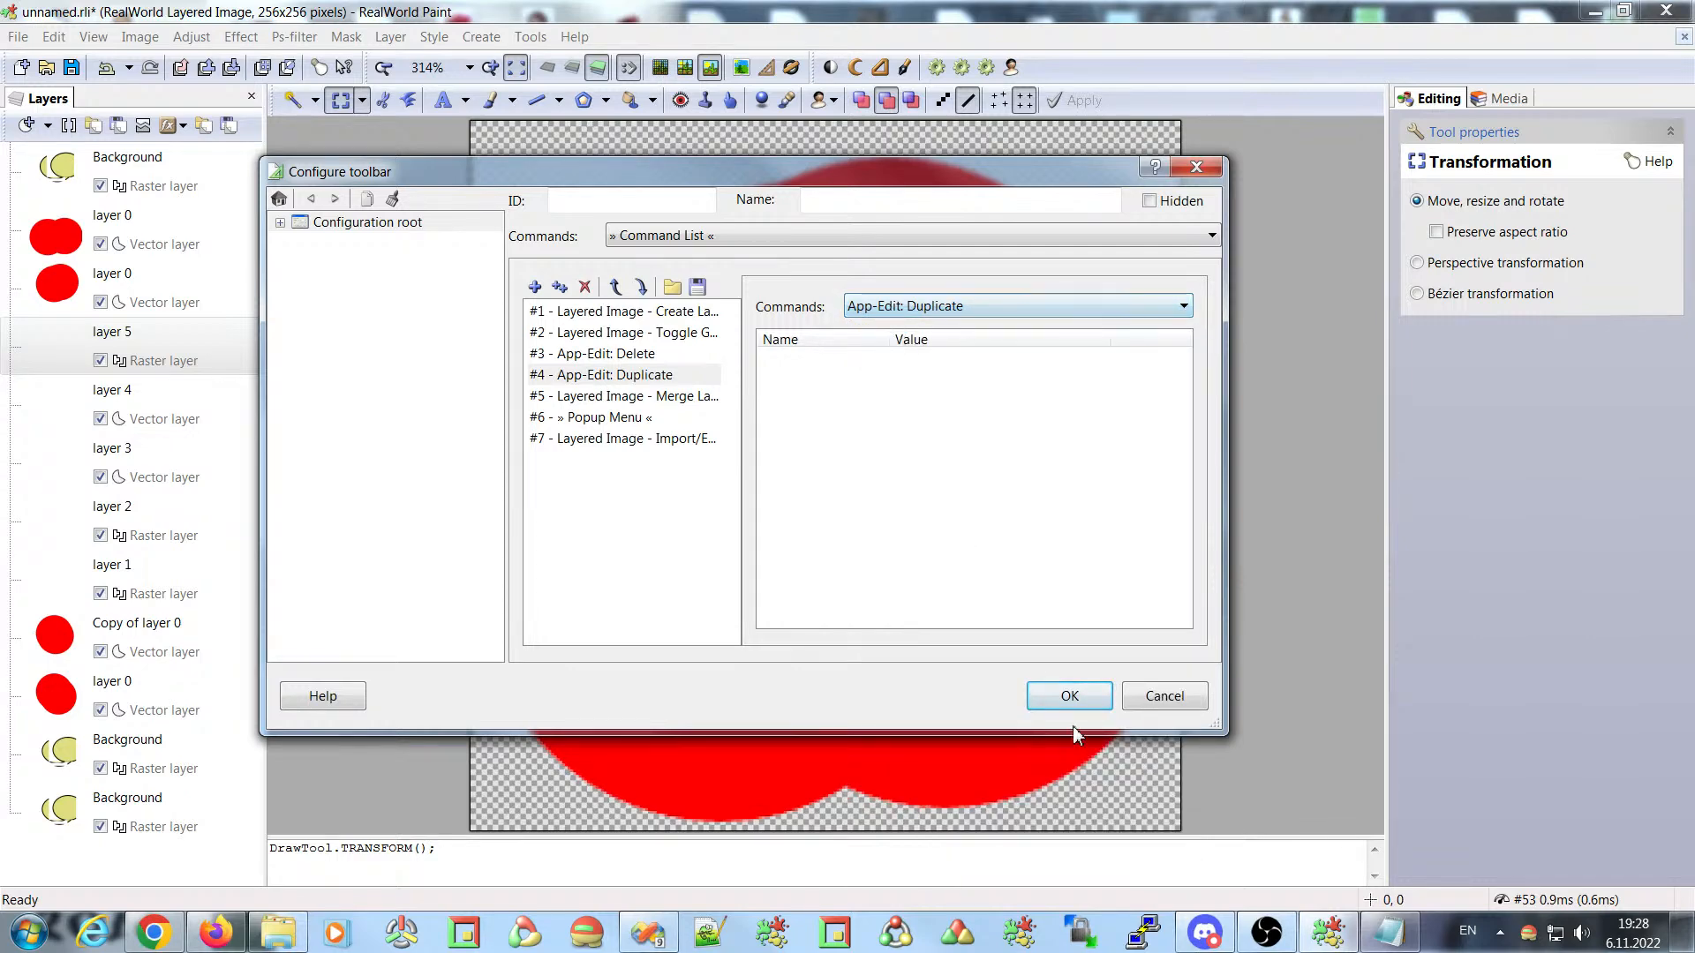
click(1069, 696)
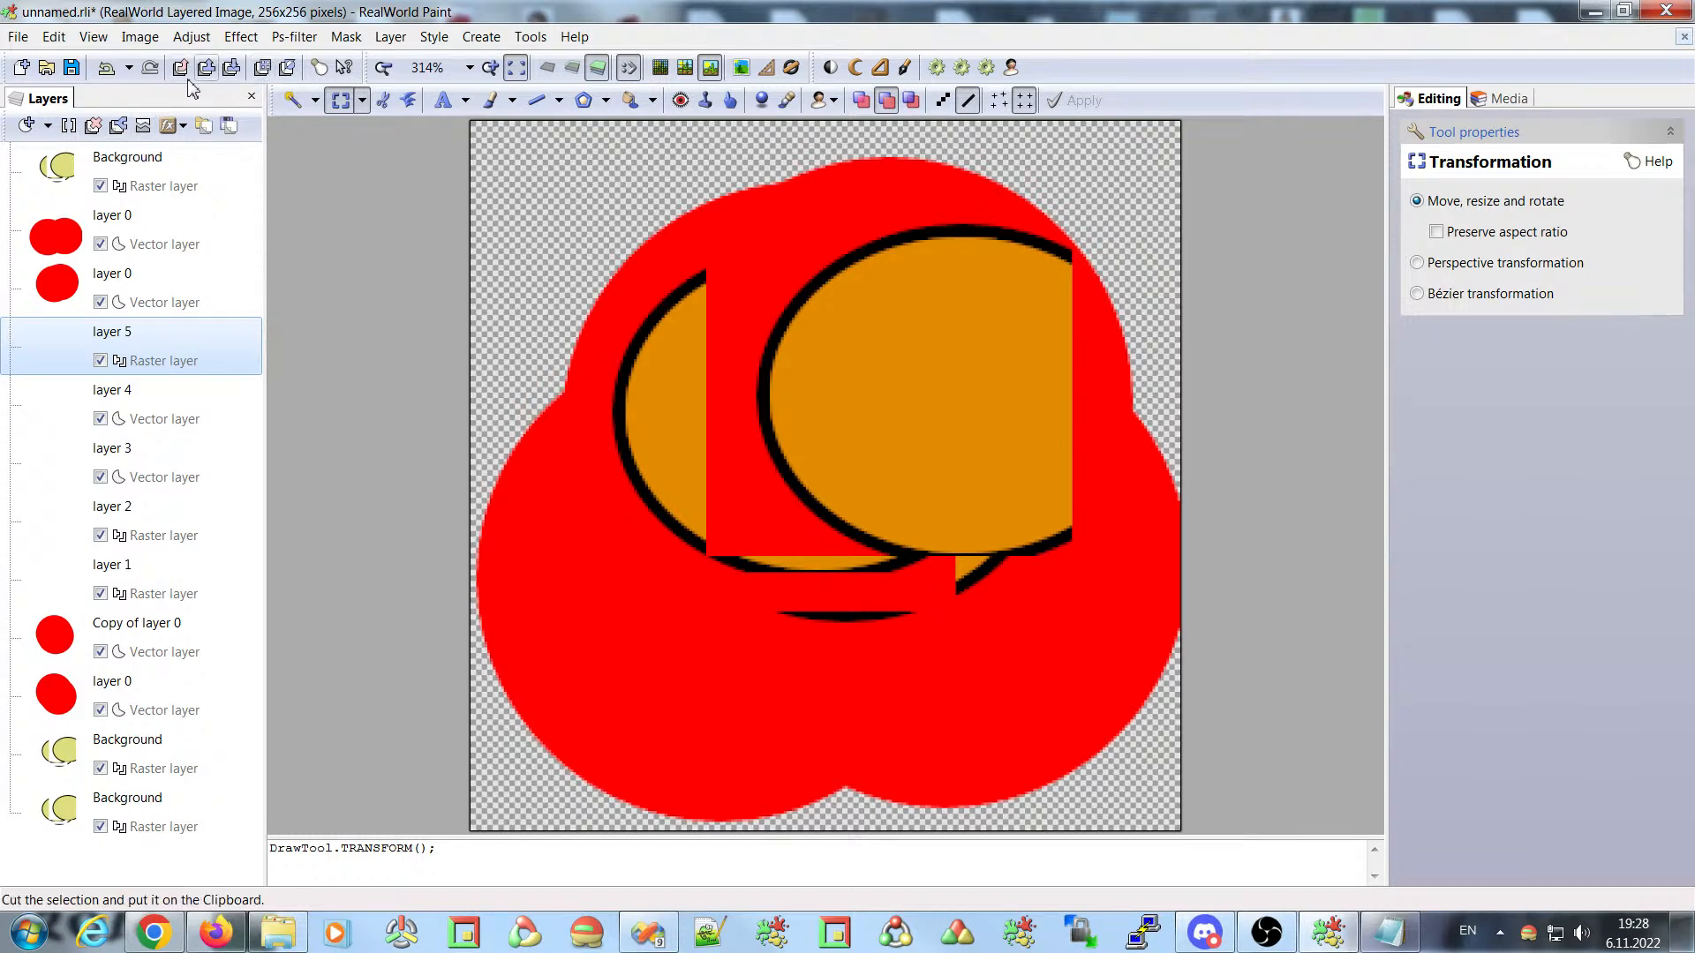
click(44, 38)
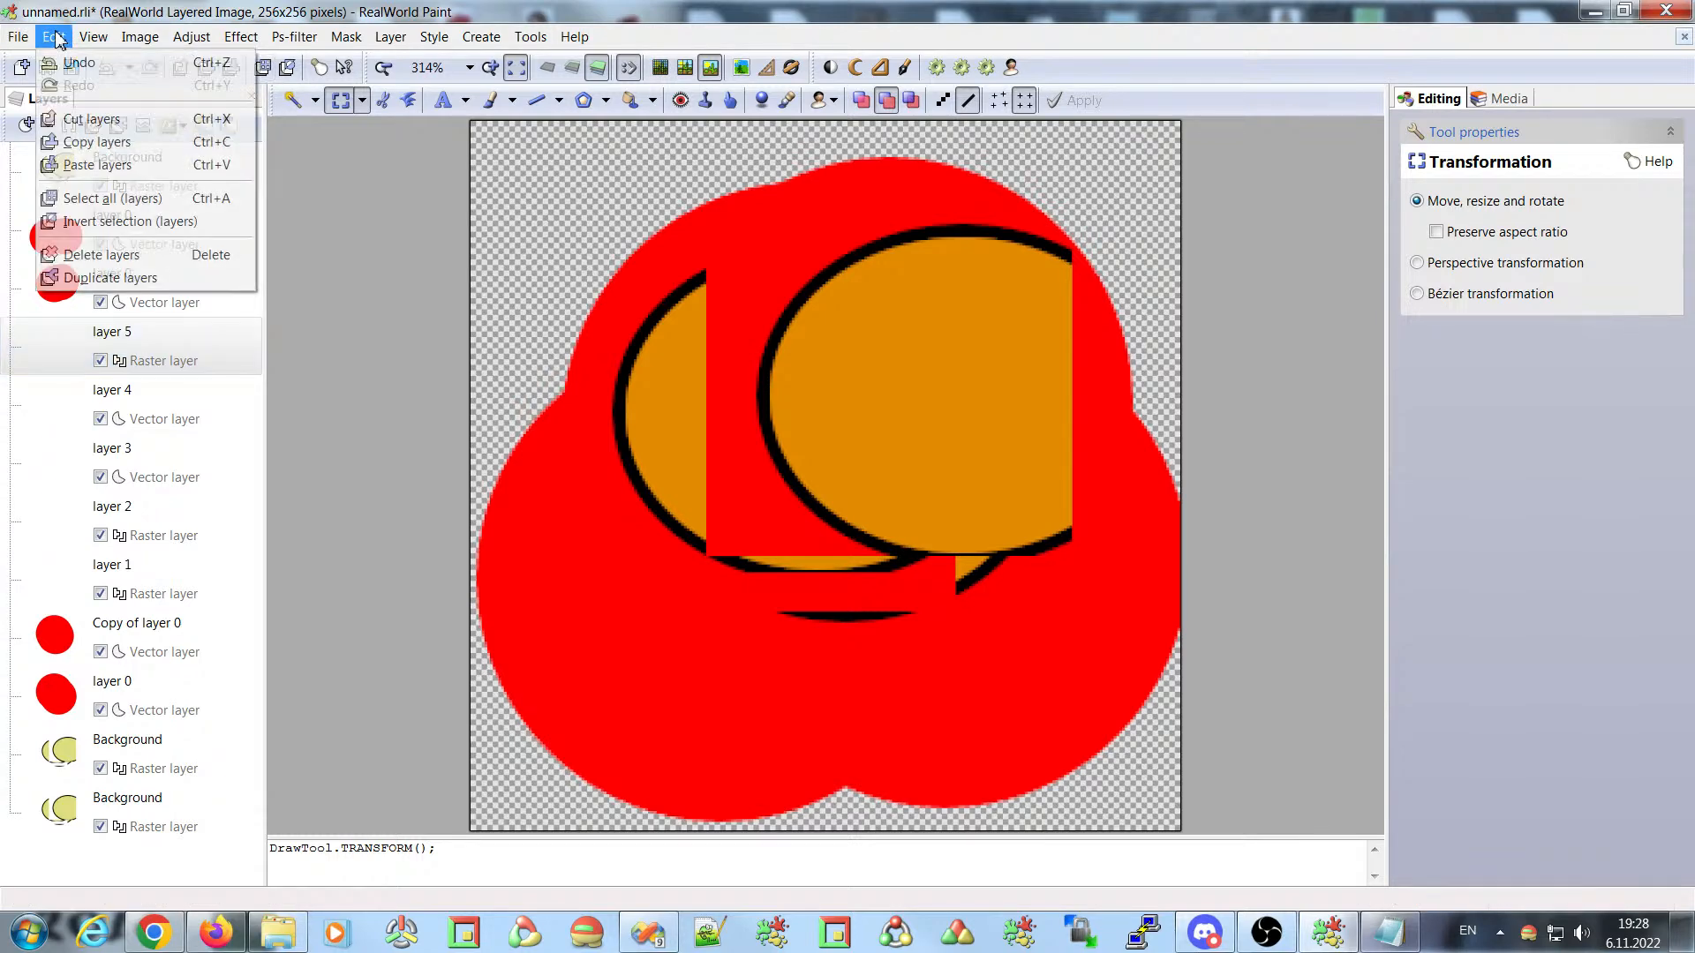
click(71, 22)
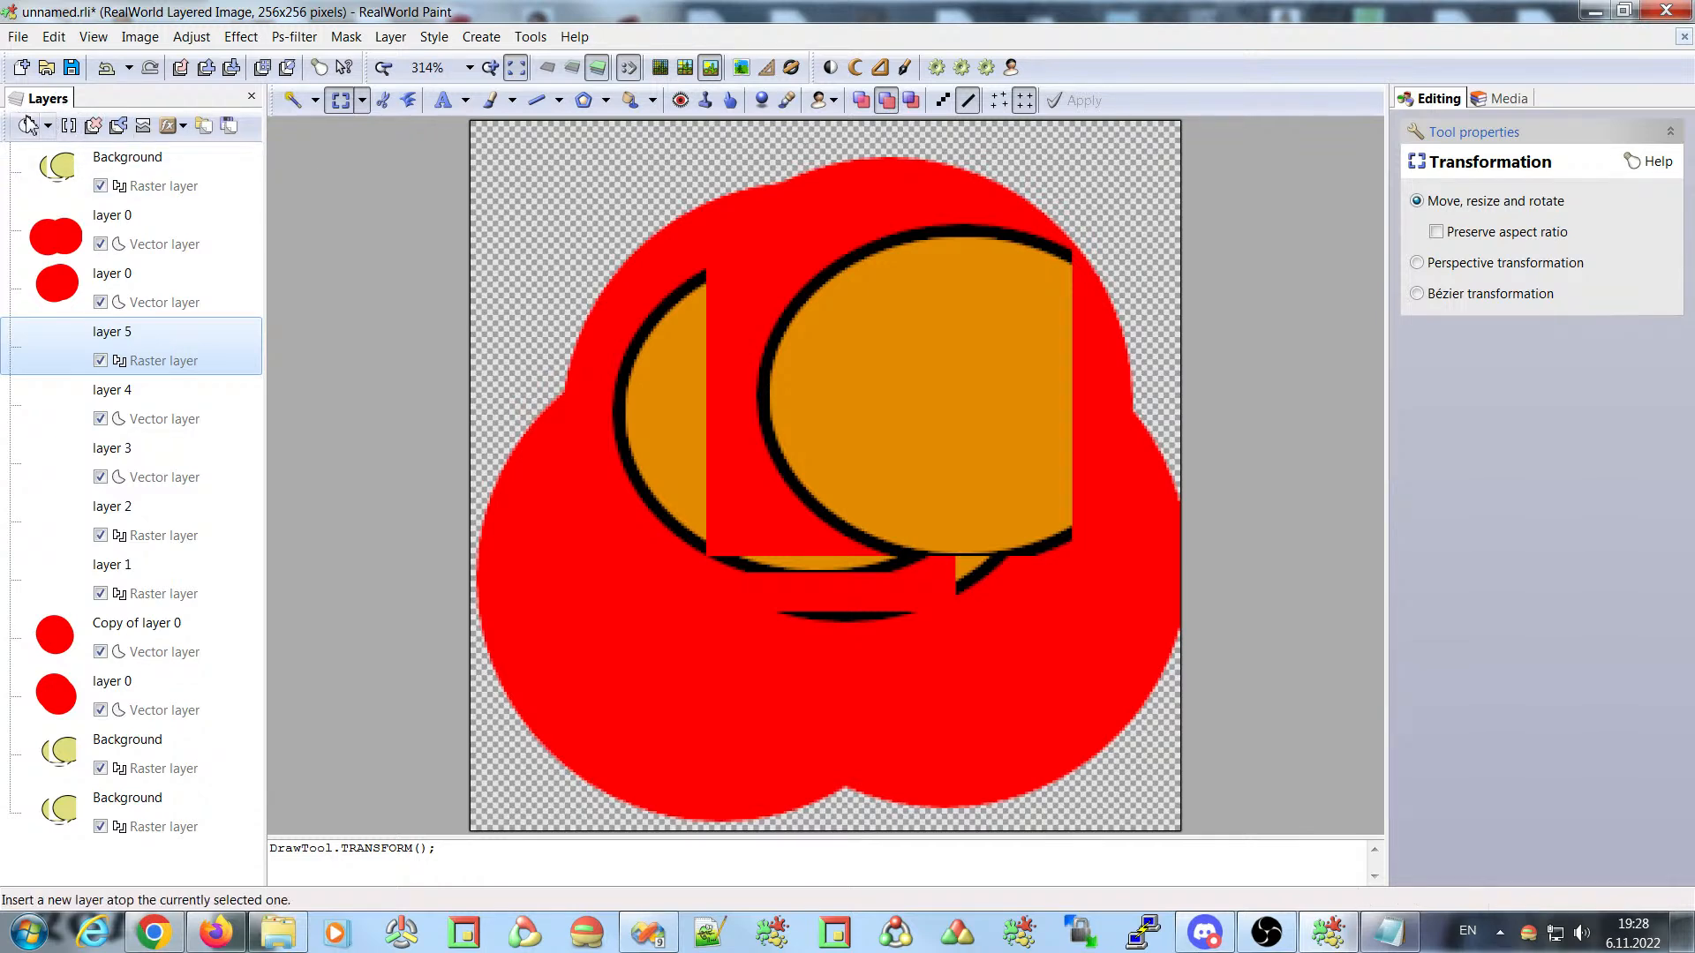
- Open the Layers panel configuration, enlarge it, and add a second toolbar item to the panel
right_click(79, 120)
click(79, 113)
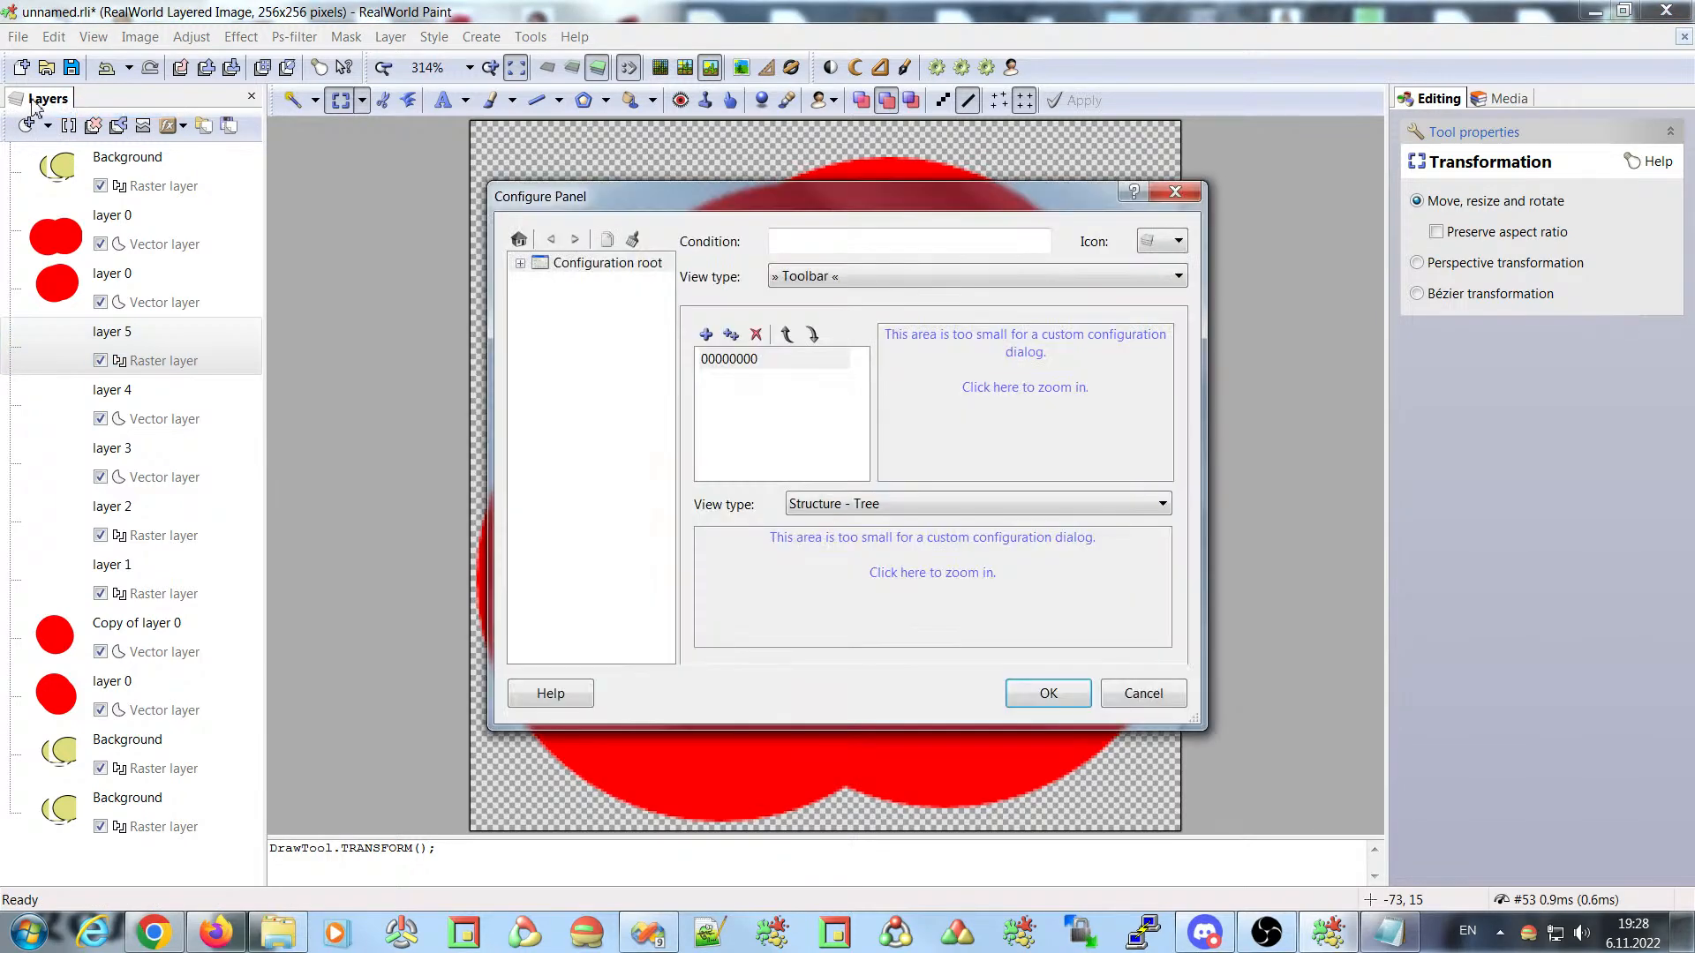
drag(647, 196, 530, 132)
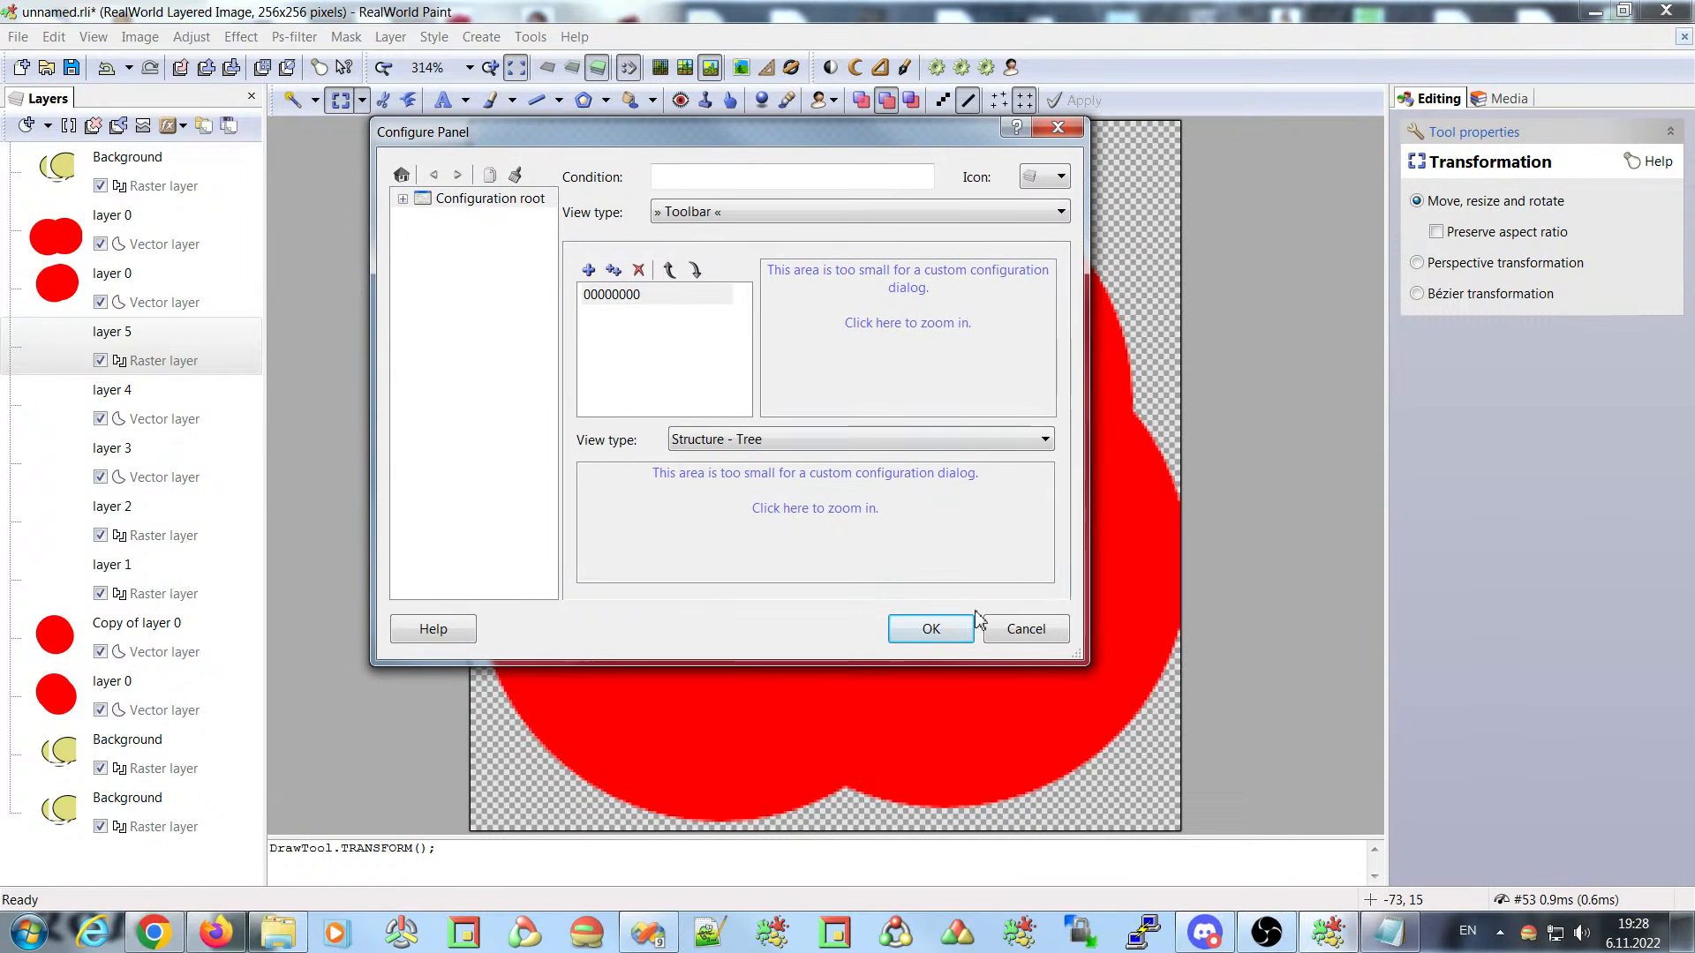
drag(1068, 654, 1335, 802)
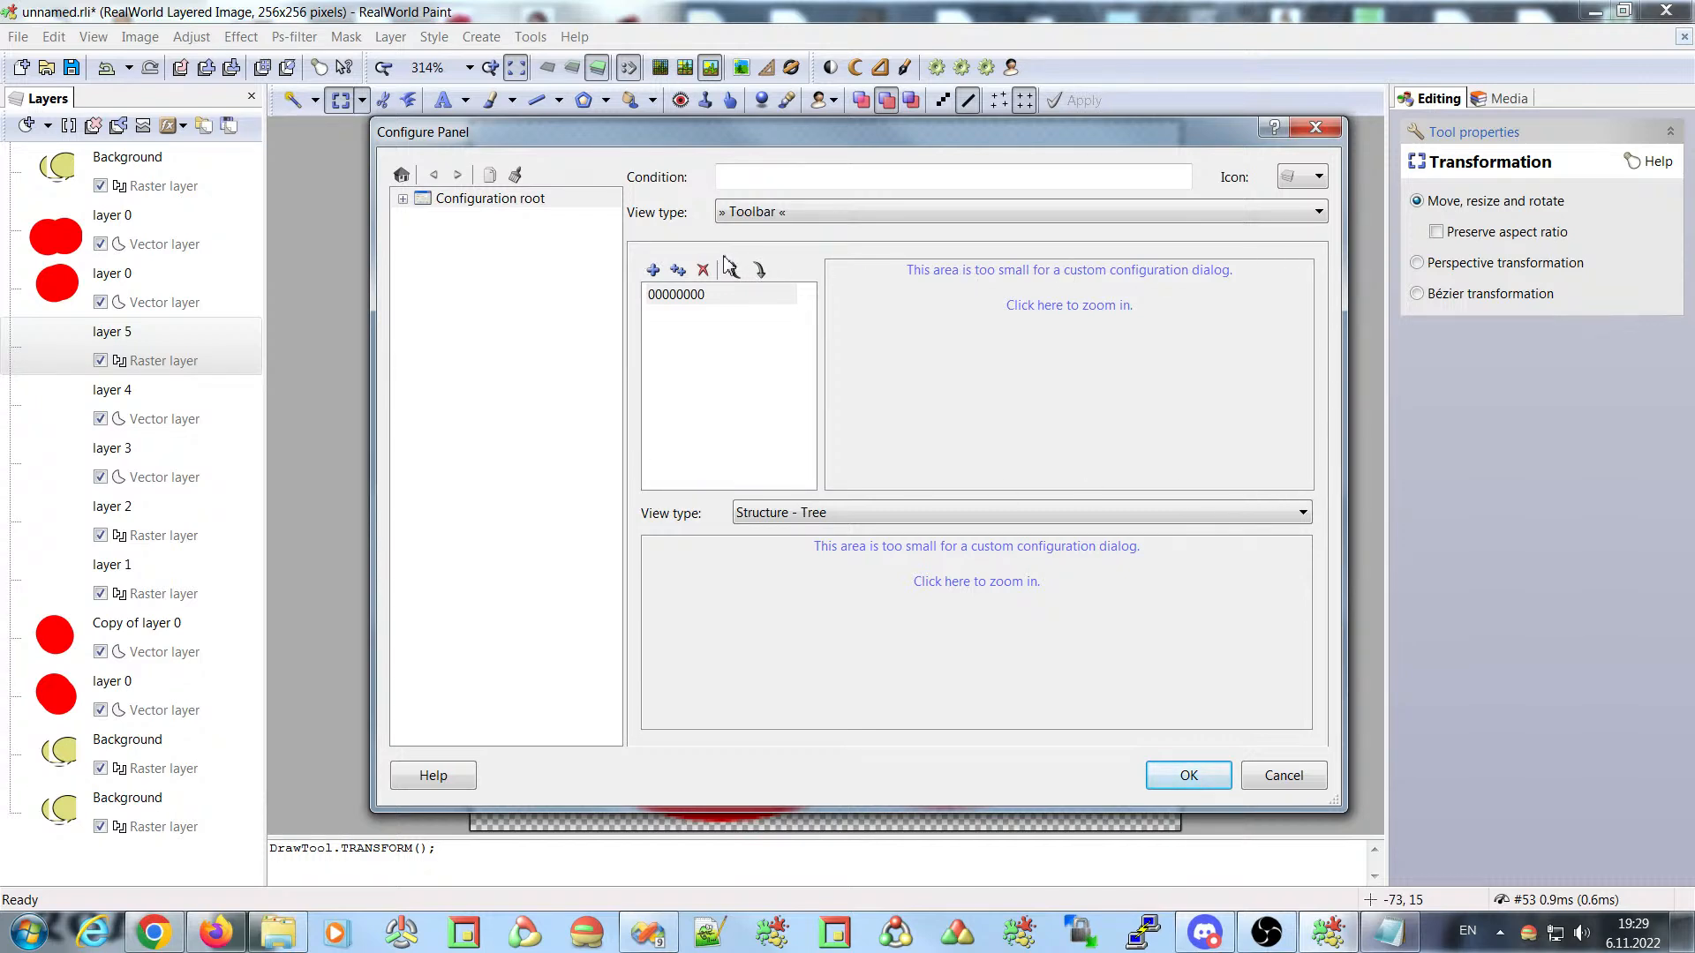
click(664, 298)
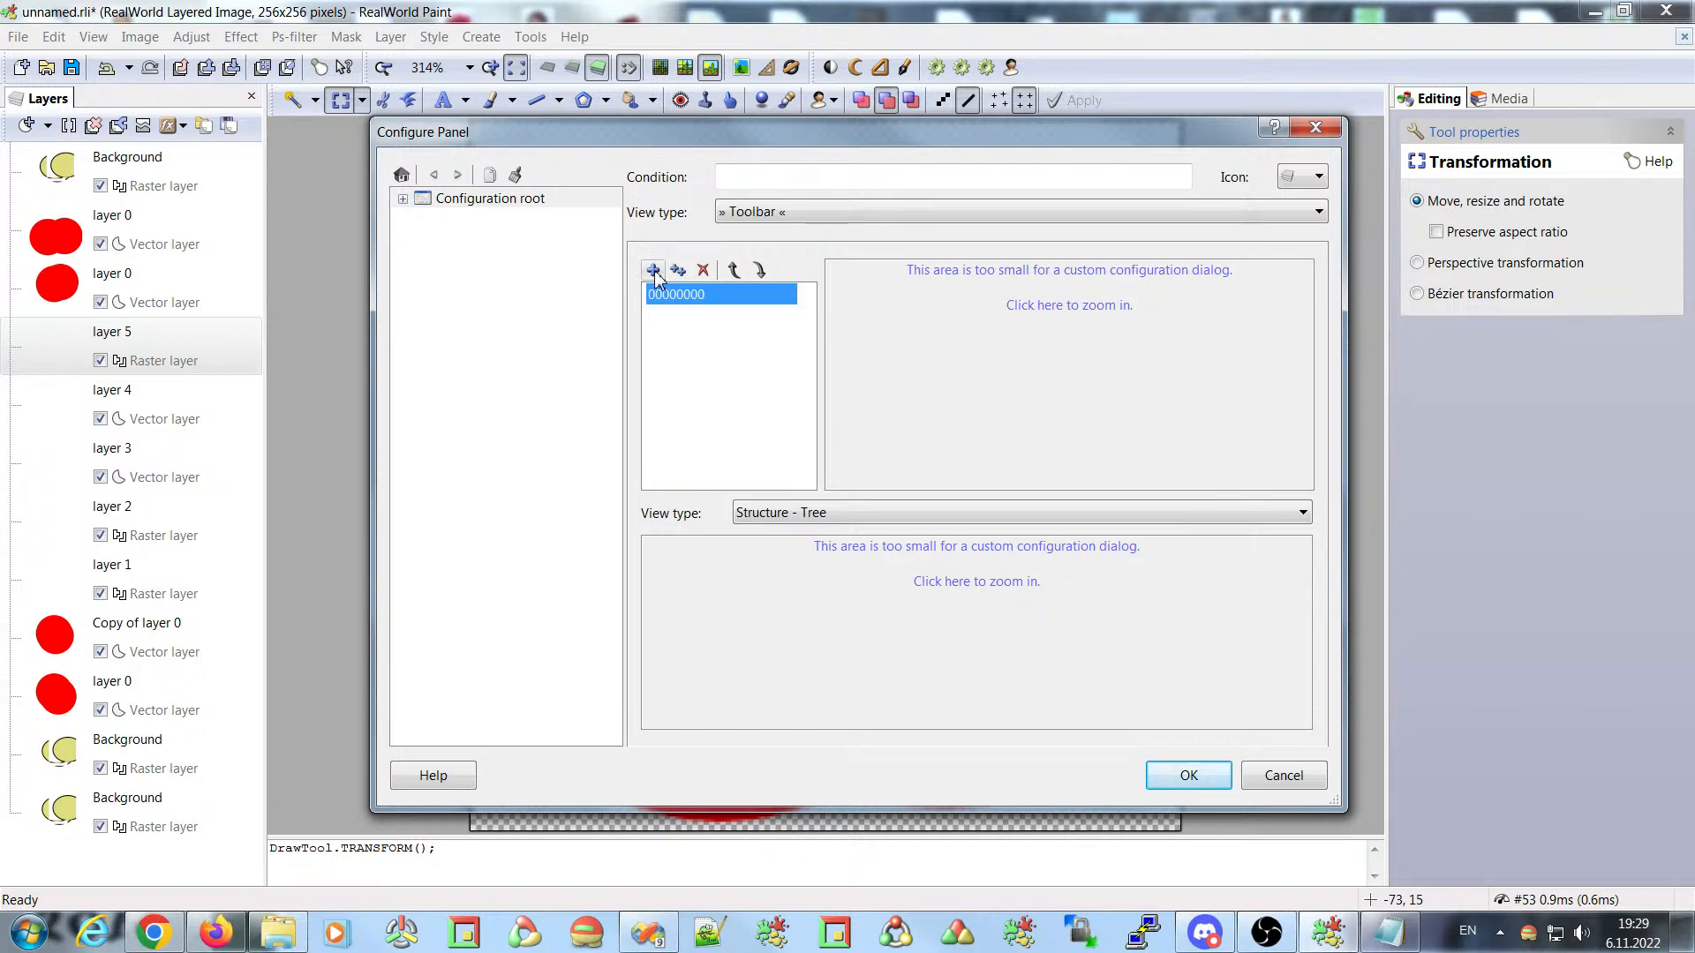
click(653, 270)
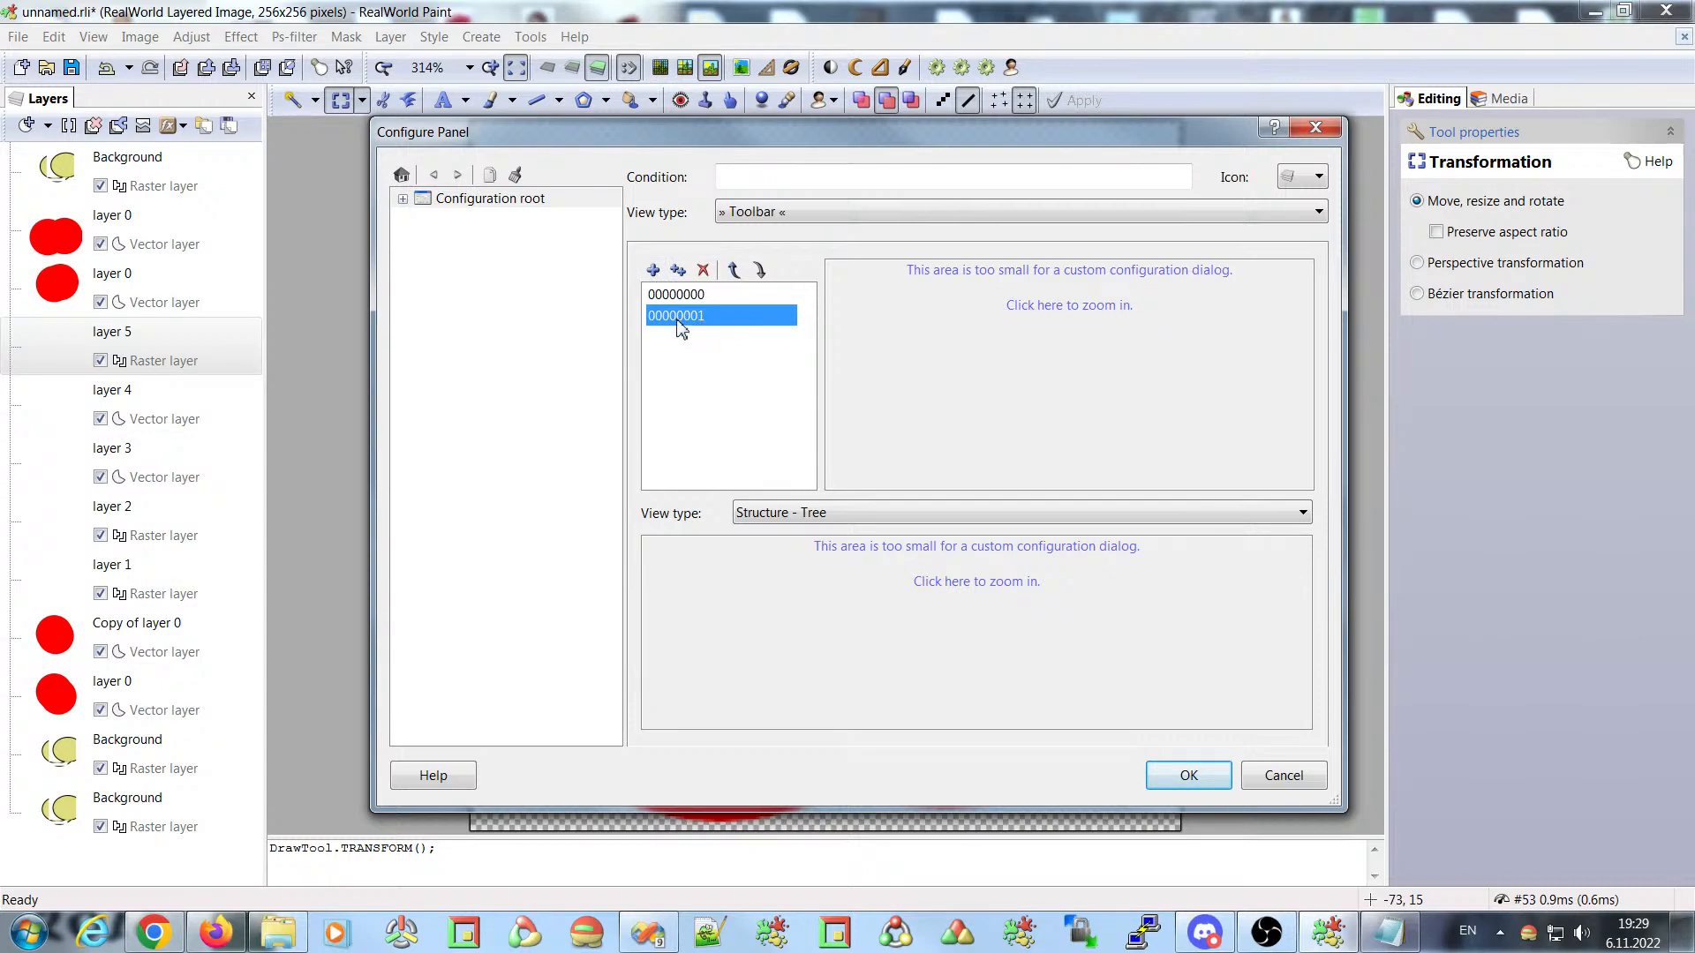
- Add a command to the second toolbar, set it to App-Edit: Clipboard, and apply the panel configuration
click(922, 322)
click(654, 265)
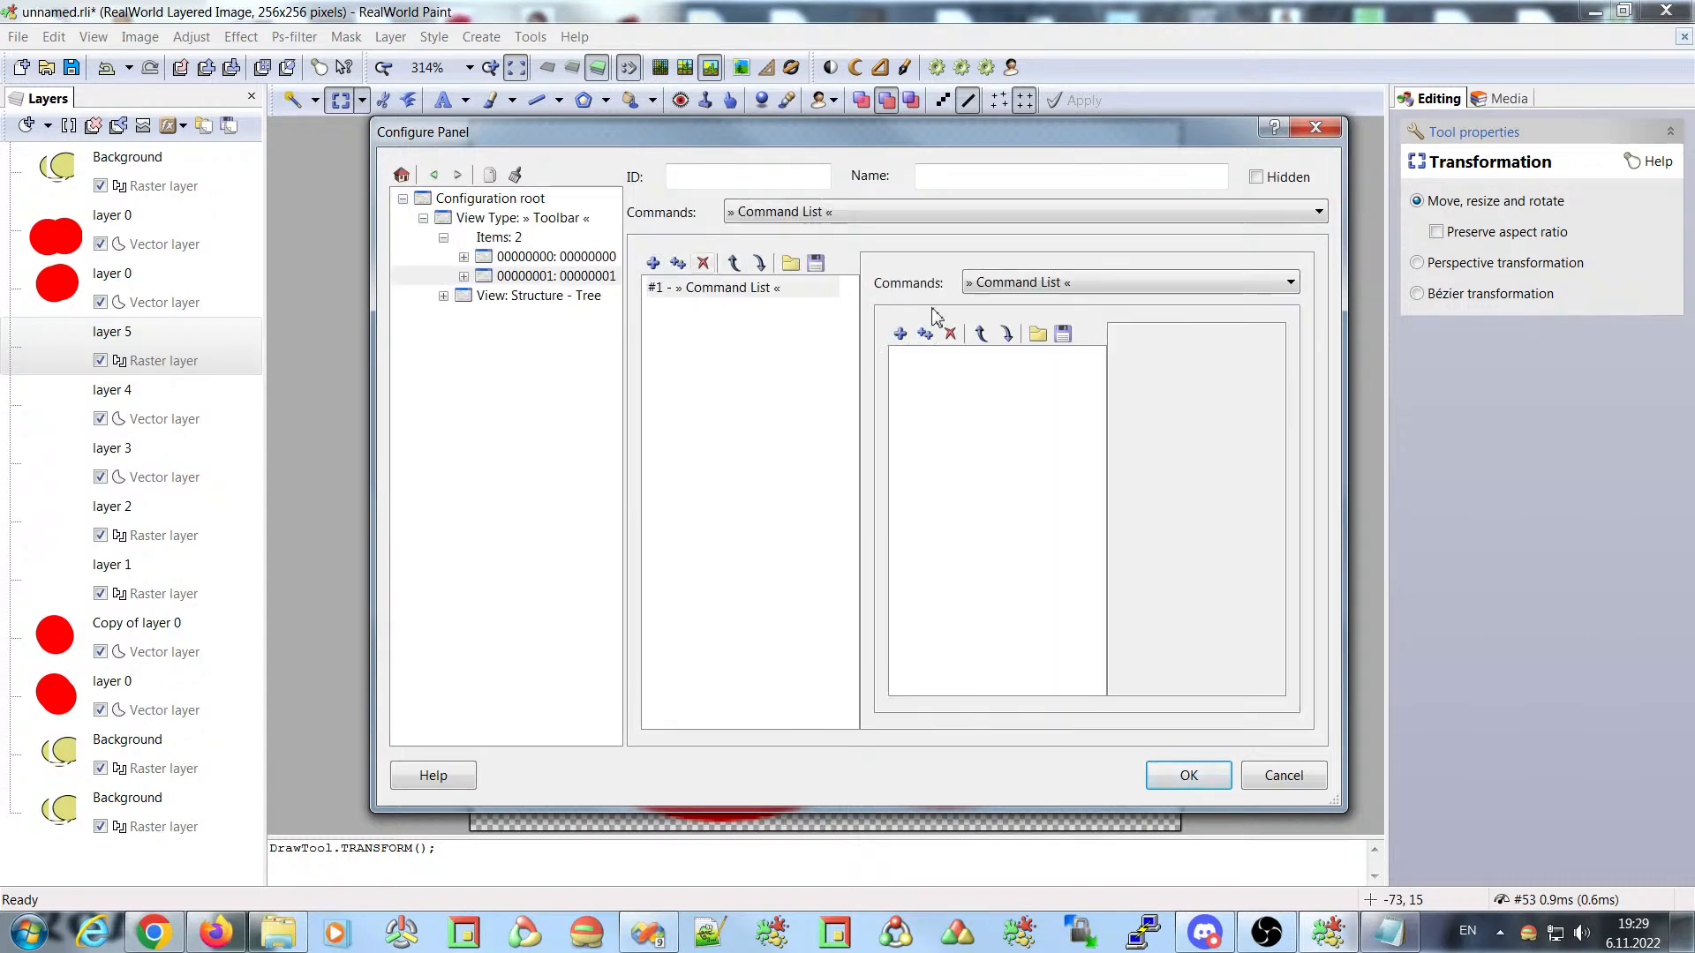
click(1062, 291)
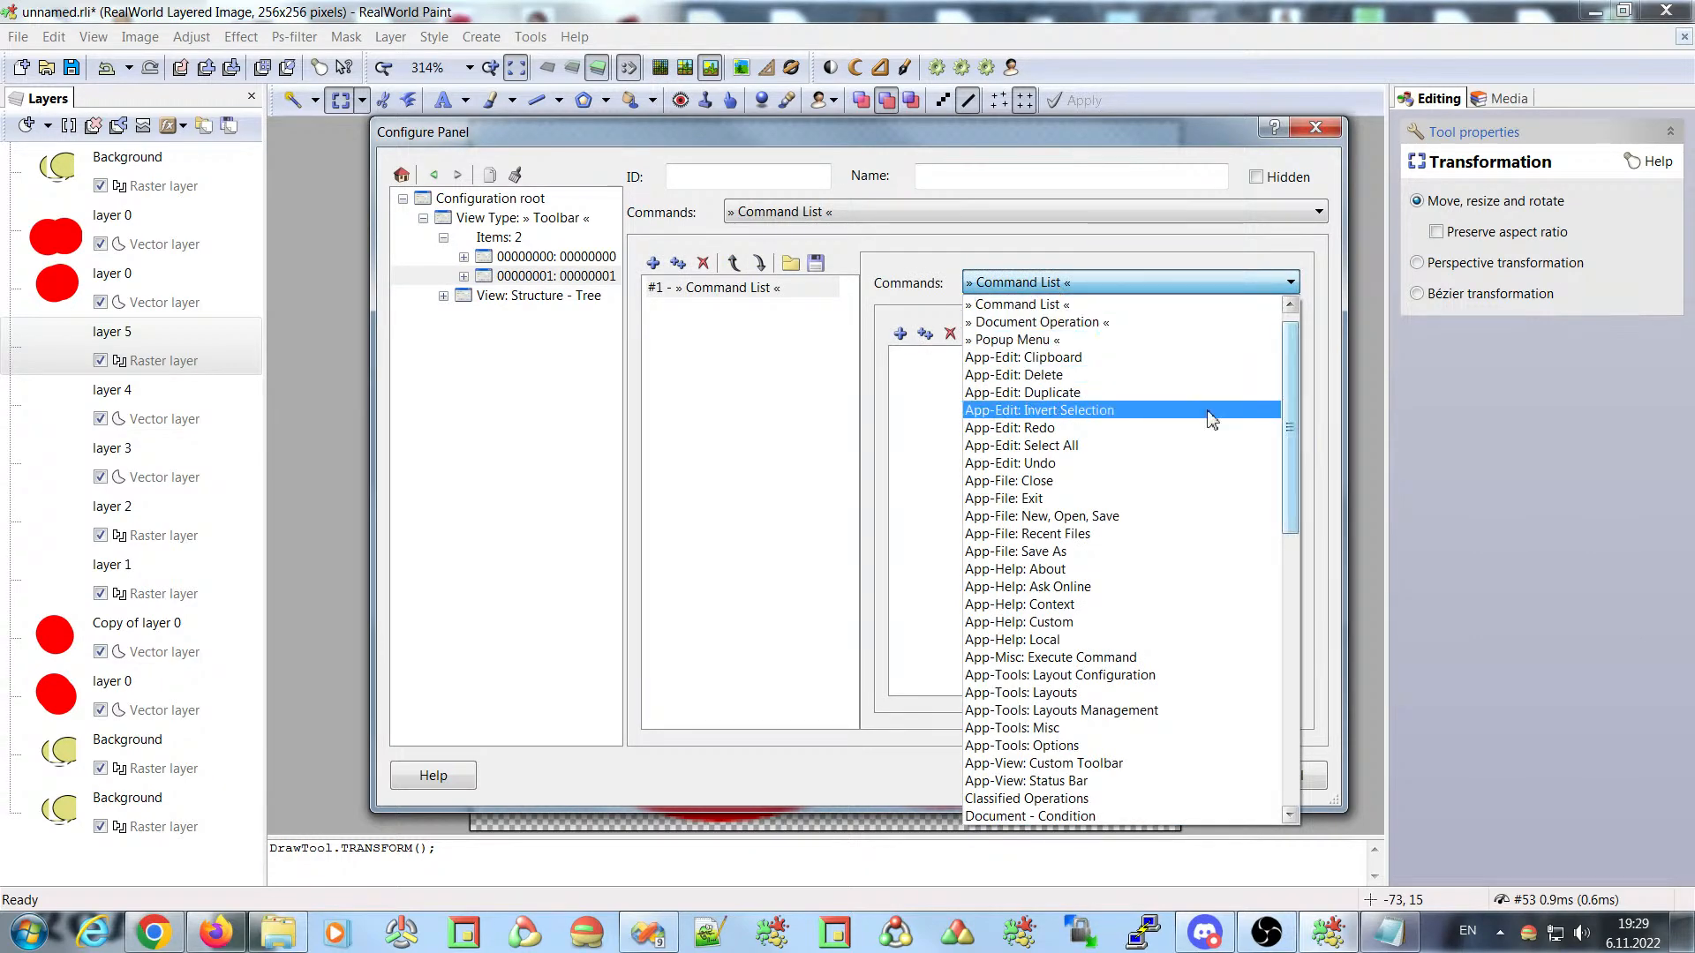
click(1050, 357)
click(1188, 776)
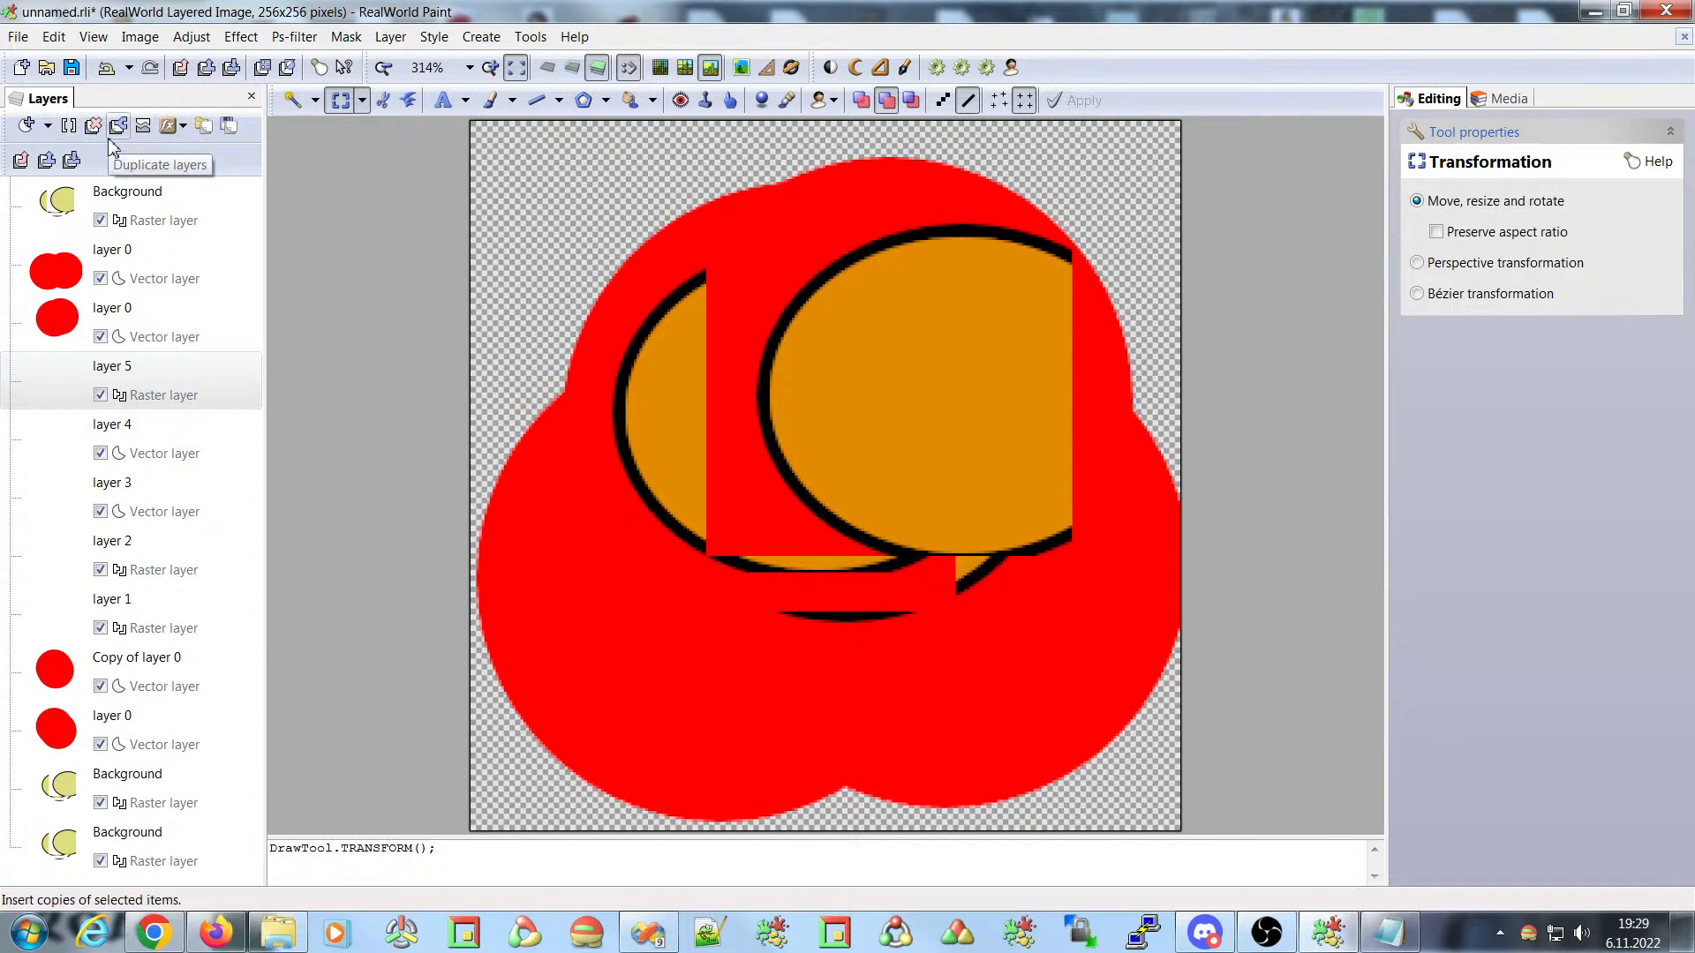
- Remove the second toolbar item from the Layers panel configuration and apply the change
double_click(40, 104)
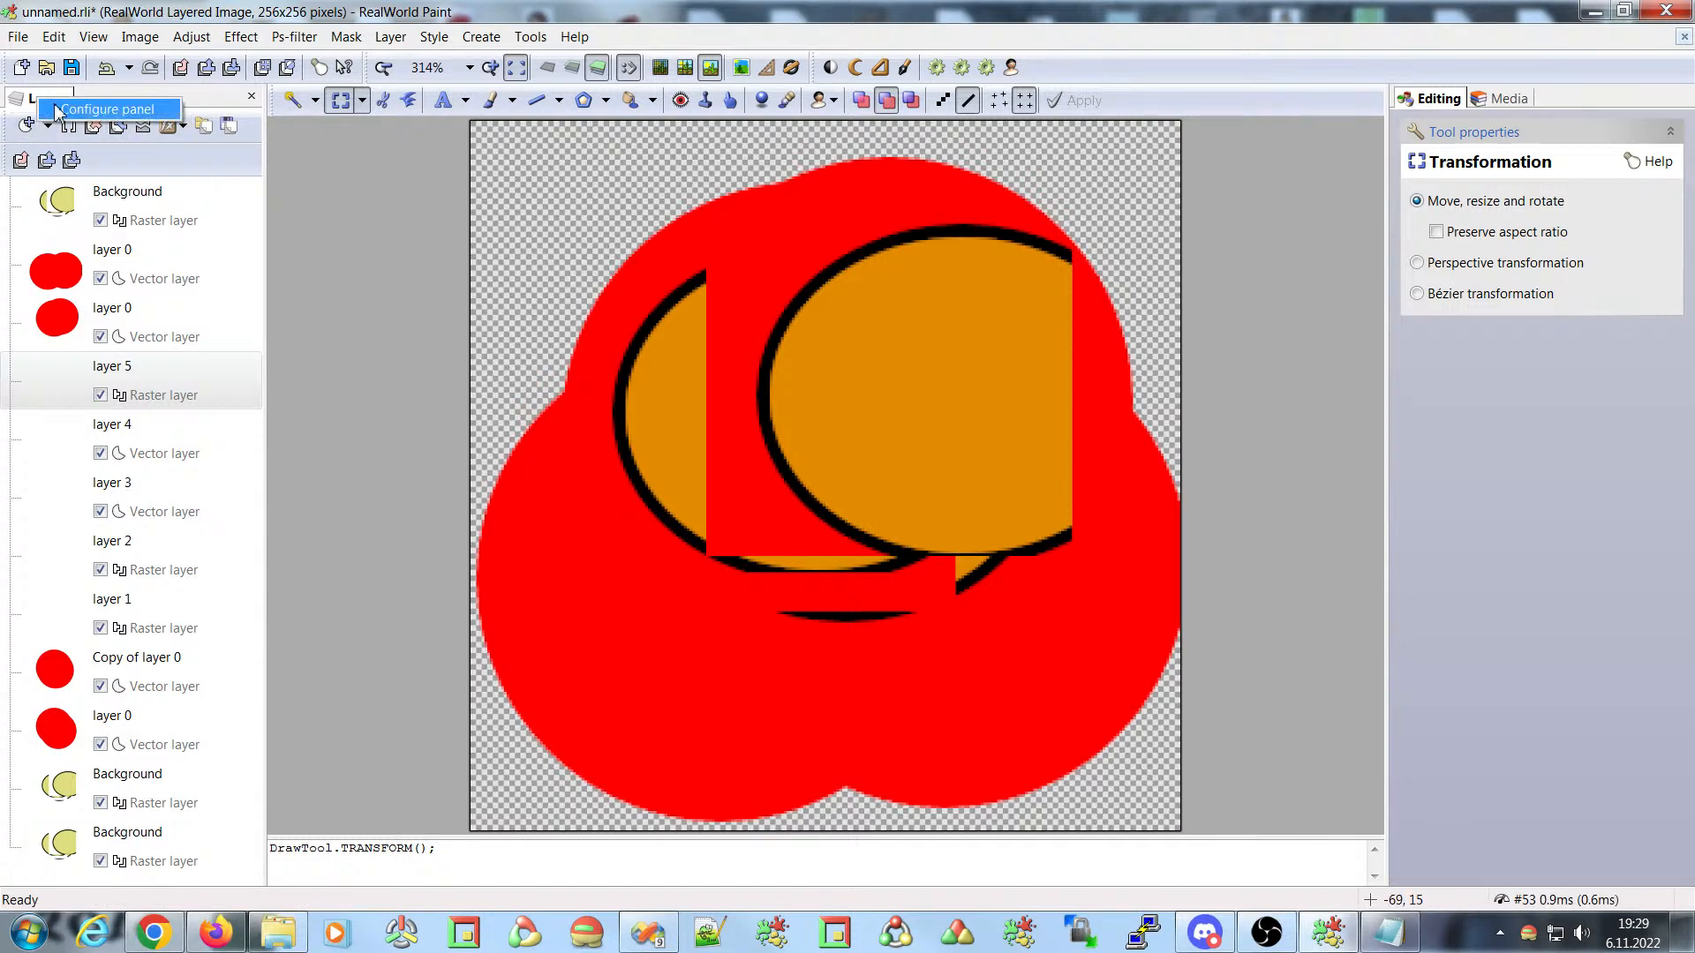
click(761, 382)
click(756, 333)
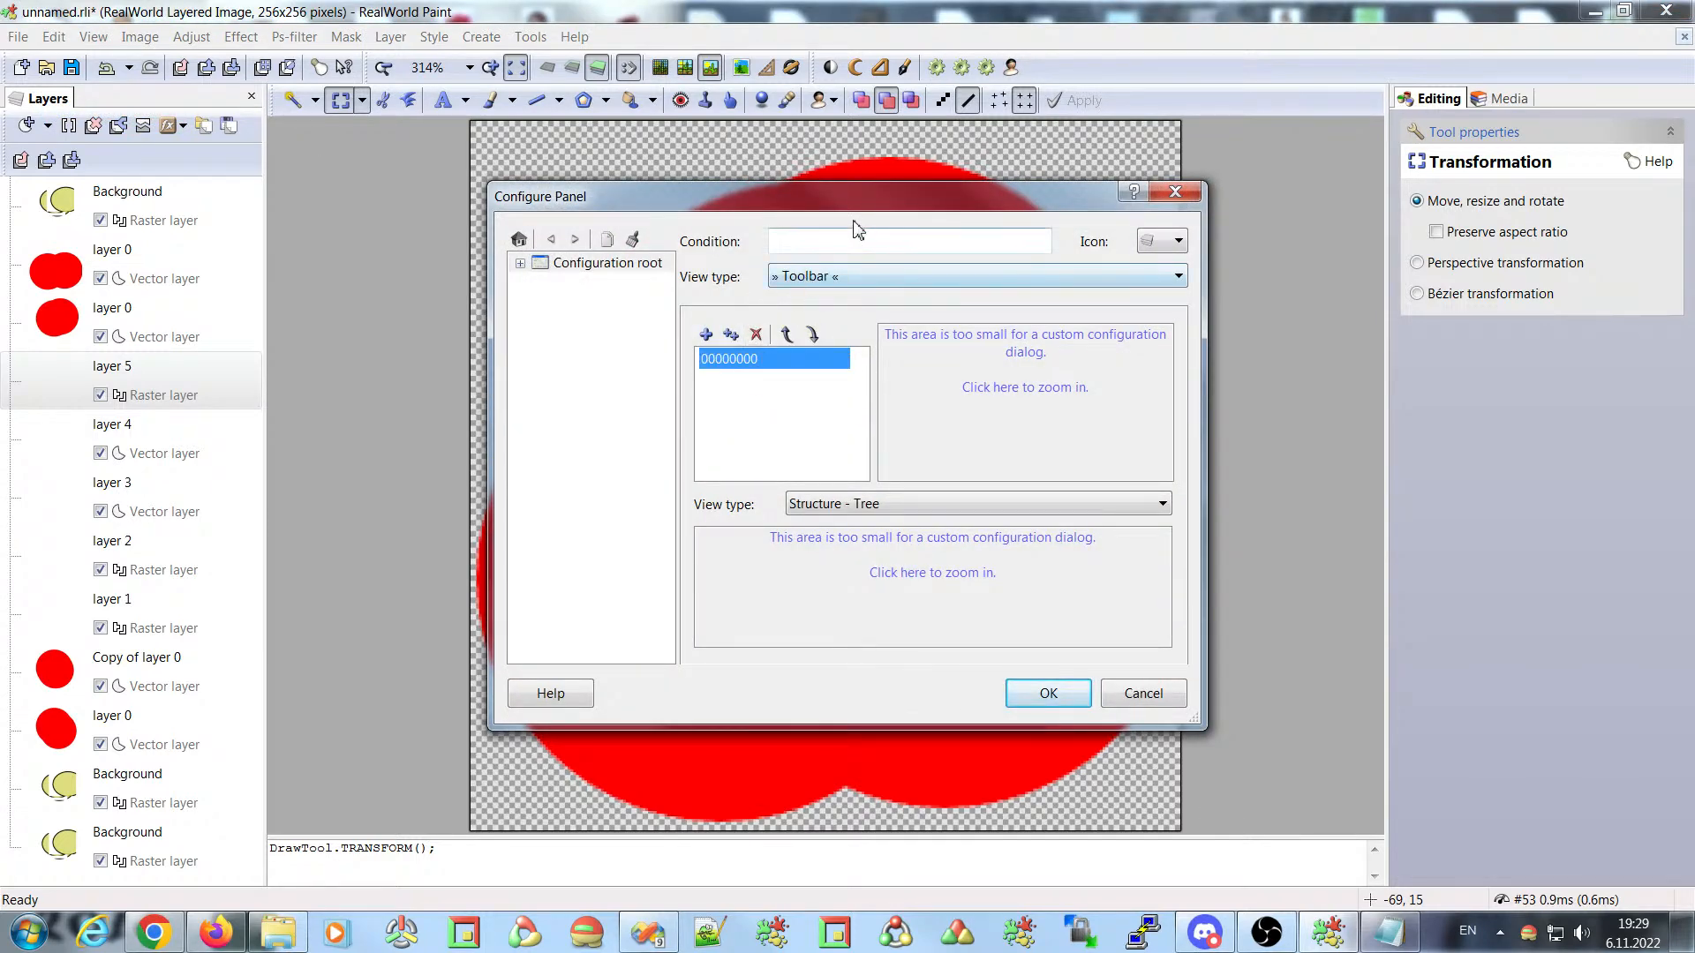
drag(848, 204, 672, 184)
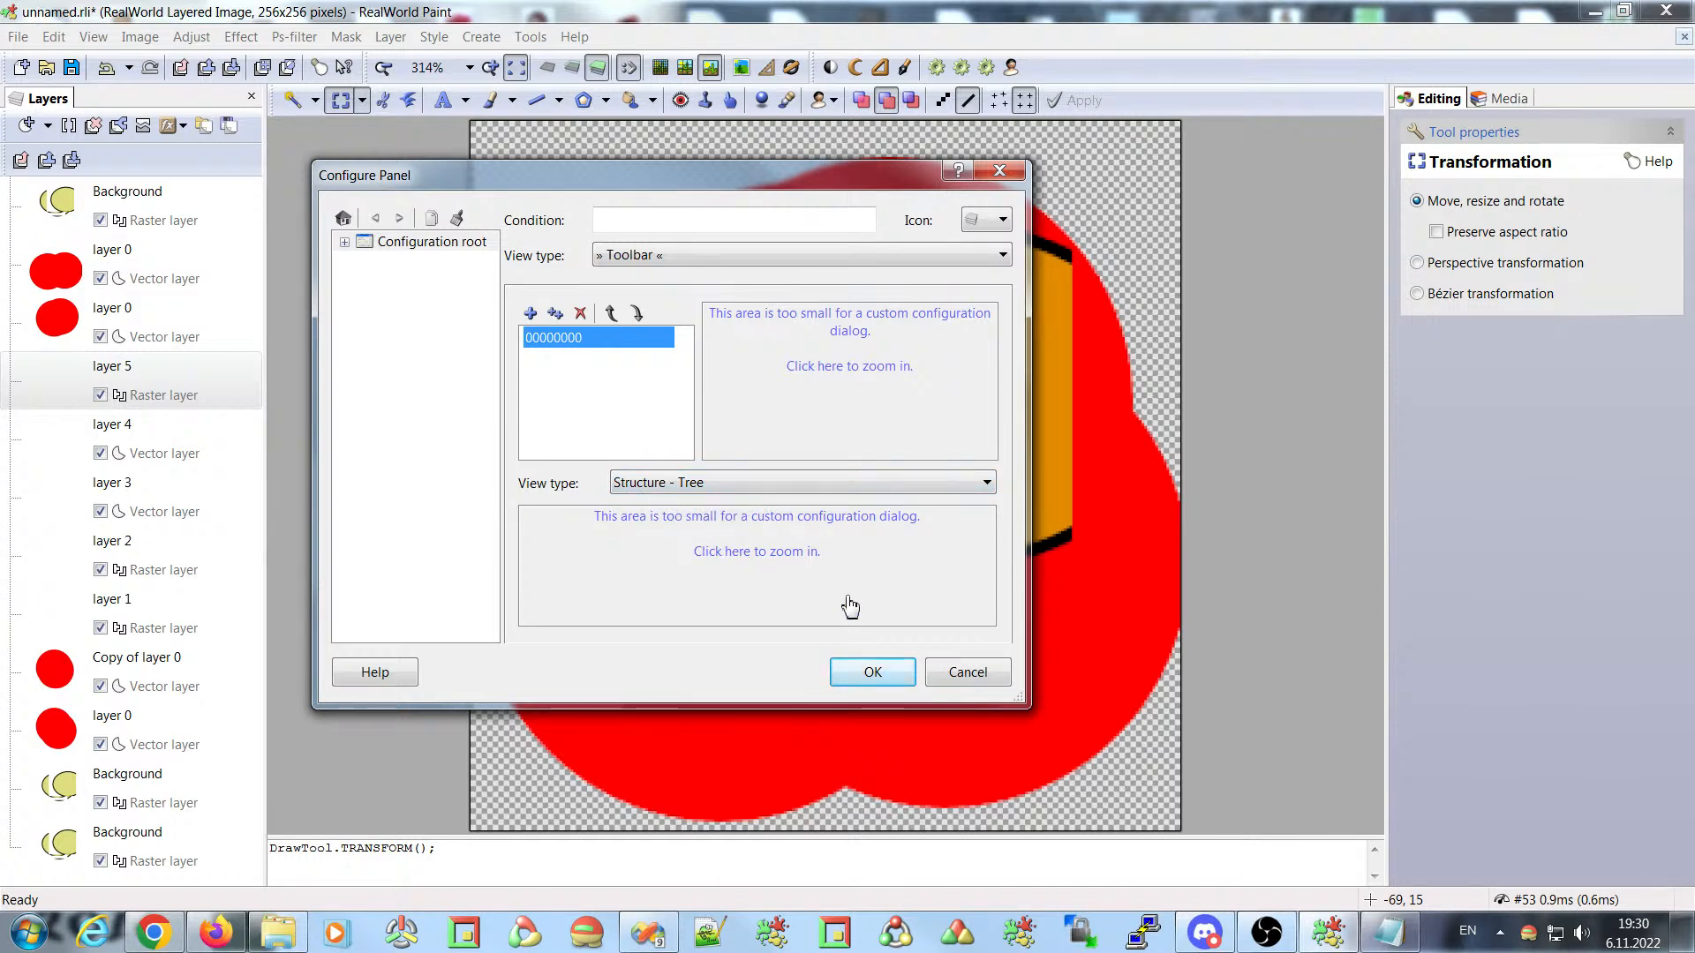
drag(1020, 699, 1178, 752)
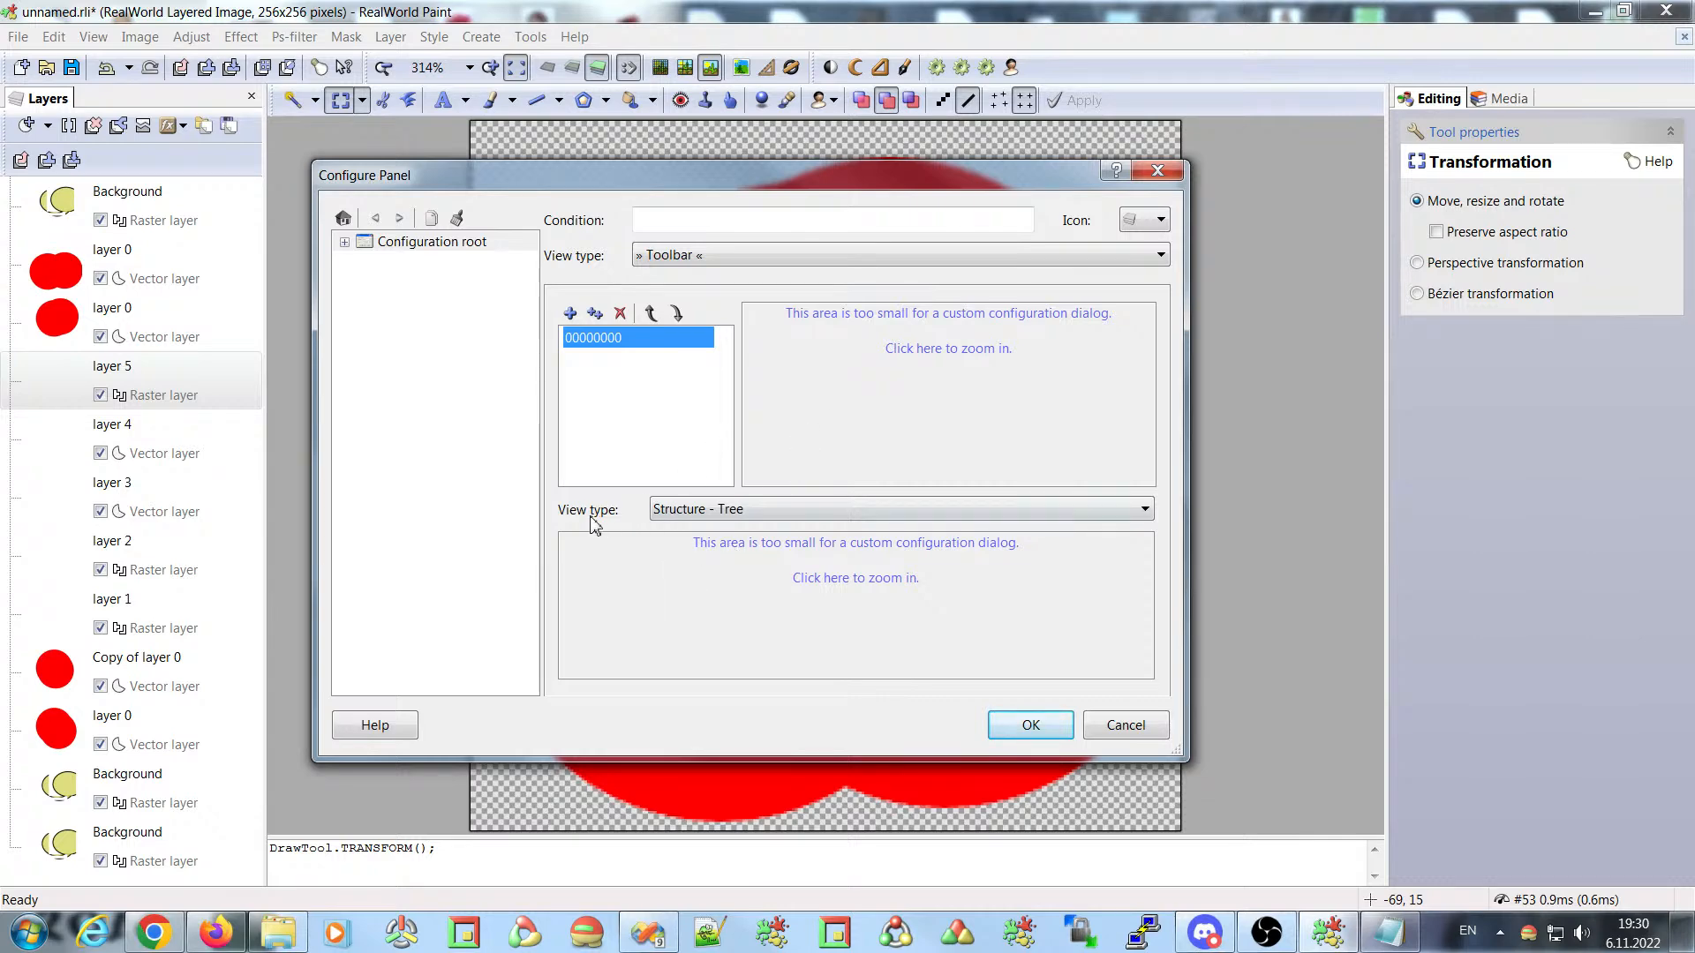
click(1027, 723)
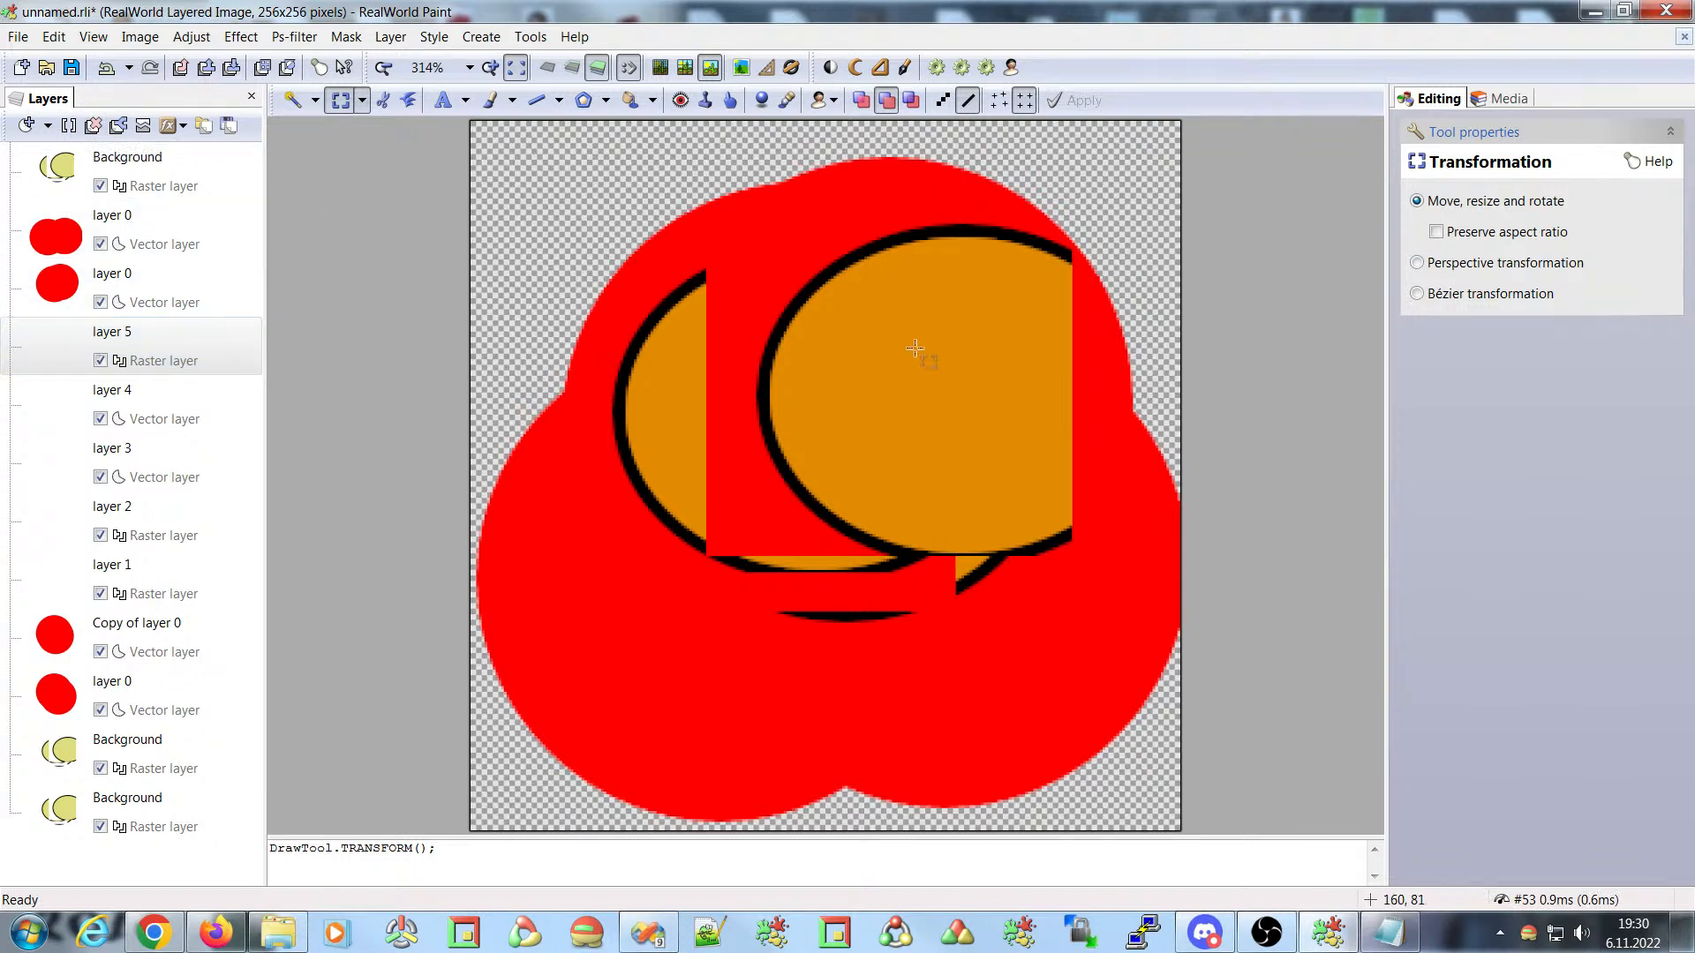
- Frame an area of about 209×160 px on the canvas with the Transformation tool and shift it slightly
drag(521, 198, 1100, 642)
drag(742, 311, 770, 321)
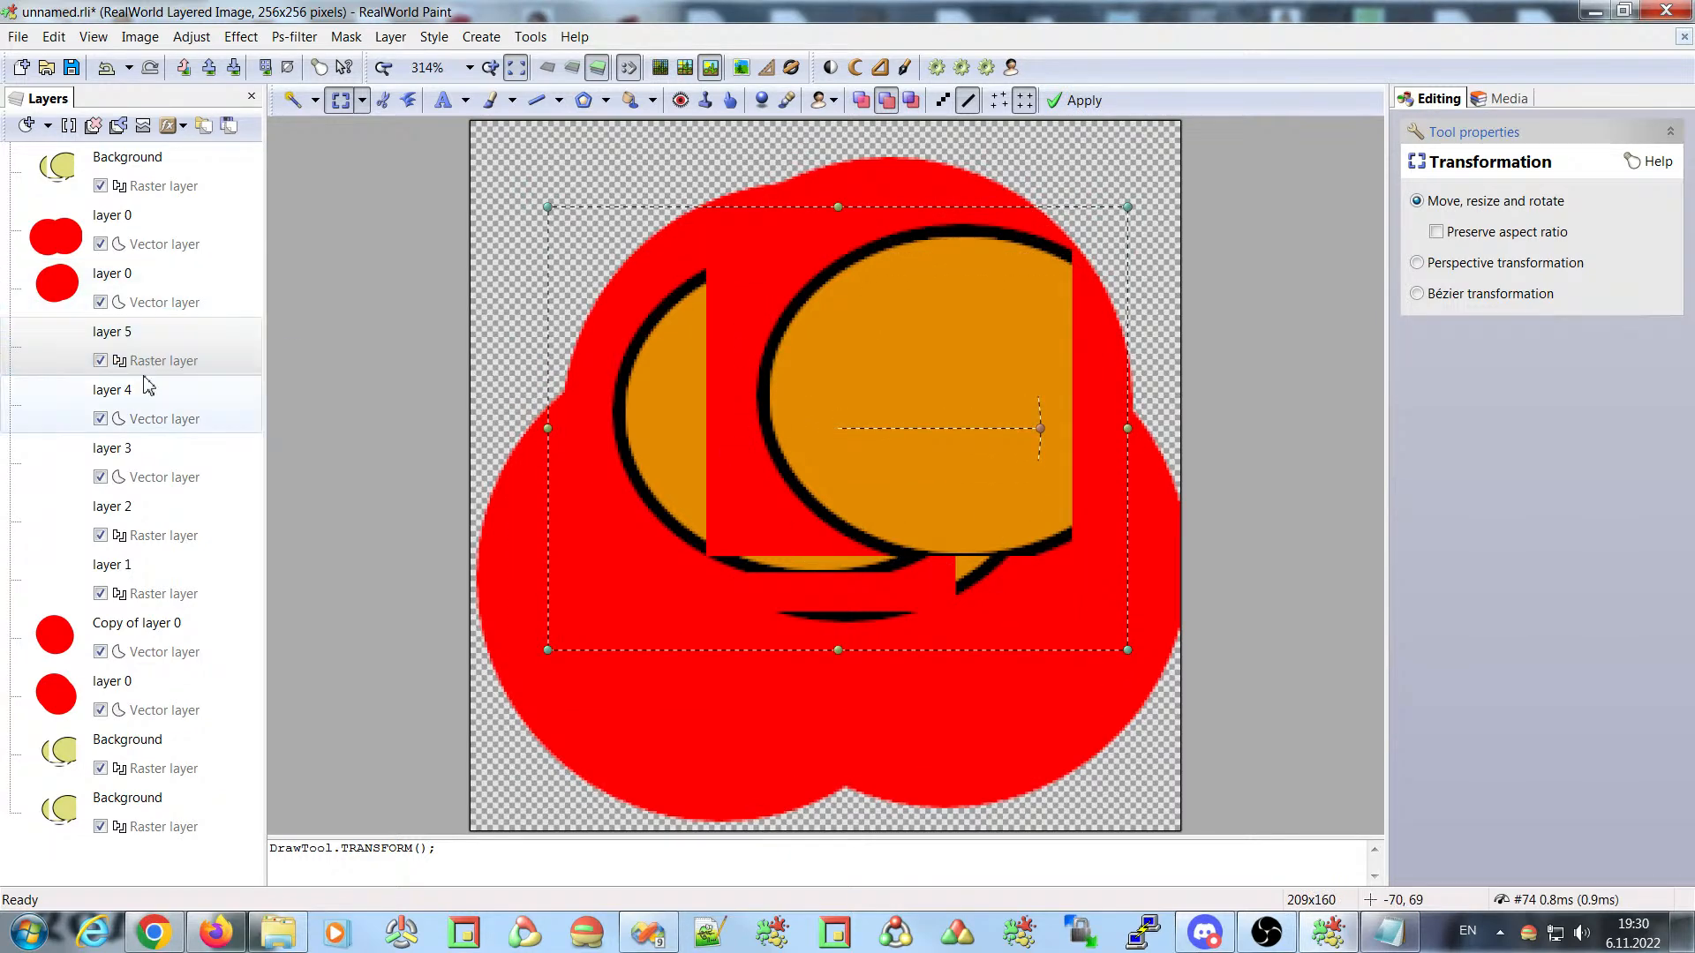
drag(809, 302, 829, 319)
- Draw a triangle with the Polygon tool and position its corners at about (17, 25), (119, 73) and (26, 137)
click(584, 100)
drag(563, 167, 844, 301)
drag(609, 228, 551, 225)
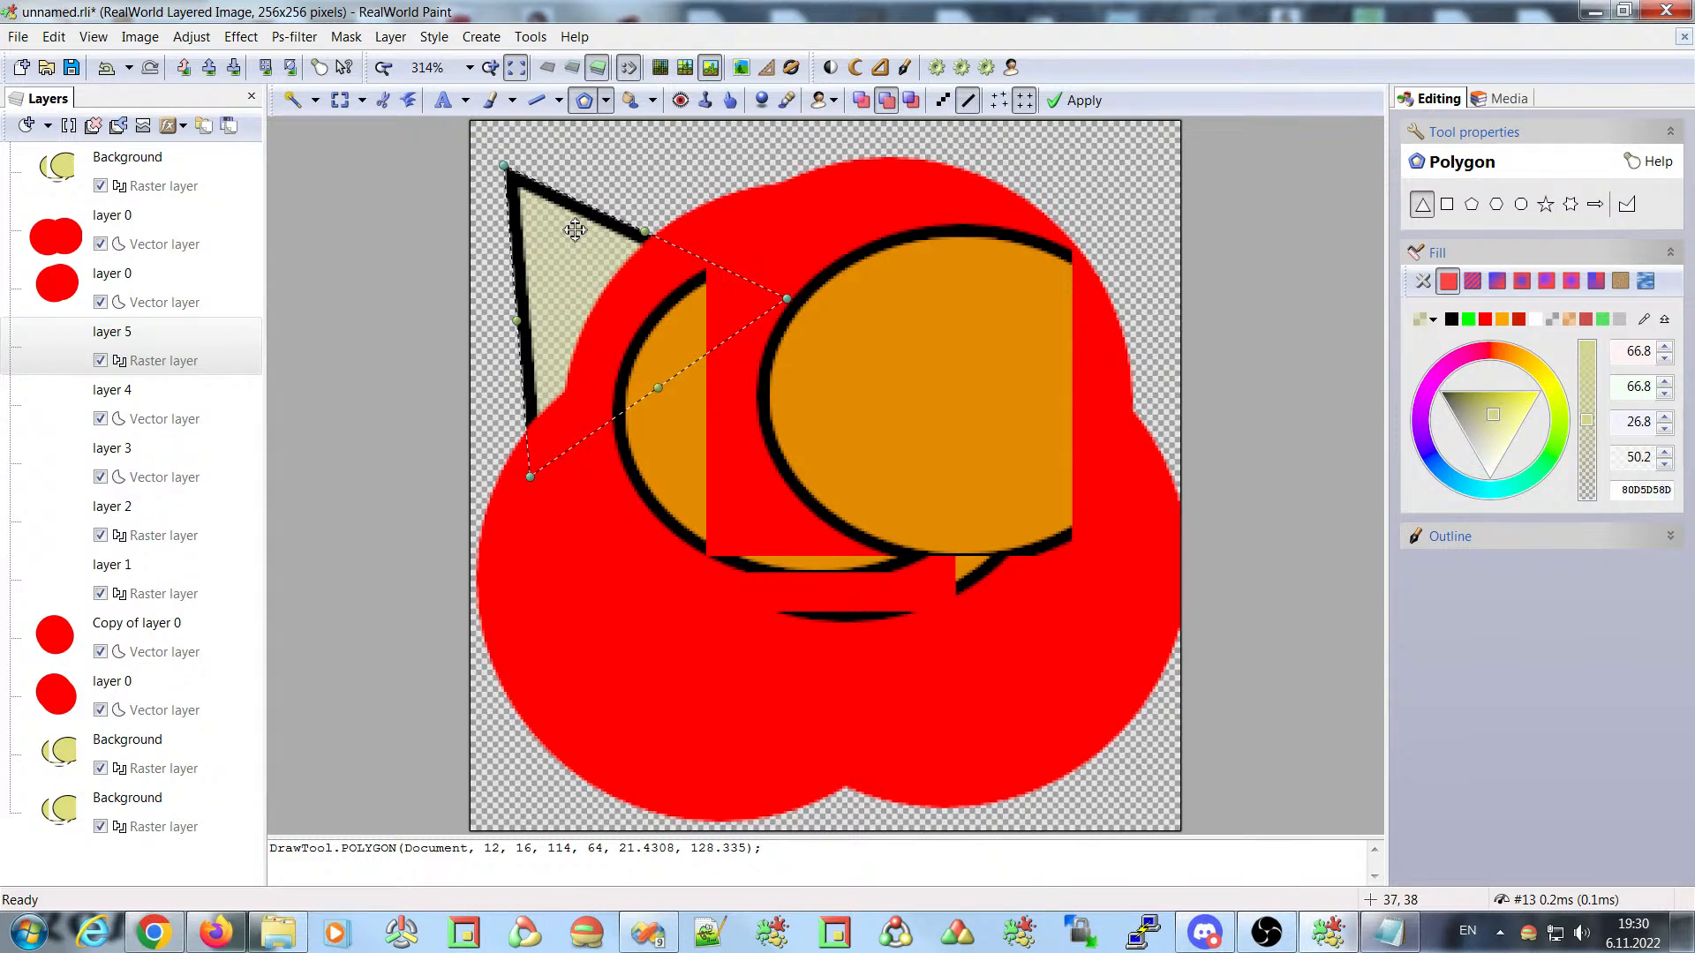
drag(554, 255, 594, 241)
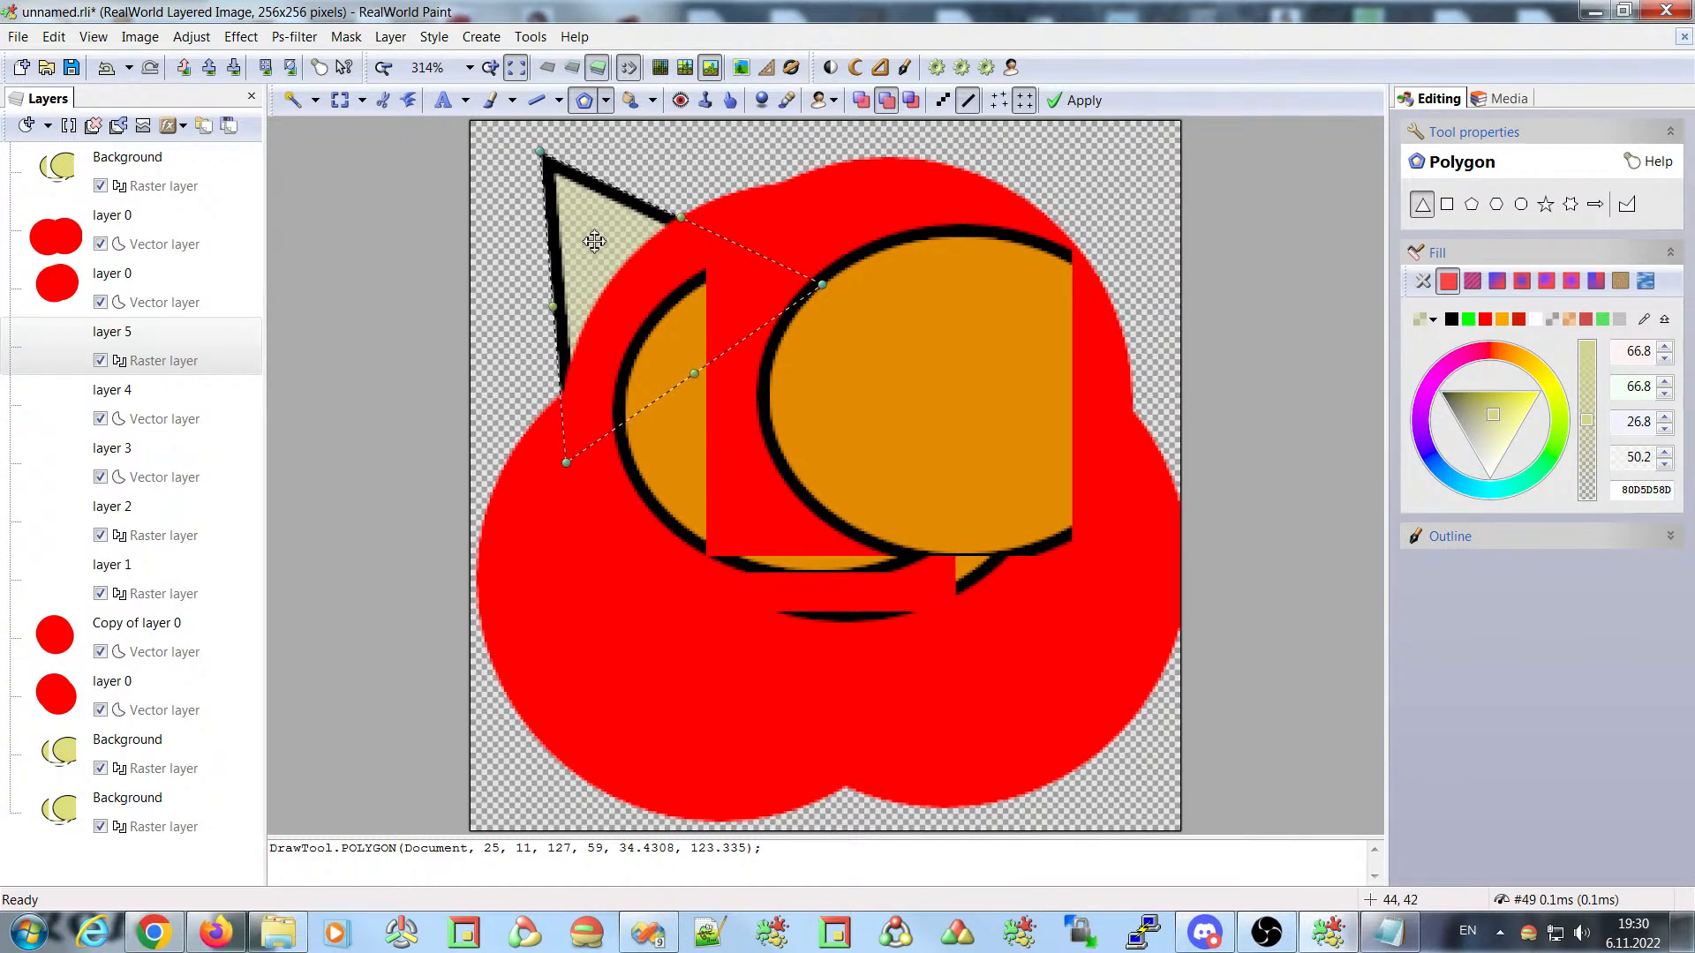
drag(579, 215, 566, 238)
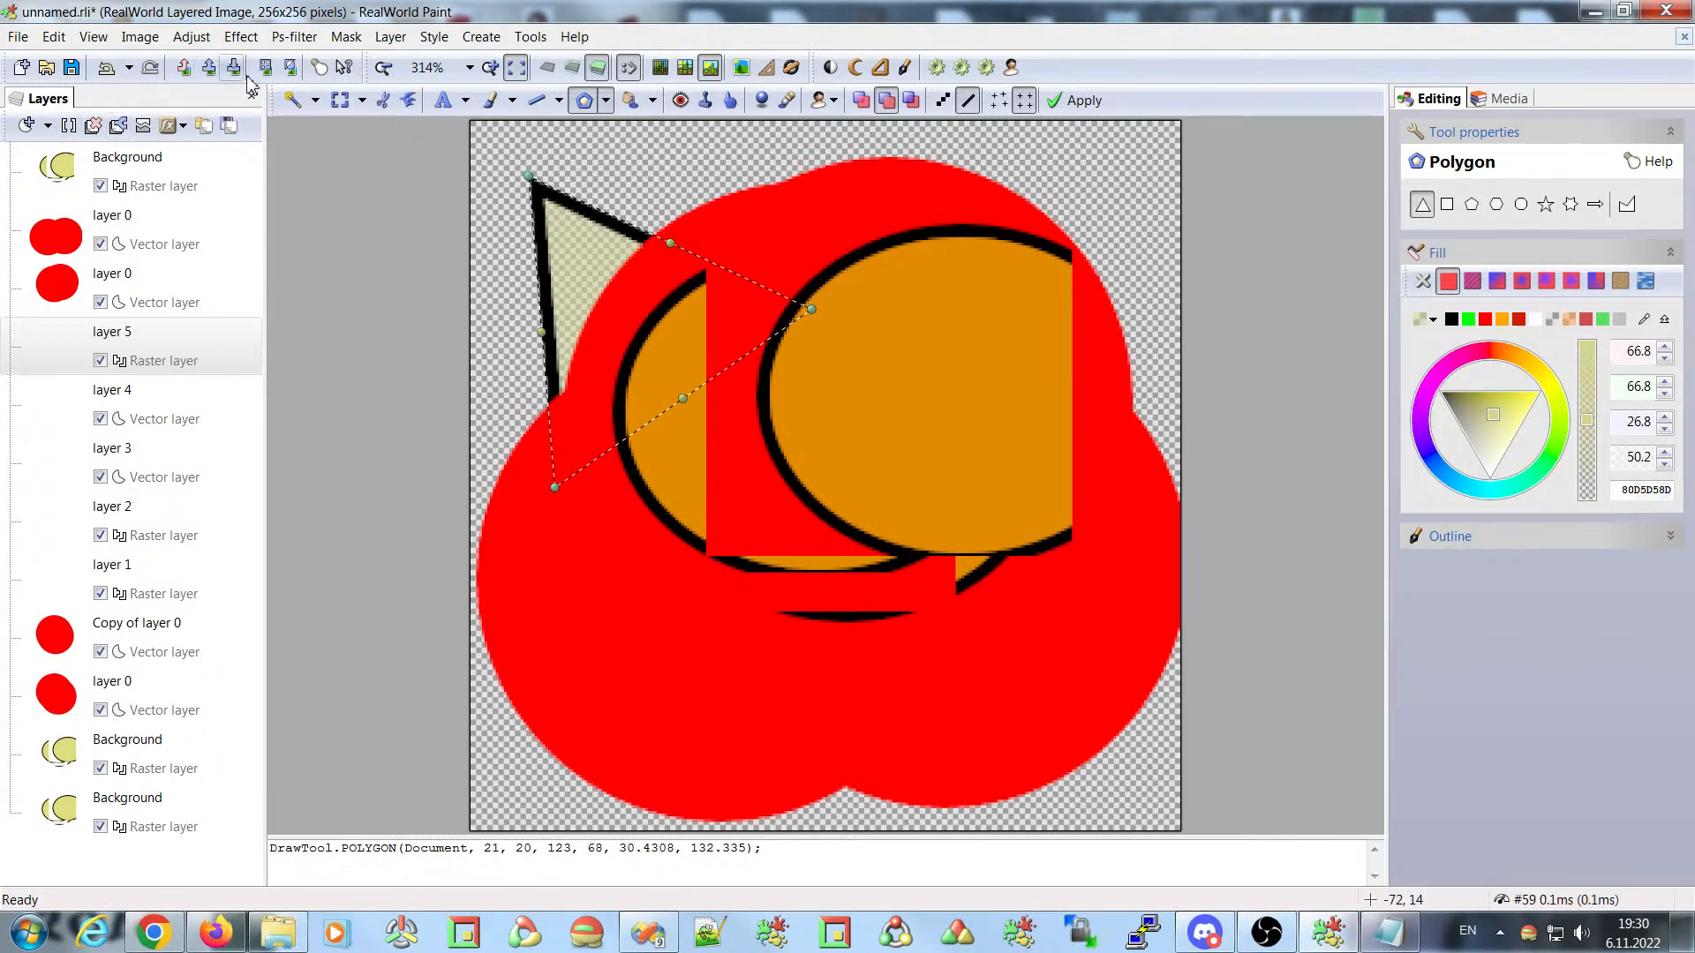
drag(593, 252, 587, 262)
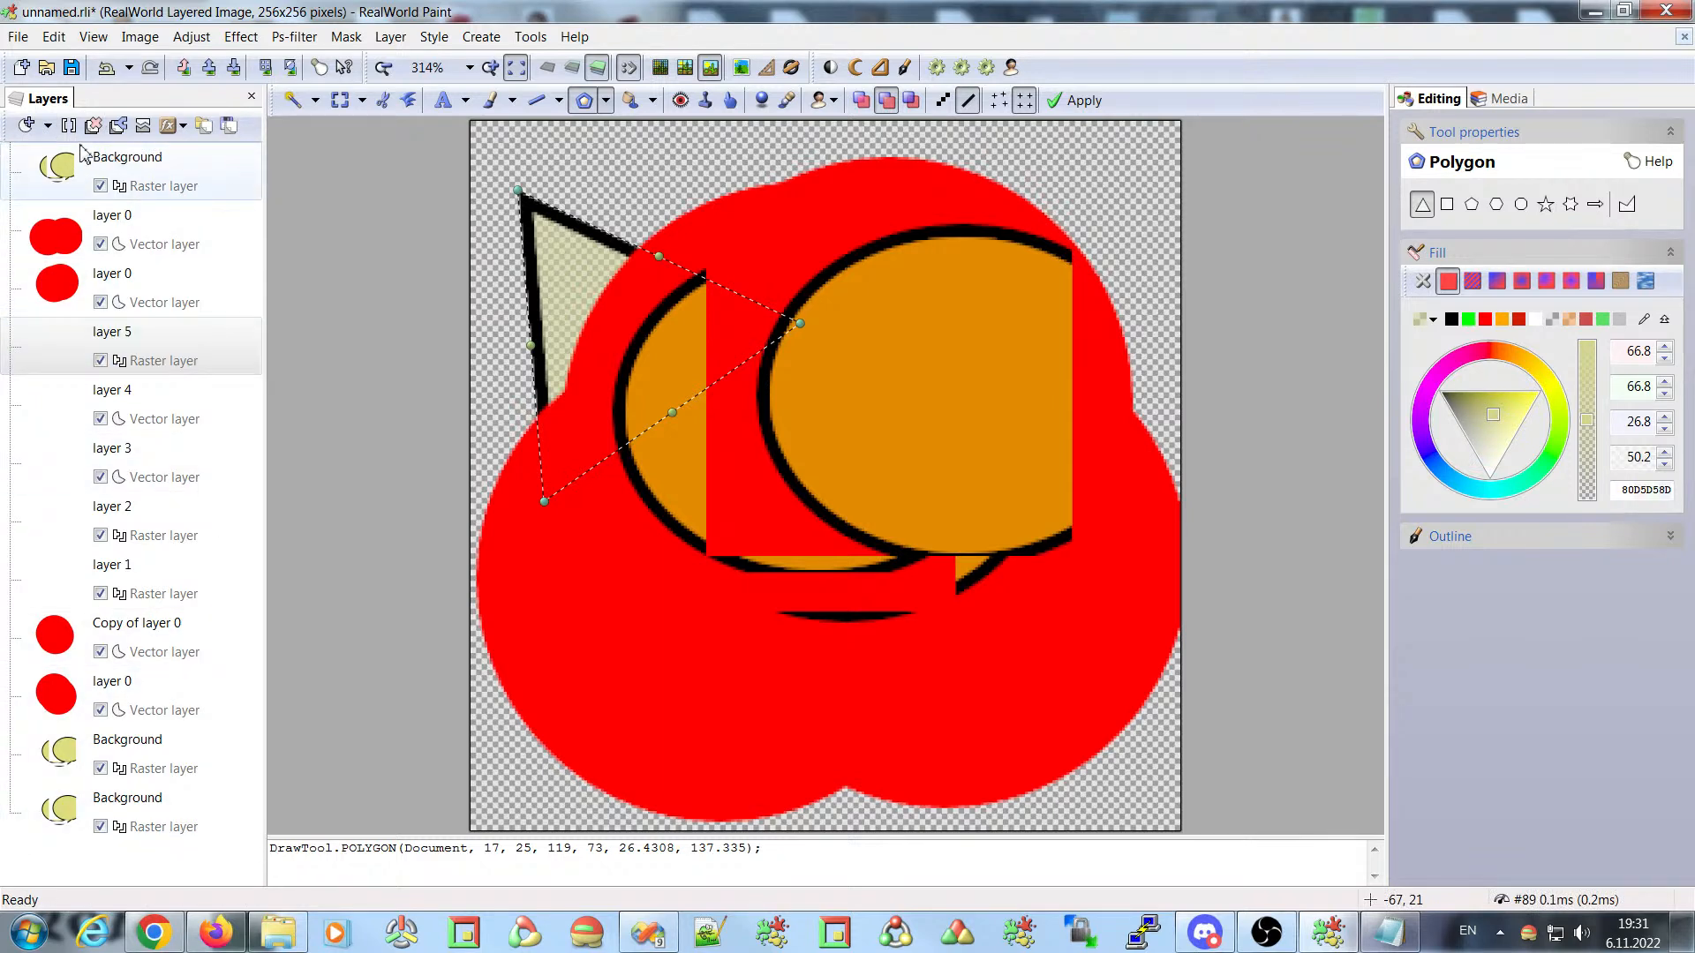
- Add an item to the Layers toolbar, move it directly after App-Edit: Duplicate, and make it a separator
right_click(128, 132)
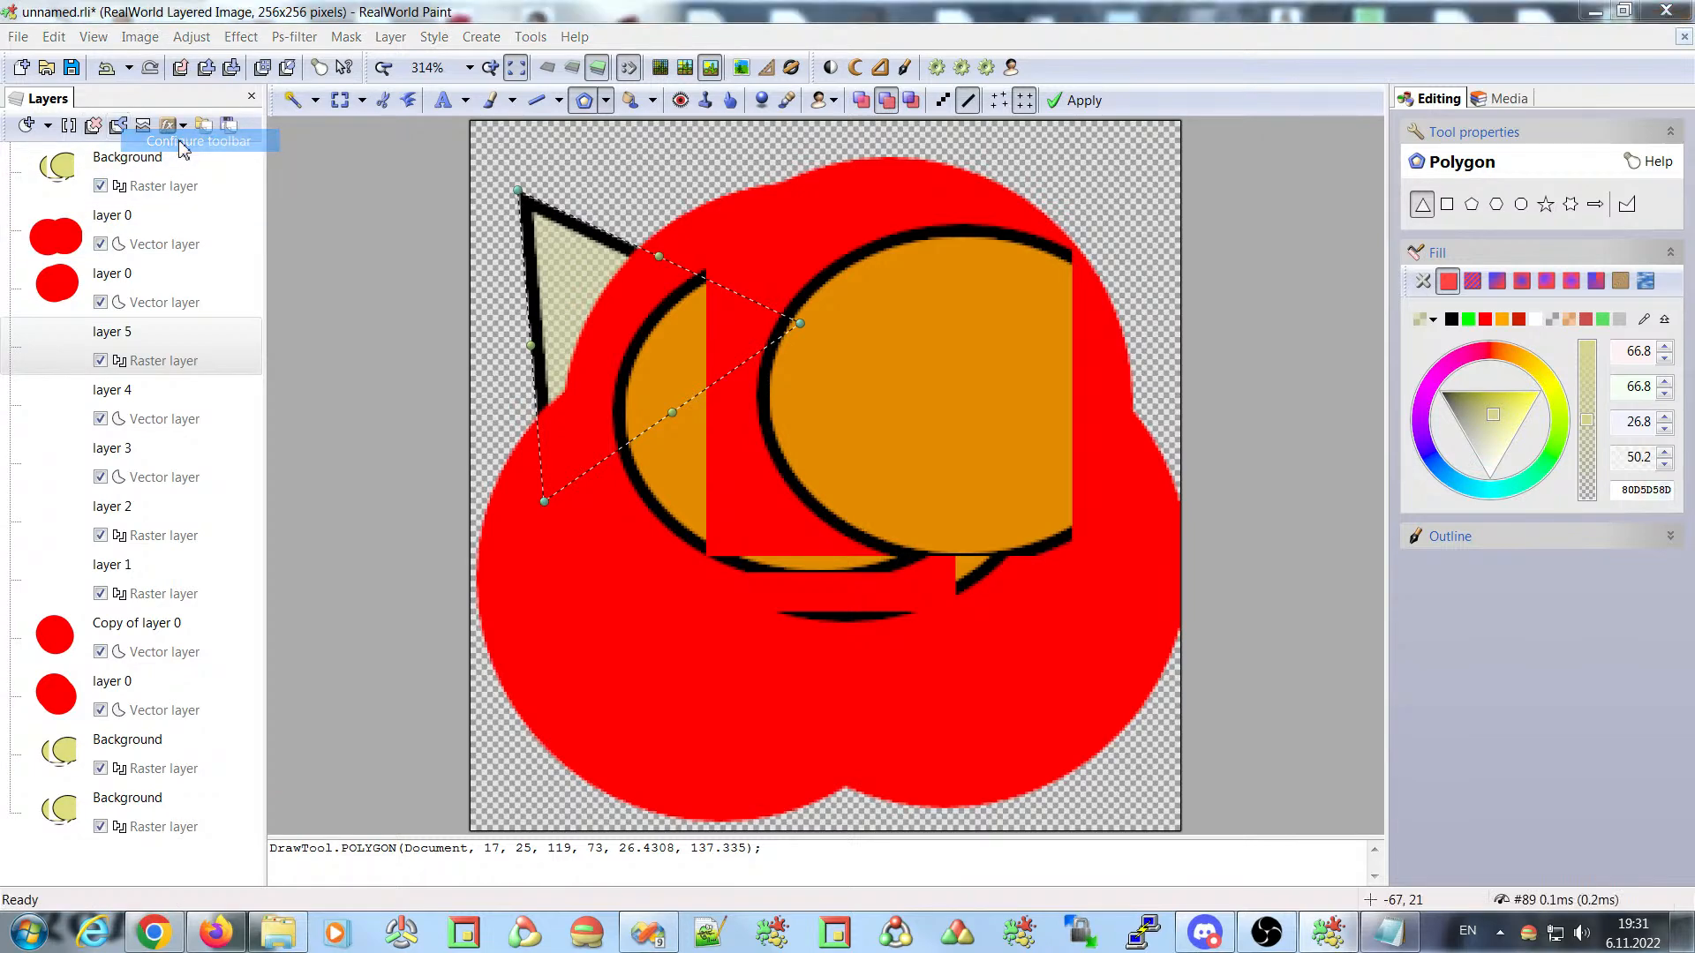
click(164, 150)
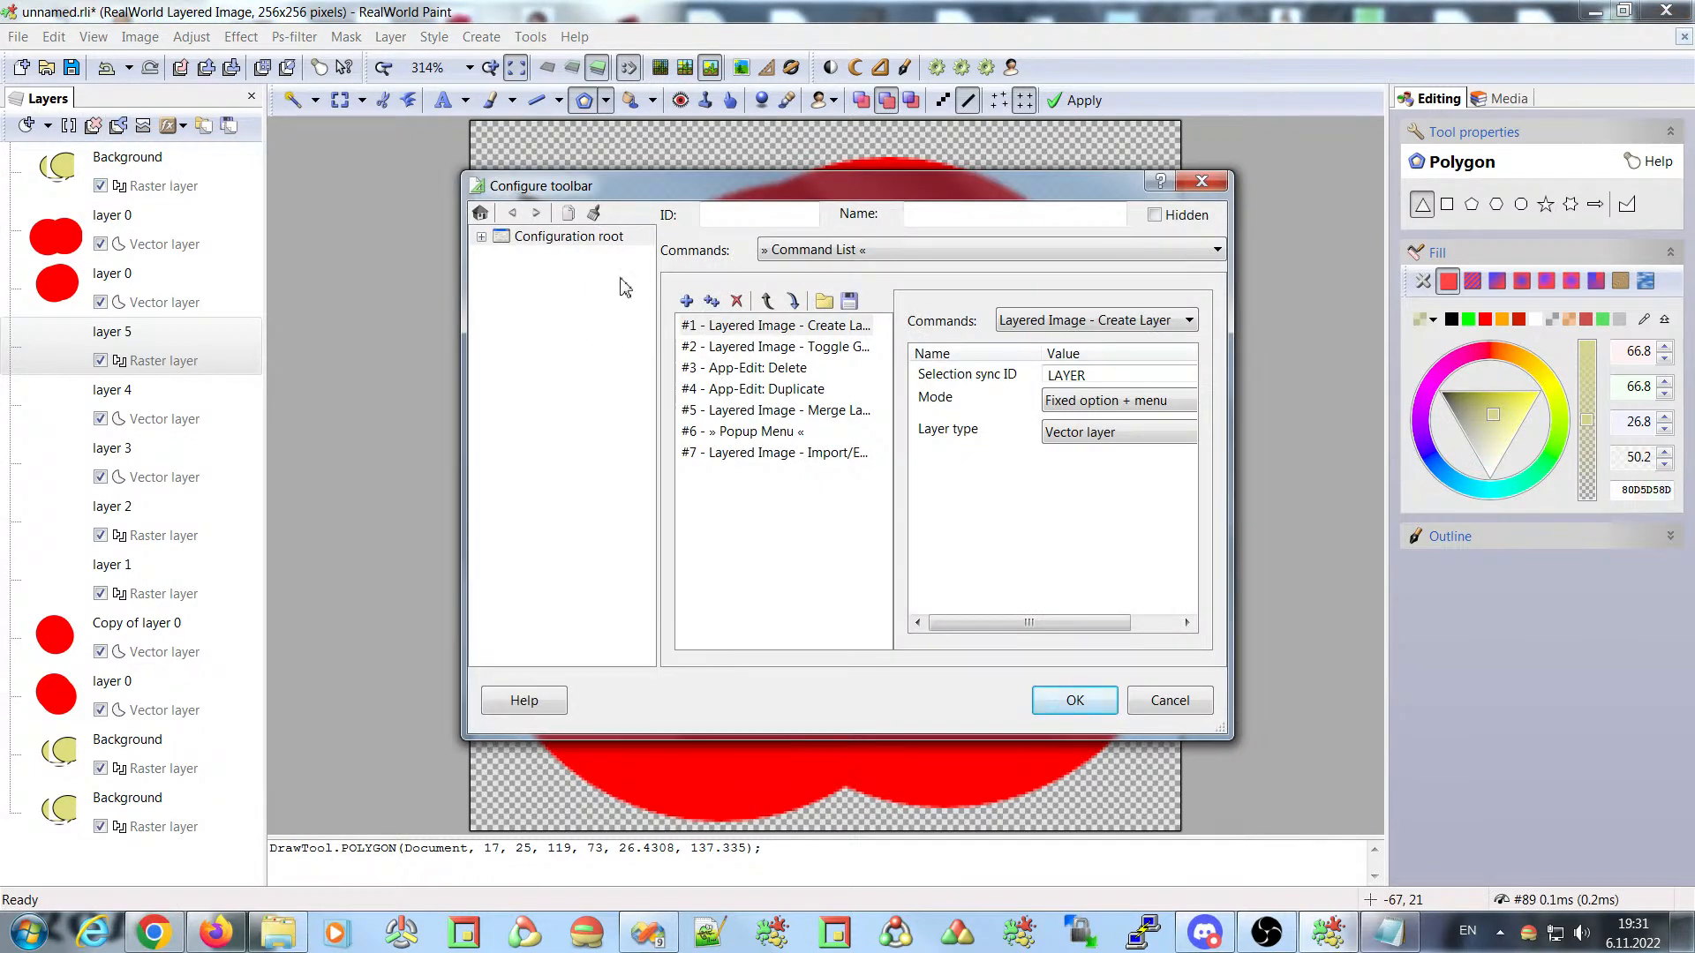
click(687, 301)
click(779, 477)
click(767, 301)
click(767, 301)
click(767, 301)
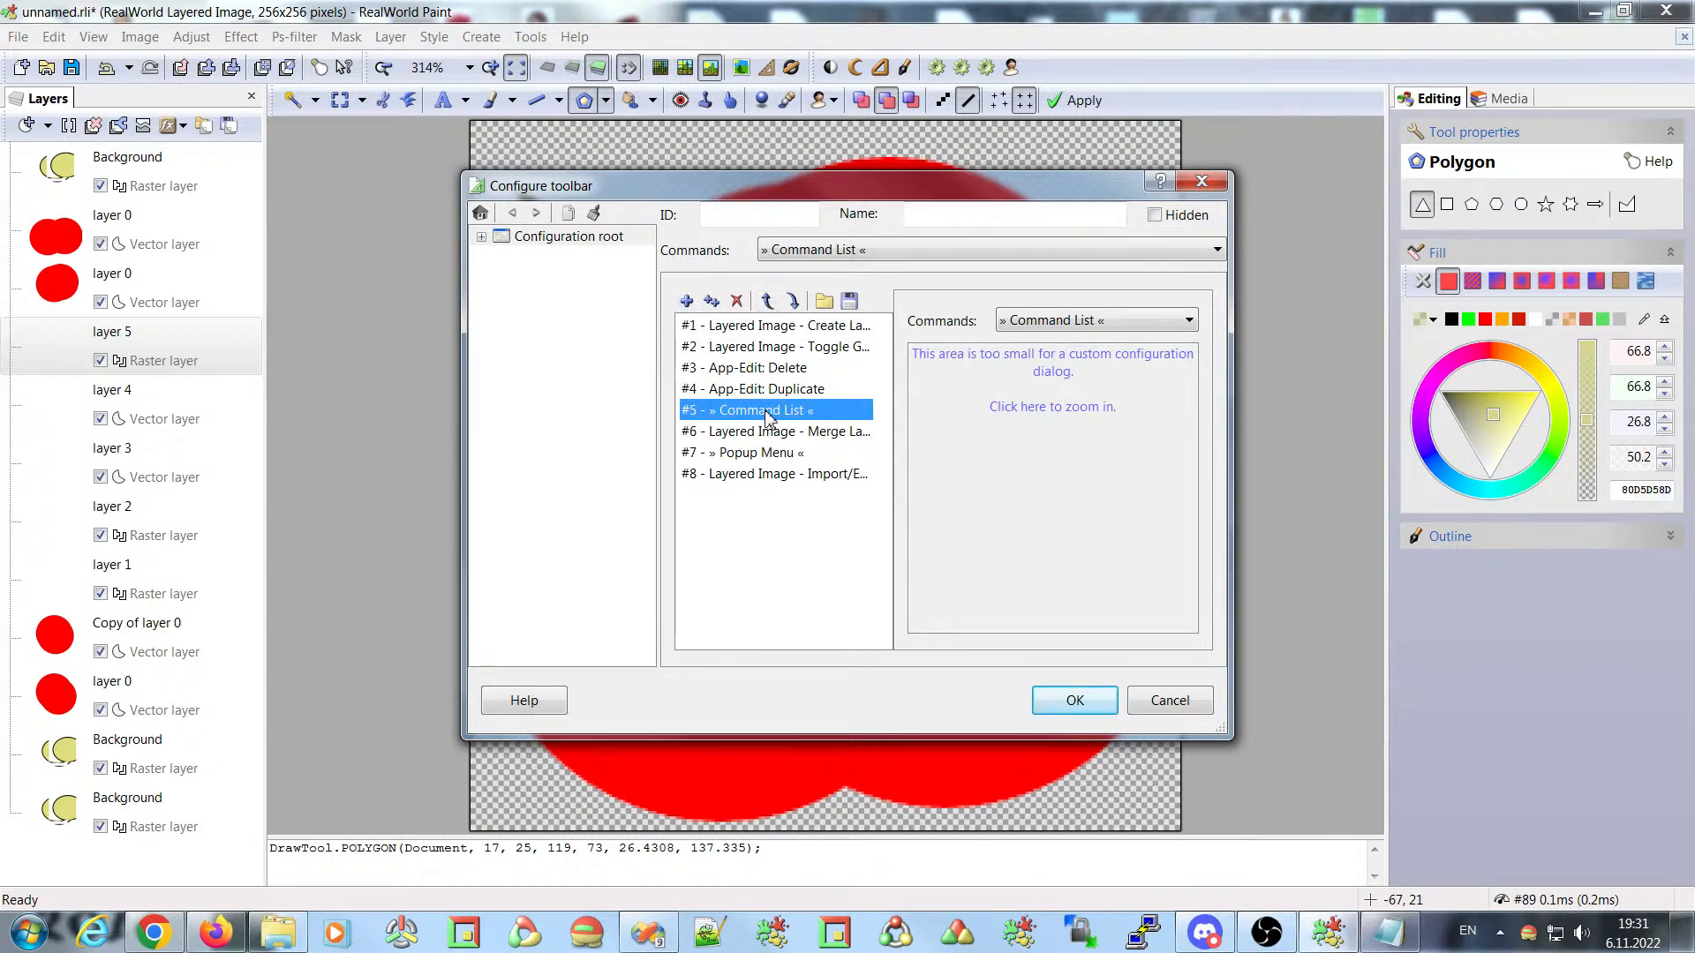
click(1075, 323)
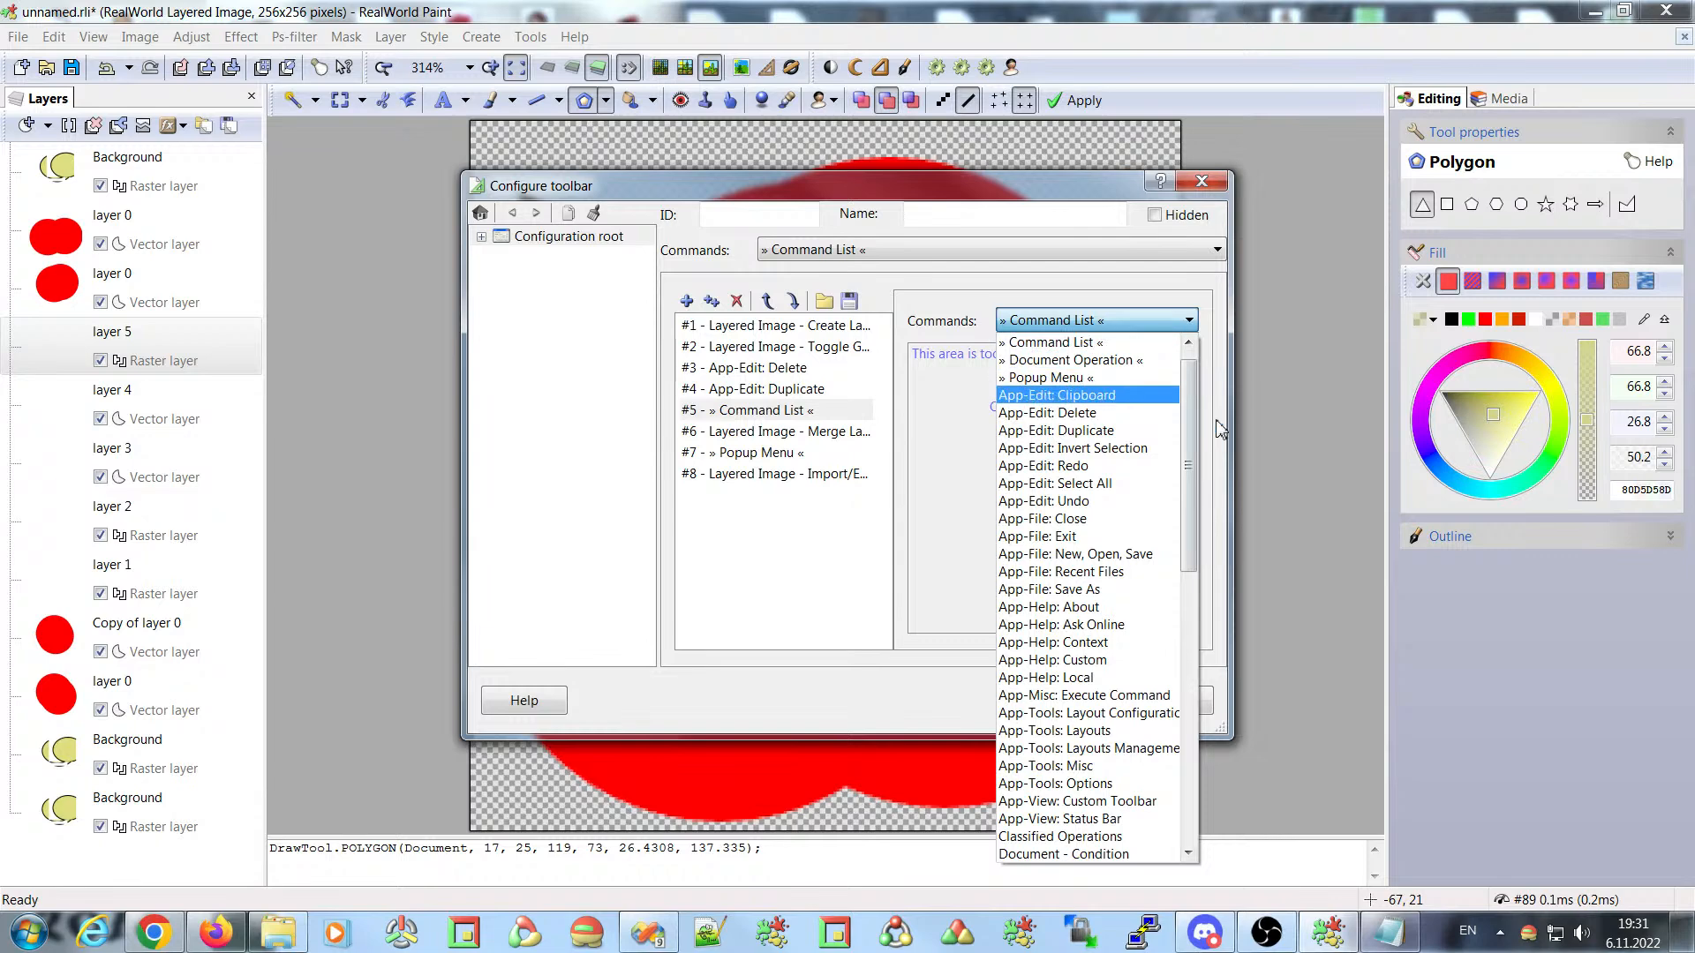
scroll(1198, 417, up, 2)
click(1051, 341)
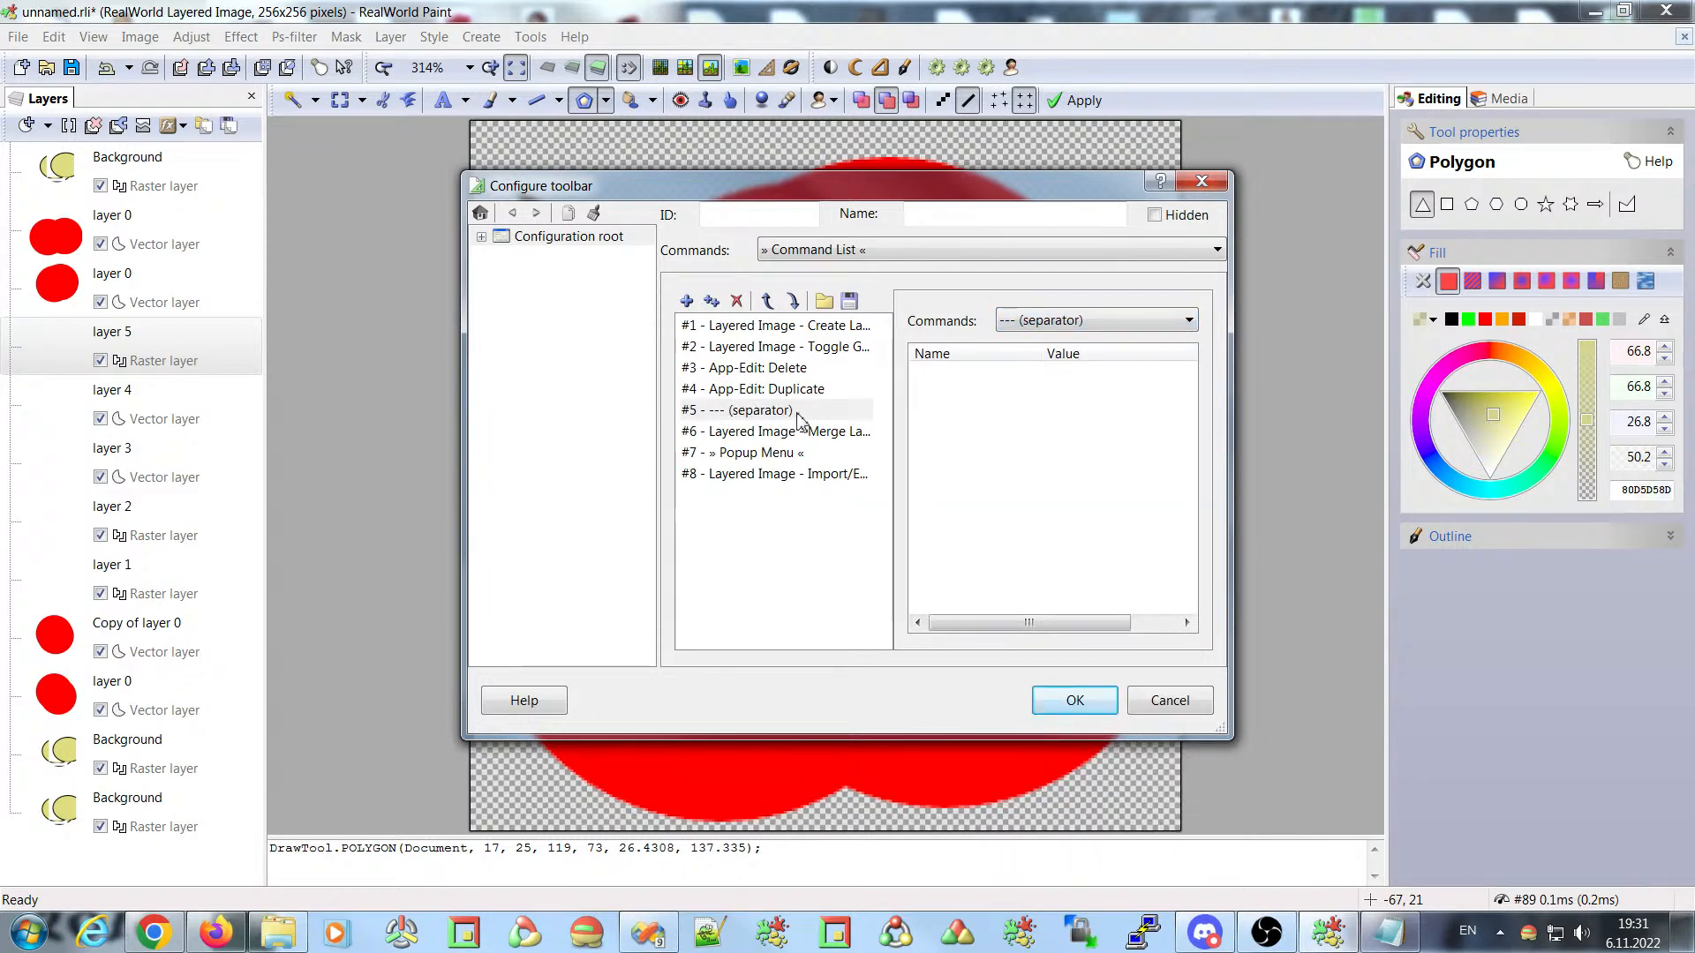
- Remove the layer styles Popup Menu item from the Layers toolbar and apply the configuration
click(752, 460)
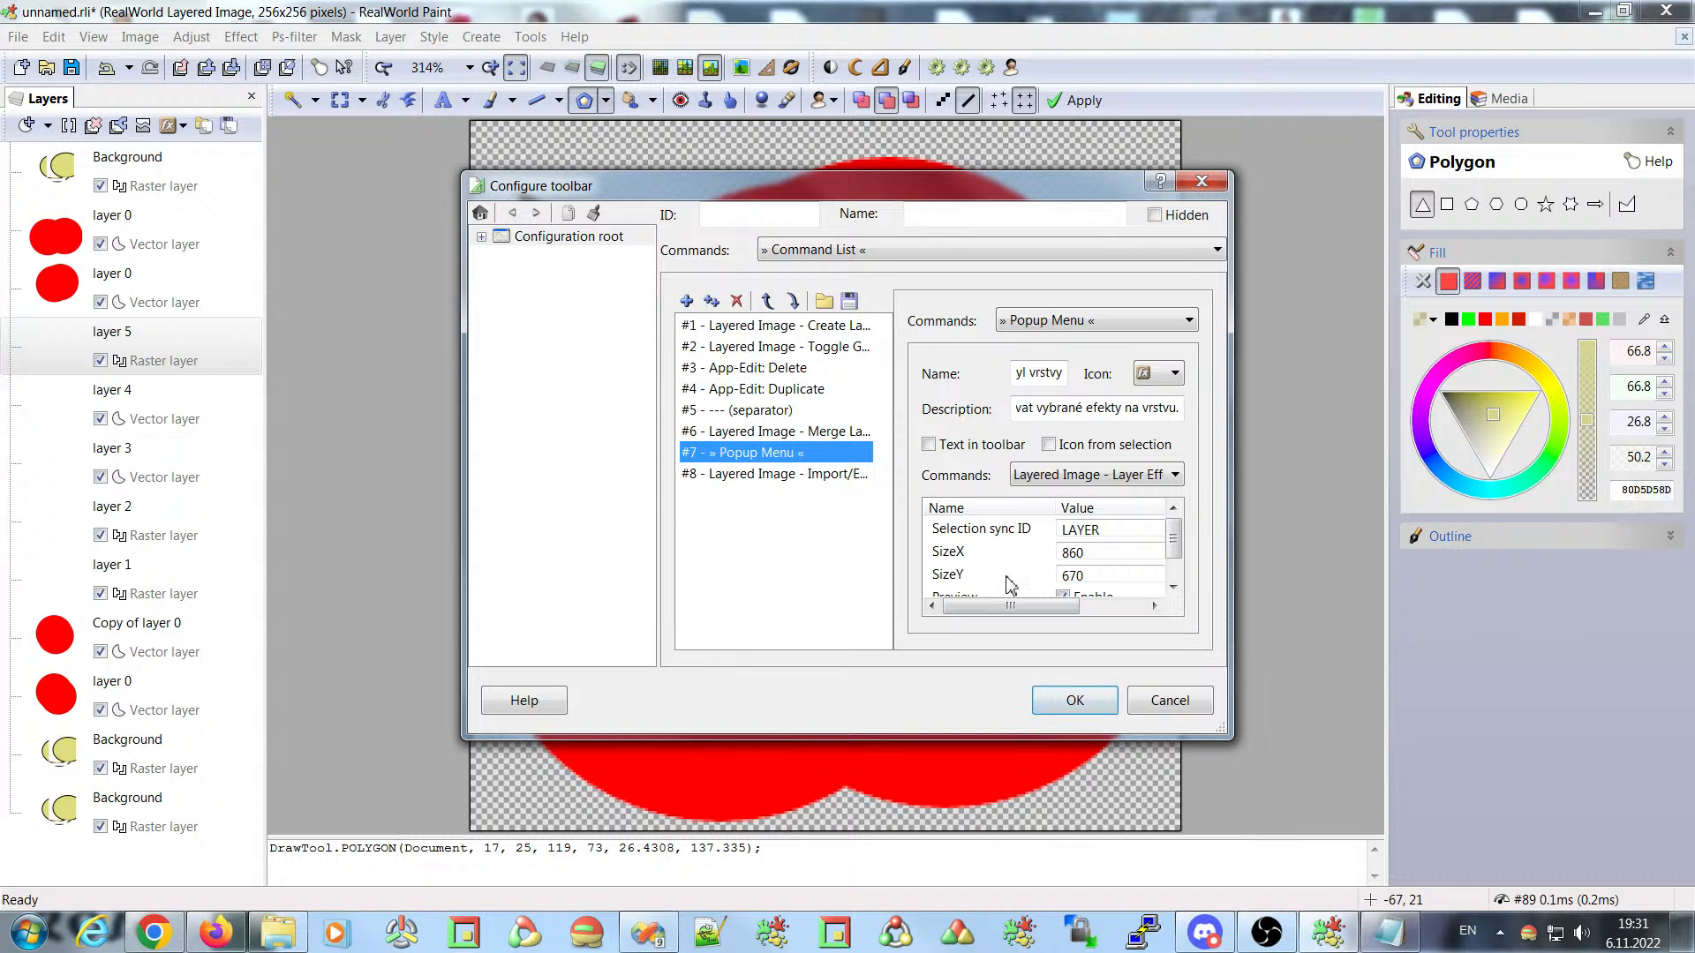
click(736, 302)
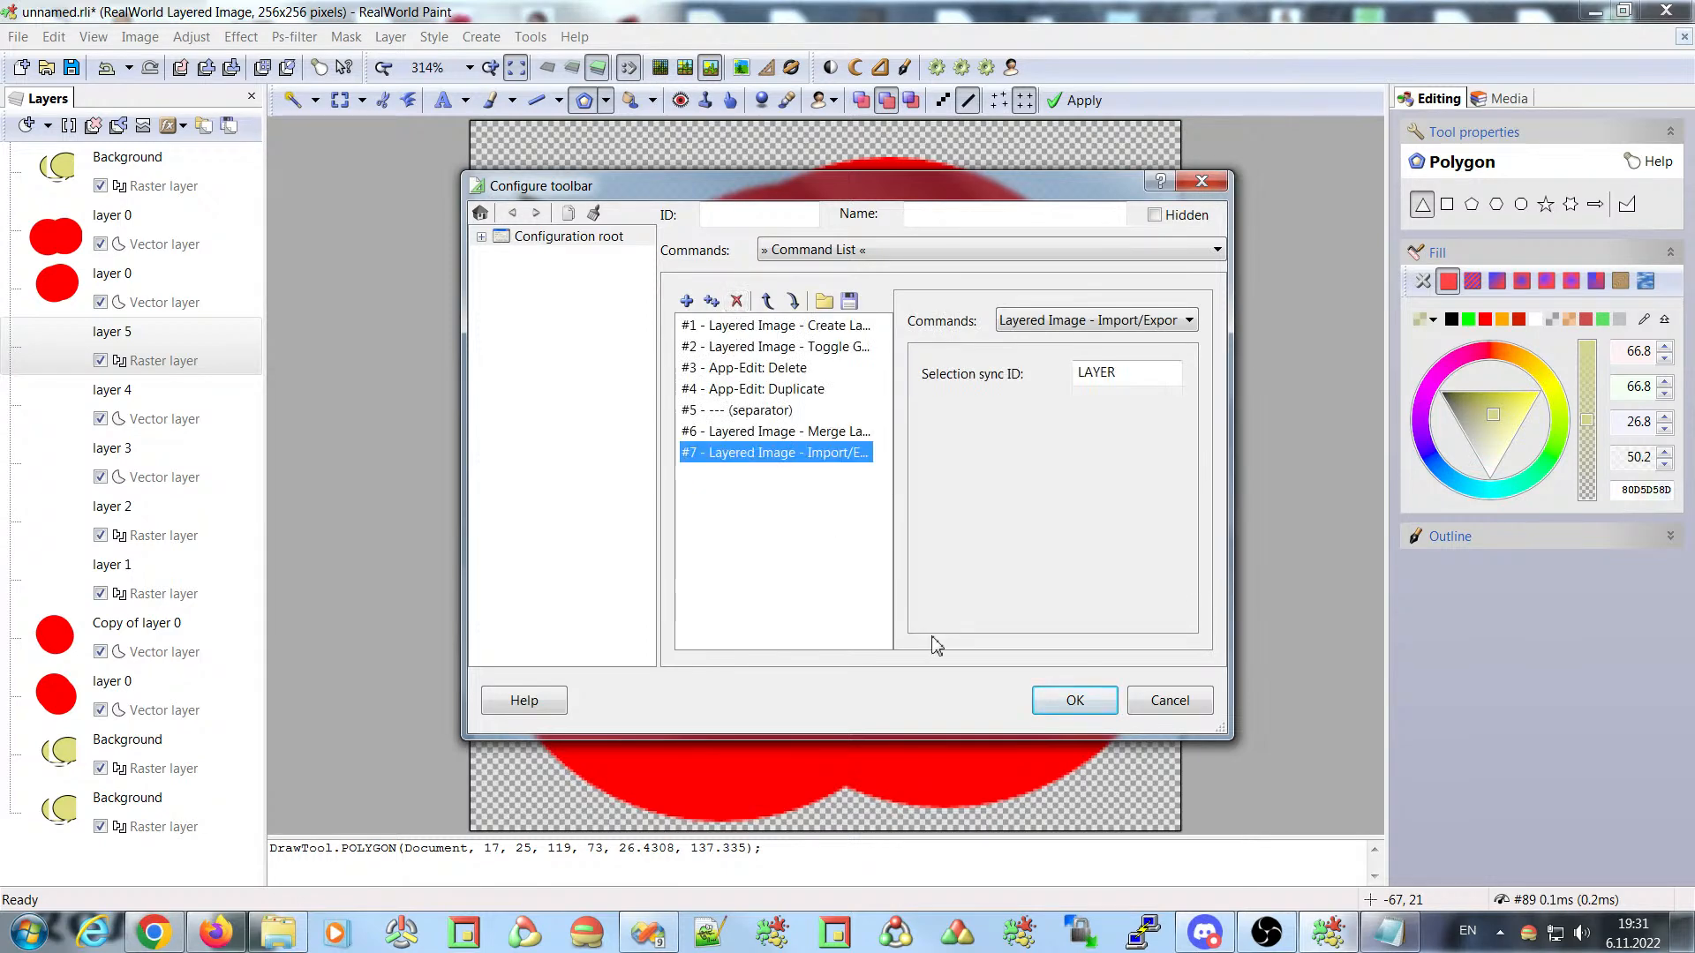
click(1074, 700)
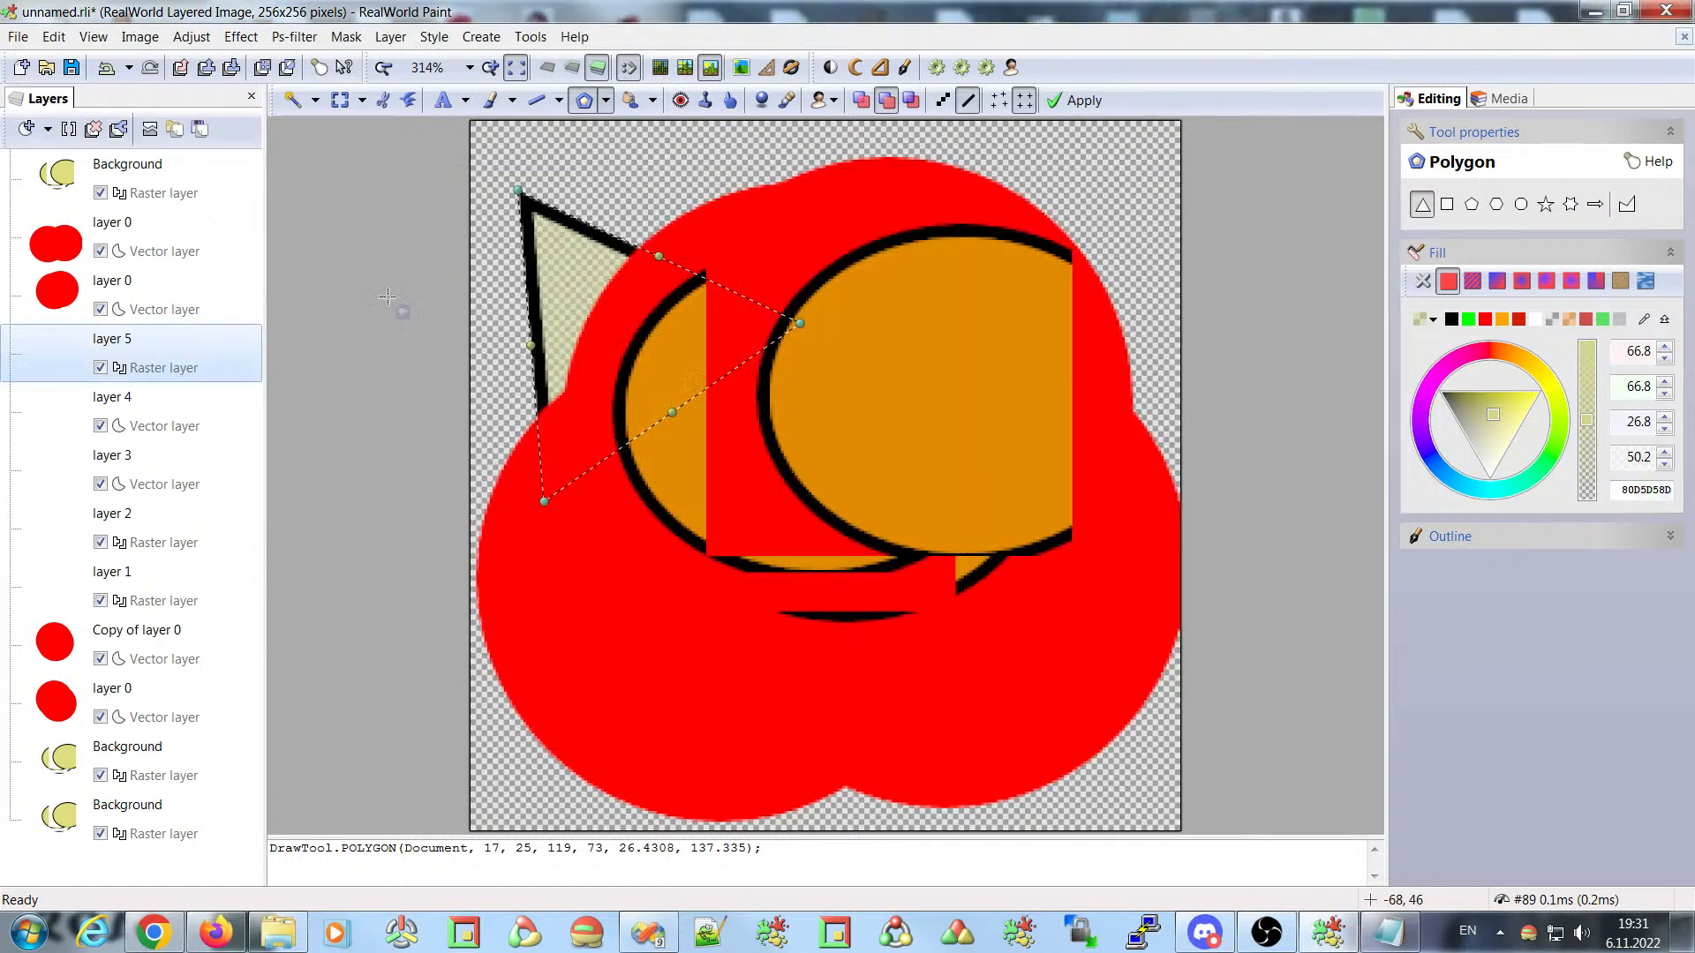
- Duplicate the separator in the Layers toolbar, place the copy between Merge Layers and Import/Export Layer, and apply the change
right_click(177, 133)
click(203, 139)
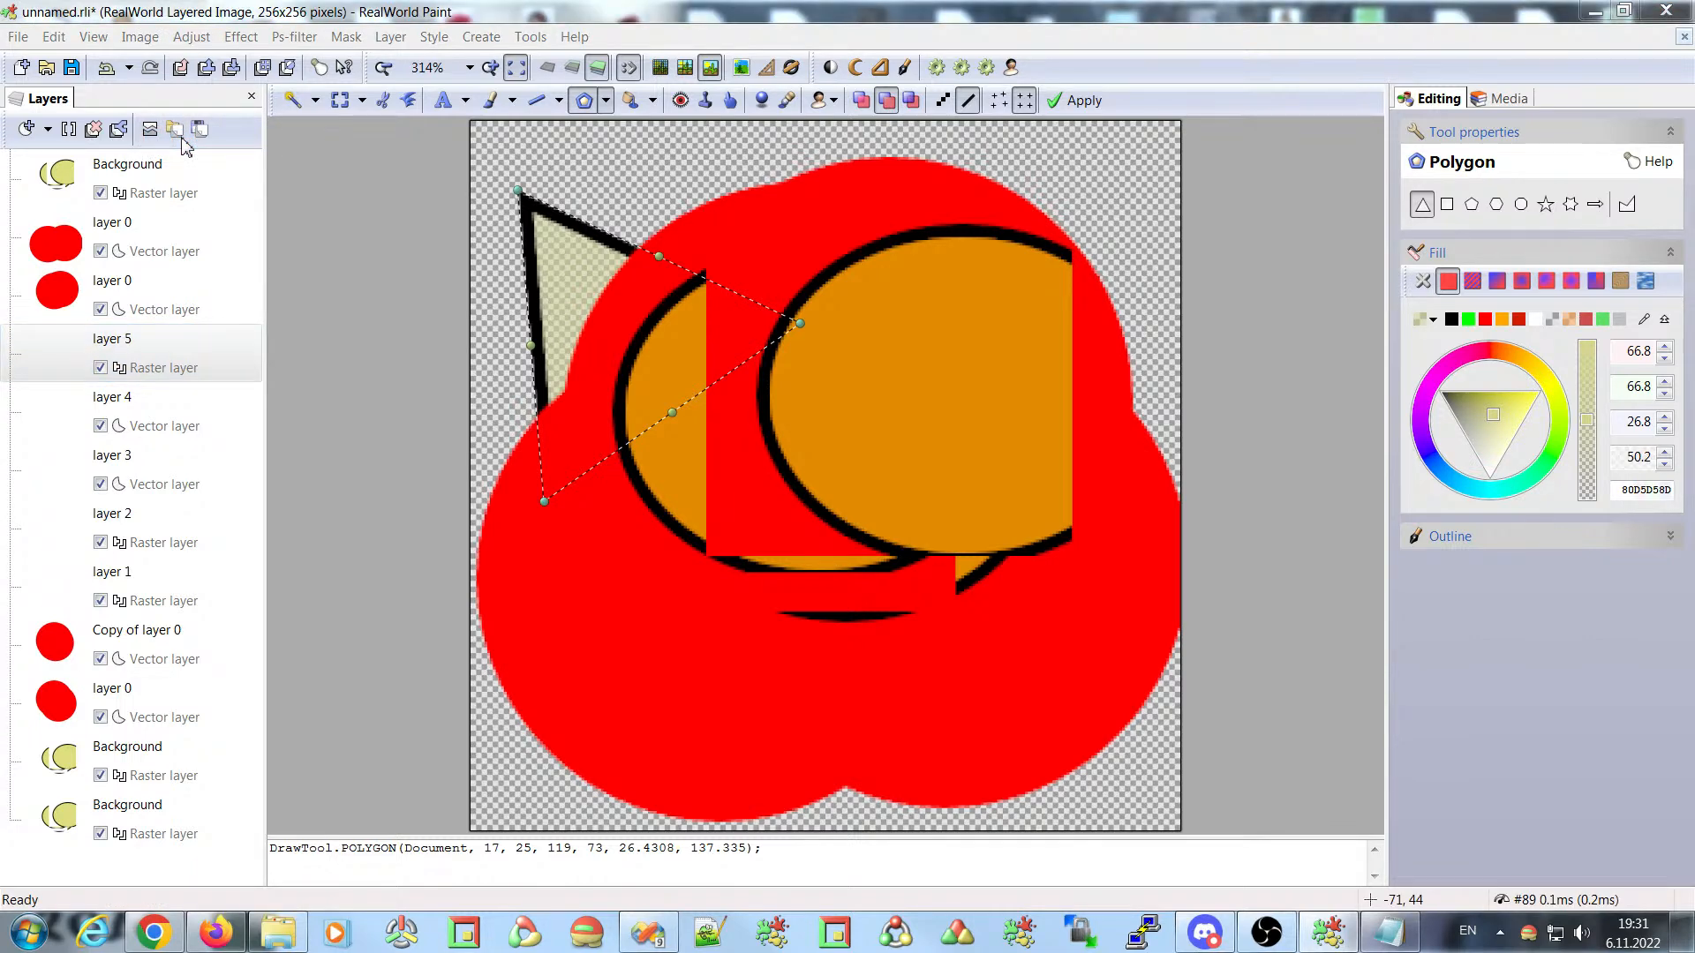
click(1050, 430)
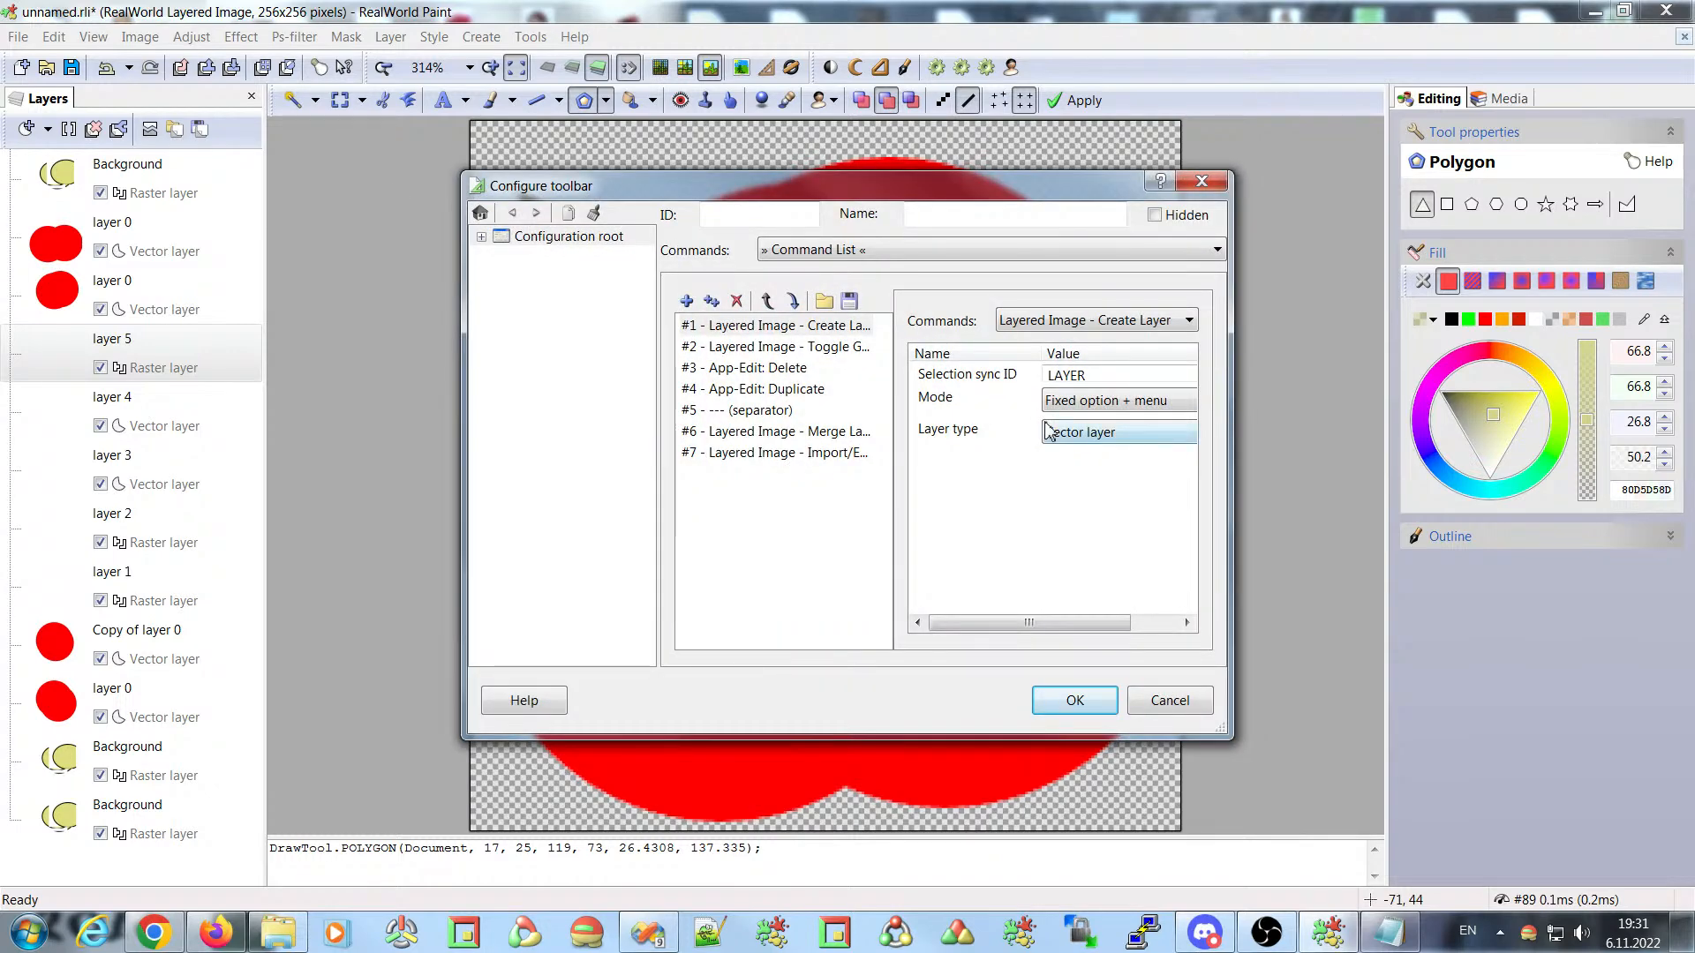
click(751, 412)
click(712, 302)
click(793, 302)
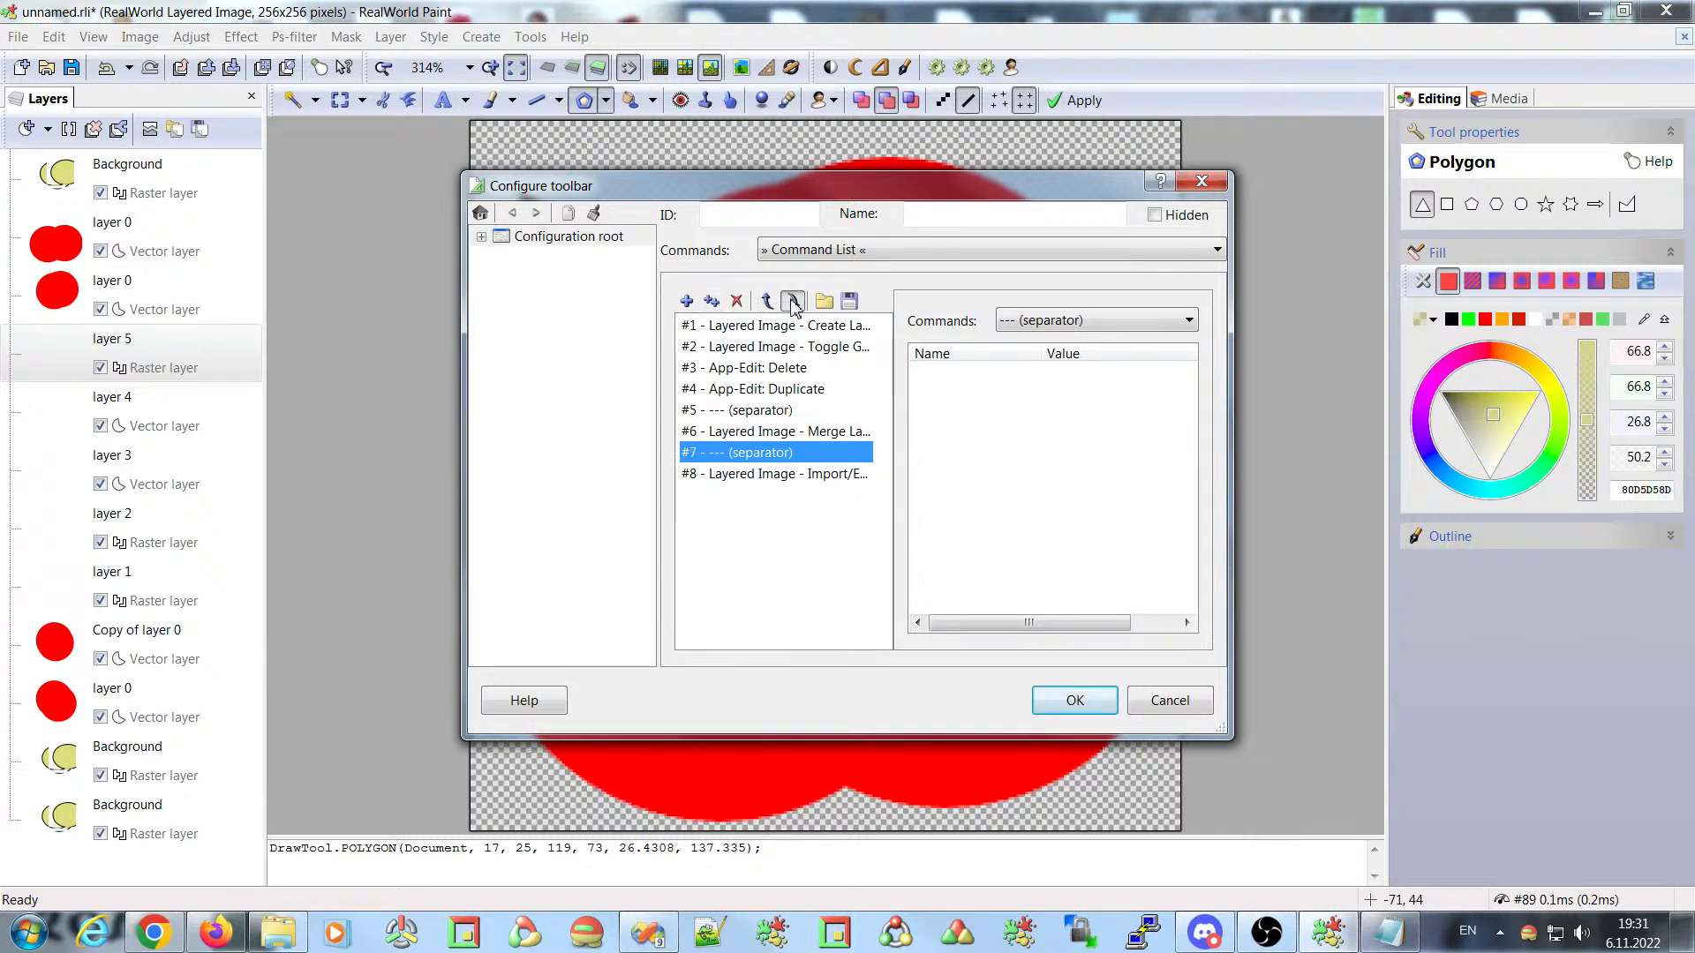
click(1075, 702)
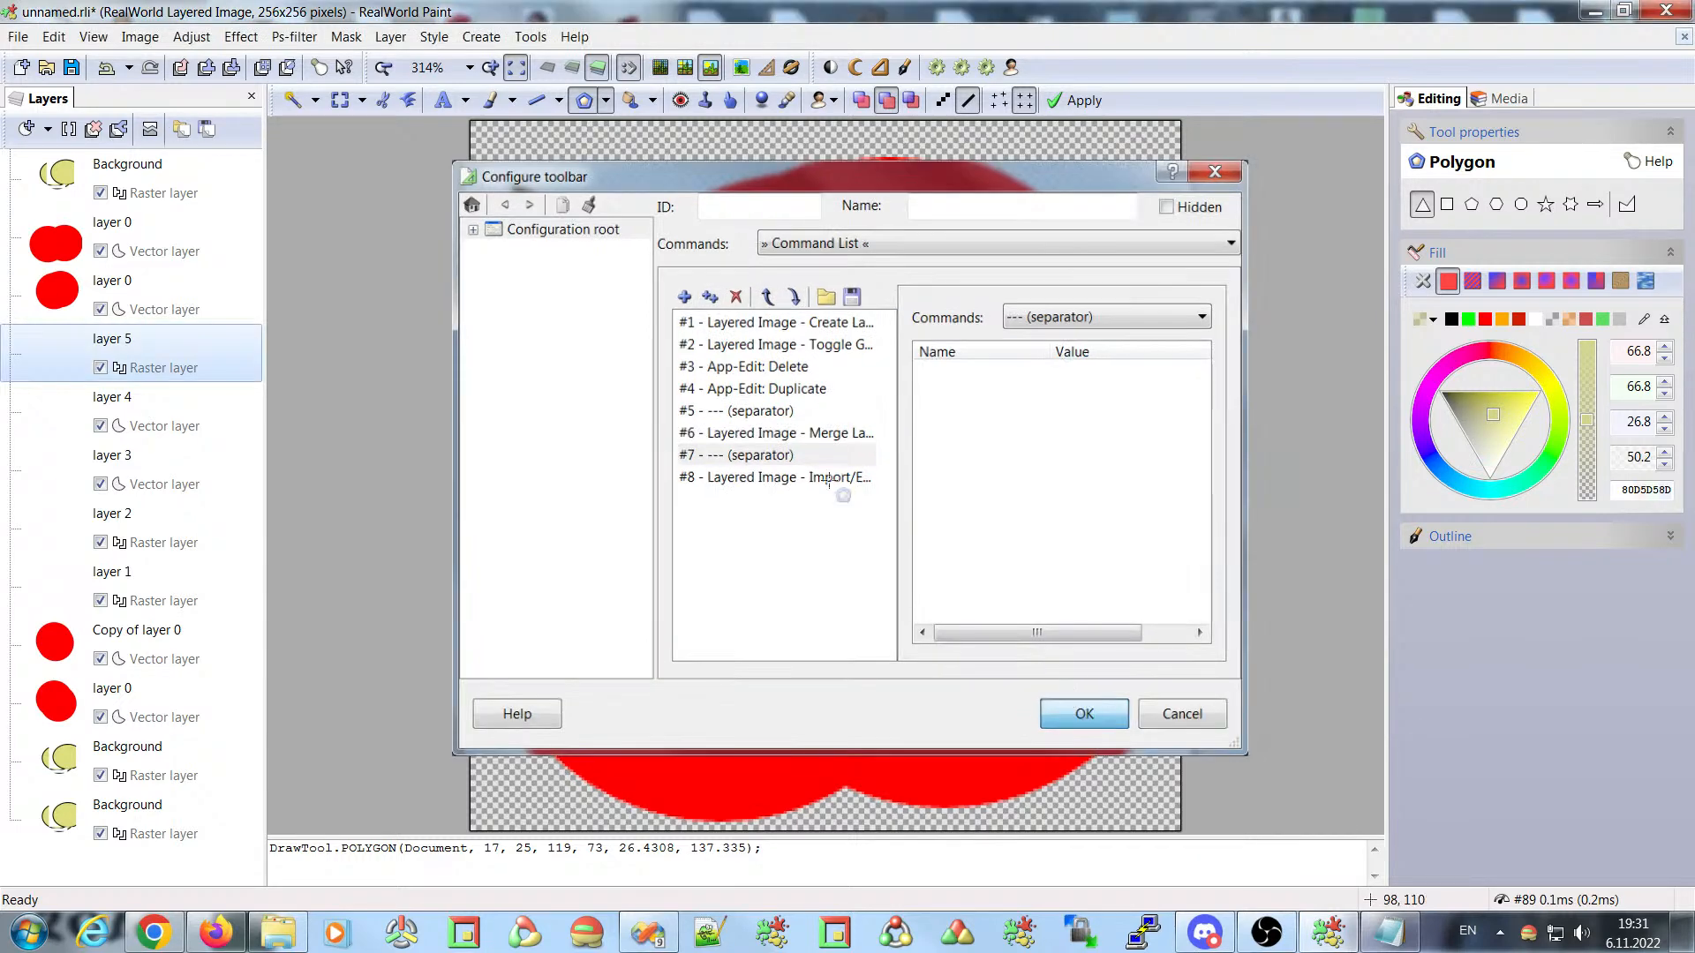
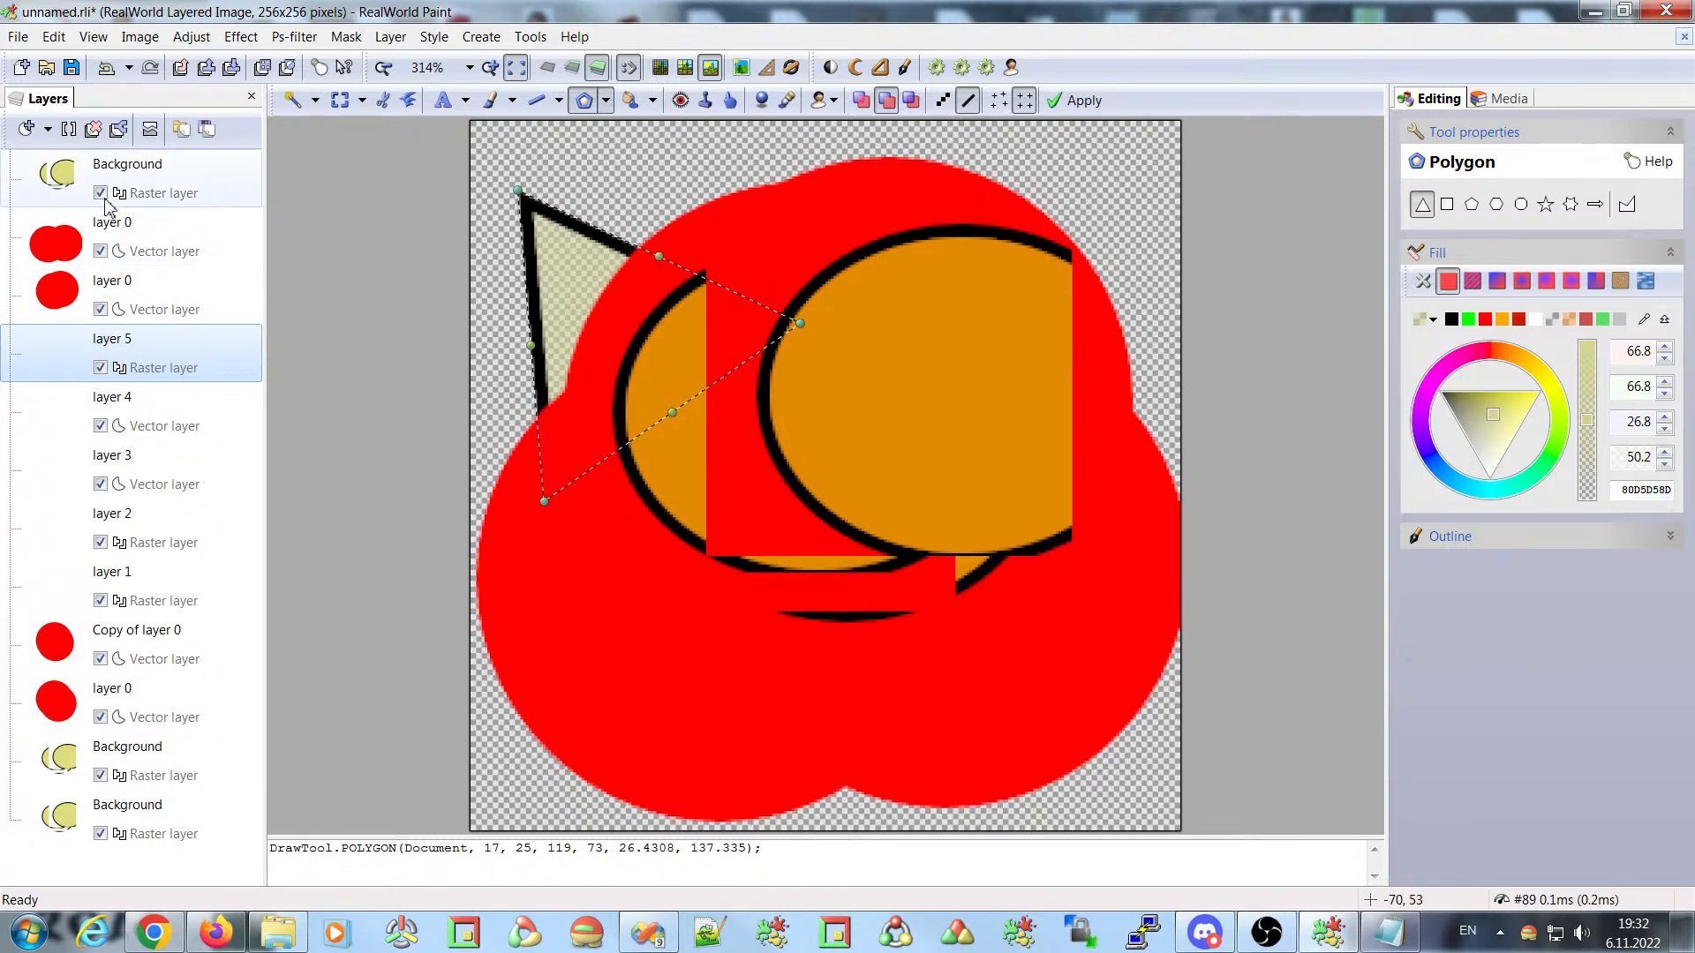
- Set the display mode of the Layers panel's Structure - Tree view to Small icons and apply it
double_click(47, 99)
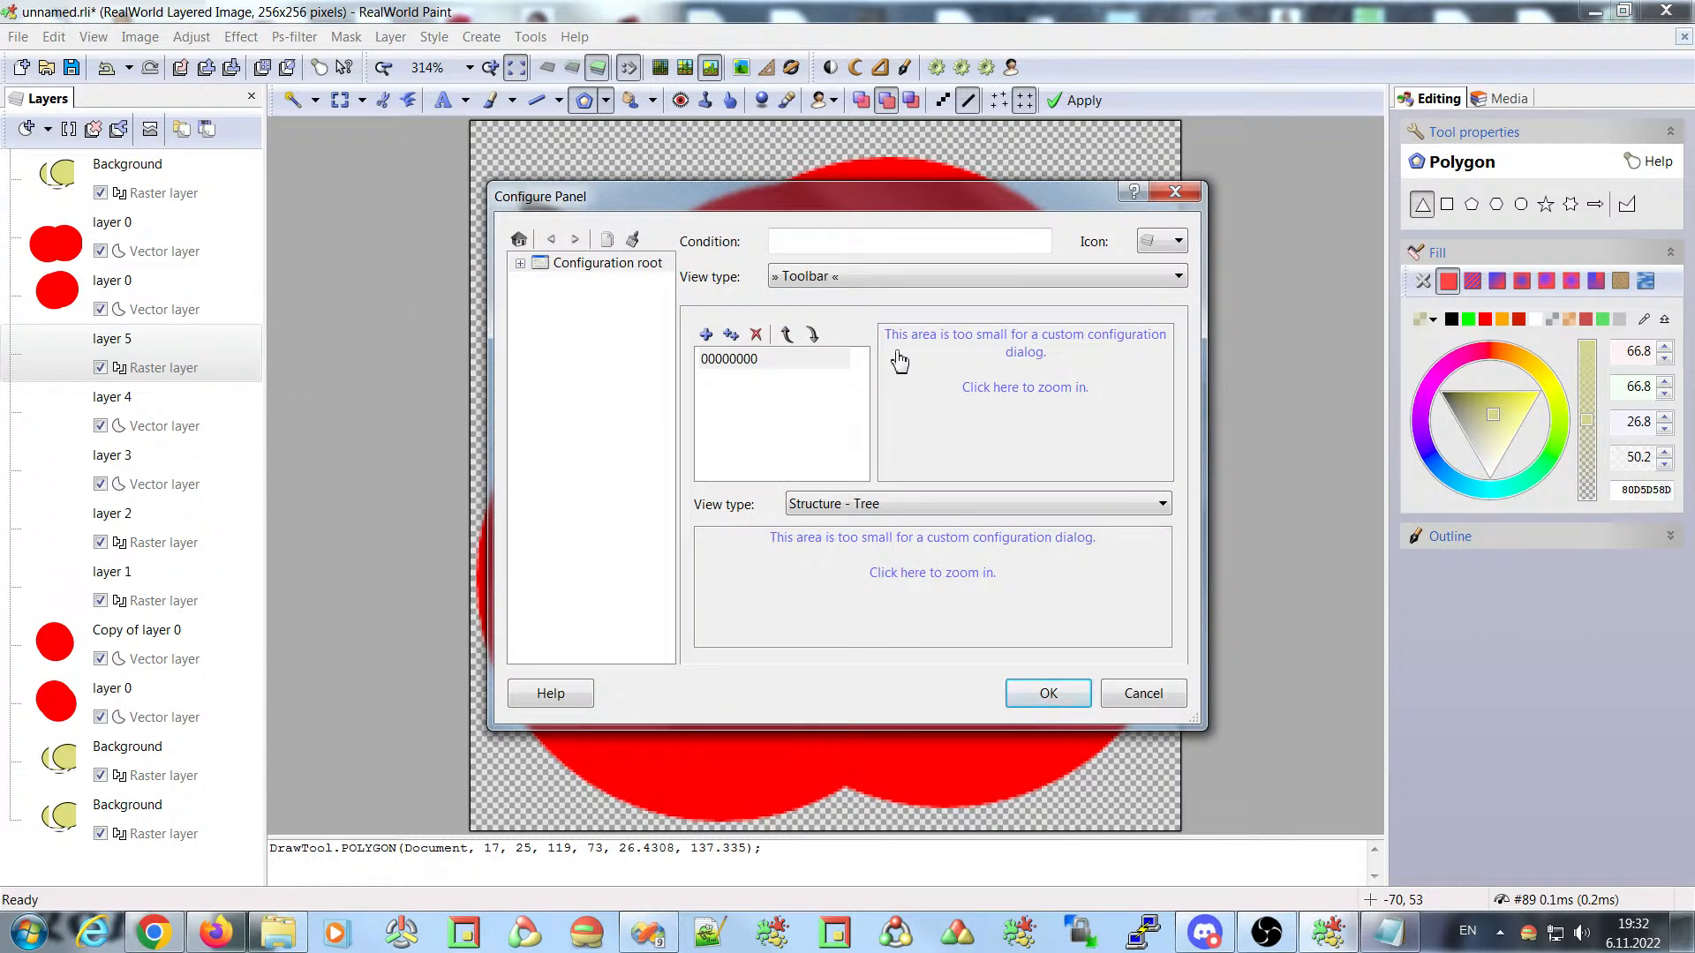
click(883, 567)
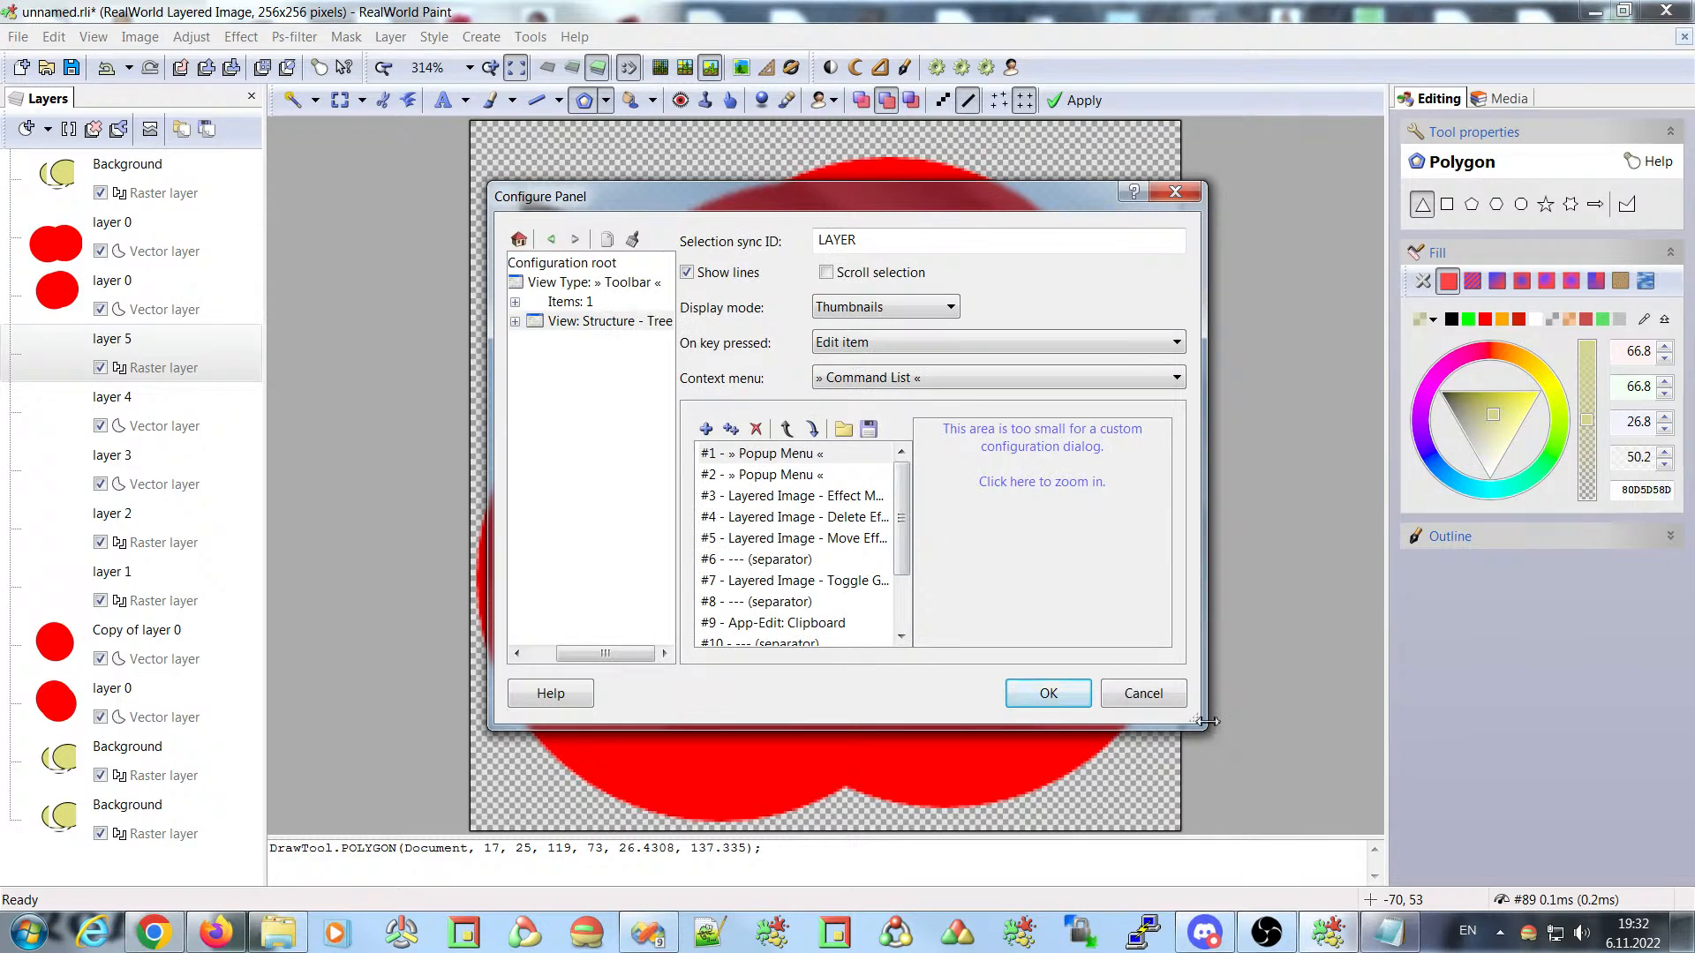
drag(488, 182, 288, 39)
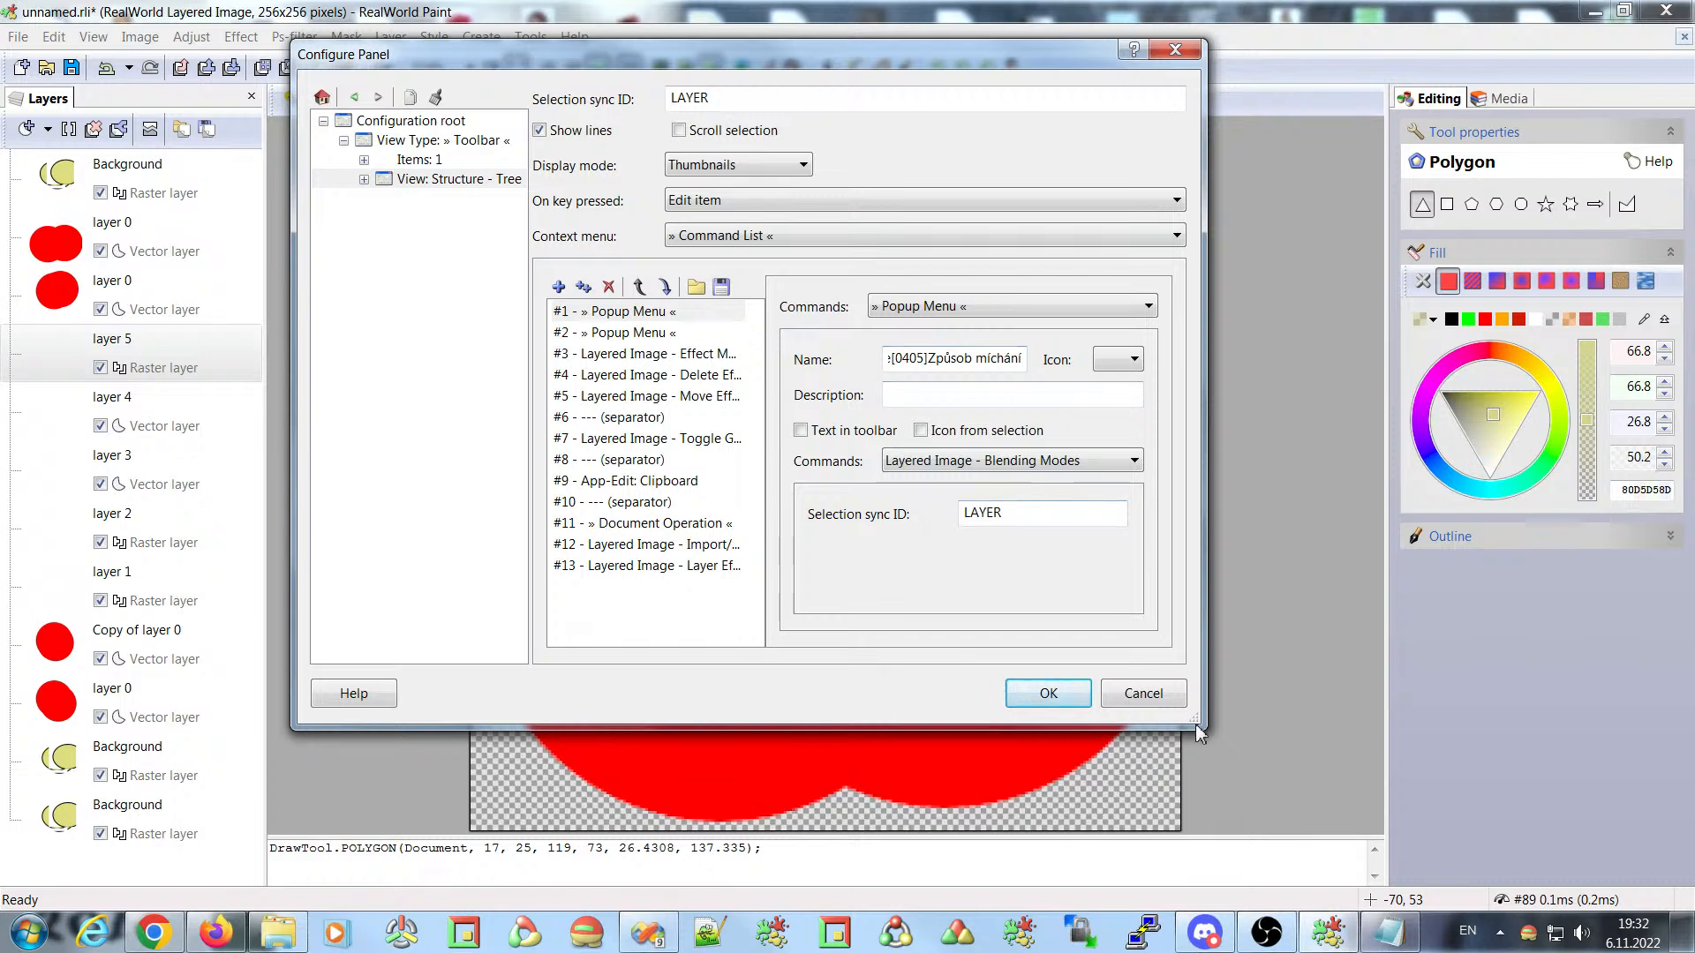
drag(1201, 724, 1322, 809)
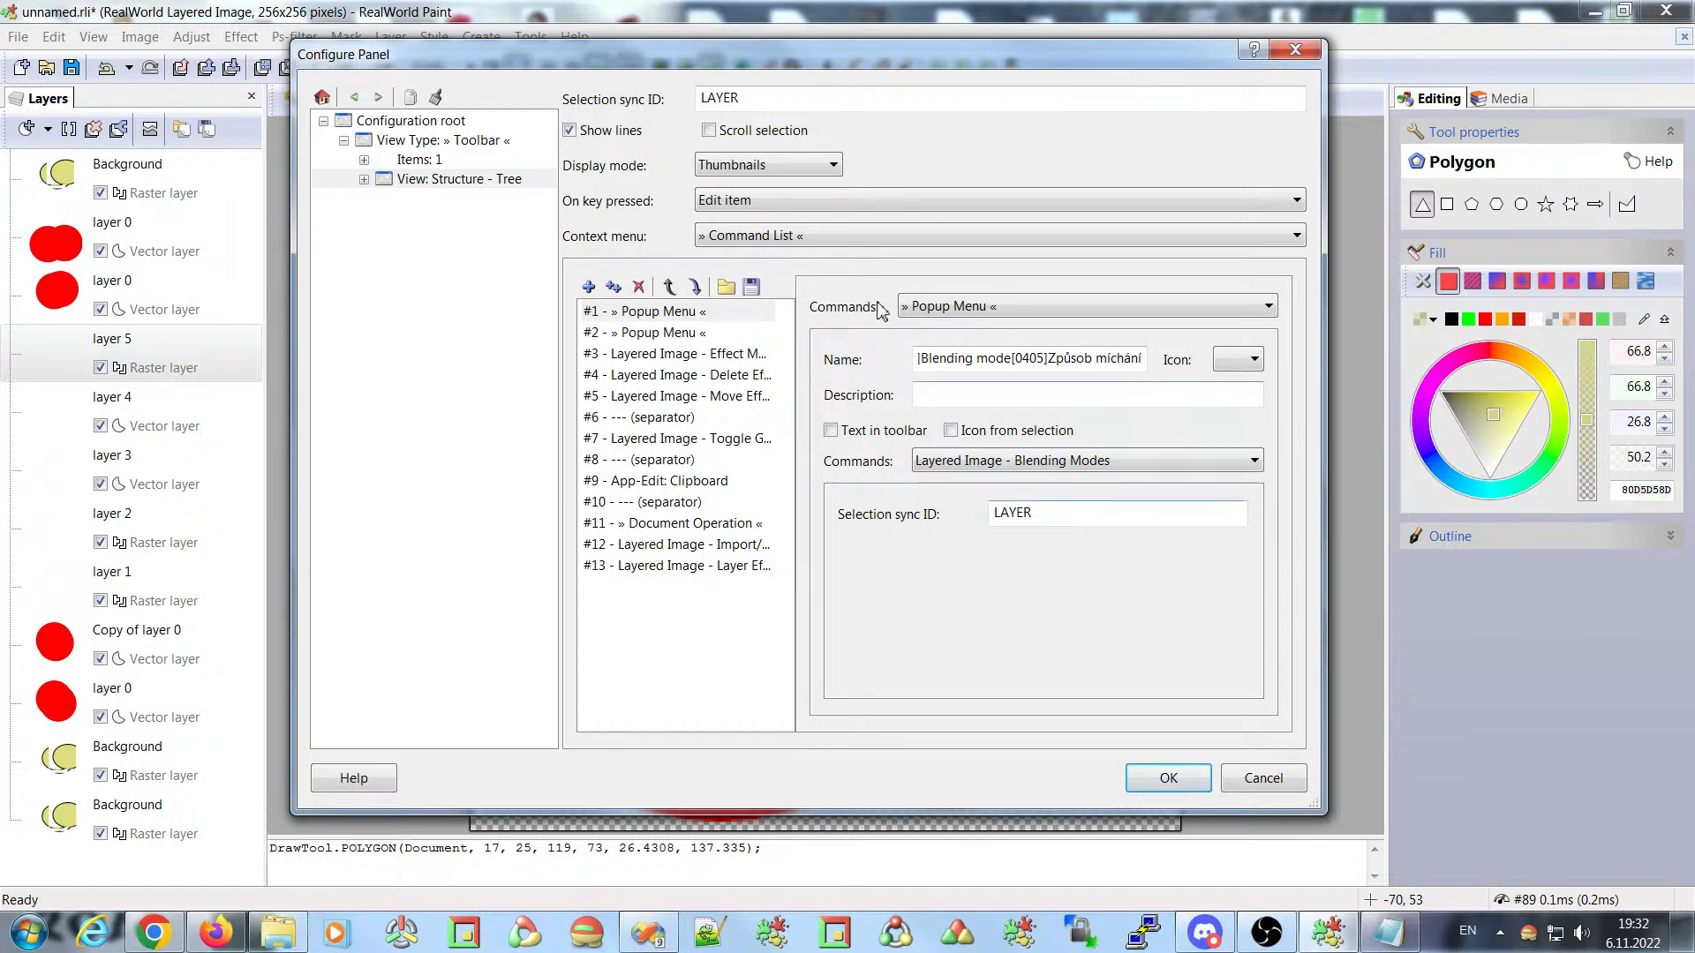
click(777, 167)
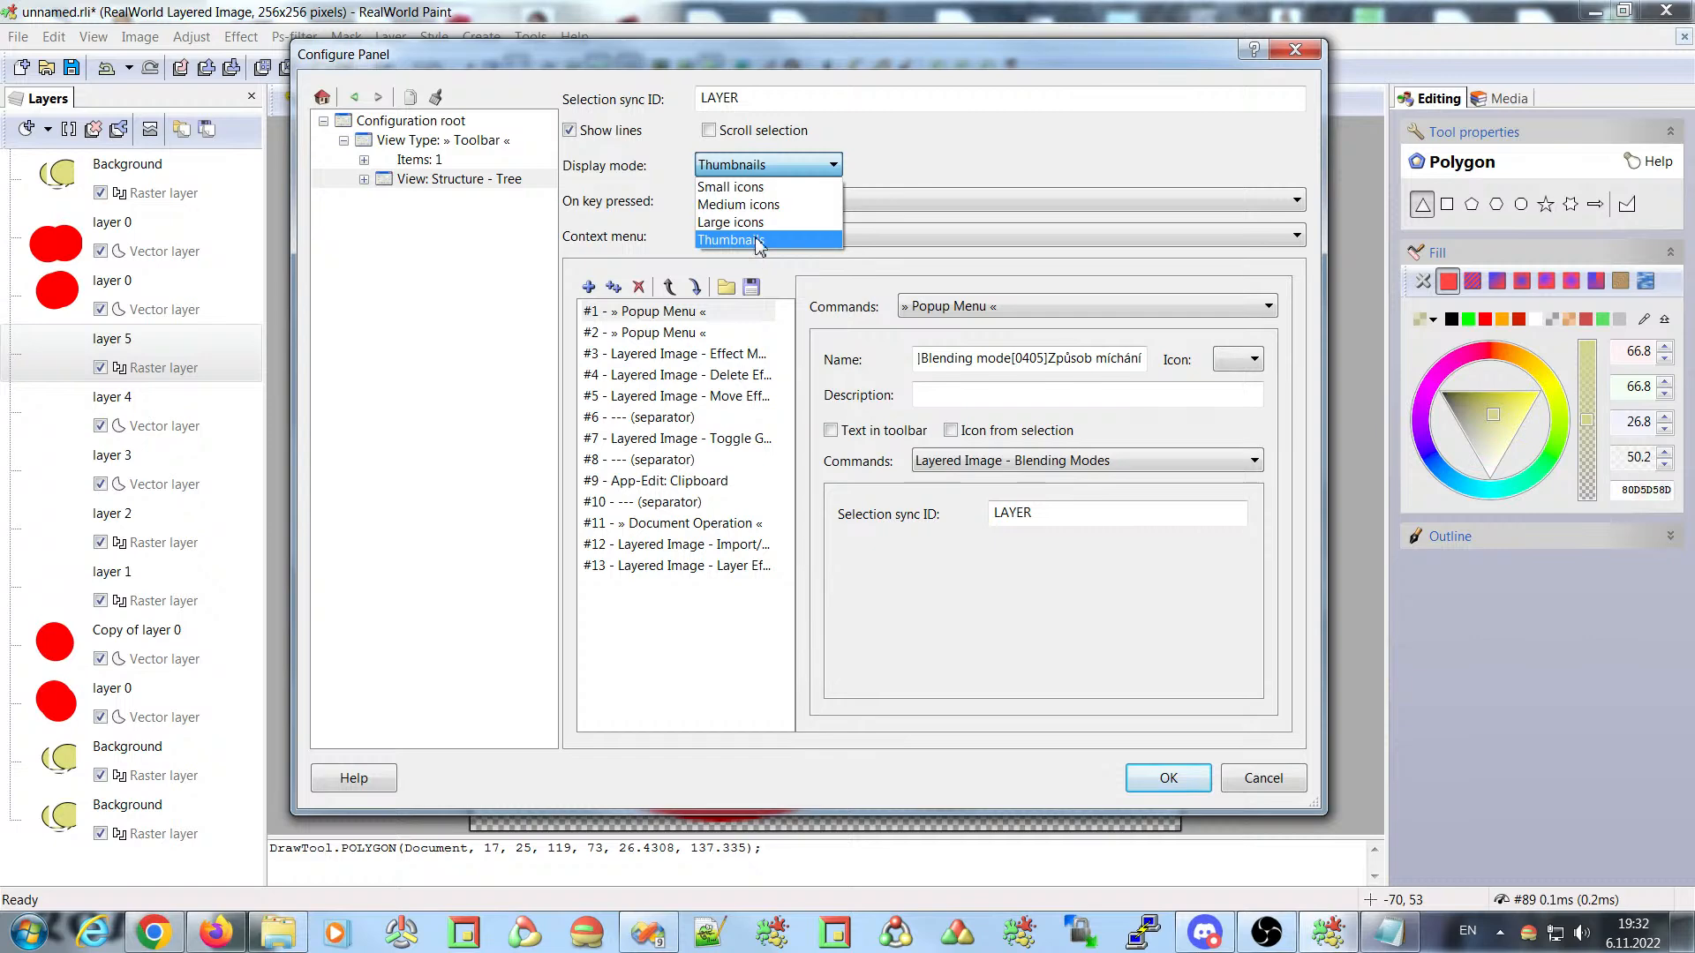
click(766, 189)
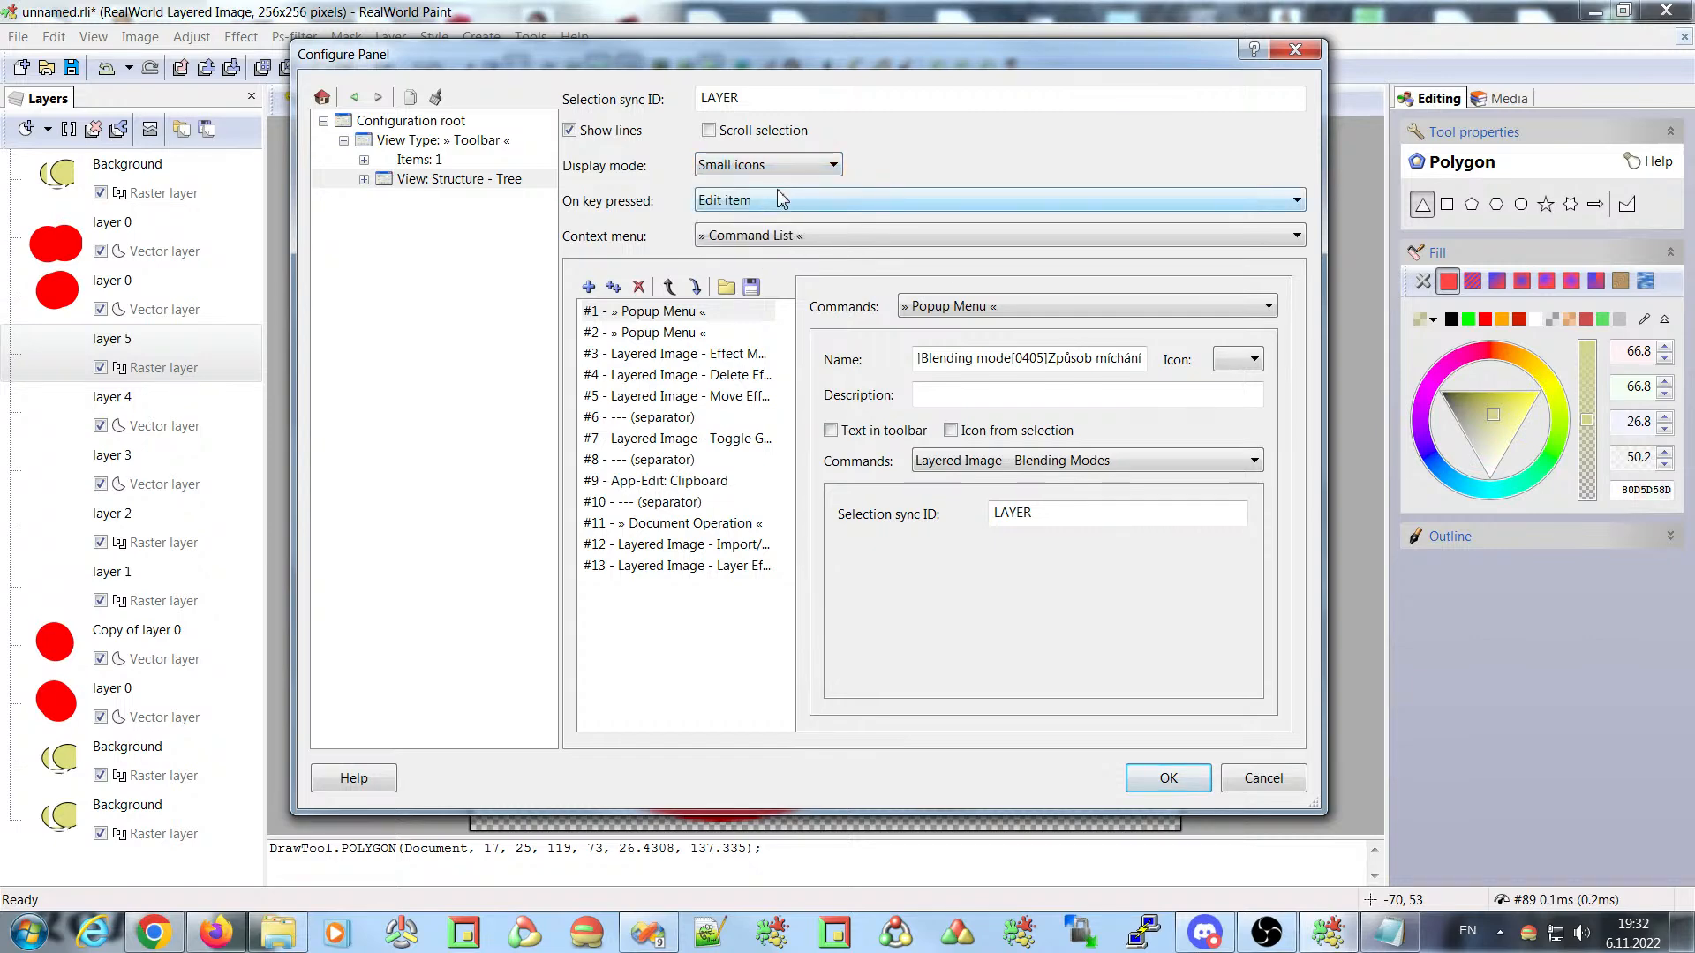
click(1169, 778)
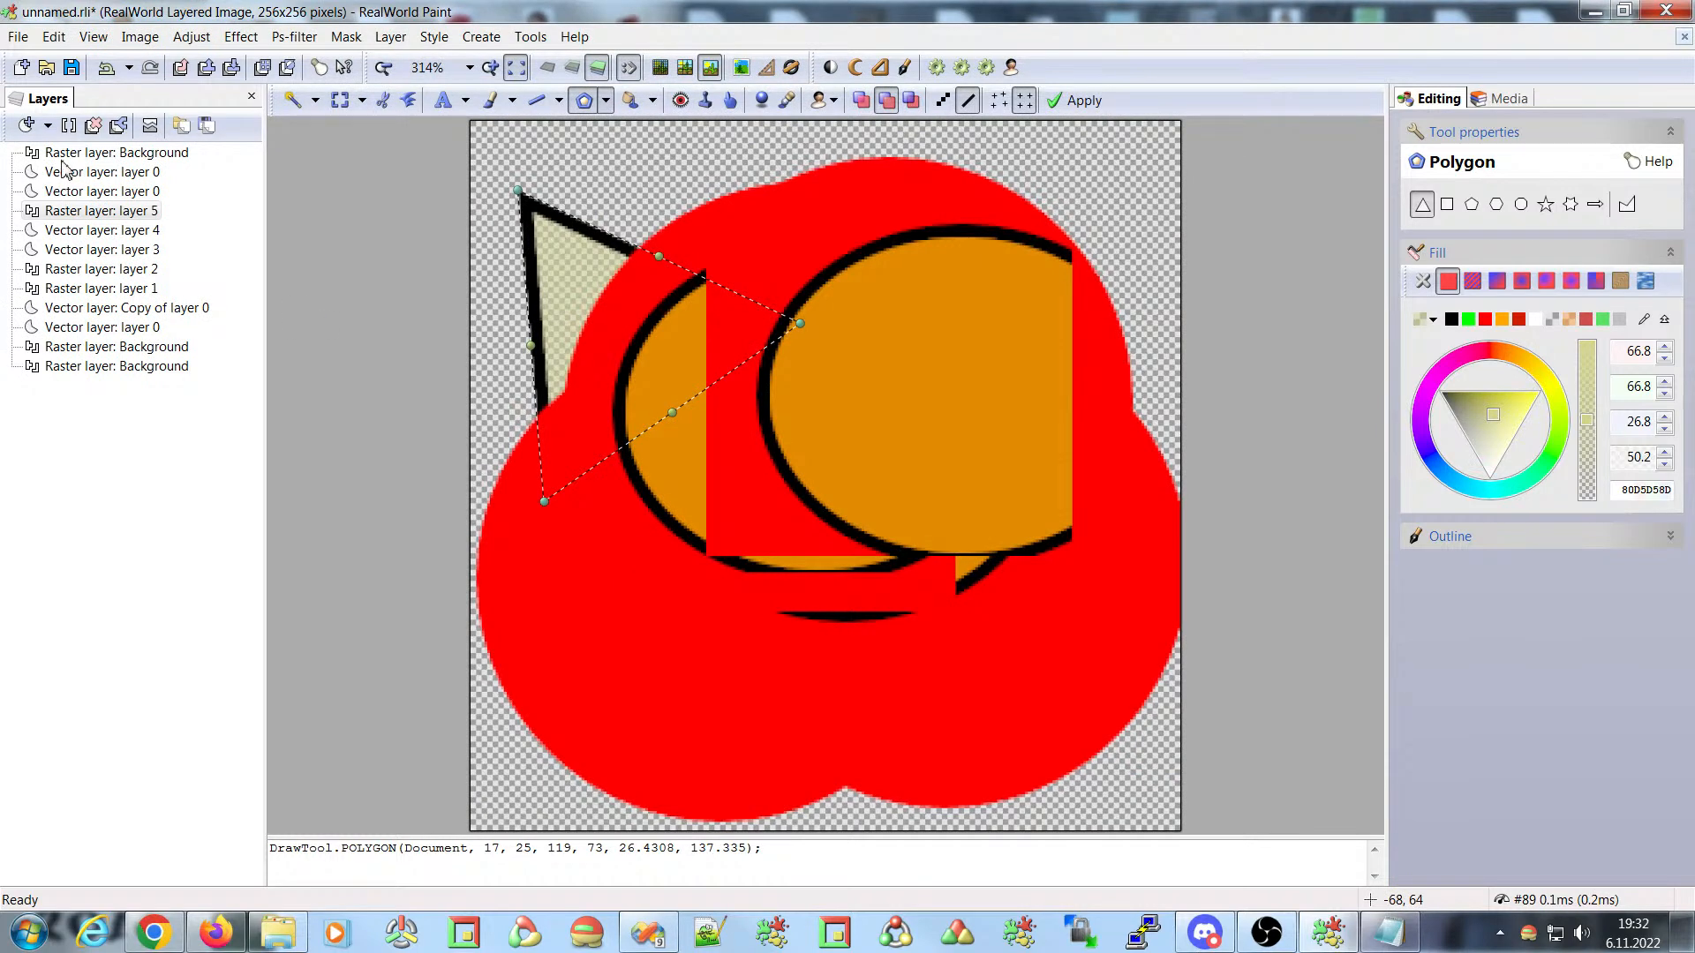
- Select the lowest Background raster layer, followed by vector layer 3
click(48, 368)
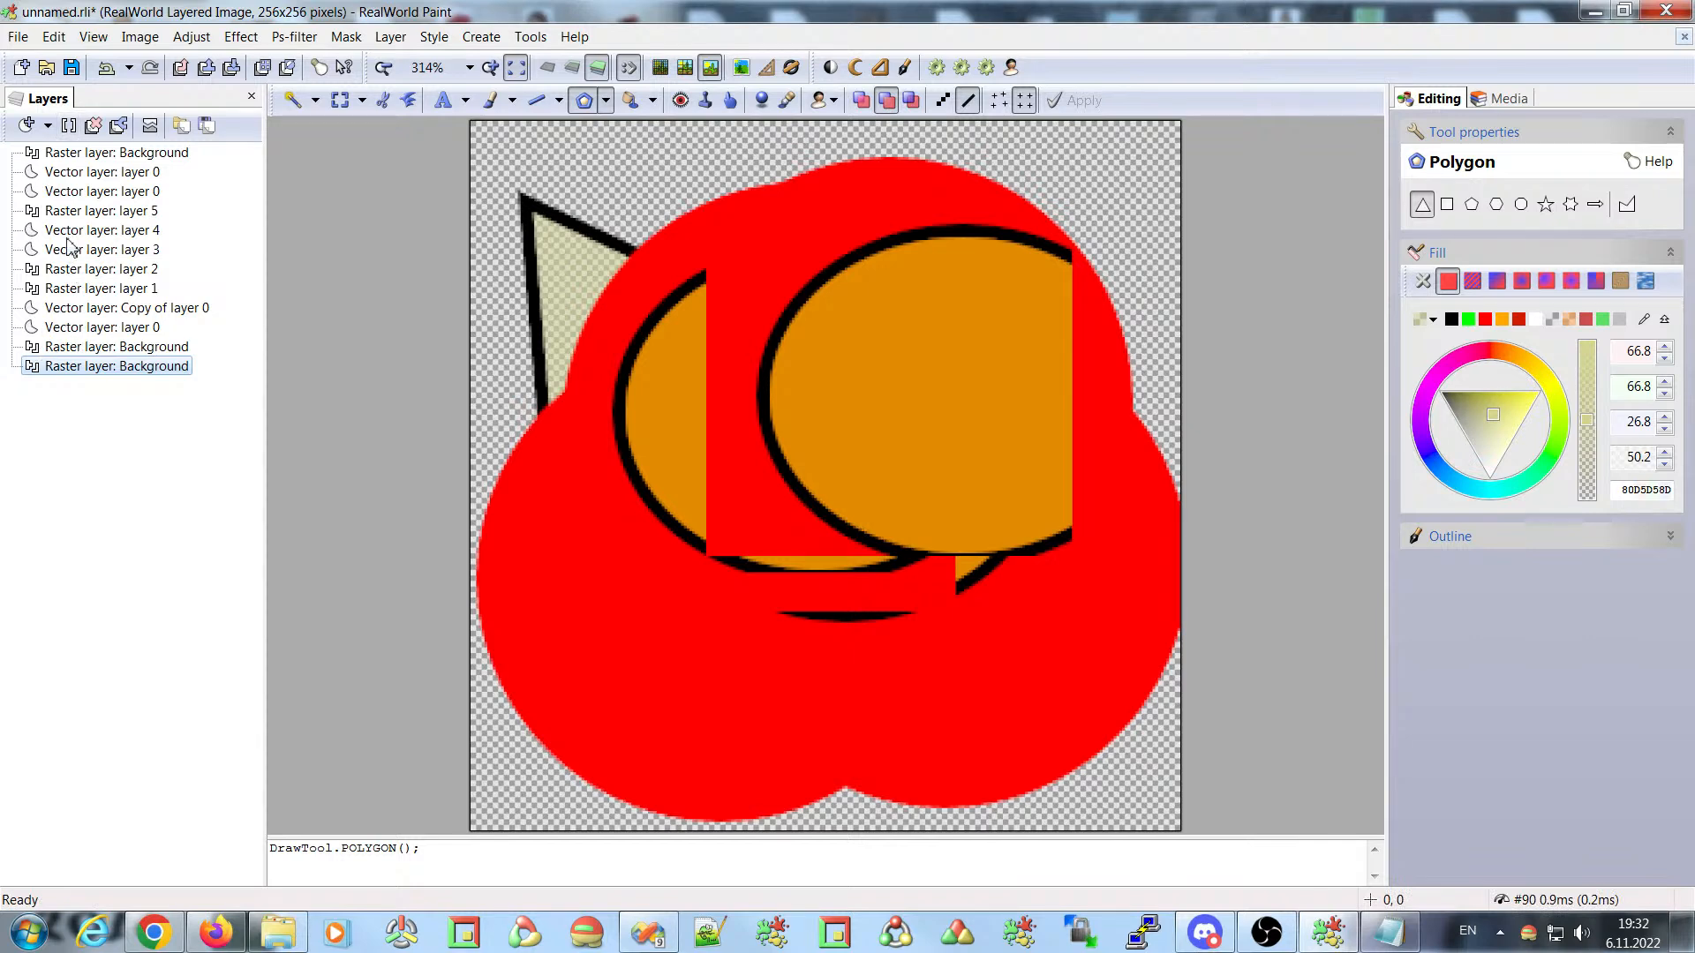
click(35, 252)
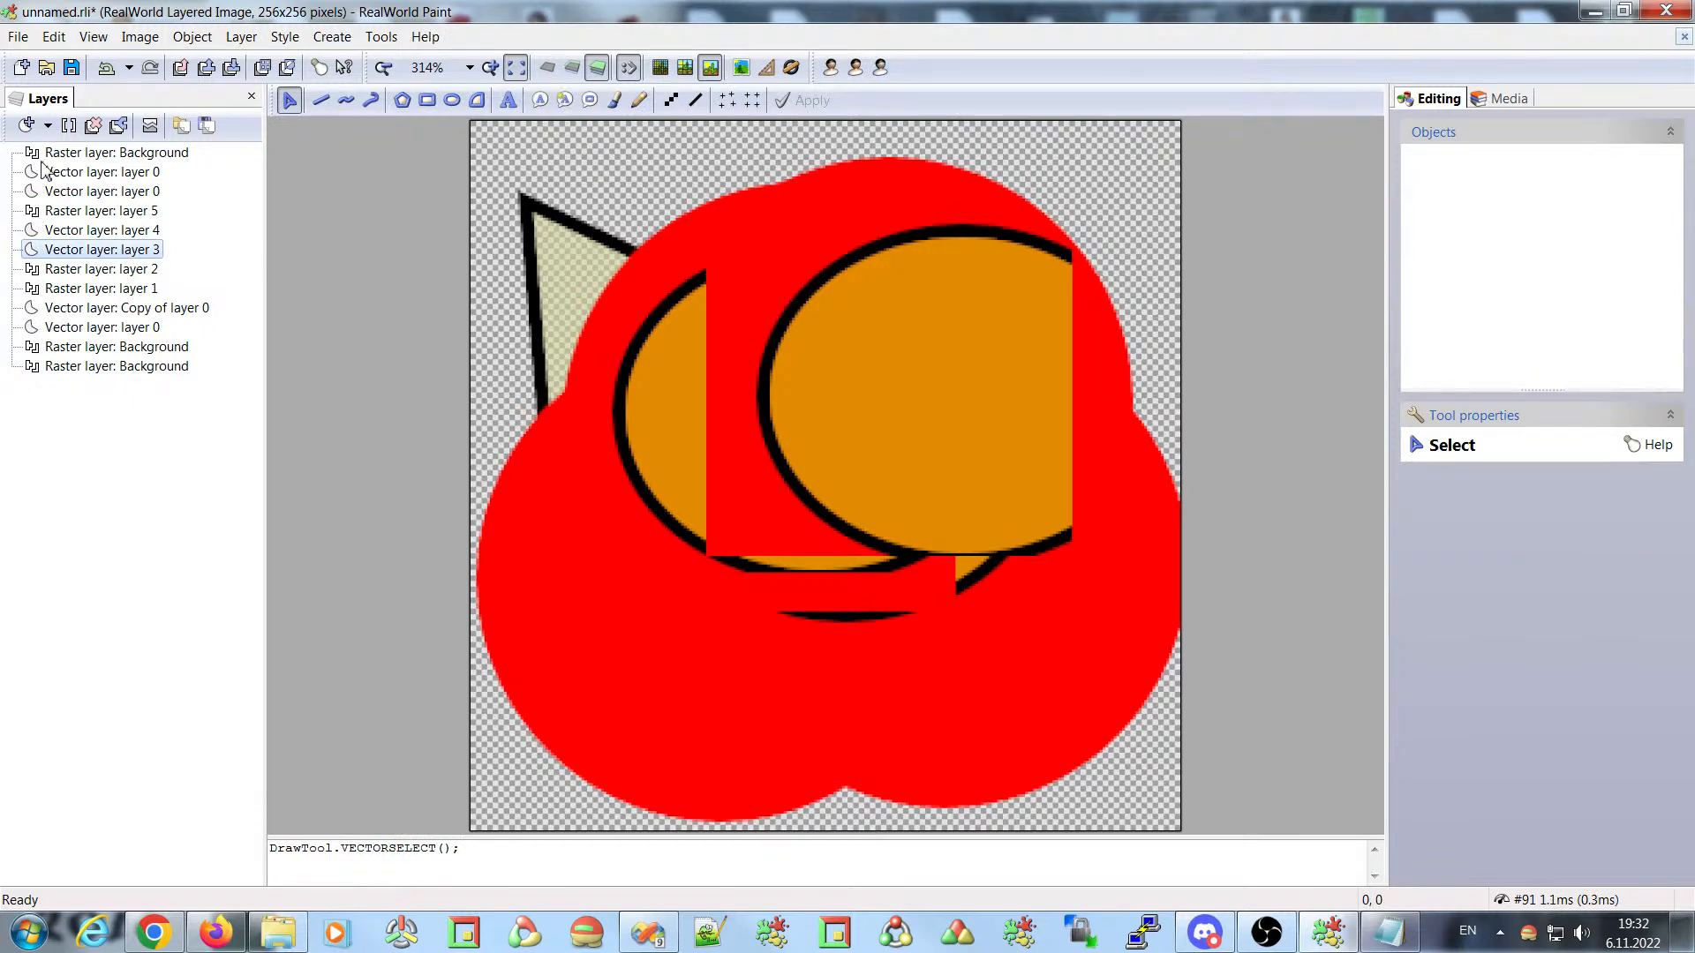
- Reopen the Layers panel configuration with an enlarged dialog and set the layer tree's display mode to Thumbnails
click(70, 112)
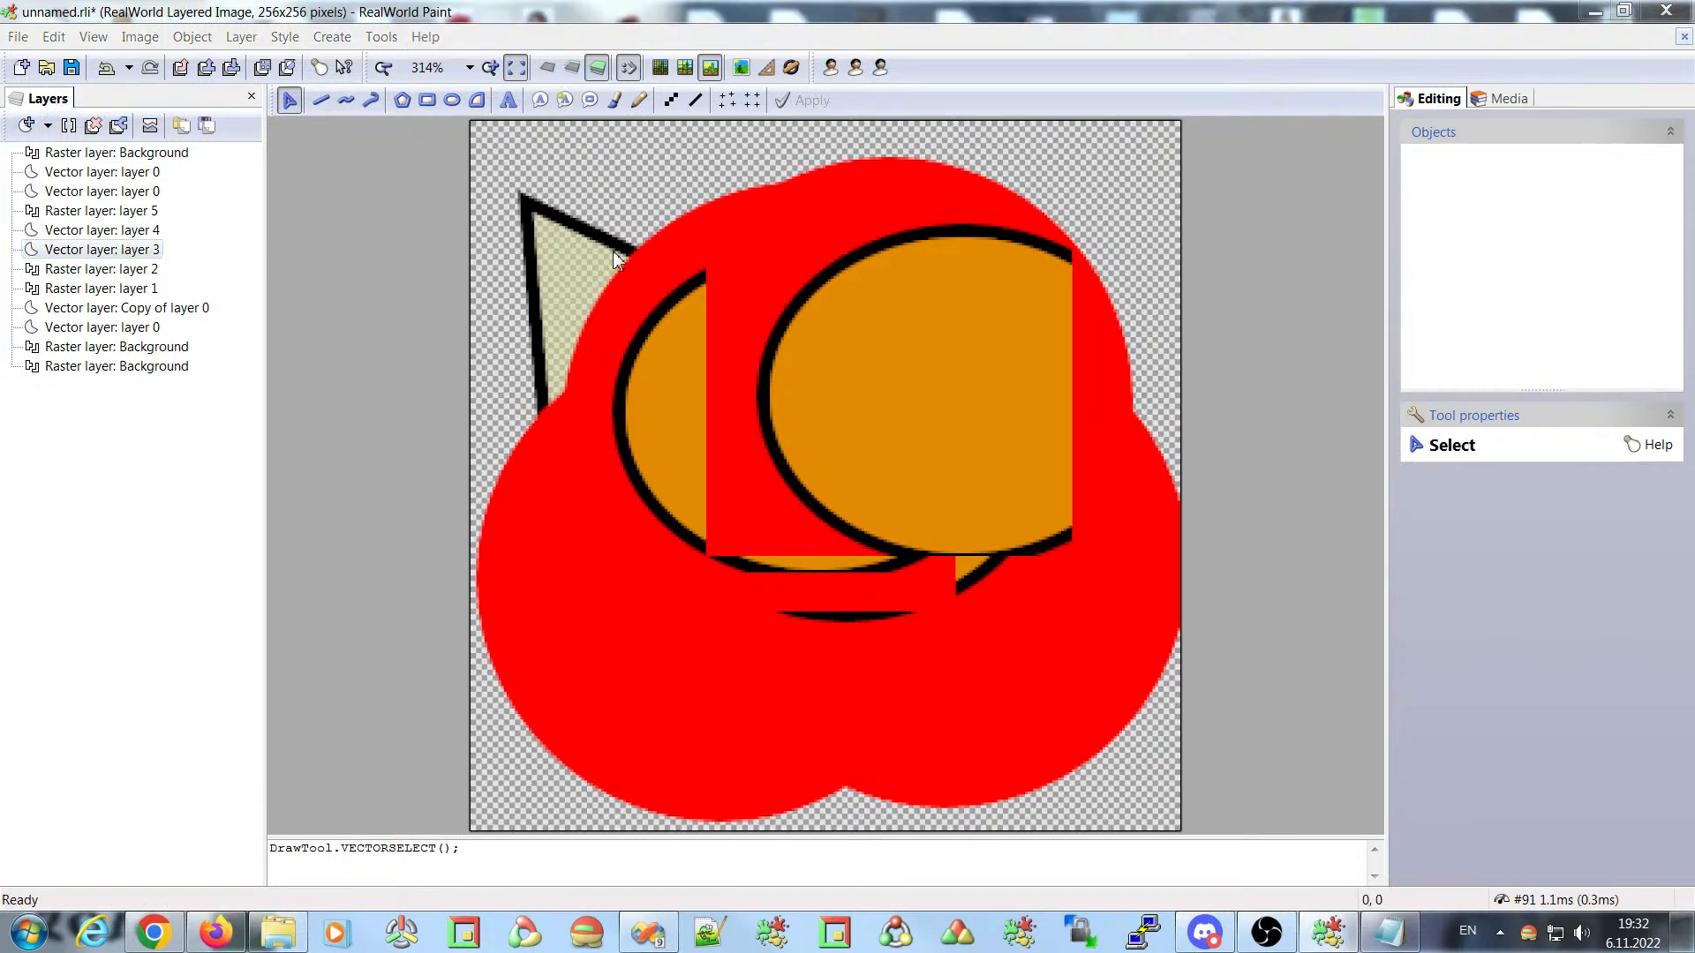
drag(1192, 718, 1337, 817)
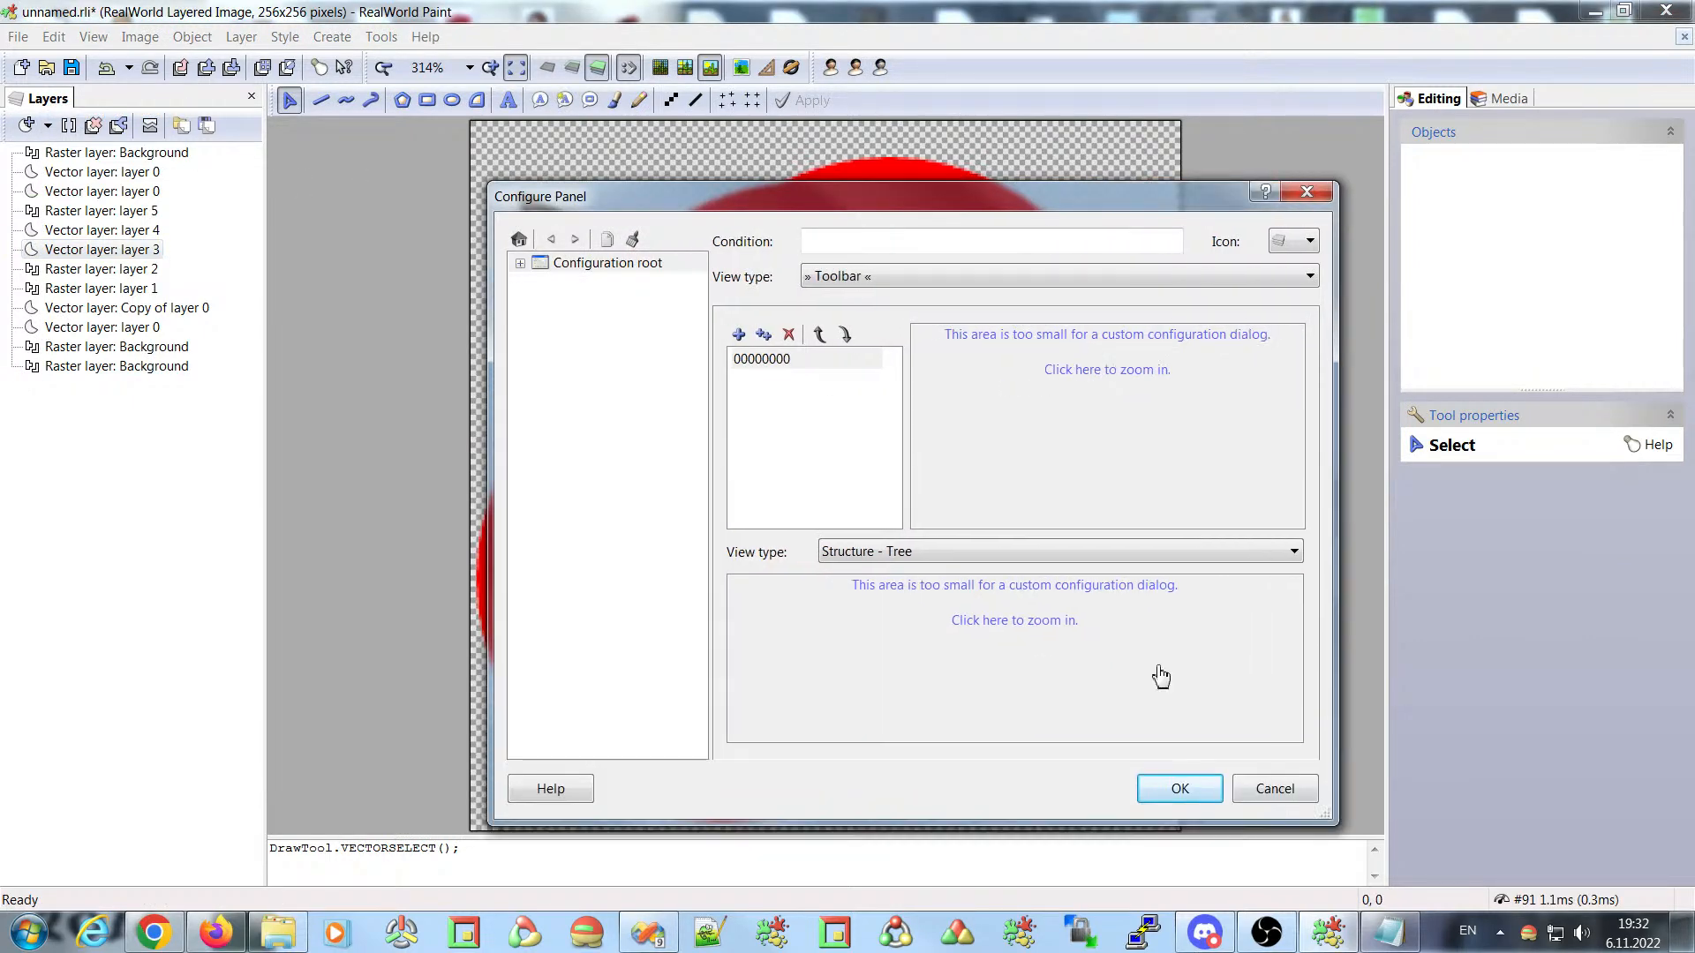
drag(490, 182, 297, 31)
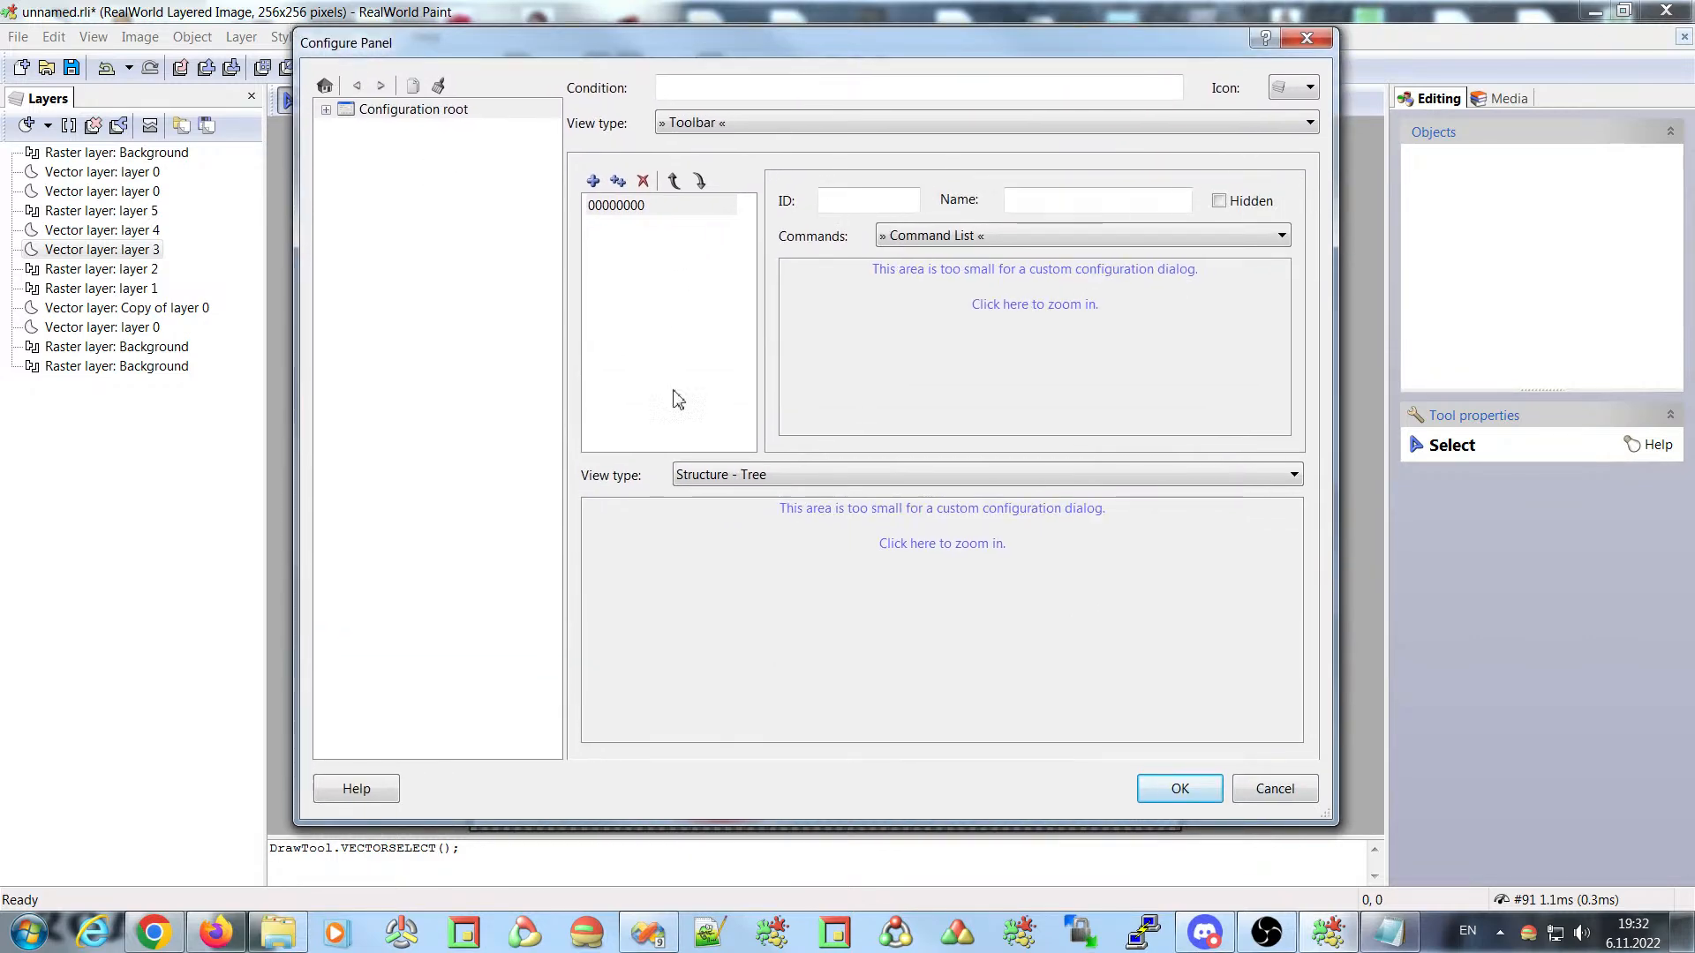
click(839, 544)
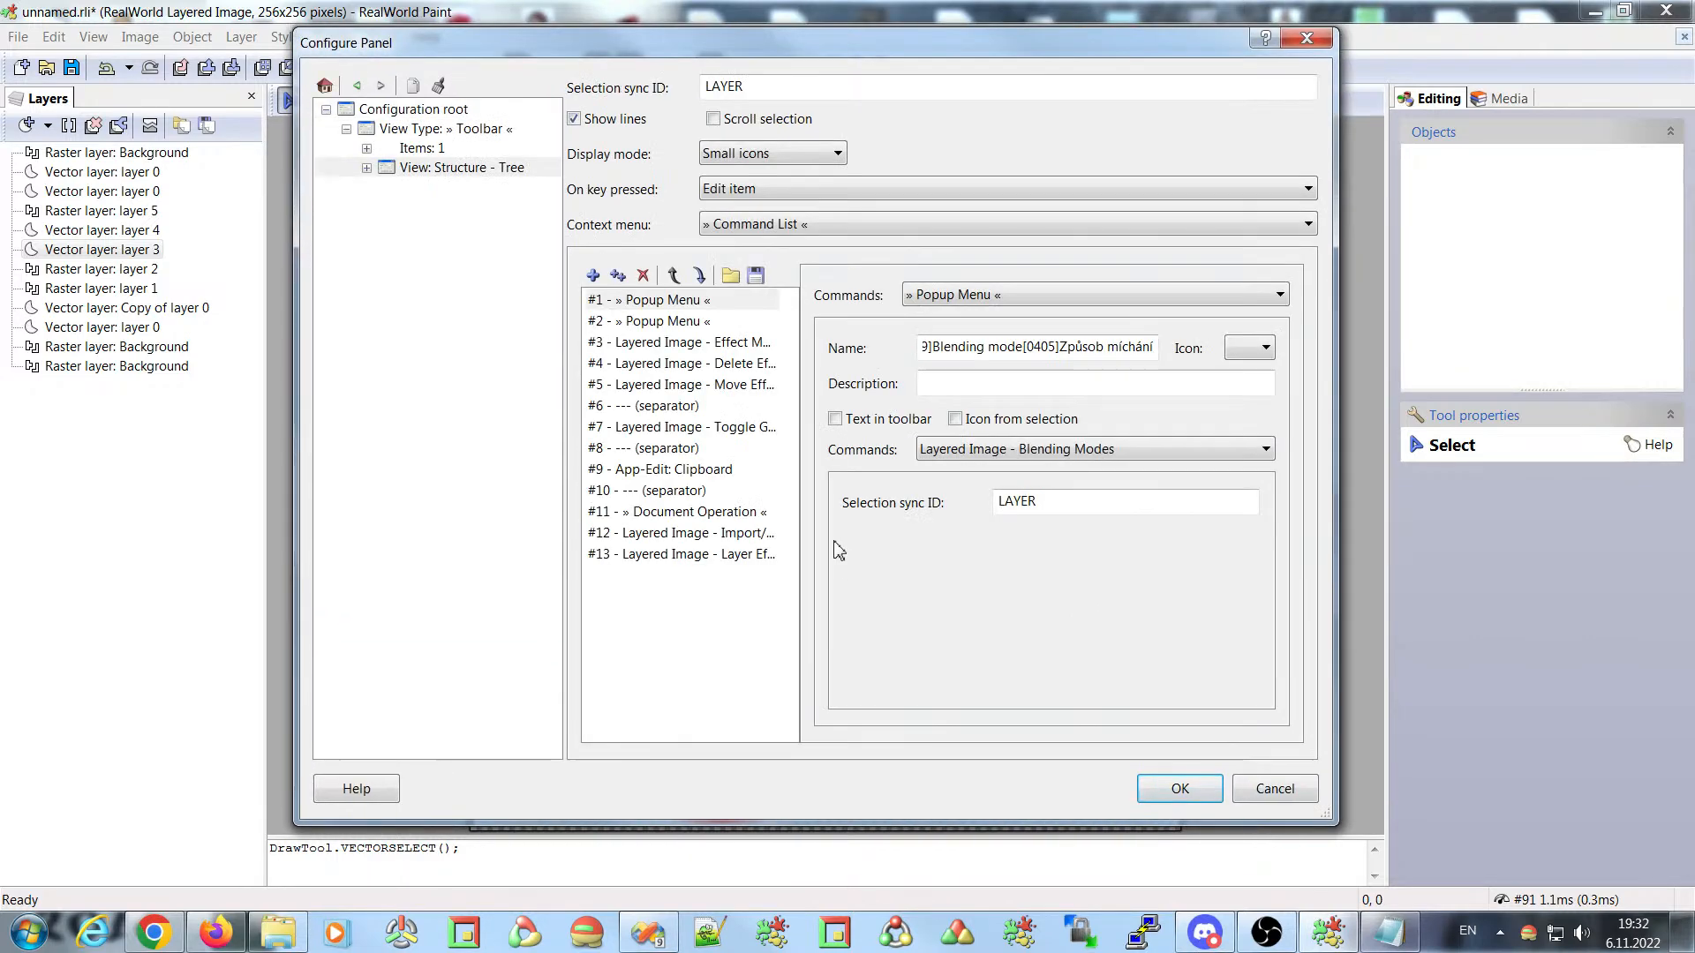
click(738, 154)
click(733, 229)
- Examine the available actions for the layer tree's On key pressed setting
click(806, 189)
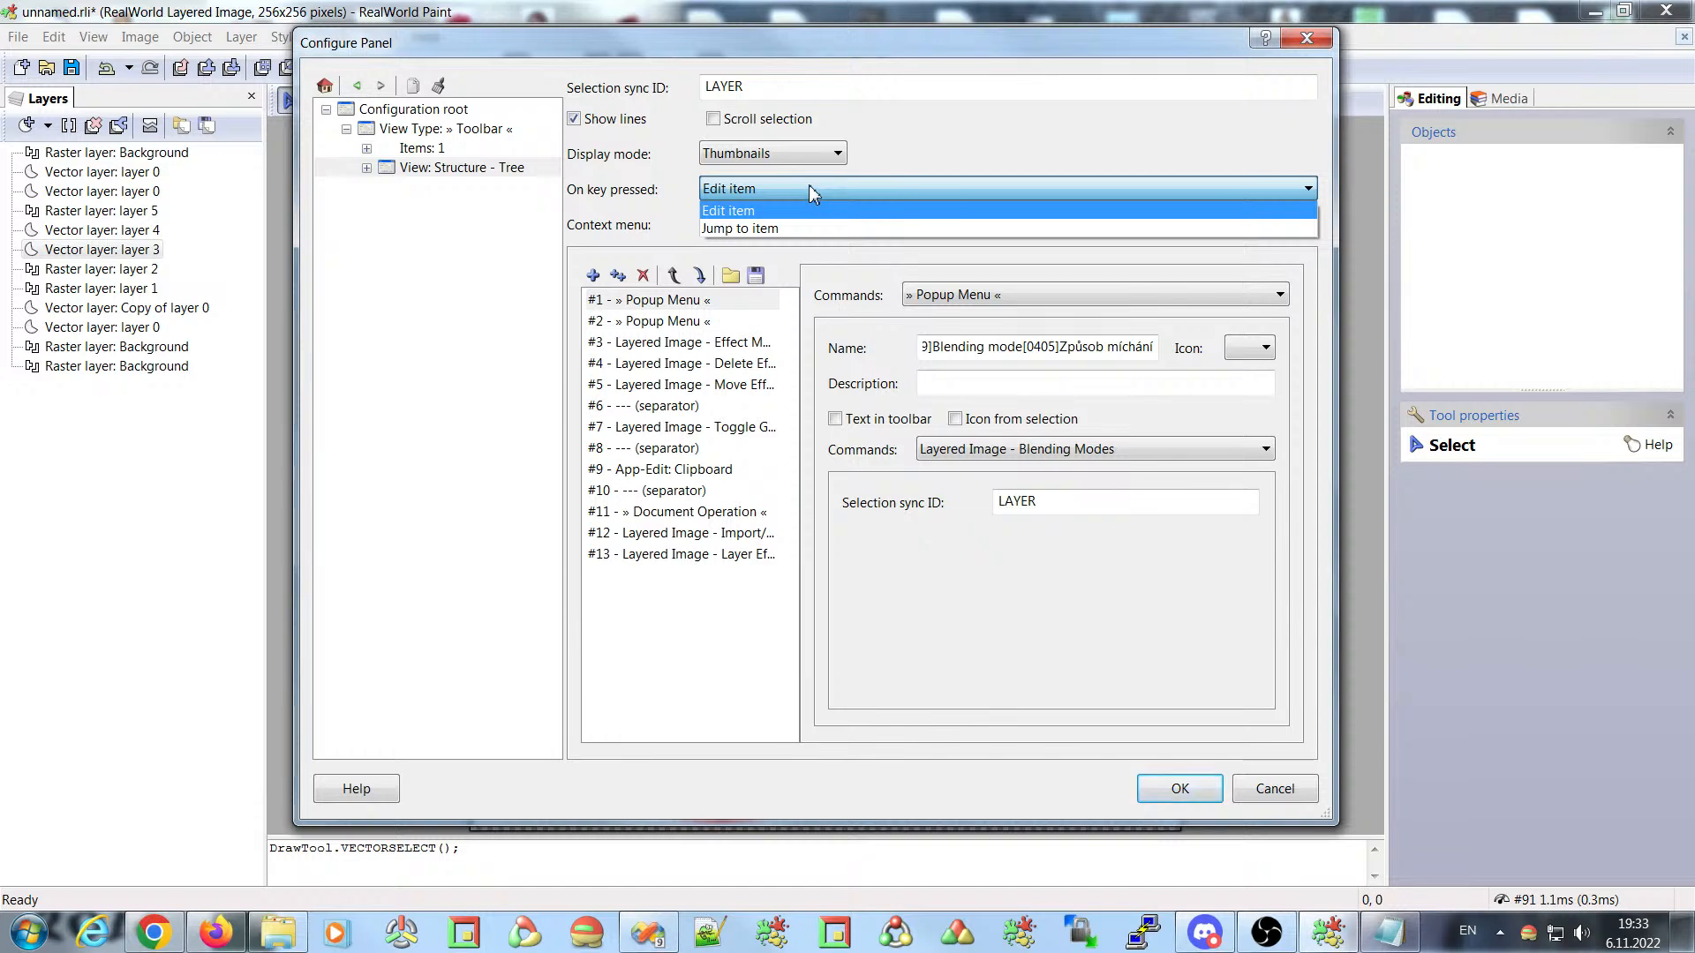
click(808, 188)
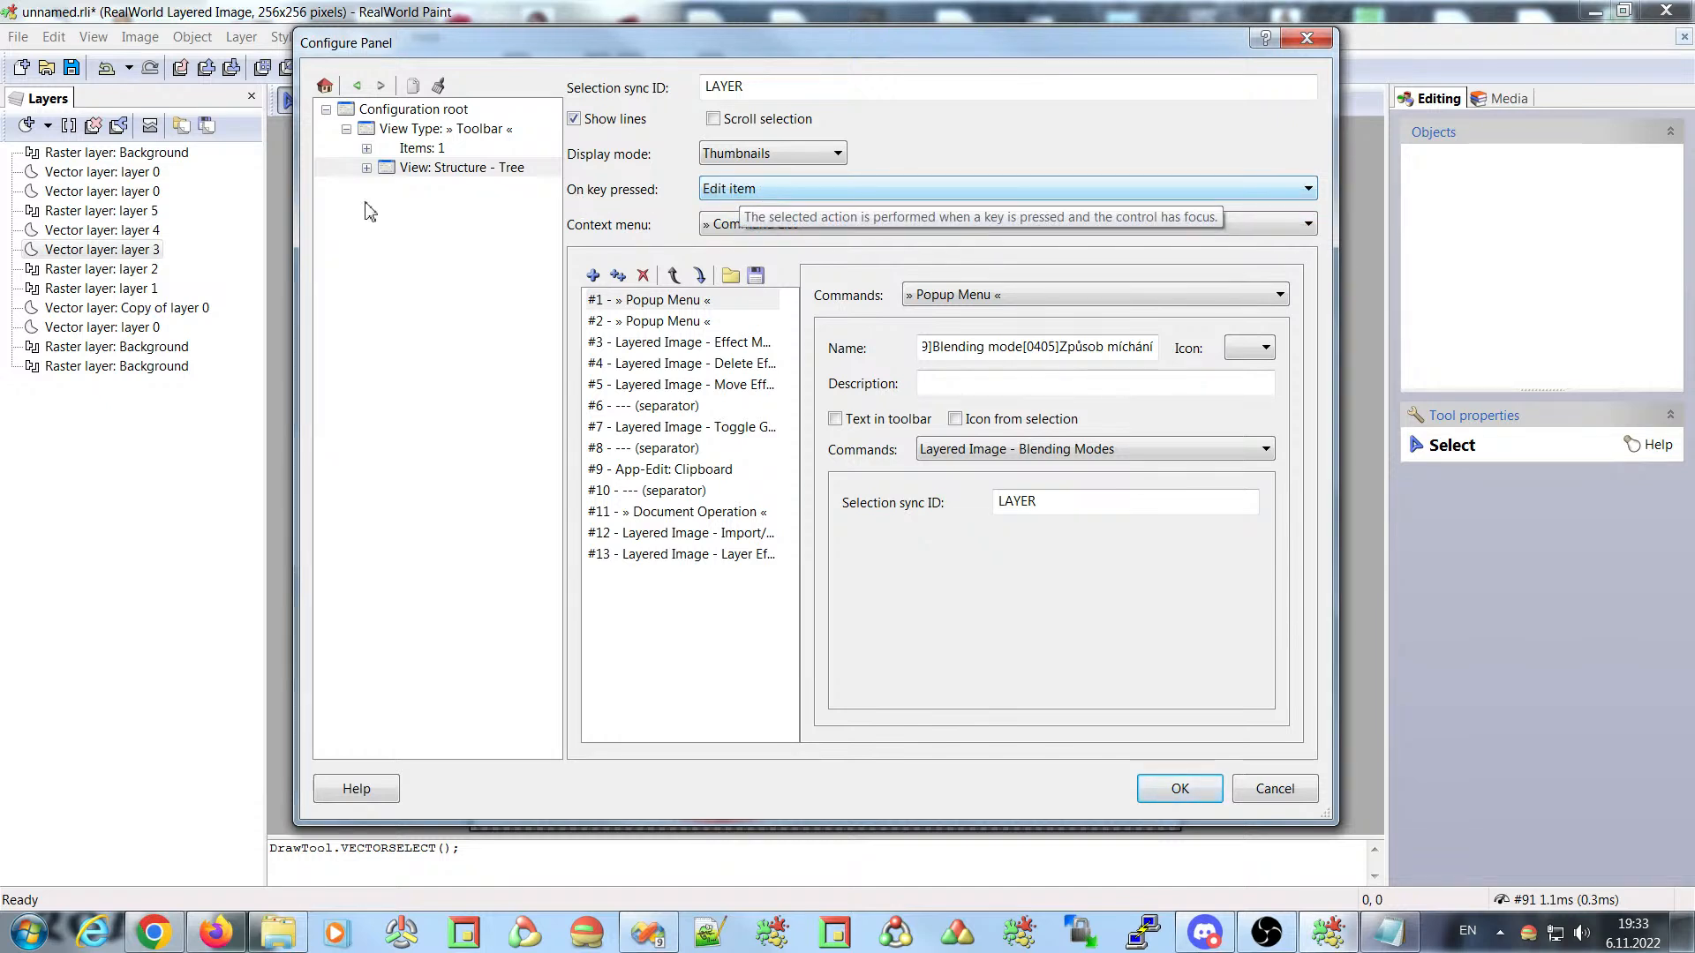
click(740, 189)
click(770, 188)
click(771, 188)
click(770, 193)
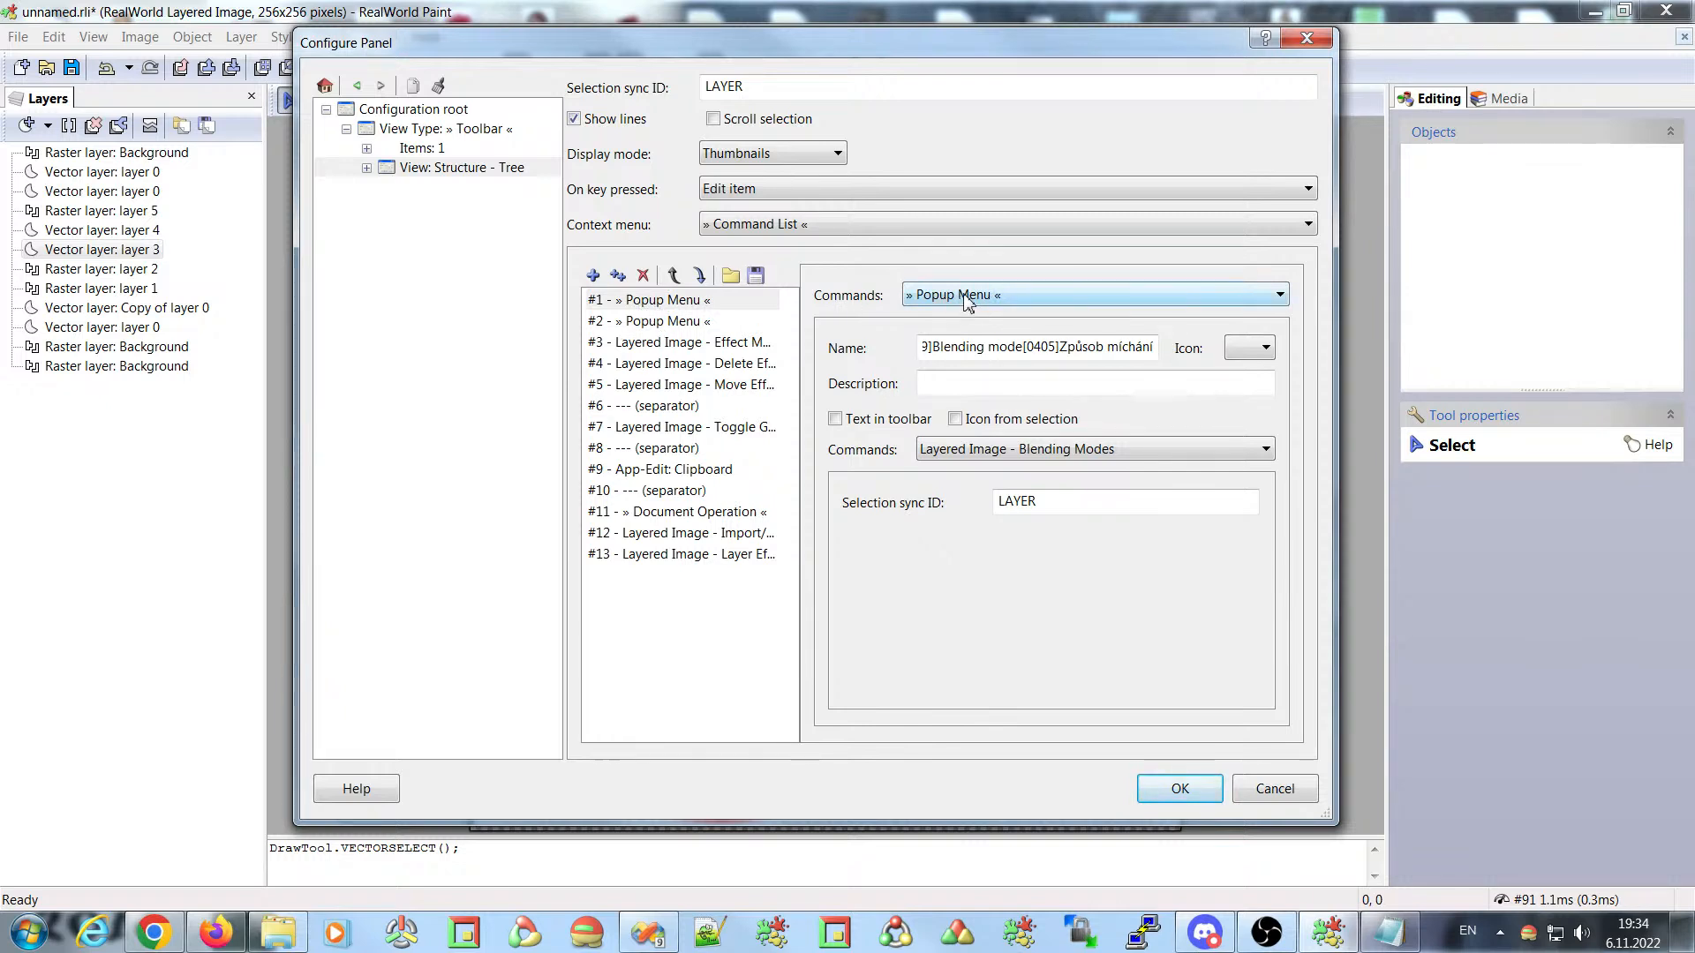
- Examine the Blending mode popup menu's name and the commands that can be assigned inside it
drag(934, 347, 1022, 348)
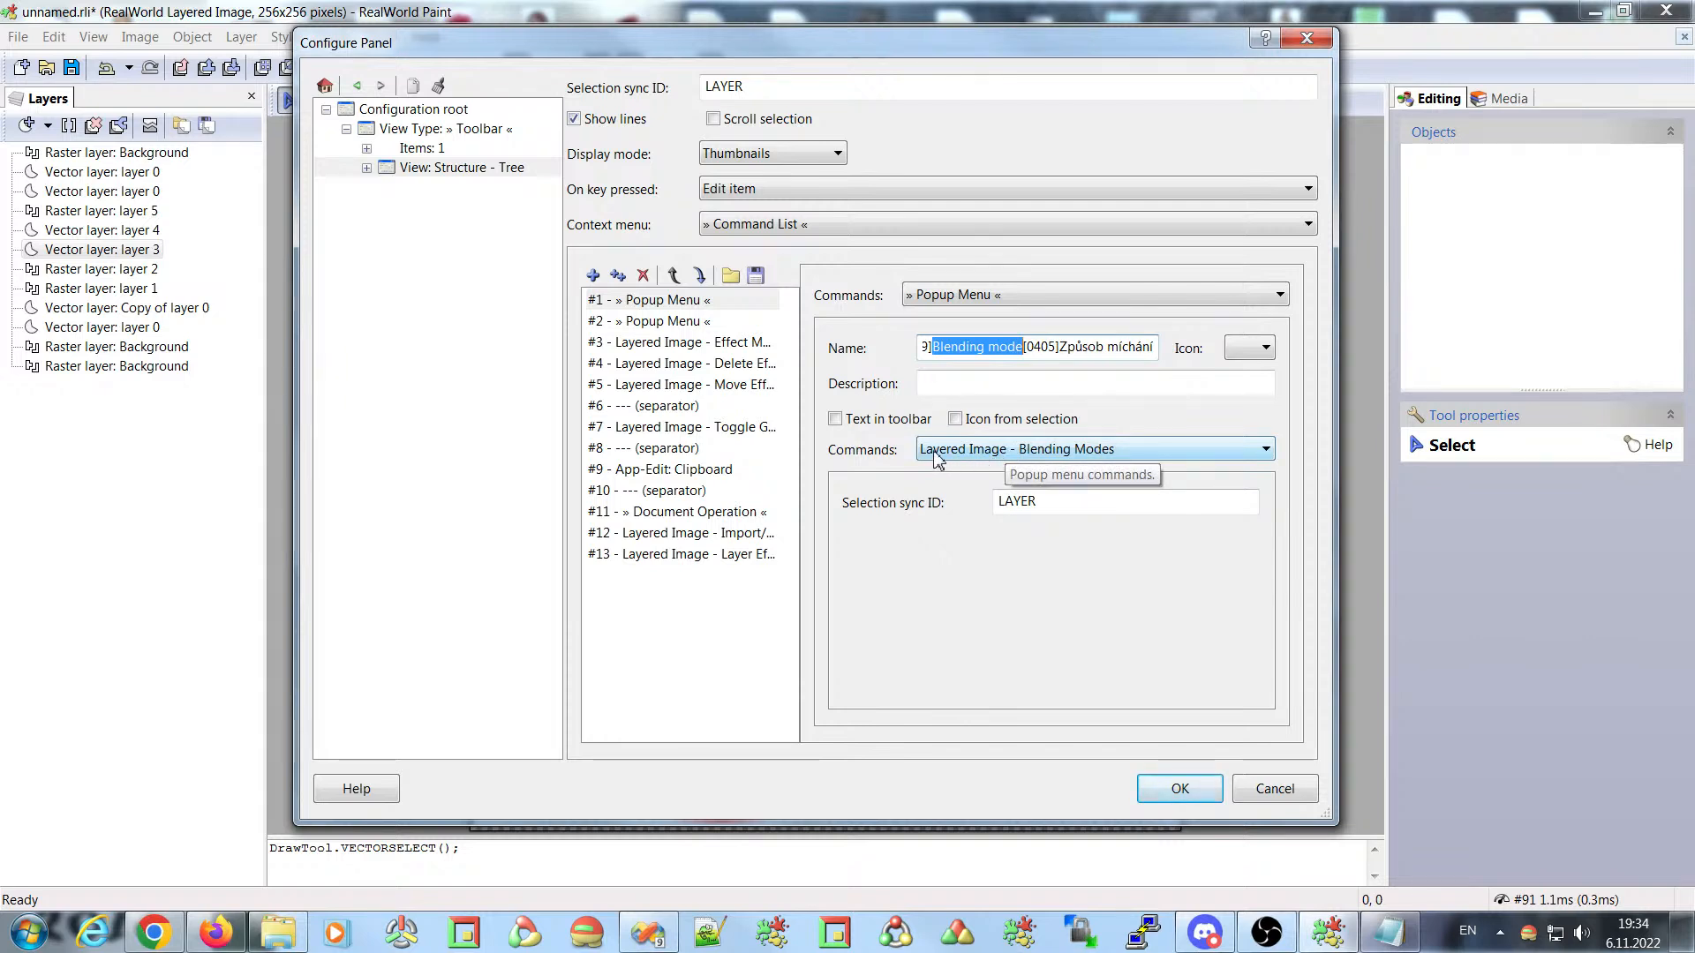
click(981, 452)
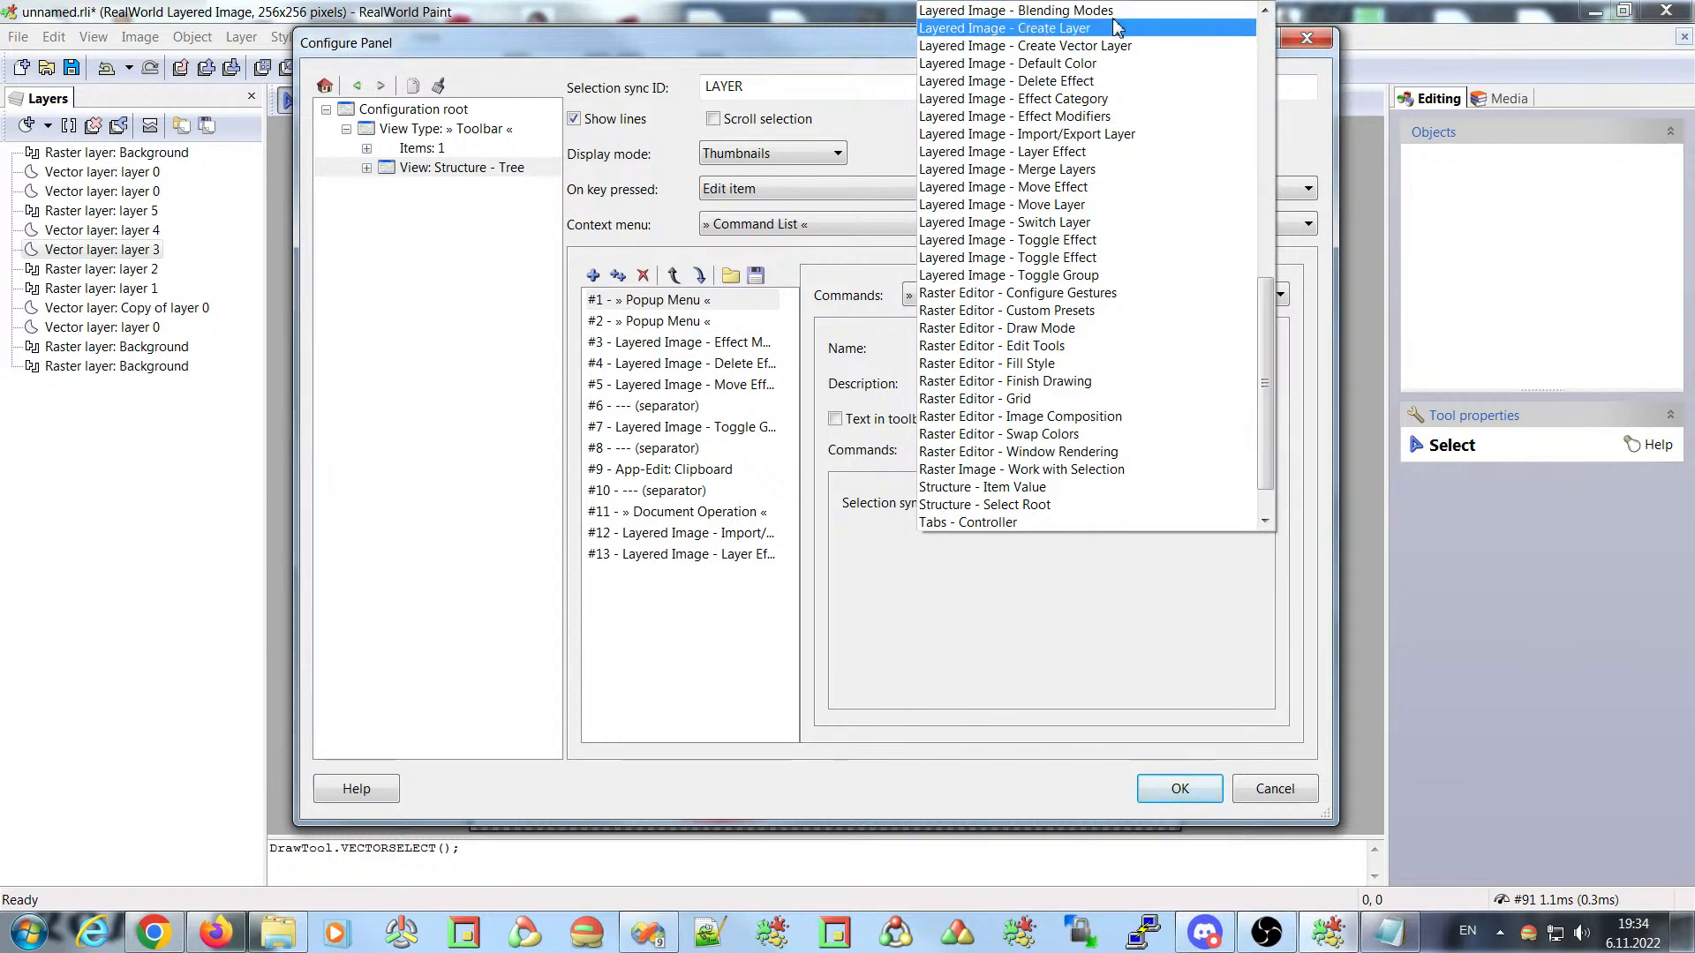
drag(1272, 376, 1281, 564)
scroll(1282, 563, up, 15)
click(885, 628)
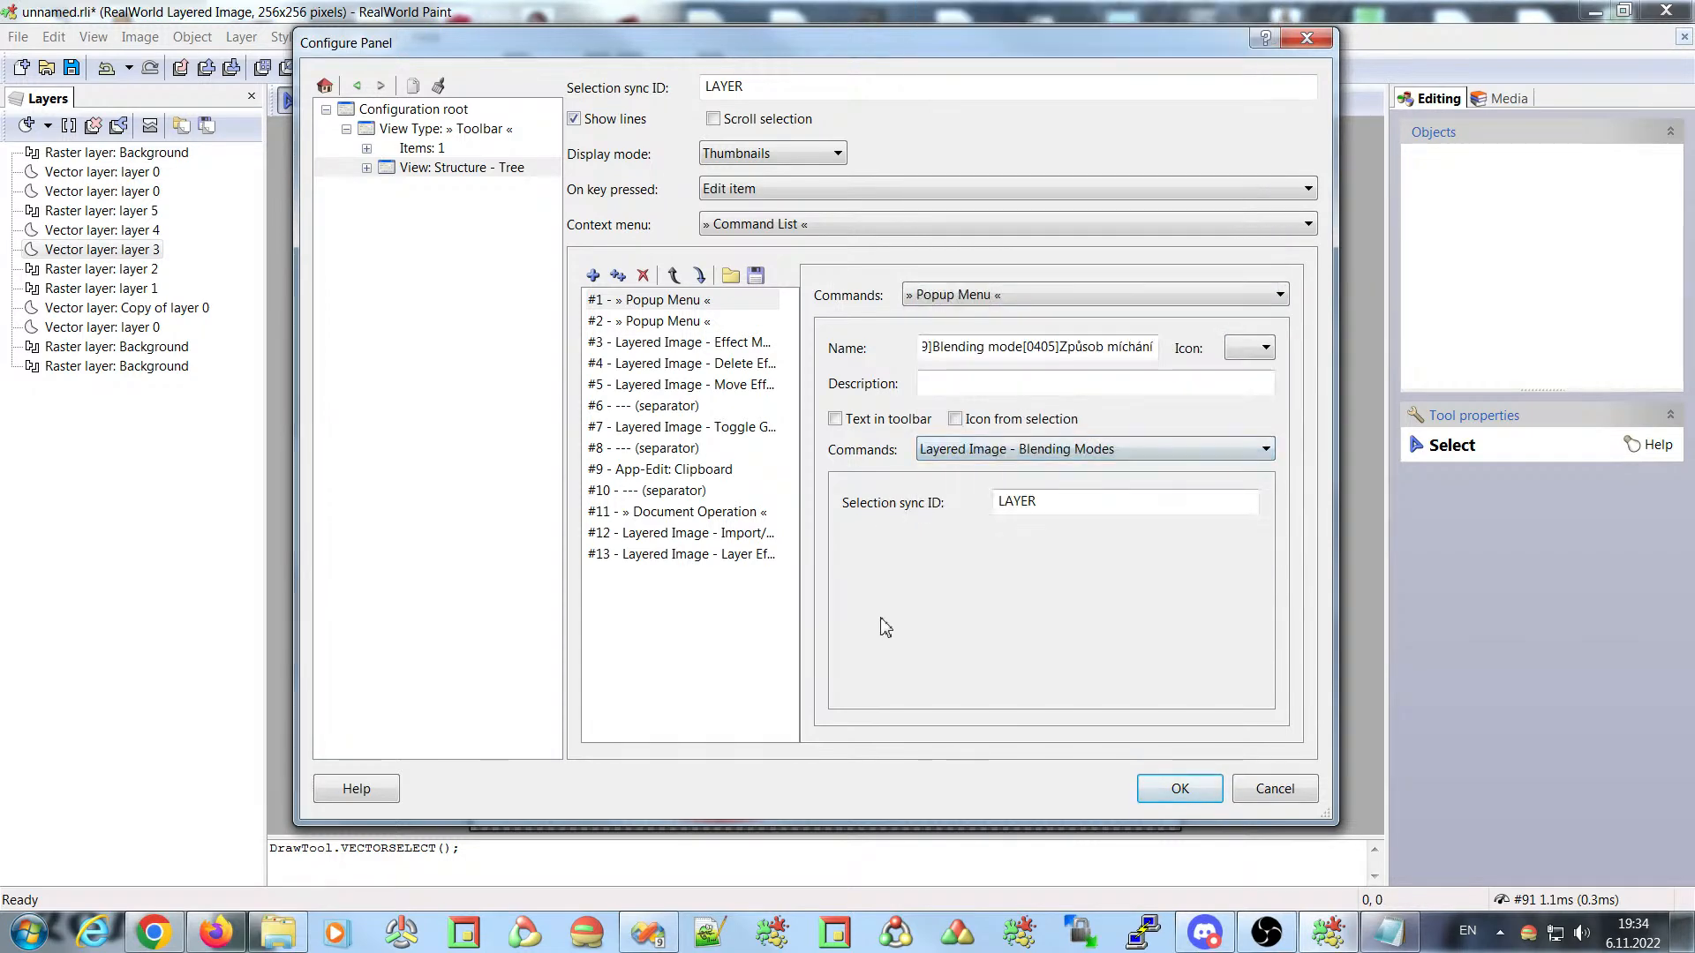
- Look through the command types available for the first context menu item, leaving it as a Popup Menu
click(1008, 295)
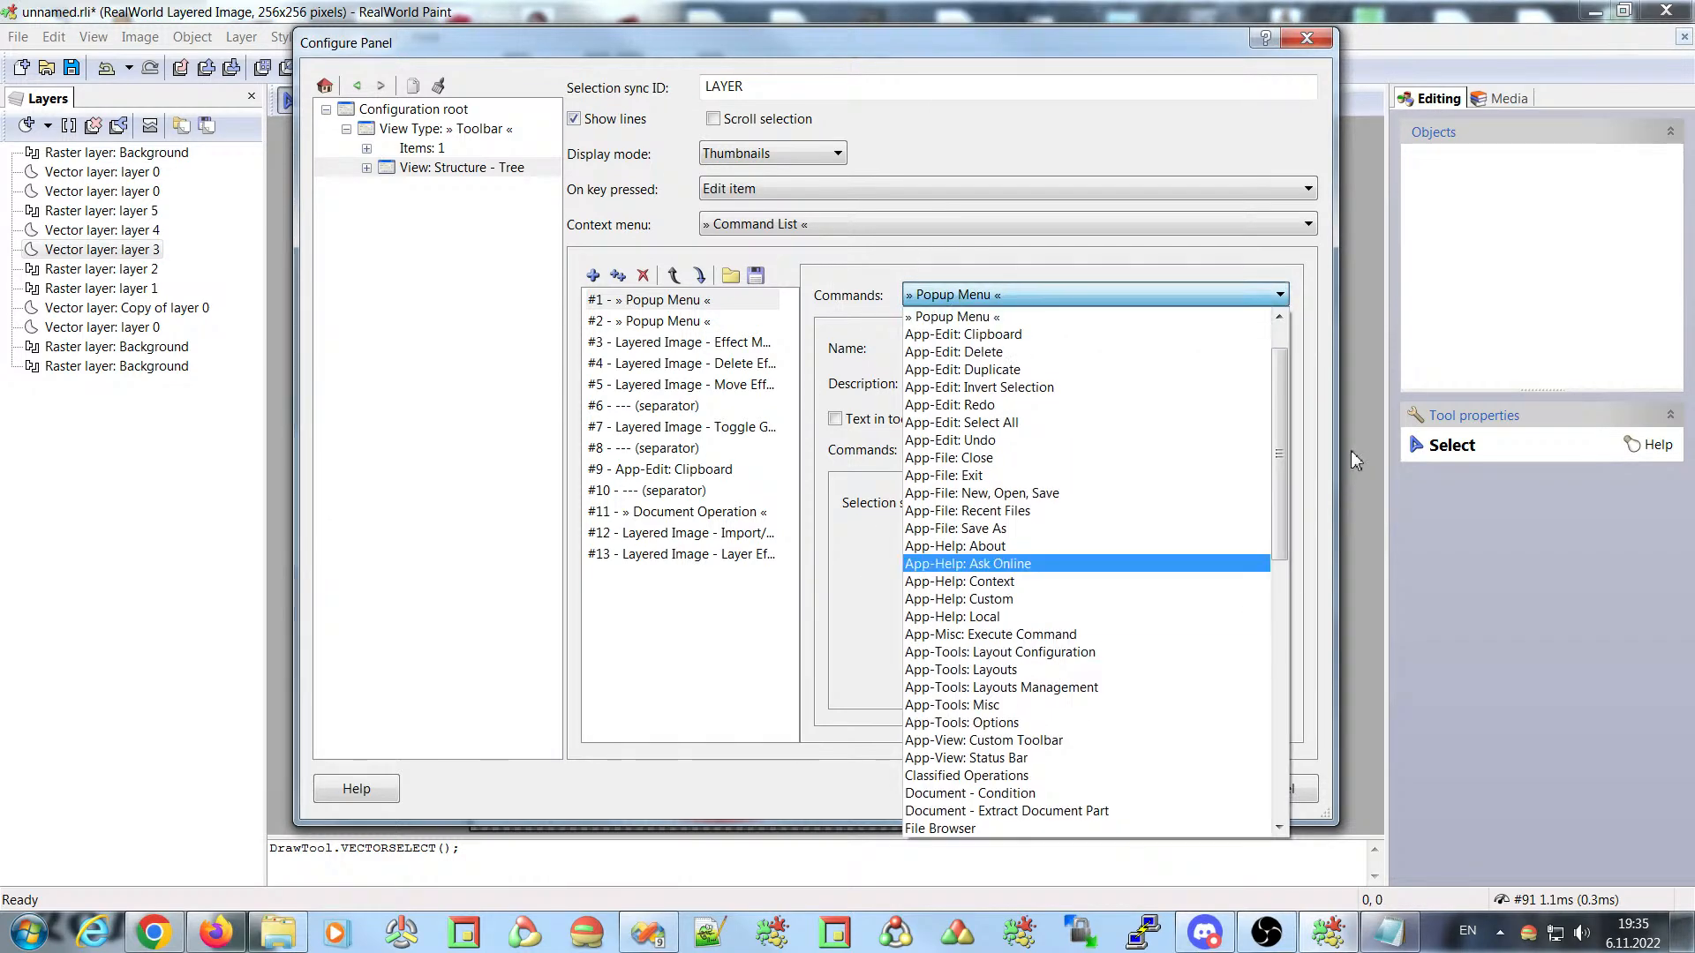
scroll(1281, 380, down, 12)
scroll(1281, 362, up, 13)
scroll(1281, 354, down, 4)
scroll(1281, 353, down, 9)
key(Escape)
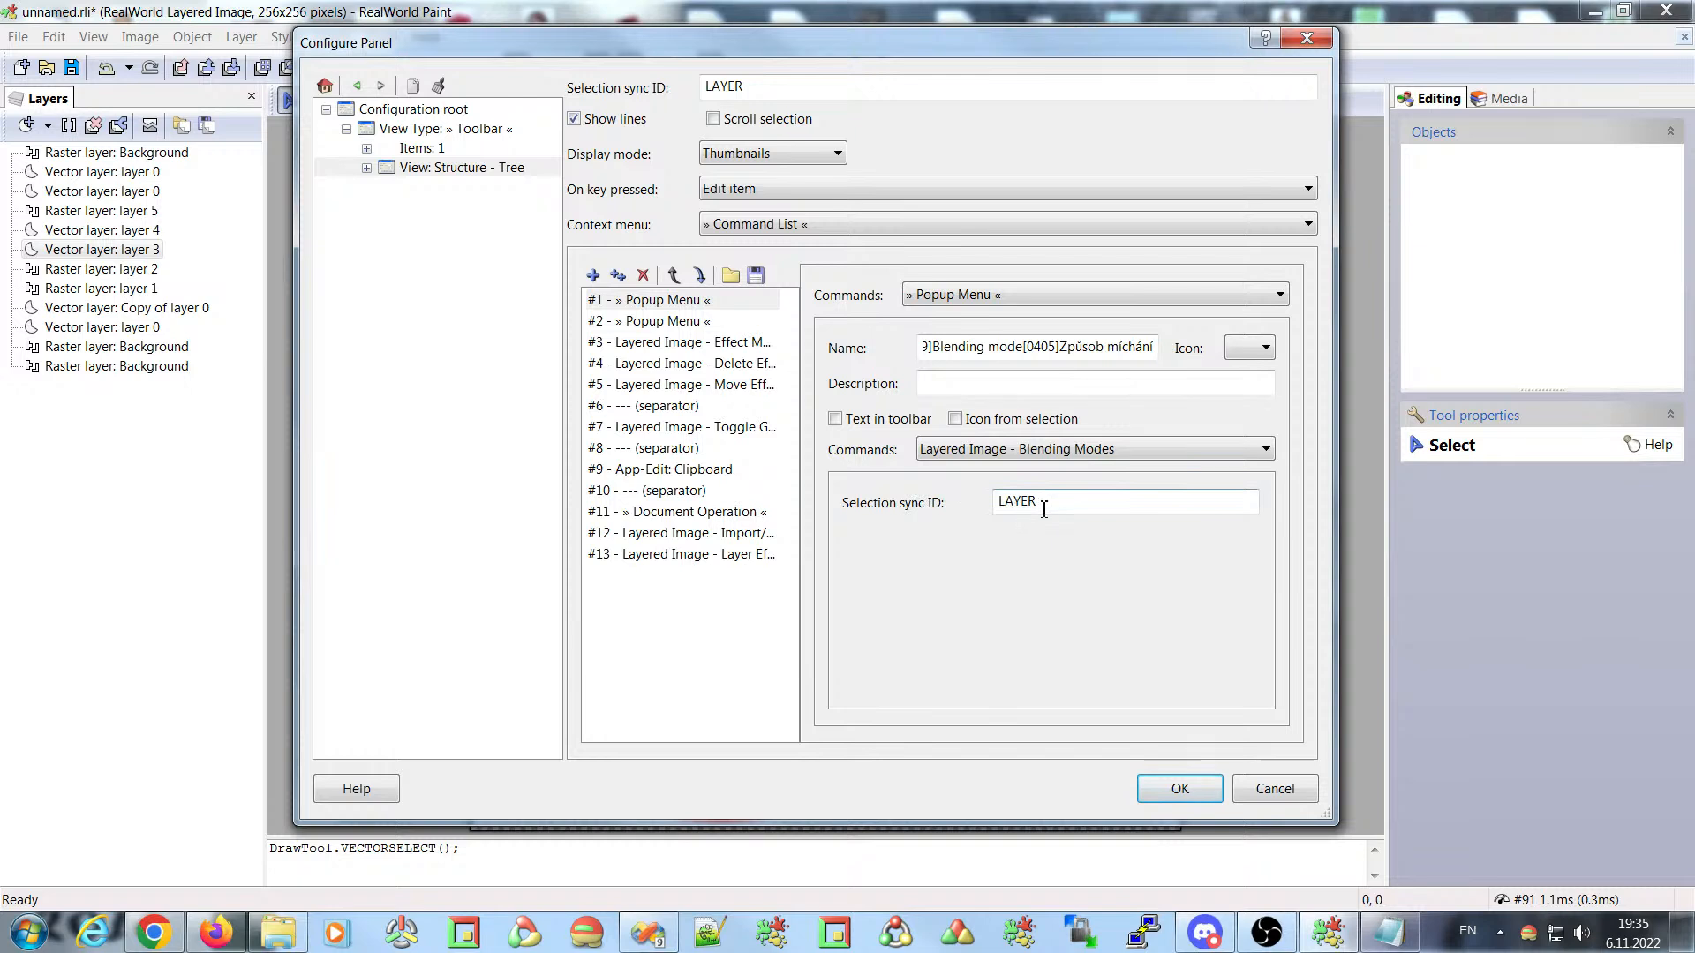
- Compare the selection sync ID of the Blending Modes command with that of the layer tree view
double_click(1017, 501)
drag(1024, 501, 958, 500)
click(1070, 503)
drag(1067, 503, 941, 505)
drag(759, 86, 586, 86)
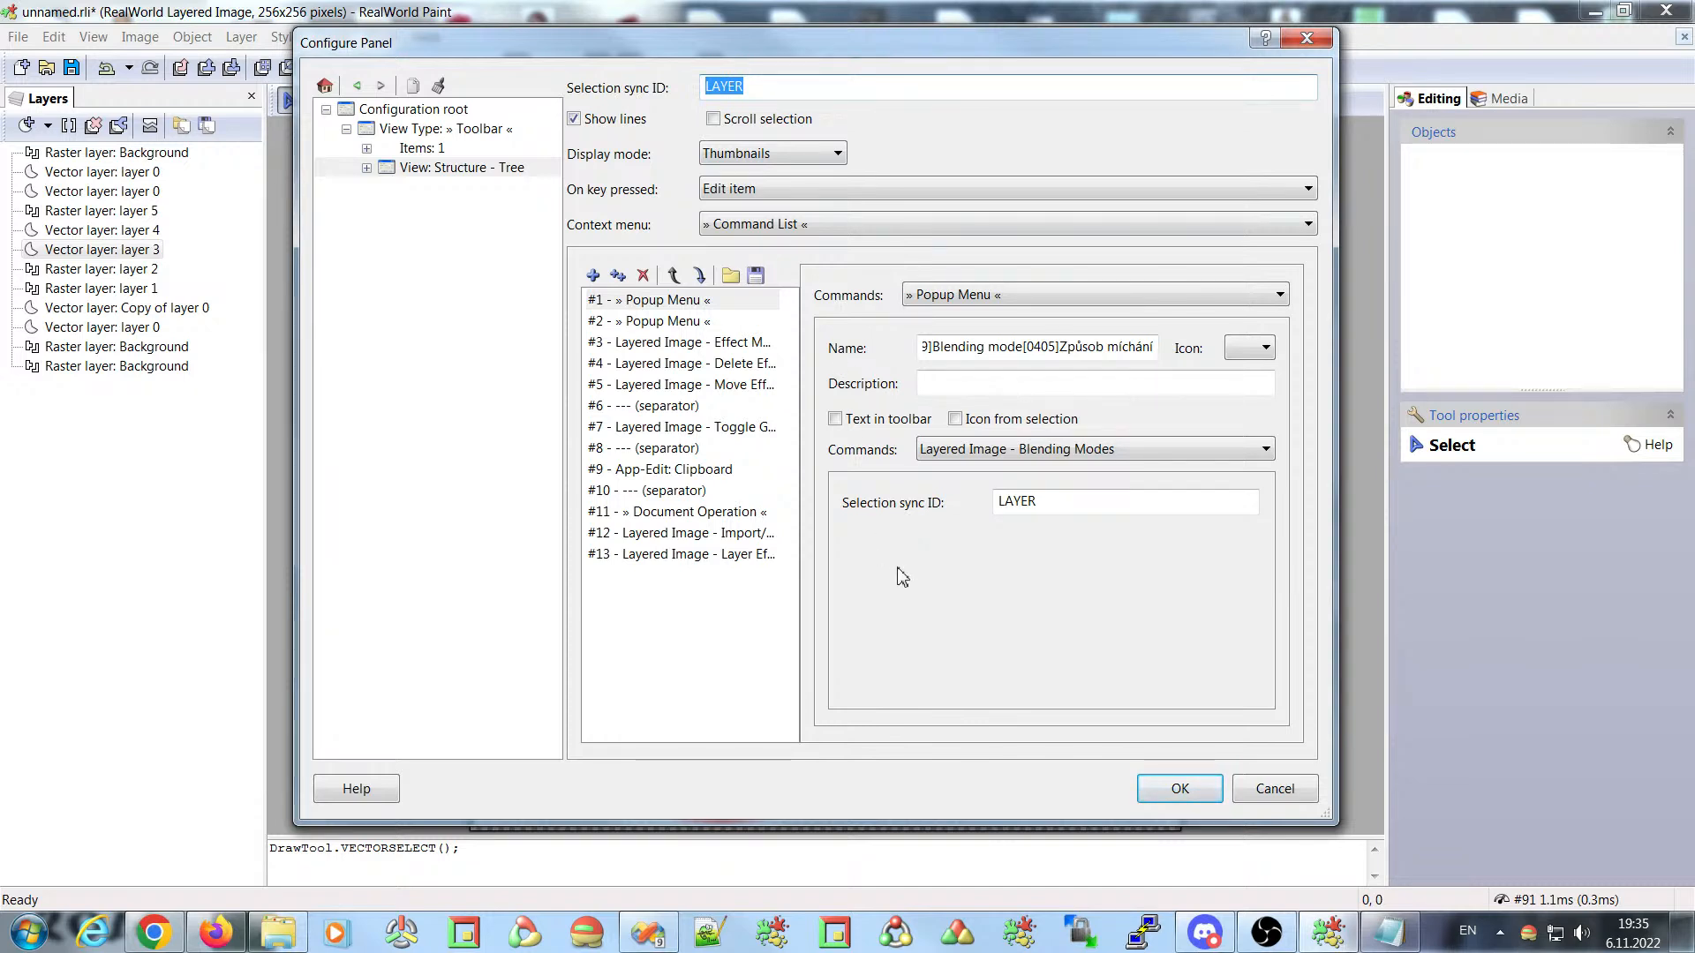
- Inspect the selection sync ID of the Blending Modes command and accept the panel configuration
double_click(1060, 500)
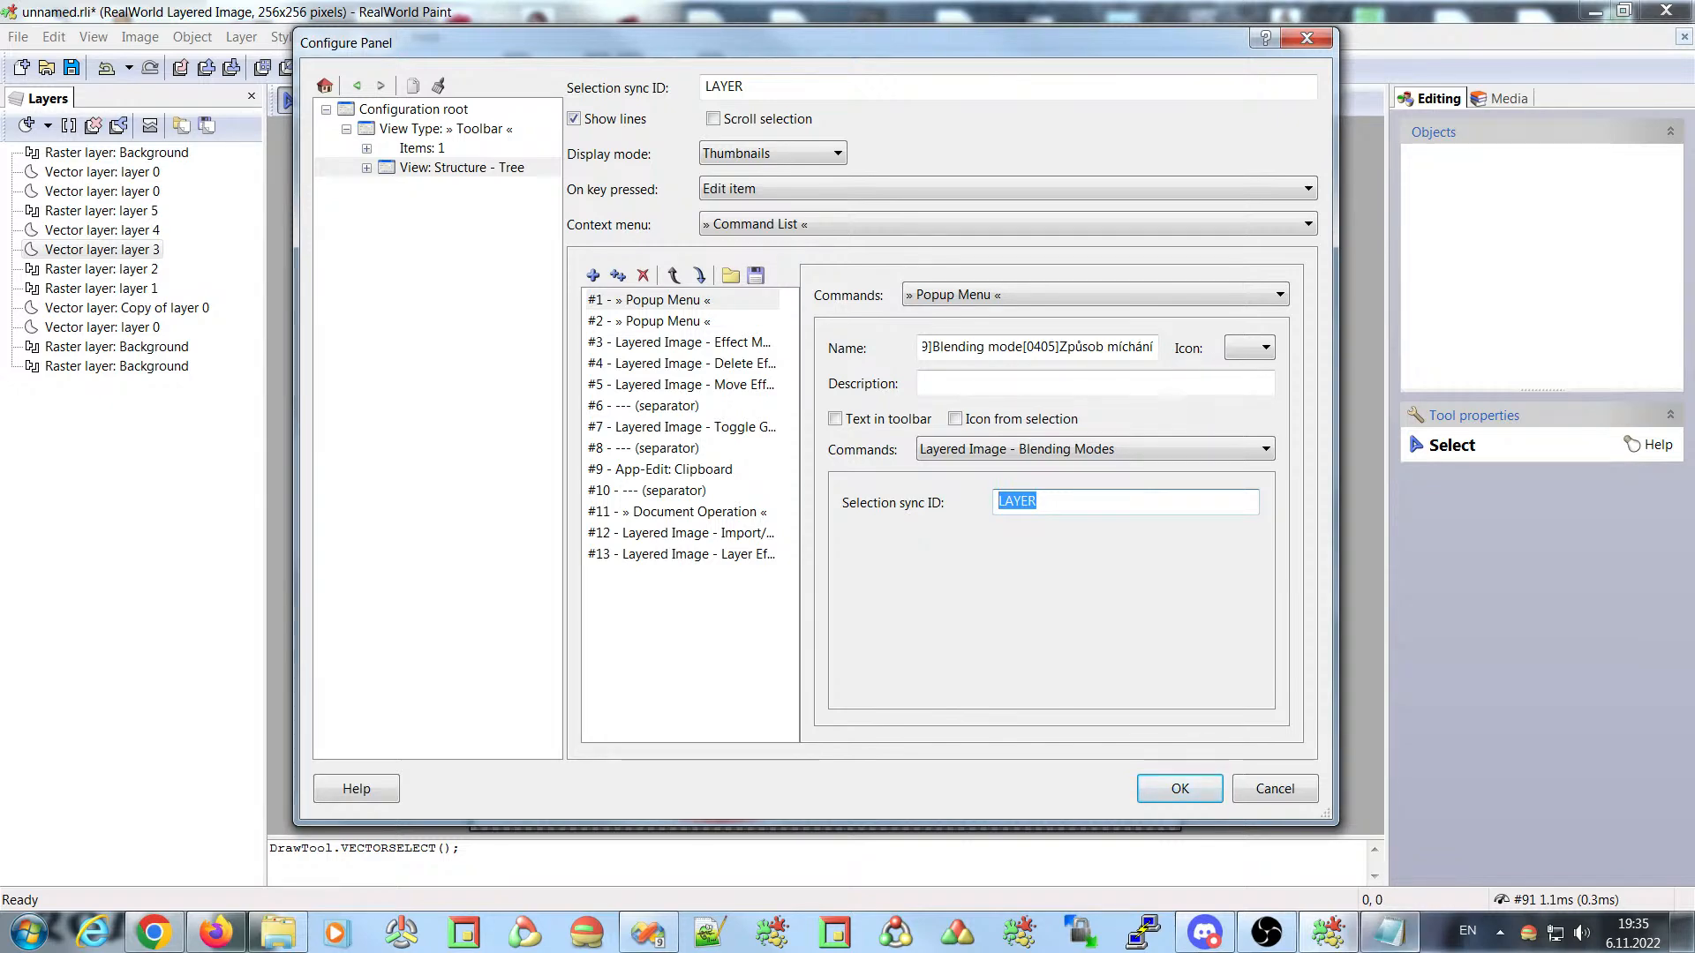
click(1180, 788)
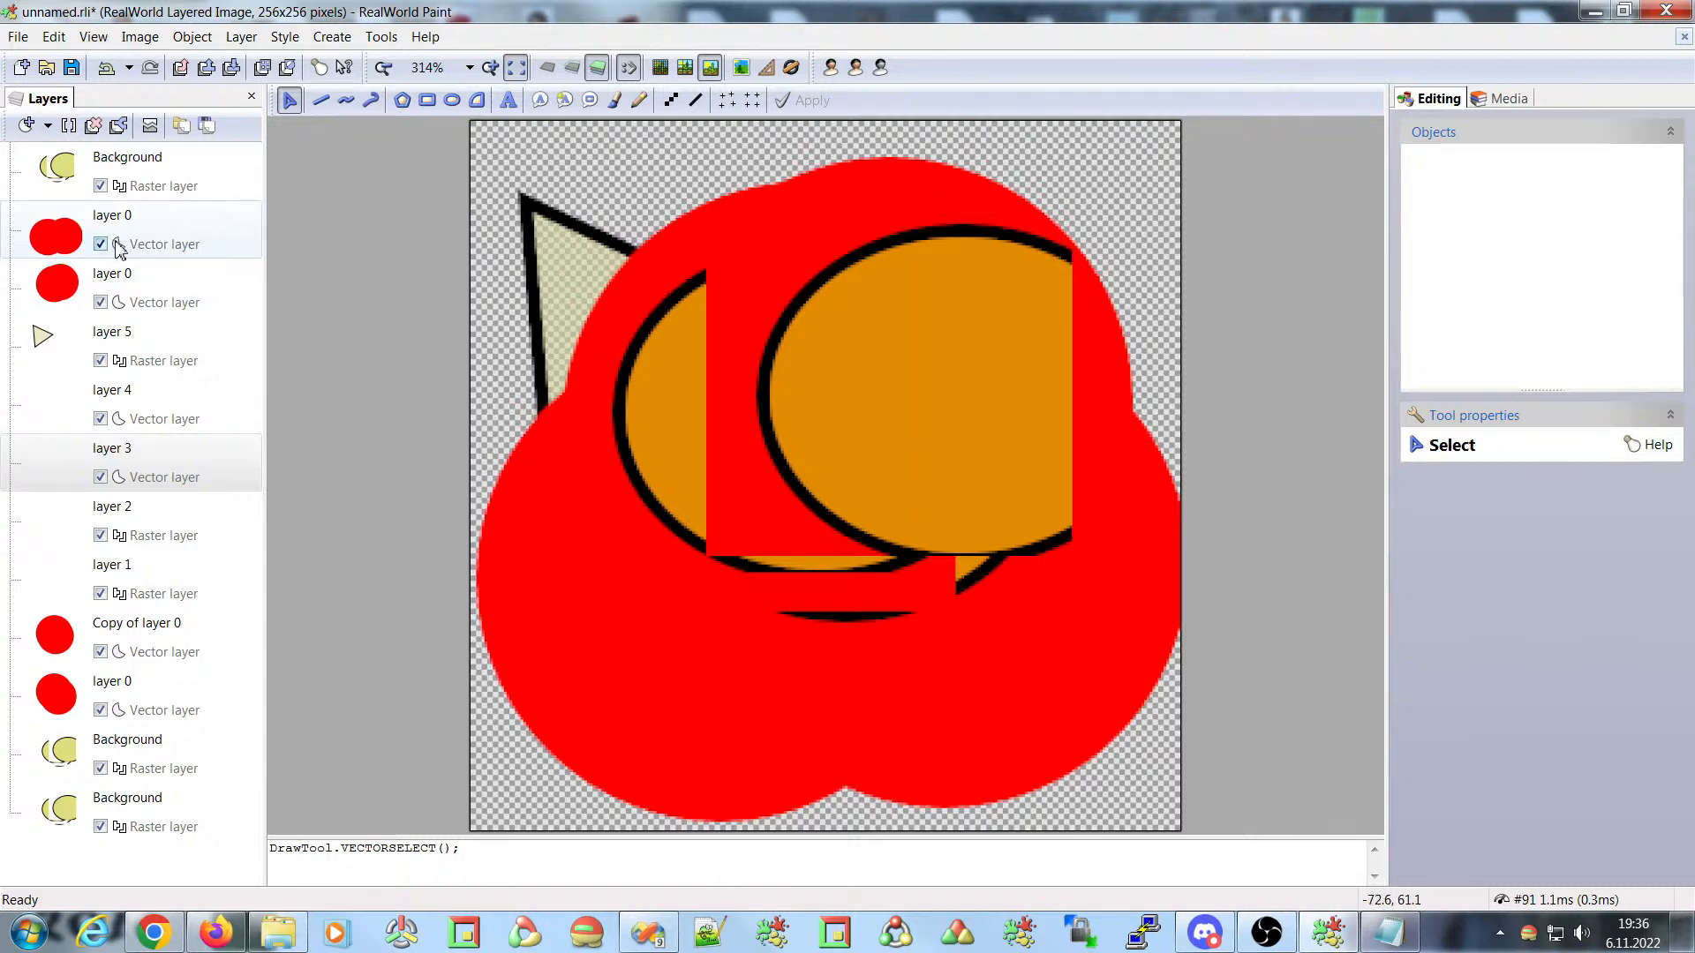
- In the vector layer 0 directly above layer 5, move the first ellipse so its centre lies at about 159, 92
click(45, 336)
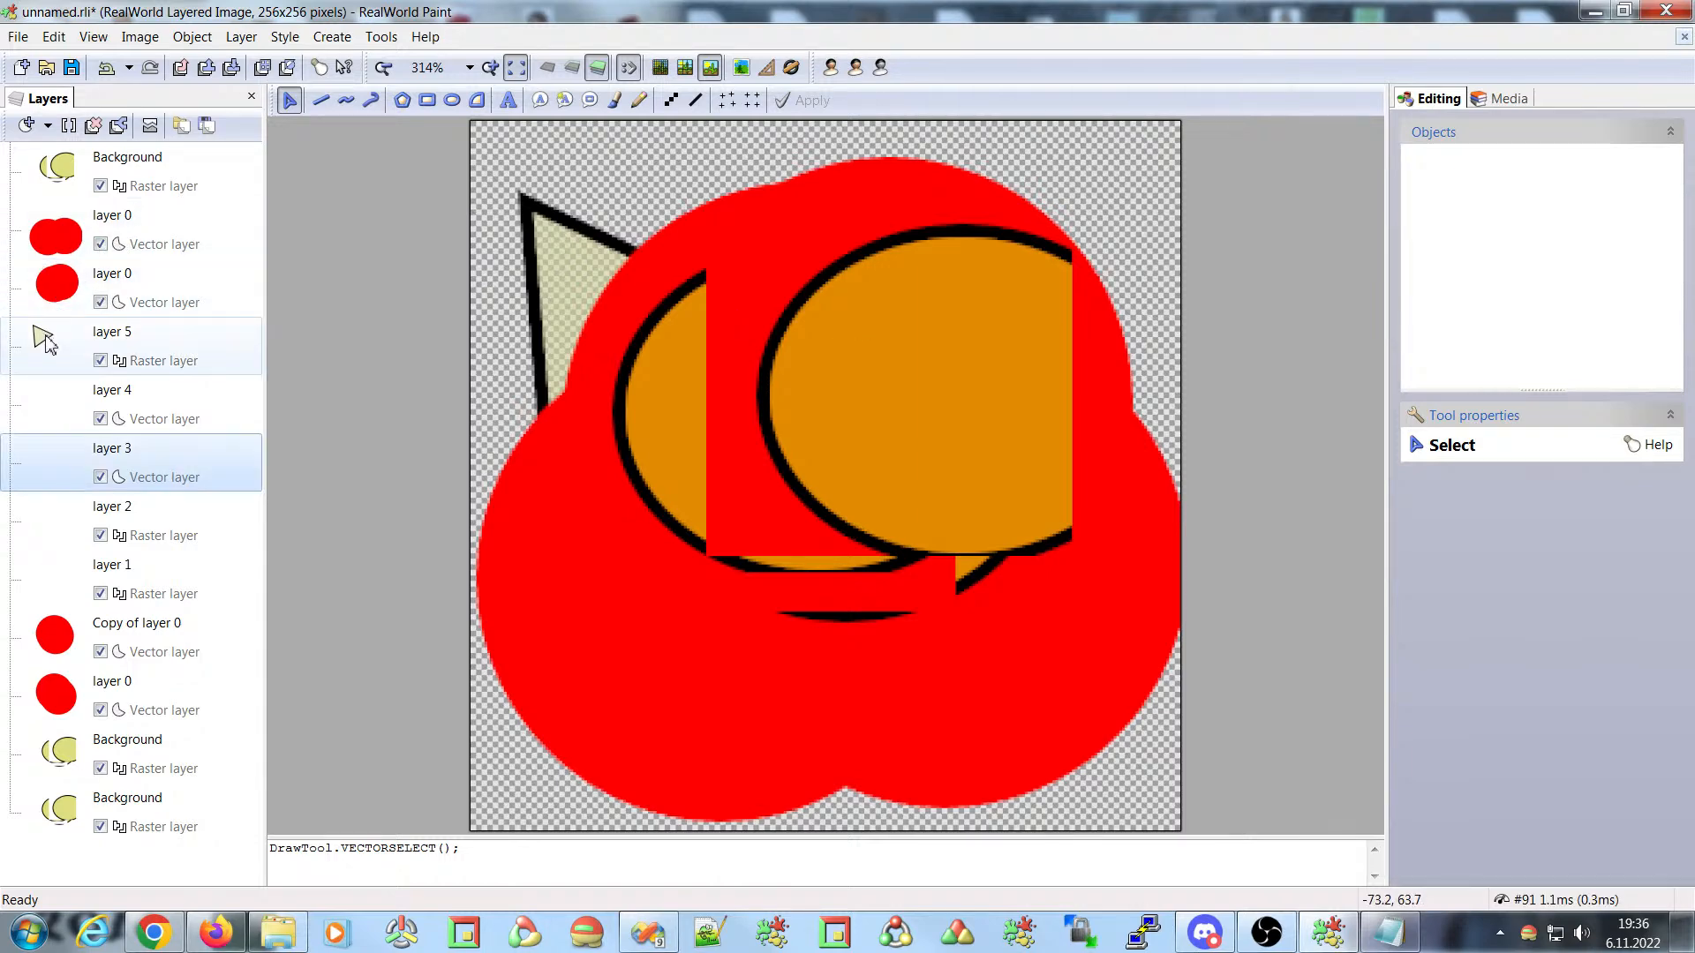
click(49, 288)
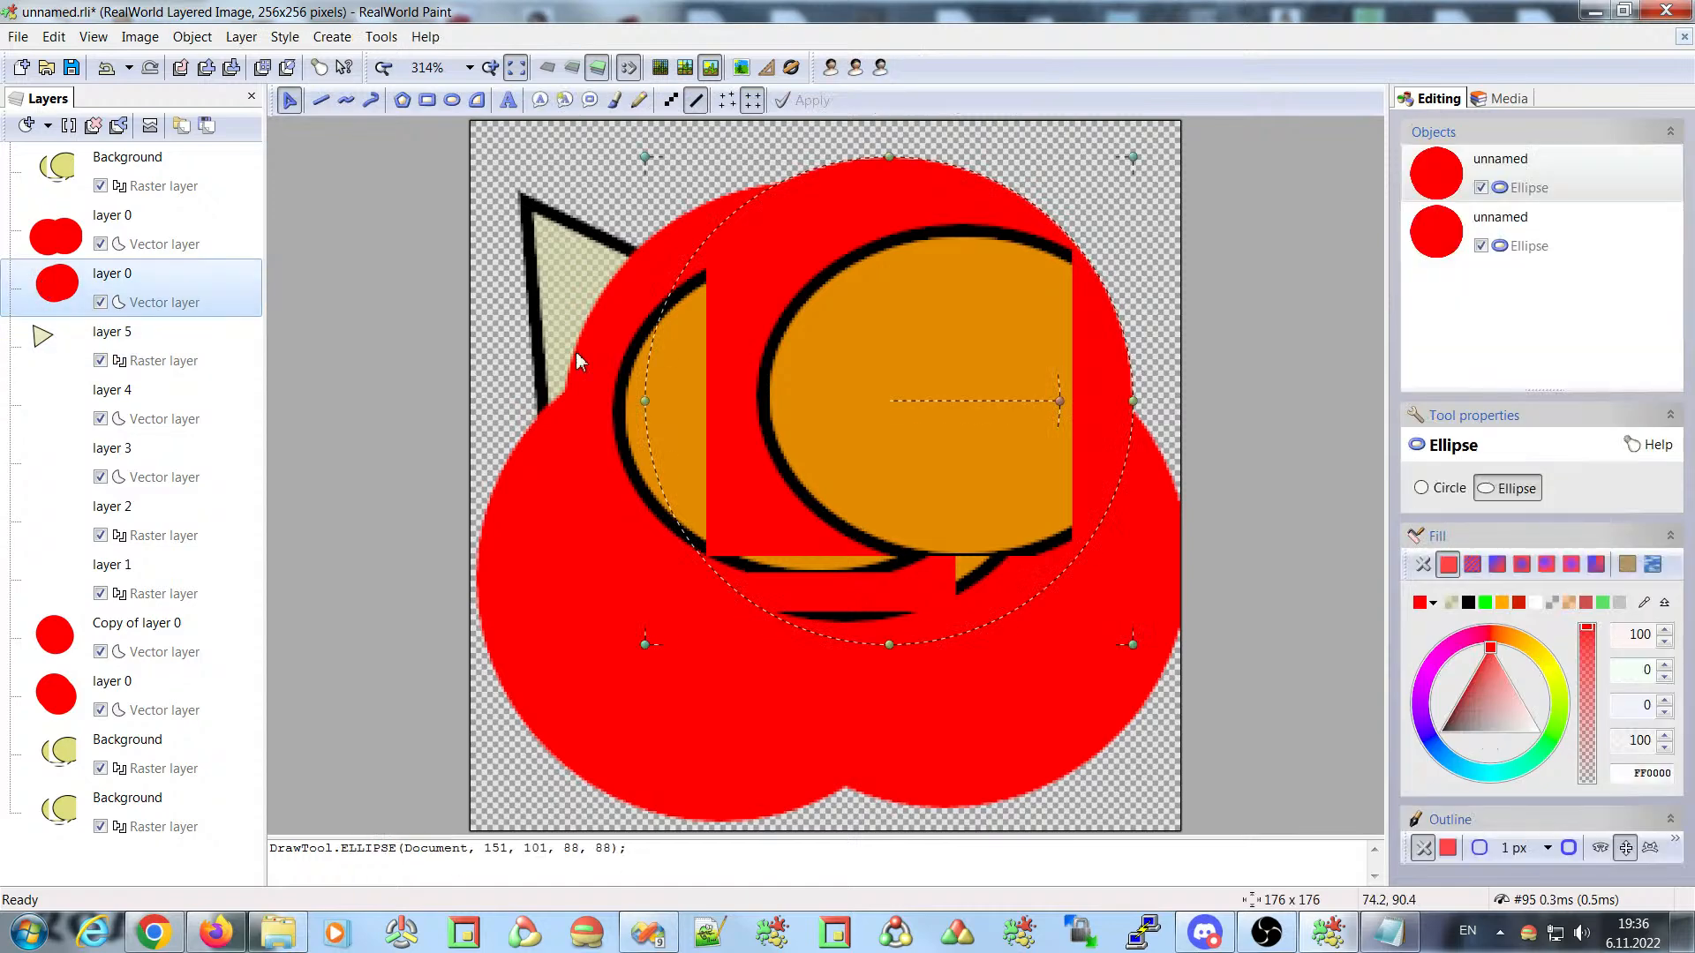
click(852, 277)
drag(852, 276, 850, 212)
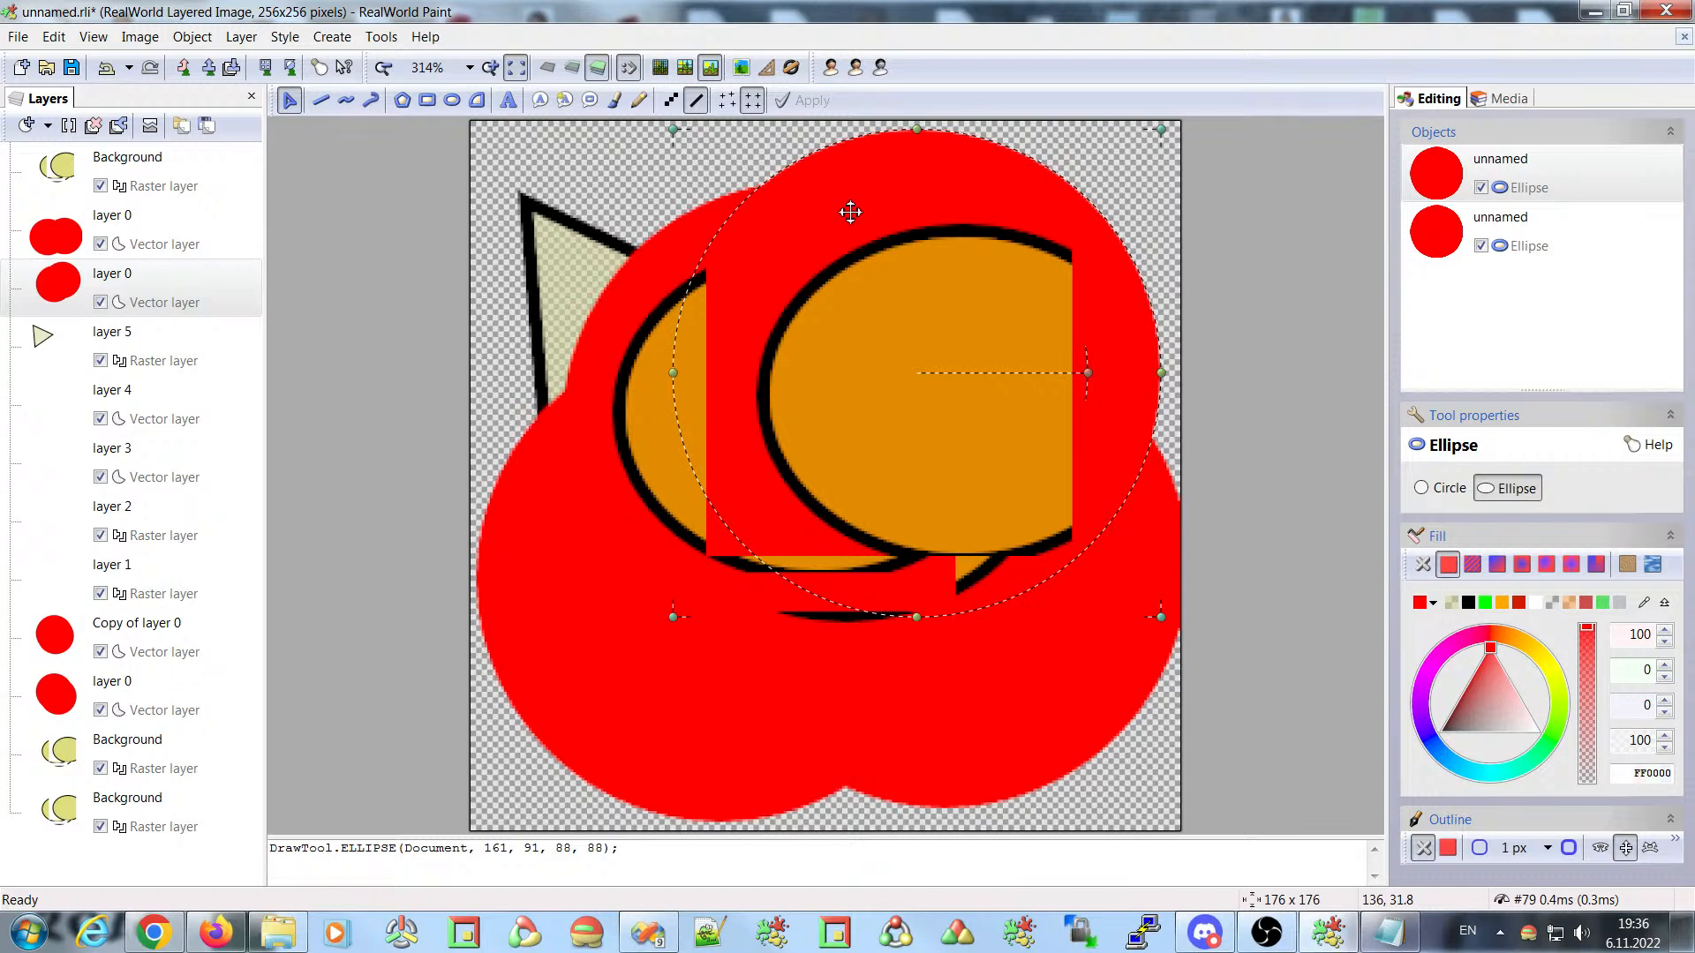
drag(878, 193, 877, 190)
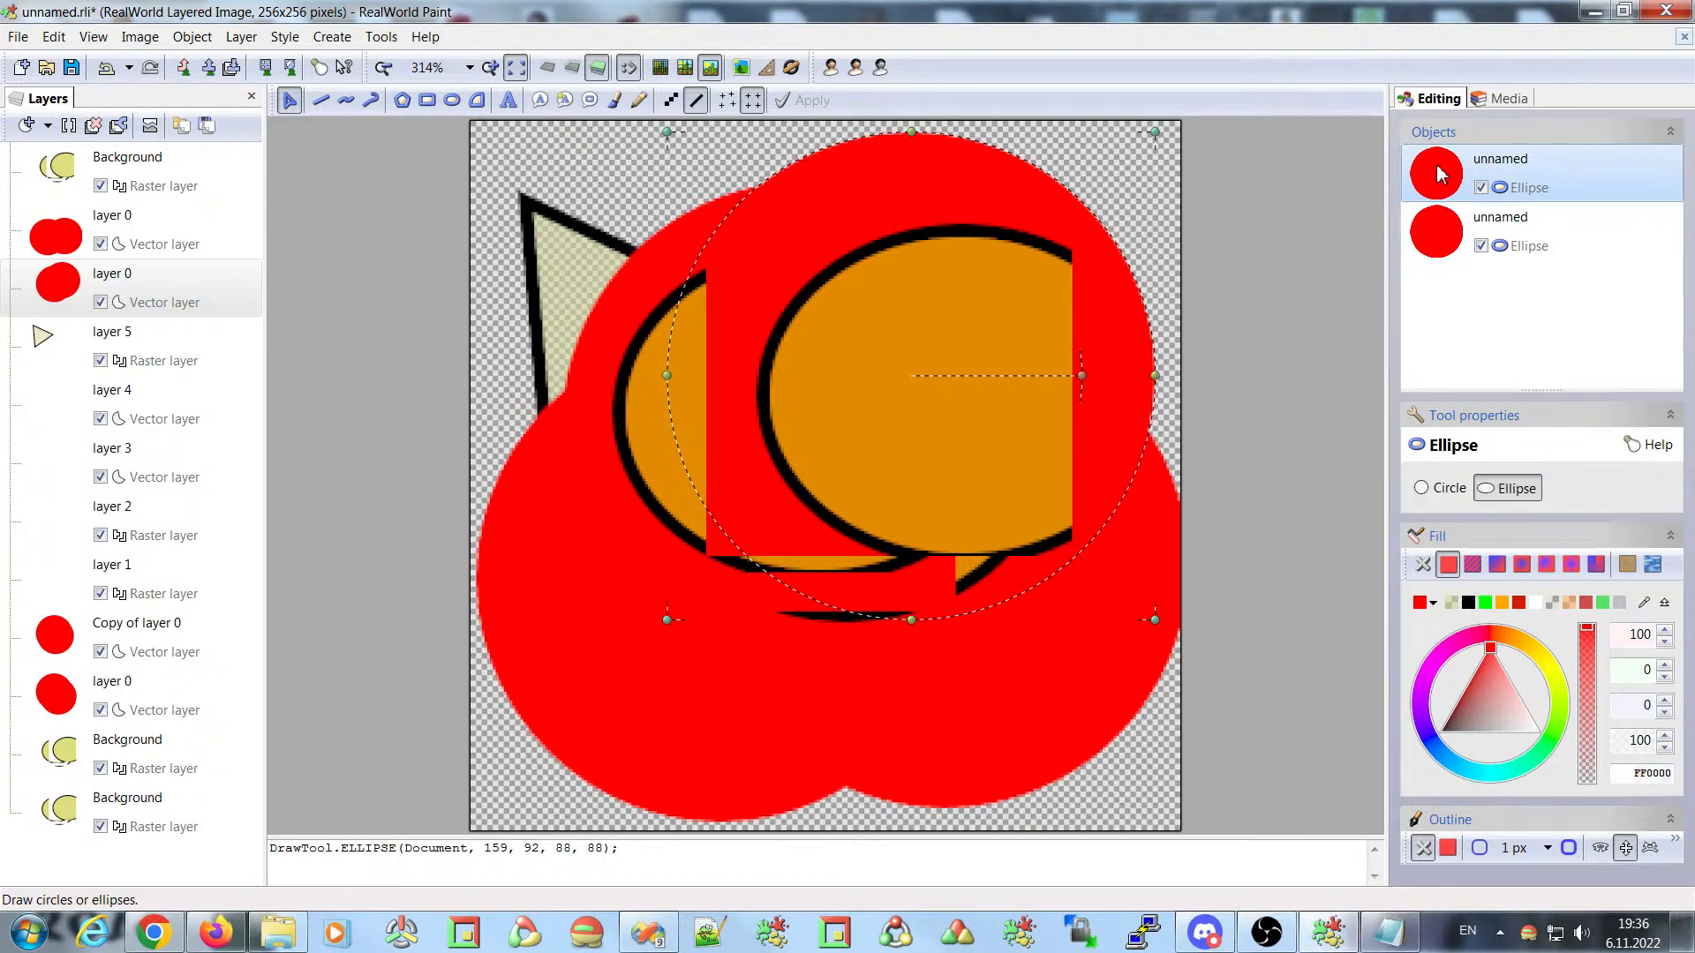
- Move the same layer's second ellipse so its centre lies at about 94, 92
click(1448, 234)
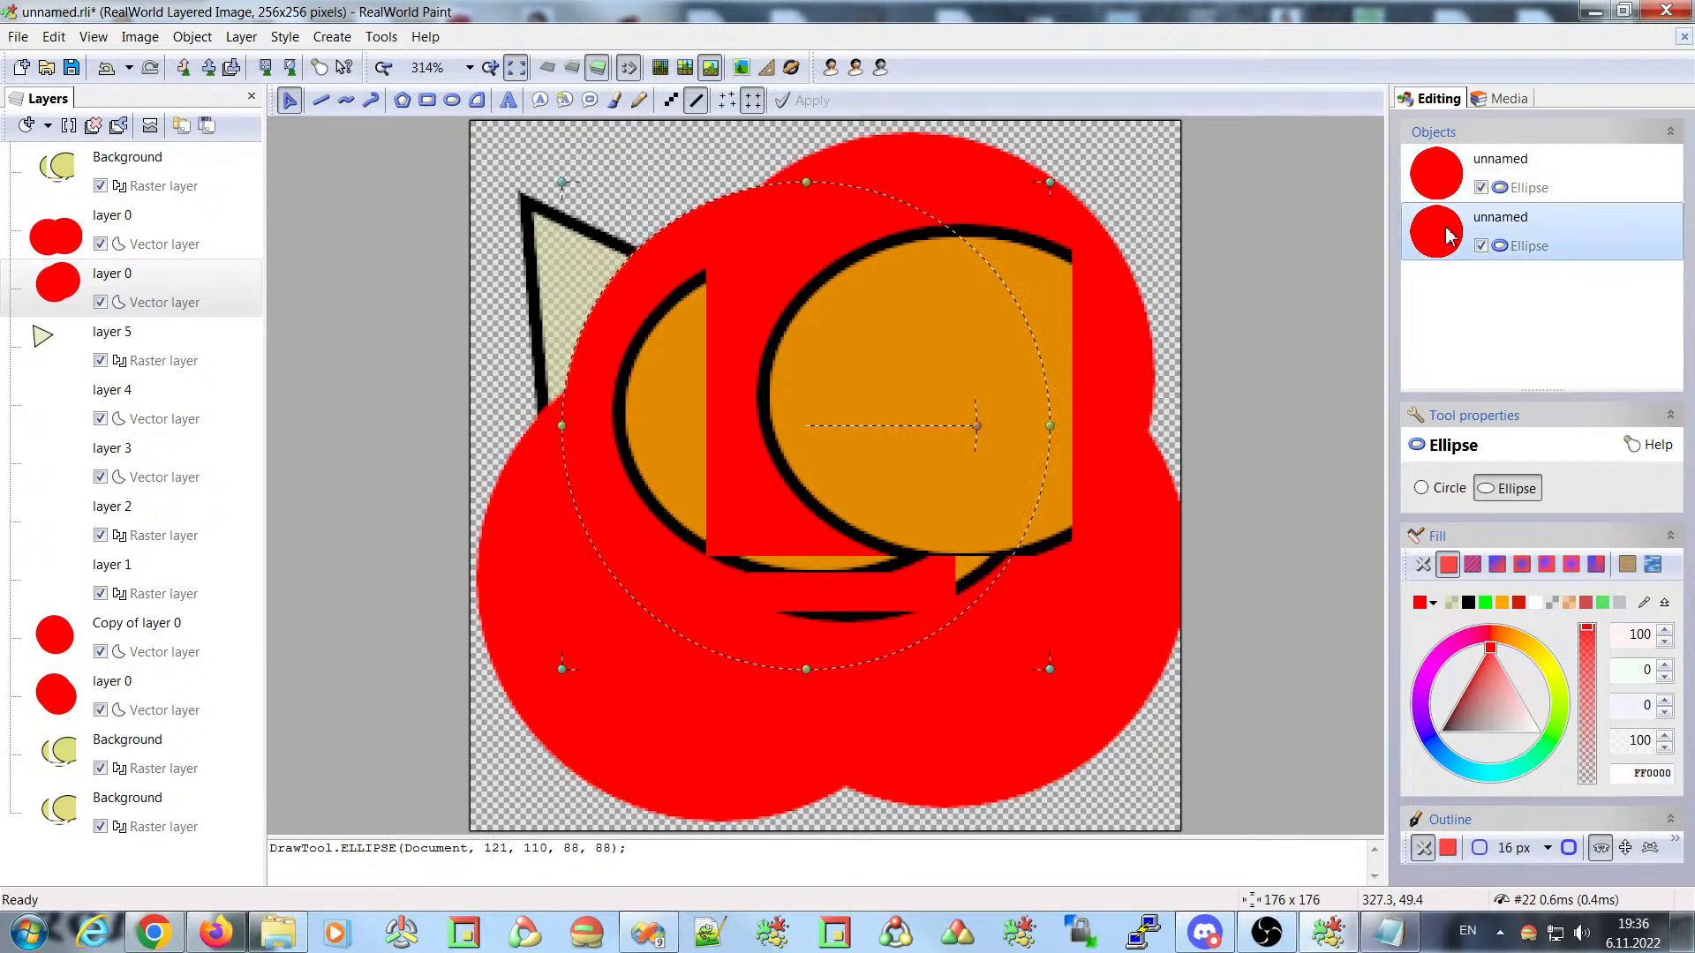
drag(680, 250, 609, 216)
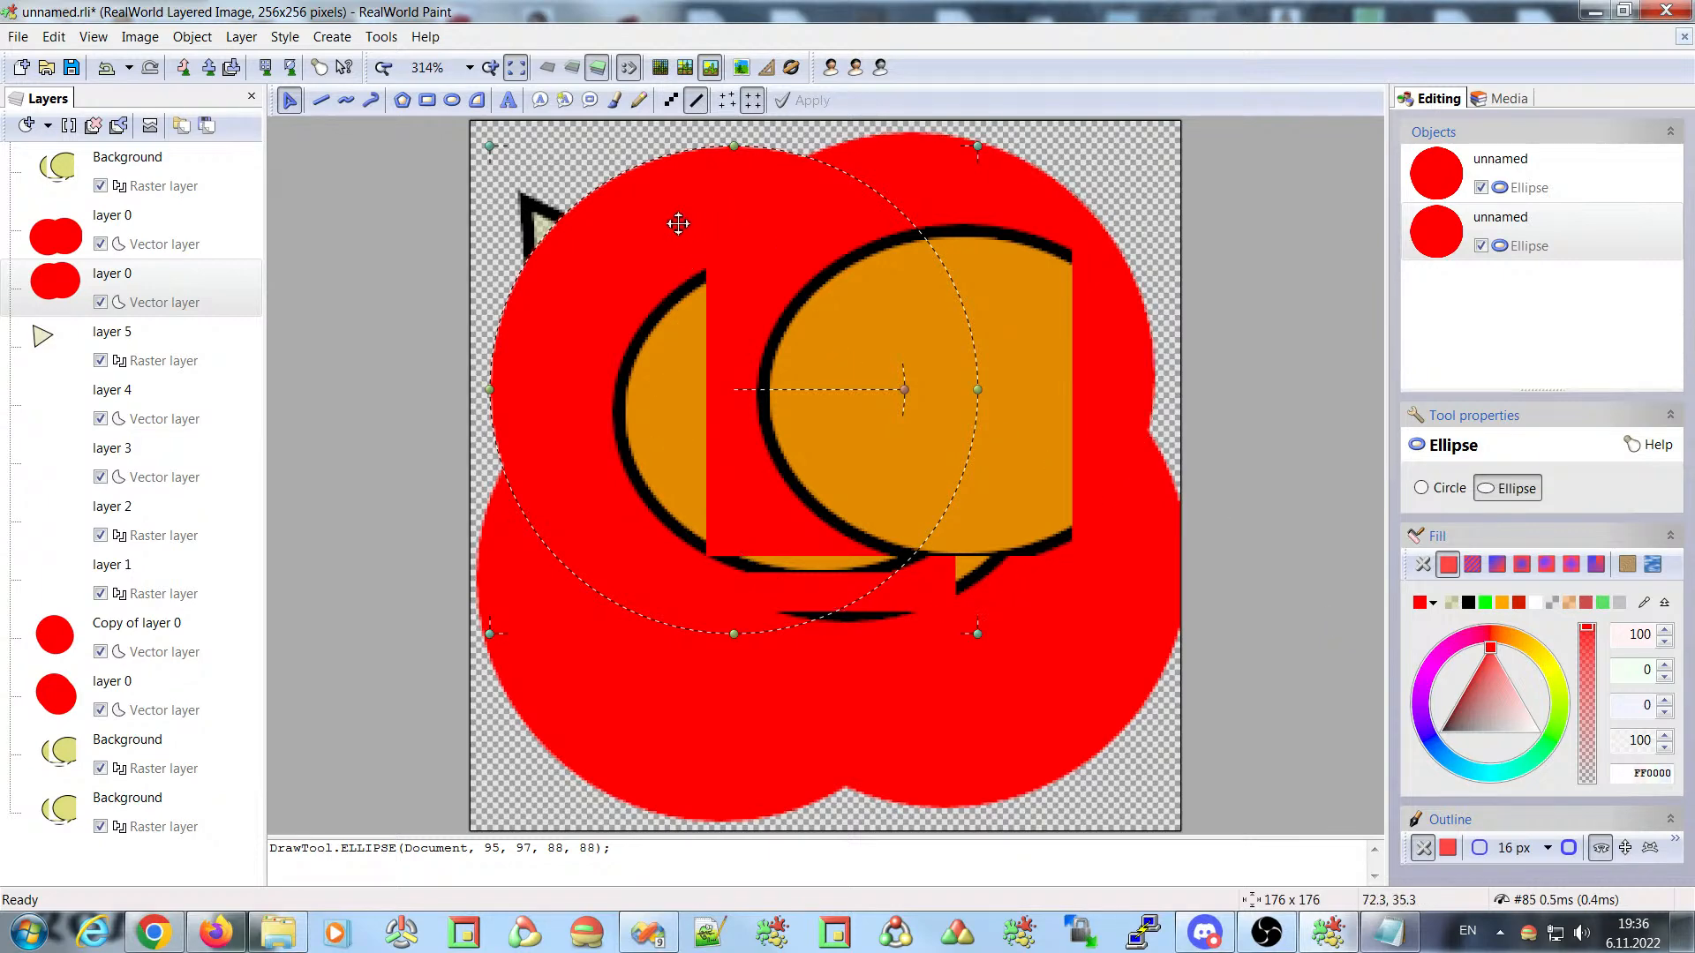
mouse_move(668, 227)
mouse_down()
mouse_move(657, 273)
mouse_move(663, 201)
mouse_up()
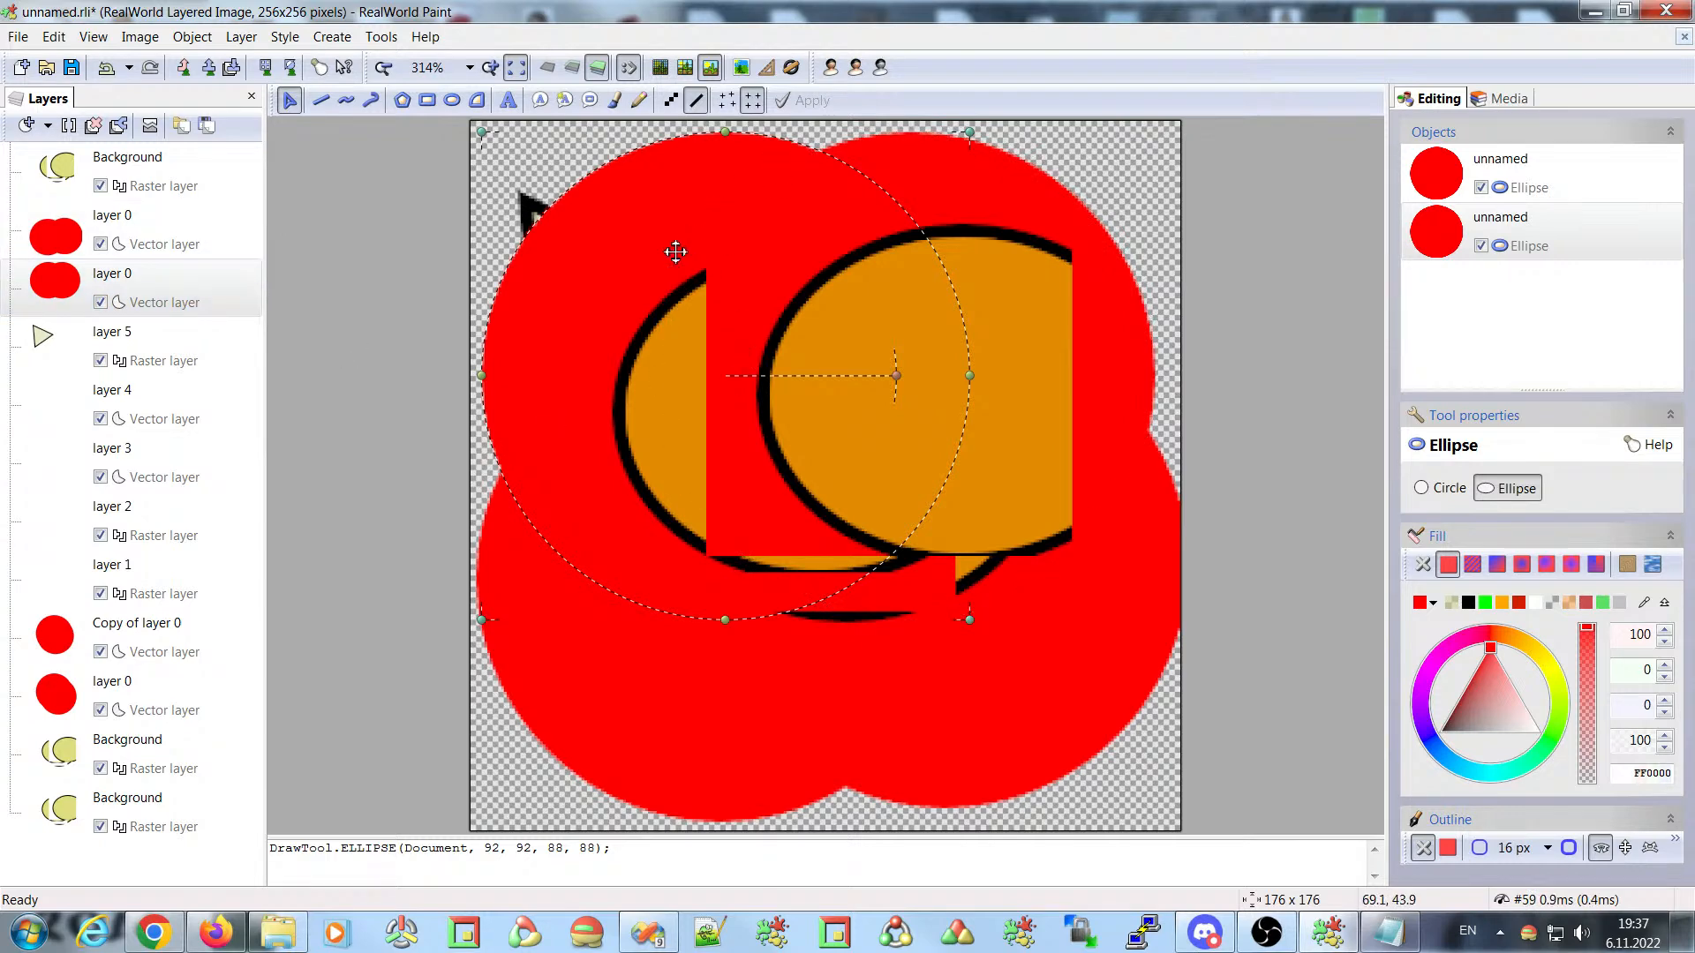
mouse_move(675, 198)
mouse_down()
mouse_move(636, 276)
mouse_move(680, 199)
mouse_up()
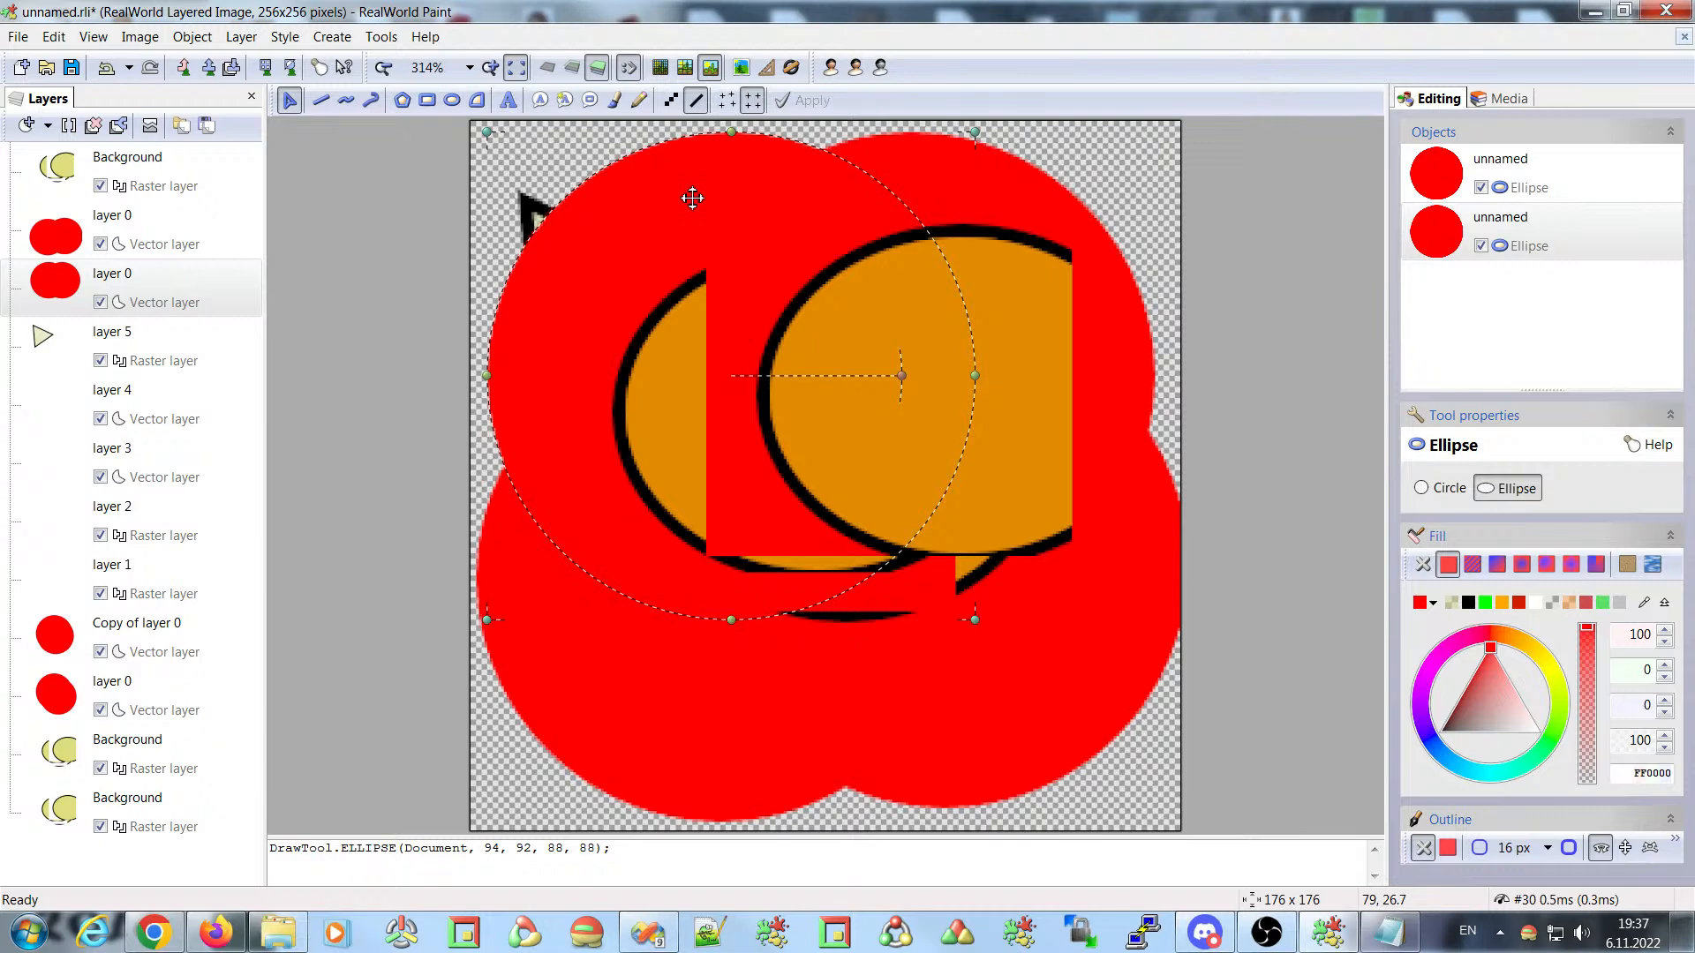
- On the uppermost Background layer, draw a triangle and shift the surrounding area of about 160 × 108 px using the Transformation tool
click(57, 172)
drag(613, 179, 928, 287)
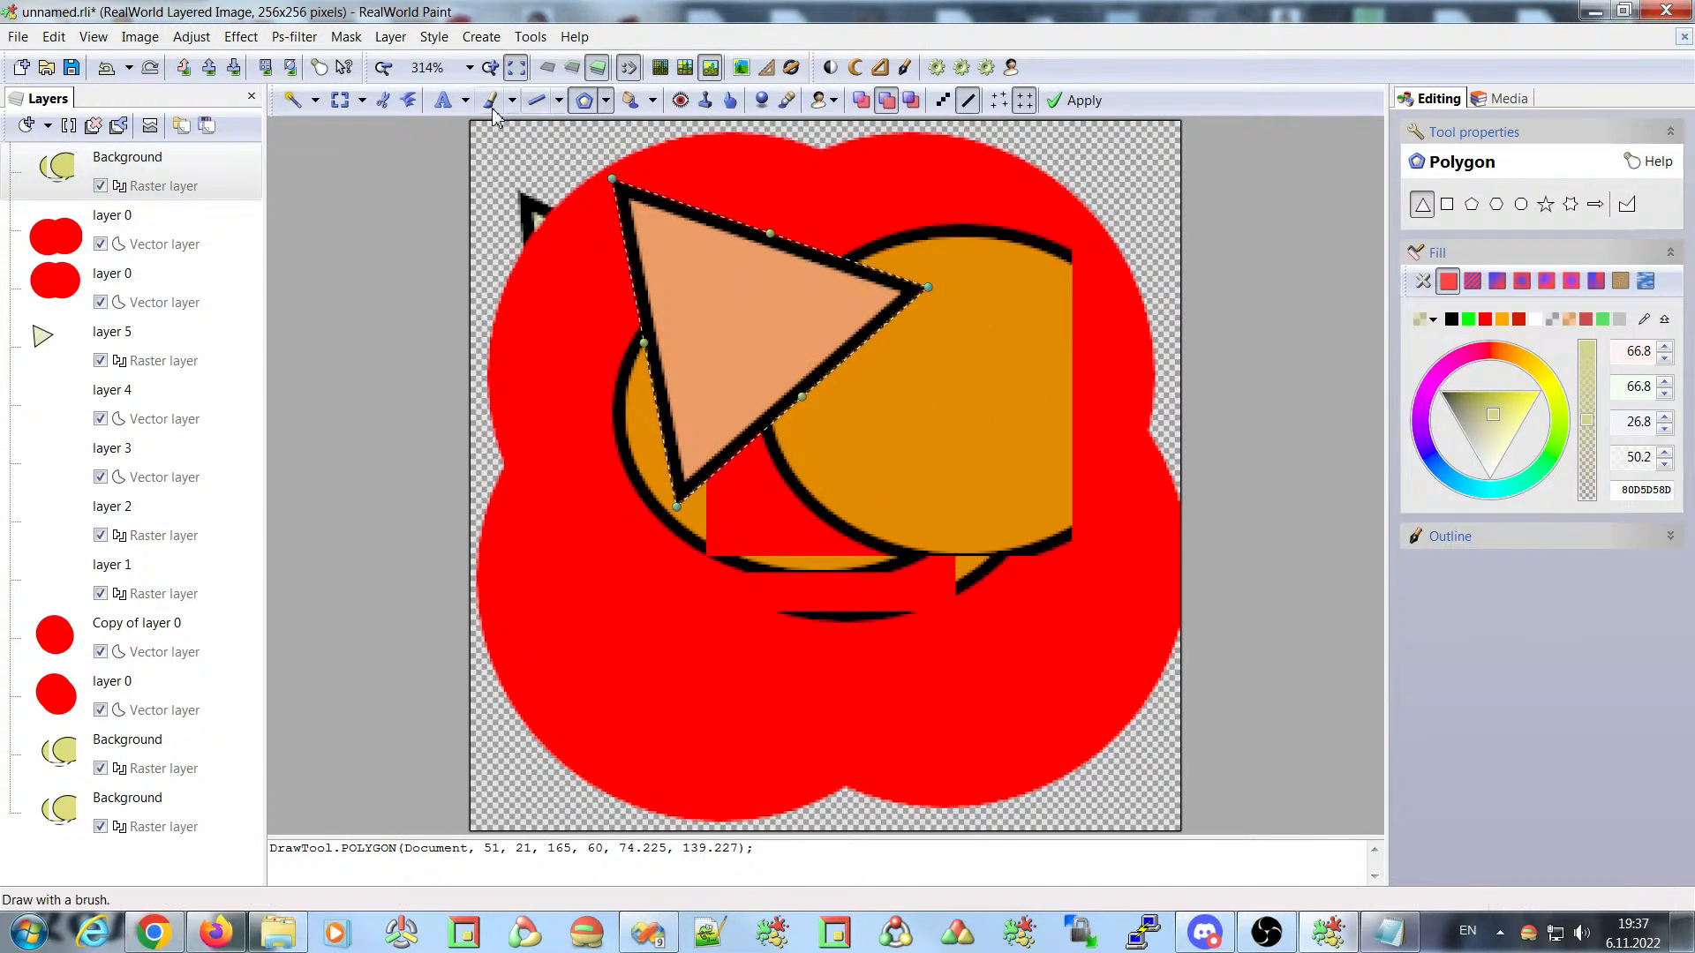
click(339, 102)
drag(534, 166, 977, 464)
drag(721, 281, 751, 287)
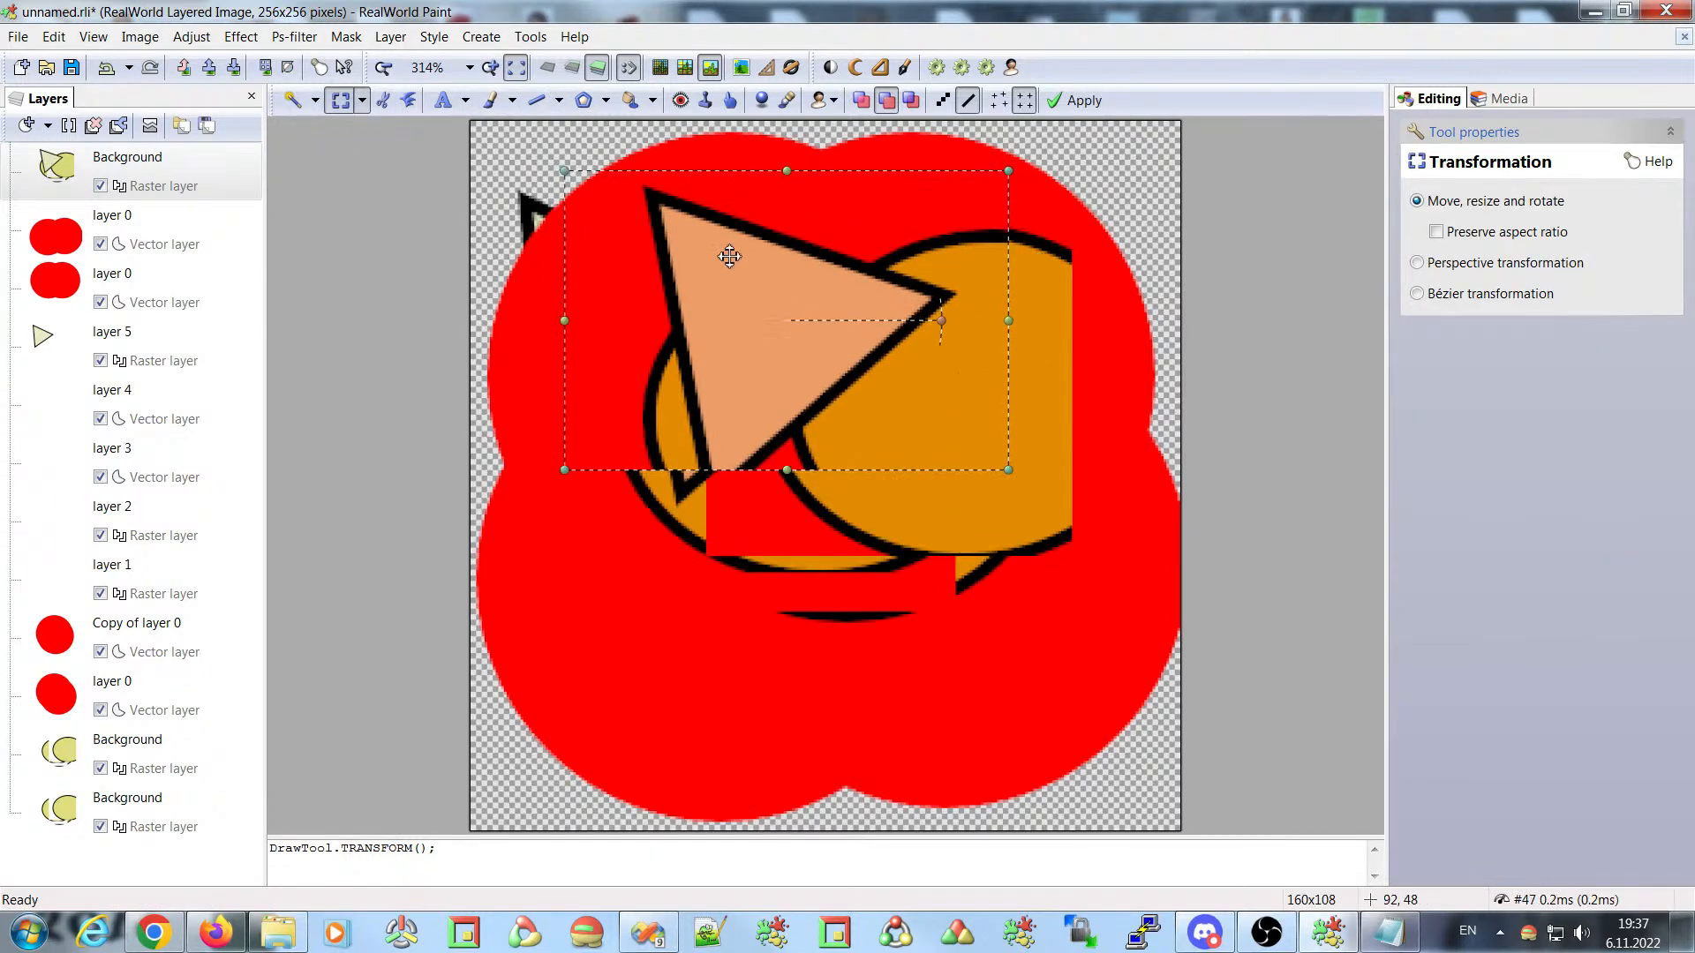
- Draw a curved three-point selection around the triangle with the Shape selection tool's placed handles
click(314, 100)
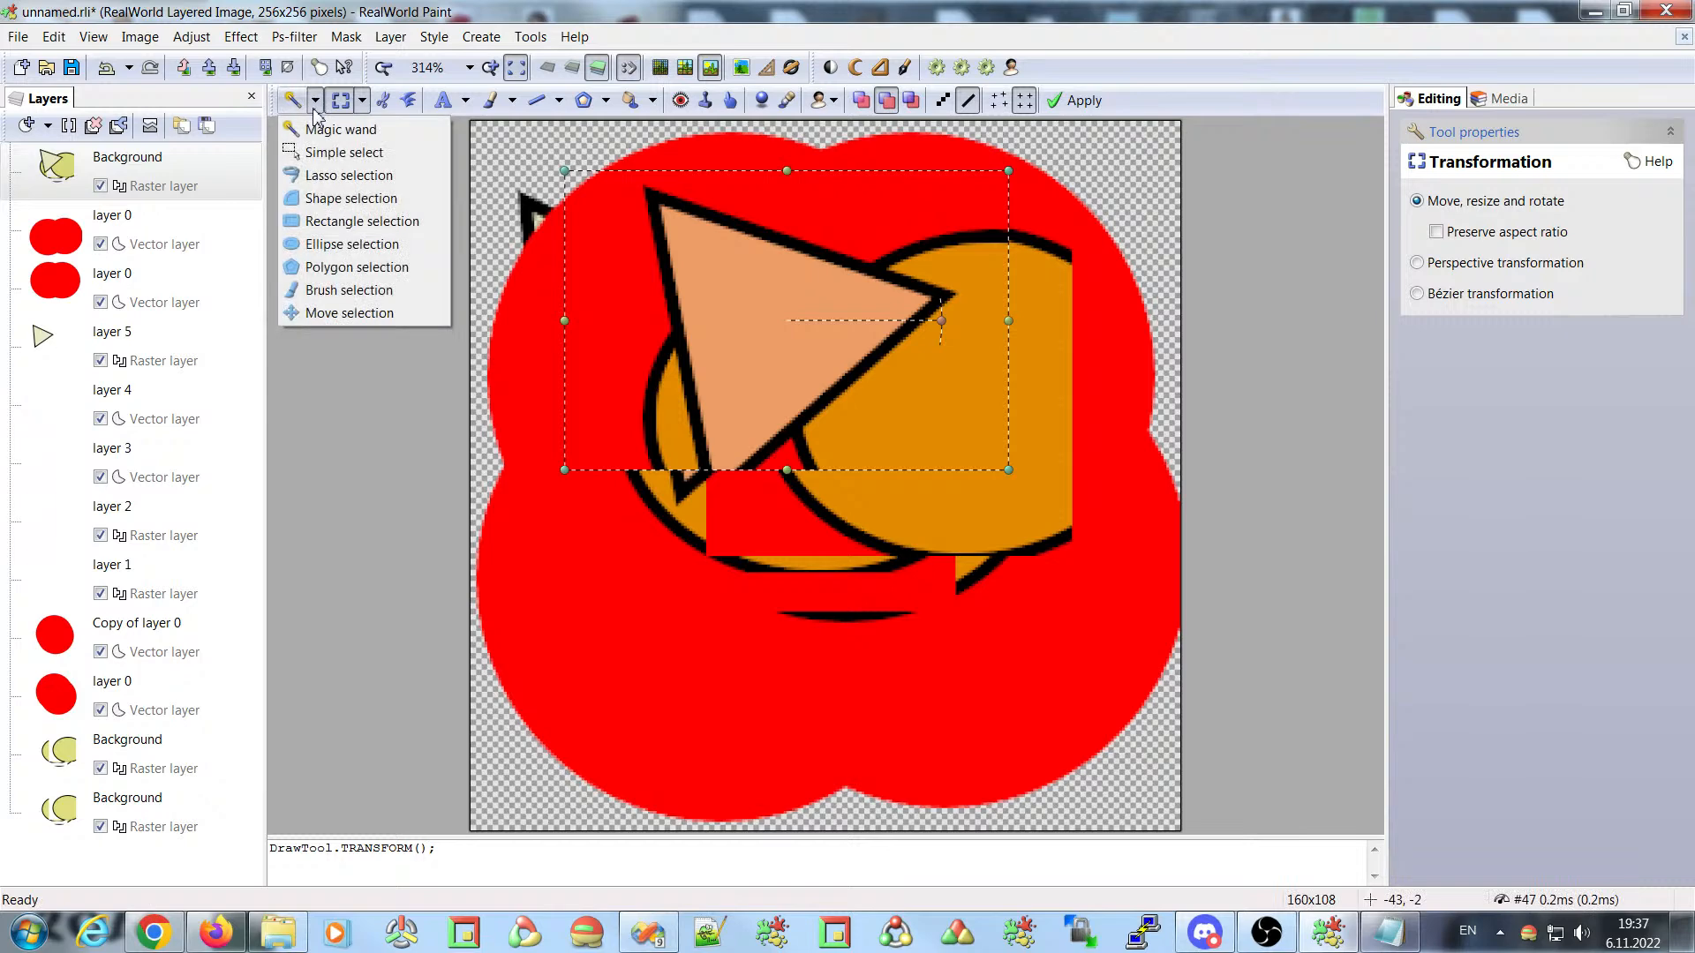
click(312, 199)
click(689, 146)
click(578, 418)
drag(788, 609, 903, 512)
drag(1048, 356, 983, 257)
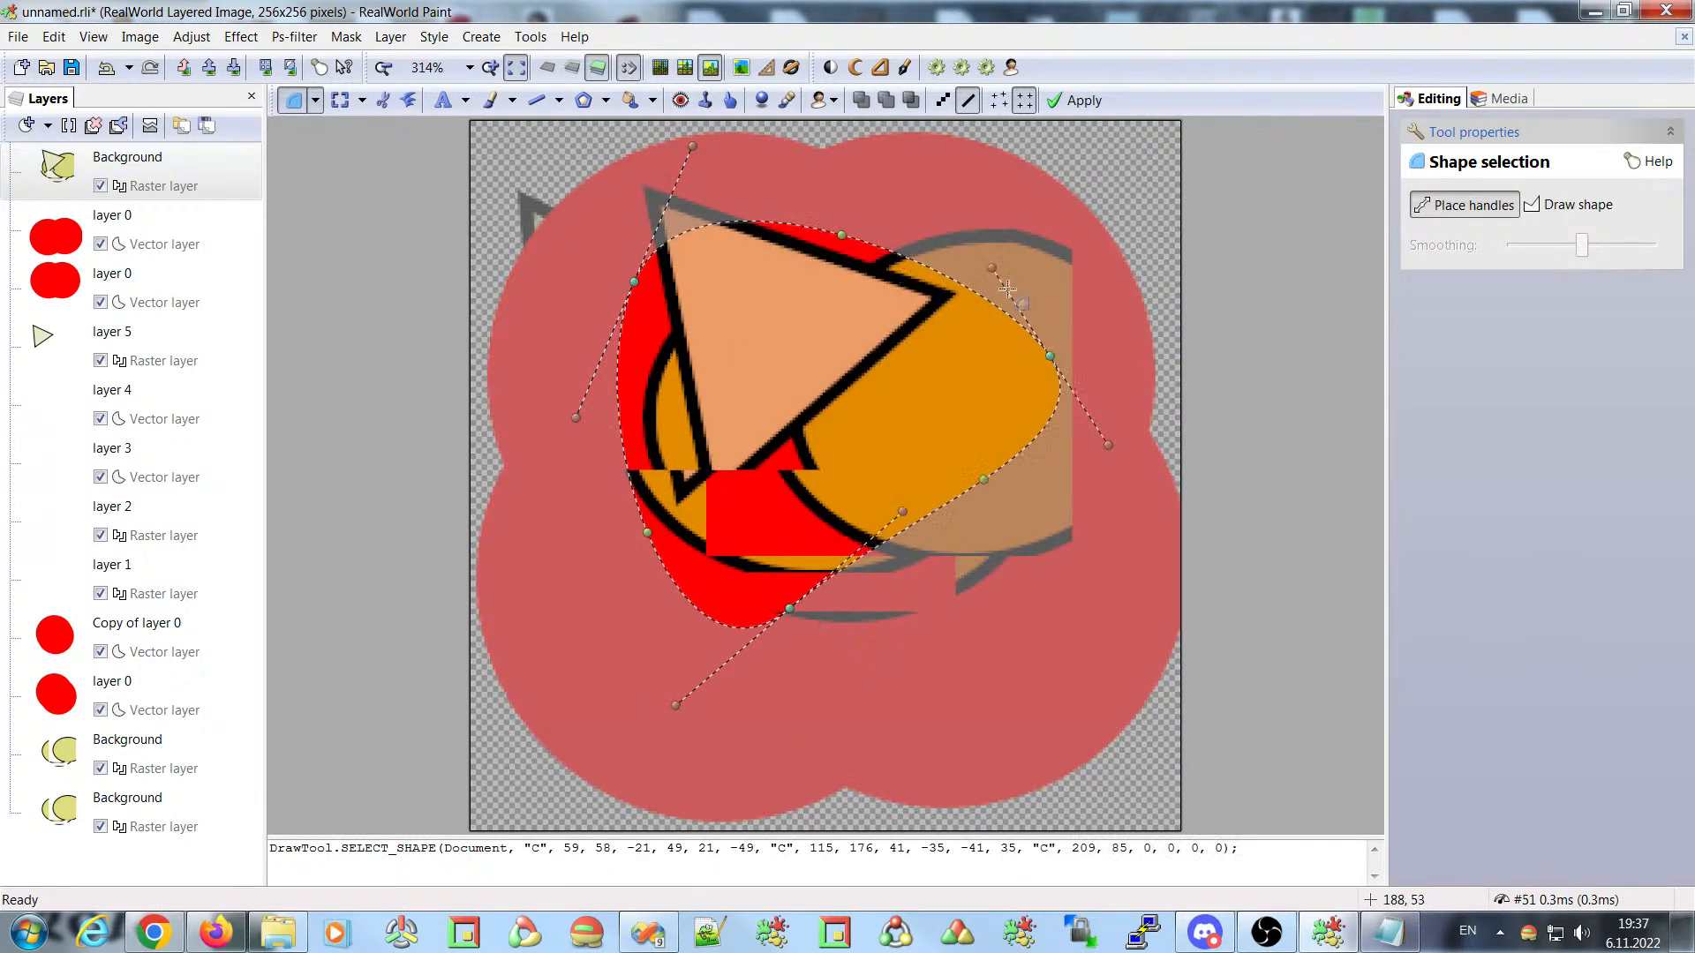
- Reshape the curved selection by repositioning its points and handles so it encloses the whole triangle
drag(633, 284, 586, 241)
drag(789, 609, 744, 558)
drag(632, 653, 584, 704)
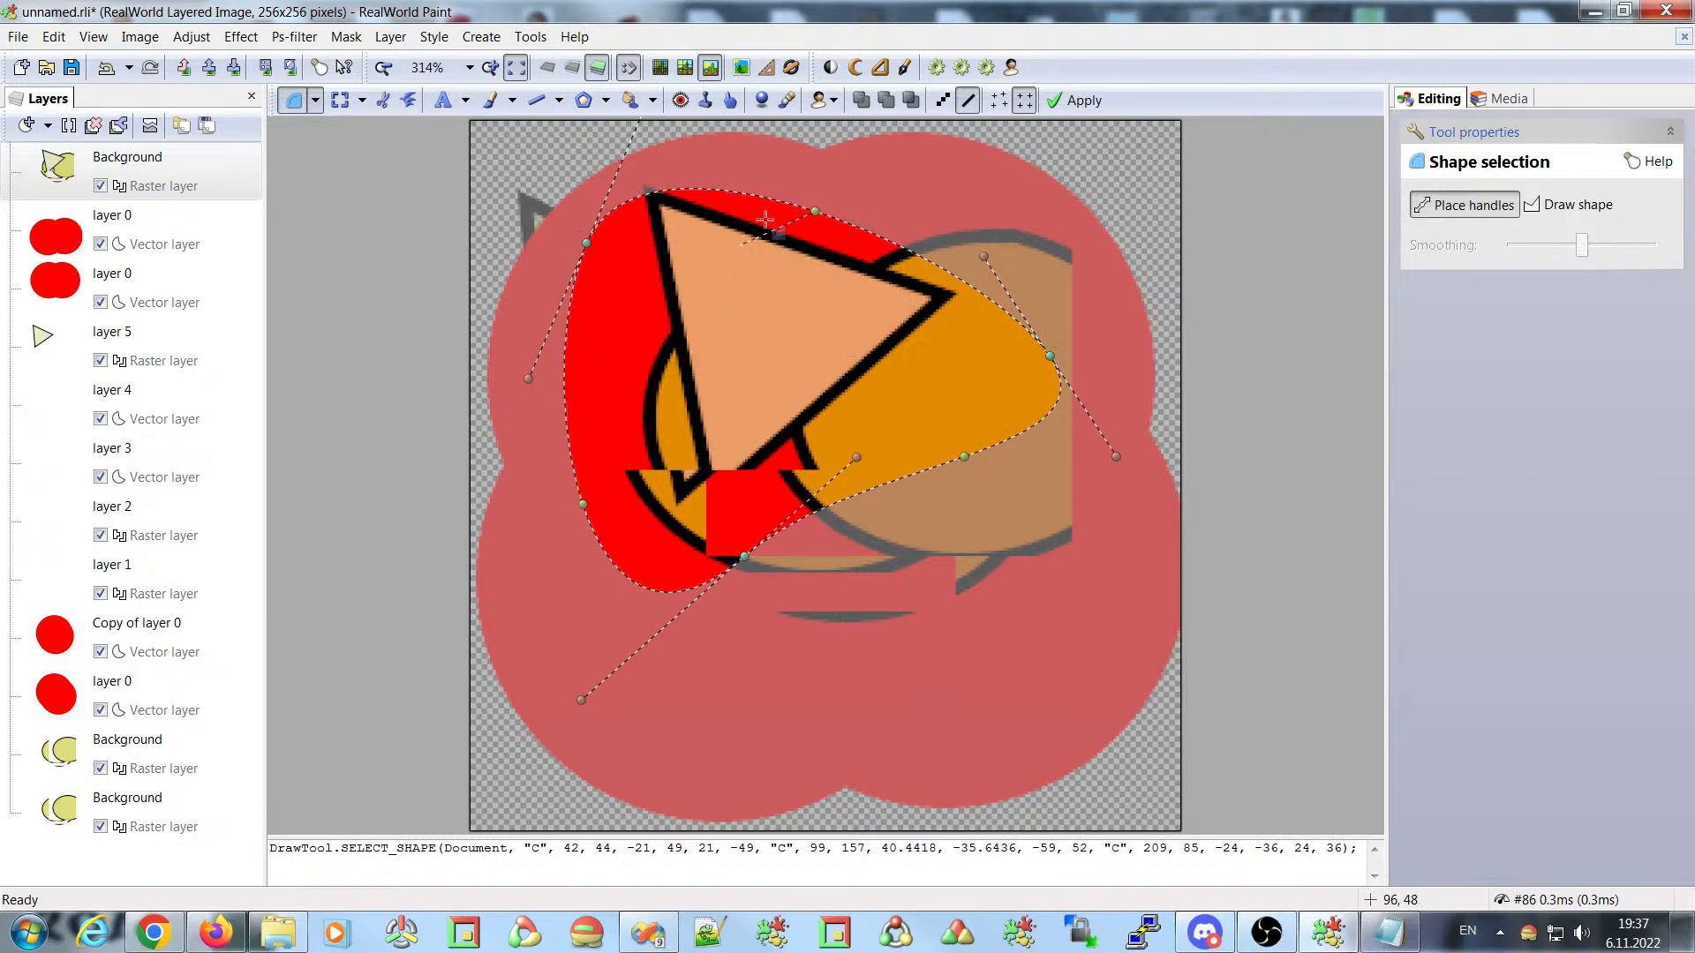
right_click(729, 296)
click(770, 318)
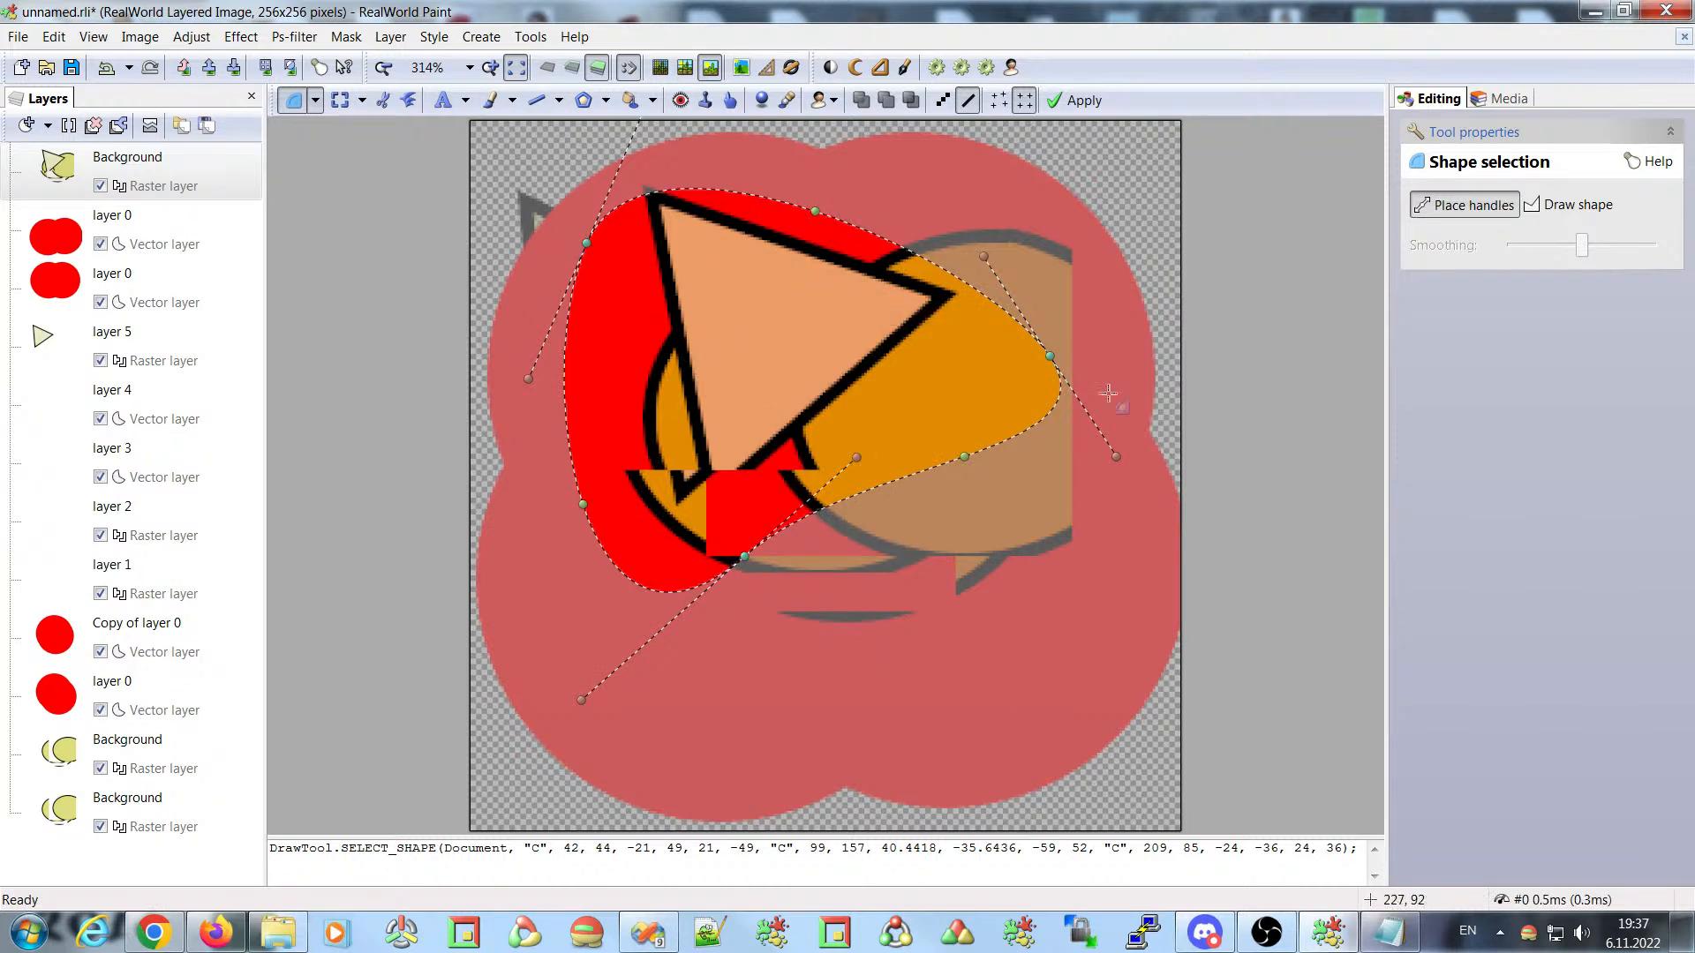
- Move the content of the curved selection slightly towards the canvas's left edge with the Transformation tool
click(342, 101)
drag(783, 378, 877, 264)
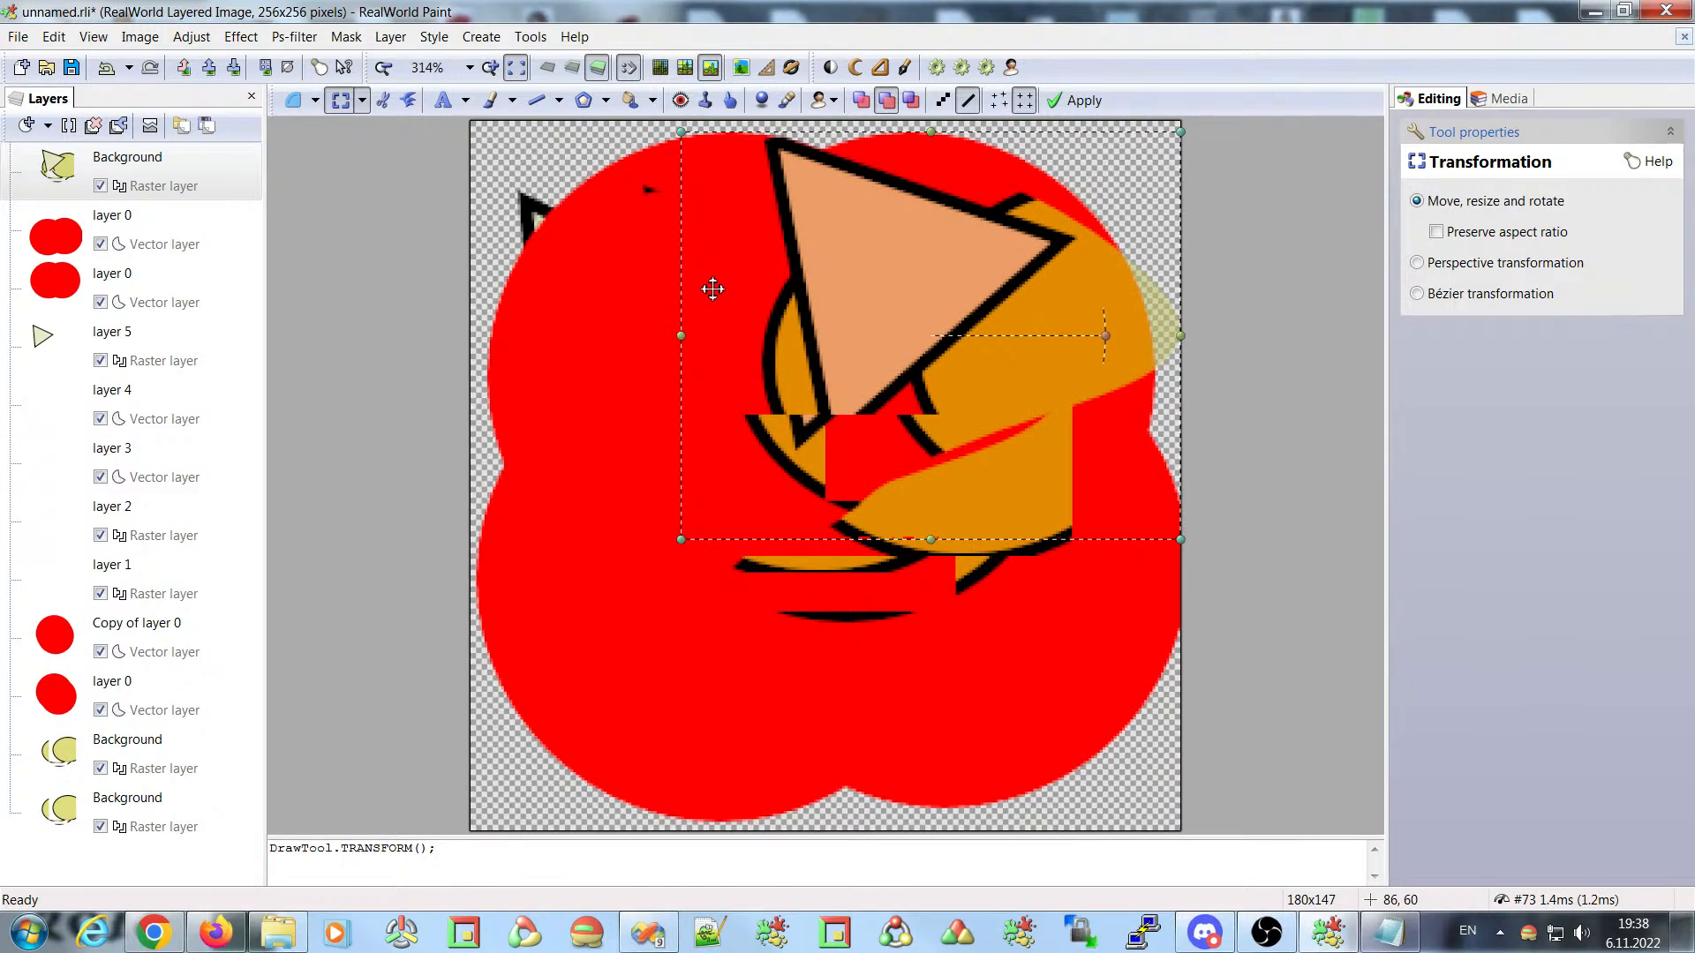
drag(940, 254, 771, 302)
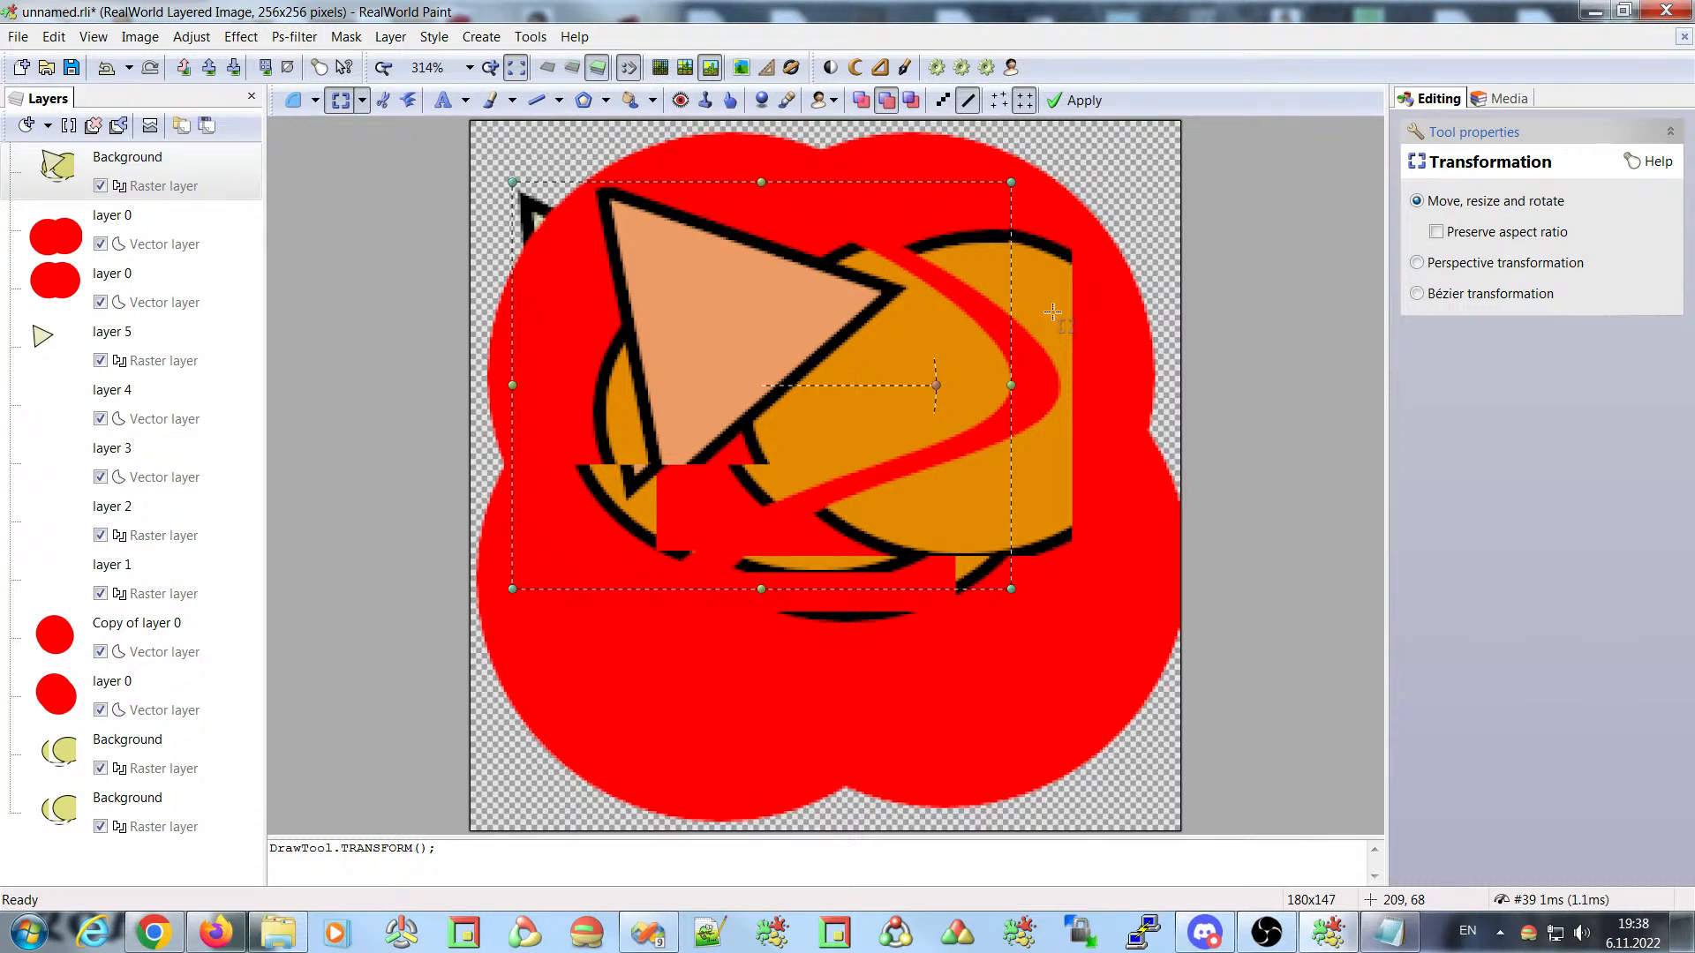
- Select the upper of the two adjacent layer 0 layers and inspect the tree view's selection sync ID in the Layers panel configuration
click(66, 236)
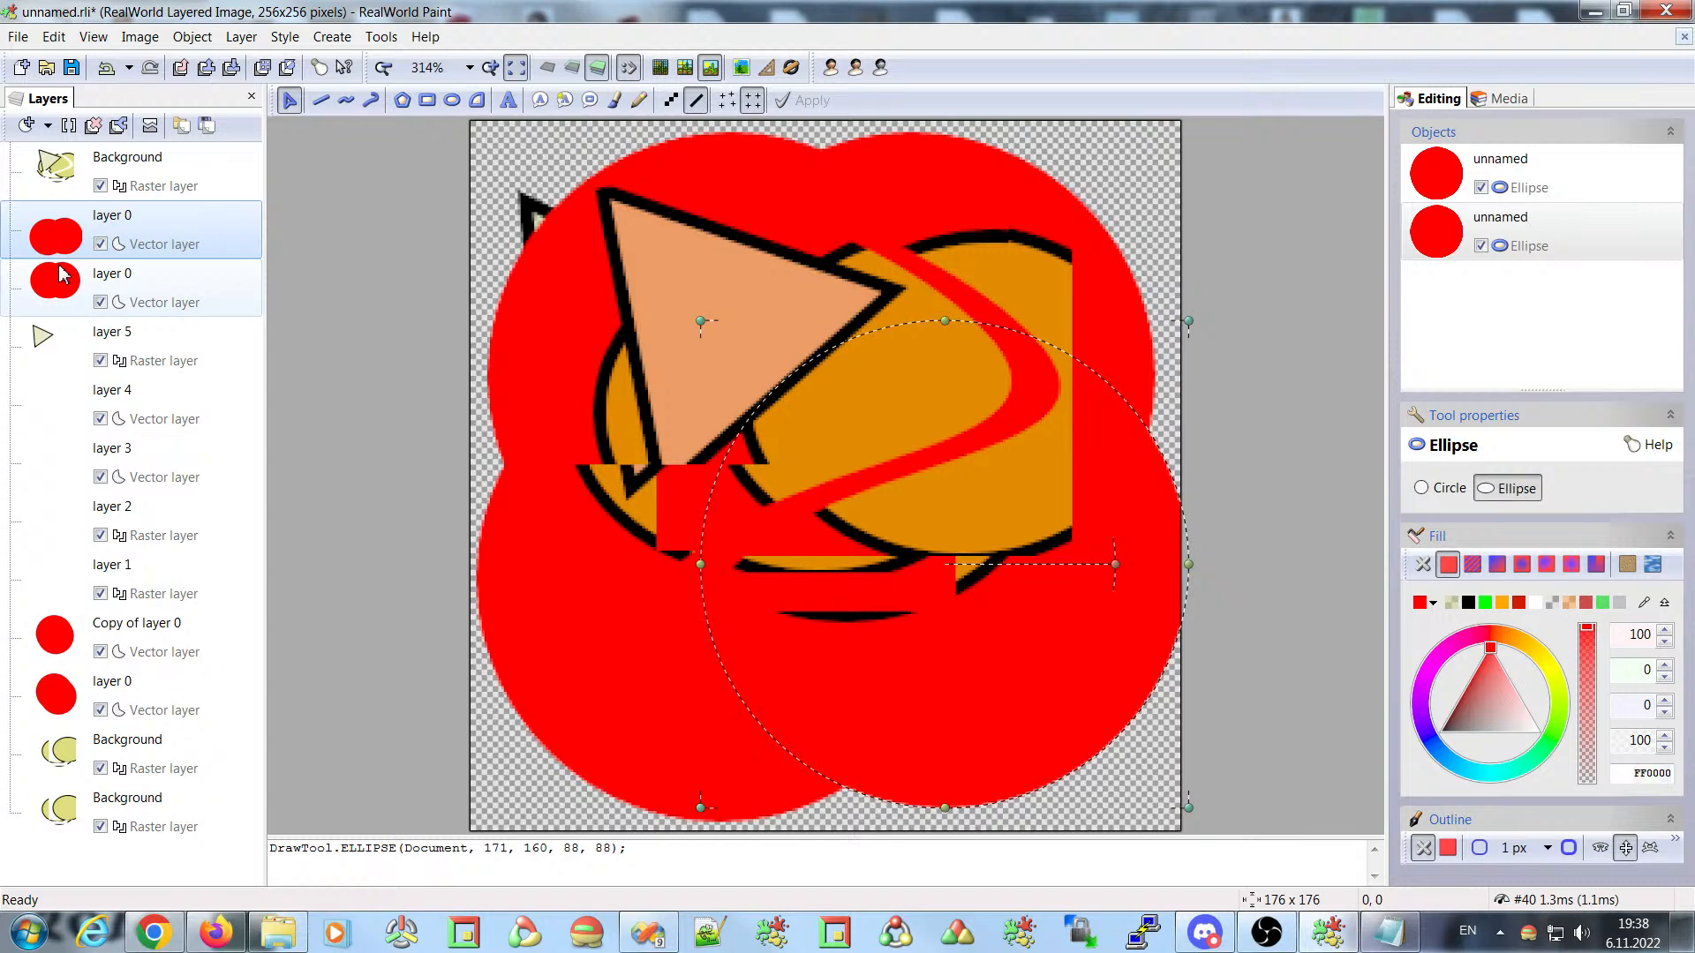
click(48, 101)
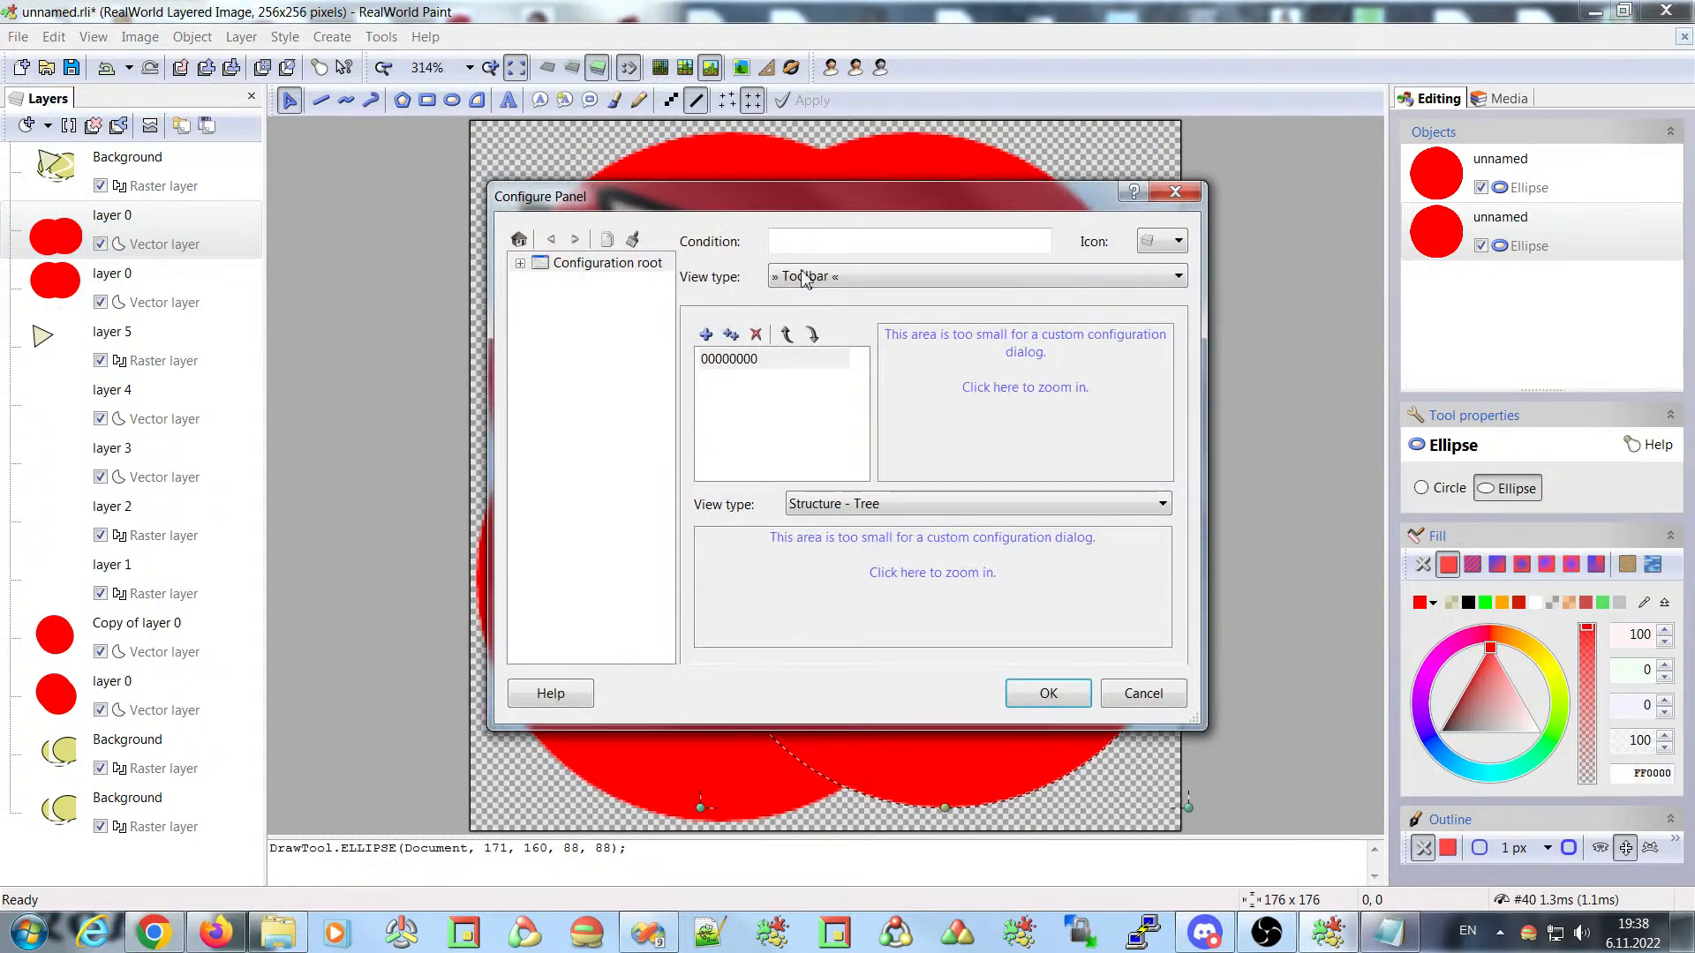
drag(793, 201, 707, 148)
click(769, 526)
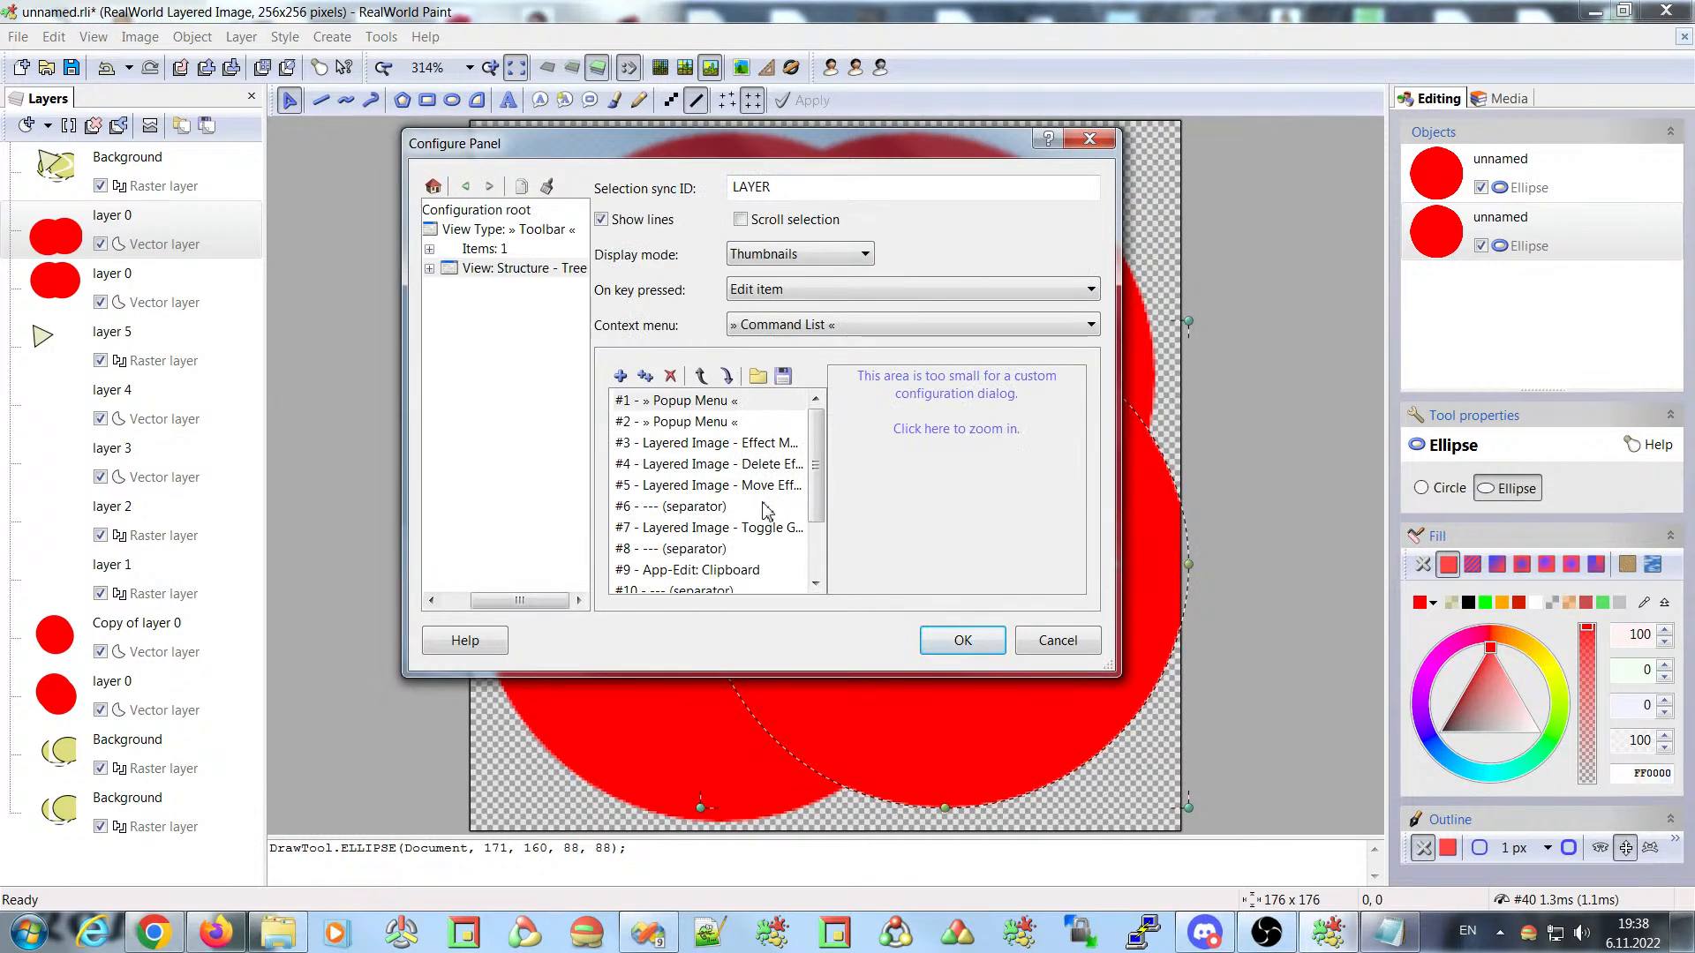
drag(799, 187, 738, 191)
click(794, 187)
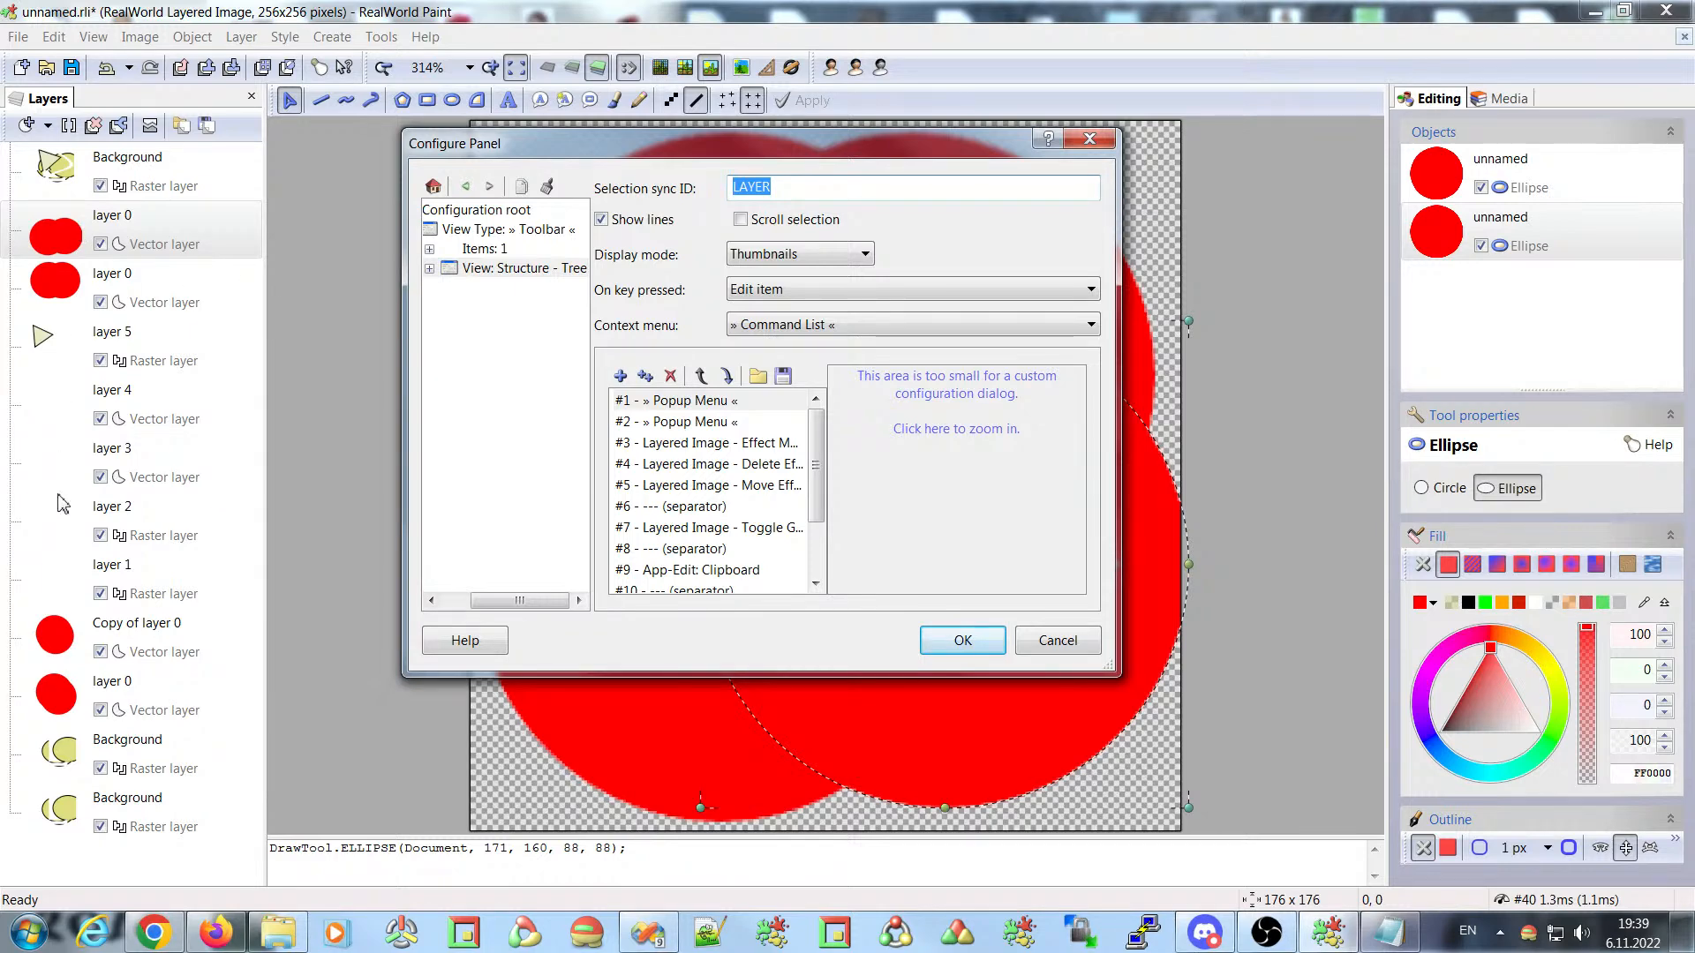
click(807, 193)
drag(801, 190, 735, 191)
click(808, 190)
- Enlarge the configuration dialog, inspect the Blending Modes command's selection sync ID and cancel the dialog
drag(1106, 673, 1324, 796)
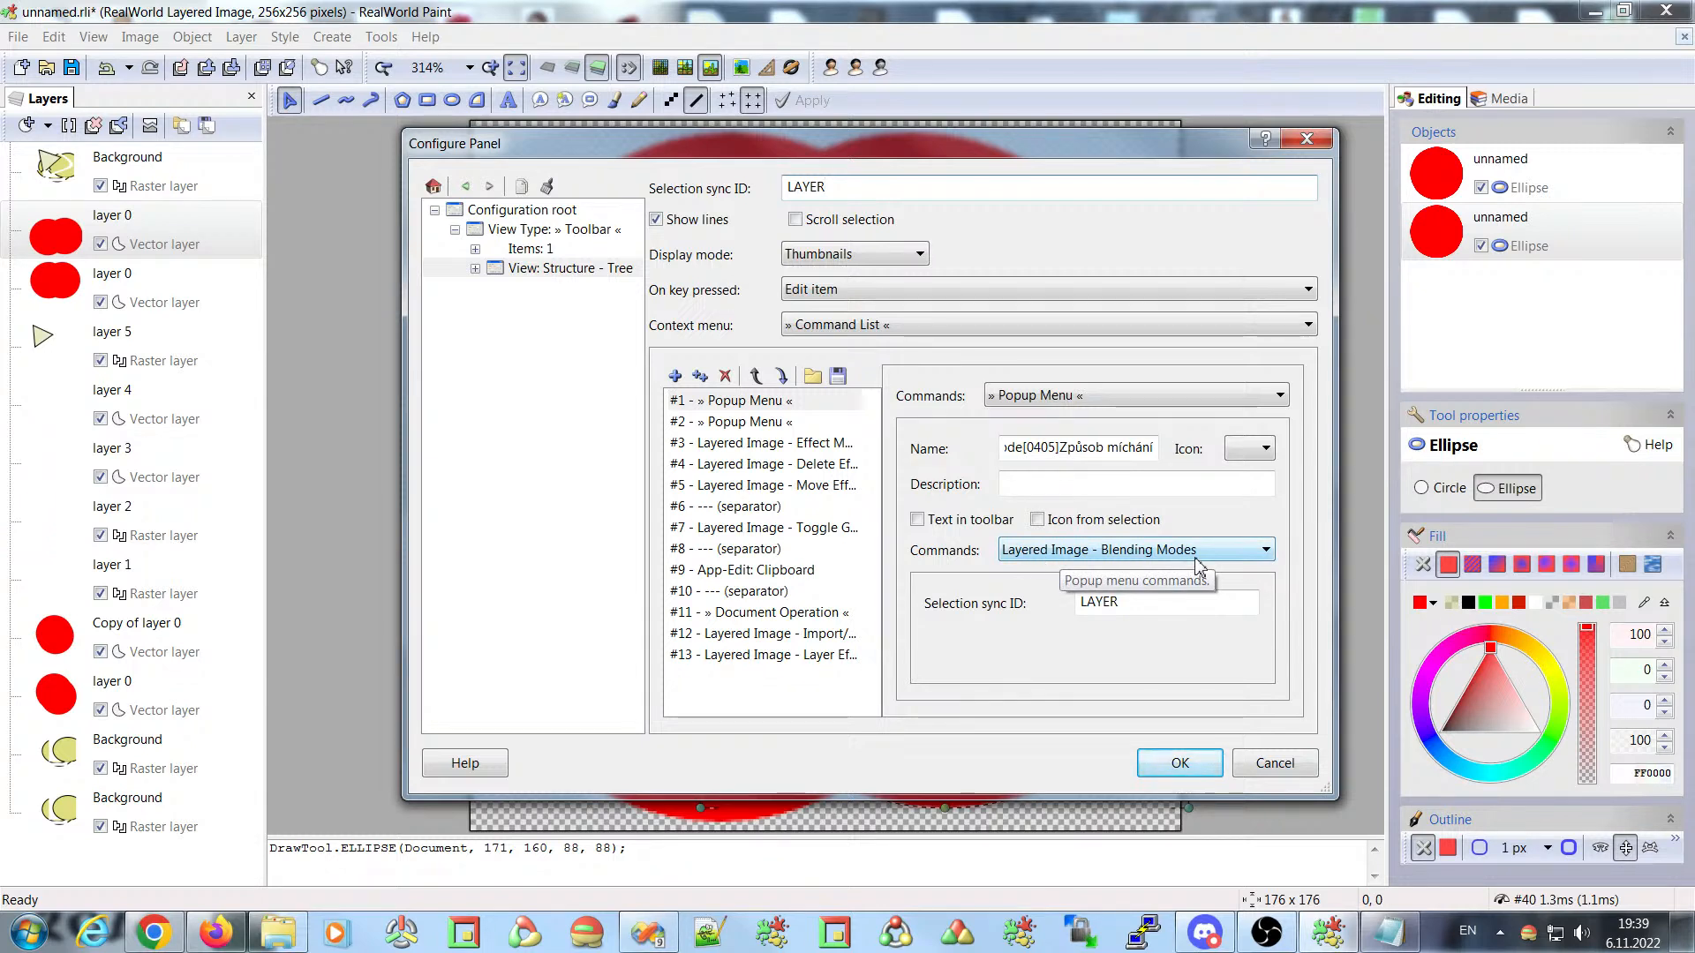
double_click(1137, 602)
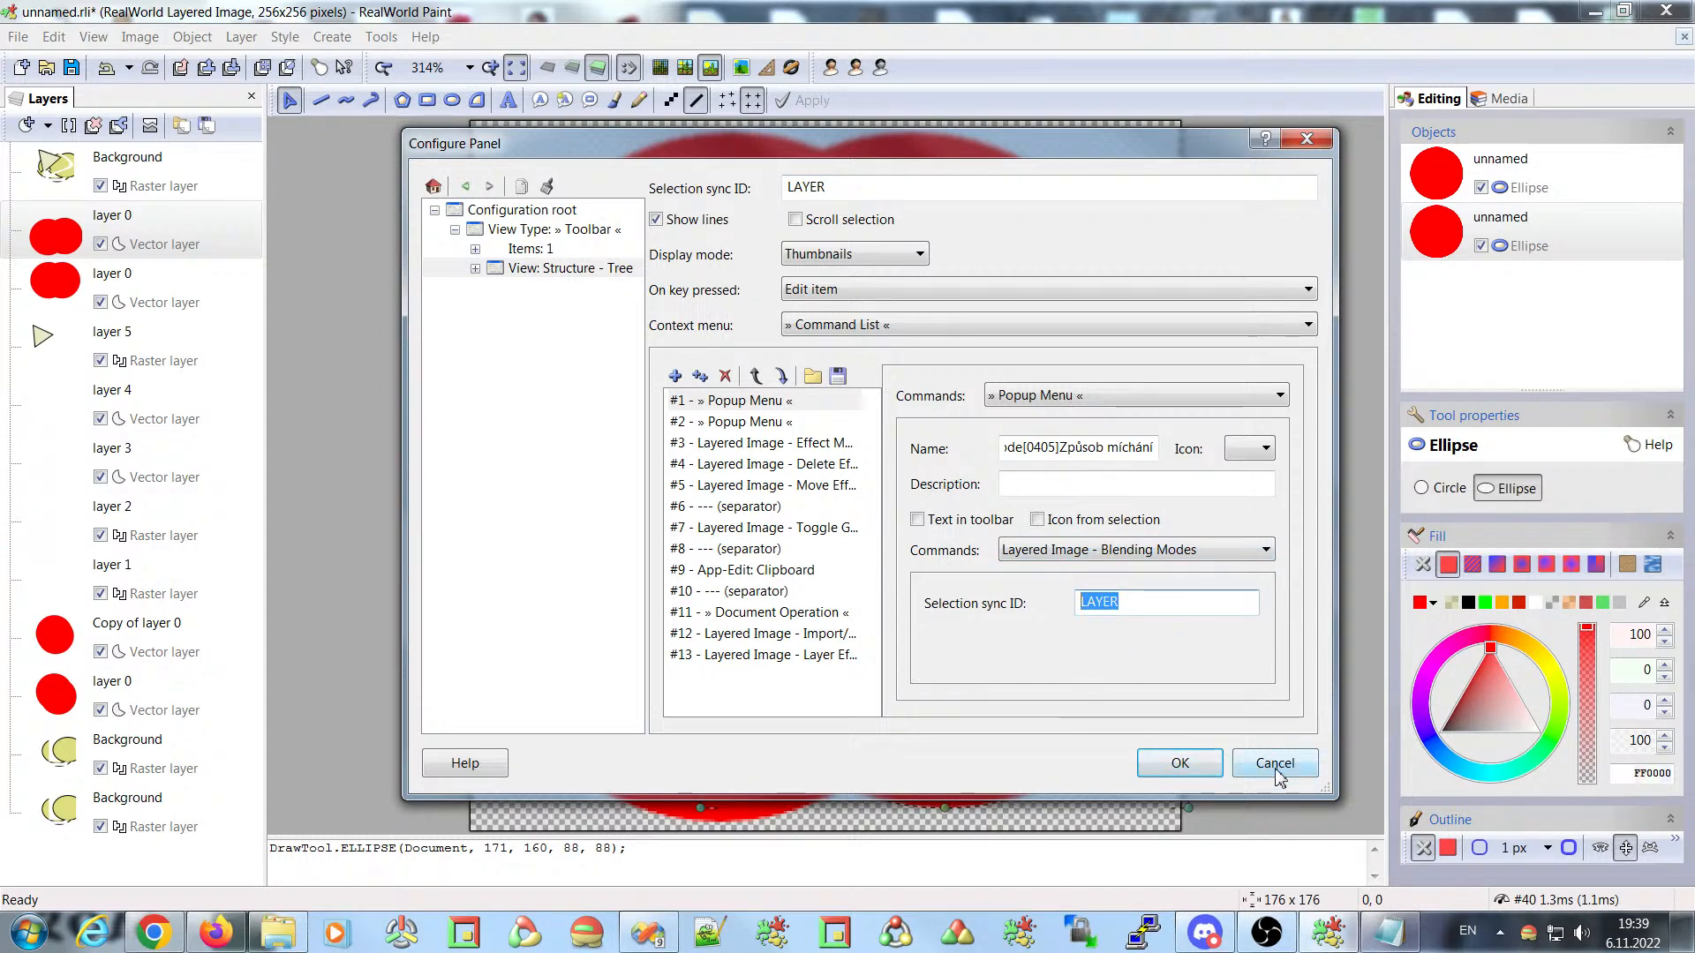
click(1134, 602)
double_click(1144, 606)
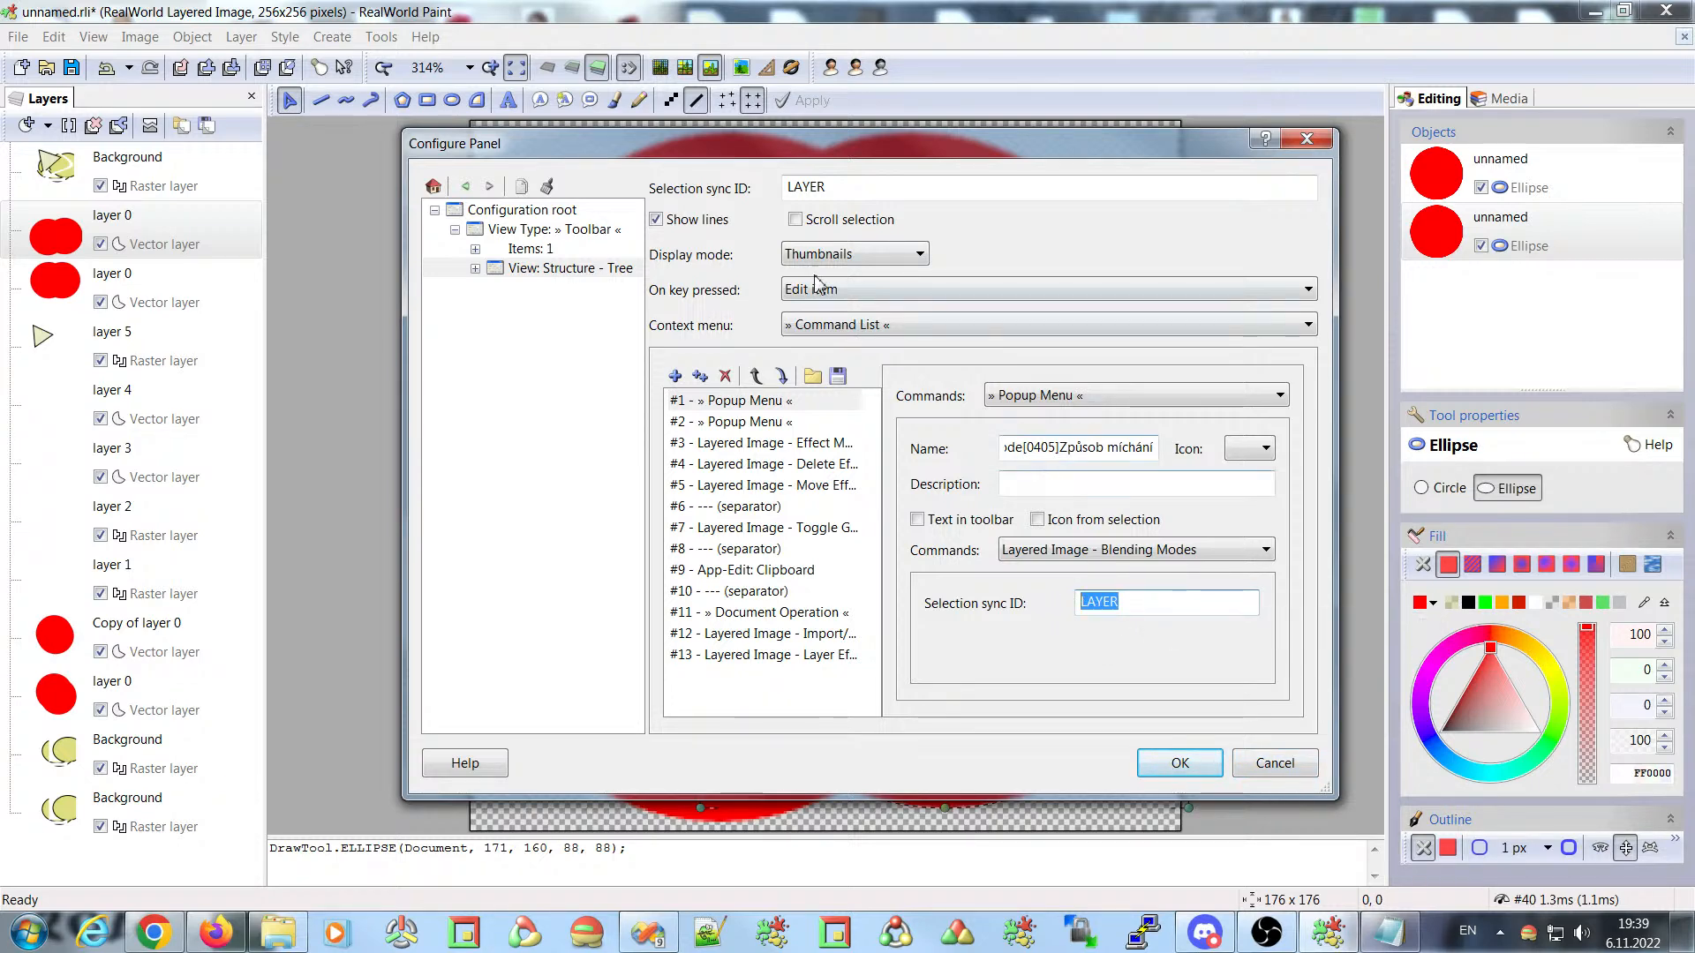
click(1276, 763)
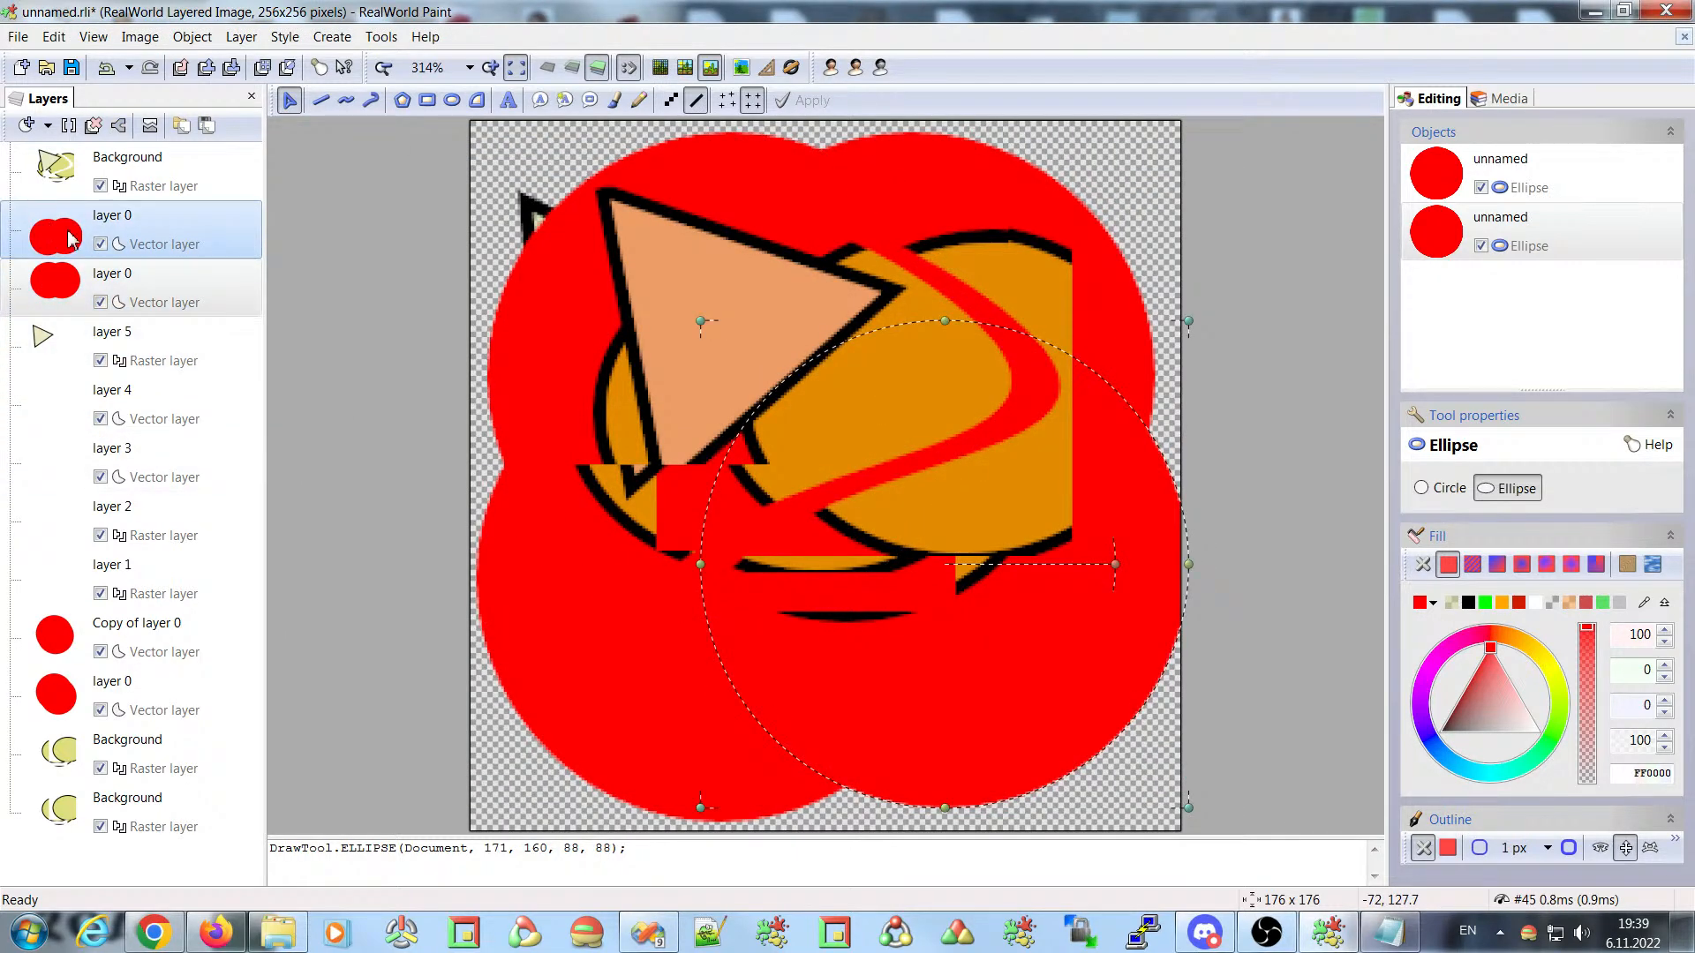
- Set the blending mode of the two adjacent layer 0 vector layers below the uppermost Background to Screen
right_click(60, 233)
mouse_move(141, 240)
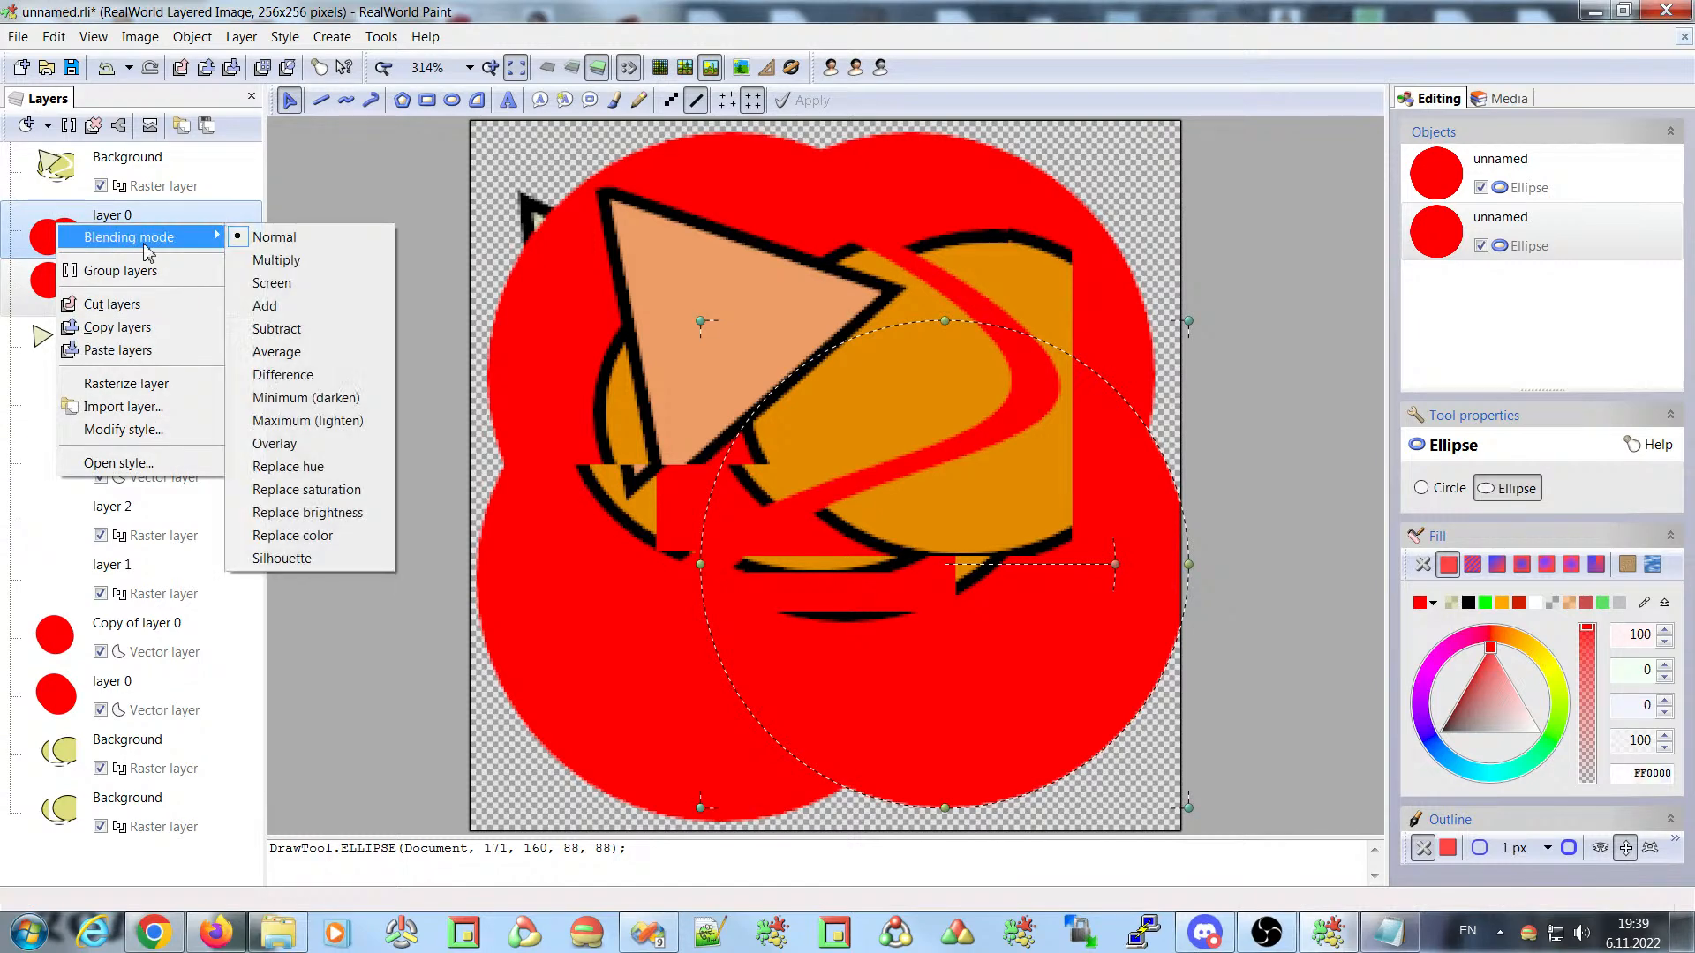
click(351, 284)
- Check the blending mode of each of the two layer 0 layers individually and select both again
click(36, 281)
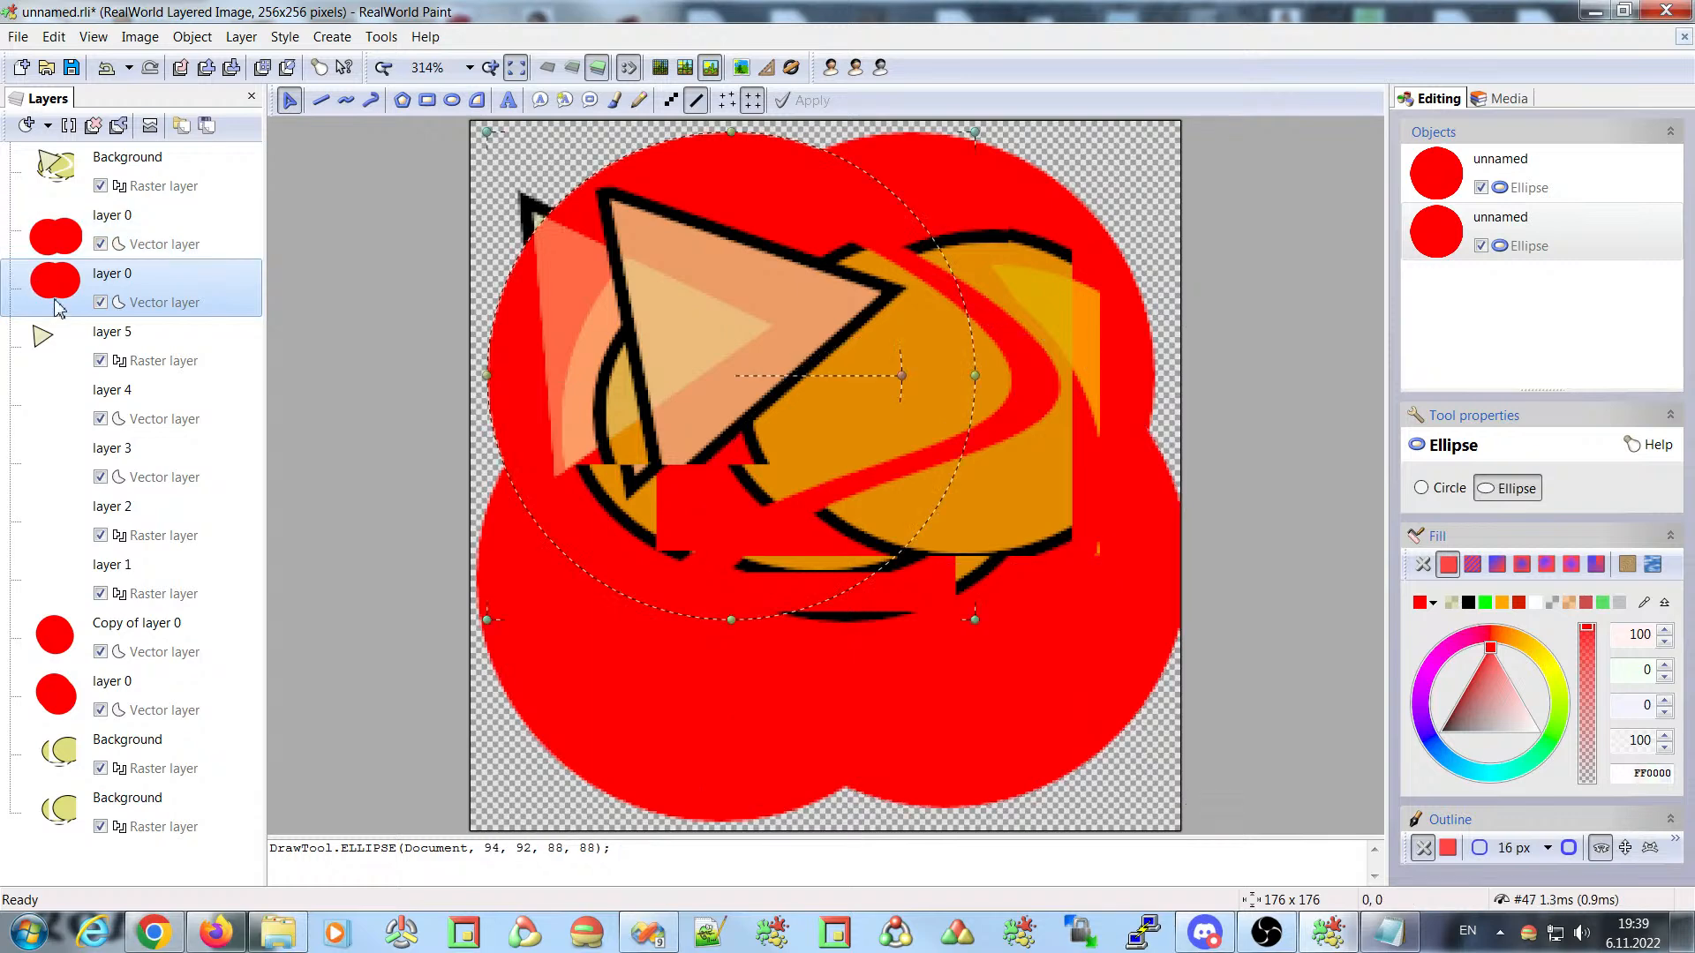
right_click(51, 291)
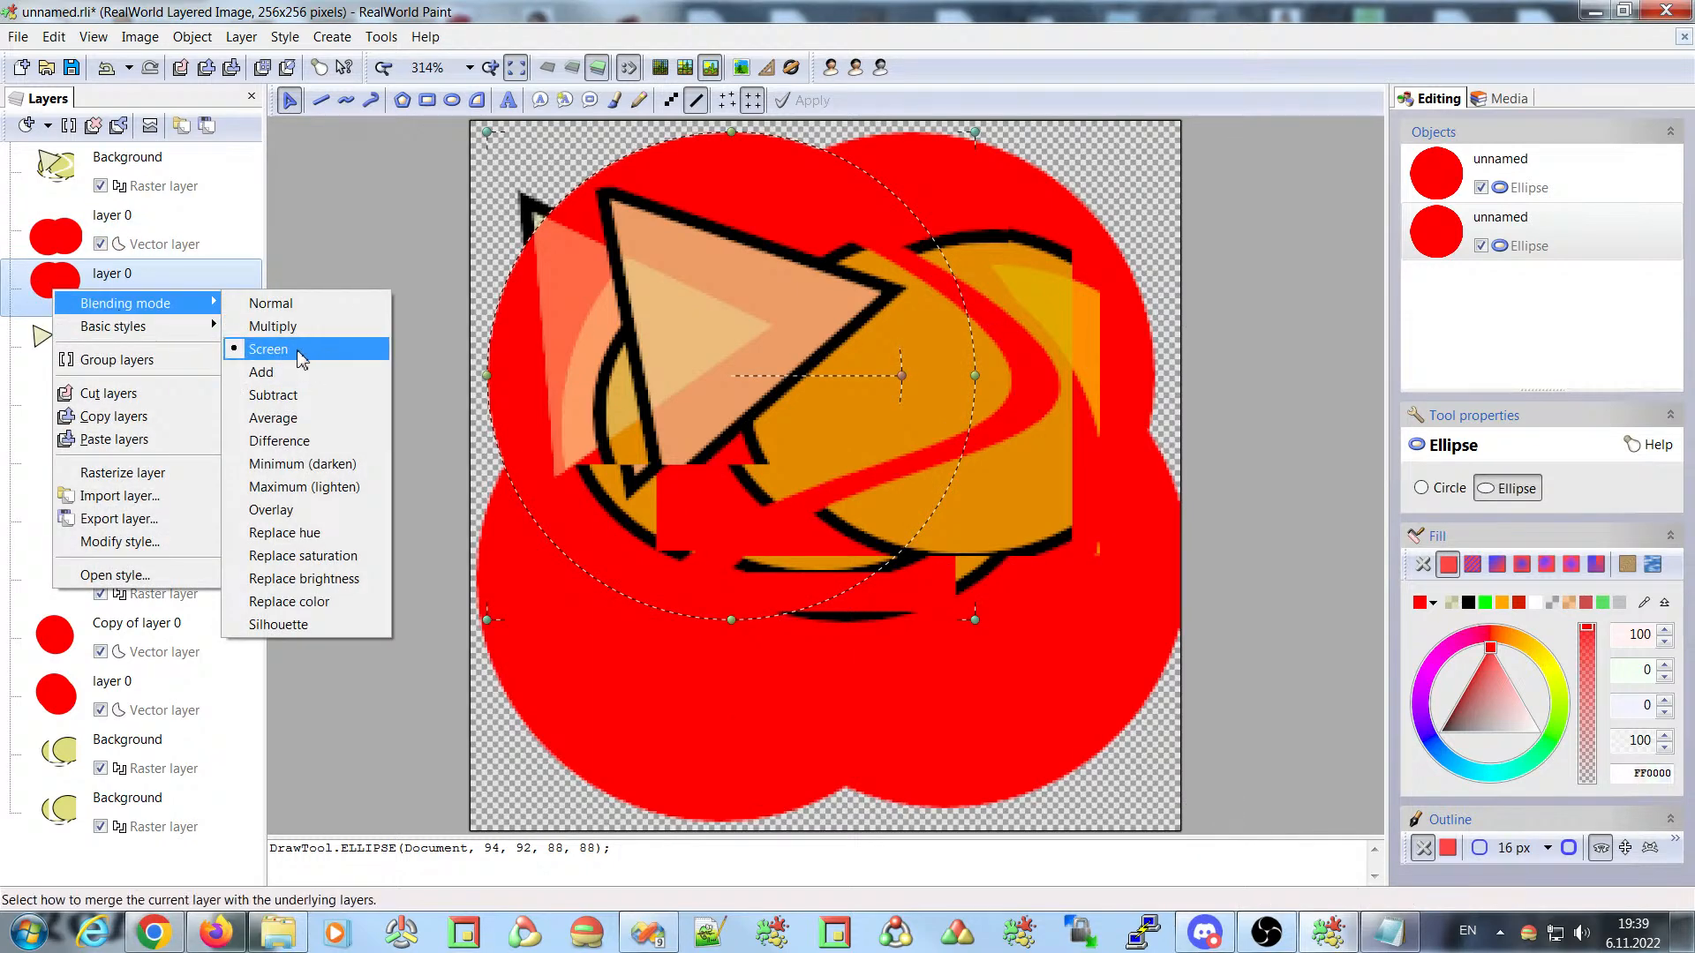
click(70, 238)
click(75, 244)
right_click(72, 236)
mouse_move(141, 248)
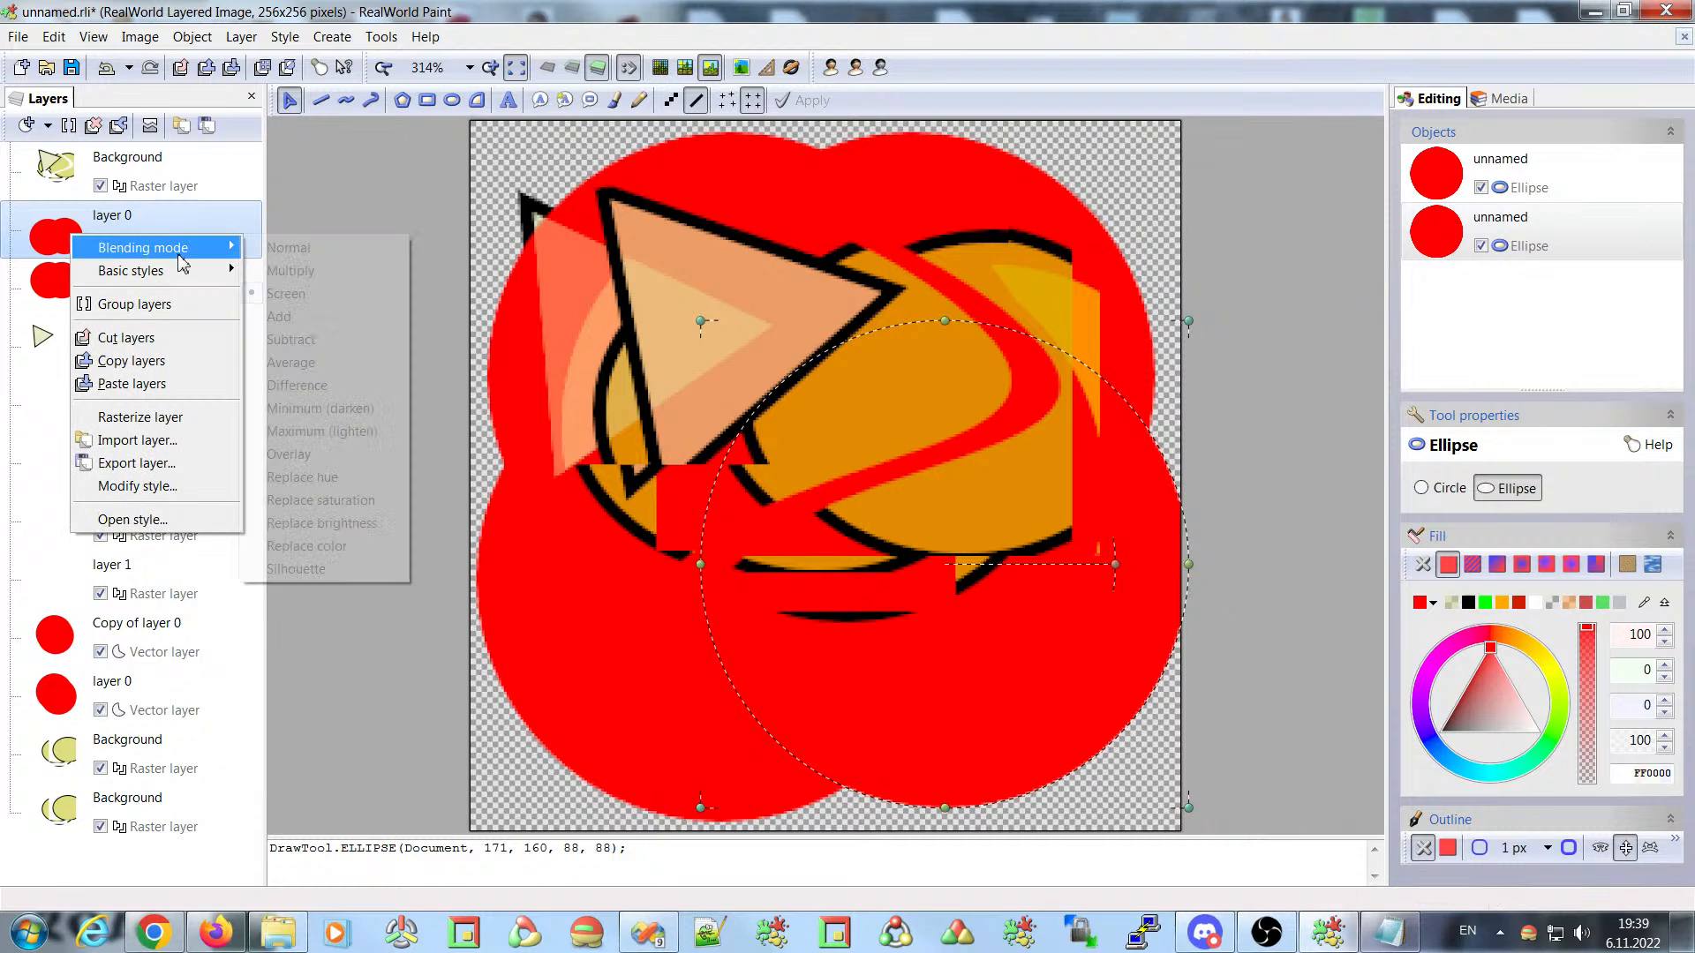
click(55, 233)
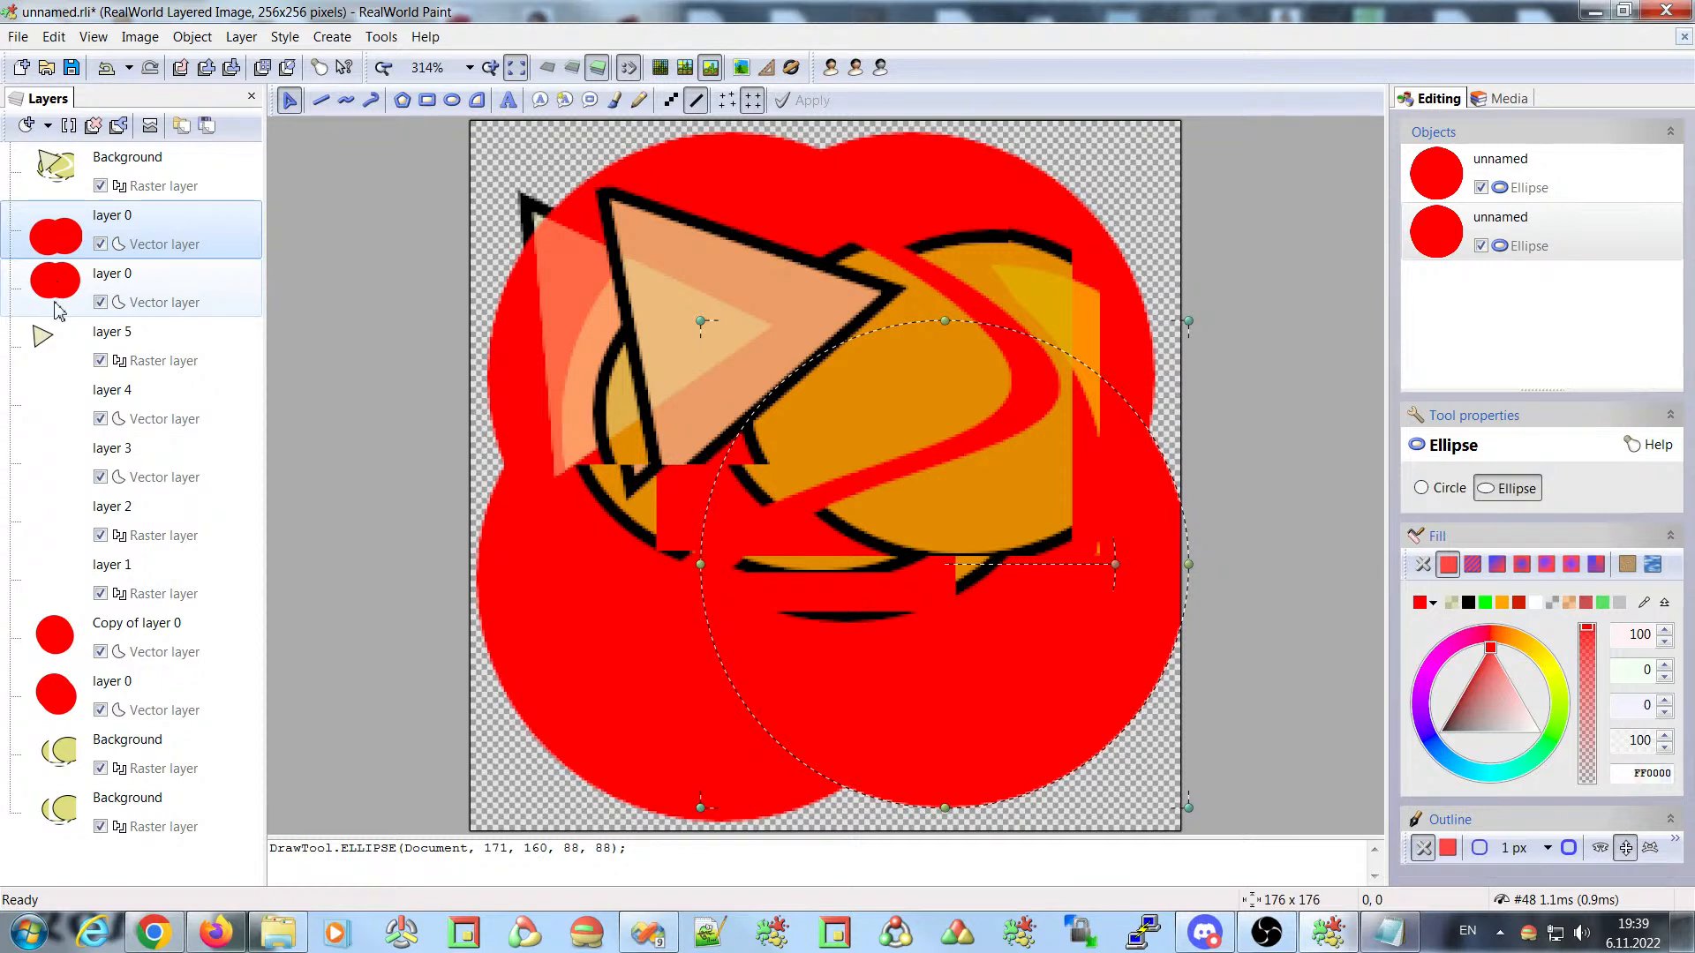
ctrl+click(59, 302)
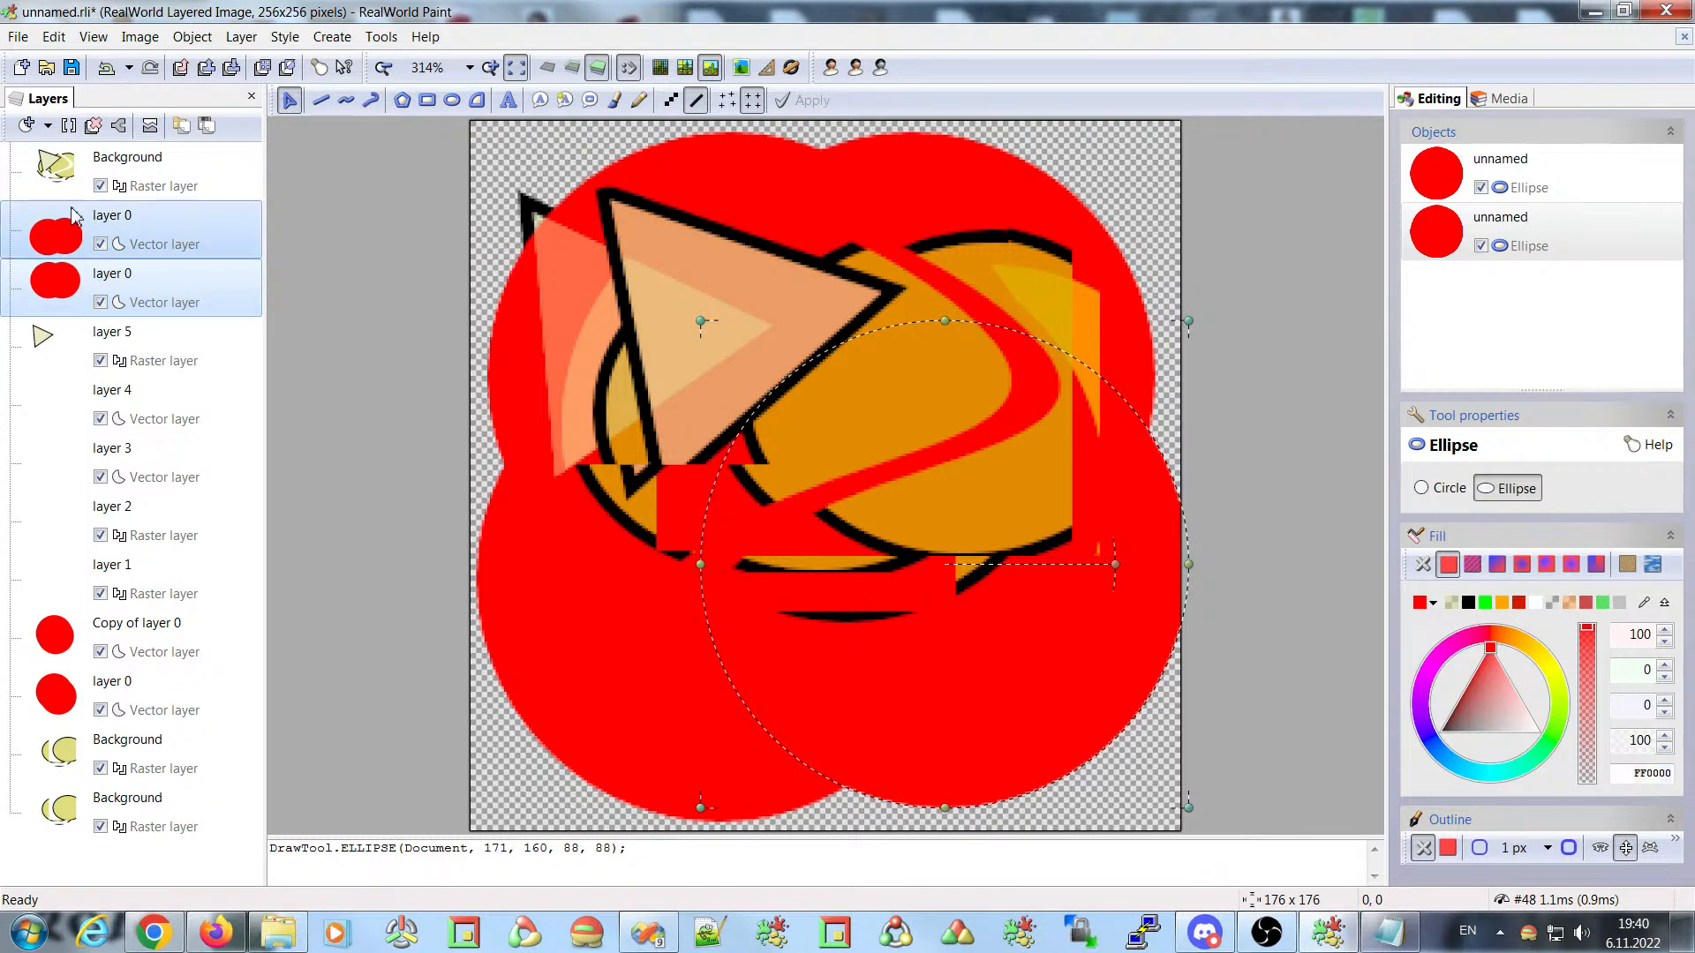
- Open the tree view's settings in the Layers panel configuration, enlarge the dialog and examine the name of the second context menu popup
click(49, 103)
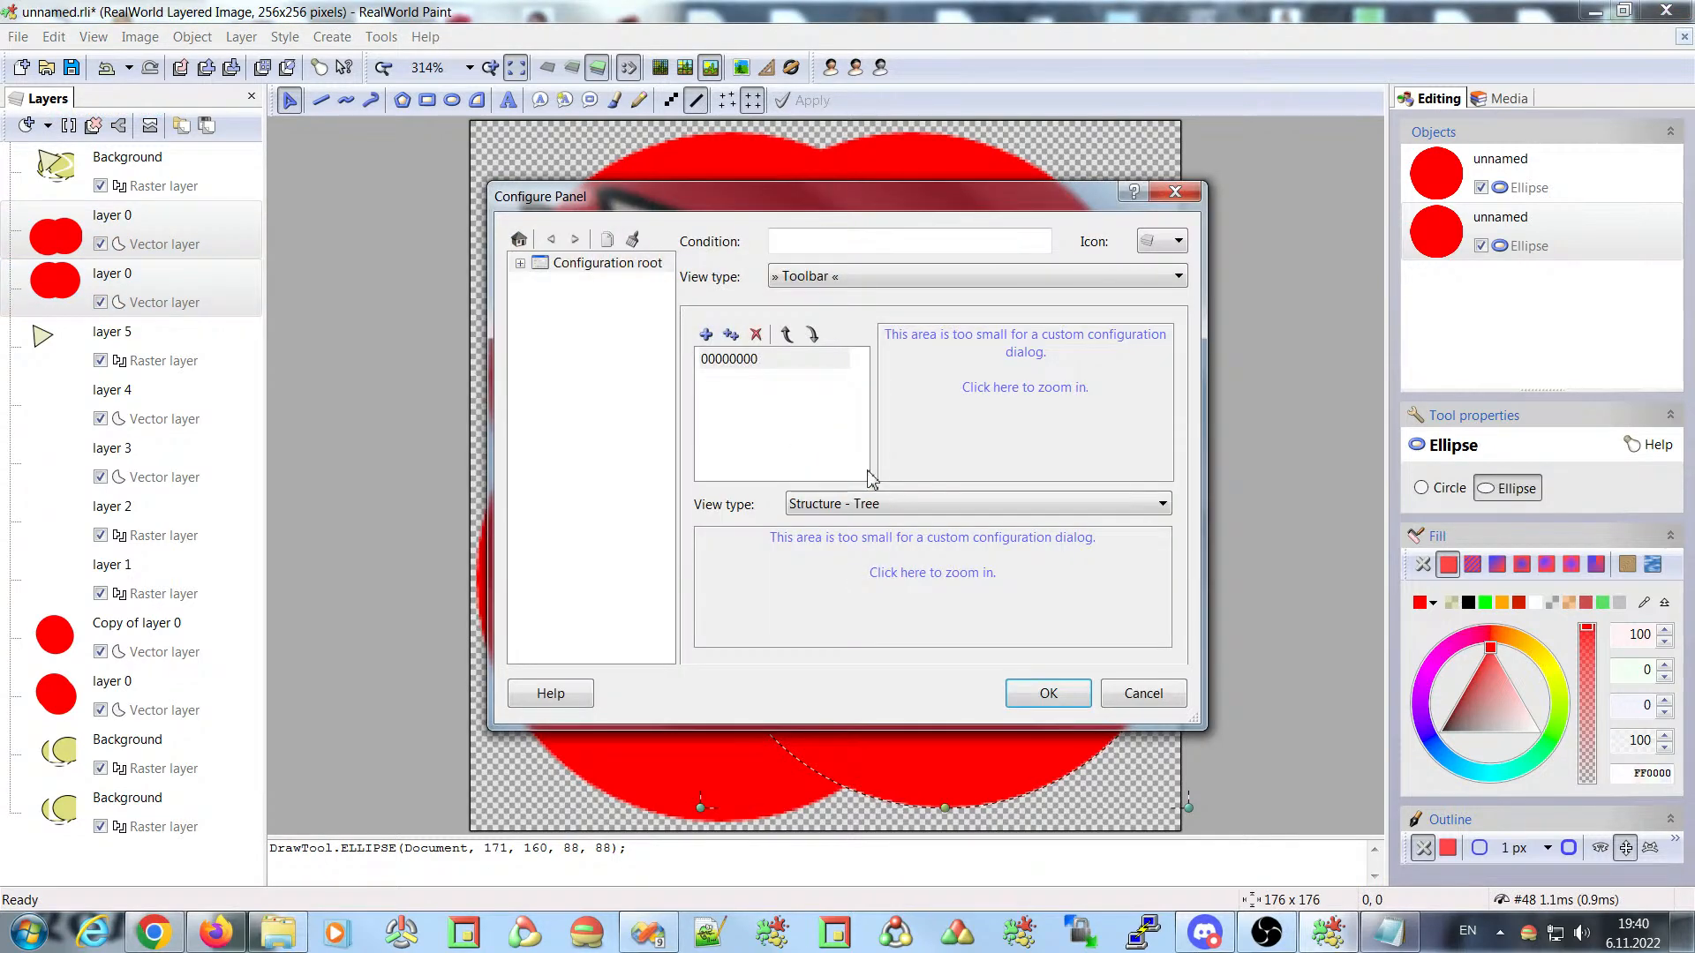
click(883, 574)
drag(1196, 724, 1338, 821)
drag(488, 185, 233, 50)
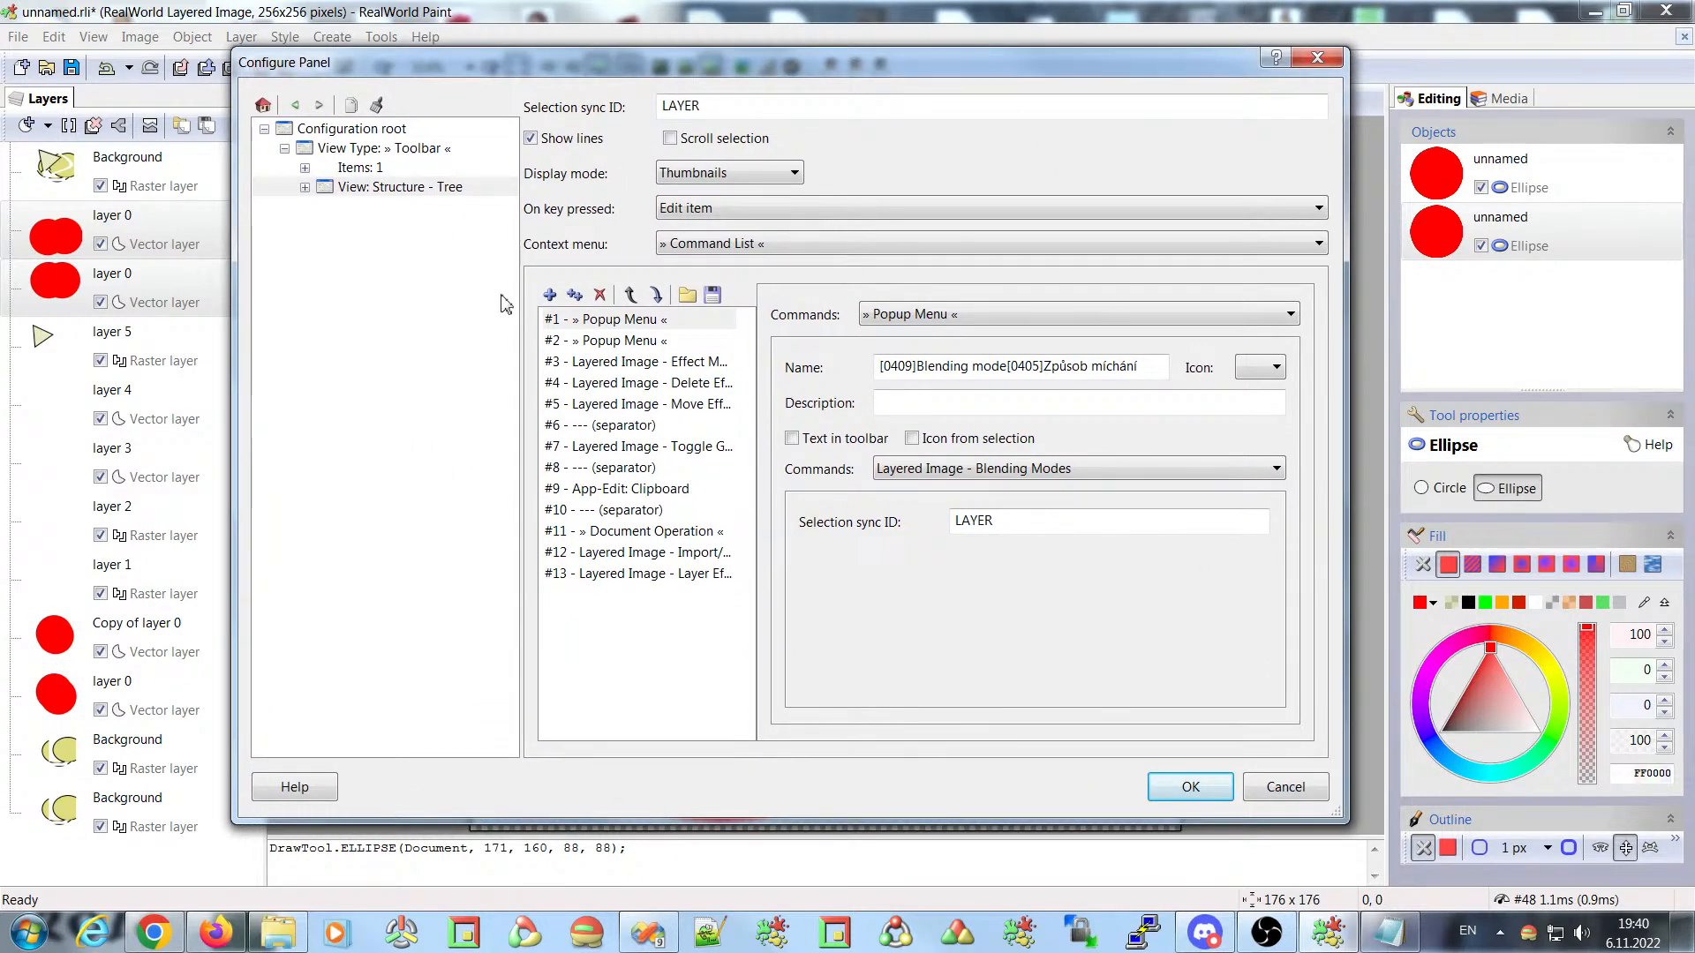
click(618, 342)
drag(987, 369, 918, 365)
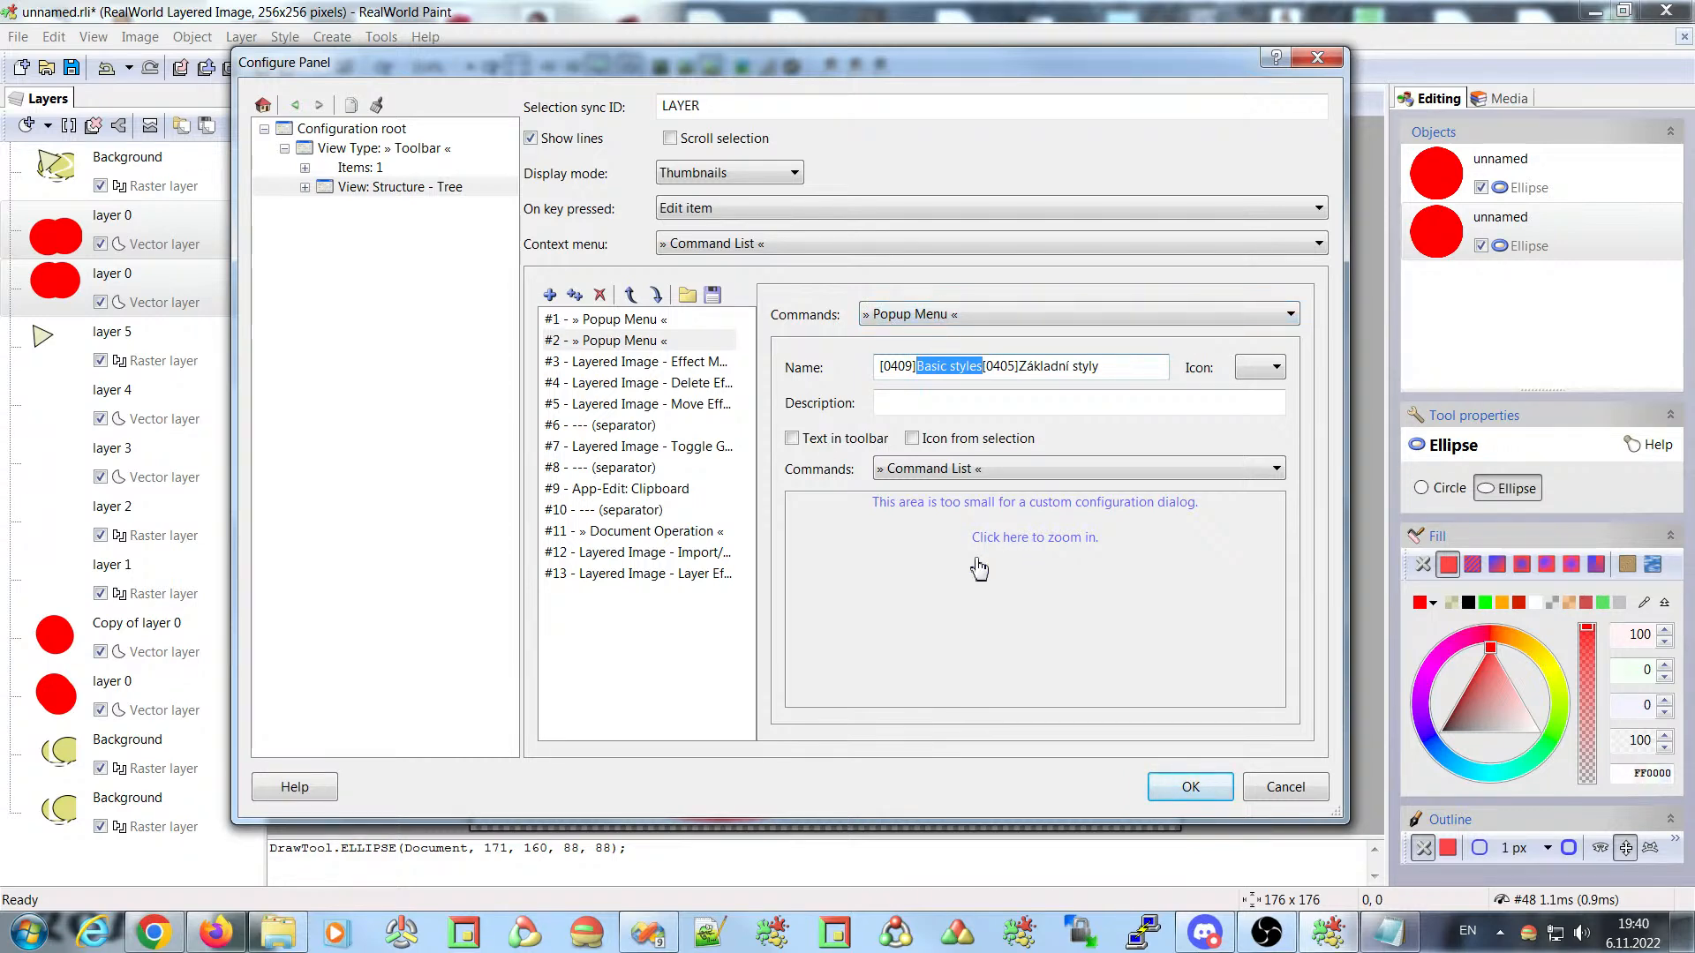
- Open the Basic styles popup's command list and examine the operation assigned to each Toggle Effect command
click(1002, 547)
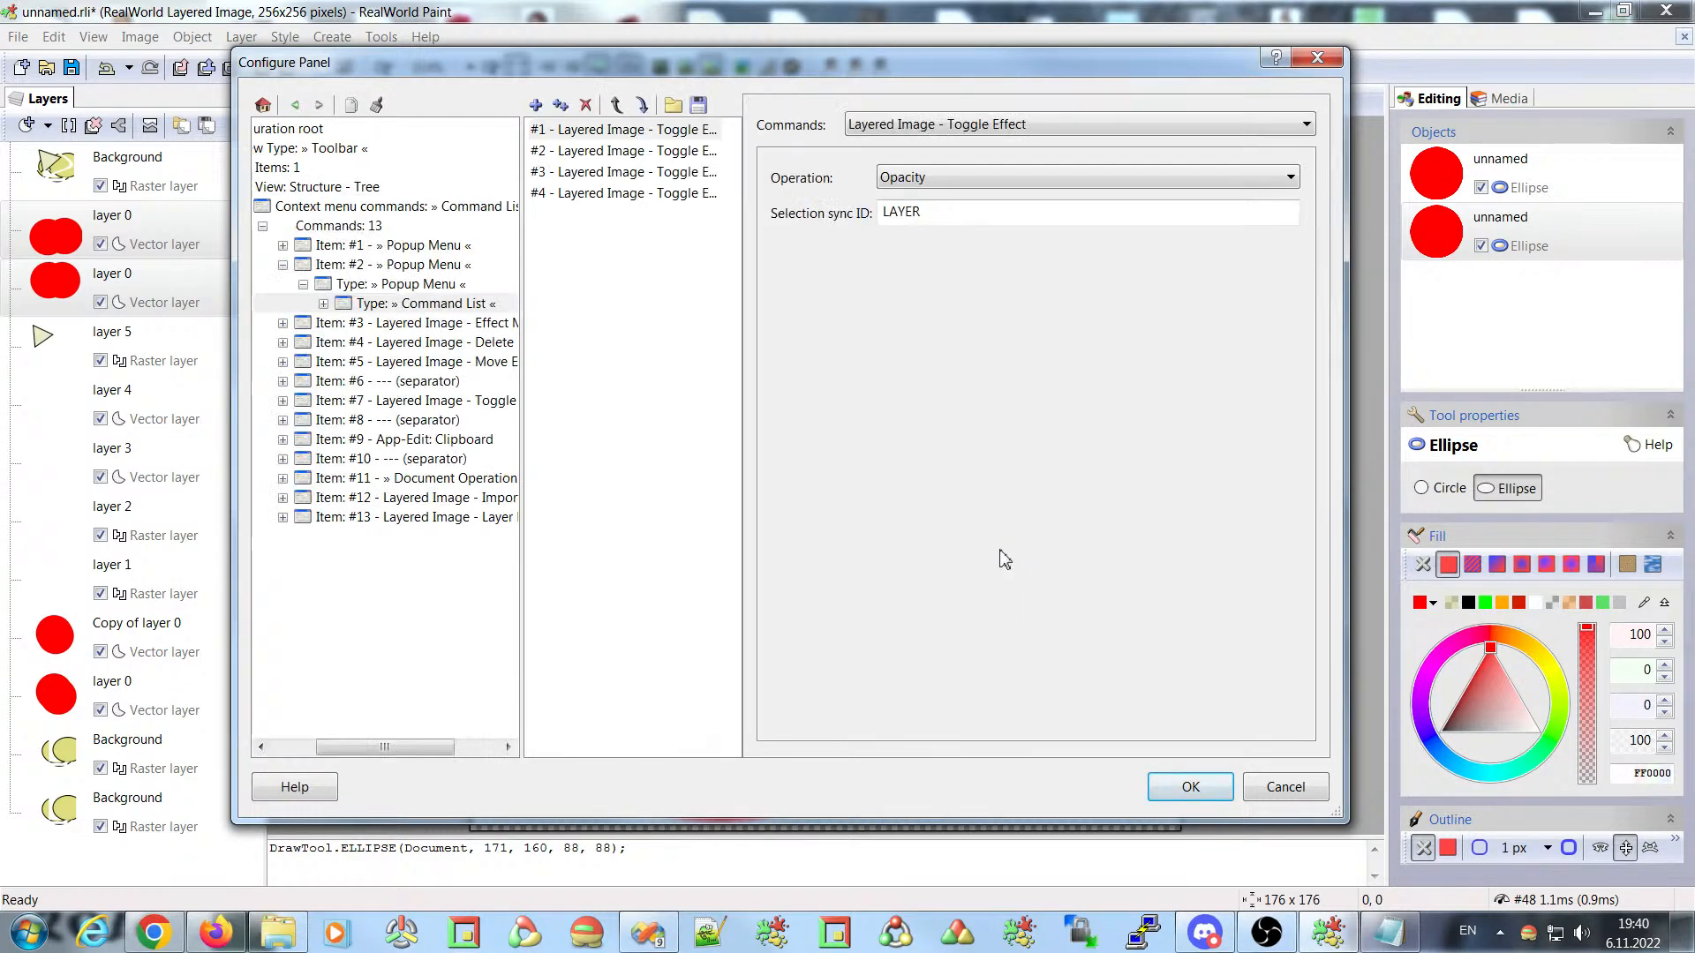
click(621, 133)
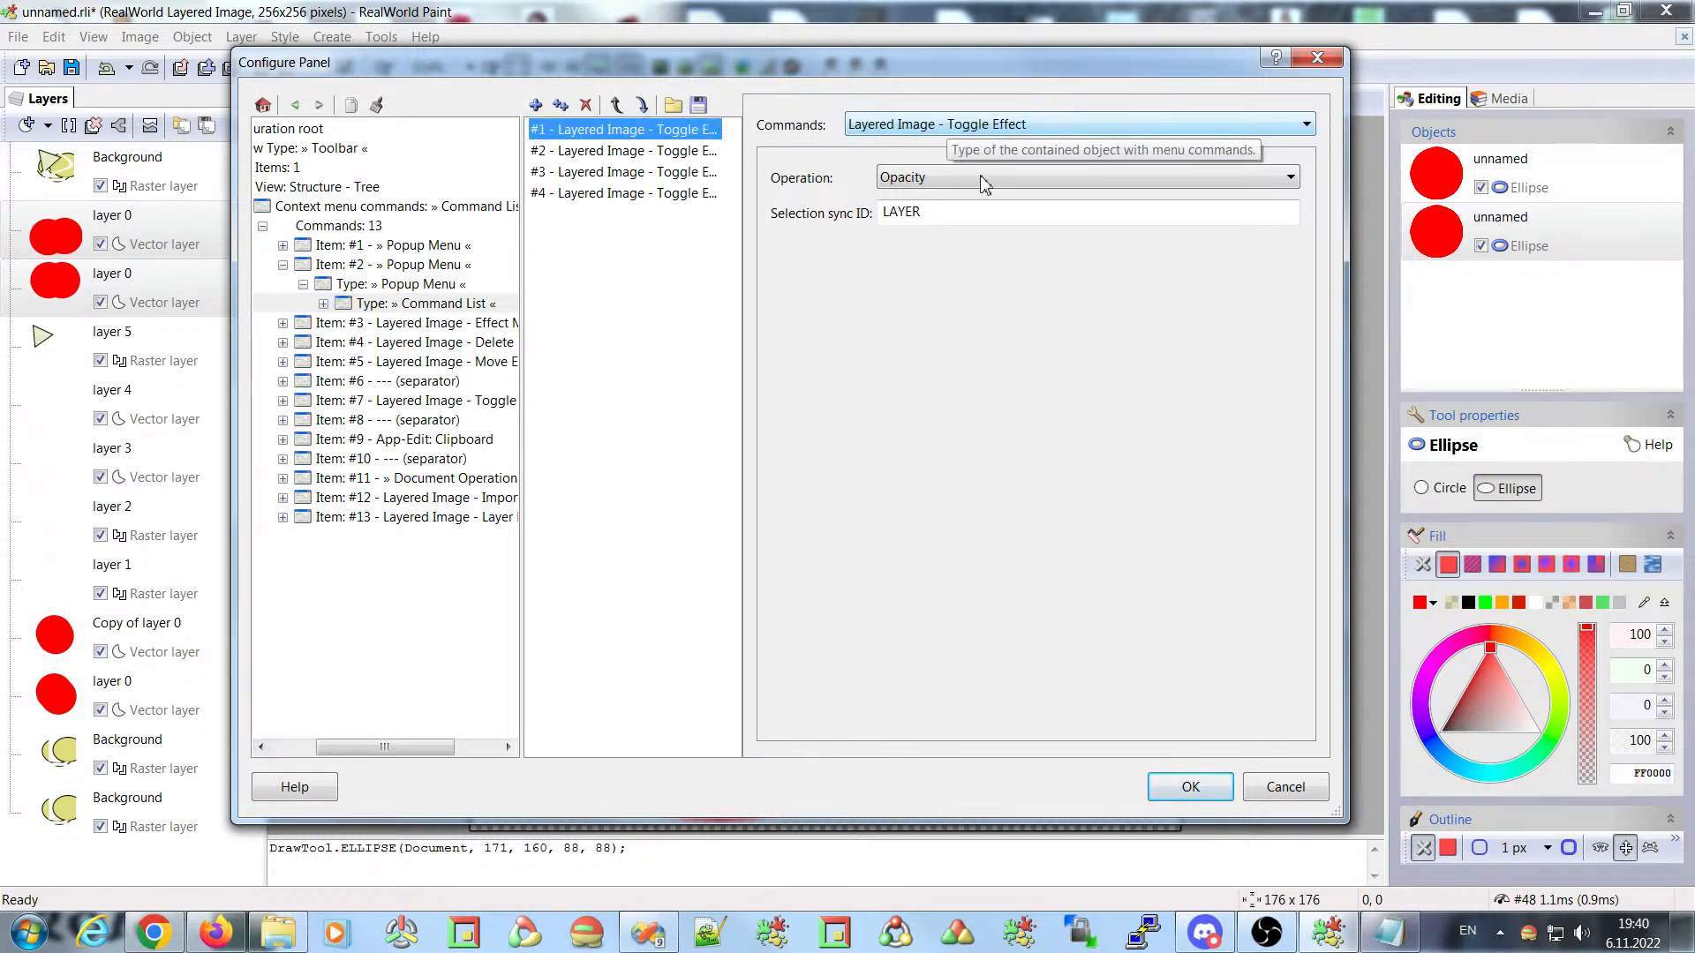
key(Down)
key(Down)
key(Down)
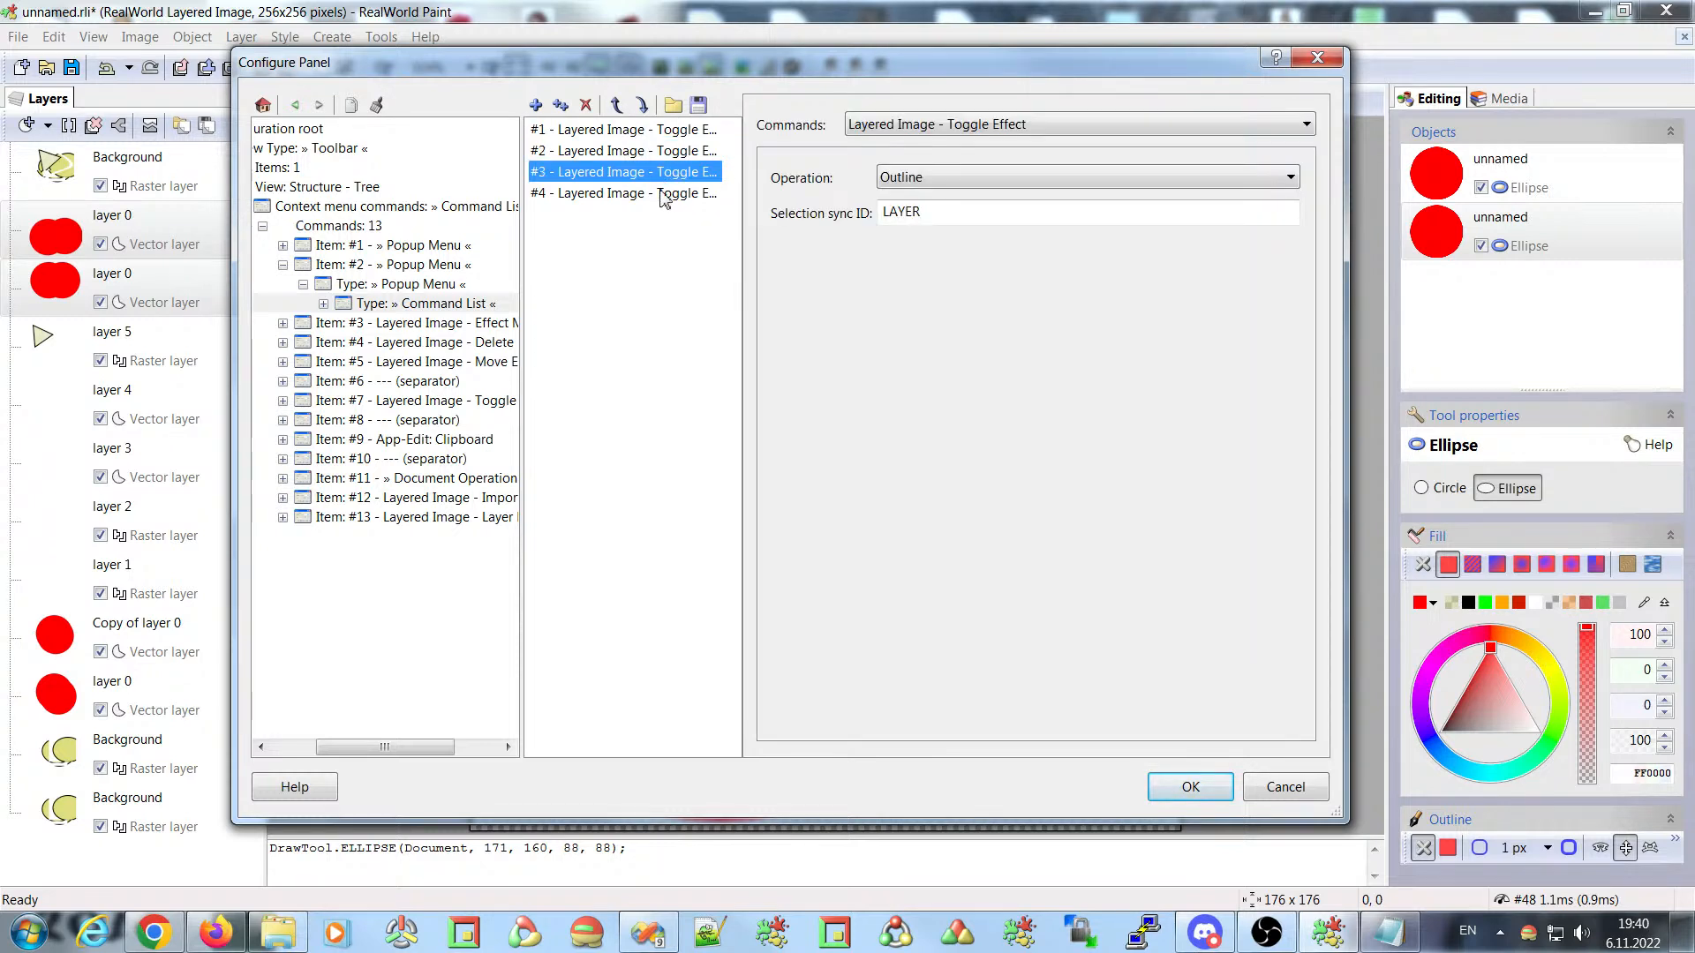
click(678, 172)
click(676, 152)
click(670, 132)
- Review the operations available for the Opacity toggle command, inspect its selection sync ID and cancel the configuration
click(969, 181)
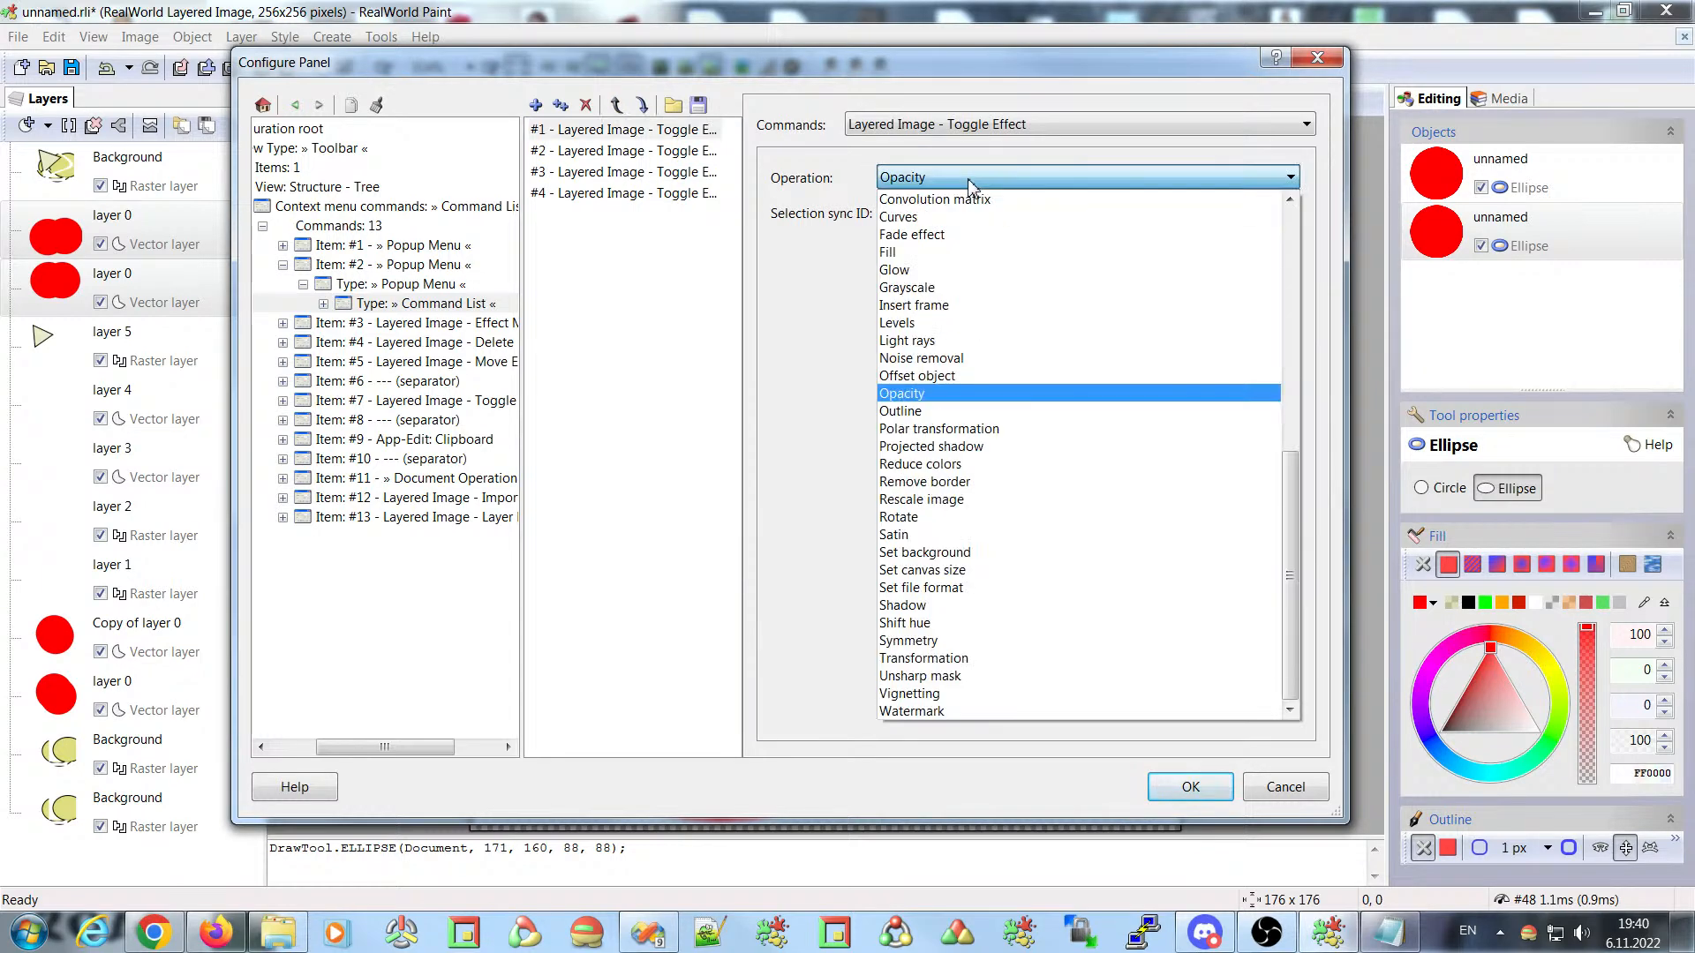
mouse_move(1294, 496)
mouse_down()
mouse_move(1297, 226)
mouse_move(1314, 476)
mouse_up()
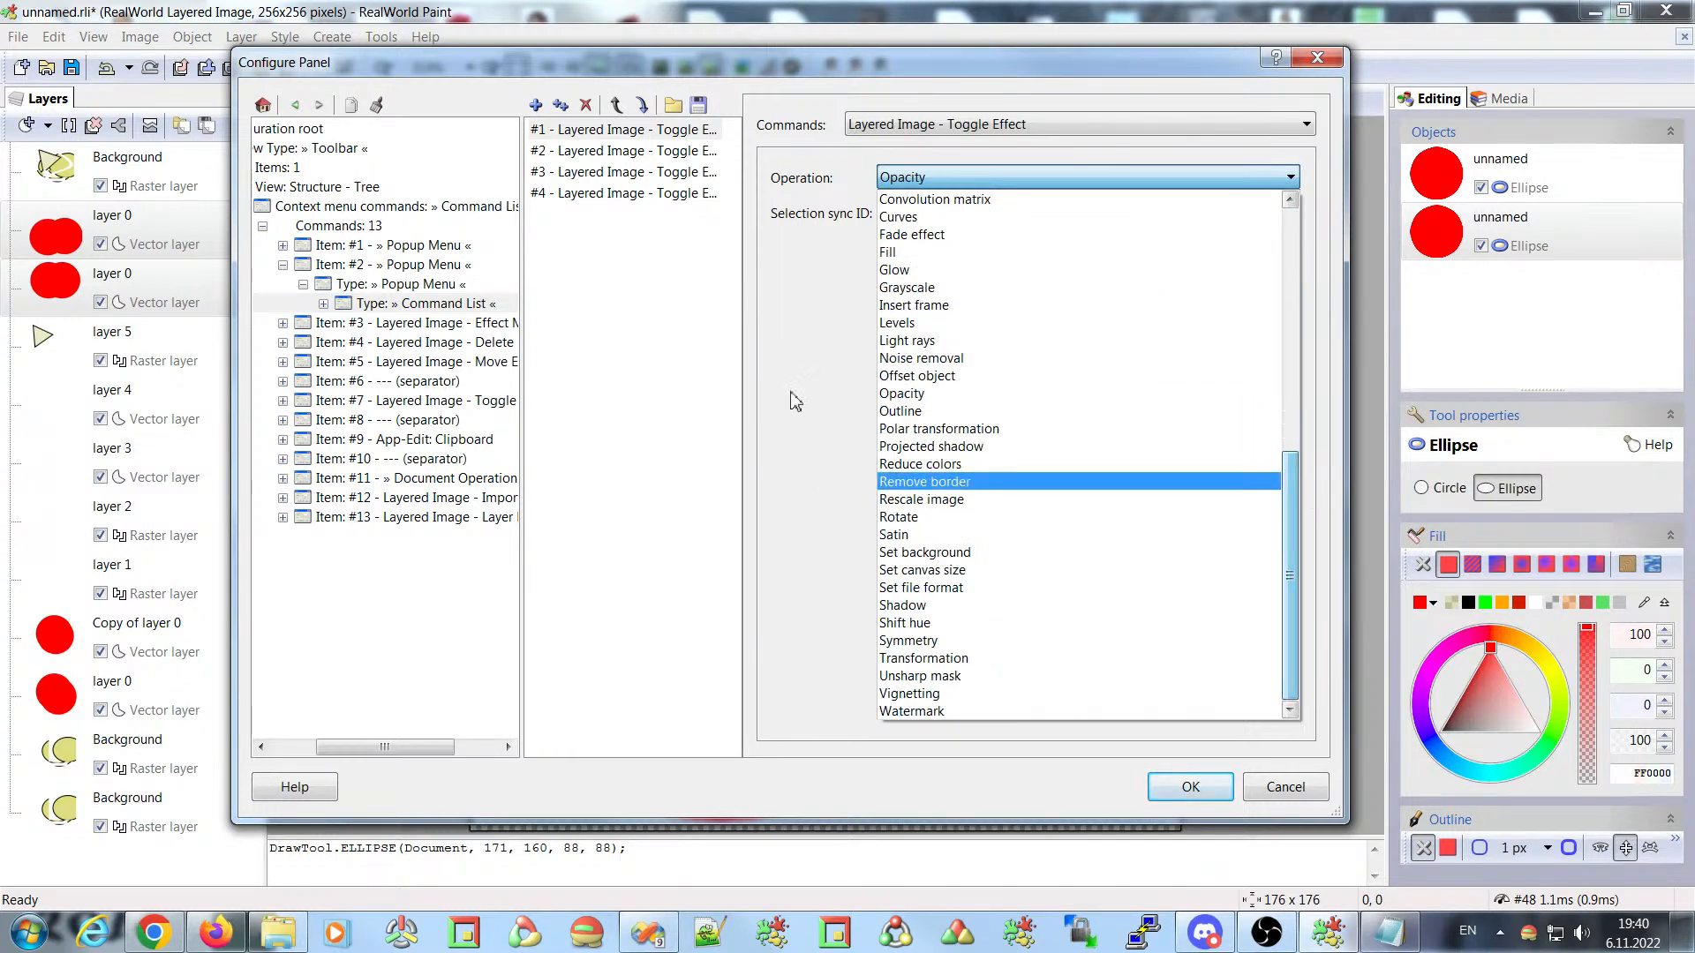
click(793, 347)
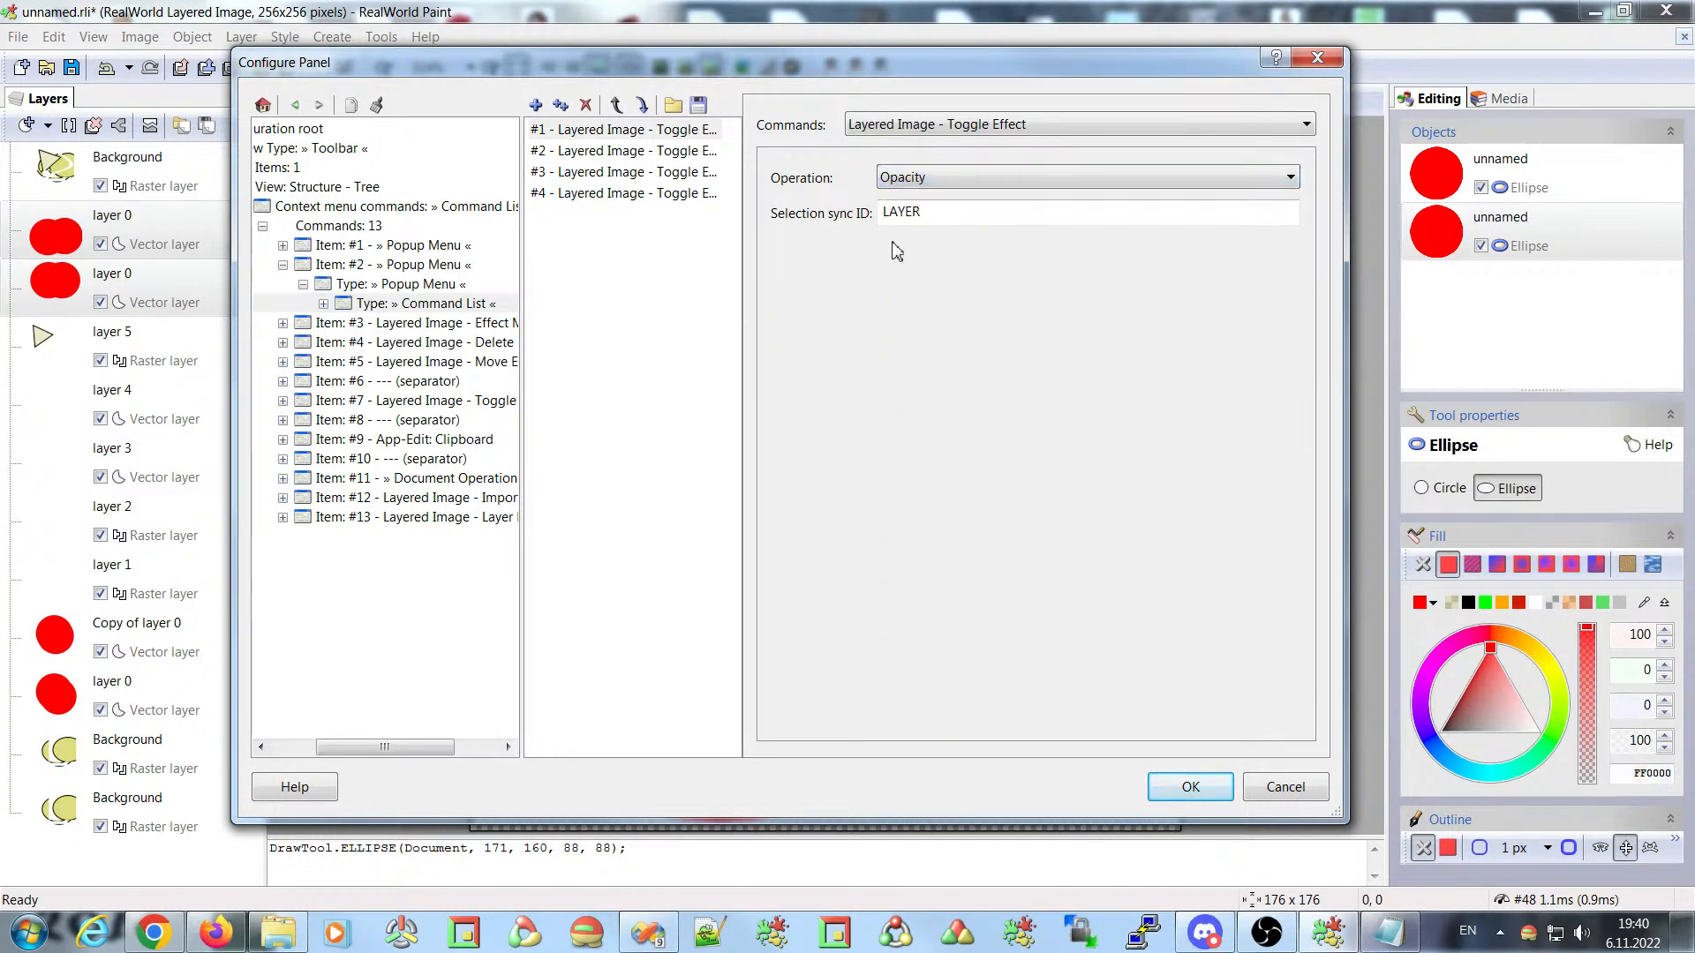
double_click(934, 216)
click(954, 218)
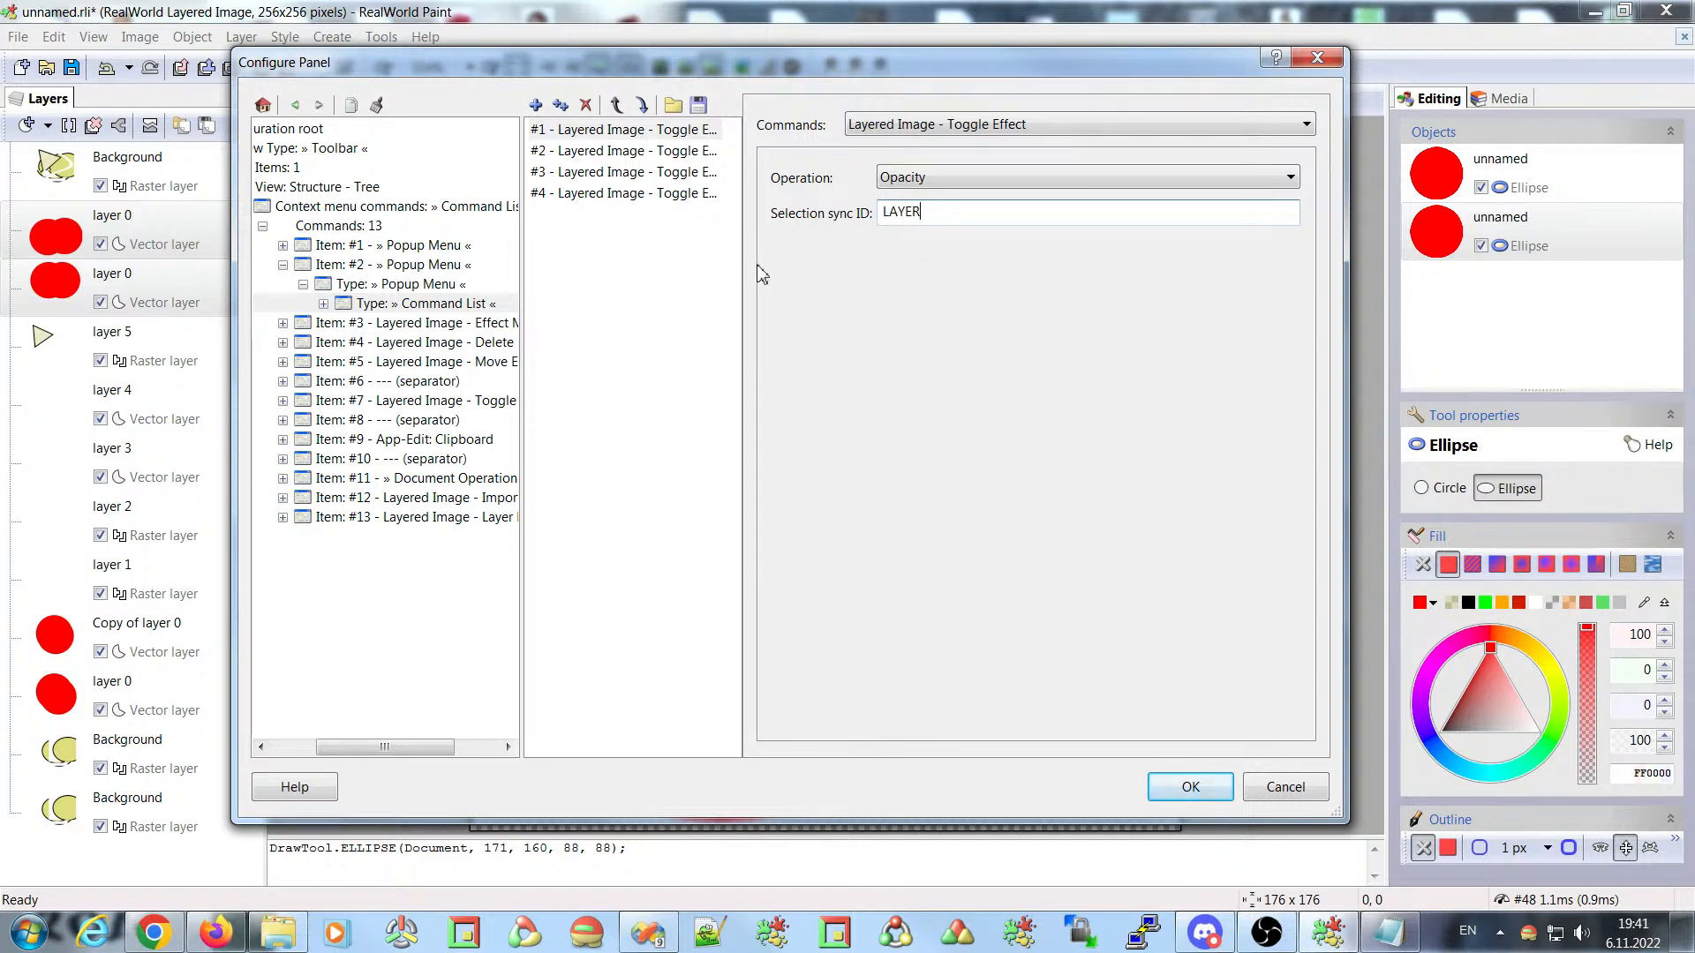
click(1282, 789)
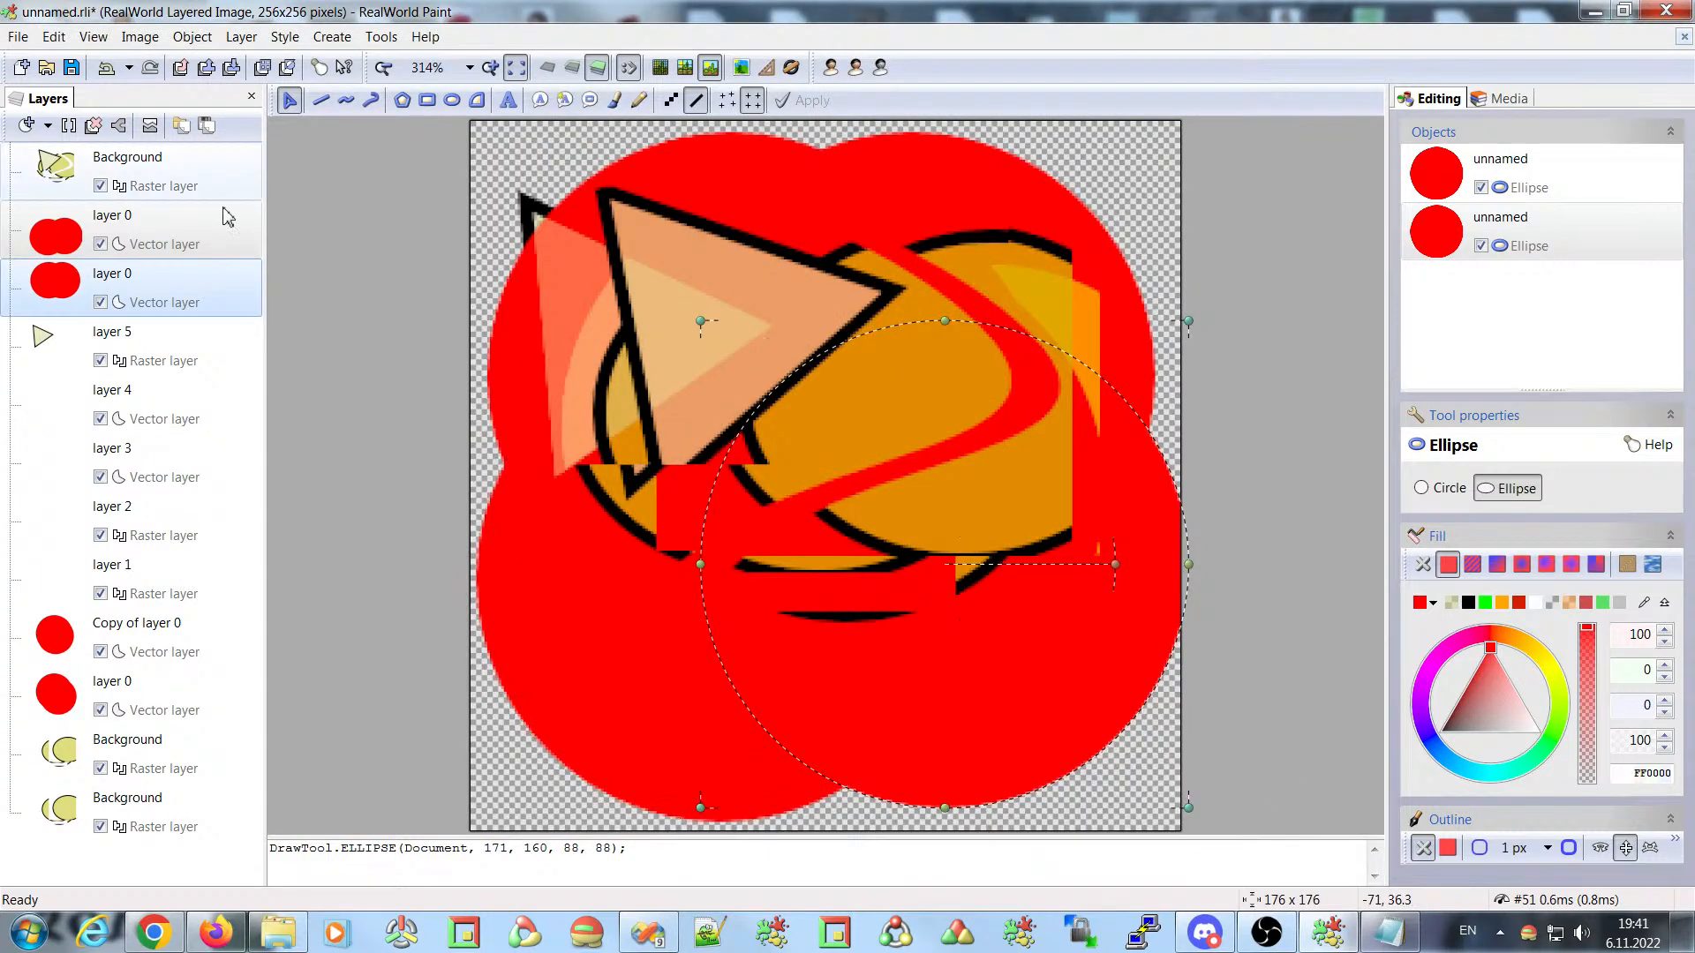
- Apply the Bevel basic style to the upper of the two adjacent layer 0 vector layers
click(69, 245)
right_click(63, 218)
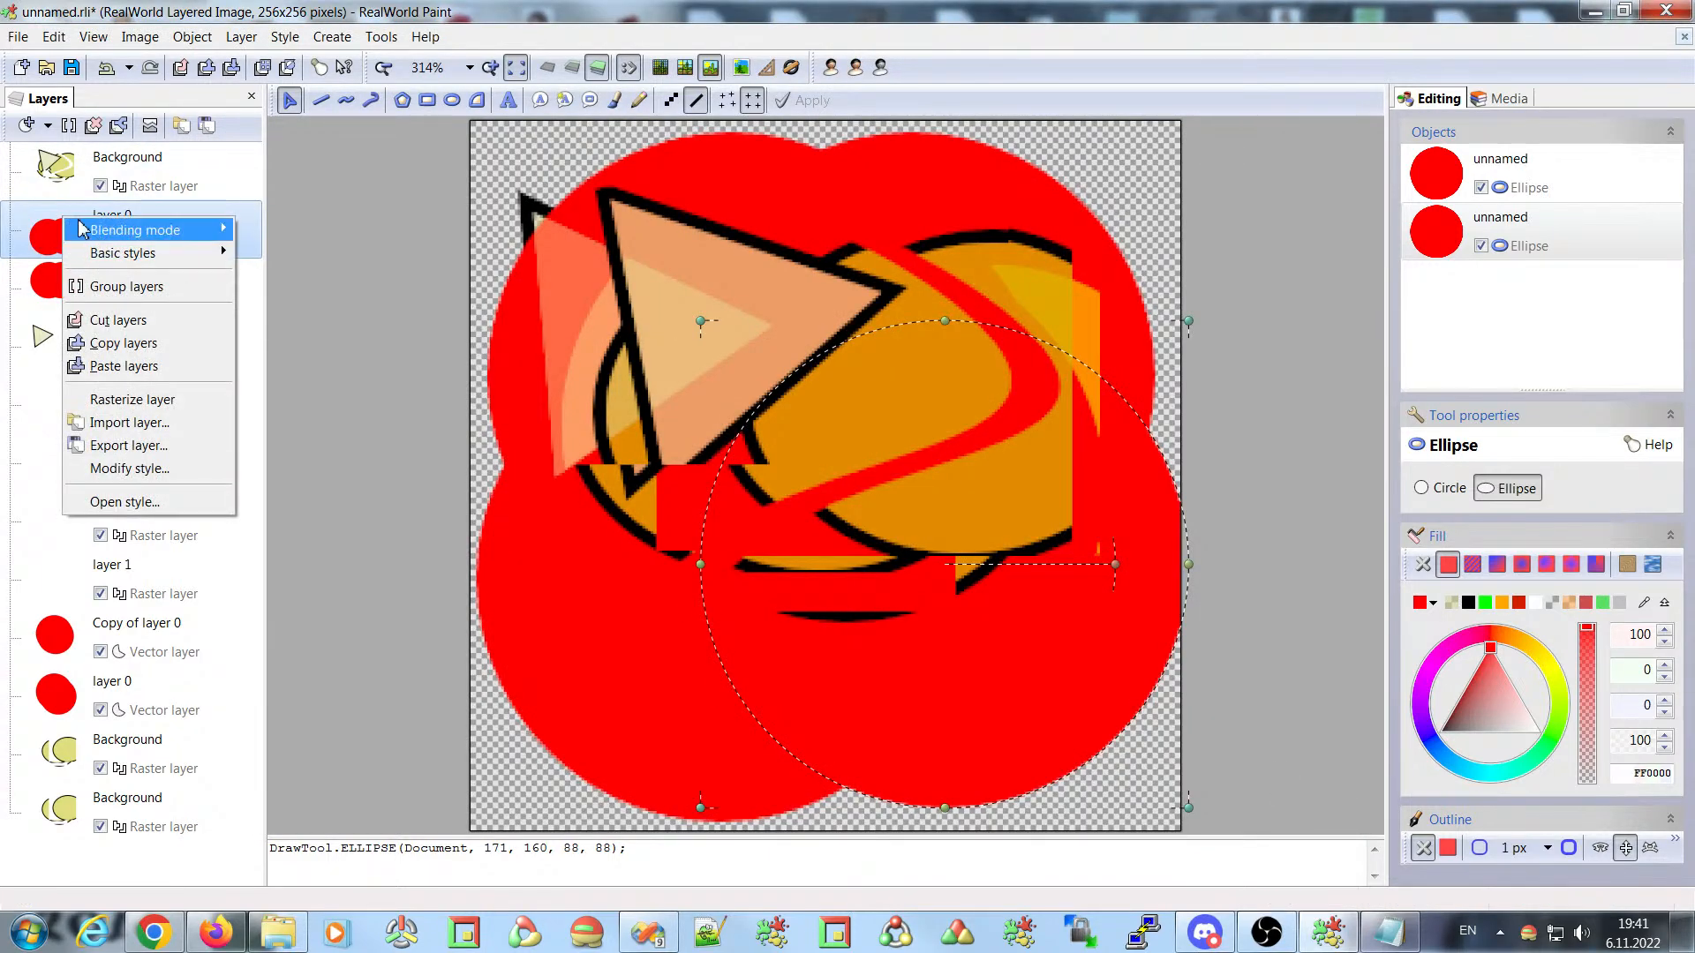
mouse_move(99, 260)
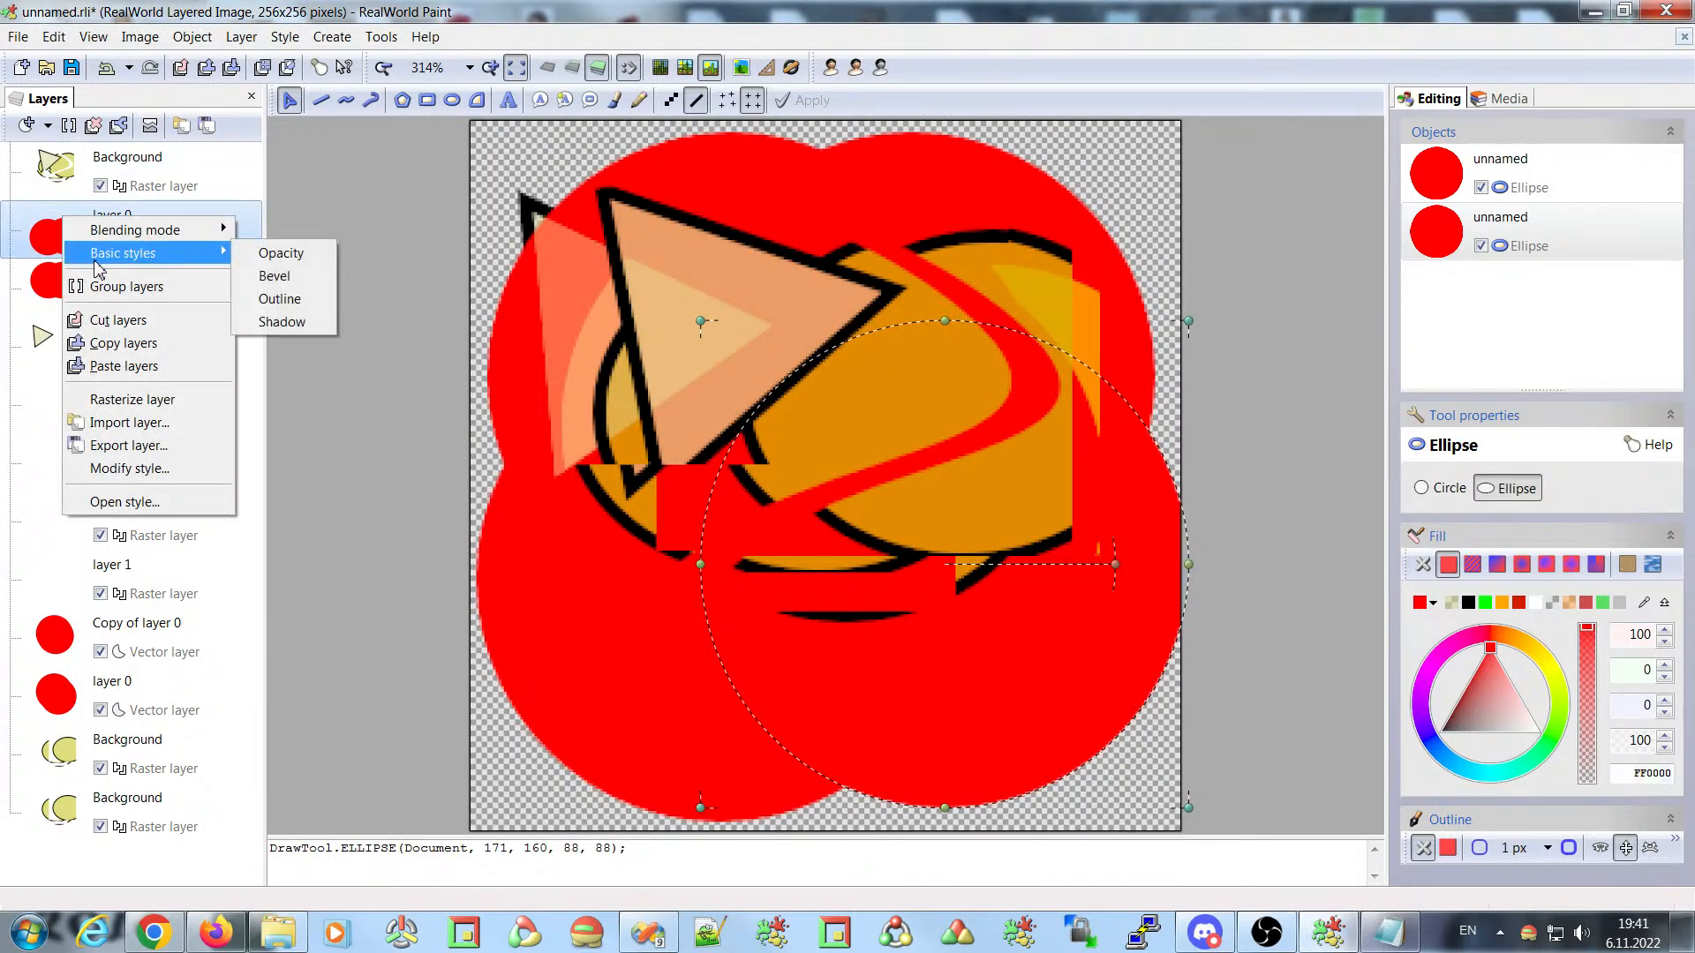
click(274, 276)
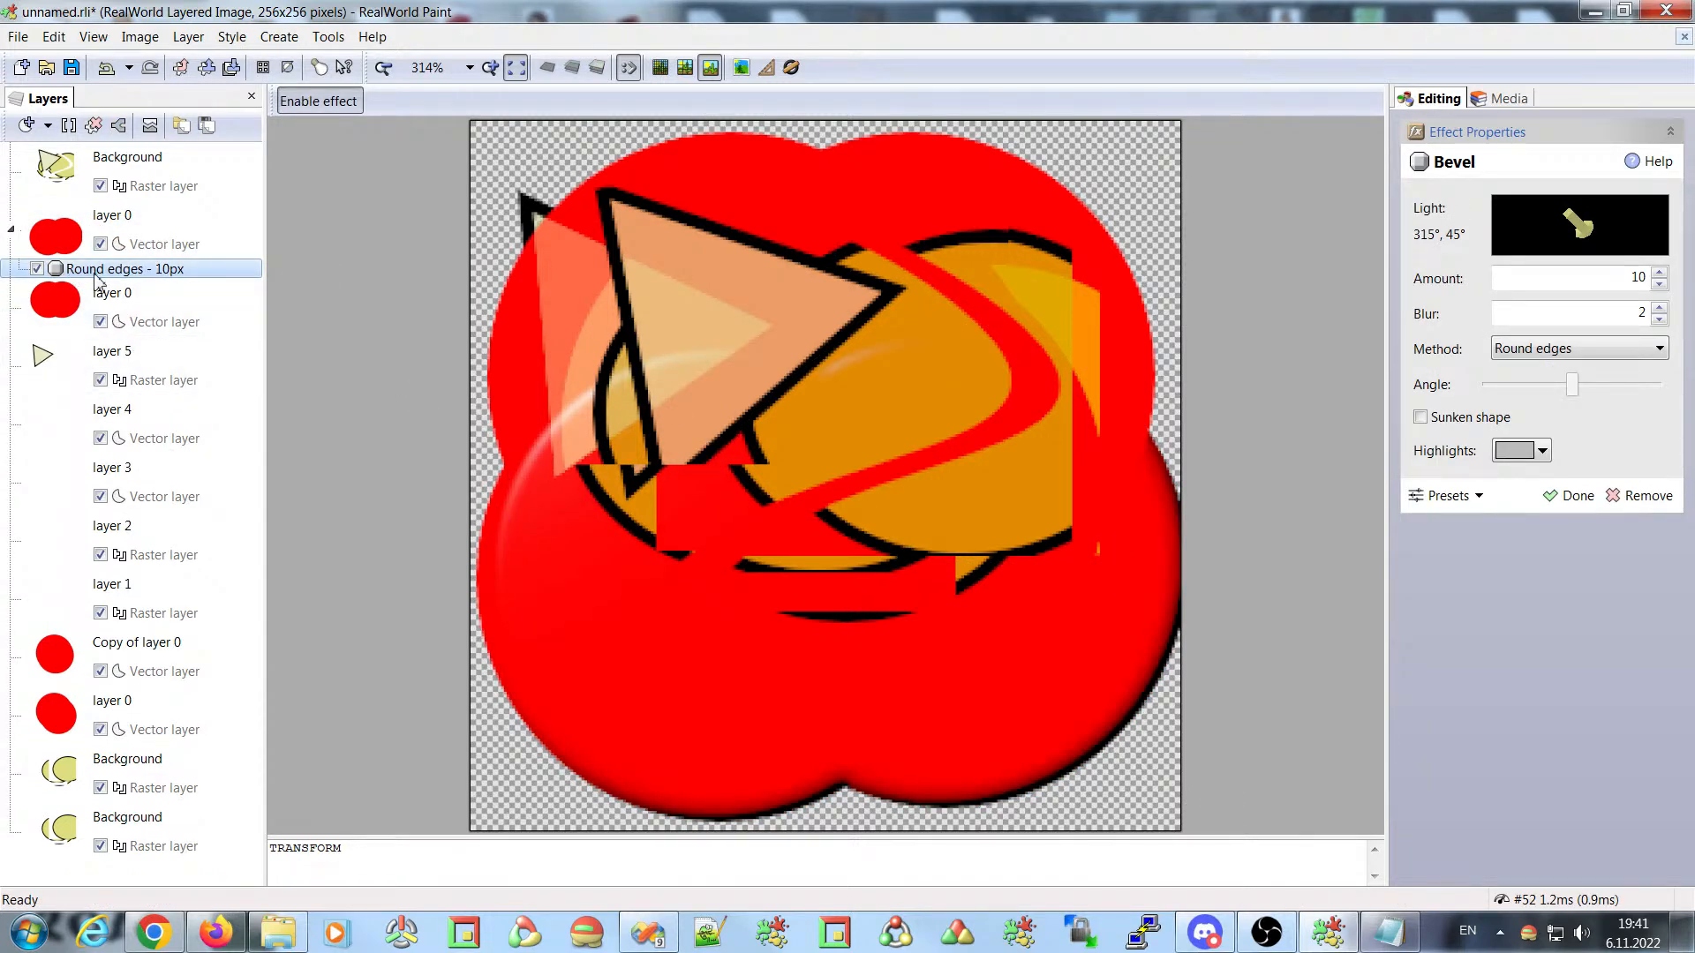
- Turn off the Bevel style on the upper layer 0 vector layer and recheck its basic styles
right_click(59, 233)
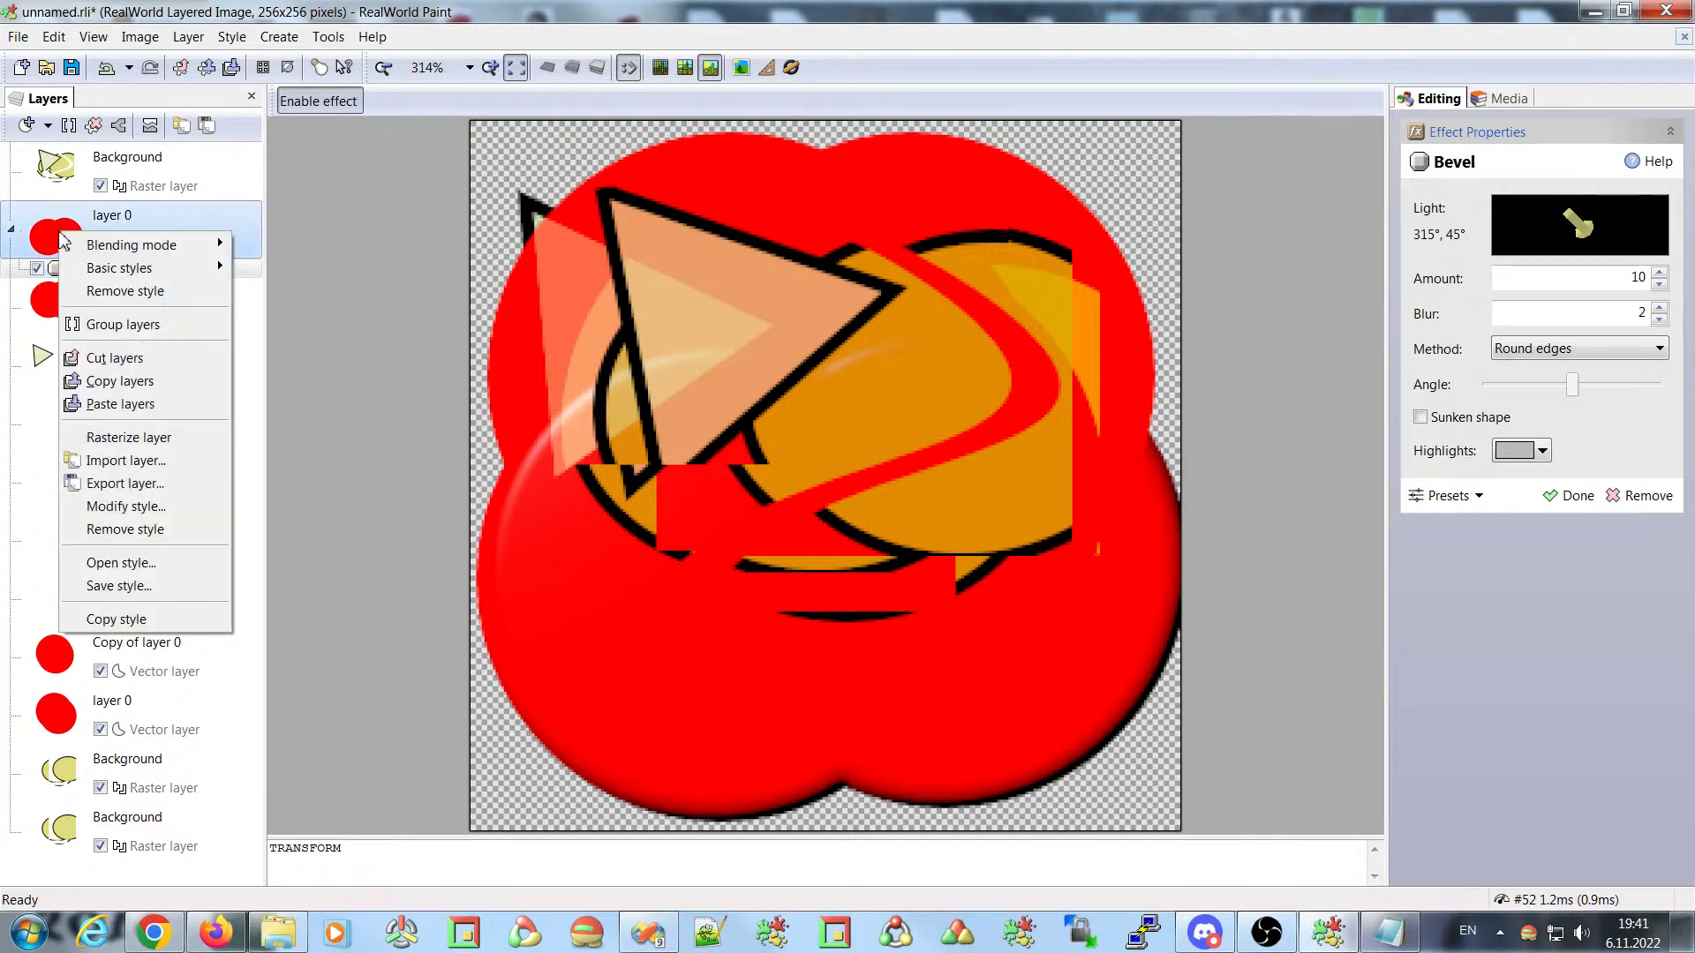
mouse_move(121, 277)
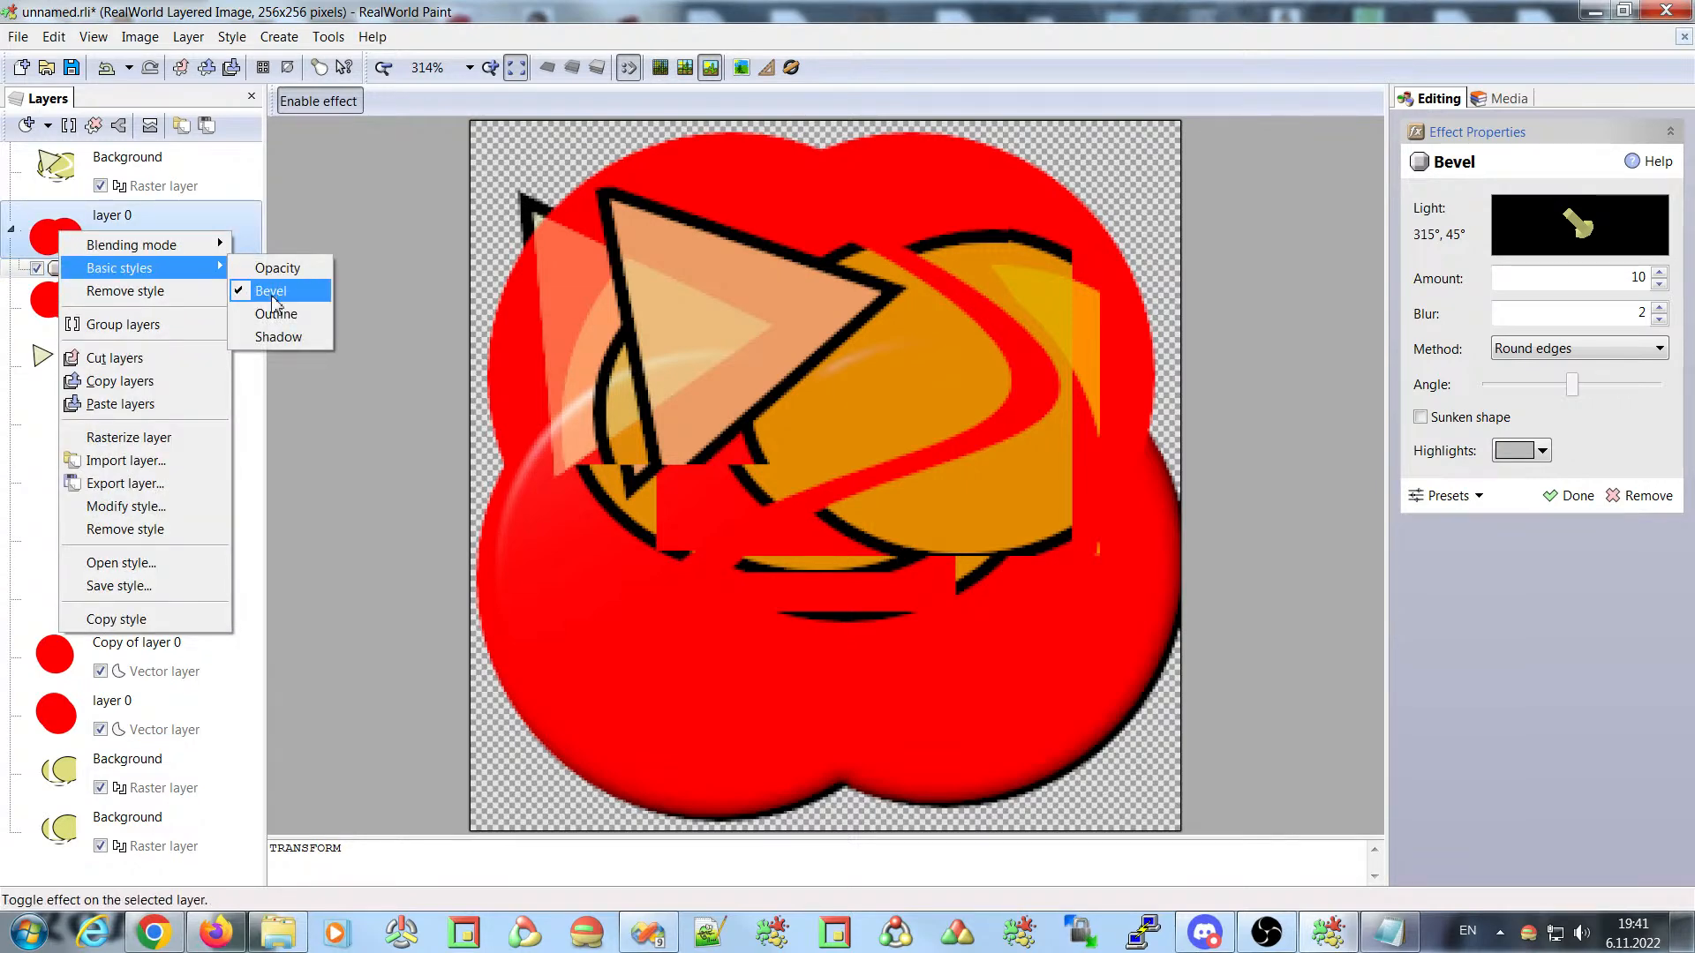
click(304, 300)
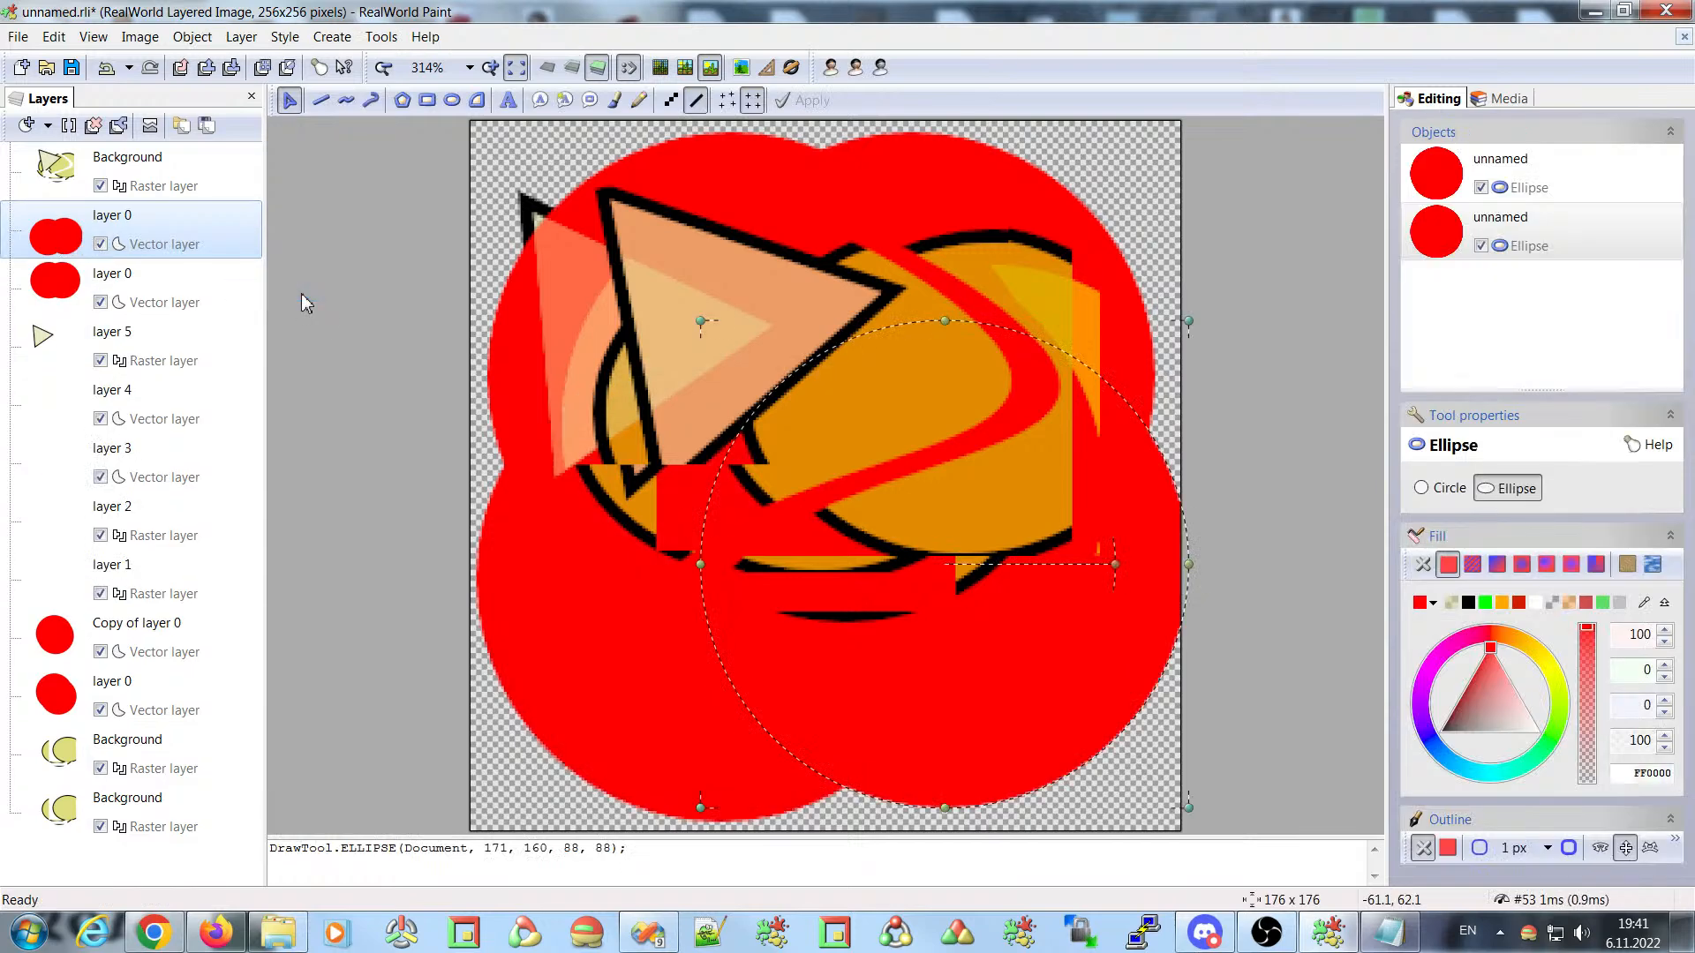
right_click(60, 234)
mouse_move(119, 273)
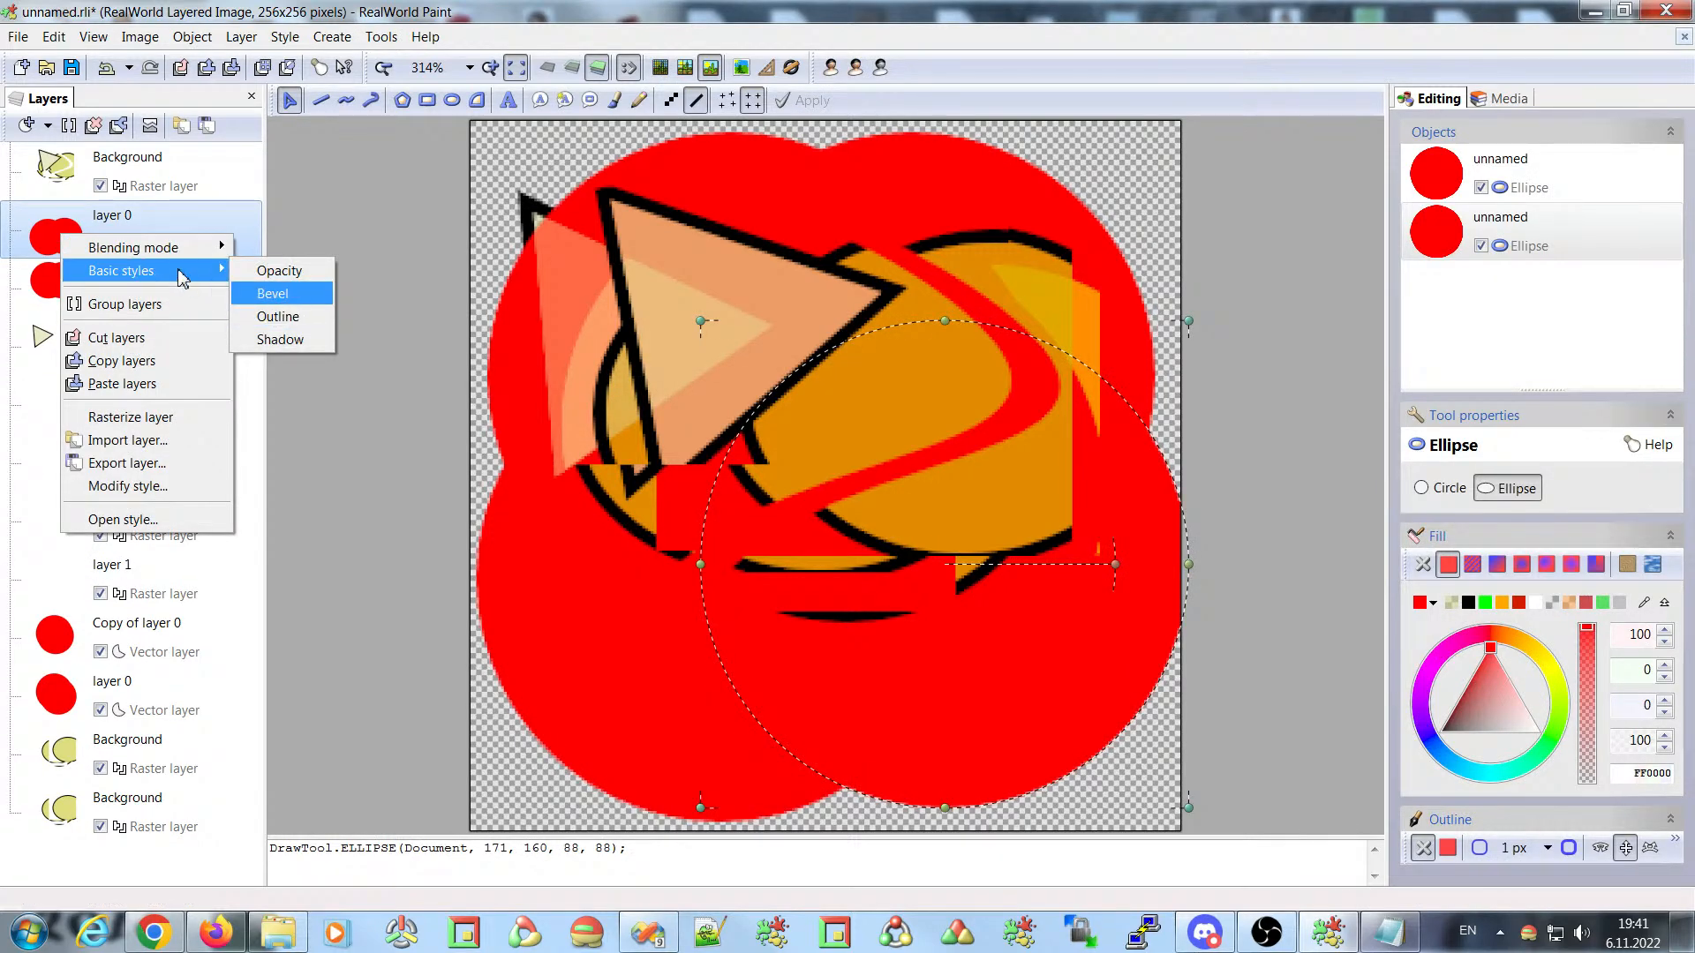
click(41, 236)
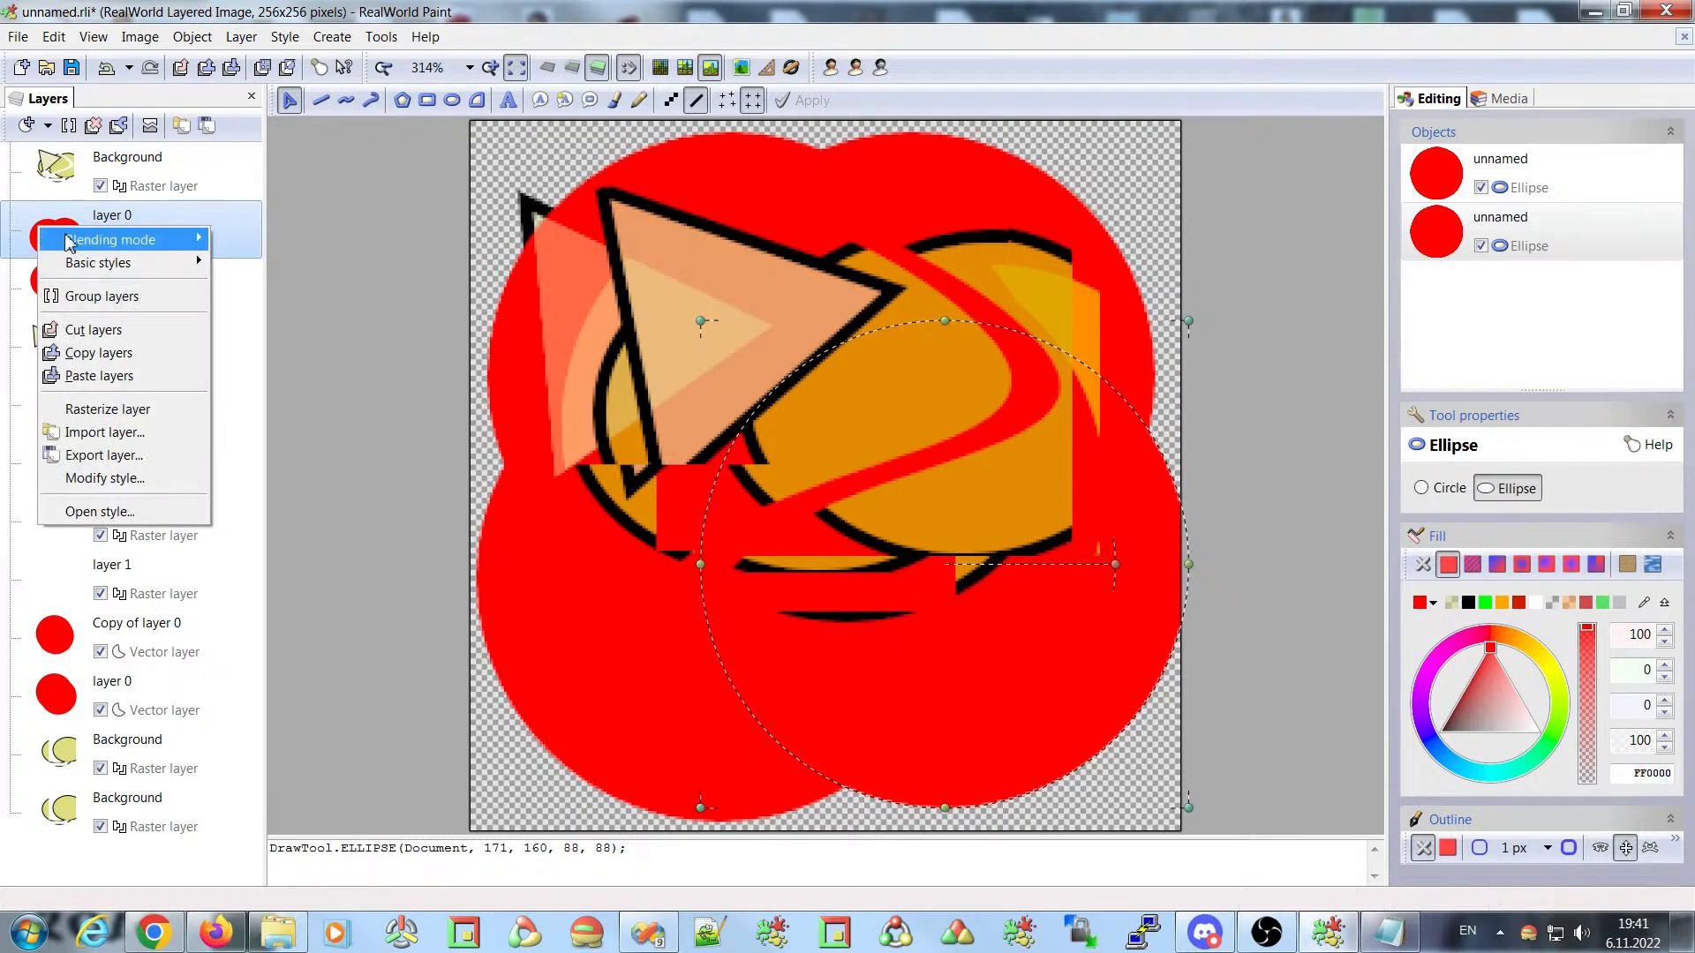
- Open the command list of the Basic styles popup in the Layers panel configuration and widen the dialog
right_click(55, 113)
click(55, 113)
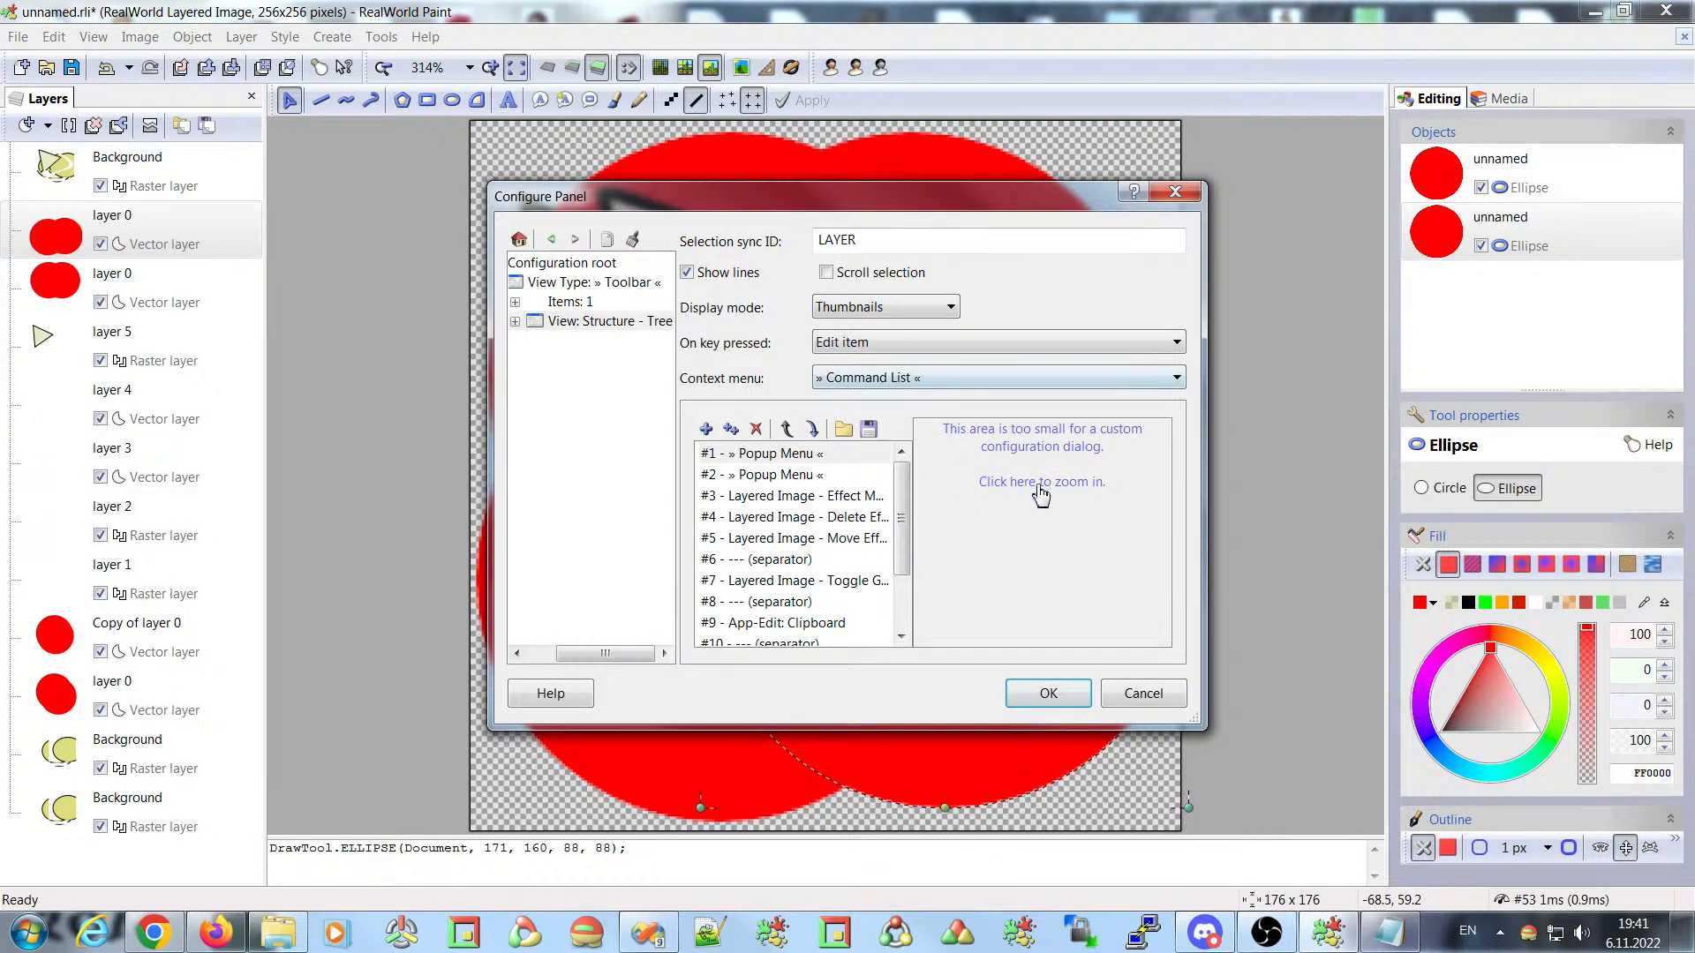
double_click(795, 478)
click(860, 461)
click(746, 284)
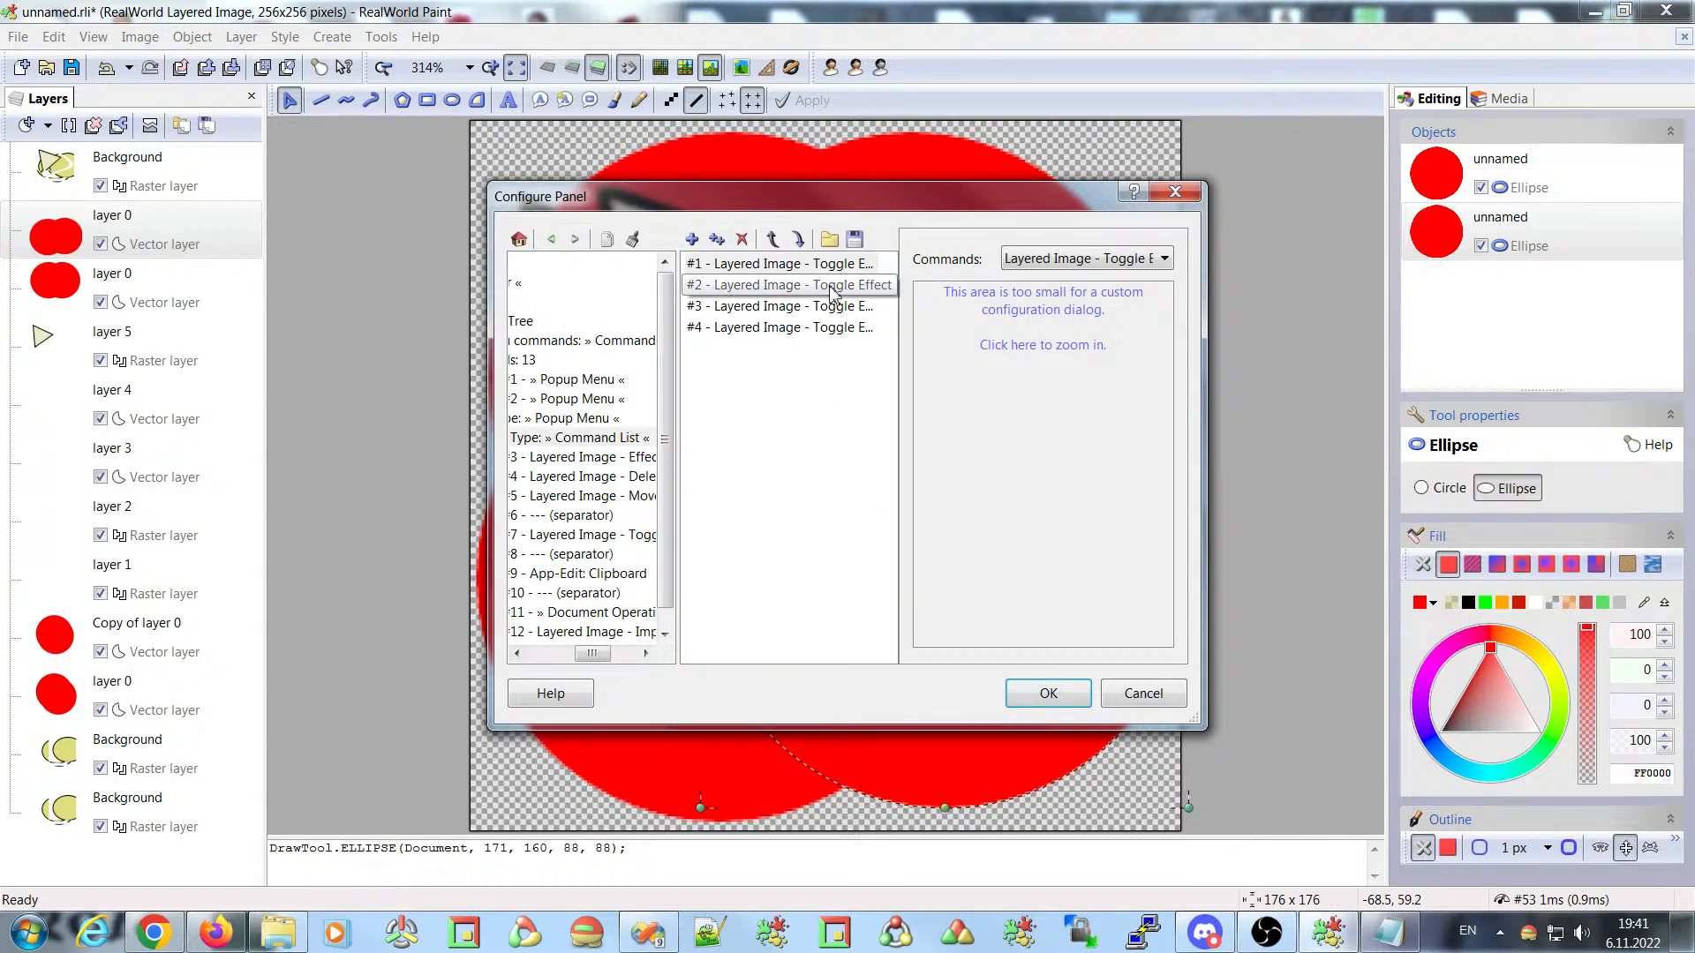
drag(1198, 722, 1383, 726)
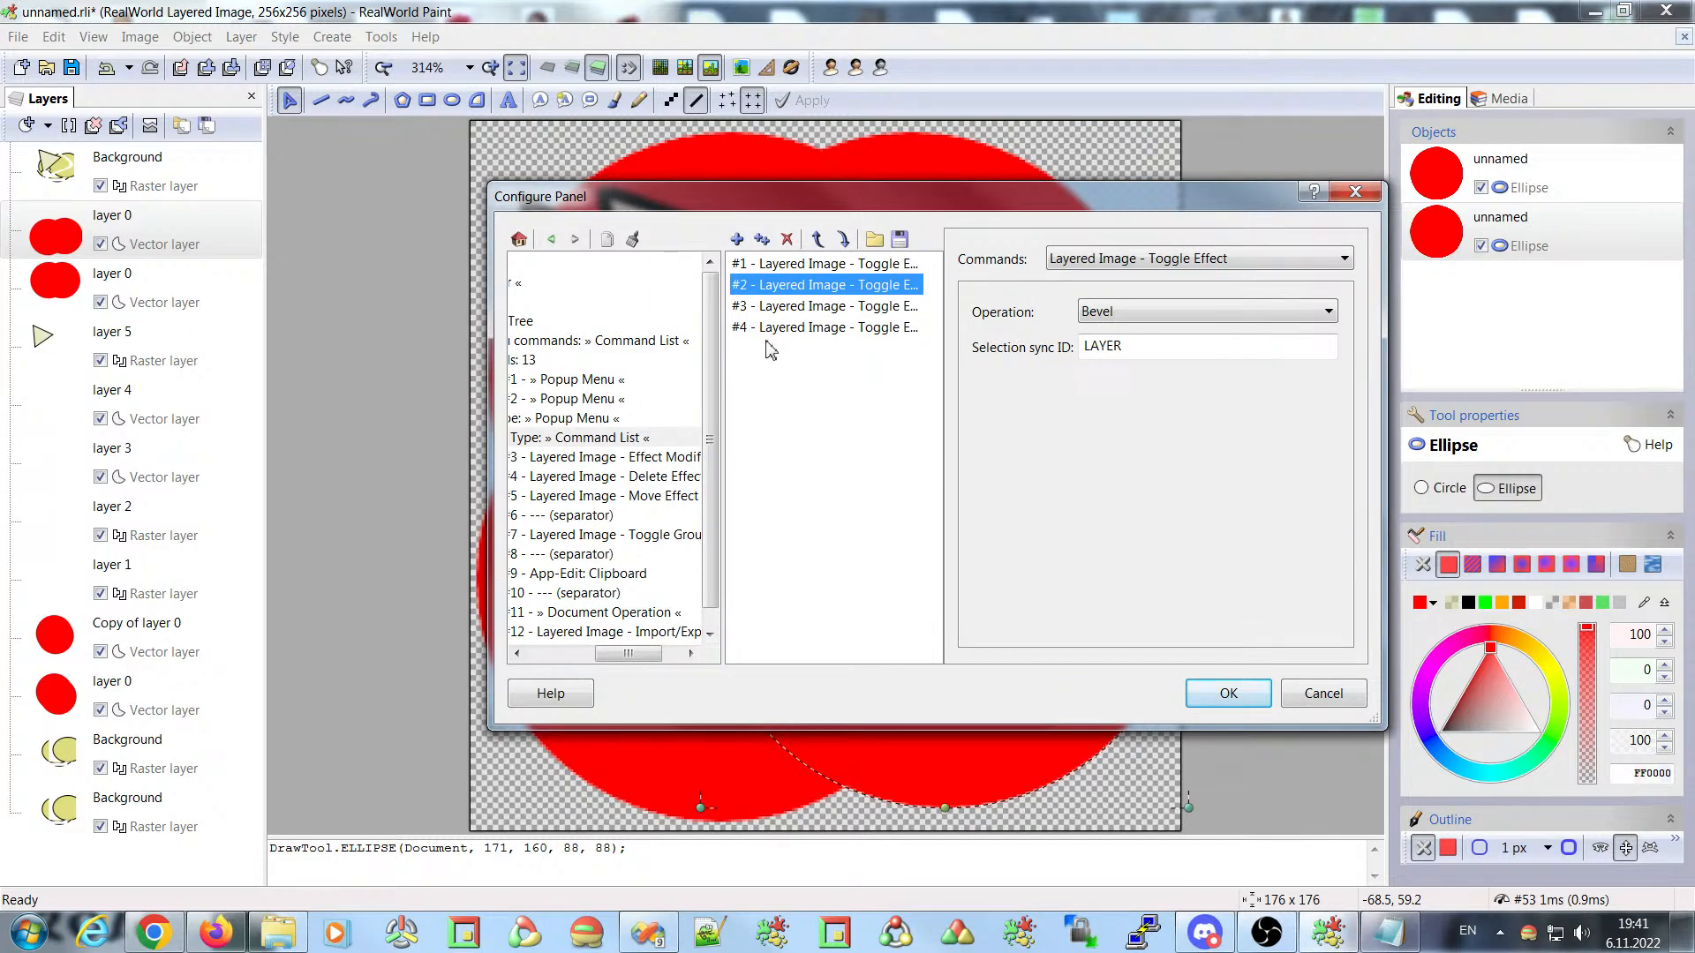
click(736, 238)
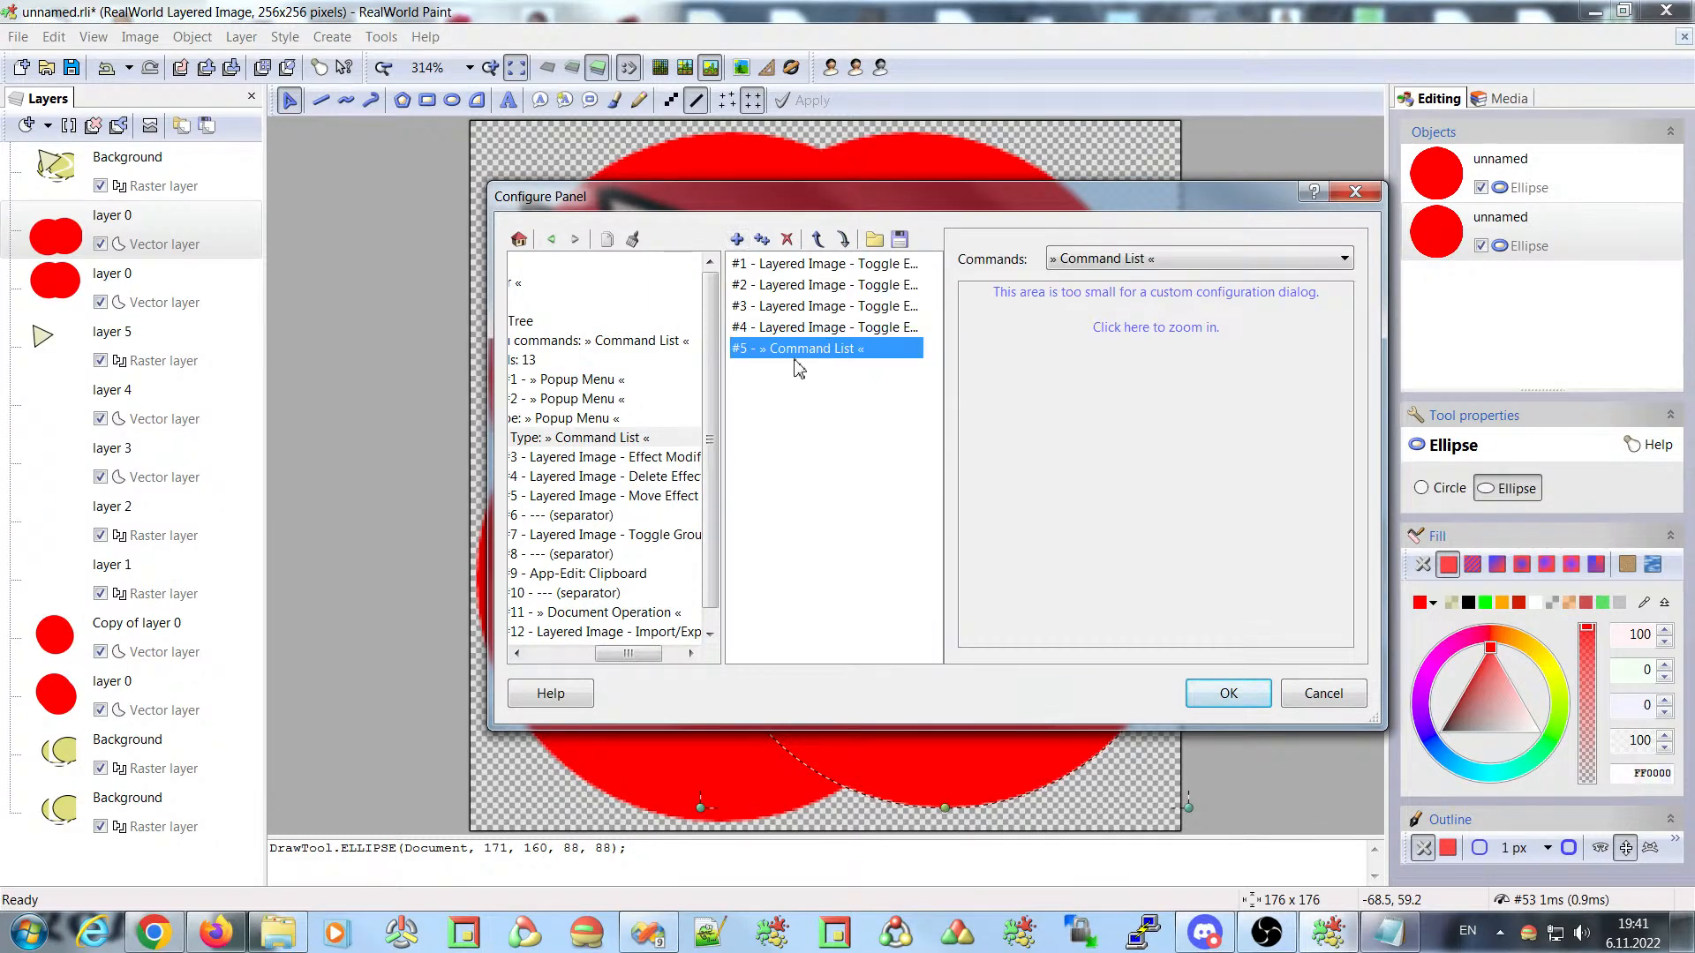
click(1160, 264)
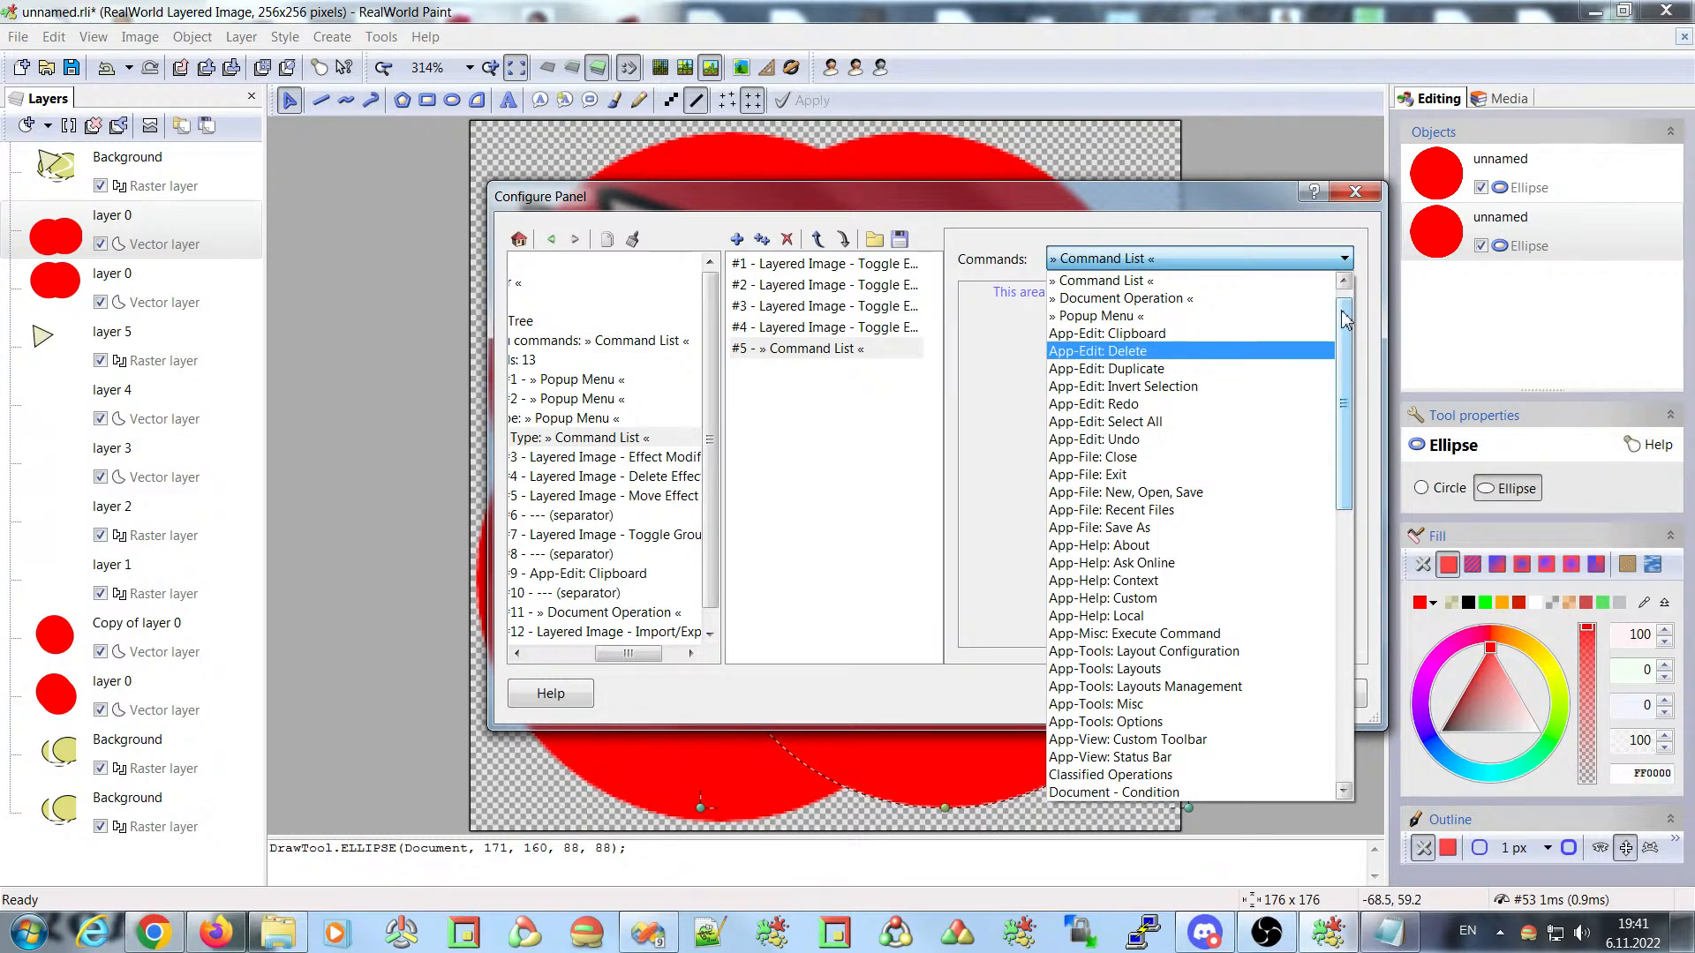
click(794, 424)
click(787, 239)
- Duplicate the Shadow toggle command, set the copy's operation to Satin and confirm the panel configuration
click(766, 334)
click(761, 239)
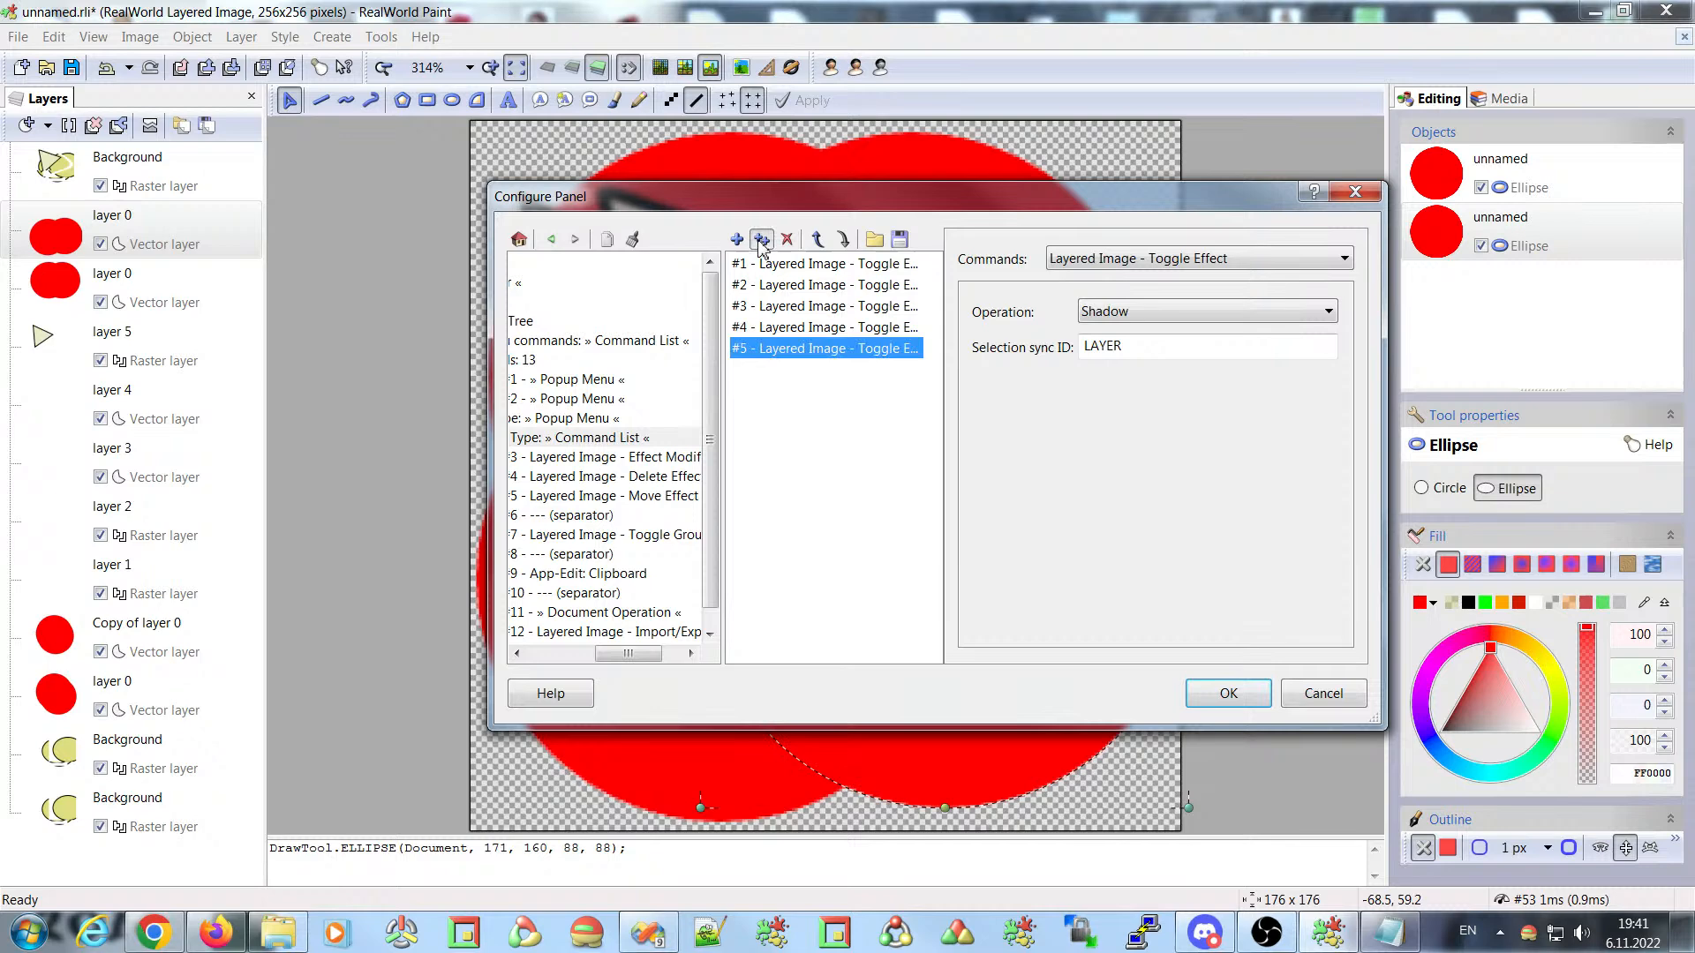
click(1090, 318)
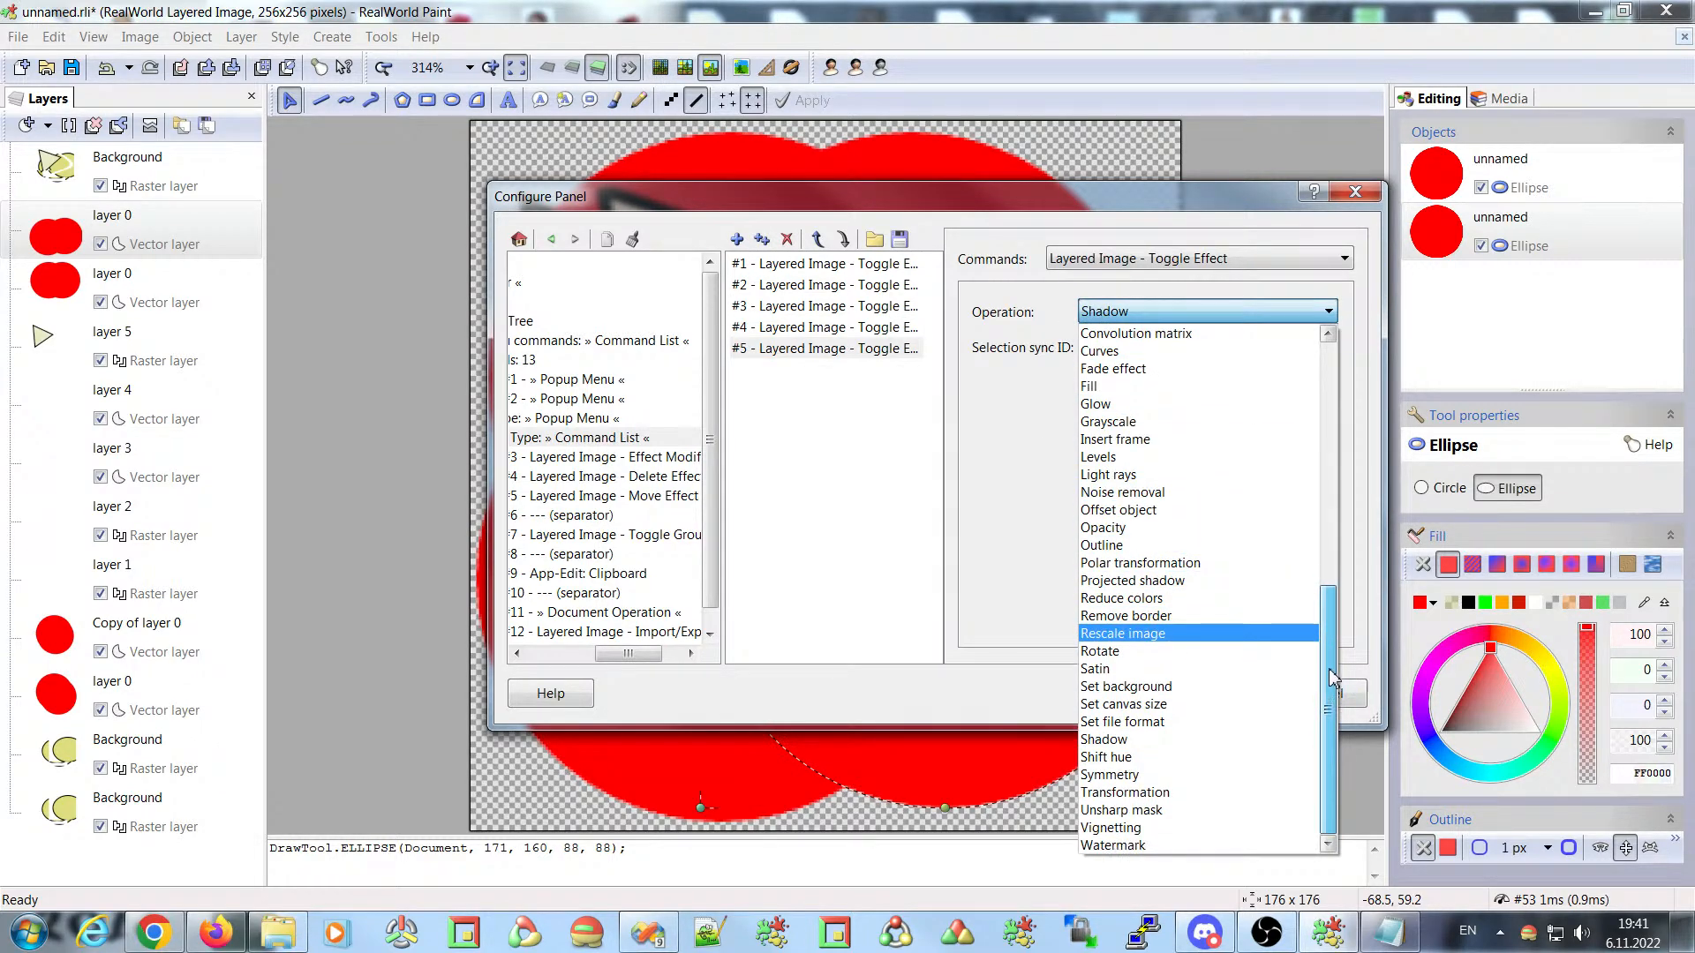
click(1115, 671)
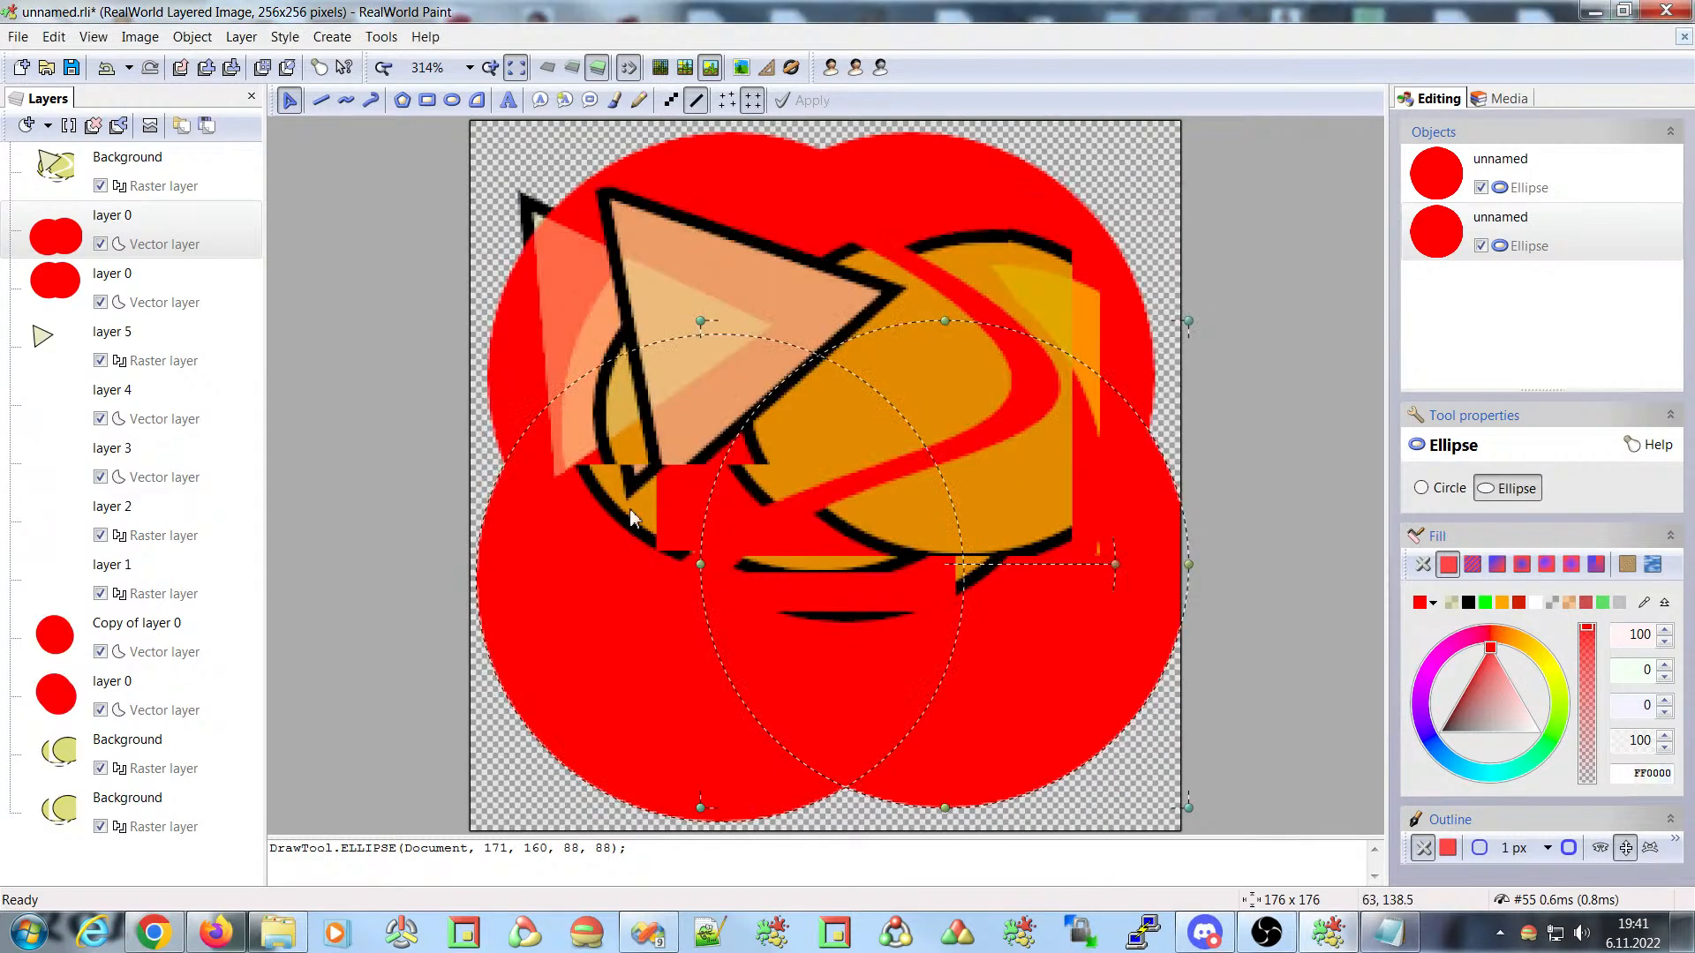
- Apply the Satin basic style to the upper of the two adjacent layer 0 vector layers
click(63, 240)
right_click(64, 240)
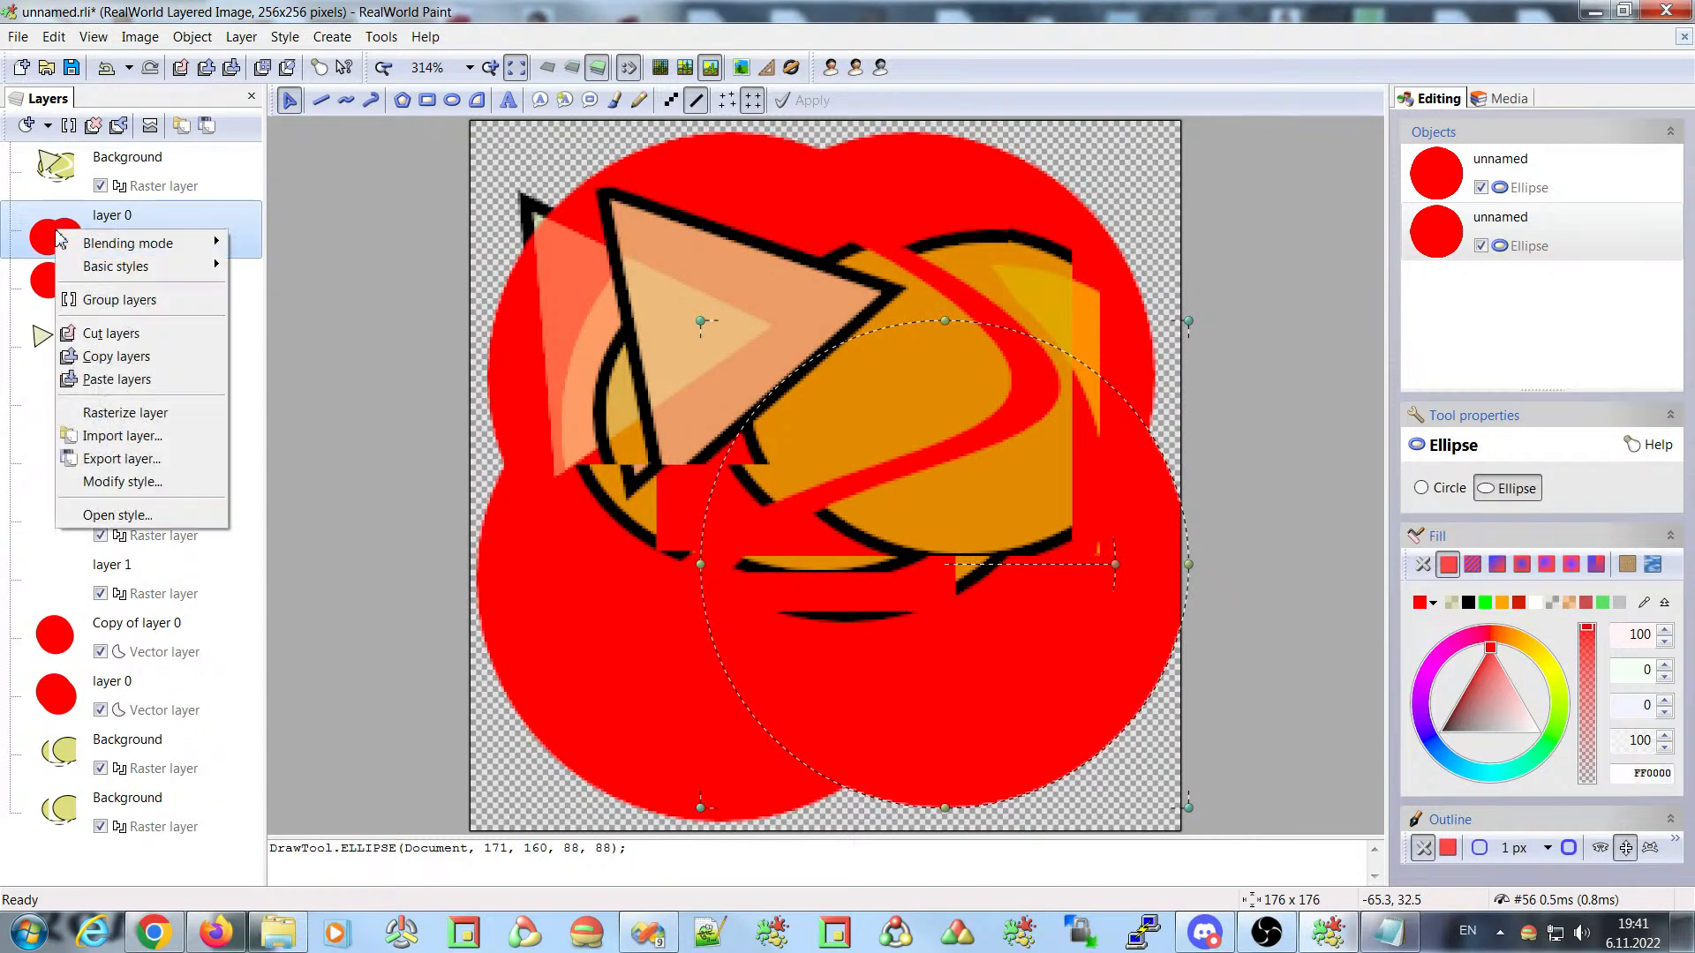
mouse_move(98, 266)
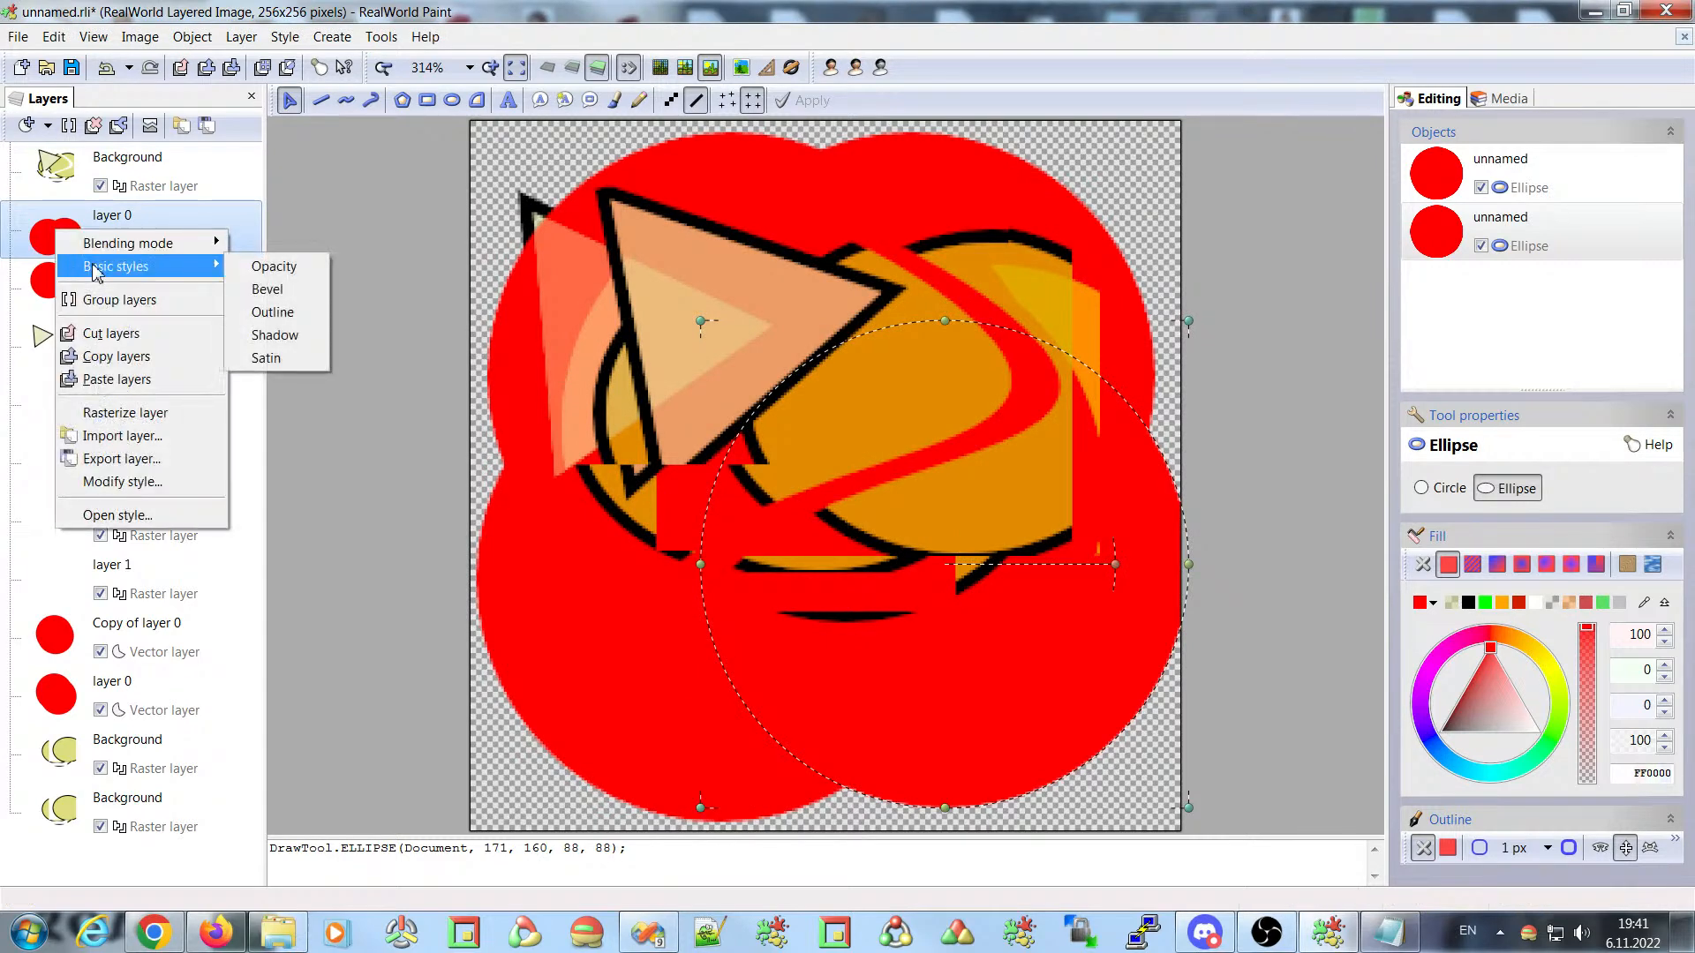
click(274, 362)
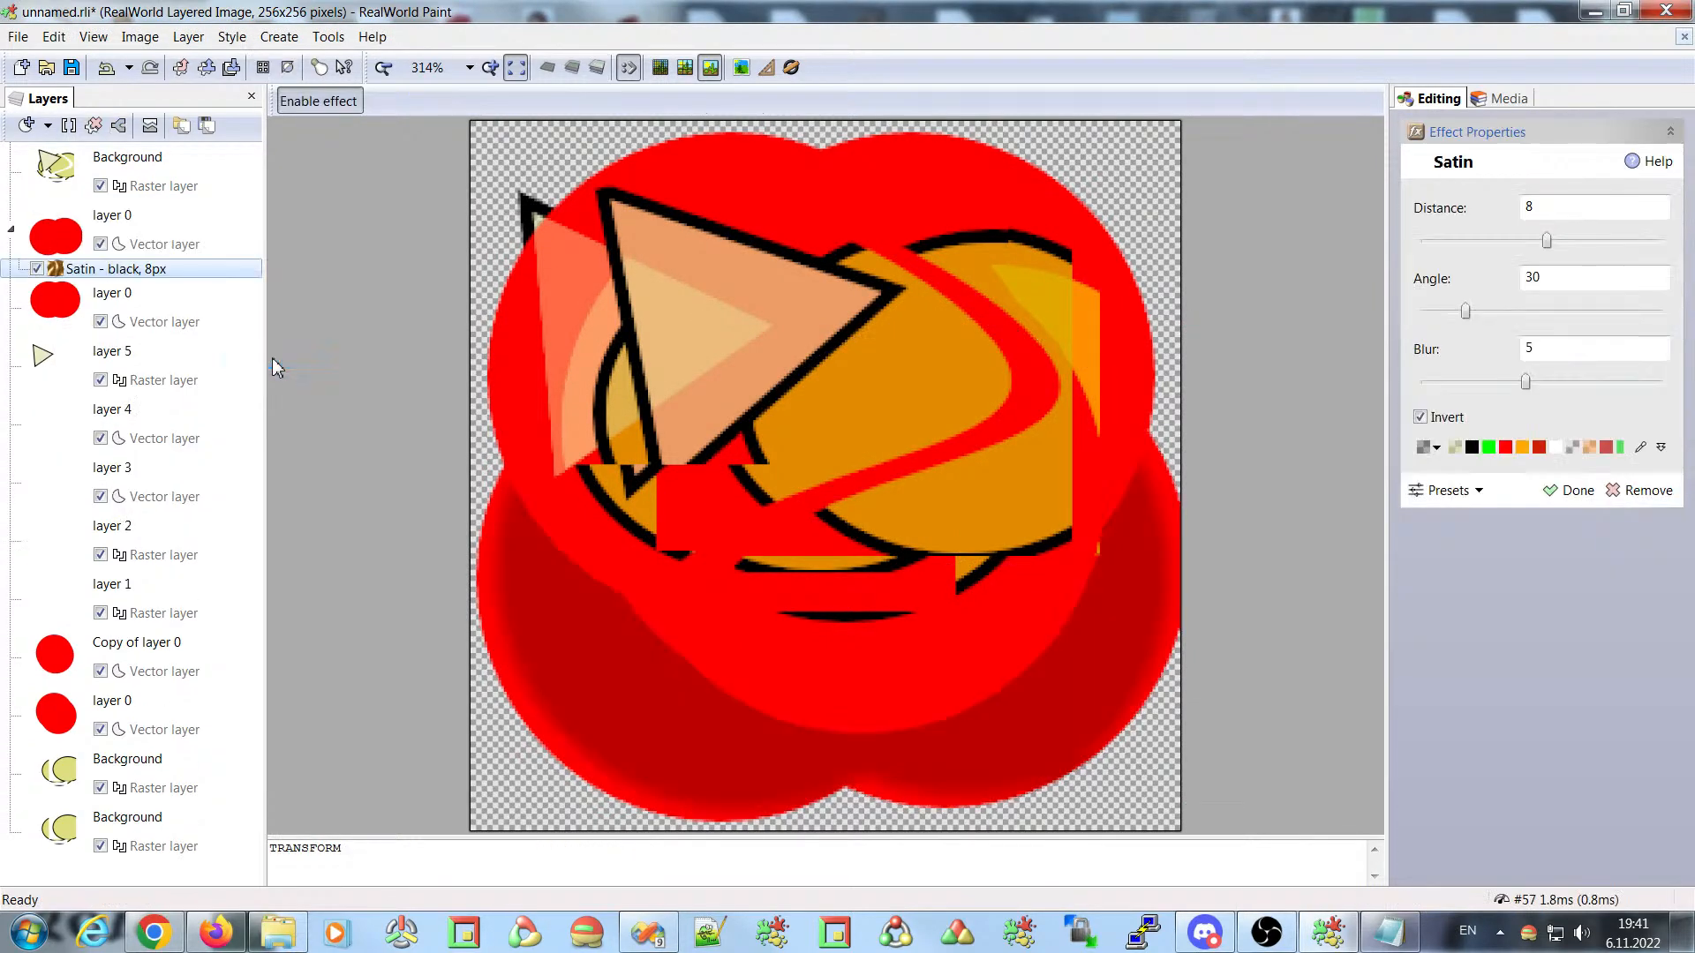
- Turn off the Satin style on the upper layer 0 vector layer
right_click(49, 236)
mouse_move(160, 273)
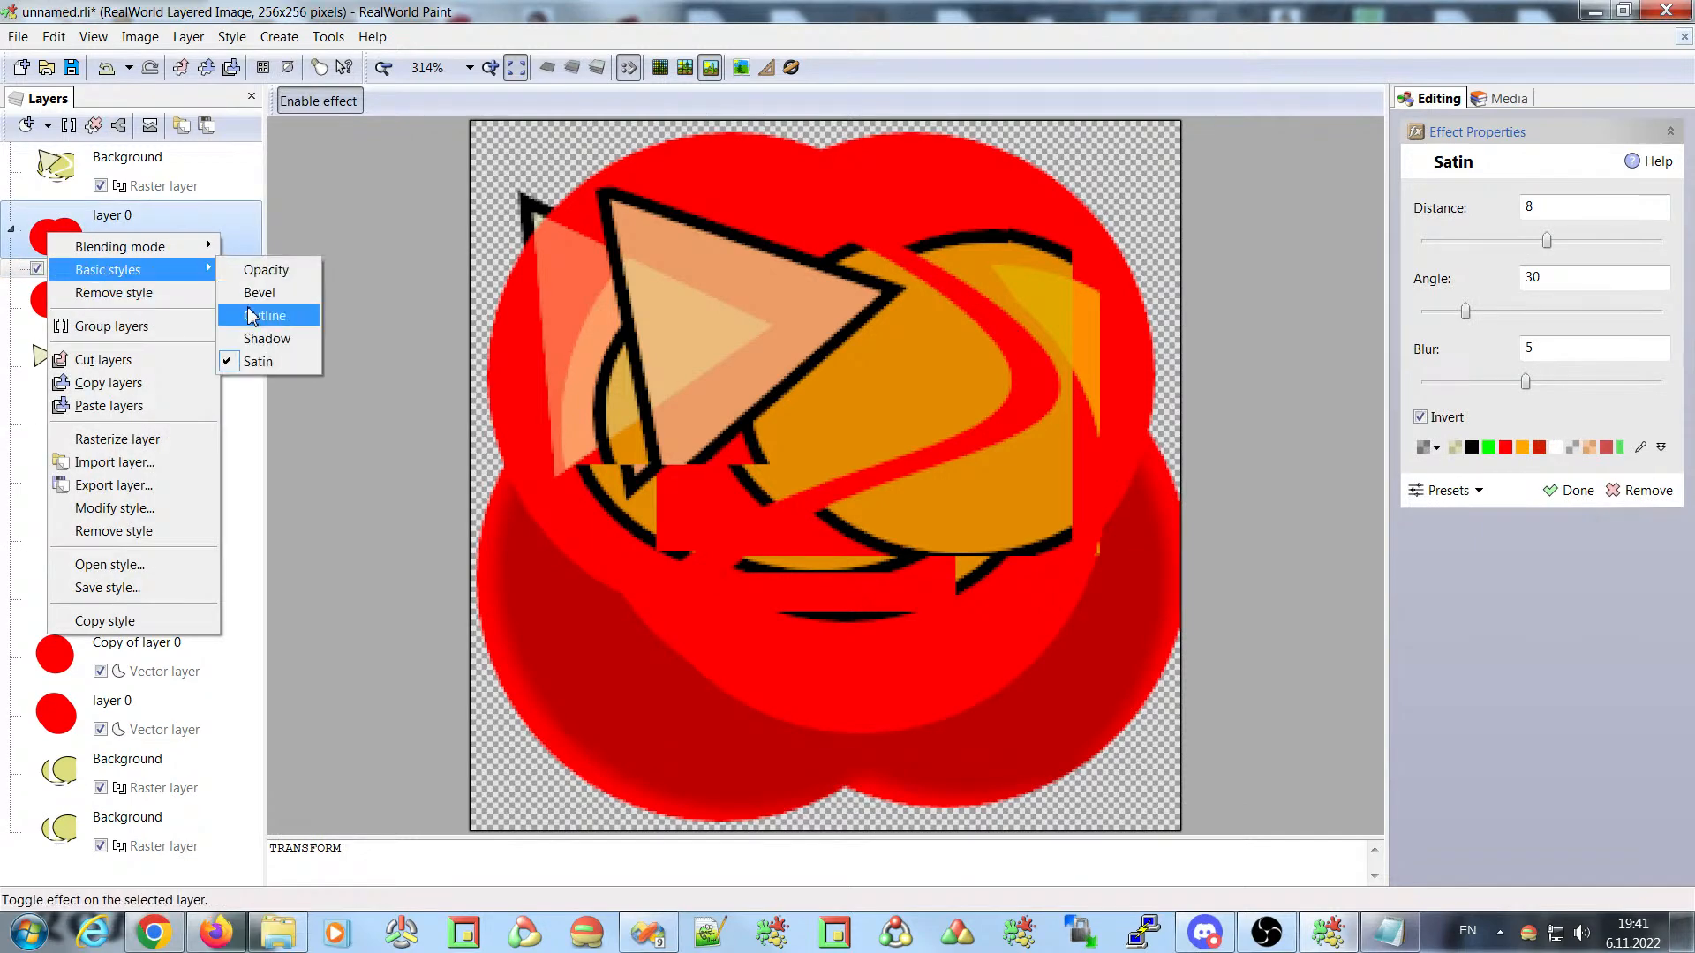
click(271, 362)
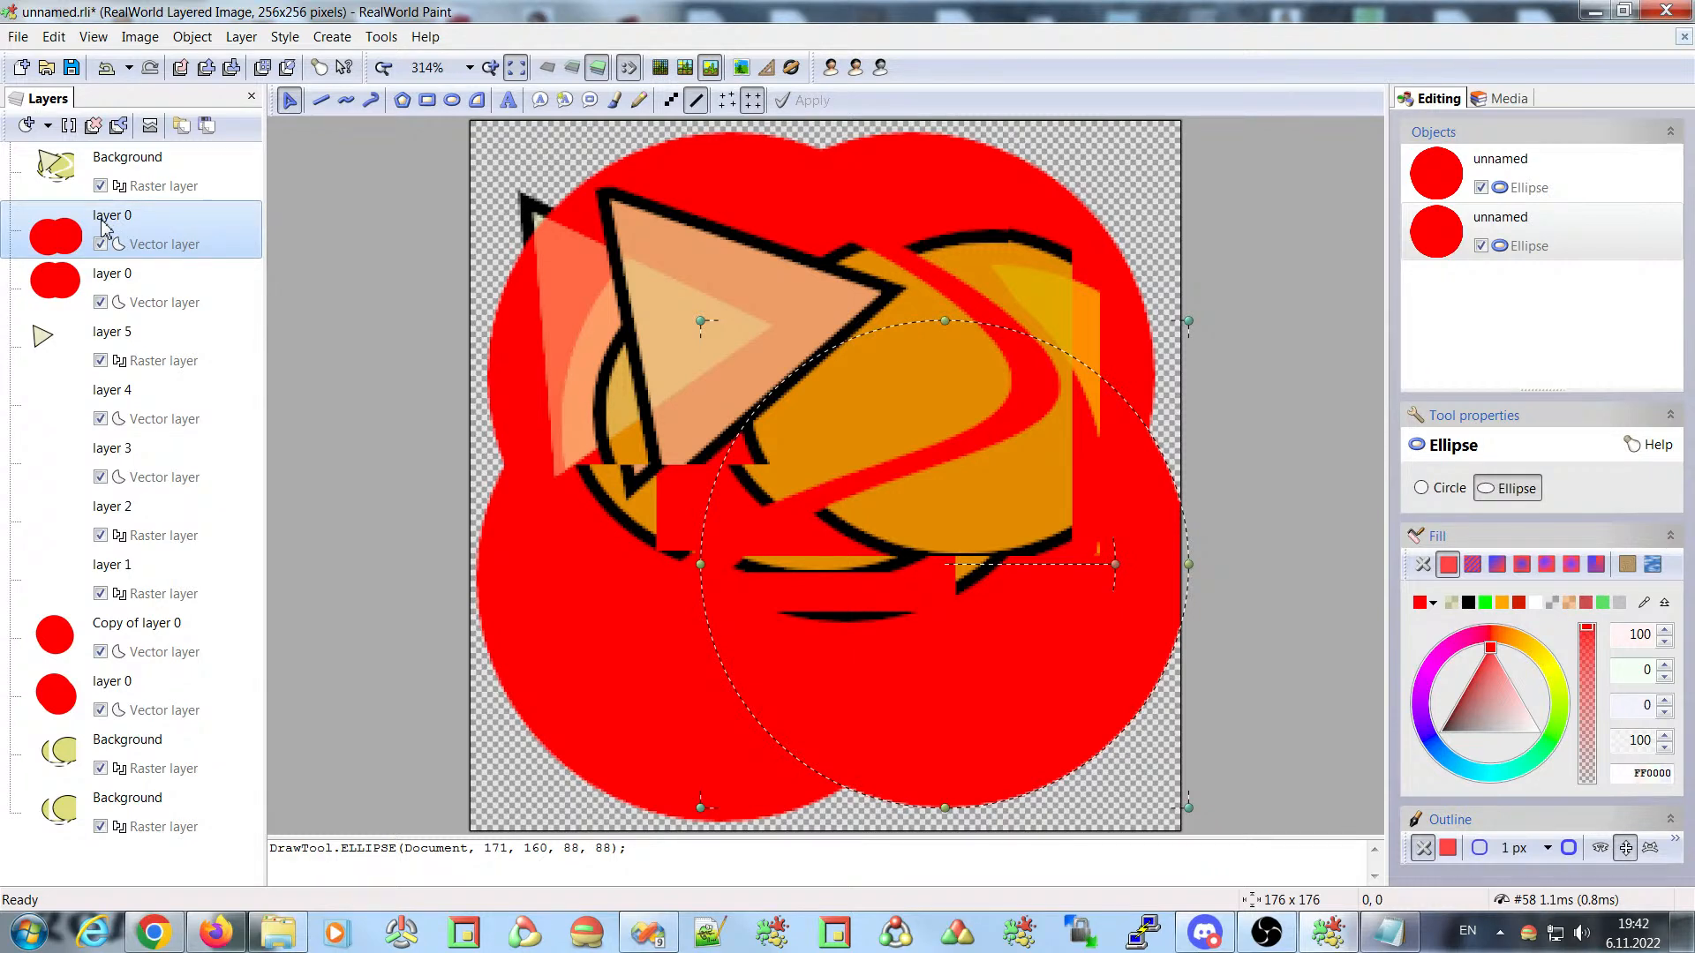
- Open the tree view's context menu commands in the Layers panel configuration and inspect the Effect Modifiers command
click(36, 108)
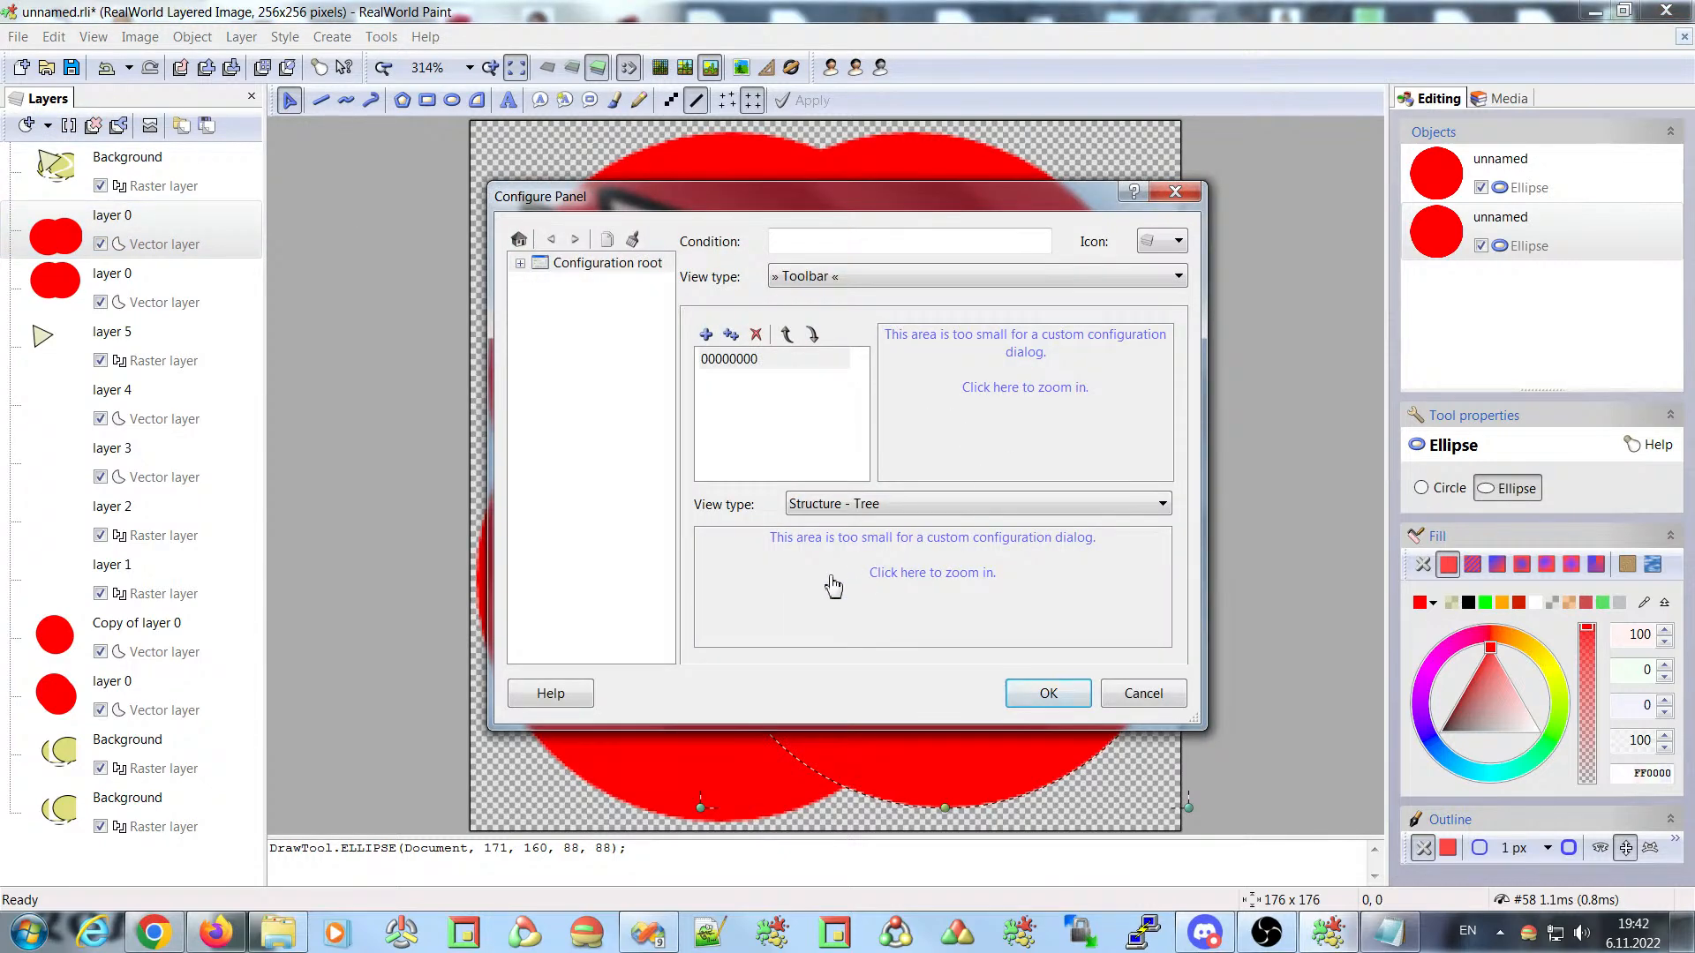
click(833, 586)
click(943, 540)
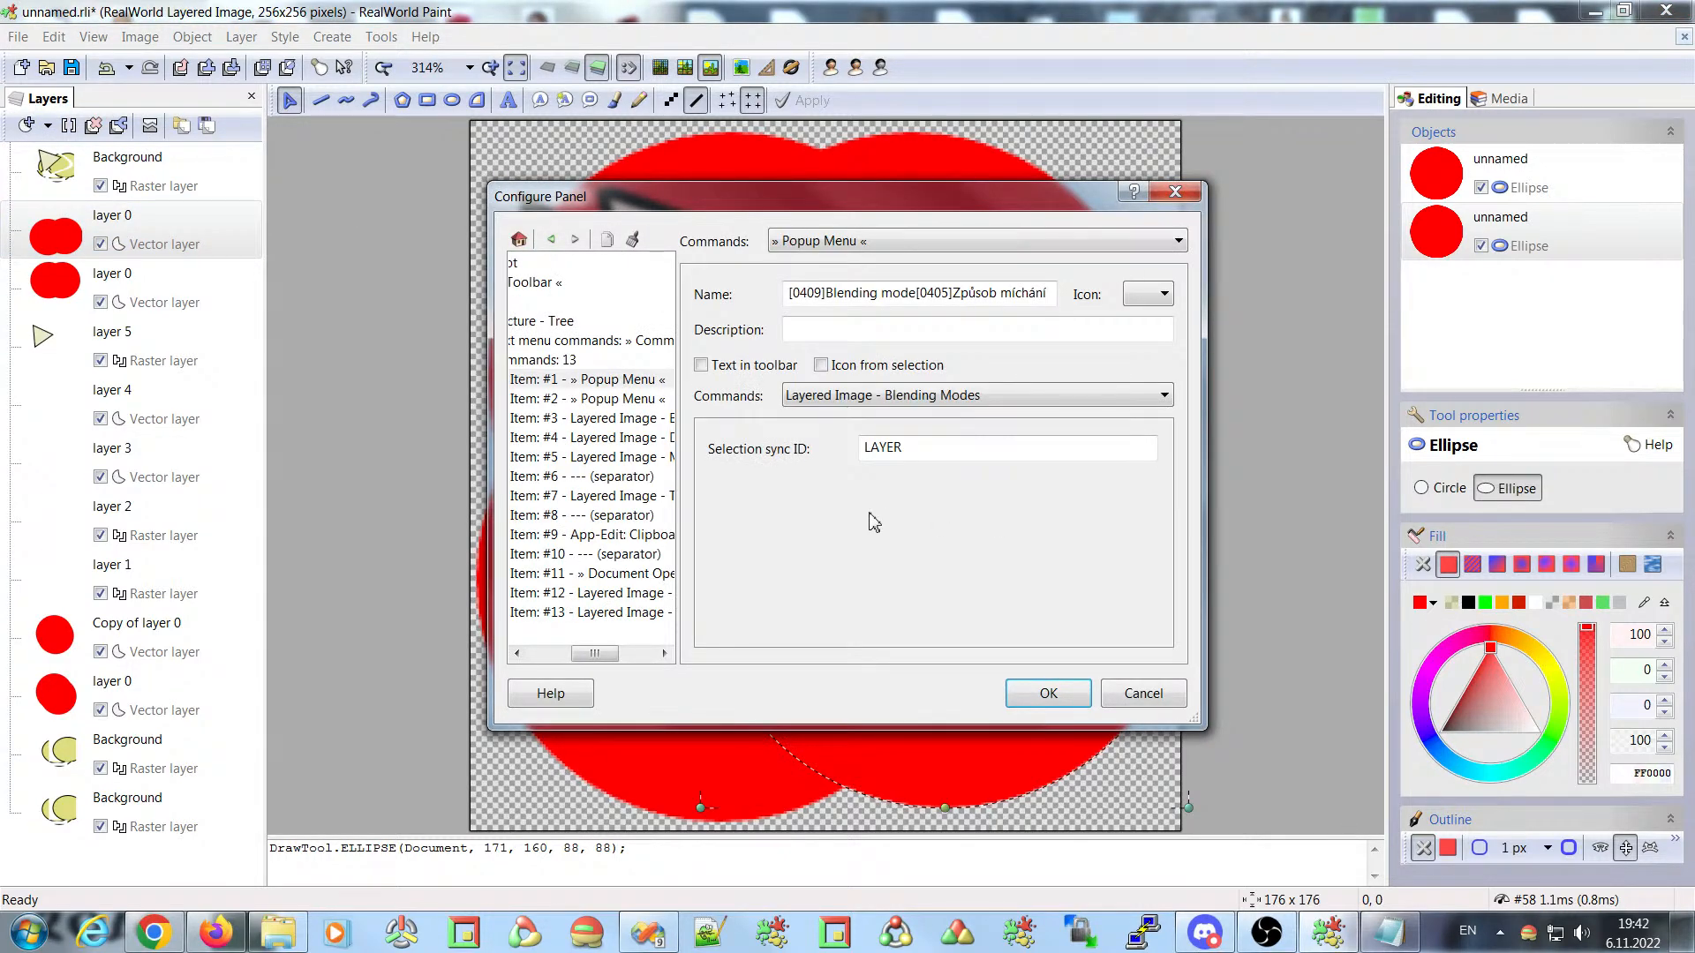
mouse_move(593, 654)
mouse_down()
mouse_move(562, 658)
mouse_move(589, 660)
mouse_up()
click(625, 420)
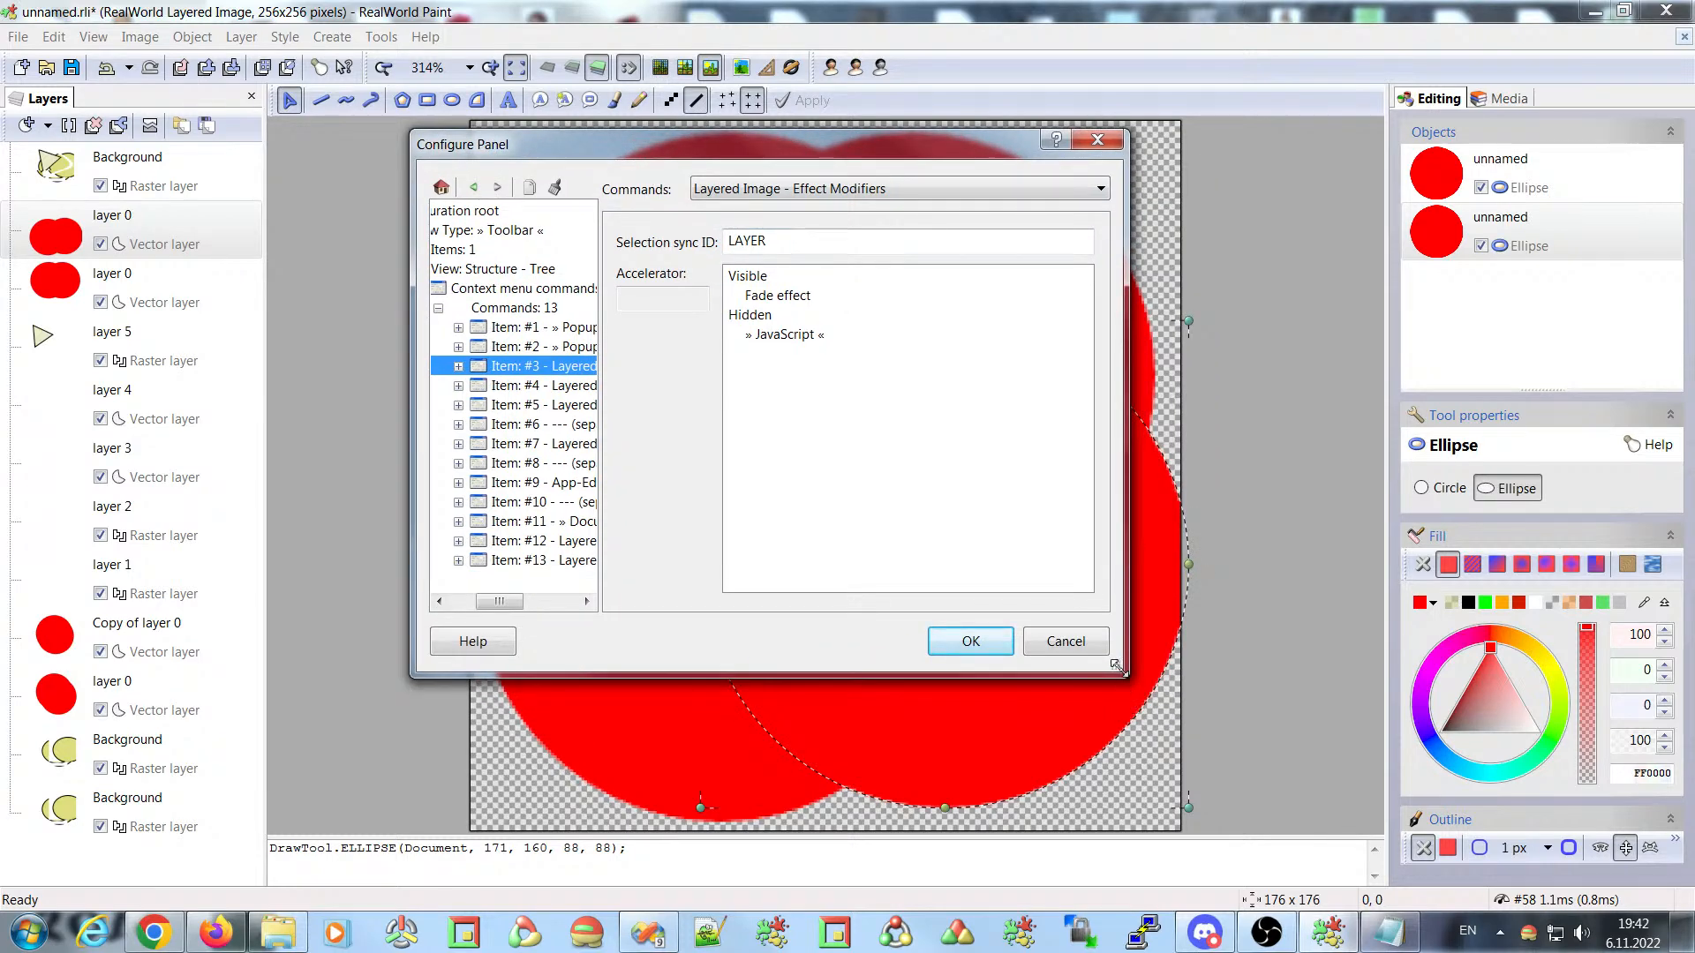
- Enlarge the configuration dialog, widen its structure tree and inspect the Delete Effect command
drag(1117, 668, 1296, 726)
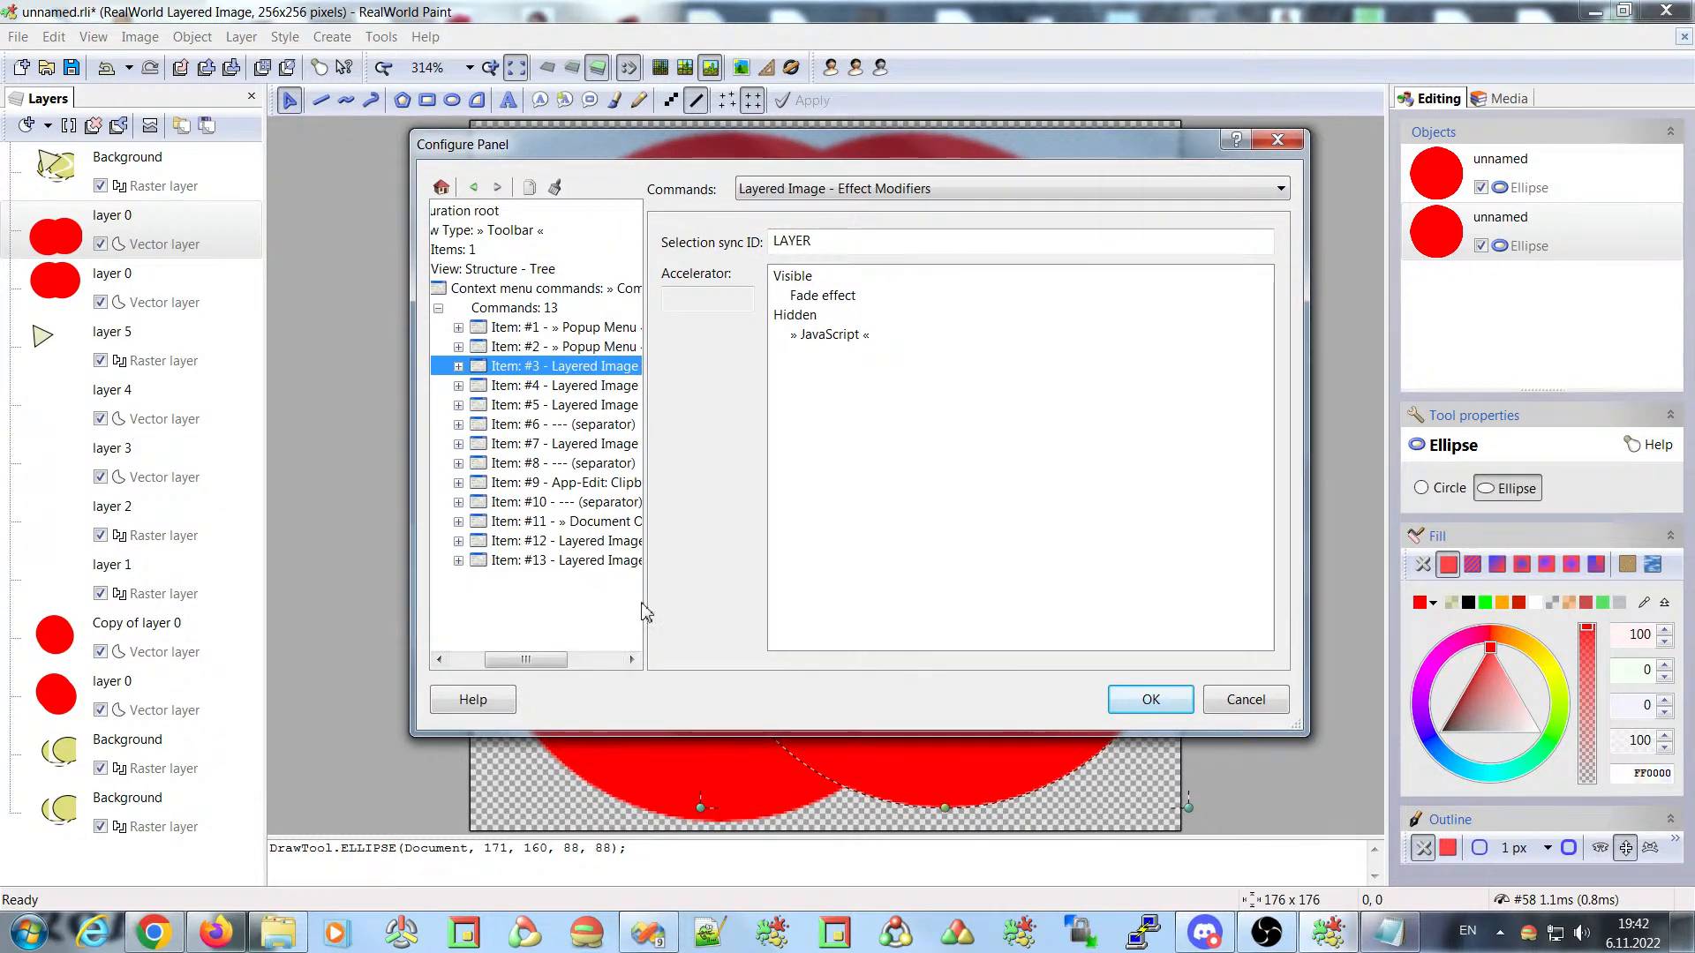
drag(647, 604, 803, 607)
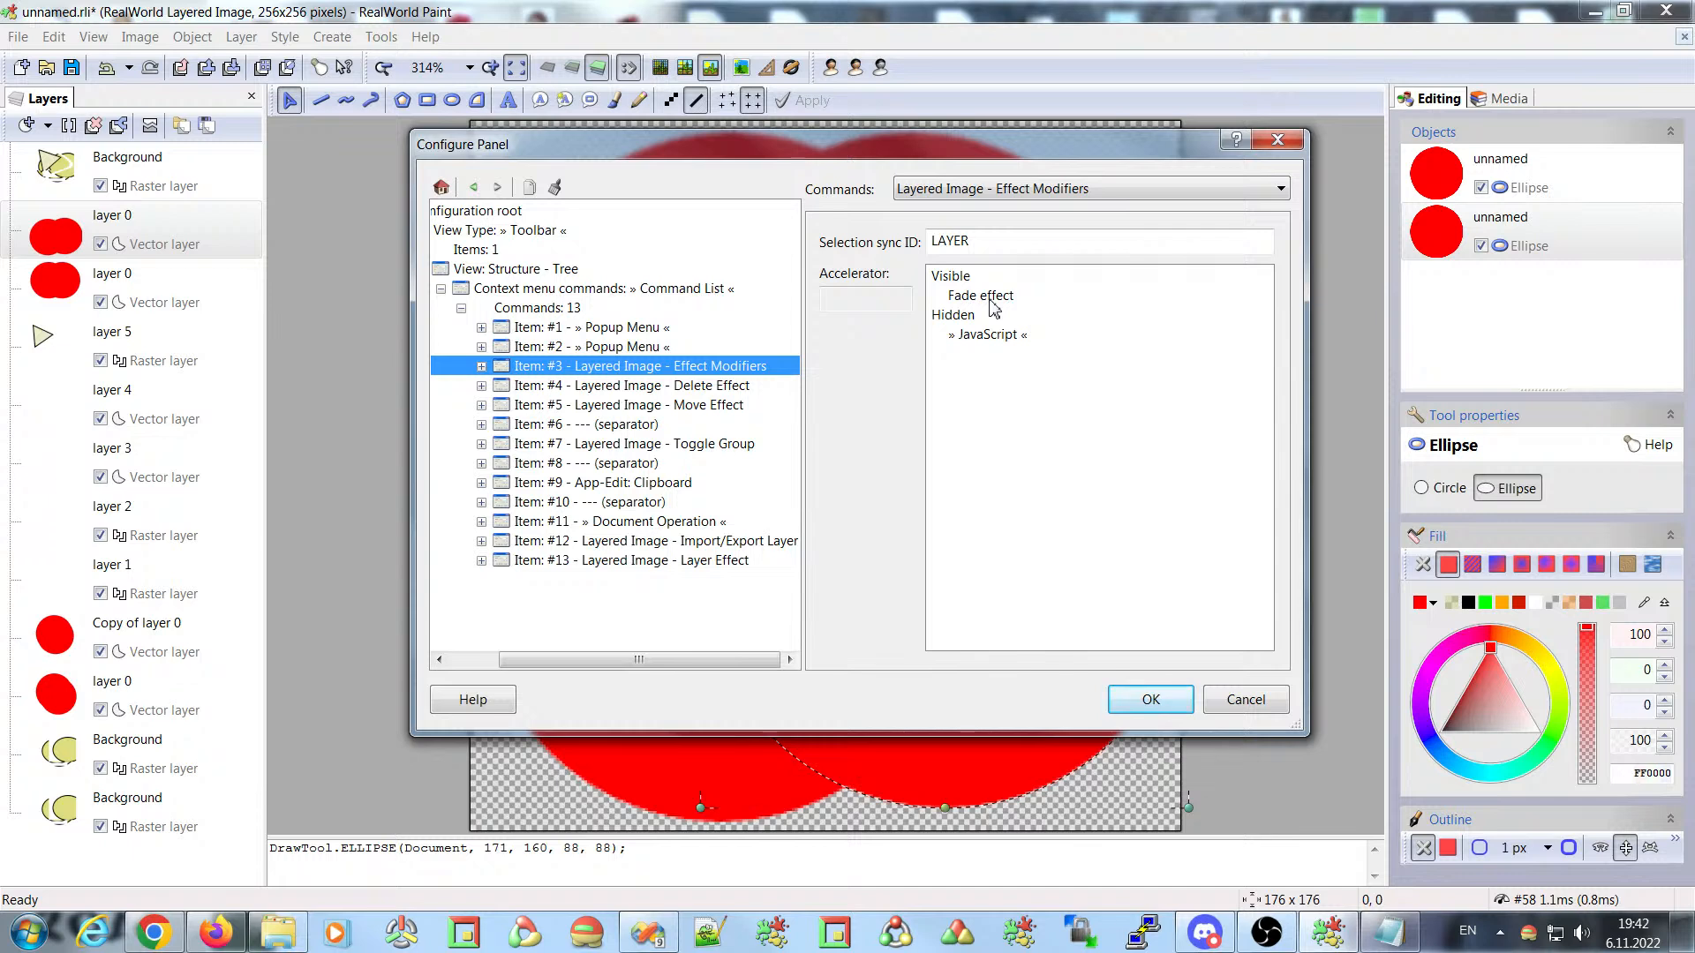
click(593, 394)
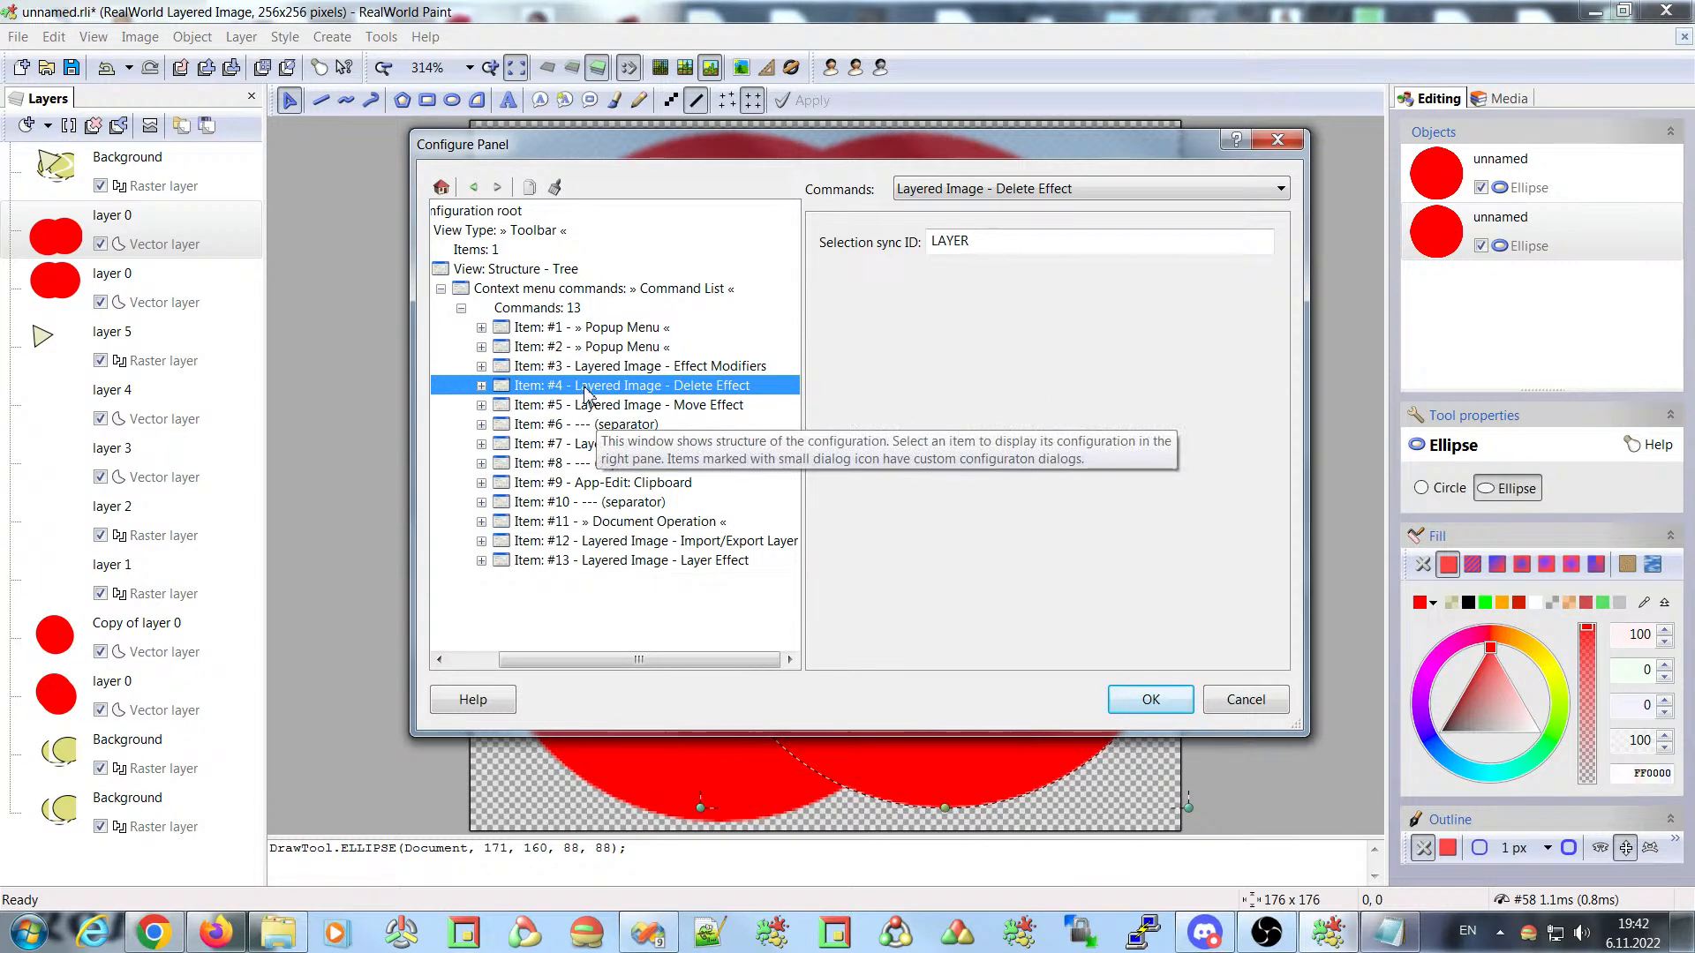
- Remove the Delete Effect command from the tree view's context menu command list and apply the configuration
click(533, 291)
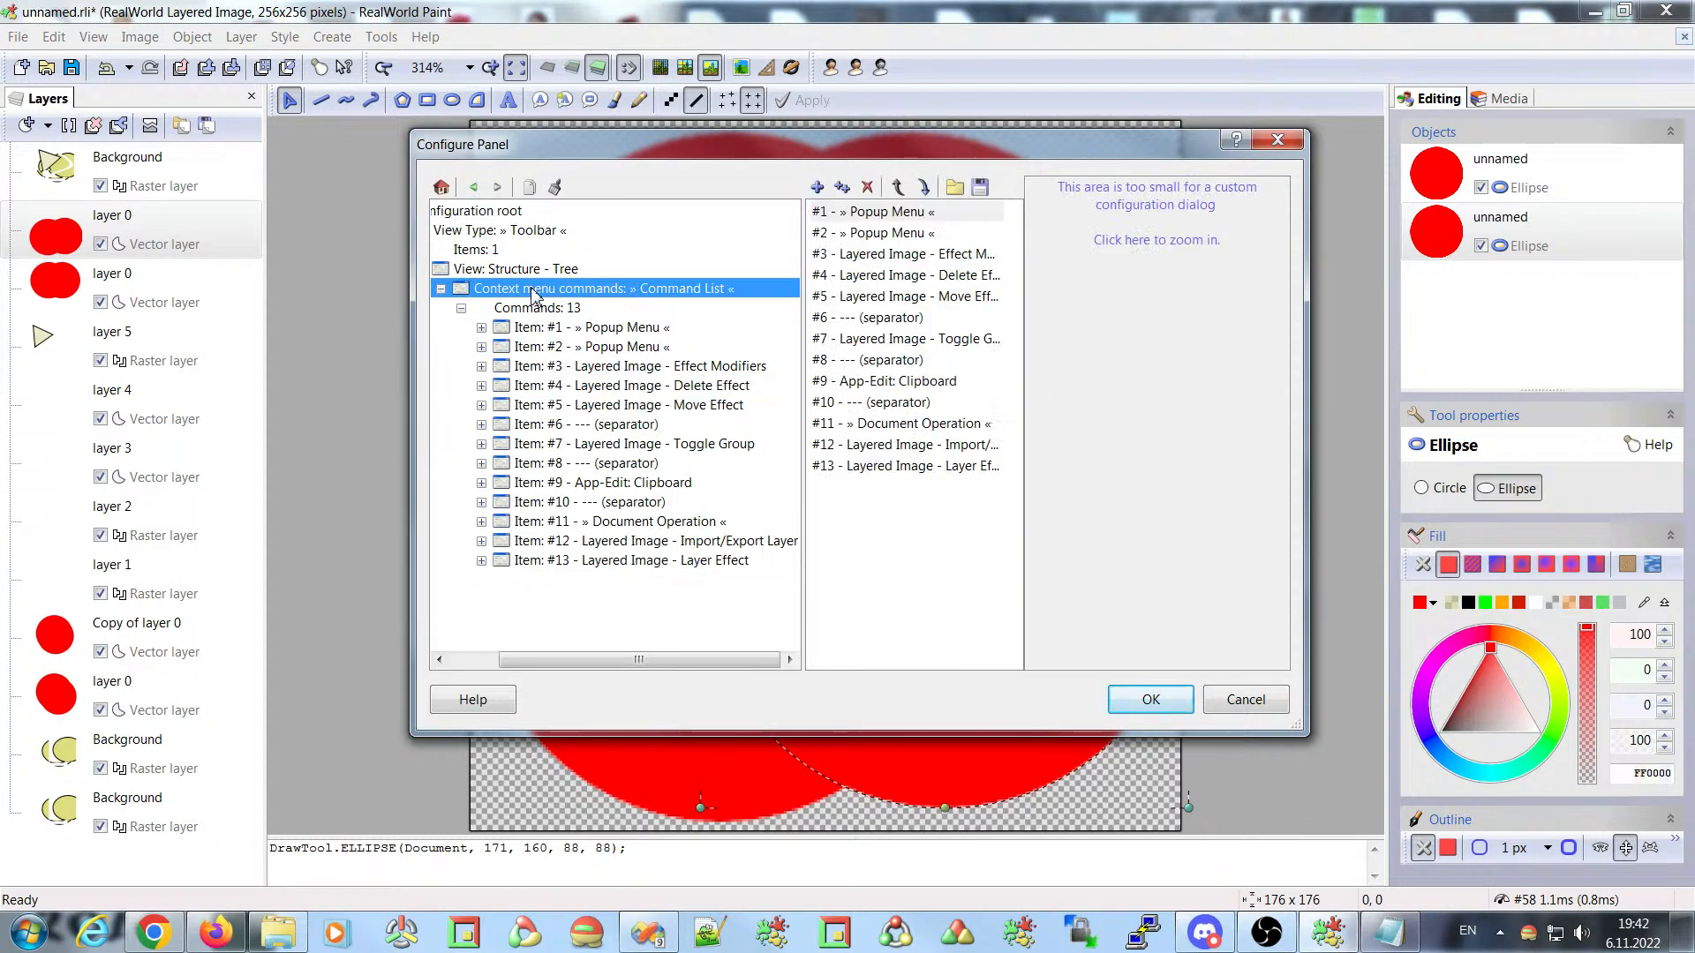
click(899, 283)
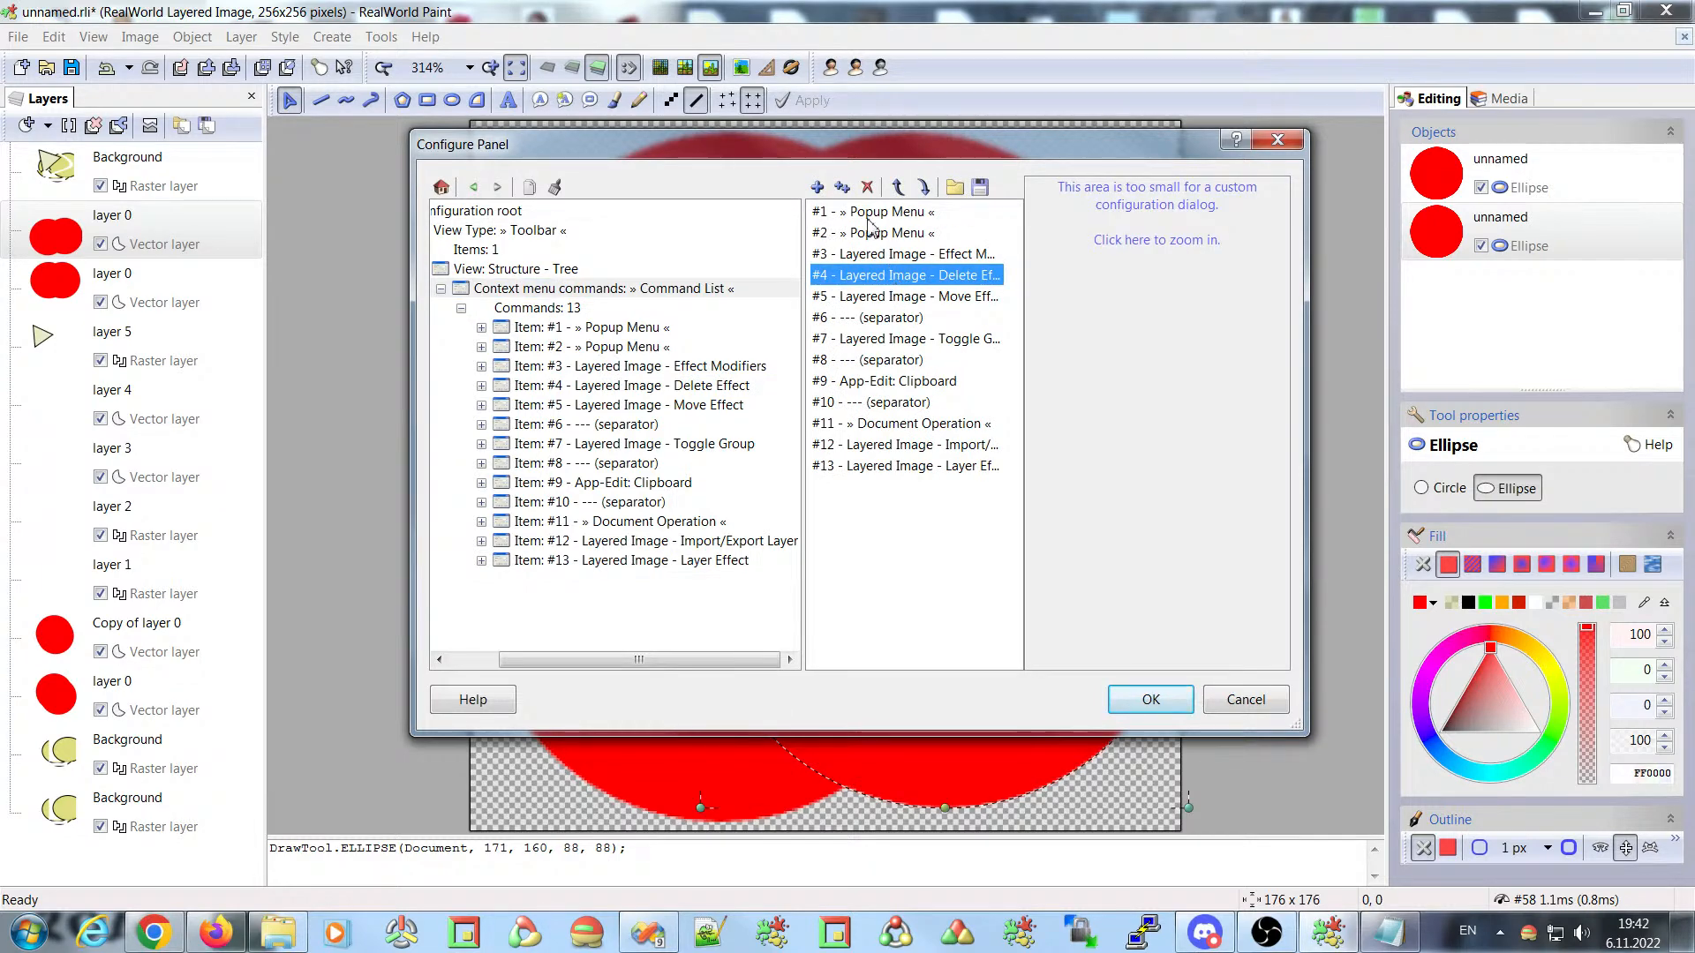
click(867, 188)
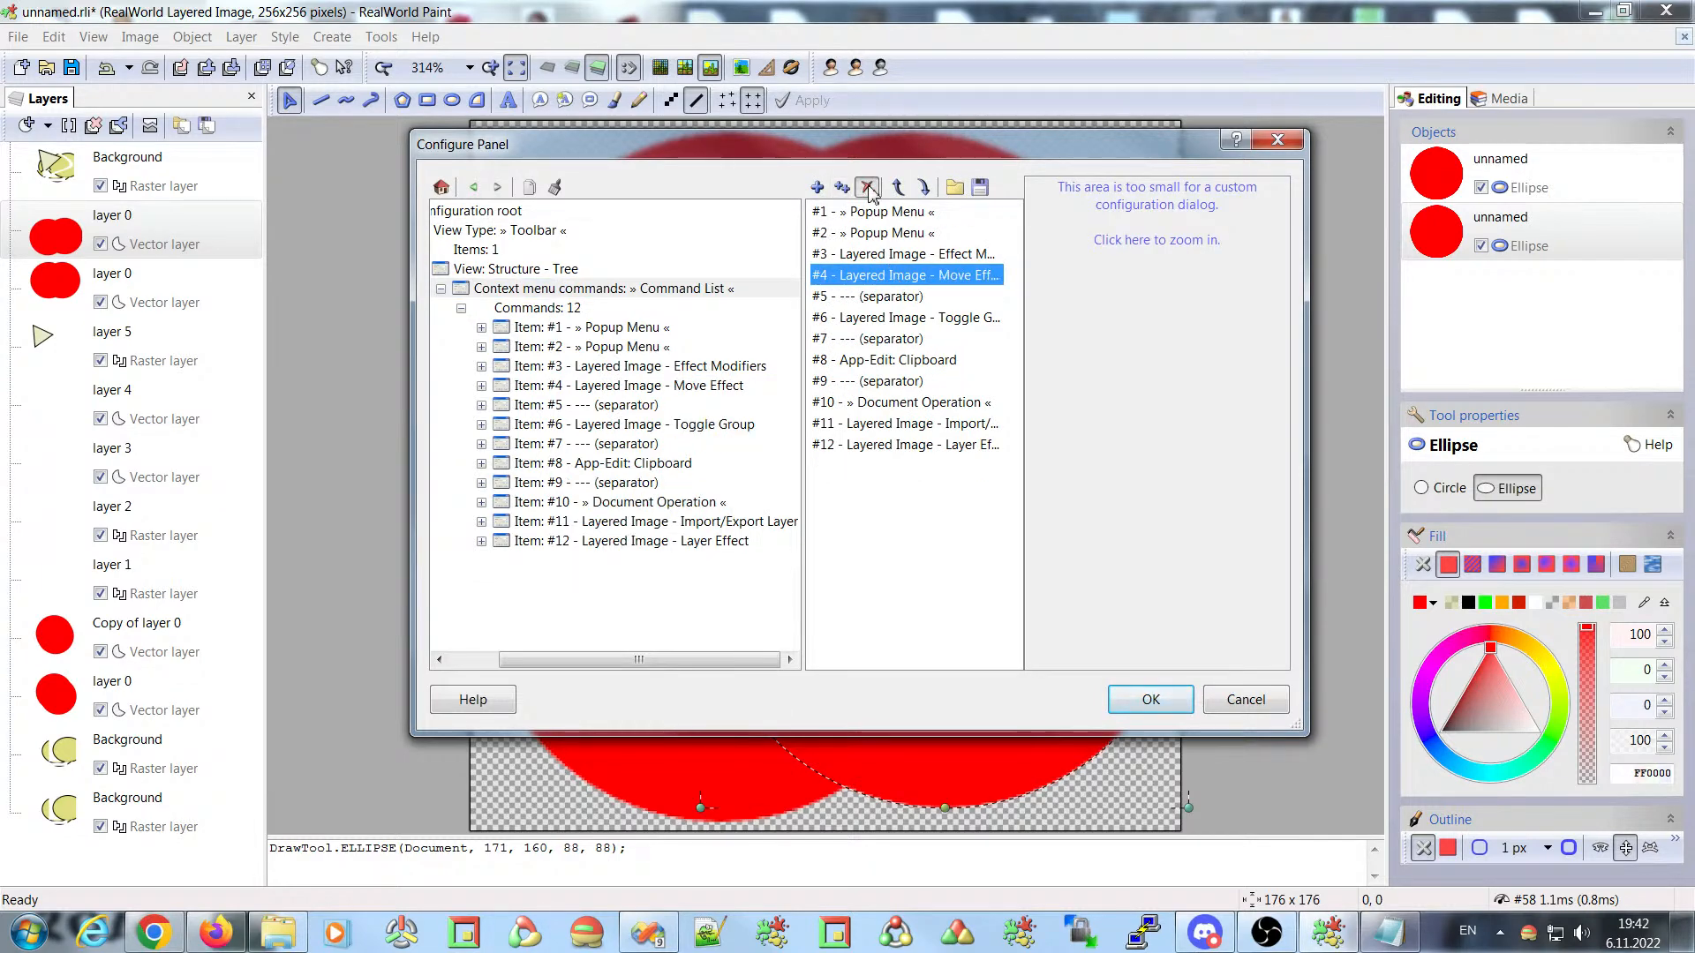
click(1153, 701)
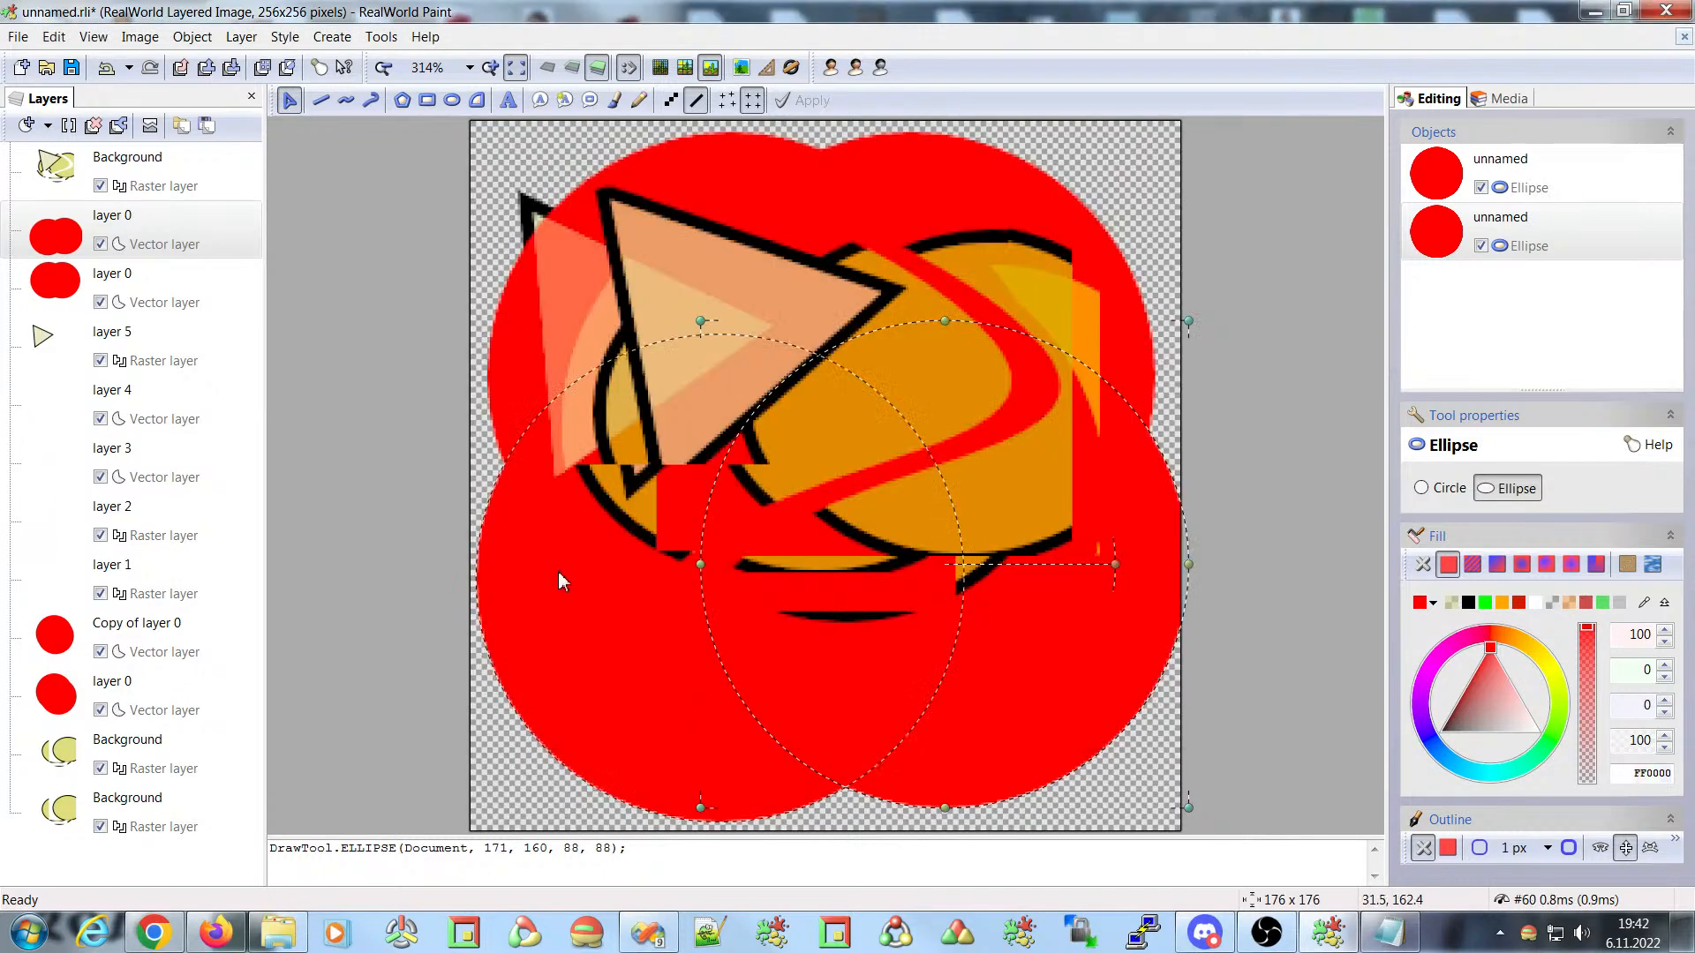
- Apply the Outline basic style to the upper of the two adjacent layer 0 vector layers
right_click(42, 212)
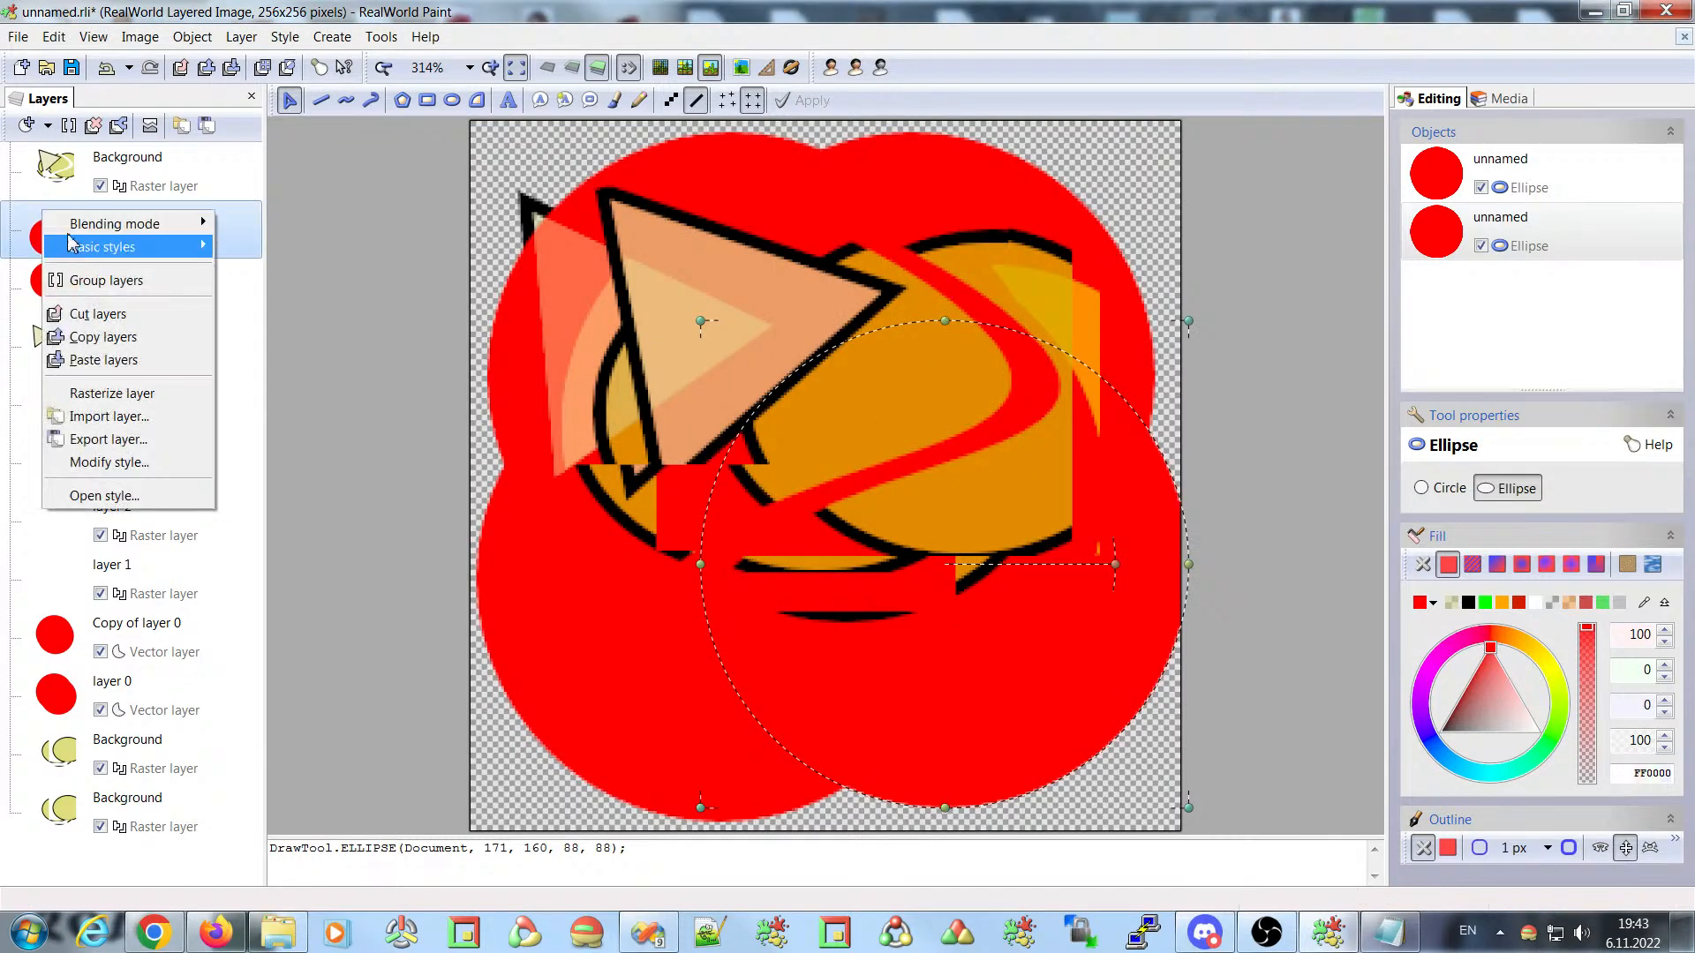
mouse_move(95, 256)
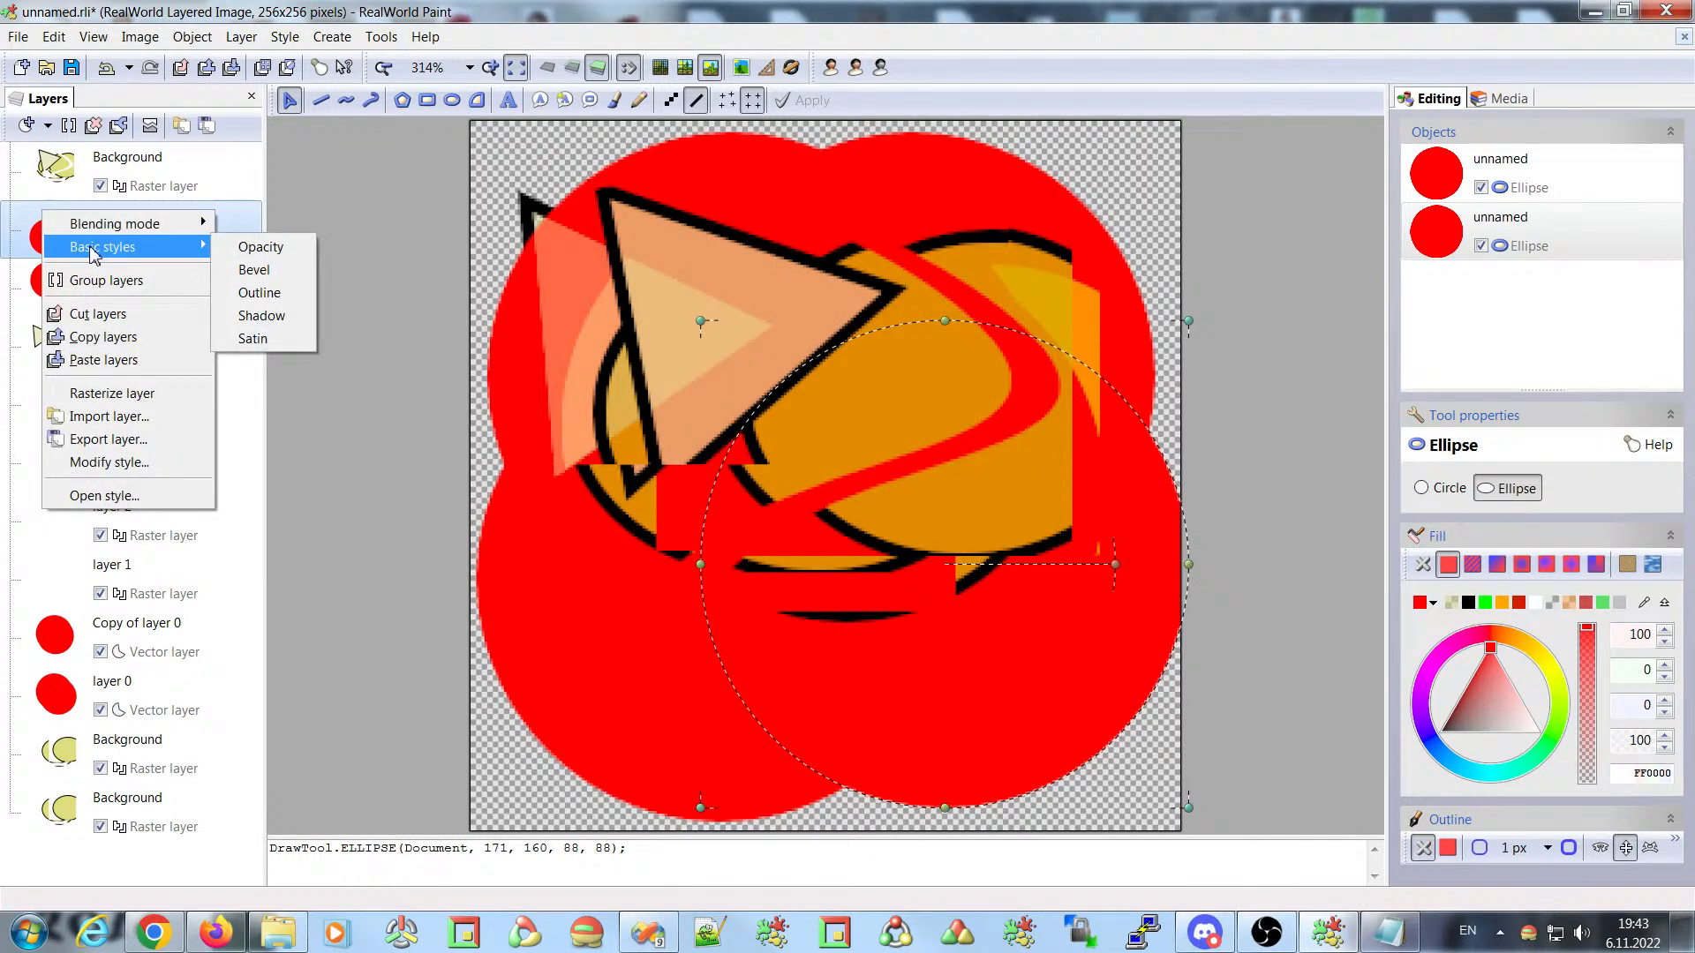
click(284, 294)
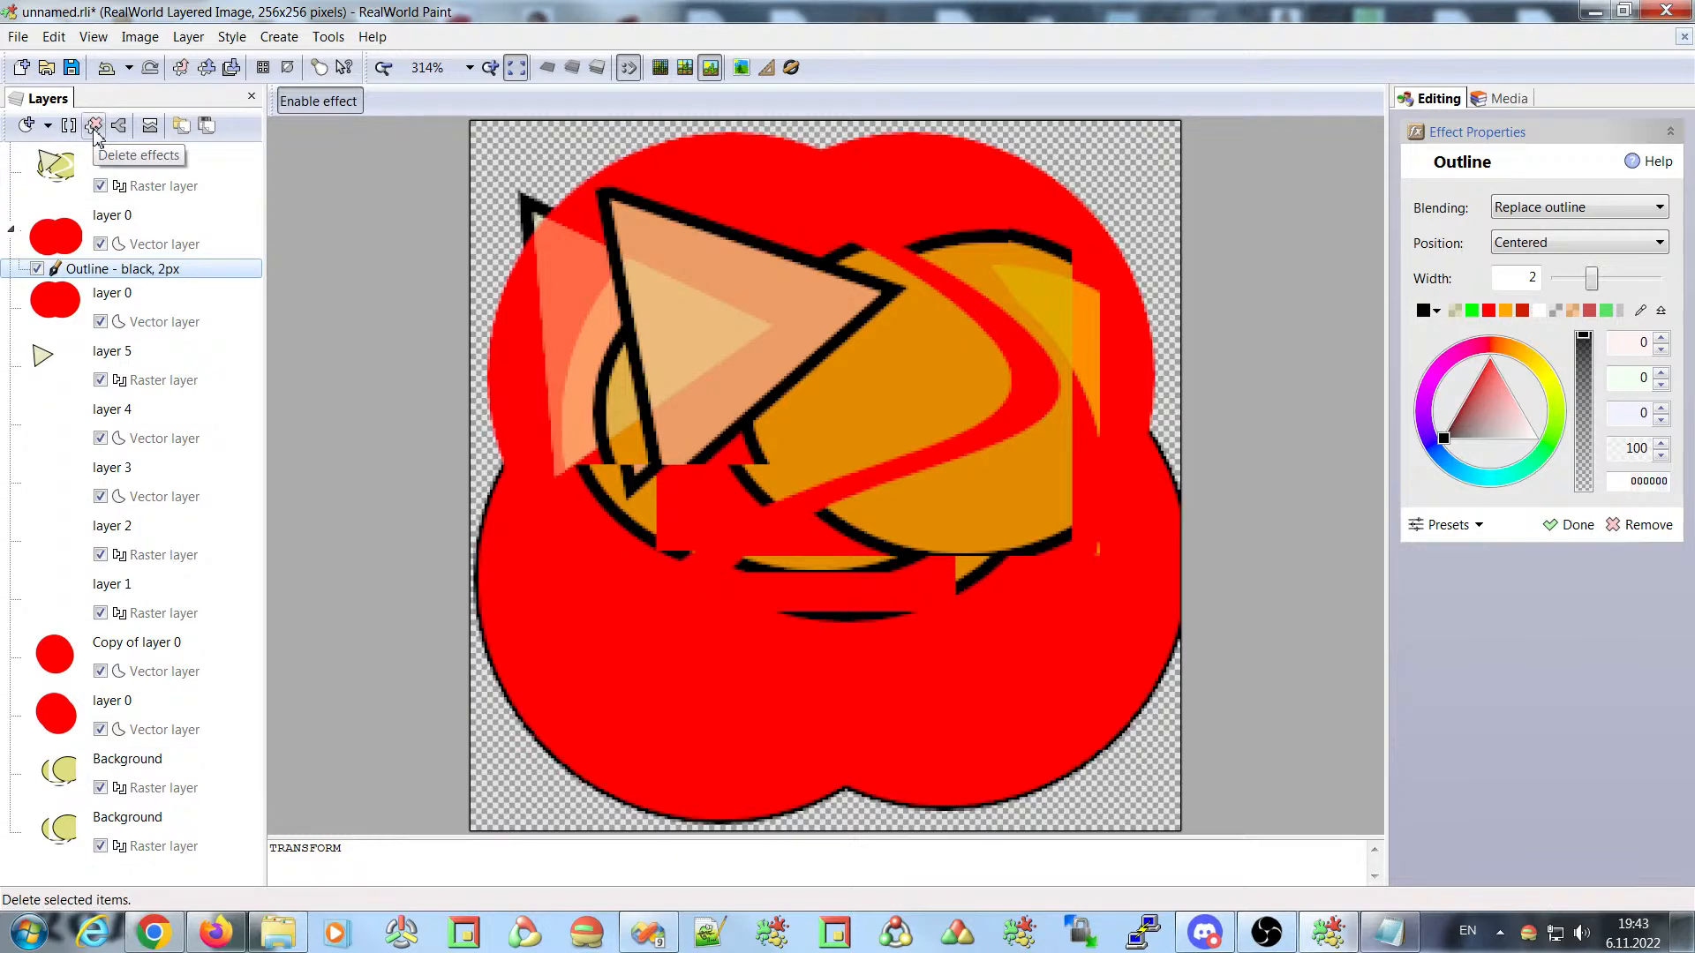
- Compare the delete commands offered for the upper layer 0 and for its Outline effect, and check the effect's context menu for one
click(75, 239)
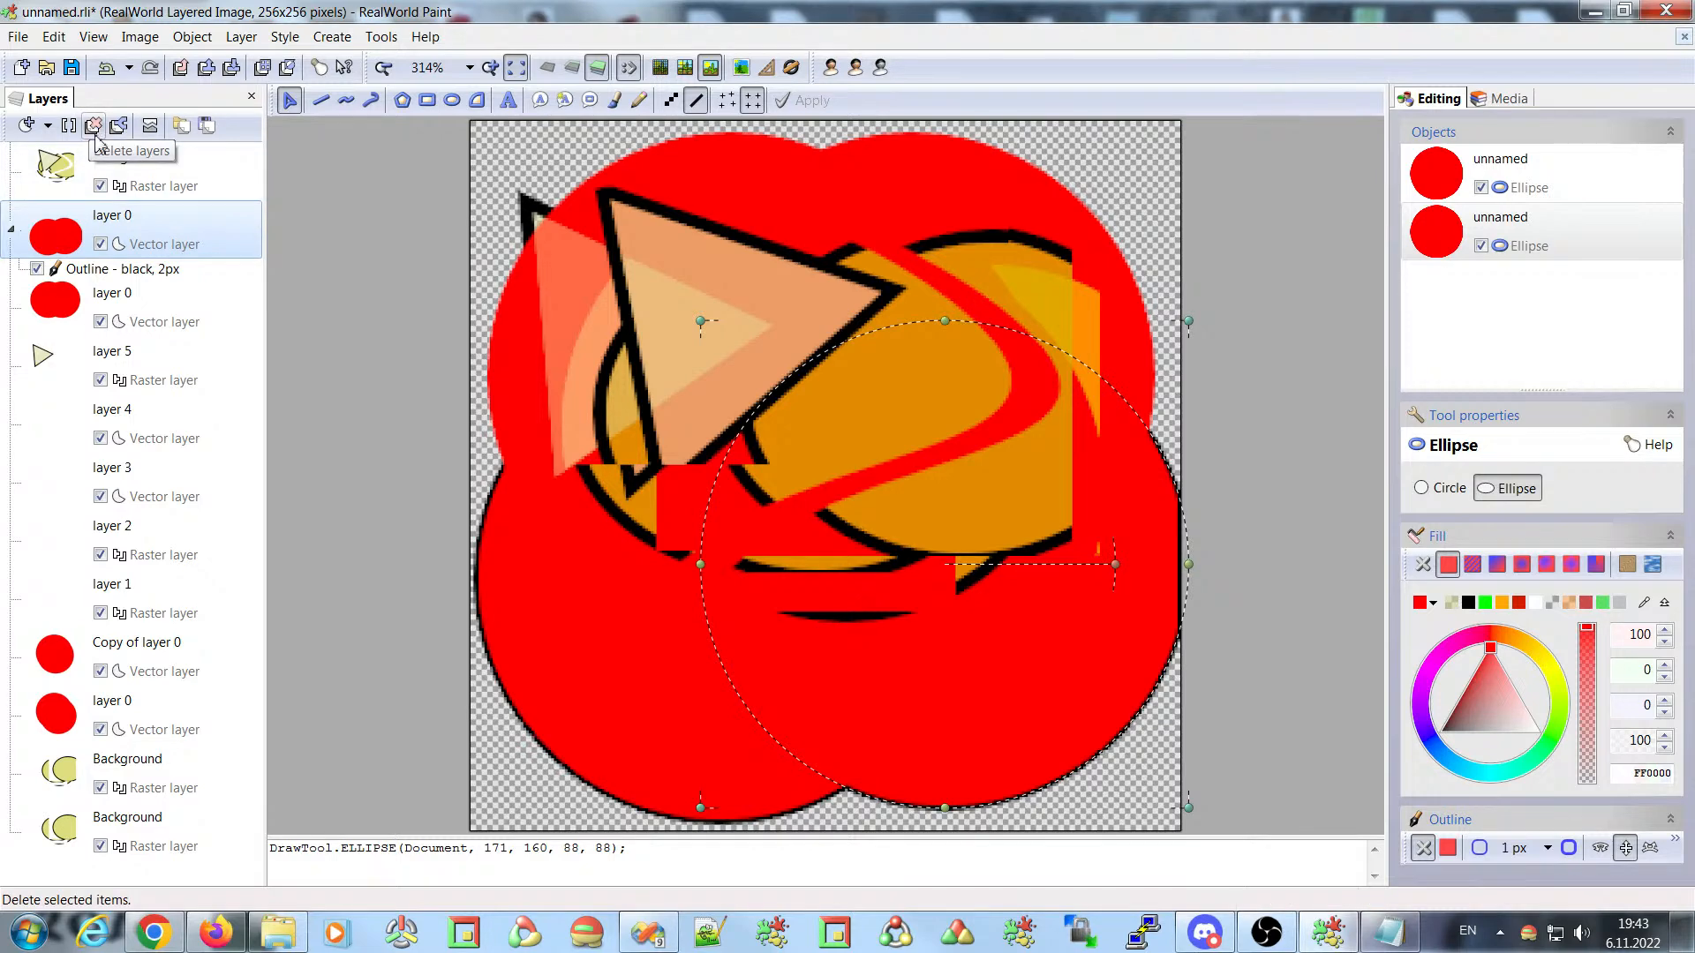
click(54, 36)
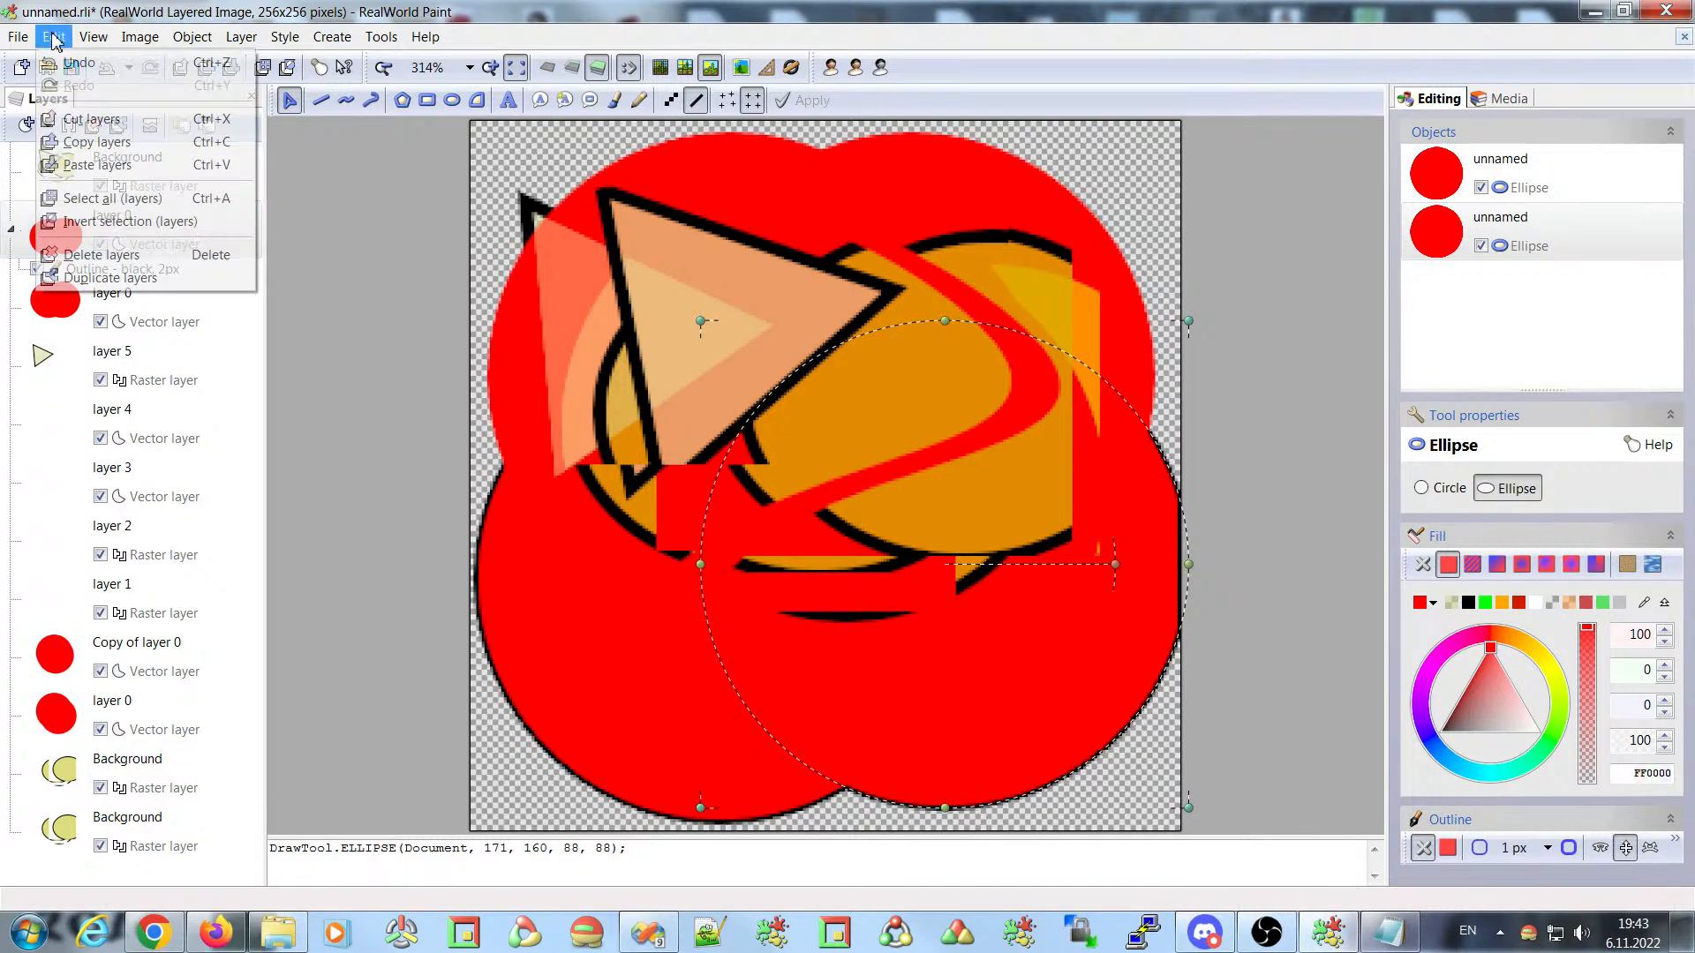
click(89, 255)
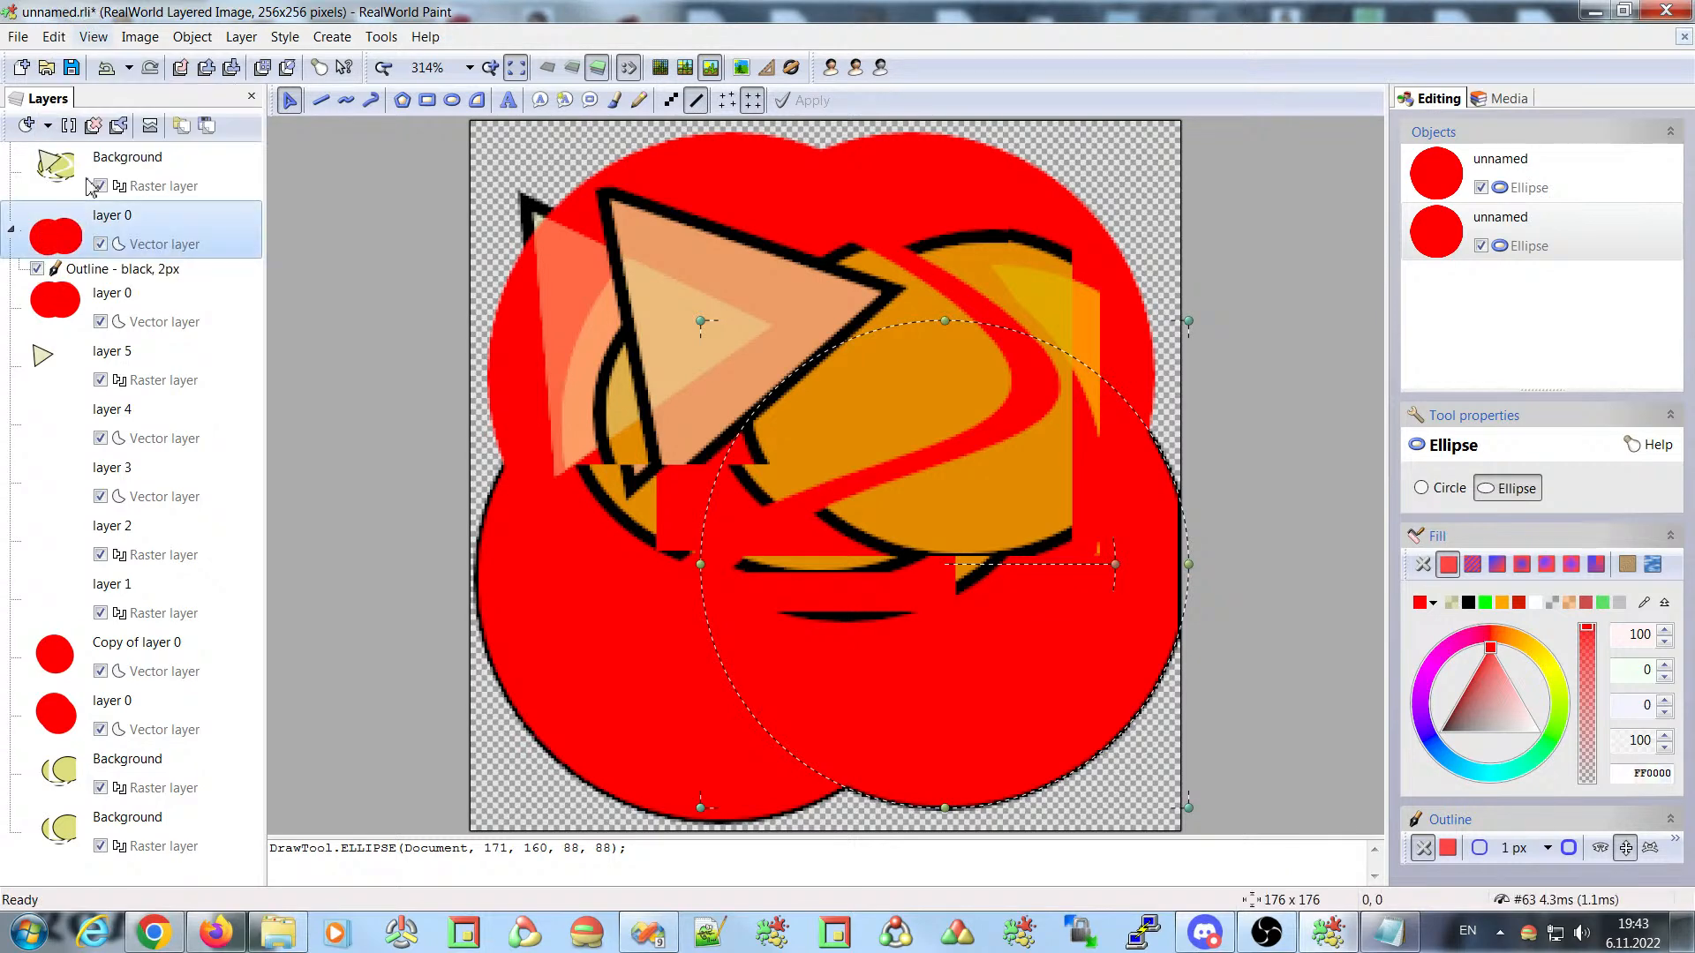
click(94, 272)
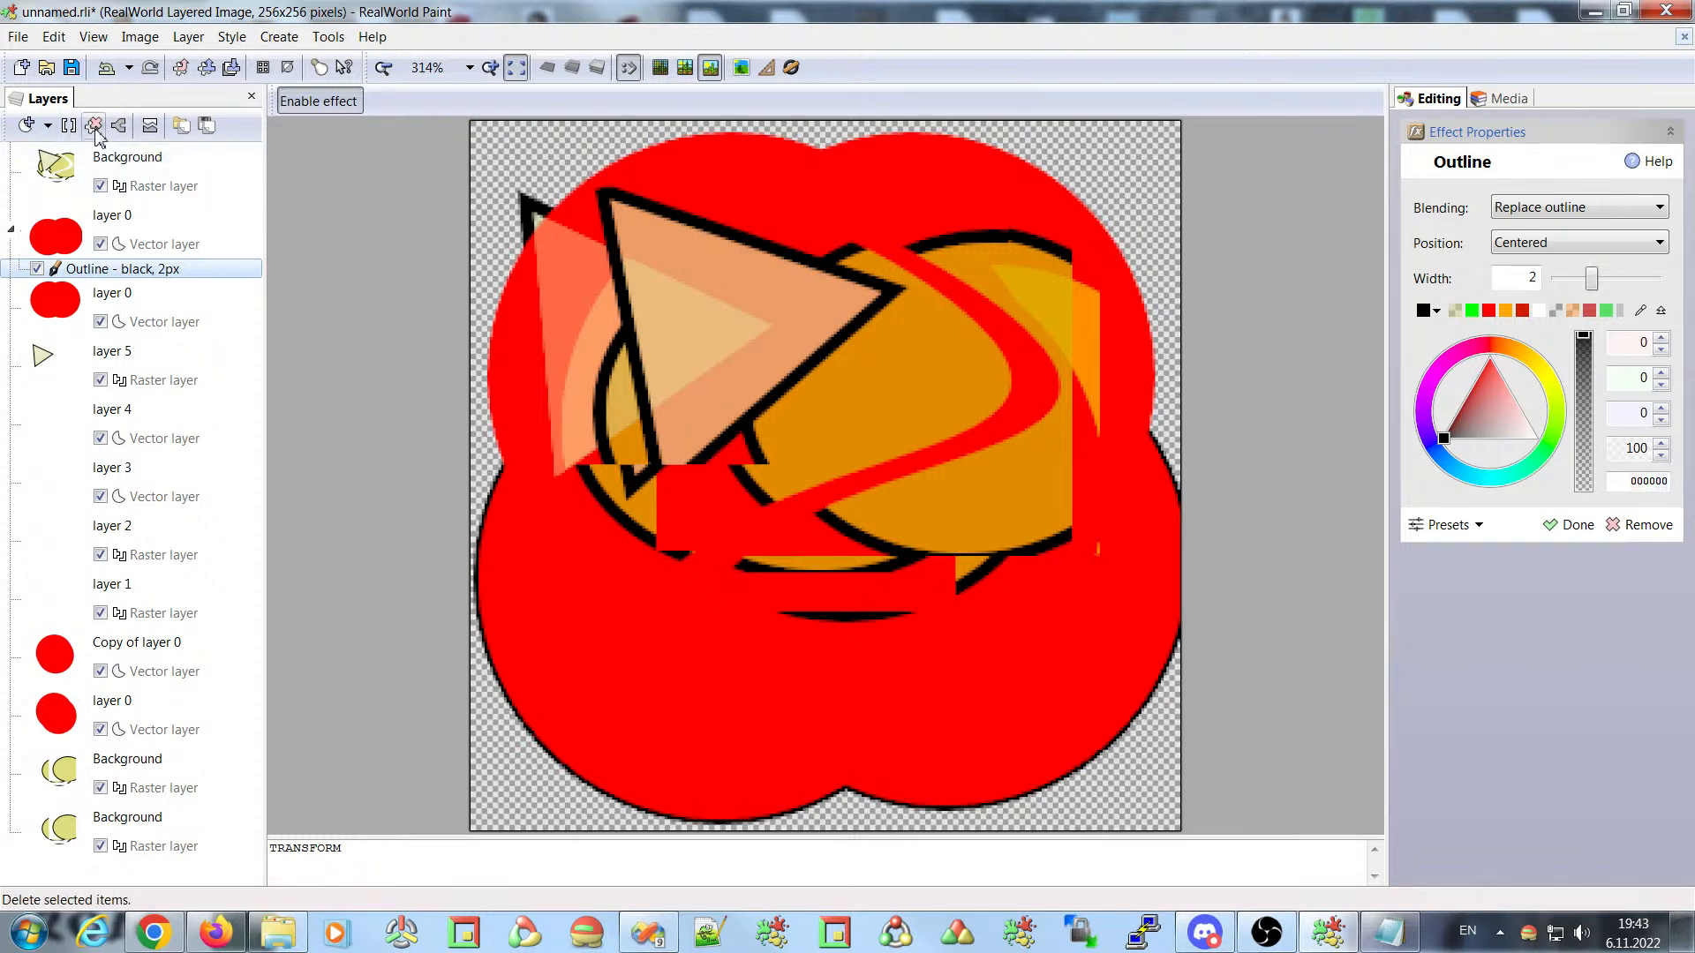
click(51, 40)
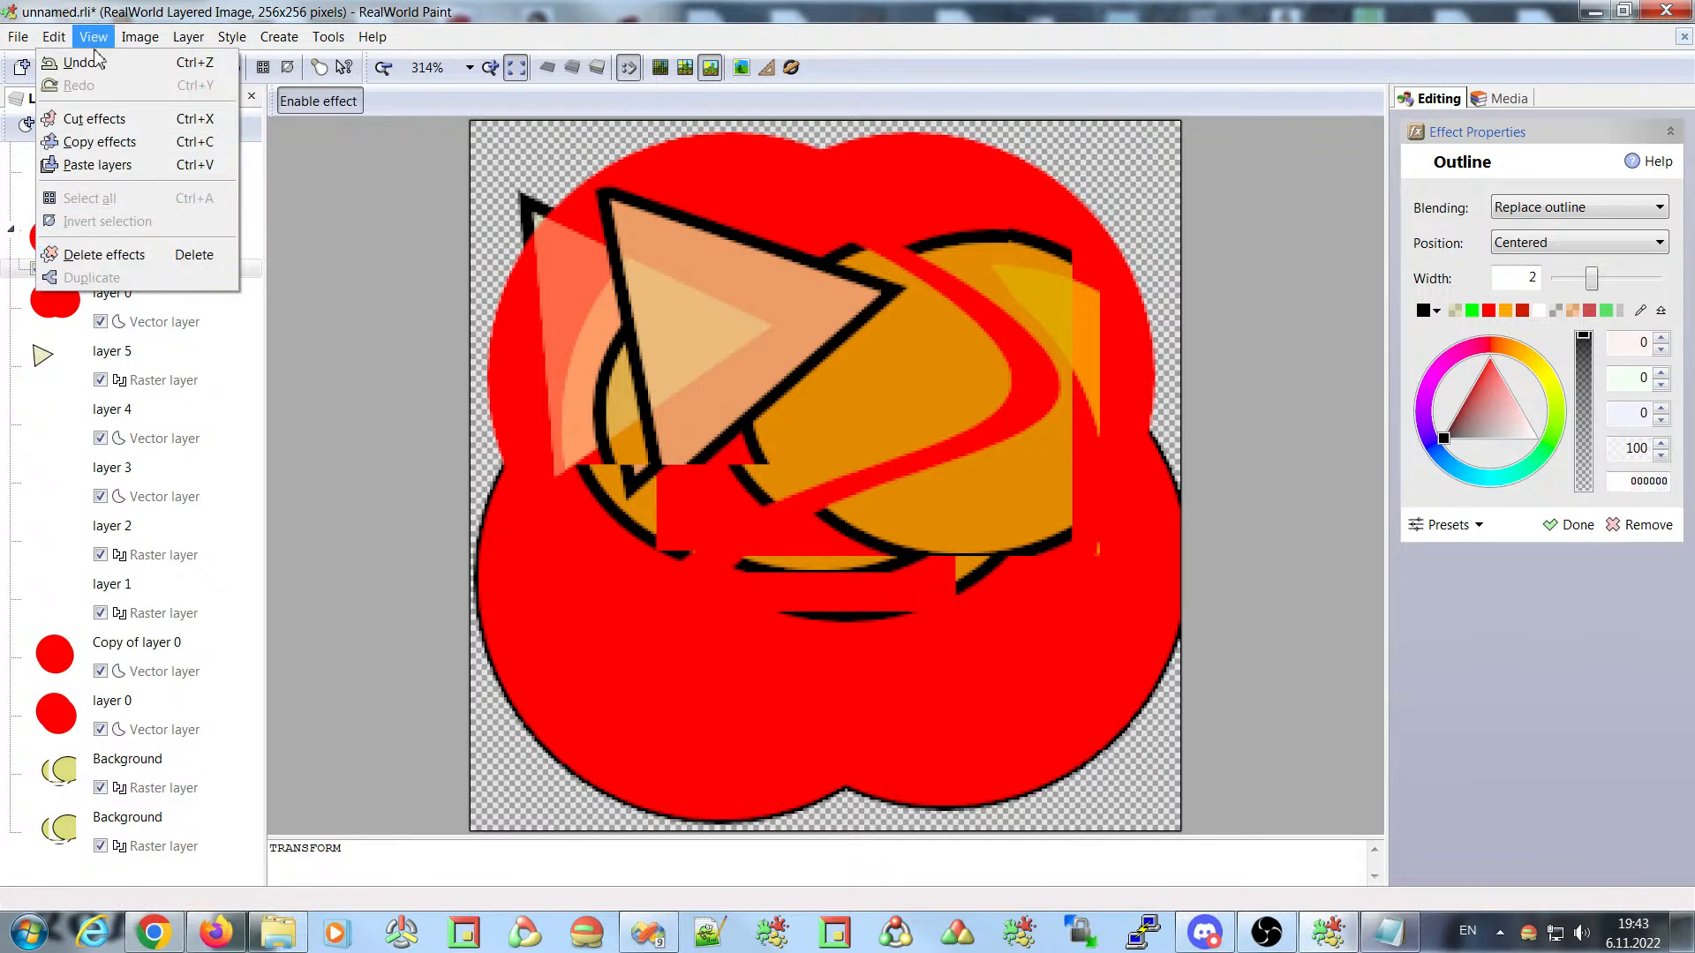
click(92, 13)
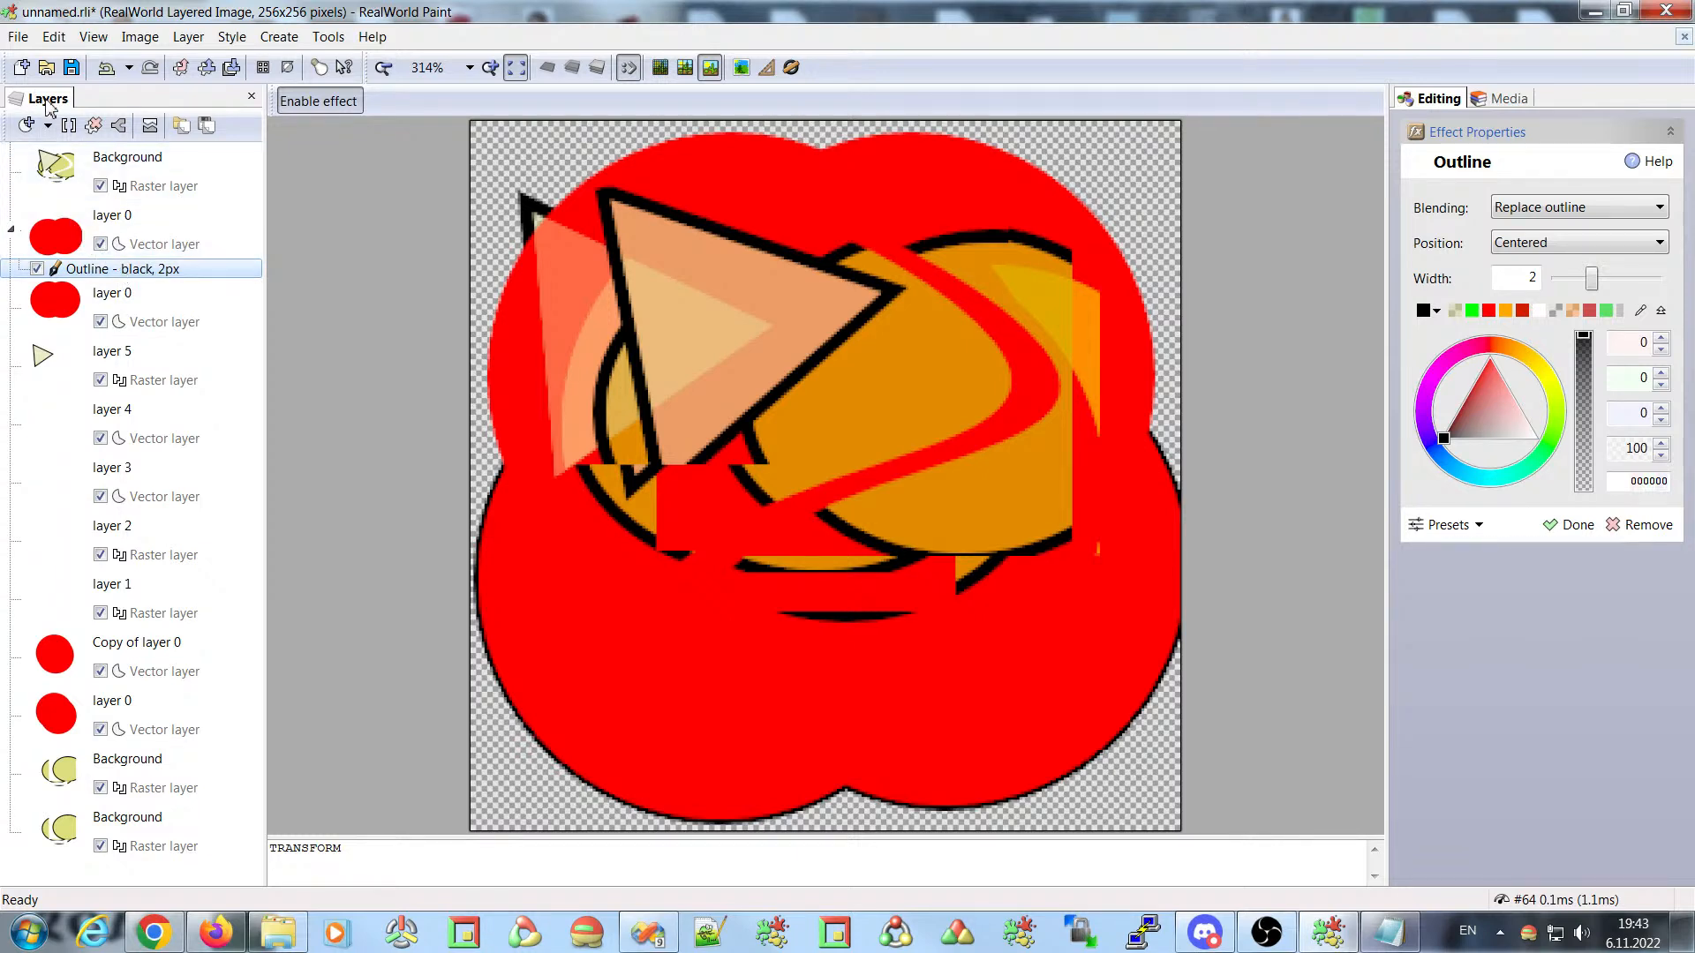
right_click(81, 271)
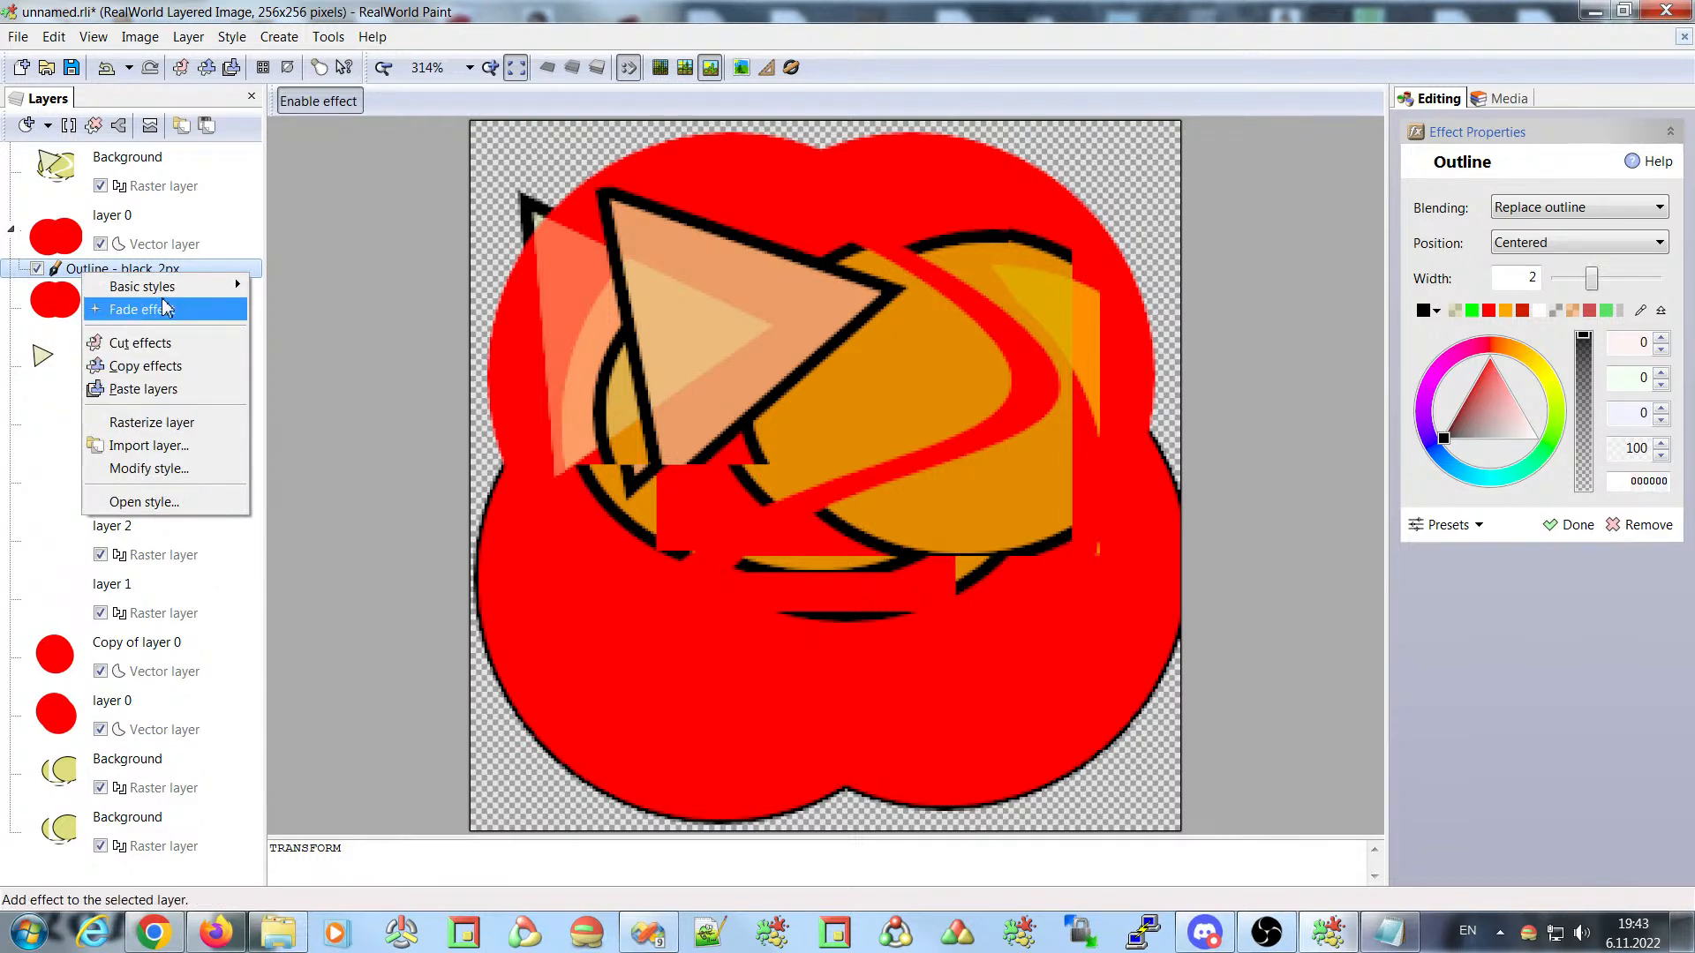
click(62, 237)
- Open the tree view's context menu command list in the Layers panel configuration and enlarge the dialog
click(74, 112)
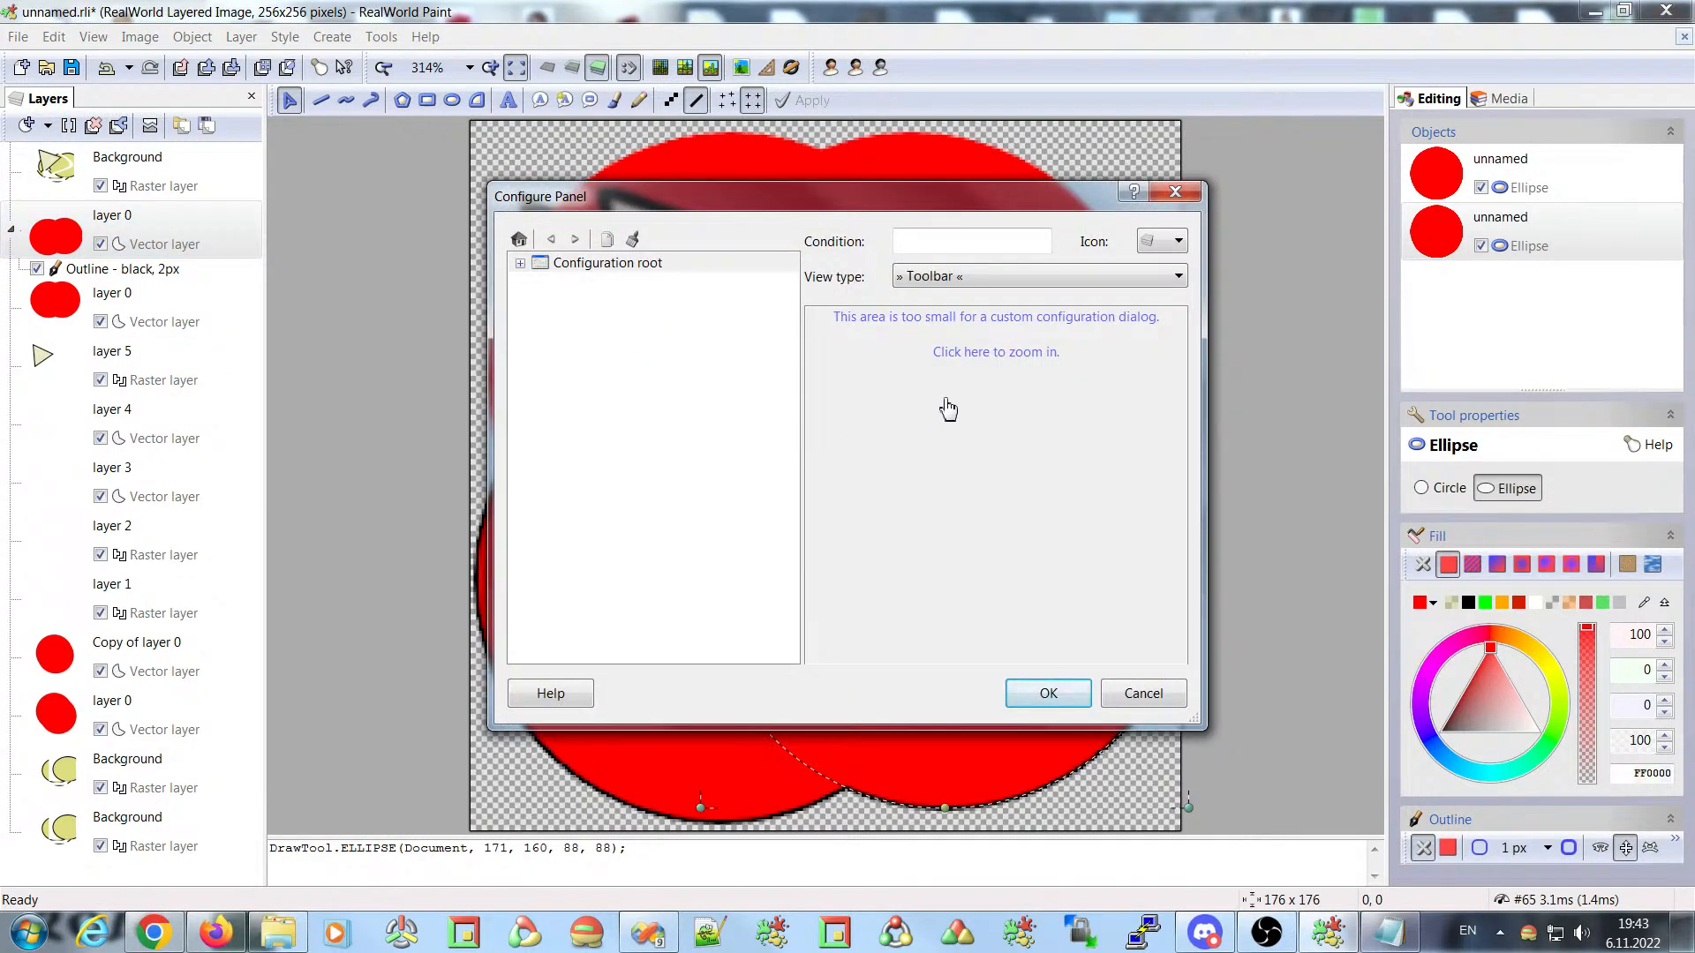
click(951, 353)
click(987, 542)
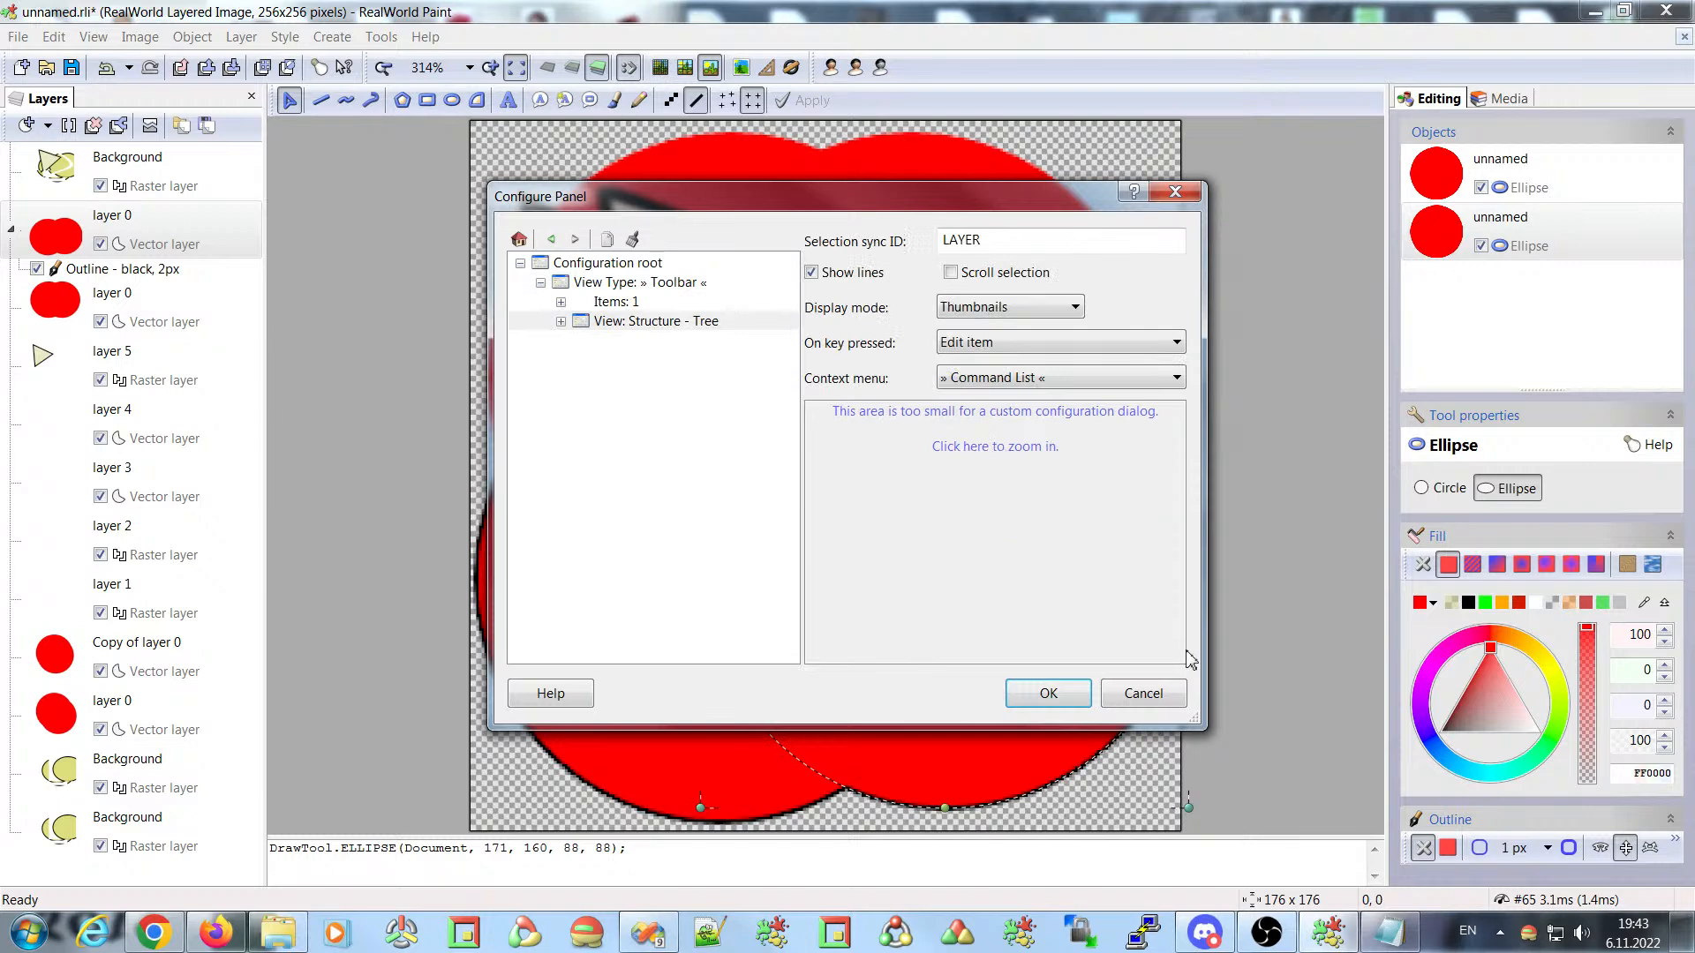
click(974, 516)
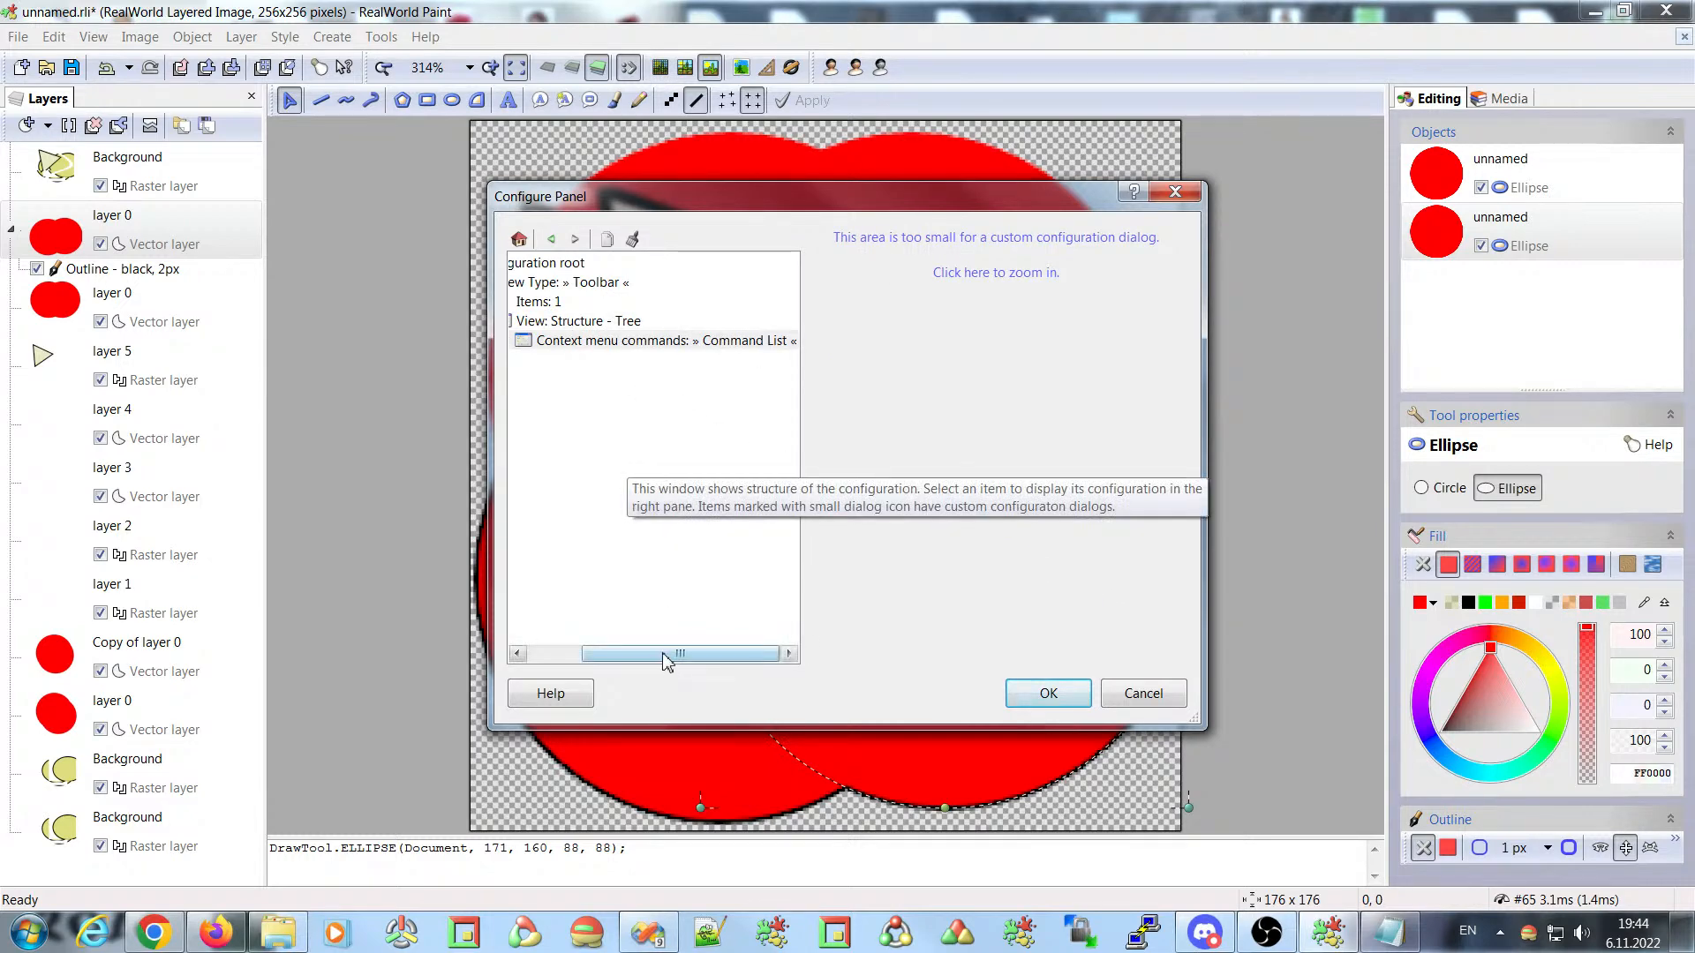
drag(667, 662, 611, 662)
drag(1194, 720, 1424, 778)
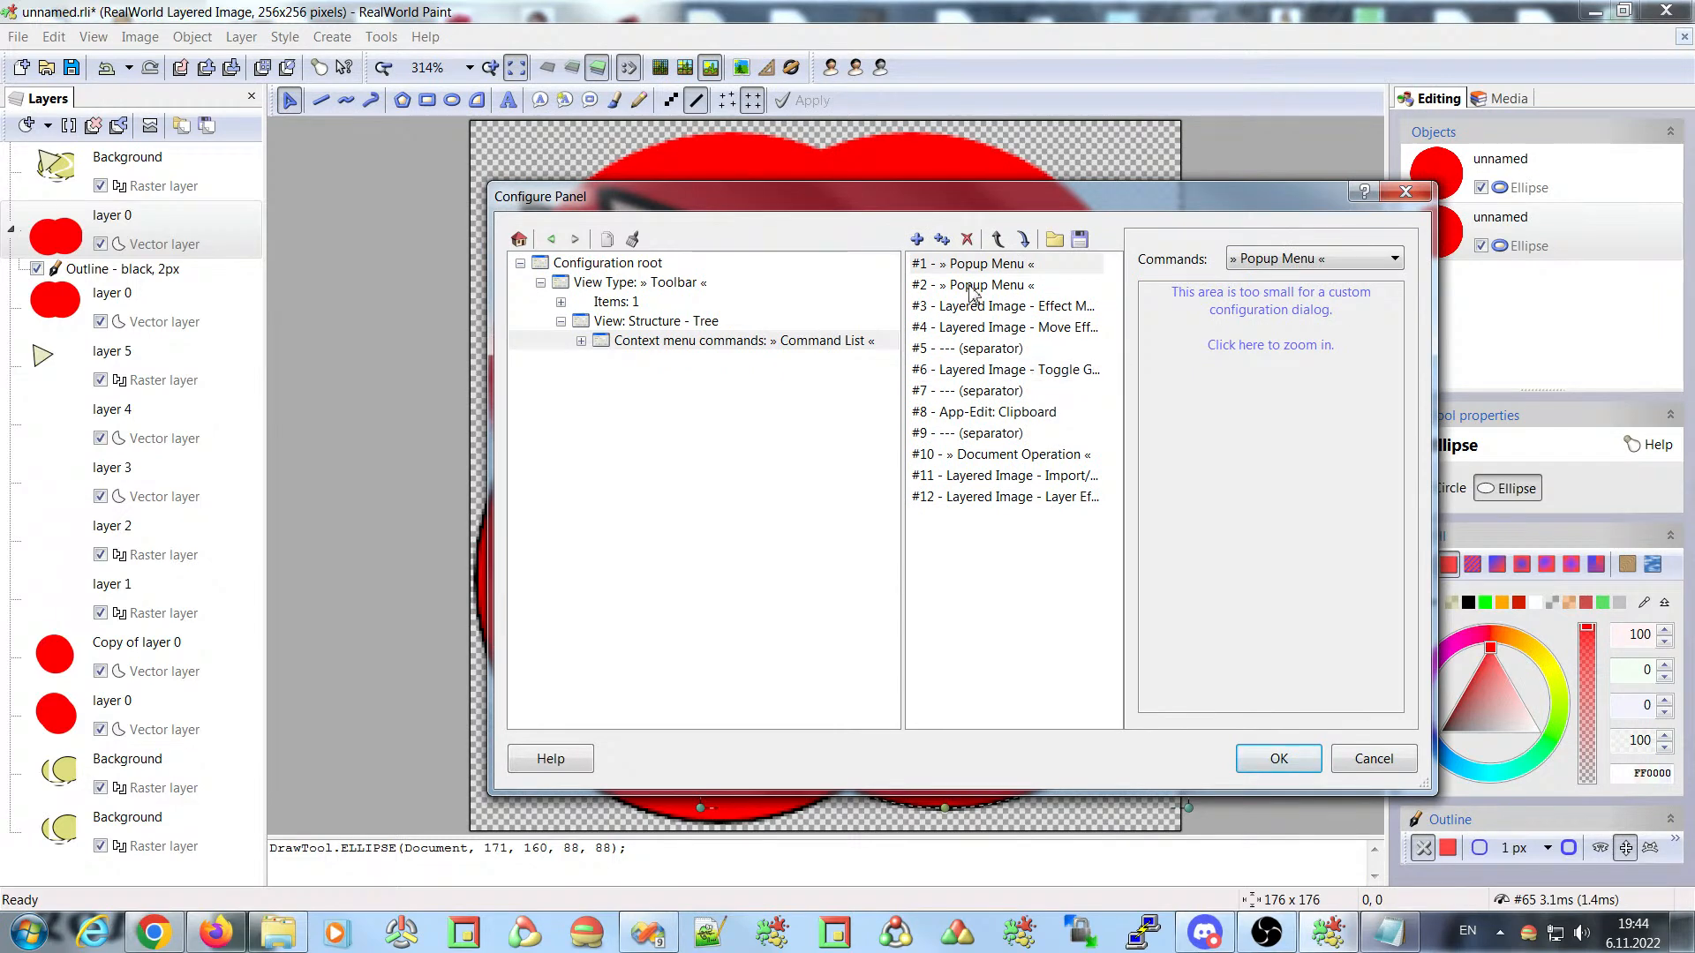
- Insert an App-Edit: Delete command directly after Effect Modifiers in the context menu command list and apply the configuration
click(974, 351)
click(943, 241)
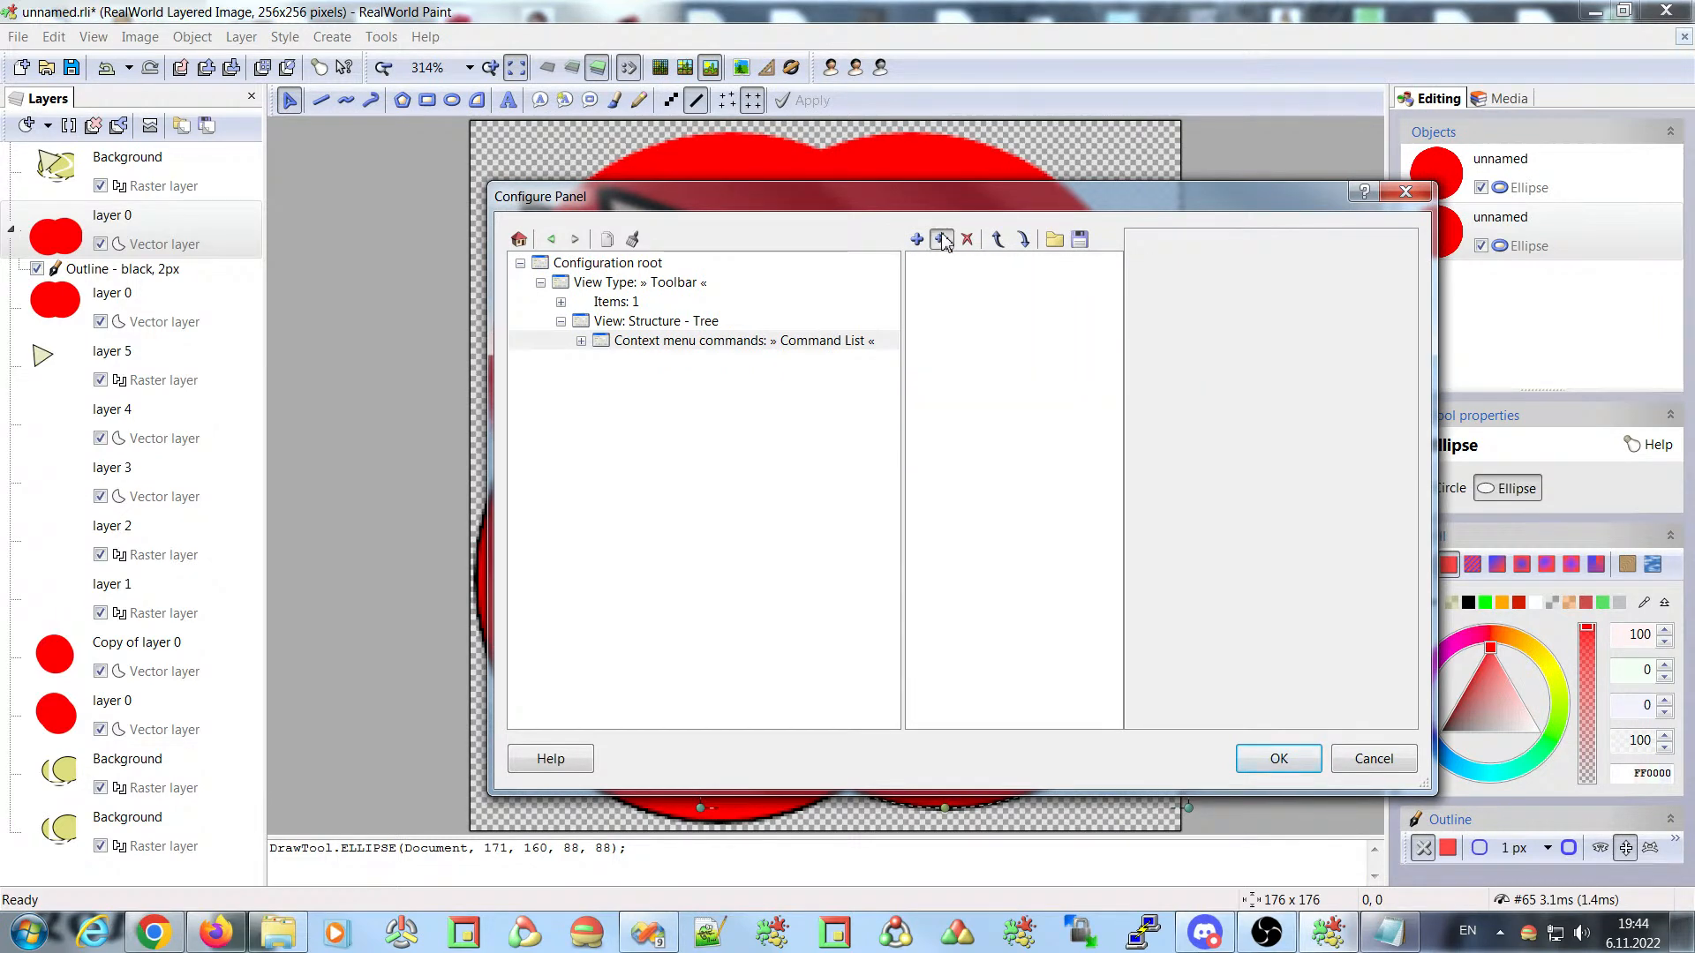
click(984, 357)
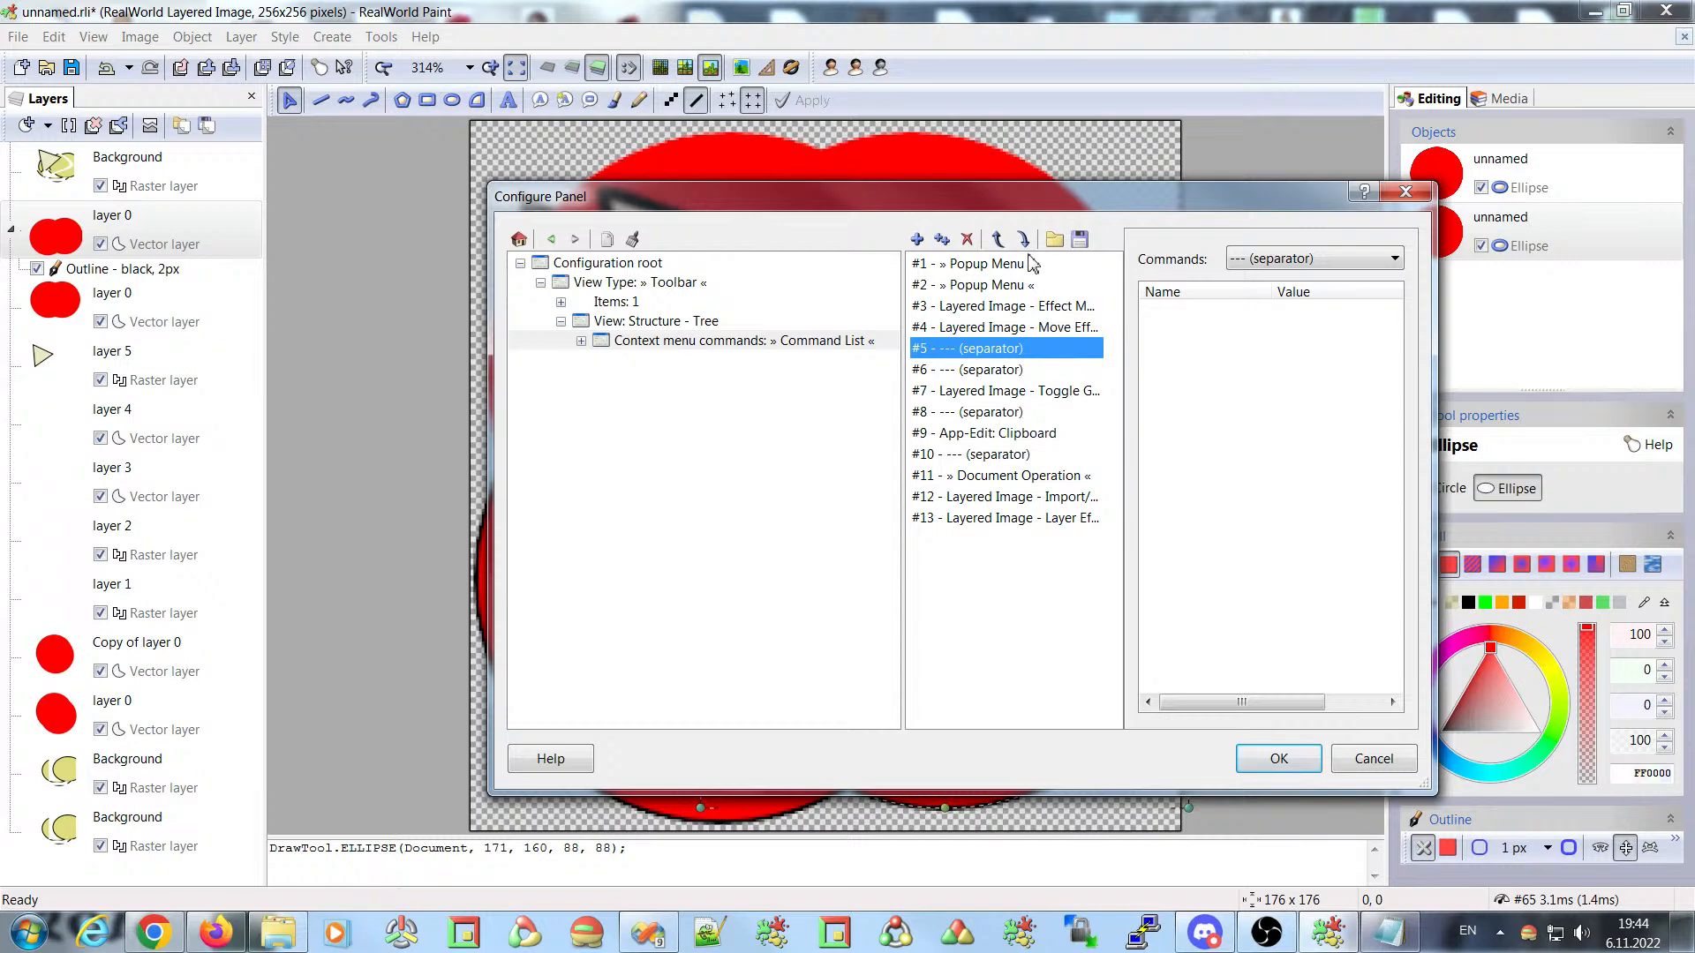
click(997, 240)
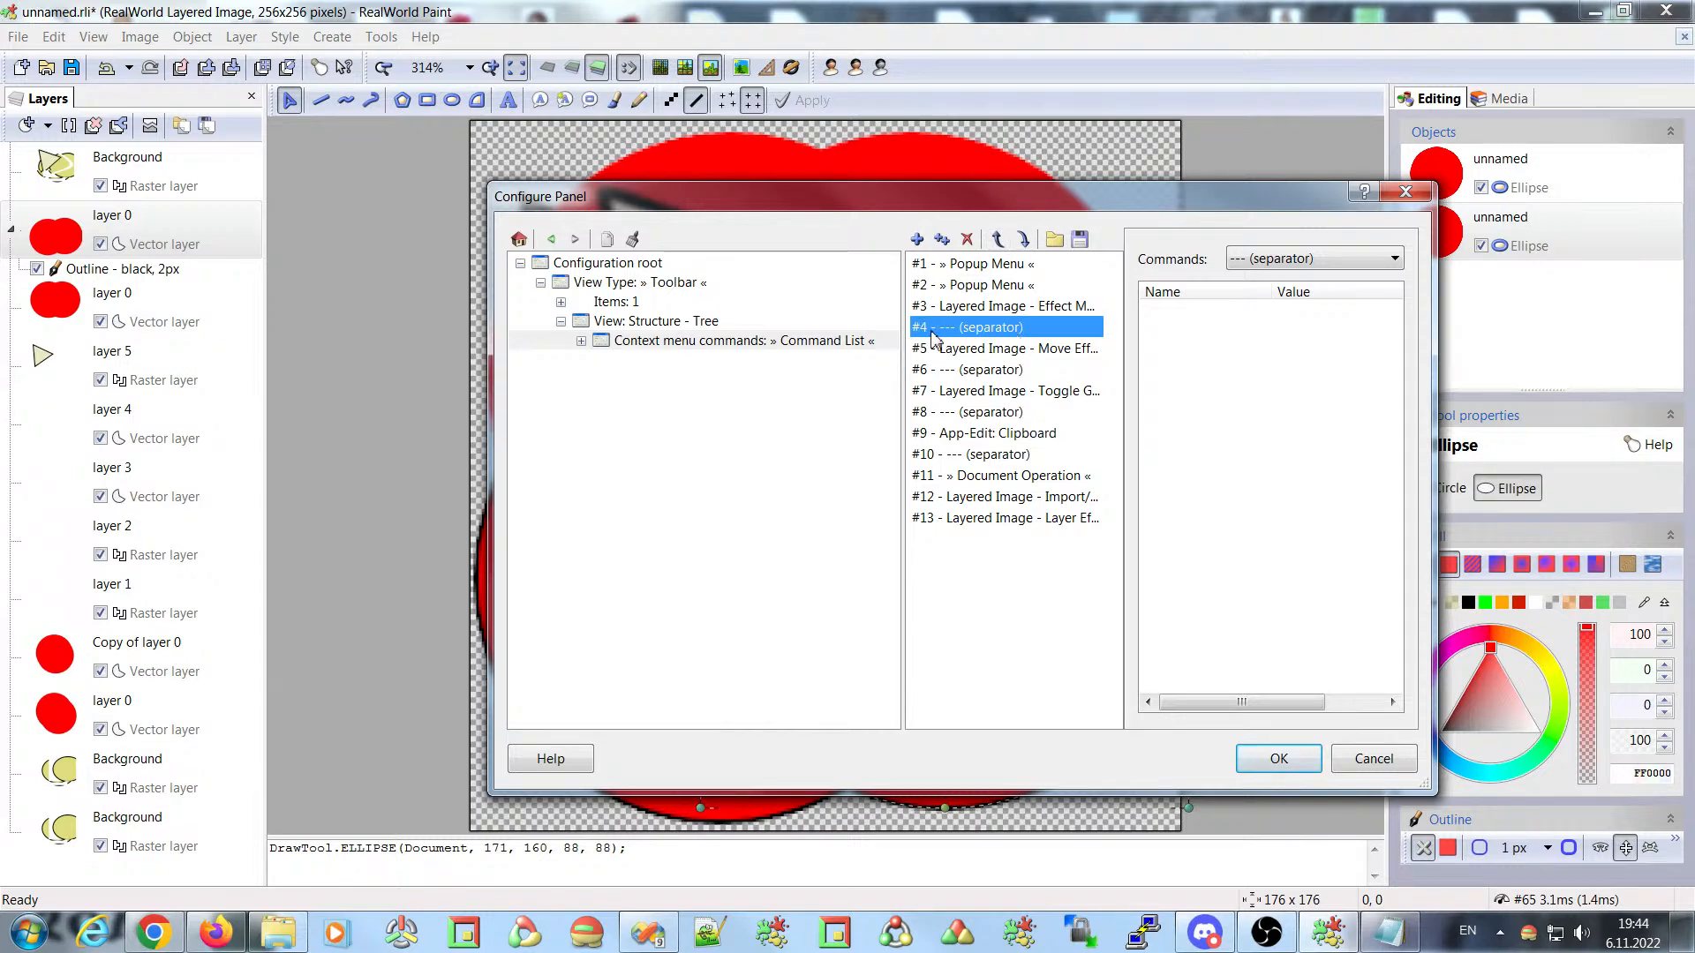
click(1293, 258)
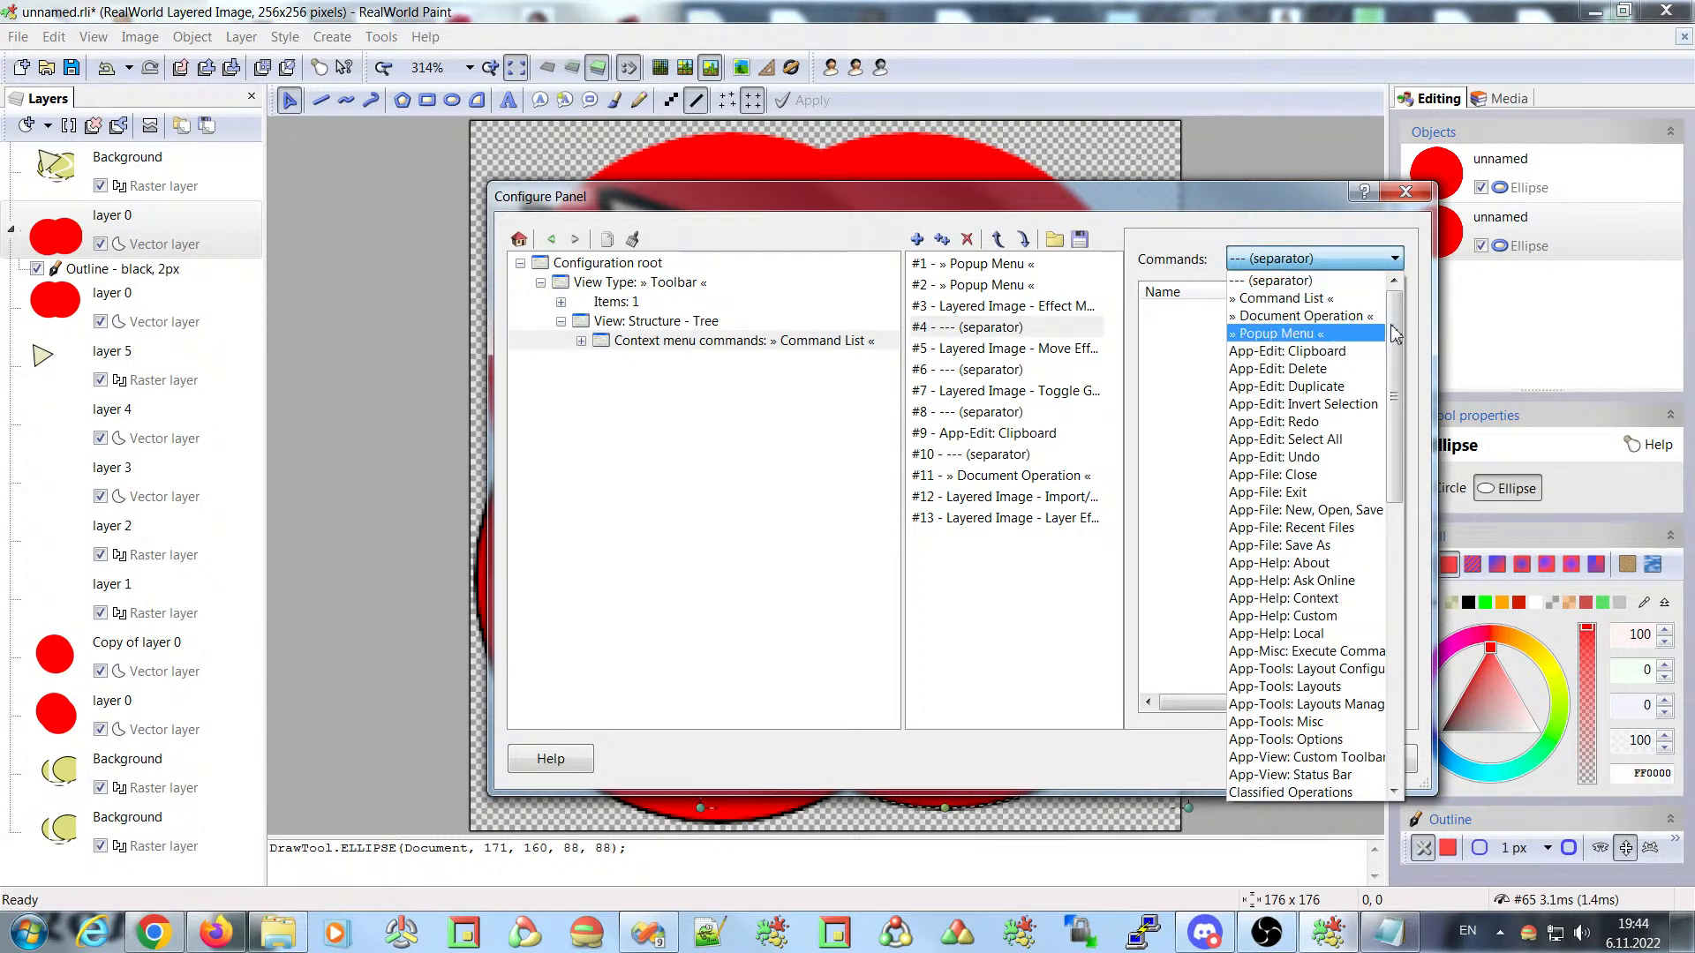
click(1282, 371)
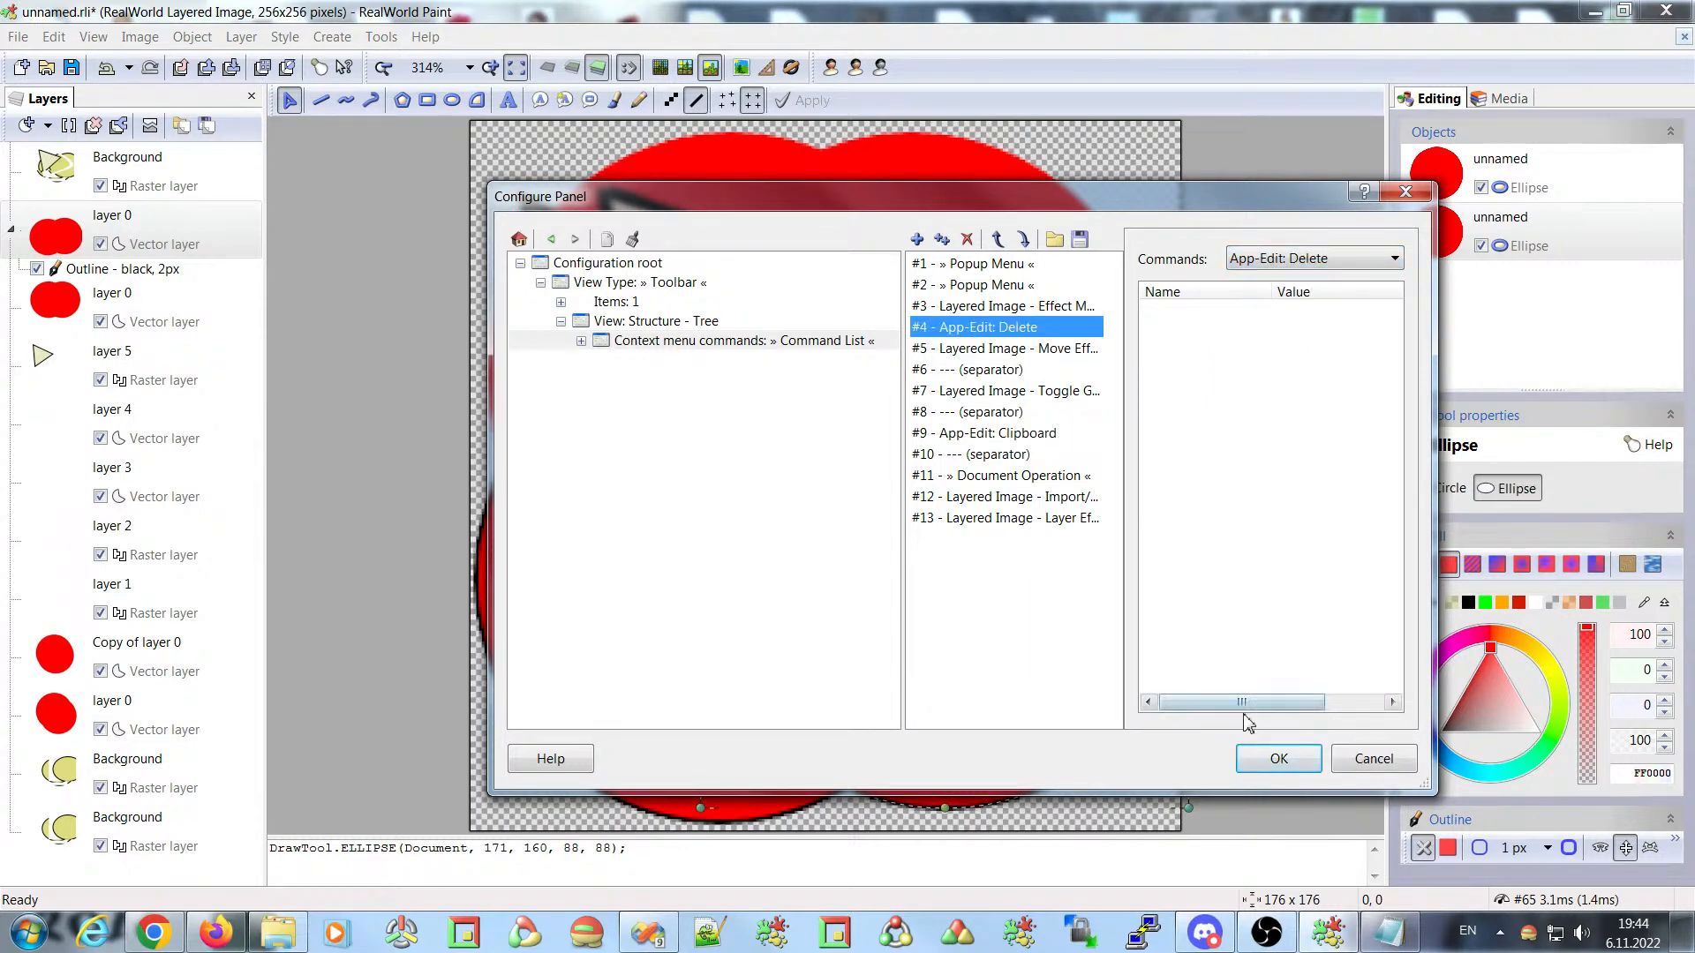
click(1271, 761)
- Check the delete entry in the context menus of the upper layer 0 and its Outline effect
click(70, 231)
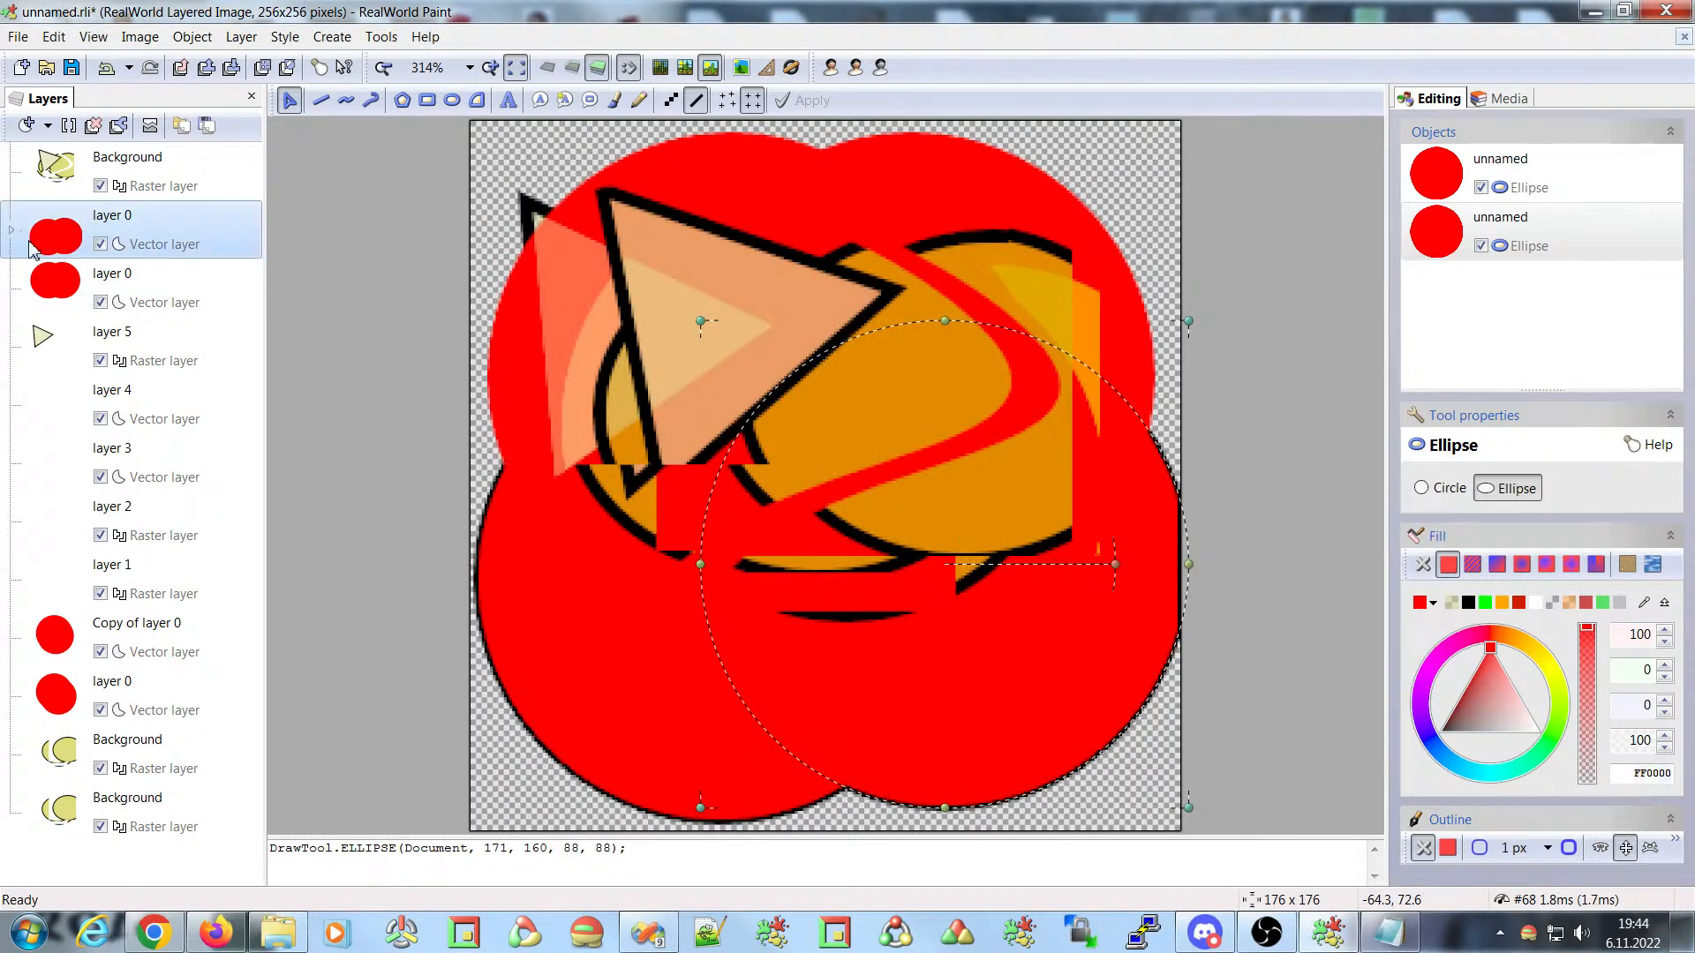
right_click(73, 226)
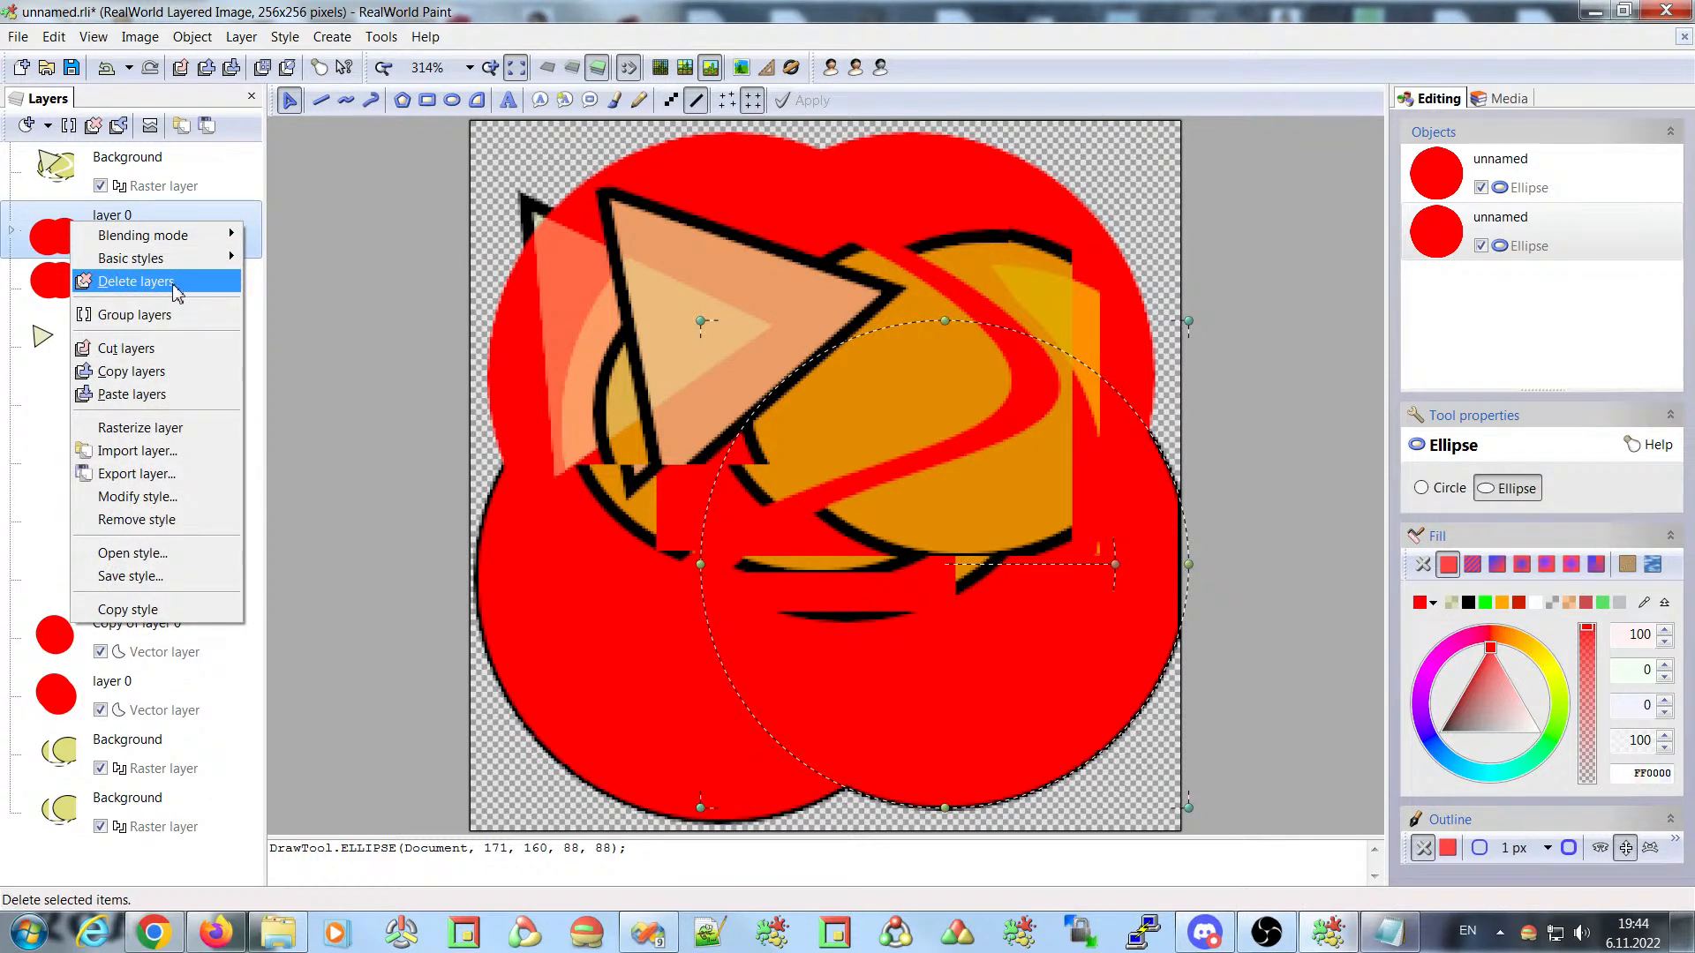
click(10, 230)
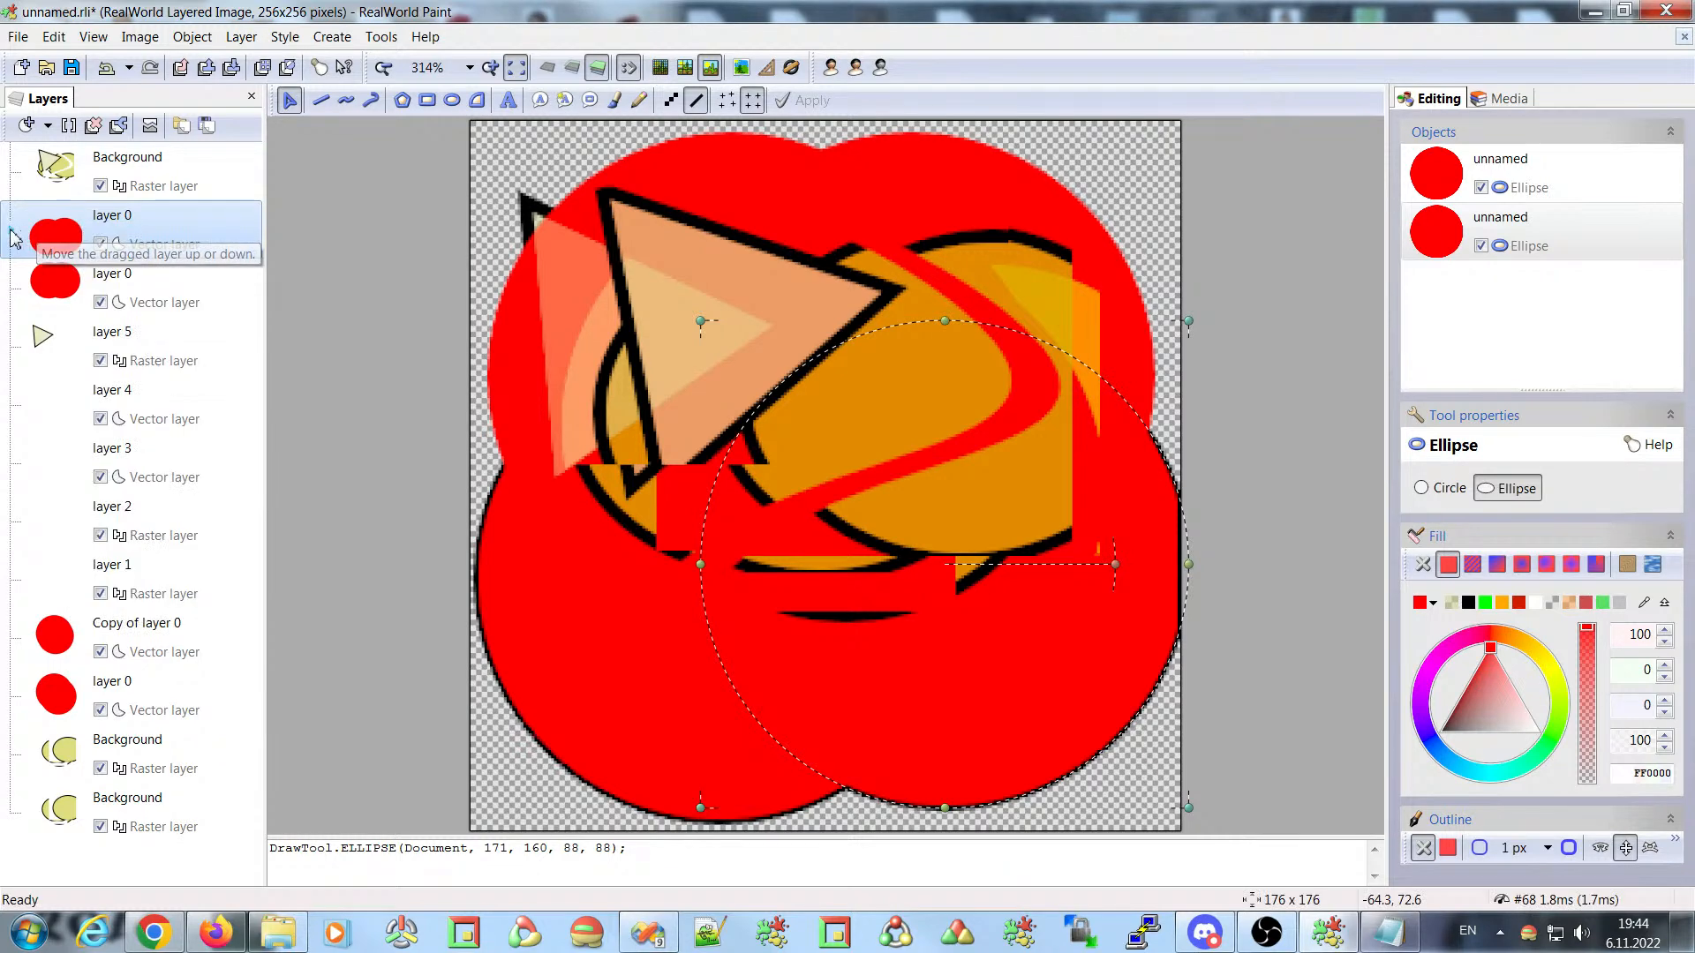
click(11, 230)
click(89, 270)
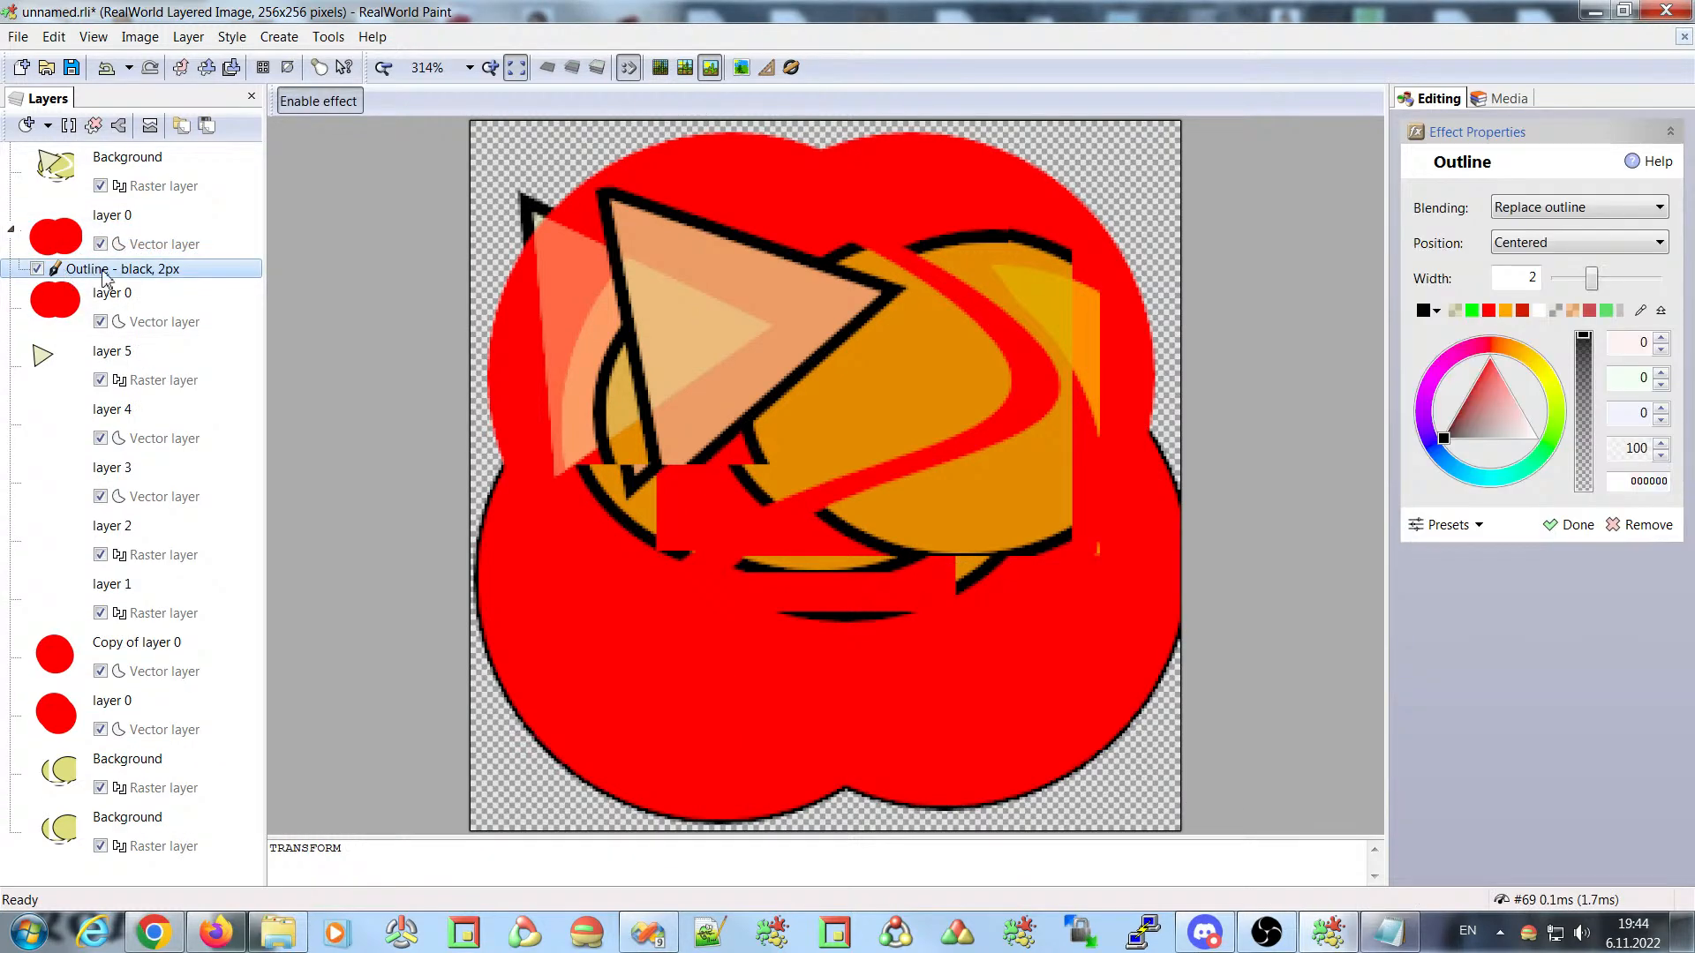
right_click(82, 278)
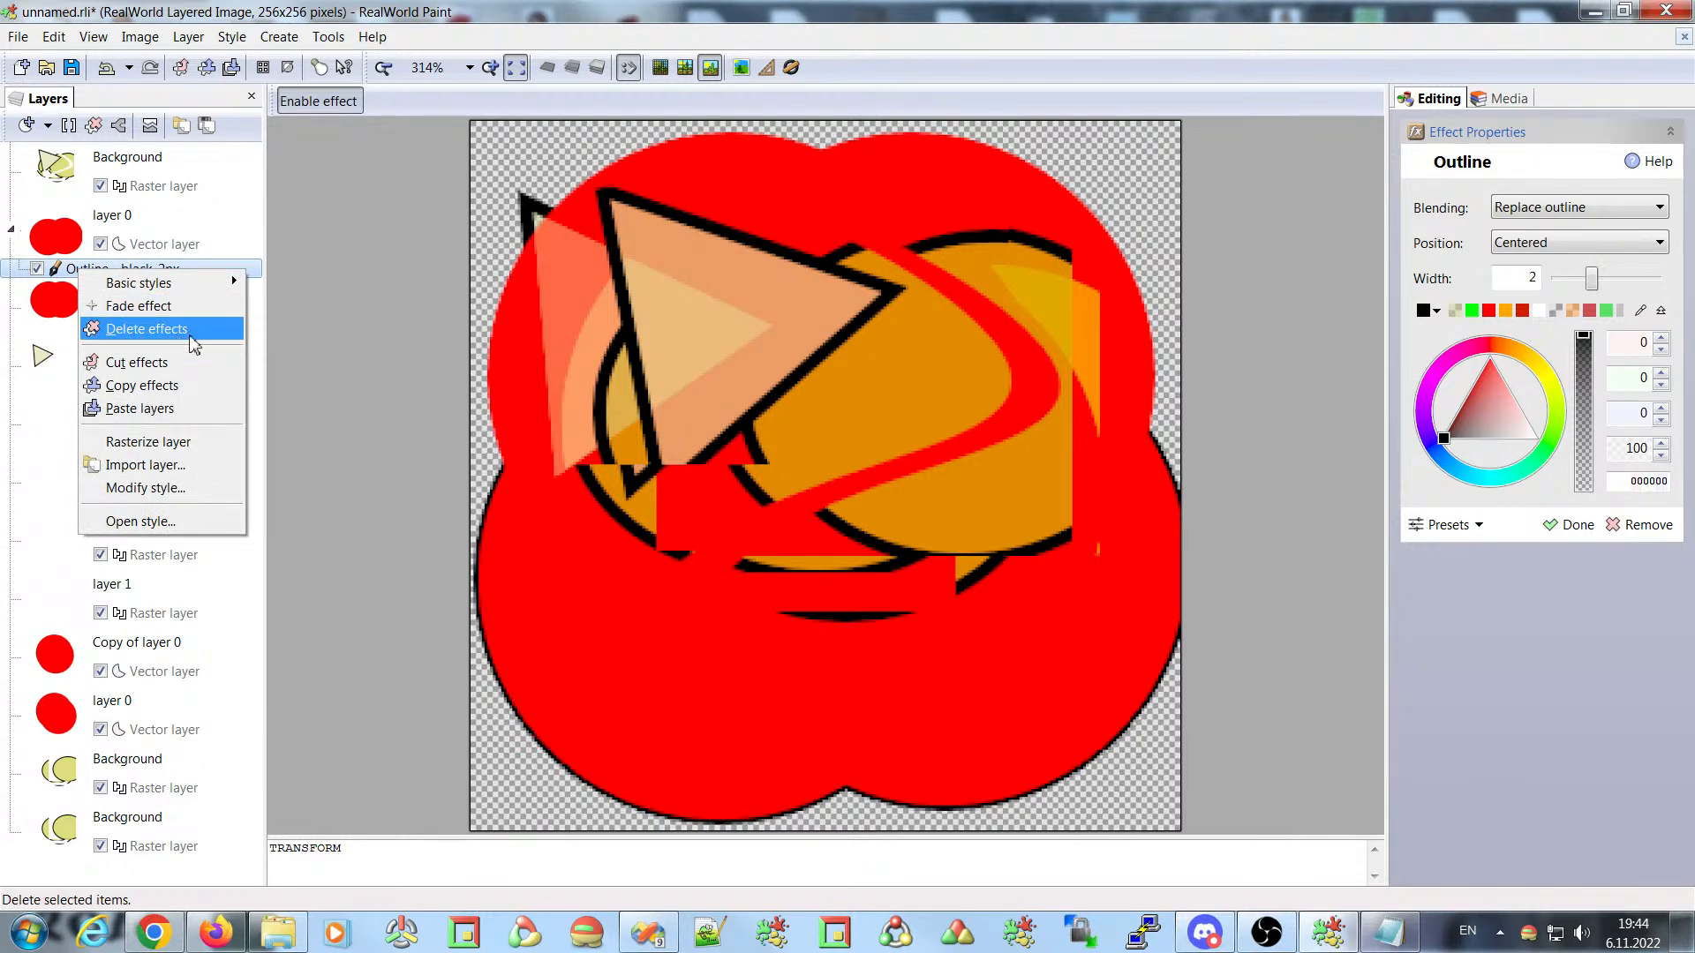
click(112, 228)
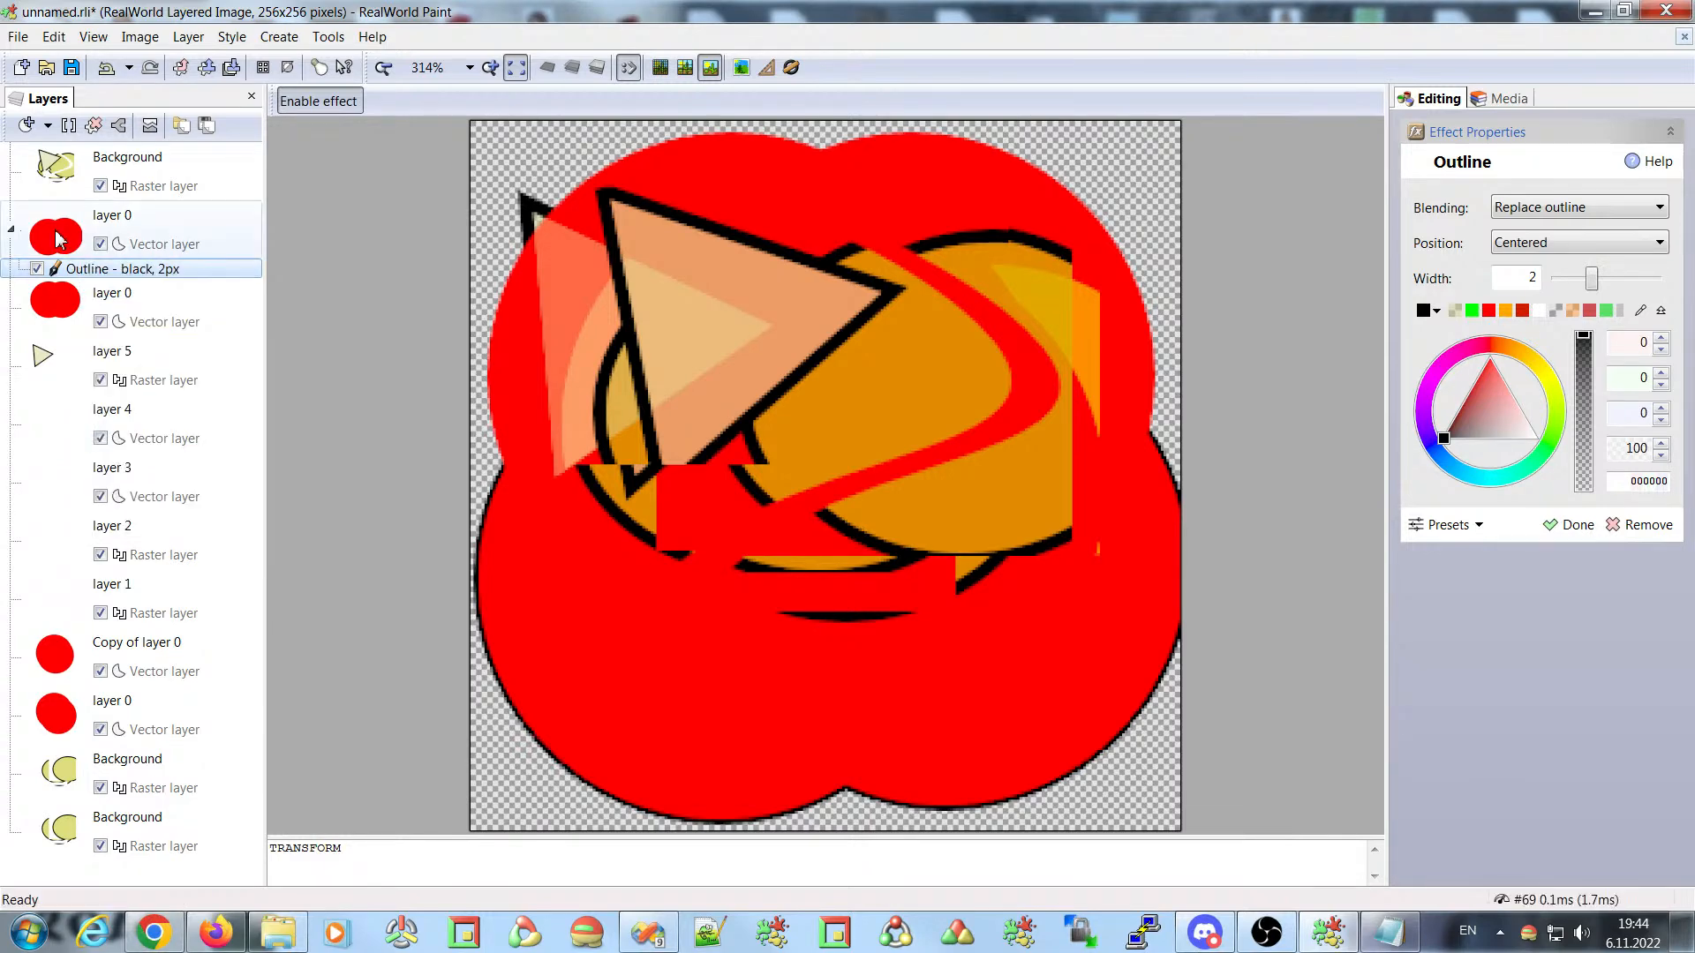
- Add a Shadow effect to the upper layer 0 vector layer and delete the layer's Shadow and Outline effects
click(285, 37)
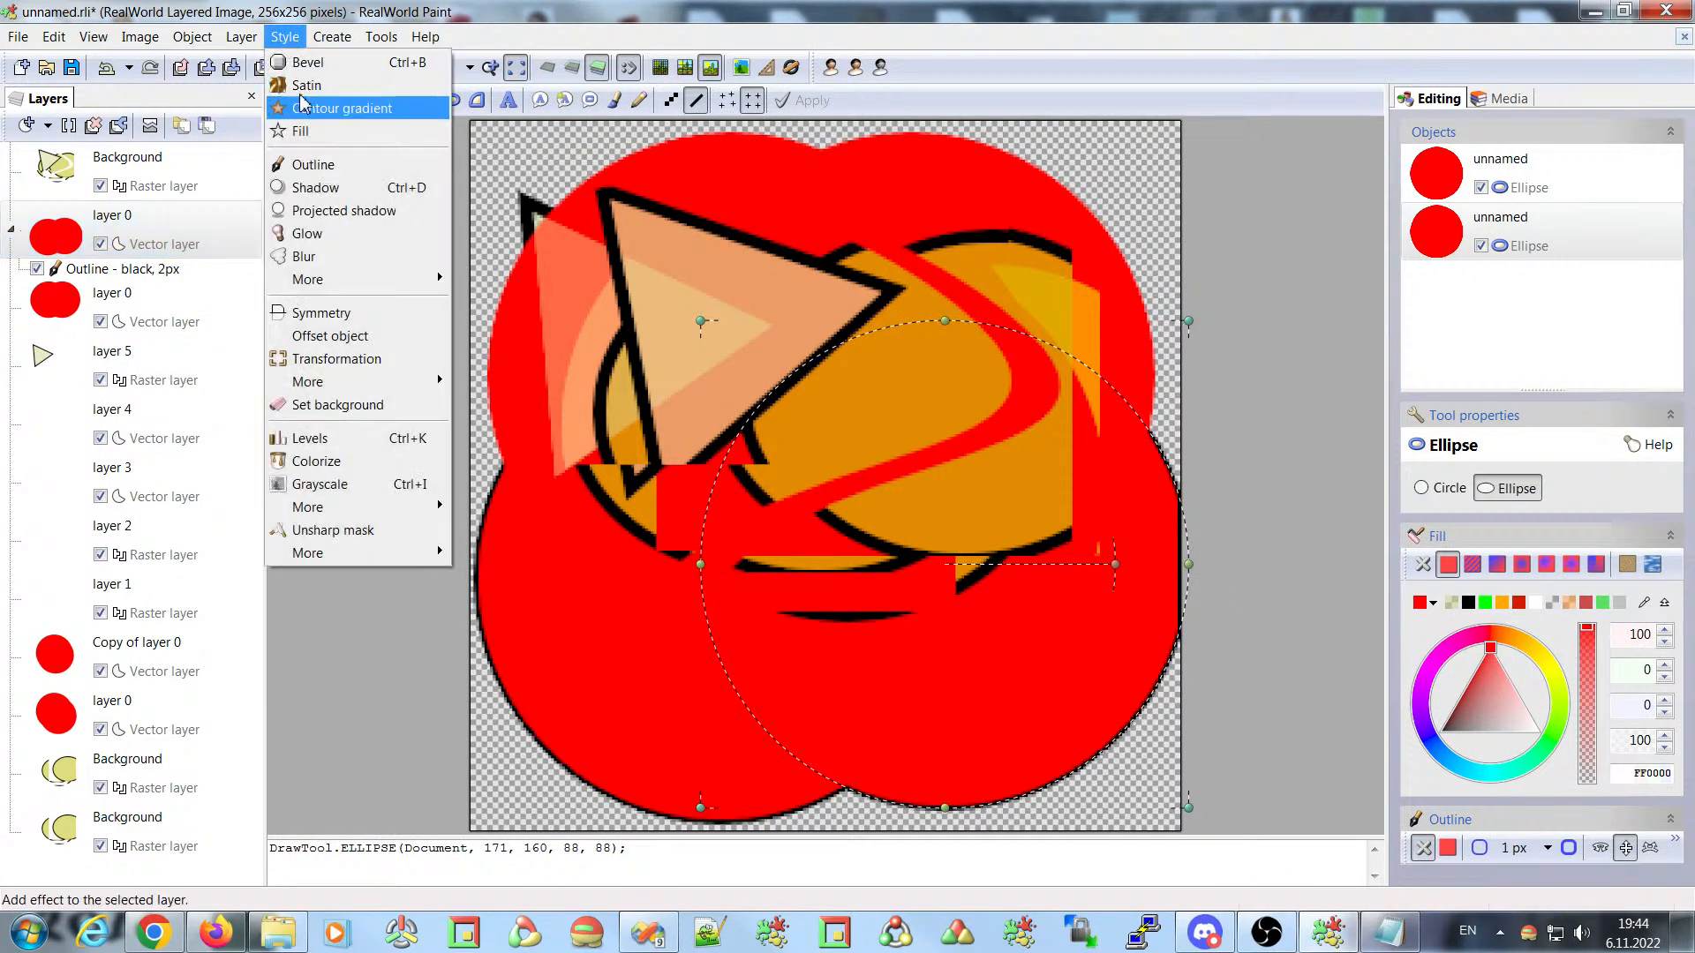
click(320, 190)
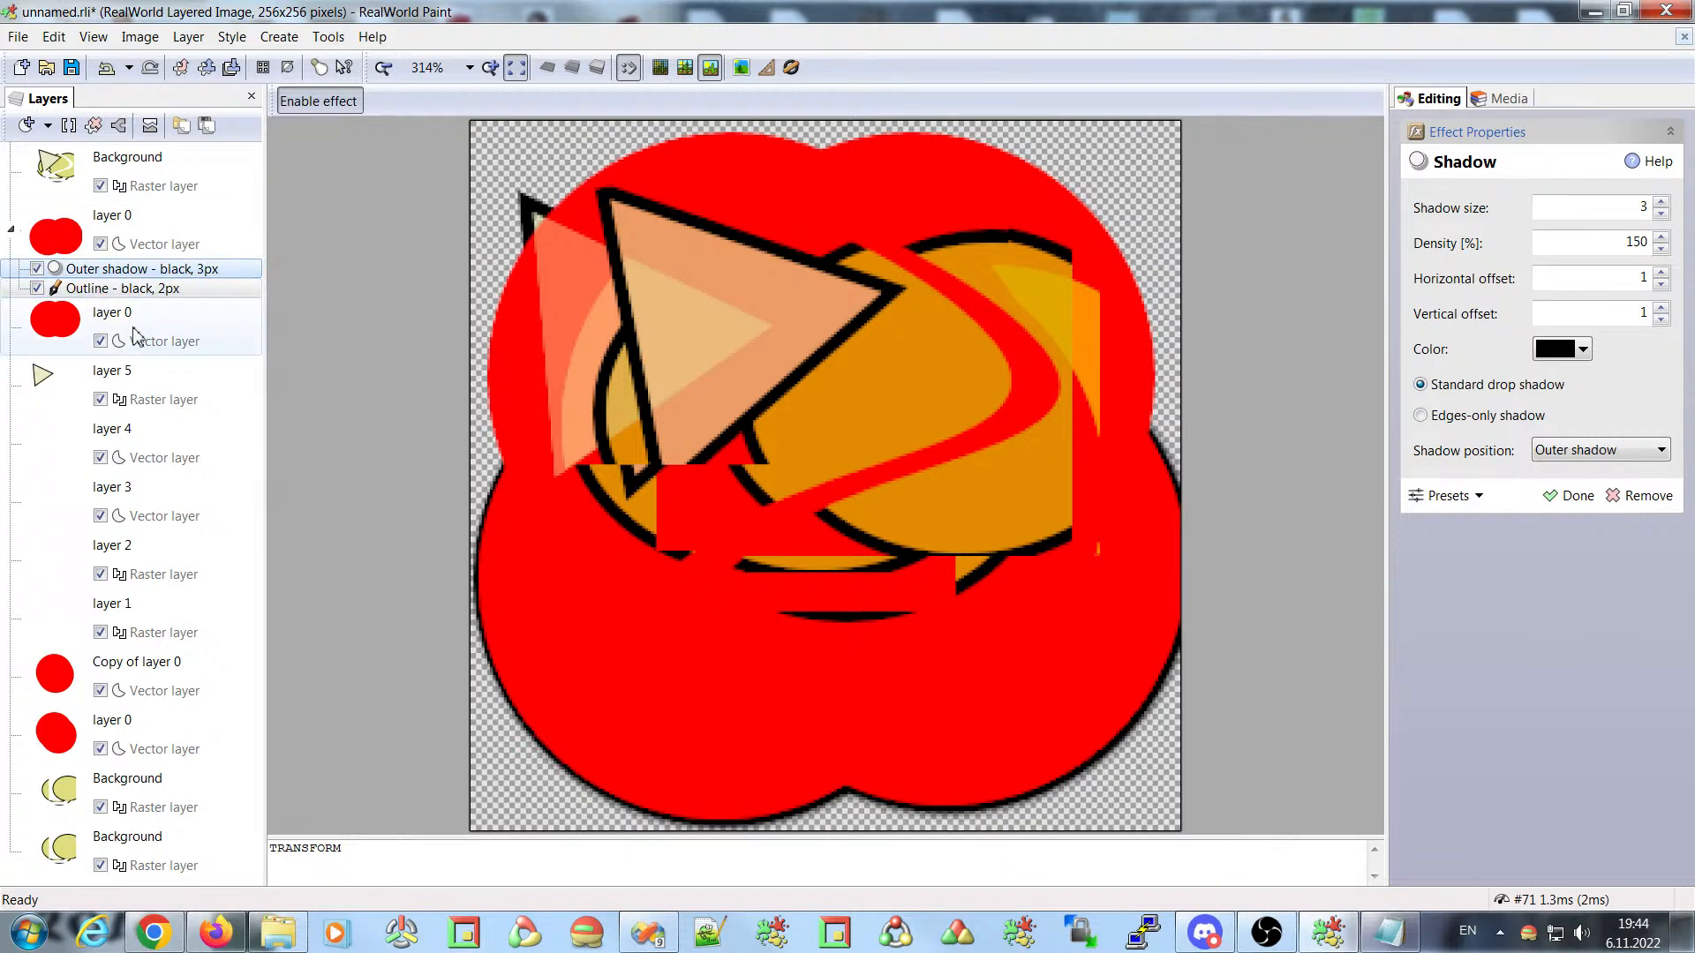
right_click(89, 279)
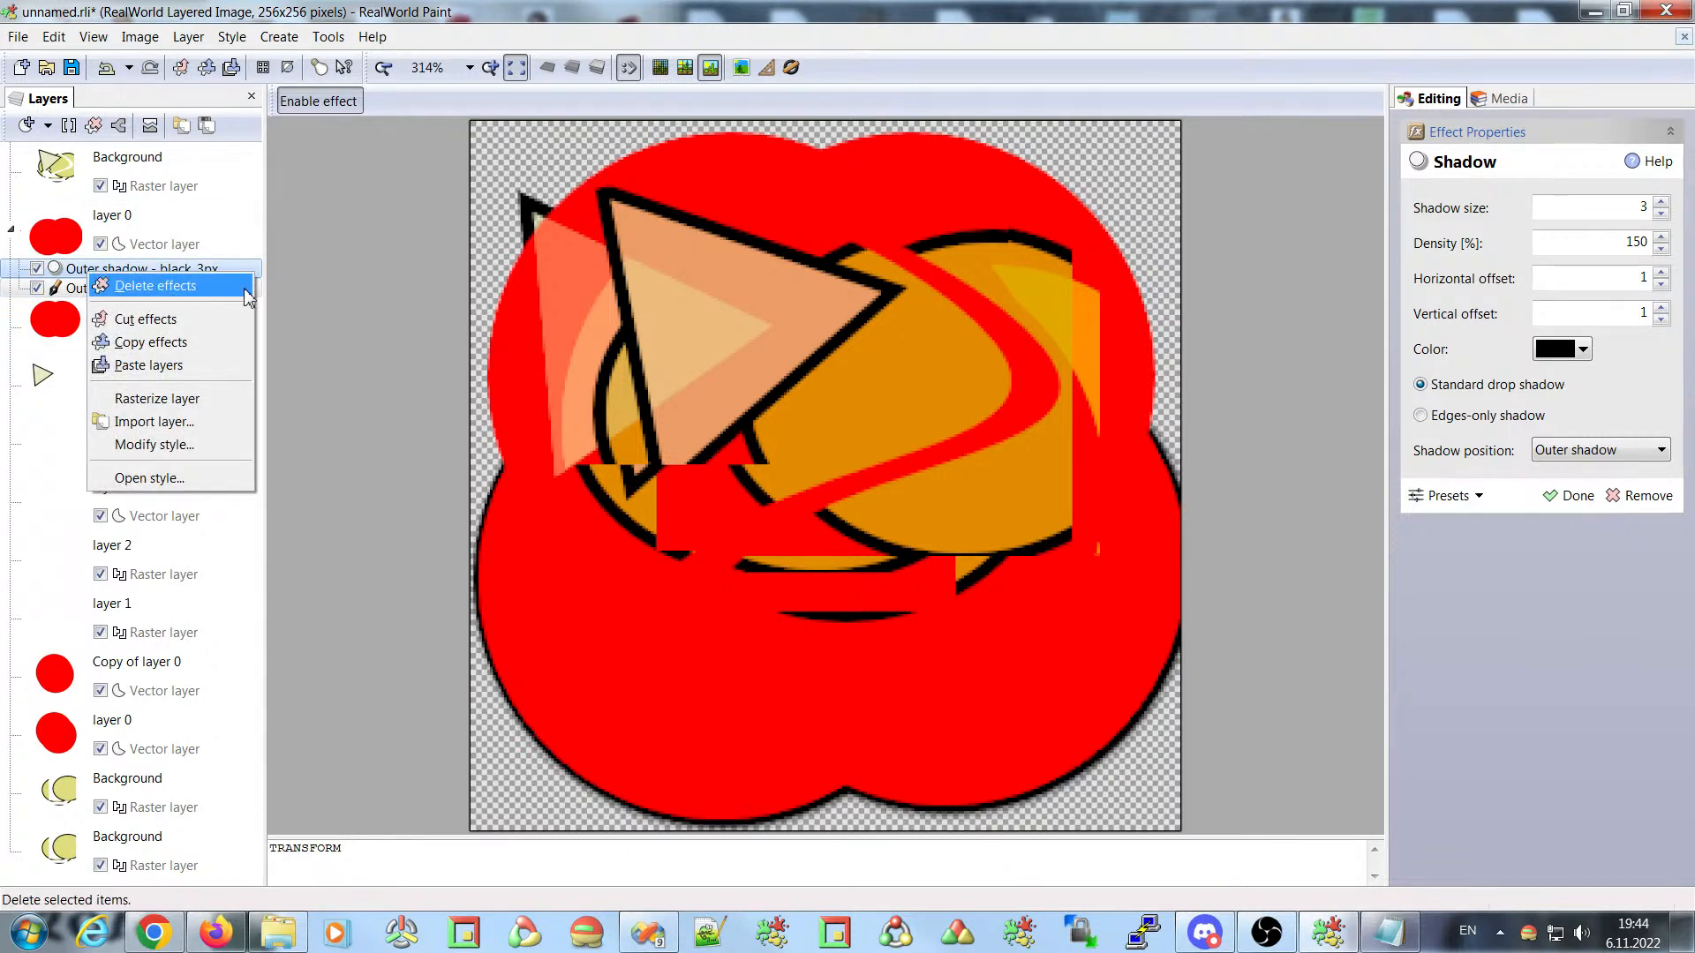
click(155, 286)
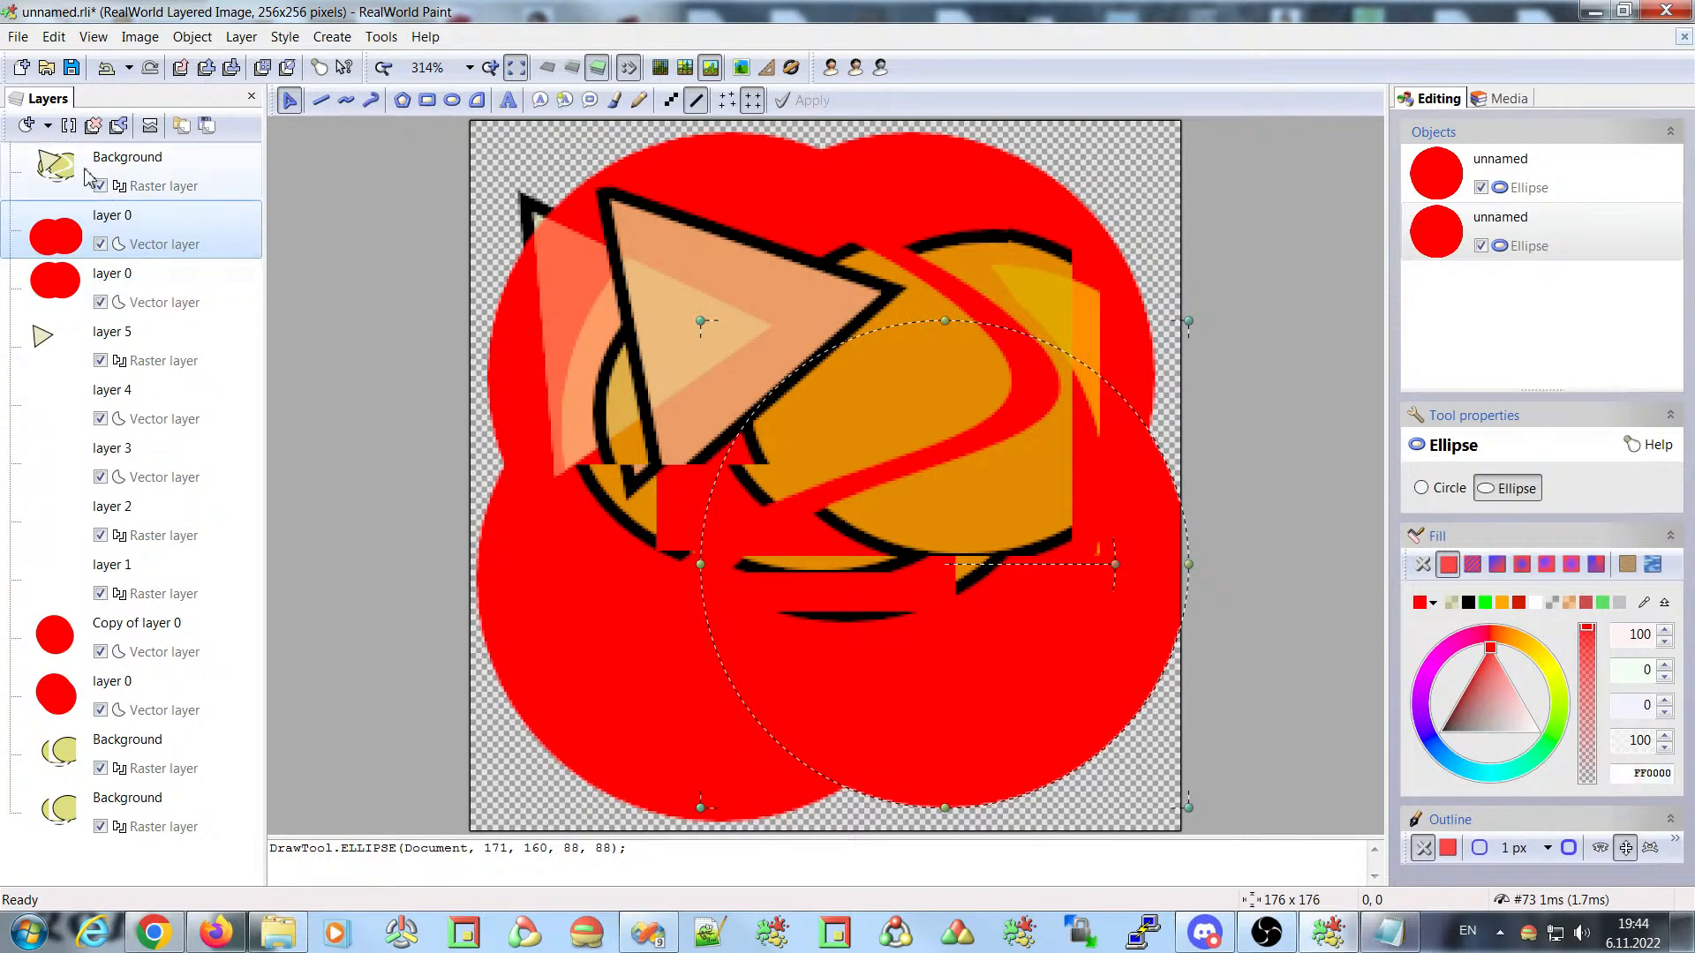
- Open the Layers panel configuration, enlarge the dialog and show the Structure - Tree view's context menu command list
click(74, 125)
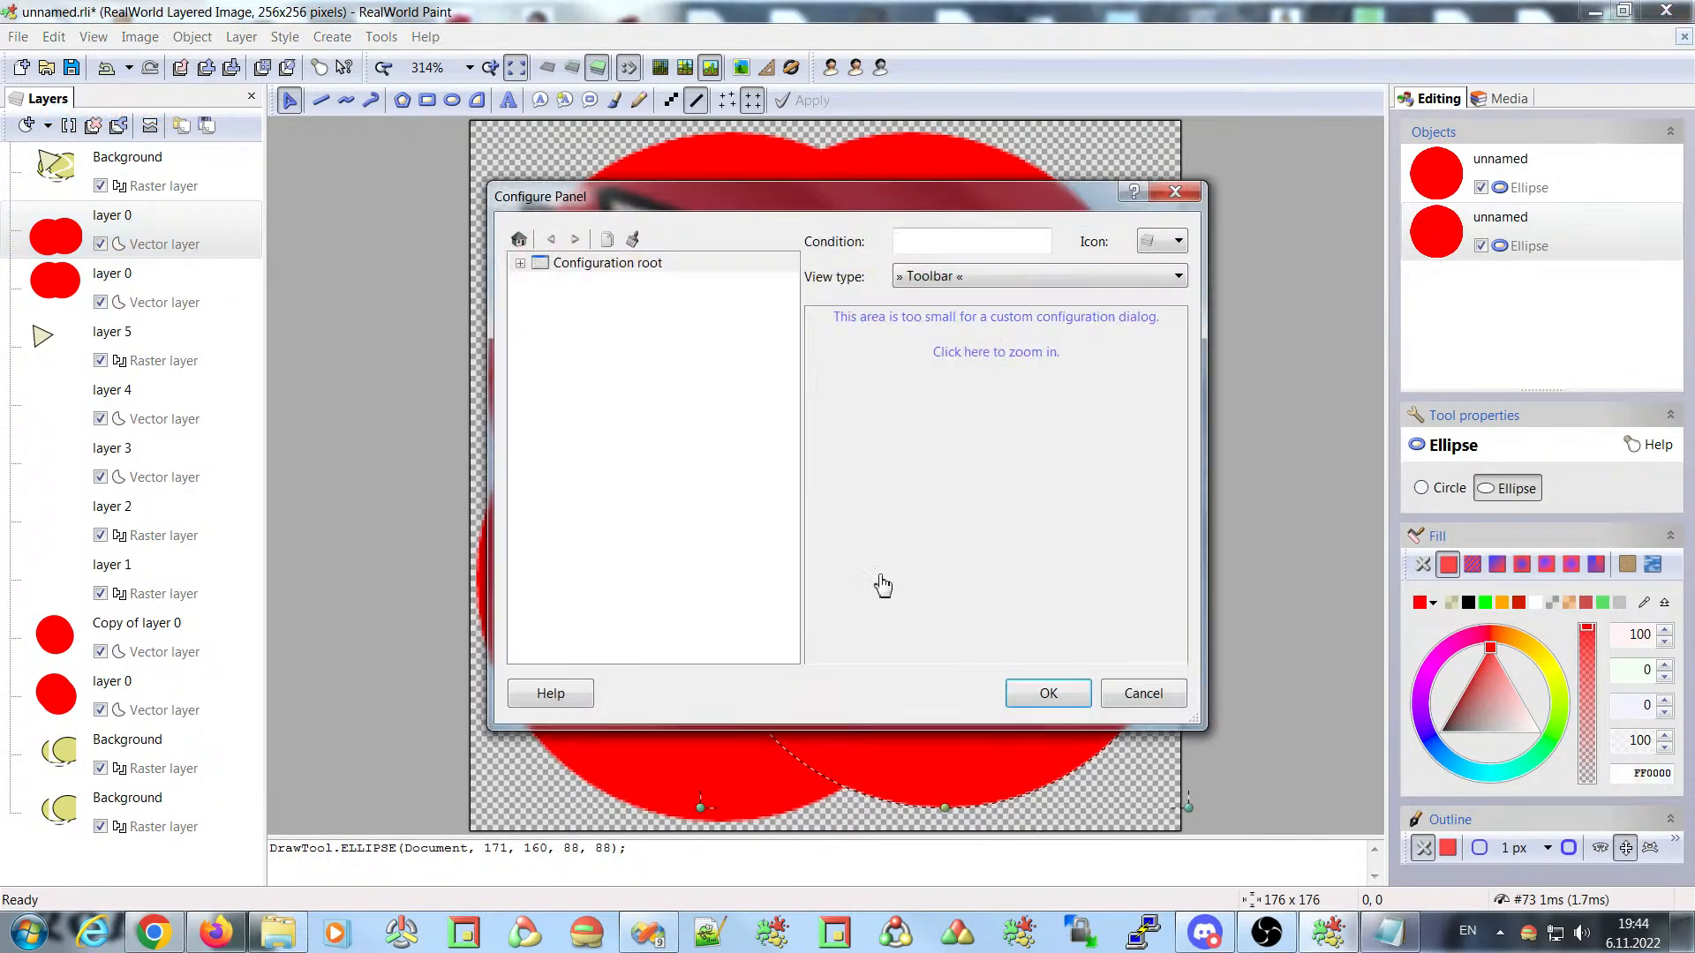
drag(1192, 713, 1462, 796)
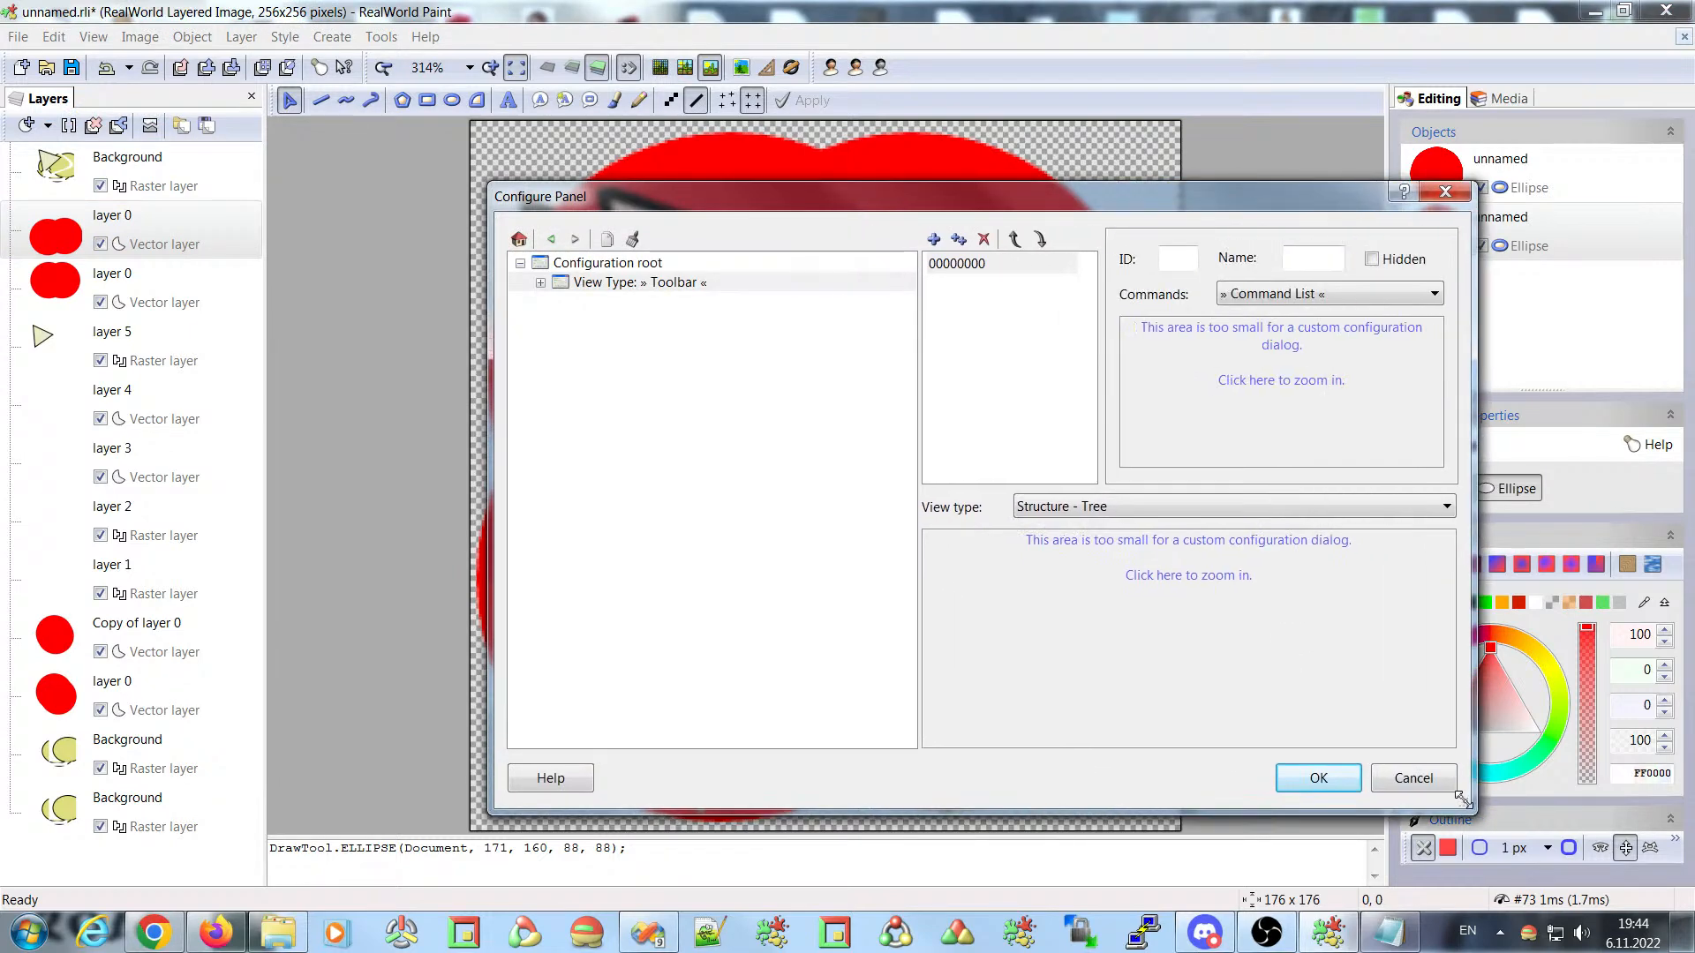
drag(921, 496, 756, 522)
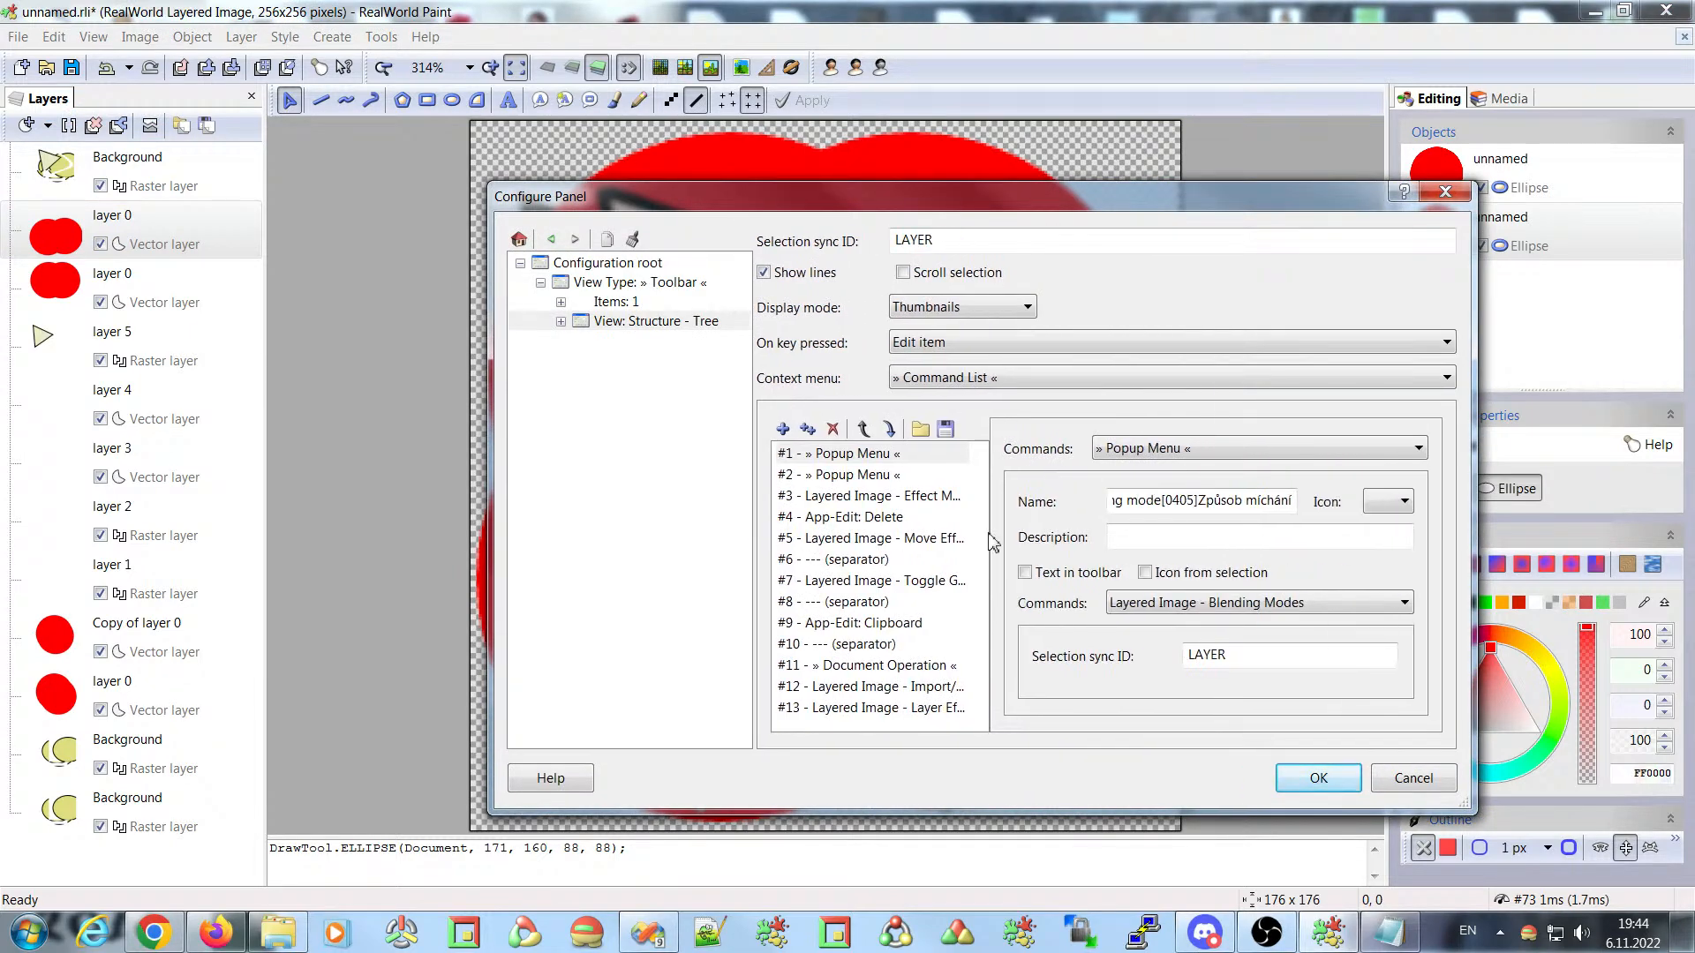
- Inspect the Toggle Group and Document Operation entries in the context menu command list, including the name of the Rasterize Layer operation
click(893, 624)
click(883, 582)
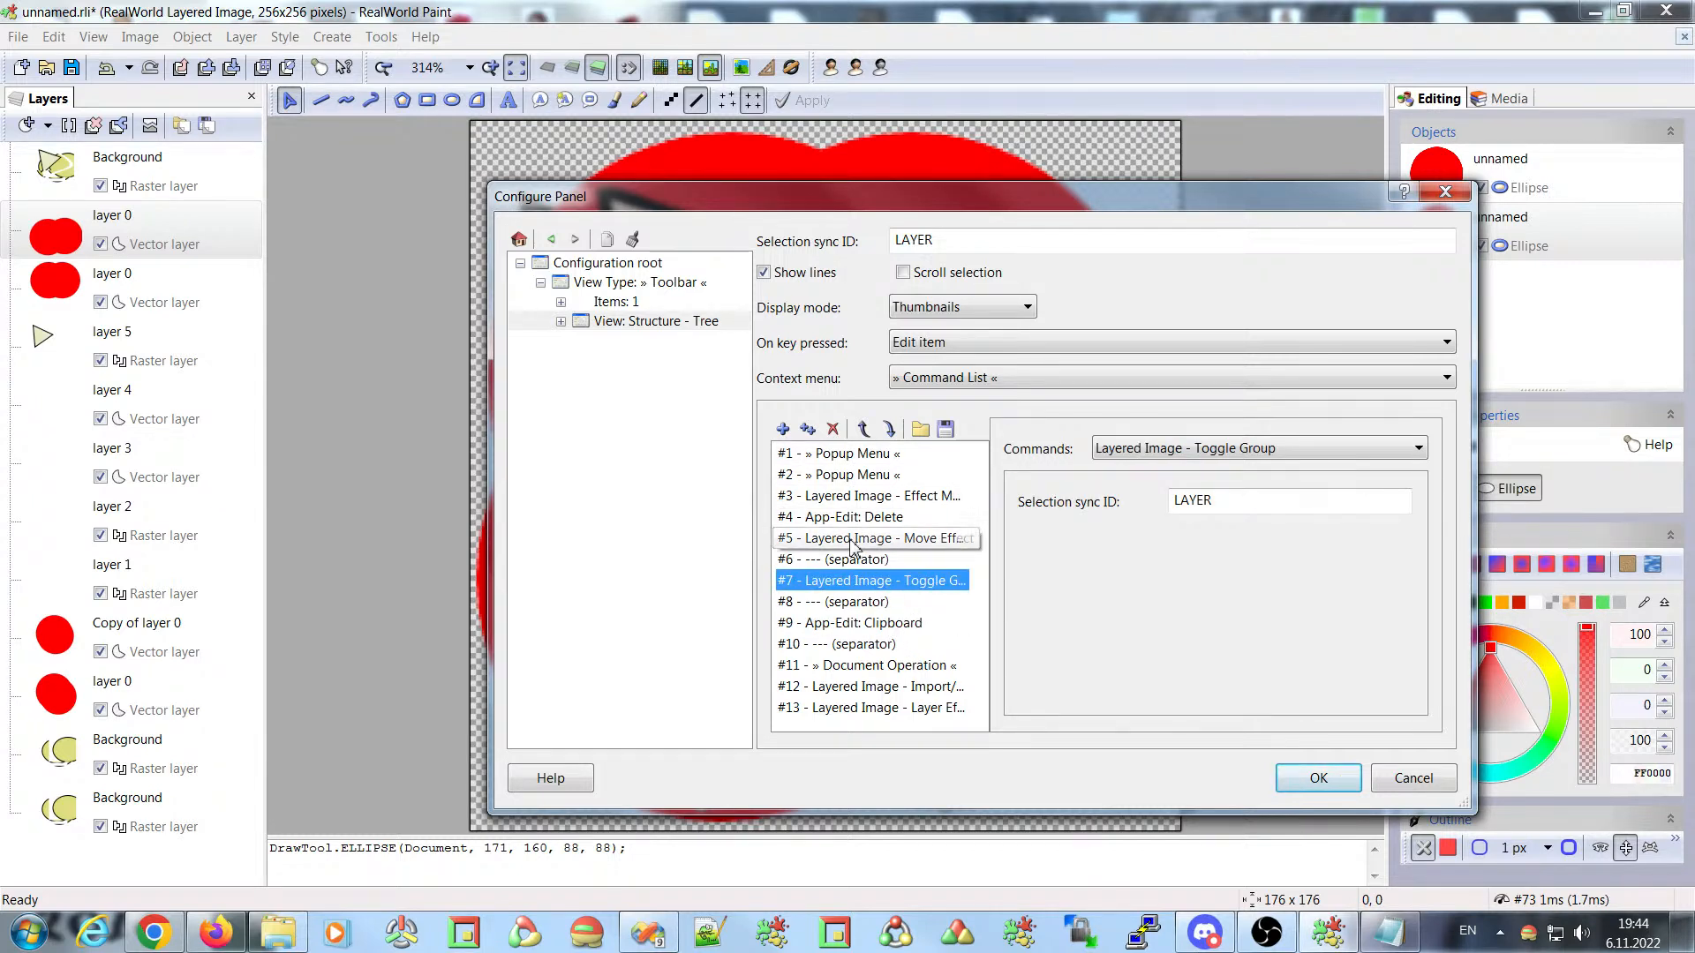
click(874, 669)
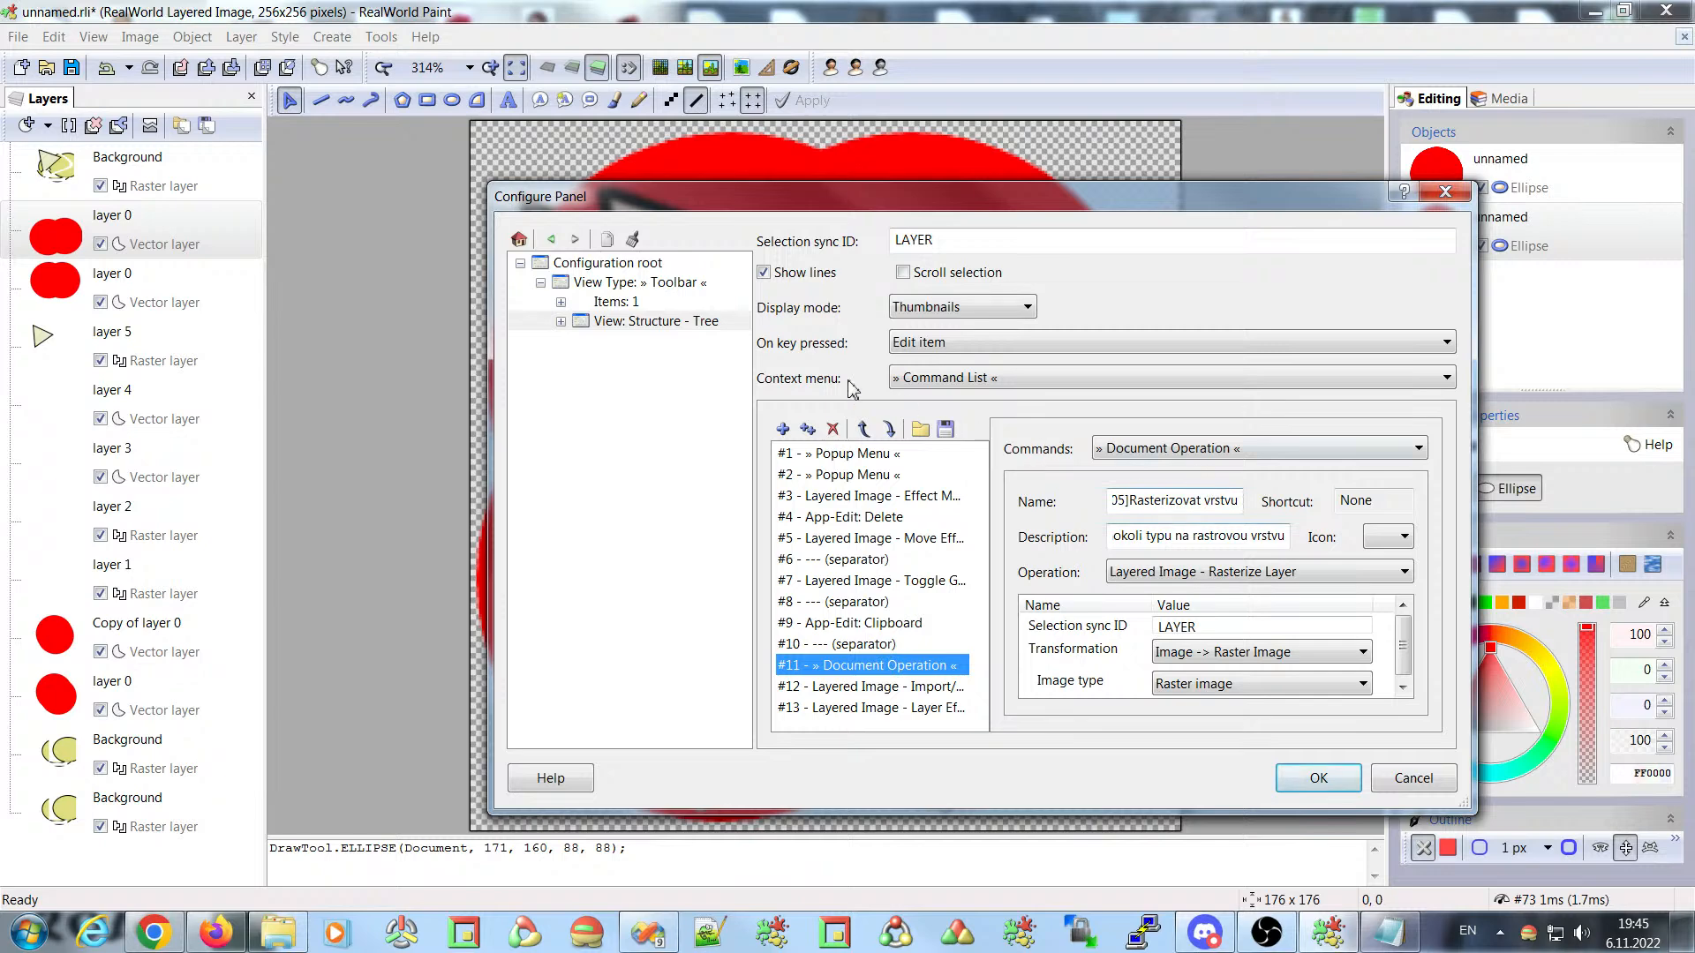
drag(485, 186, 388, 24)
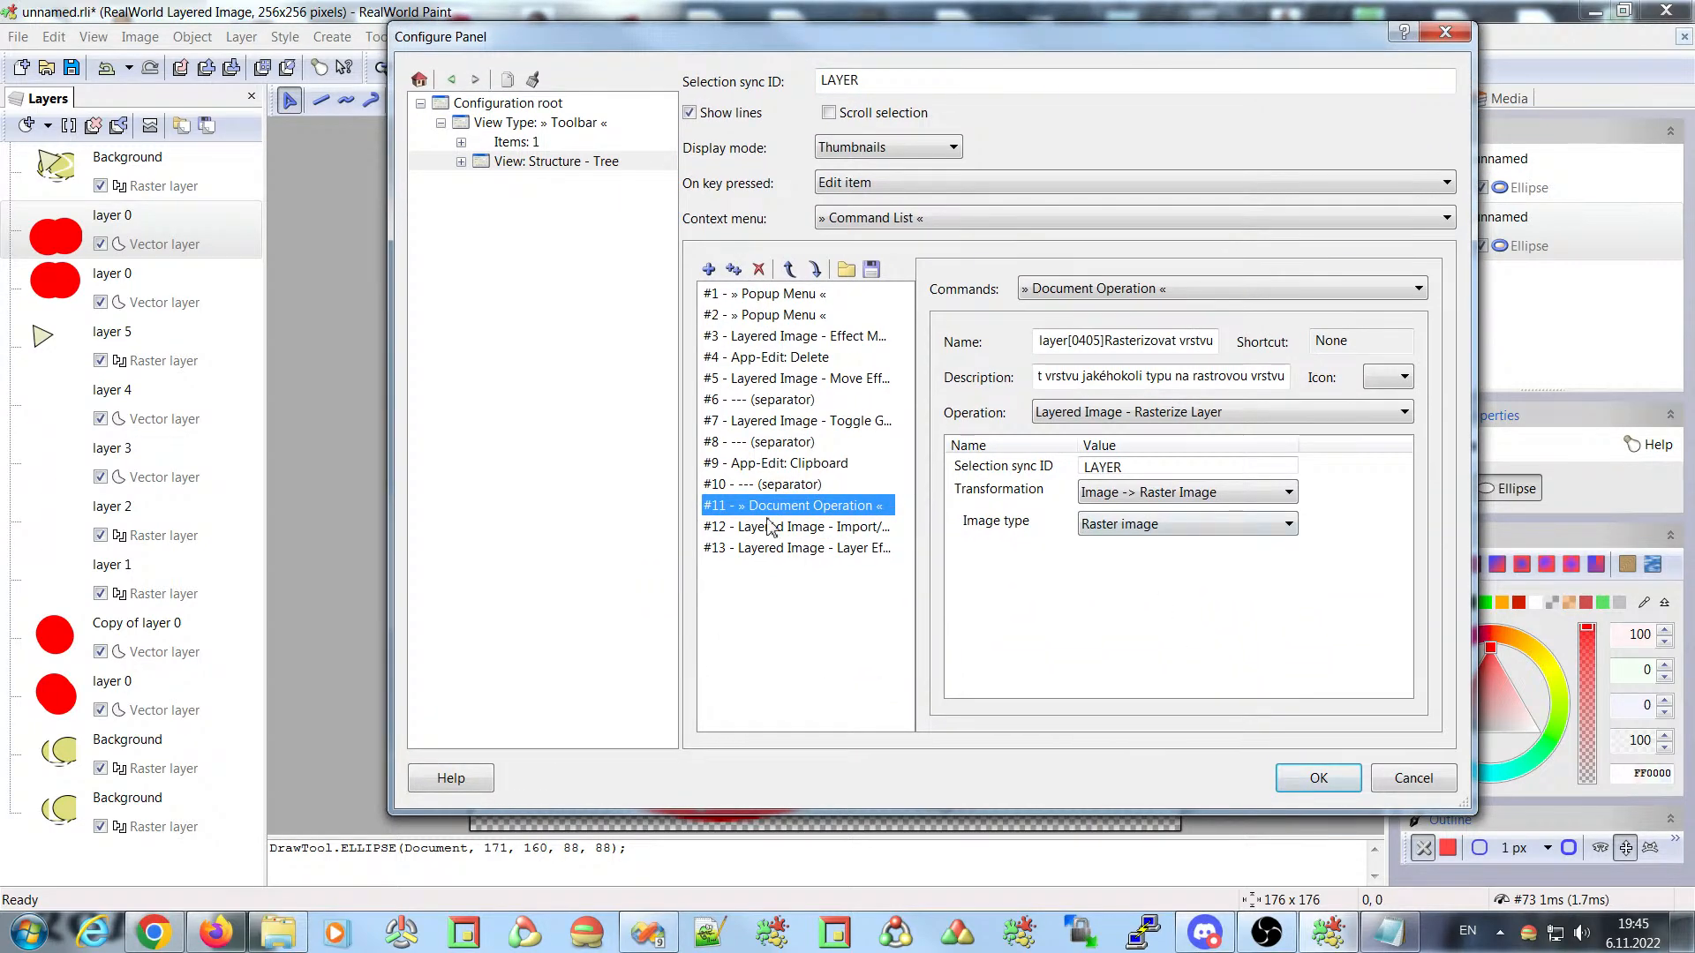
click(1073, 342)
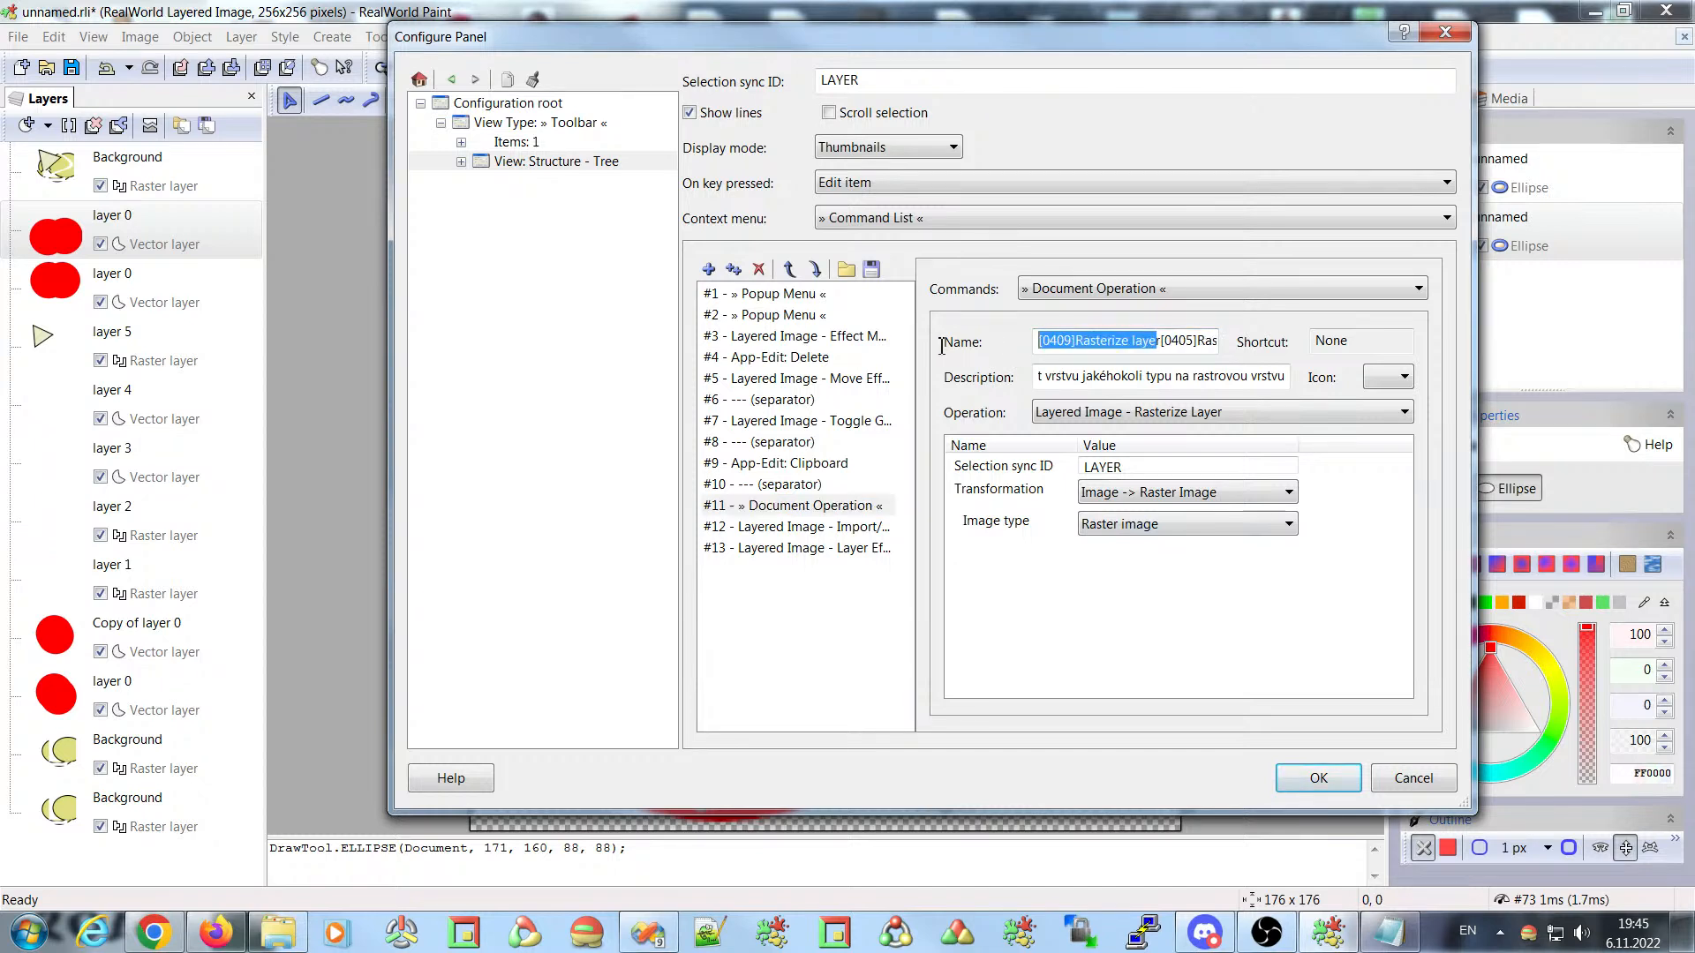
key(Home)
drag(1082, 343, 1162, 334)
click(769, 510)
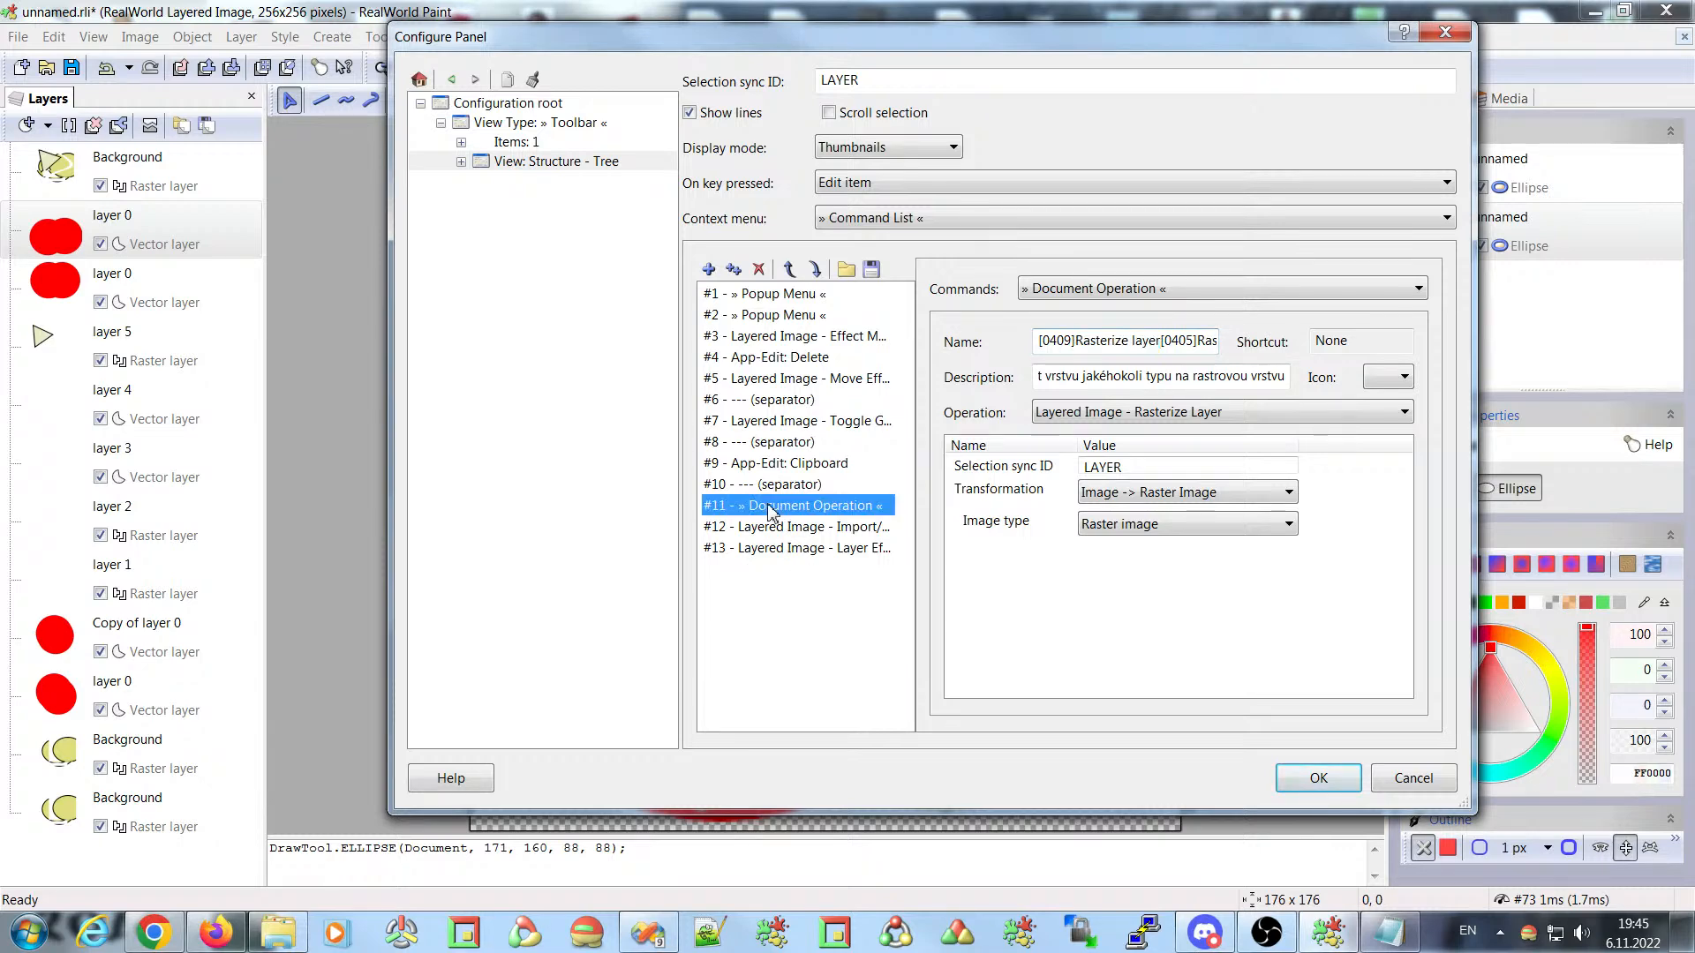
- Examine the command types available for the Document Operation entry, from the general and App commands to the image editor commands
click(1073, 292)
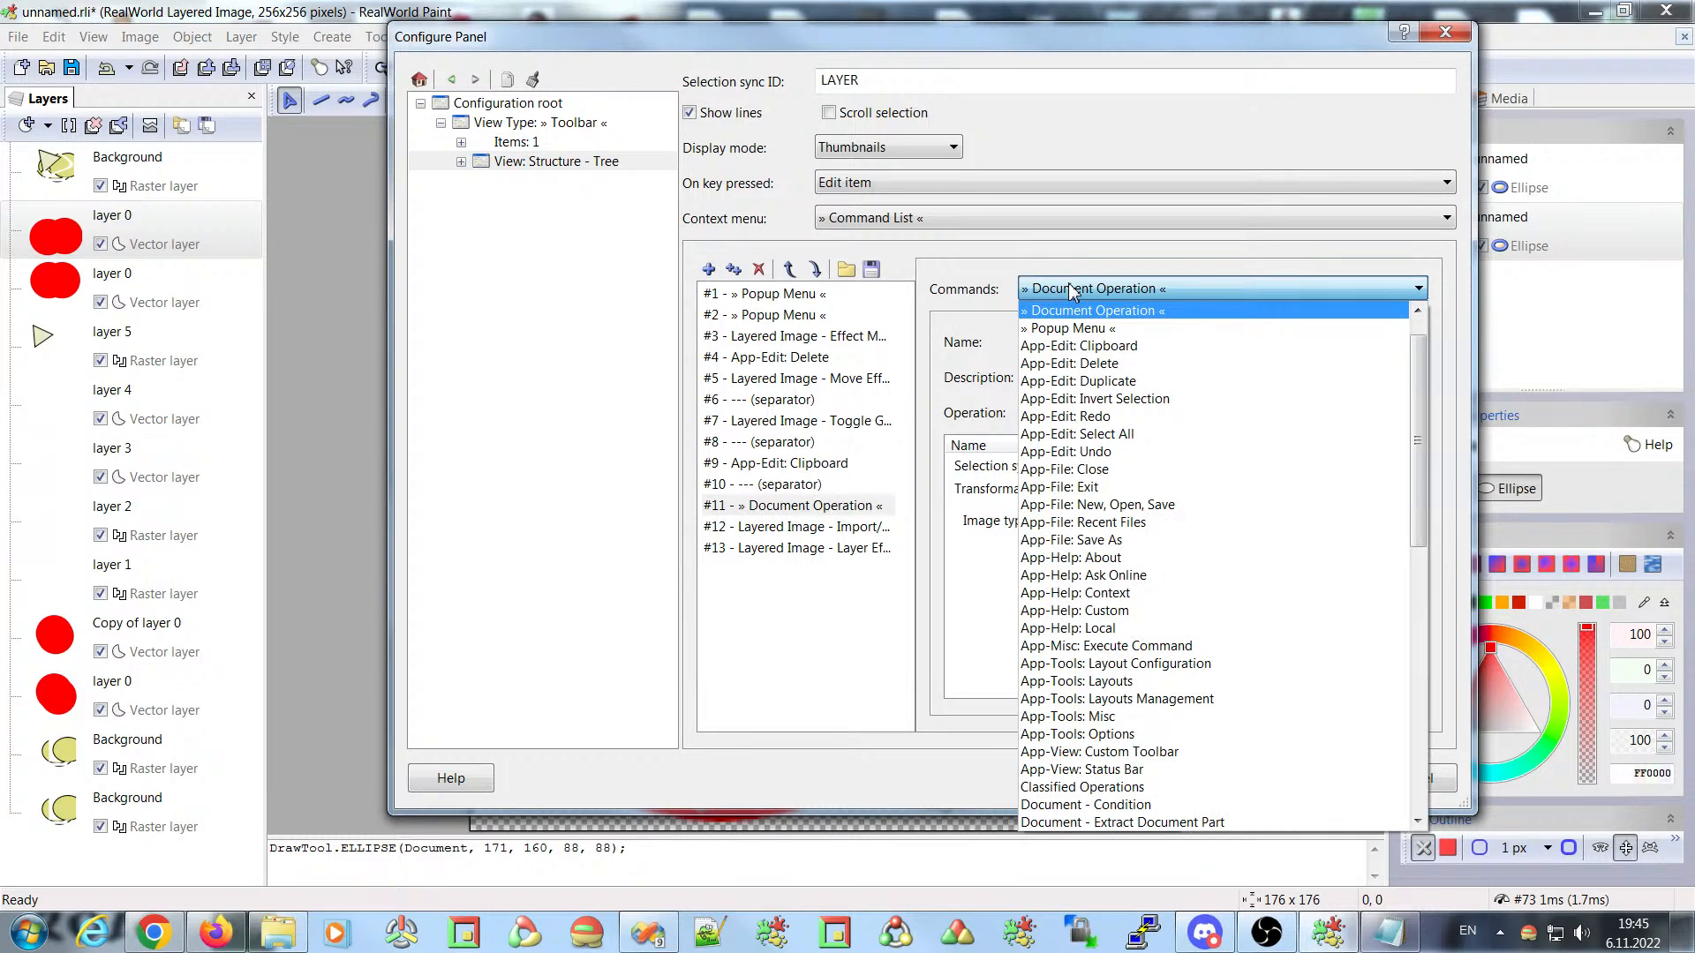
drag(1418, 353, 1438, 671)
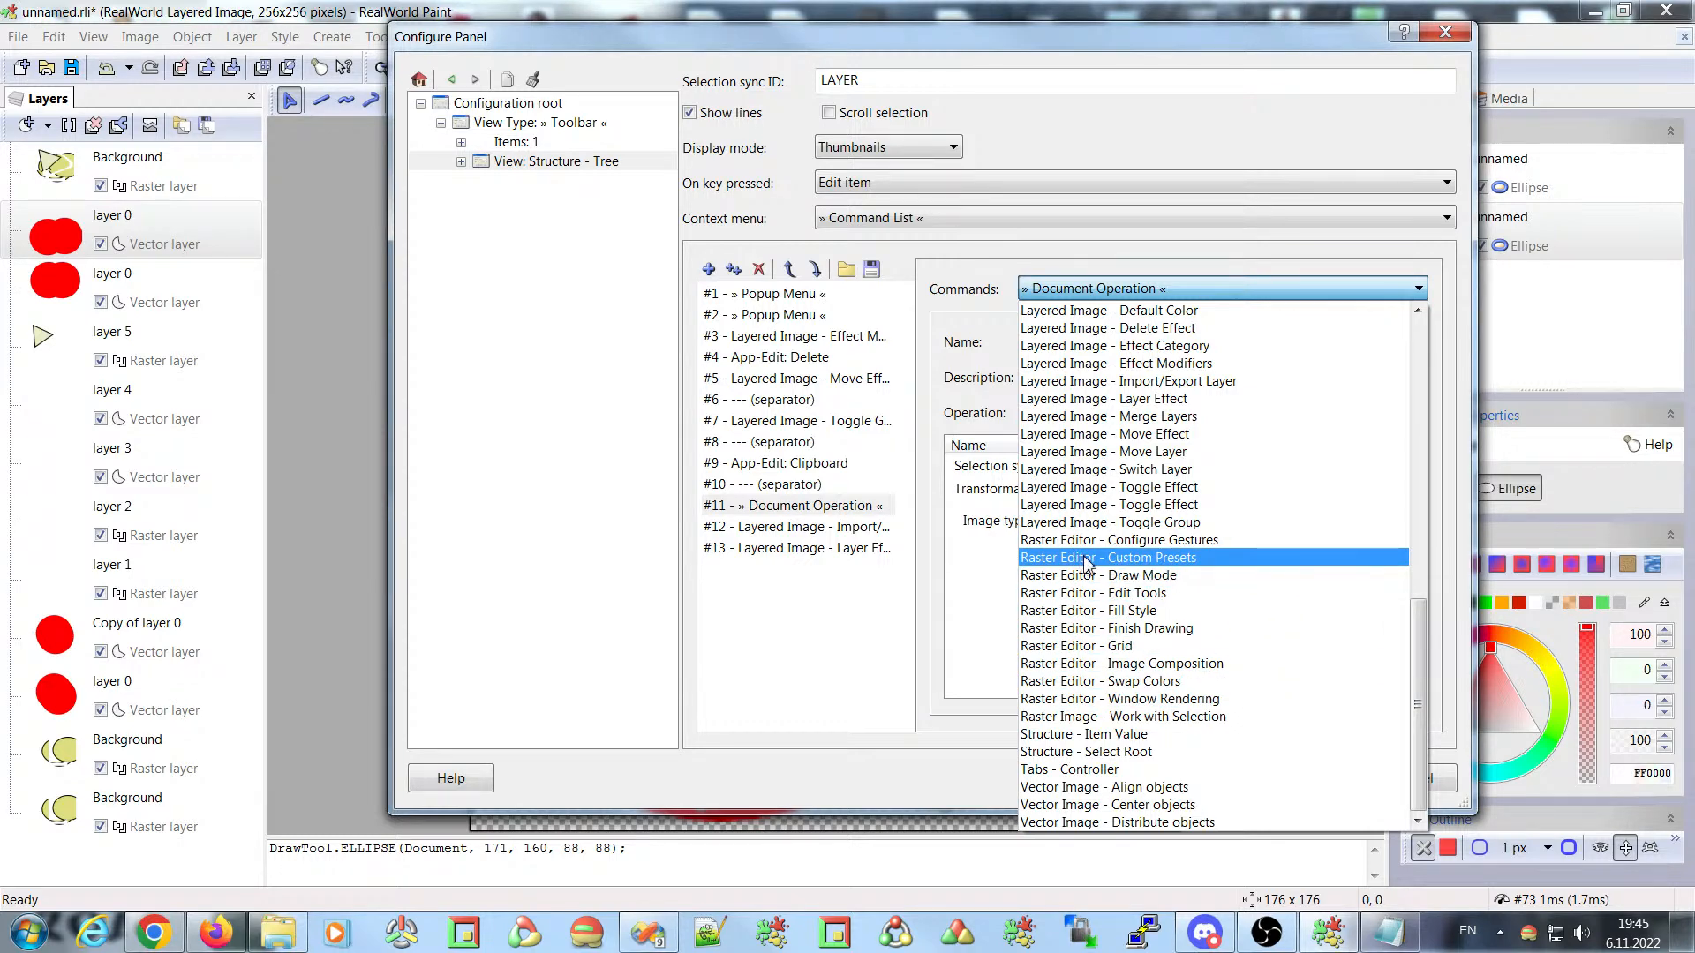
drag(1420, 675, 1419, 333)
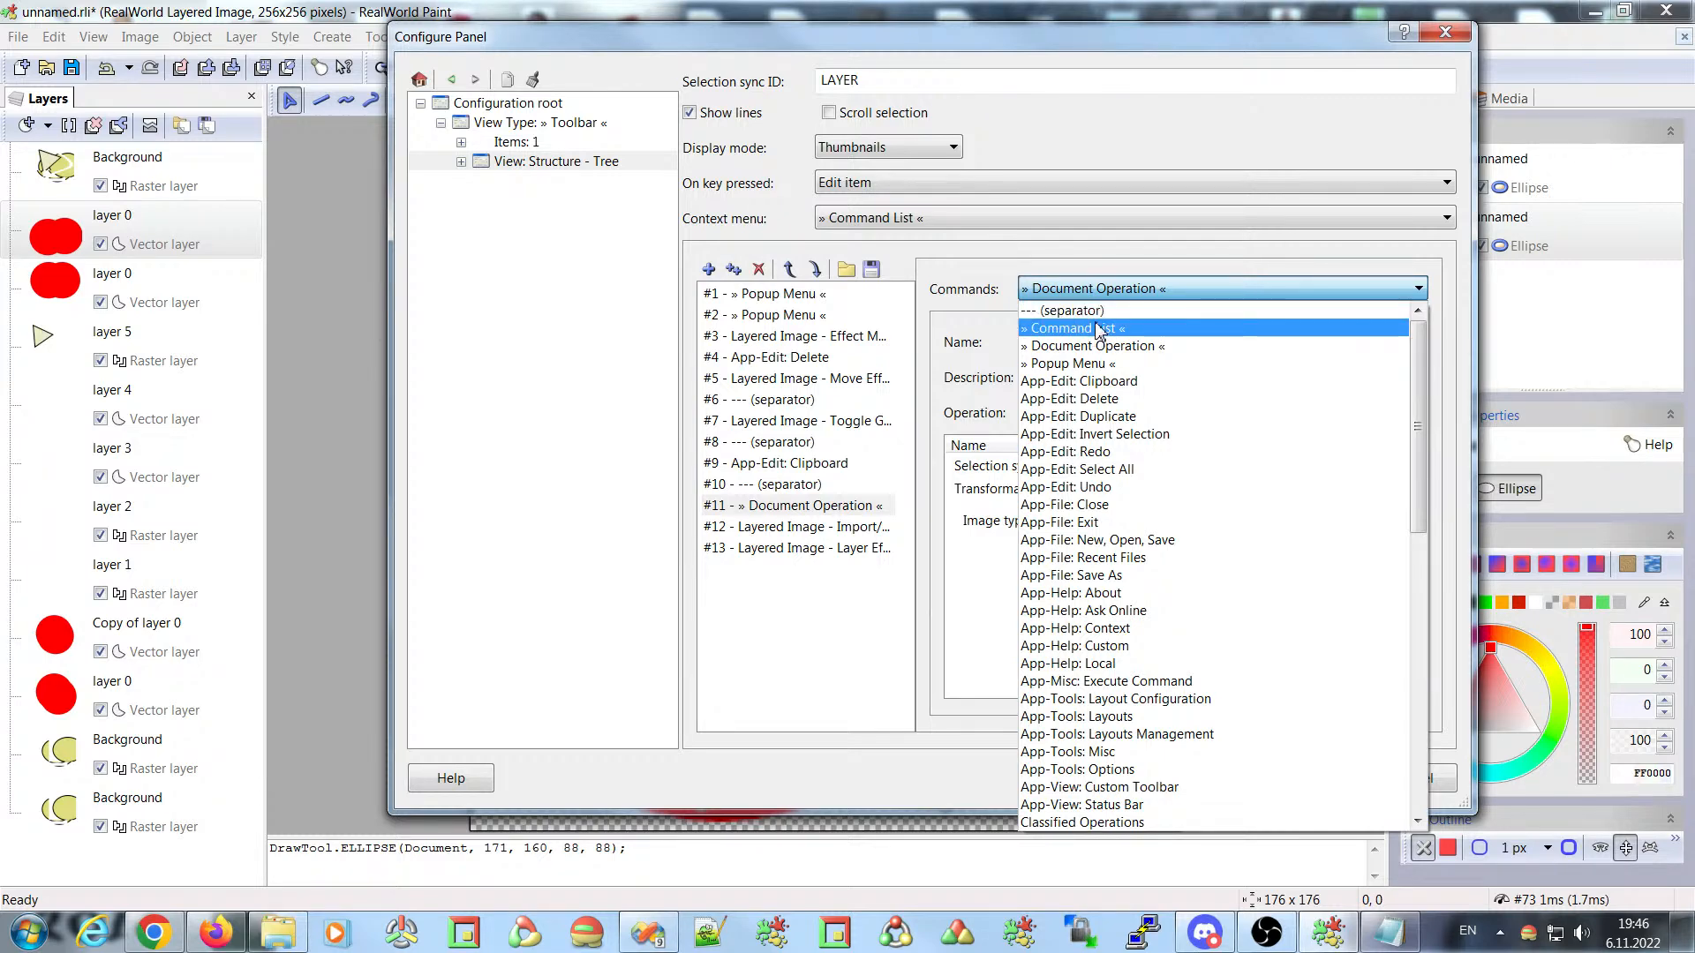
click(1075, 272)
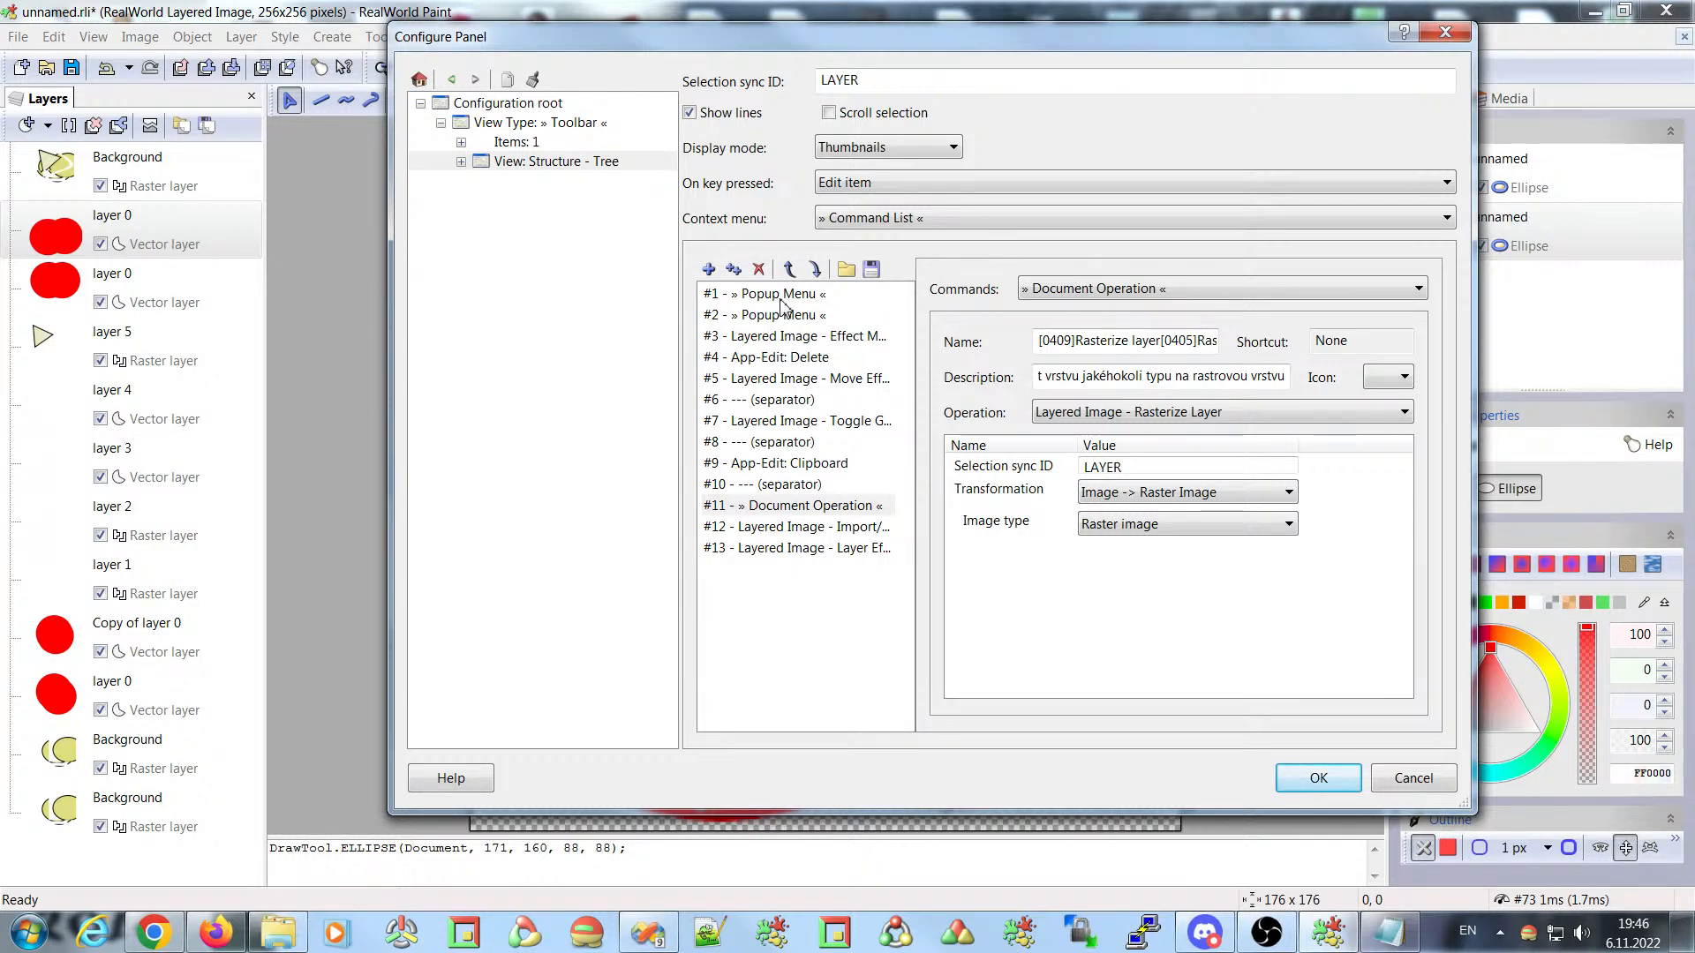
click(1150, 289)
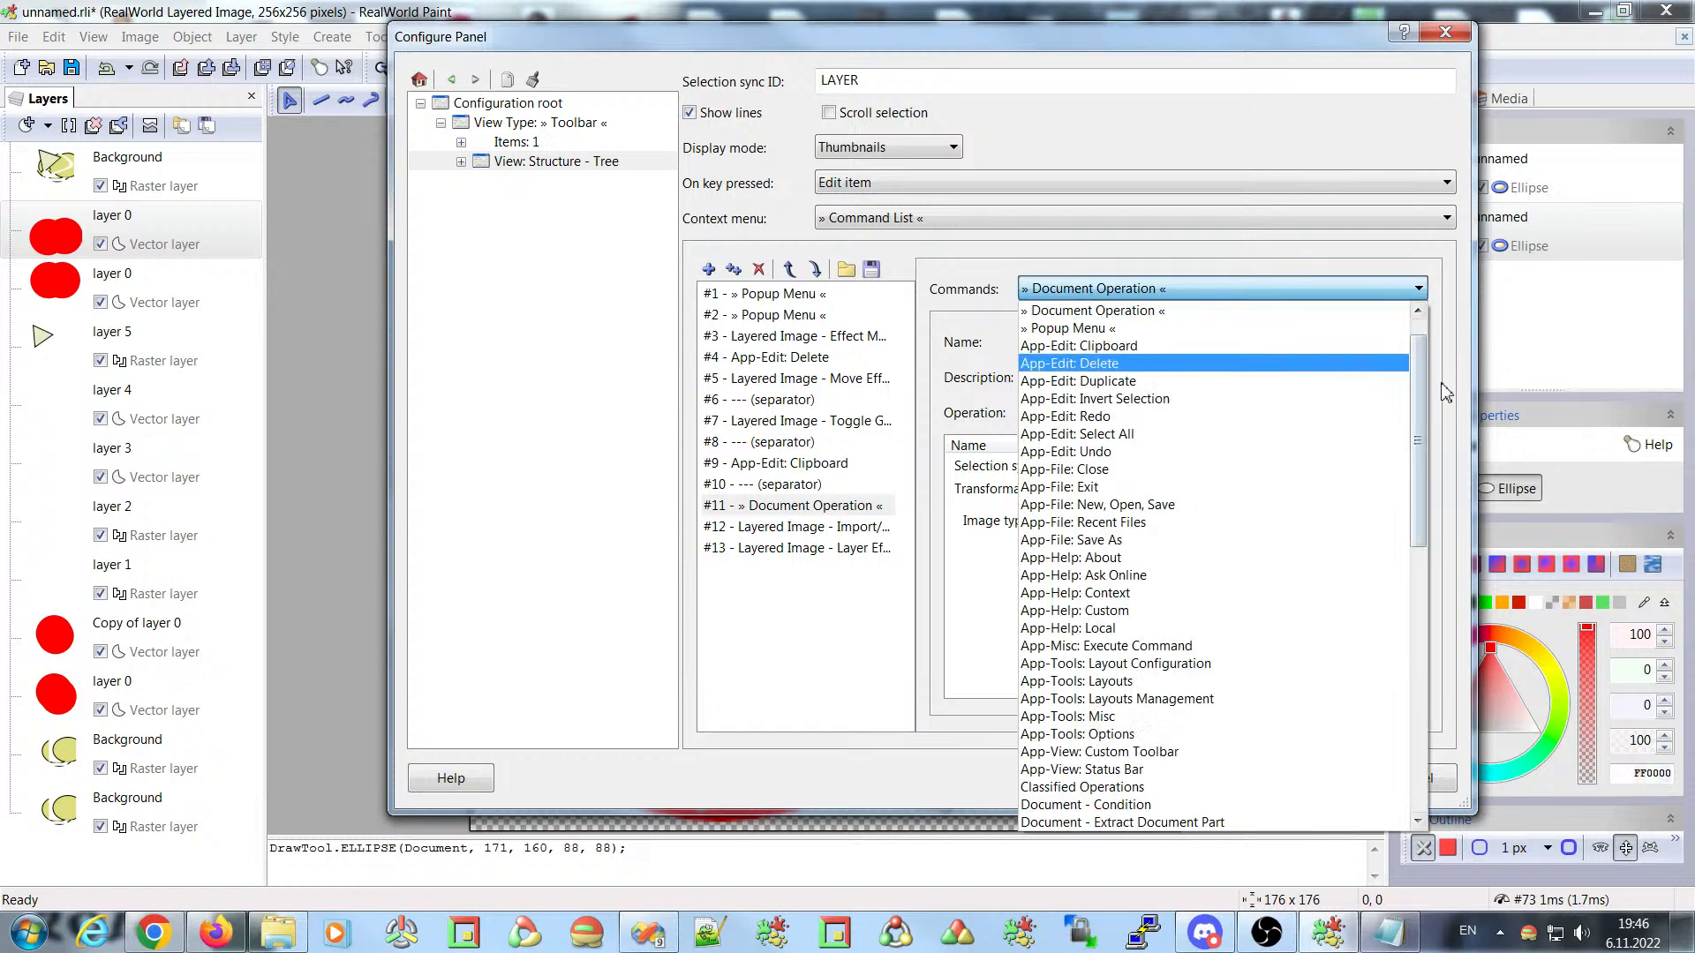
scroll(1404, 319, up, 1)
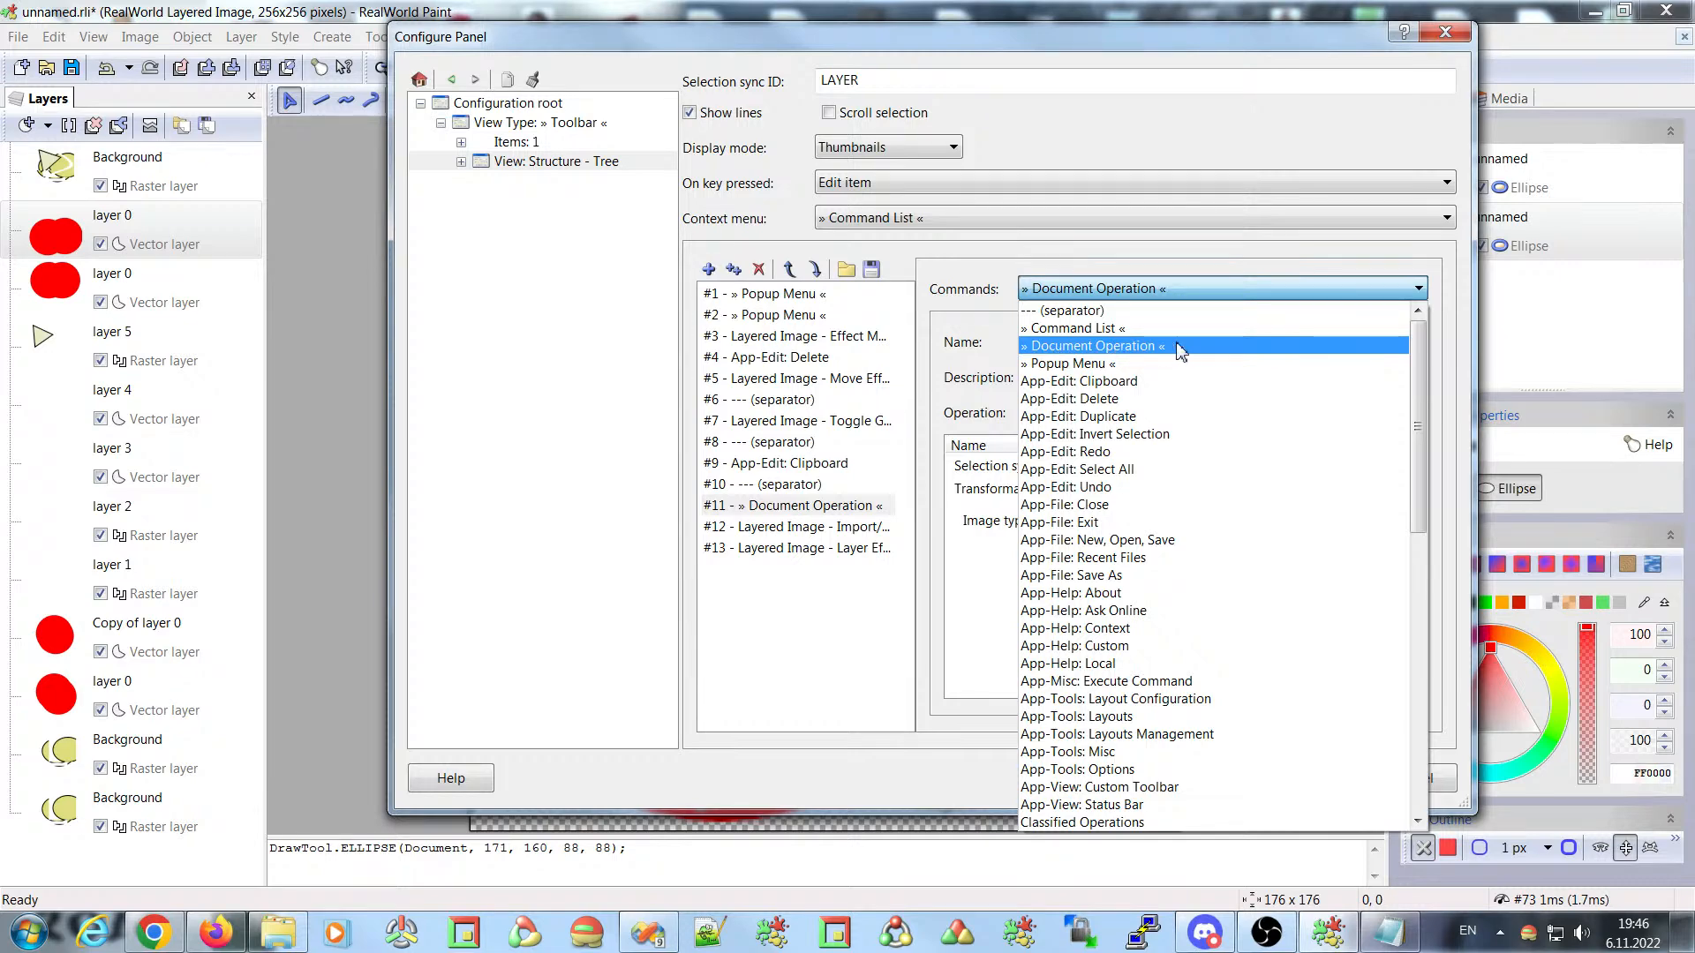
- Examine the command types available for item #11 in the layer context menu's command list
click(1144, 255)
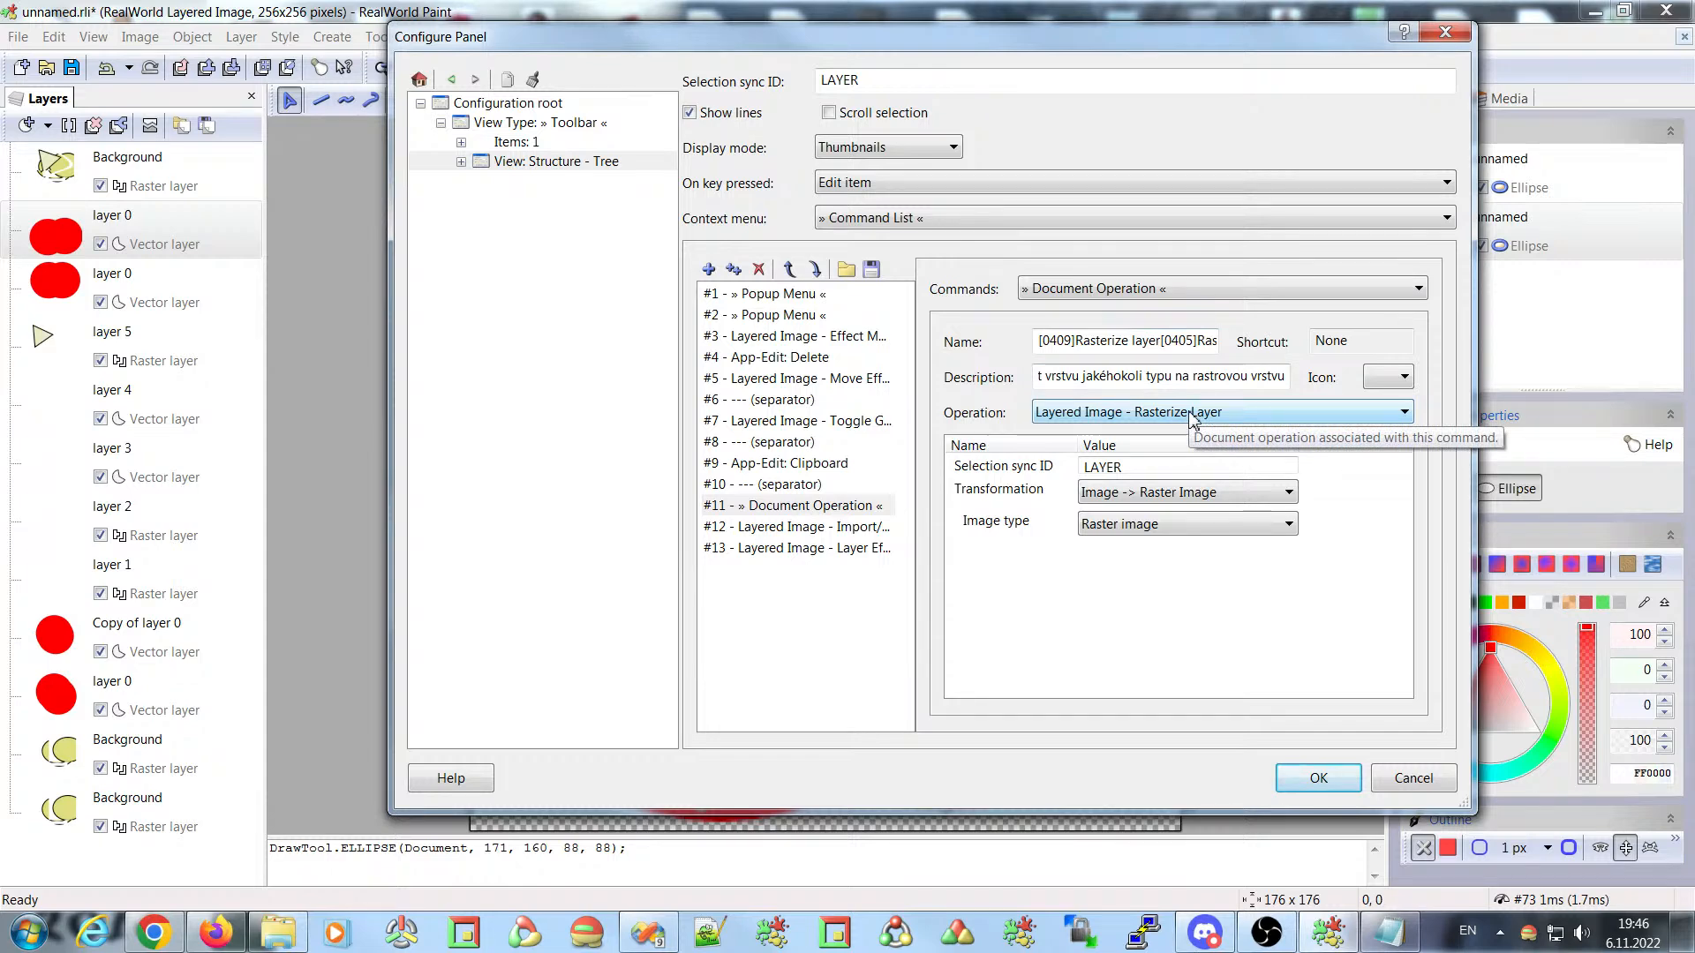
click(1174, 288)
scroll(1421, 415, down, 3)
drag(1425, 418, 1435, 680)
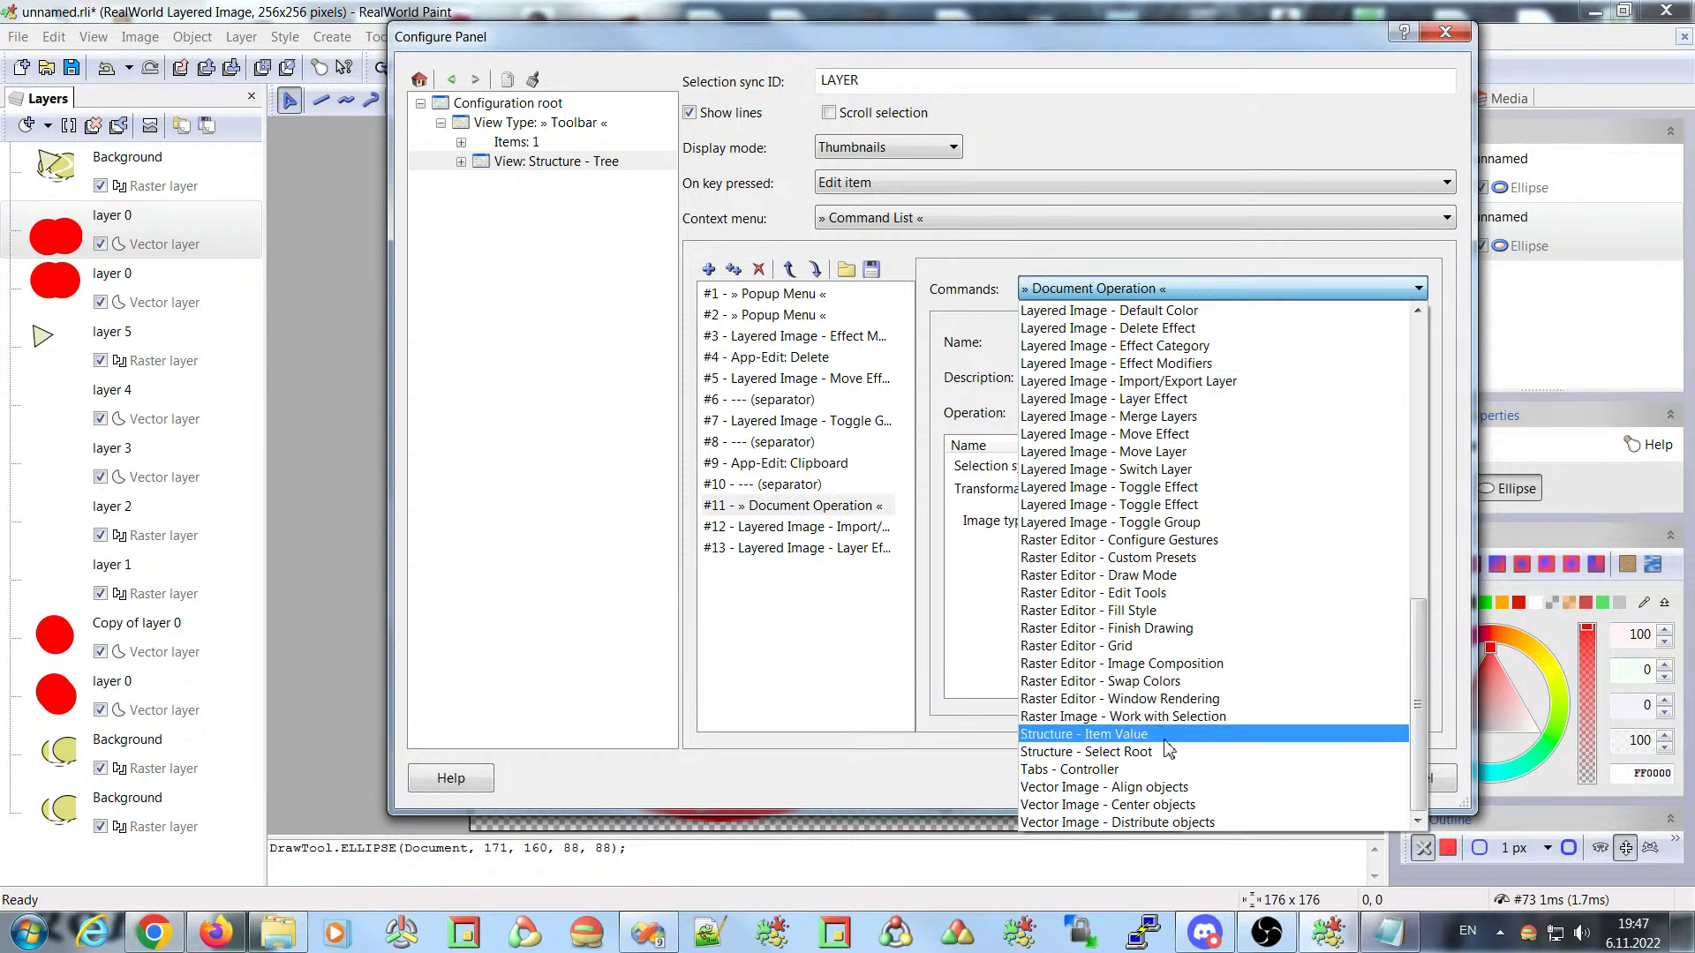
drag(1416, 653, 1430, 309)
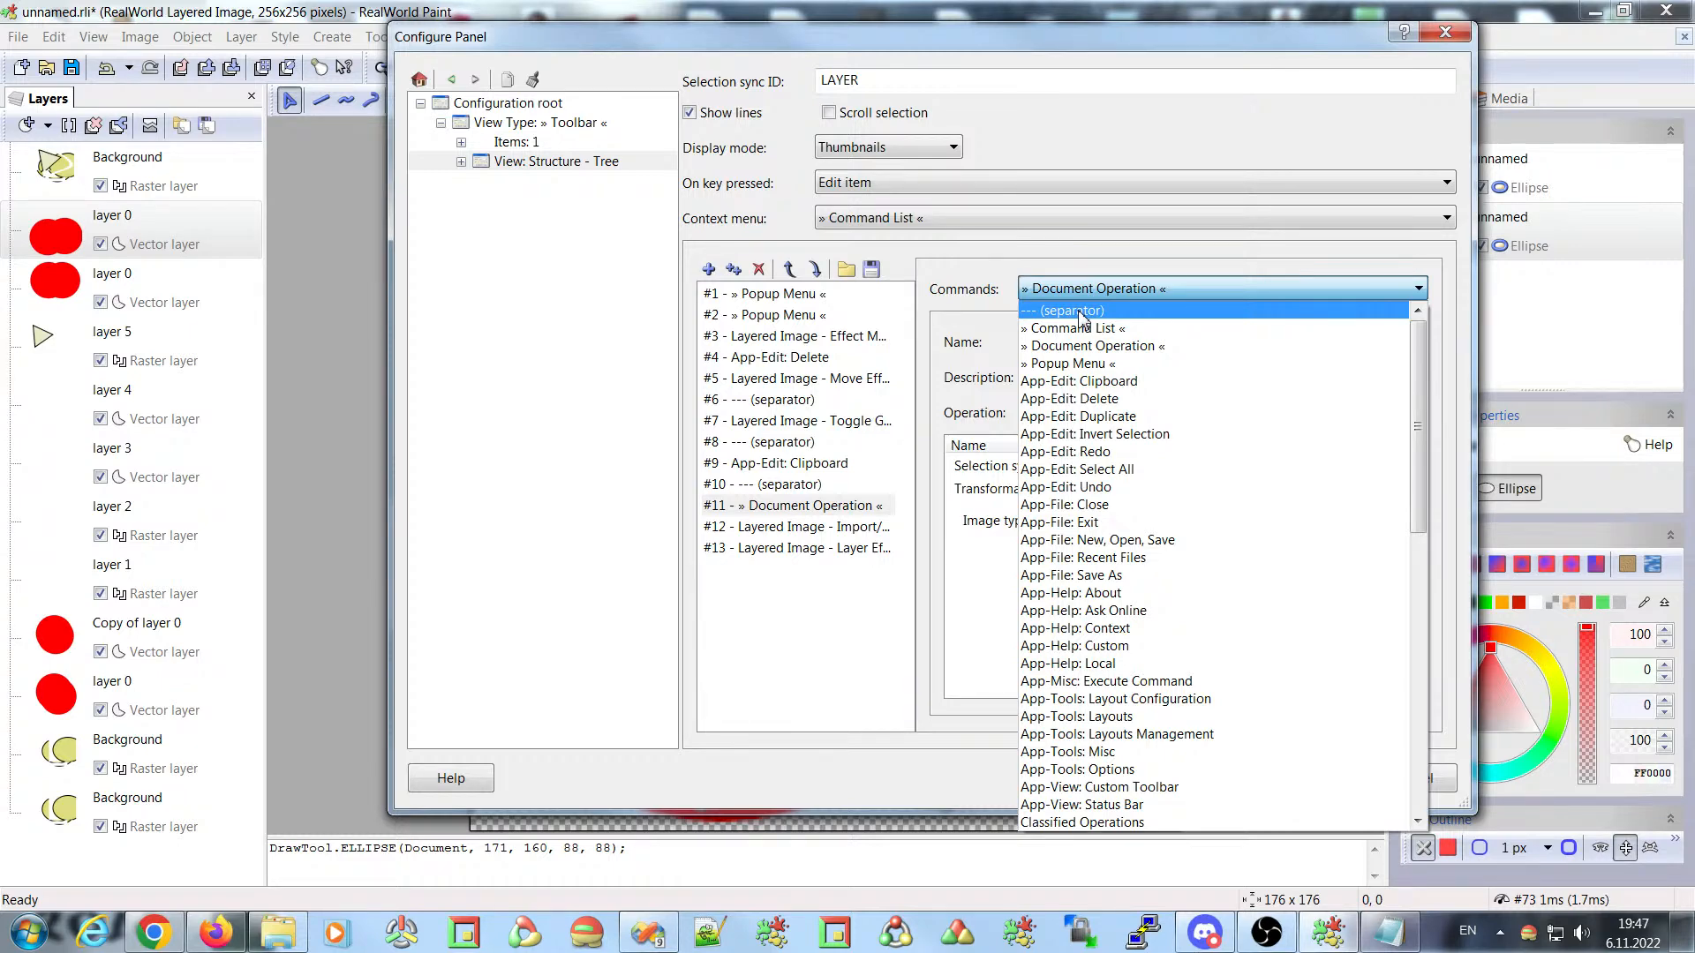
click(1123, 255)
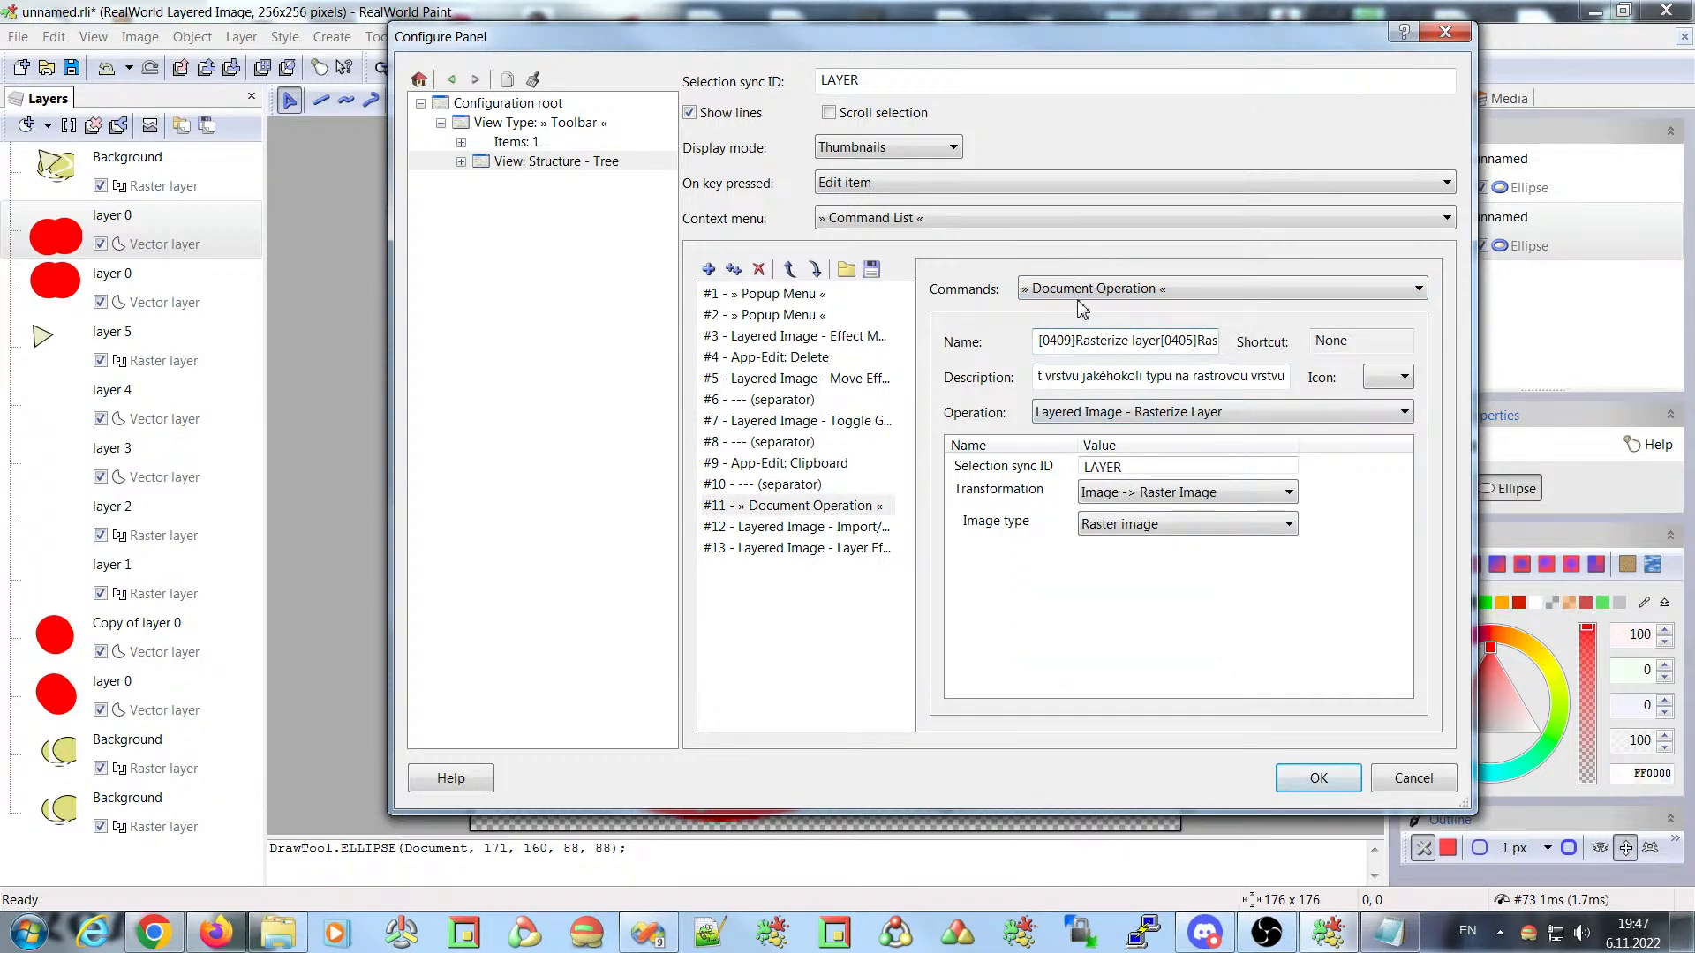
- Review the English name and description text of the Rasterize layer command
drag(1076, 342, 1160, 343)
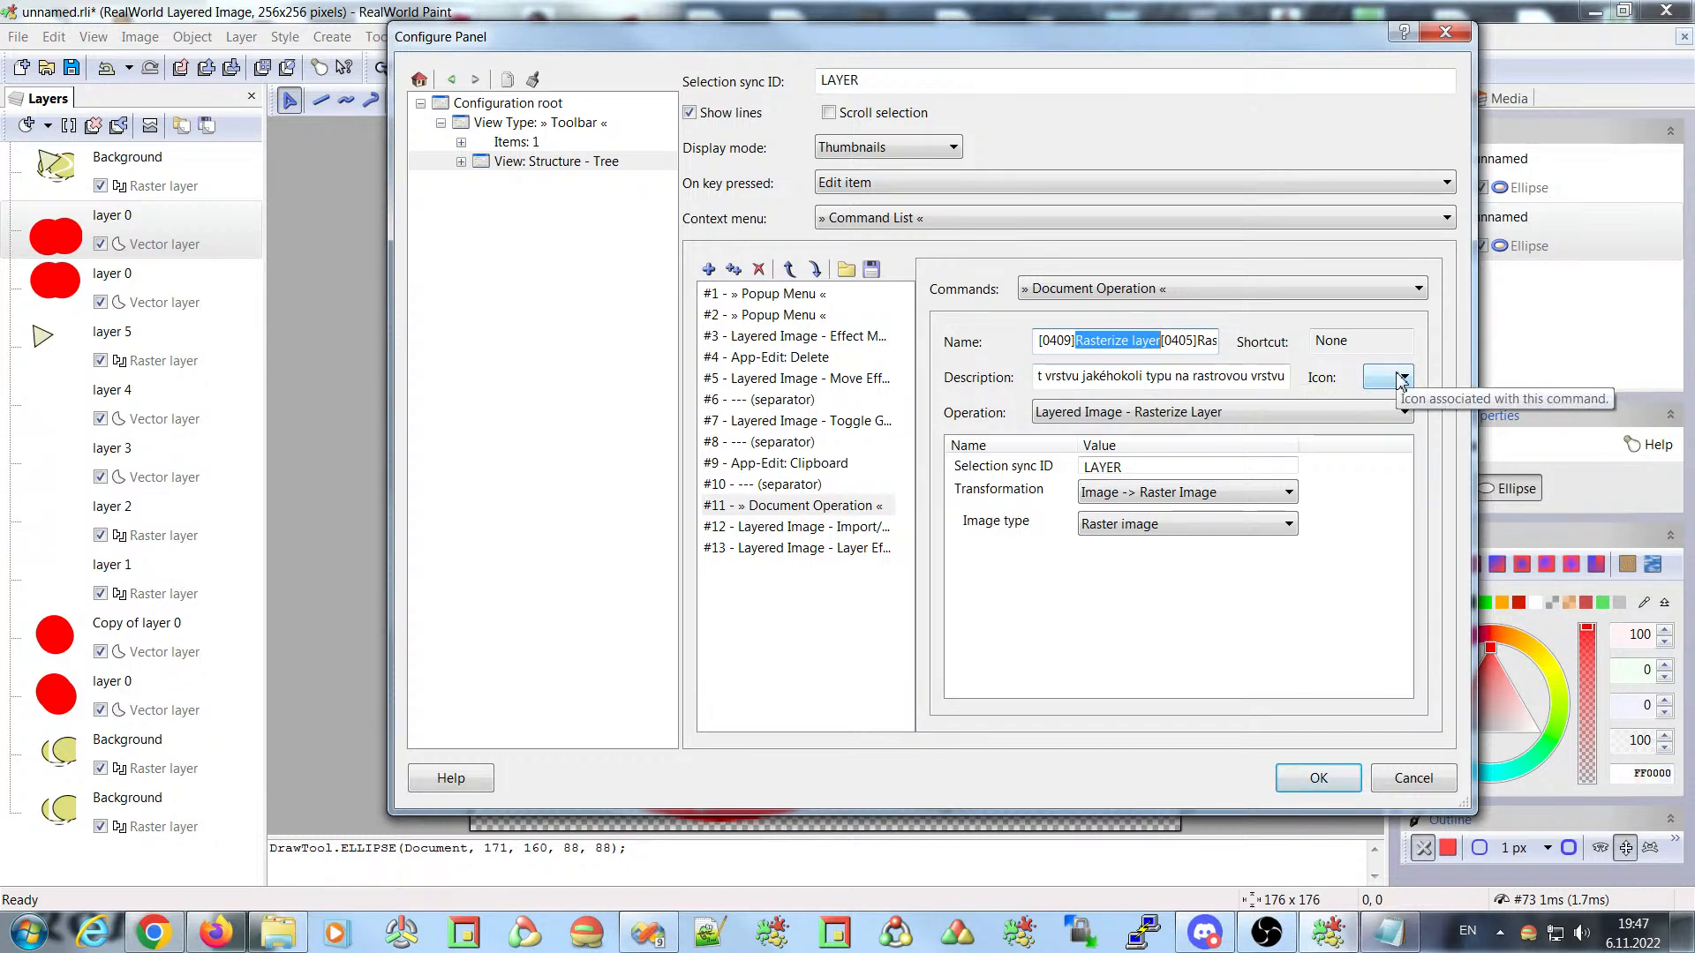
click(1166, 376)
key(ctrl+a)
click(1108, 378)
drag(1077, 376, 1273, 376)
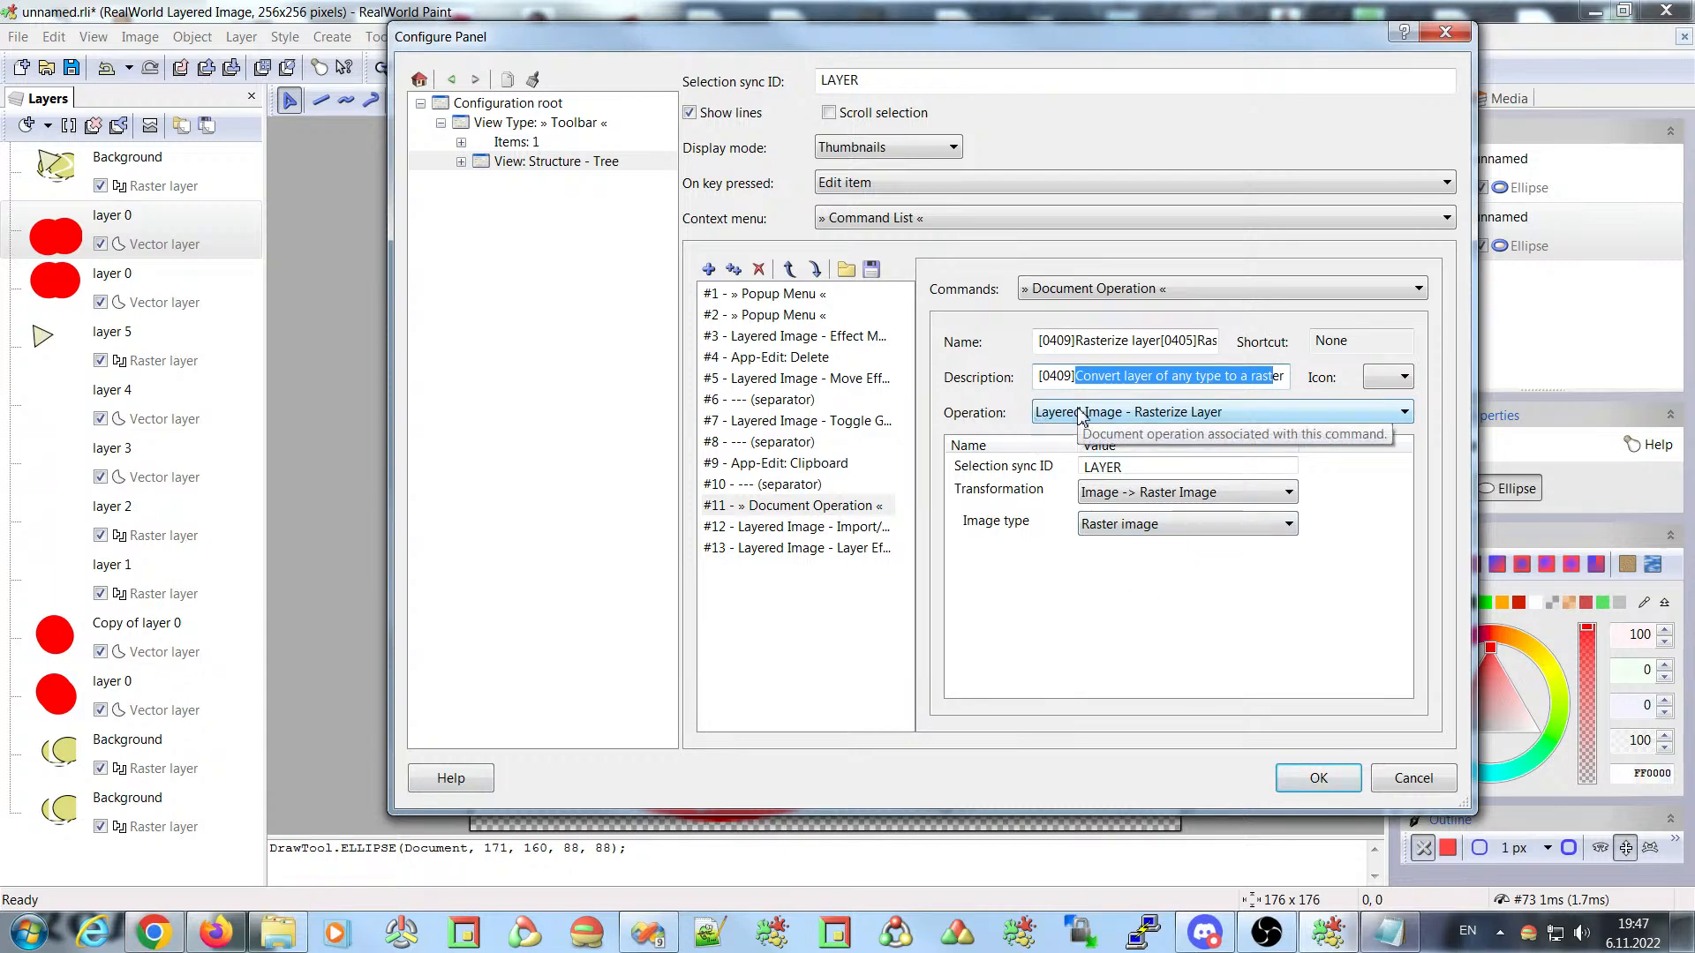
- Browse the document operations that can be assigned to the Rasterize layer command, from the general ones to Vector Image
click(1224, 416)
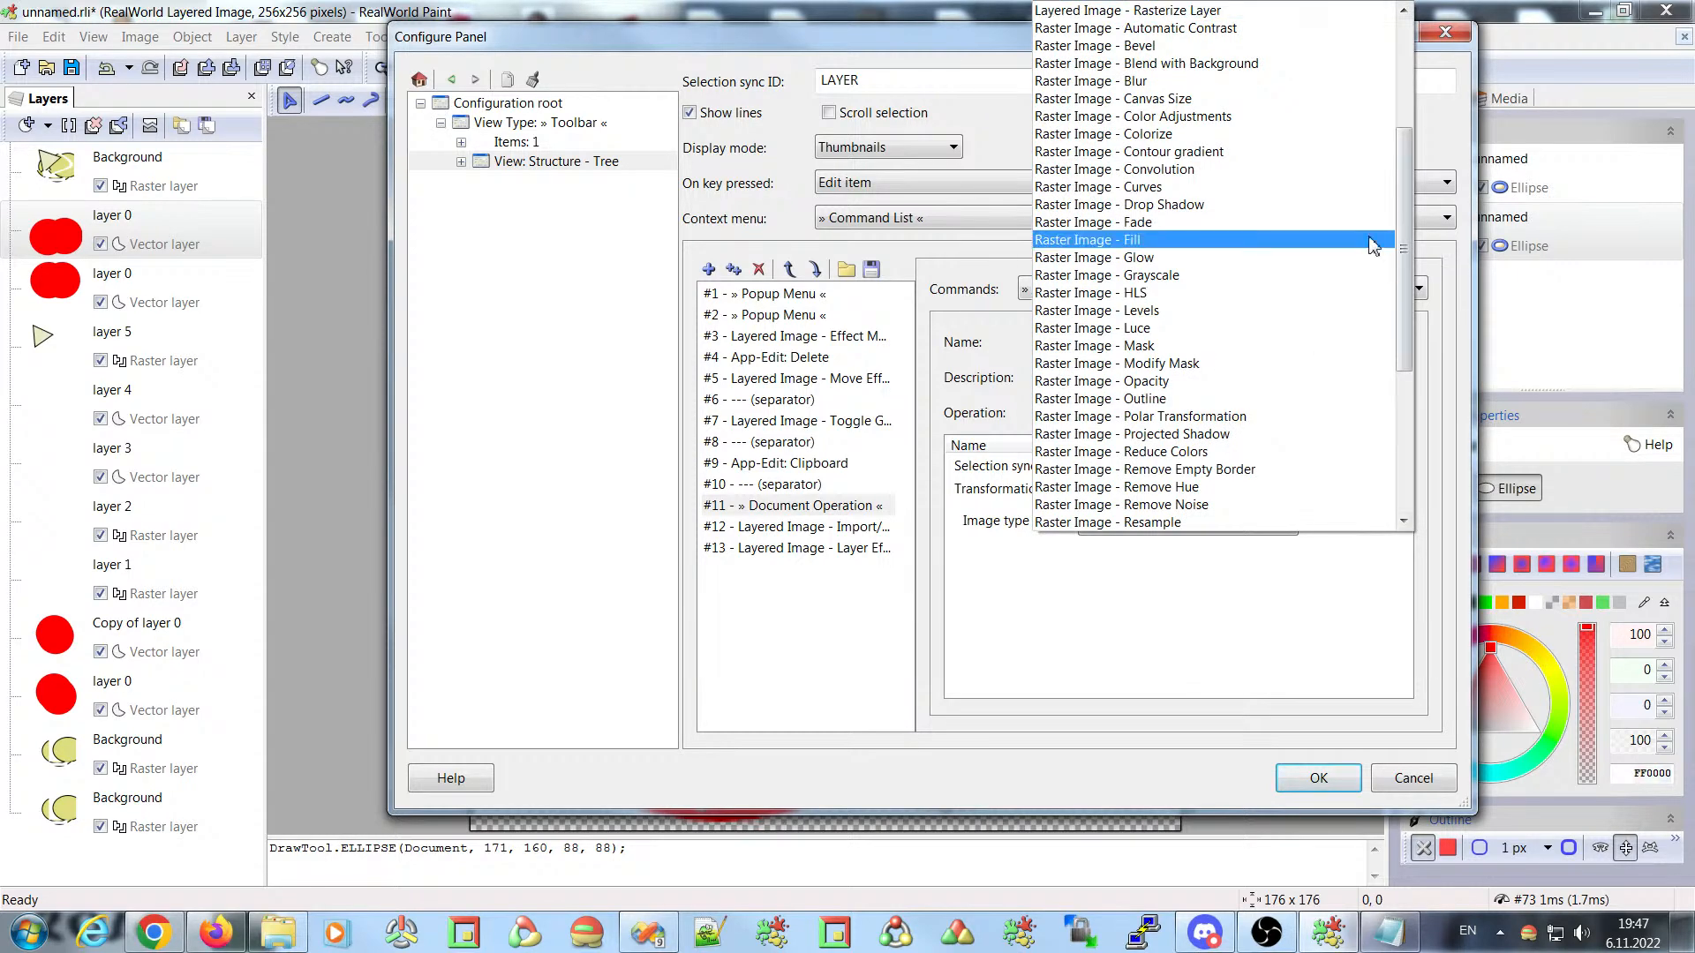
drag(1403, 252, 1413, 80)
scroll(1148, 220, down, 5)
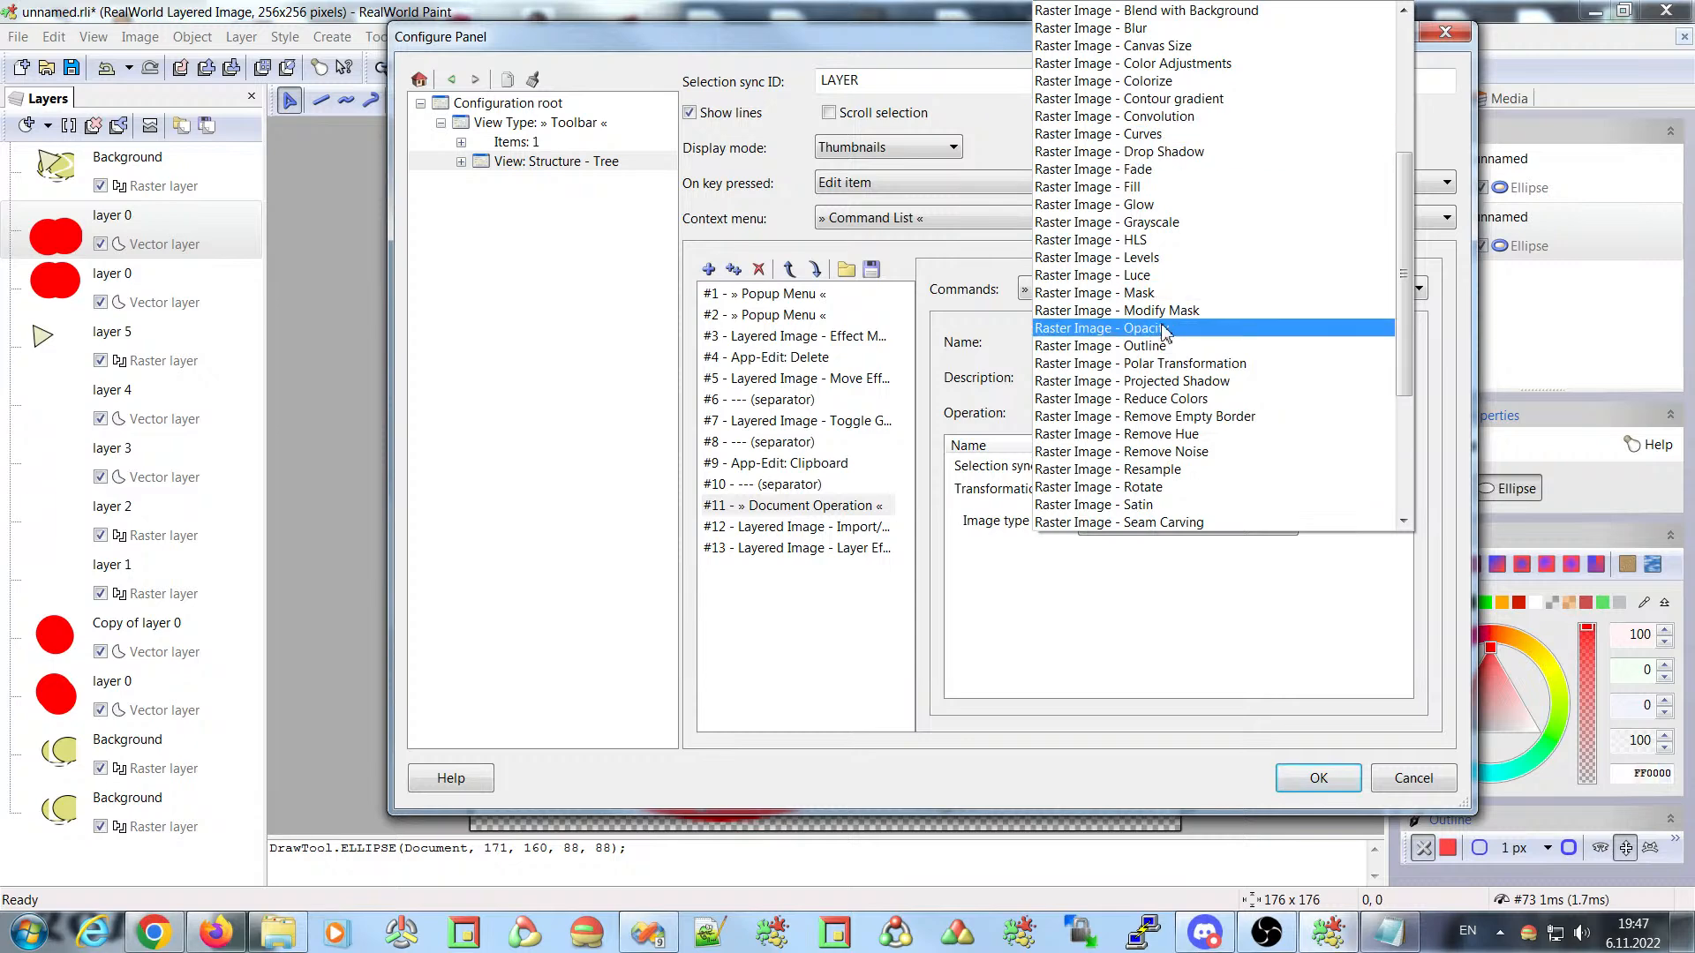
drag(1403, 309, 1412, 137)
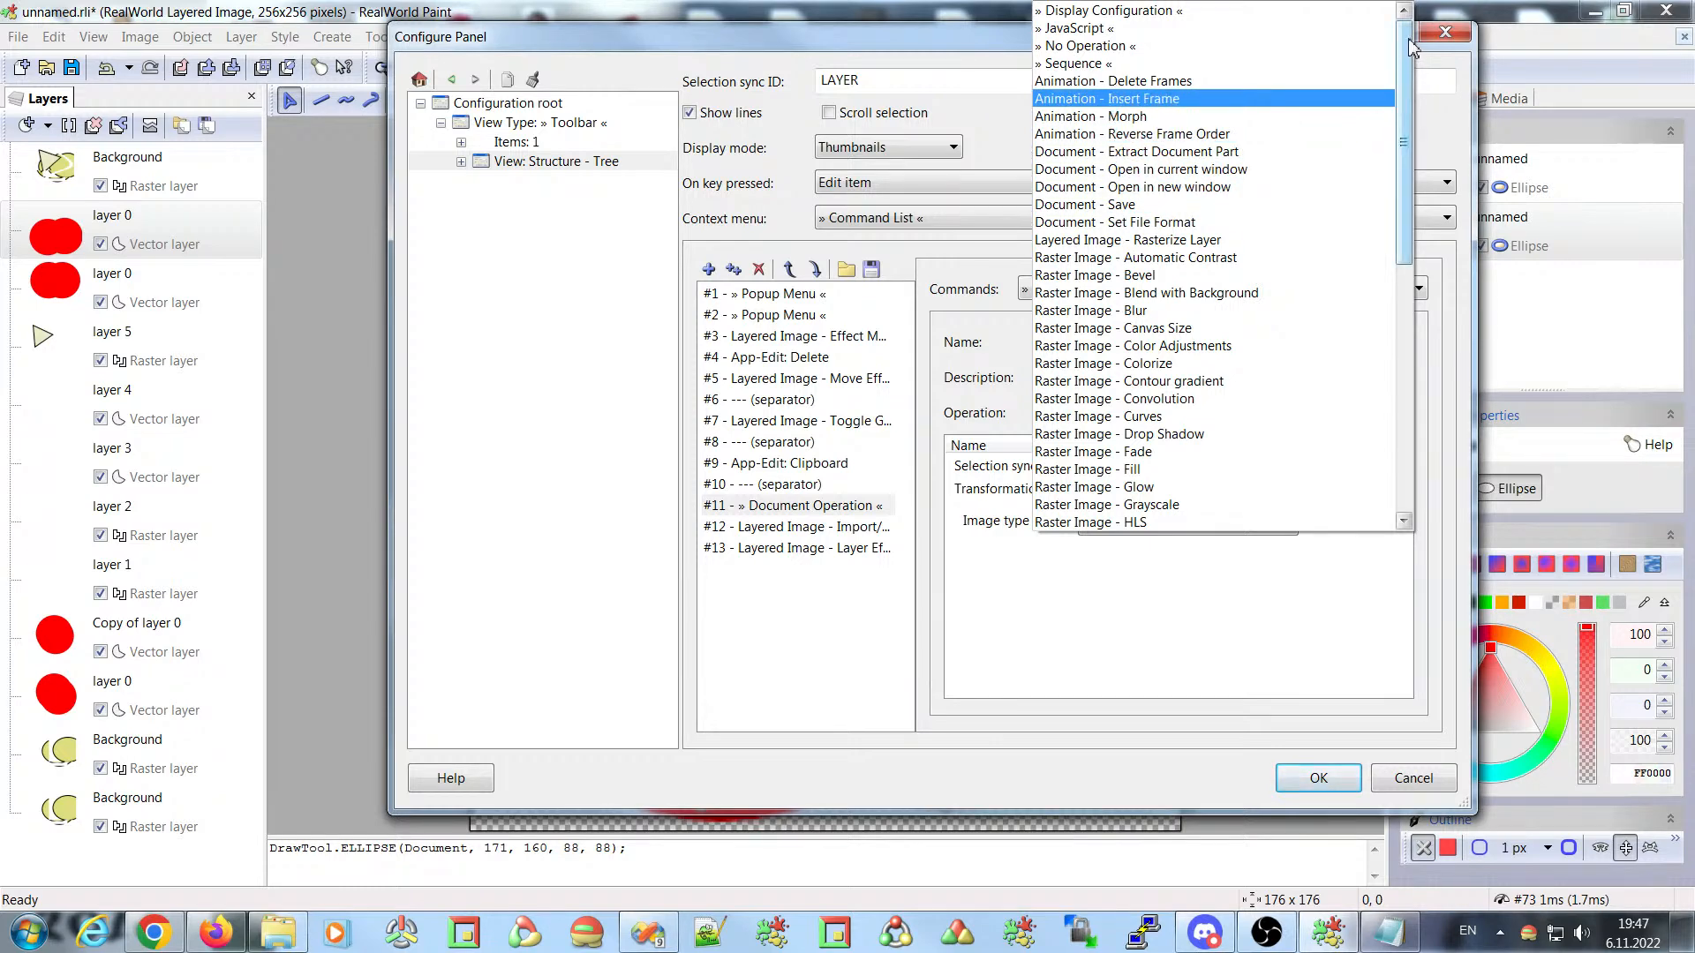
drag(1407, 37, 1432, 340)
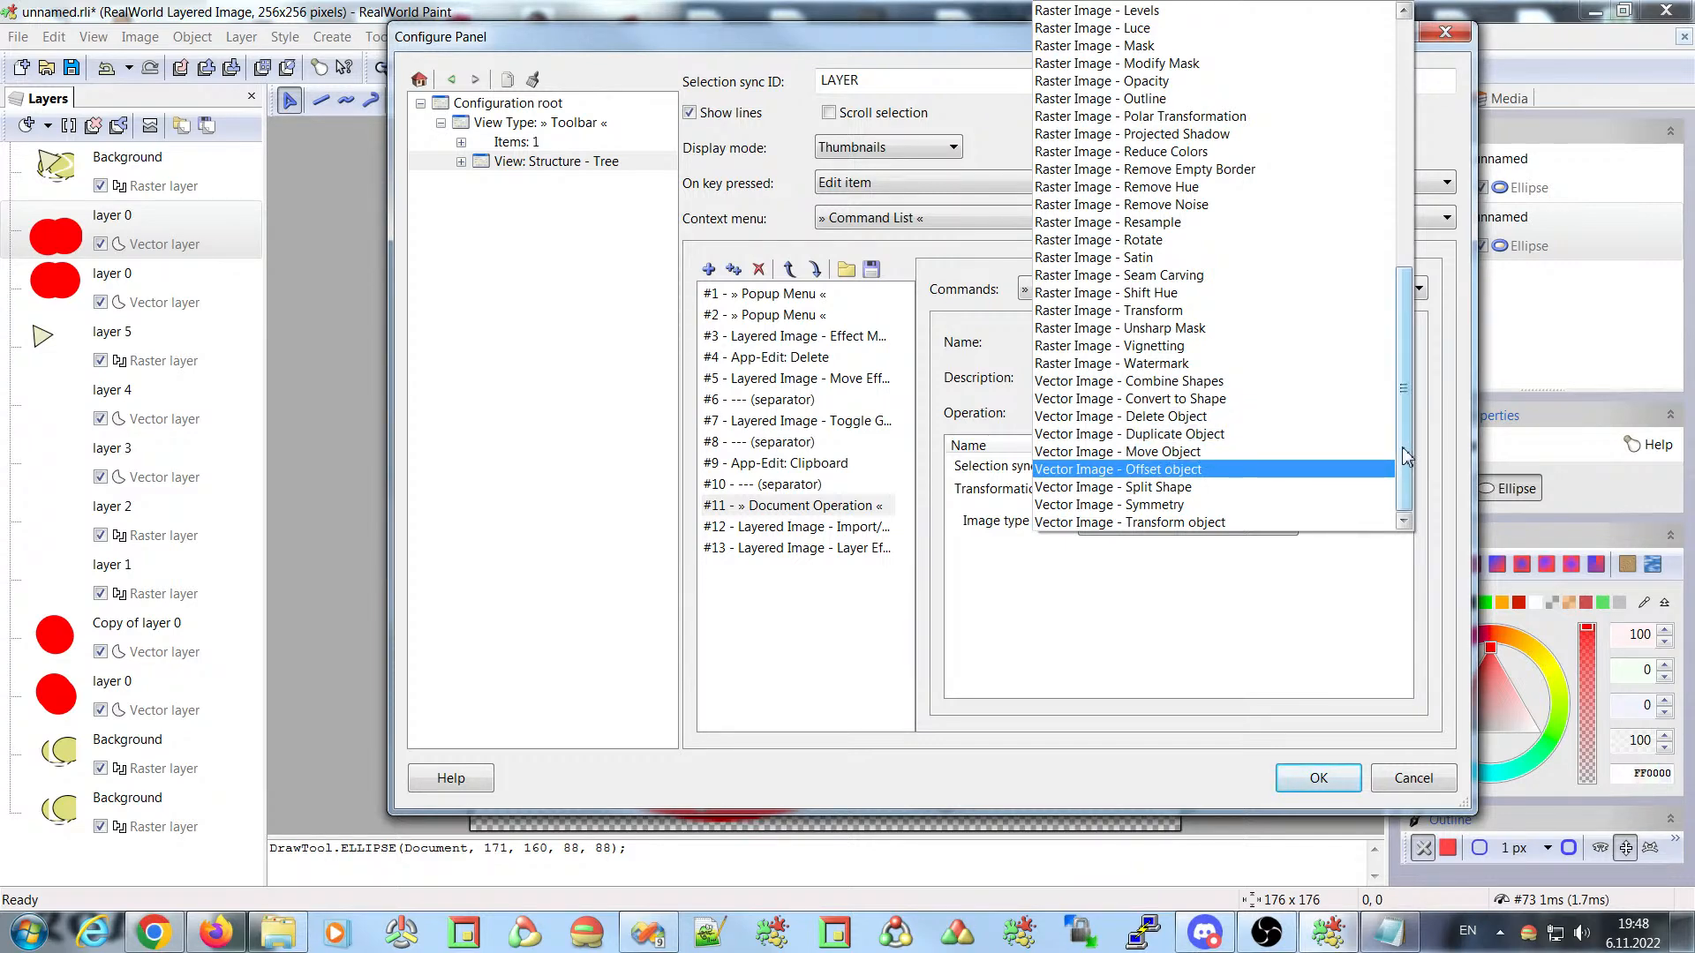
drag(1403, 448, 1396, 154)
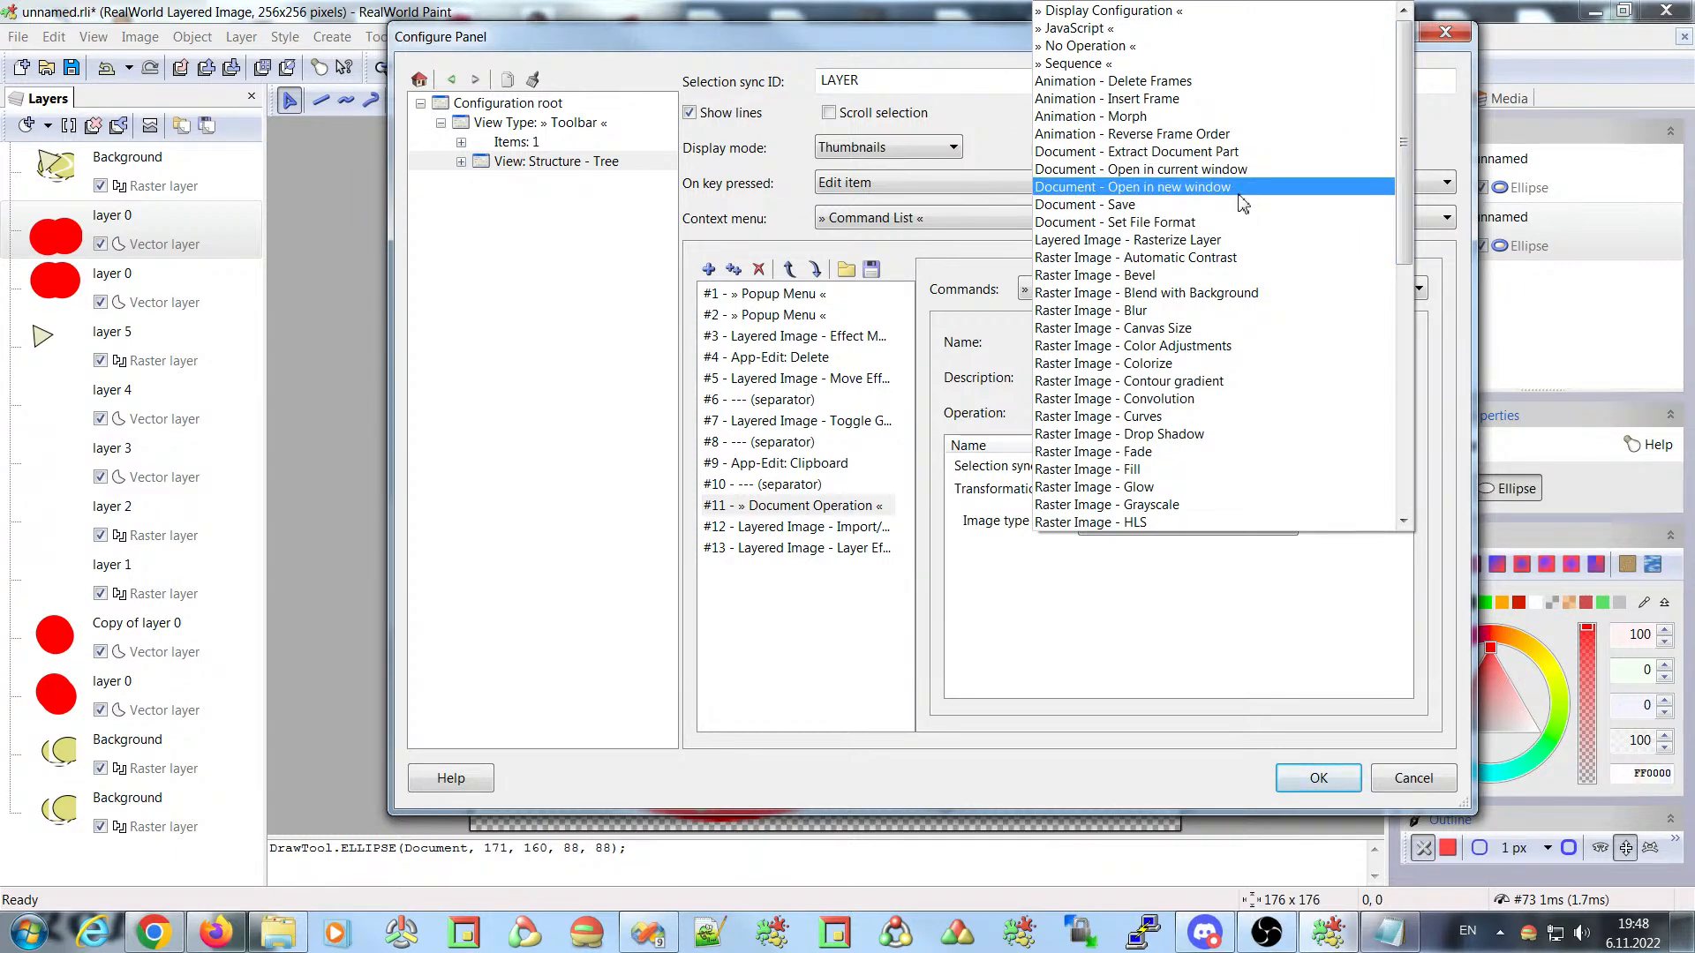
click(996, 344)
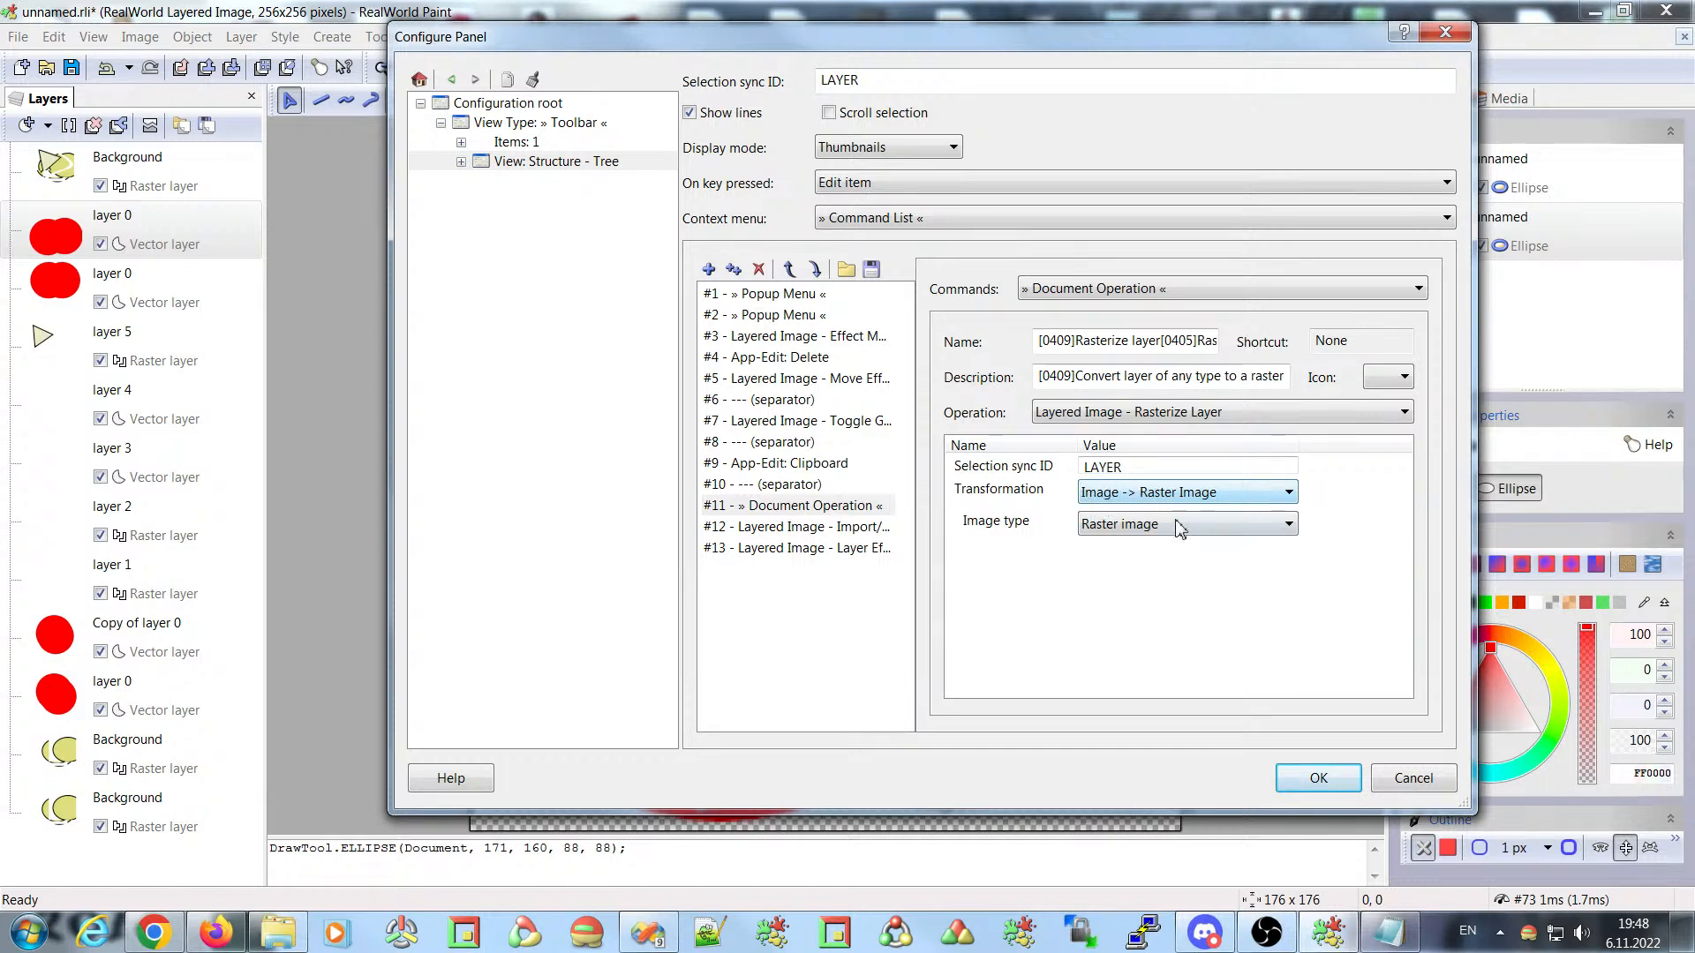
- Examine the image type choices of the Rasterize Layer operation and close the panel configuration without saving
click(1145, 529)
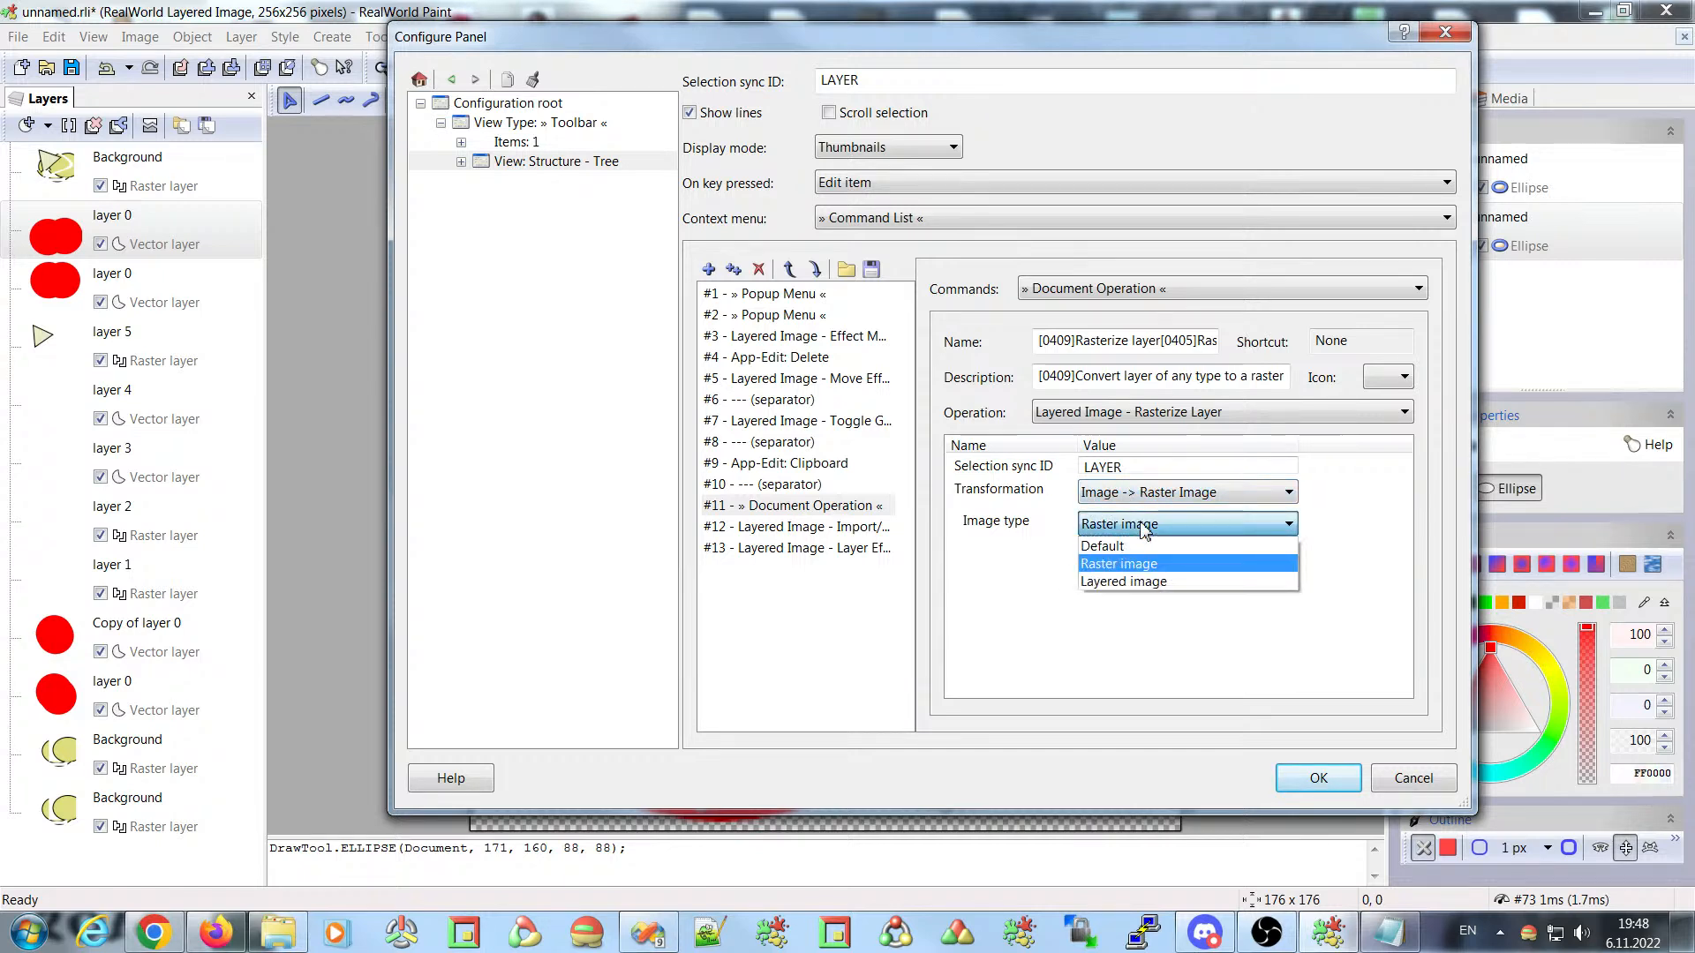
click(1145, 527)
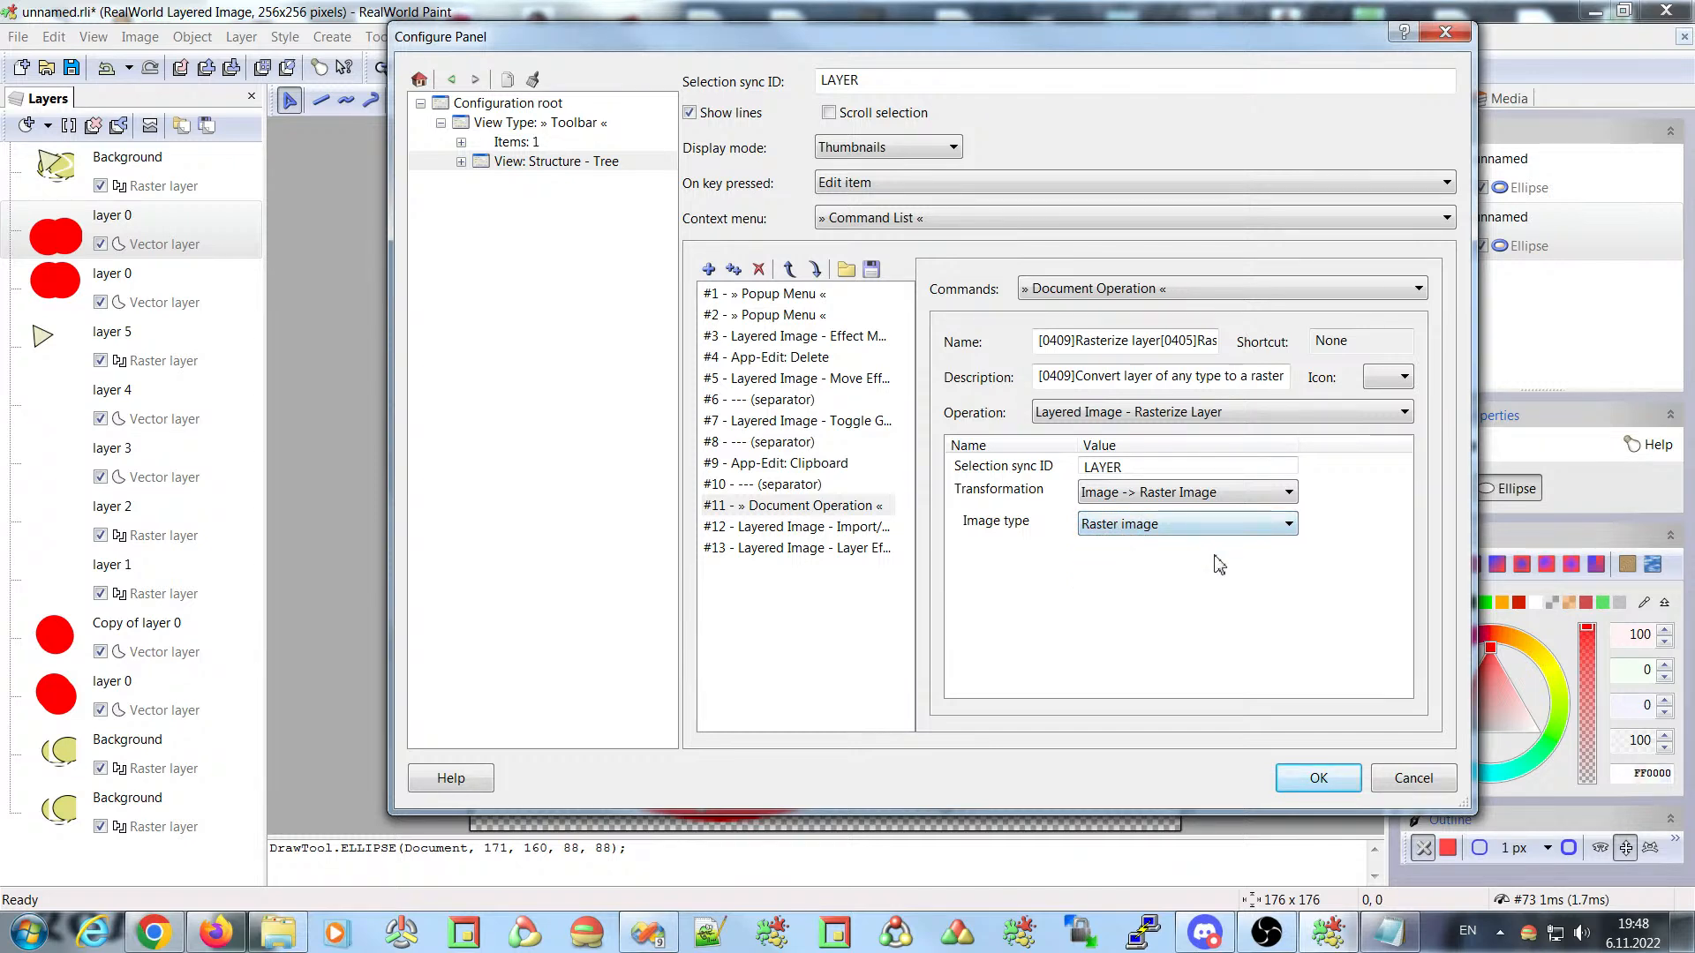
click(1183, 527)
click(1181, 526)
click(1180, 527)
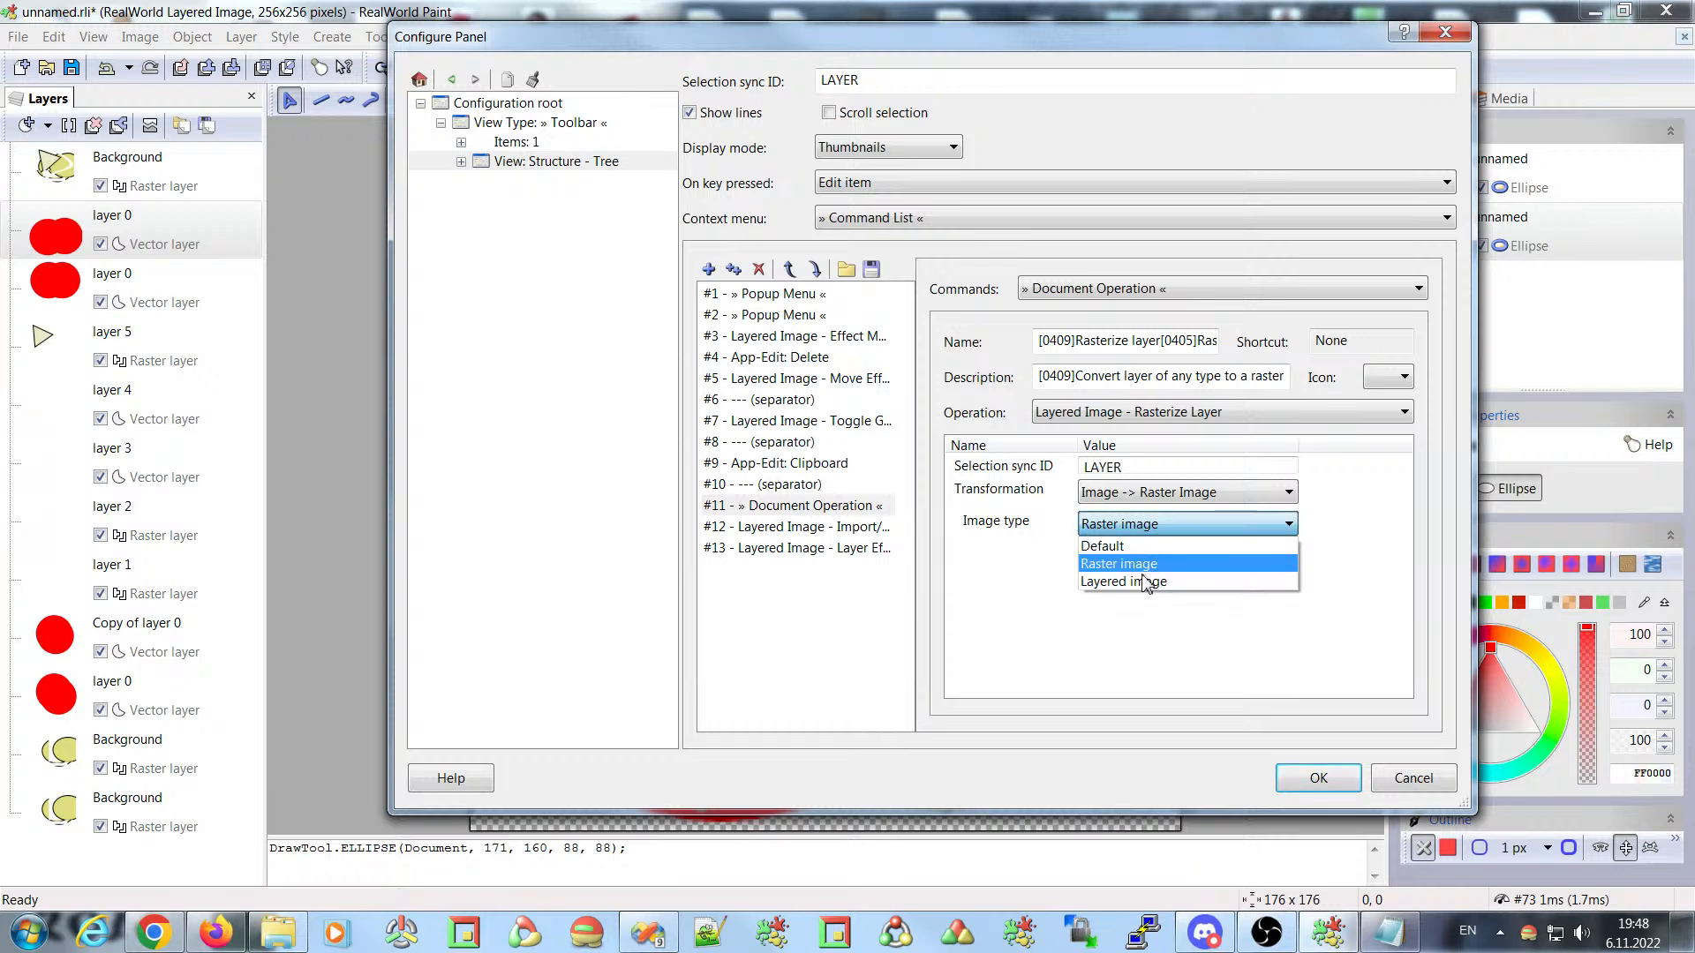
click(1172, 528)
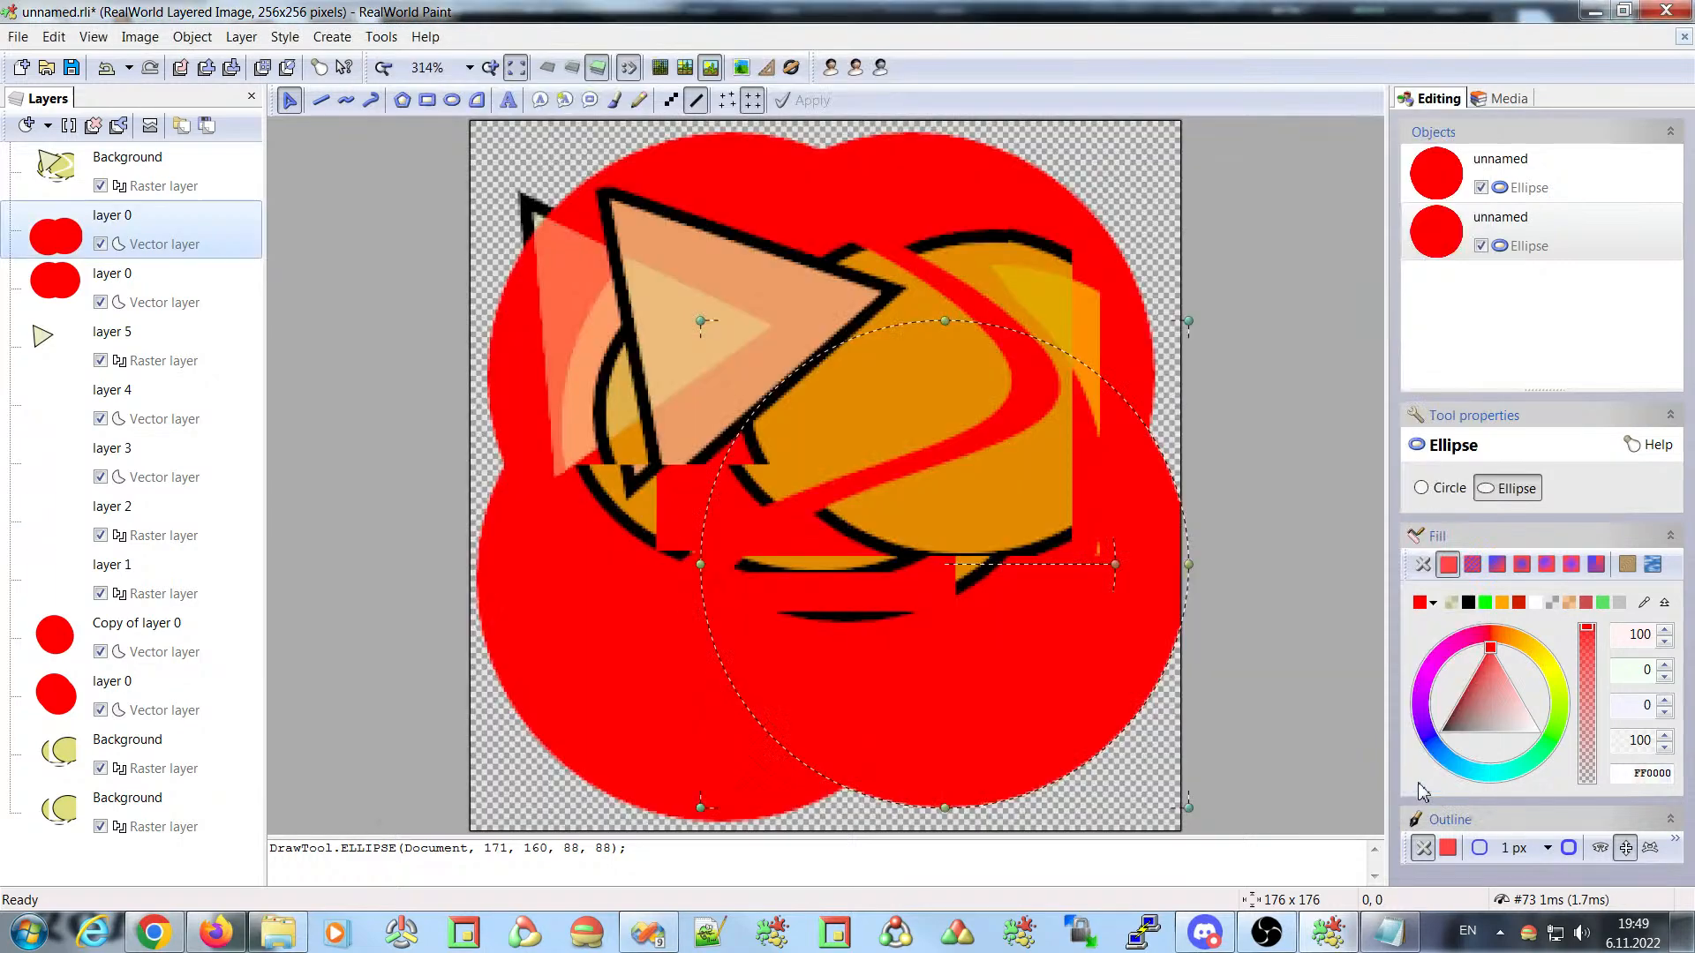
click(1417, 782)
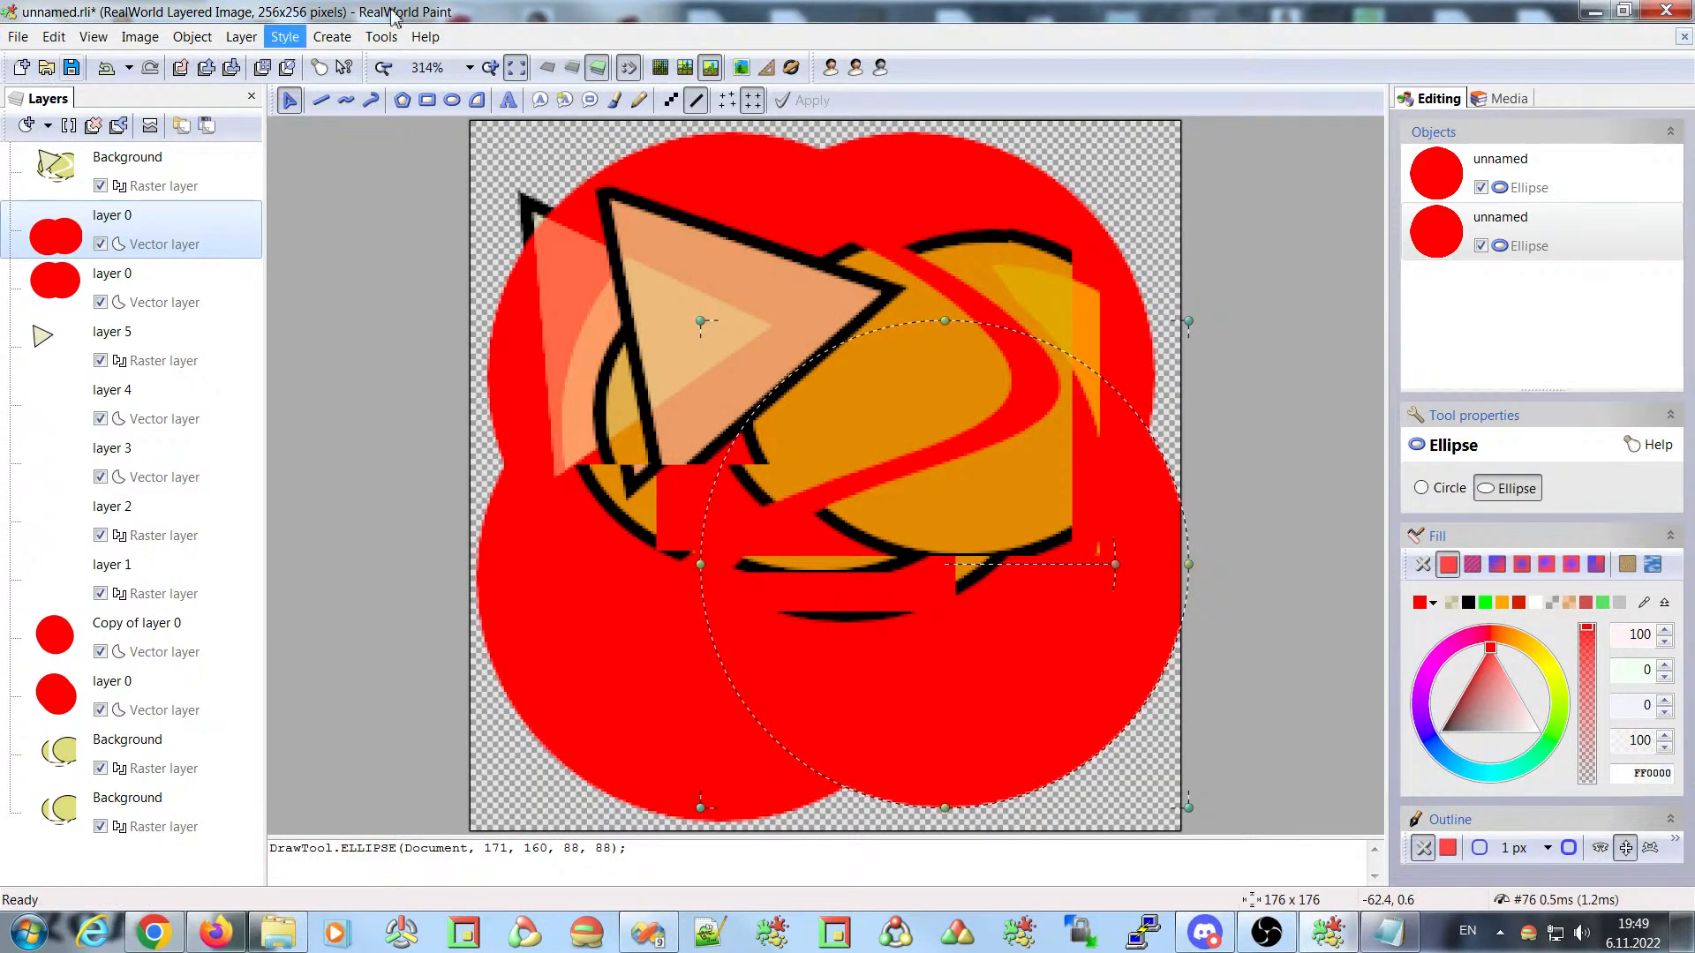
click(381, 37)
click(402, 64)
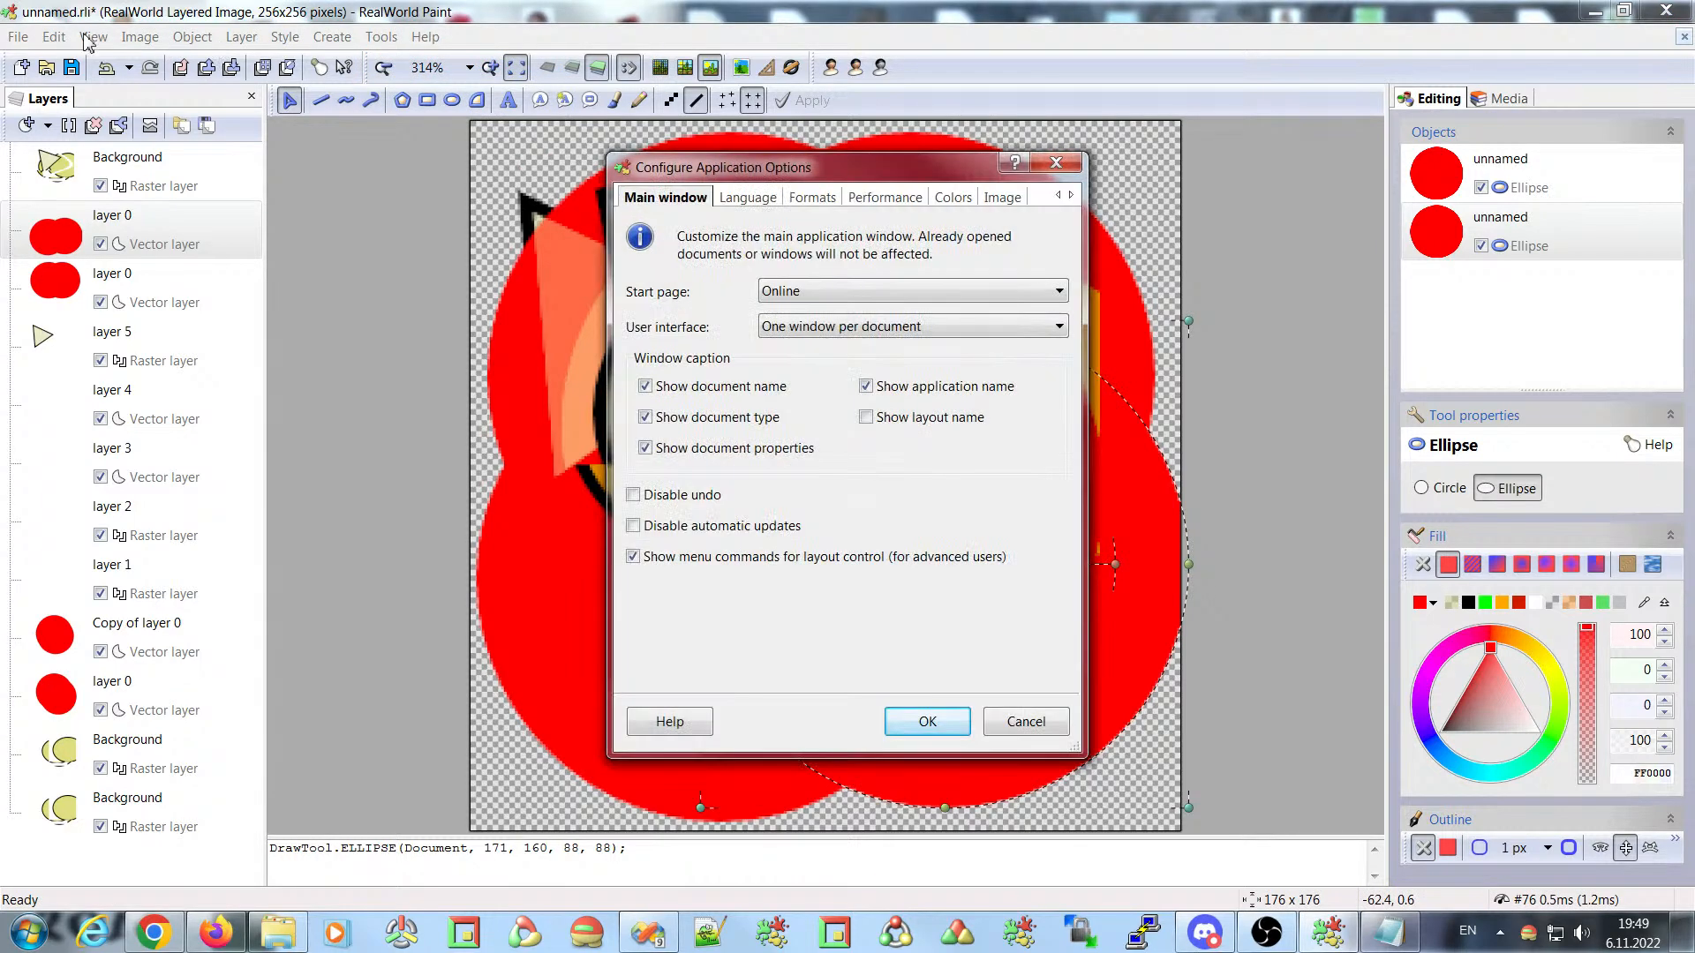
click(1056, 163)
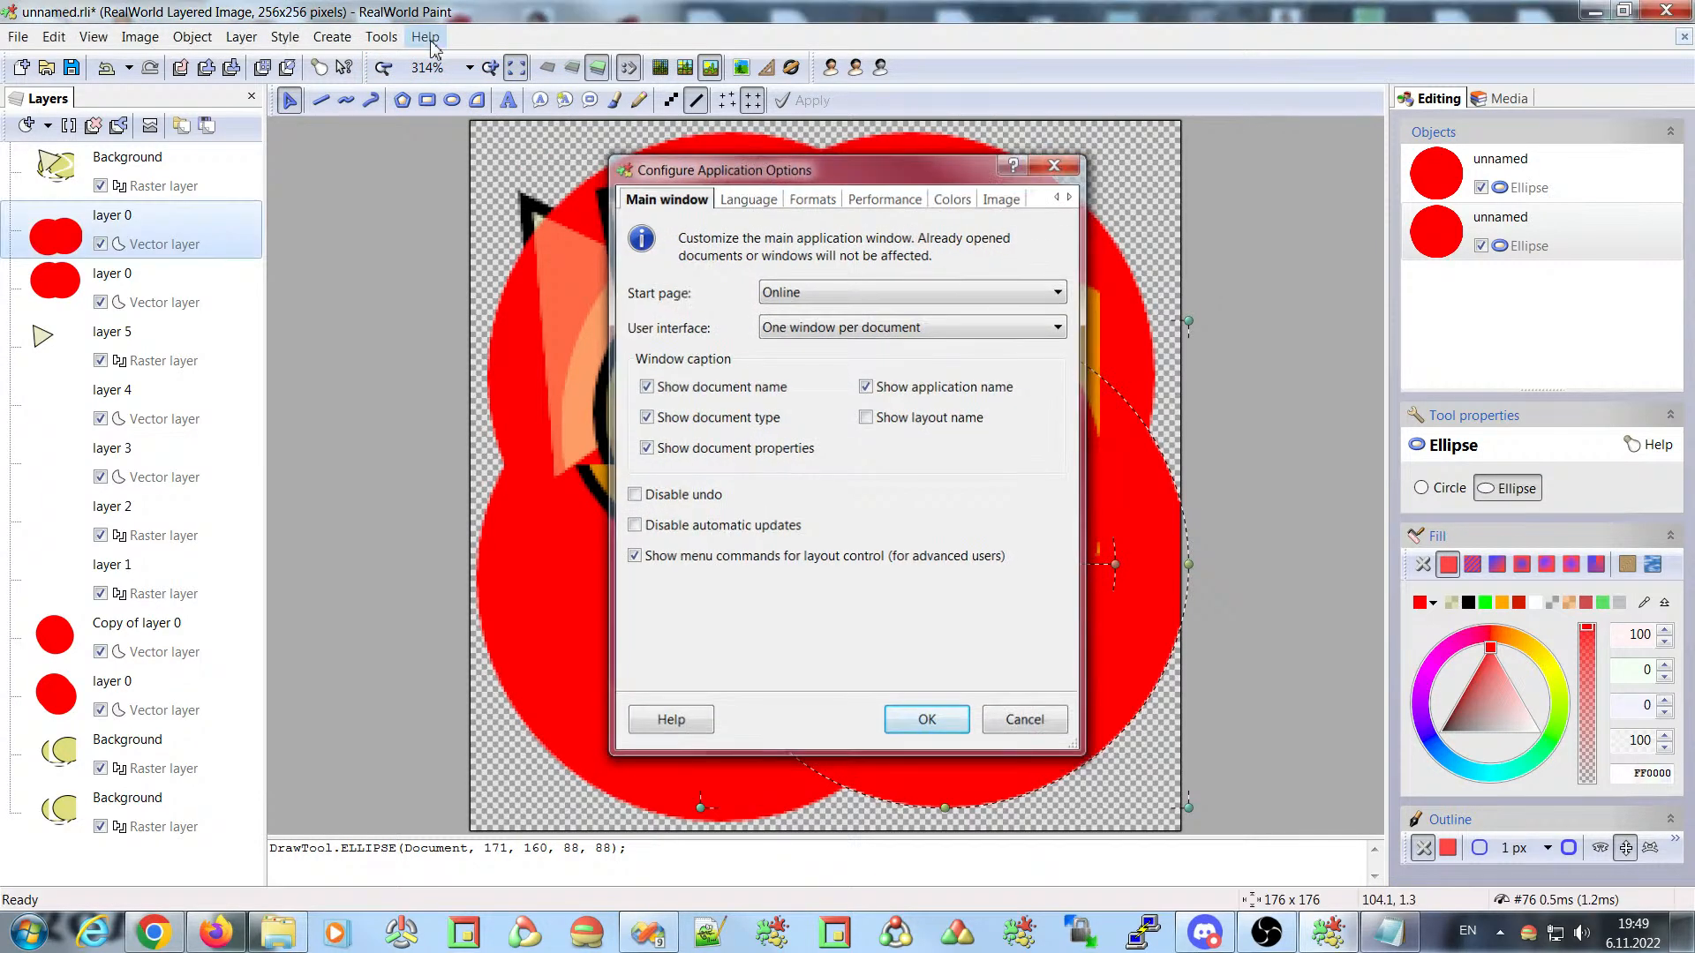
- Open the current layout's menu configuration and select the File popup menu entry
click(382, 37)
click(419, 128)
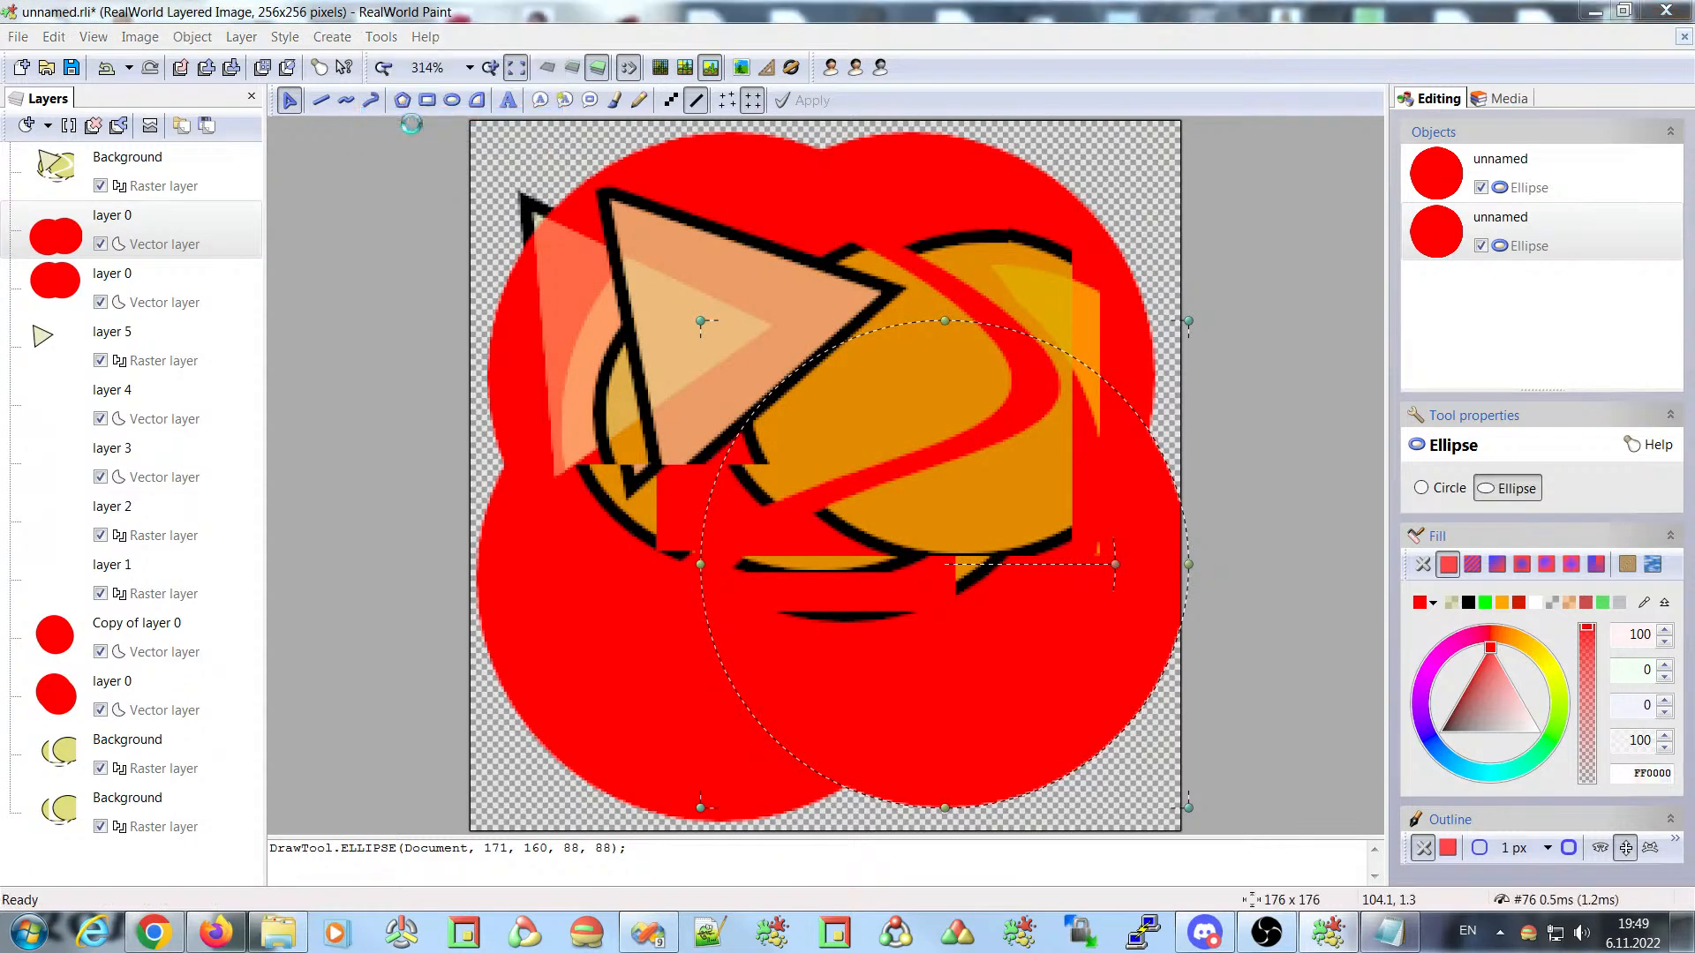
click(791, 161)
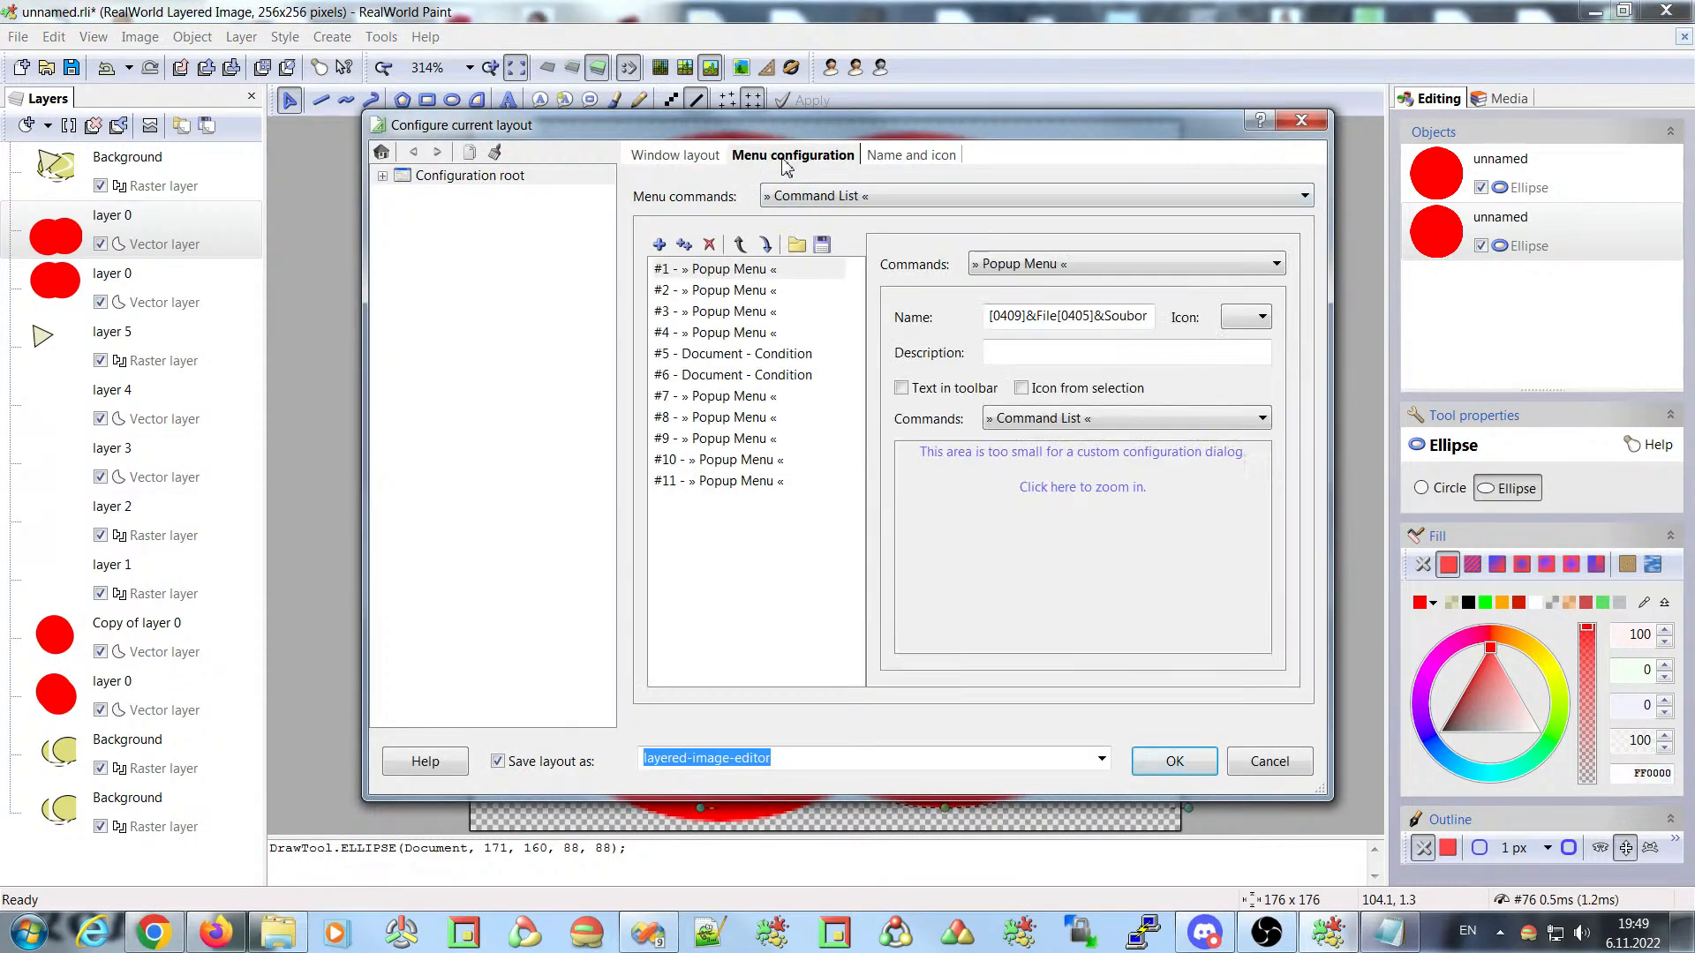
click(716, 271)
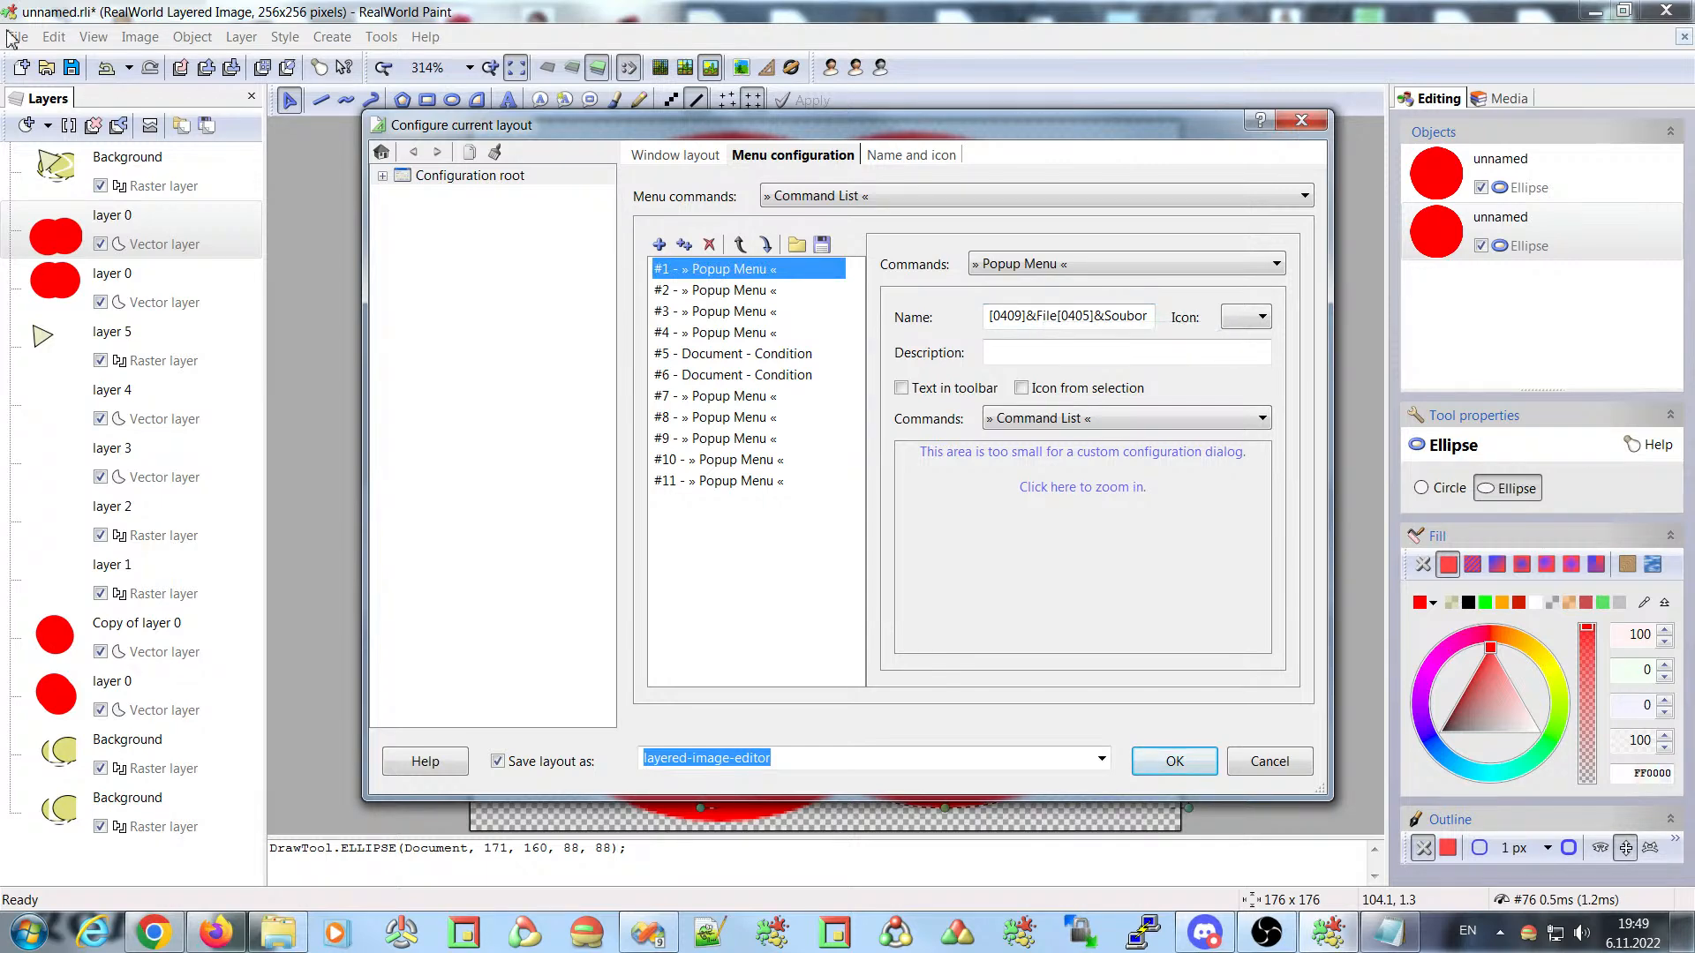
- Enlarge the layout configuration dialog and open the full settings of File command #4, Raster Image - Work with Selection
drag(1320, 788, 1547, 899)
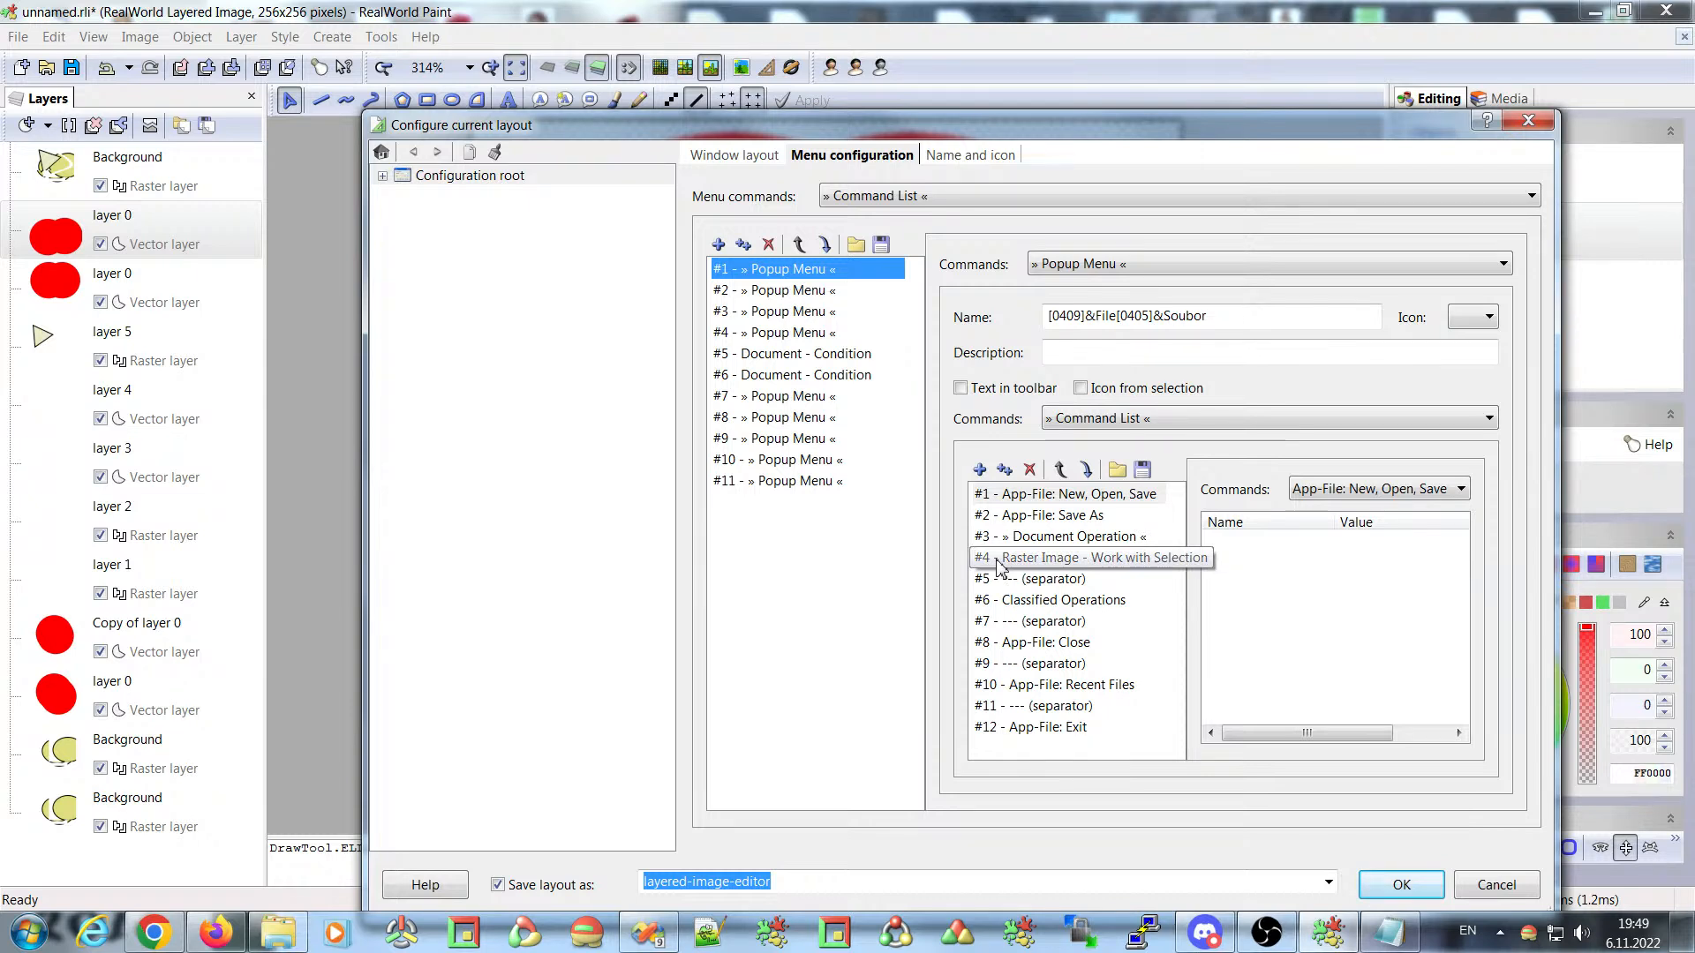
click(1001, 566)
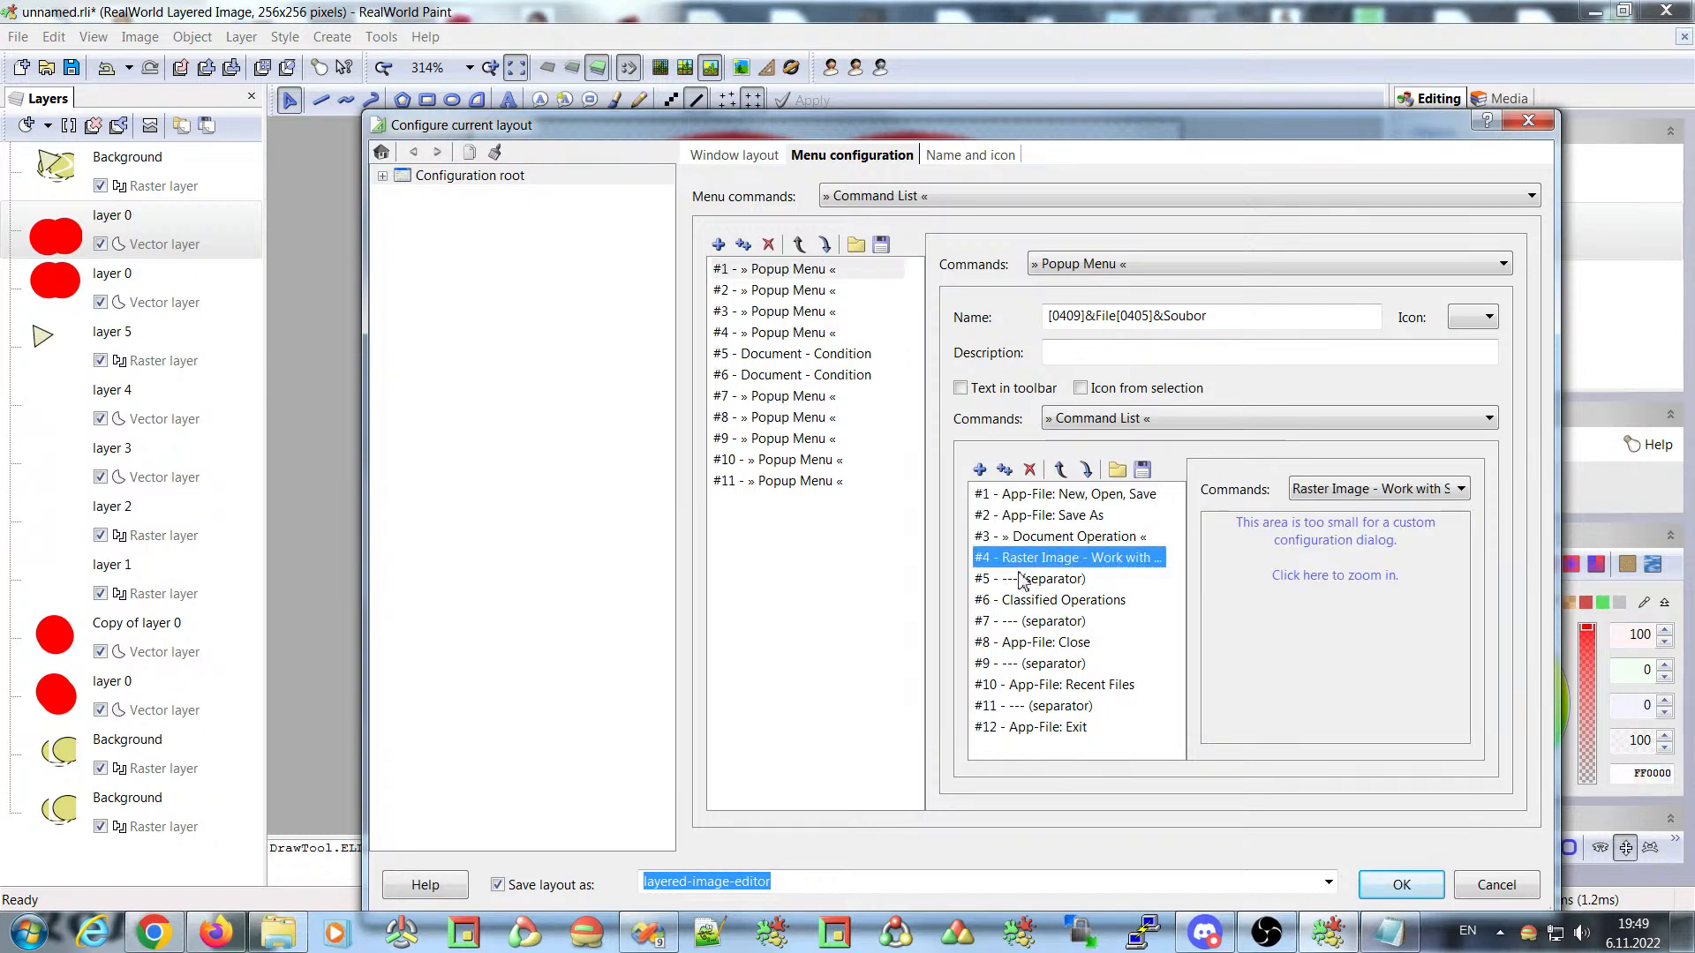
click(1305, 575)
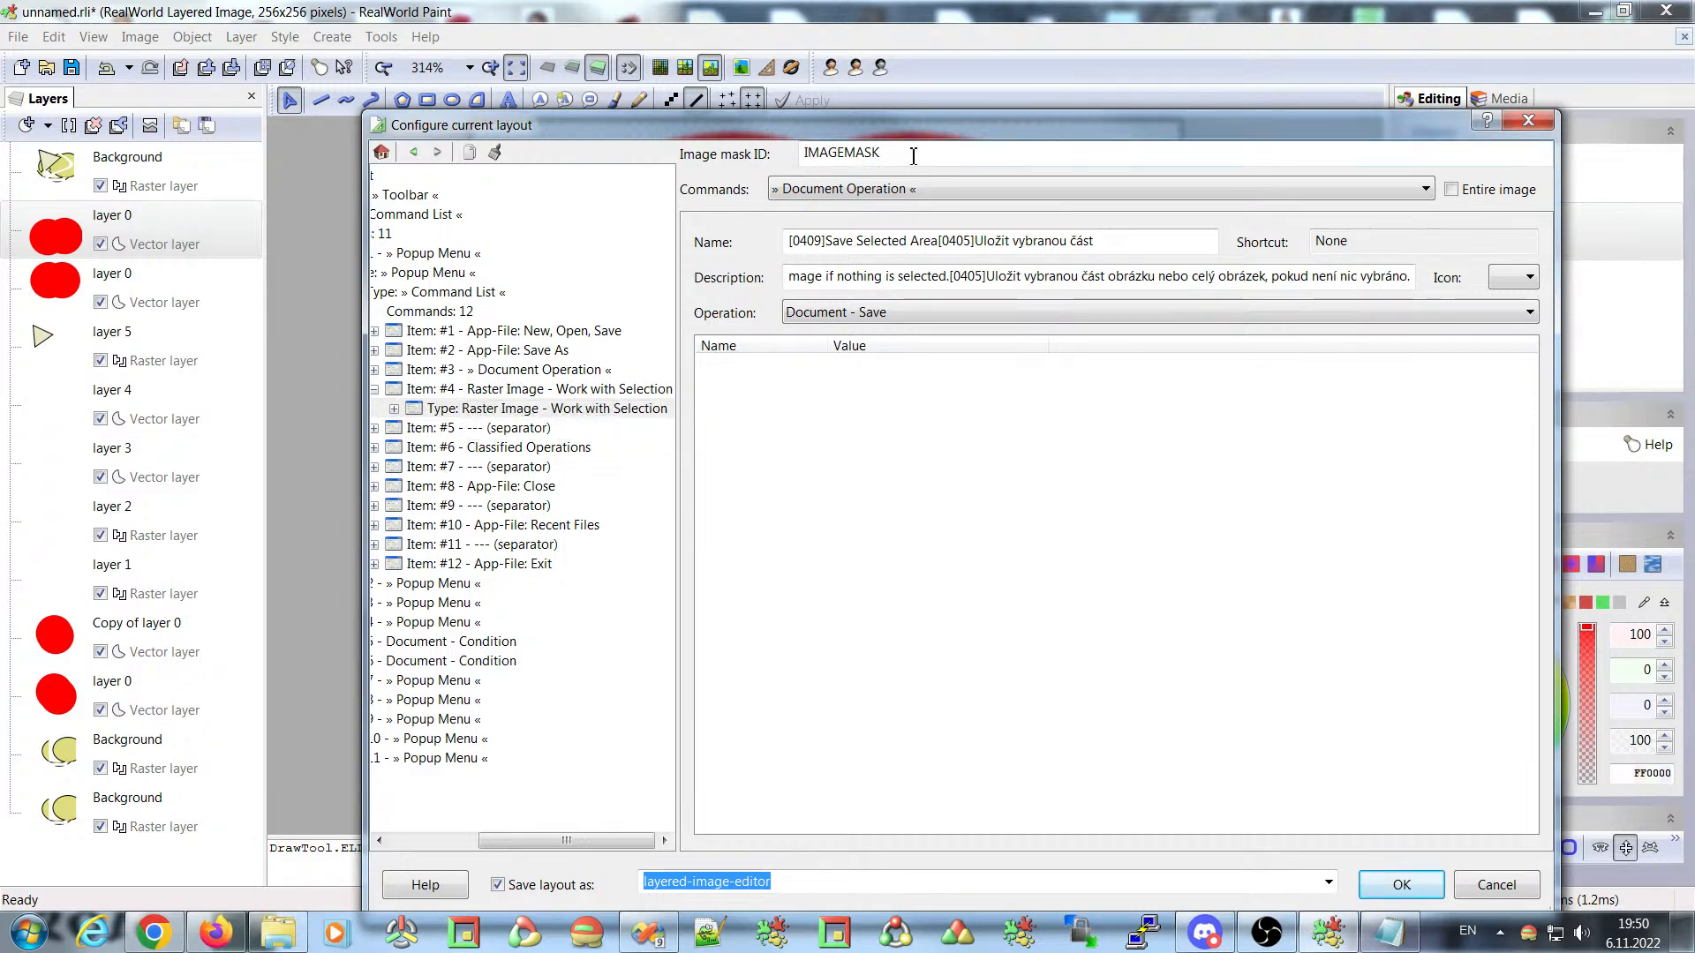
- Review the image mask ID, name and description of the Save Selected Area command and cancel the layout configuration
drag(917, 157, 747, 165)
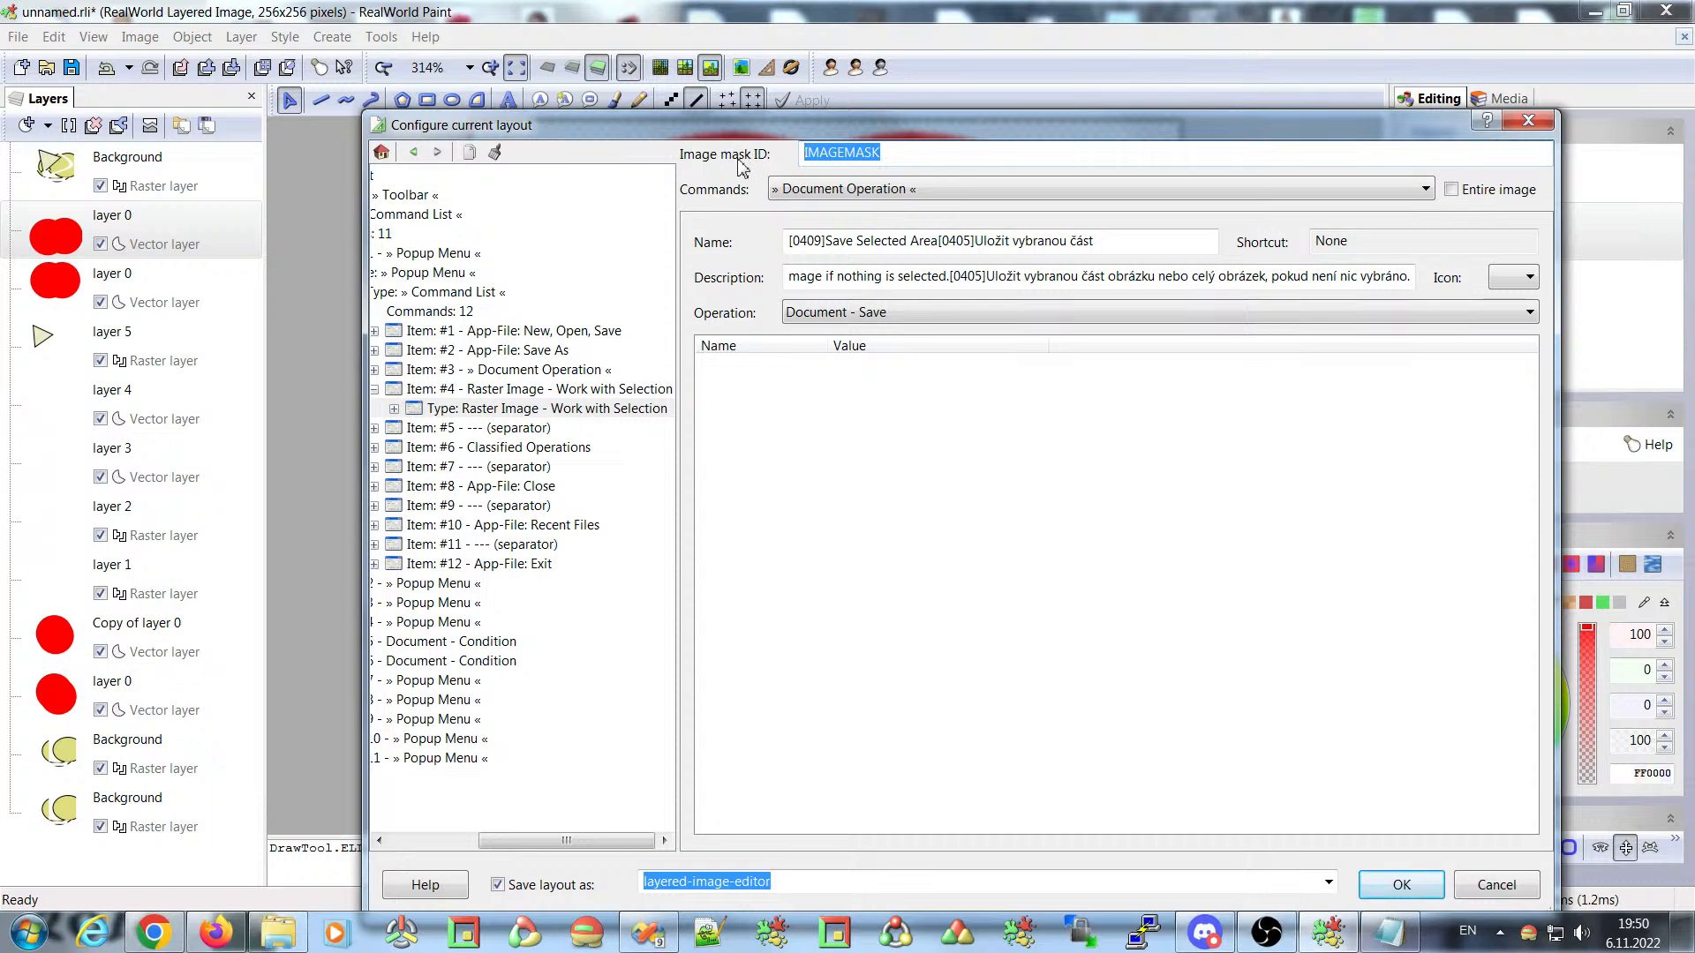
drag(828, 133, 809, 98)
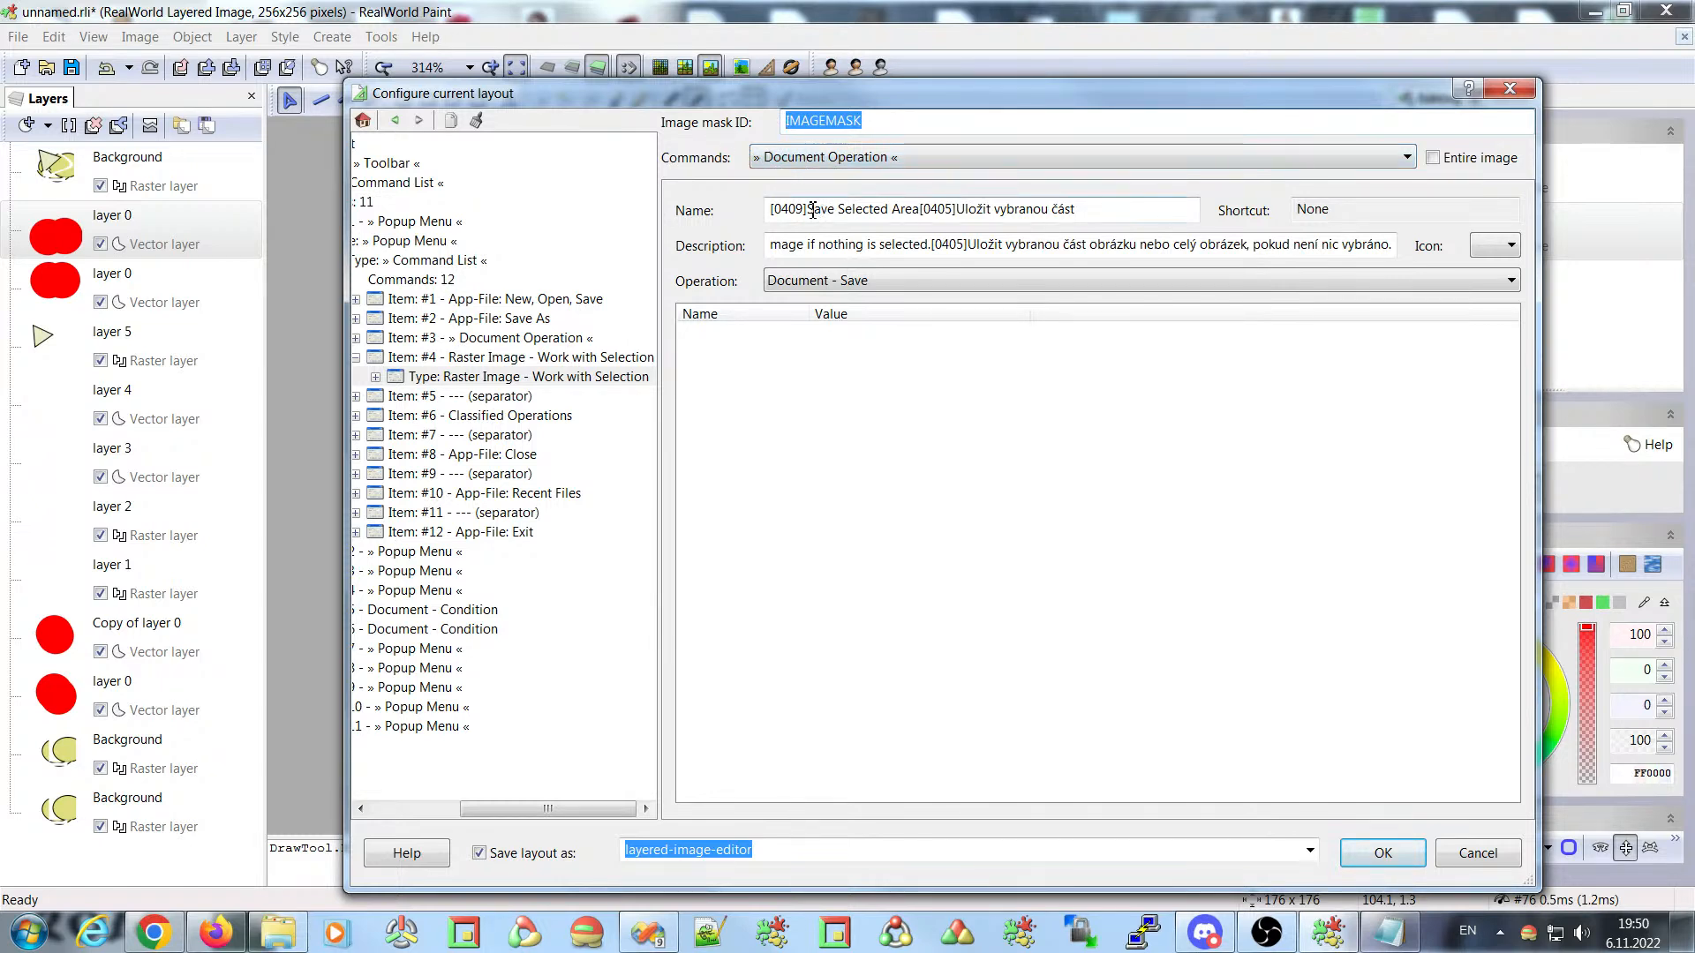
drag(807, 210, 922, 219)
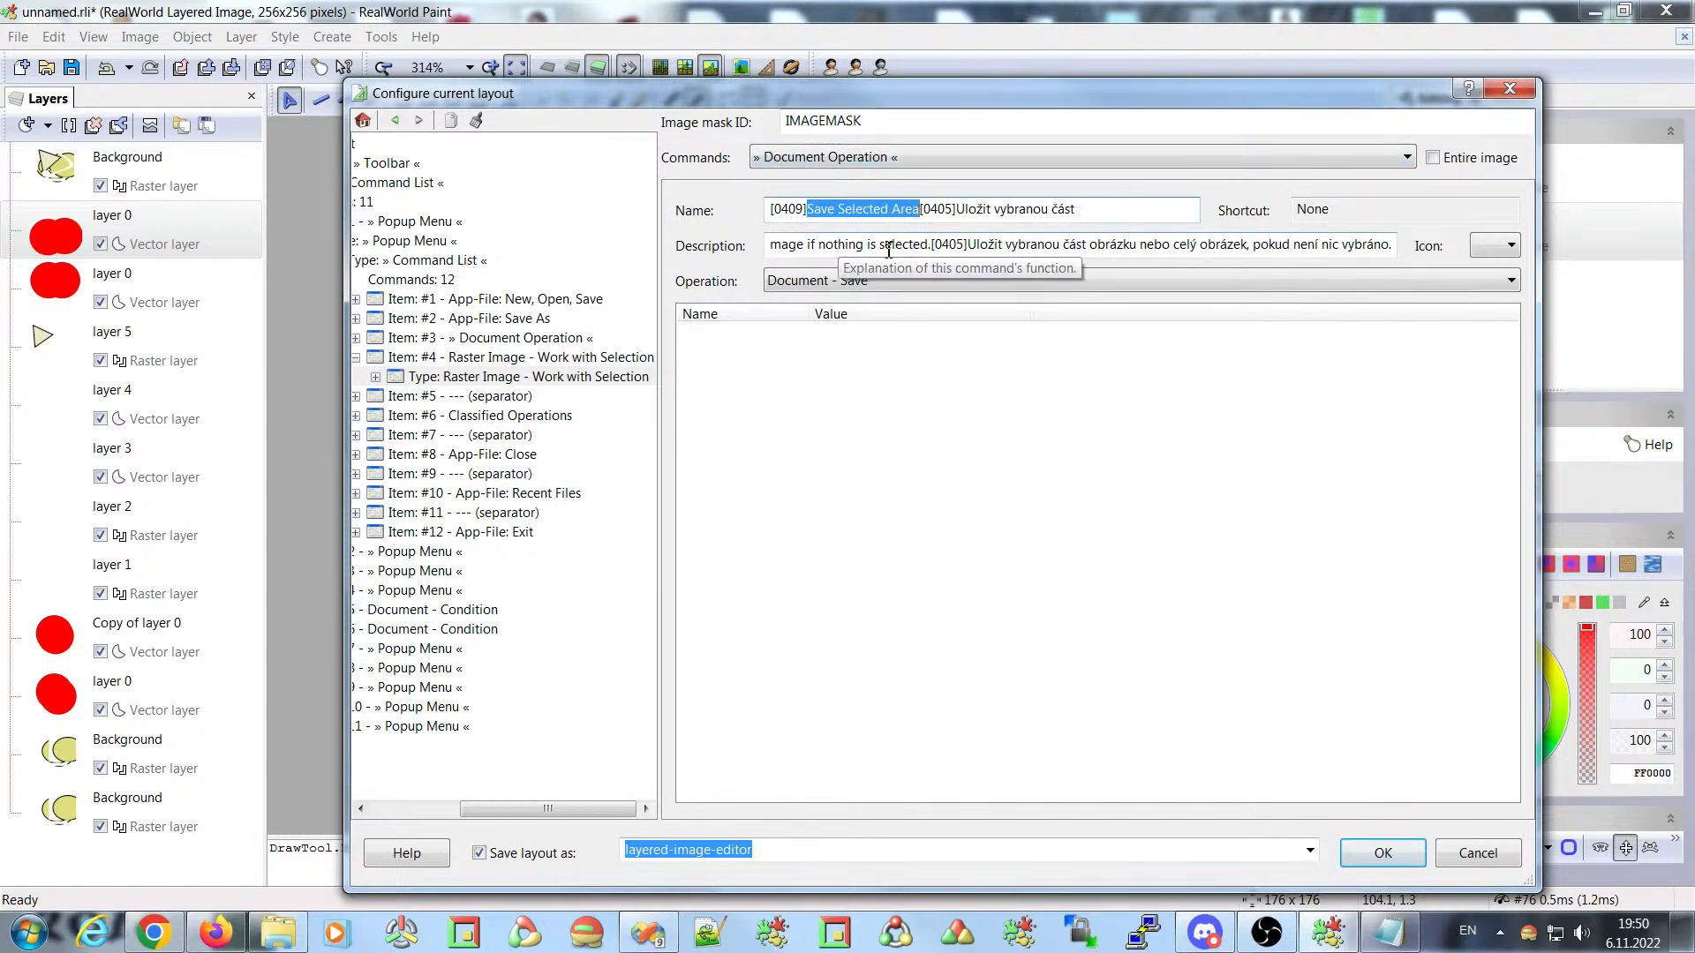
click(908, 246)
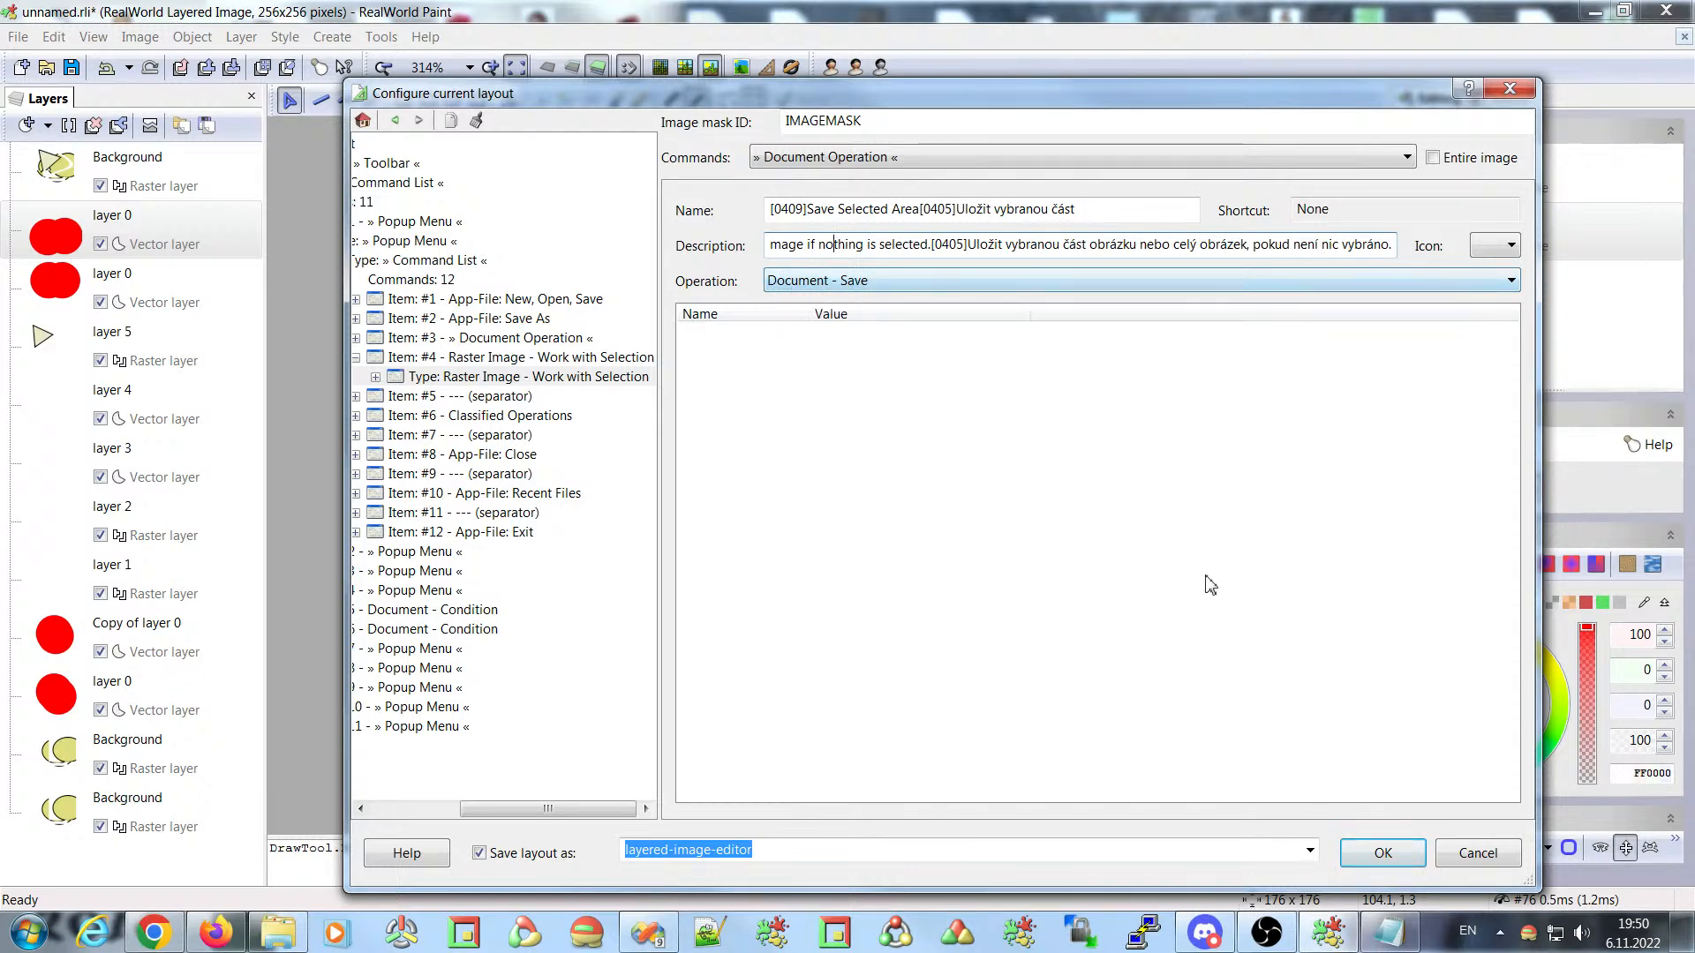
click(1474, 853)
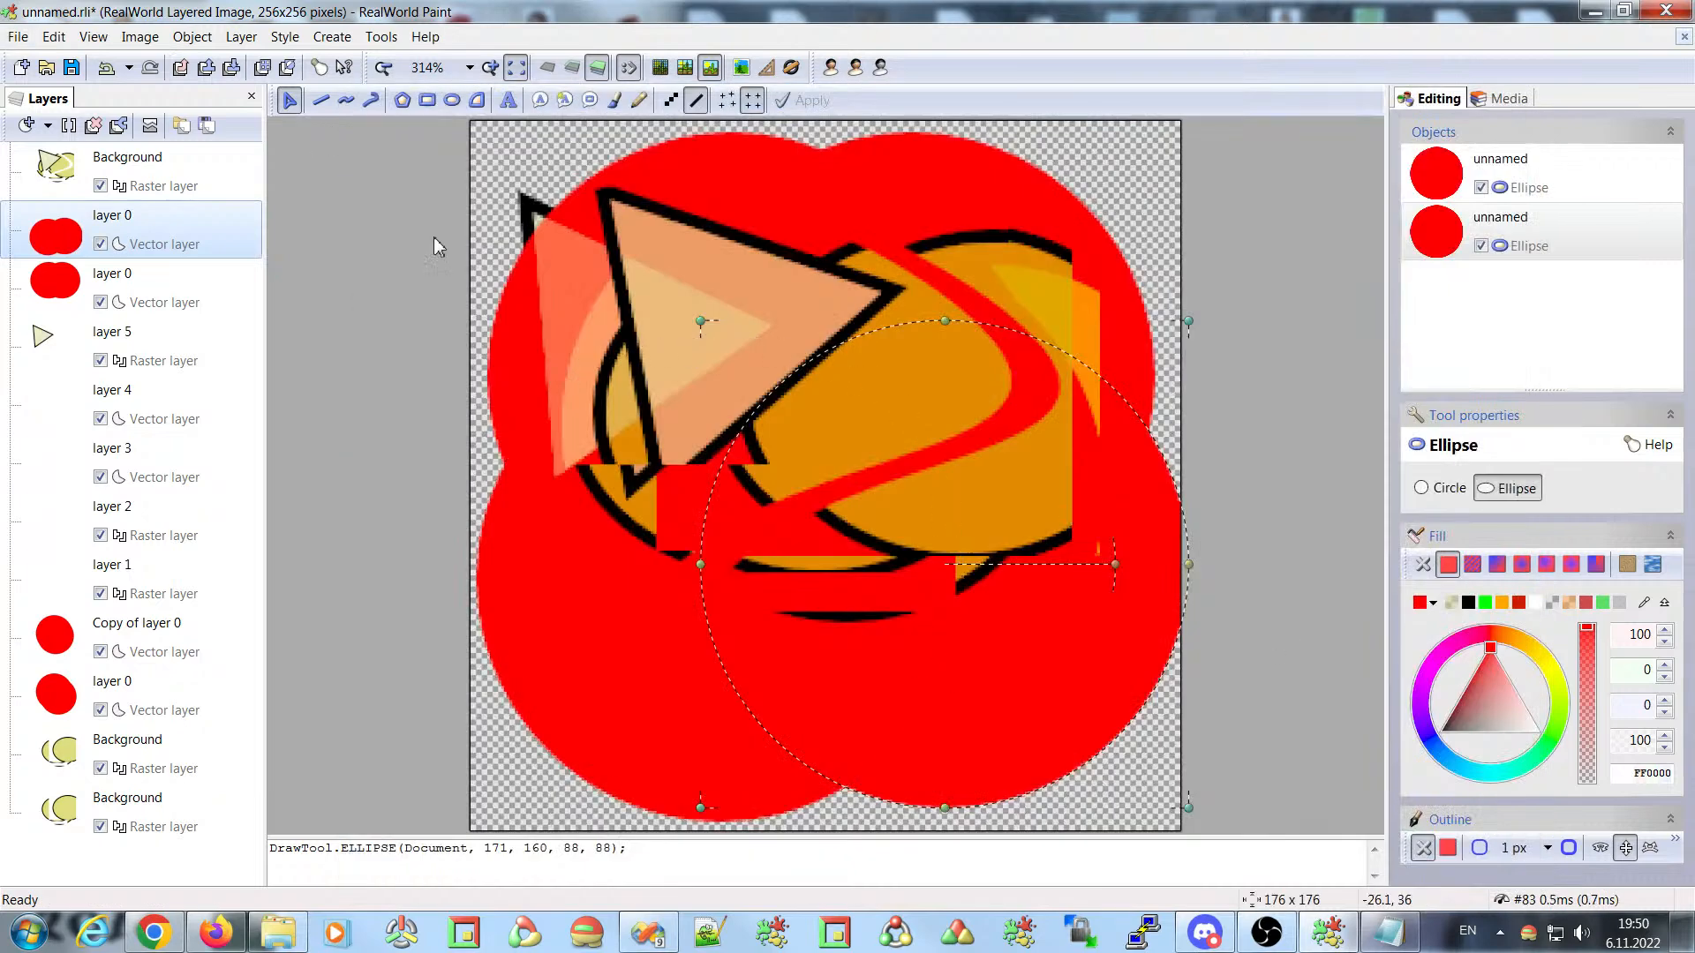
- Examine the File commands offered for the upper vector layer 0 and select the topmost raster Background layer
click(18, 37)
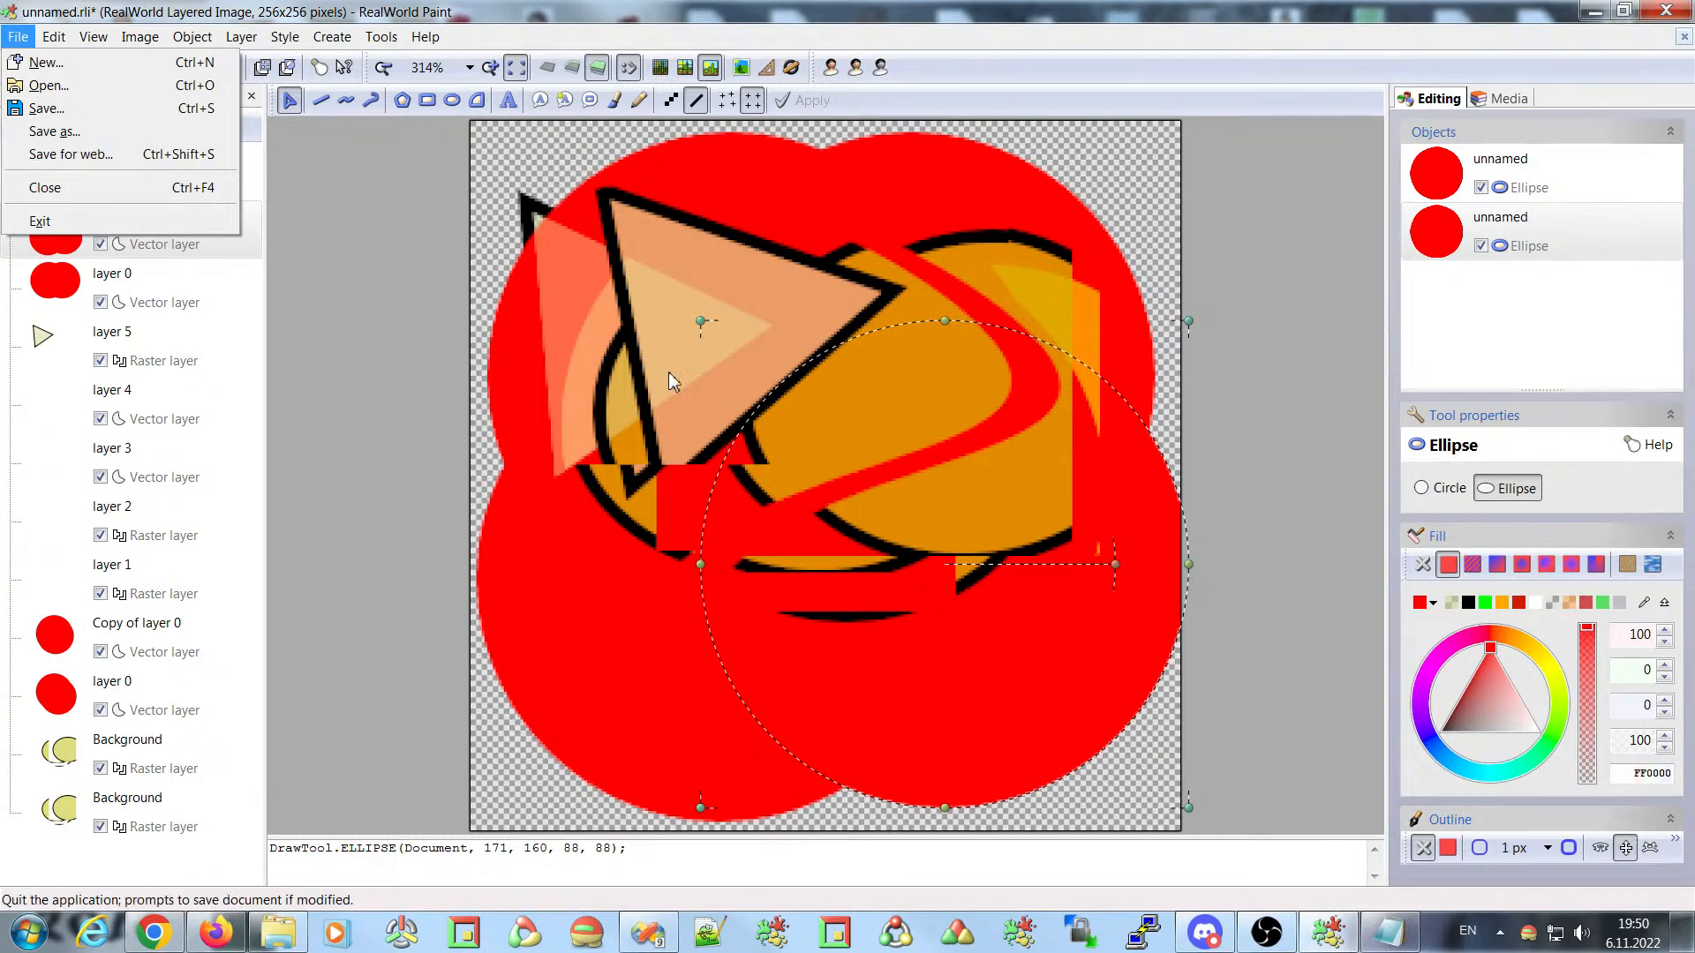
key(Escape)
key(Escape)
click(49, 236)
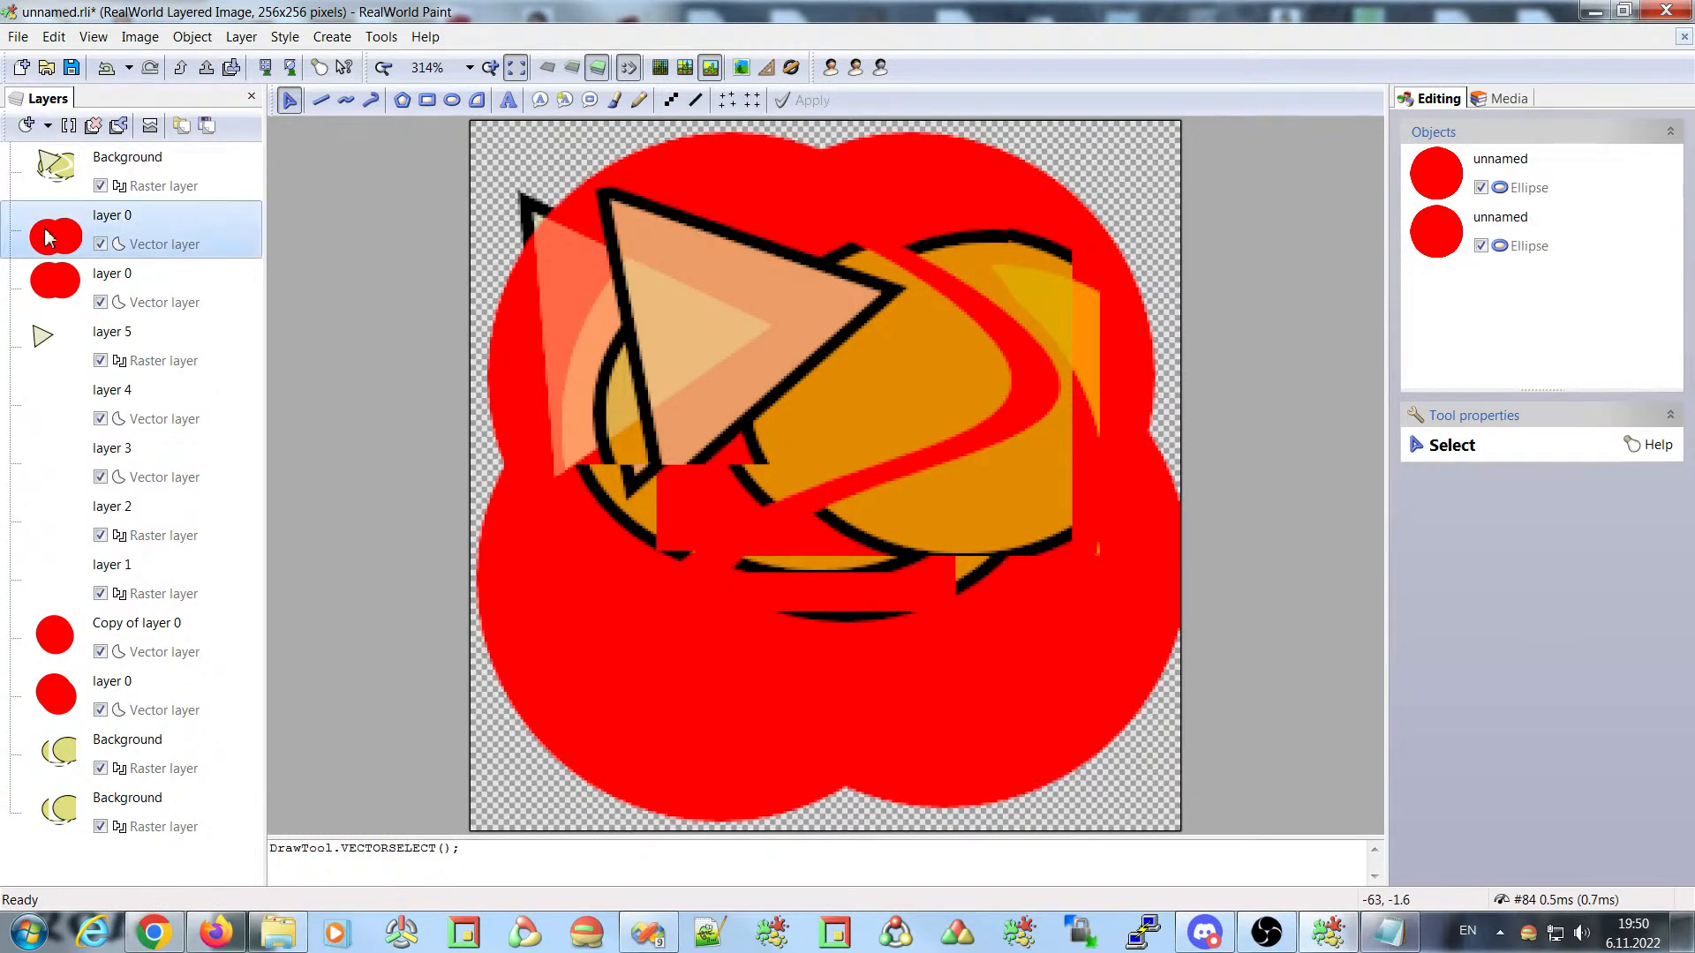
click(17, 36)
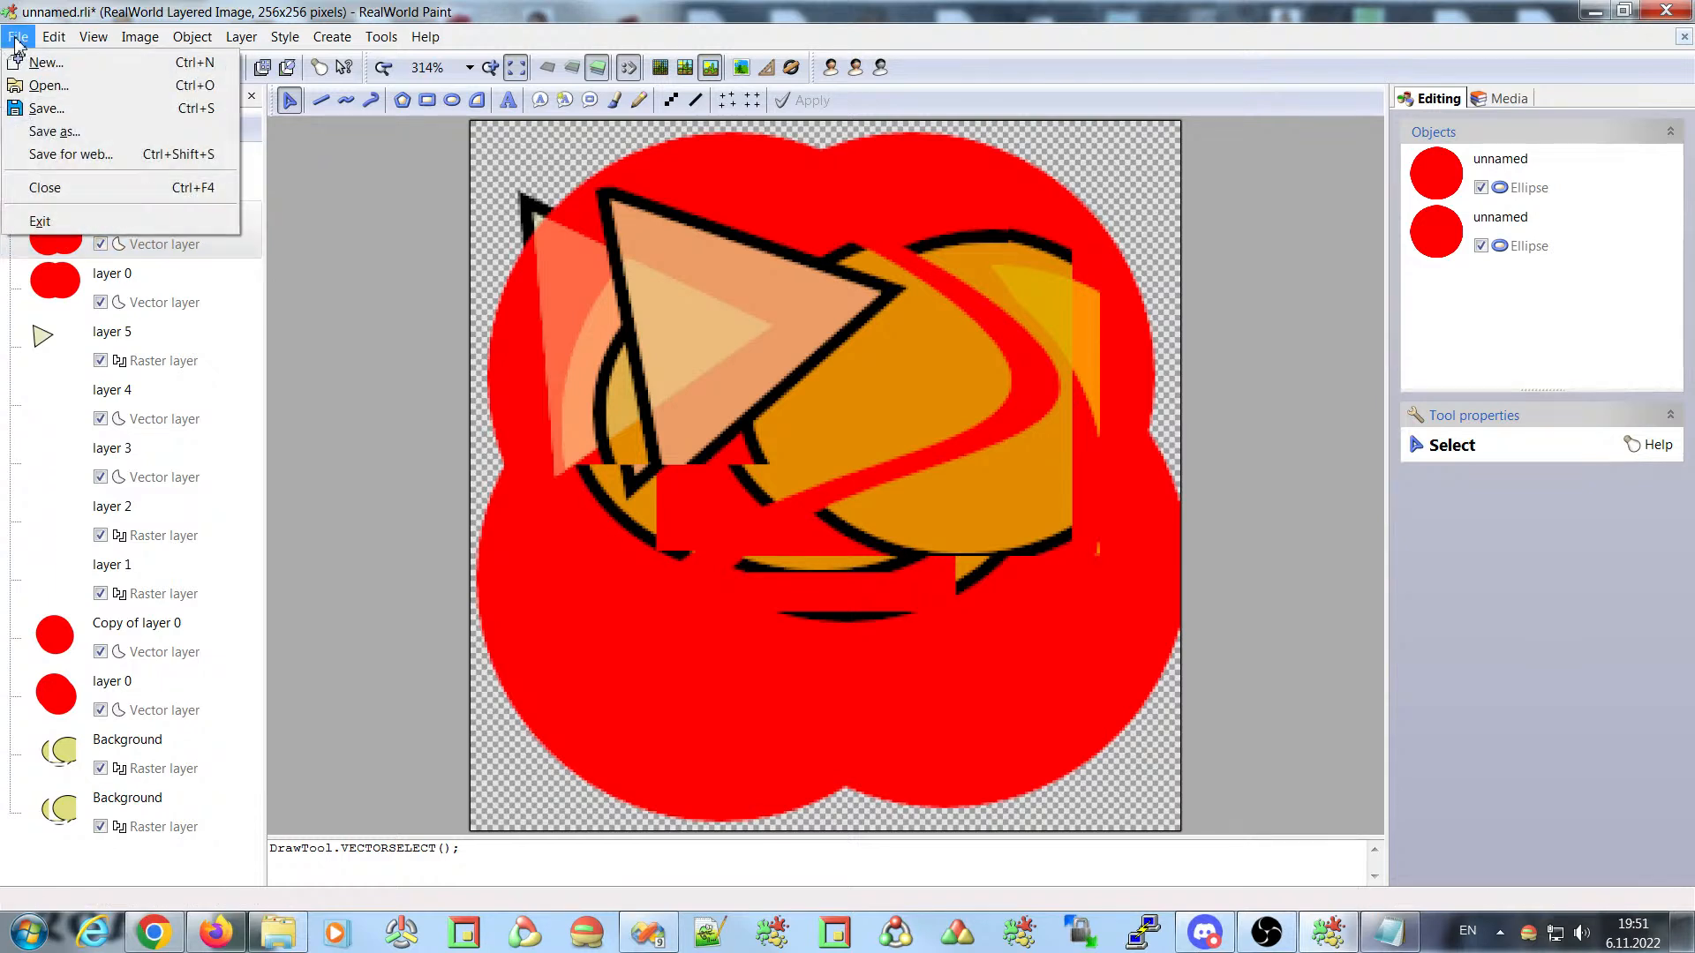
key(Escape)
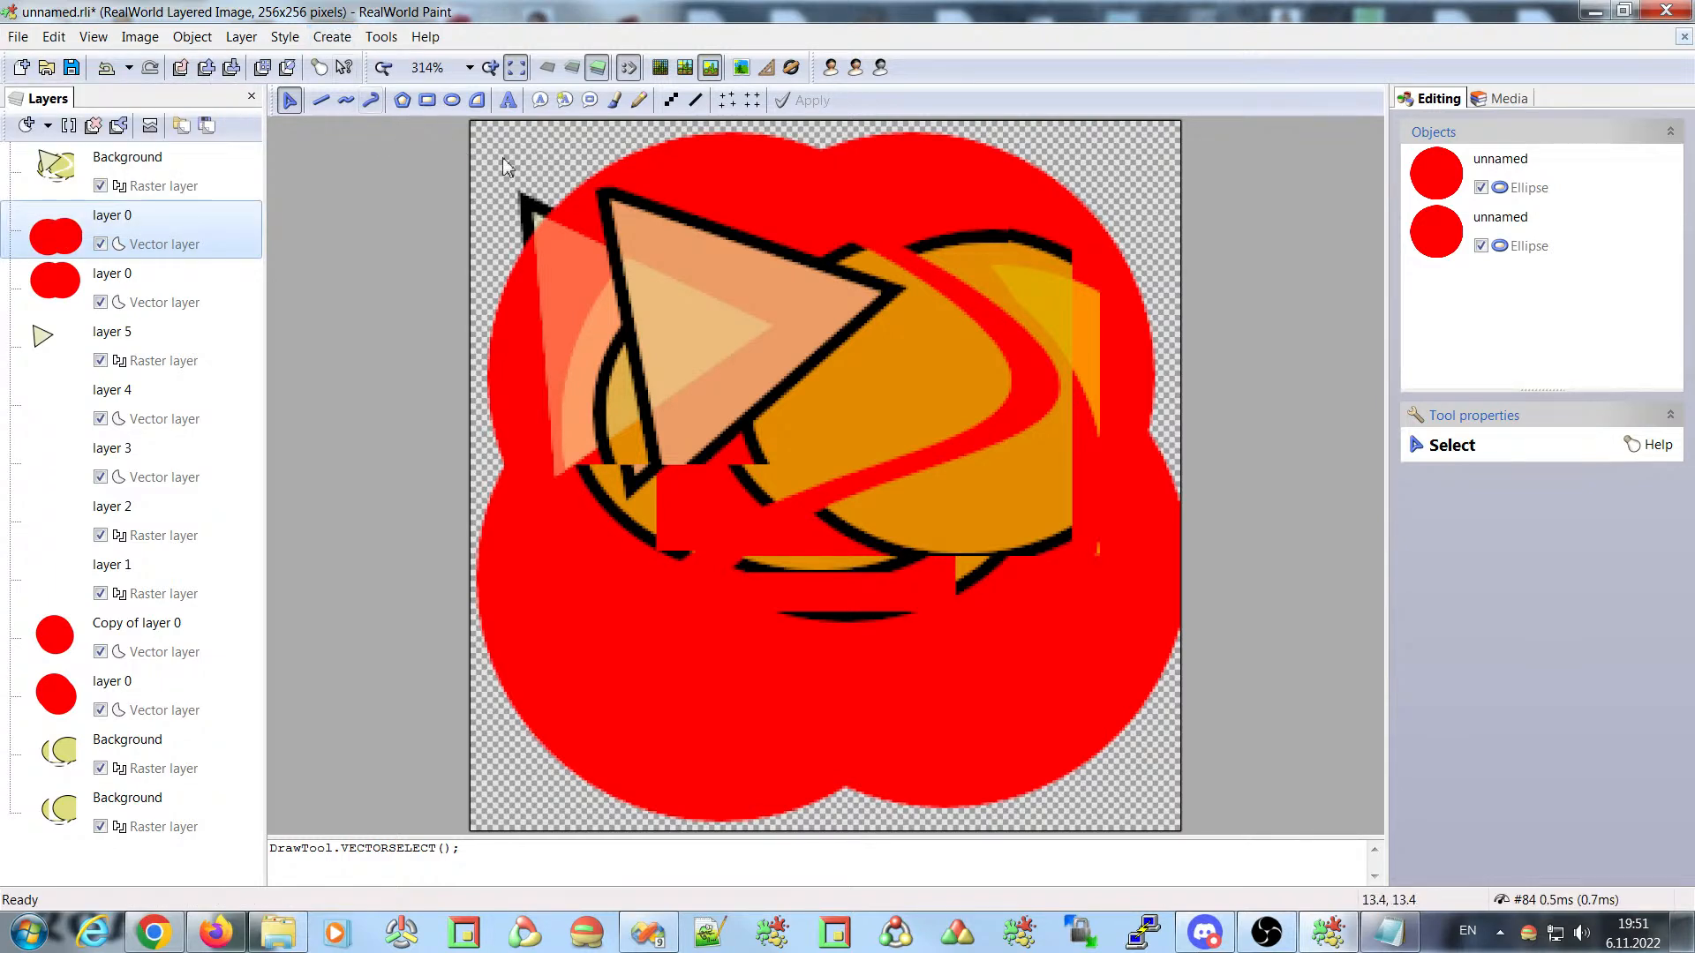
click(56, 172)
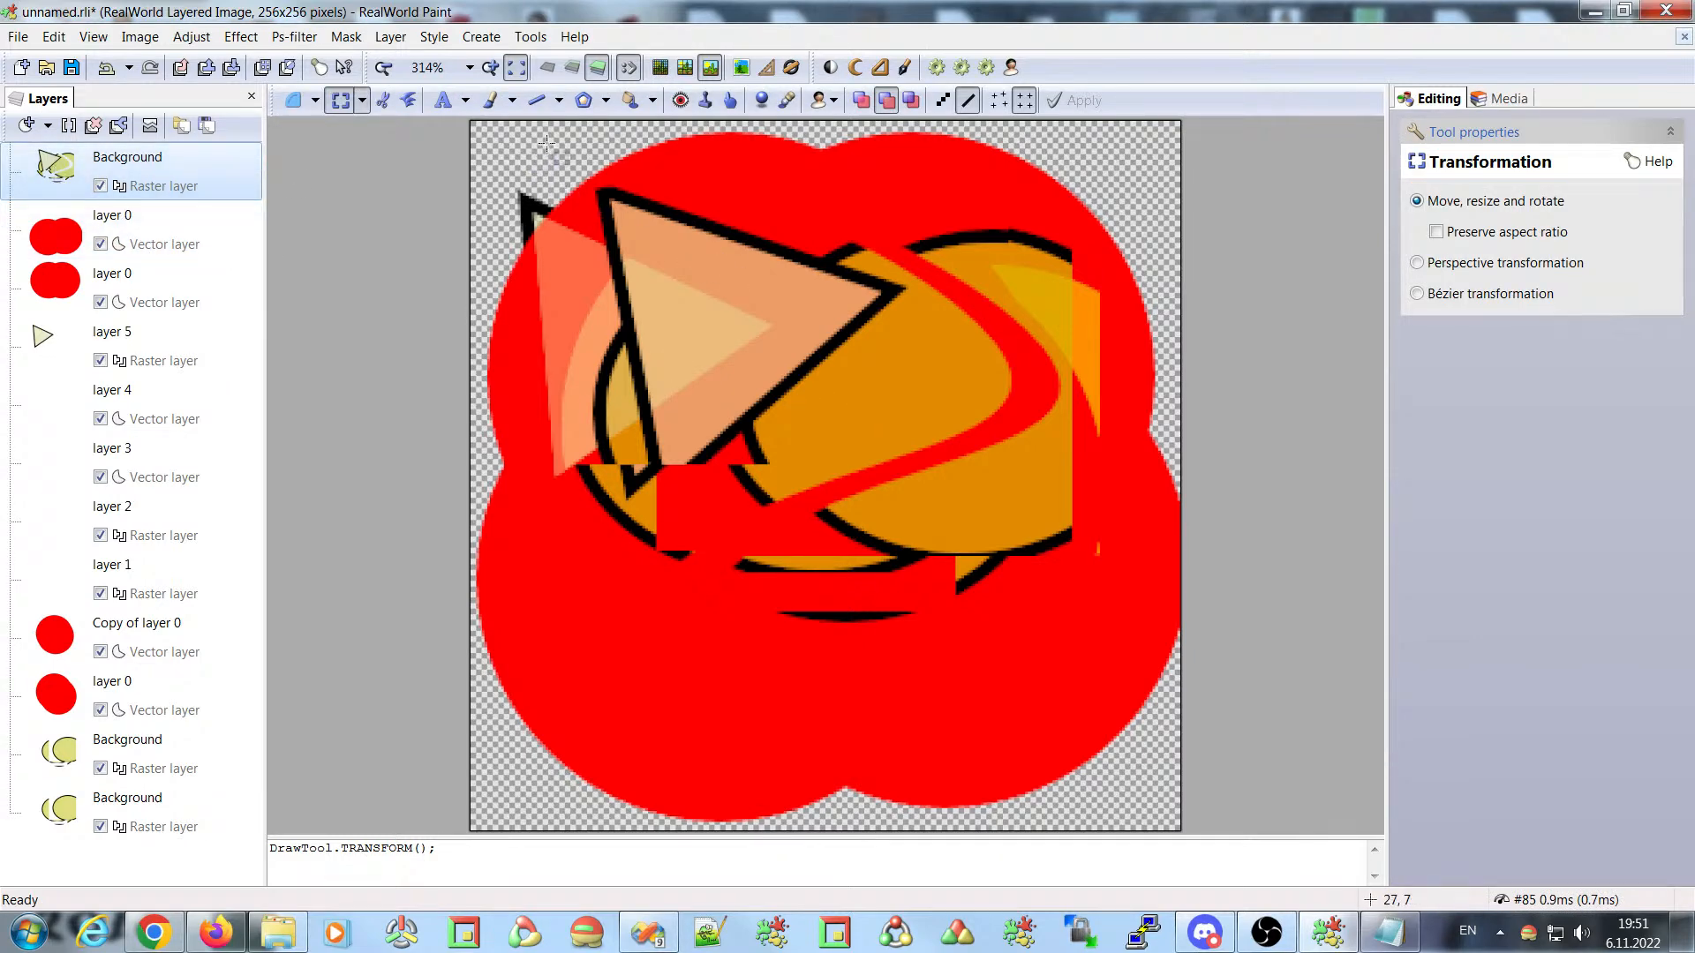
- Select a rectangular area about 173x160 pixels around the triangle and ellipses, and shift it slightly right and down
click(527, 163)
drag(526, 163, 1006, 607)
mouse_move(702, 256)
mouse_down()
mouse_move(662, 388)
mouse_move(724, 265)
mouse_up()
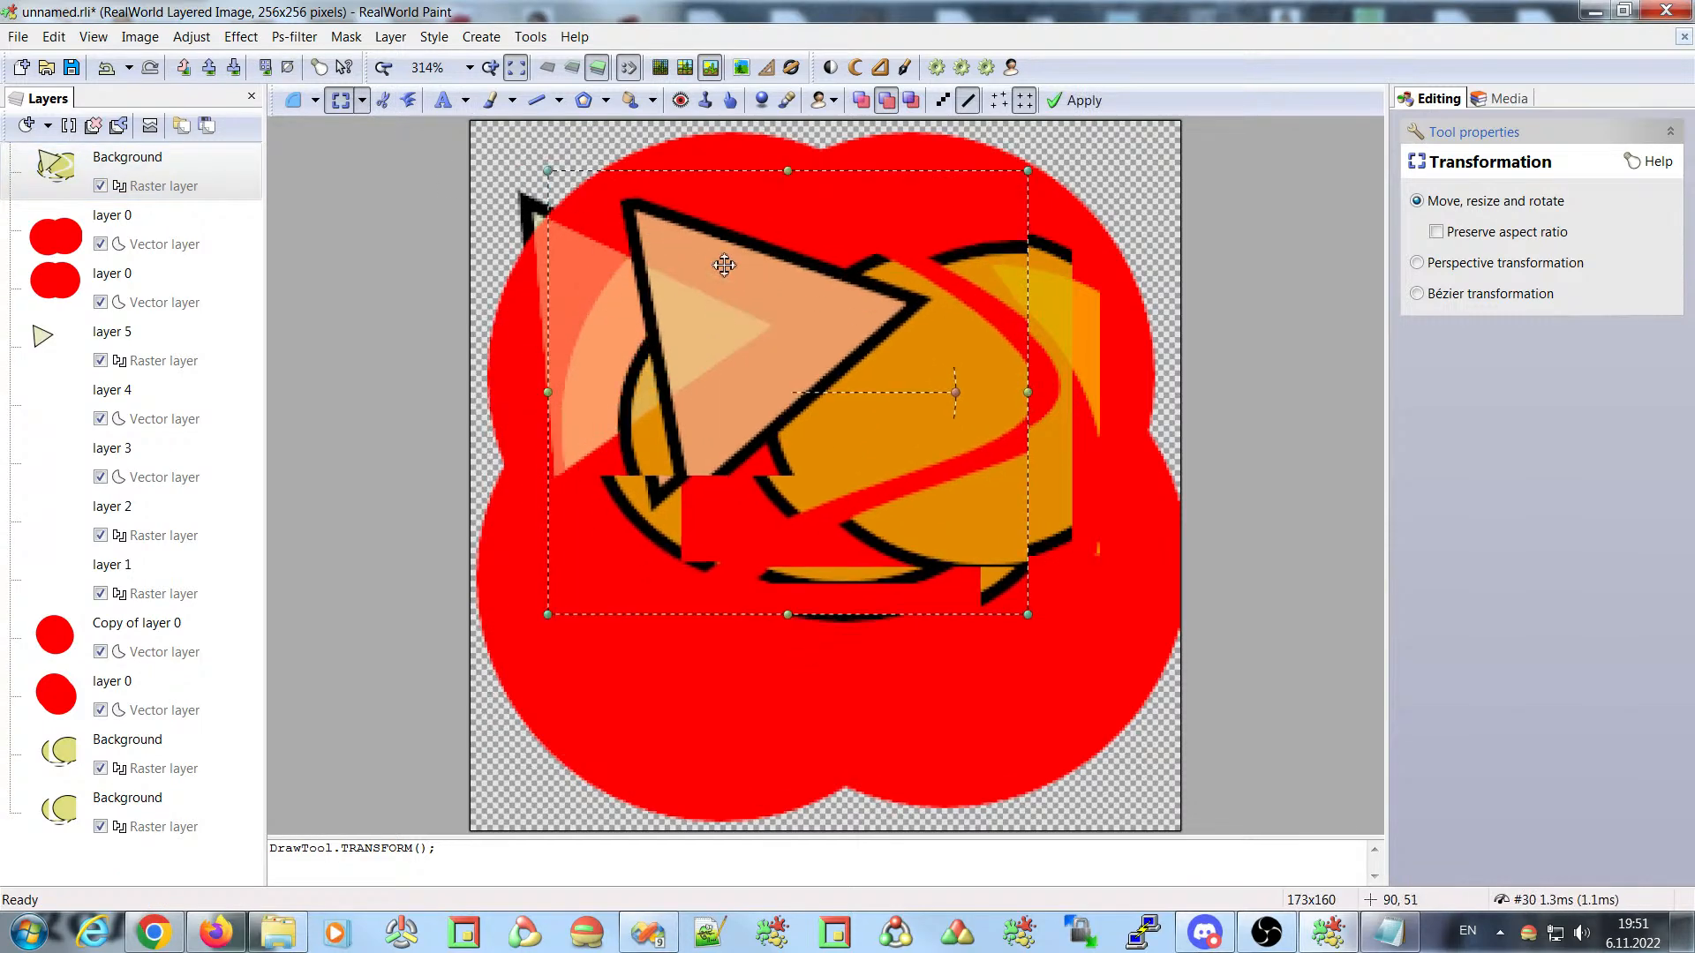
- Open the save dialog of the Save Selected Area command for the selection and close it without saving
click(14, 39)
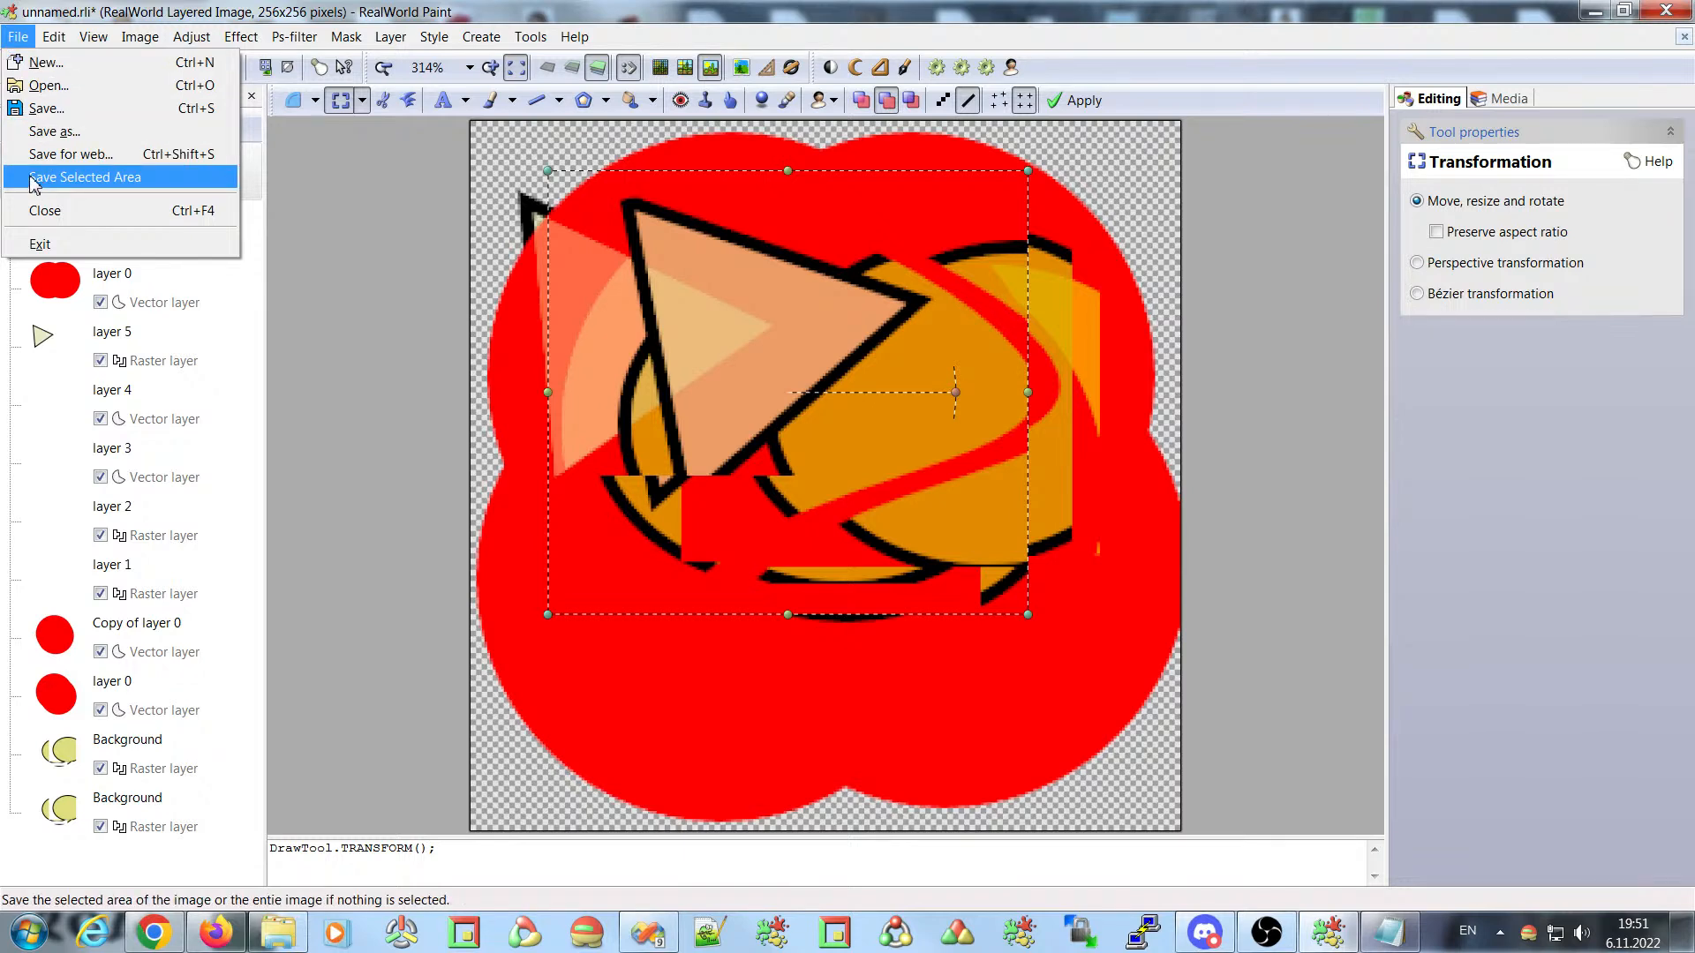
click(122, 188)
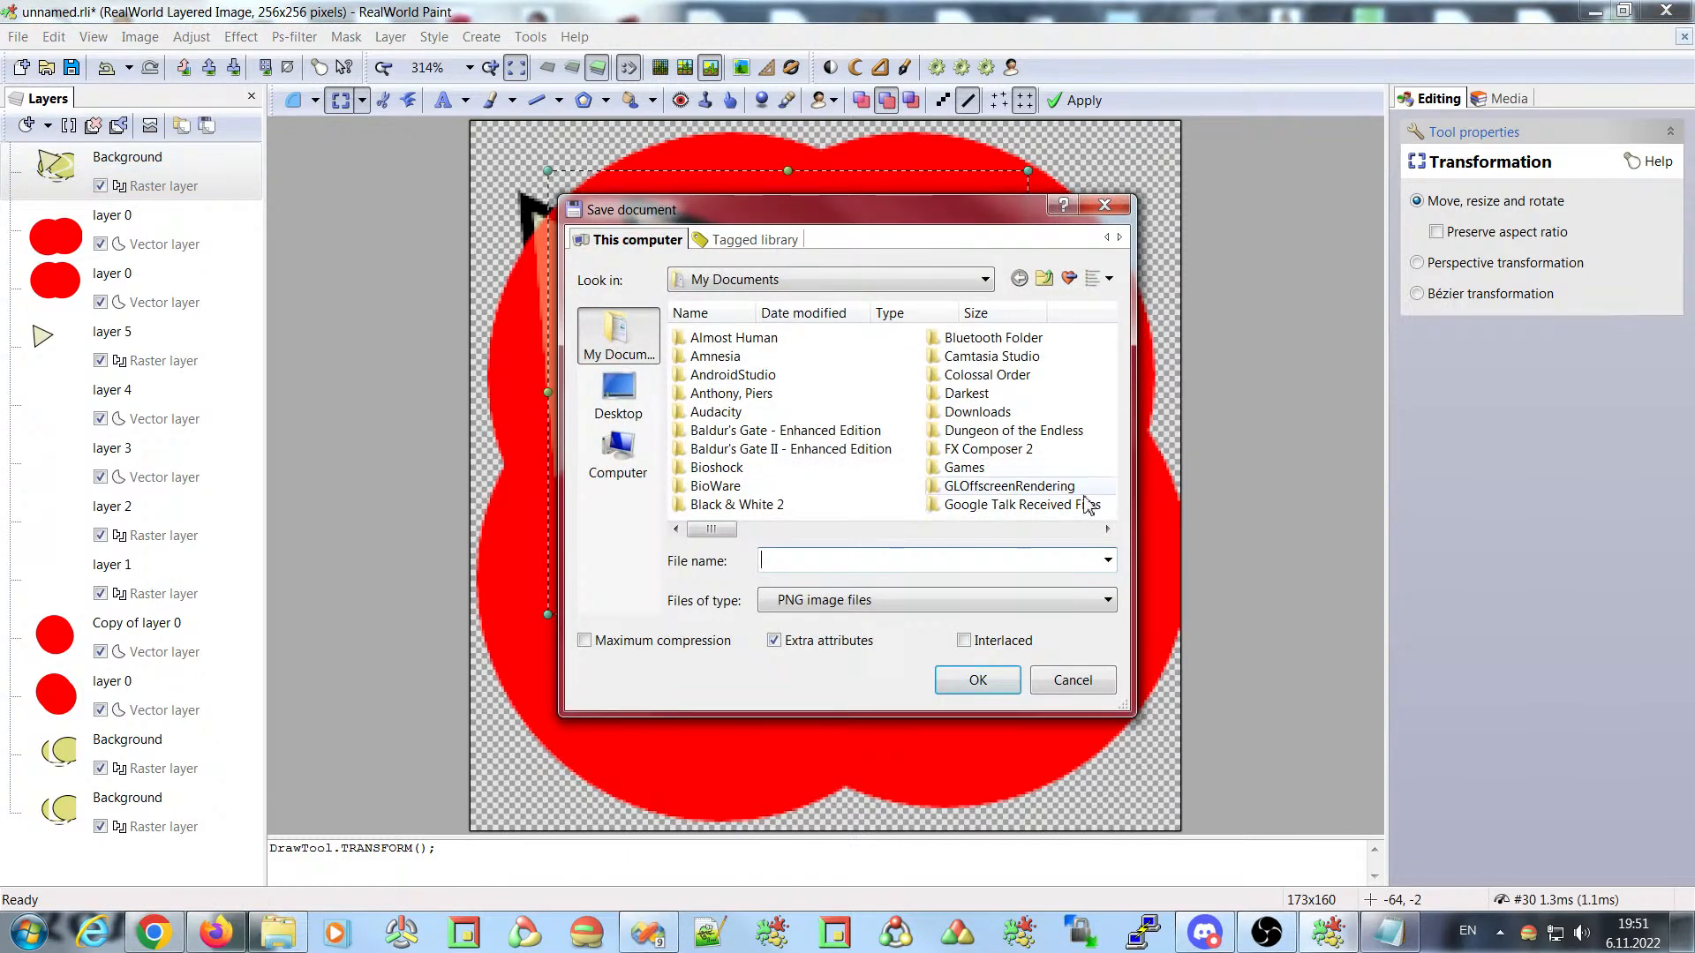
mouse_move(740, 226)
mouse_down()
mouse_move(757, 221)
mouse_move(662, 144)
mouse_move(676, 116)
mouse_move(729, 228)
mouse_up()
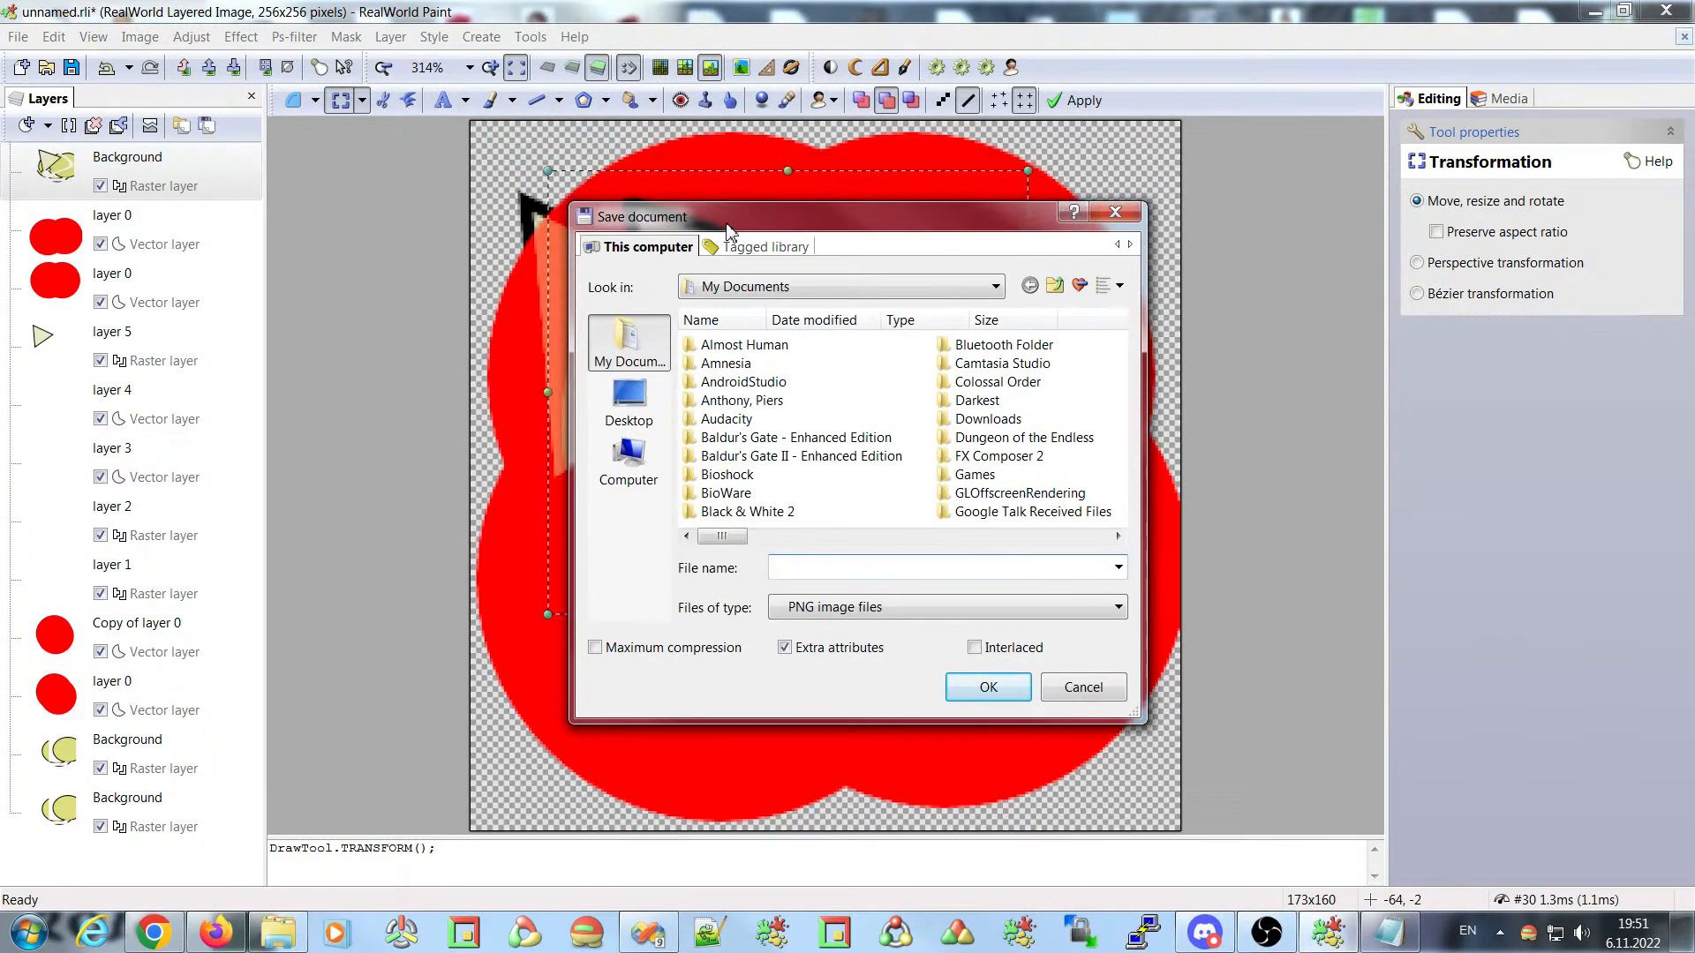
click(1117, 214)
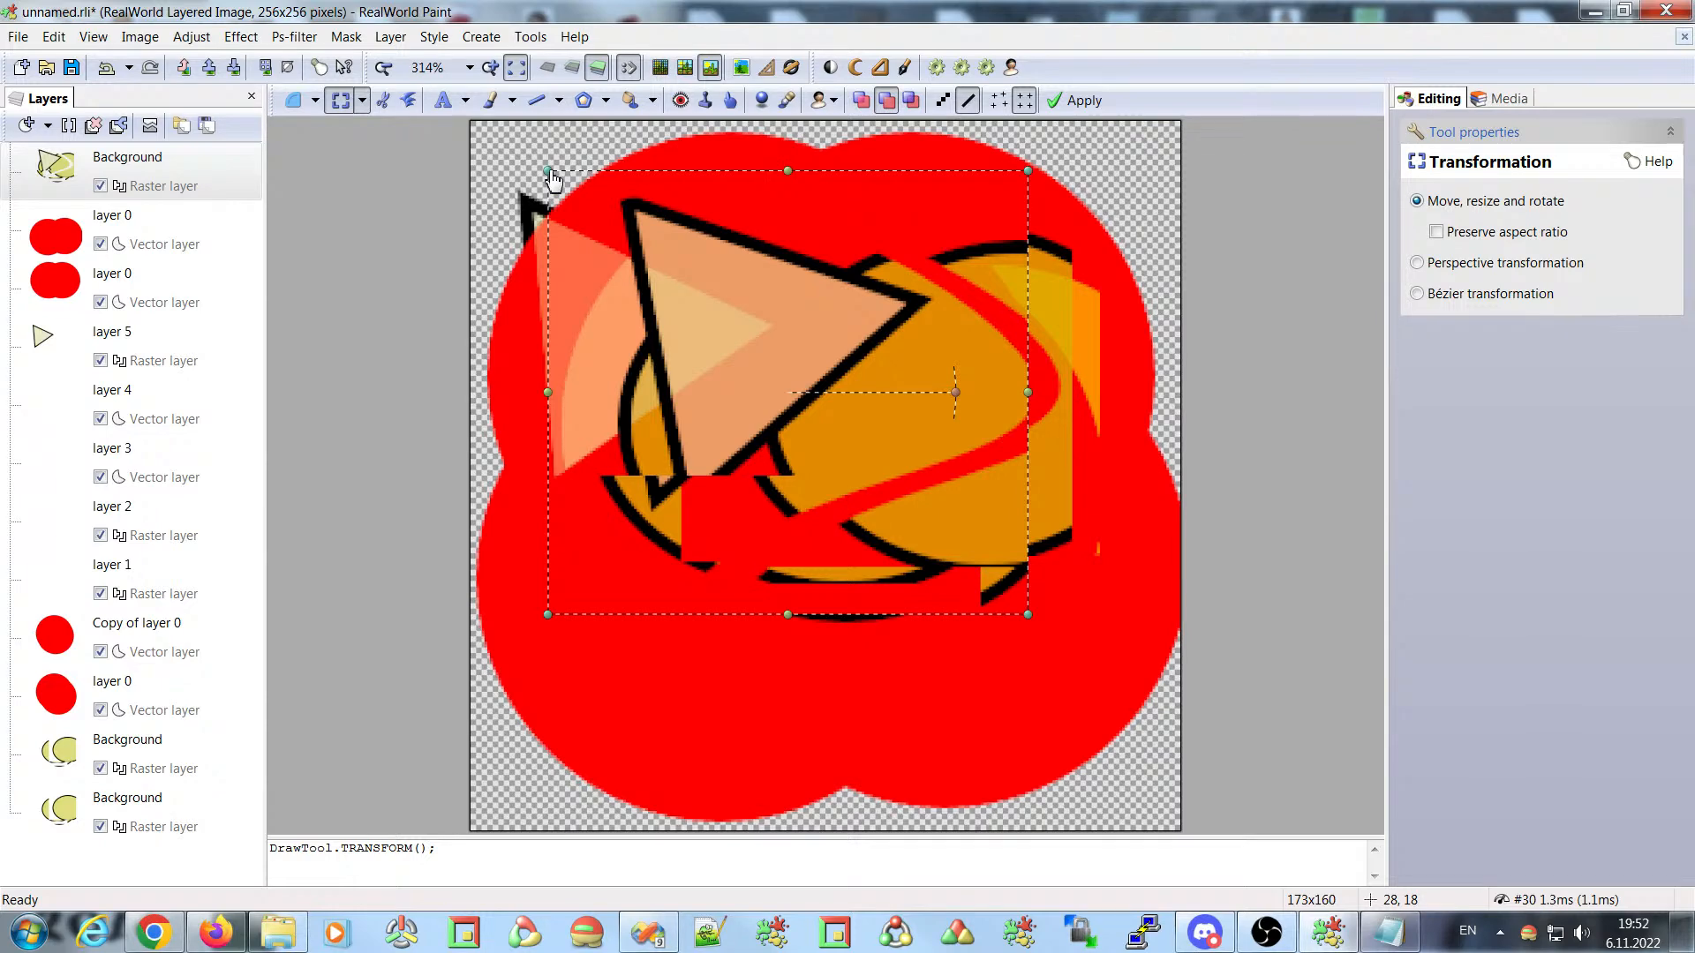
- Open the current layout's menu configuration and inspect the commands of the Edit and View popup menus
click(531, 37)
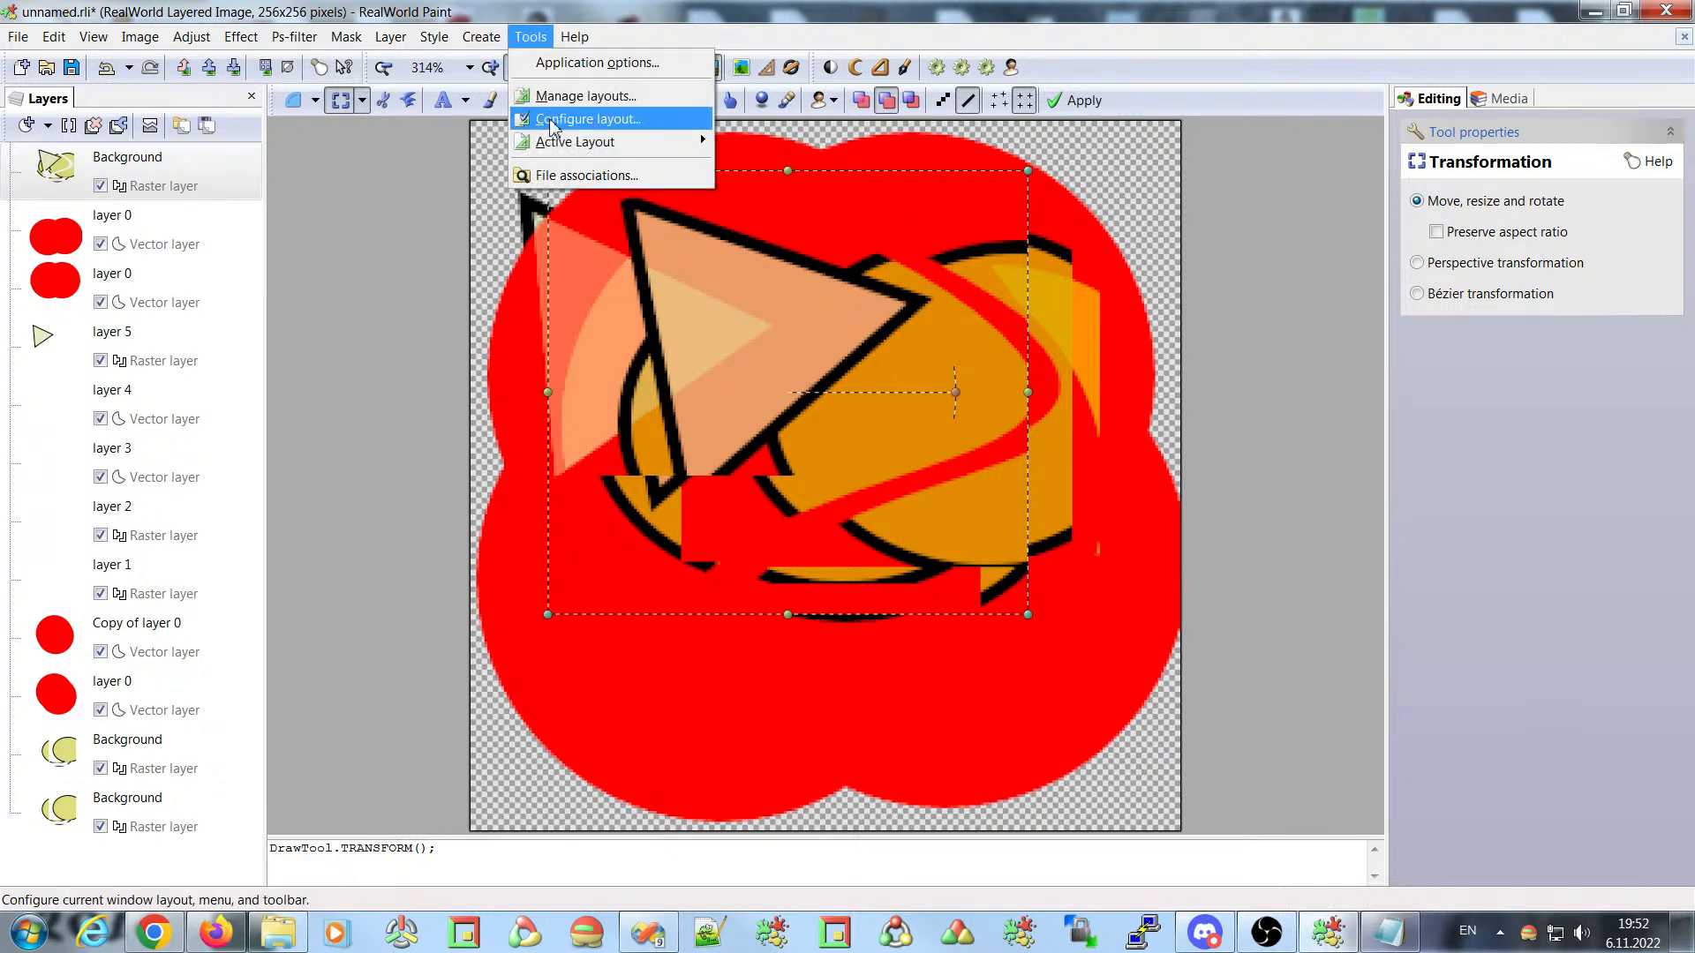
click(551, 126)
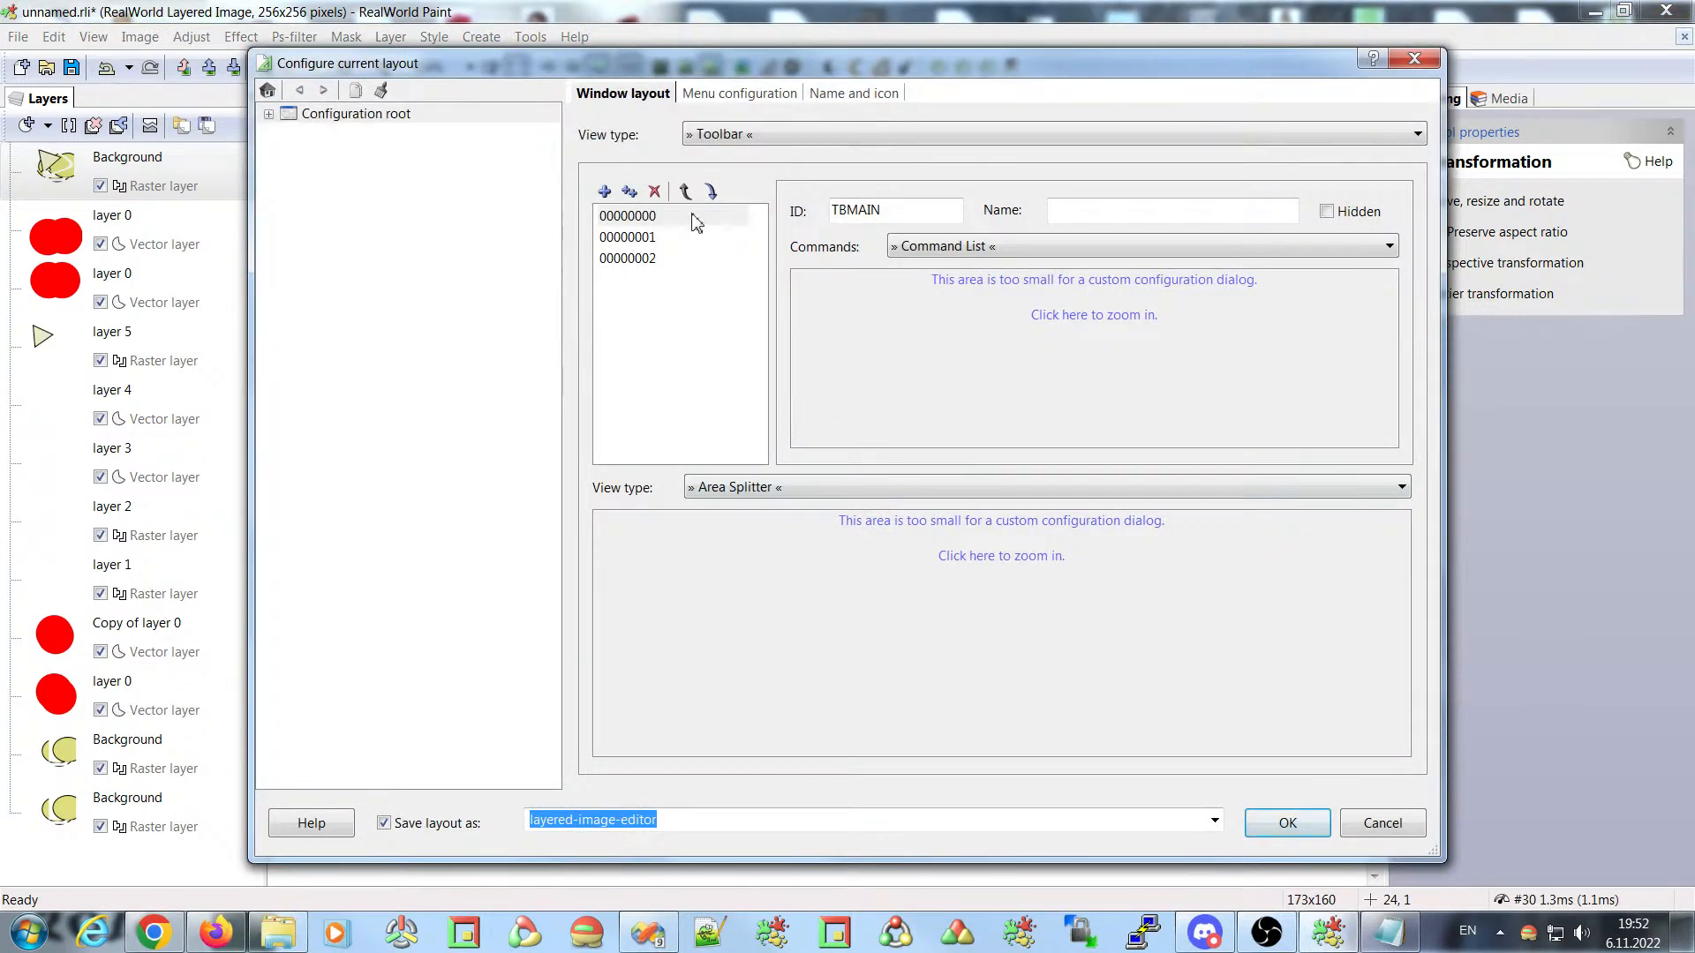
click(720, 92)
click(659, 229)
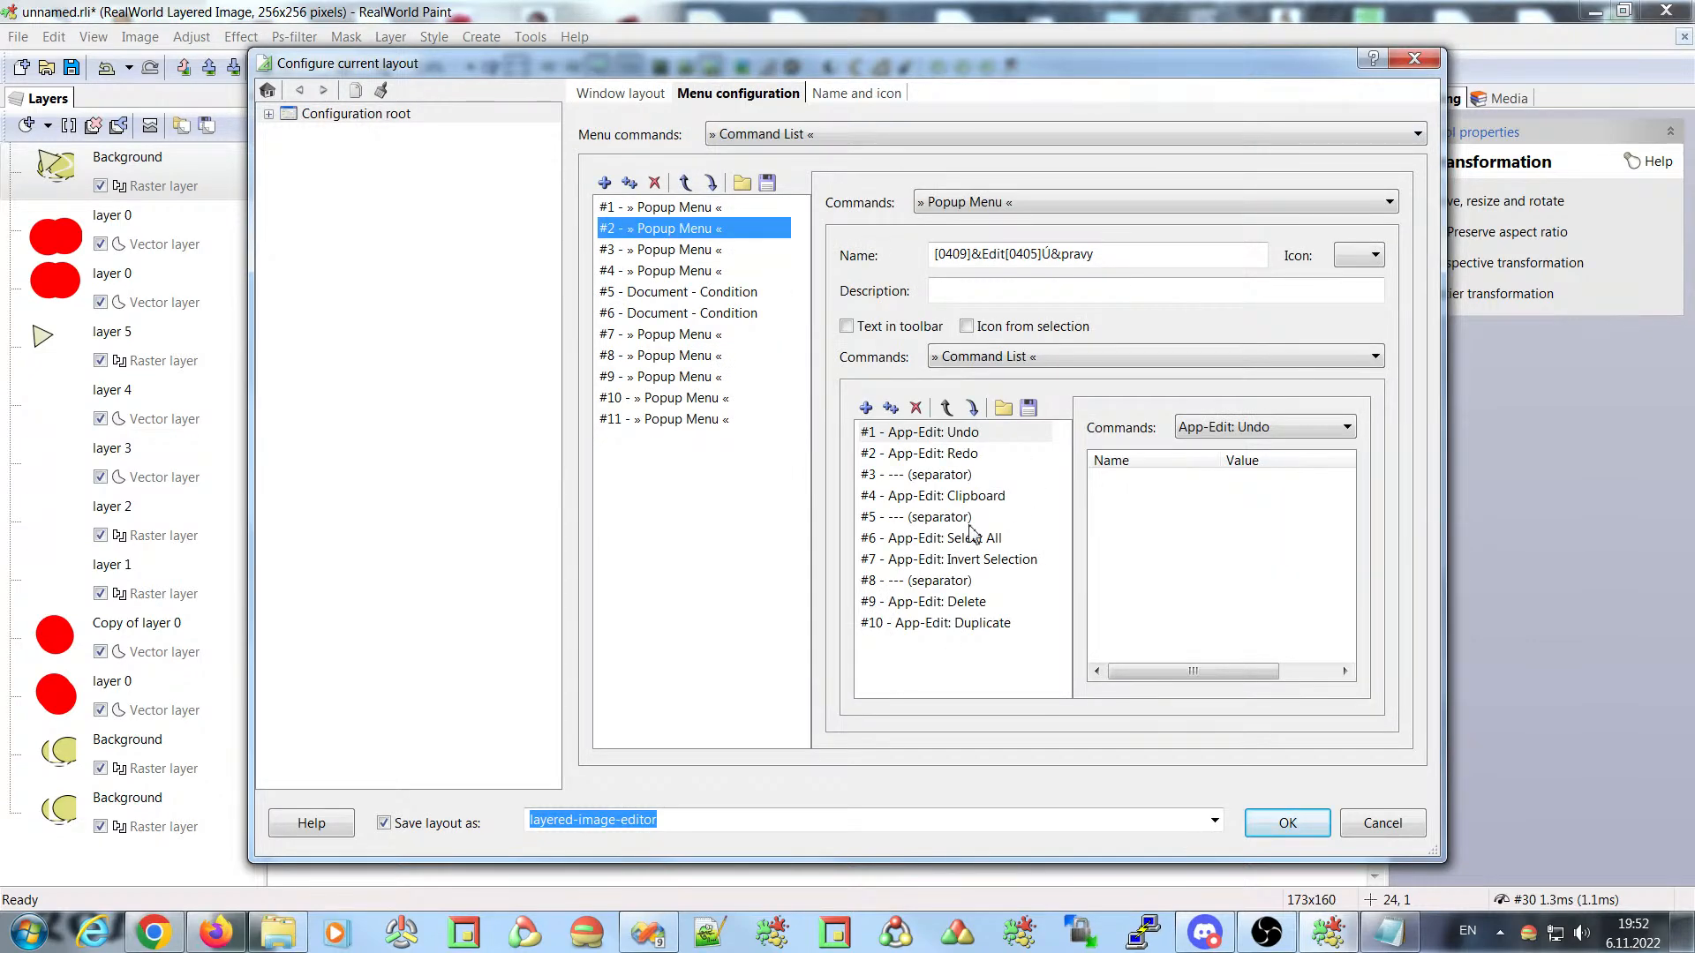
click(660, 251)
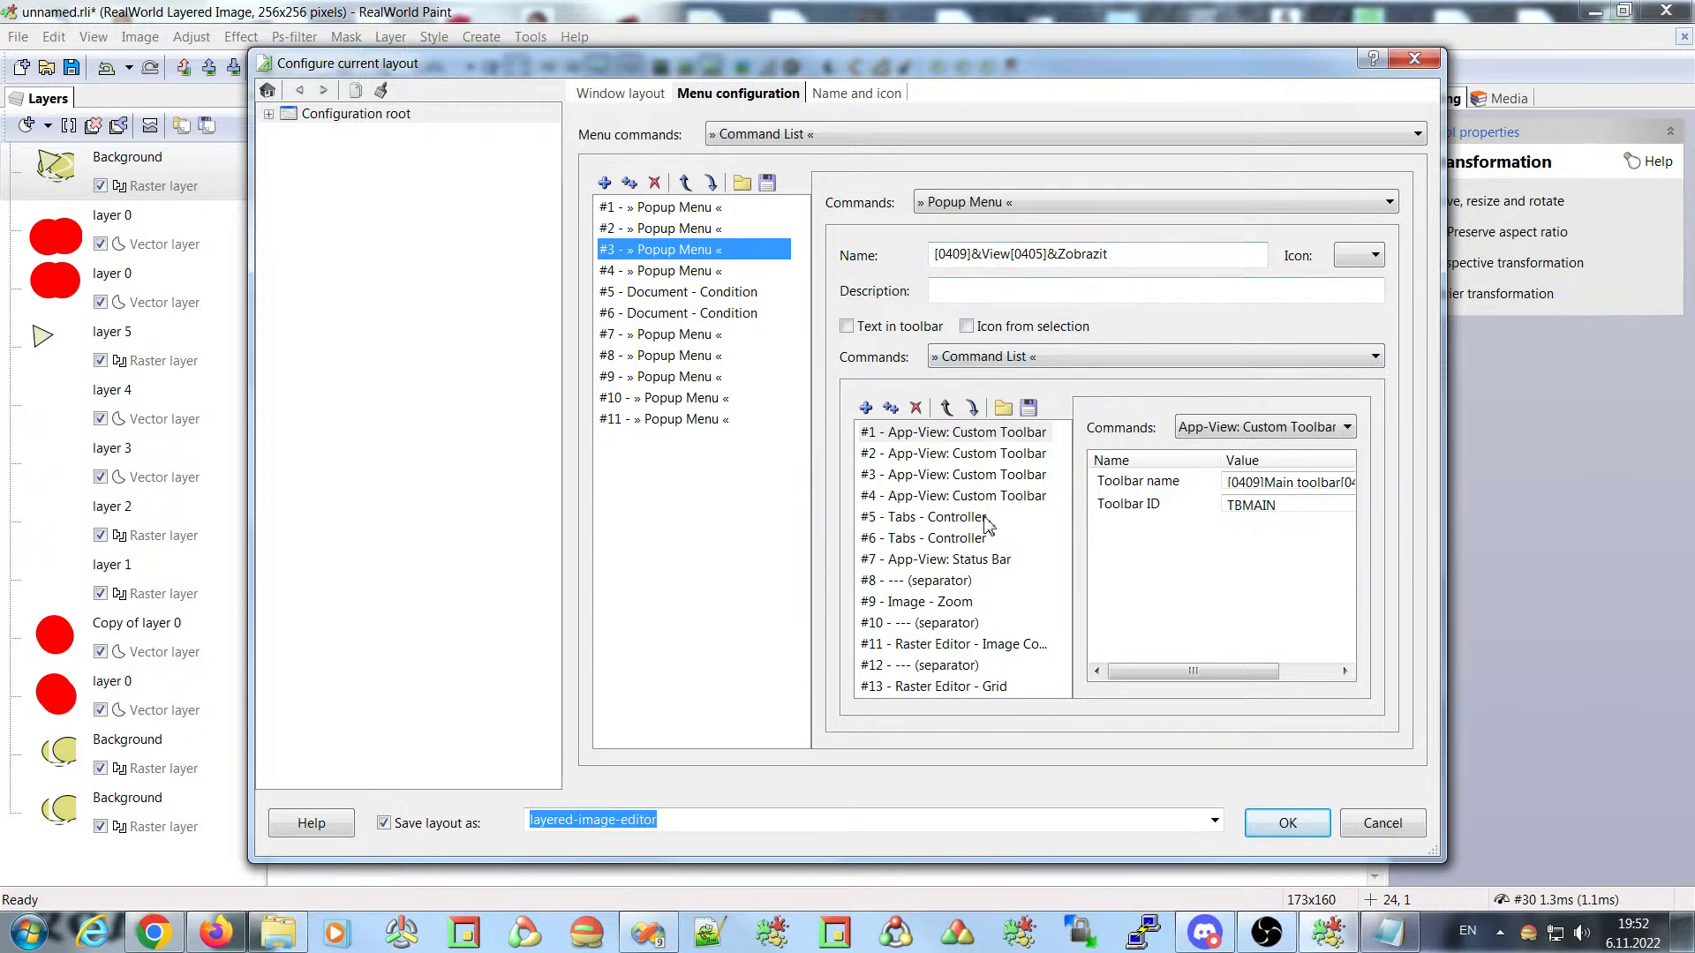
- Enlarge the layout configuration dialog and examine the toolbar ID of View command #1, App-View: Custom Toolbar
drag(1436, 853, 1596, 872)
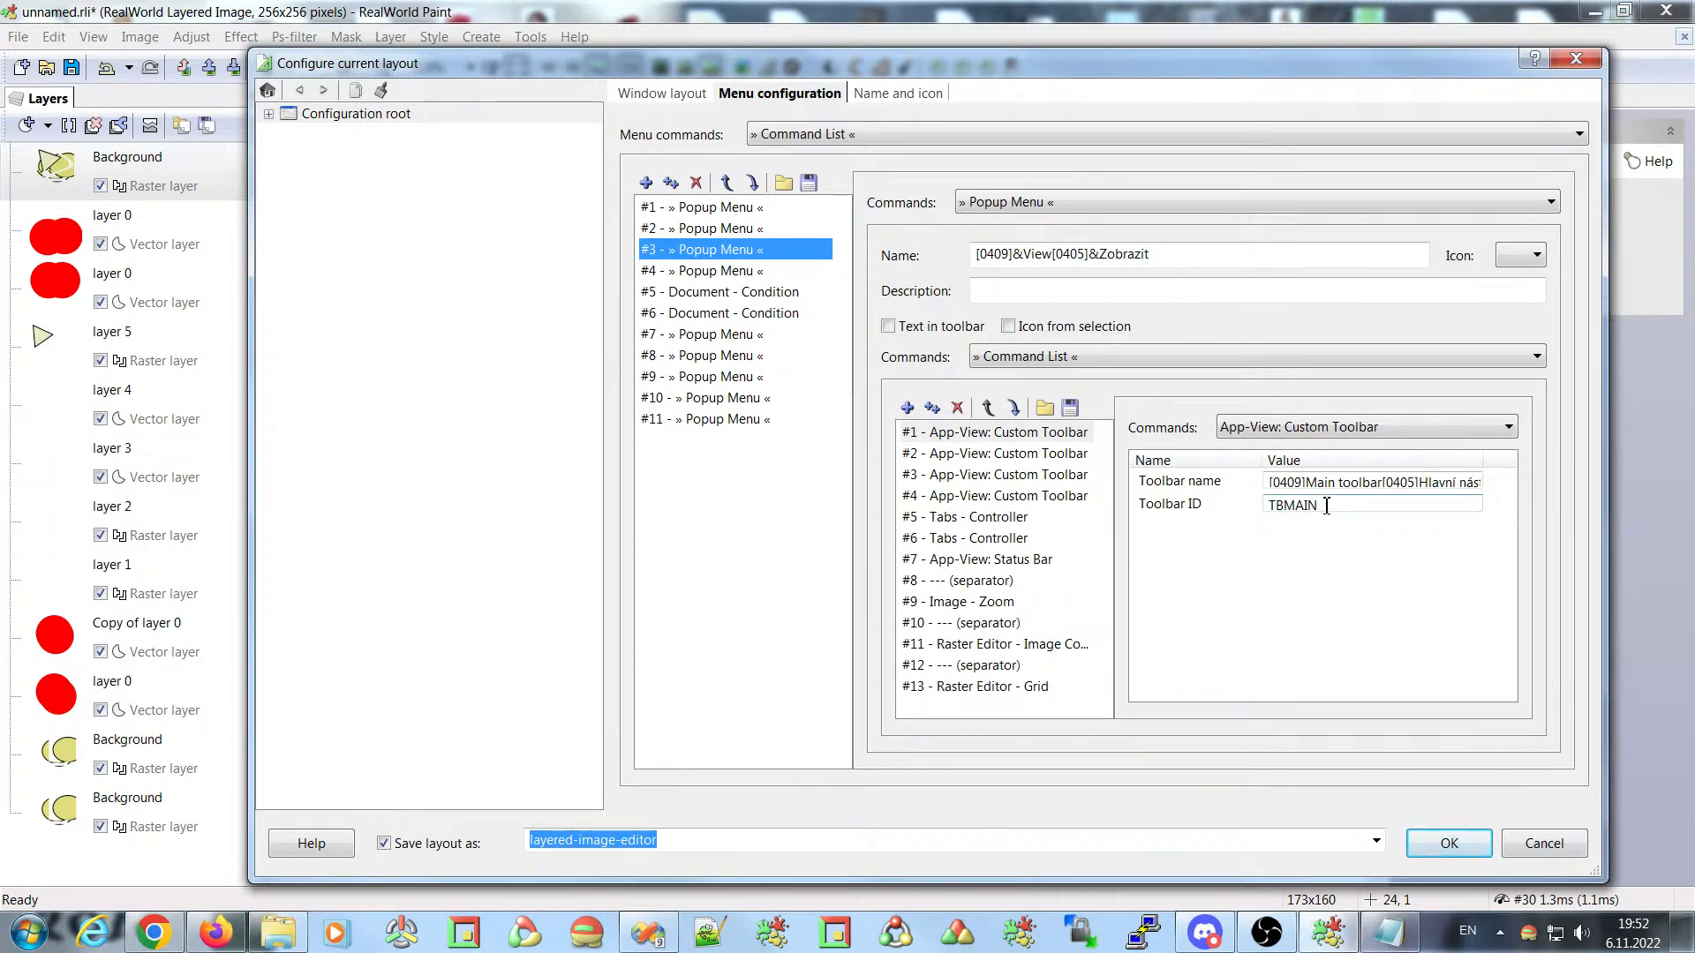
drag(1329, 507, 1294, 507)
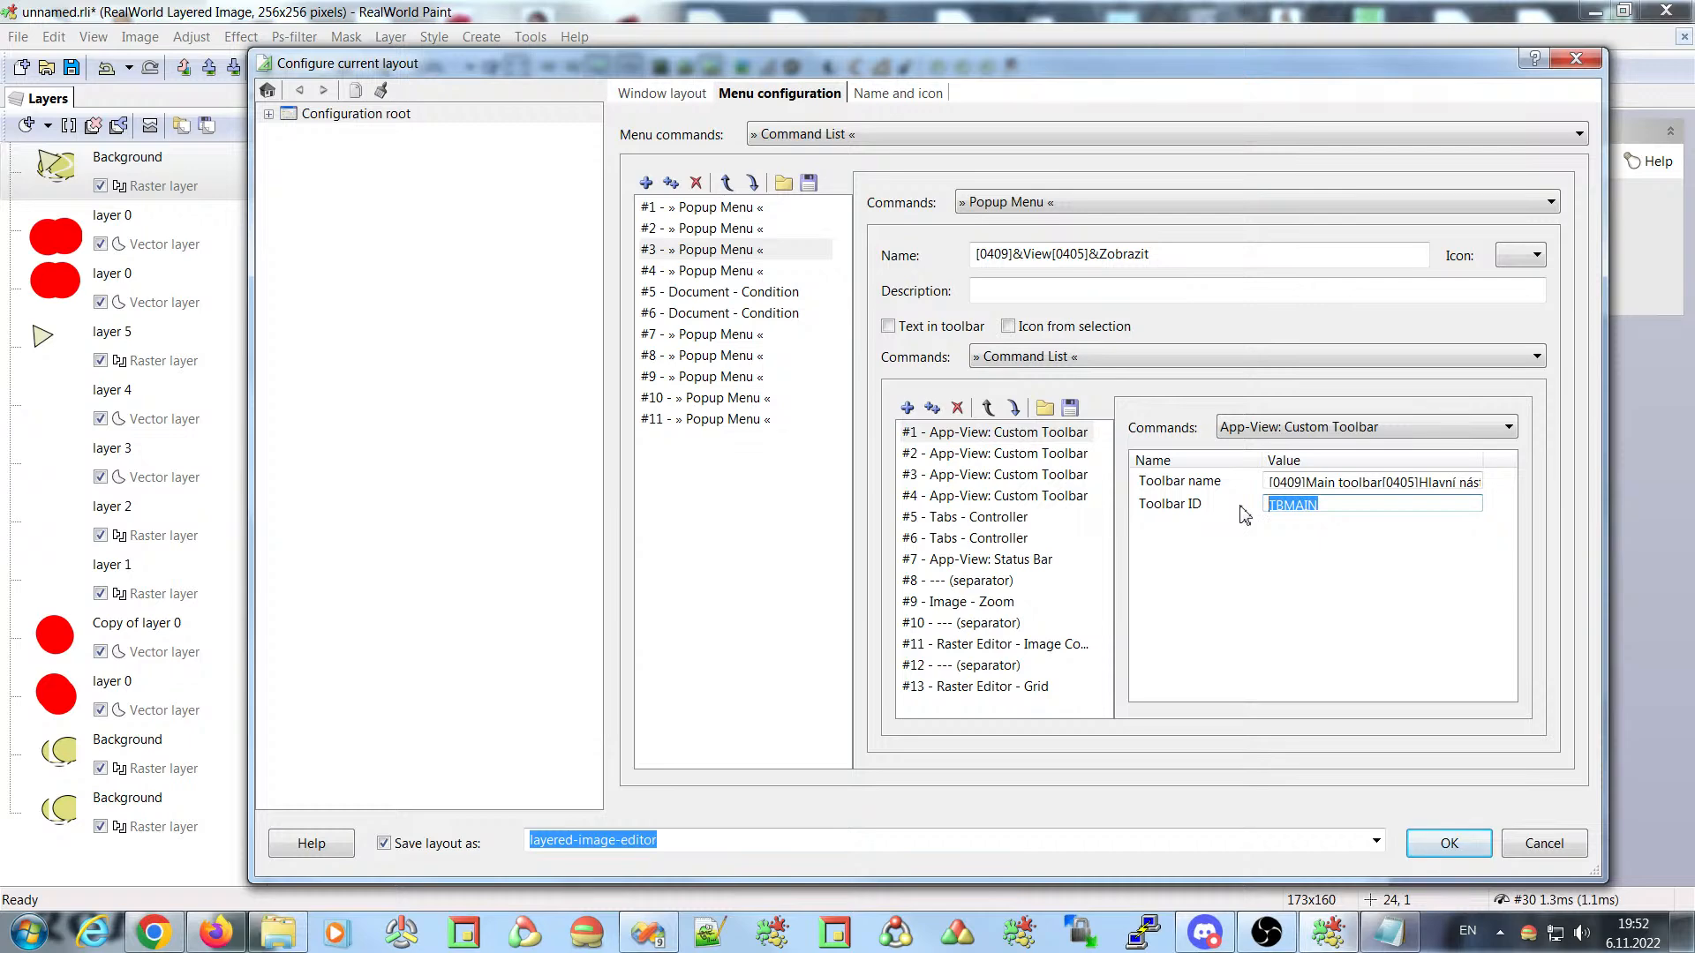
drag(1018, 75, 944, 174)
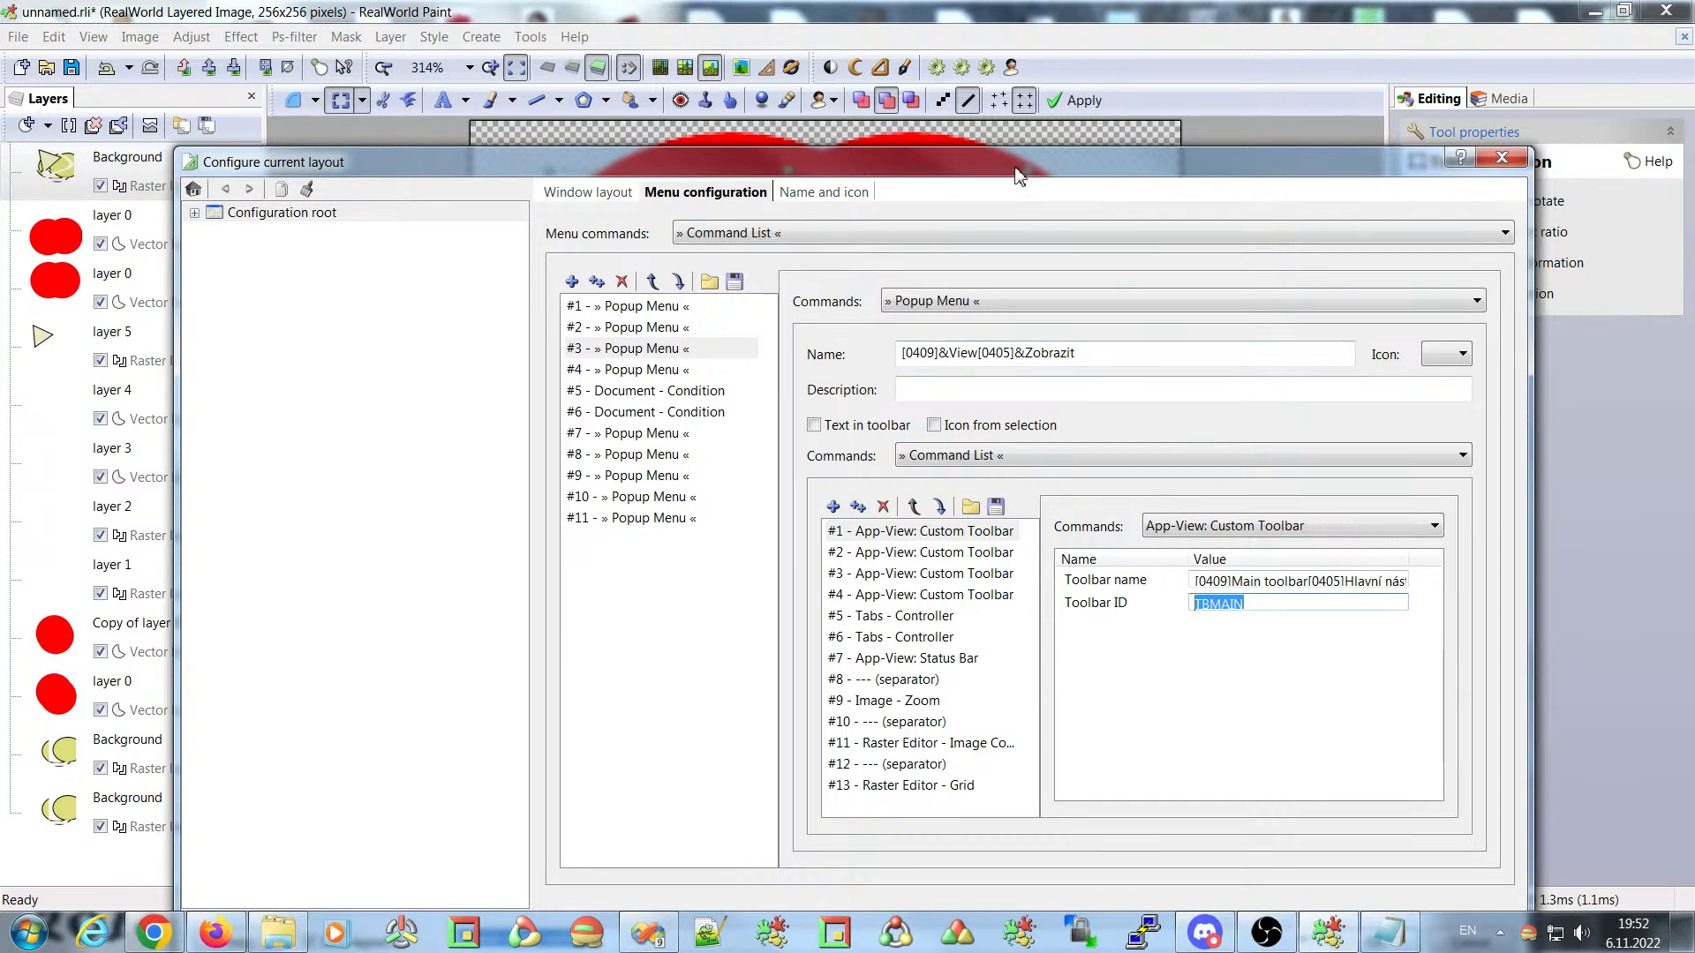
drag(1024, 168, 1028, 58)
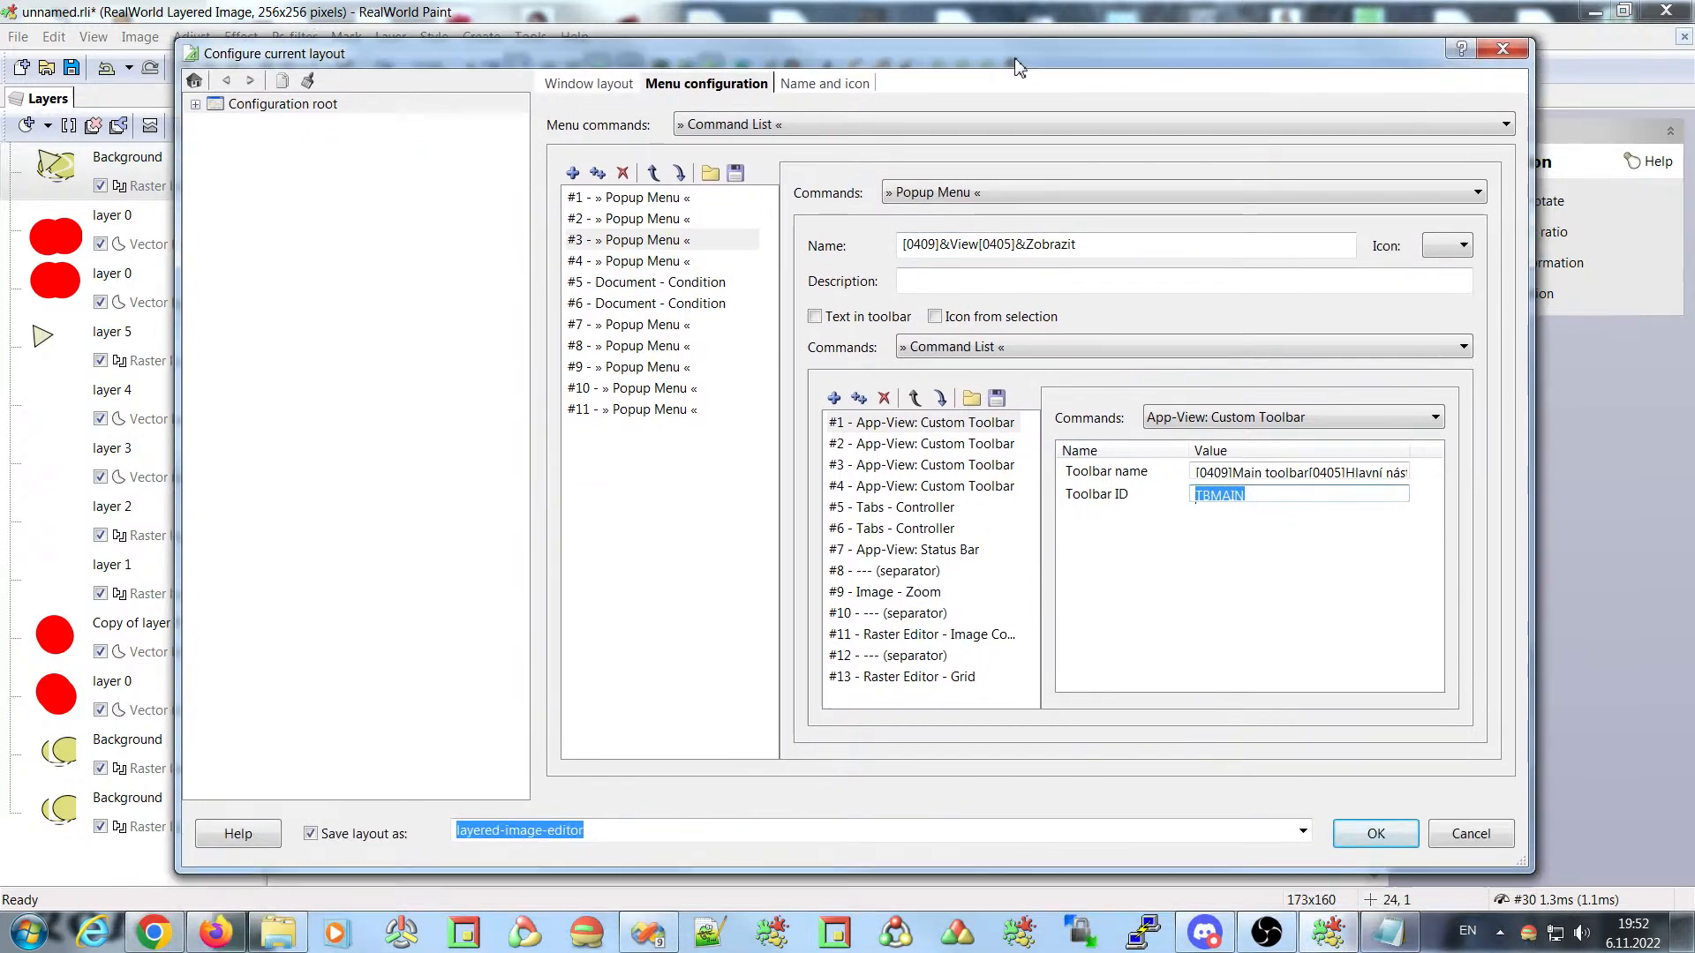
- Compare the tab IDs of View commands #5 and #6, Tabs - Controller, and relate the Layers one to its panel
click(885, 511)
click(887, 528)
click(887, 510)
click(890, 530)
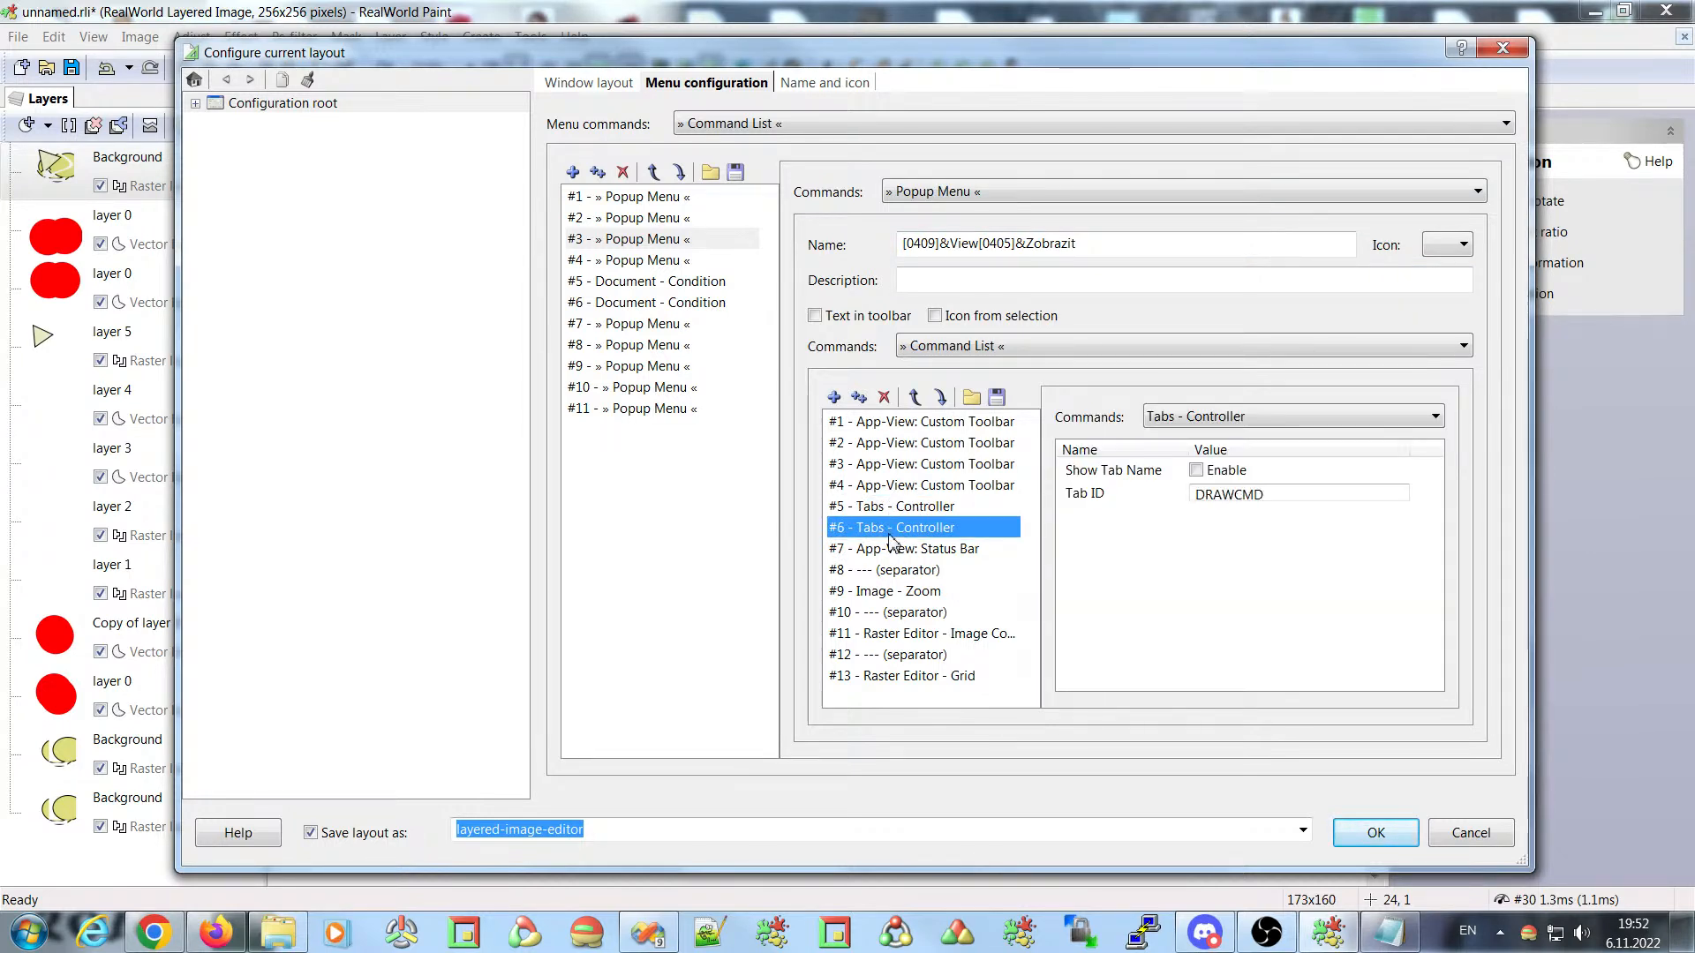
click(889, 510)
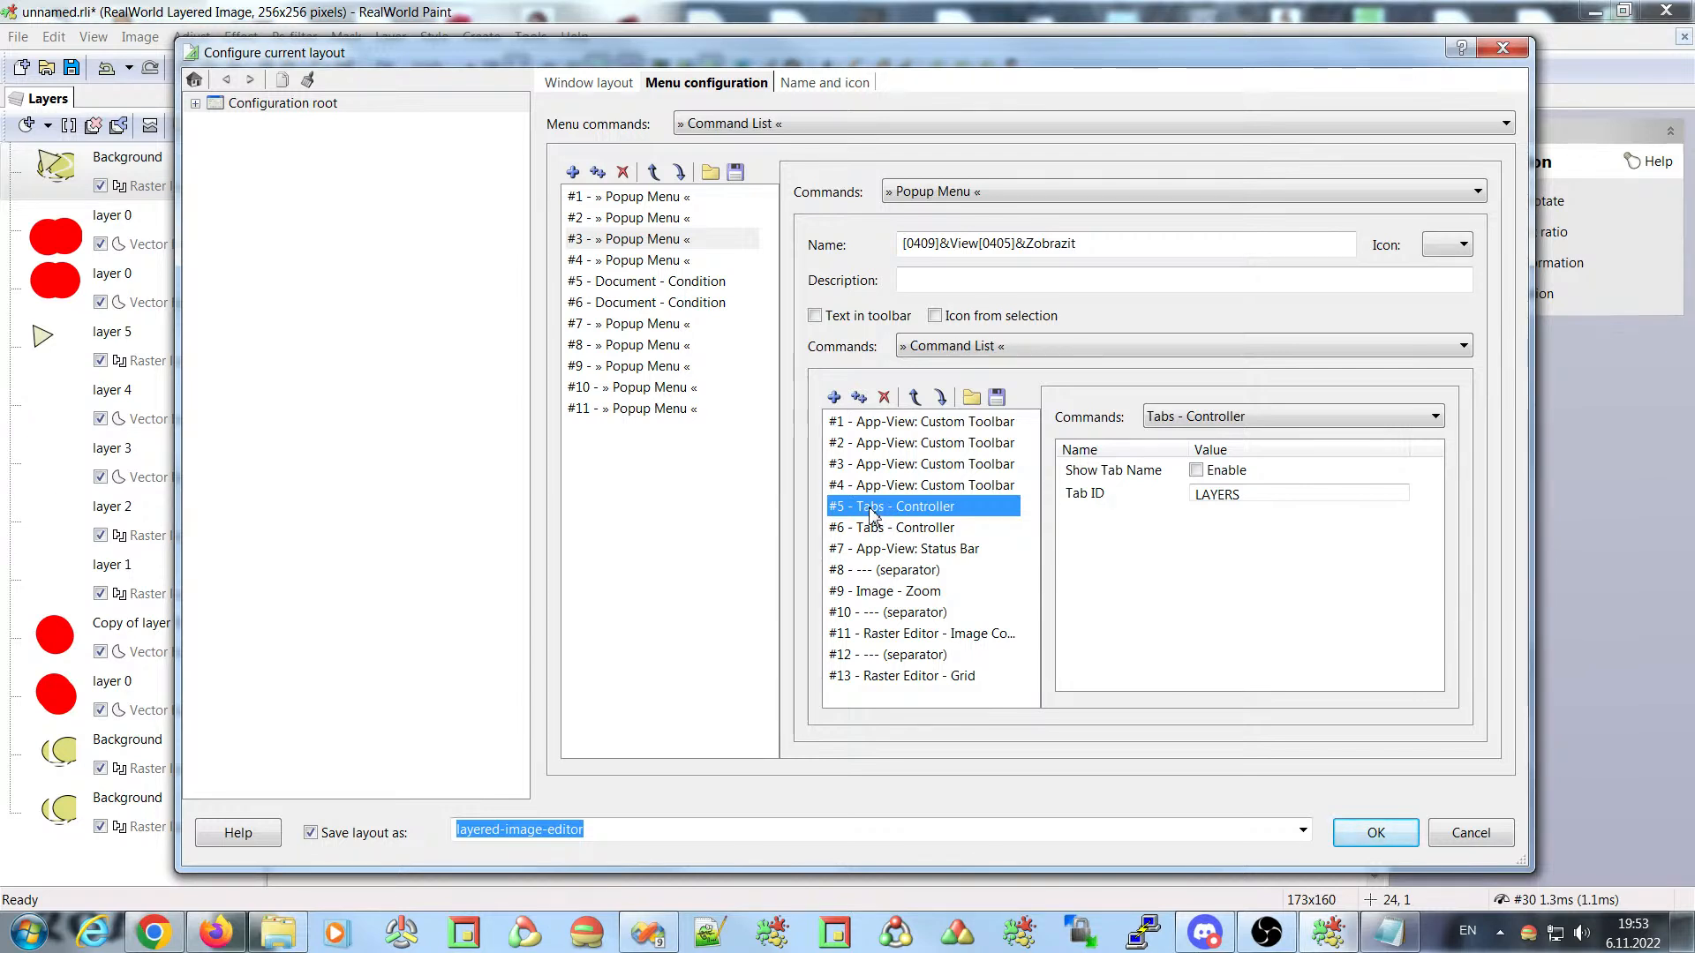
drag(836, 57, 939, 372)
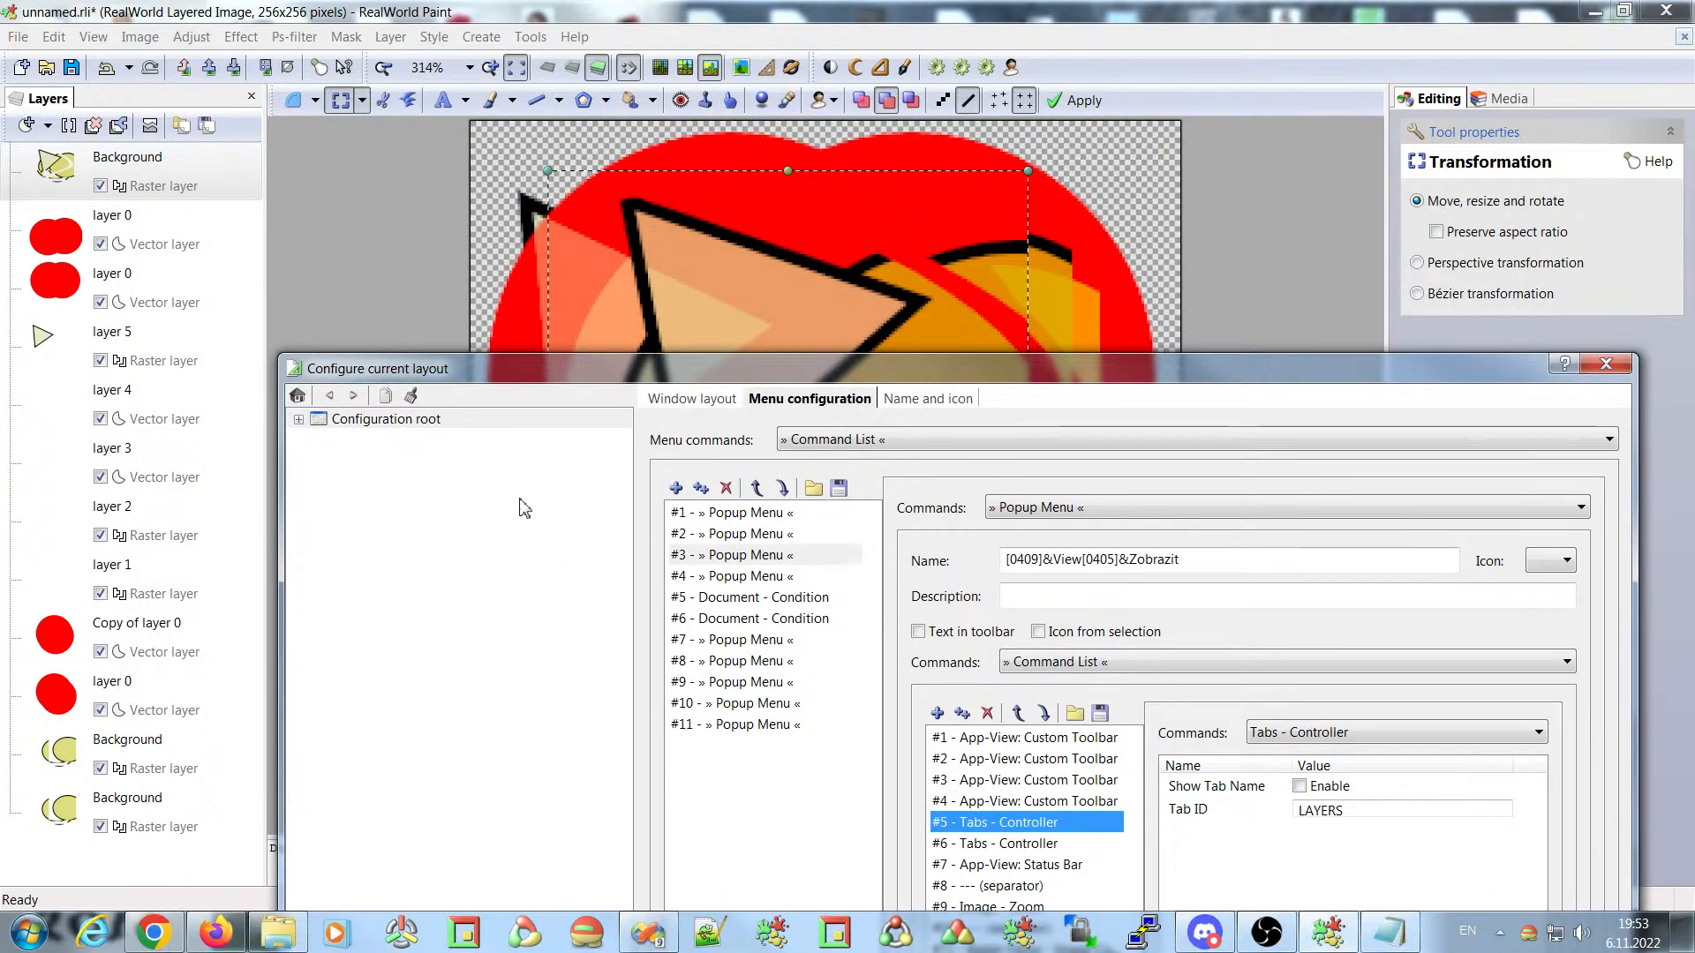
drag(1060, 369, 1033, 104)
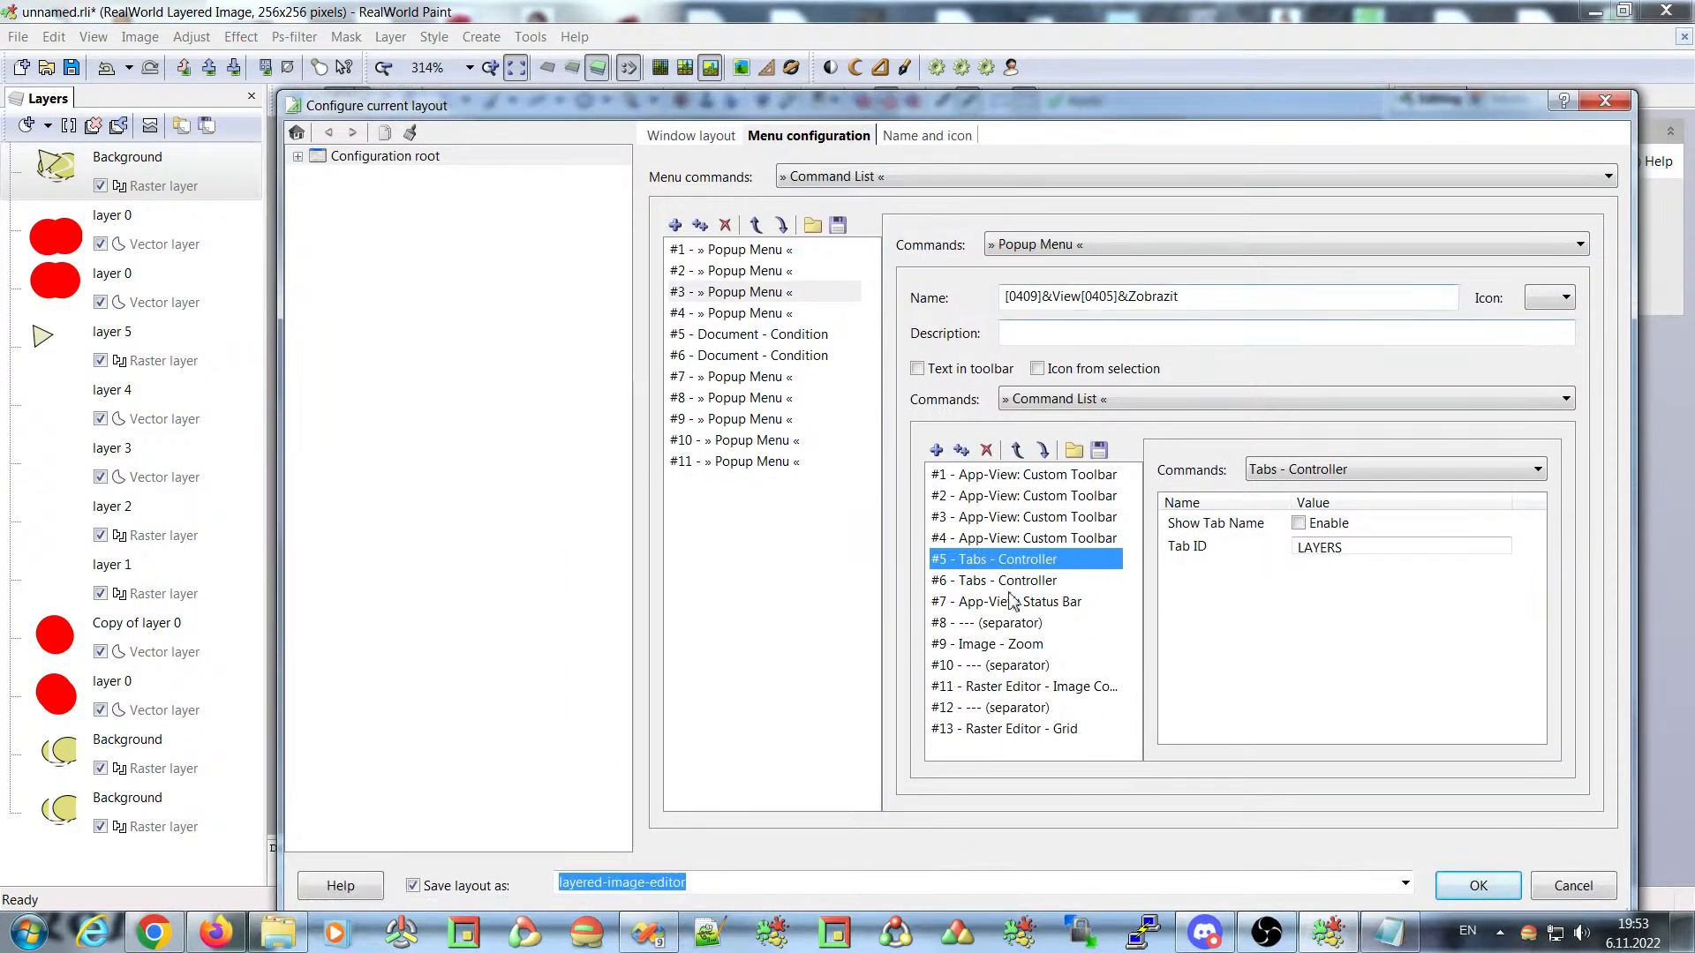
- Review the DRAWCMD tab ID of View command #6 against the command line panel, recheck command #5, and cancel the layout configuration
click(987, 583)
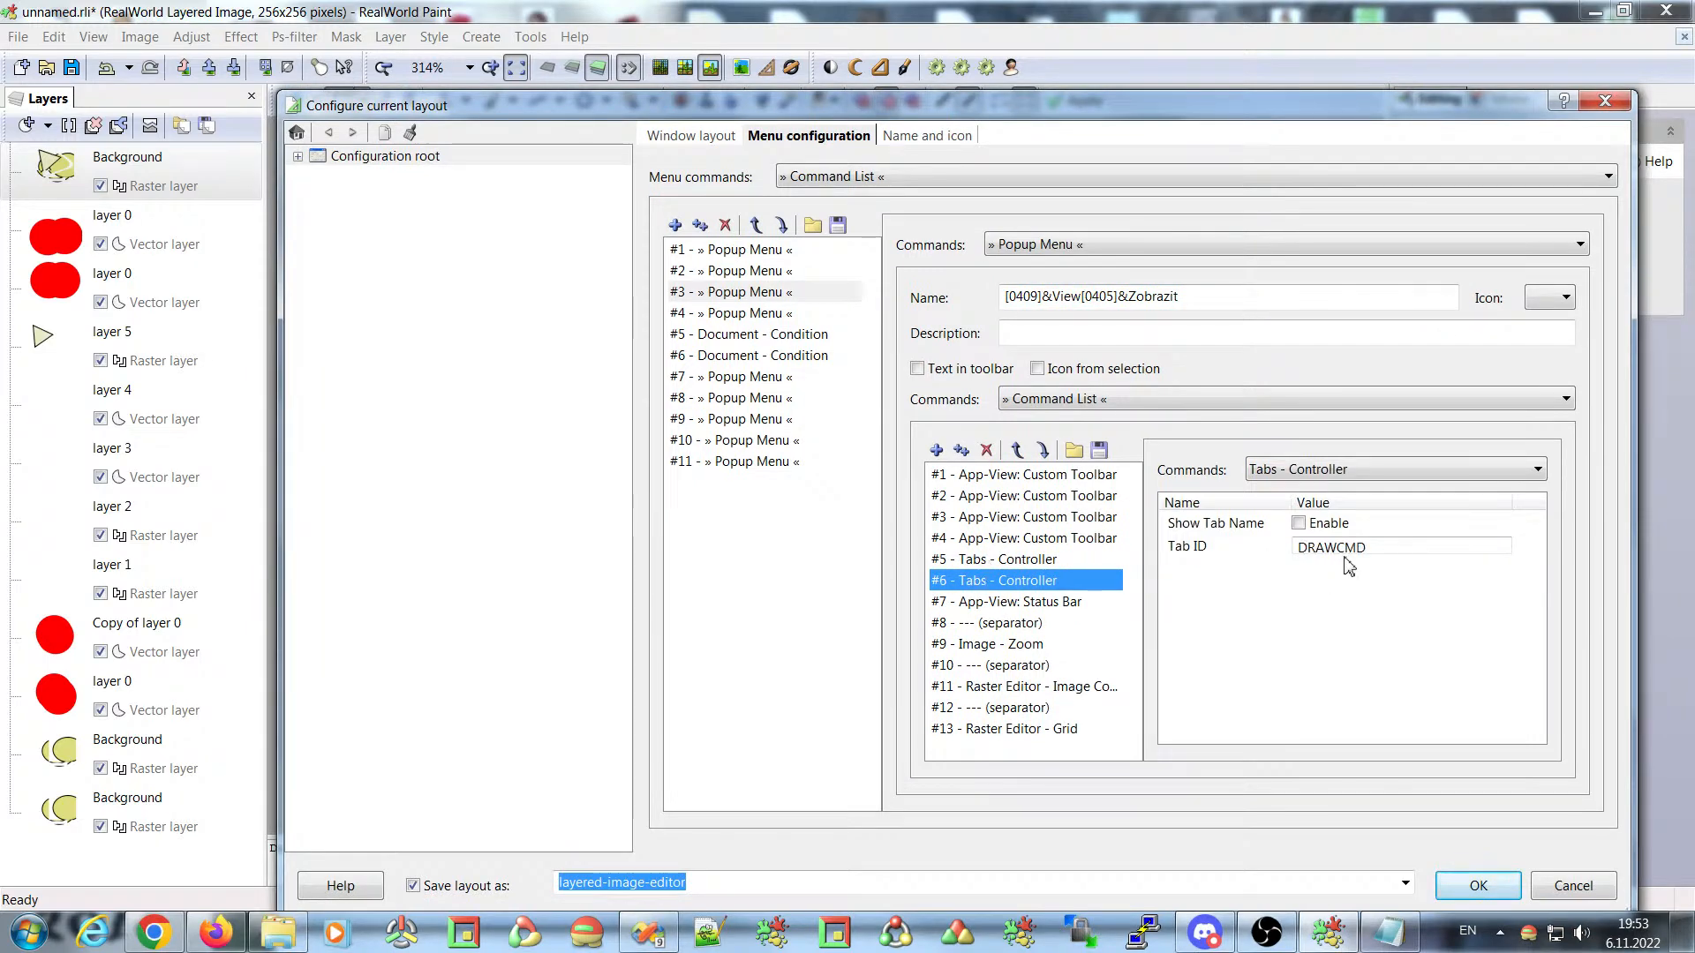
click(1373, 548)
double_click(1373, 548)
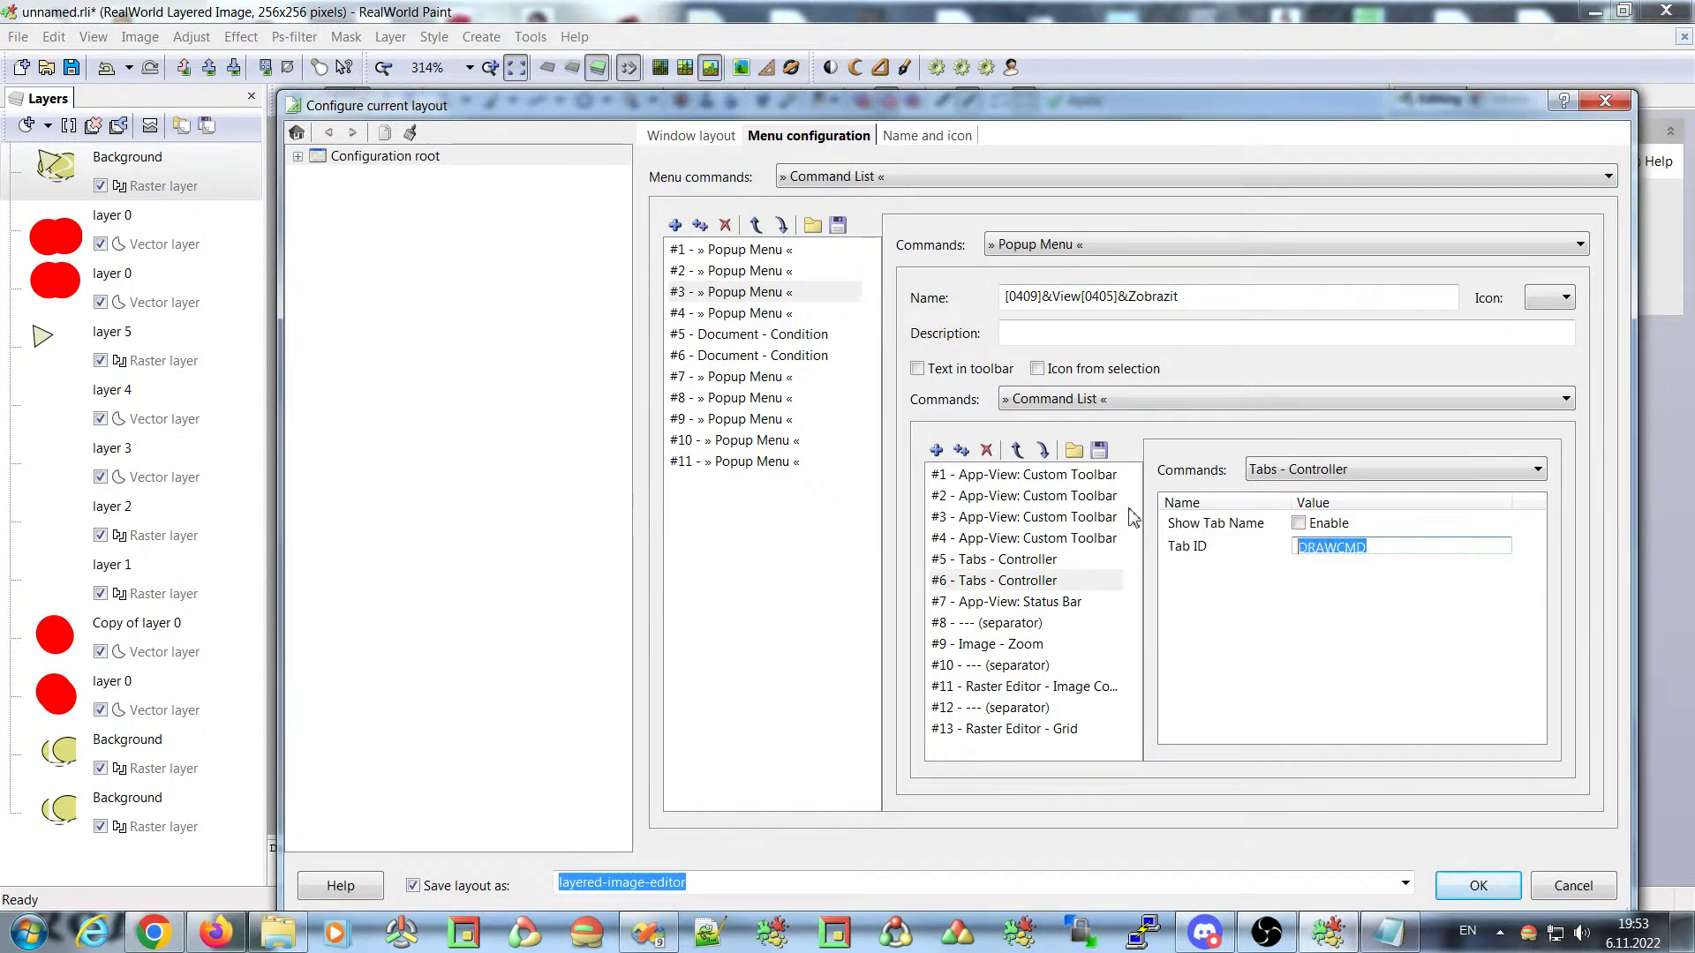
key(Escape)
drag(817, 950, 1273, 5)
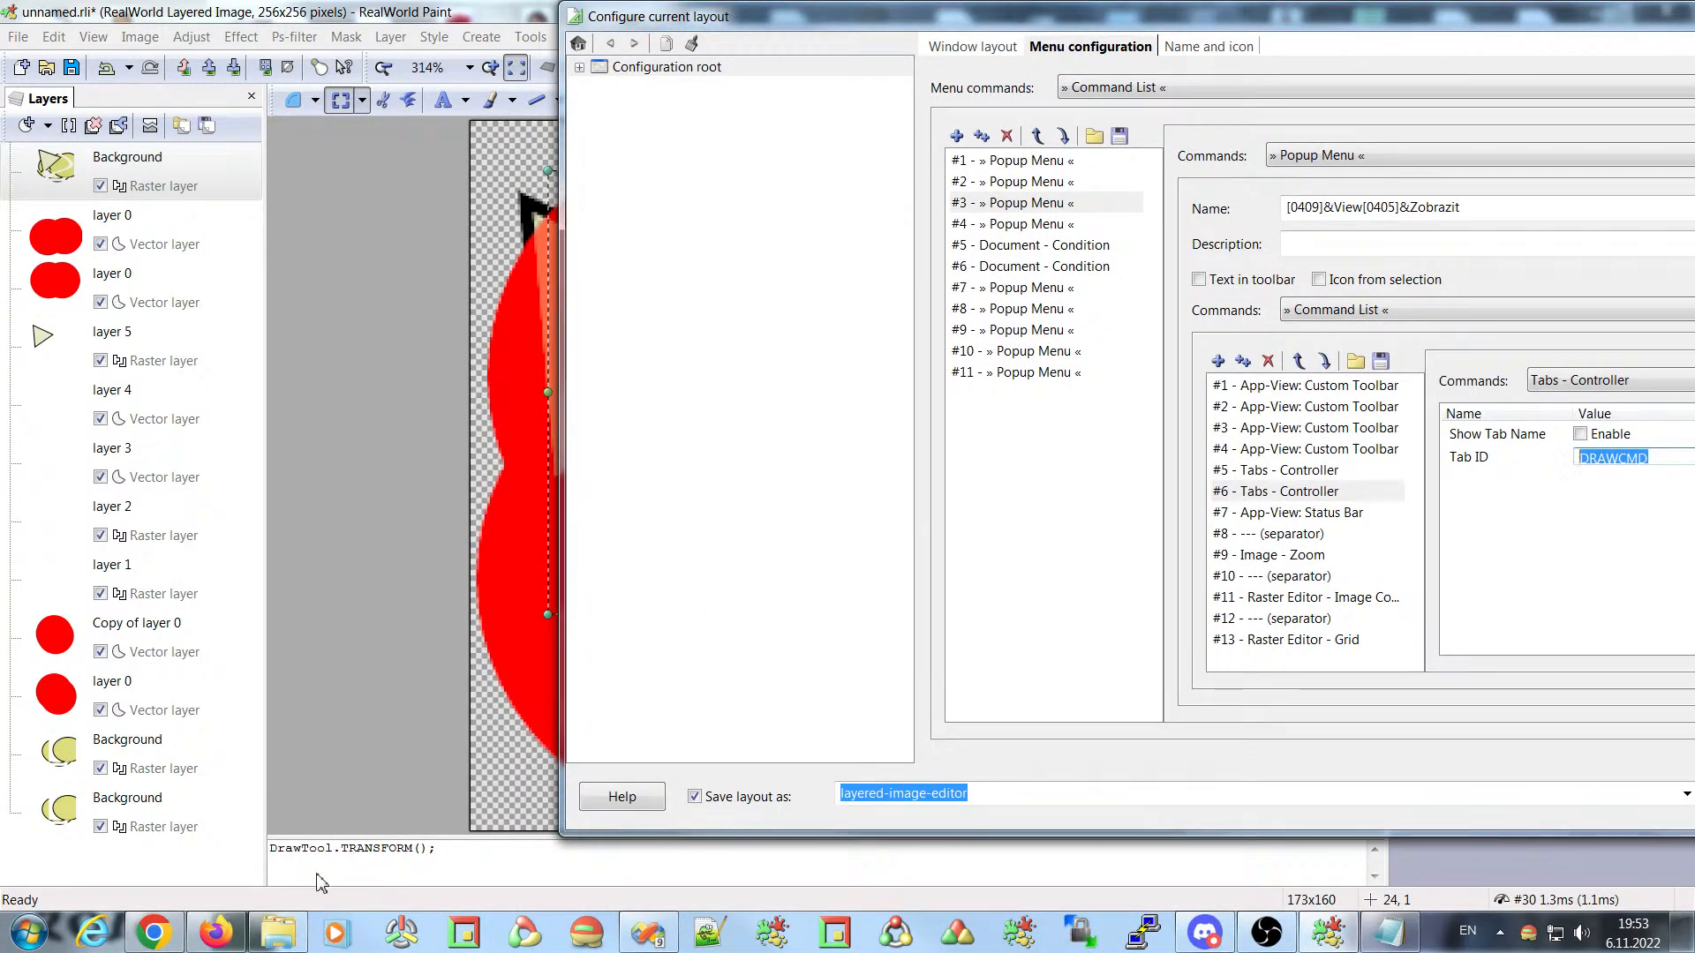
drag(1323, 9, 1040, 45)
click(982, 509)
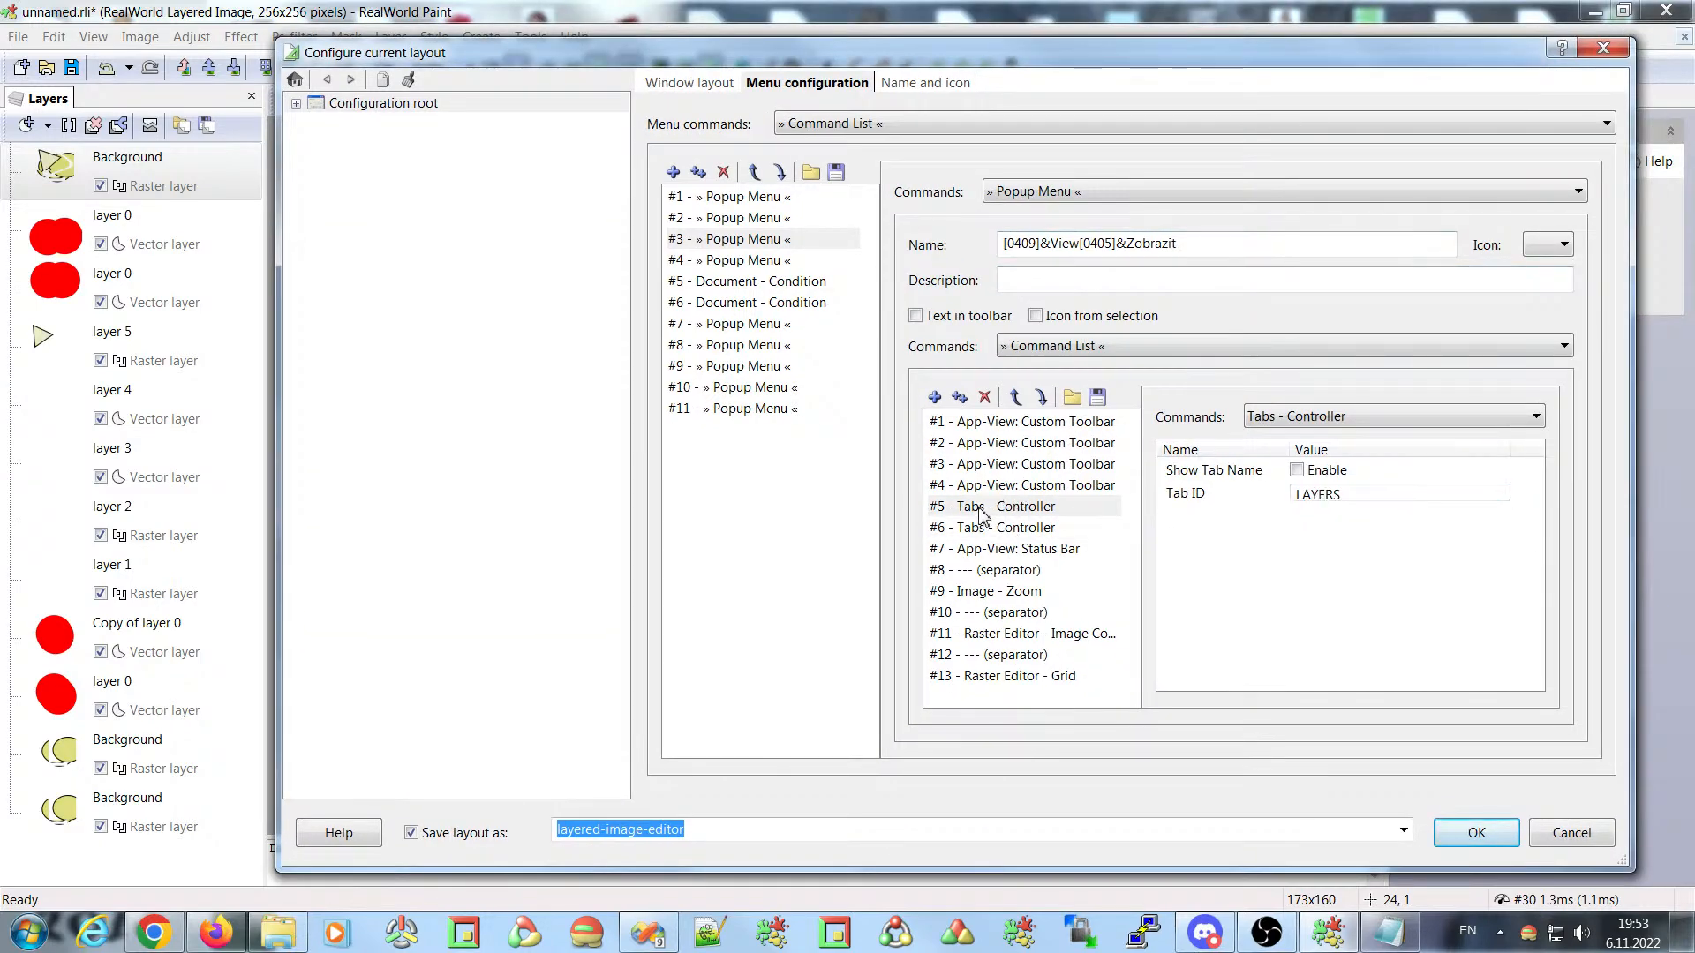
click(1571, 833)
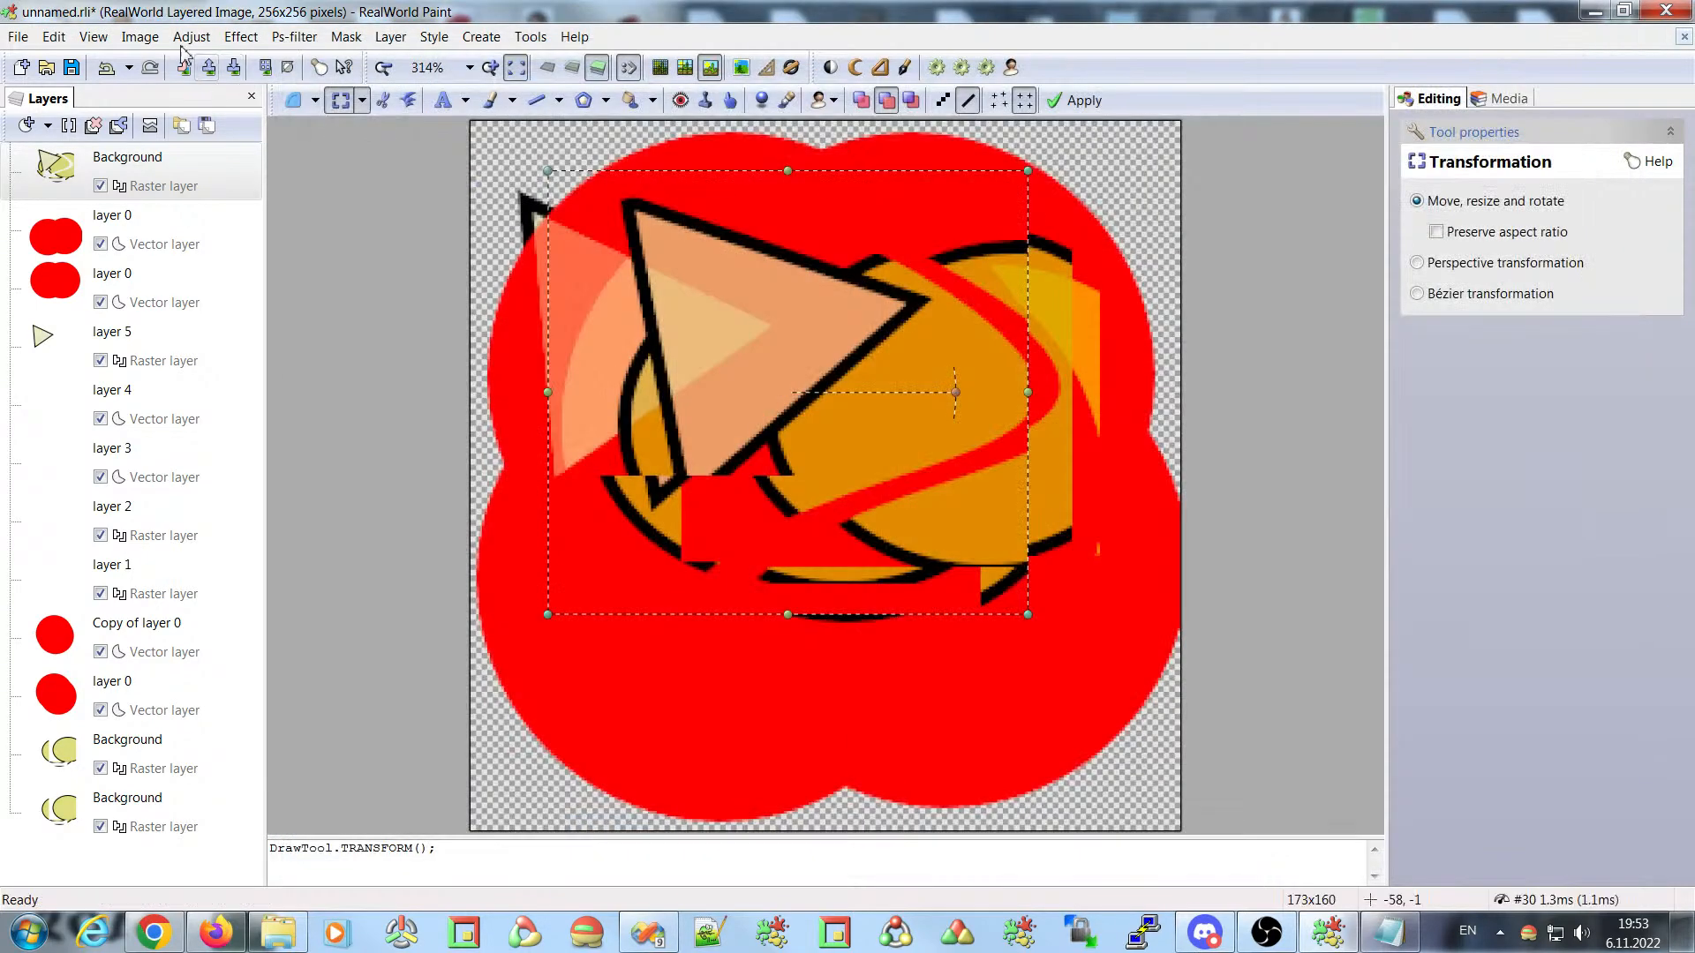
- Hide and restore the Layers panel using the View command, and repeat it with the panel's own controls
click(94, 36)
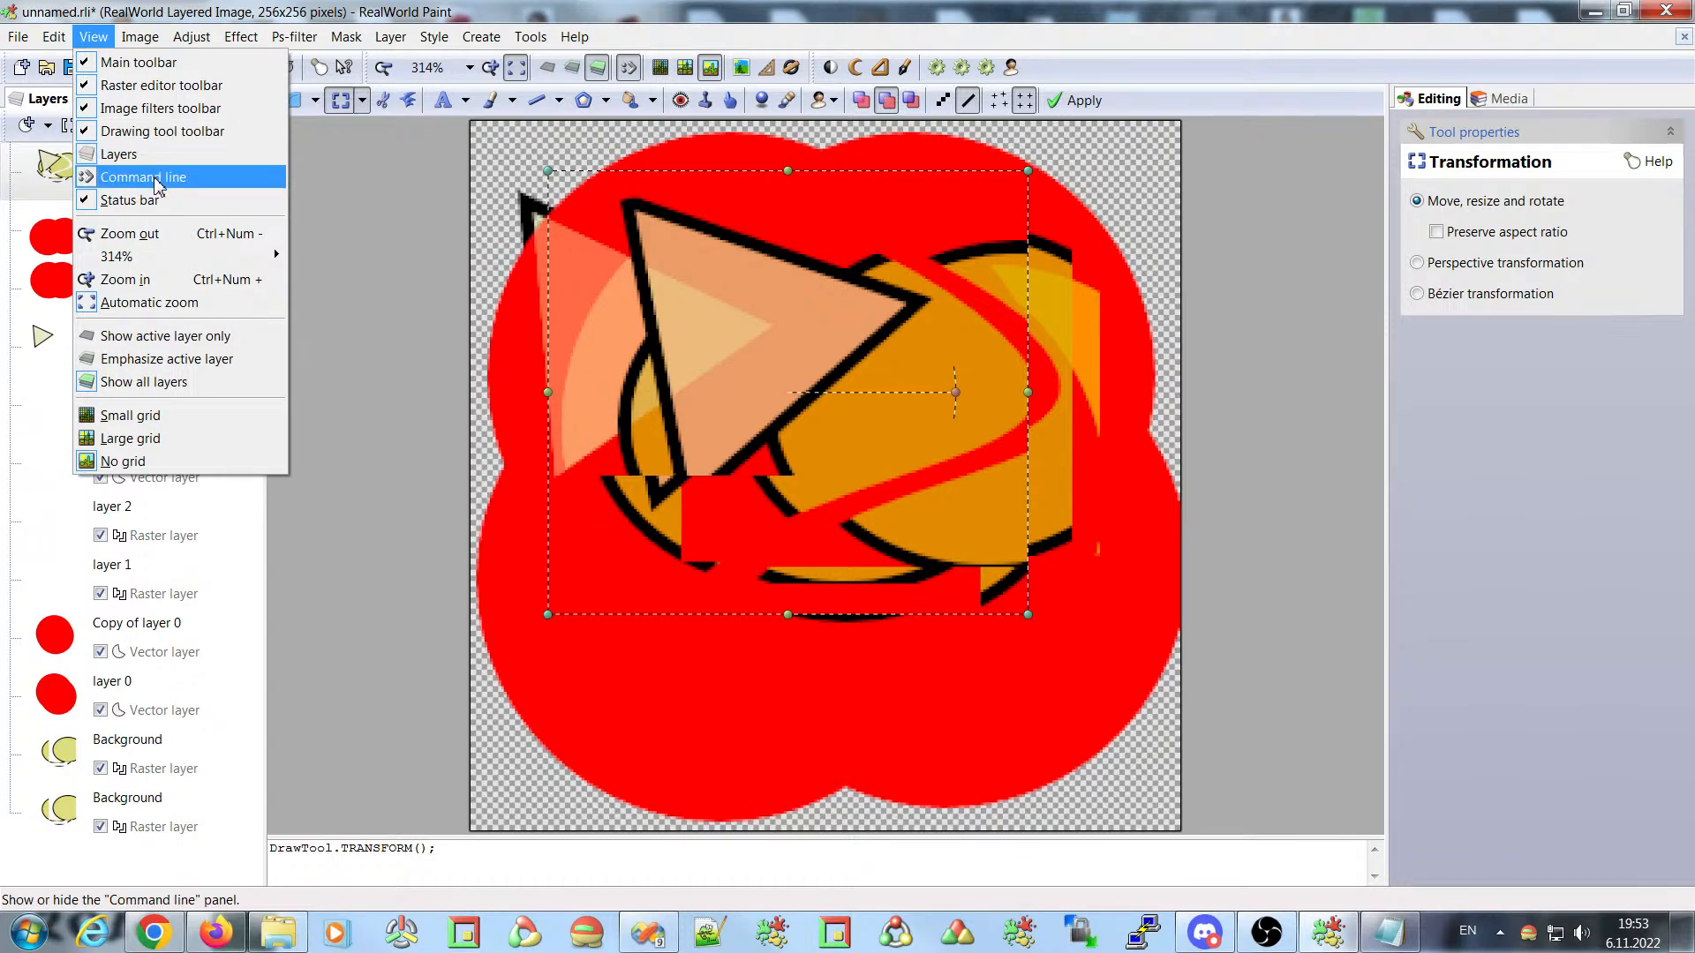
click(126, 155)
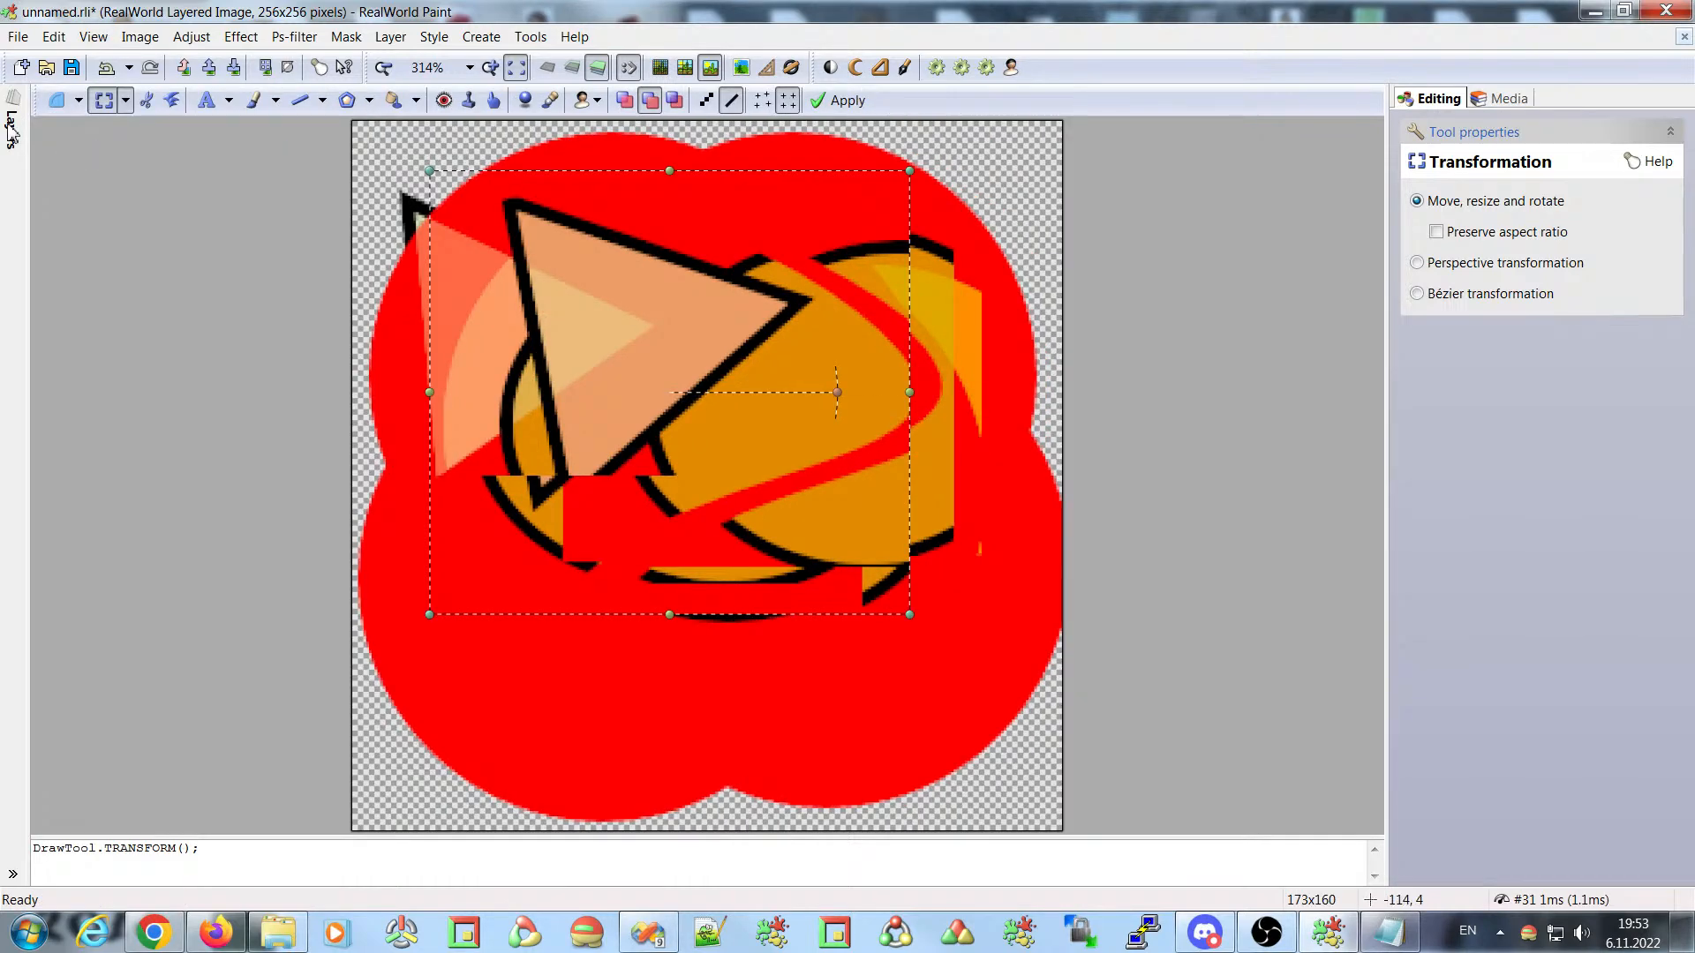
click(93, 36)
click(119, 155)
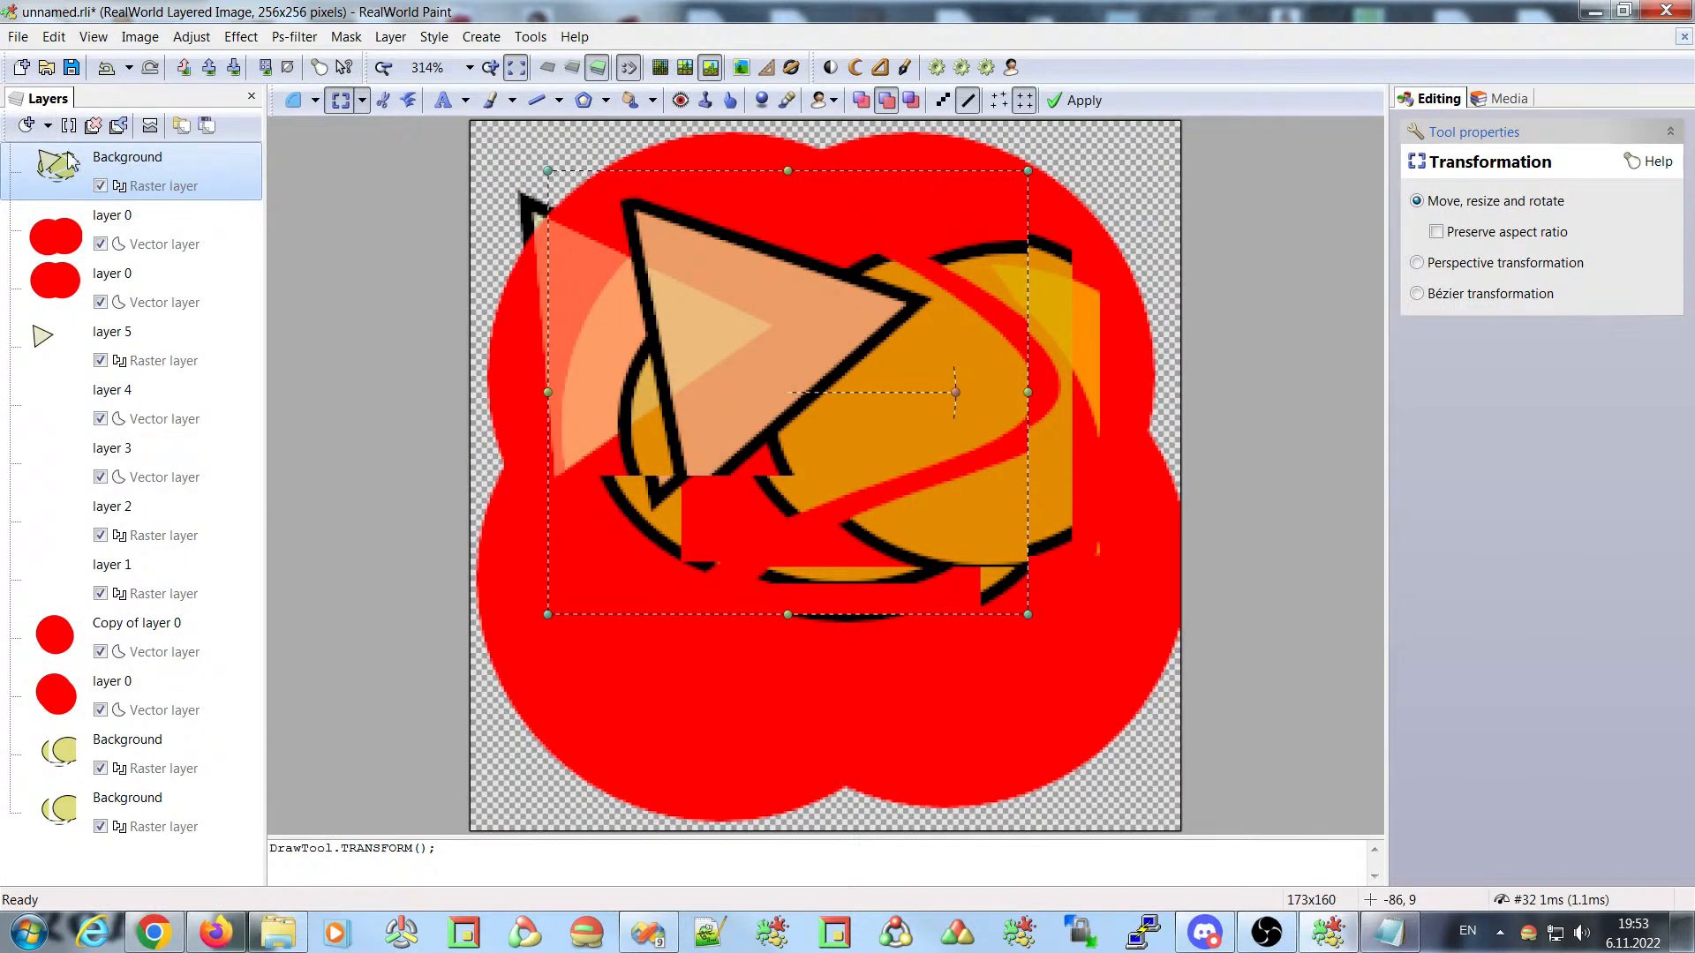
click(253, 99)
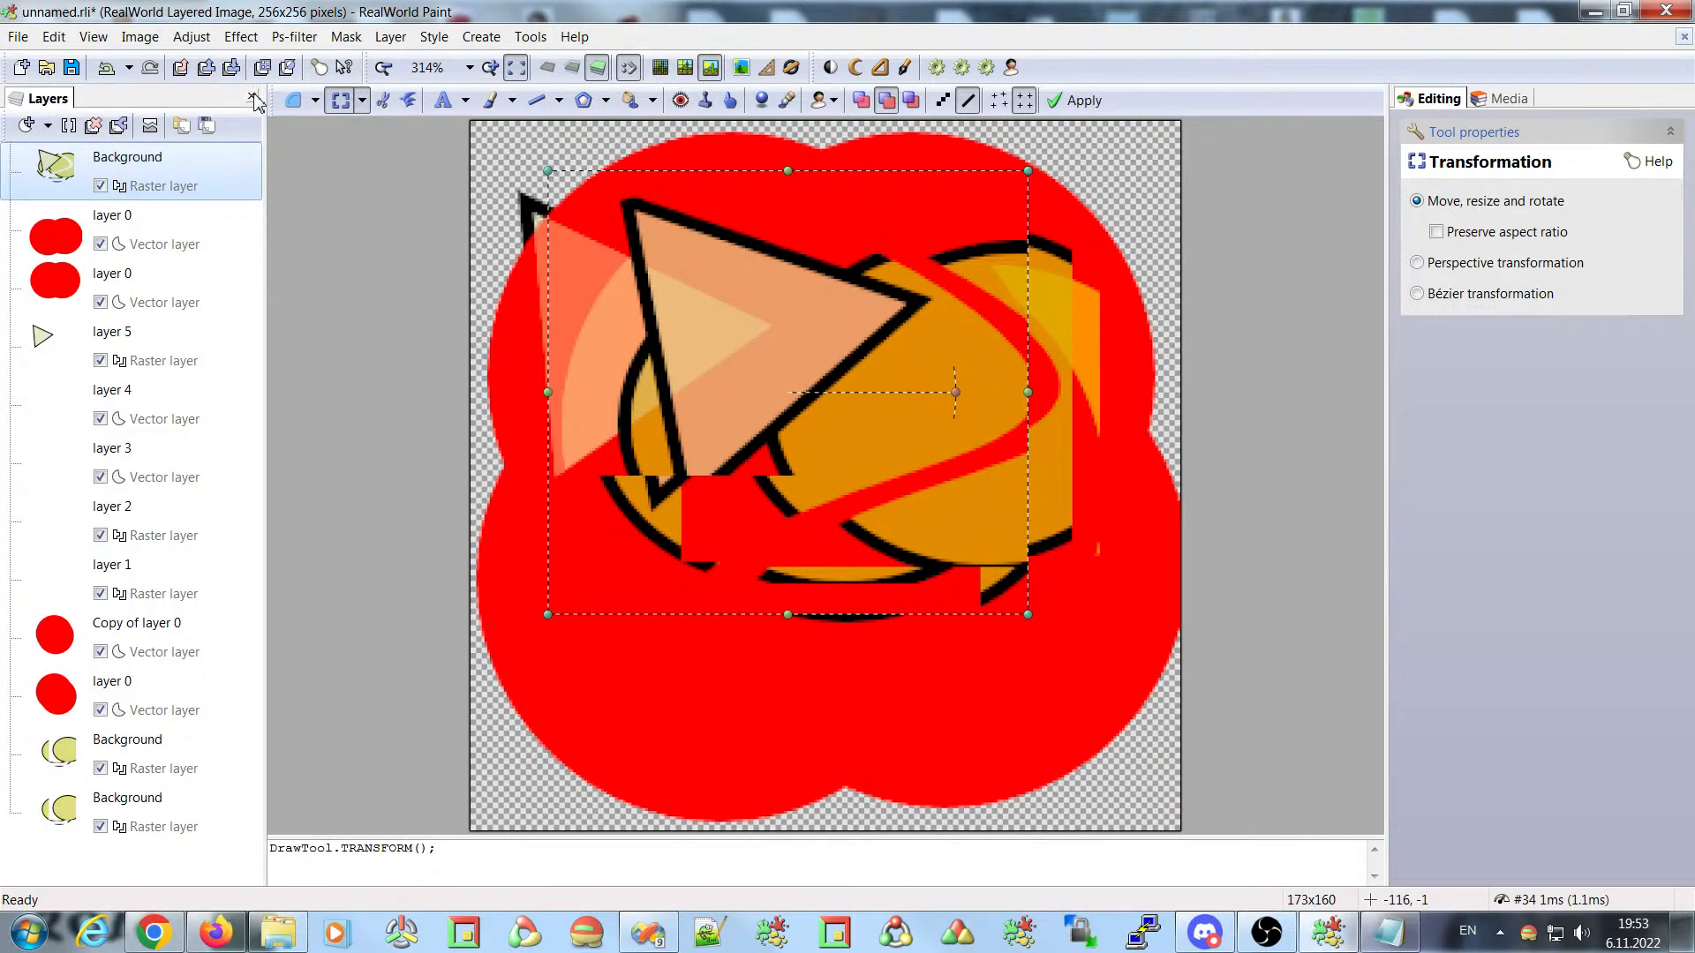
click(253, 98)
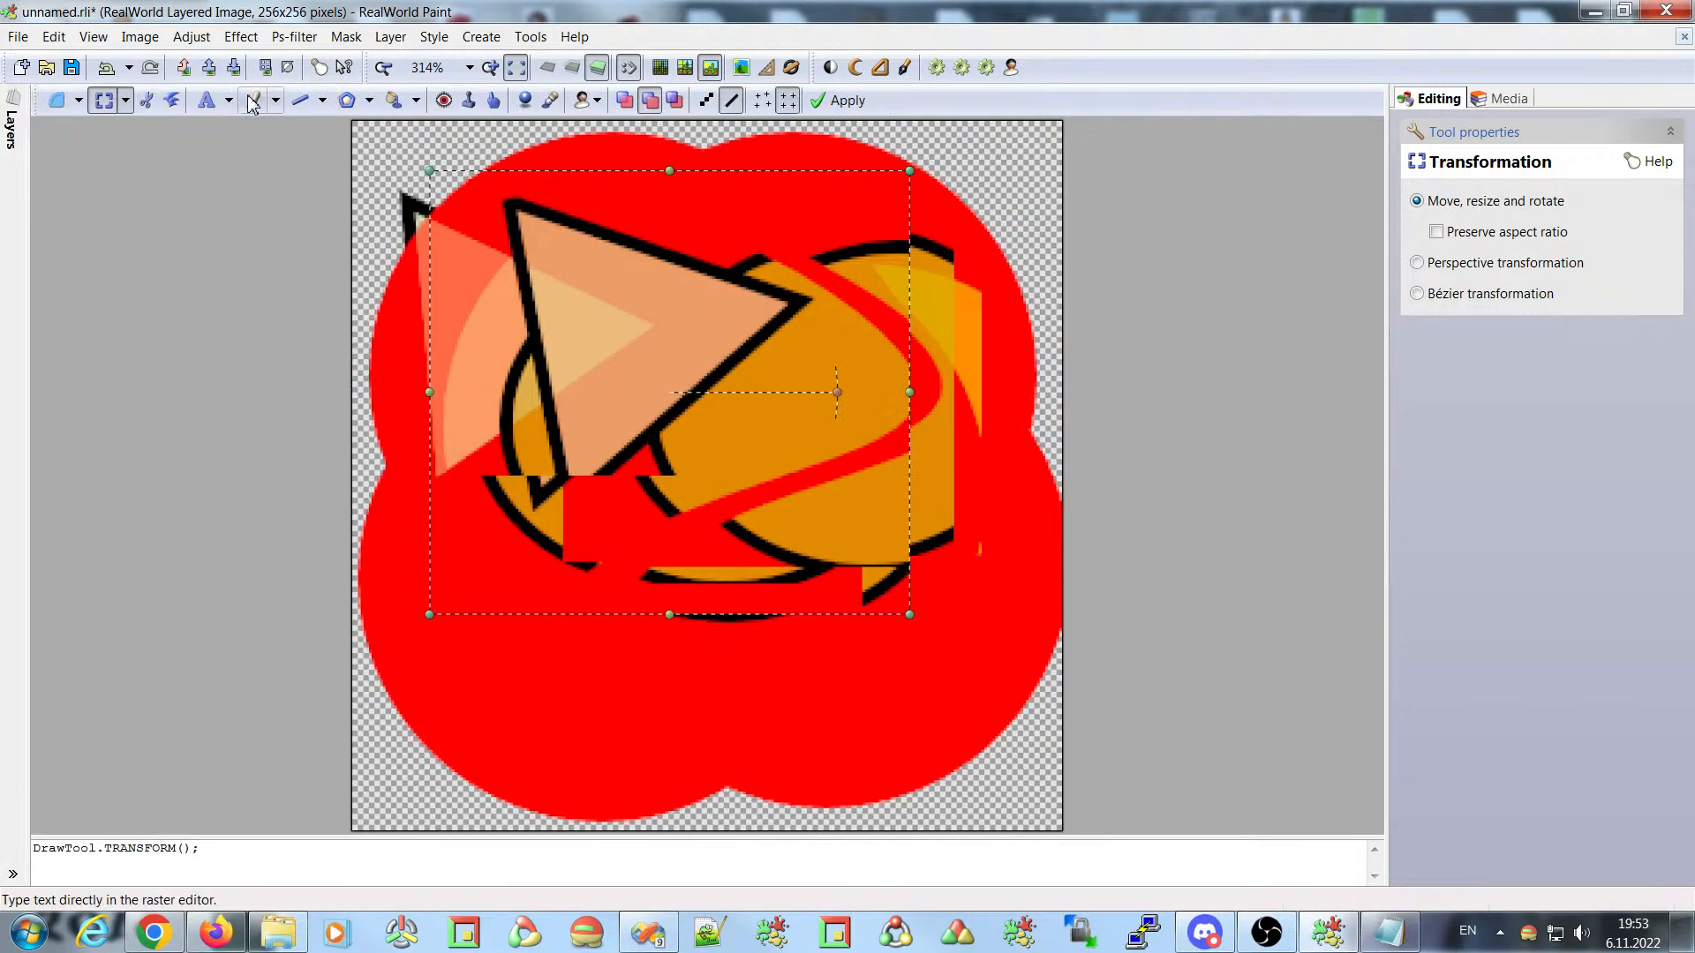
click(13, 141)
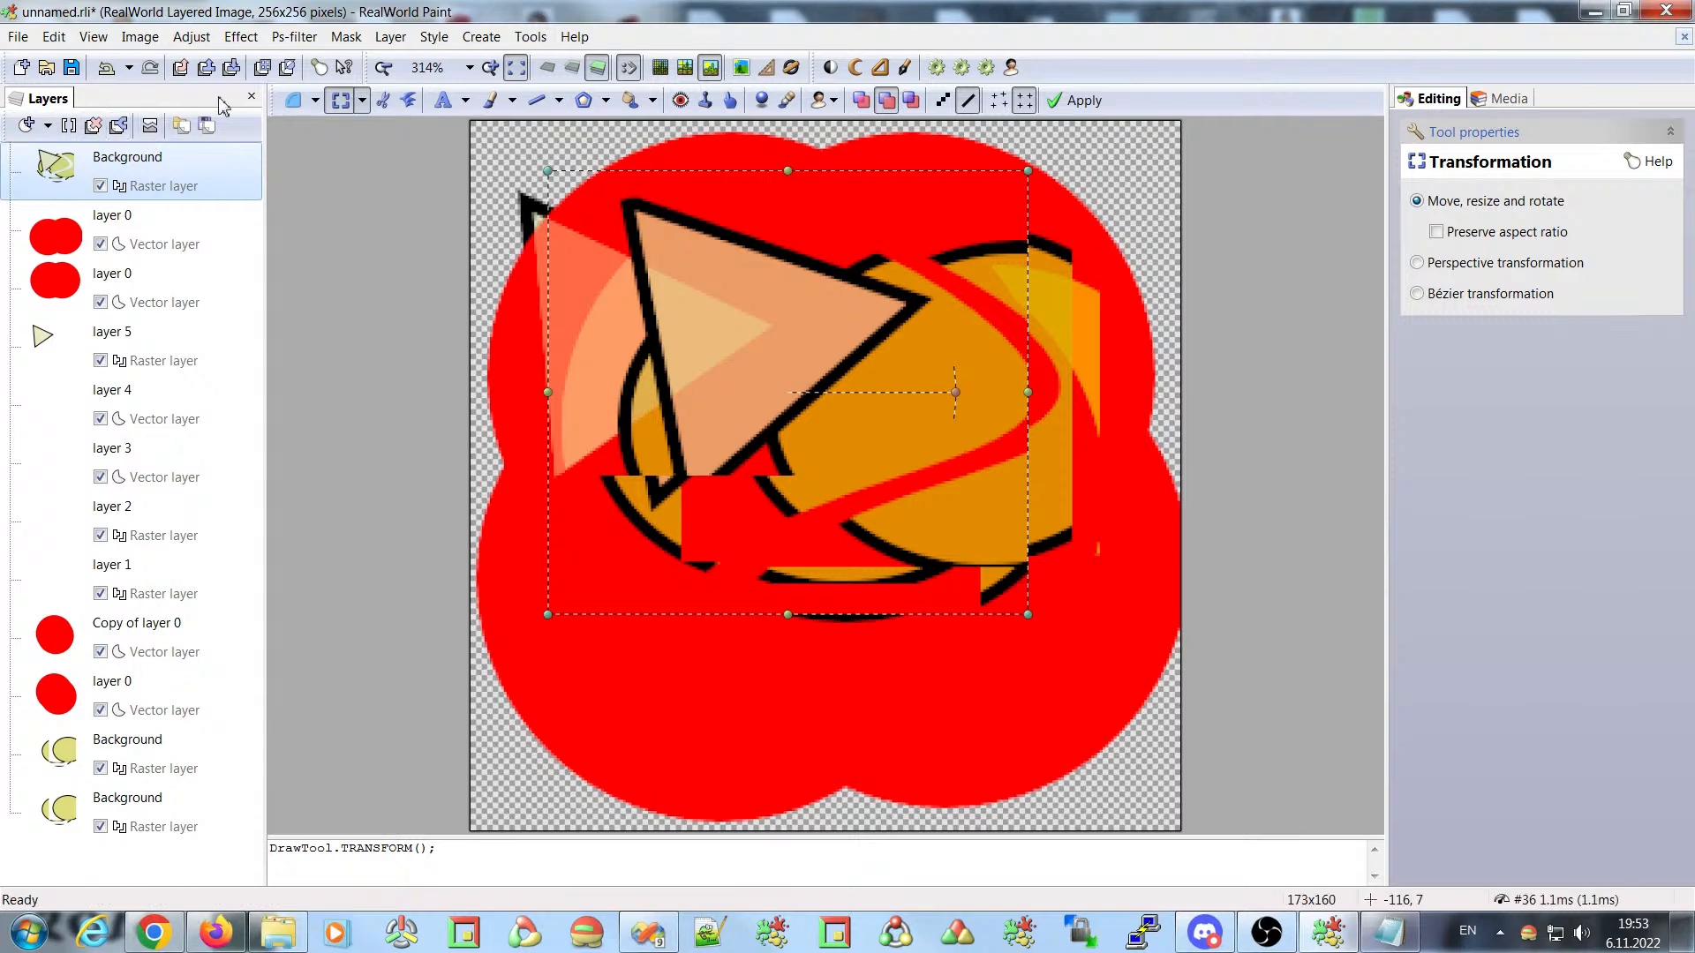
- Hide the Command line panel and show it again
click(88, 42)
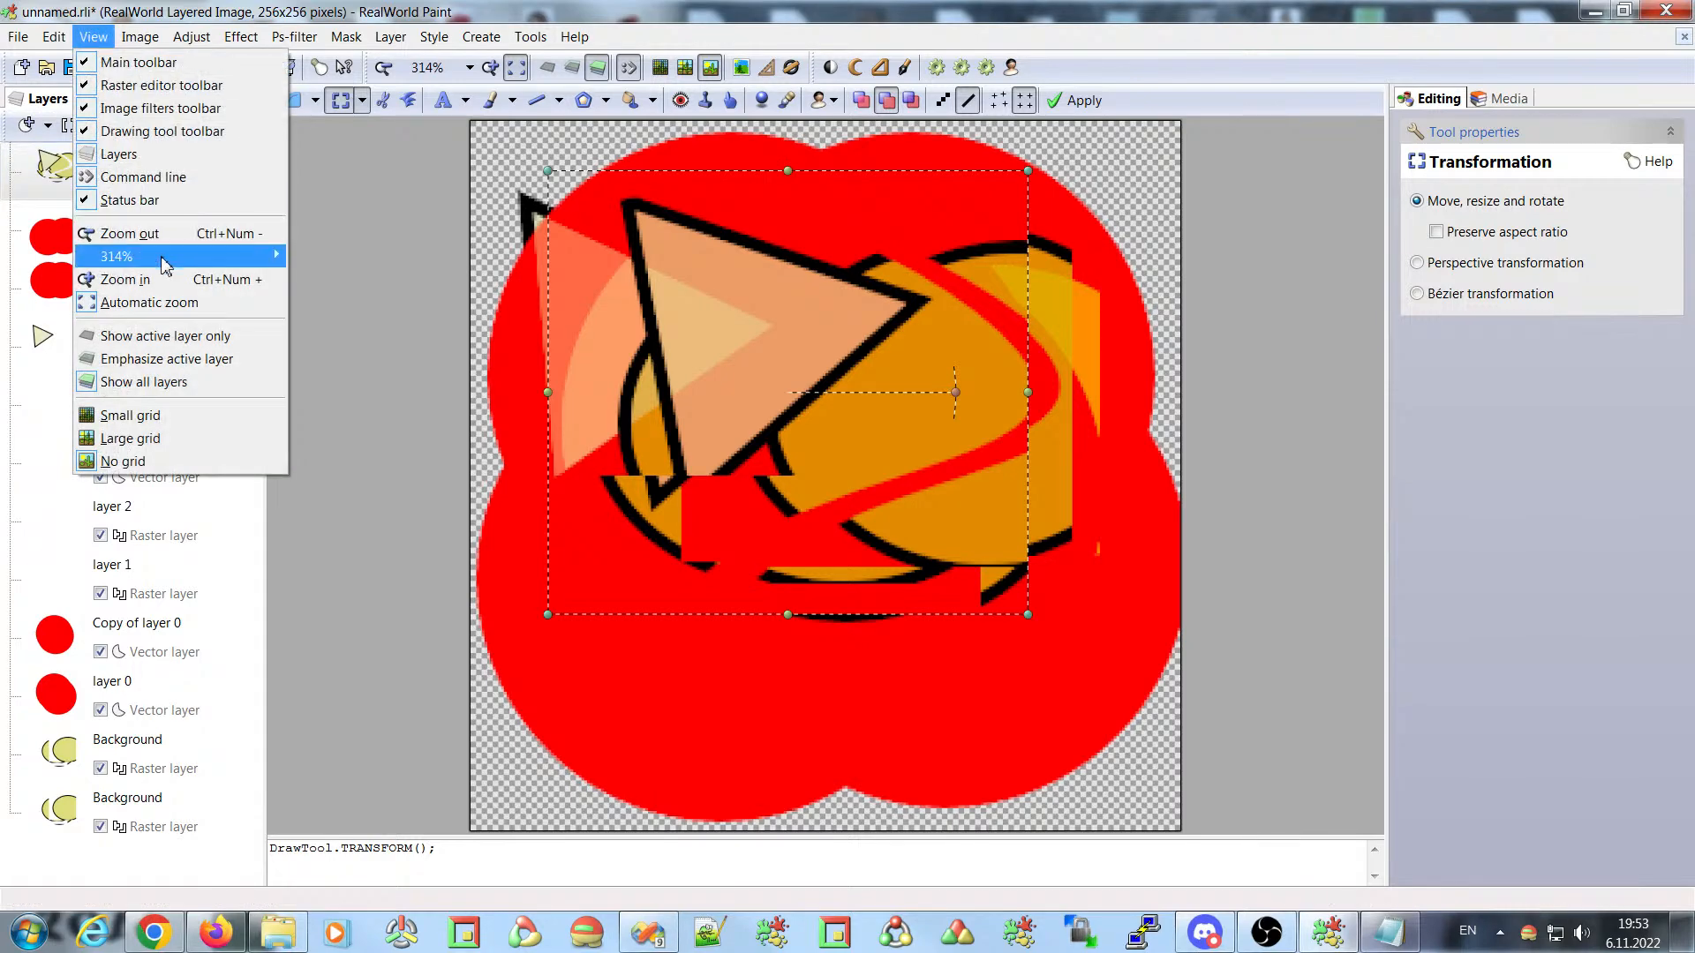
click(143, 176)
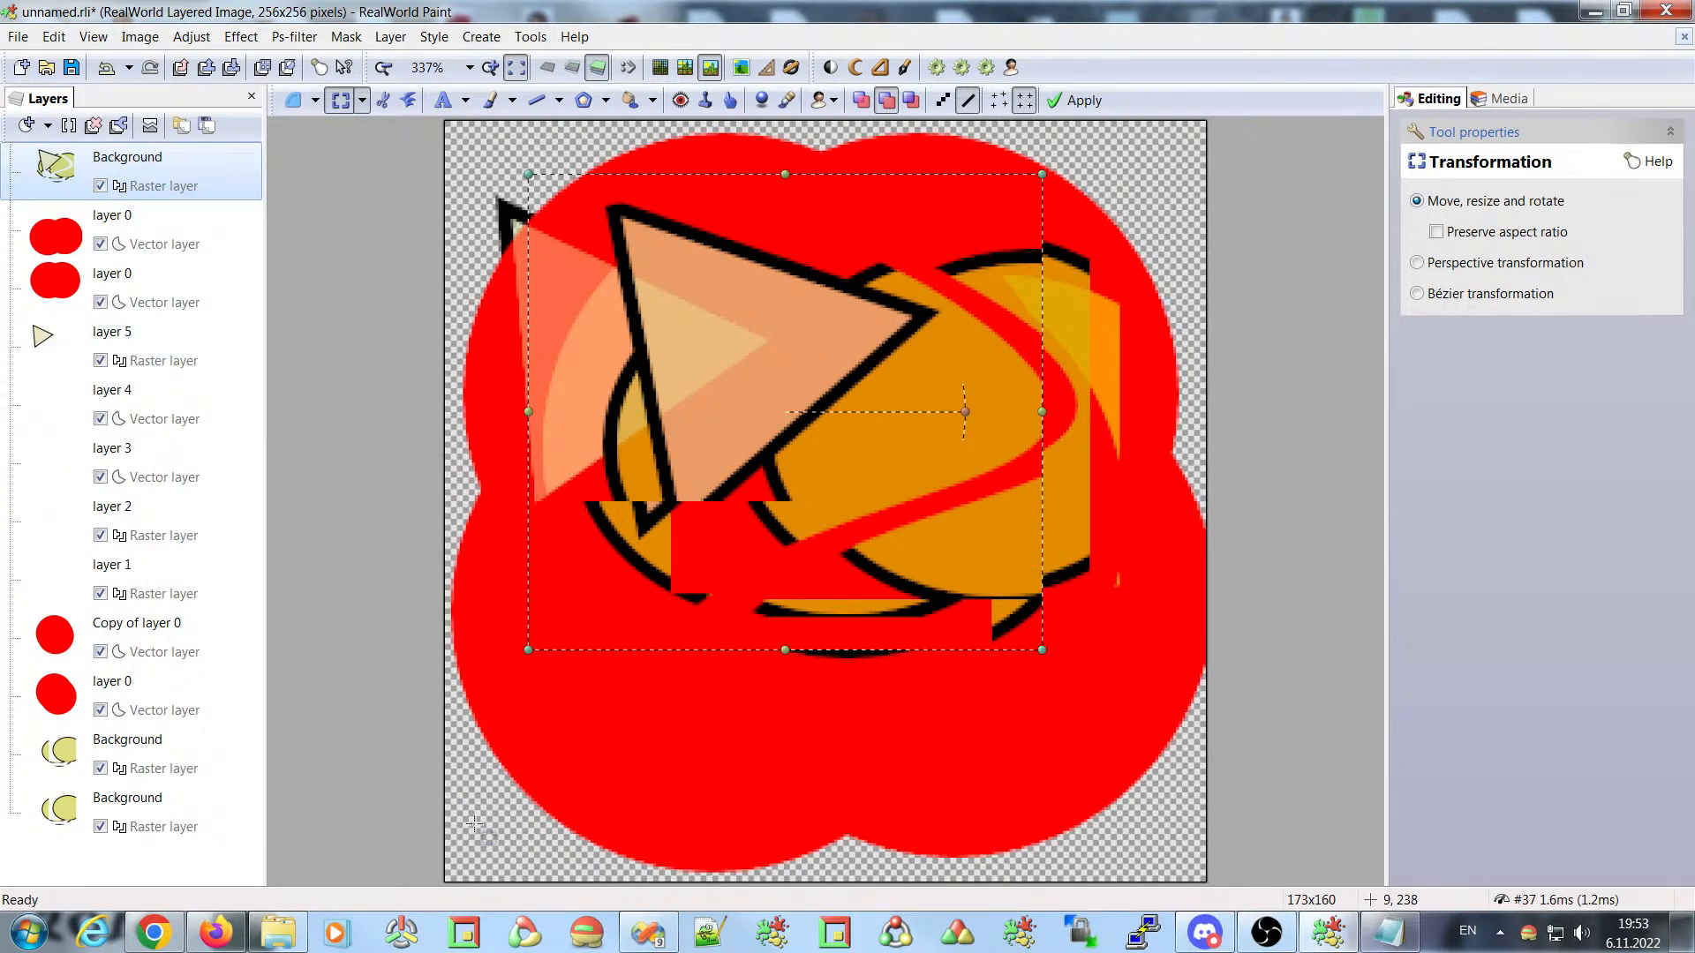
click(93, 37)
click(139, 174)
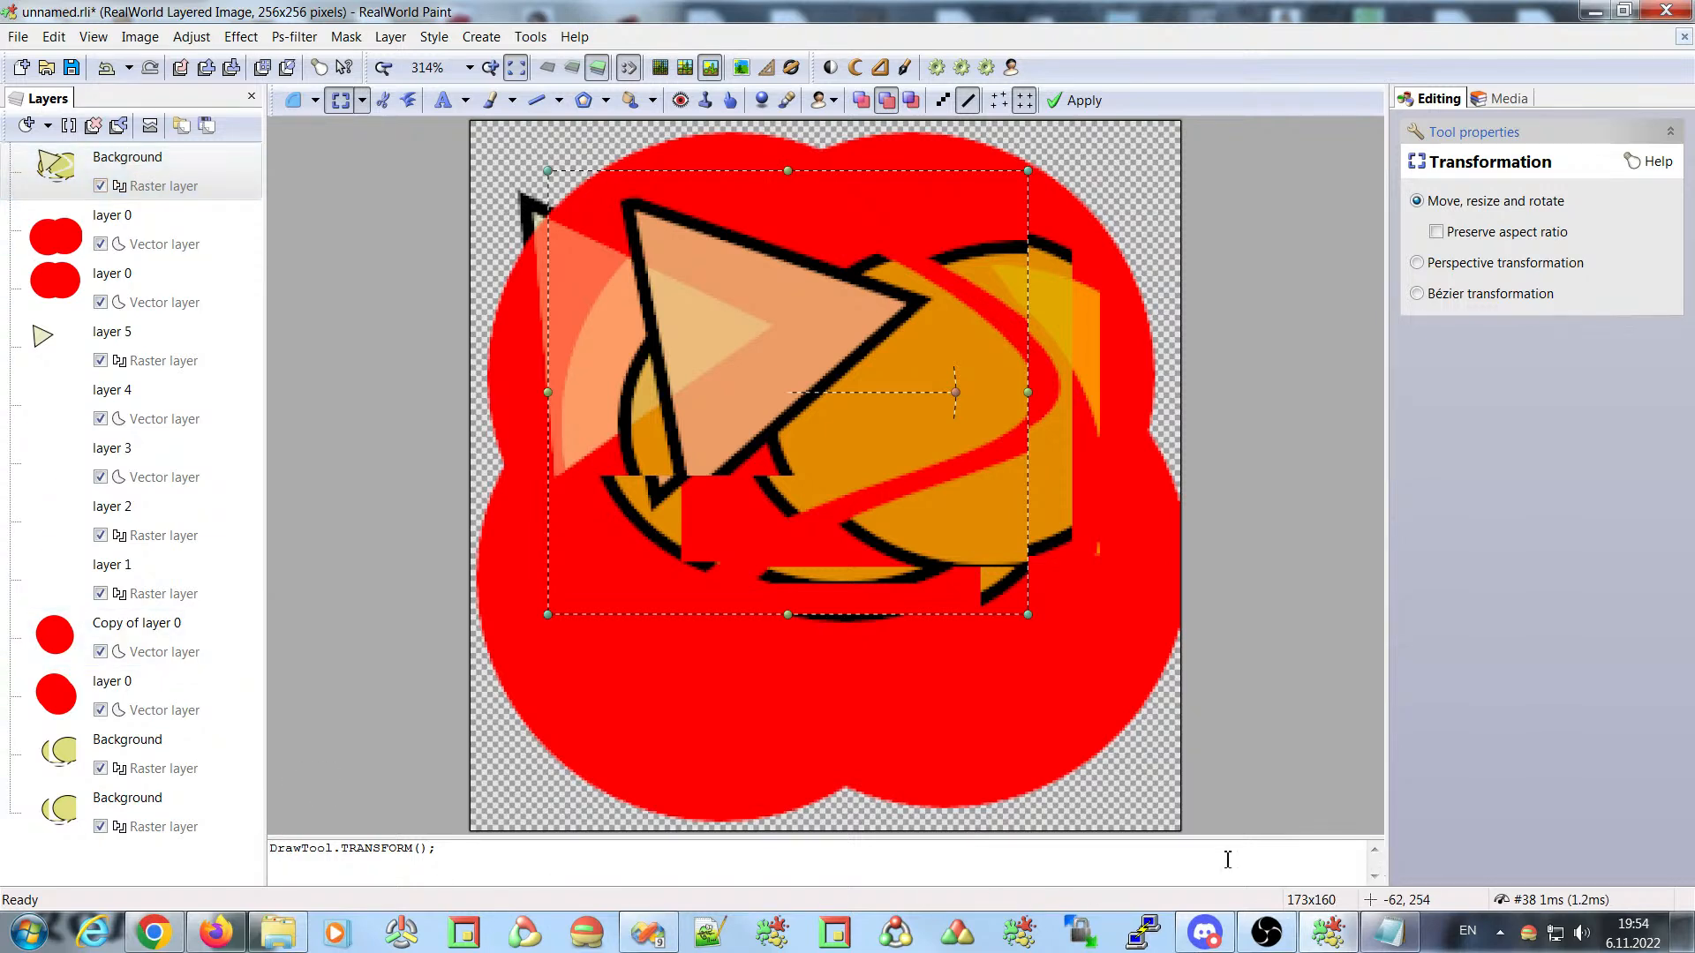
- Set the canvas zoom to 400%
click(93, 36)
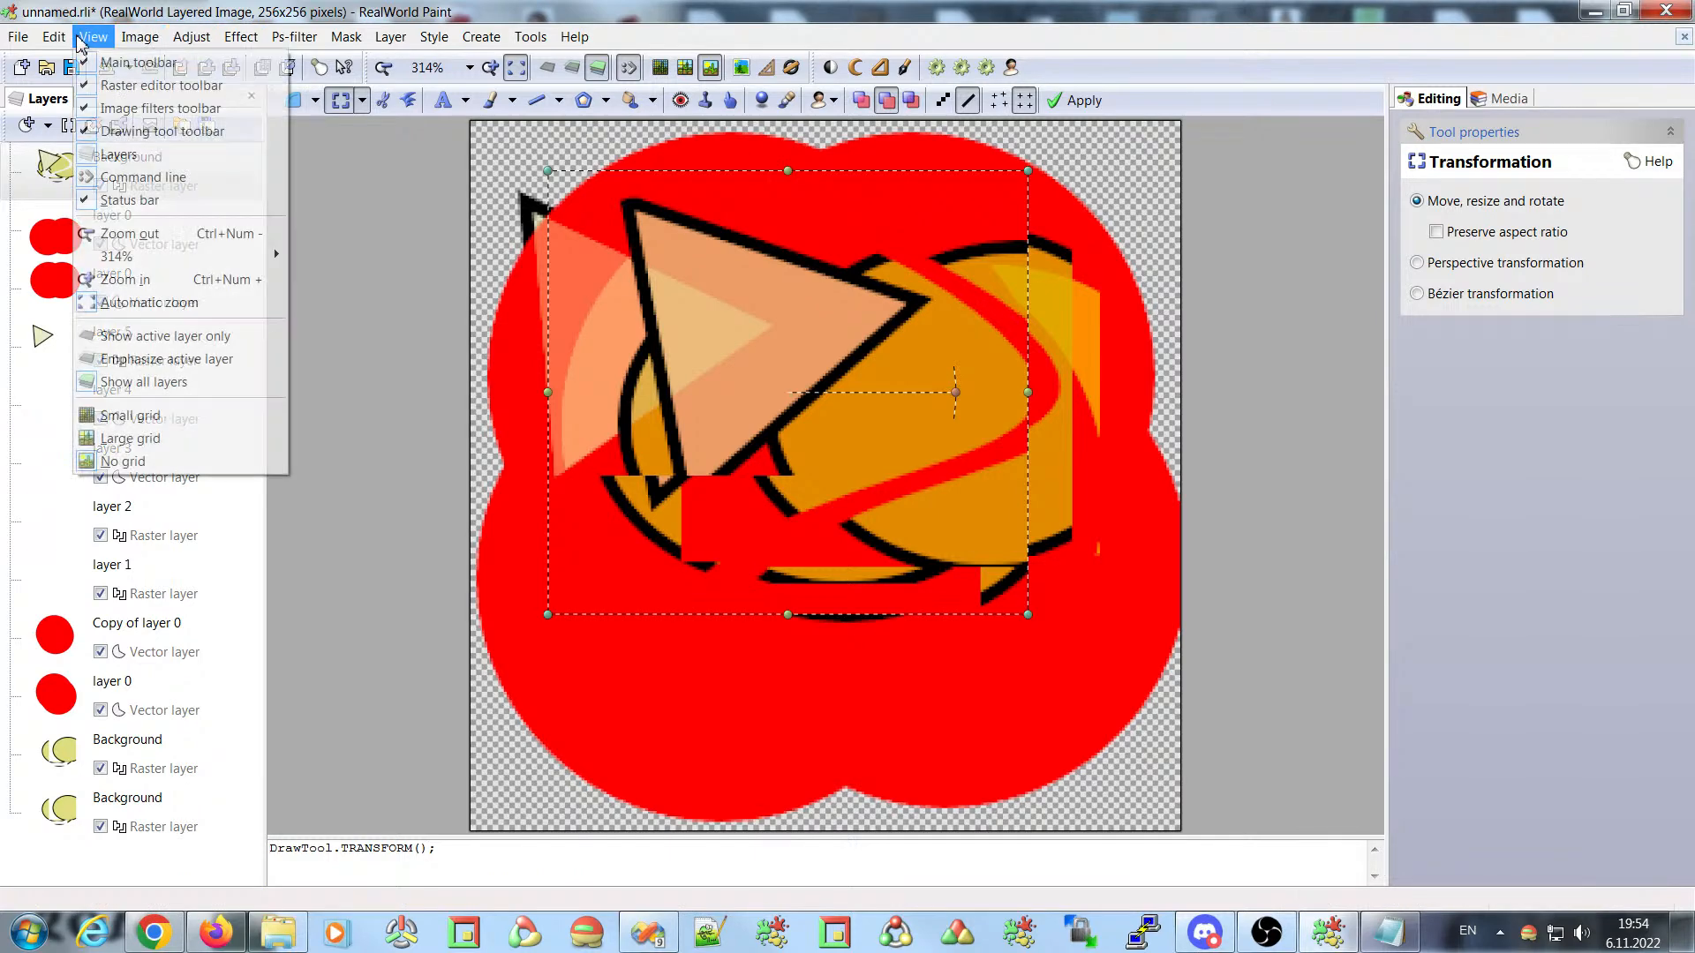
mouse_move(54, 42)
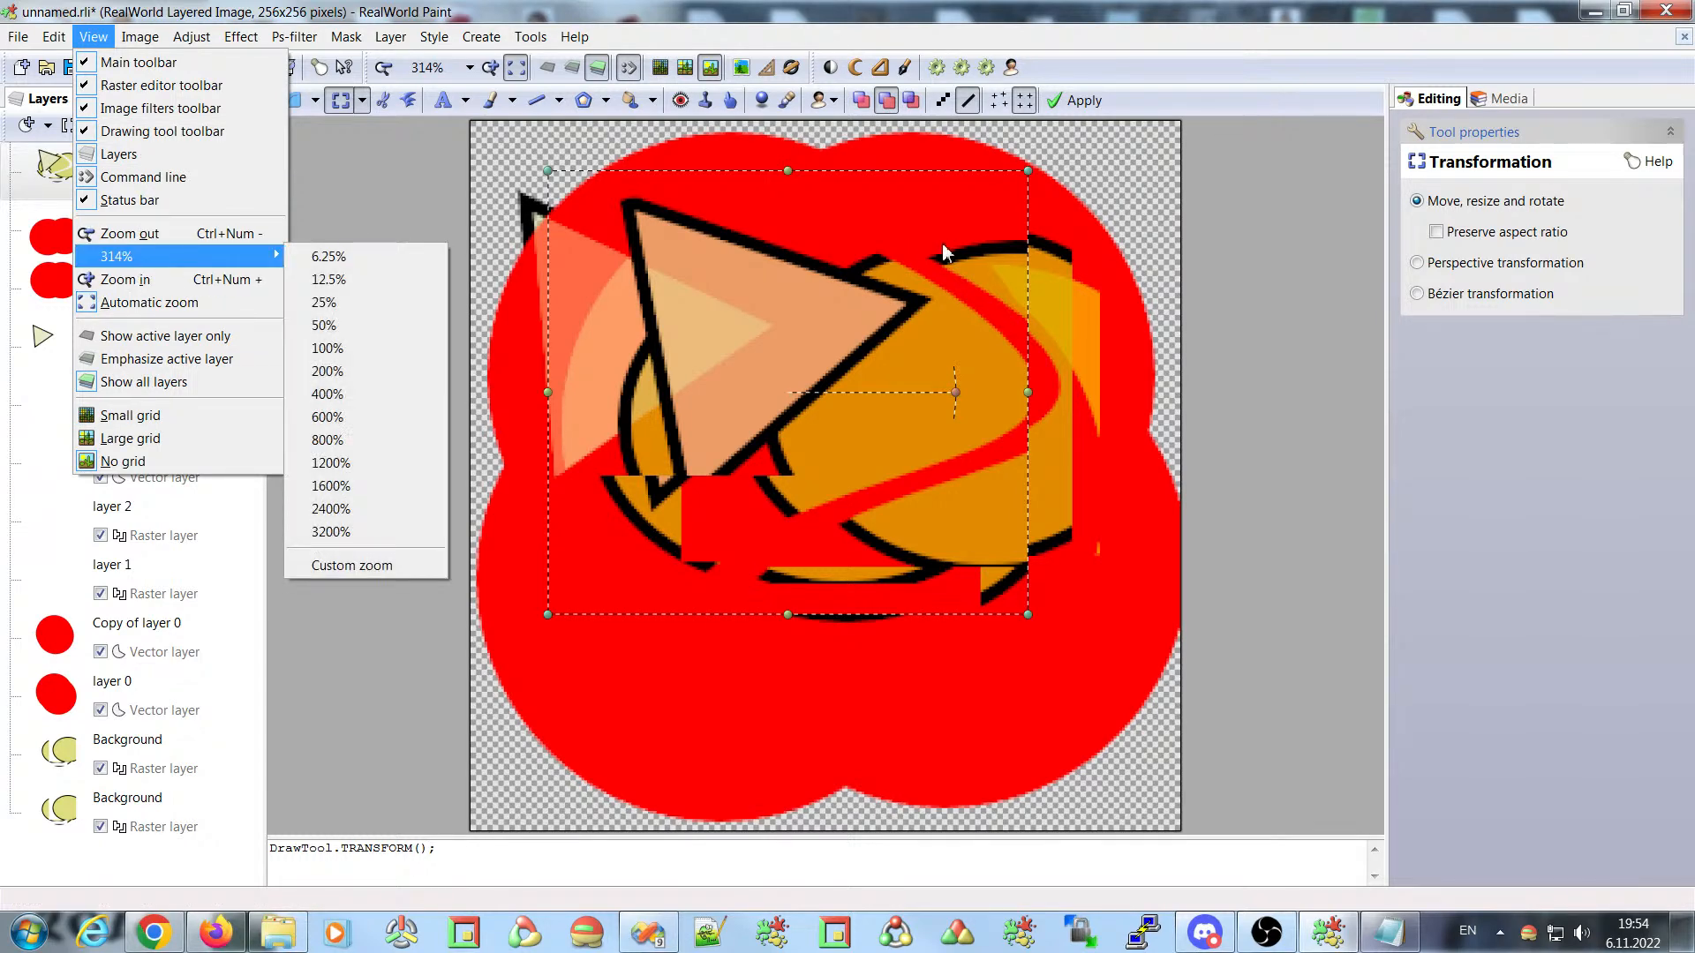
click(336, 394)
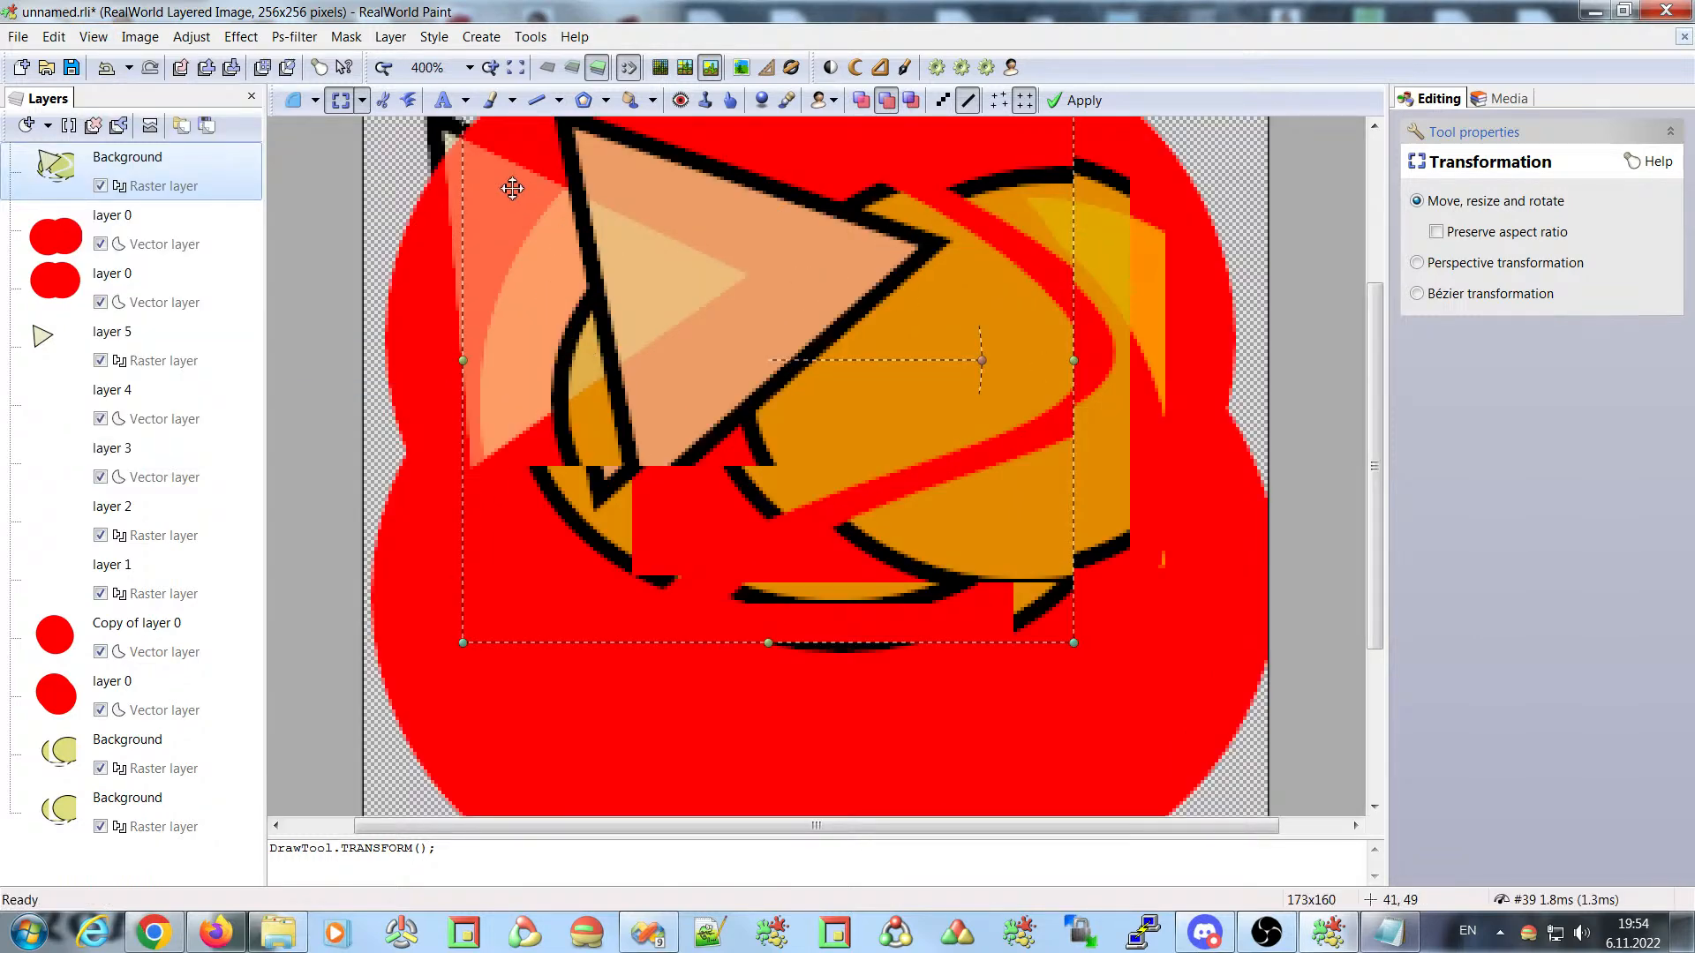
click(188, 37)
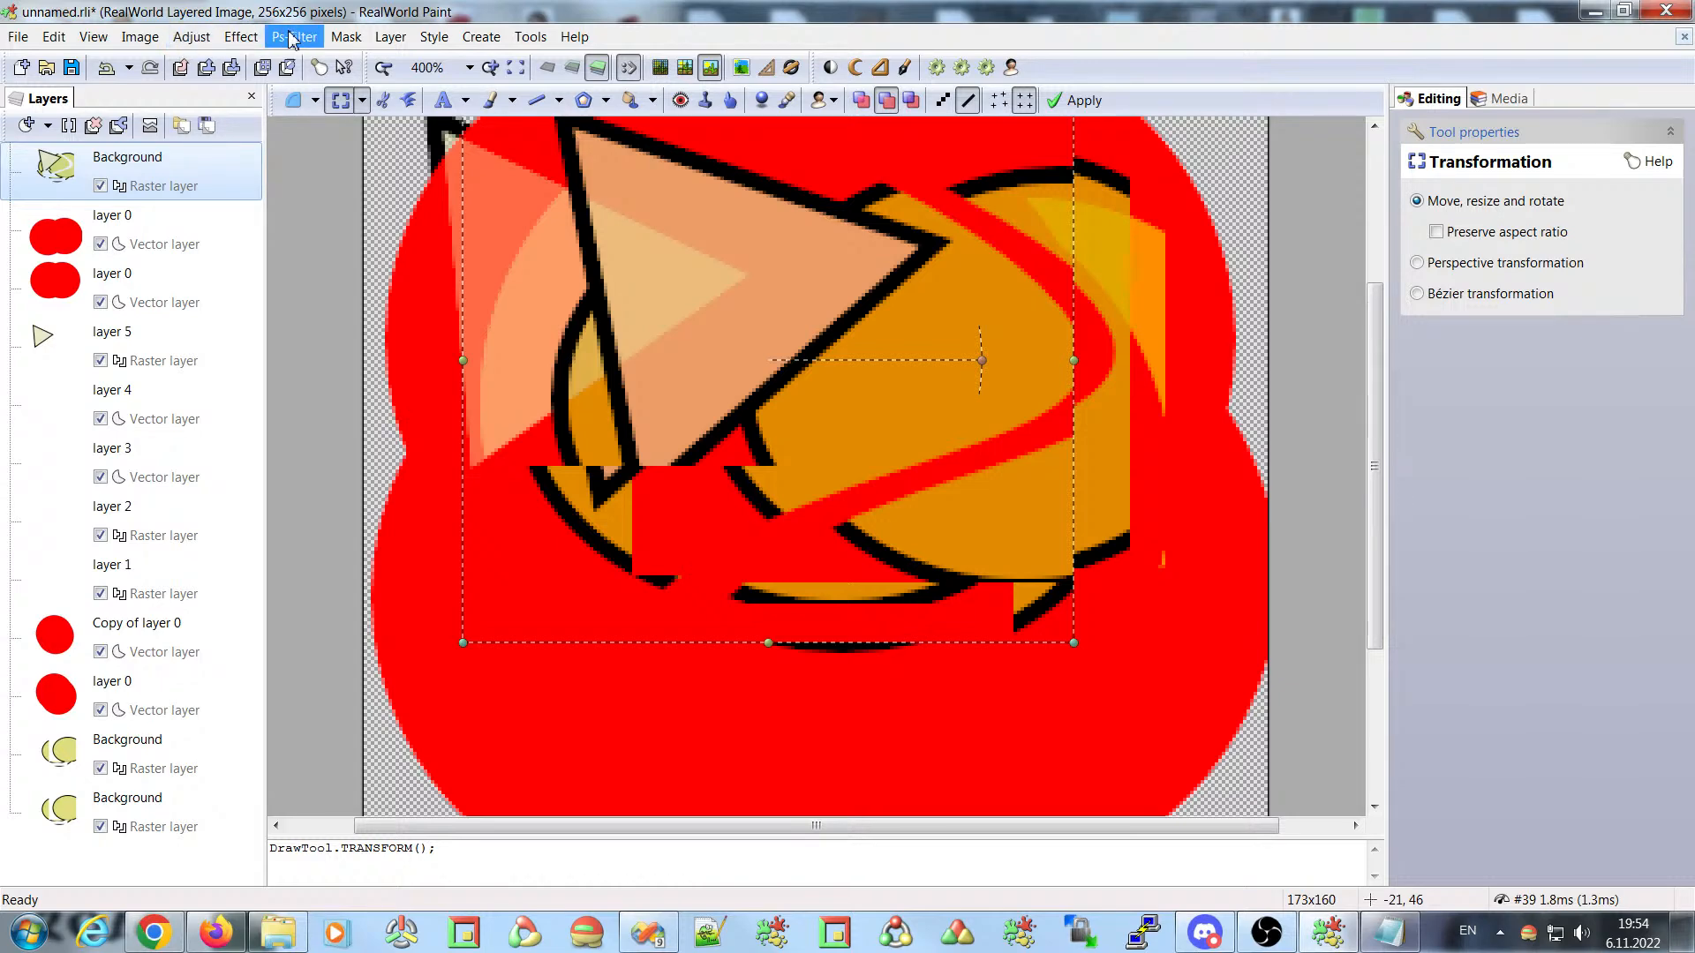
- Examine the names and descriptions of the Canvas size and Remove border commands in the Image menu's layout configuration
mouse_move(542, 41)
click(558, 124)
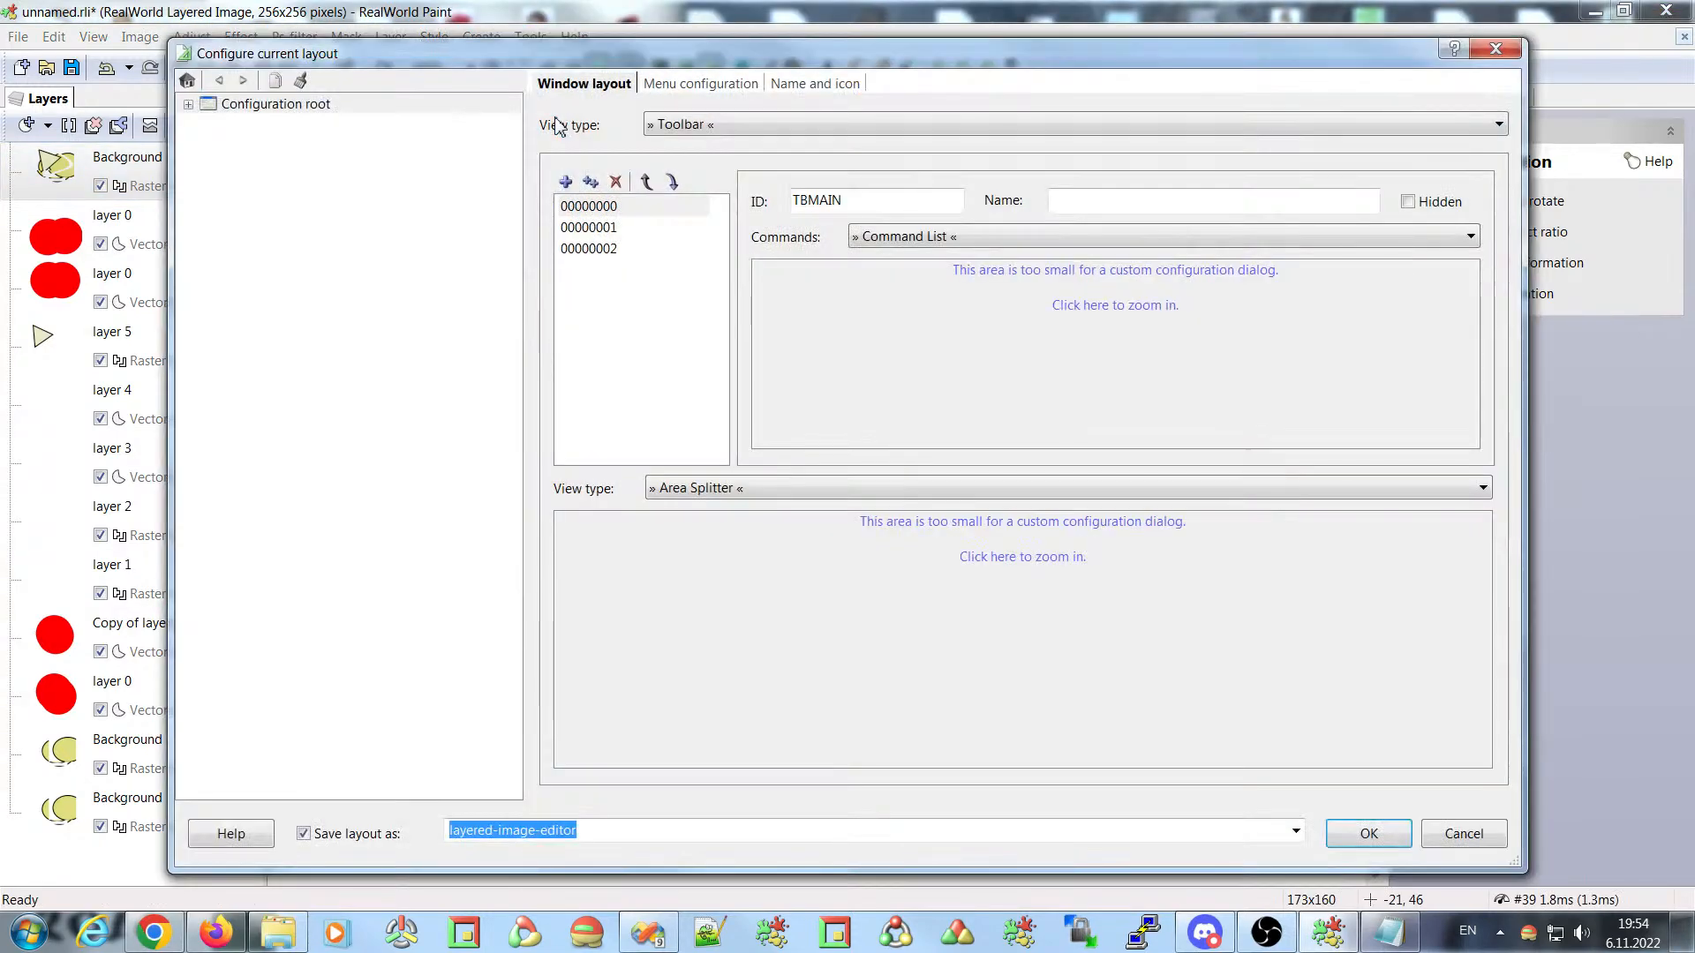
click(664, 83)
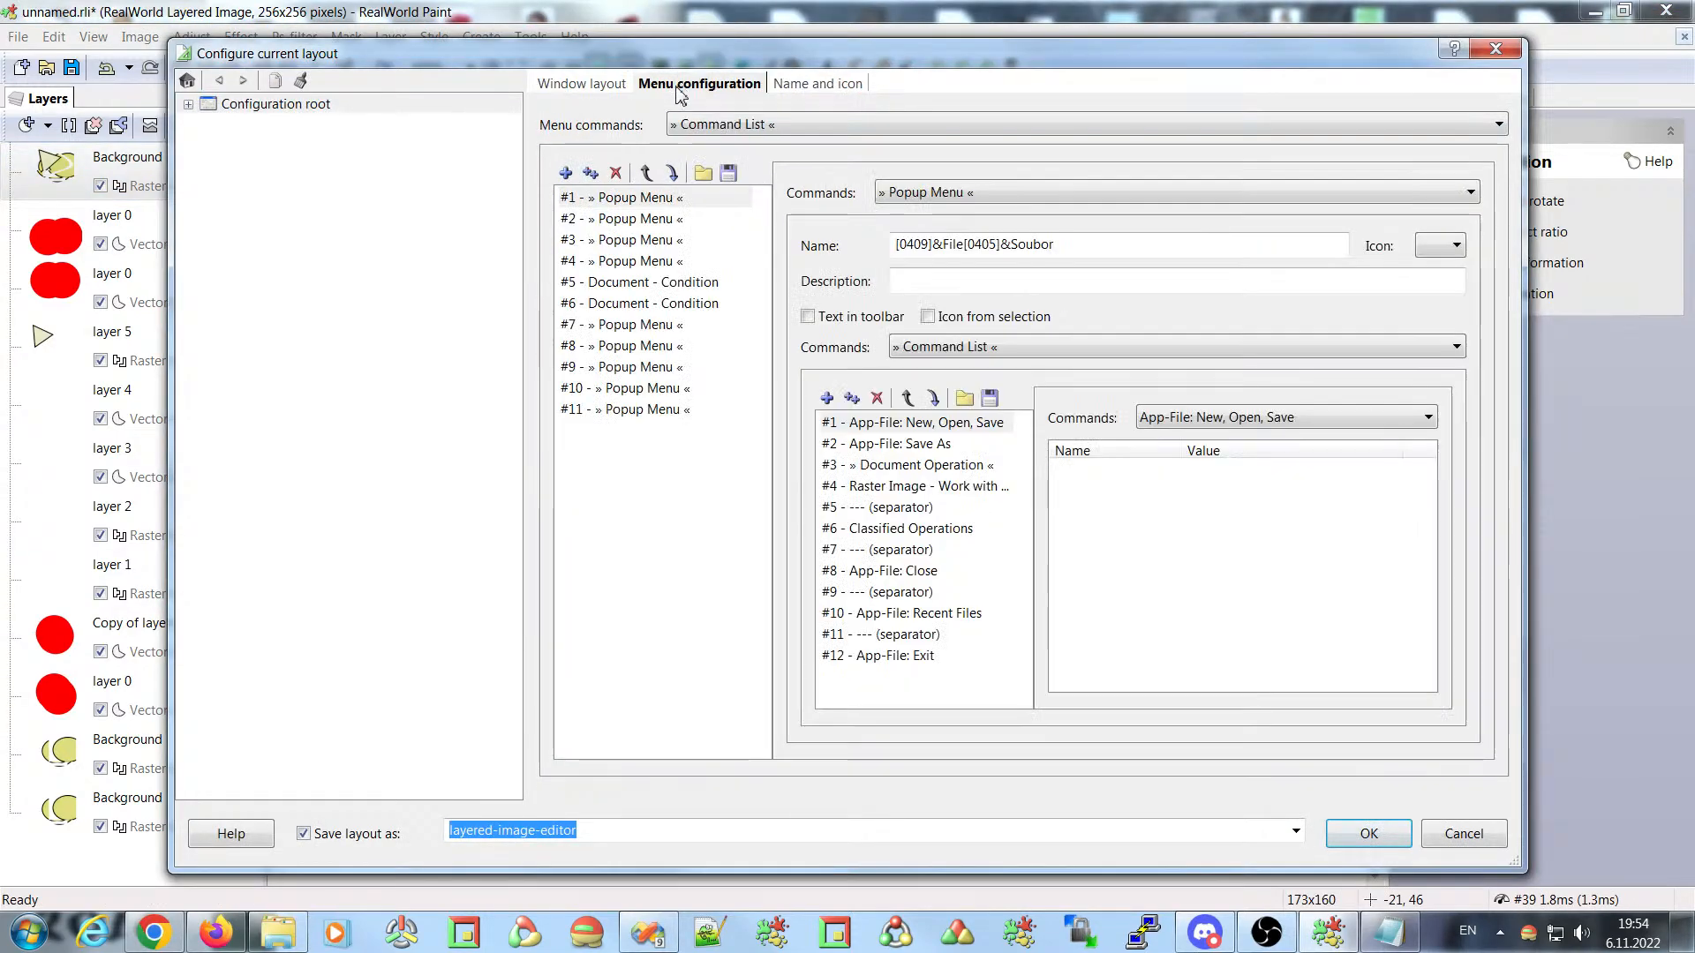
click(636, 263)
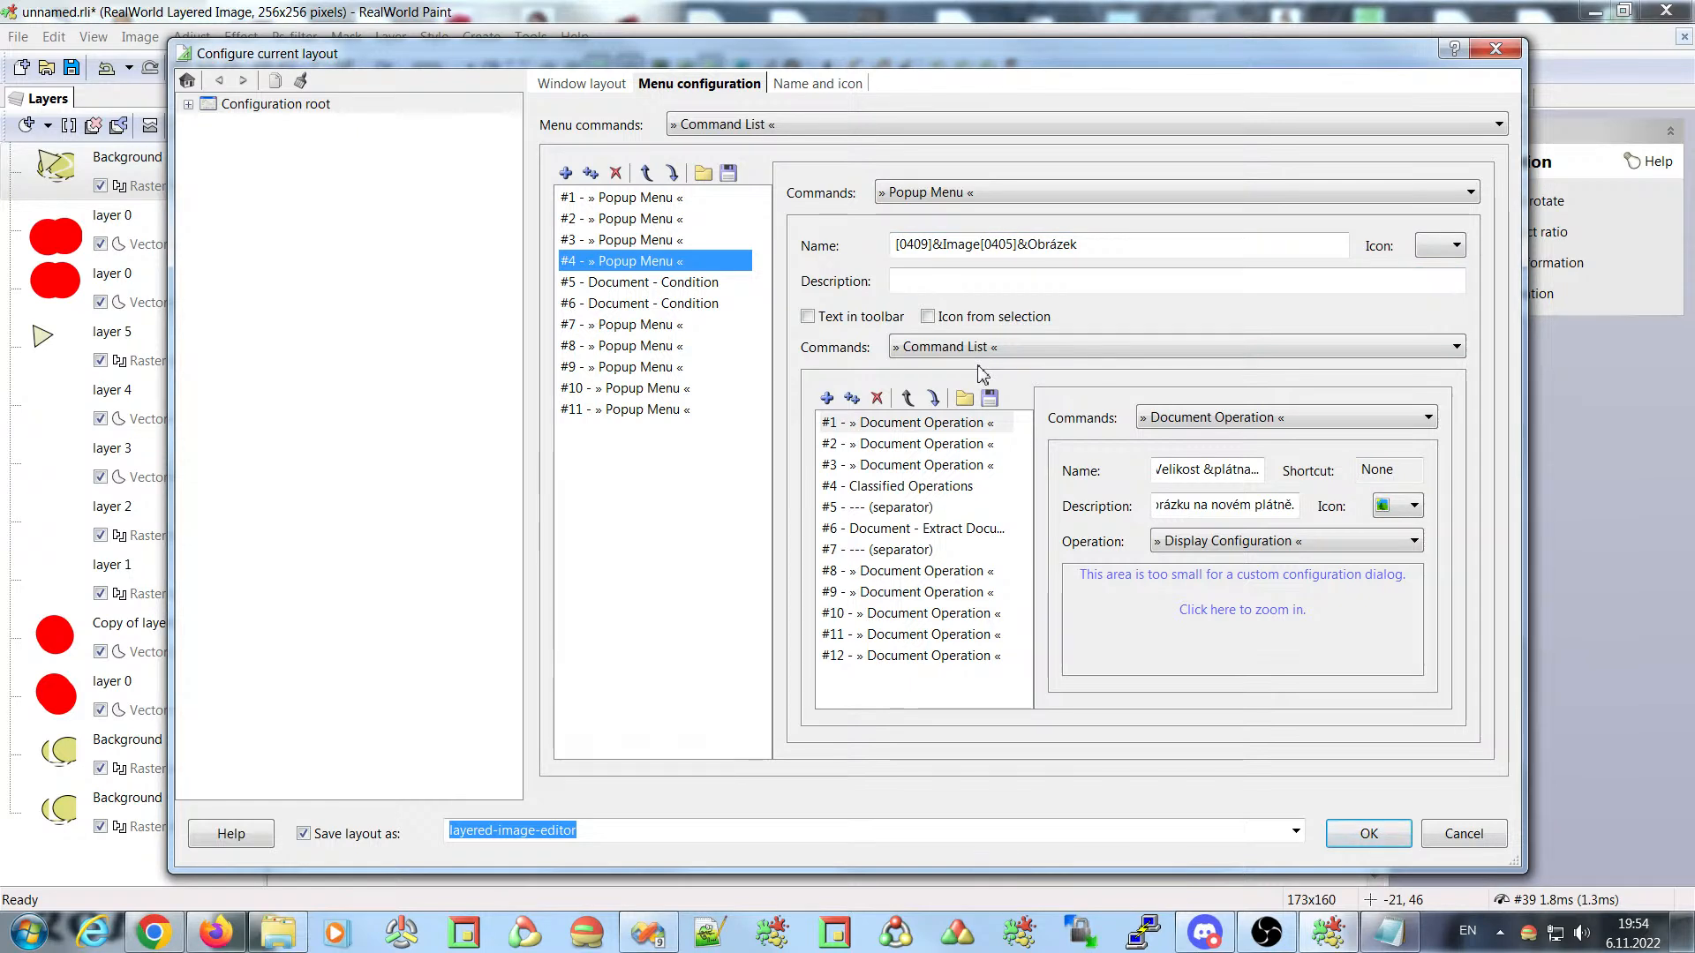
click(890, 427)
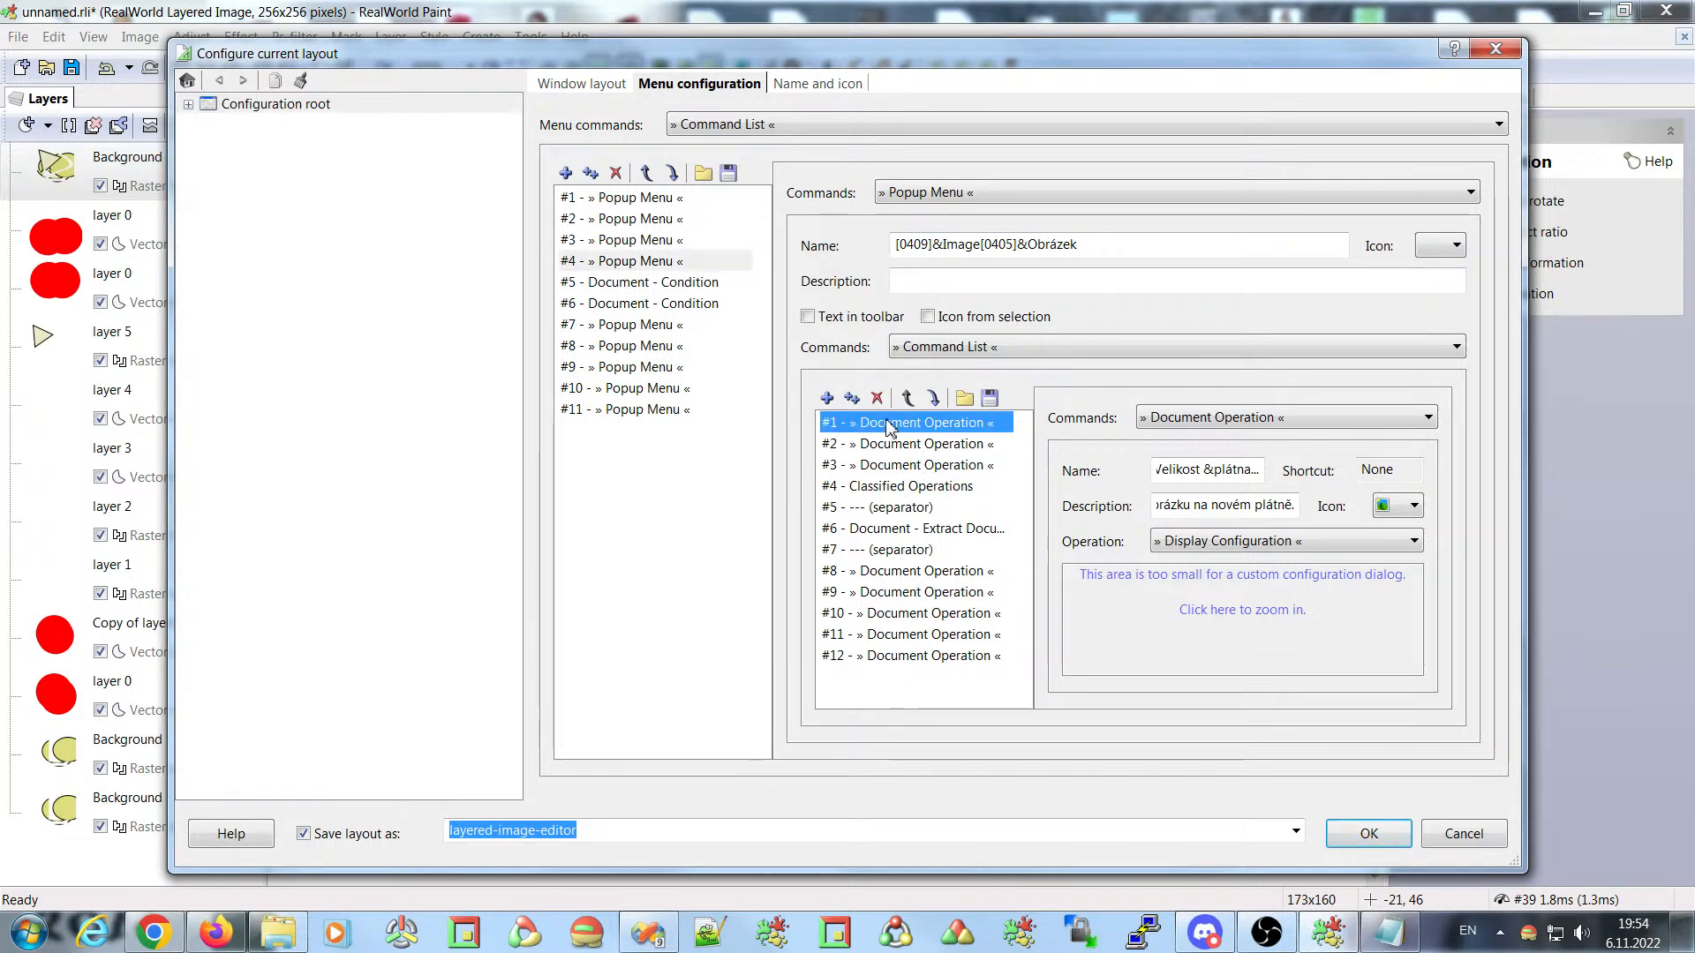
drag(1203, 476, 1051, 488)
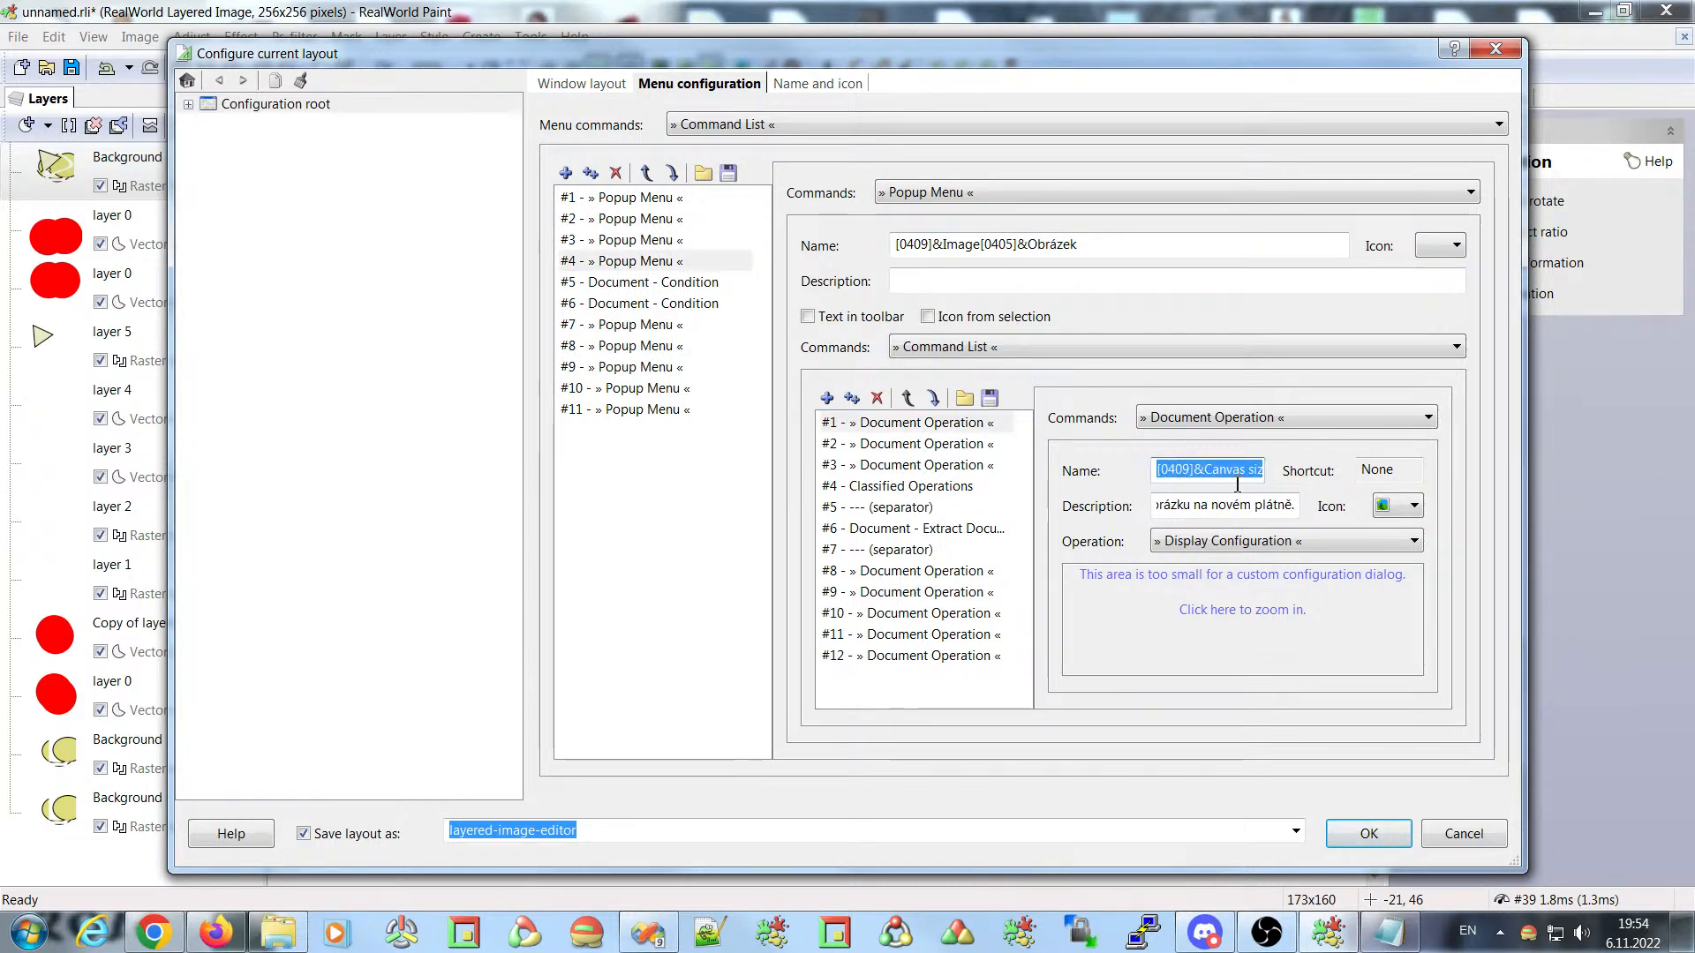
click(998, 443)
click(1185, 476)
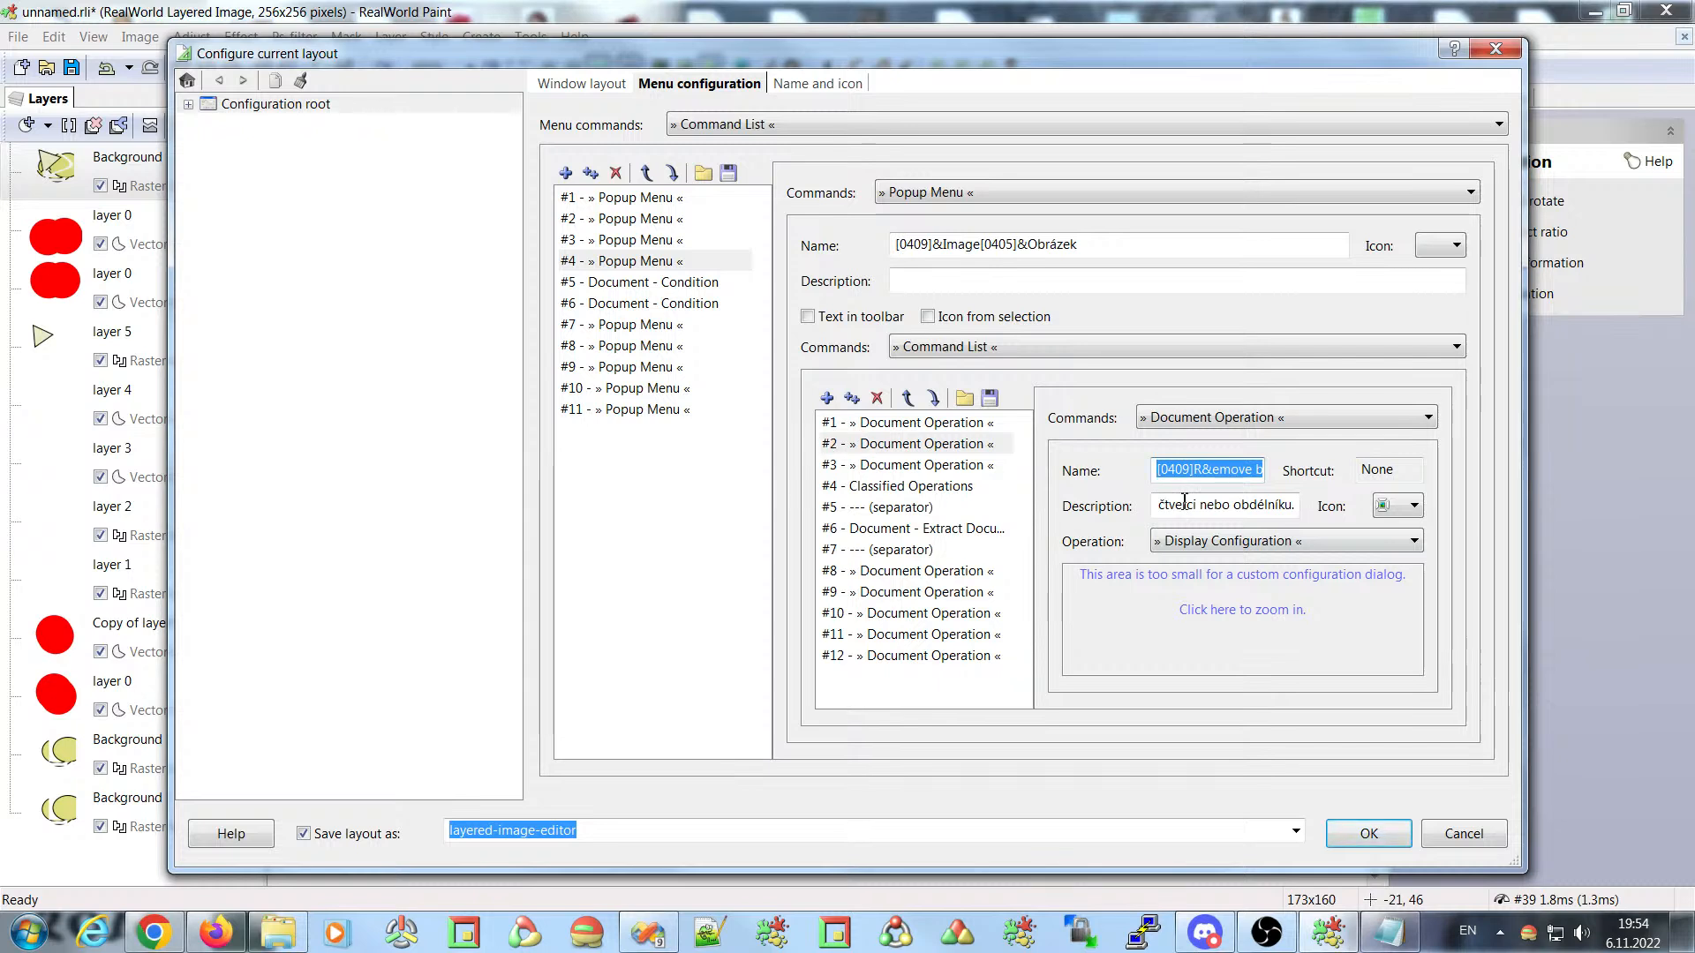
click(907, 424)
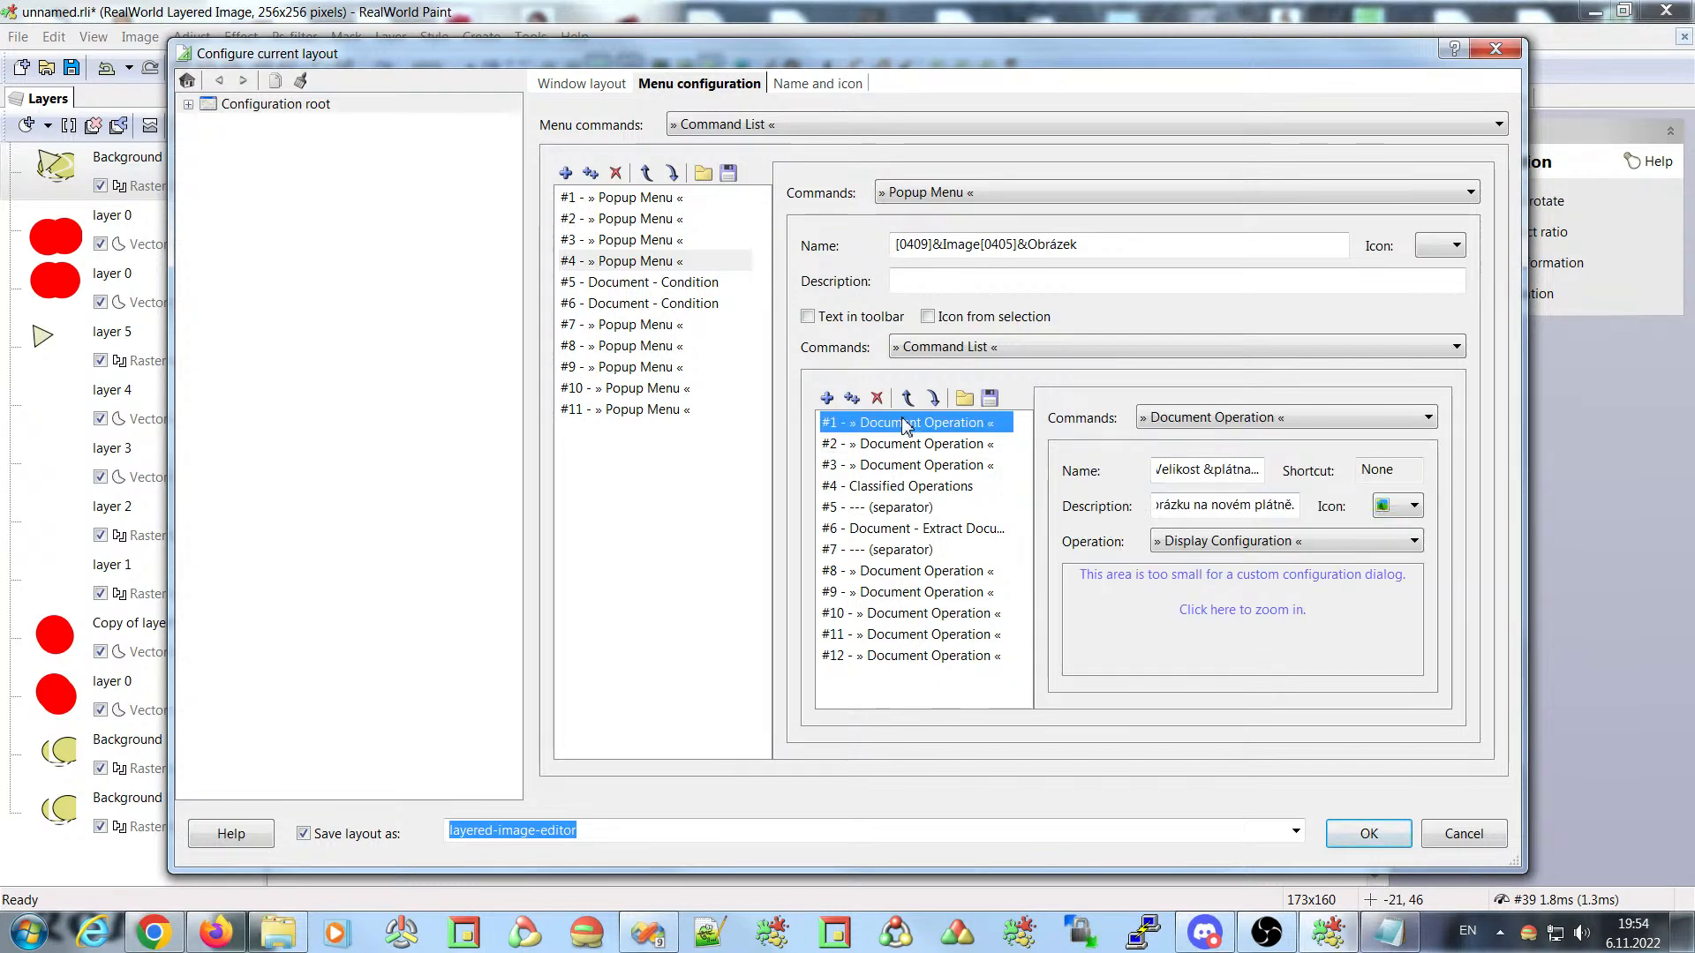
click(1248, 474)
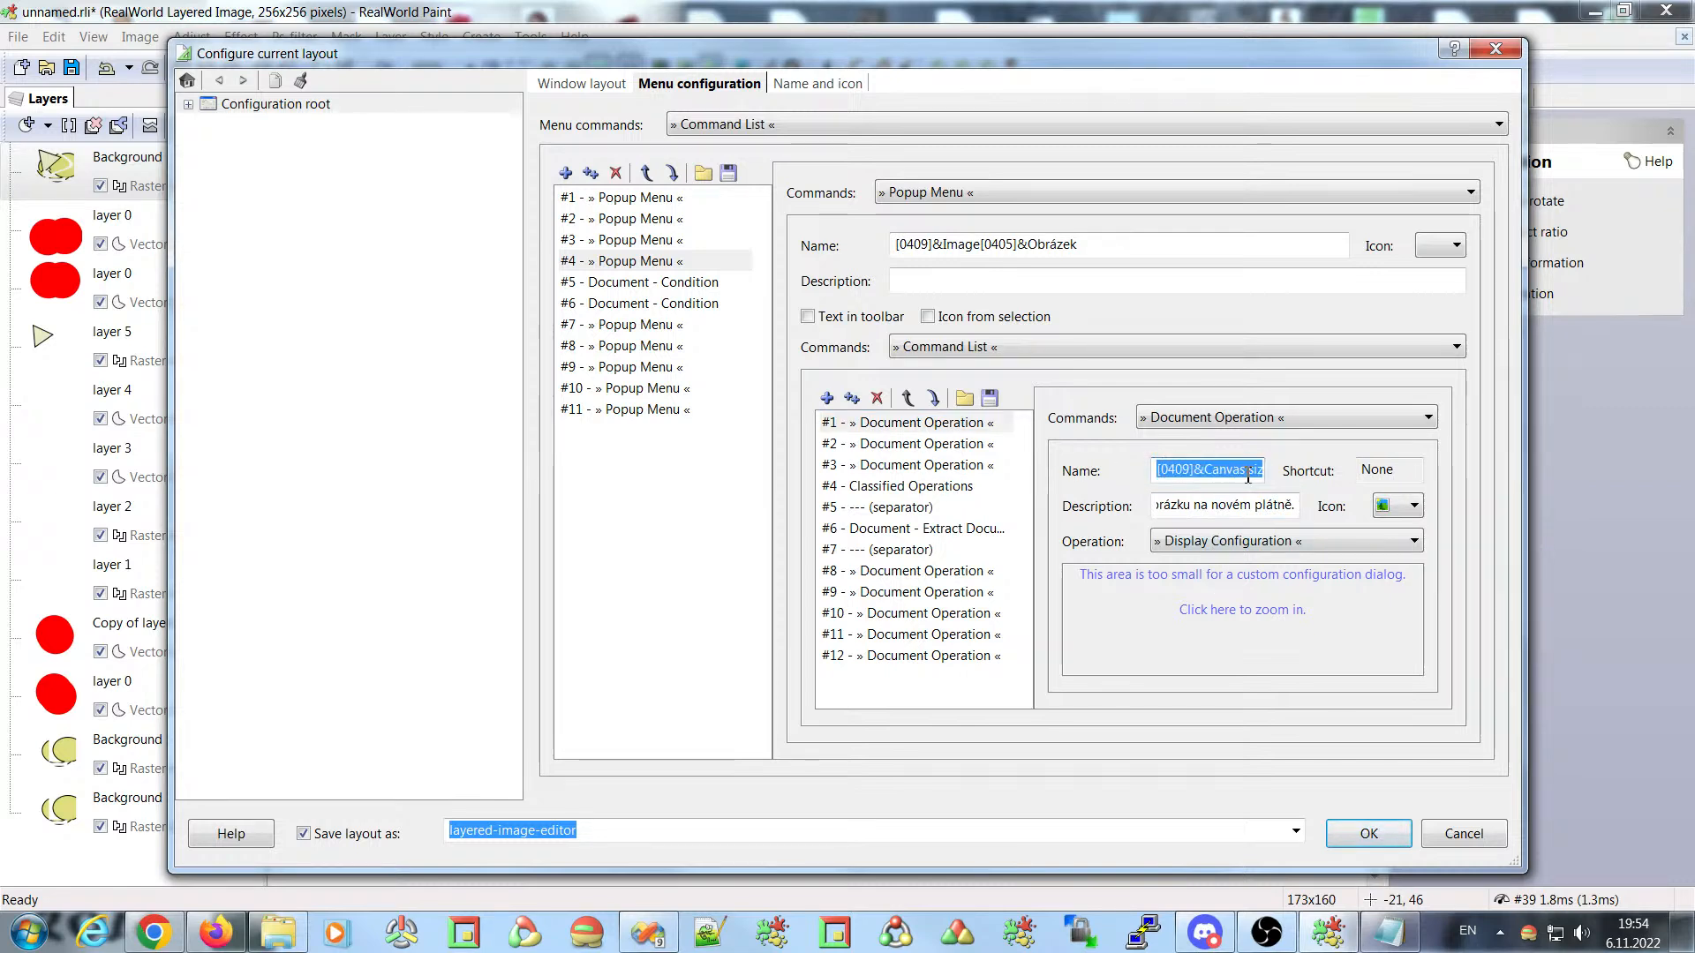
click(1210, 515)
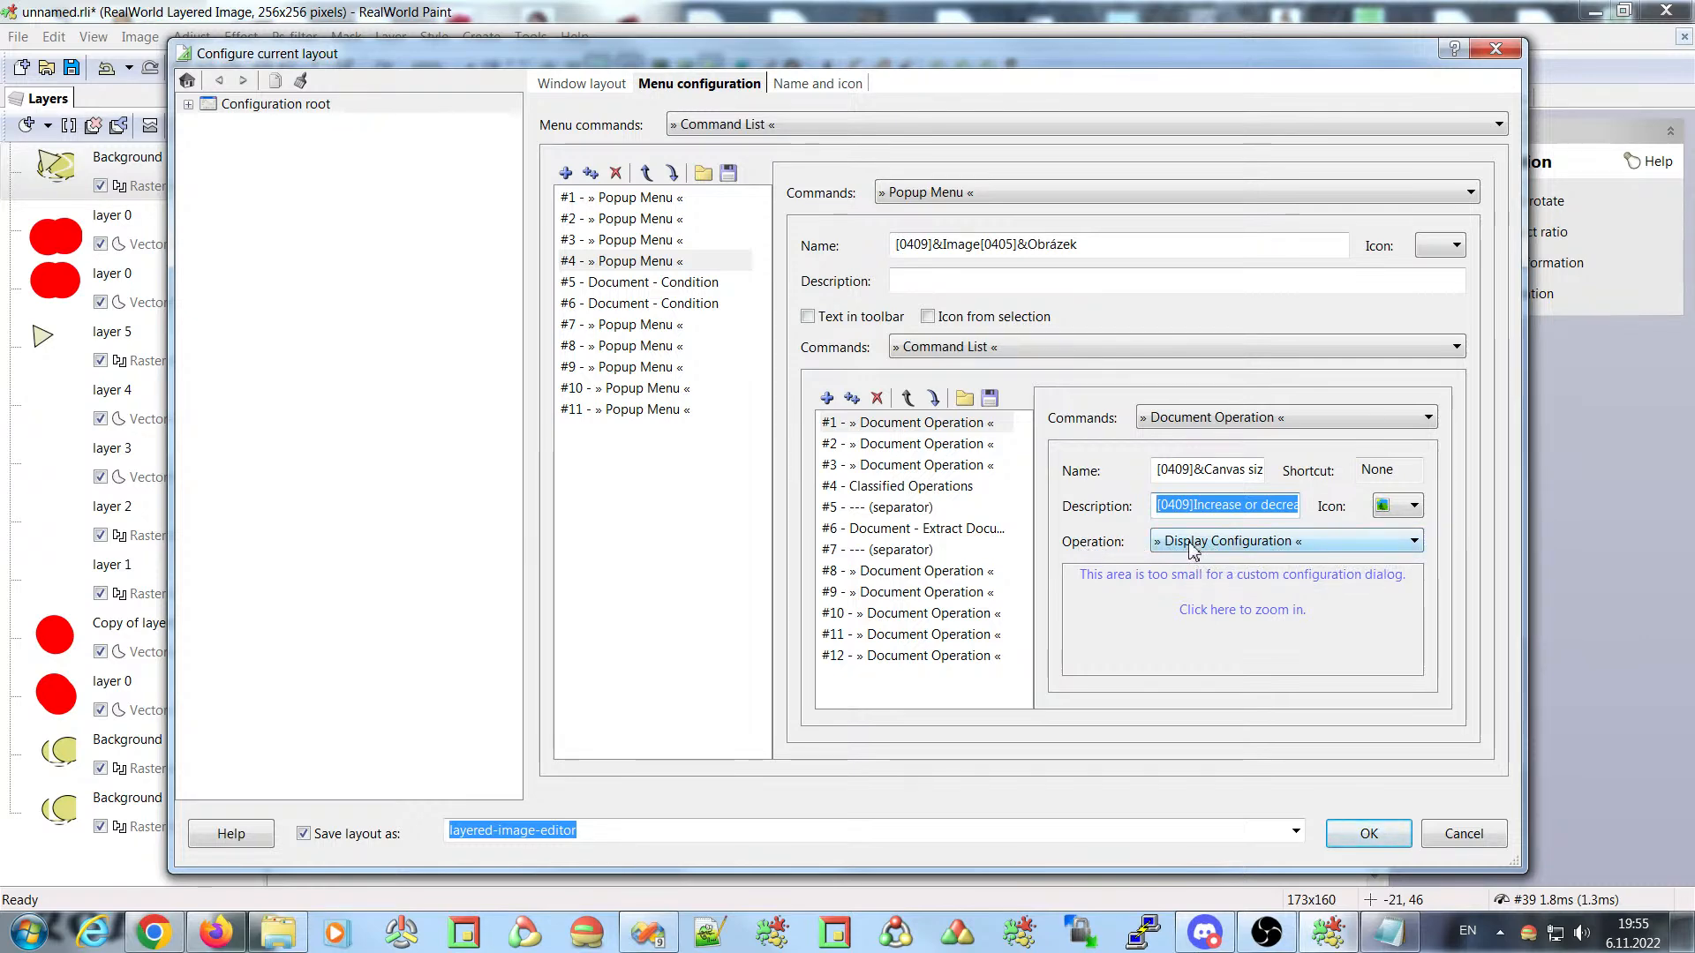
- Review the Canvas size command's Display Configuration, its available operation types and dialog caption, and cancel the layout configuration
click(1183, 609)
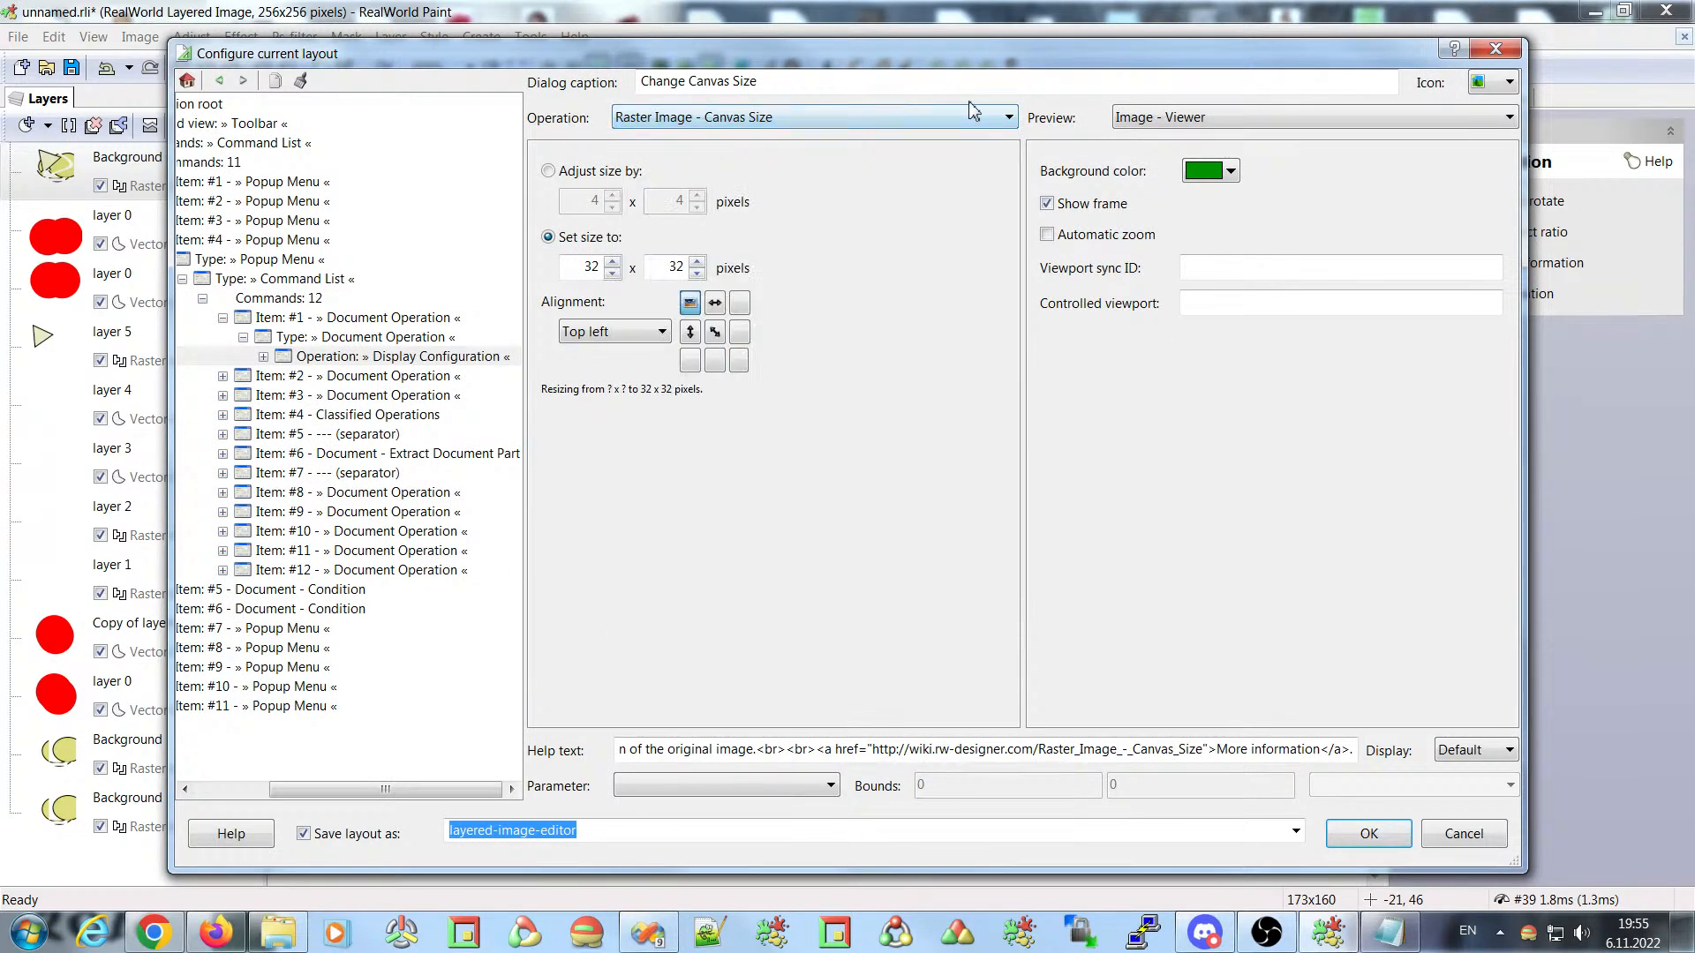
click(334, 342)
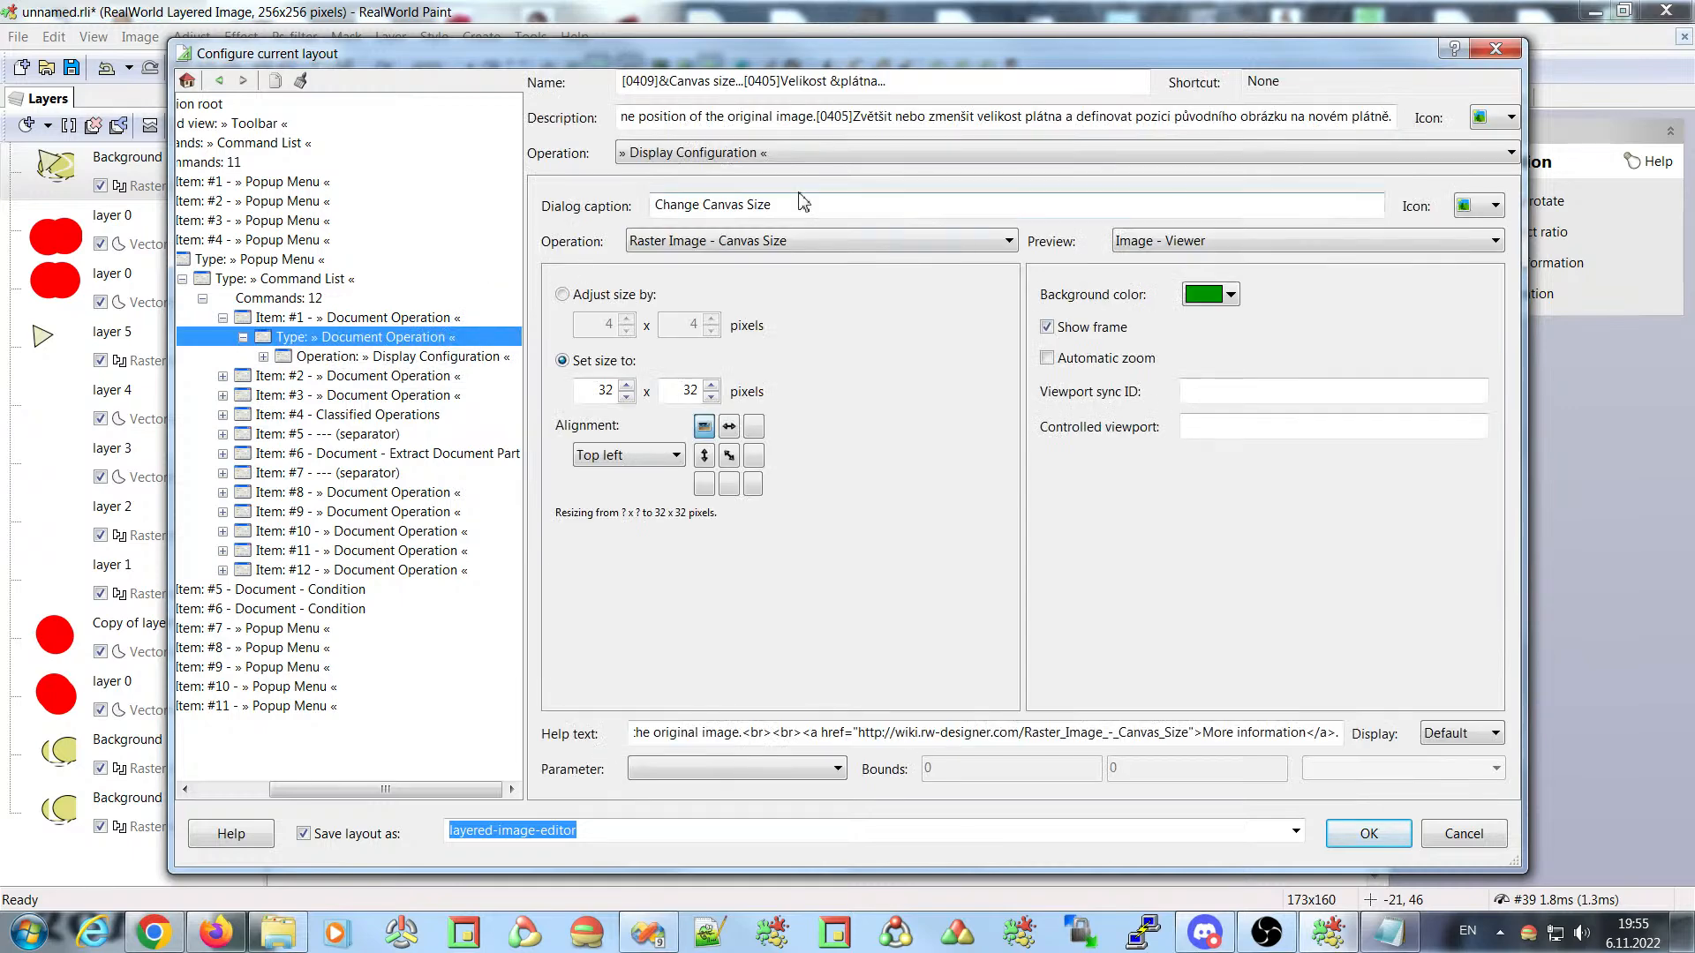
click(705, 154)
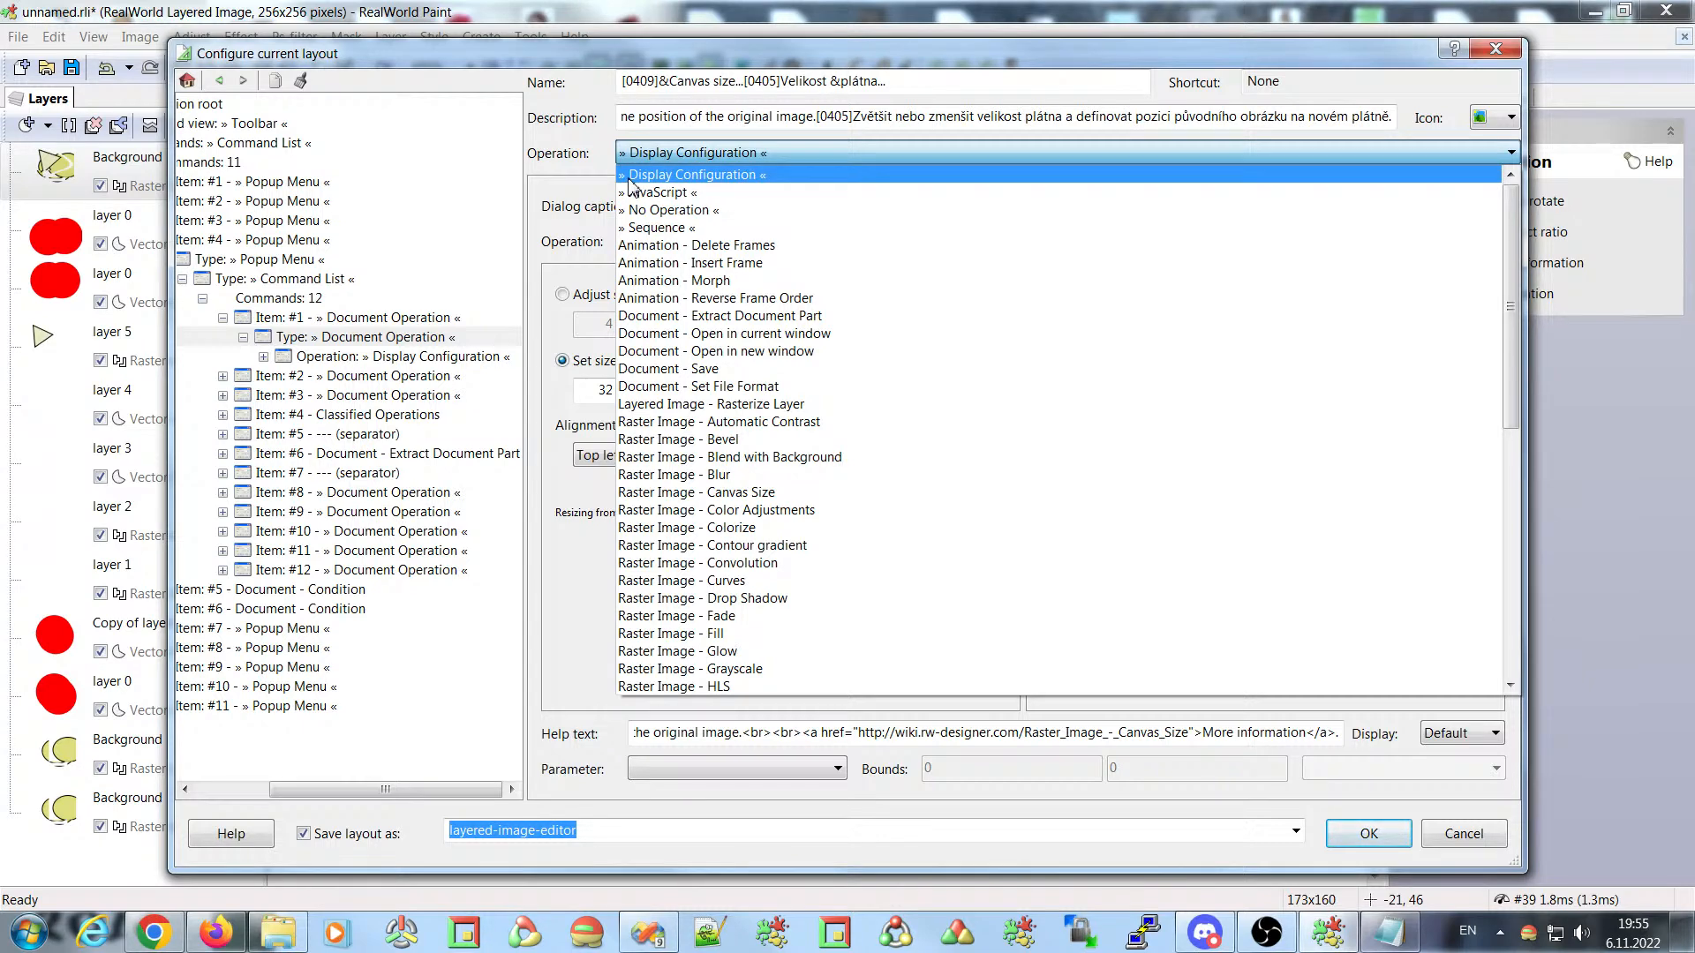
click(565, 160)
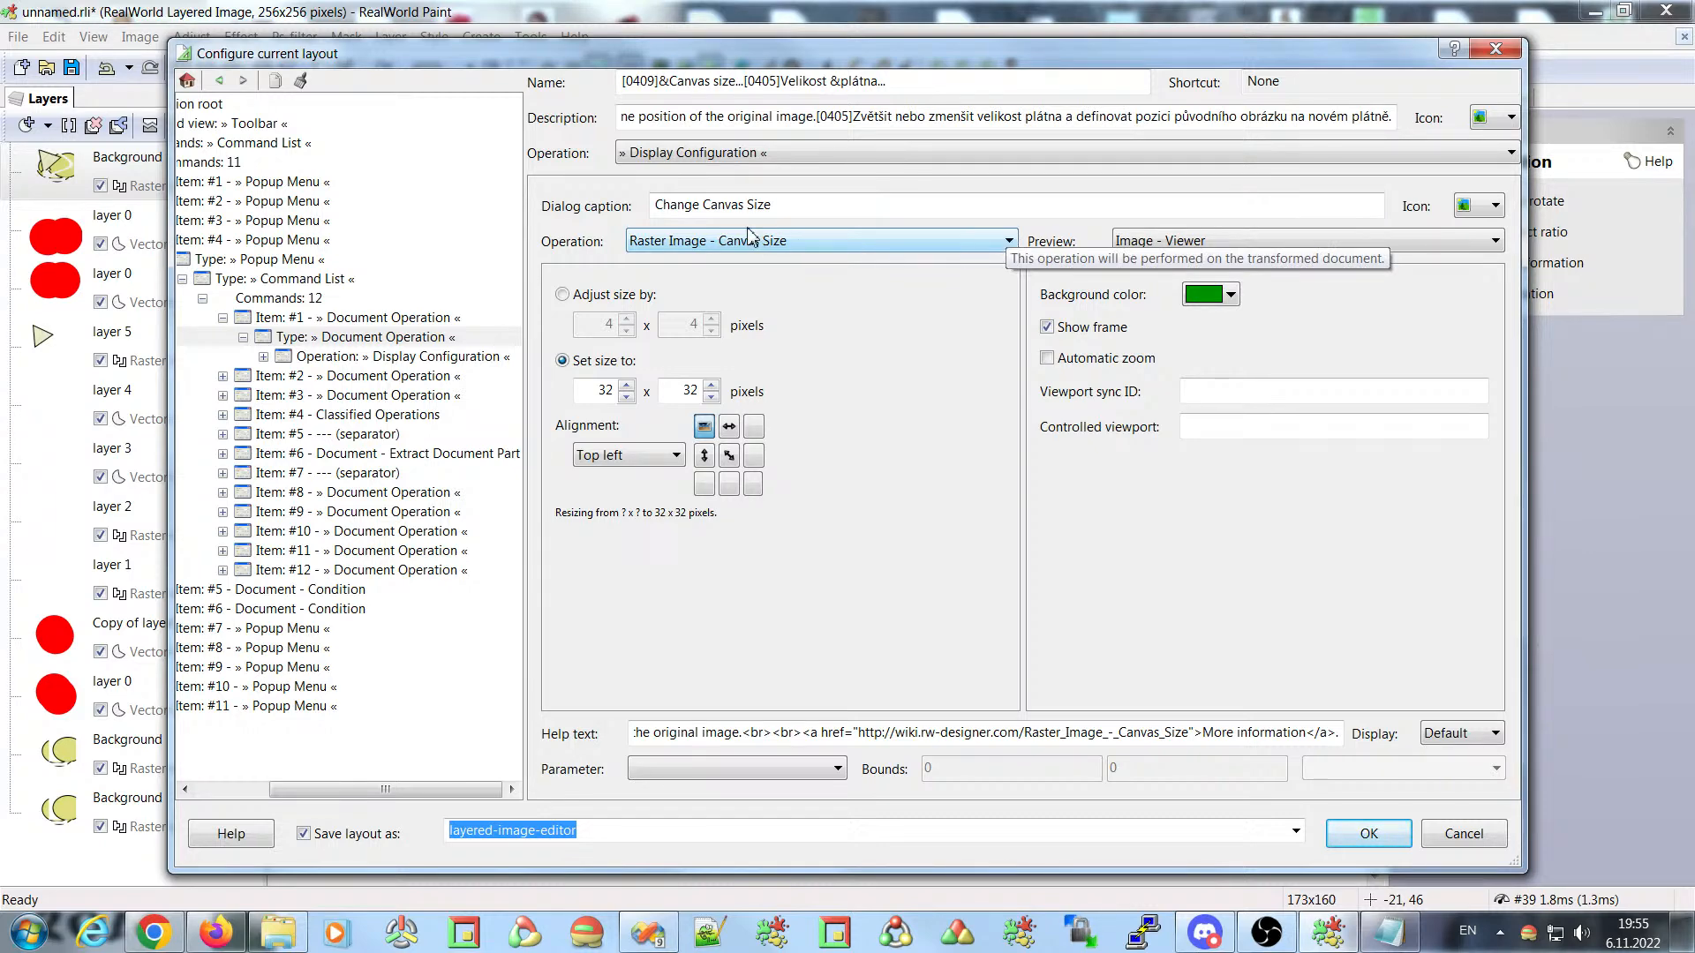
drag(821, 207, 641, 209)
click(802, 205)
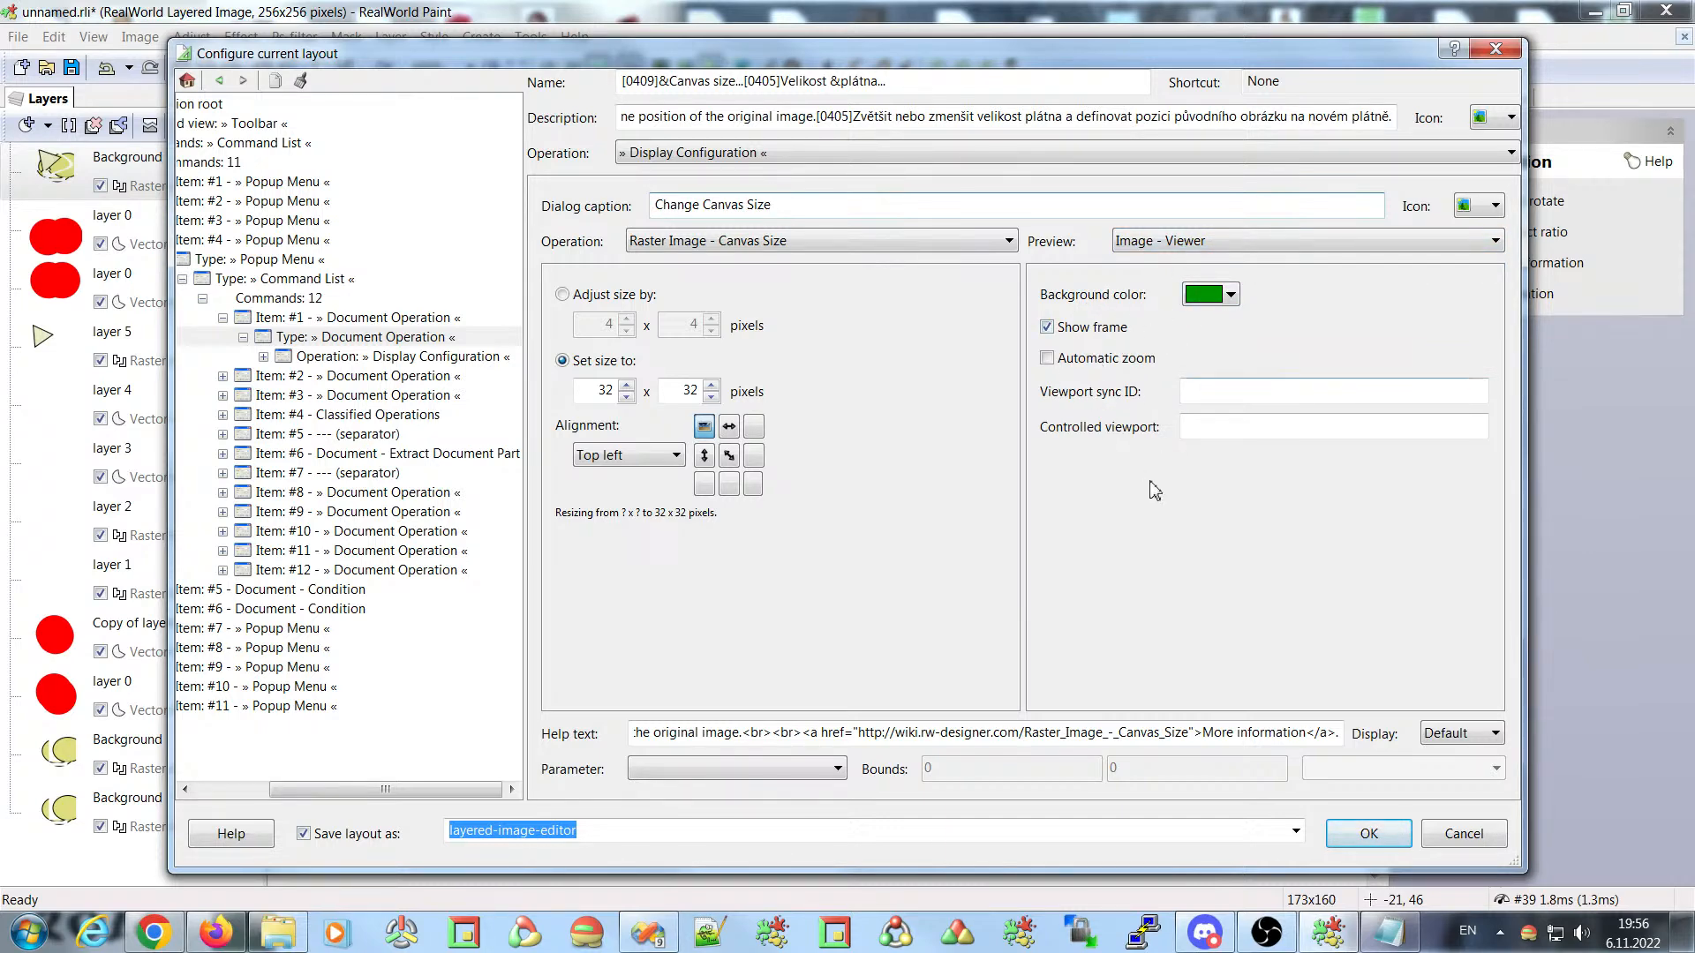
click(1459, 843)
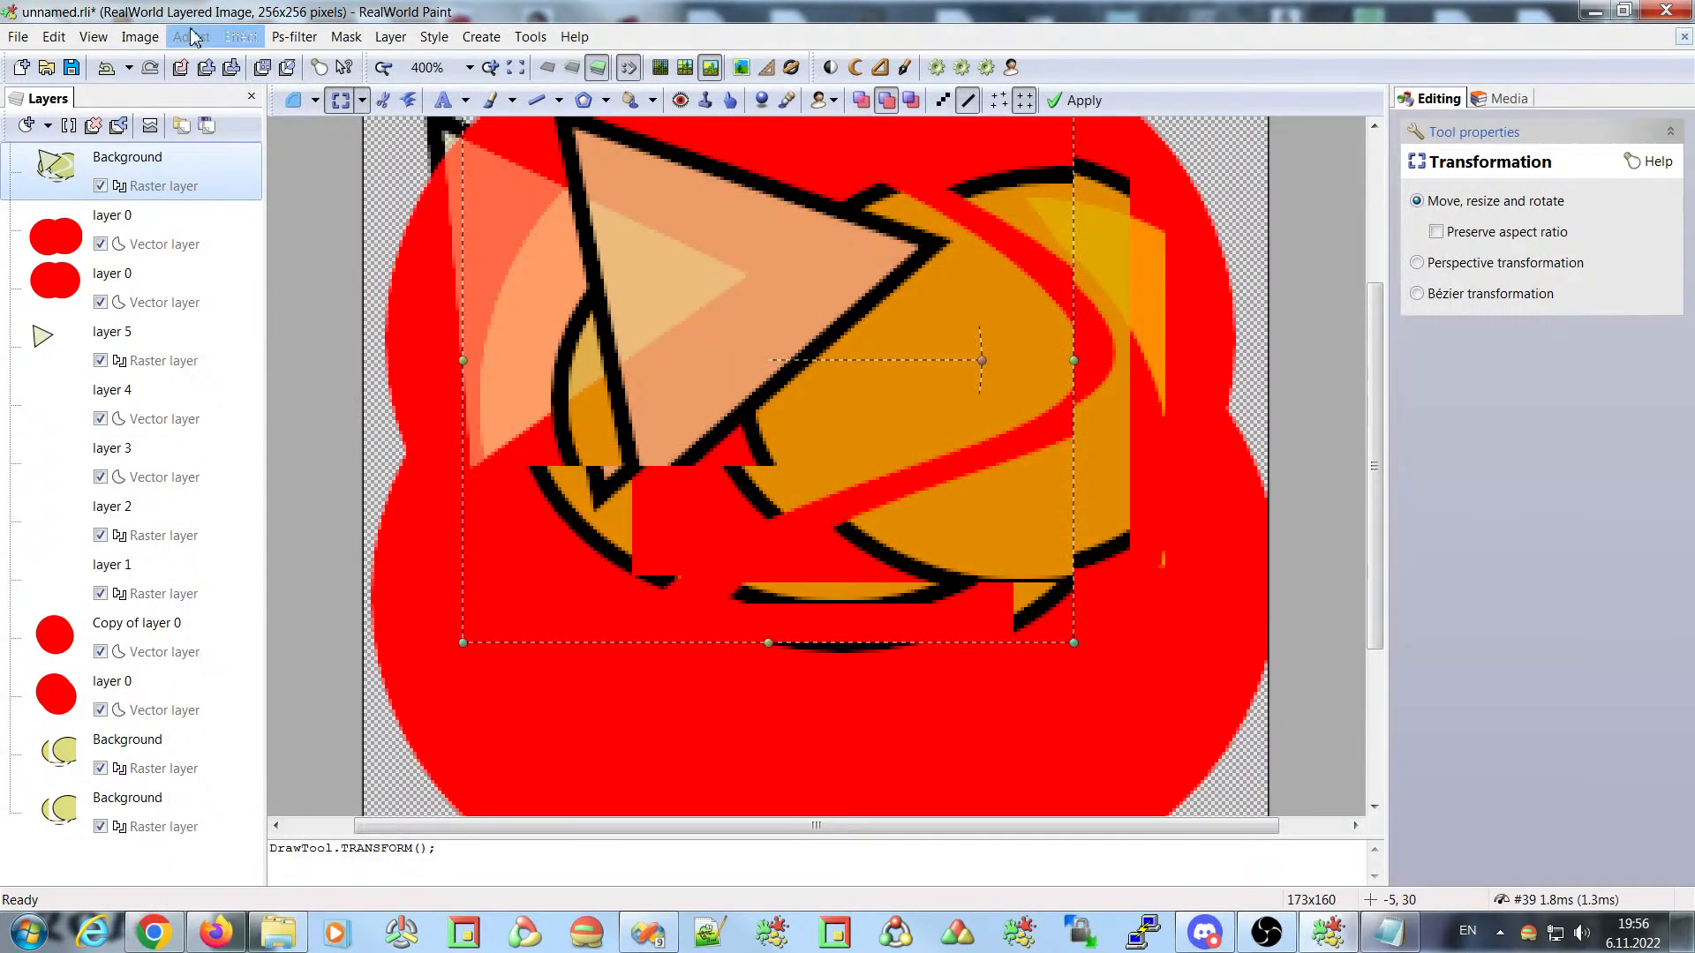
- Open the Canvas size dialog of the Image menu to compare it with its configuration, and cancel it
click(193, 36)
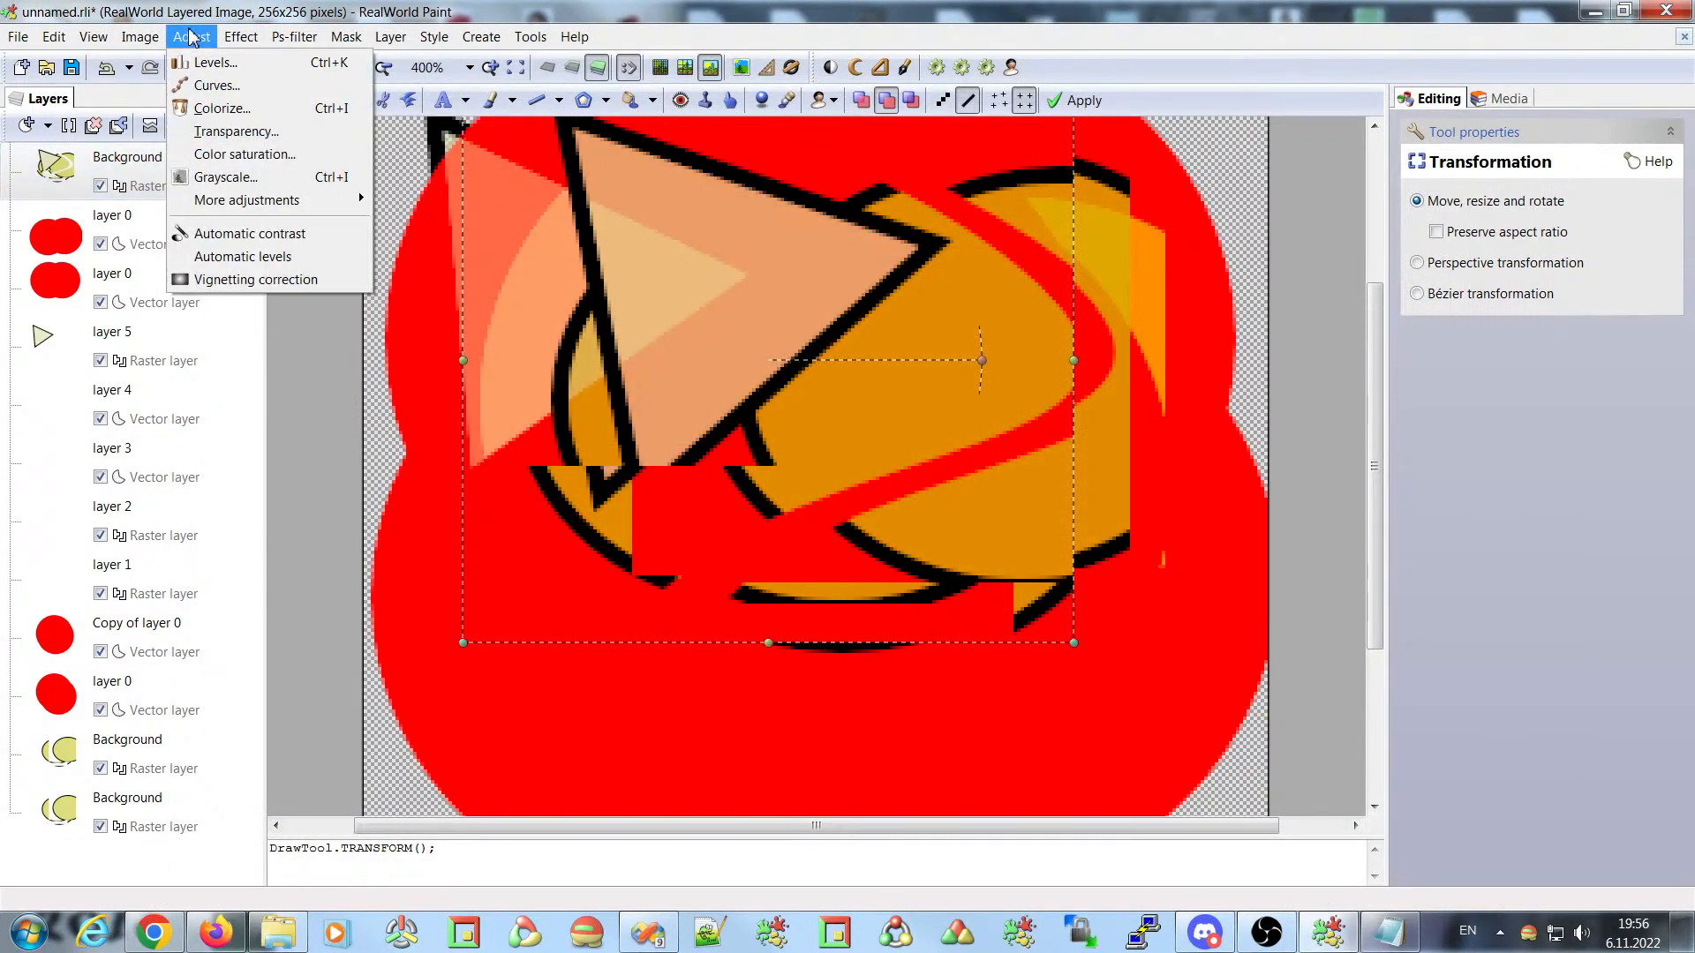
mouse_move(140, 36)
click(168, 62)
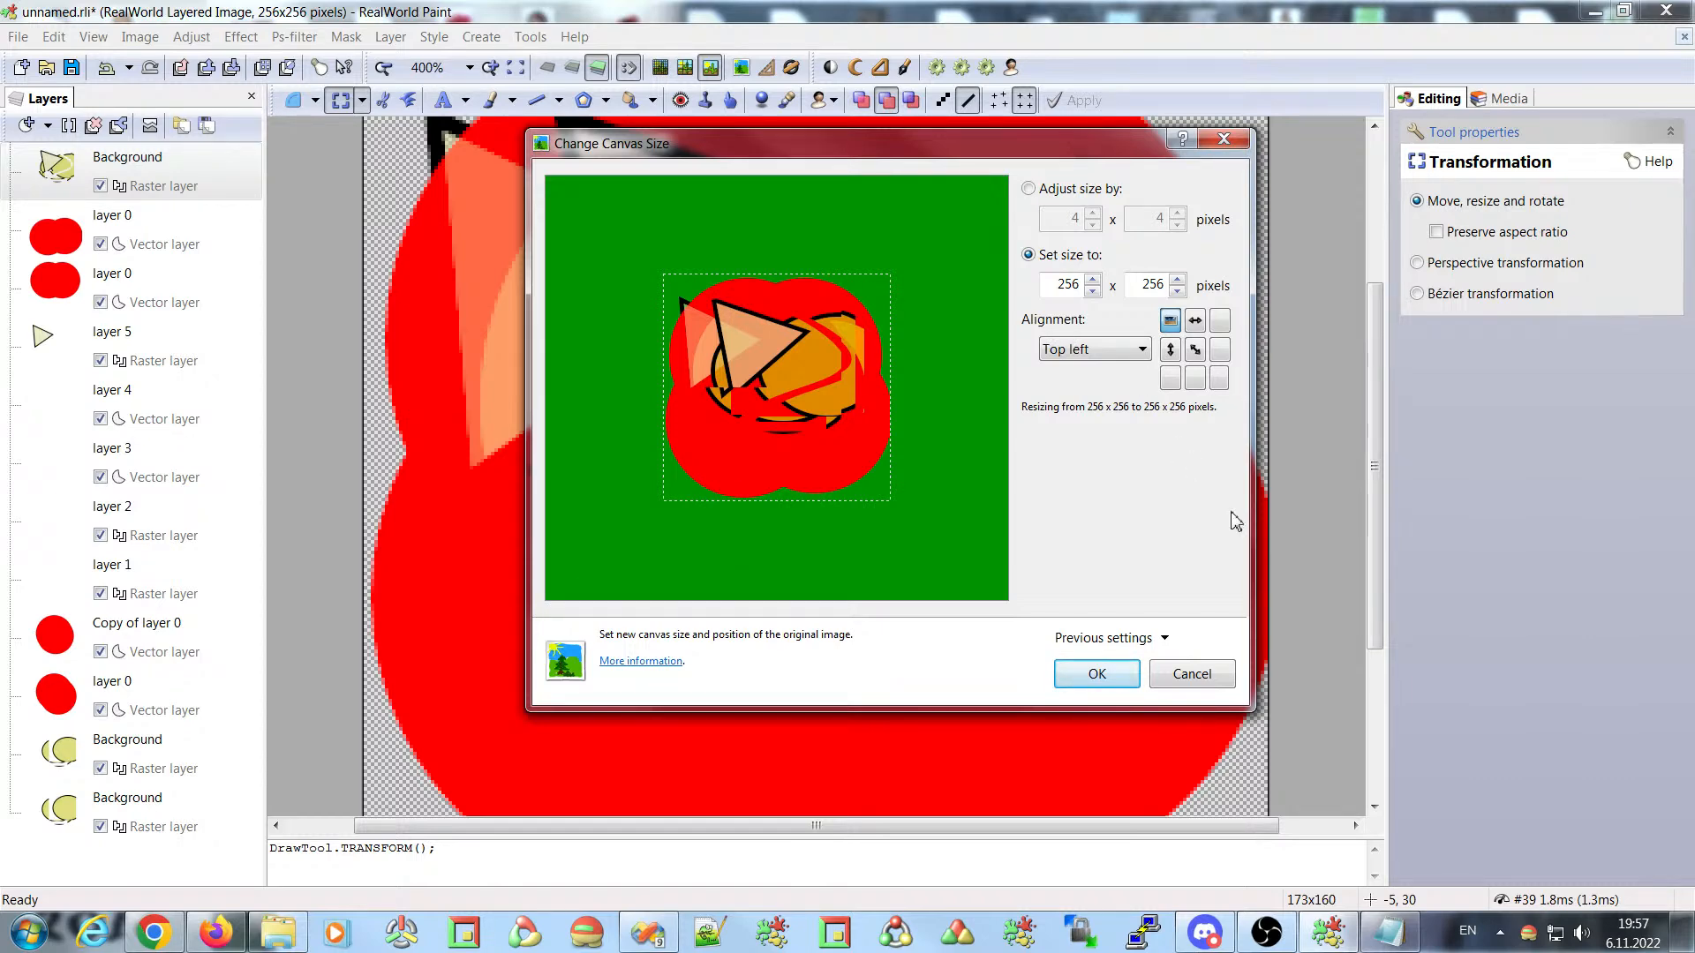
click(1192, 675)
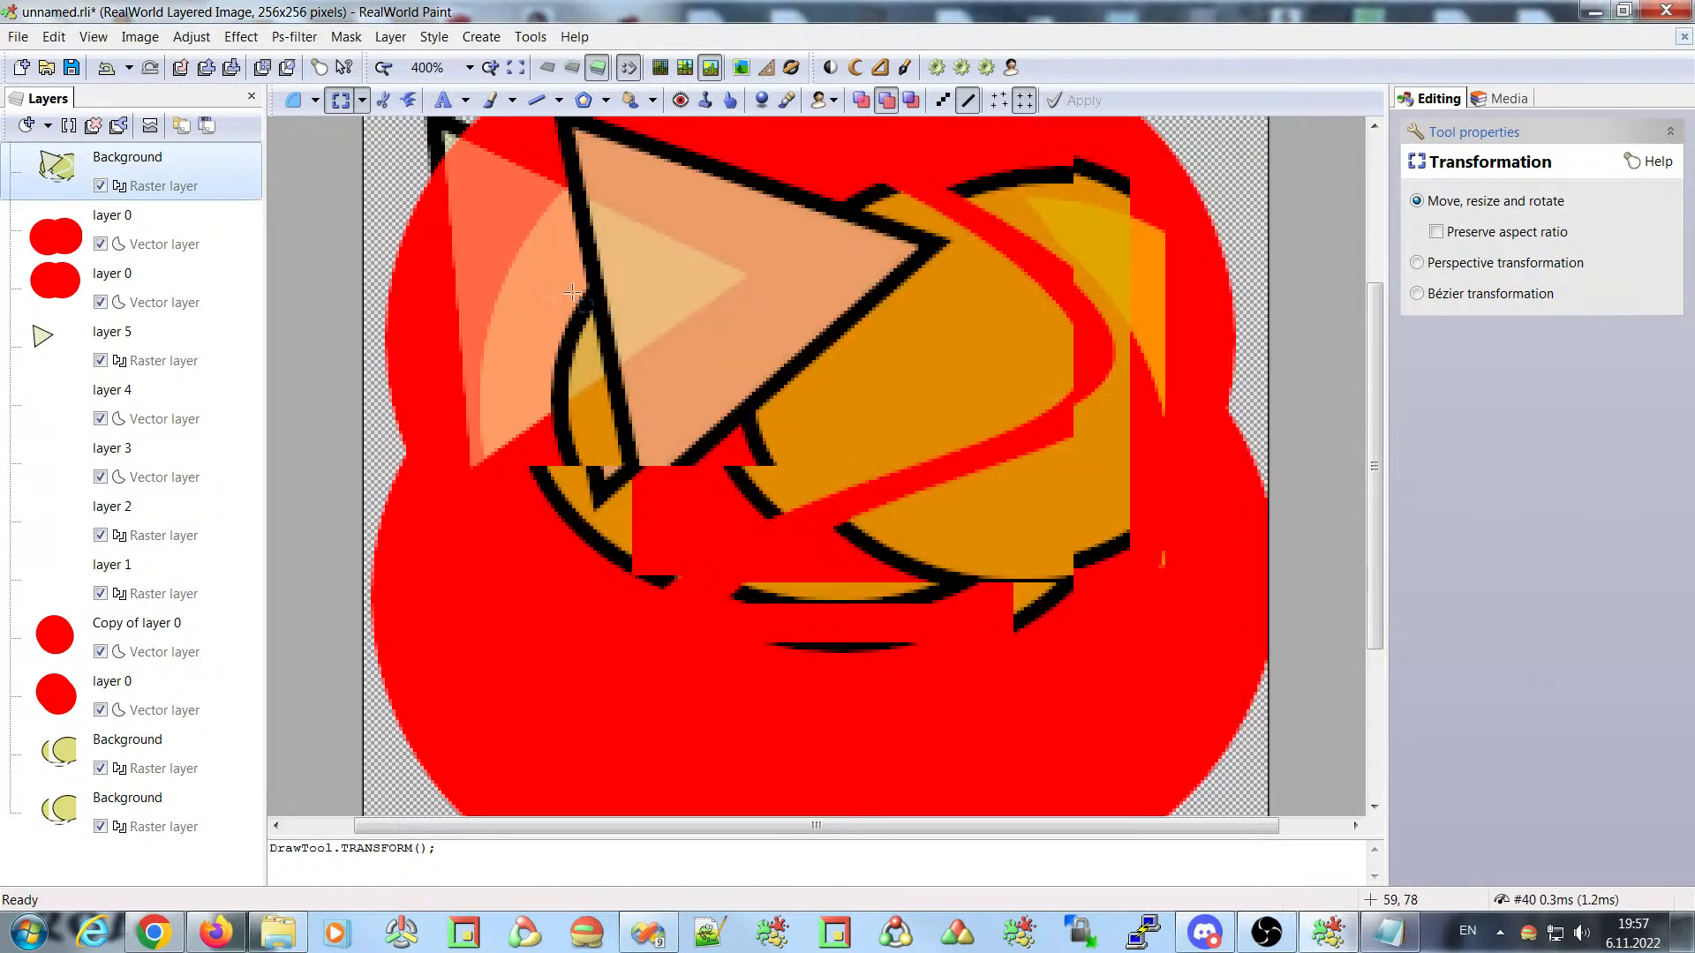
- In the layout configuration, set the preview of the Image menu's Canvas size dialog to Empty View and save the layout
click(529, 39)
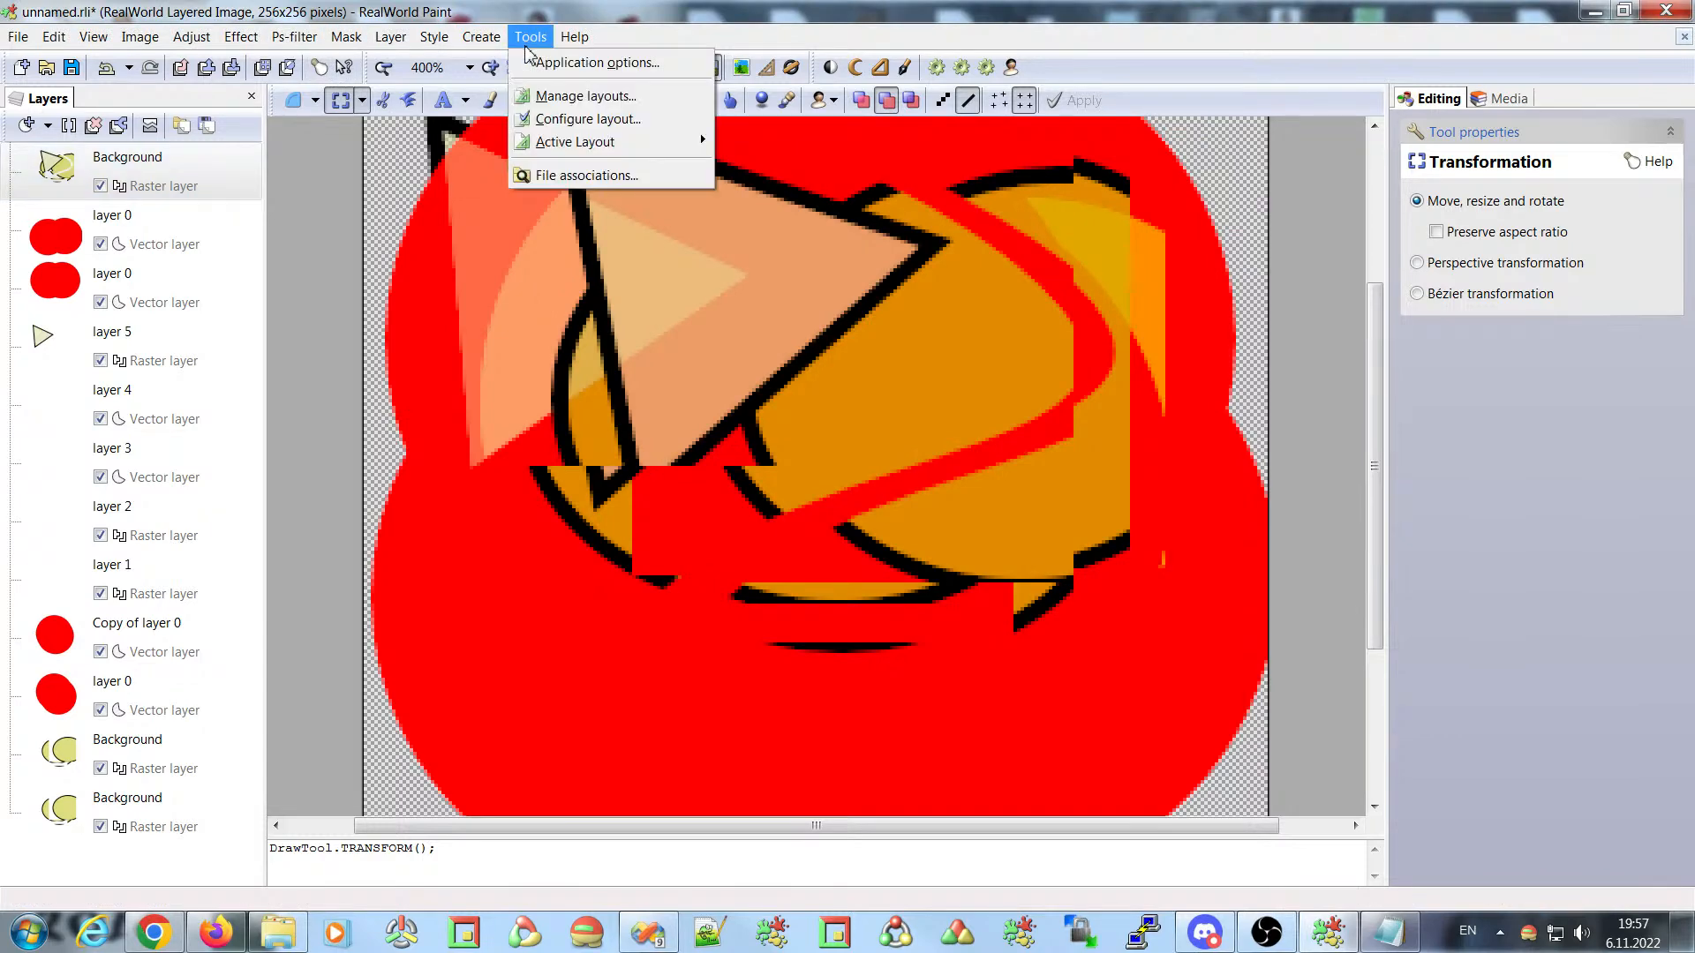
click(587, 118)
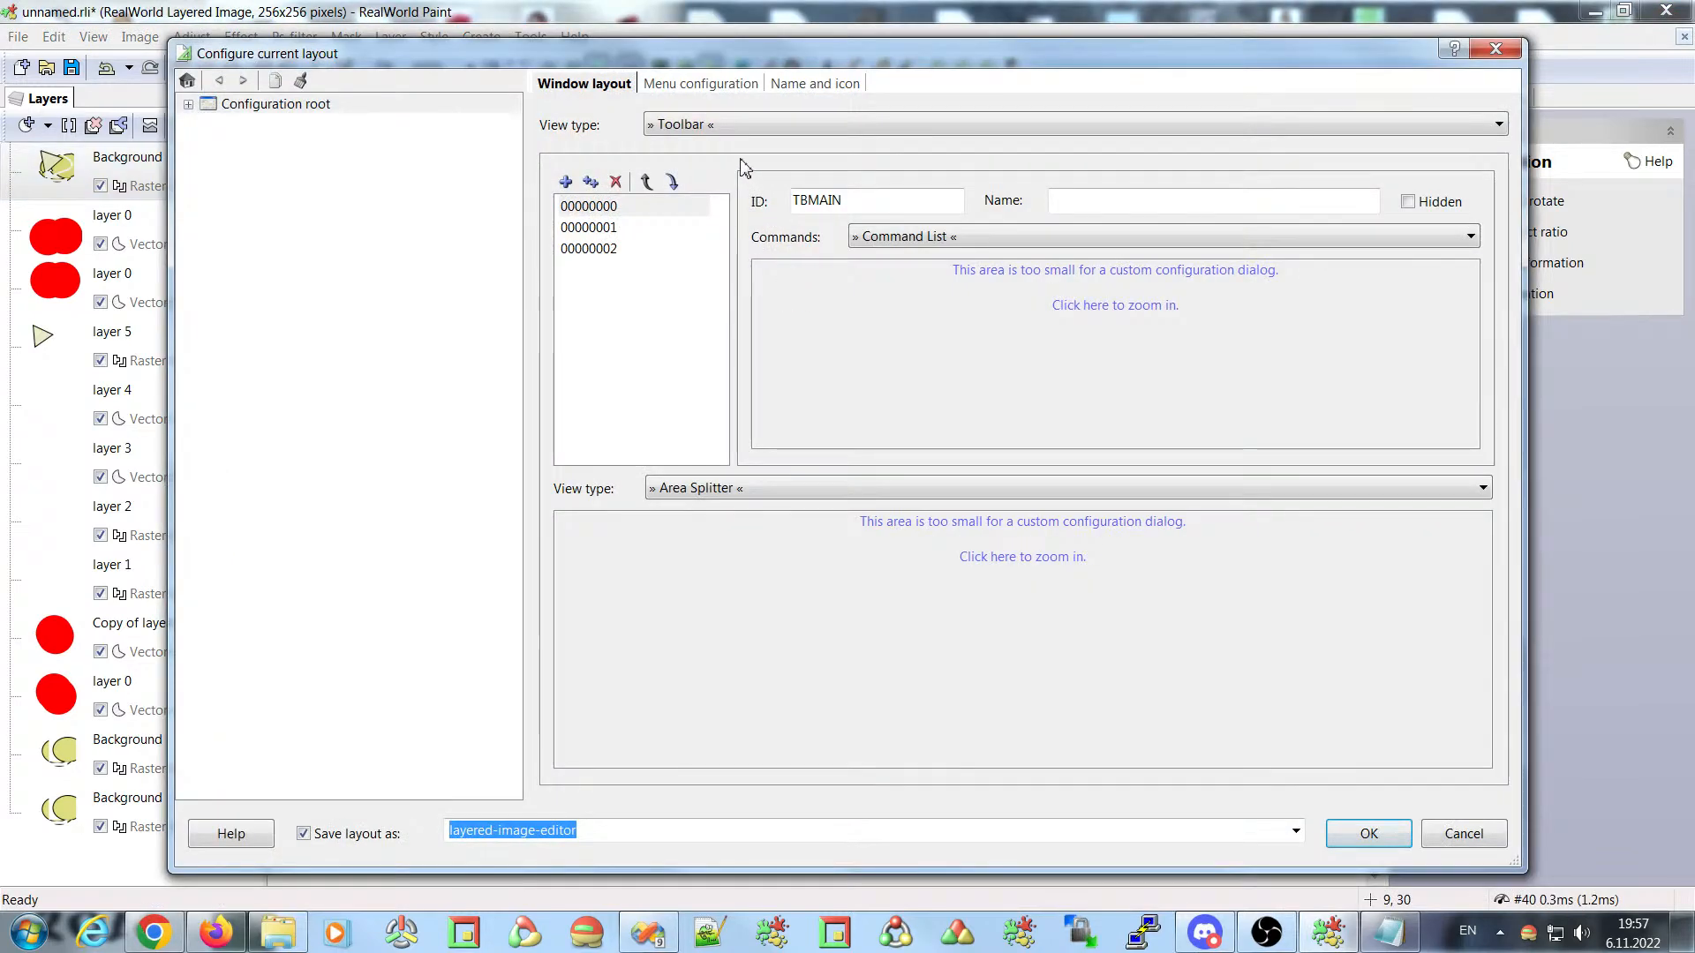
click(699, 84)
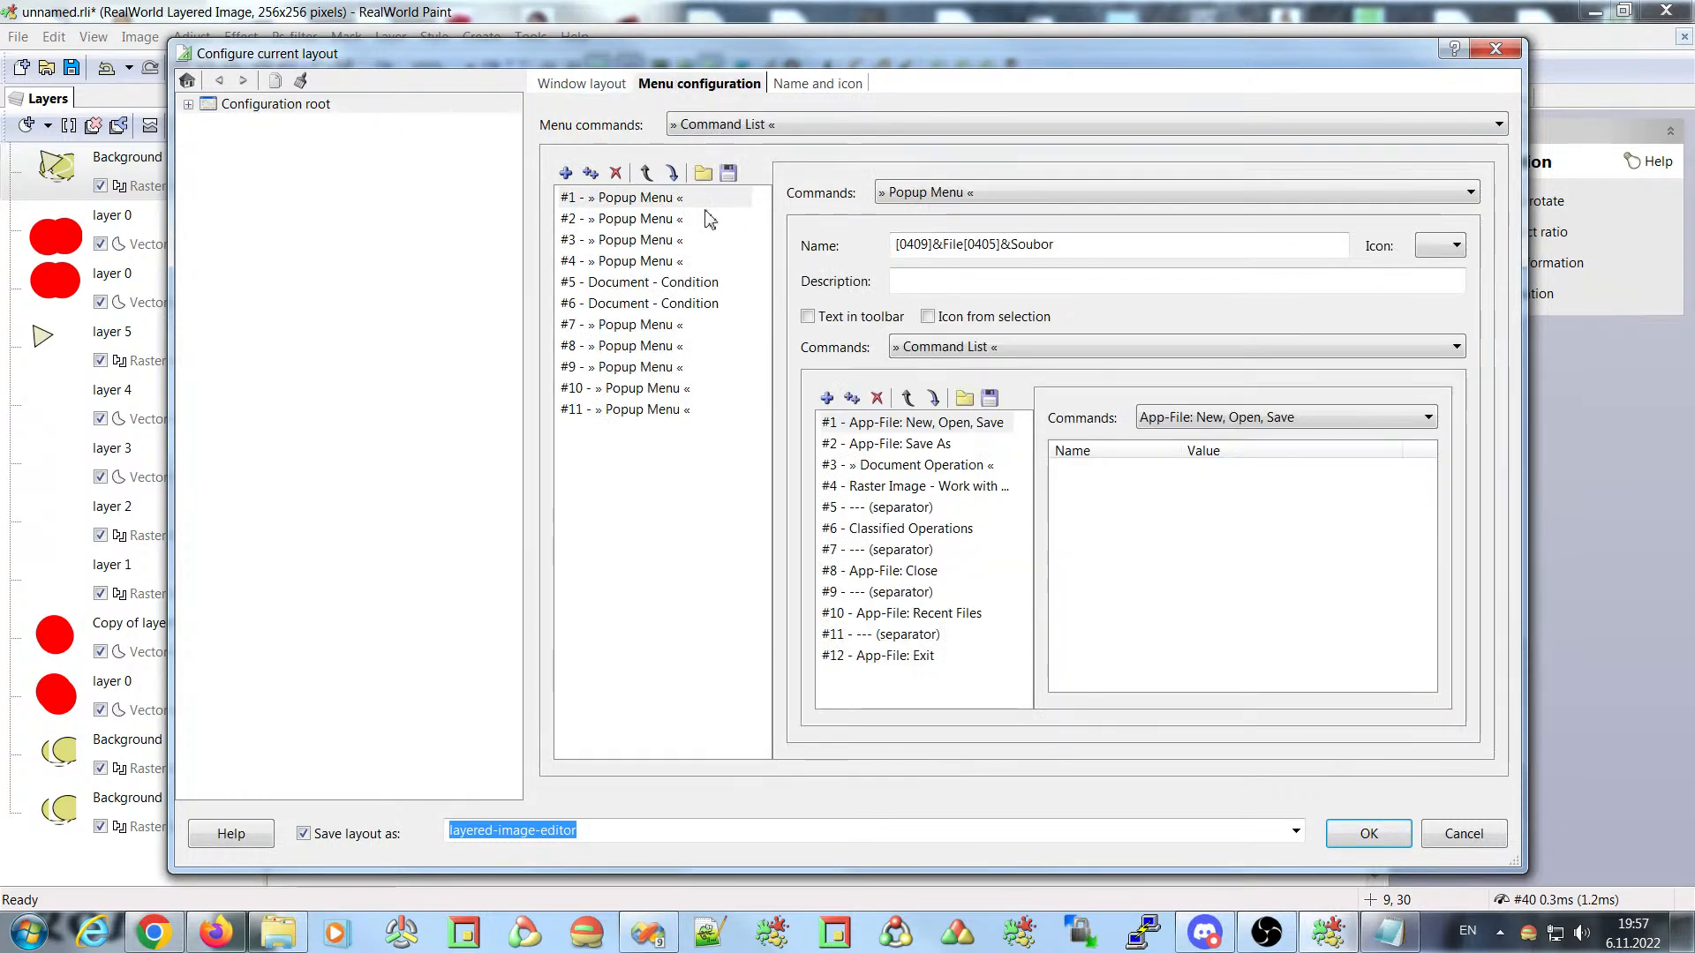
click(672, 262)
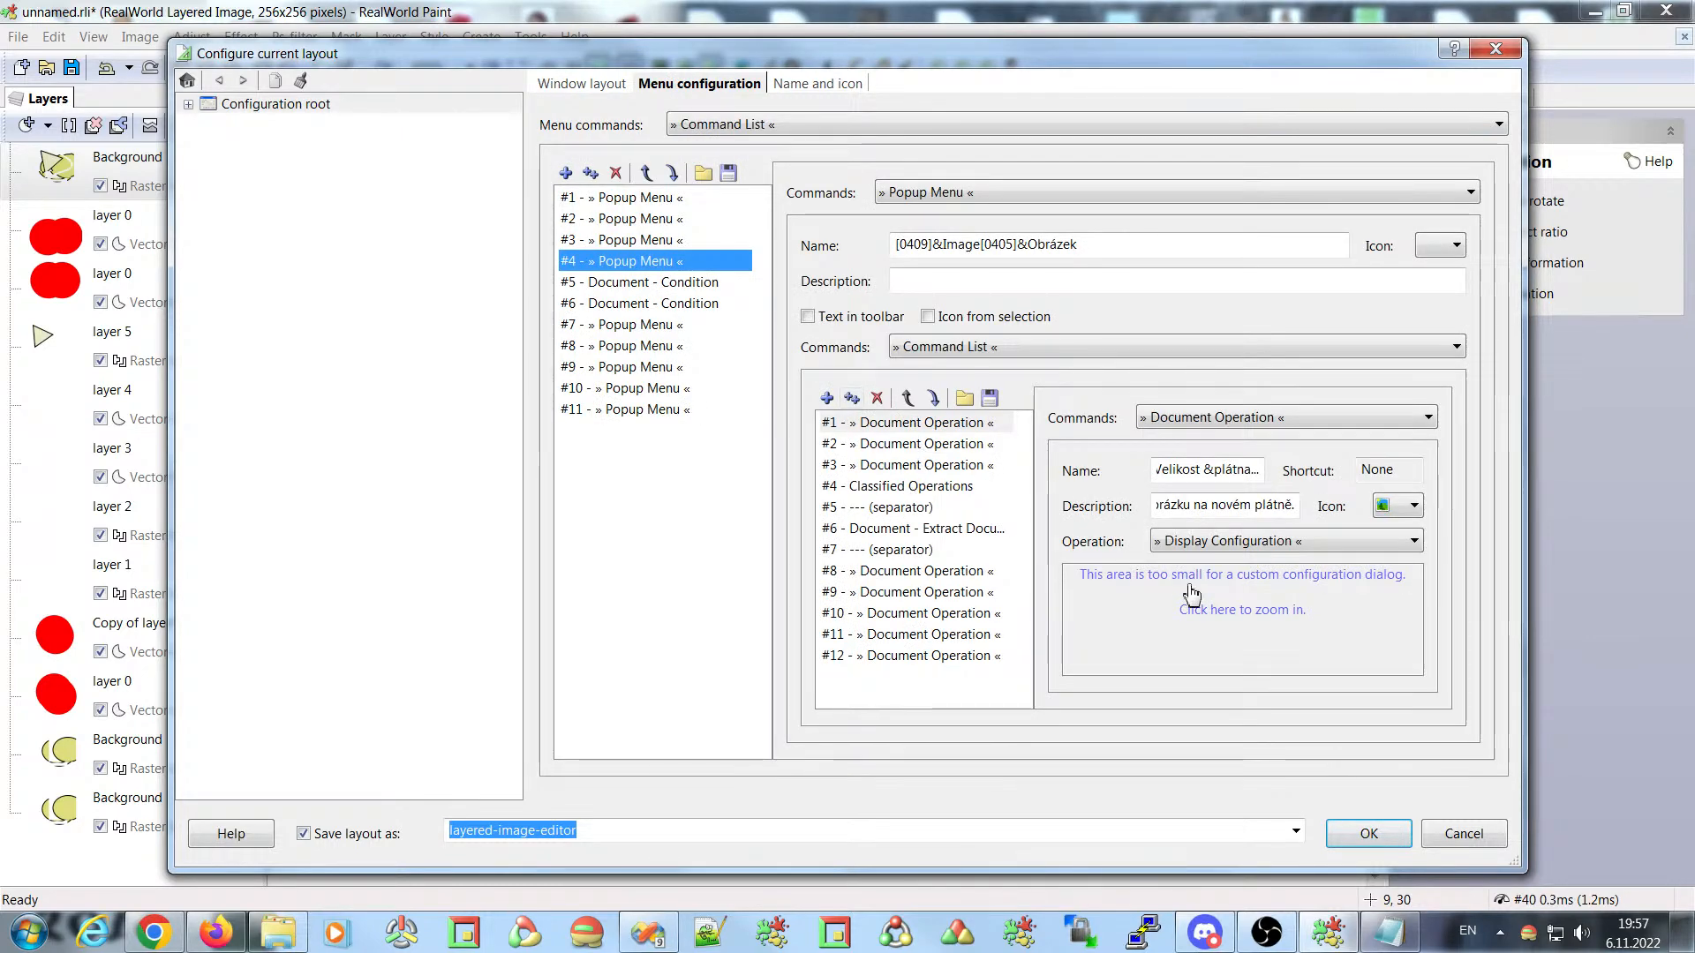
click(1231, 609)
click(1196, 118)
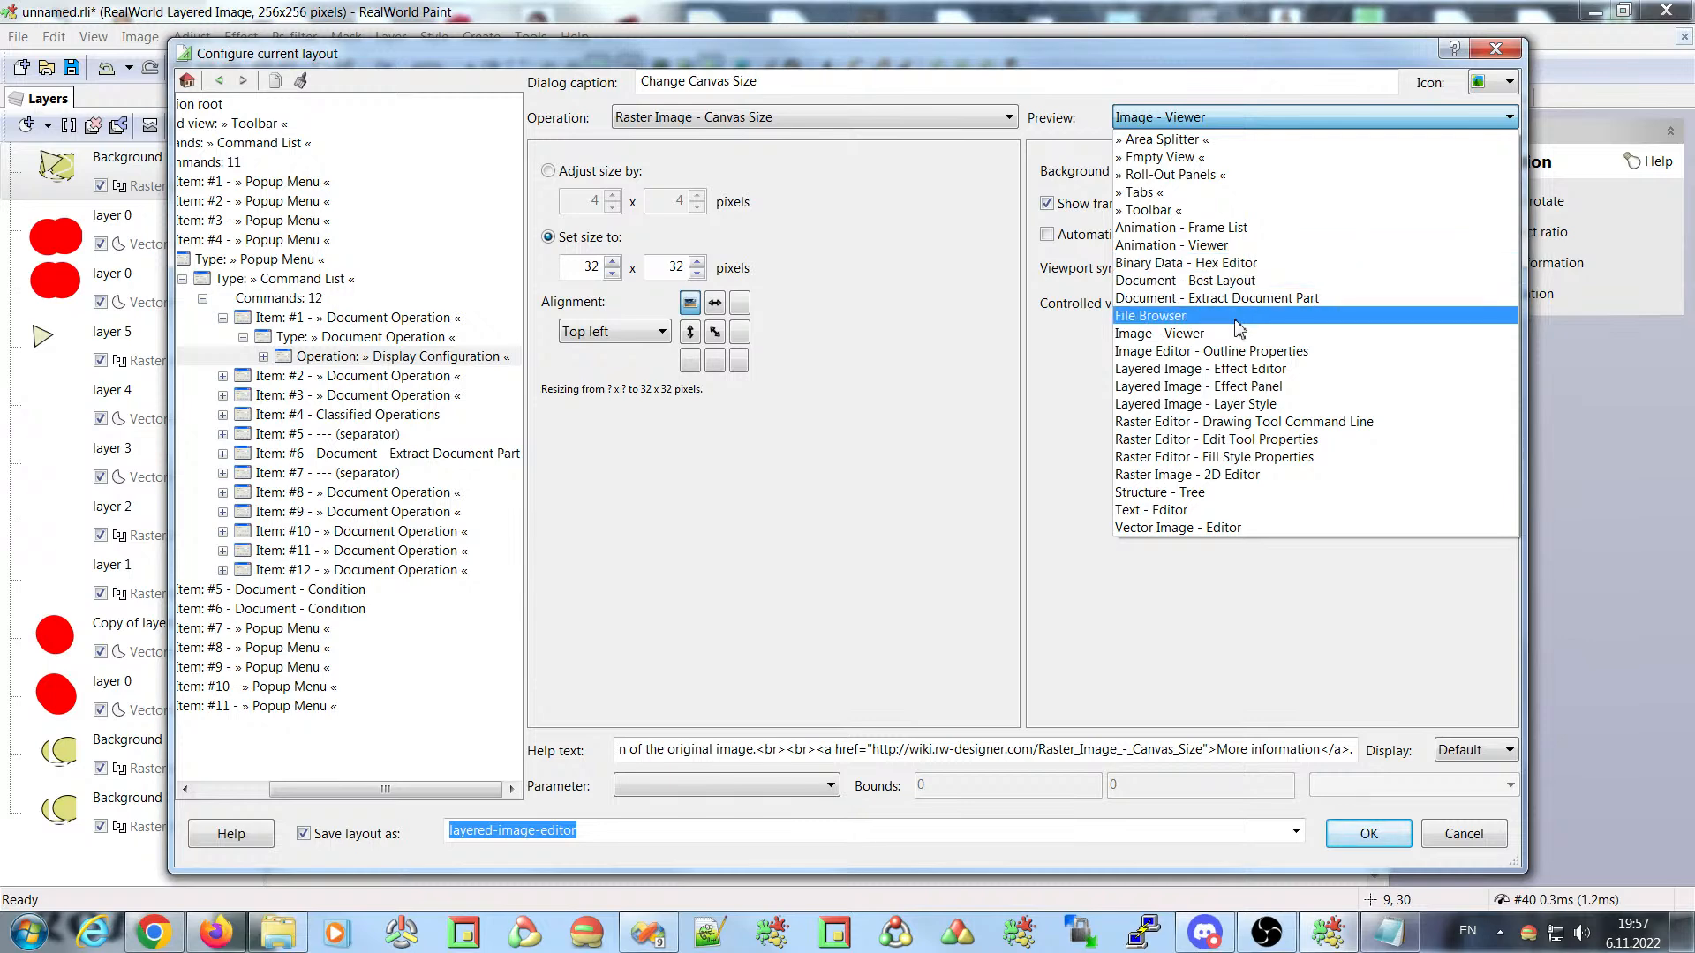
key(Escape)
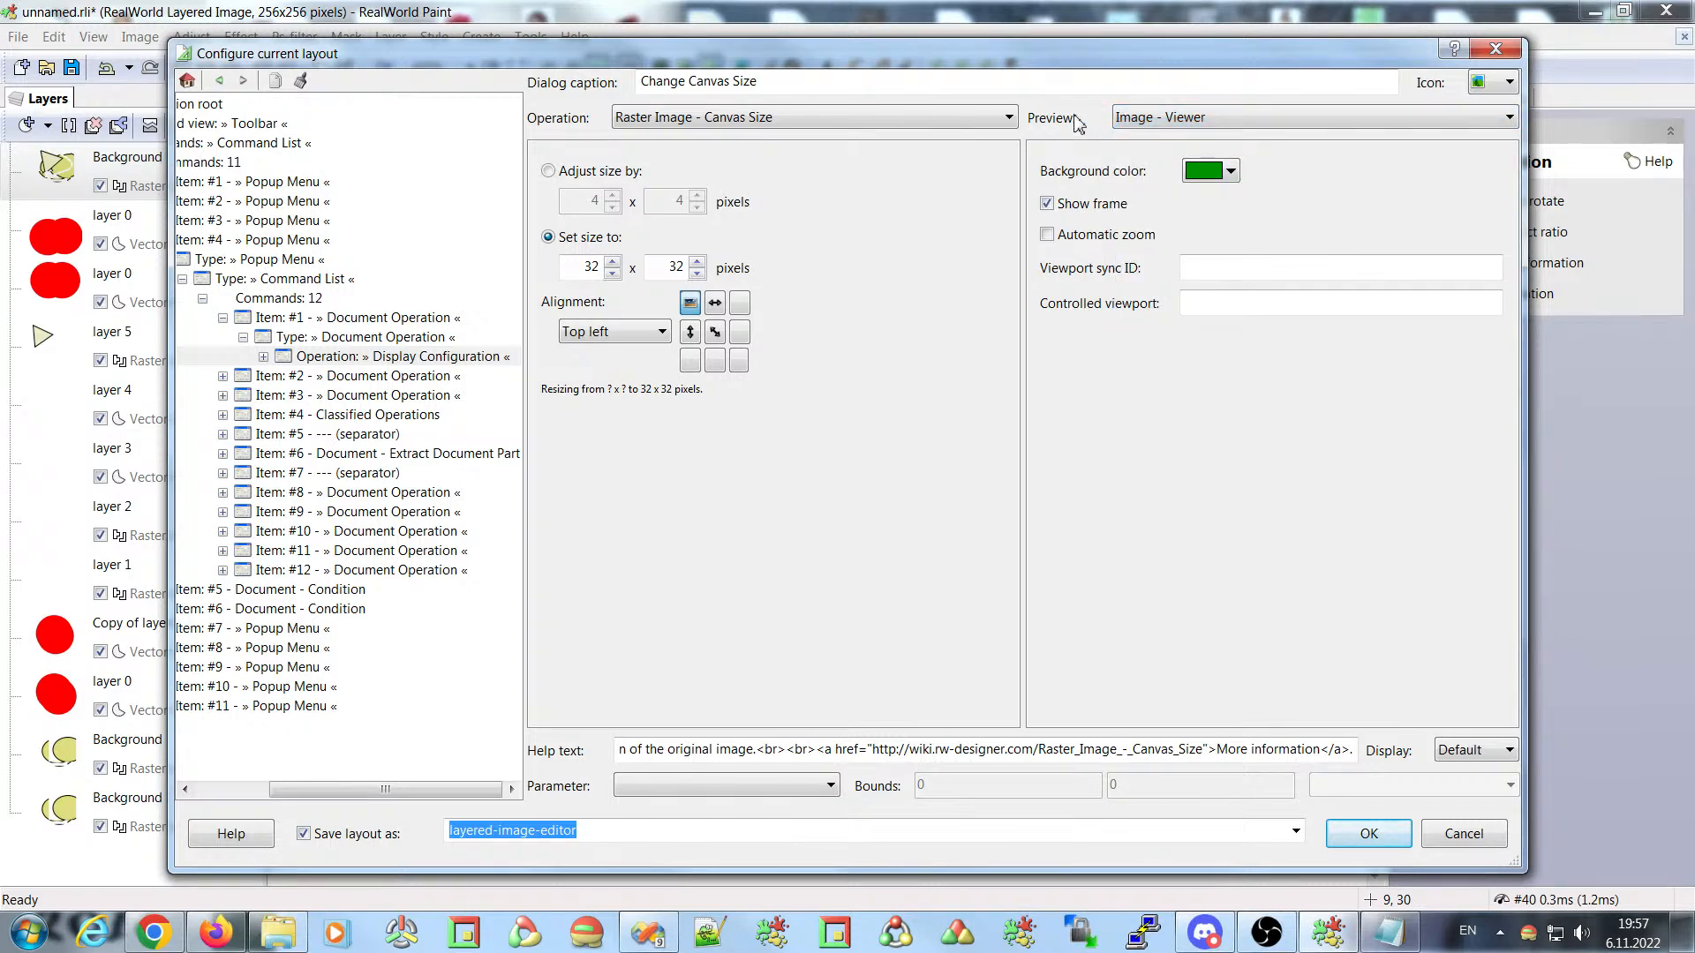
click(1196, 117)
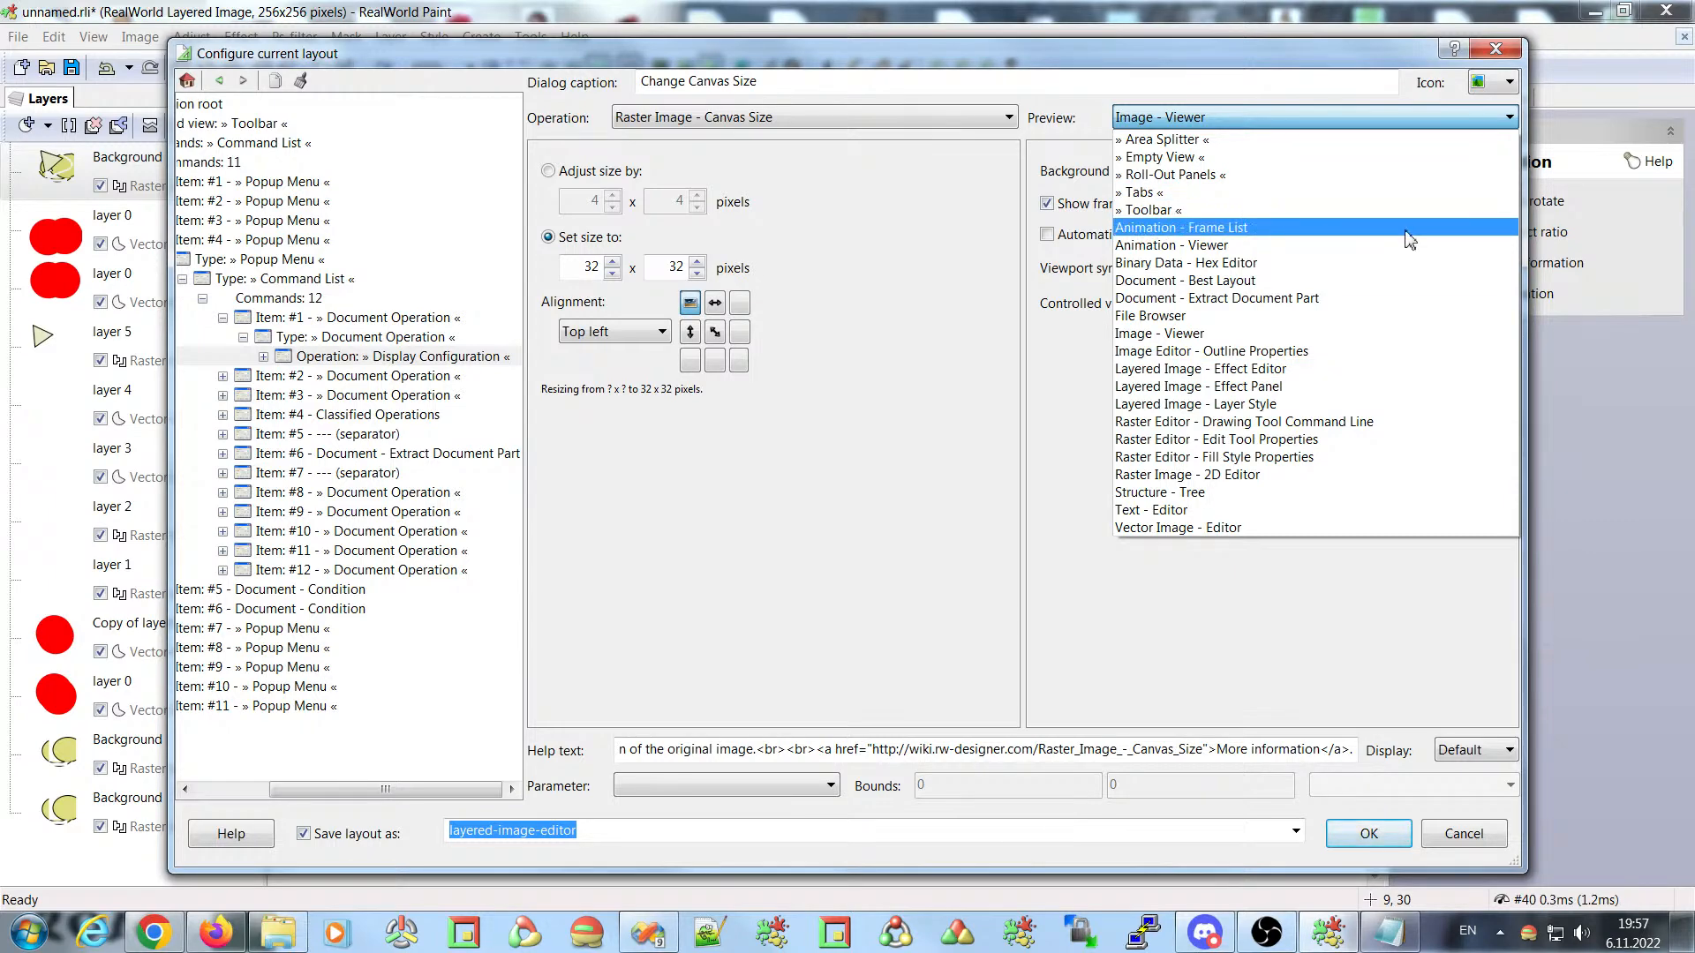
click(1360, 166)
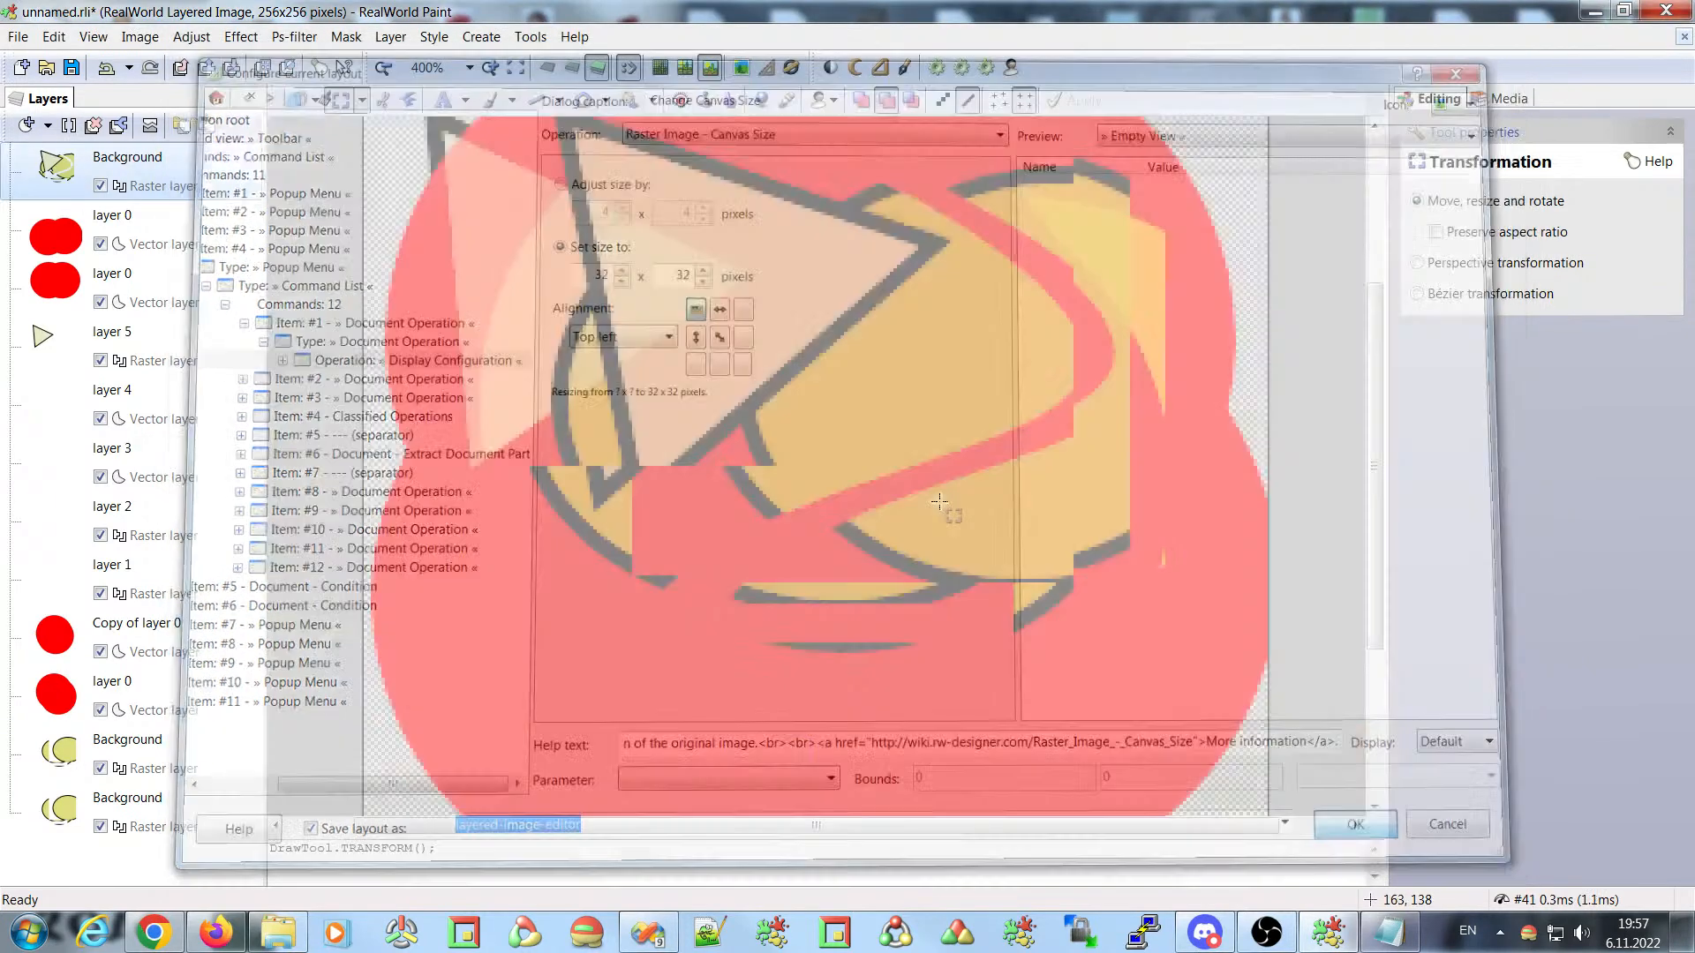
key(Return)
- Check how the Canvas size dialog looks with the Empty View preview, and cancel it
click(191, 36)
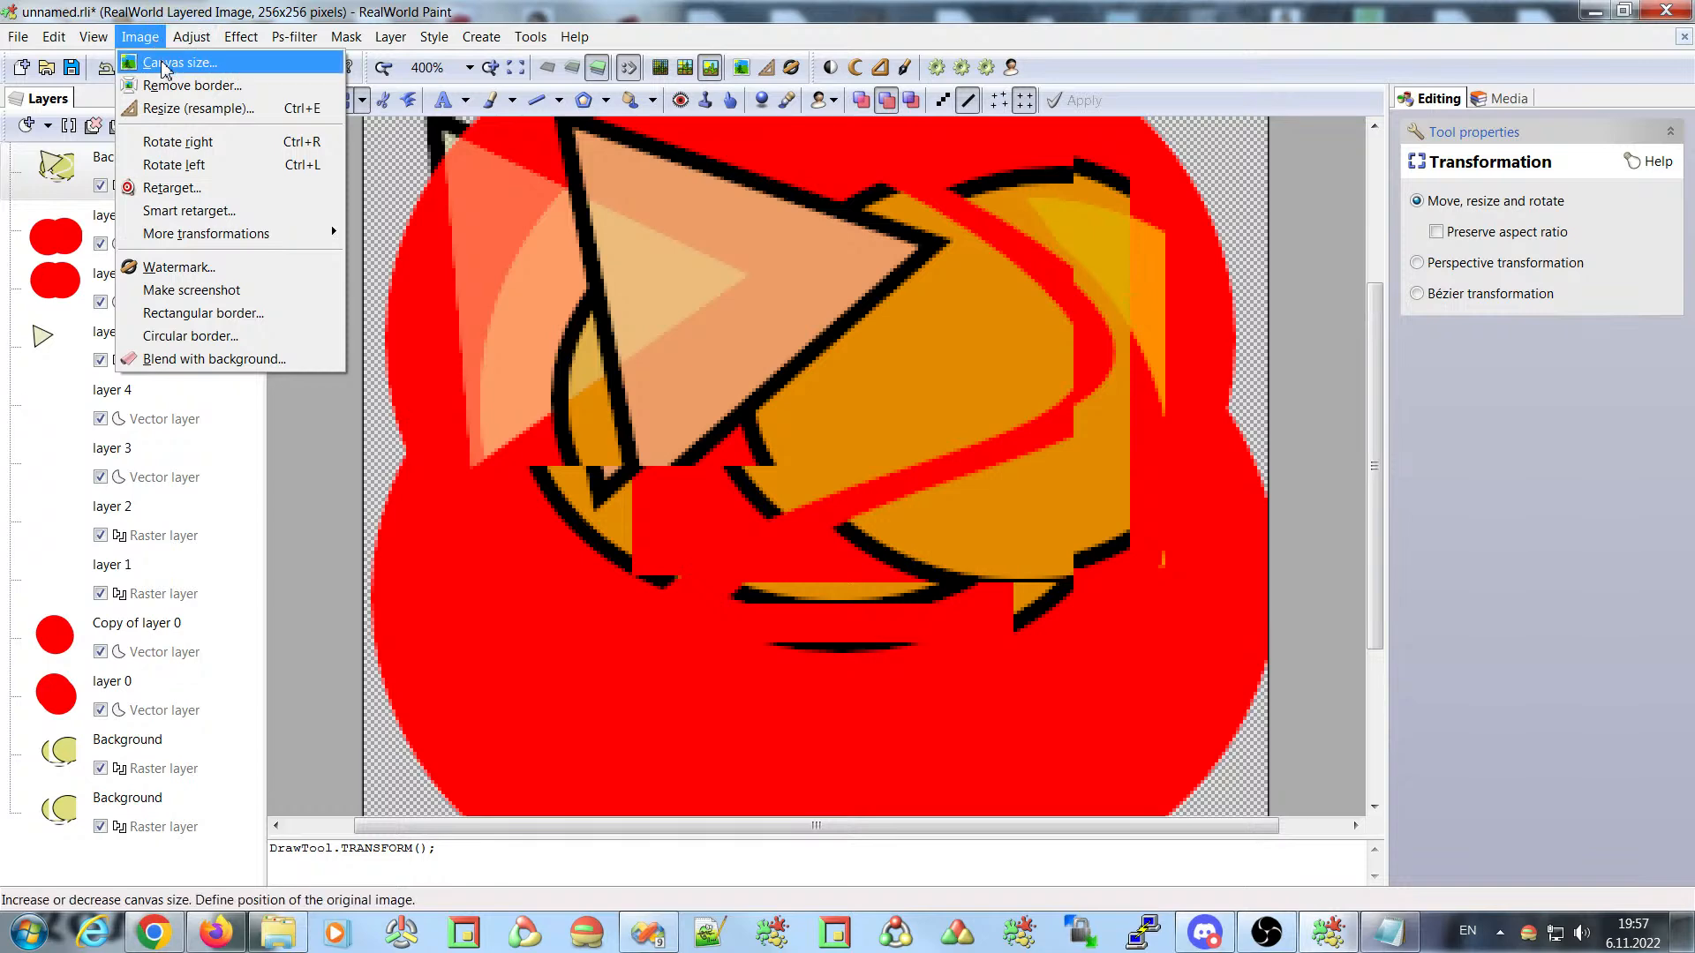
click(164, 64)
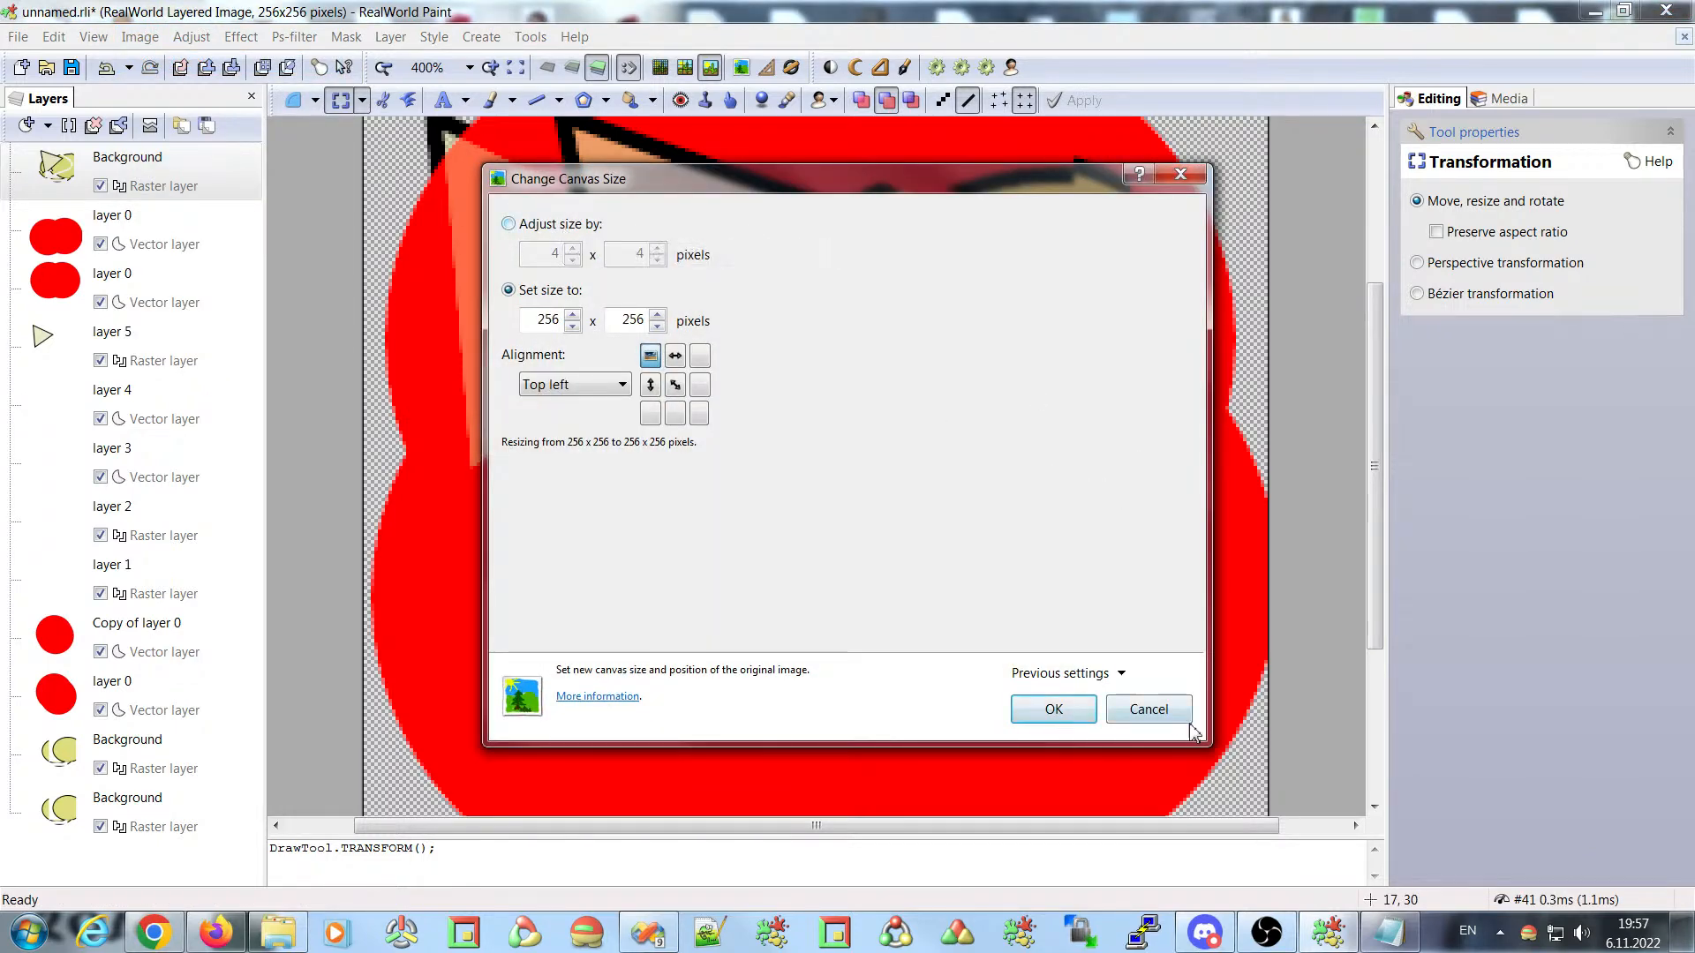
click(1143, 710)
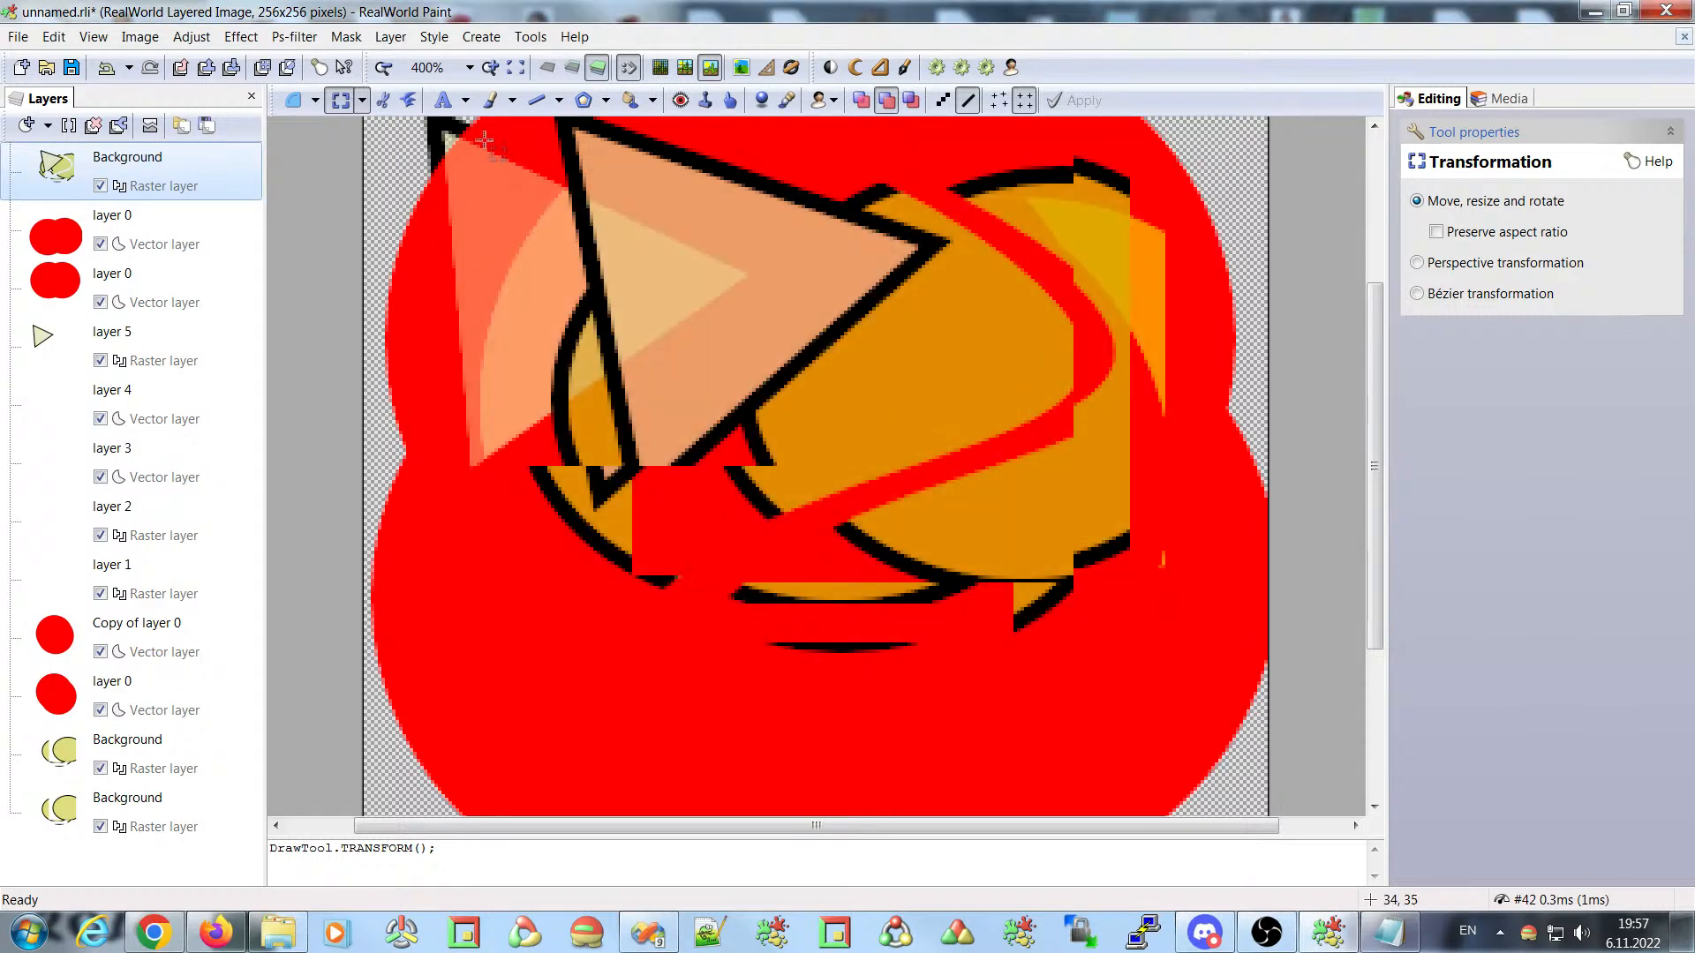
- Set the Canvas size dialog's preview to Image - Viewer in the layout configuration of the Image menu
click(530, 36)
click(553, 121)
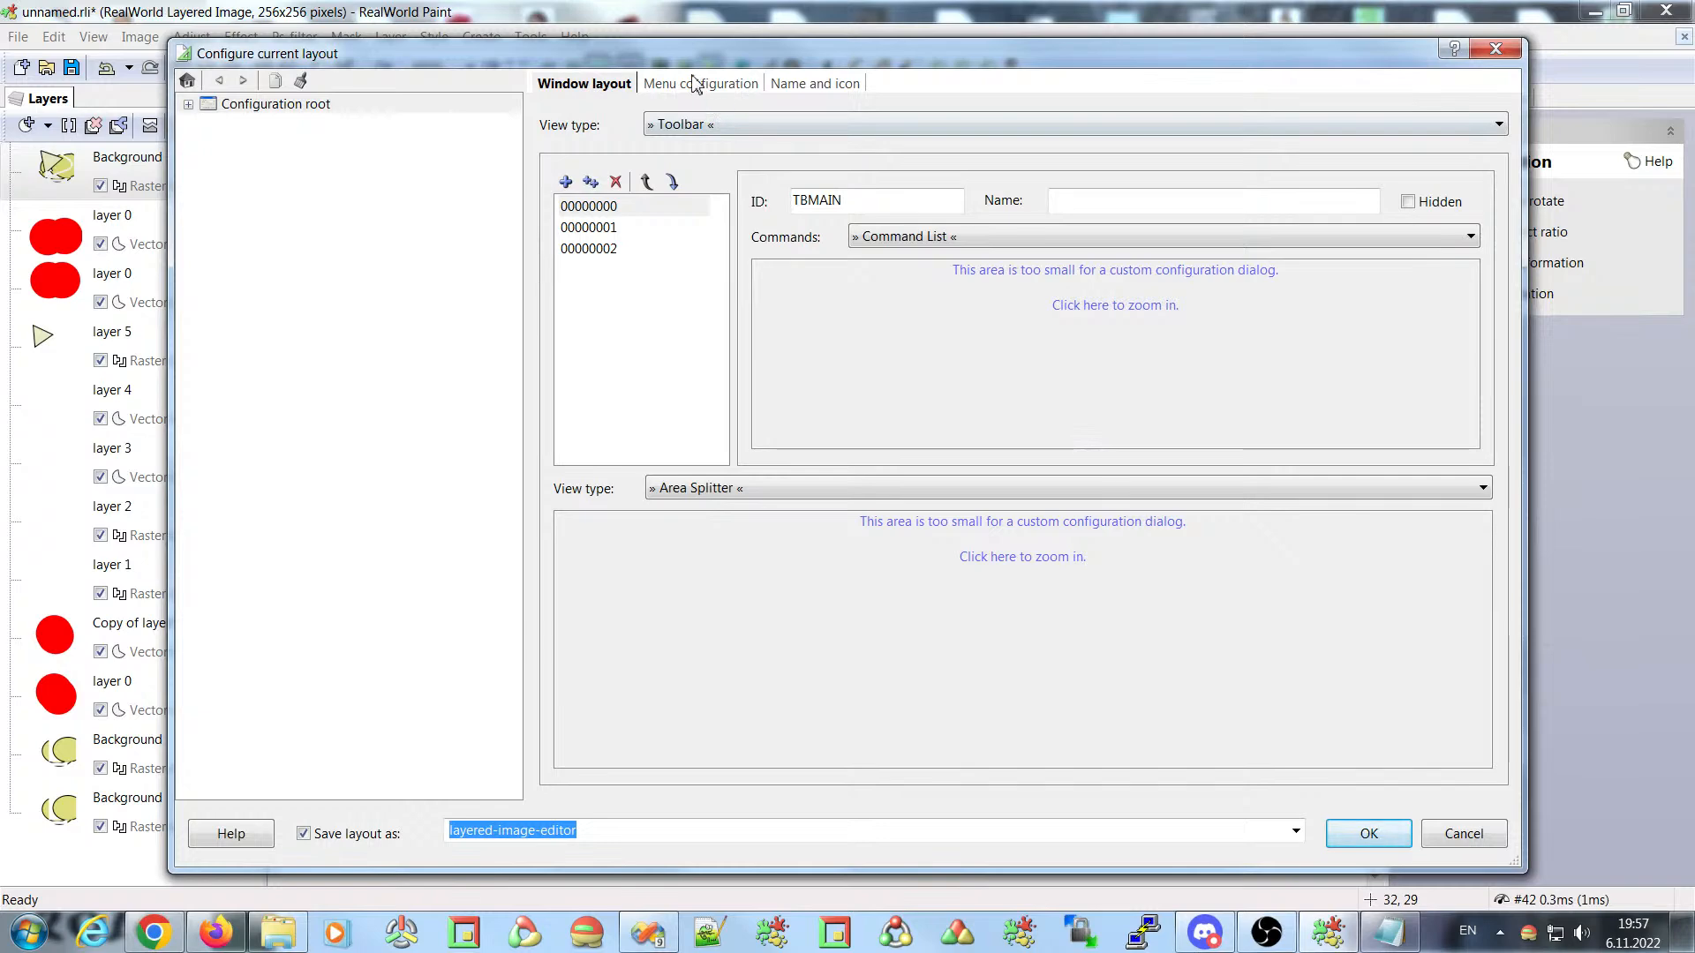
click(694, 83)
click(632, 262)
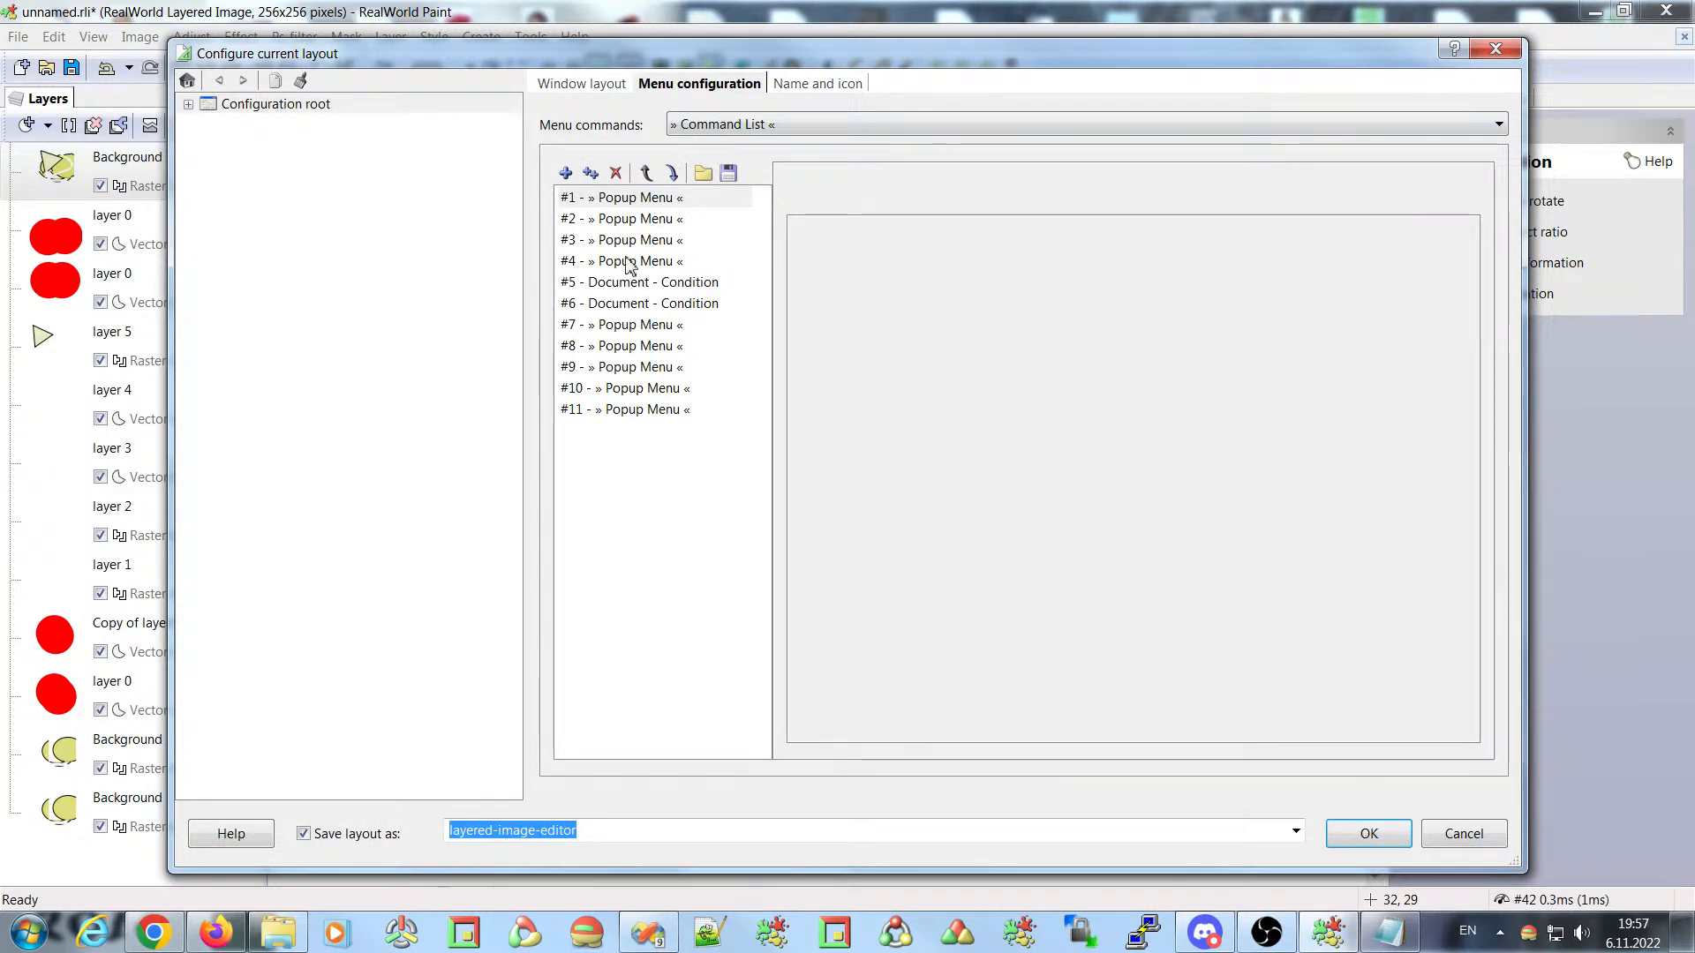
click(1205, 609)
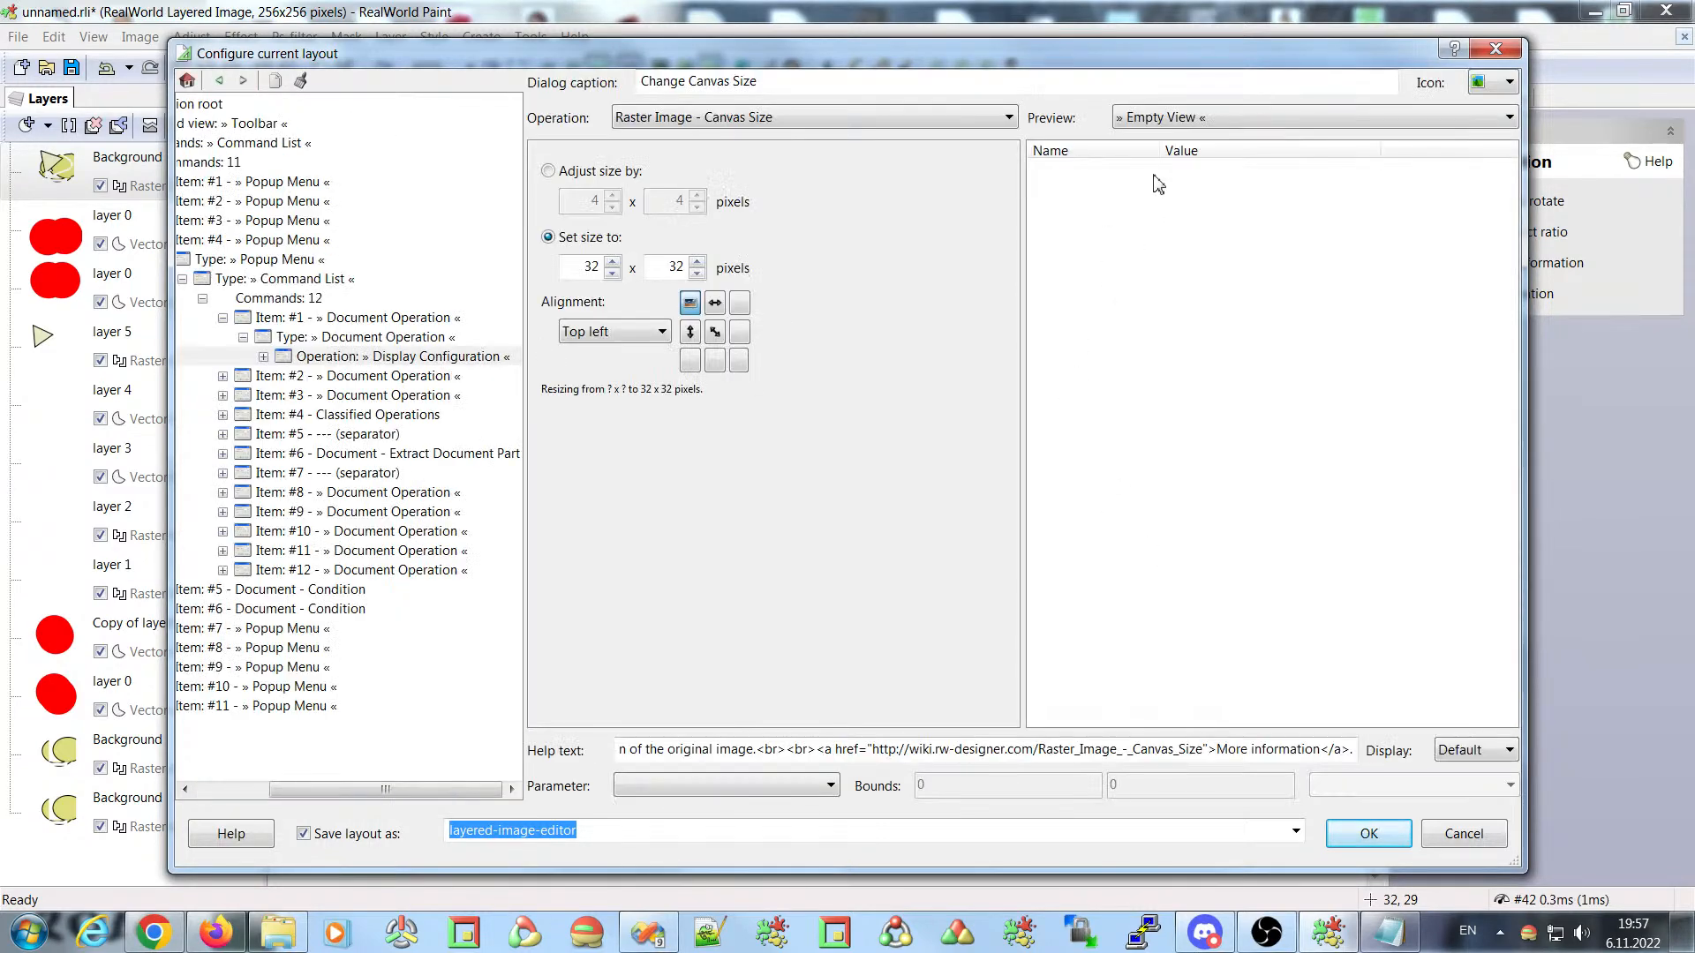
click(1196, 118)
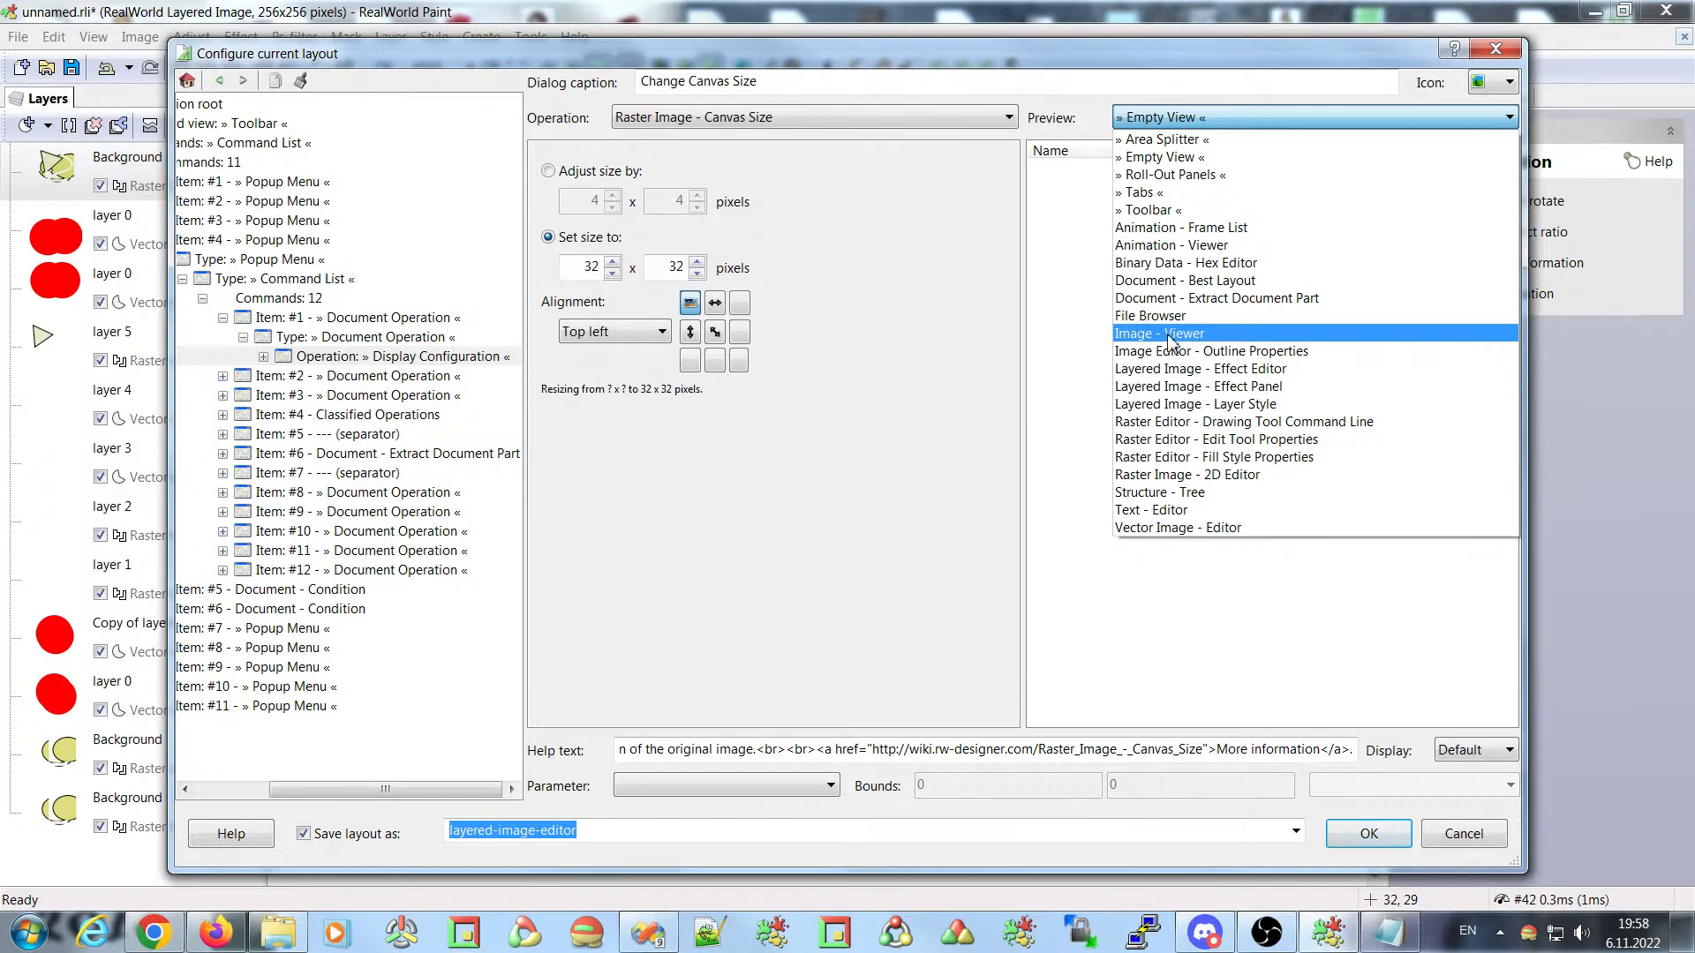
click(1172, 342)
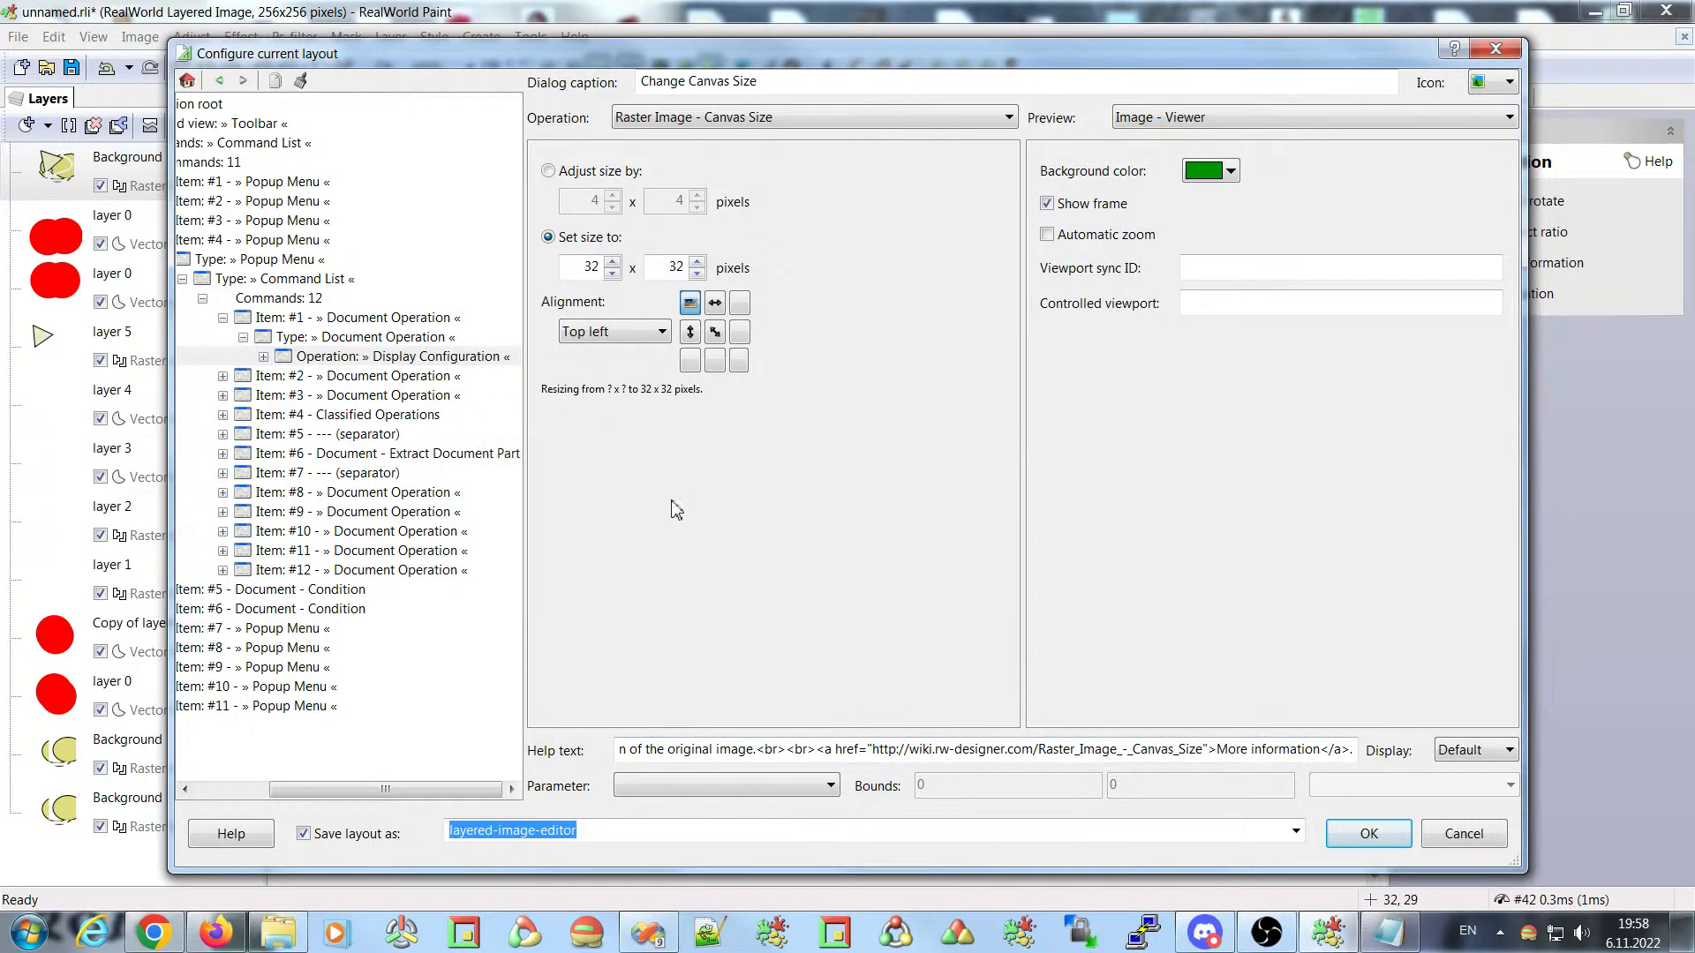
drag(480, 797, 423, 797)
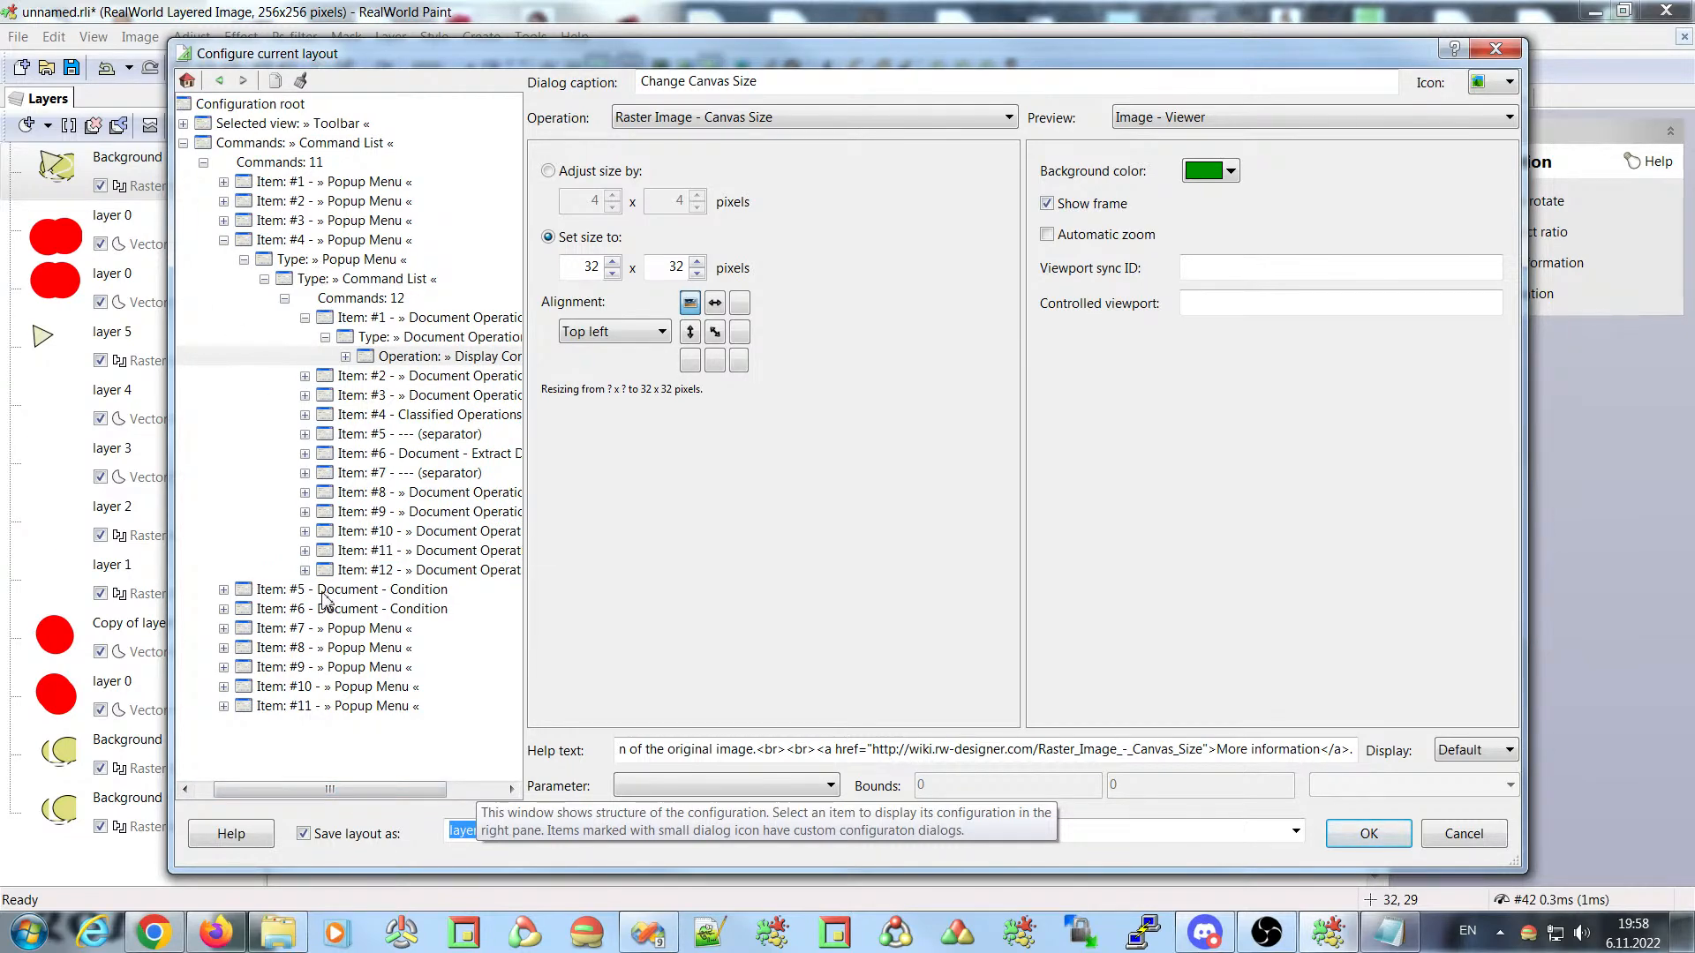
- Examine the Document - Condition item for raster images in the layout configuration, including its LAYER selection ID
click(267, 594)
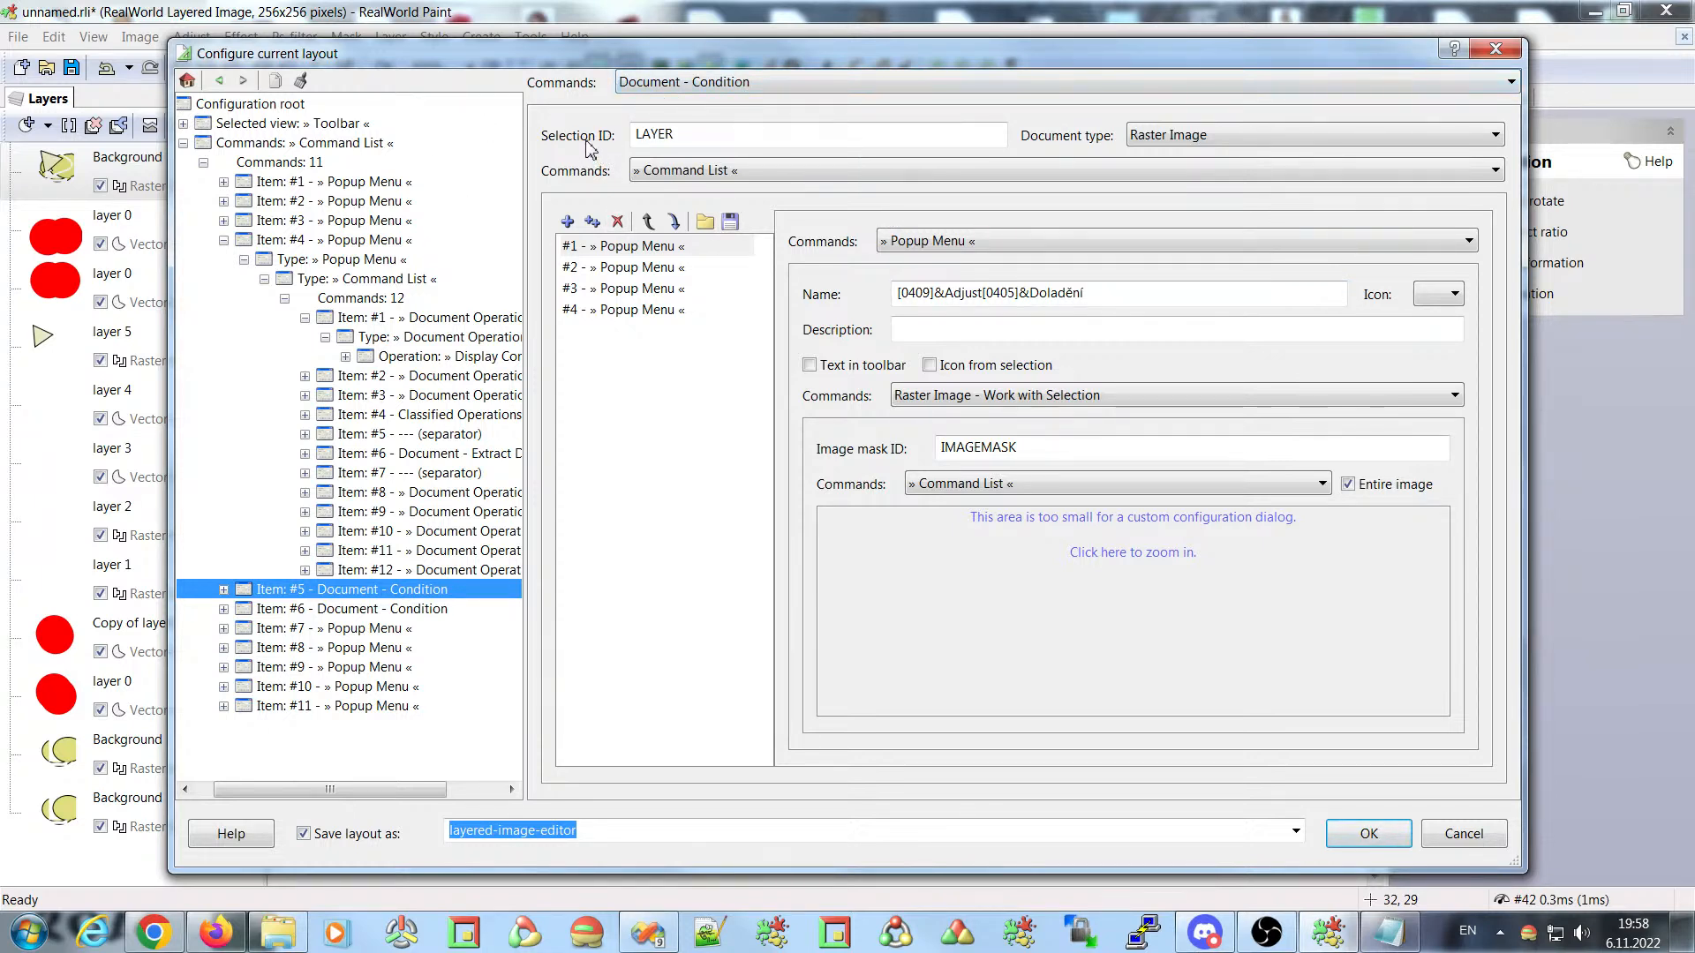
drag(702, 135, 627, 139)
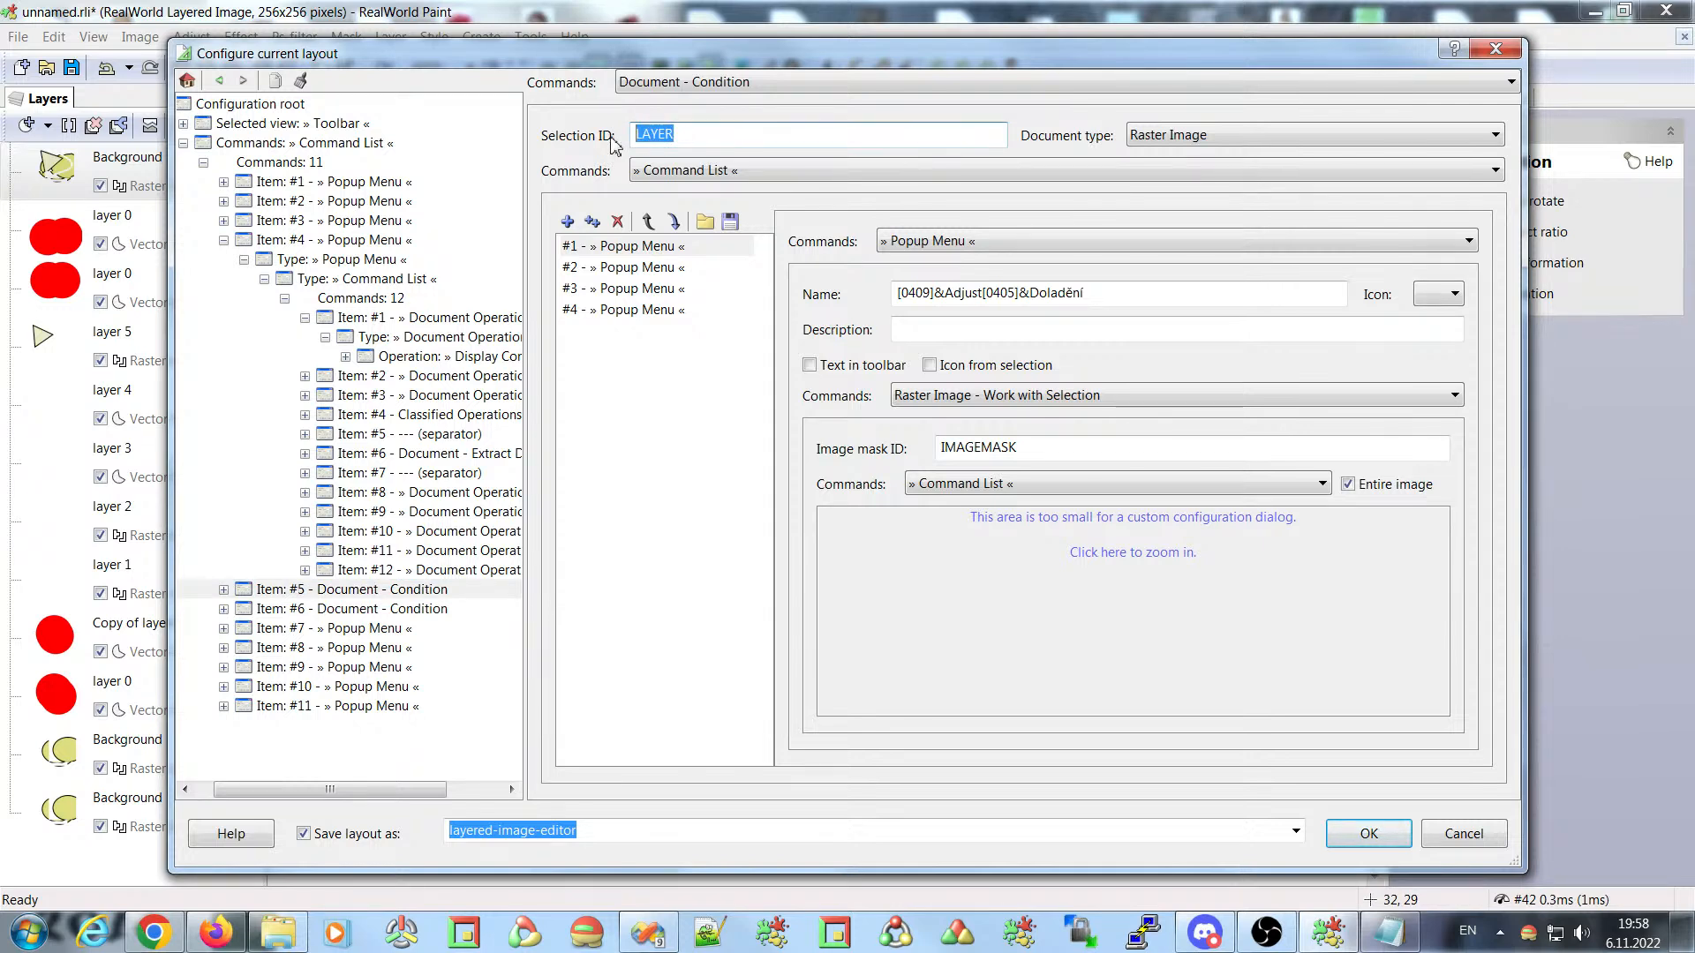
click(691, 140)
click(642, 248)
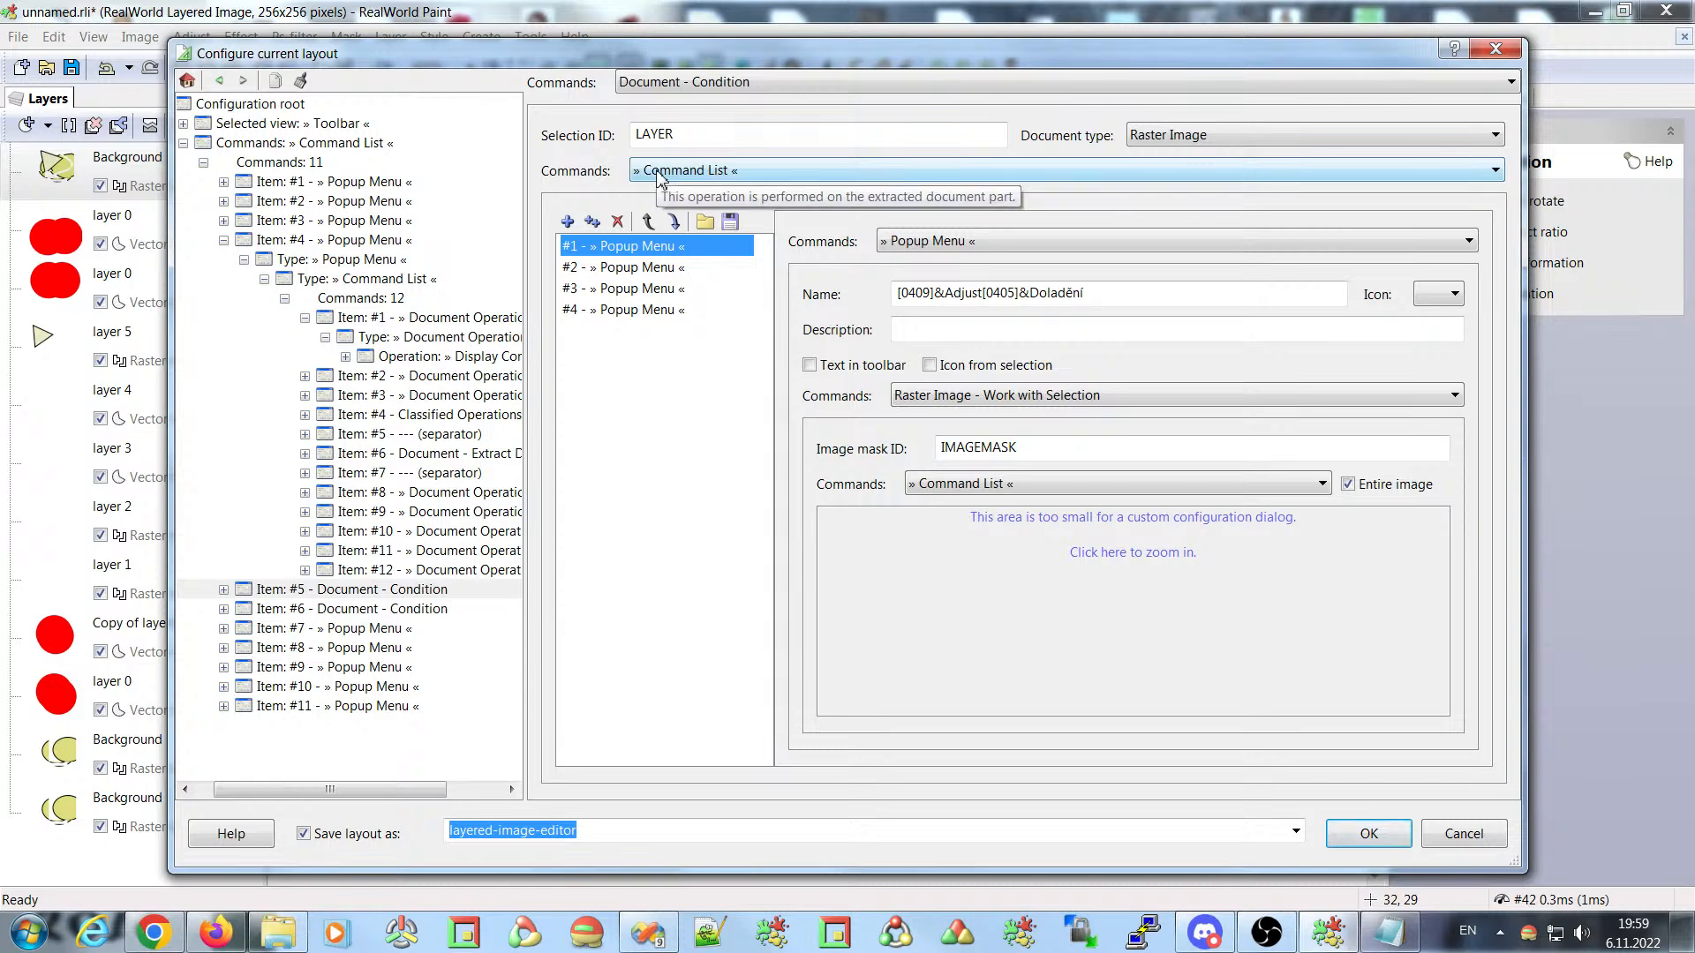
- Review the names of the four popup menus inside the raster image condition, and save the layout
click(629, 269)
click(631, 302)
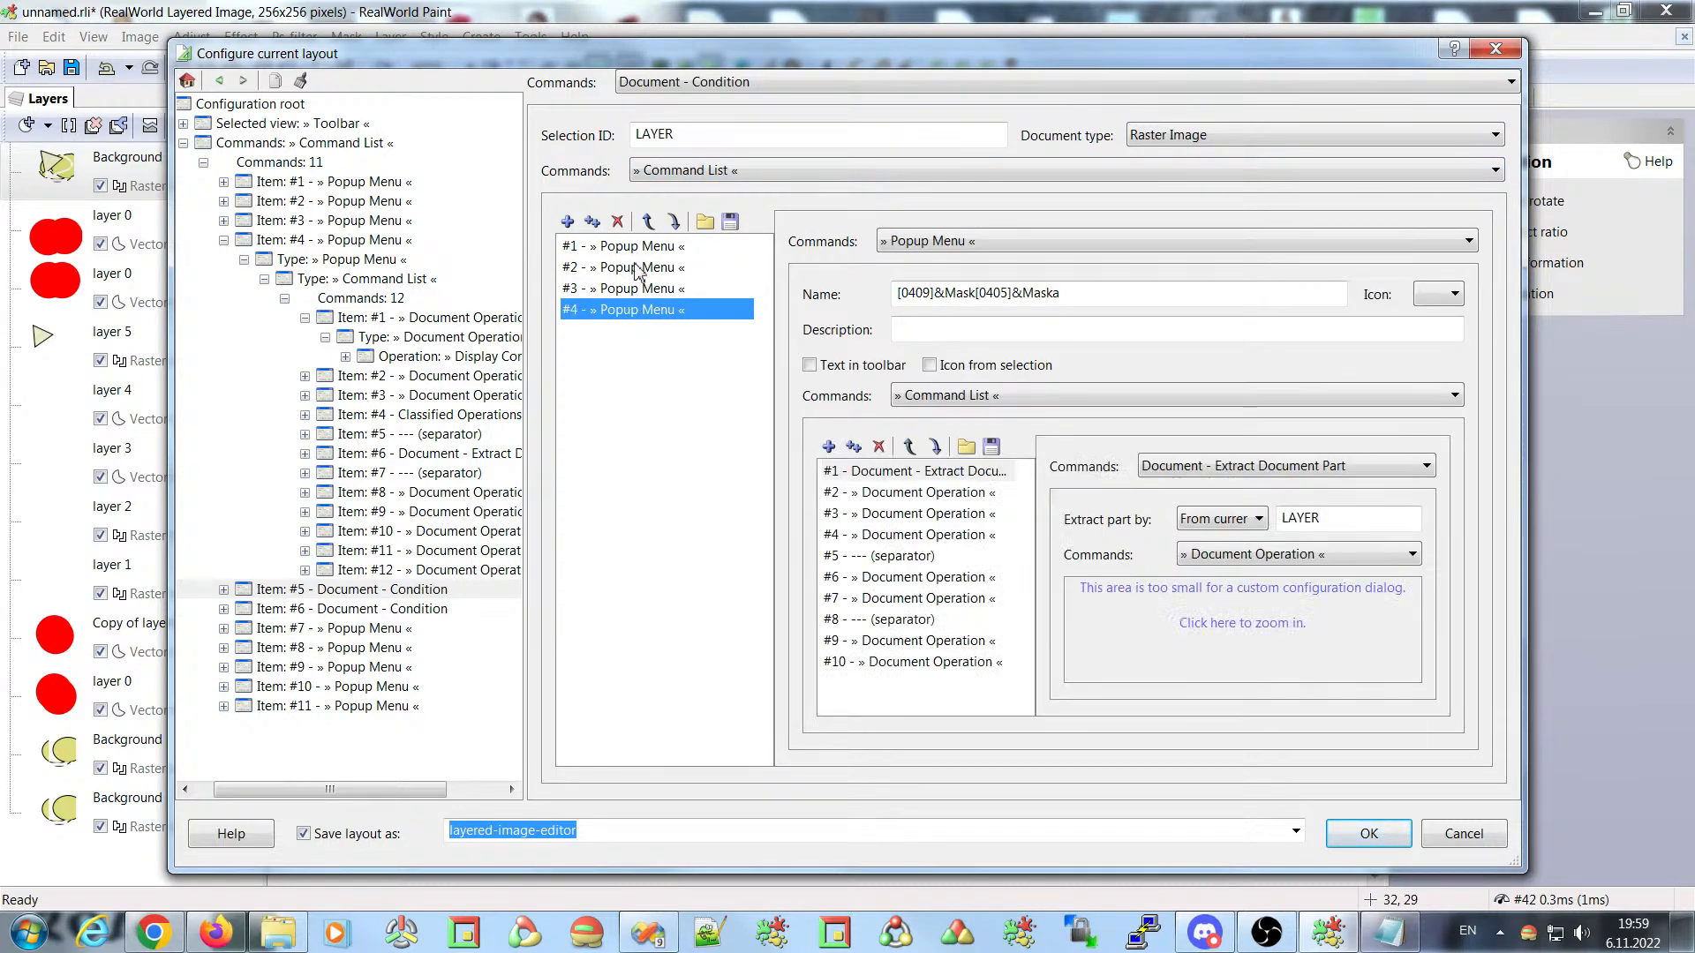
click(636, 247)
click(653, 269)
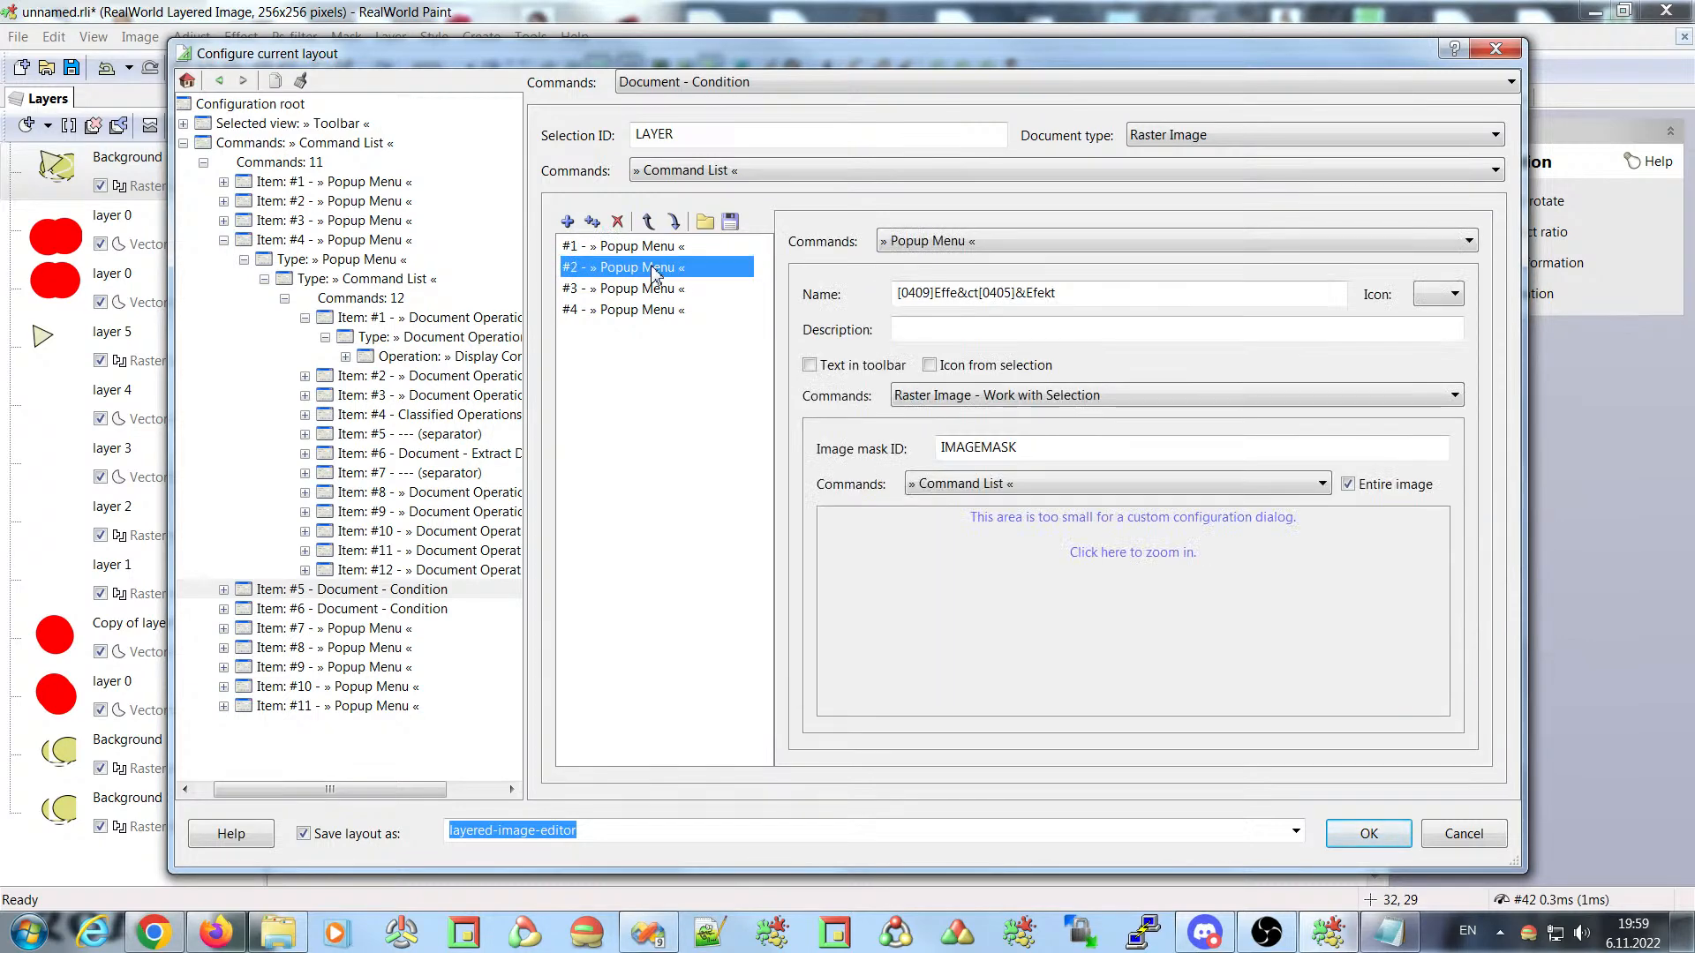
click(641, 290)
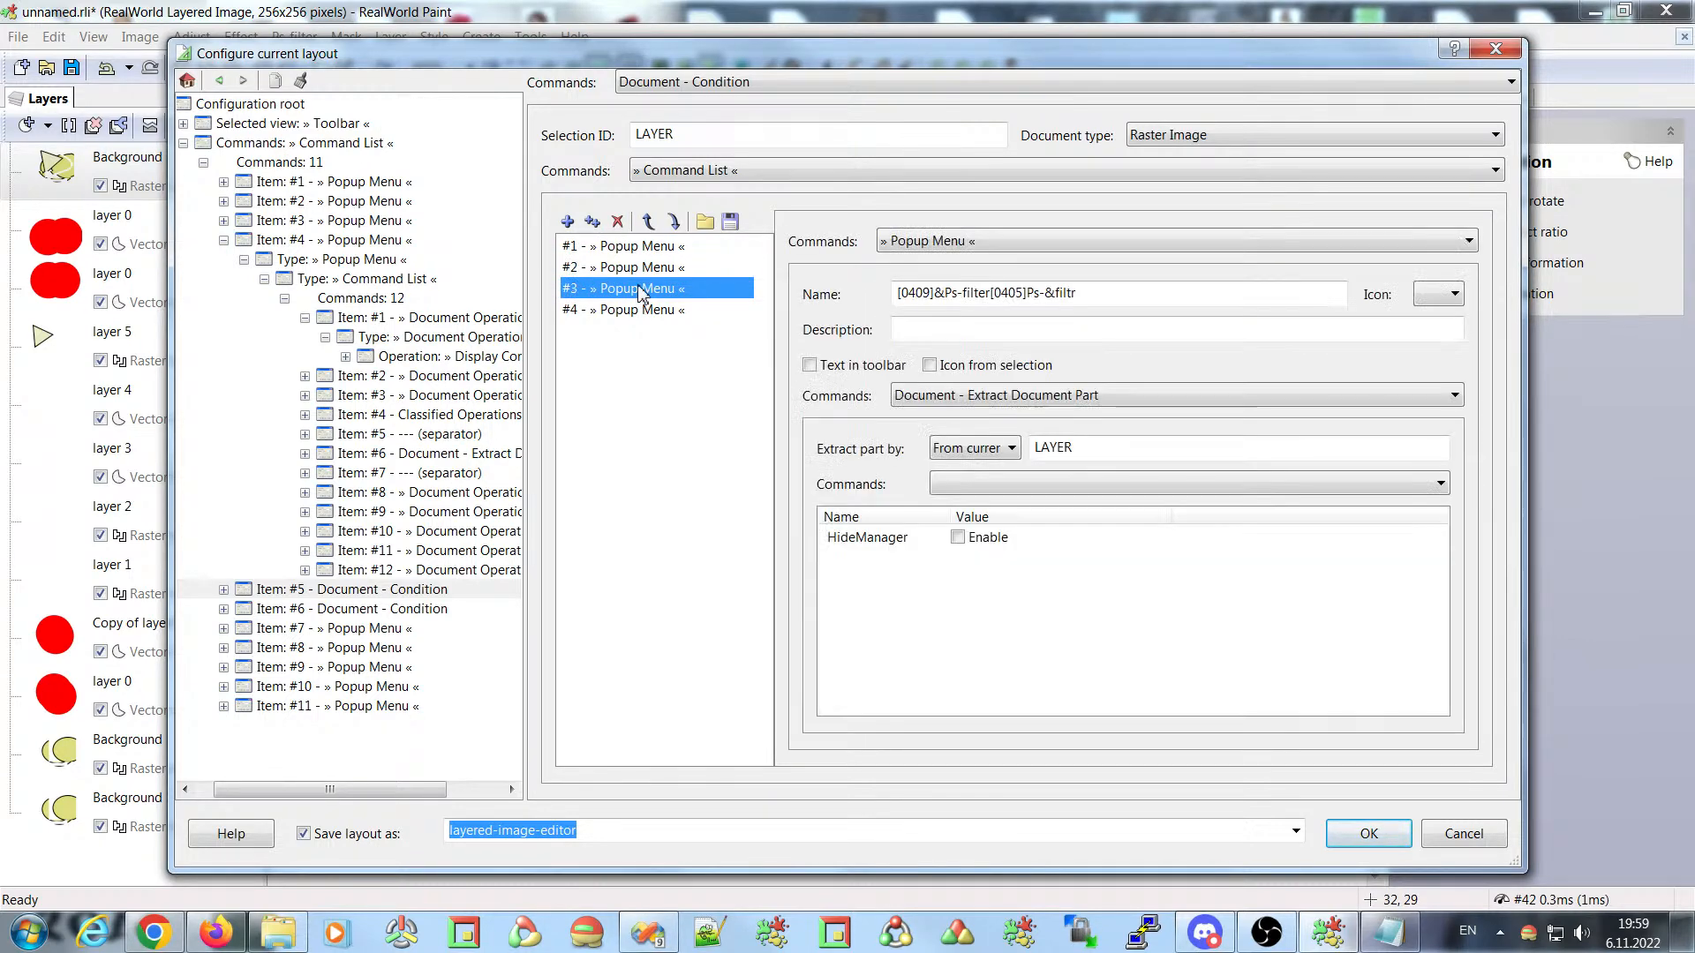
click(637, 312)
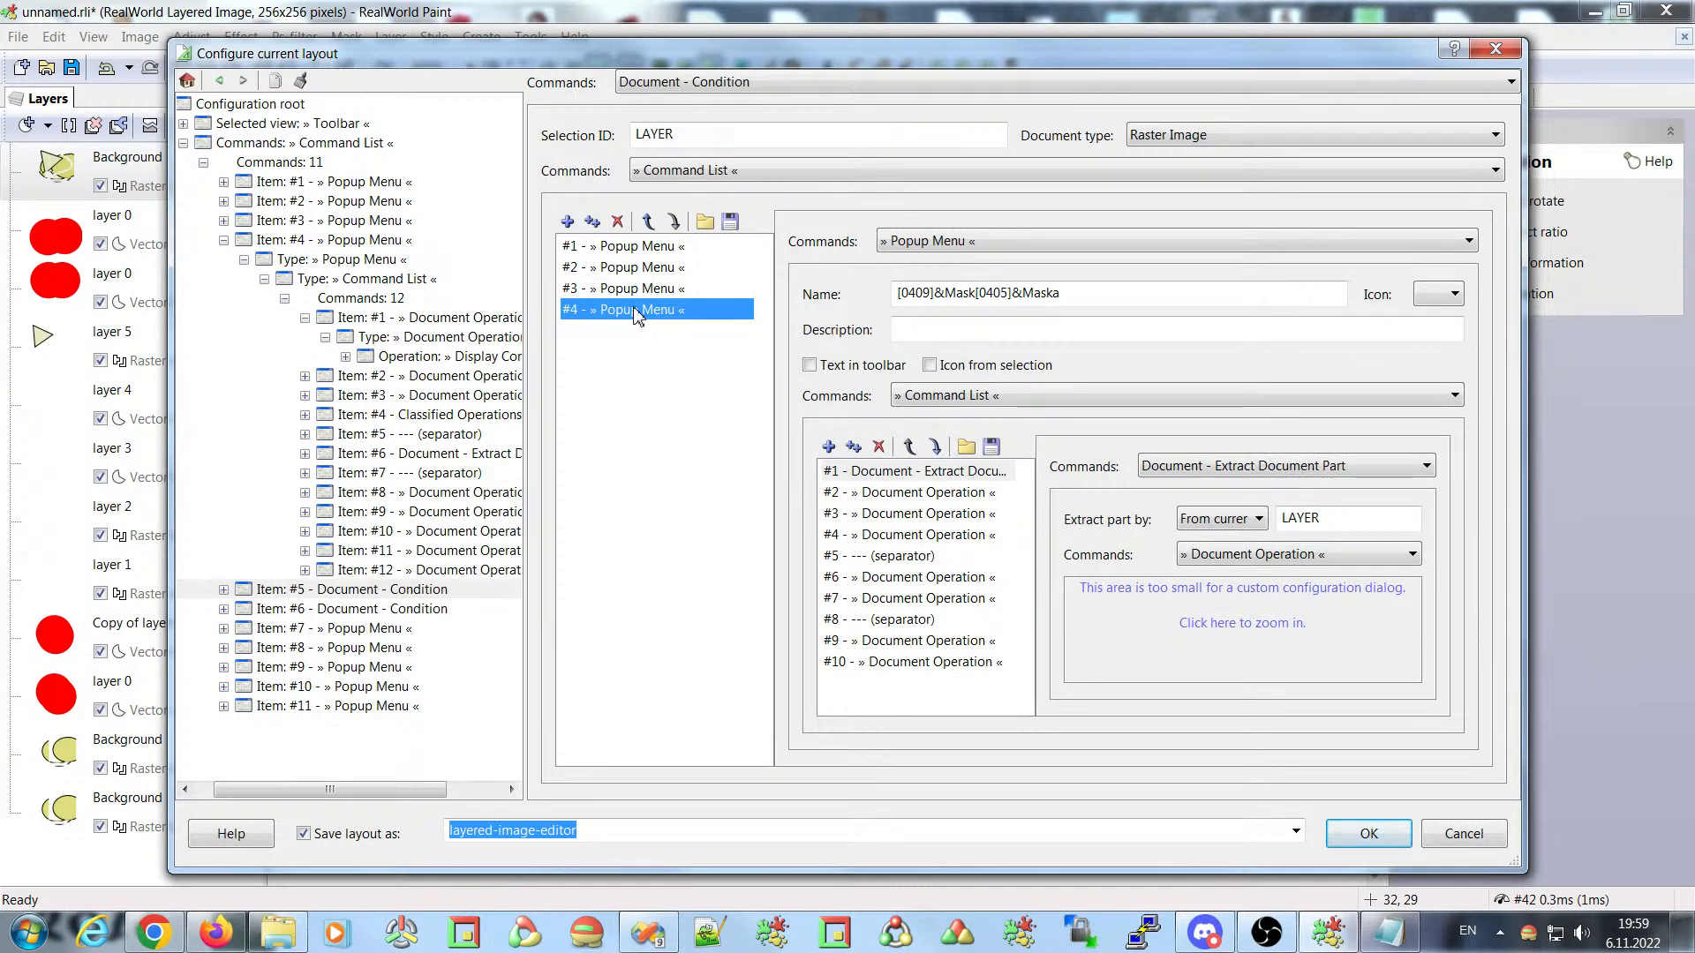
click(1359, 843)
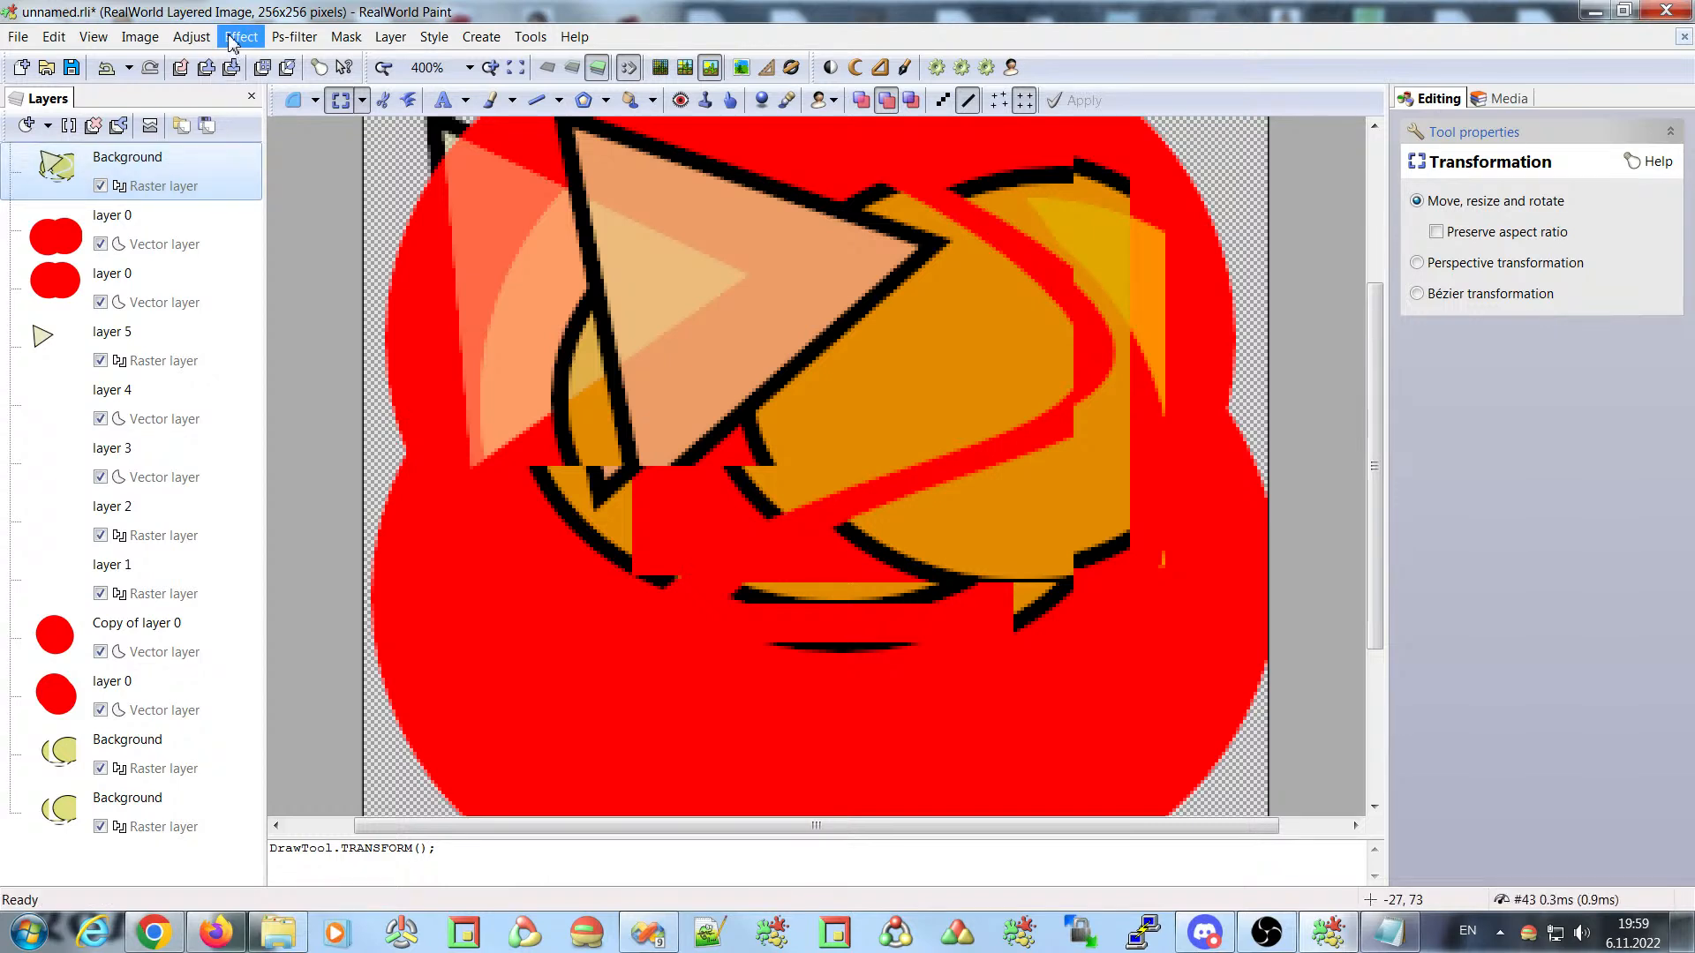
- Check the Adjust and Mask menus that are offered while the raster Background layer is active
click(193, 37)
click(192, 38)
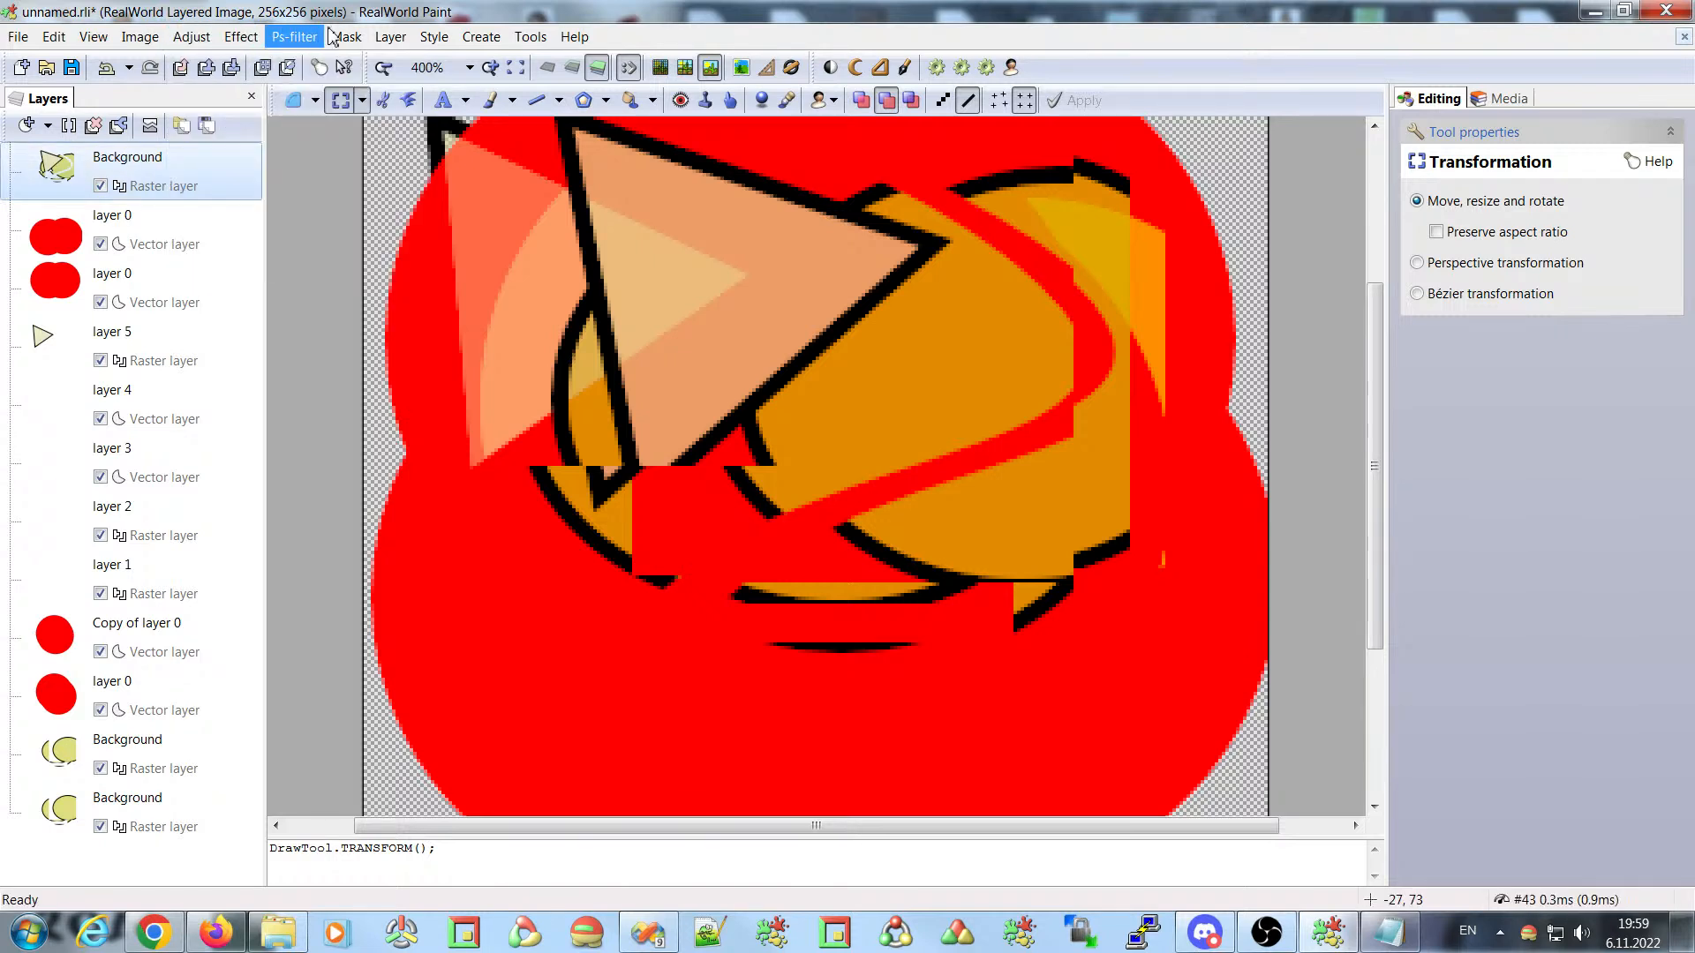
click(346, 38)
click(346, 37)
click(192, 37)
- Select the upper vector layer "layer 0" and view the commands of its Object menu
click(64, 250)
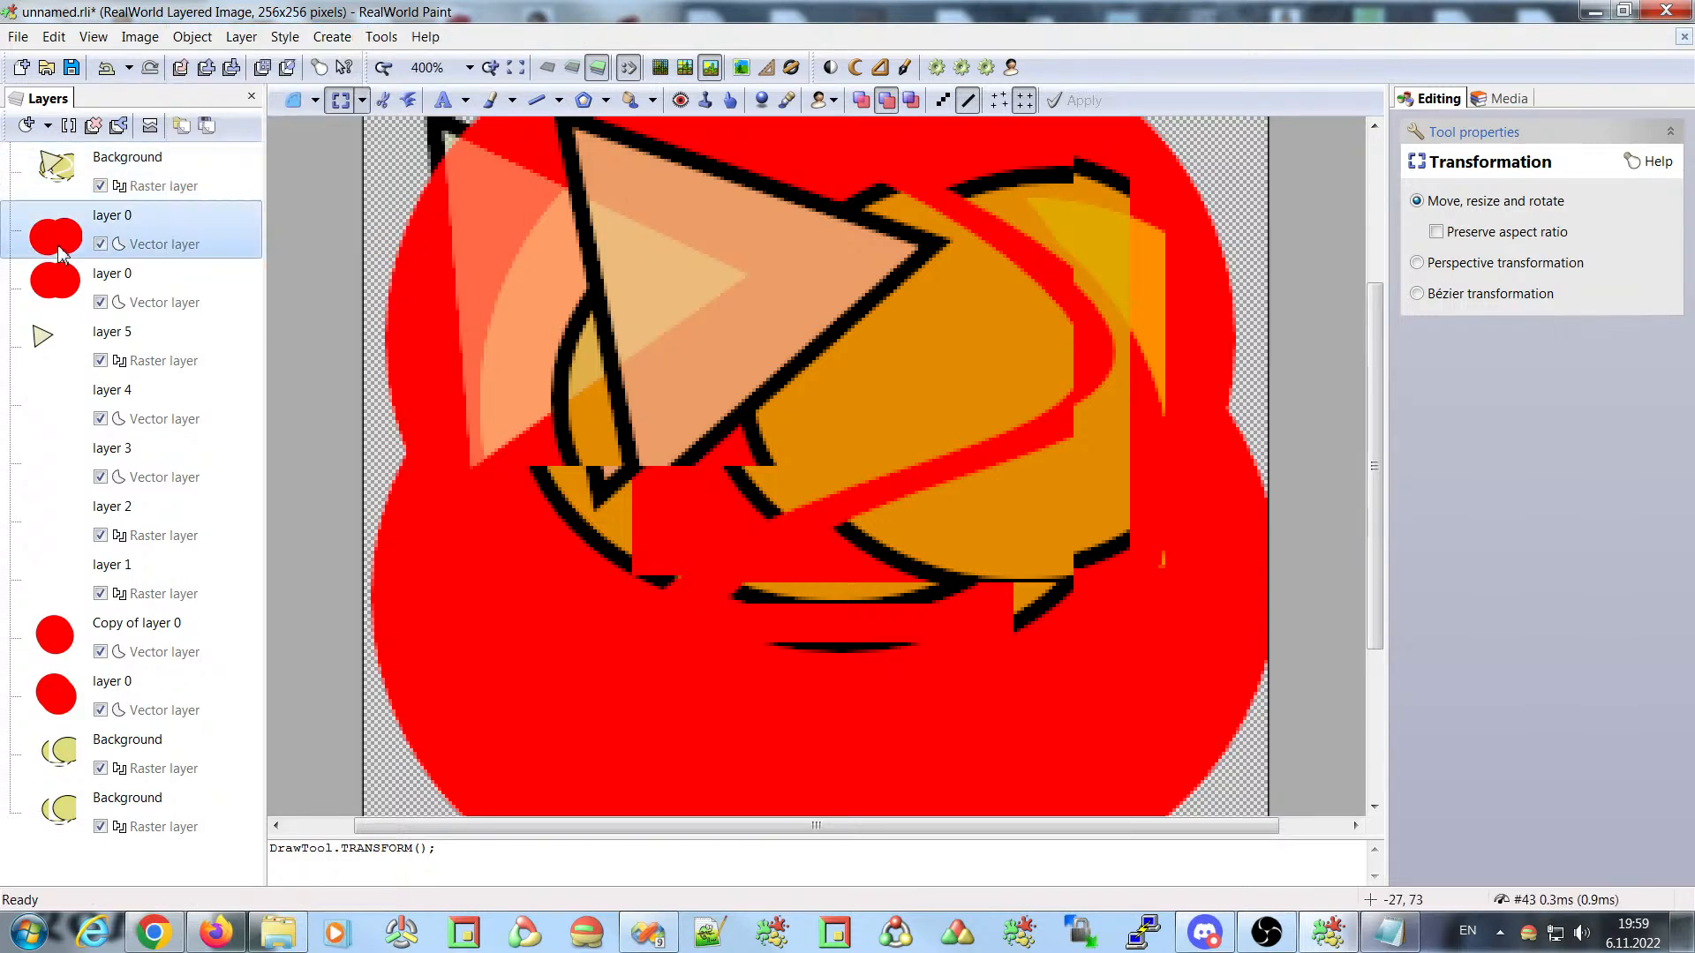
click(190, 39)
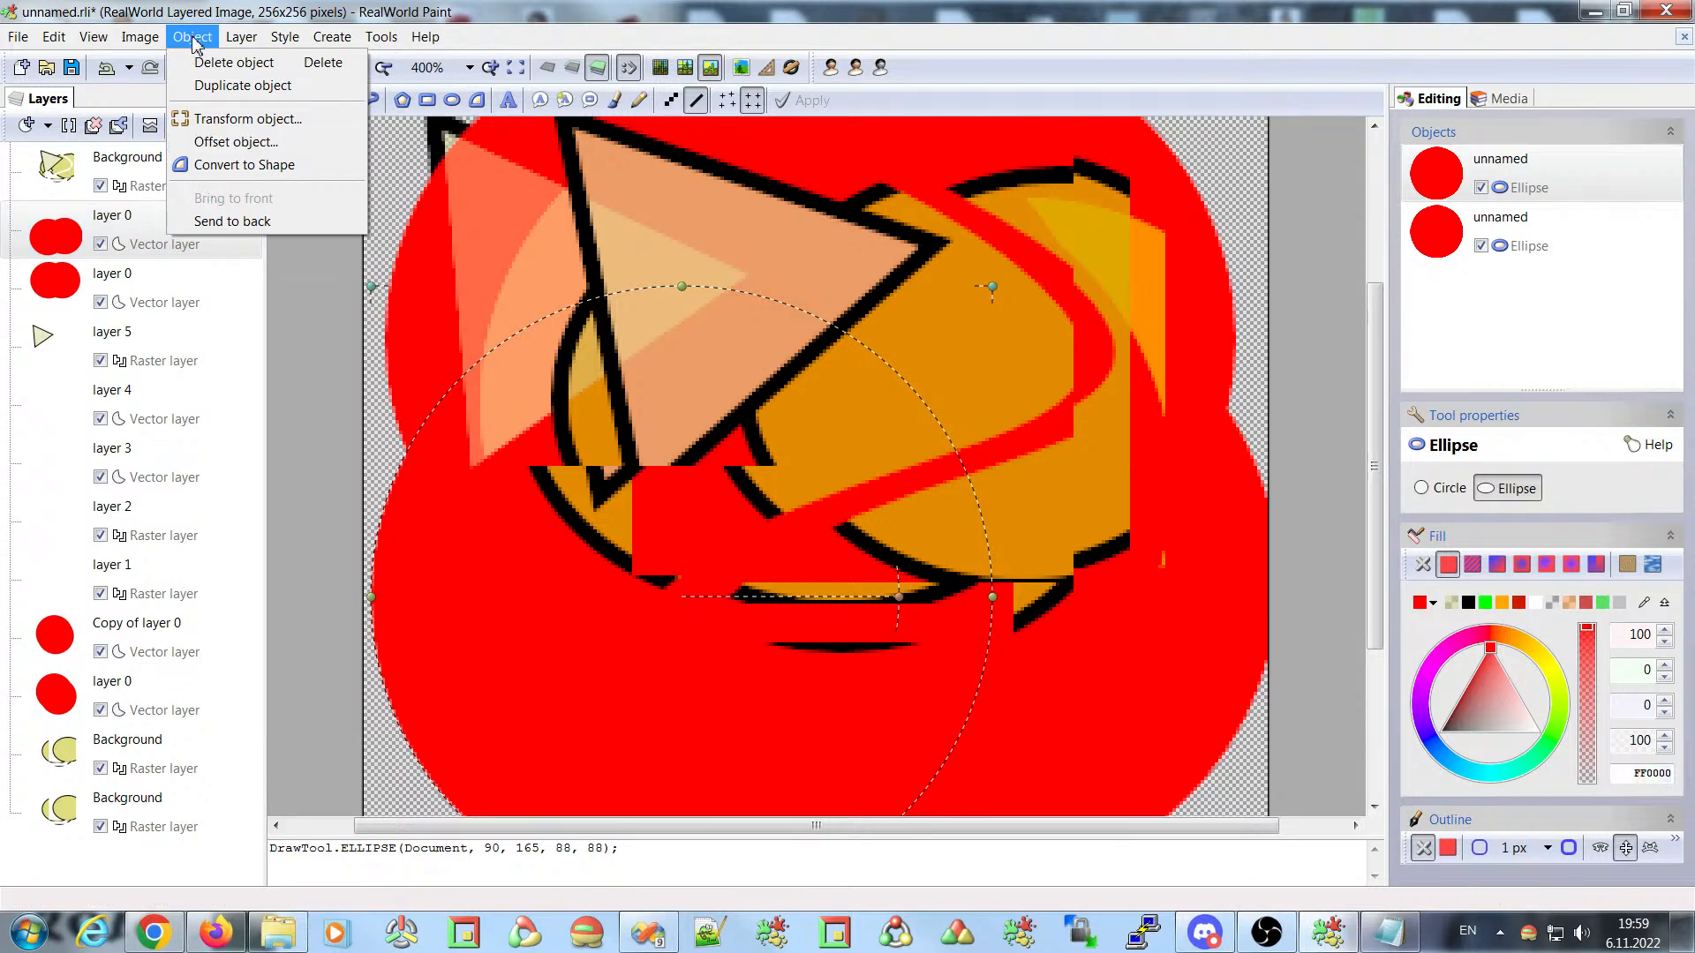
click(189, 18)
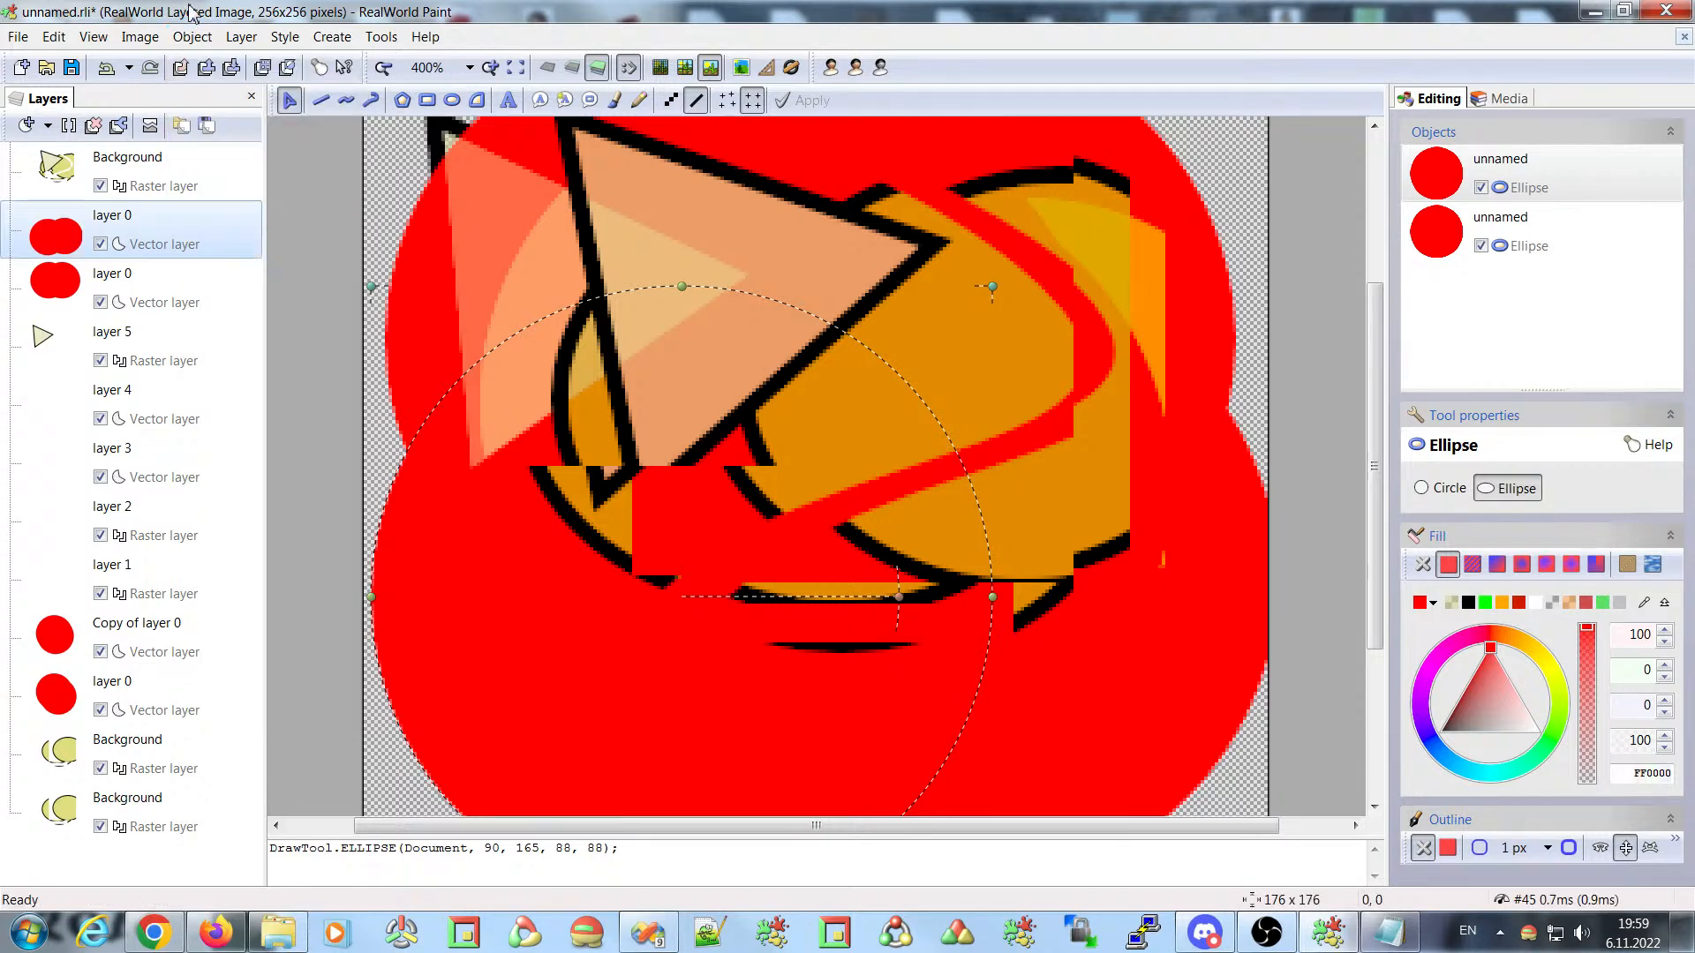
- Open the menu configuration of the current layout and examine the vector image condition with its Object popup menu
click(382, 36)
click(456, 119)
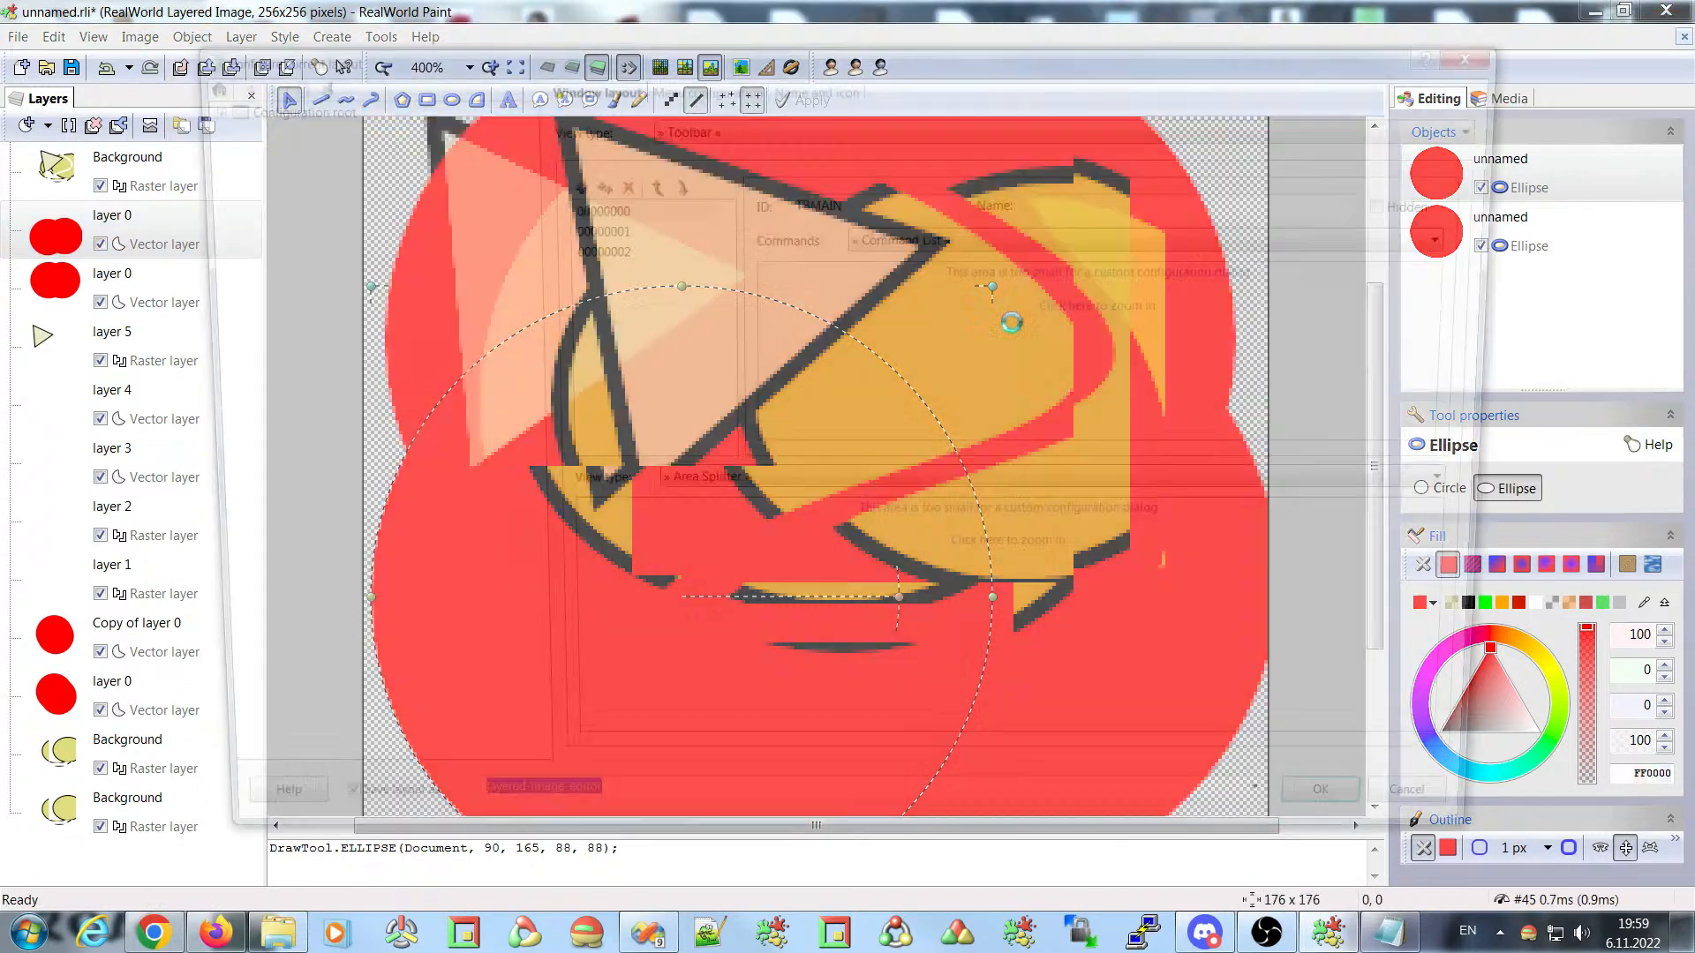
click(700, 83)
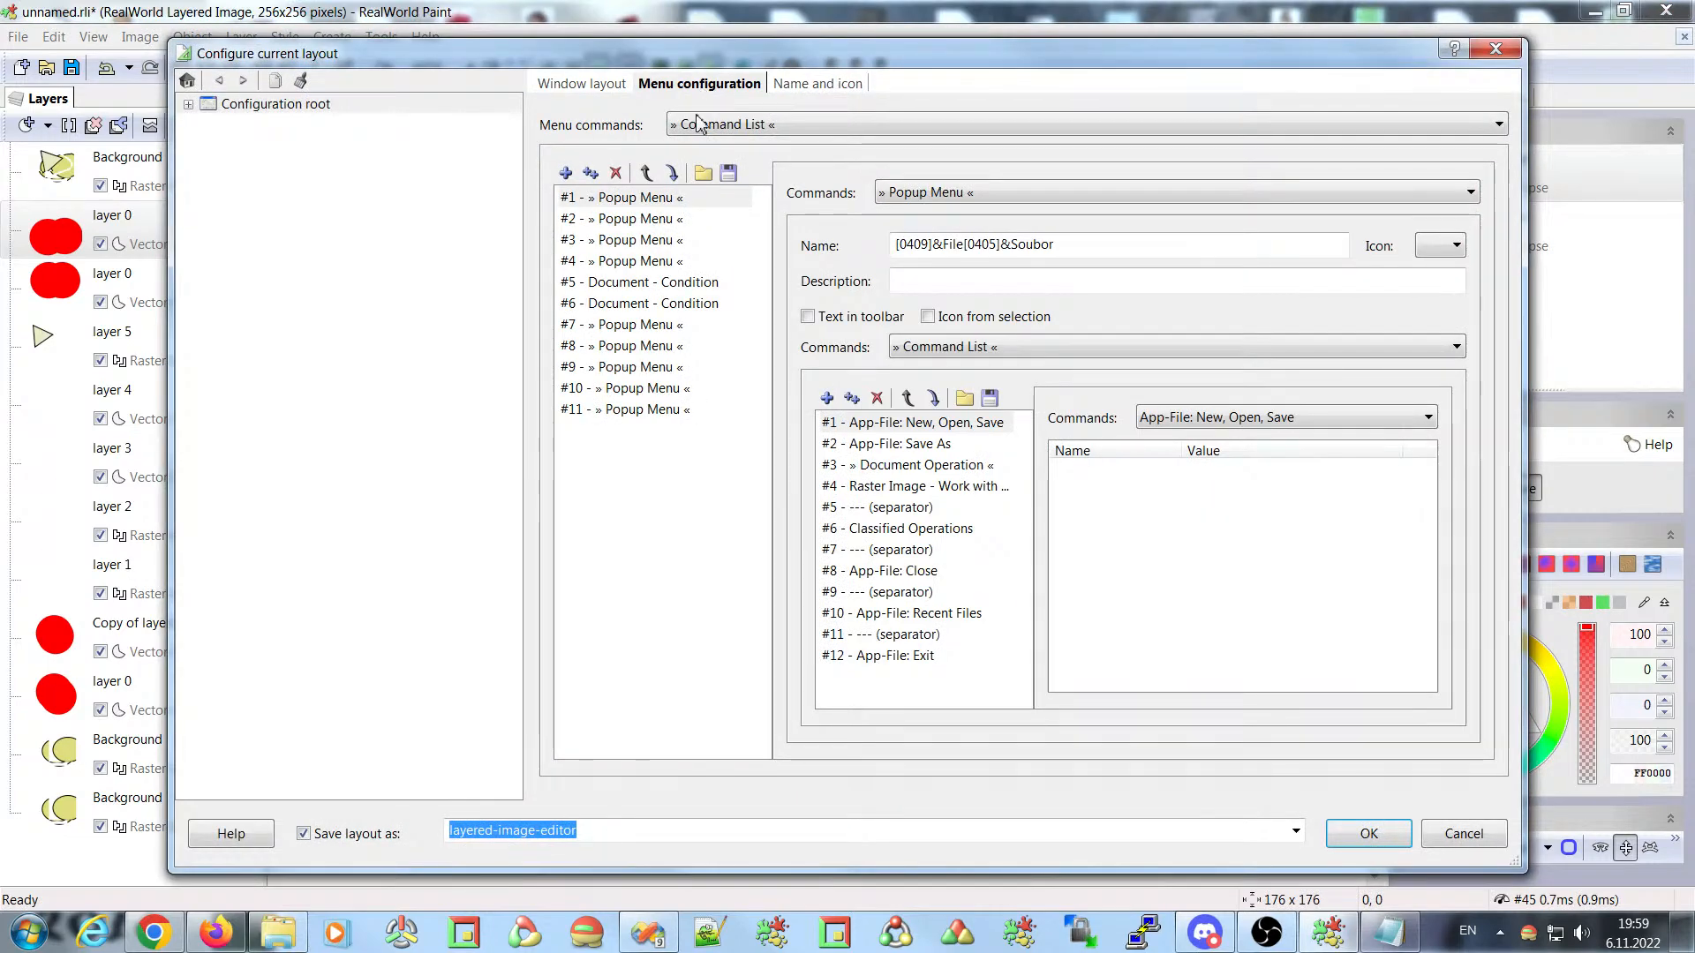
click(606, 305)
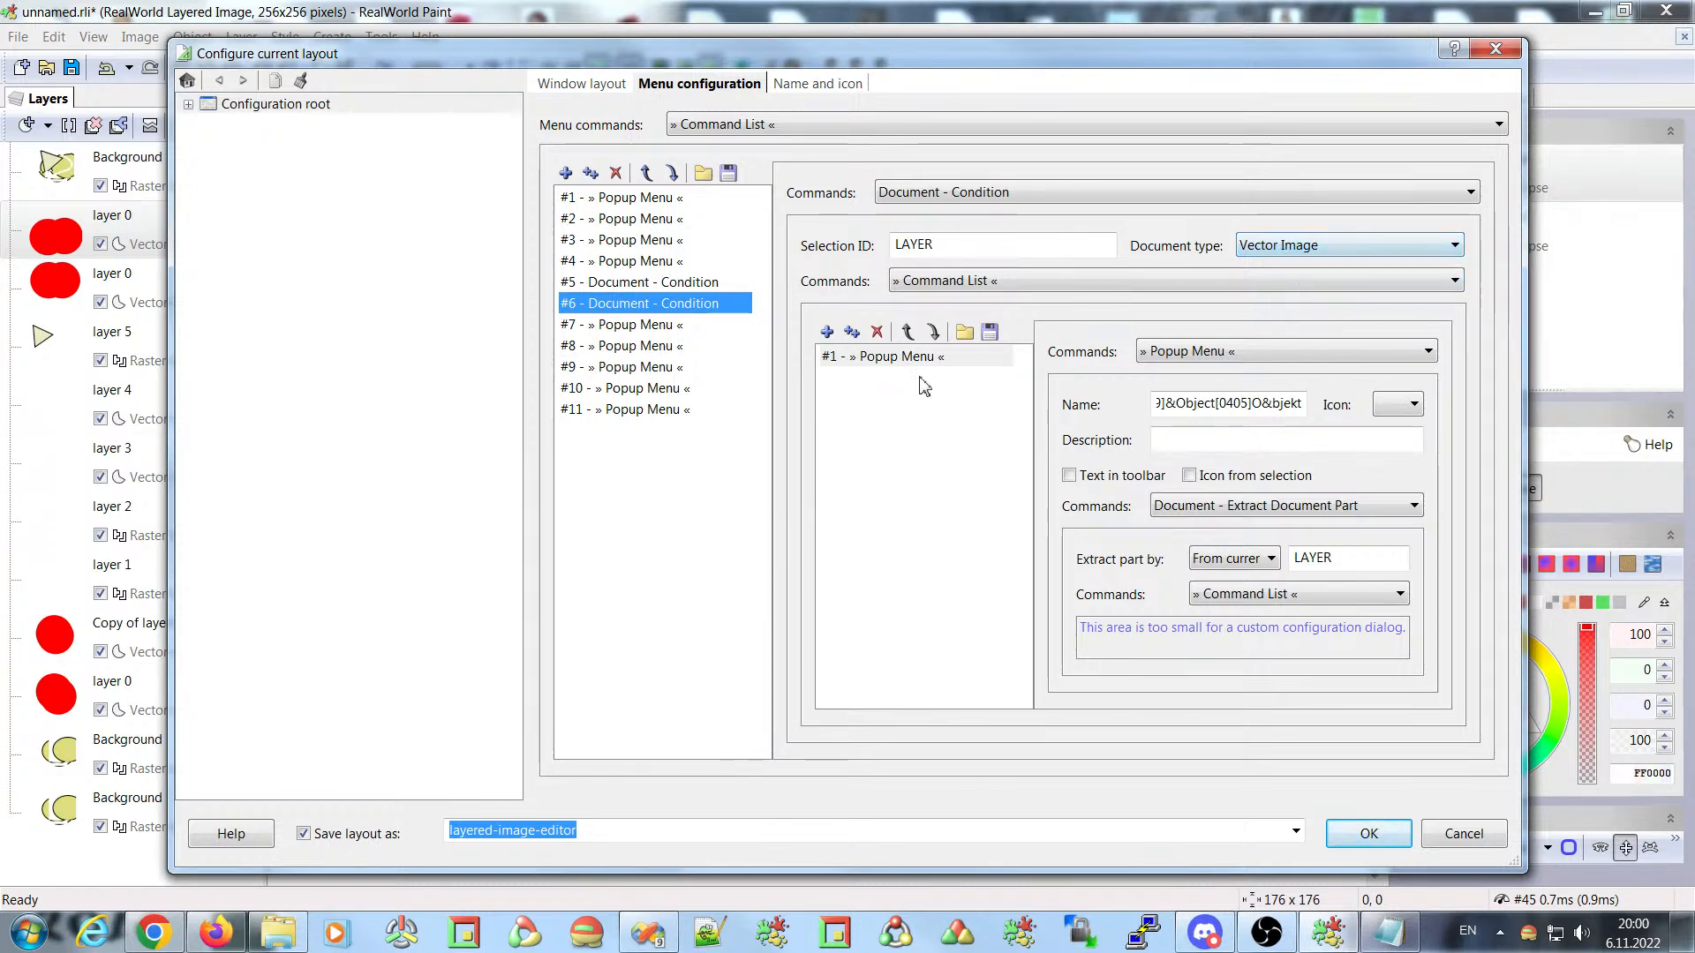
click(887, 362)
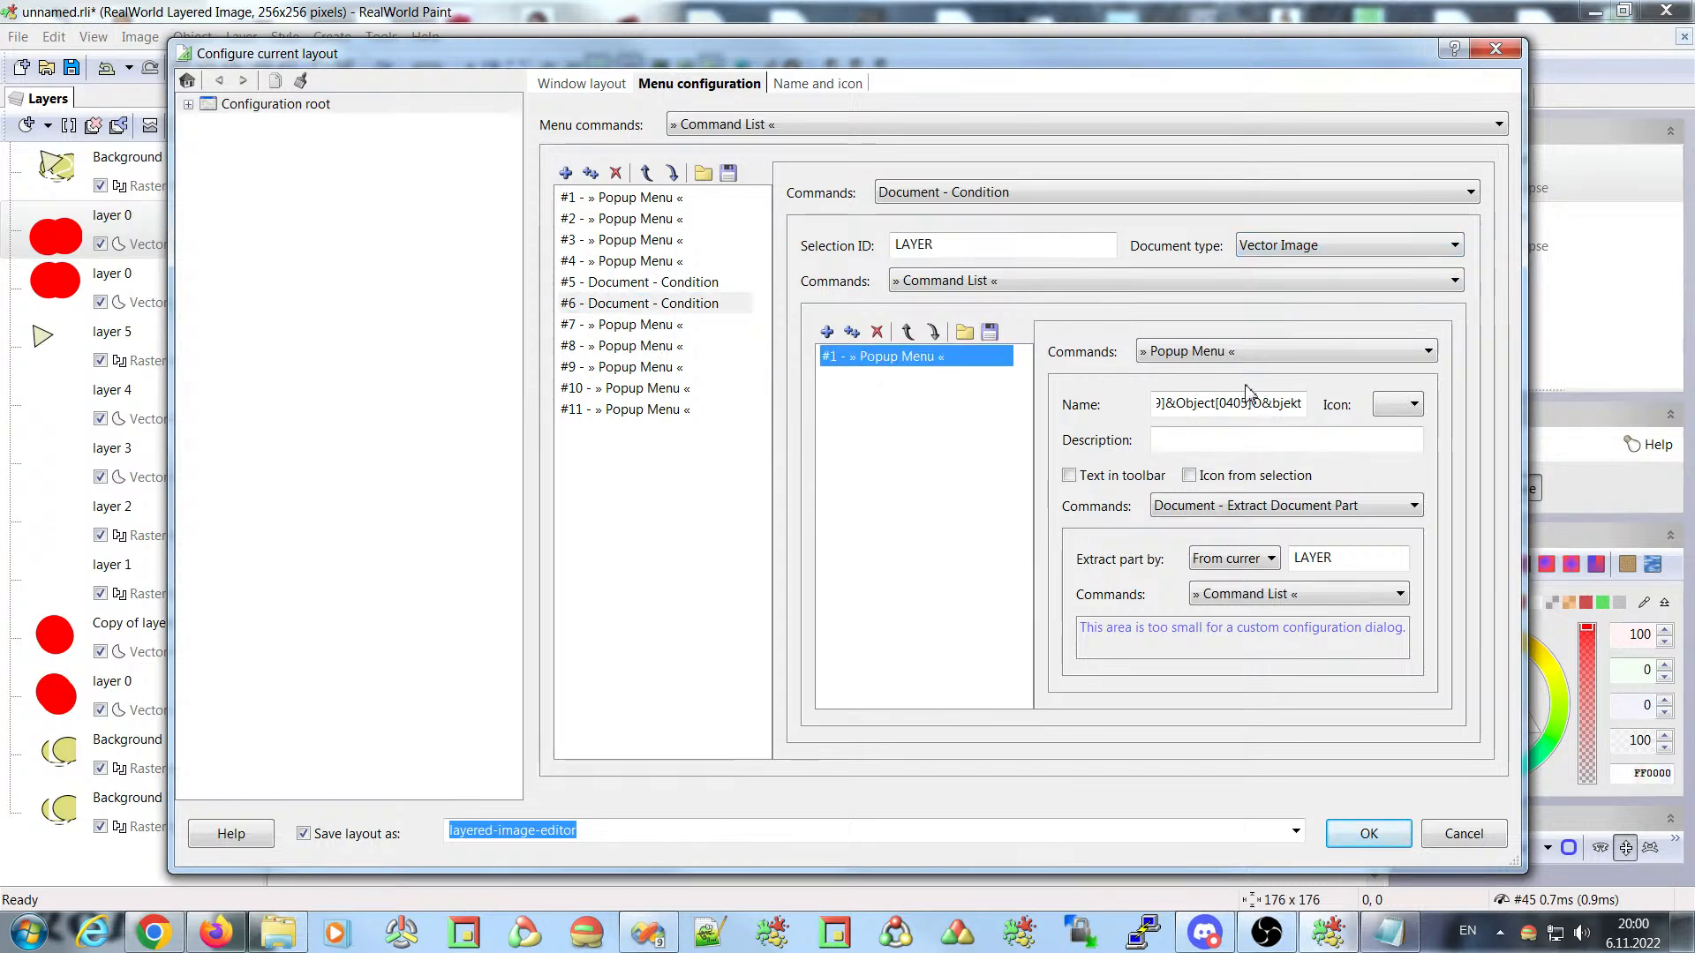
drag(1216, 407, 1202, 408)
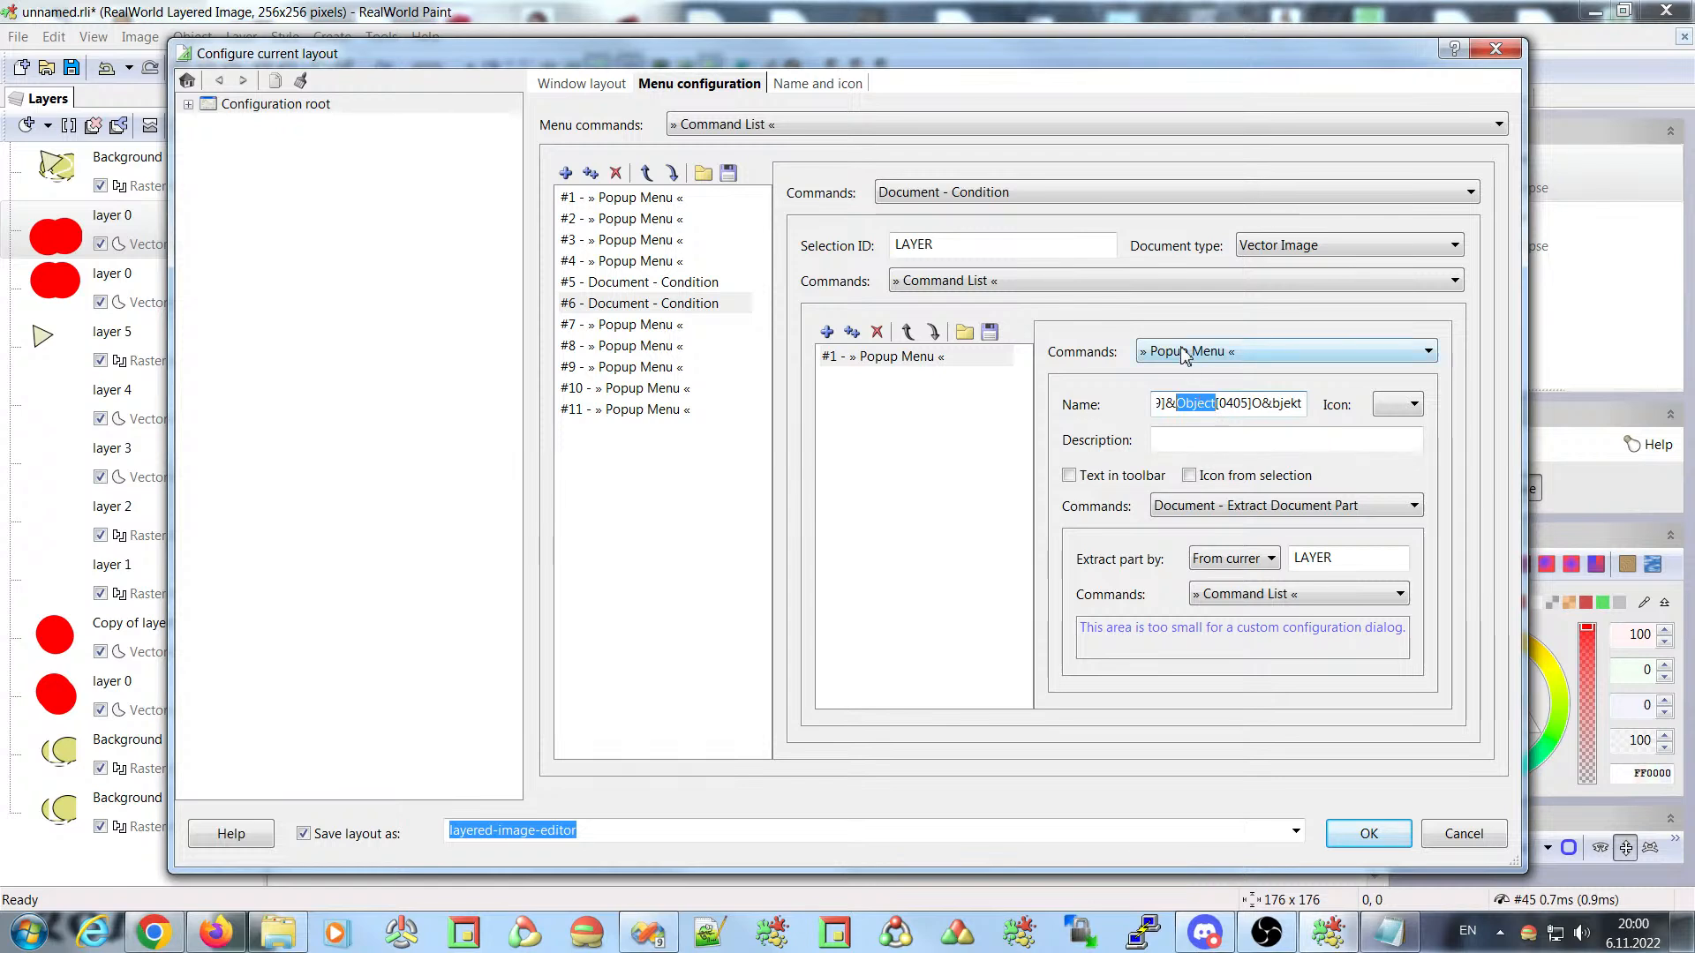
click(1183, 403)
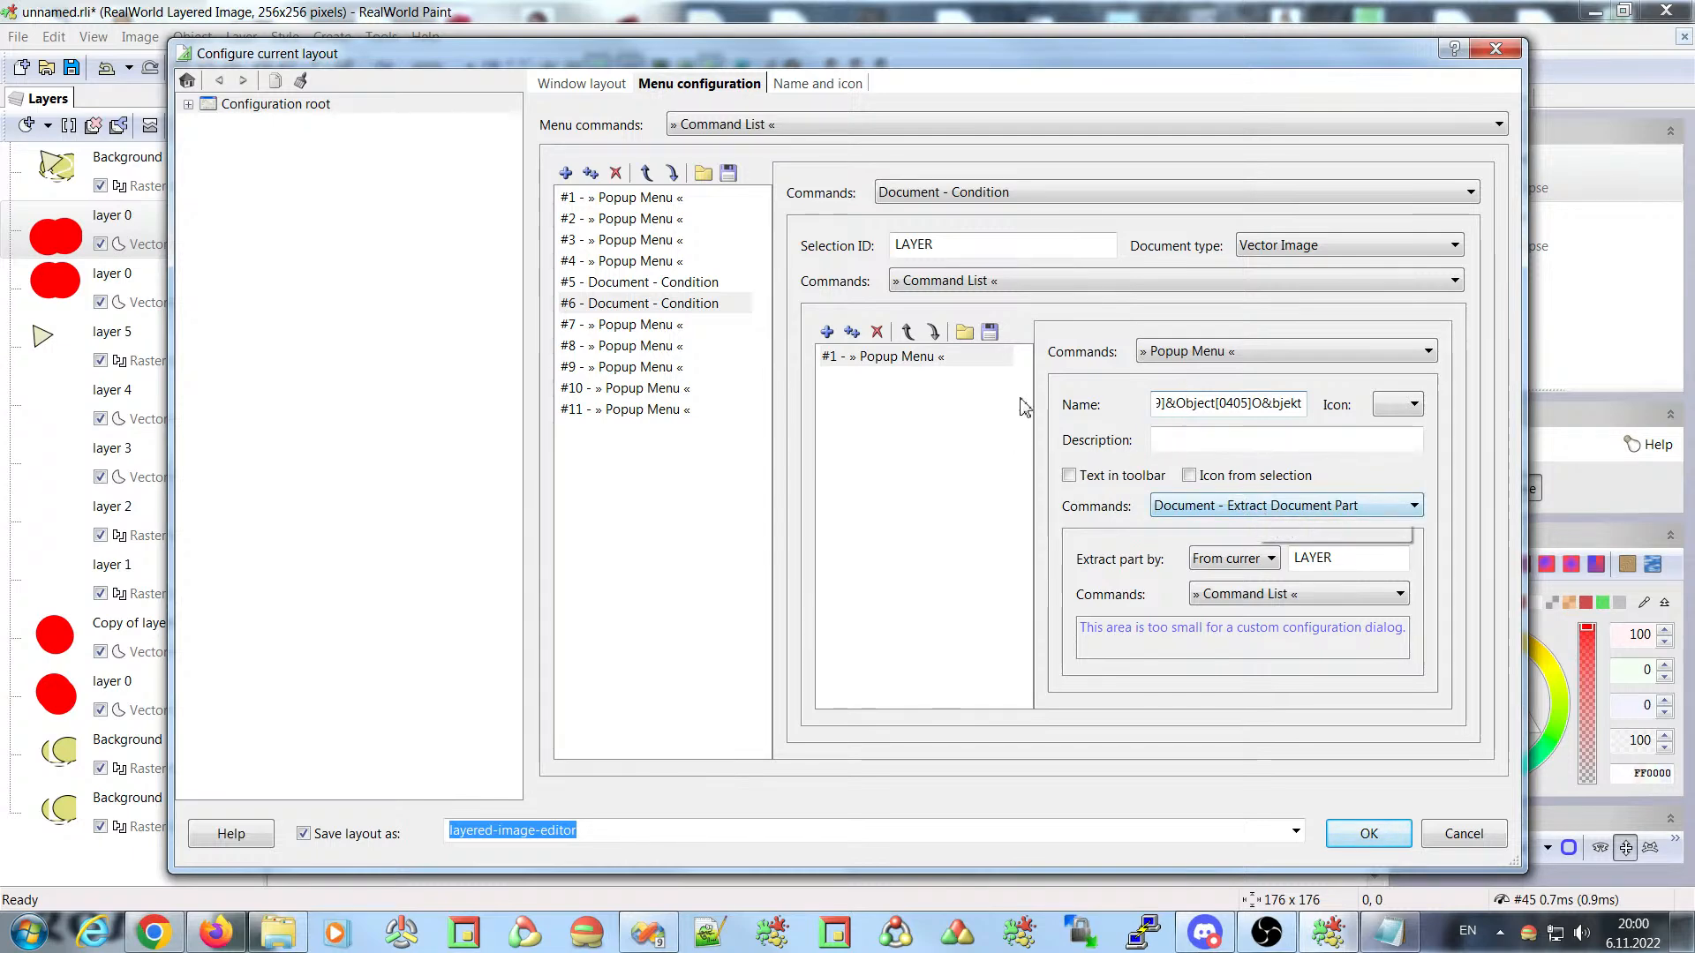
- Zoom into the Object menu's configuration and inspect its Extract part by options and the LAYER selection ID
click(1205, 642)
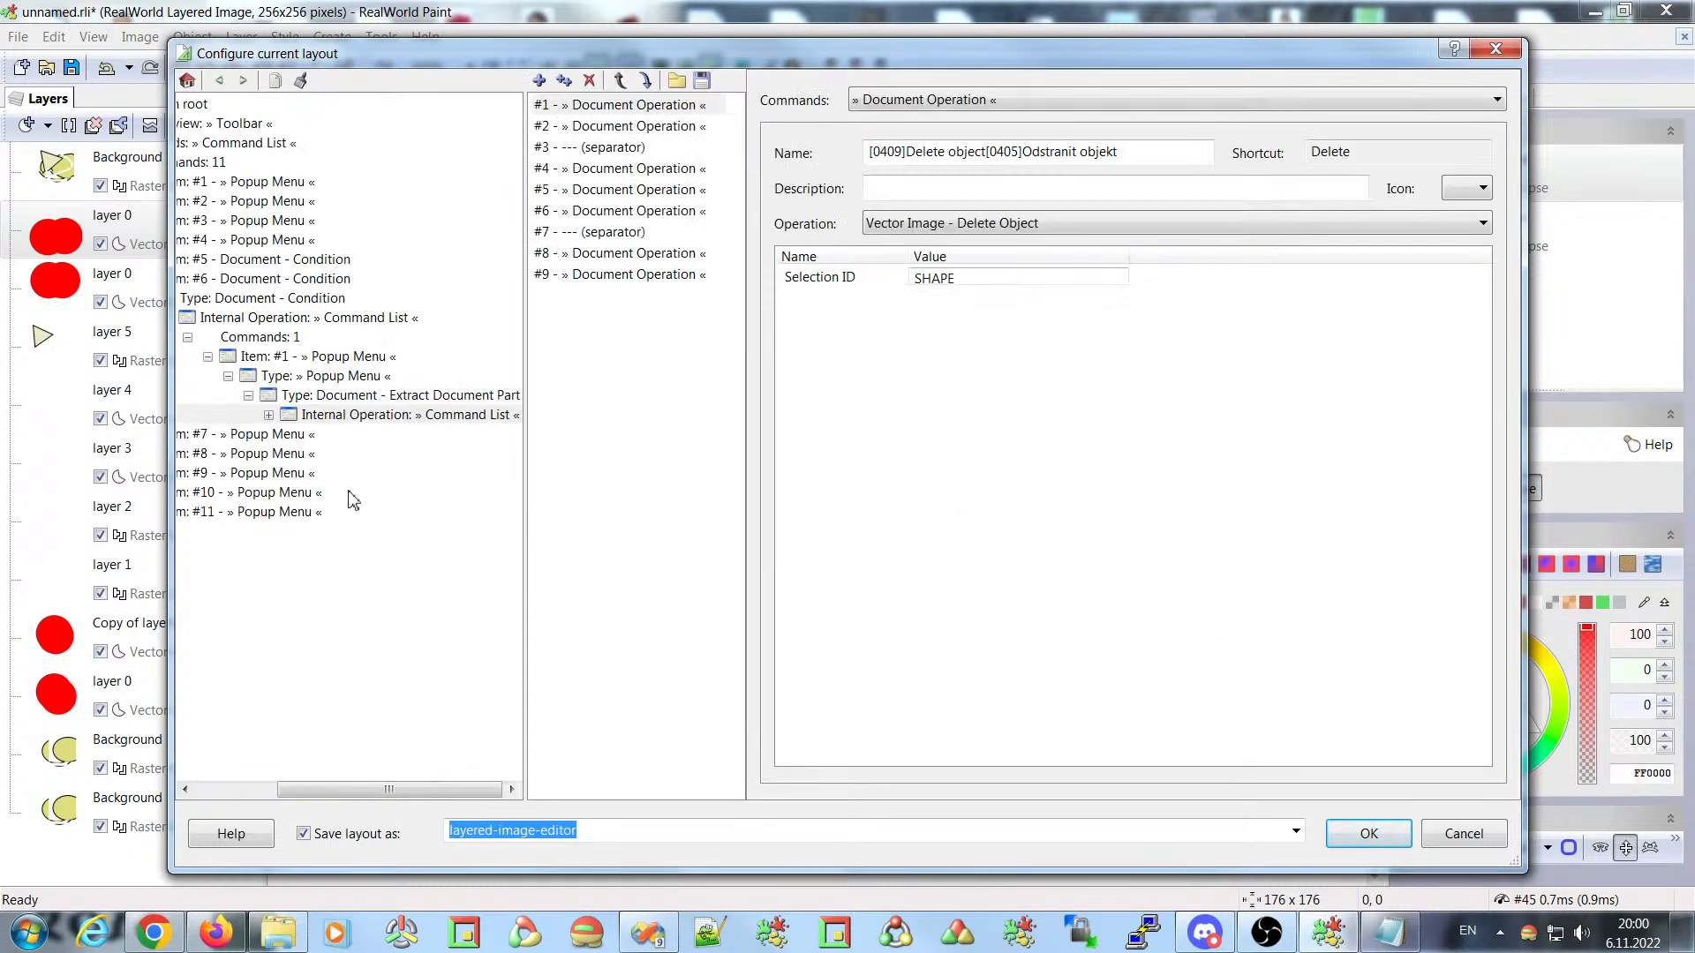
click(282, 358)
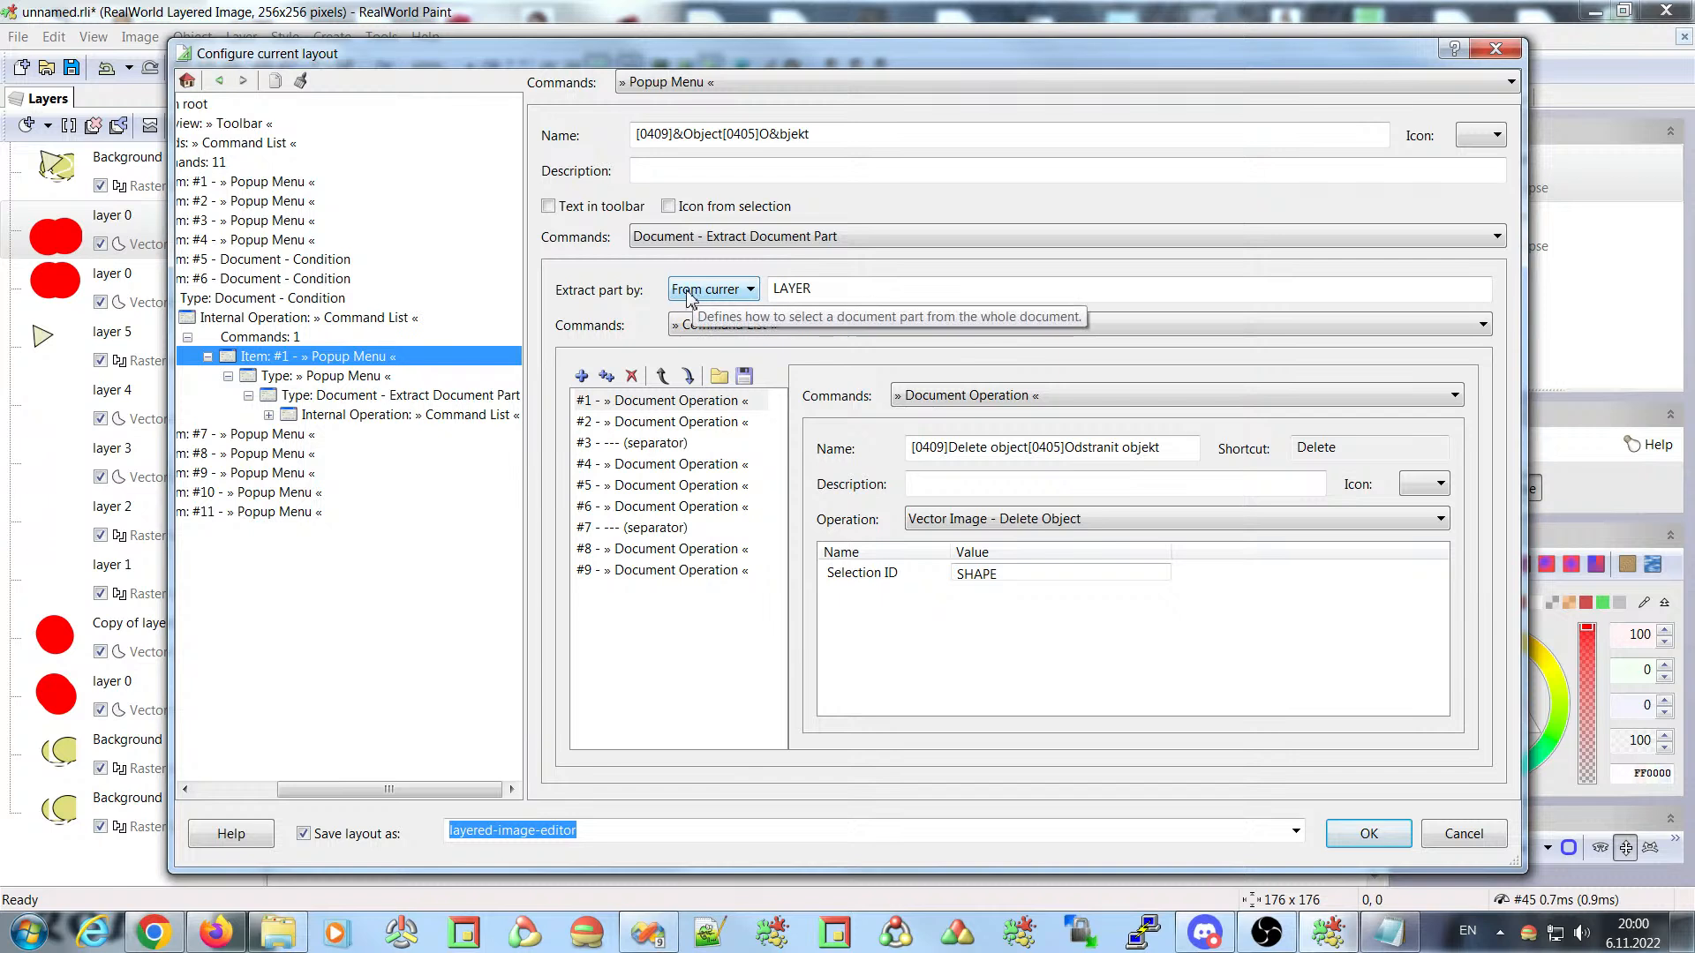
click(733, 291)
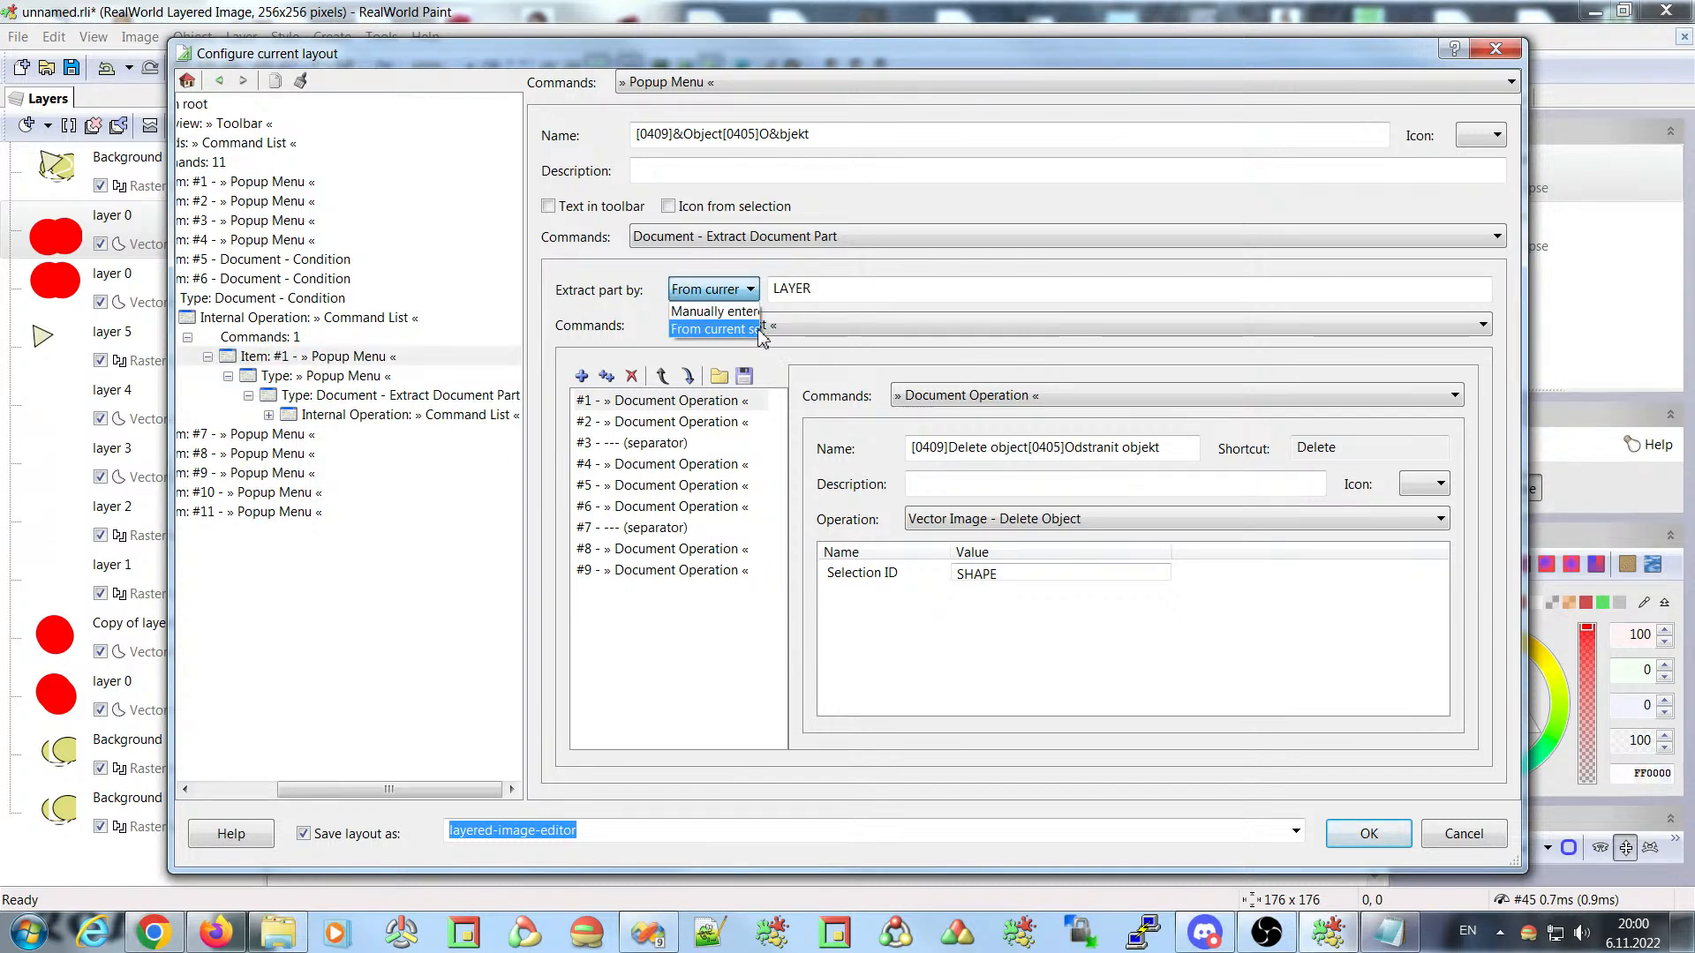
click(746, 289)
drag(839, 293, 730, 296)
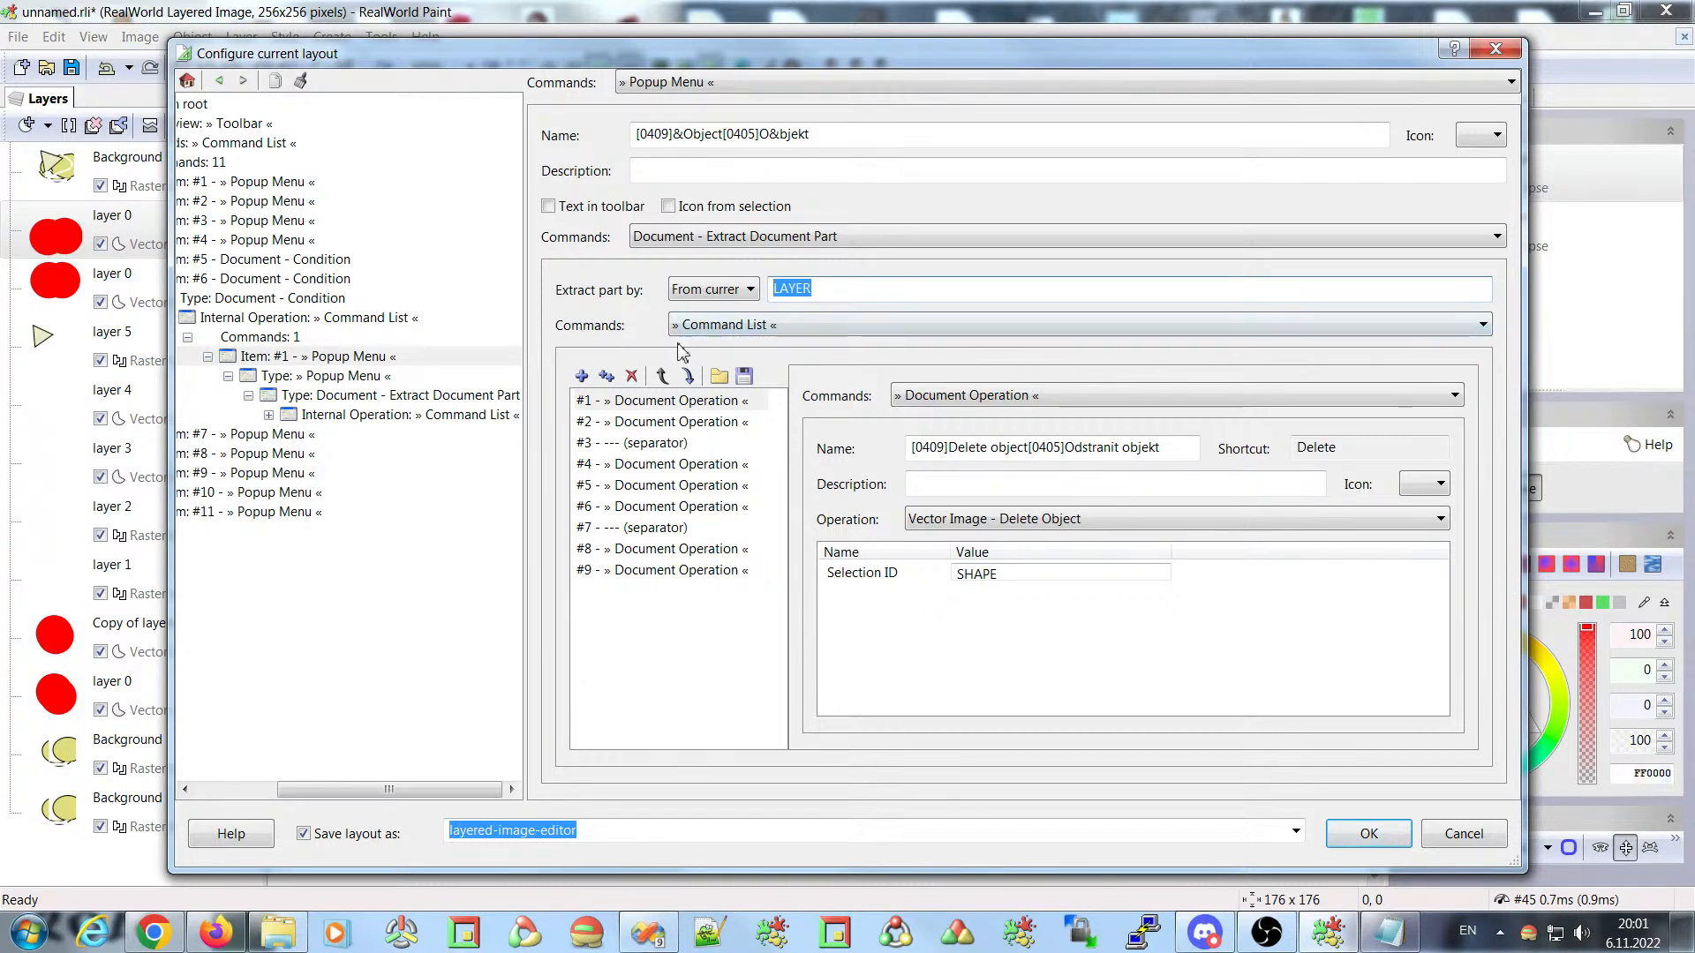
- Review the Object menu's Delete object, Duplicate object and Transform object operations, checking how they are named
click(645, 402)
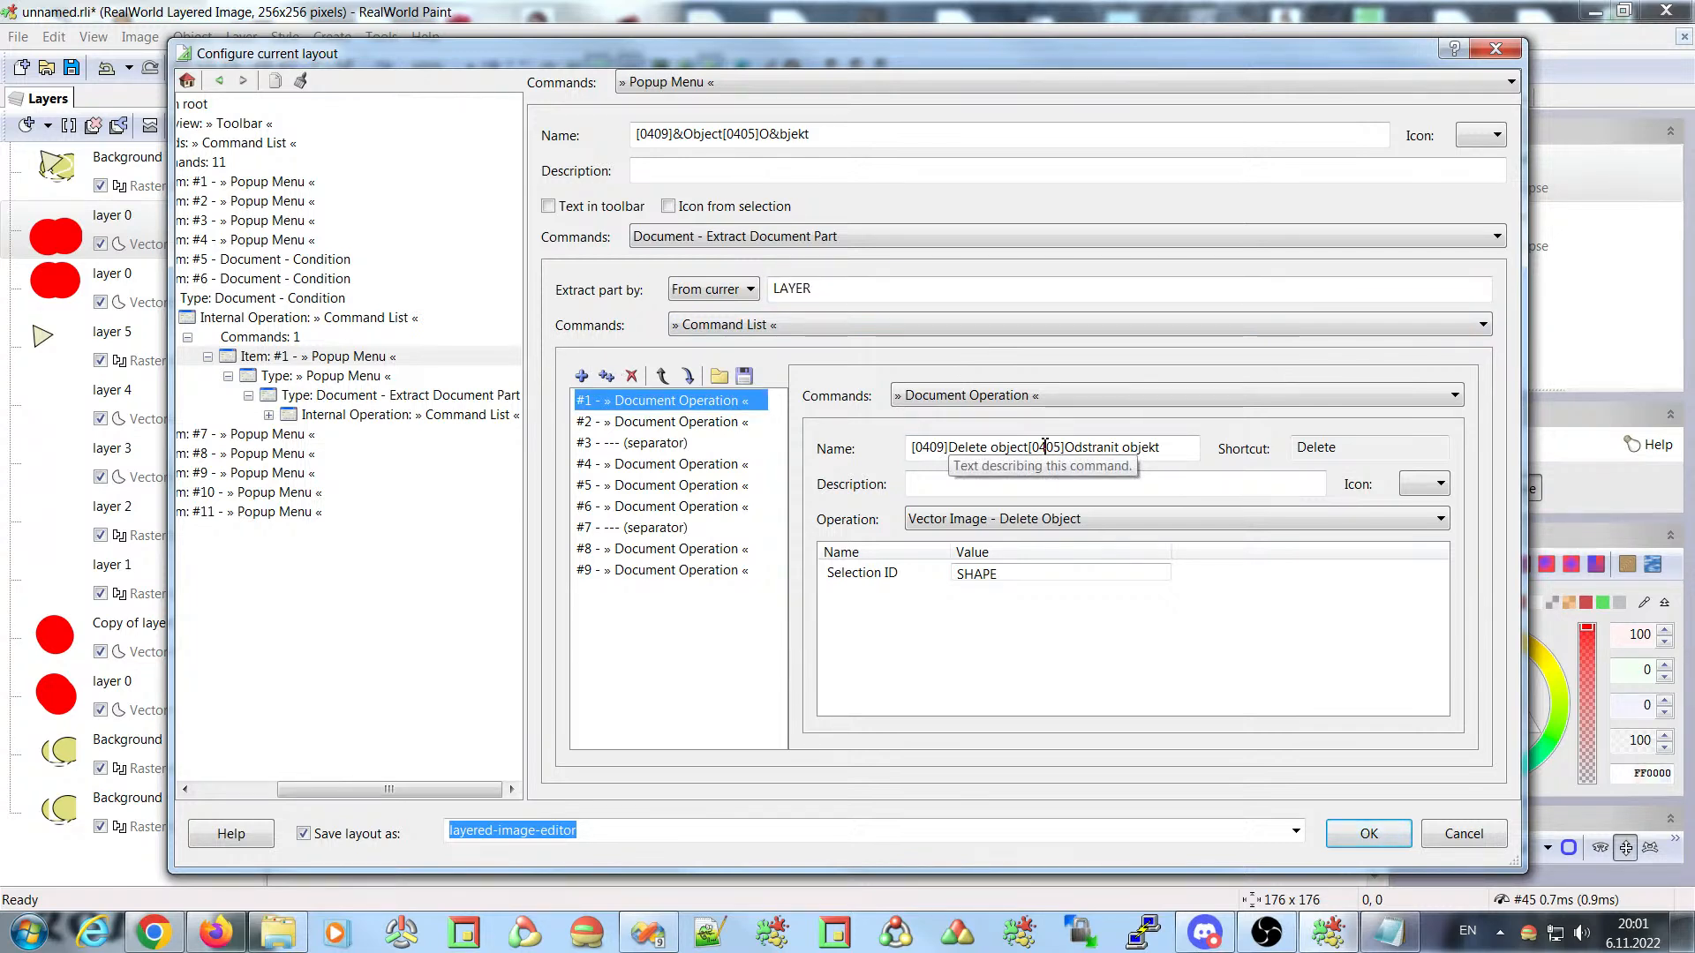
click(953, 449)
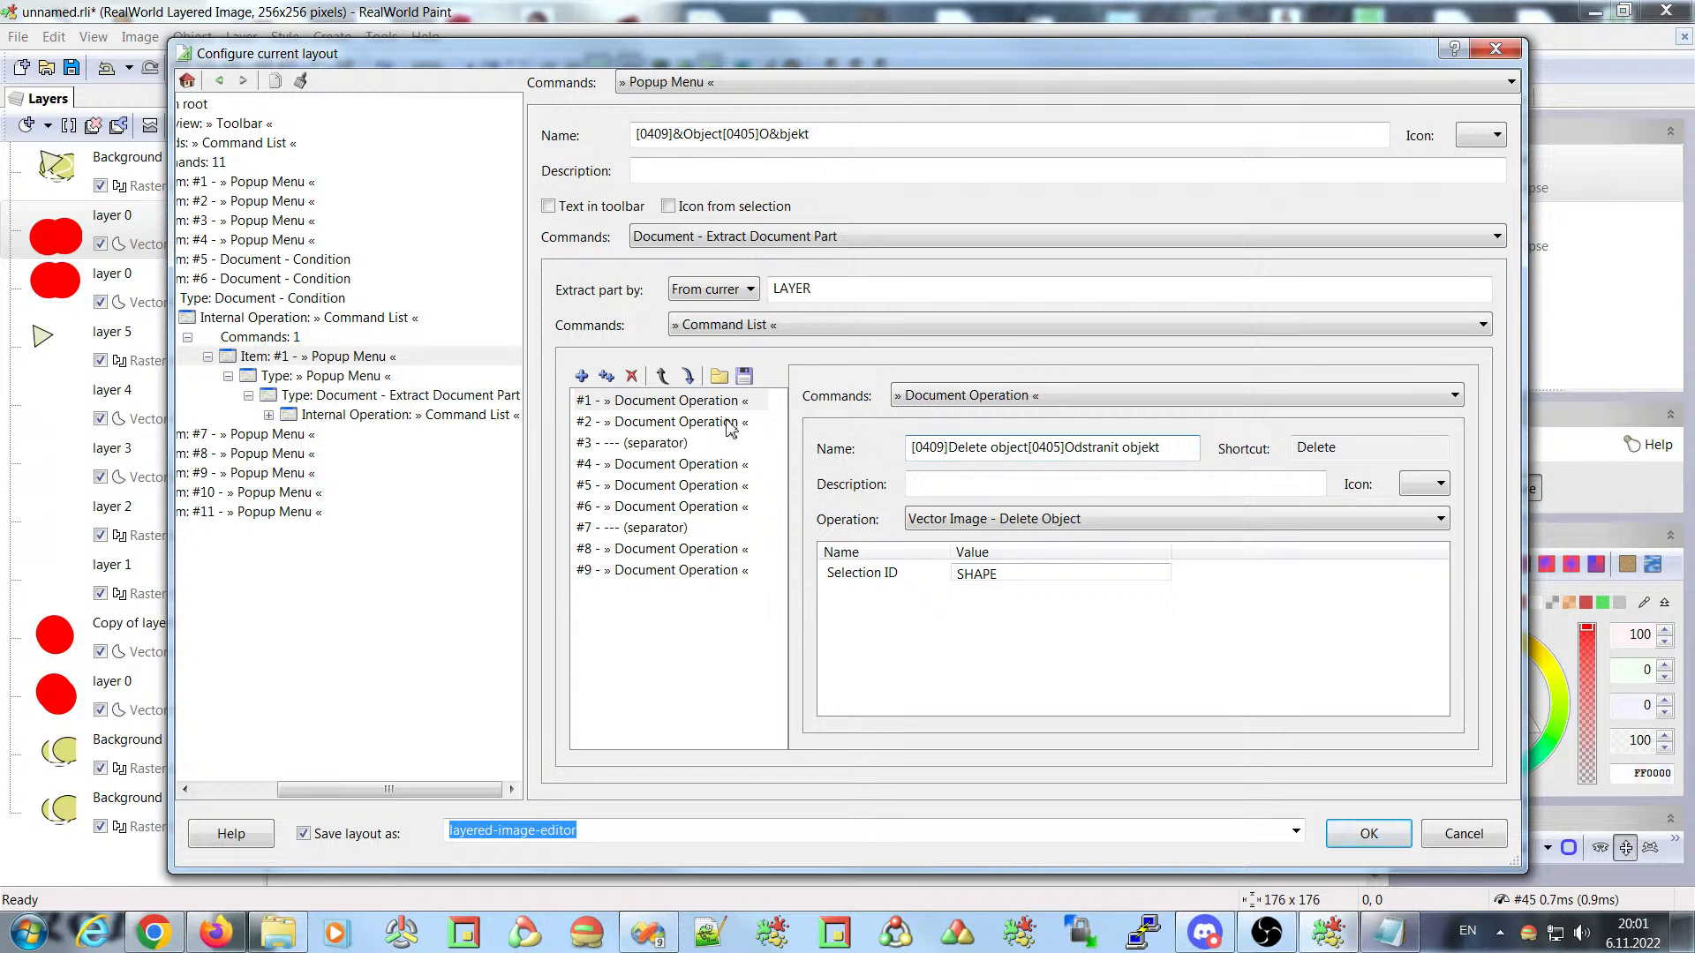
click(675, 402)
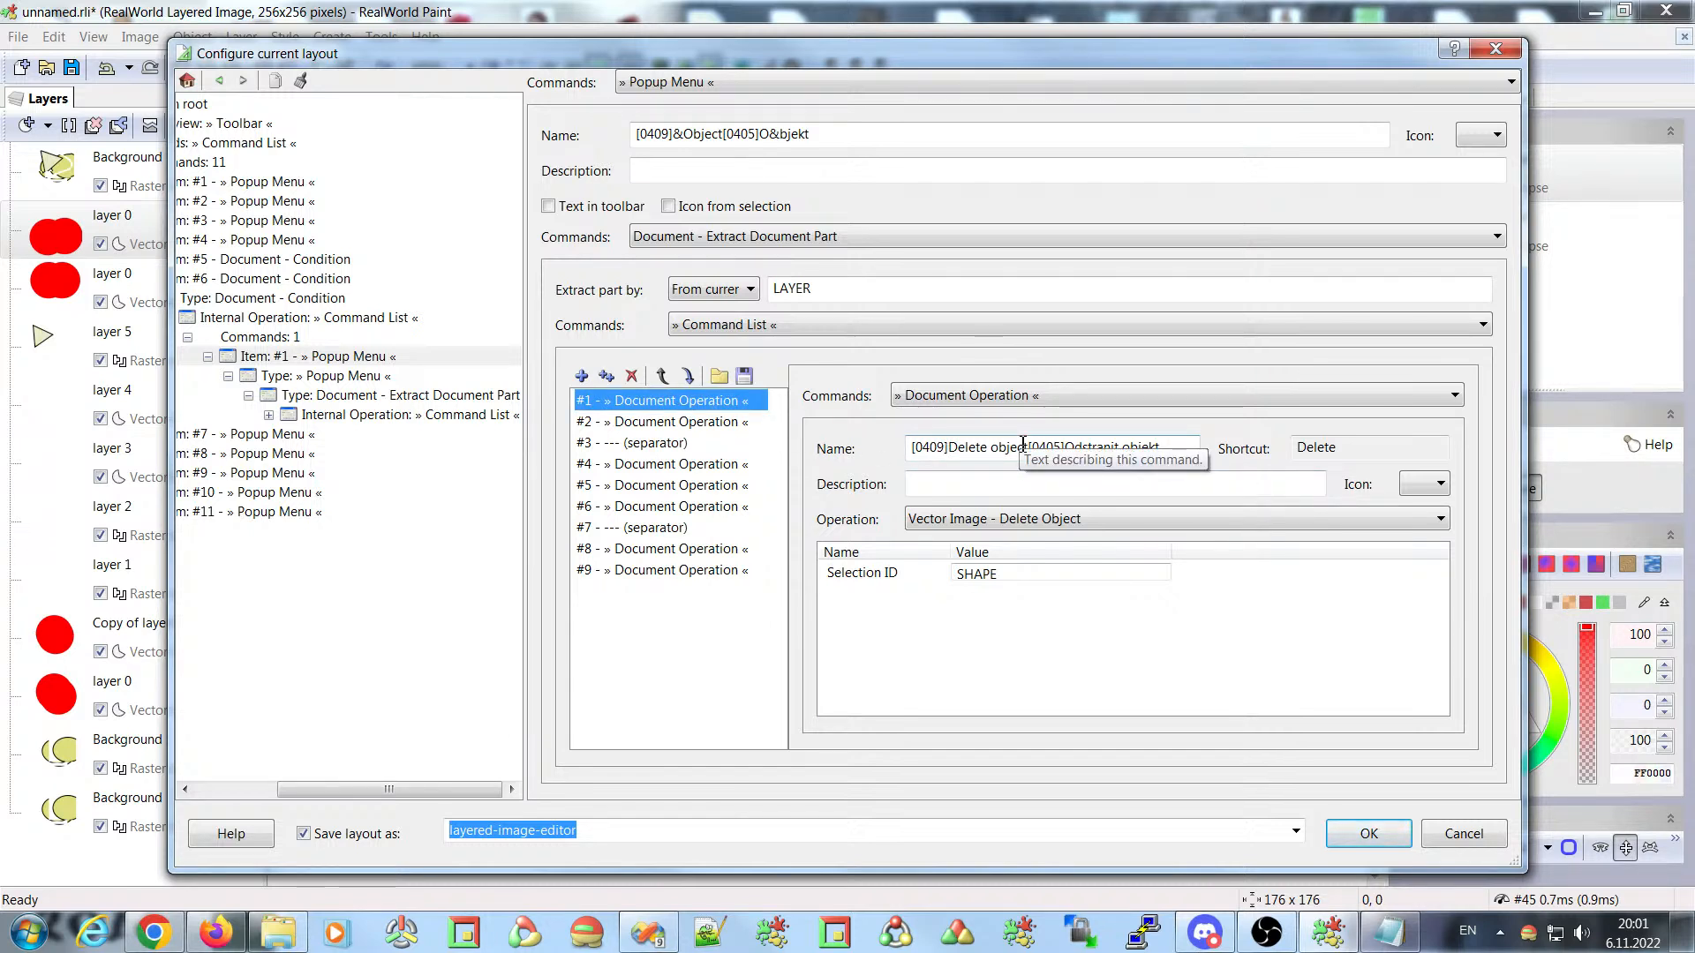
click(665, 423)
click(653, 465)
drag(919, 448, 980, 452)
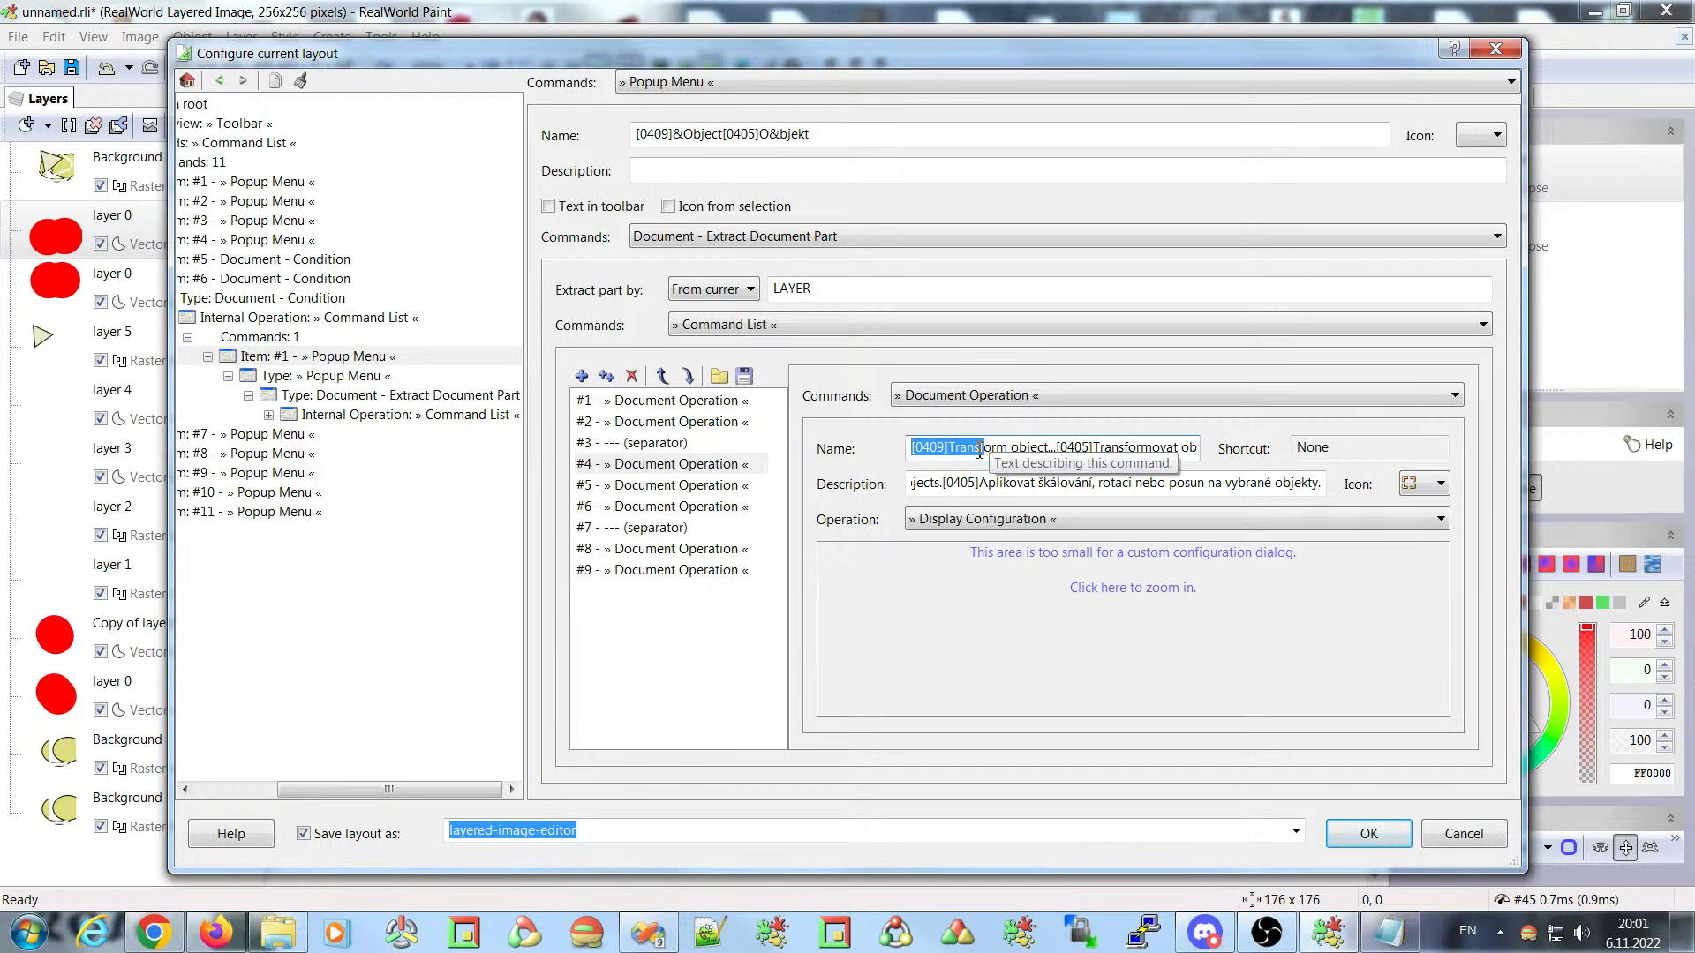
click(1033, 454)
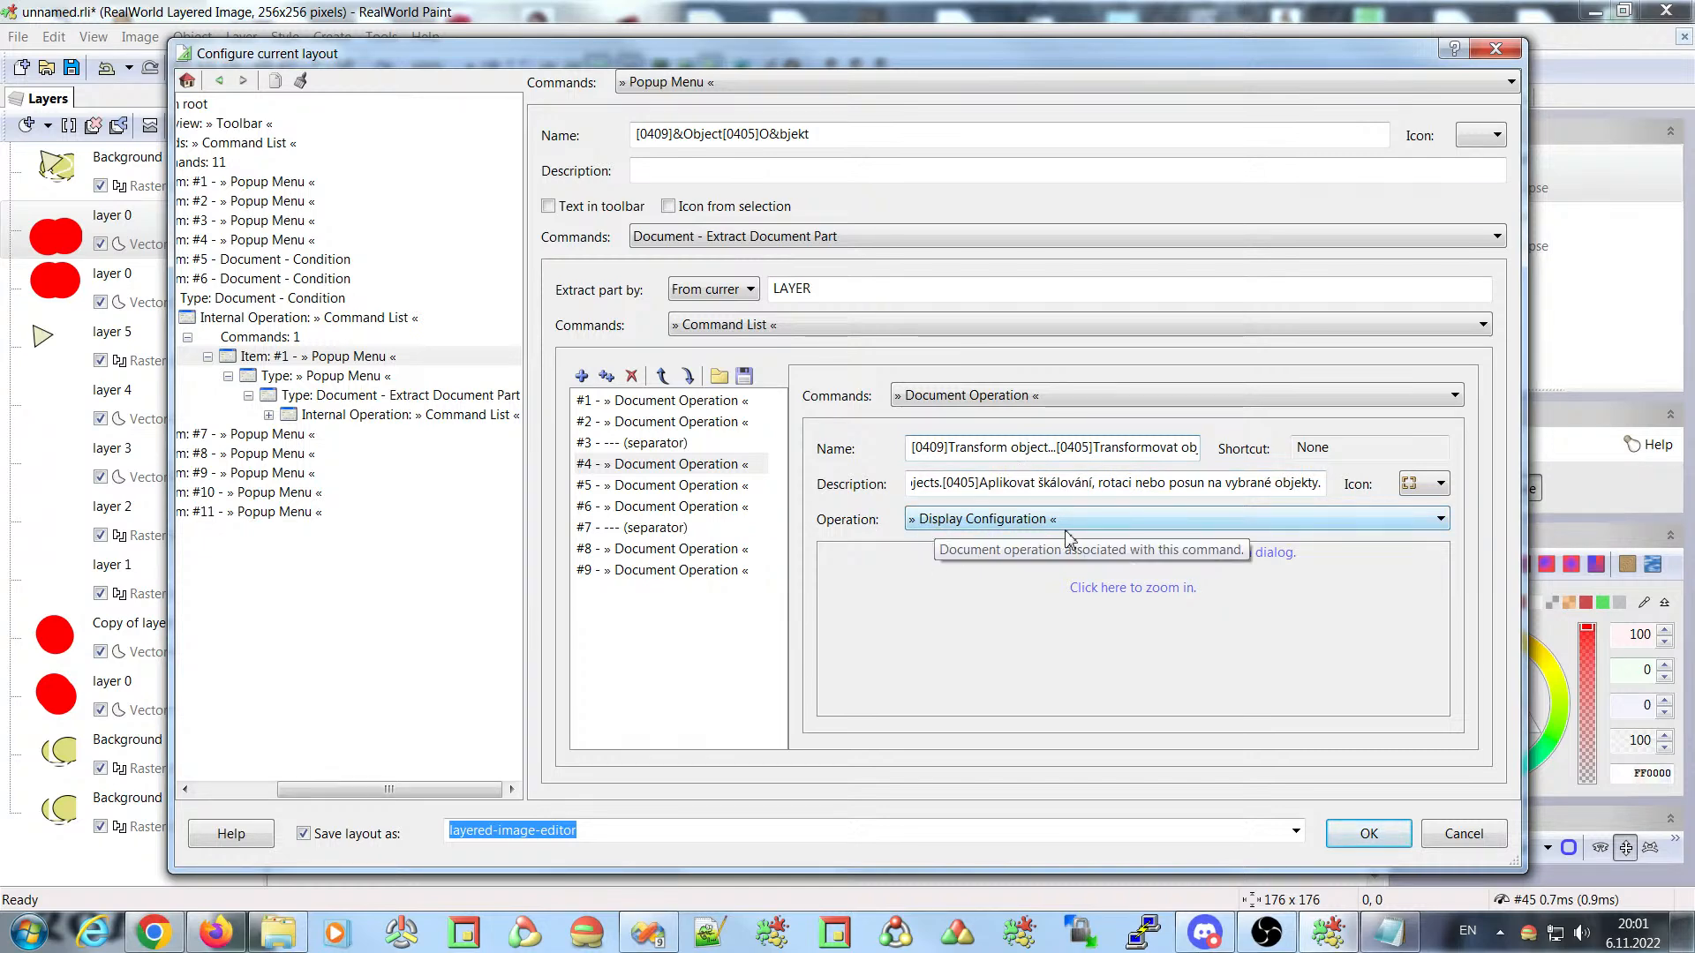
- Open the Transform object dialog's configuration and browse the operations available for it, keeping Vector Image - Transform object
click(1000, 578)
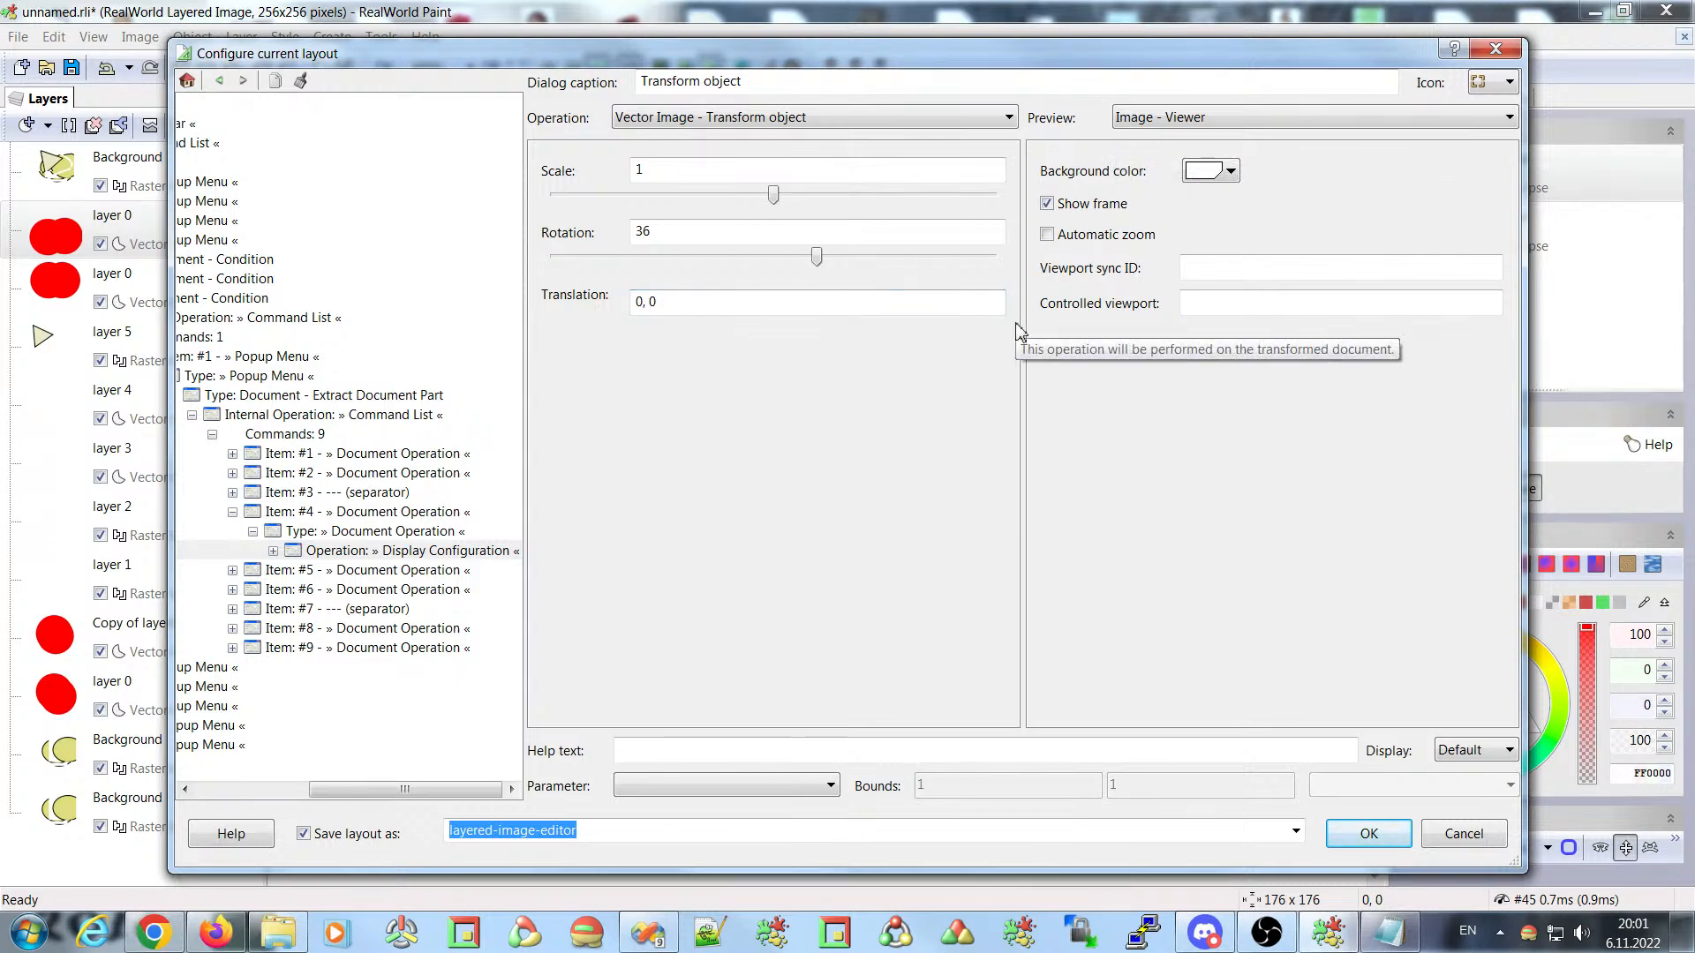
drag(377, 793, 365, 794)
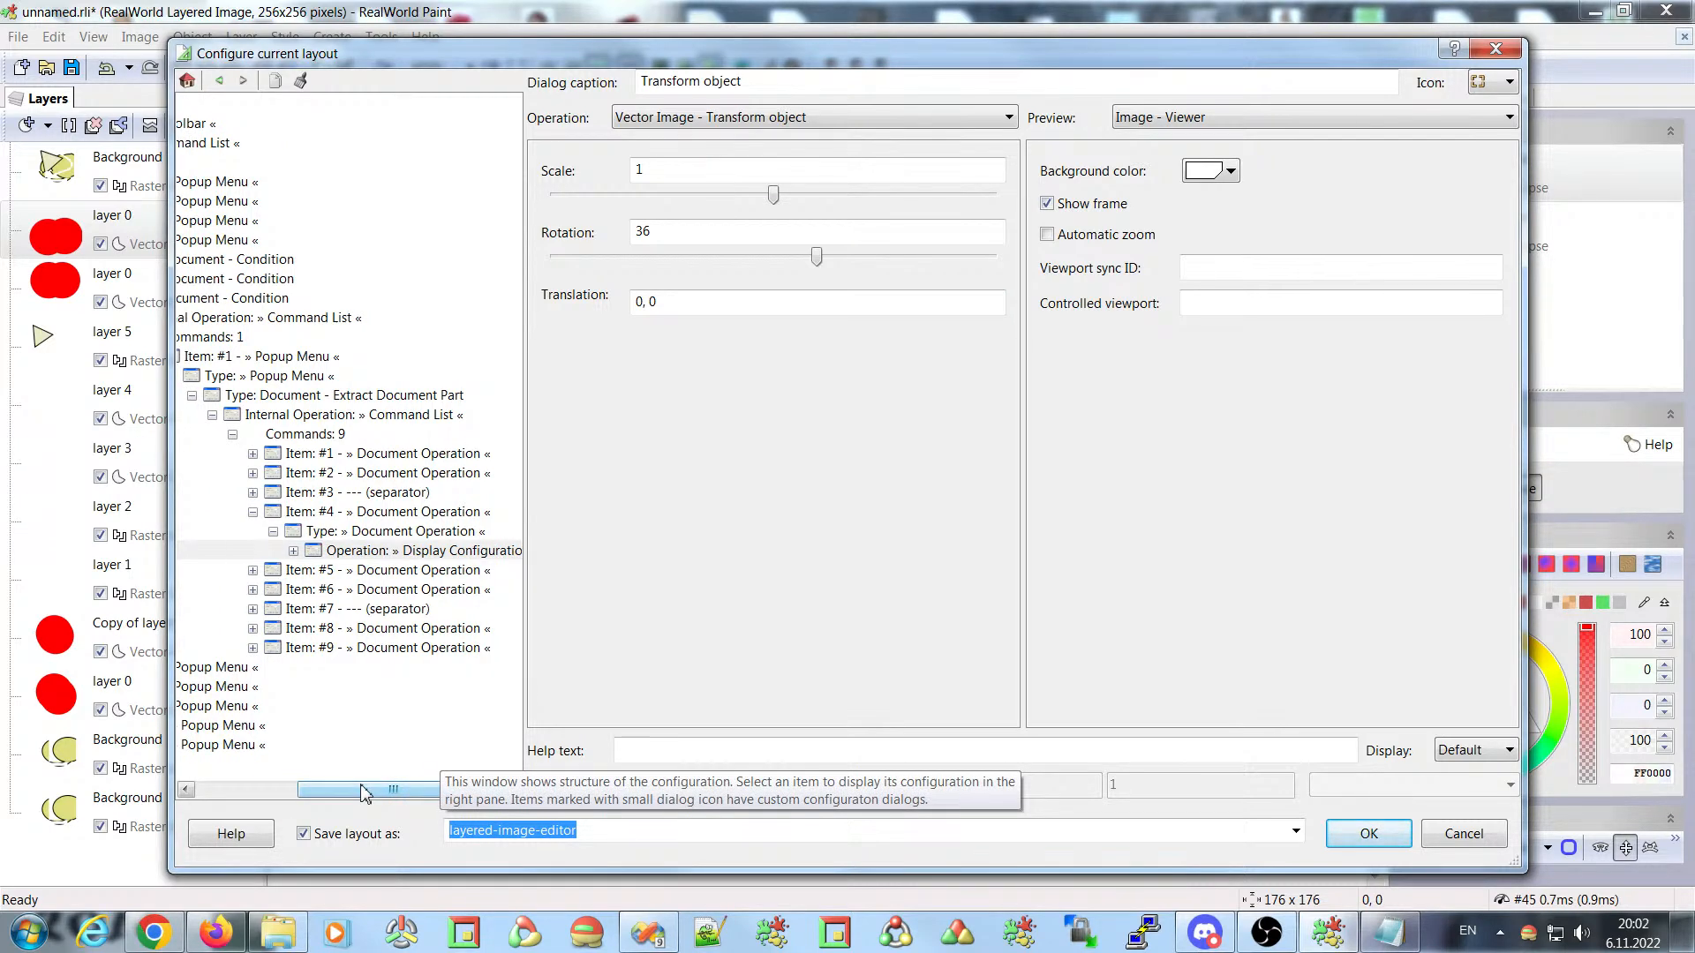
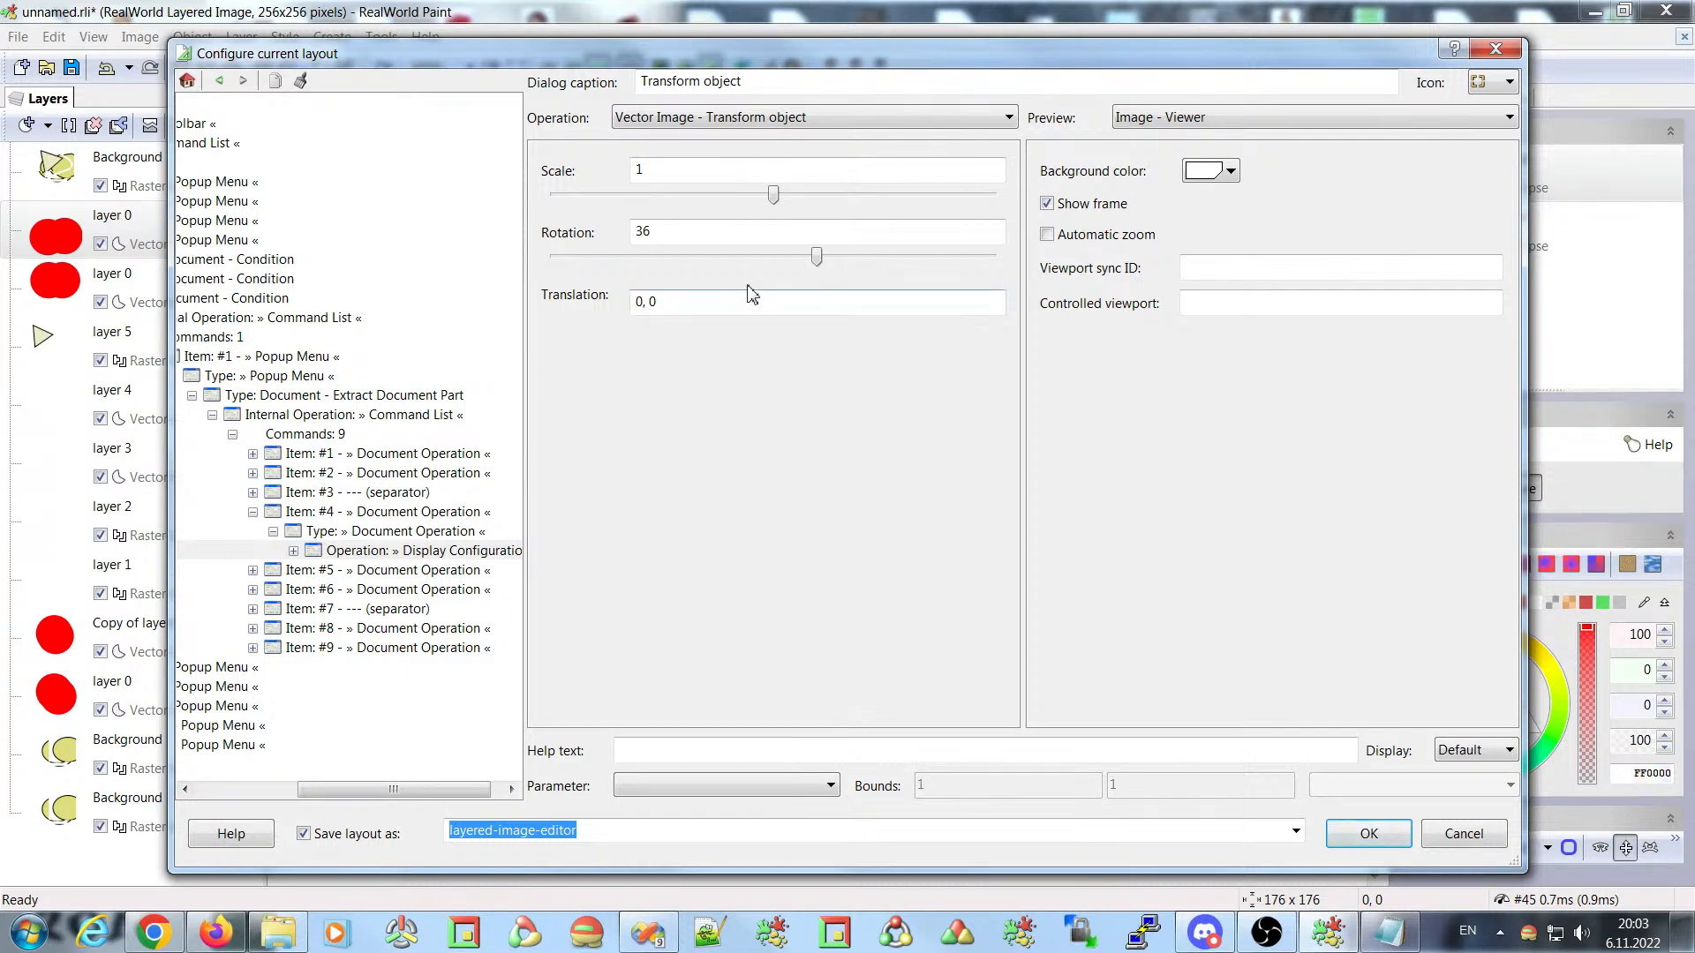
click(773, 124)
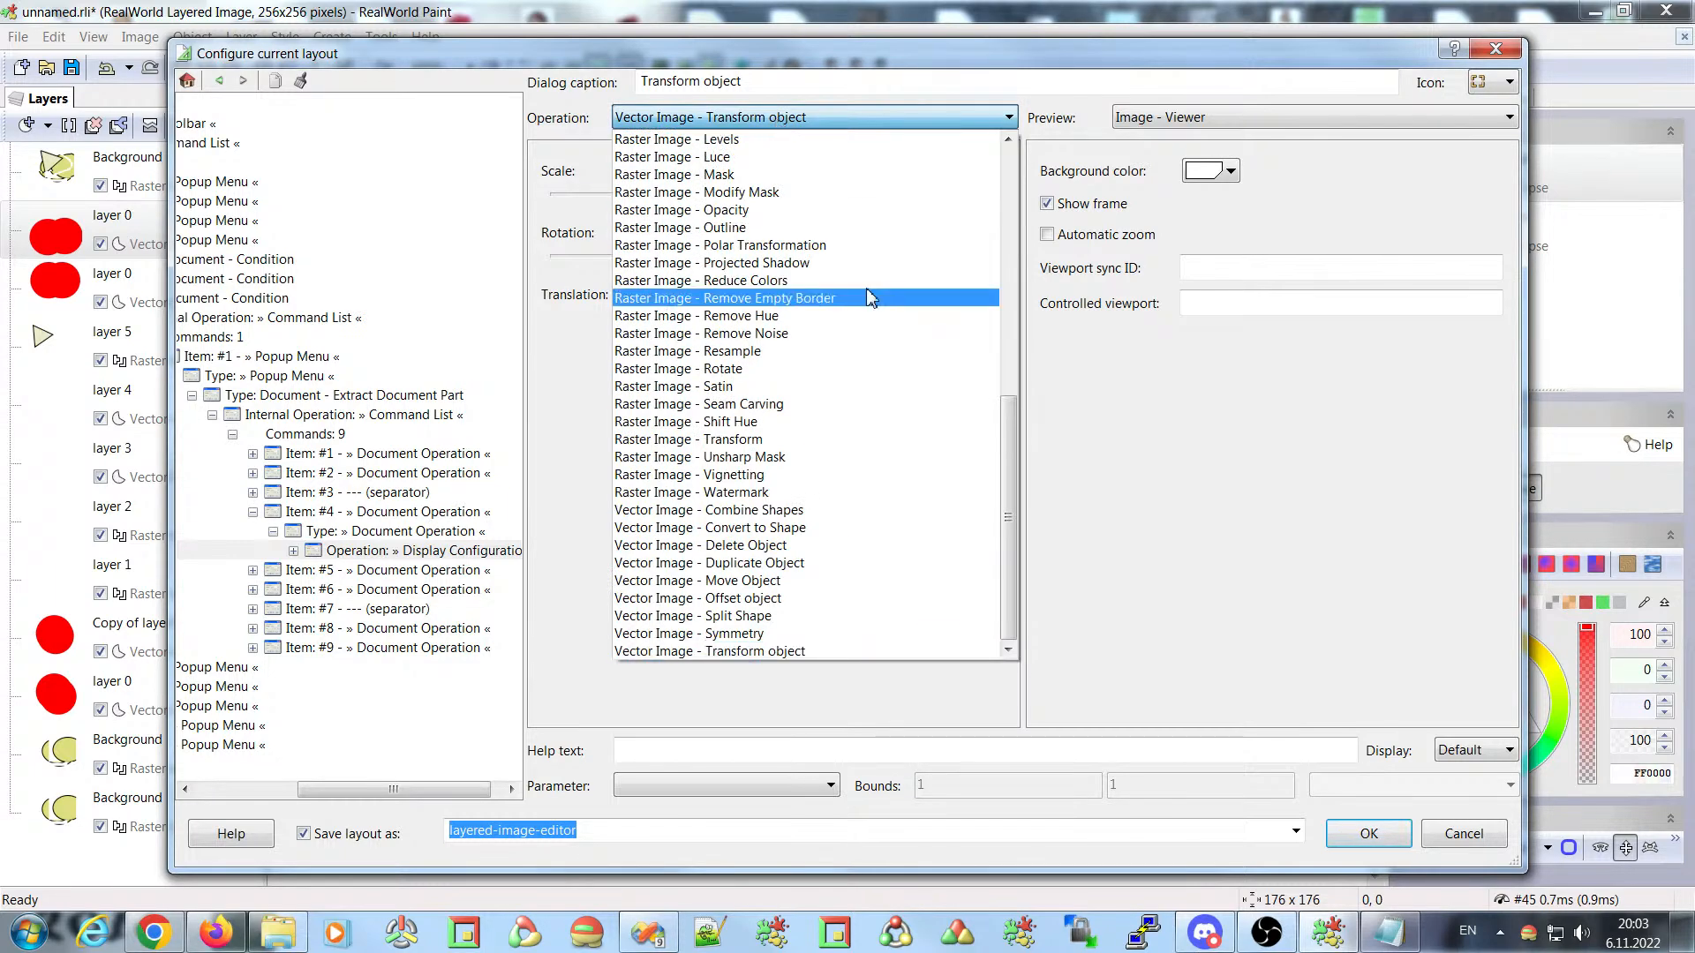
scroll(1013, 562, up, 10)
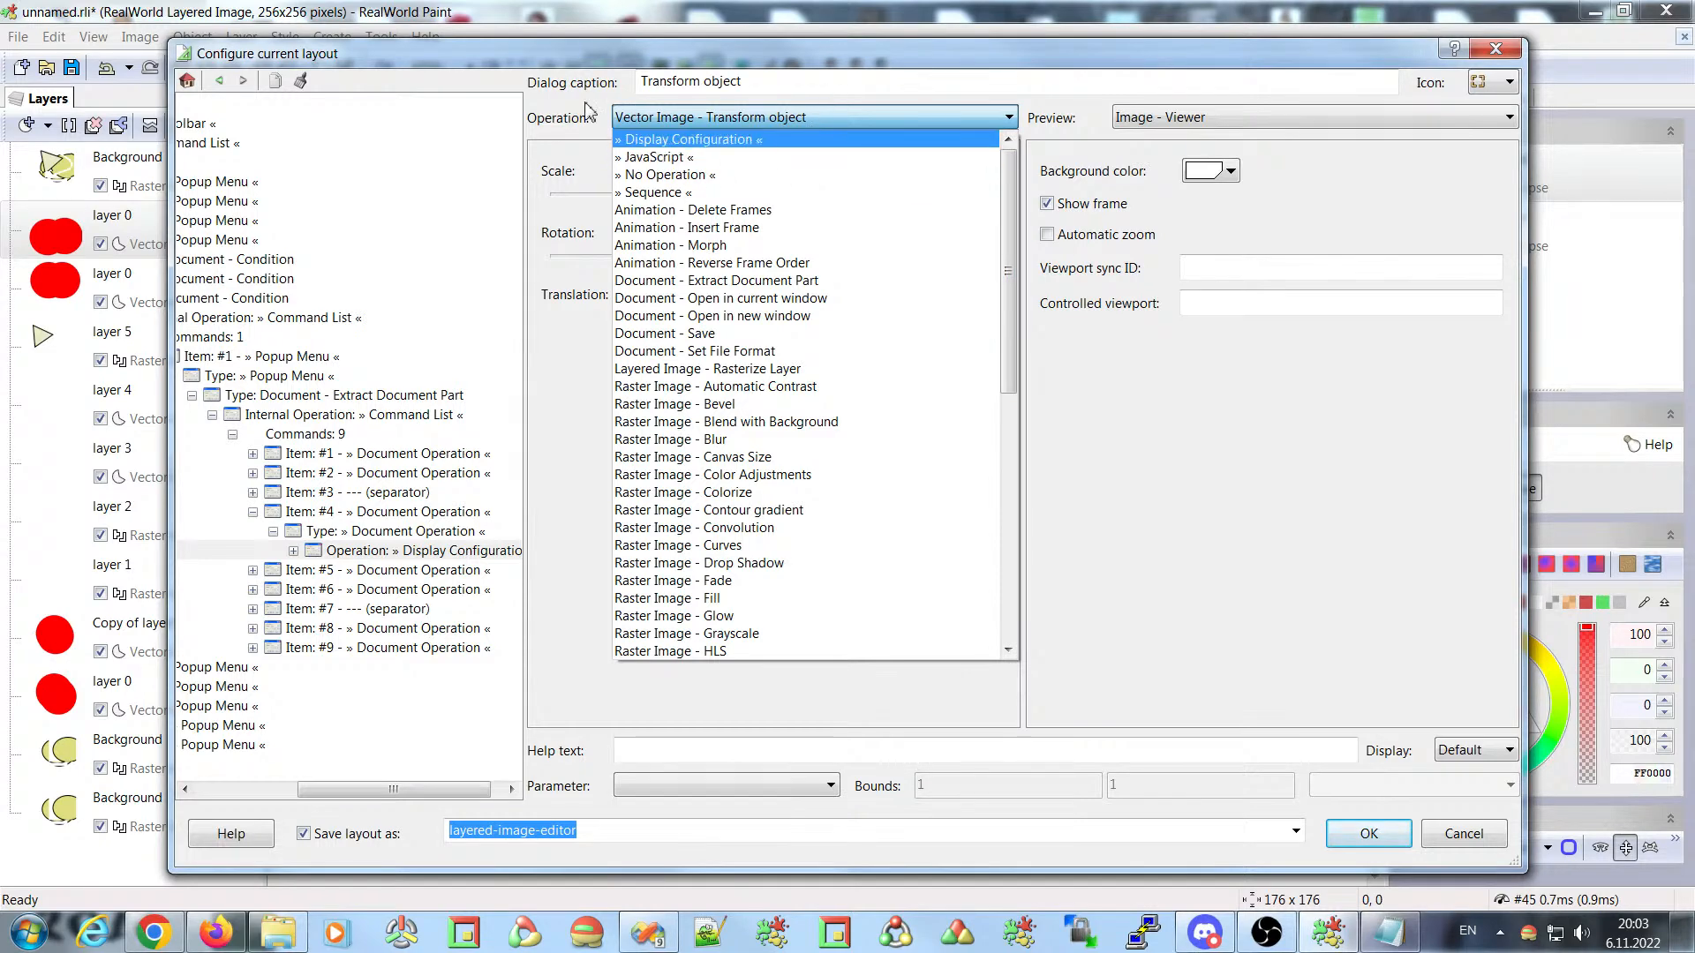
click(609, 116)
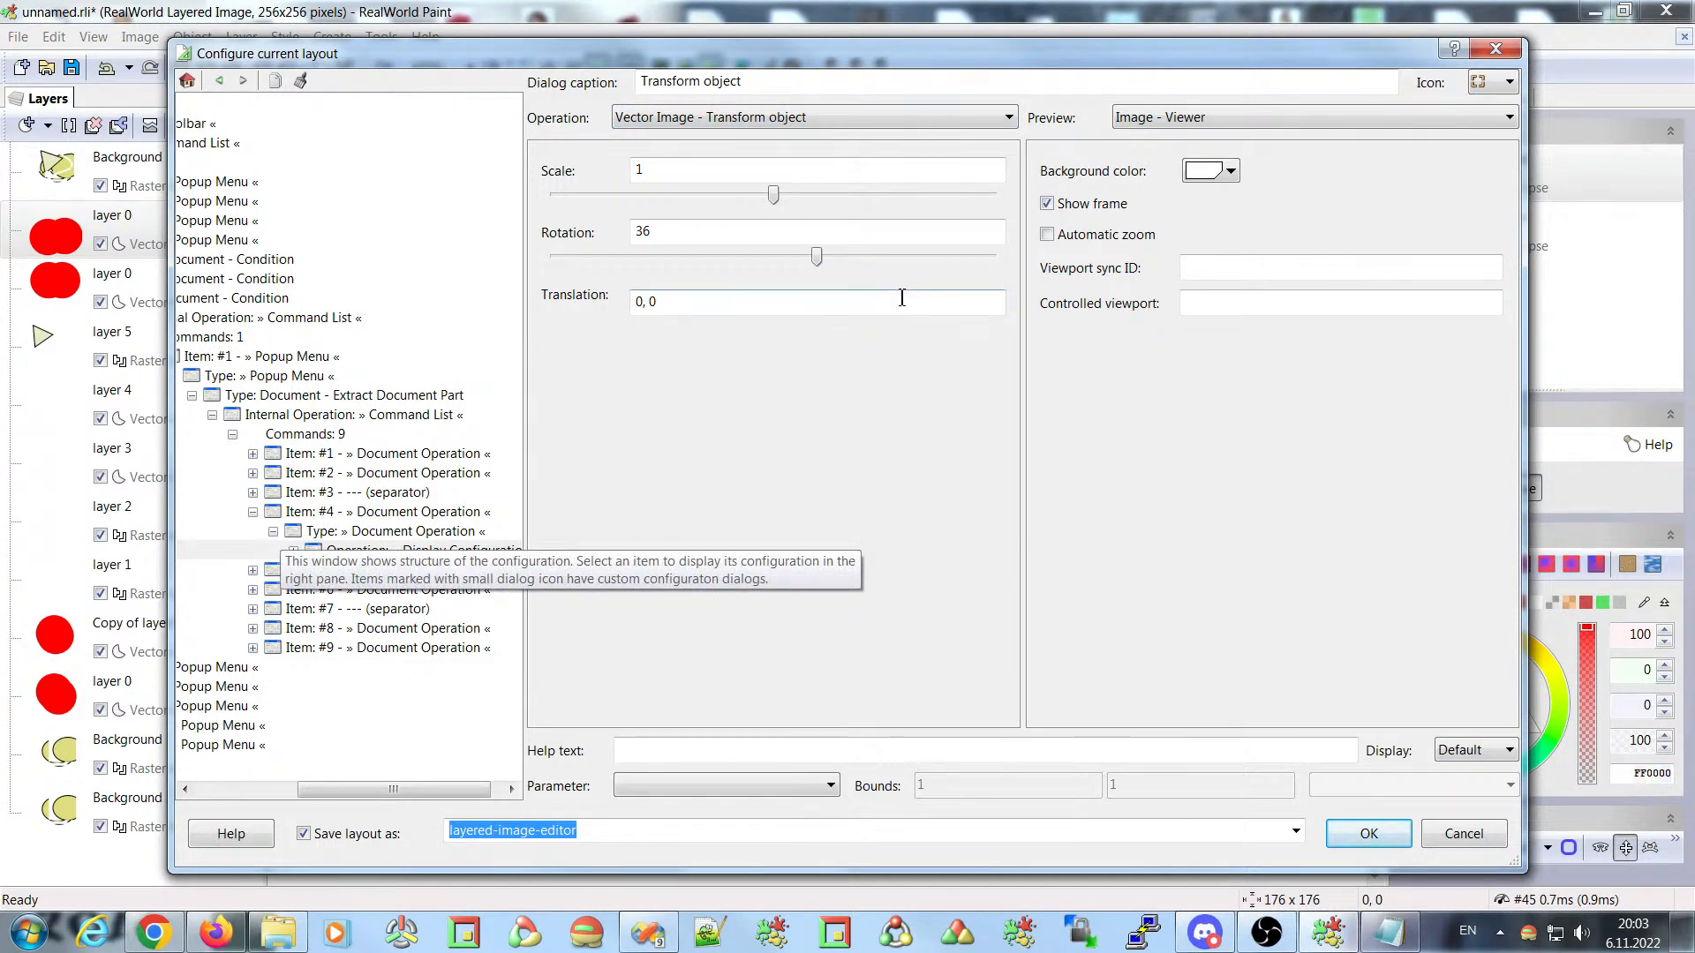
- Browse the preview view types available for the Transform object dialog, keeping Image - Viewer
click(1200, 117)
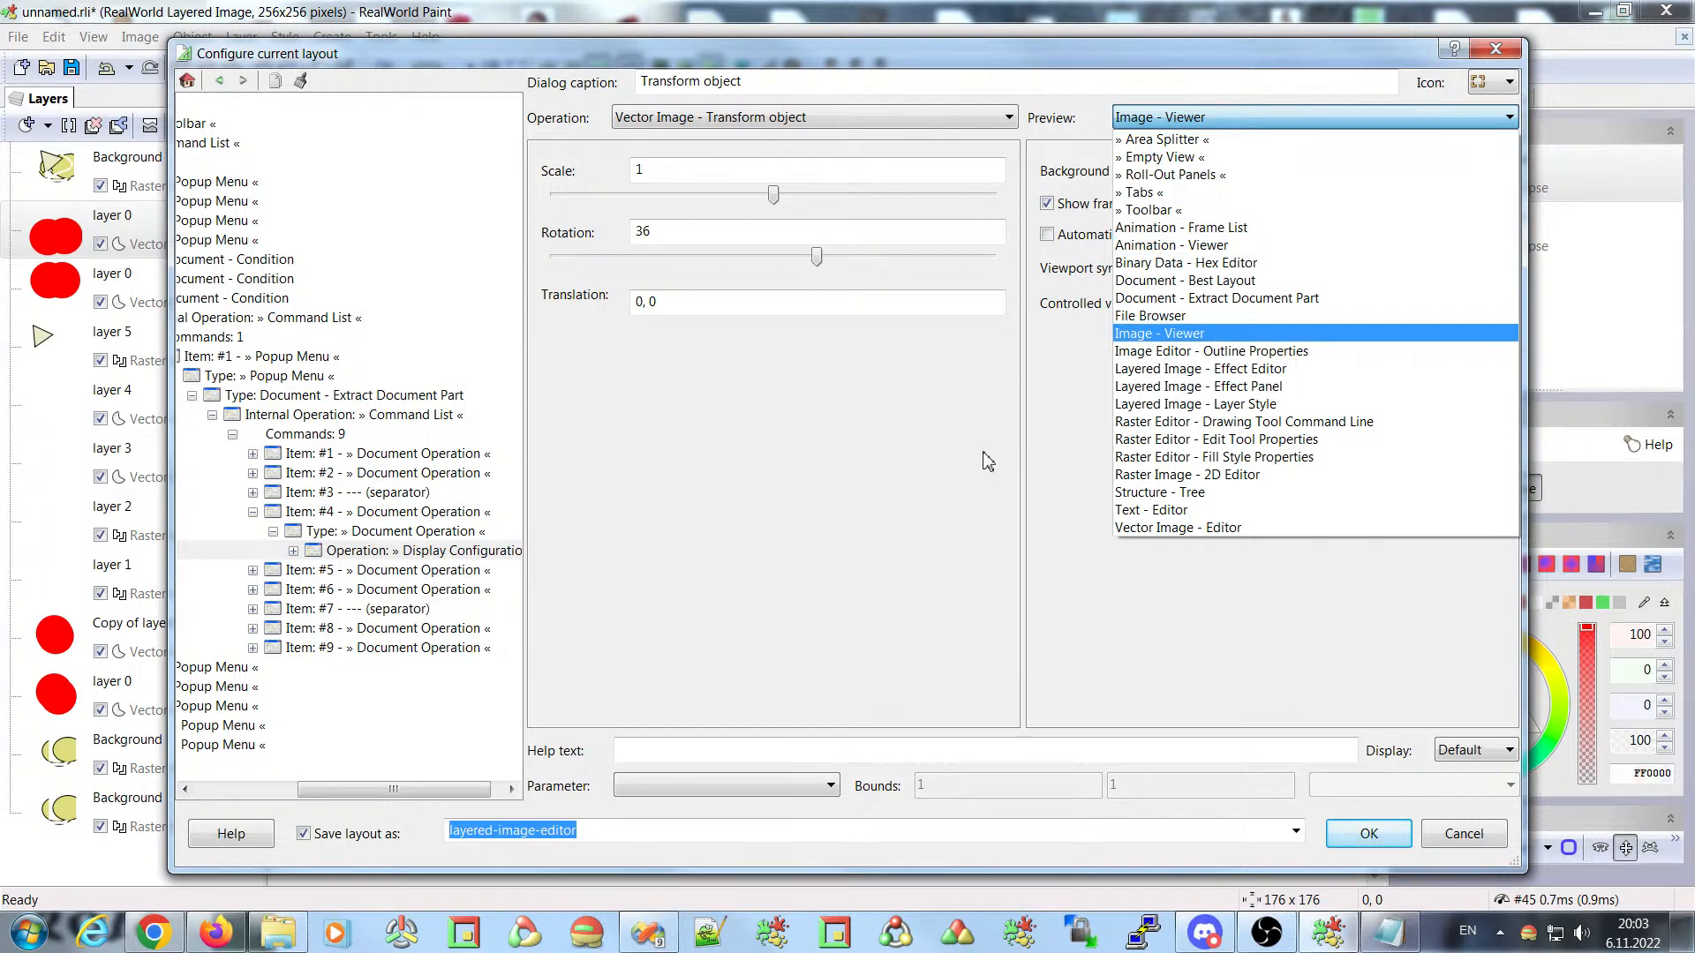
key(Down)
key(Down)
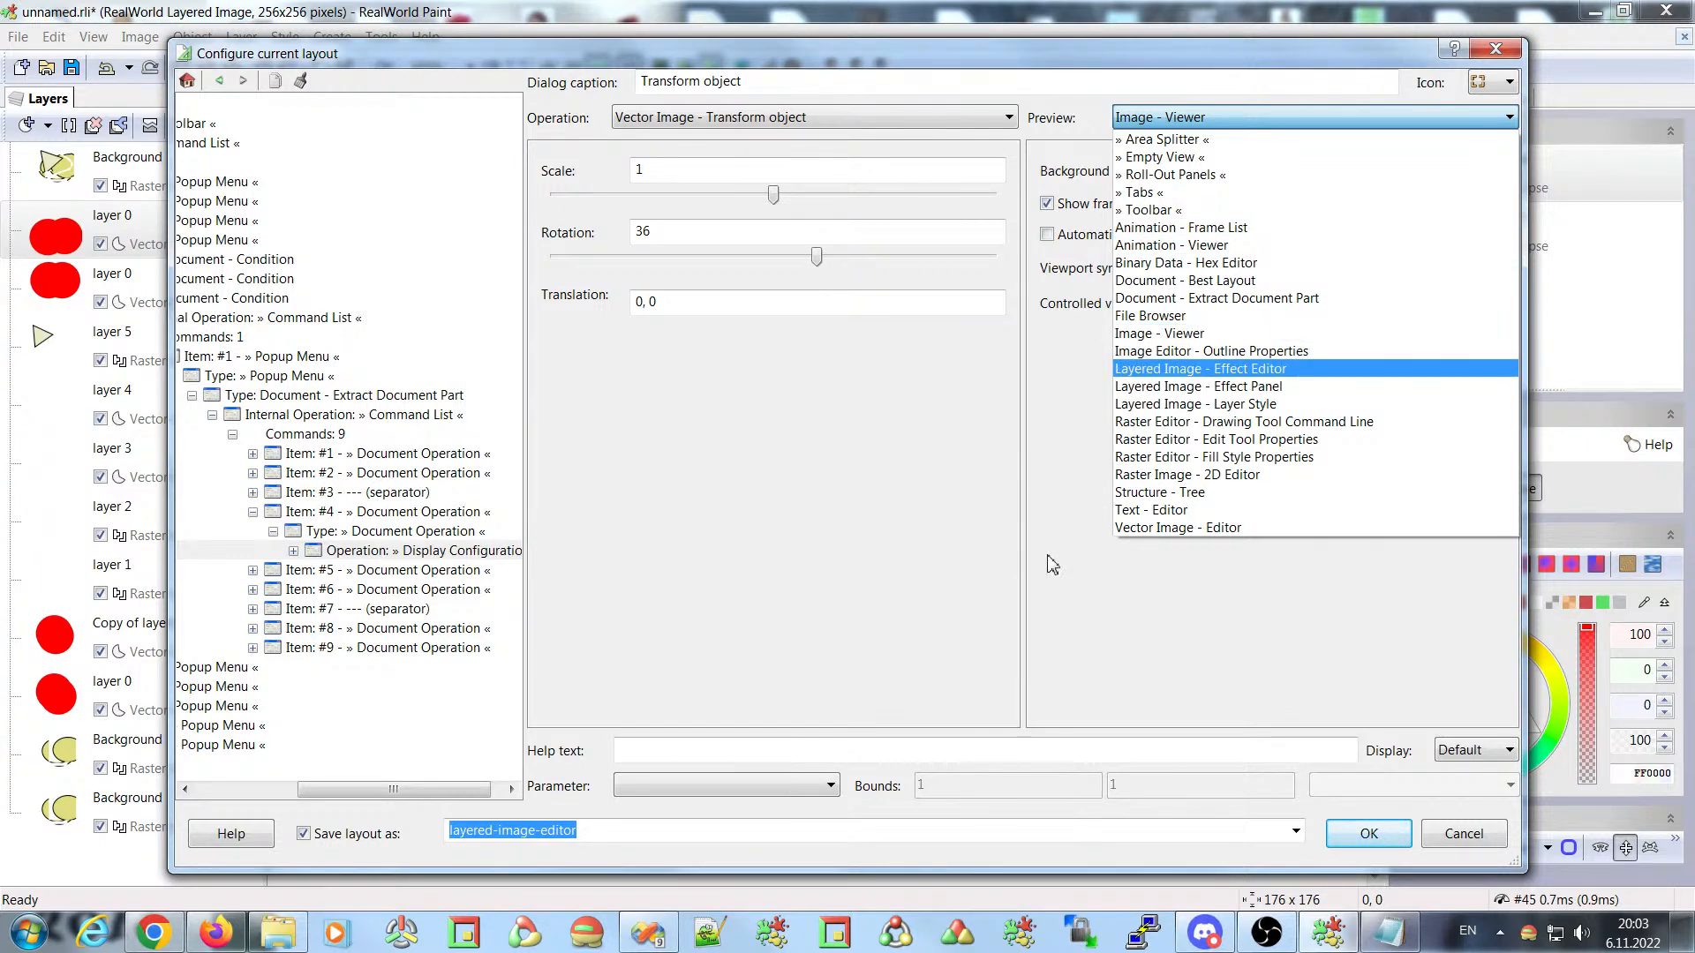
key(Escape)
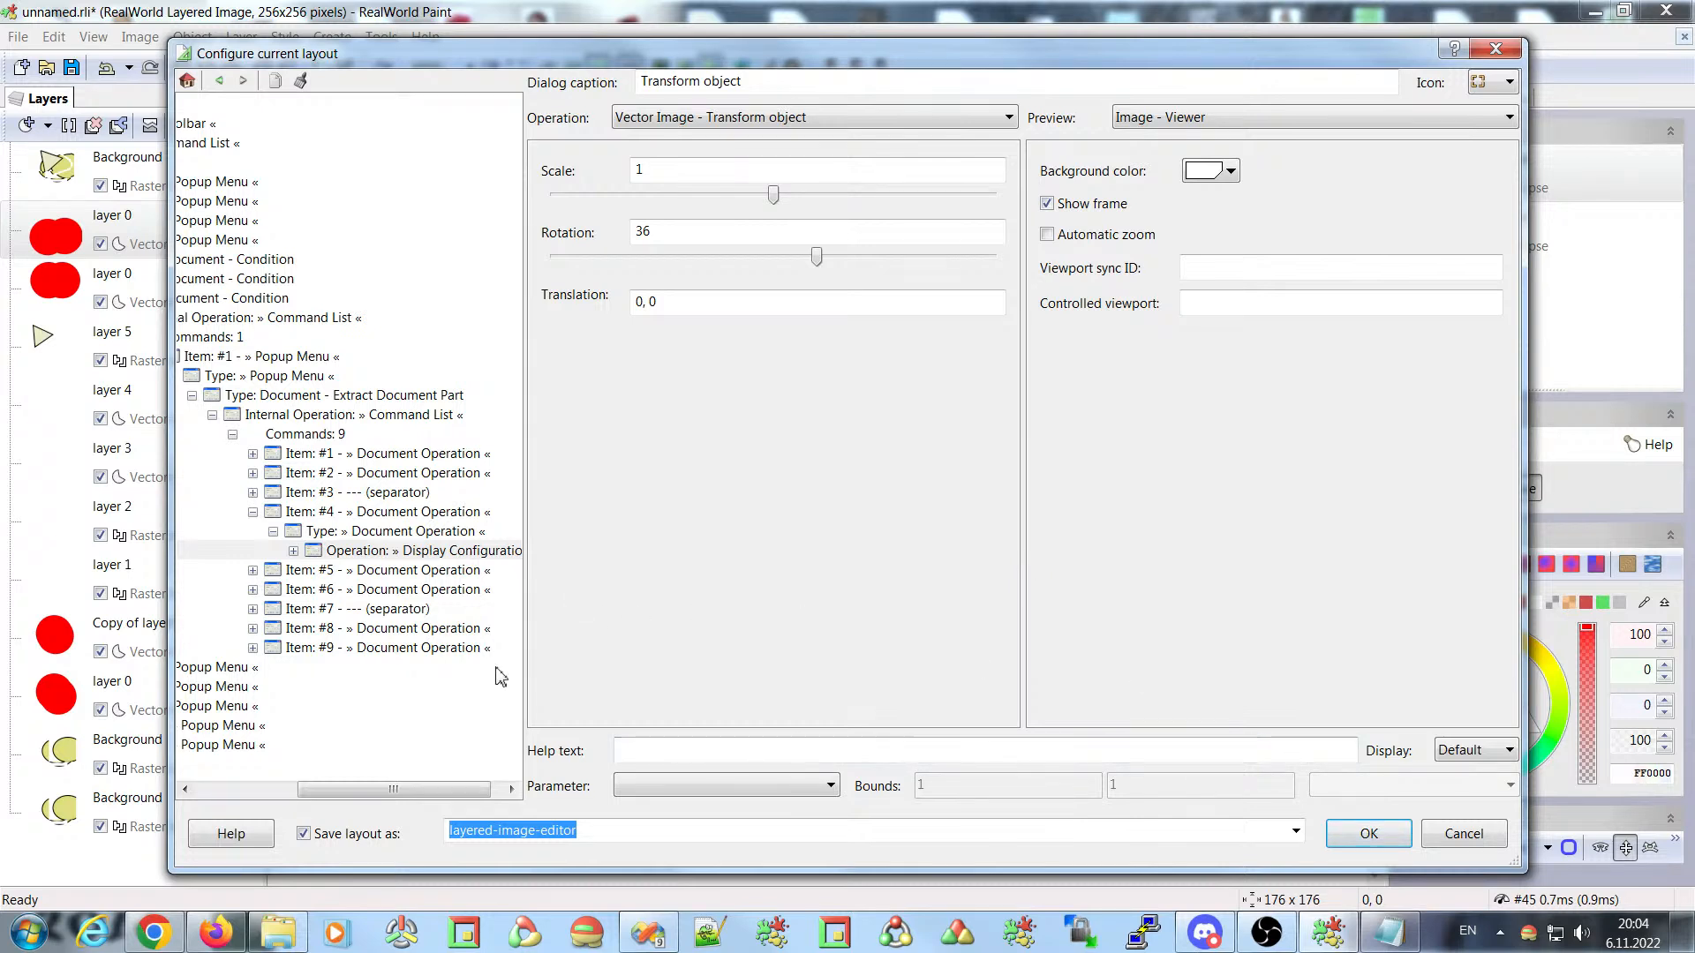
- Return to the main command list and review the Layer and Style popup menu configurations
drag(433, 799, 366, 801)
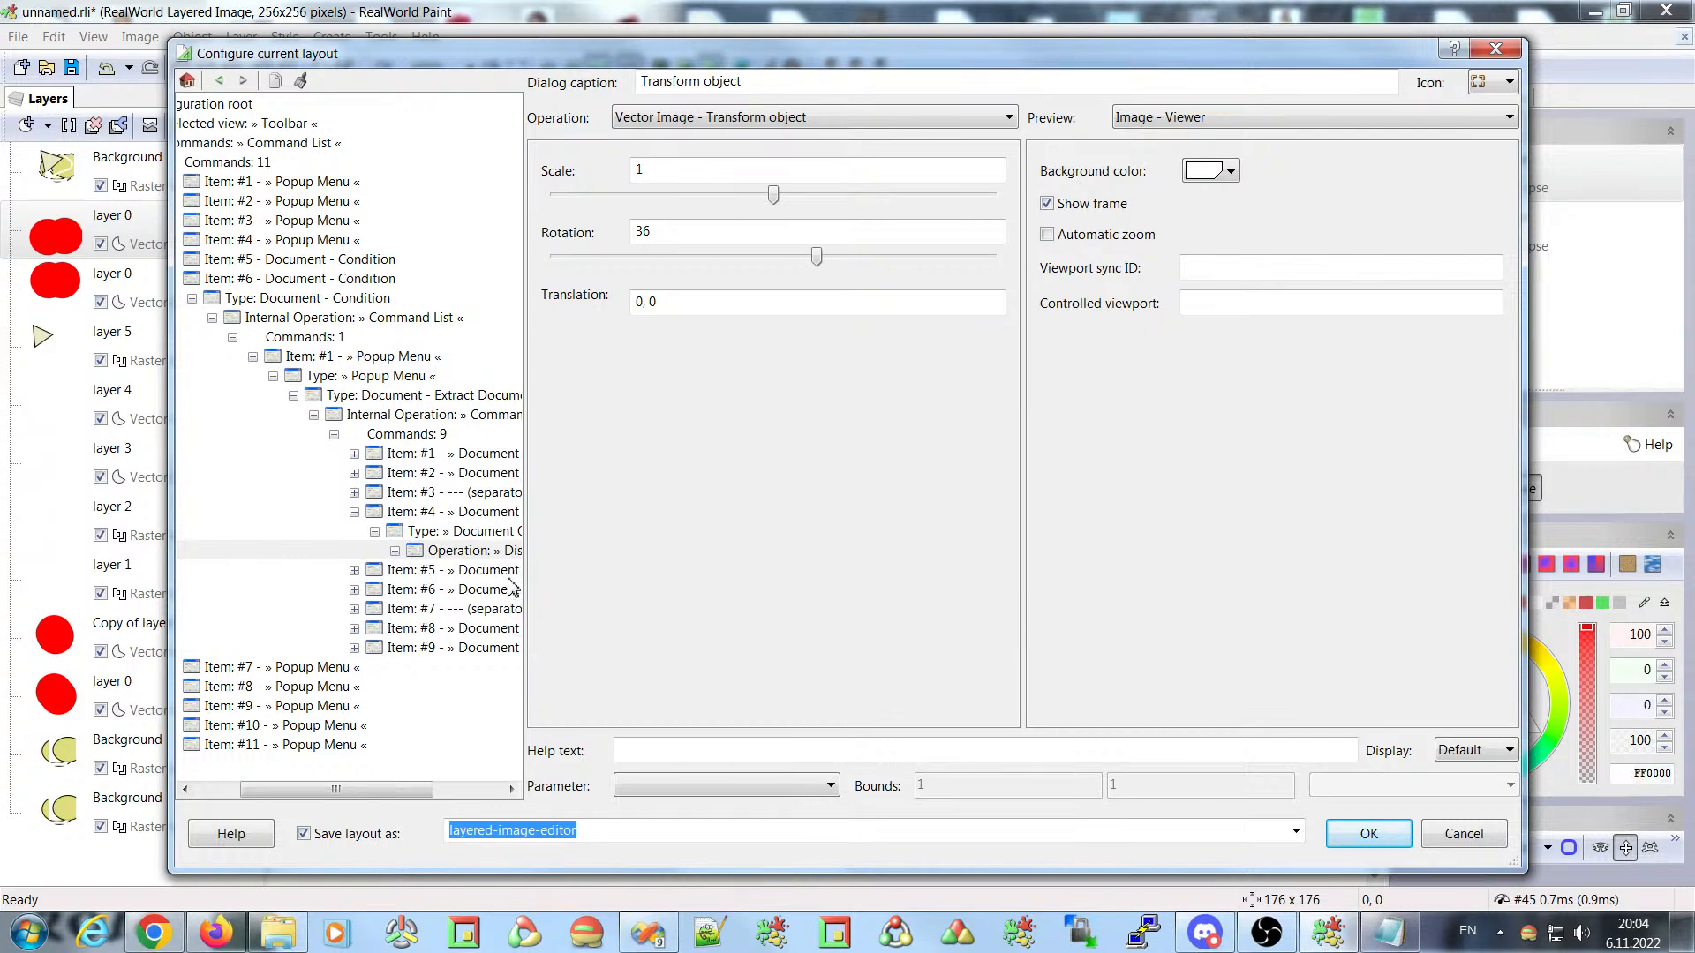
drag(367, 792, 322, 799)
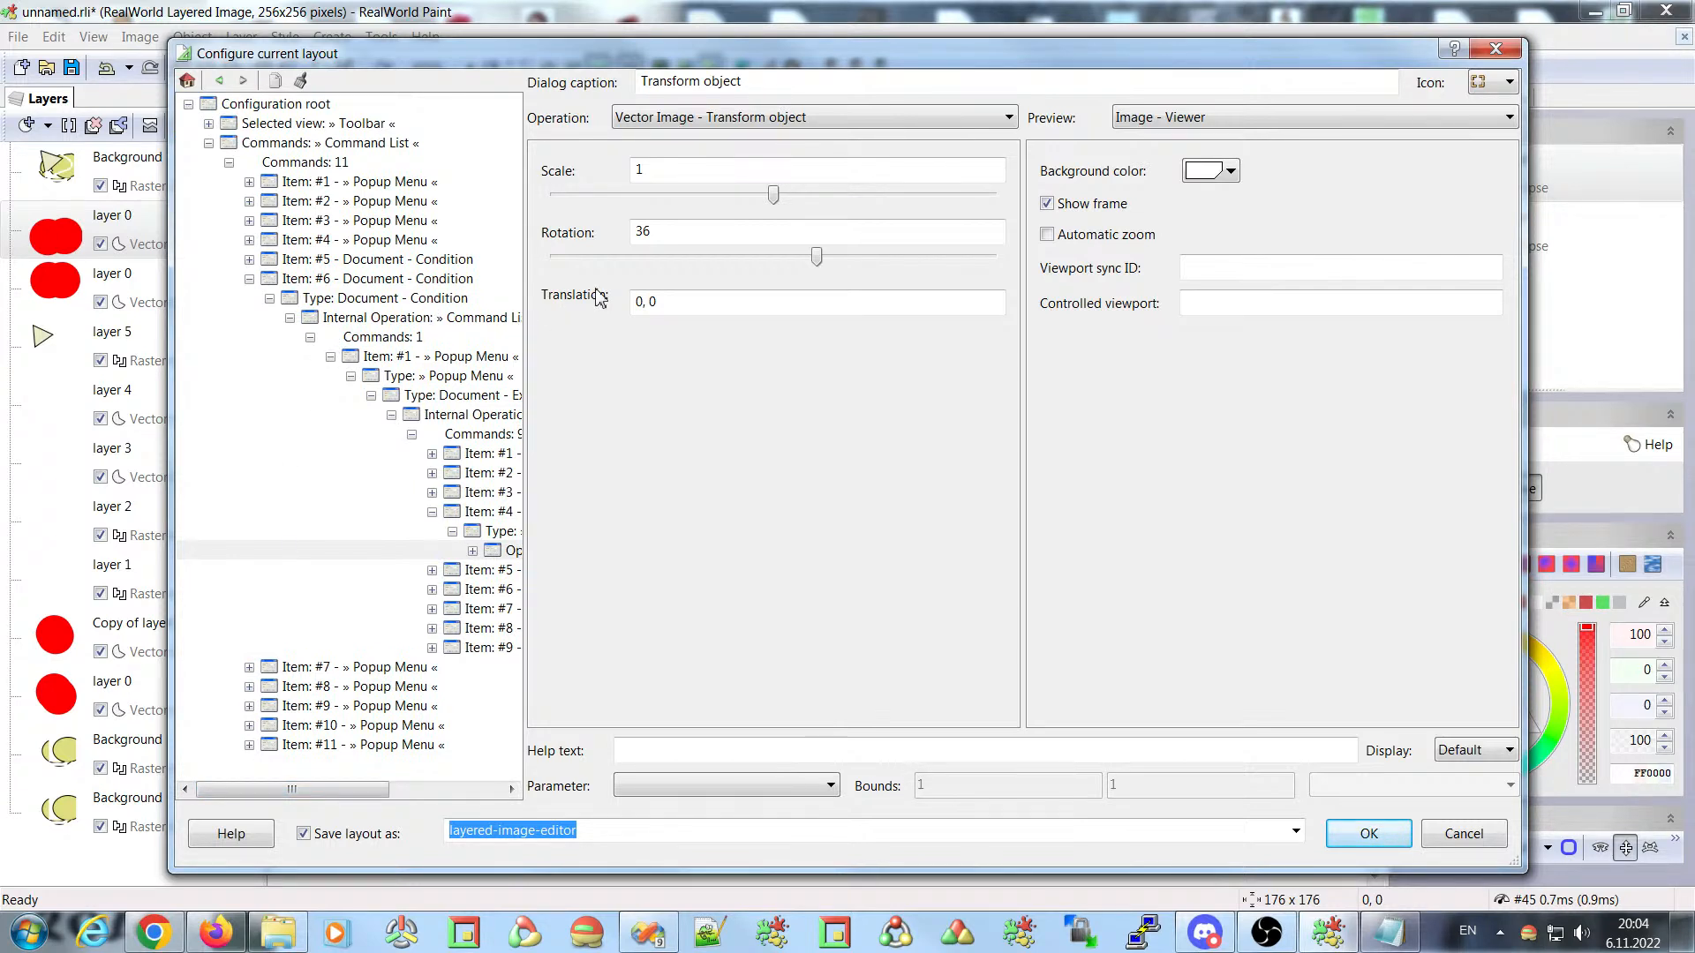
click(249, 279)
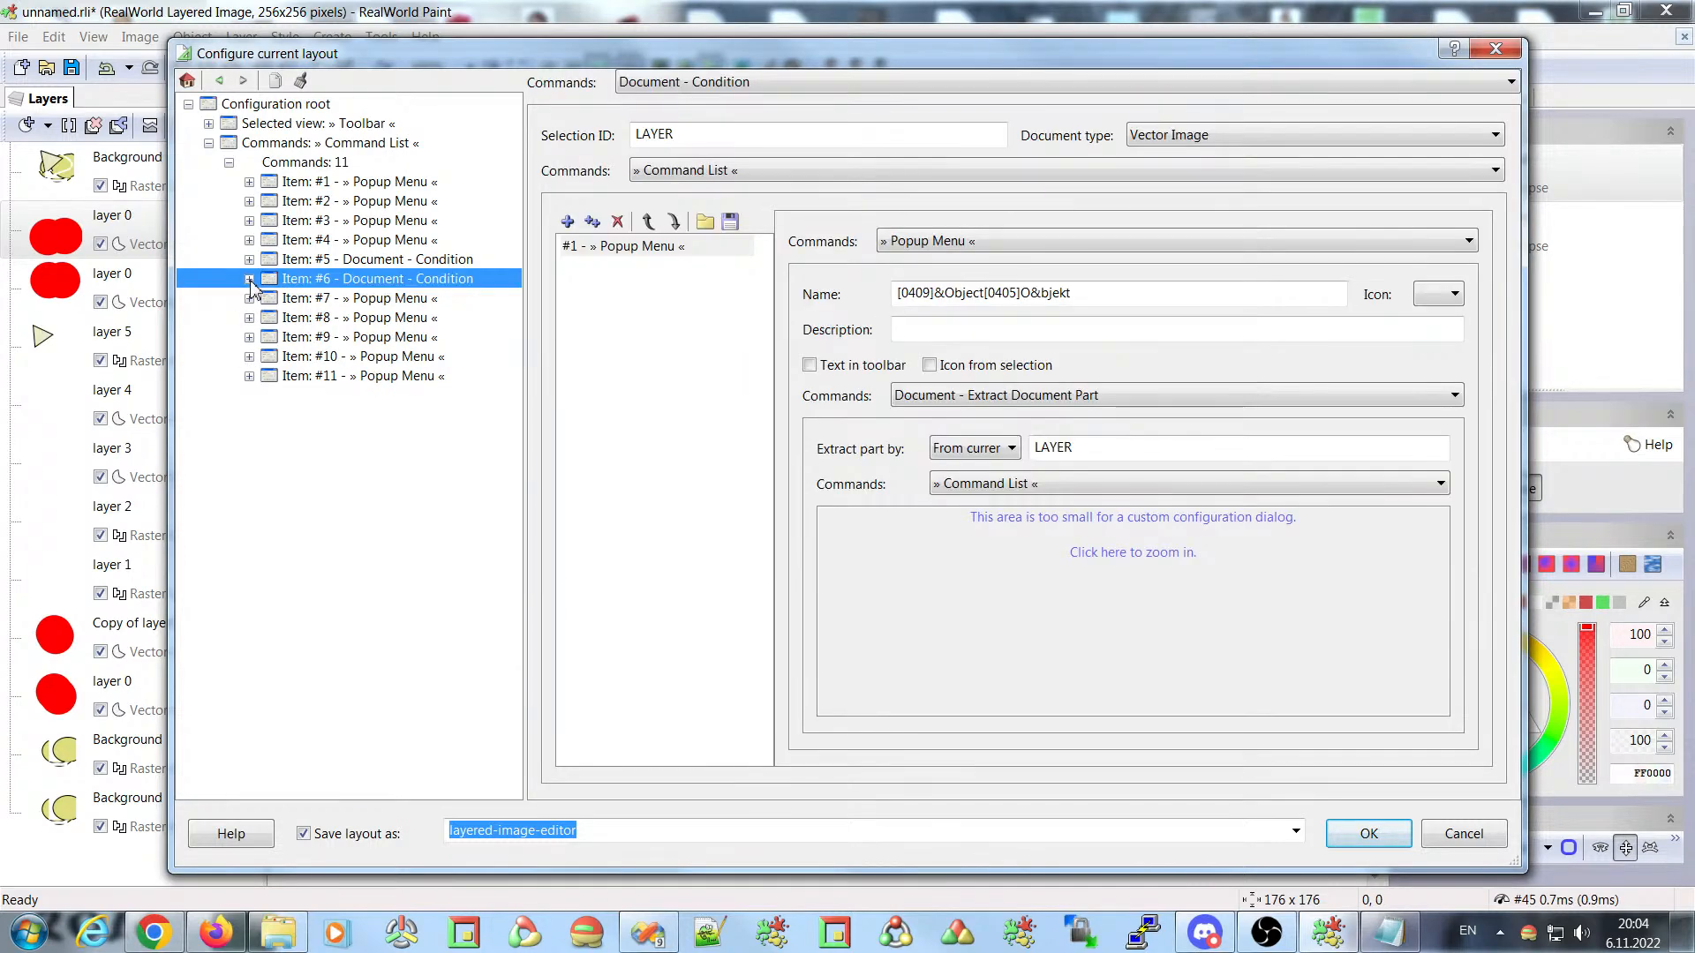
click(382, 300)
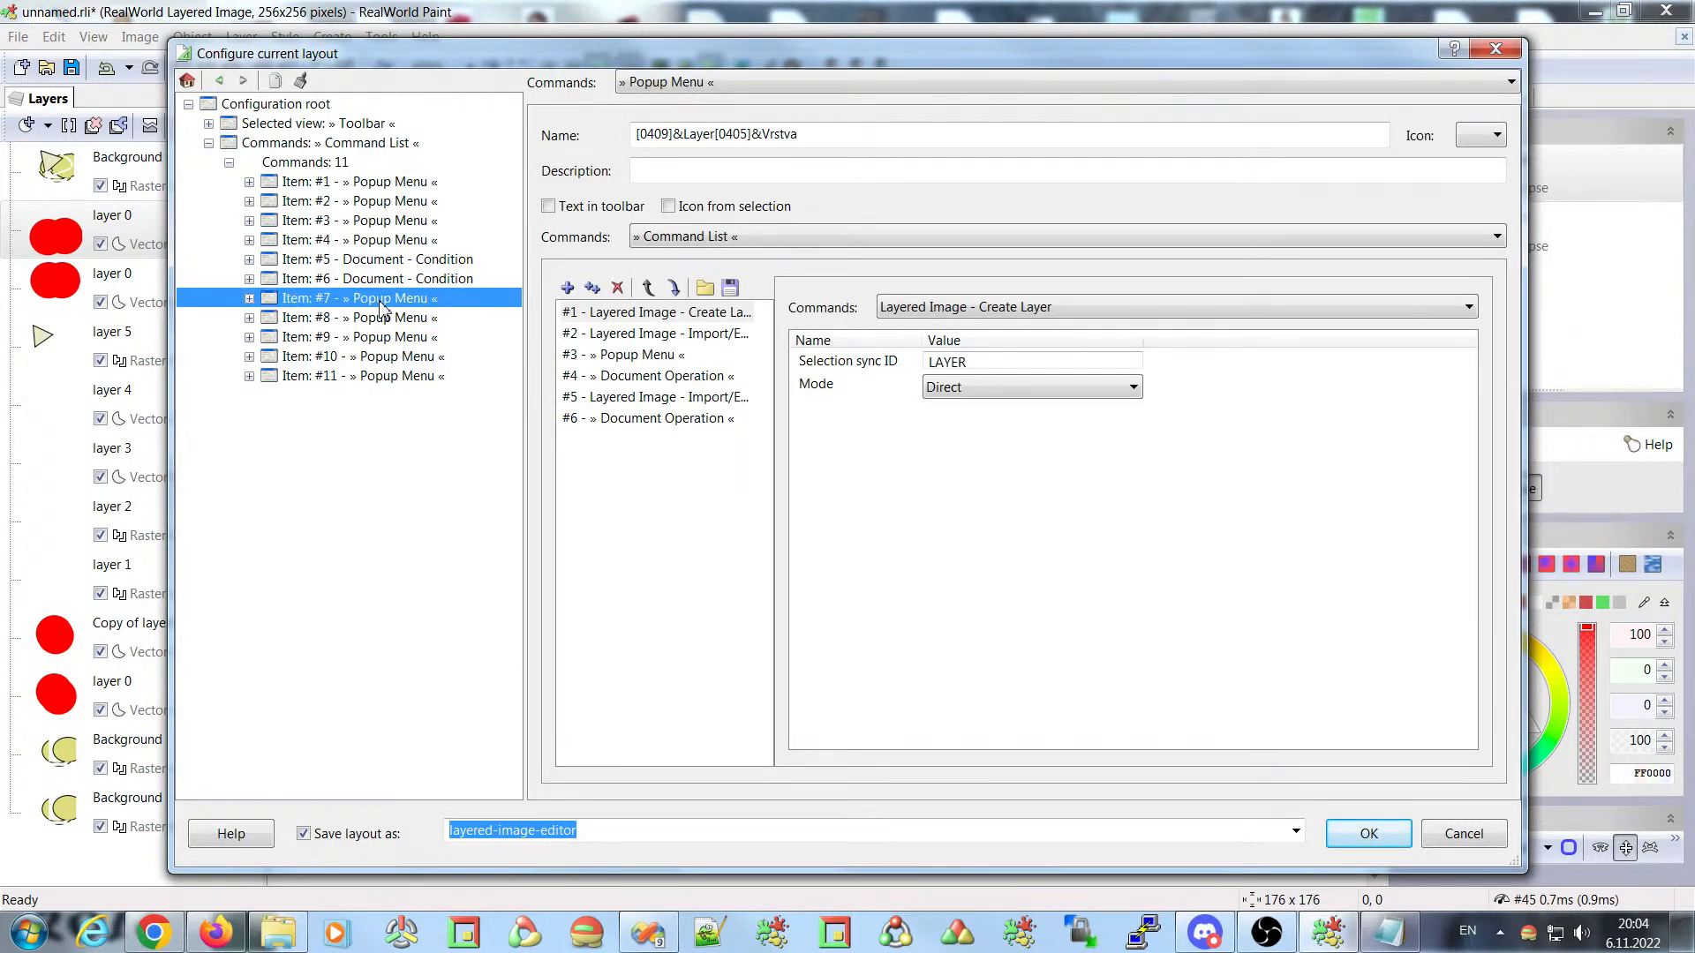
click(380, 318)
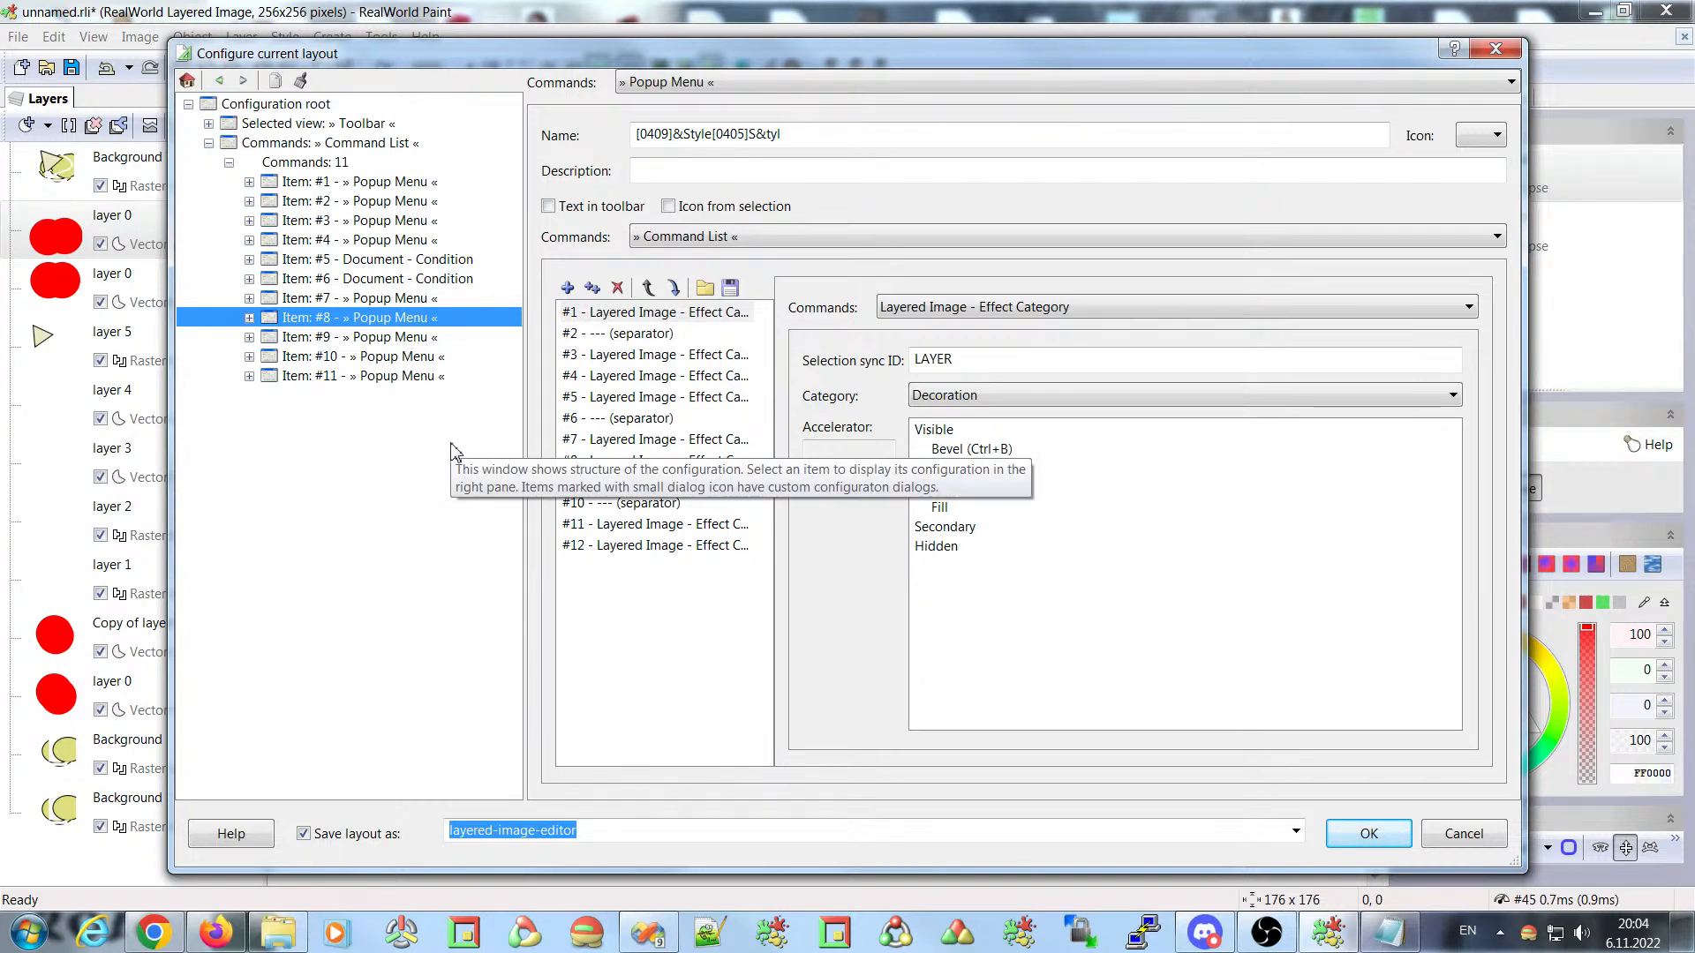
- Inspect the Style menu's first effect category command, checking its LAYER selection sync ID and the available categories while keeping Decoration
click(654, 315)
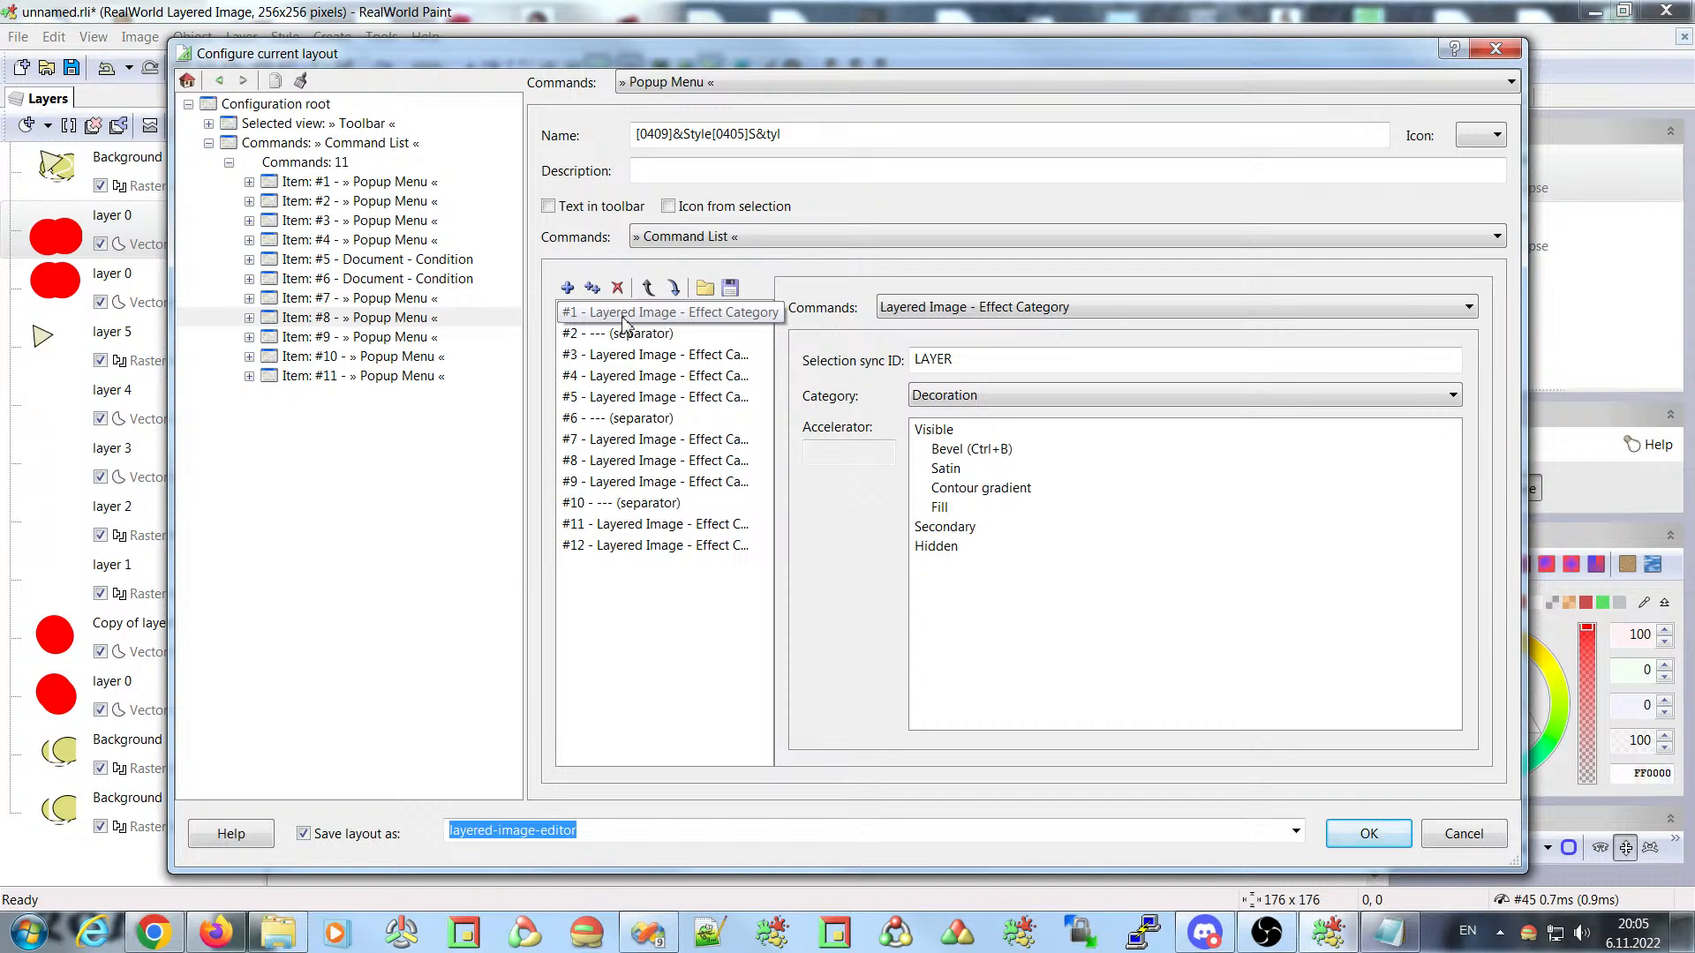
click(718, 316)
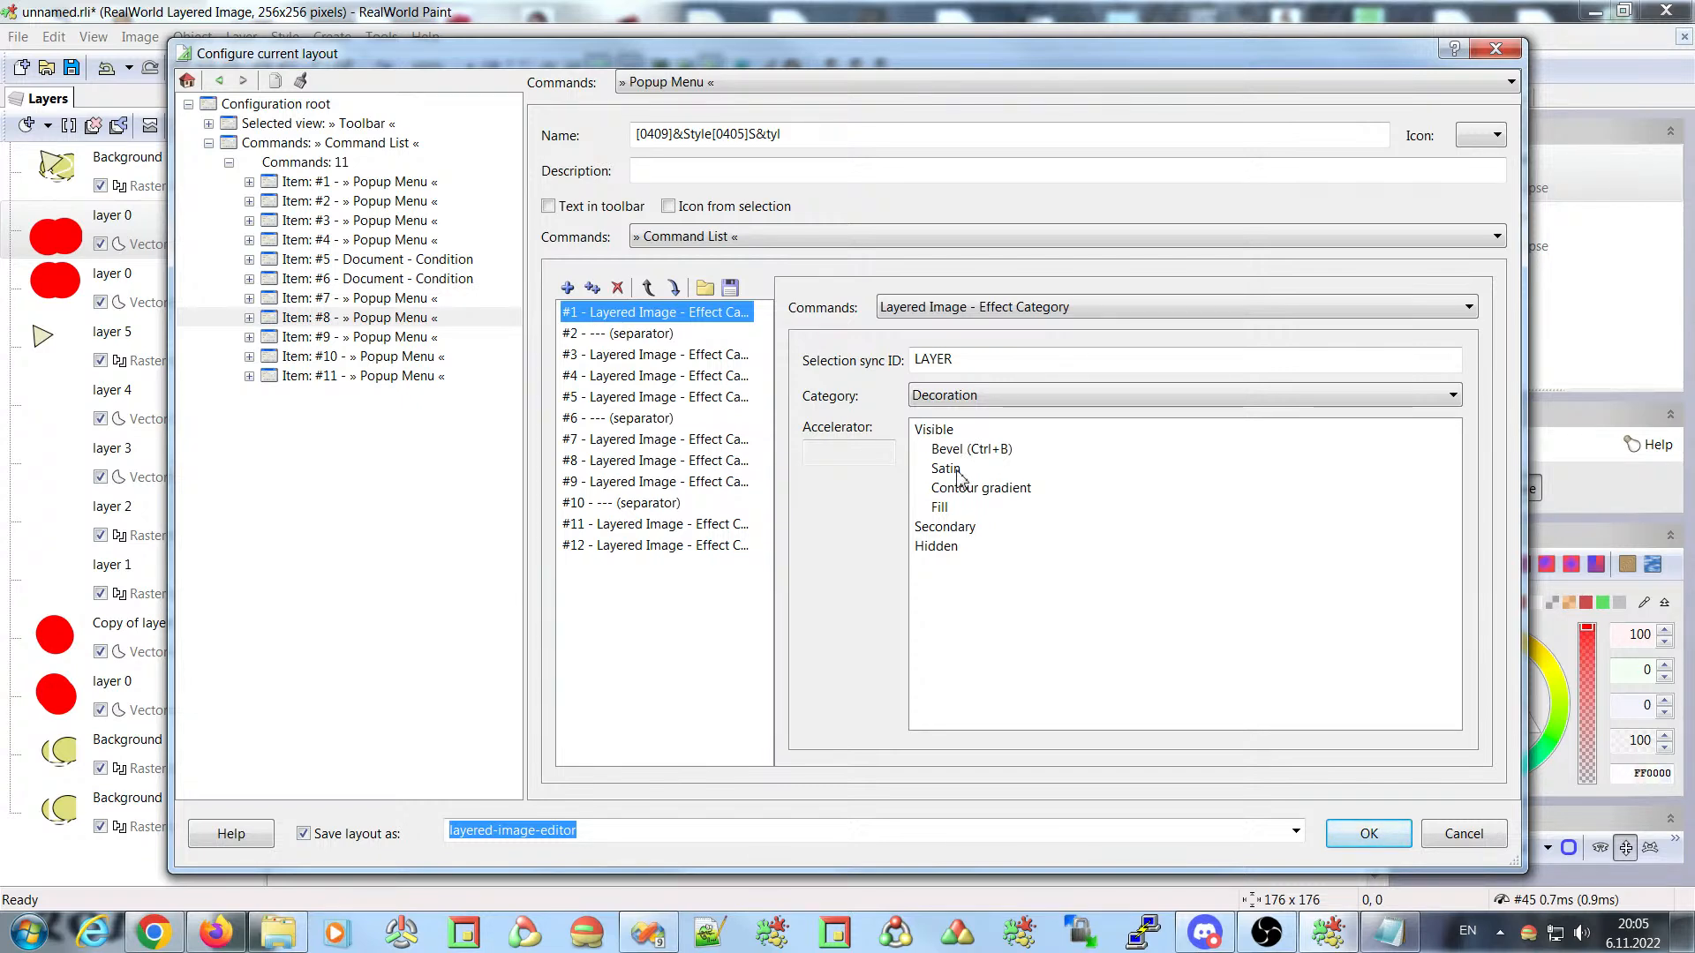
click(983, 360)
drag(983, 360, 894, 367)
click(996, 359)
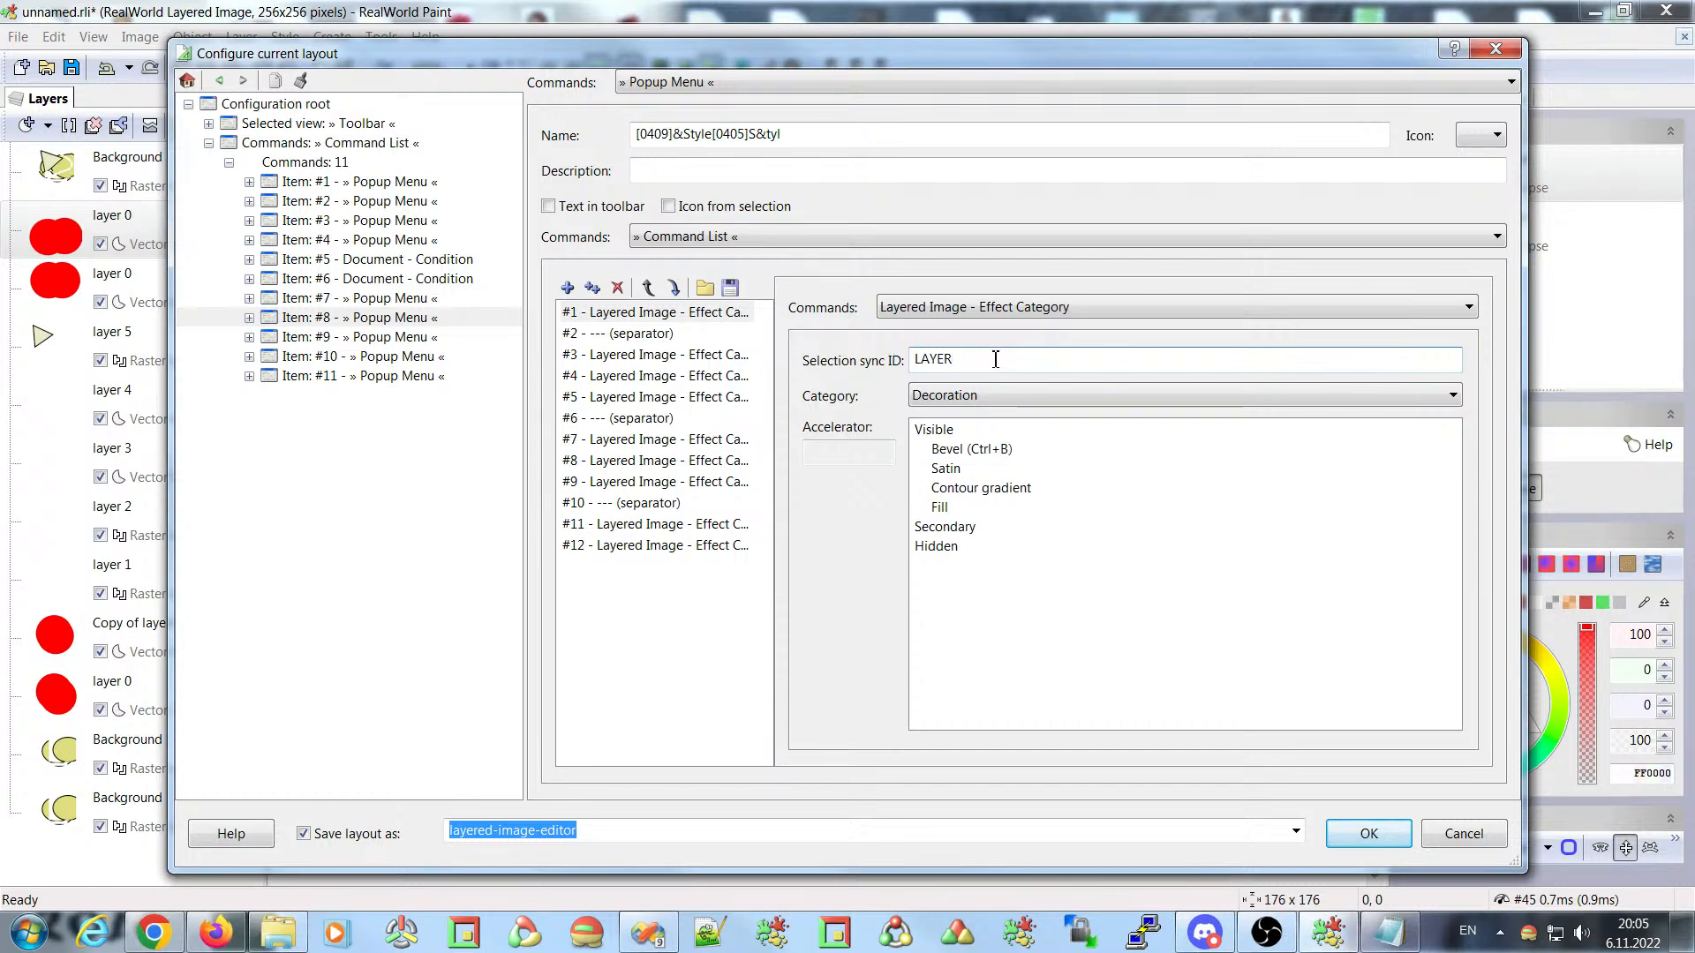
drag(978, 366, 900, 369)
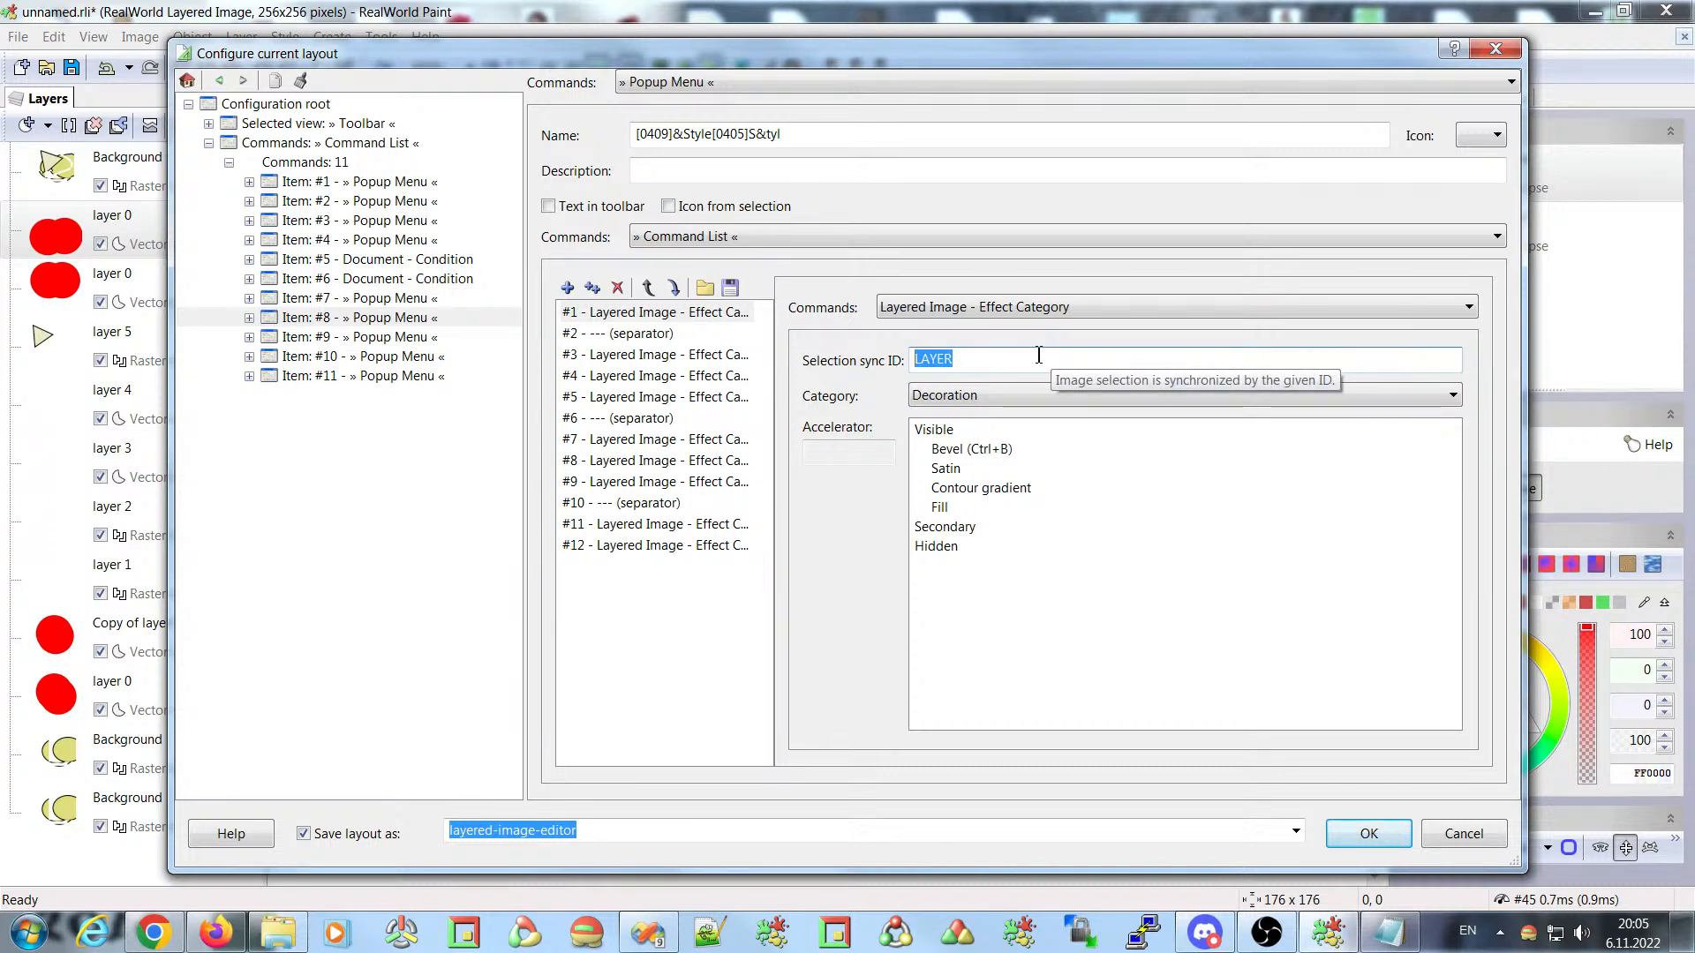
click(957, 396)
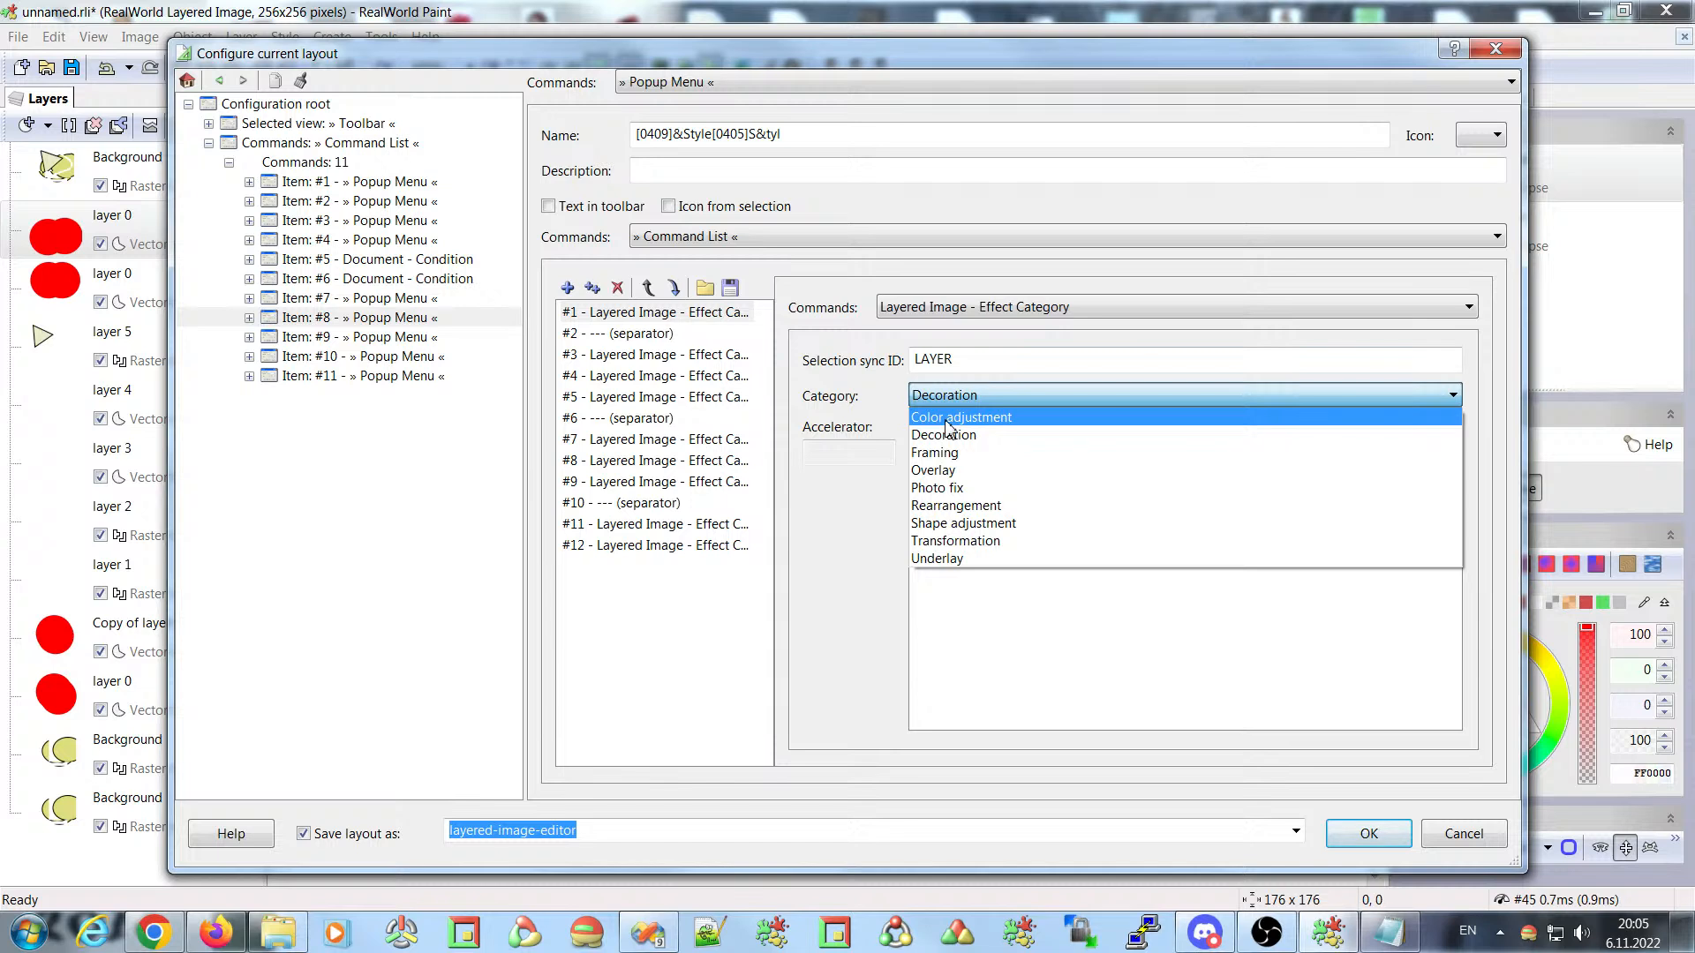
click(843, 395)
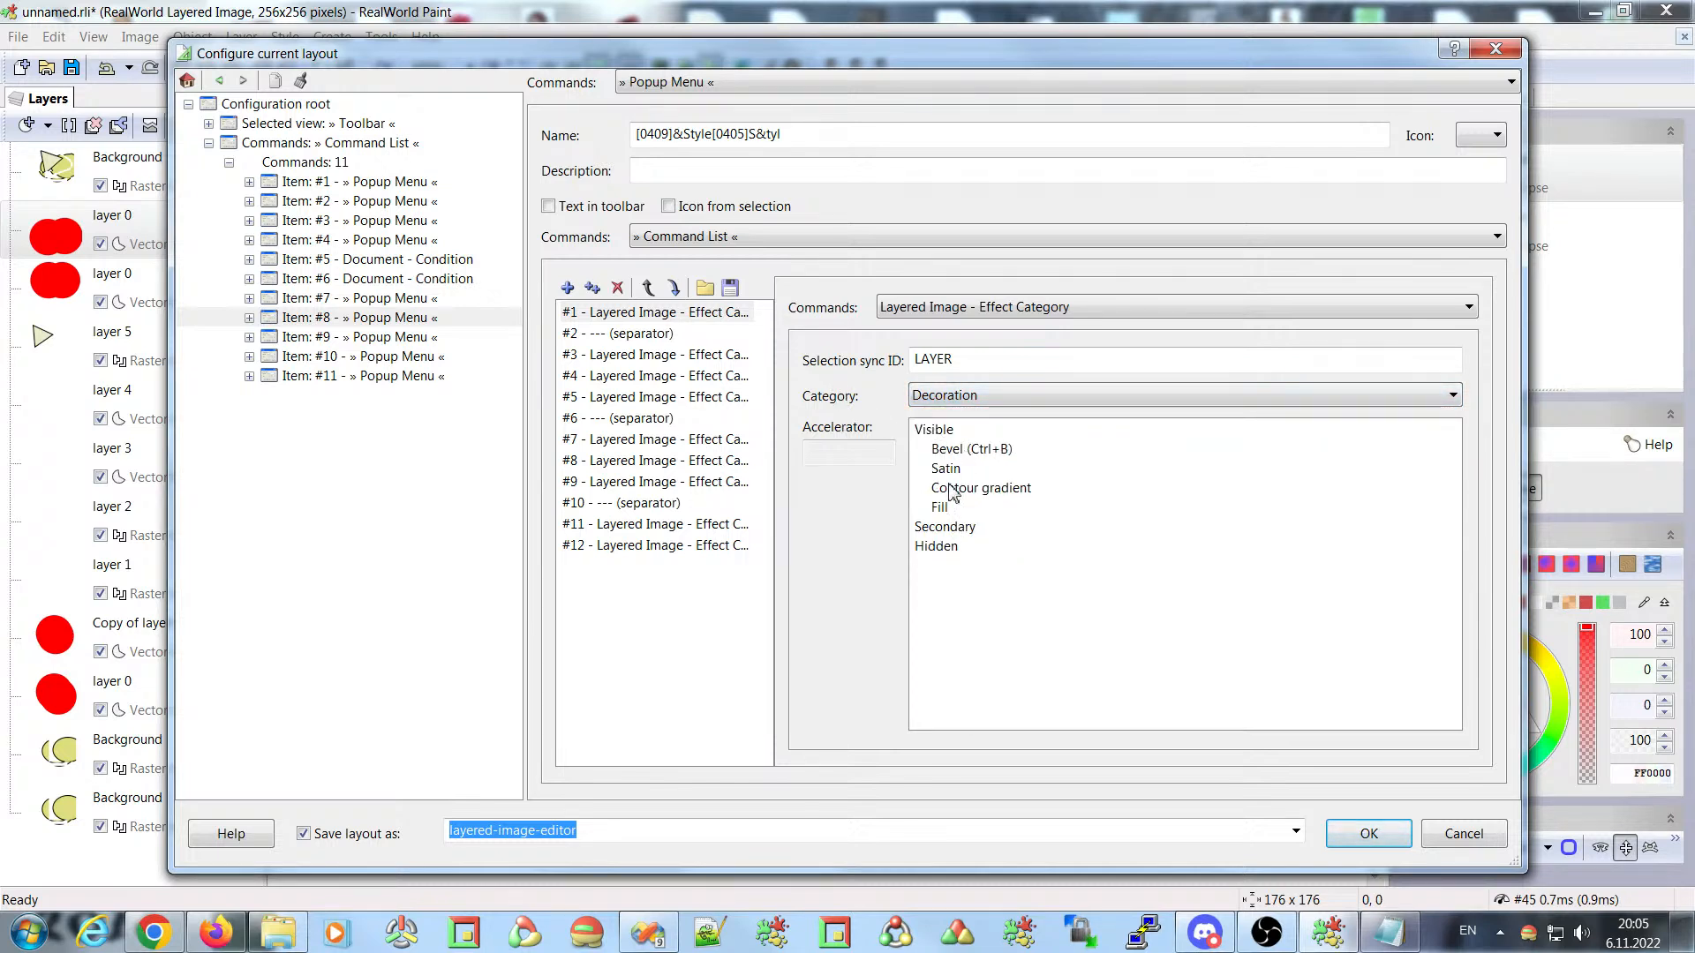
- Move the Contour gradient and Fill effects into the Decoration category's Secondary group and apply the layout
click(949, 450)
click(950, 487)
click(951, 508)
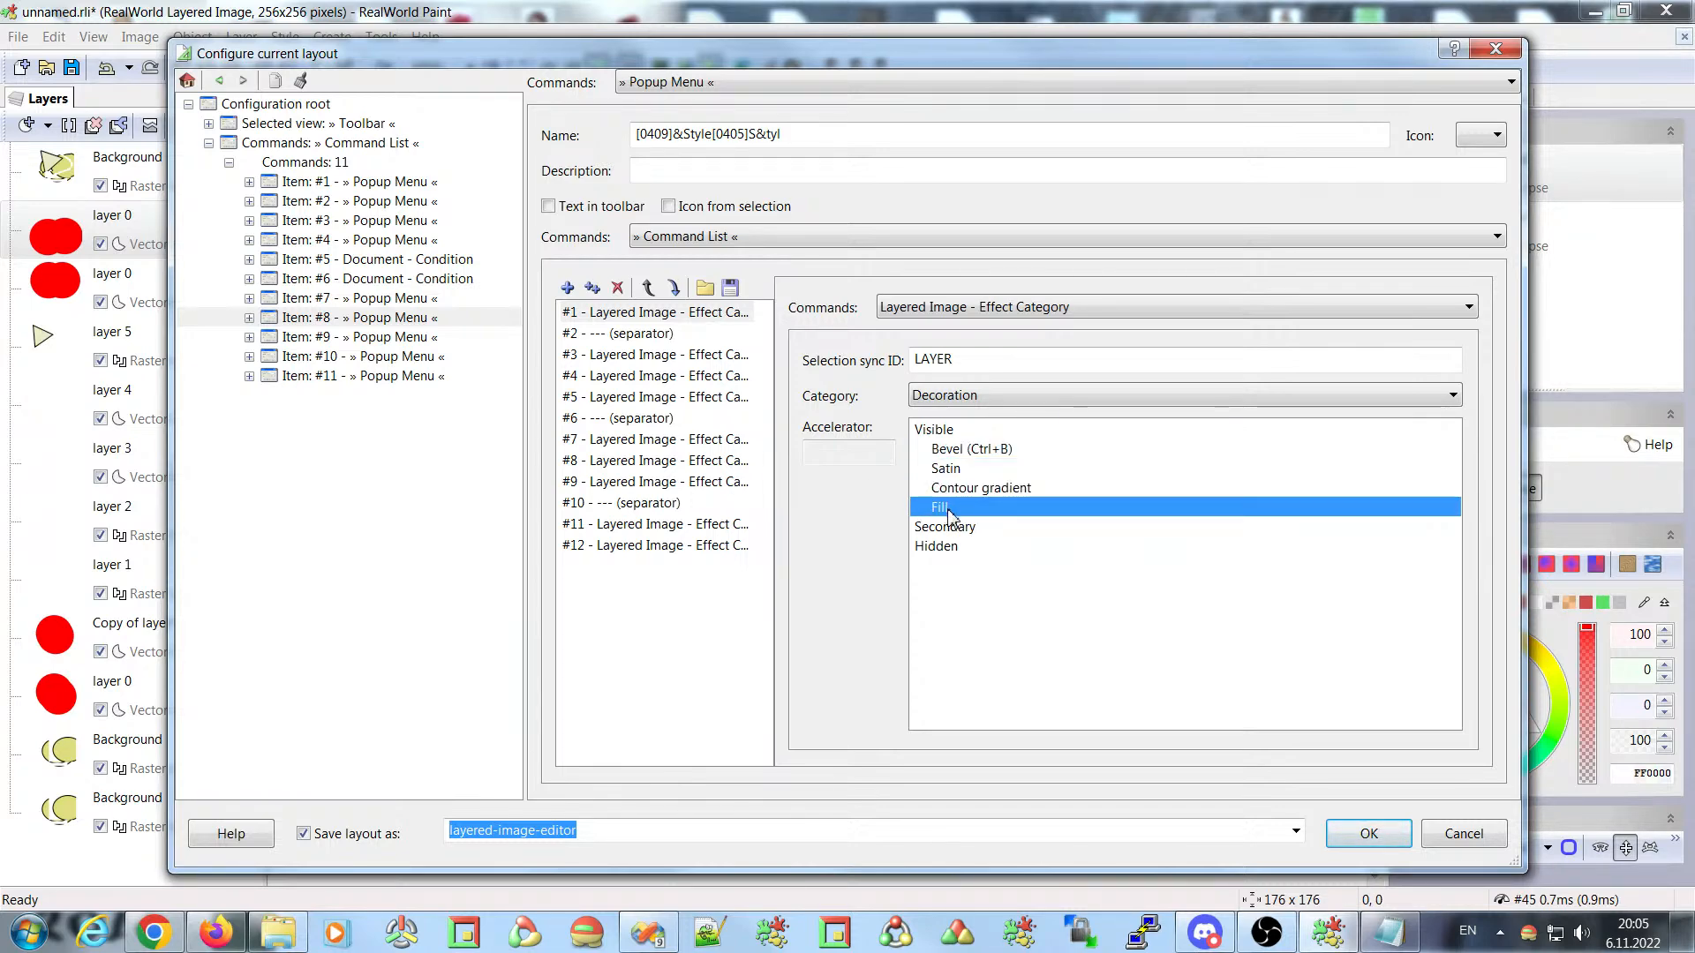
drag(946, 510, 965, 545)
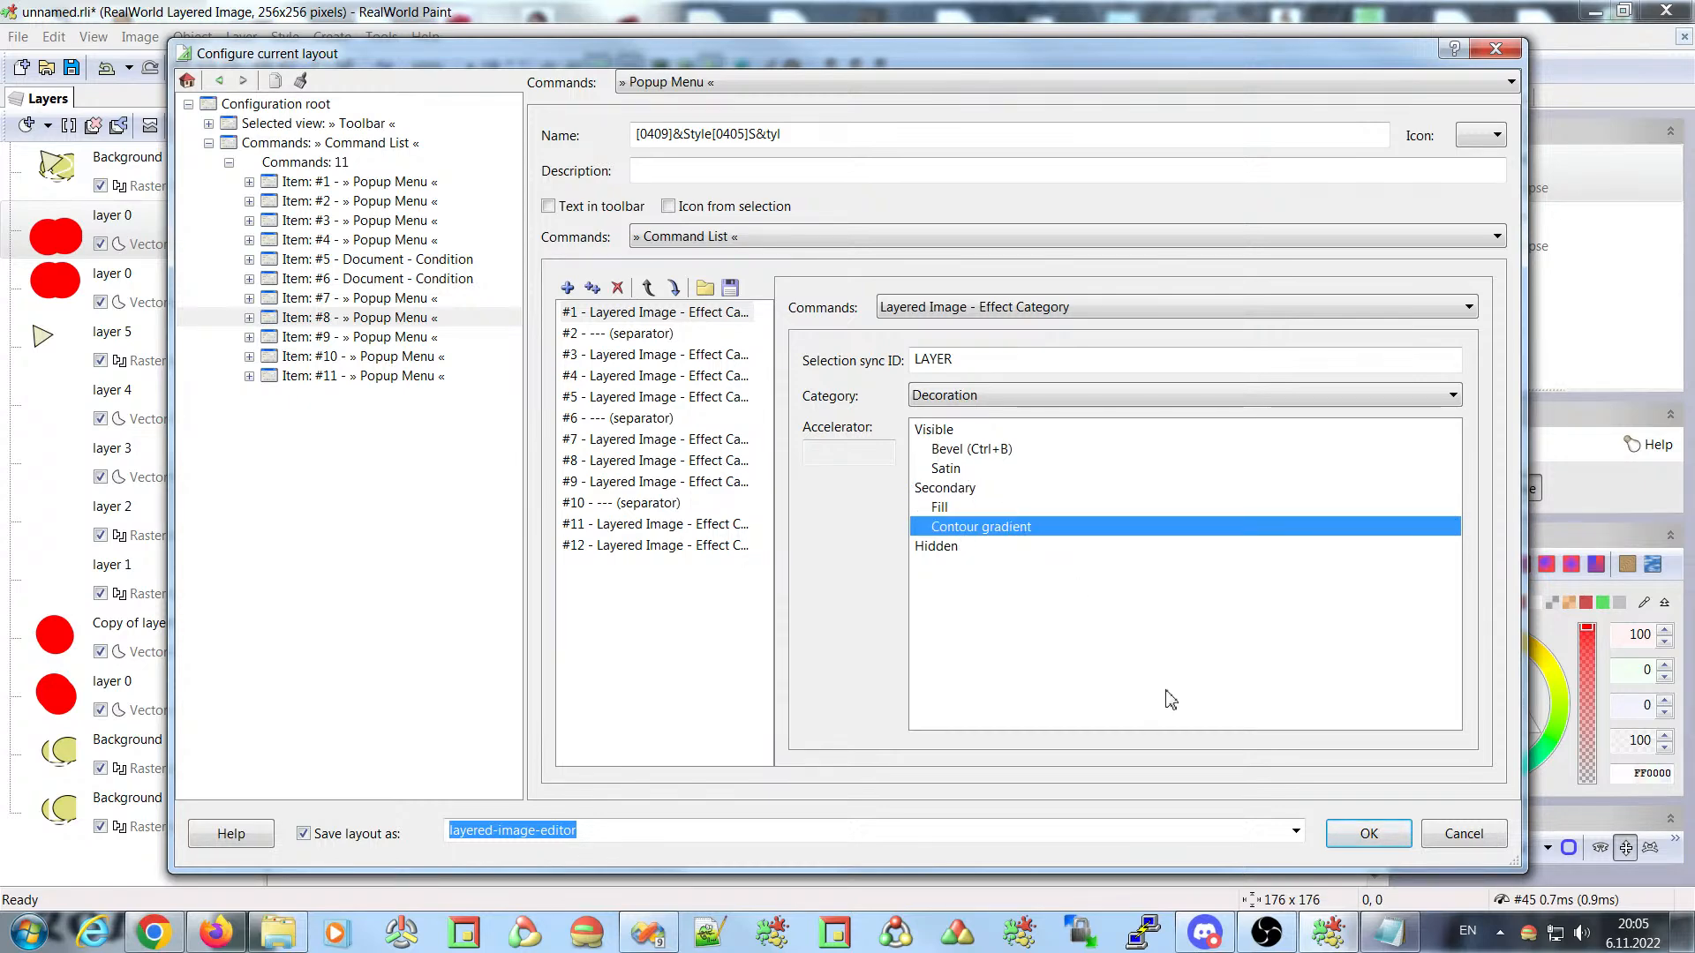
click(1368, 839)
- Check where Fill and Contour gradient are placed among the Style menu's effects, including its first More submenu
click(284, 37)
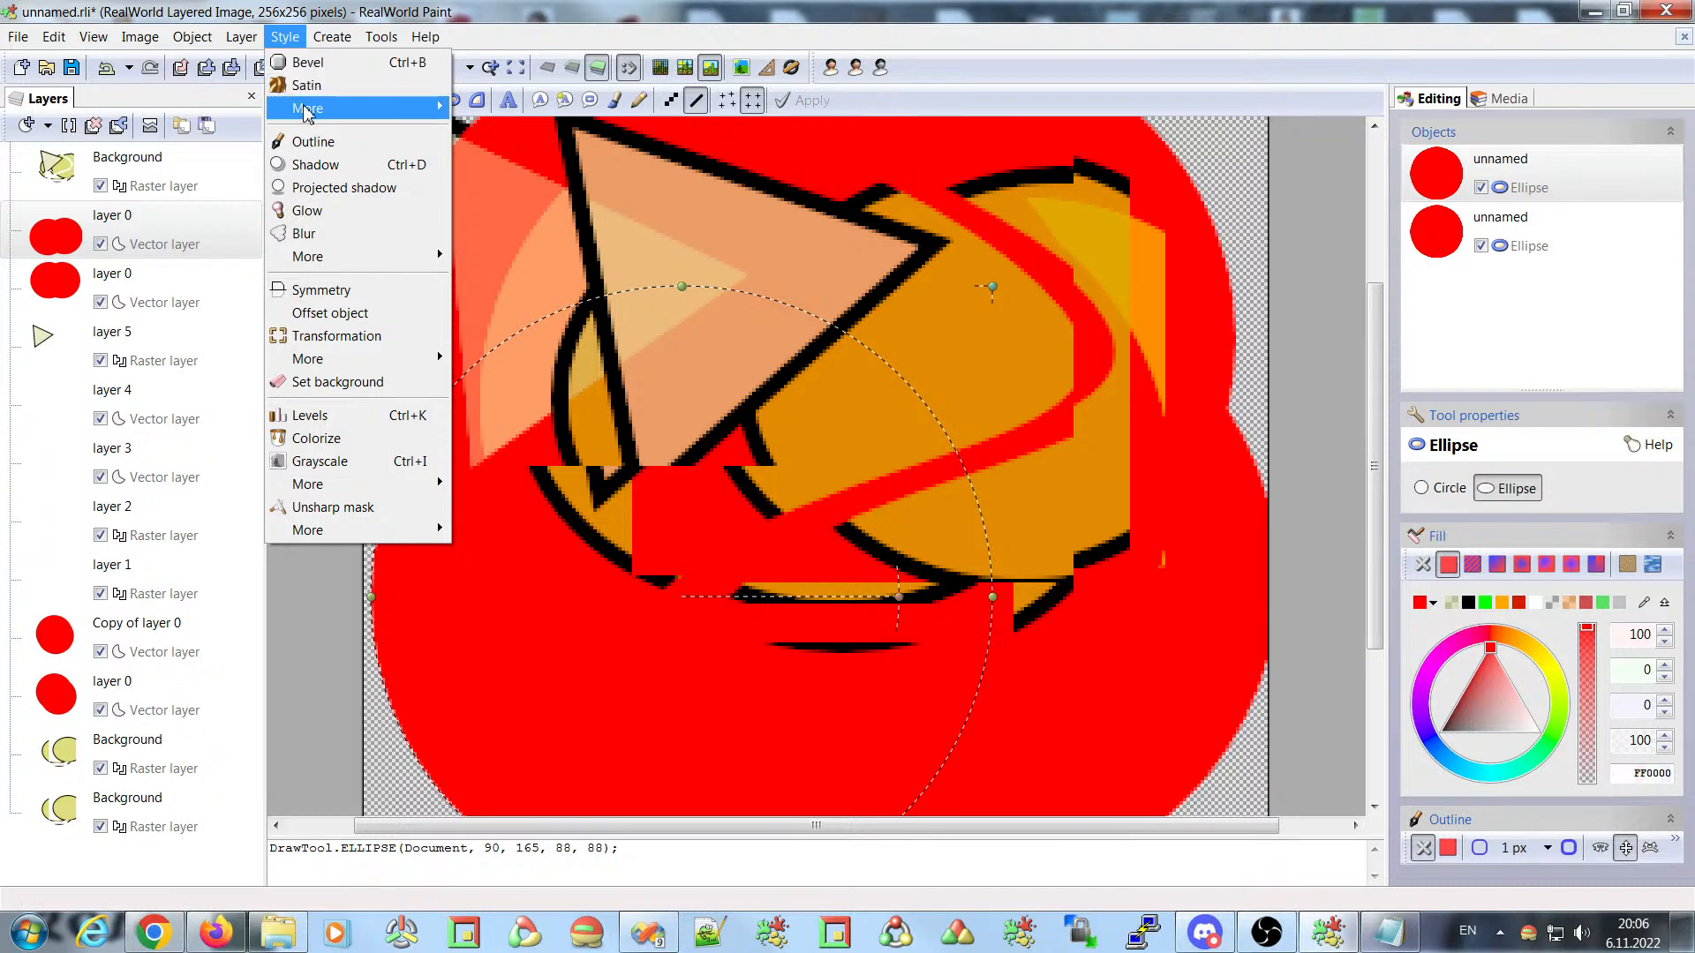
mouse_move(307, 111)
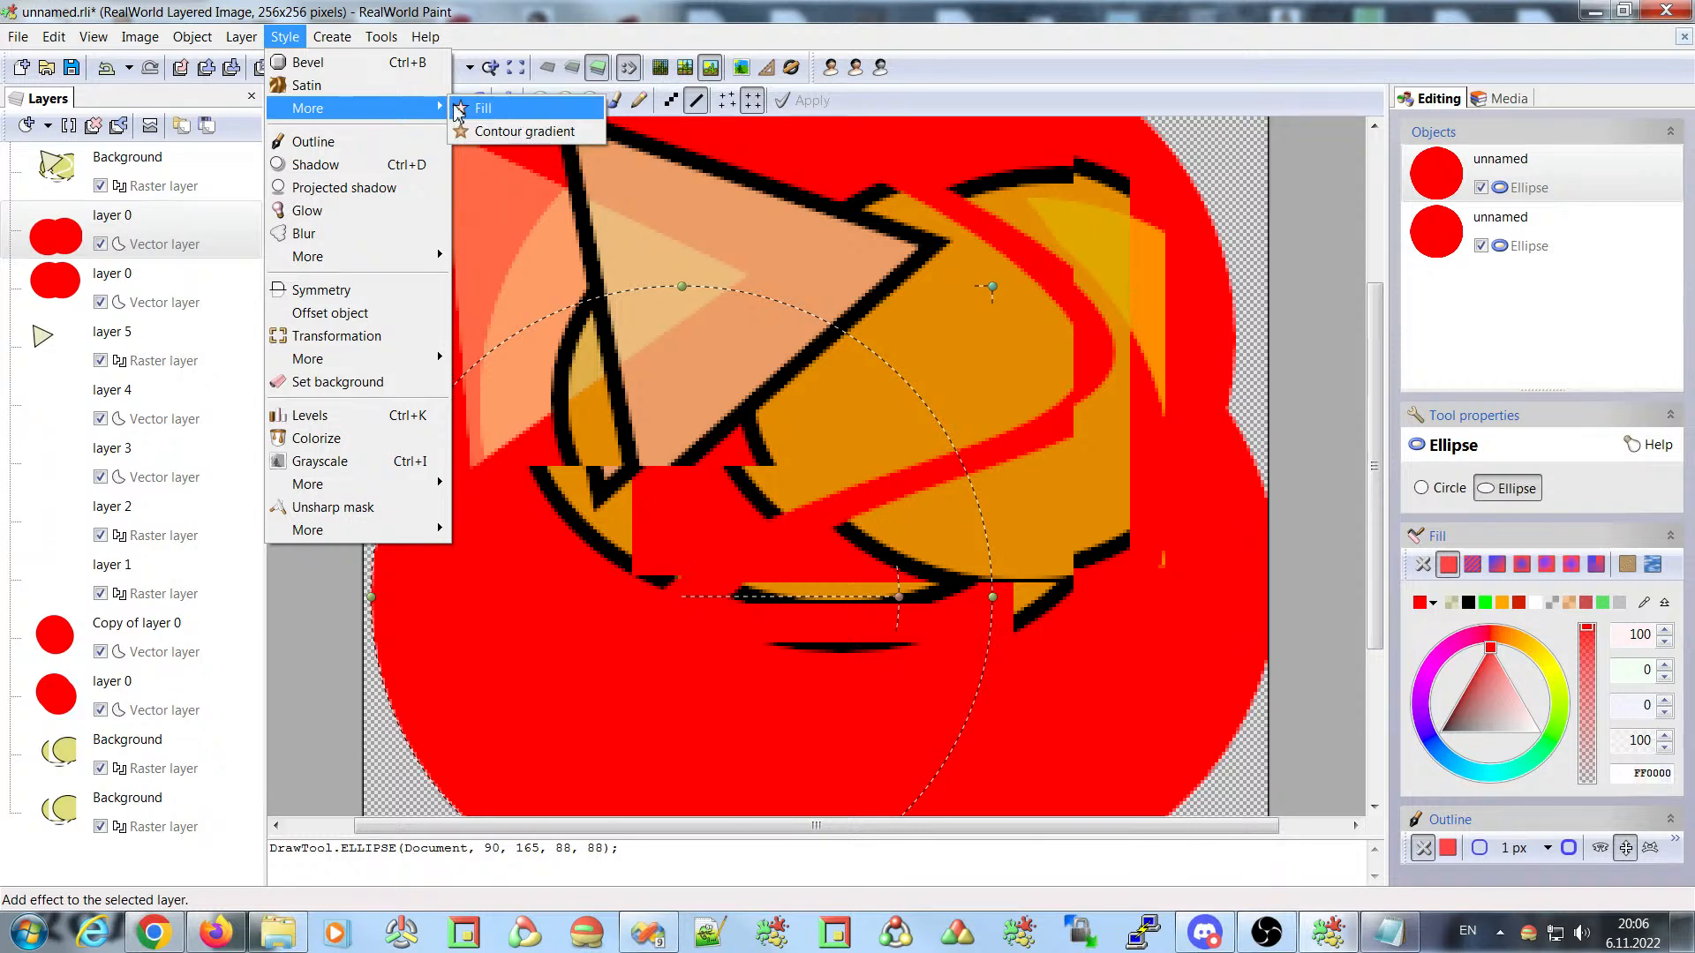
mouse_move(374, 44)
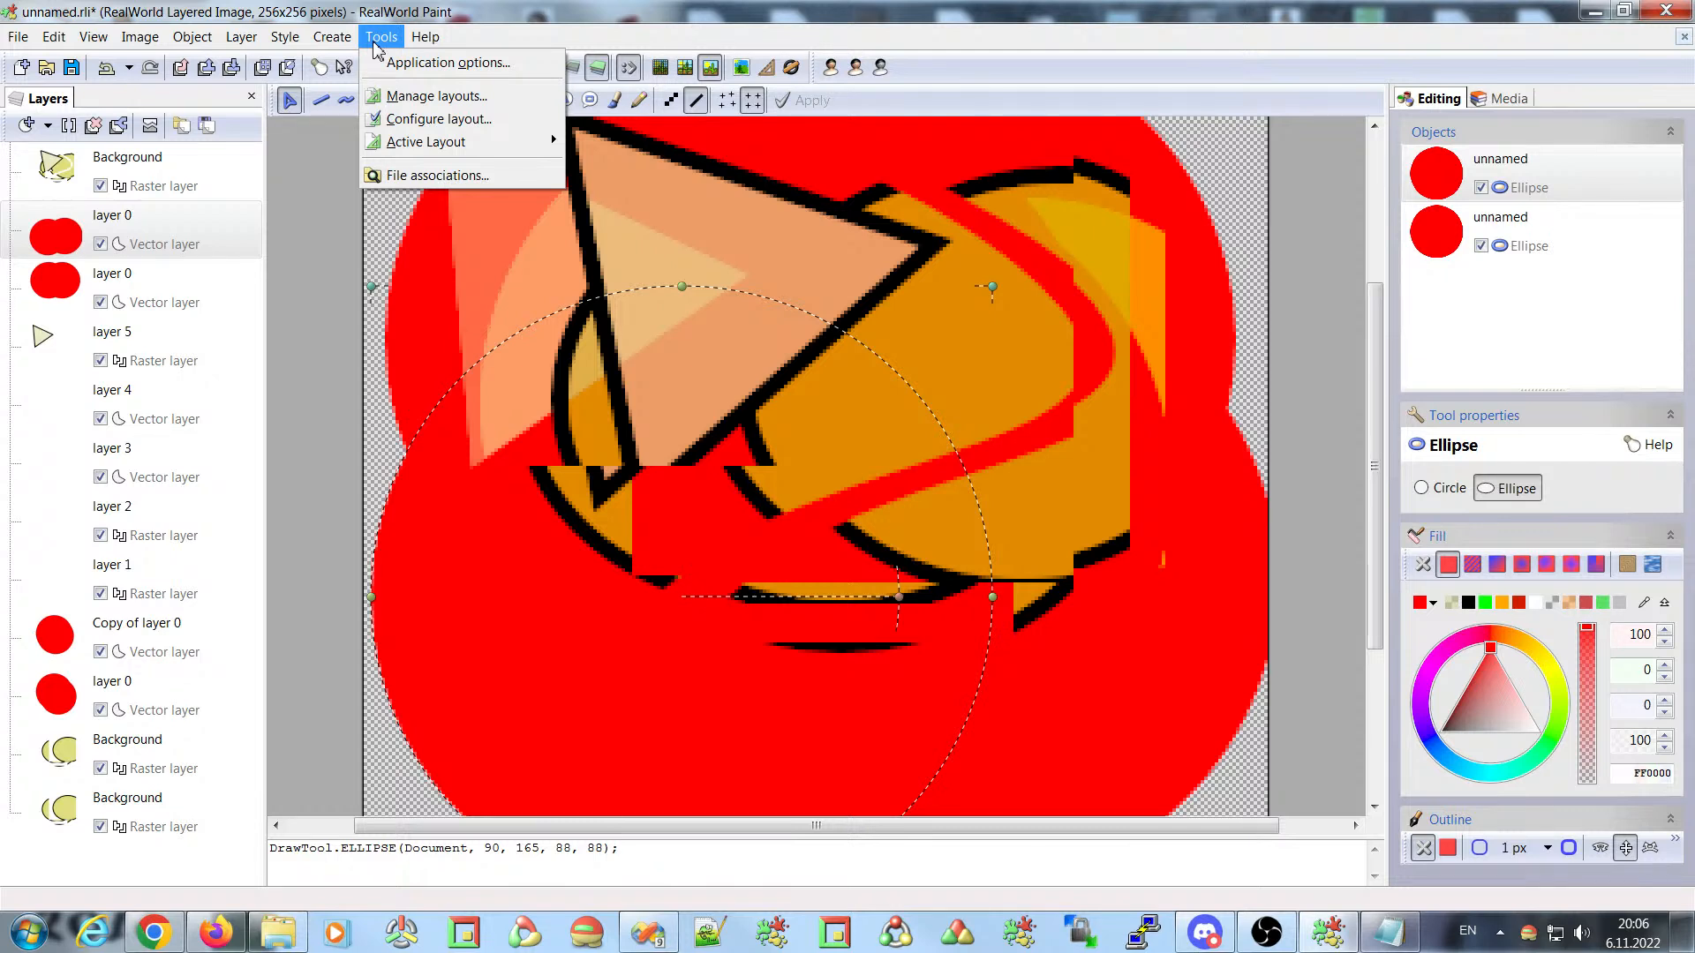
mouse_move(291, 40)
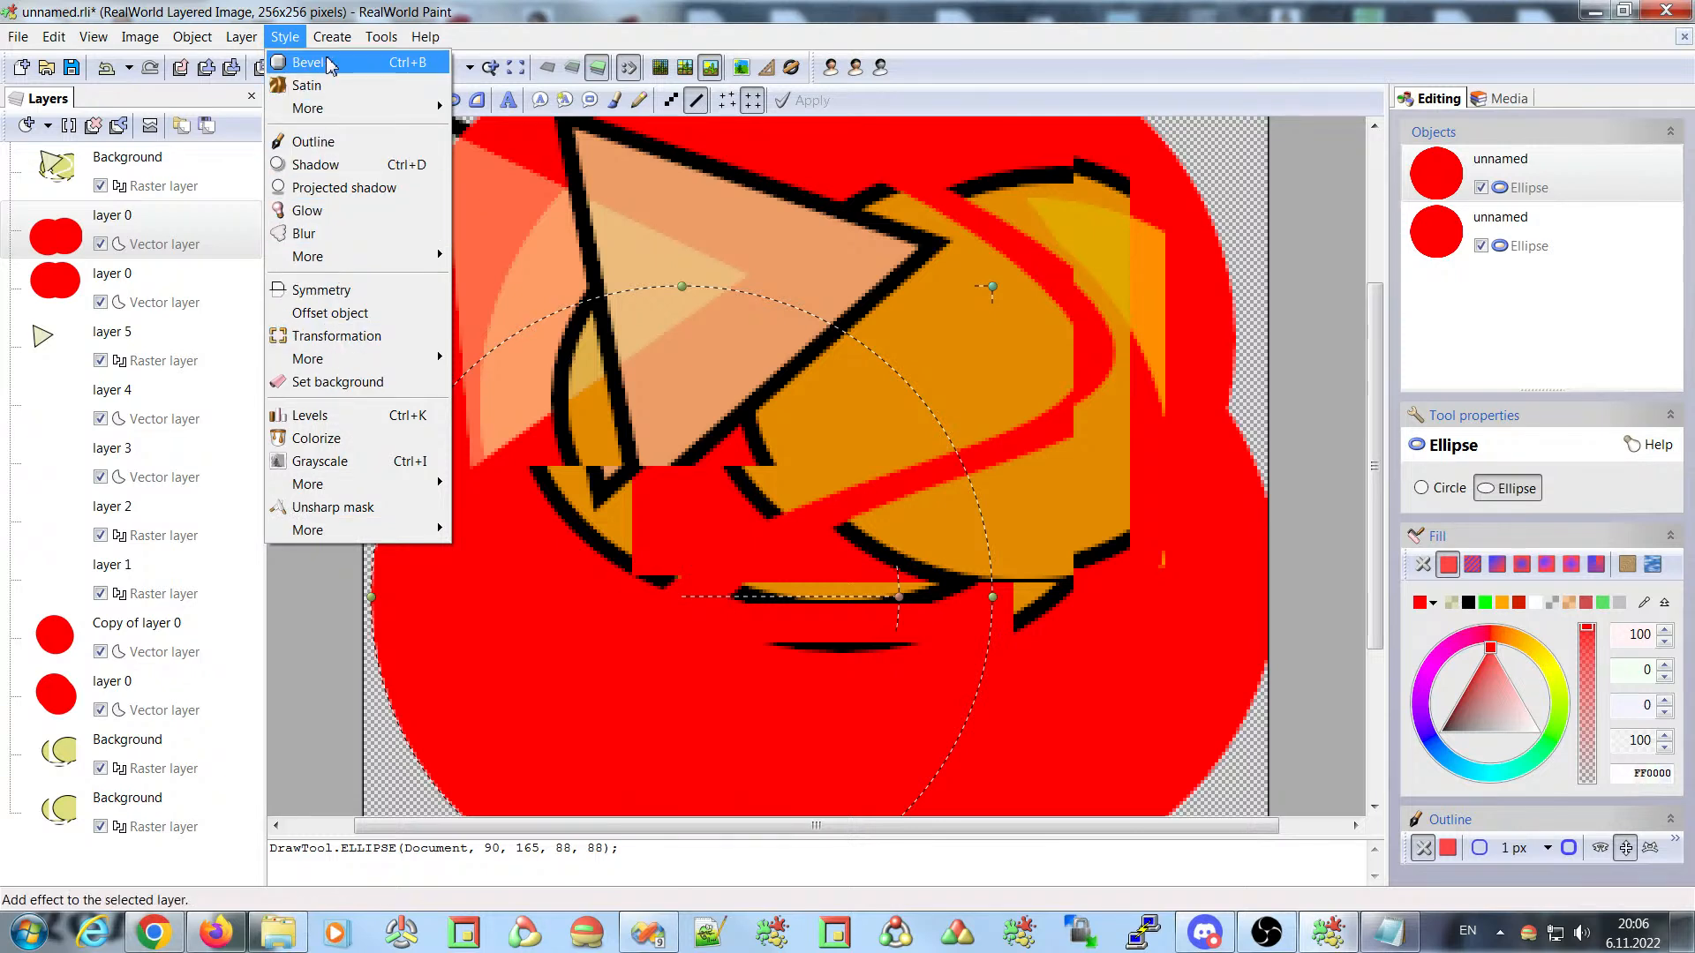
- Reopen the layout's Style menu configuration and move Fill and Contour gradient back into the Decoration category's Visible group
click(402, 119)
click(712, 87)
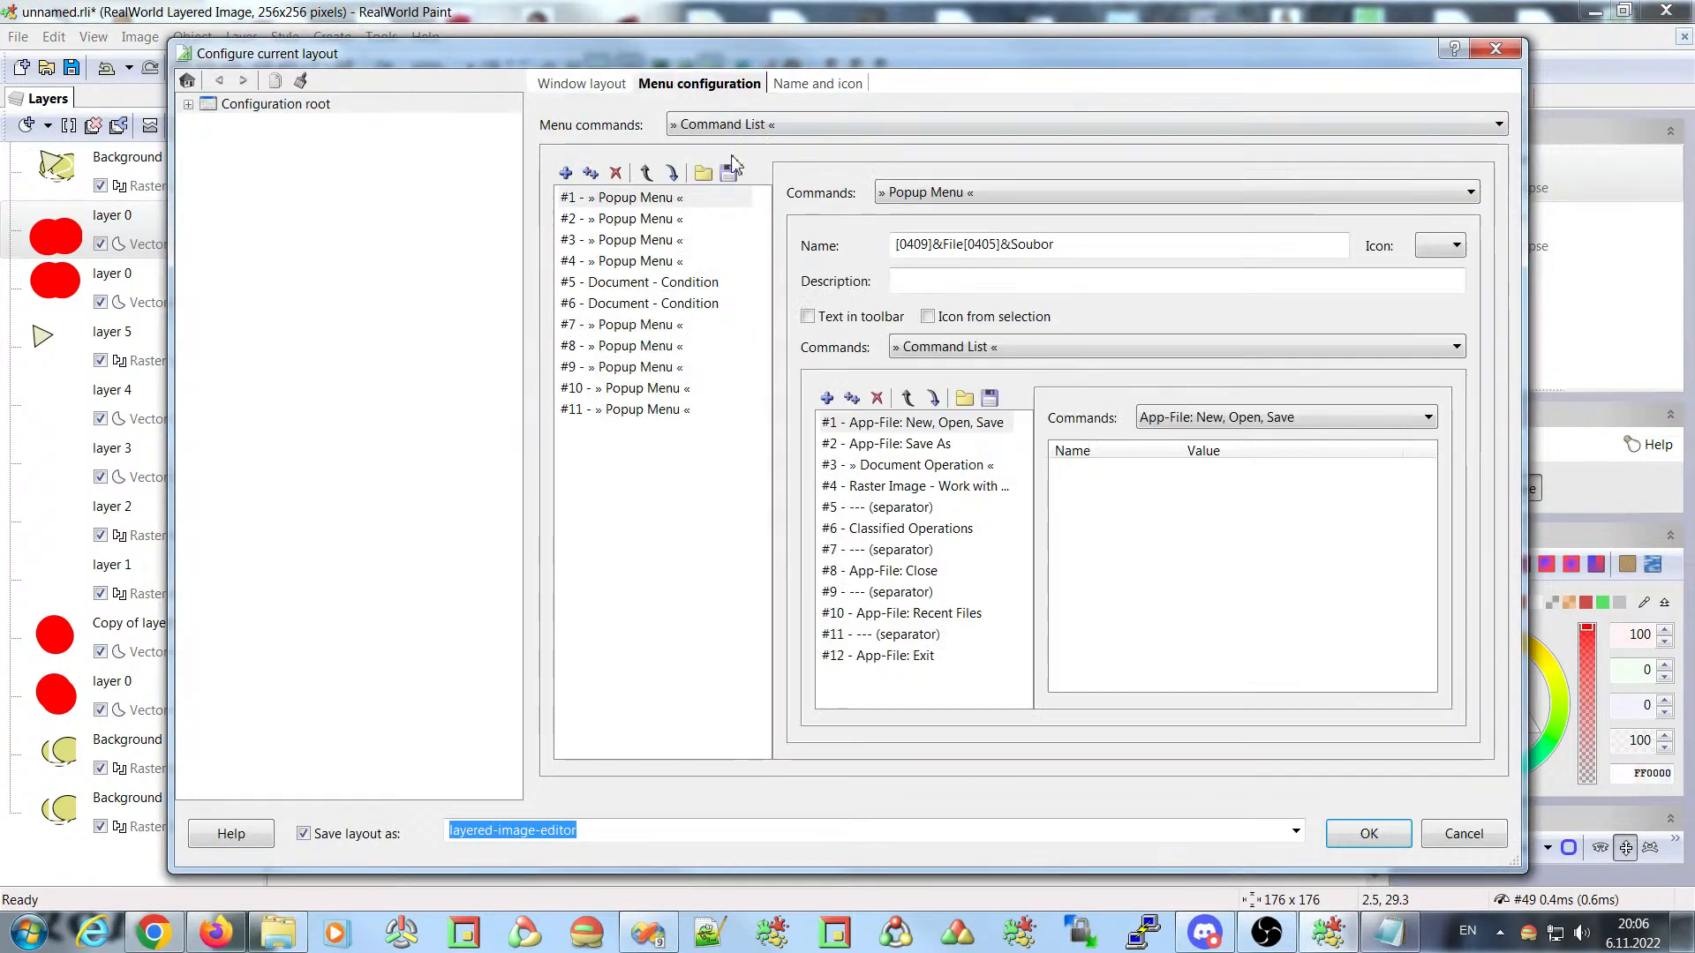
click(651, 366)
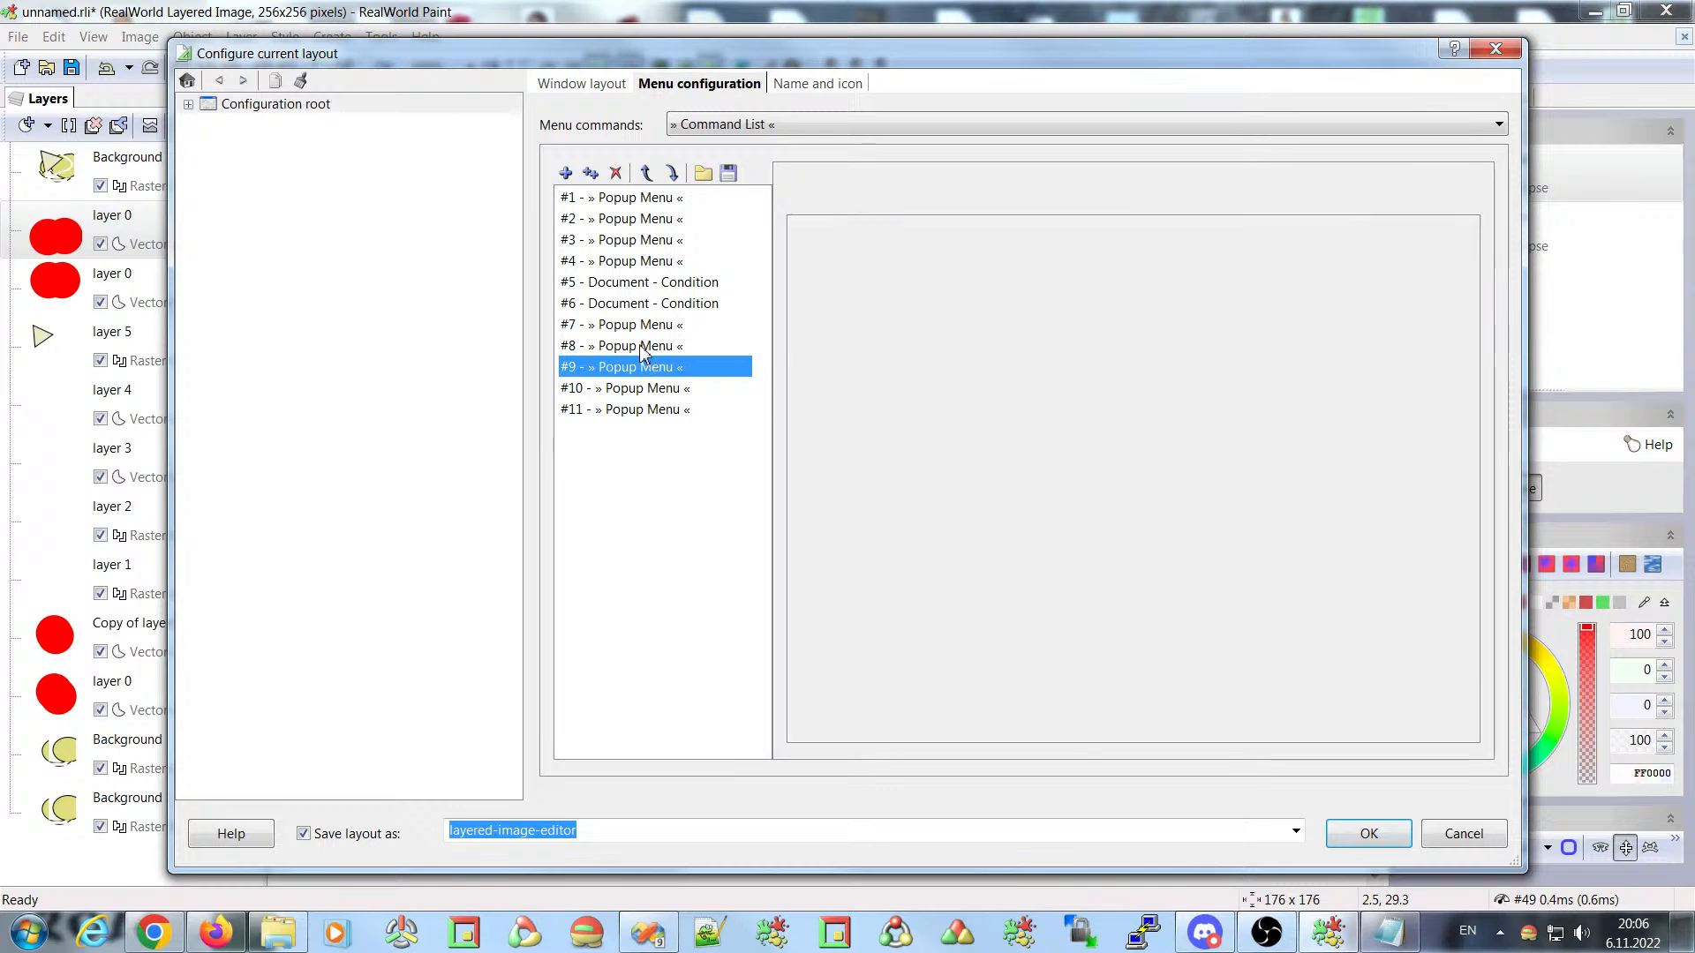
click(642, 351)
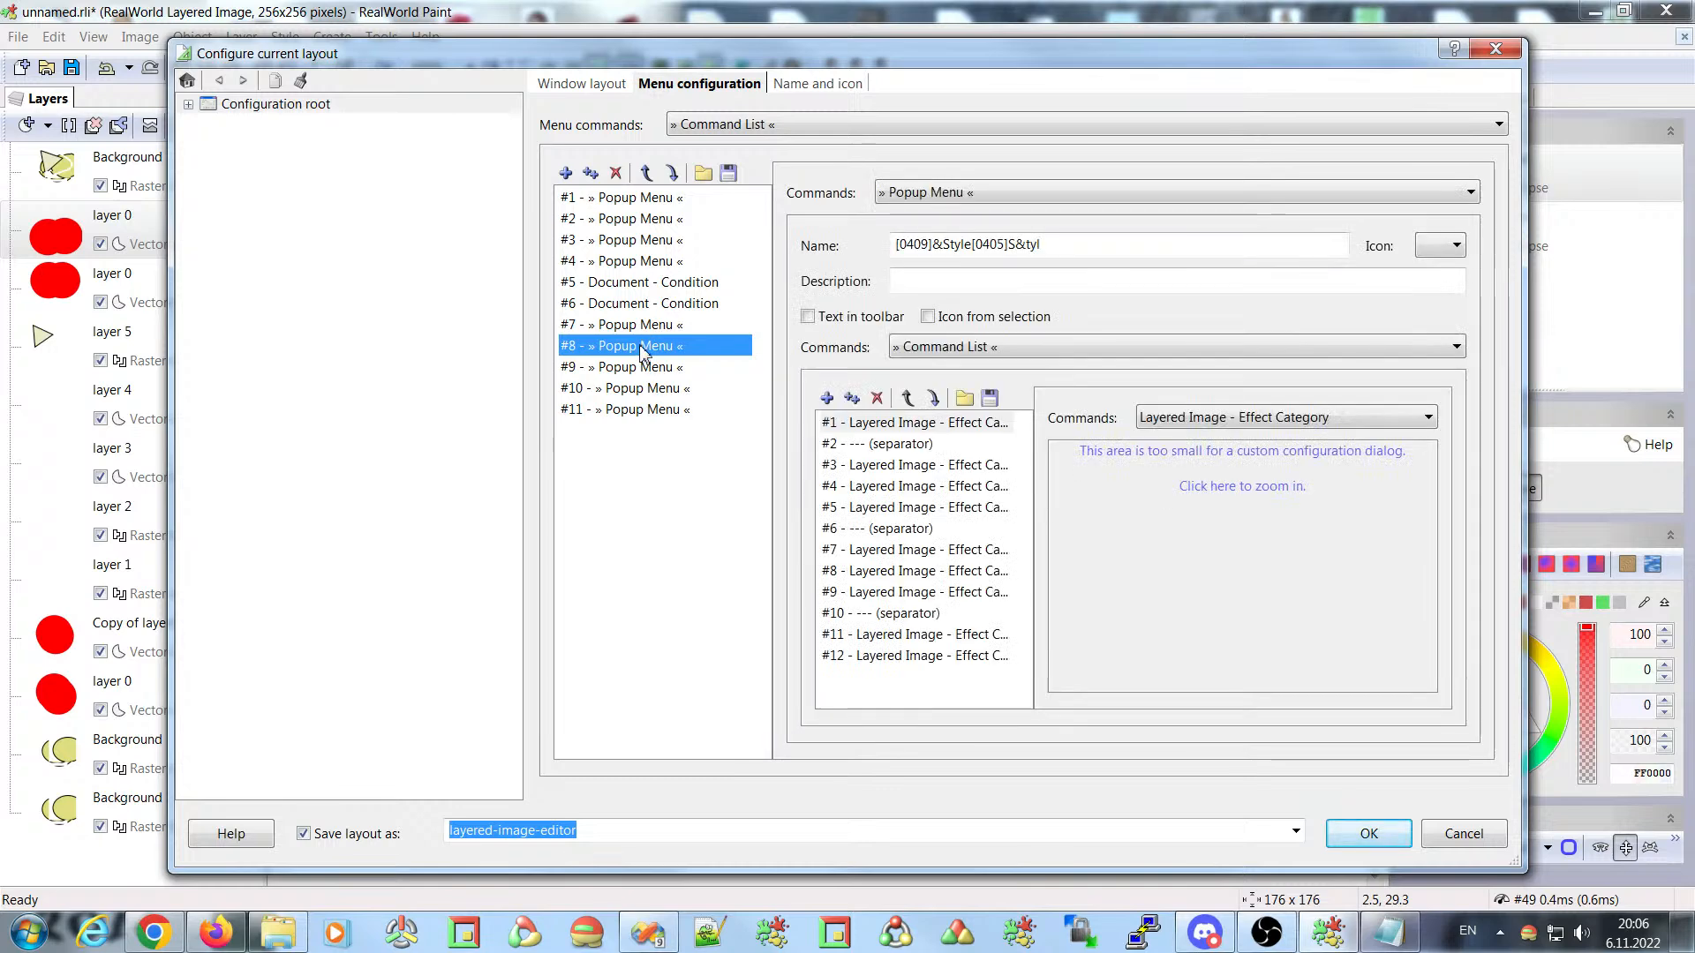
click(1121, 474)
mouse_move(668, 227)
mouse_down()
mouse_move(673, 252)
mouse_move(671, 215)
mouse_move(687, 228)
mouse_up()
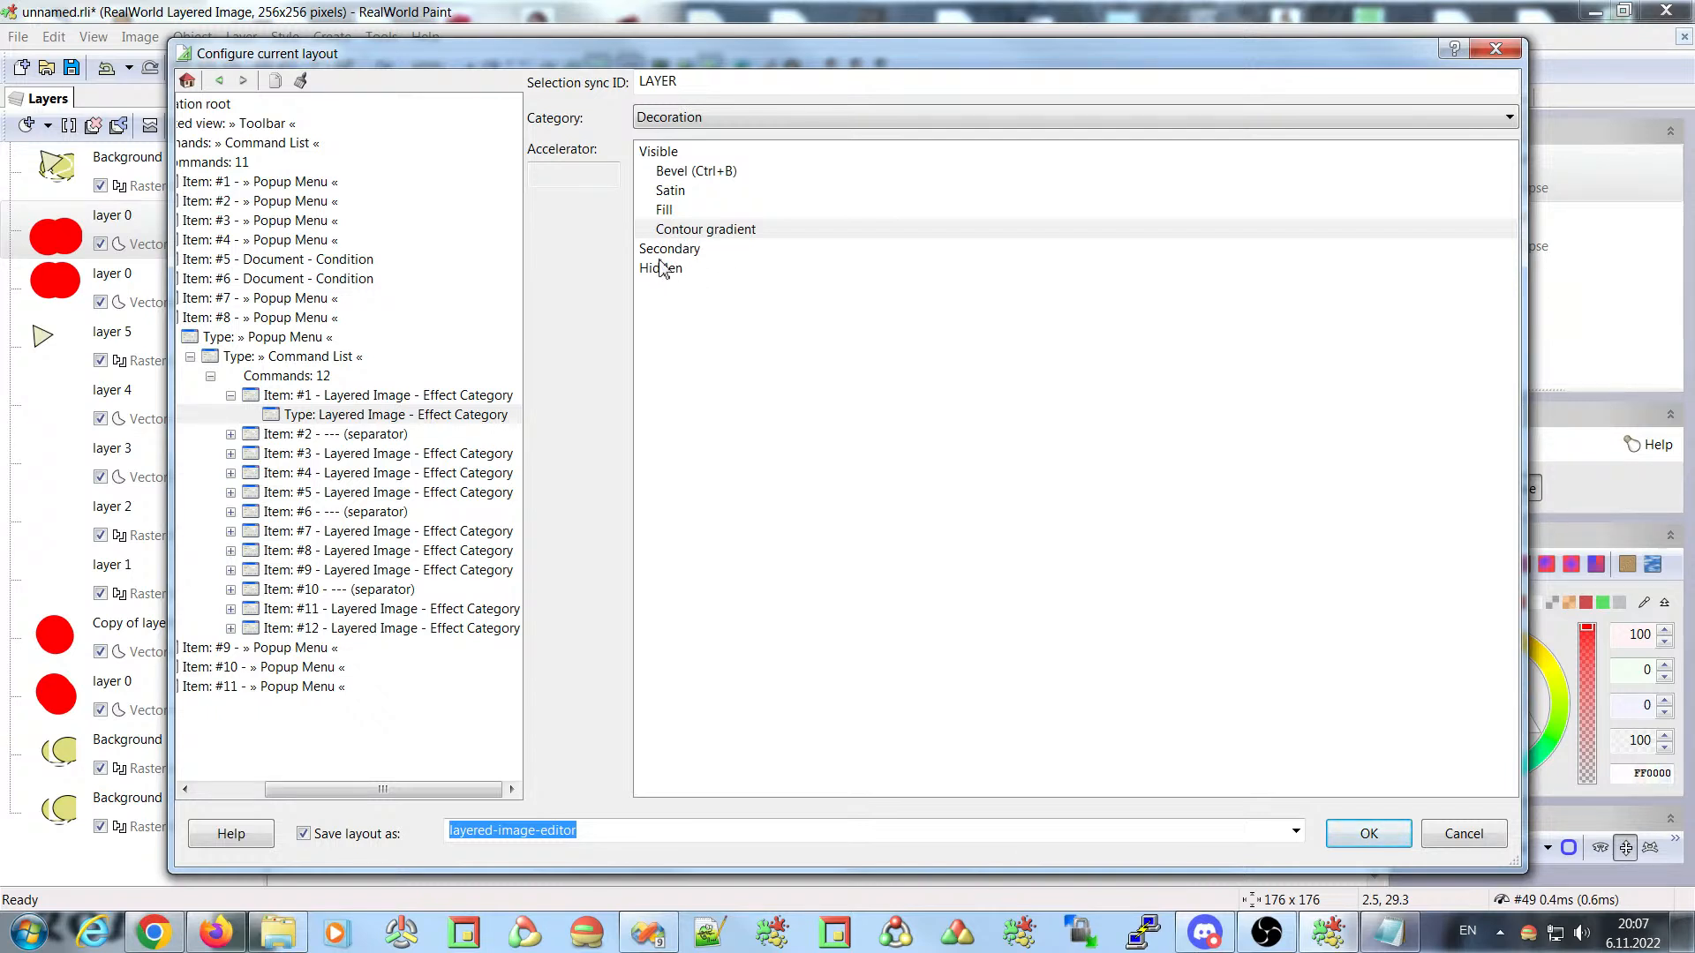
mouse_move(707, 234)
mouse_down()
mouse_move(685, 288)
mouse_move(680, 217)
mouse_up()
- Review the Style menu's other effect category commands, such as Shape adjustment, Underlay, Overlay and Framing, and their grouped effects
click(349, 453)
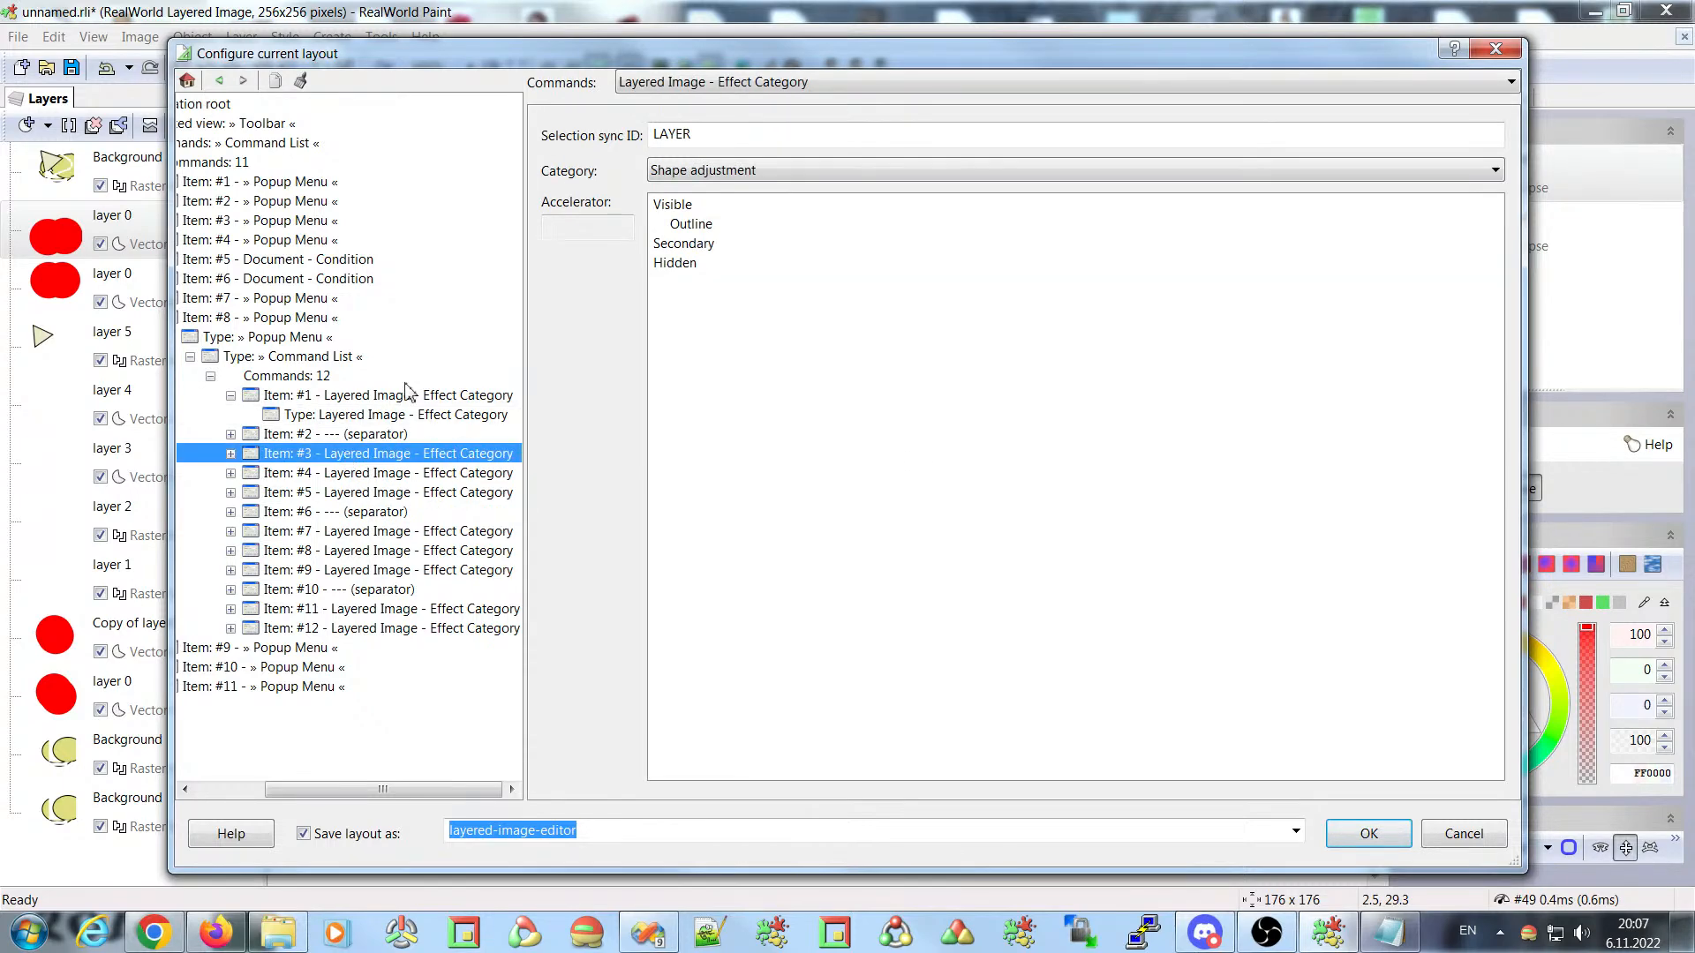
click(383, 478)
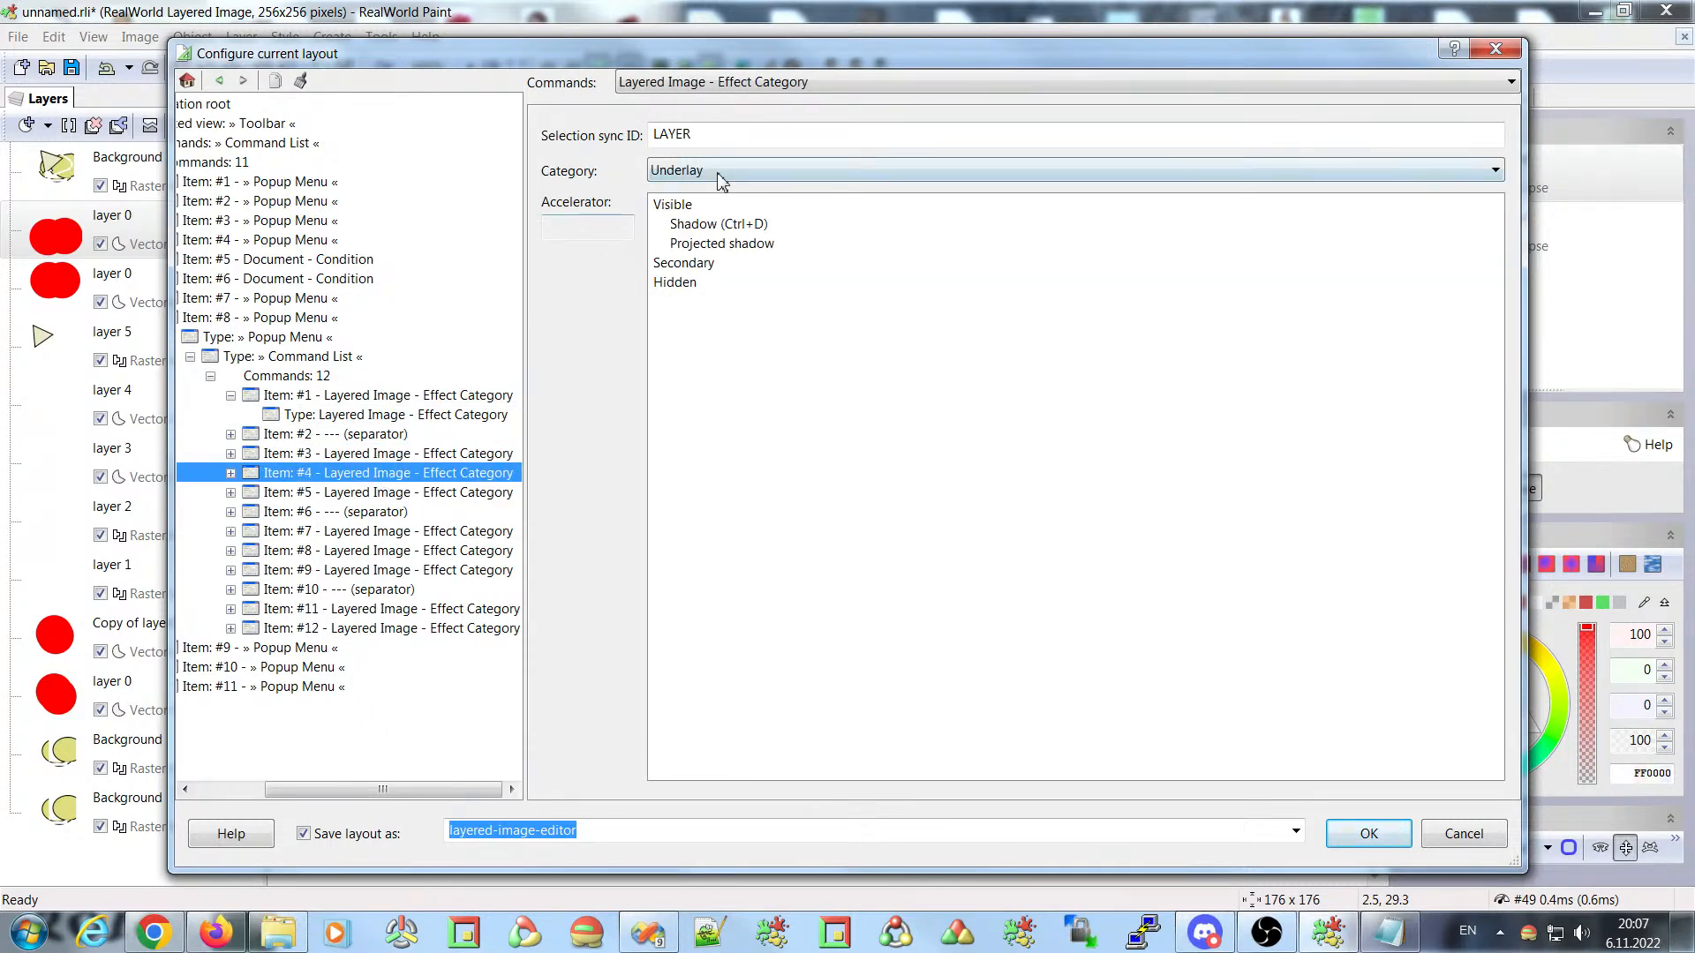
click(365, 494)
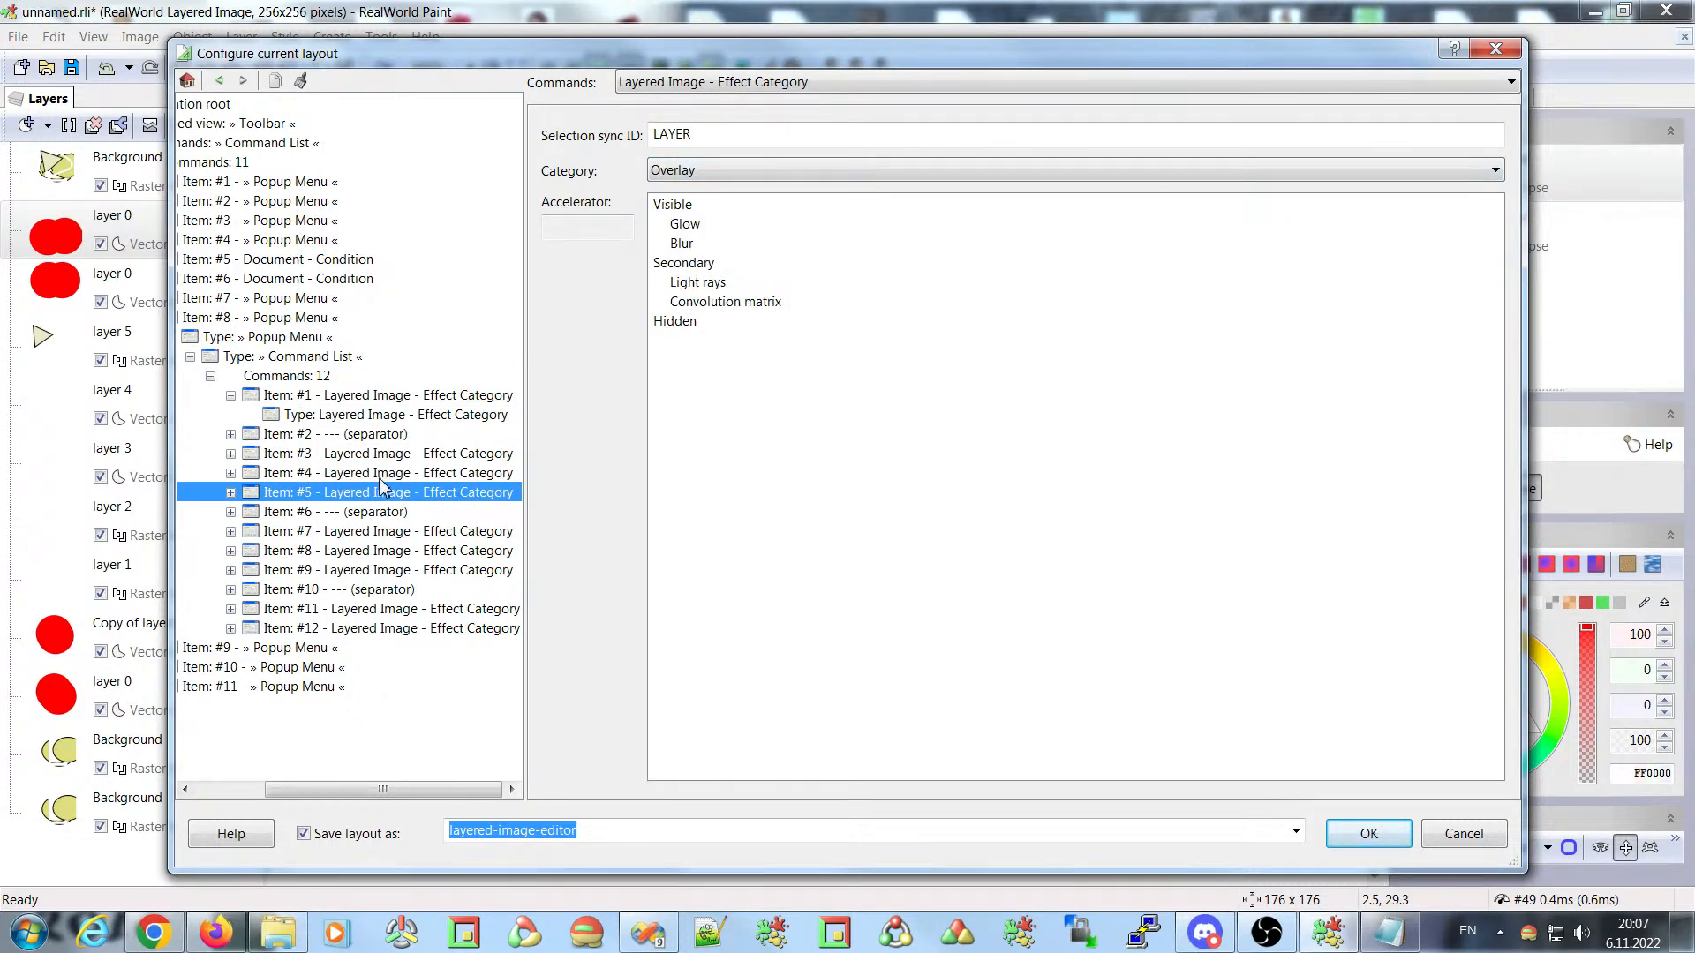
click(378, 476)
click(372, 455)
click(380, 475)
click(379, 493)
click(389, 535)
click(358, 572)
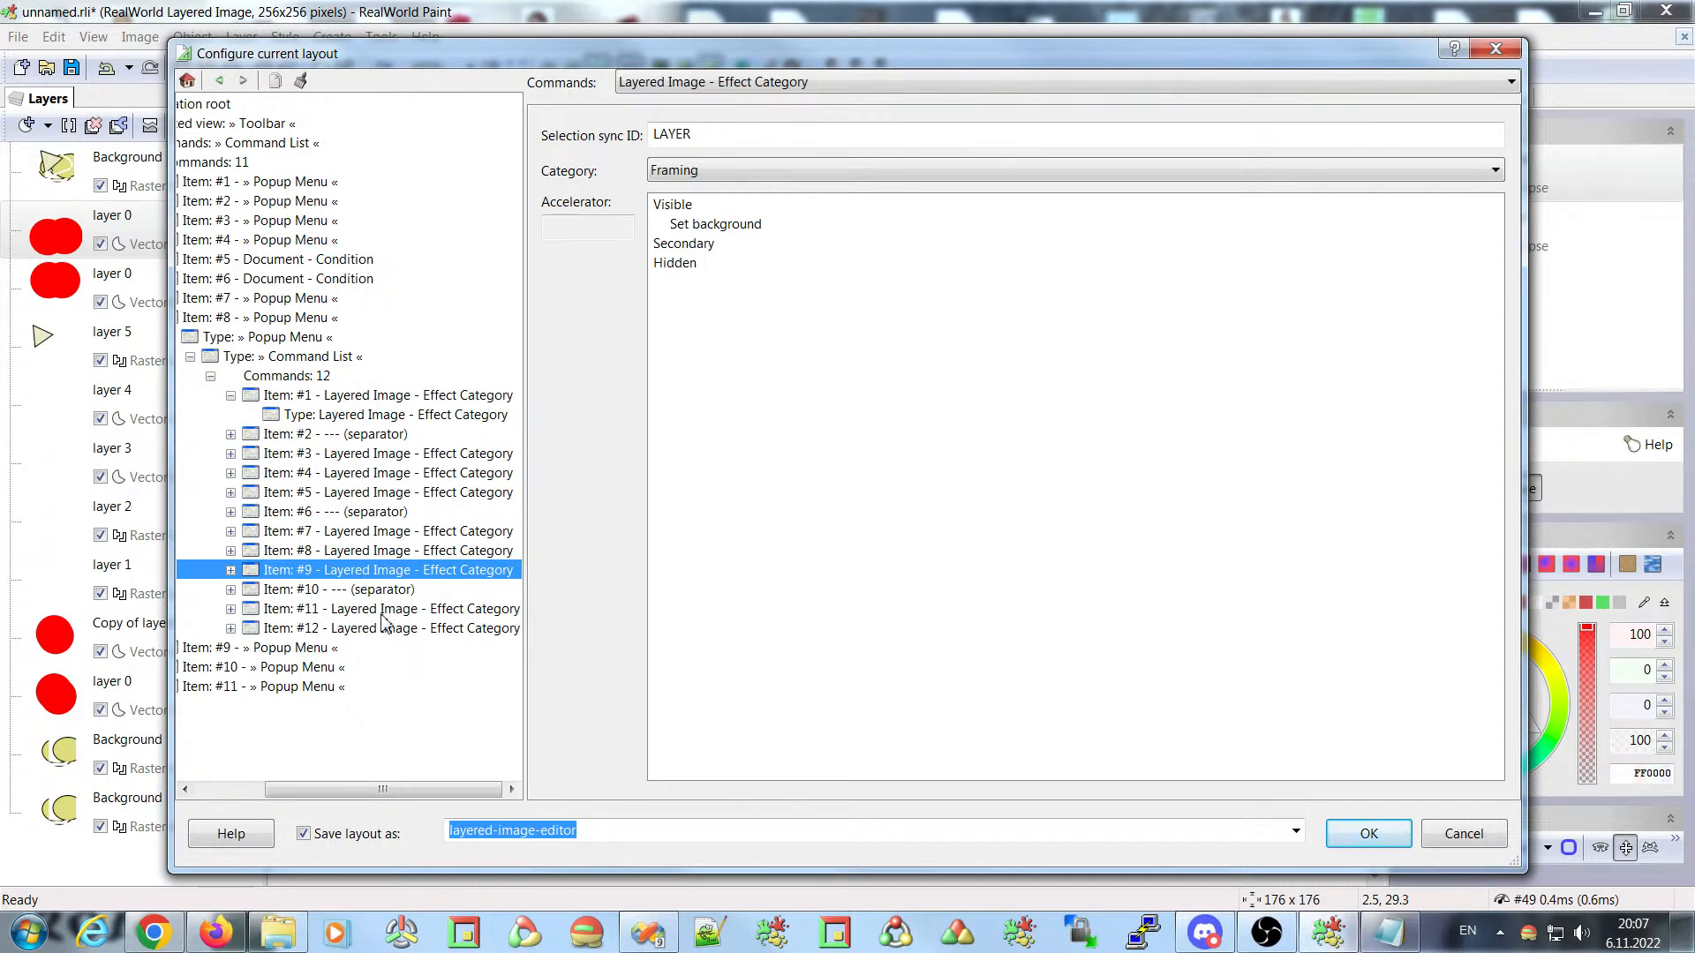
- Review the configurations of the Create, Tools and Help popup menus in the main command list
drag(382, 789, 314, 789)
click(382, 648)
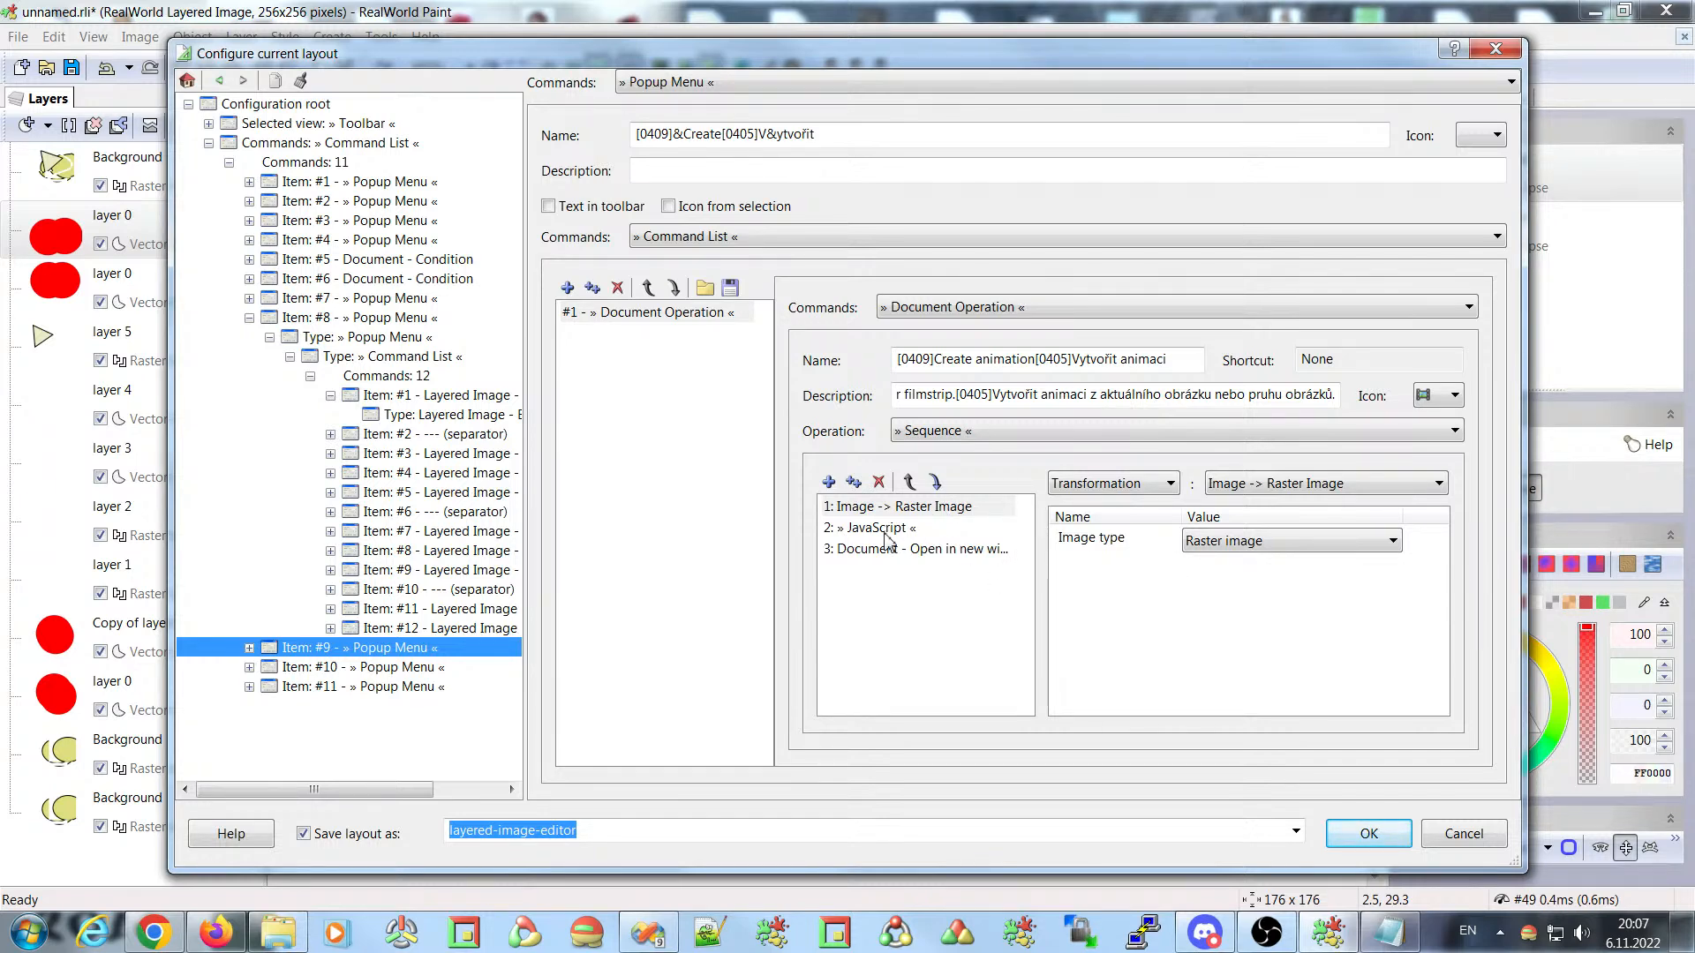
click(366, 669)
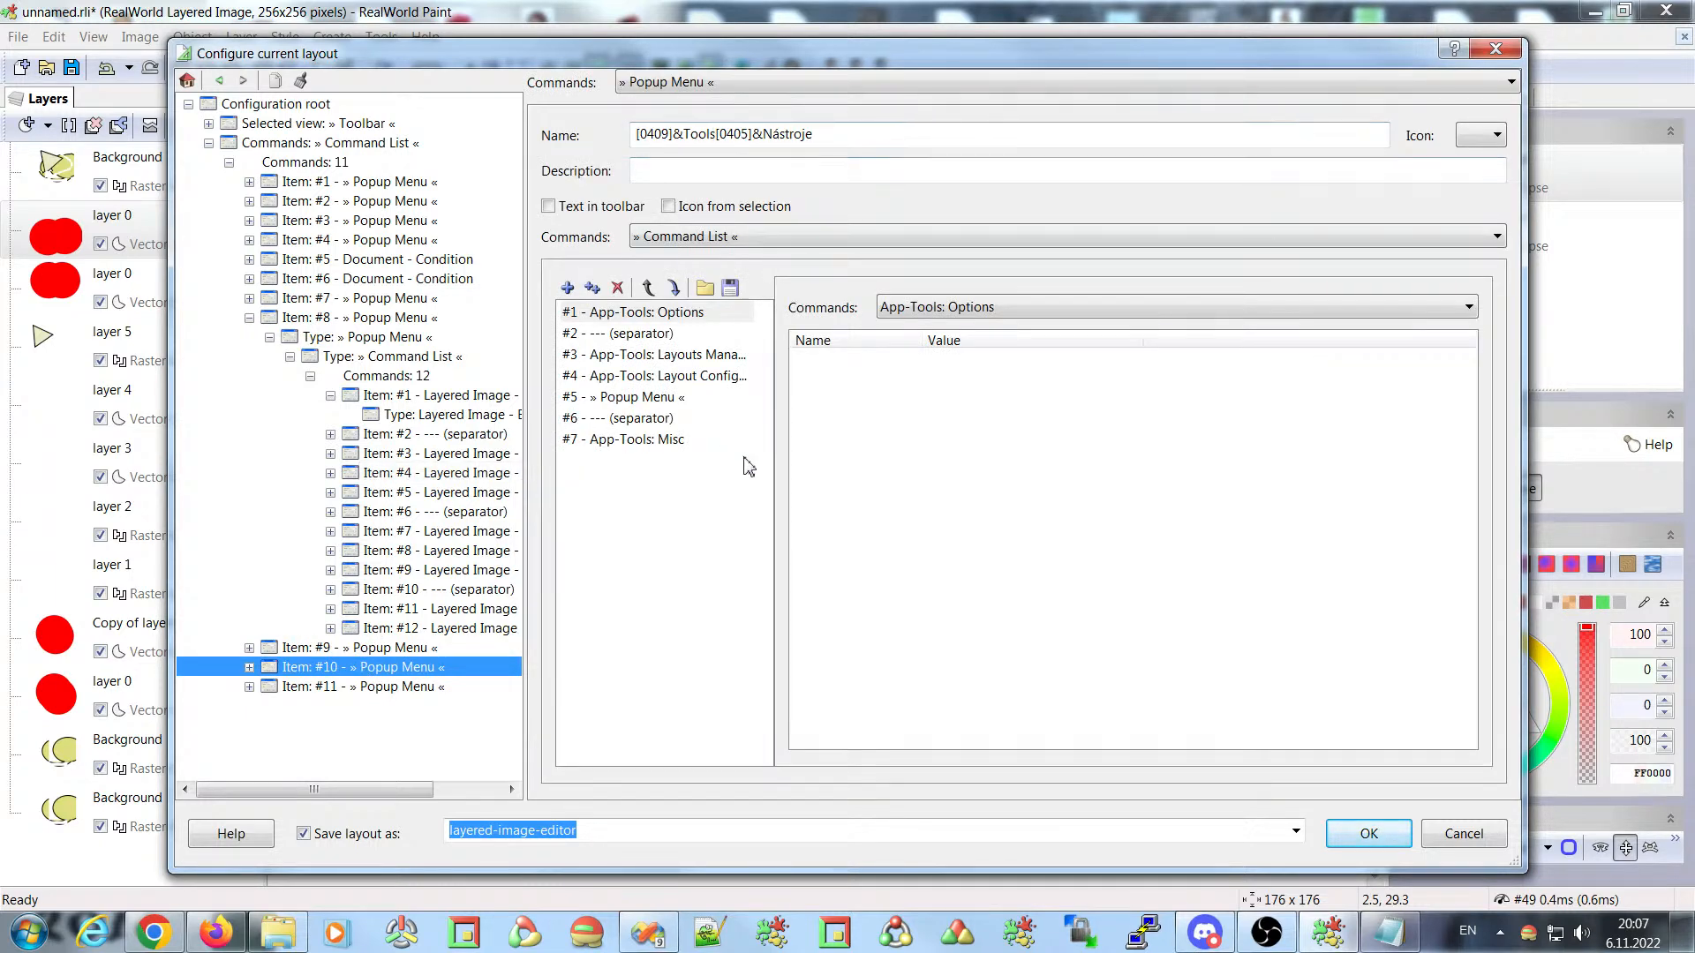
click(358, 688)
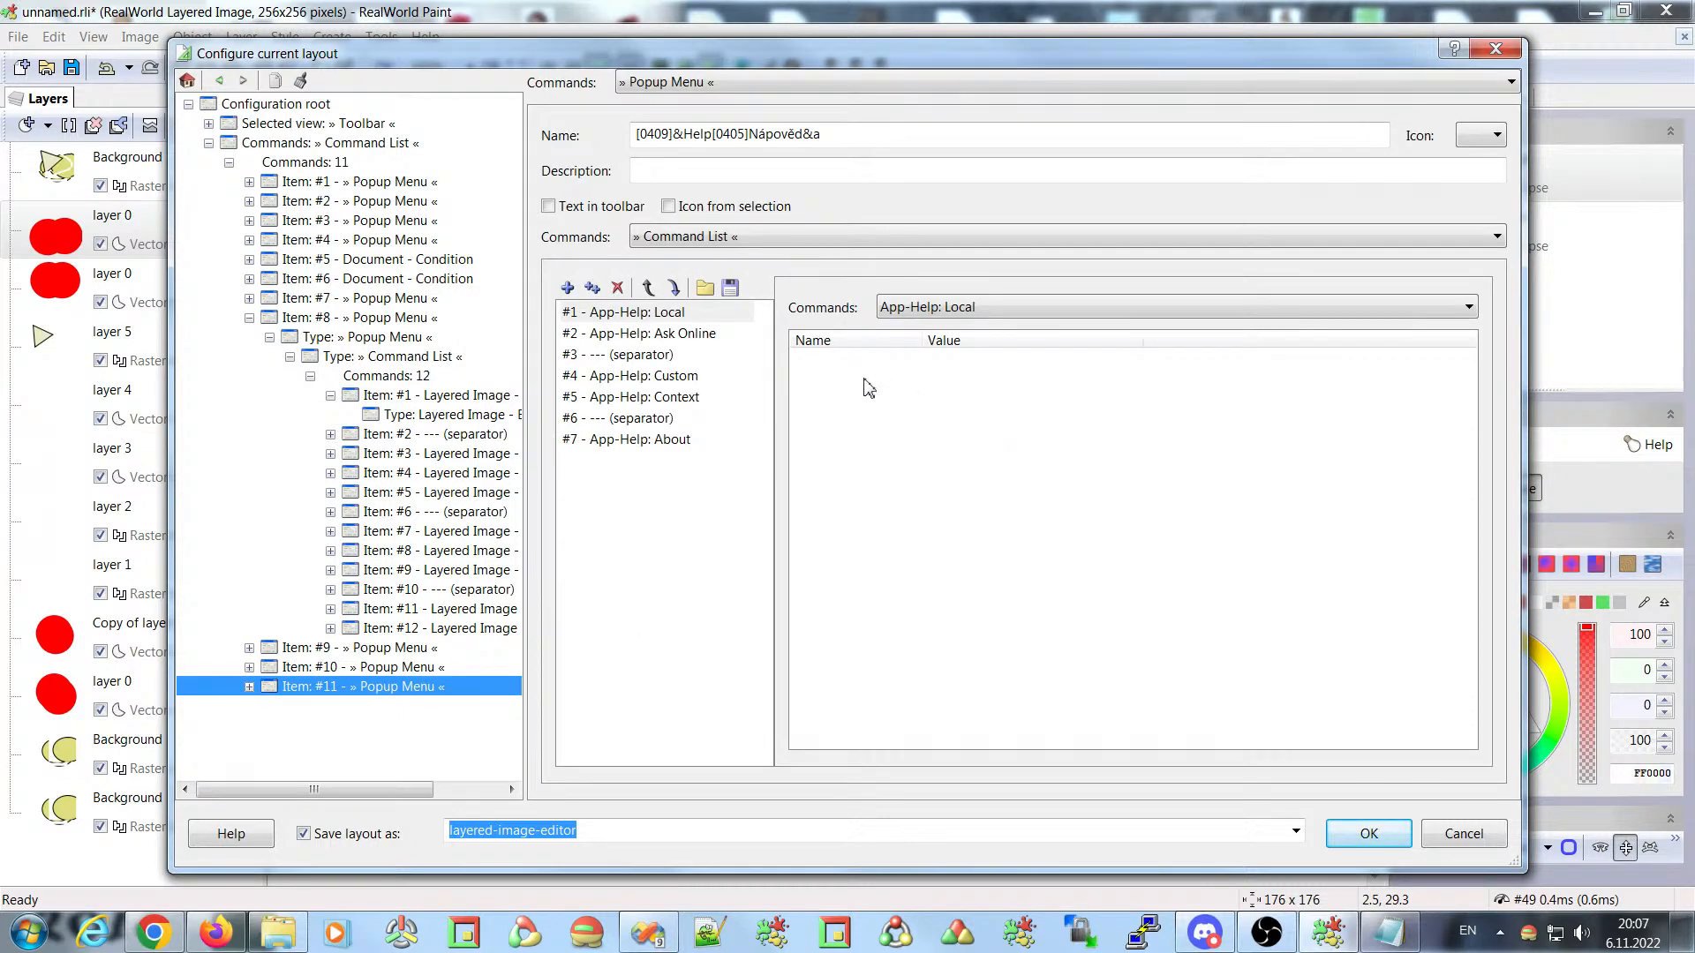
- Show the configuration root's window layout settings and reposition the dialog to compare them with the main window's toolbars and panels
click(276, 104)
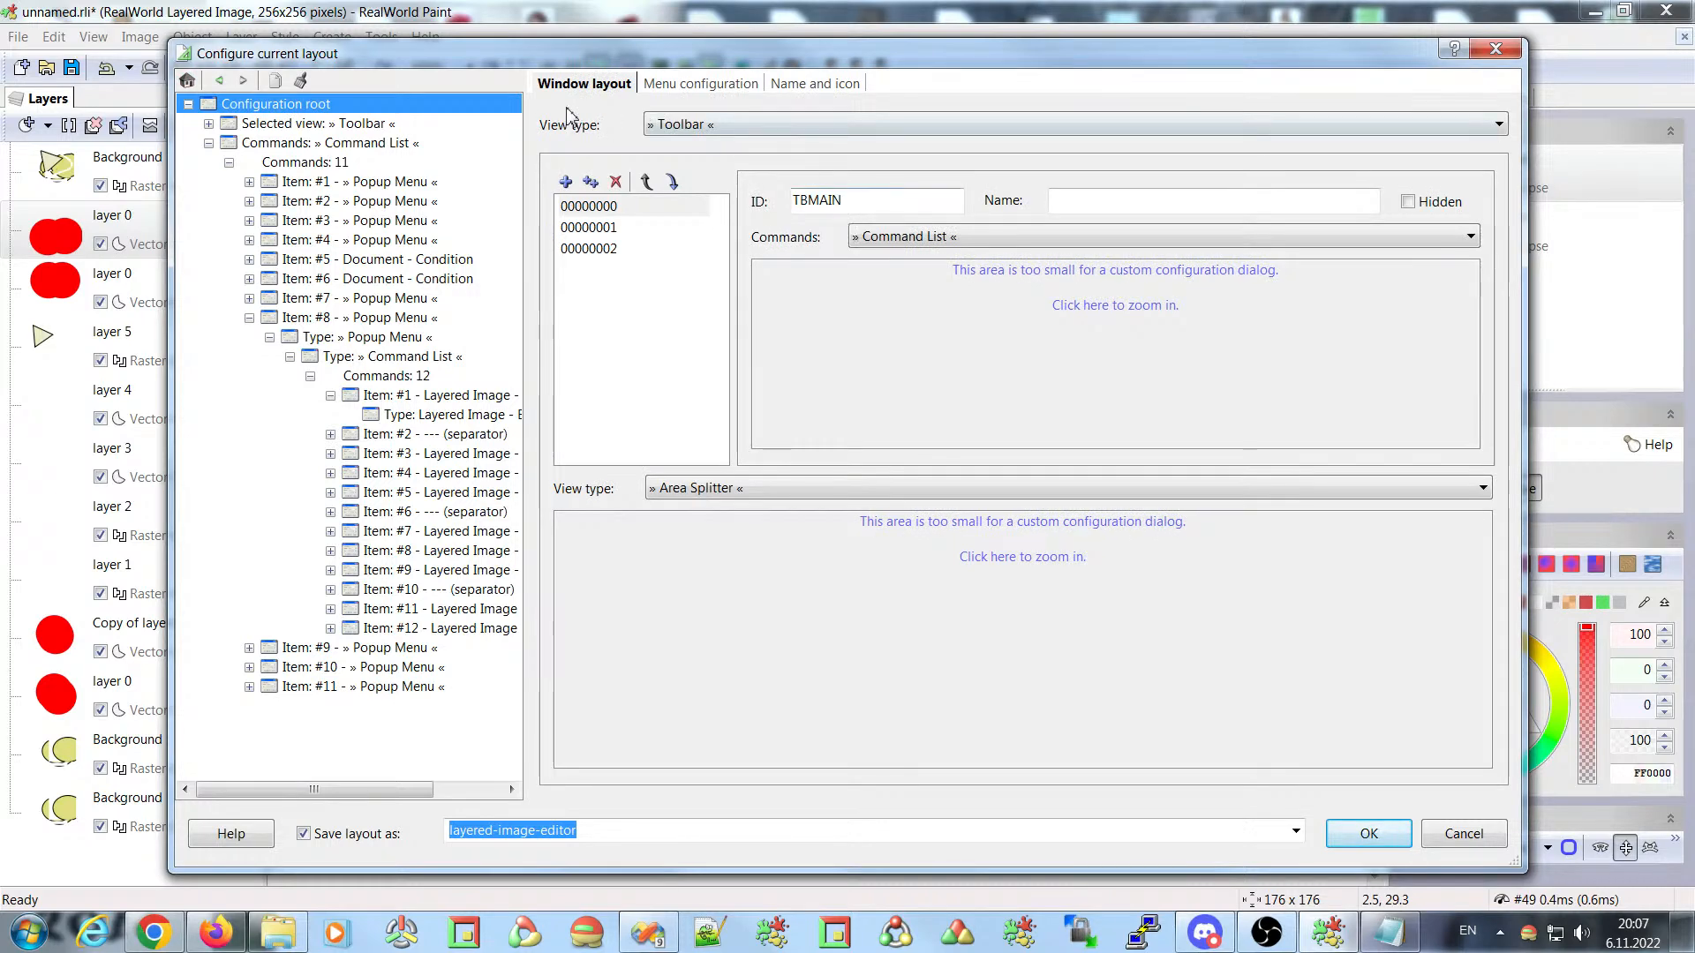
click(719, 84)
click(578, 85)
drag(585, 61, 551, 115)
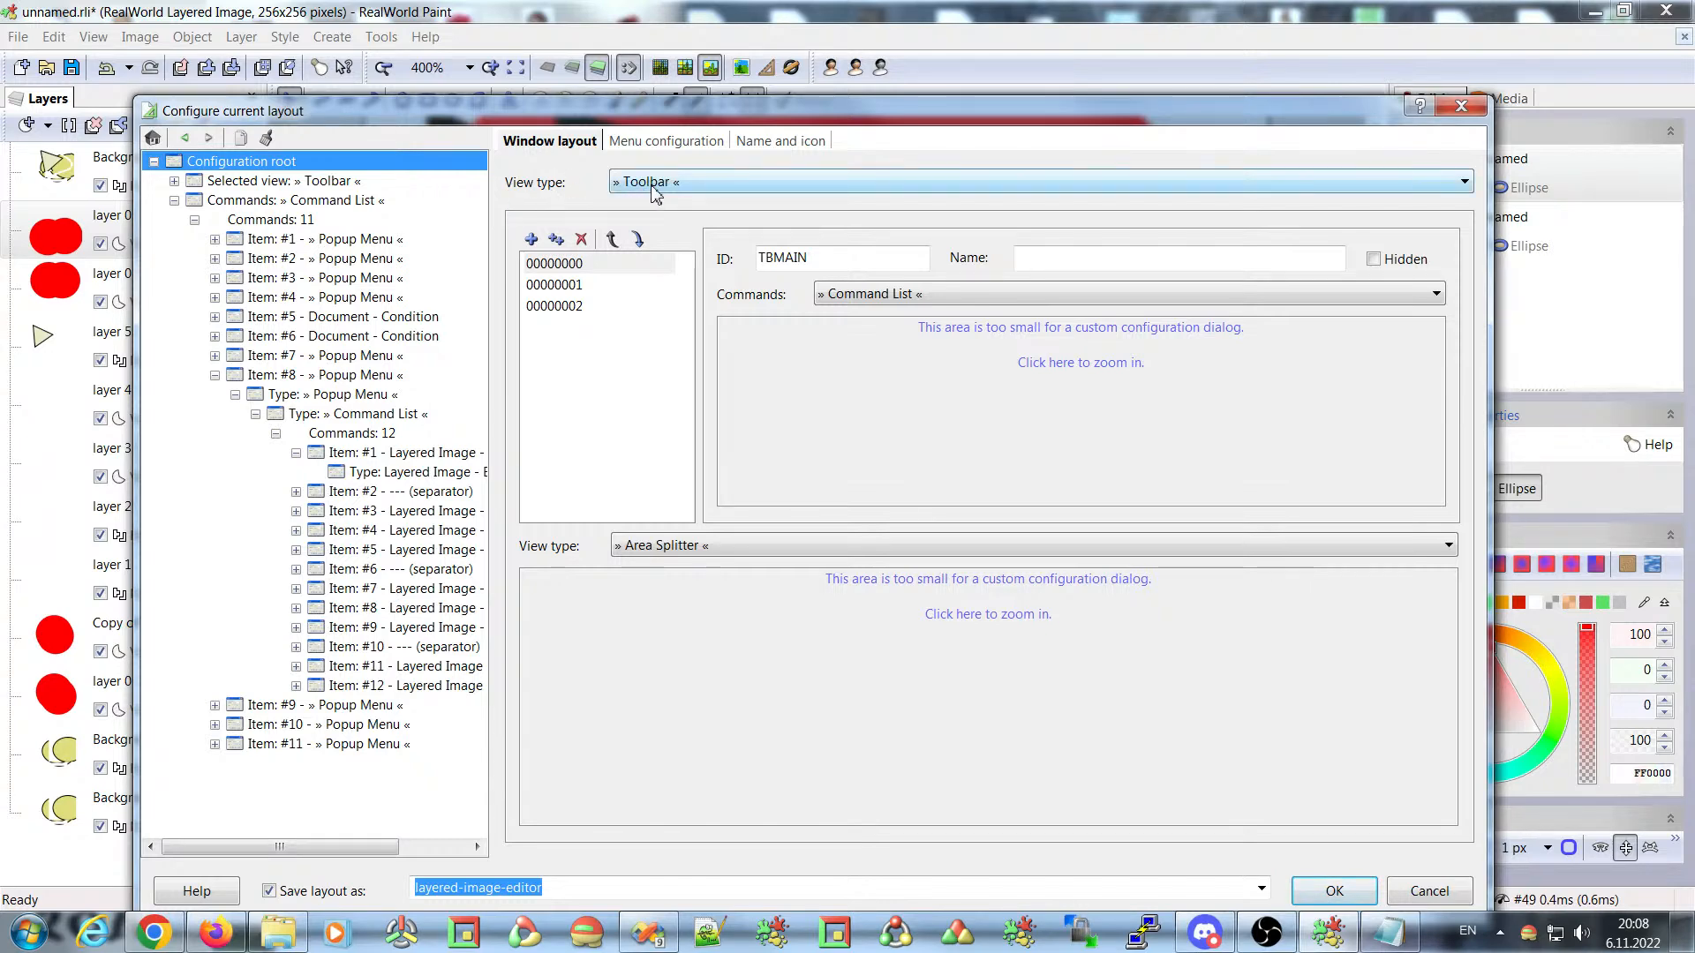
drag(645, 123, 834, 42)
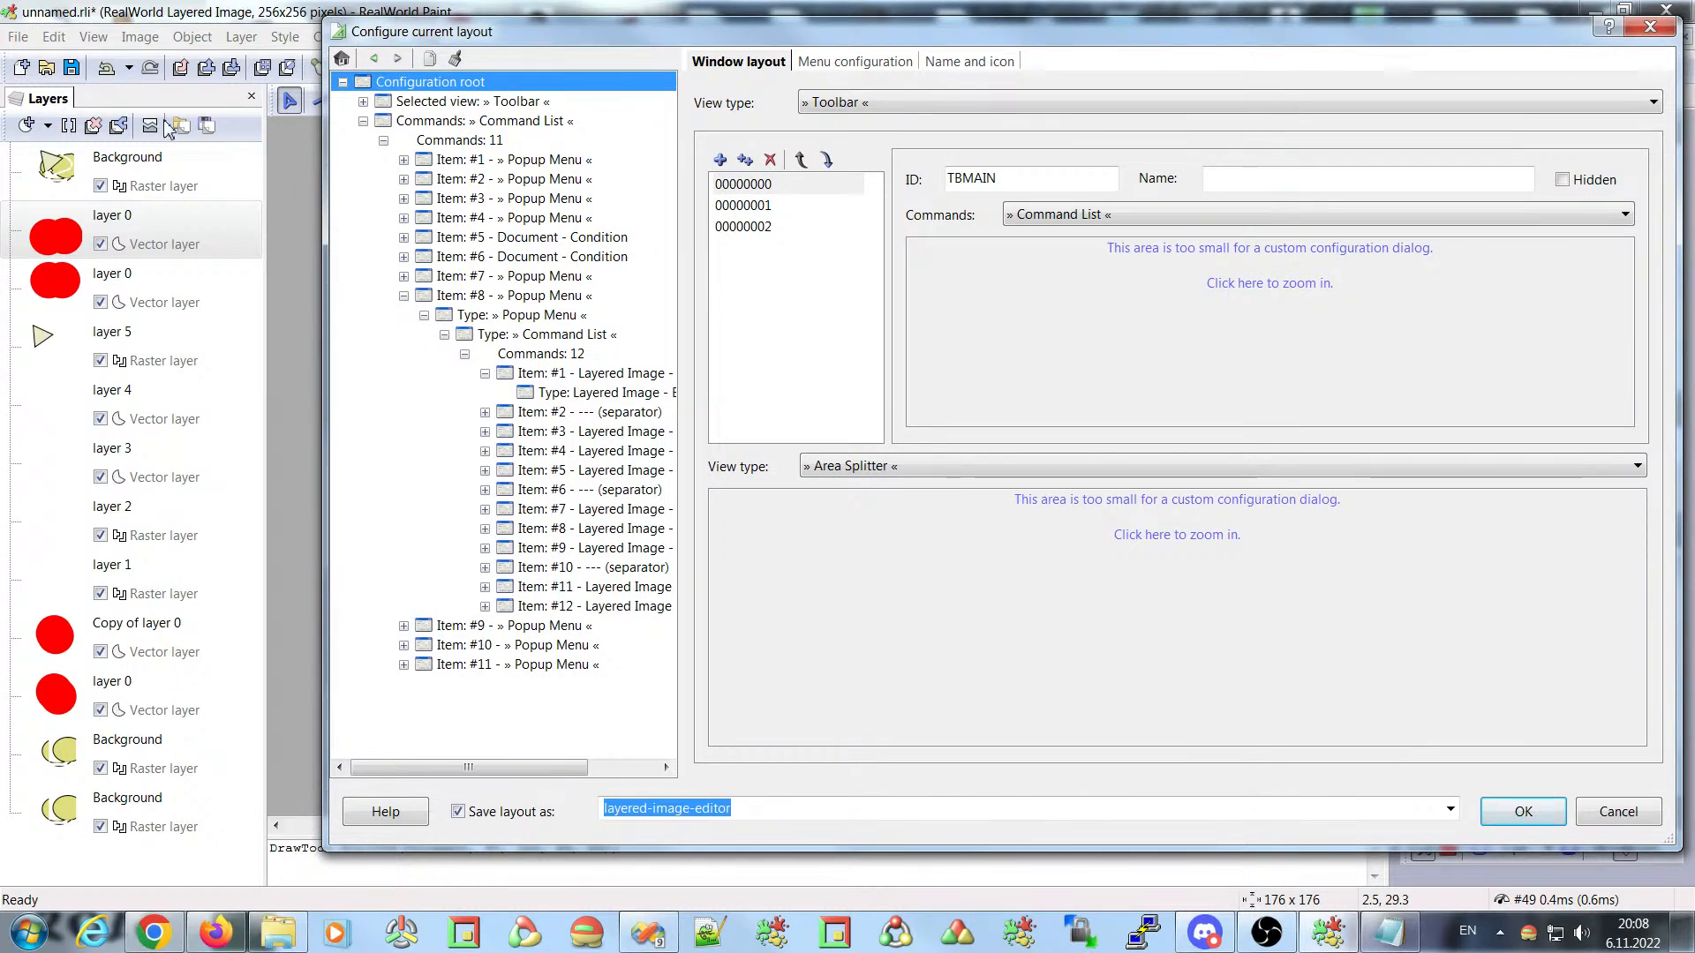
drag(994, 40, 868, 137)
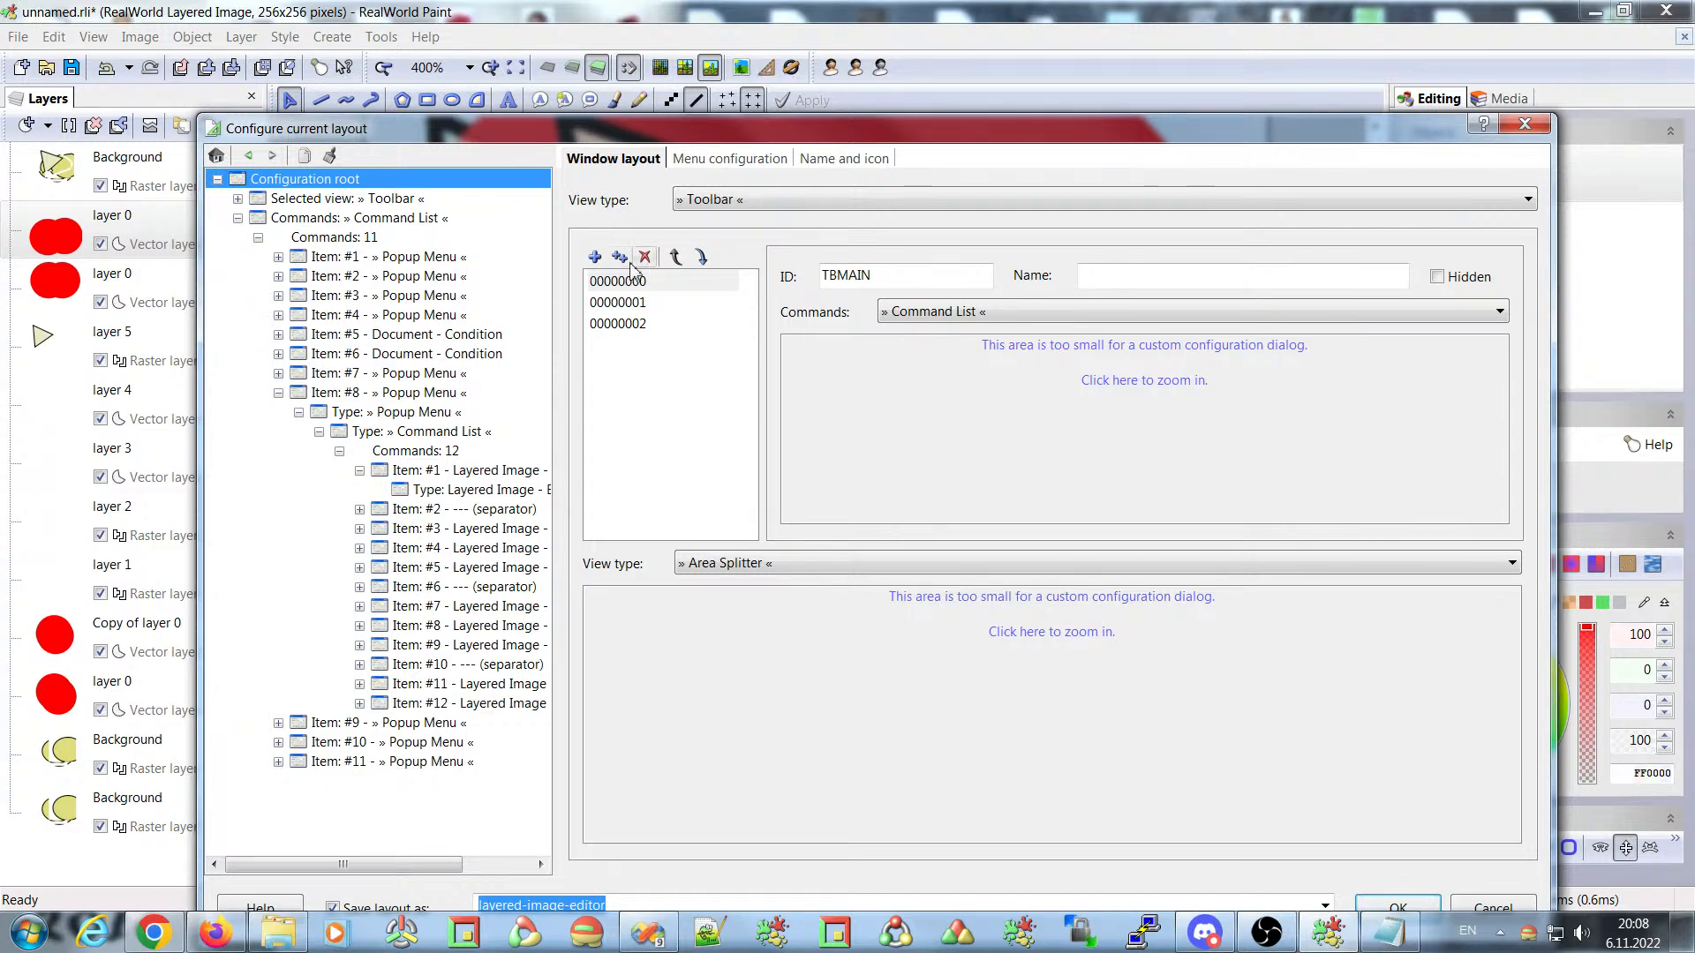
- Examine the window layout's toolbar entries and the command list of the TBIMAGE toolbar, then leave the layout configuration
click(614, 302)
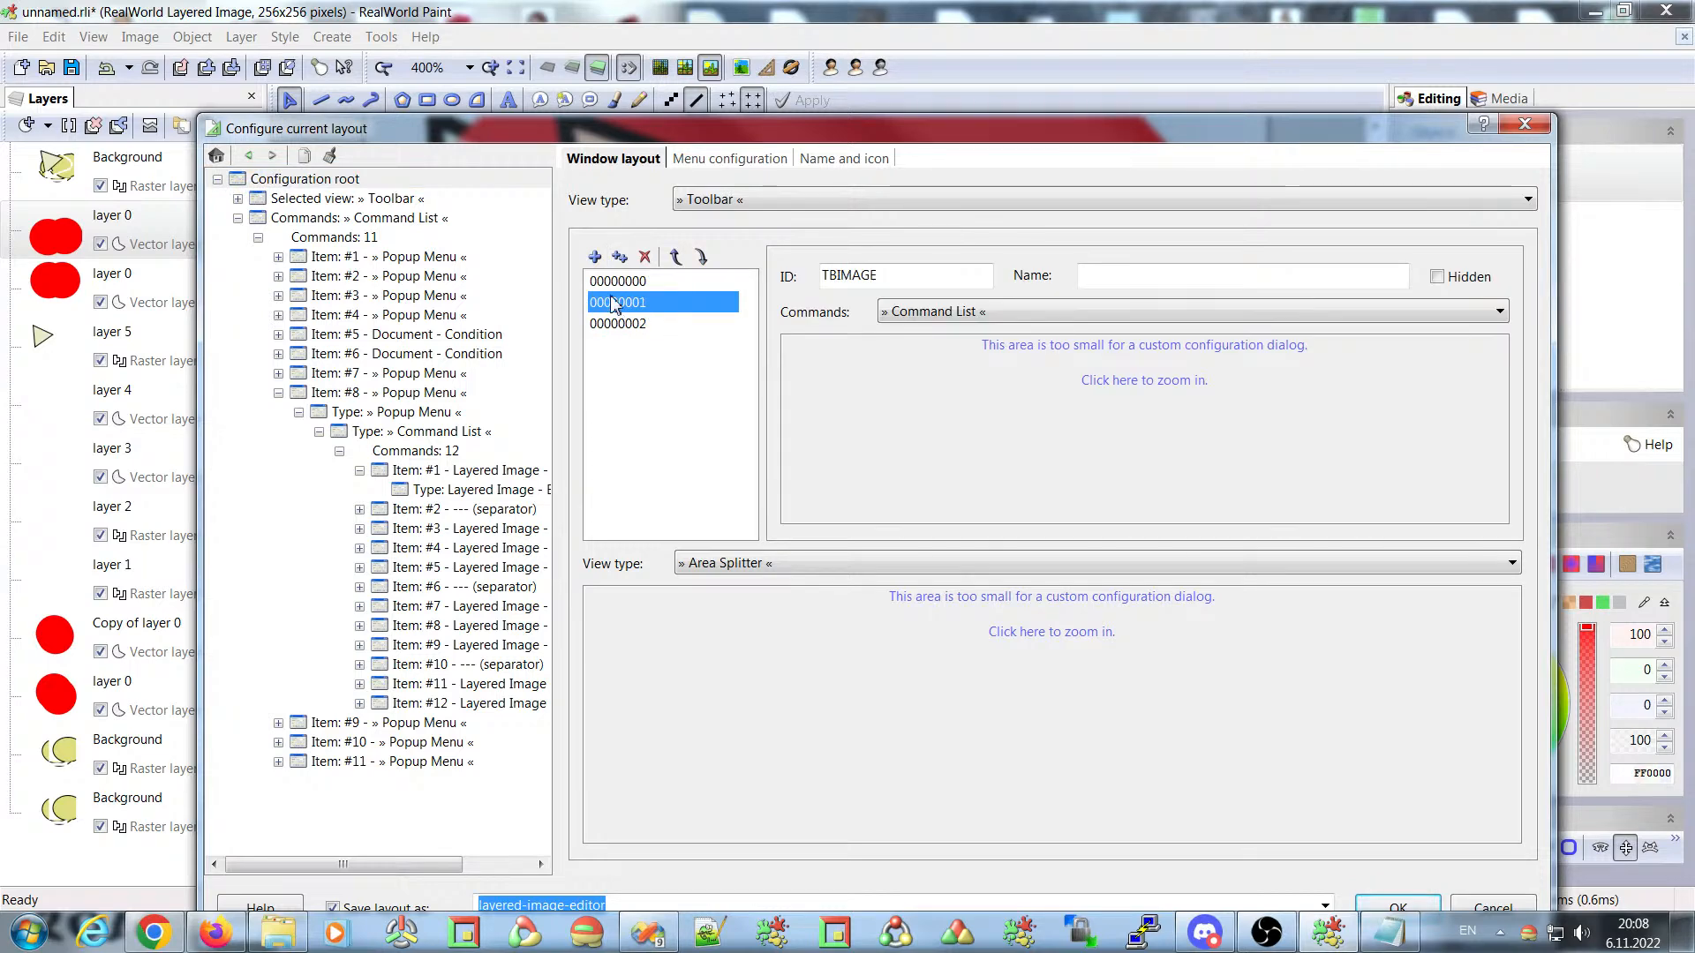
click(618, 281)
click(650, 304)
click(1027, 377)
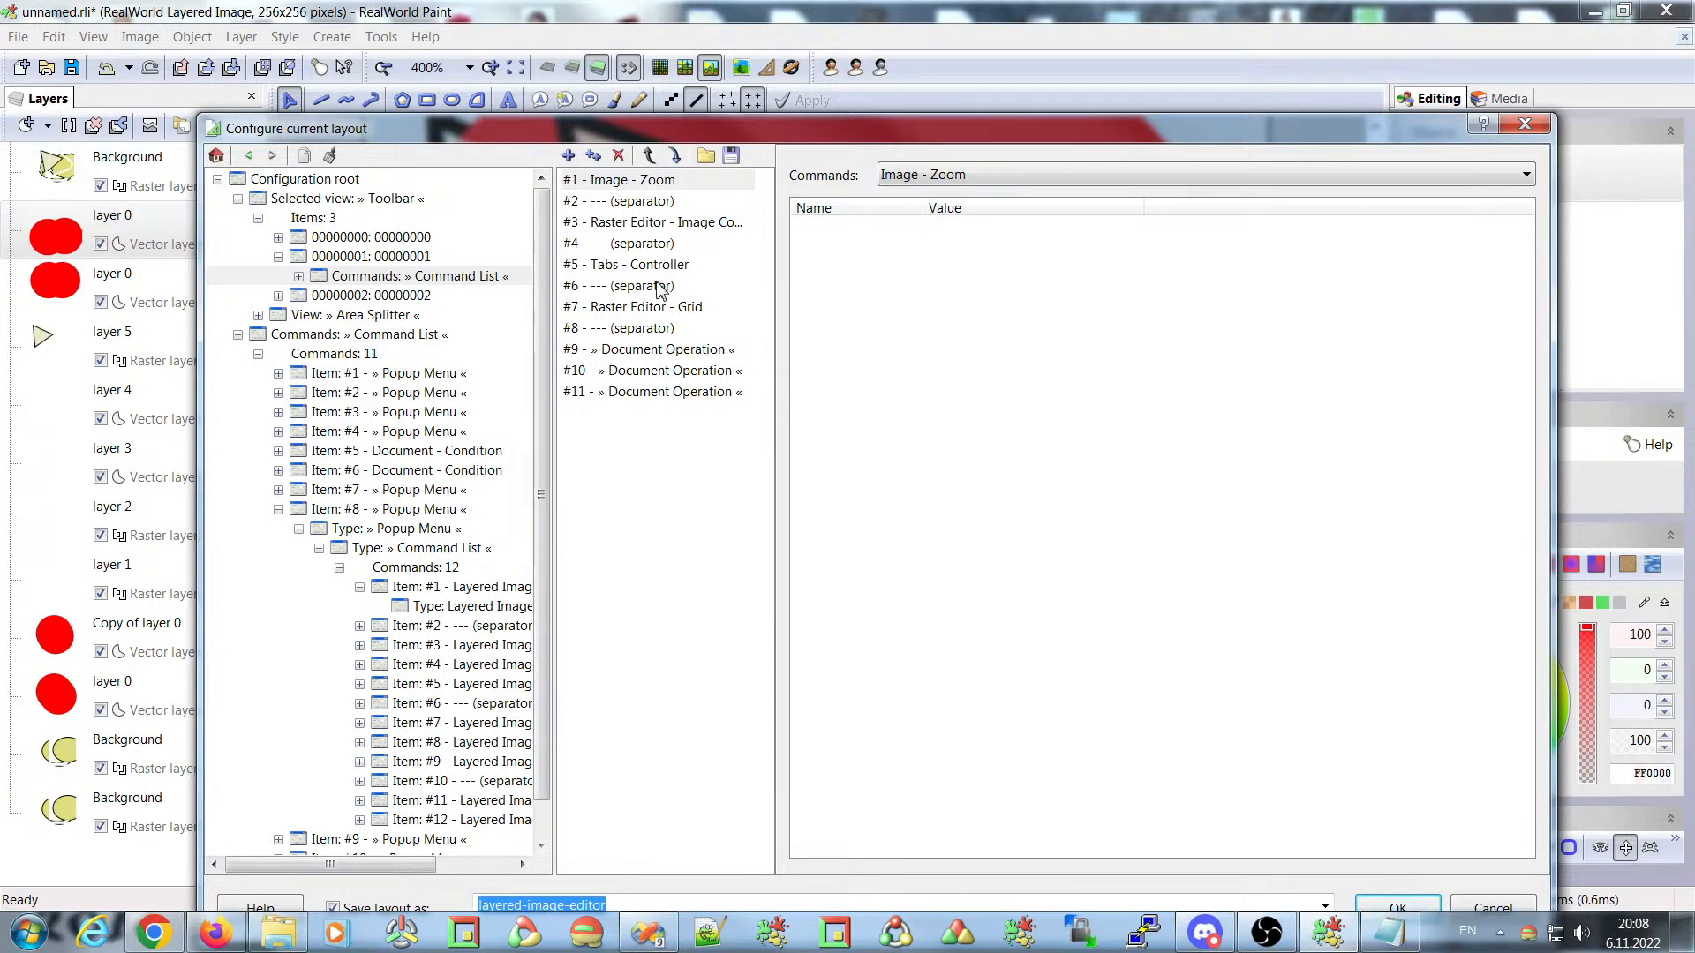
click(279, 238)
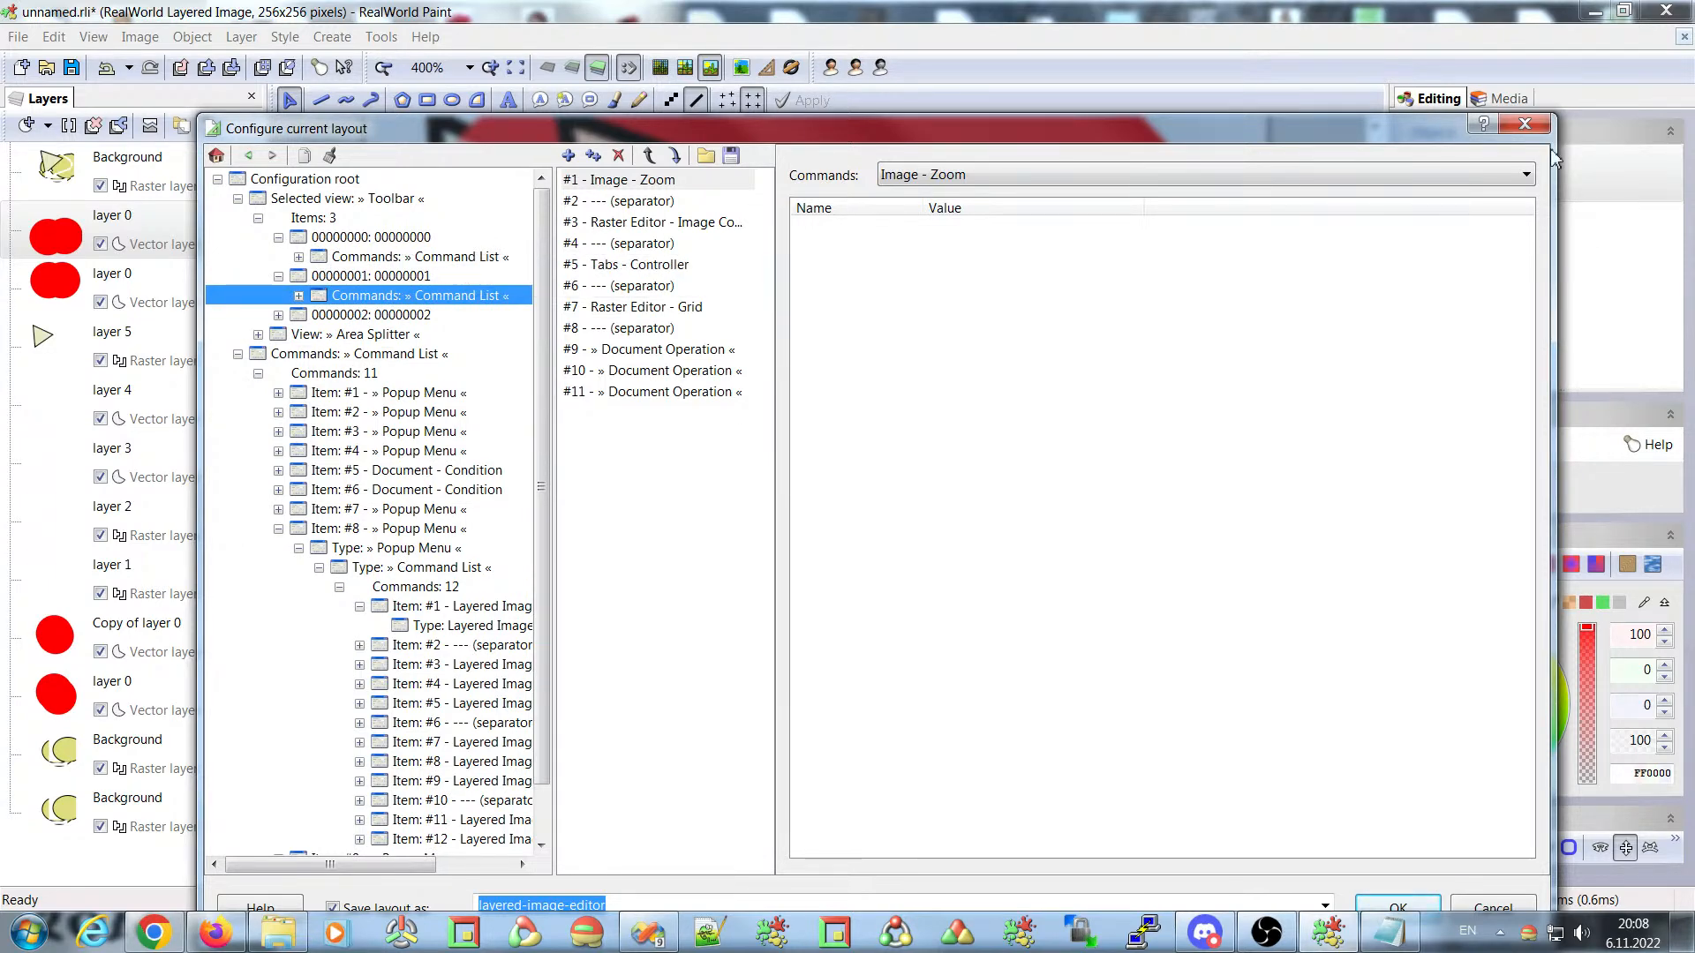
click(1524, 125)
- Show the layout manager and look through its animated-image-editor, layered-image-editor and text-editor layouts
click(380, 37)
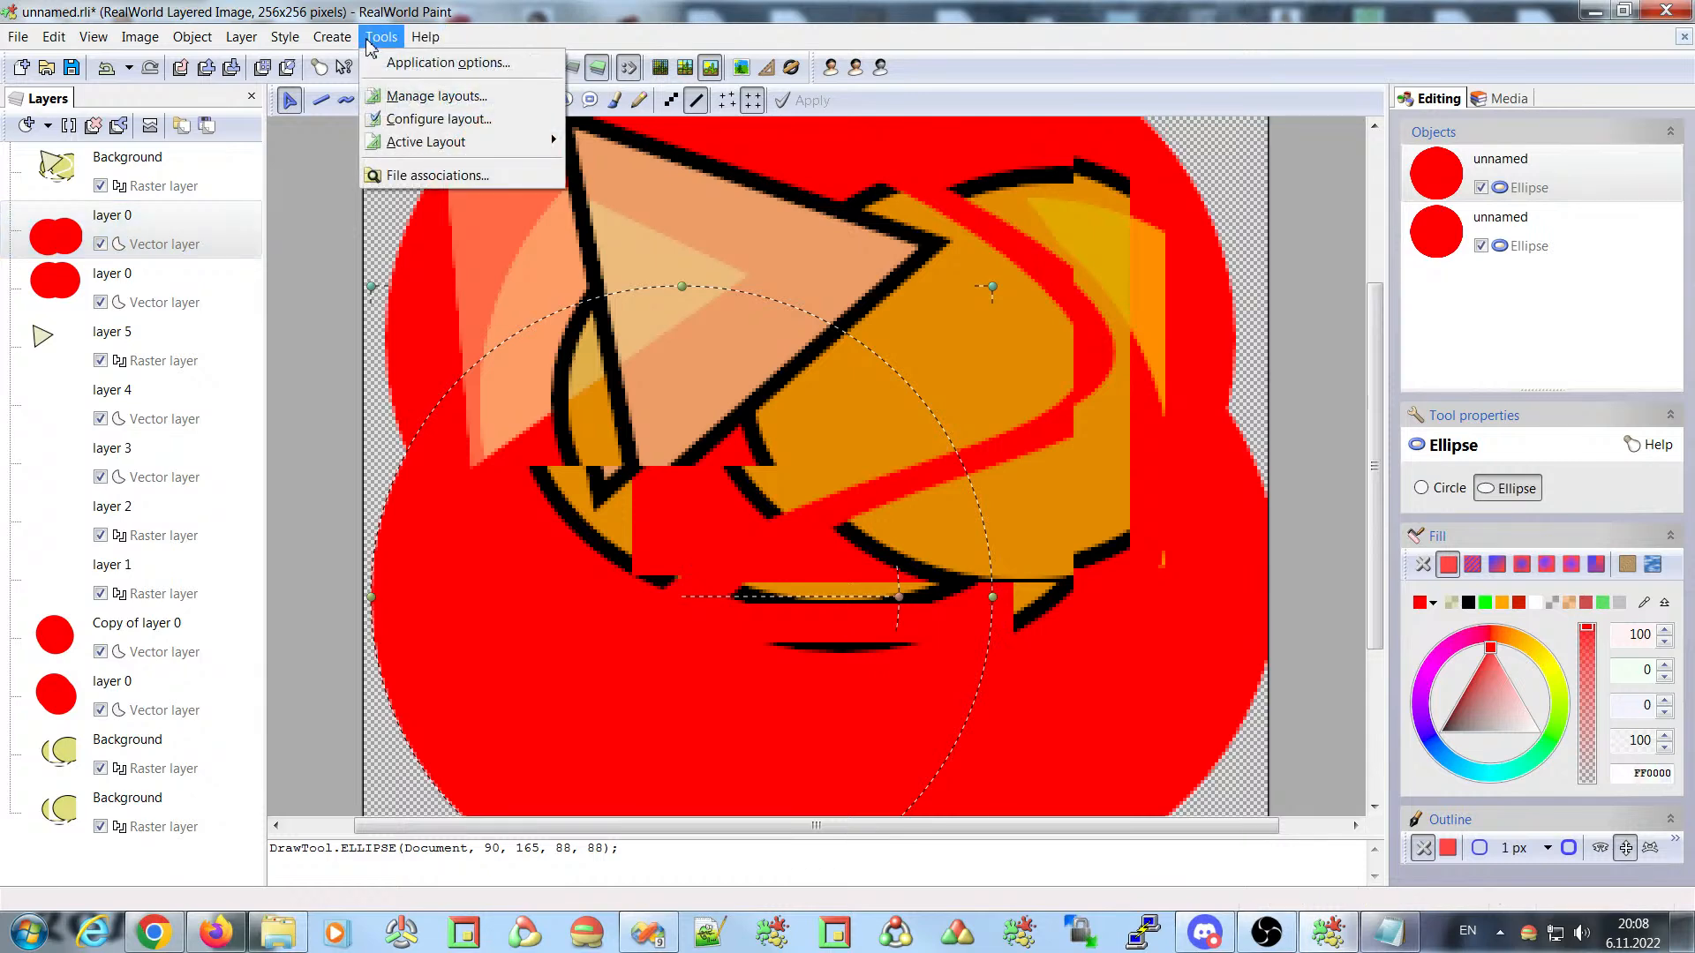
click(415, 99)
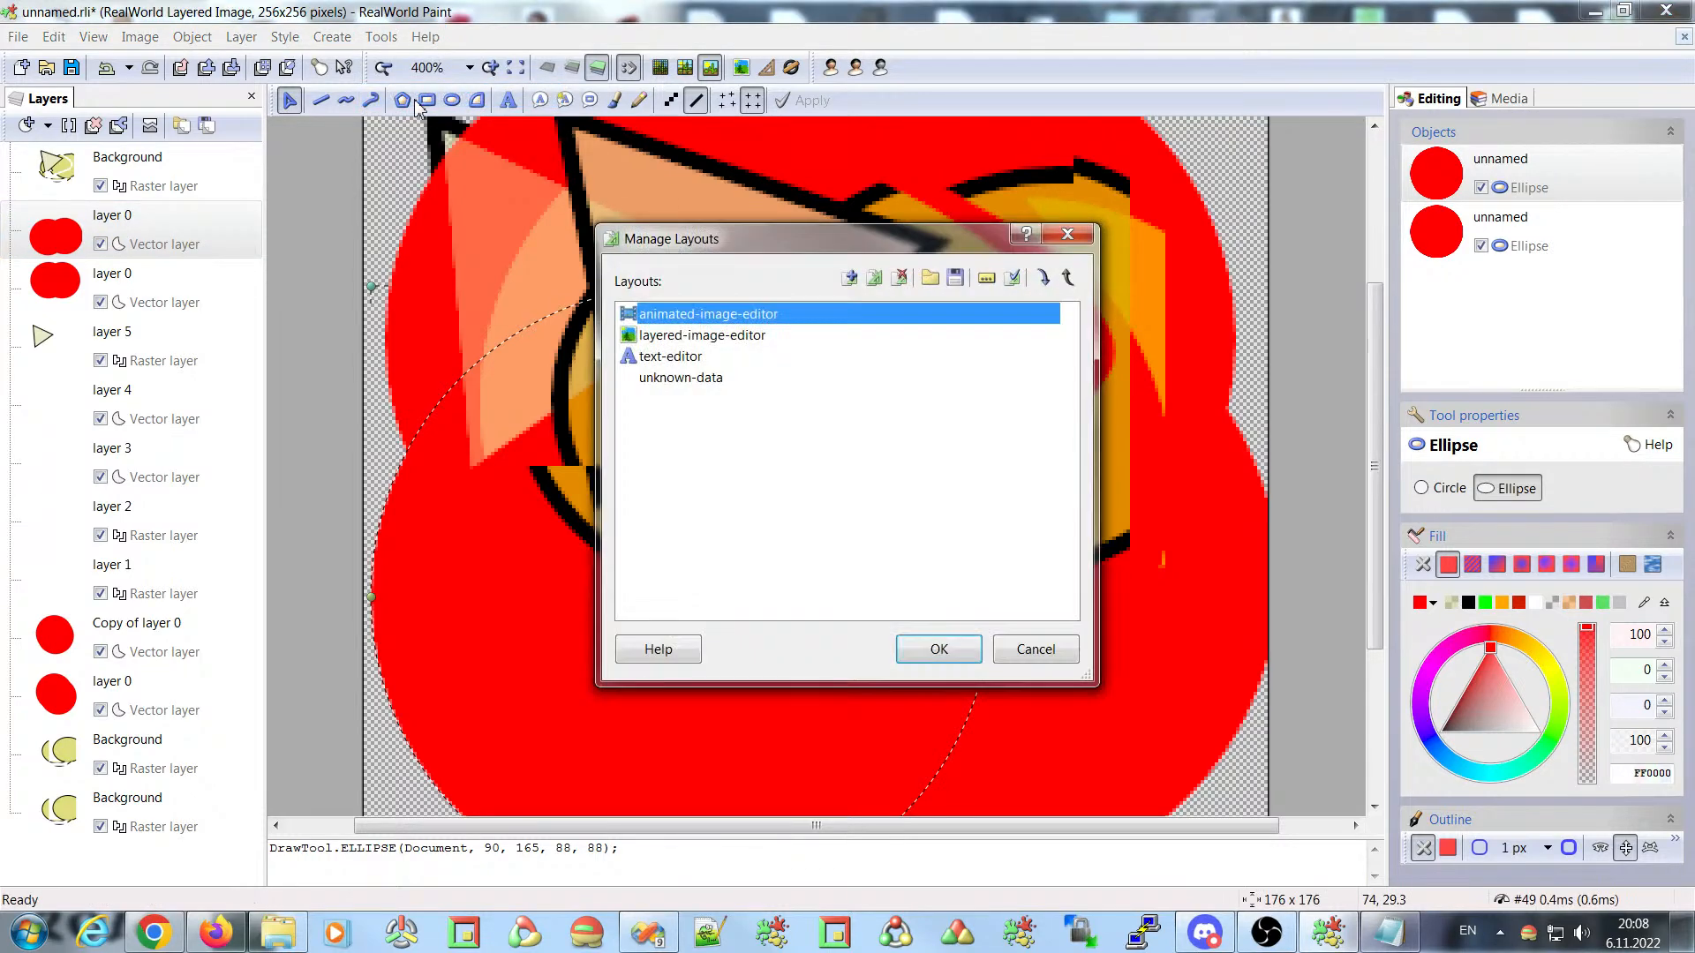
click(659, 339)
click(672, 360)
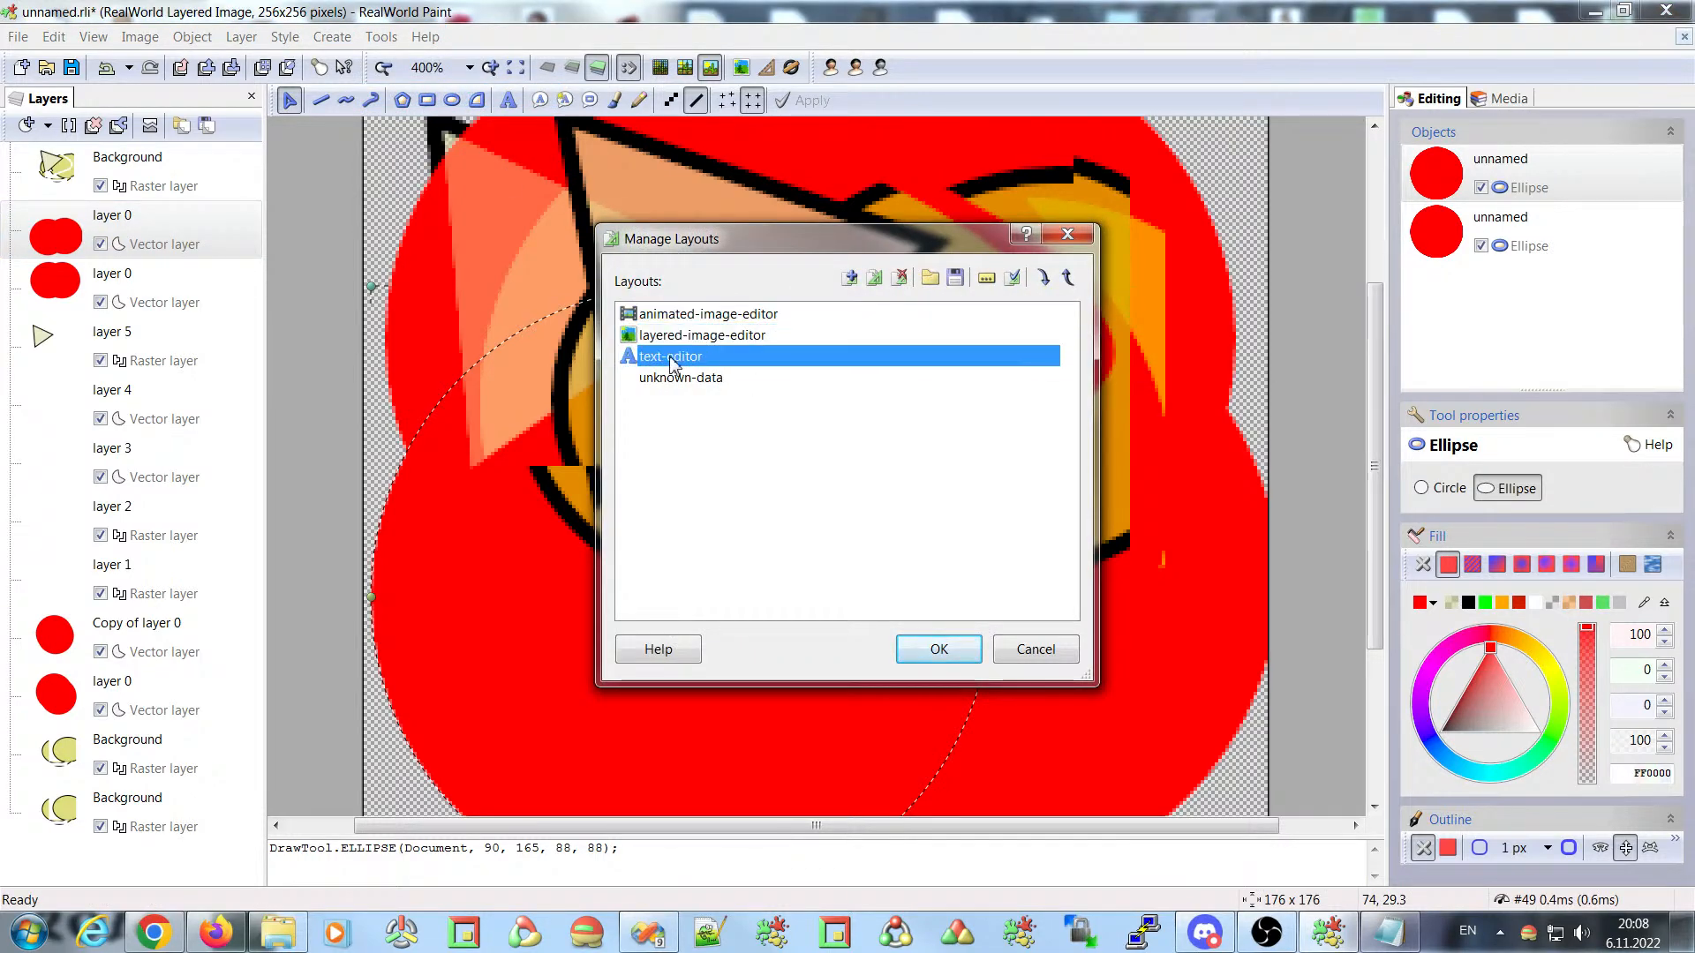
click(688, 317)
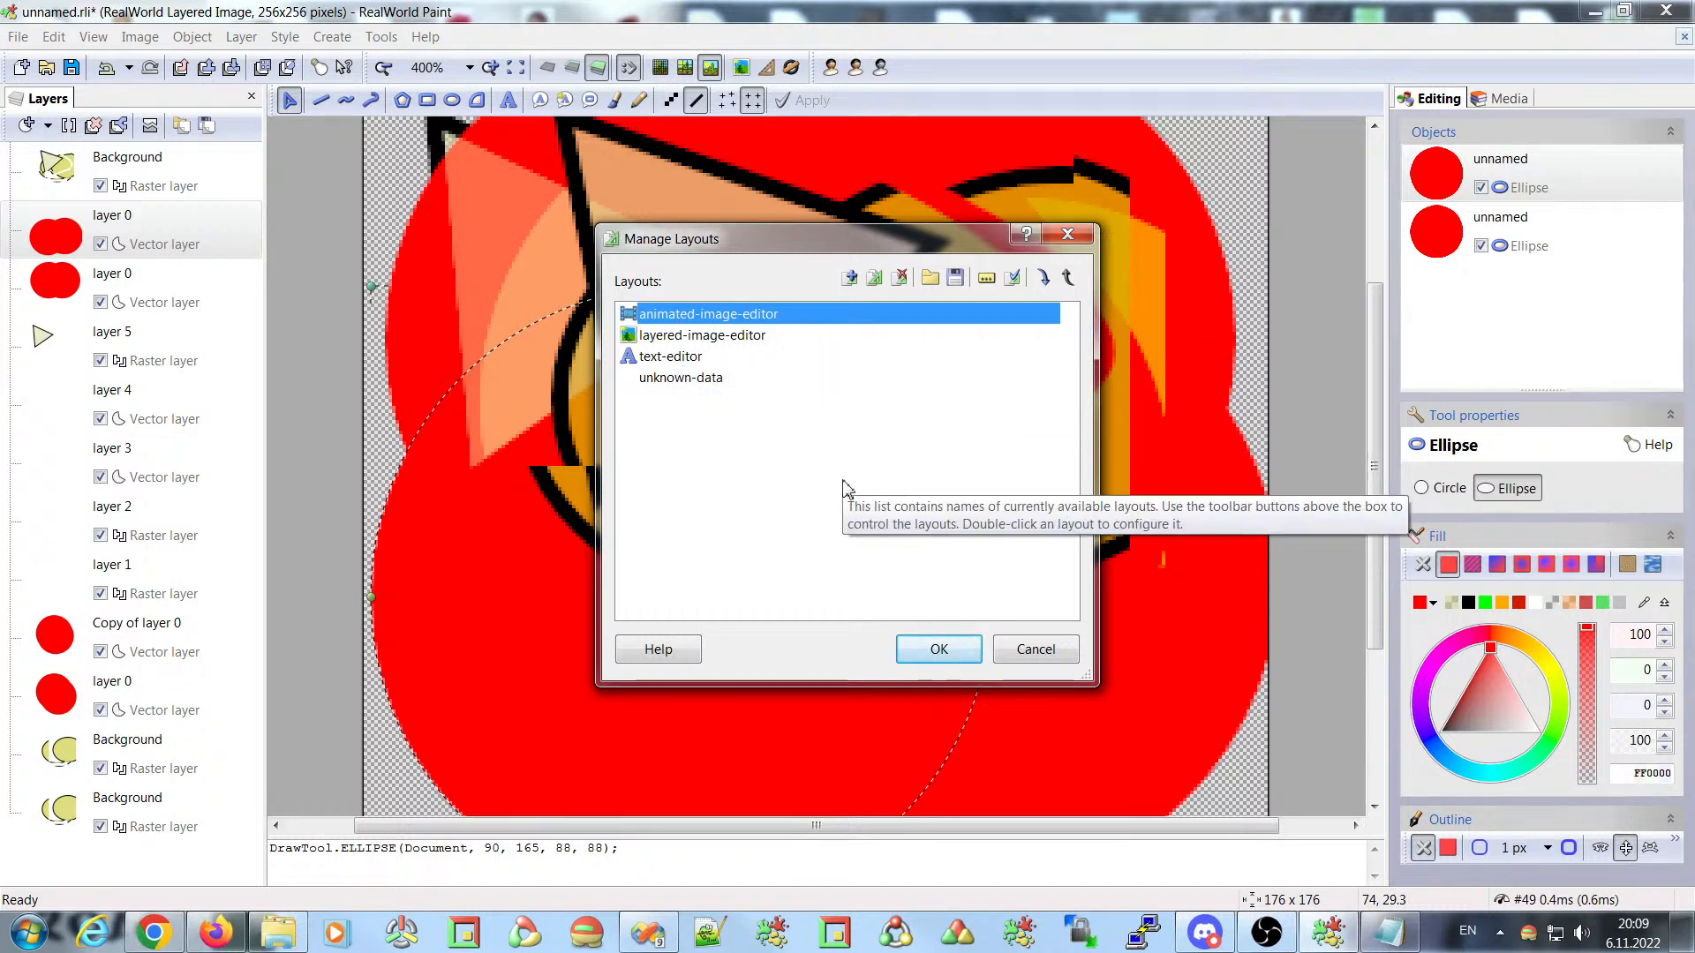
click(679, 340)
click(676, 316)
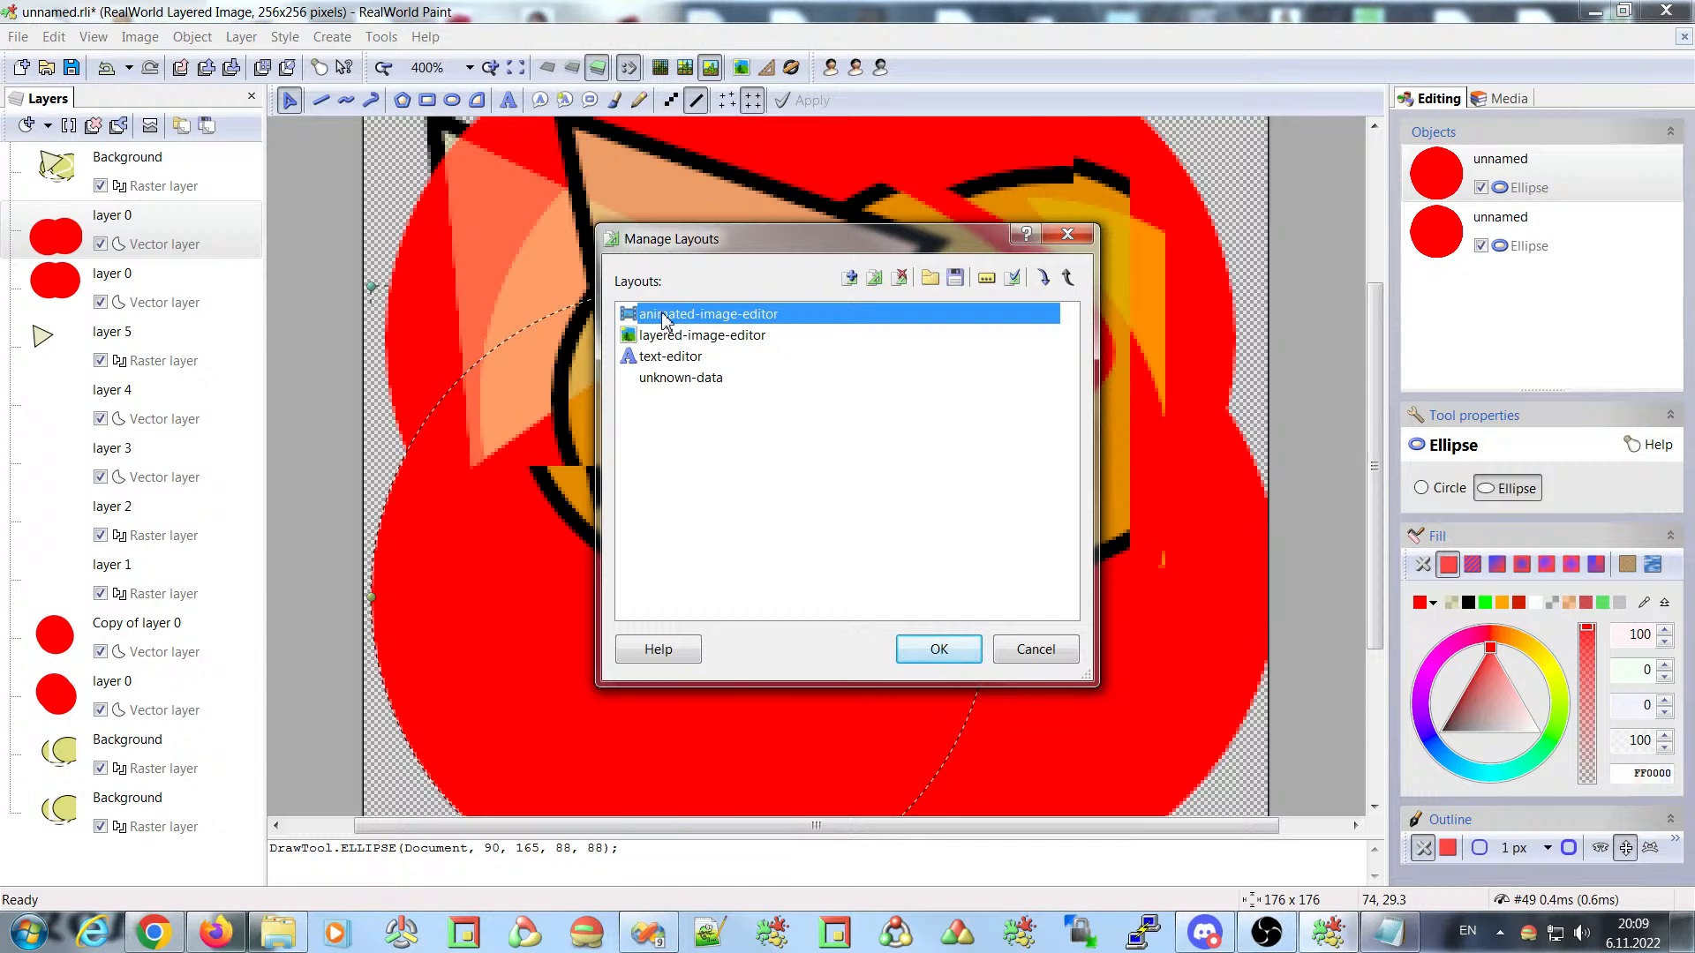
- Inspect the name, icon and document type settings of the animated-image-editor layout and close its configuration
double_click(665, 316)
click(821, 85)
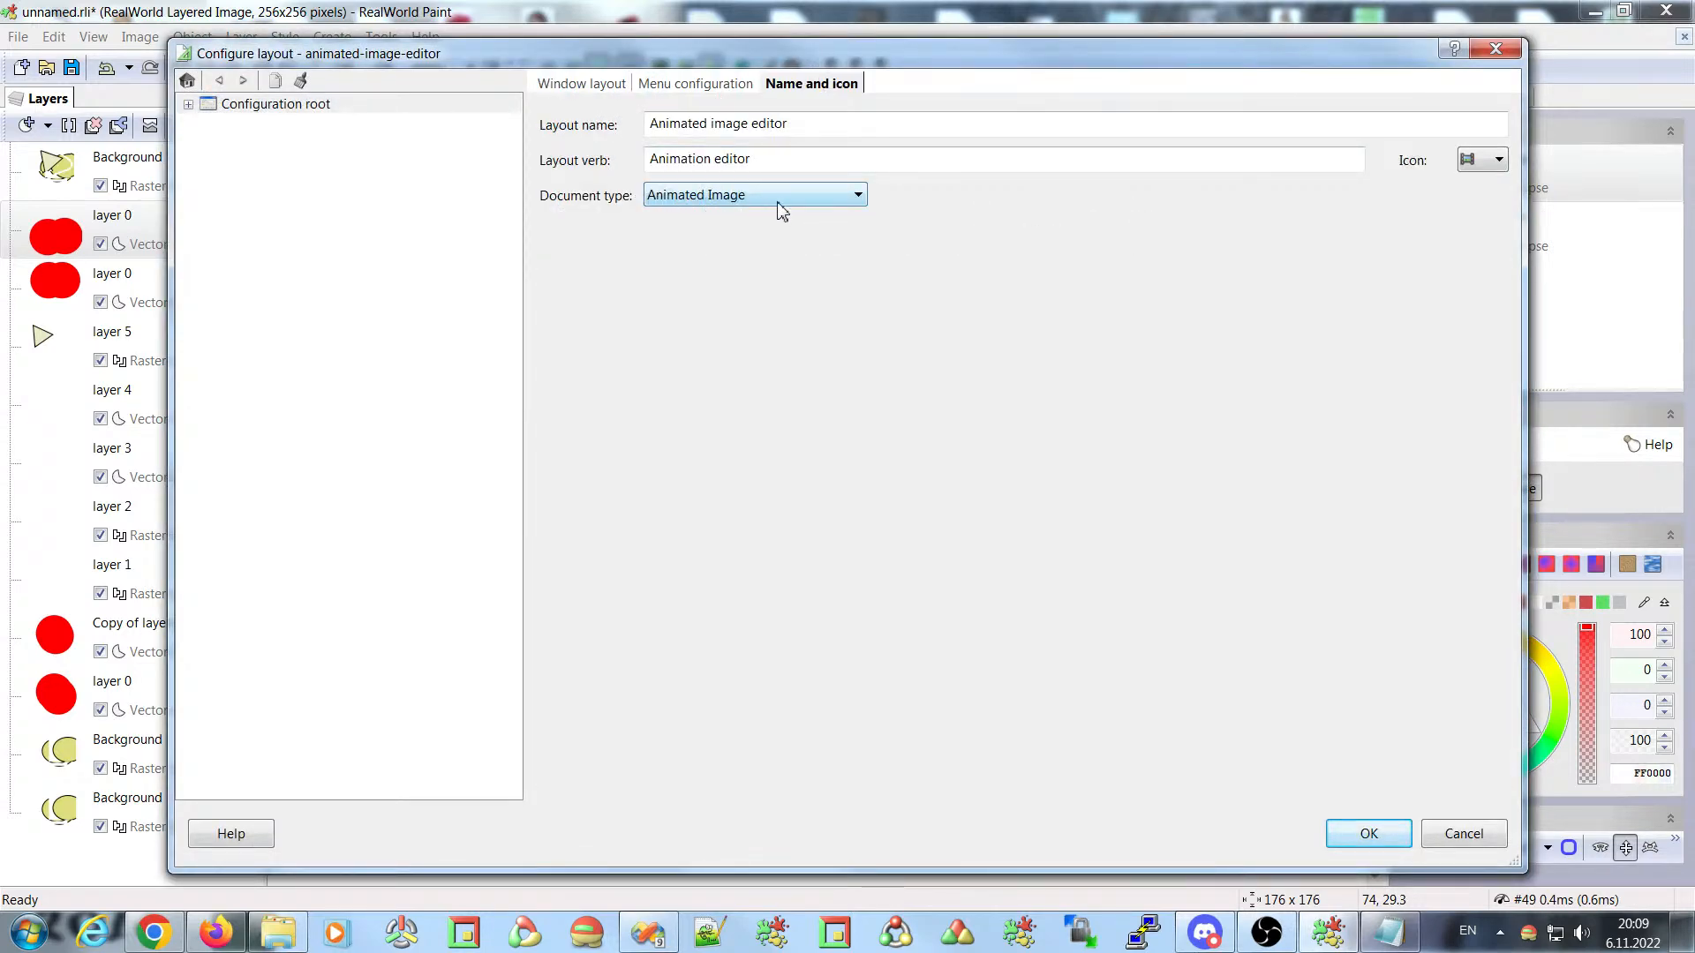
click(1496, 48)
- Duplicate the layered-image-editor layout and open the copy's name and icon settings
click(671, 345)
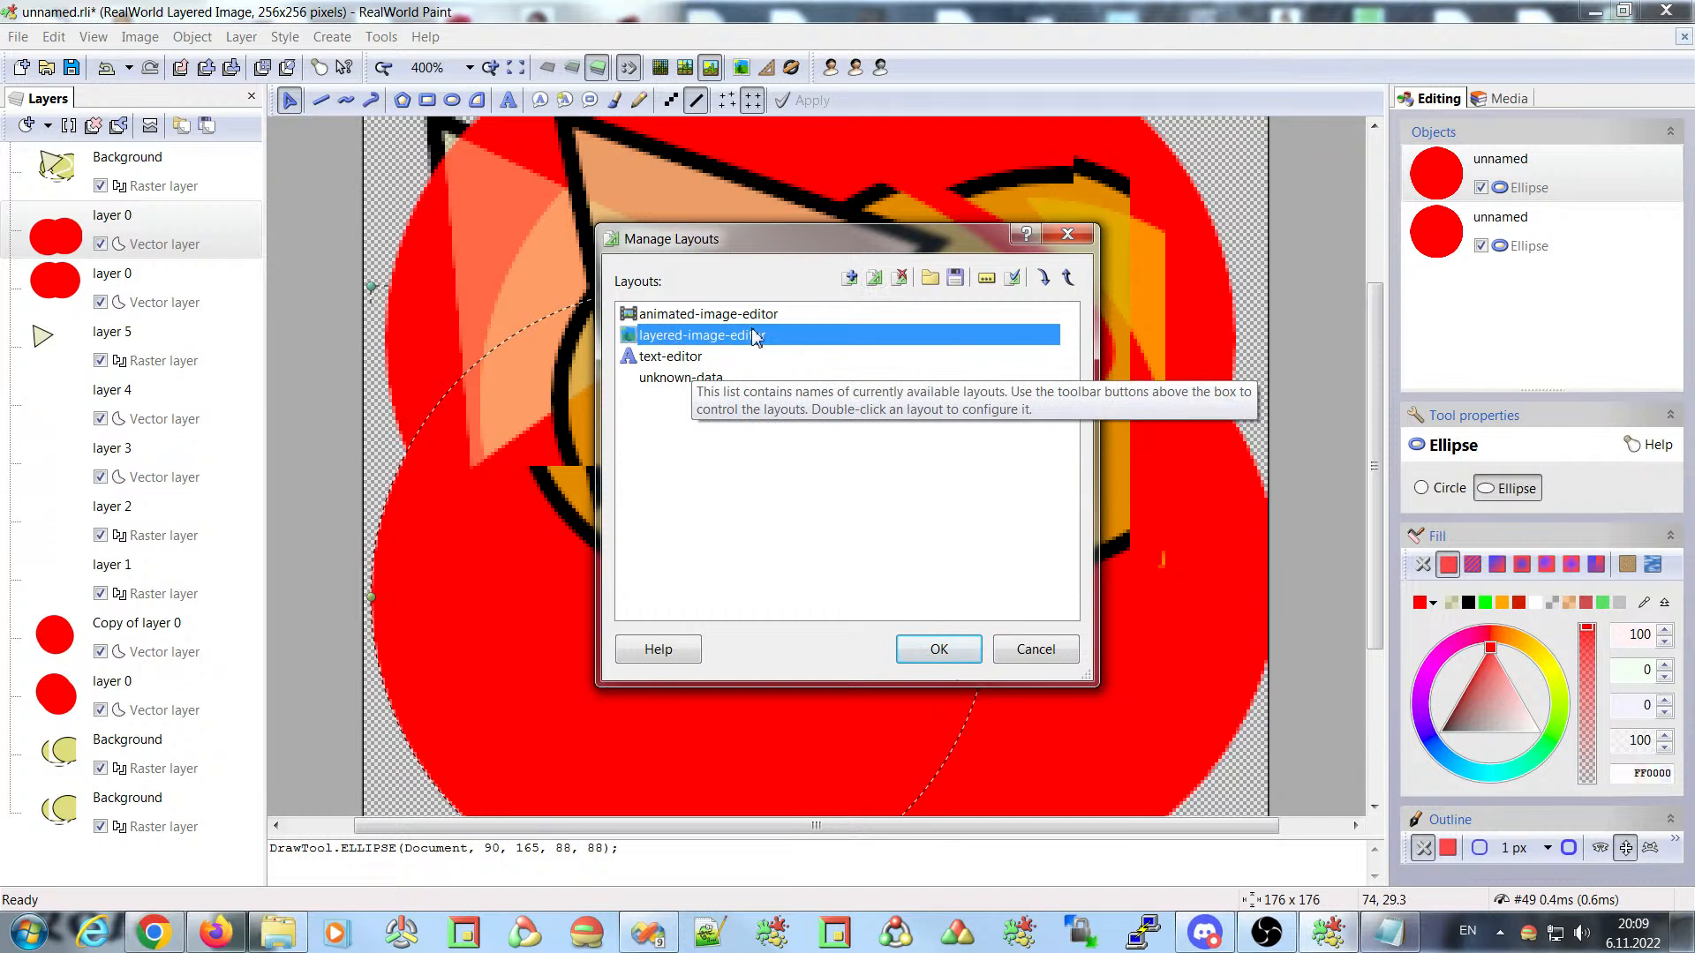
click(875, 279)
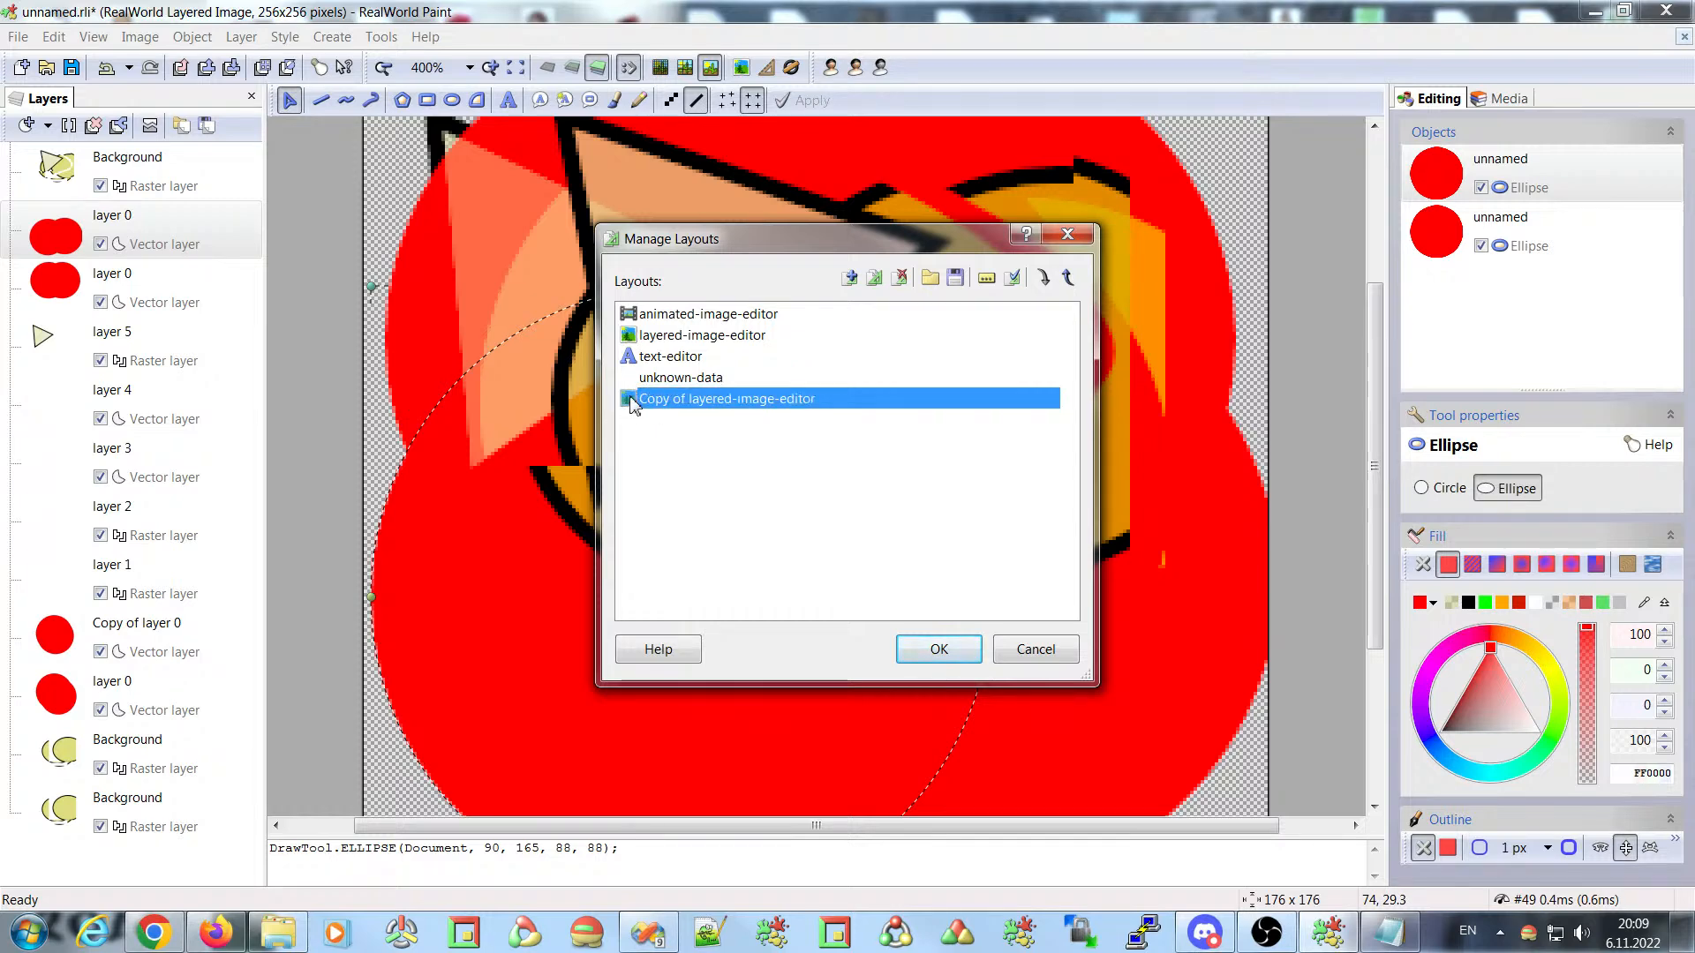
double_click(737, 401)
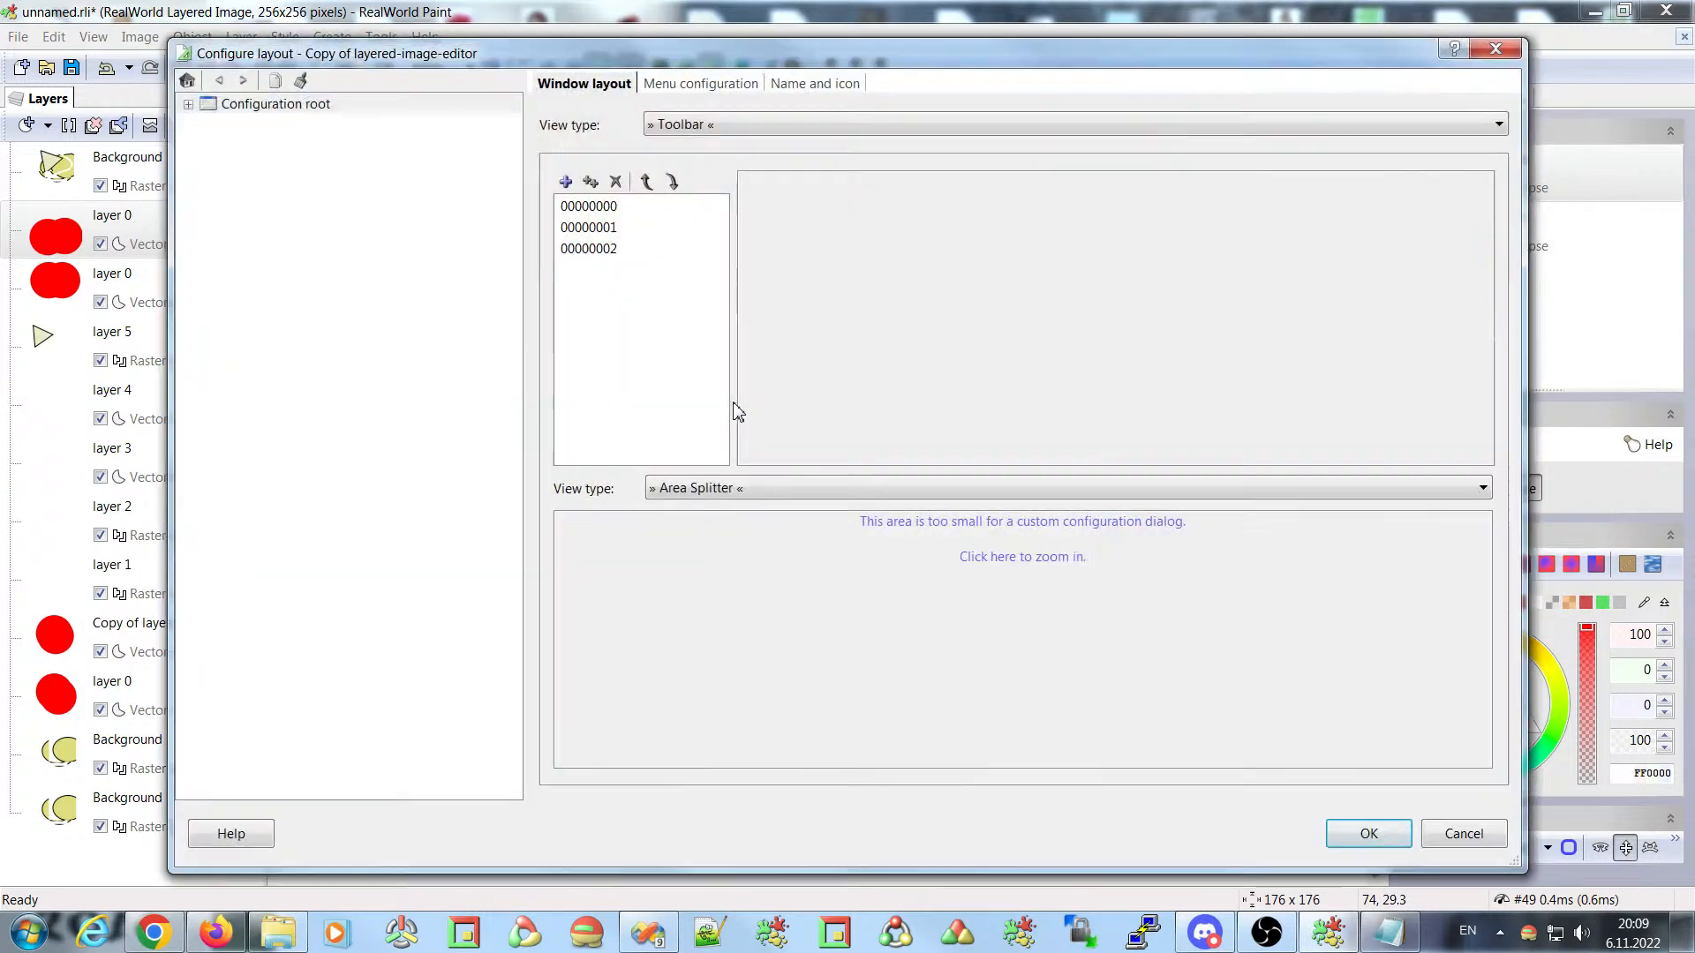
click(675, 89)
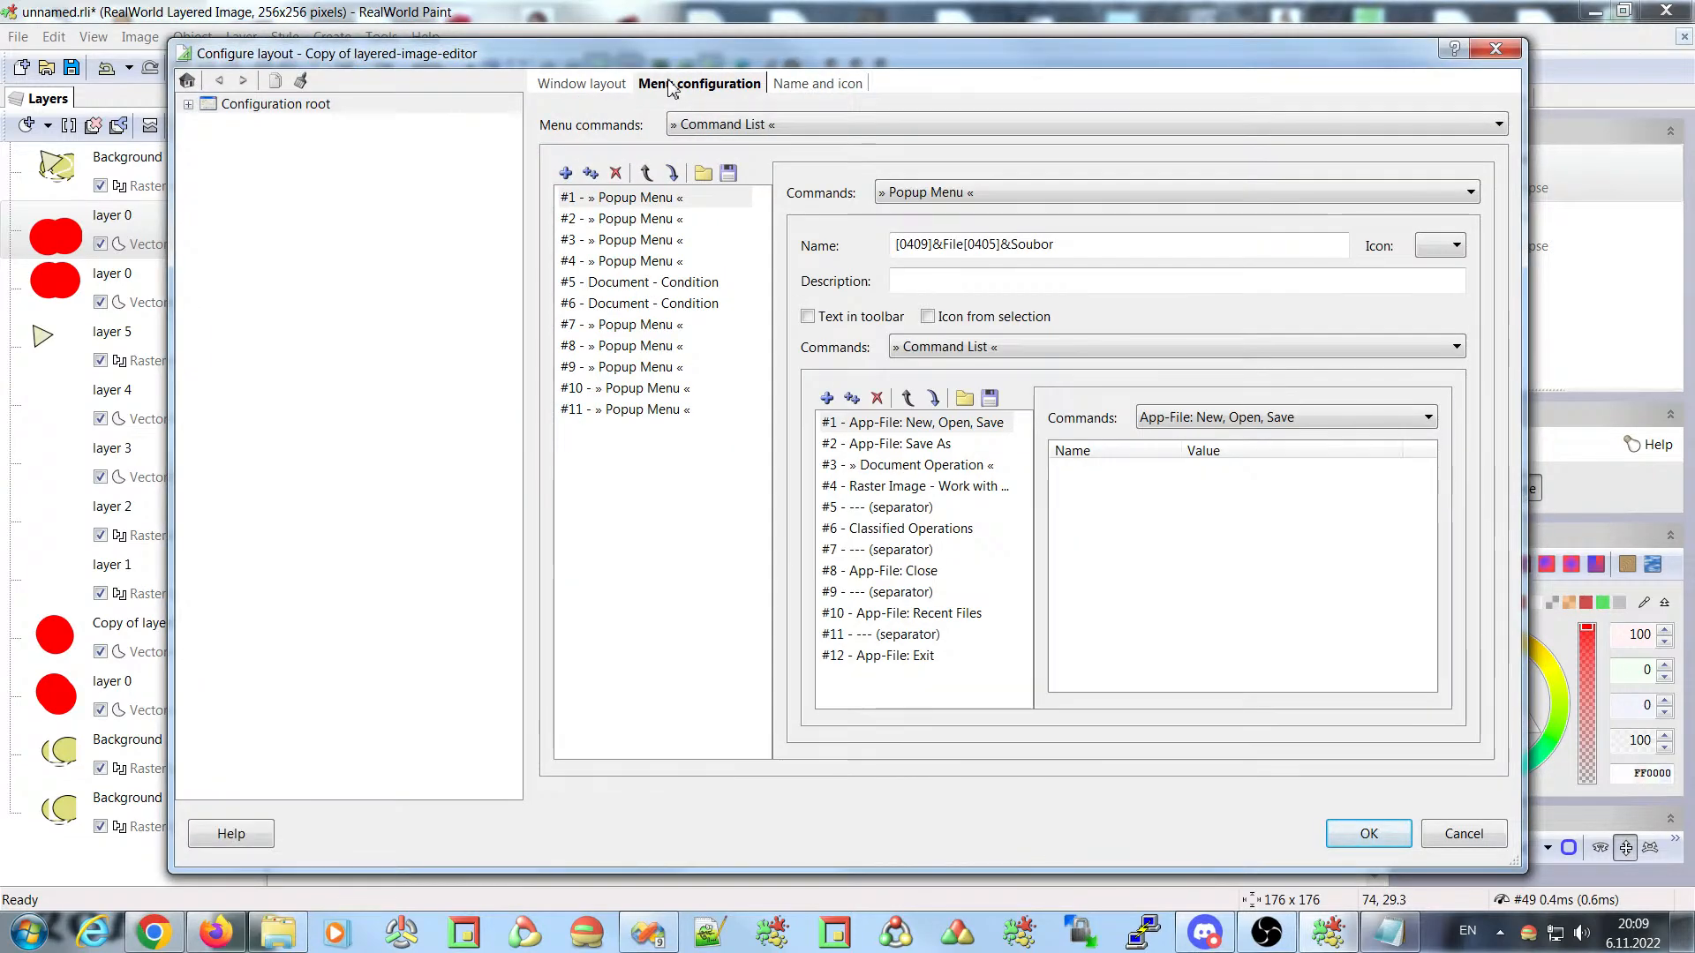
click(819, 88)
- Set both the layout name and the layout verb of the copy to "Changed image editor" and accept
click(802, 124)
key(ctrl+shift+Right)
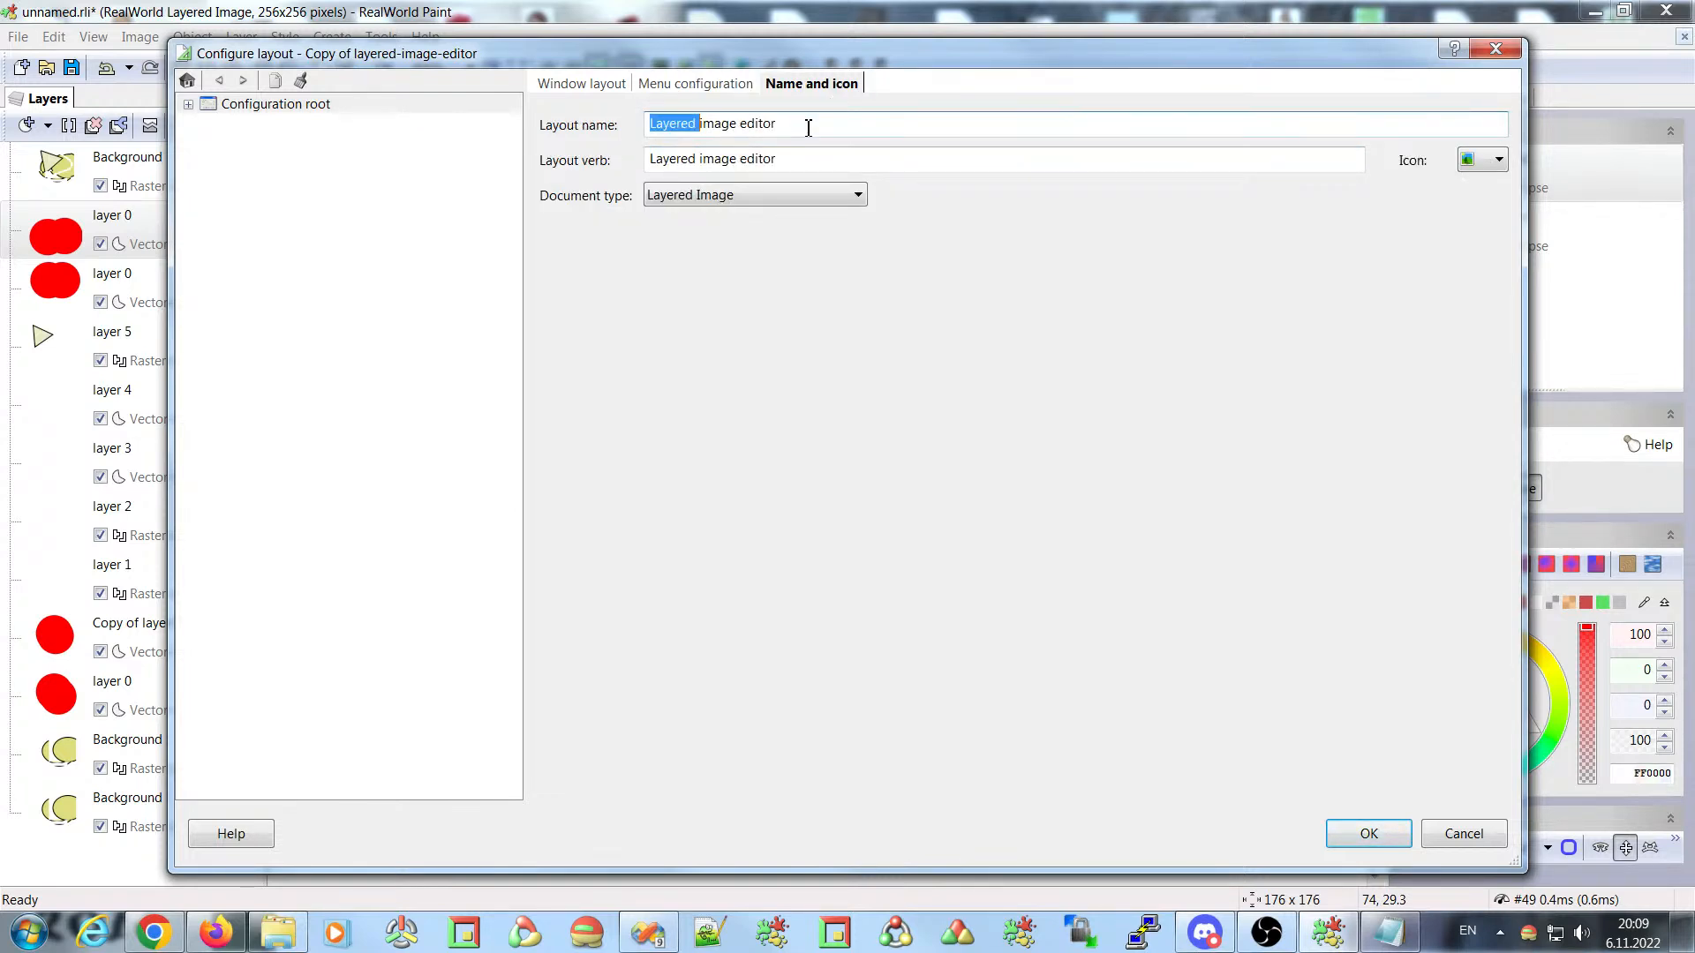
text(Changed)
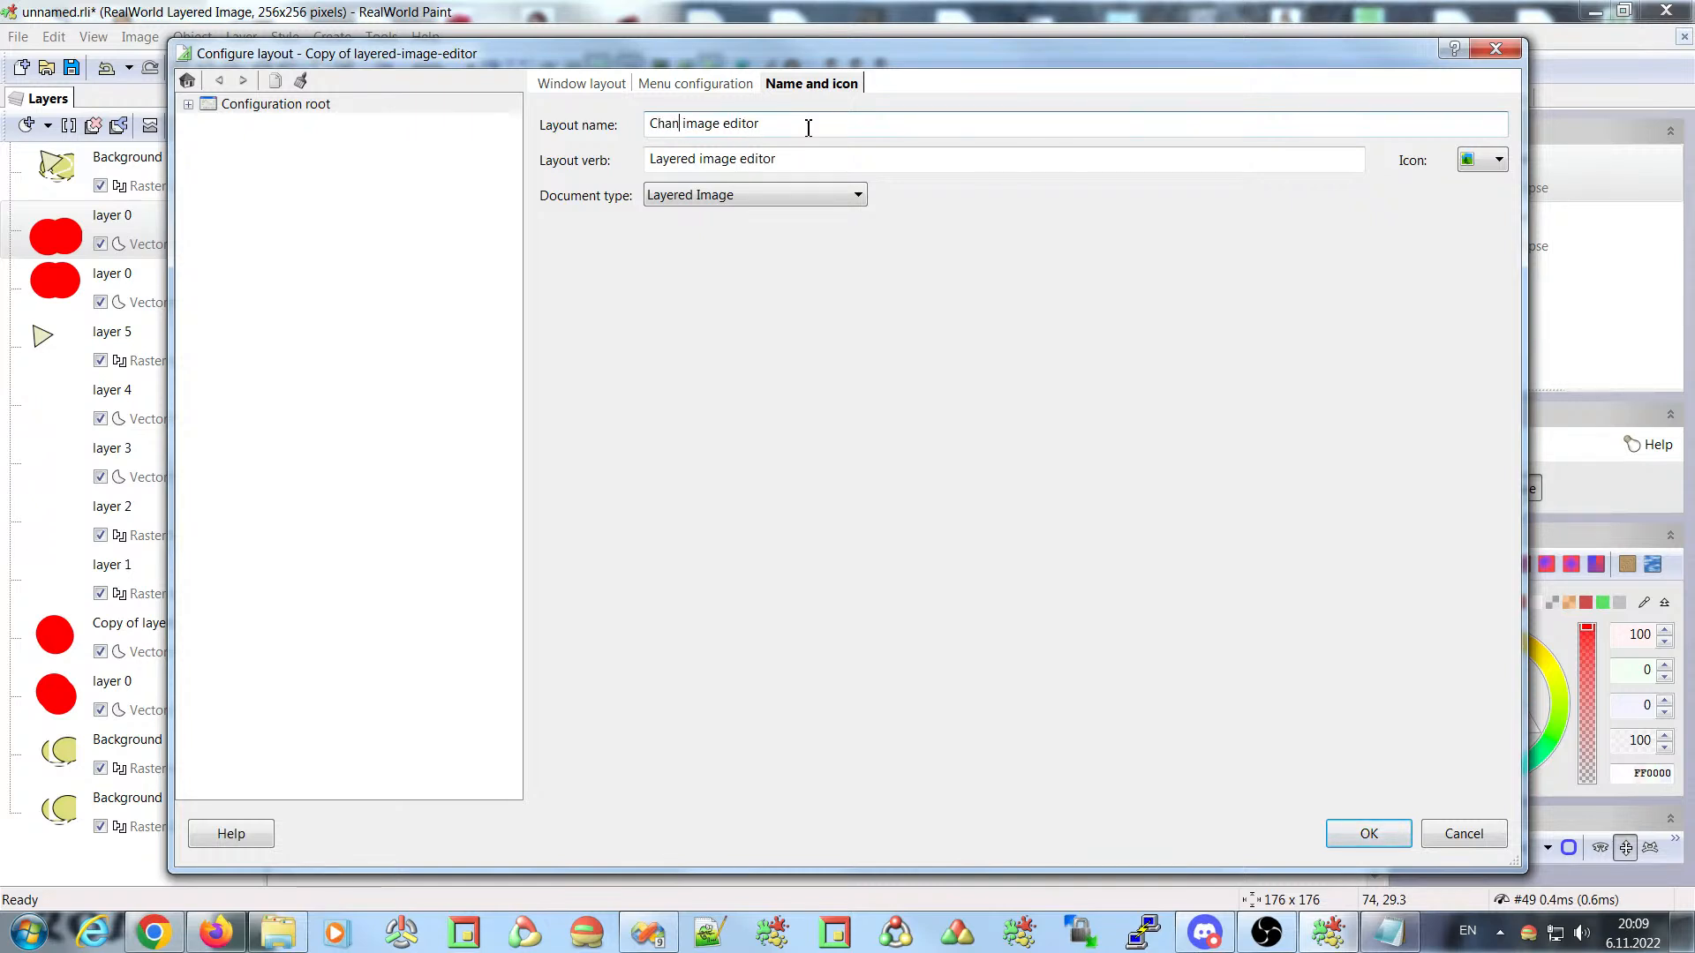
key(ctrl+shift+Left)
key(ctrl+c)
key(Tab)
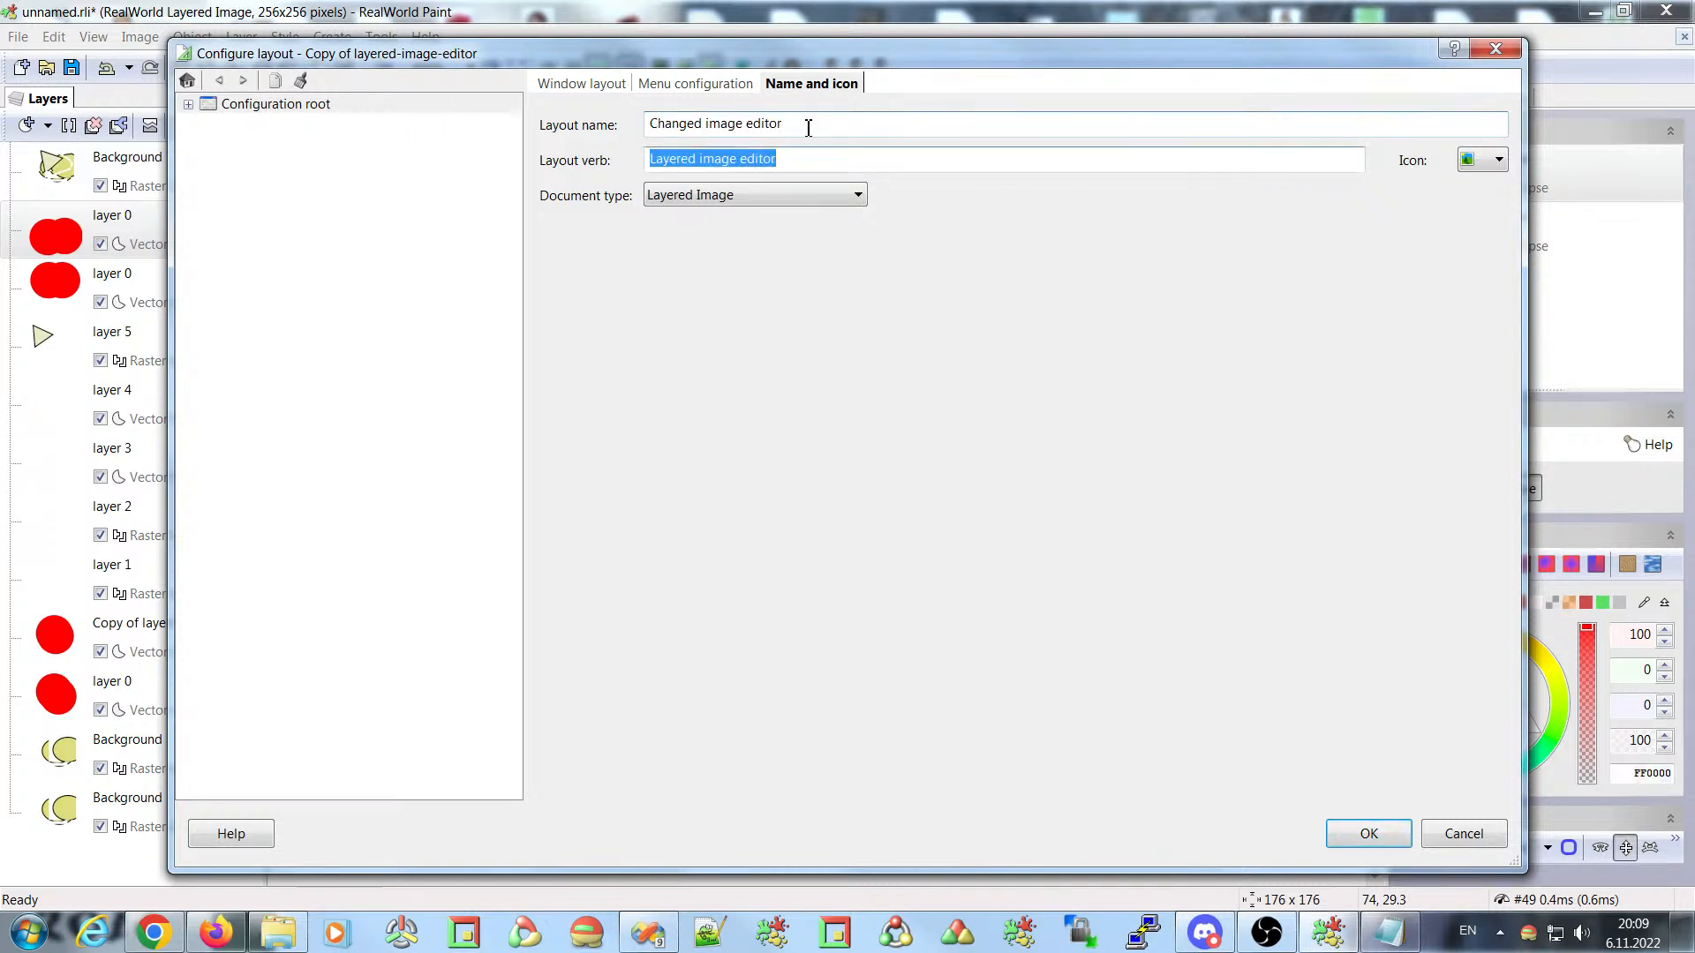
key(Home)
key(ctrl+shift+Right)
key(ctrl+v)
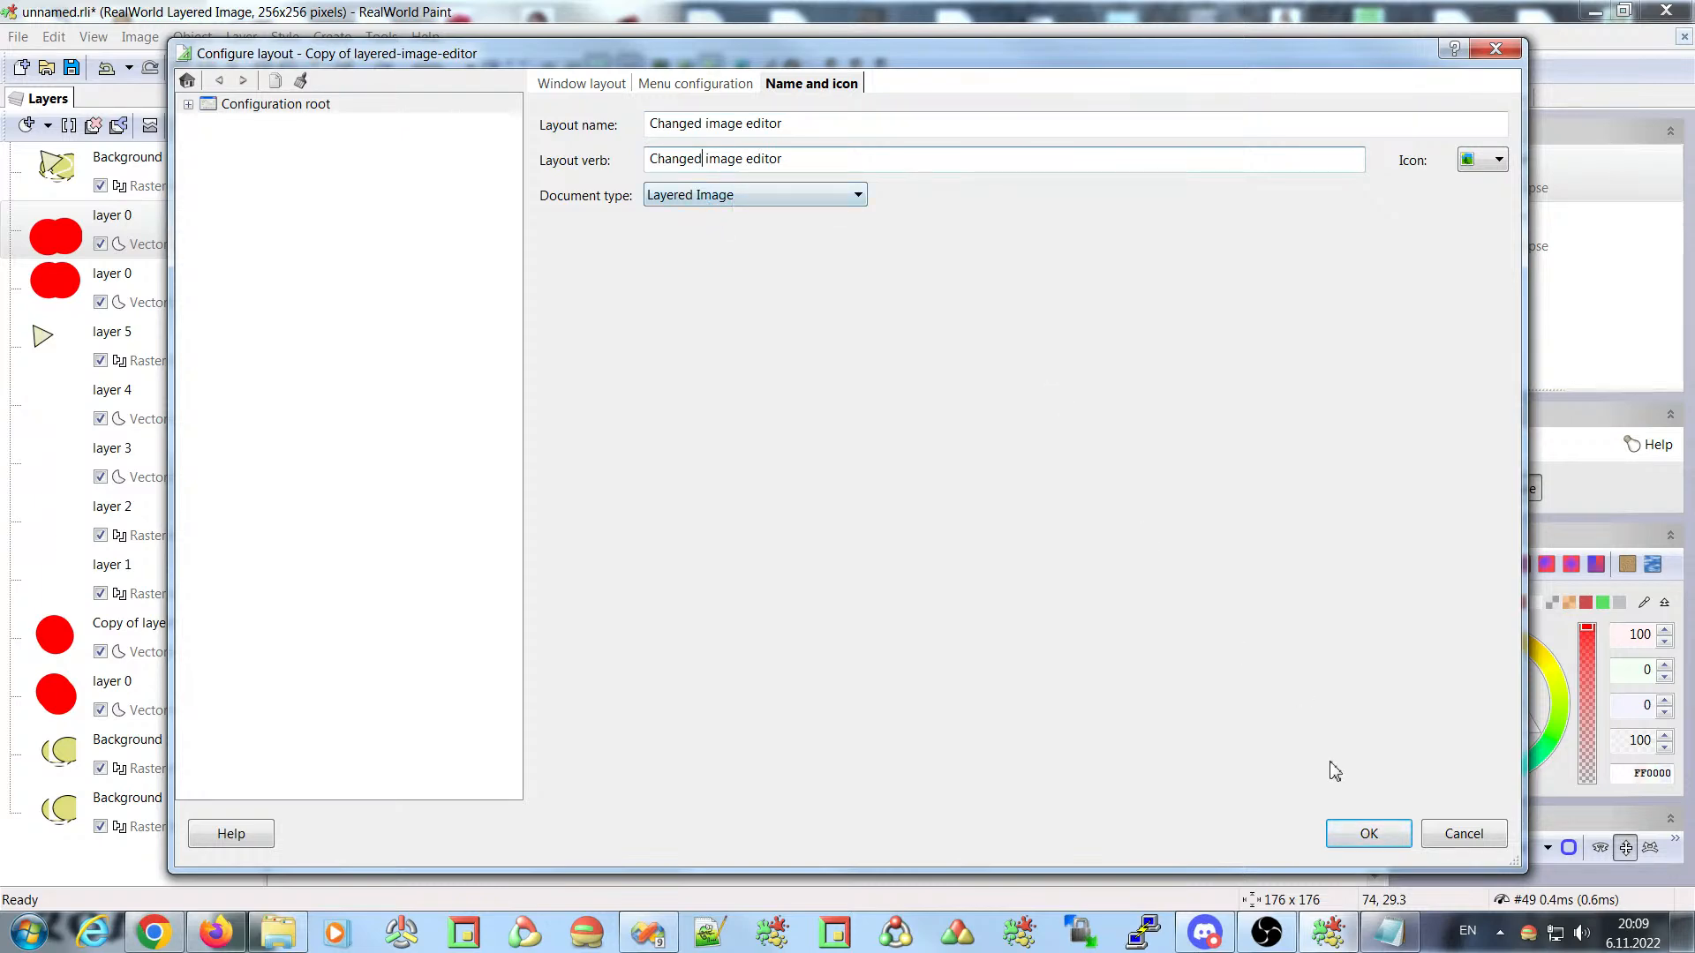
click(1364, 832)
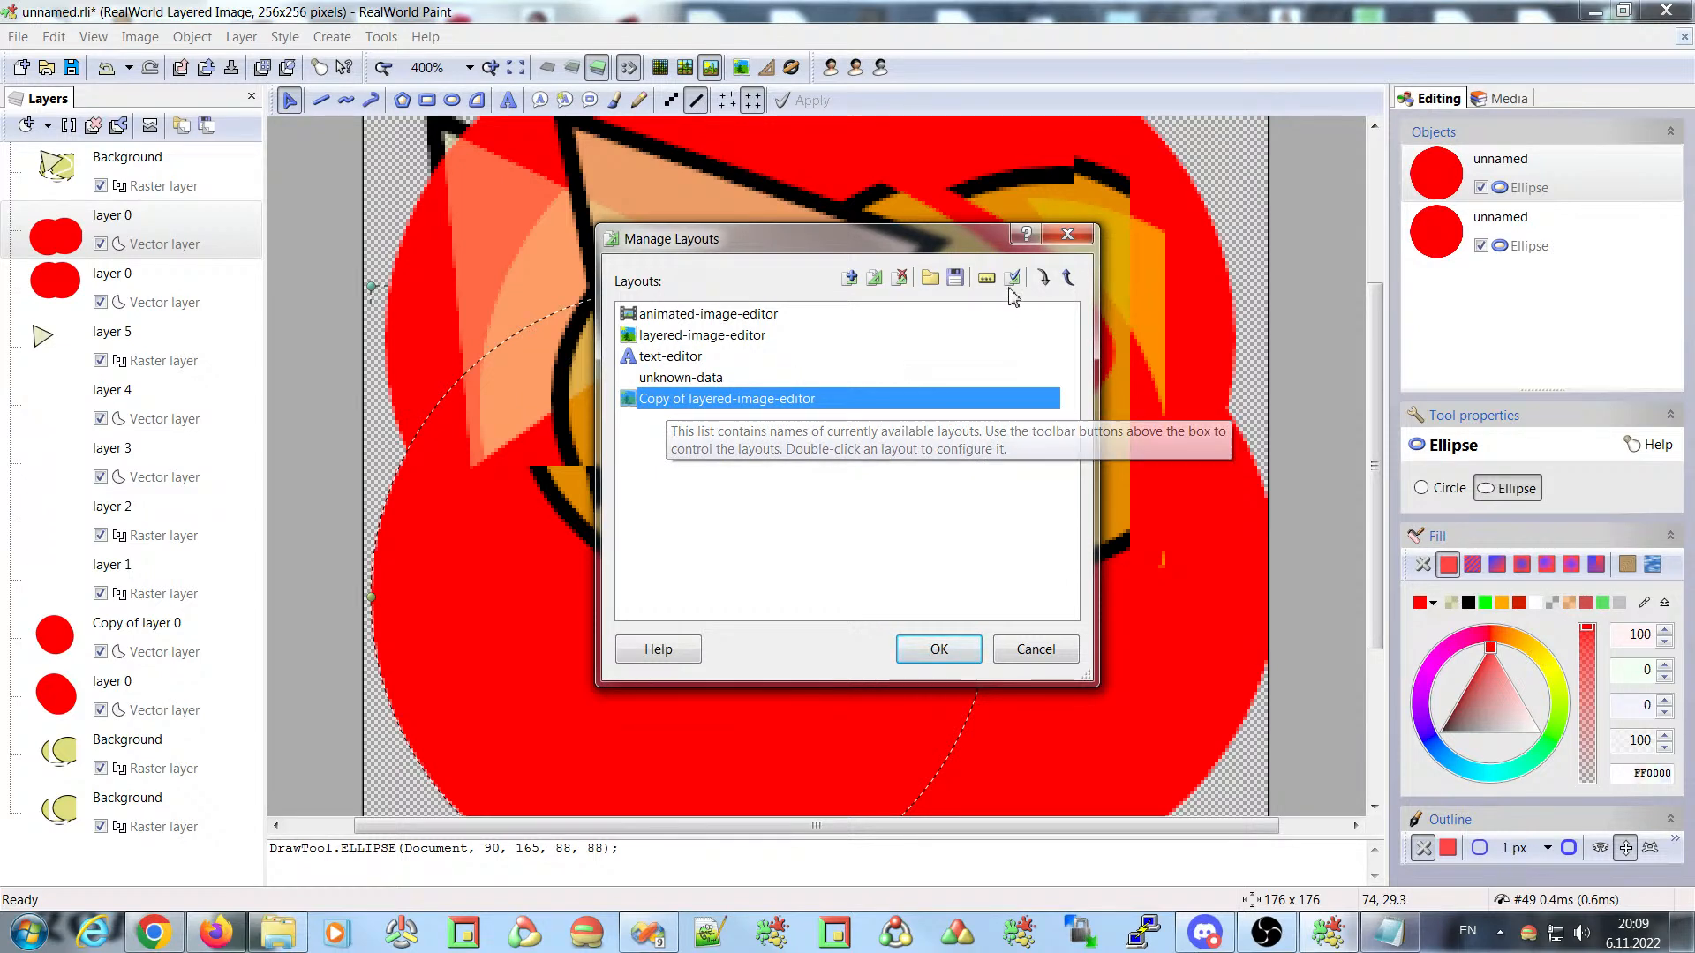
- Move the copied layout up the layout list above text-editor and confirm the layout changes
click(1068, 277)
click(1068, 277)
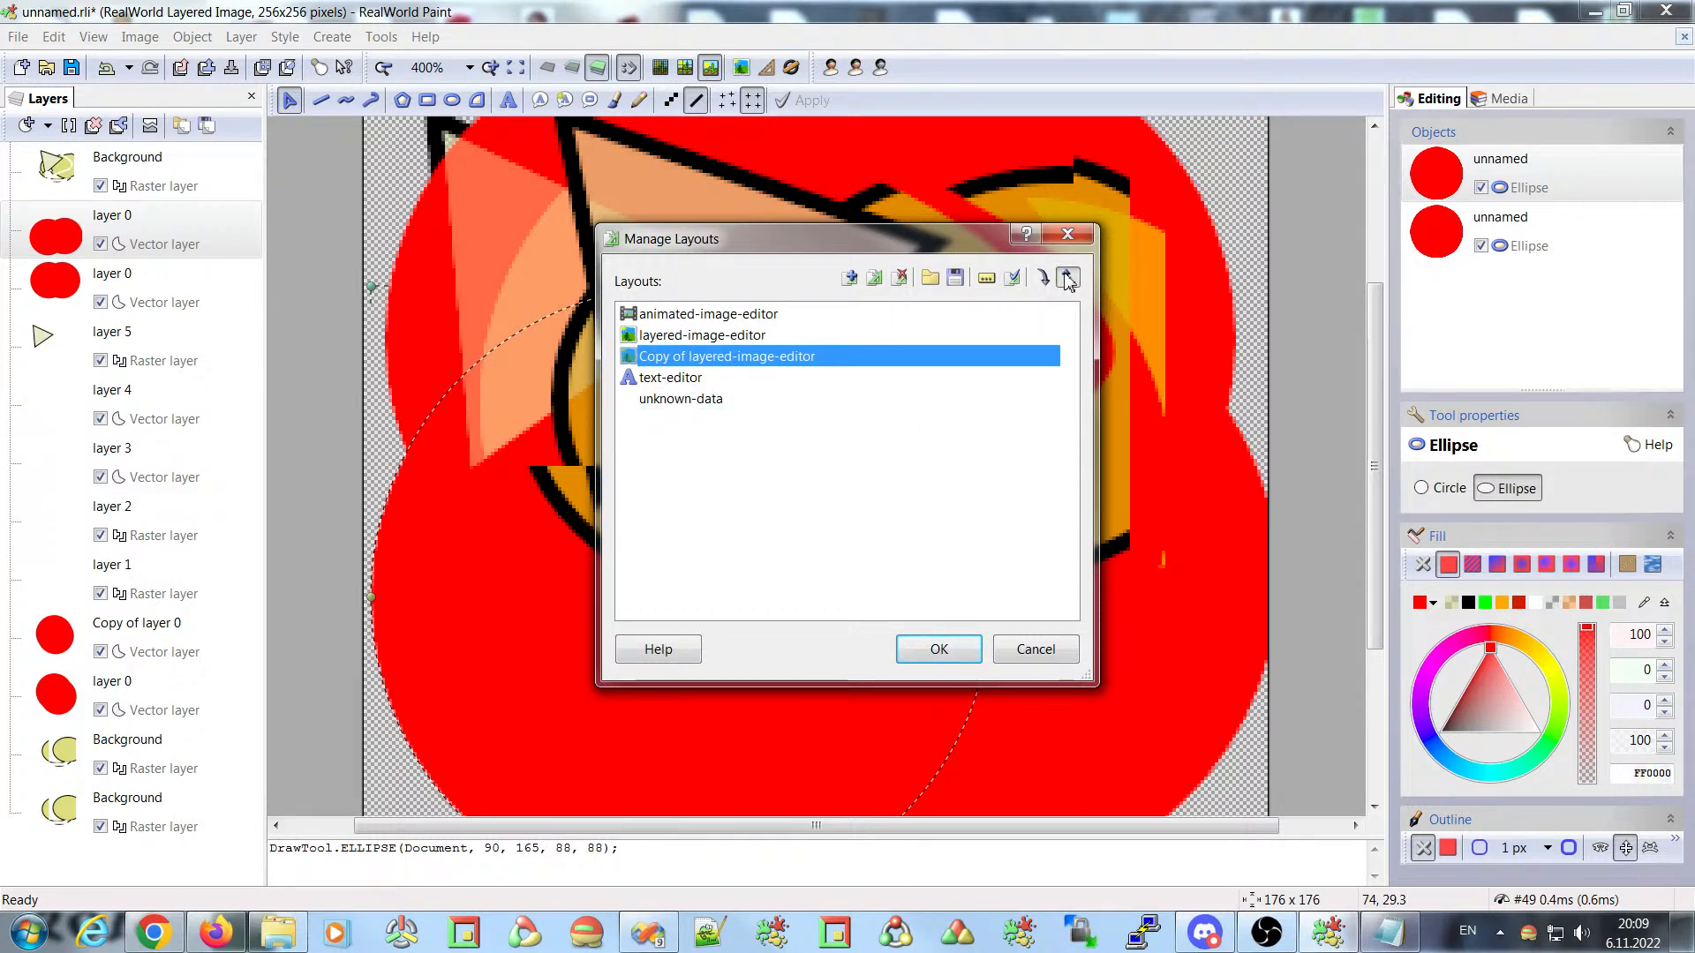
click(927, 646)
- Close unnamed.rli without saving and create a new 256 × 256 raster image
click(1684, 37)
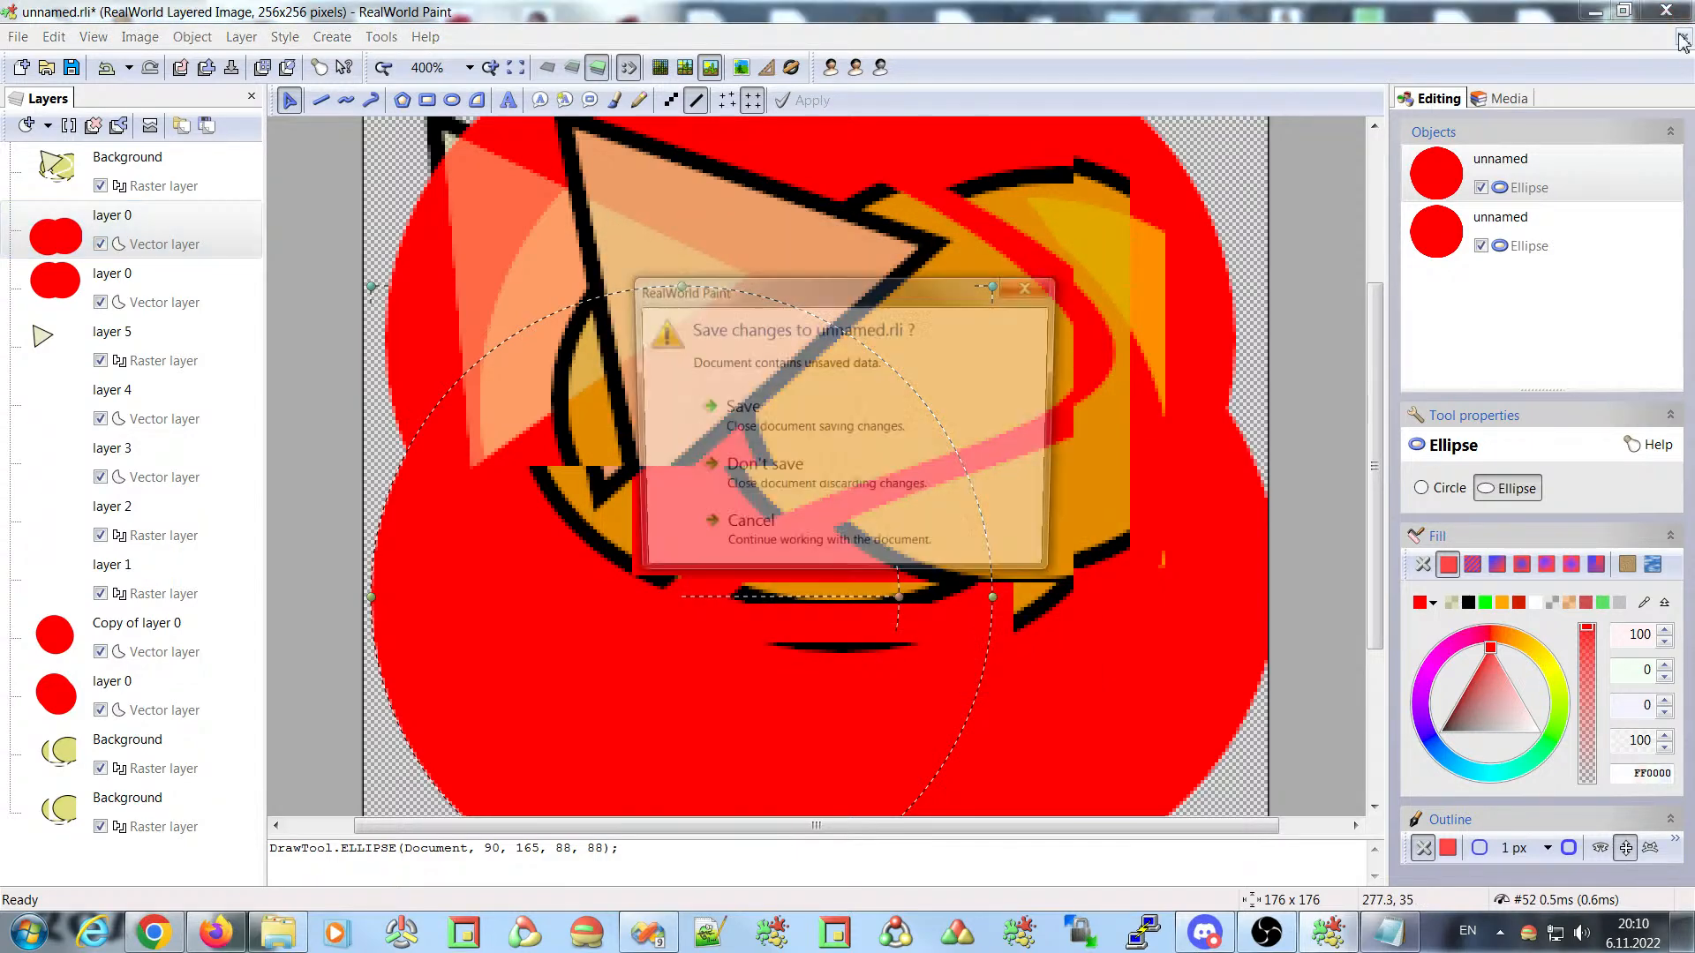
click(781, 483)
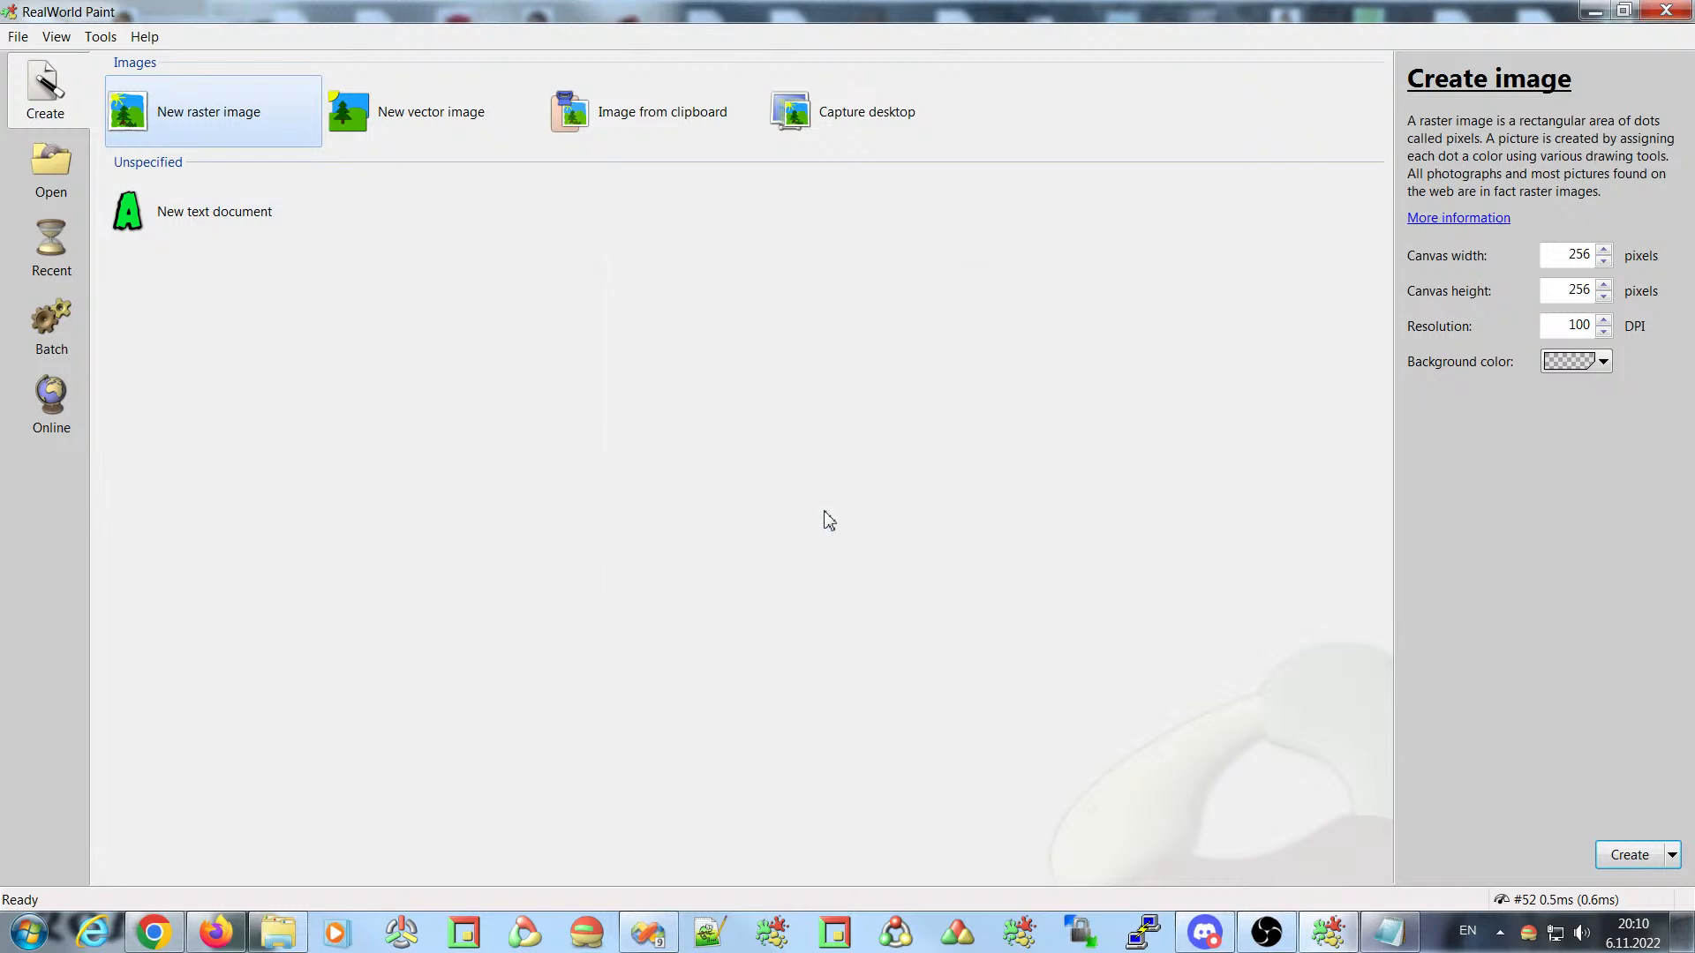
double_click(176, 117)
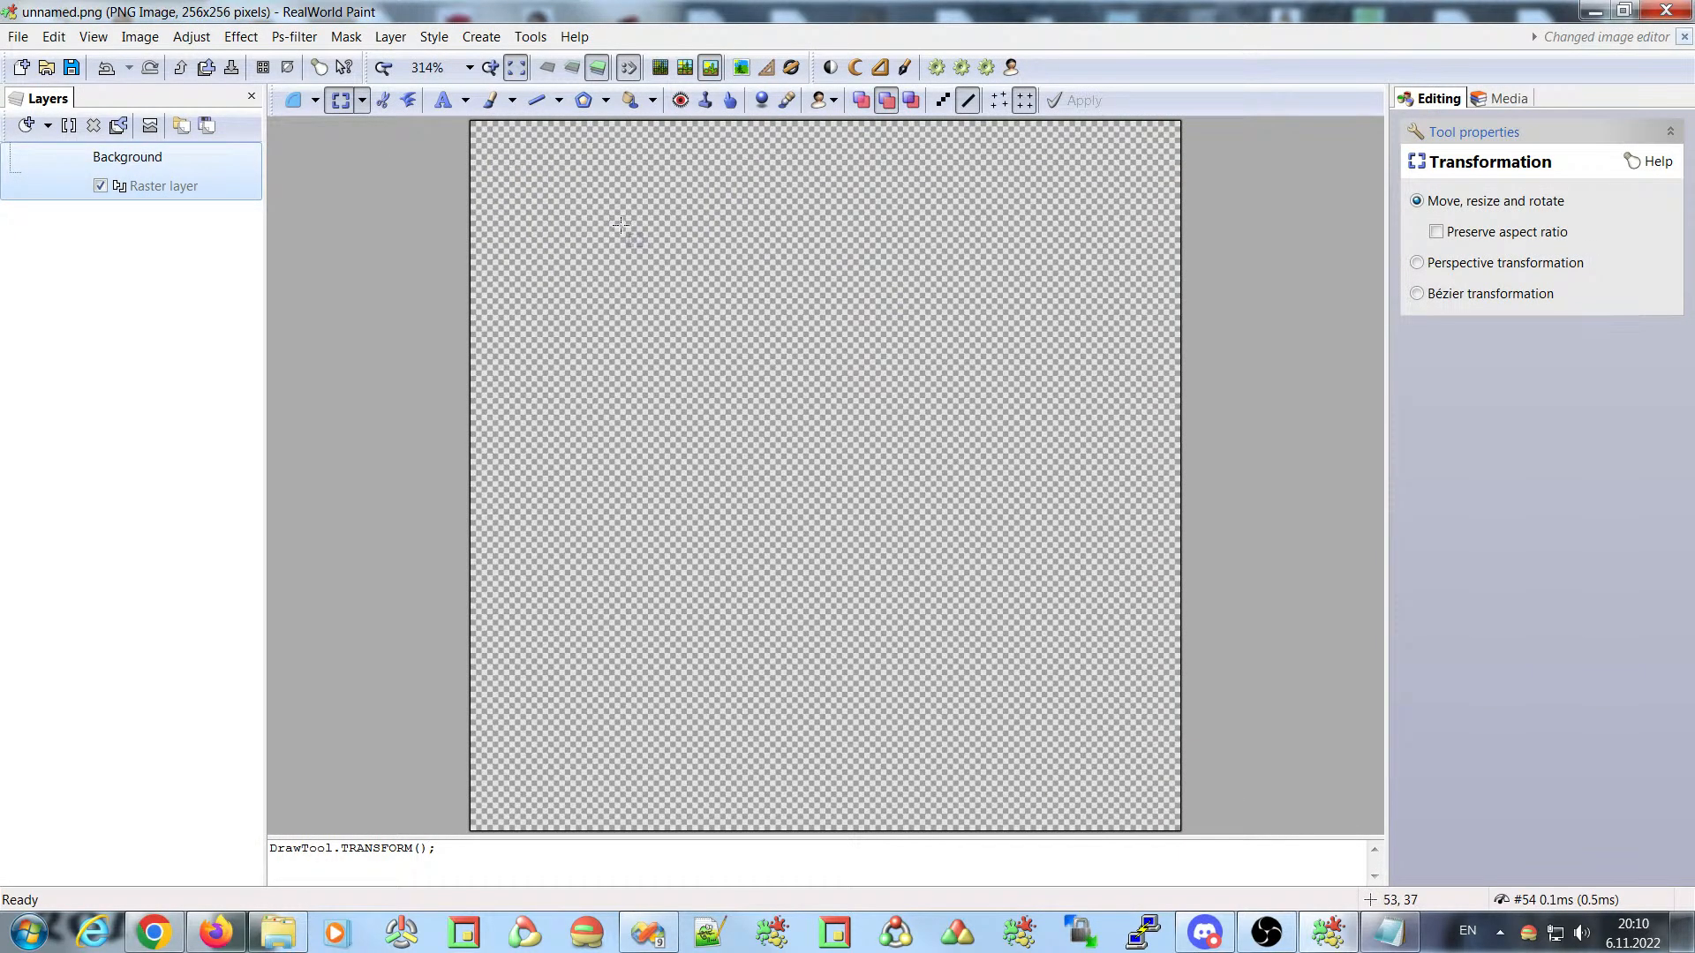
- Draw a triangle with sides about 165 pixels long on the canvas using the Polygon tool and apply it
click(583, 99)
mouse_move(621, 274)
mouse_down()
mouse_move(909, 450)
mouse_move(1076, 339)
mouse_up()
drag(862, 375, 791, 396)
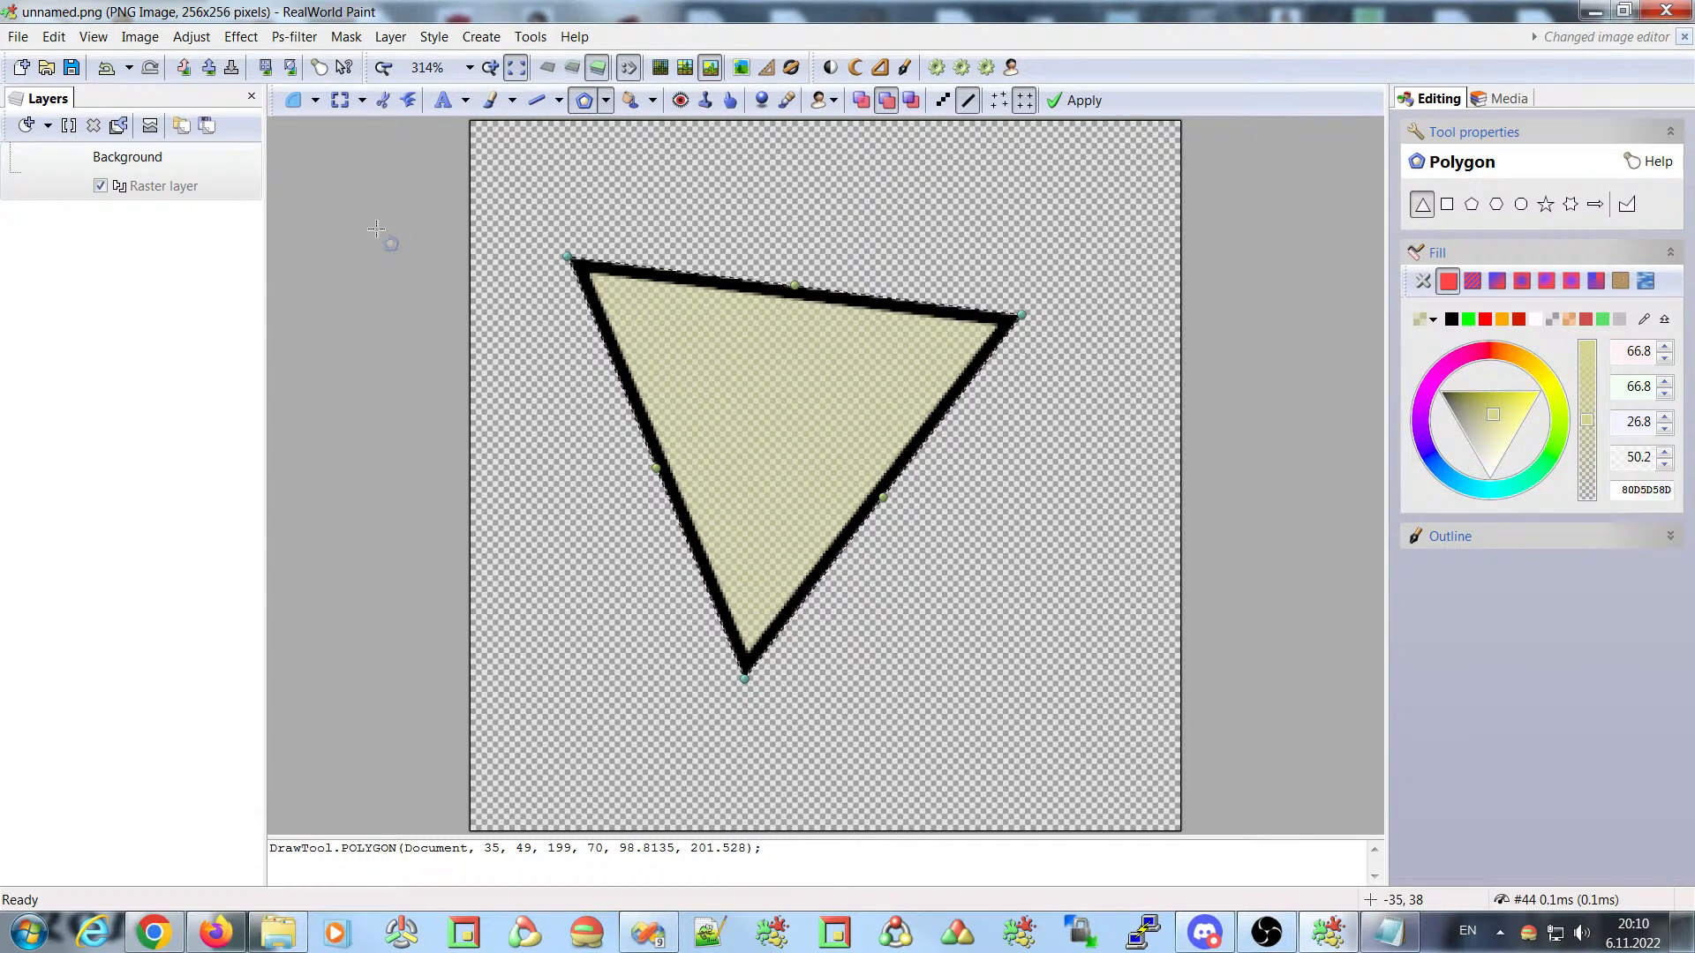
click(1075, 100)
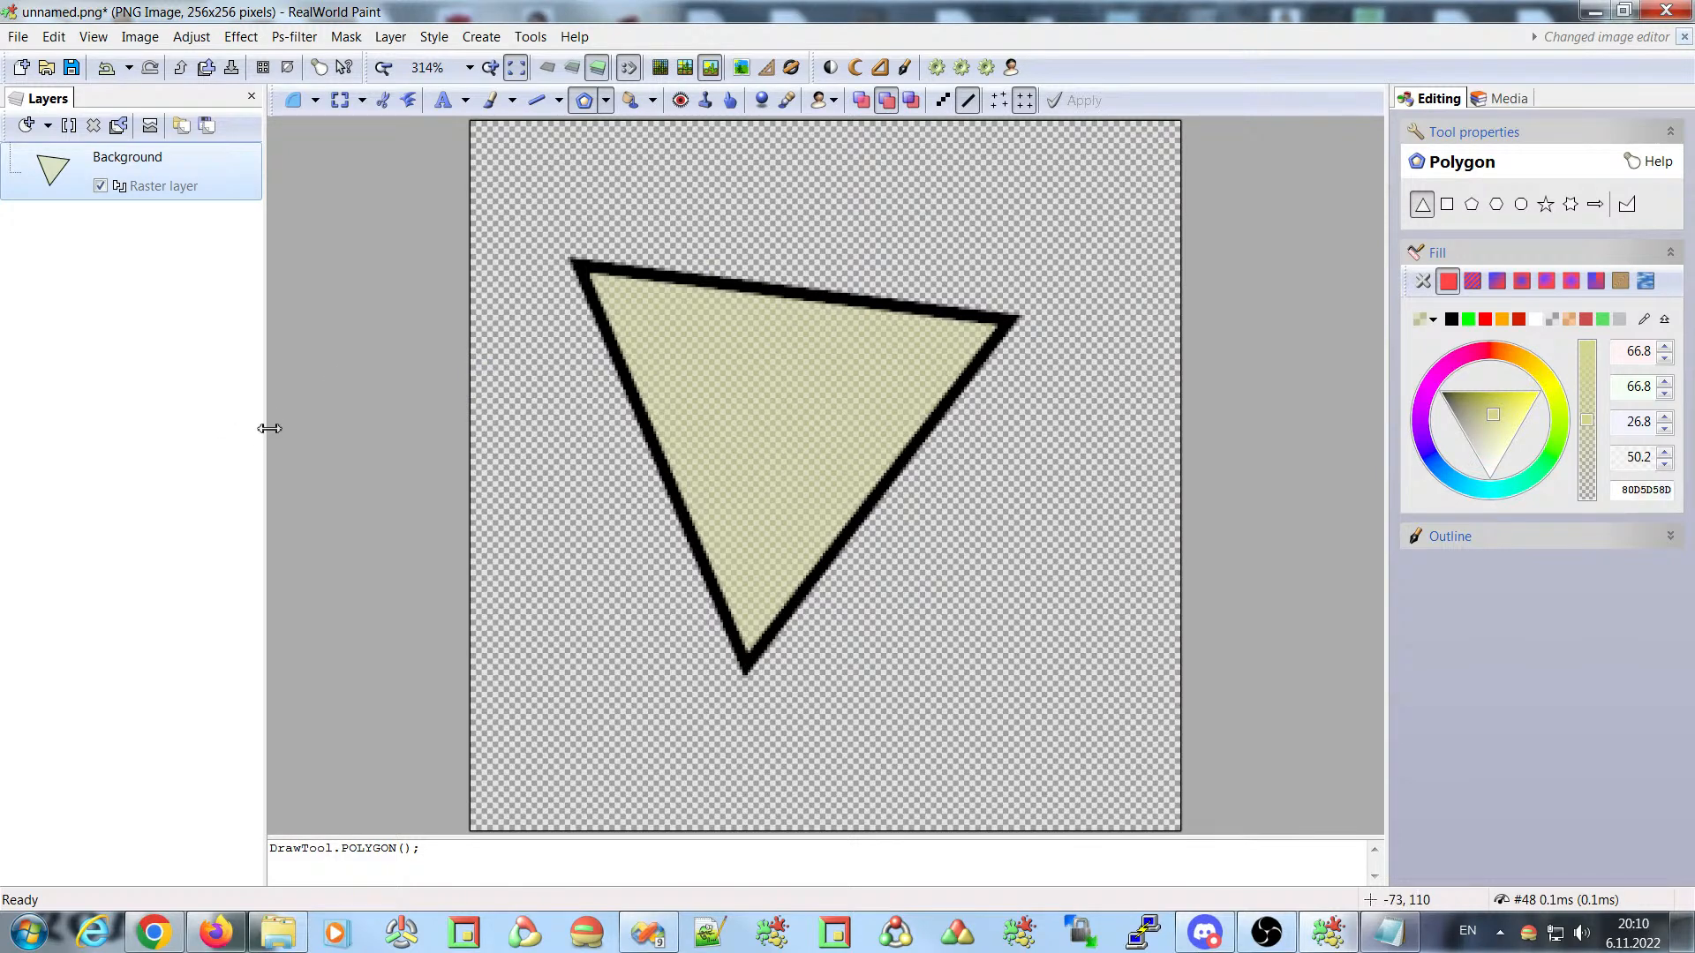
- Resize the Layers panel while comparing the Changed image editor and Layered image editor layouts
drag(265, 430, 397, 435)
mouse_move(270, 424)
mouse_down()
mouse_move(295, 424)
mouse_move(253, 435)
mouse_move(298, 442)
mouse_up()
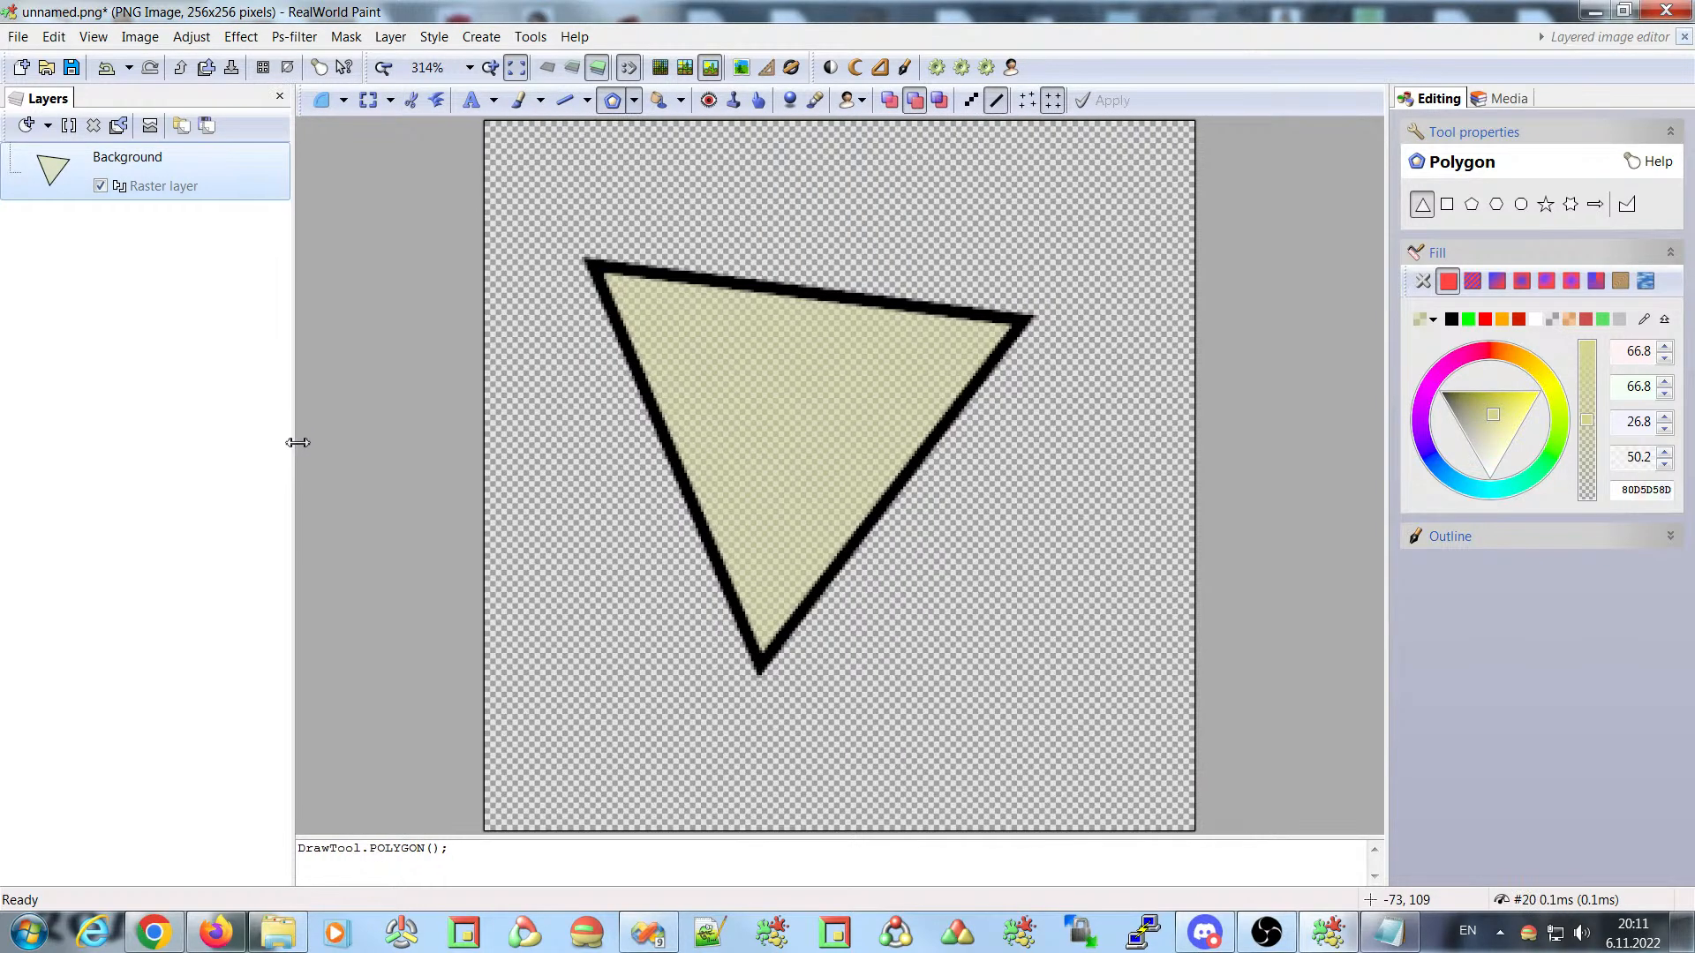
- Discard the triangle image and create another blank 256 × 256 raster image
click(1685, 37)
click(763, 486)
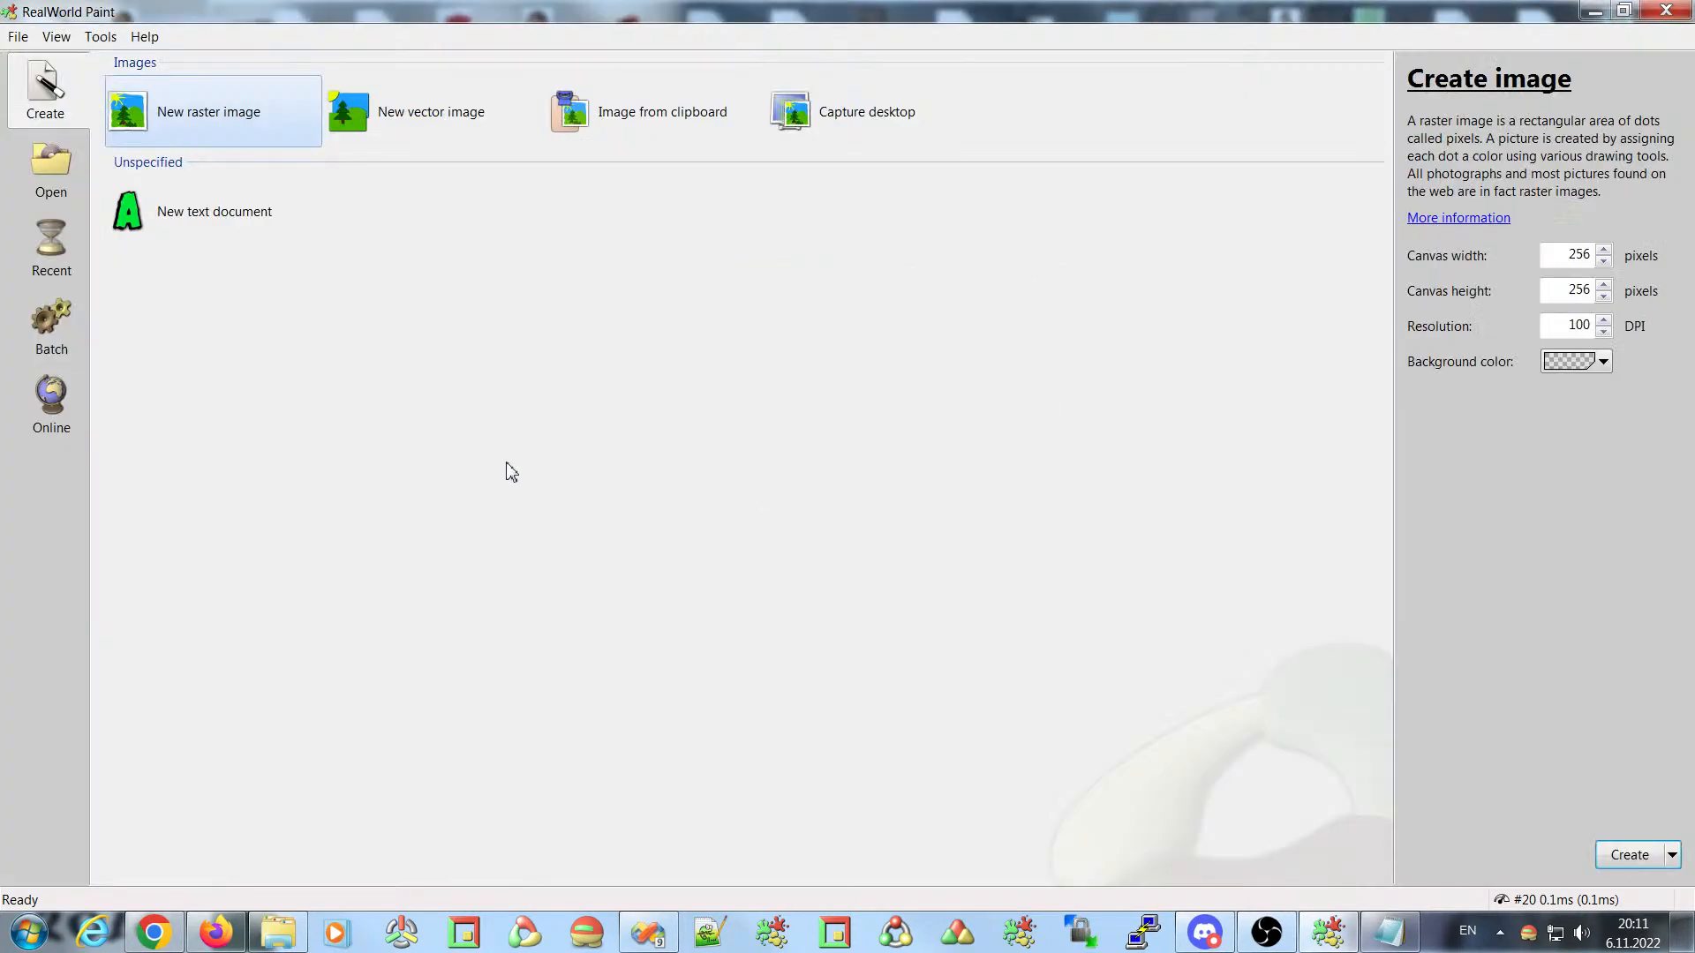
double_click(225, 110)
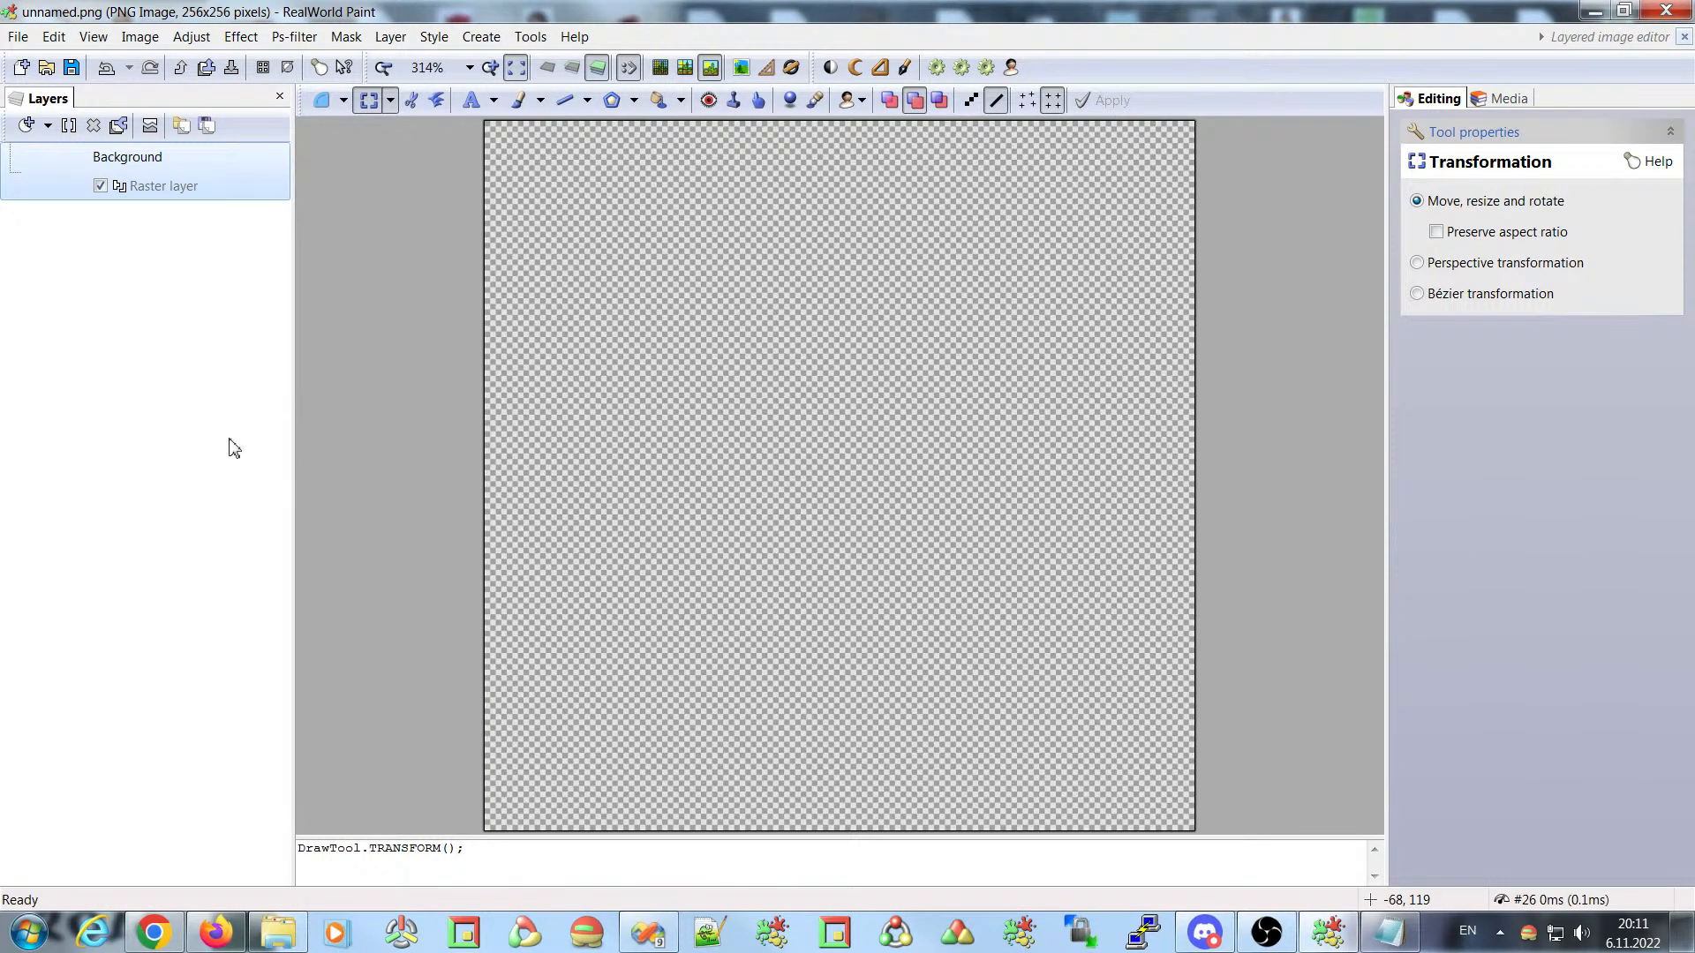
- Collapse the Layers panel in the Changed image editor layout and alternate with Layered image editor to compare them
click(1588, 39)
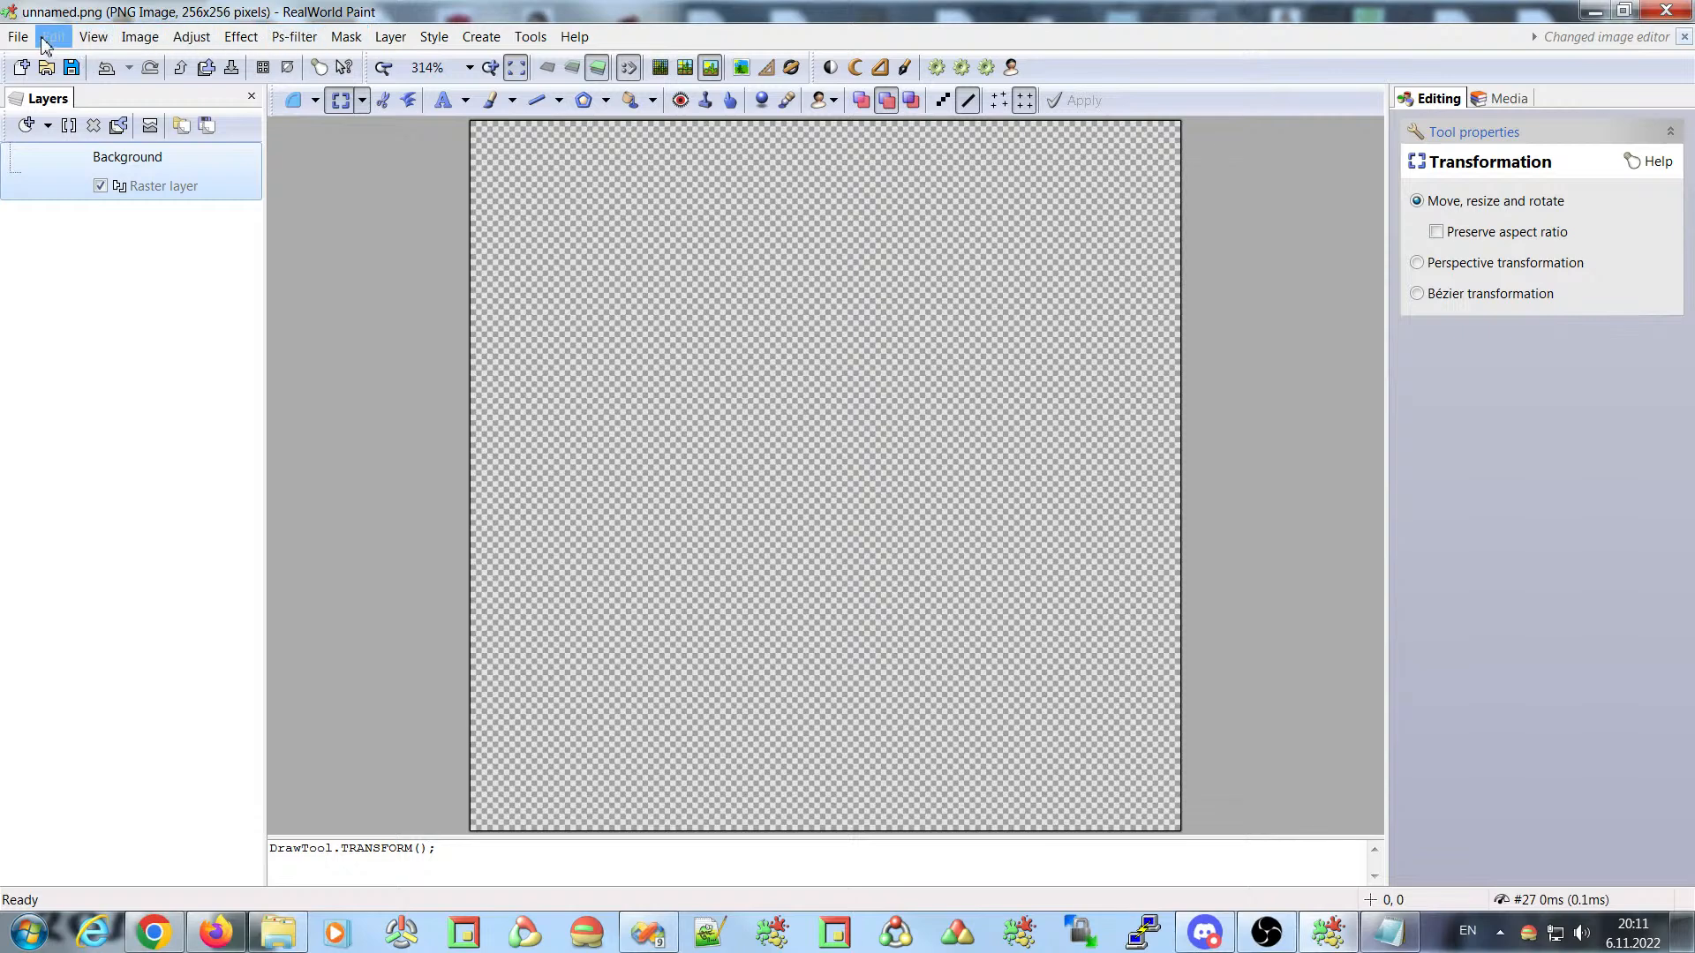
click(240, 37)
click(239, 39)
click(252, 96)
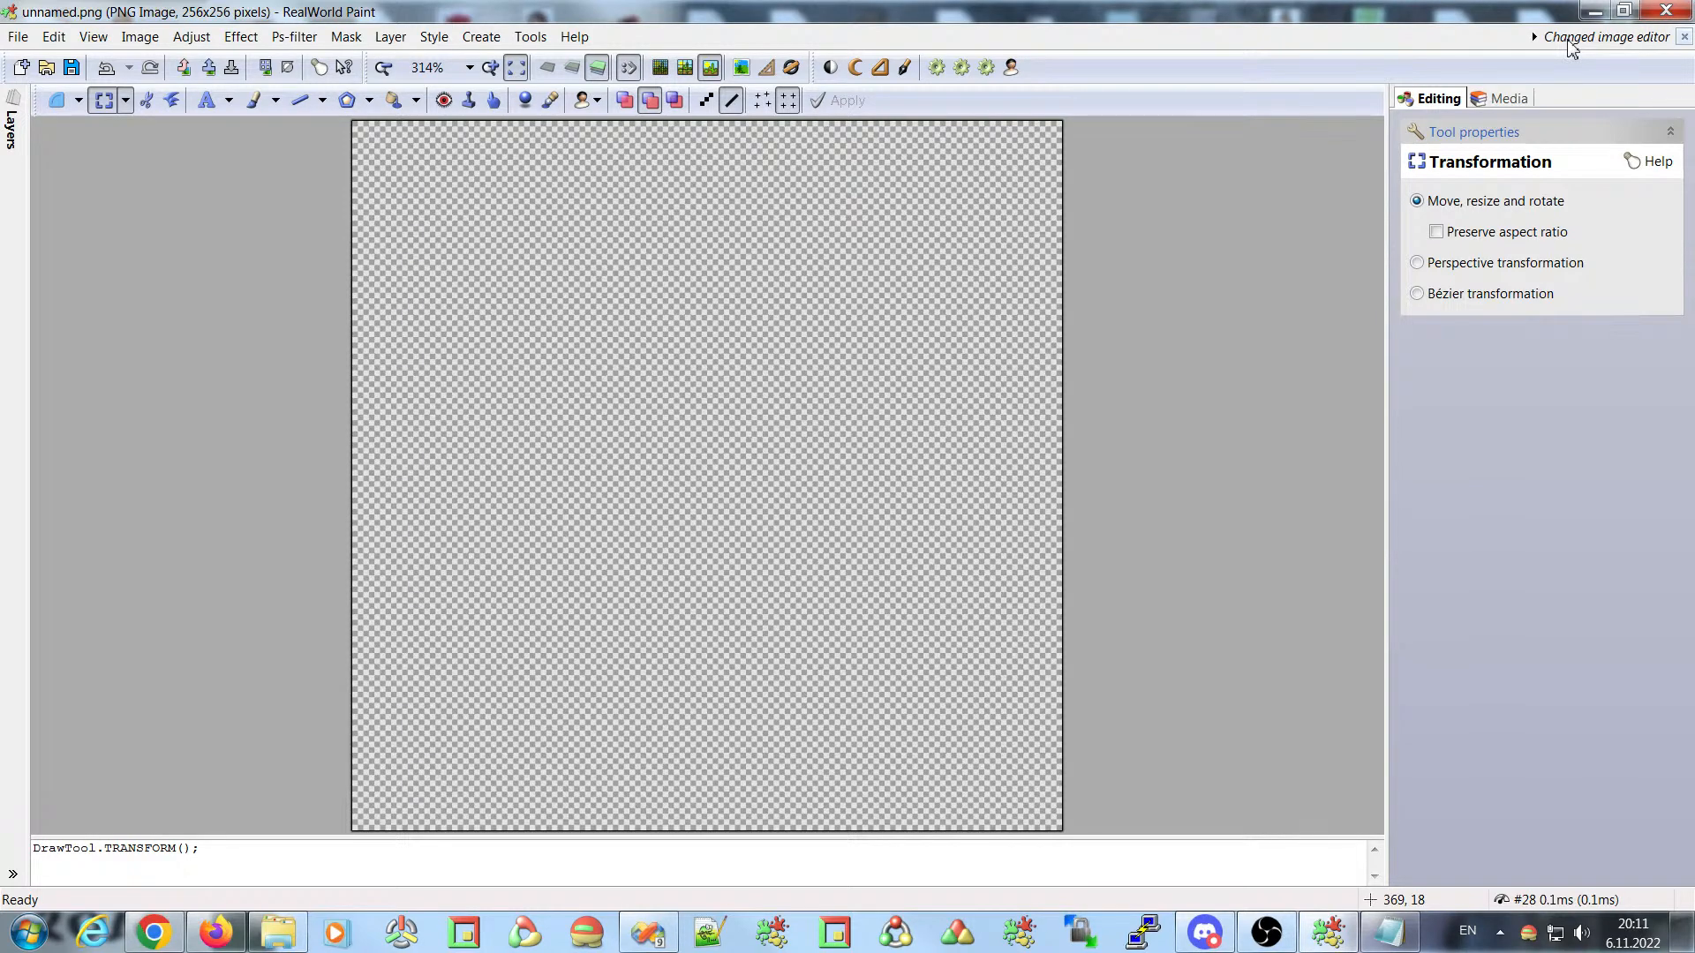
click(1571, 41)
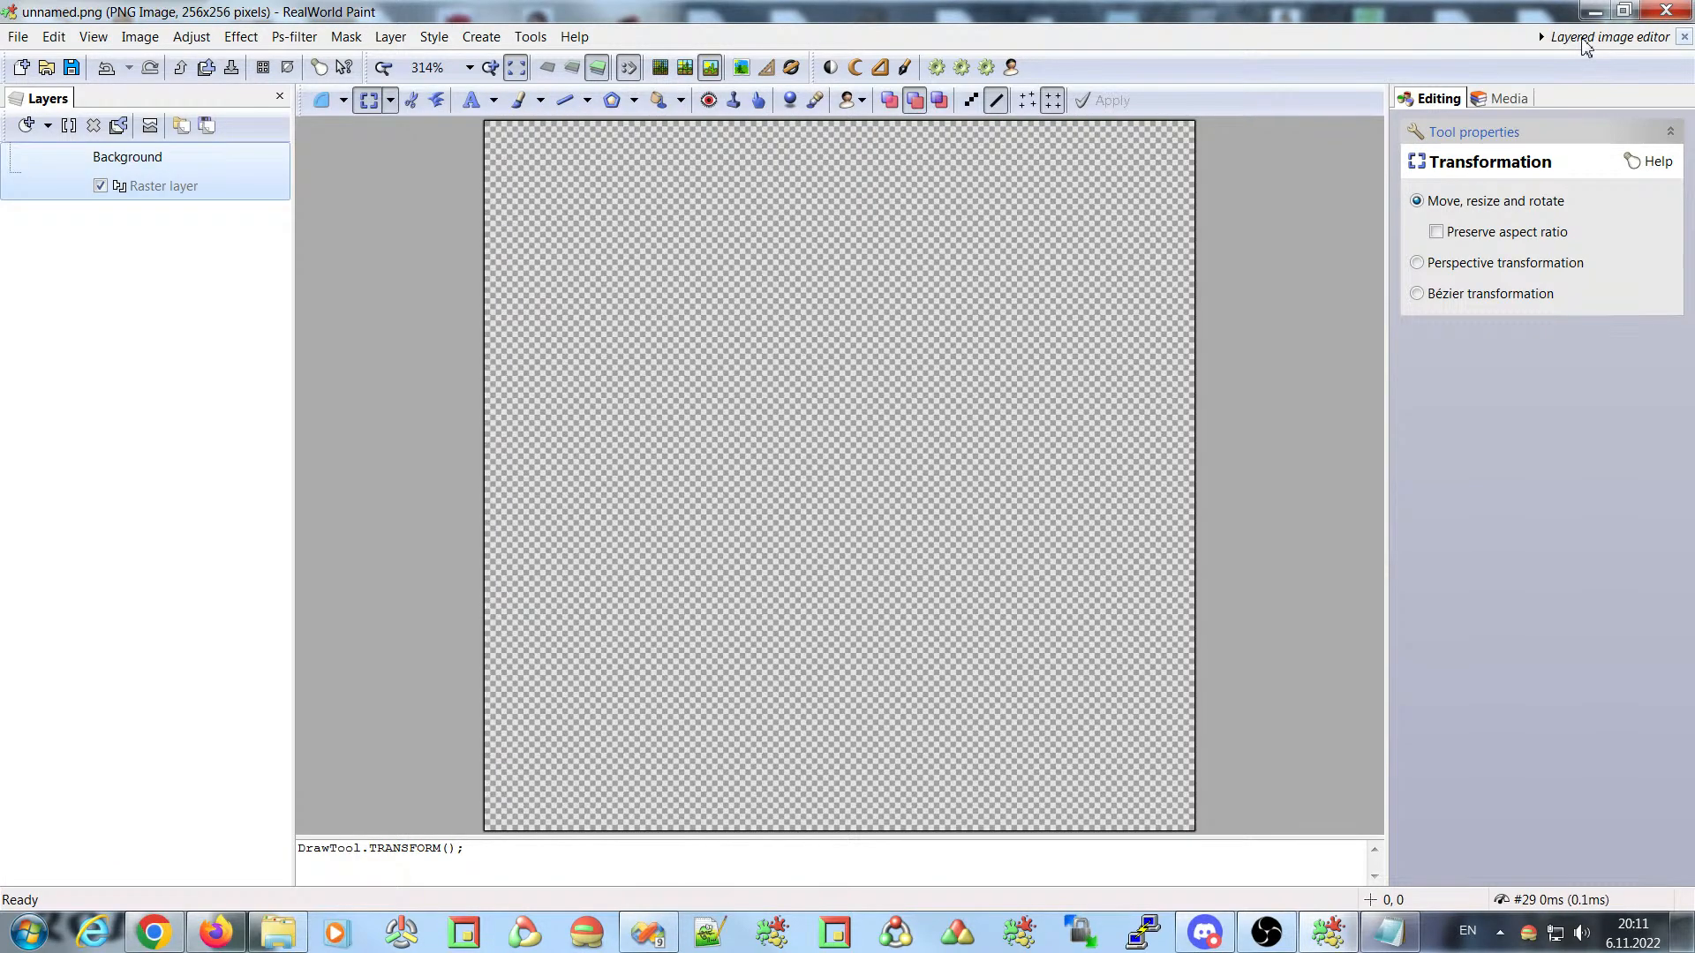
click(1582, 40)
click(1586, 46)
- Close the blank image and delete the Copy of layered-image-editor layout from the managed layouts
click(530, 36)
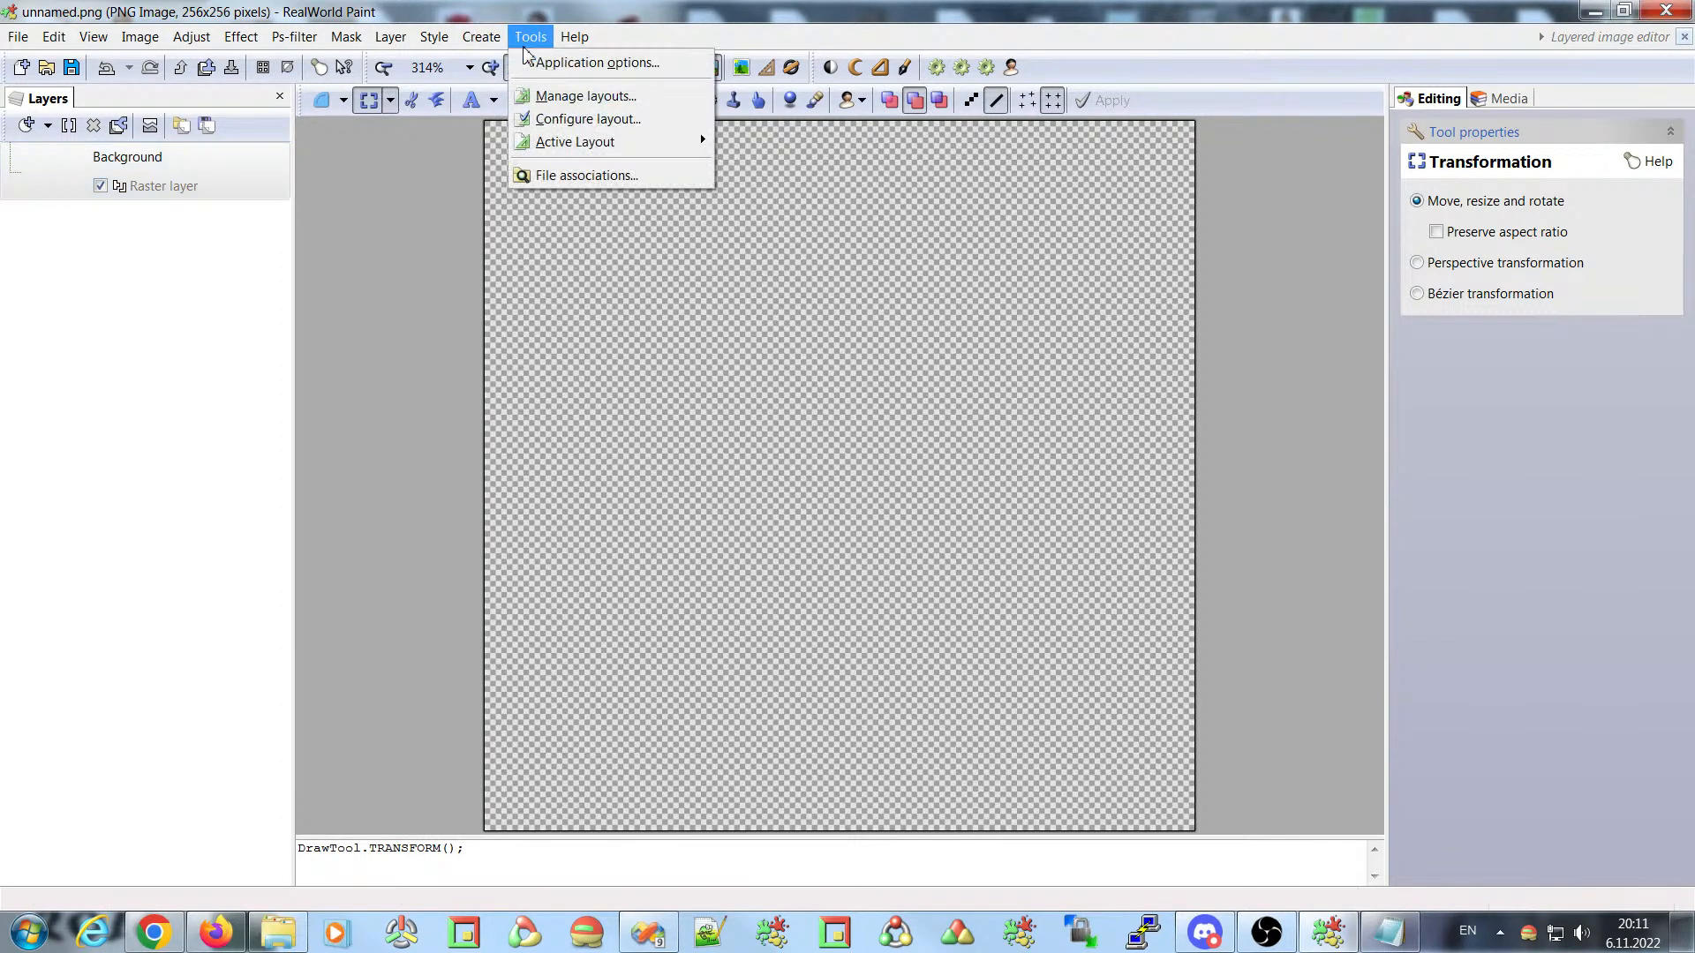
click(750, 17)
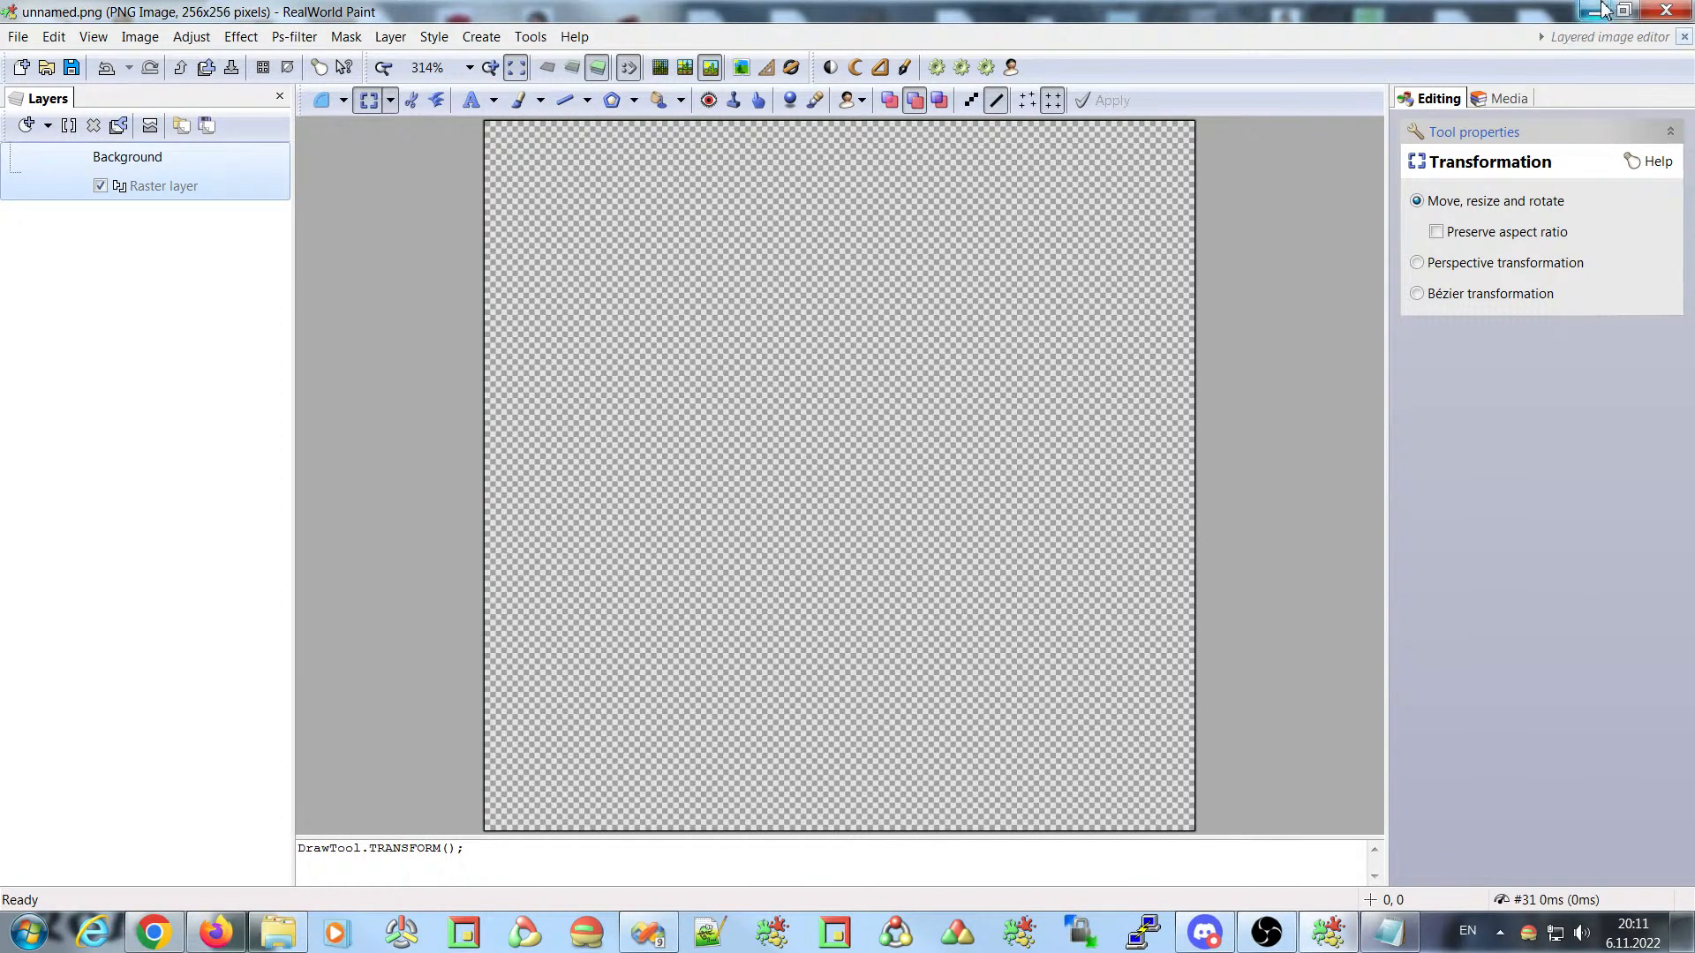
click(1683, 41)
click(100, 36)
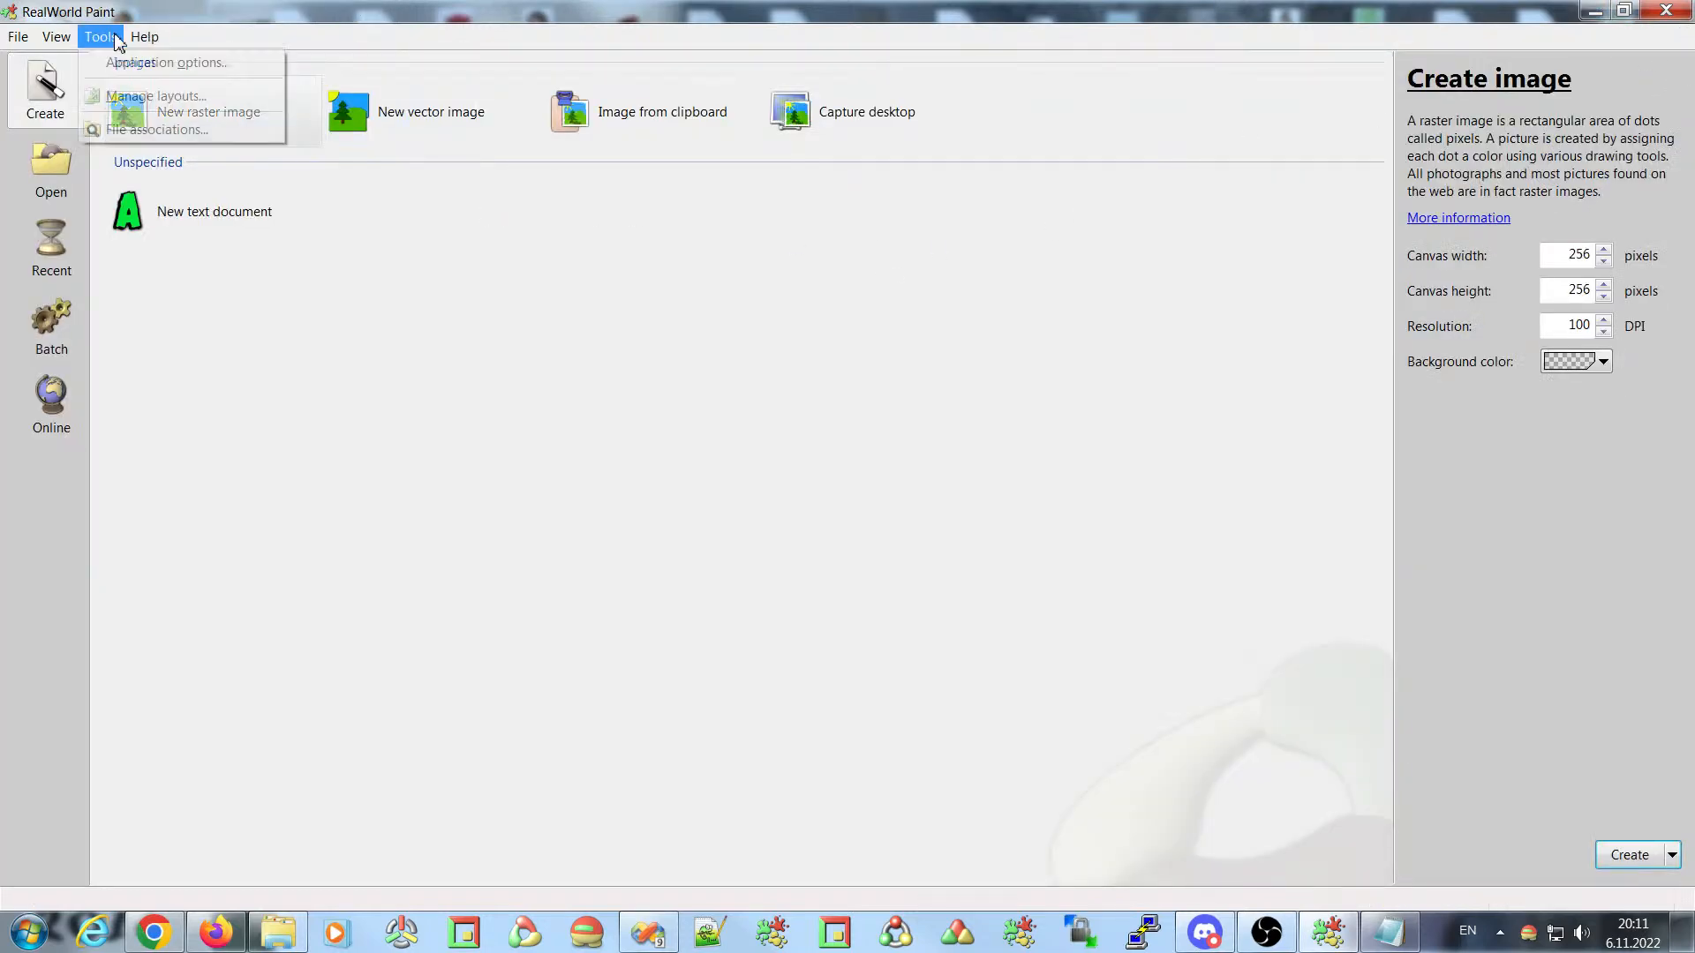
click(118, 95)
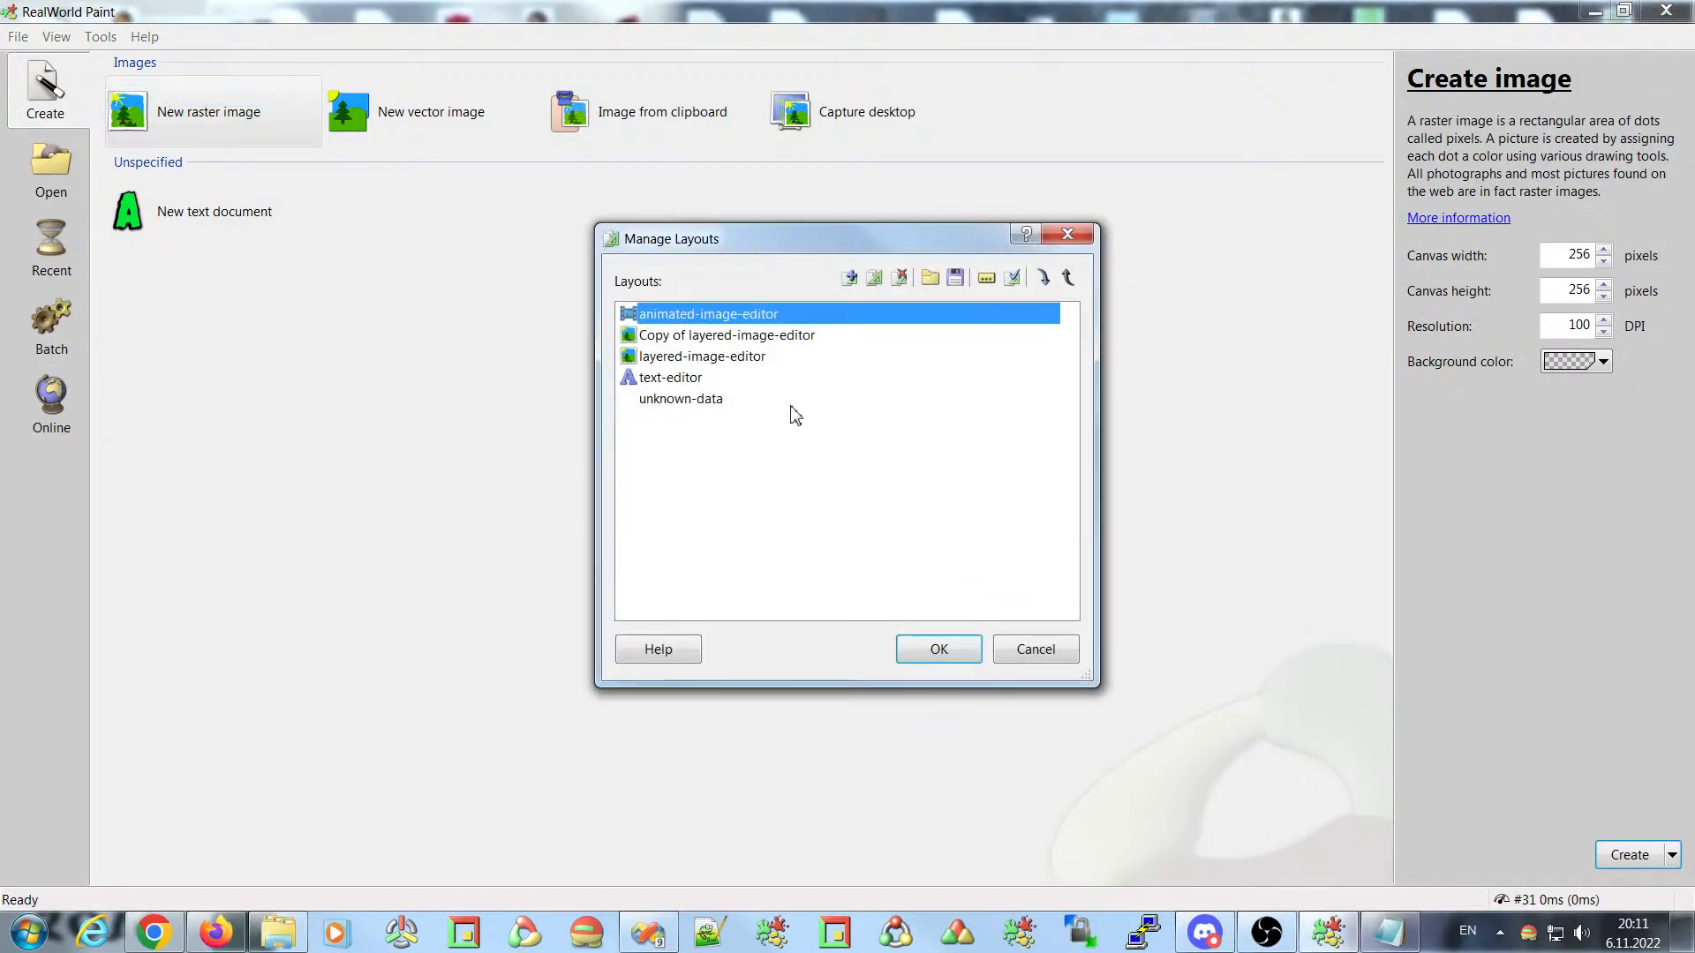
click(699, 337)
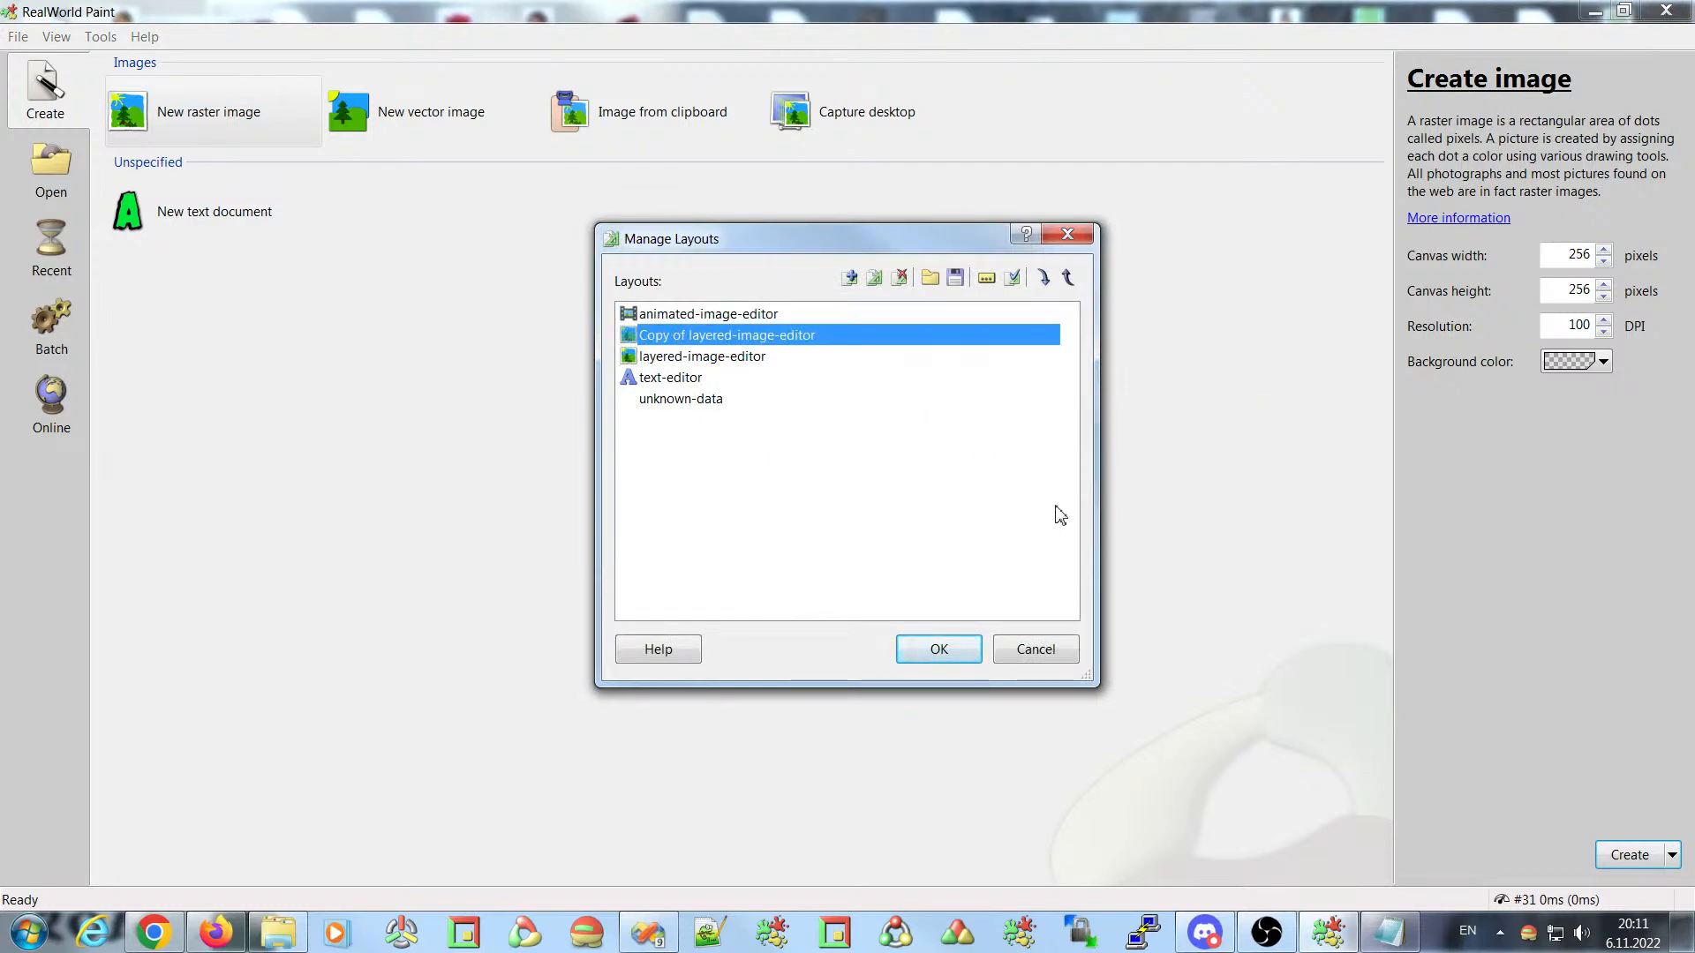
click(900, 277)
click(938, 650)
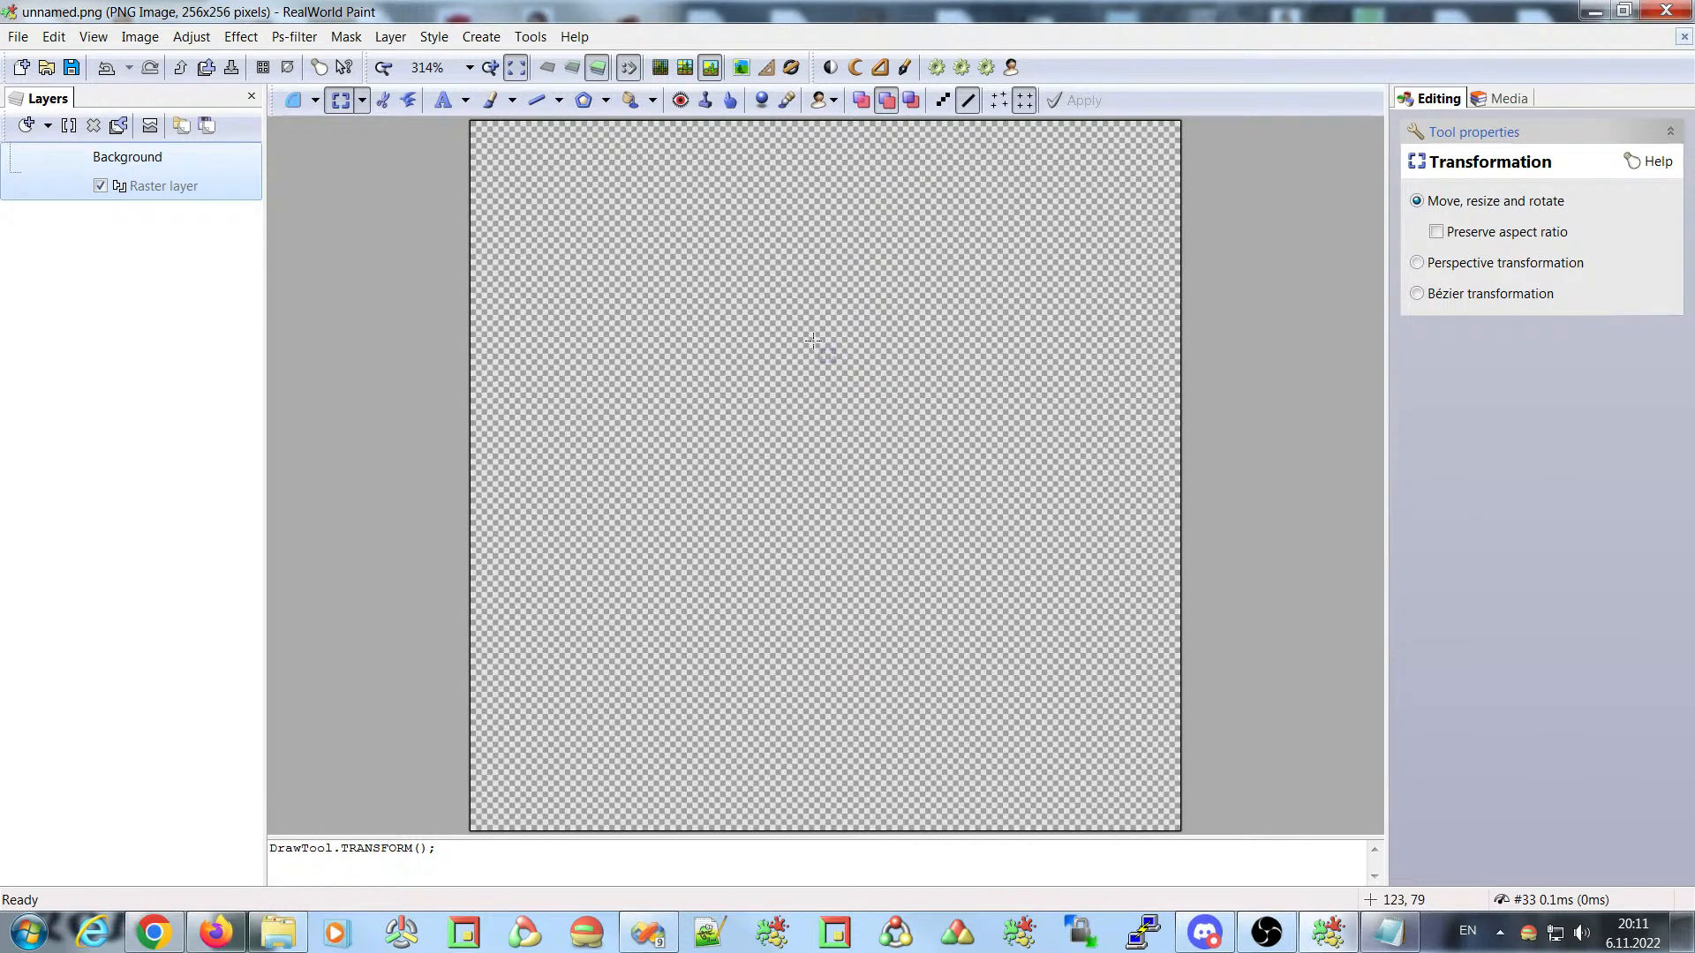
- Open the current layout's configuration, inspect its toolbar entries and show the Area Splitter view settings in full
click(529, 37)
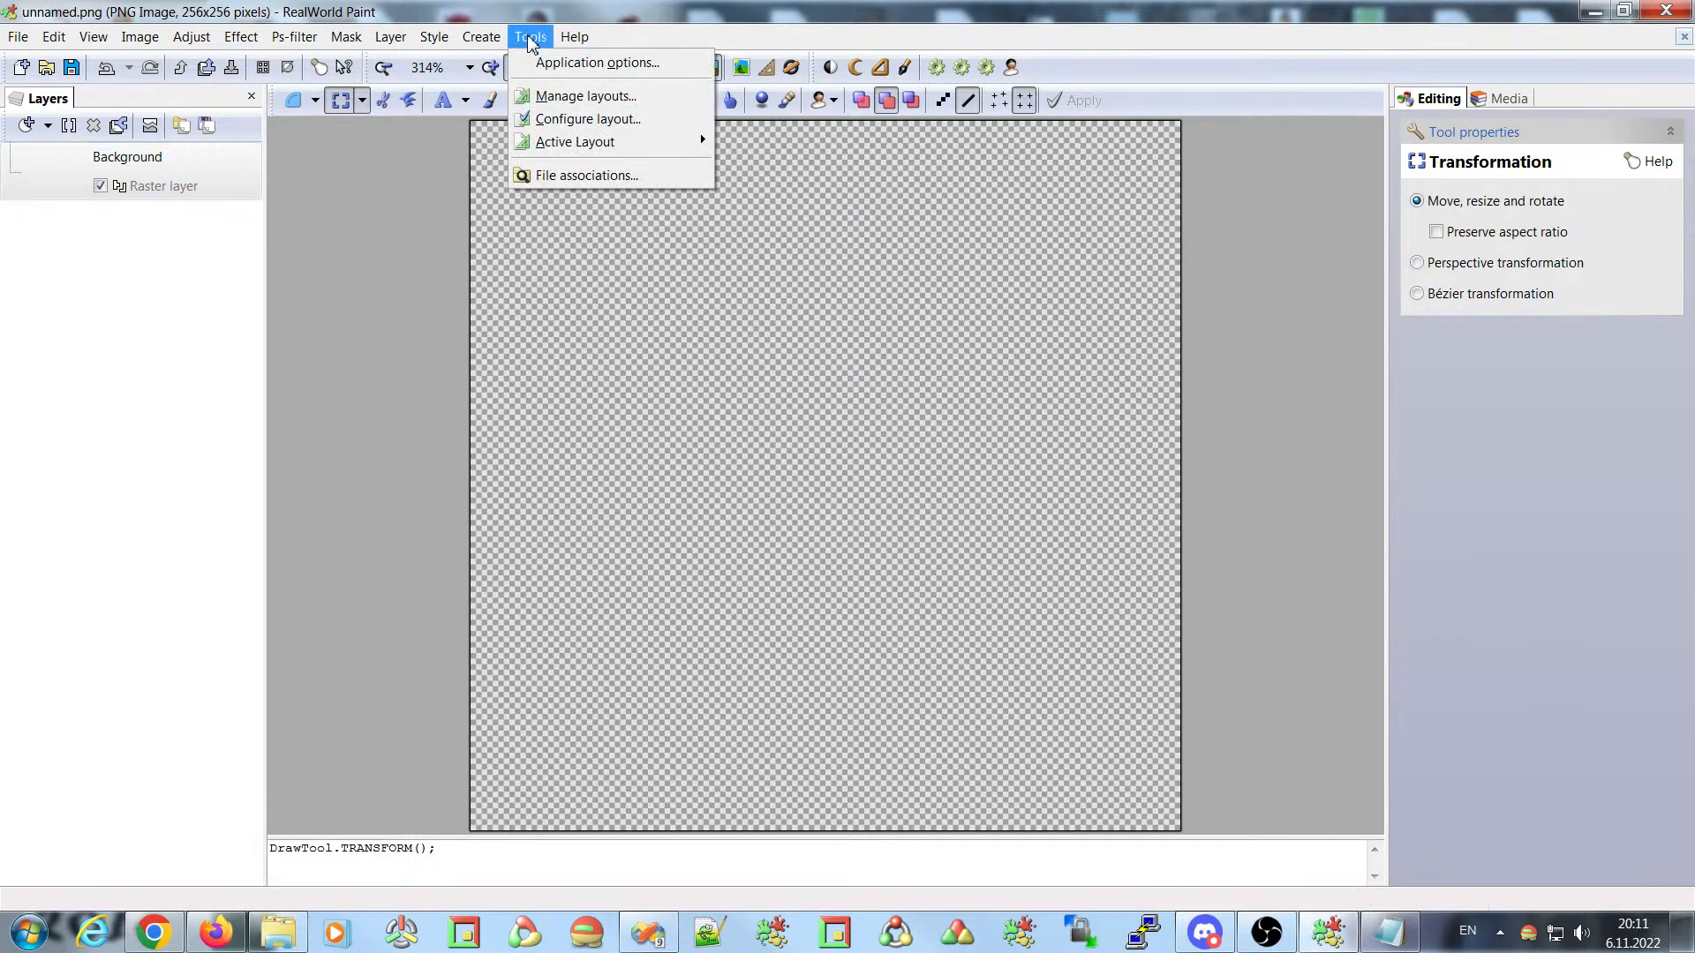
click(587, 118)
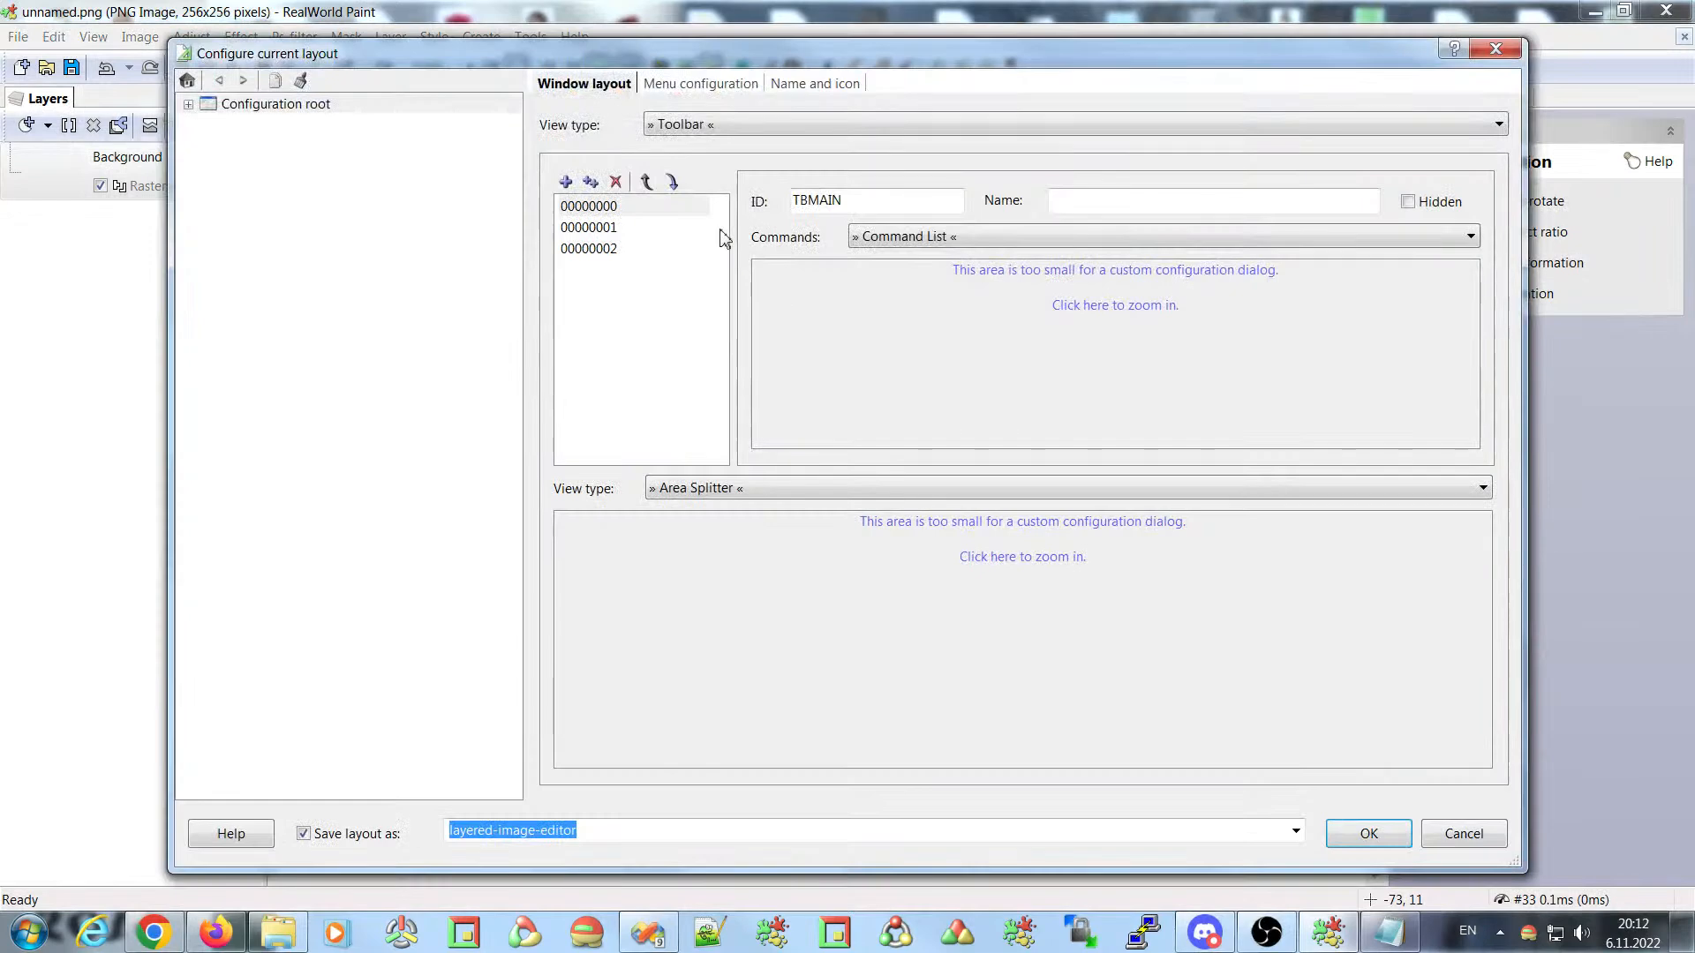
click(590, 227)
click(596, 250)
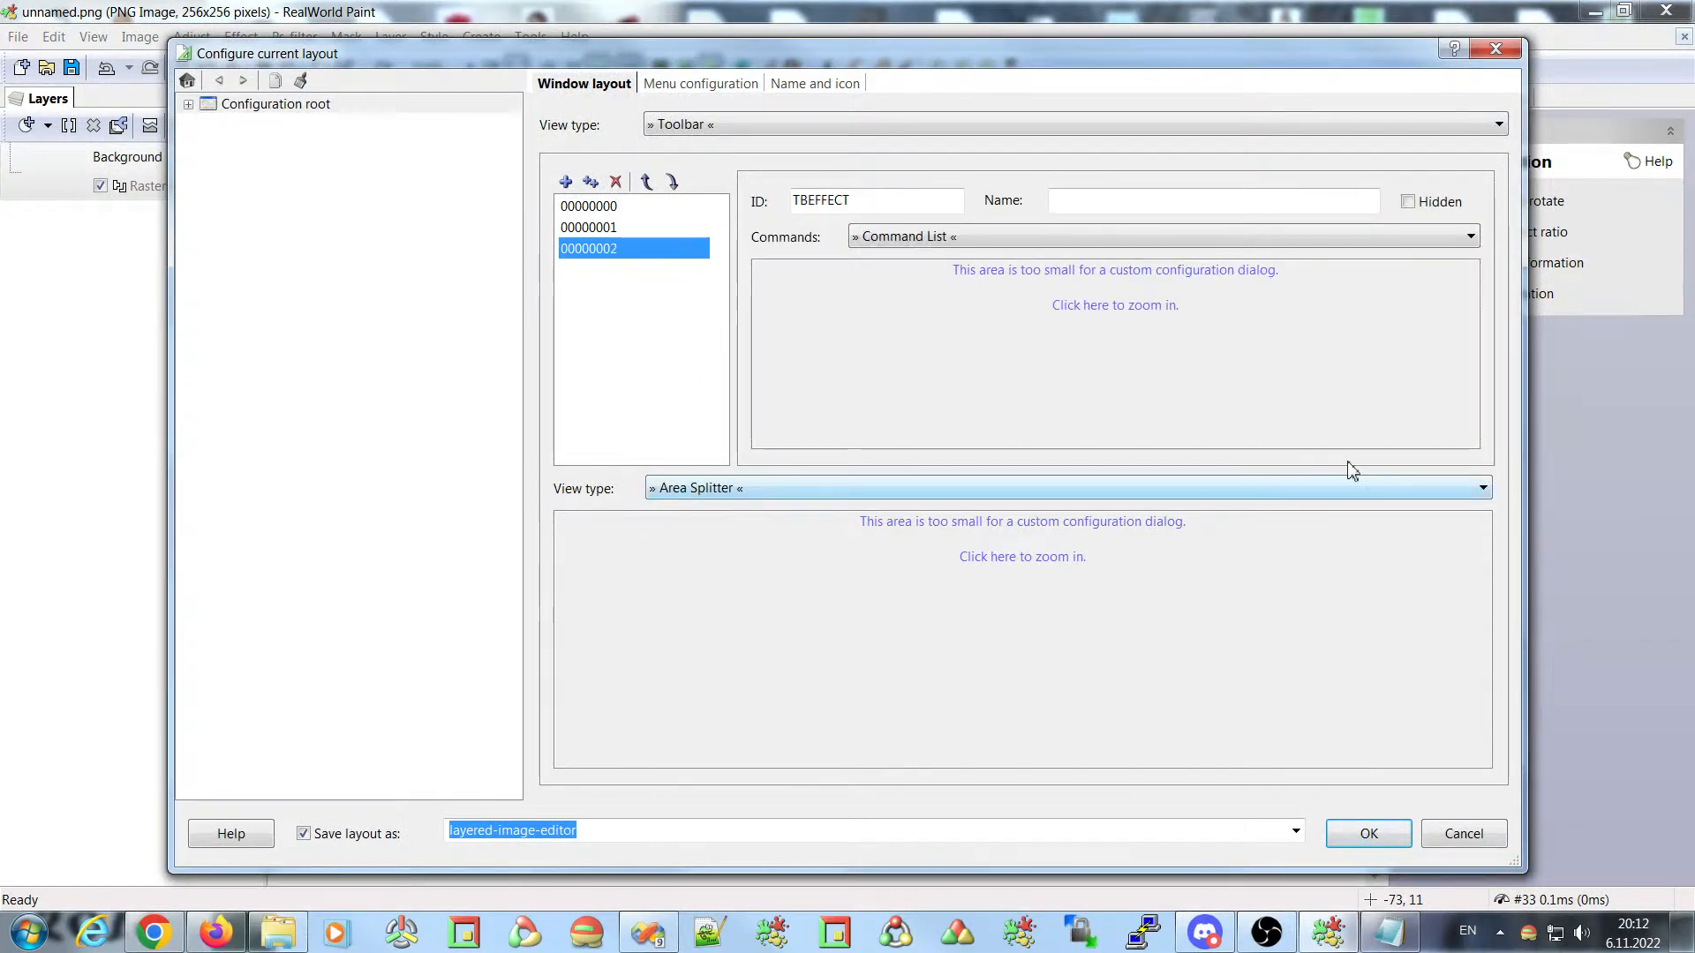
drag(867, 46, 823, 273)
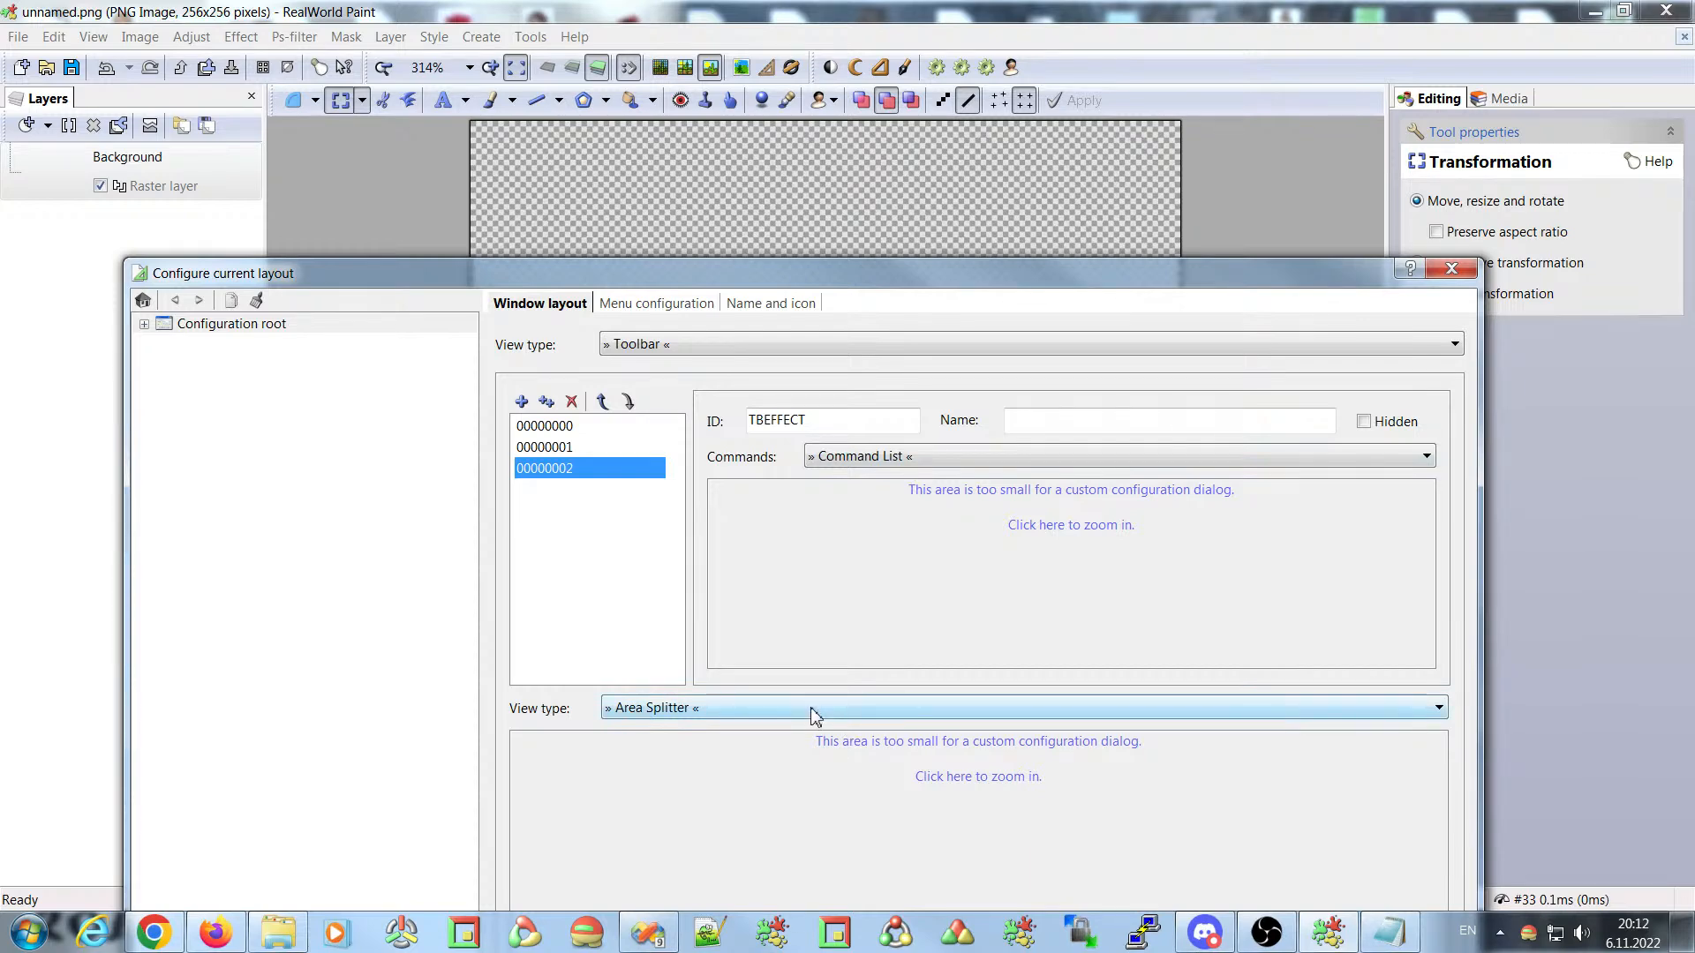
drag(766, 273, 833, 18)
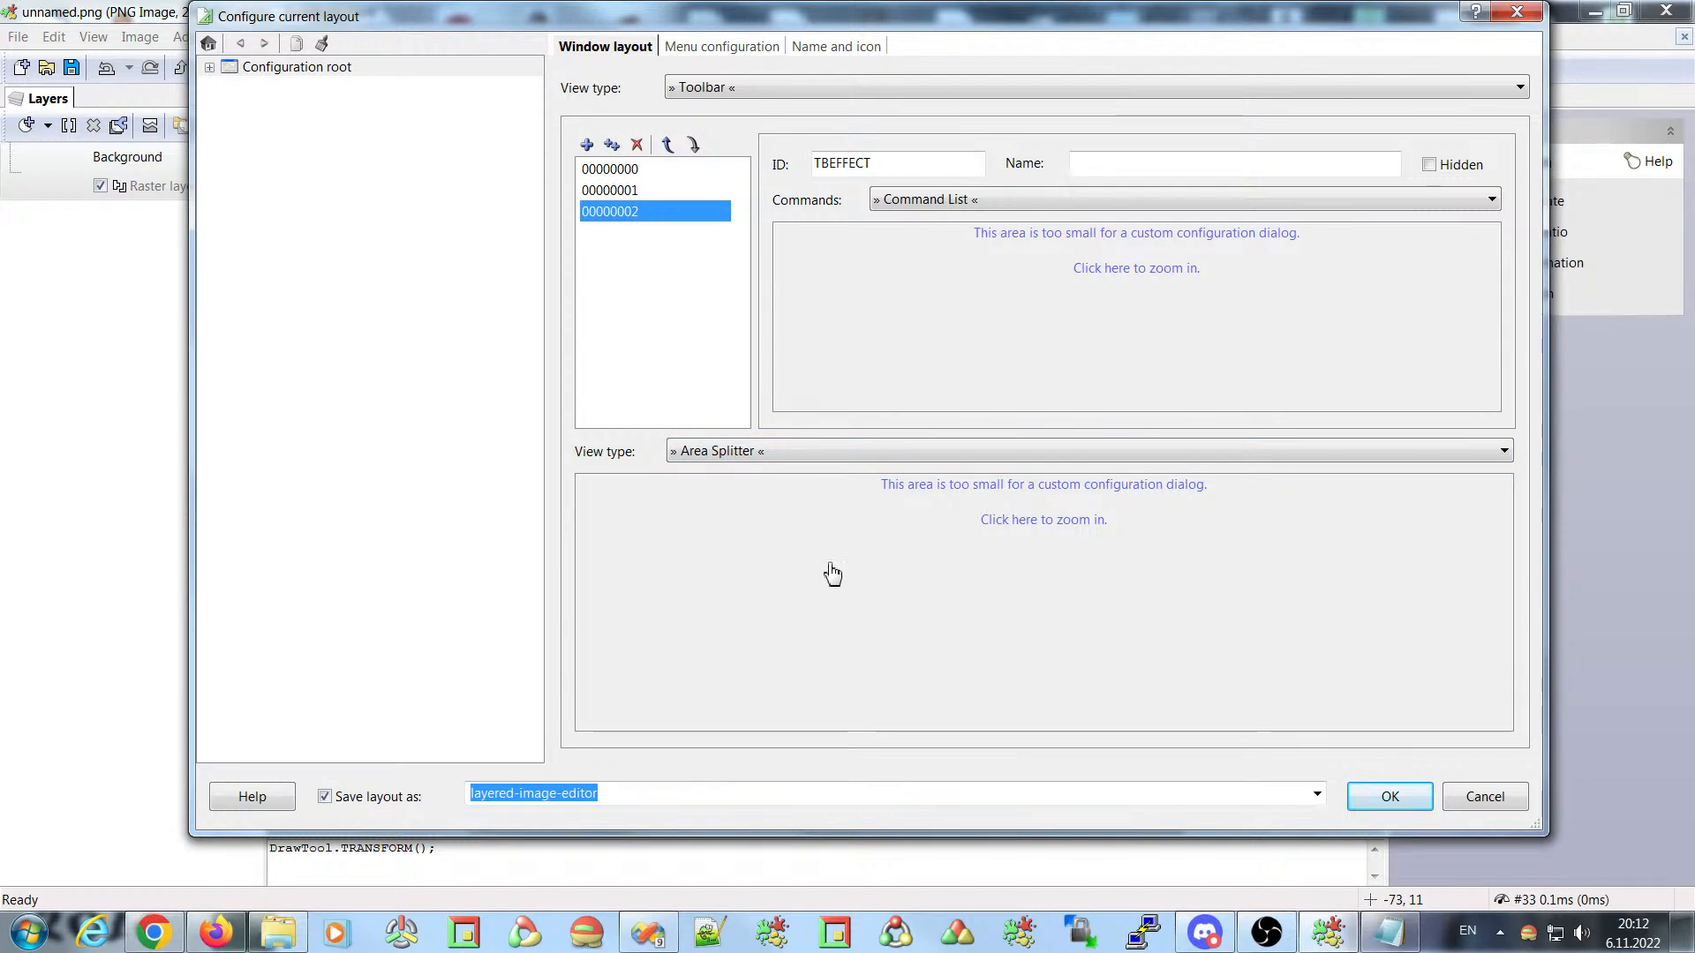
click(983, 577)
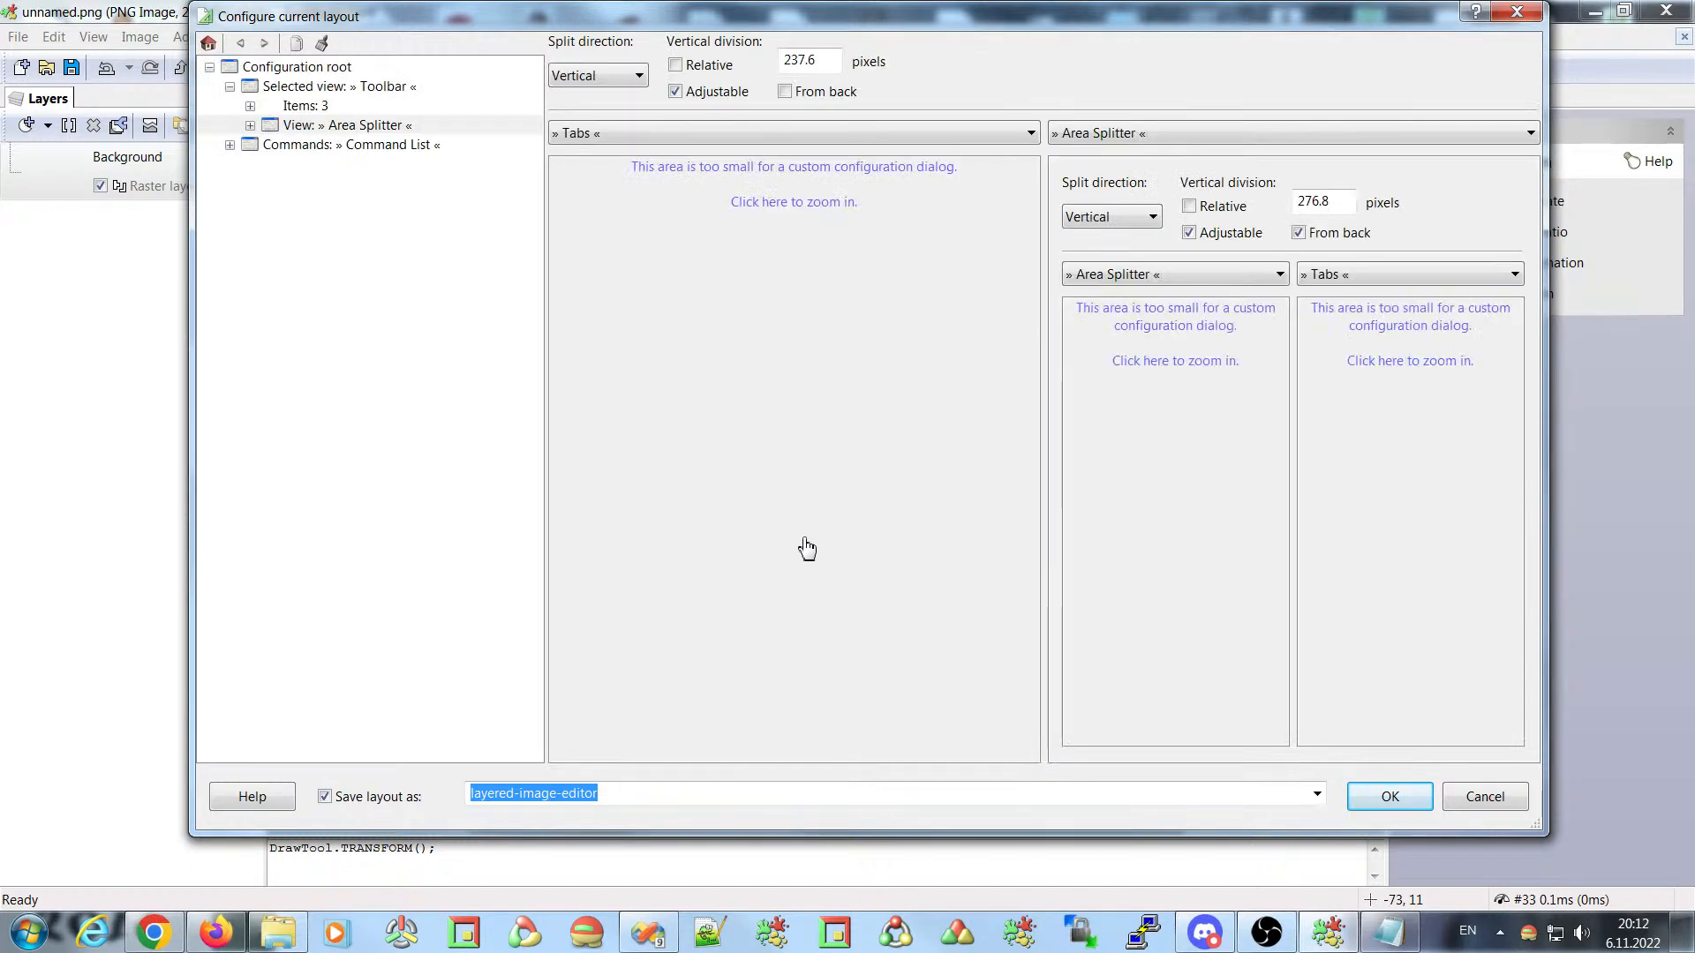
- Examine the nested Area Splitter and Tabs settings against the editor window behind the configuration dialog
drag(824, 12, 840, 80)
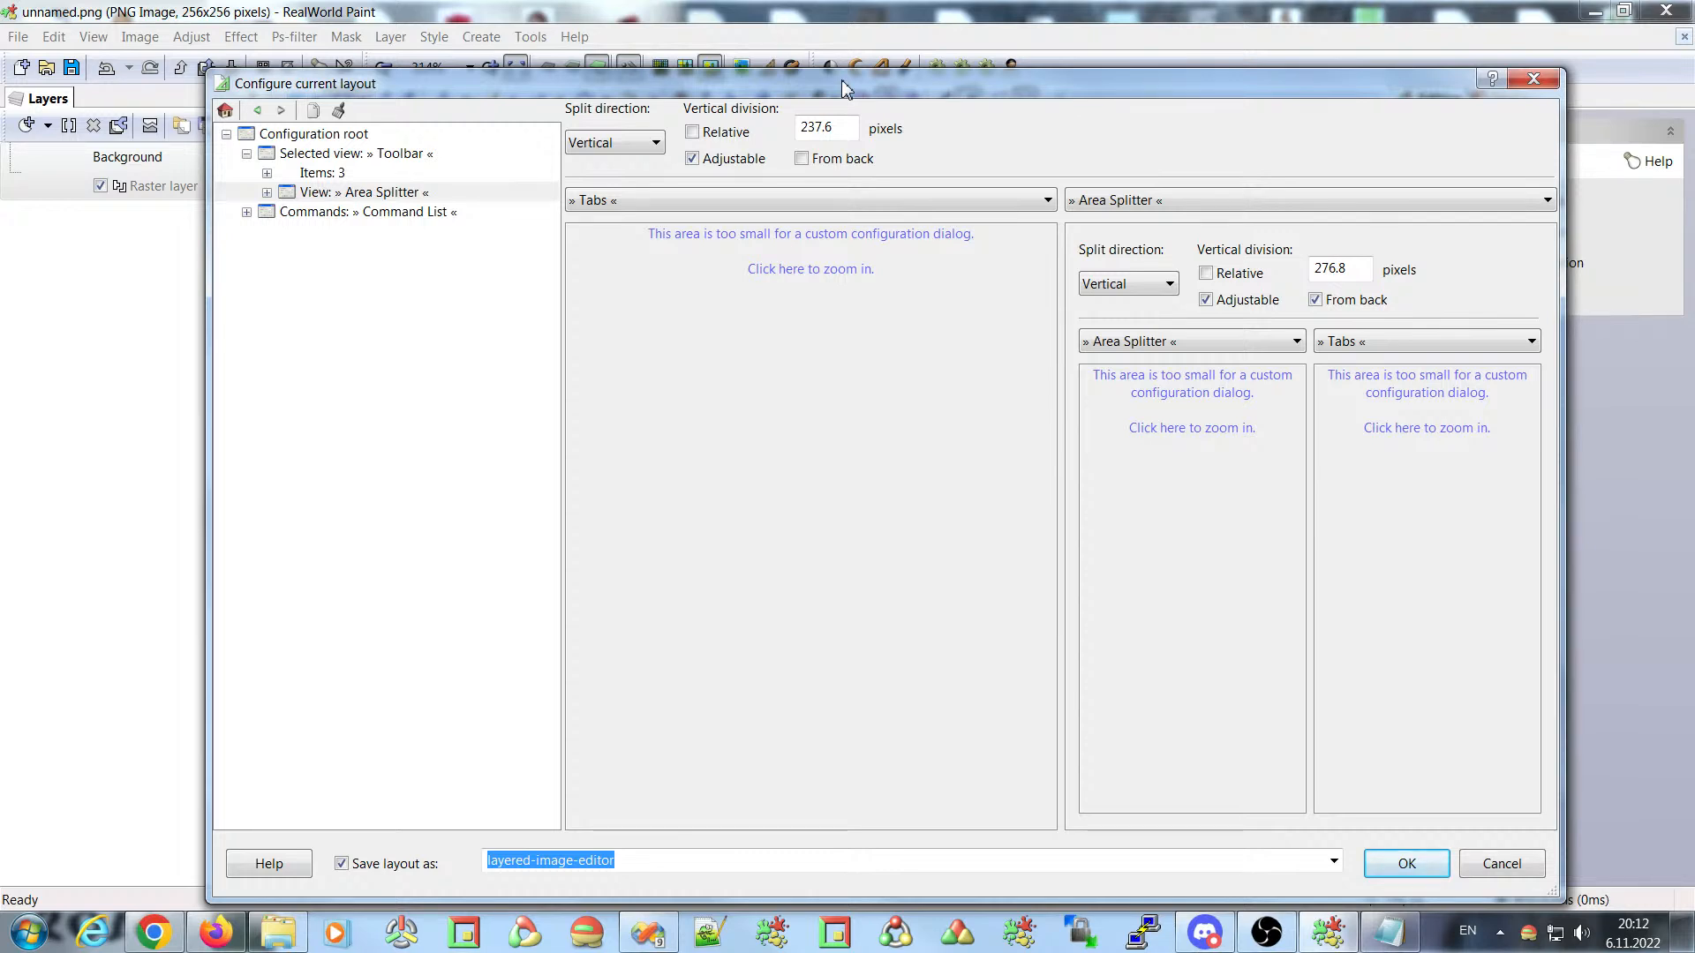
mouse_move(796, 97)
mouse_down()
mouse_move(796, 239)
mouse_move(809, 103)
mouse_up()
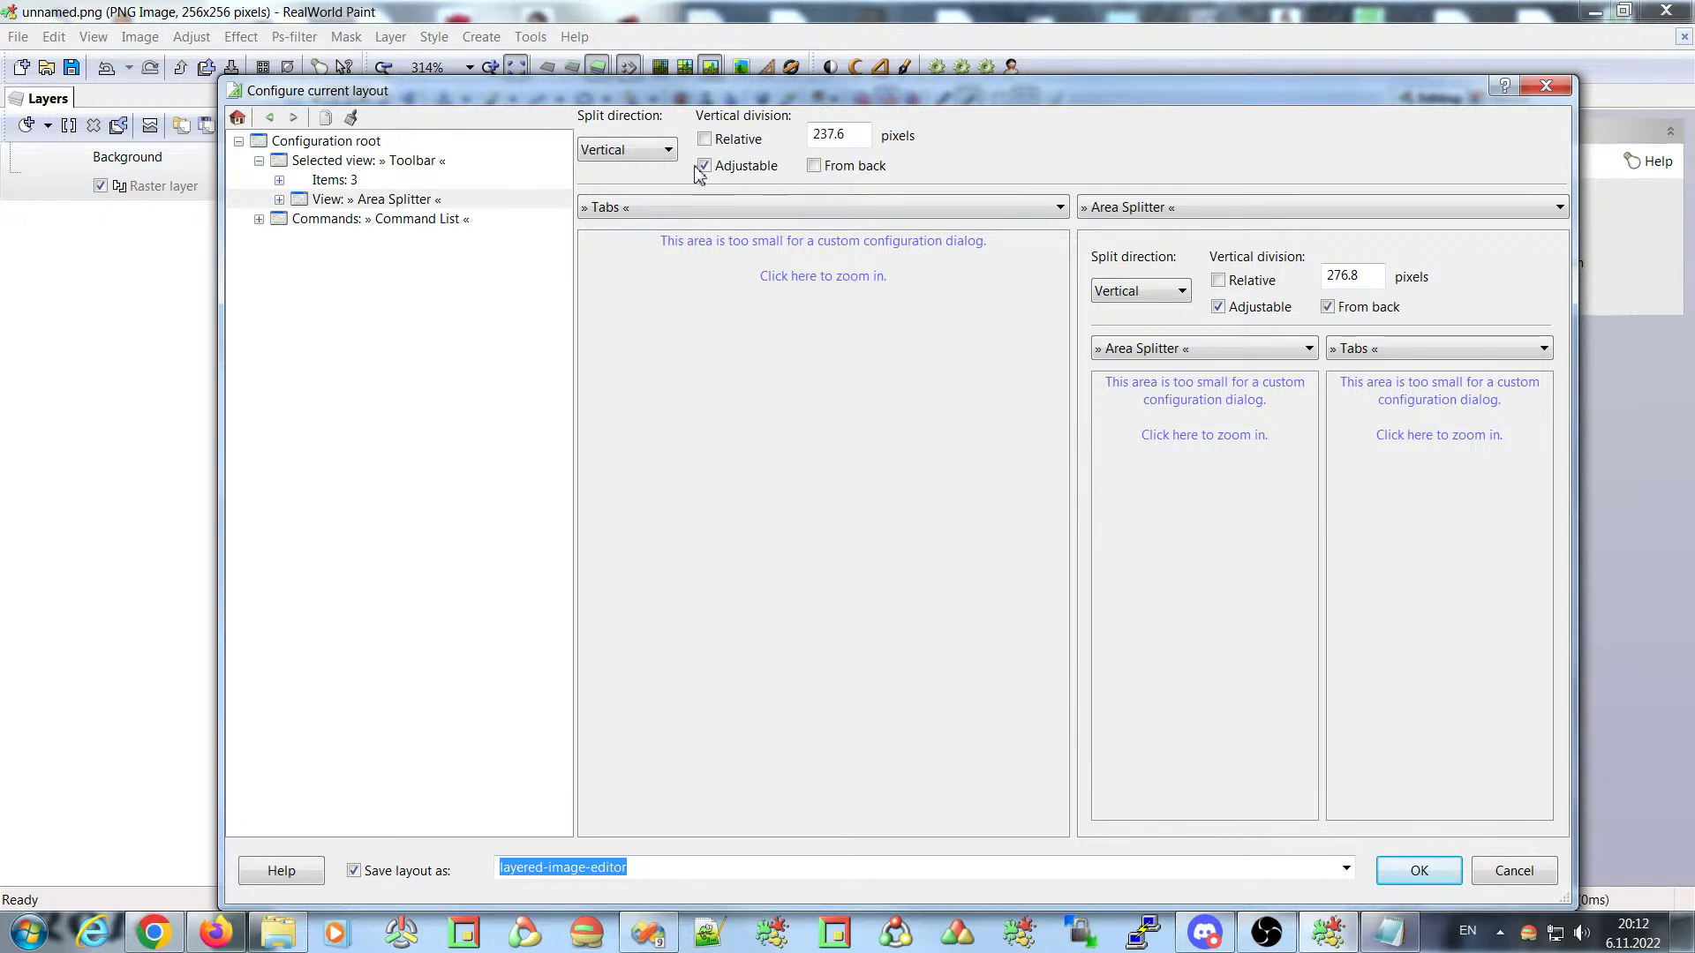
drag(524, 96, 565, 93)
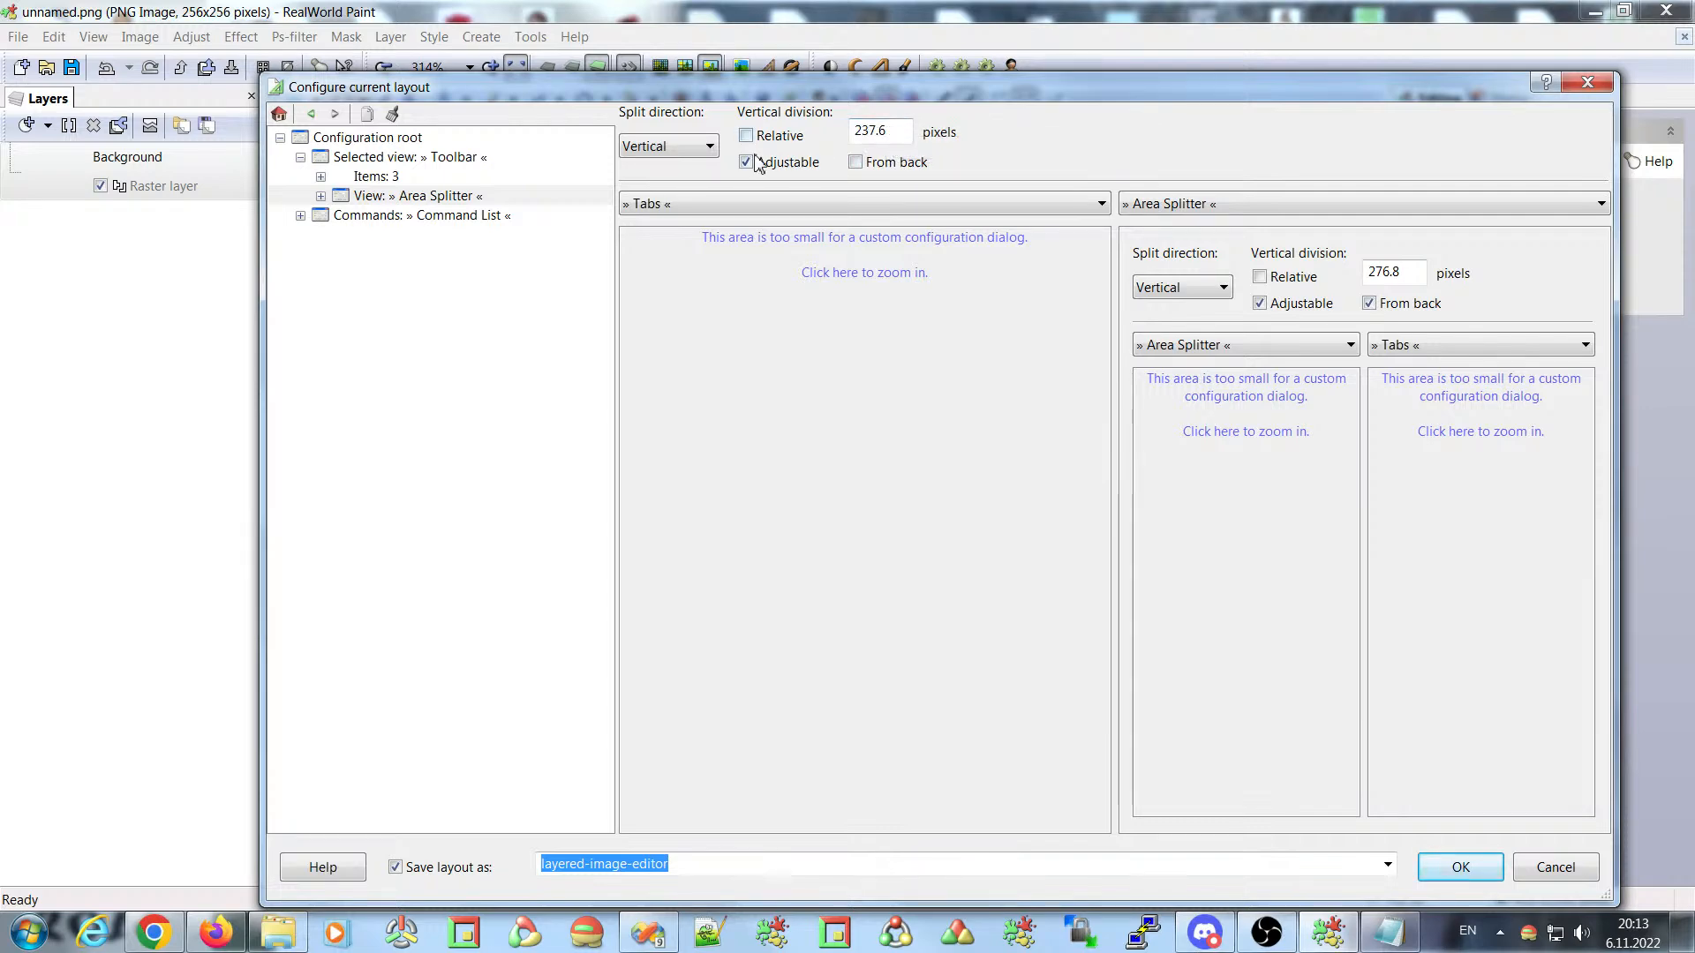
drag(730, 96, 759, 52)
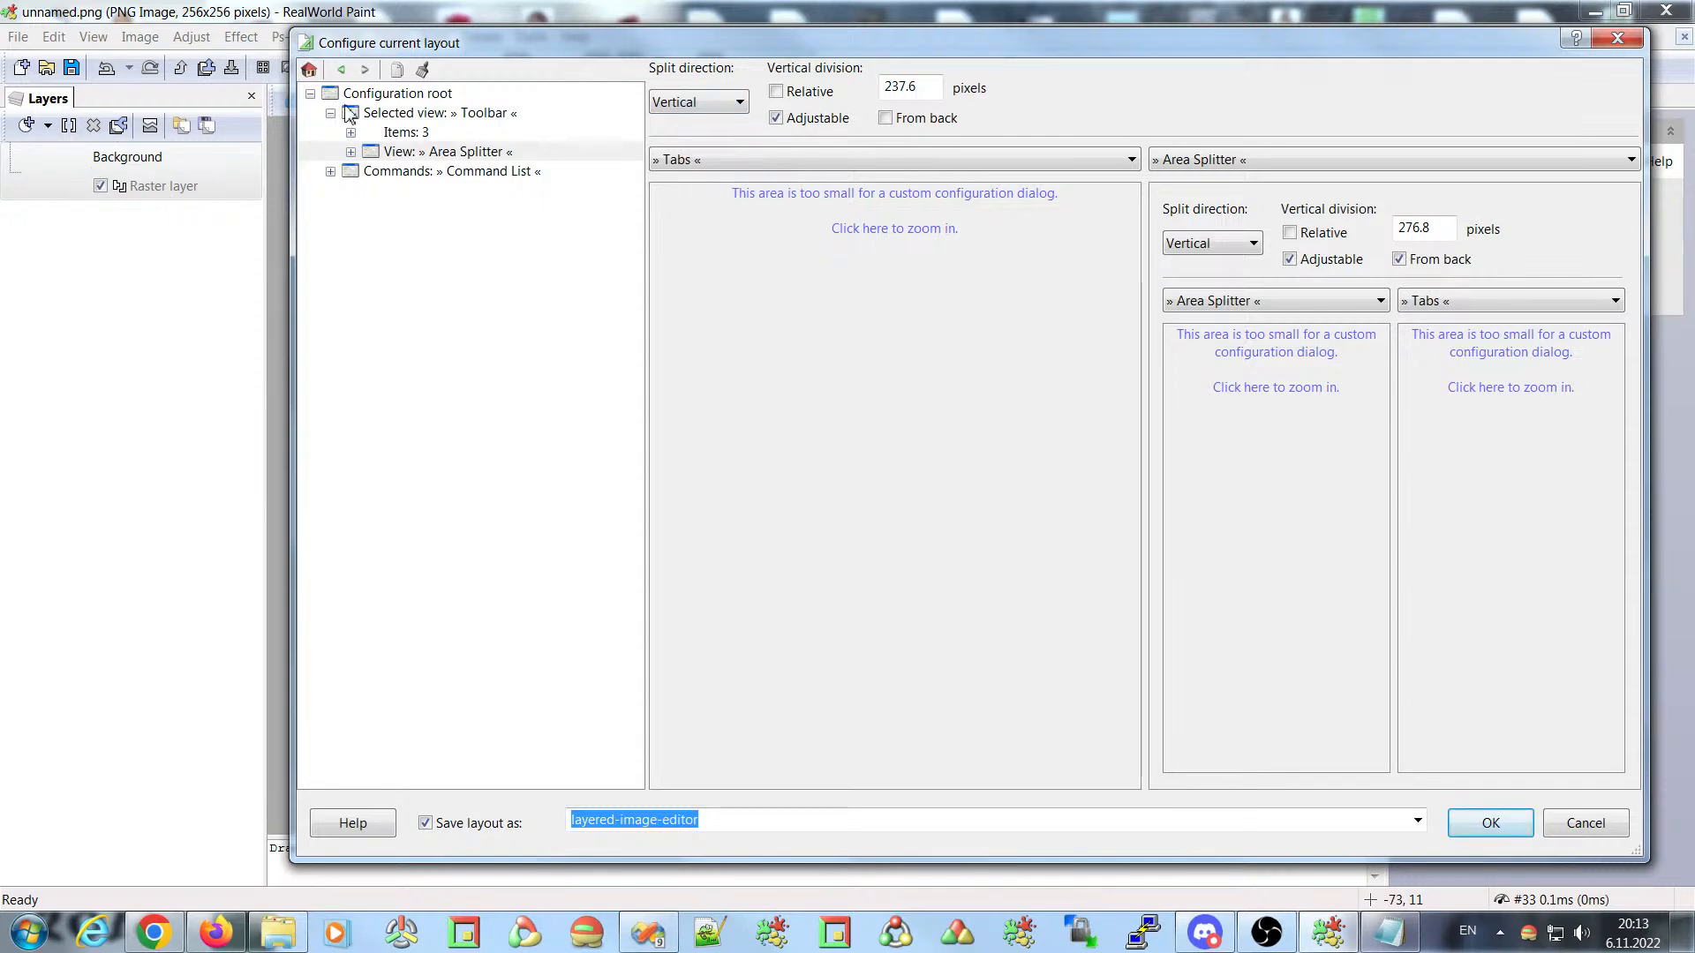
drag(459, 46, 310, 555)
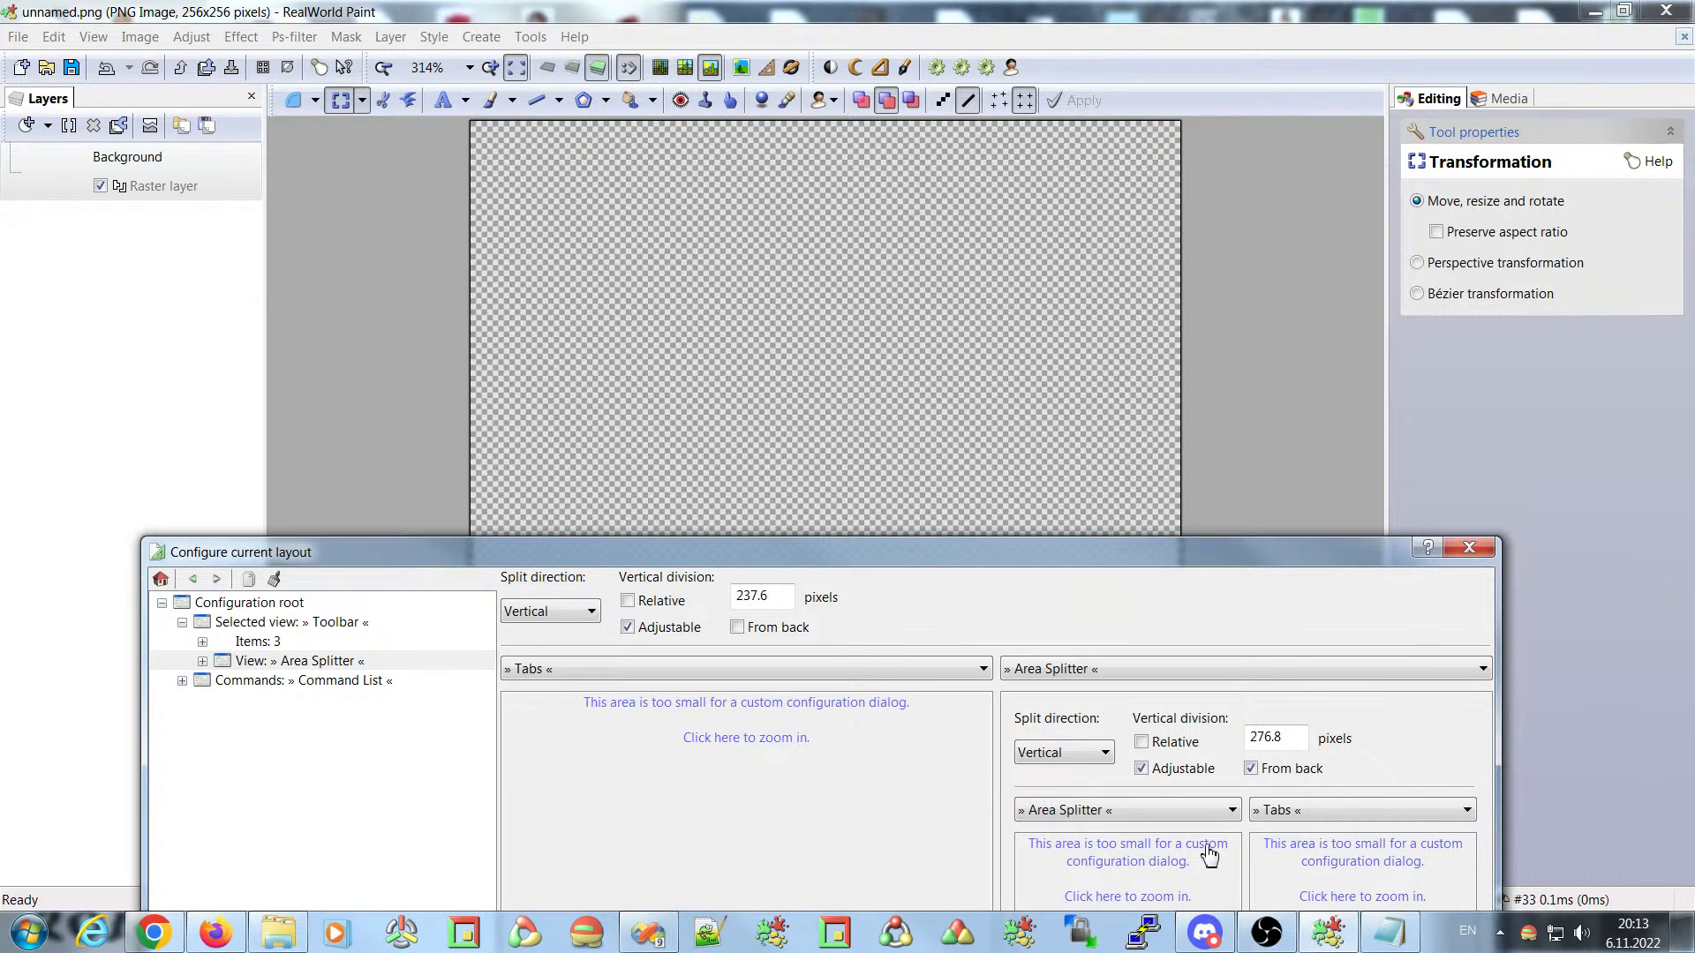
drag(876, 566, 936, 86)
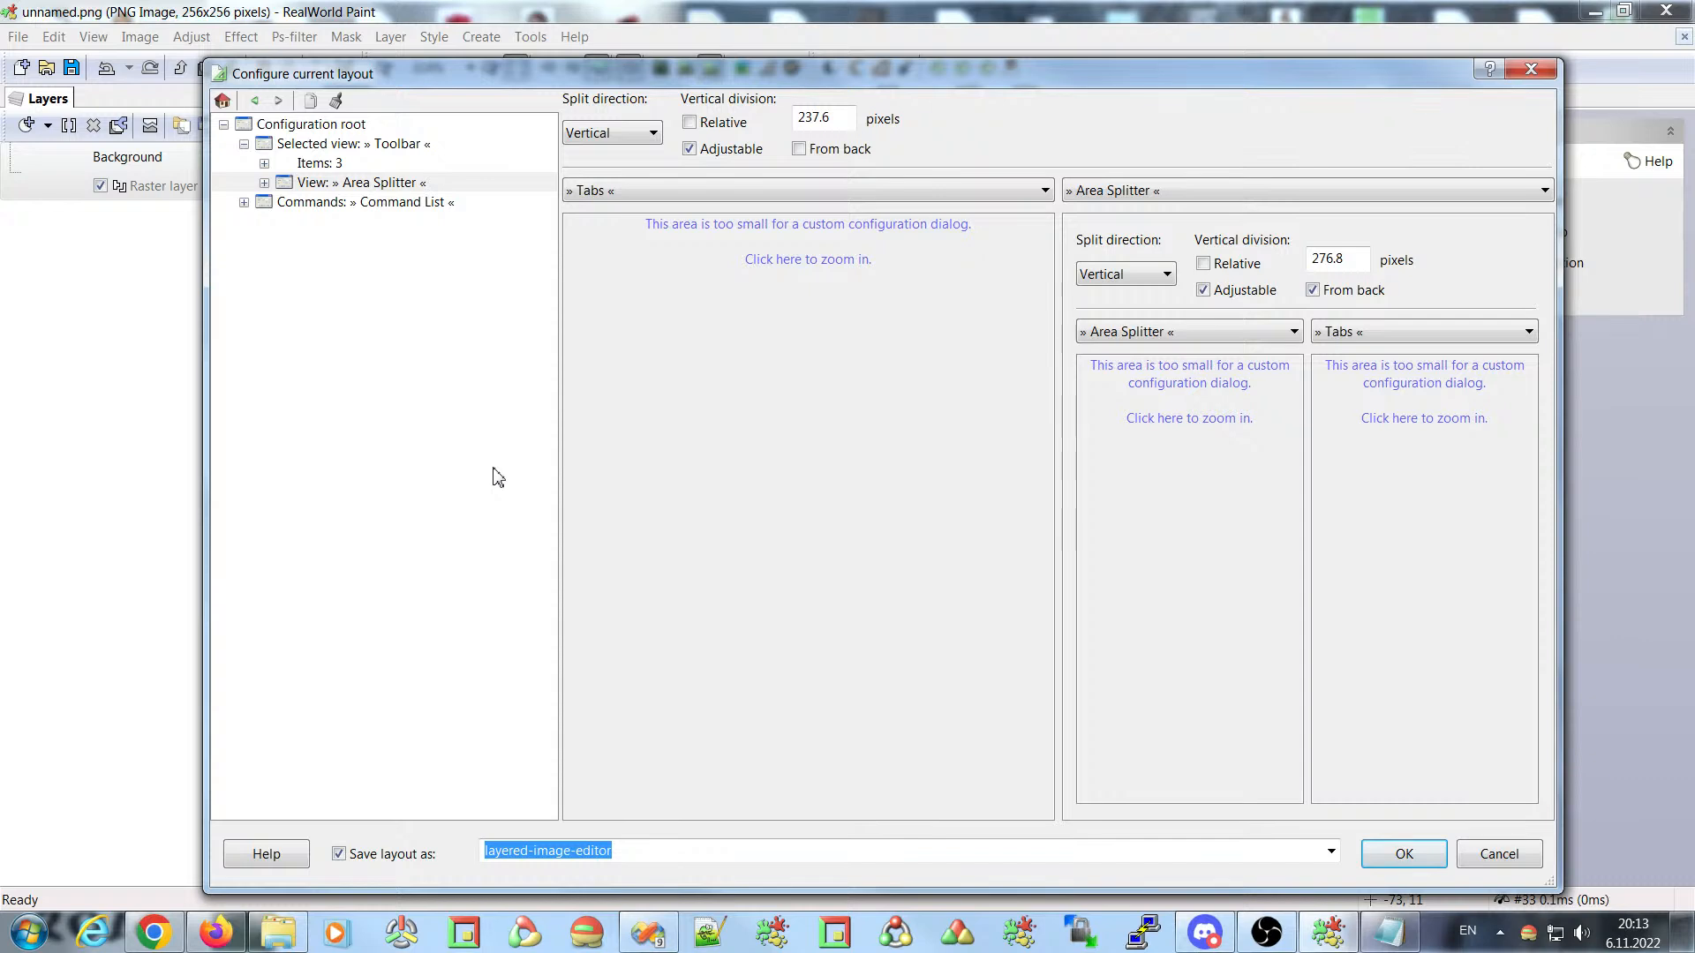
drag(627, 80, 647, 58)
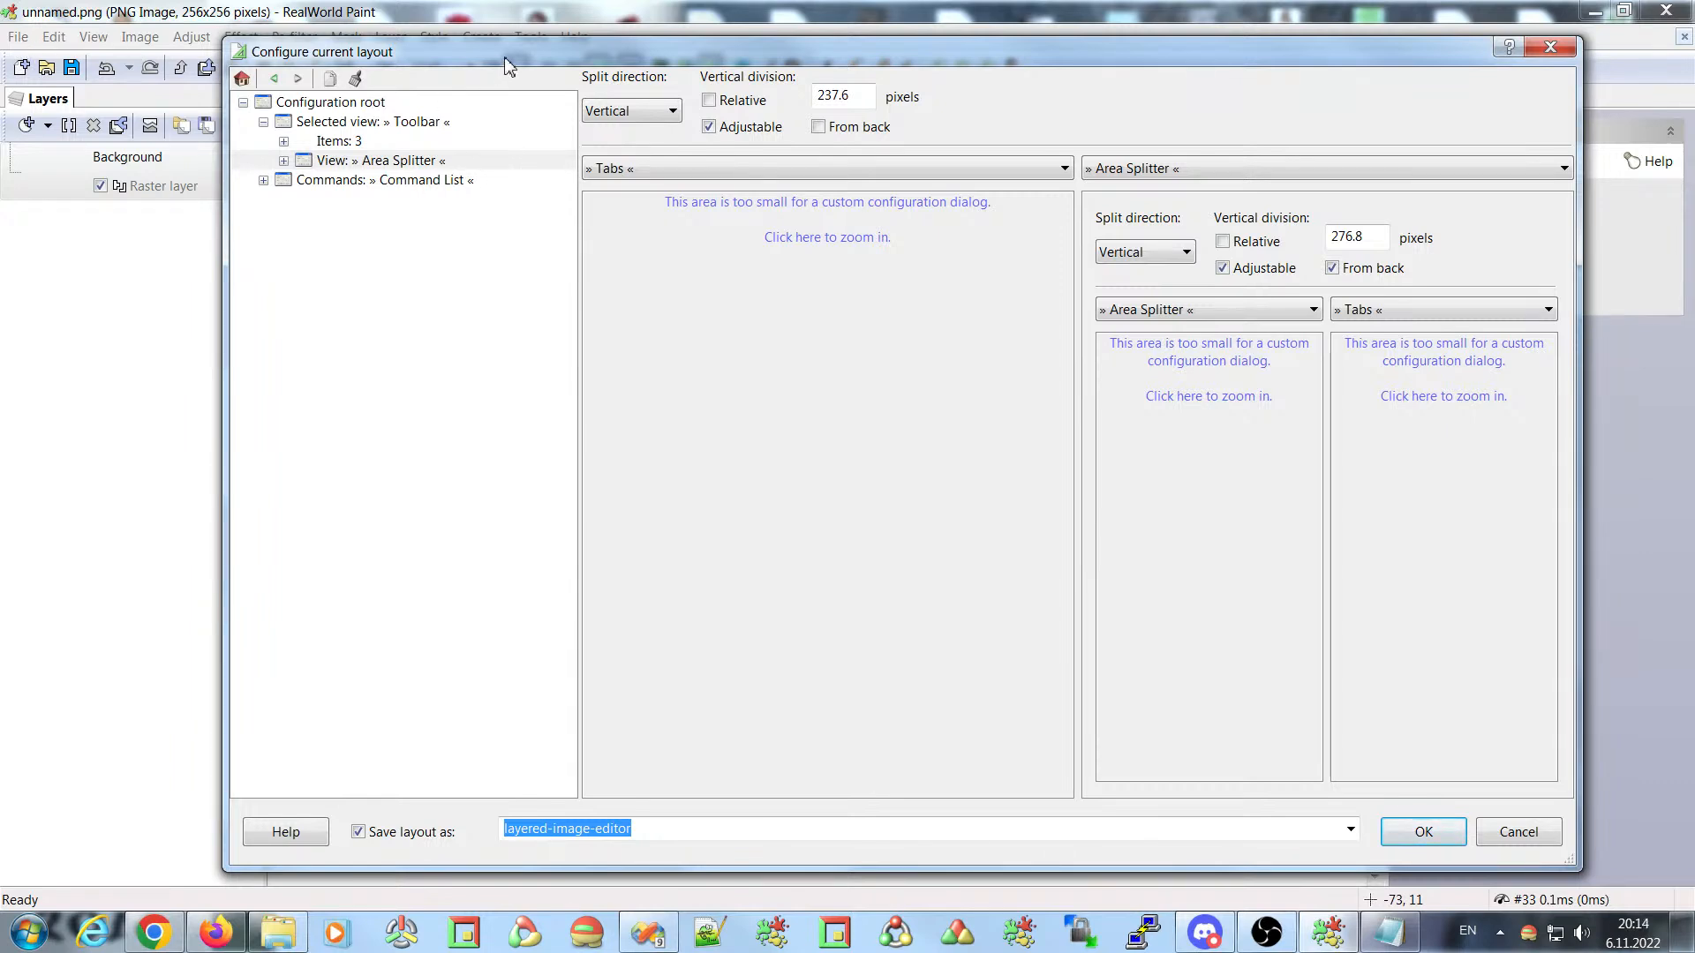
drag(509, 66, 519, 60)
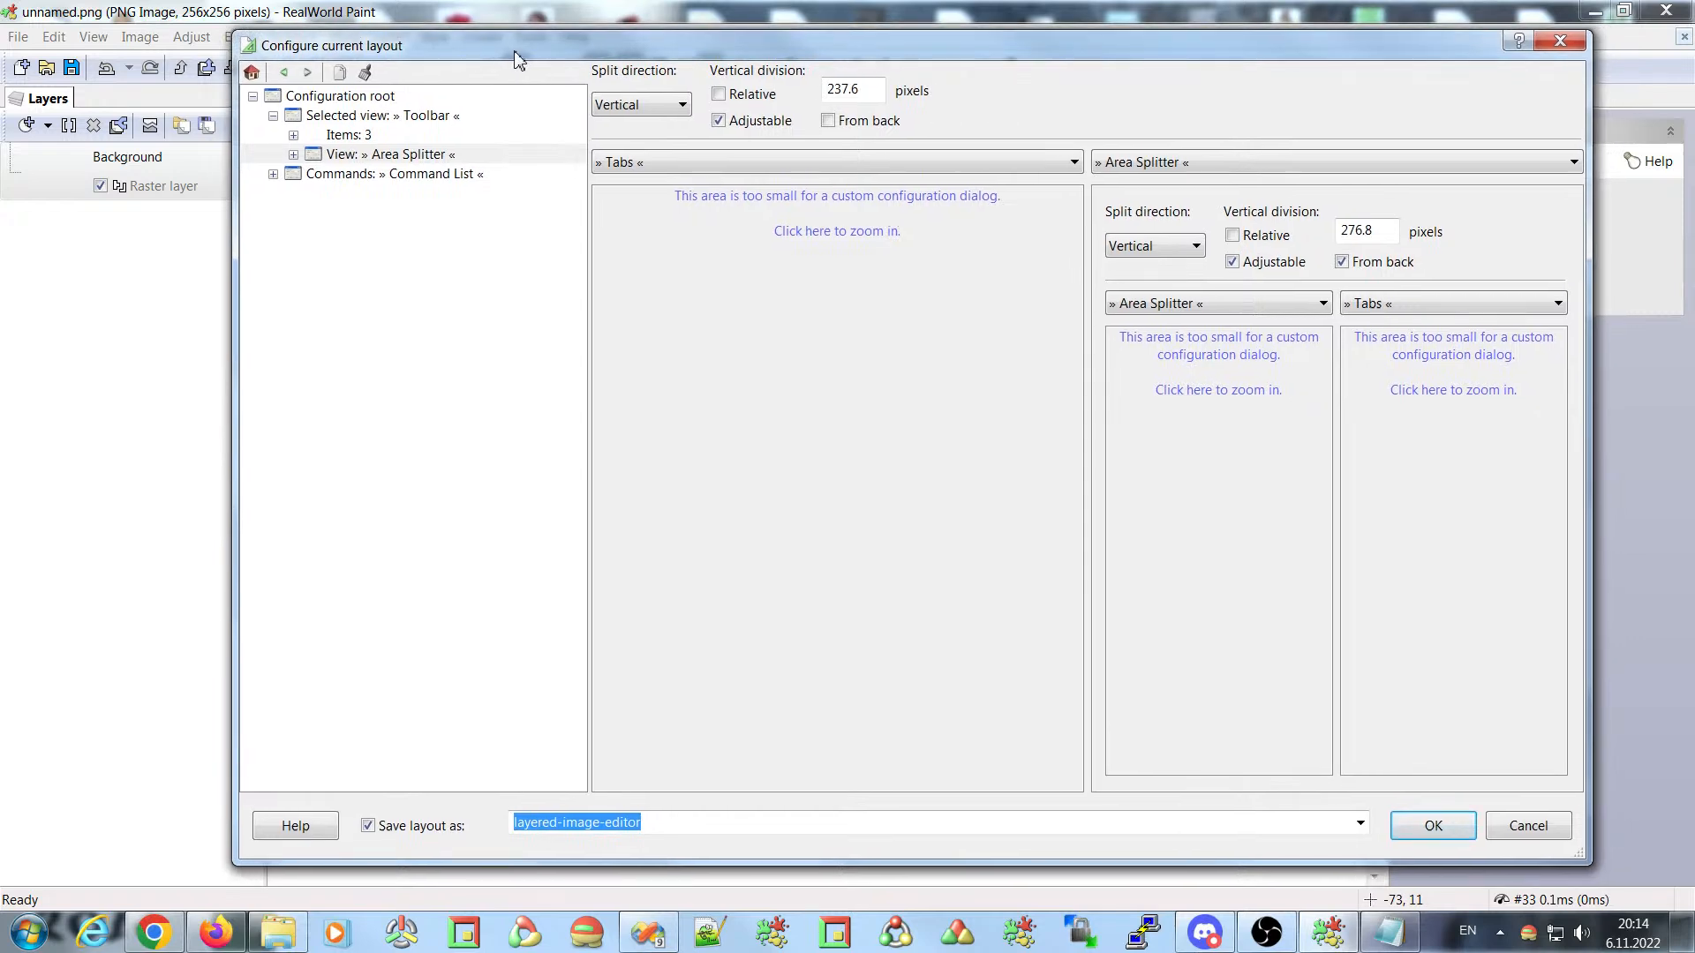
- Duplicate the App-File: Save As command within the File popup menu of the layout's menu configuration
click(347, 98)
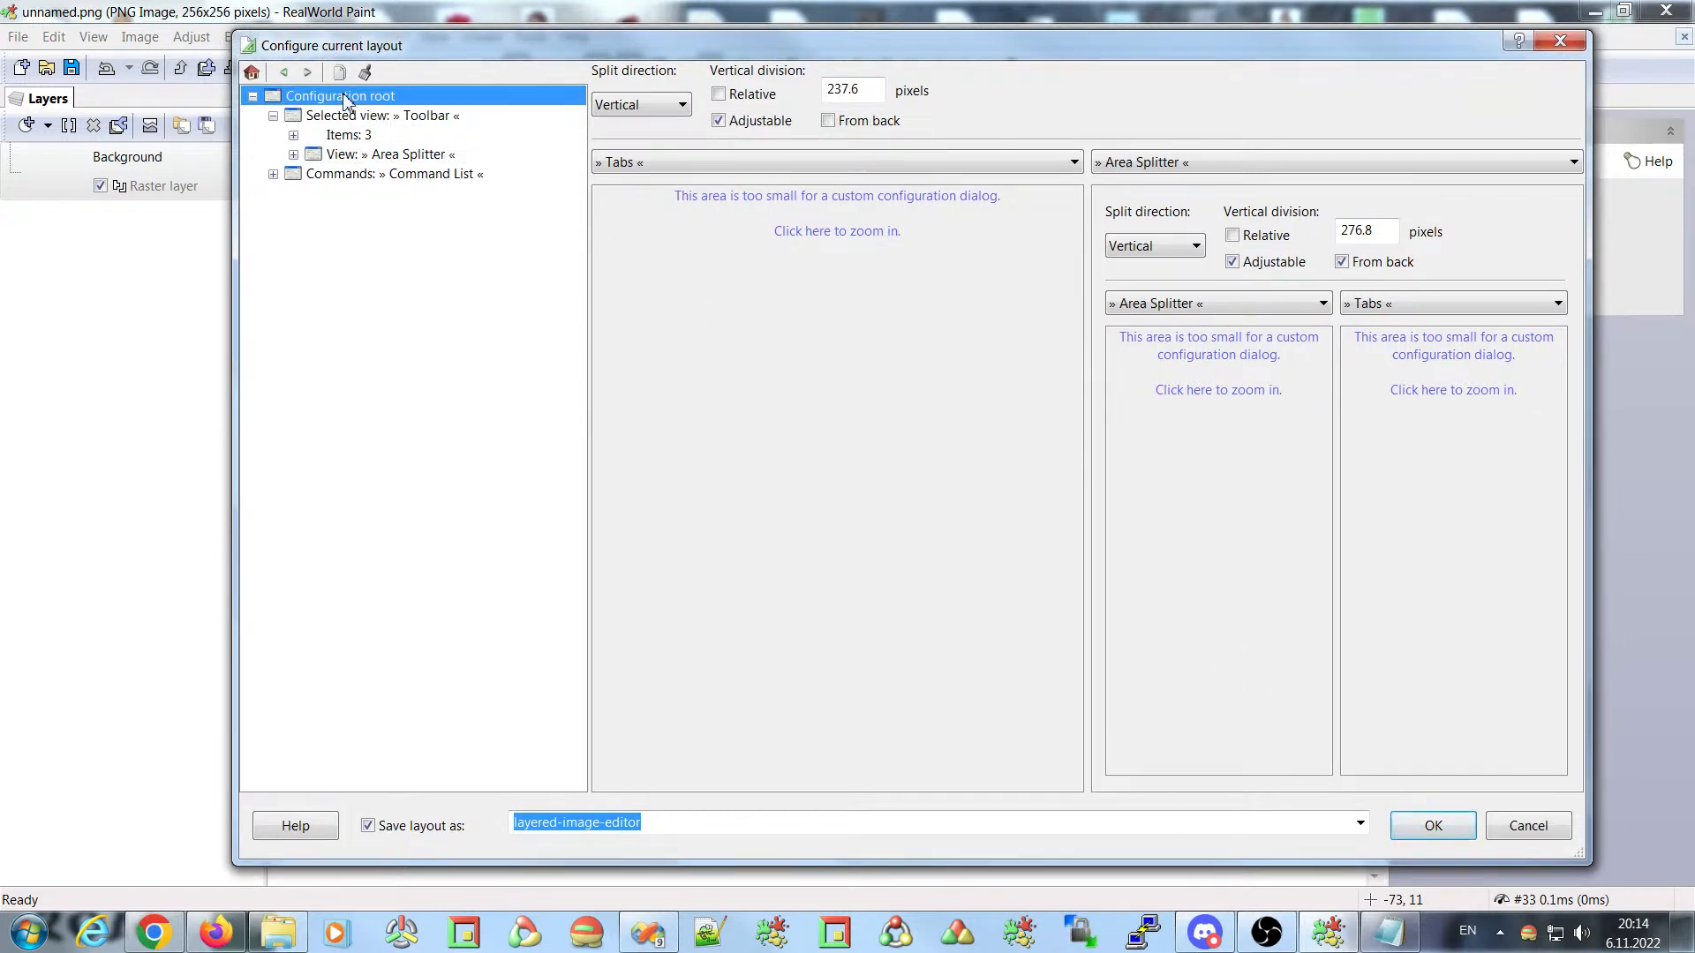
click(733, 78)
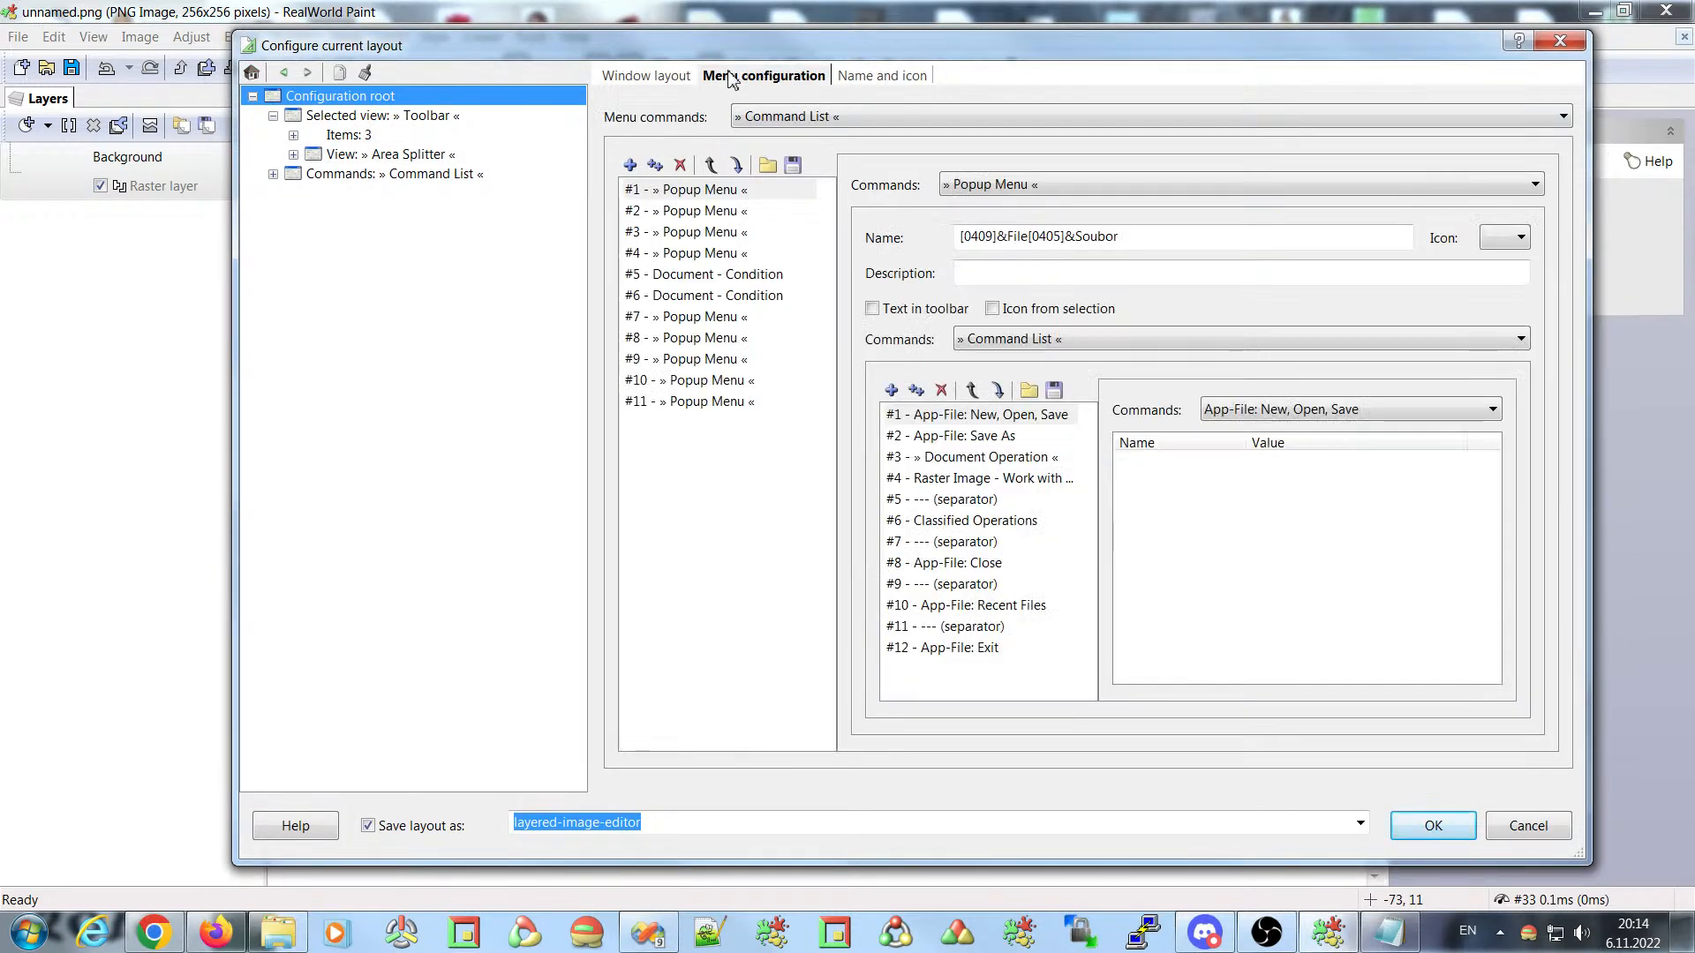
click(702, 192)
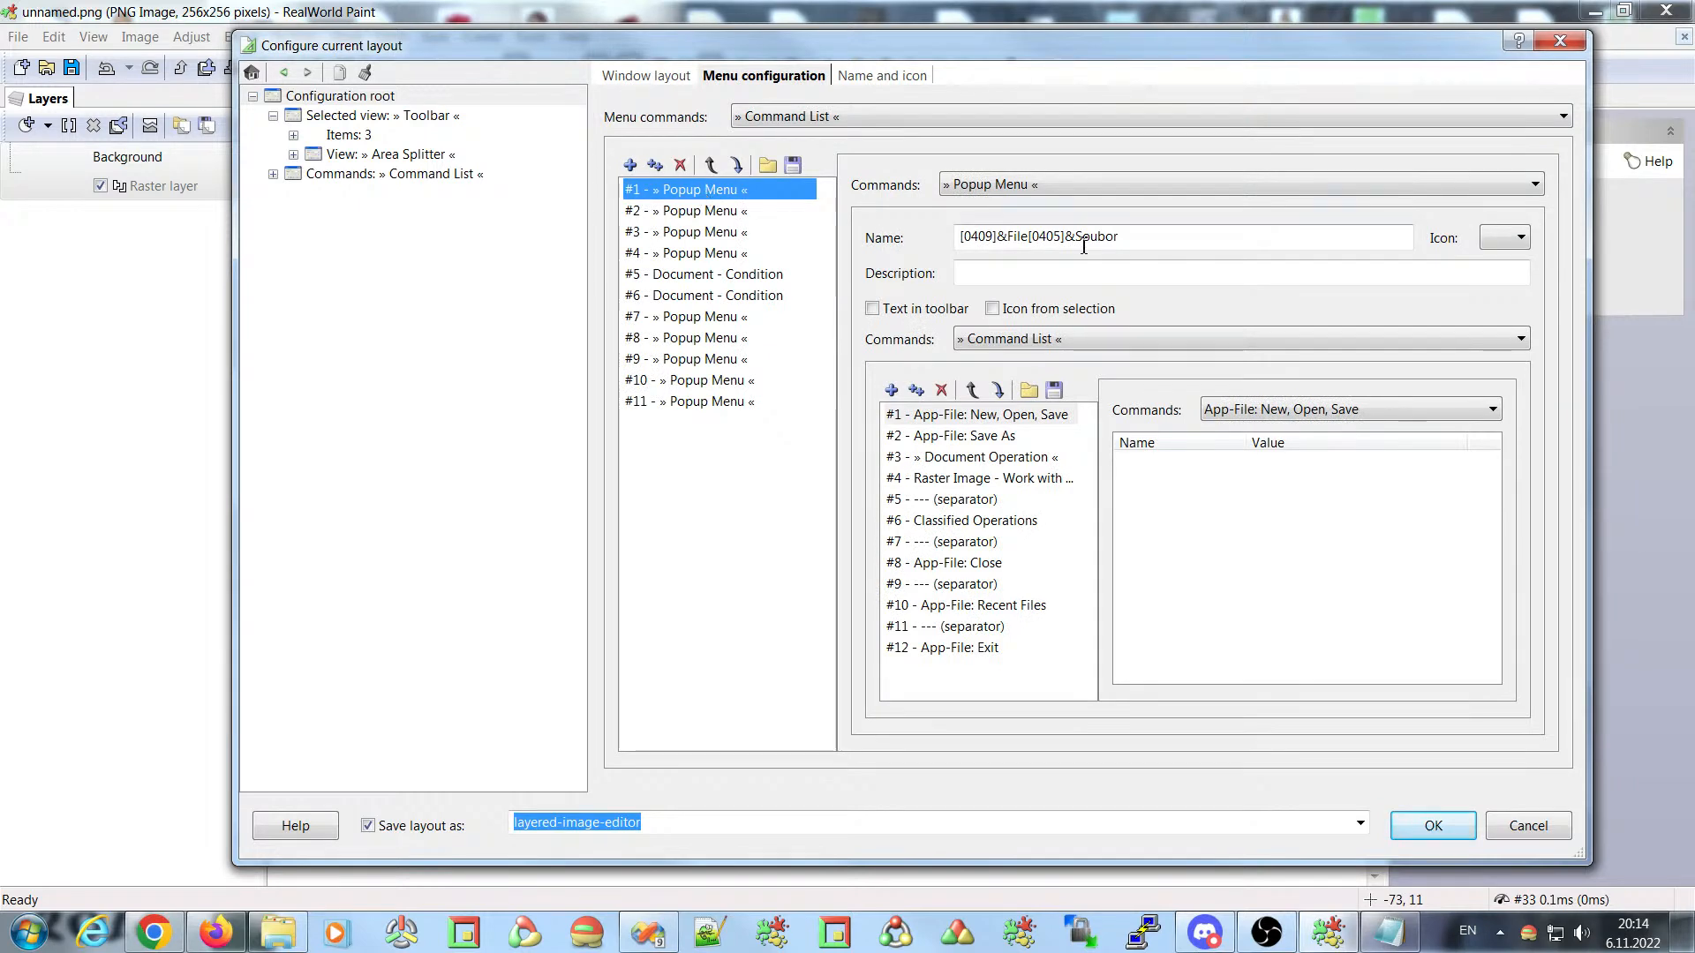
click(958, 459)
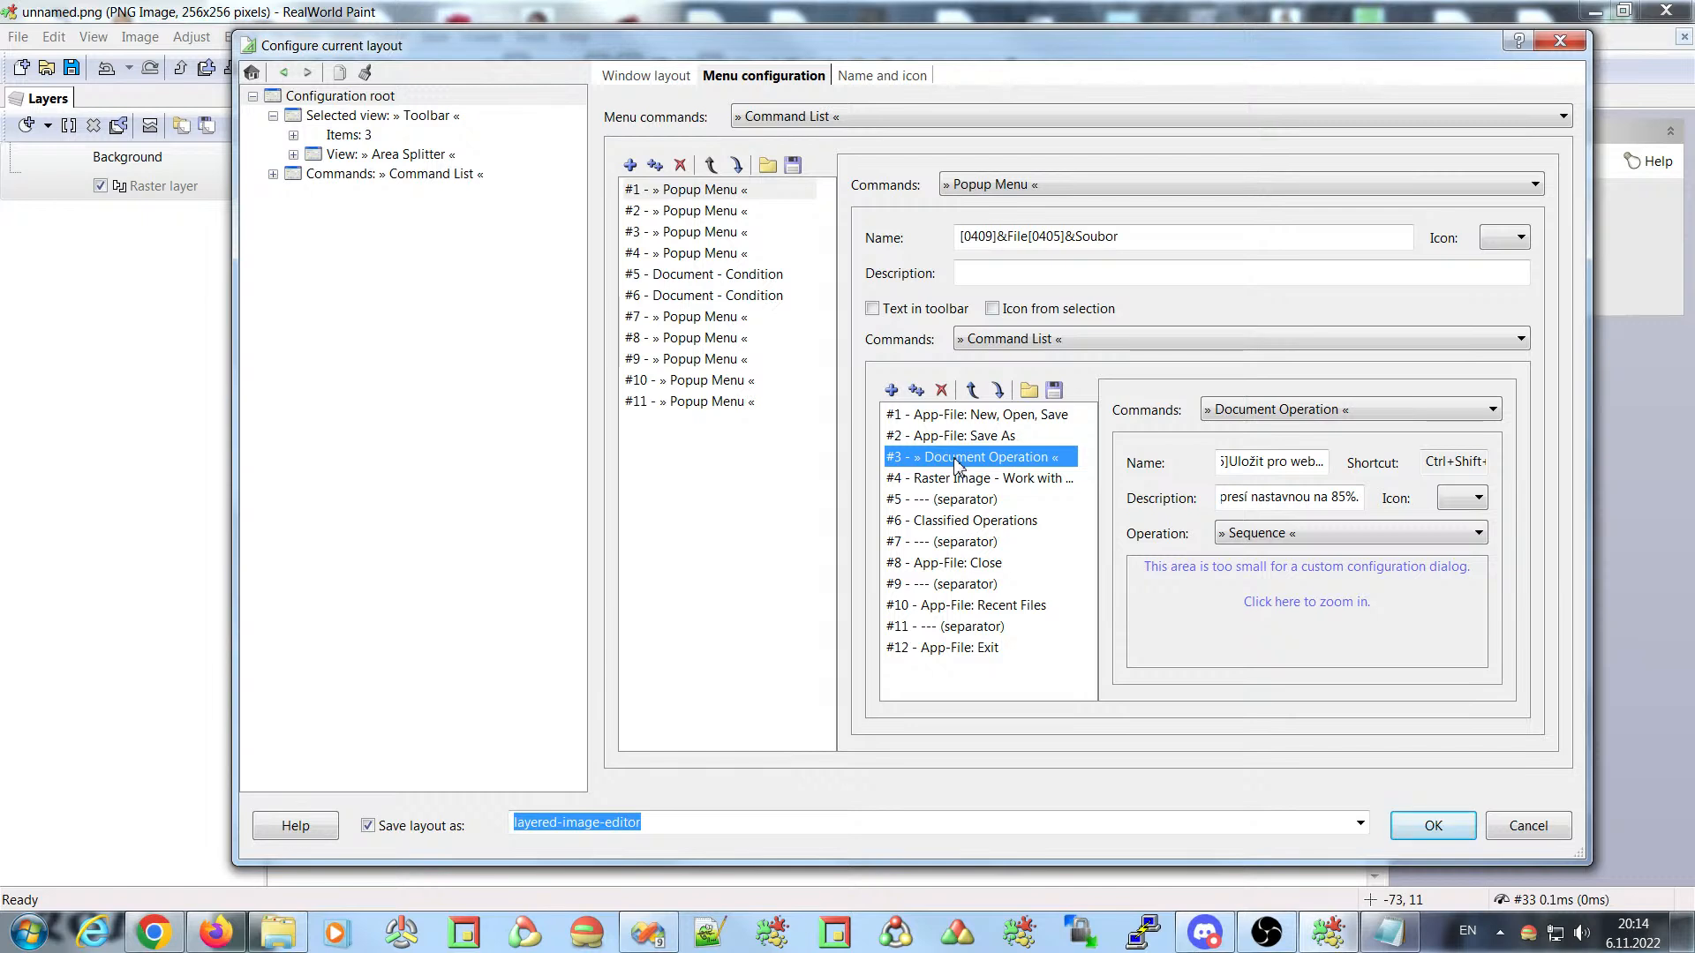
click(901, 435)
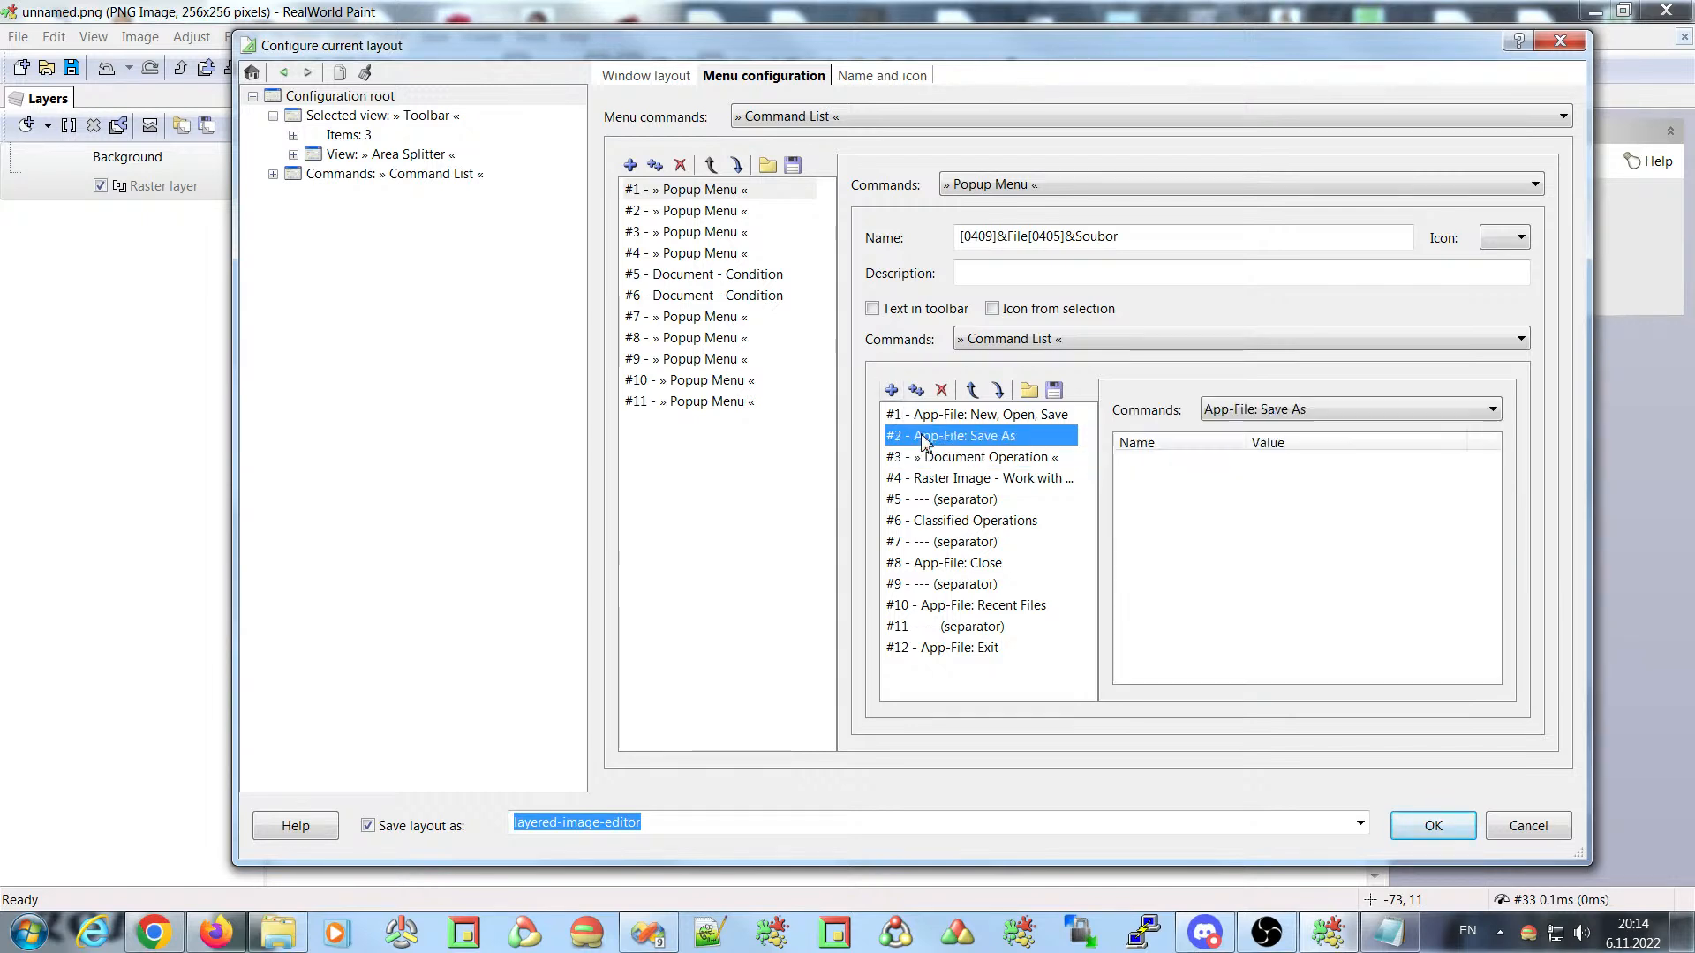
click(917, 390)
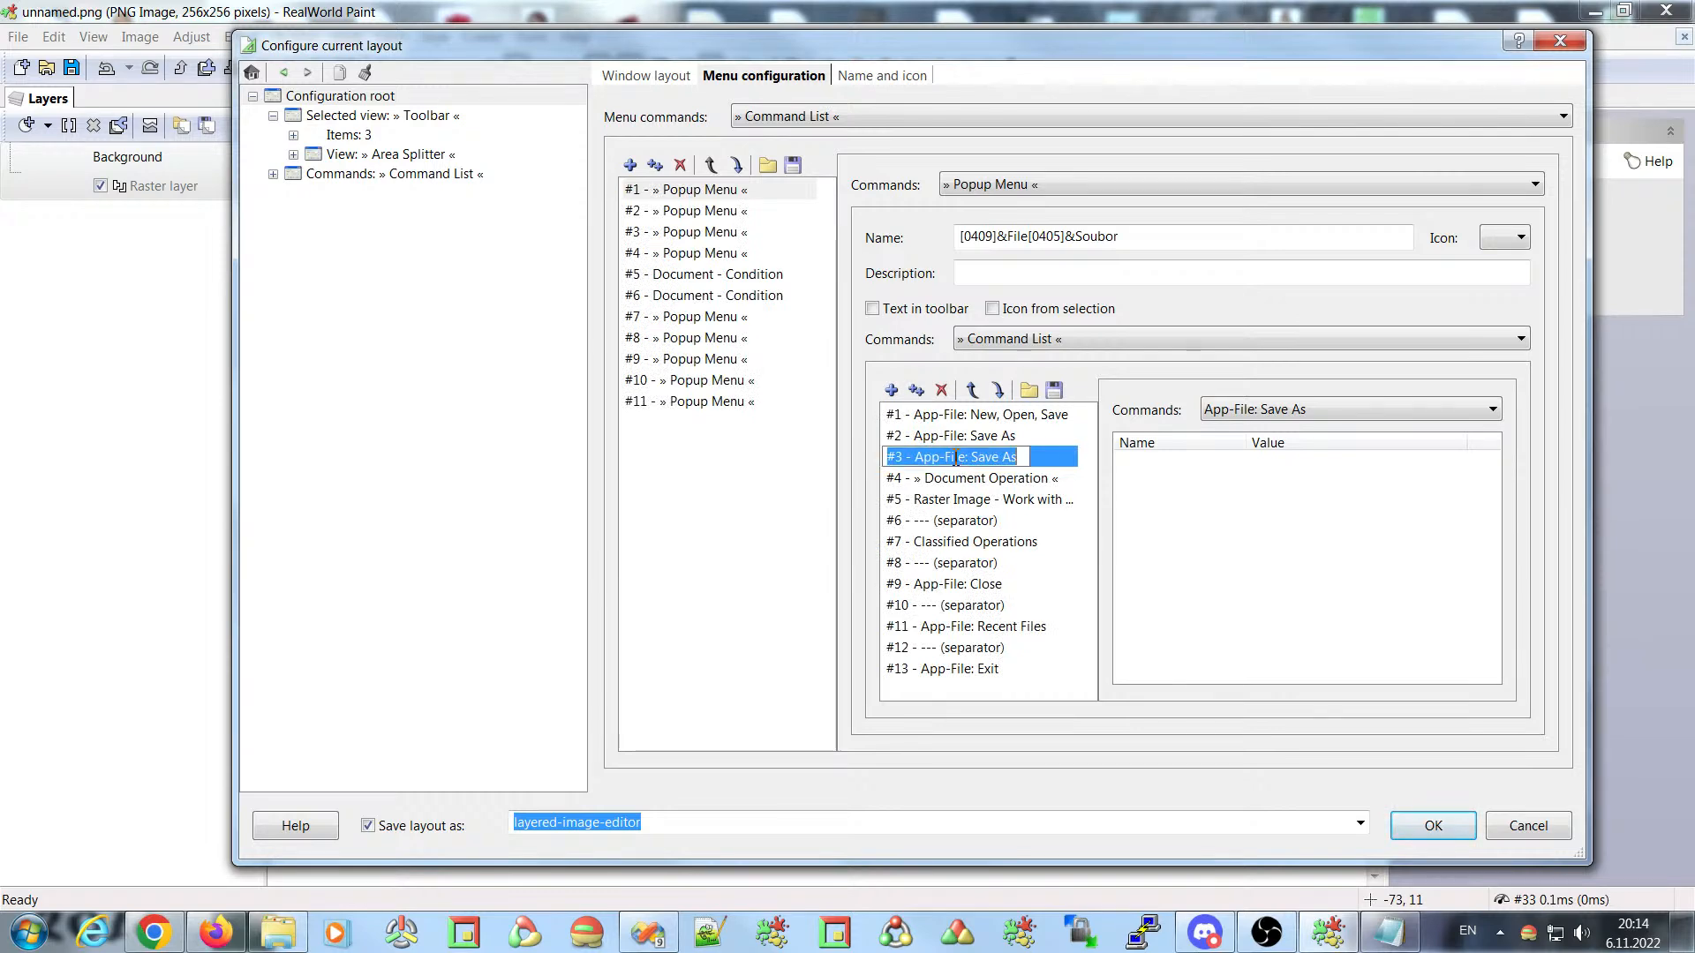
click(921, 487)
click(901, 459)
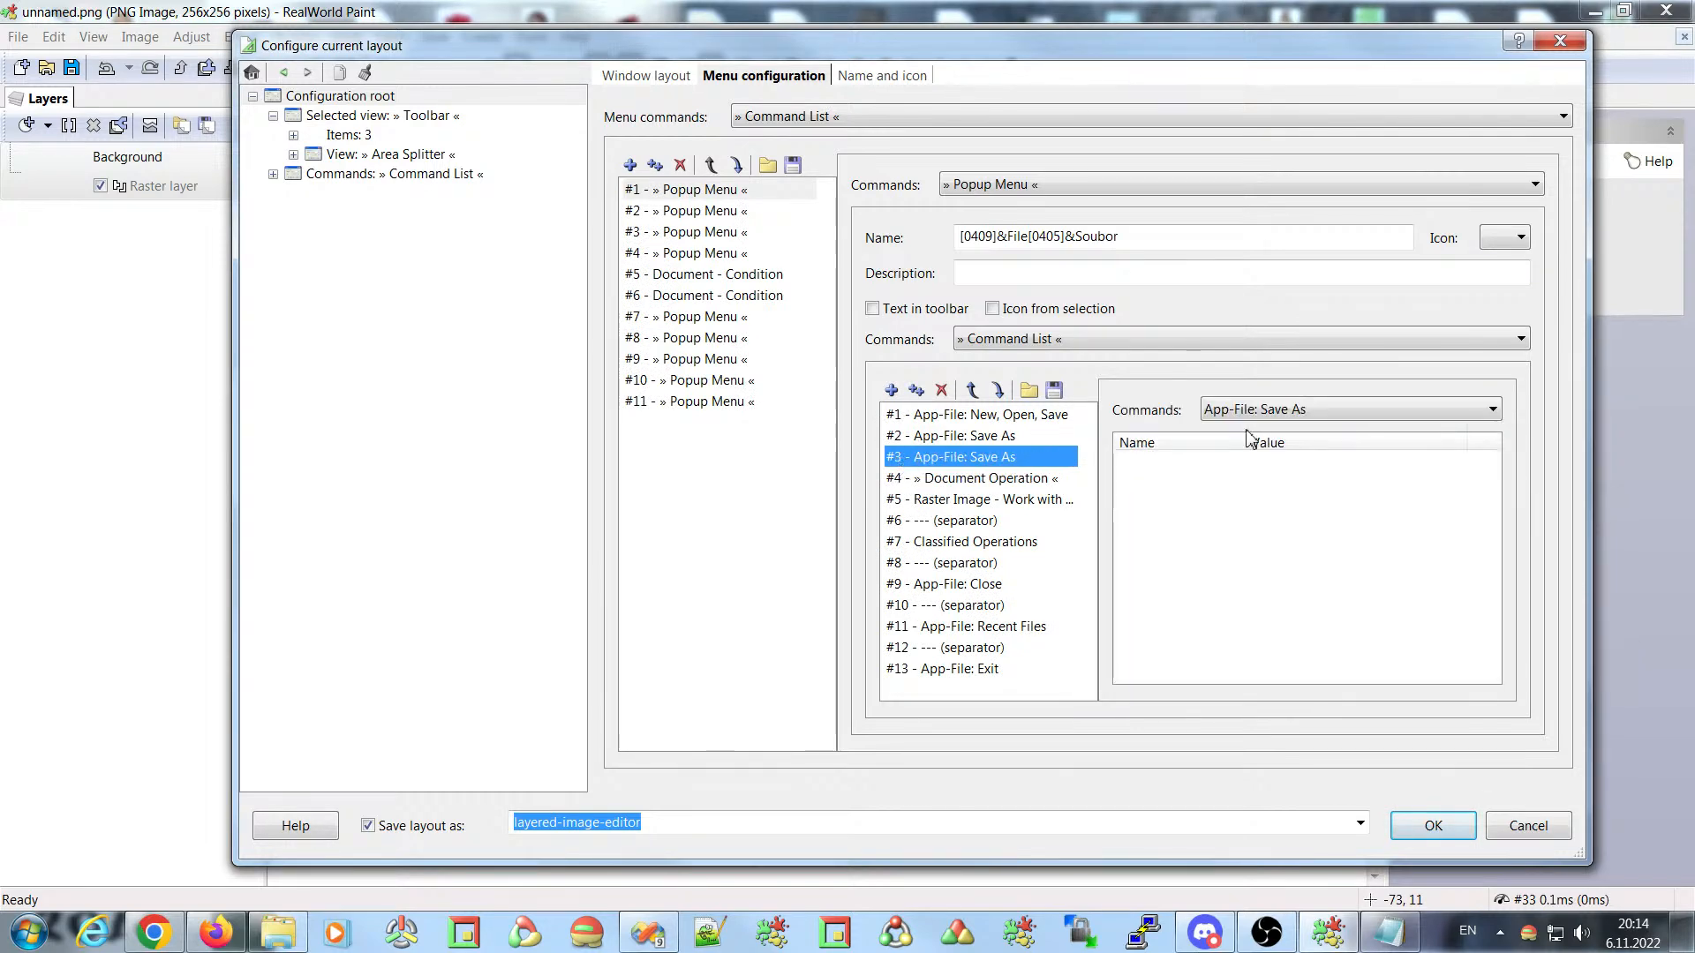
- Change the duplicated Save As entry's command type to Document - Extract Document Part
click(1492, 409)
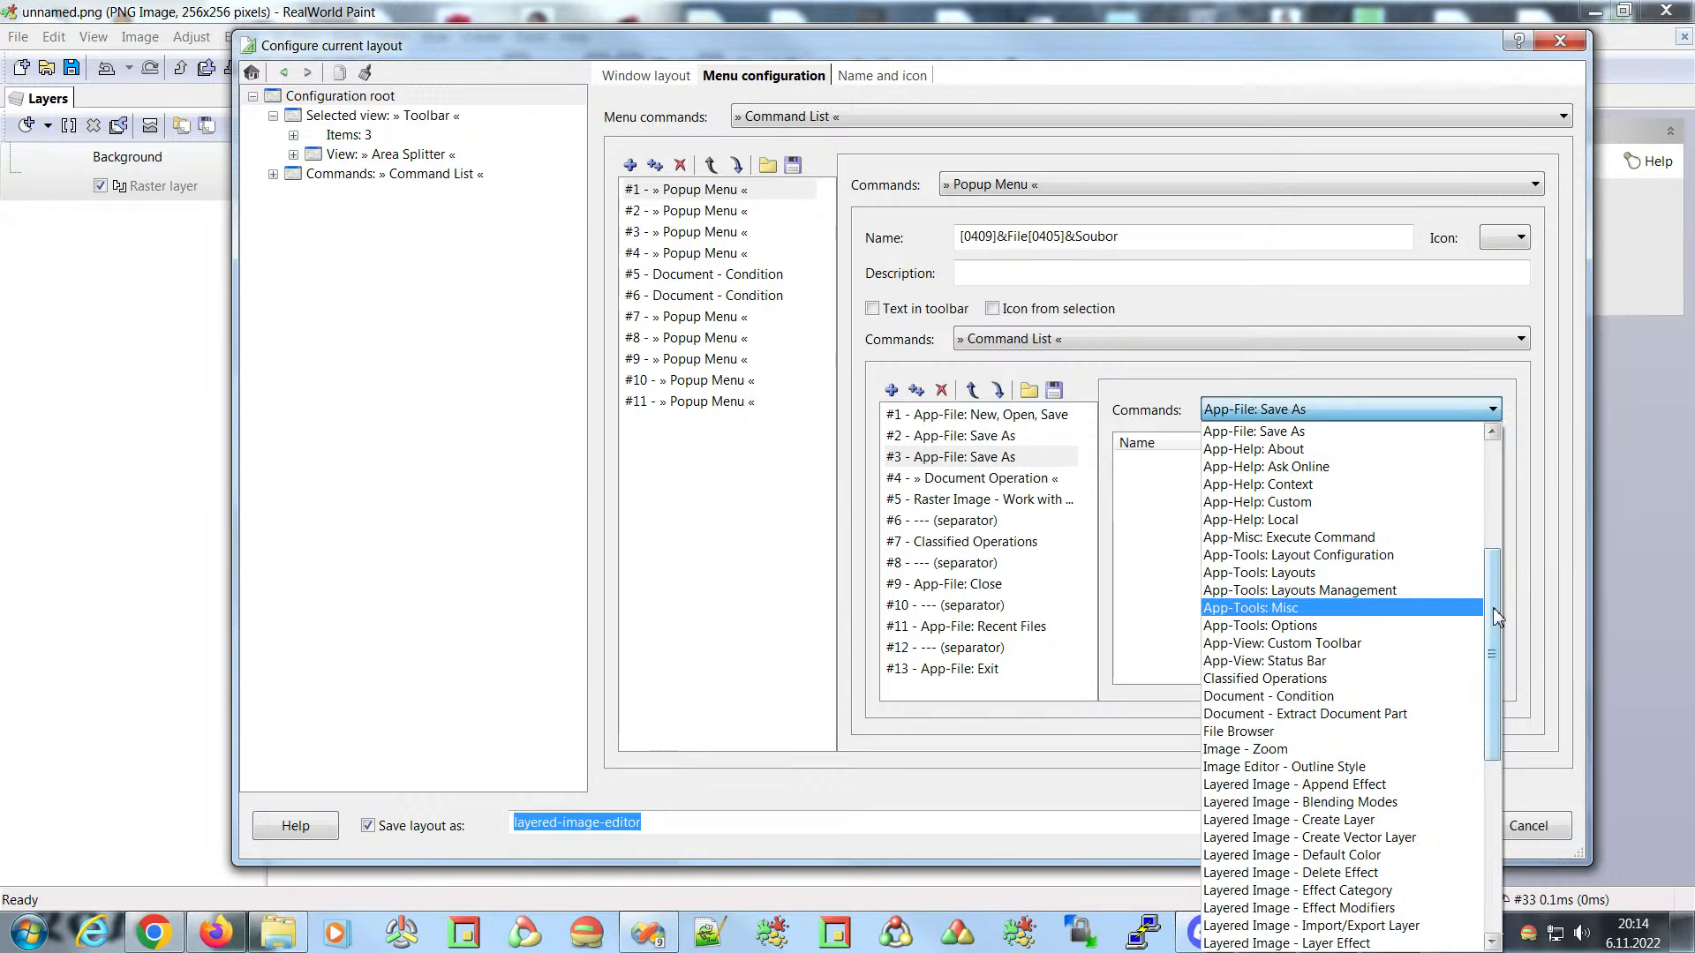
drag(1492, 600, 1494, 494)
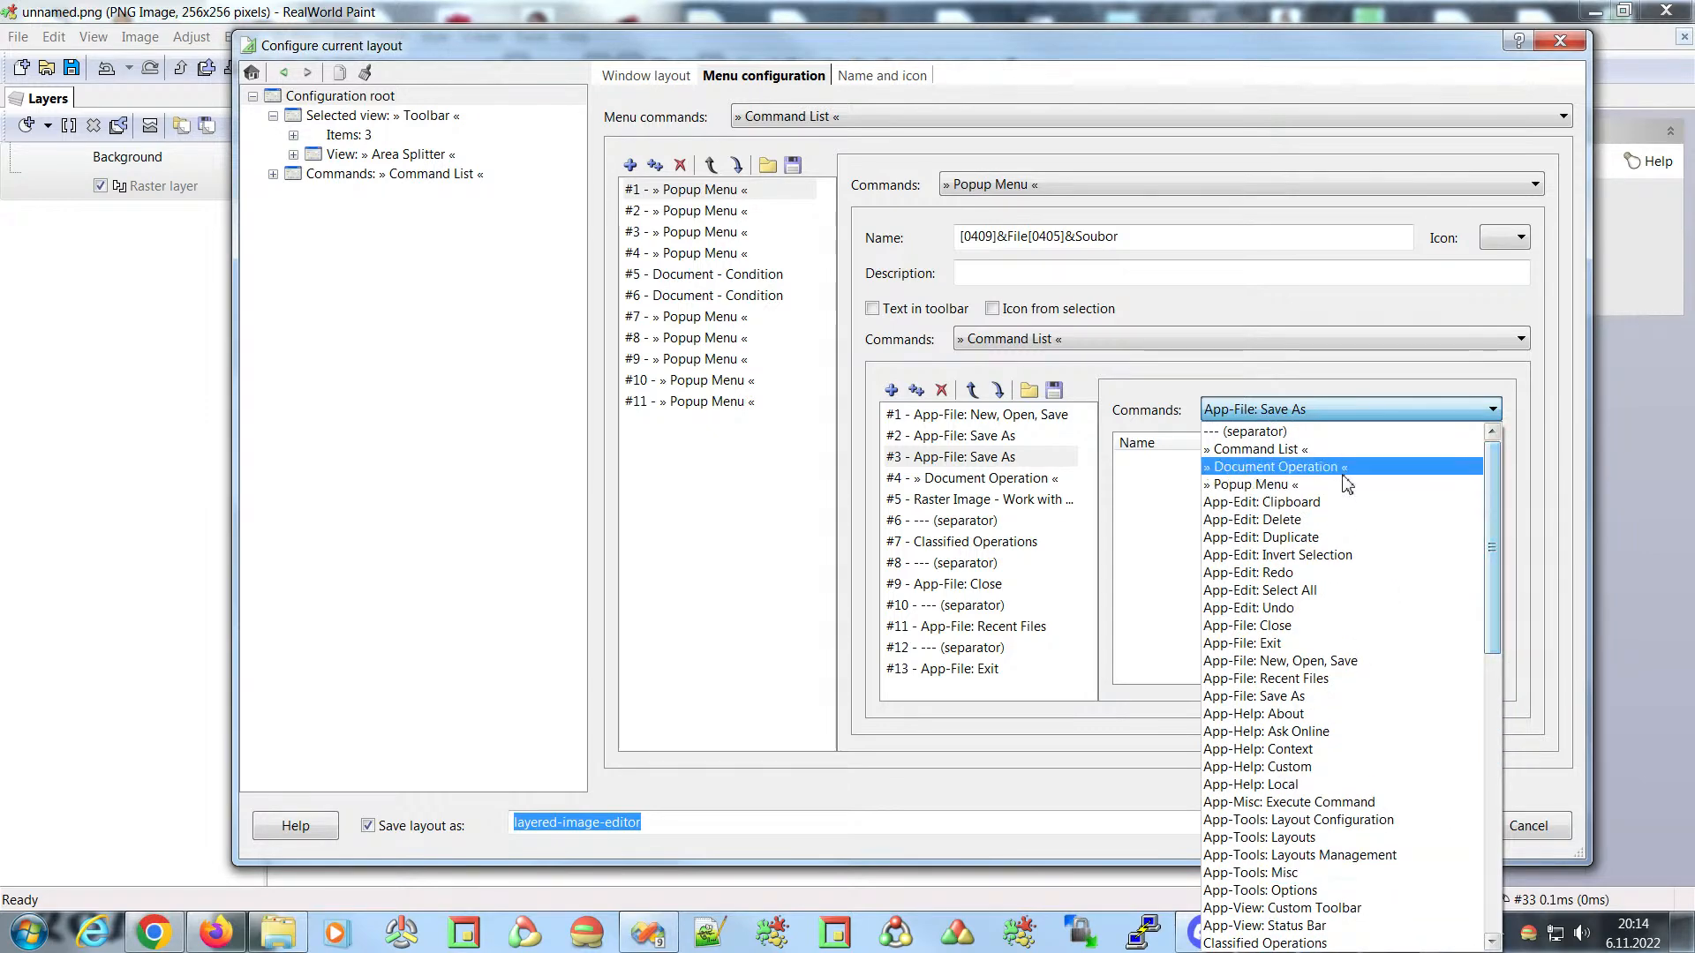
drag(1495, 499, 1516, 561)
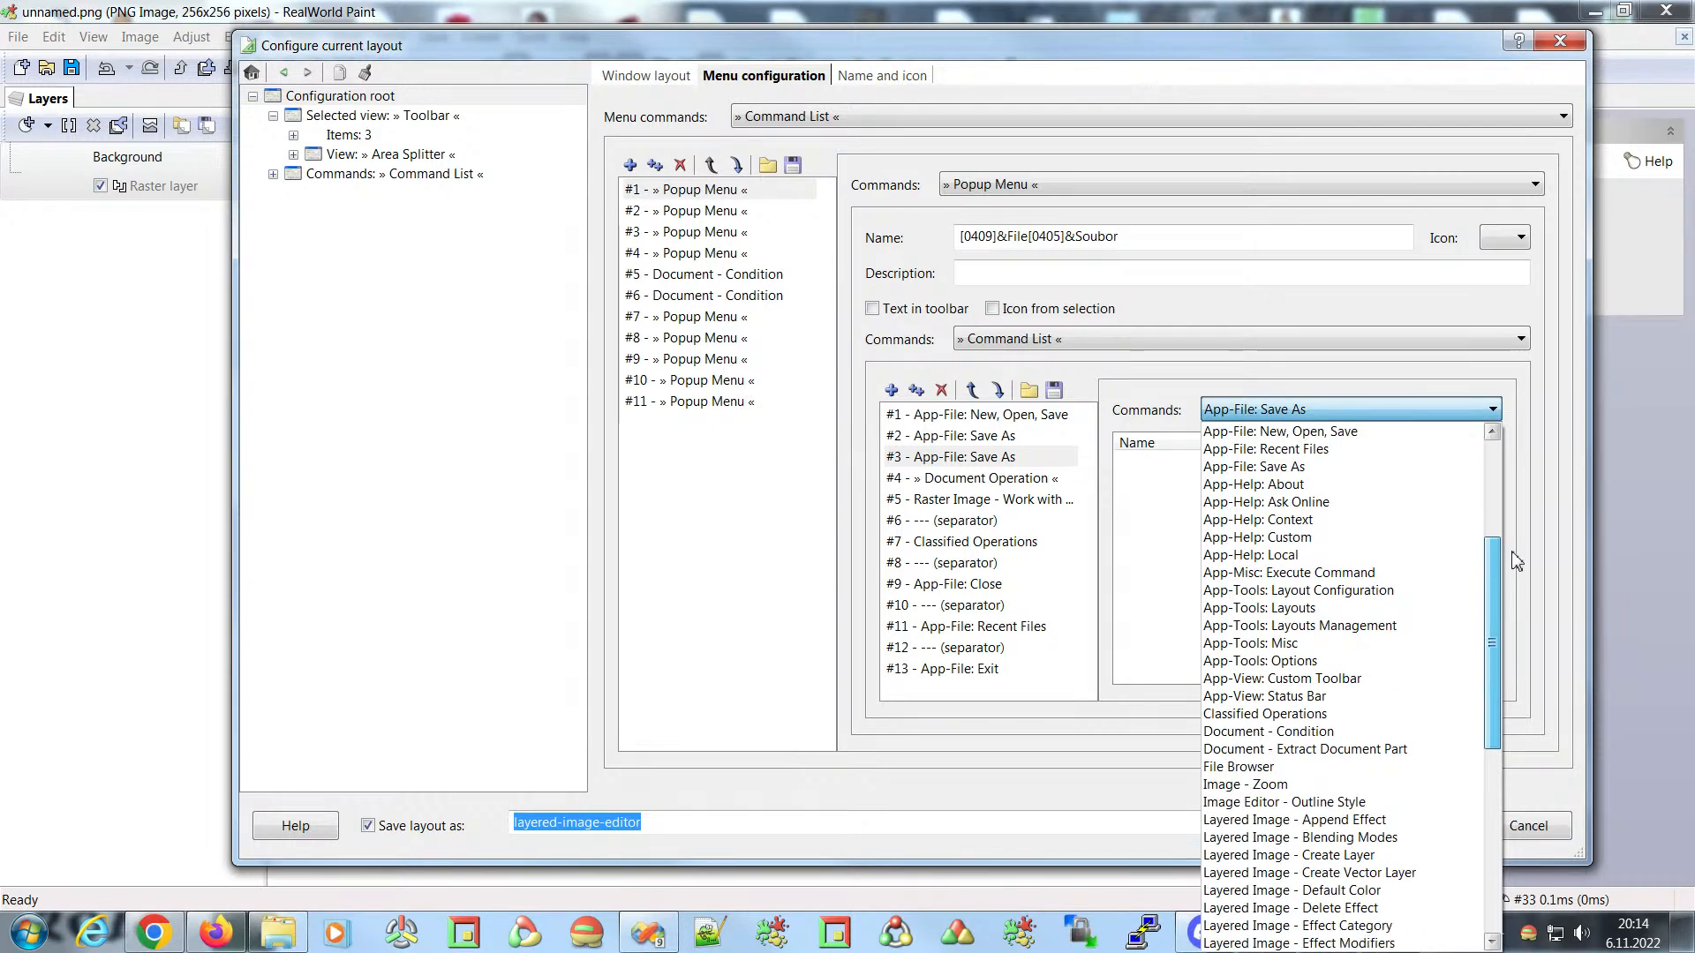
click(1274, 751)
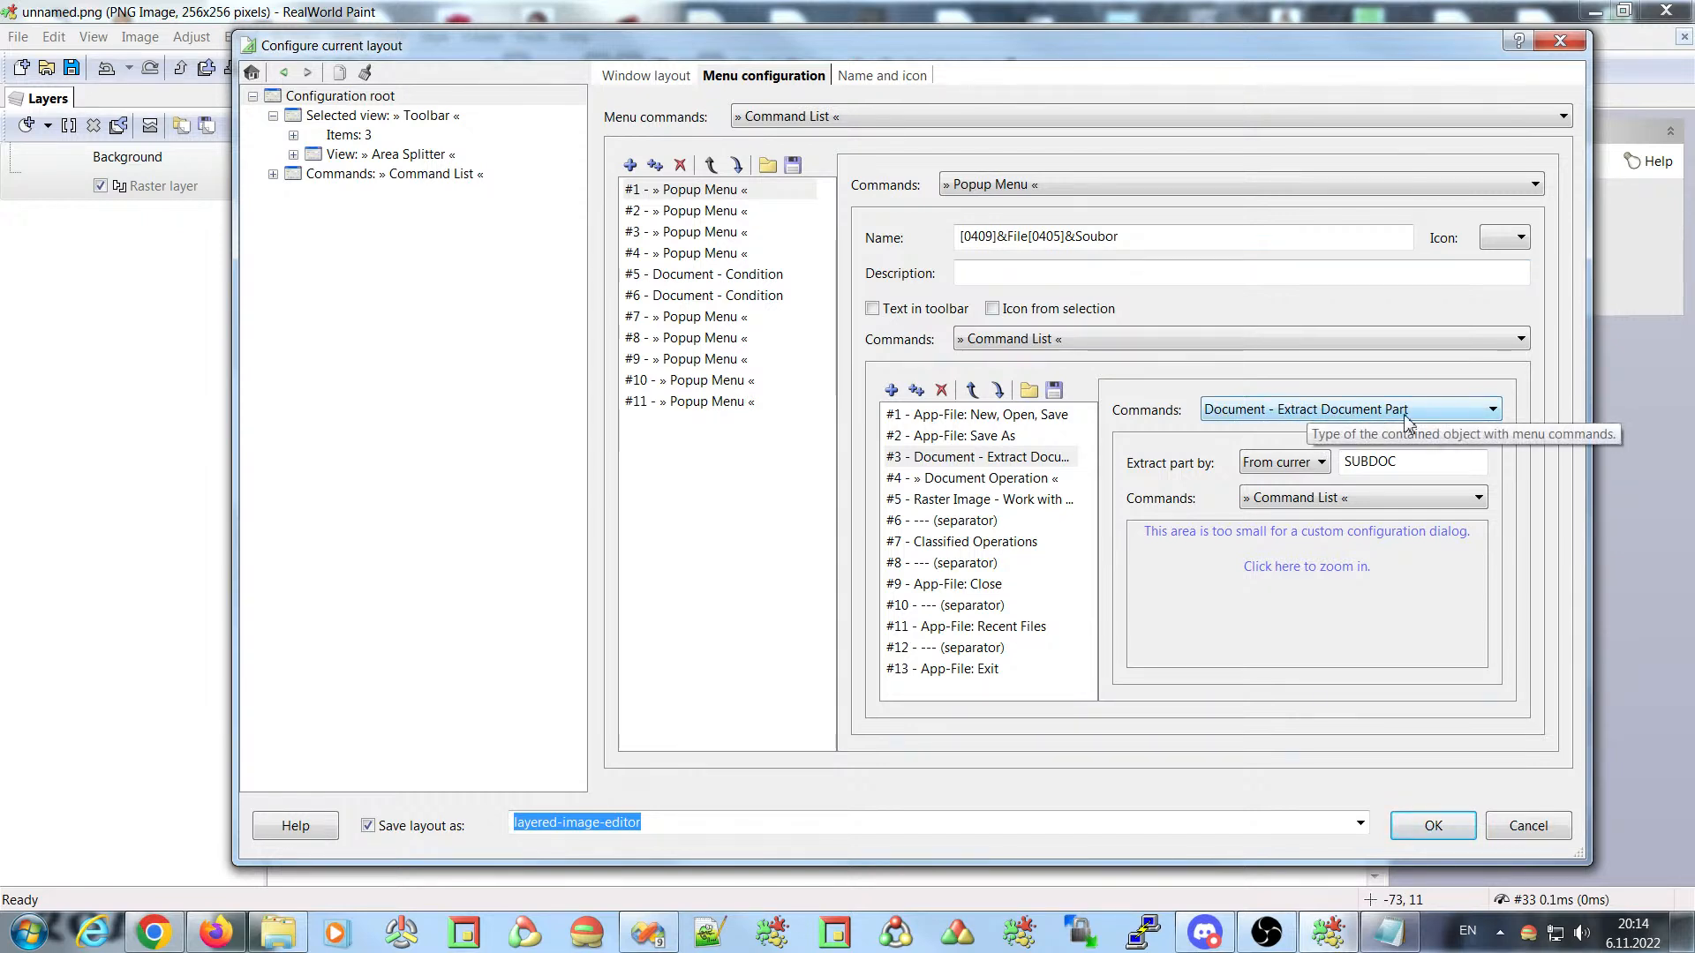
- Set the document part to be extracted from the current selection, with LAYER as its identifier
click(1287, 465)
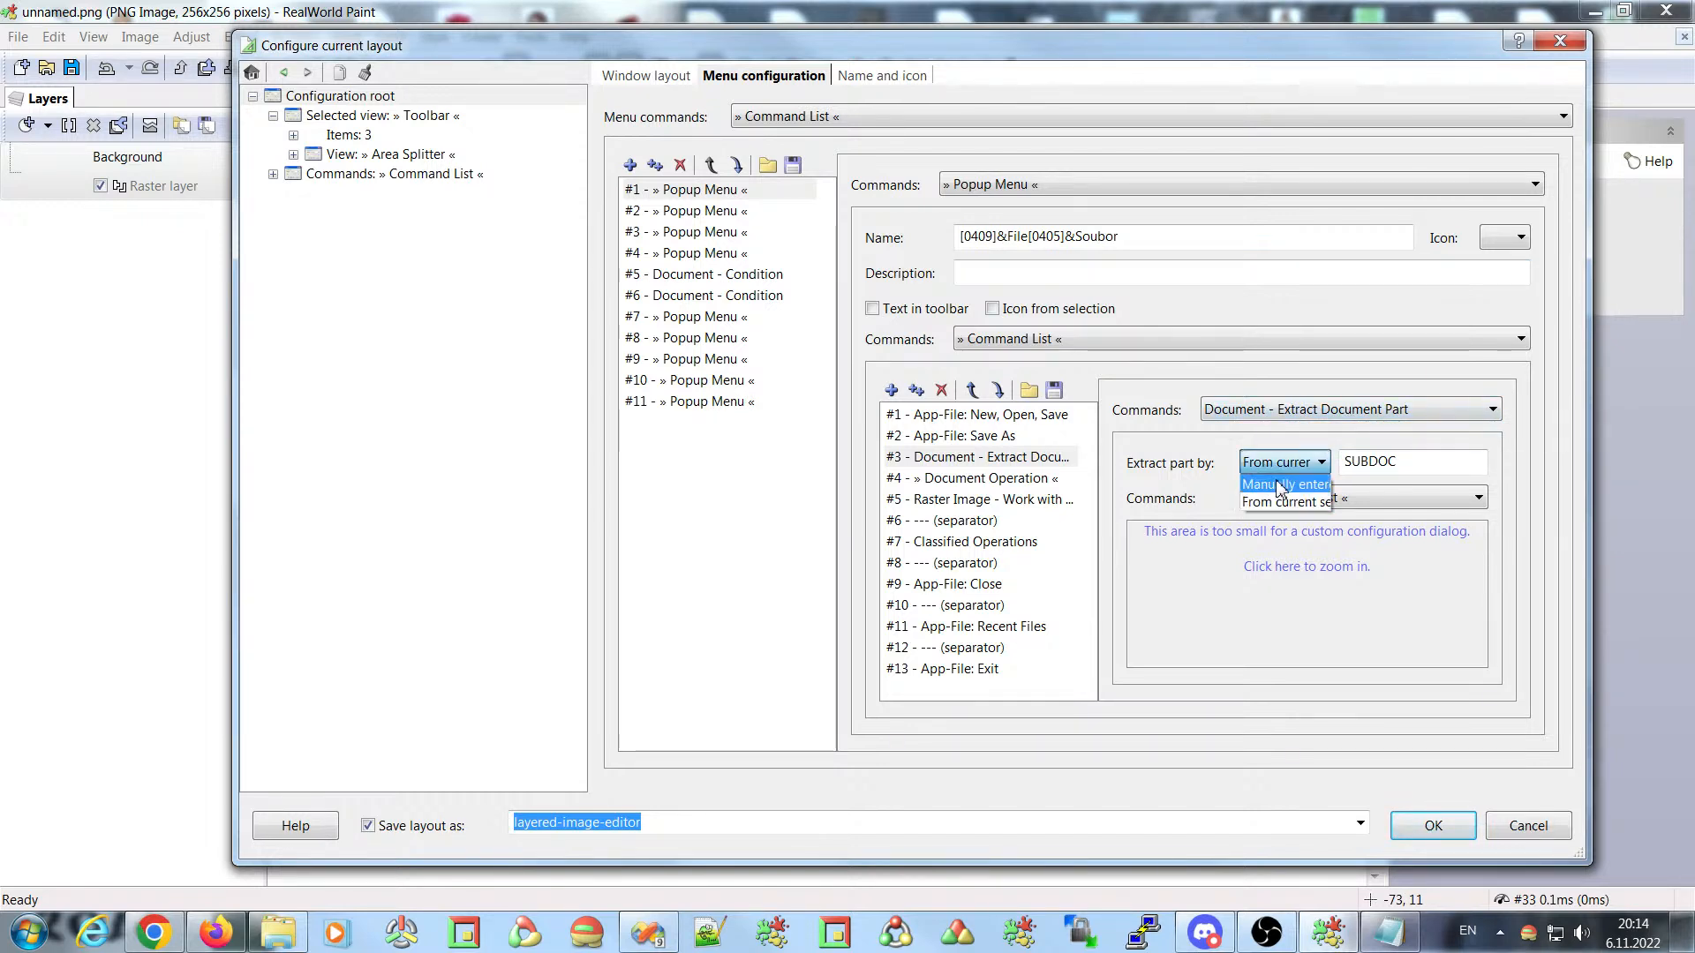
click(1258, 504)
drag(1416, 460, 1318, 461)
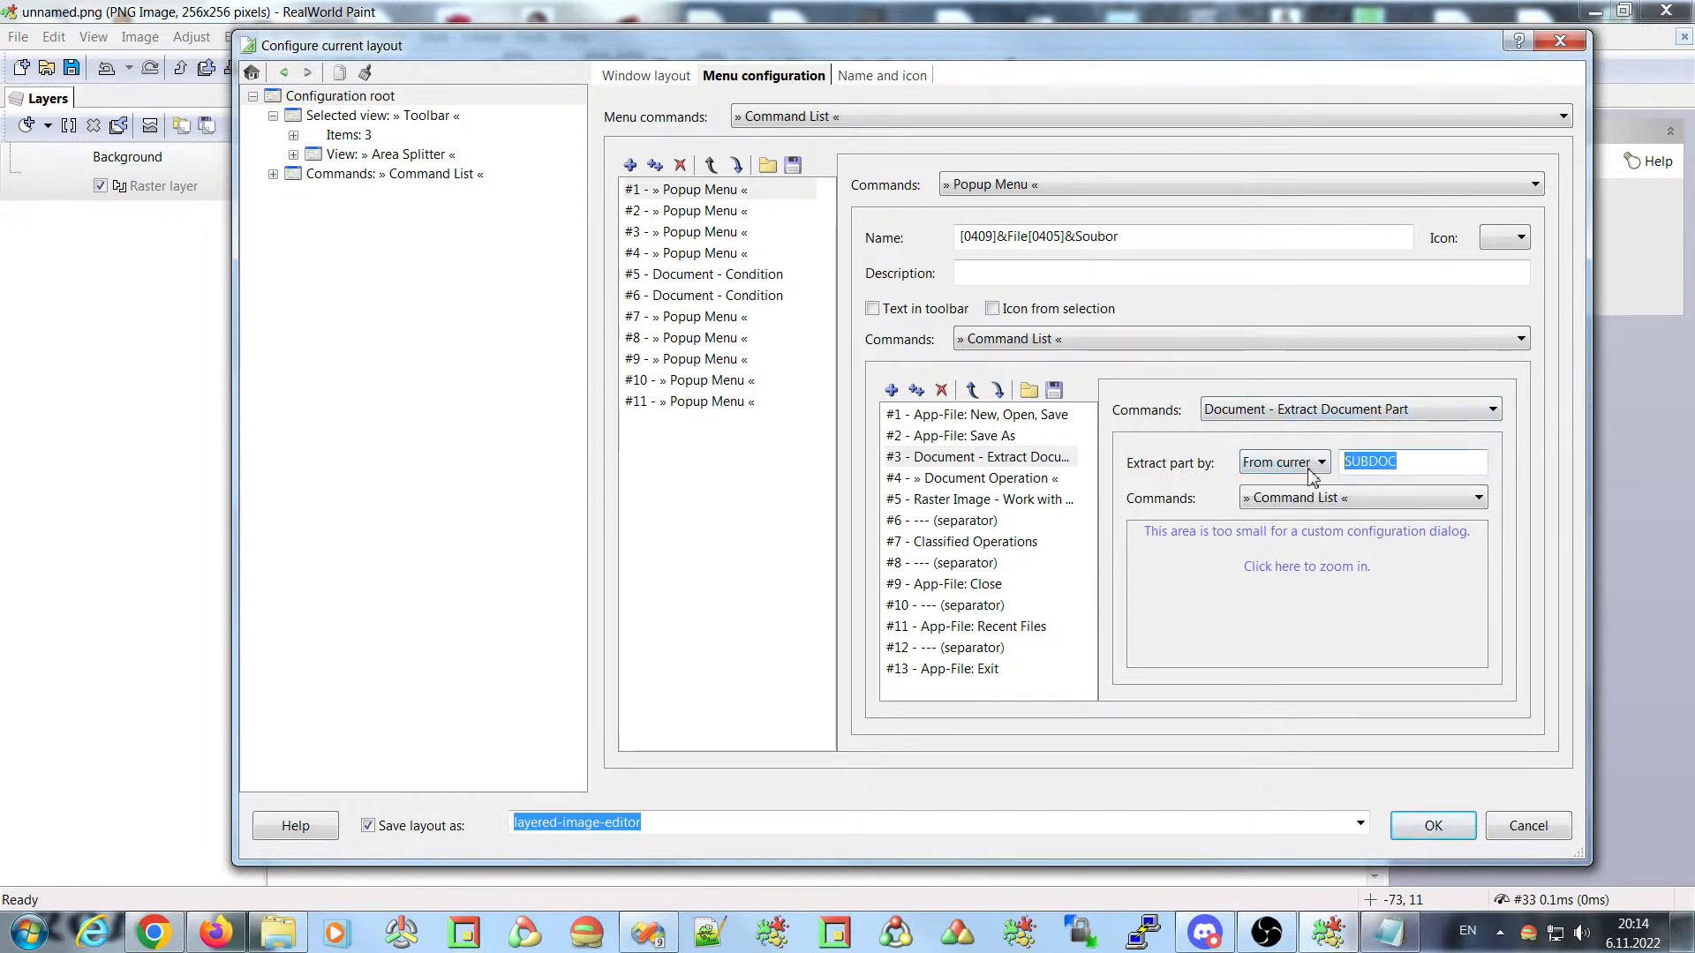
text(LAYER)
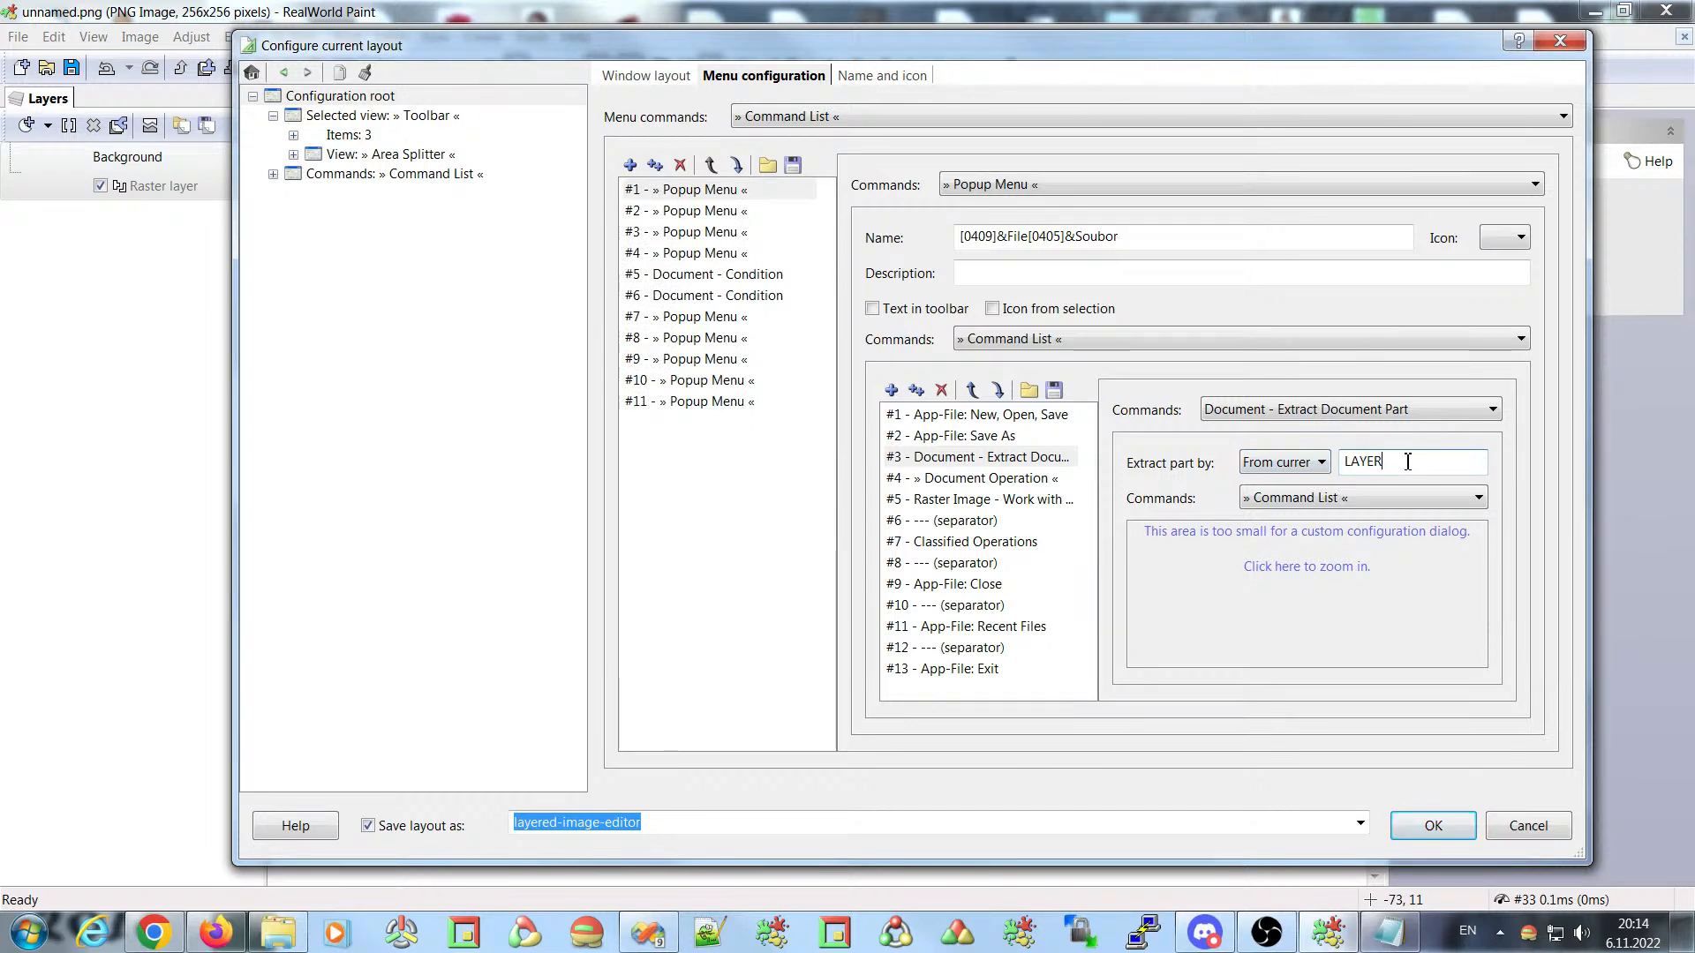
- Set the command run on the extracted layer to the Document Operation type
click(1309, 497)
drag(1479, 94, 1480, 270)
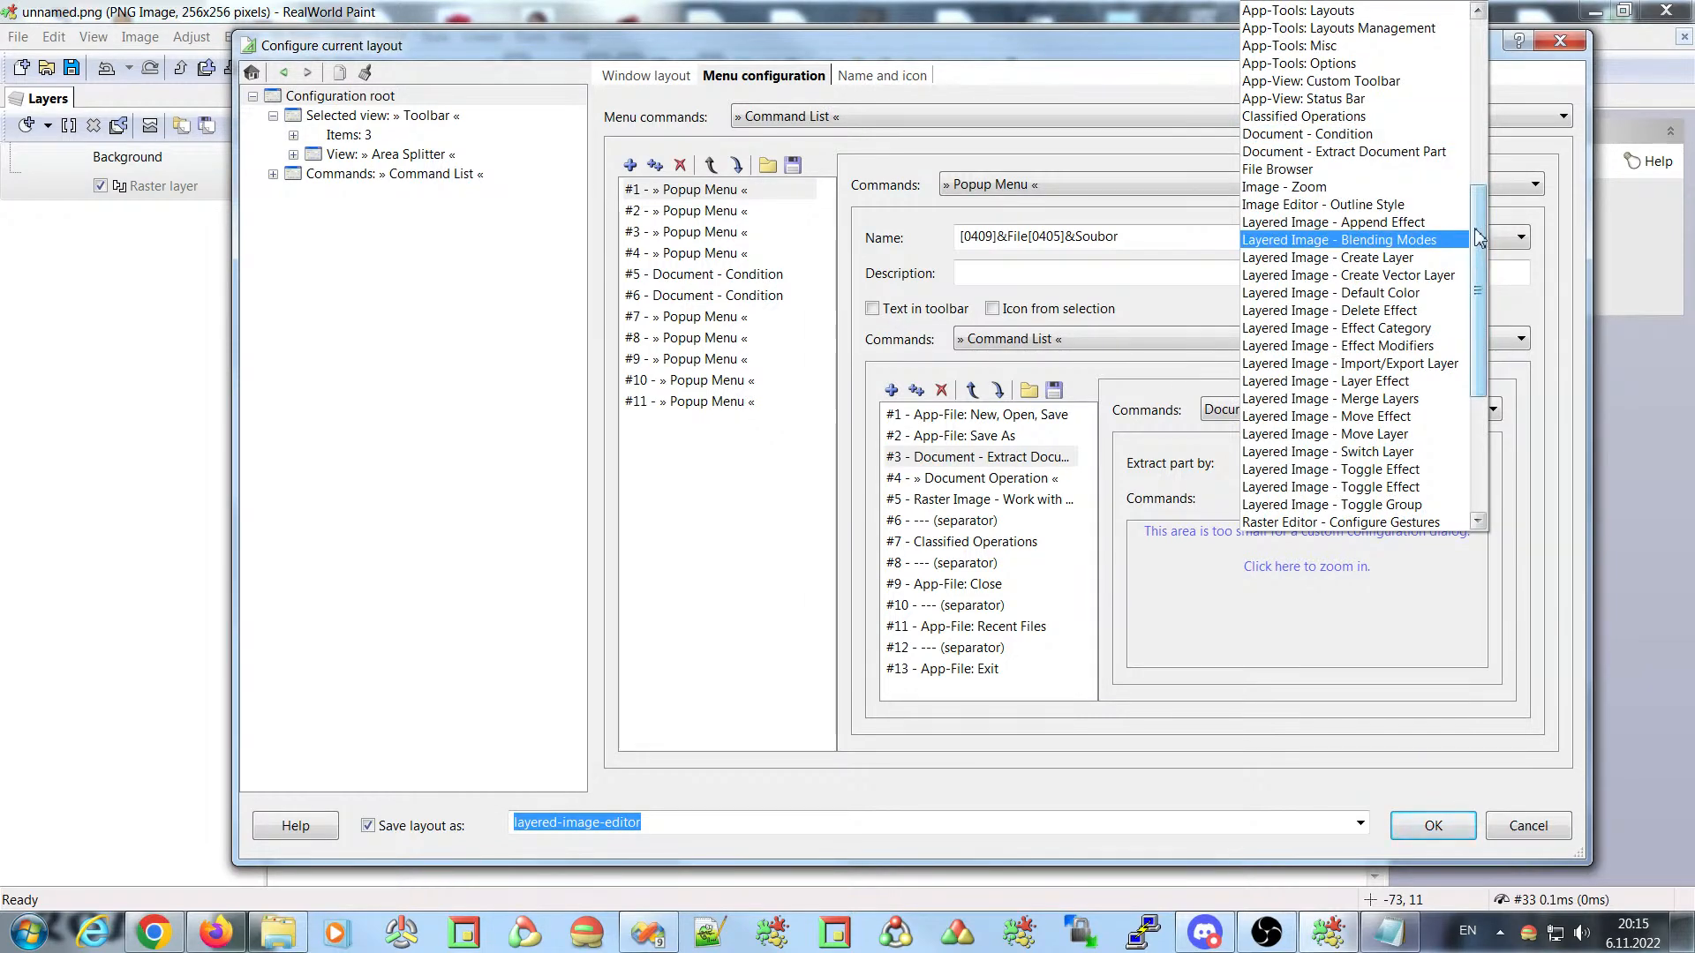
drag(1479, 235, 1482, 67)
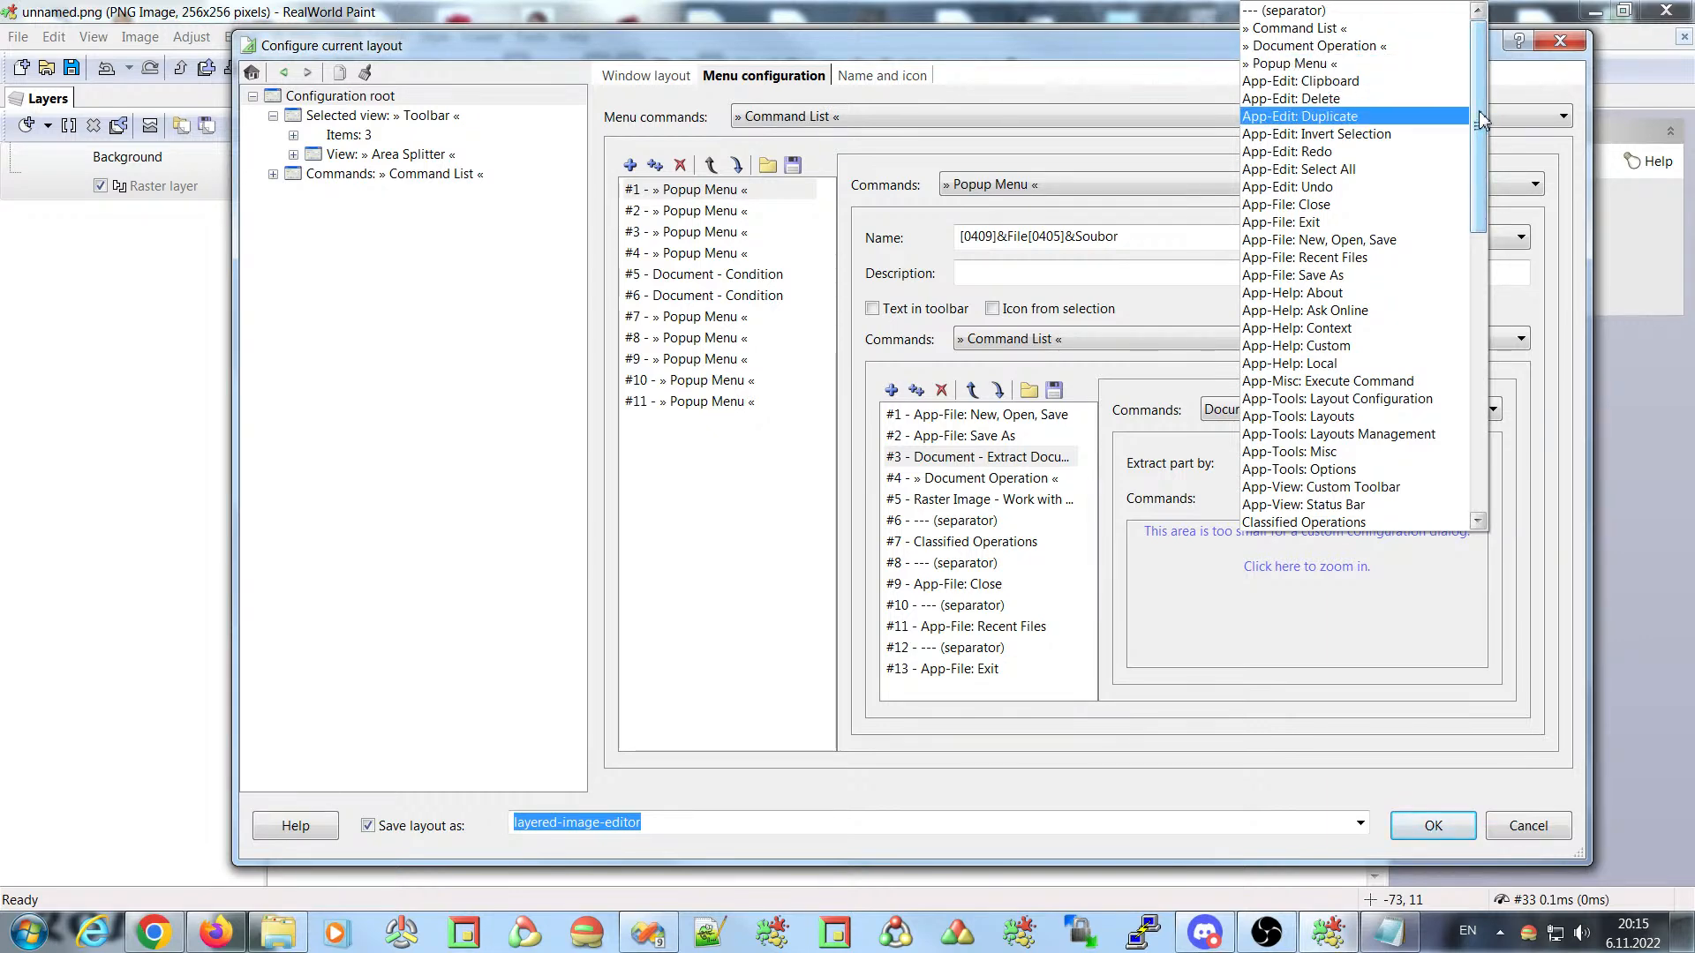
drag(1481, 120, 1498, 406)
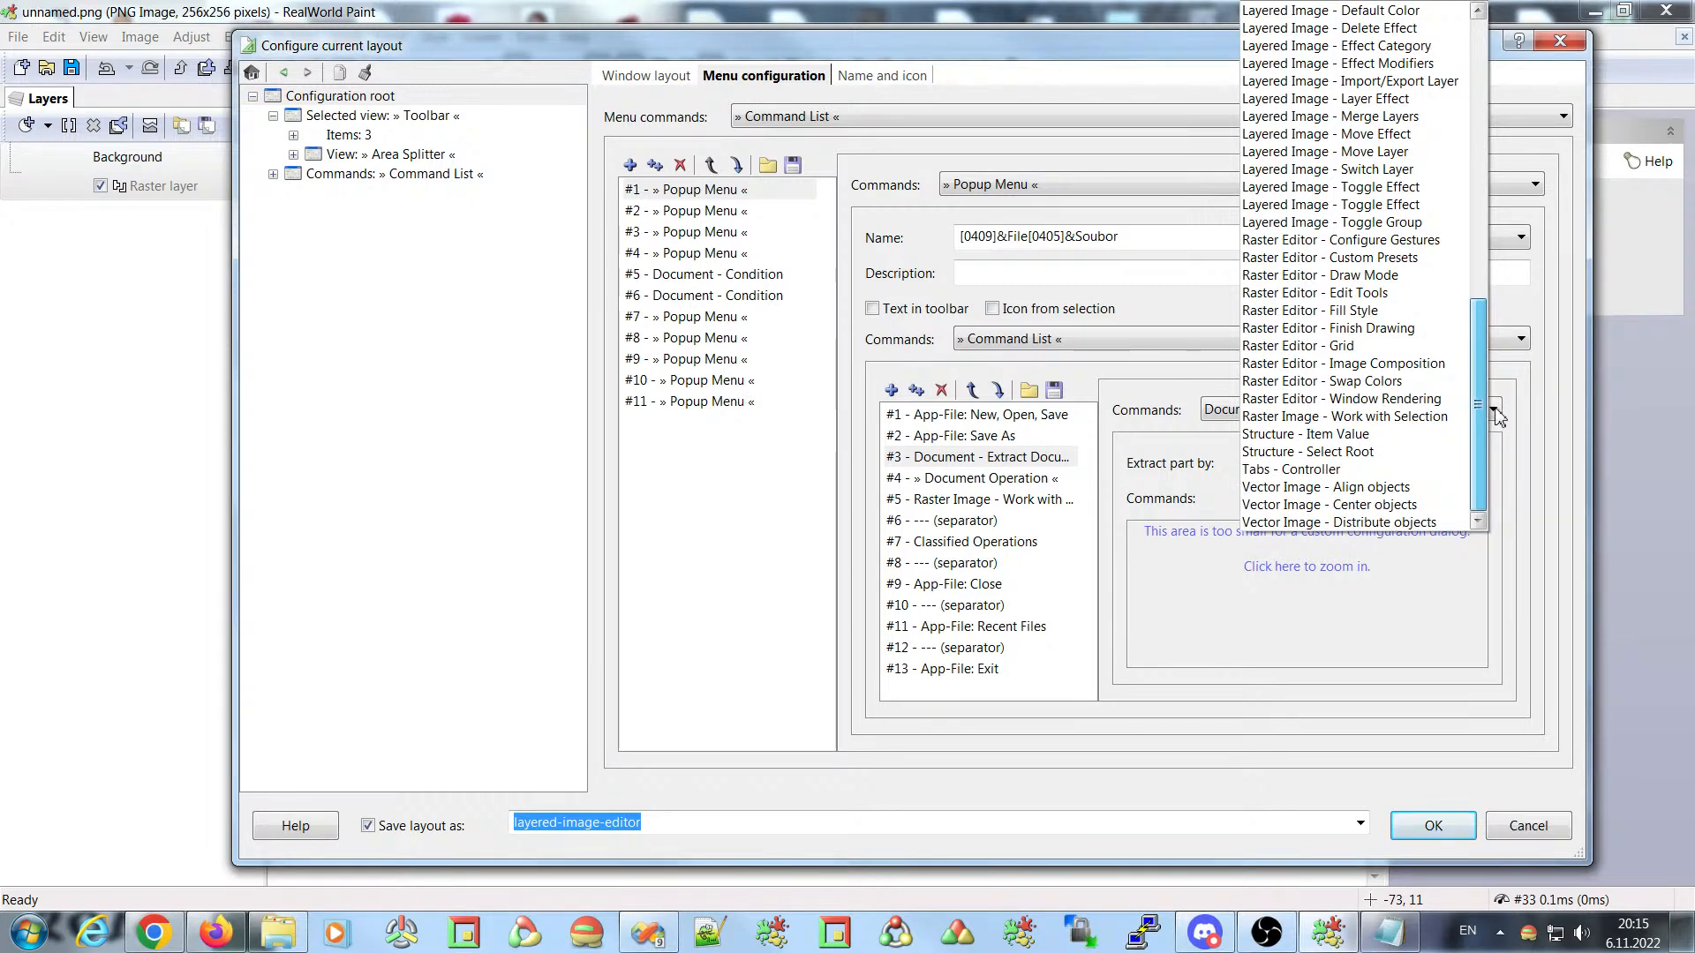
scroll(1498, 416, up, 15)
click(1369, 46)
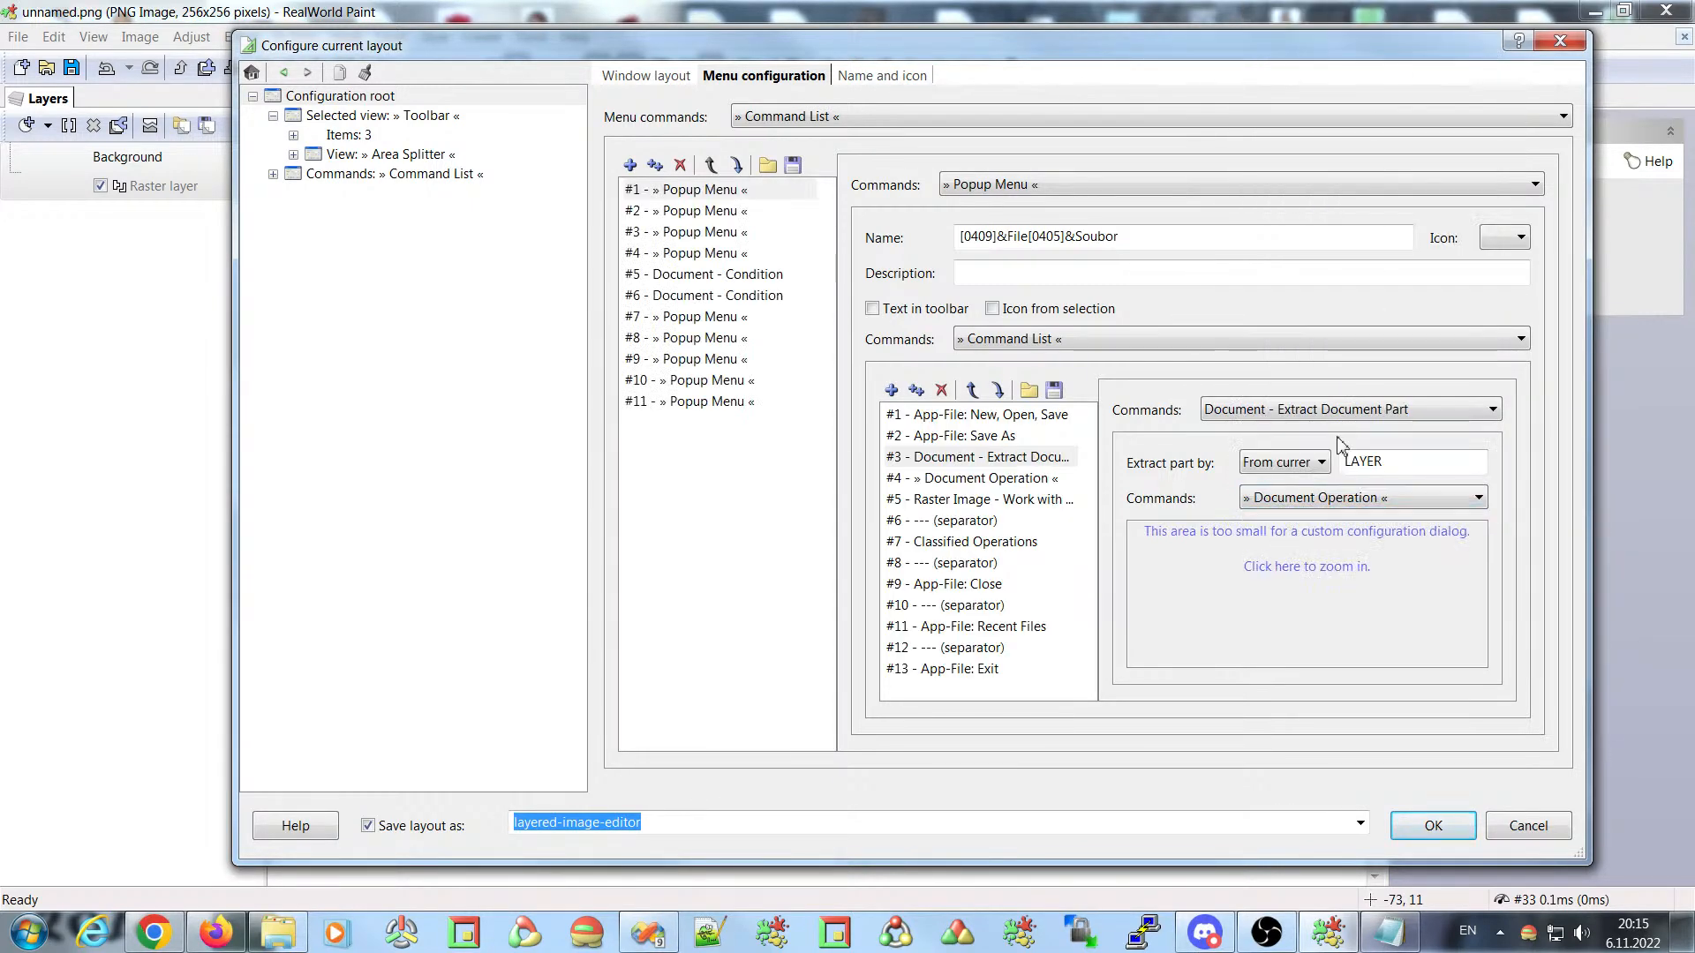
- Set the nested document operation to Document - Save
click(1310, 521)
click(790, 144)
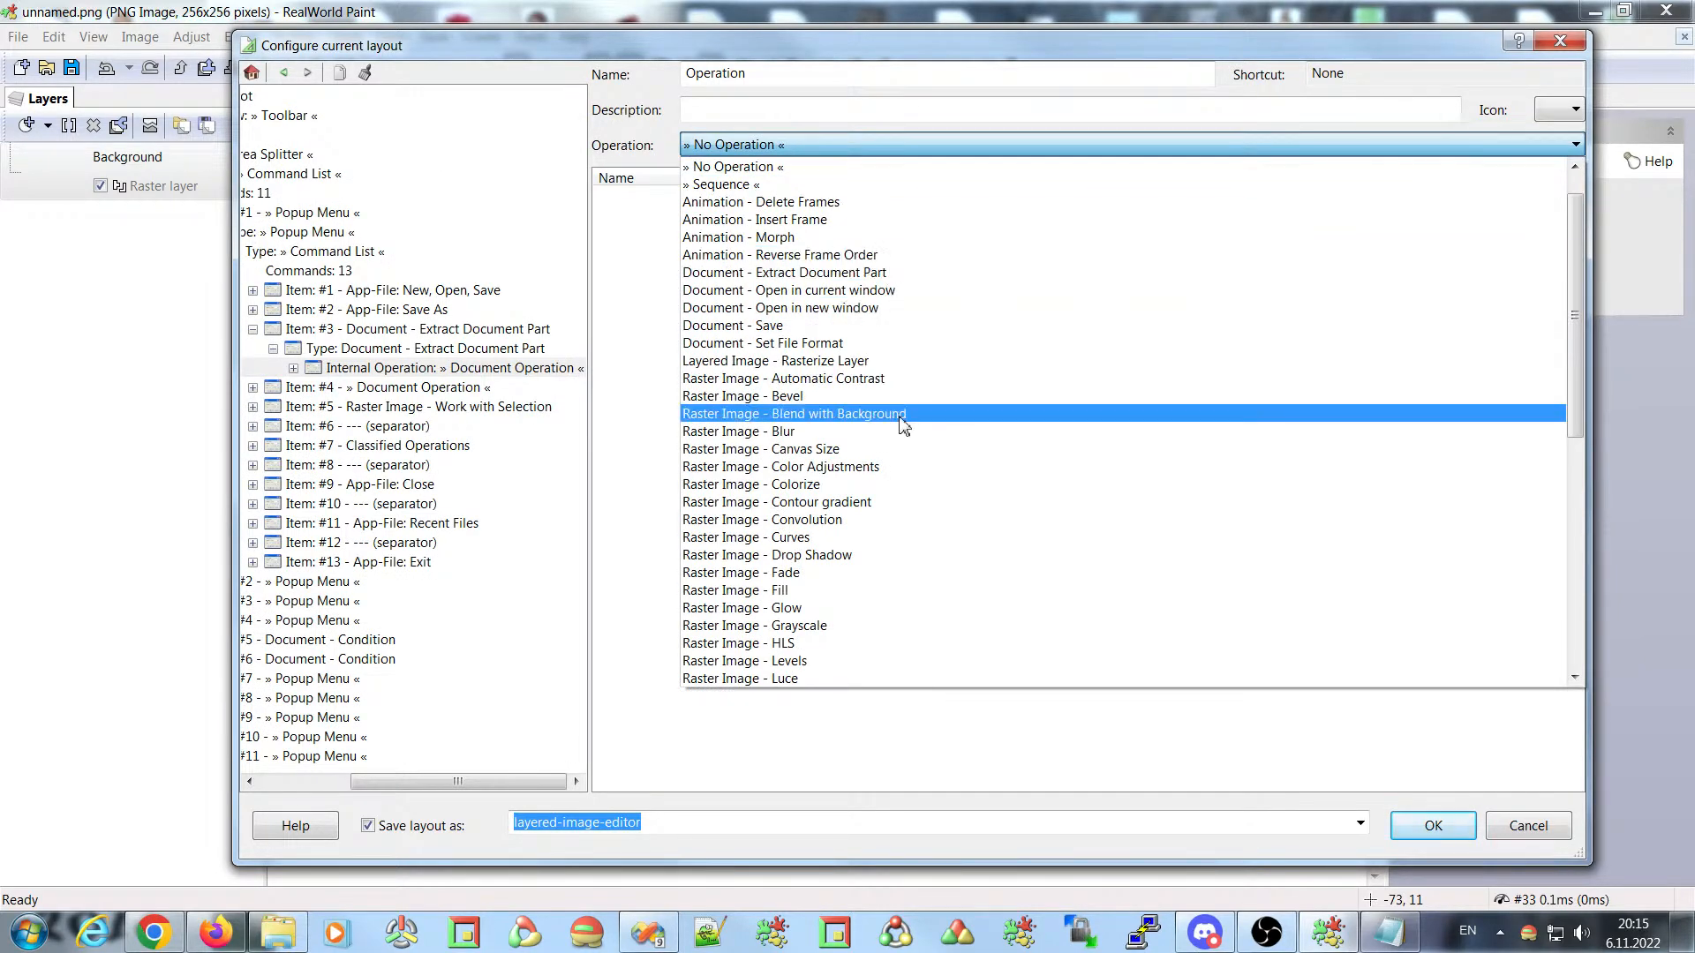
scroll(882, 370, down, 9)
scroll(870, 380, up, 11)
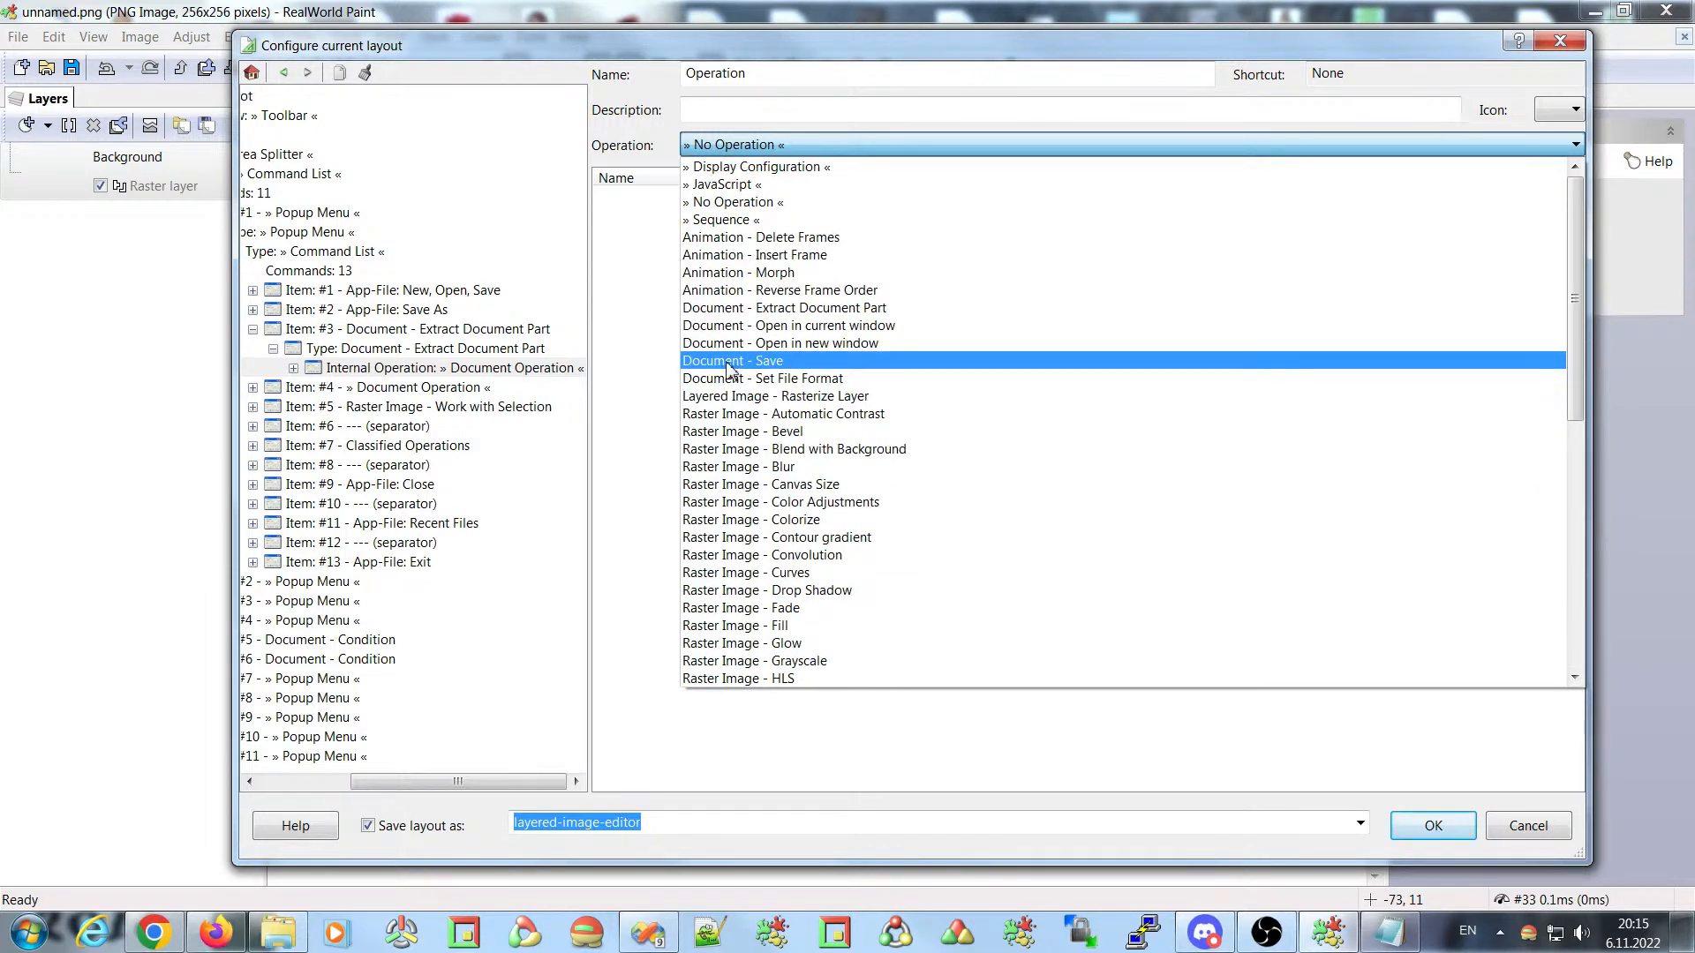
click(722, 363)
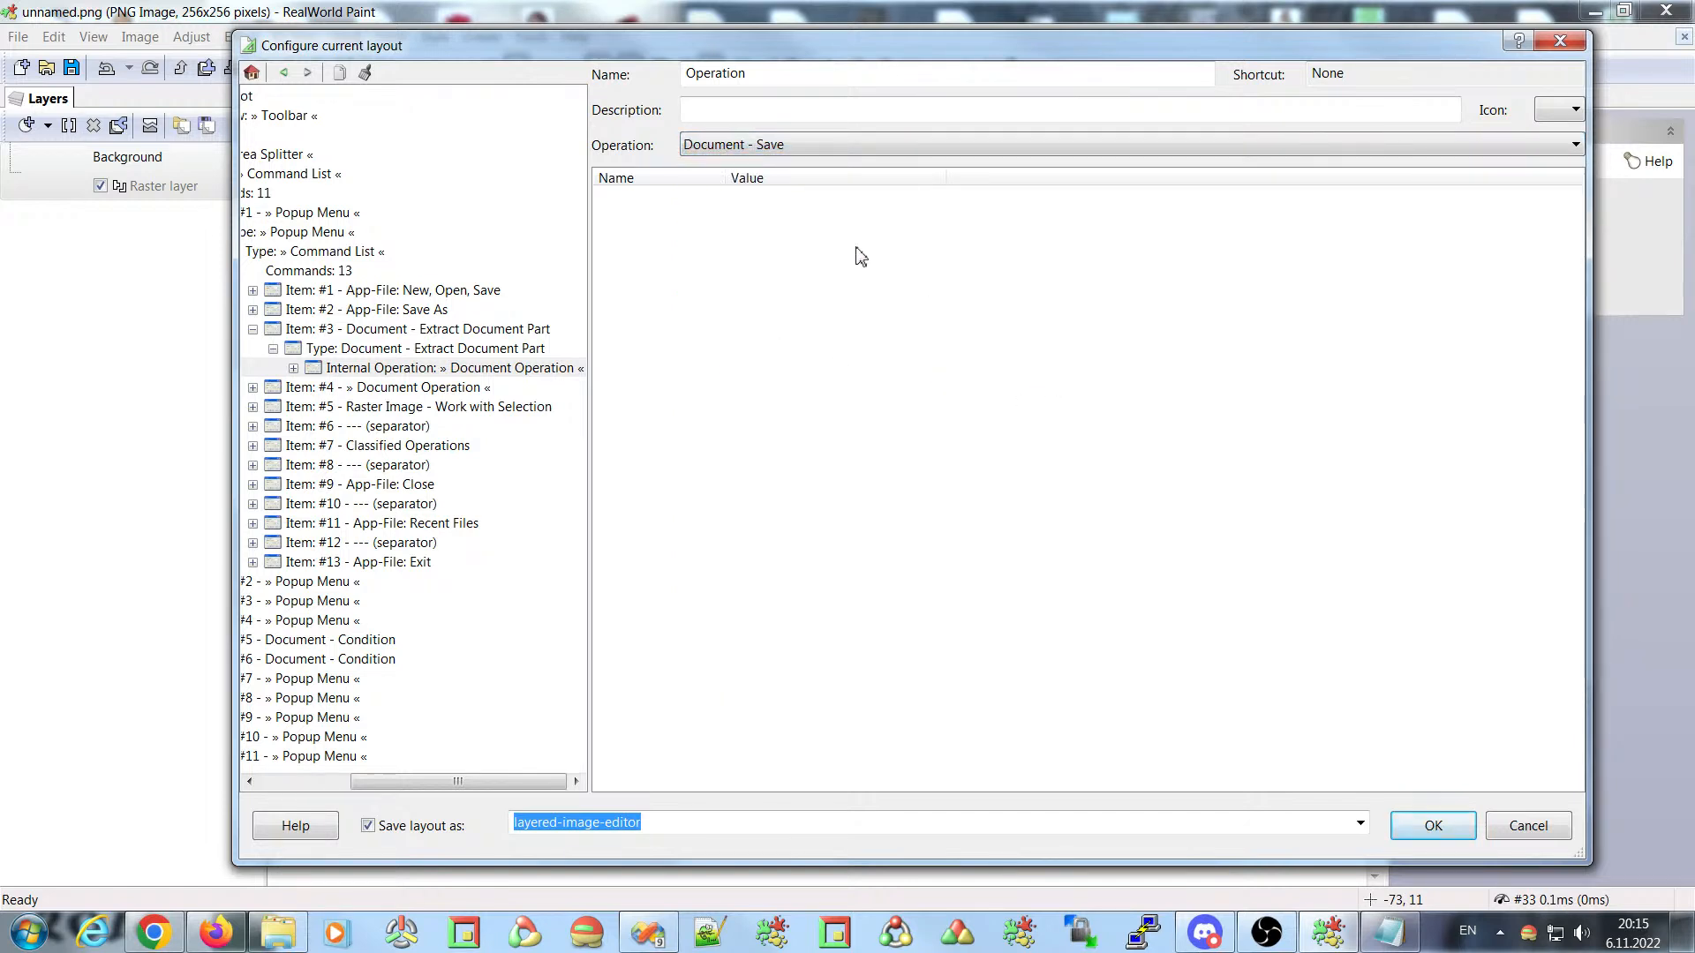
- Name the document operation "Save current layer" and apply the layout configuration
double_click(760, 69)
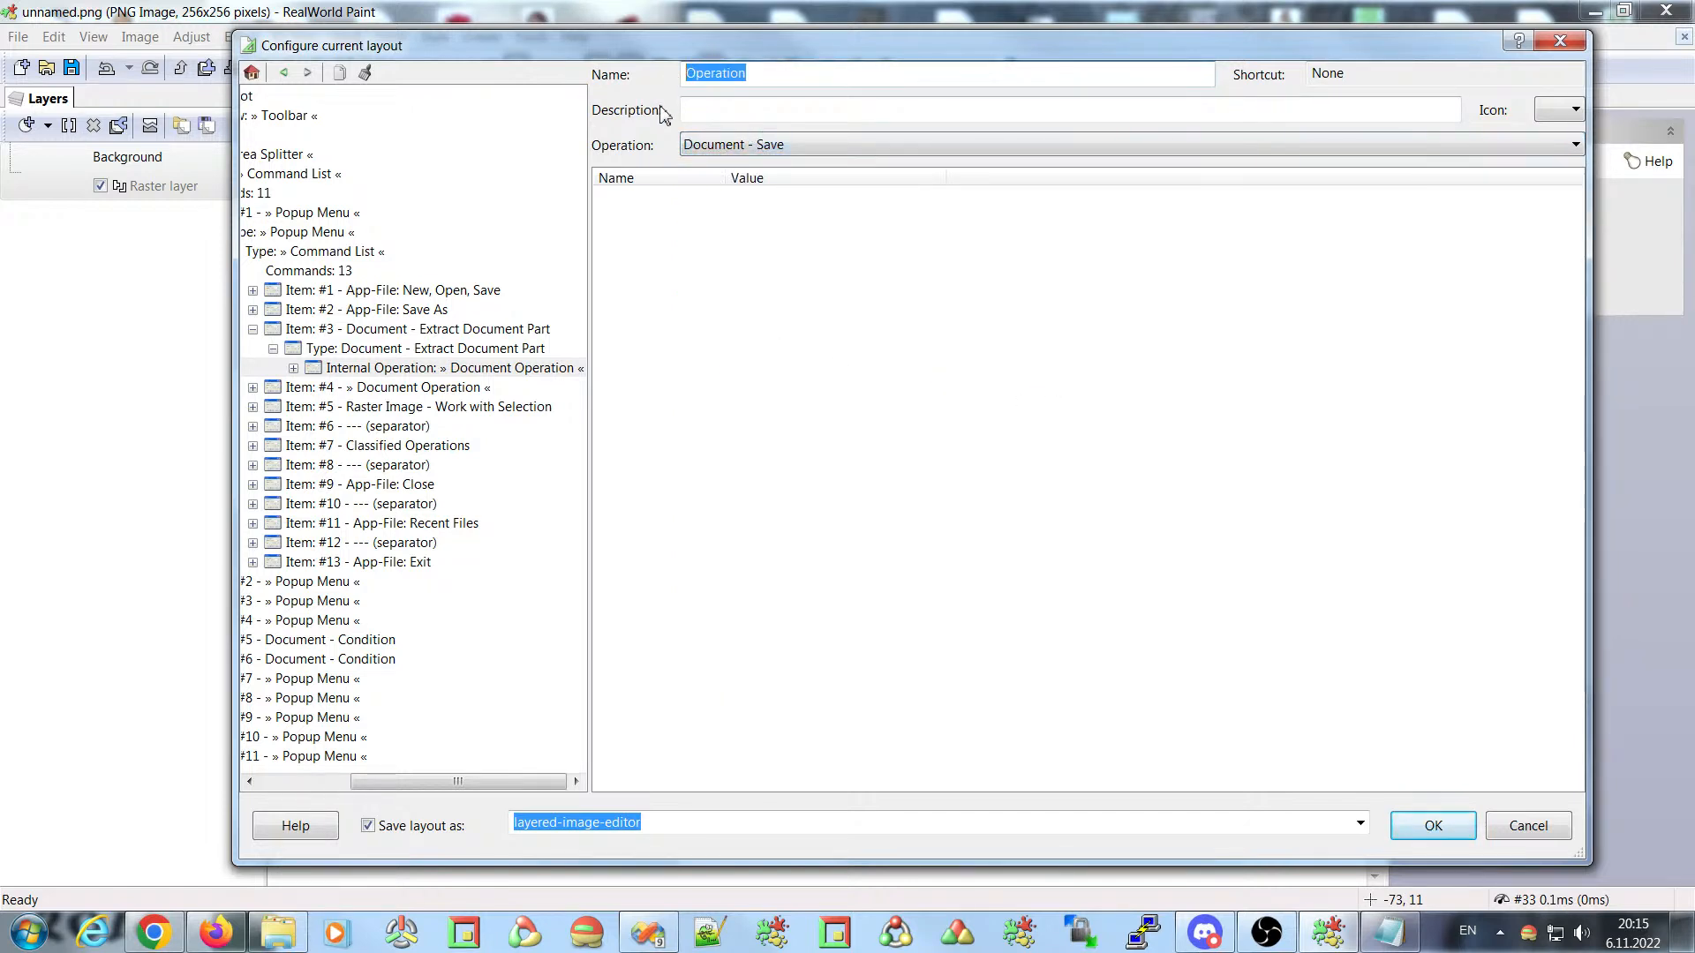
text(S)
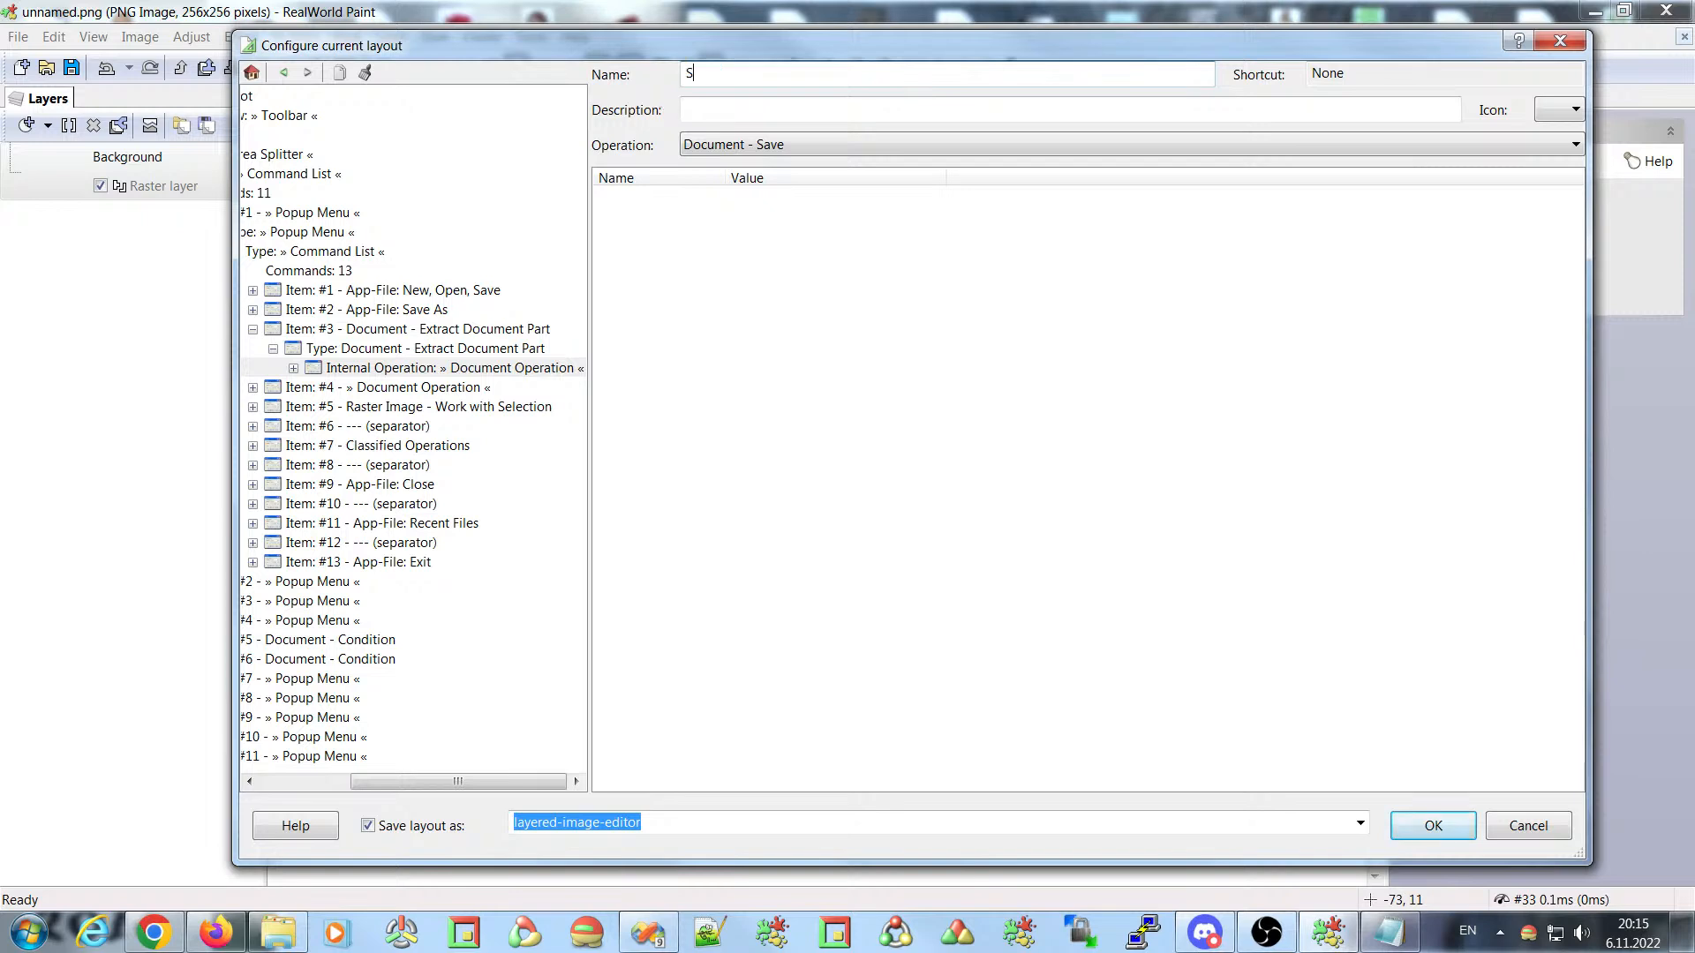
text(ave current layer)
click(1421, 825)
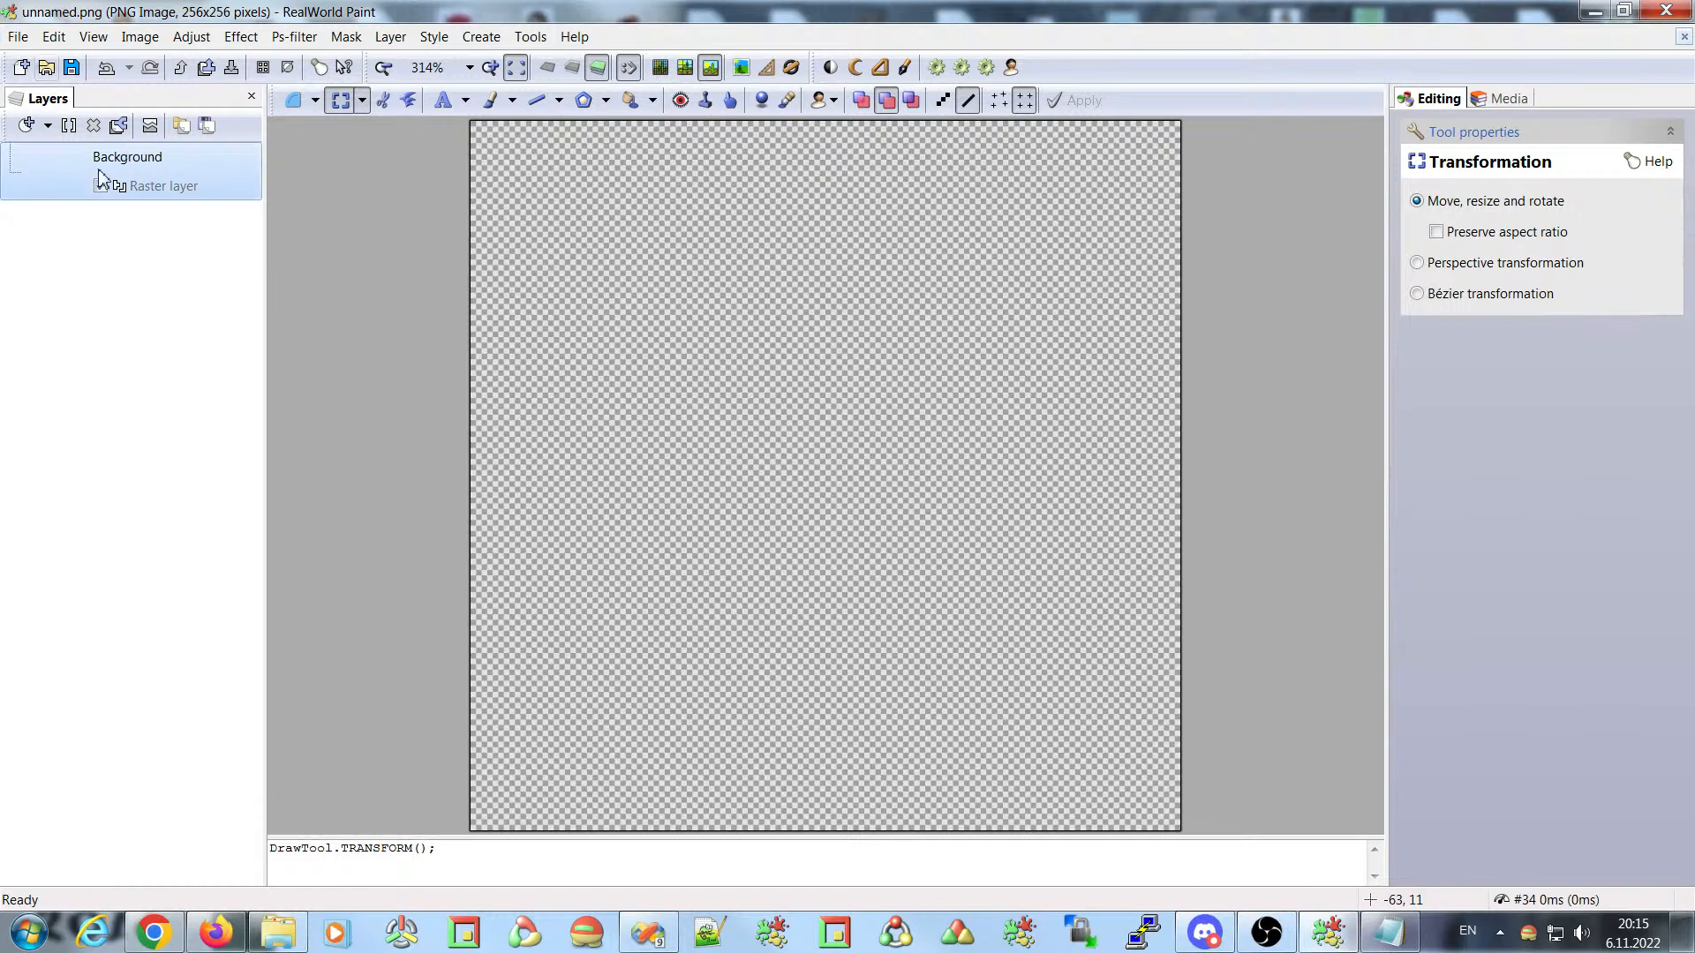
- Draw a triangle on the Background layer with the Polygon tool, from about (64, 59) to (164, 119)
click(583, 100)
drag(649, 287, 924, 450)
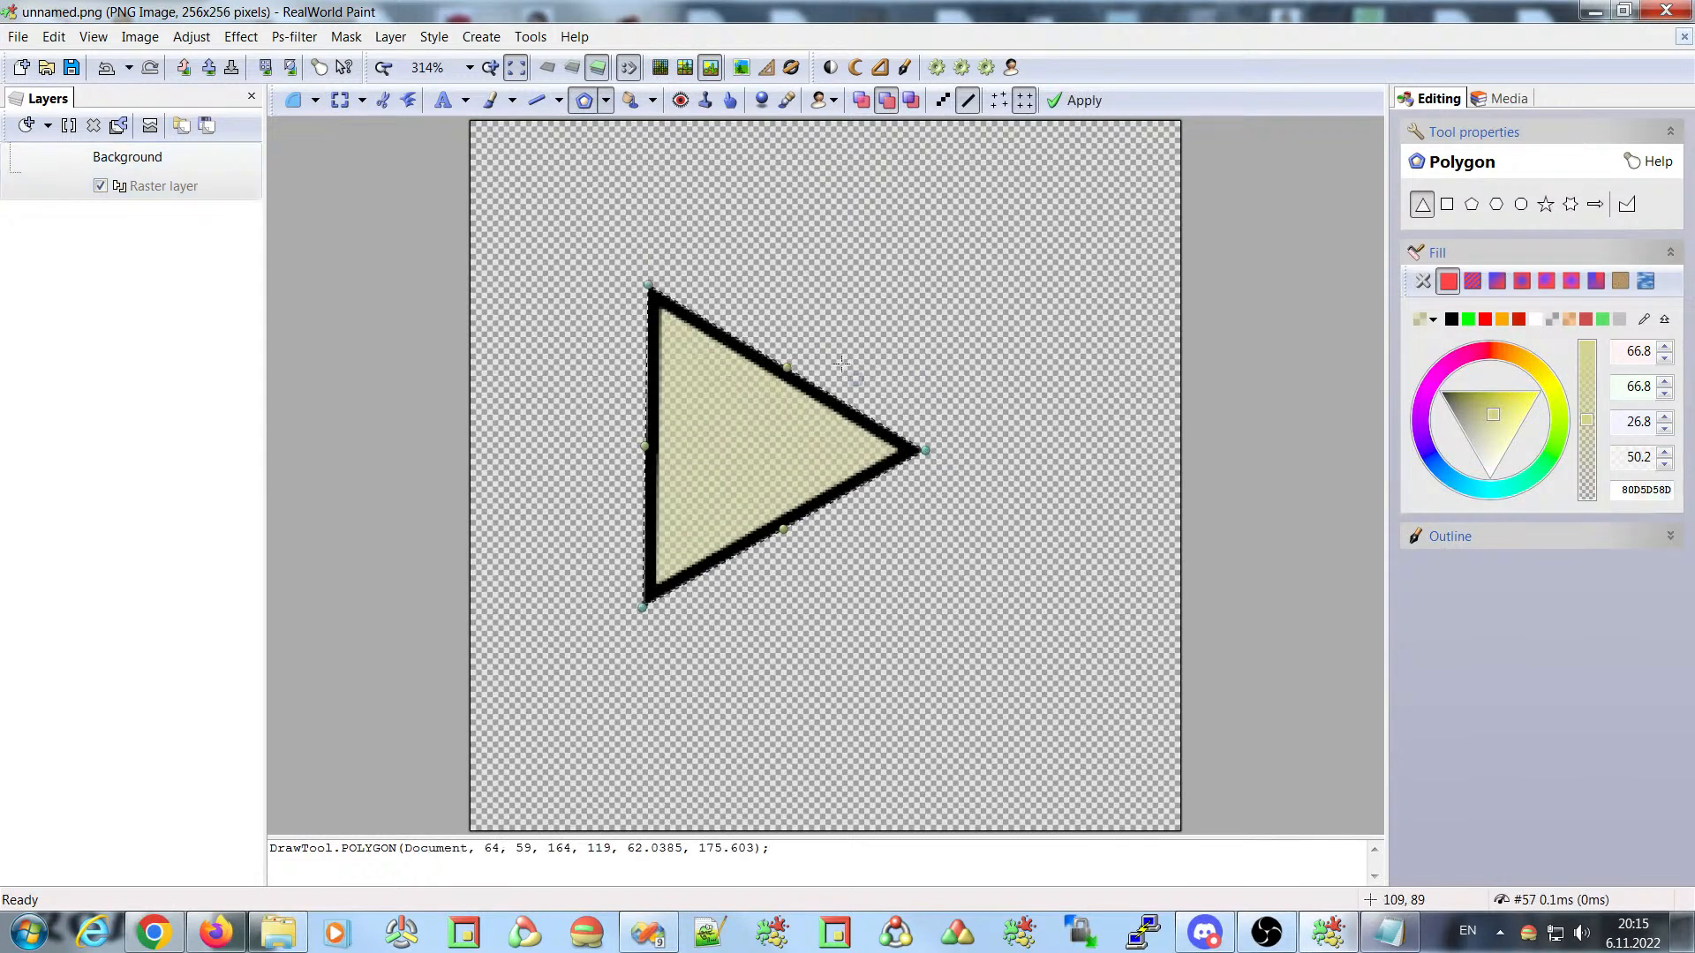
key(Return)
- Test the new Save current layer command on the Background raster layer, then dismiss the save dialog without saving
click(17, 37)
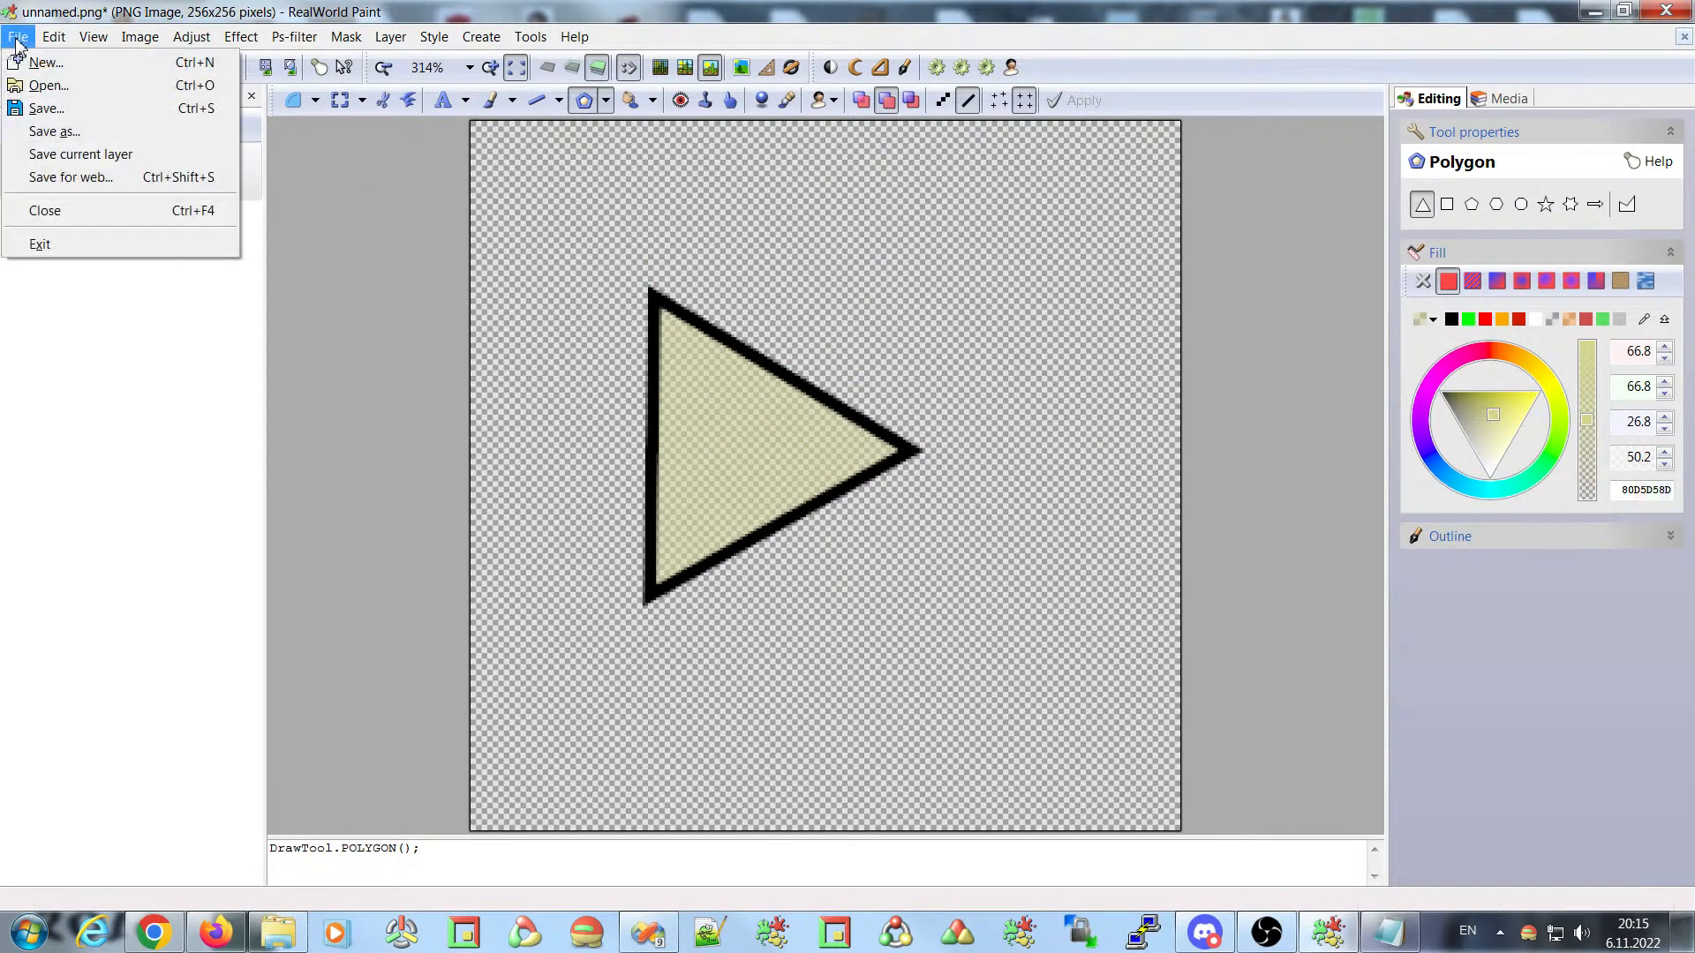
click(83, 154)
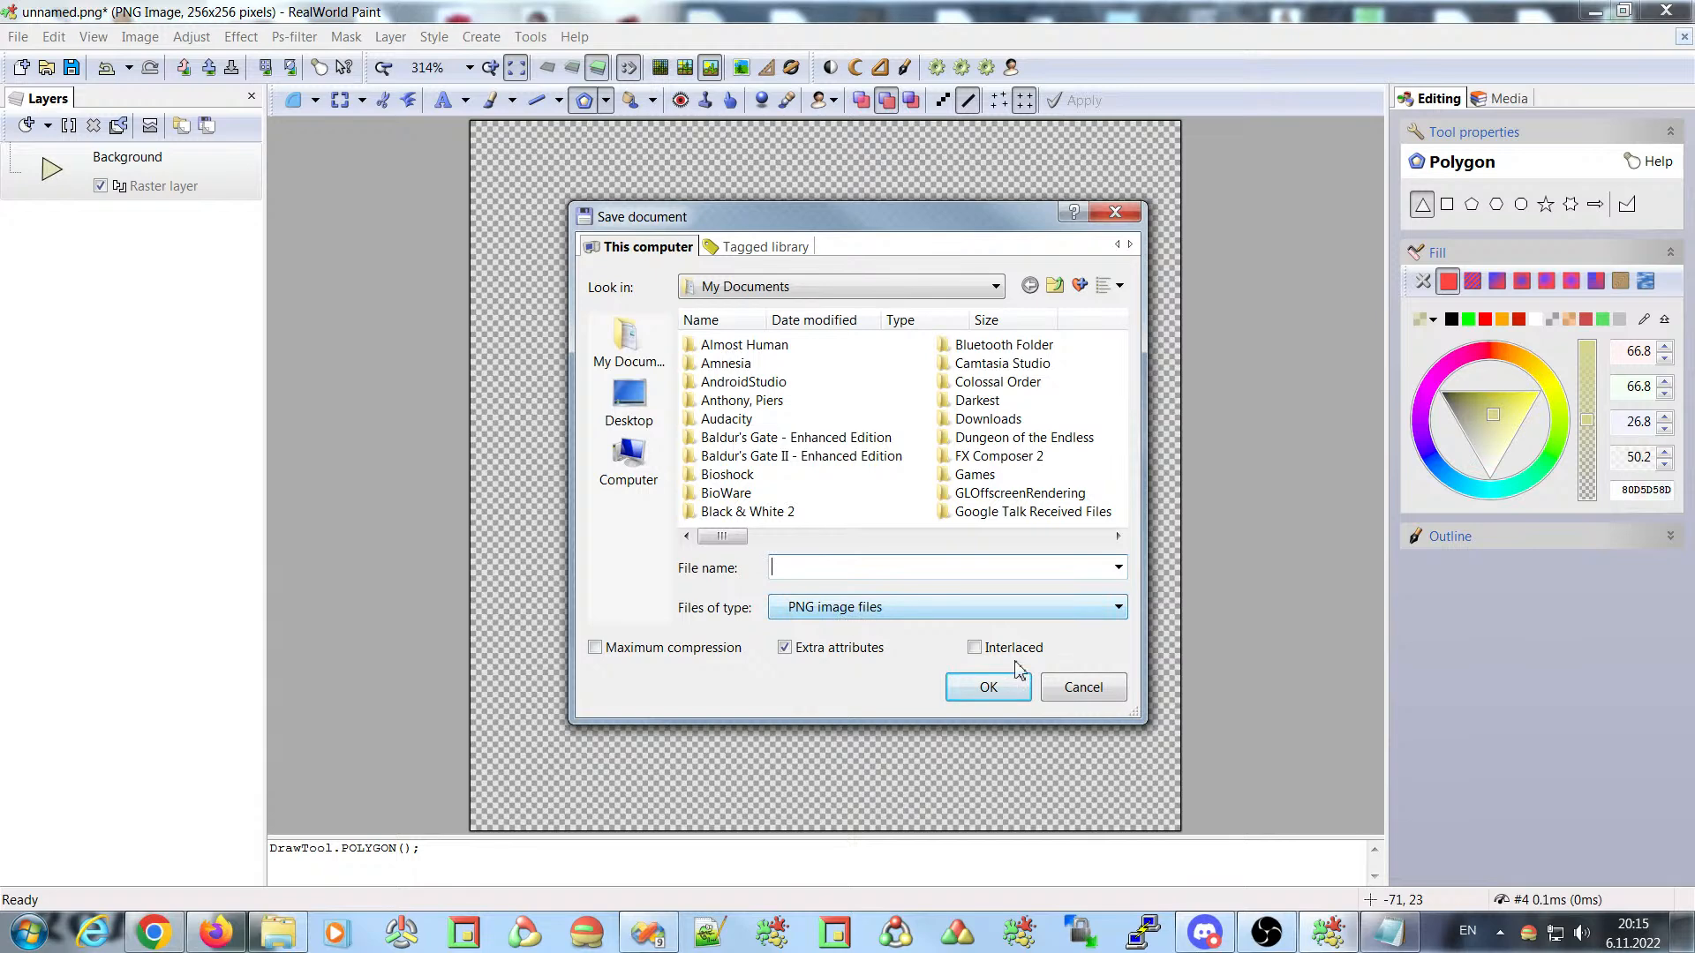
click(1075, 696)
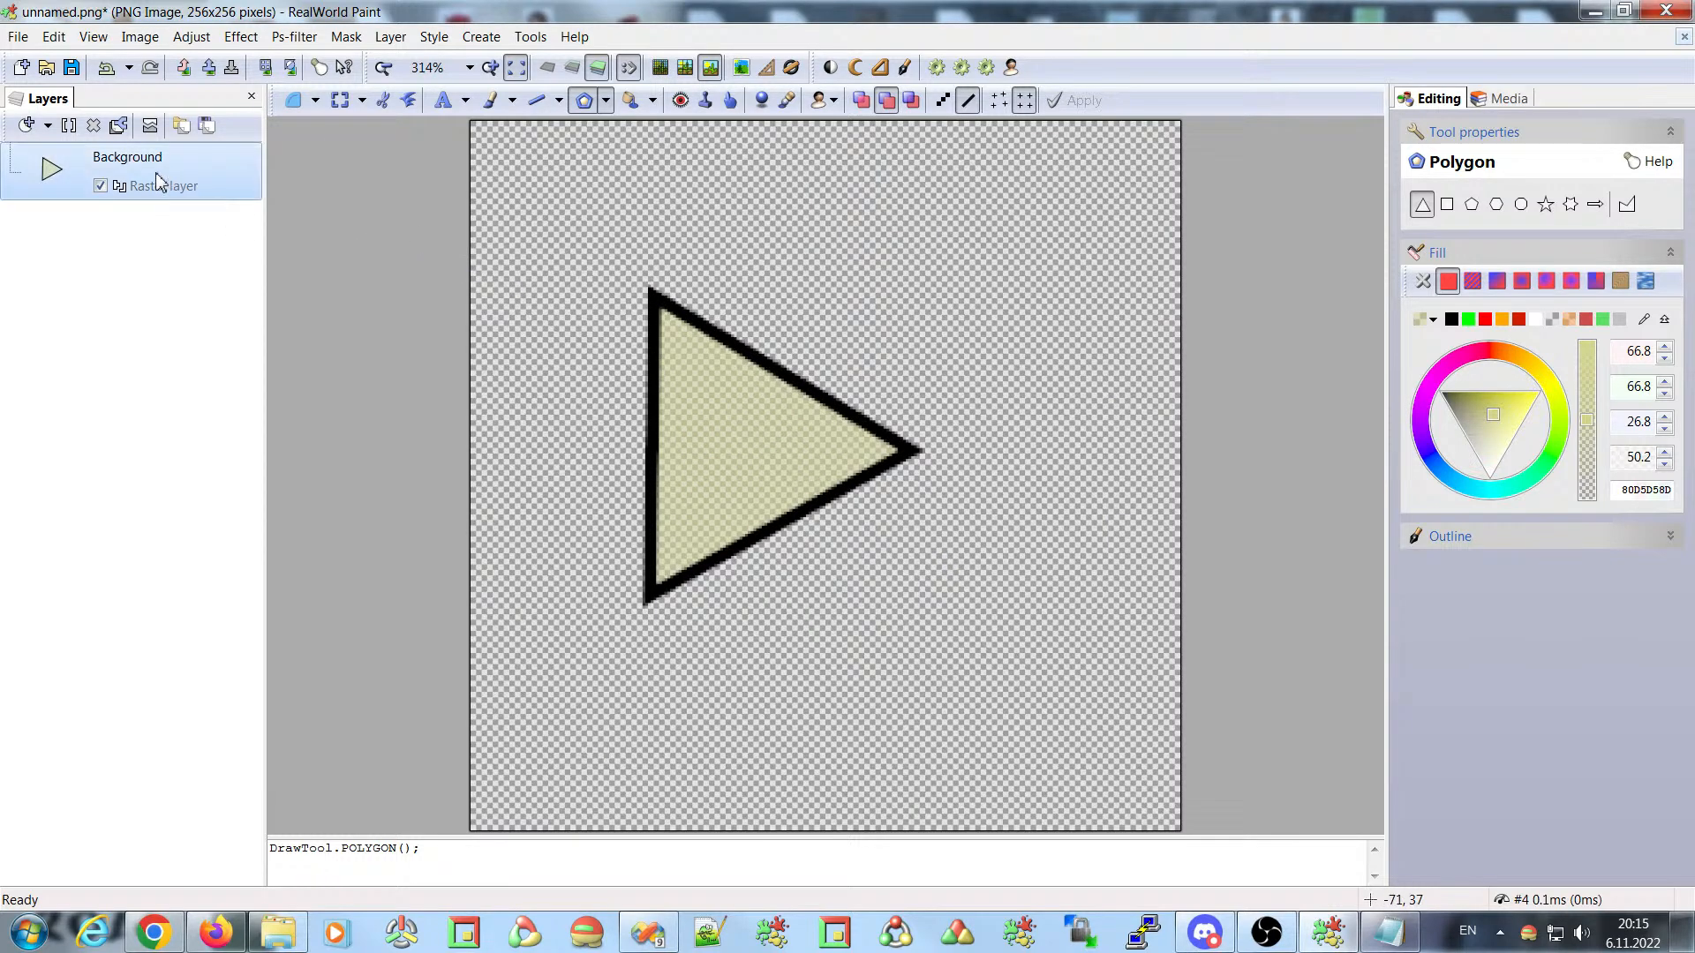
- Add a vector layer and draw a red rectangle about 157 × 84 px over the triangle, centred near (139.5, 122)
click(27, 125)
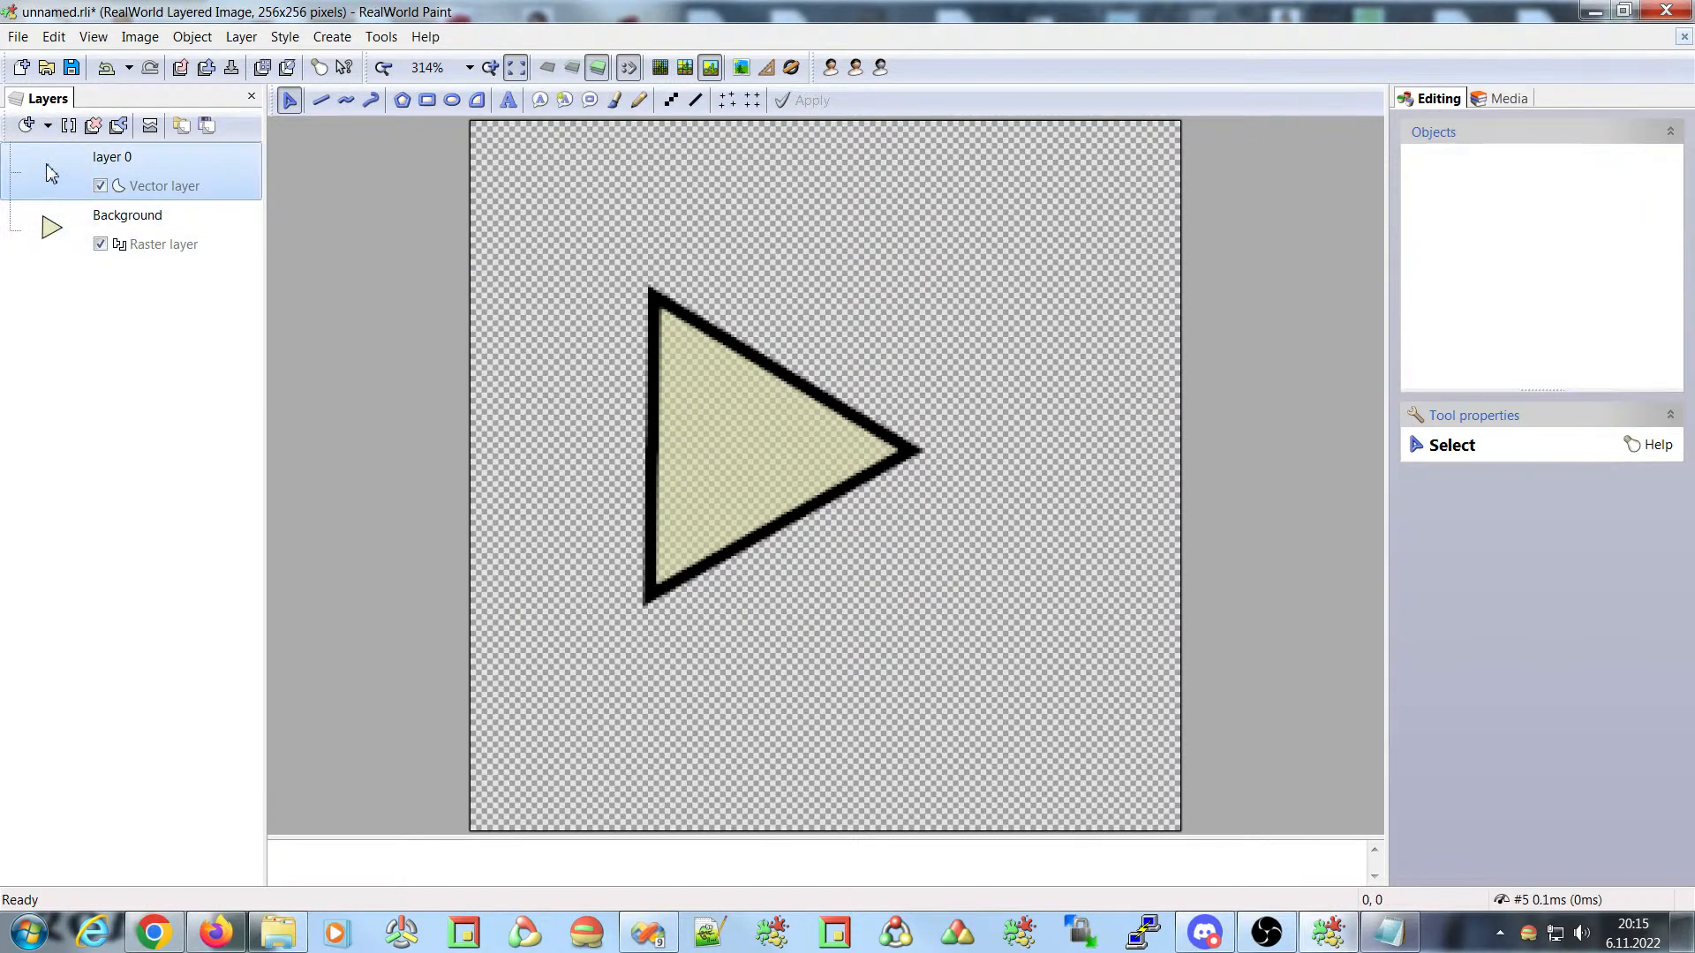
click(427, 100)
drag(624, 204, 1055, 431)
drag(815, 266, 832, 403)
- Run Save current layer on the vector layer, review the offered file types including RealWorld vector image files, and cancel
click(18, 36)
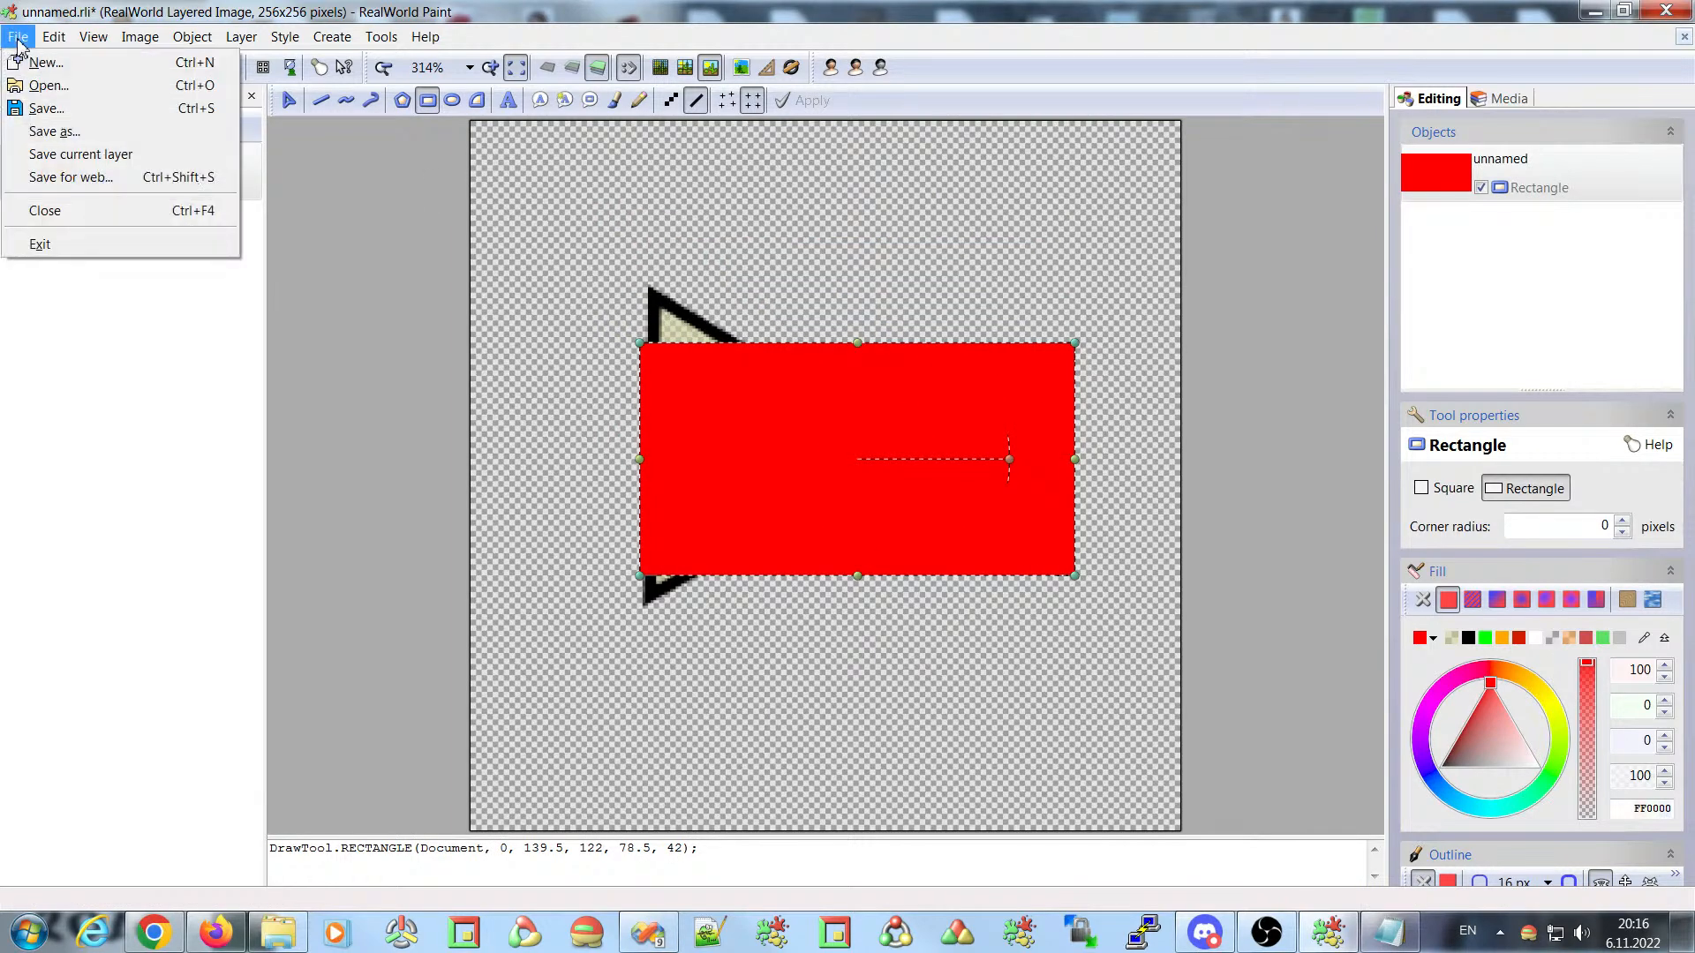
click(70, 154)
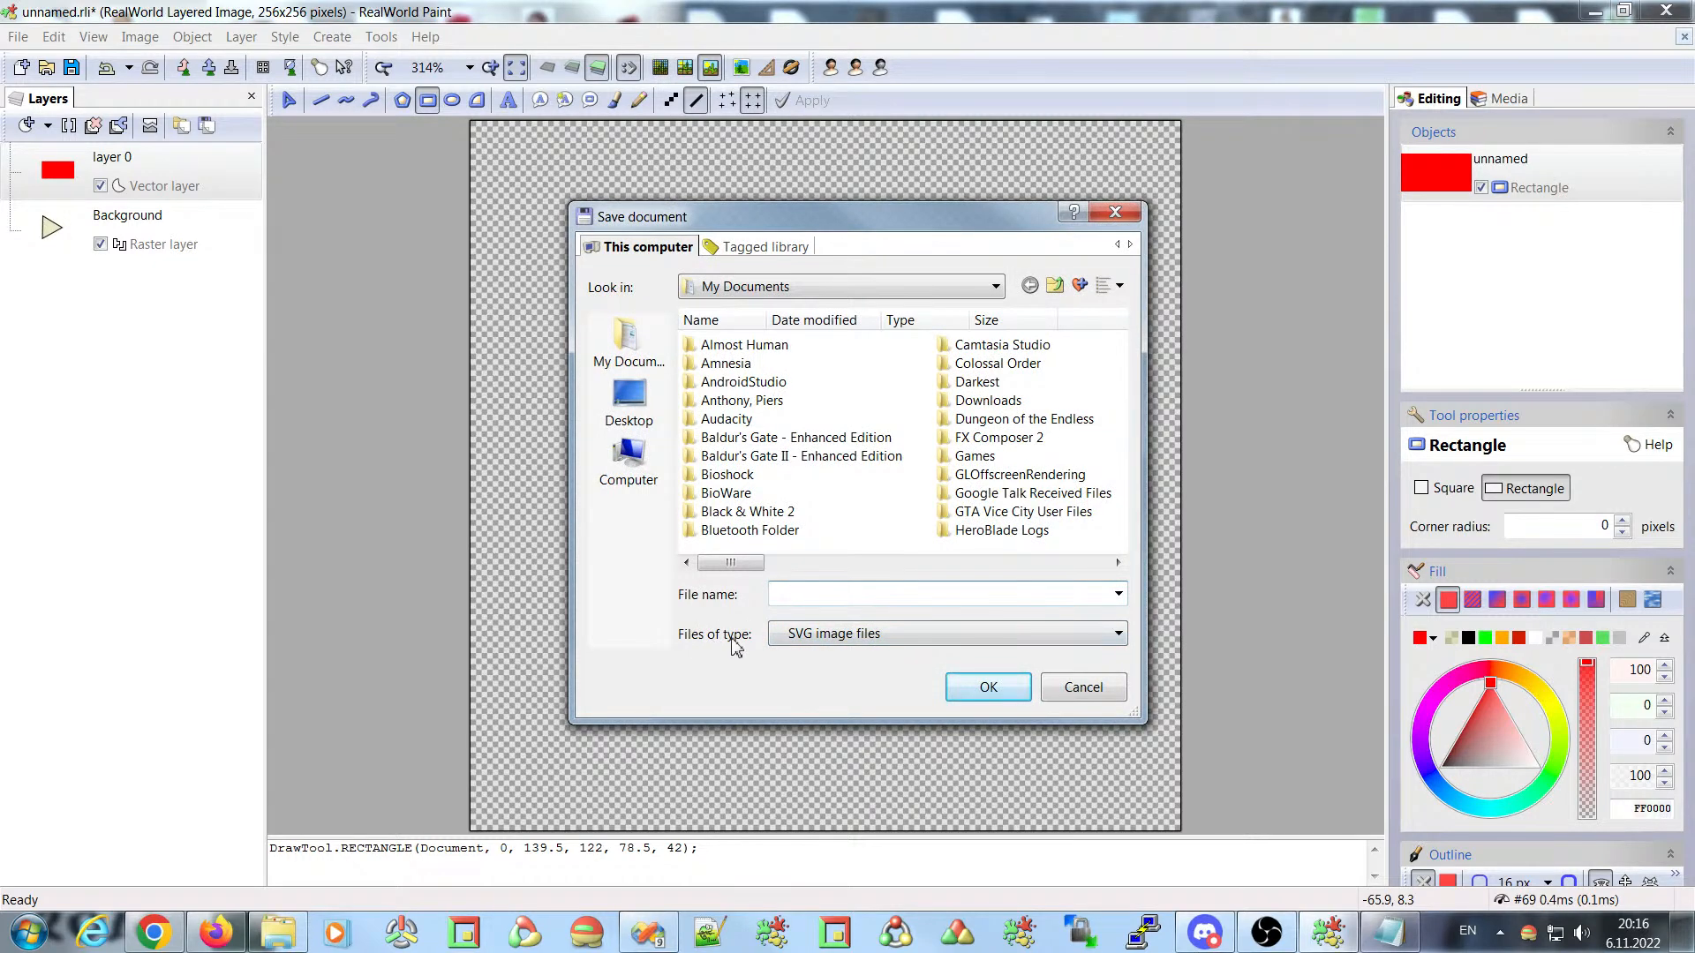
click(846, 637)
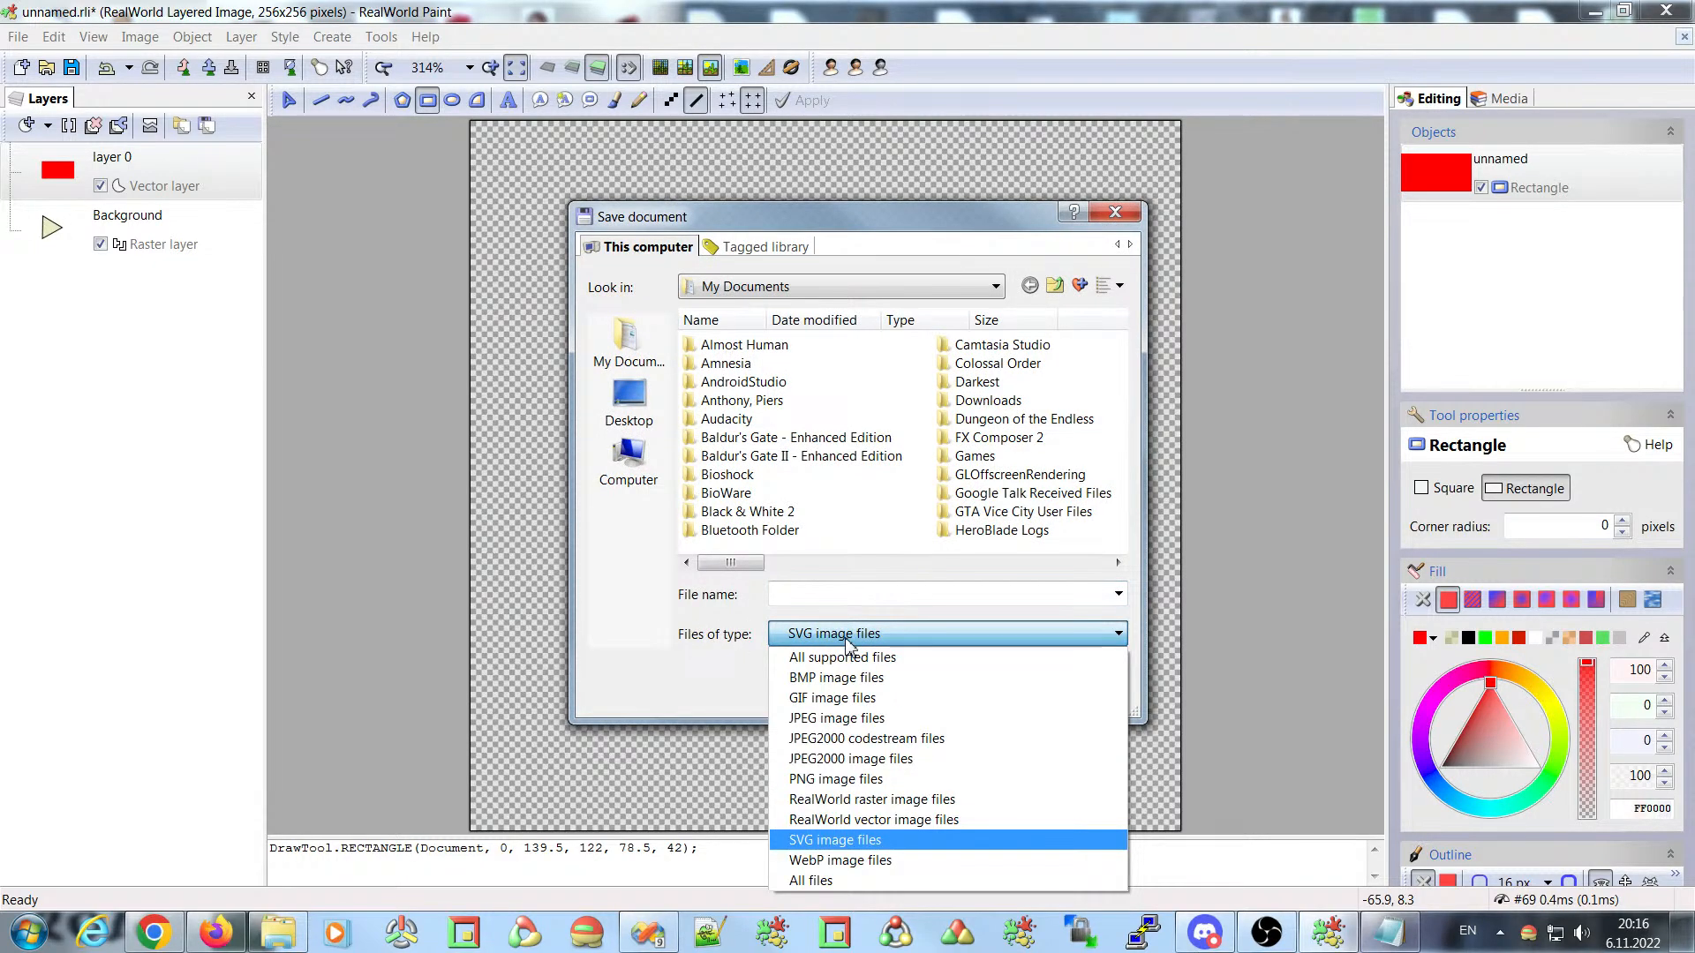
click(720, 641)
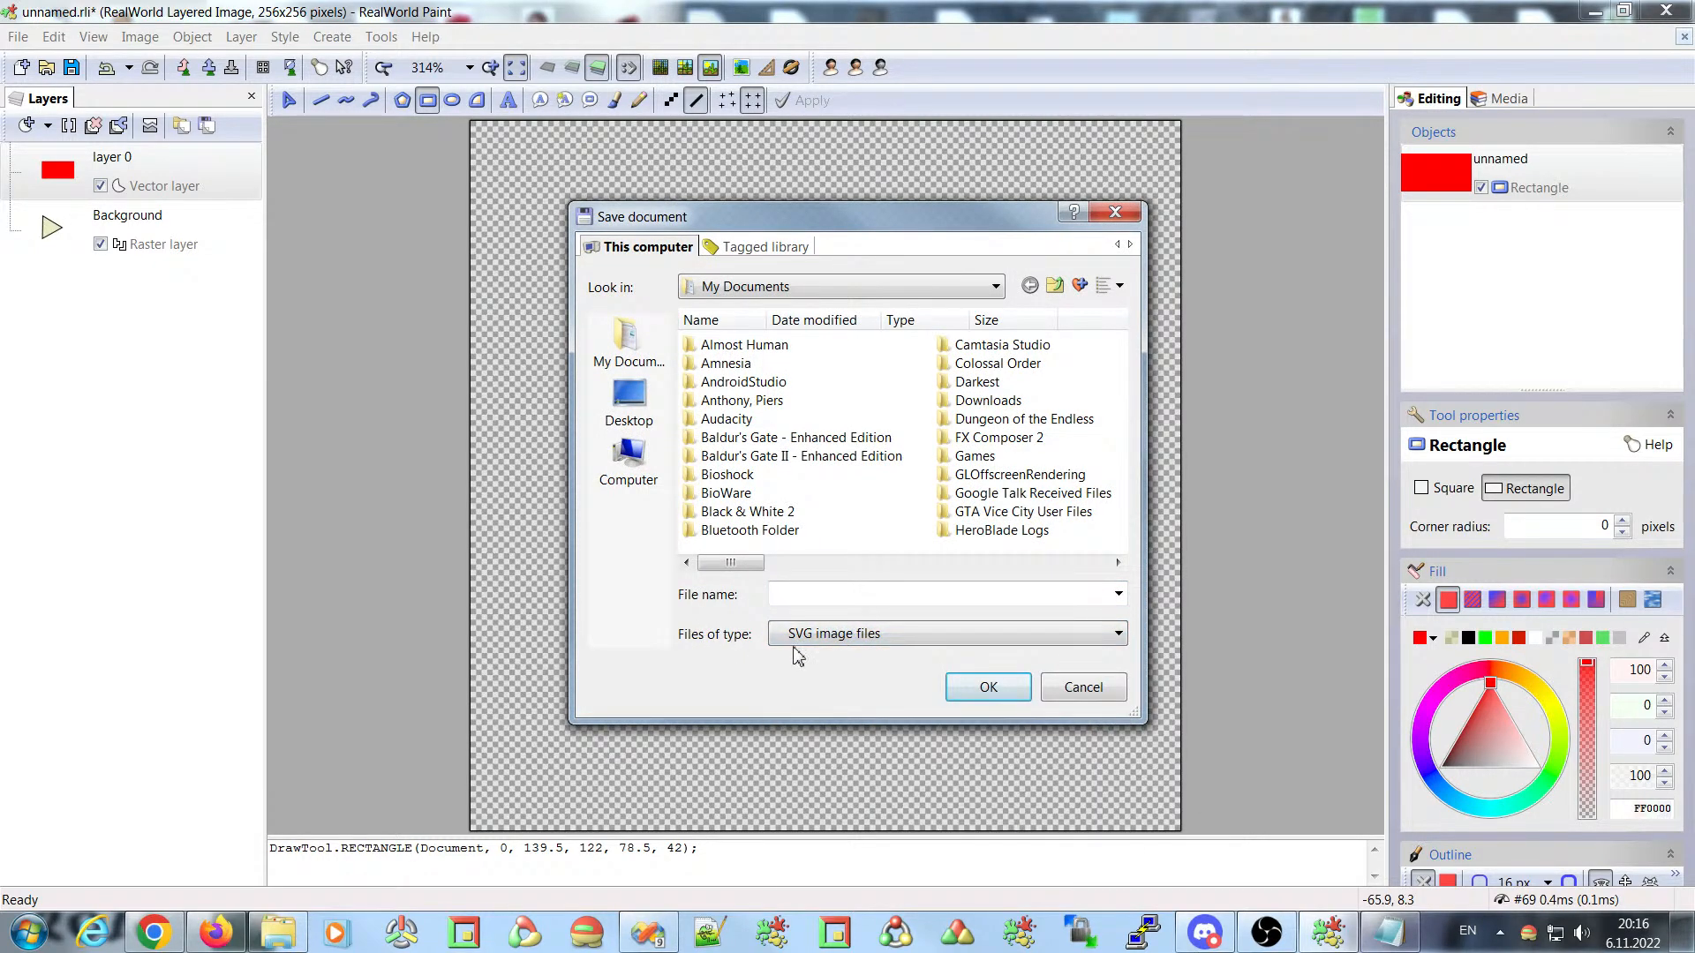
click(850, 638)
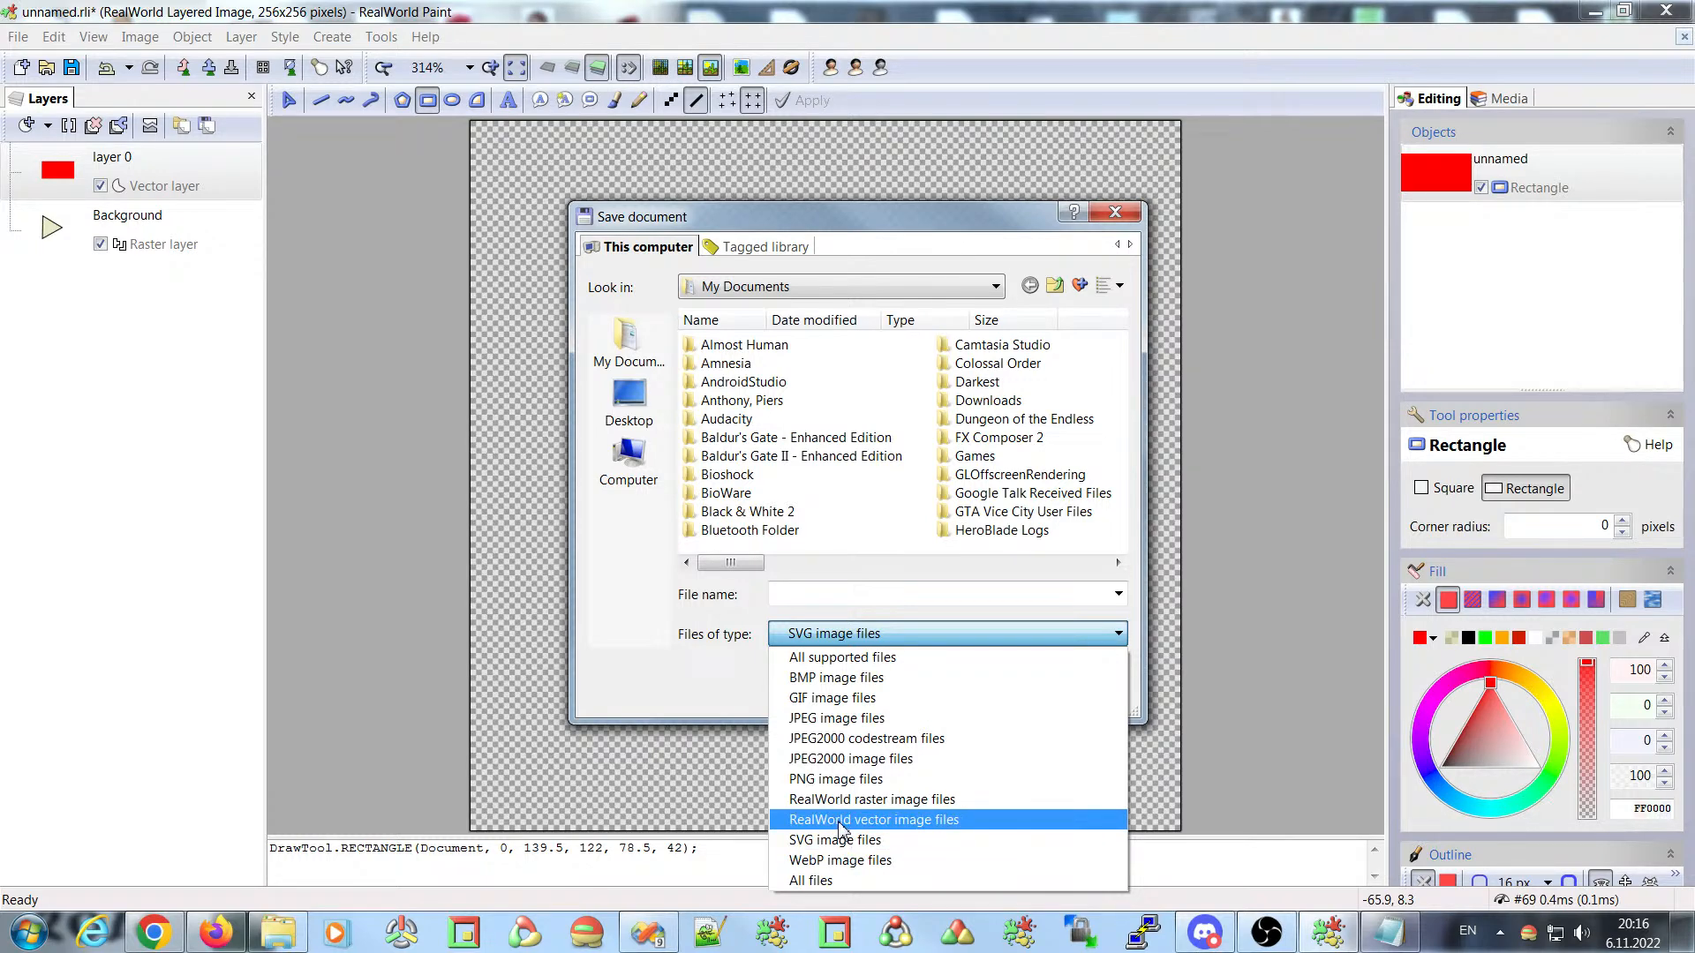
click(941, 820)
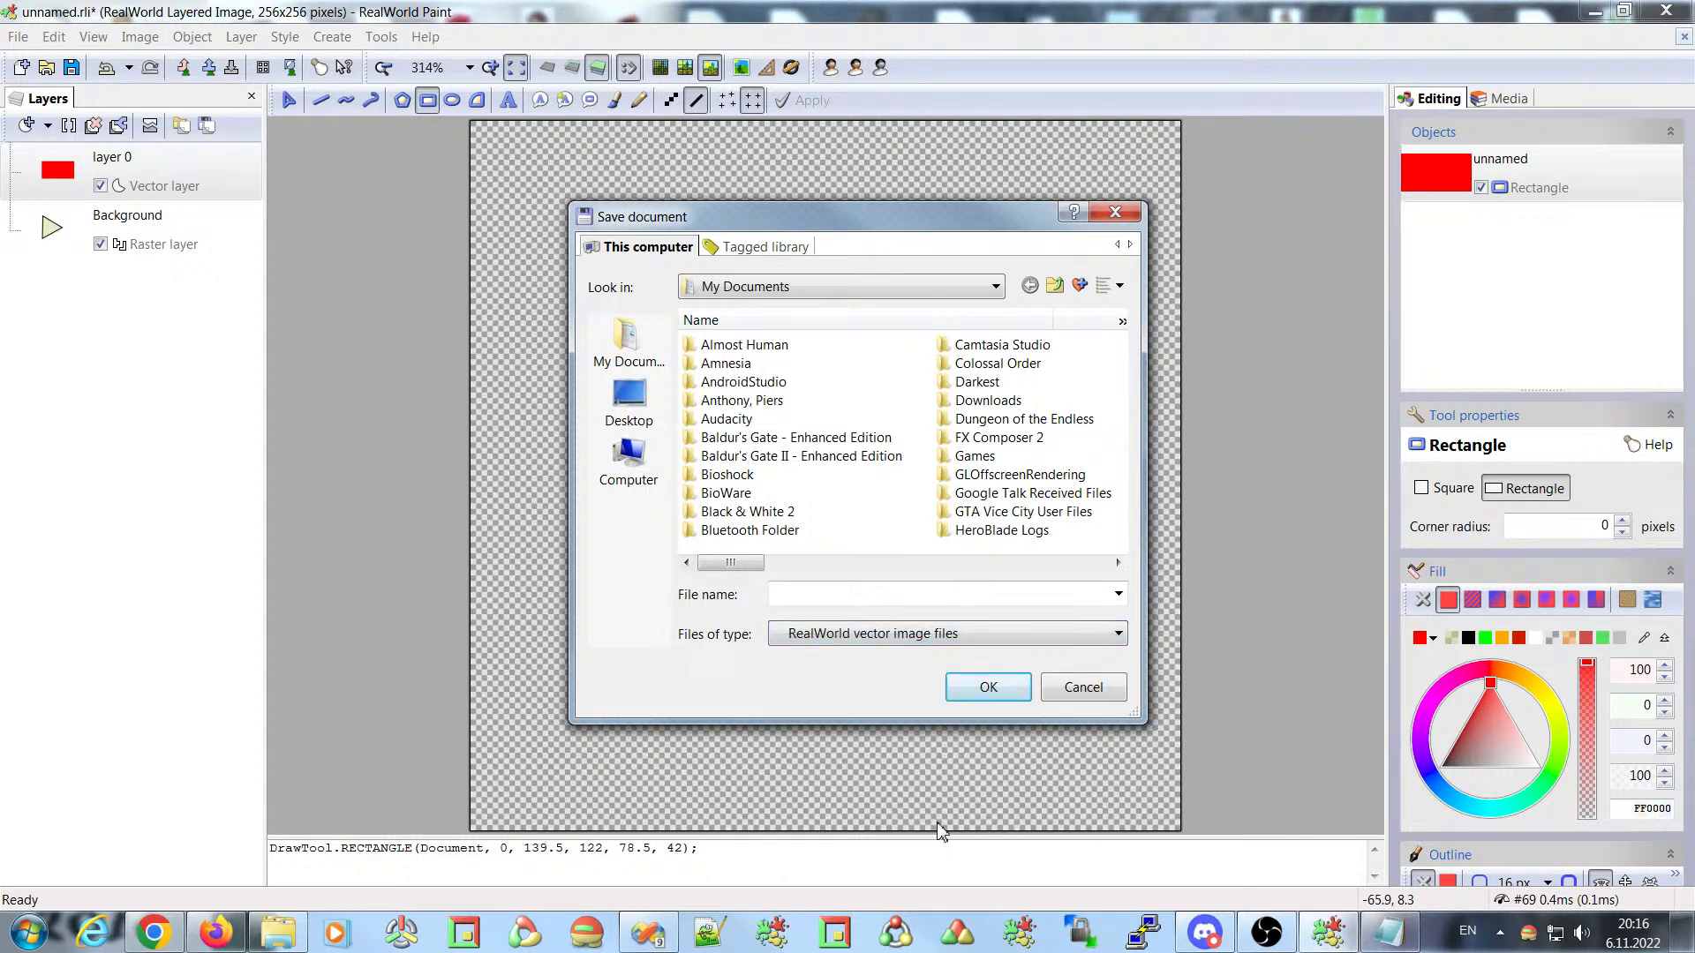
drag(768, 222, 777, 186)
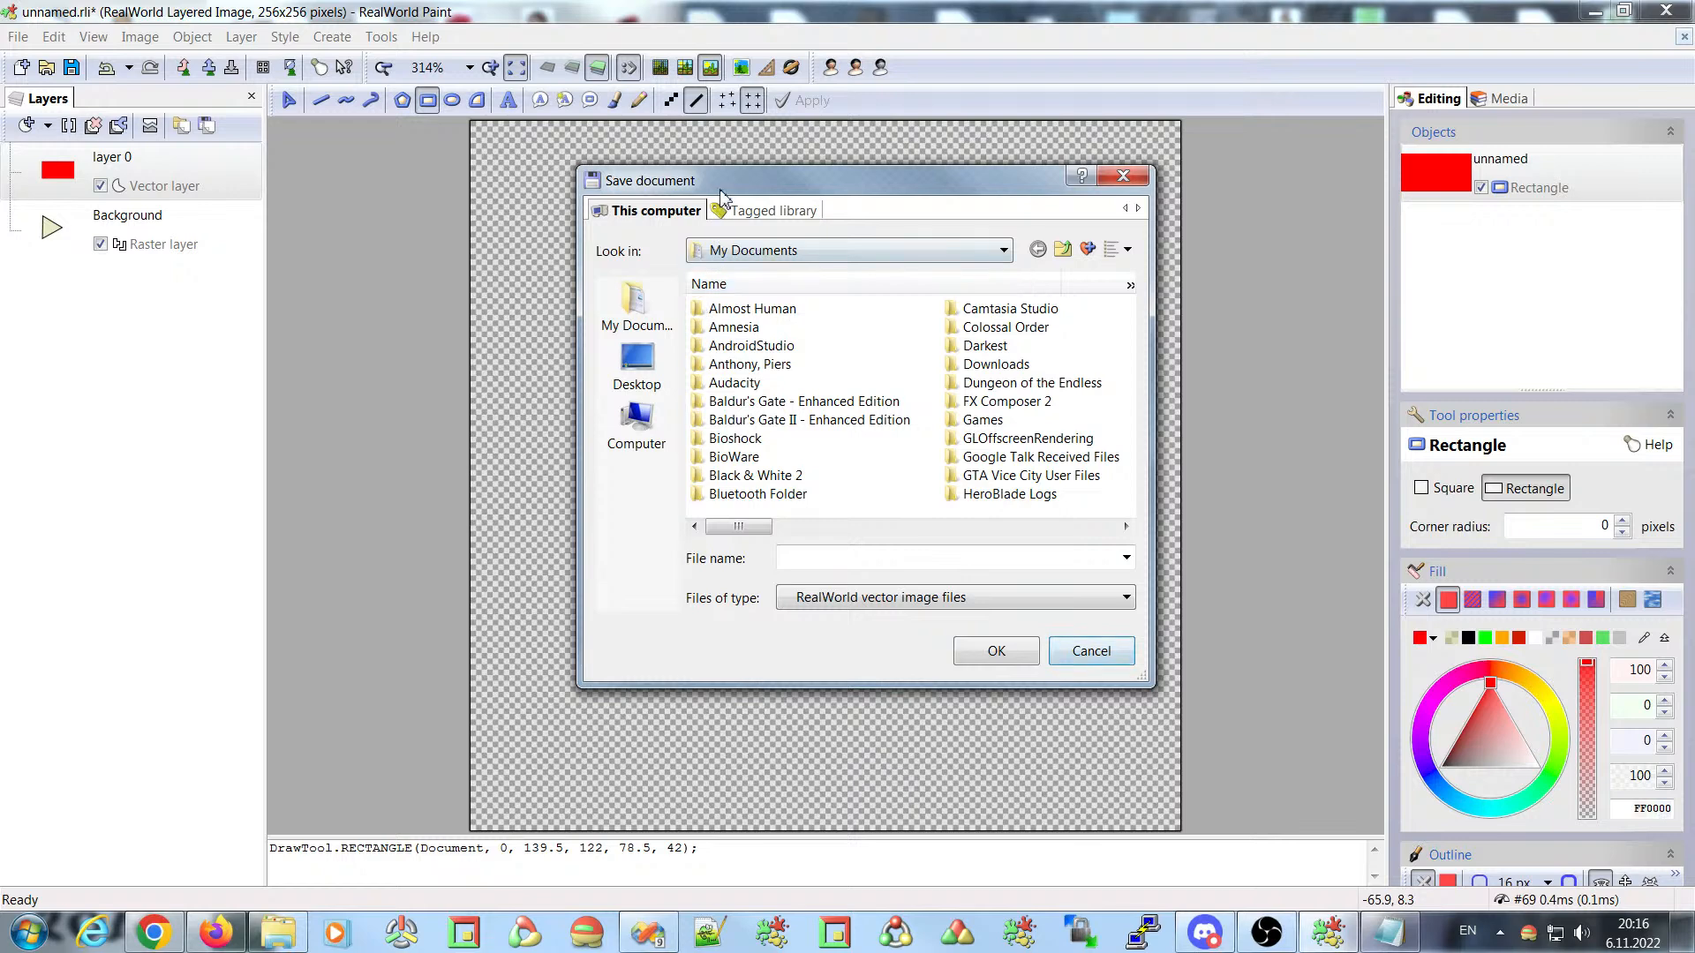
drag(721, 187, 565, 217)
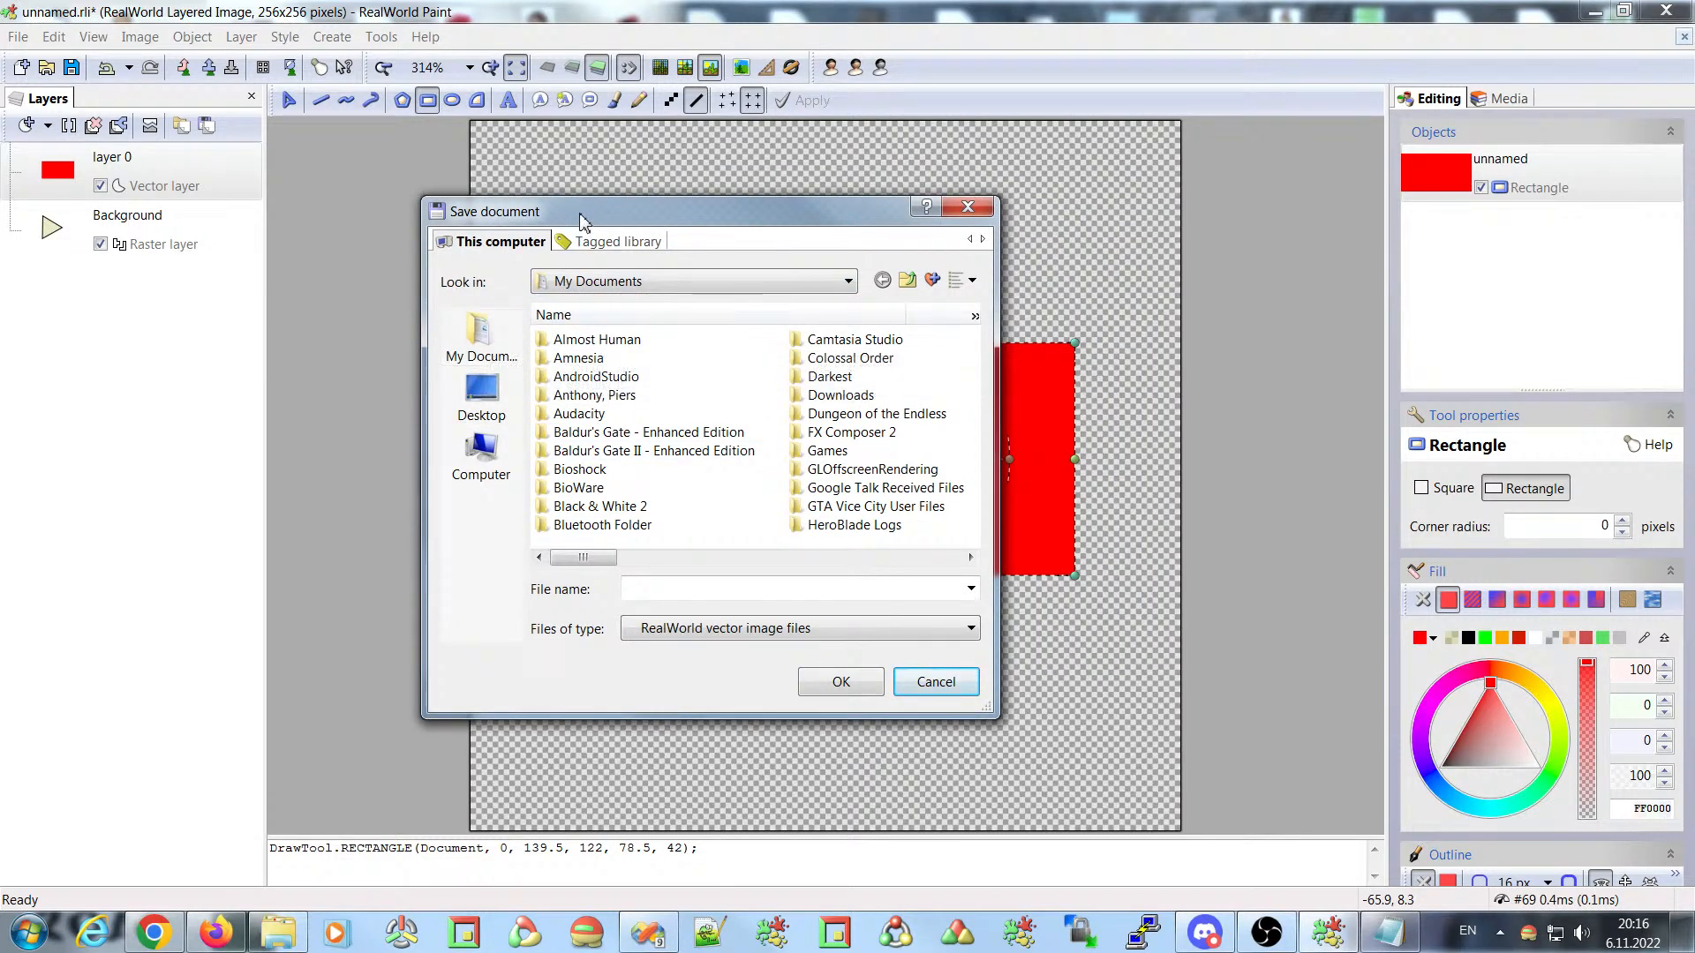
drag(585, 220, 528, 171)
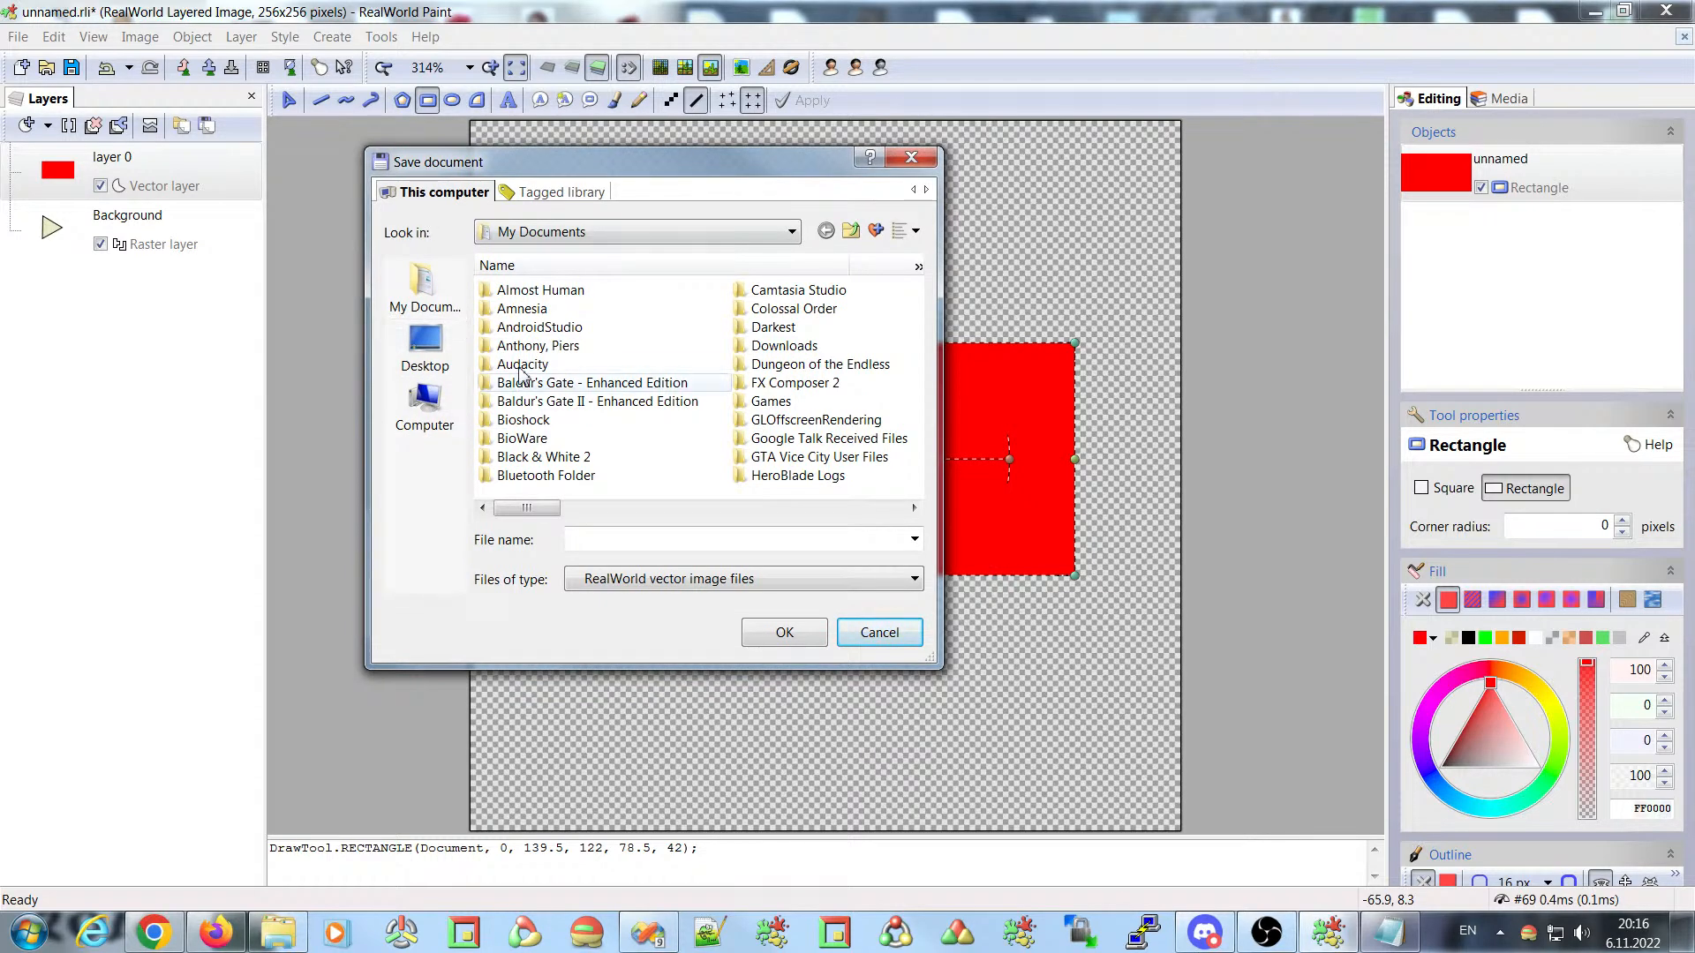
click(880, 633)
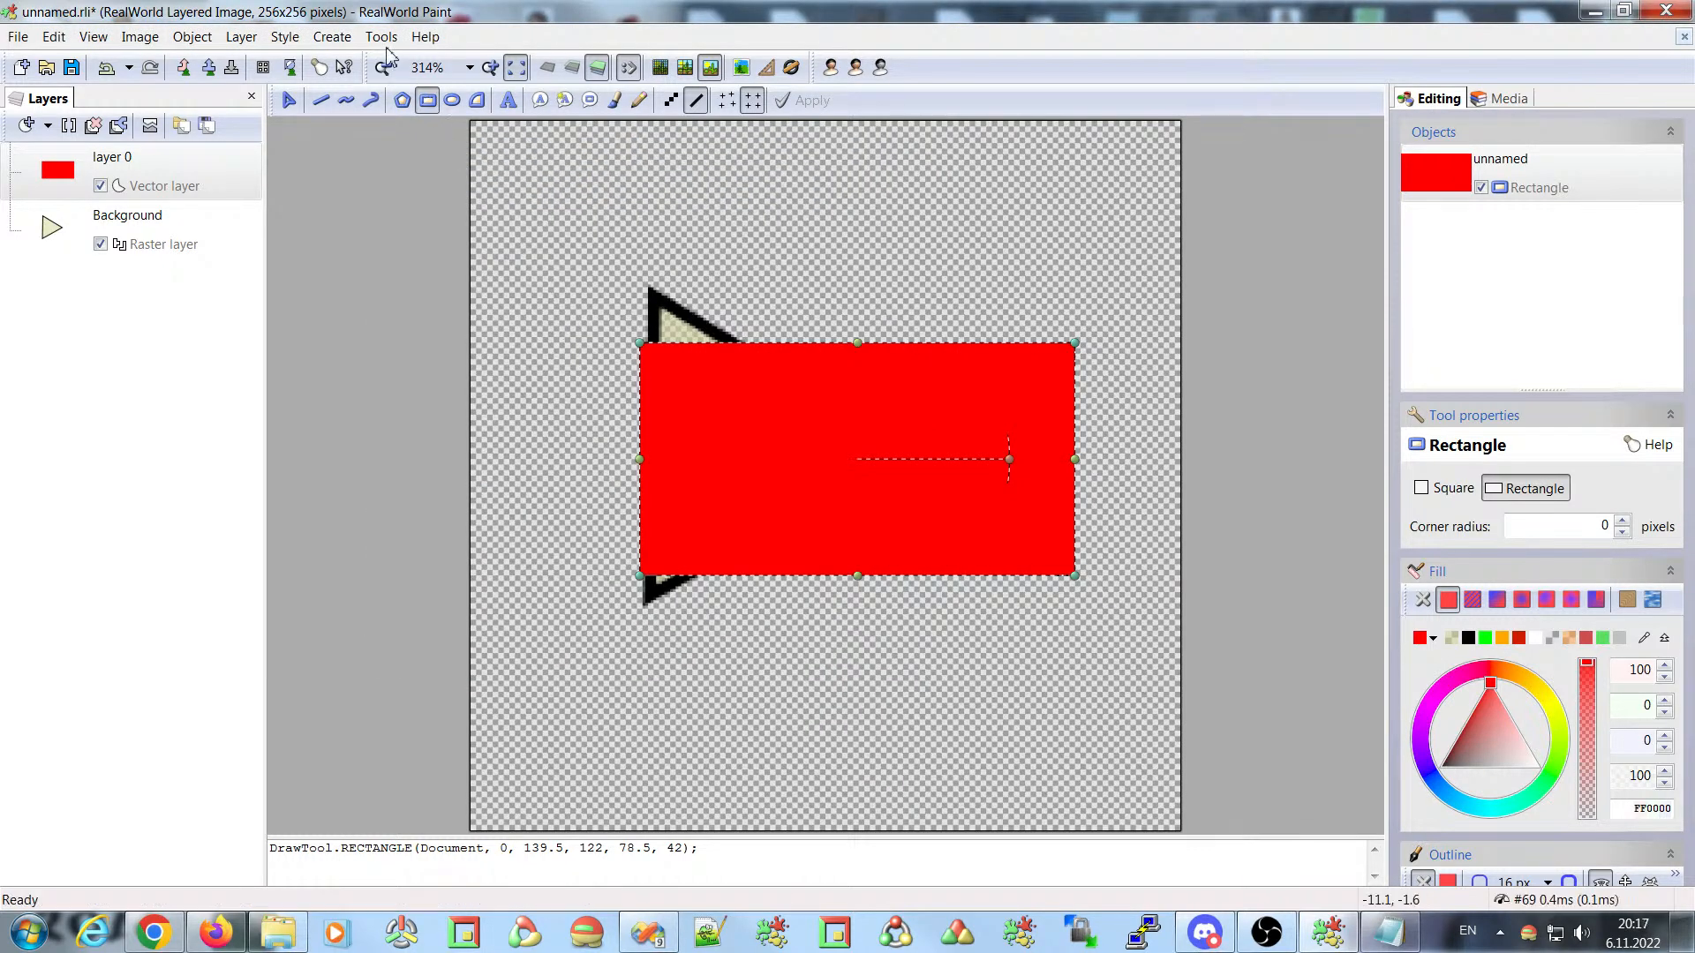
click(382, 37)
click(486, 62)
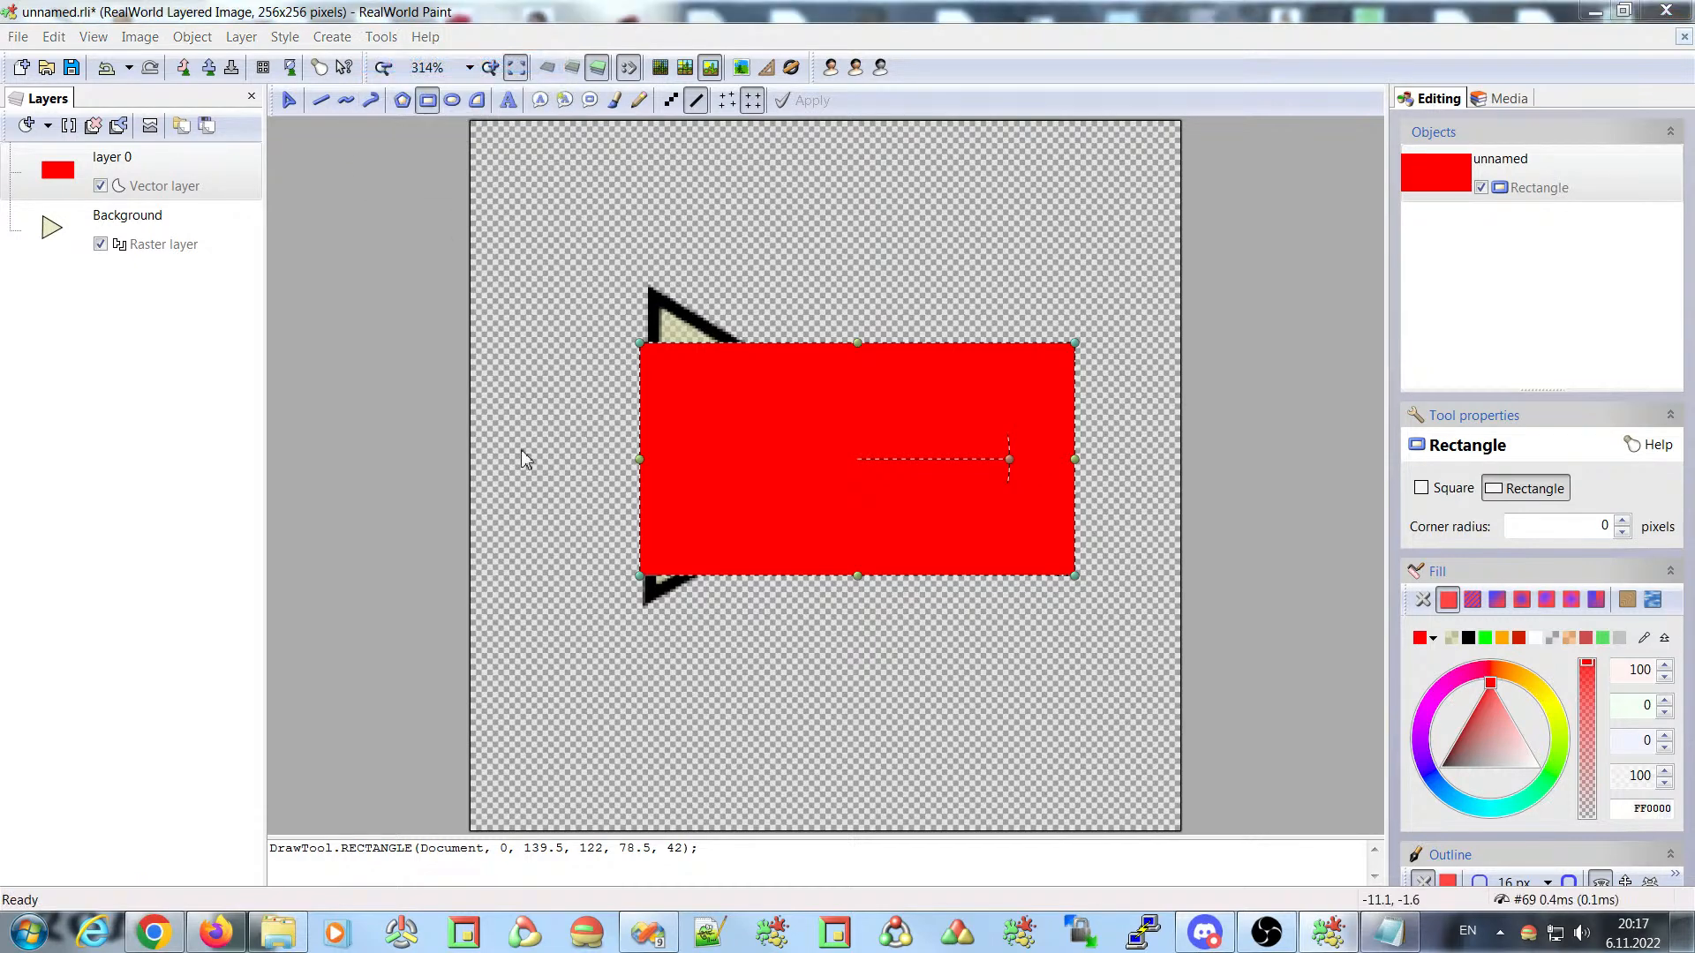
click(1056, 162)
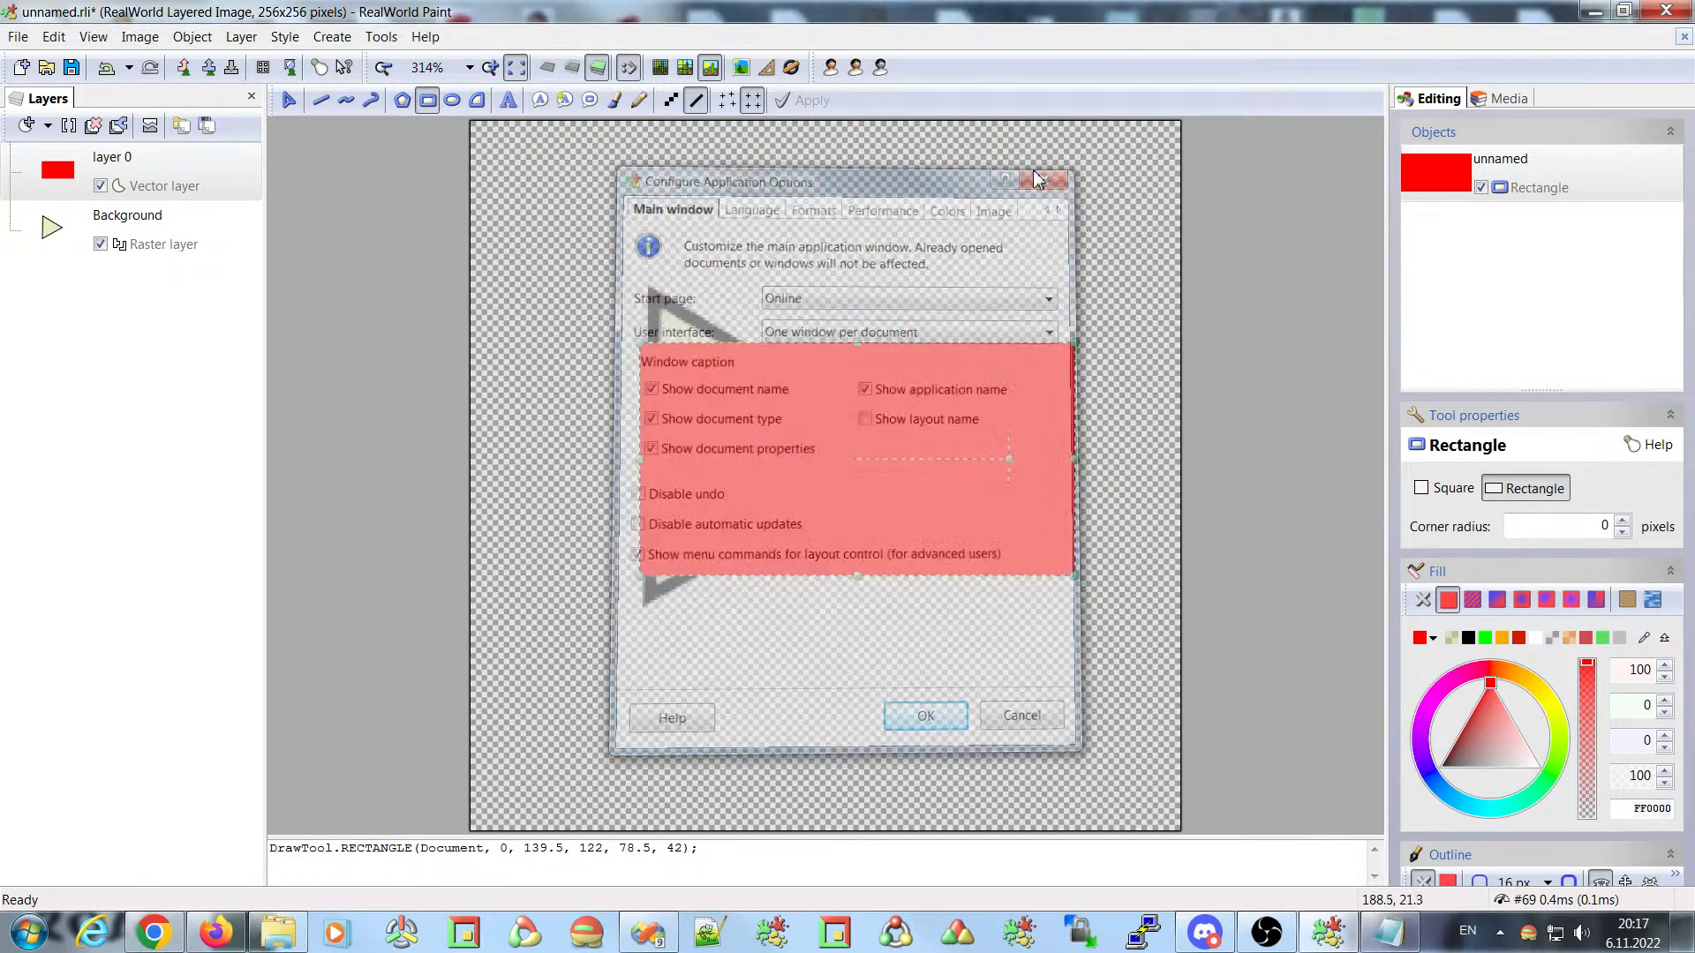
- Reopen the current layout's menu configuration and show the File menu's Document - Extract Document Part settings in full
click(382, 37)
click(439, 119)
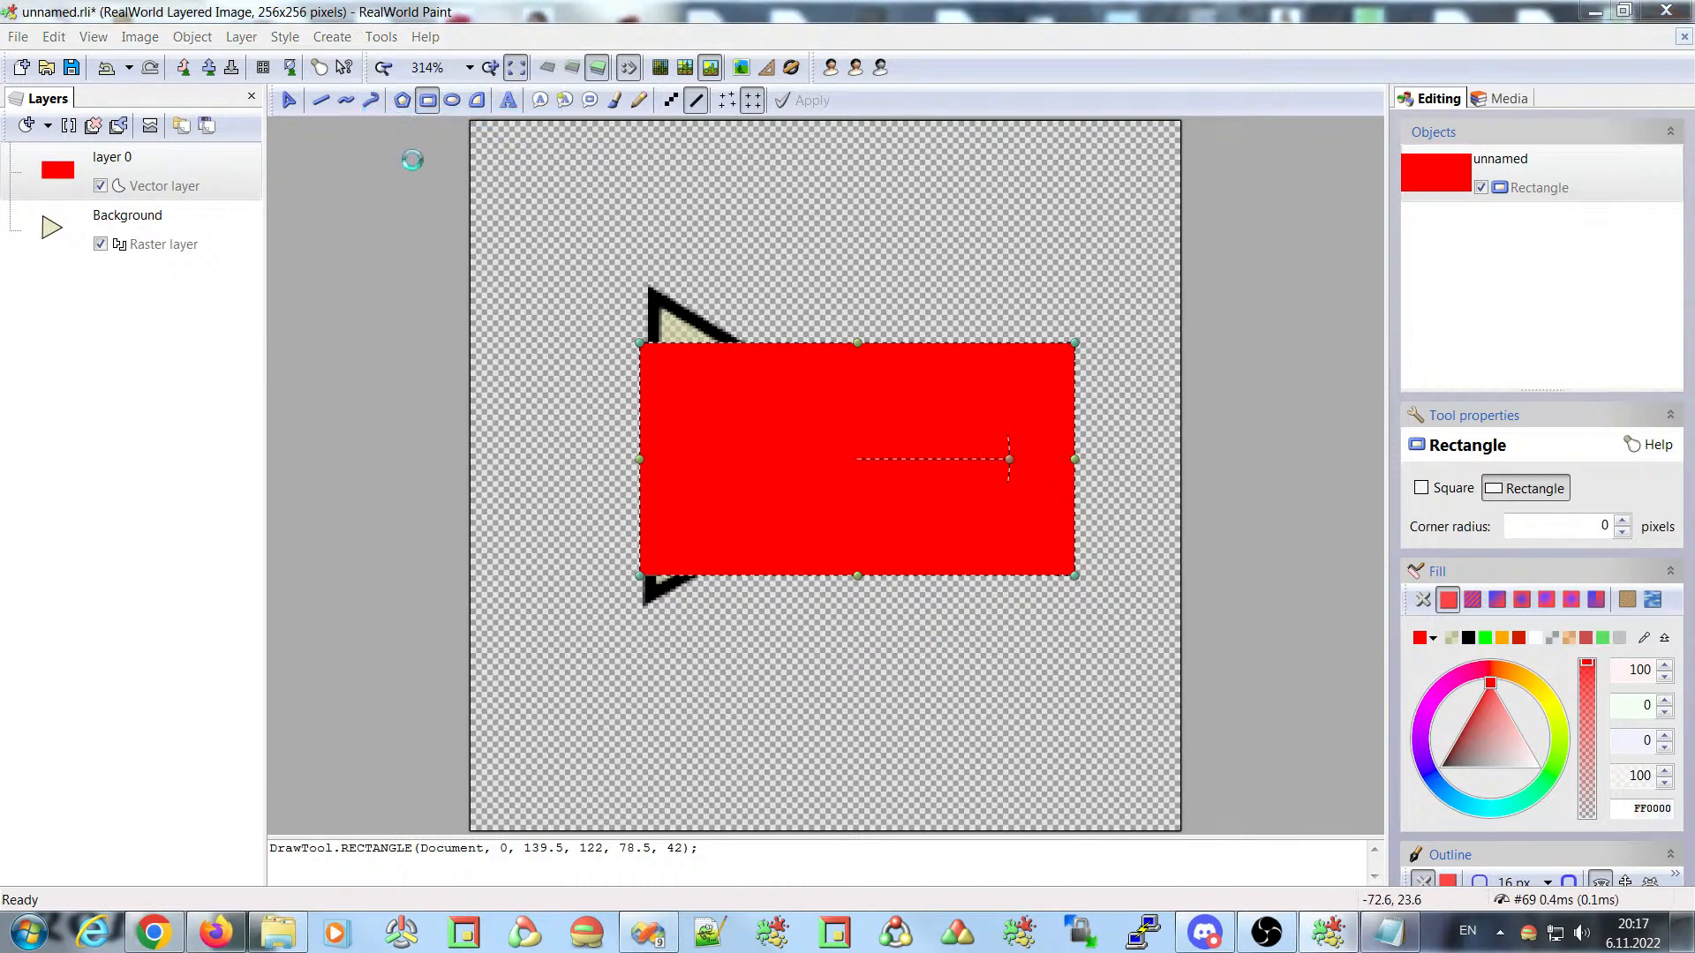
click(696, 83)
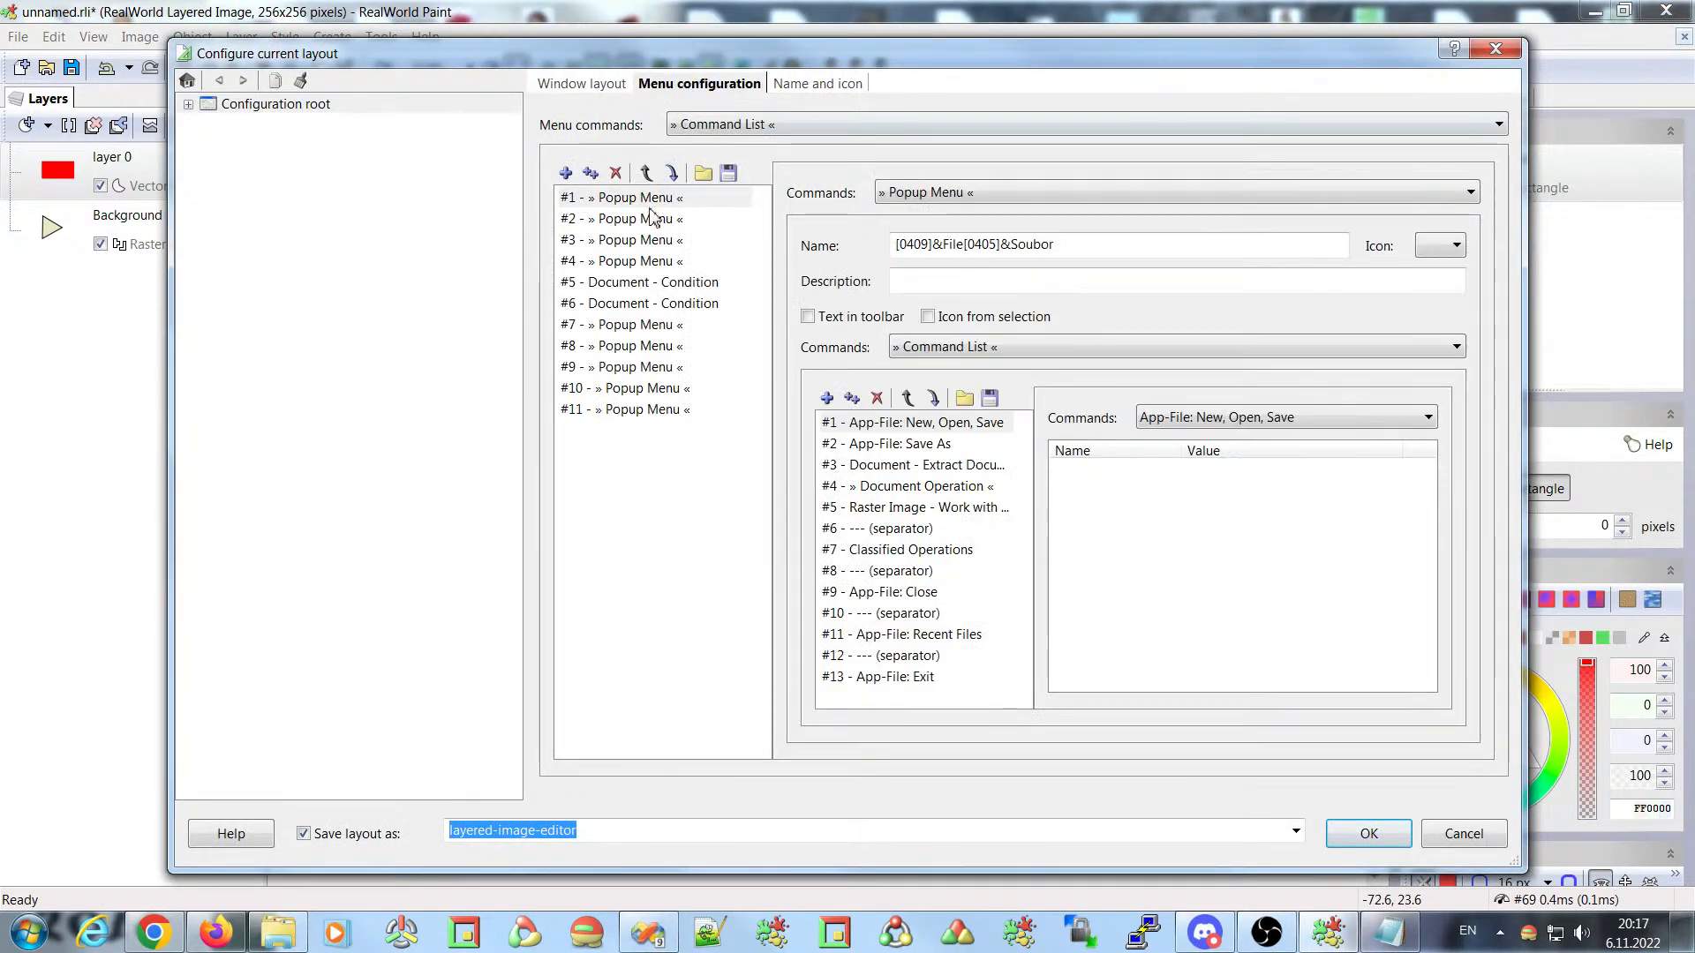
click(620, 198)
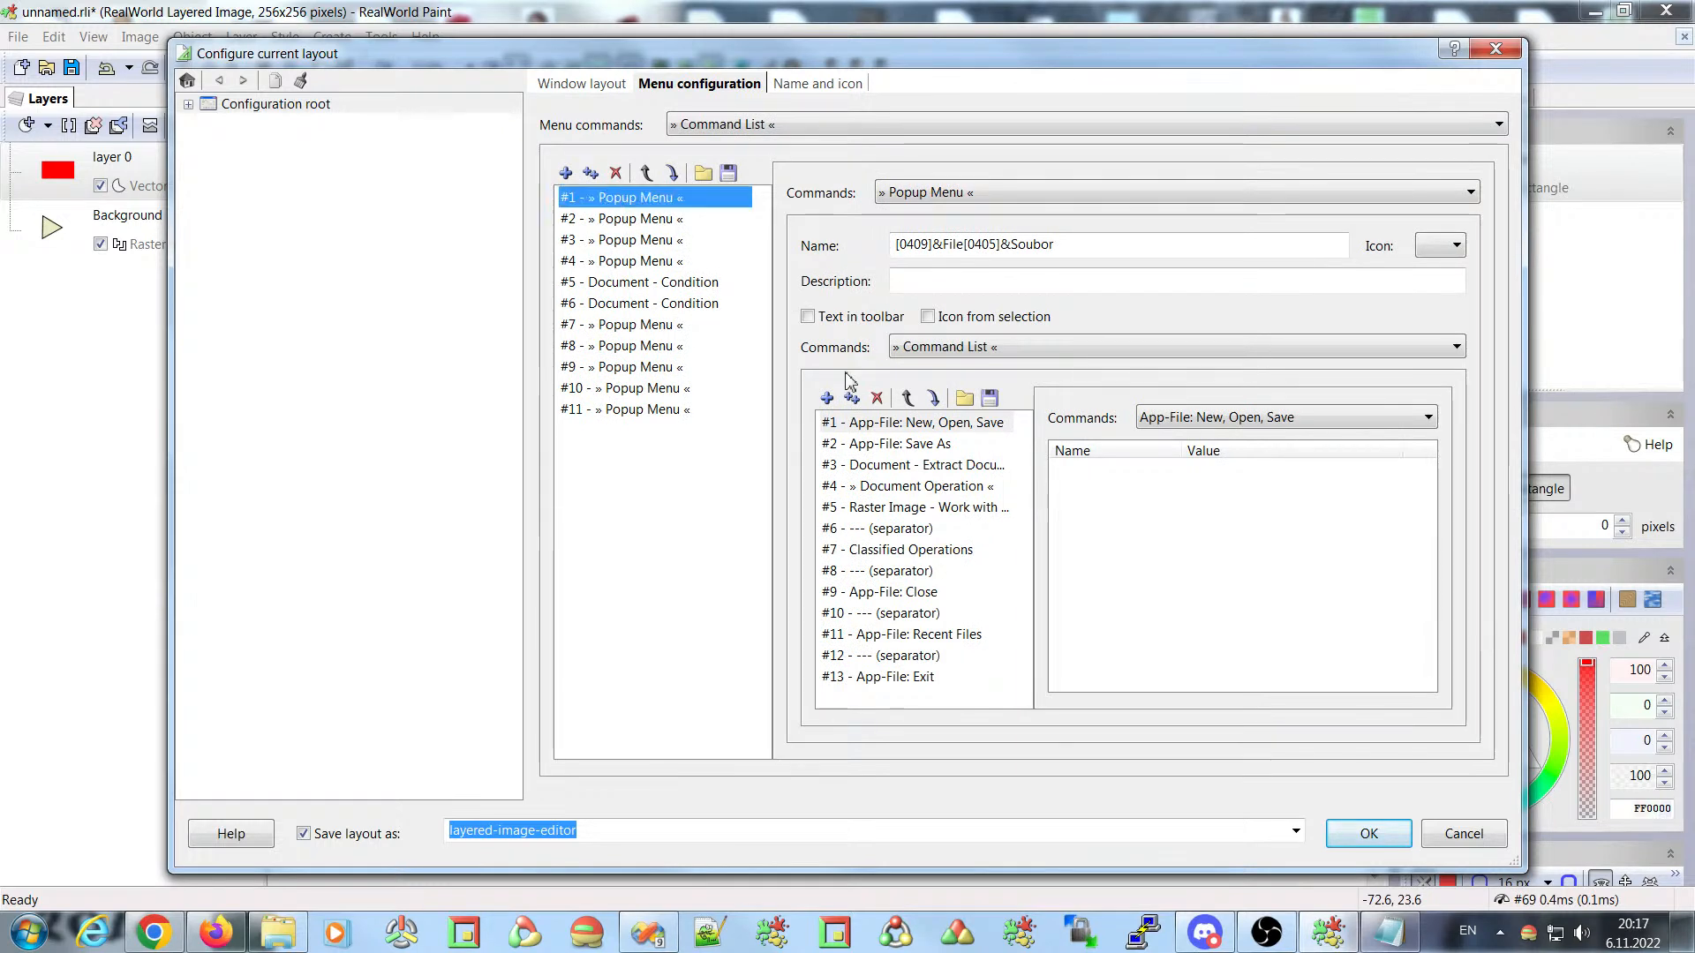
click(895, 469)
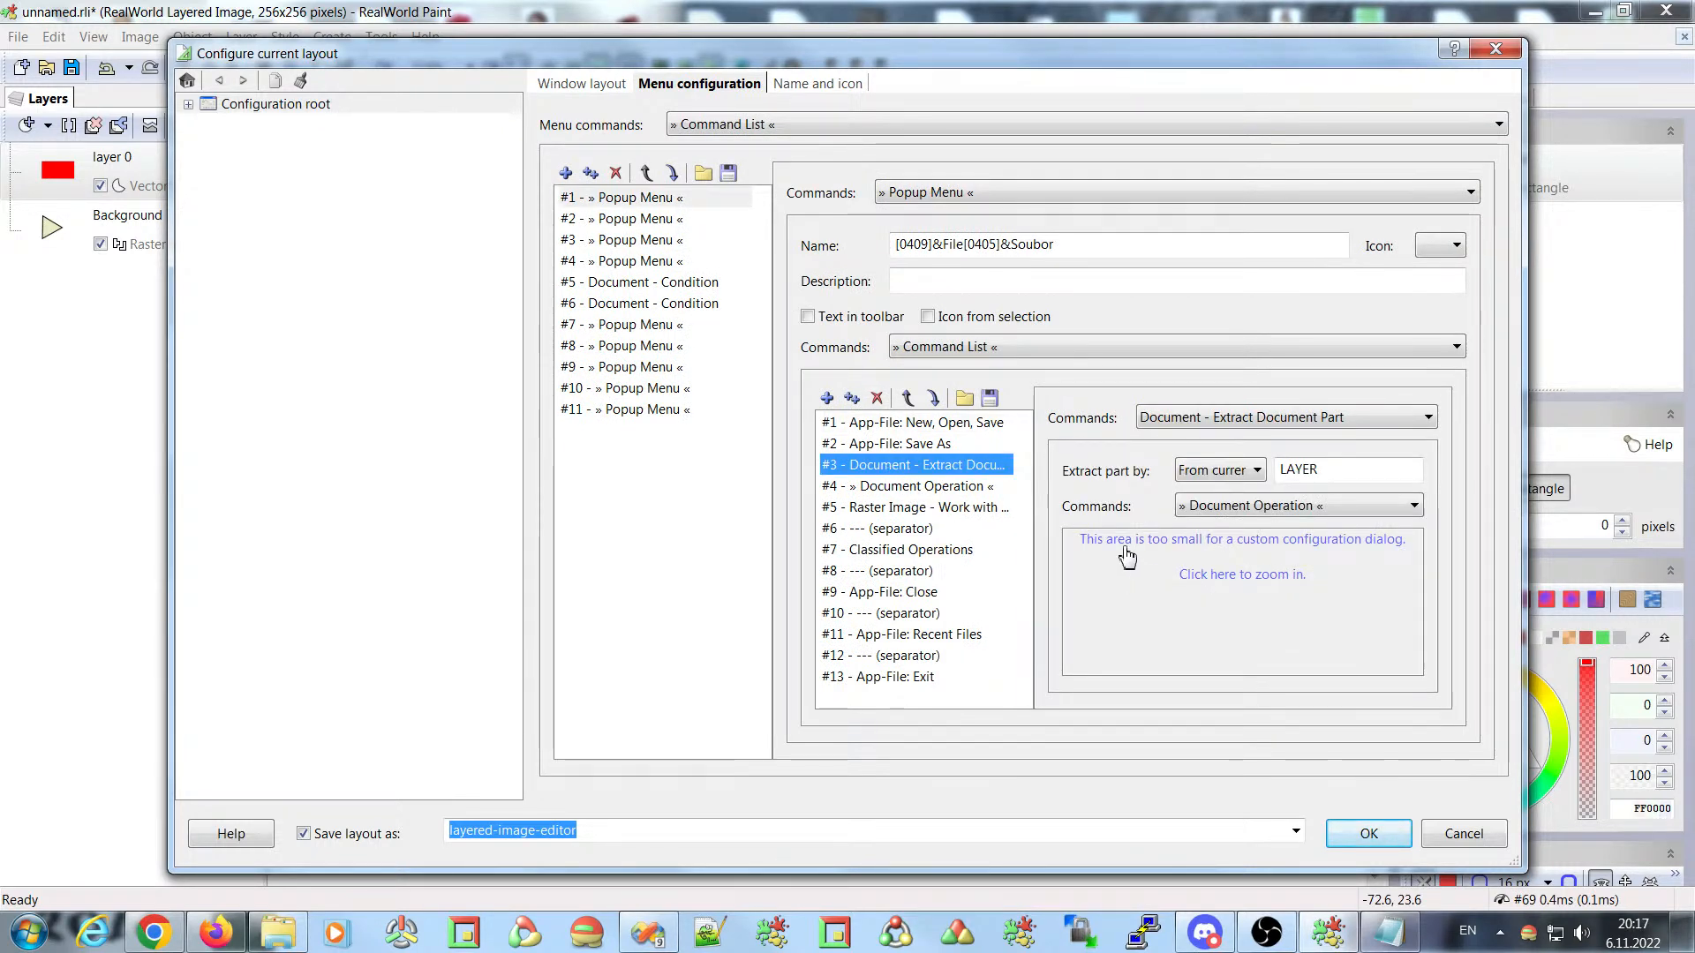
click(1159, 572)
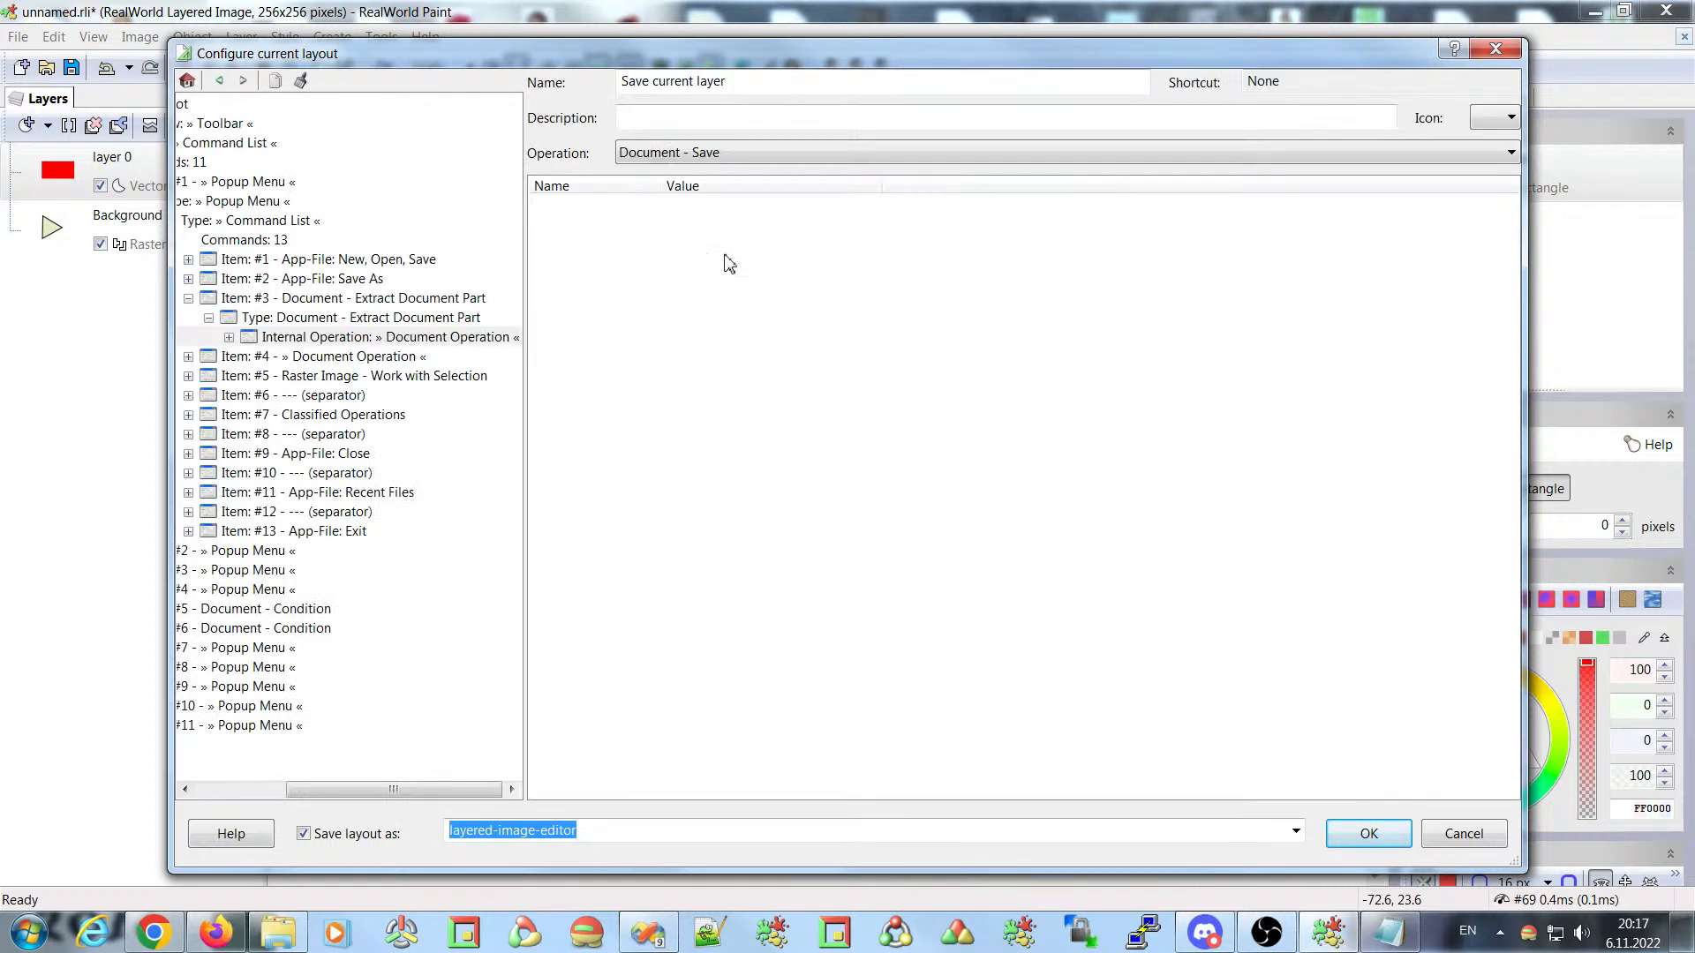
click(292, 299)
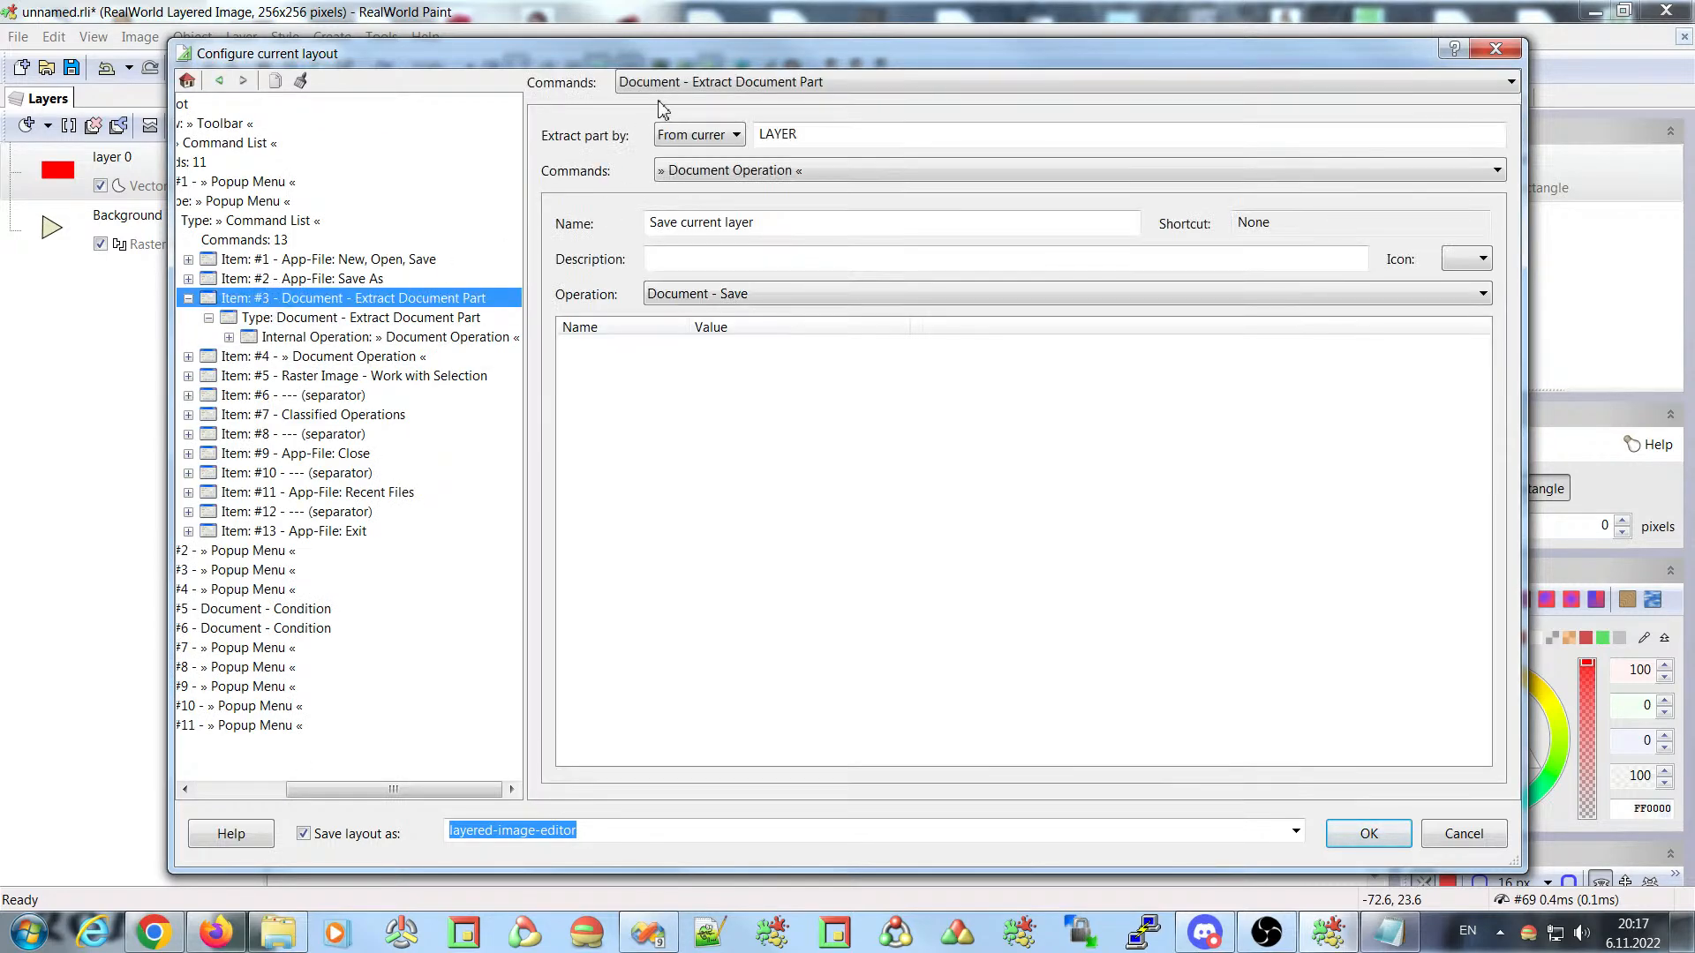
- Rename the layer-saving operation to "Save current layer..." and open its description for editing
click(702, 137)
click(800, 134)
drag(800, 135, 751, 143)
click(843, 134)
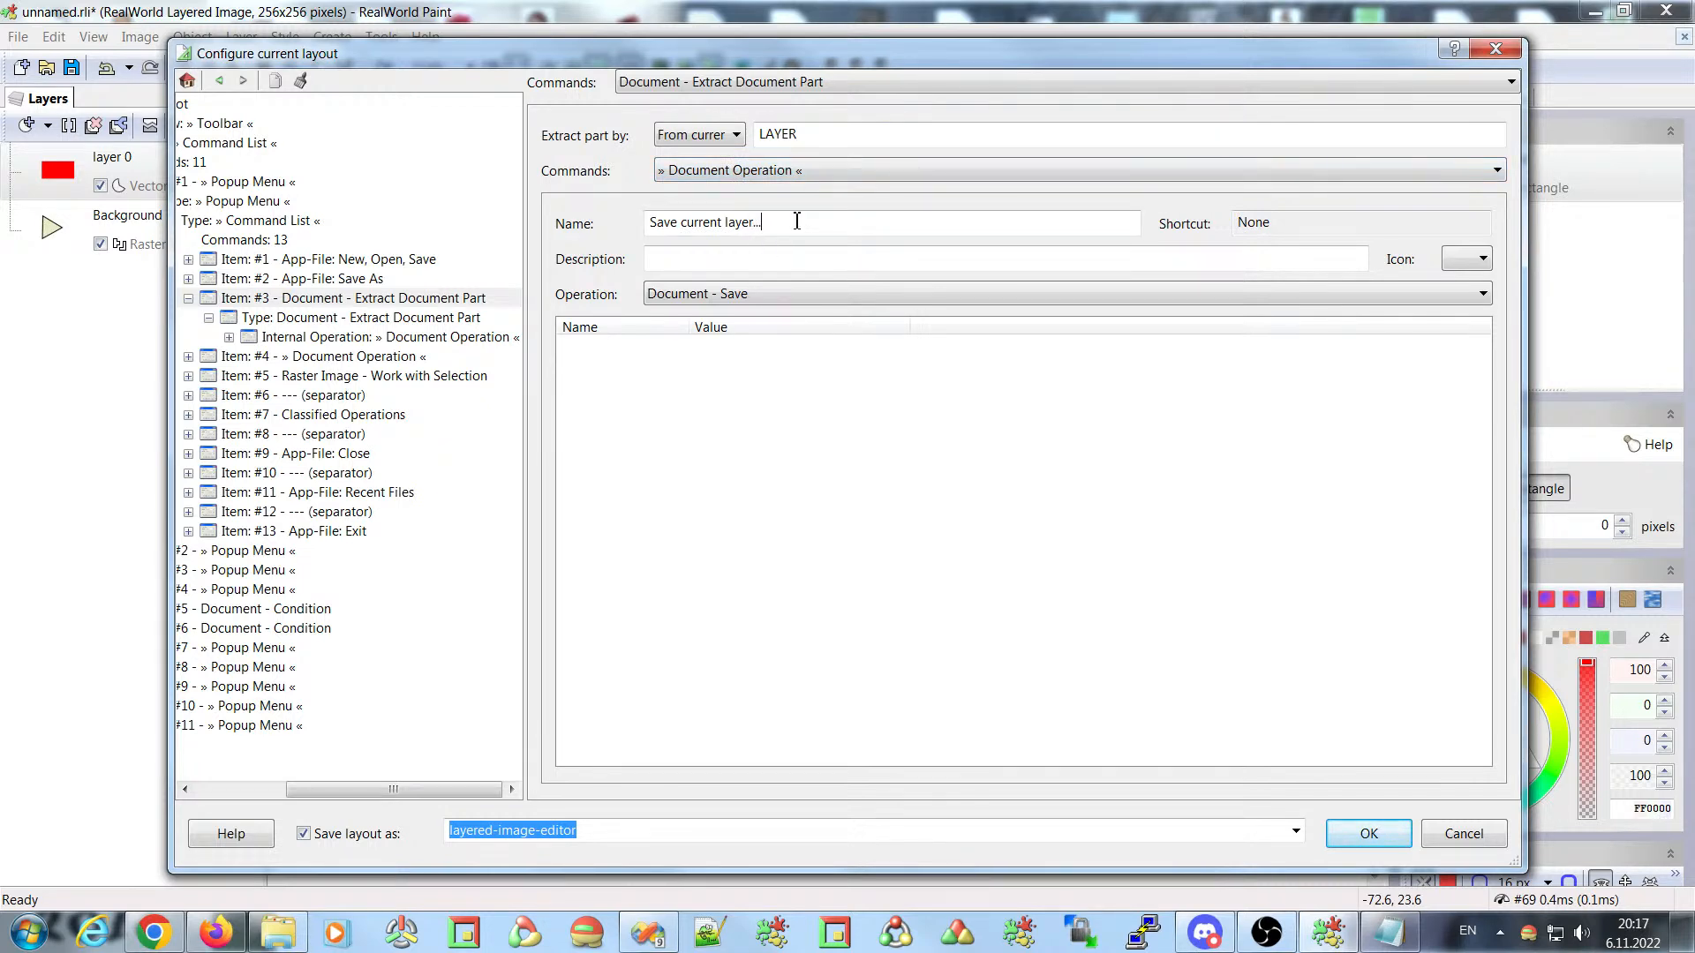
click(725, 260)
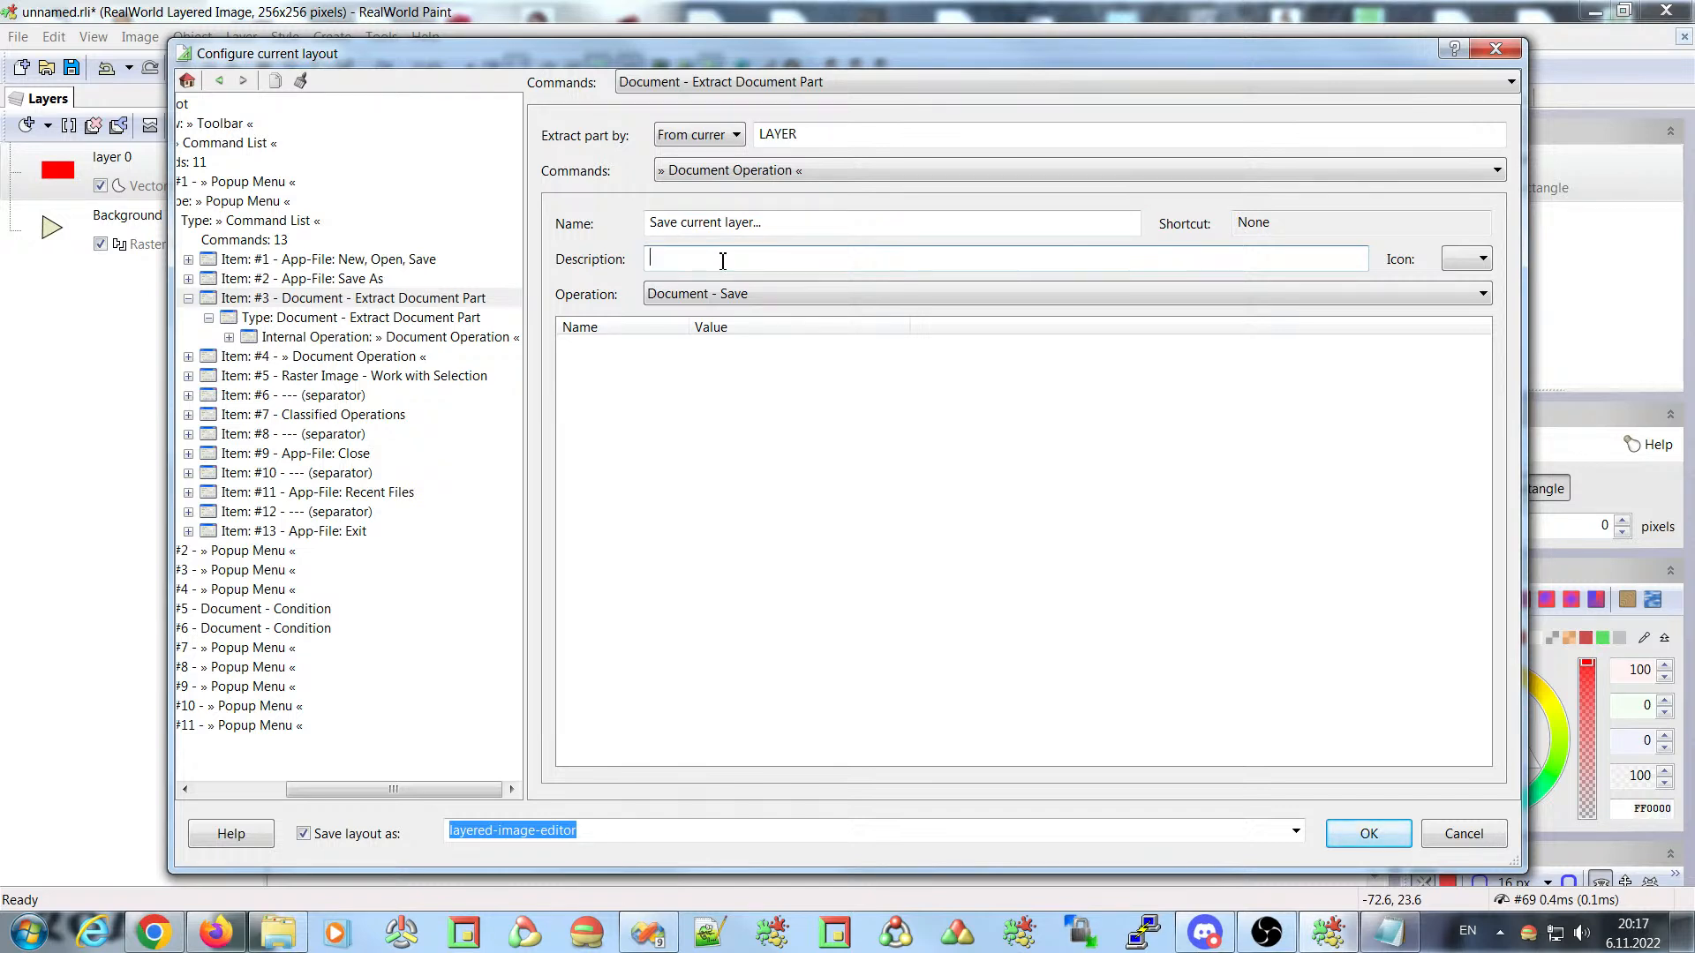
- Assign an icon to the "Save current layer..." command, keep Document - Save as its operation, and apply the layout
click(1466, 259)
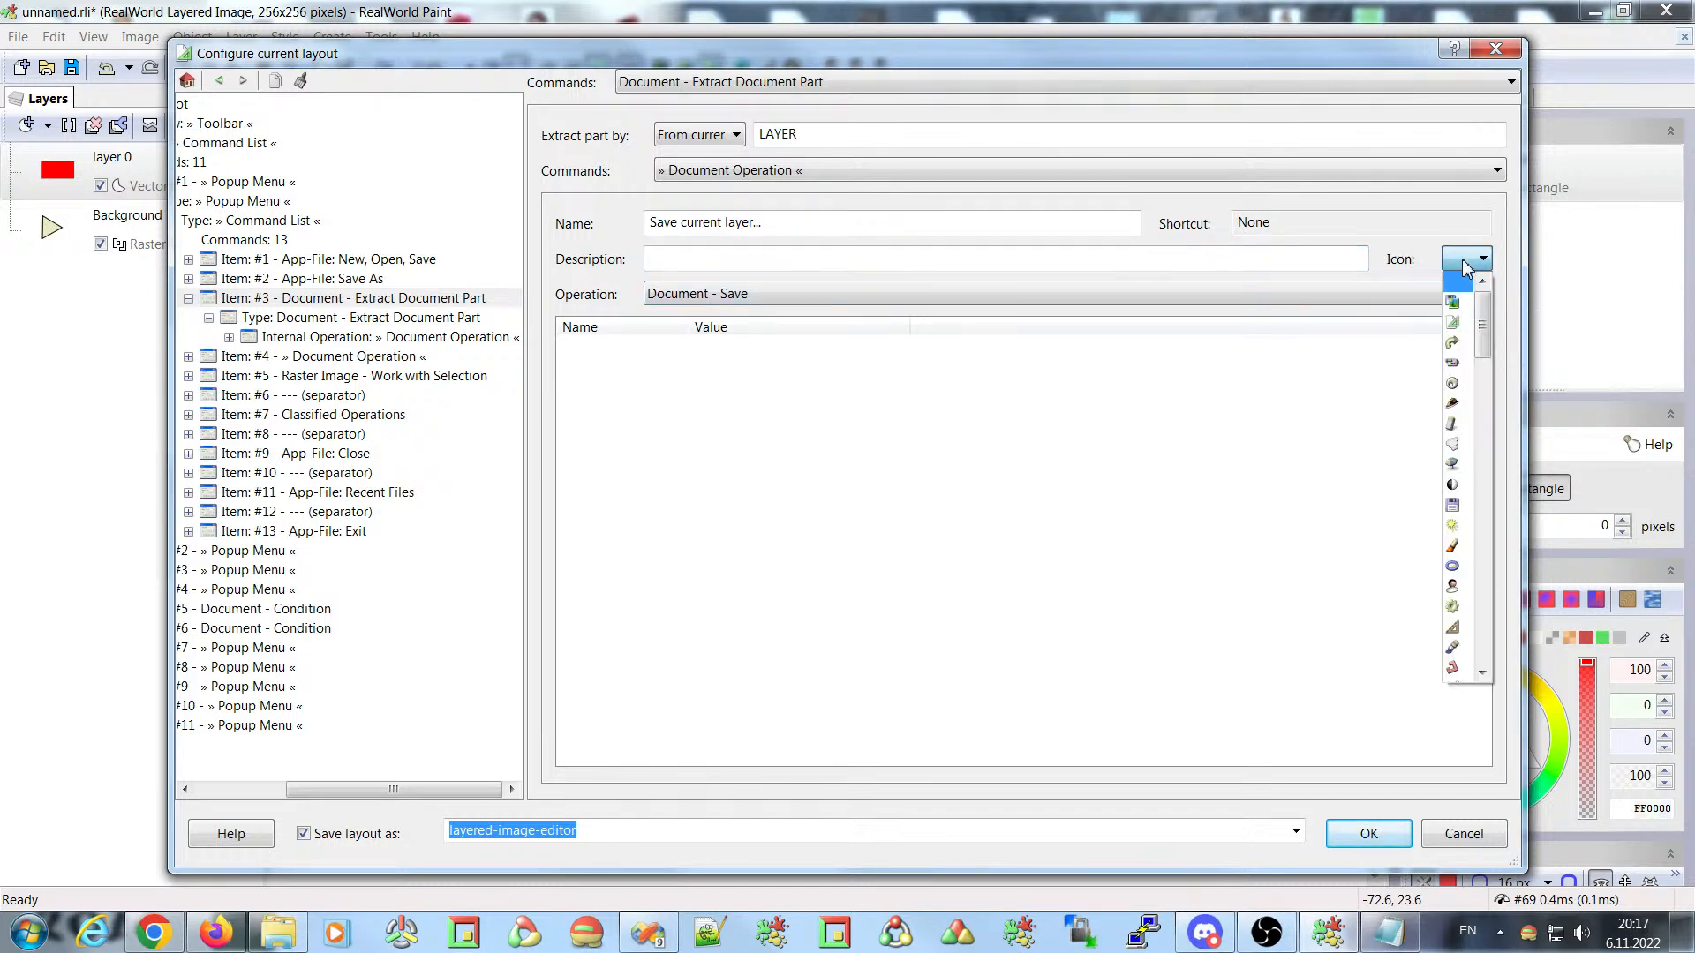
mouse_move(1484, 316)
mouse_down()
mouse_move(1483, 558)
mouse_move(1483, 318)
mouse_up()
click(1452, 321)
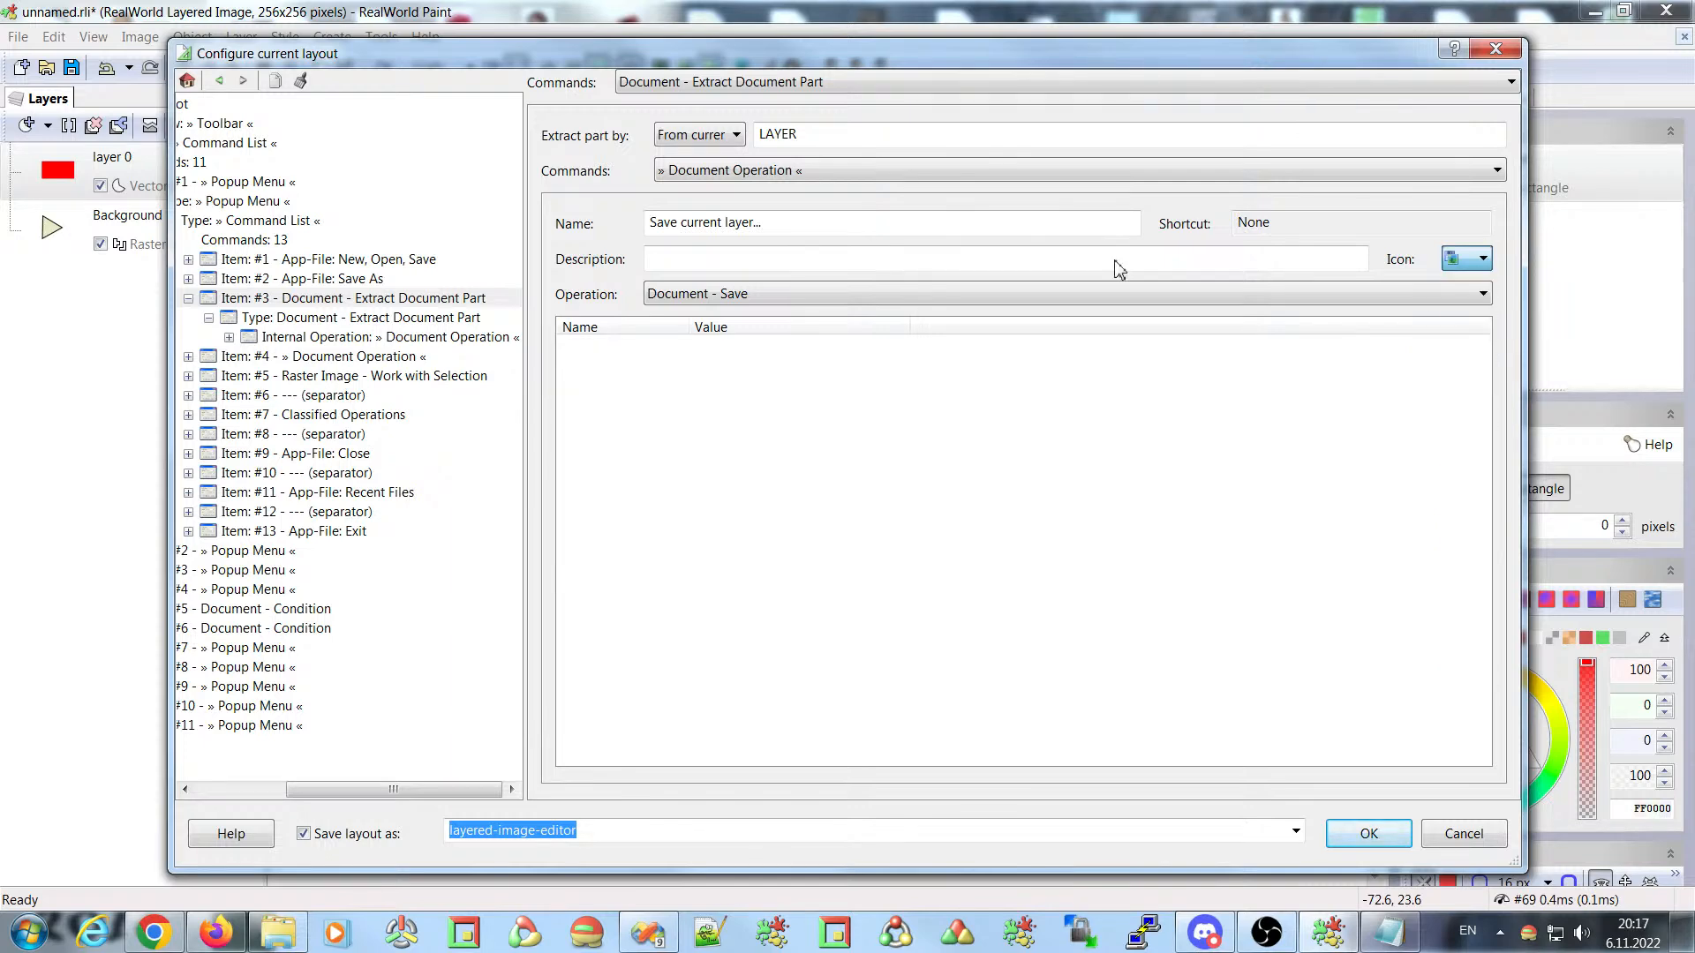
click(738, 301)
click(738, 302)
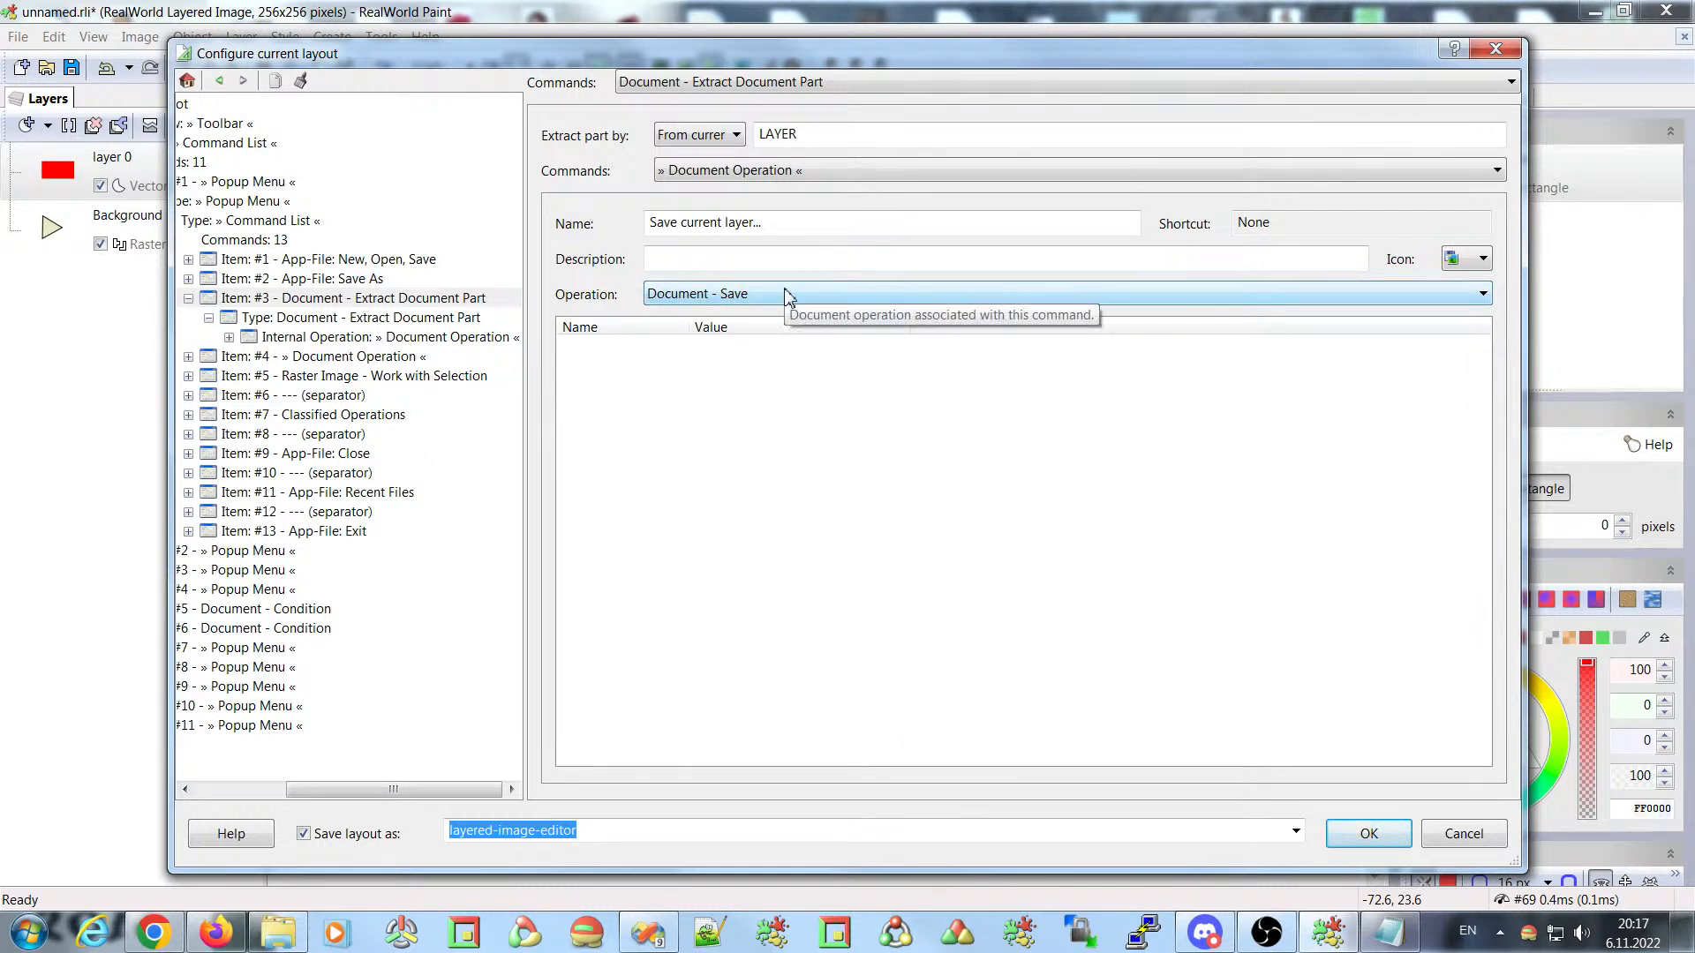
click(1394, 843)
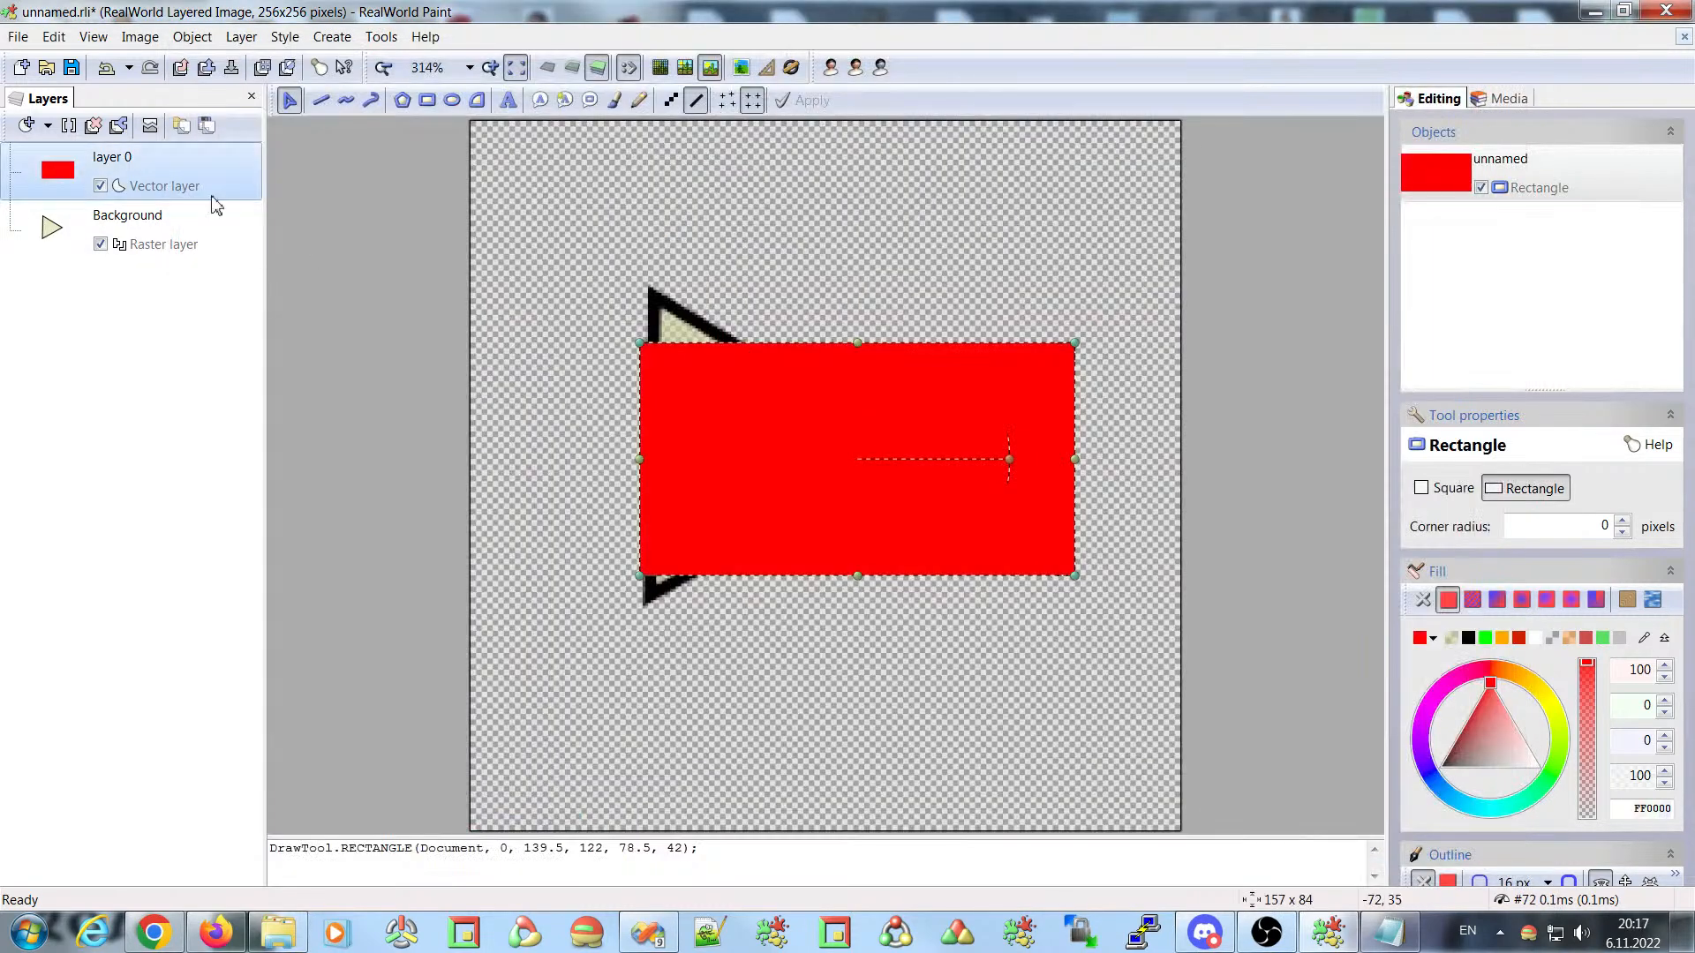
- Check the File menu's "Save current layer..." entry, compare it with the Layers toolbar's layer export dialog, and cancel the export
click(17, 39)
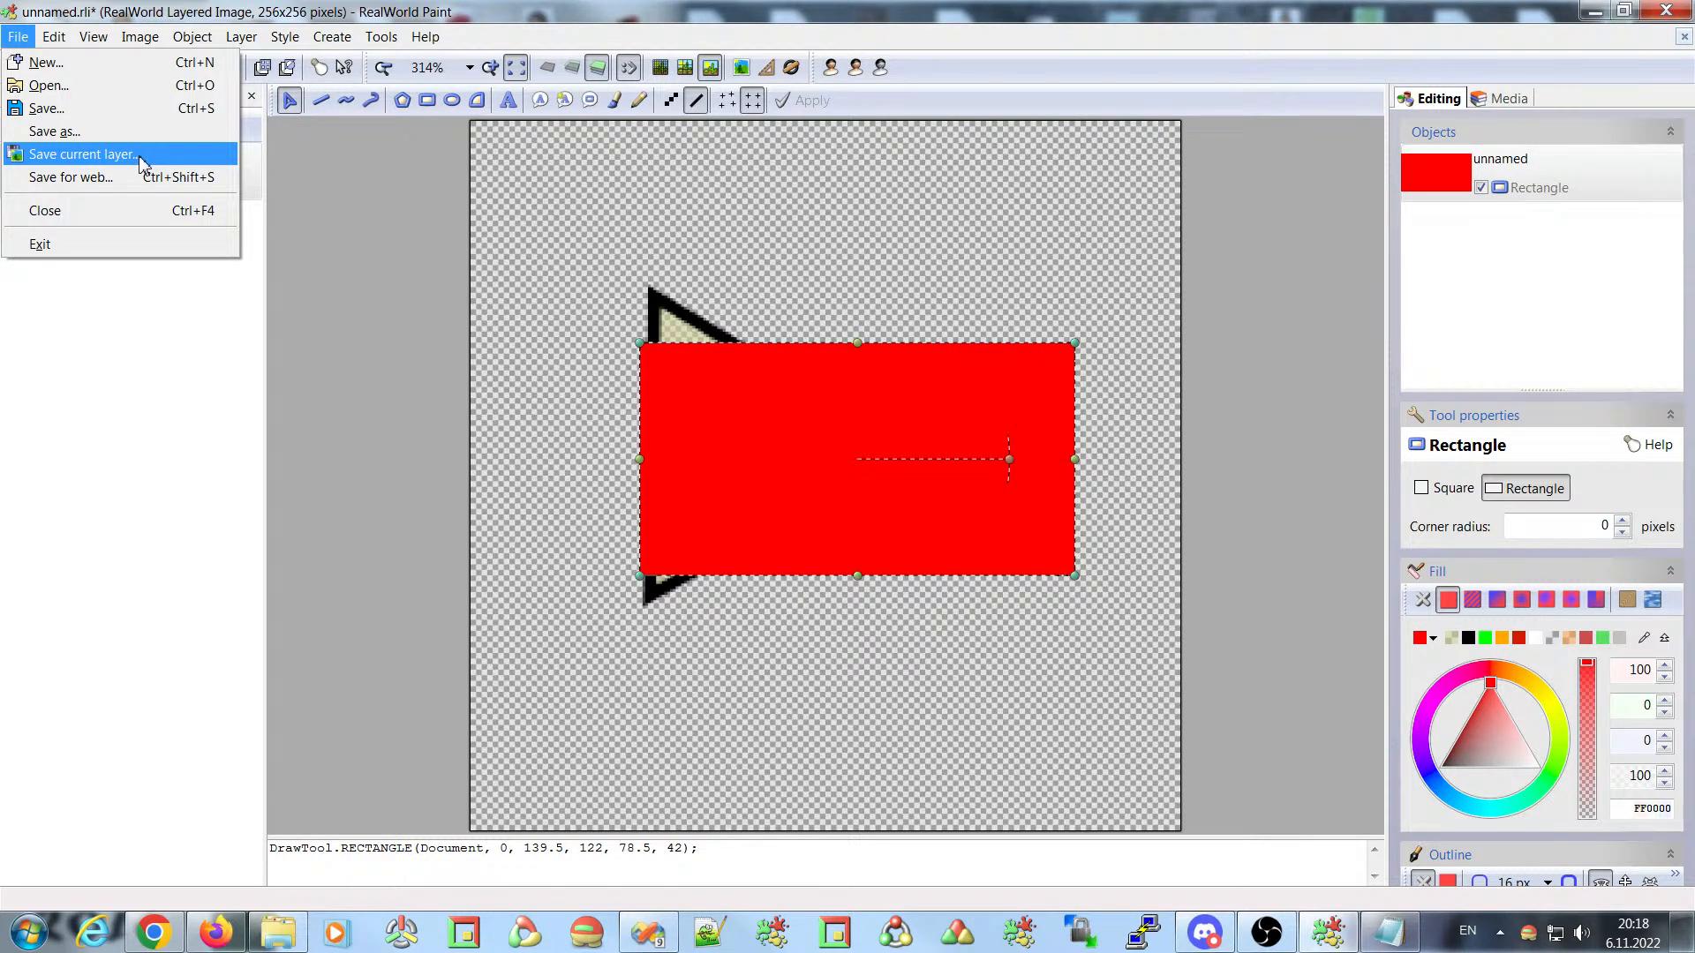
click(253, 7)
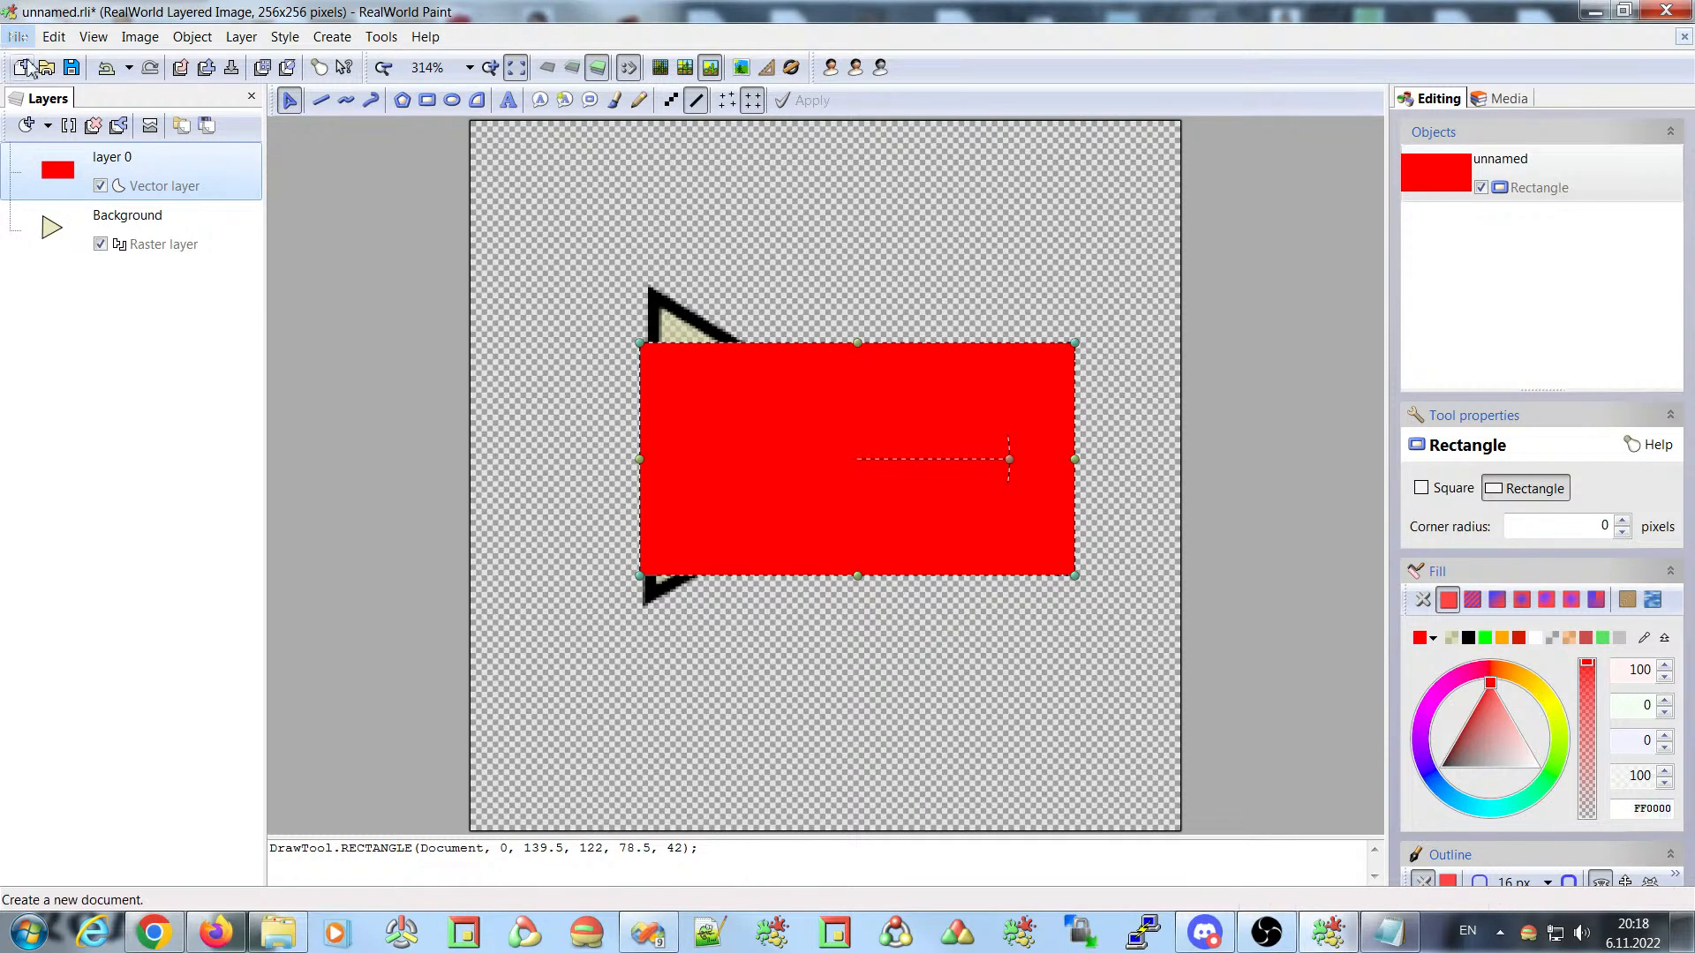
click(208, 127)
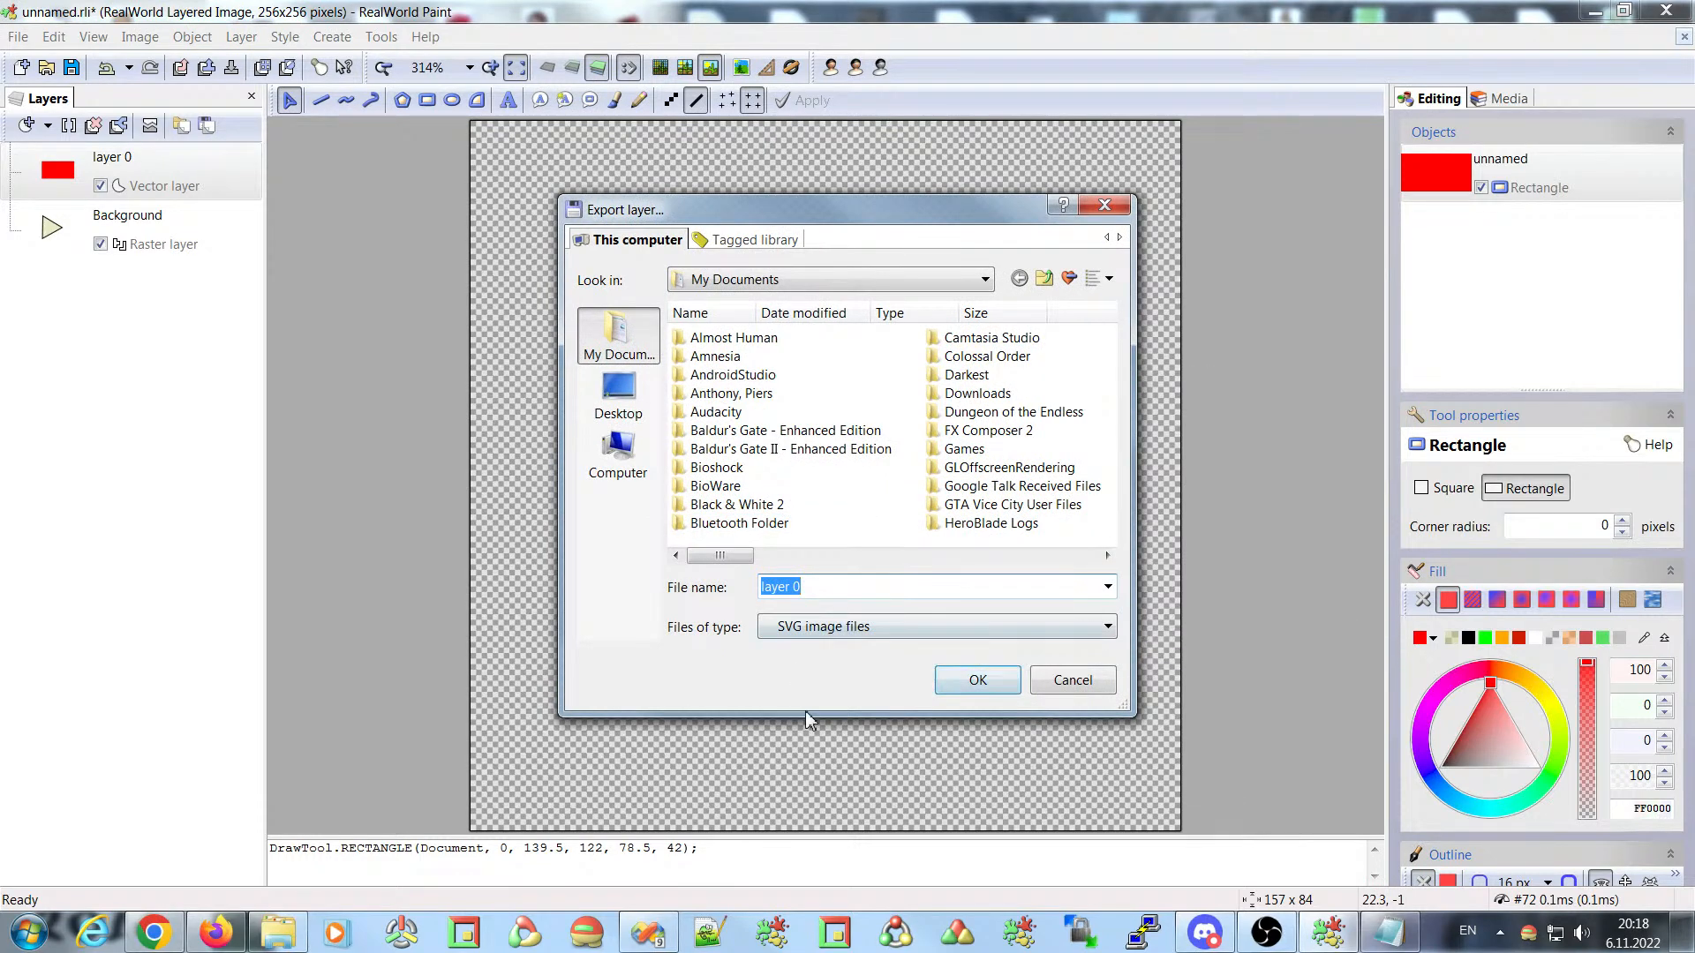
click(1071, 682)
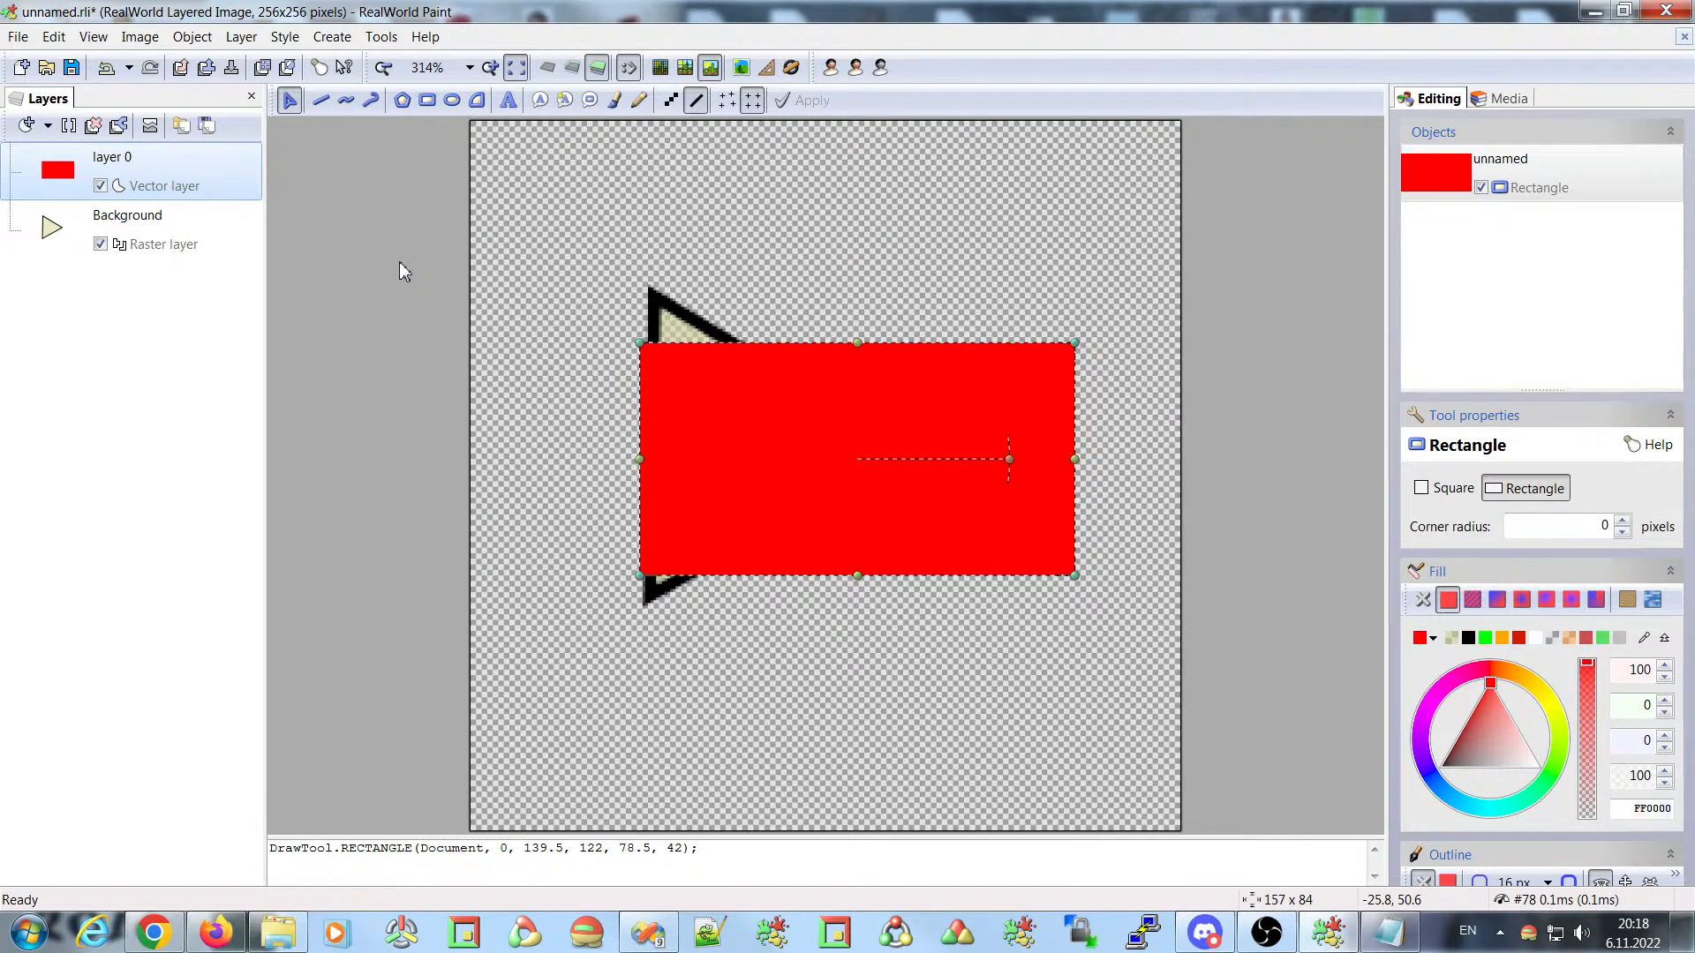
- Inspect the Import/Export Layer command in the Layers toolbar's configuration and its layer import dialog, cancelling both
click(223, 139)
drag(871, 188, 658, 161)
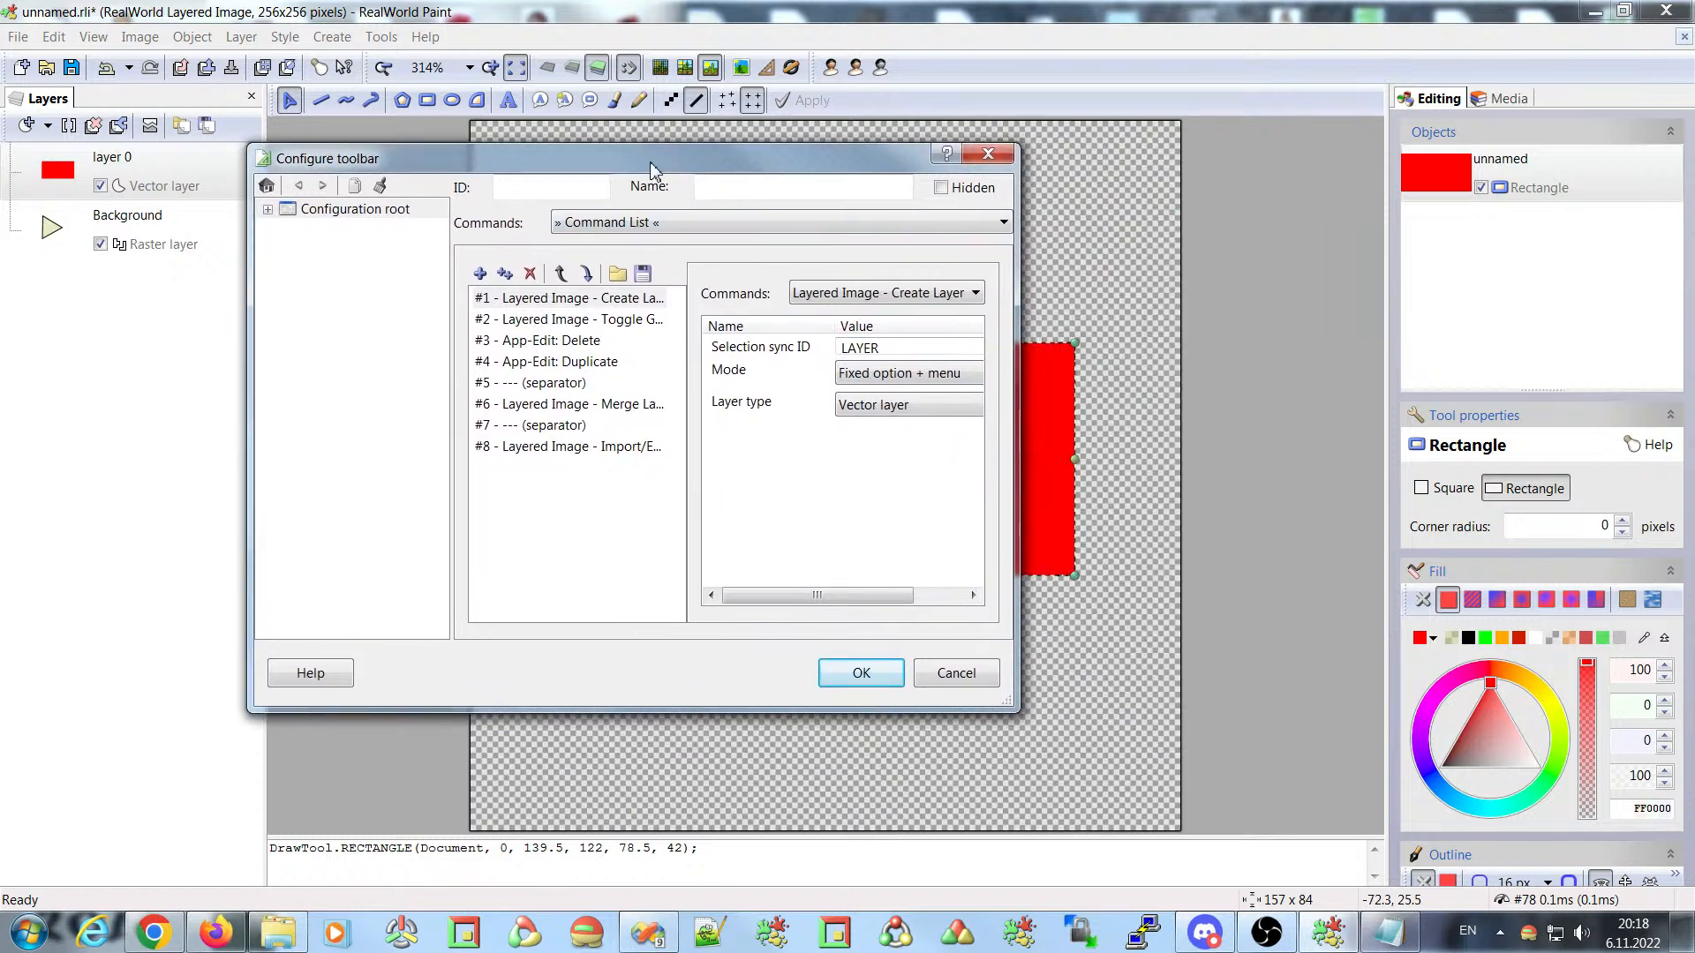
click(579, 450)
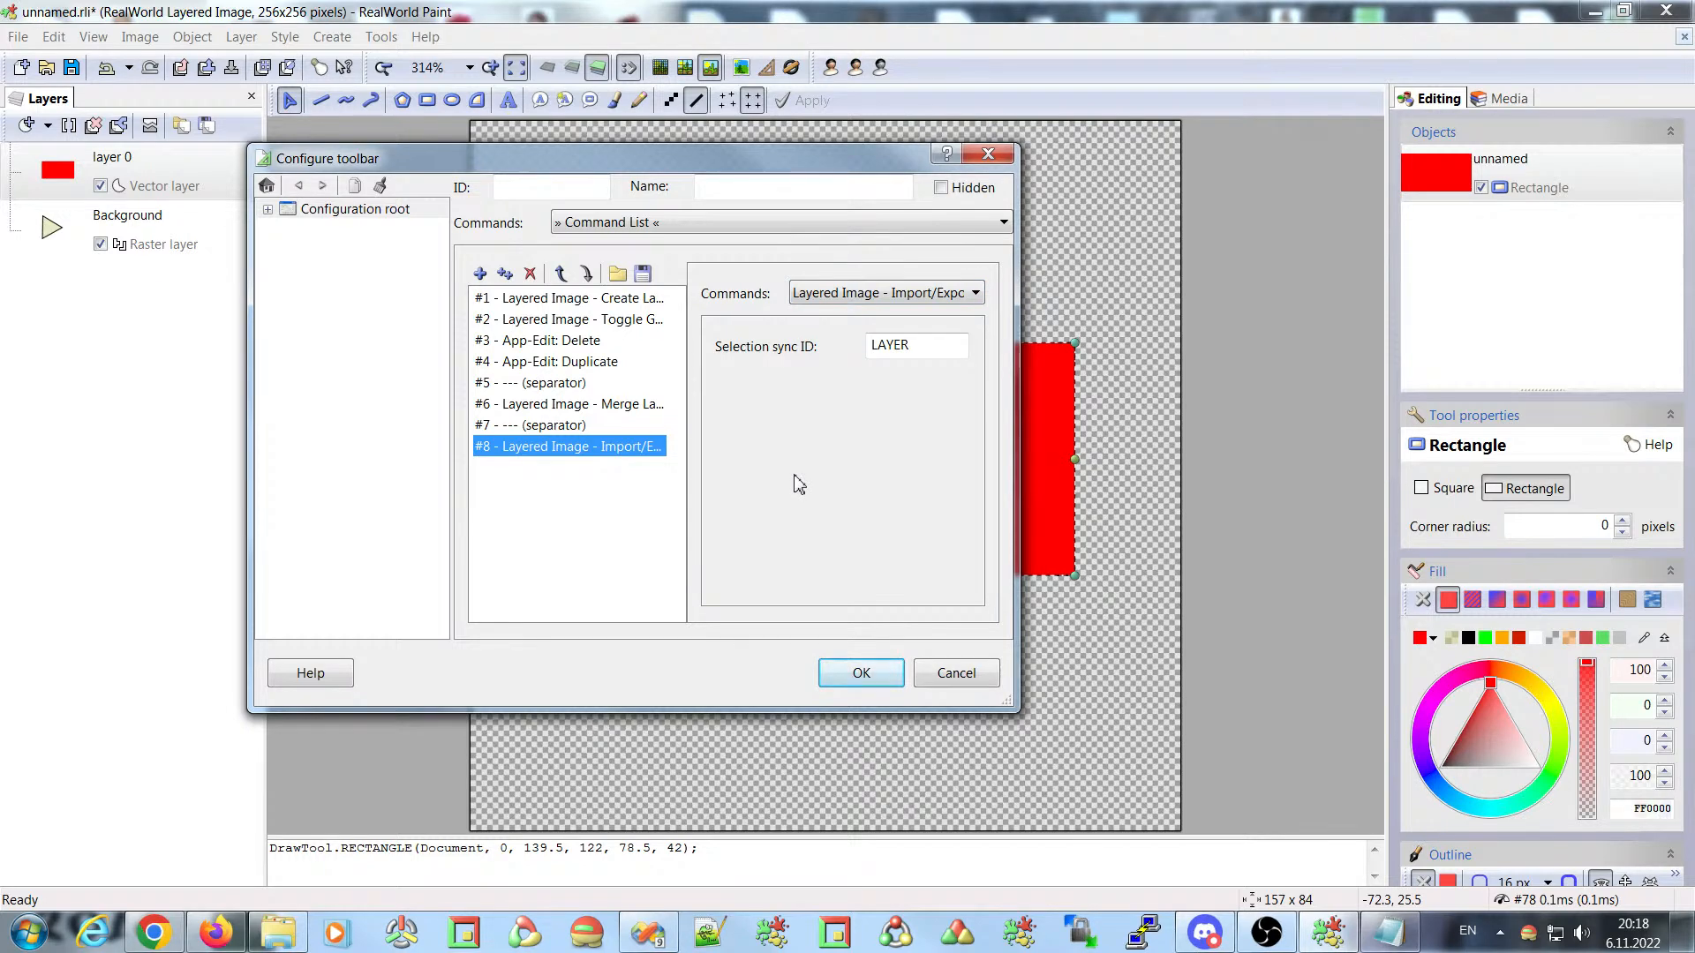
click(962, 681)
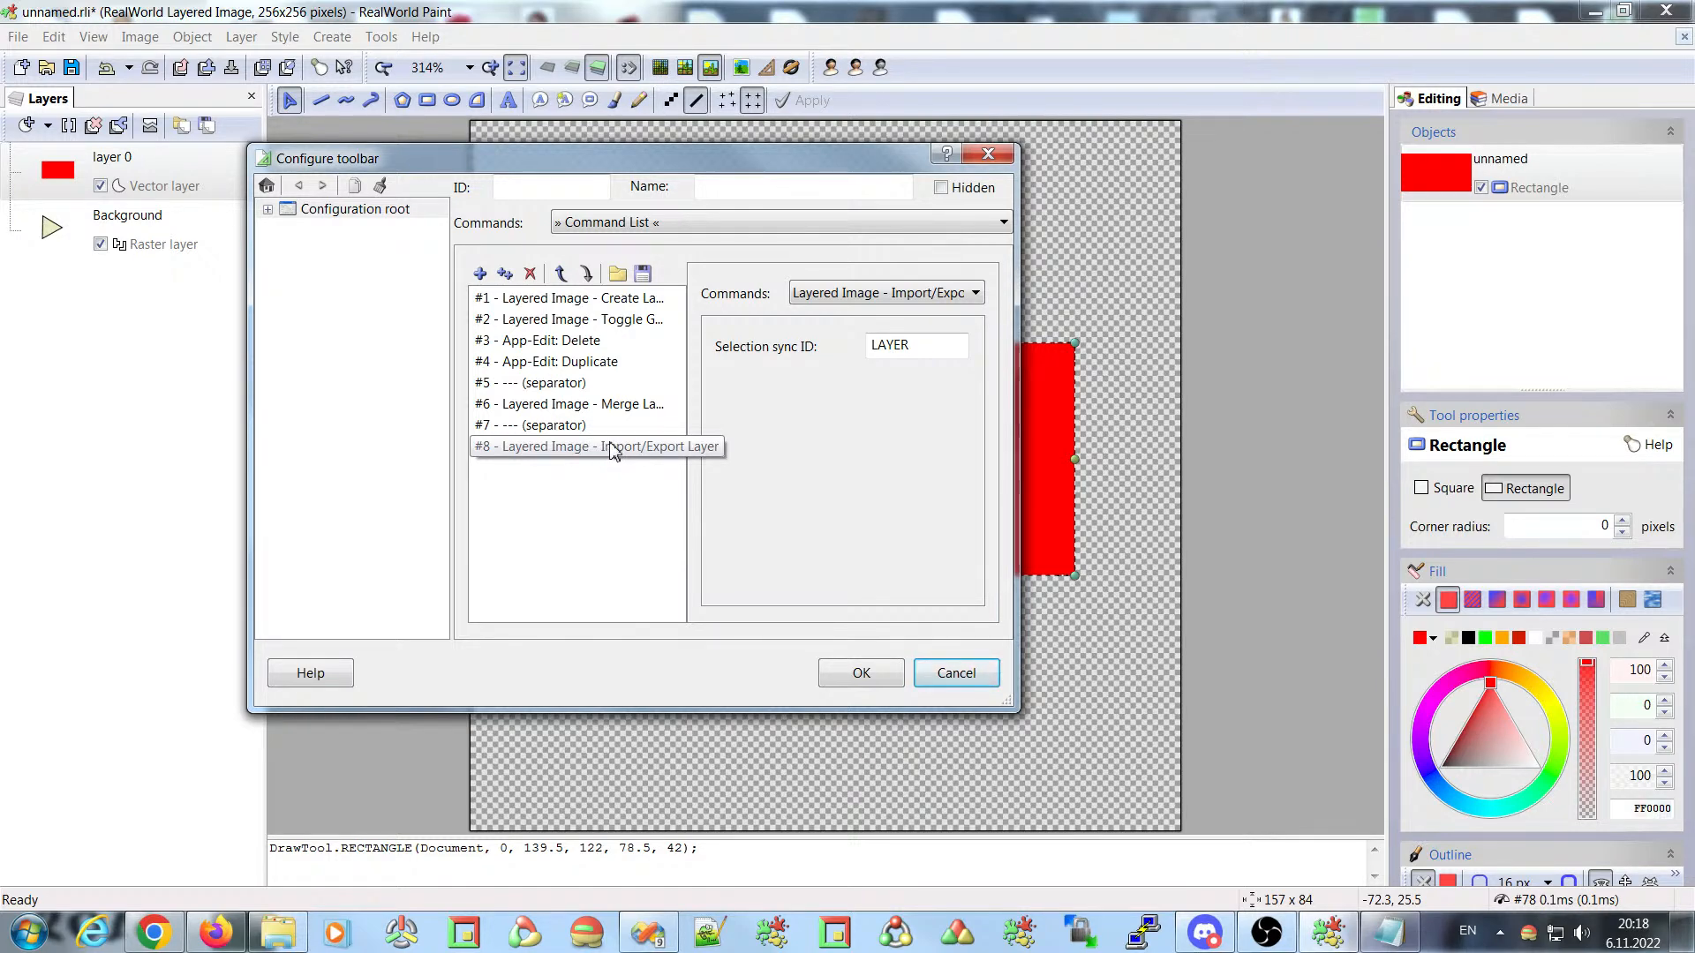
click(958, 674)
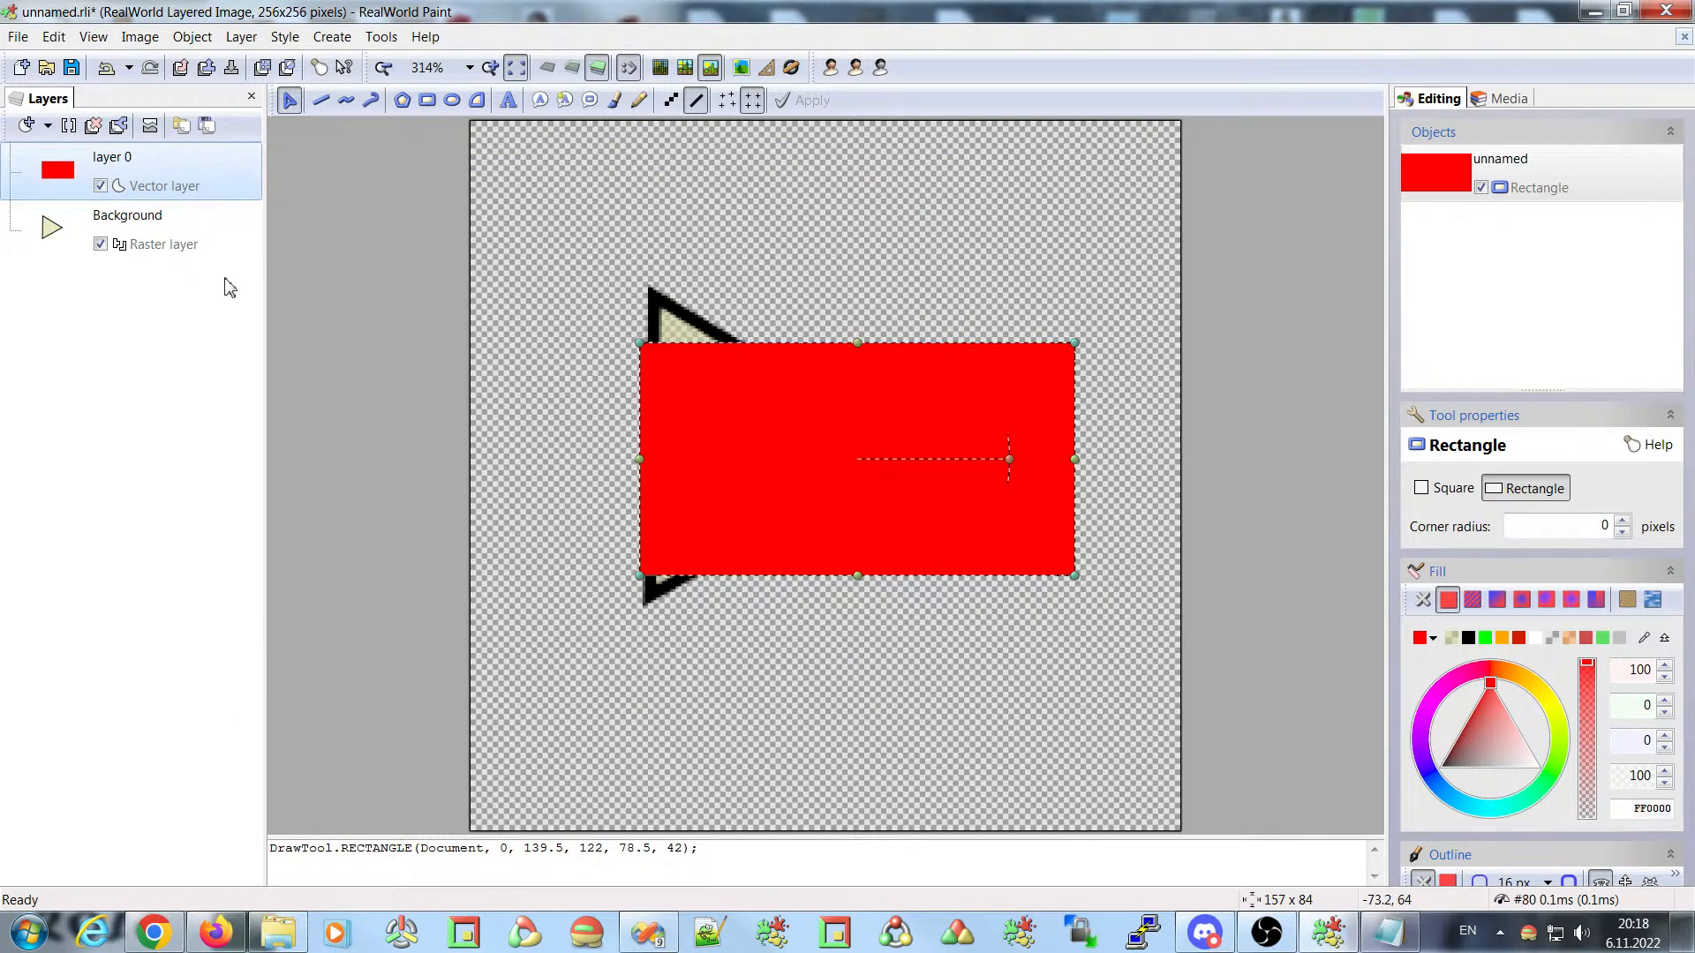
click(181, 125)
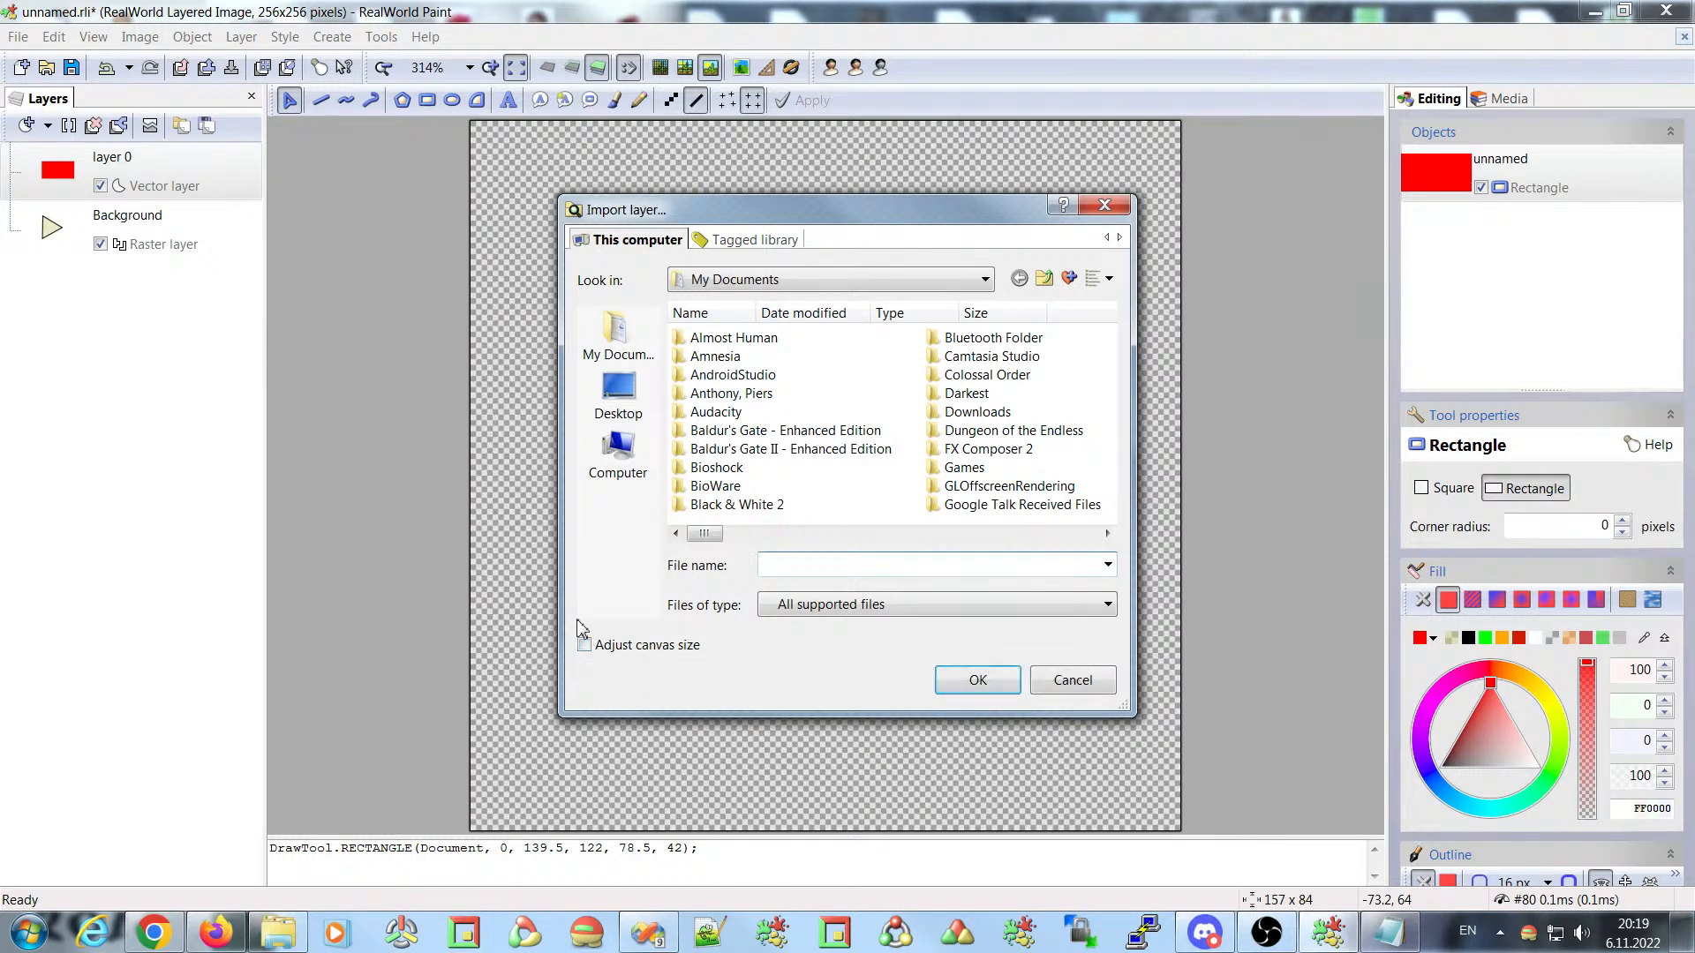
click(1073, 687)
- Hide the tabs of the LAYERS pane in the current layout's window configuration and apply the layout
click(382, 39)
click(422, 119)
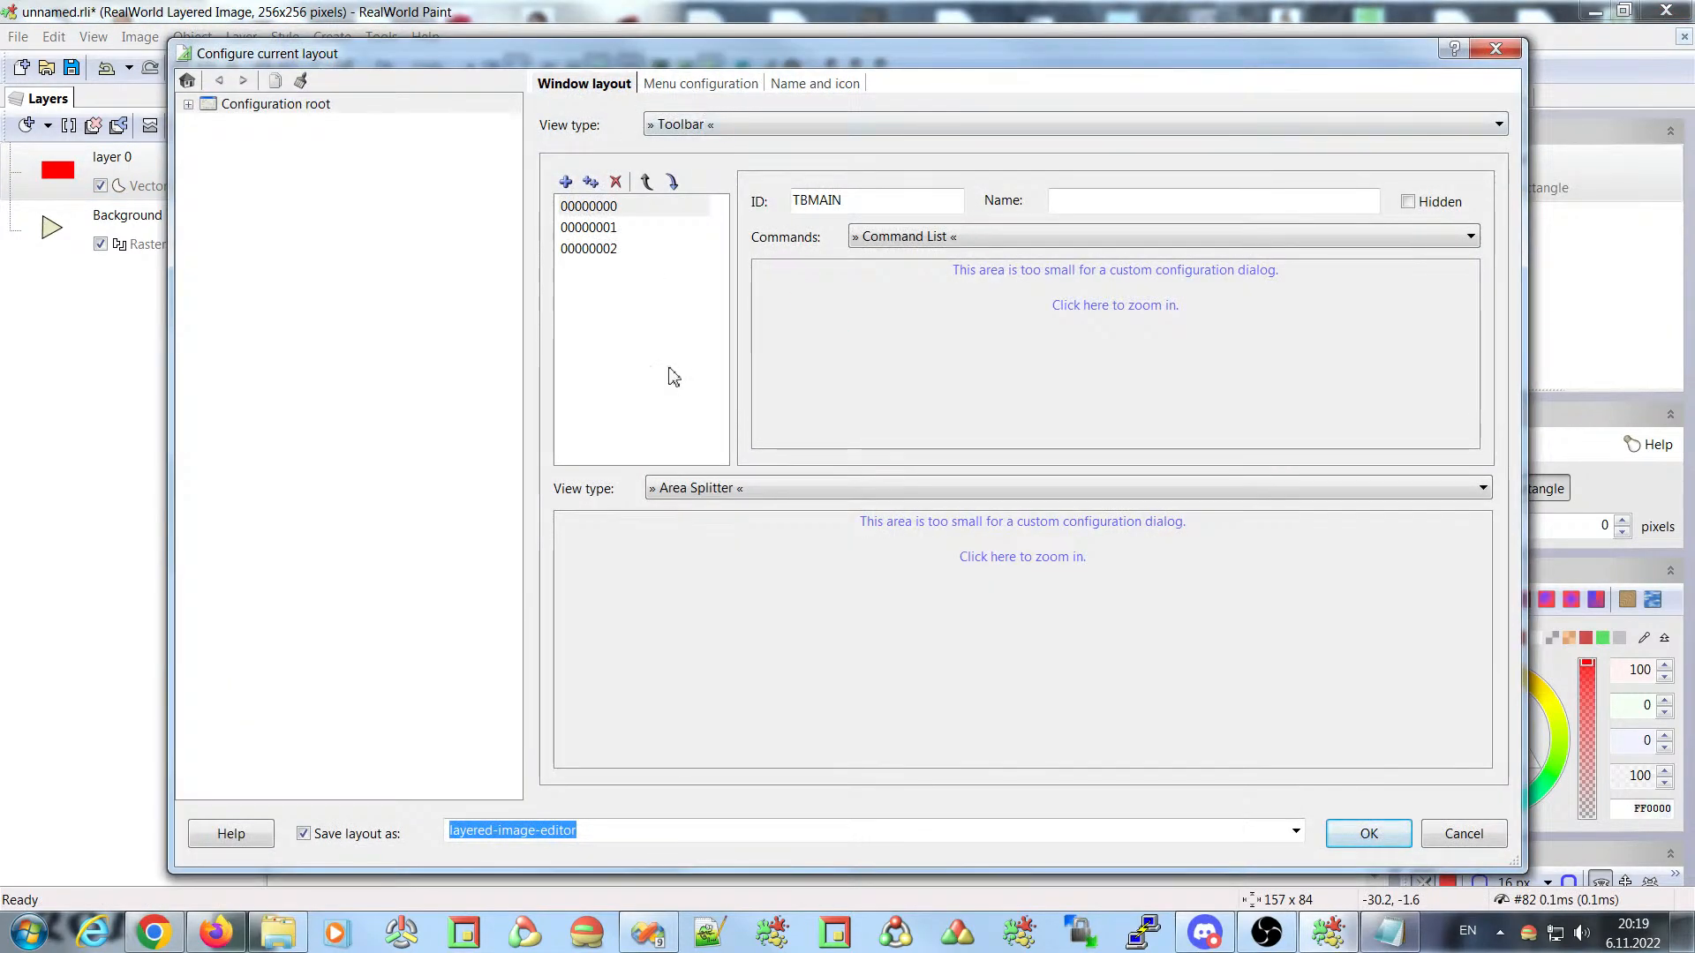
click(877, 586)
drag(495, 64, 726, 49)
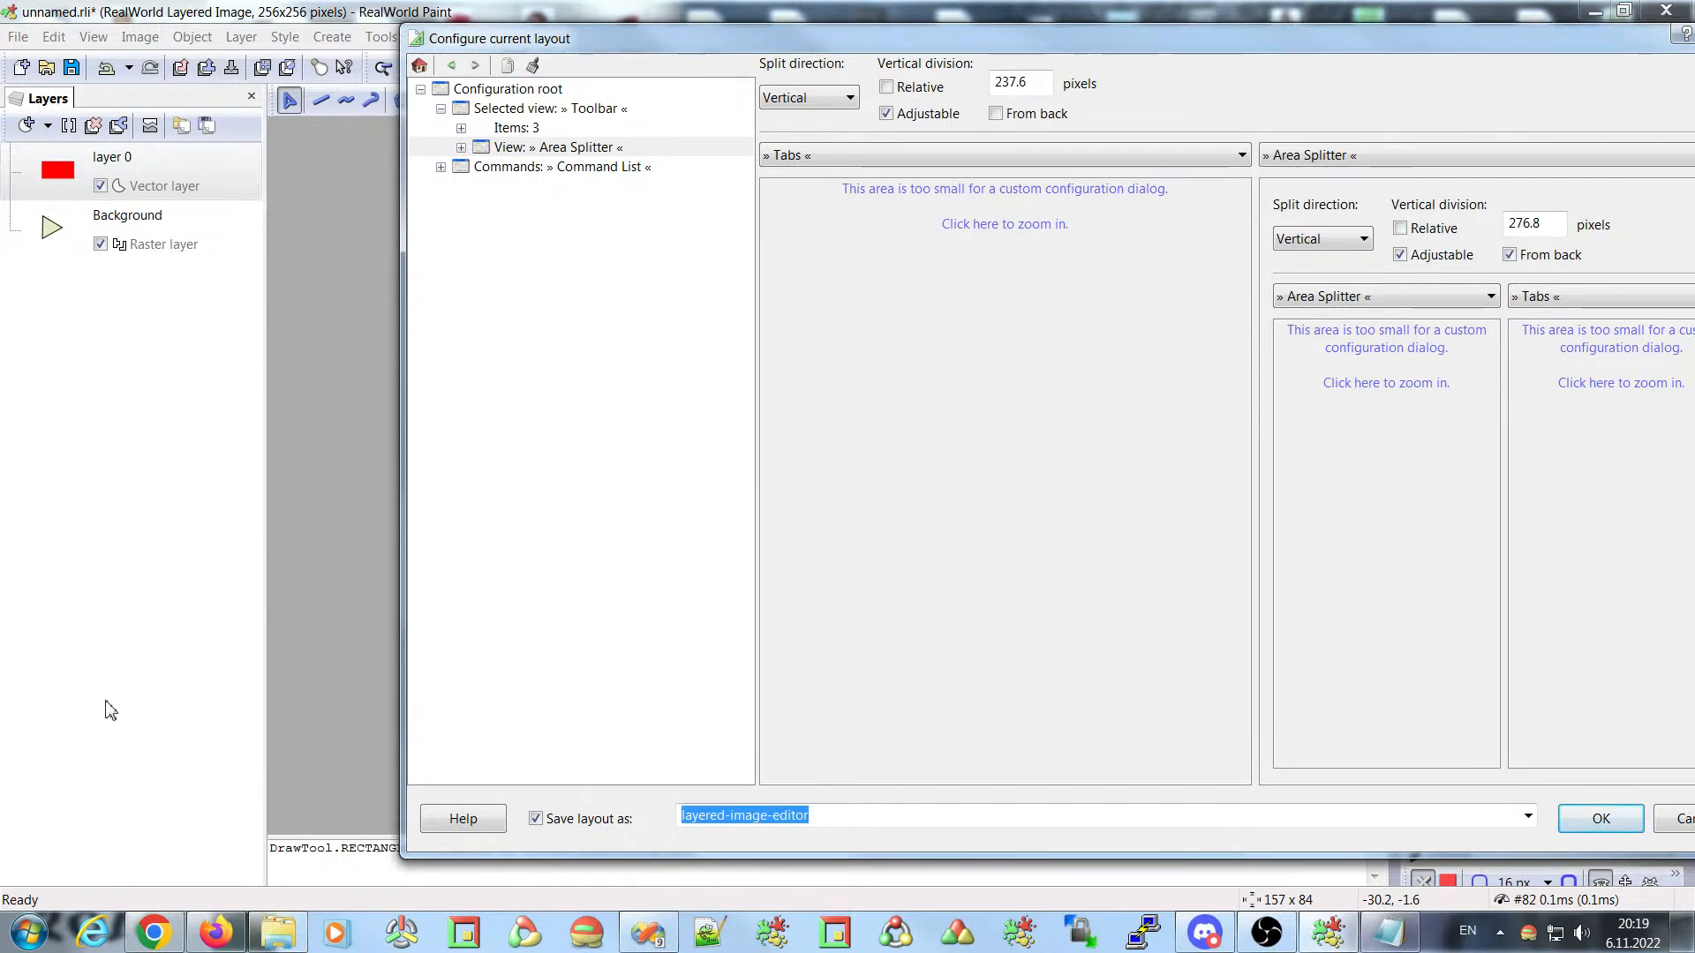
drag(540, 47, 334, 50)
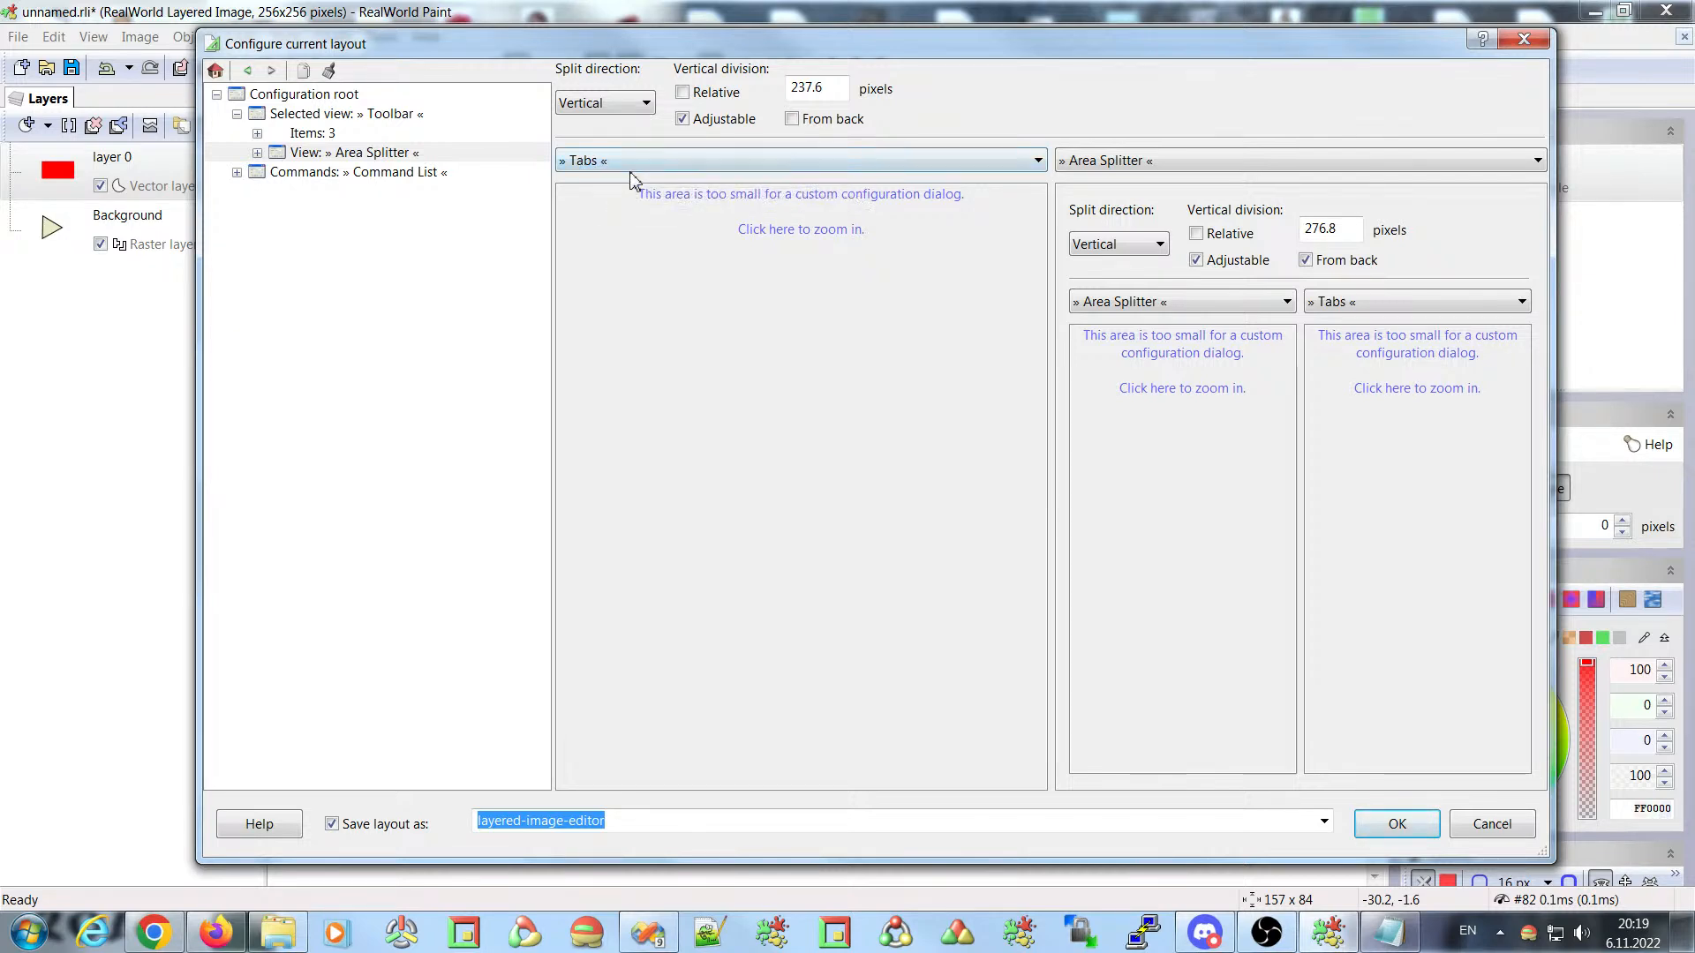
click(727, 258)
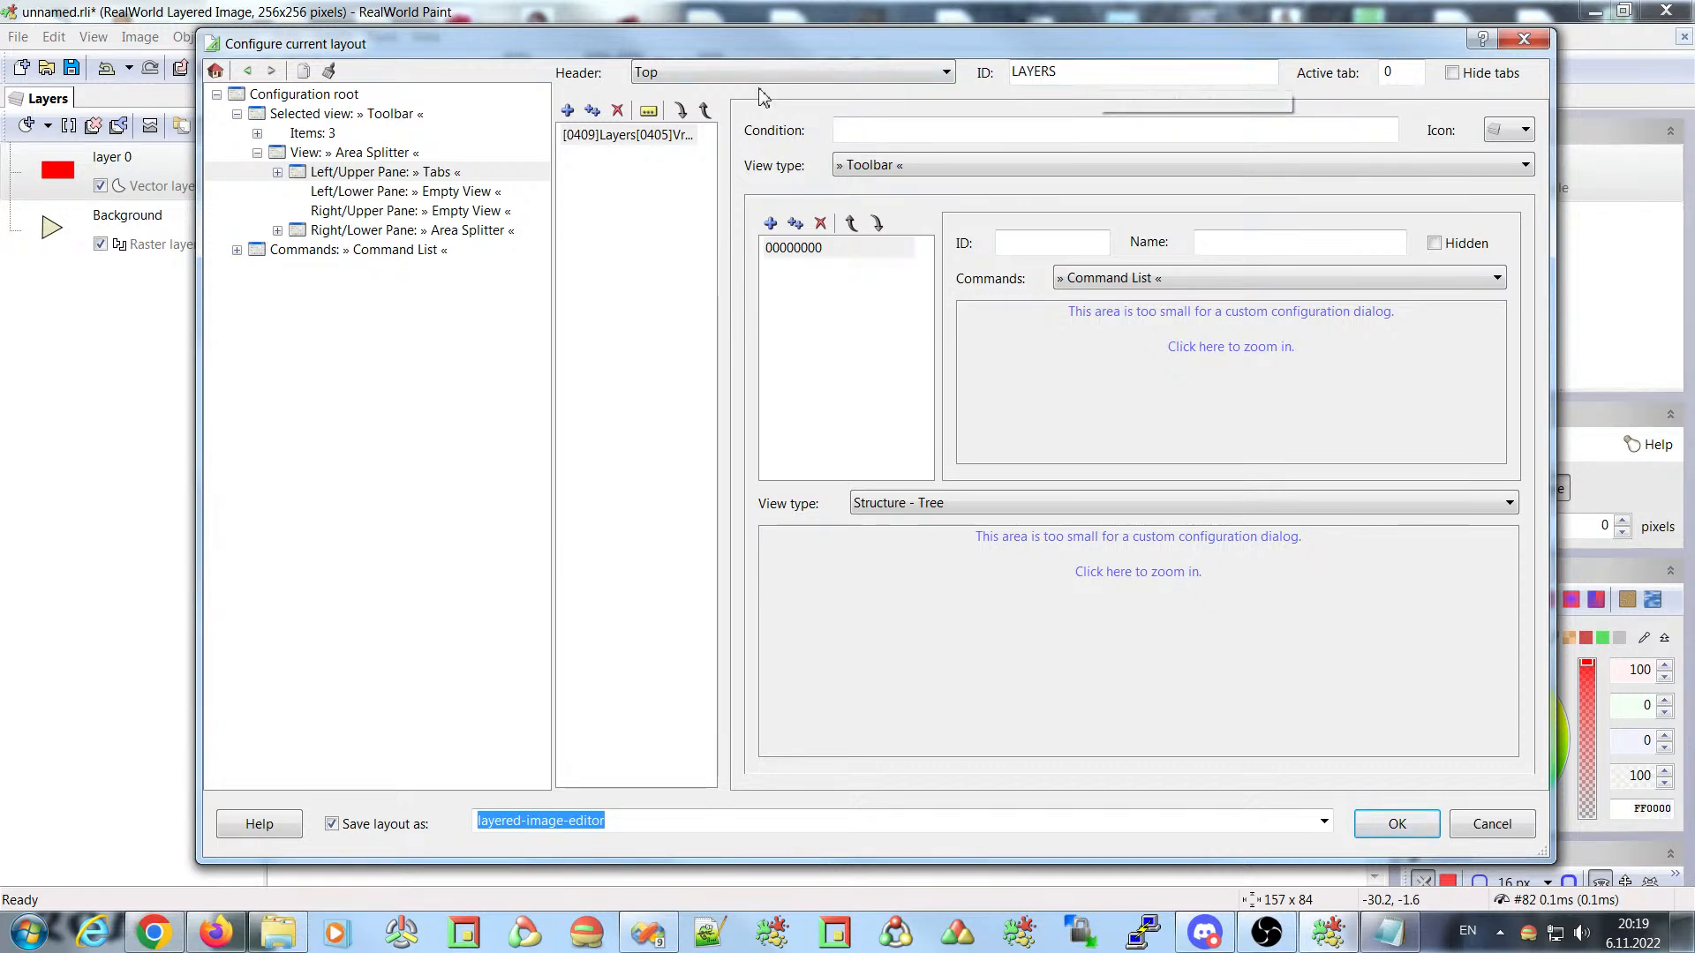
click(1453, 73)
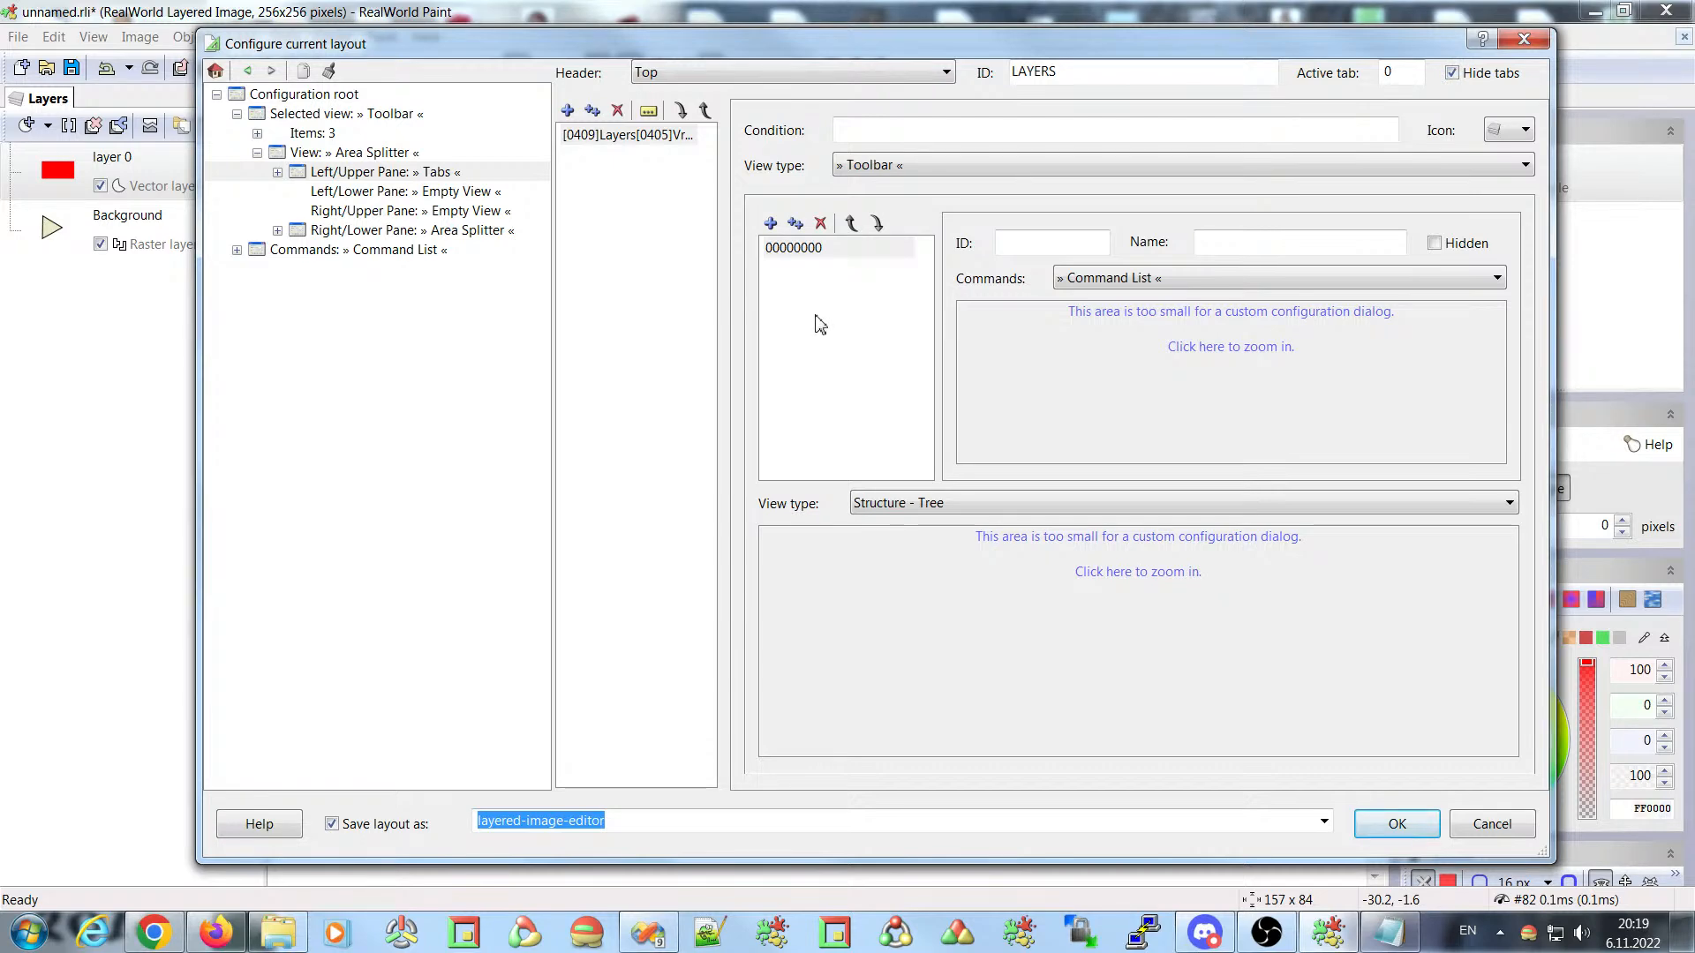
click(1396, 823)
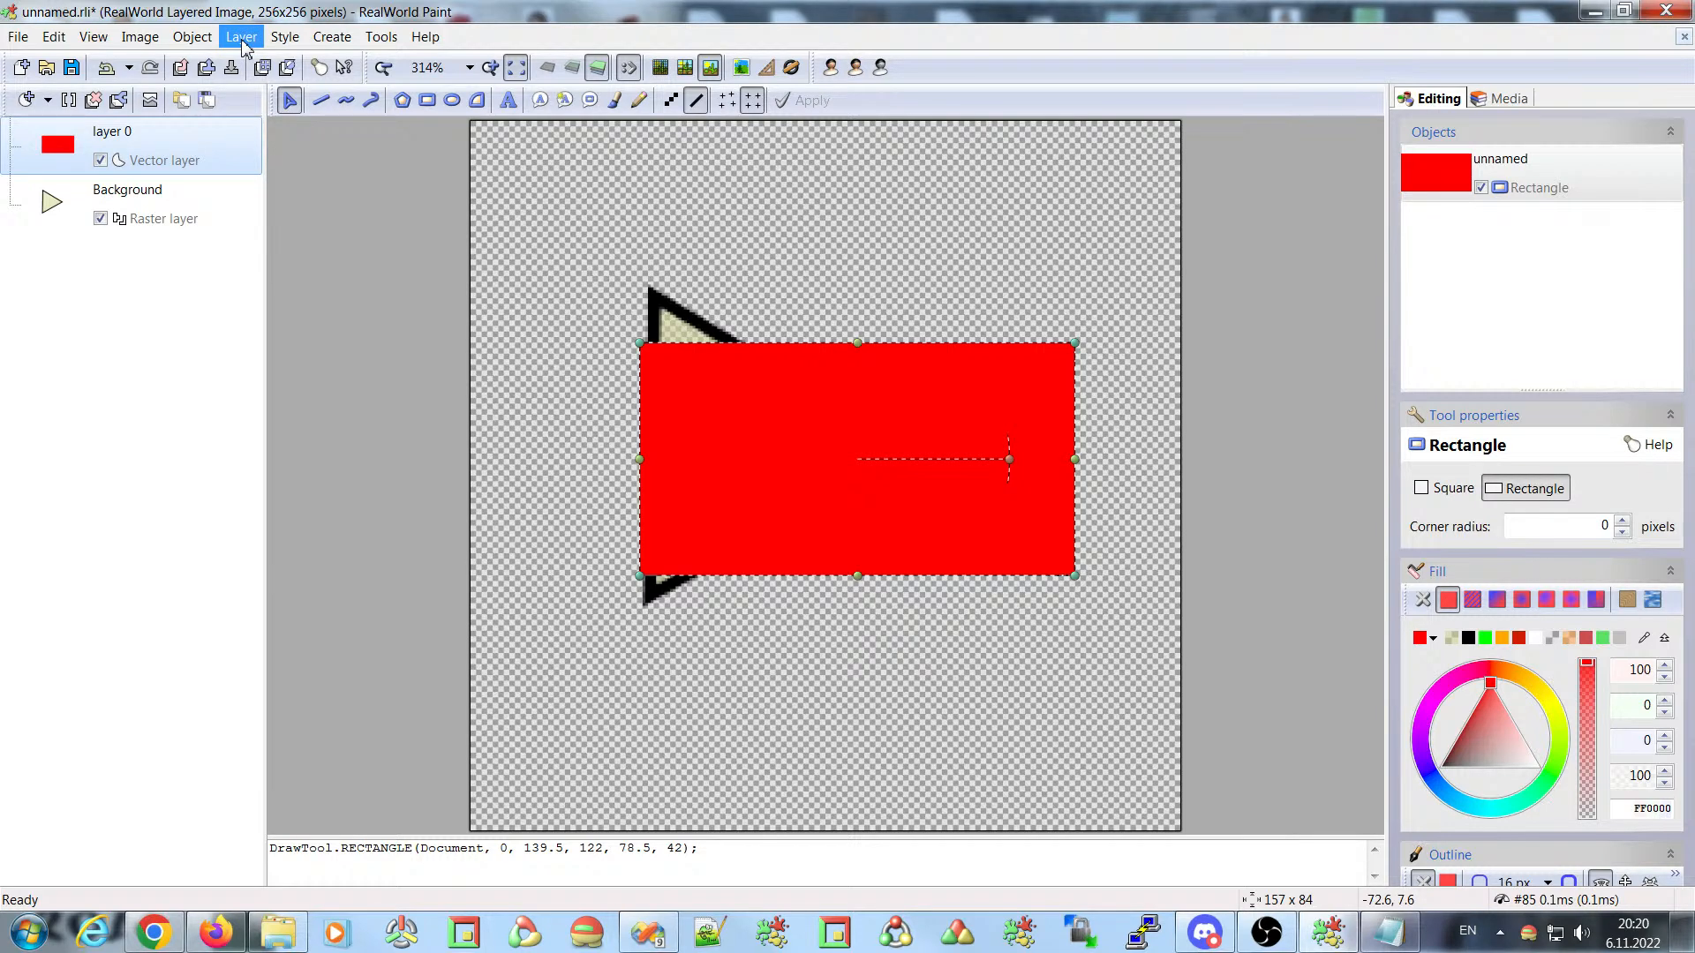
- Toggle the Layers pane off and back on to test its visibility command
click(140, 37)
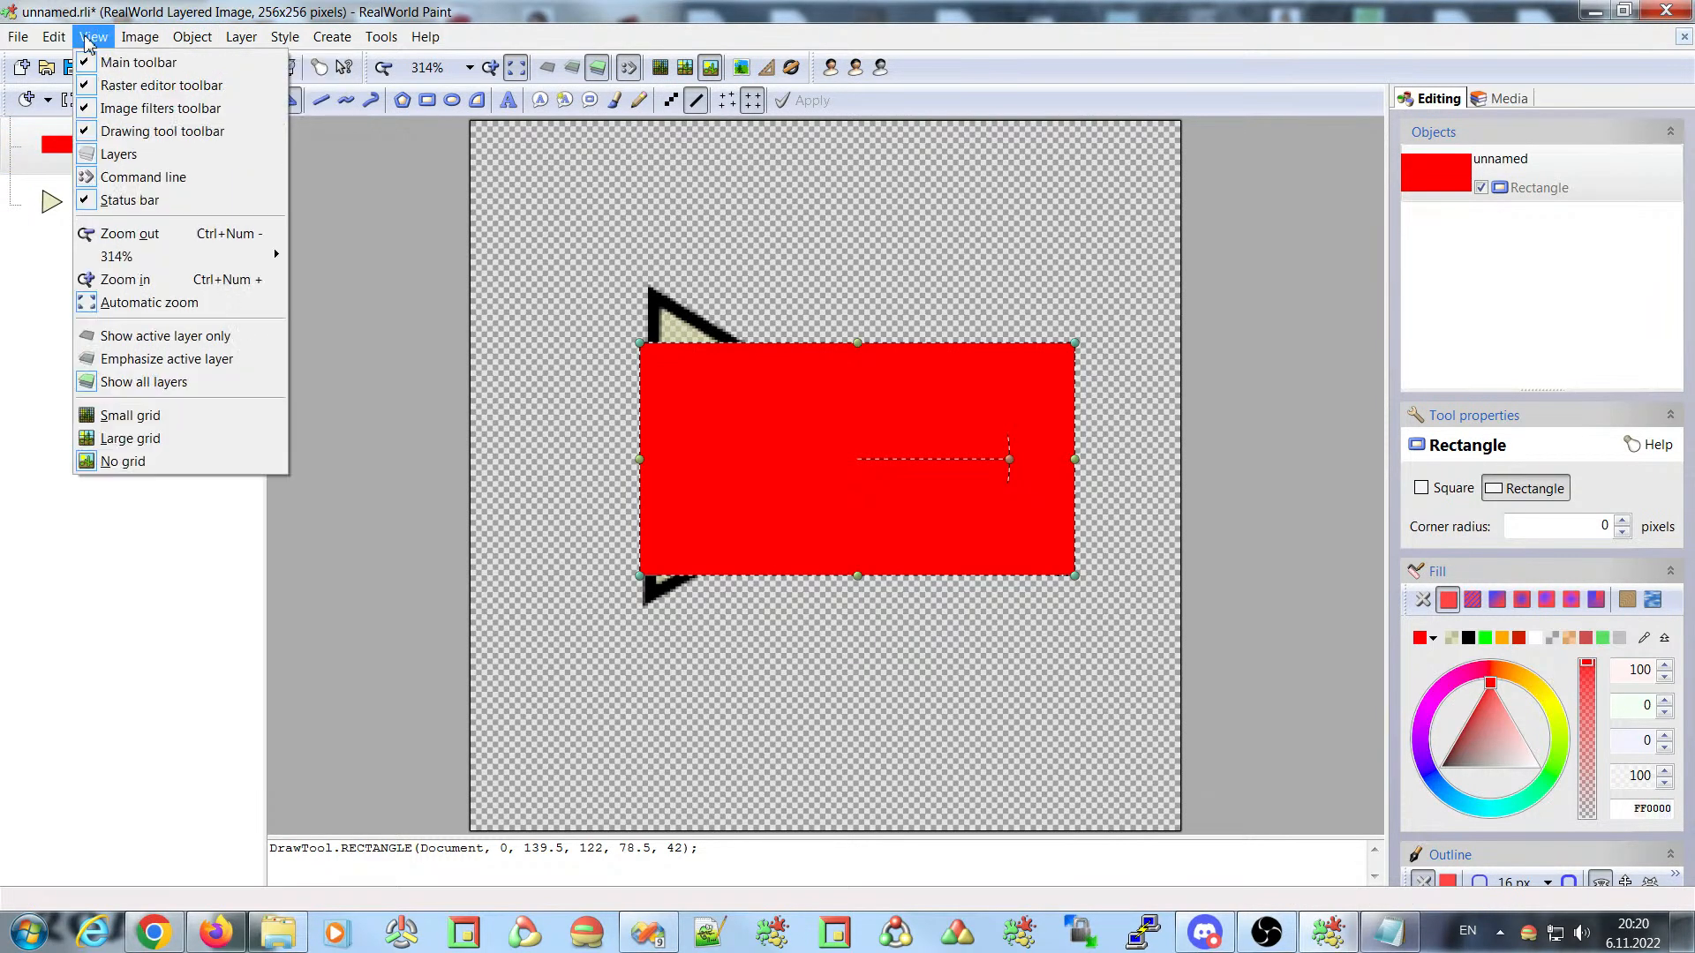
click(111, 157)
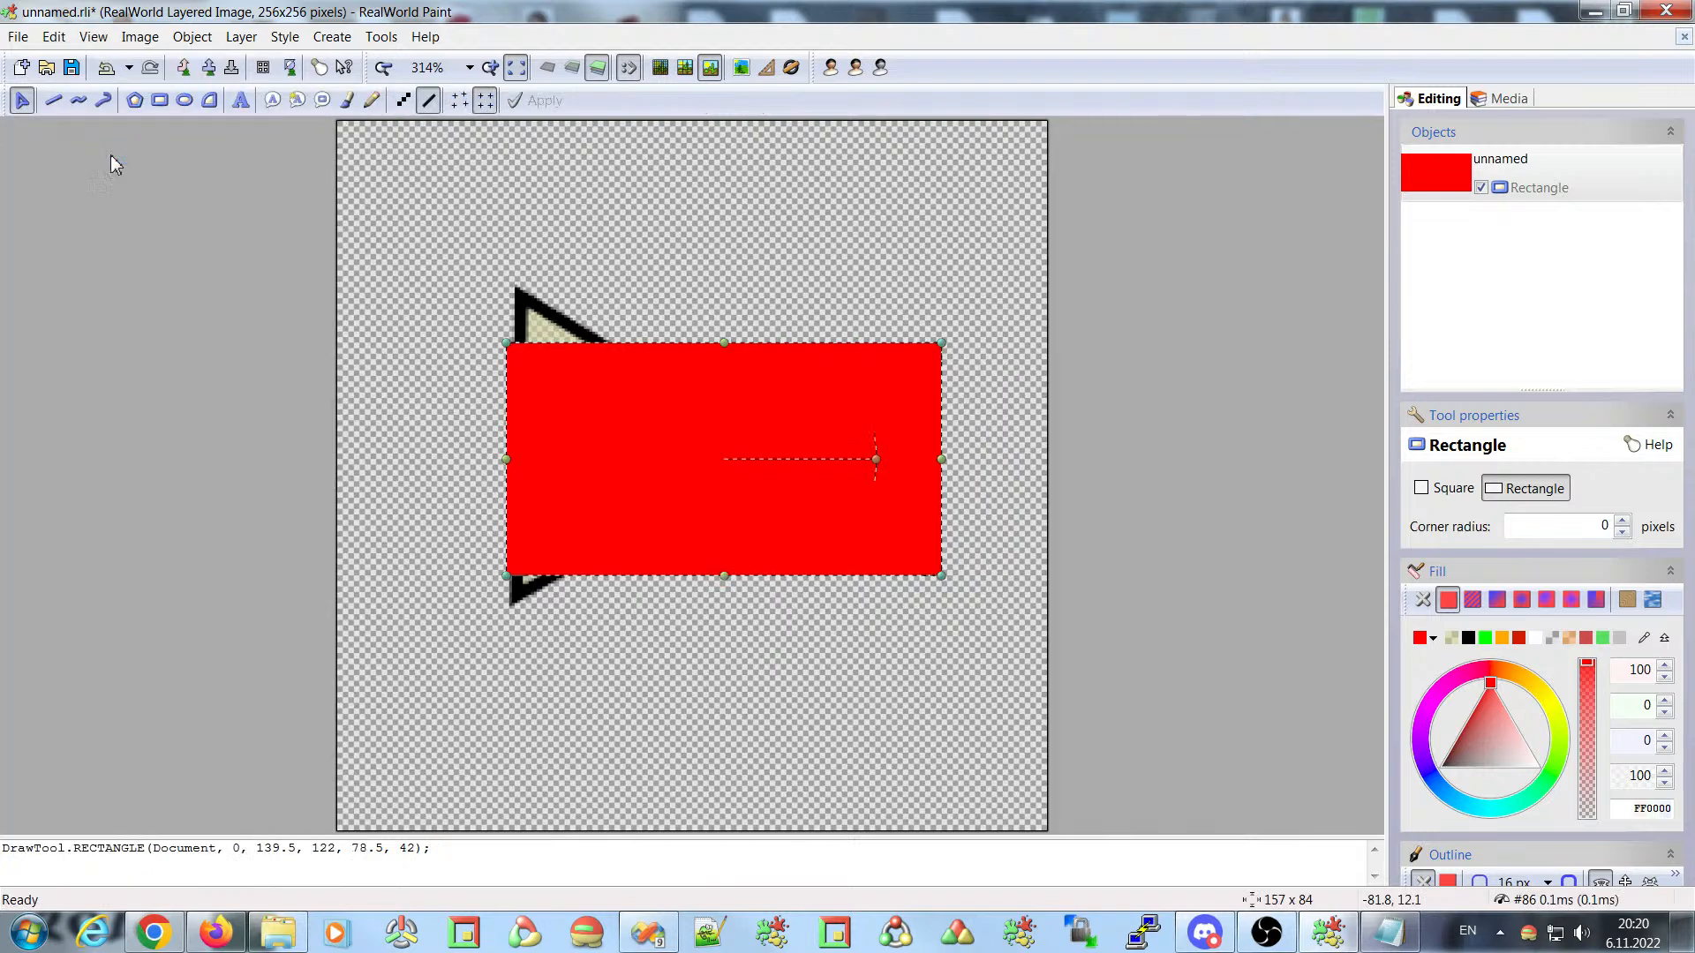
click(94, 36)
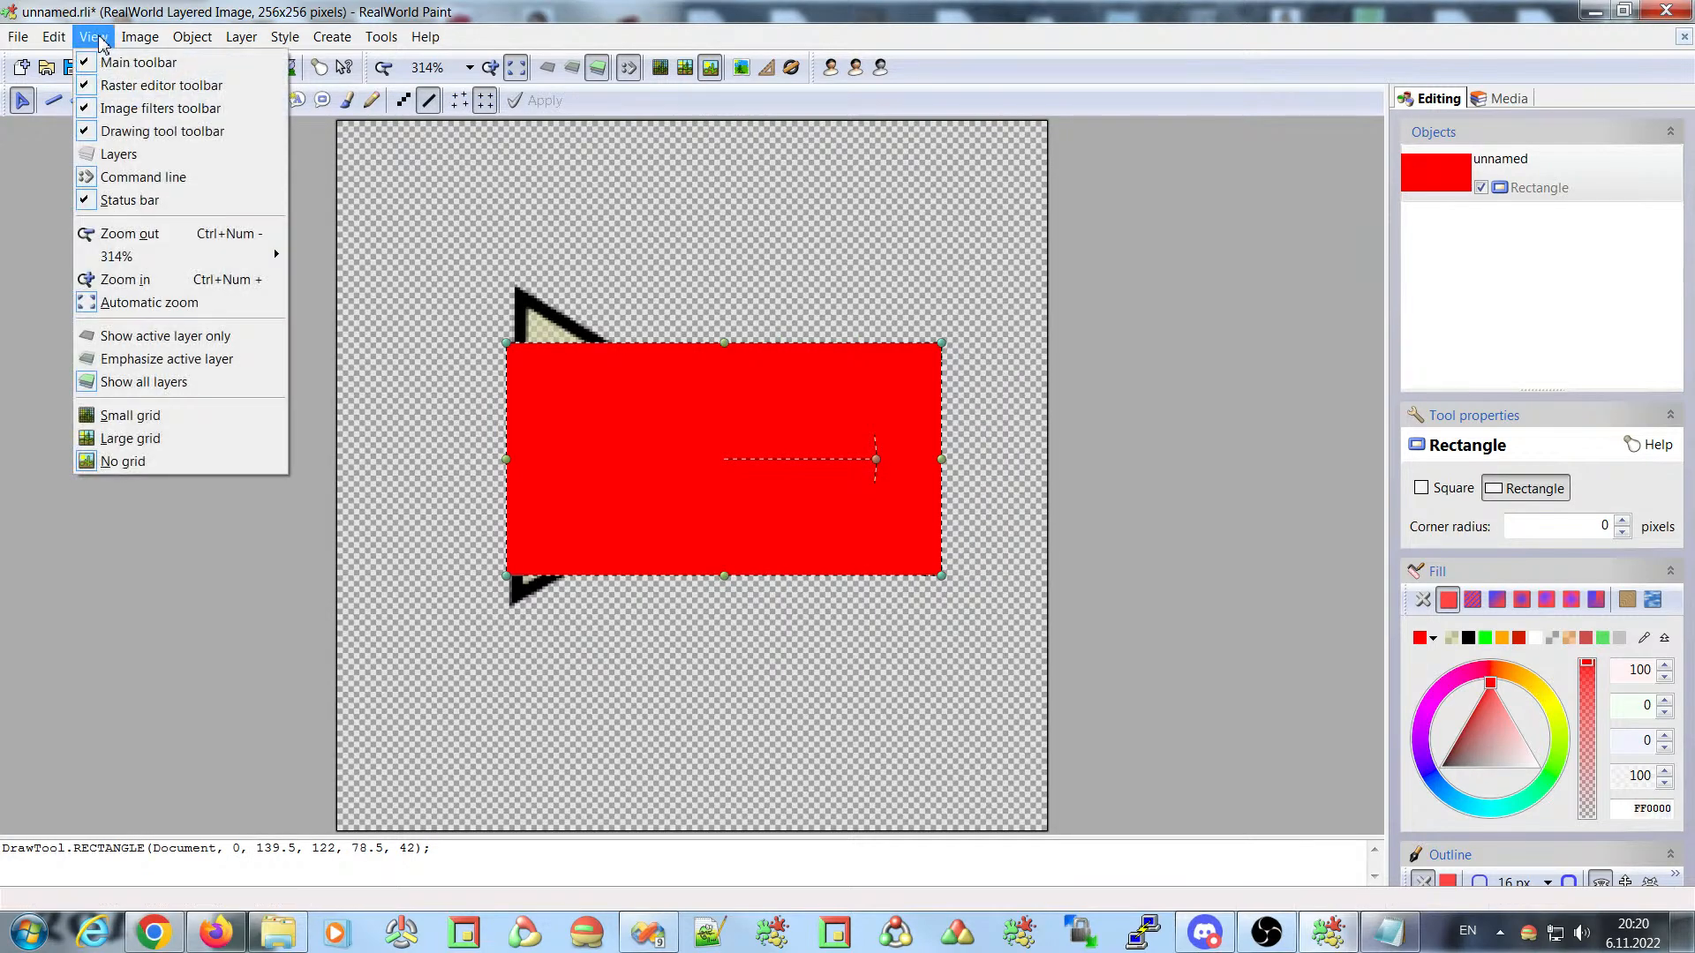
click(111, 157)
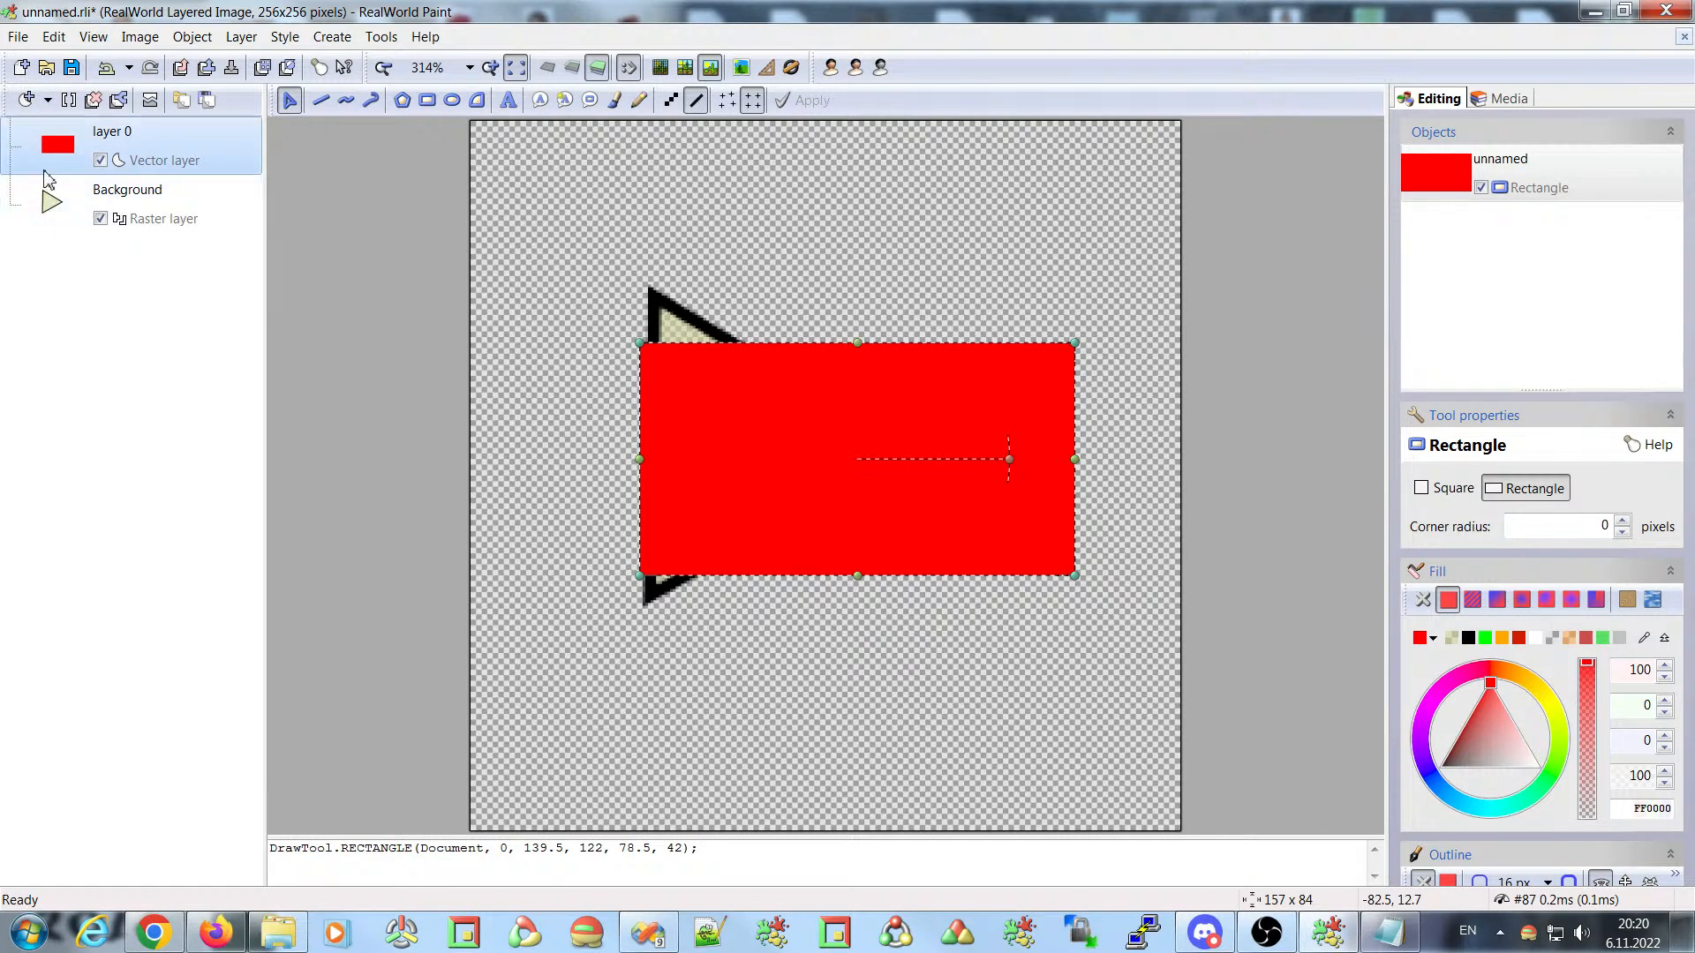
- Reopen the current layout's configuration and show the tab settings of the LAYERS pane
click(381, 36)
click(425, 120)
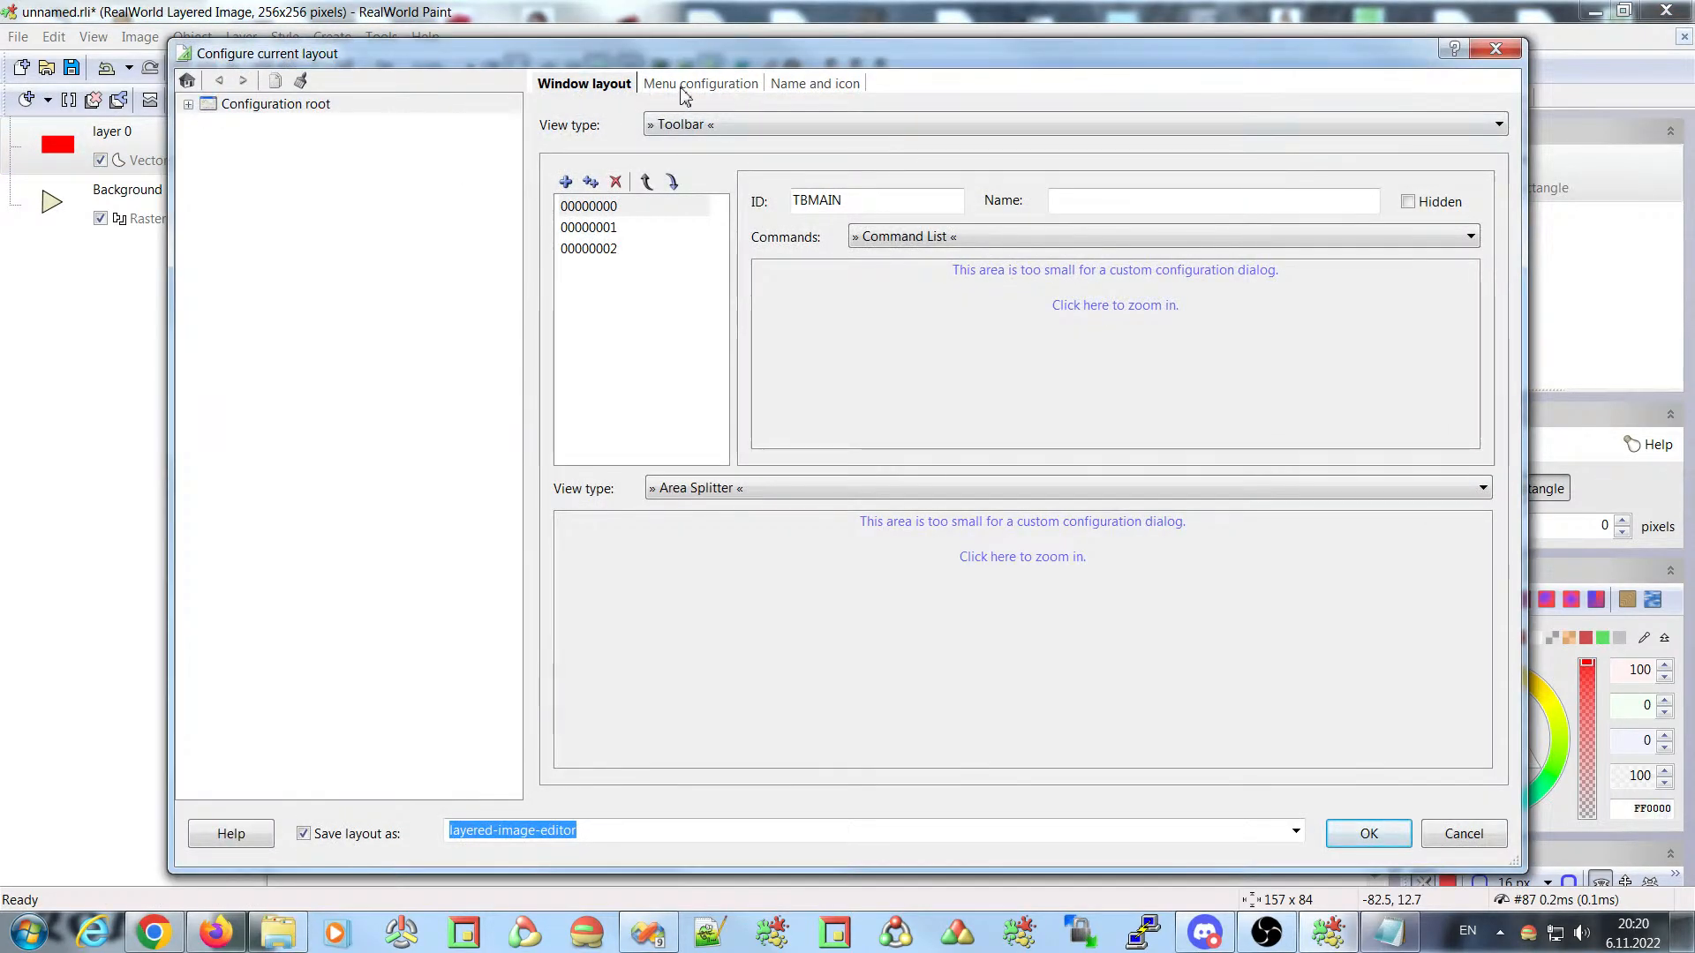
click(681, 86)
click(615, 85)
click(896, 636)
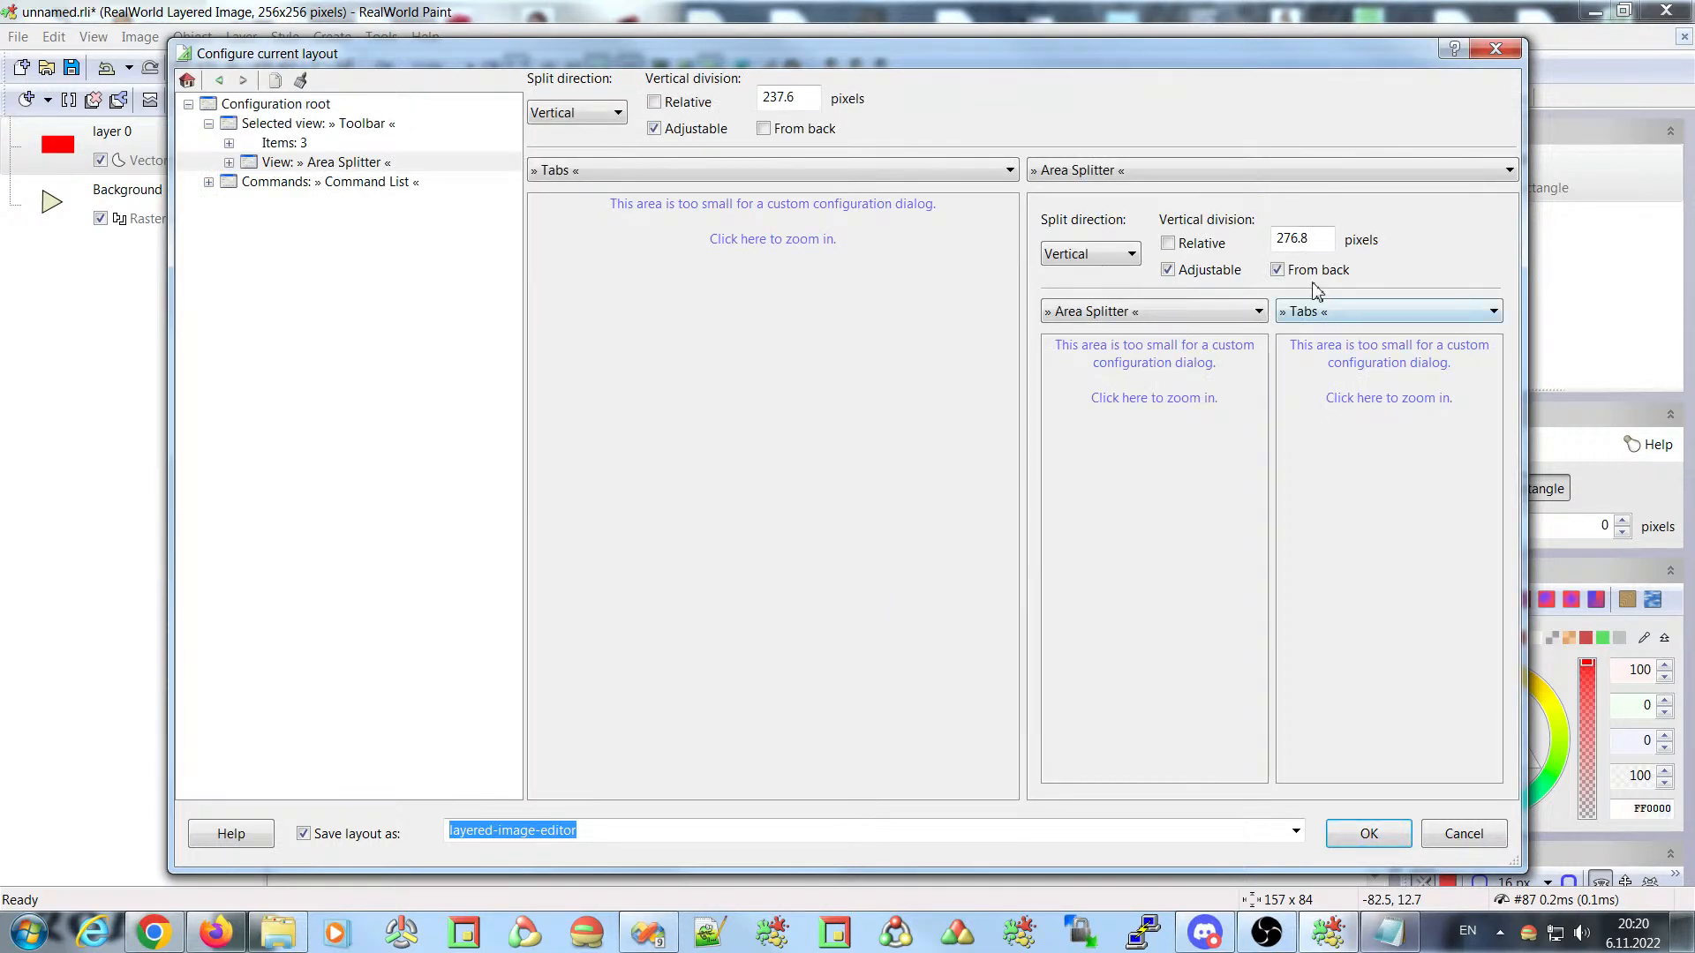
click(908, 406)
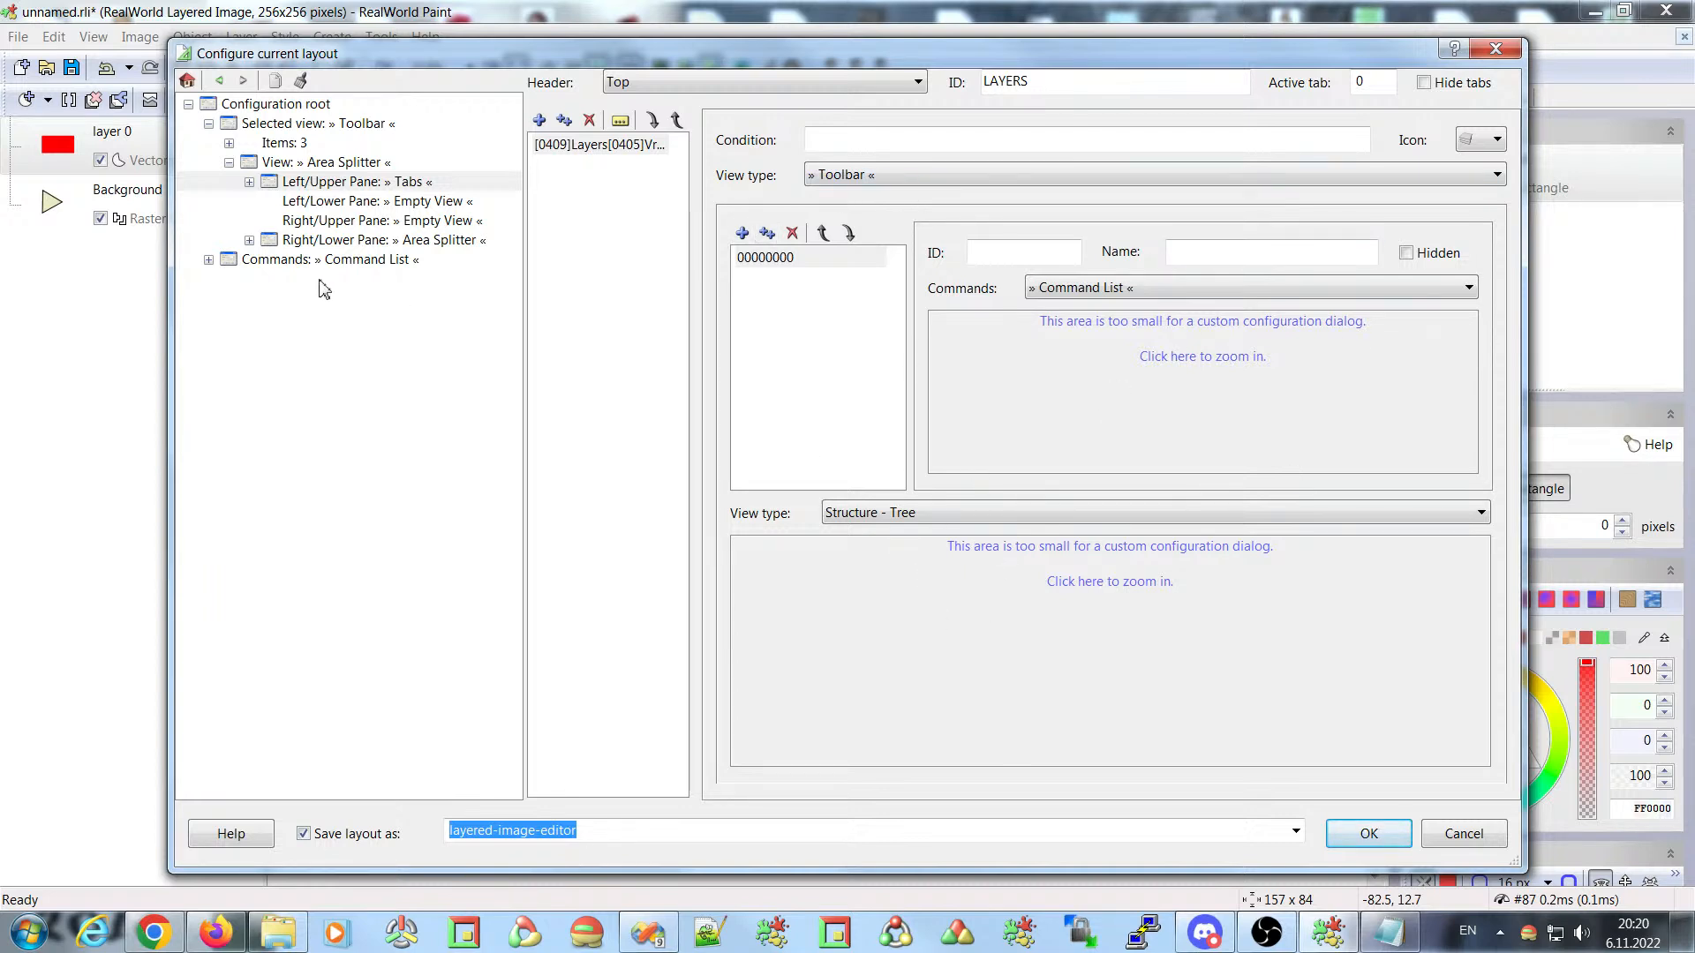
- Examine the layout's menu command list and the Right/Lower Pane's Area Splitter settings, comparing them with the editor window behind the dialog
click(276, 261)
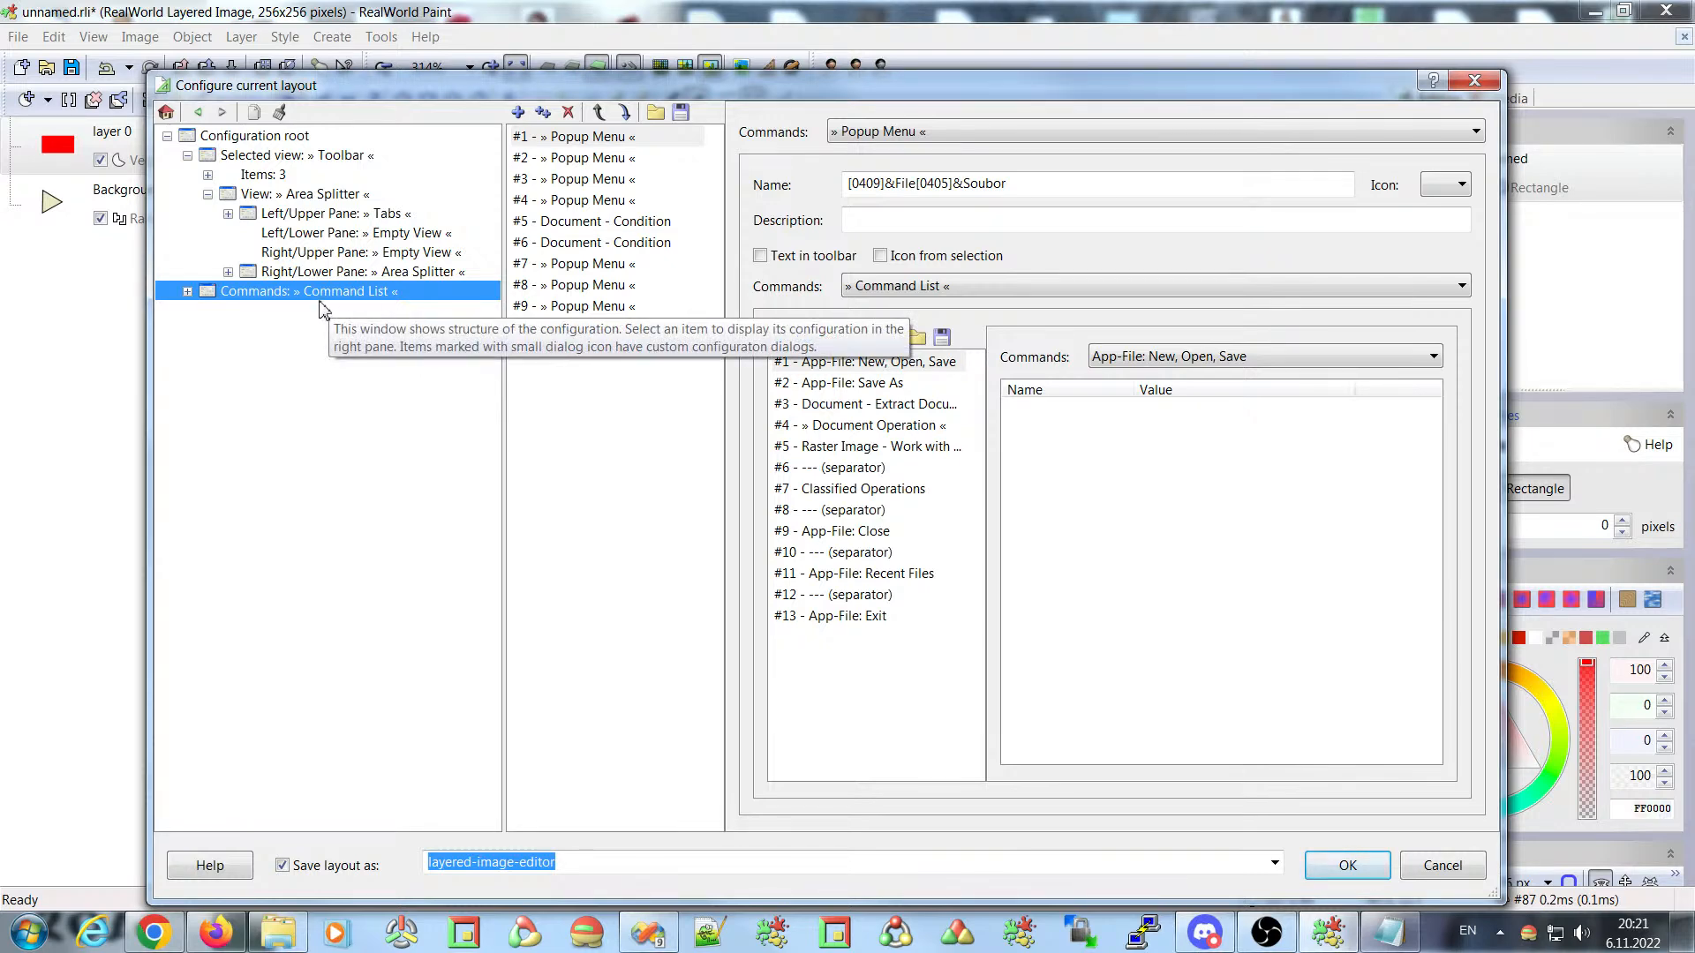
click(291, 270)
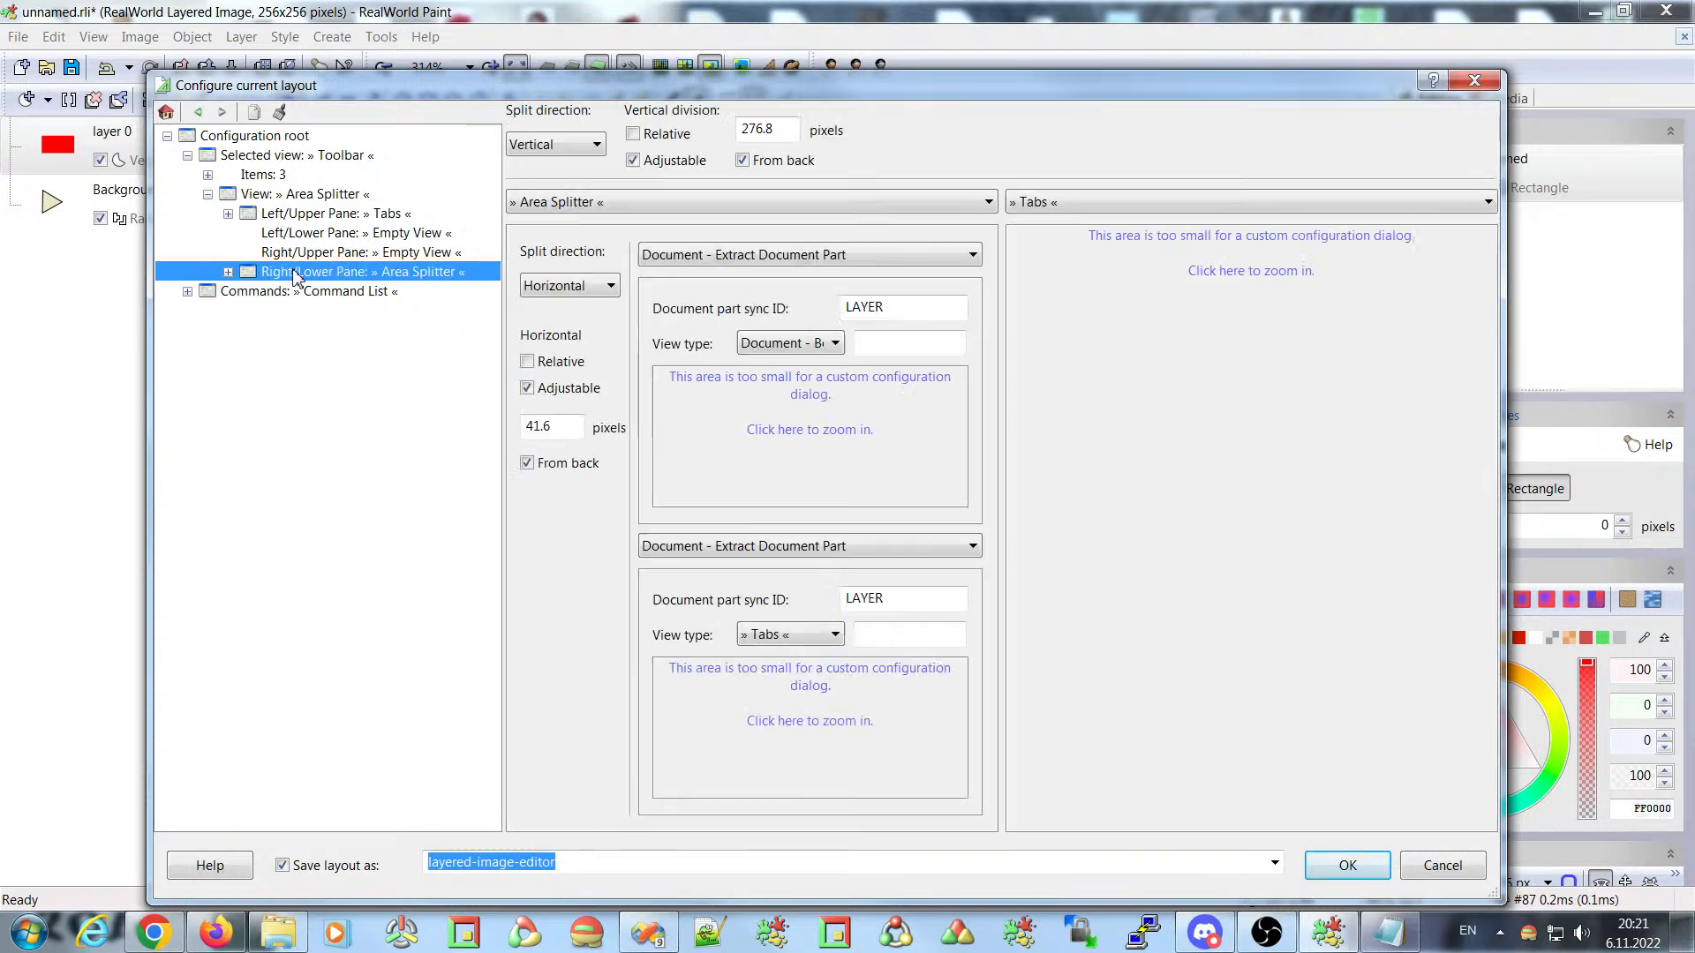
mouse_move(916, 90)
mouse_down()
mouse_move(973, 82)
mouse_move(898, 69)
mouse_up()
drag(1015, 66, 585, 349)
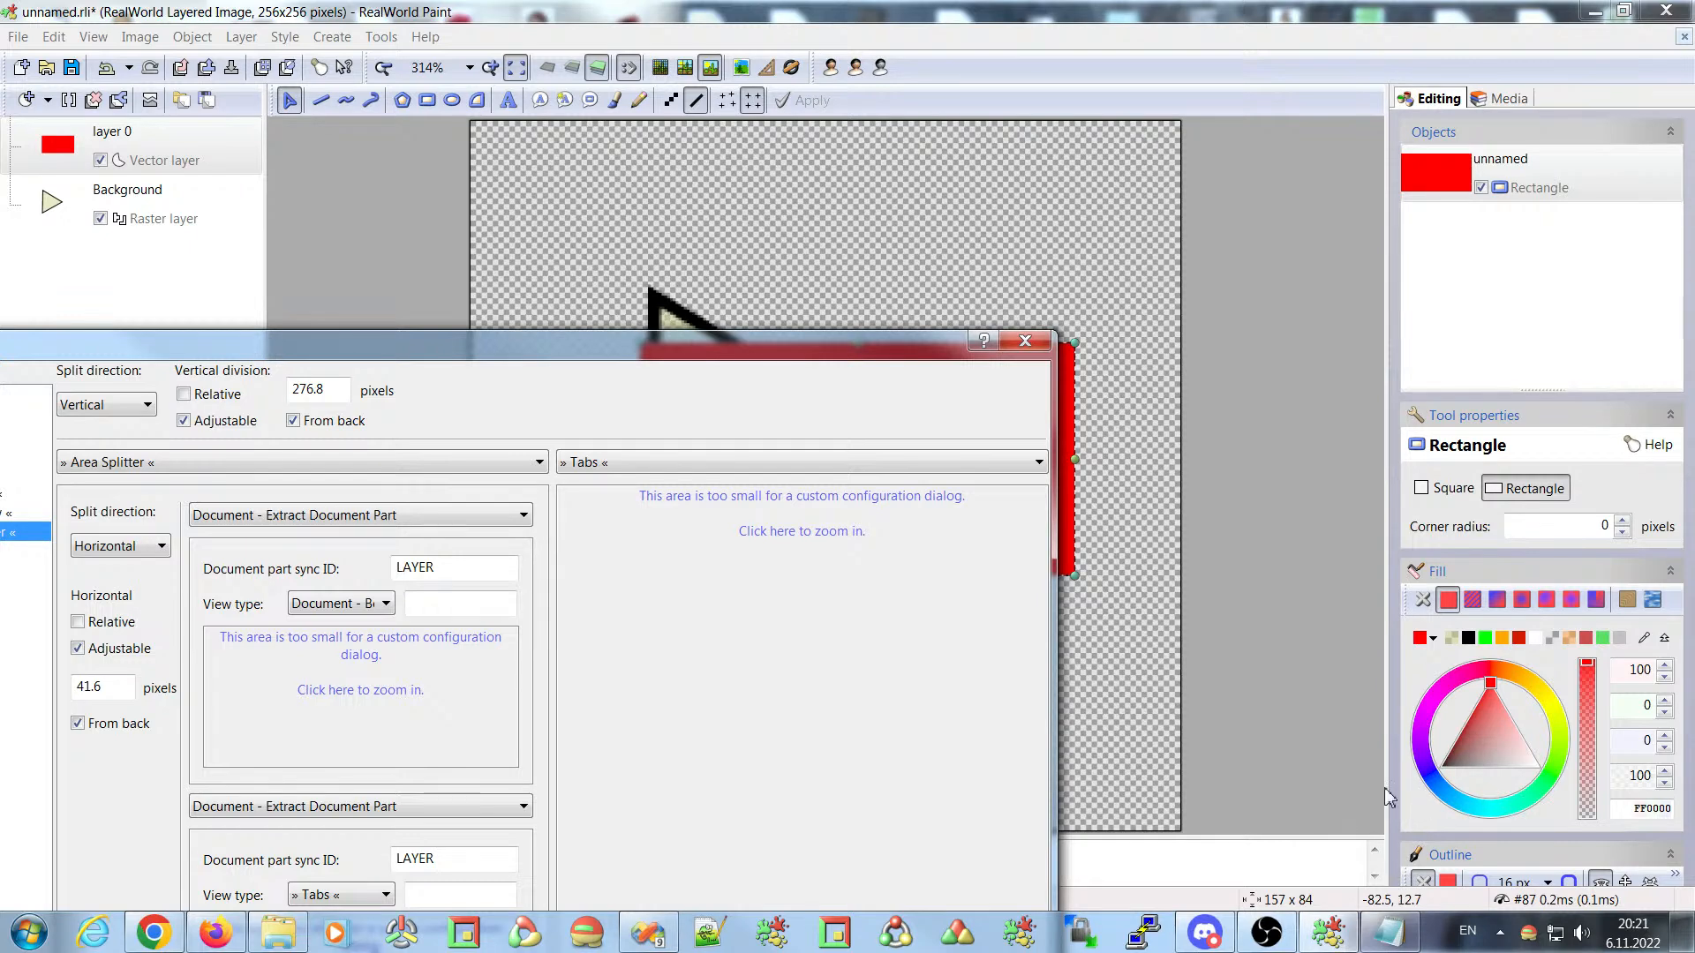
drag(708, 351, 986, 119)
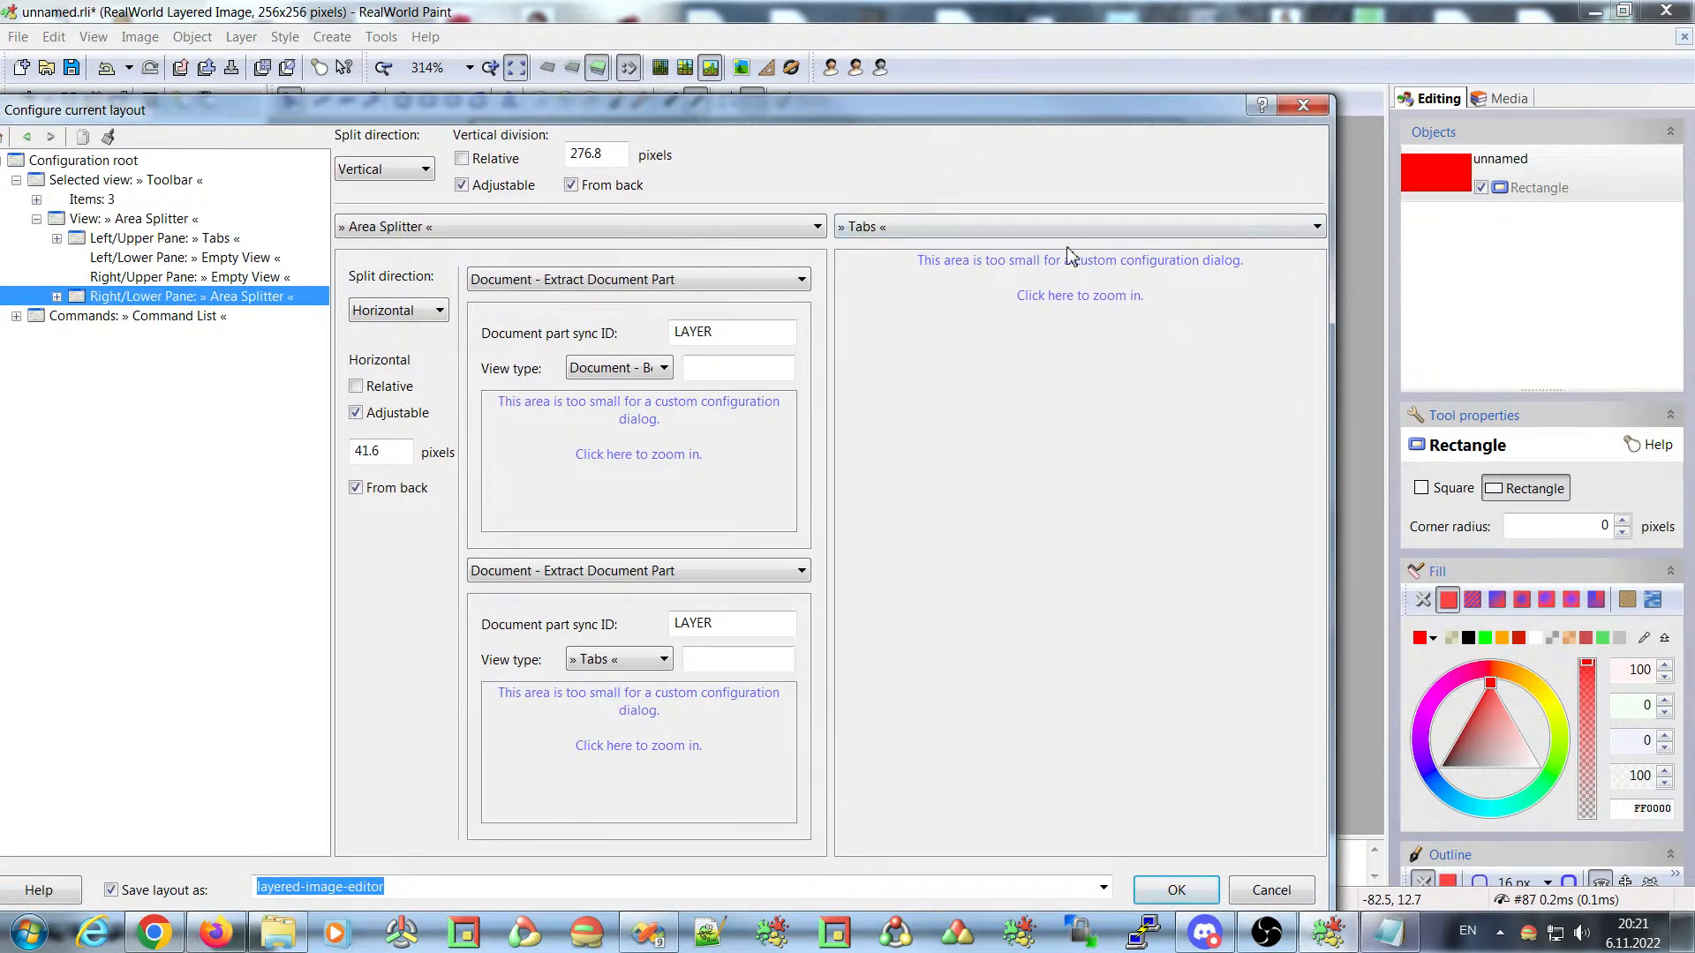
- Examine the Editing, Media and EXIF tabs of the Right/Lower Pane, including the EXIF tab's condition, and return to Editing
click(978, 336)
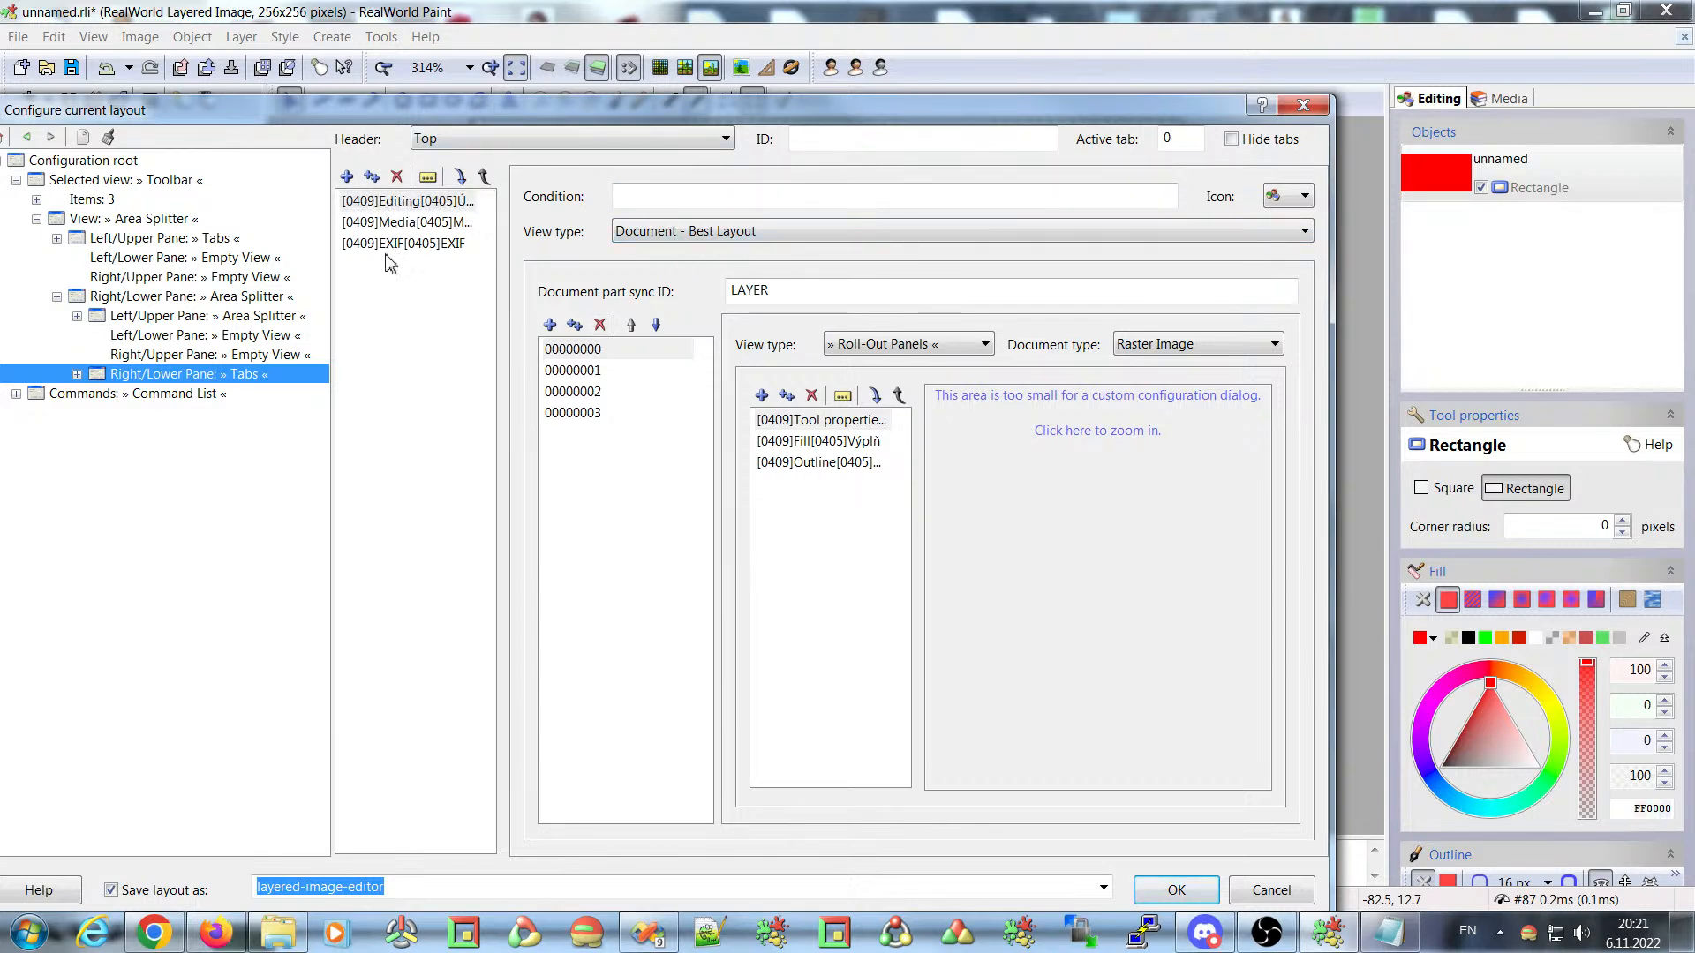
click(393, 202)
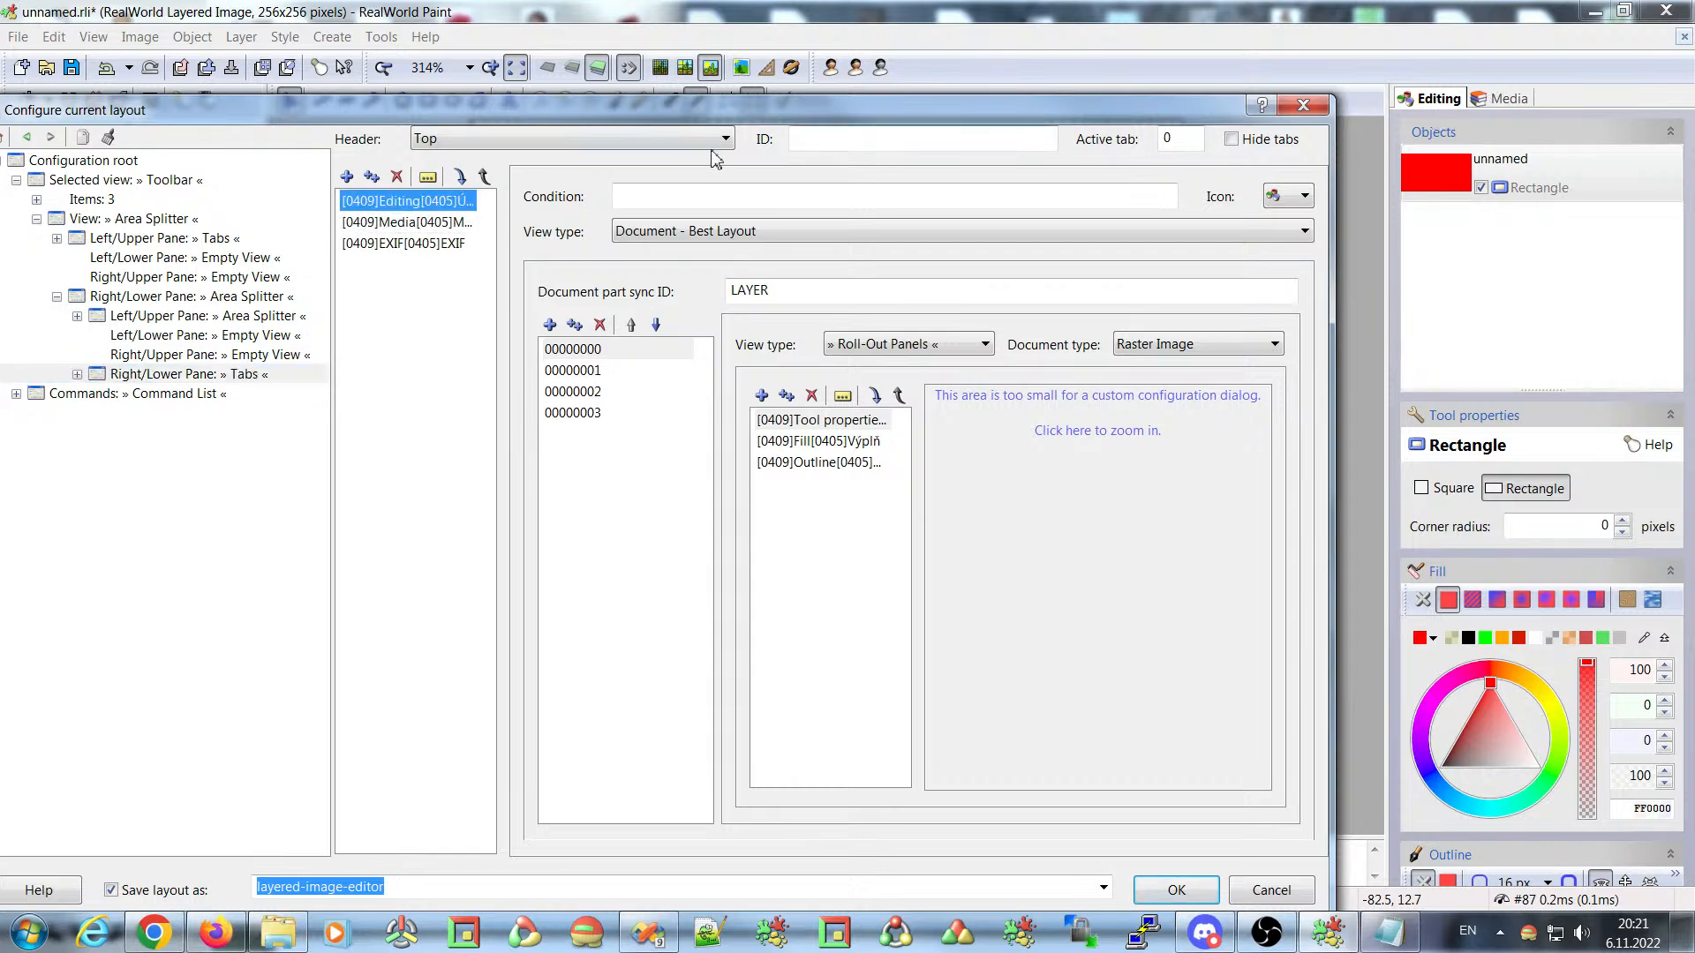
click(364, 222)
click(380, 245)
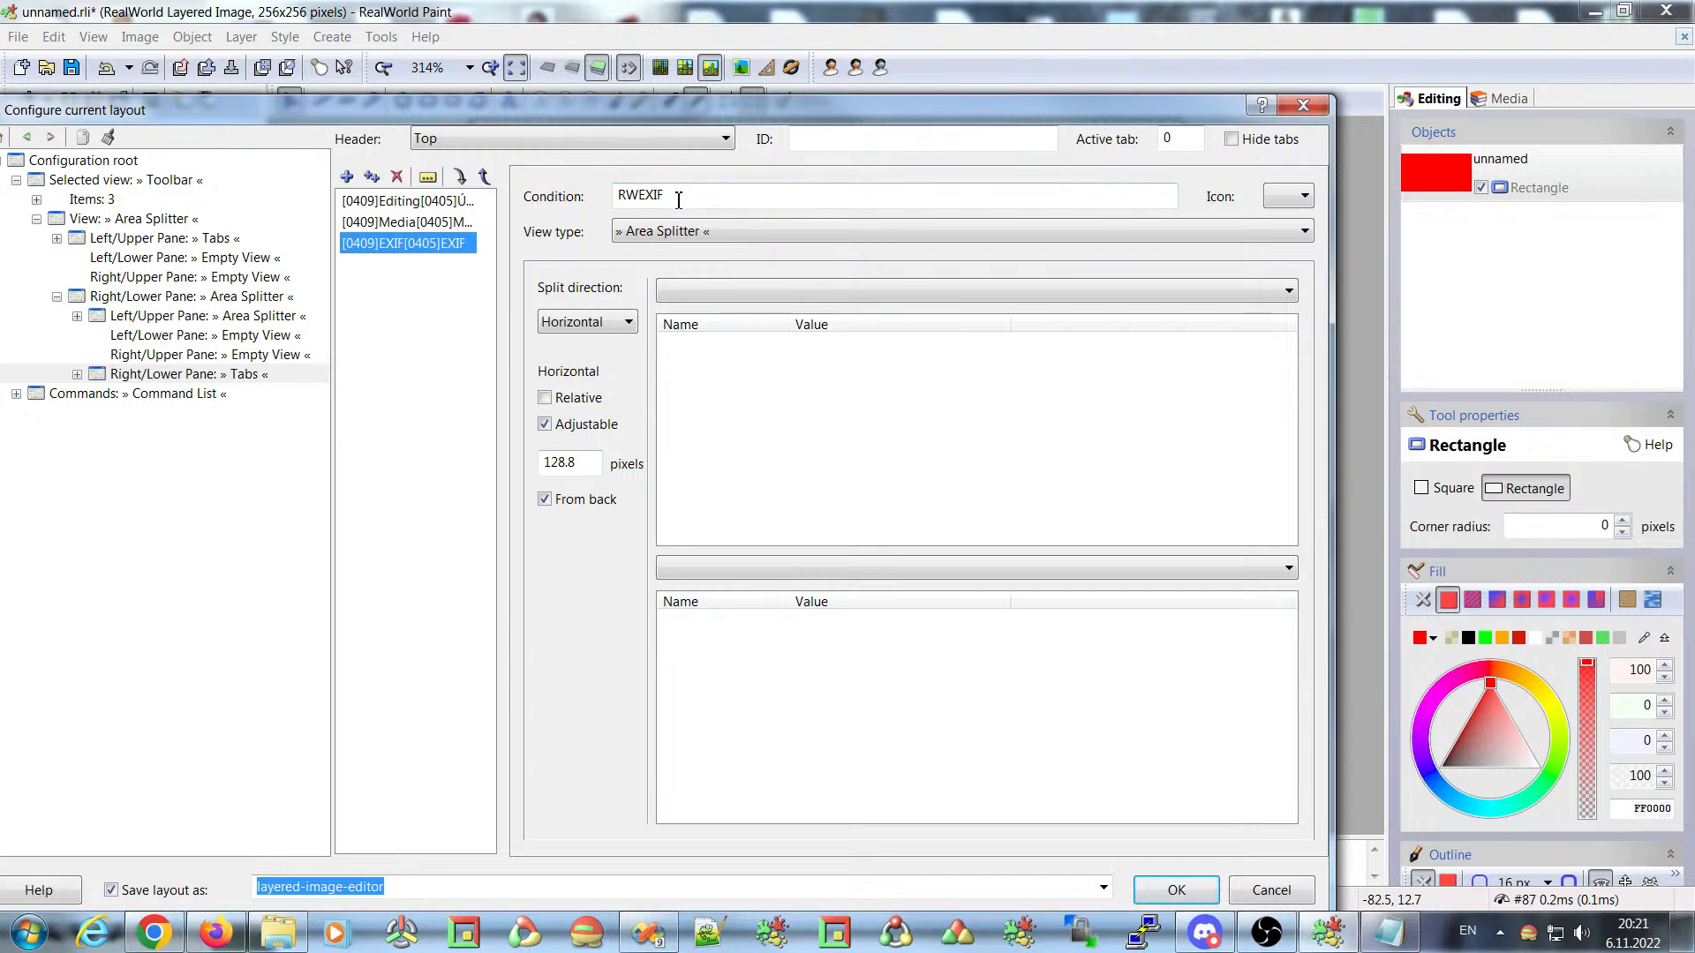
drag(682, 195, 614, 198)
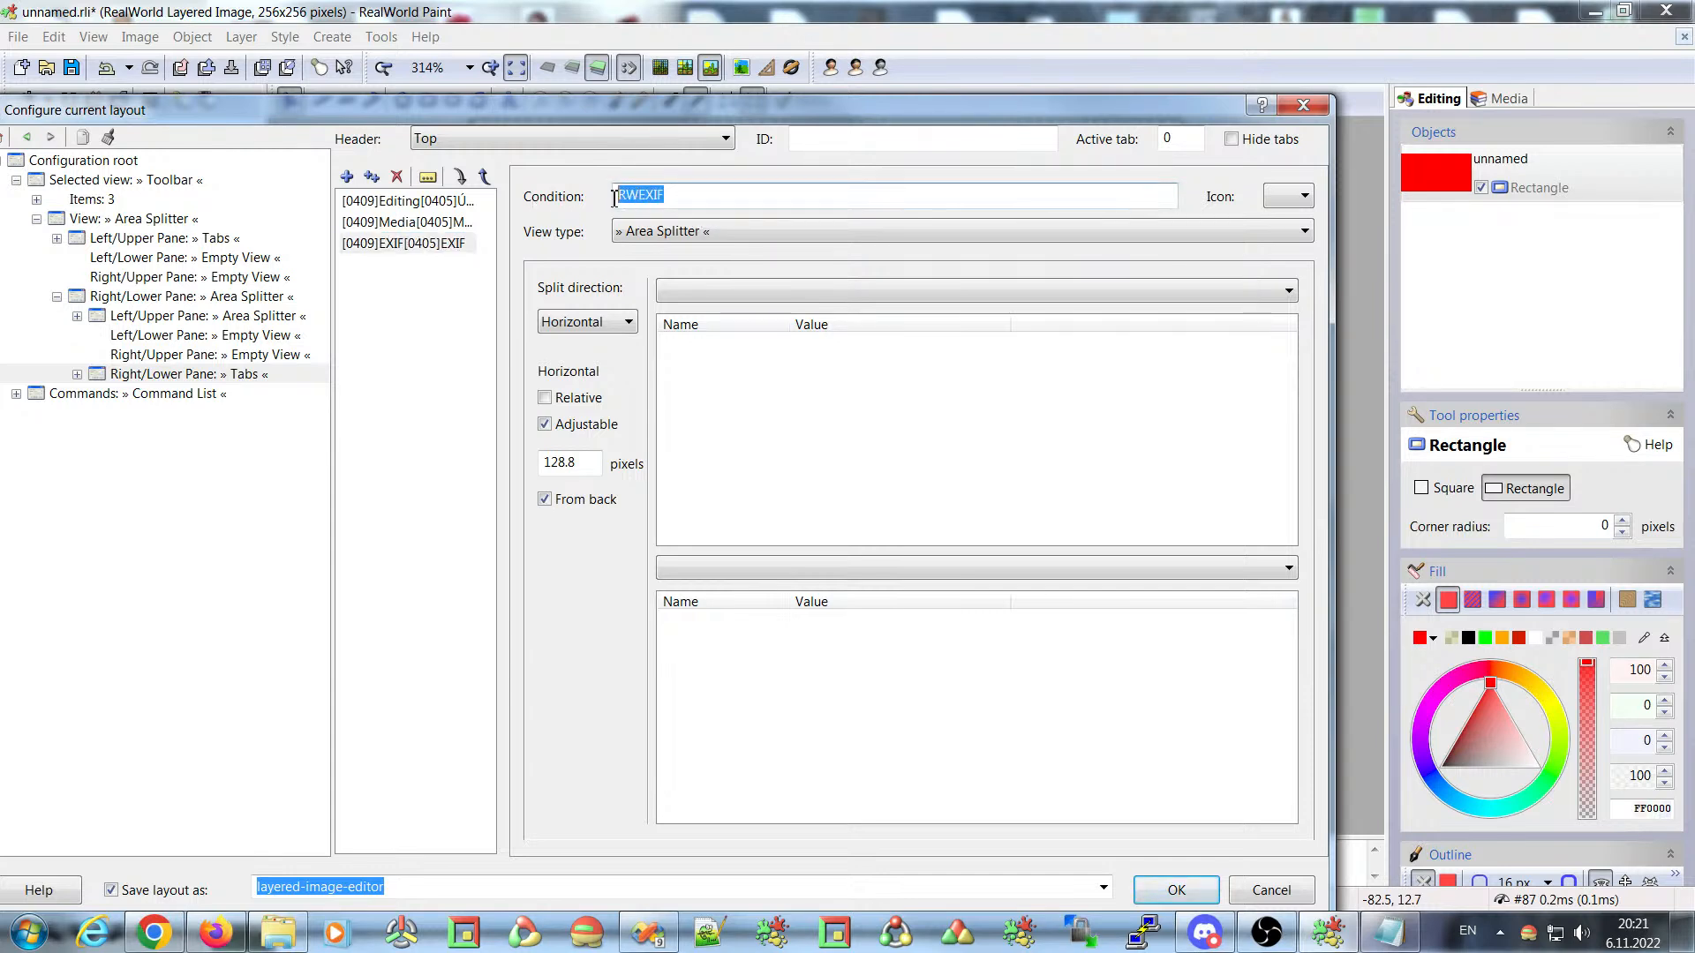
click(710, 194)
click(385, 203)
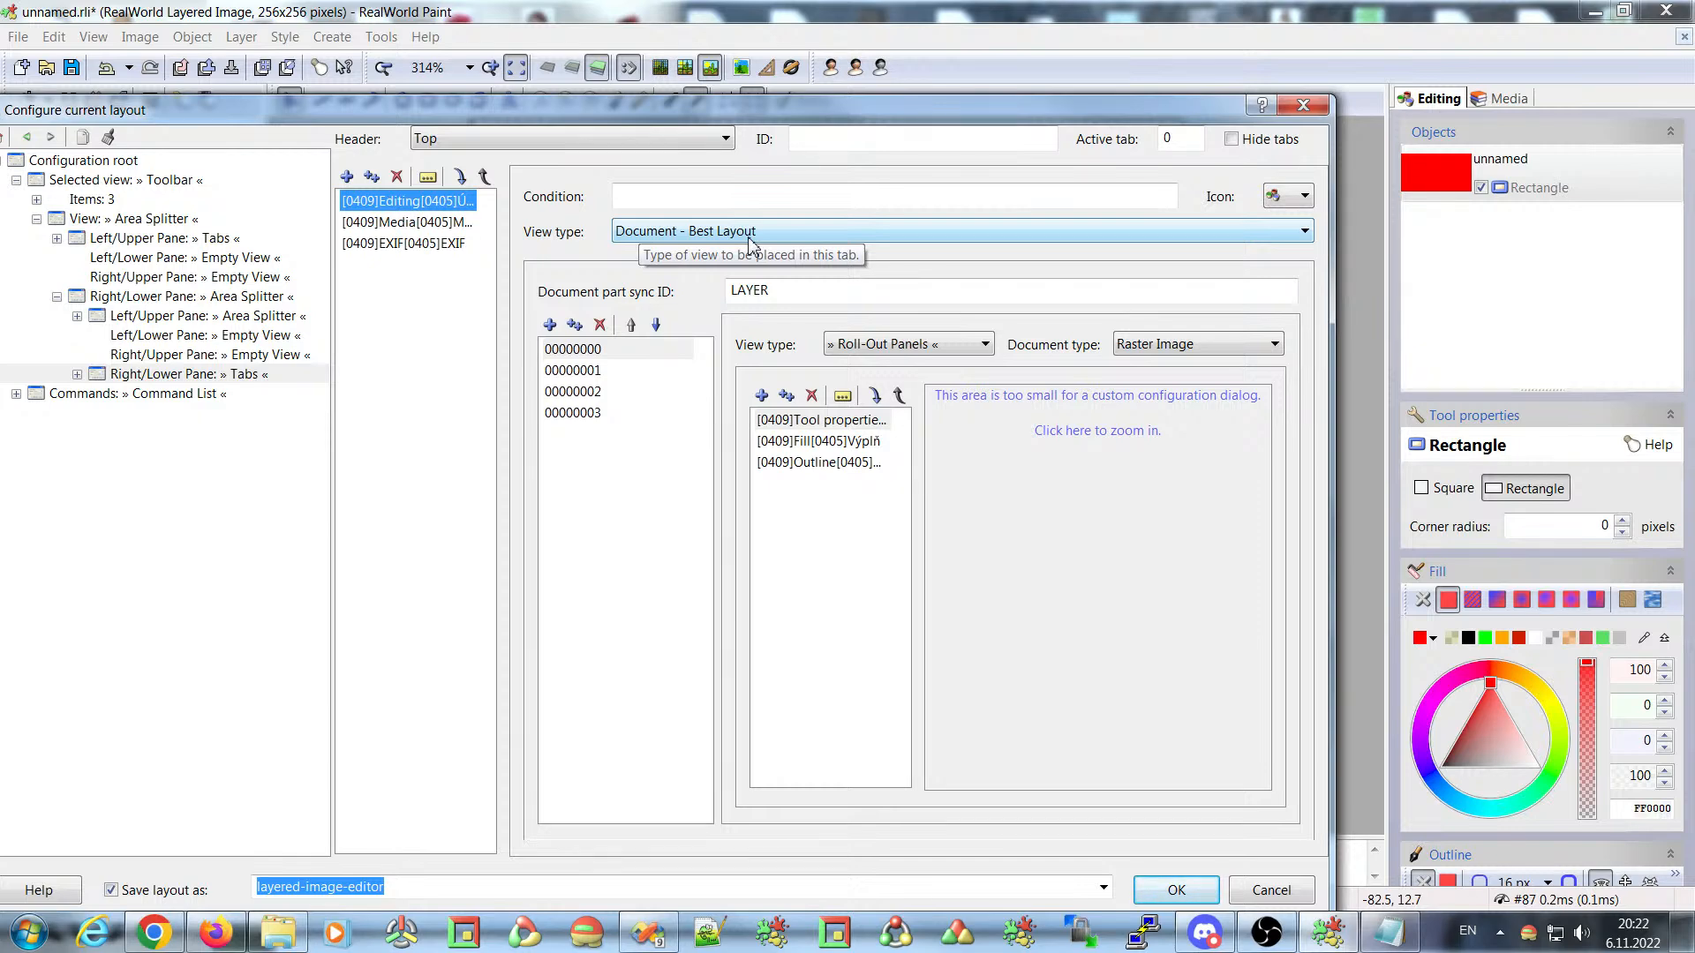
- Examine the Editing tab's four Best Layout entries and the roll-out panels each defines per document type, comparing them with the editor's side pane
drag(911, 108, 947, 30)
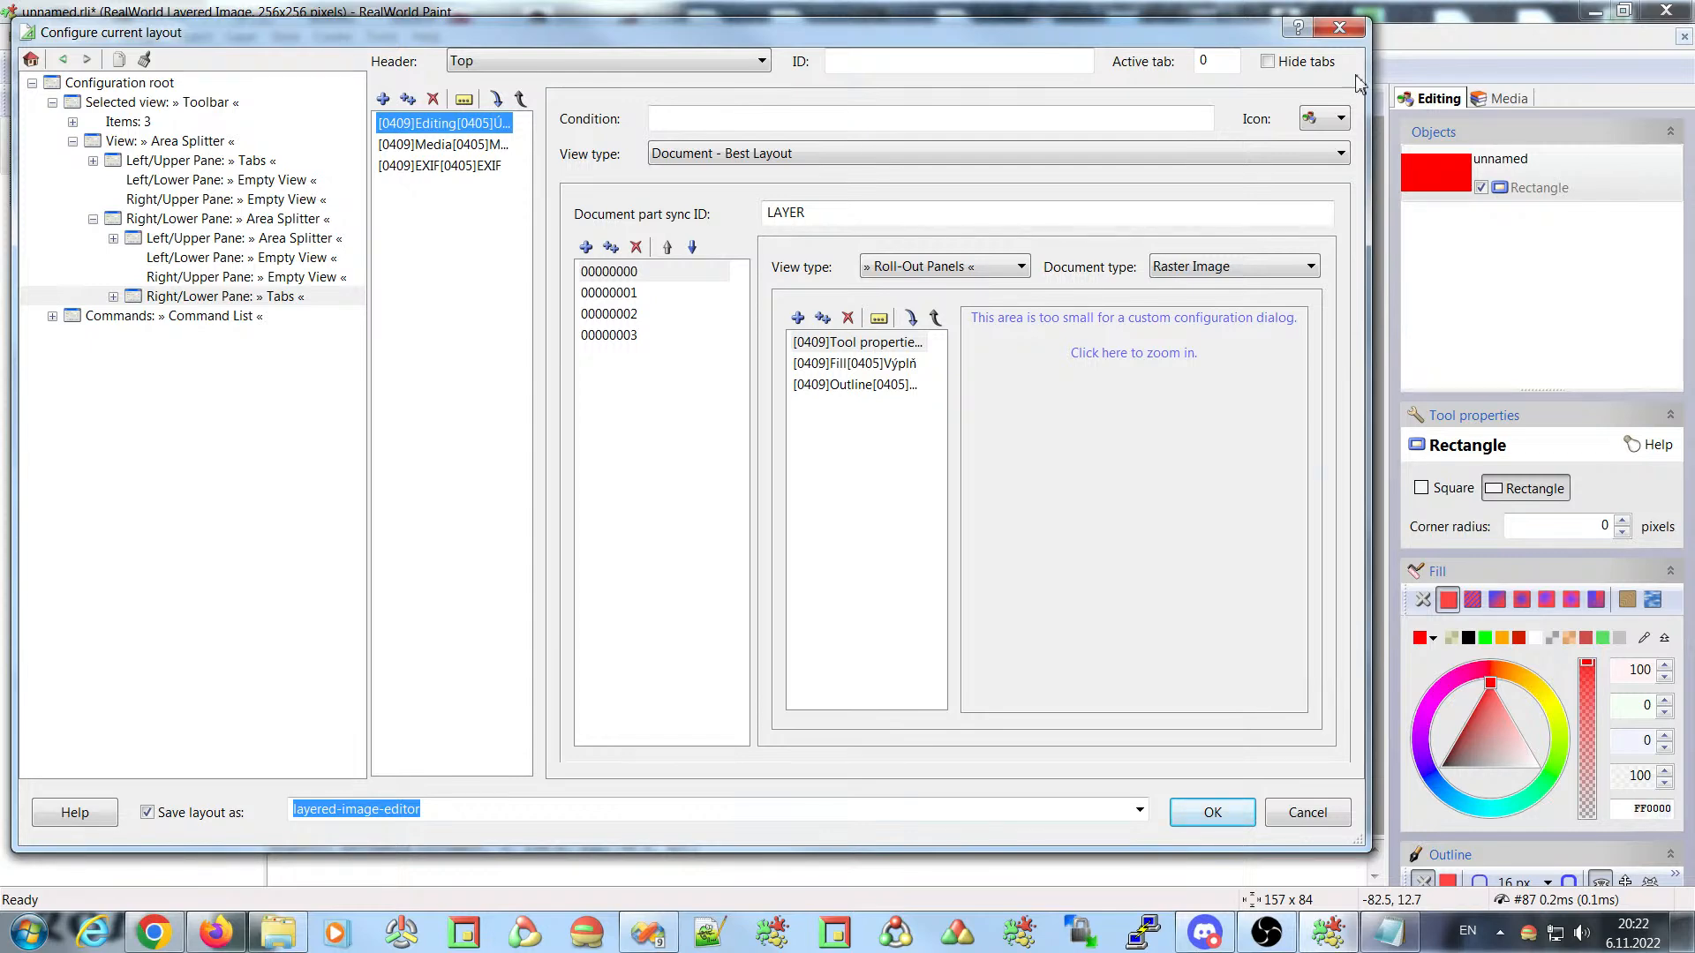
drag(957, 37, 1003, 33)
drag(869, 210, 786, 220)
click(875, 204)
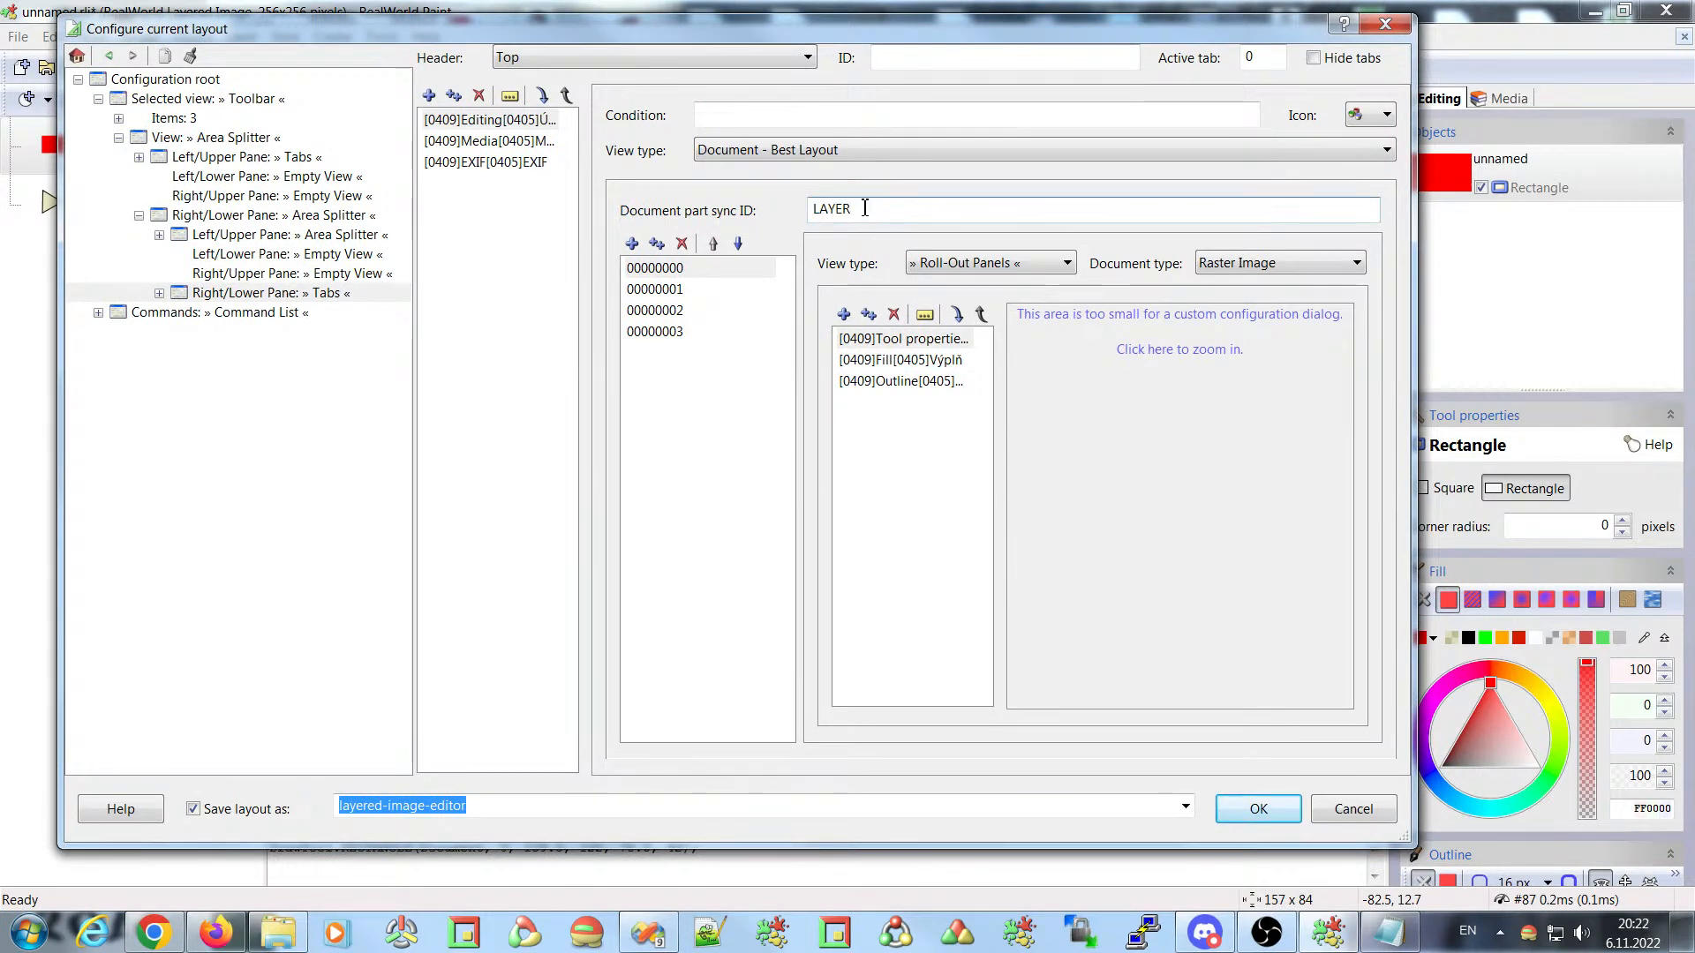
click(686, 270)
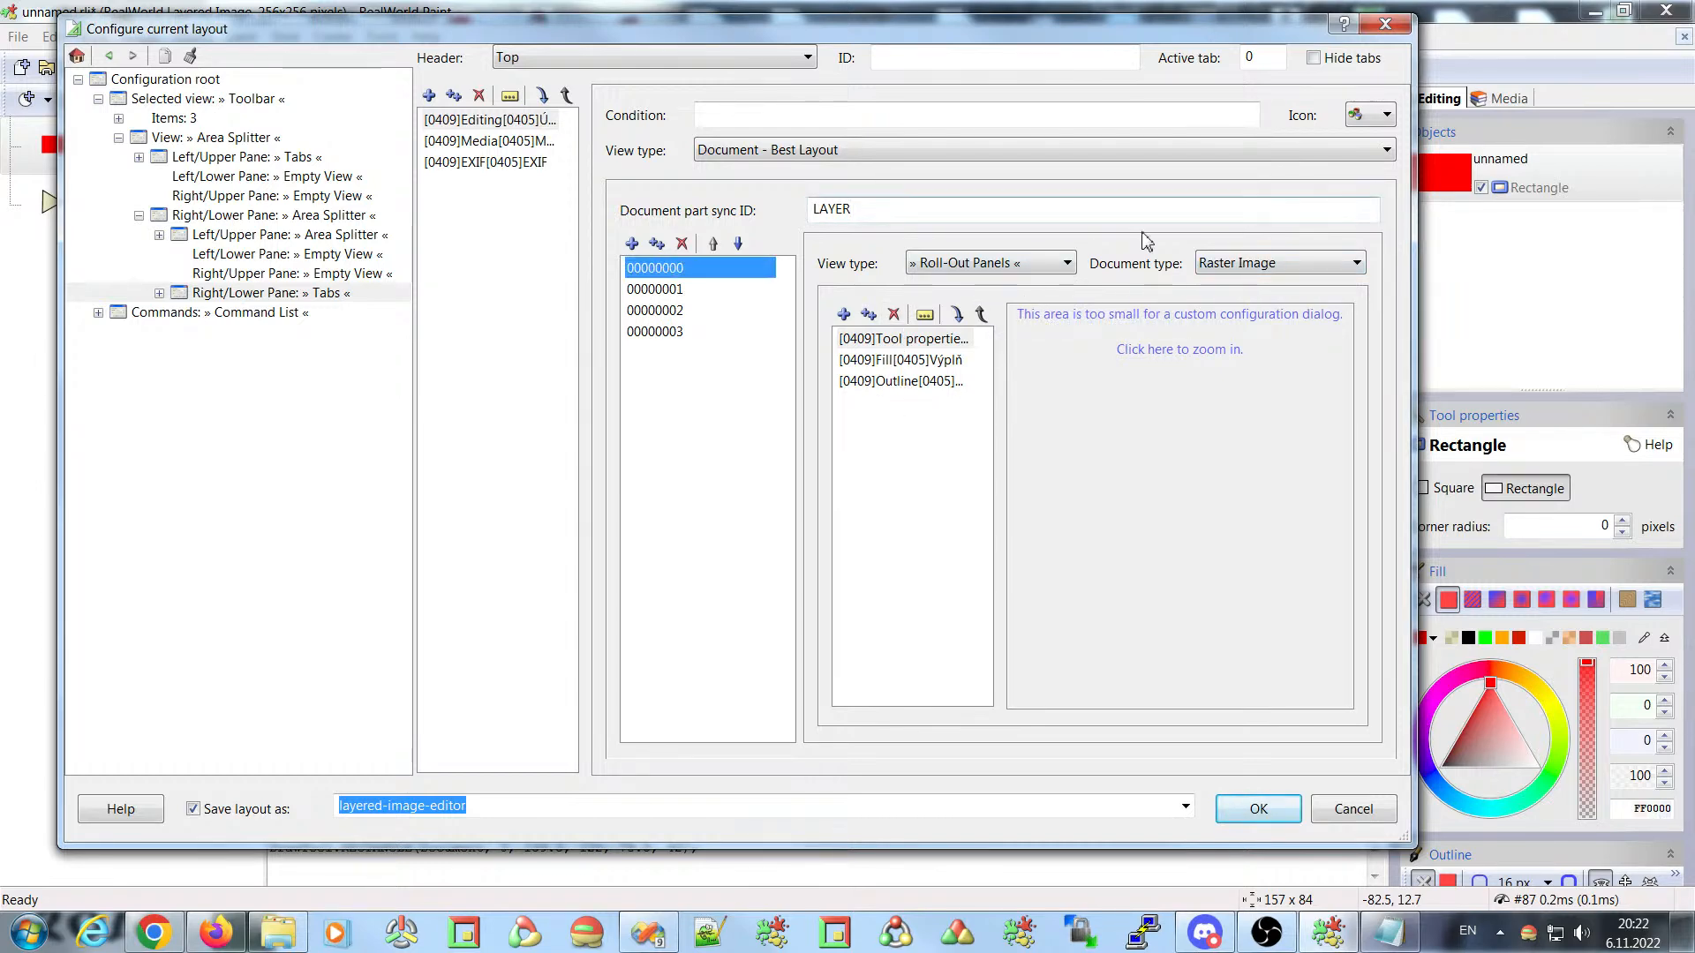
drag(1145, 28, 911, 117)
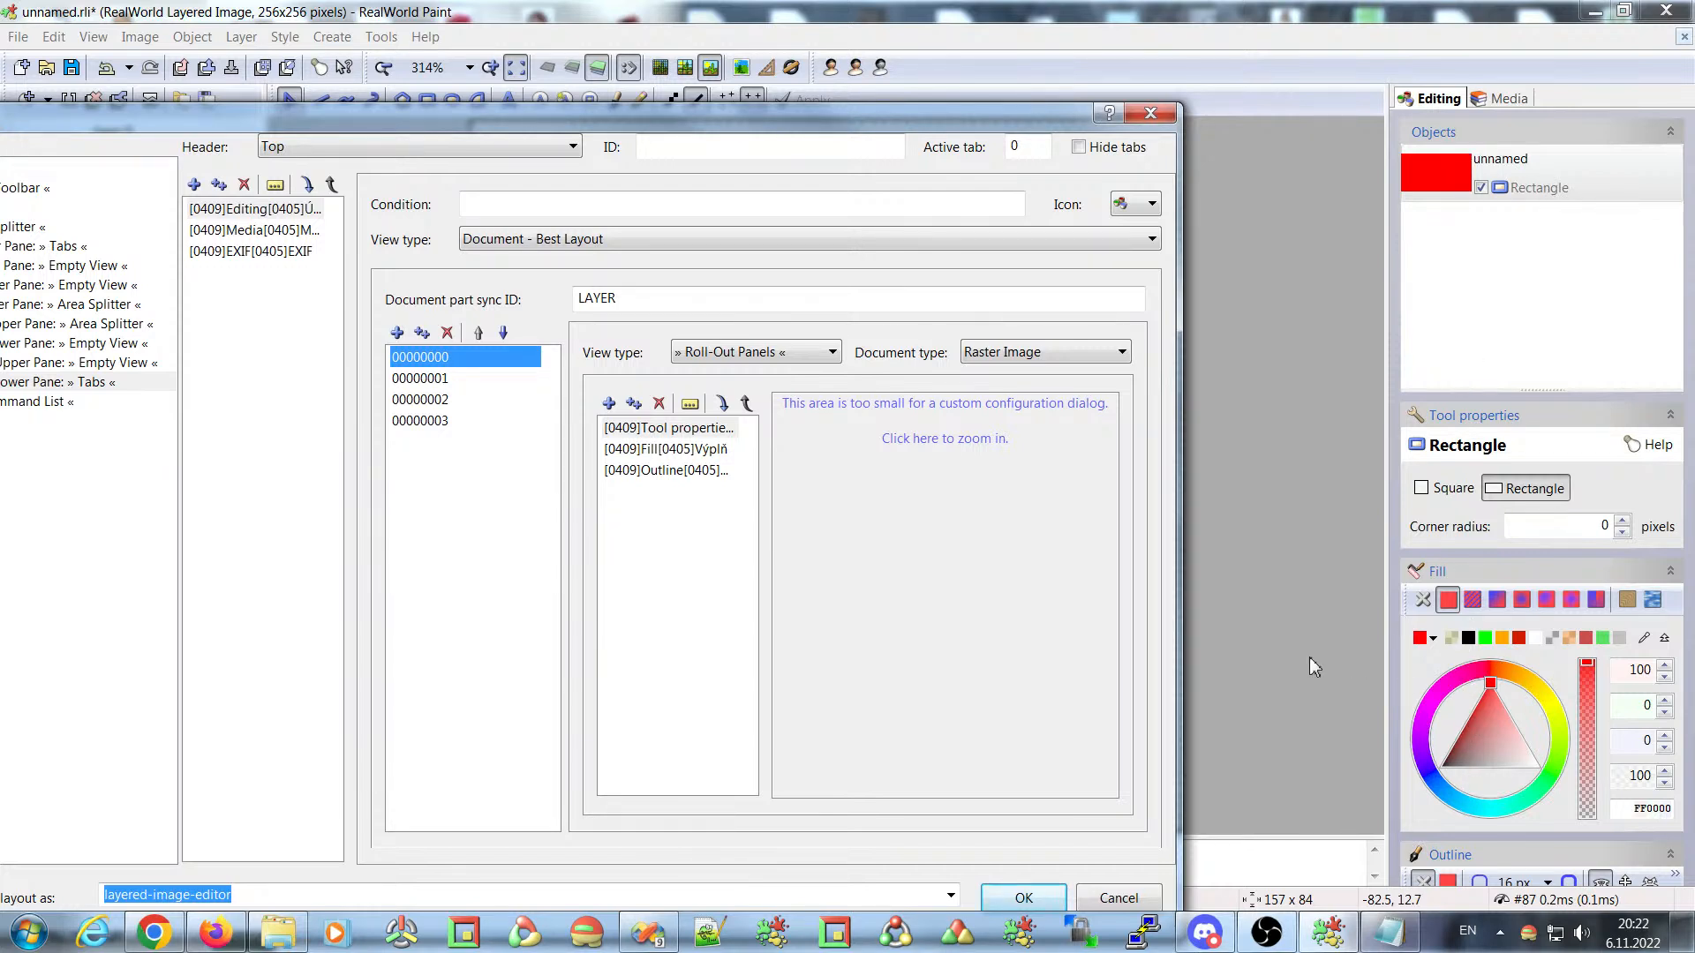
click(422, 378)
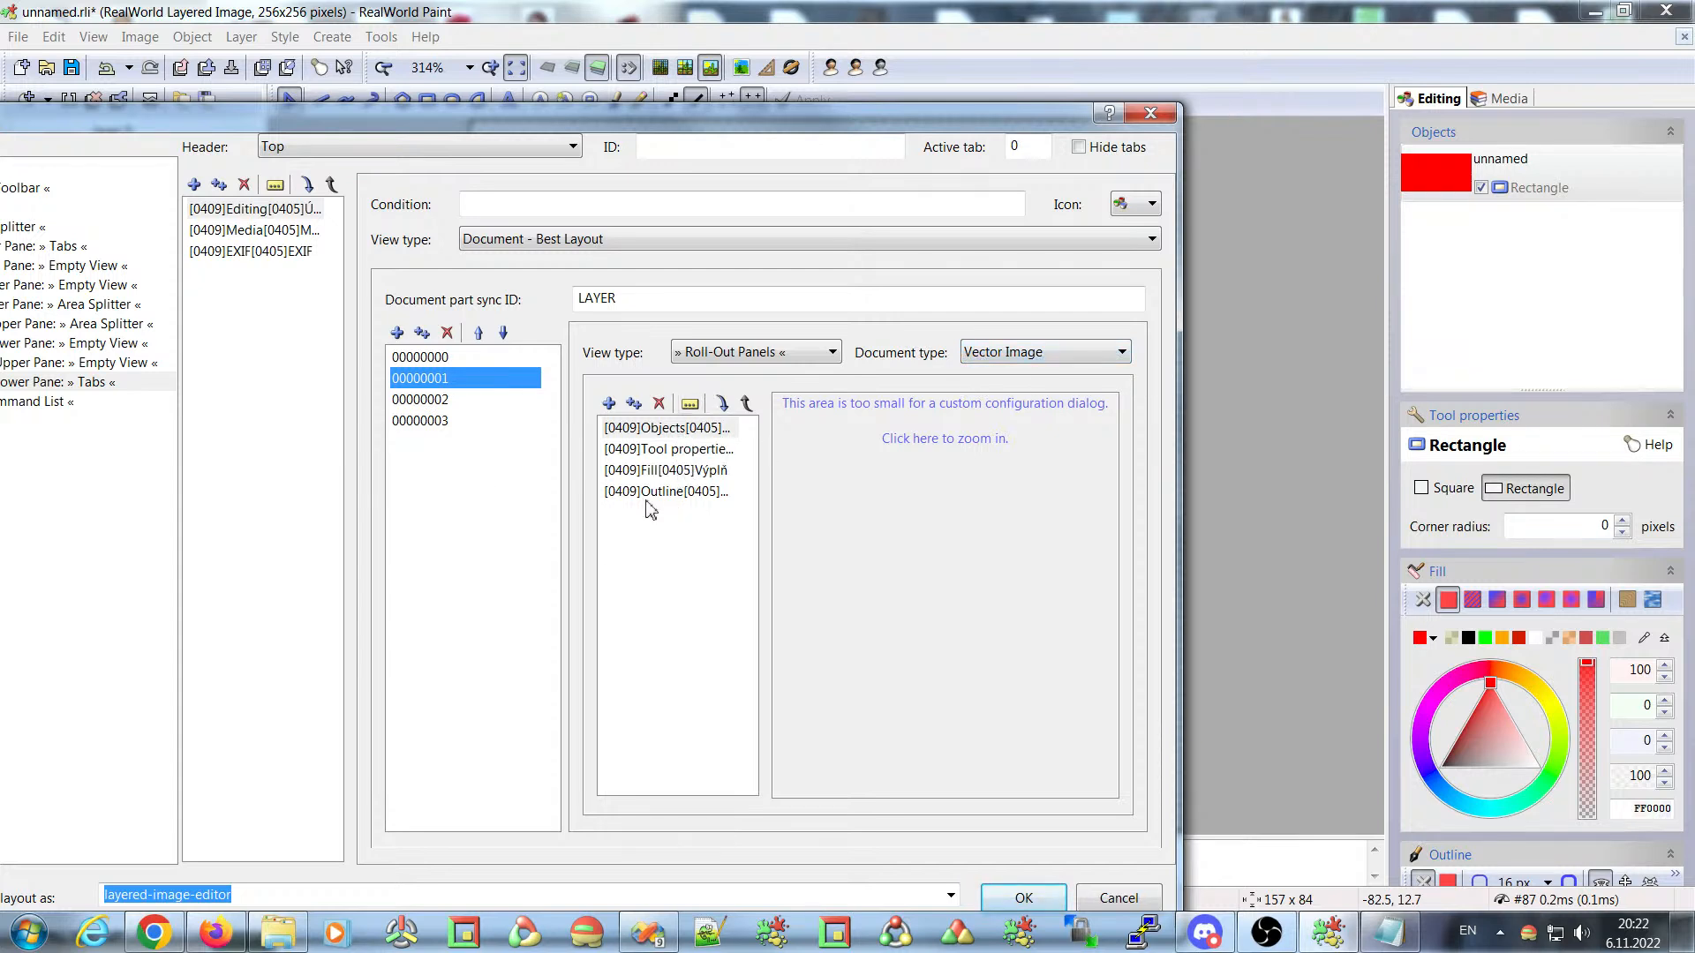
click(433, 402)
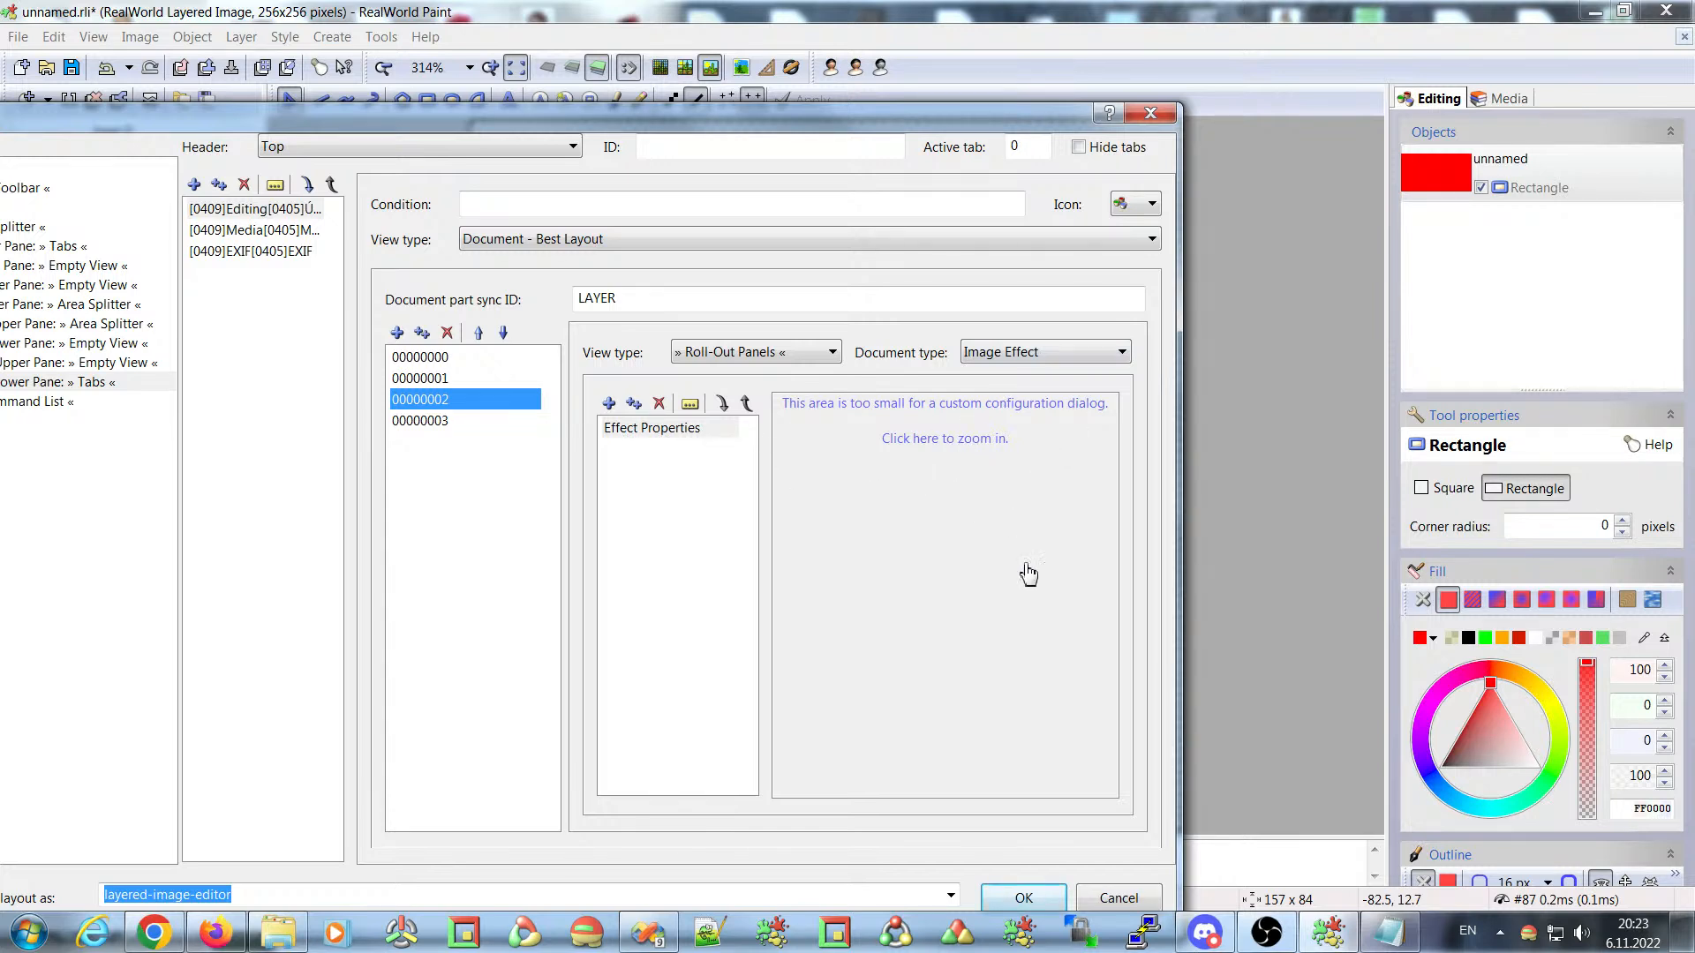
click(424, 424)
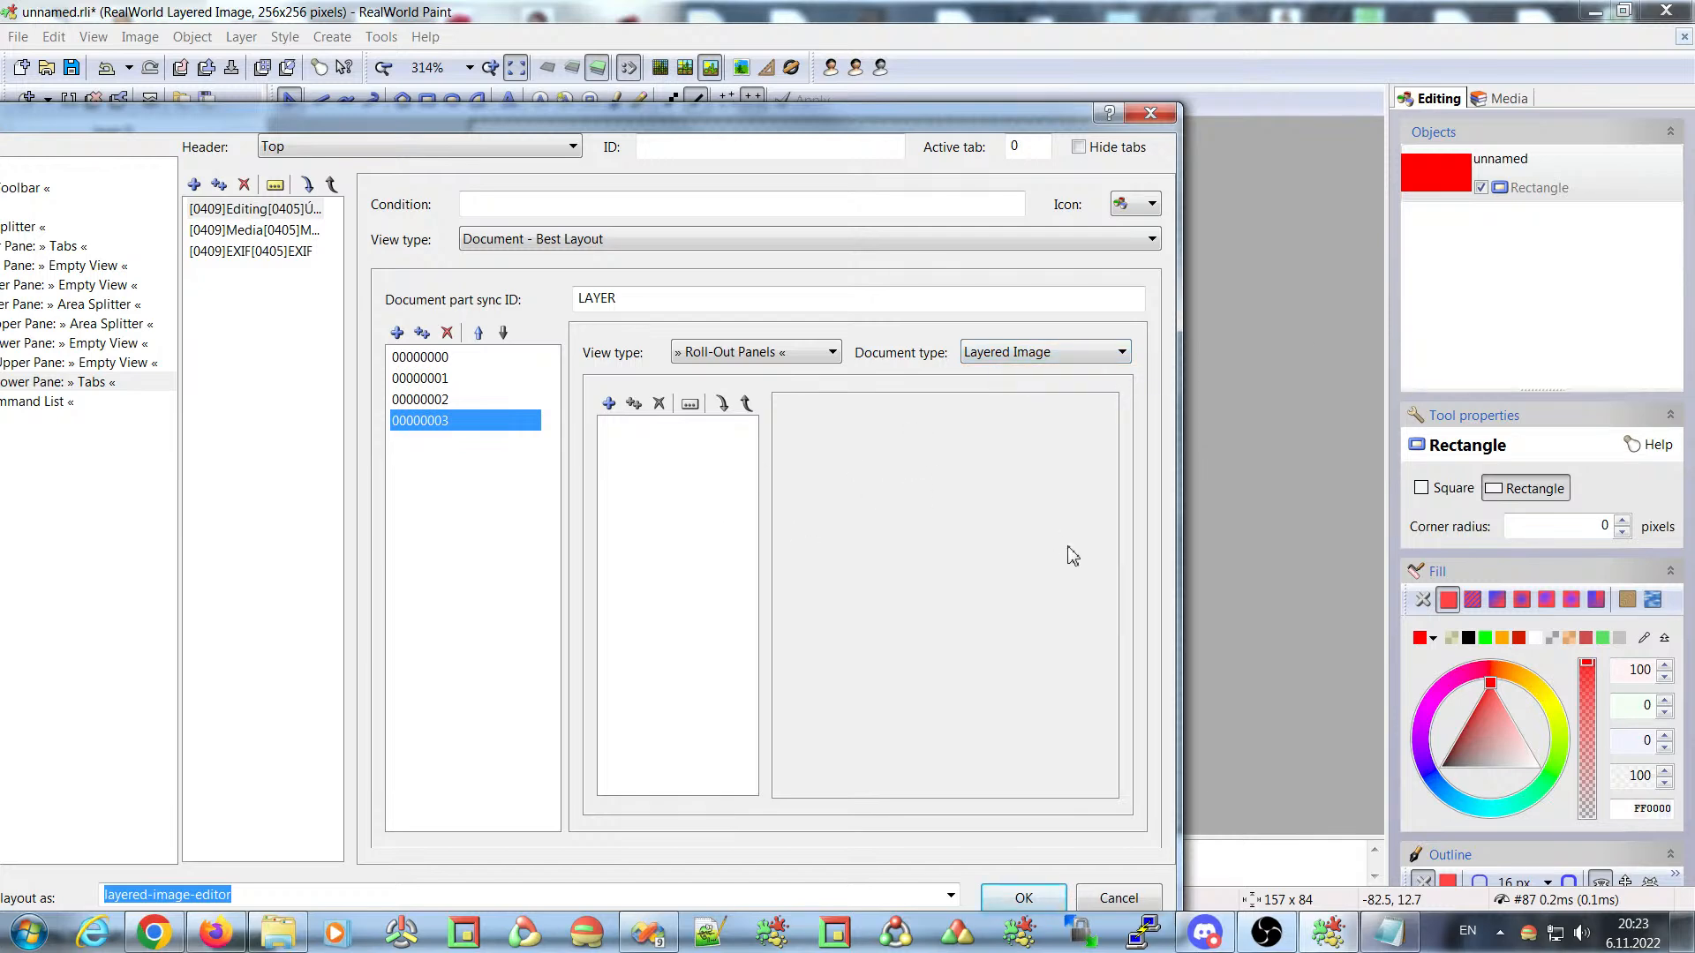
drag(830, 121, 1316, 105)
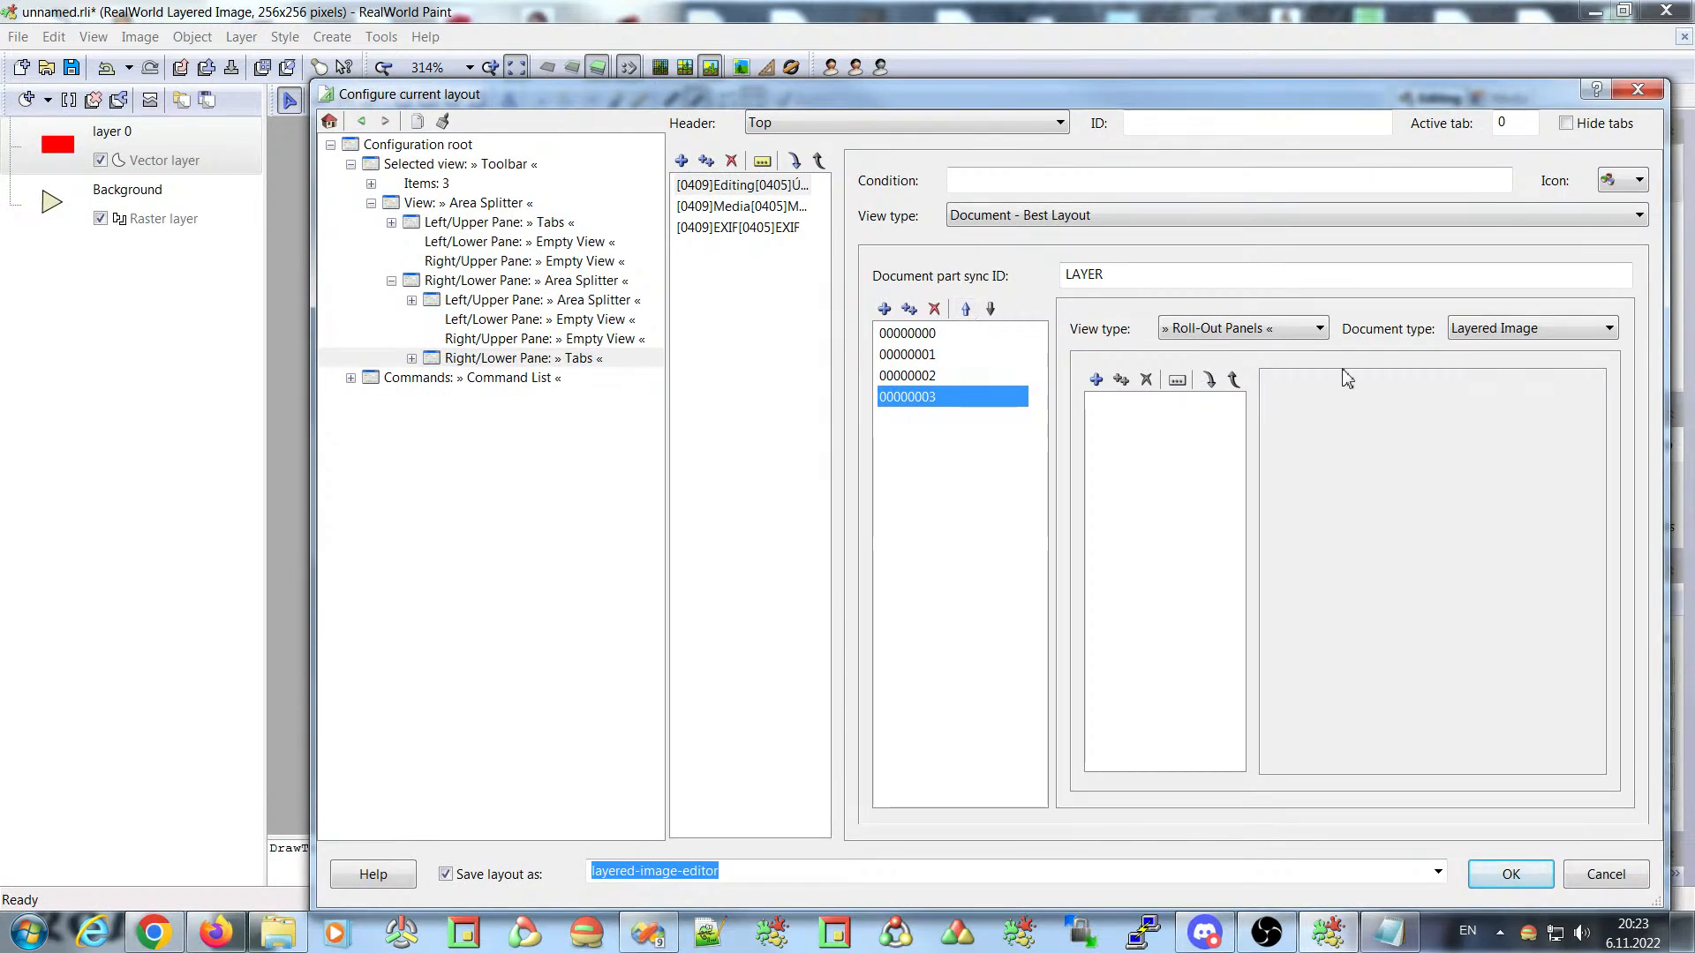
- Show the Left/Upper Pane's Area Splitter settings and expand the first internal layout of its extracted LAYER document part
click(565, 282)
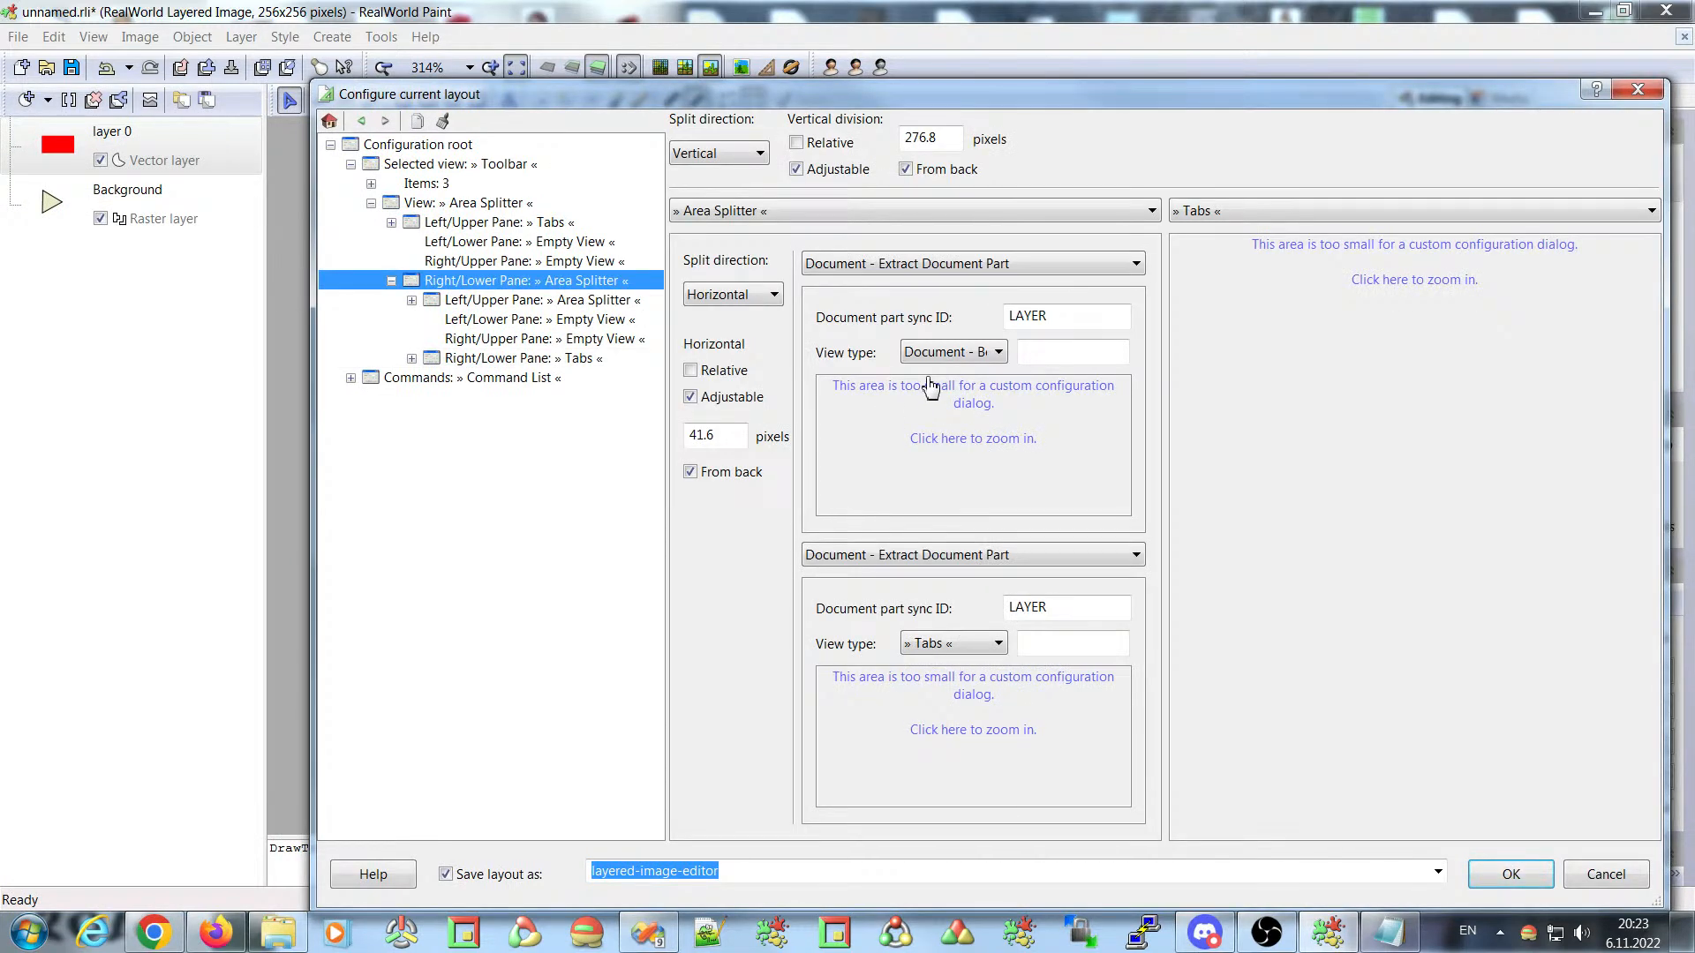
click(521, 300)
drag(953, 97, 843, 183)
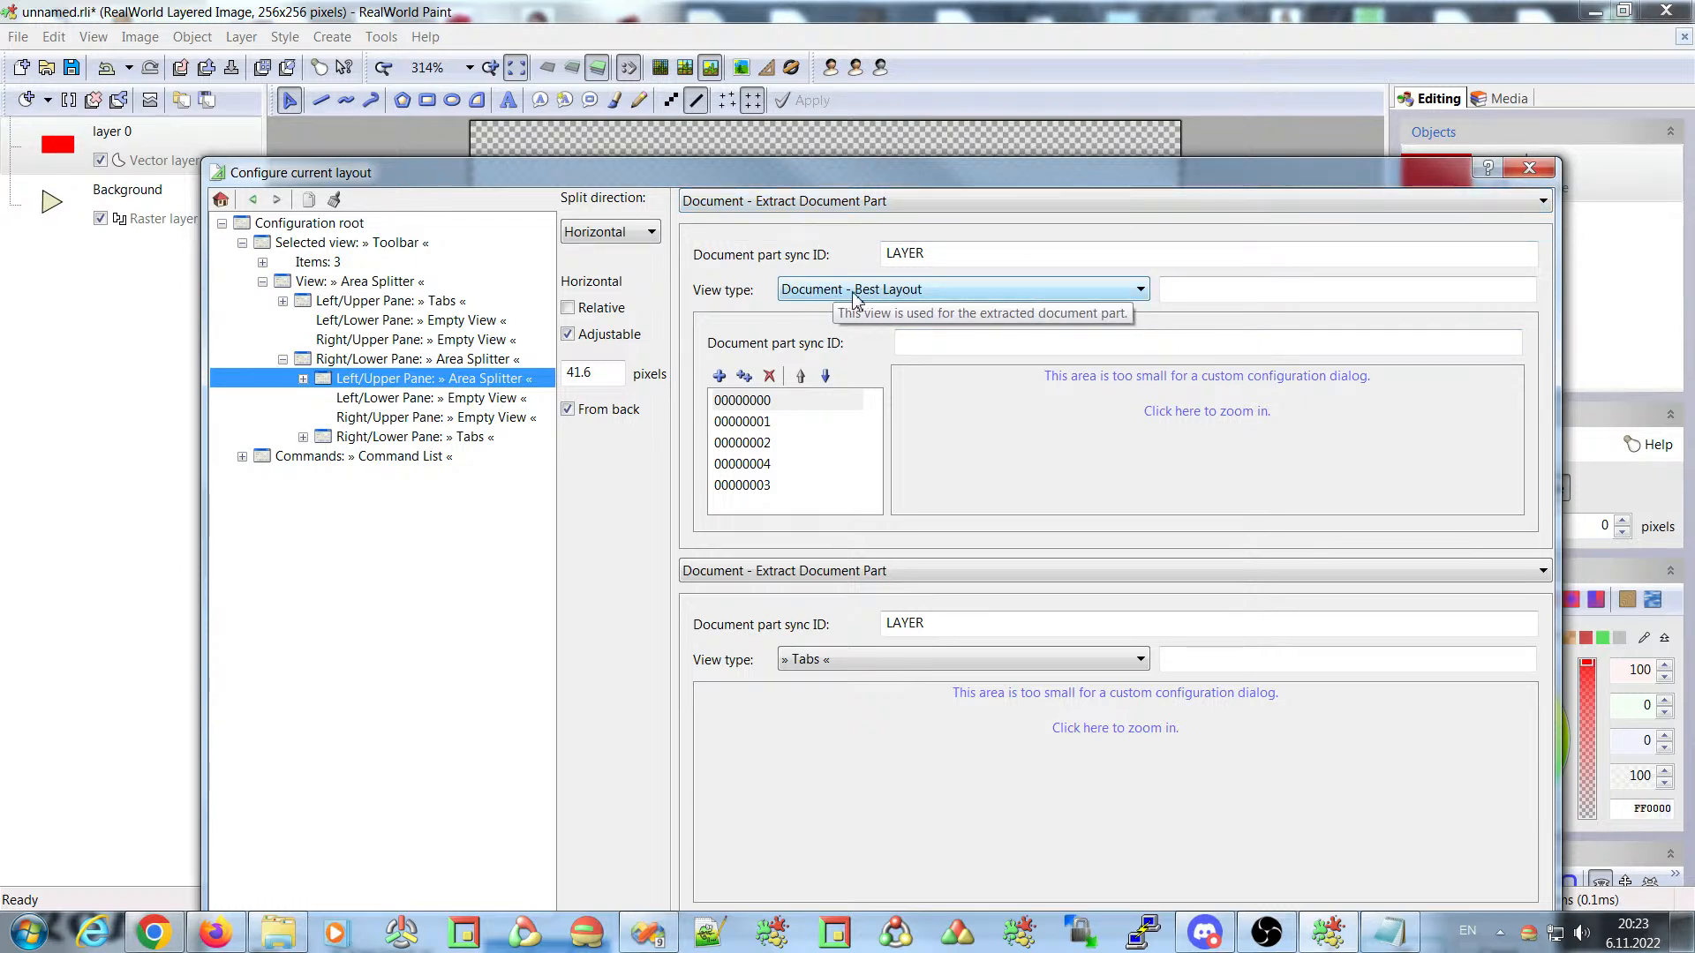
click(752, 404)
double_click(821, 412)
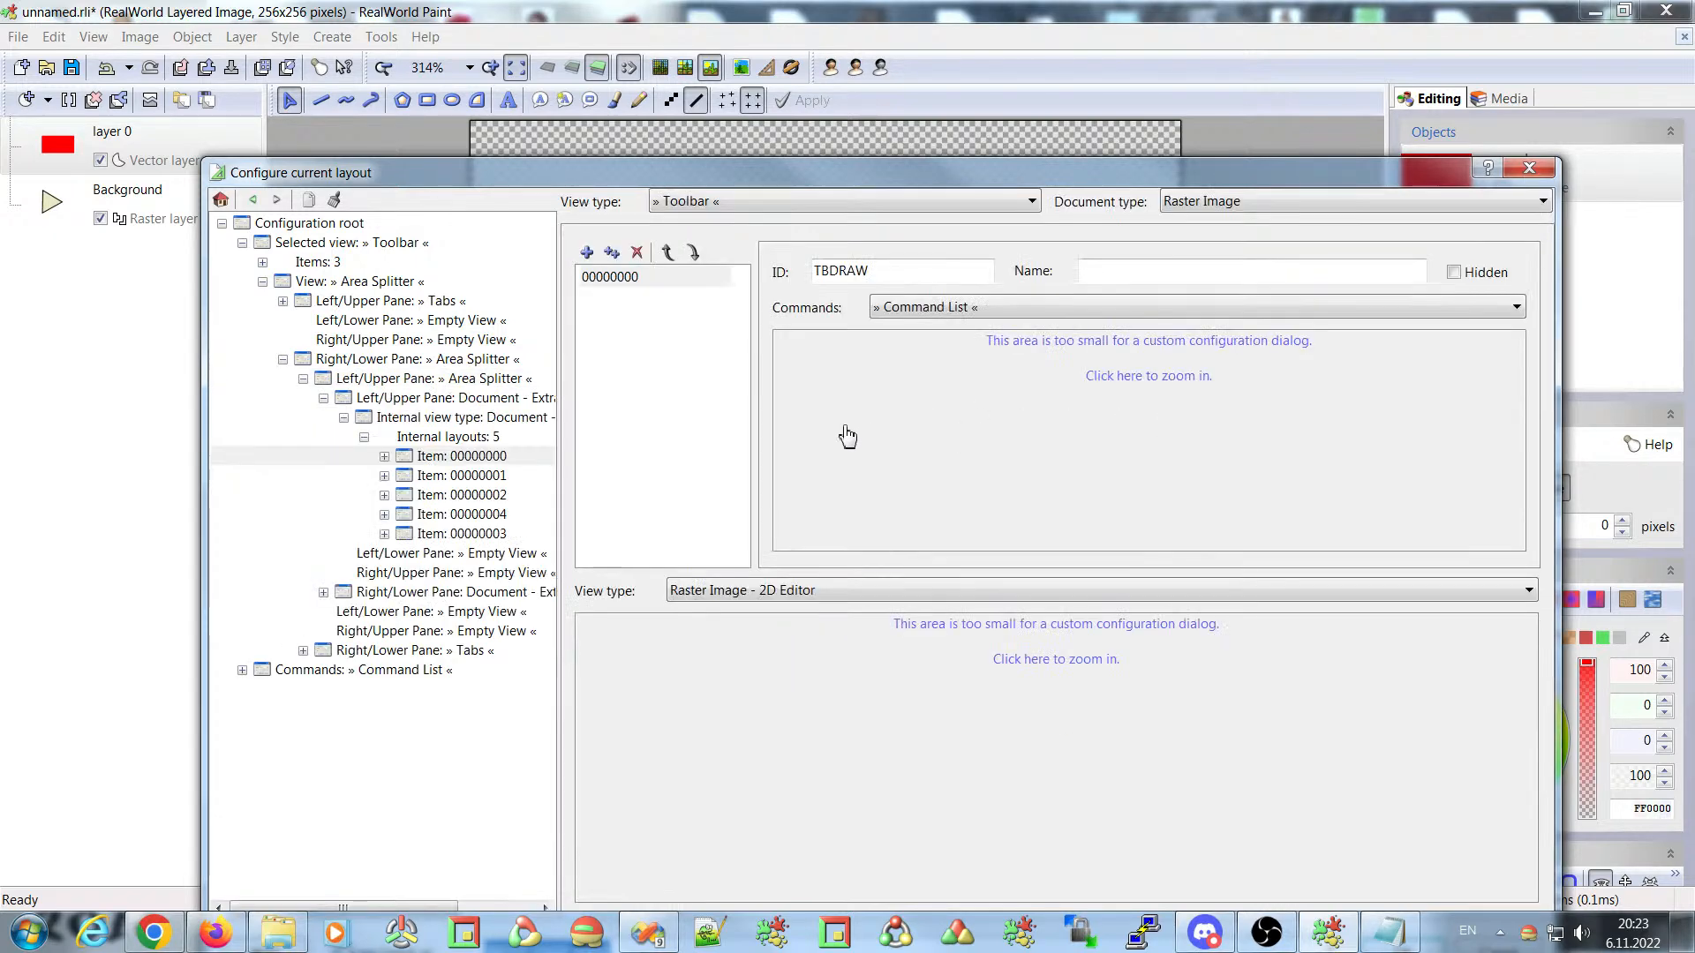
- Examine the document type and view settings of the LAYER view's five internal layouts, and close the layout configuration without saving
click(438, 418)
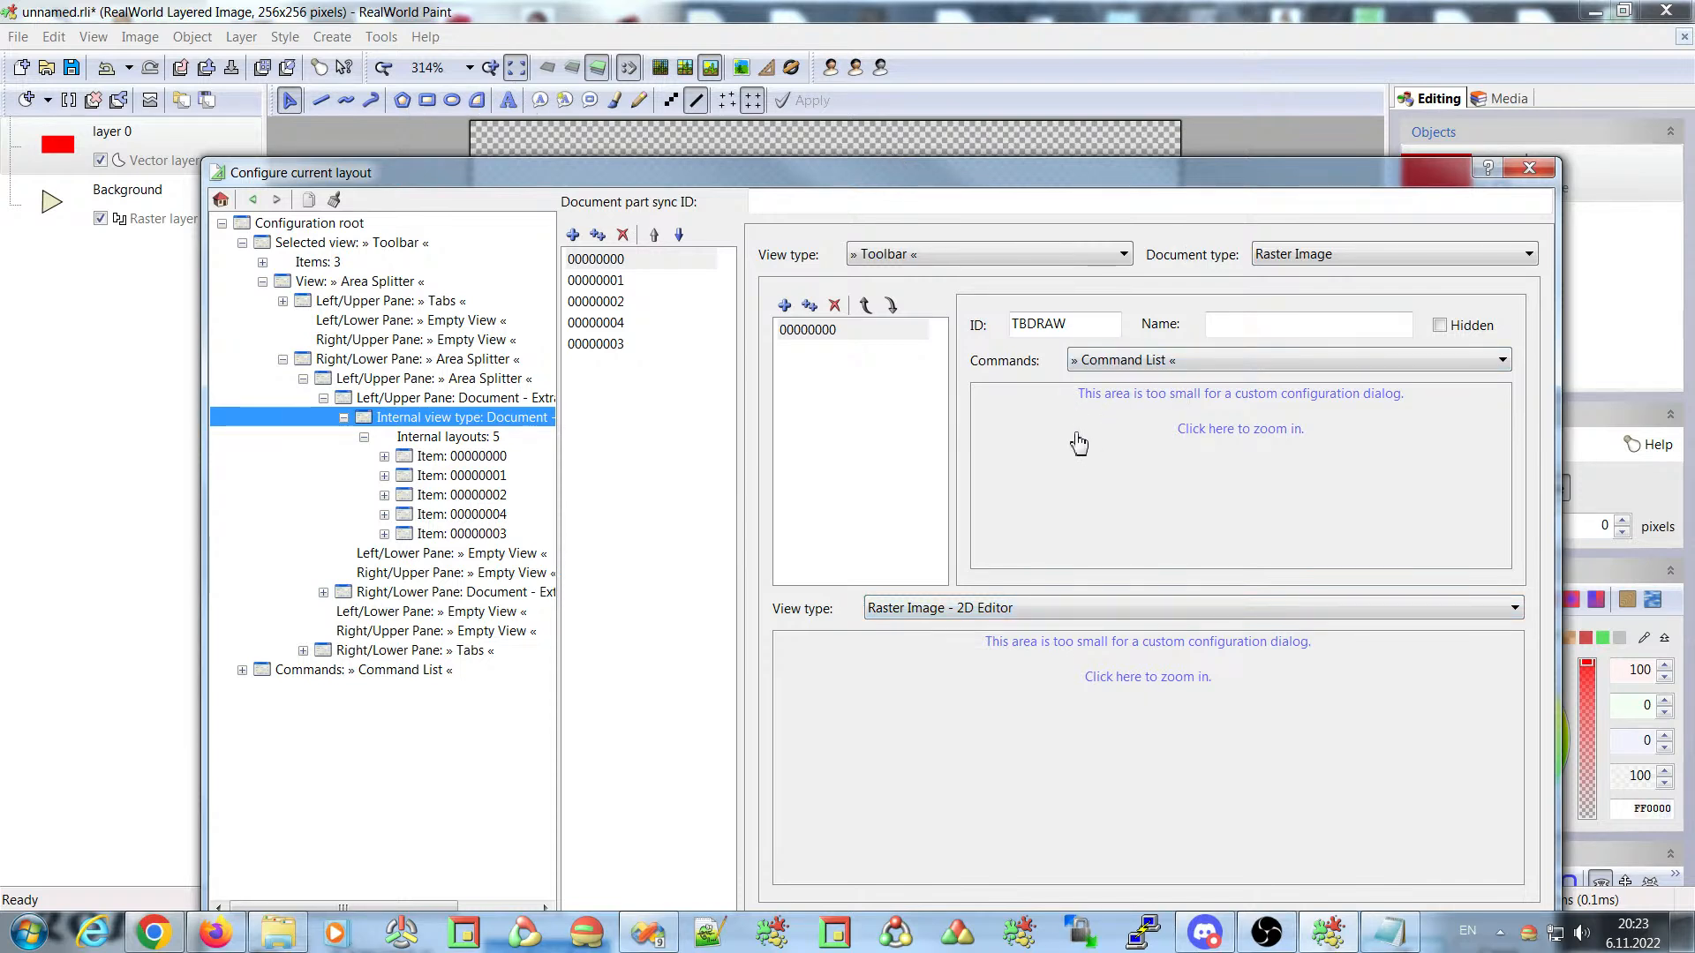
click(655, 311)
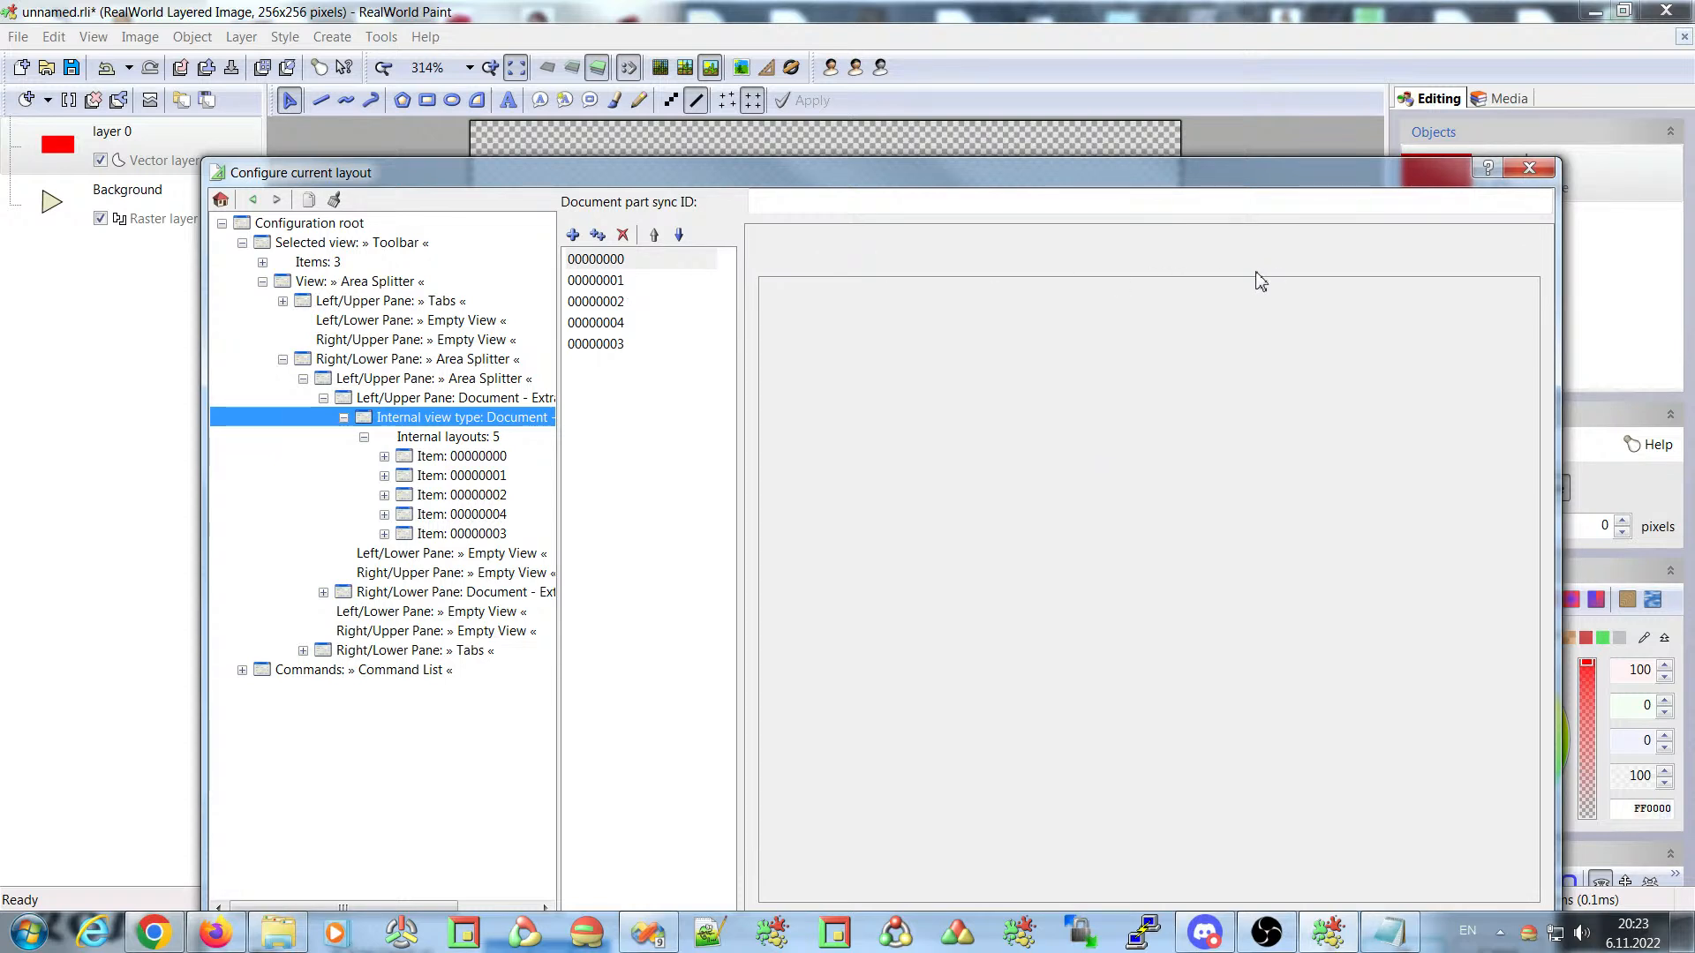
click(621, 281)
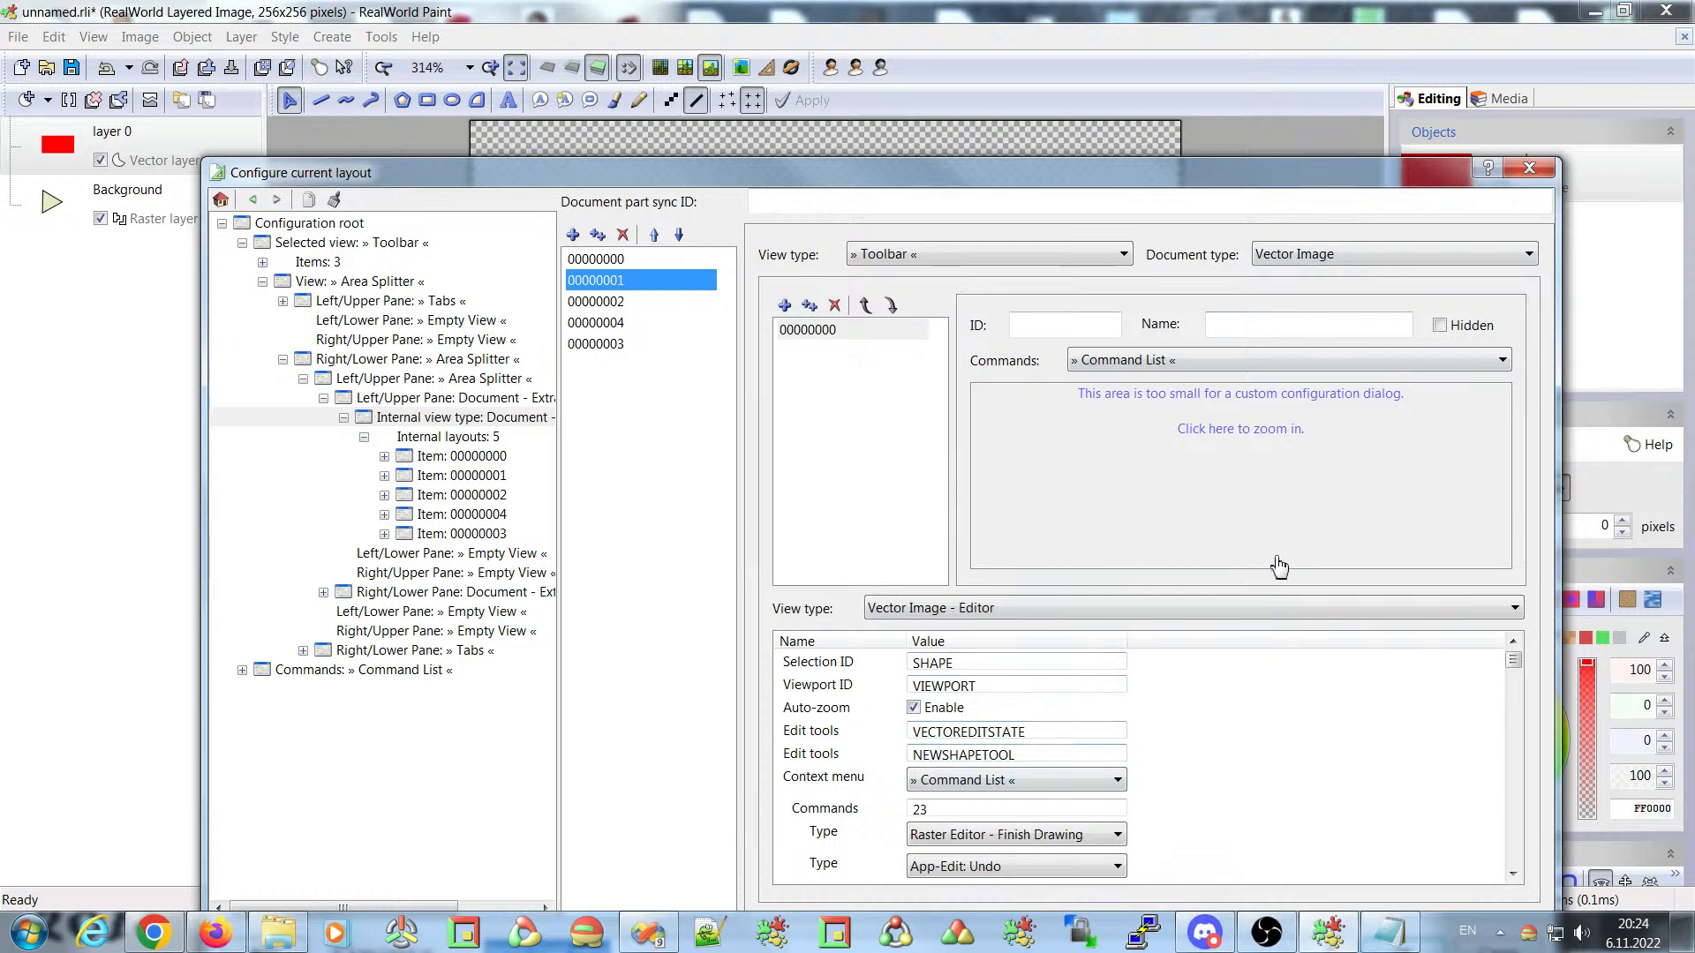
click(601, 305)
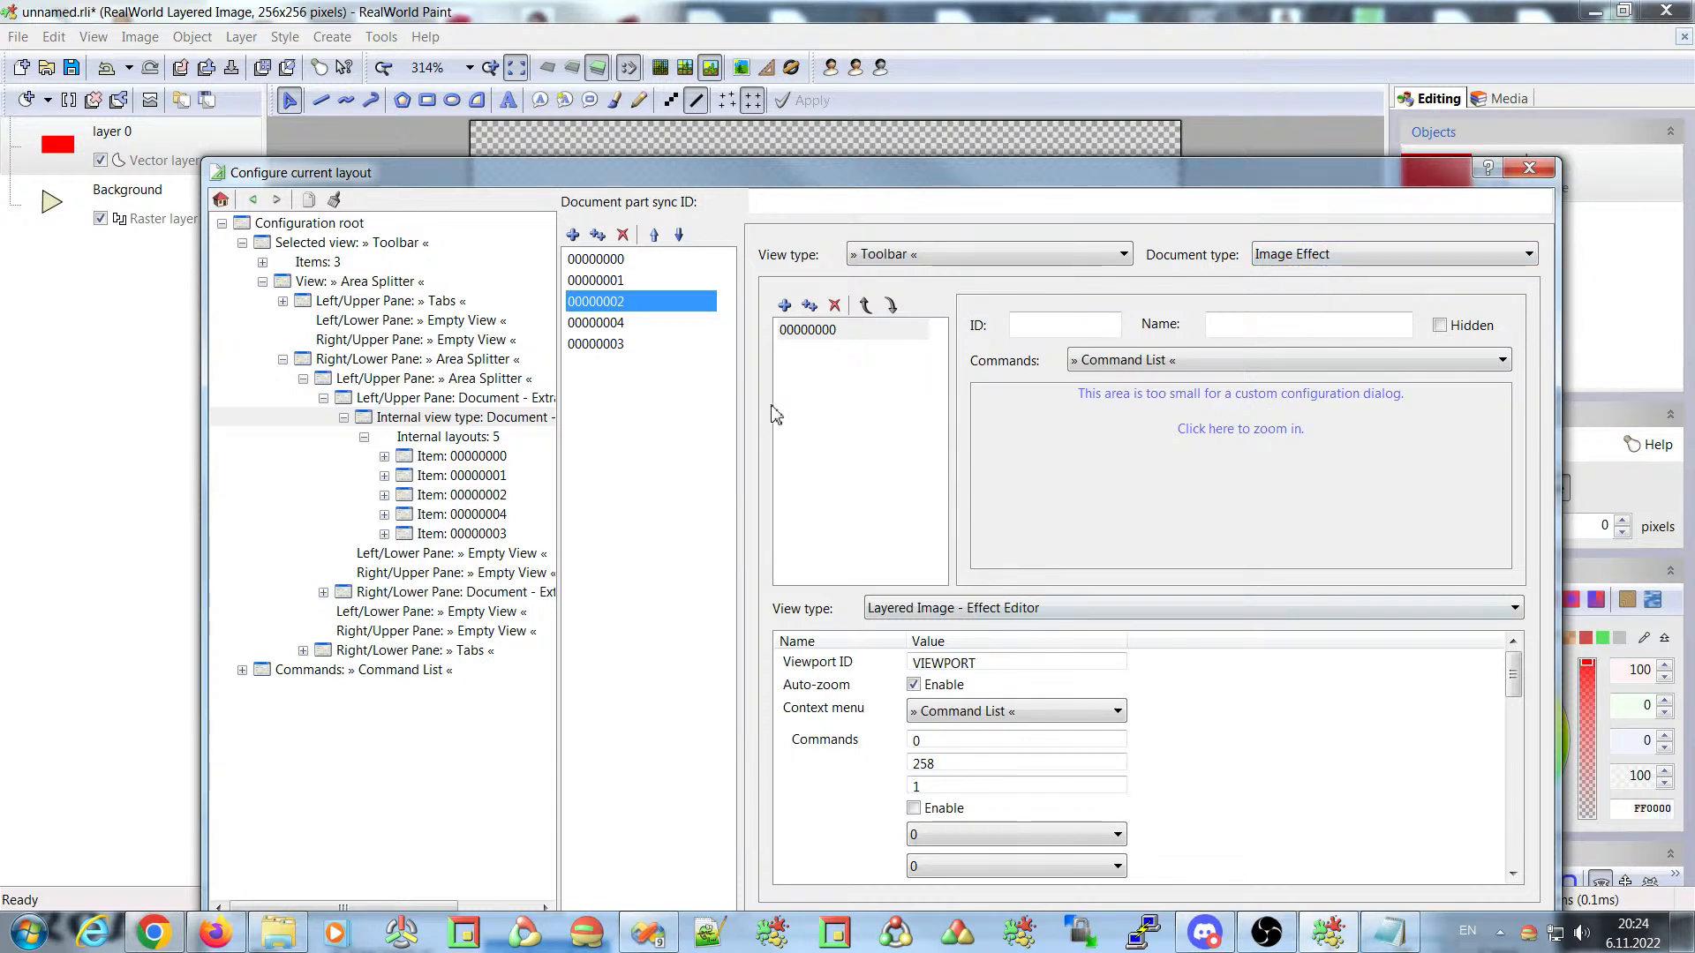
click(596, 324)
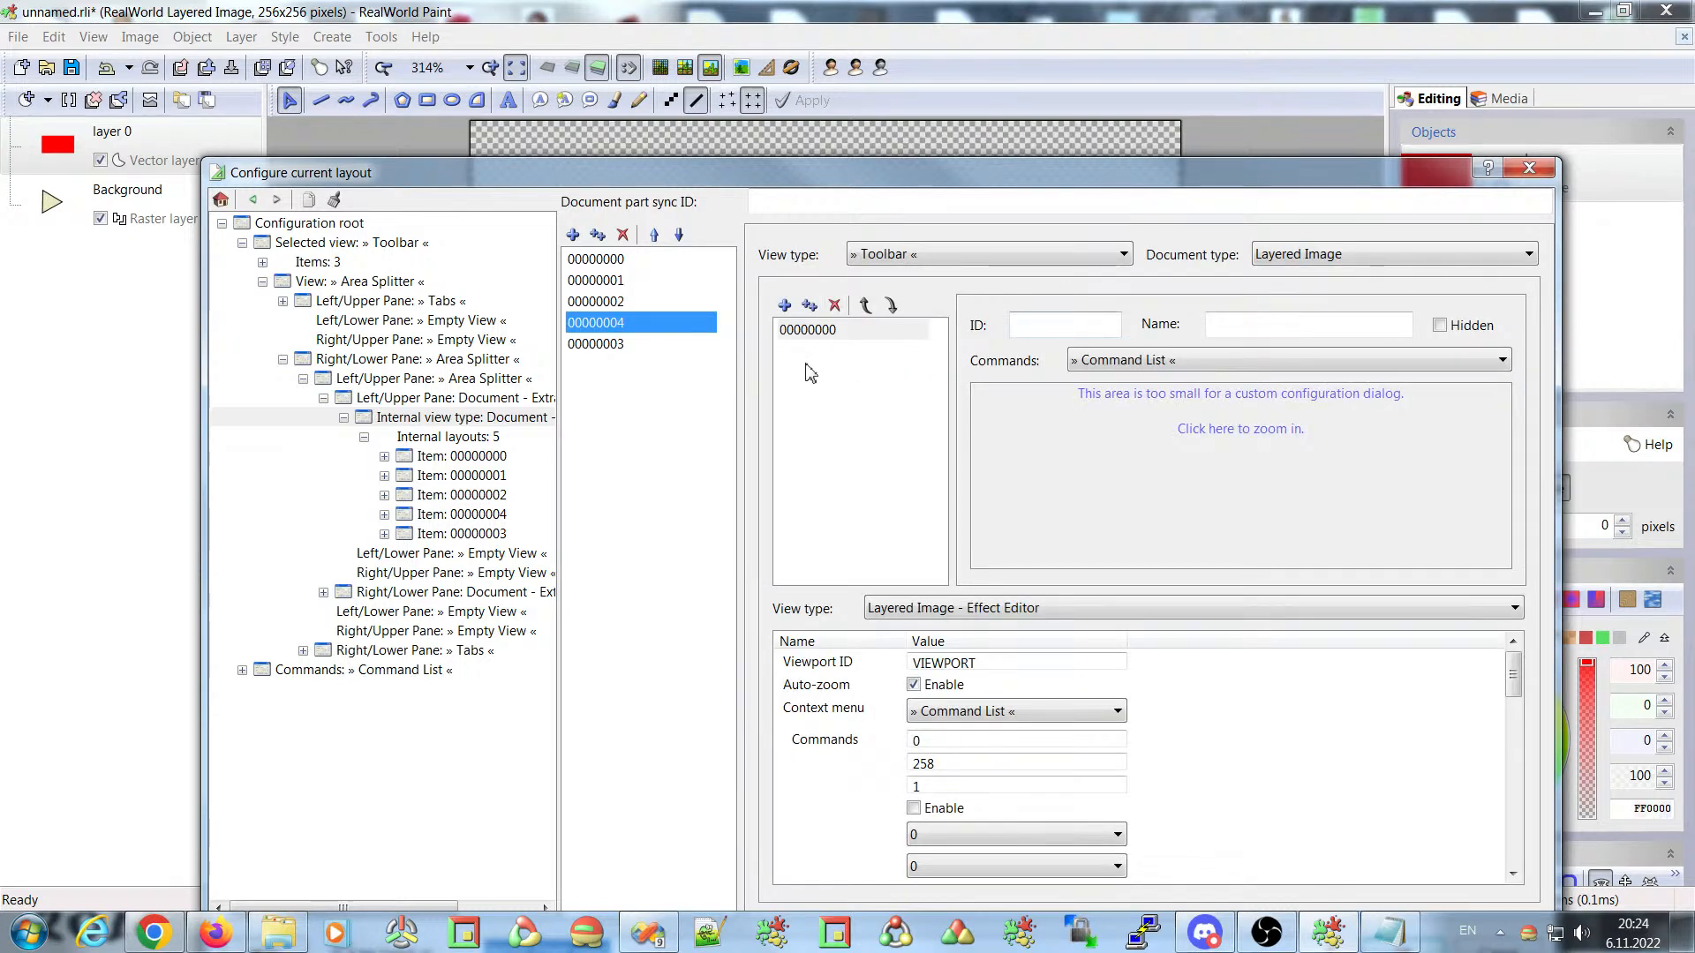
click(614, 345)
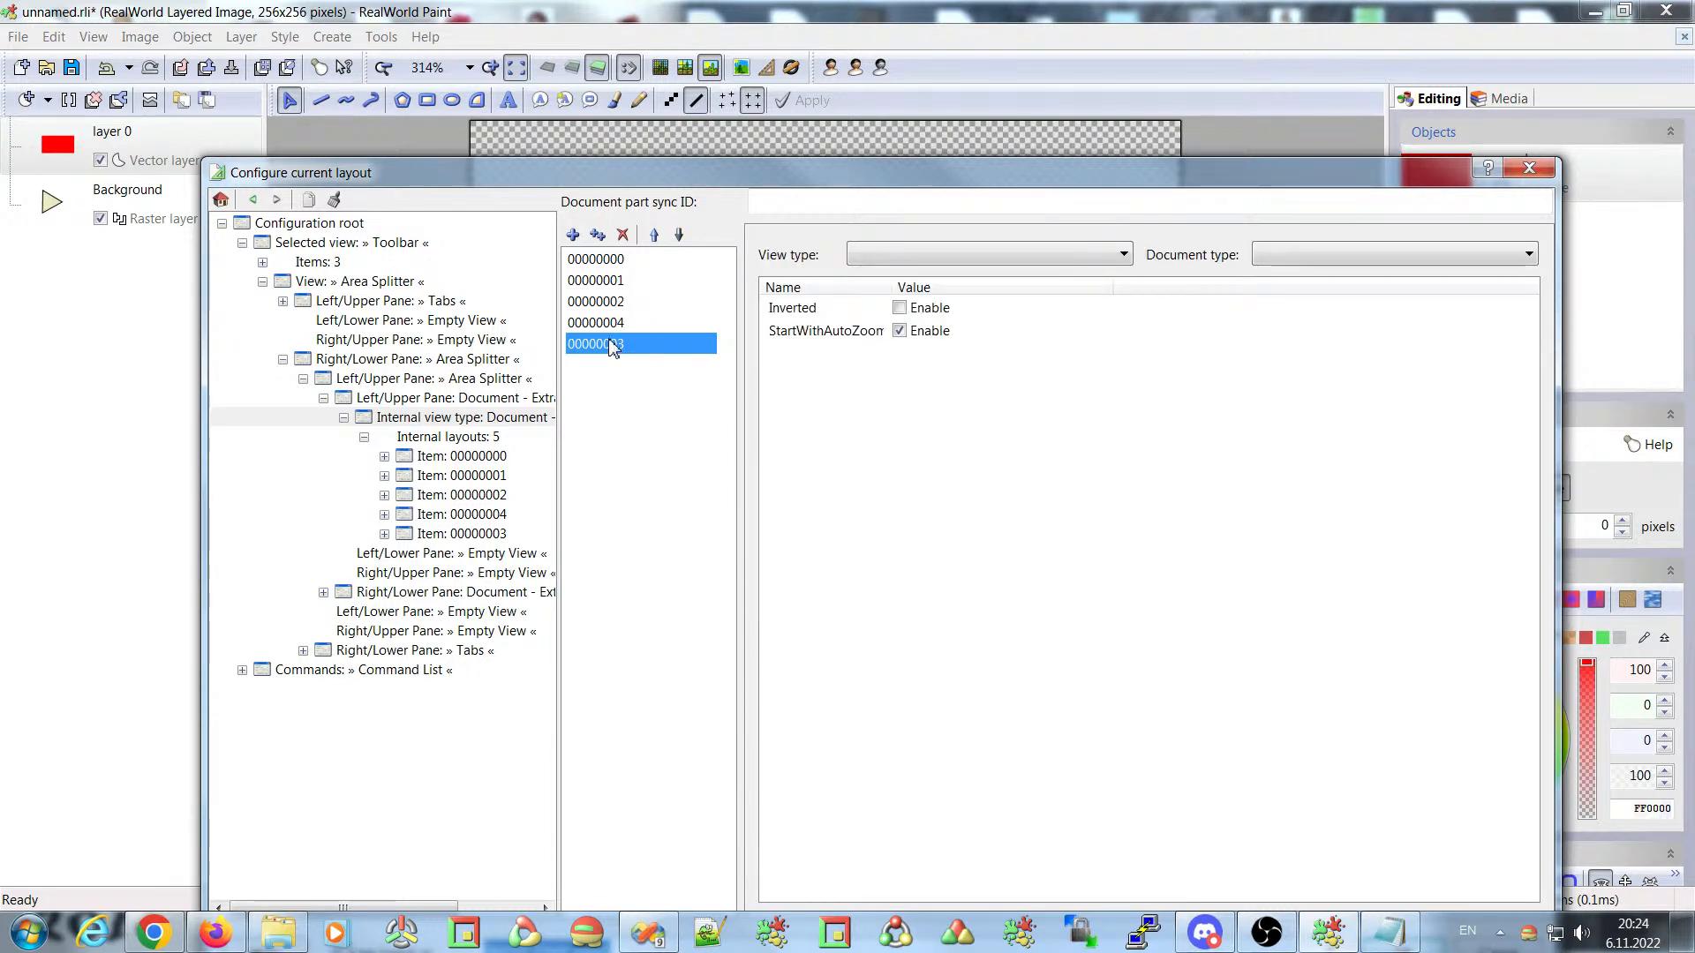
drag(891, 183, 923, 70)
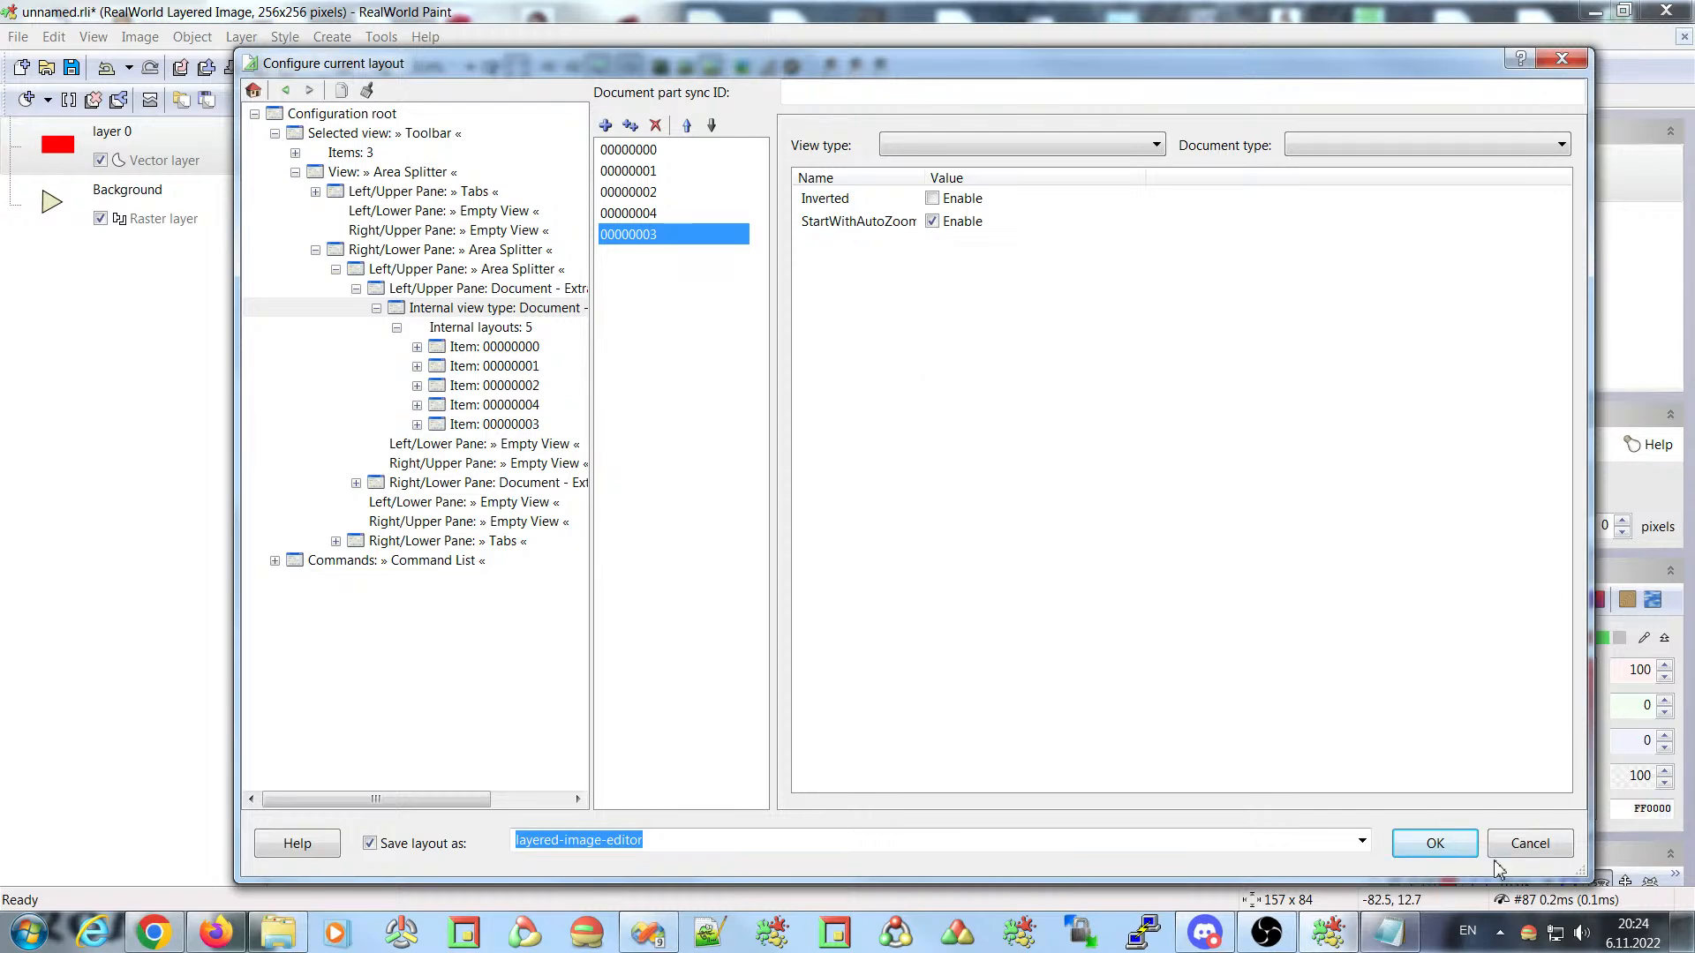
click(1534, 843)
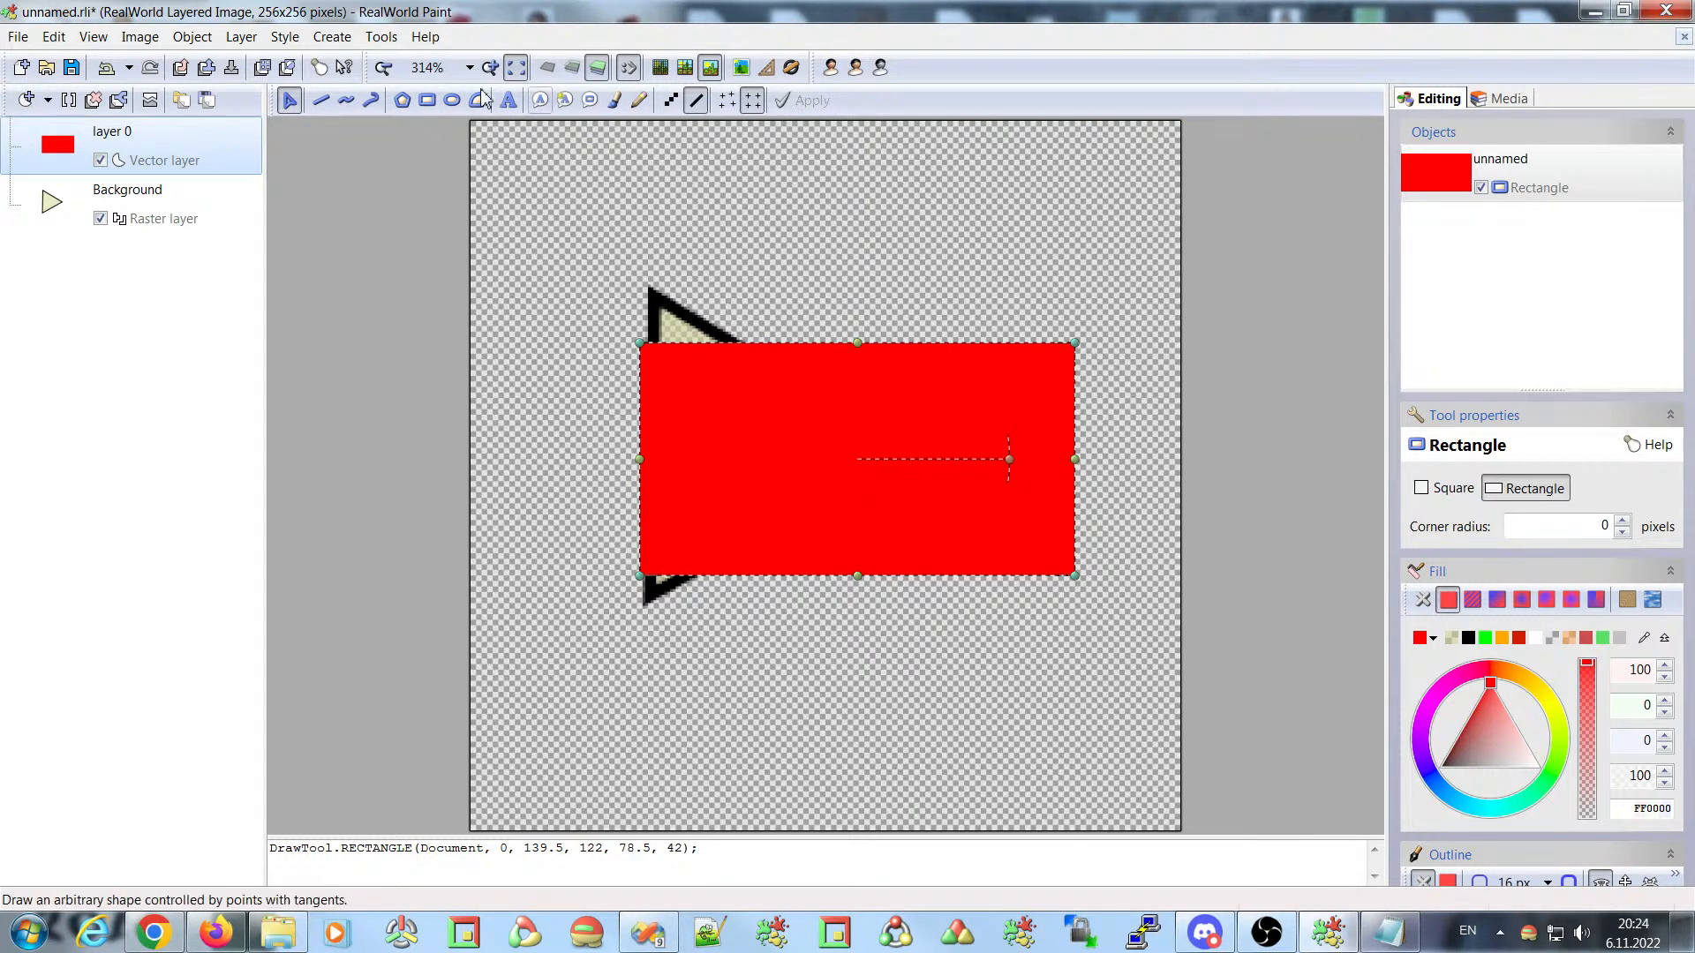
- Configure the vector layer's drawing toolbar by adding "CROP |" after "VECTORSELECT |" in the Edit Tools command's displayed drawing tools
double_click(460, 114)
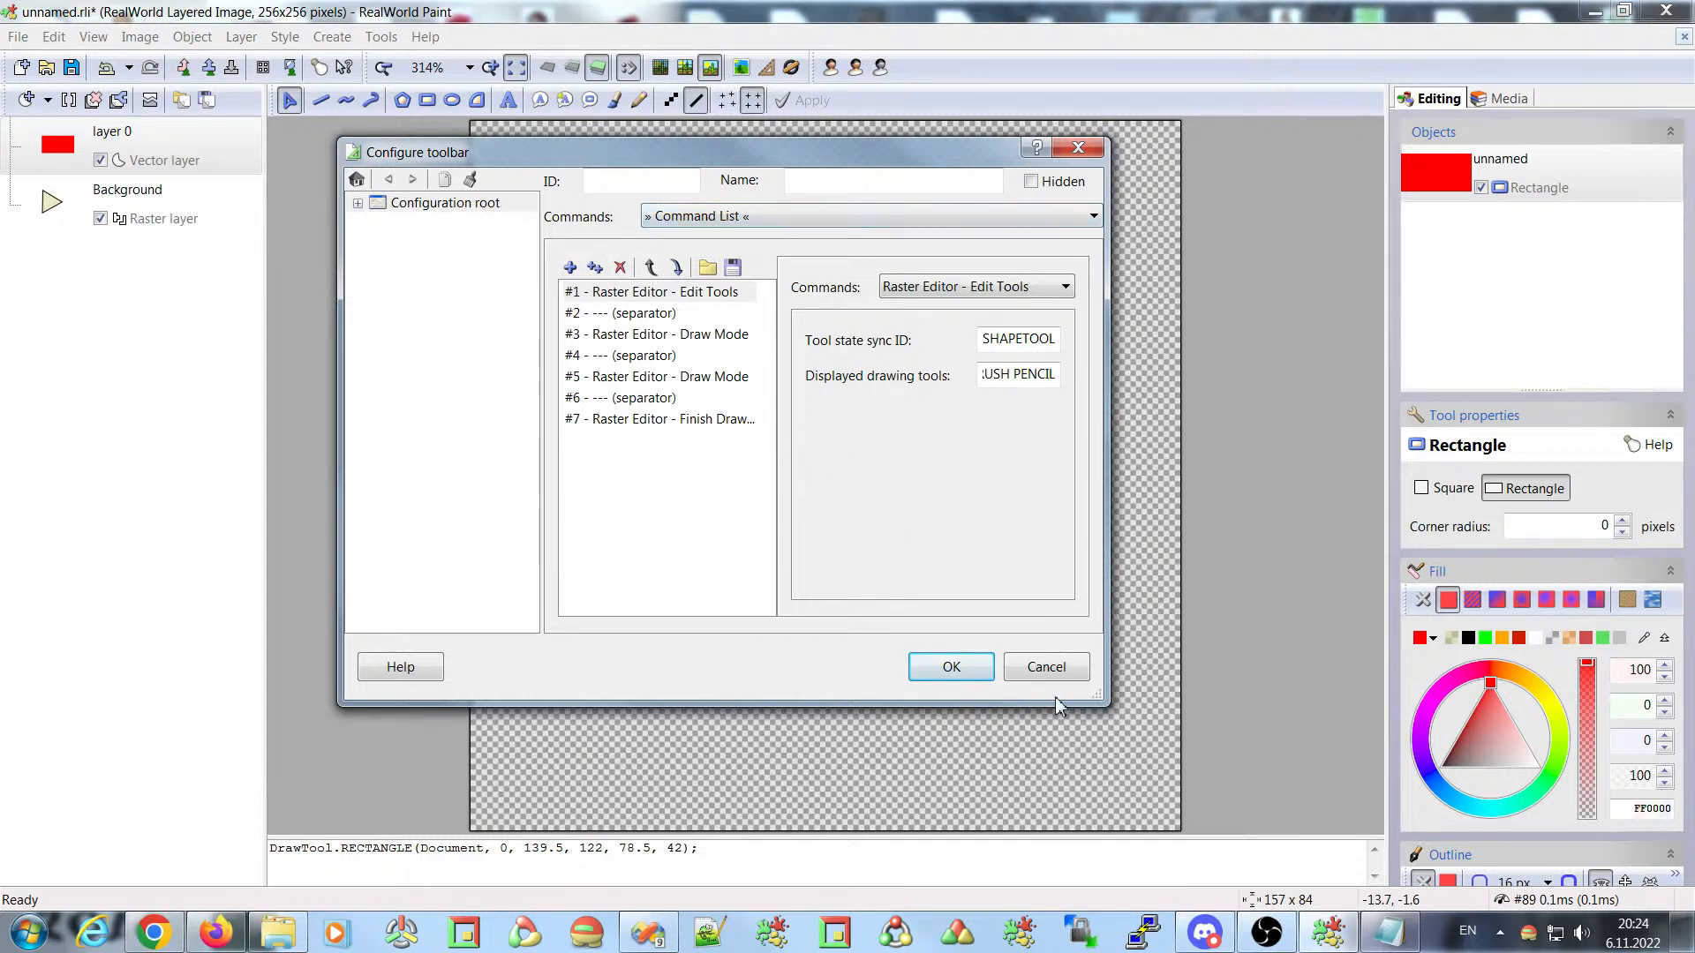
drag(1096, 697, 1553, 774)
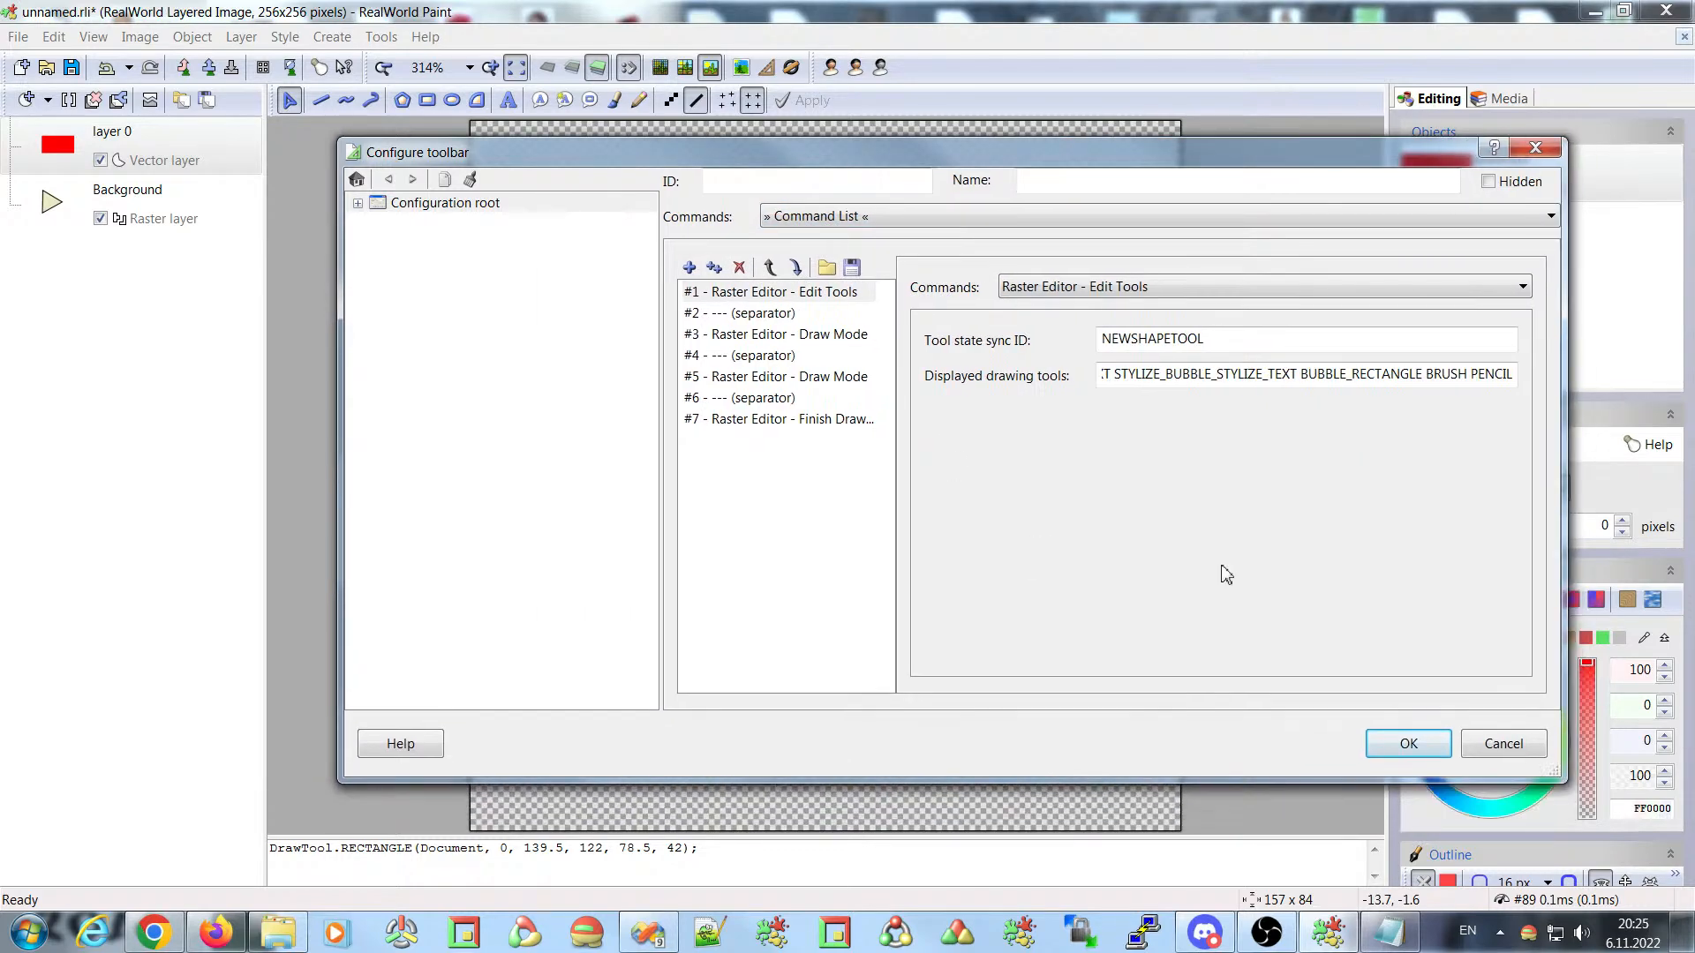
click(763, 297)
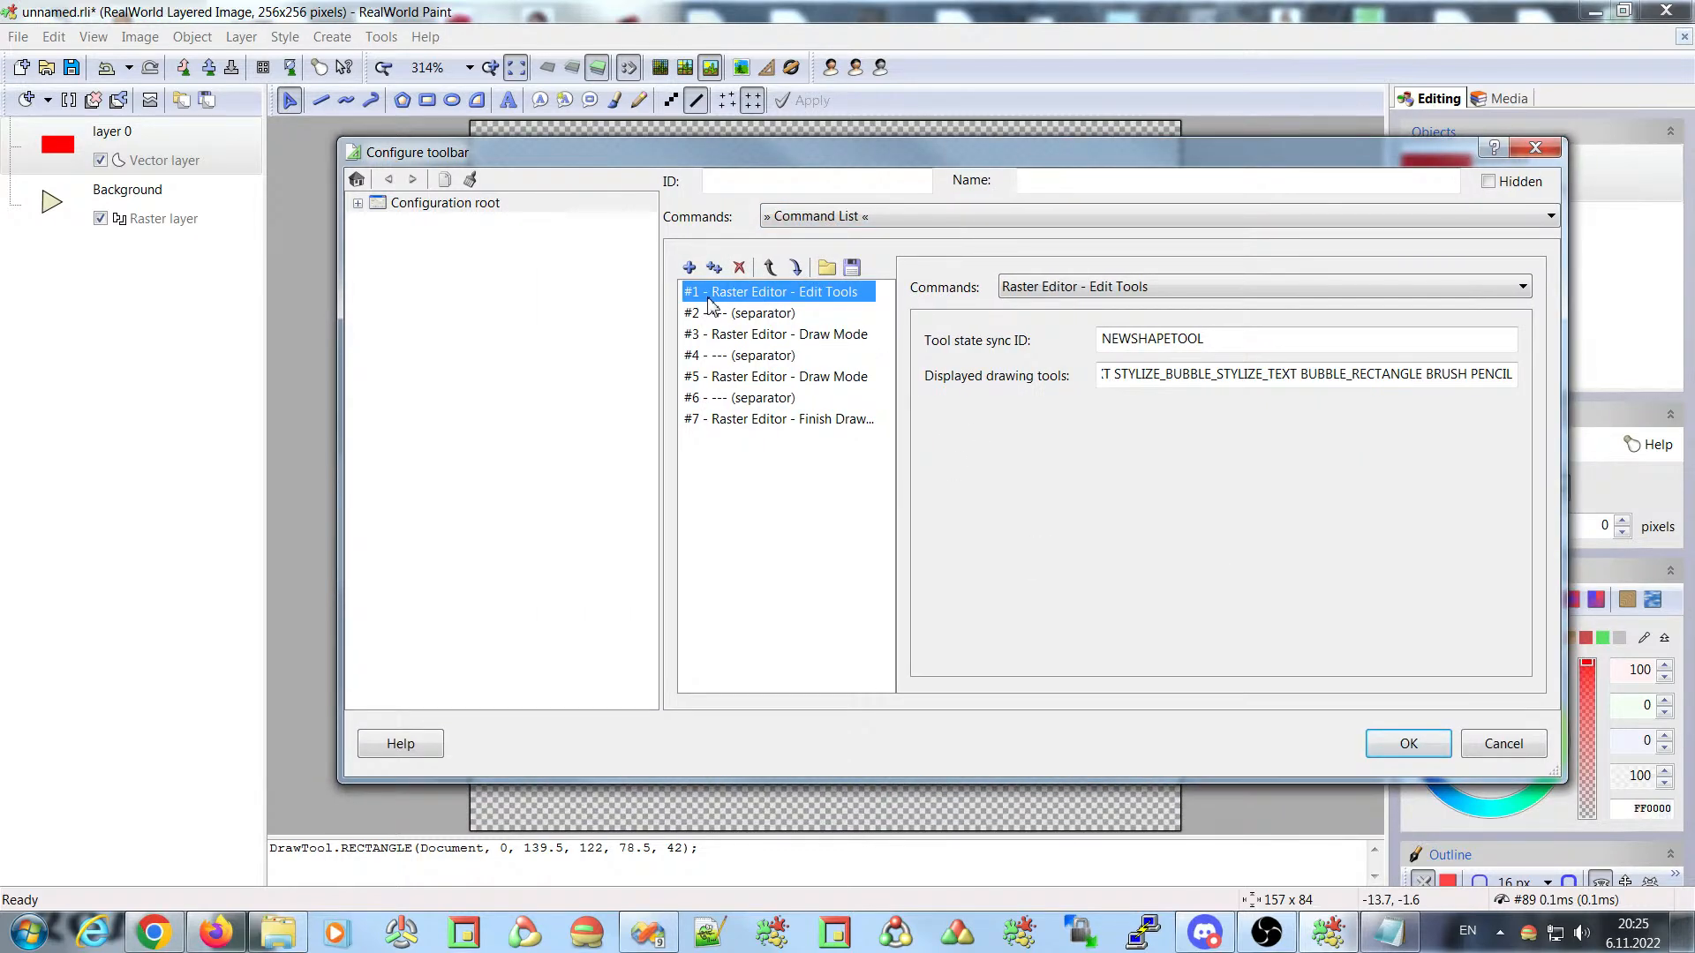
click(1184, 373)
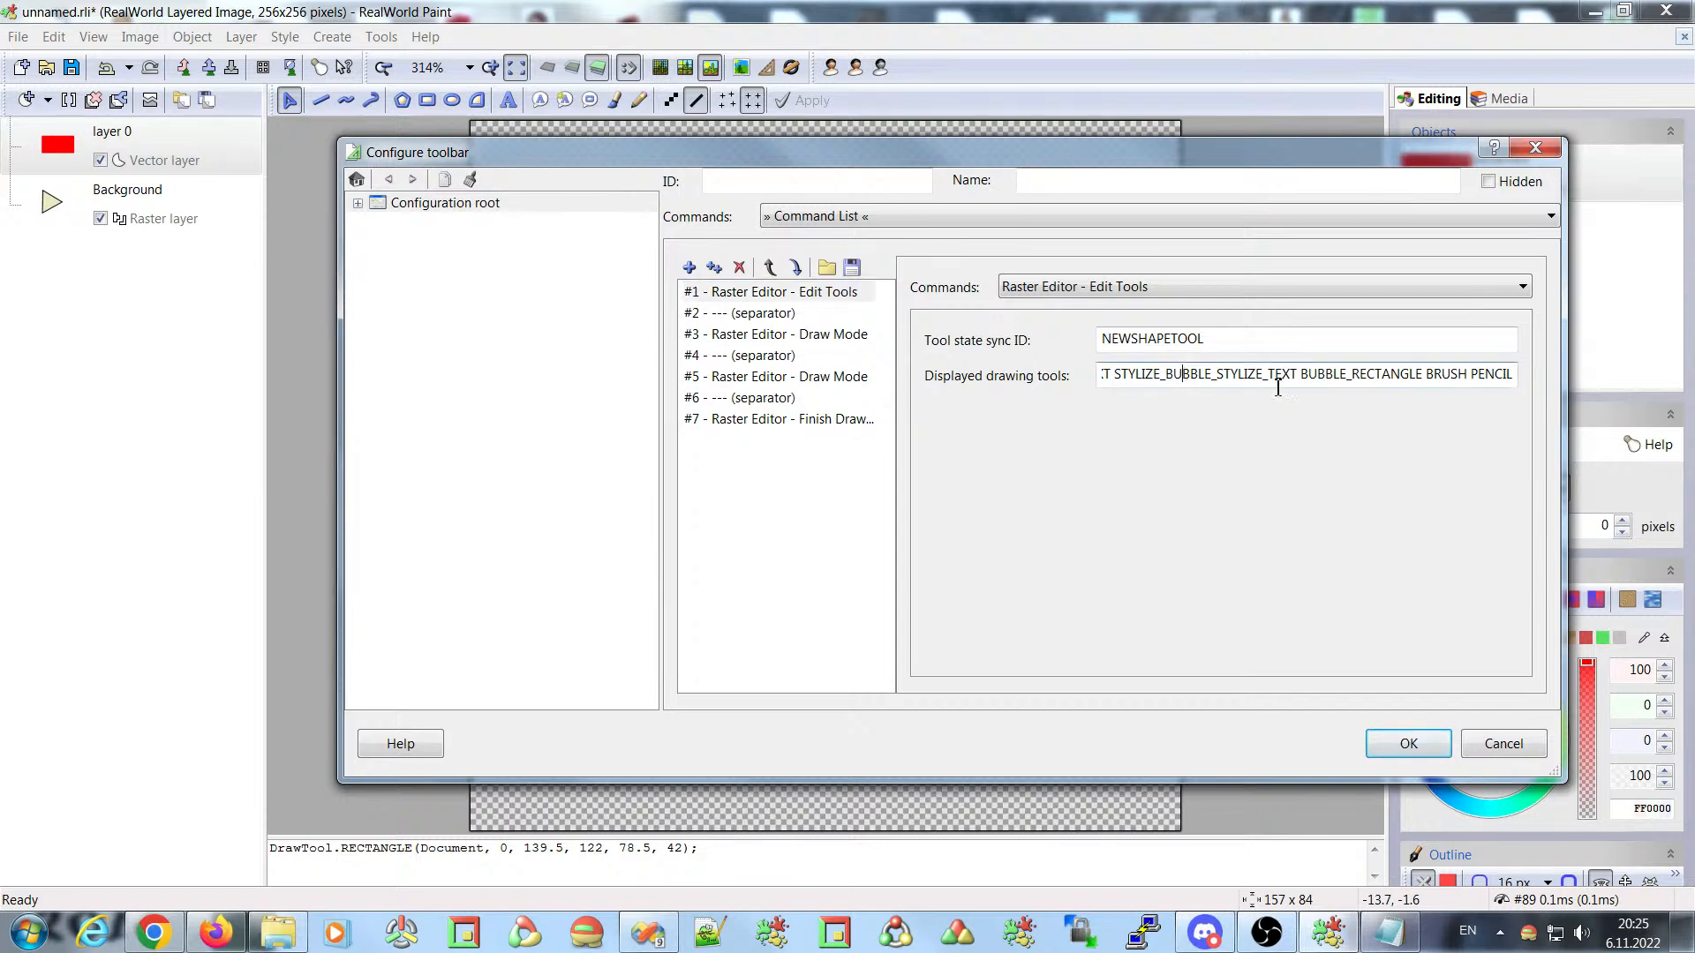
drag(1242, 376, 1102, 391)
click(1194, 375)
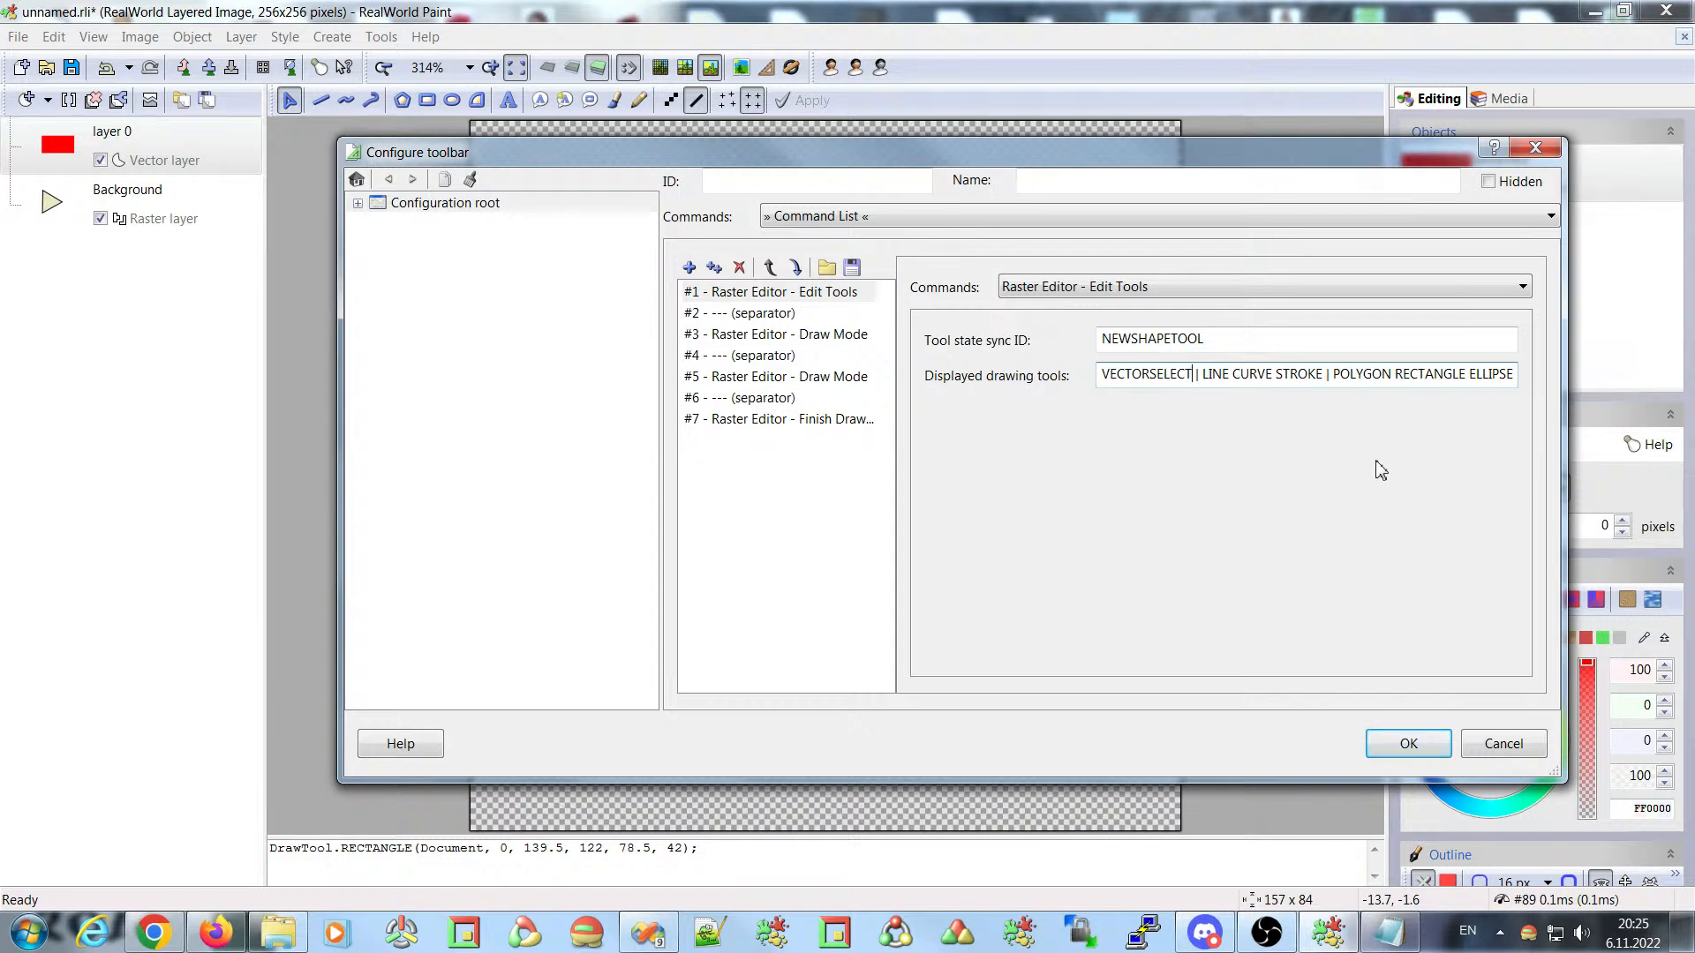
key(ctrl+shift+Right)
key(Right)
text(CR)
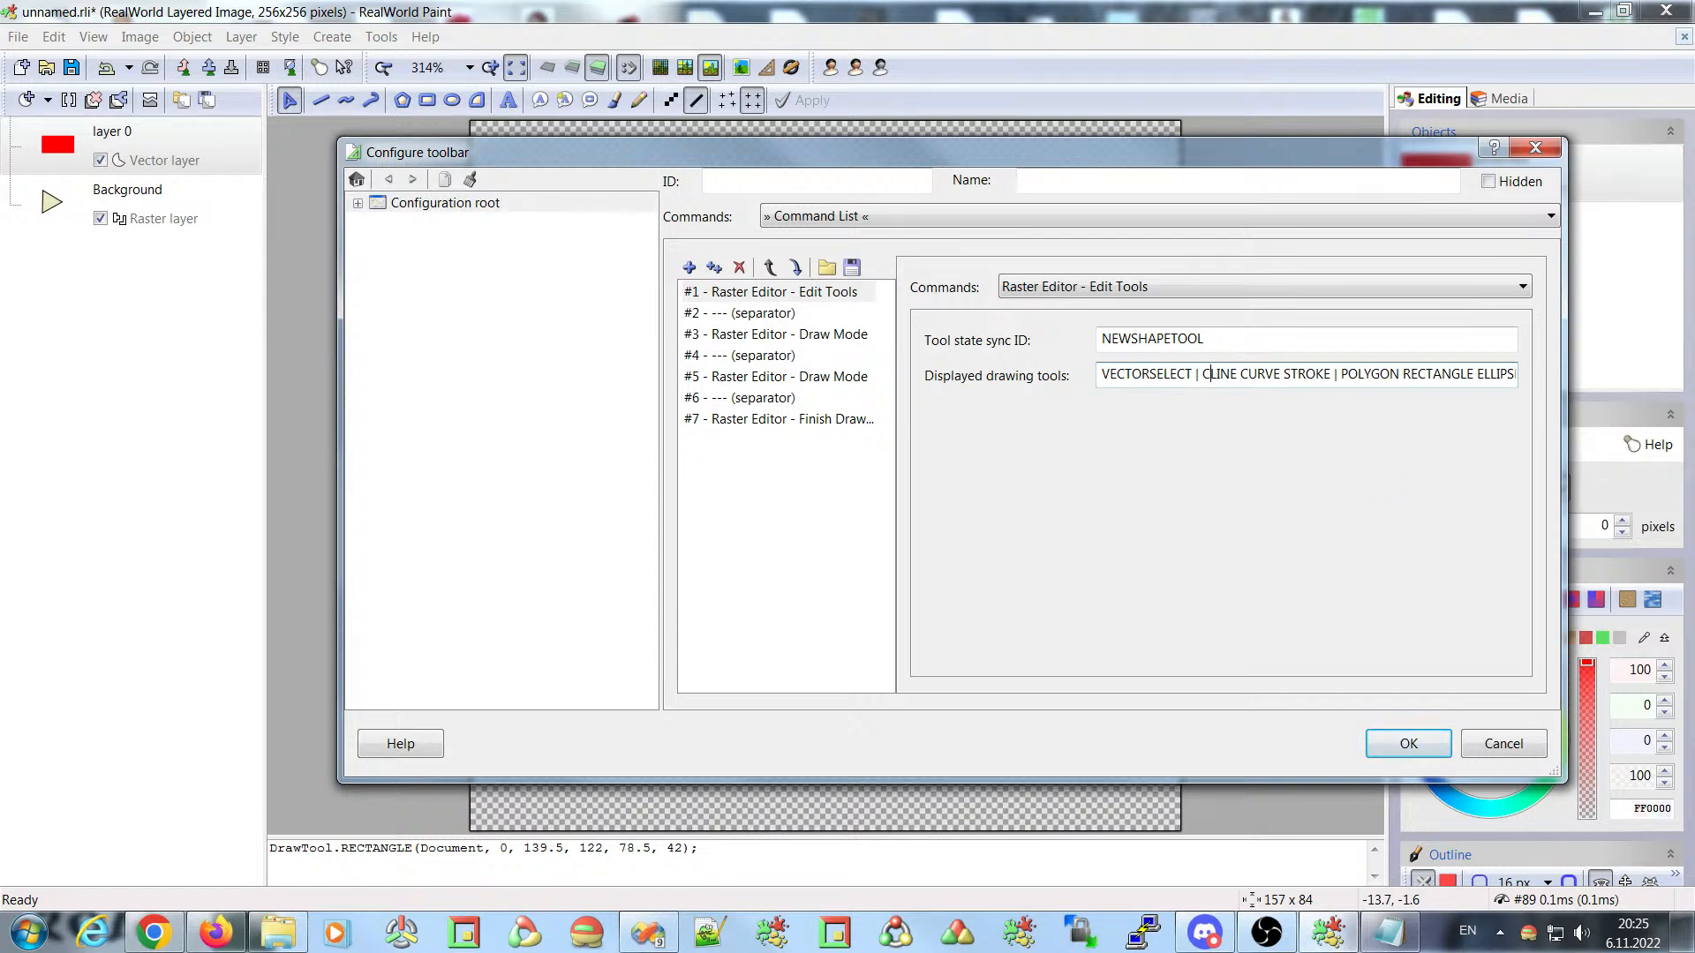
text(OP |)
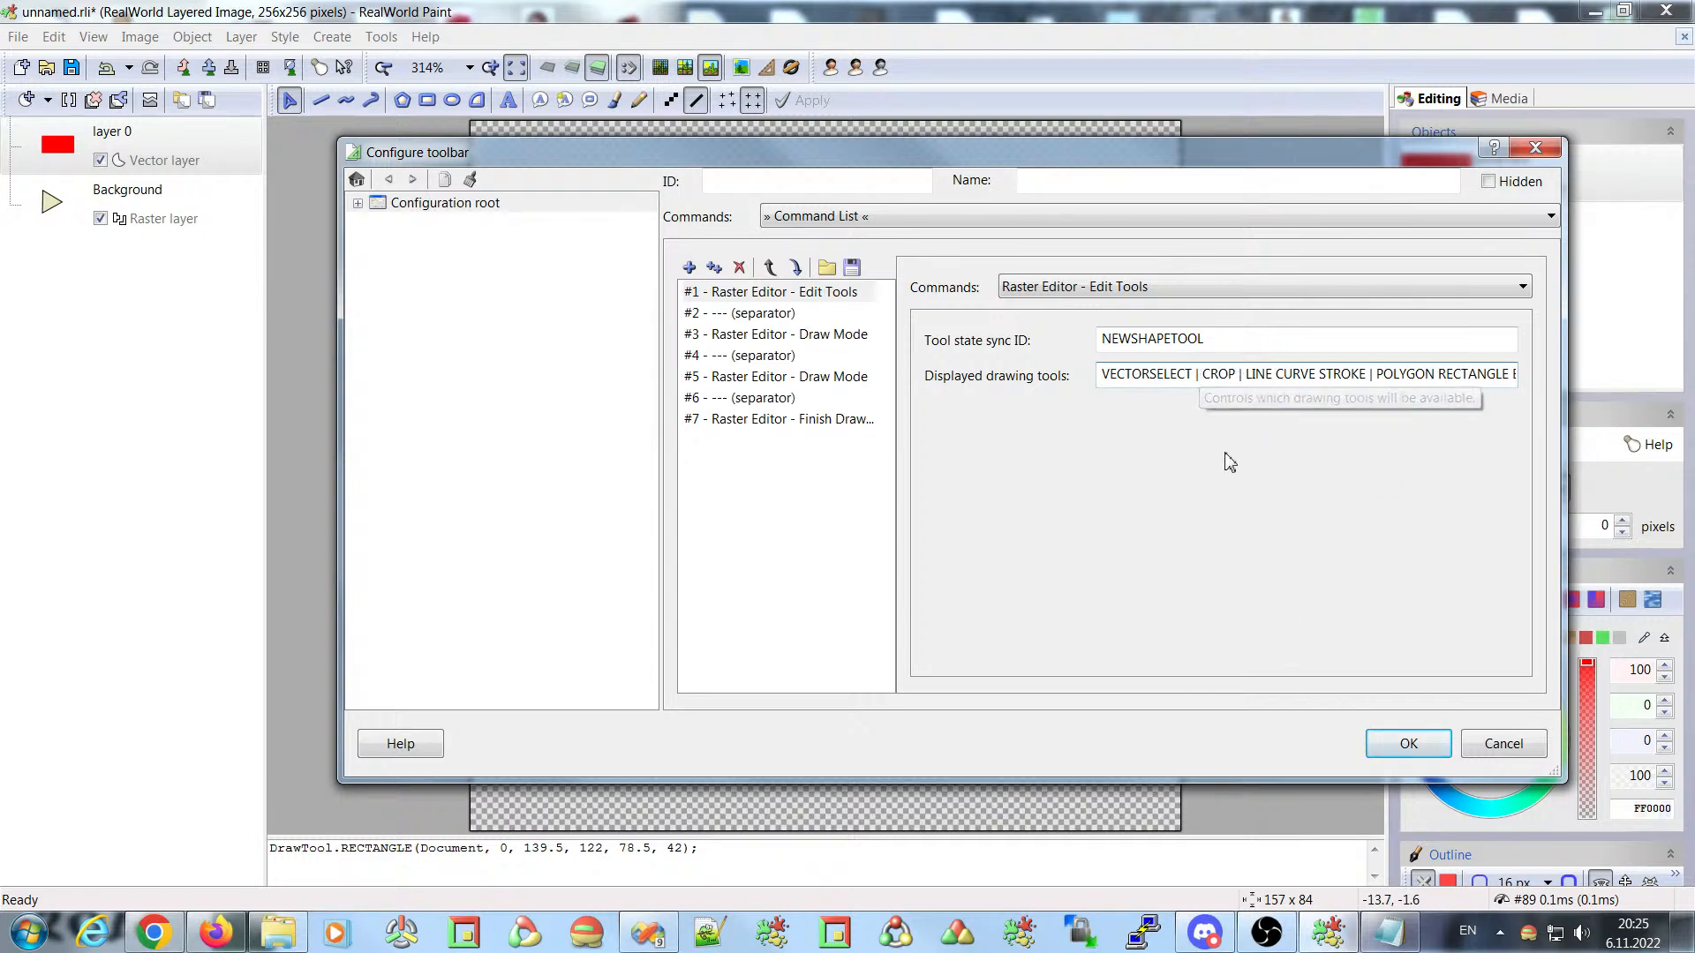
click(1406, 746)
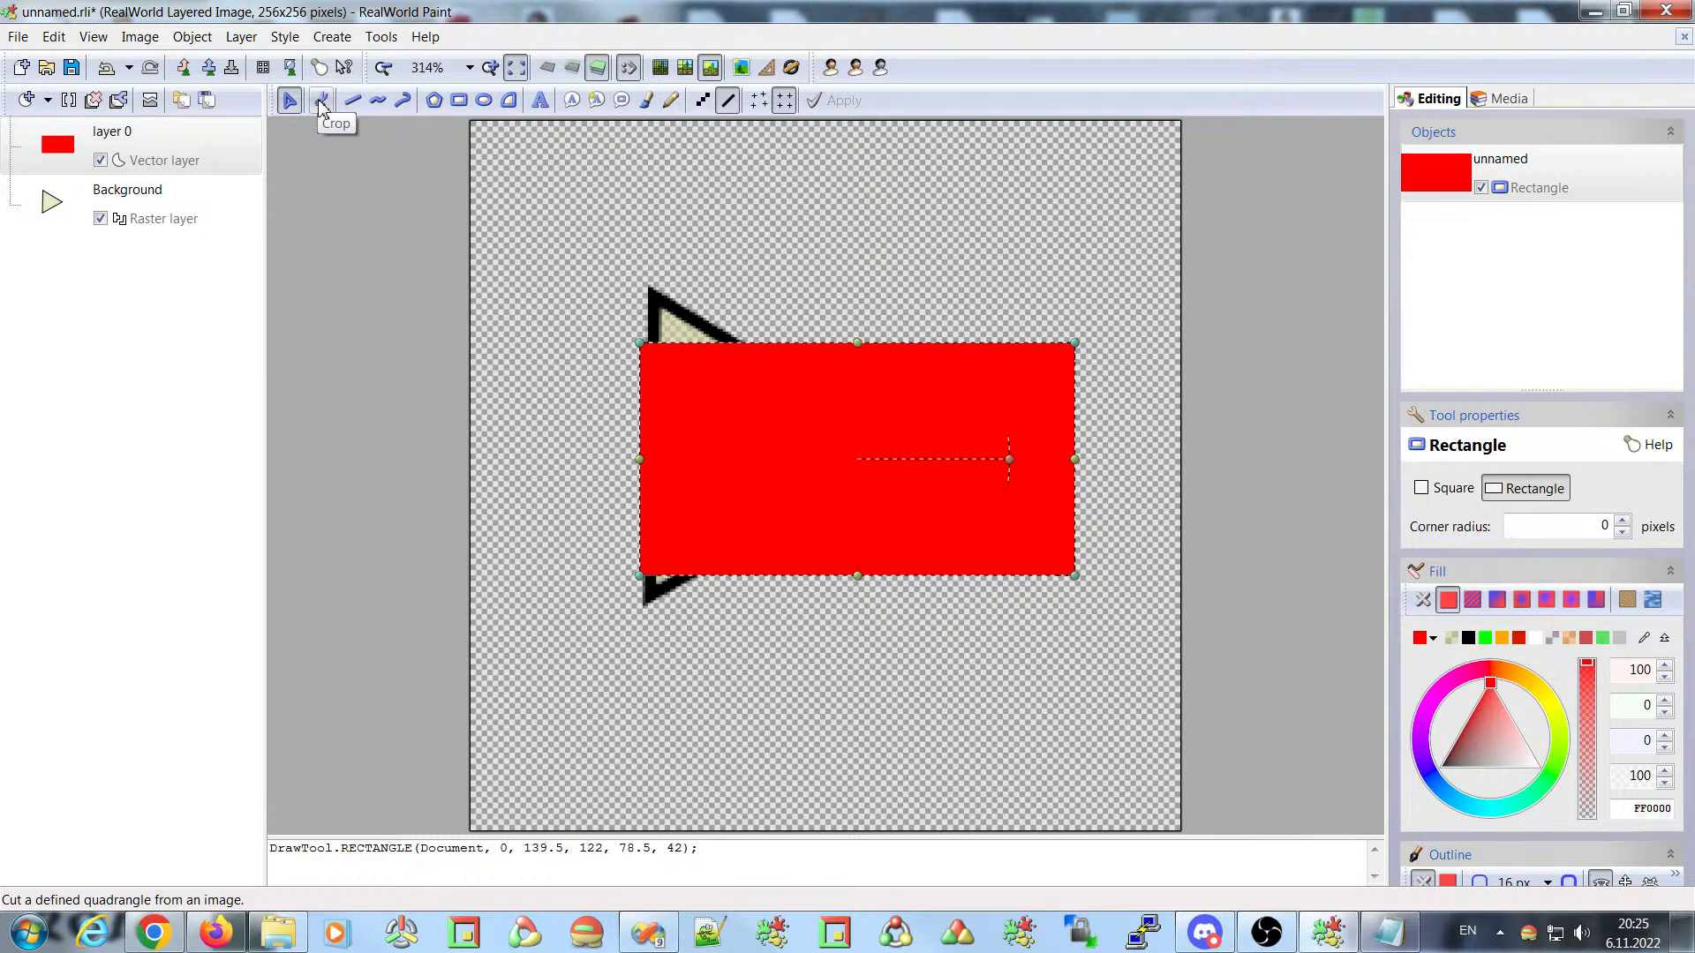
- Test the Crop tool by cropping the layered image to about 307x160 pixels around the red rectangle, and close the document without saving
click(321, 101)
drag(412, 235, 1265, 680)
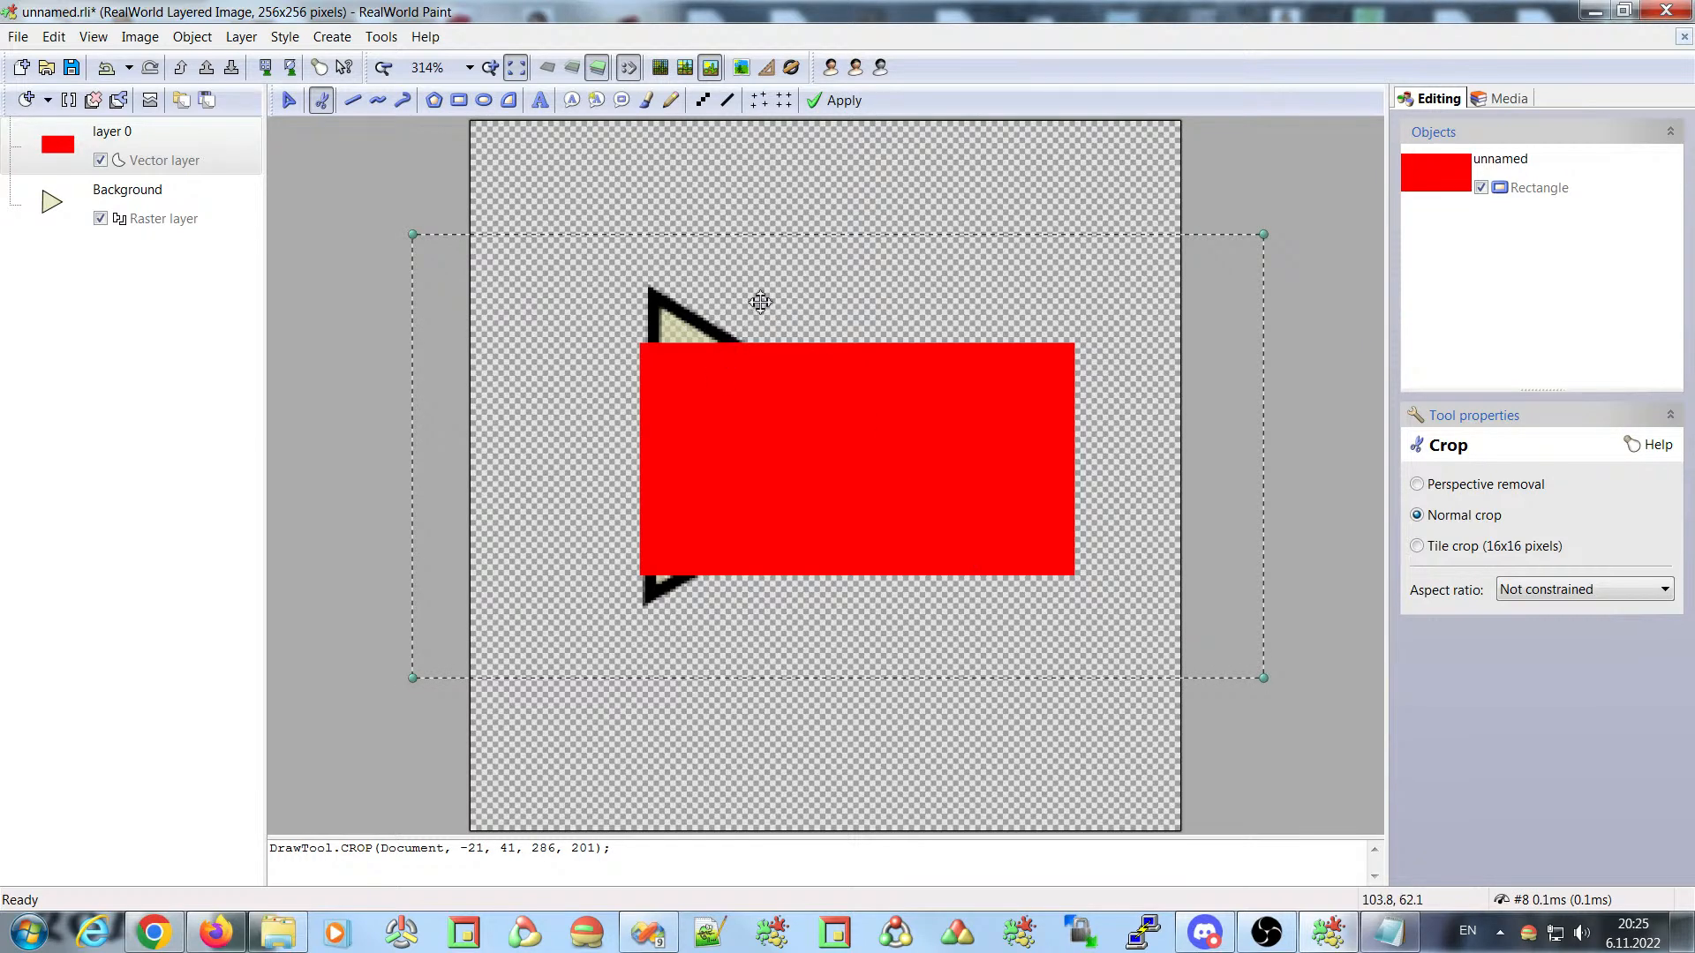
double_click(753, 500)
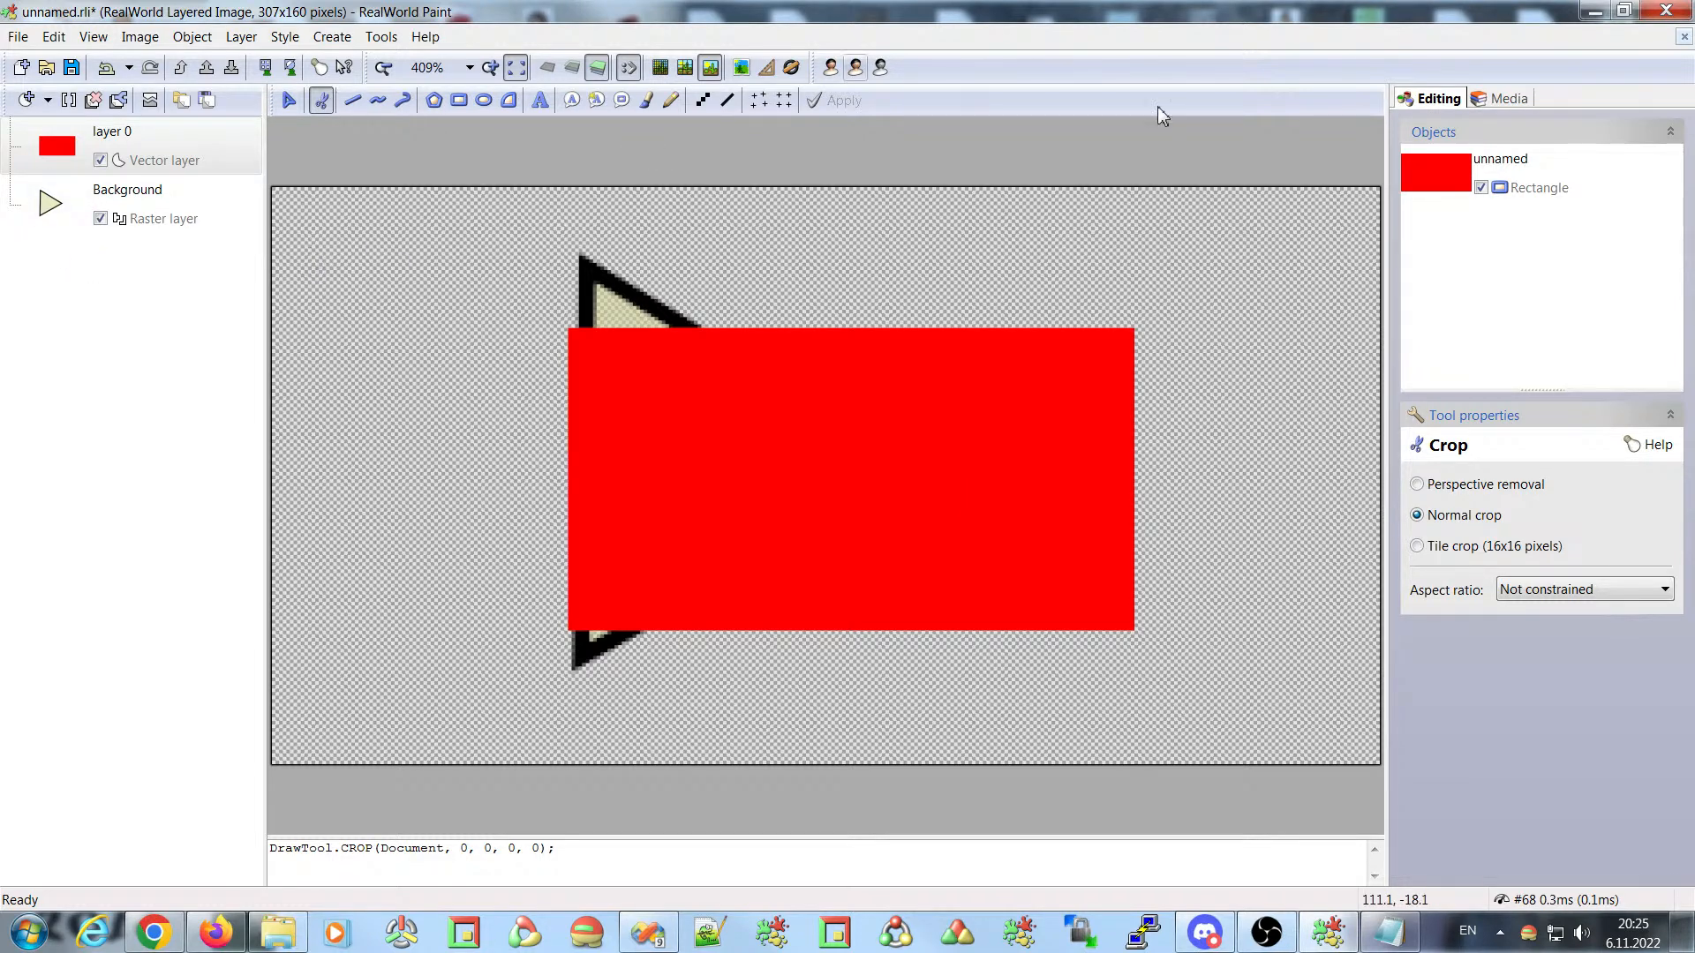
click(1683, 39)
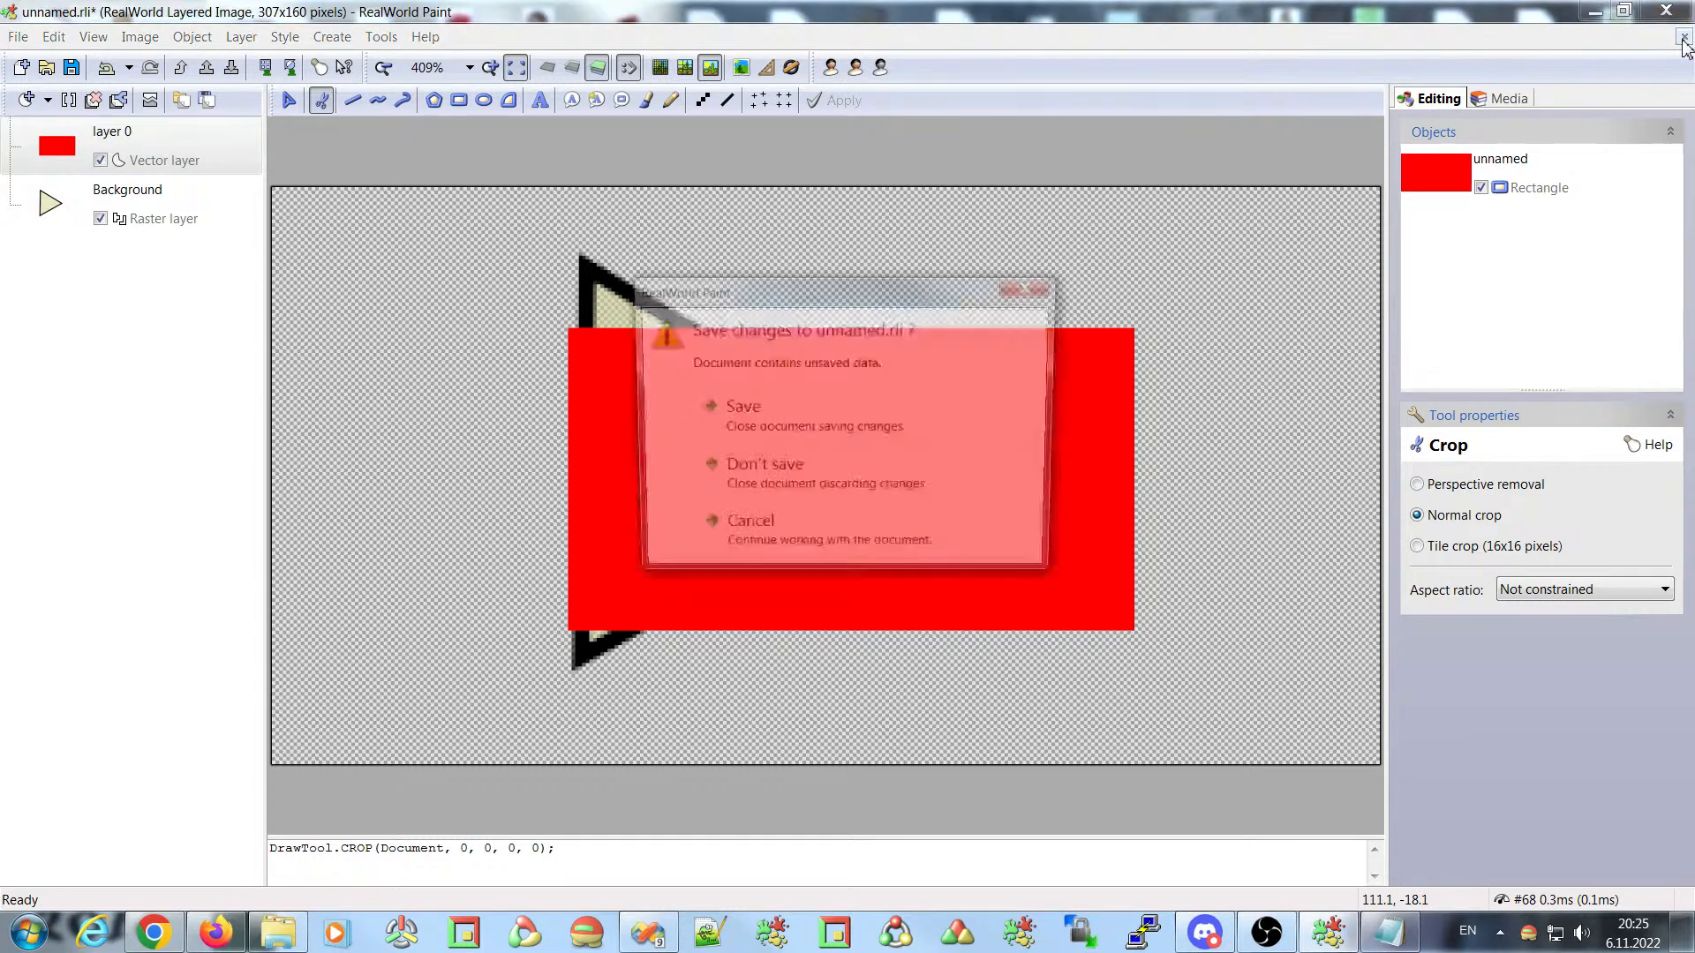
click(756, 489)
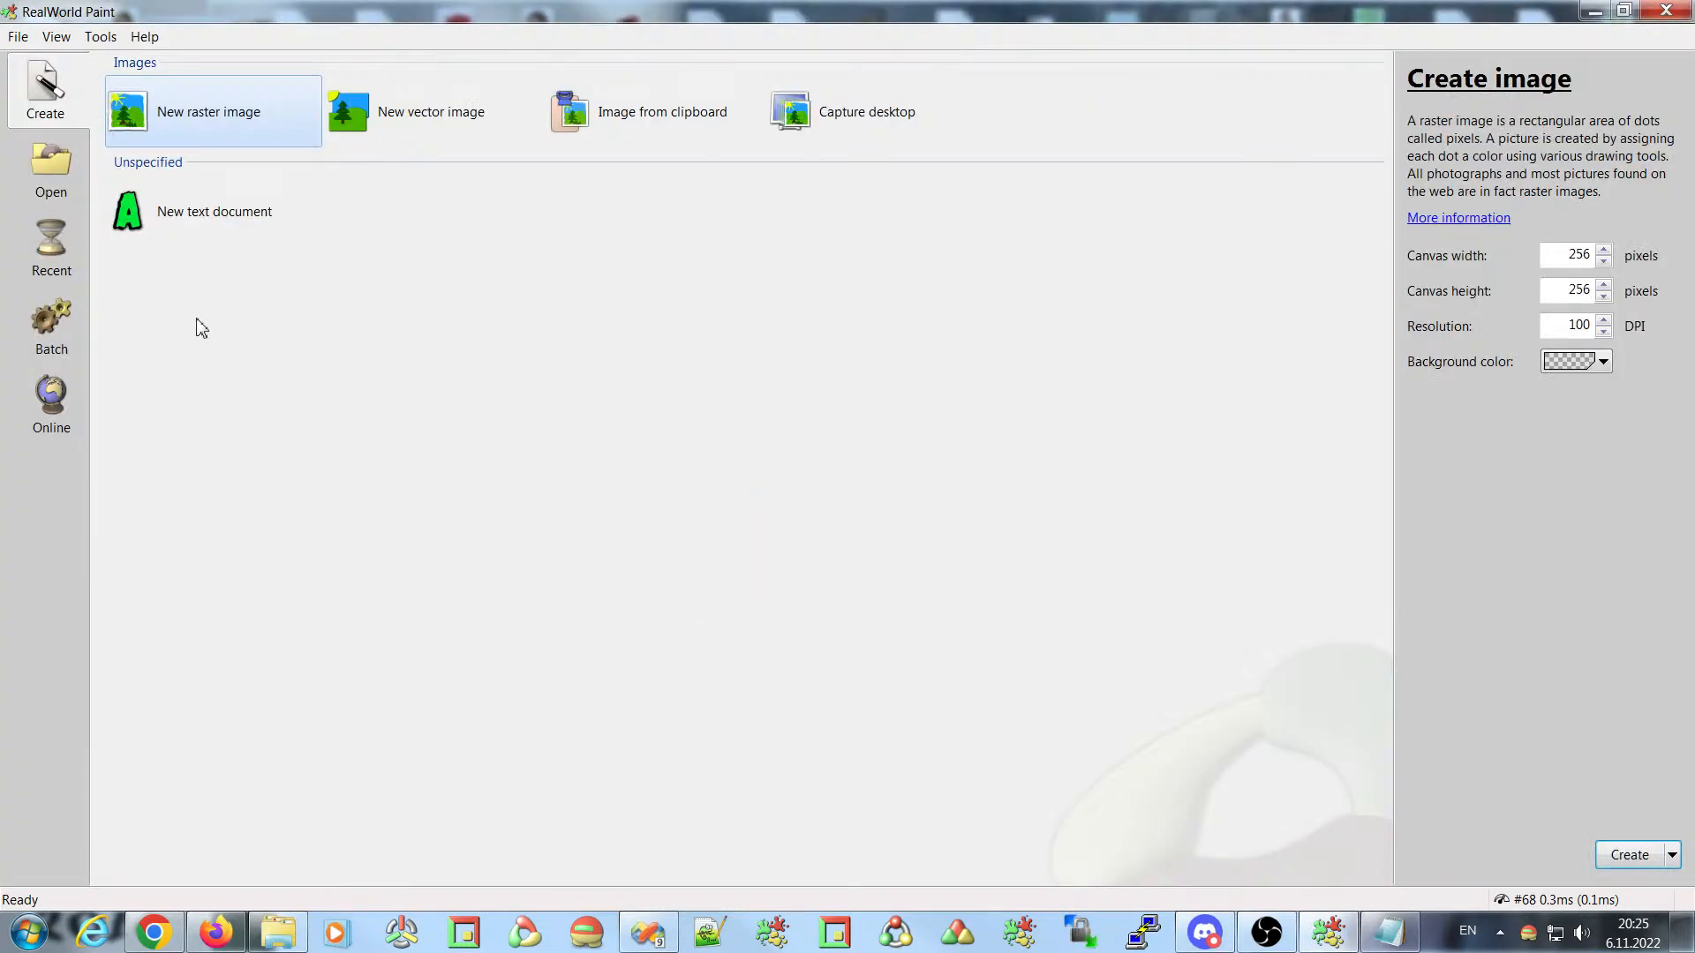
- Create a new batch operation and name it "Change image format"
click(51, 328)
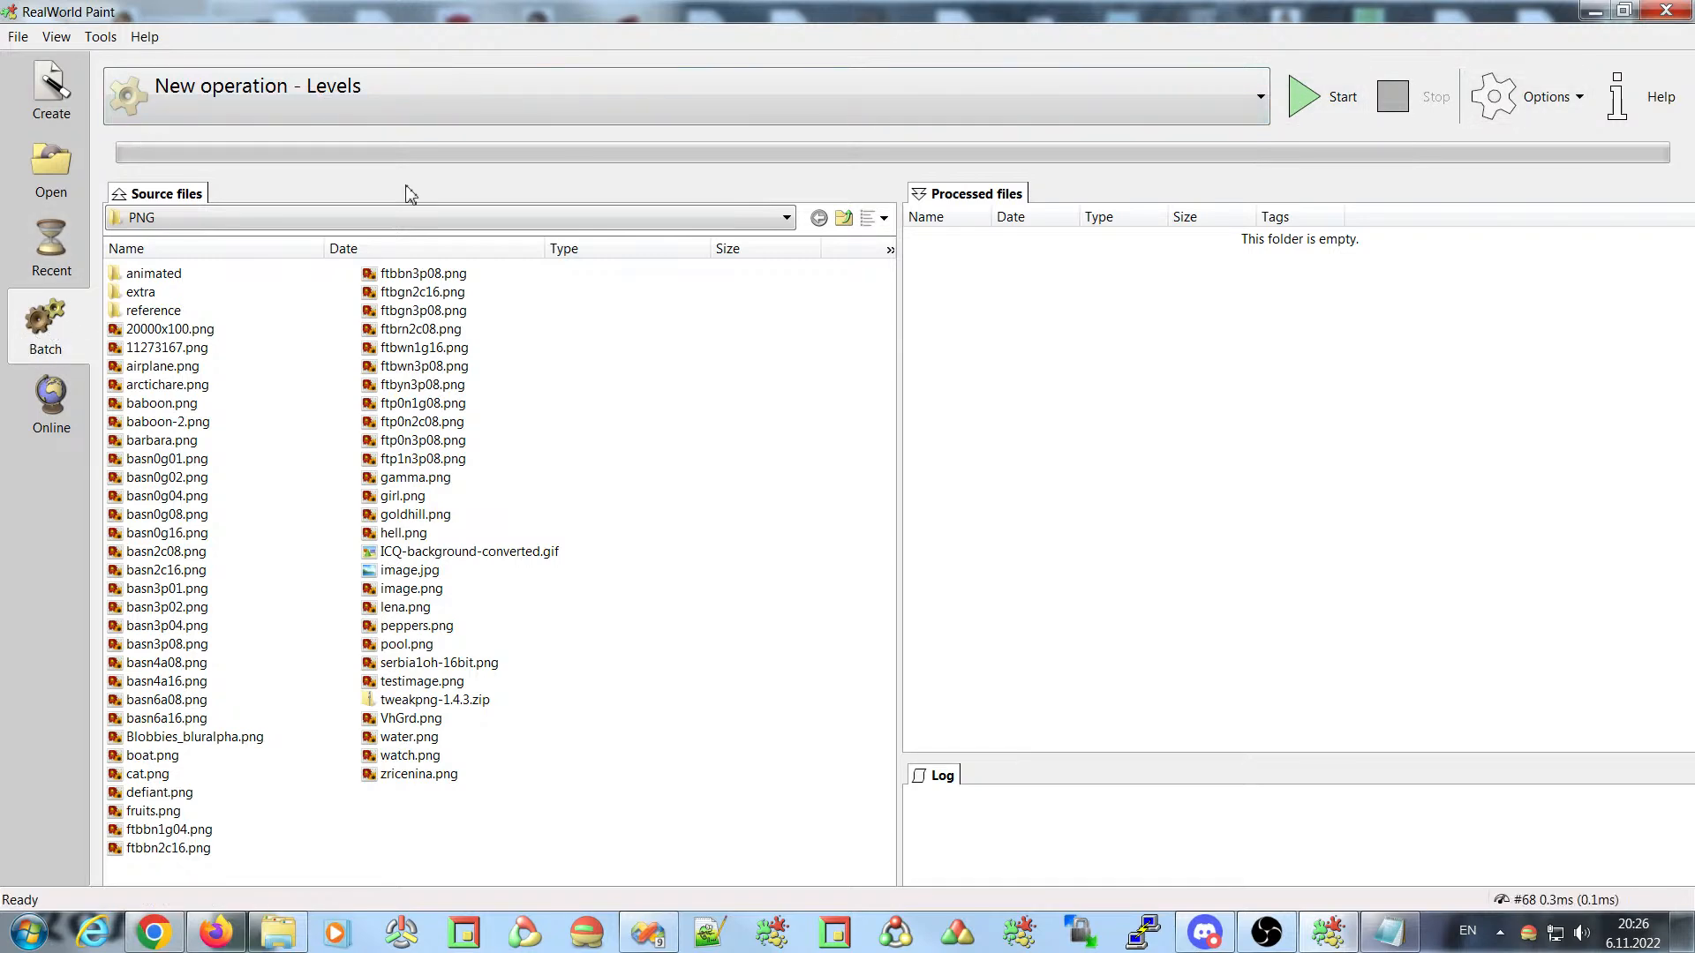
click(1532, 81)
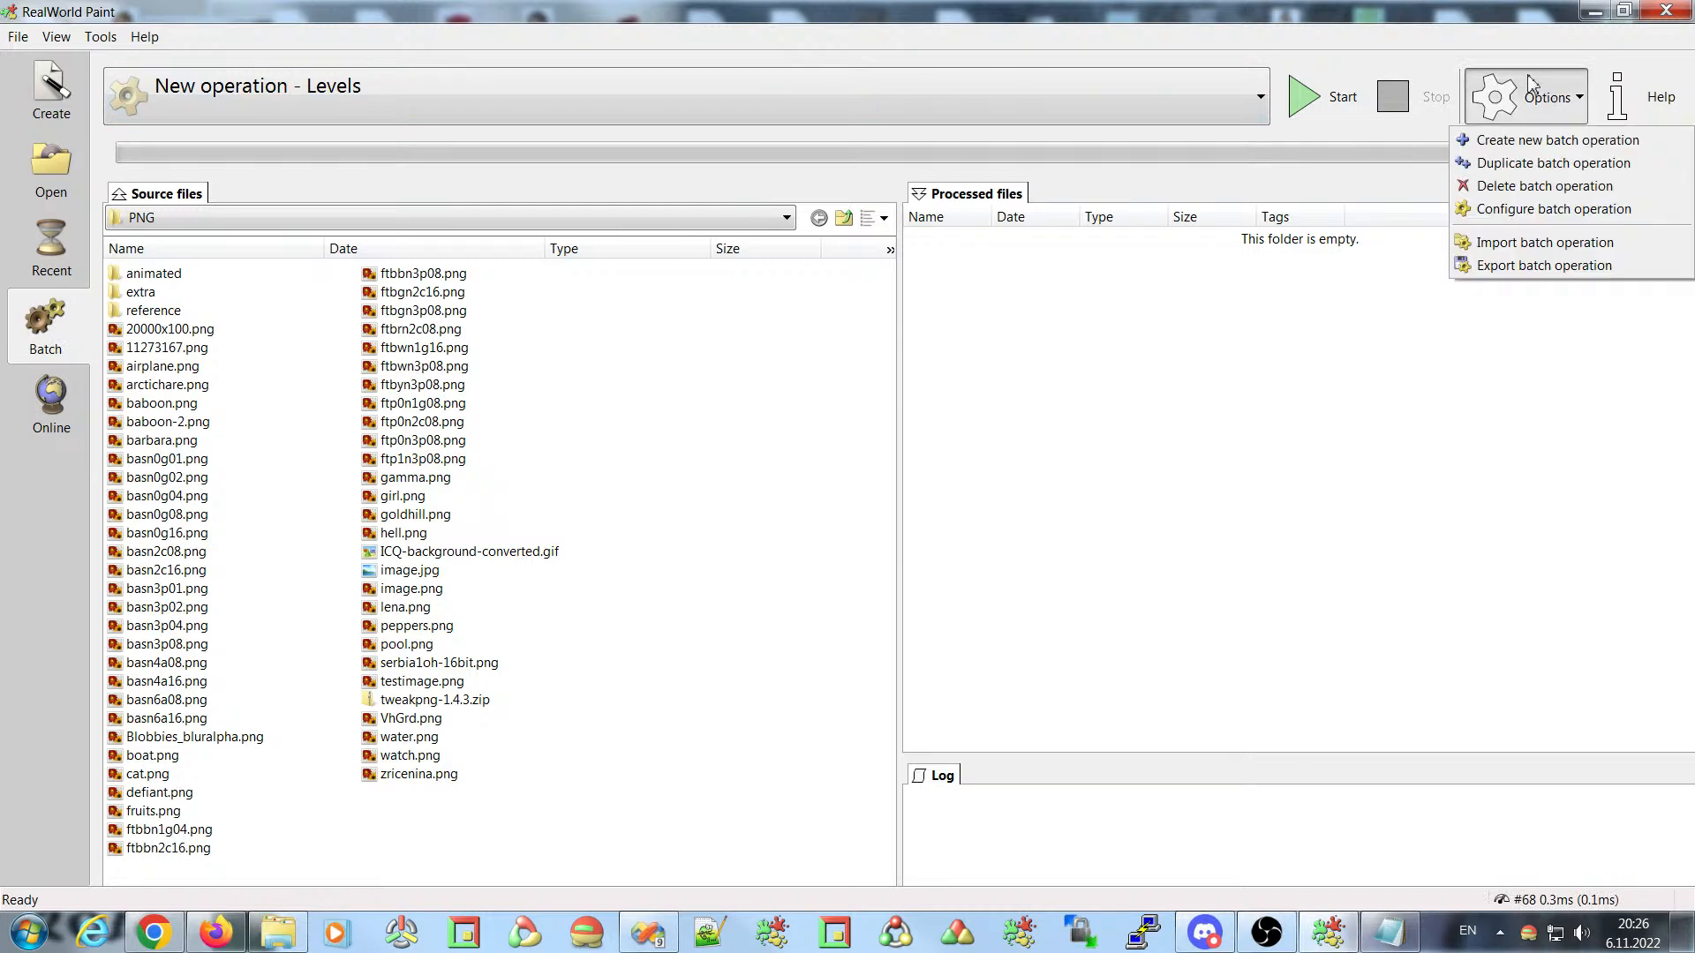
click(1503, 144)
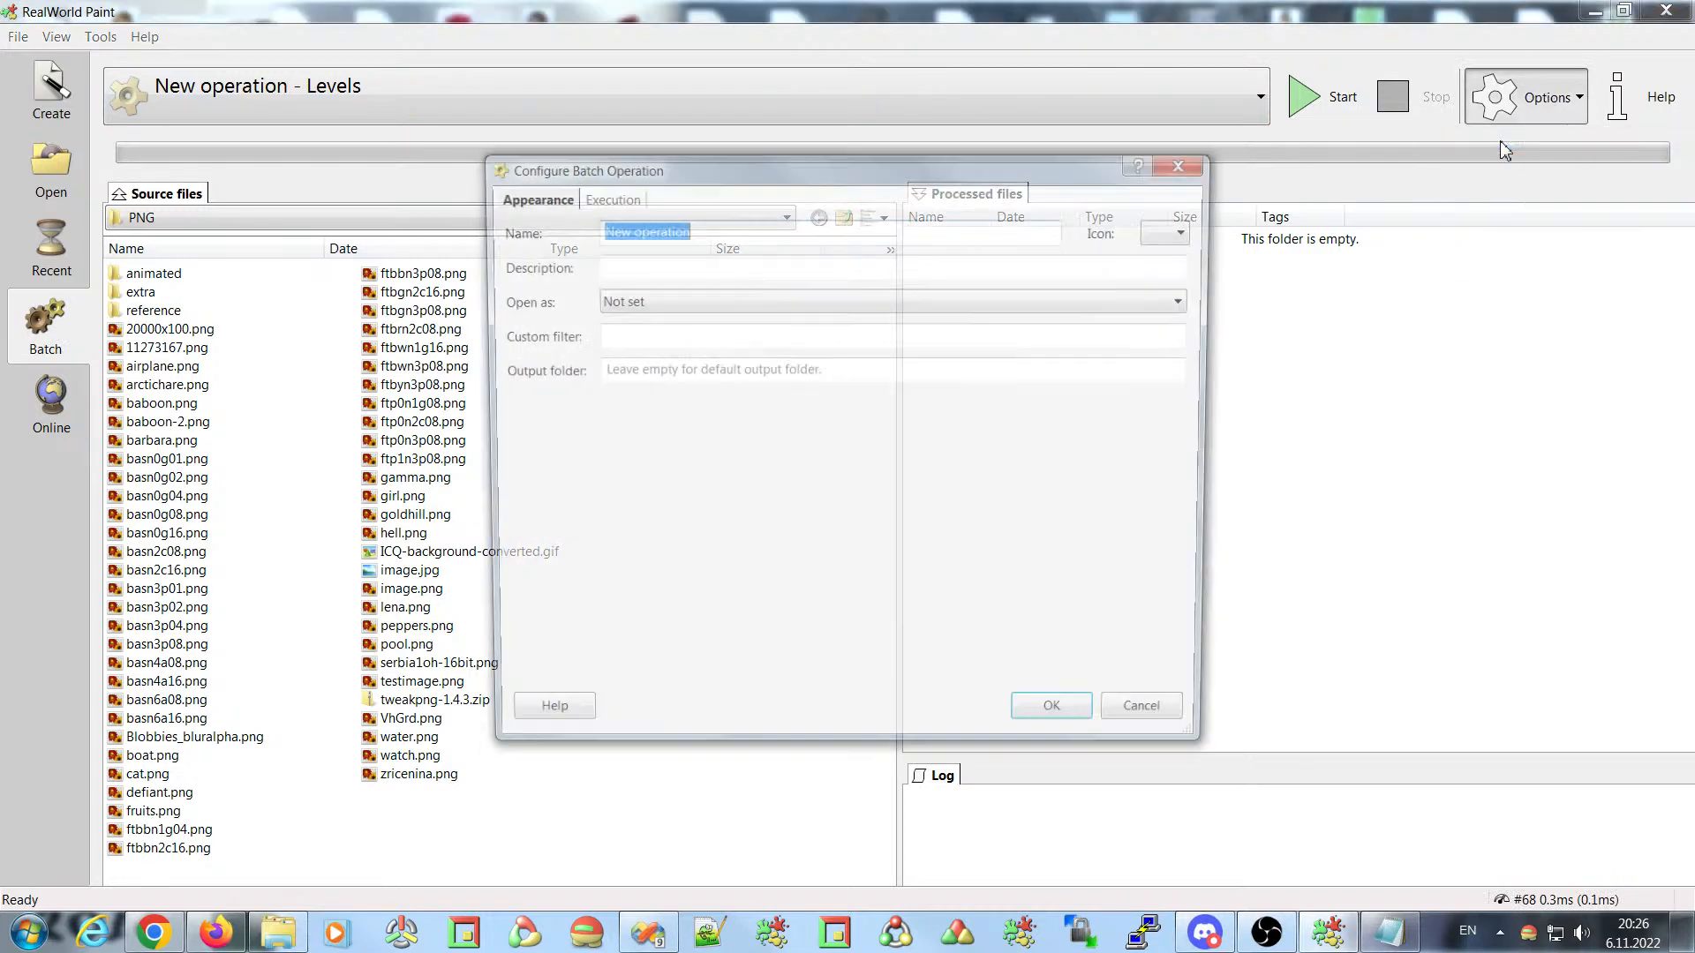
drag(865, 172, 747, 169)
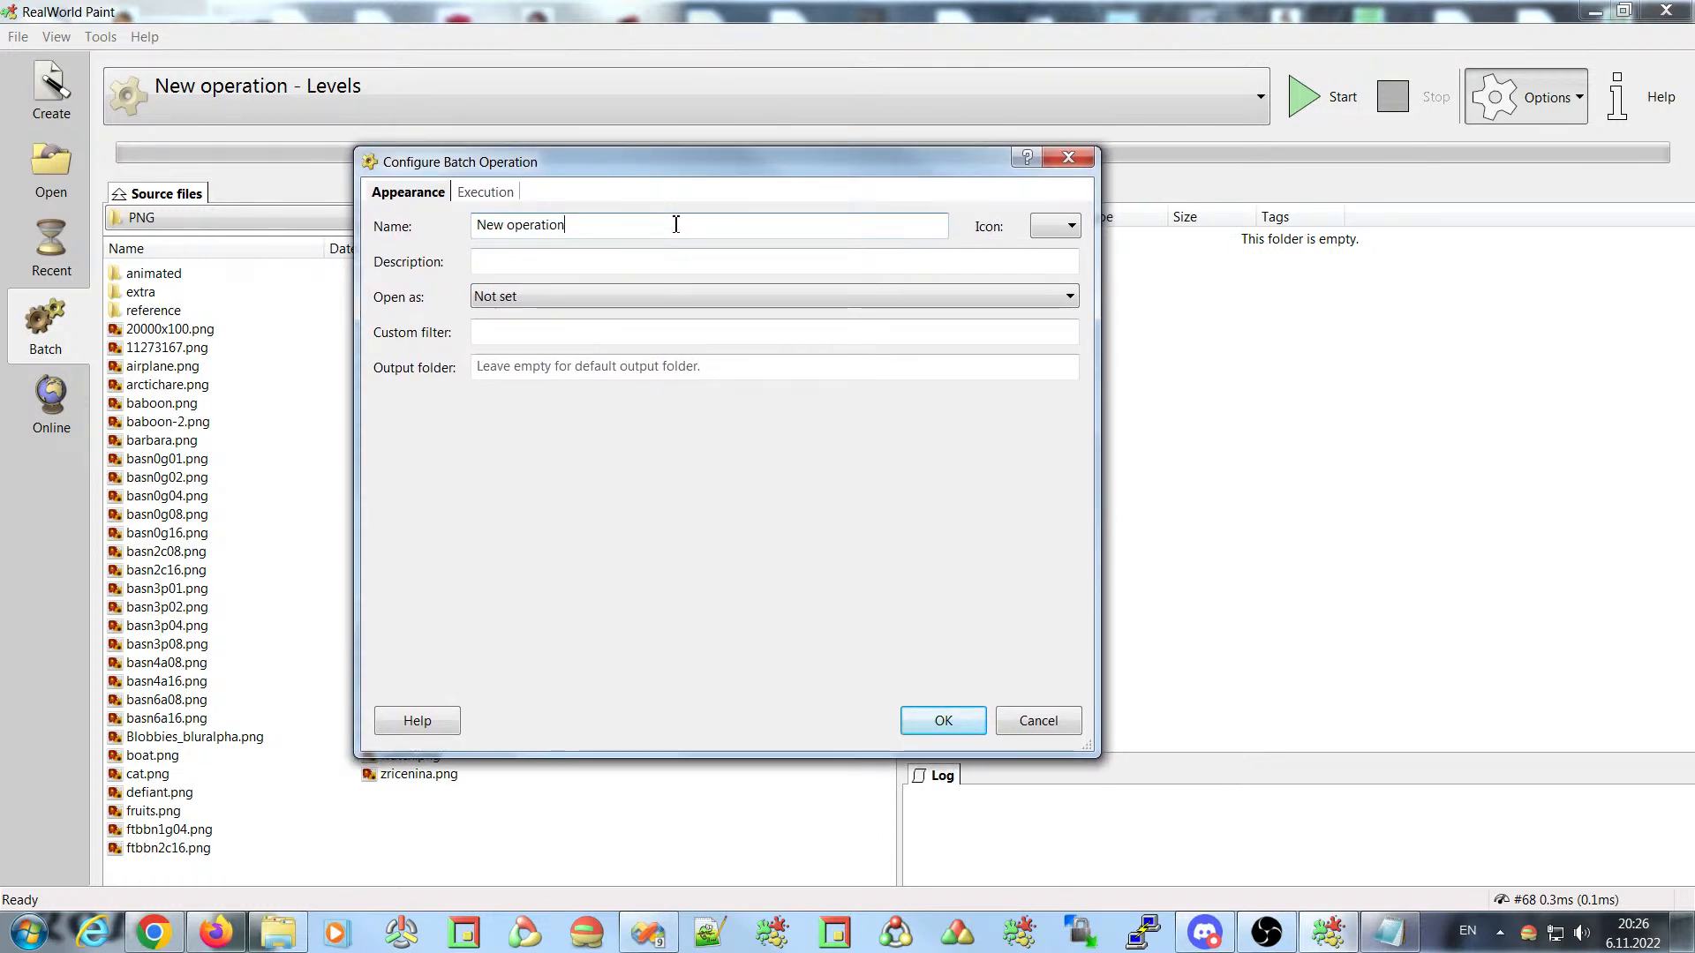
text(Change )
text(fol)
key(BackSpace)
key(BackSpace)
key(BackSpace)
text(image format)
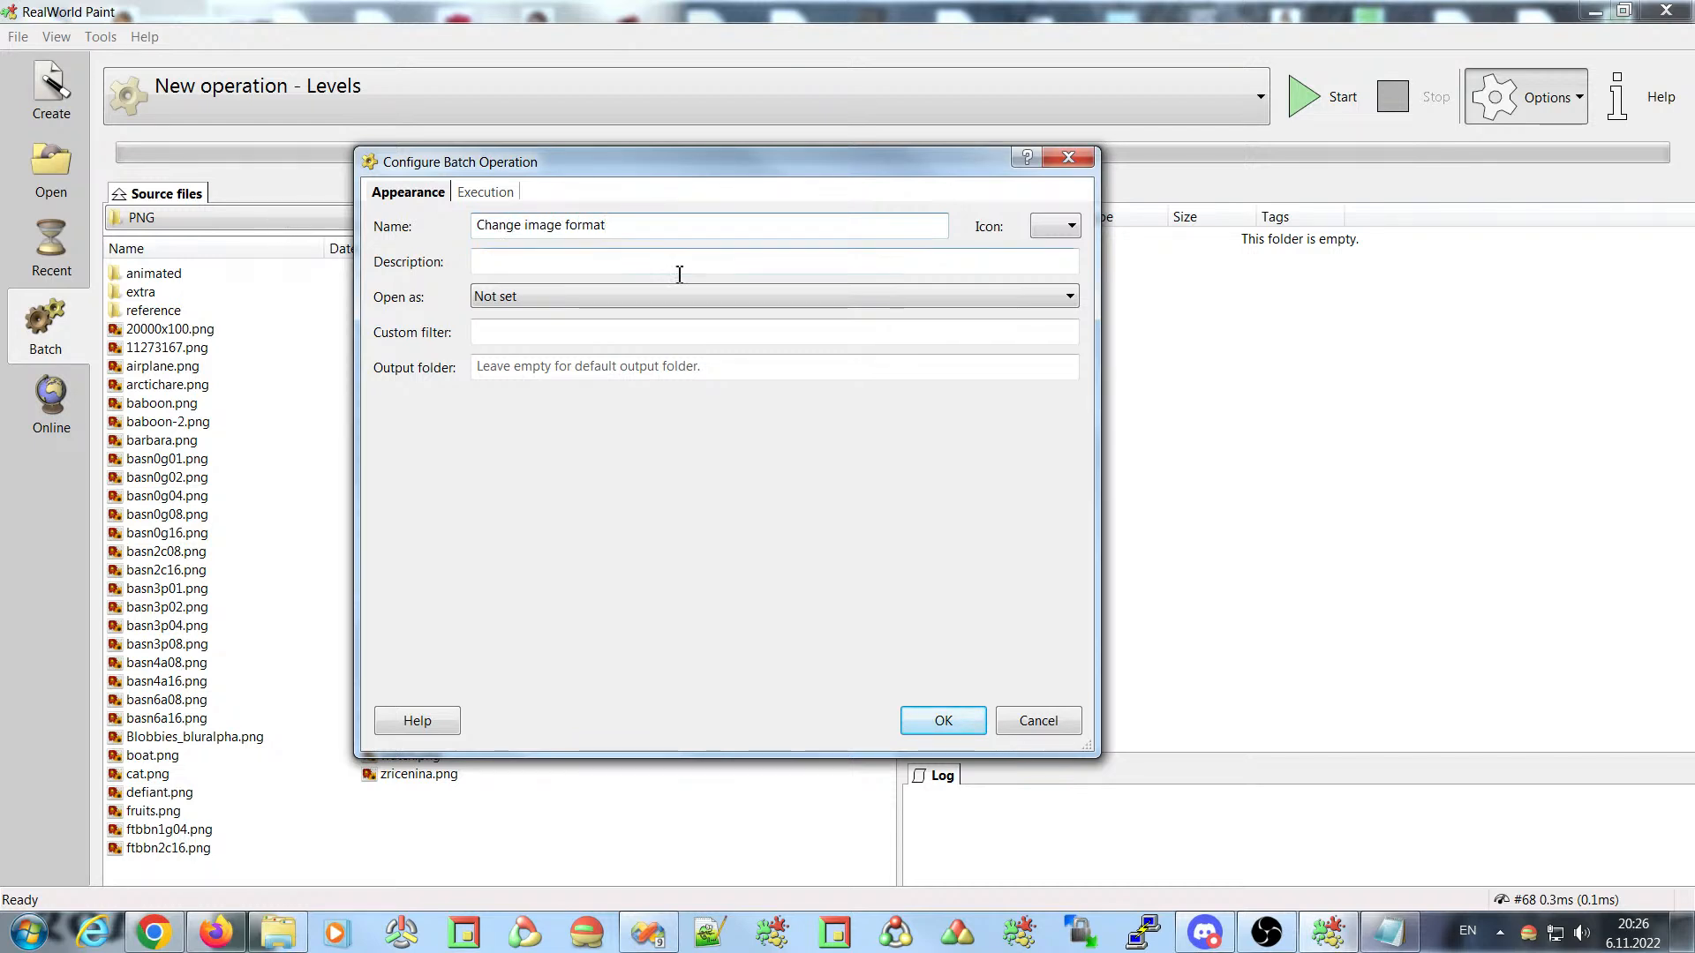
- Give the batch operation the small square blue-and-green picture icon
click(1055, 228)
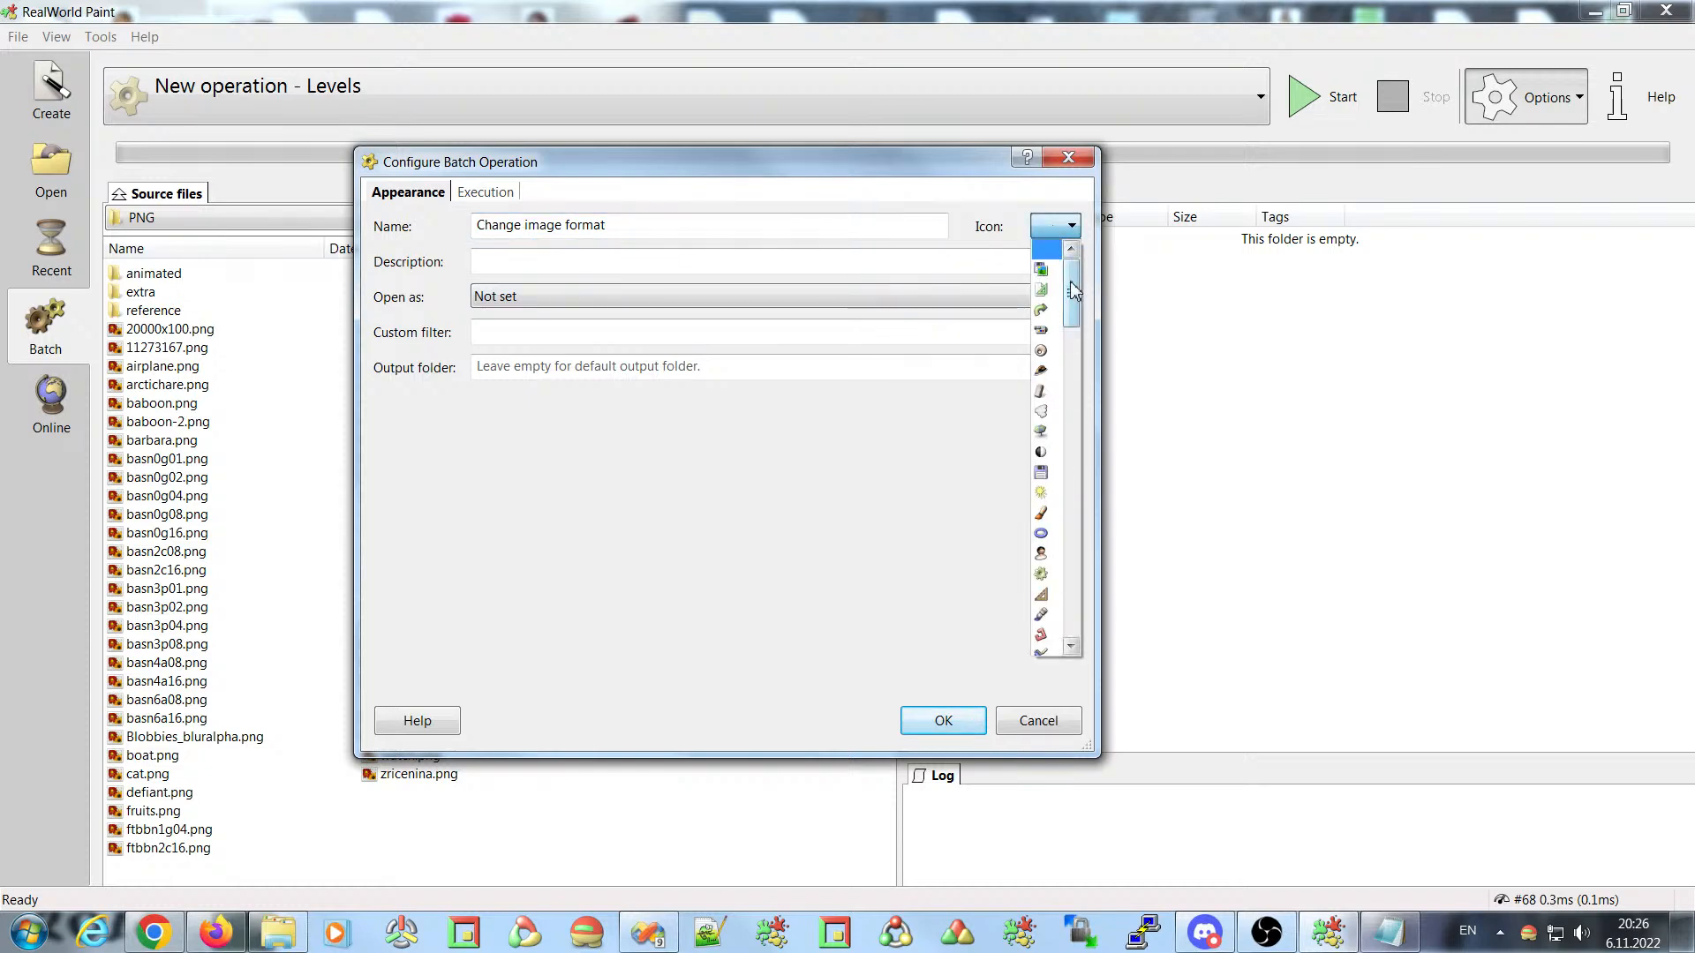
drag(1070, 305, 1085, 445)
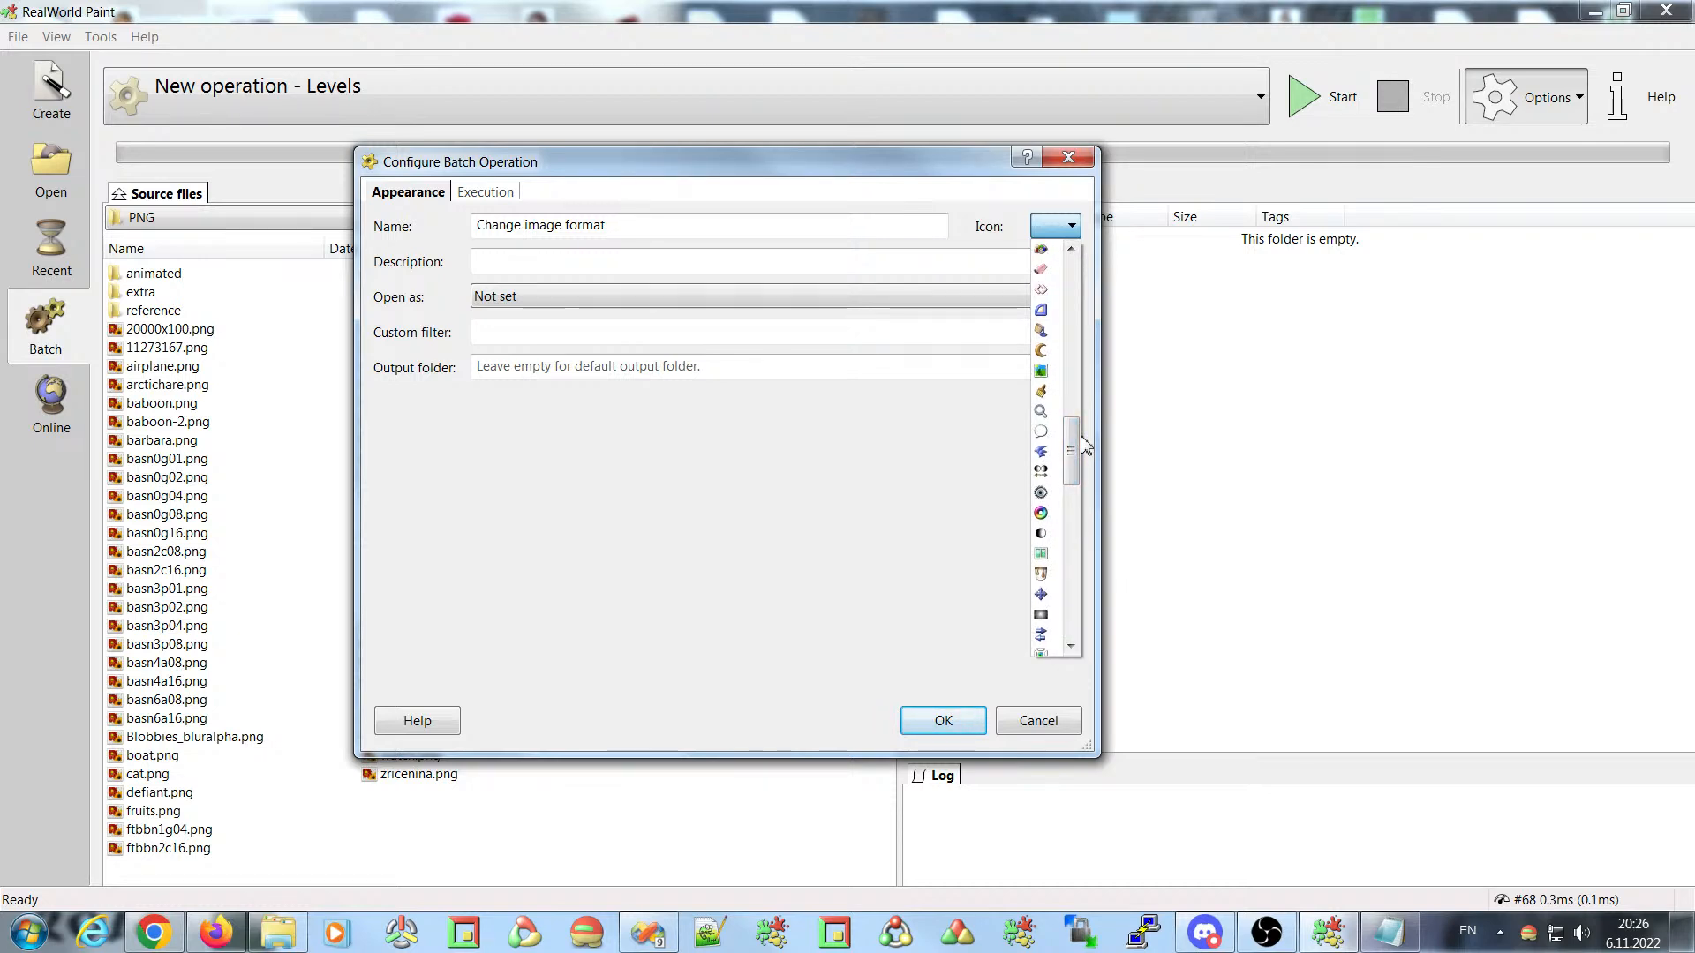
click(1051, 370)
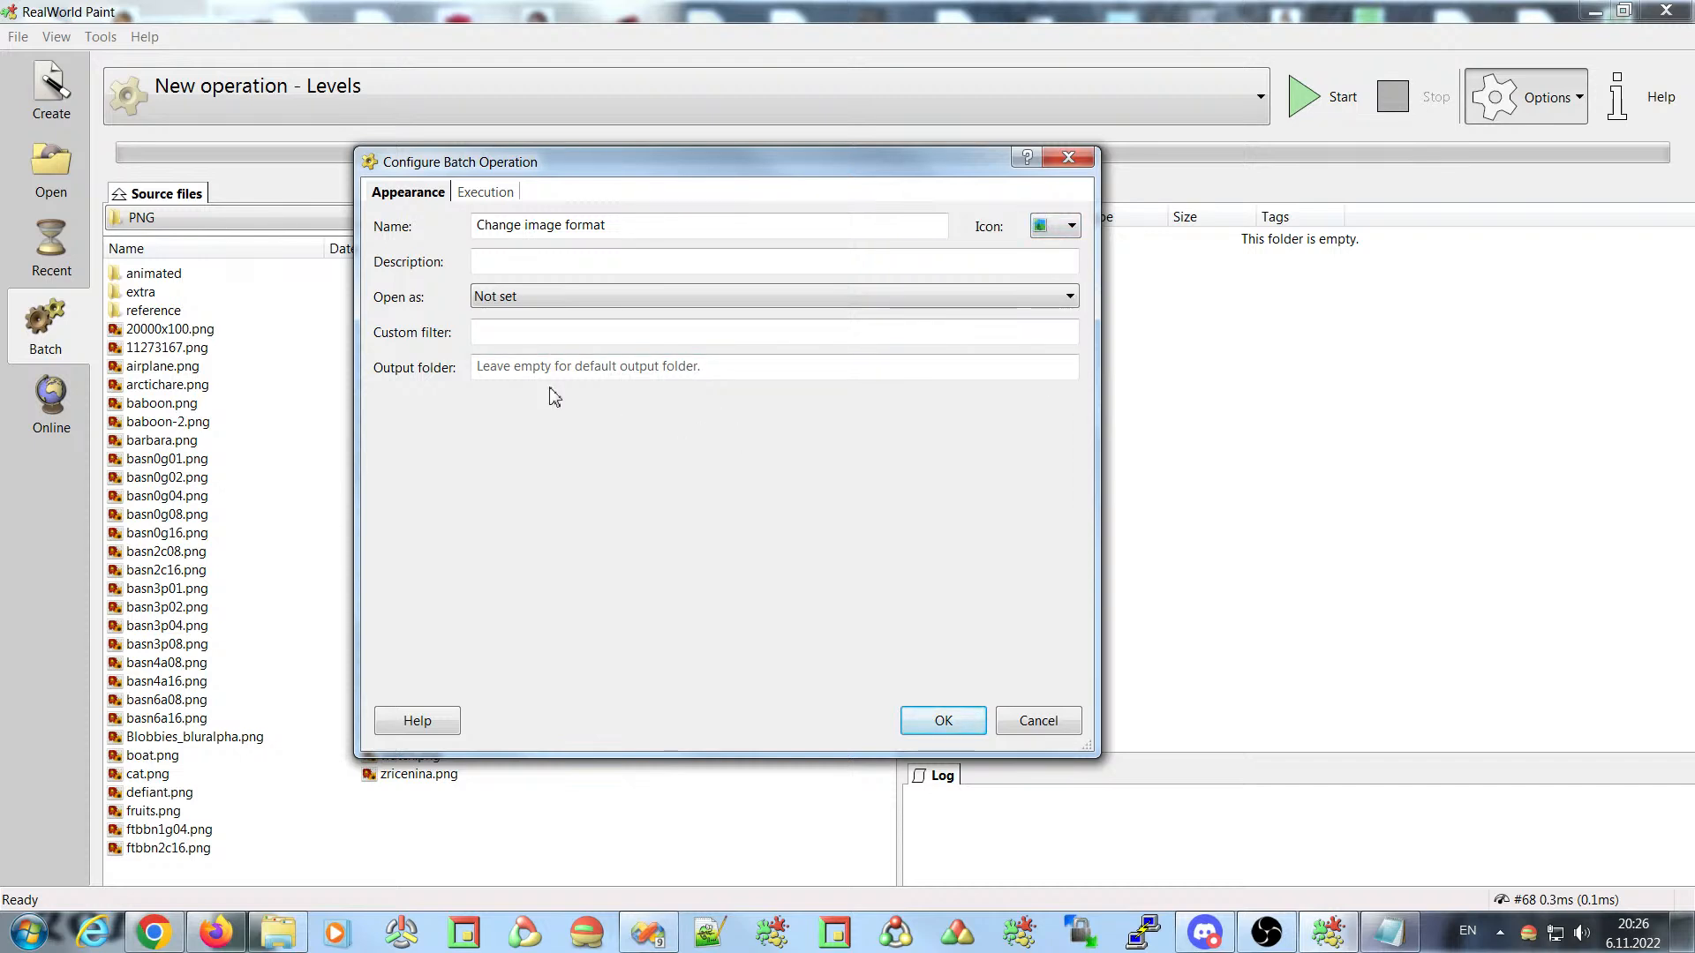
- Enter "some description" as the batch operation's description
click(519, 254)
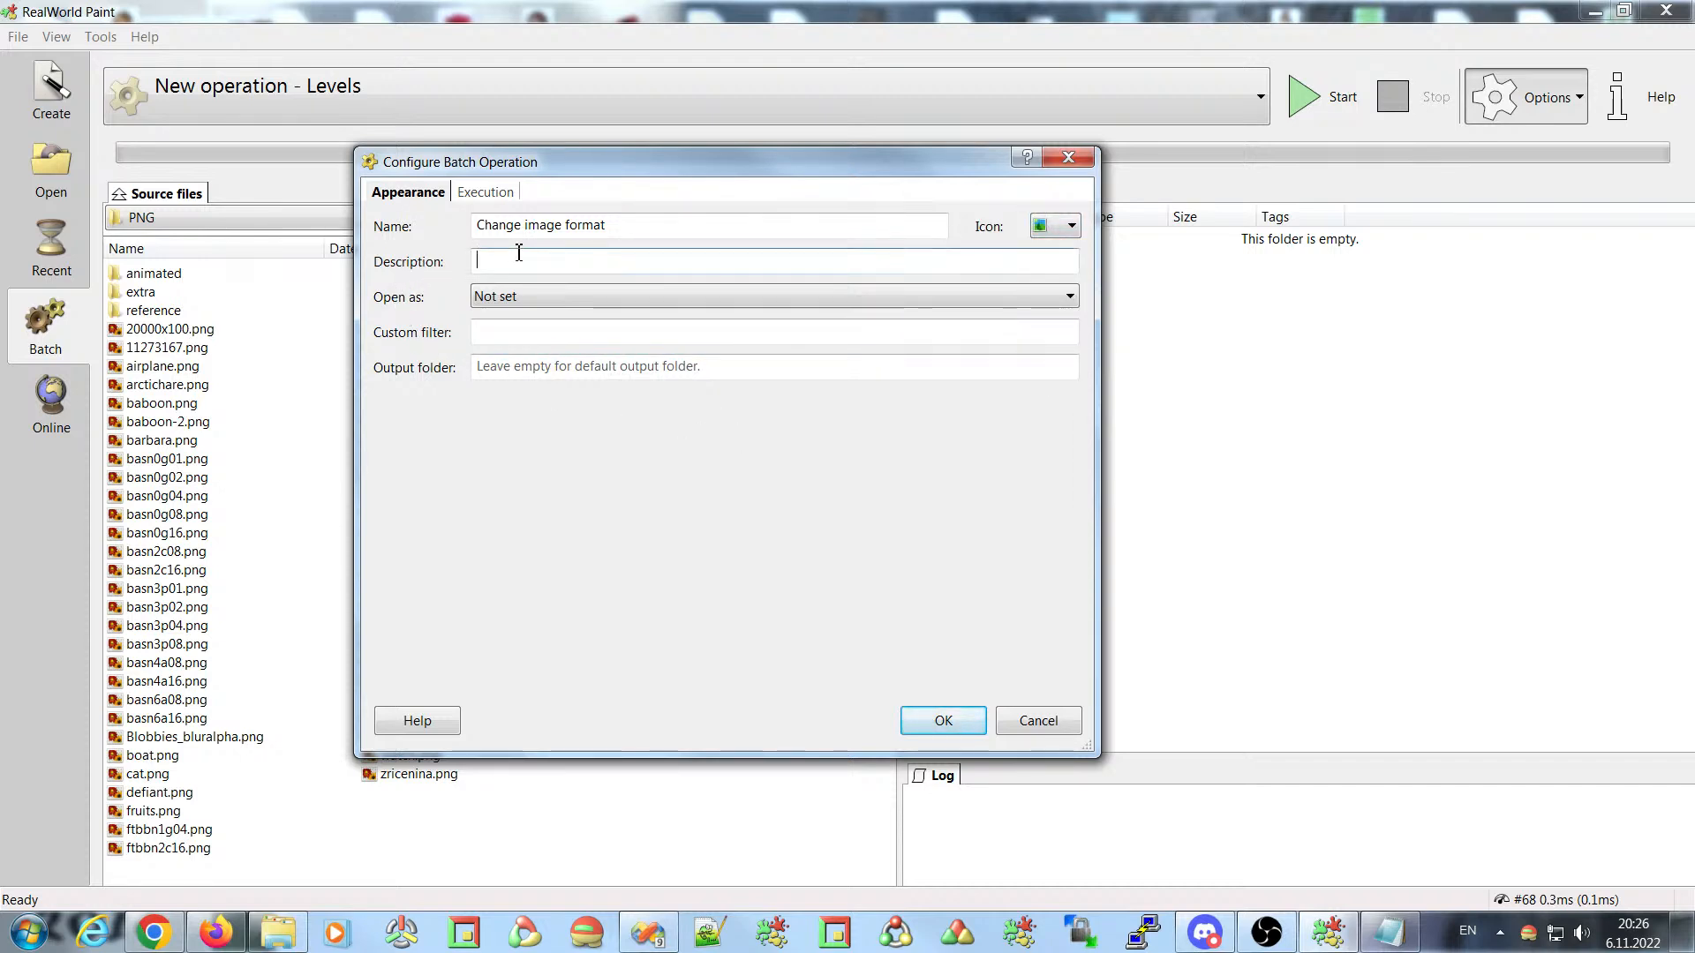
text(descript)
double_click(534, 260)
click(534, 260)
double_click(535, 260)
text(d)
key(BackSpace)
text(some description)
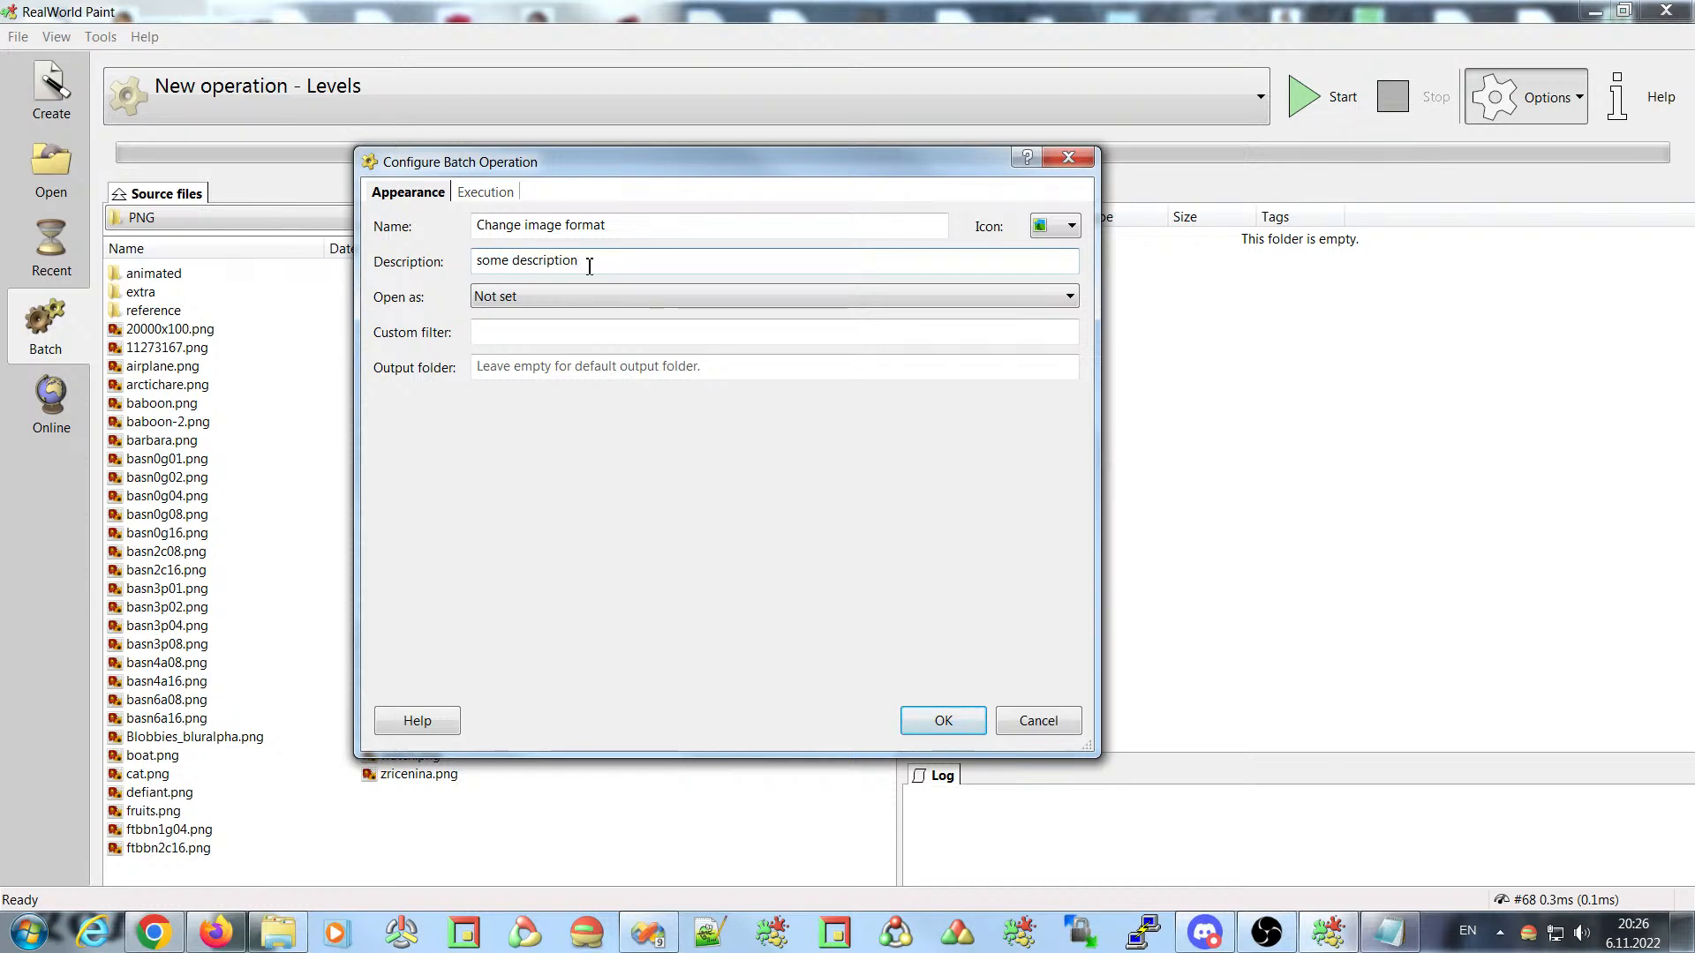
triple_click(531, 263)
click(530, 263)
- Make the batch operation open its source files as Layered Image
click(540, 300)
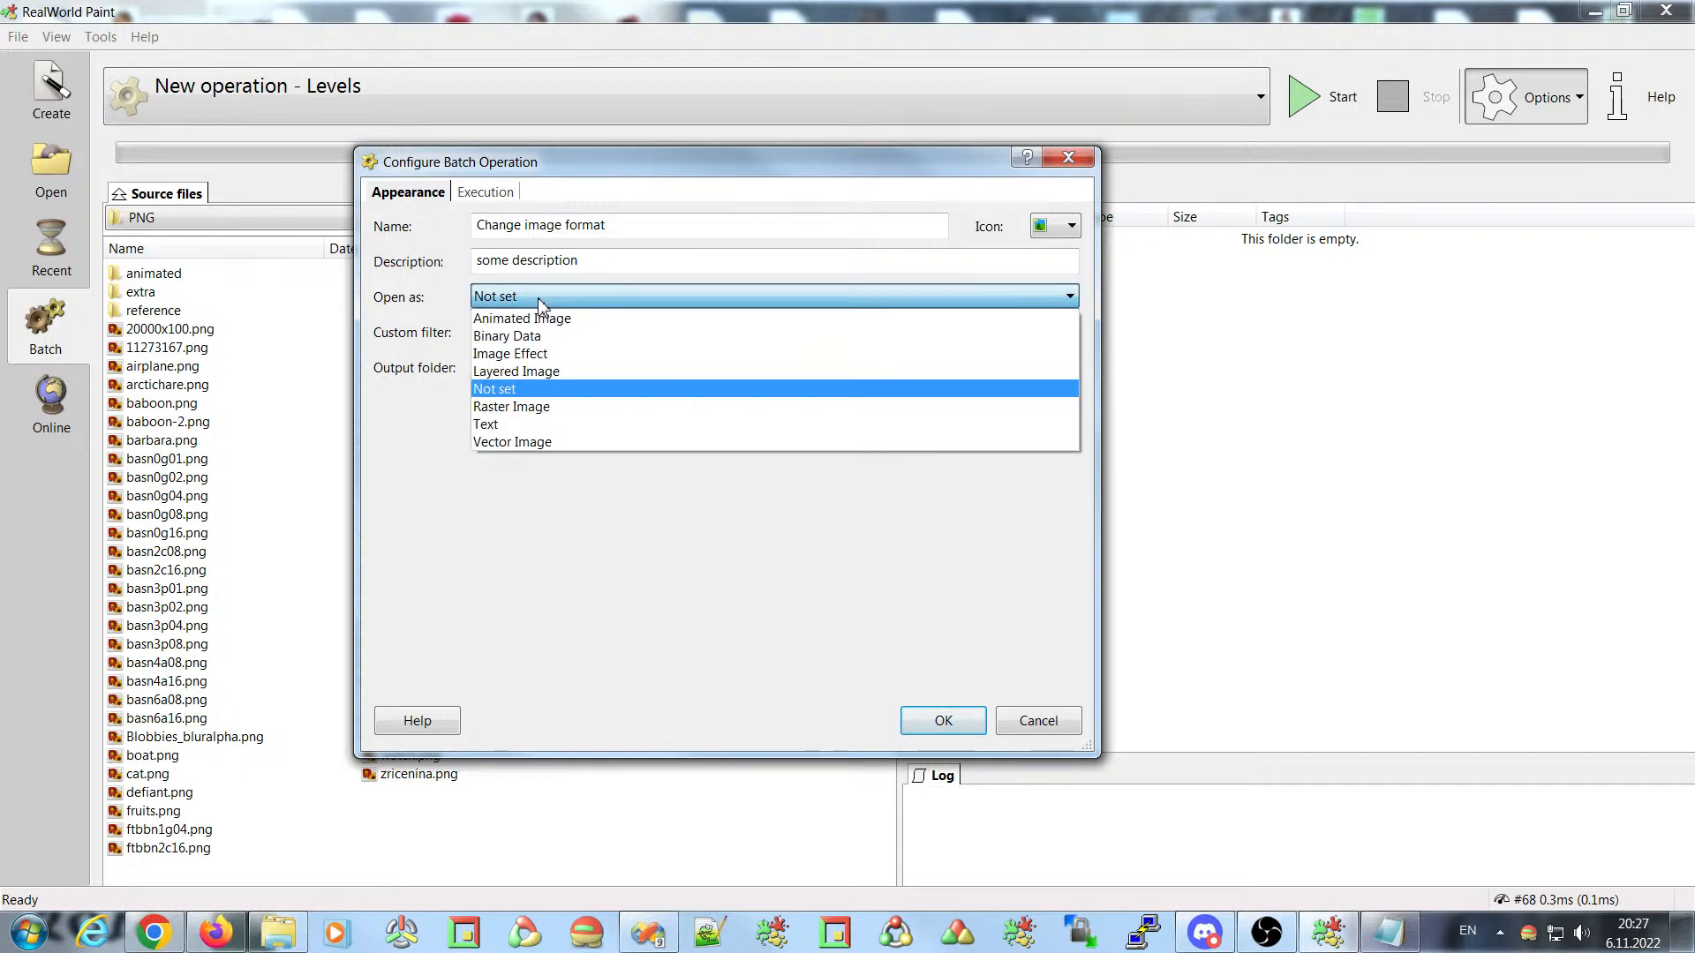
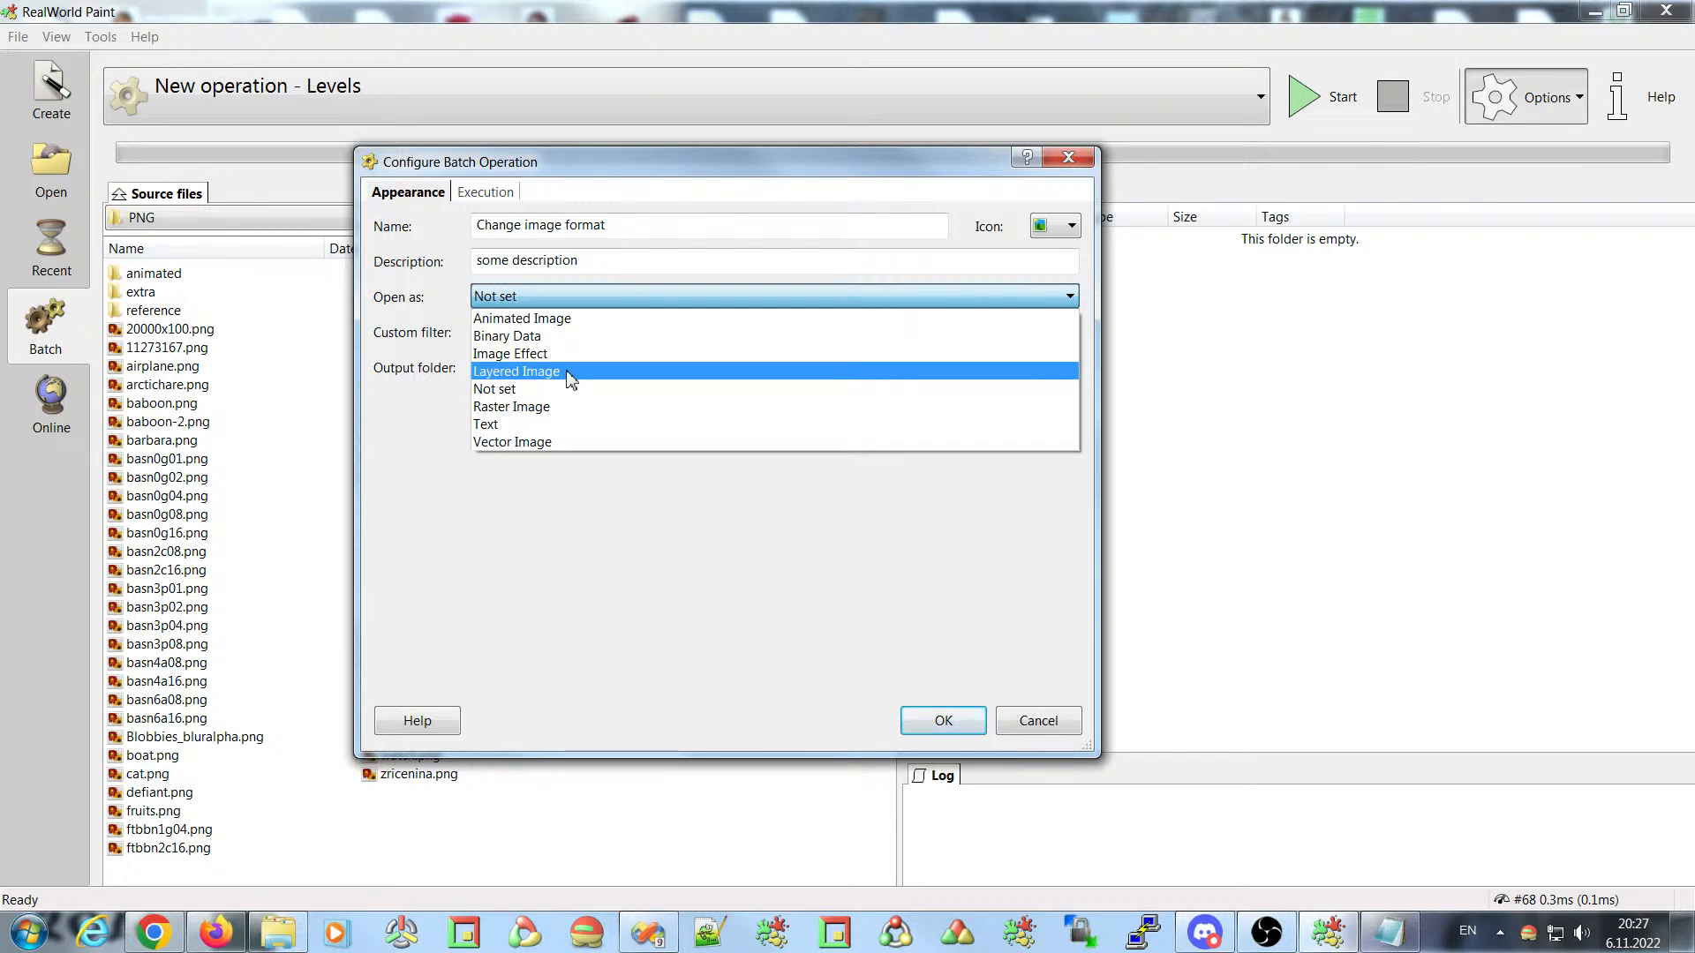
click(414, 305)
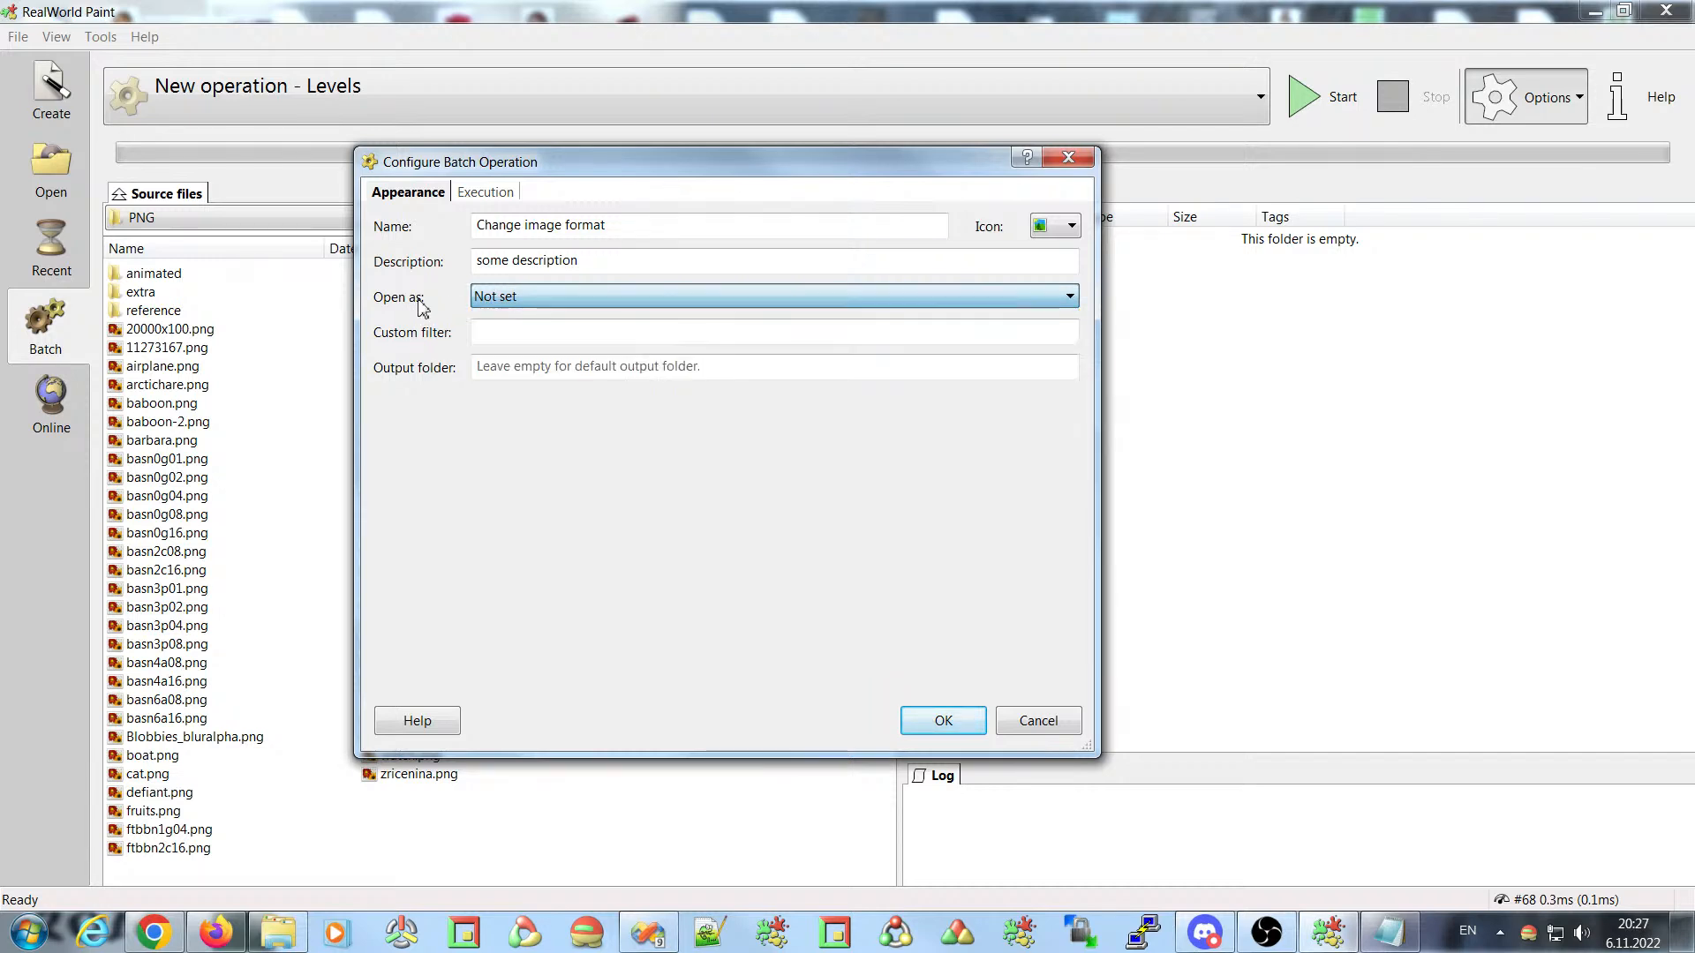
click(520, 303)
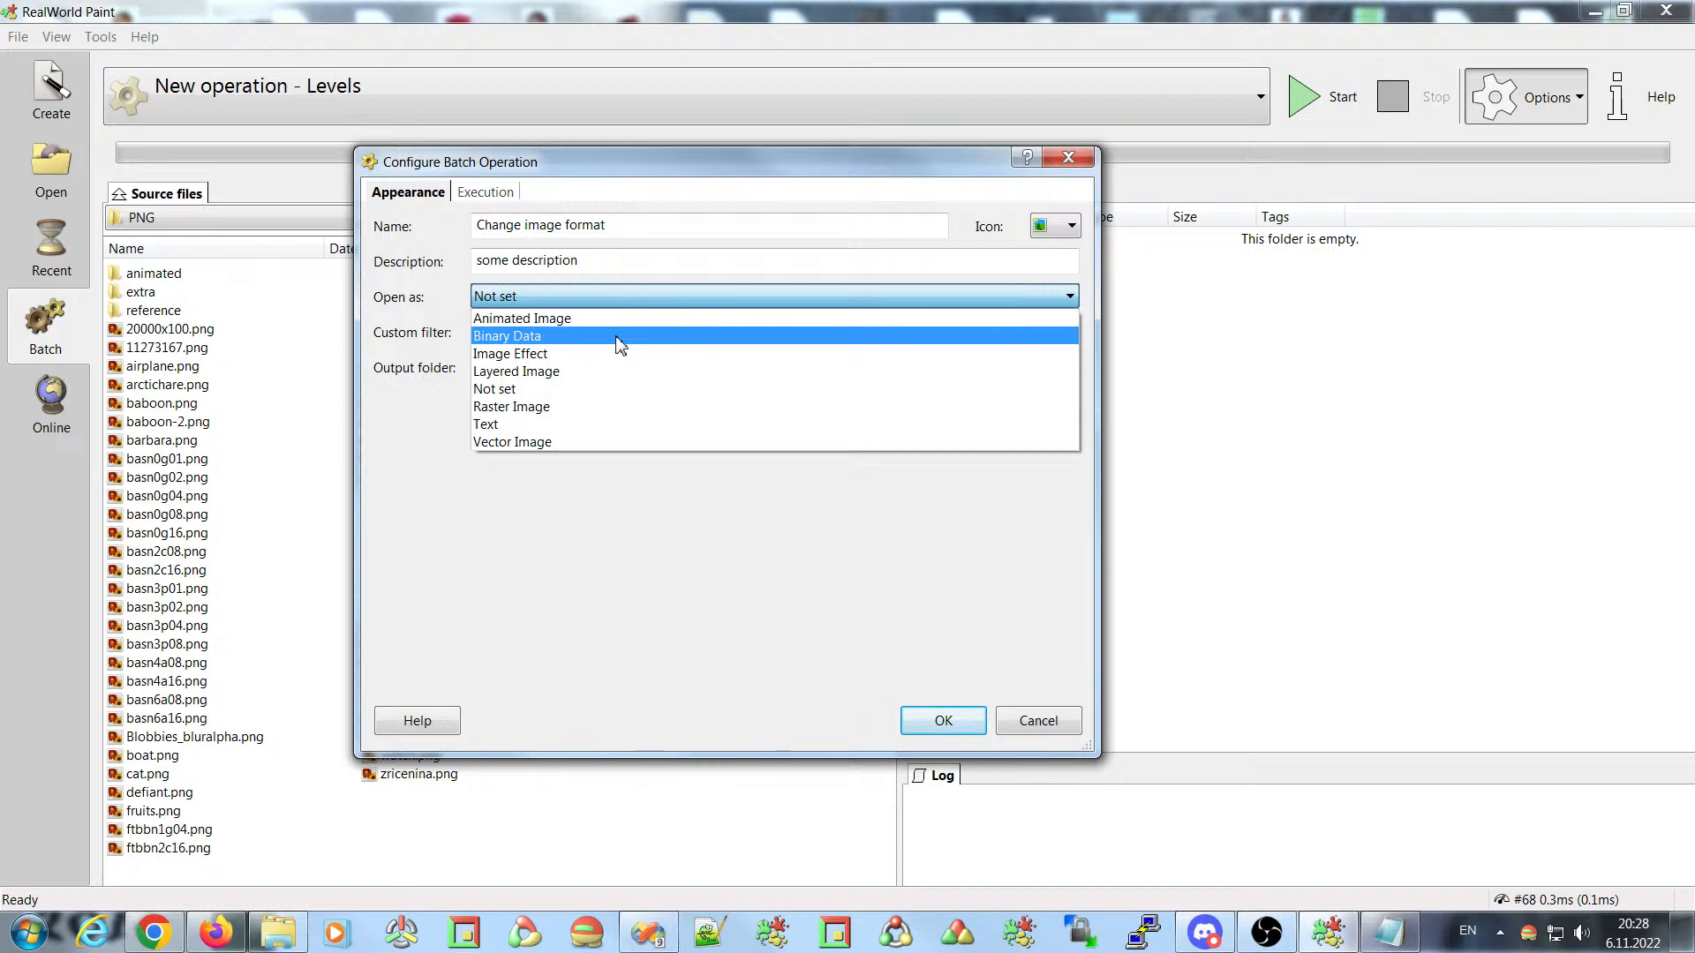
click(528, 375)
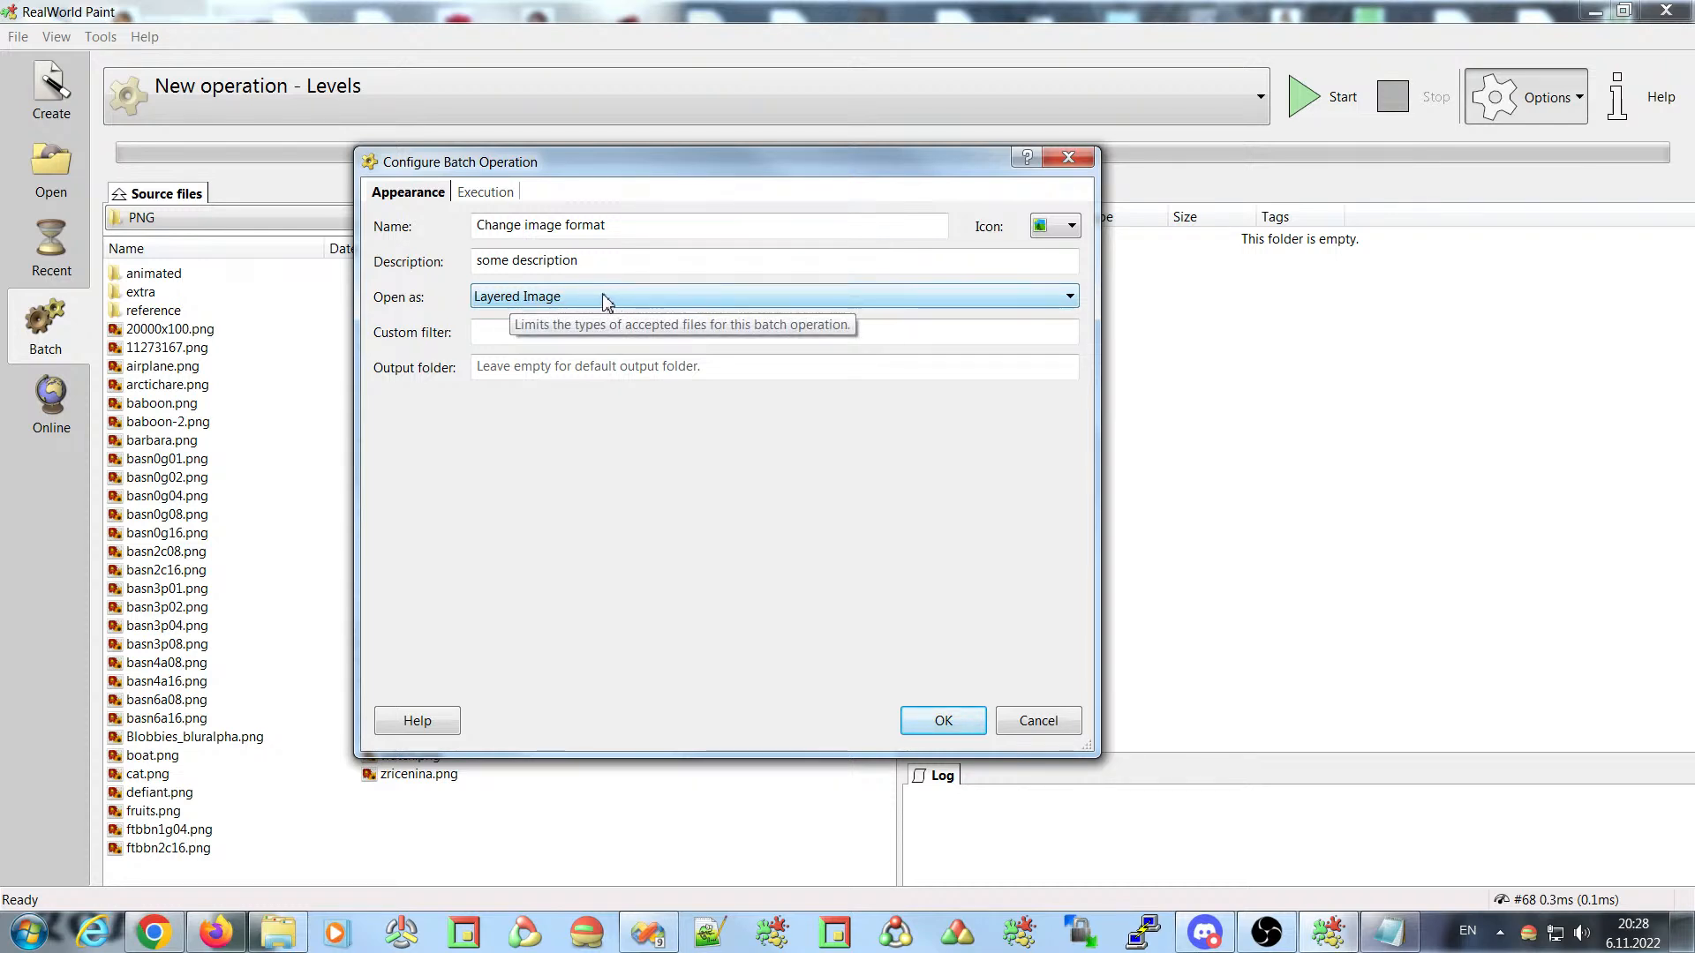
- Set the batch operation's custom filter to *.png and leave its output folder empty for the default
click(502, 339)
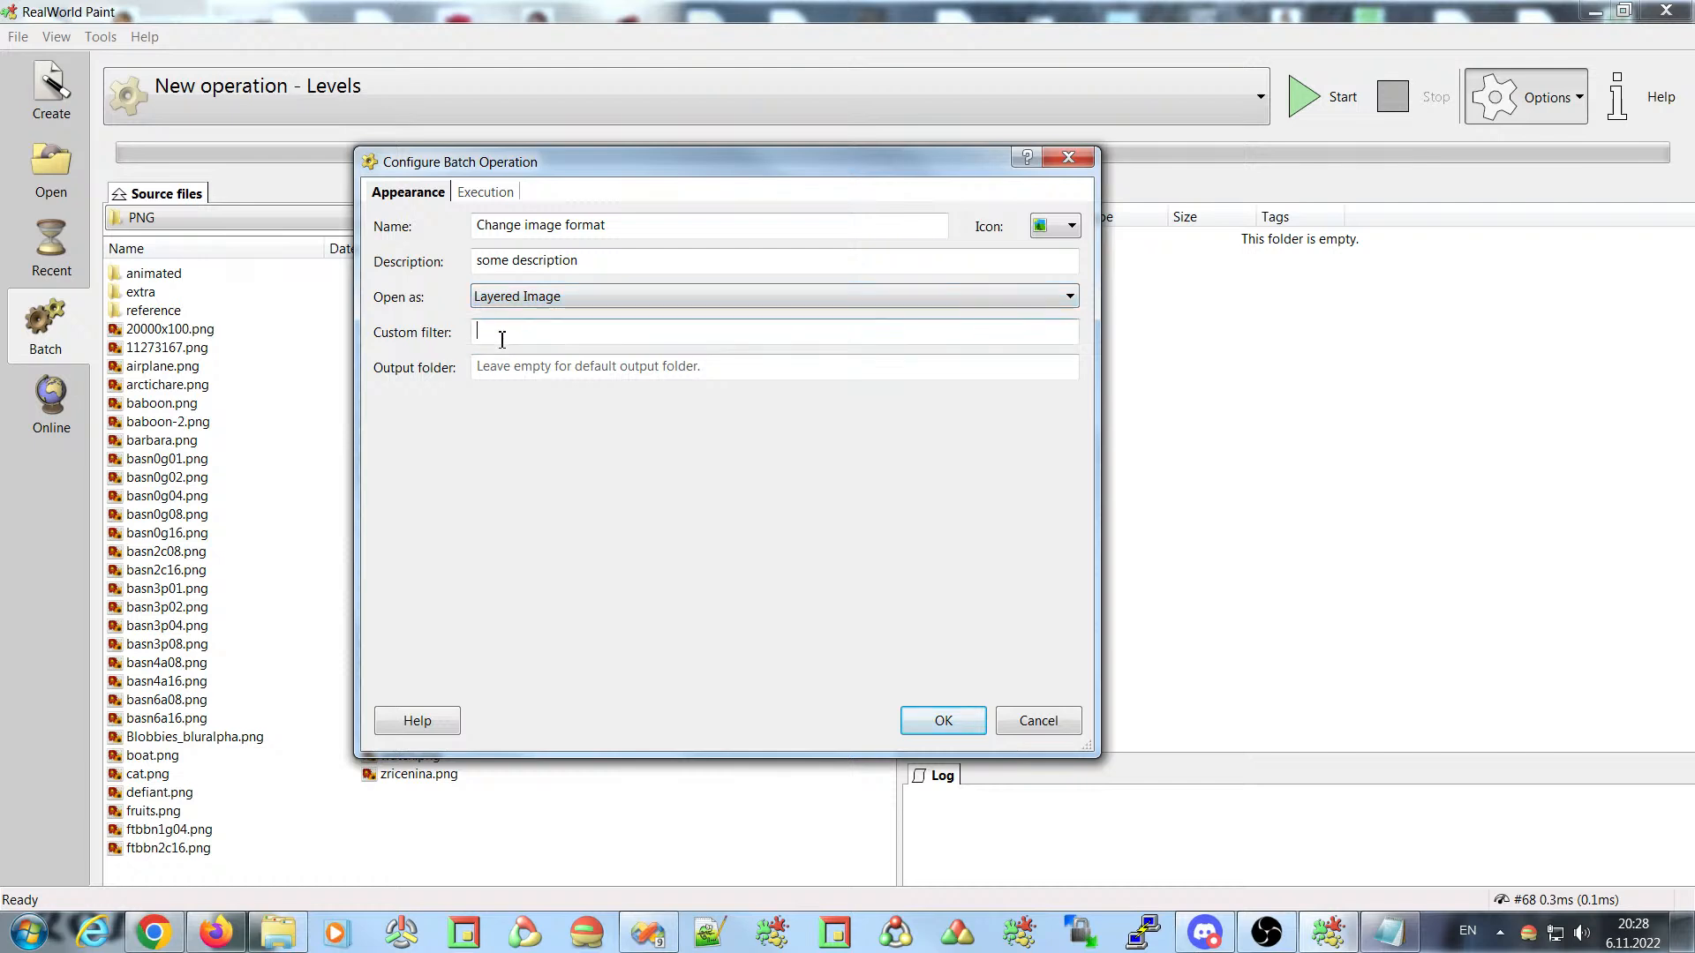
click(569, 343)
click(535, 301)
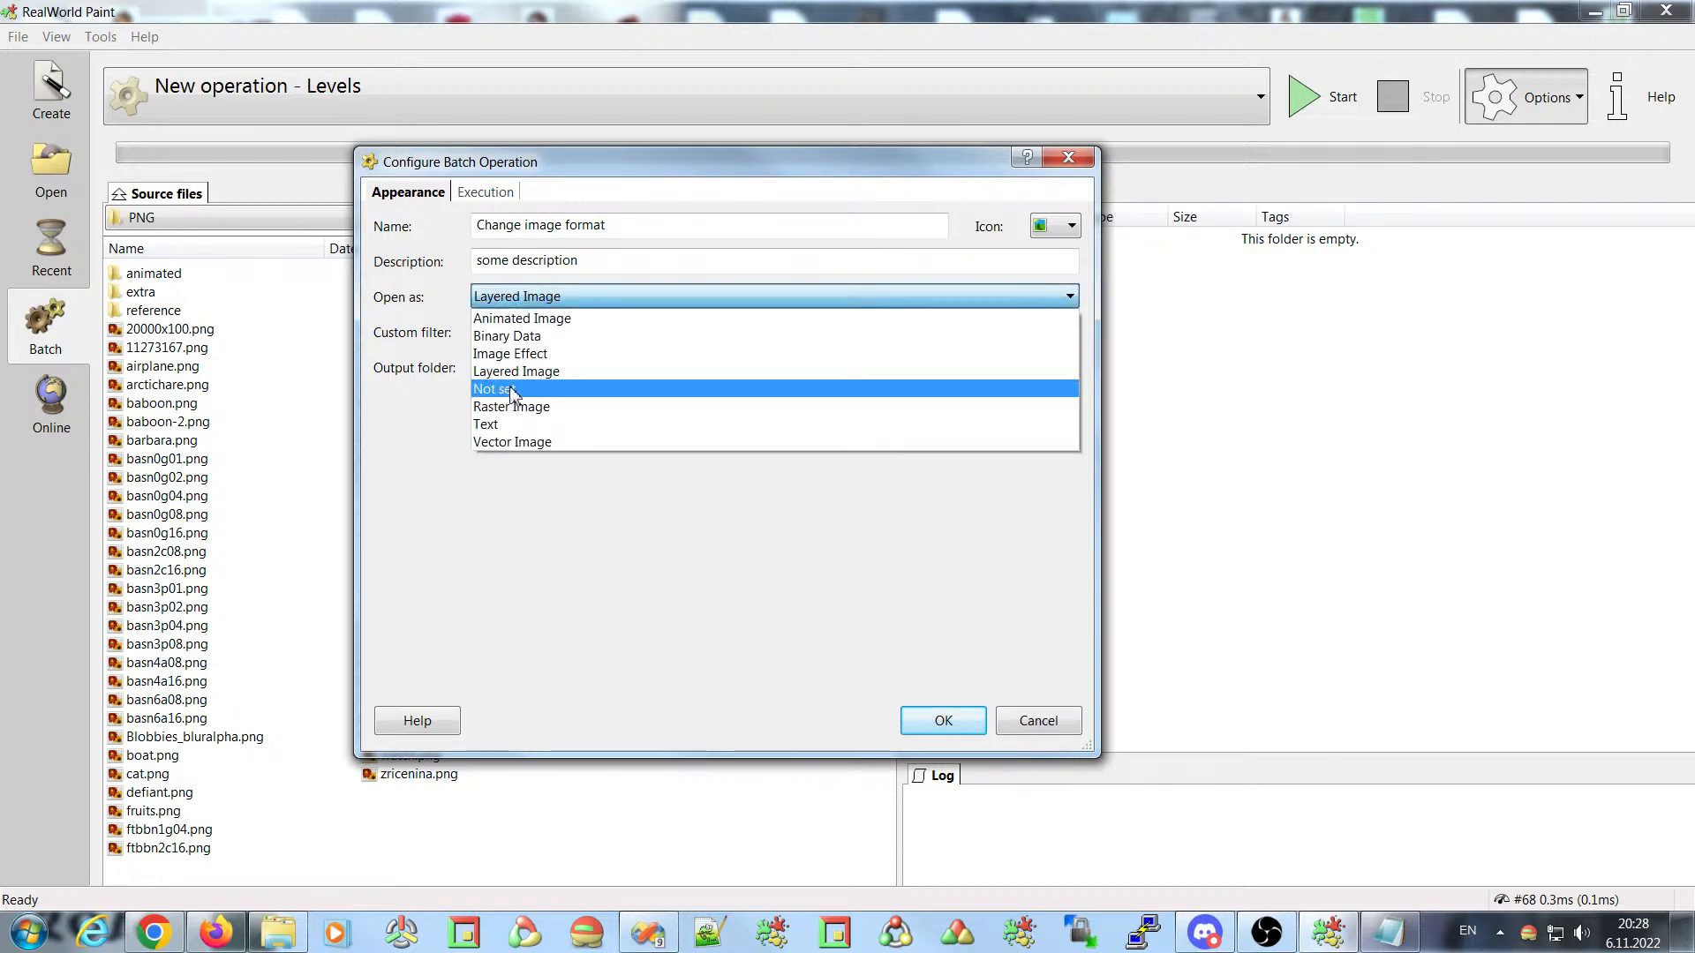
click(449, 302)
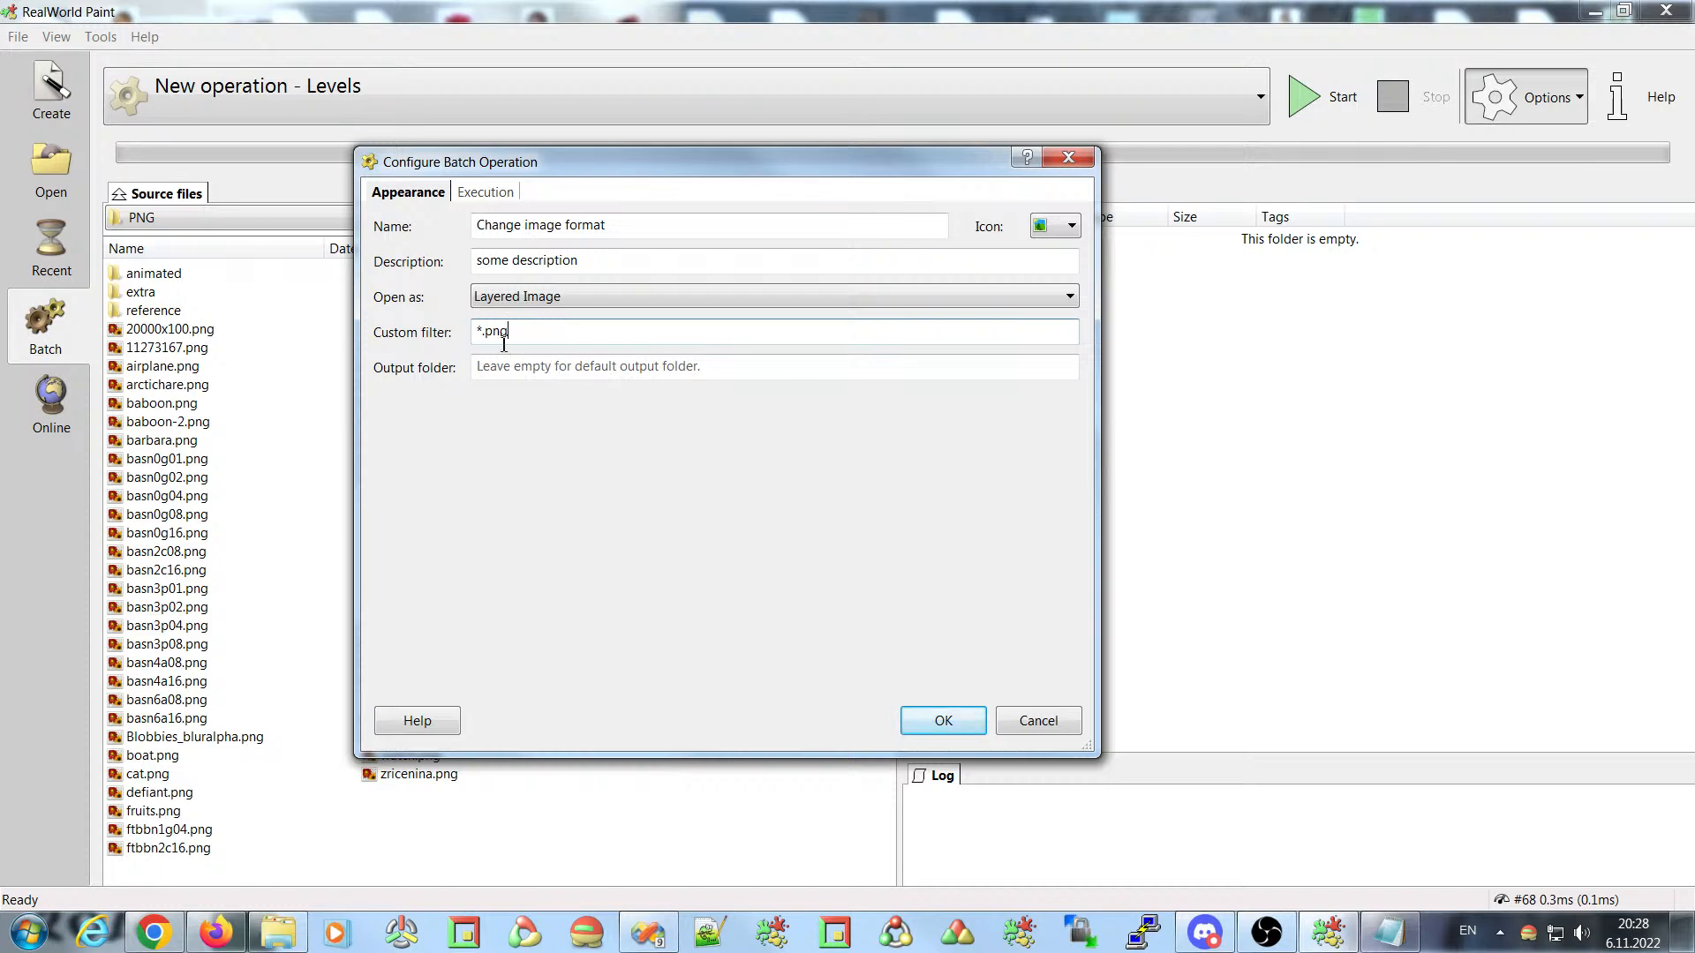
drag(484, 333, 473, 333)
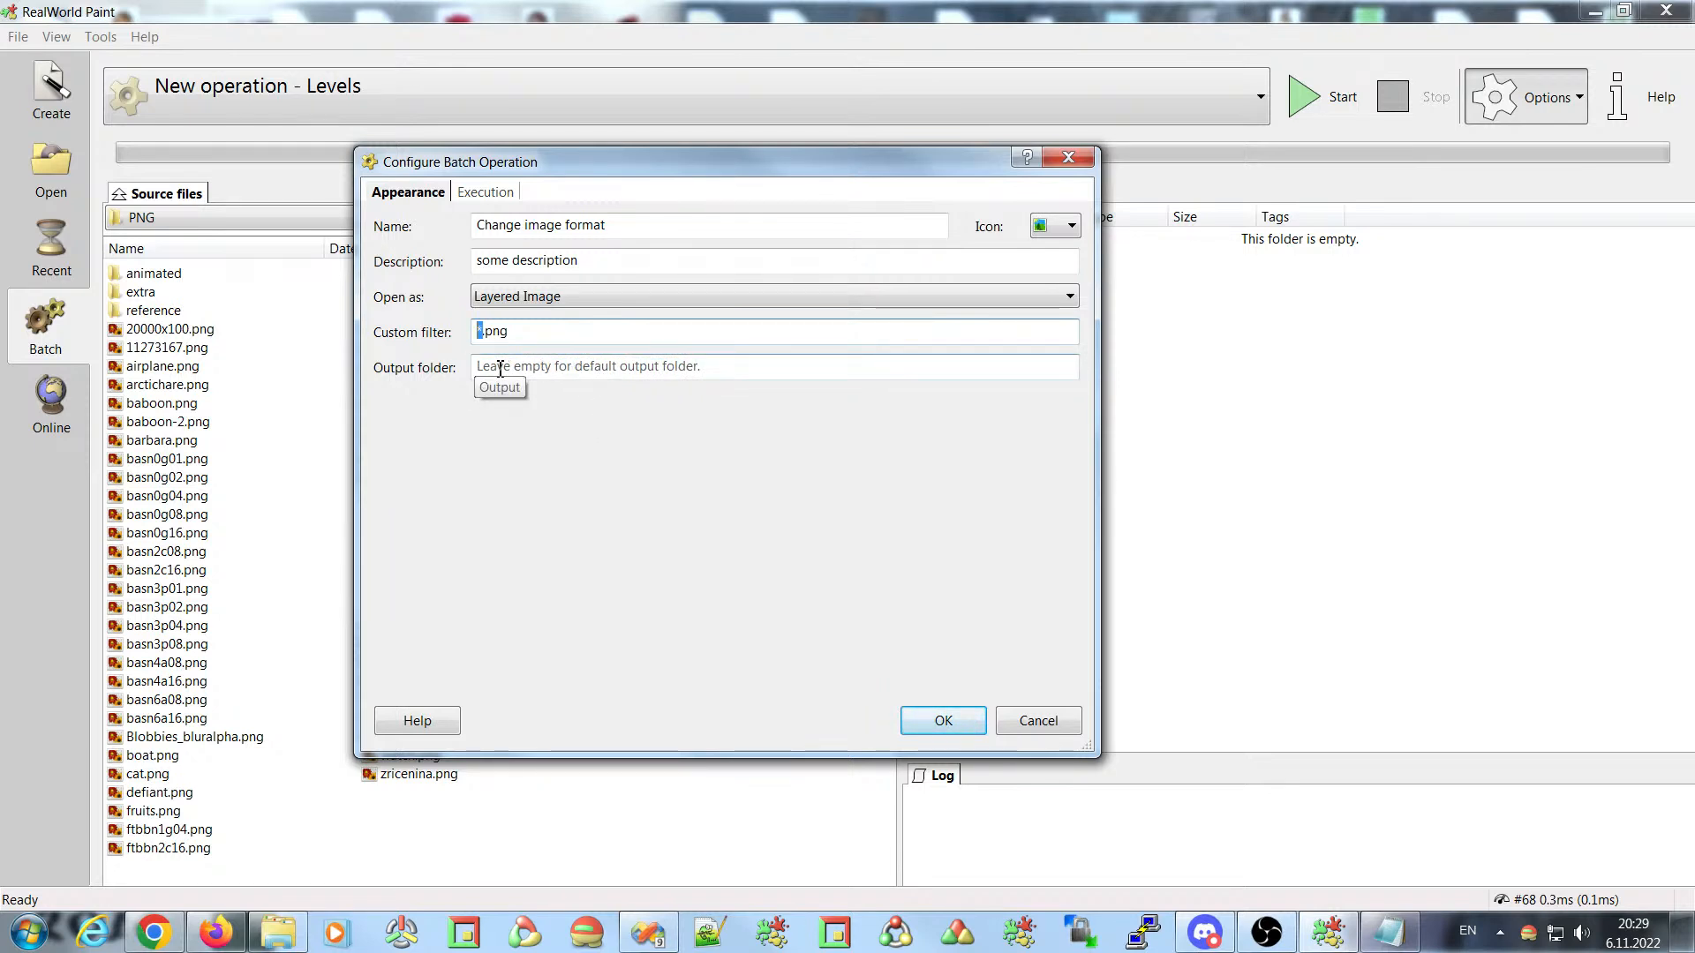
click(540, 366)
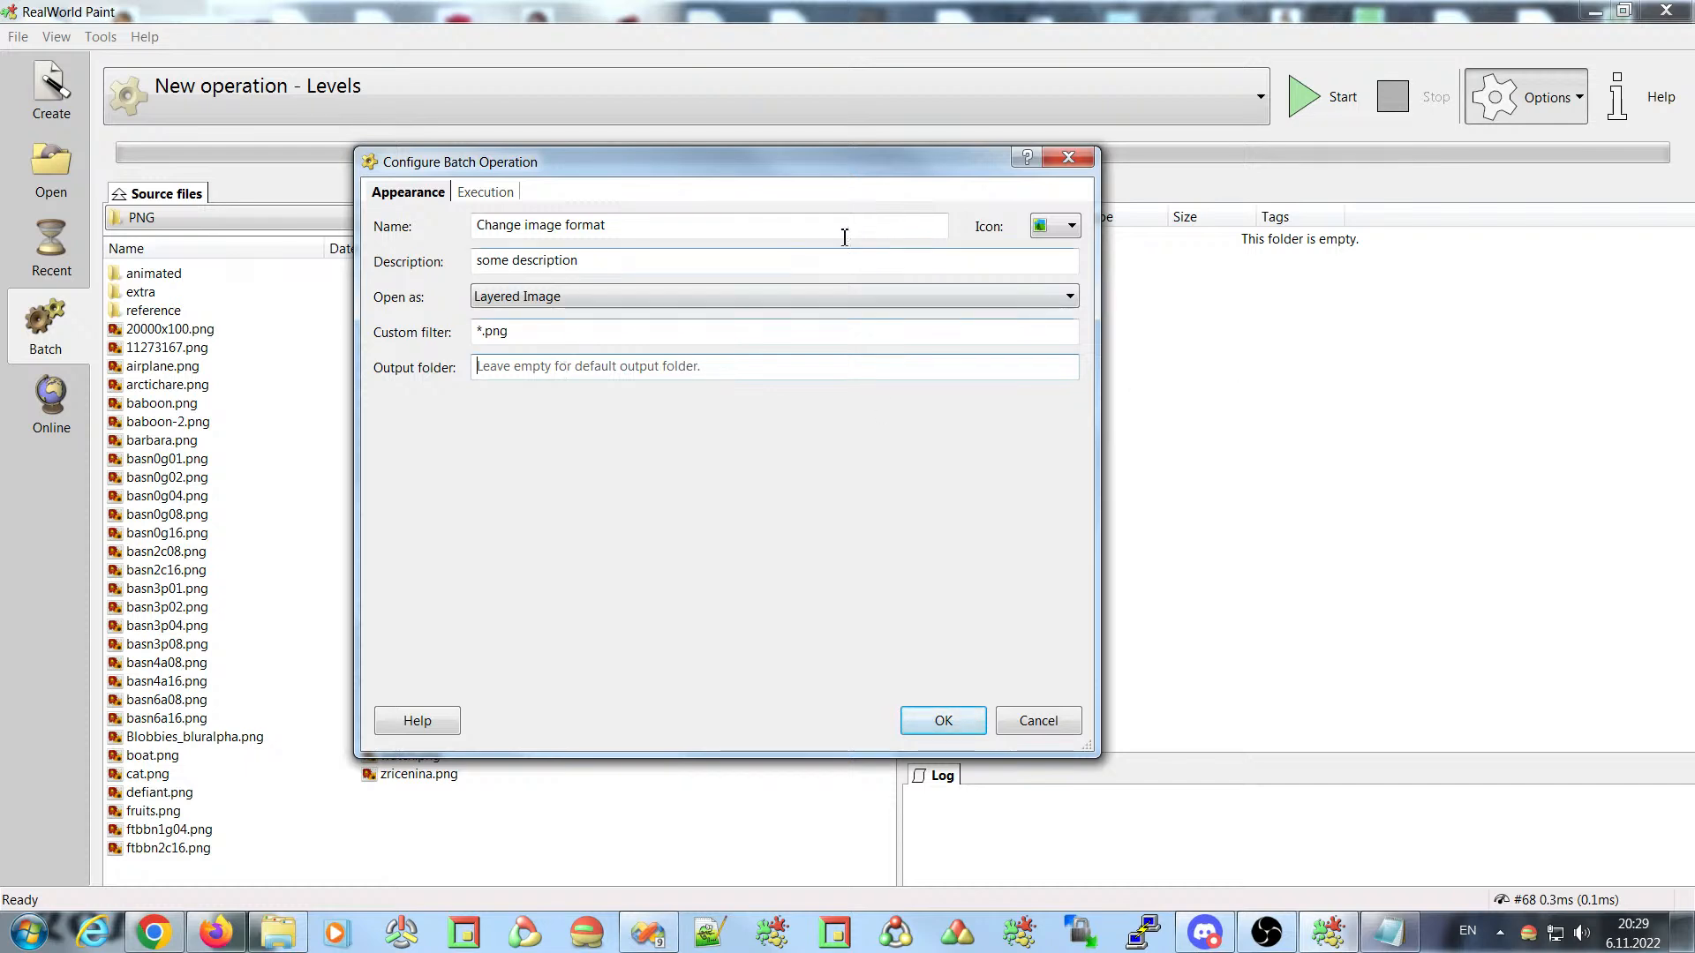
- Examine the output path of the Batch - Save Result step in the operation's execution sequence
drag(821, 174, 570, 226)
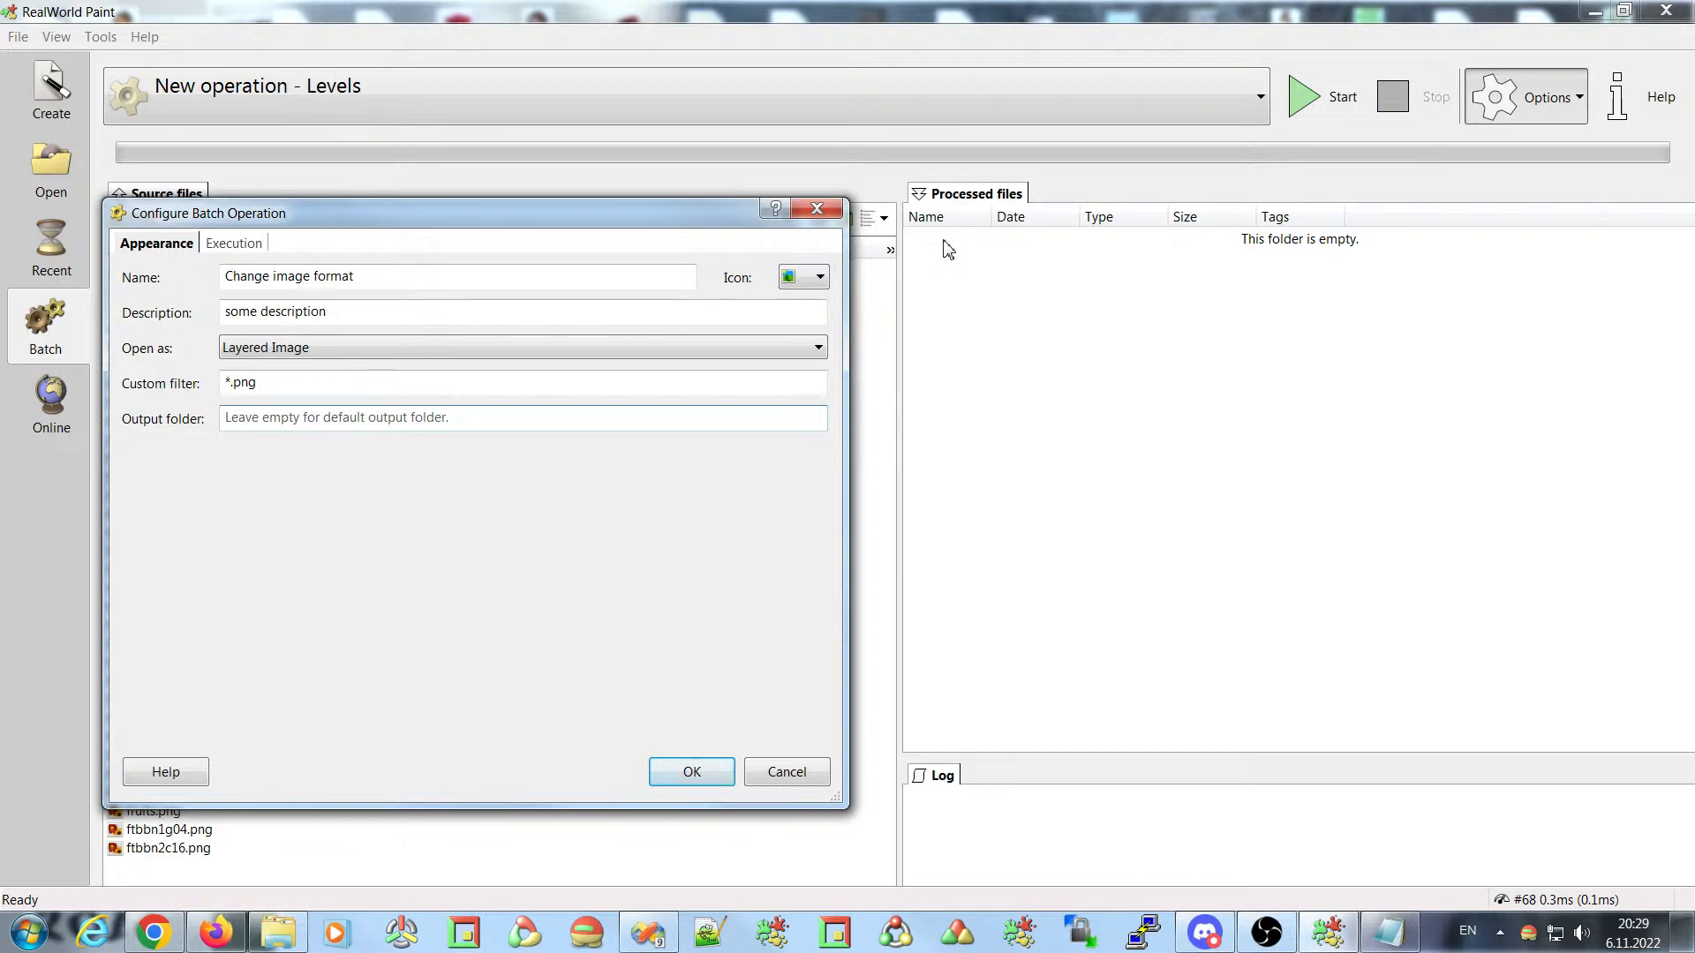
drag(567, 216, 876, 186)
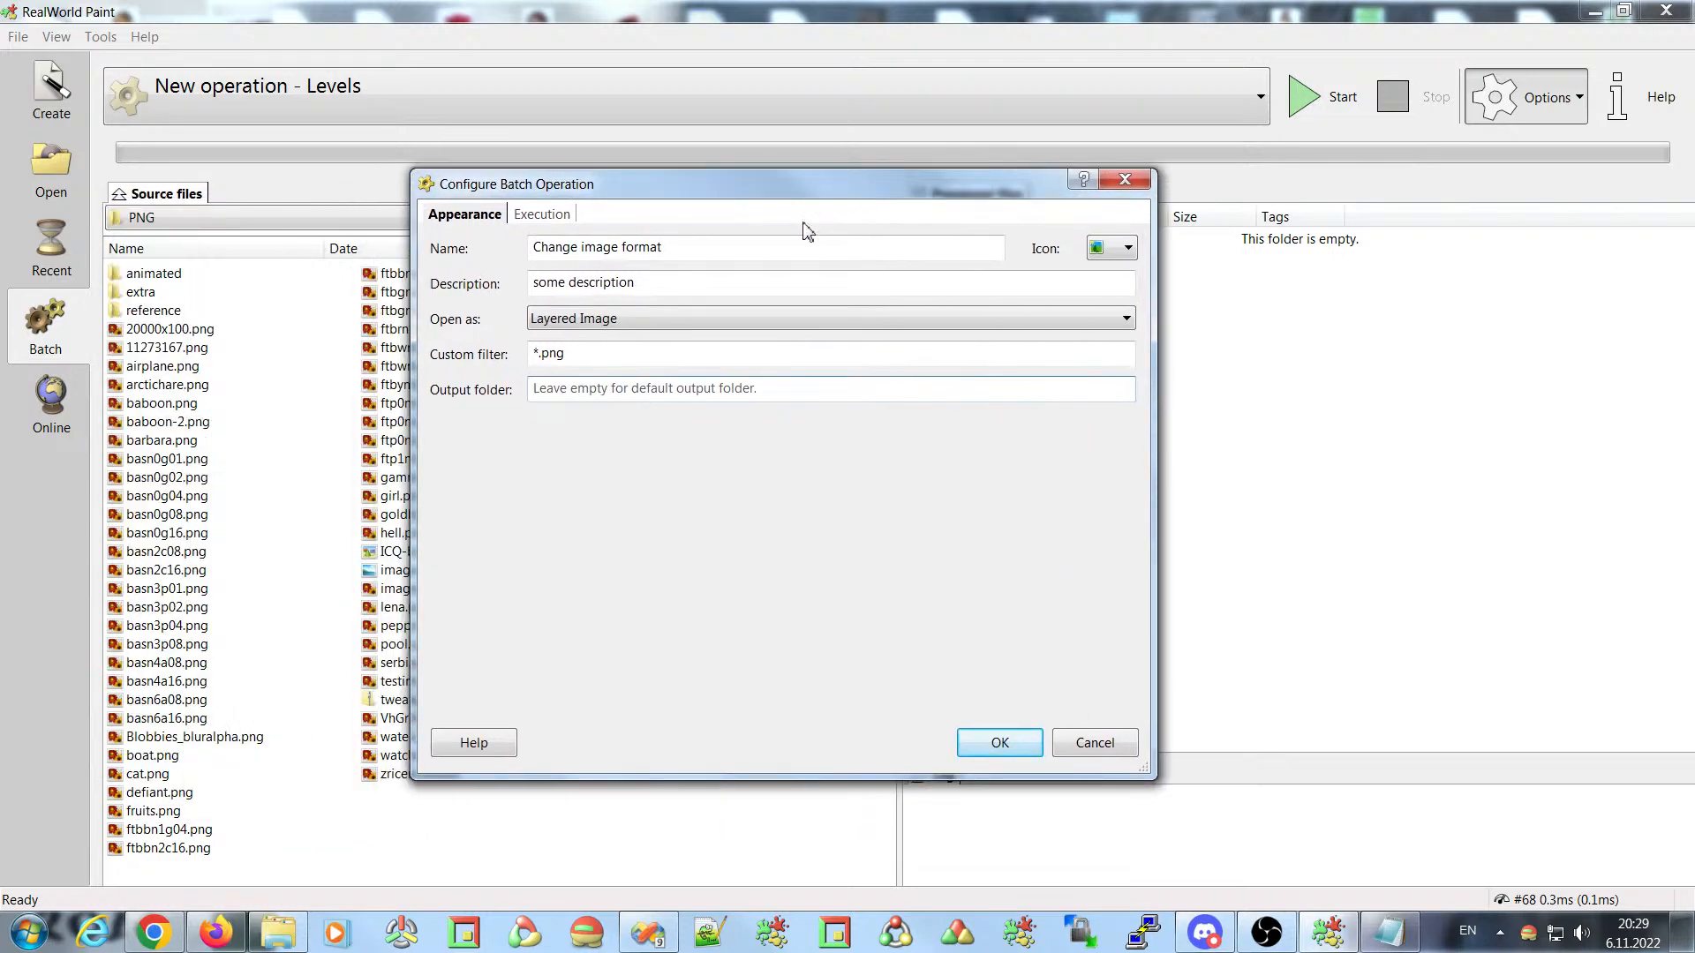
click(530, 220)
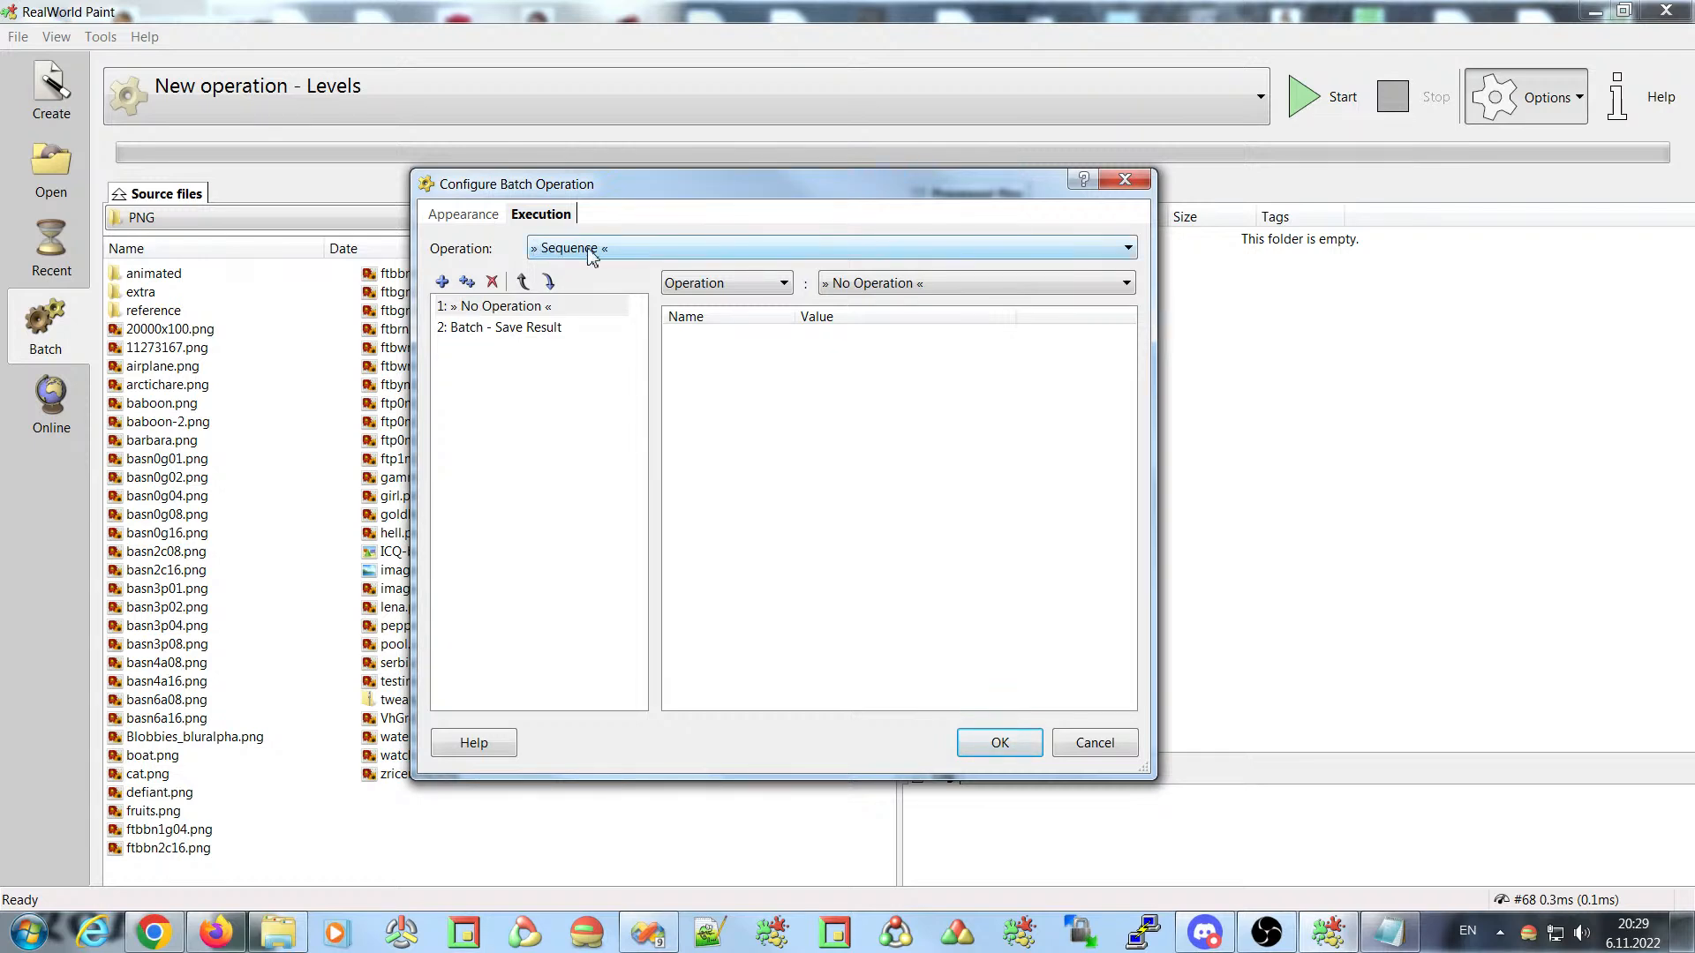
click(469, 333)
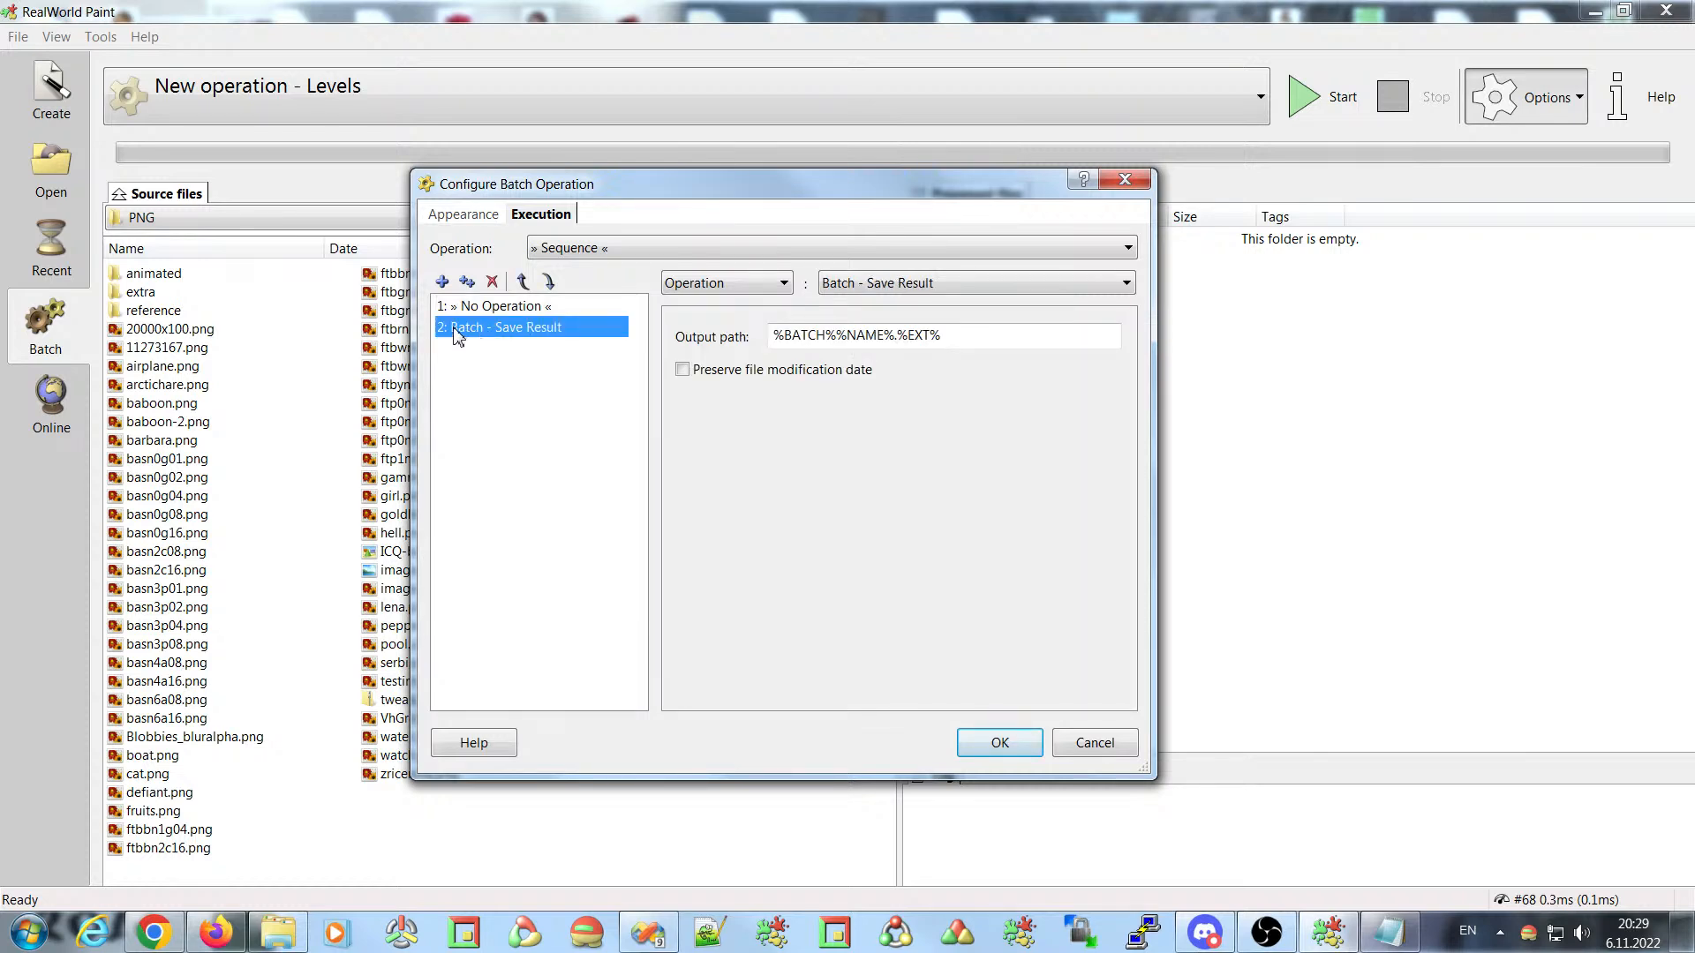
drag(977, 337, 715, 344)
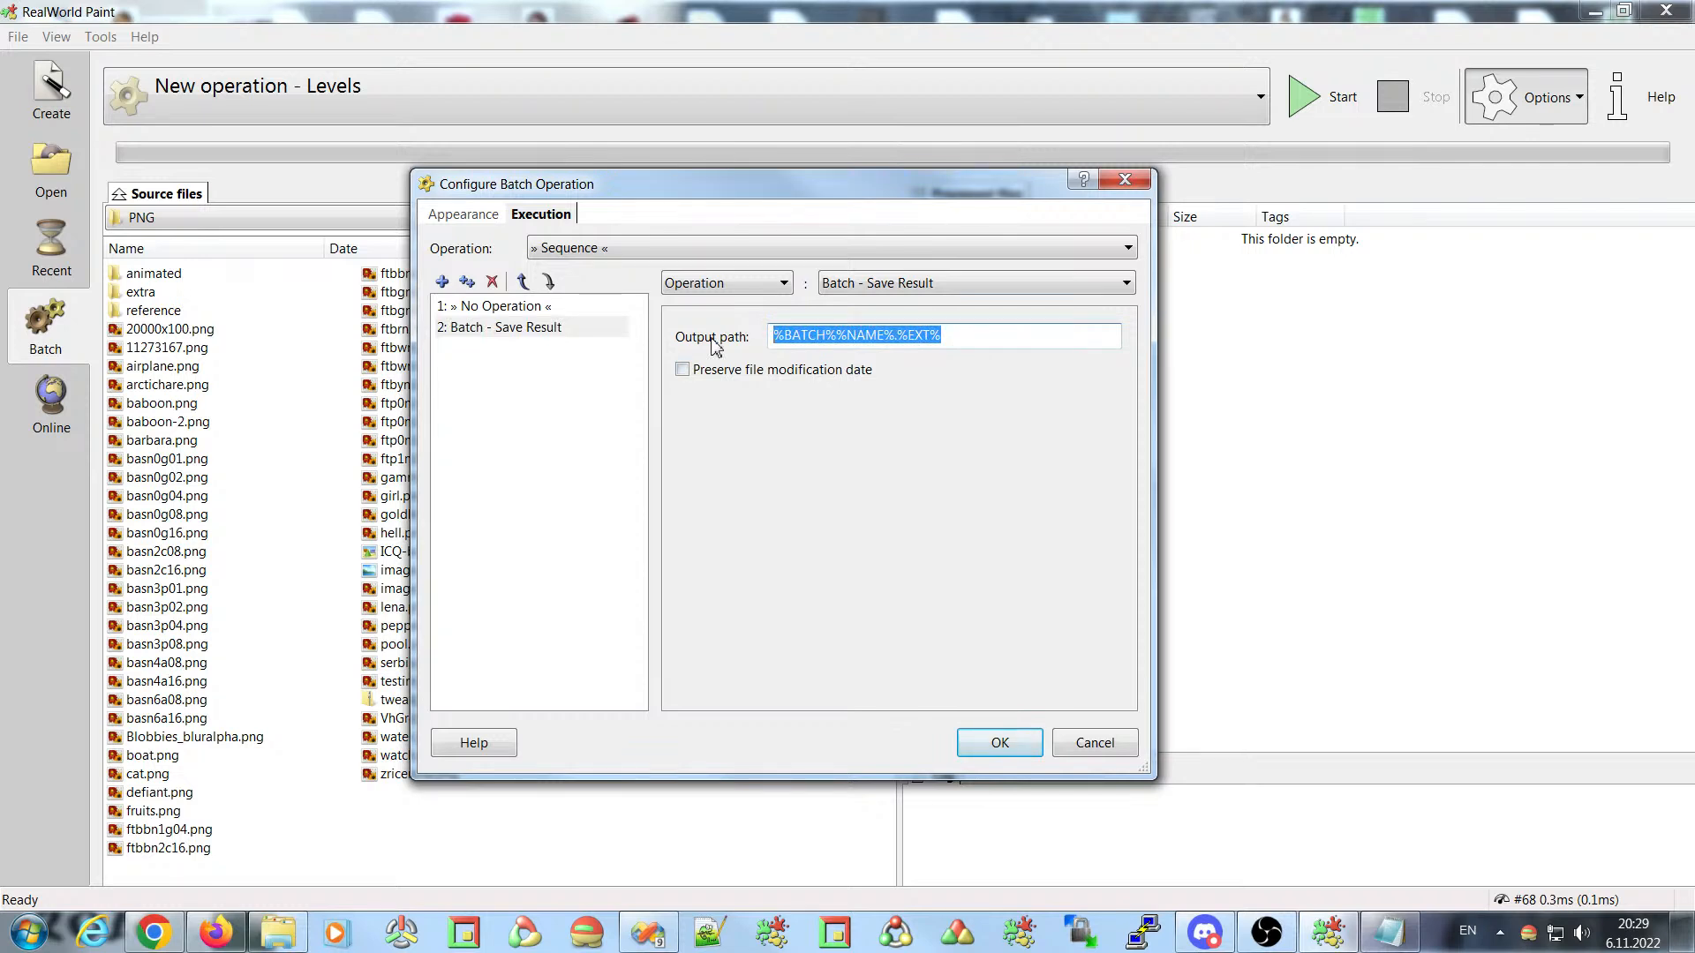
drag(849, 187, 560, 157)
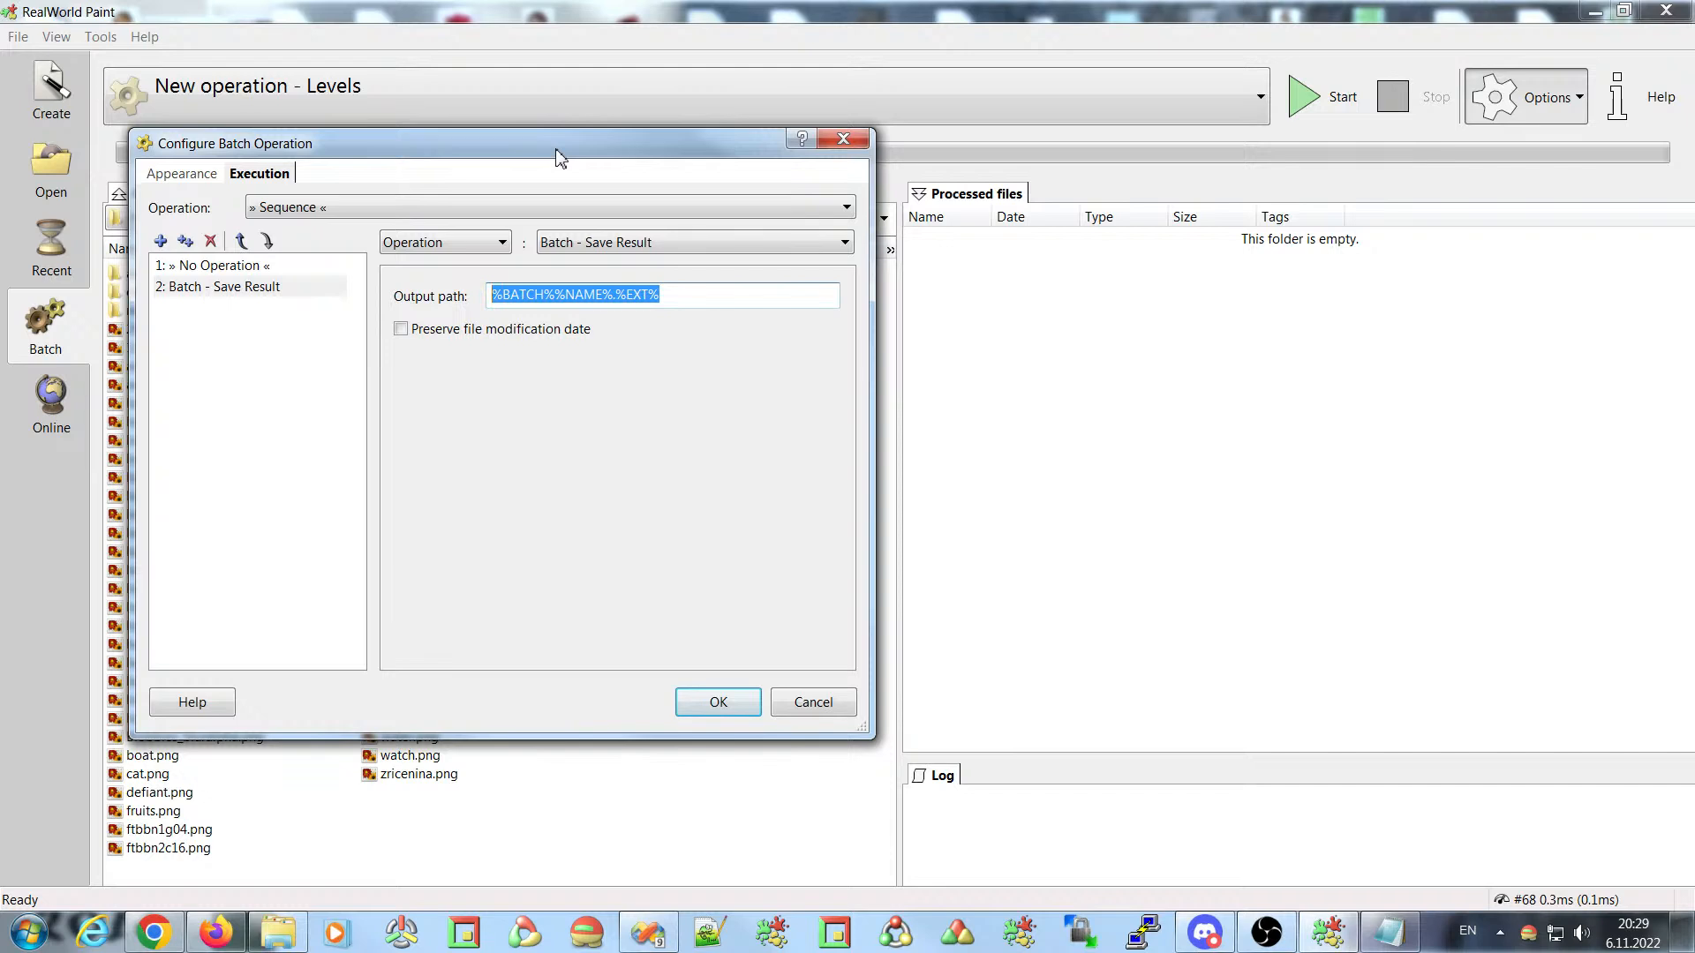
click(695, 299)
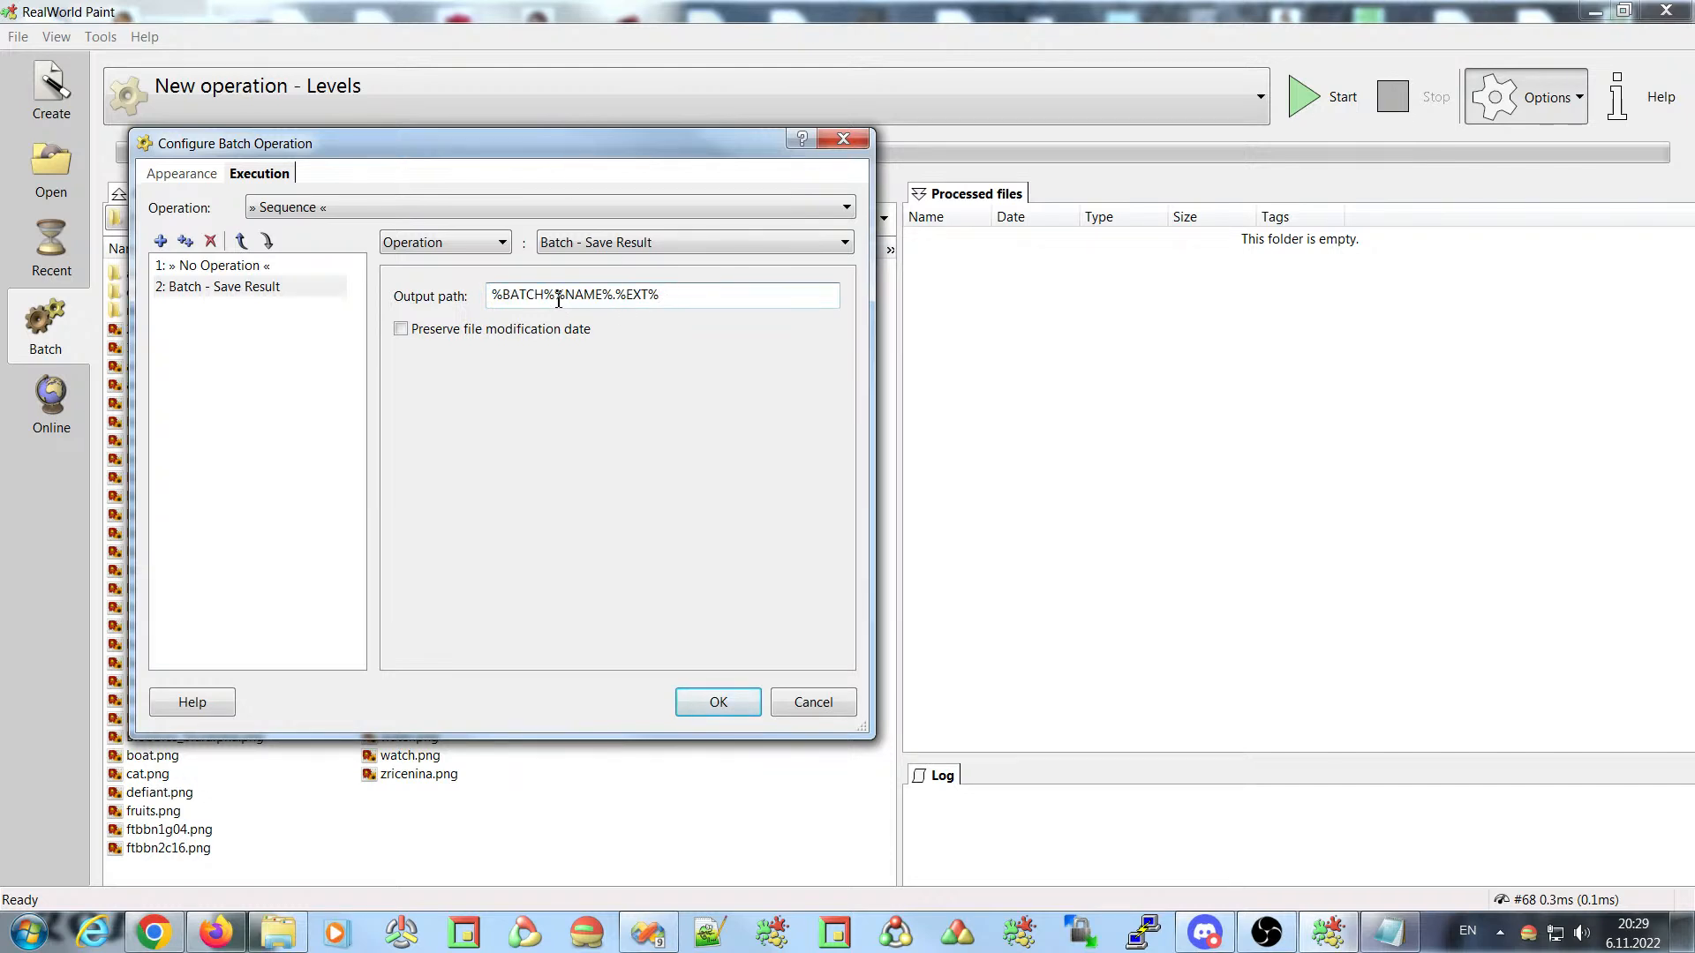
drag(557, 297, 473, 298)
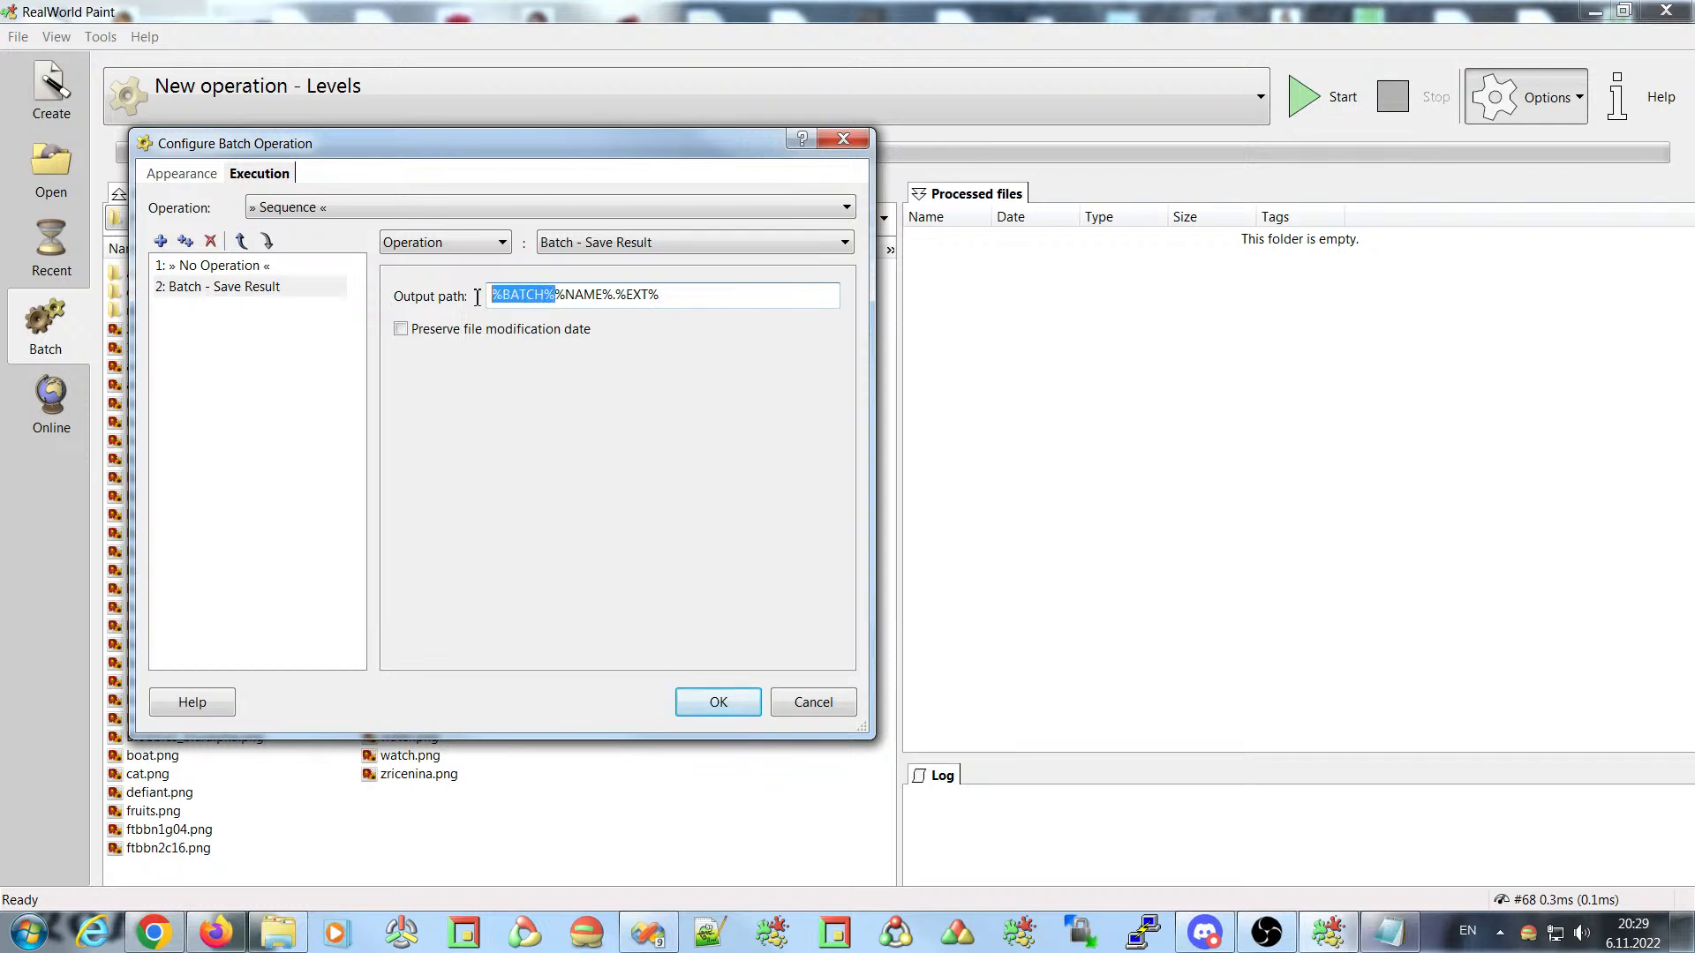
click(557, 299)
drag(557, 295, 484, 296)
- Compare the operation's output folder setting with the %BATCH% and %NAME%.%EXT% parts of the save step's output path
click(170, 179)
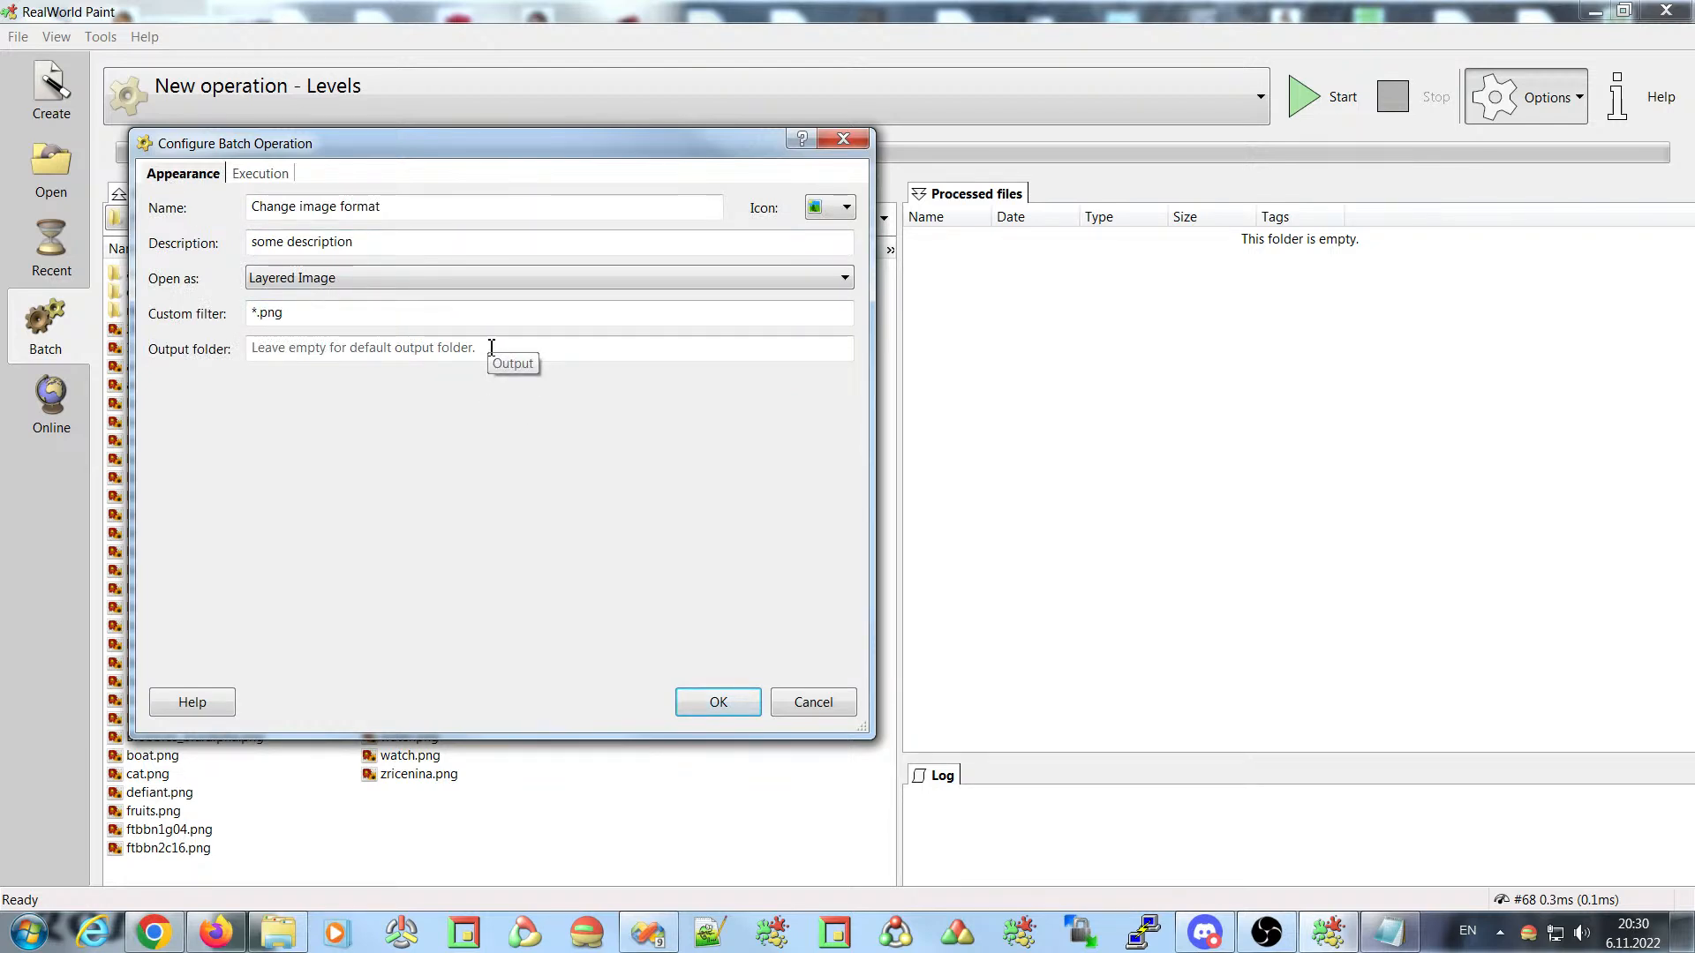
click(345, 348)
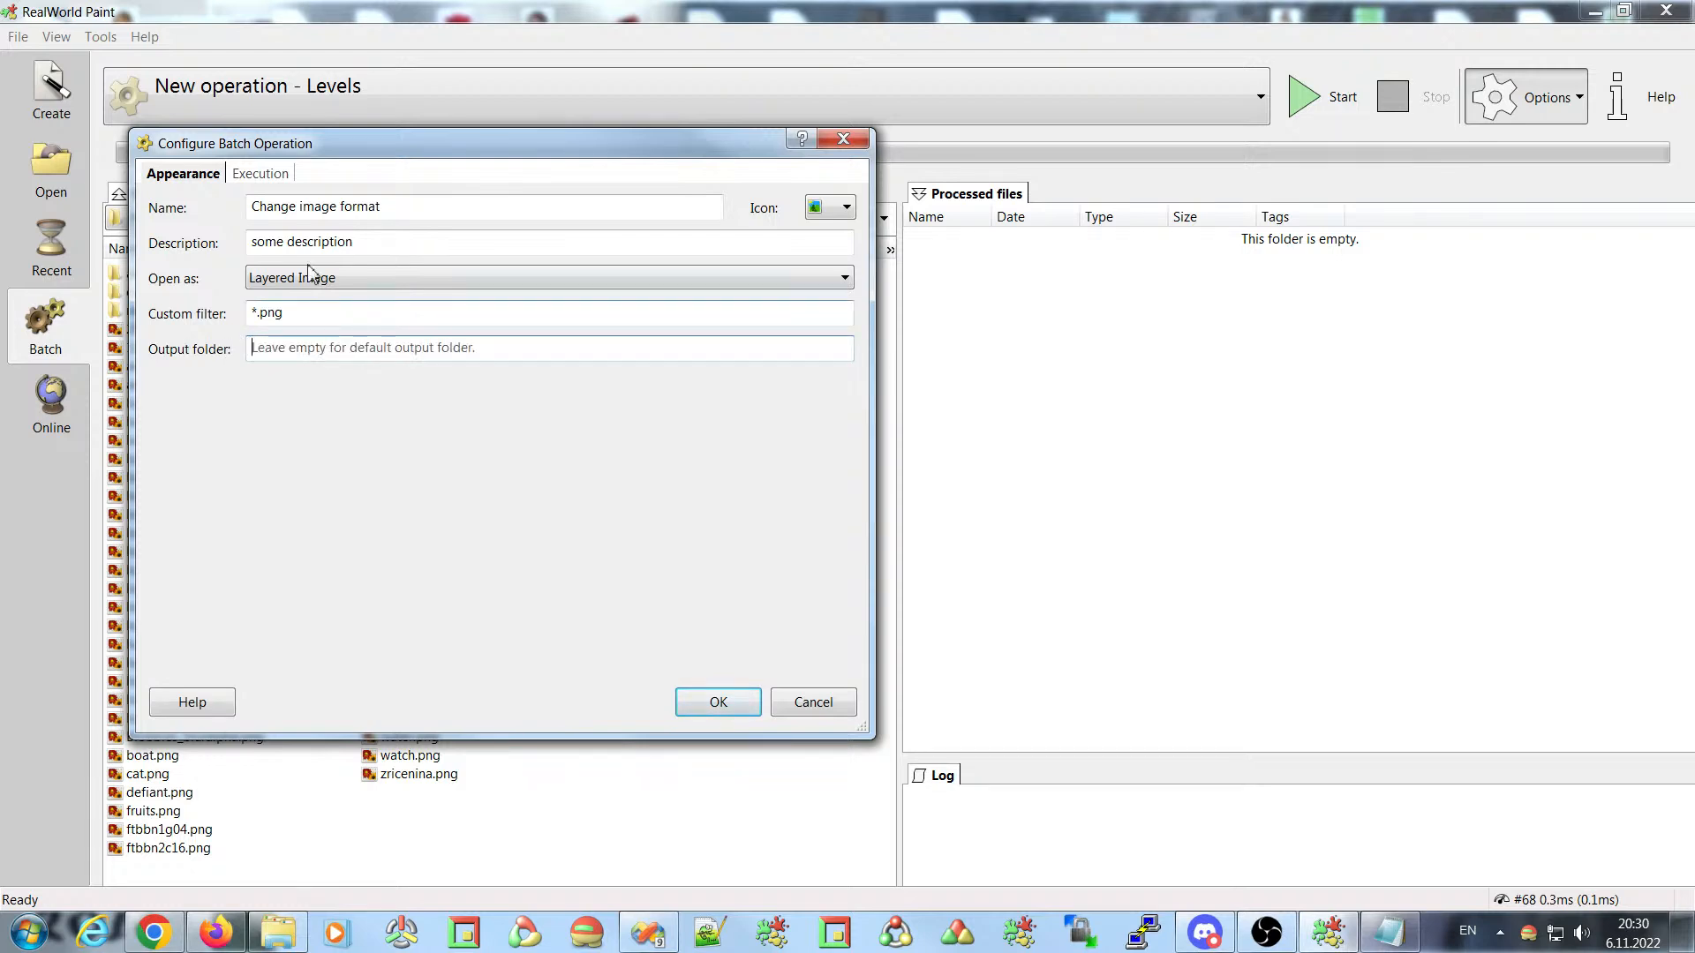
click(261, 173)
drag(556, 294, 488, 299)
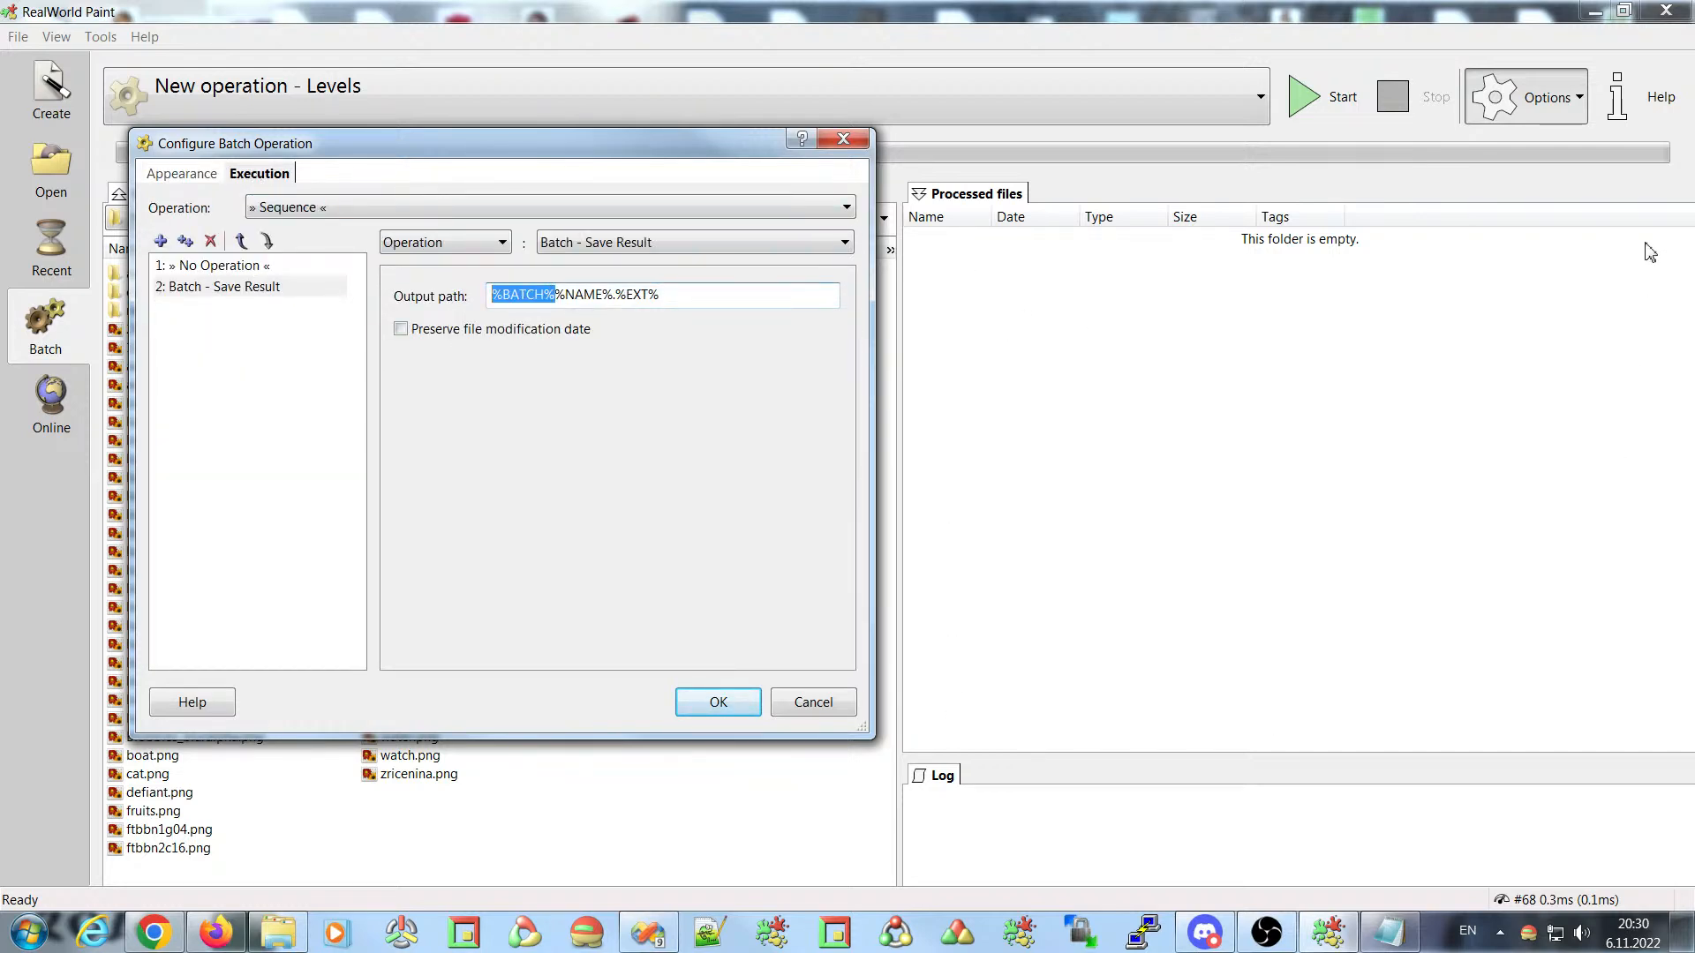
click(566, 298)
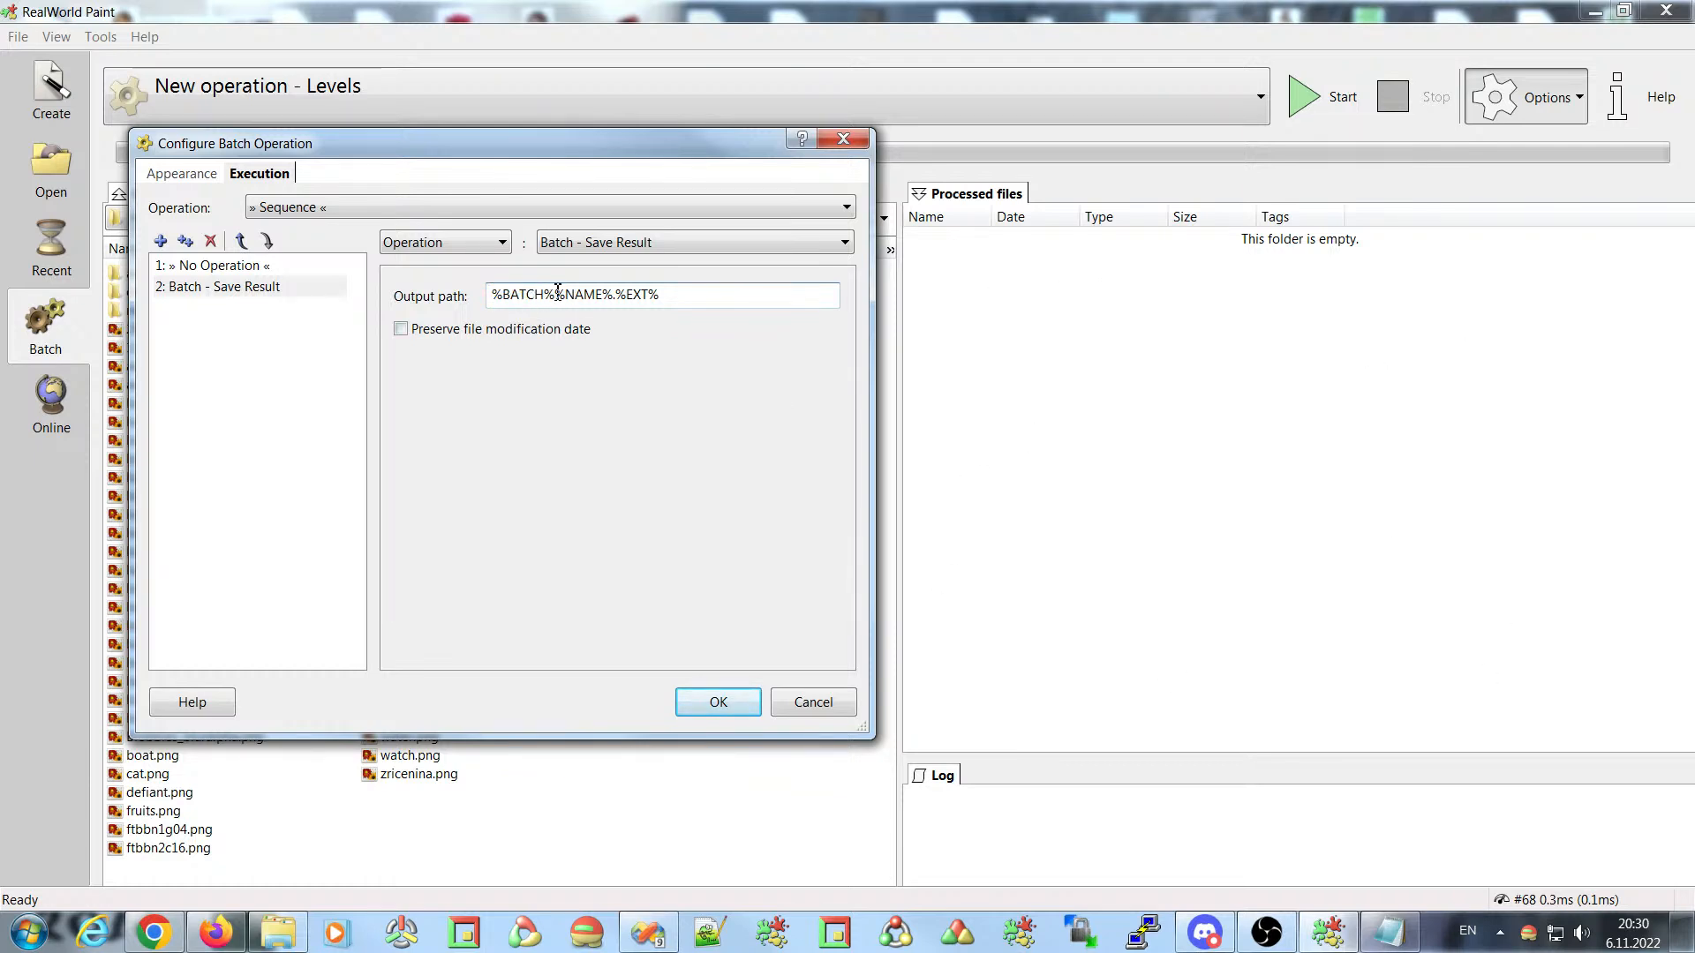
drag(555, 296, 661, 294)
click(245, 293)
- Make the sequence's first step Document - Set File Format with JPEG Image as the format, and save the batch operation
click(236, 269)
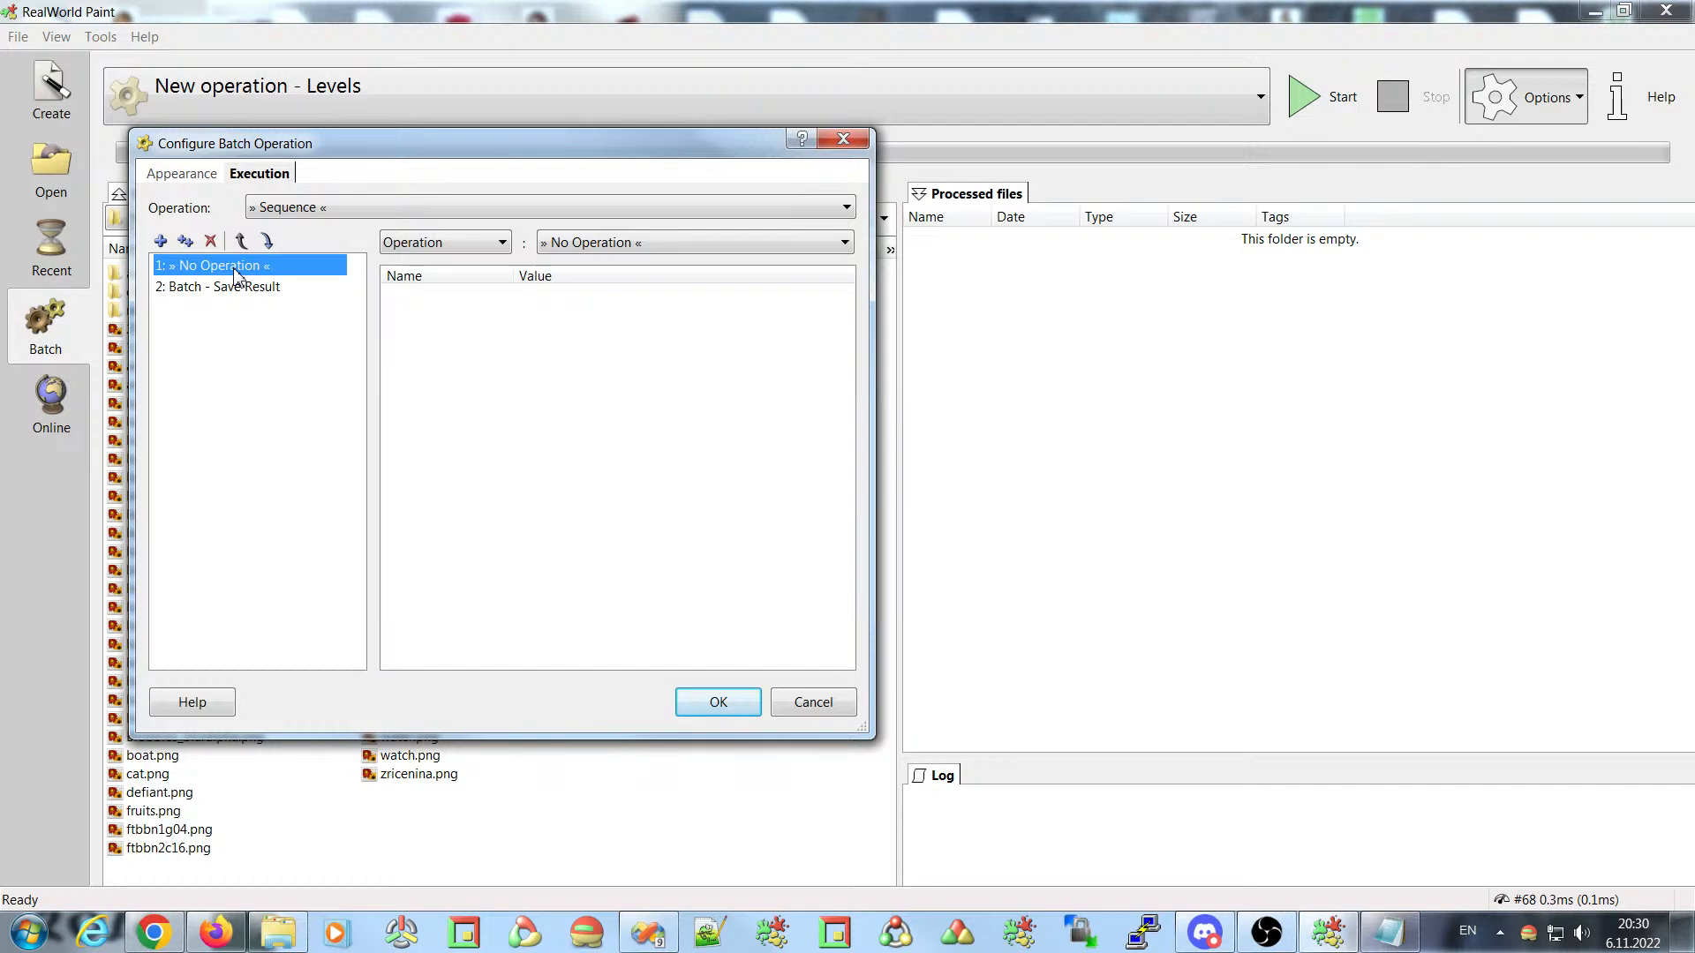
drag(488, 156, 900, 198)
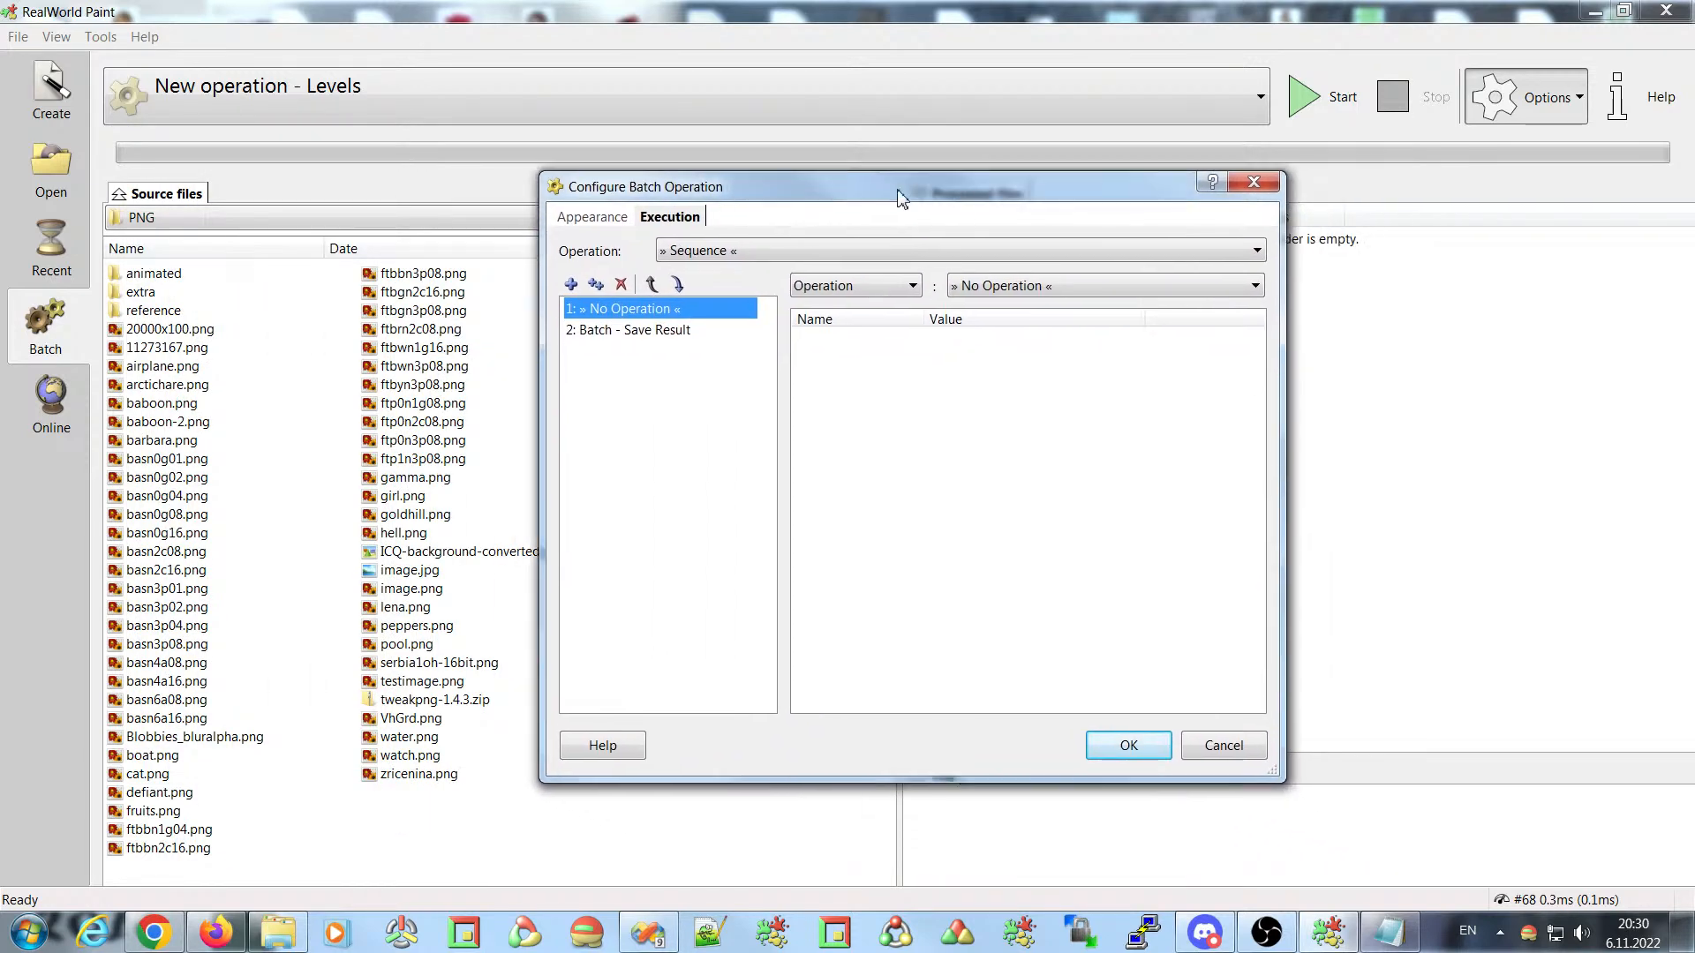
click(1070, 285)
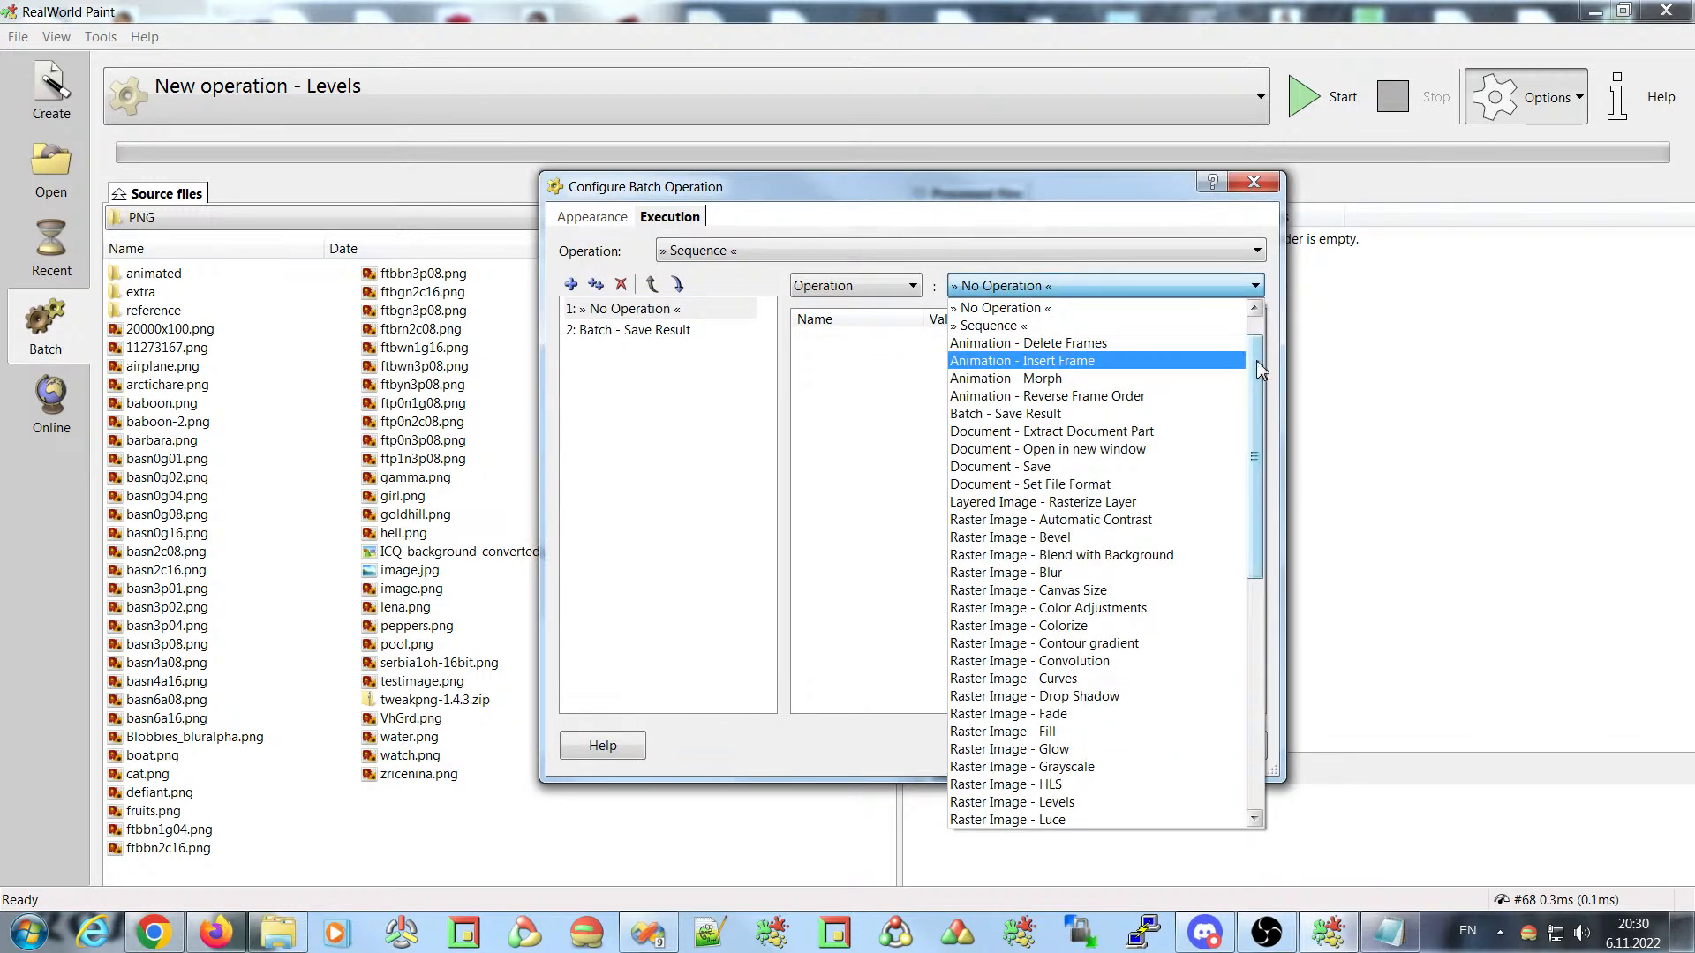
drag(1258, 362, 1259, 342)
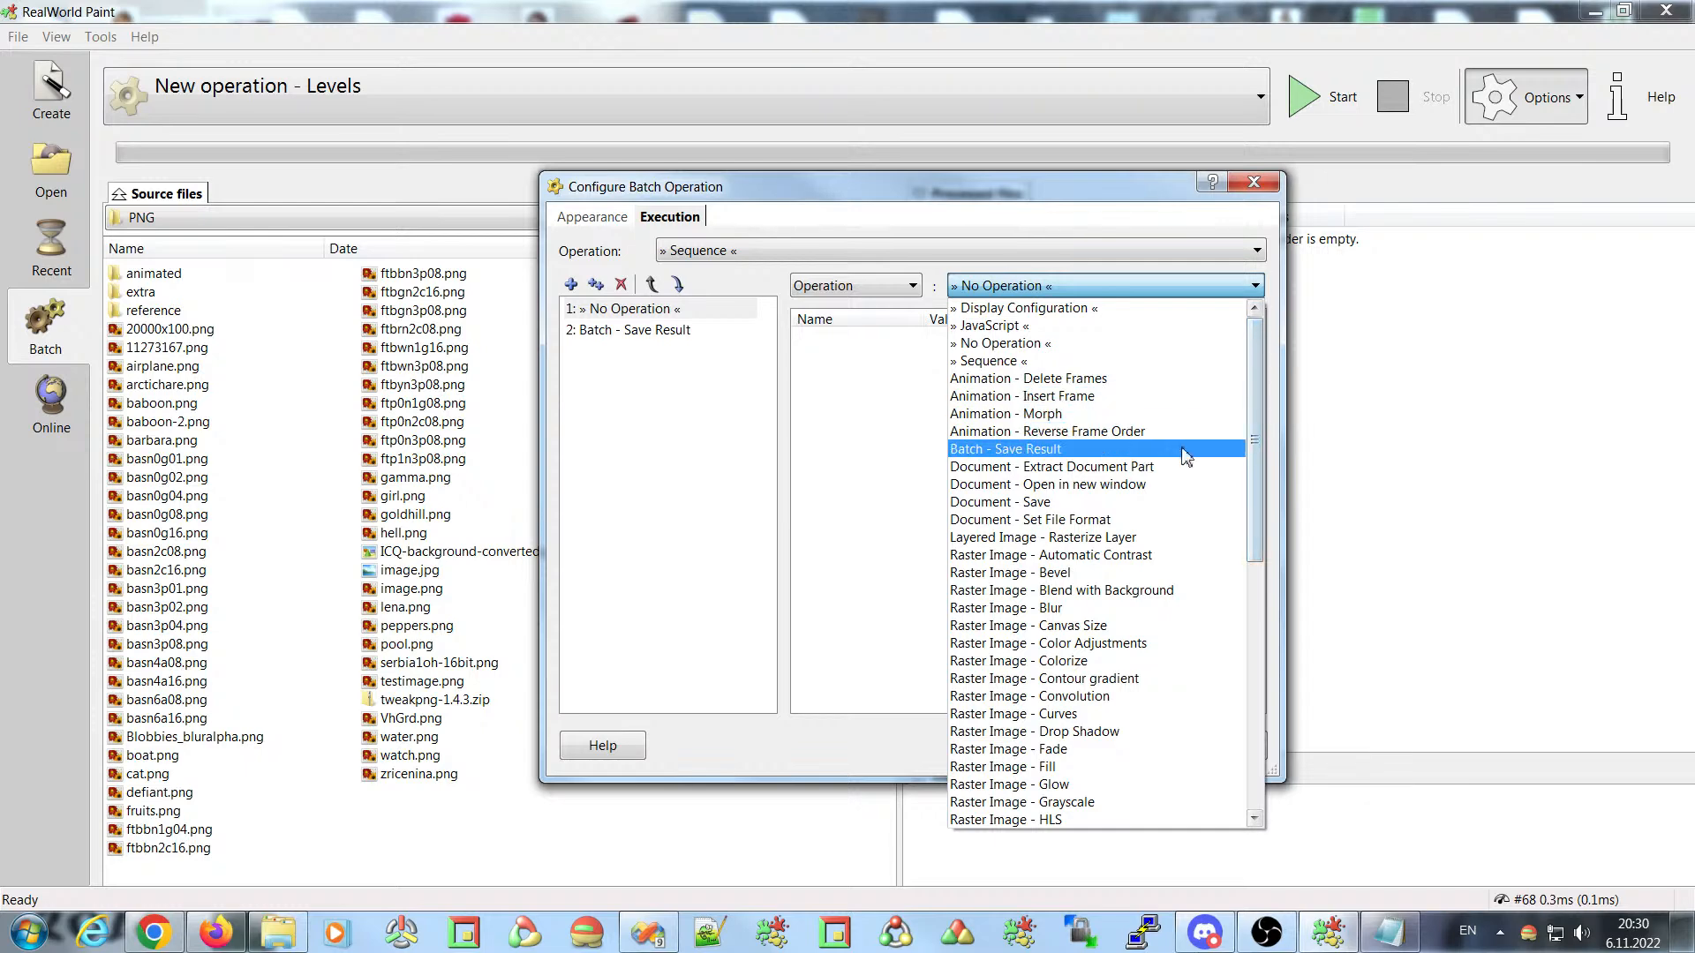
click(1108, 522)
click(1110, 340)
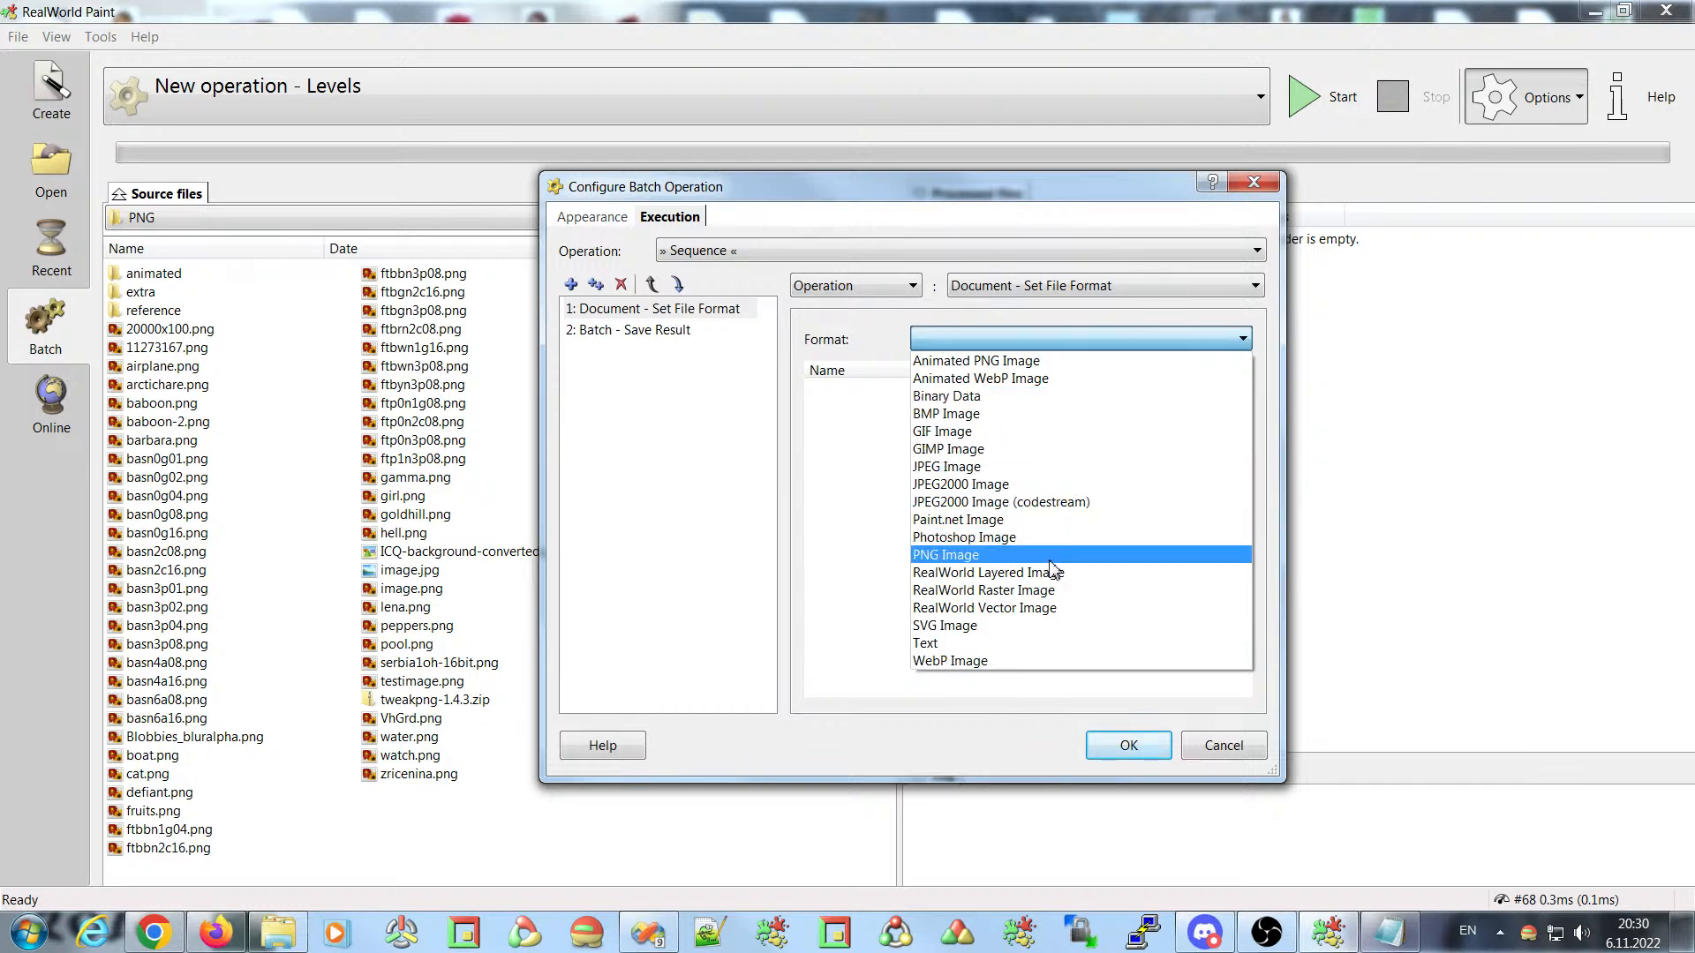
click(941, 474)
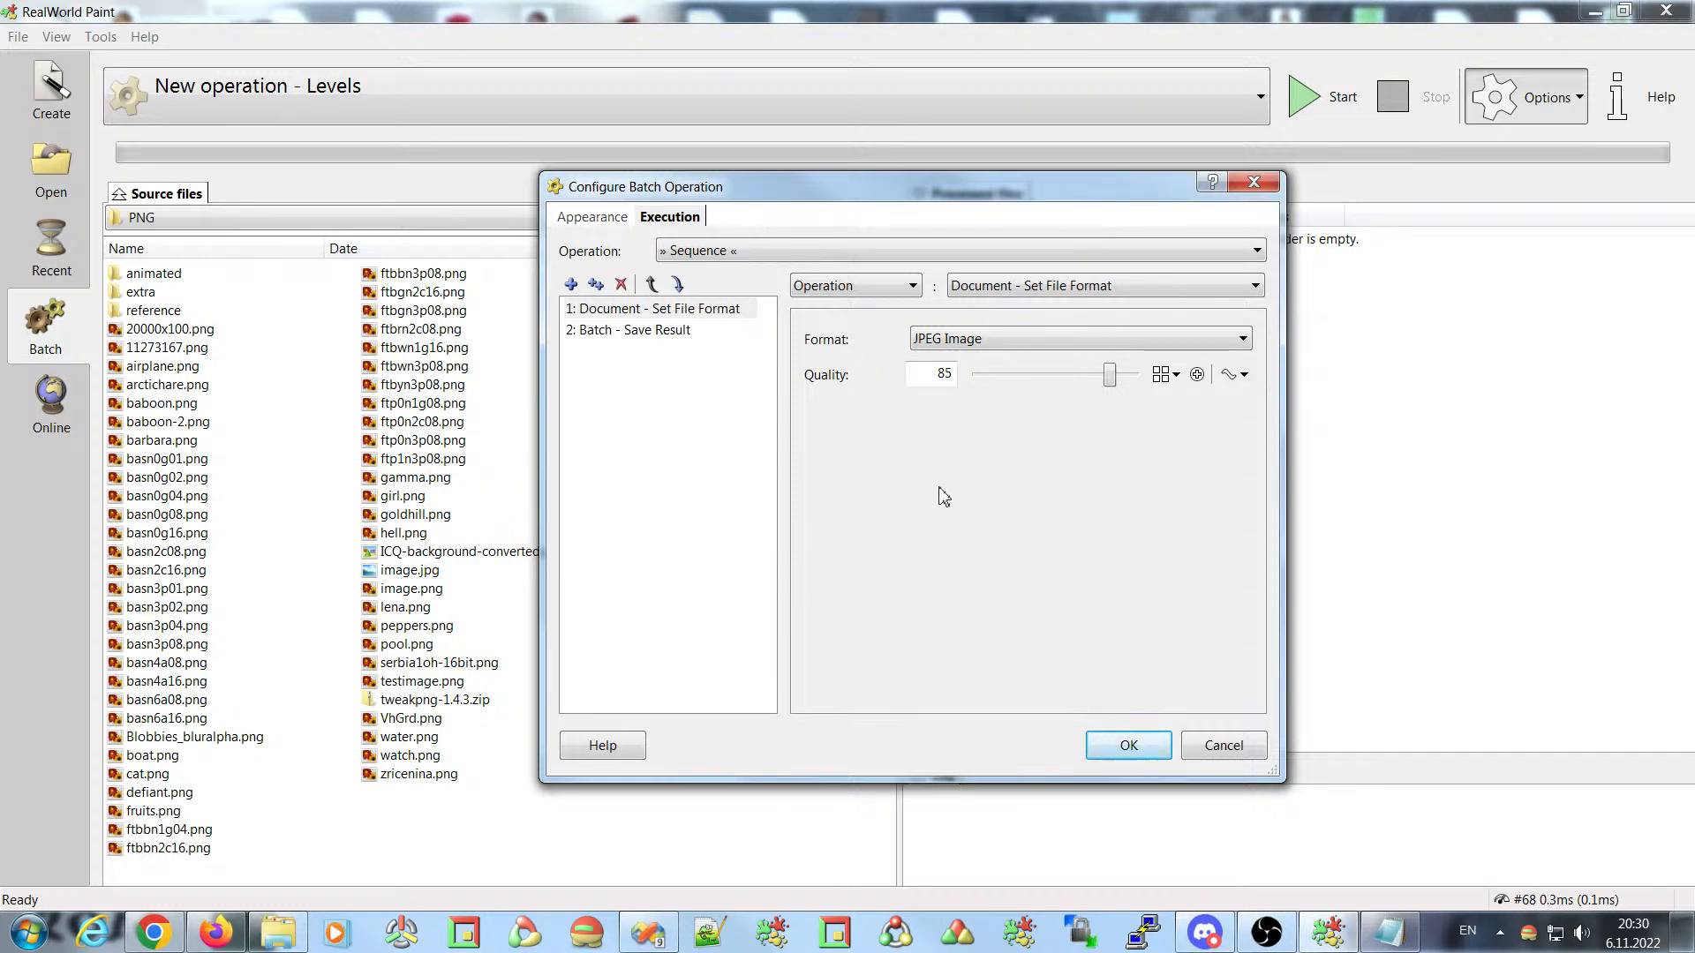
click(1103, 743)
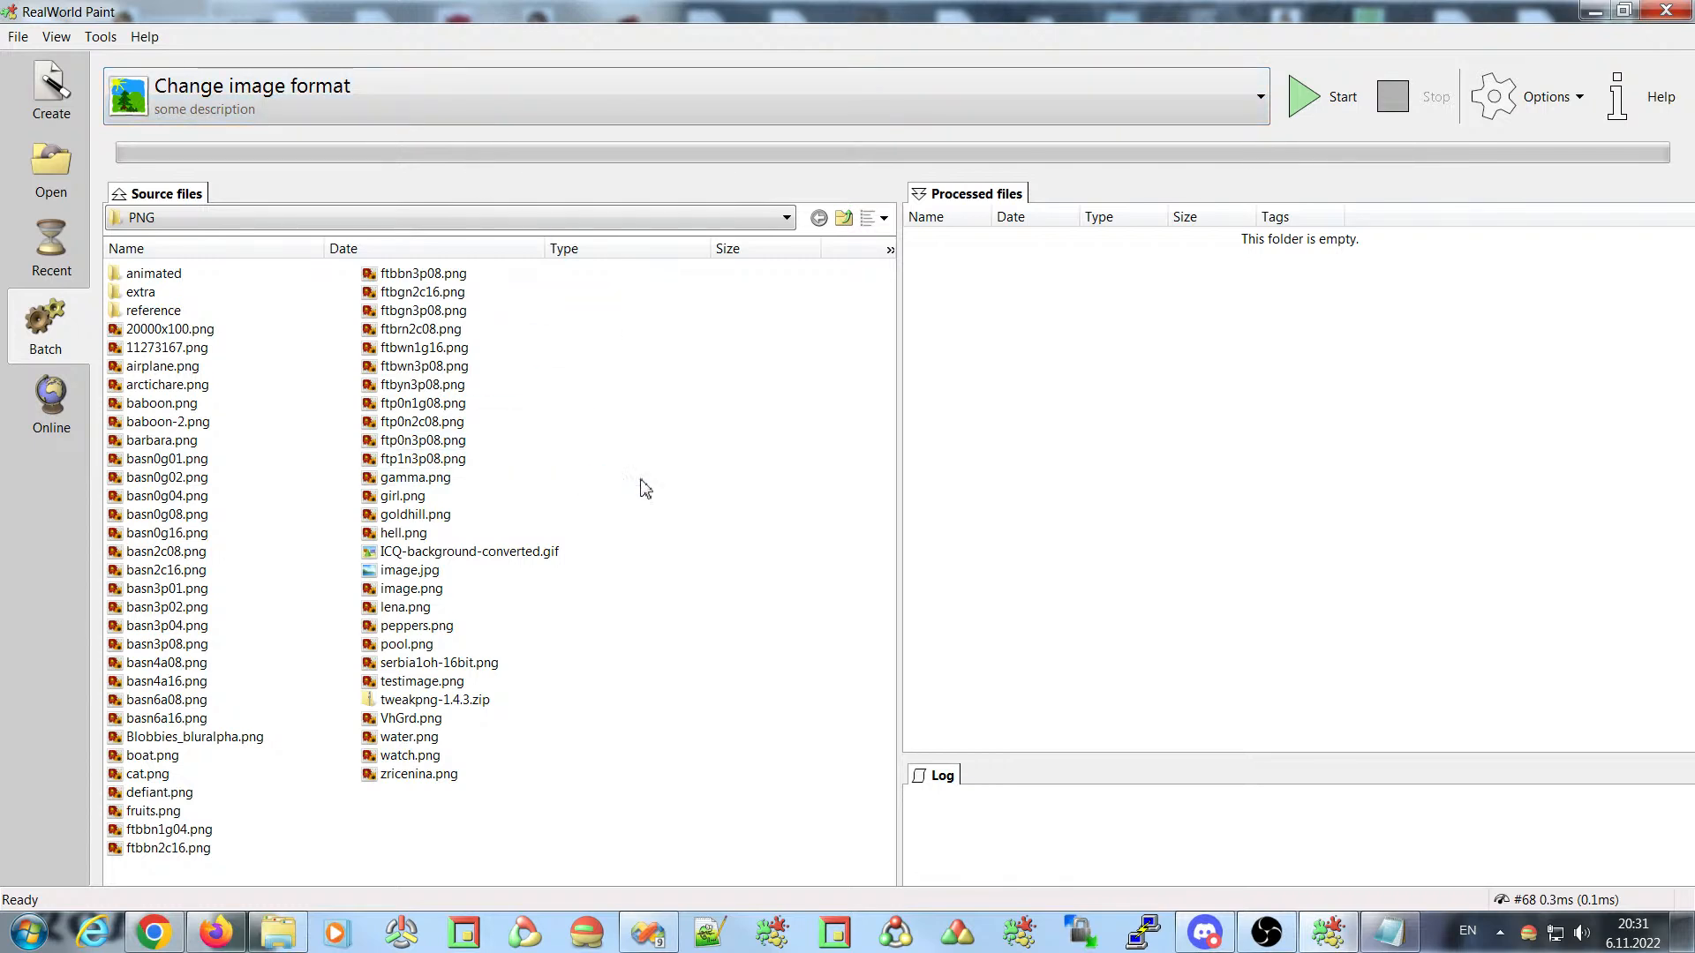
- Process ftbwn3p08.png with the Change image format operation and permanently delete the resulting JPEG file
click(437, 374)
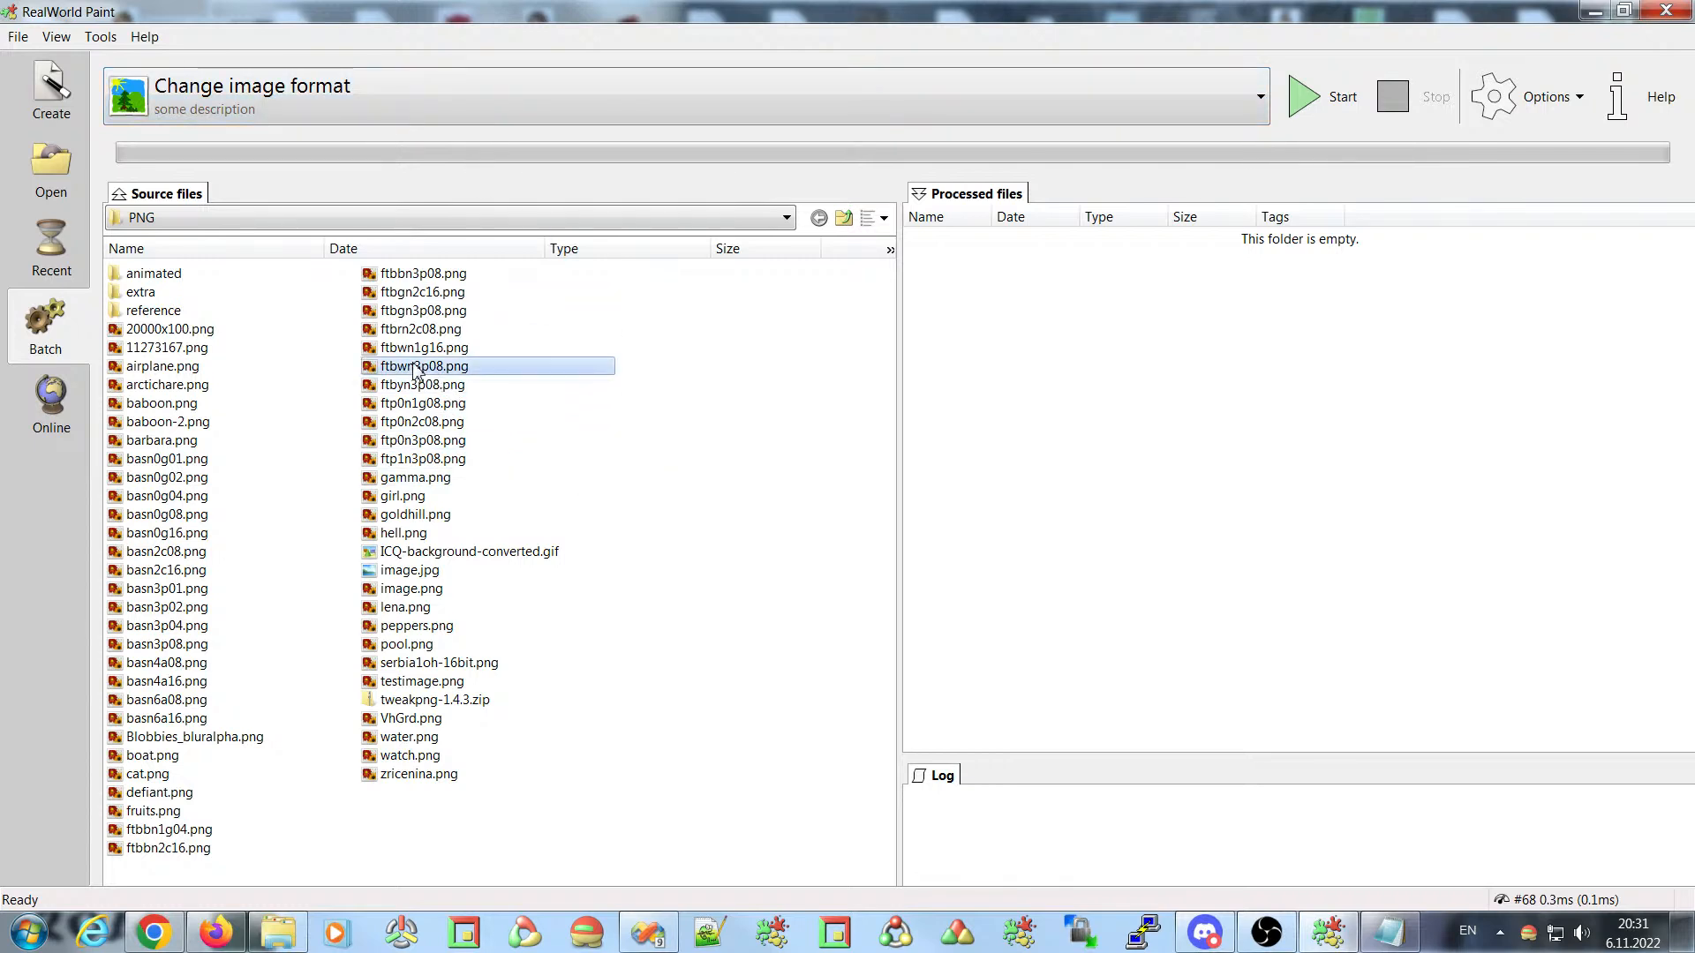
double_click(389, 371)
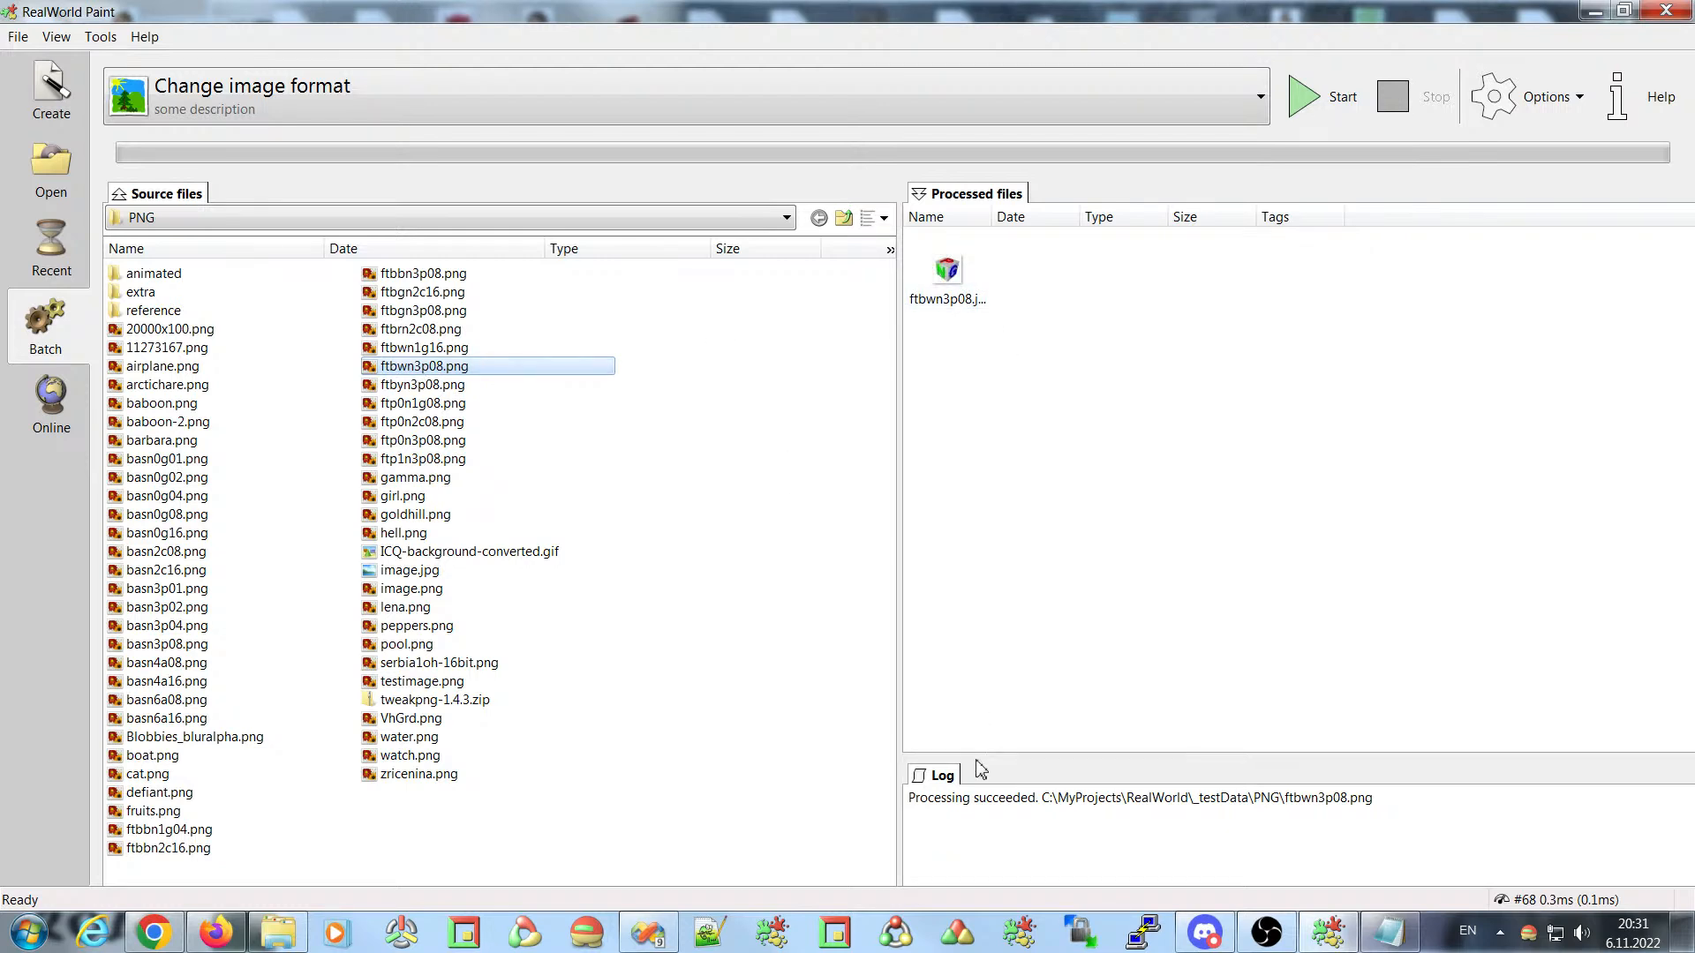
click(947, 274)
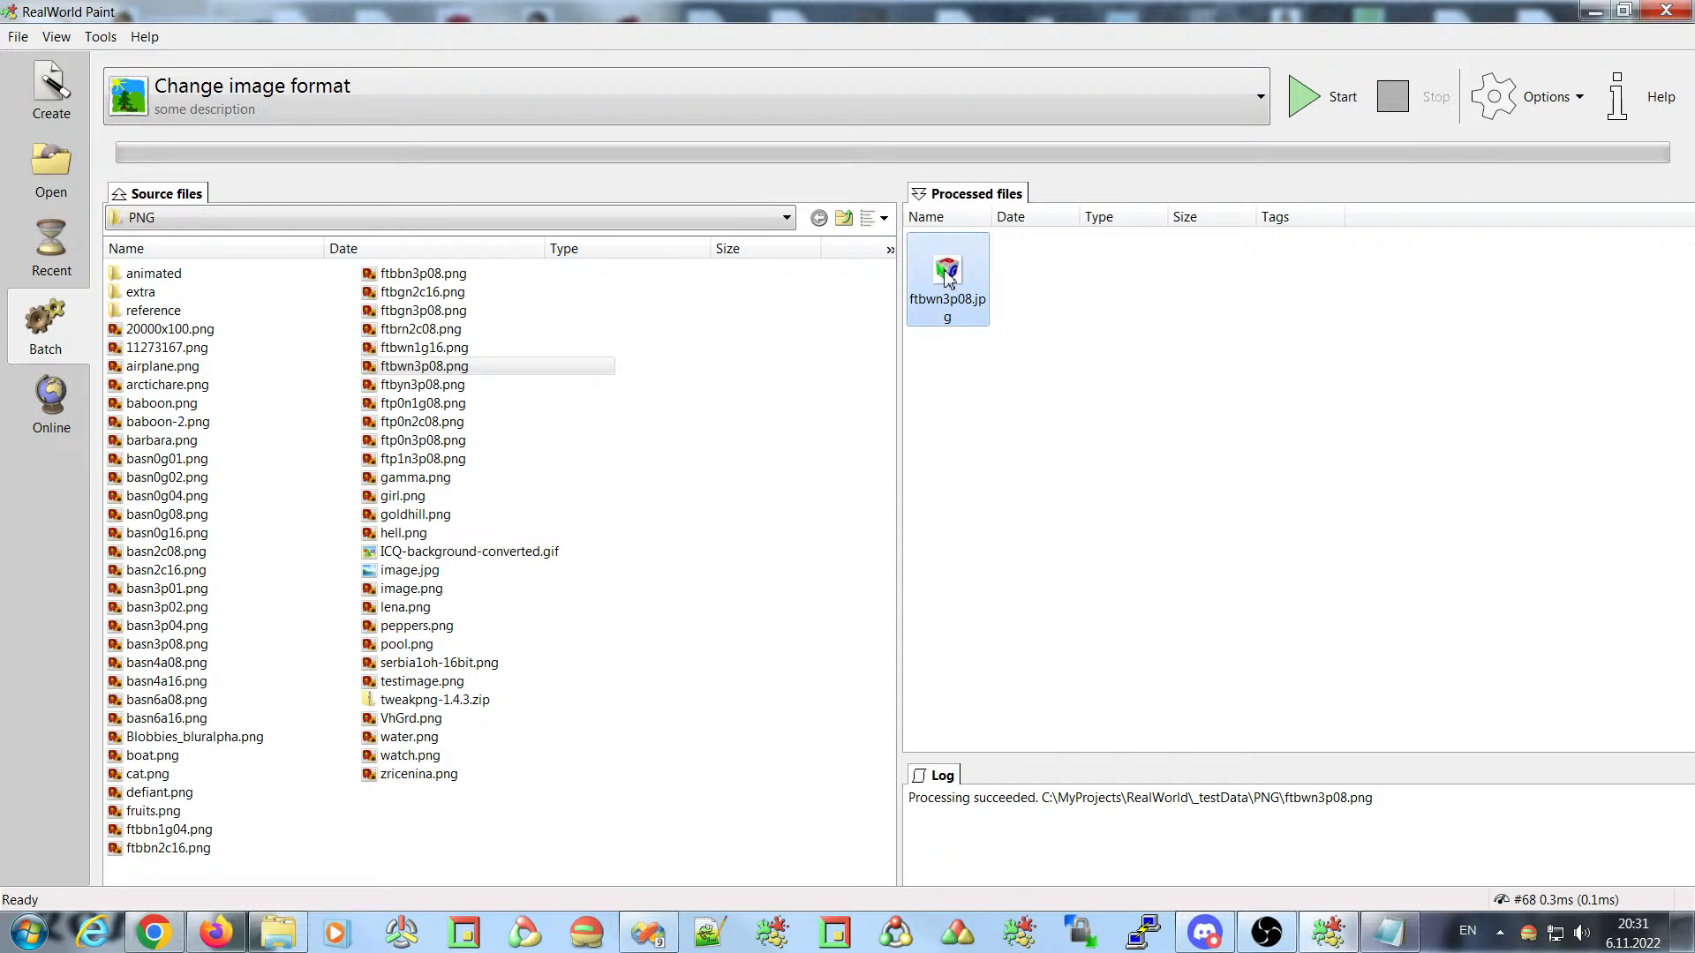
key(Delete)
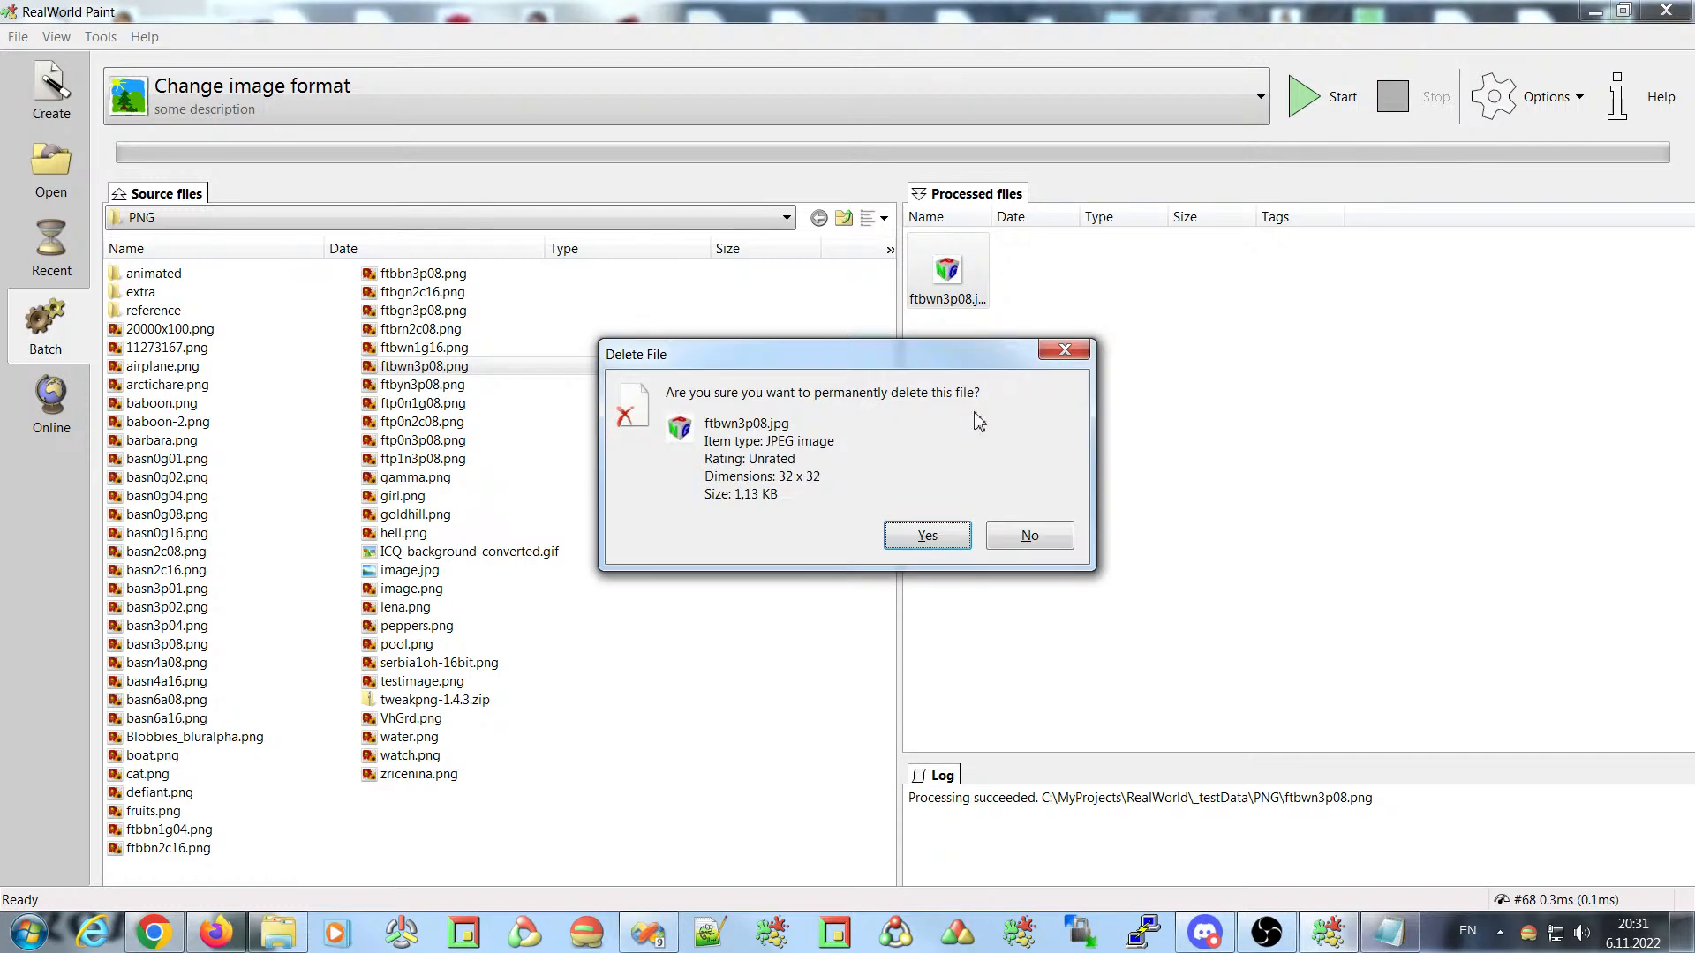
click(927, 534)
- Process the source files from ftbgn2c16.png through ftp1n3p08.png as a batch and permanently delete all resulting JPEG files
drag(559, 469, 380, 300)
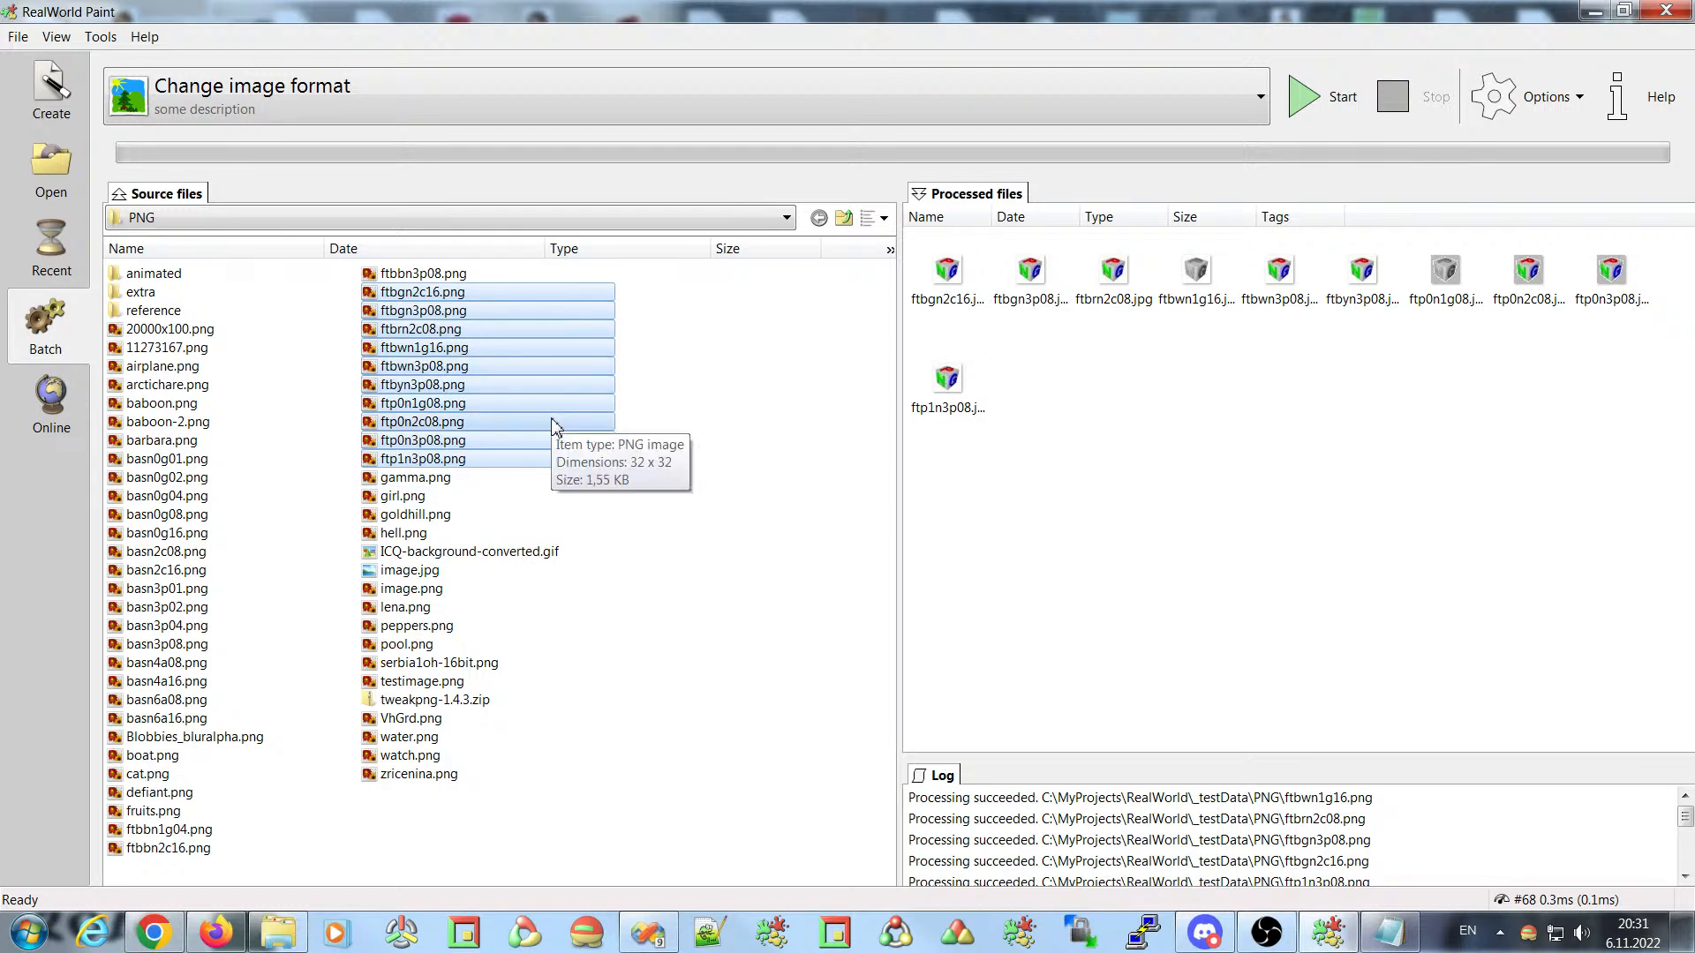
drag(1649, 438, 945, 256)
key(Delete)
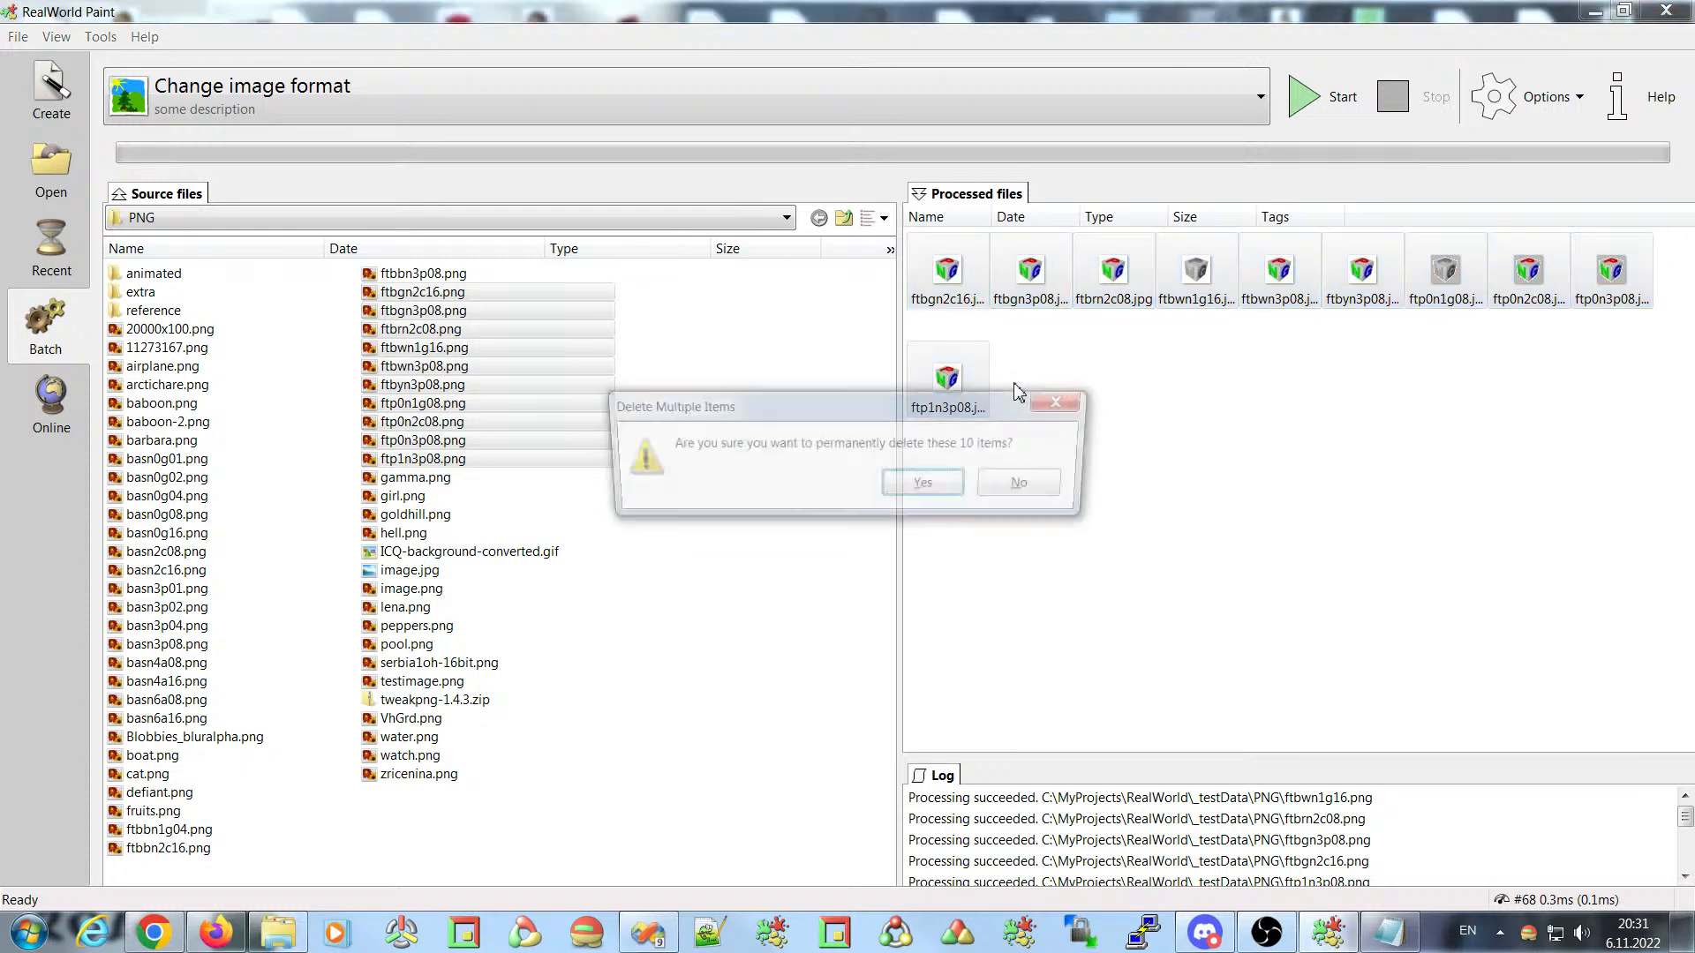
click(936, 485)
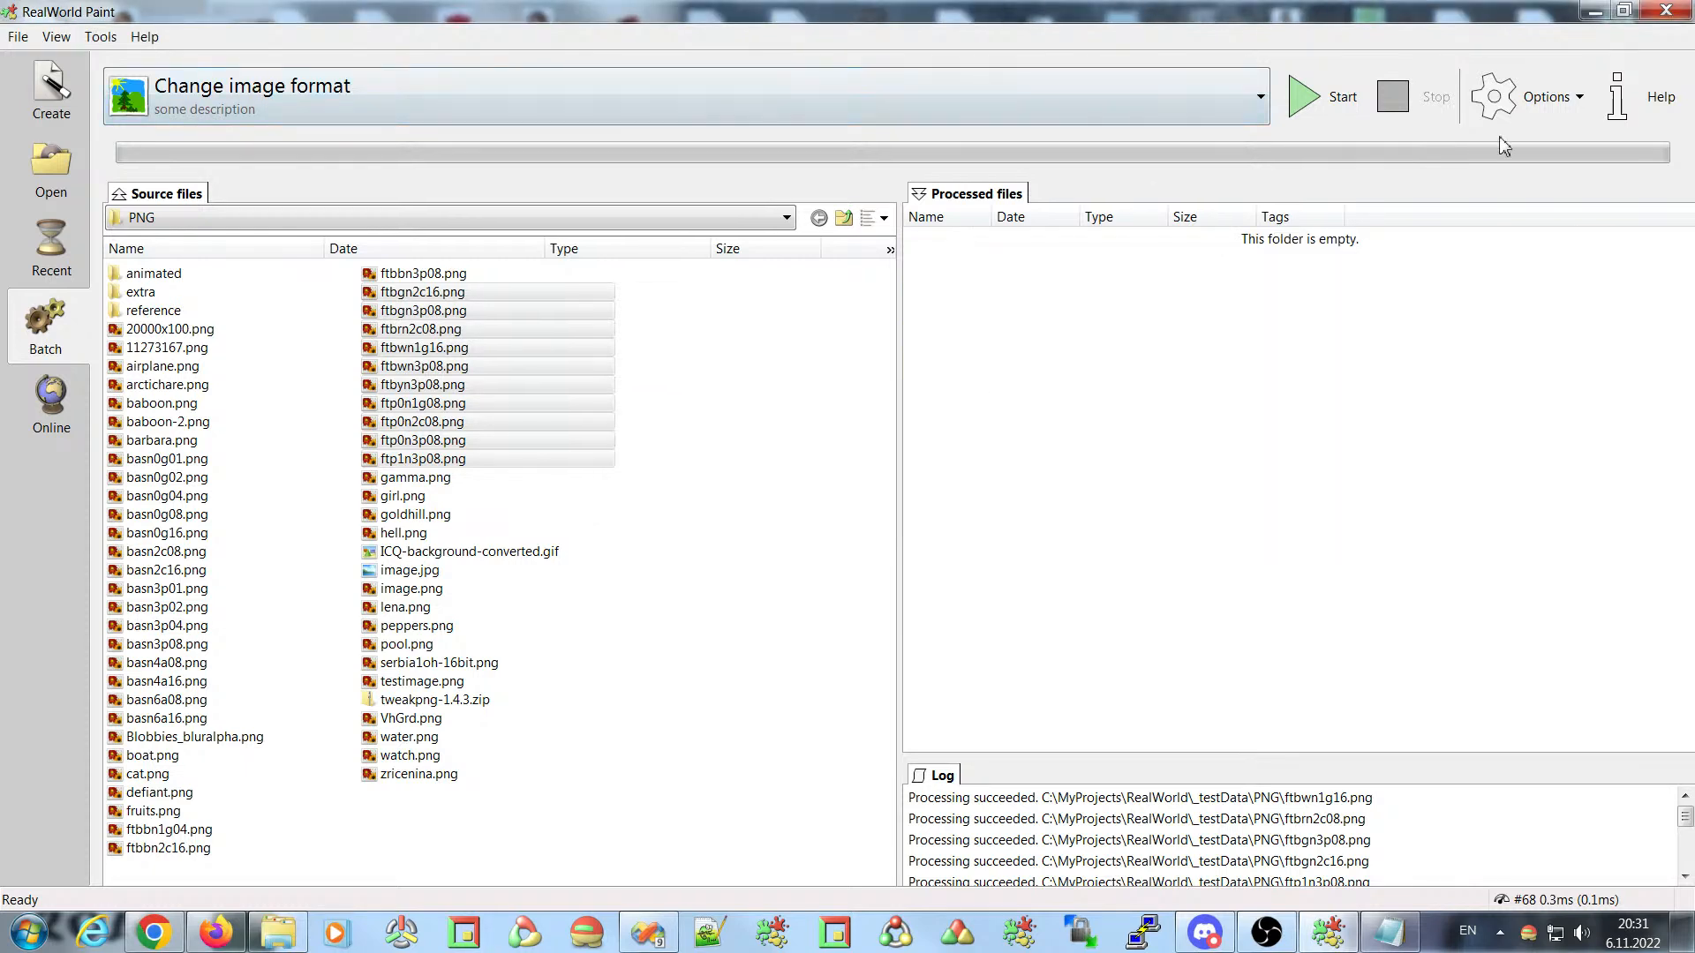
- Reopen the batch operation's configuration and change the first step of its execution sequence to Display Configuration
click(1520, 108)
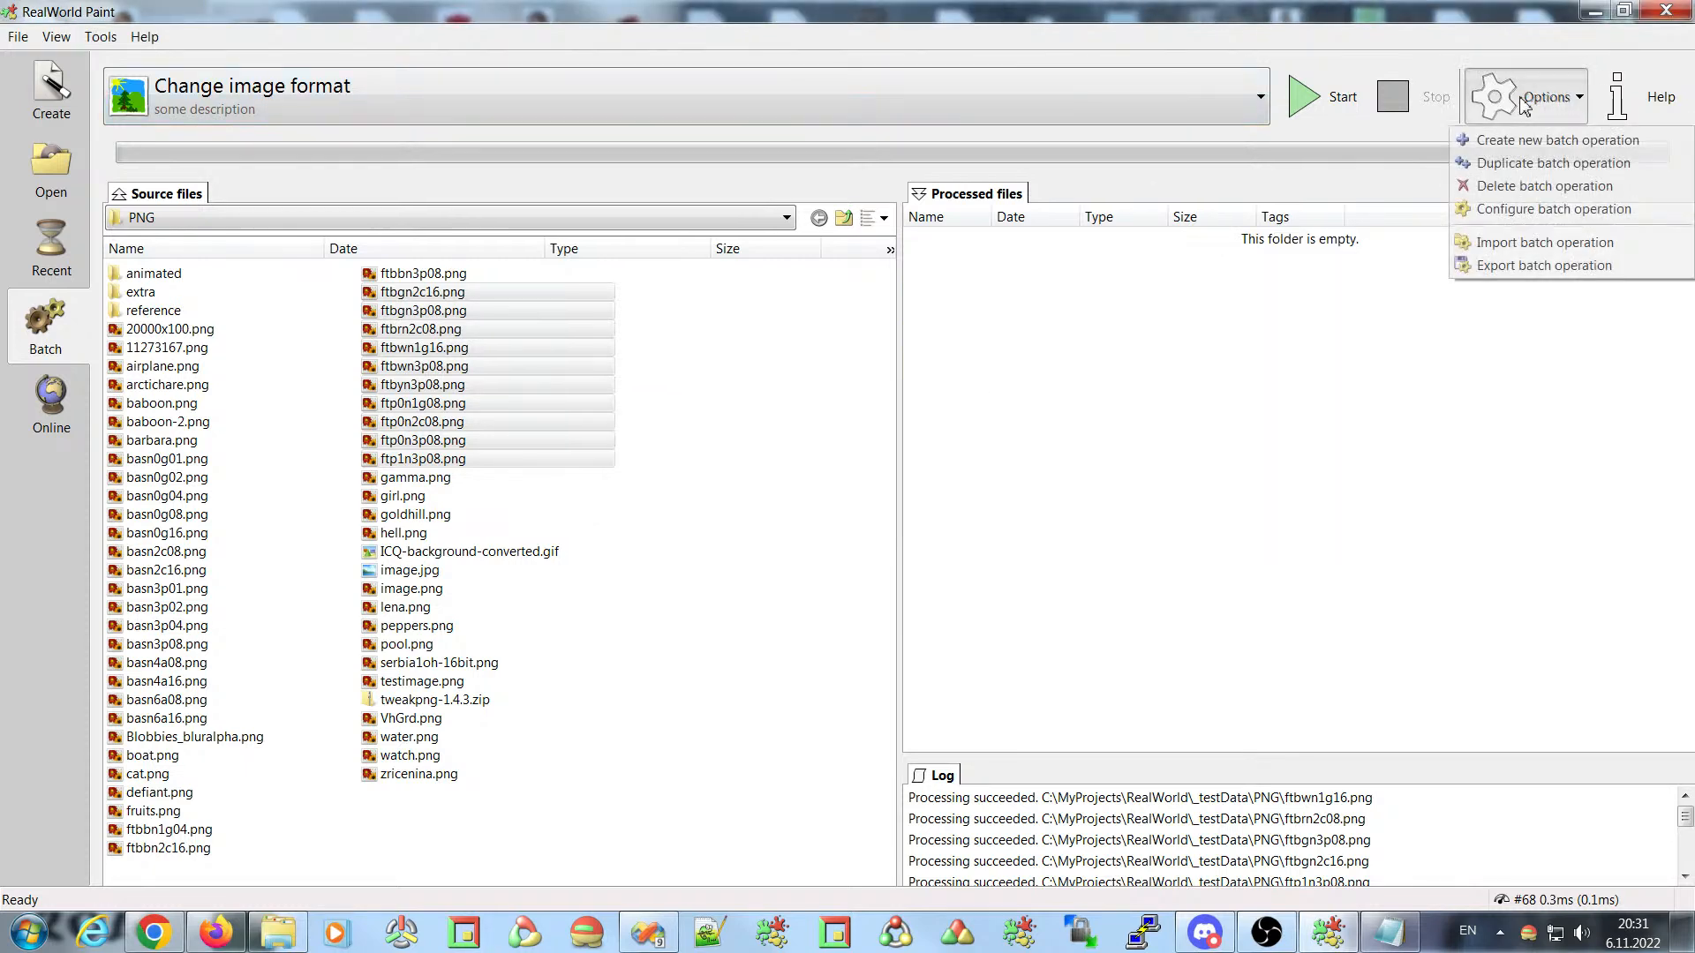
click(1520, 209)
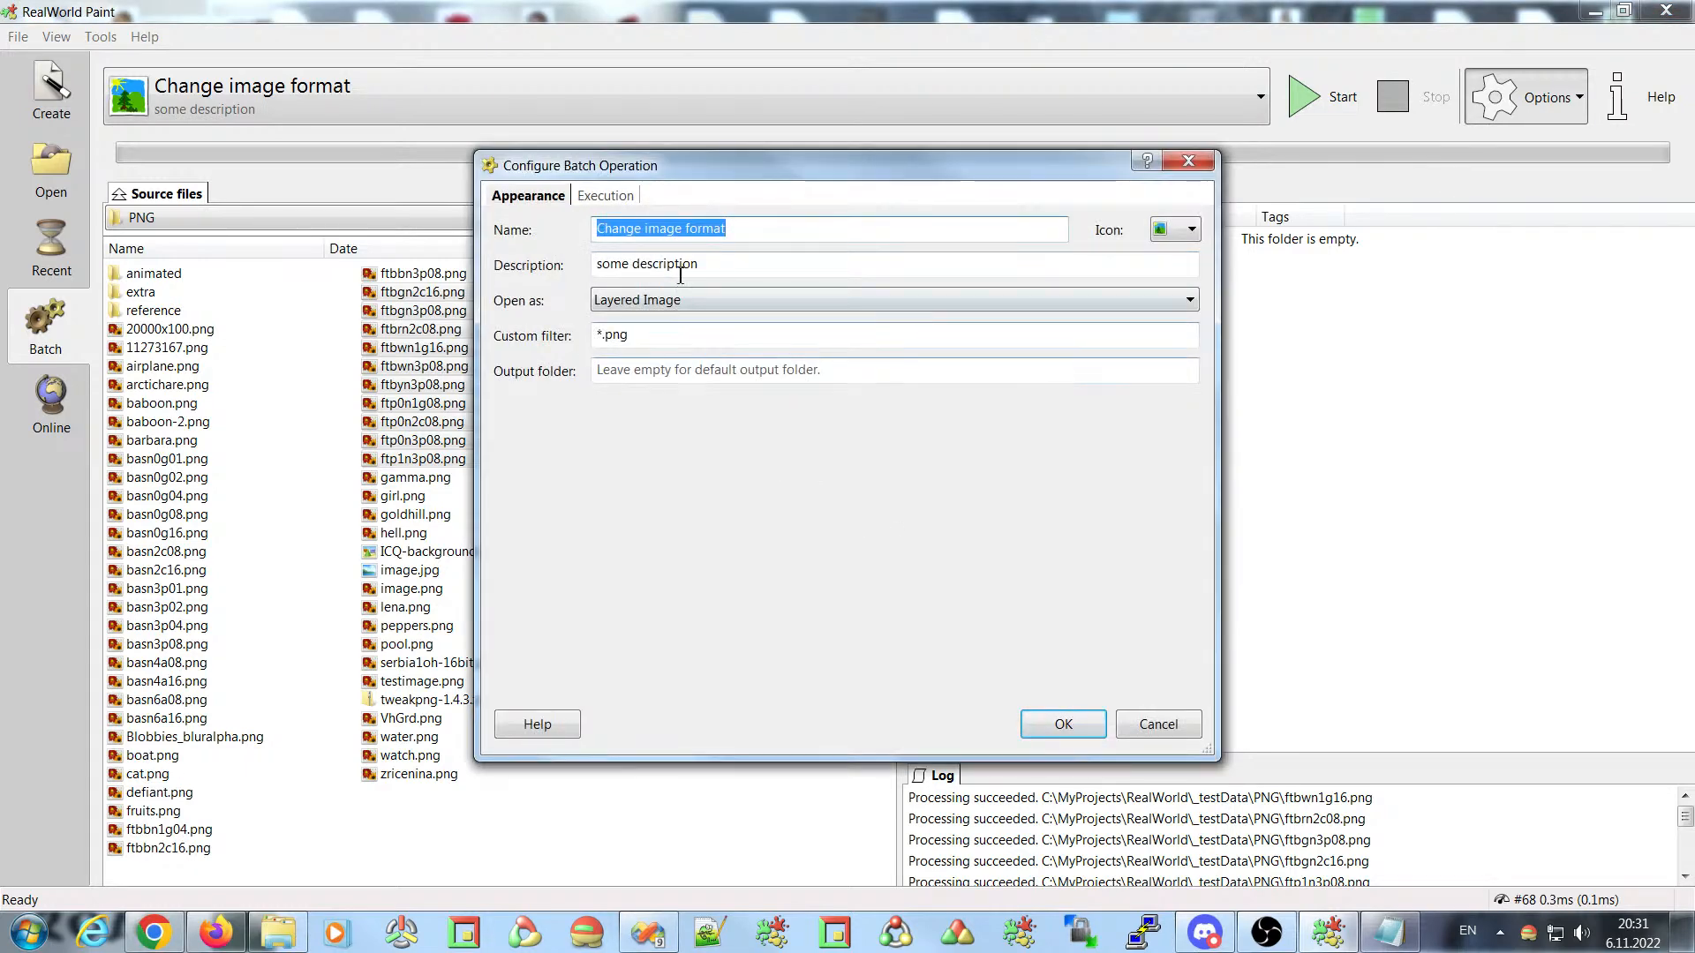
click(604, 197)
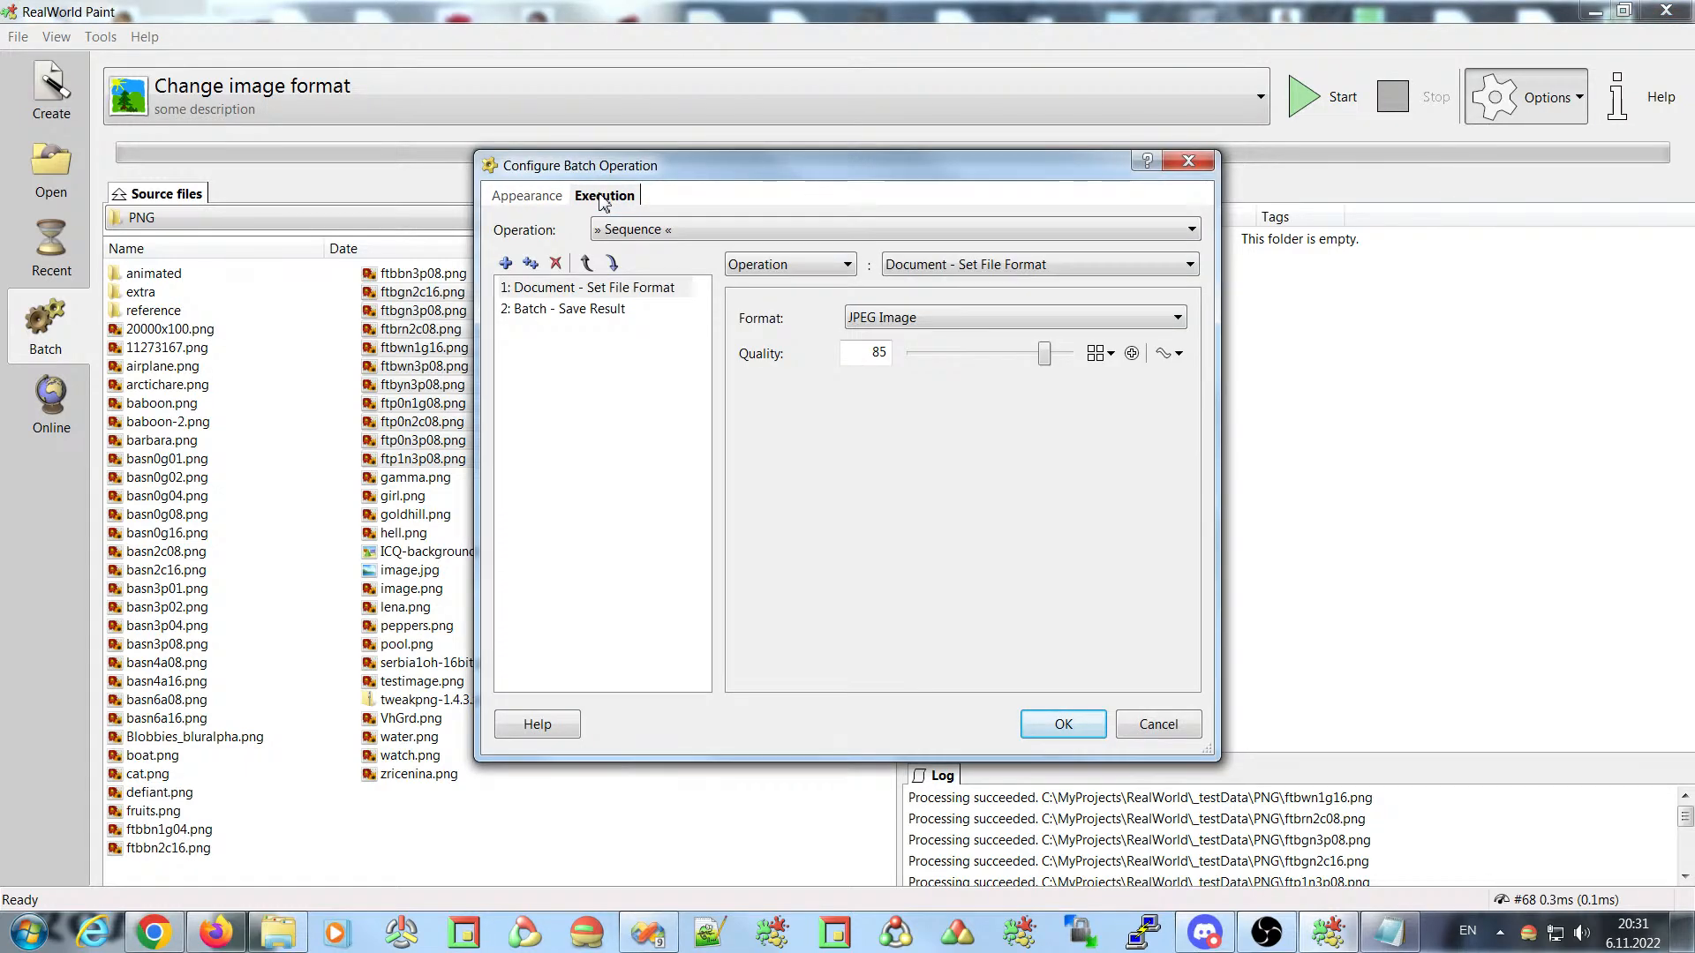
click(589, 290)
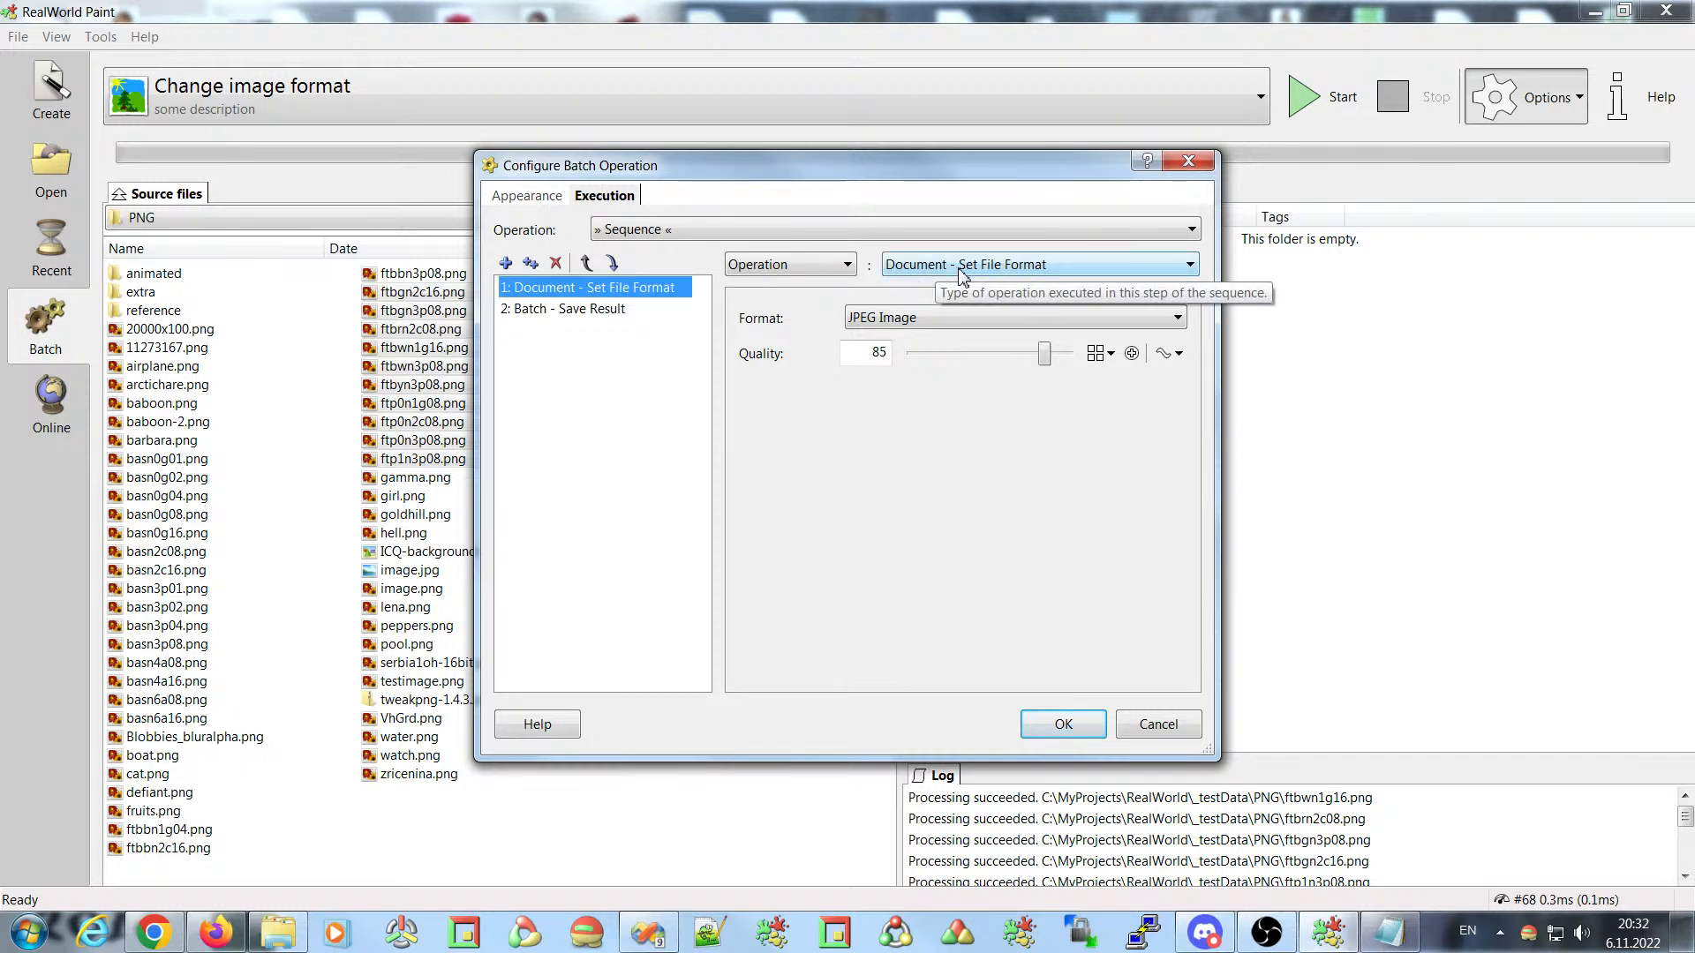
click(997, 267)
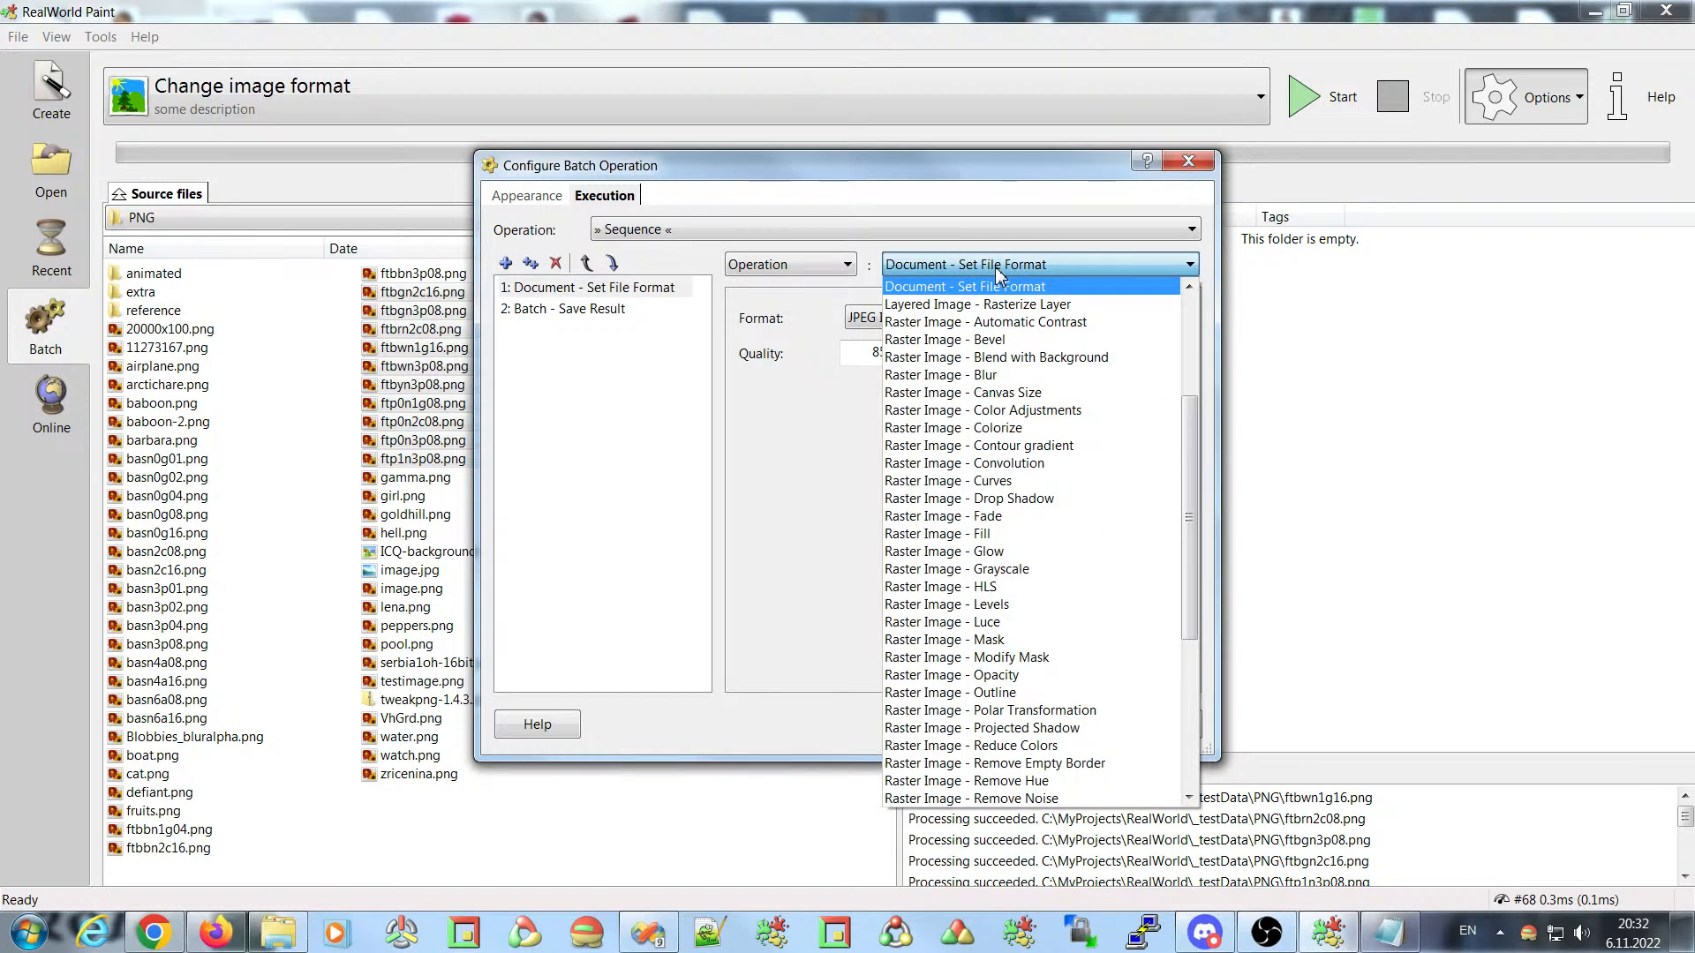
drag(1189, 417, 1190, 316)
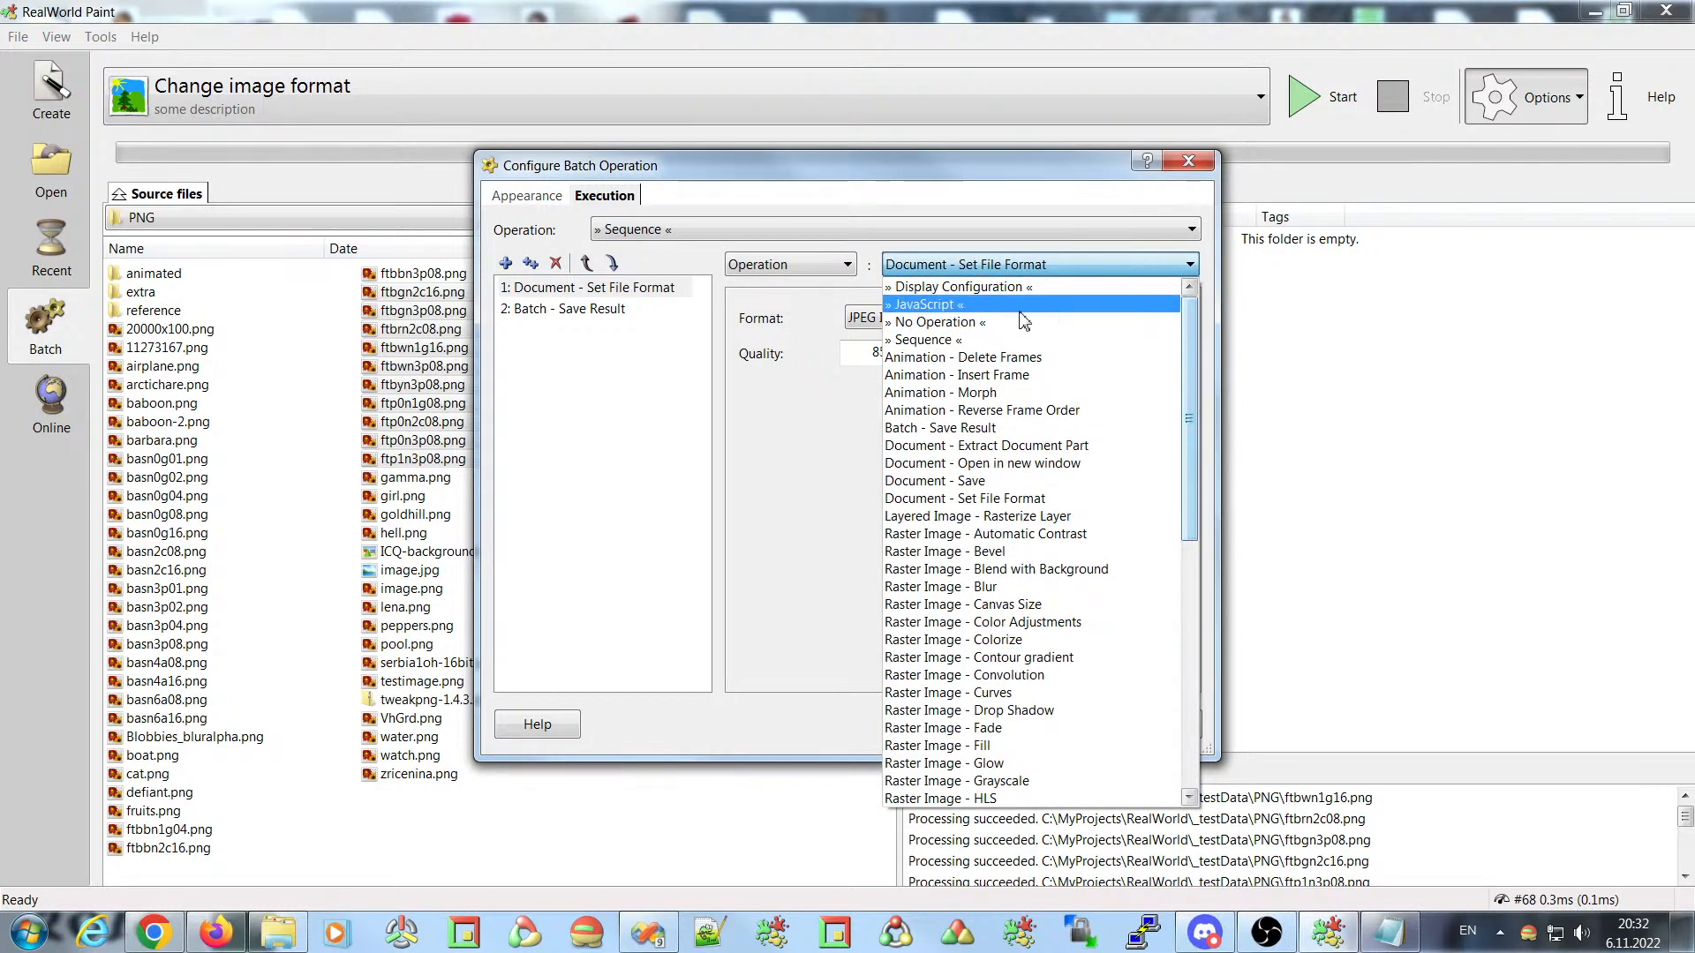
click(964, 291)
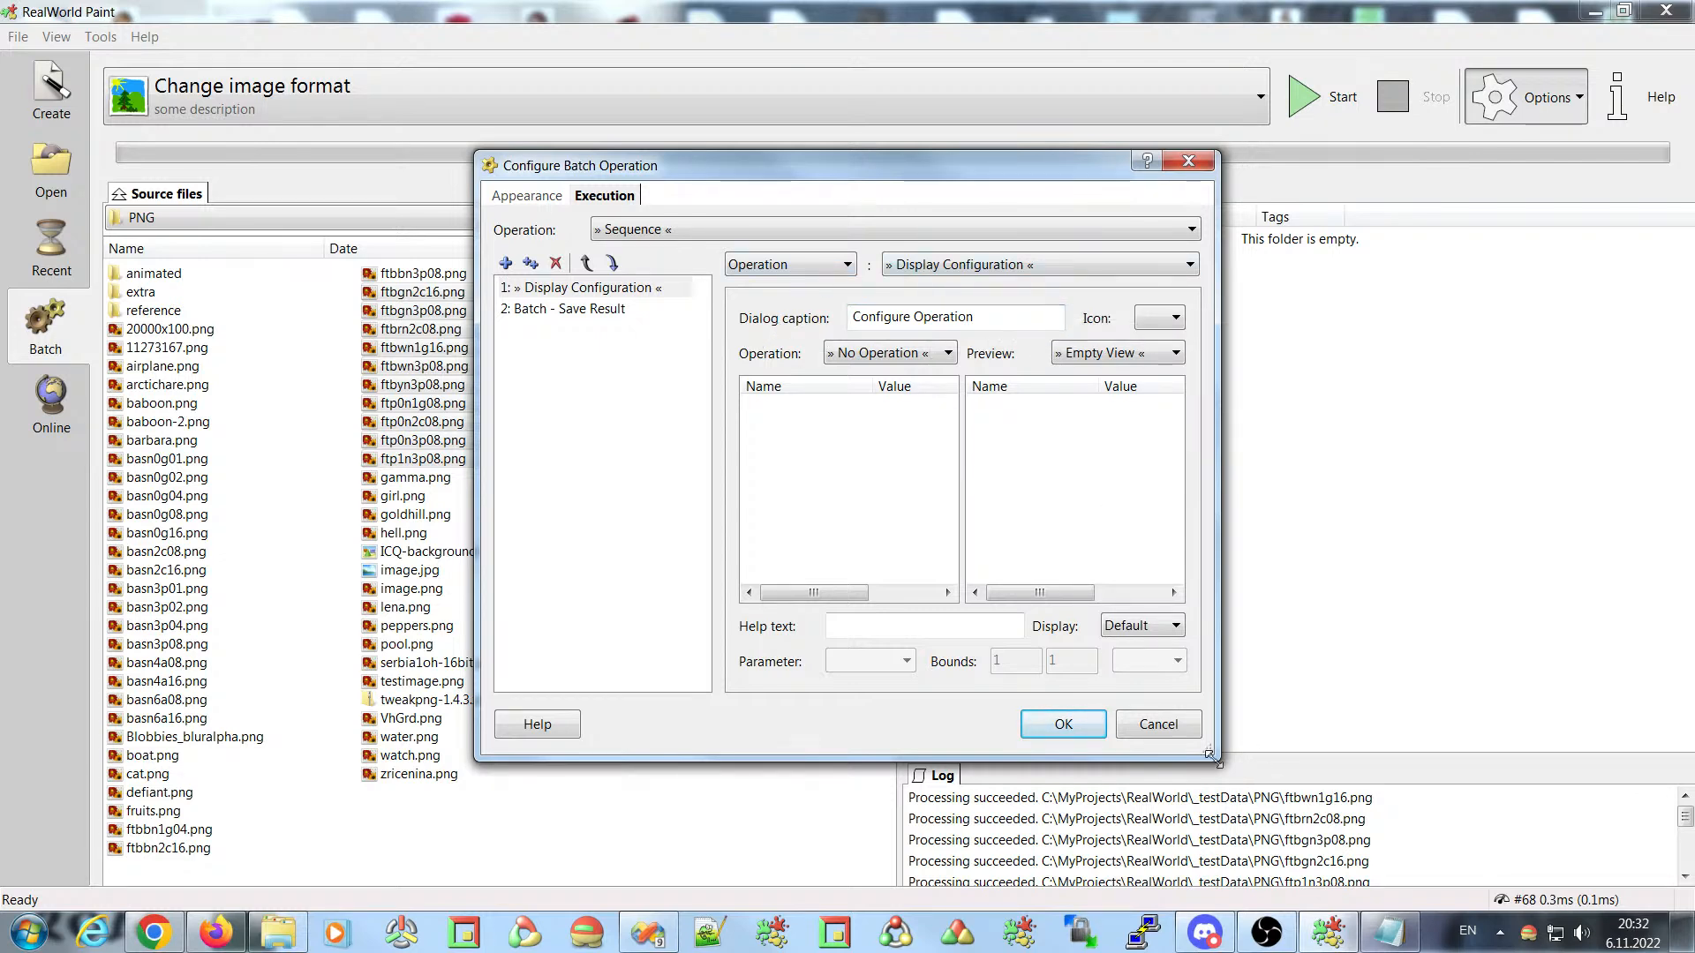
- Set the configuration dialog's caption to "Change file format" and assign it the landscape picture icon
drag(1205, 749, 1431, 845)
drag(976, 318, 726, 342)
text(Change)
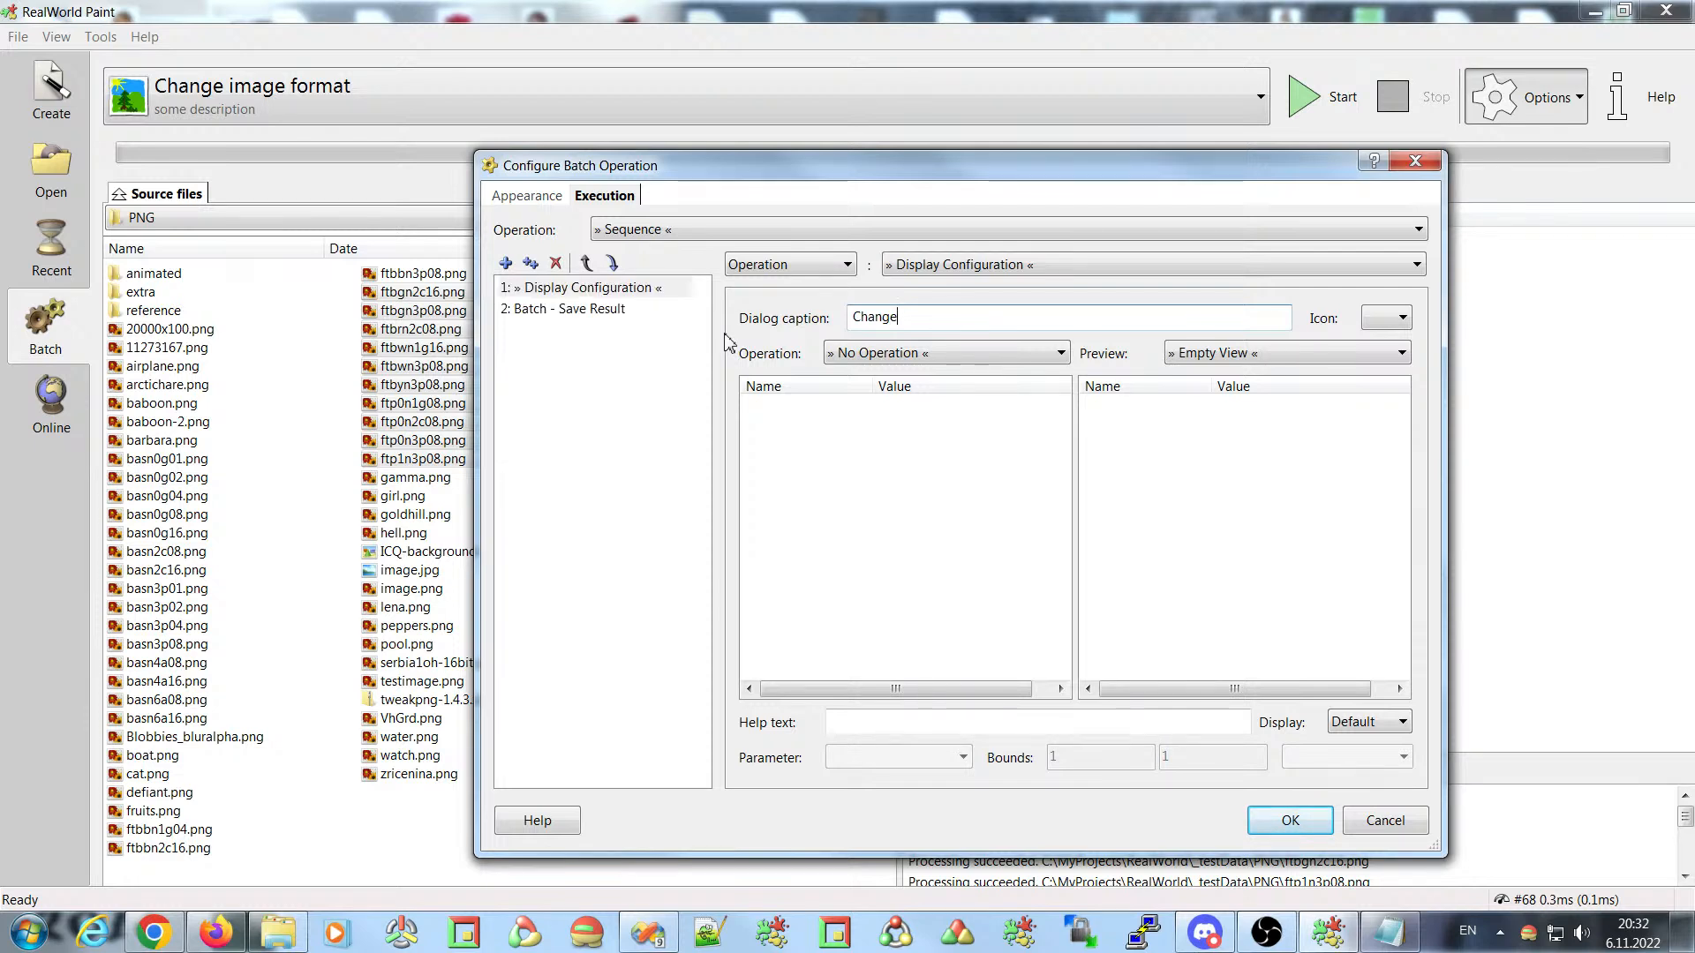
text(file format)
click(1402, 318)
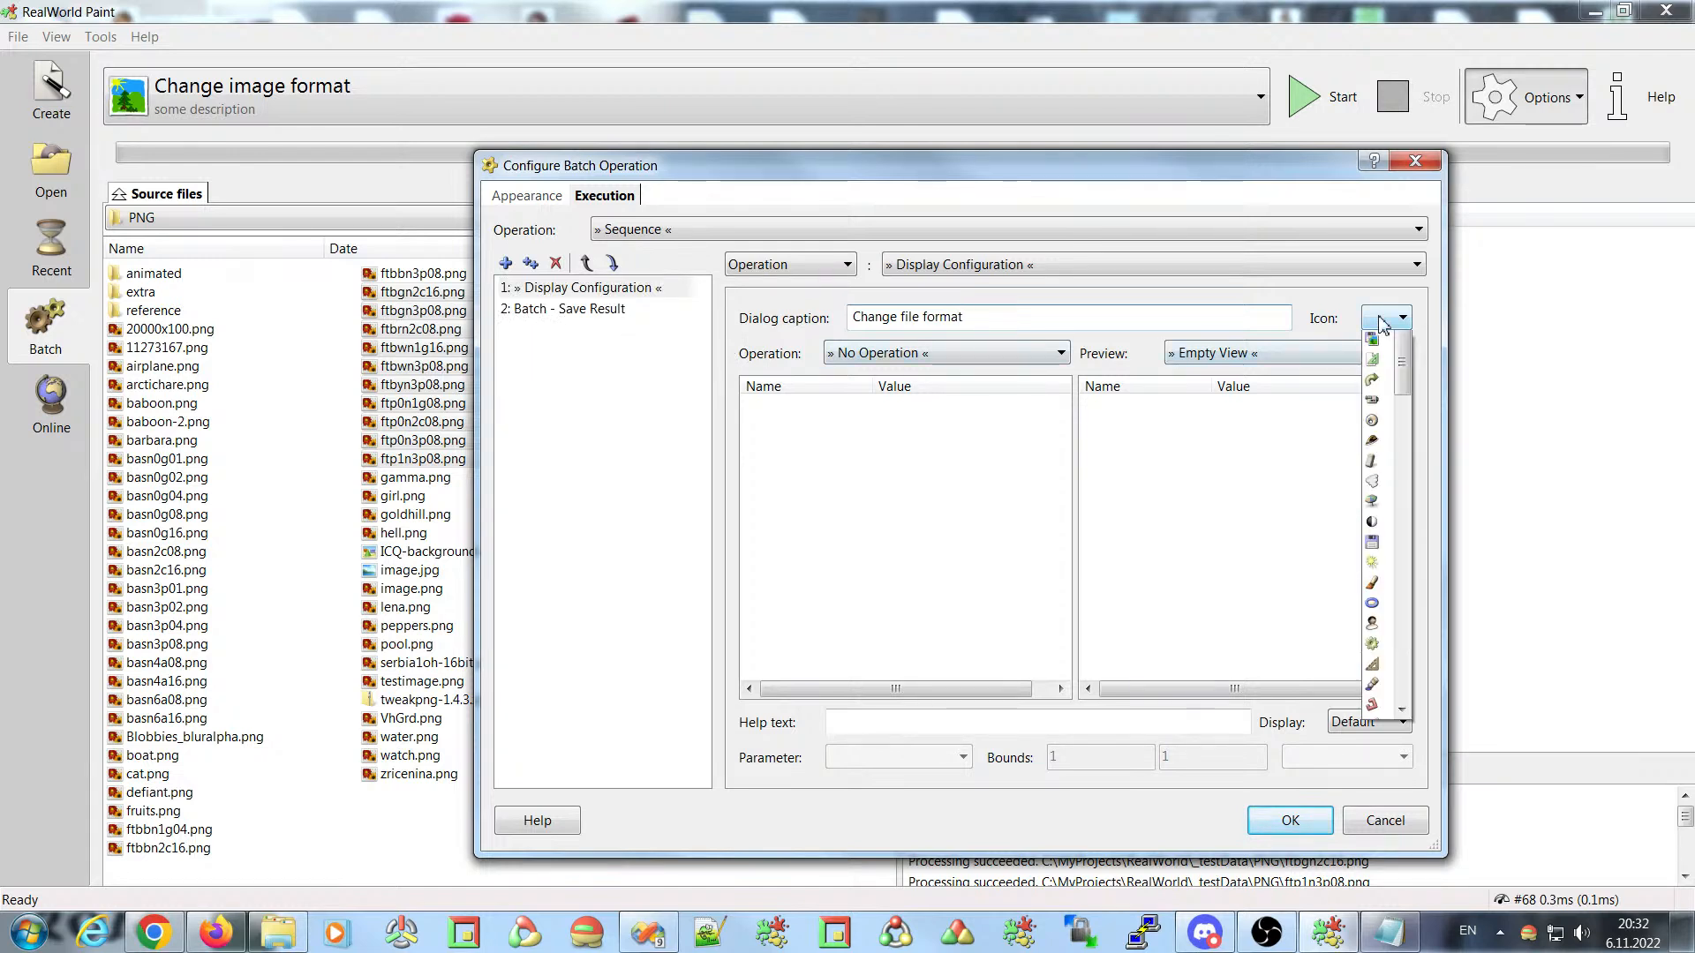
drag(1403, 424, 1417, 524)
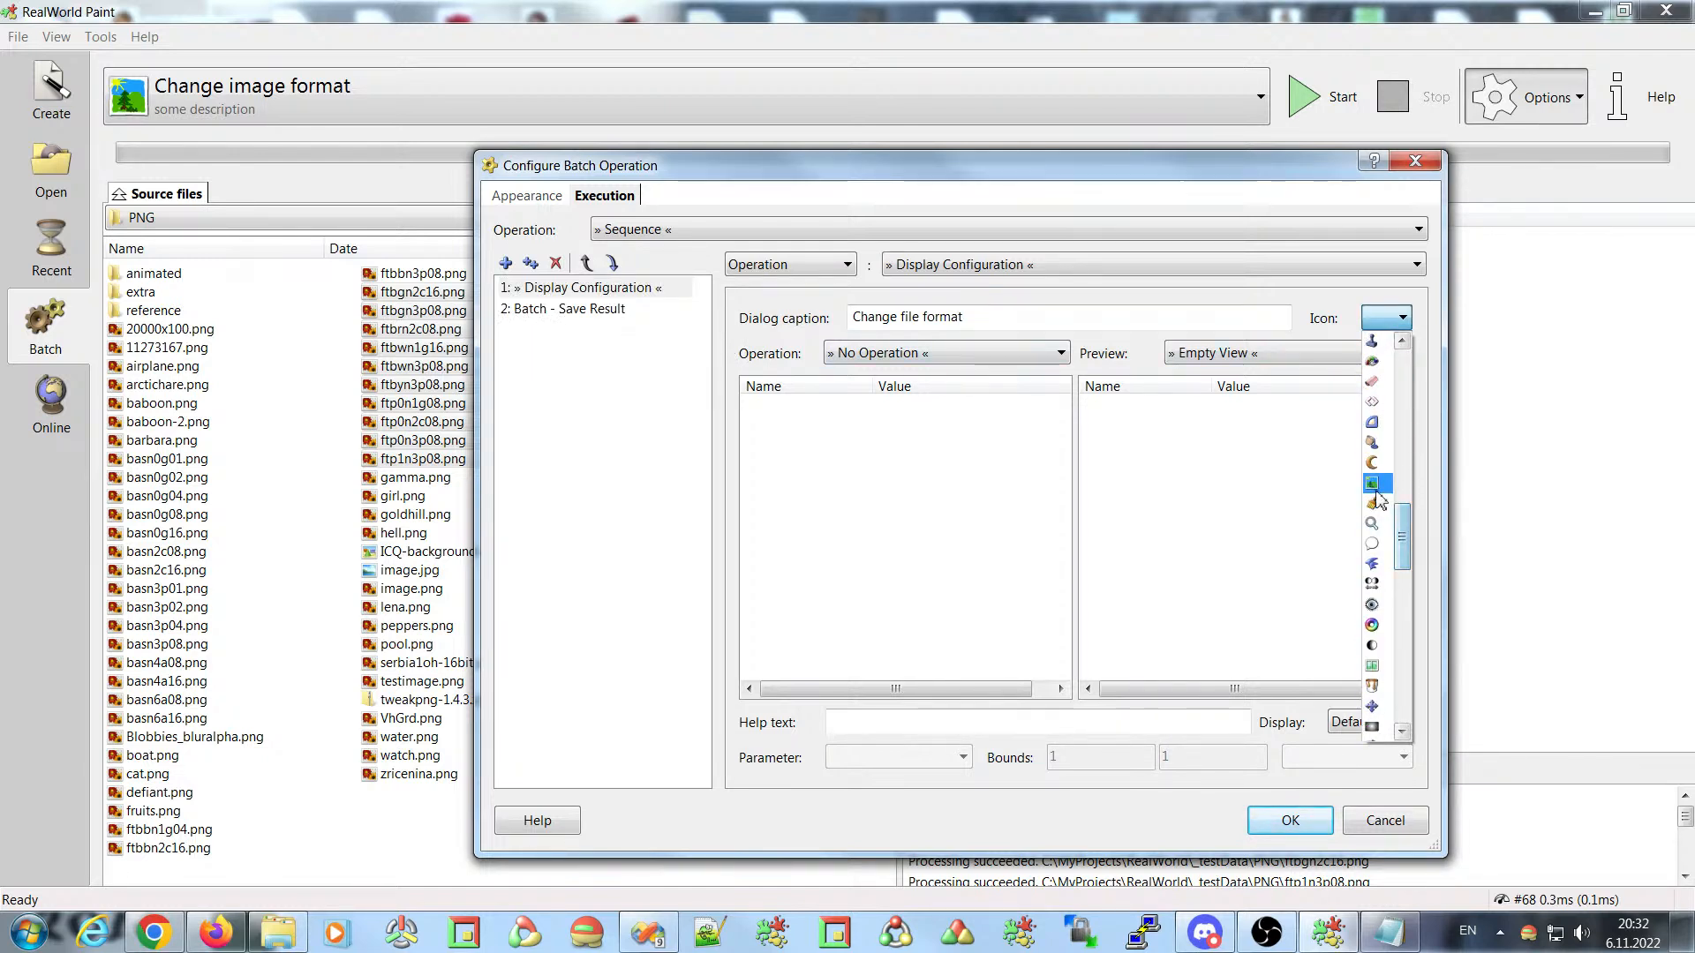
click(1372, 564)
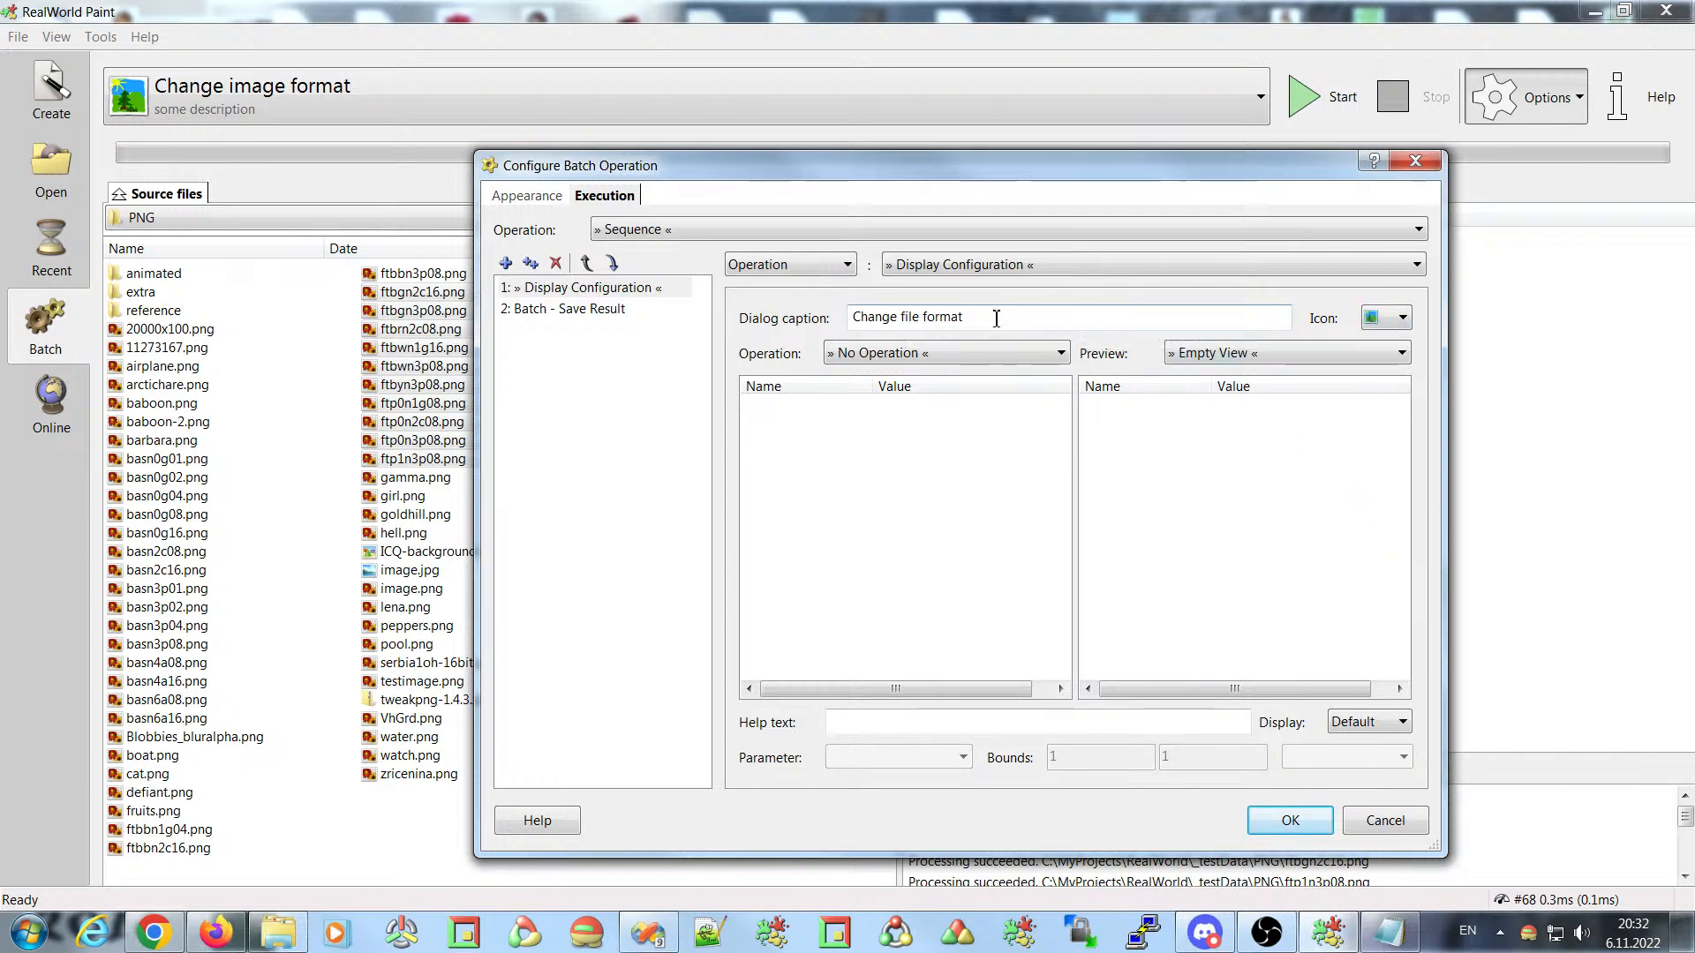
drag(999, 316, 865, 316)
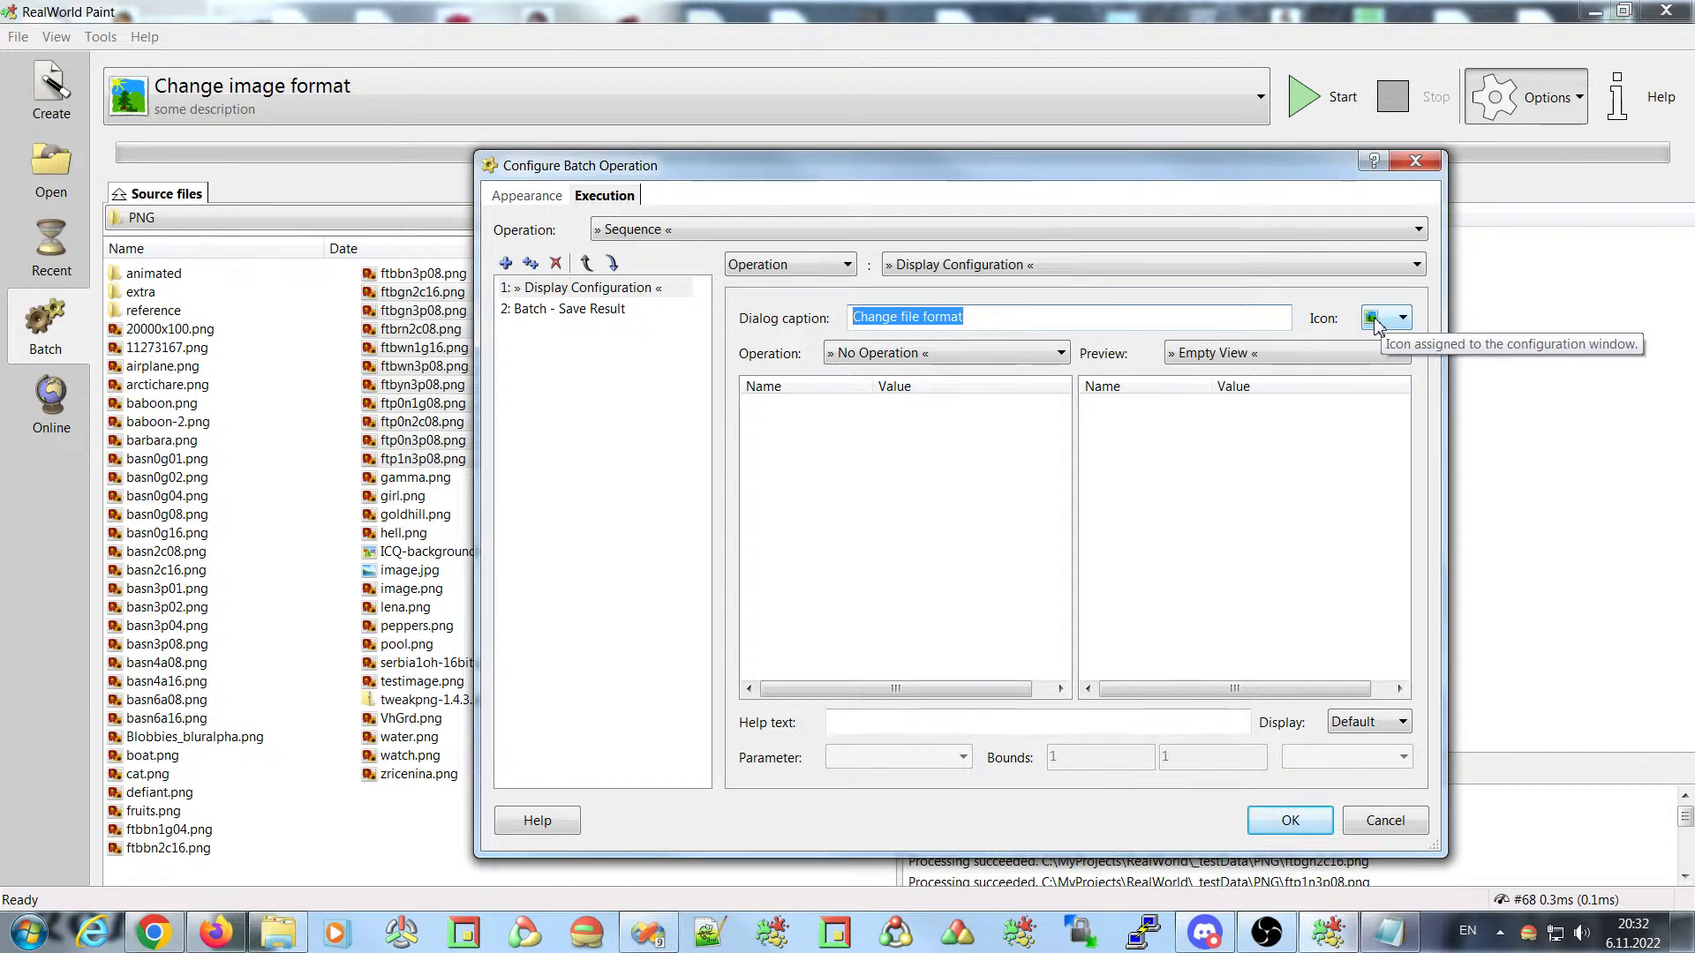
- Make the dialog configure Document - Set File Format with JPEG Image as the file format, and save the batch operation
click(937, 353)
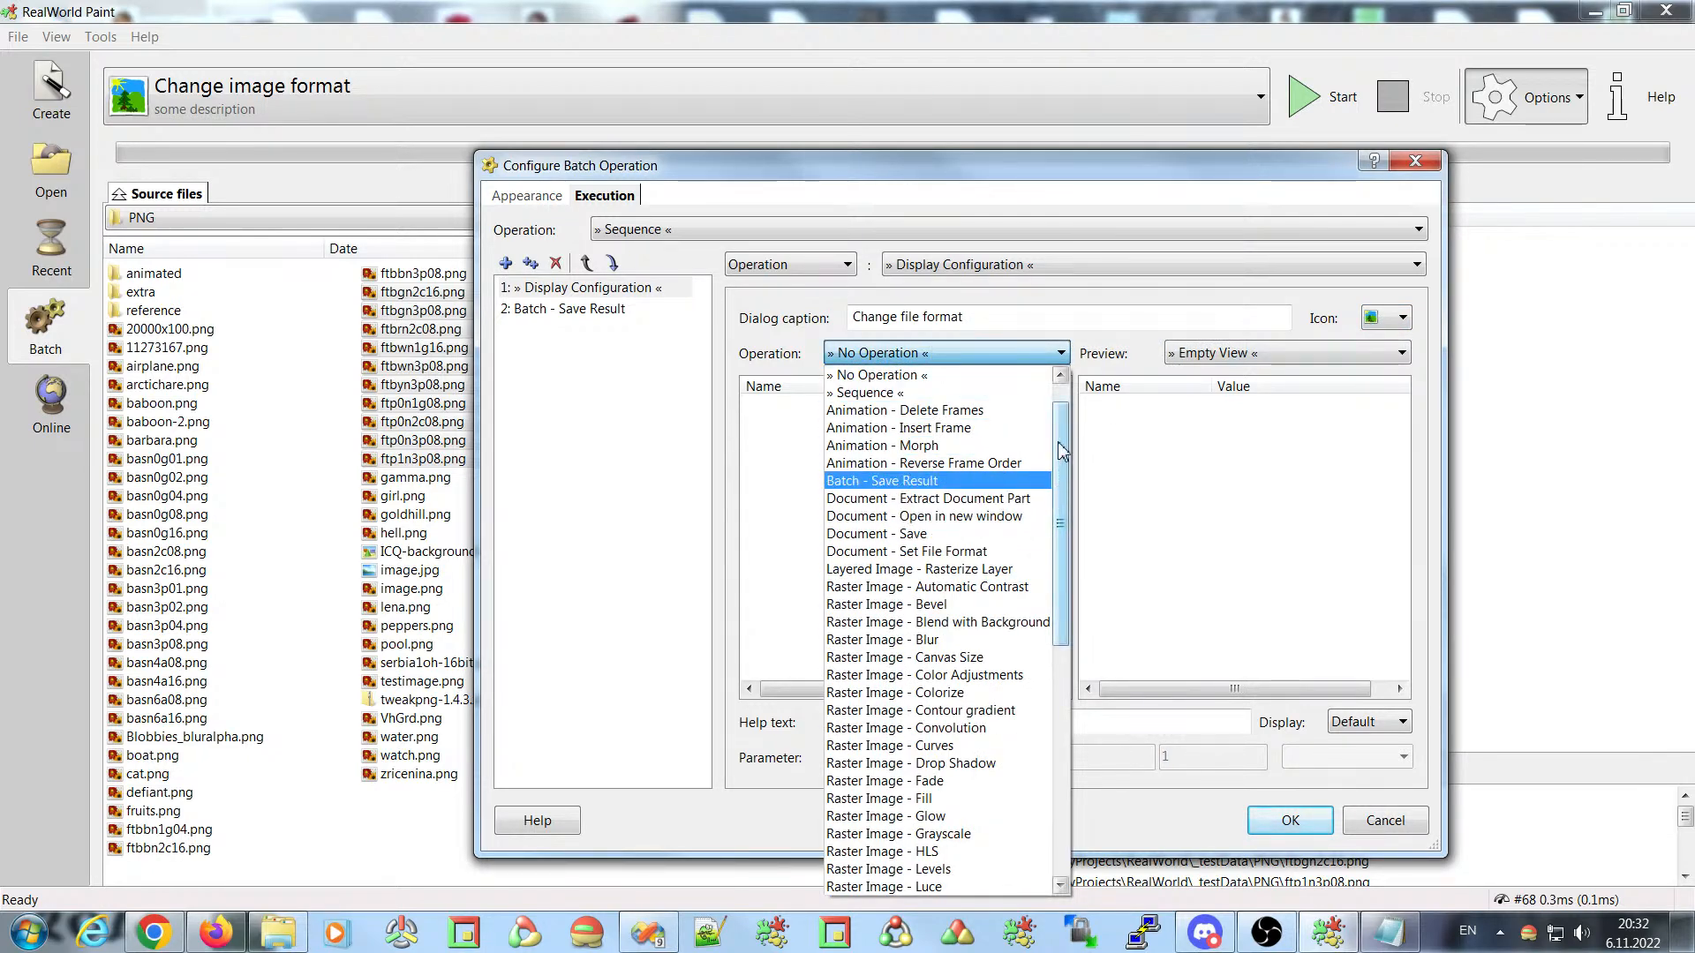
mouse_move(1062, 437)
mouse_down()
mouse_move(1072, 600)
mouse_move(1073, 421)
mouse_up()
click(926, 588)
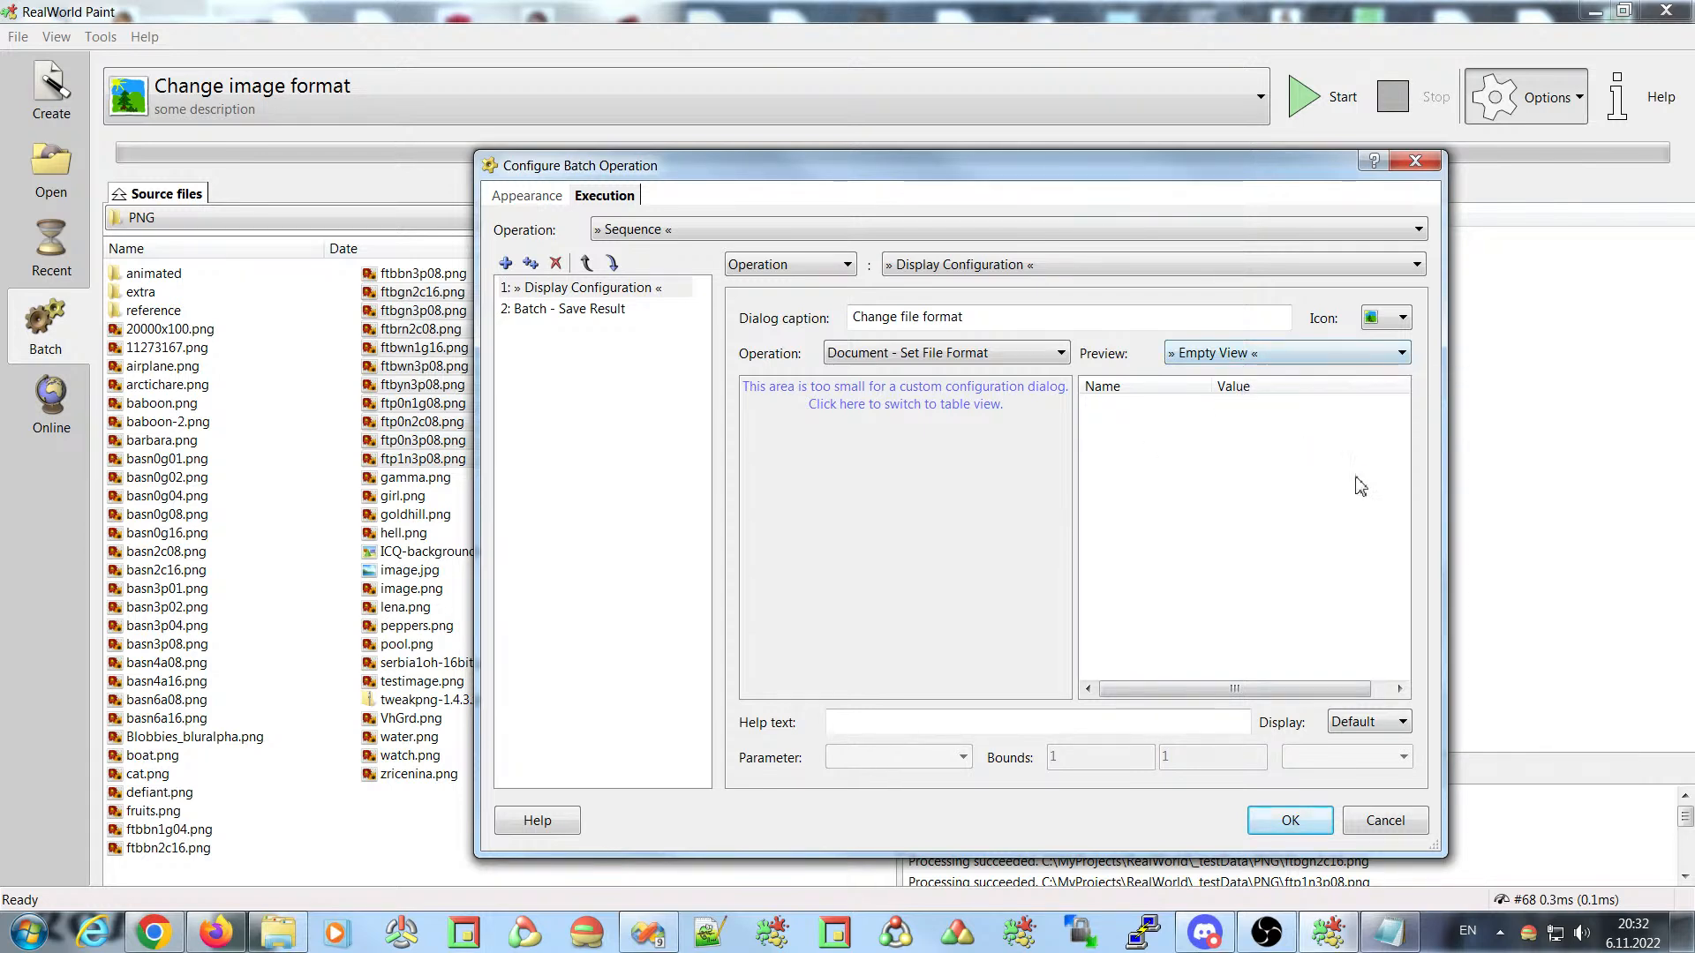
click(848, 463)
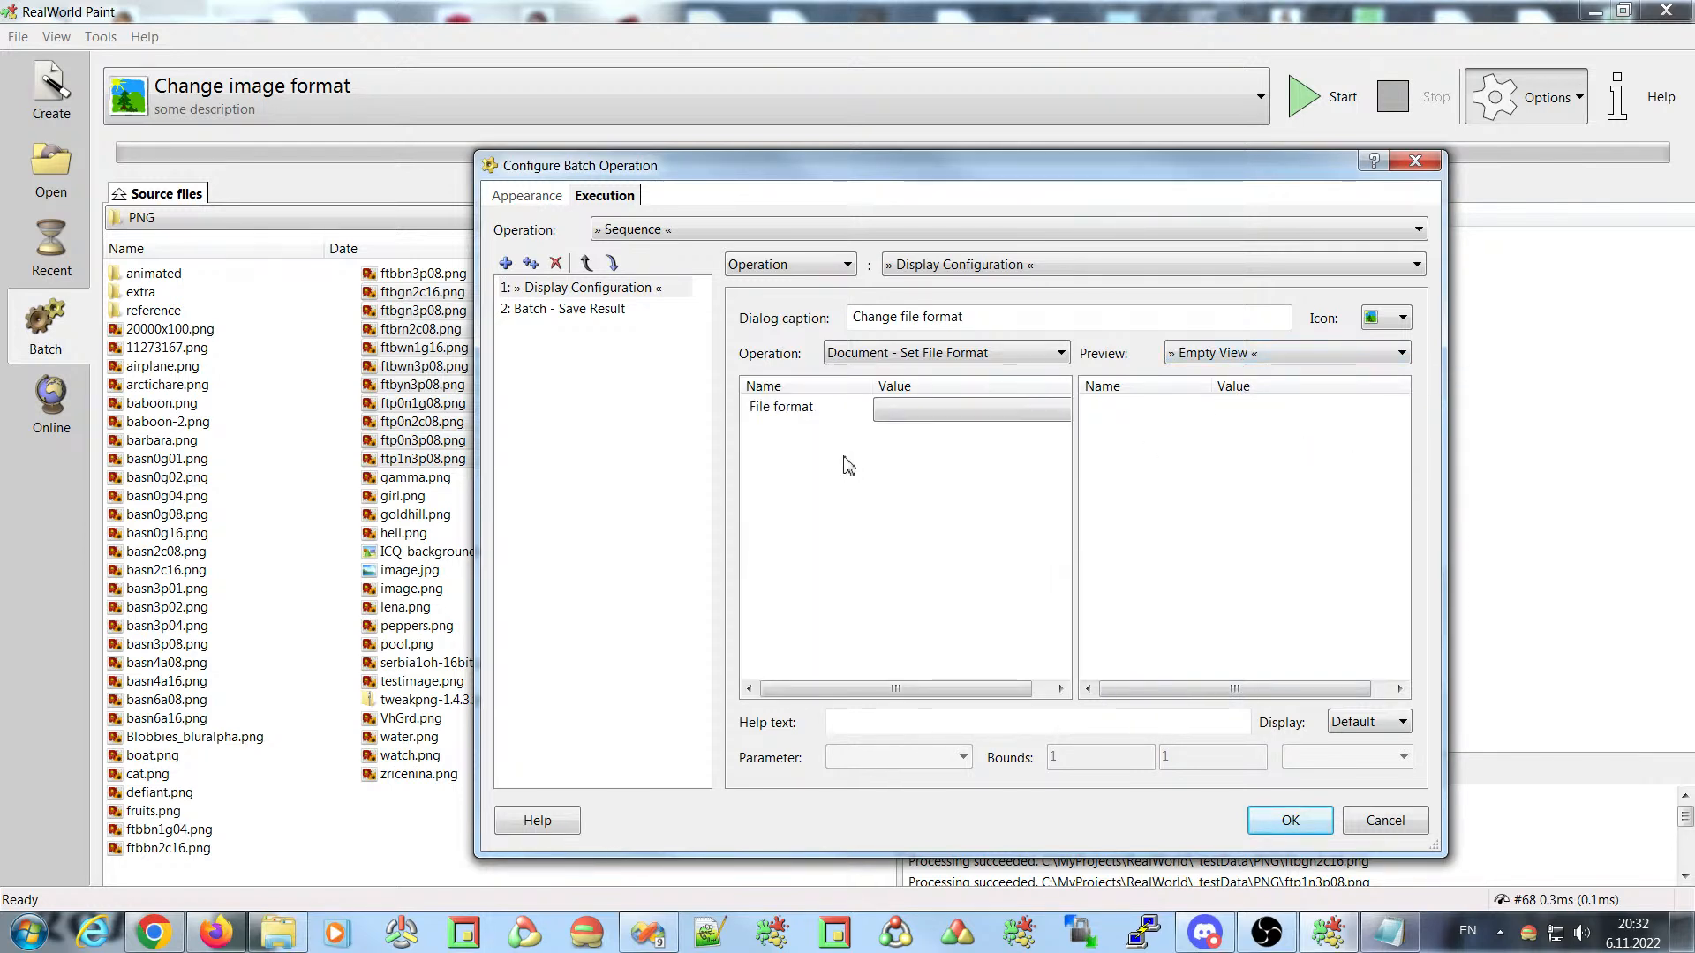
click(911, 413)
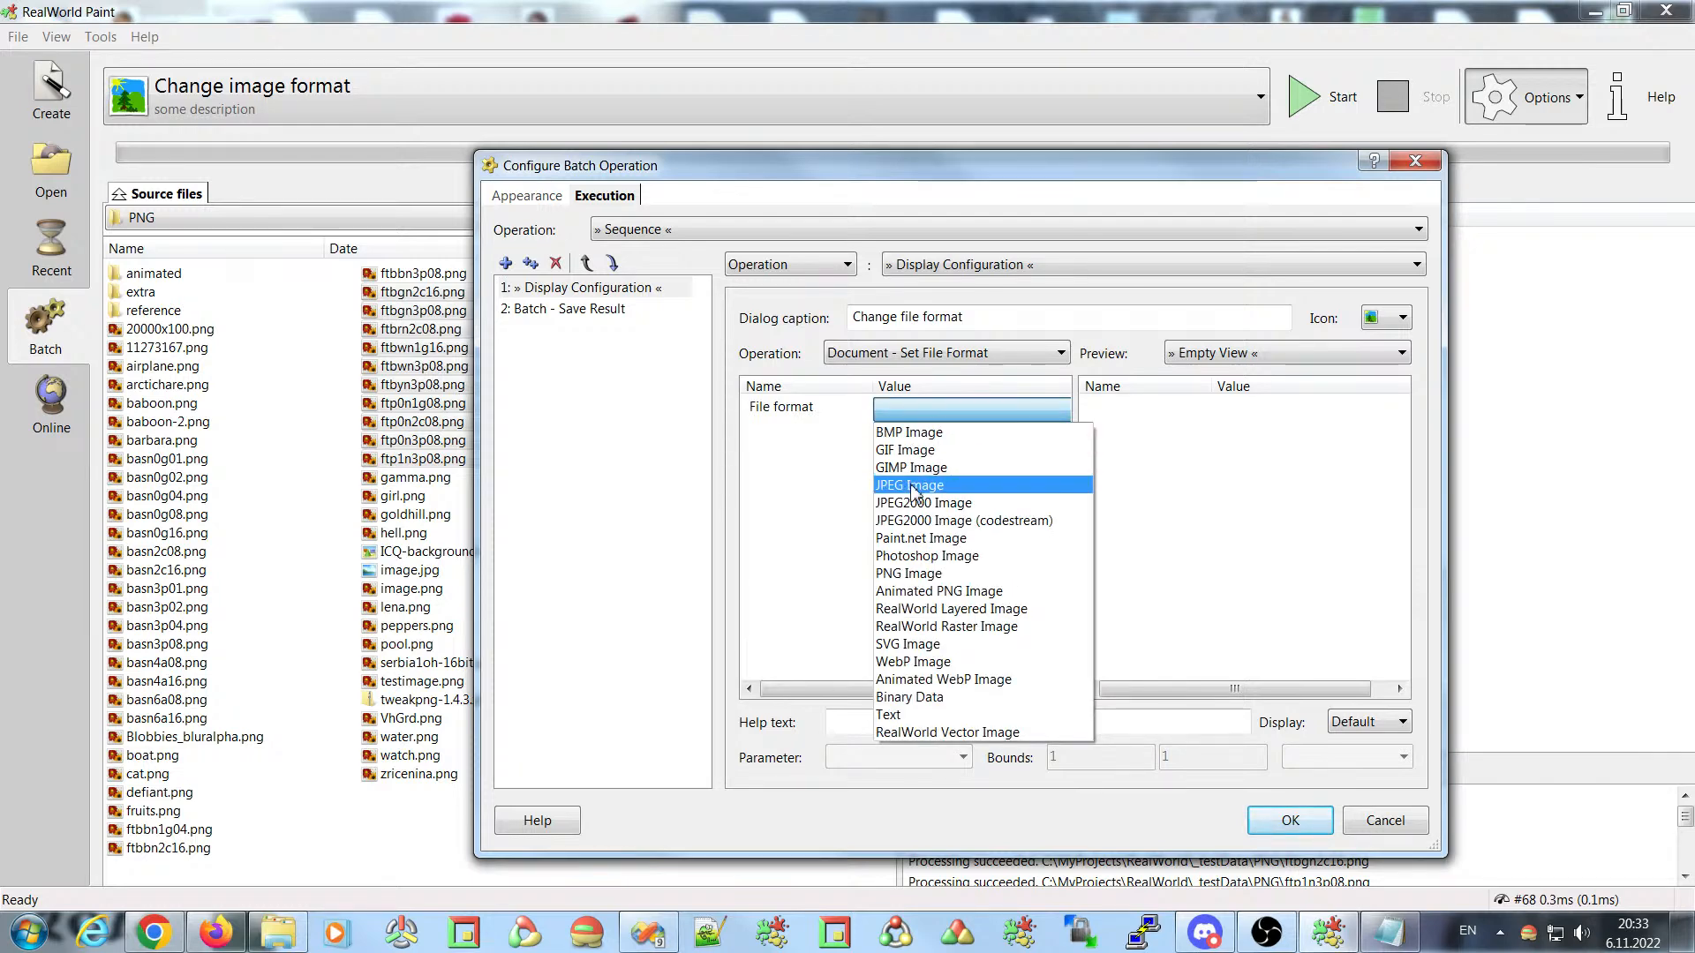
click(918, 486)
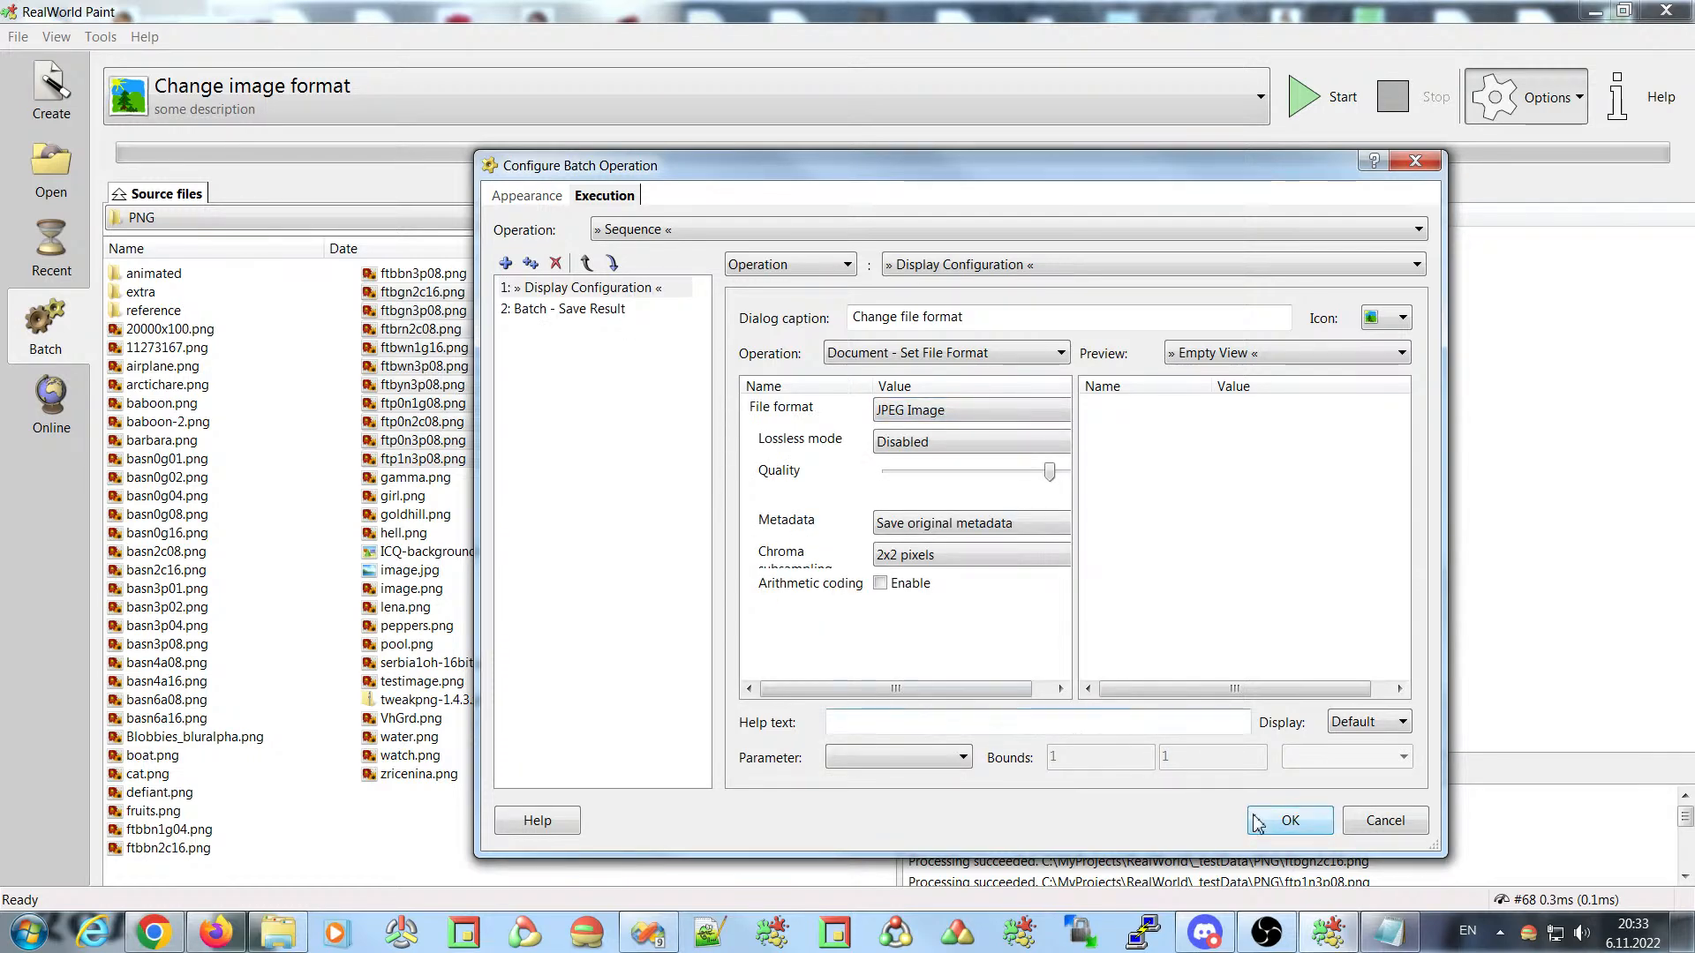
click(1290, 821)
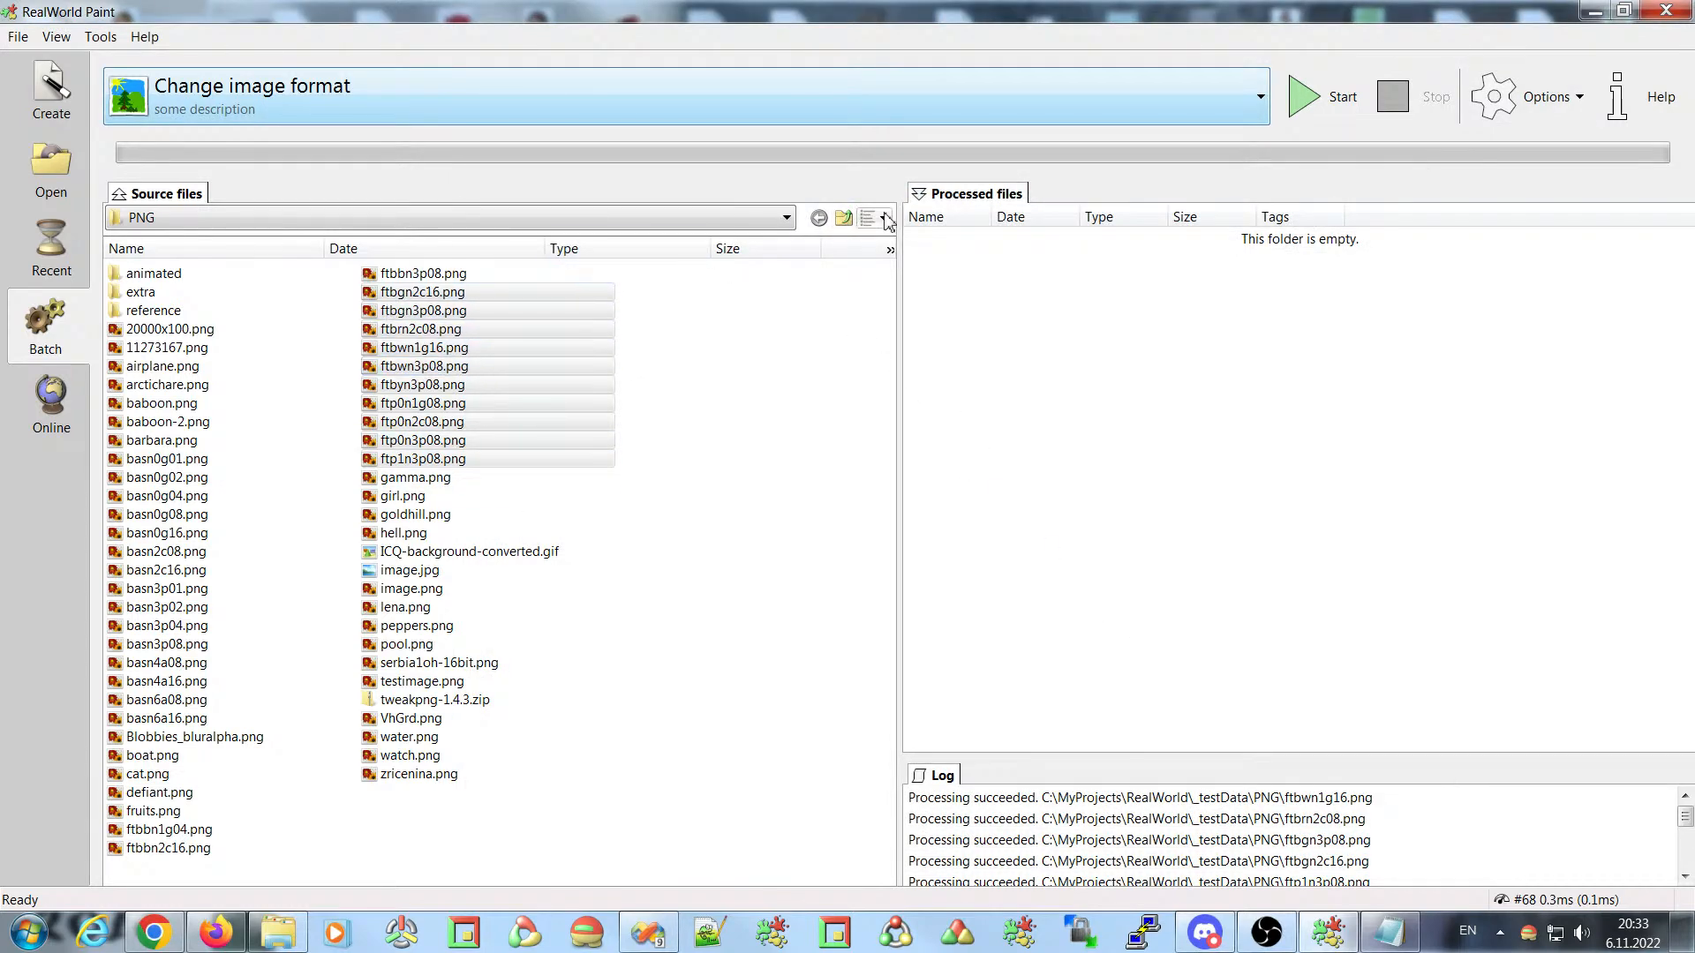
- Start the batch on the selected PNG files, set JPEG quality to 46 and review the chroma subsampling and metadata options
click(1313, 97)
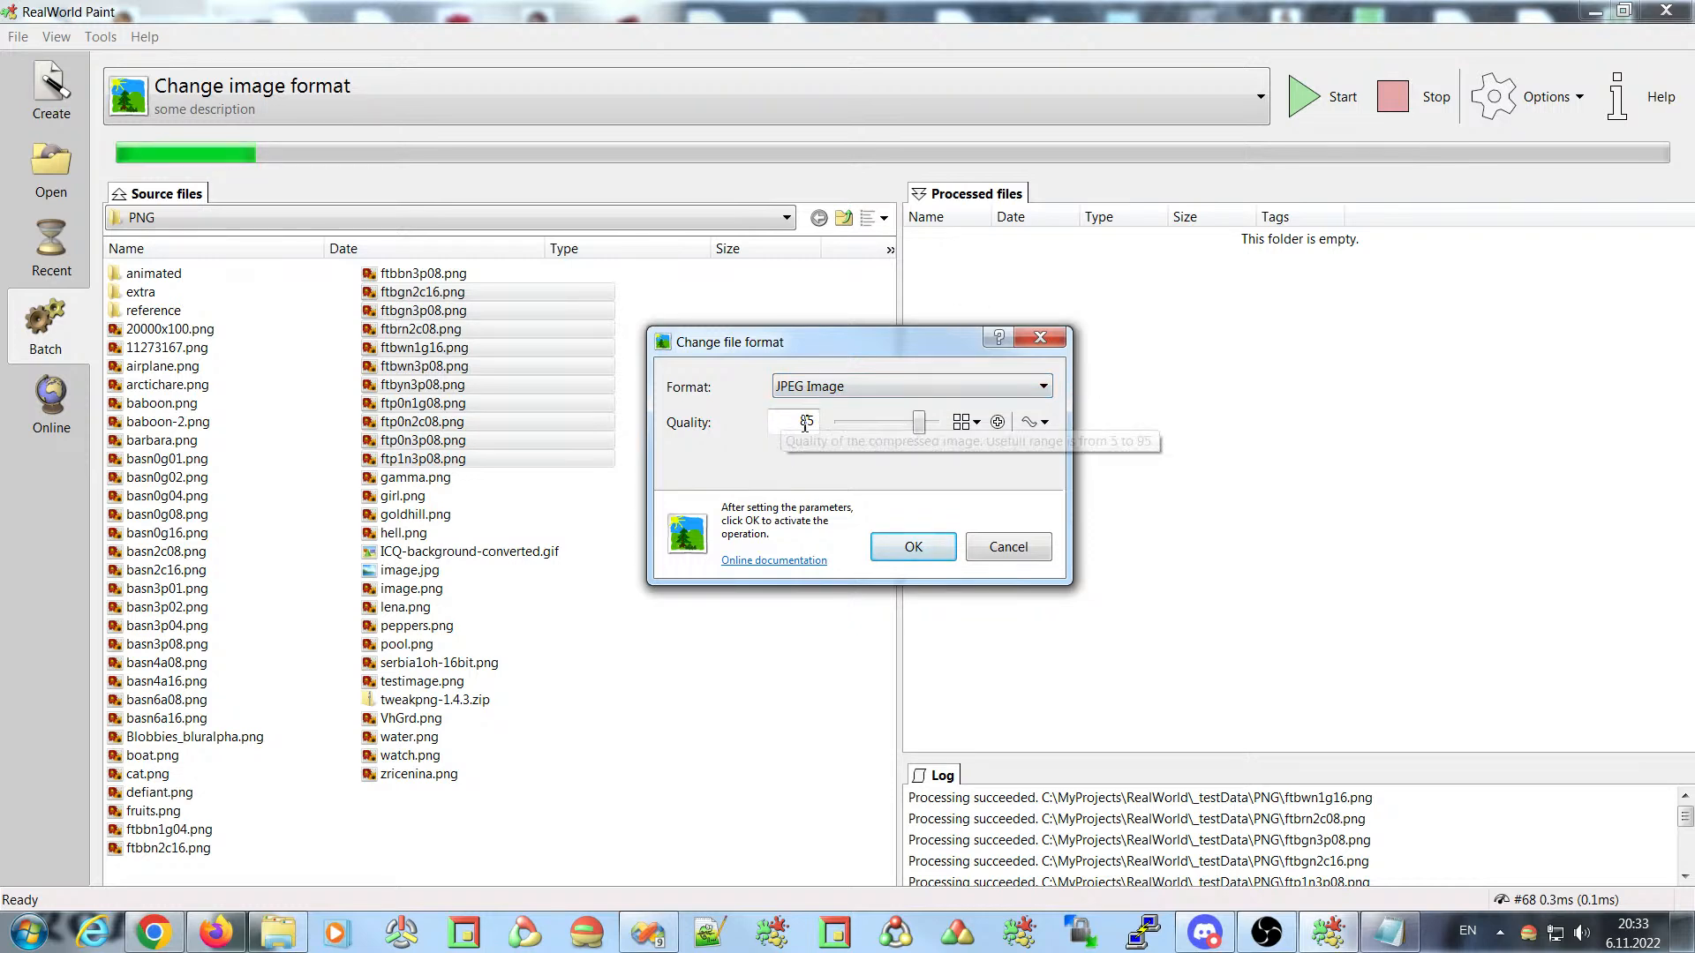
drag(920, 429, 882, 428)
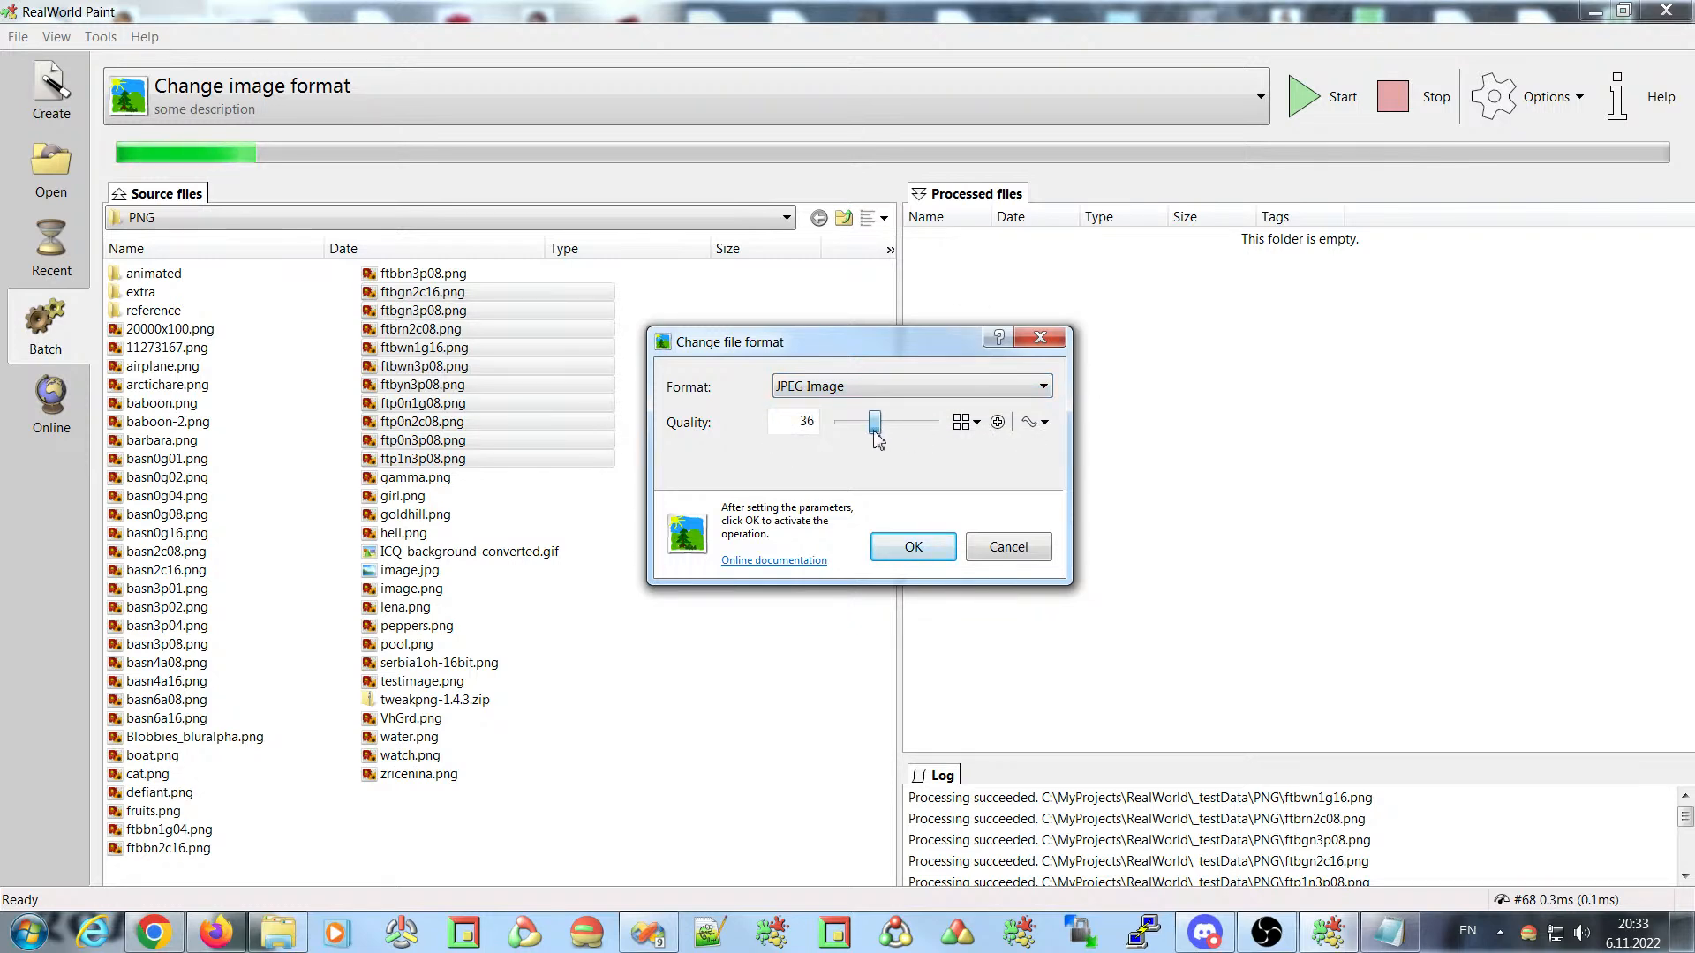
click(966, 424)
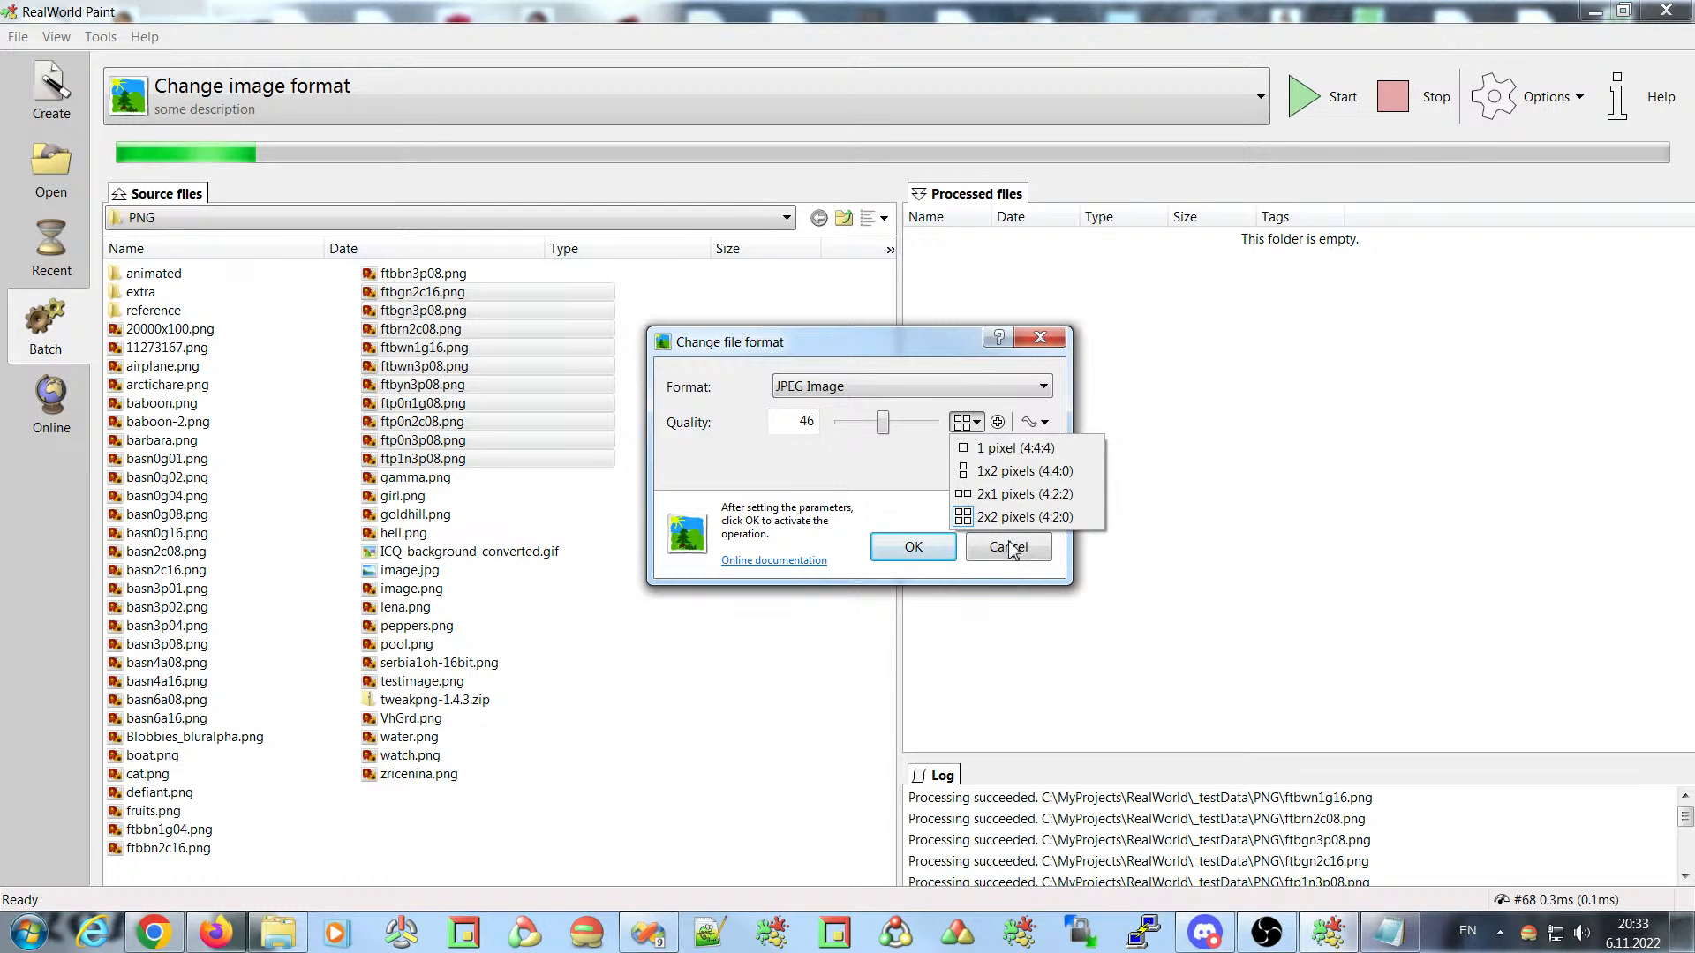
click(985, 430)
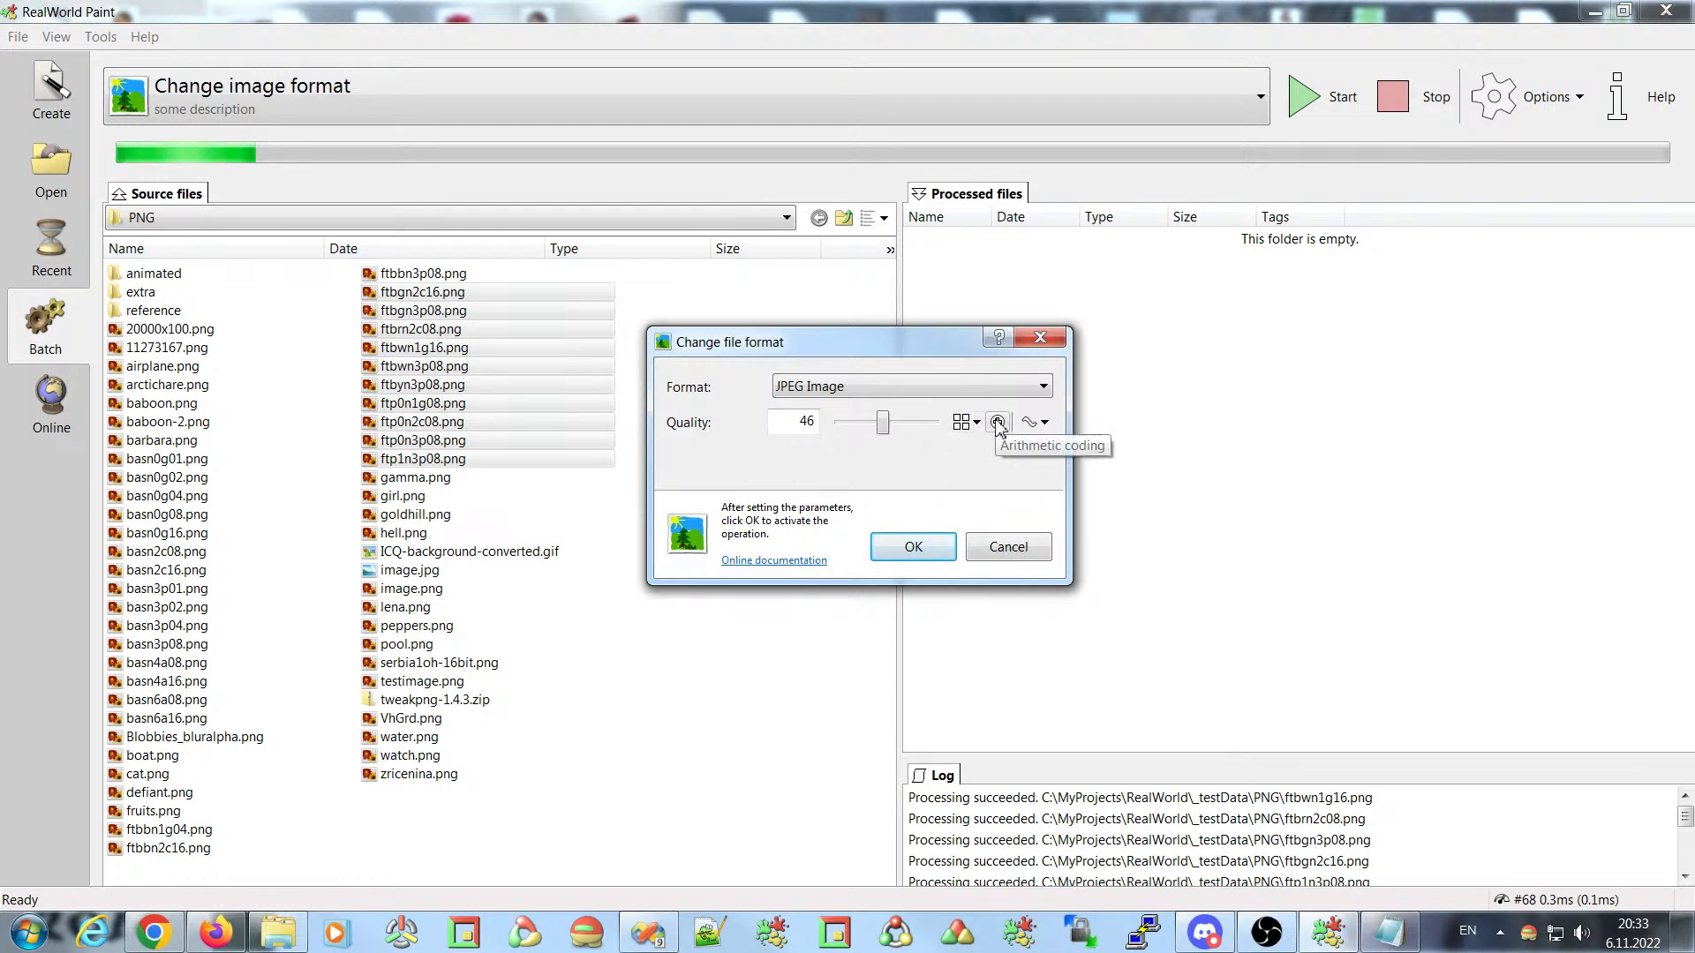
click(1044, 424)
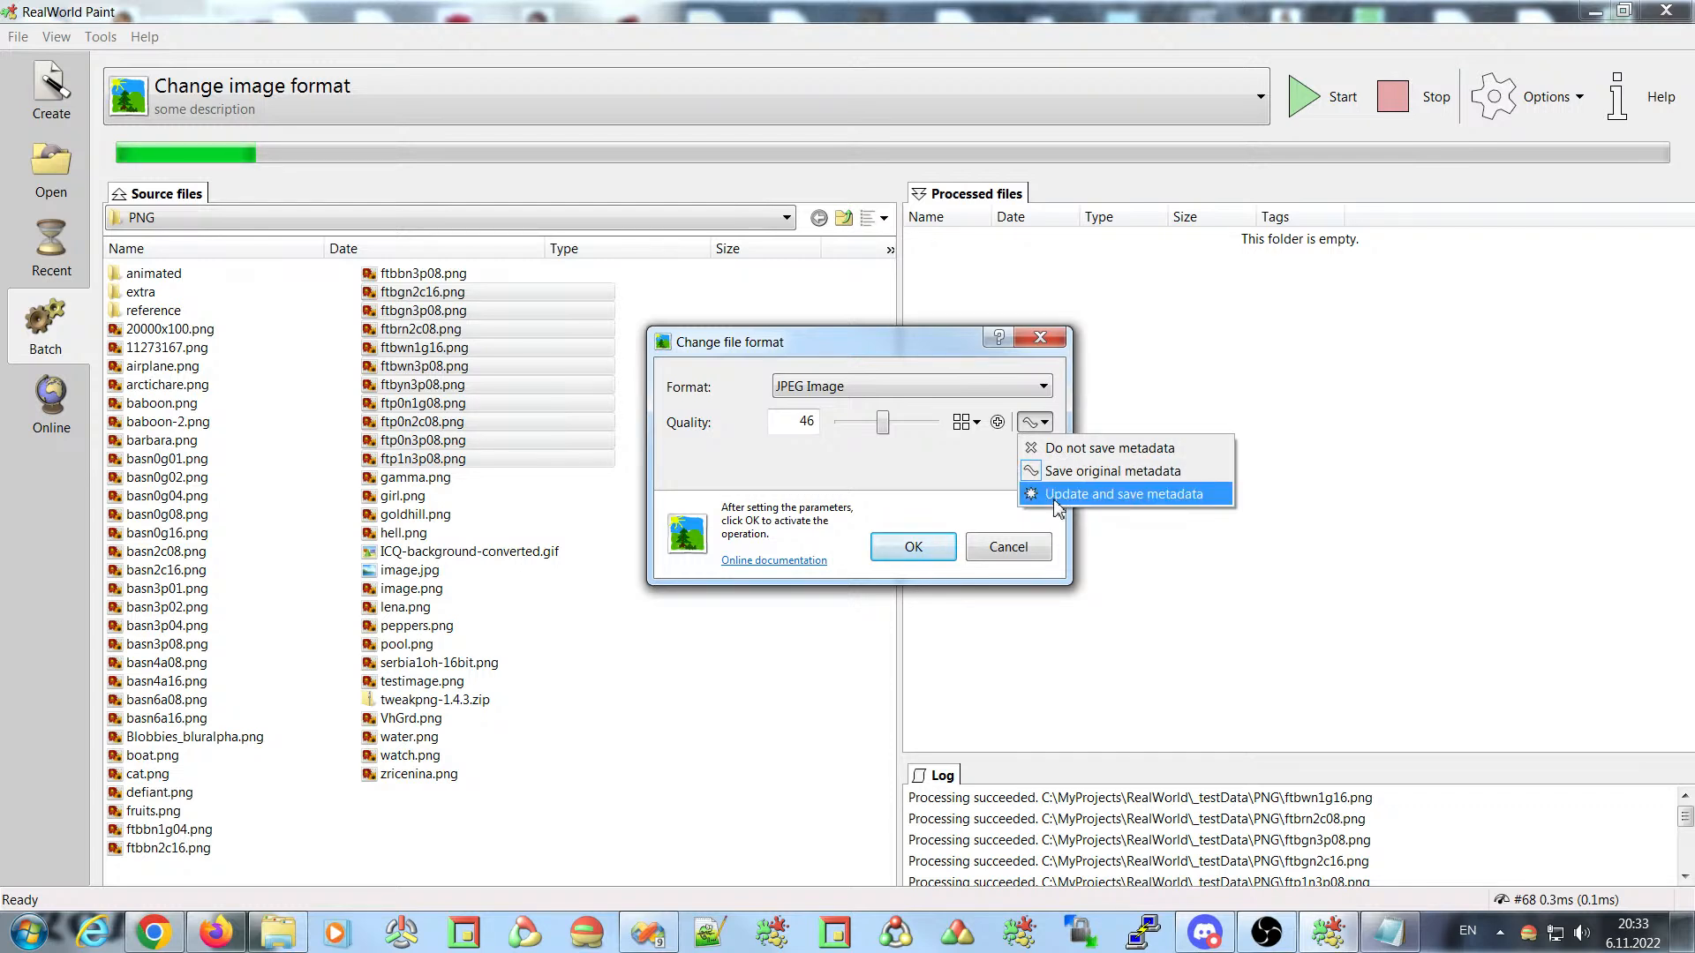
click(920, 477)
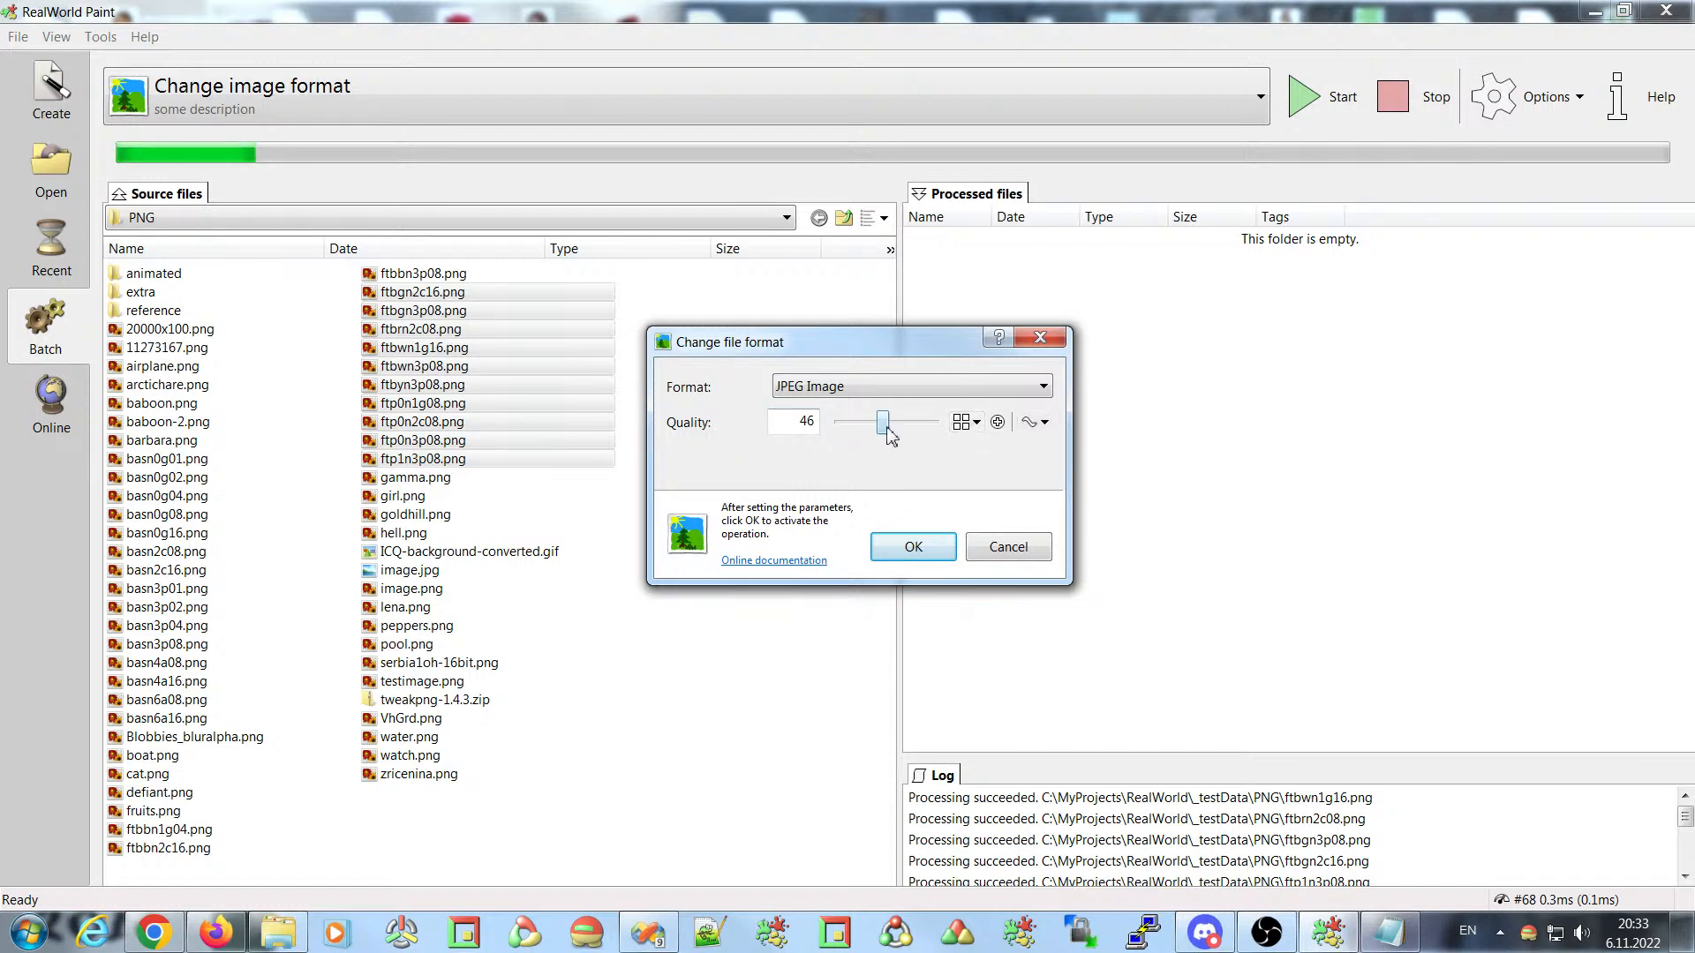
- Convert the selected files with GIF Image as the format and permanently delete all resulting GIF files
click(886, 388)
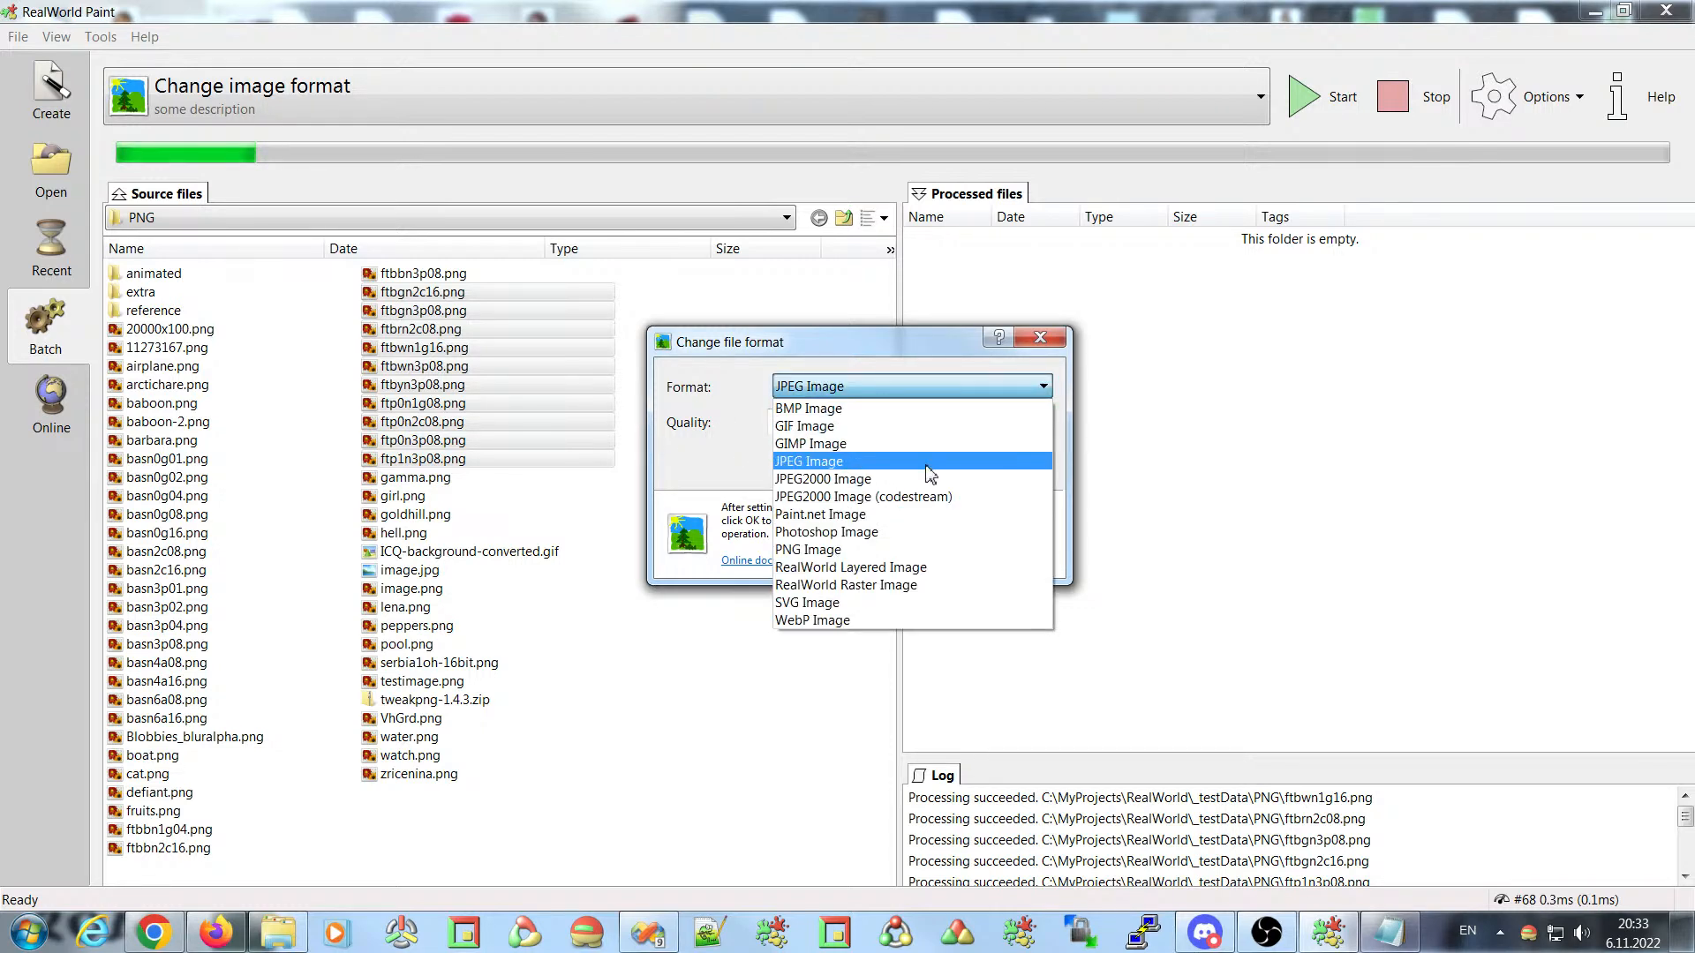
click(827, 429)
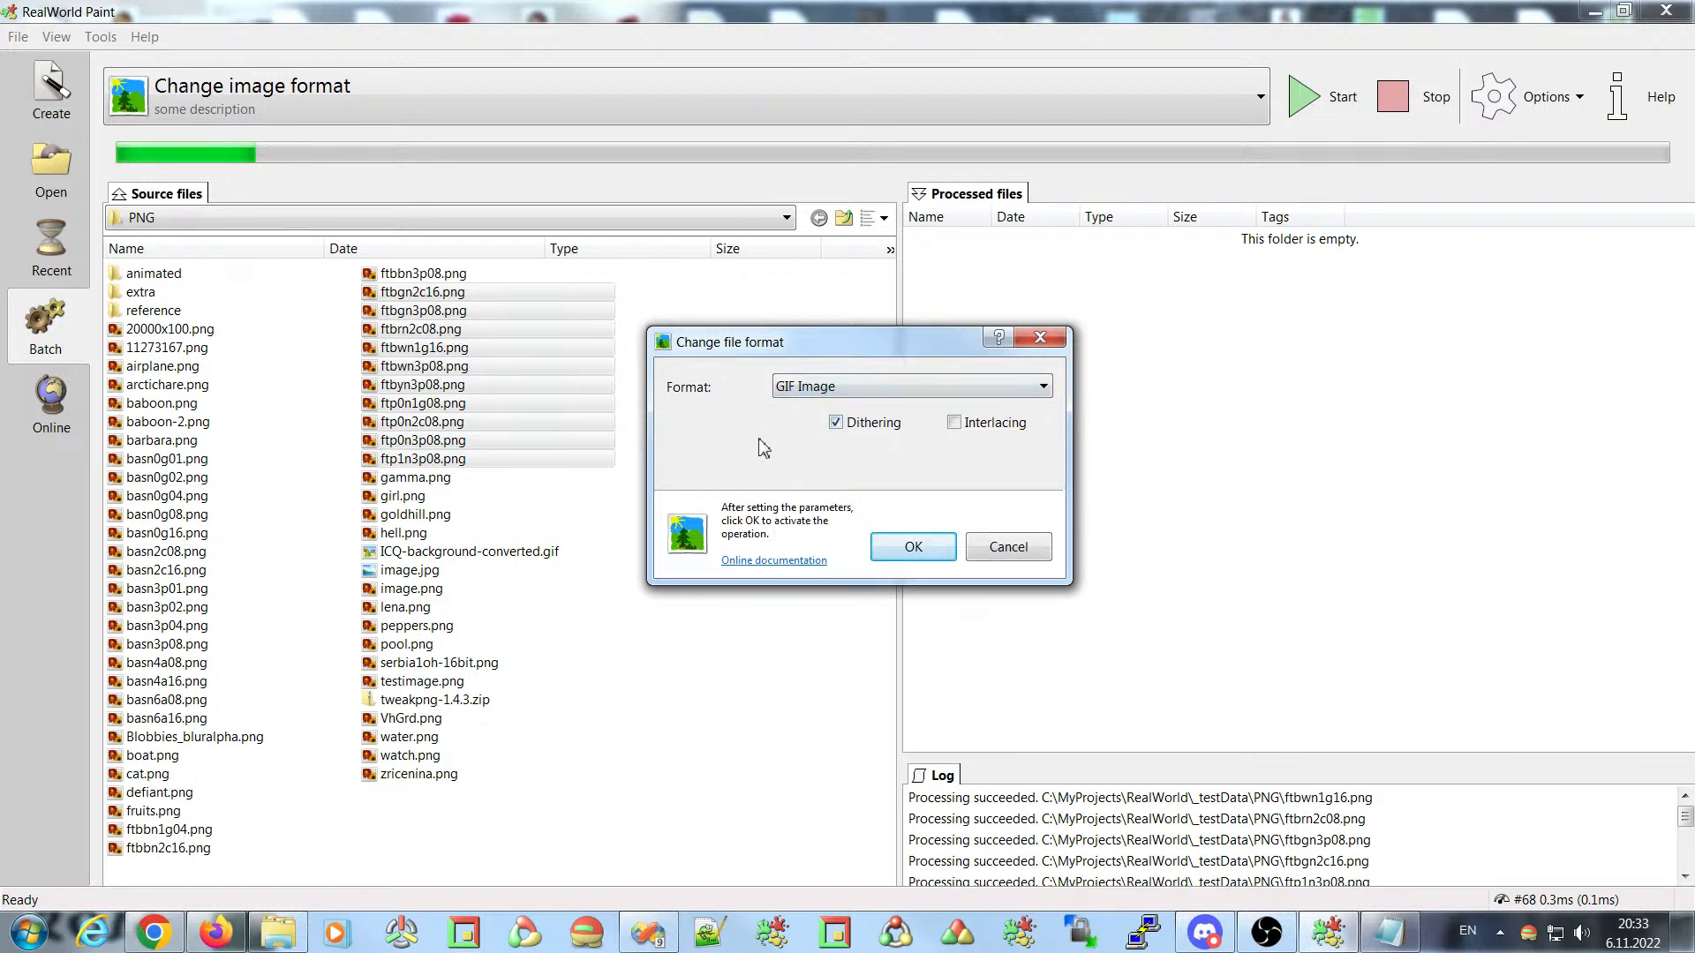
click(912, 552)
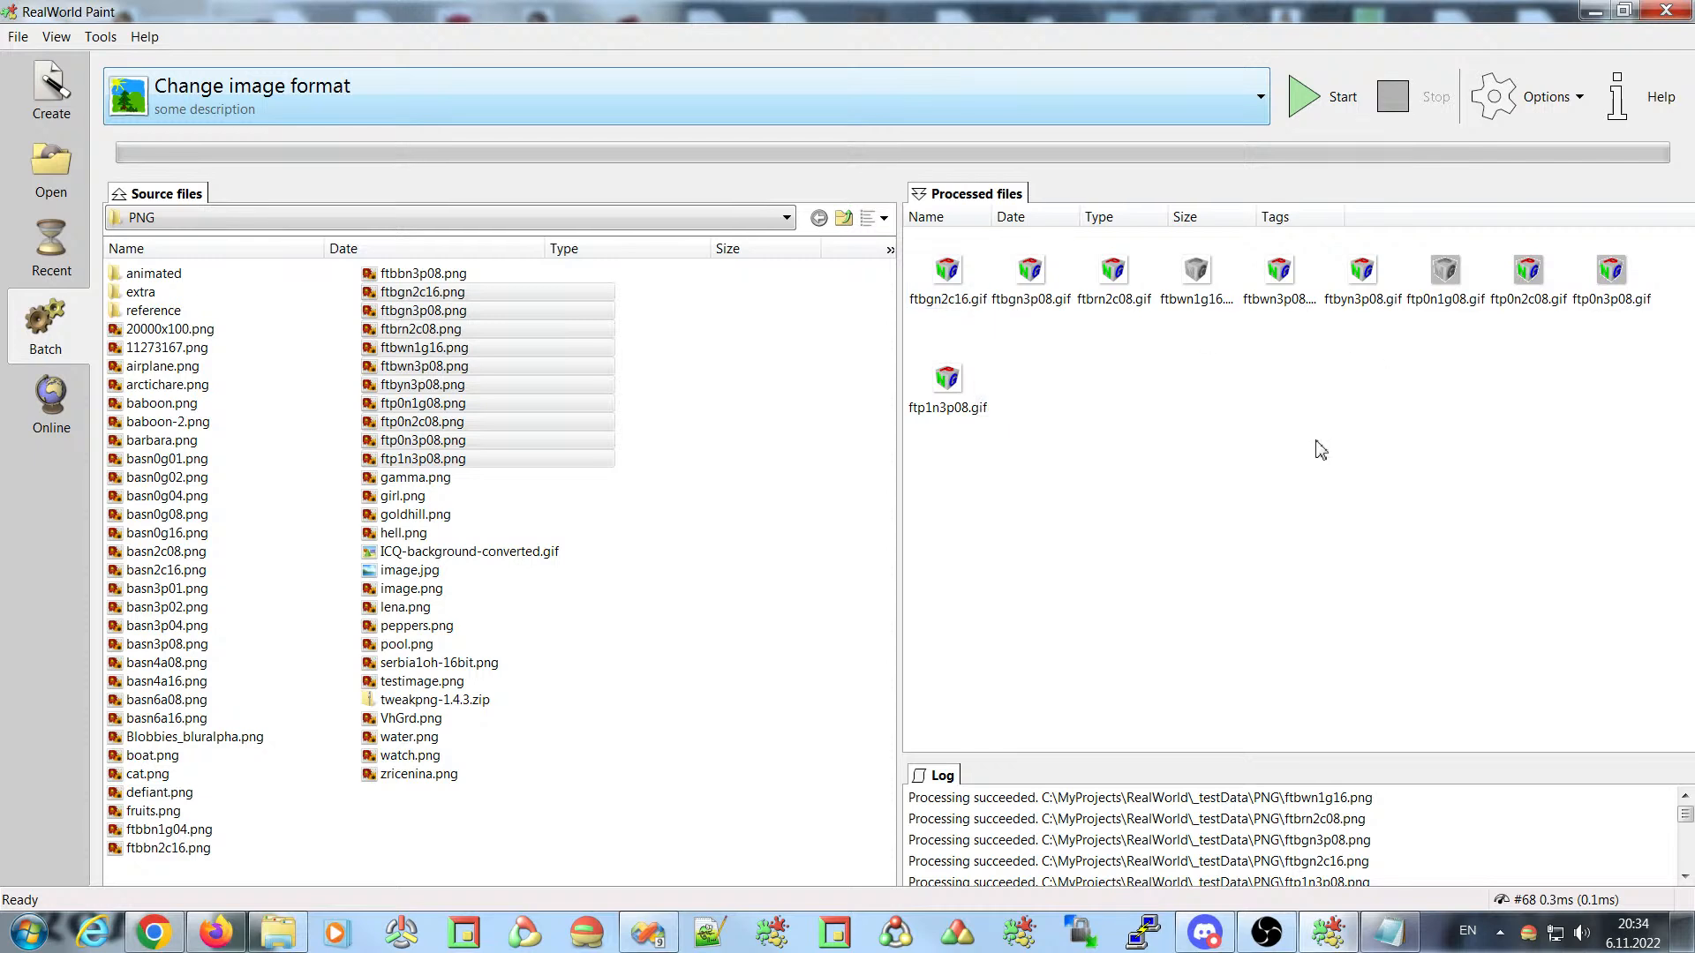
drag(1649, 430, 919, 230)
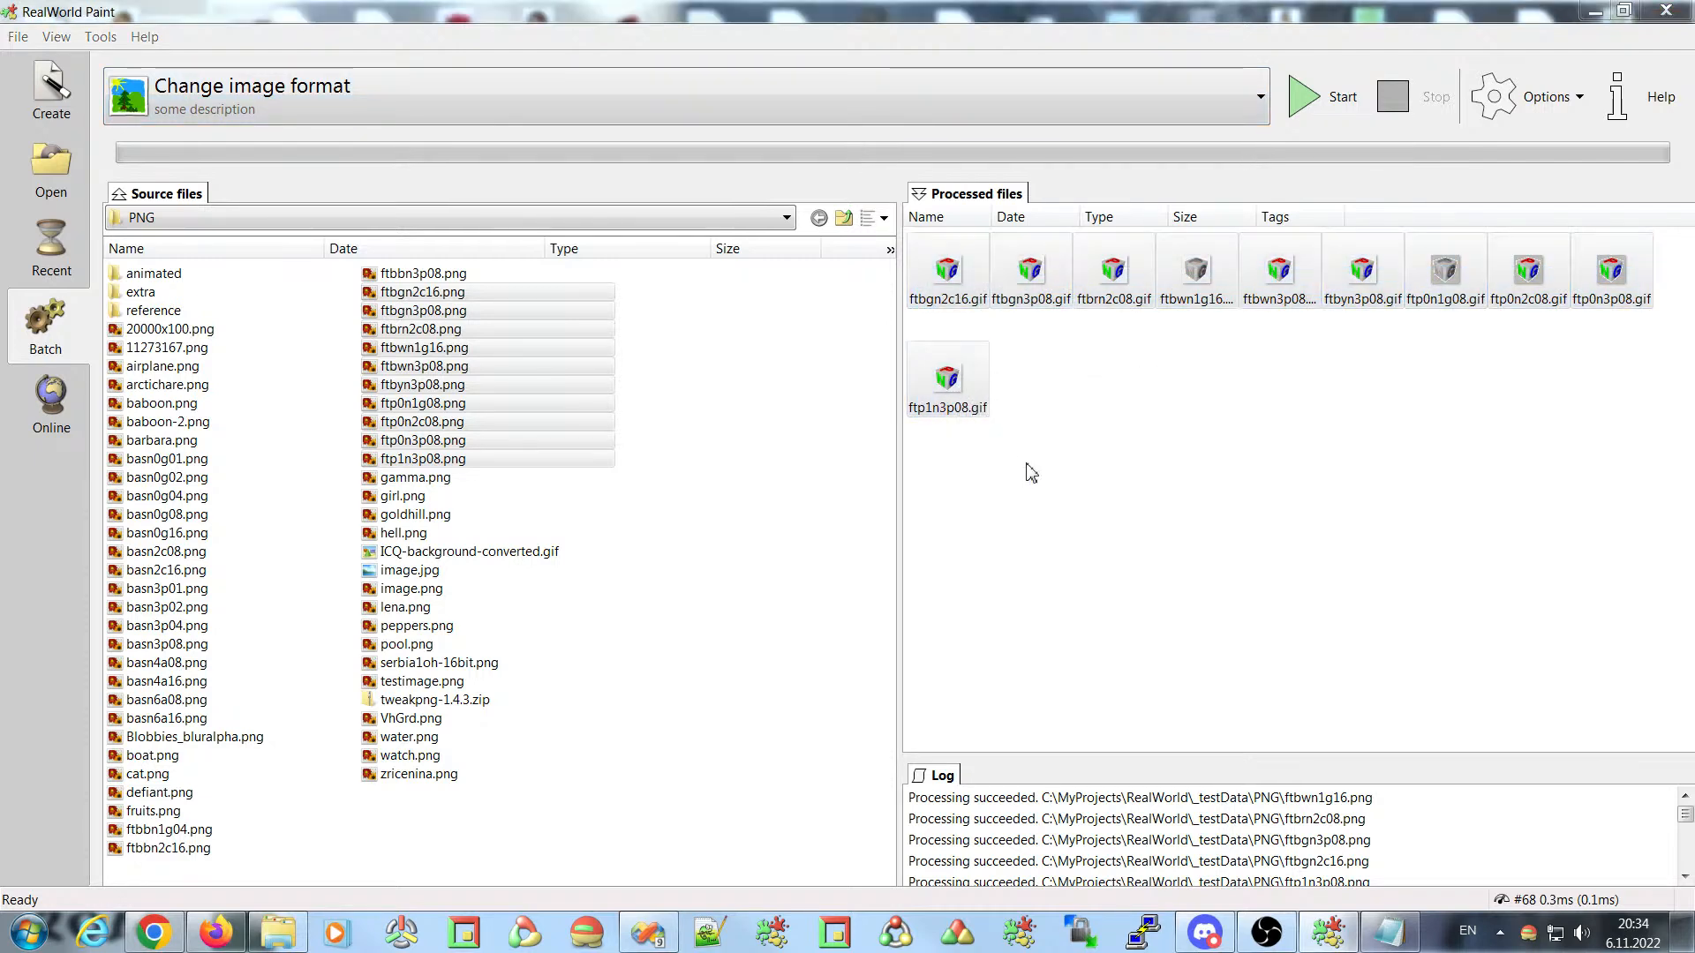
key(Delete)
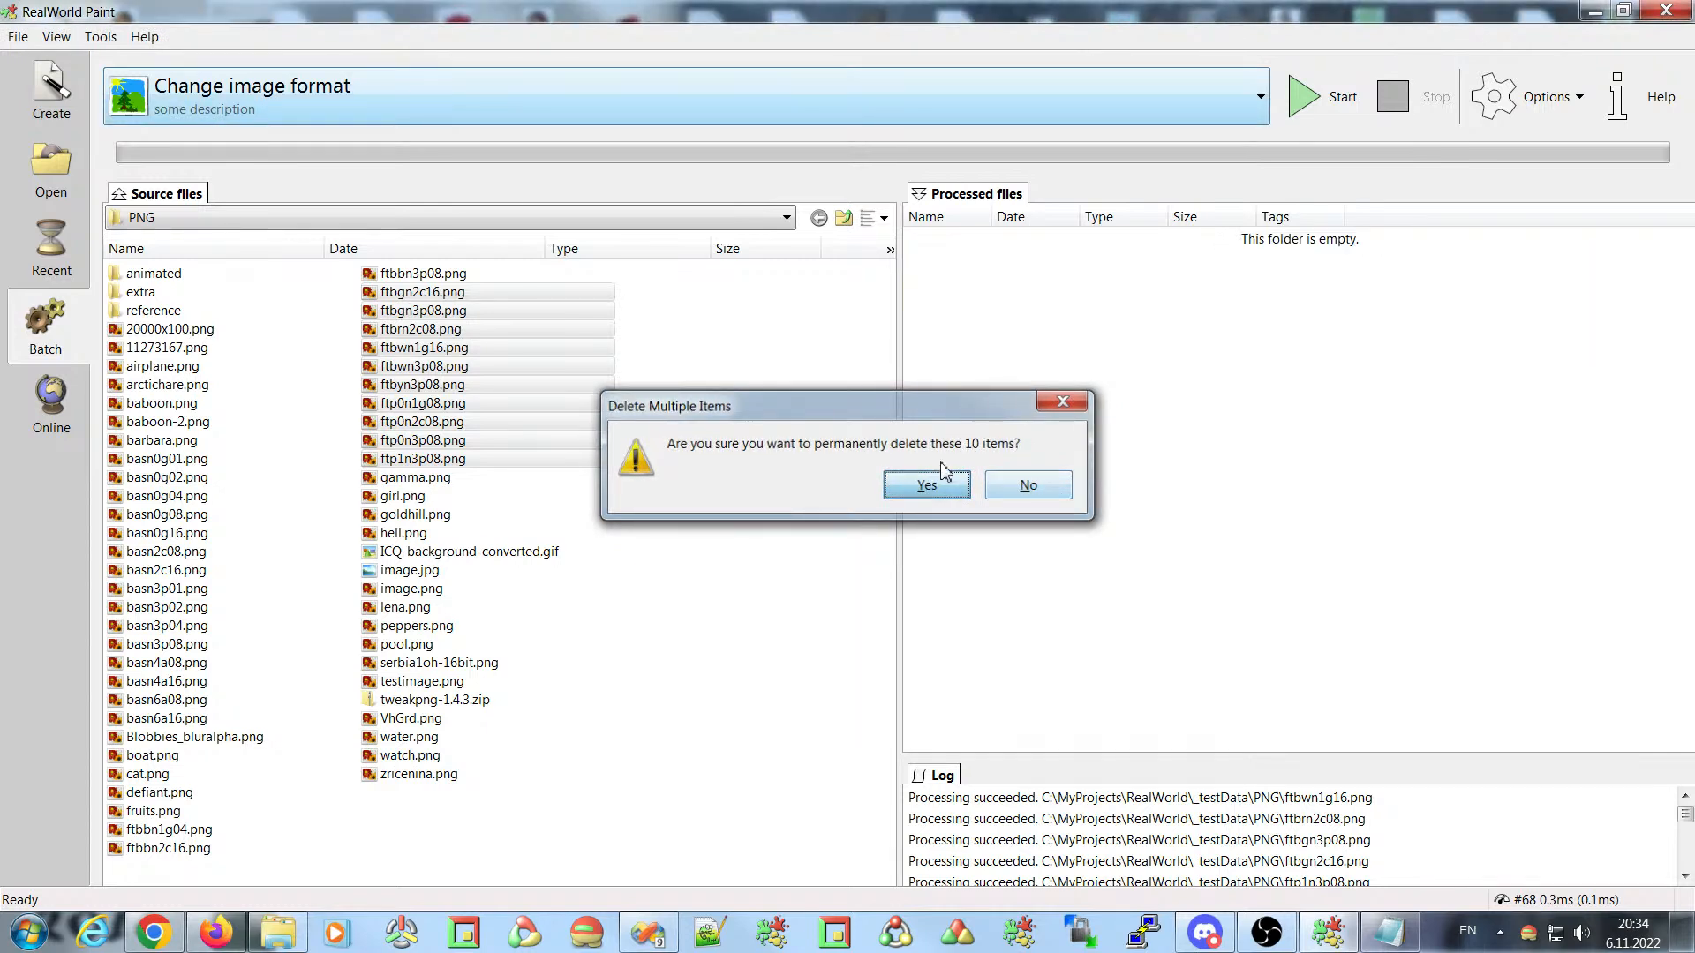
click(929, 494)
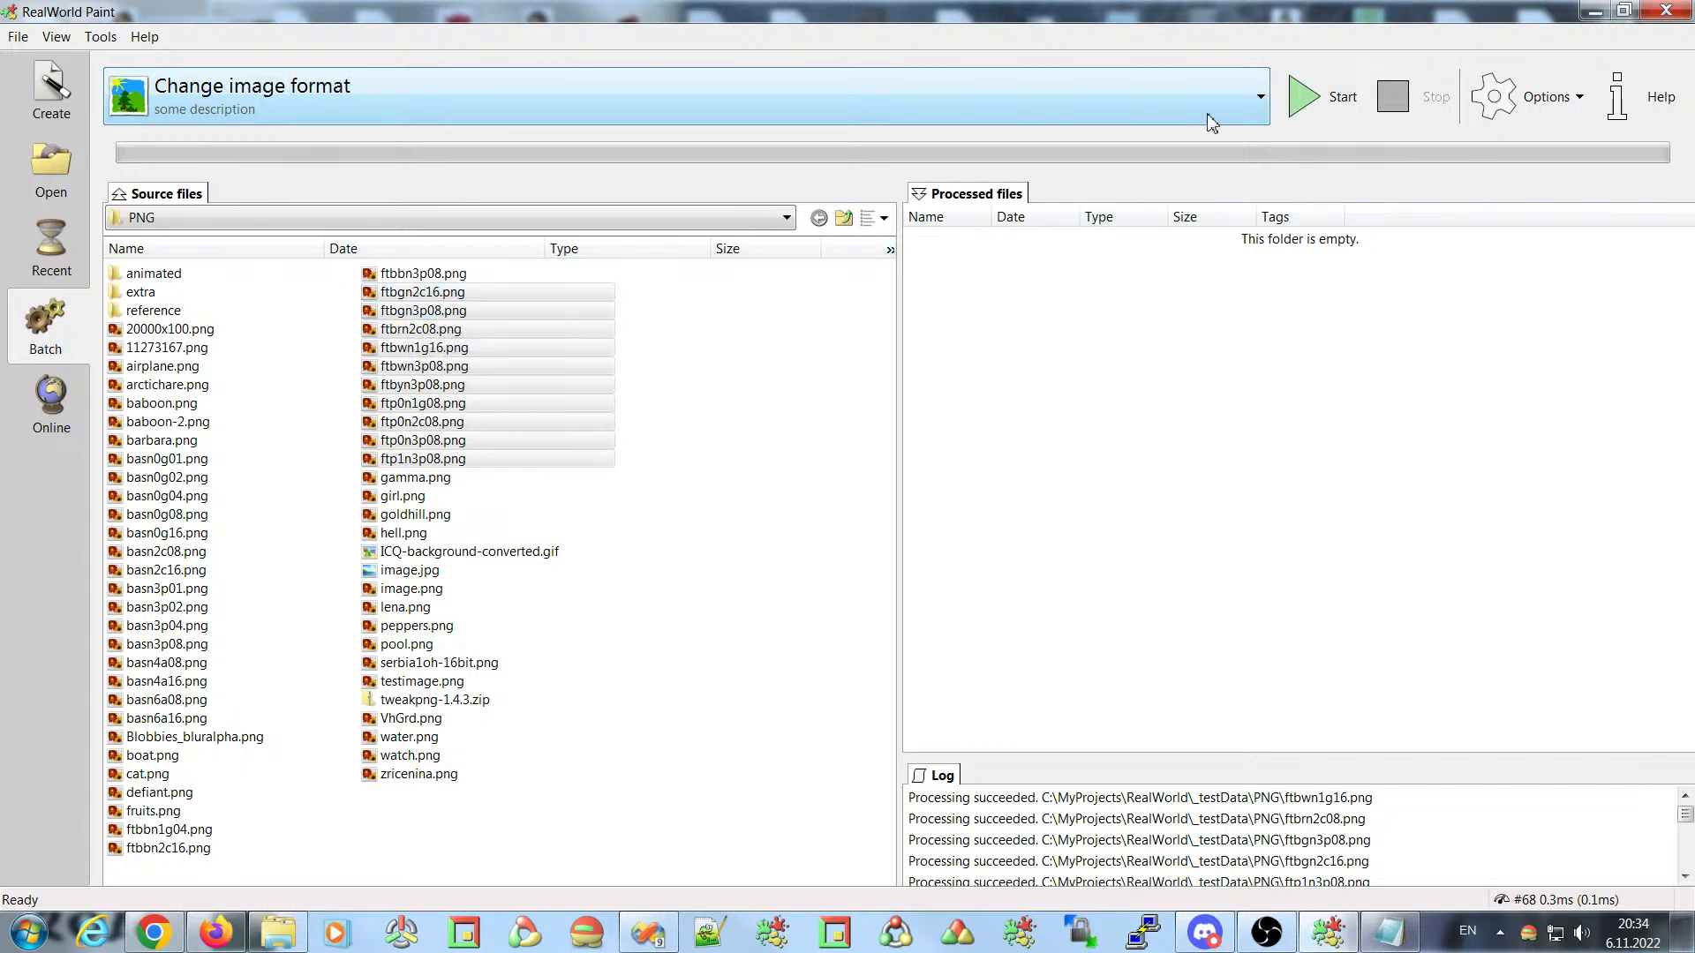
- Run the batch again with JPEG Image as the format and permanently delete all resulting JPEG files
click(1337, 104)
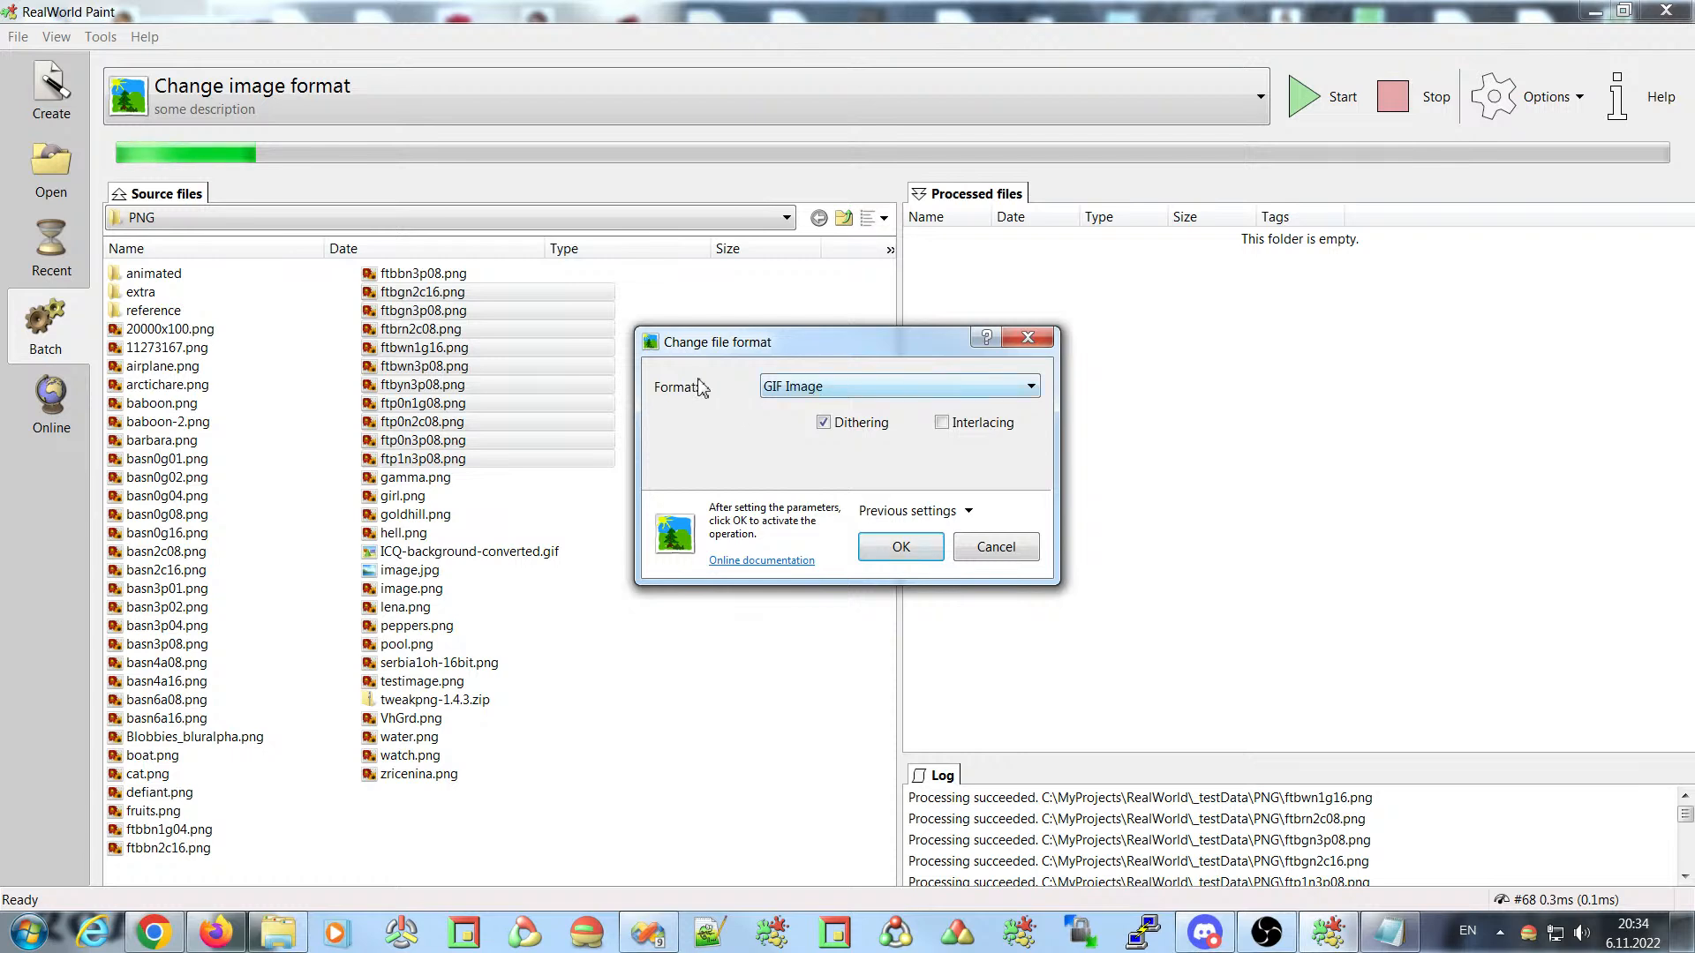
click(843, 386)
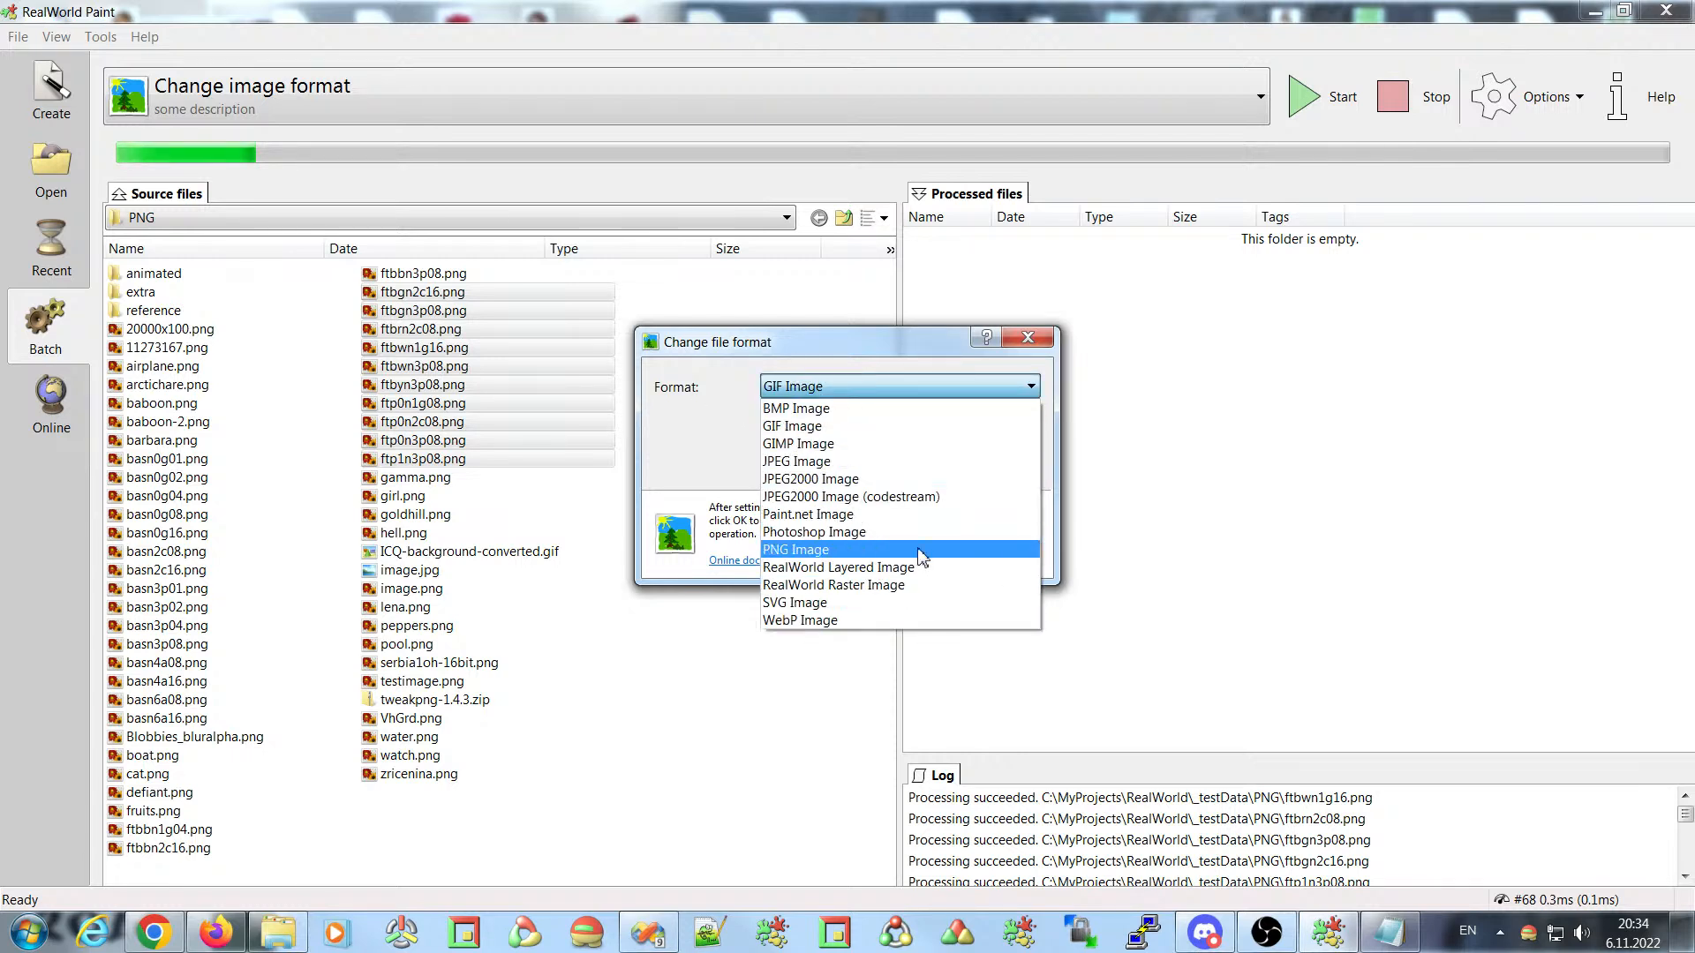
click(963, 461)
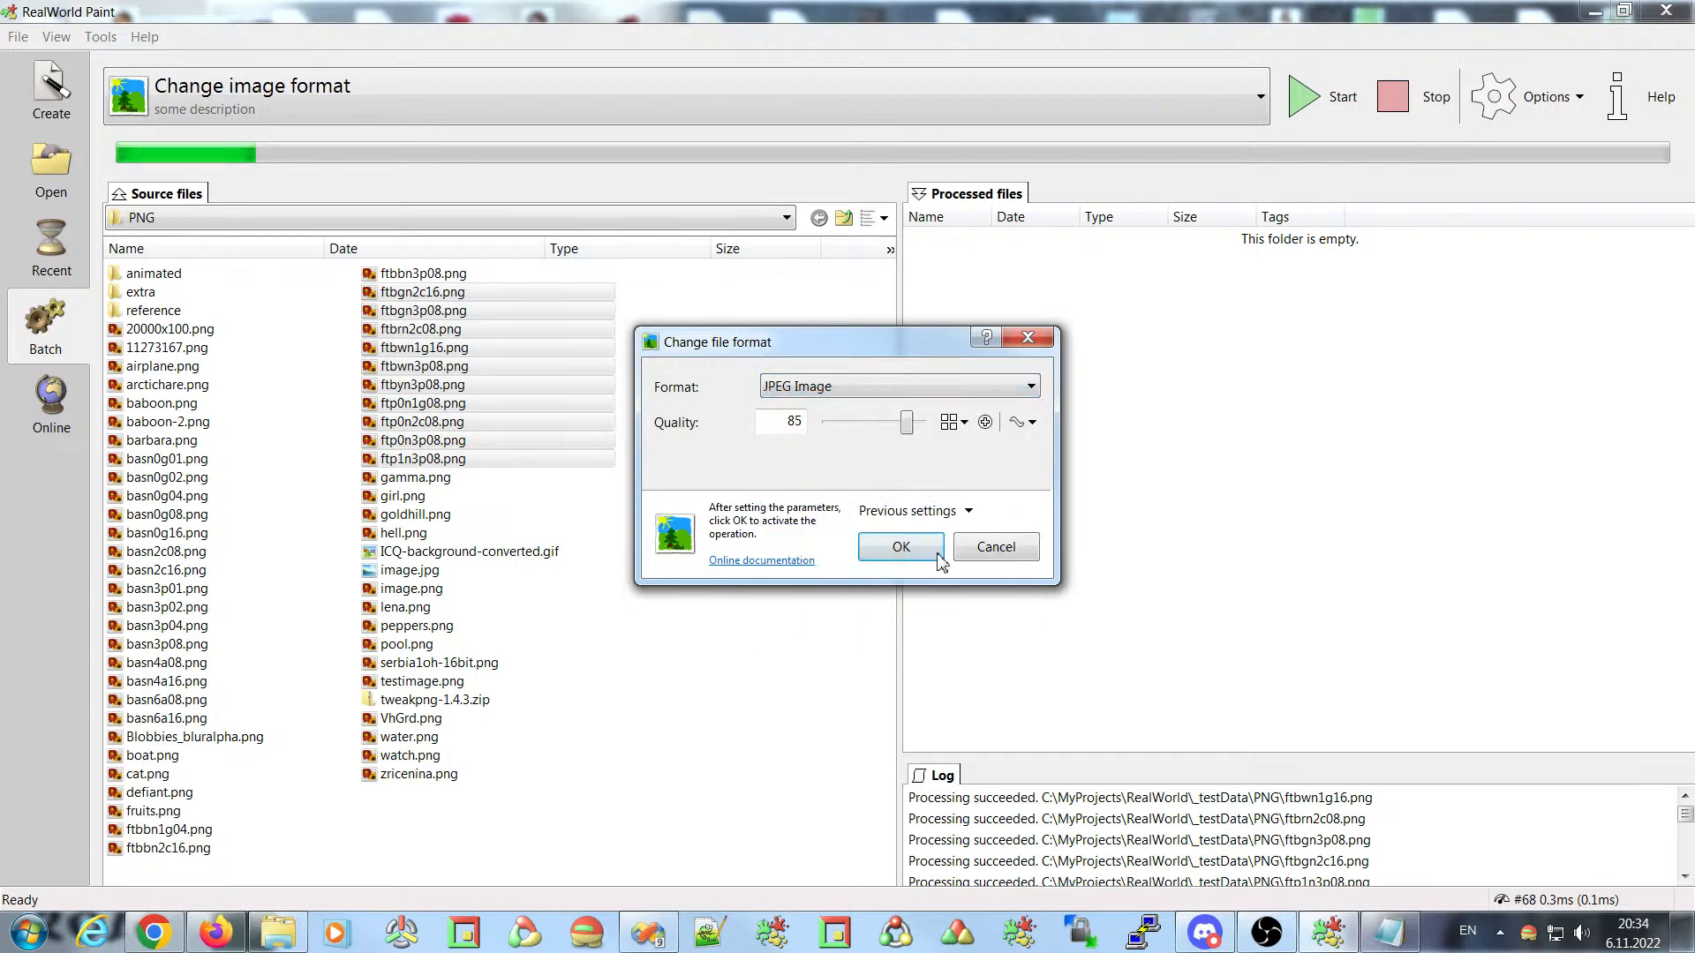
click(901, 547)
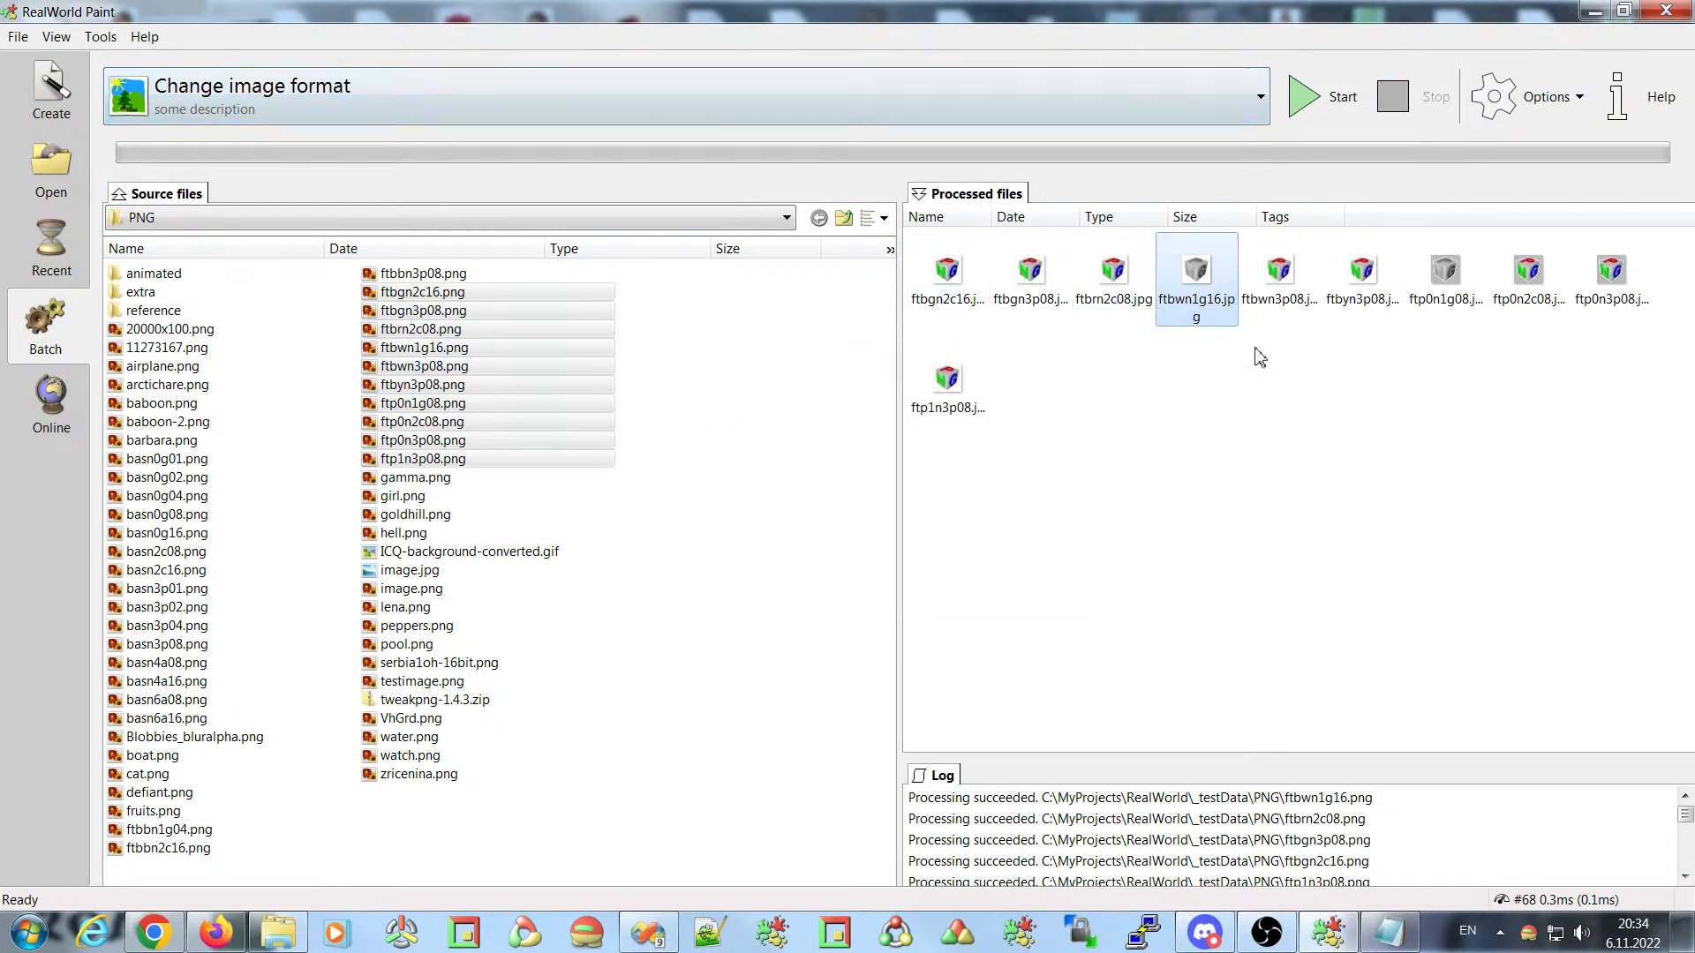
drag(1635, 439, 921, 279)
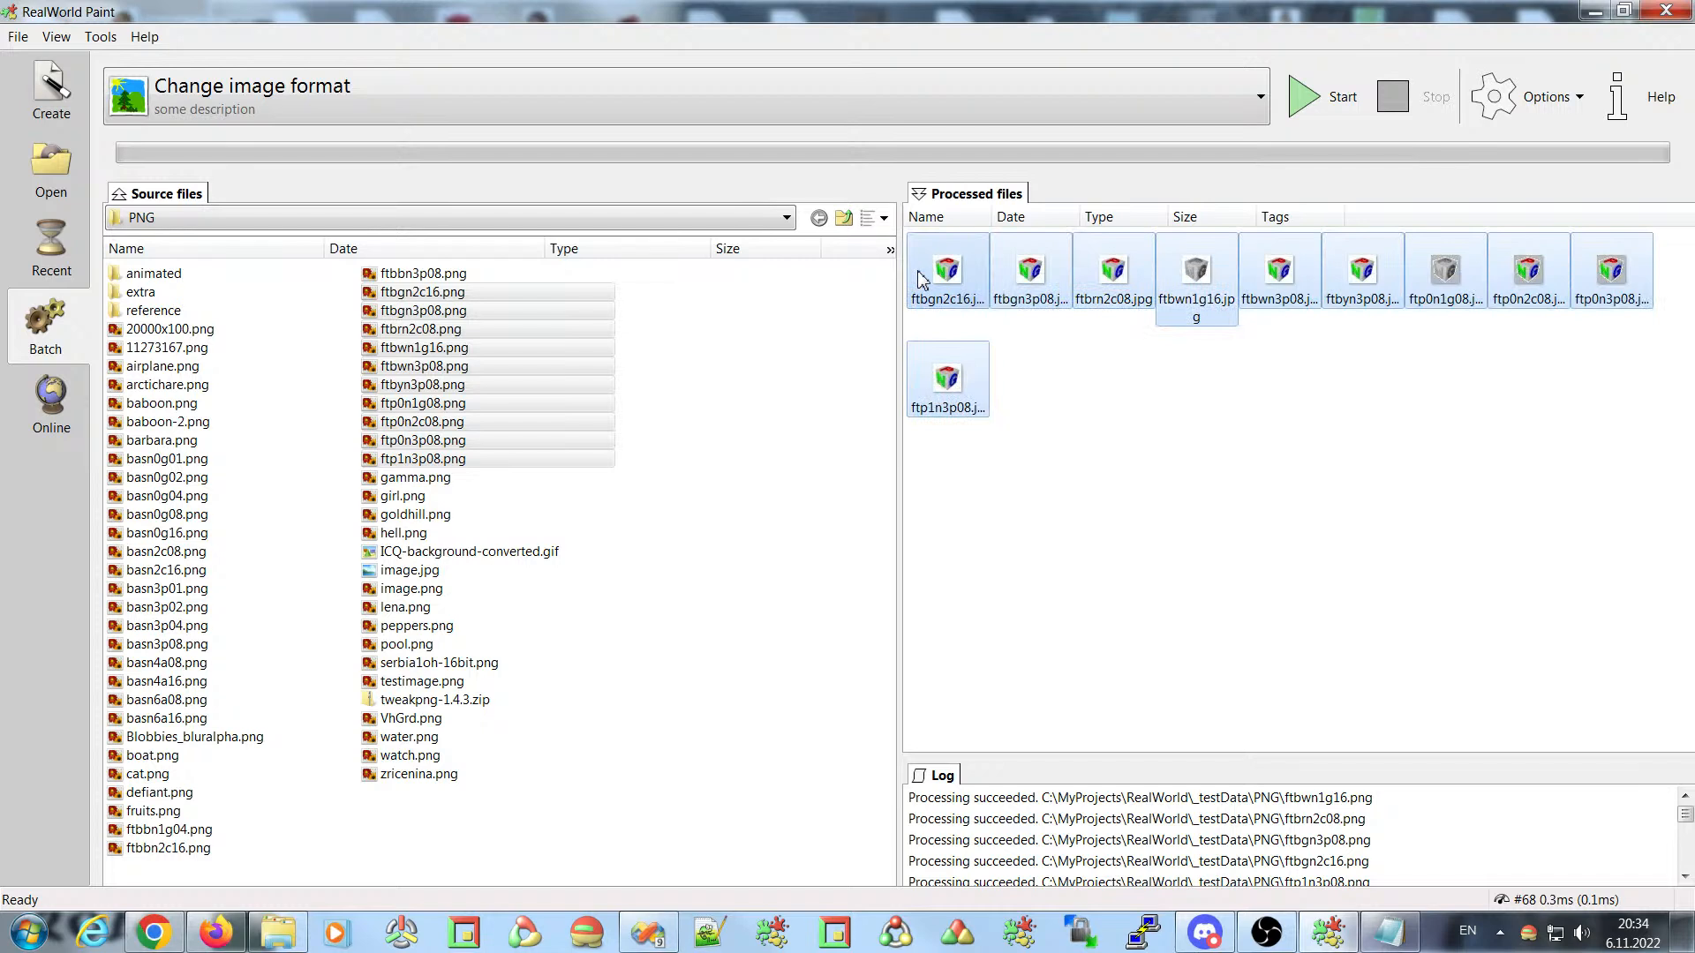
key(Delete)
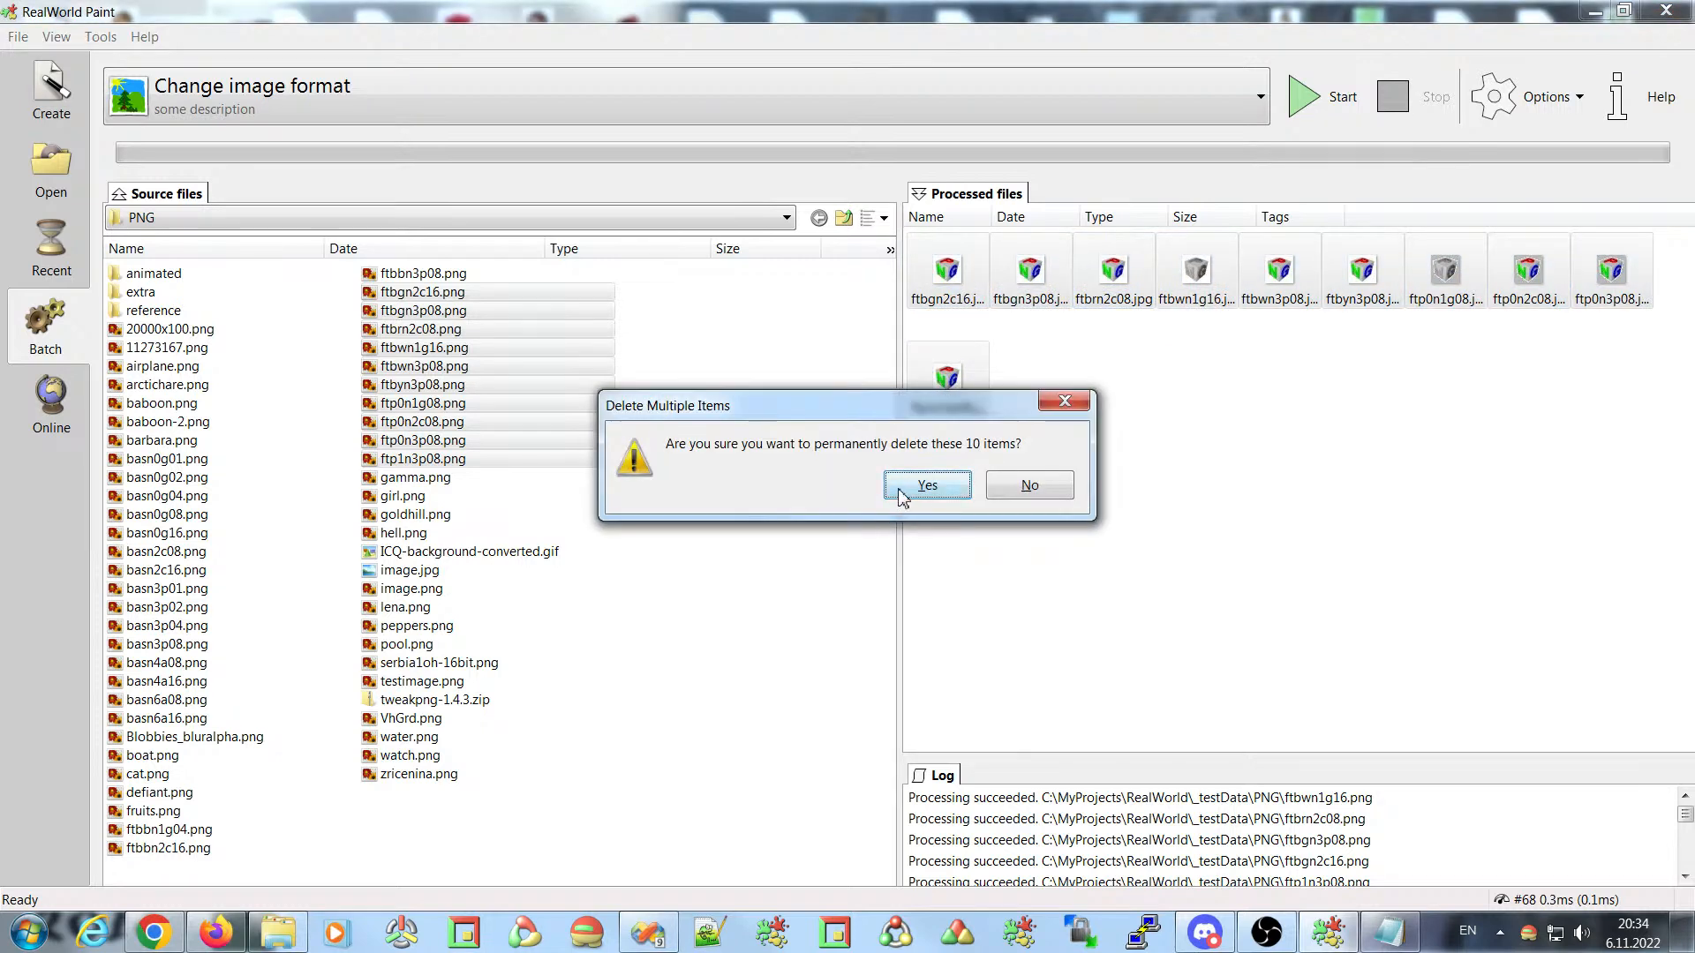
click(925, 485)
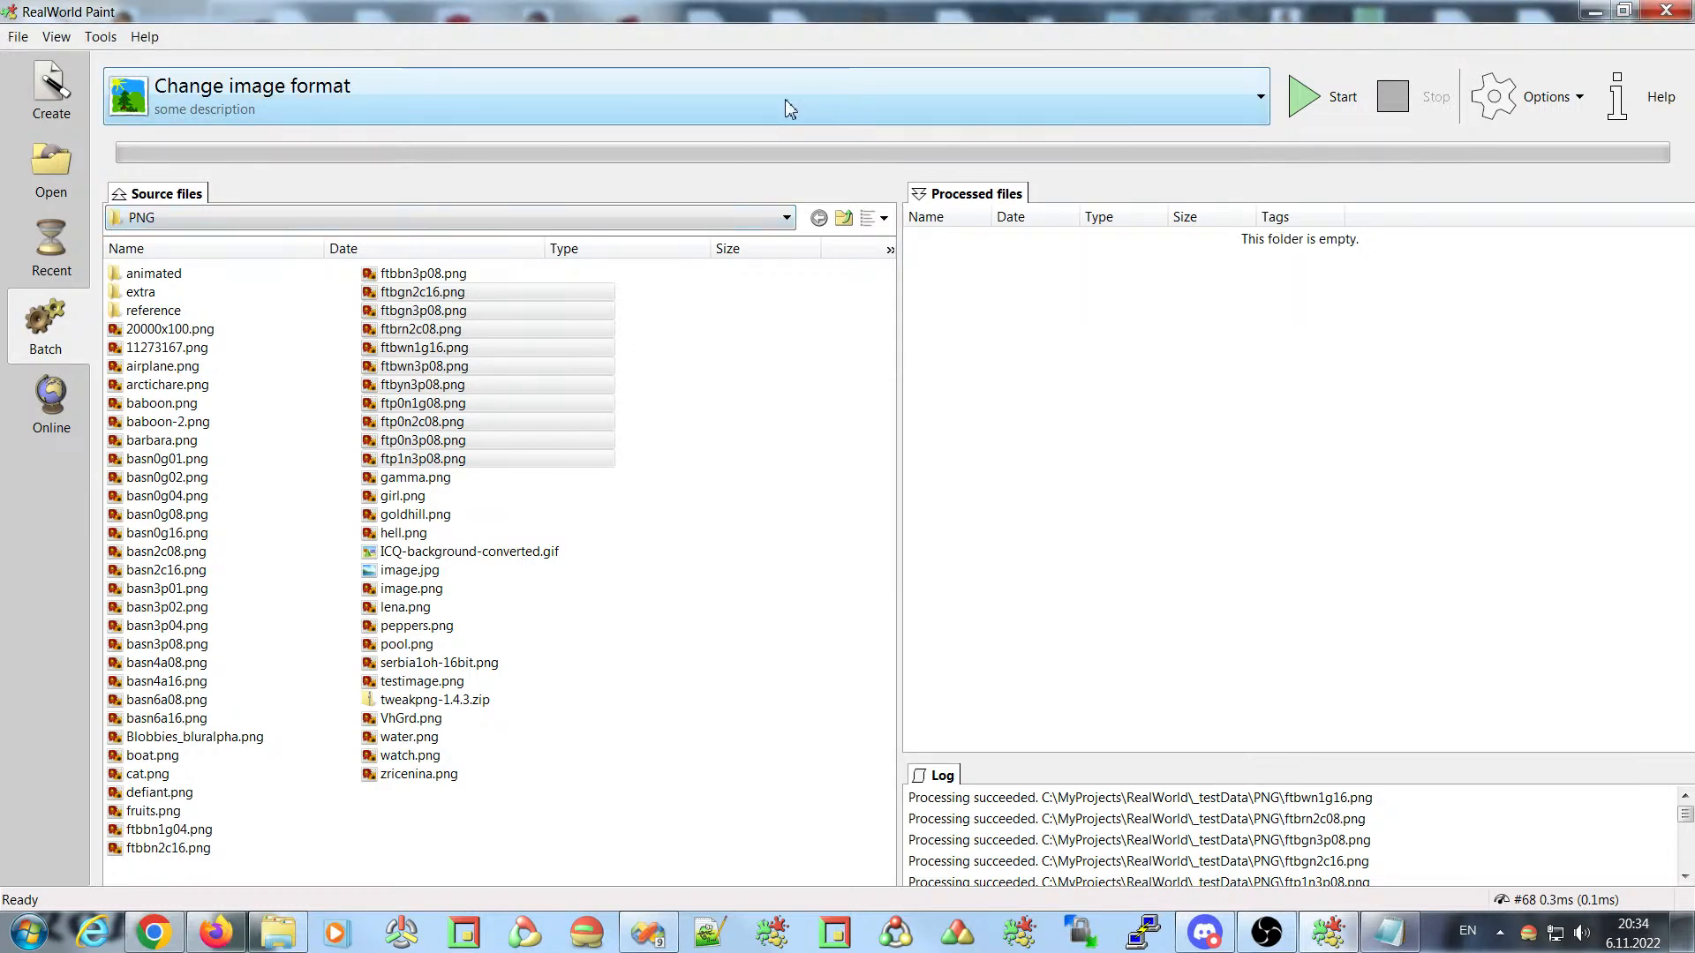
- Choose the remembered GIF Image settings of the Change image format operation and process the selected source files with them
click(719, 107)
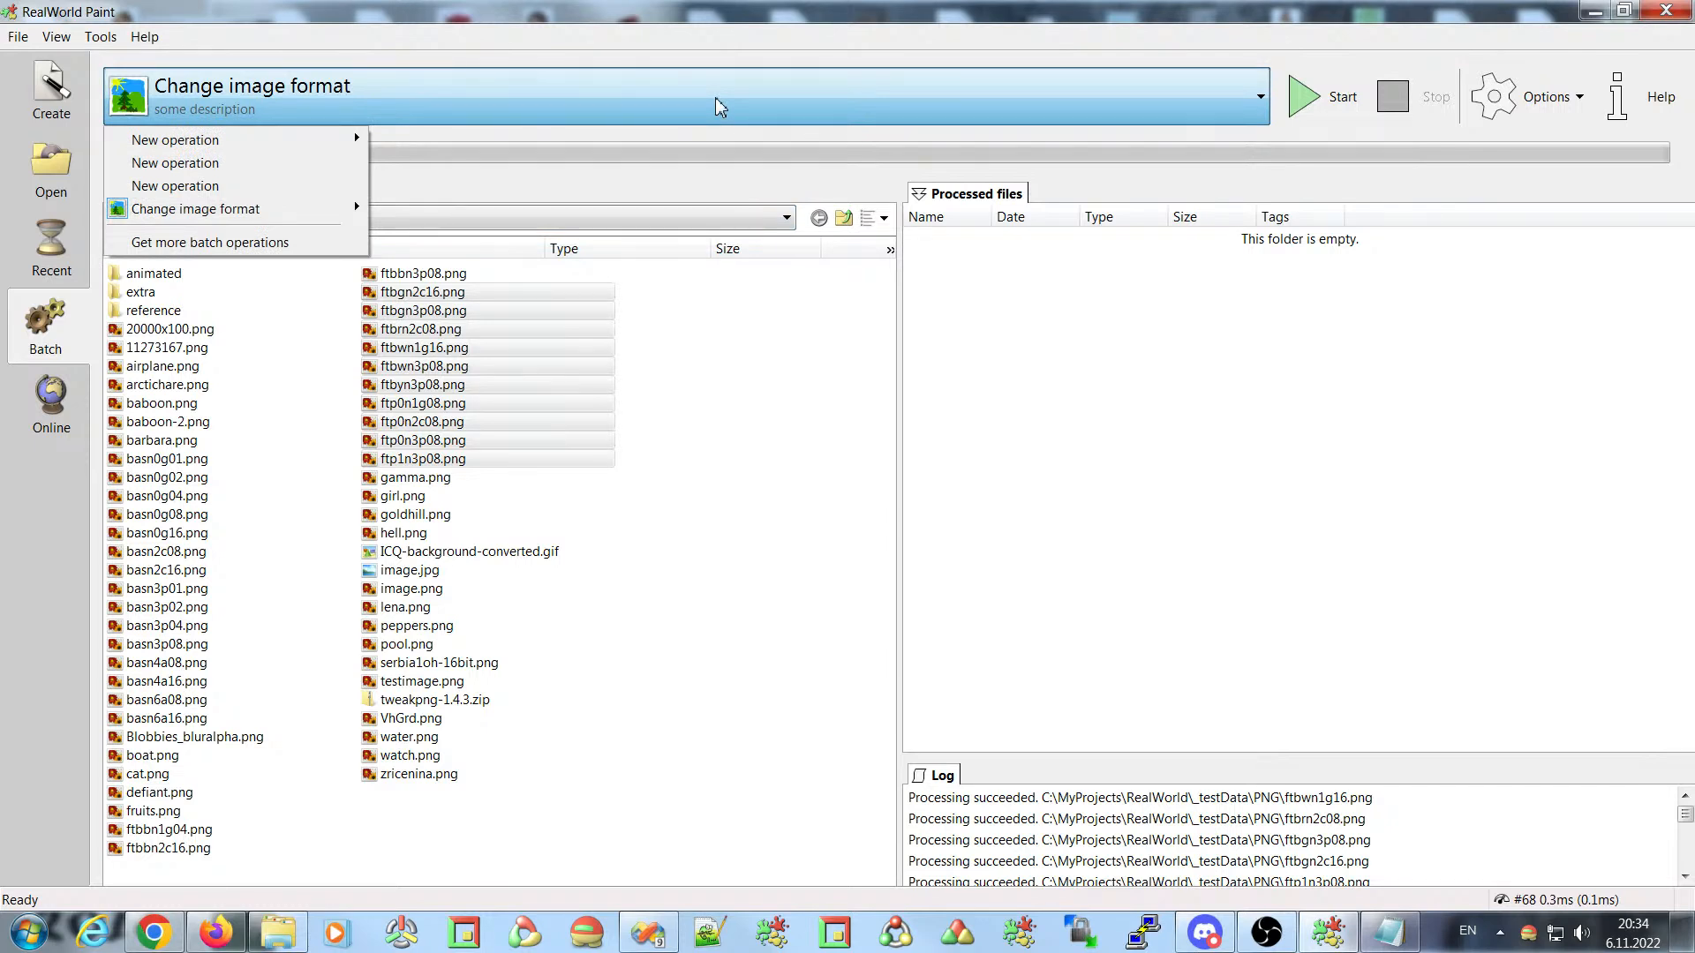
click(716, 102)
click(618, 103)
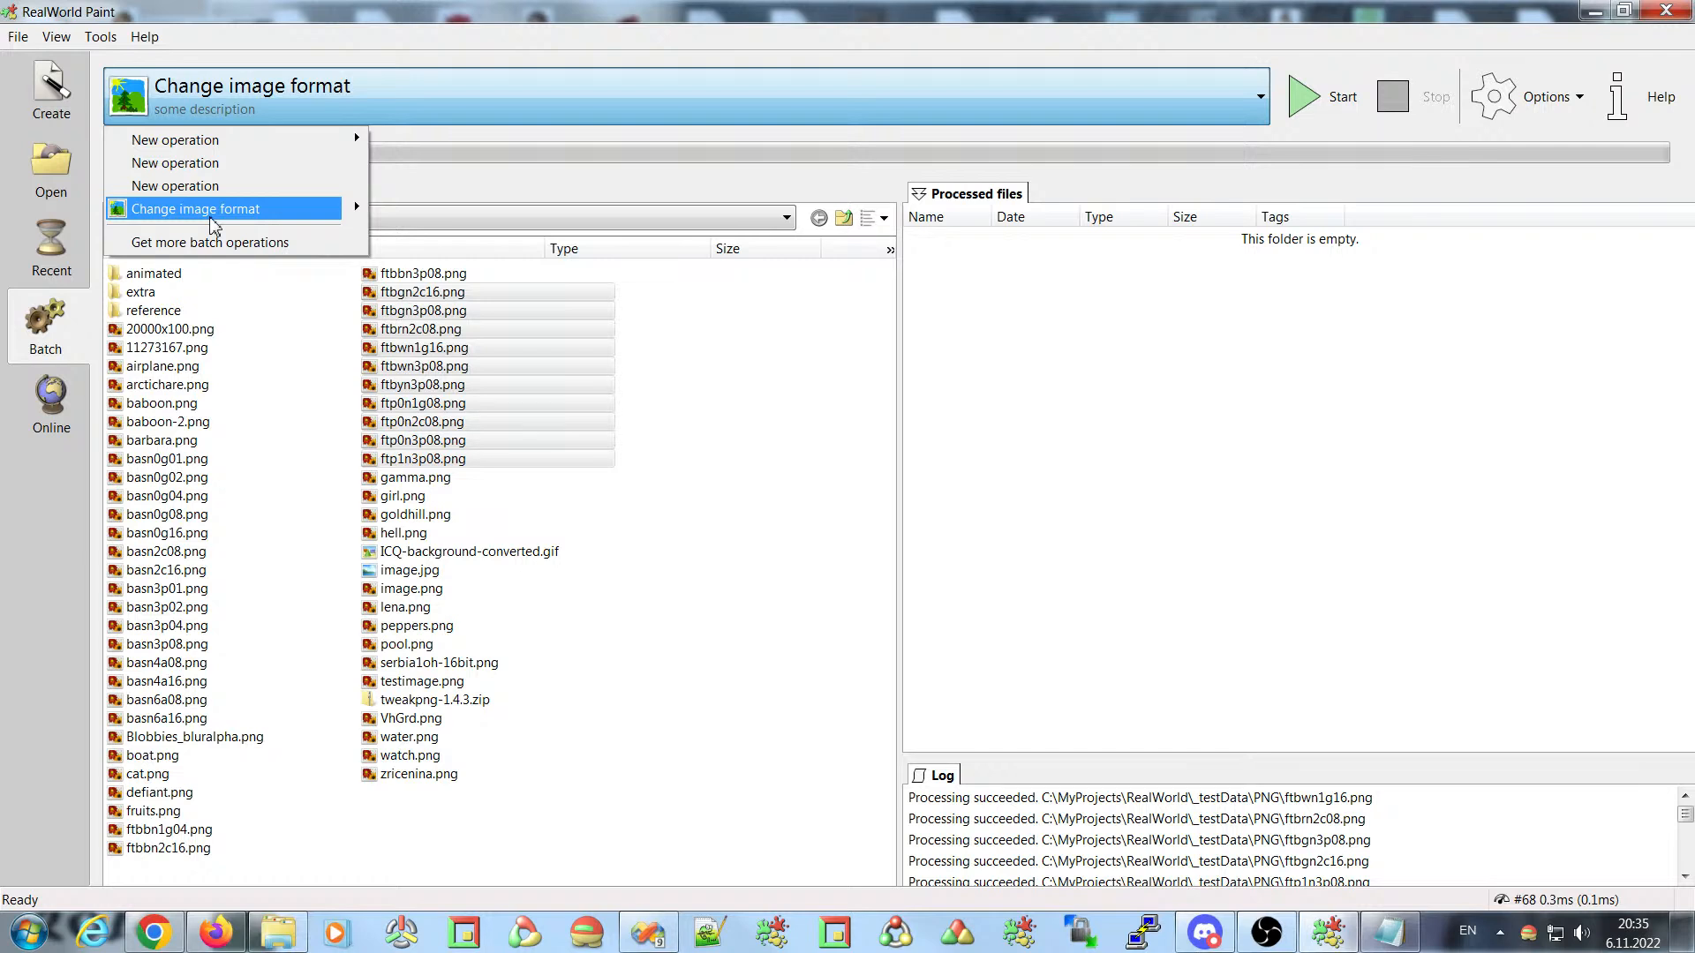
mouse_move(358, 218)
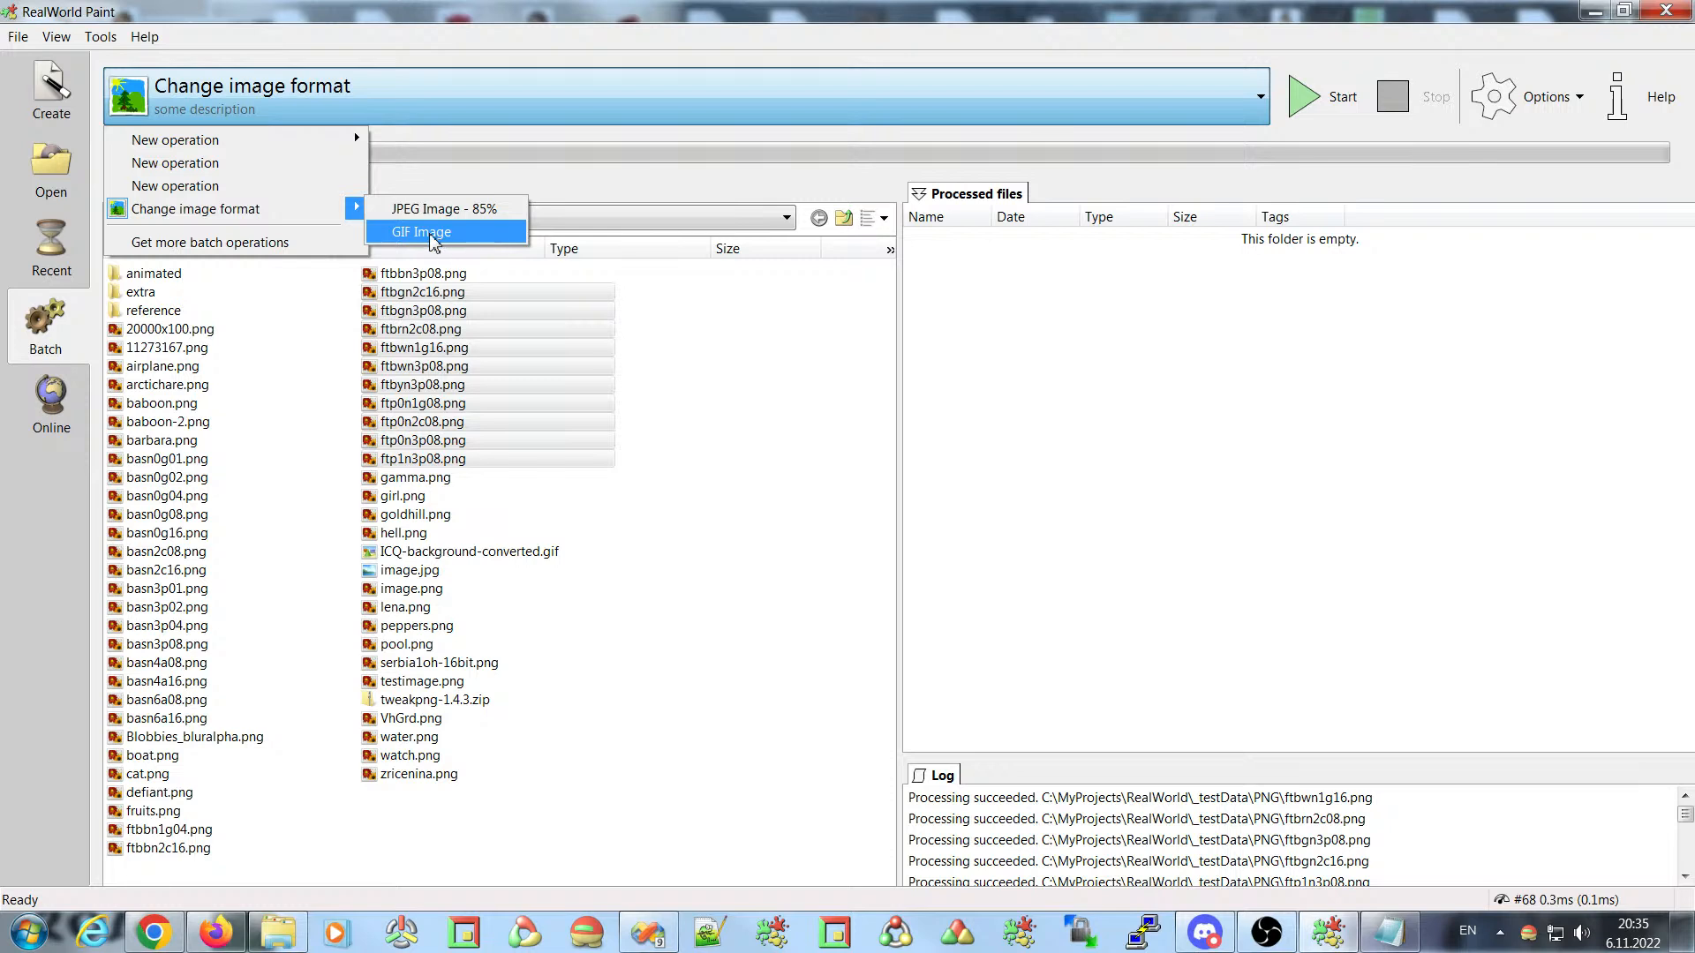
click(399, 234)
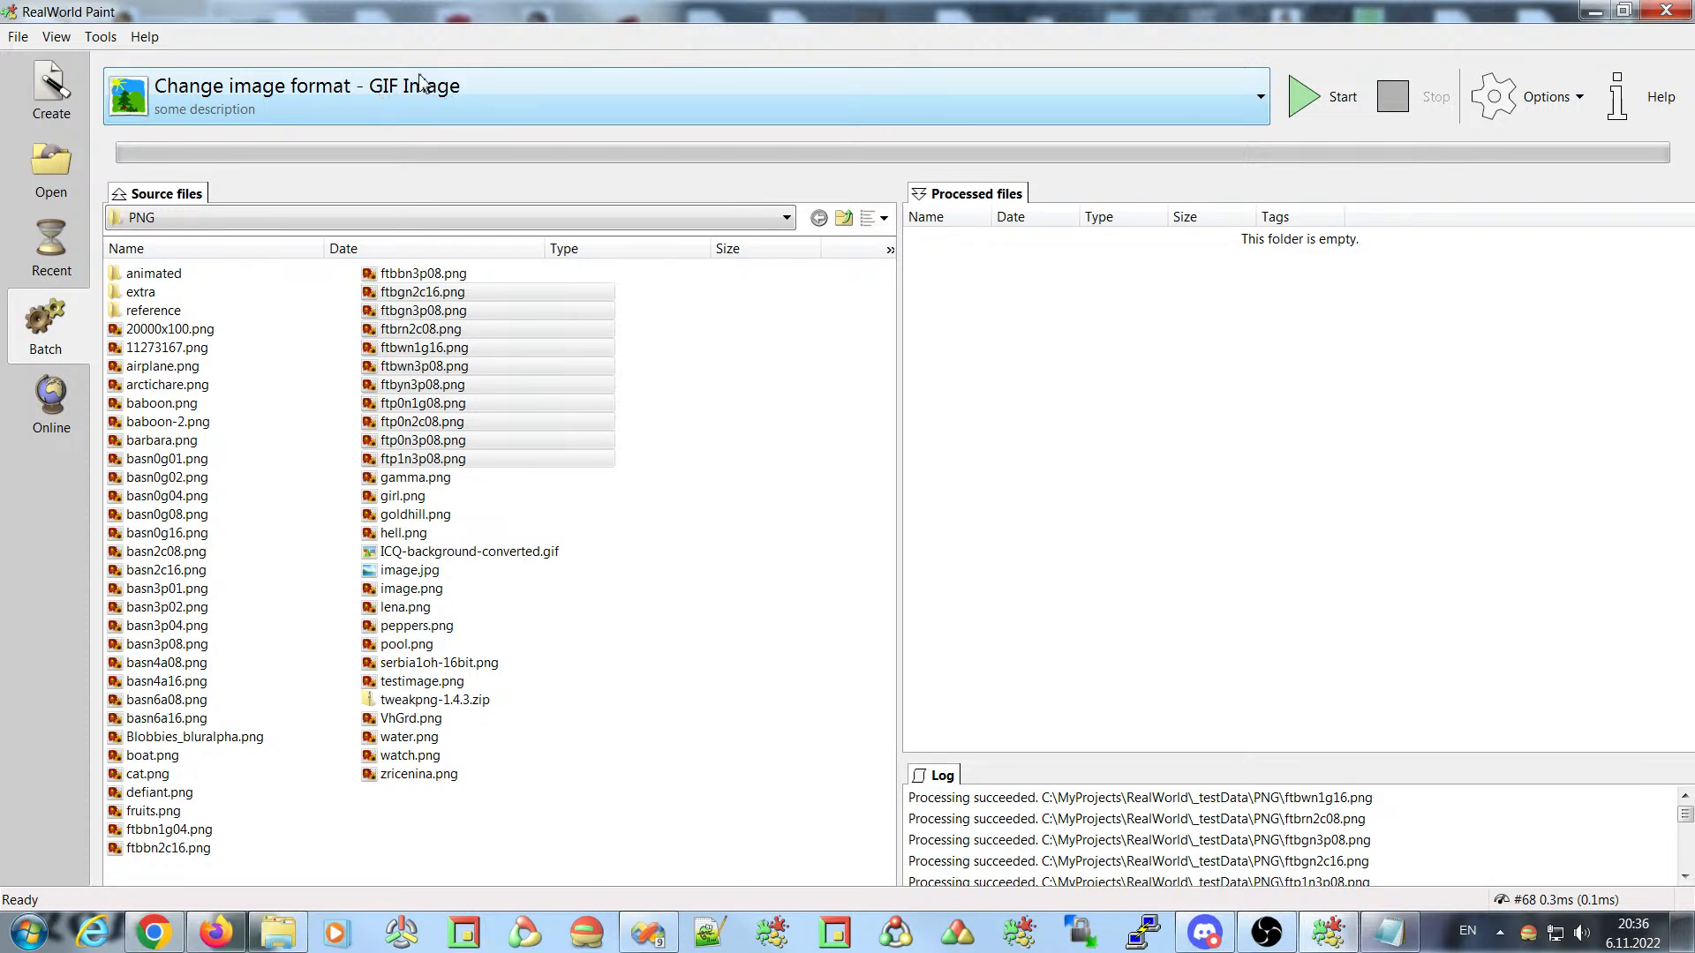
click(1327, 99)
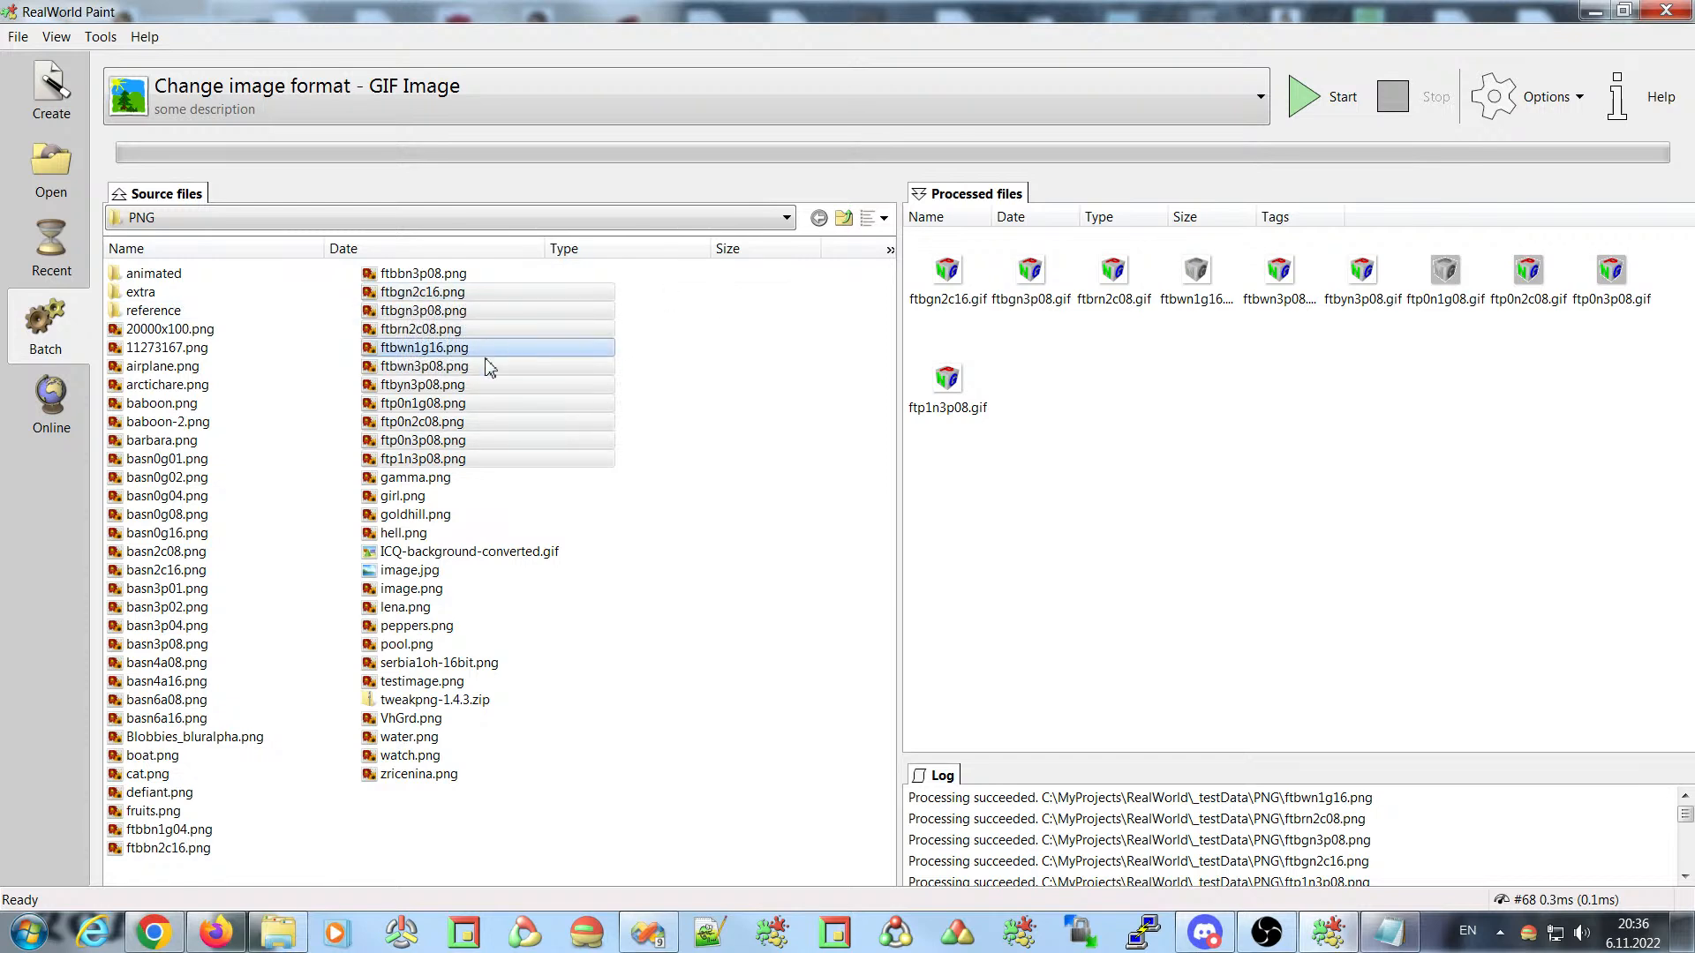
- Permanently delete all the processed GIF files
drag(1654, 428, 907, 236)
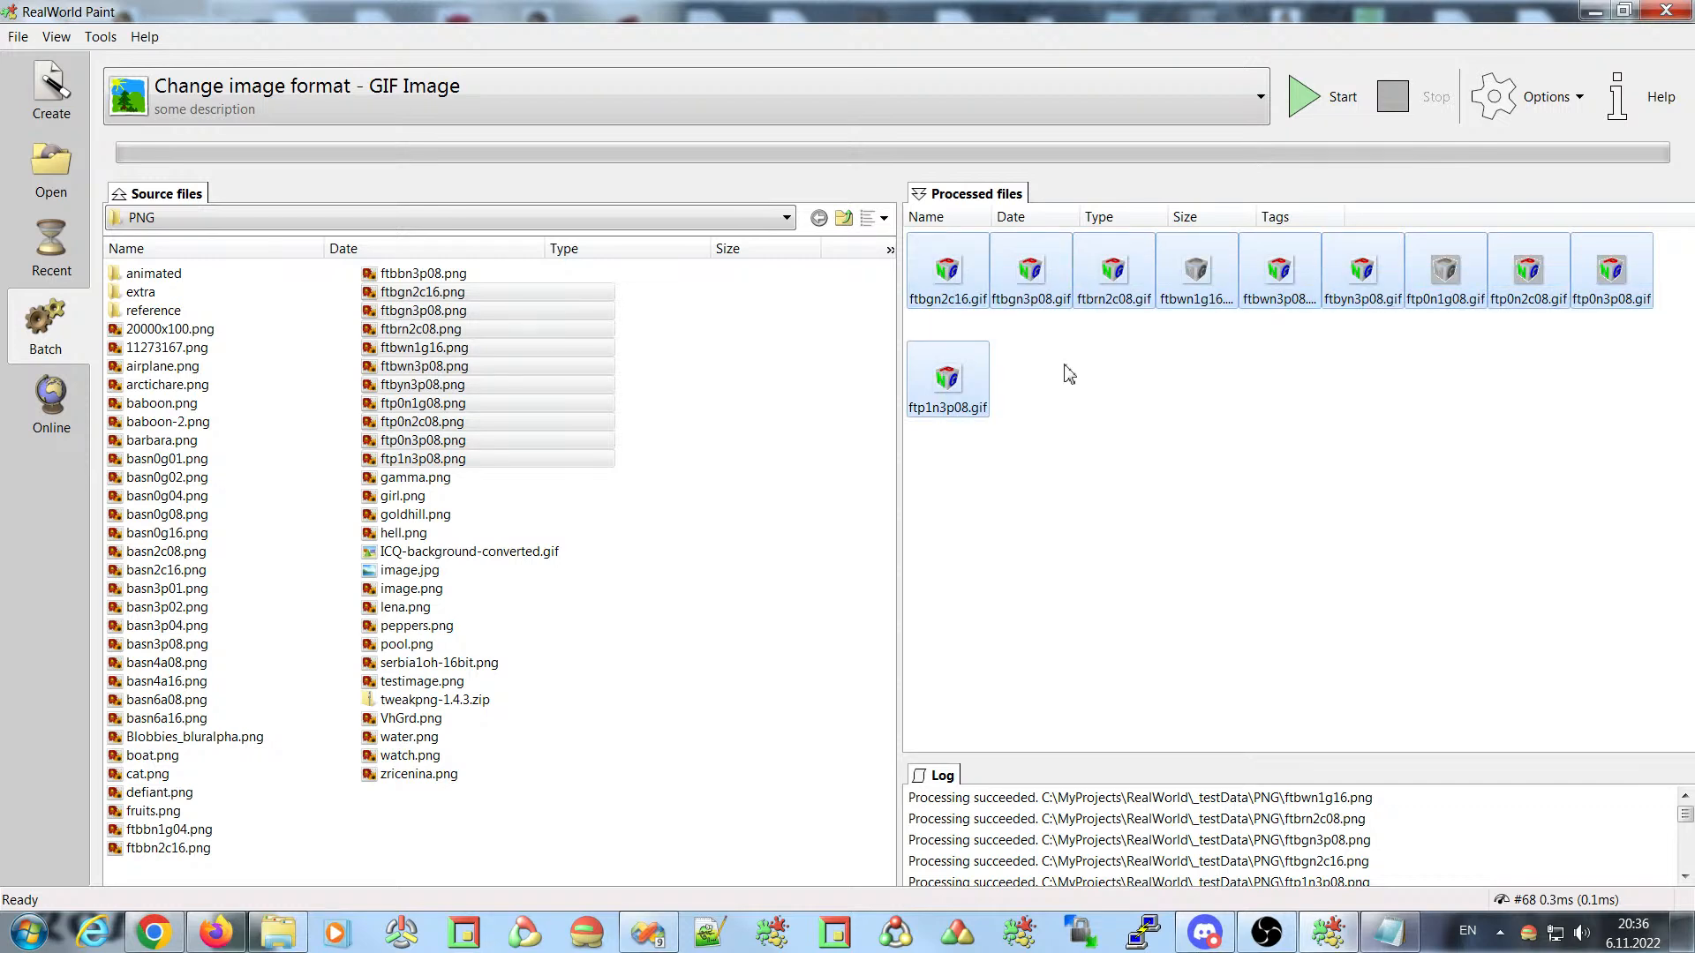
key(Delete)
click(927, 488)
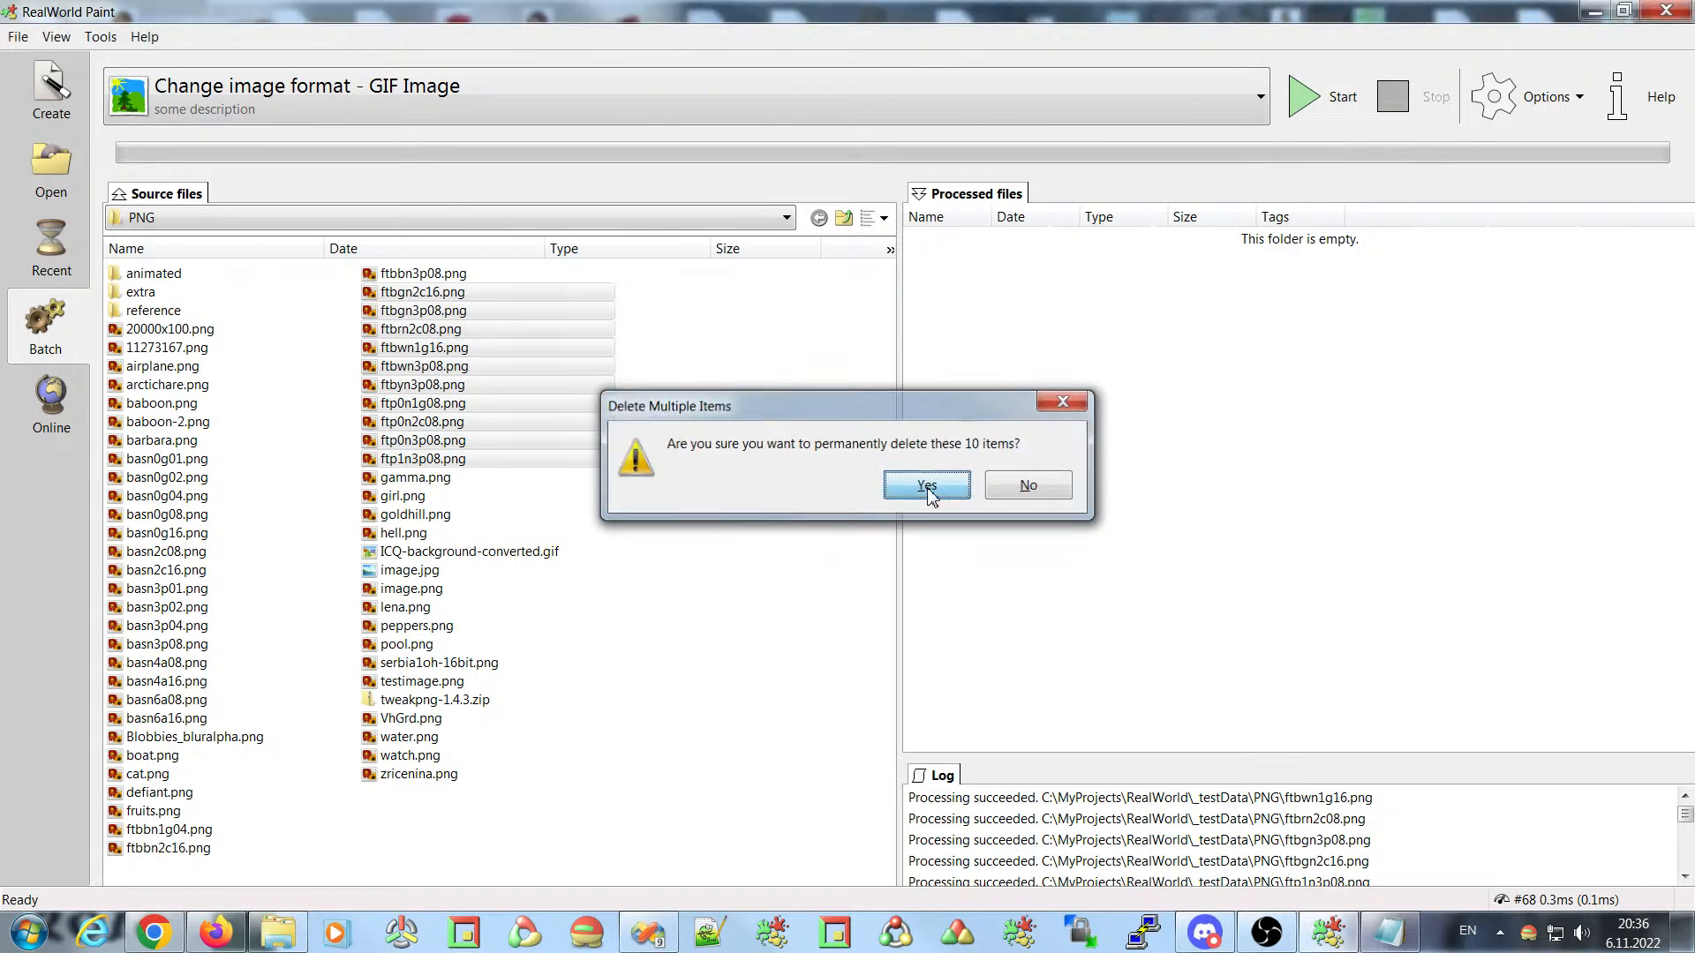
- Choose Change image format without remembered settings and convert the selected PNG files with BMP Image as the format
click(393, 107)
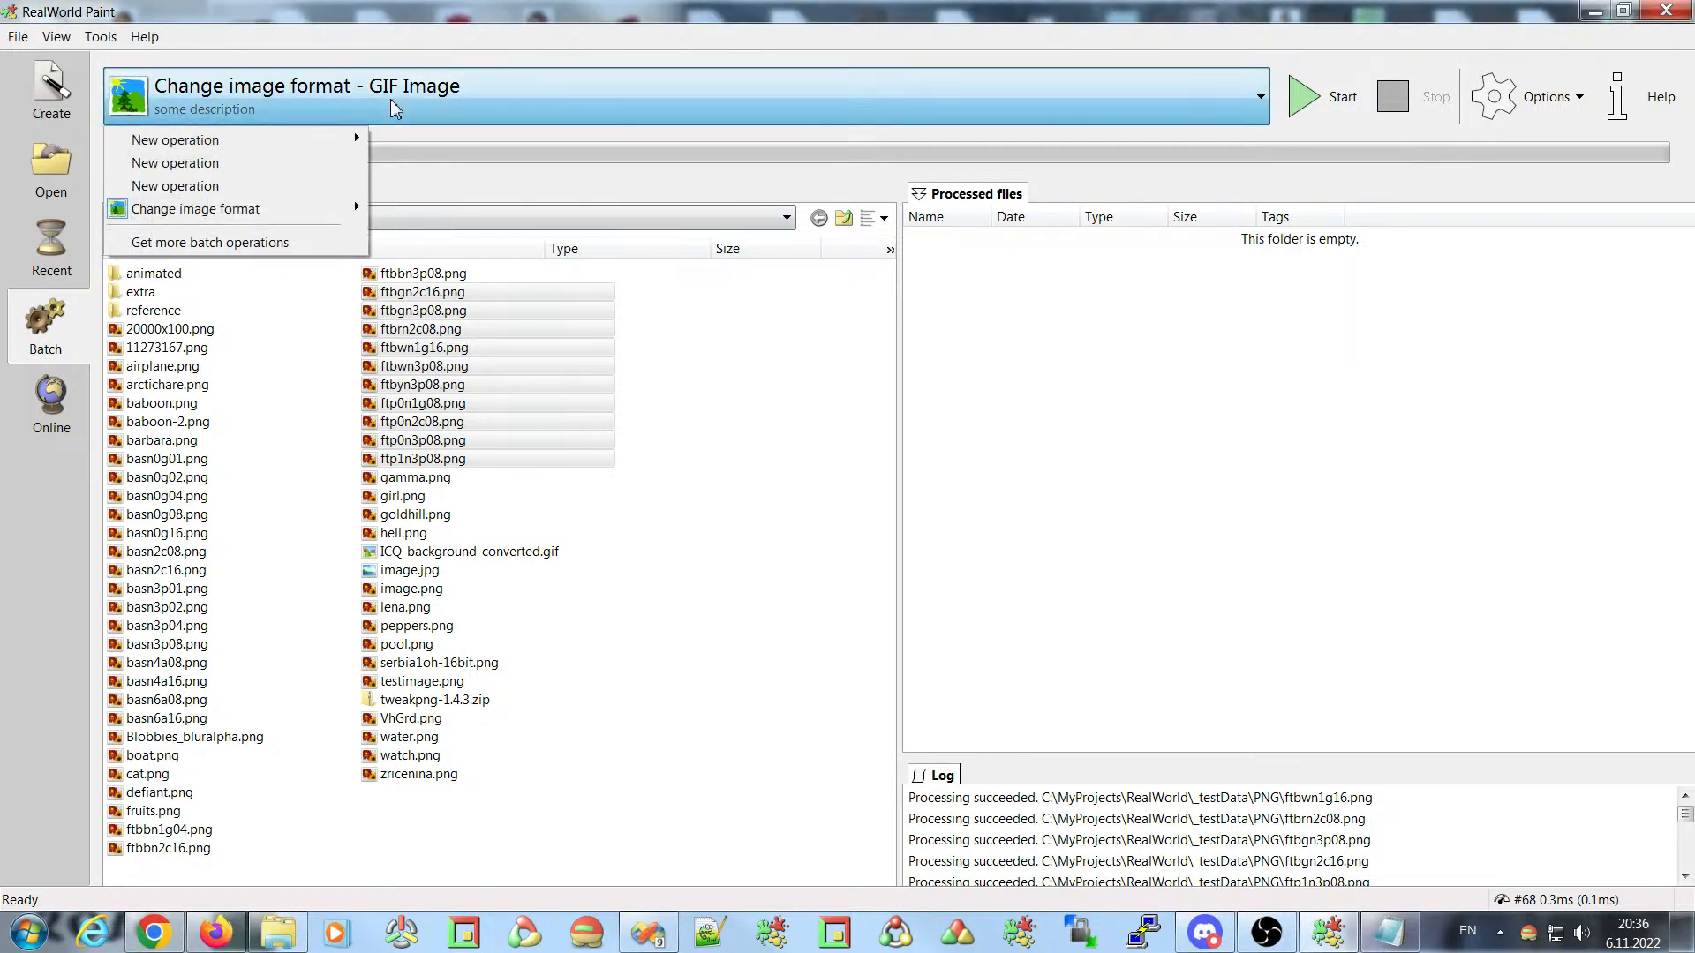
click(165, 215)
click(1331, 98)
click(870, 388)
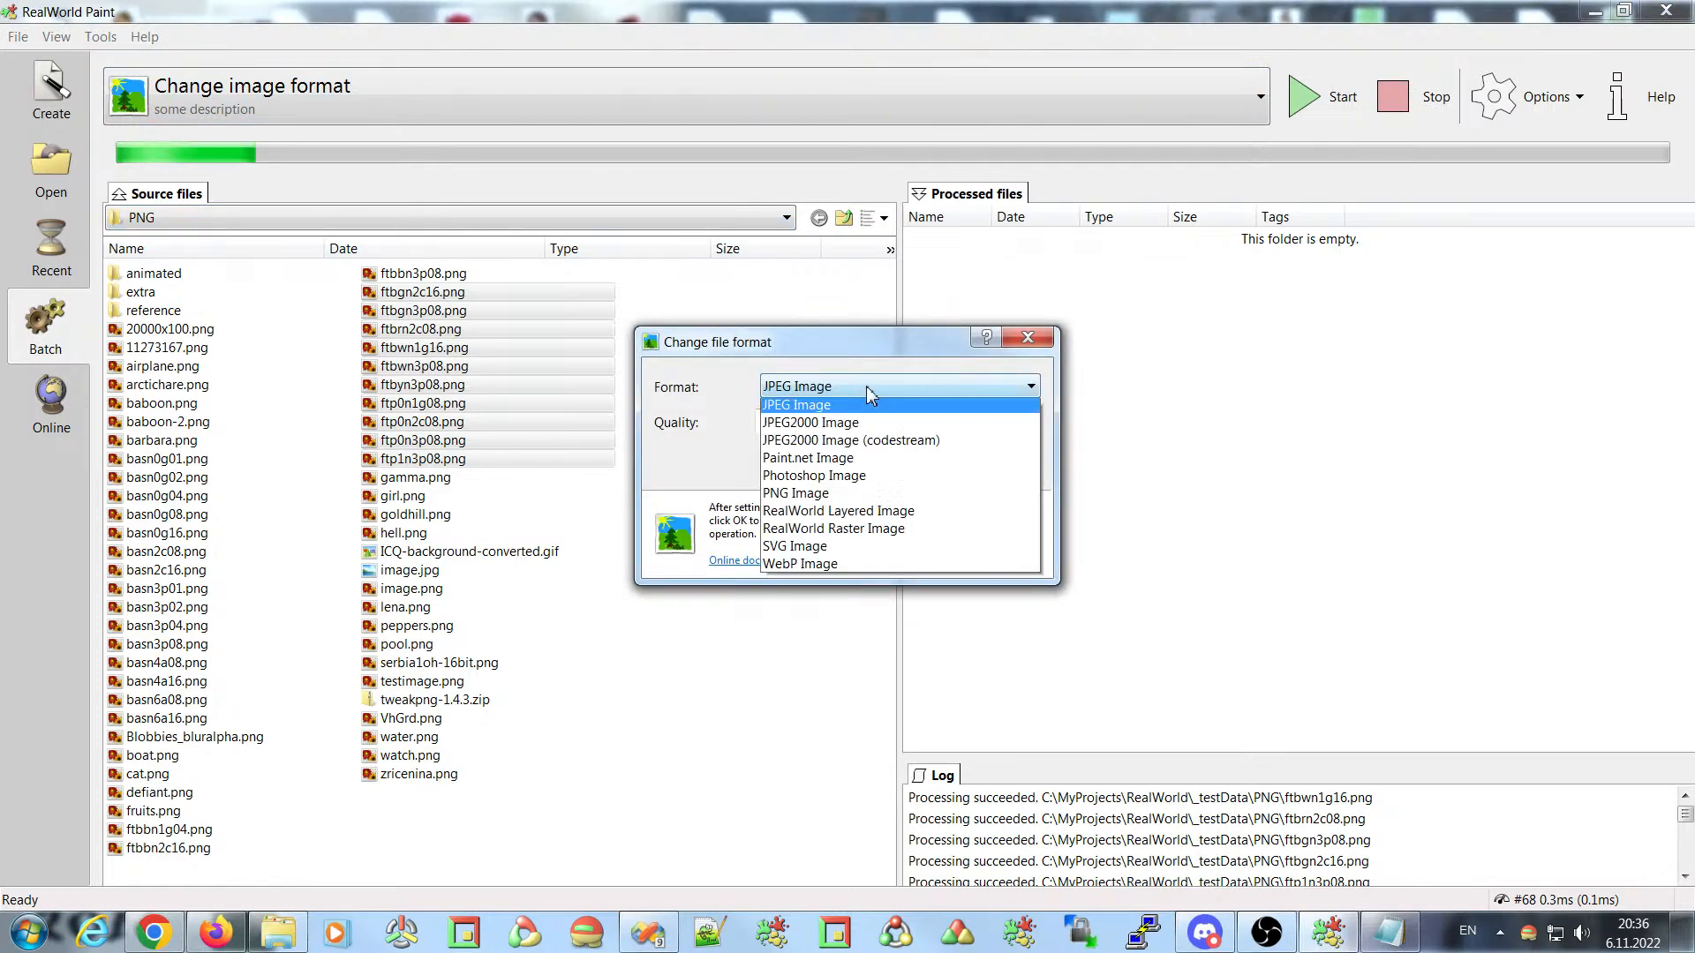
key(Up)
key(Up)
key(Up)
key(Up)
key(Up)
key(Up)
key(Return)
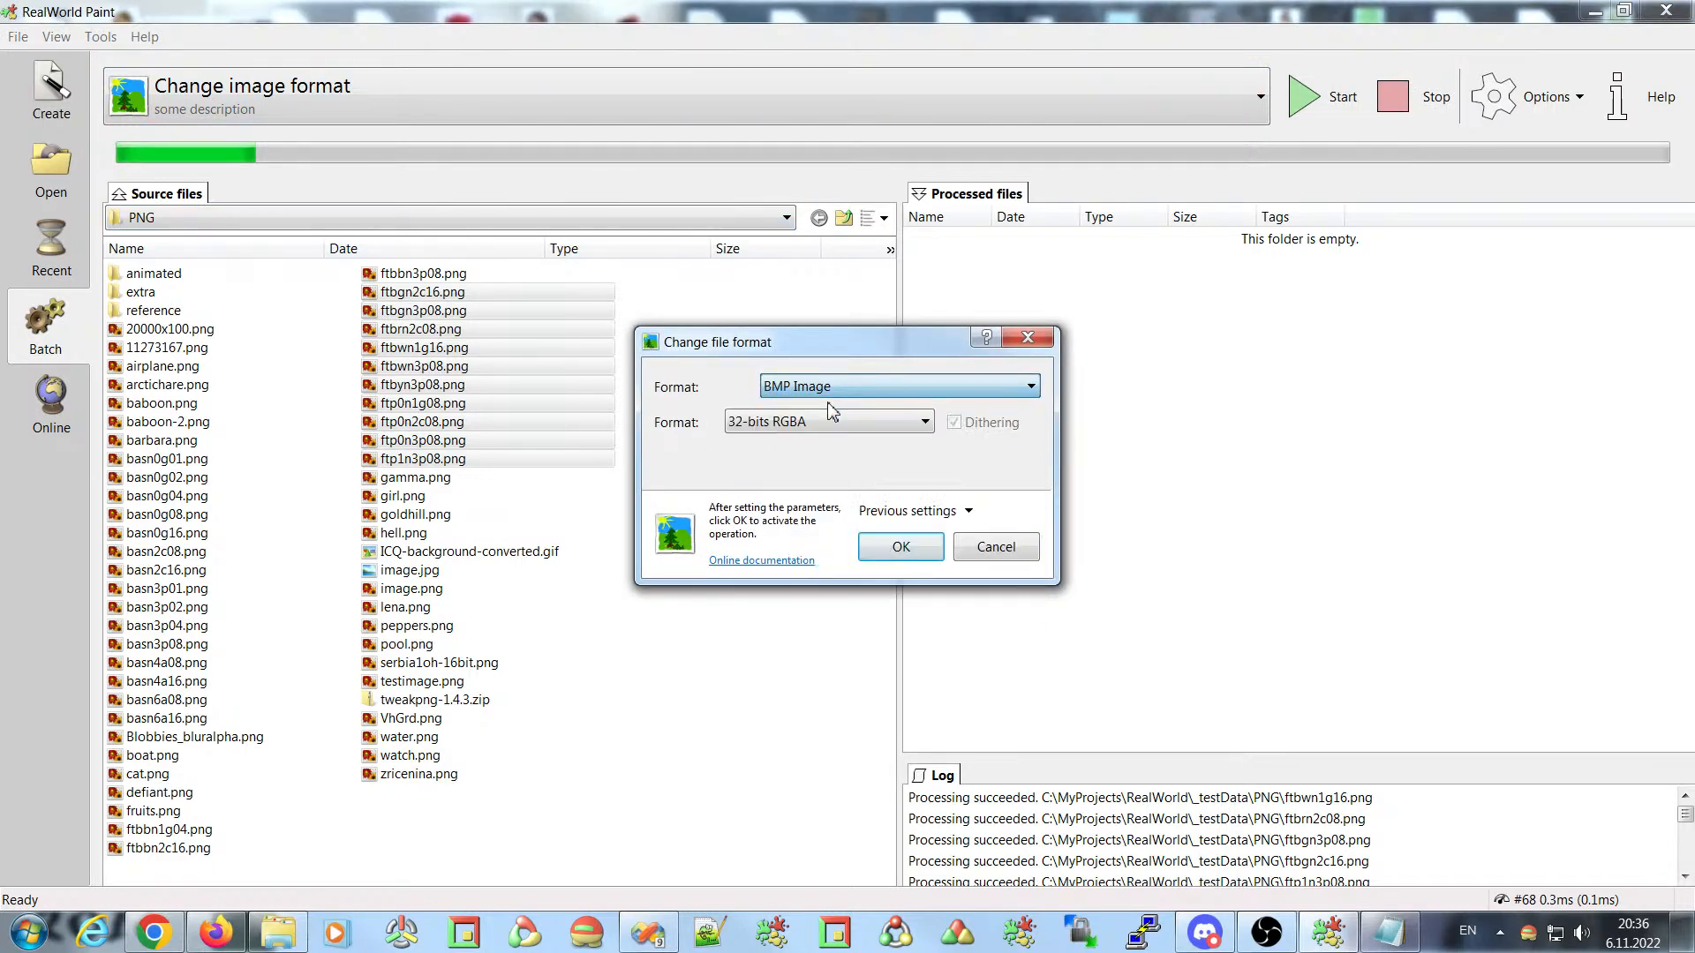
click(893, 544)
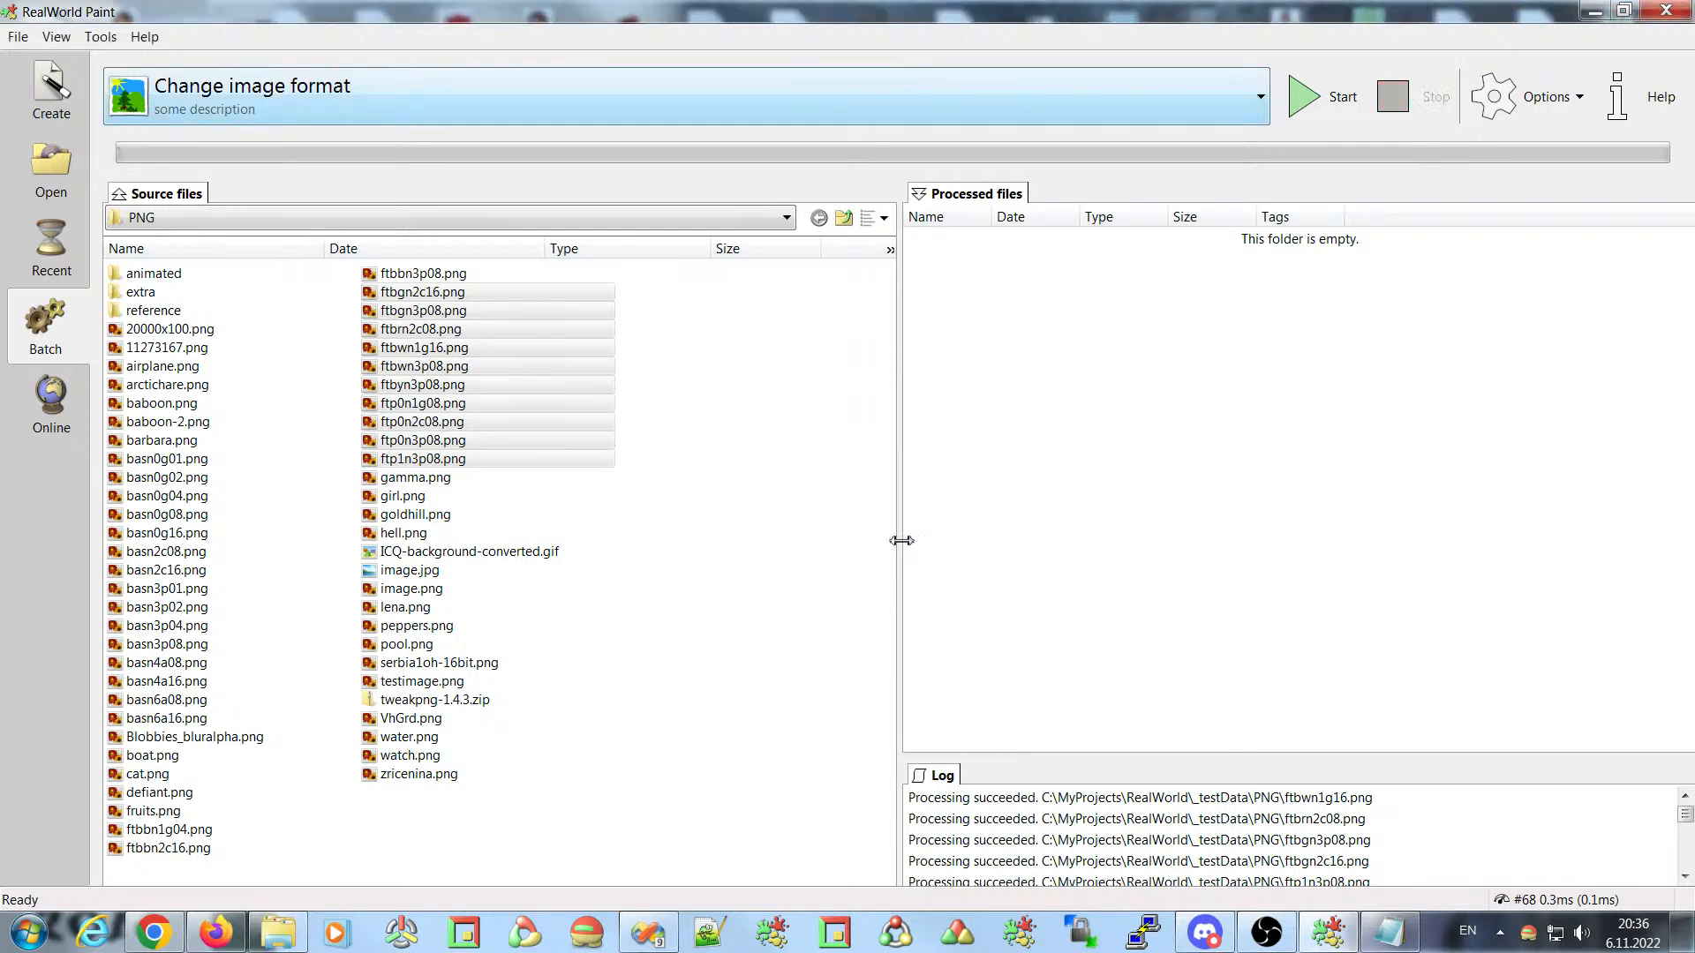
- Permanently delete all the resulting BMP files from the processed files
drag(1672, 419, 912, 267)
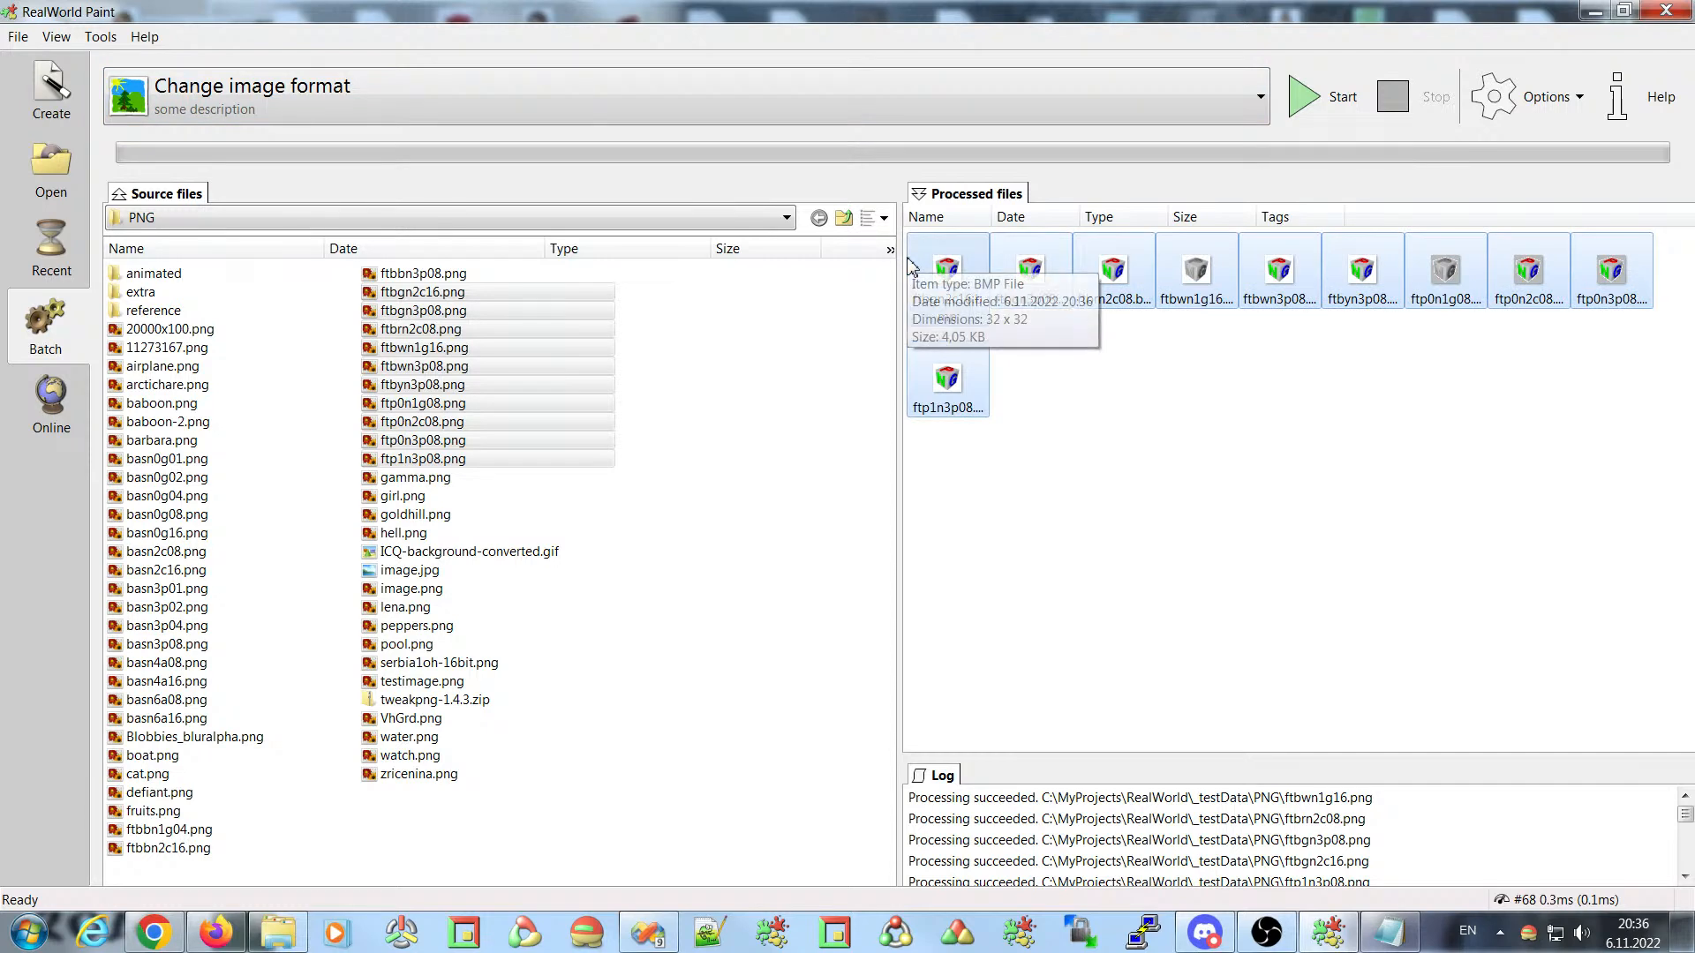
key(Delete)
key(Return)
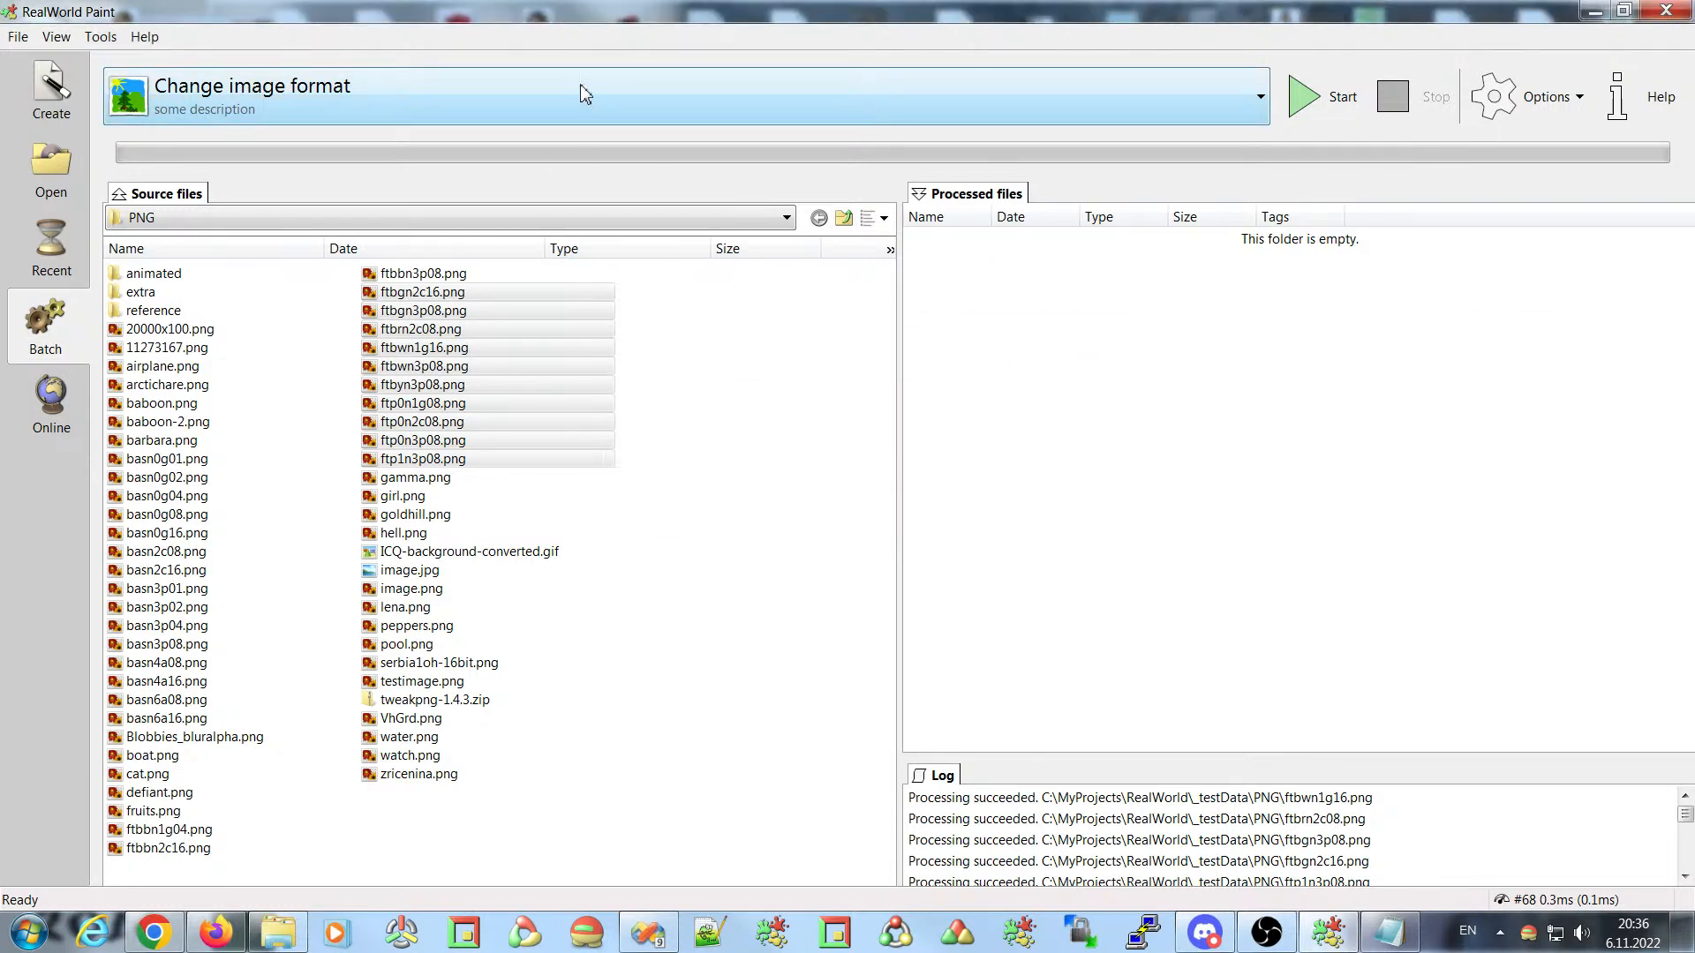
- Examine the remembered settings offered for the Change image format operation without choosing one
click(583, 91)
mouse_move(358, 210)
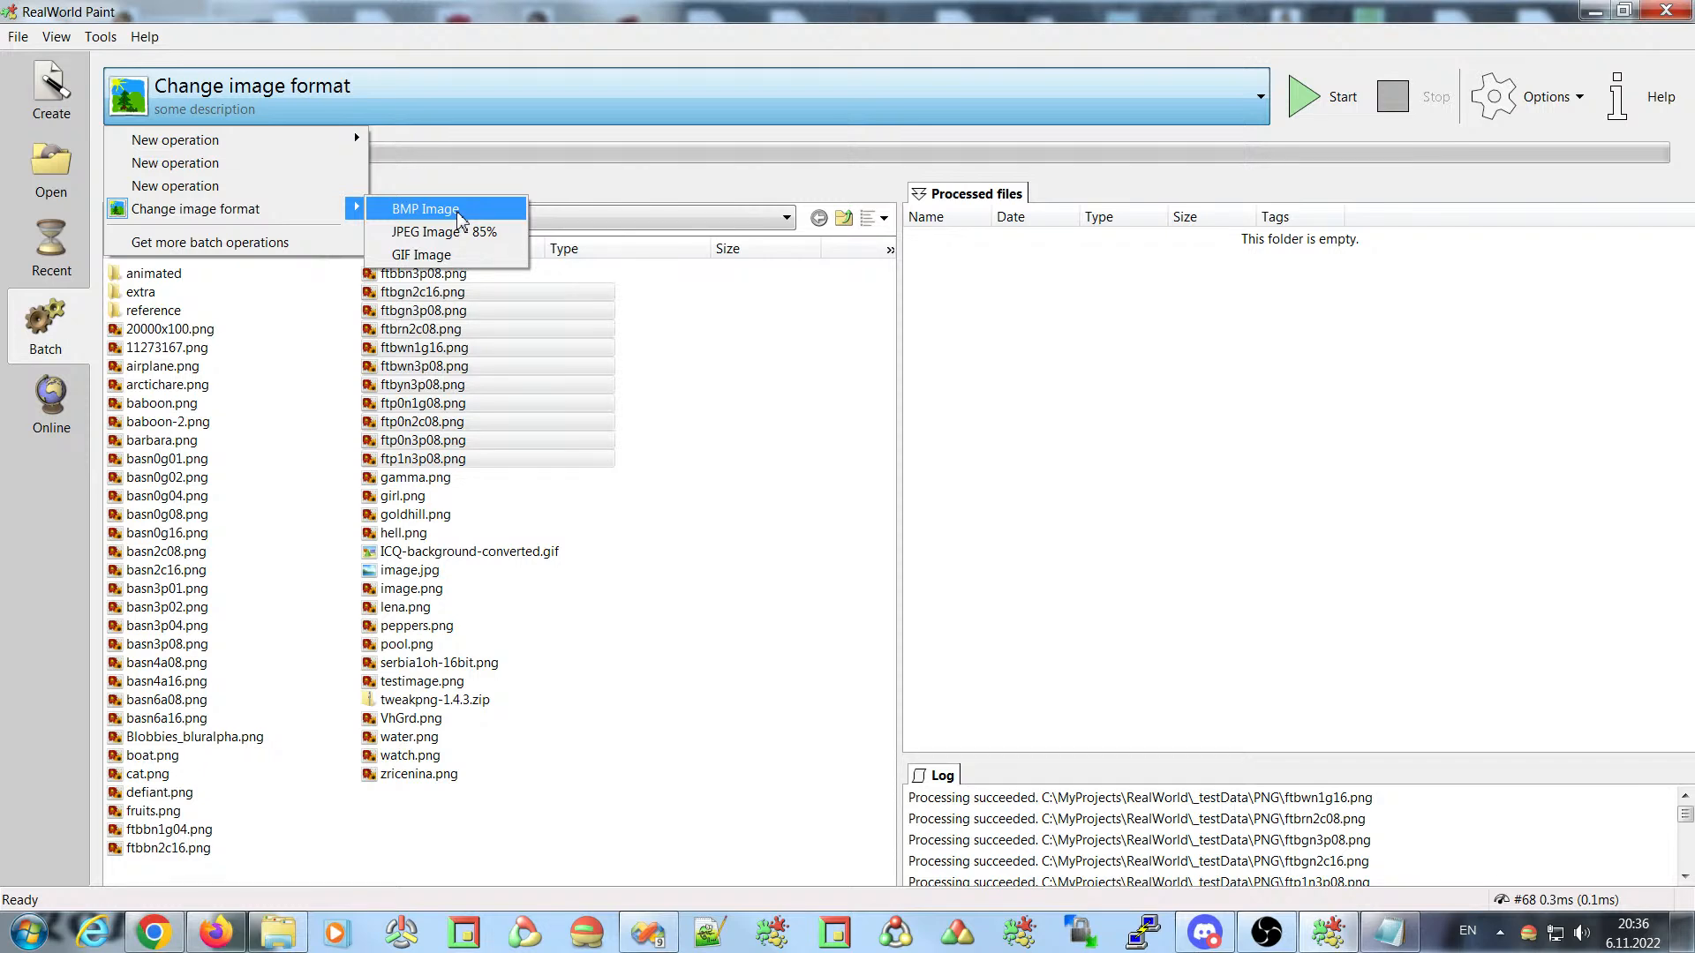
click(1071, 283)
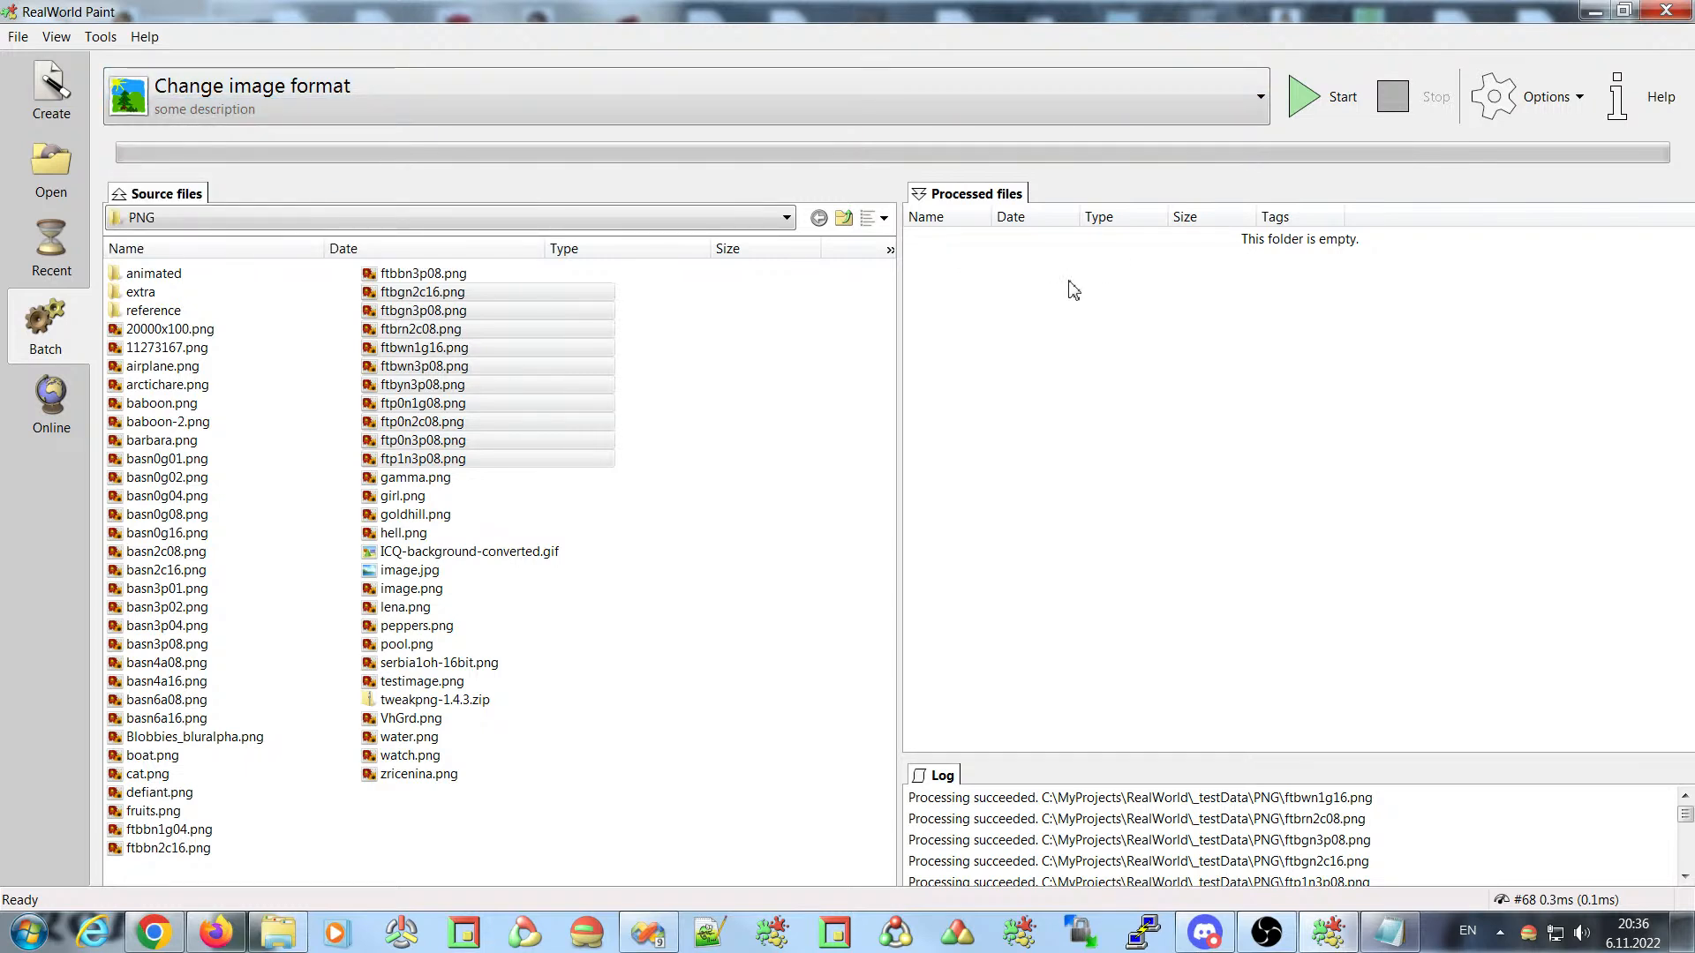
- Create a new batch operation named Save layers that opens its files as Layered Image
click(1571, 98)
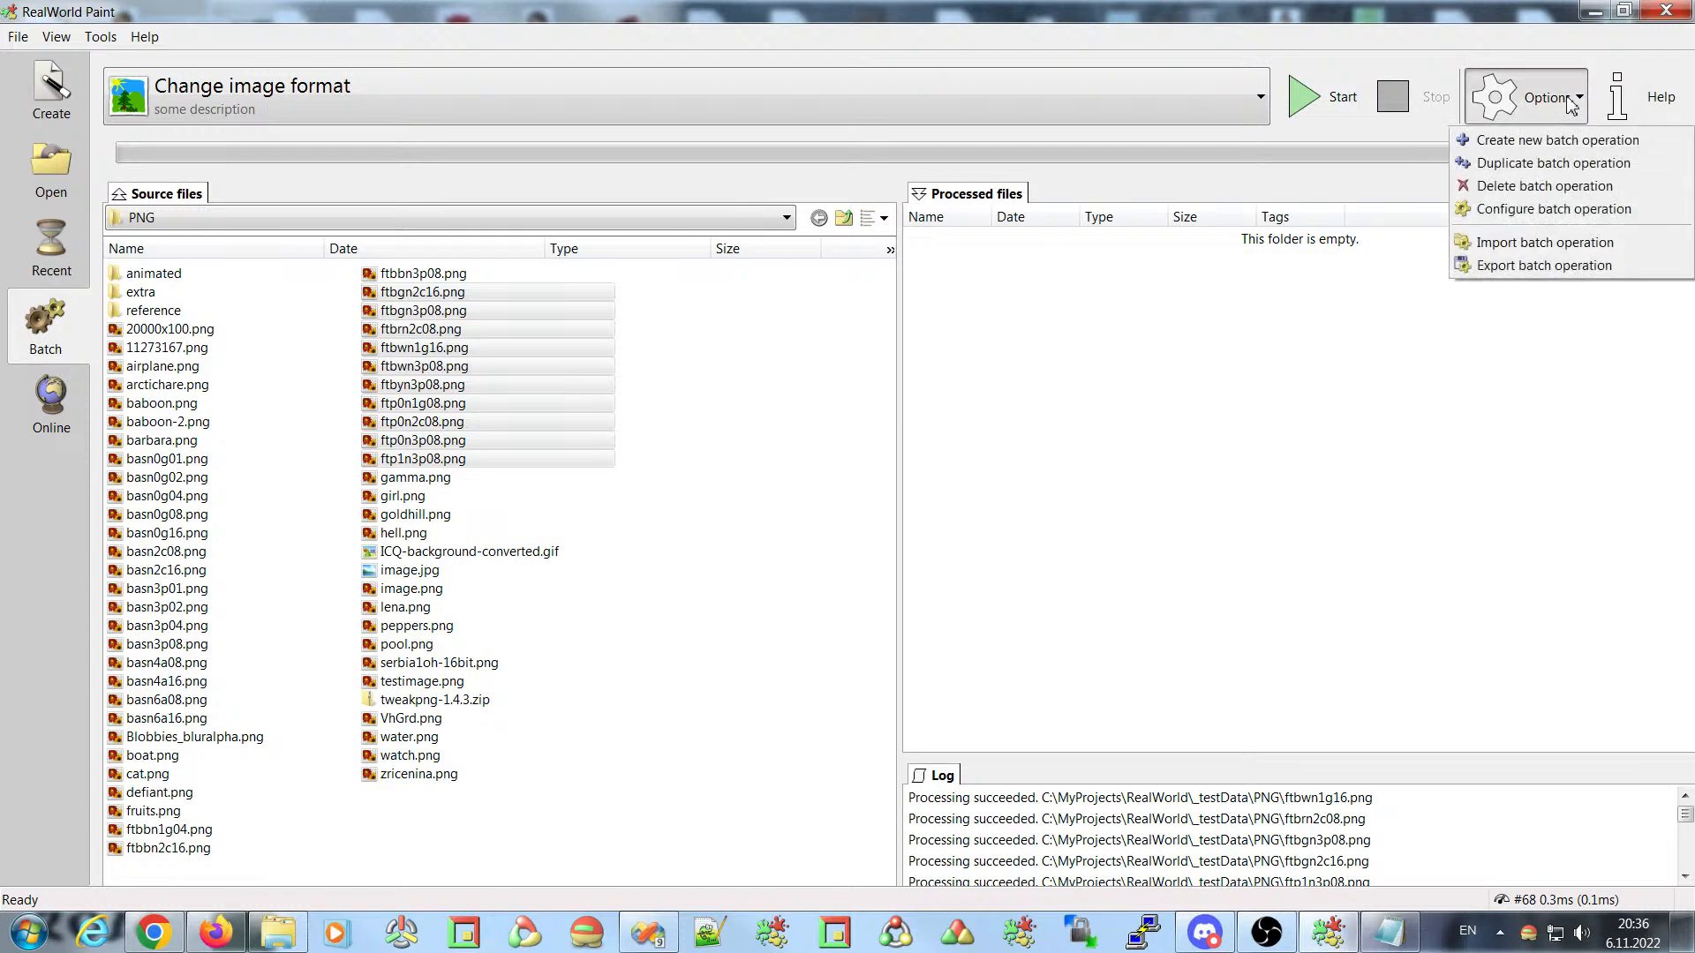
click(1532, 143)
drag(758, 232, 331, 231)
text(Sa)
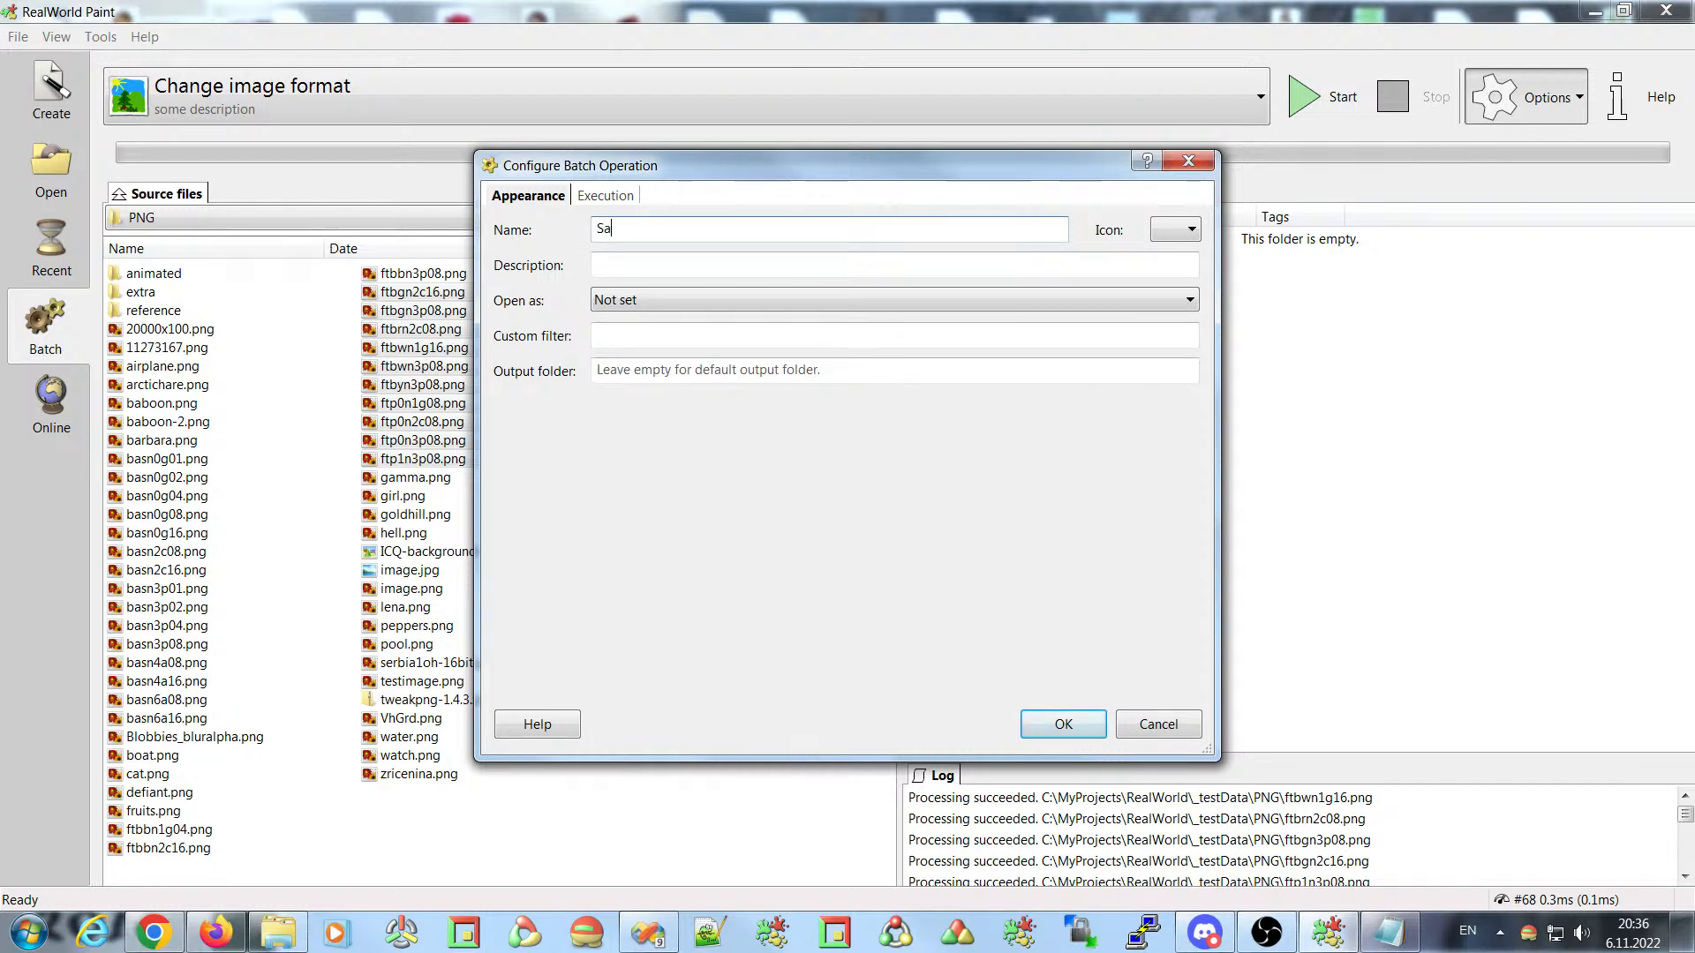
text(ve Iayers)
click(740, 304)
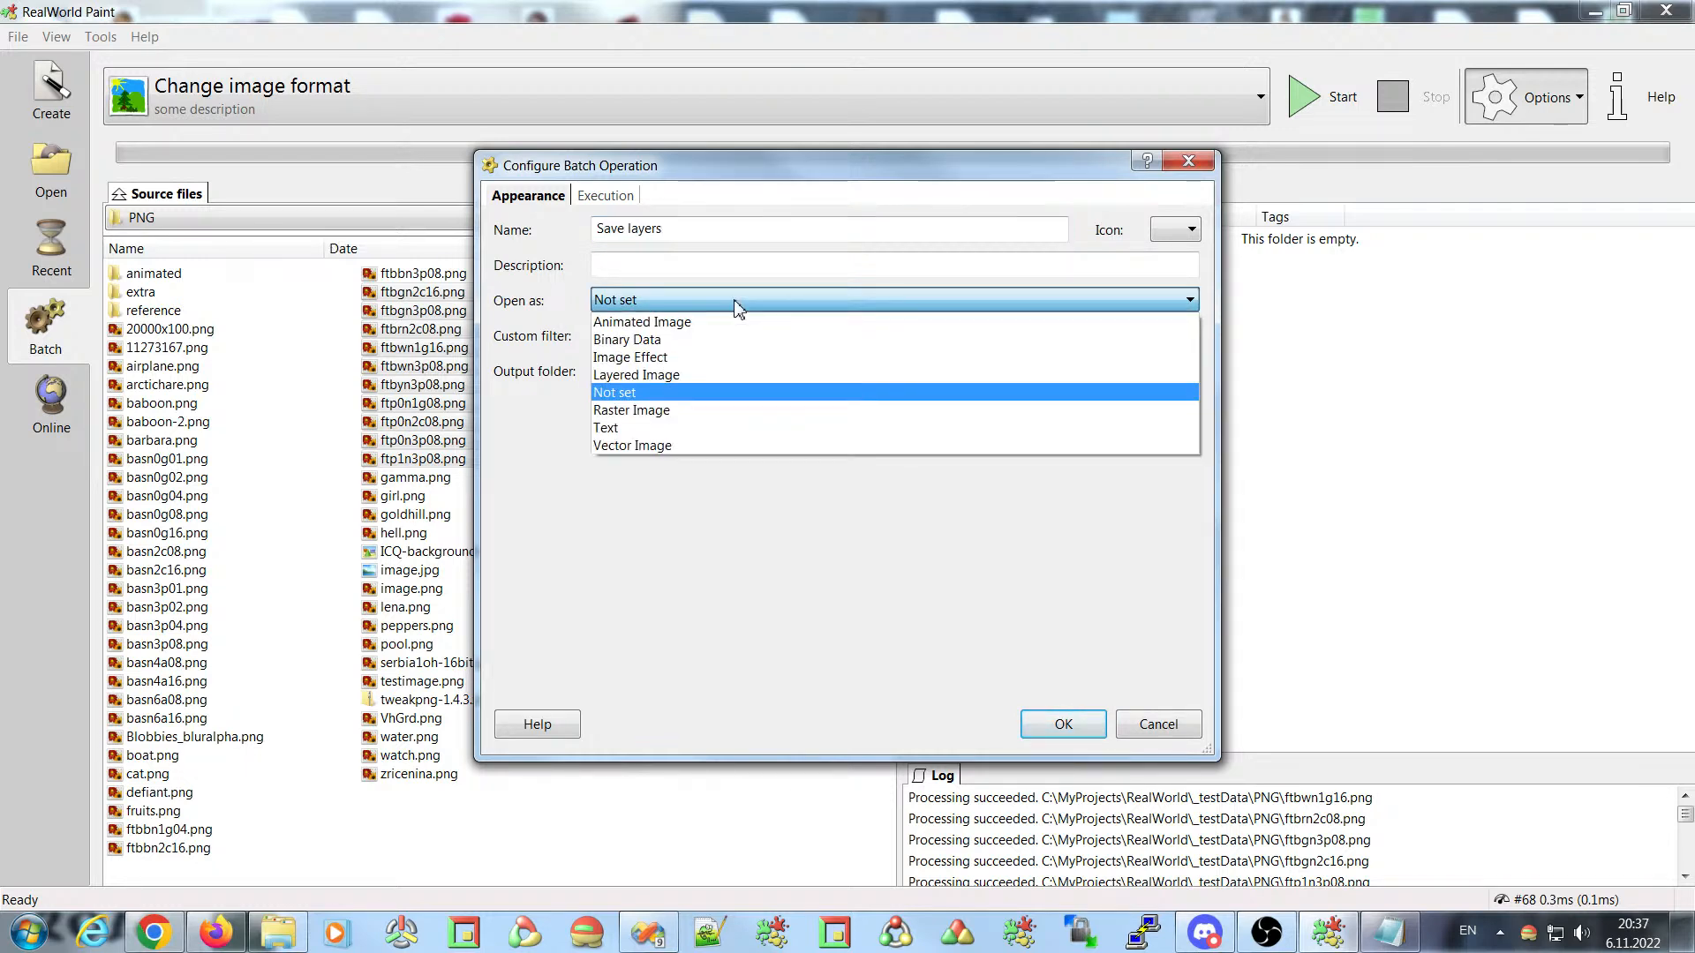
click(693, 376)
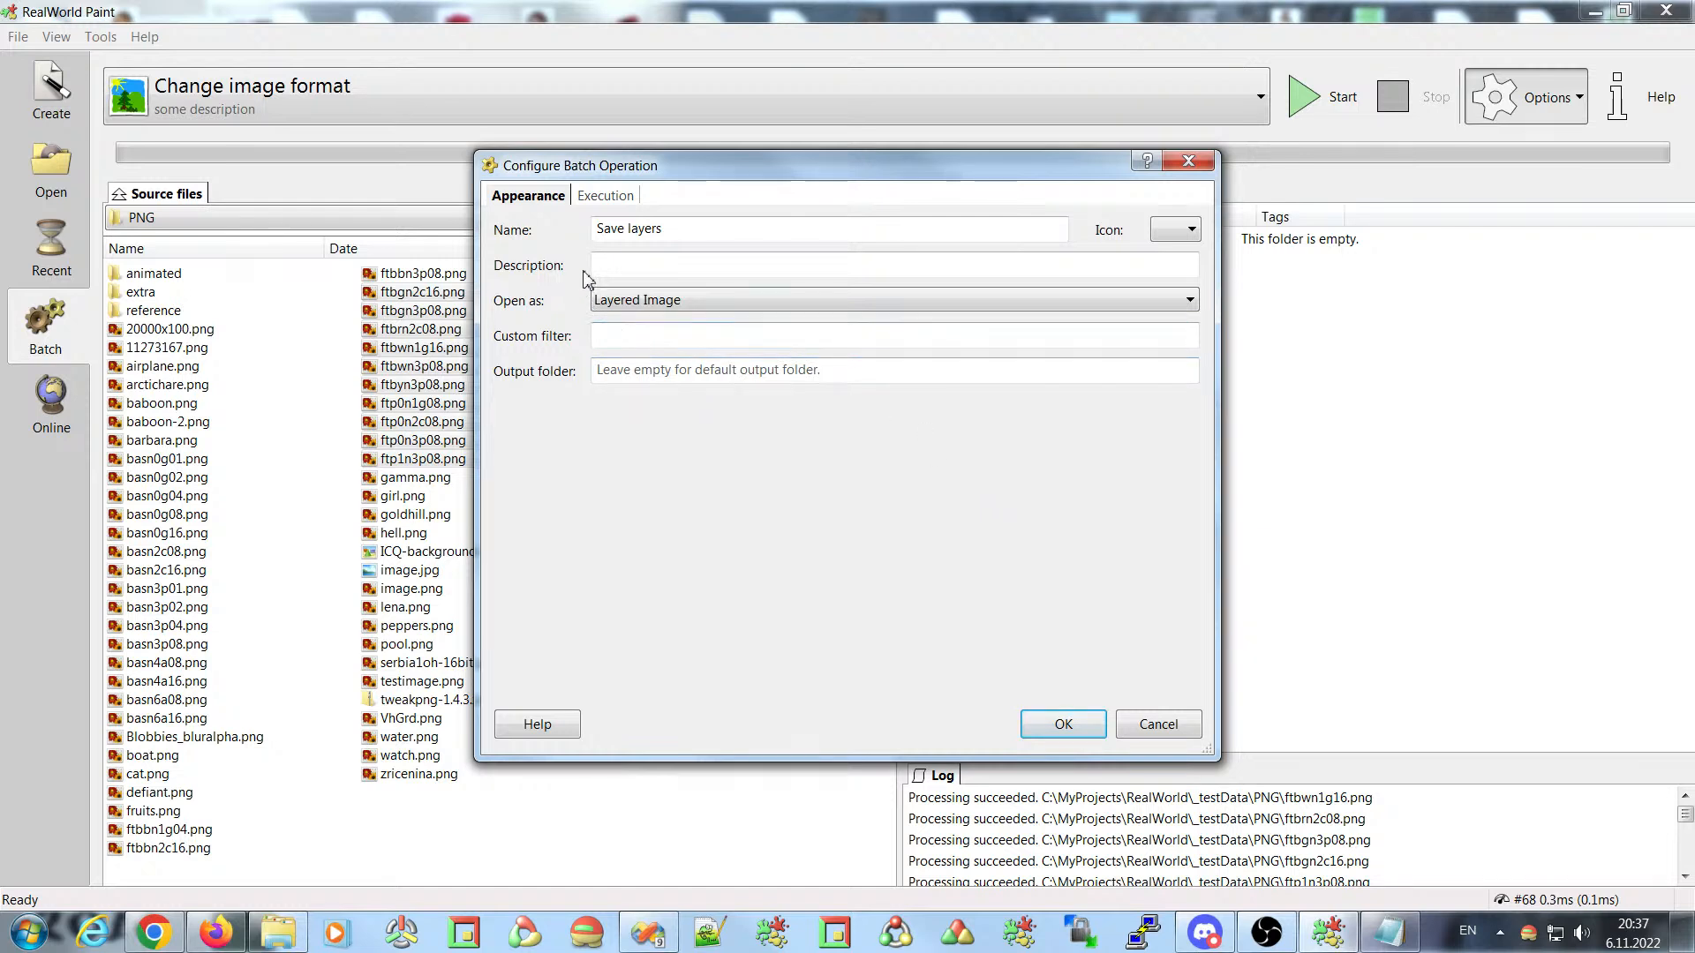
- Set the first operation in the execution sequence to Document - Extract Document Part
click(601, 203)
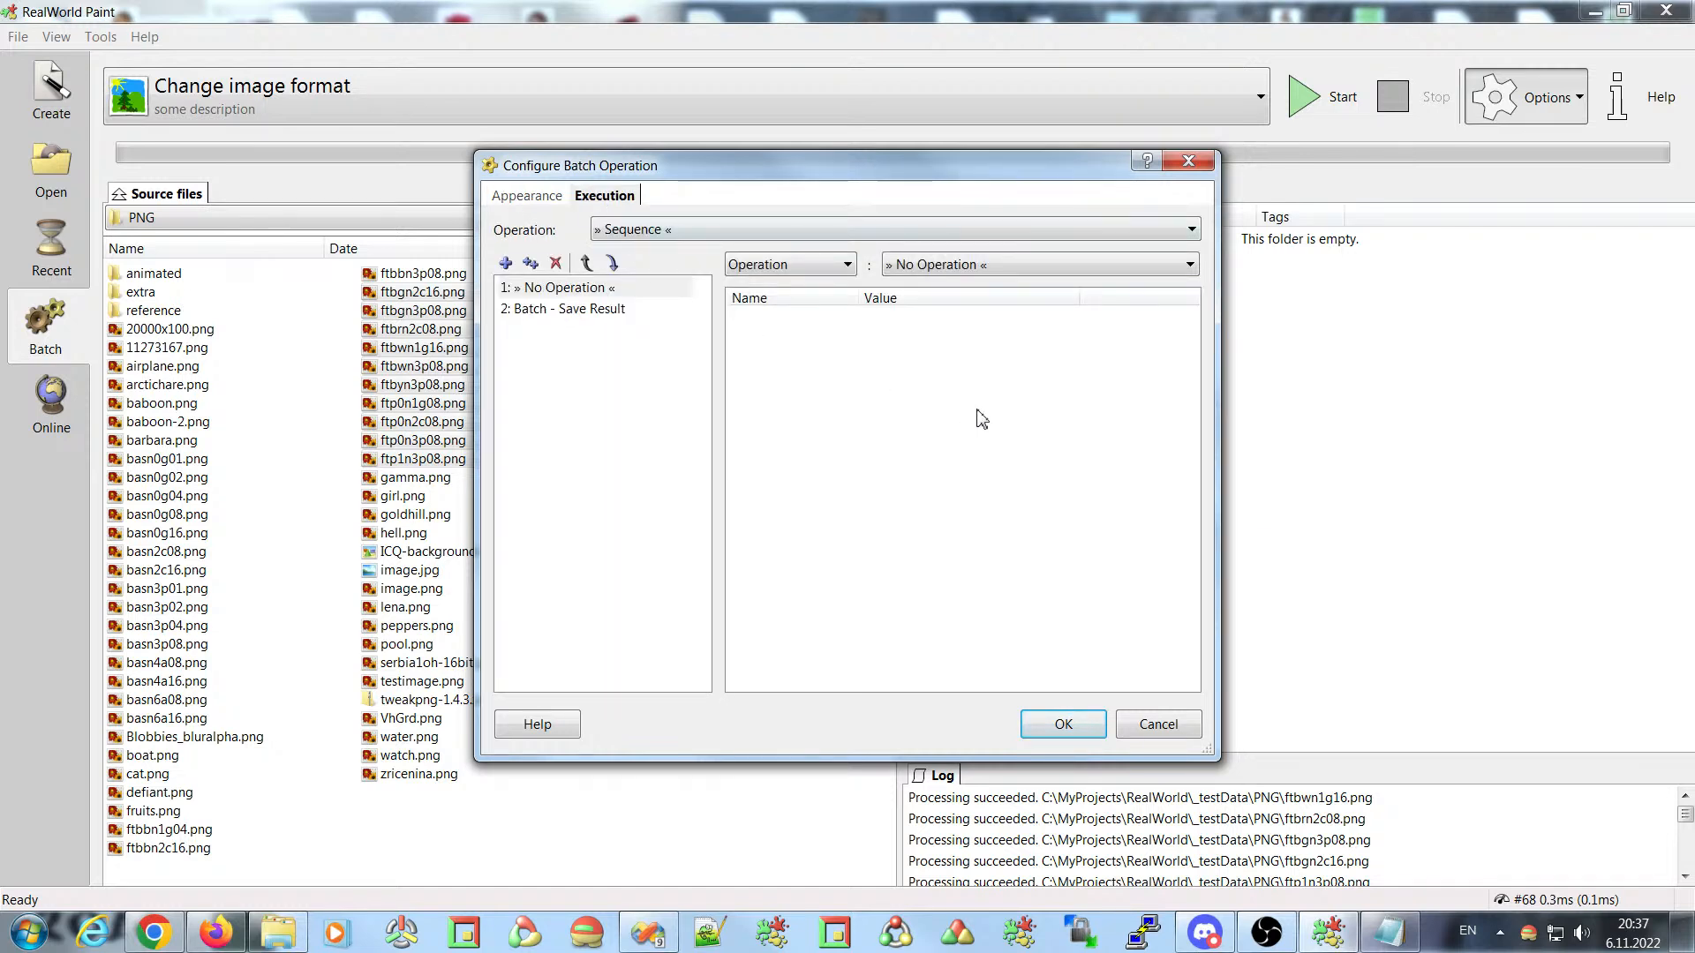
click(943, 265)
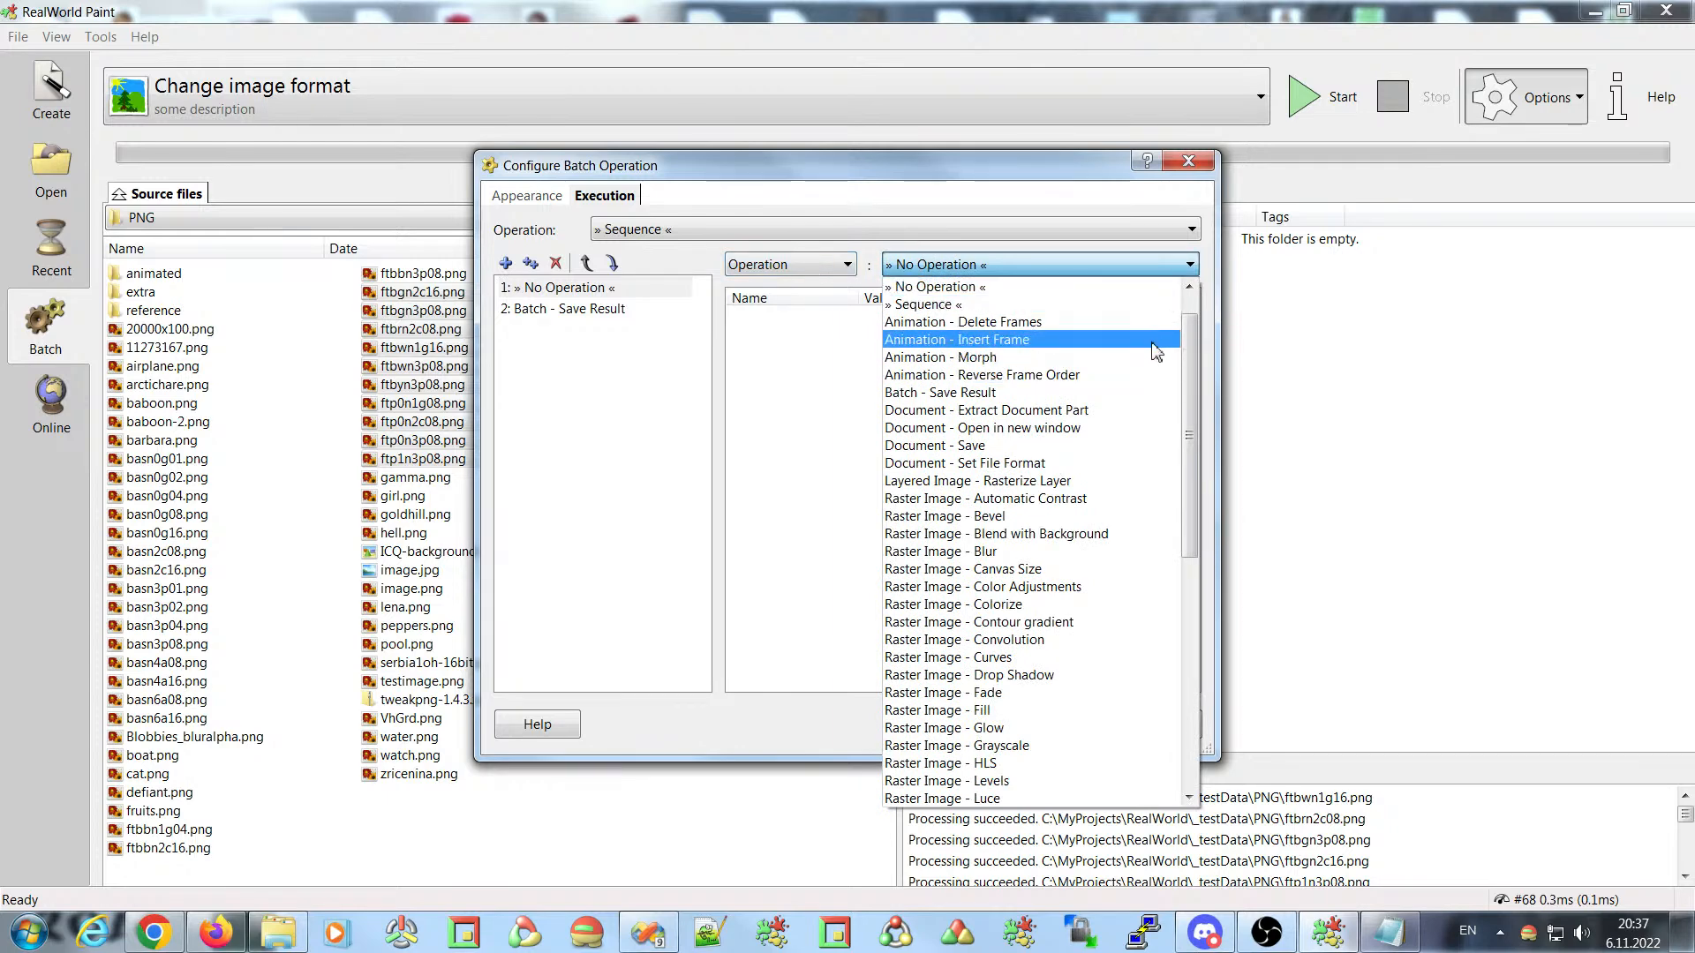
scroll(1192, 332, up, 1)
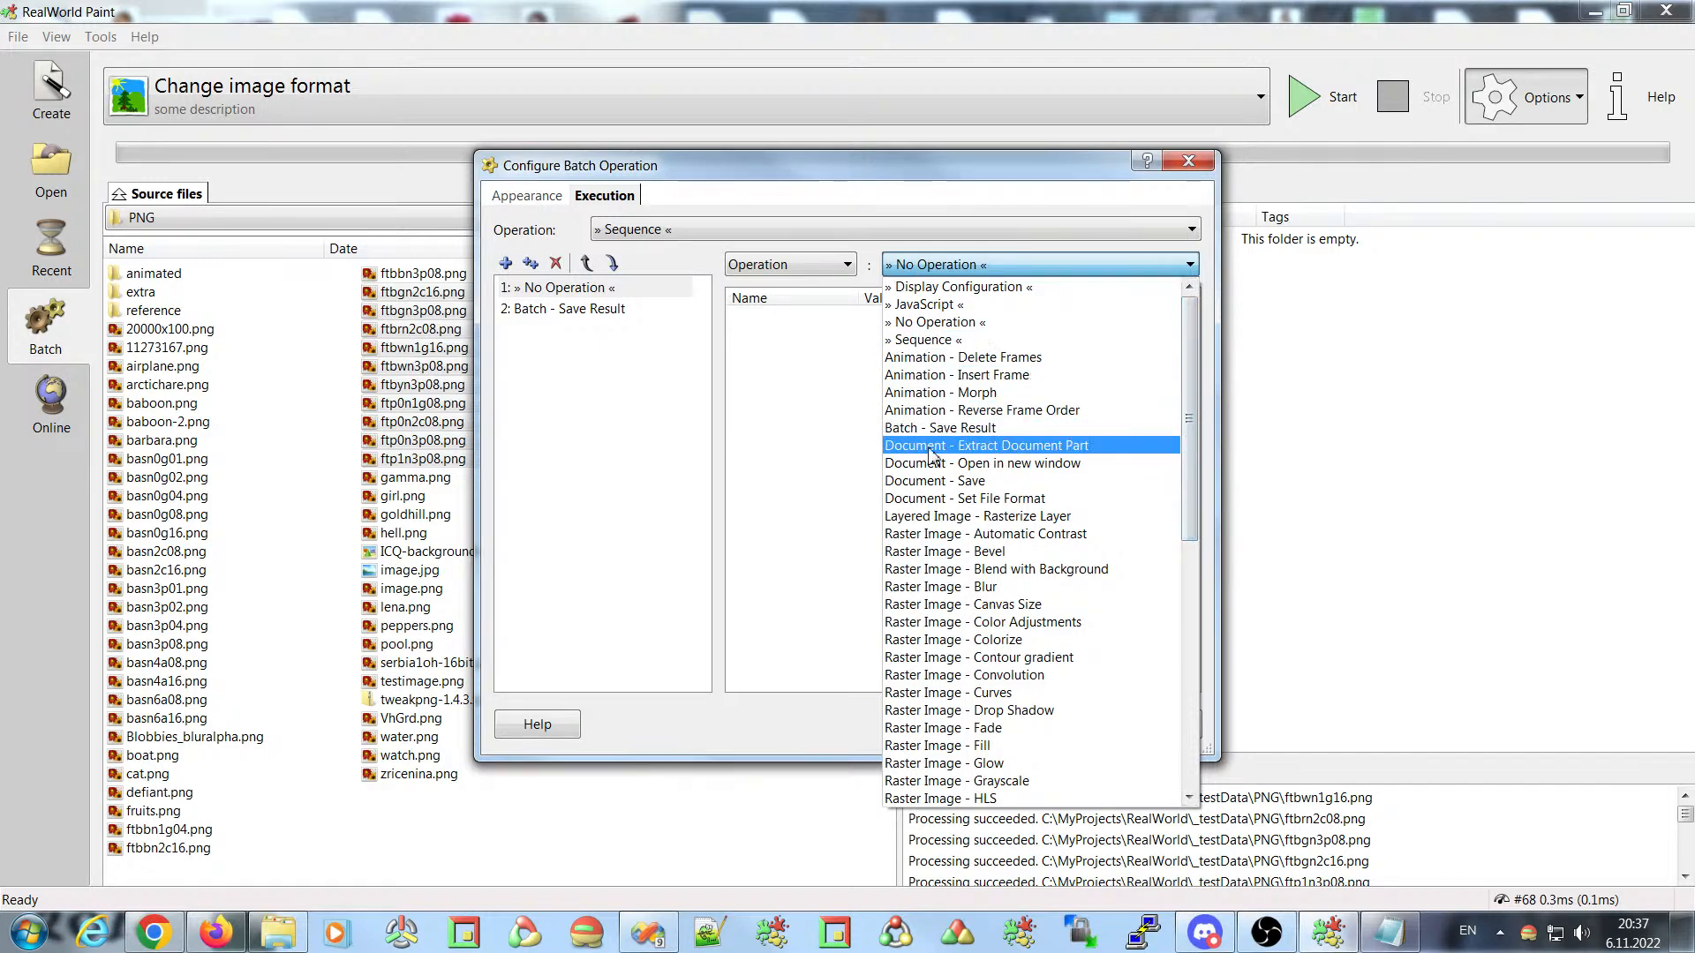
click(988, 449)
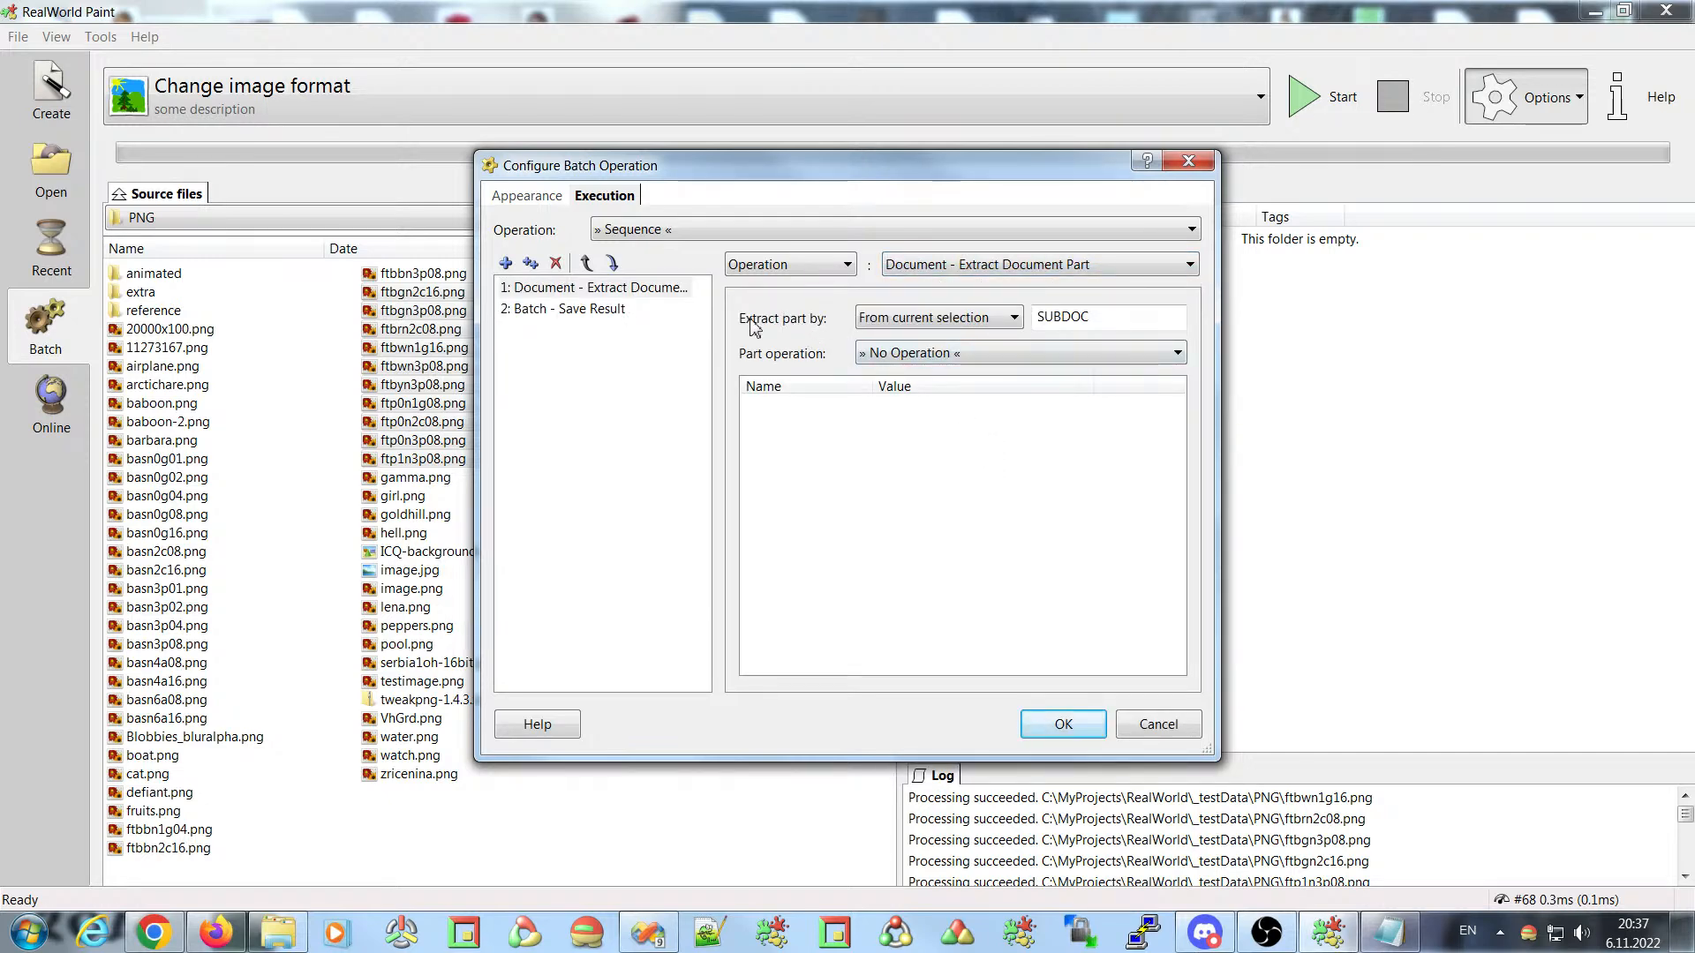
- Configure the extraction to use All available parts with Batch - Save Result as the part operation
click(900, 318)
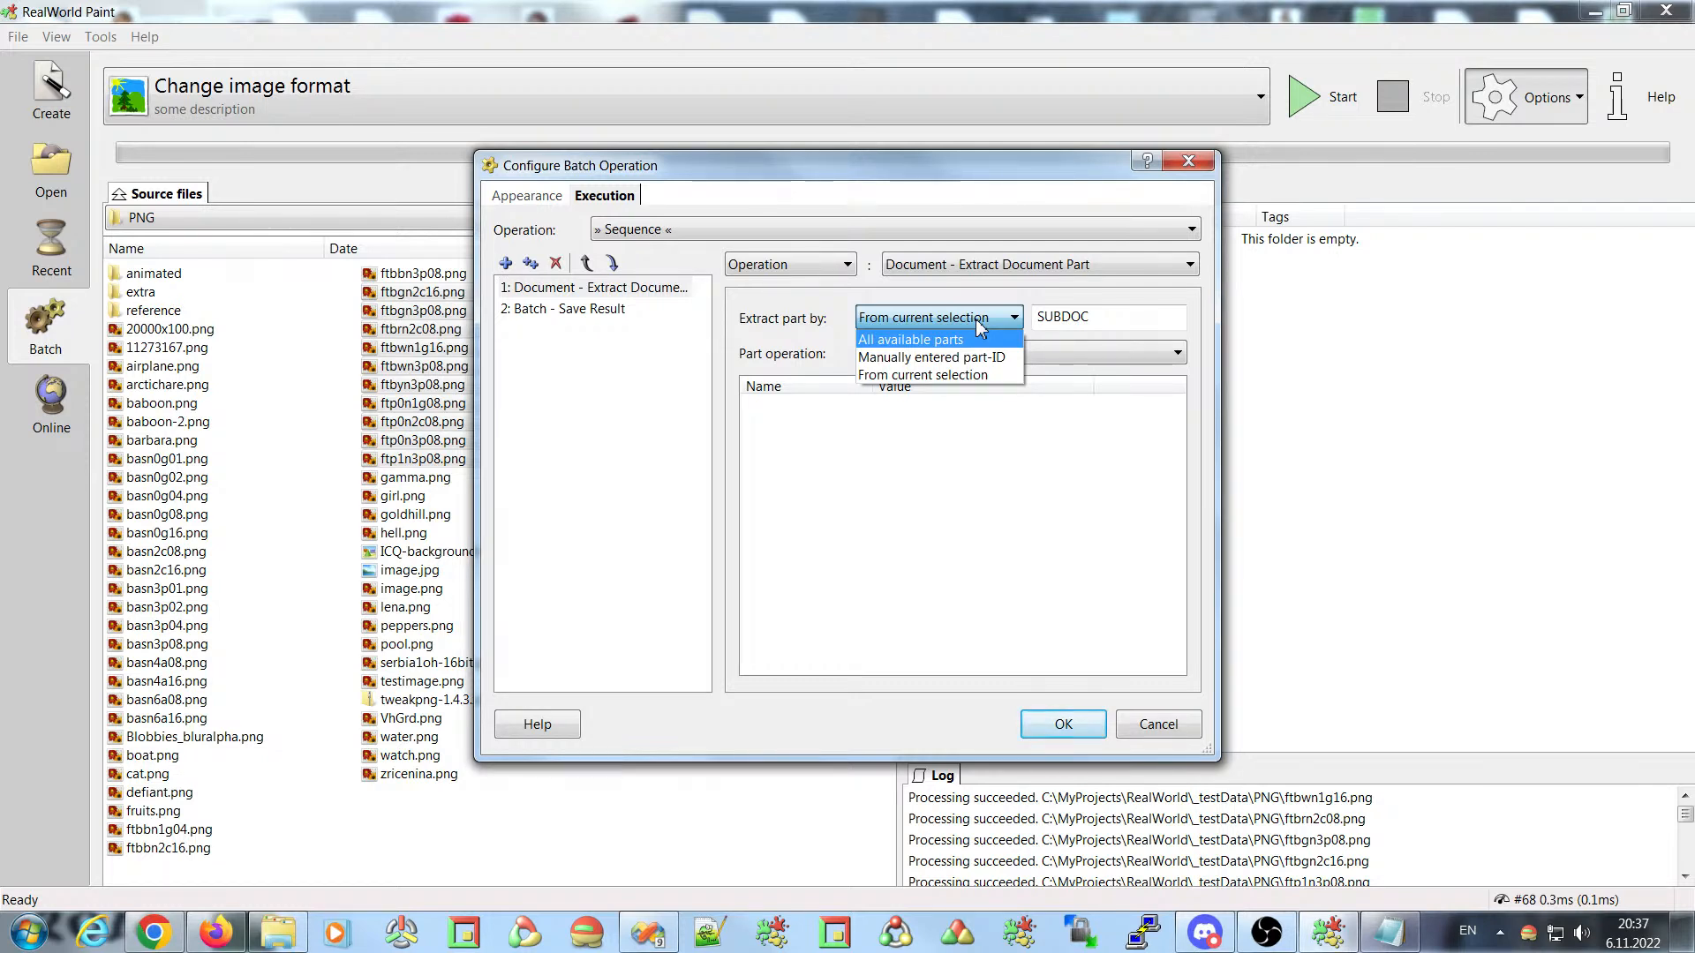
click(888, 348)
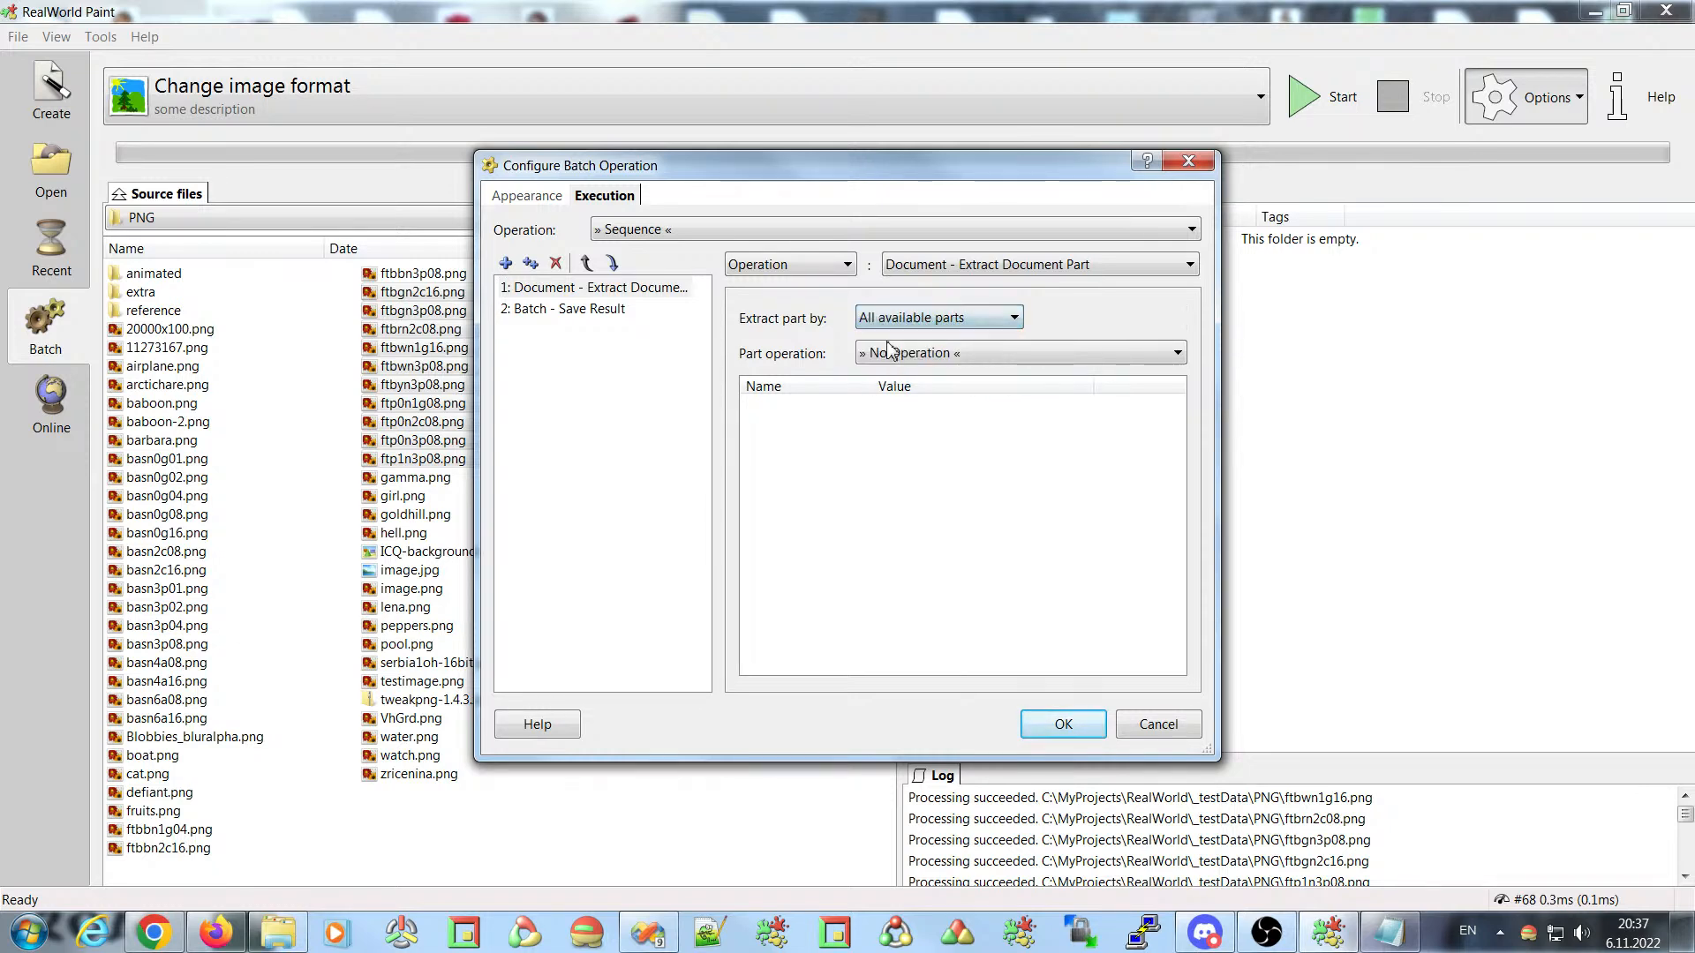
click(961, 355)
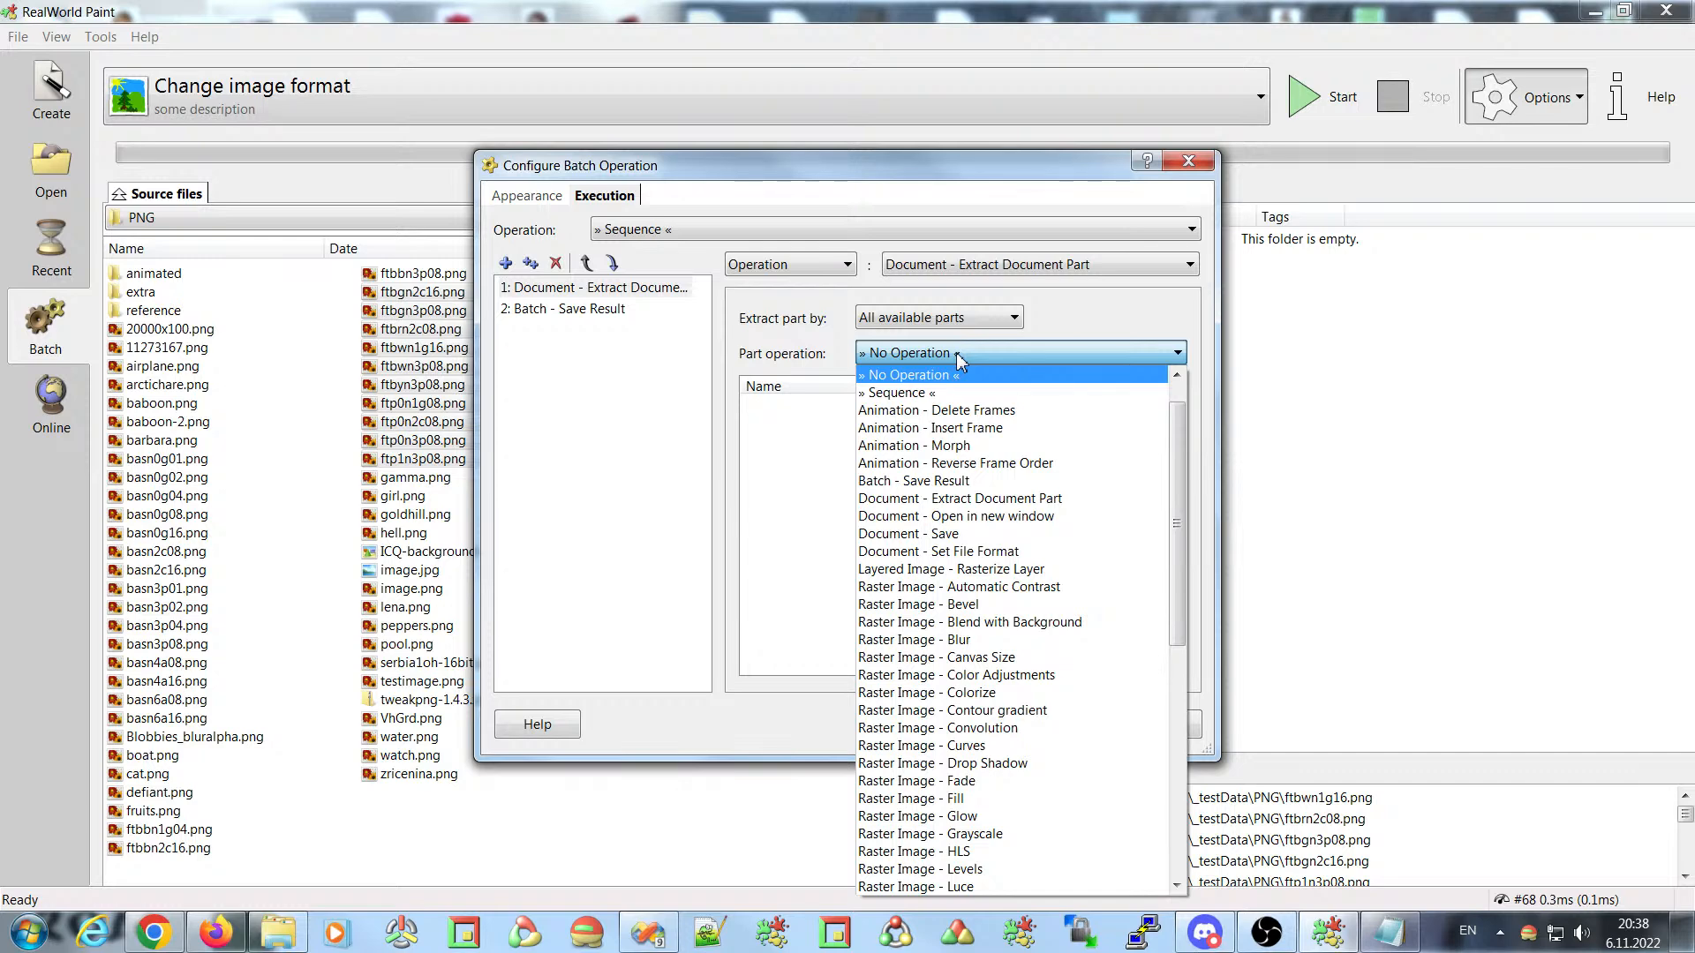
drag(1181, 444, 1194, 411)
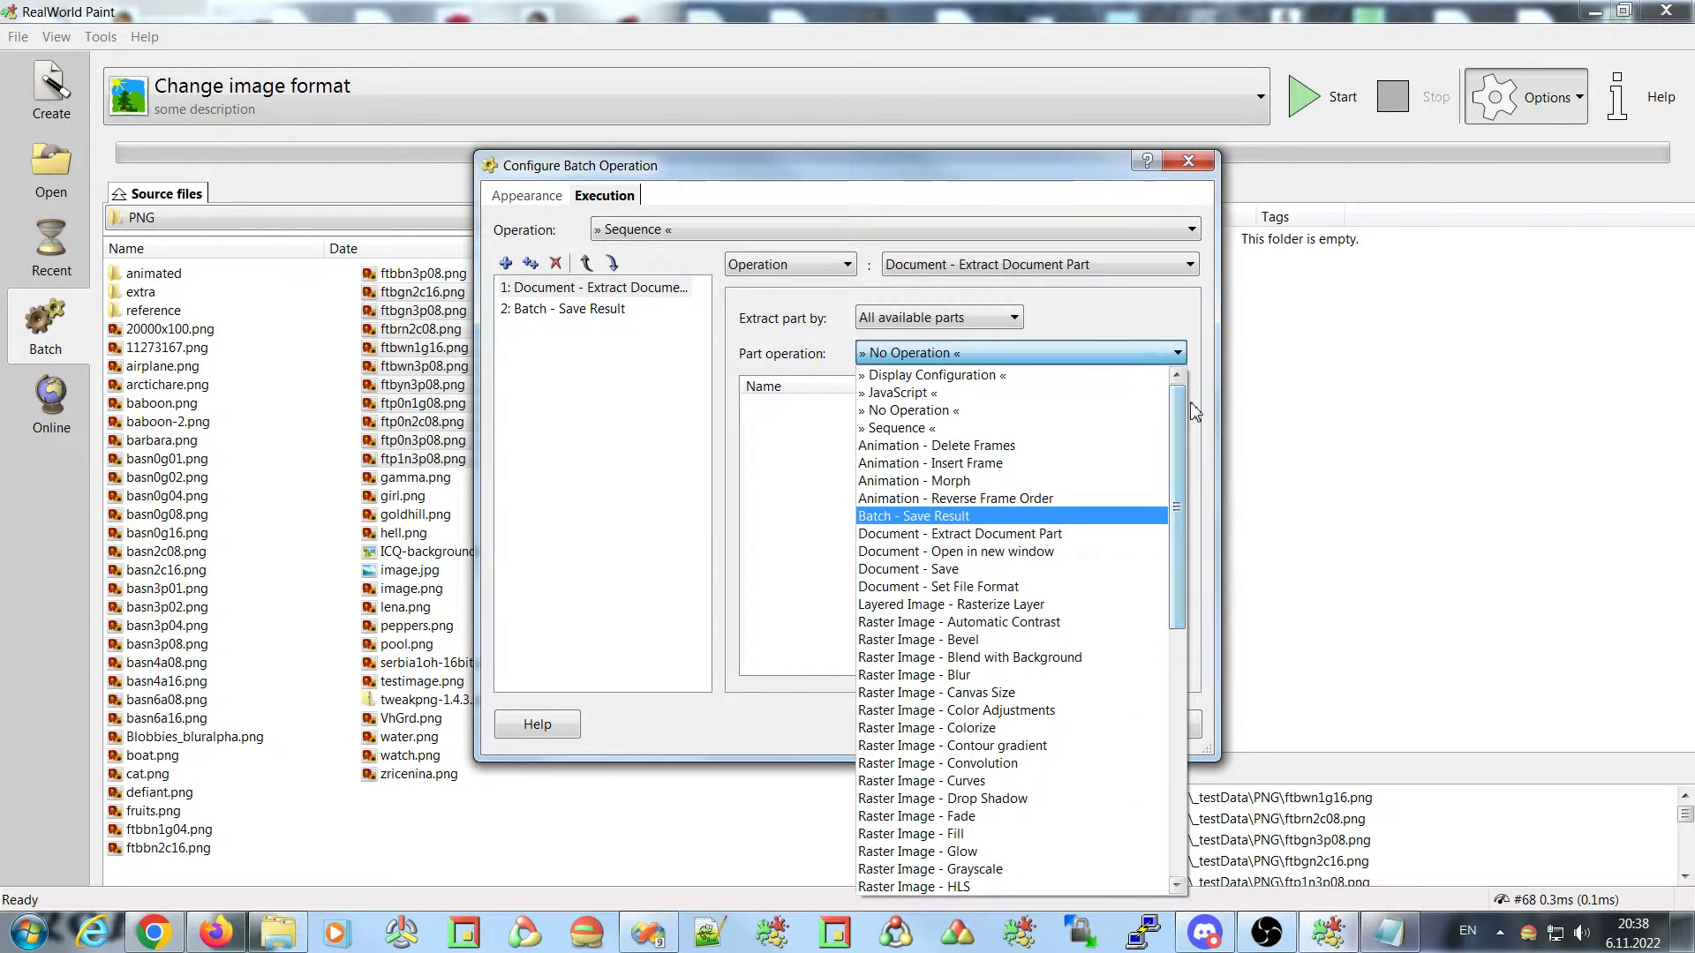
click(910, 524)
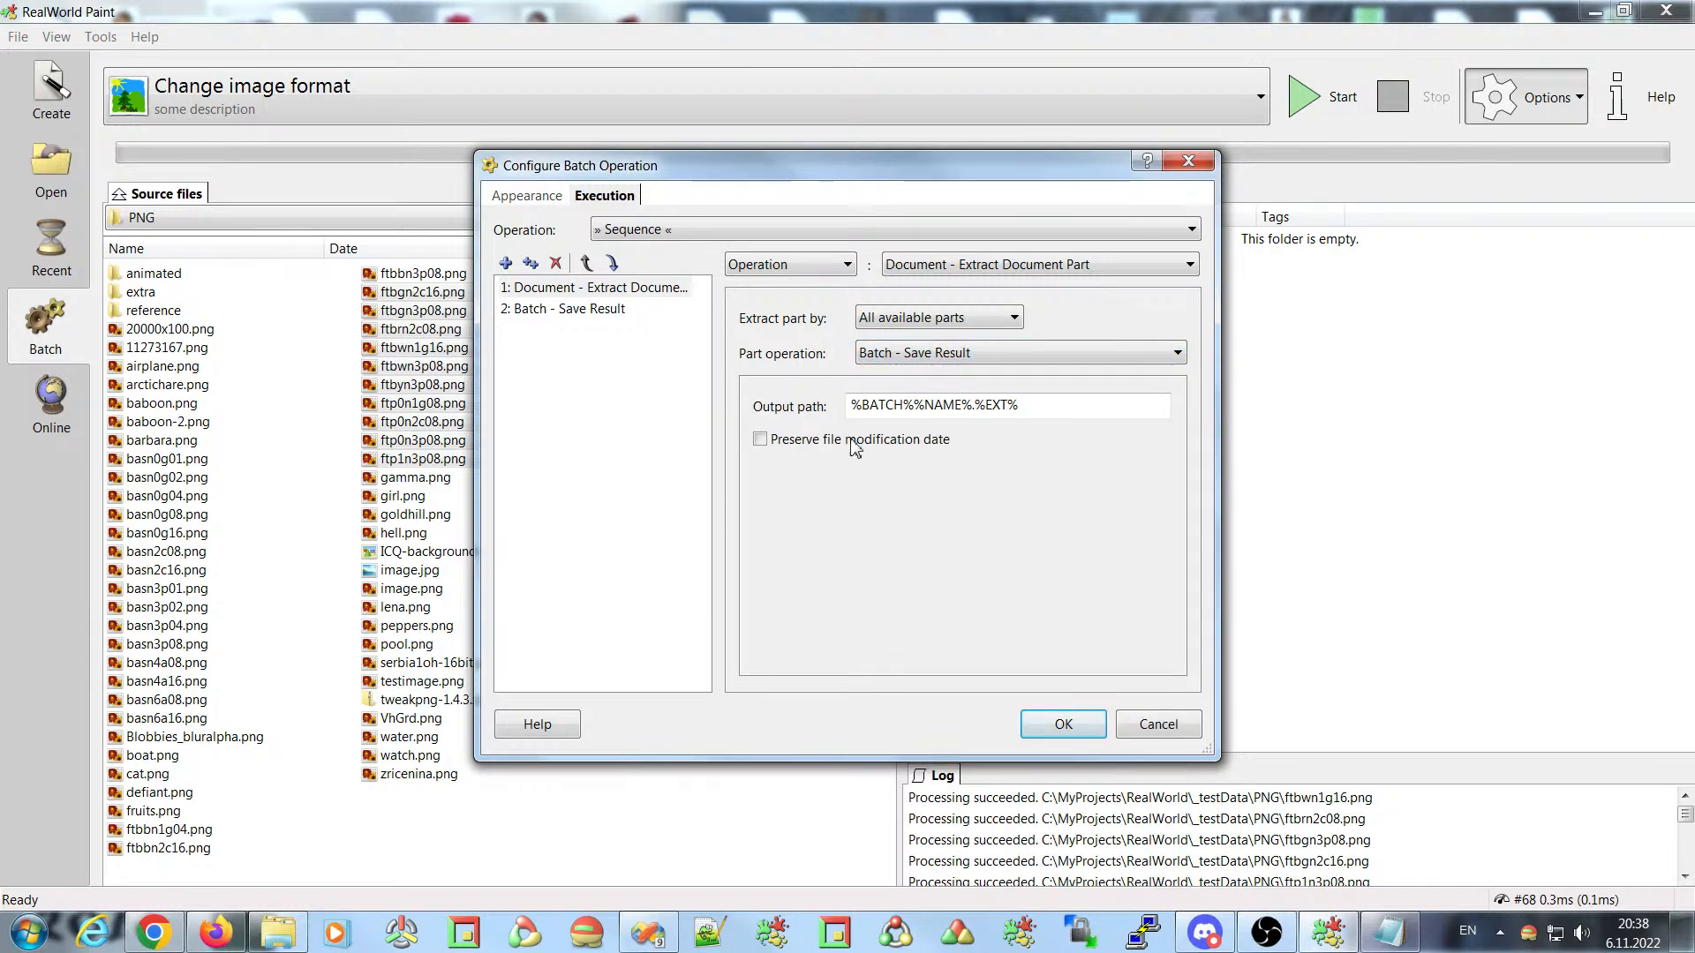
- Remove the separate Batch - Save Result entry from the sequence and accept the batch operation configuration
click(528, 311)
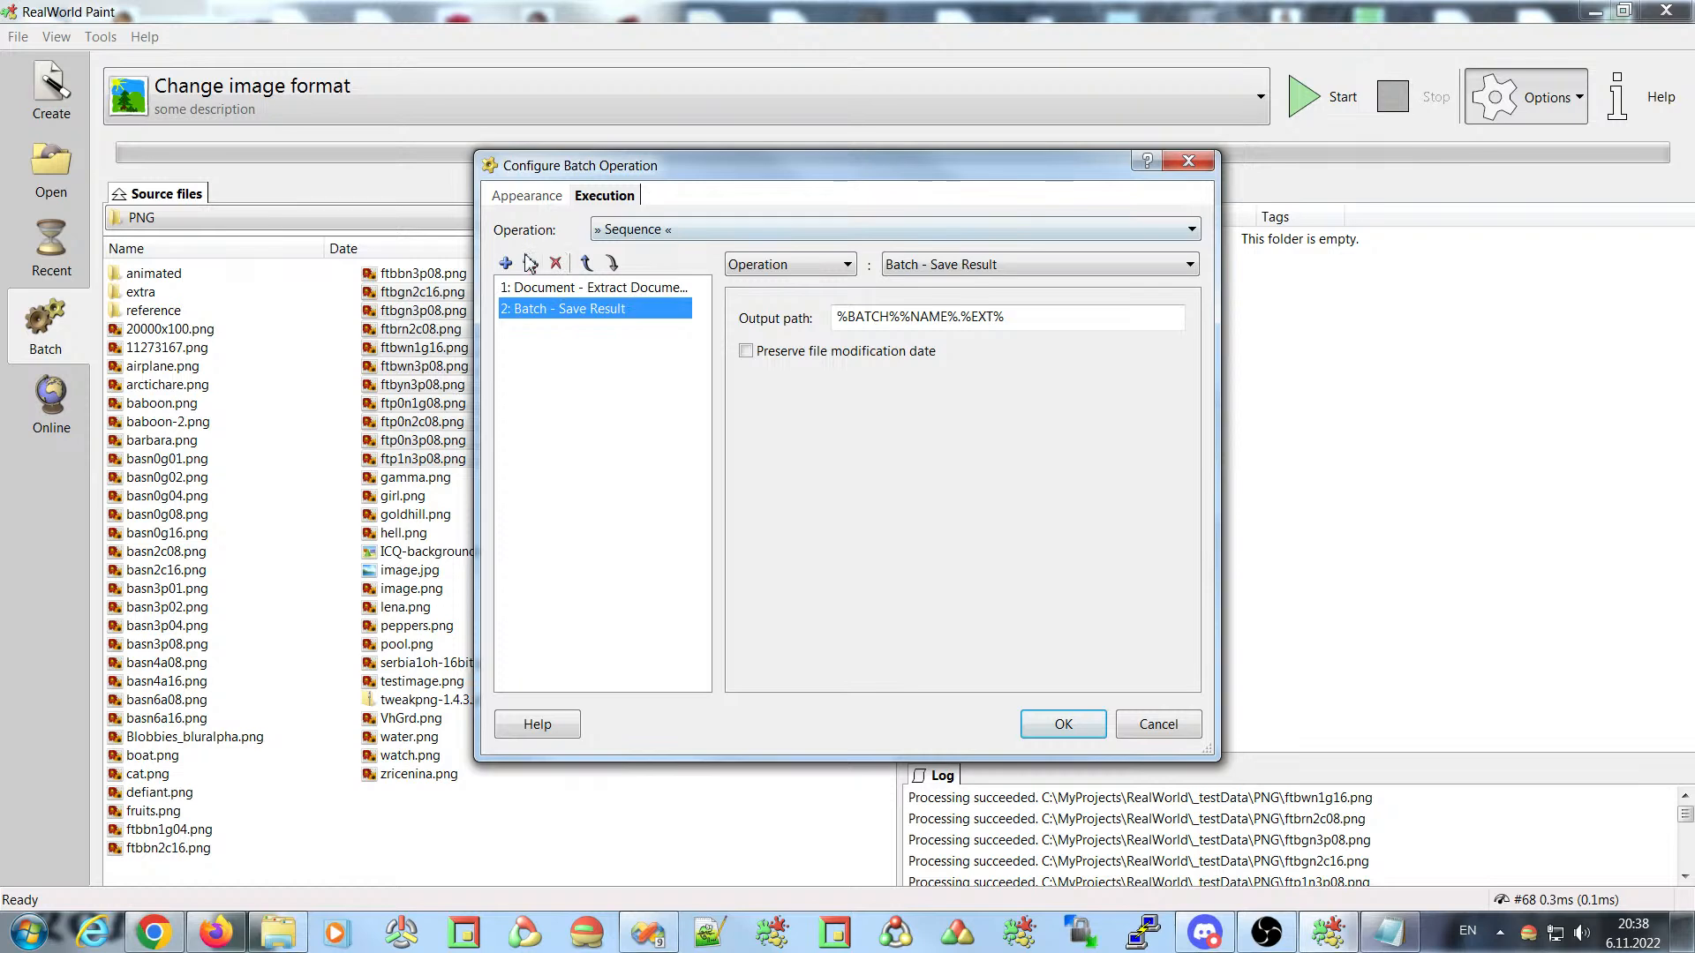
click(556, 265)
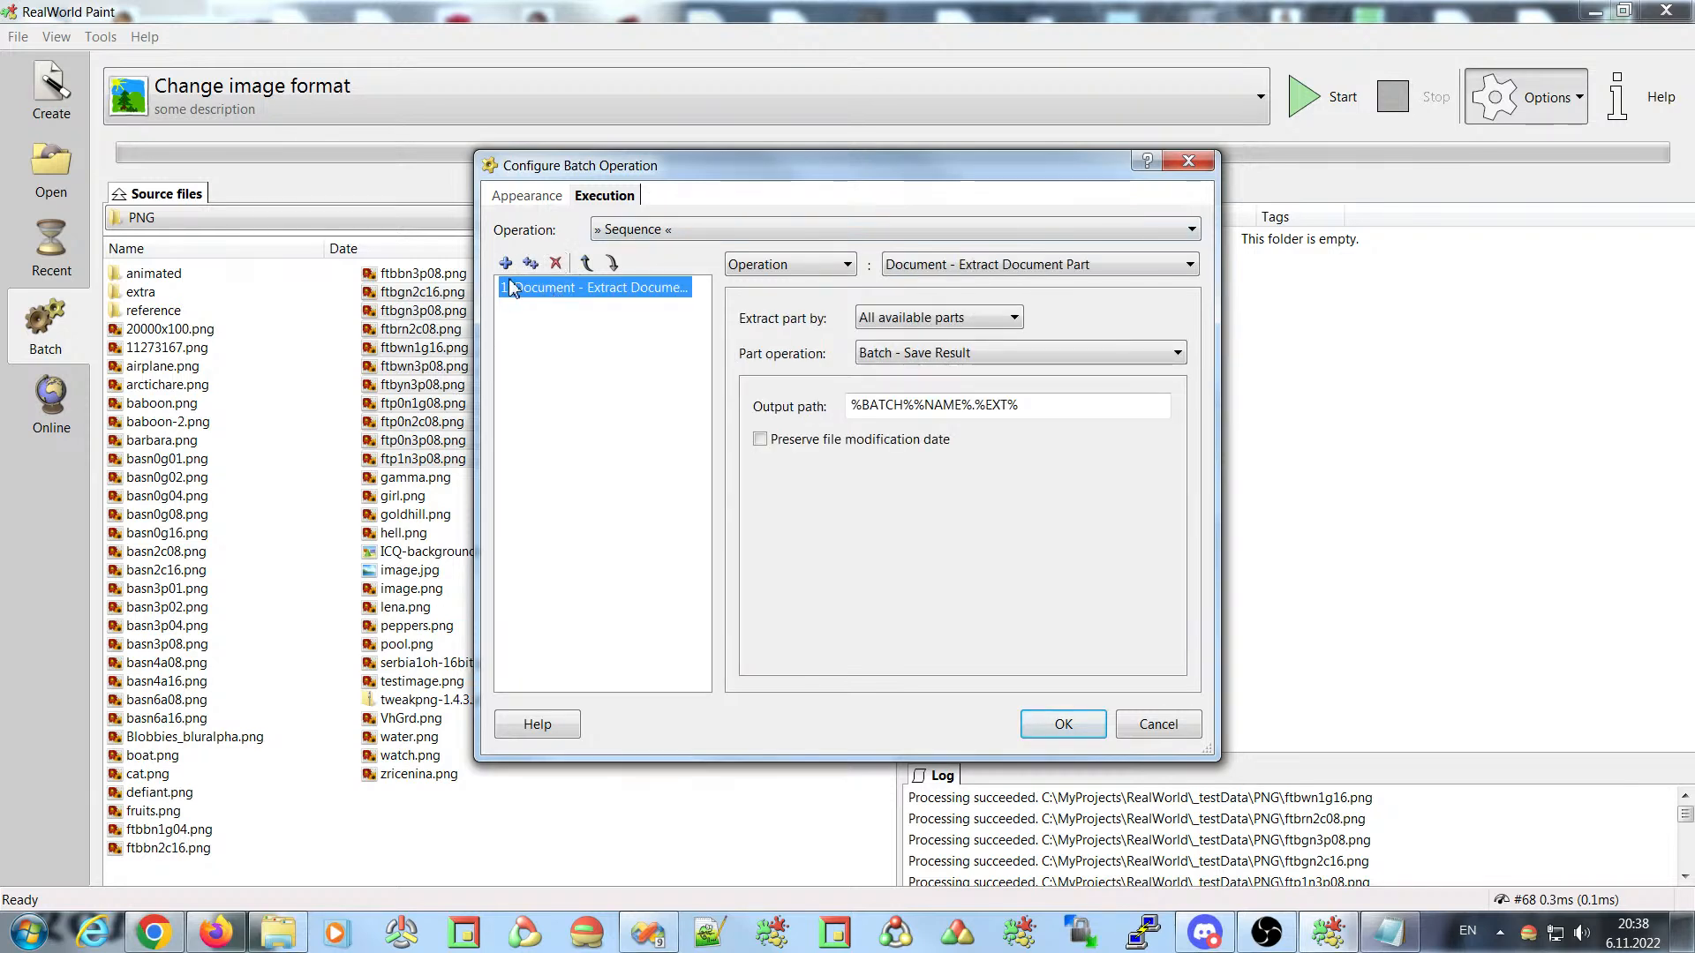
click(530, 359)
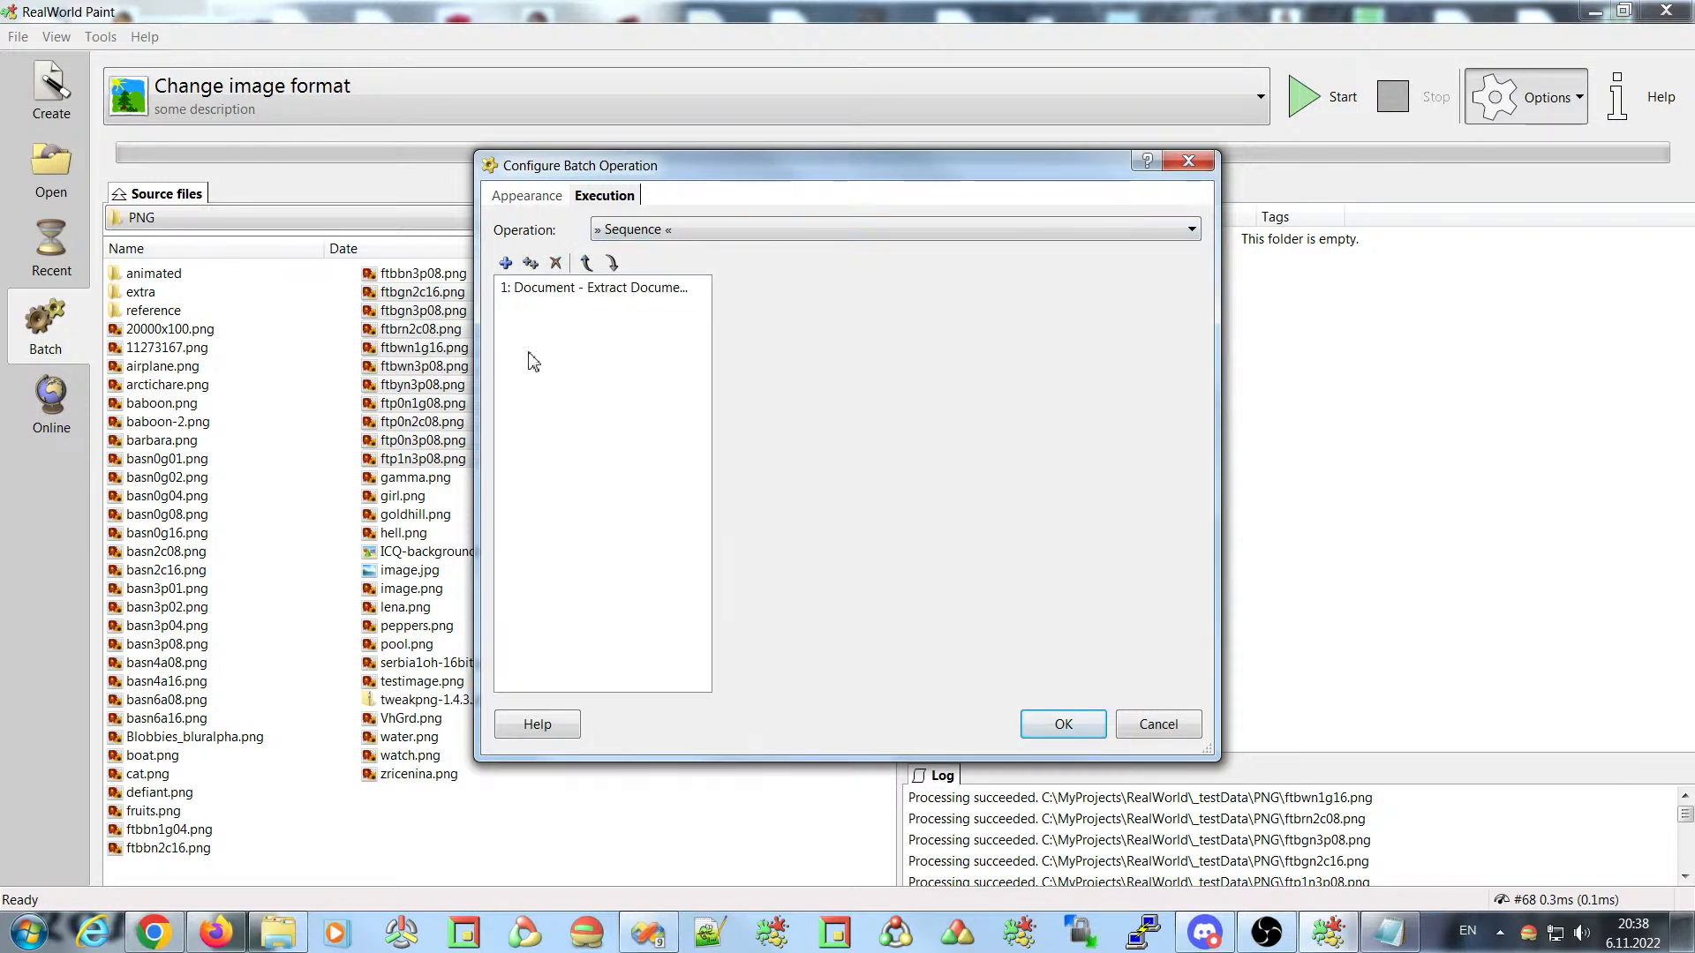
click(509, 294)
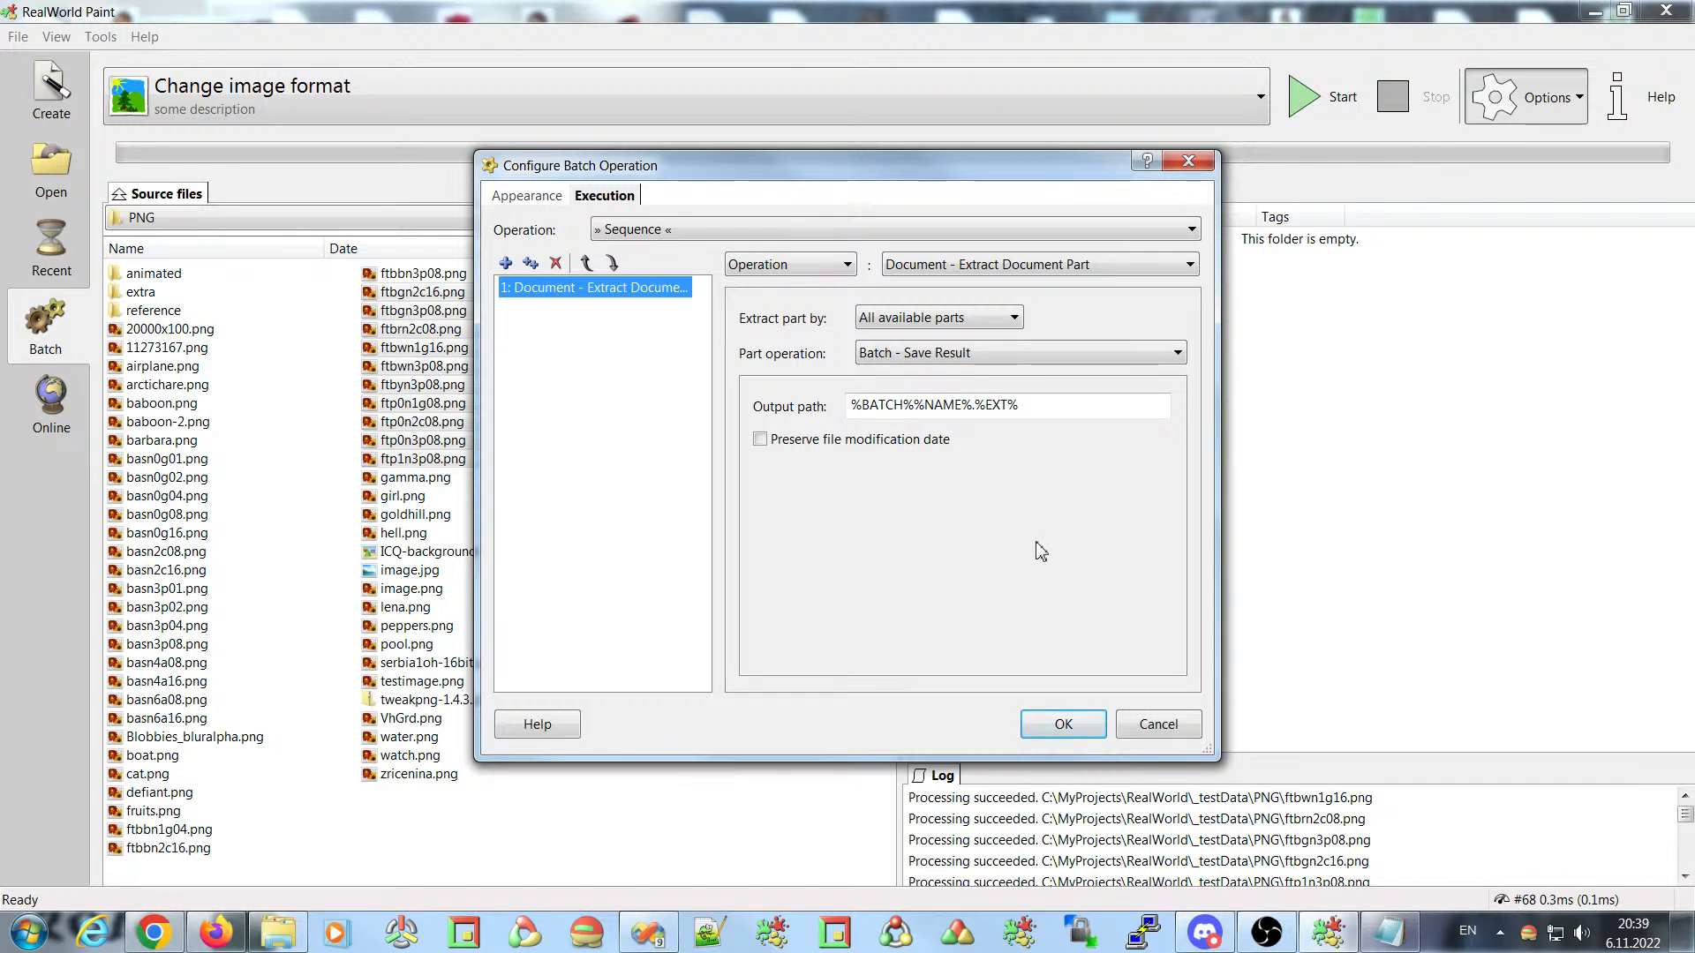
click(1064, 725)
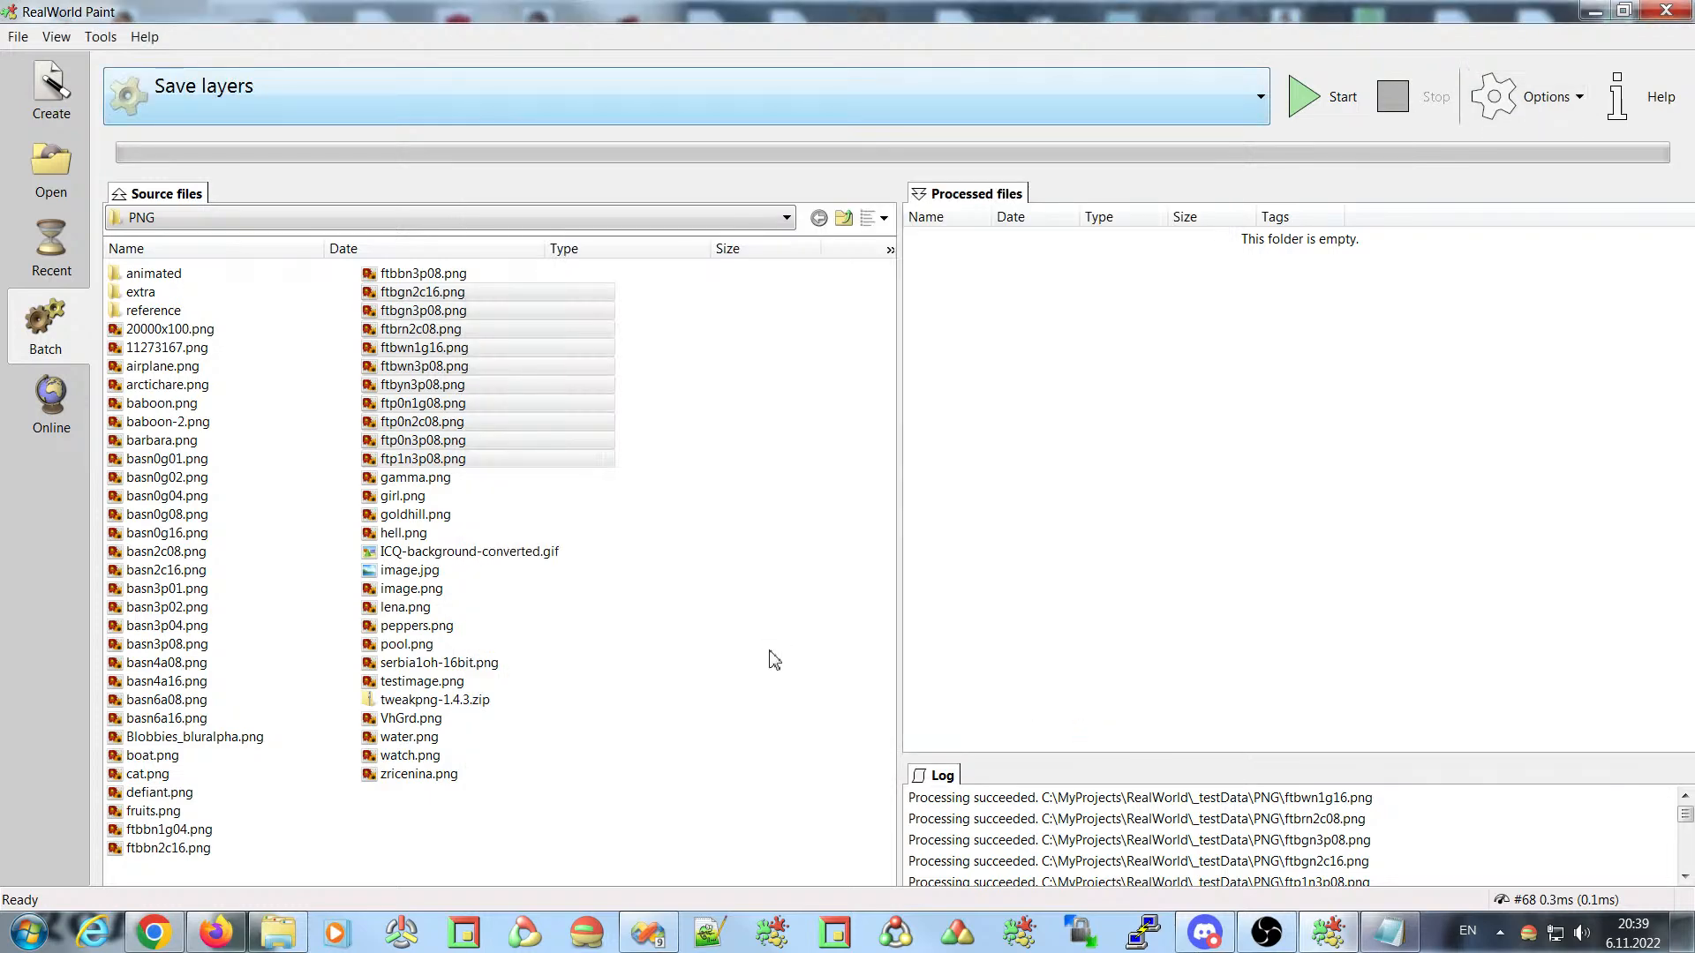
- Go up from the PNG source folder to RealWorld and open the Designer folder inside _media
click(526, 479)
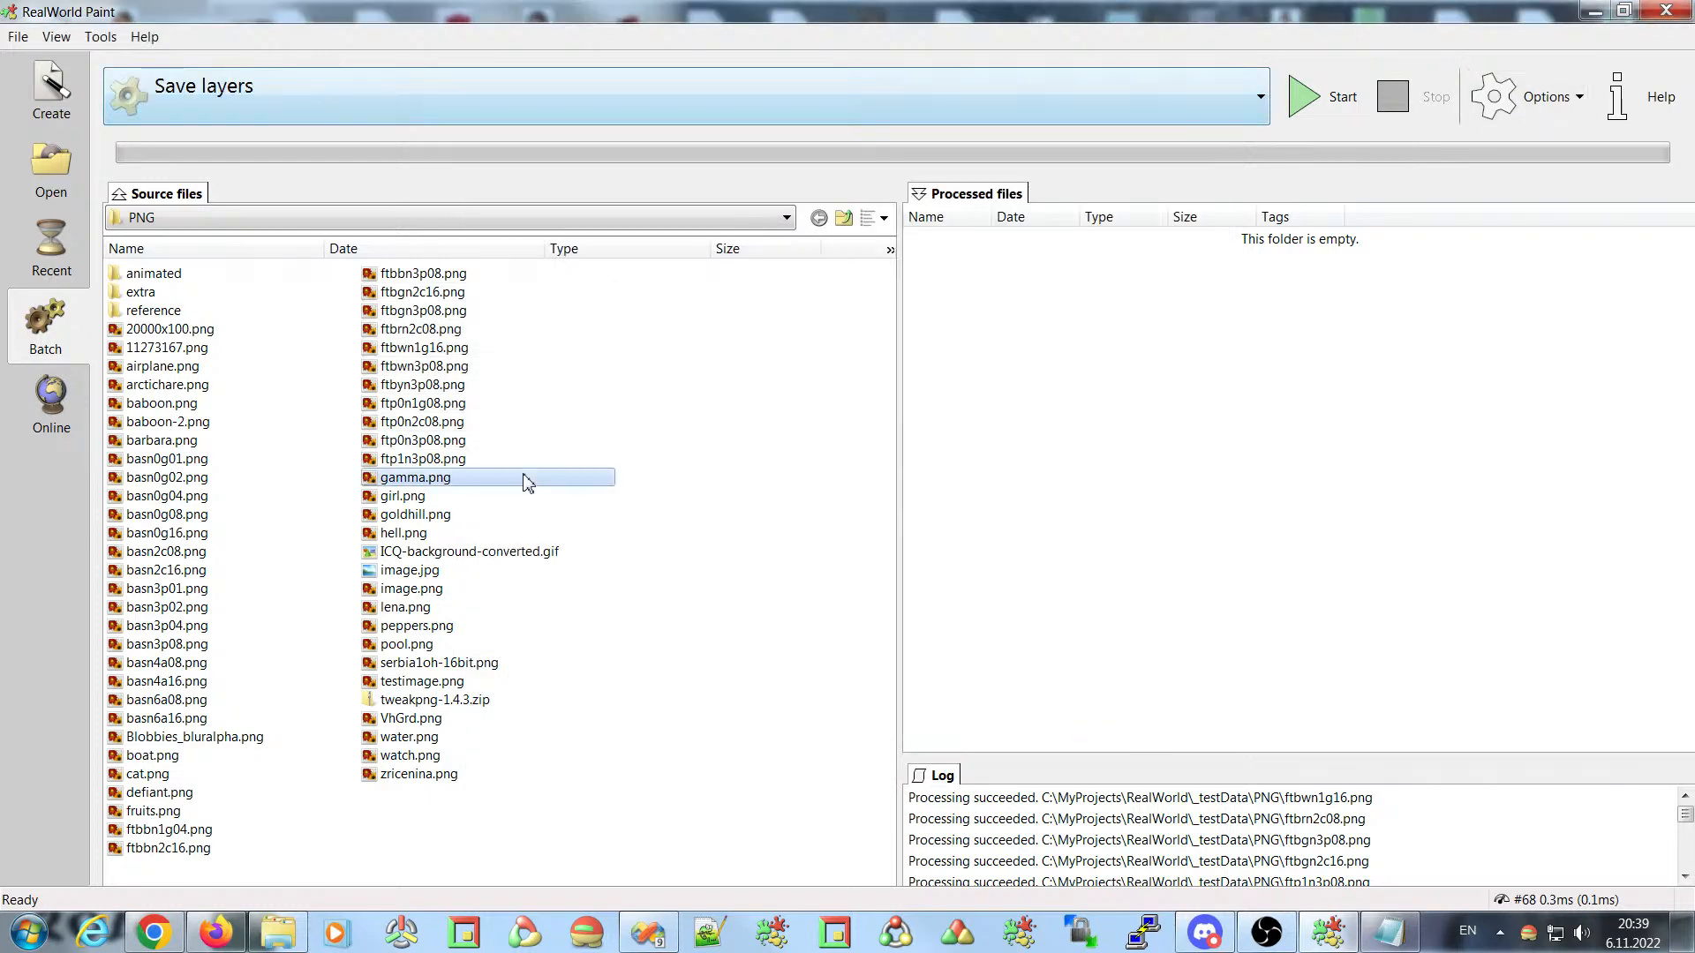
click(843, 220)
mouse_move(607, 450)
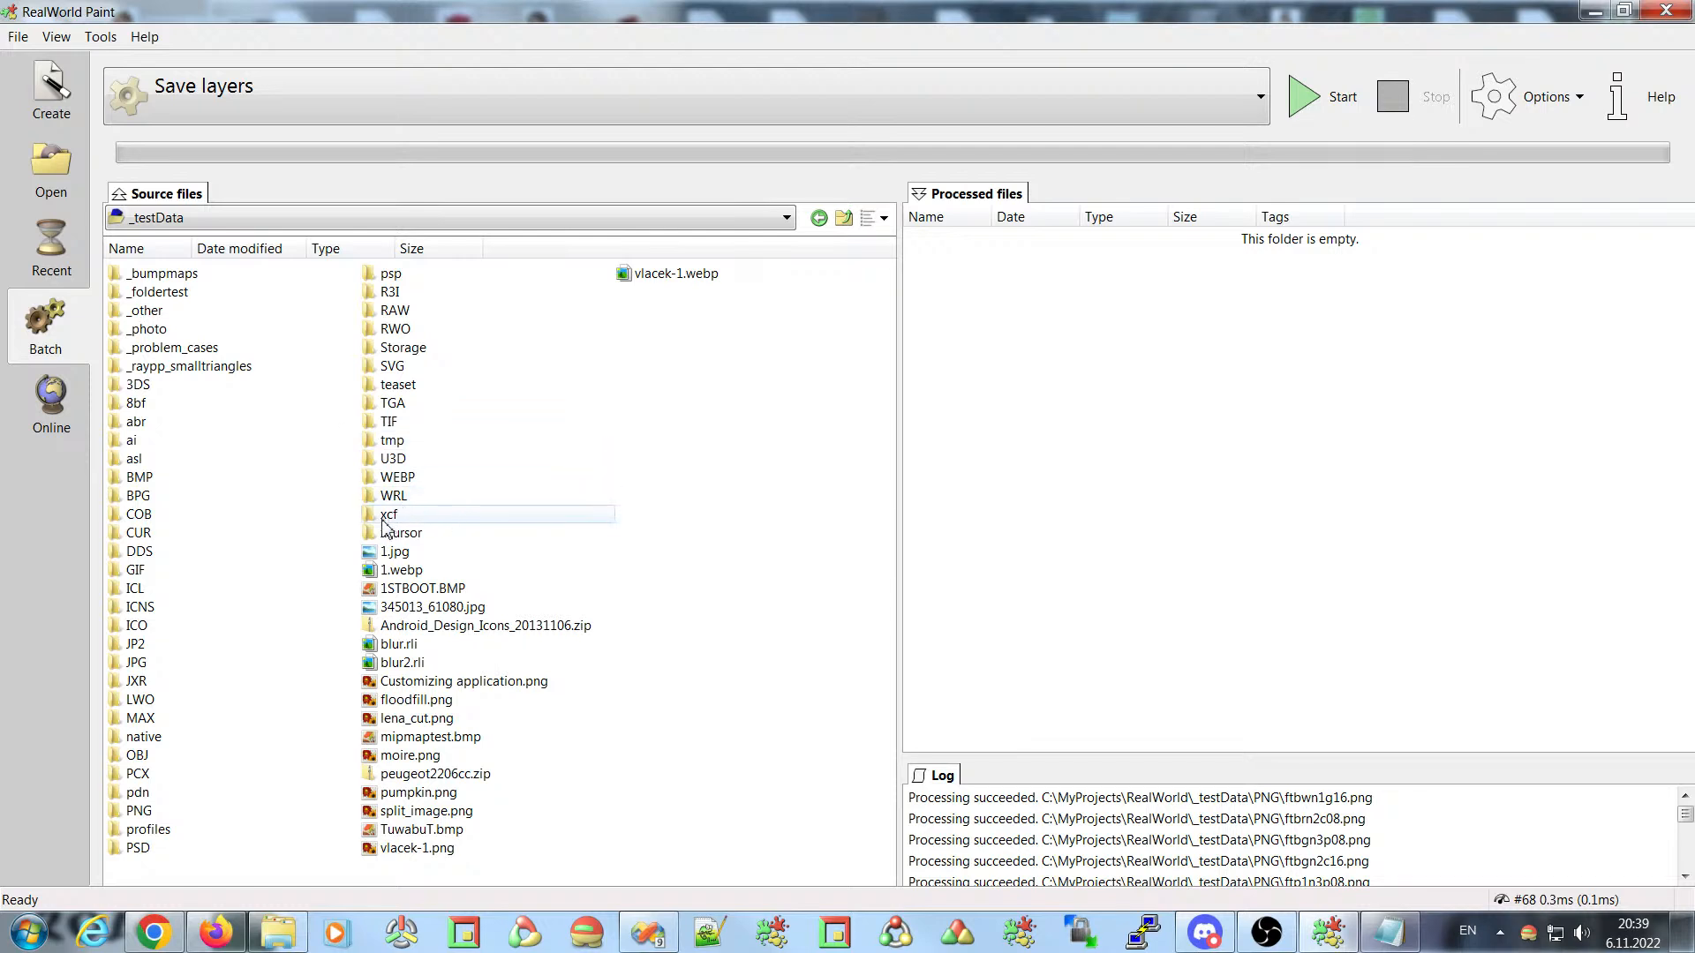
click(841, 221)
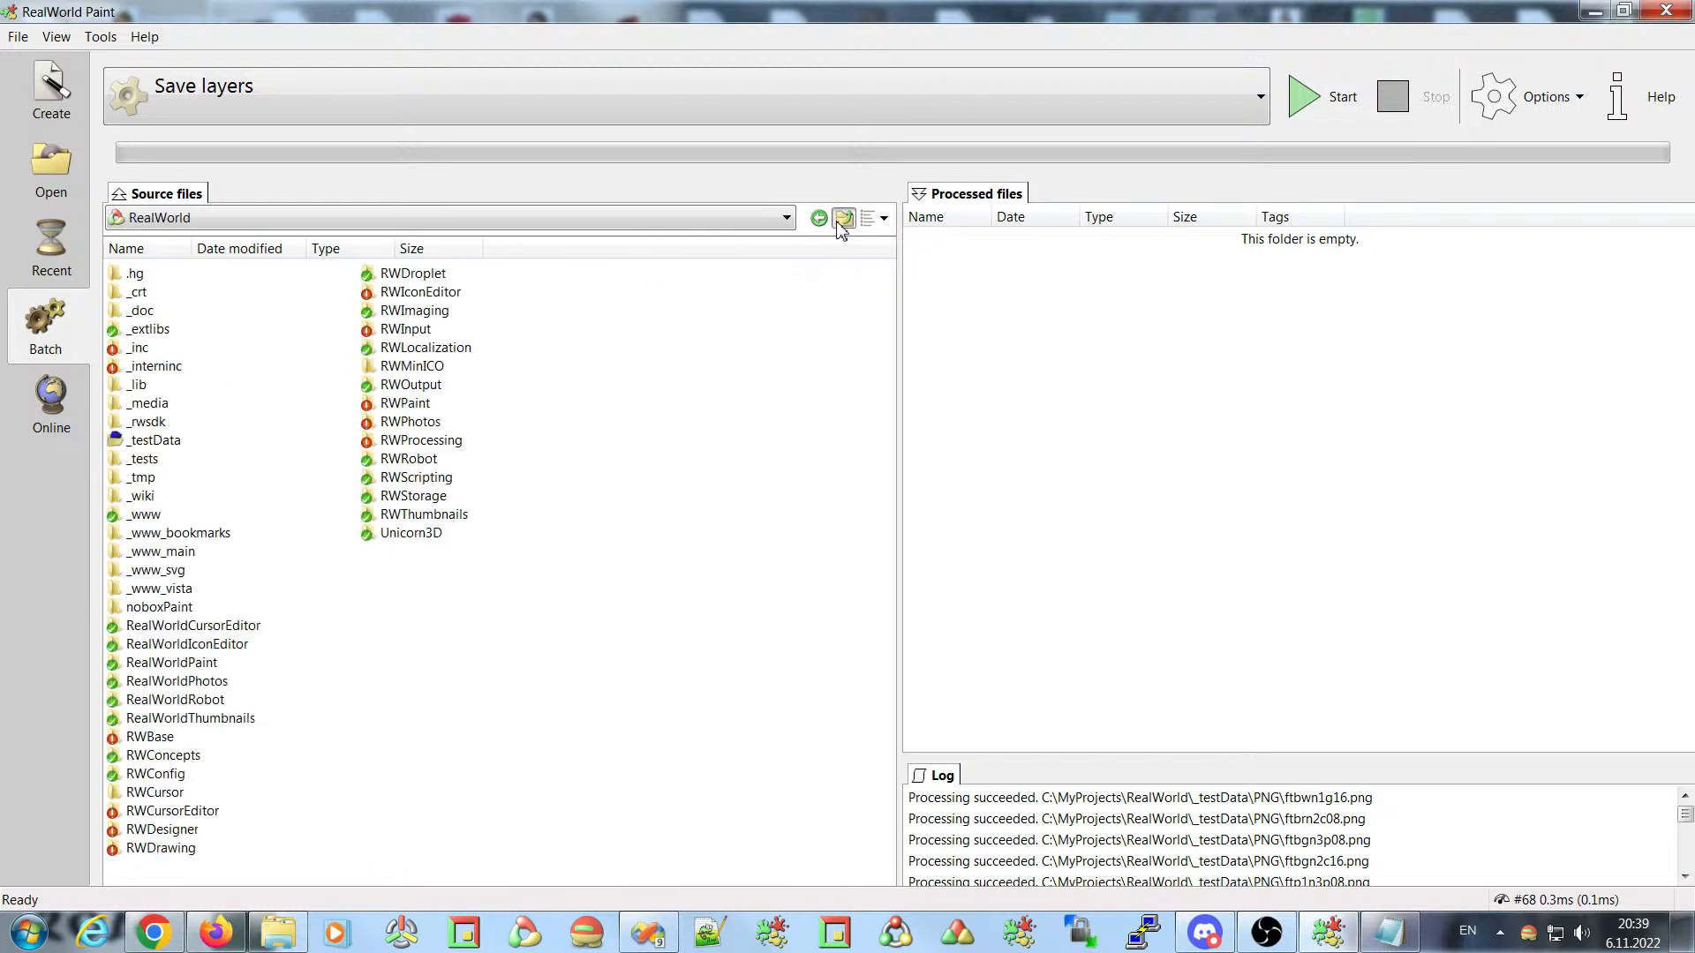
mouse_move(544, 505)
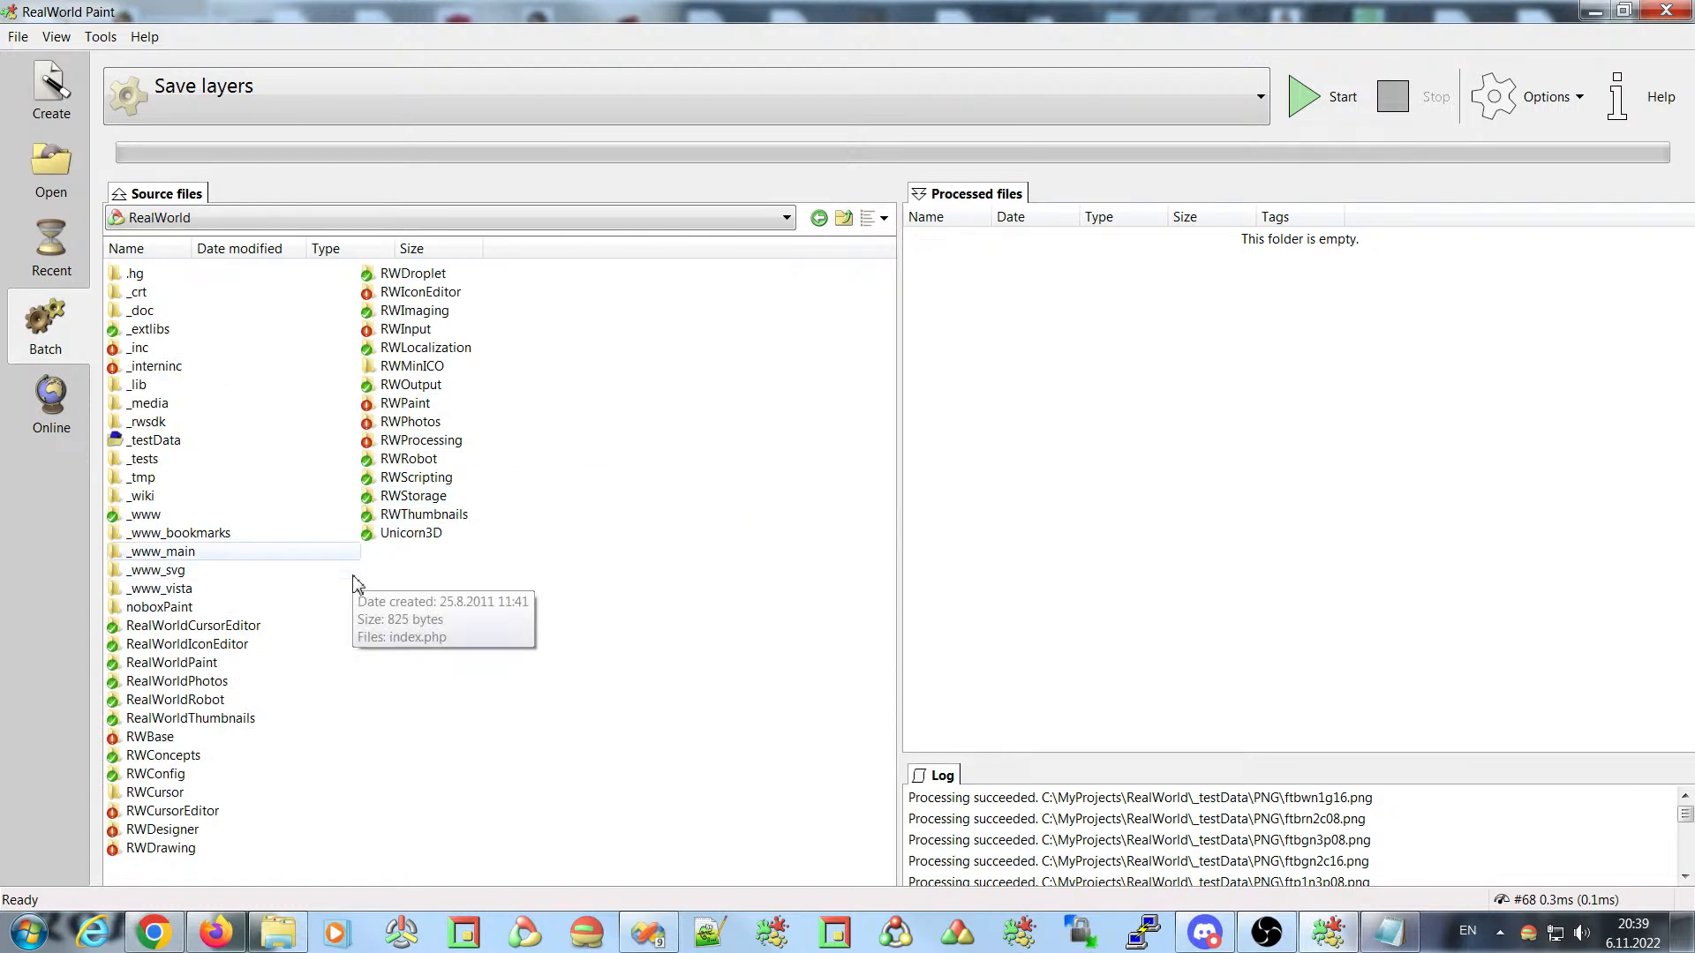
click(137, 407)
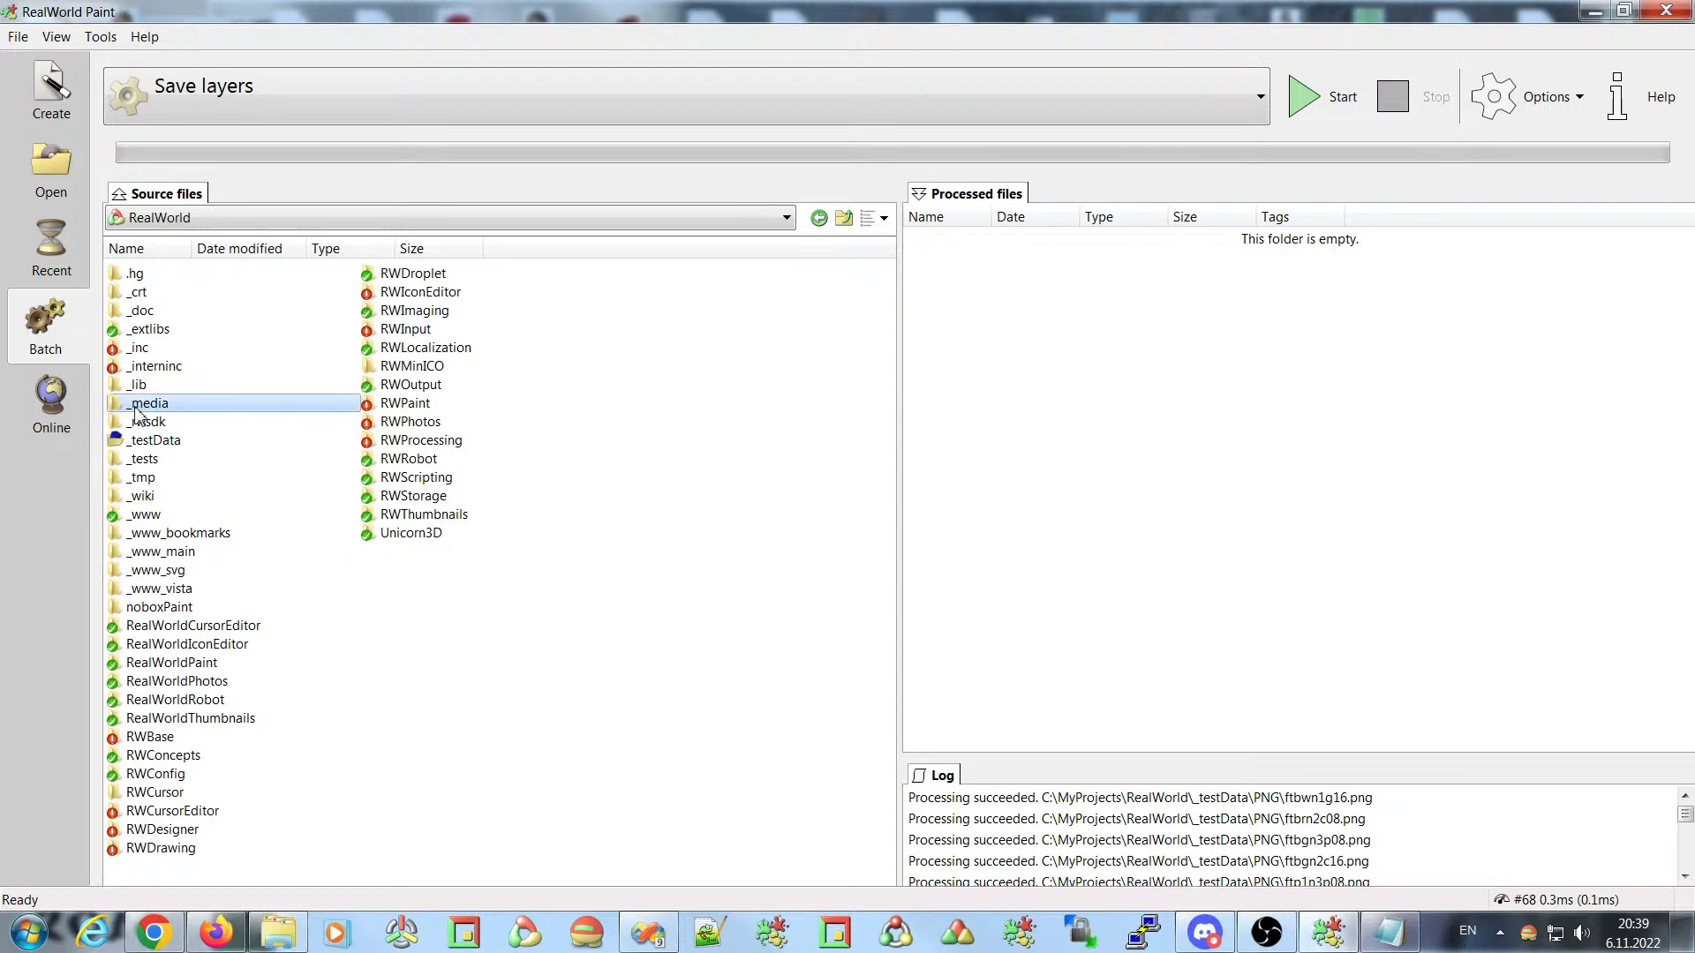
double_click(137, 407)
mouse_move(290, 718)
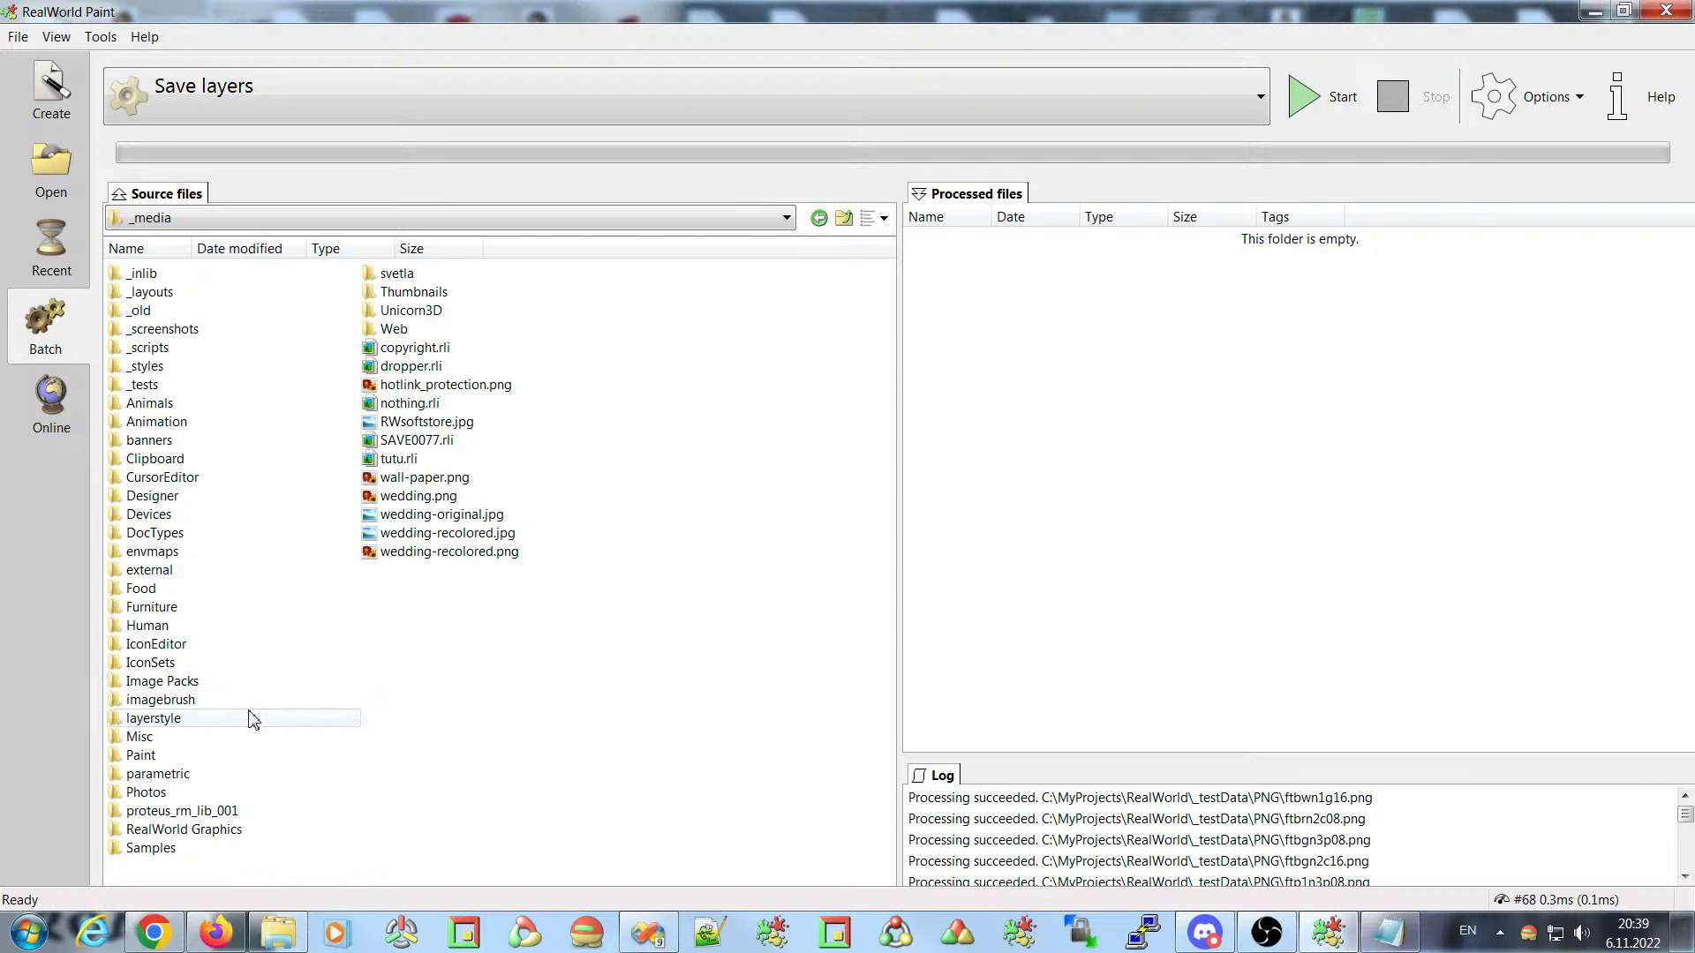
double_click(159, 499)
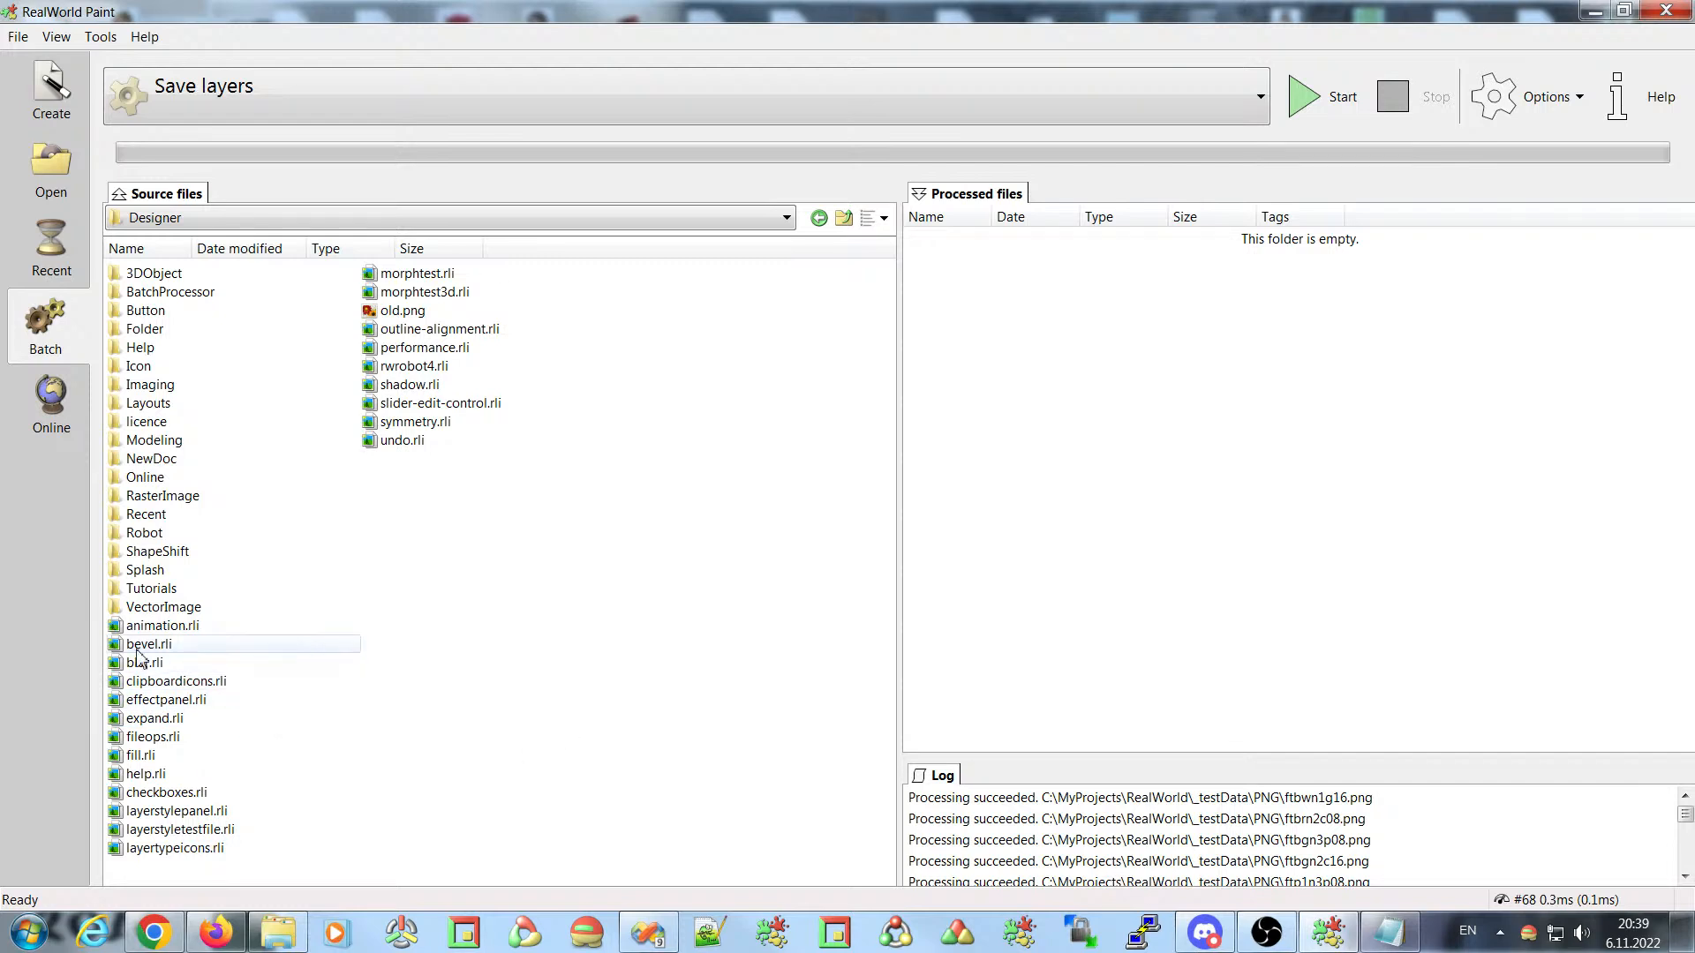
- Run the Save layers batch operation on blur.rli and check its execution settings without changing them
click(142, 662)
click(1301, 105)
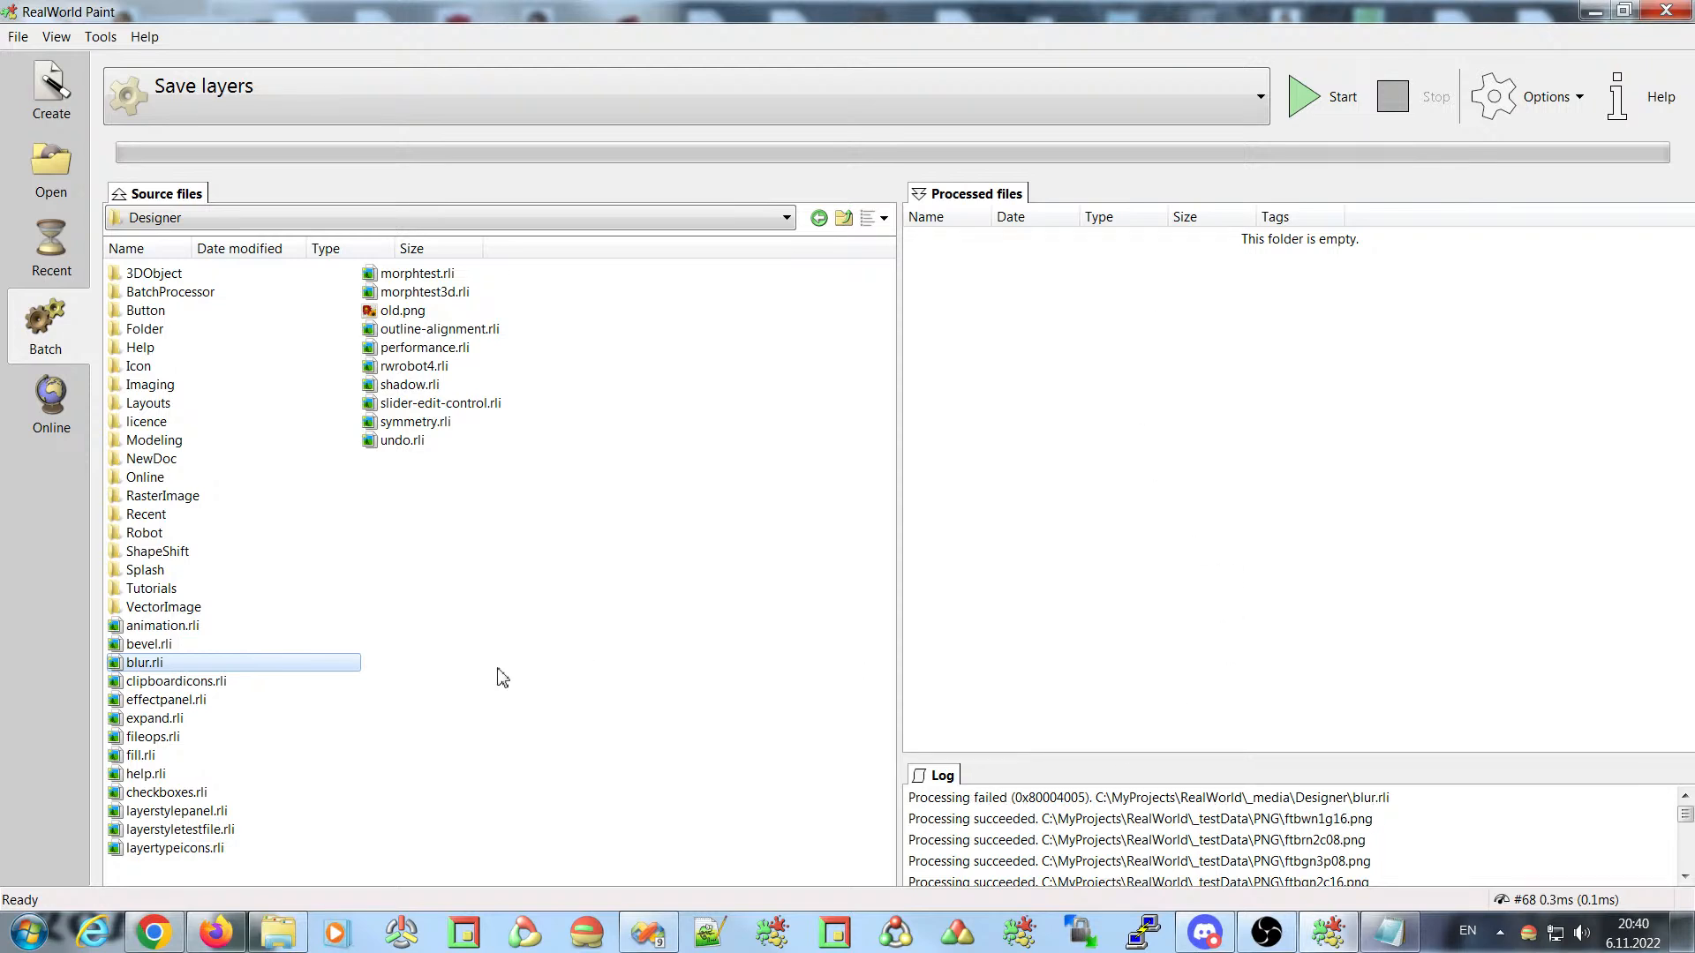
click(1526, 113)
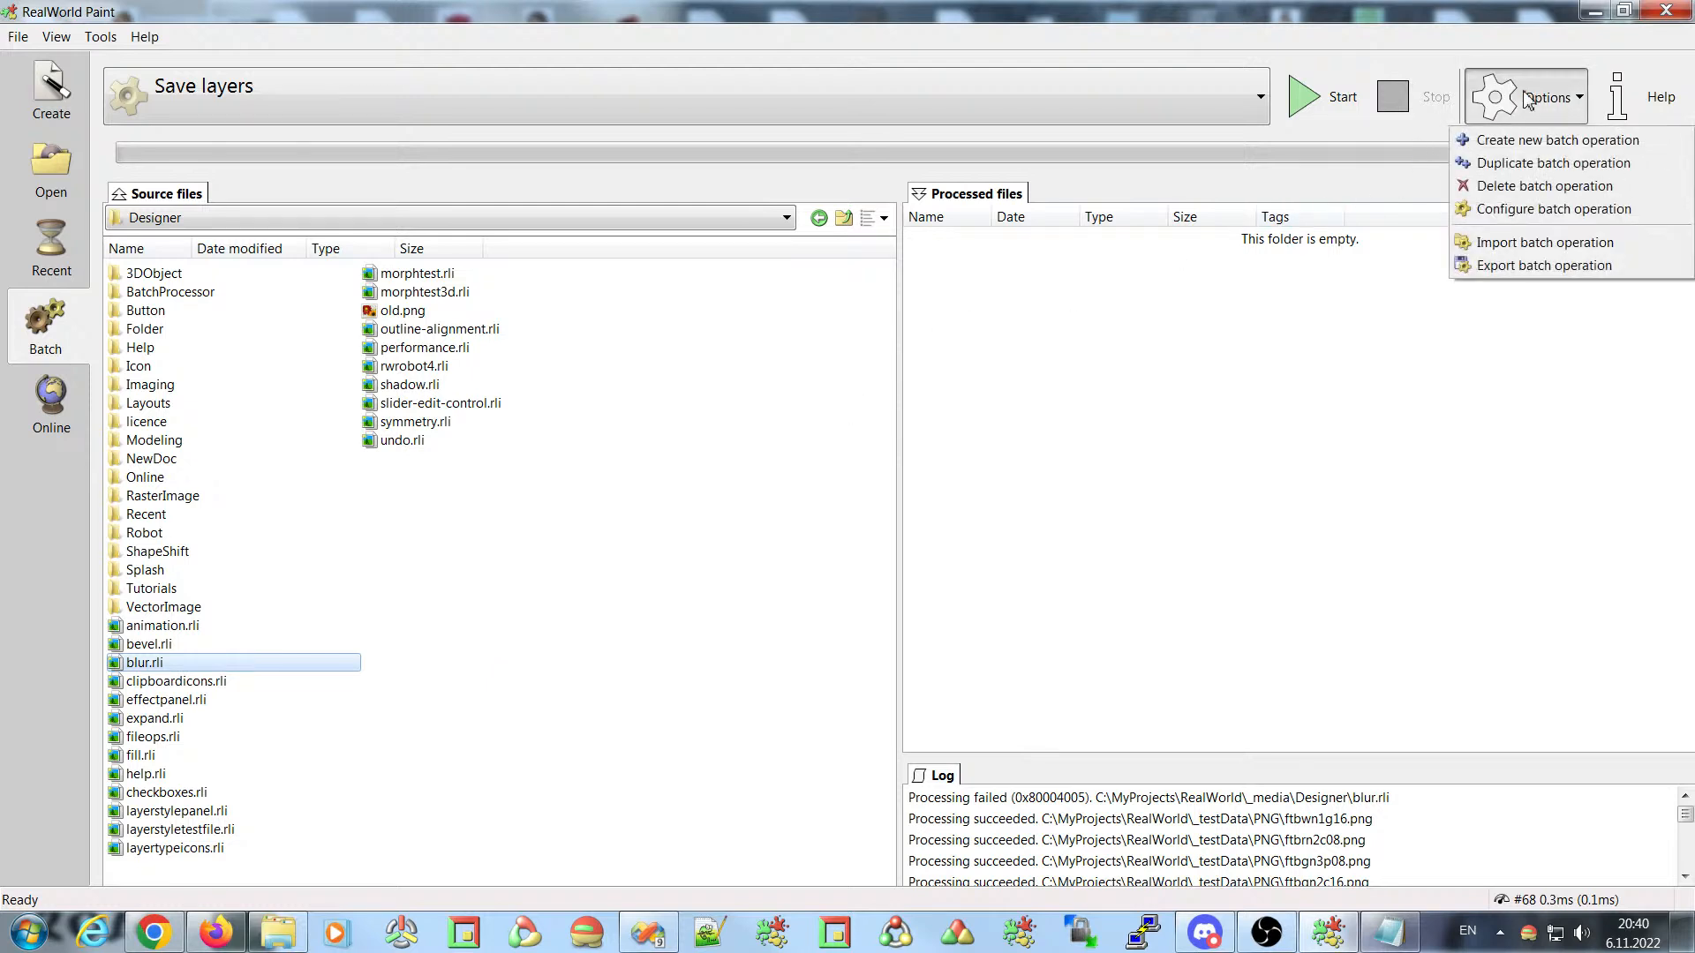
click(1501, 211)
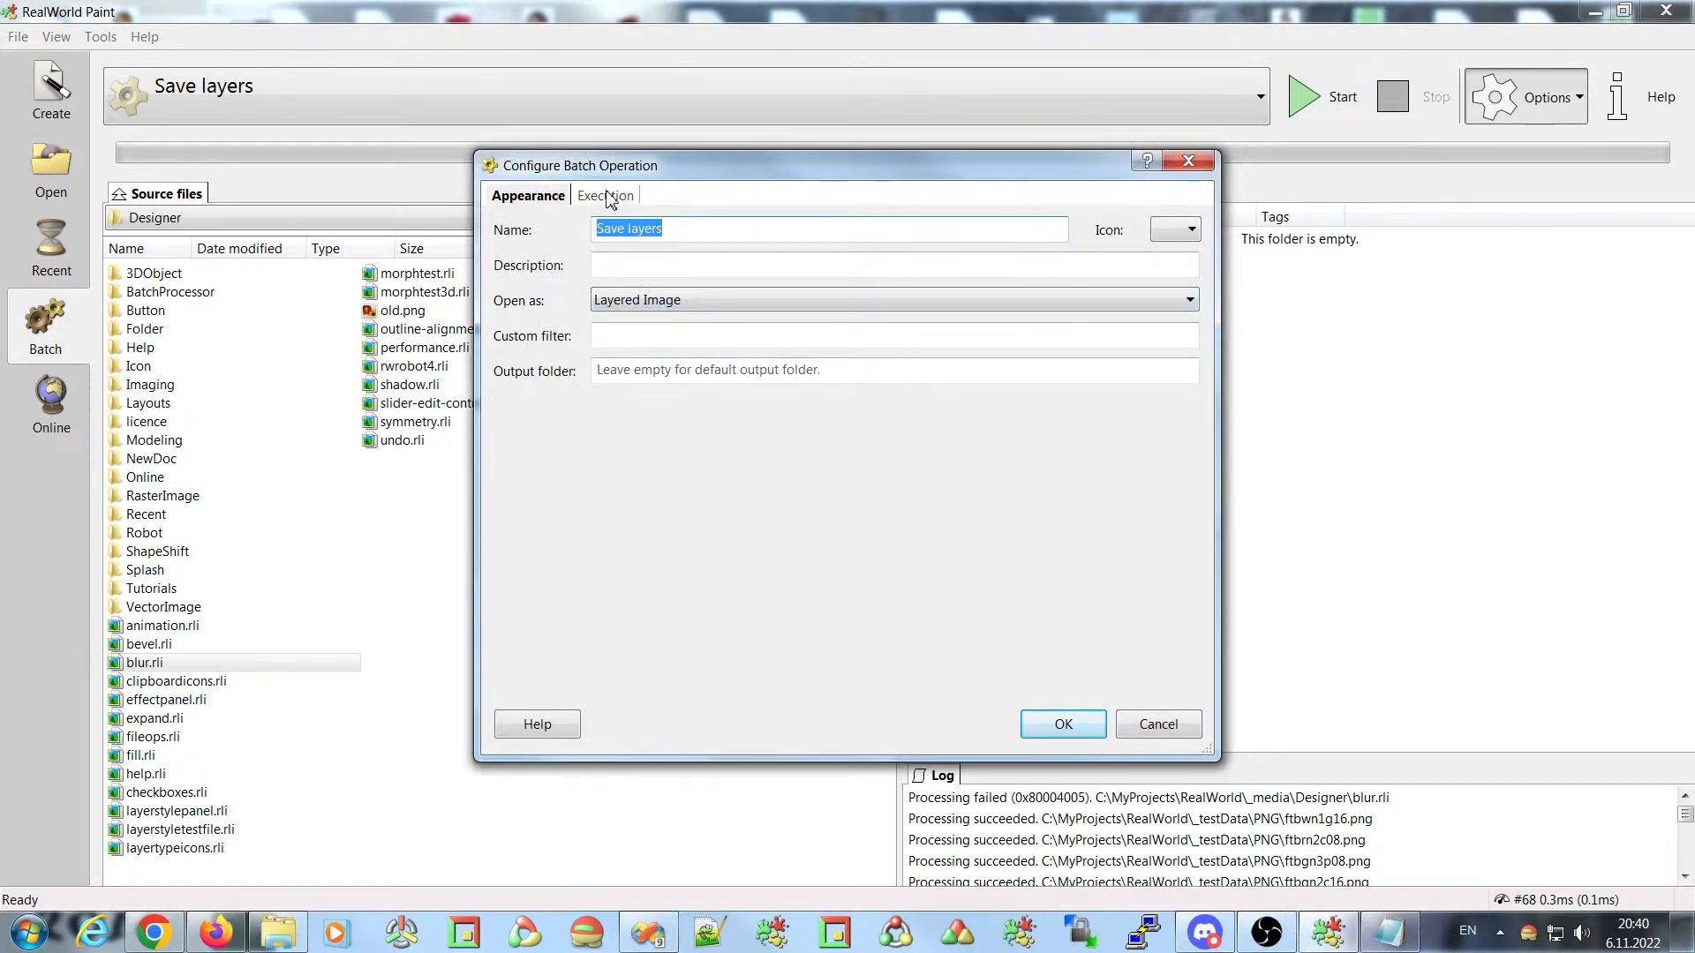
click(607, 196)
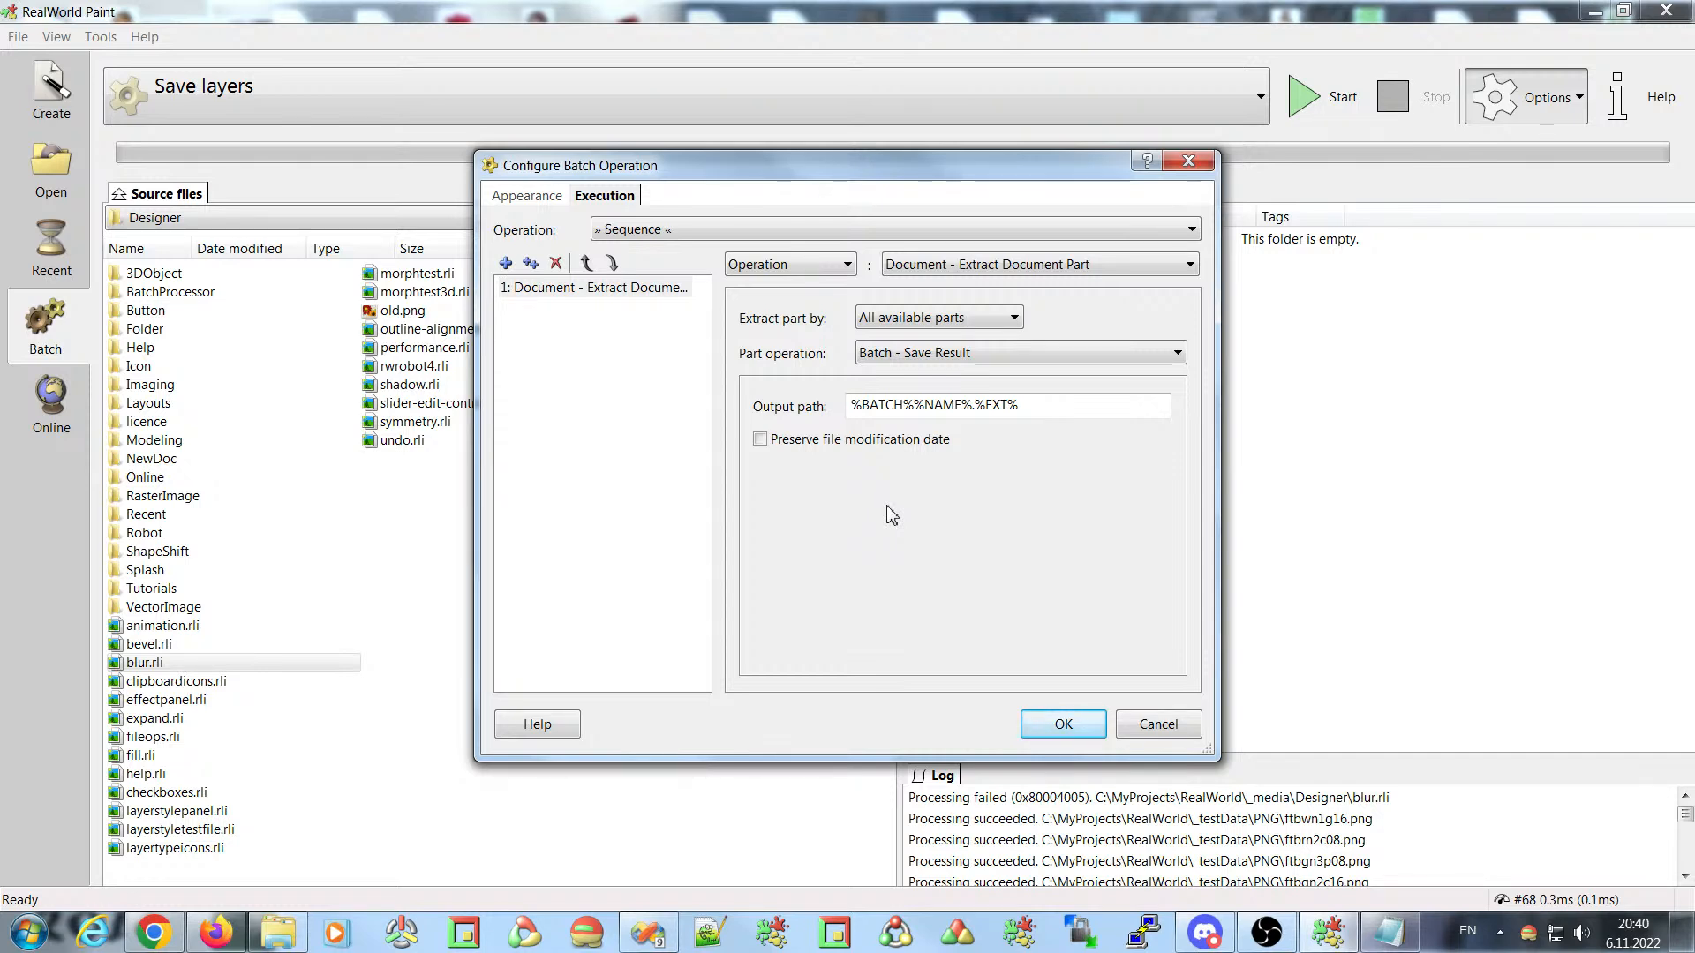
click(1169, 730)
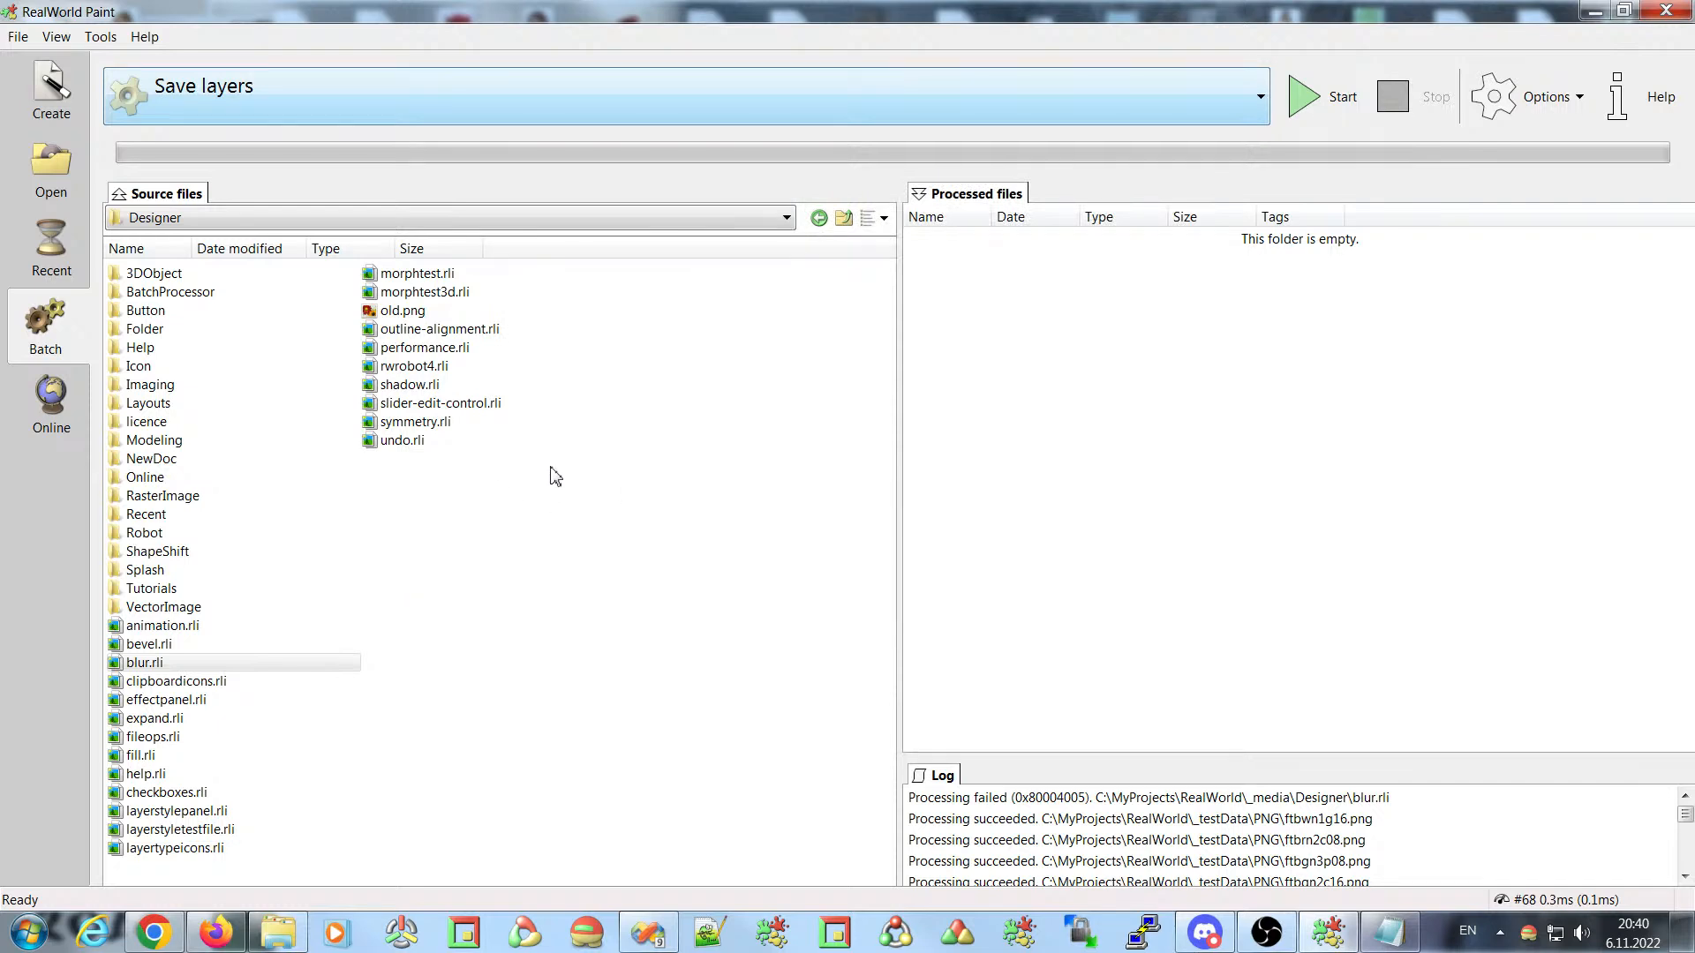
- Create a new 256 x 256 pixel raster image and place a triangle in its upper-left area with the Polygon tool
click(48, 89)
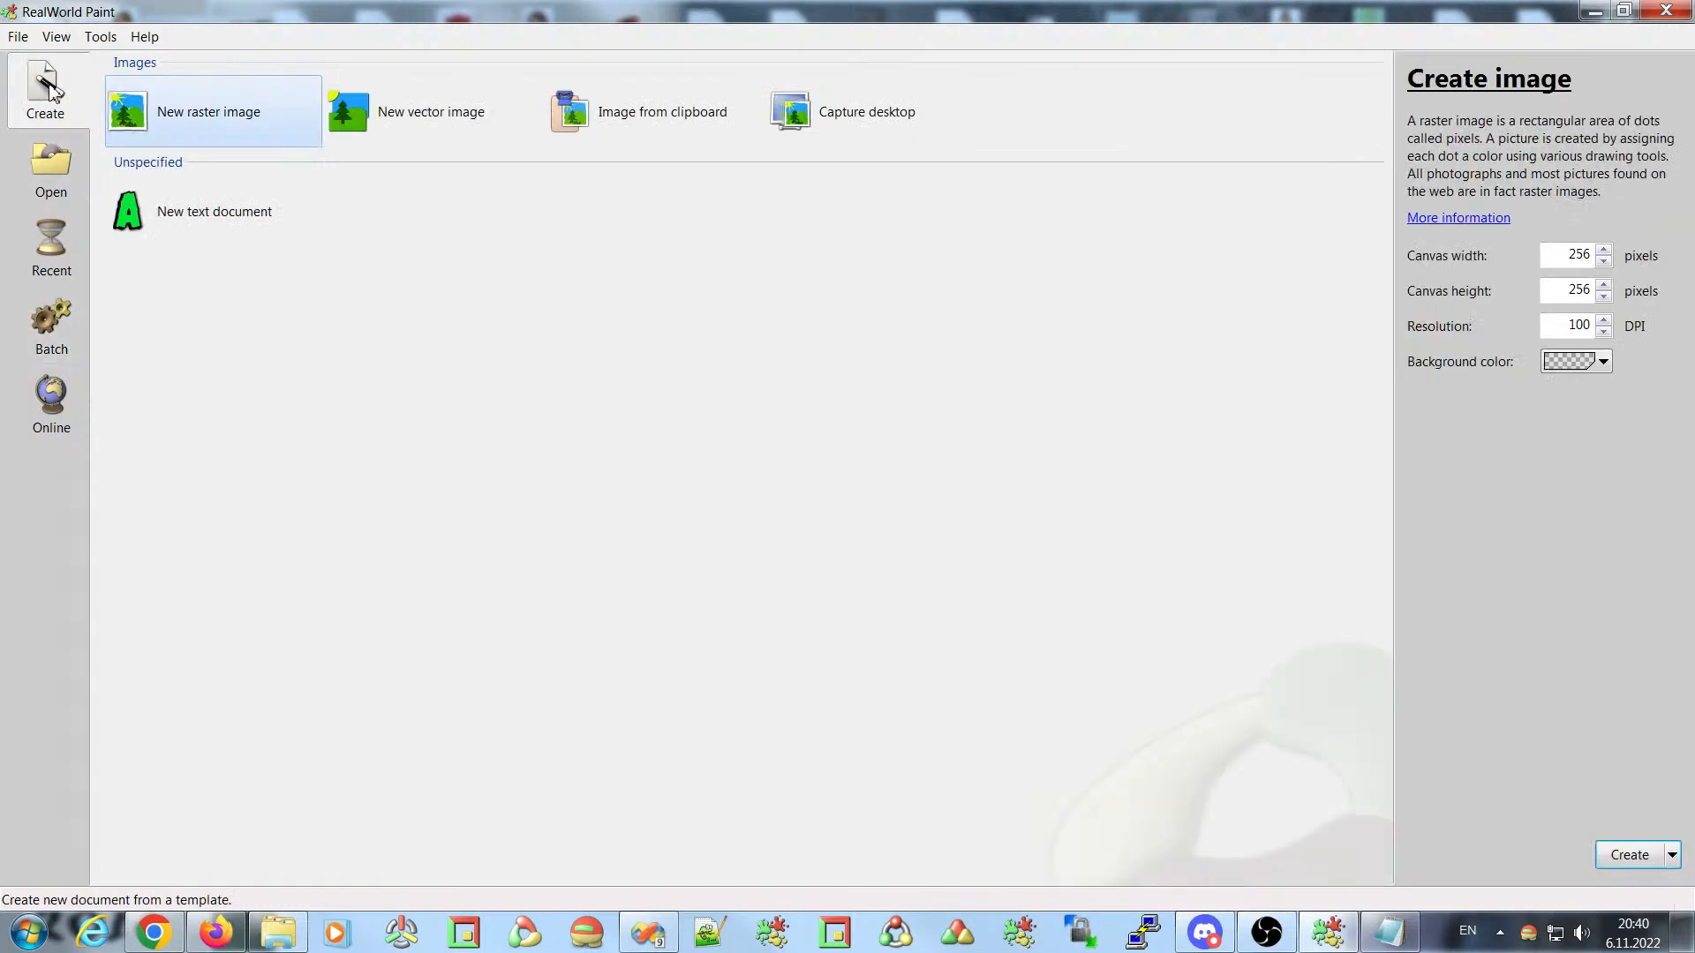
double_click(194, 119)
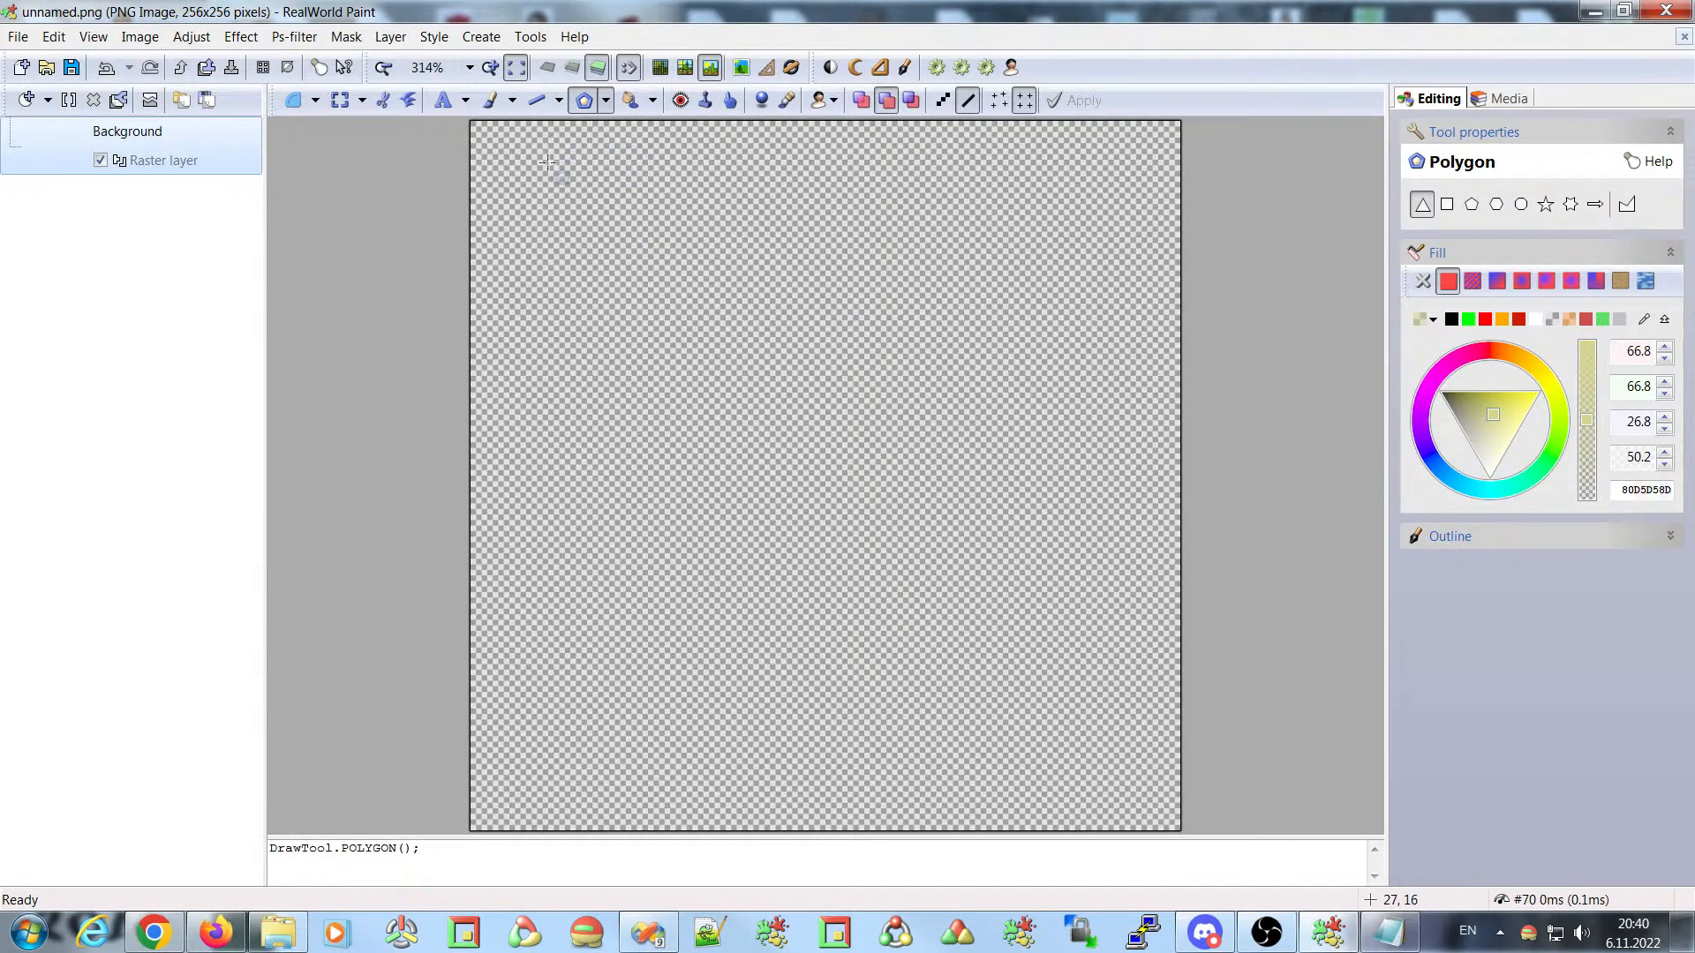
mouse_move(666, 250)
mouse_down()
mouse_move(966, 468)
mouse_move(1099, 376)
mouse_up()
mouse_move(749, 378)
mouse_down()
mouse_move(693, 318)
mouse_move(620, 295)
mouse_up()
- Add a raster layer and draw a red (FF0000) triangle on it with corners at about (97, 96), (230, 134) and (131, 230)
click(49, 100)
click(70, 152)
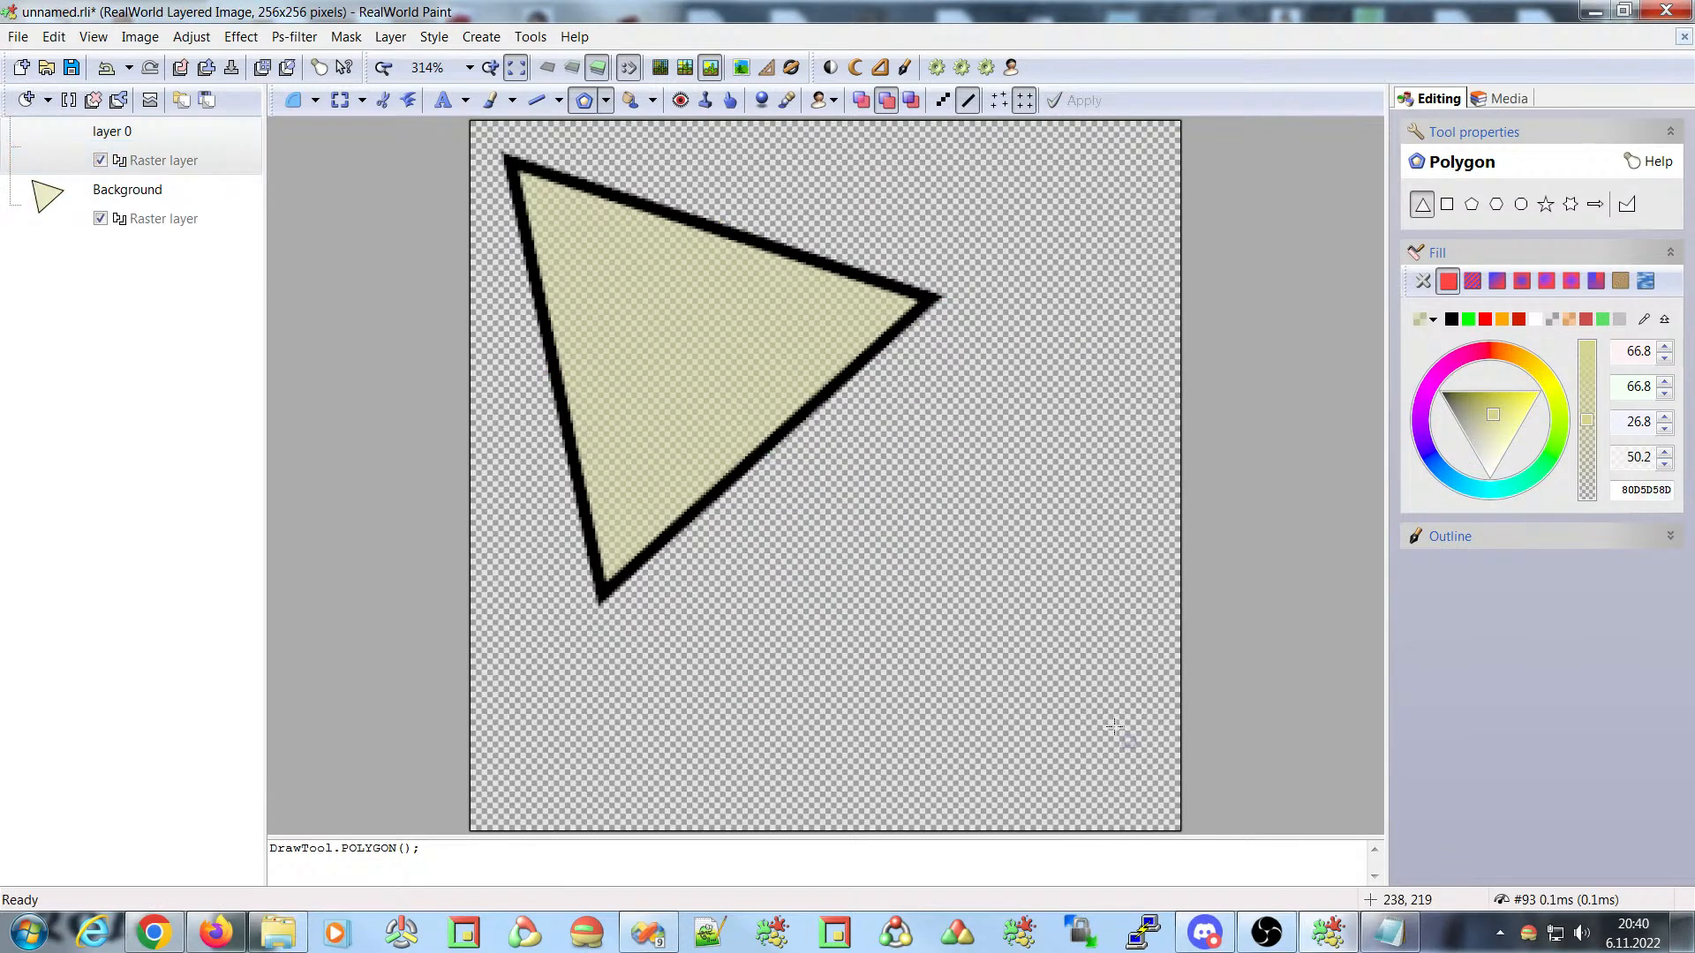
mouse_move(729, 399)
mouse_down()
mouse_move(883, 543)
mouse_move(1097, 503)
mouse_up()
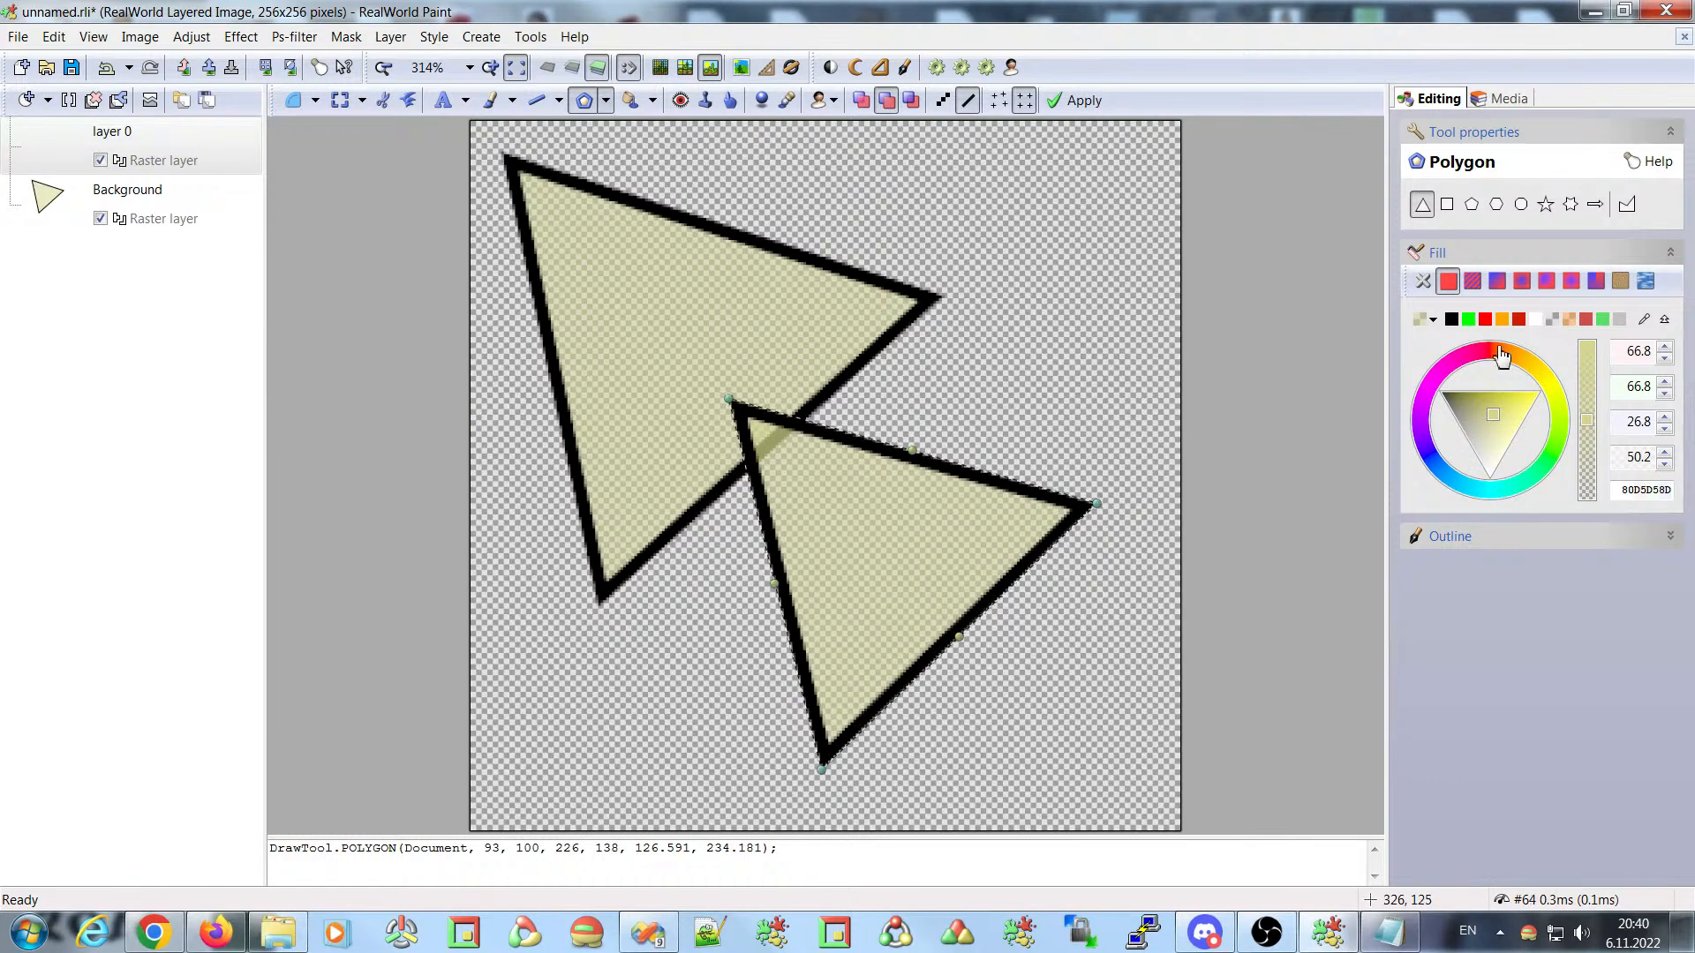
click(1485, 319)
drag(905, 515, 916, 504)
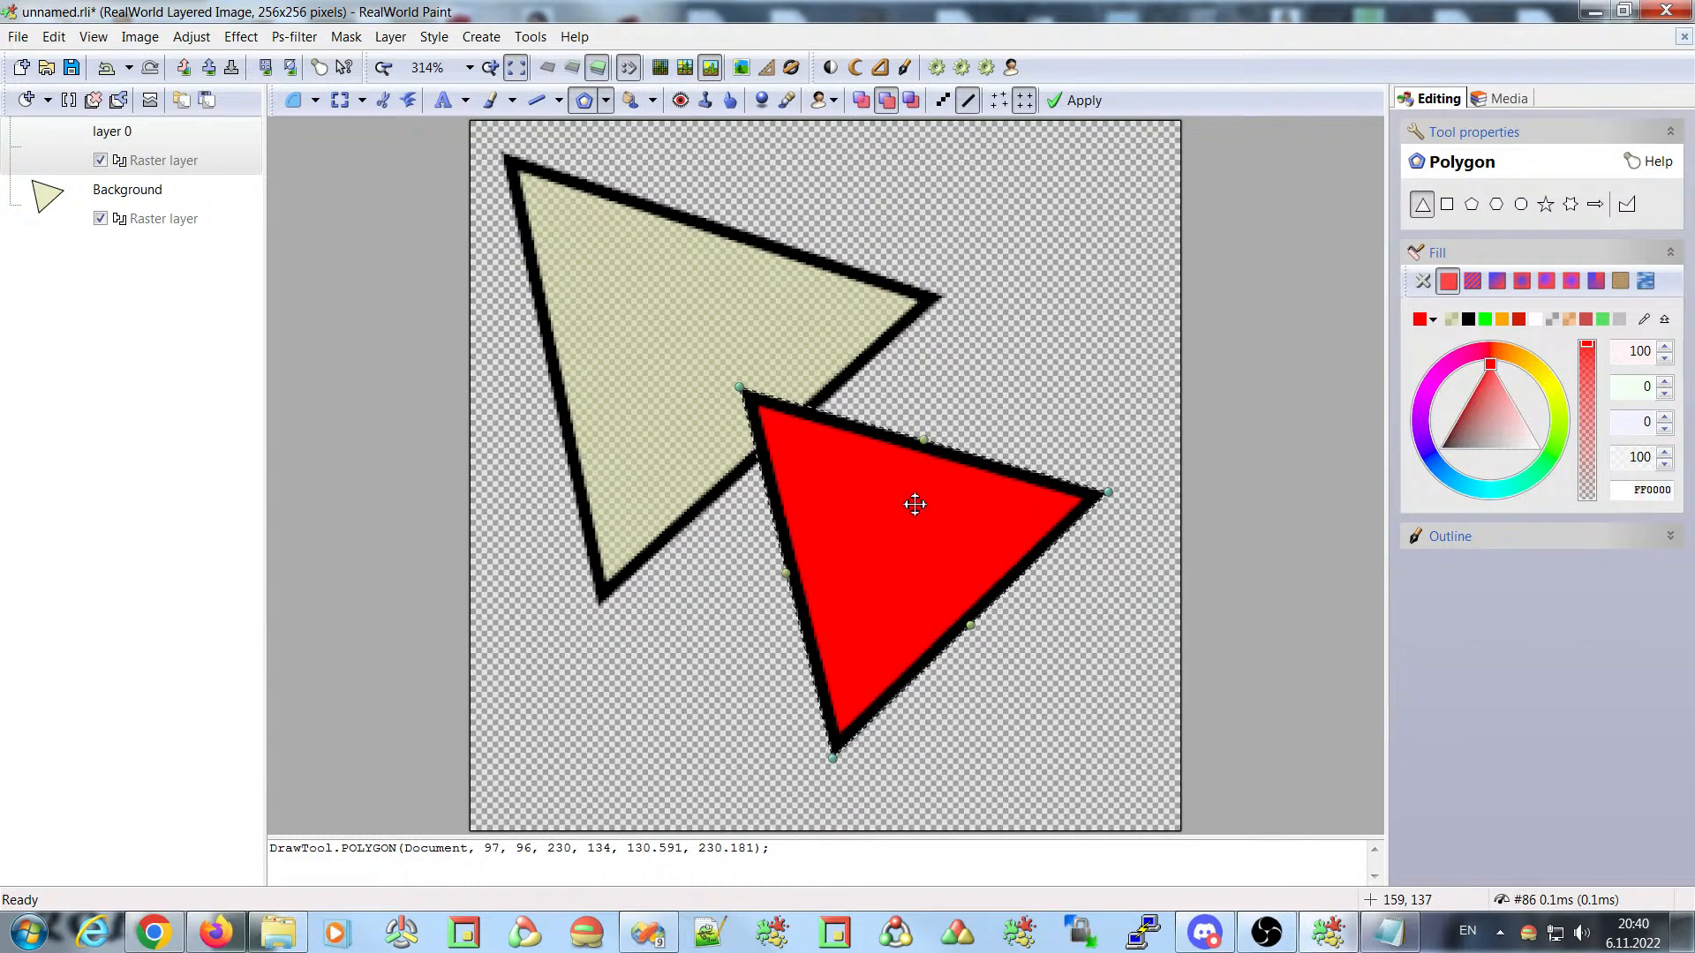
key(Return)
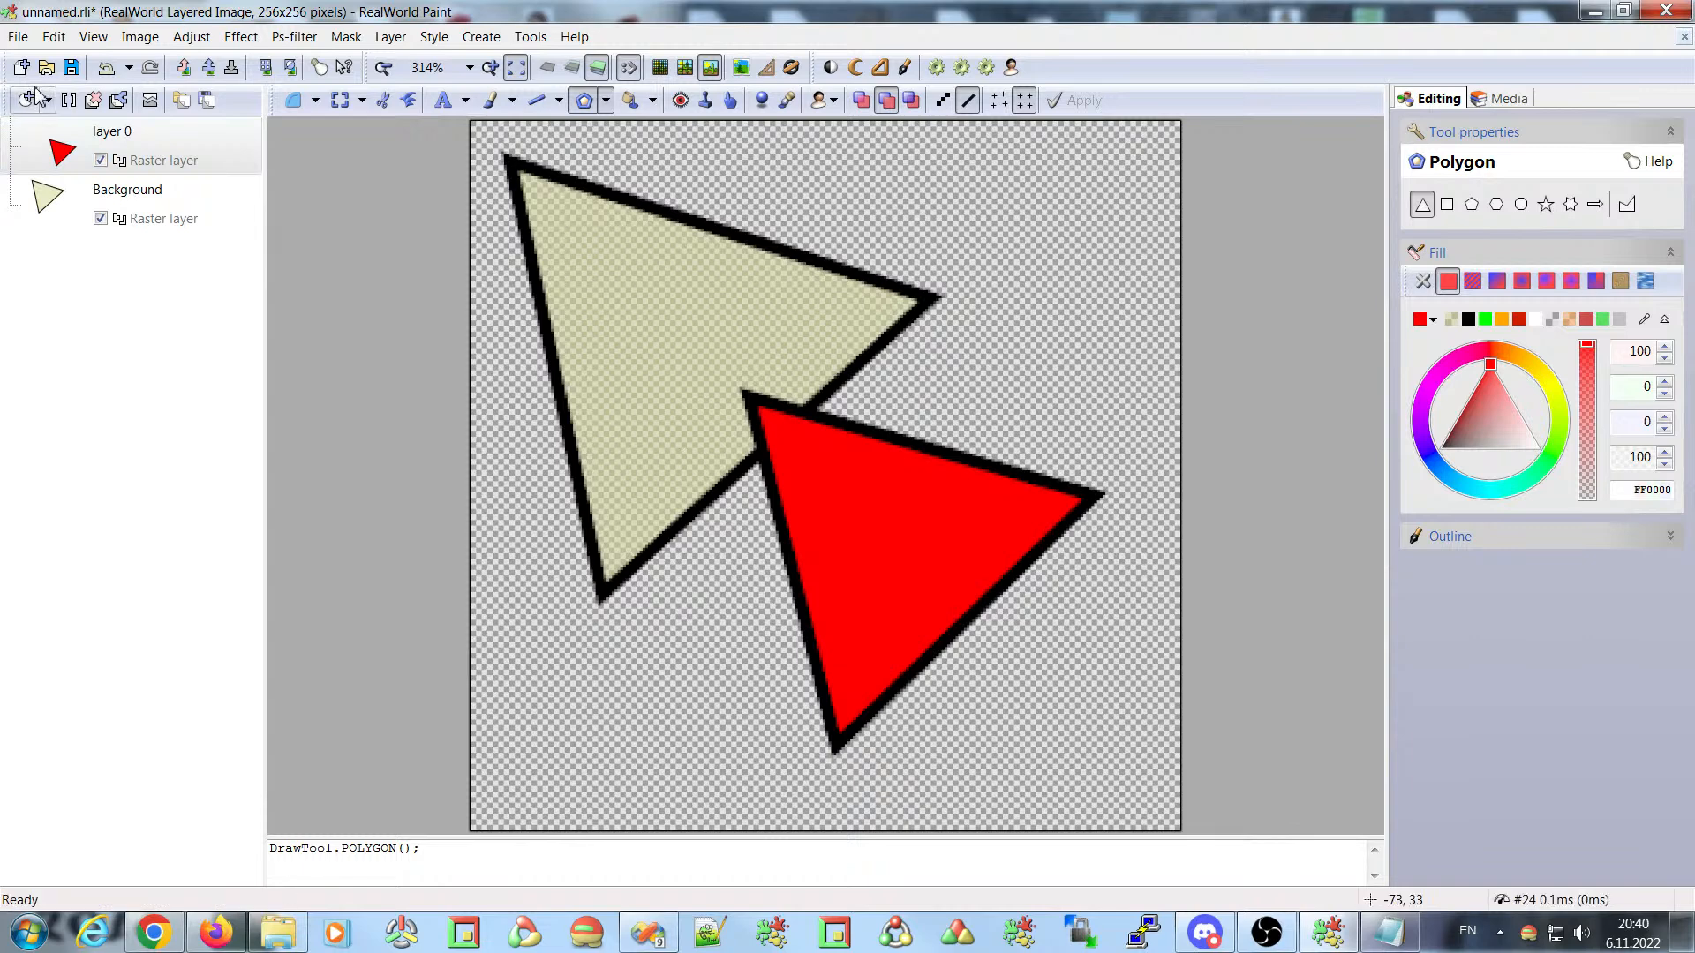
- Save the two-layer image as the RealWorld layered image file "layers" in C:\MyProjects\RealWorld\_testData
click(72, 67)
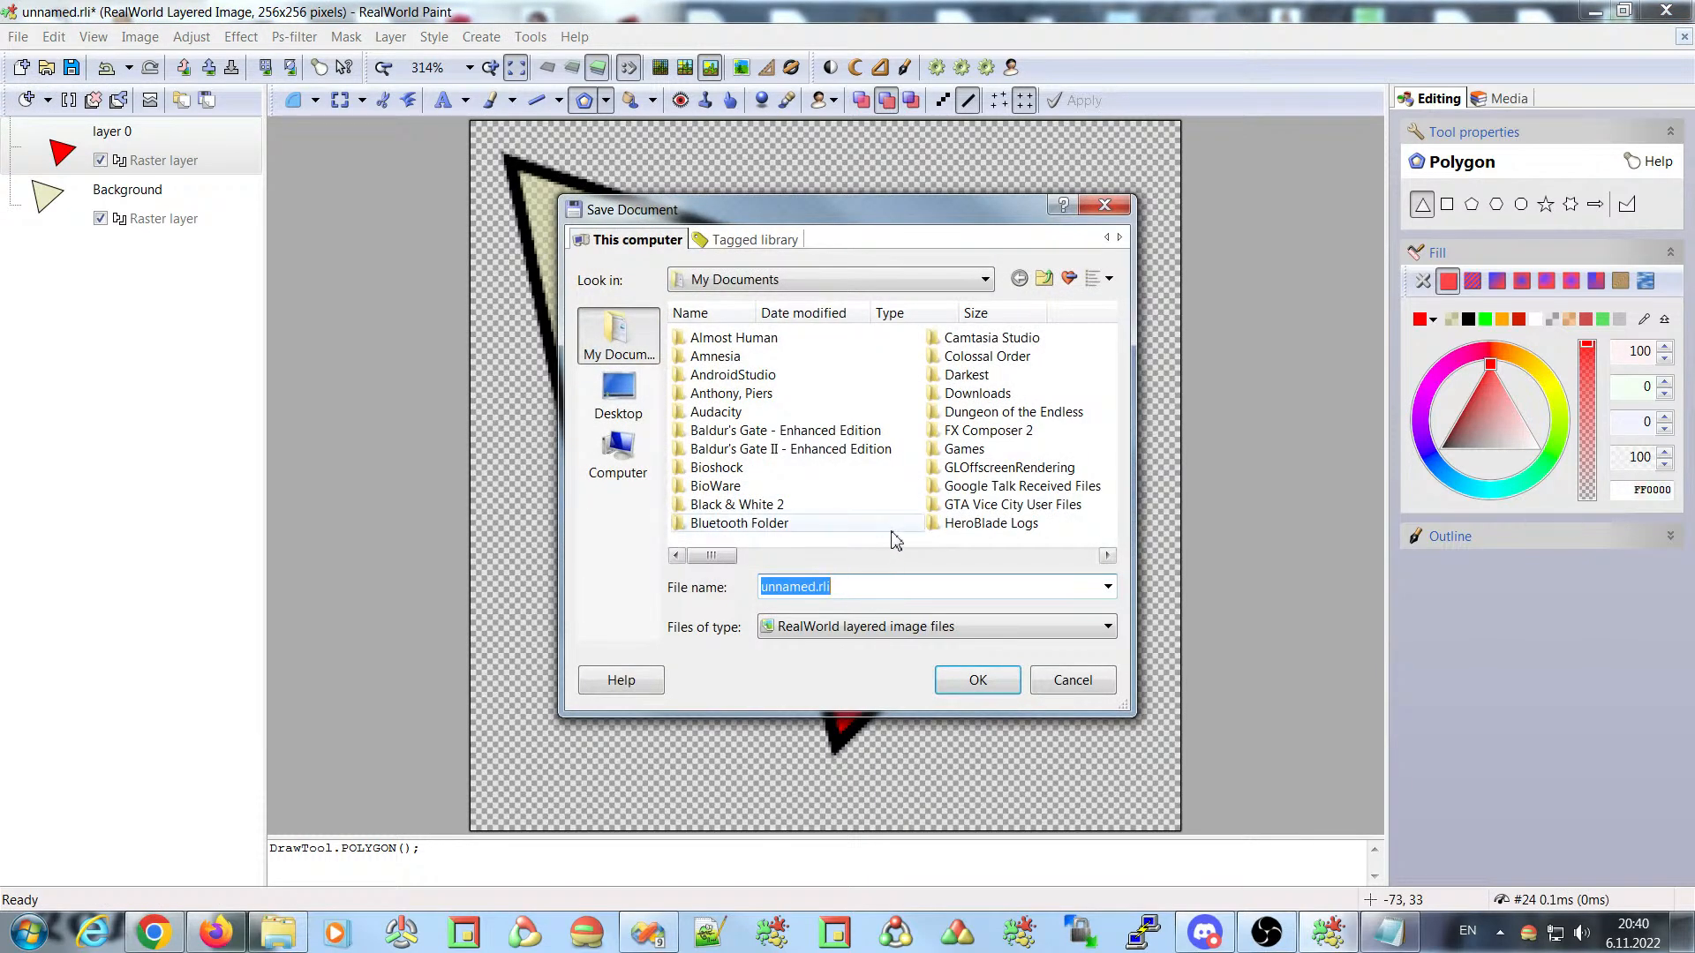
click(618, 452)
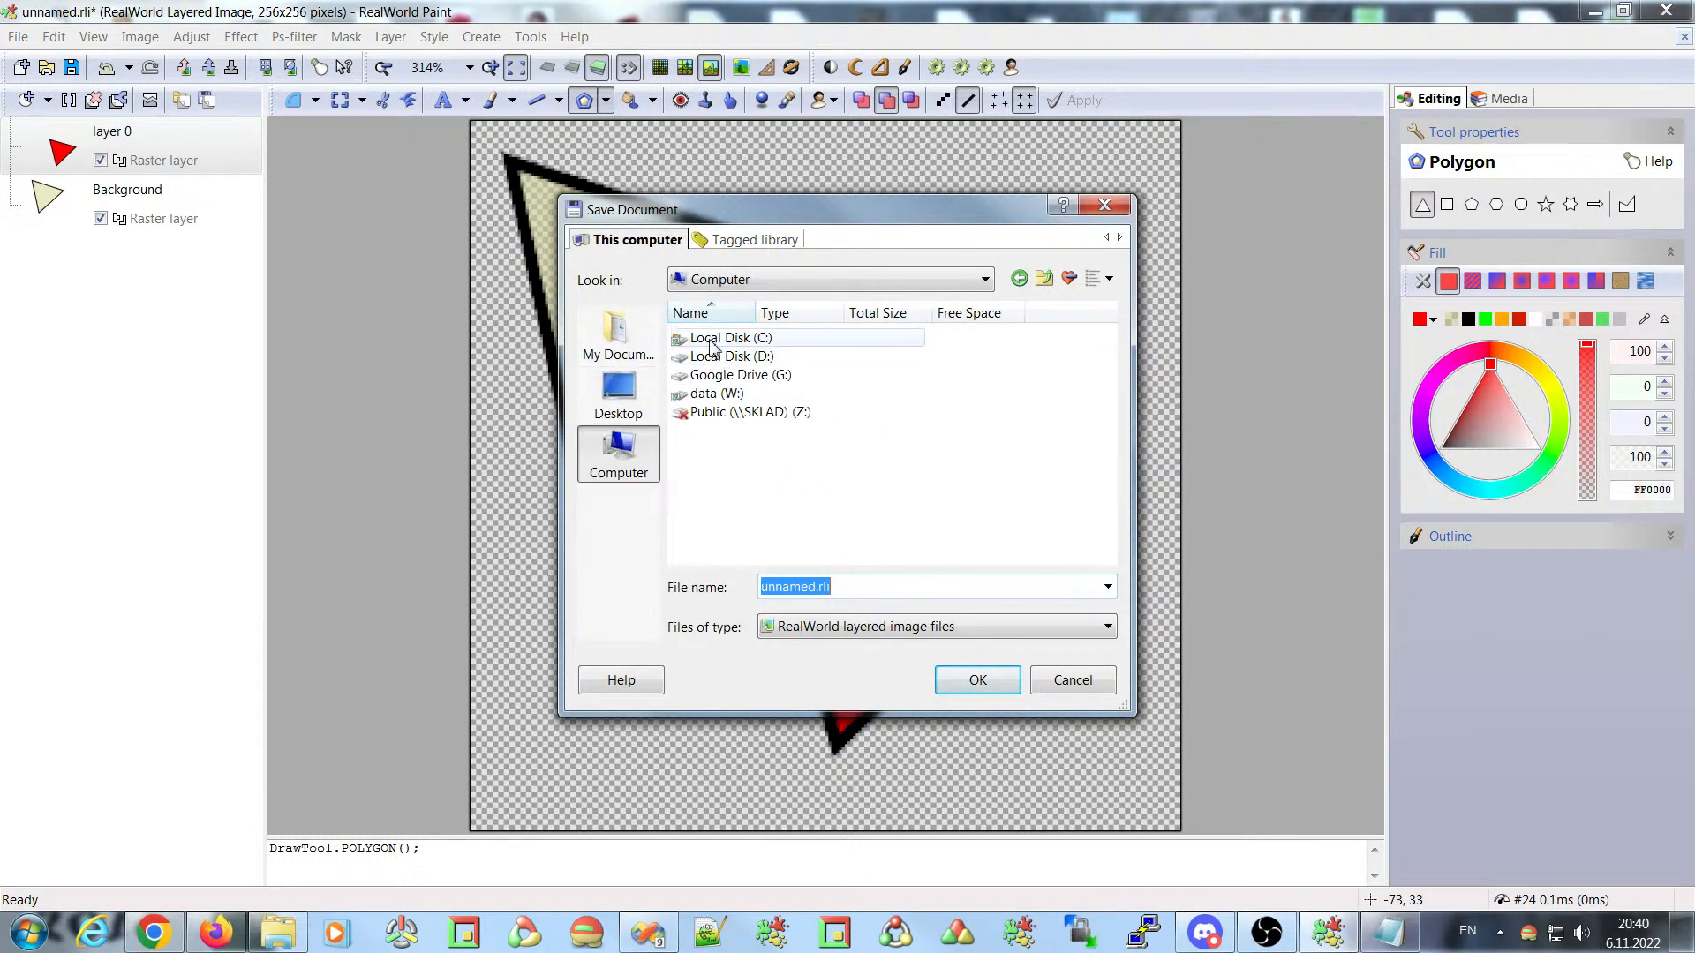
double_click(711, 339)
double_click(724, 450)
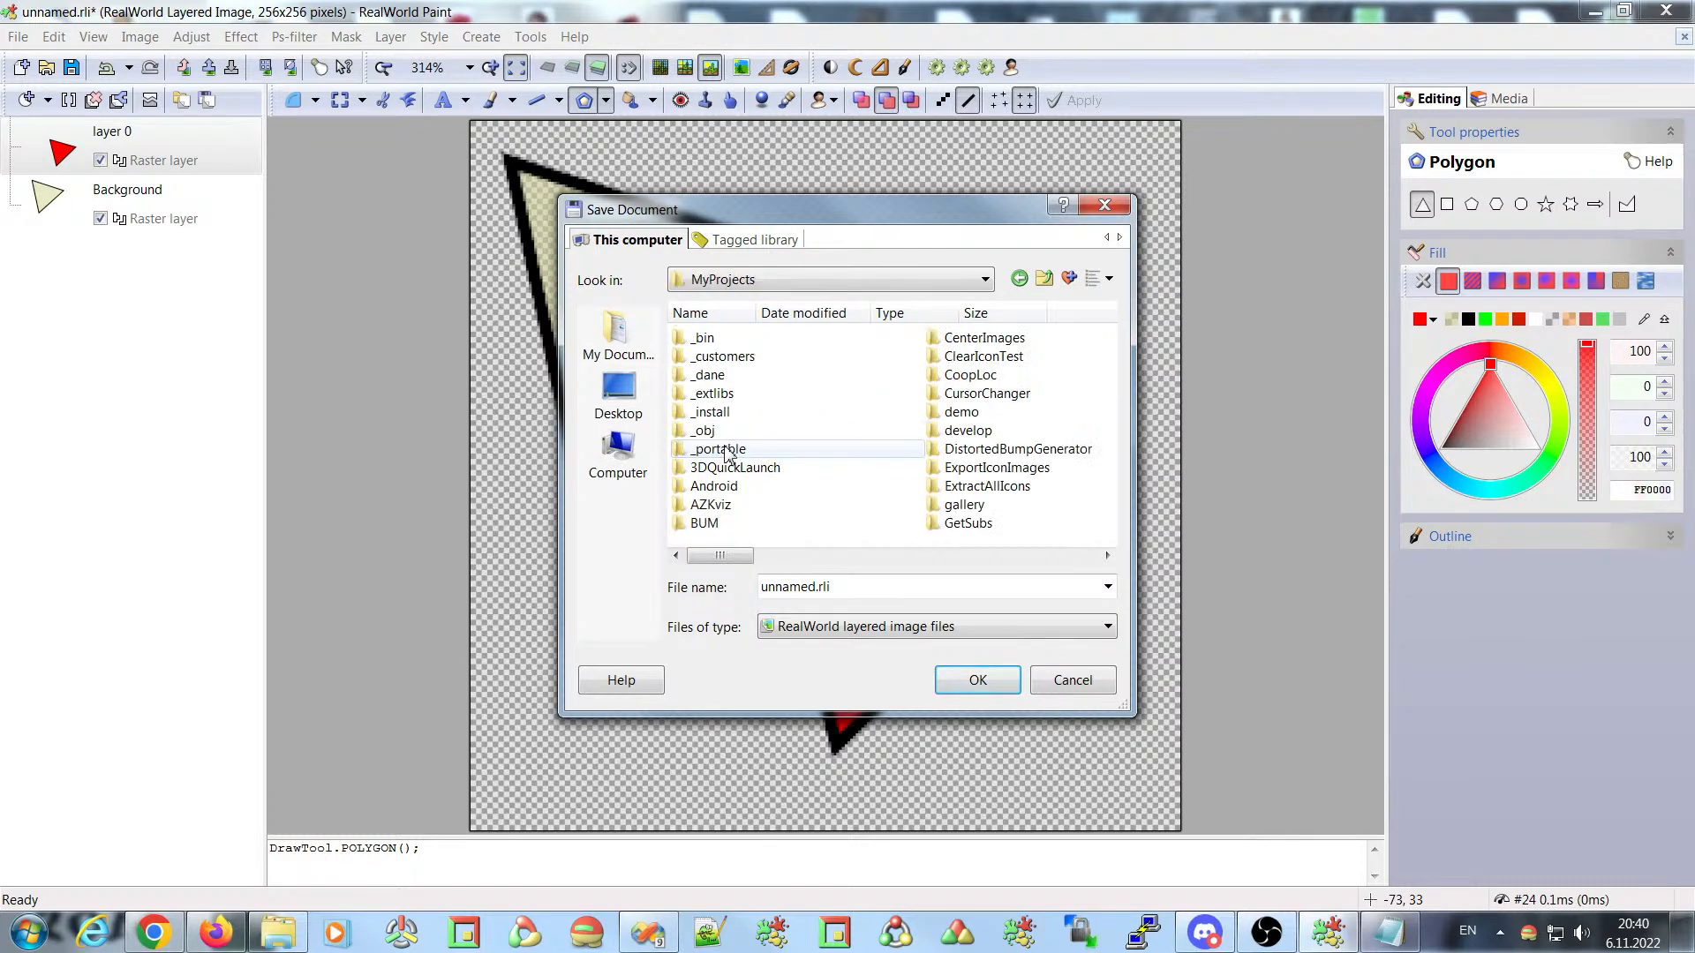
click(906, 556)
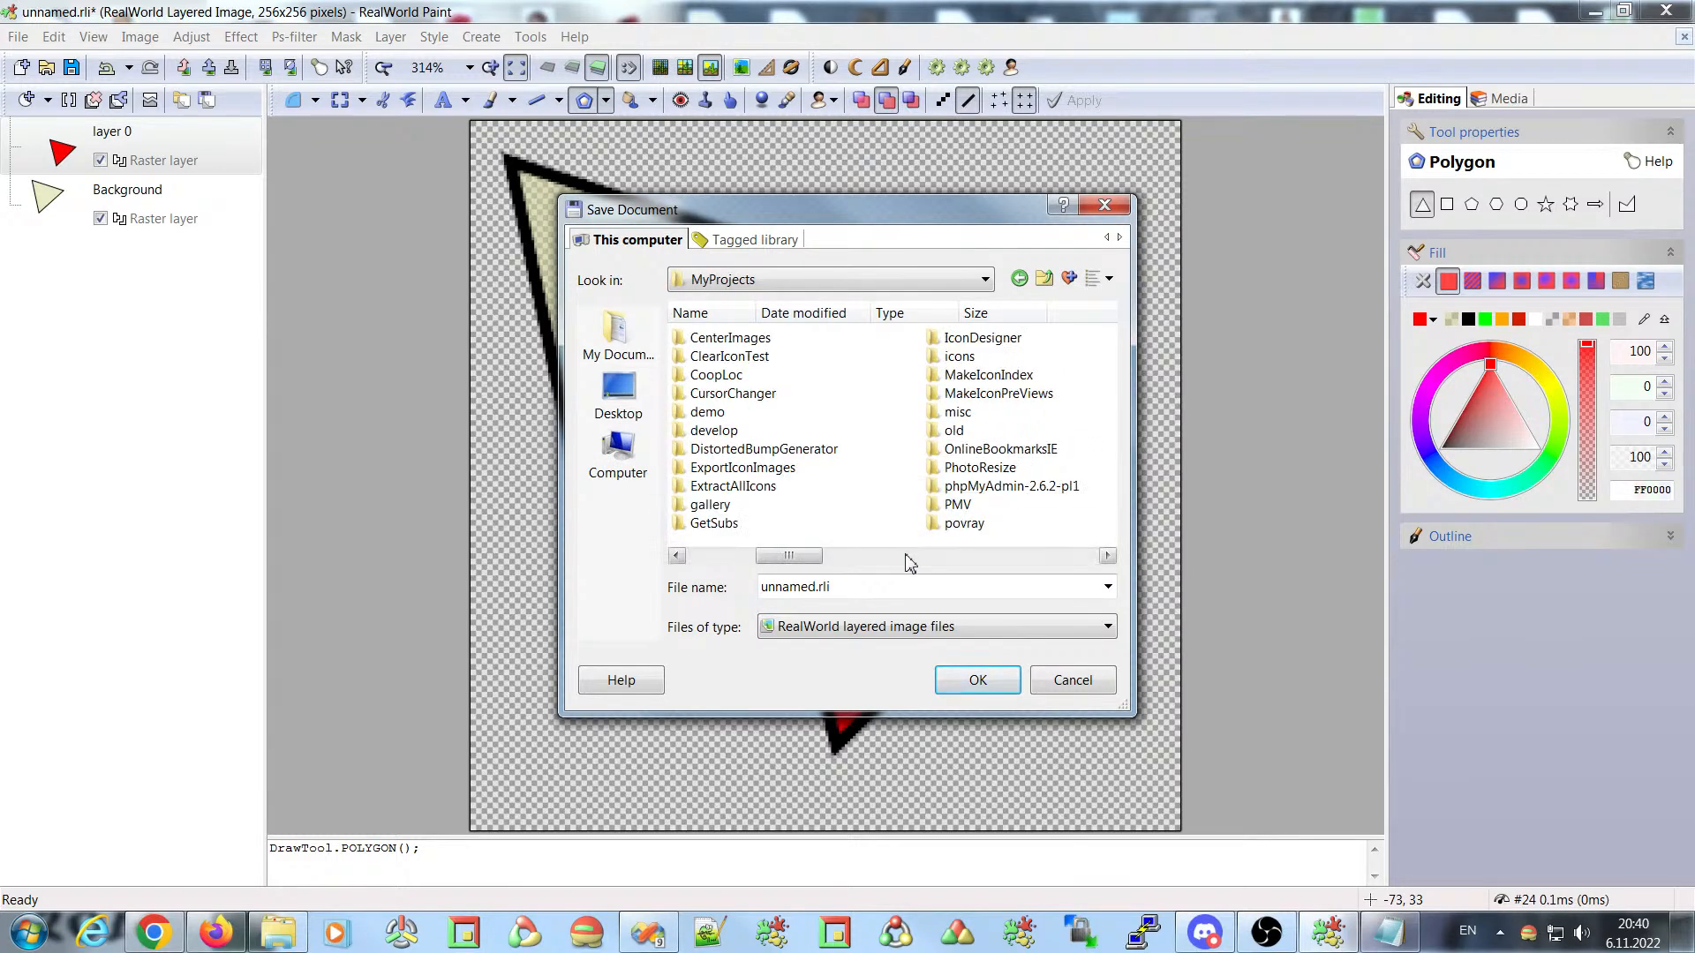
click(909, 559)
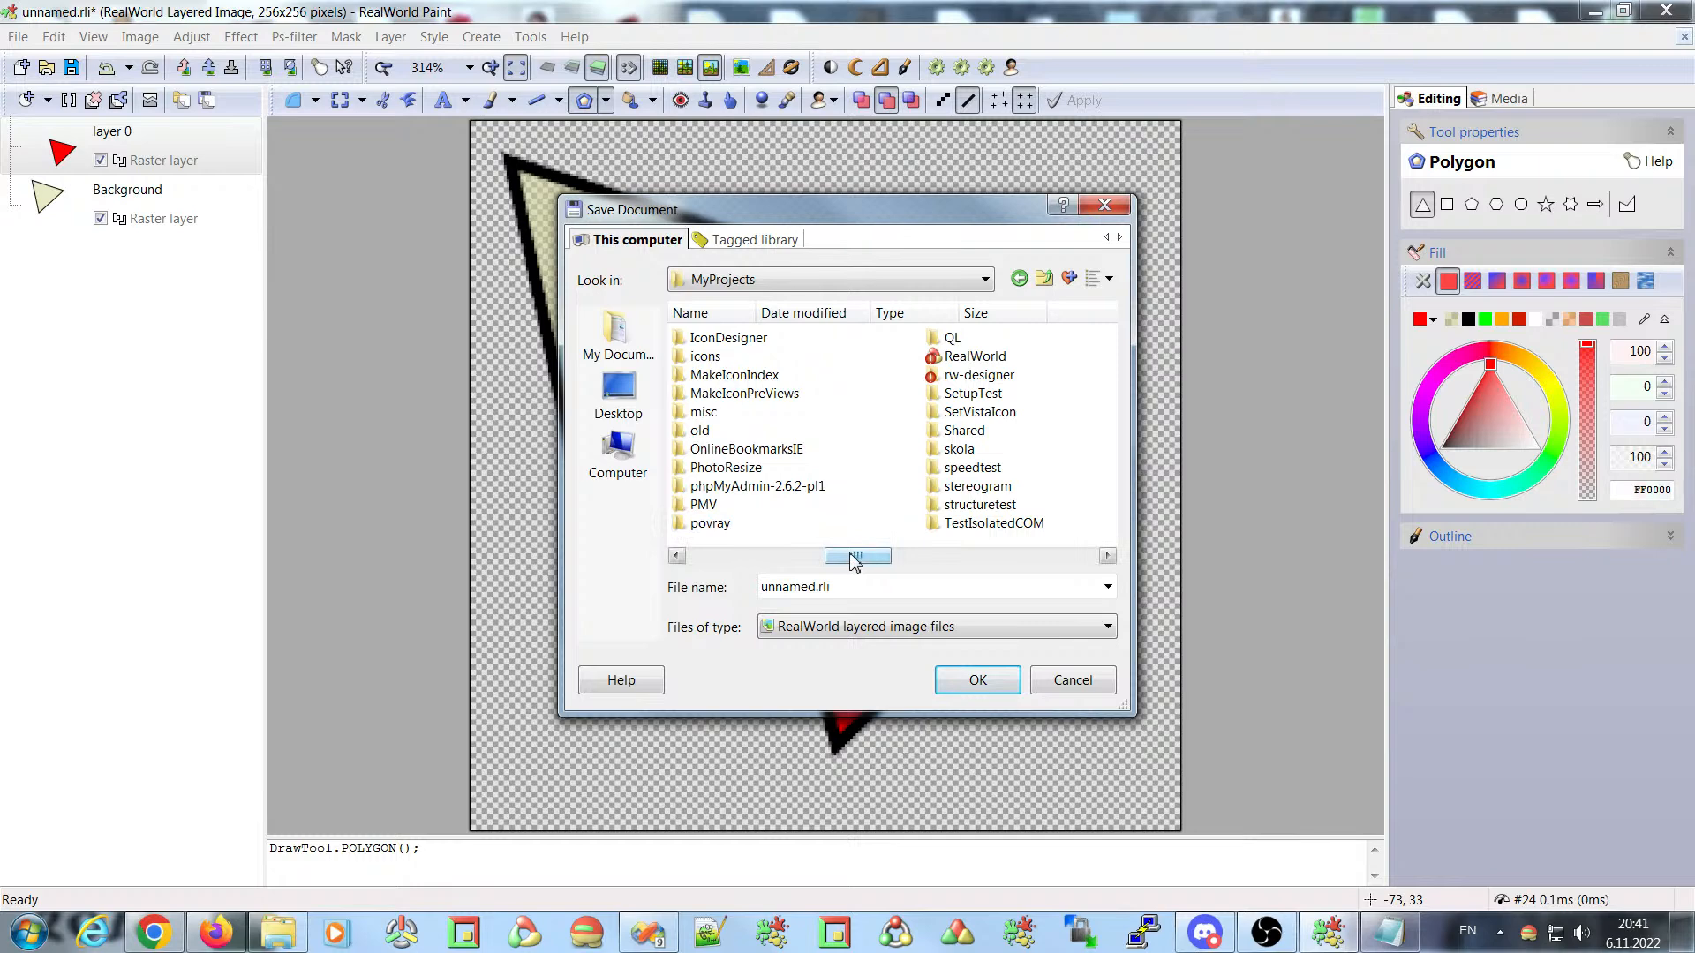
double_click(974, 357)
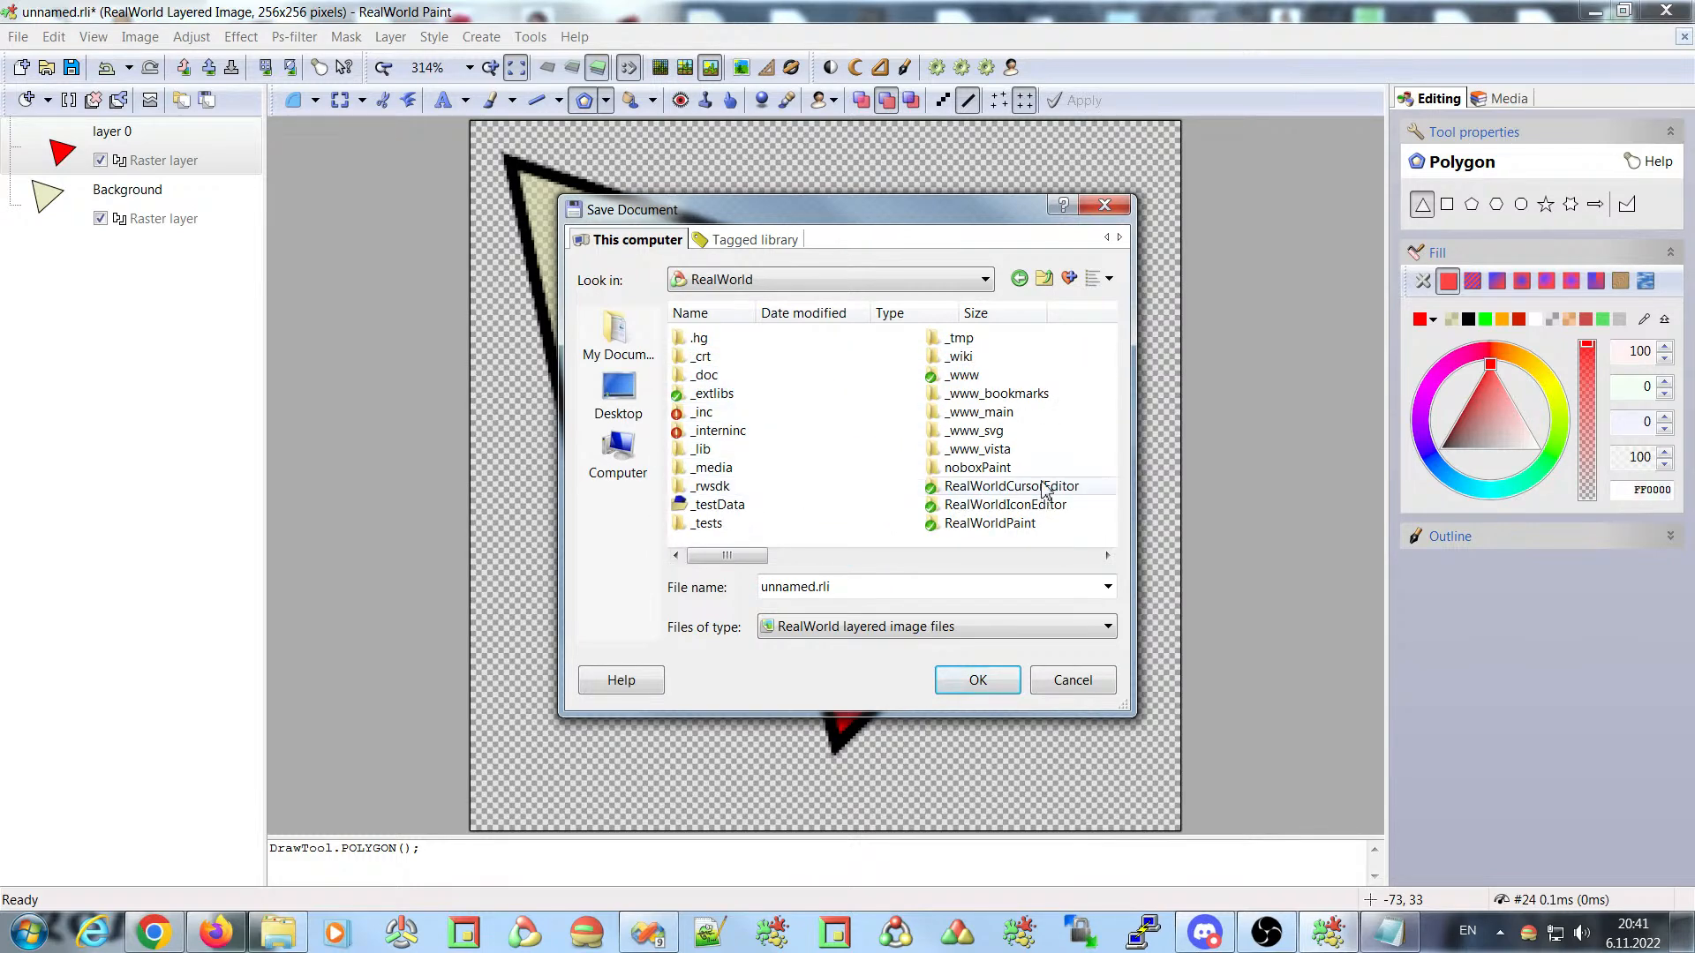
double_click(728, 507)
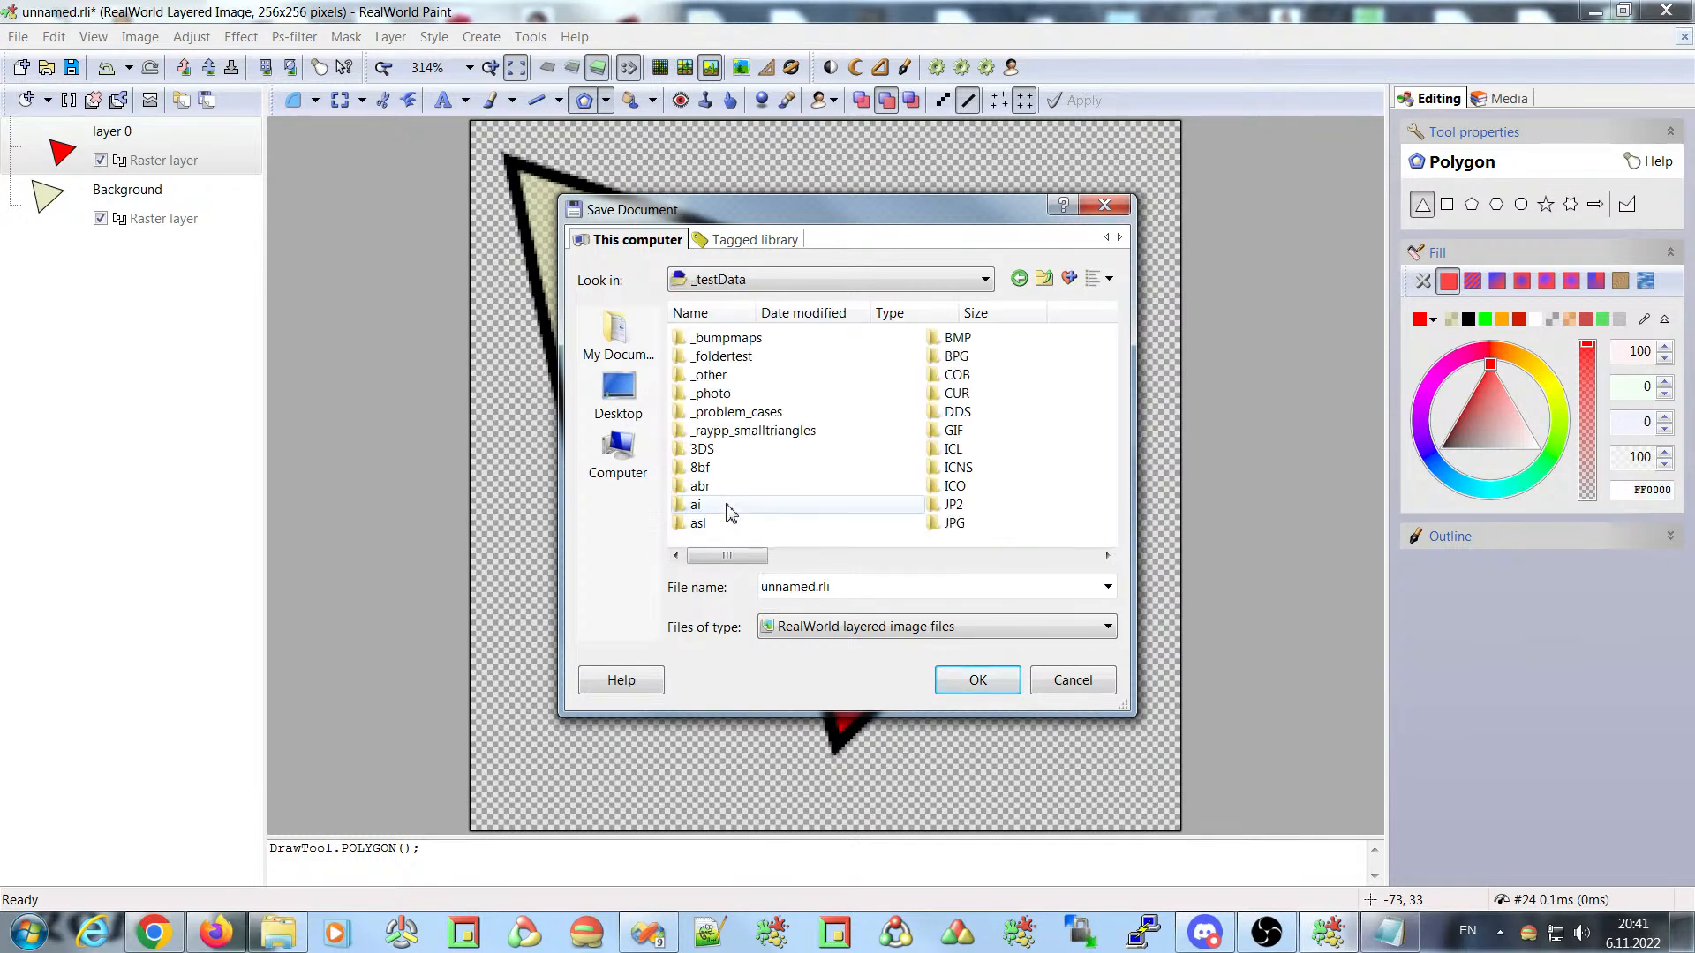
double_click(808, 586)
drag(817, 590, 691, 600)
text(layers)
click(976, 680)
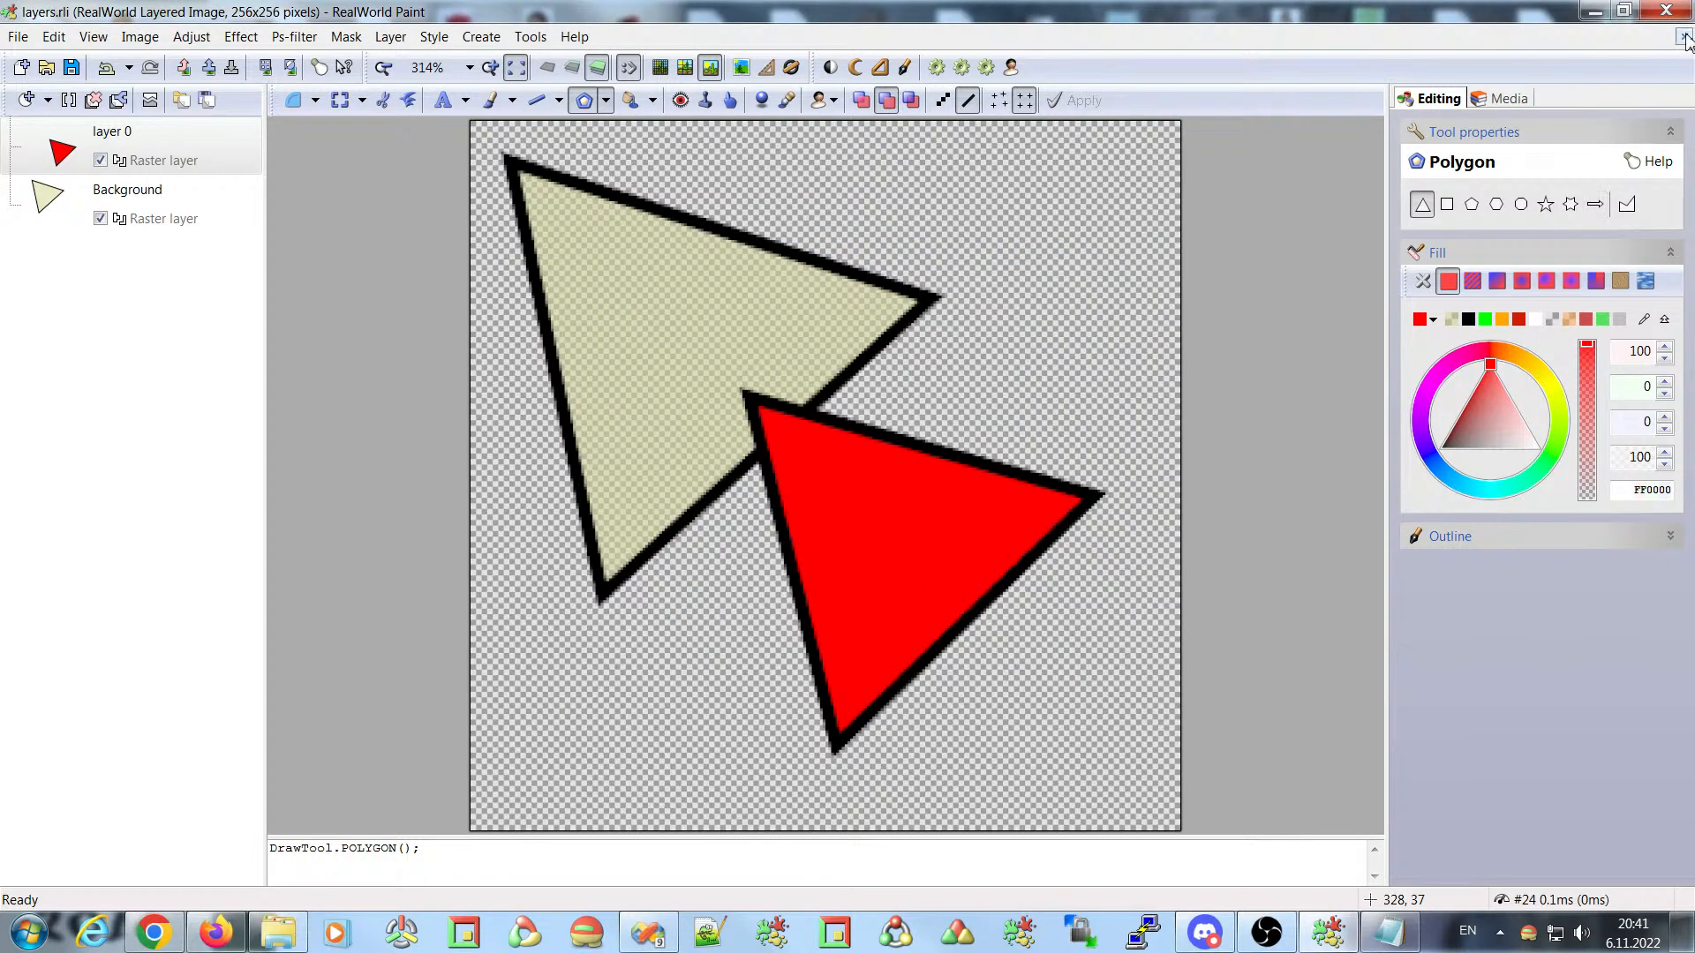
- Close the image and run the Save layers batch operation on layers.rli from the RealWorld _testData folder
click(1683, 37)
click(49, 325)
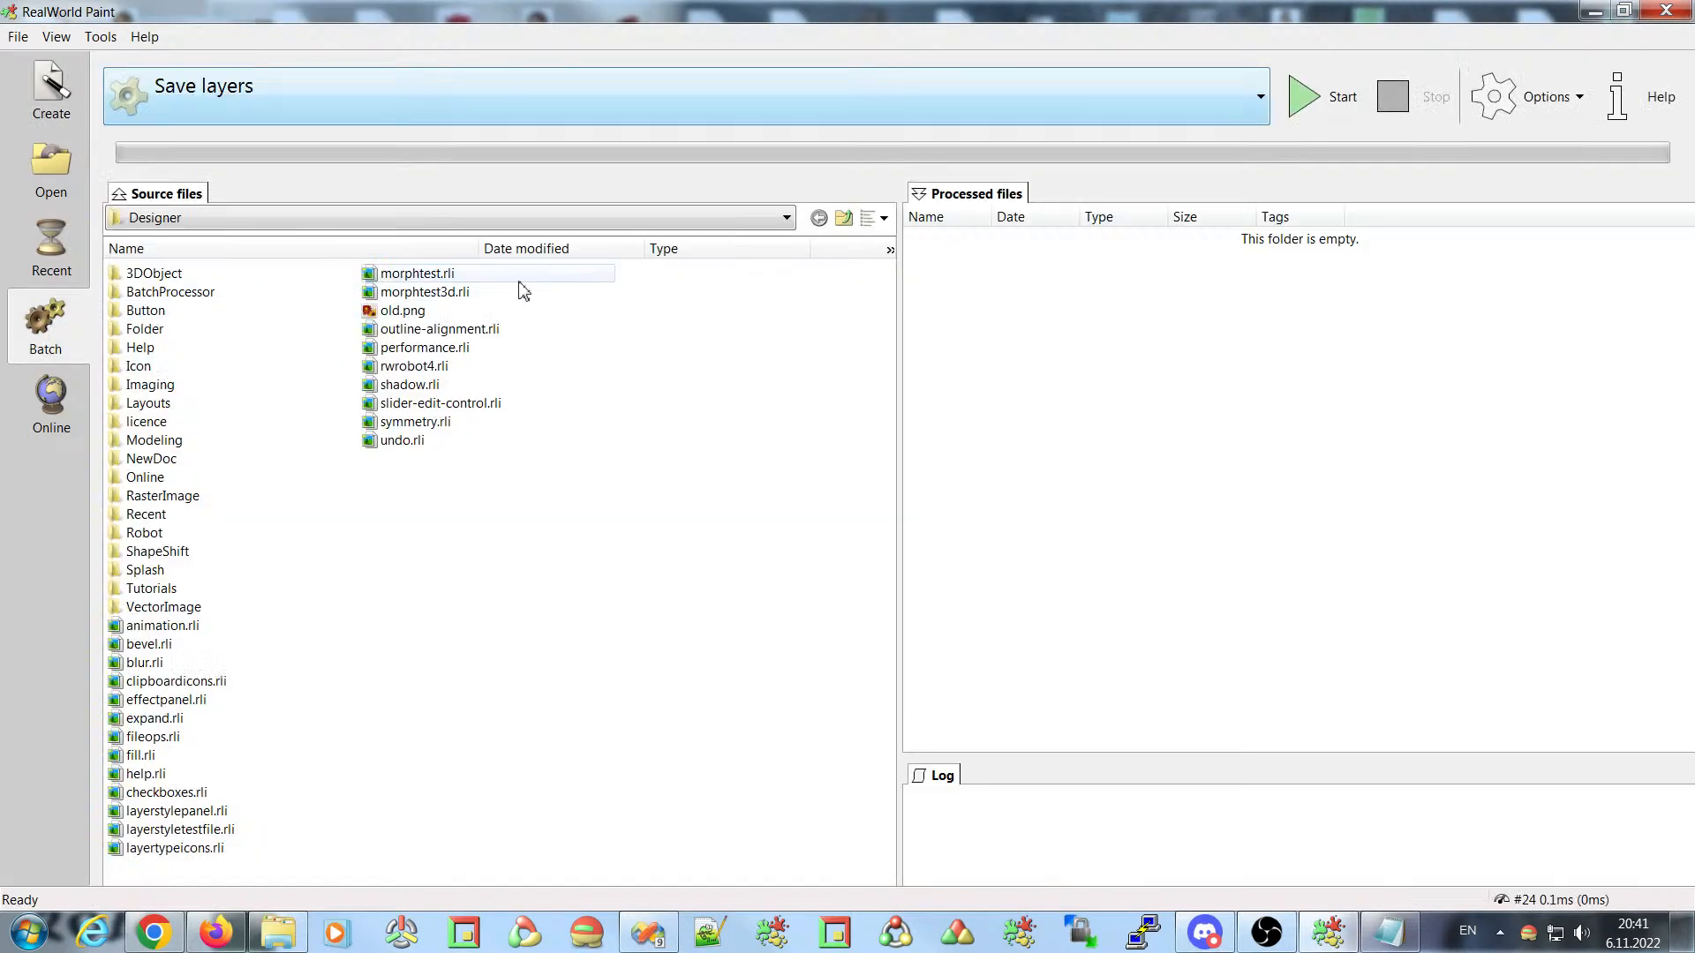
click(843, 217)
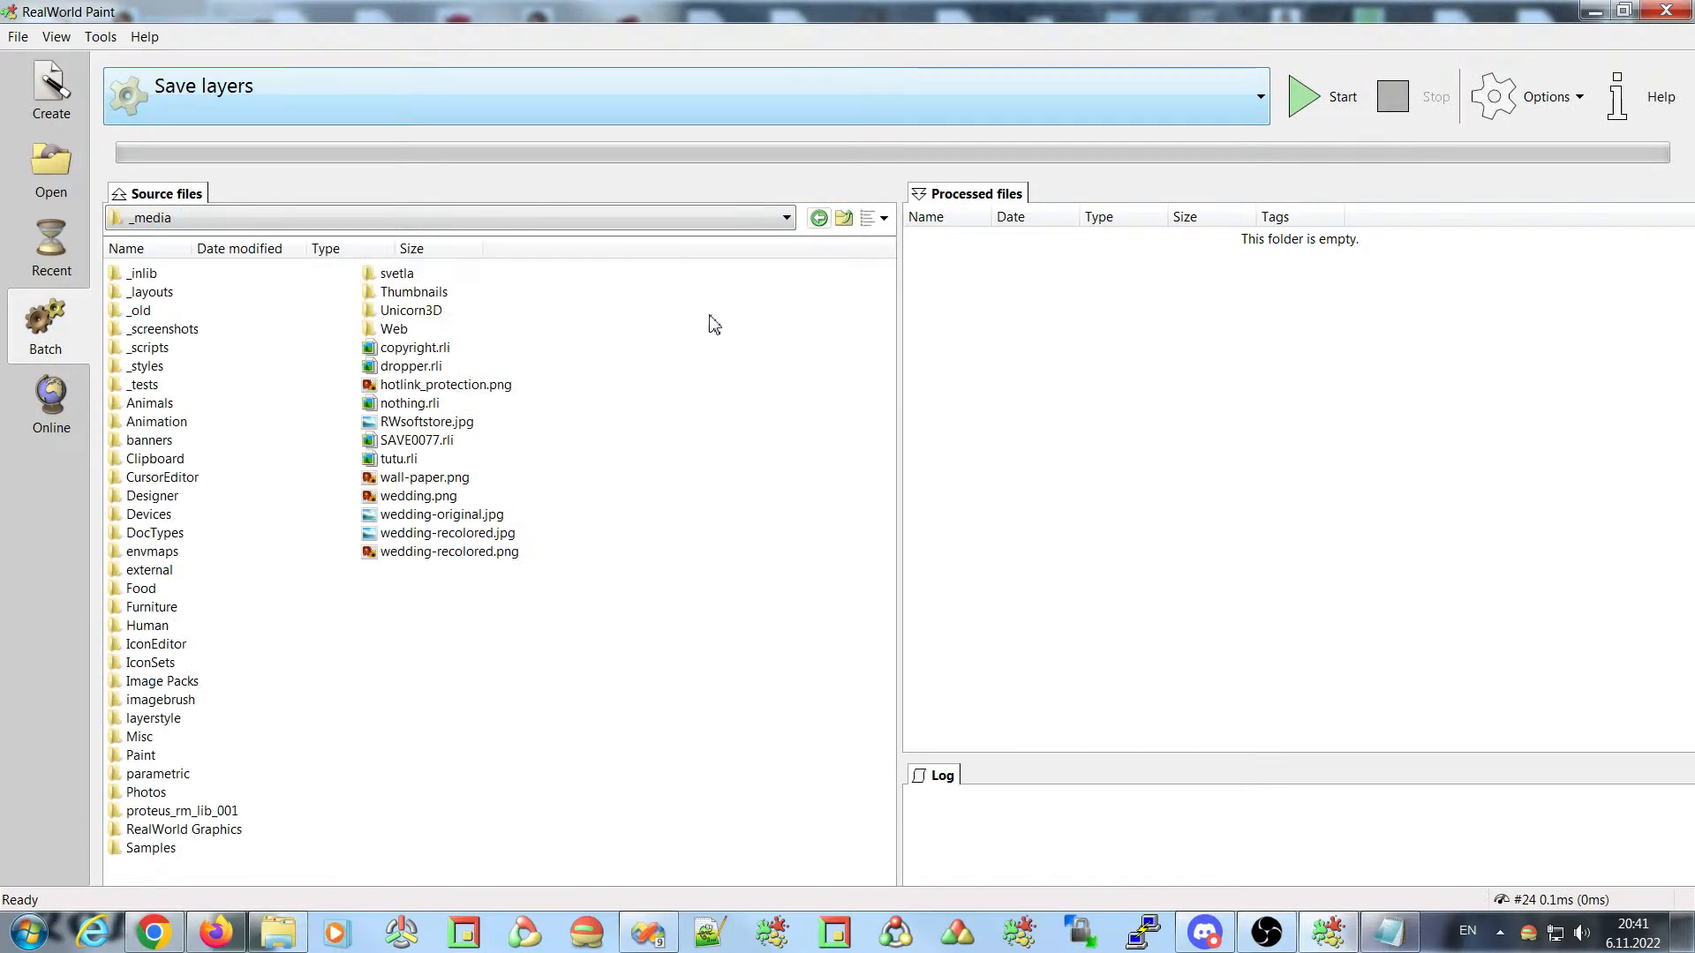
click(843, 217)
double_click(149, 442)
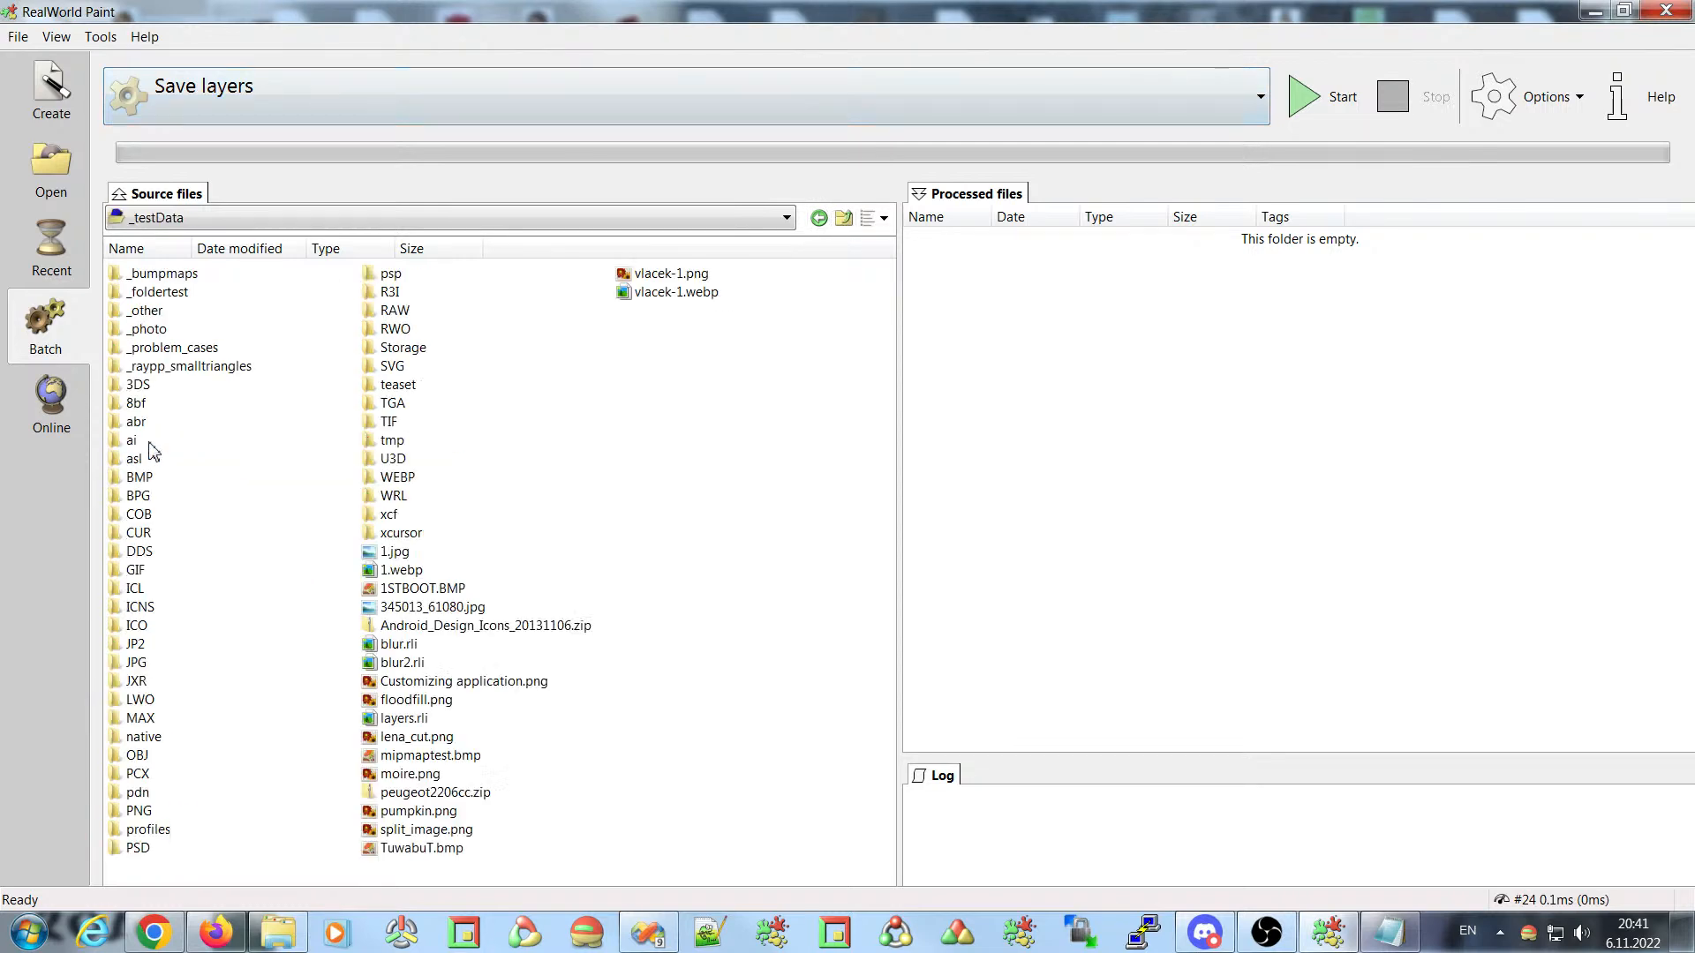
click(415, 717)
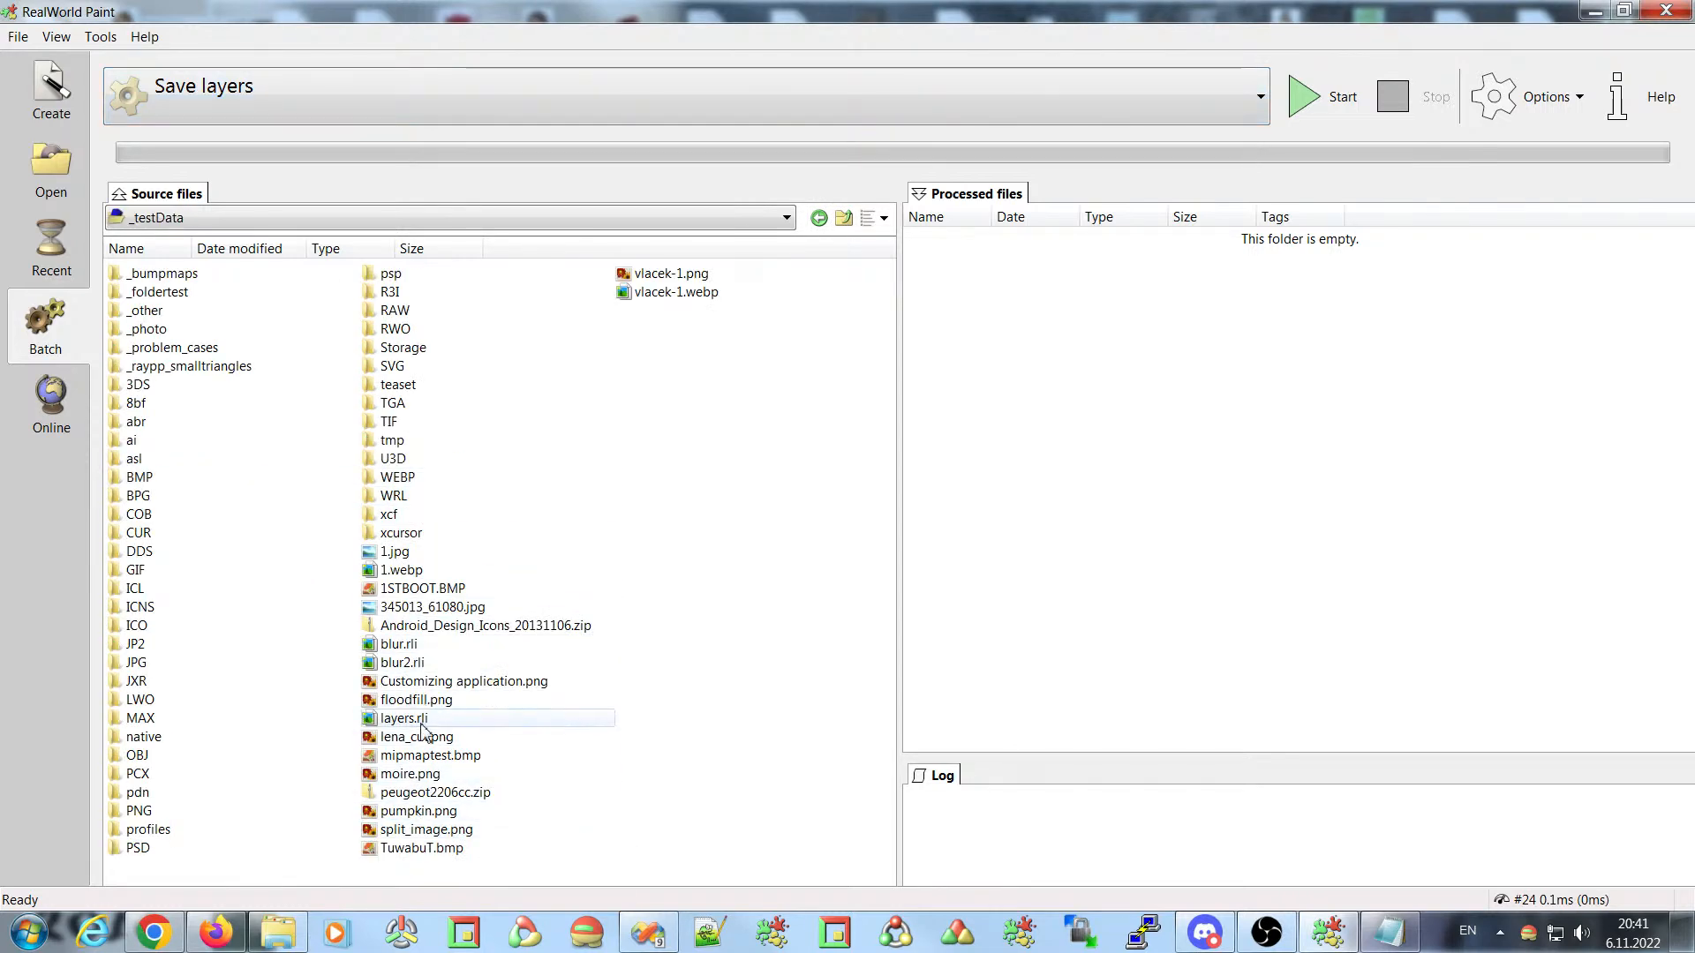
click(1303, 99)
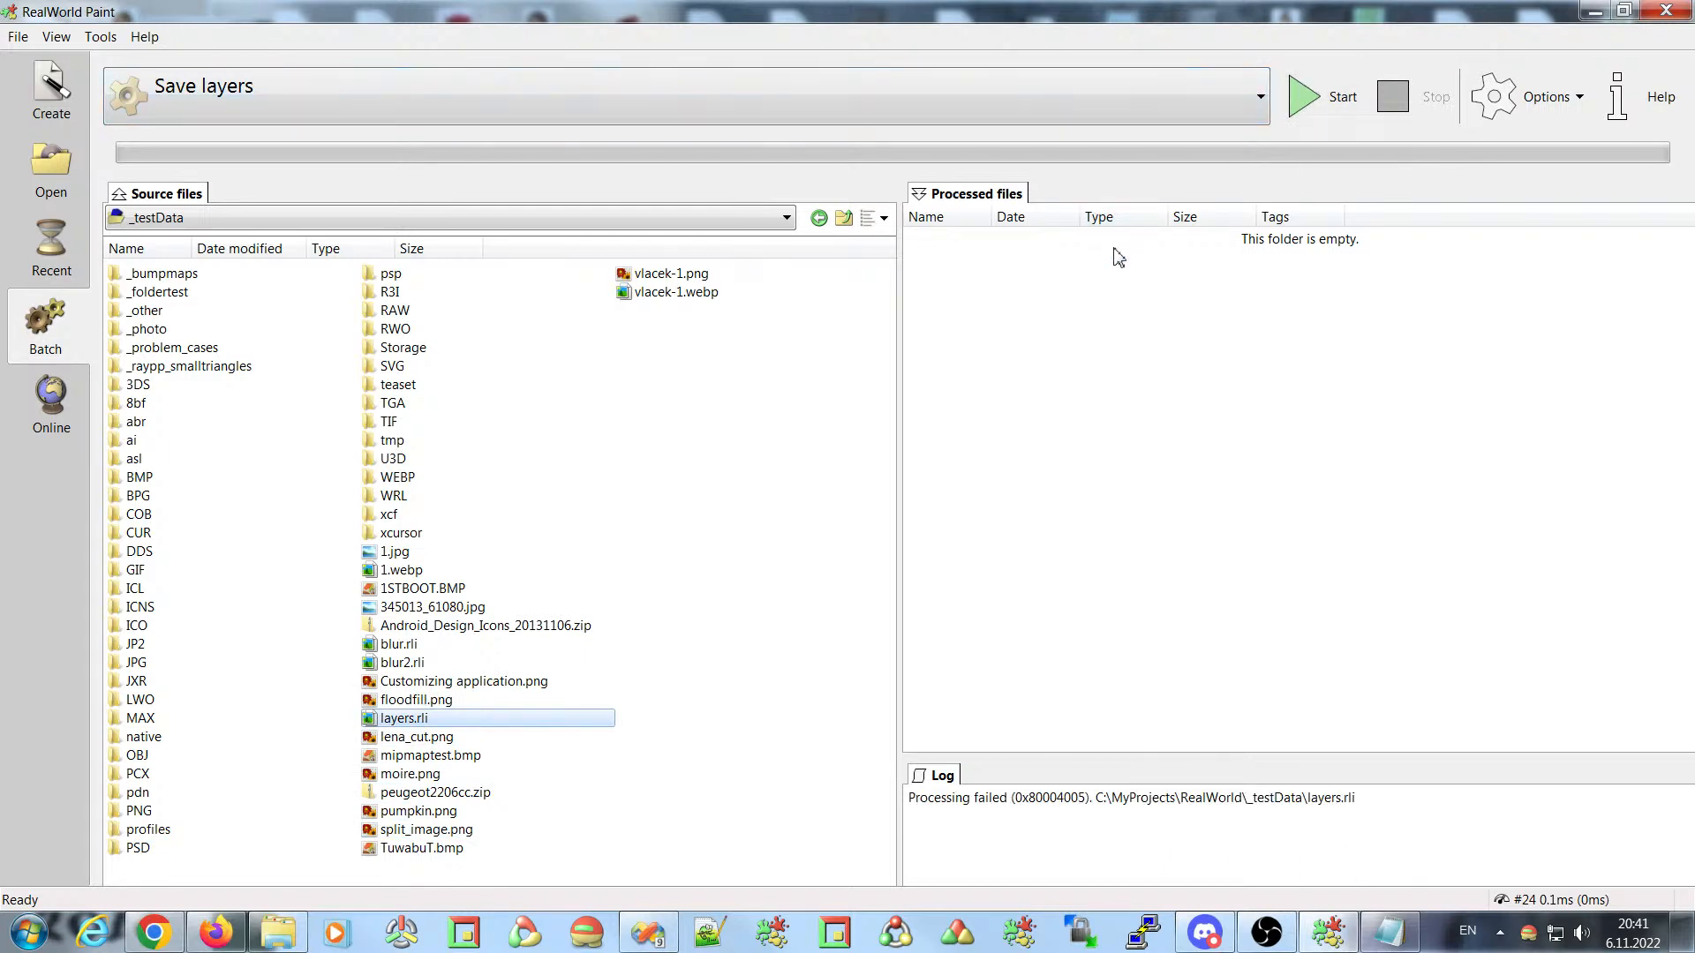
- Change the part operation of the Save layers extraction to Document - Save and accept the batch configuration
click(1529, 99)
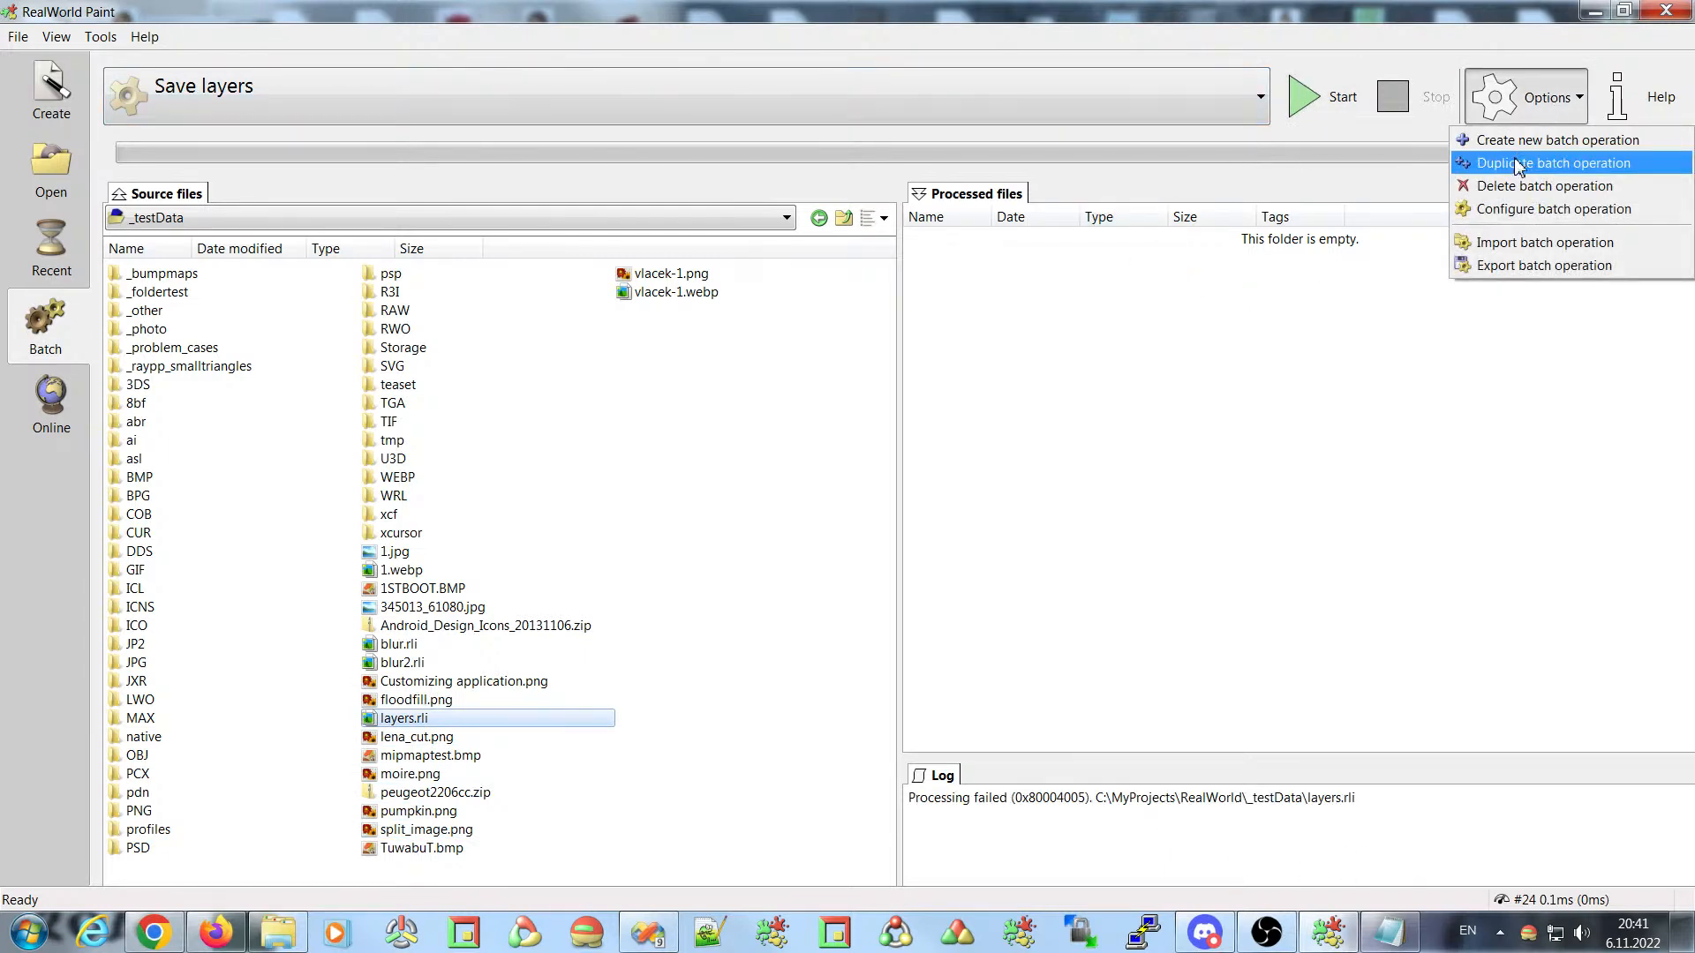
click(1511, 209)
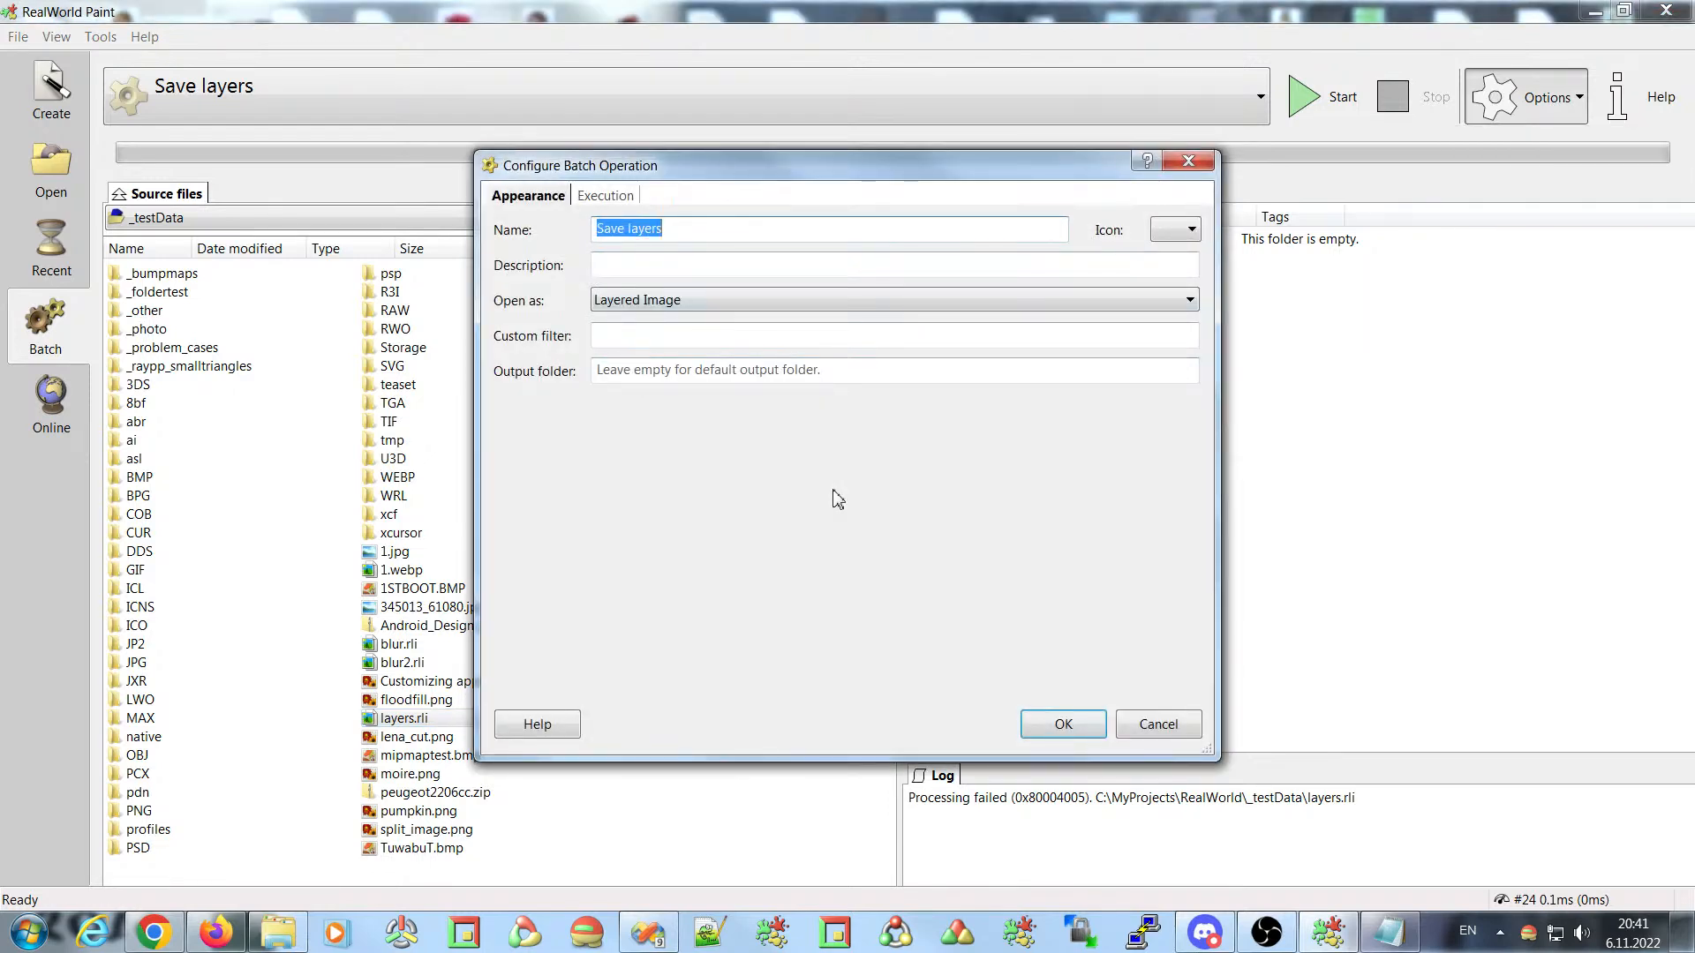
click(597, 201)
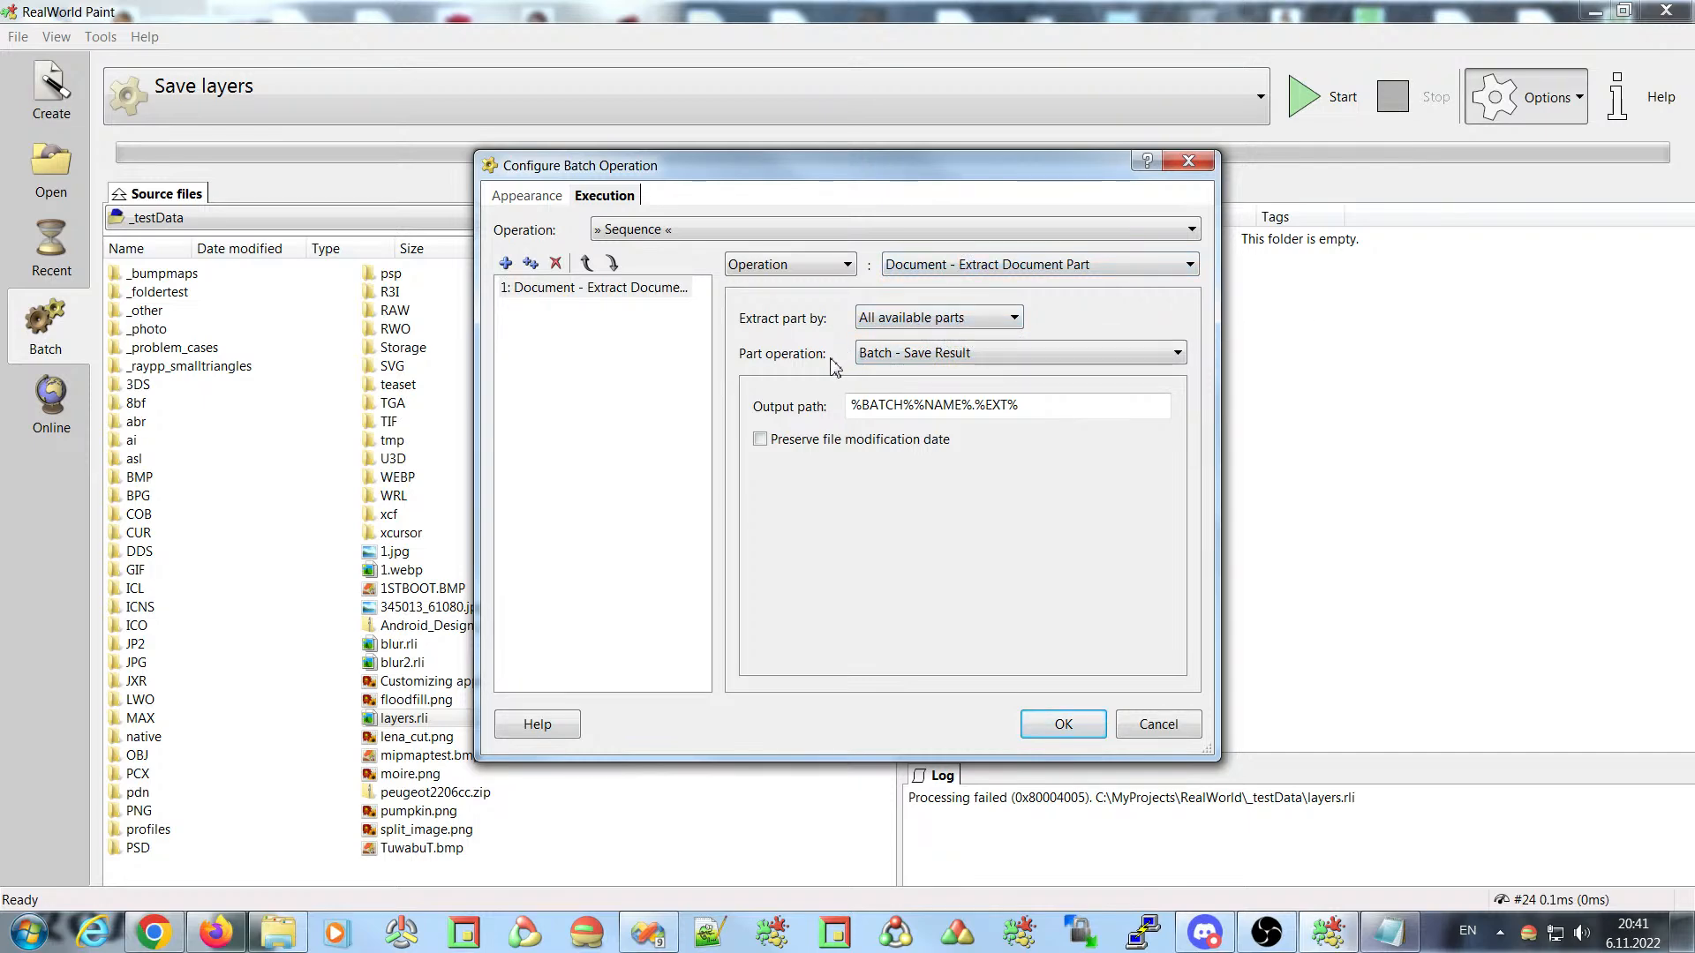
click(949, 353)
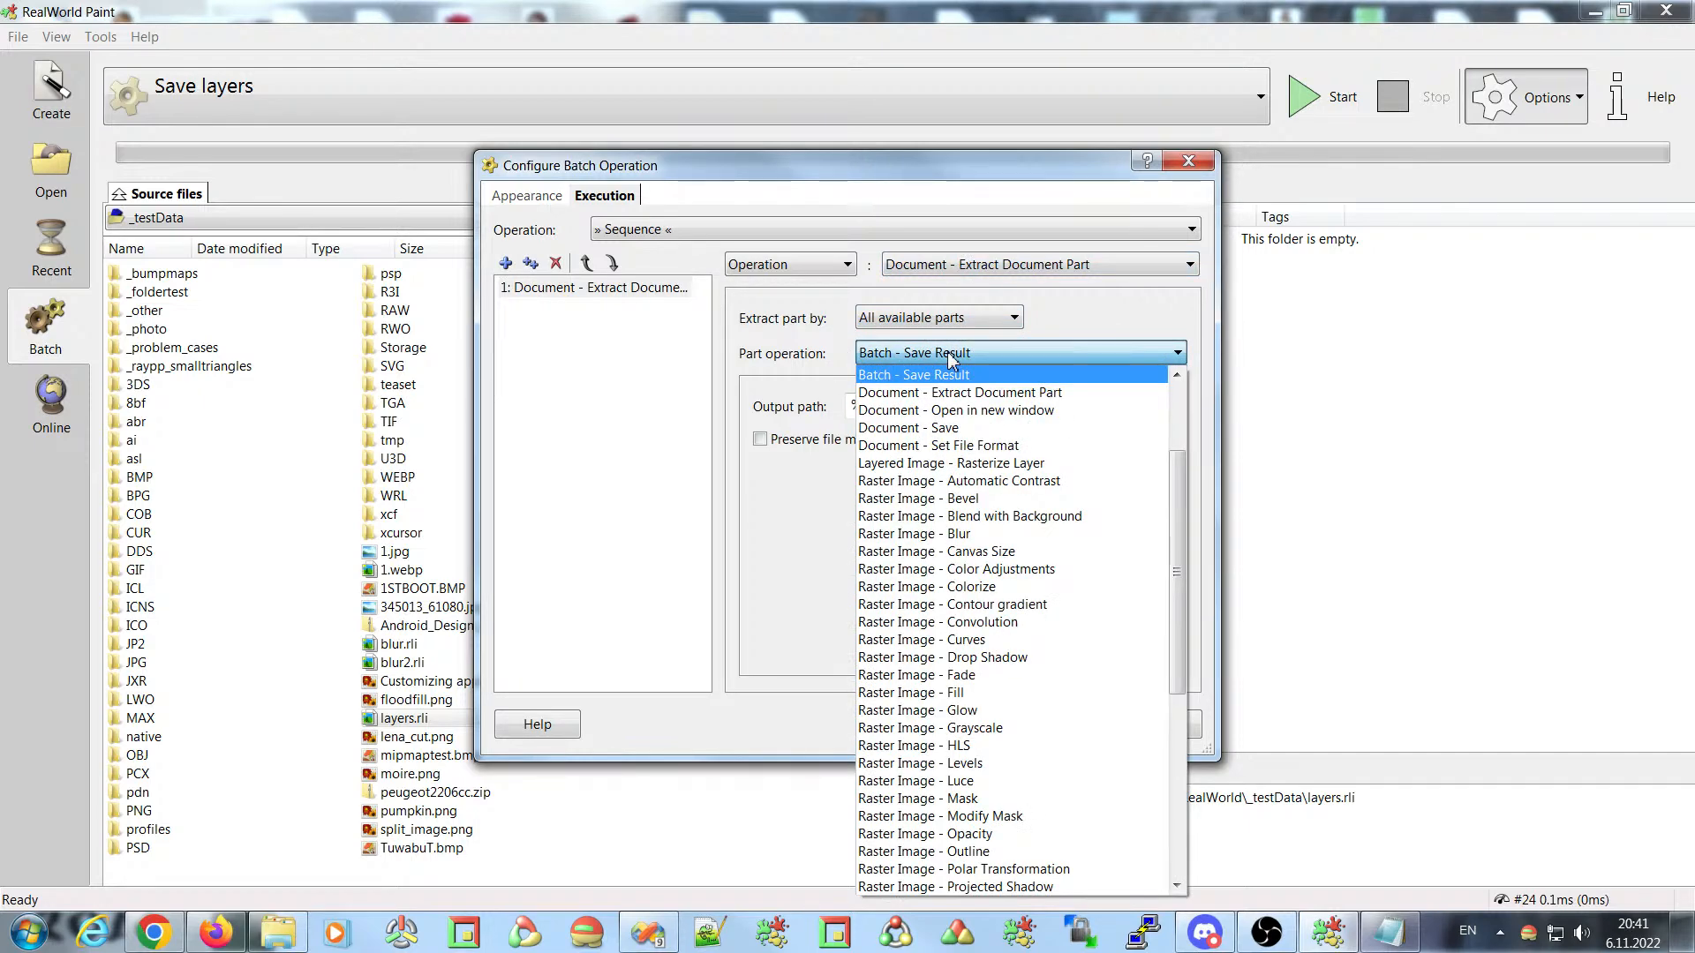
drag(1179, 507, 1179, 417)
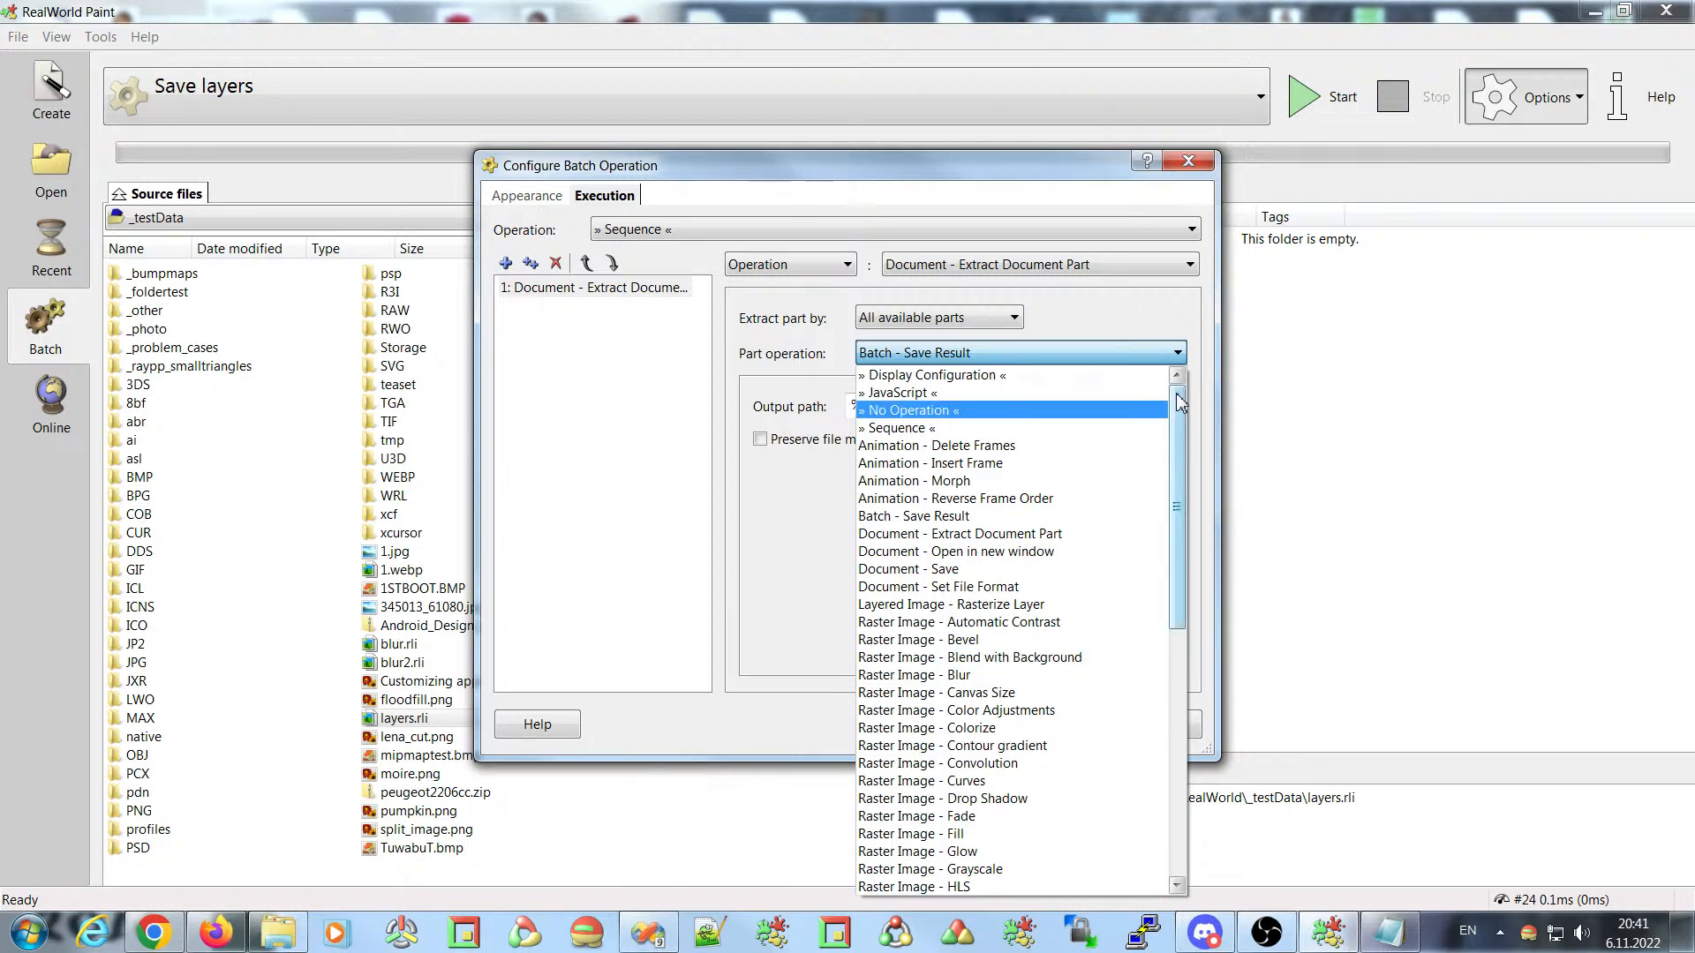
drag(1181, 401, 1193, 339)
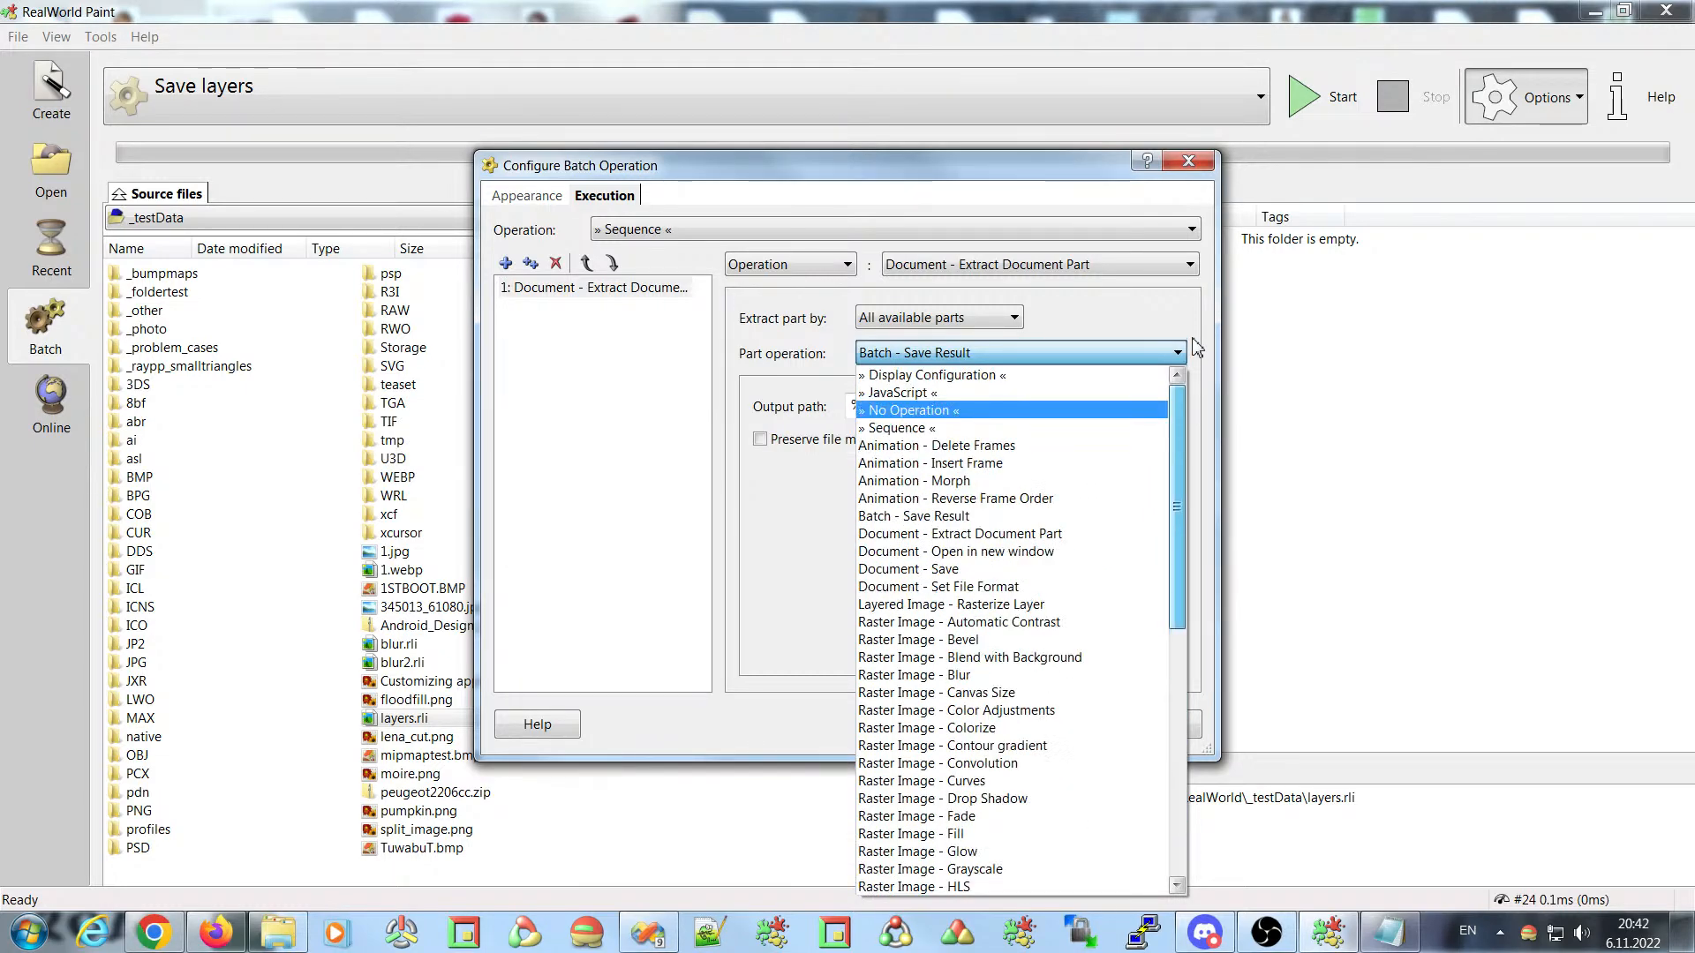
click(1195, 346)
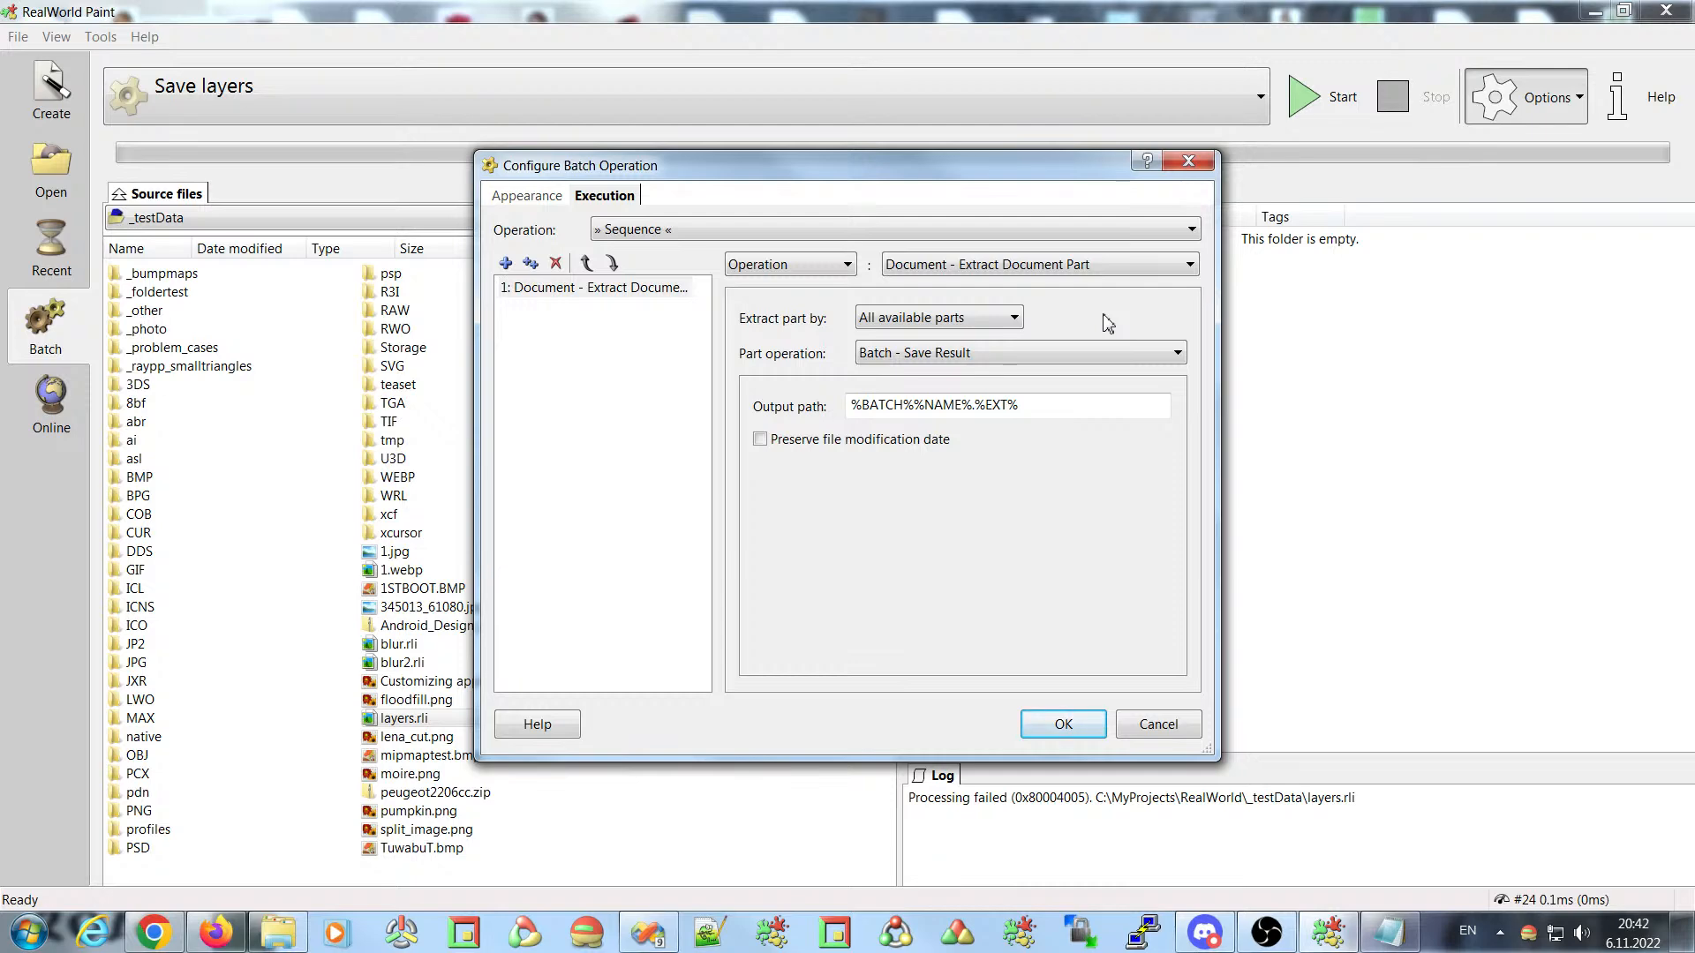
click(899, 354)
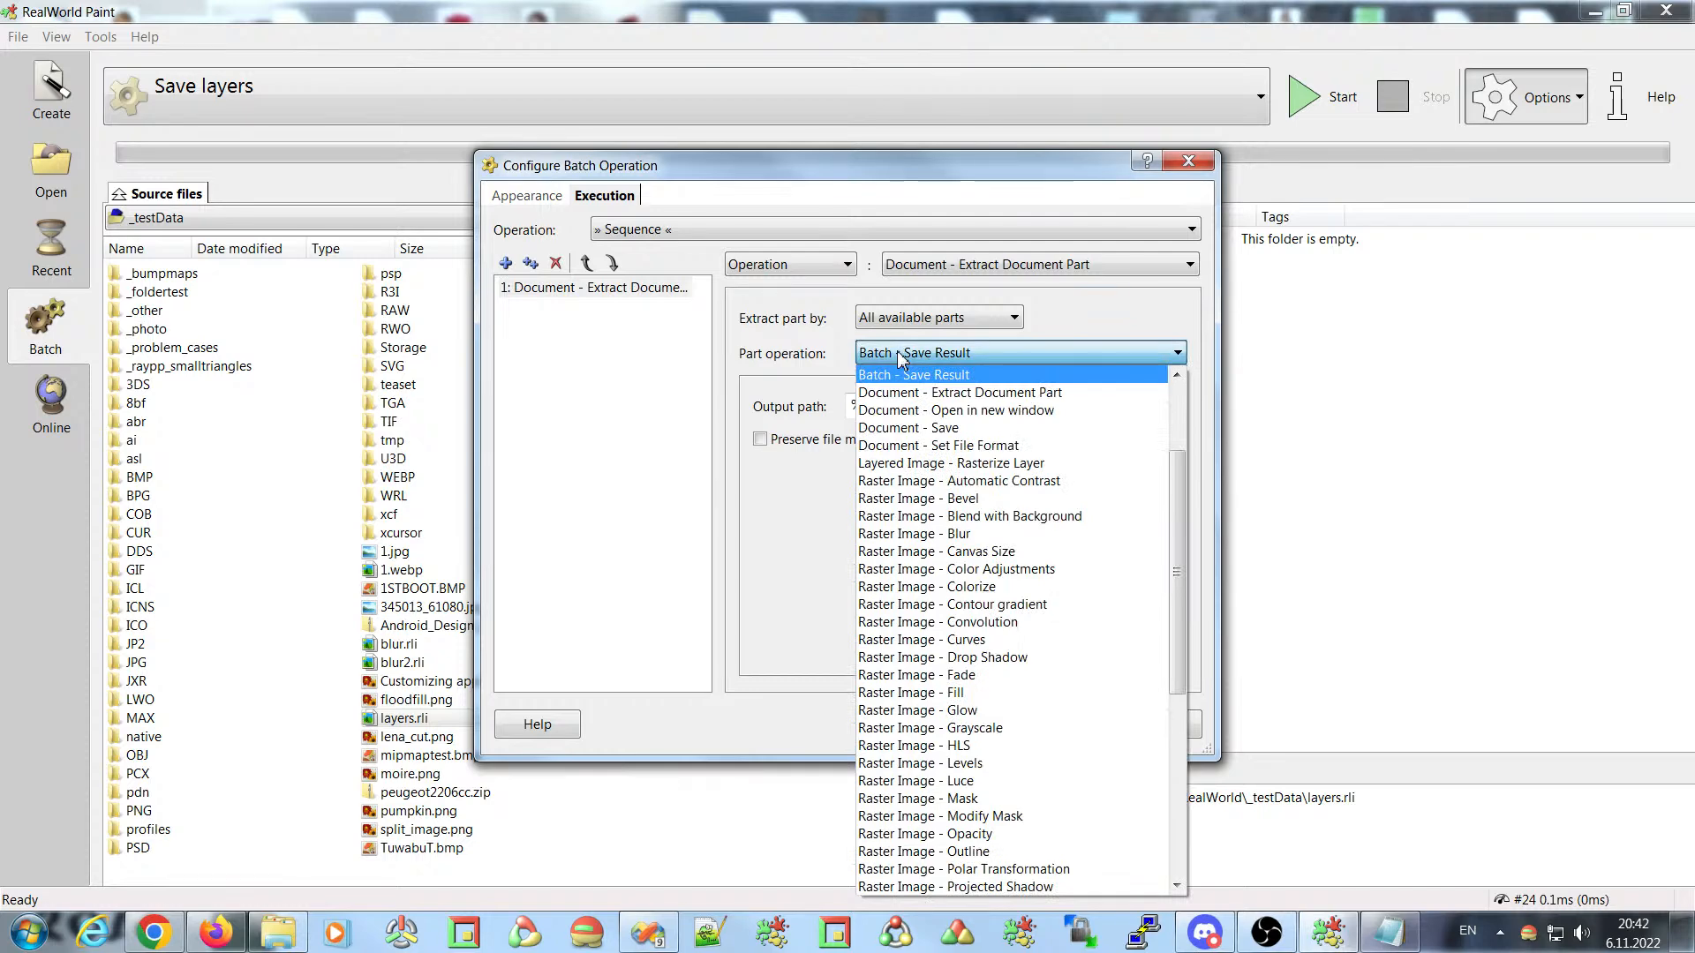
click(987, 429)
click(1084, 720)
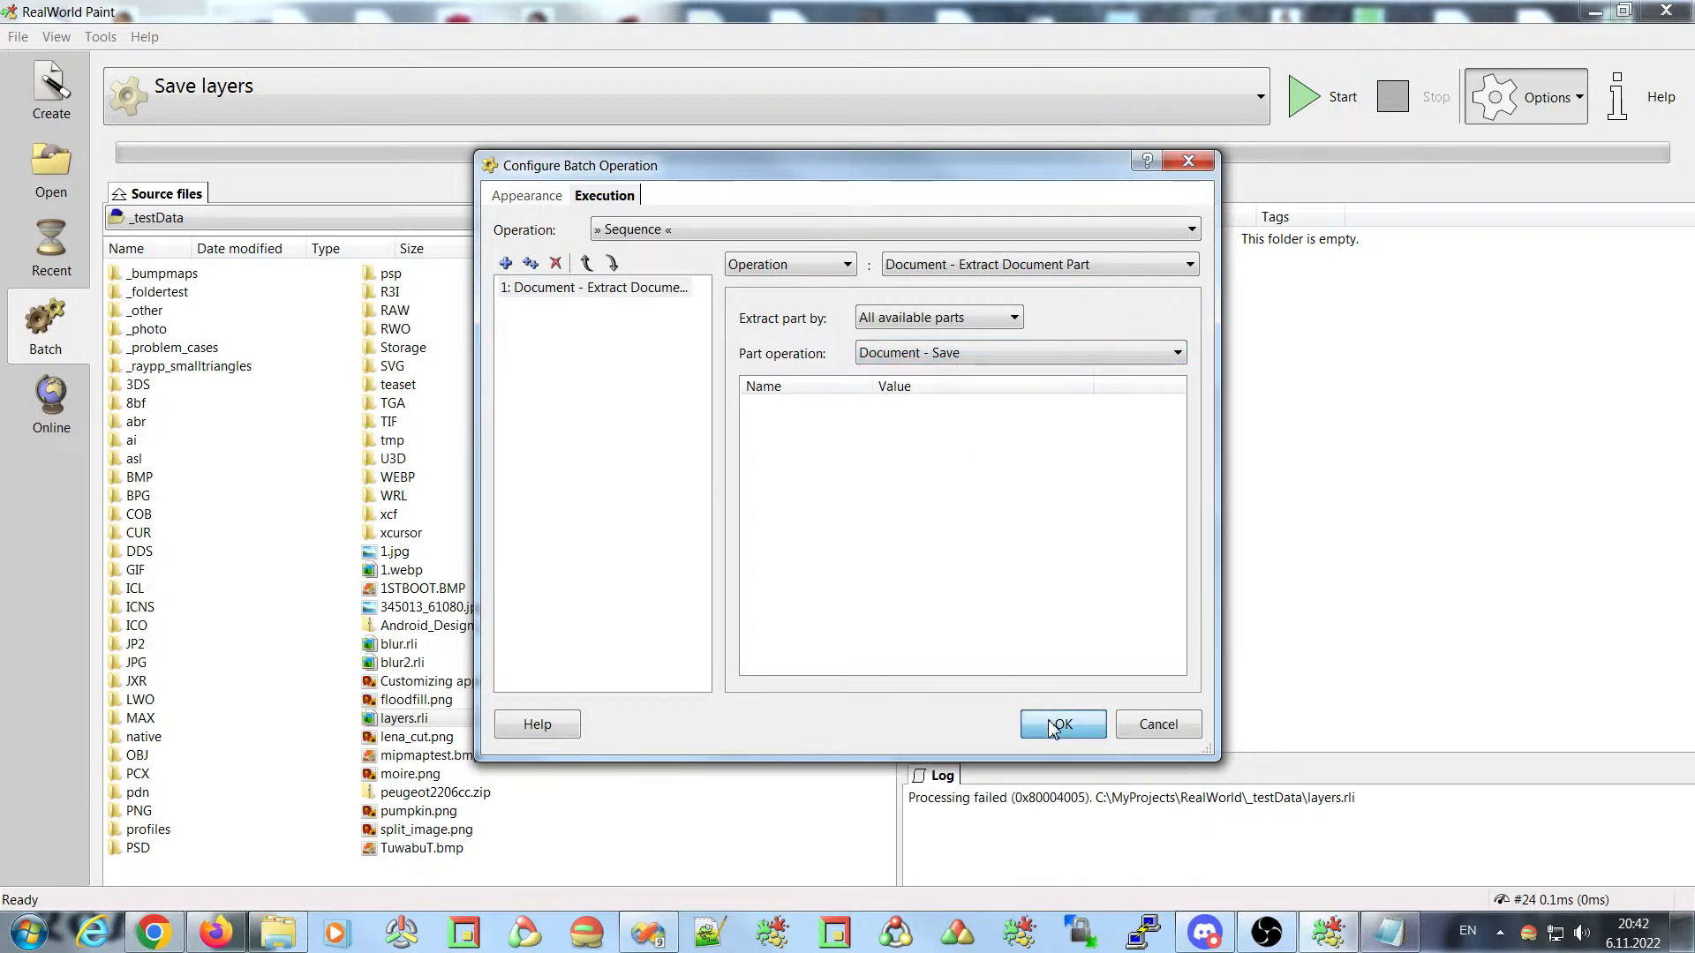
- Test-run the Save layers batch operation on layers.rli and cancel the save dialog for each layer
click(1313, 104)
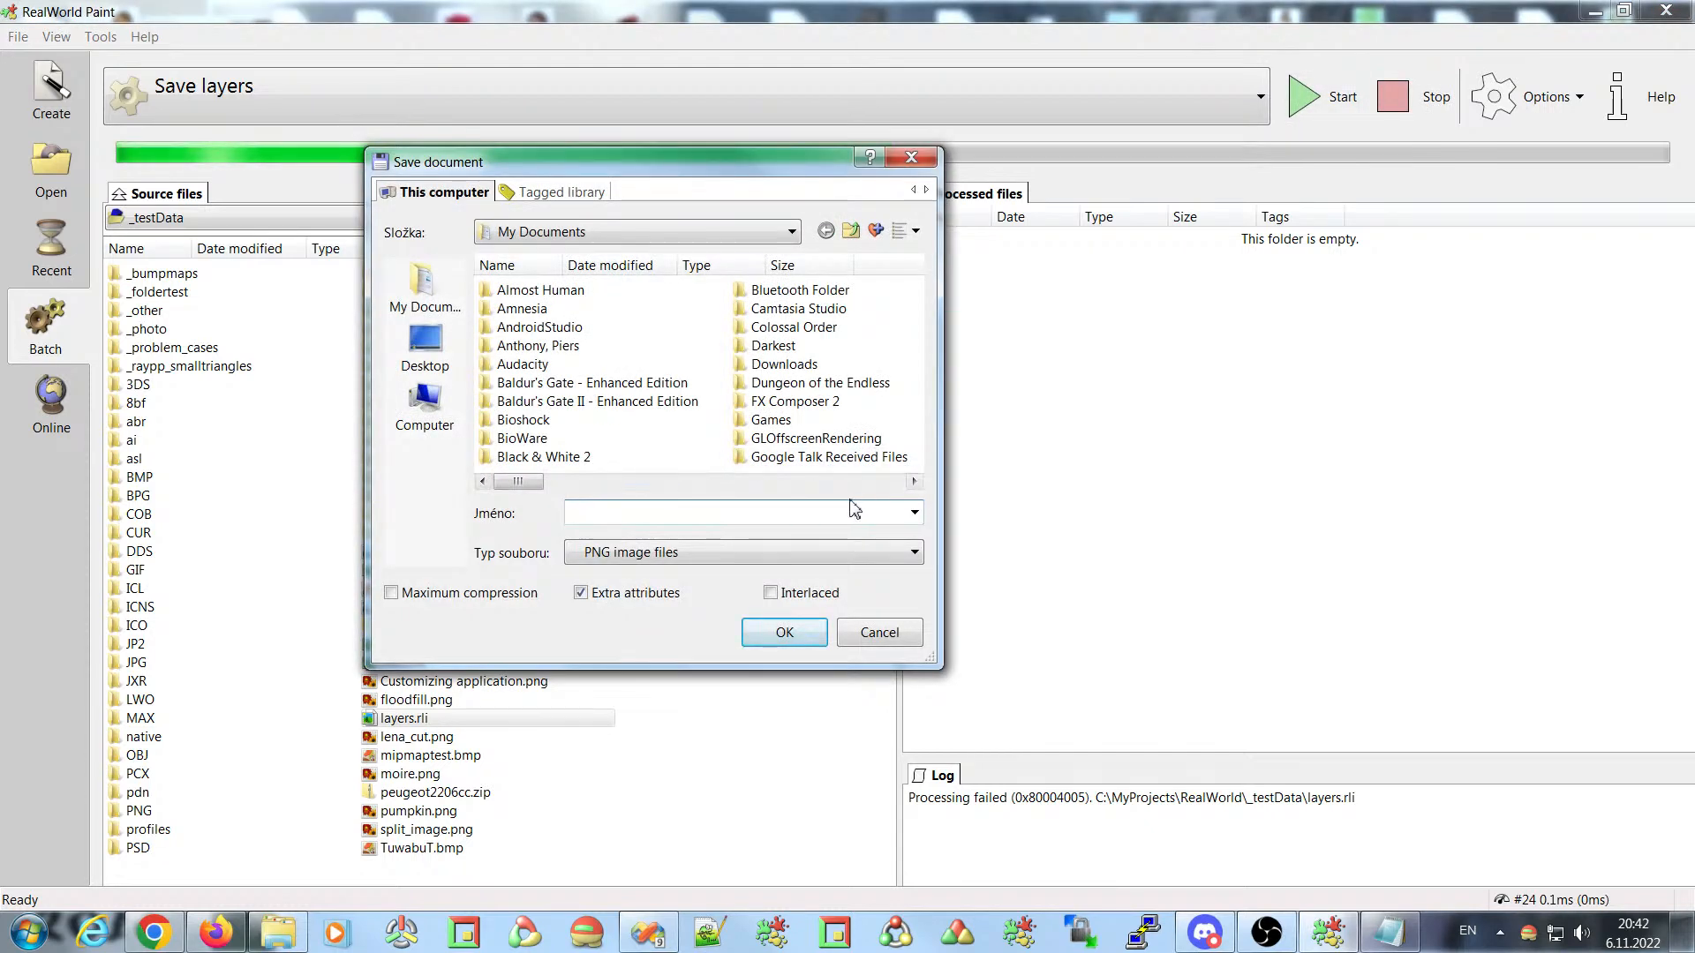
click(876, 641)
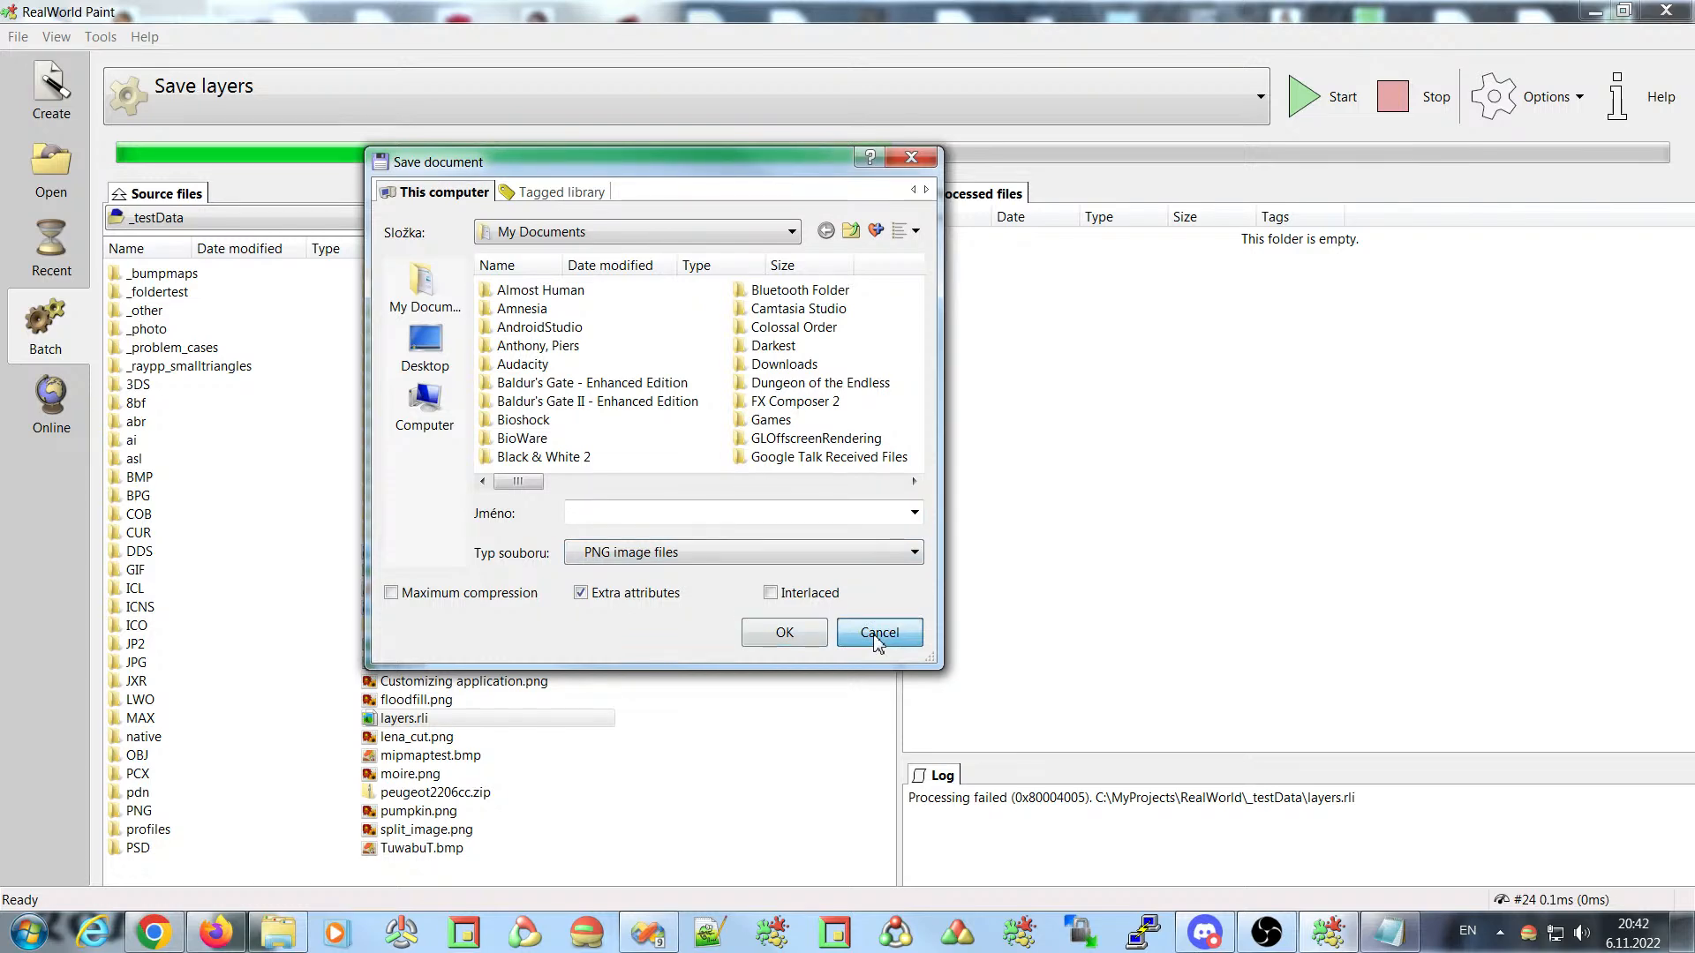
click(880, 639)
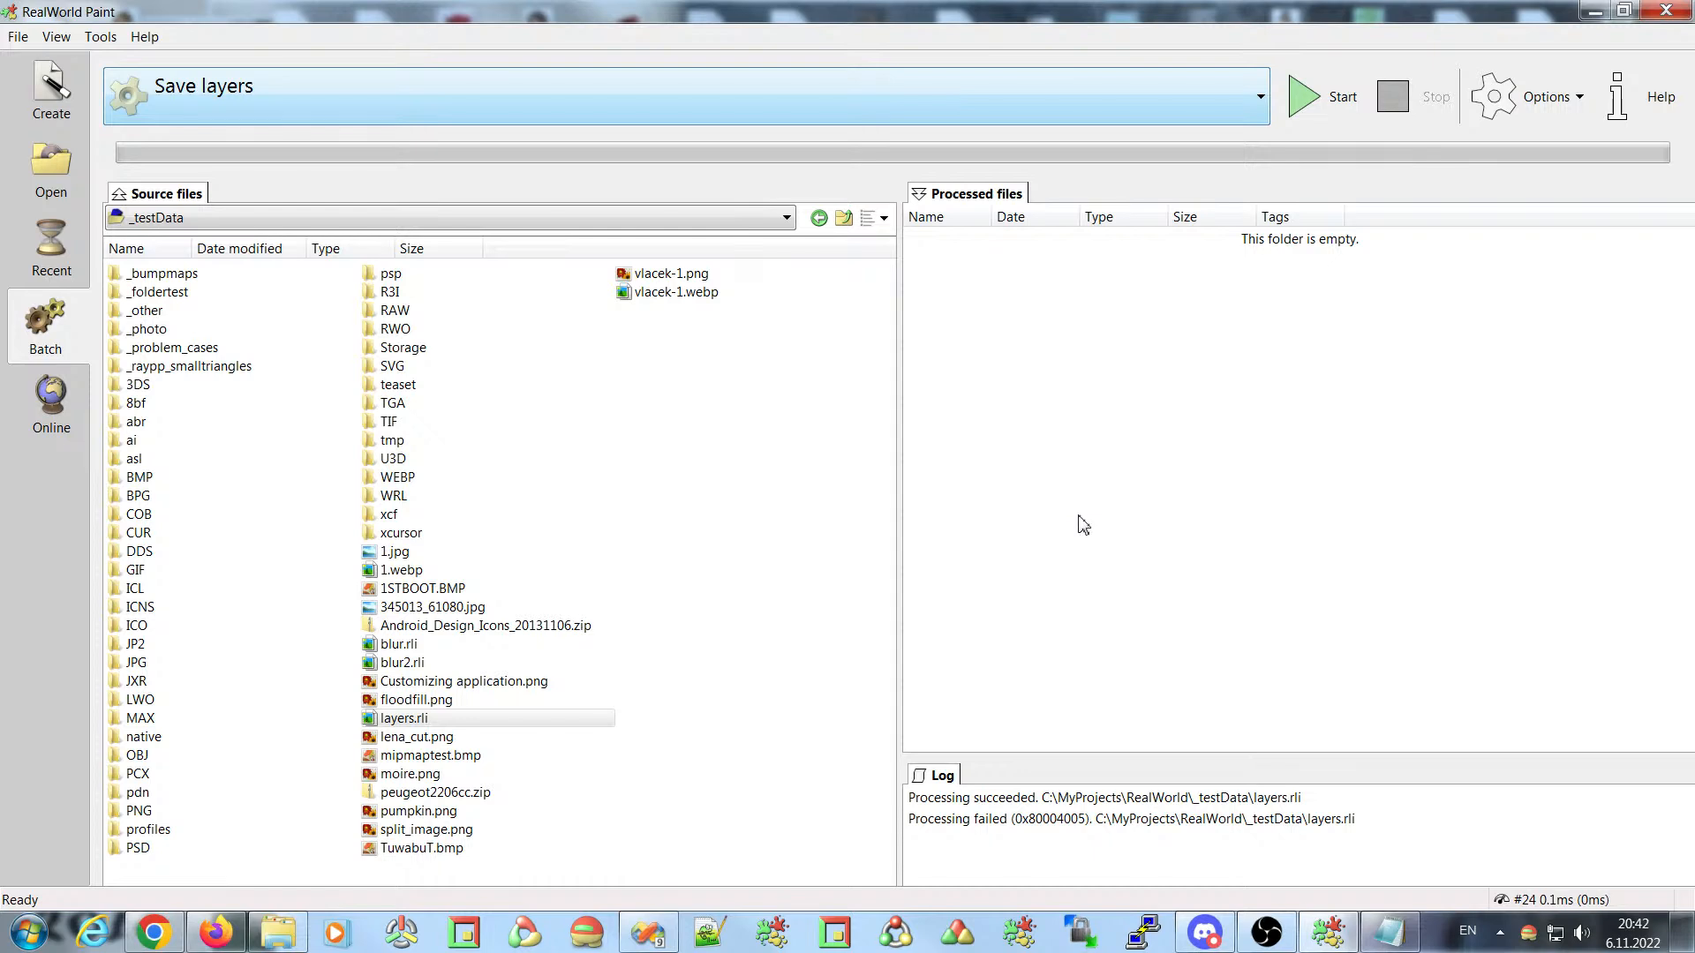
- Open the execution settings of the Save layers batch operation
click(1511, 117)
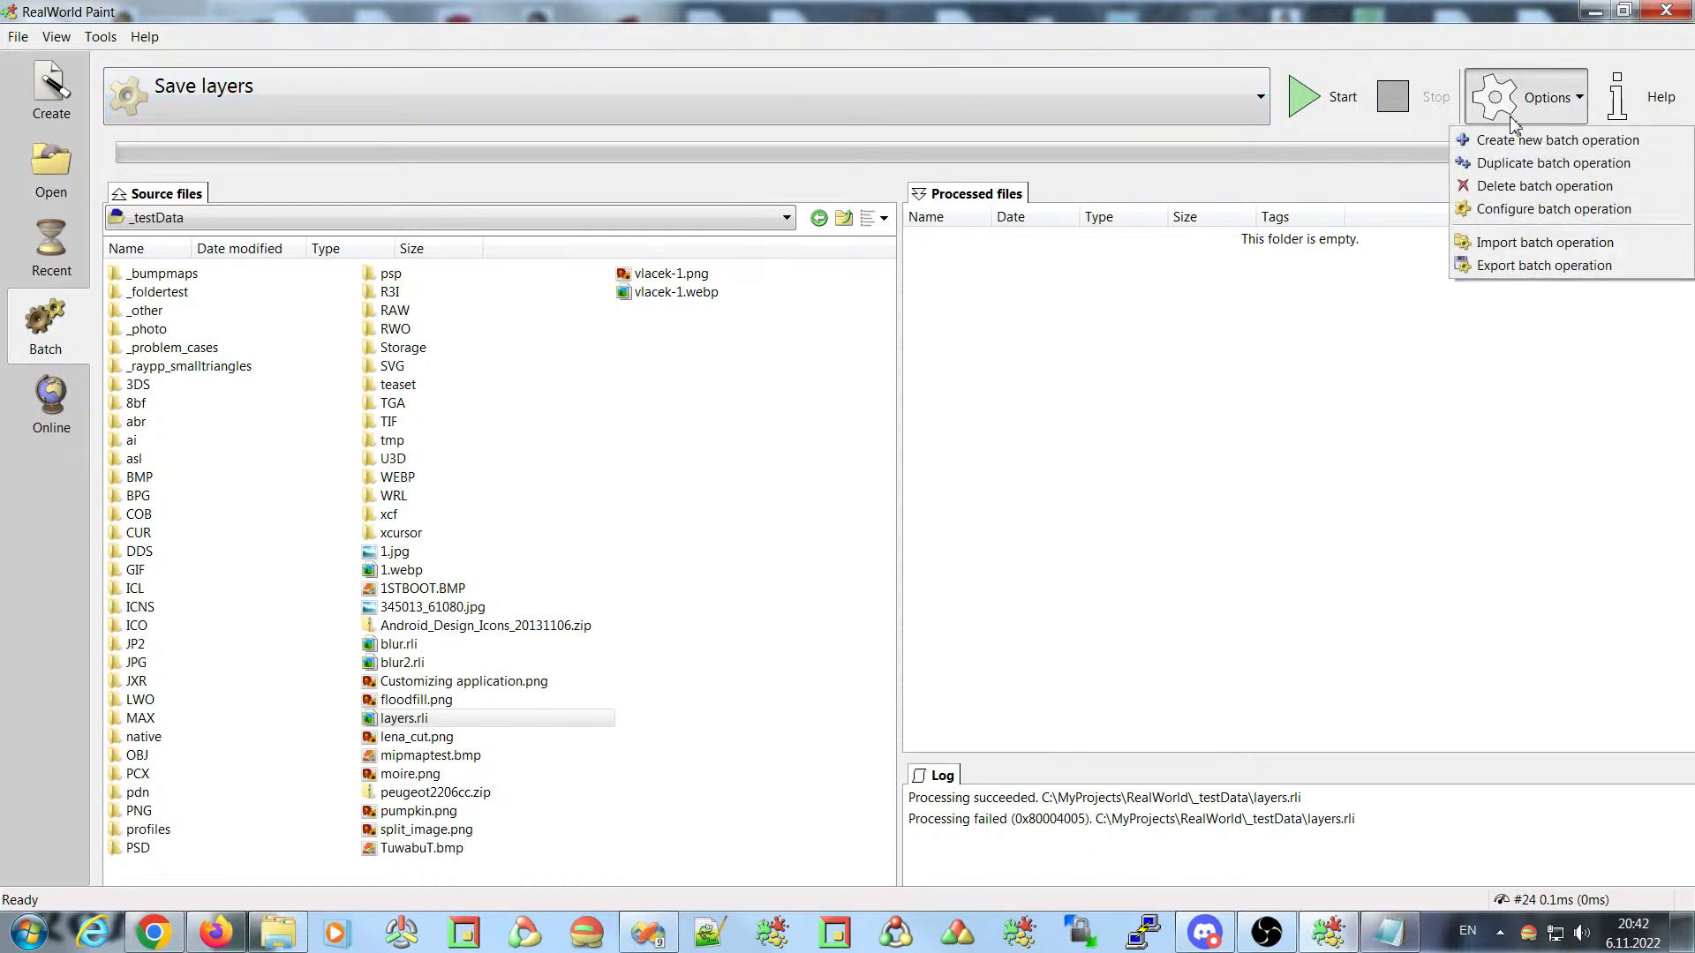
click(1513, 212)
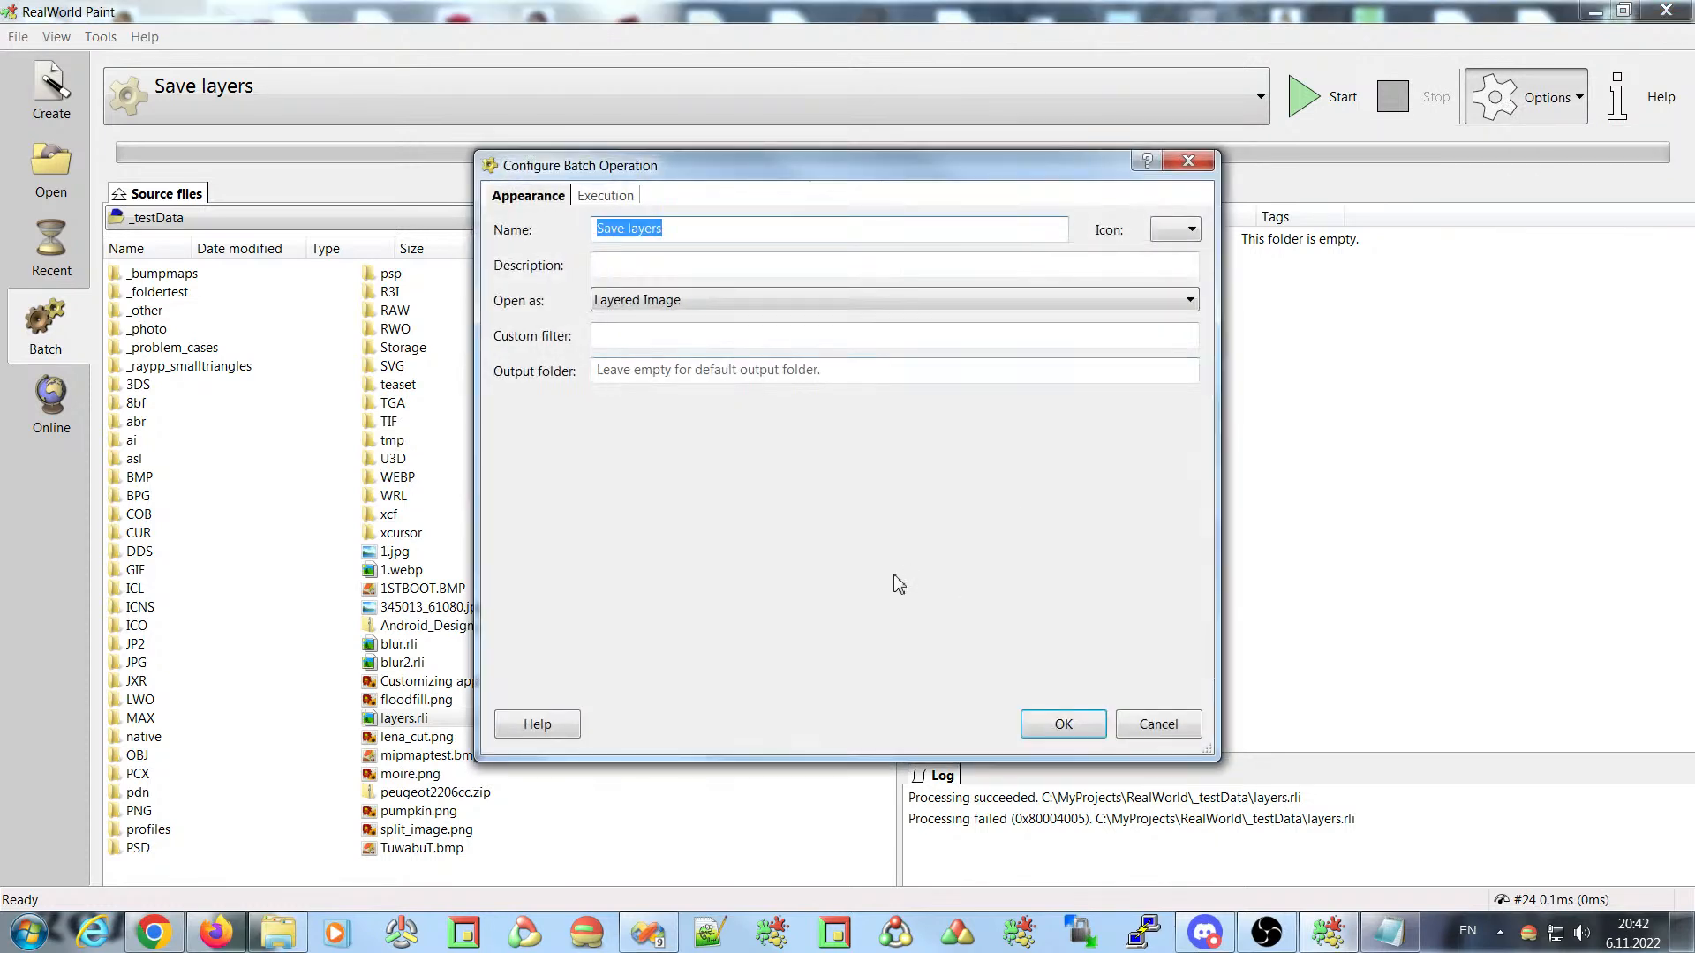
click(604, 203)
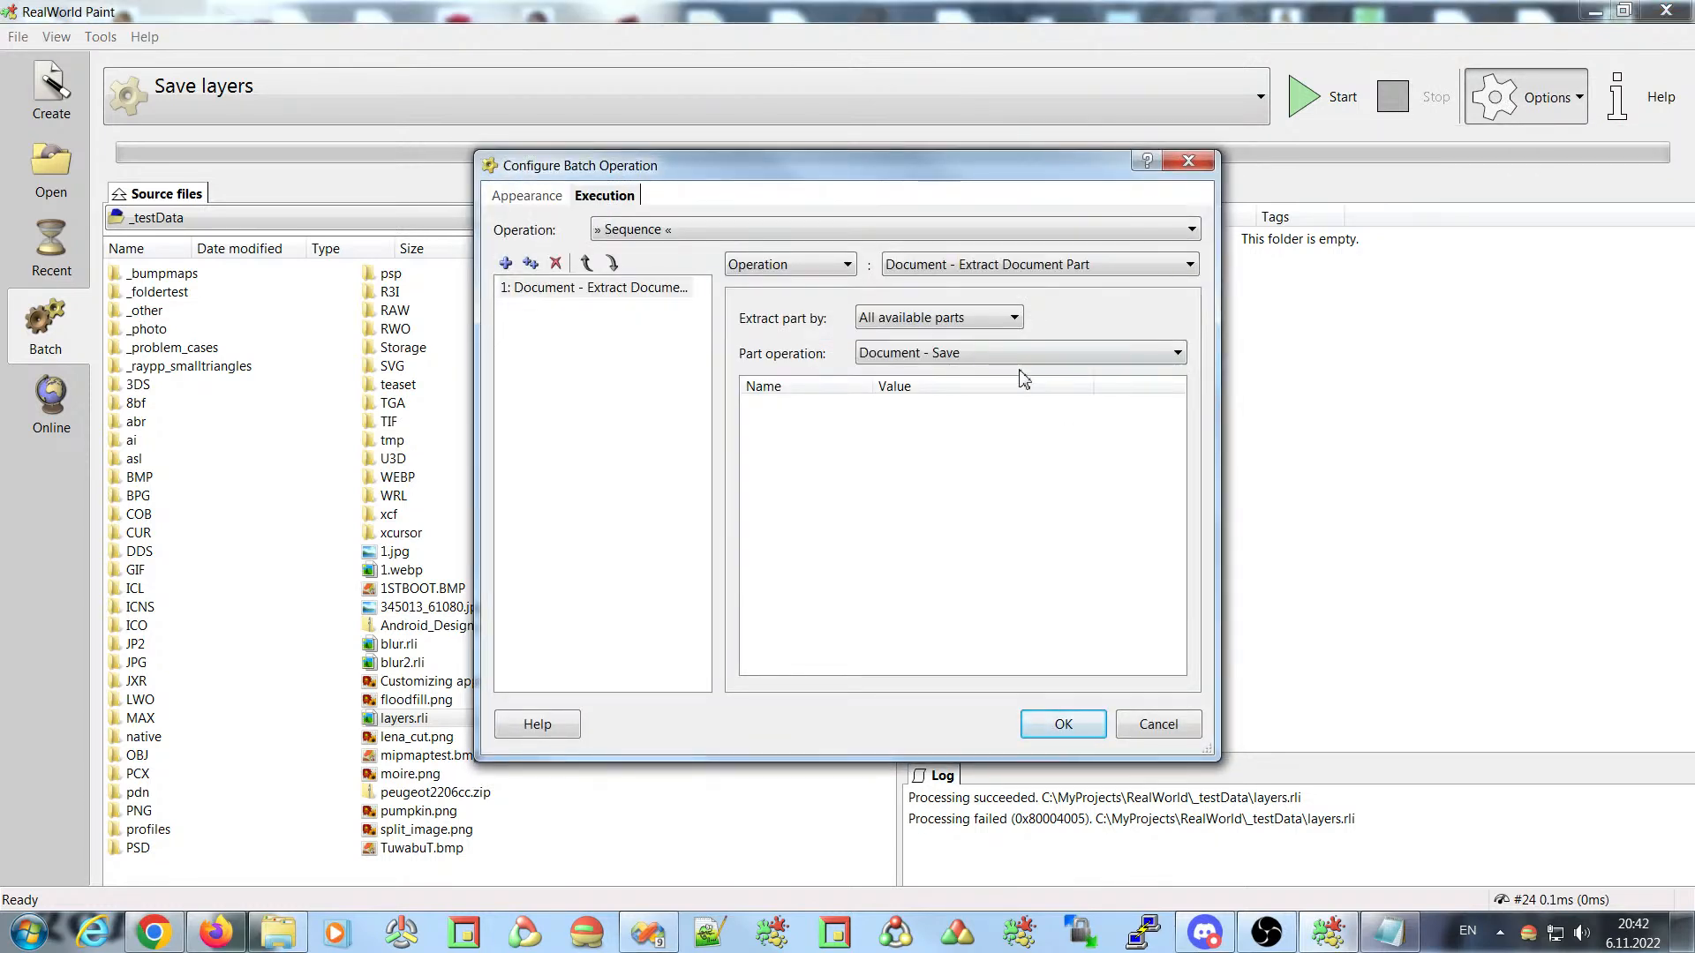
- Try Batch - Save Result as the part operation and check which placeholders its output path accepts
click(986, 352)
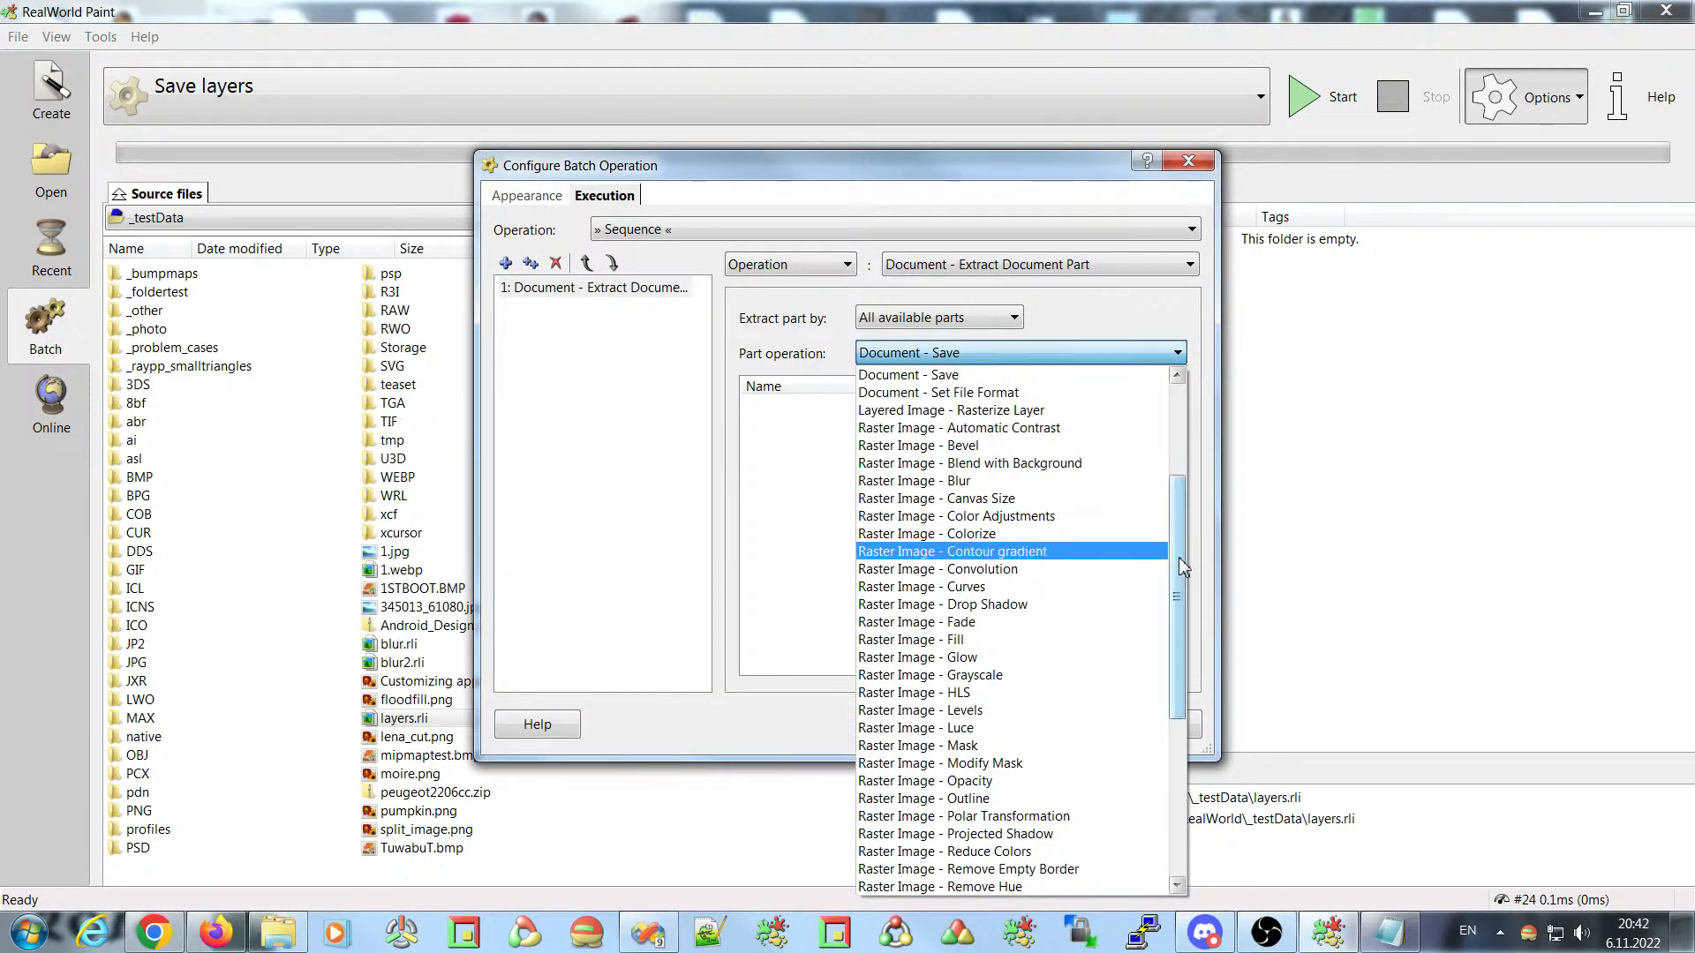
drag(1181, 567, 1197, 439)
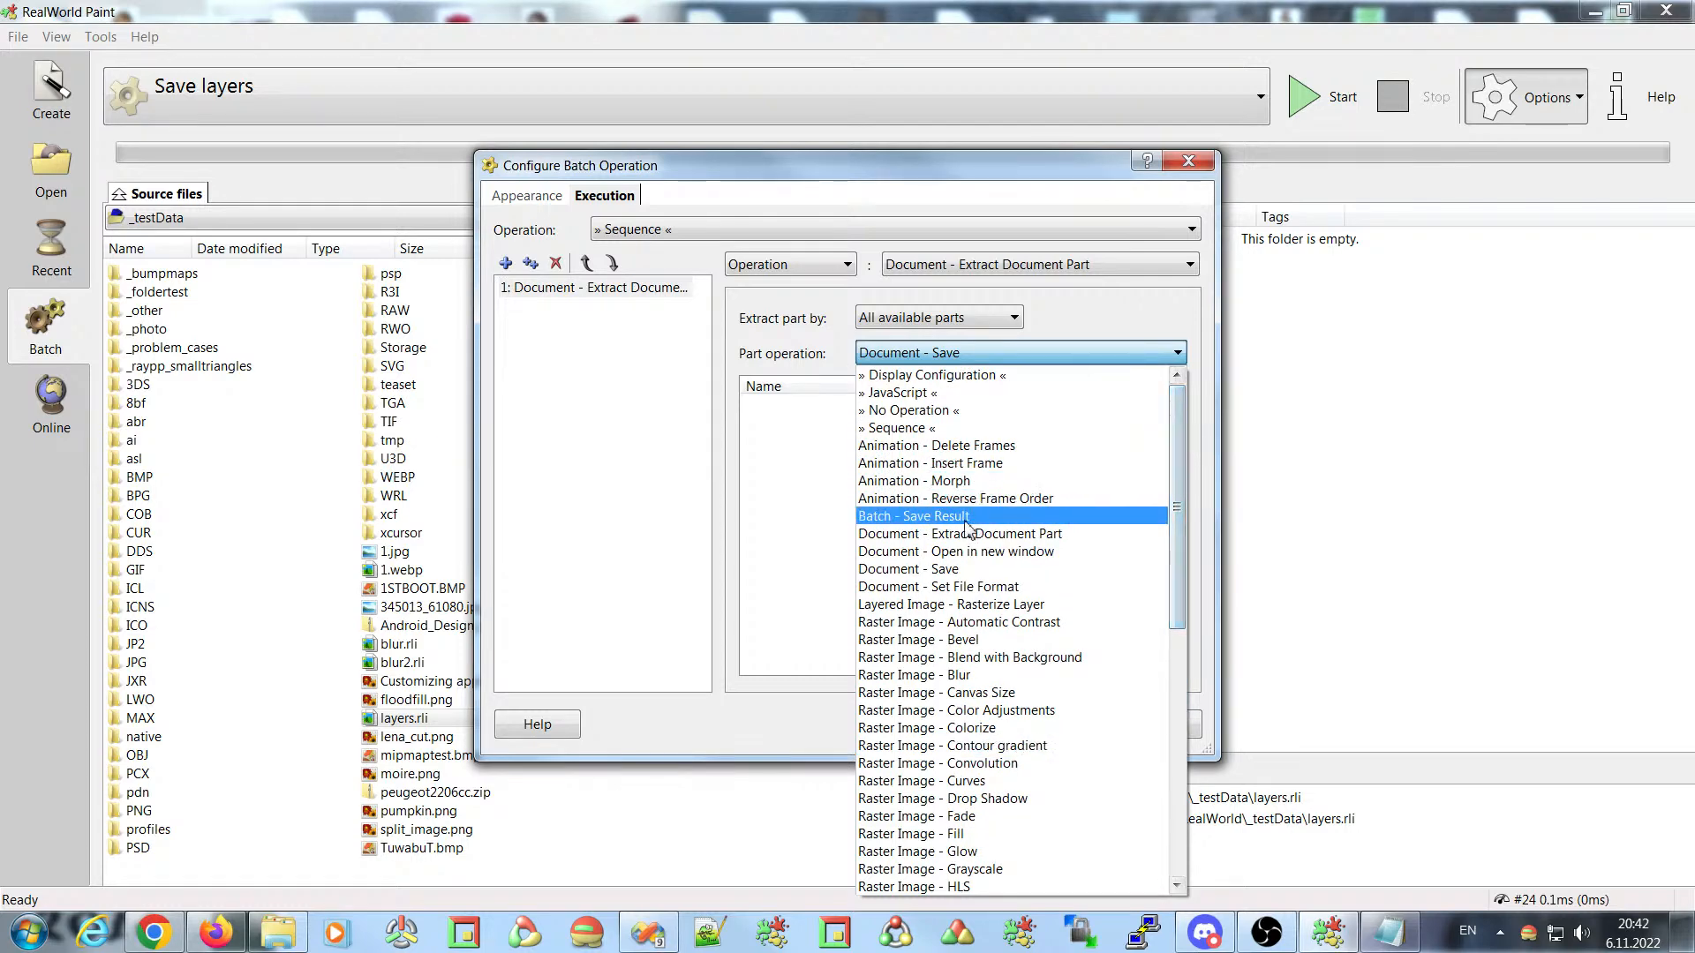
click(921, 520)
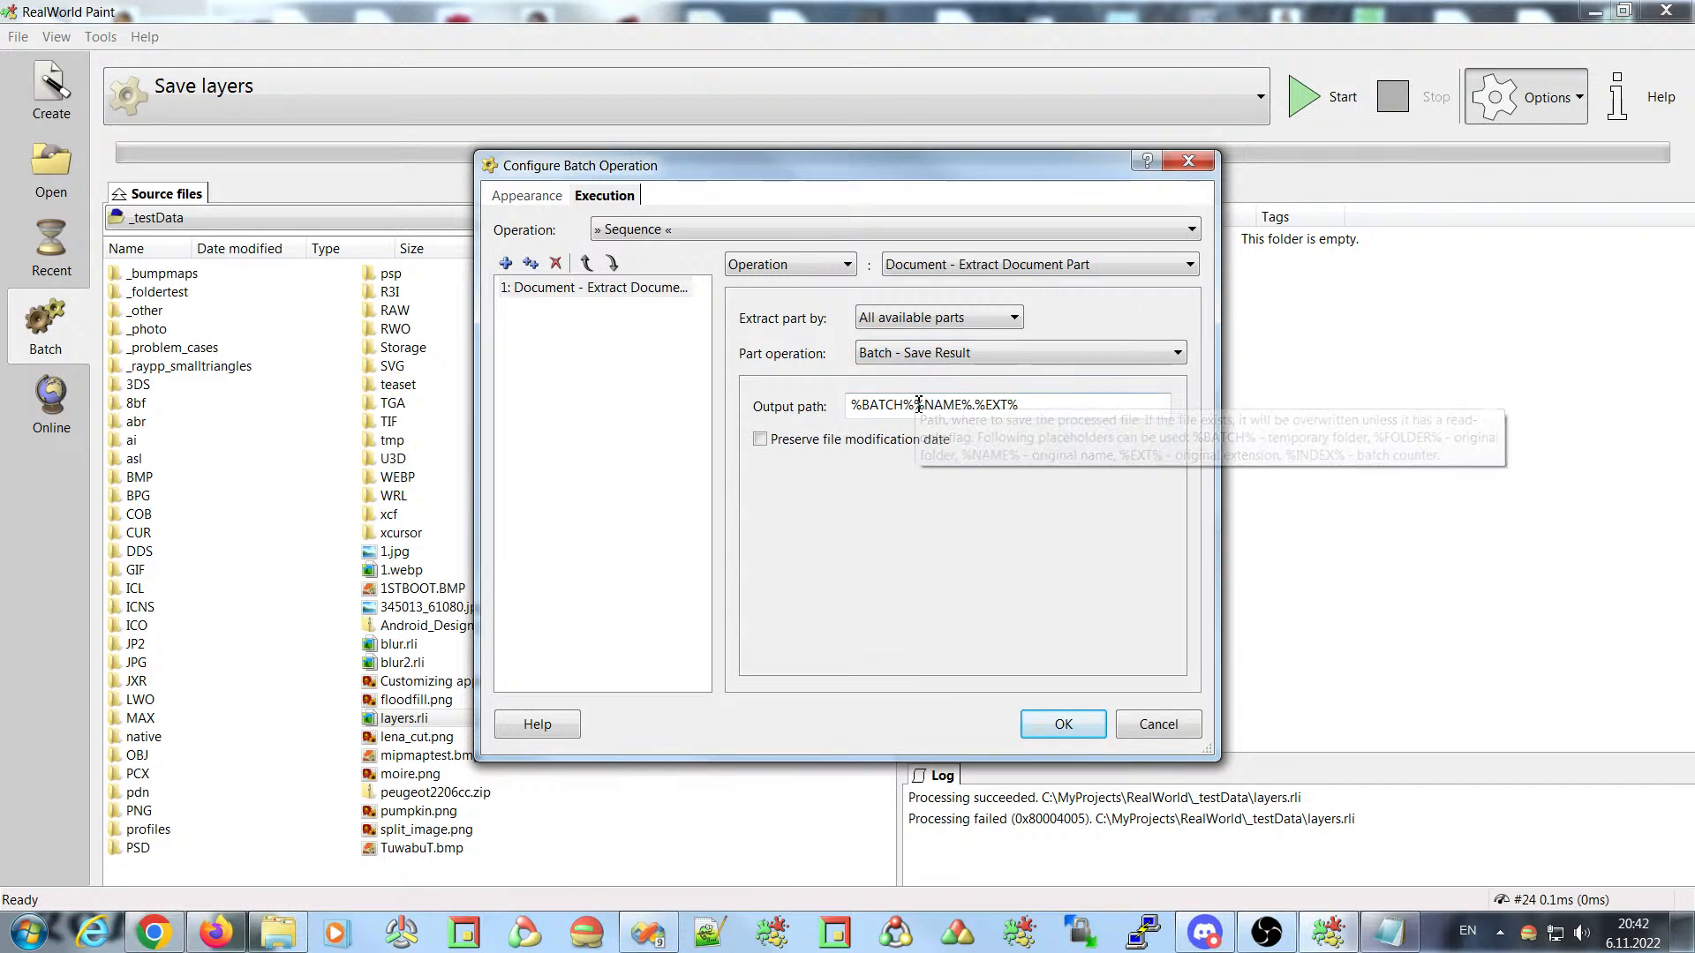
mouse_move(919, 404)
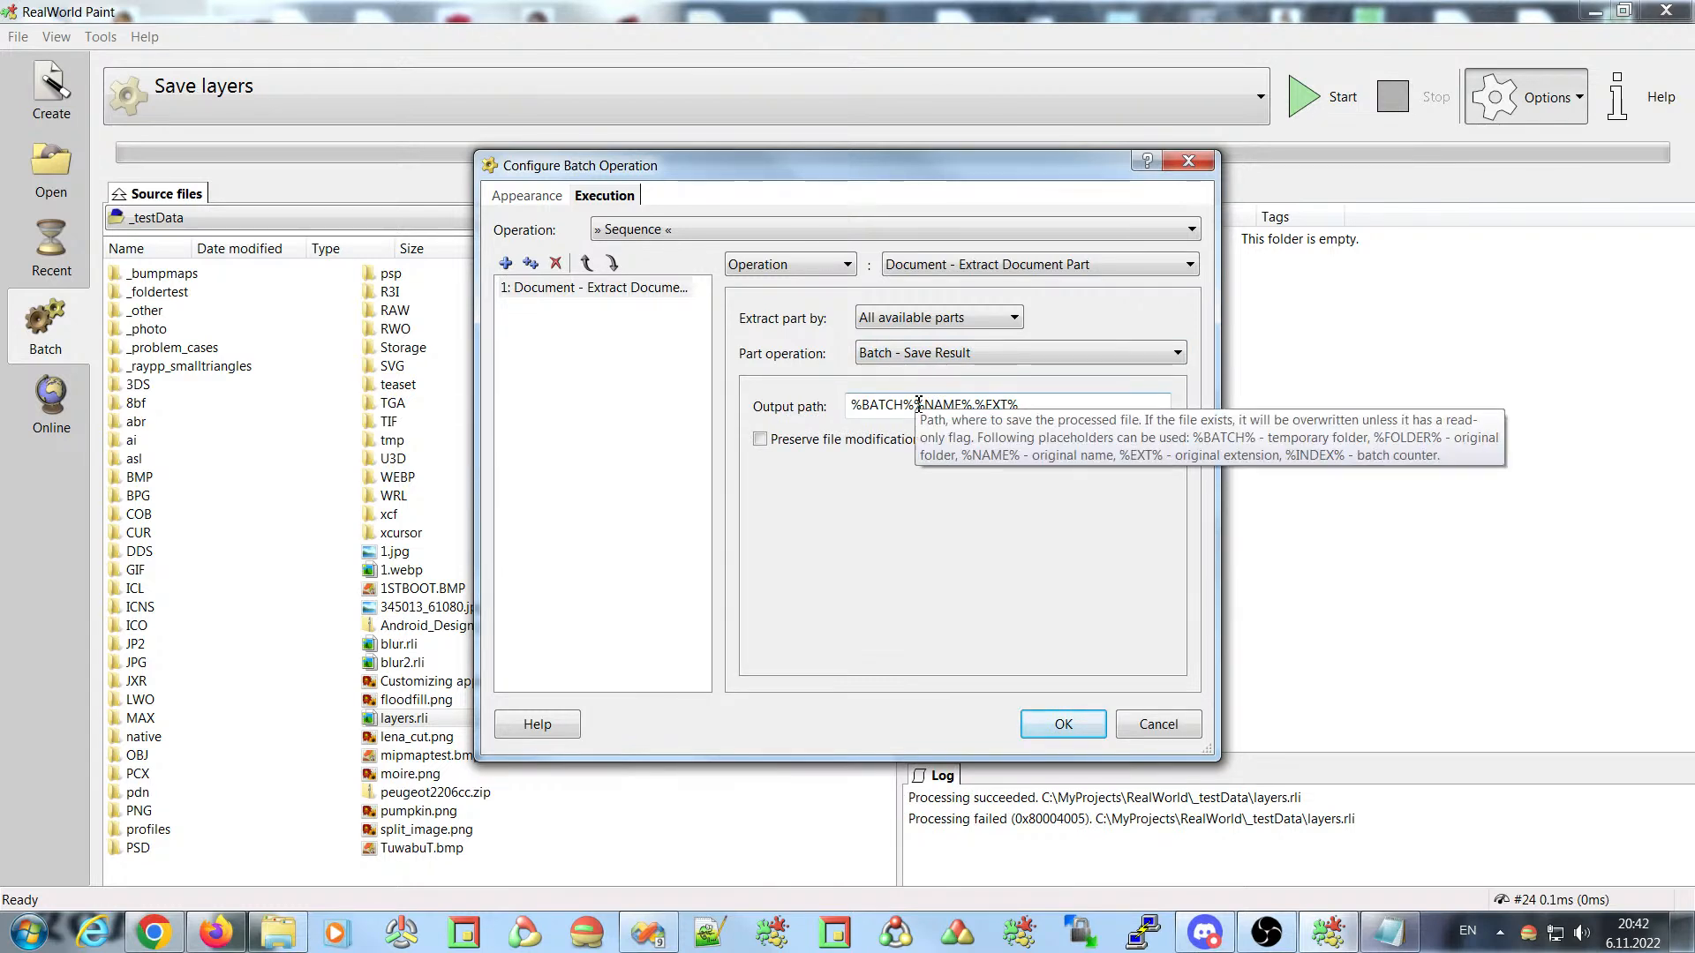
- Set the part operation to Sequence and enlarge the configuration dialog until the sequence's custom settings fit
click(940, 353)
click(940, 348)
click(940, 348)
drag(1178, 522, 1178, 404)
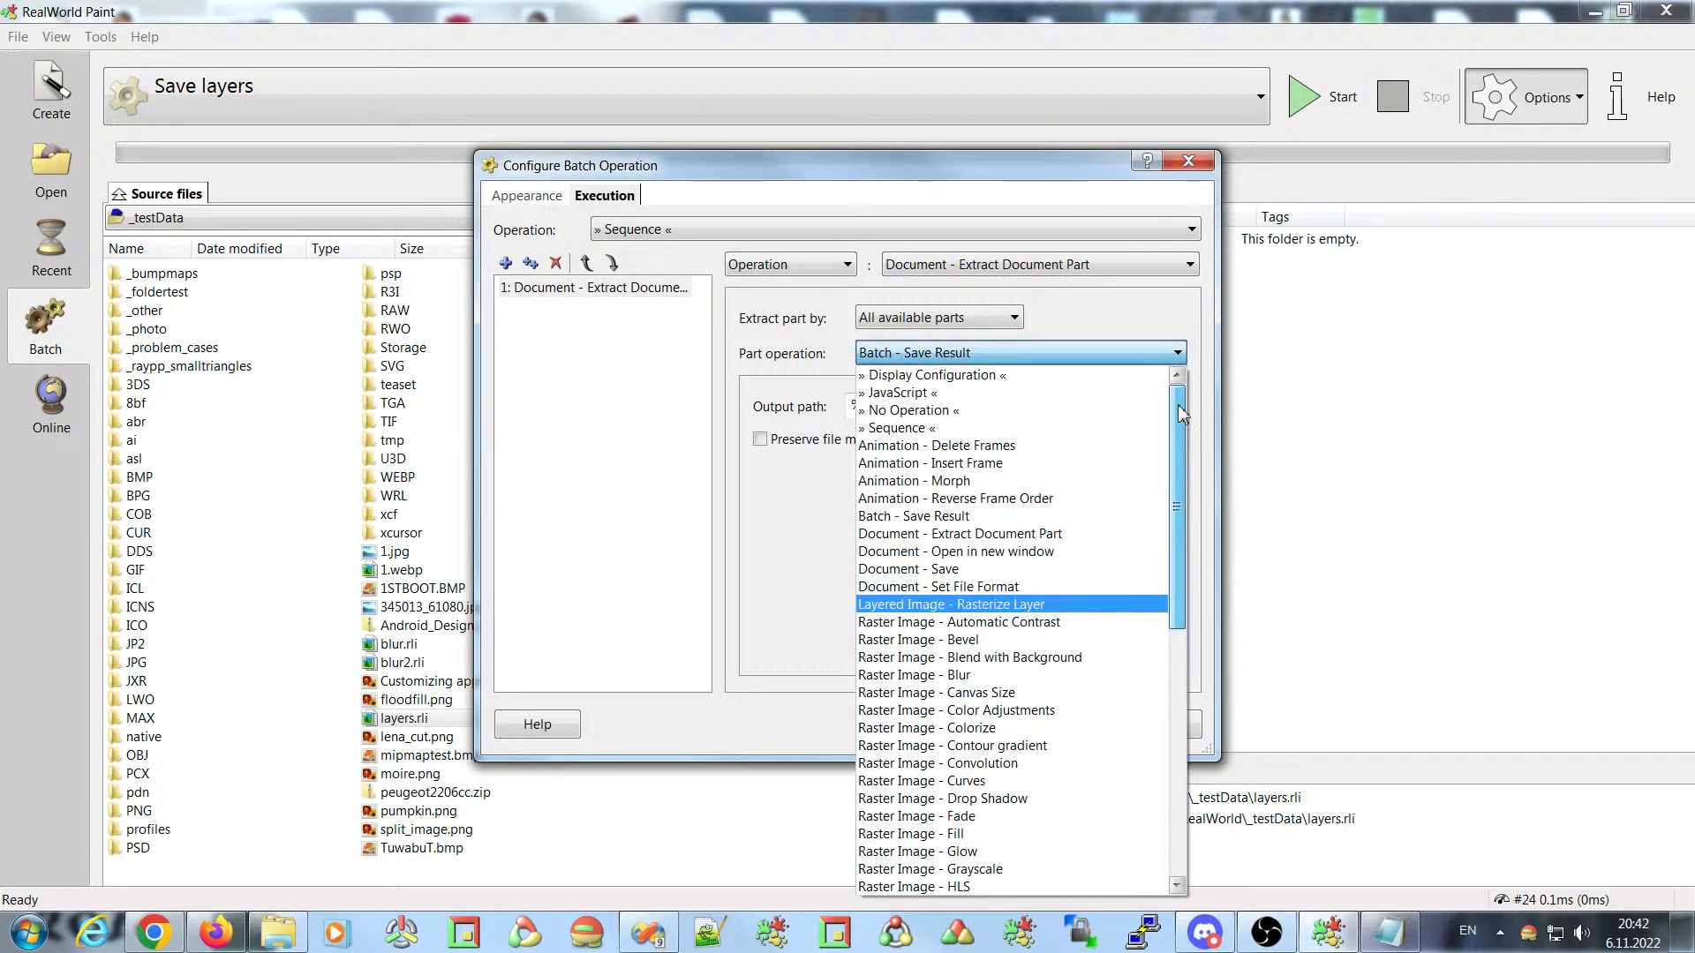
click(971, 427)
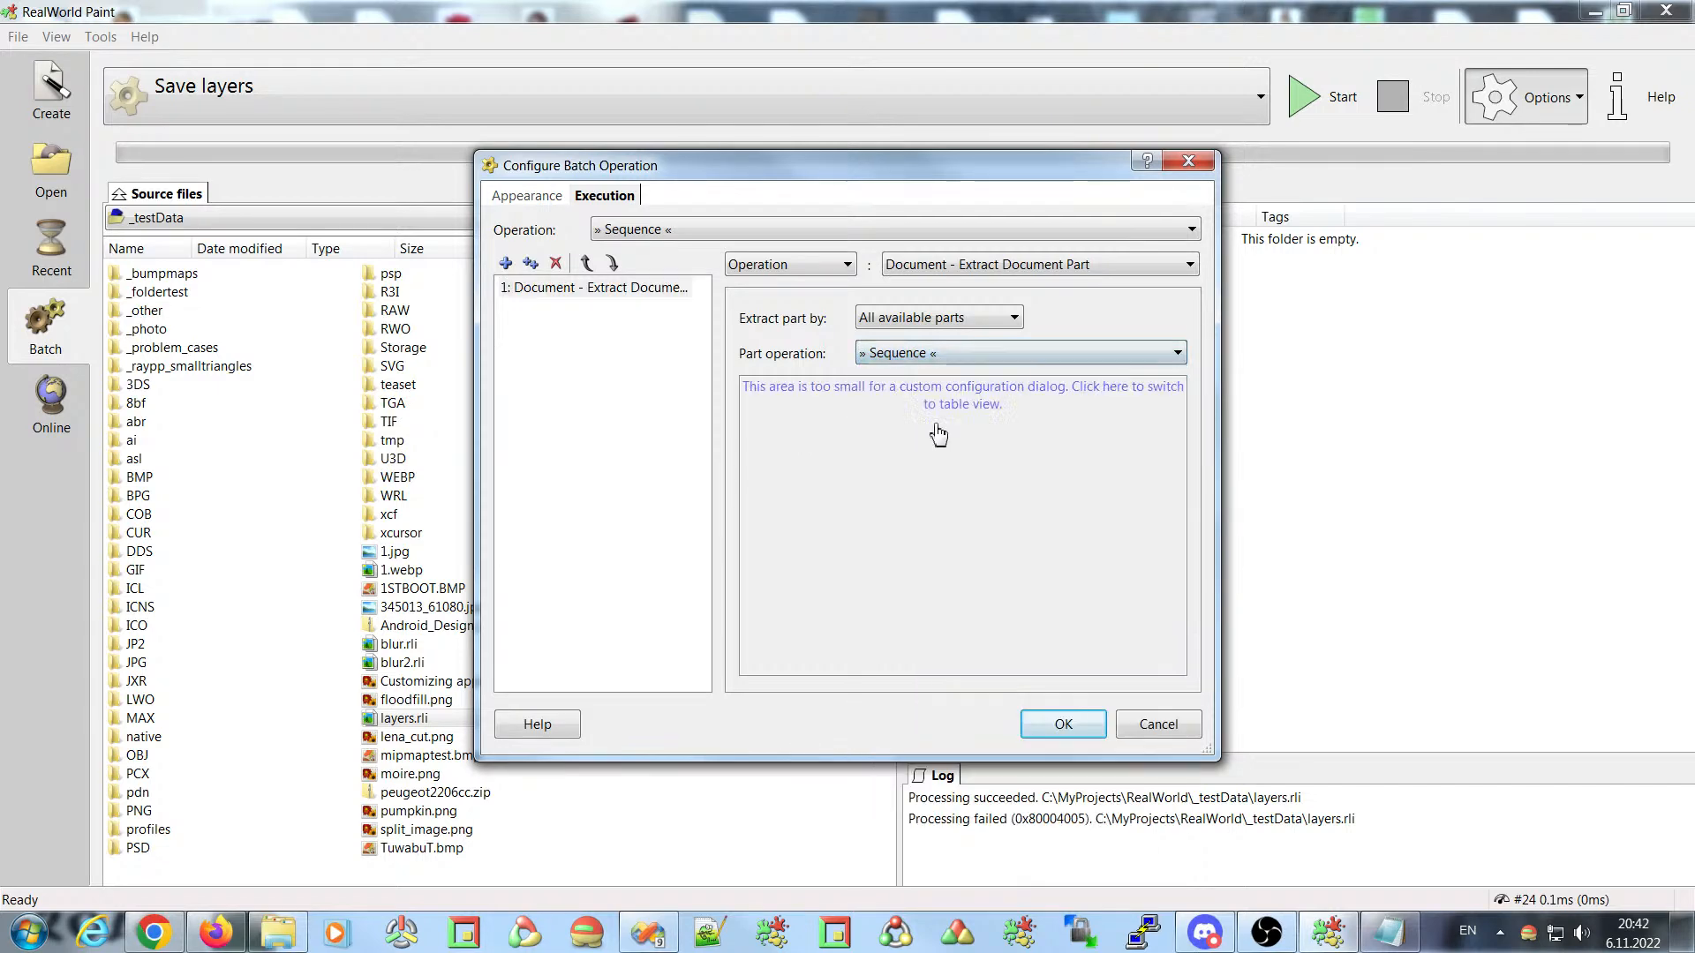
click(1019, 401)
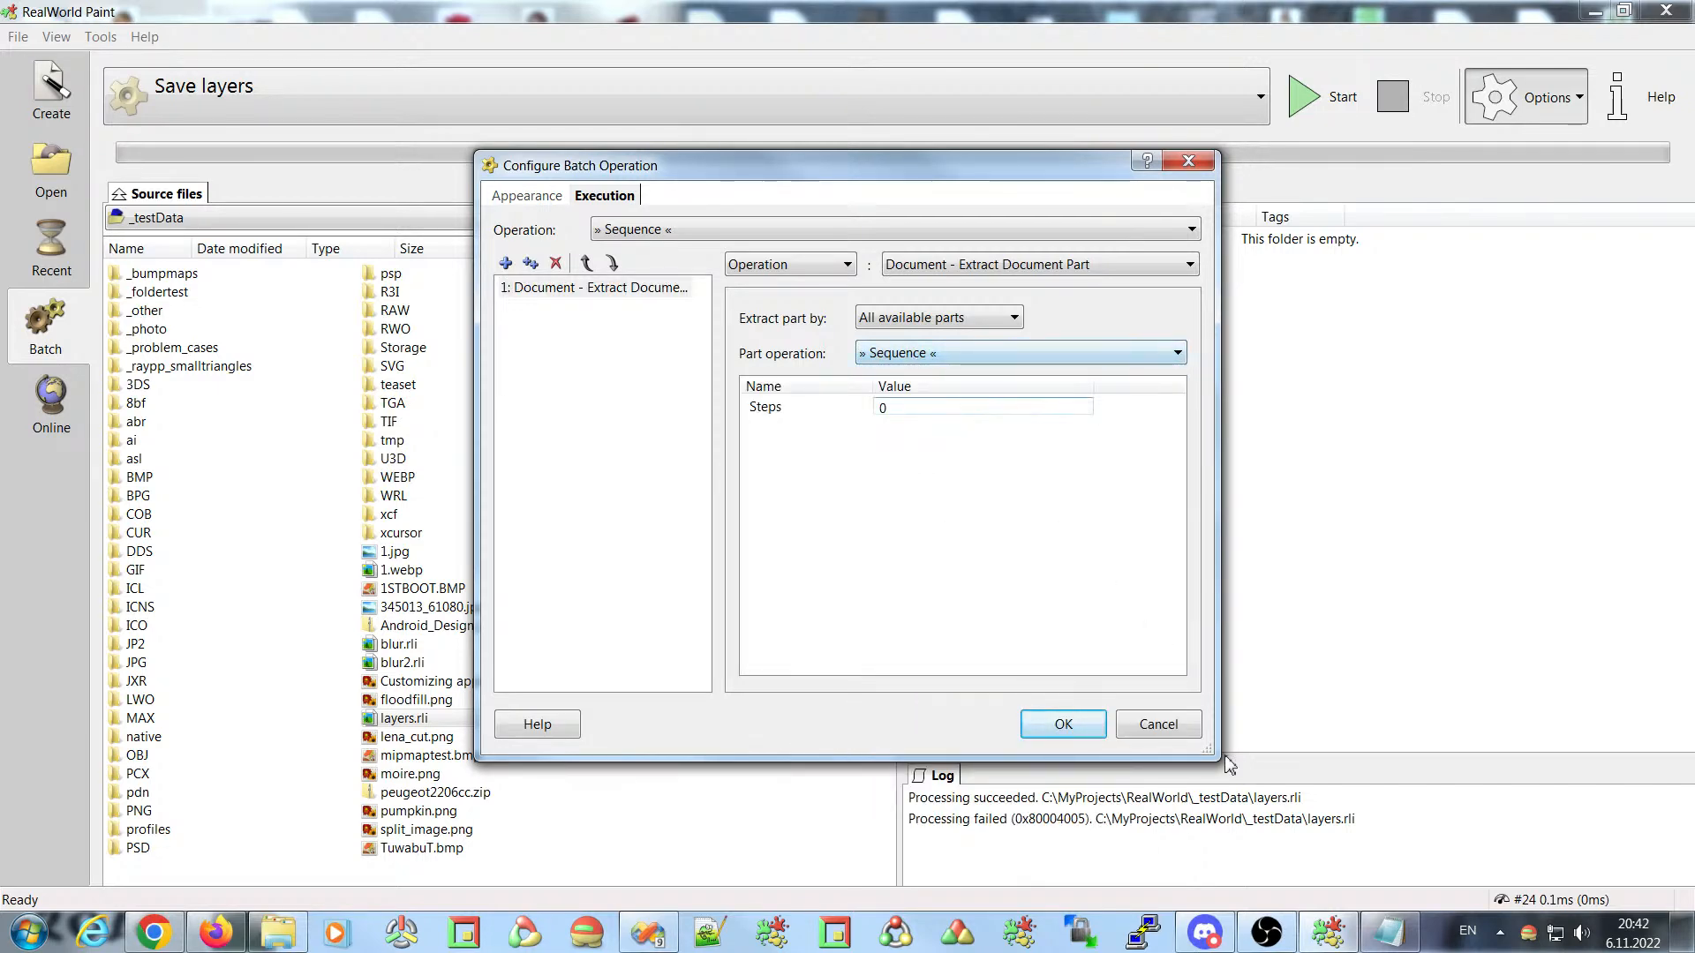
click(941, 353)
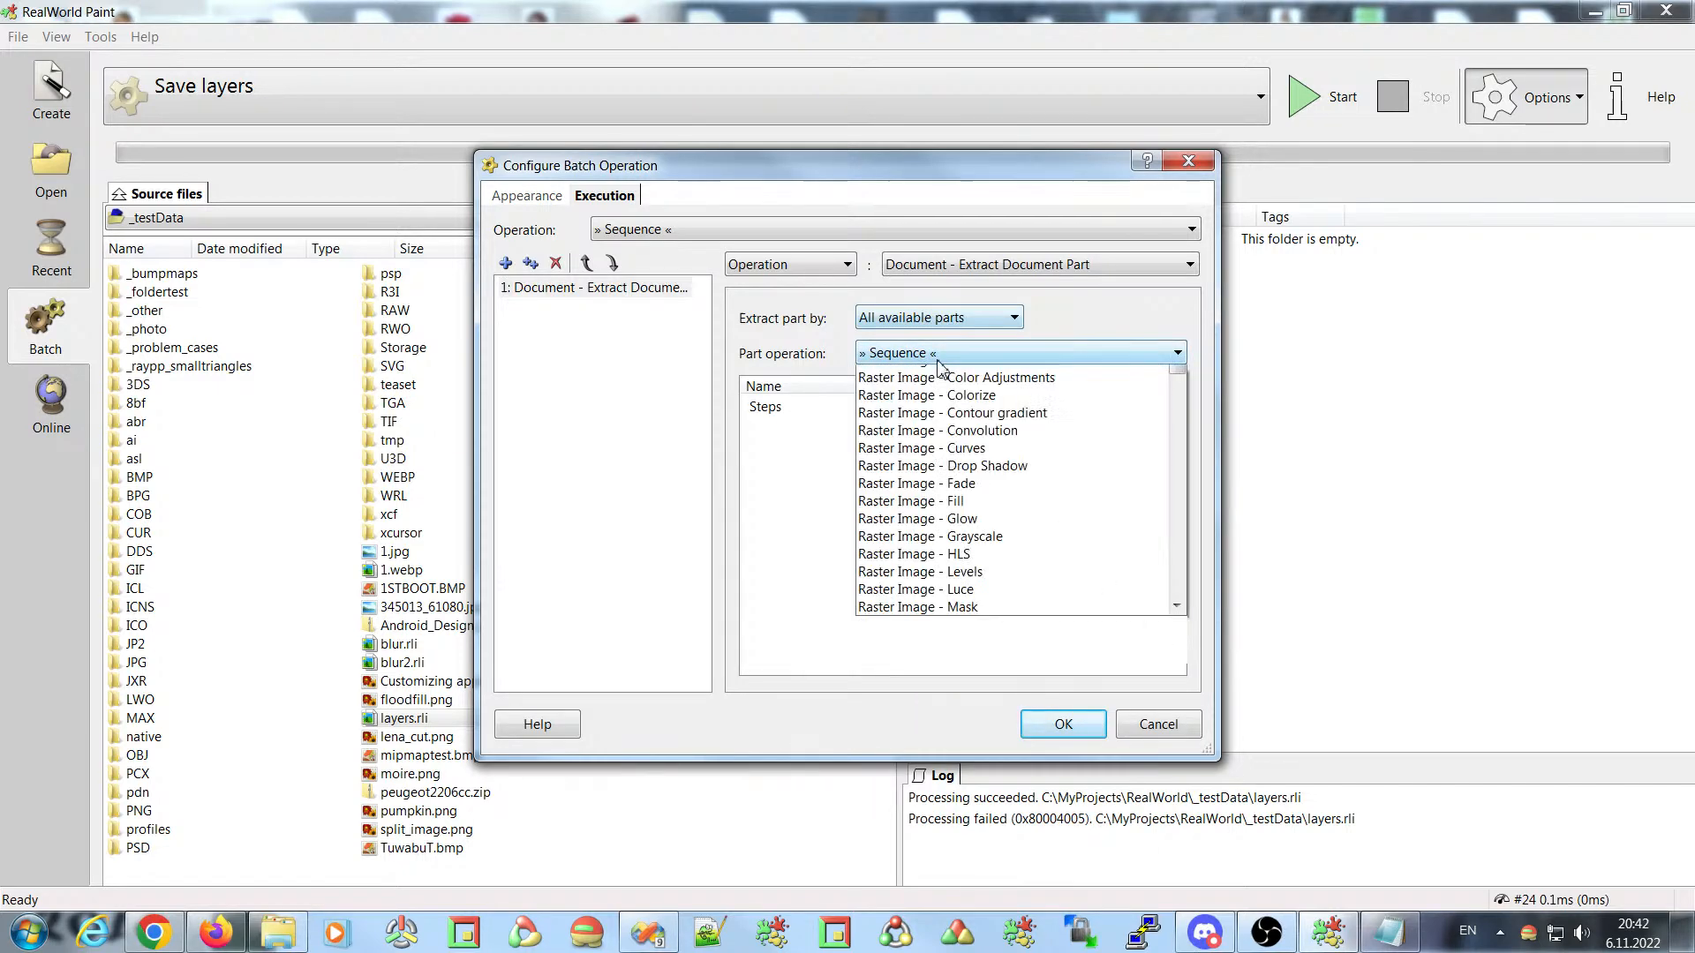
scroll(941, 370, down, 5)
scroll(972, 423, up, 10)
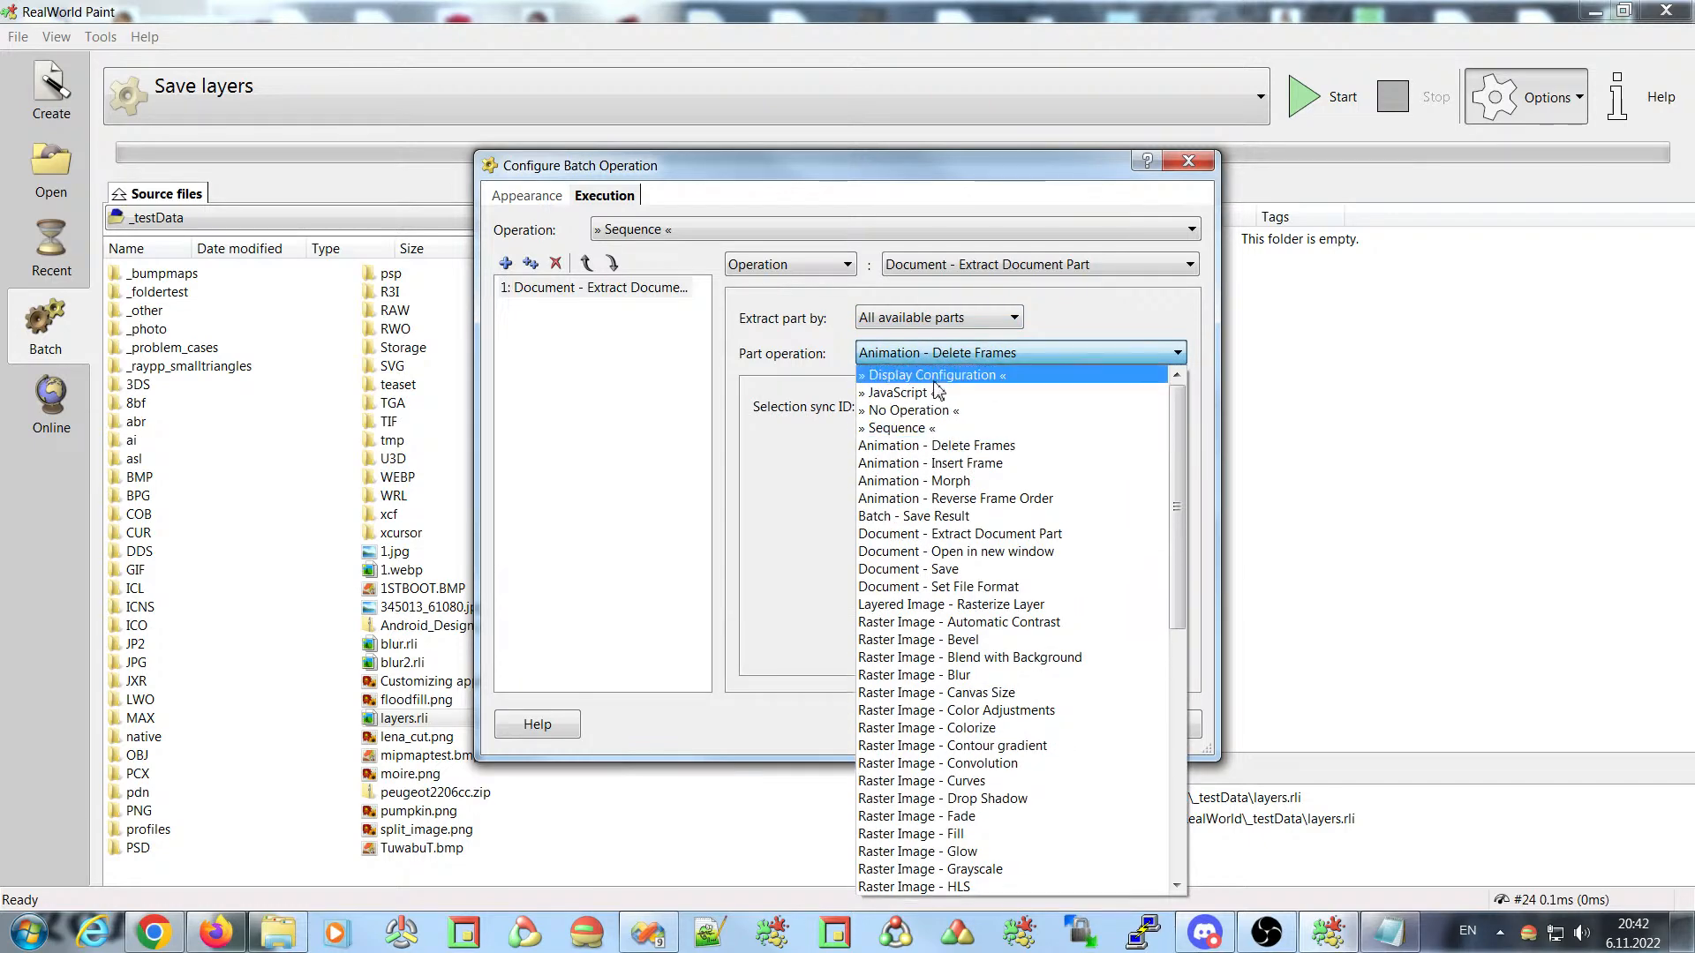
click(971, 428)
drag(1207, 749, 1484, 838)
- Add a Document - Set File Format step to the nested part sequence with PNG Image as the format
click(765, 403)
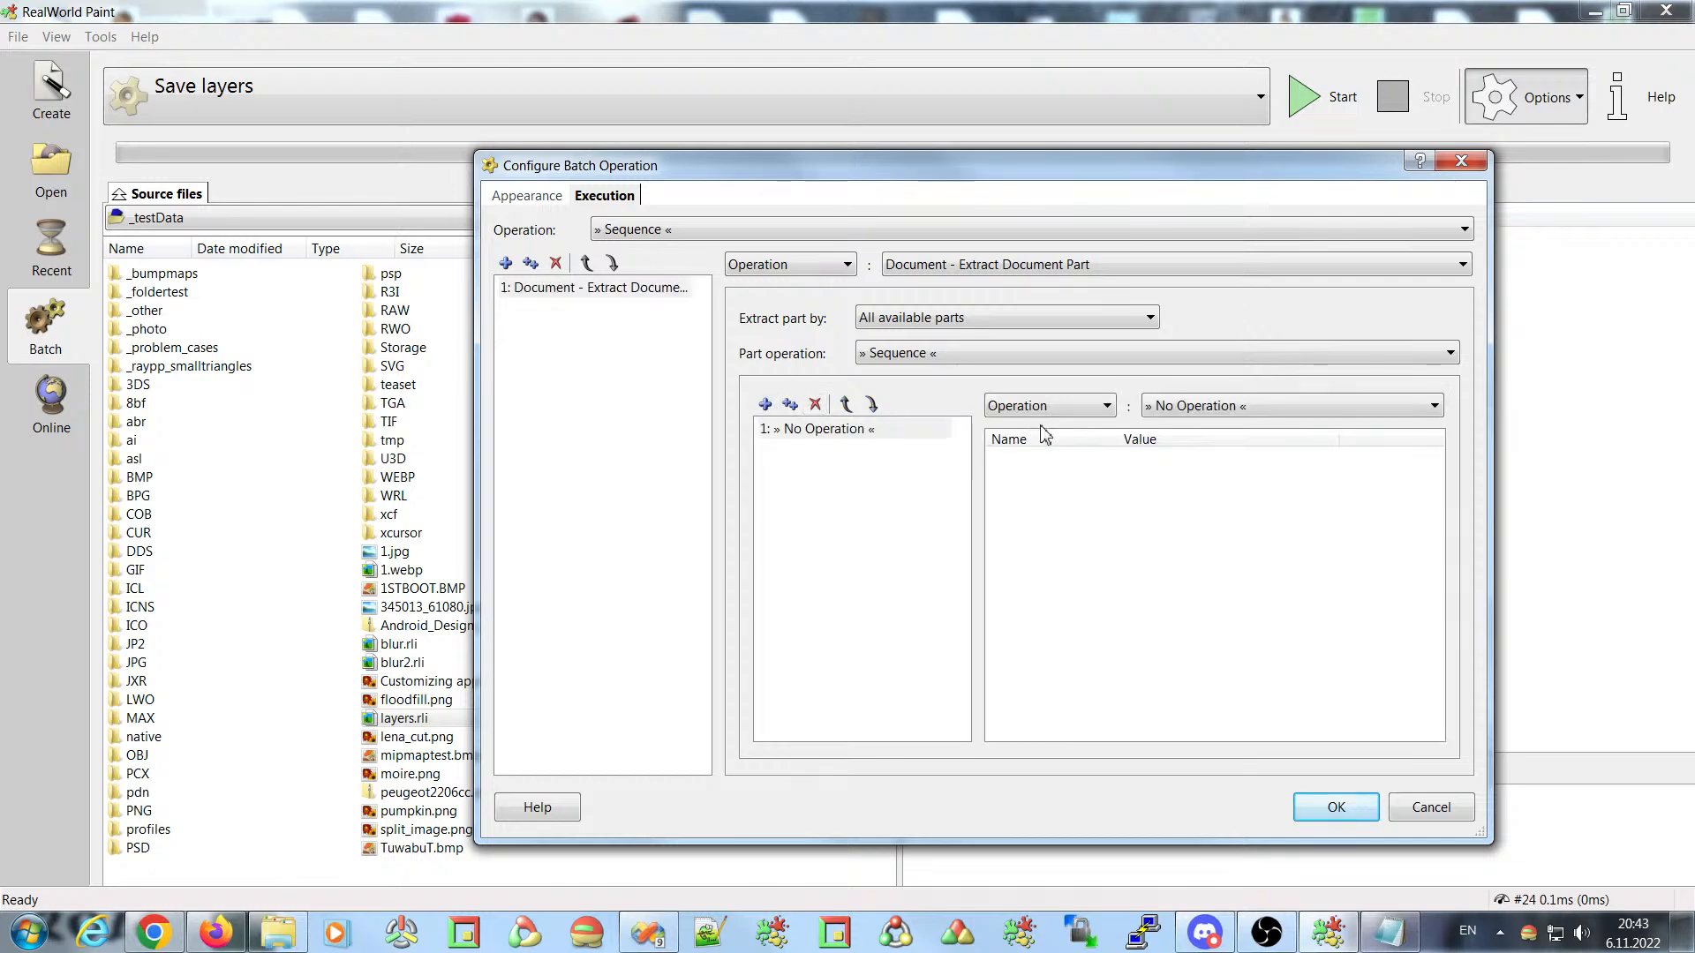
click(1254, 404)
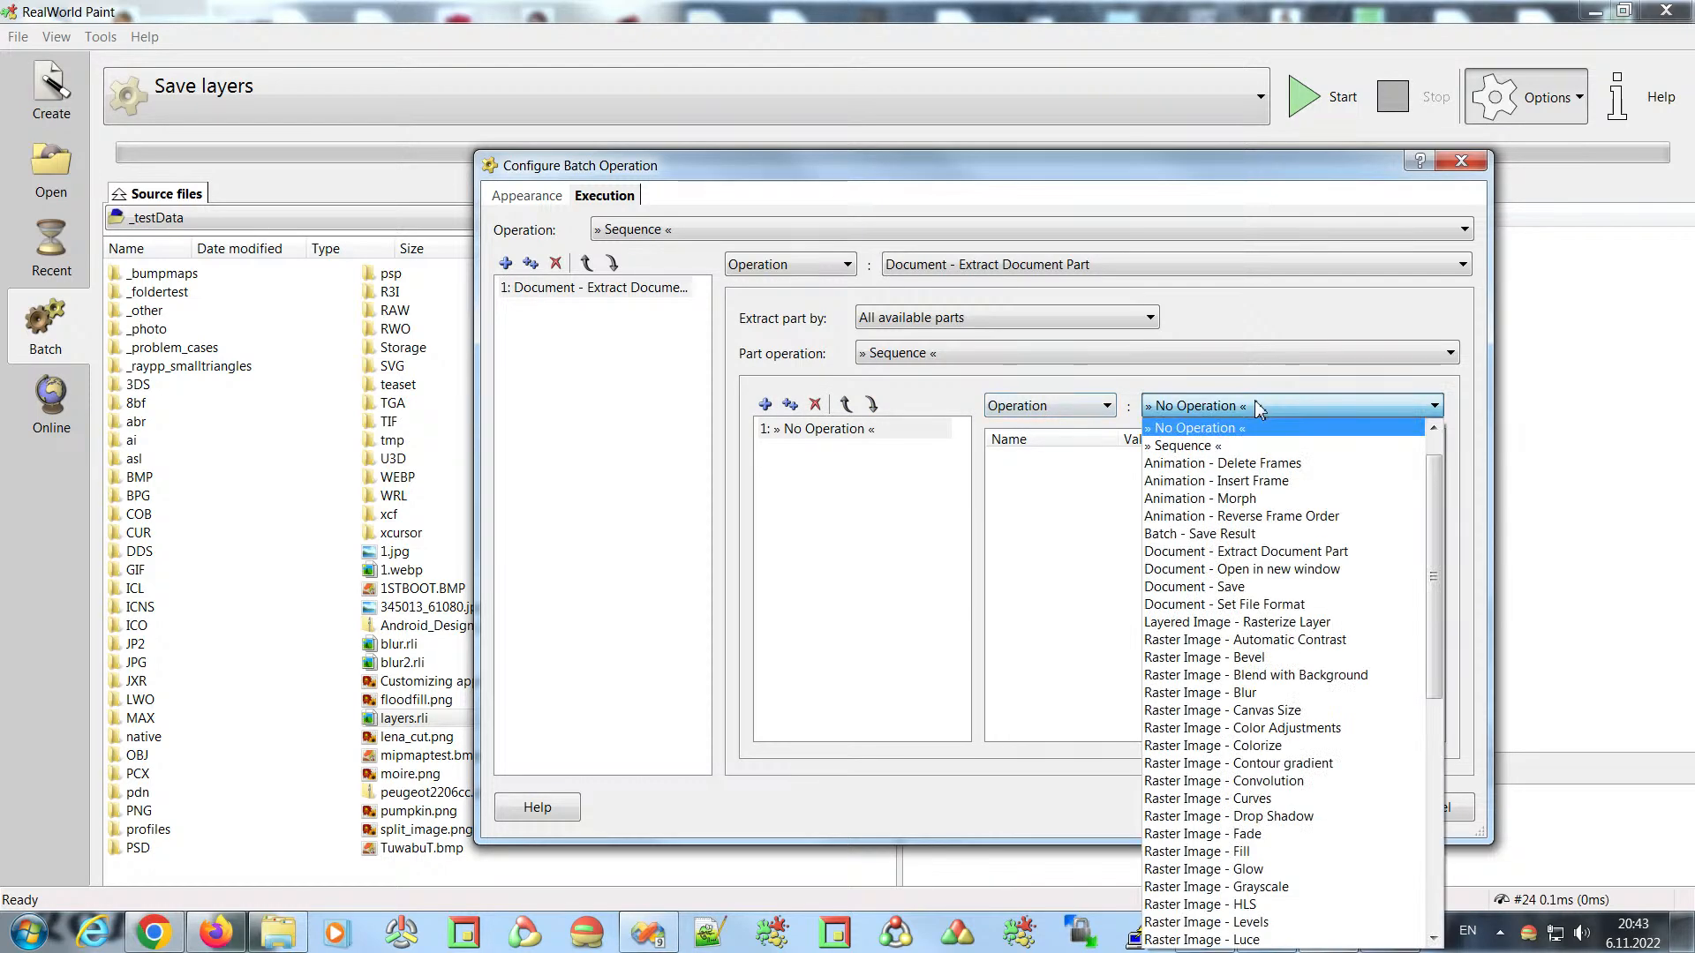
click(1271, 604)
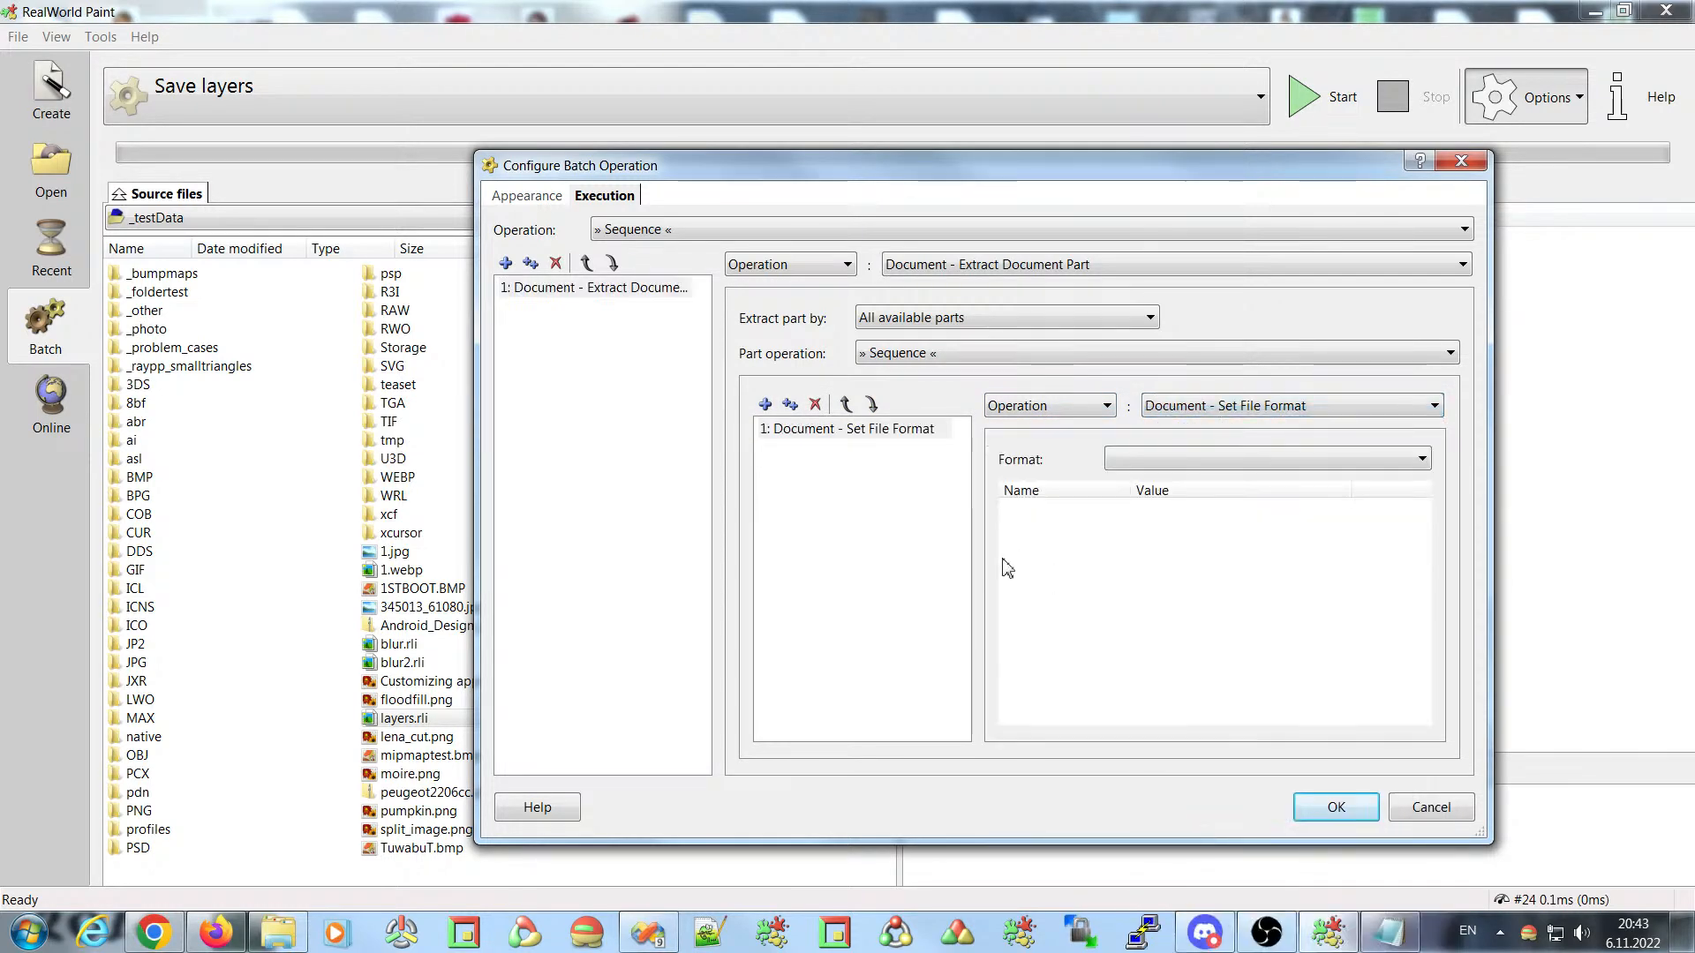
click(1248, 459)
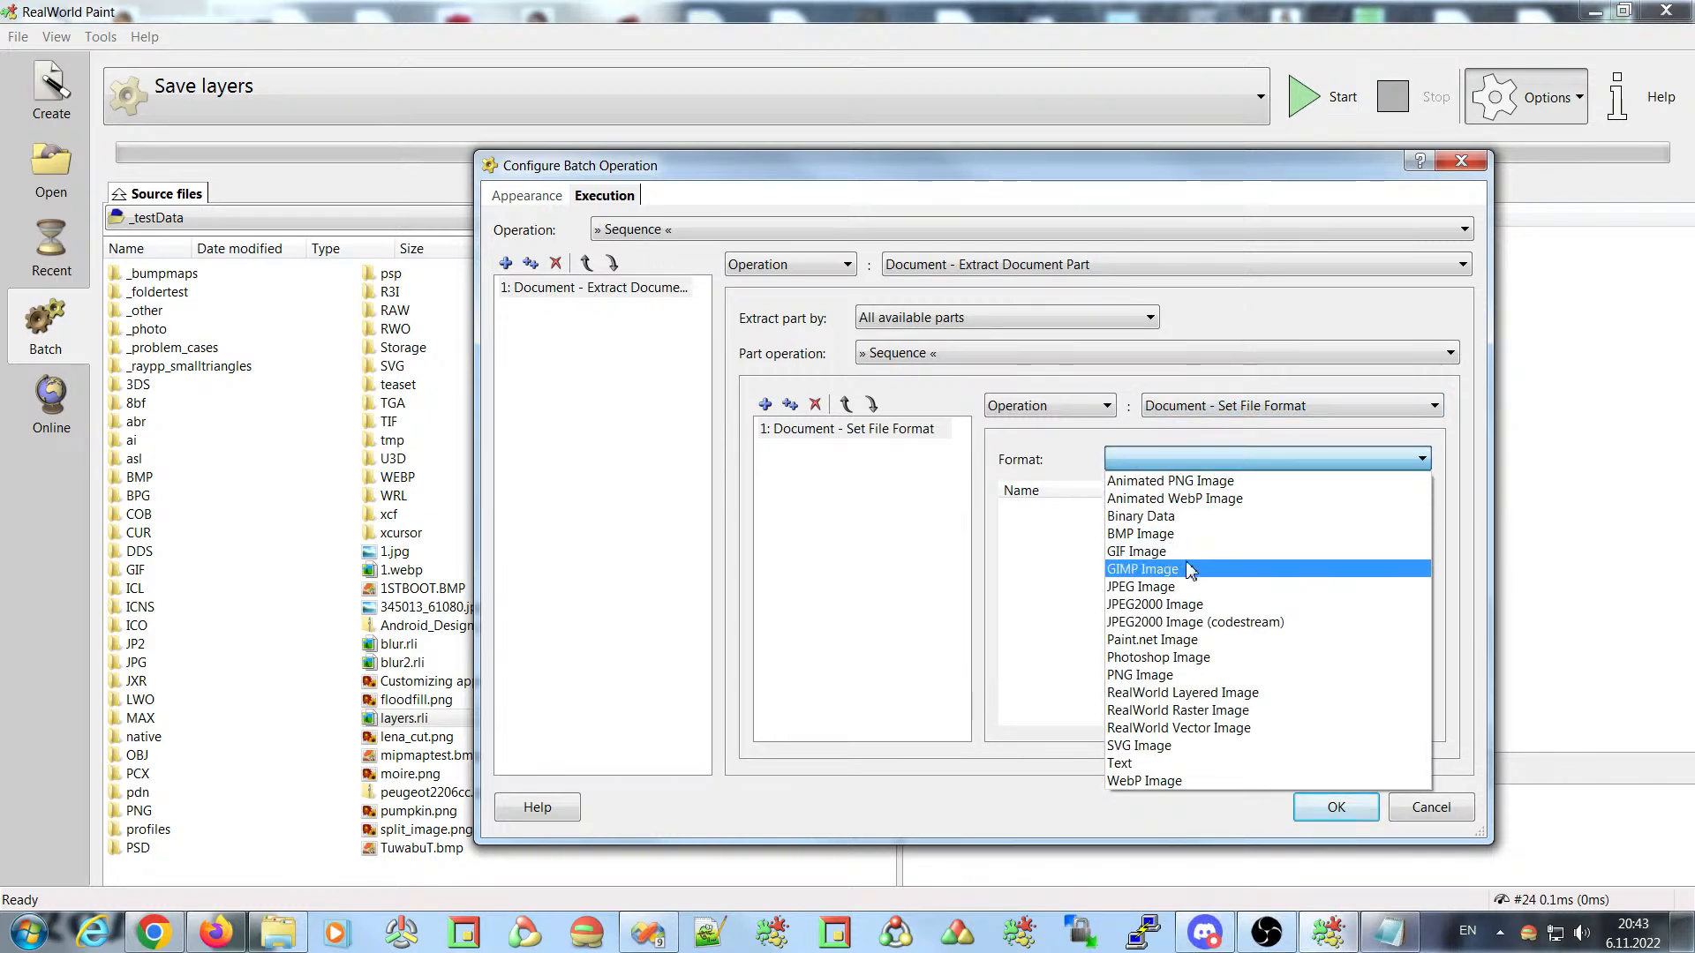
click(1167, 682)
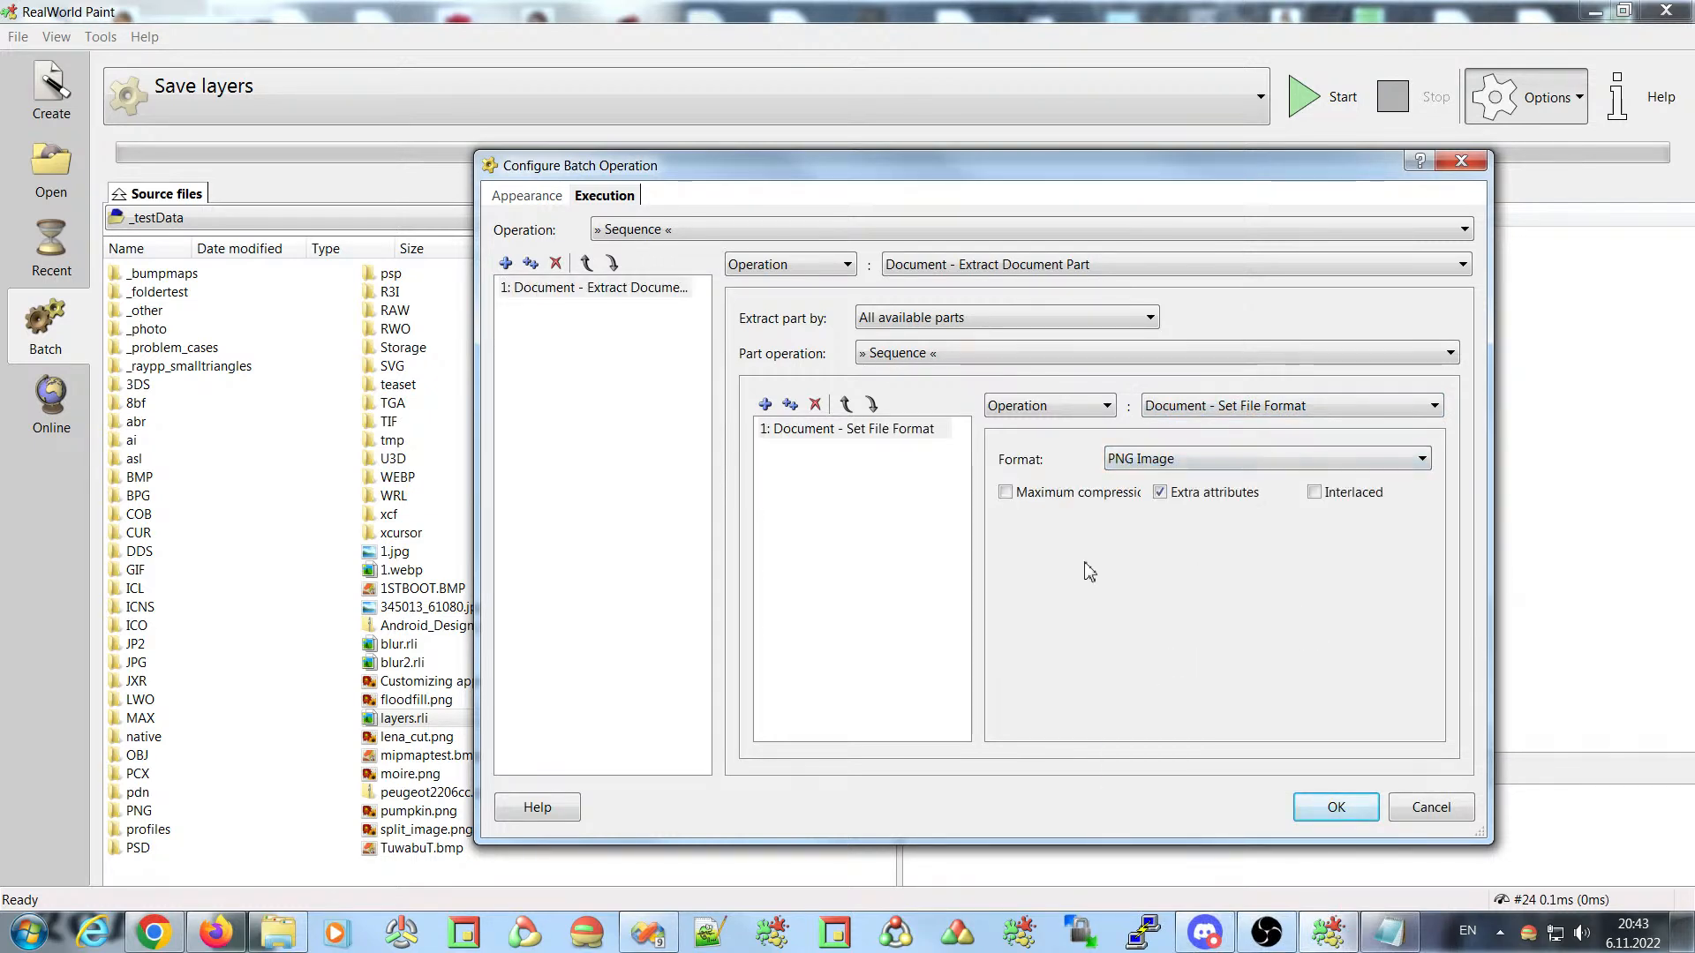
- Add a Batch - Save Result step as the second step of the nested sequence and accept the batch configuration
click(765, 404)
click(1272, 405)
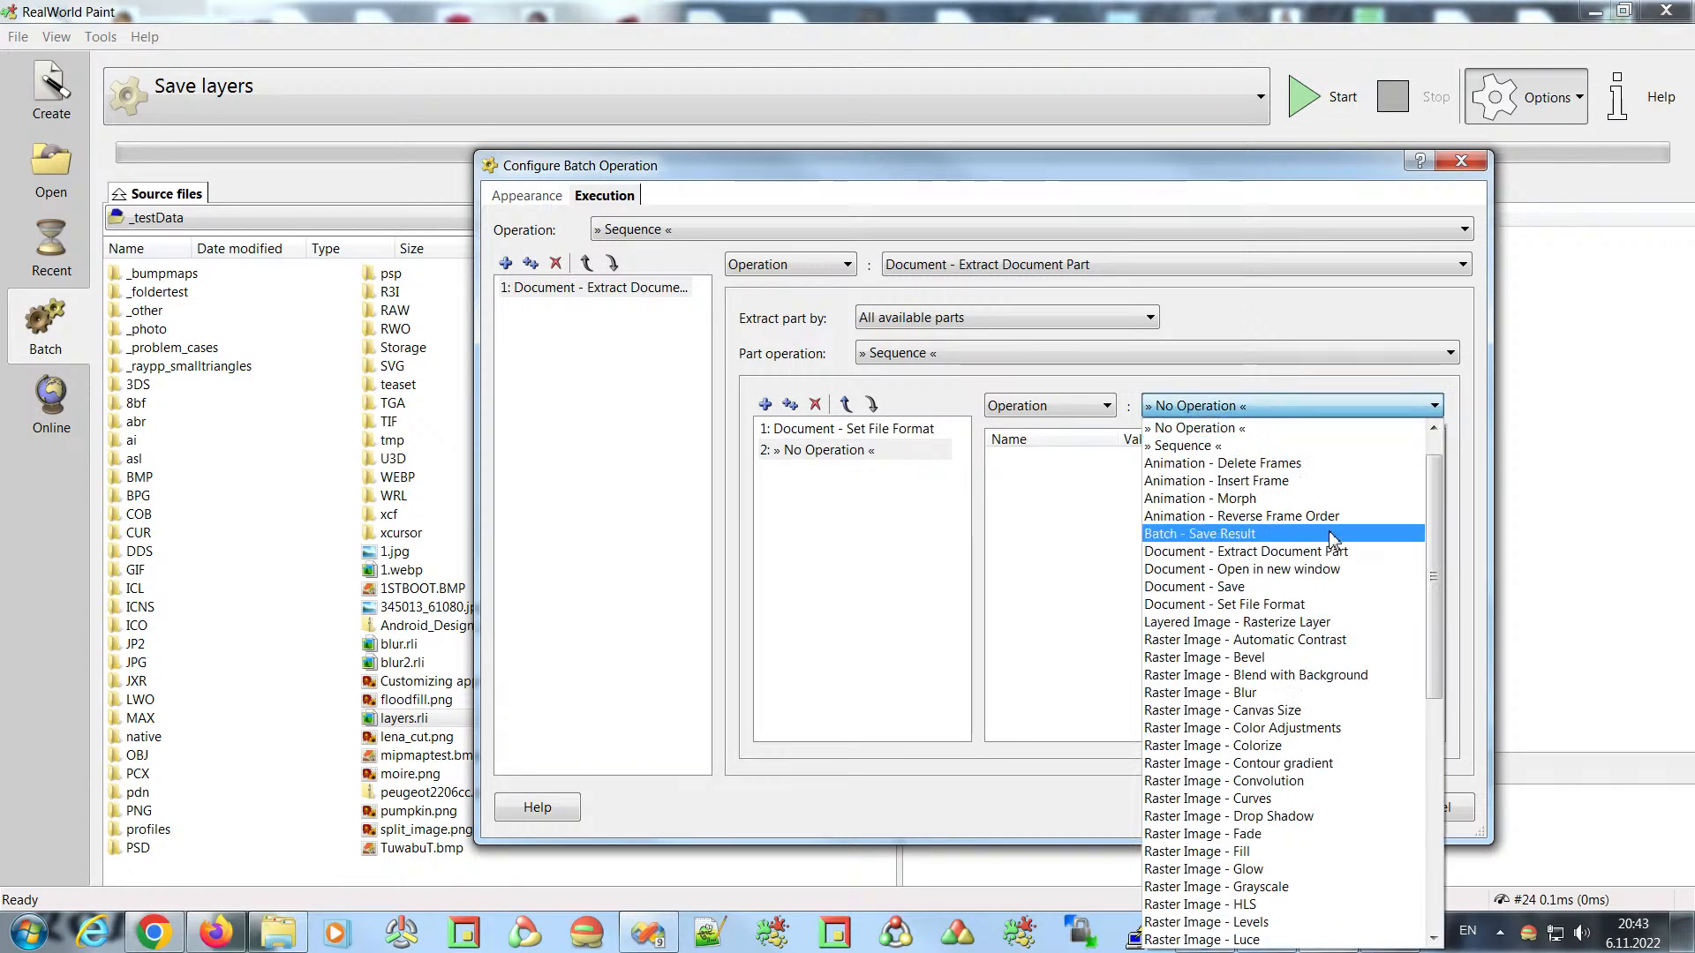
click(1207, 534)
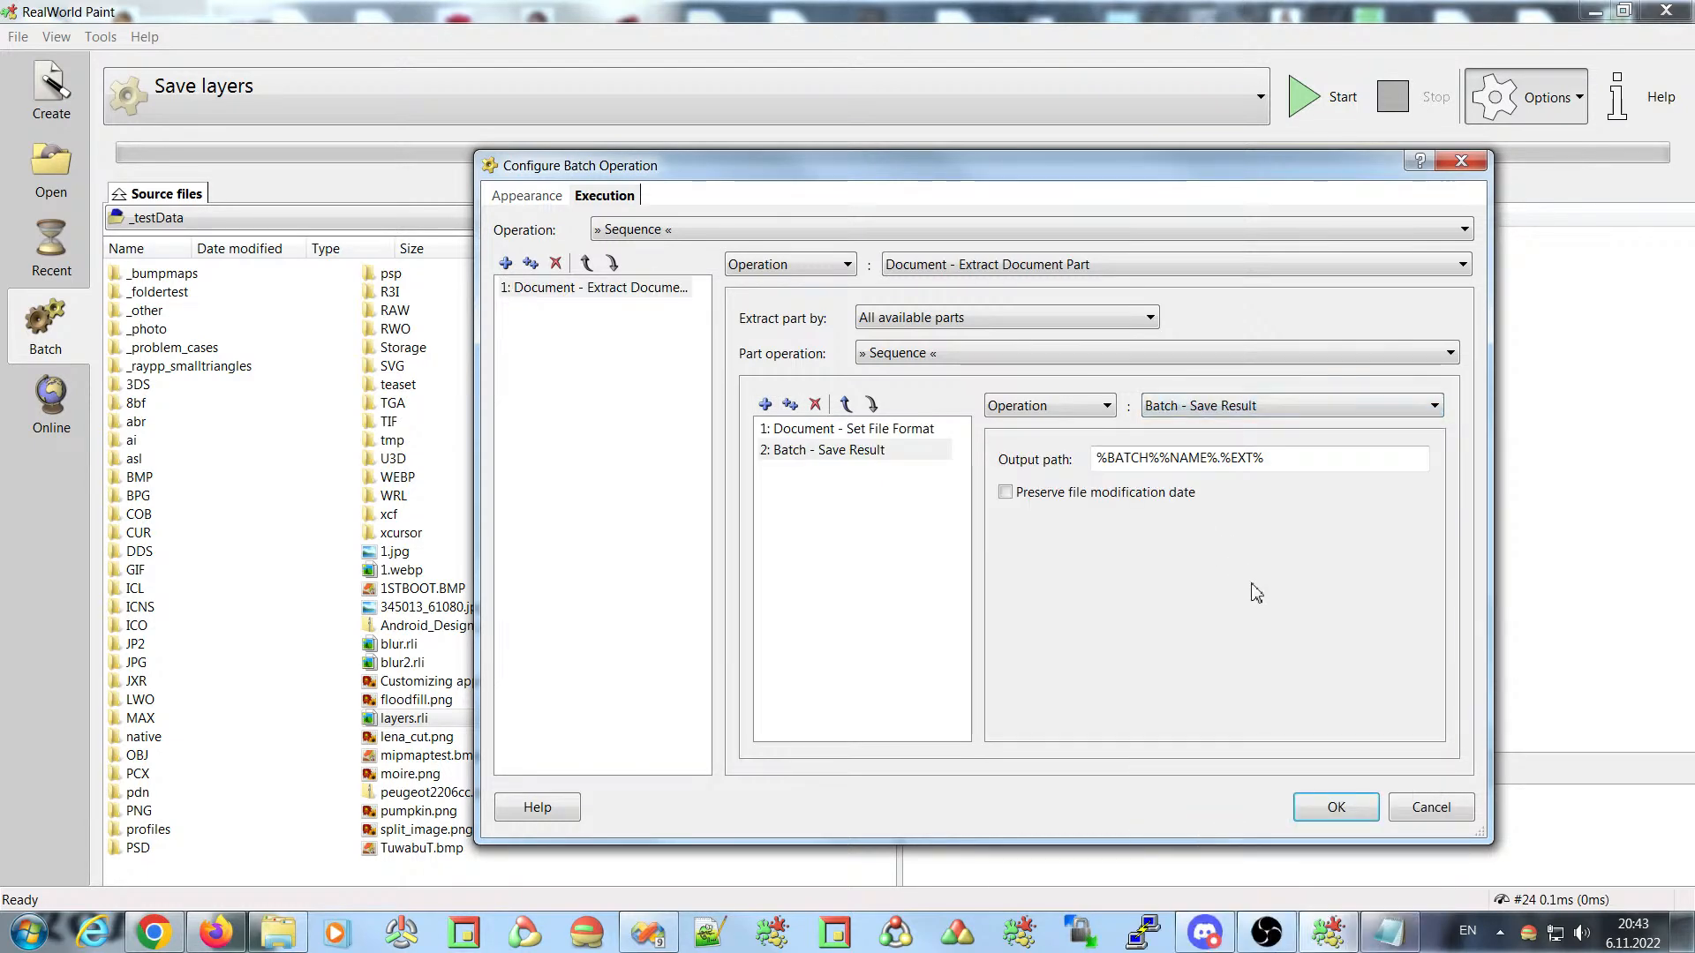
click(1318, 803)
- Run Save layers on layers.rli and reopen its execution settings, enlarging the dialog to review the nested sequence
click(1315, 94)
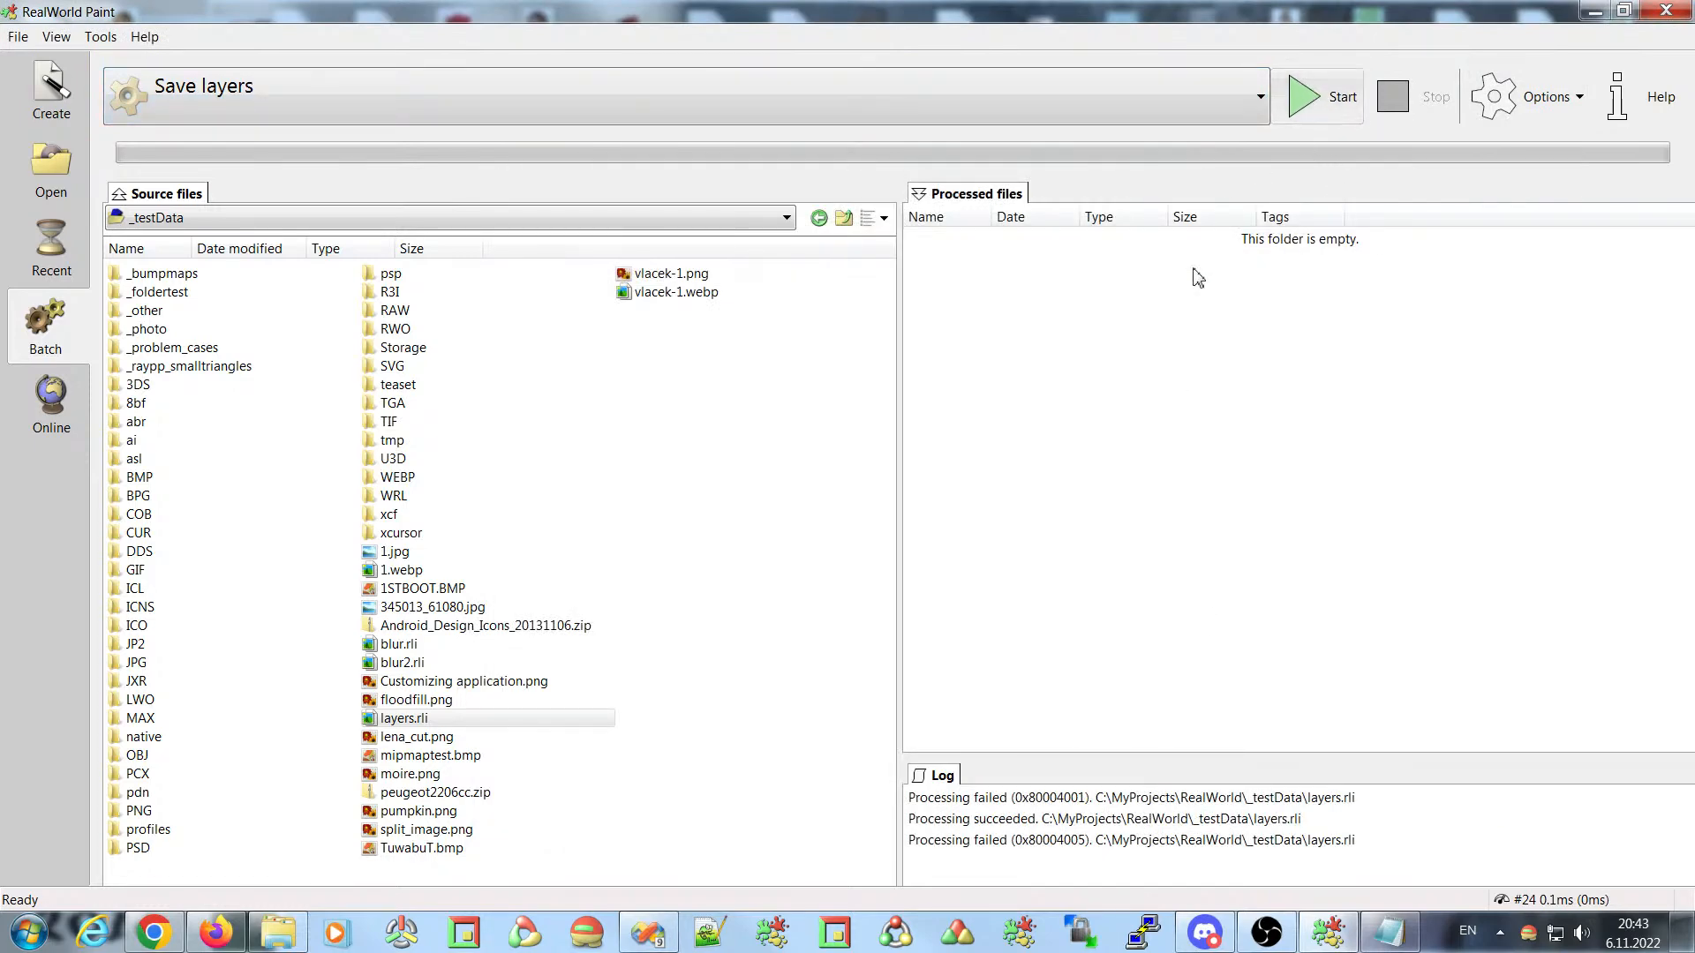
click(1559, 104)
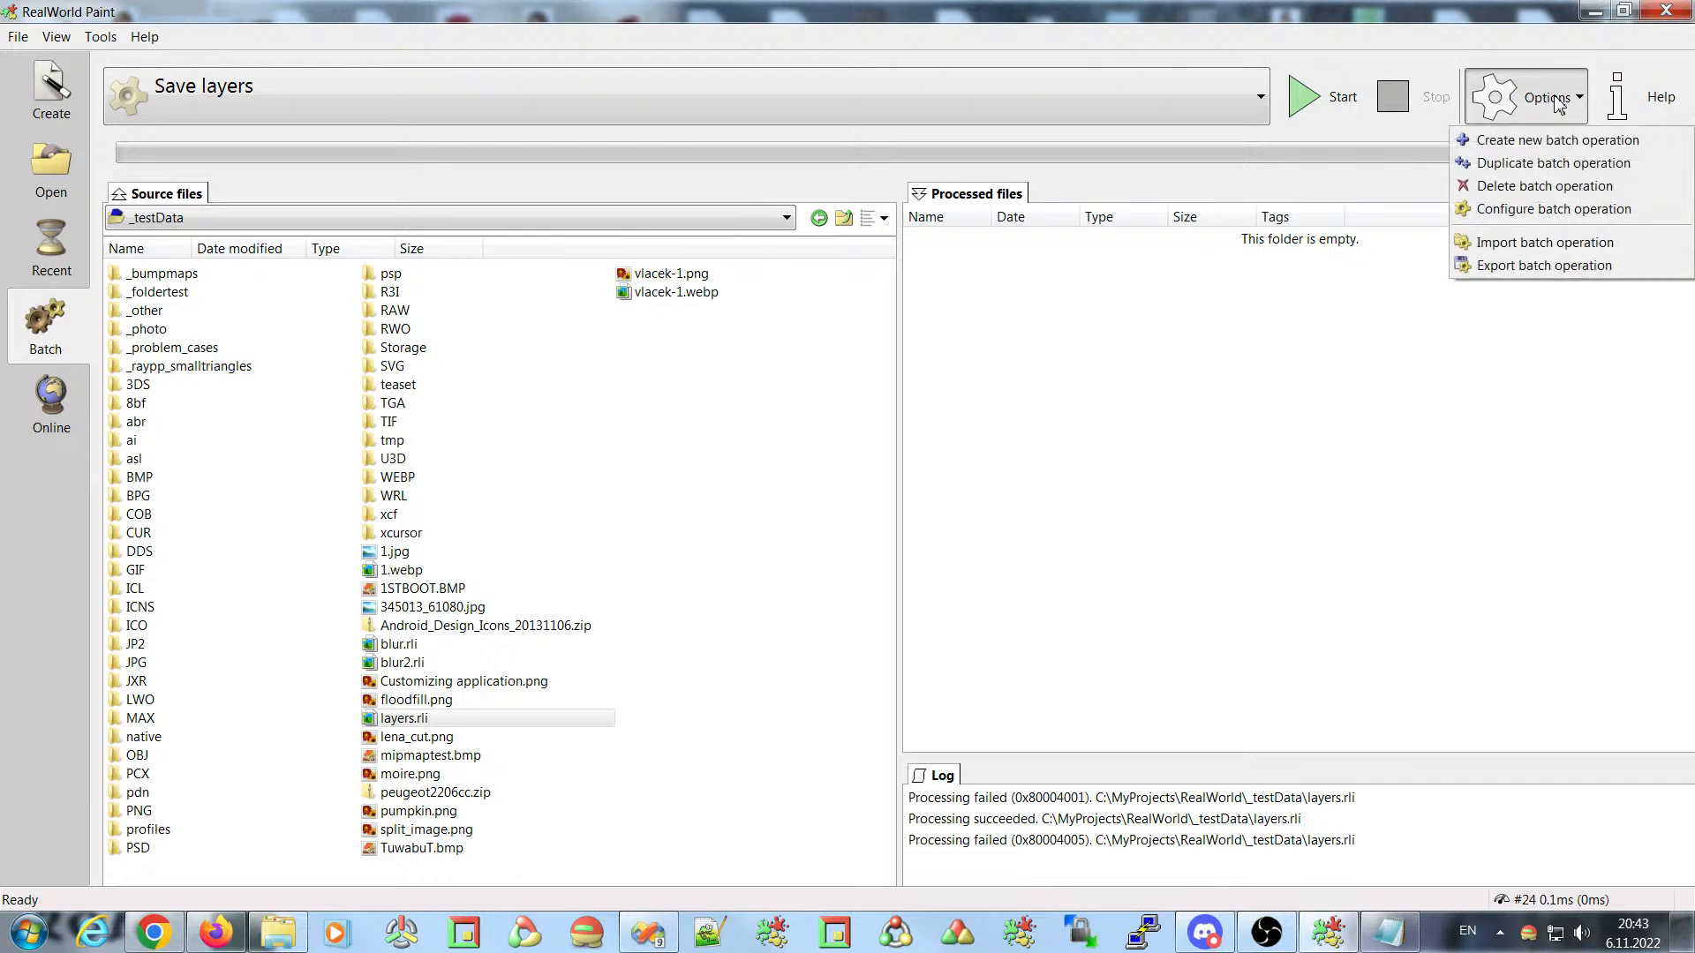
click(1518, 212)
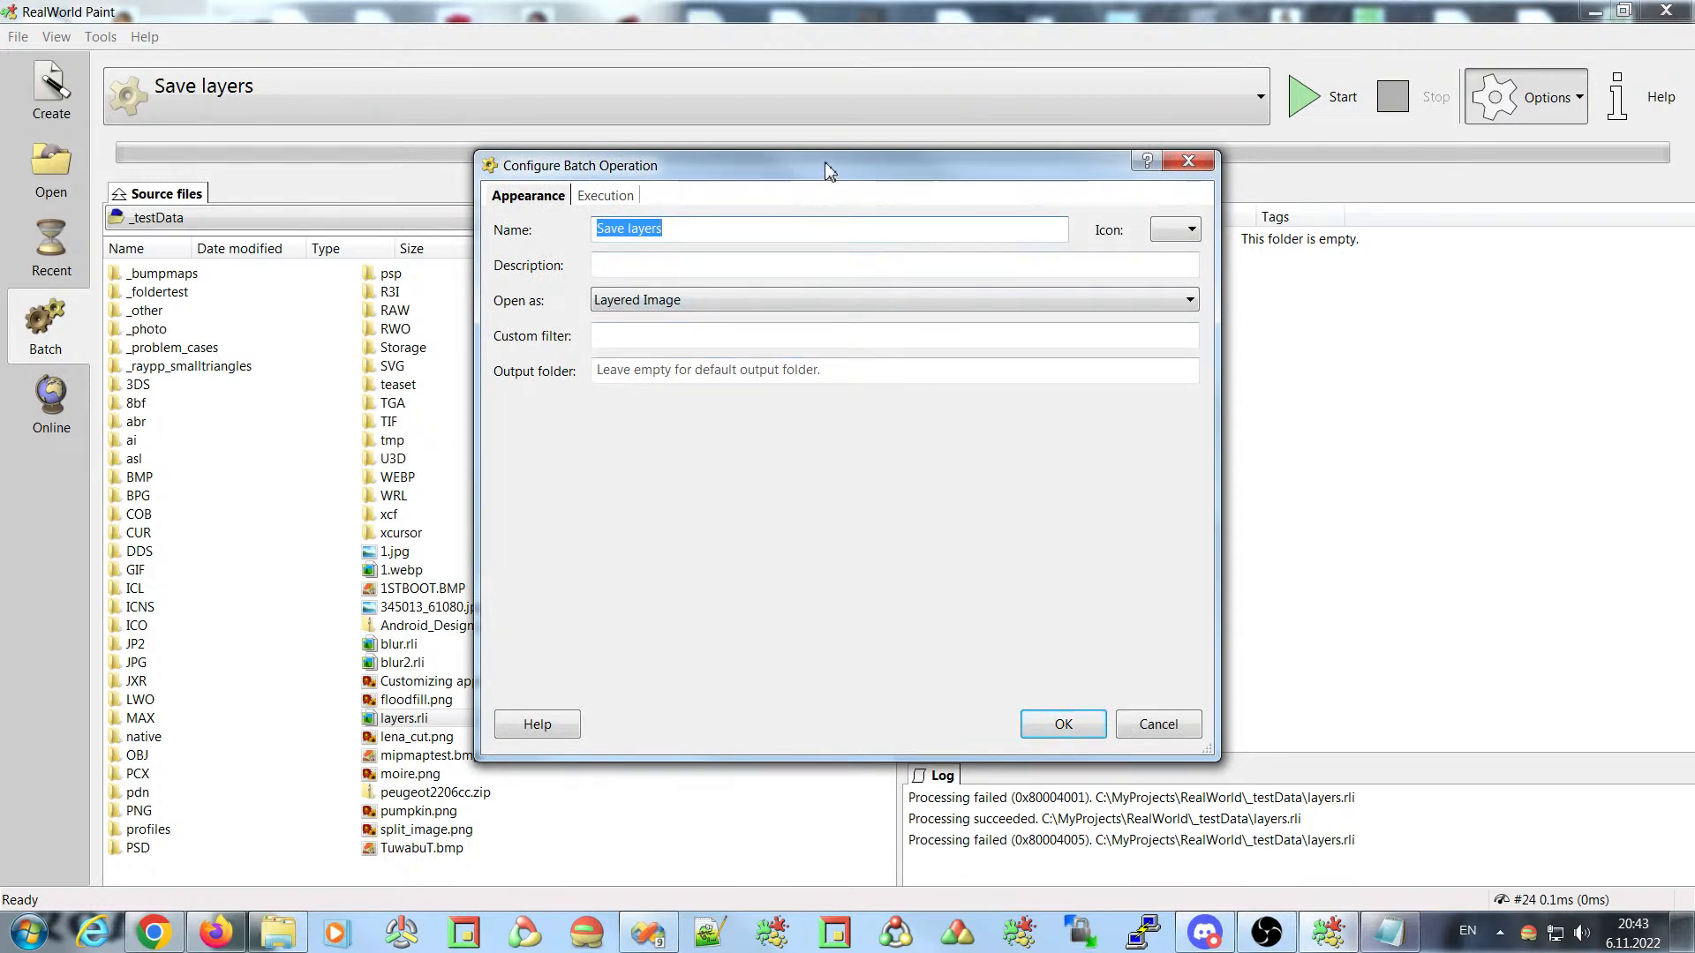
drag(830, 171, 860, 162)
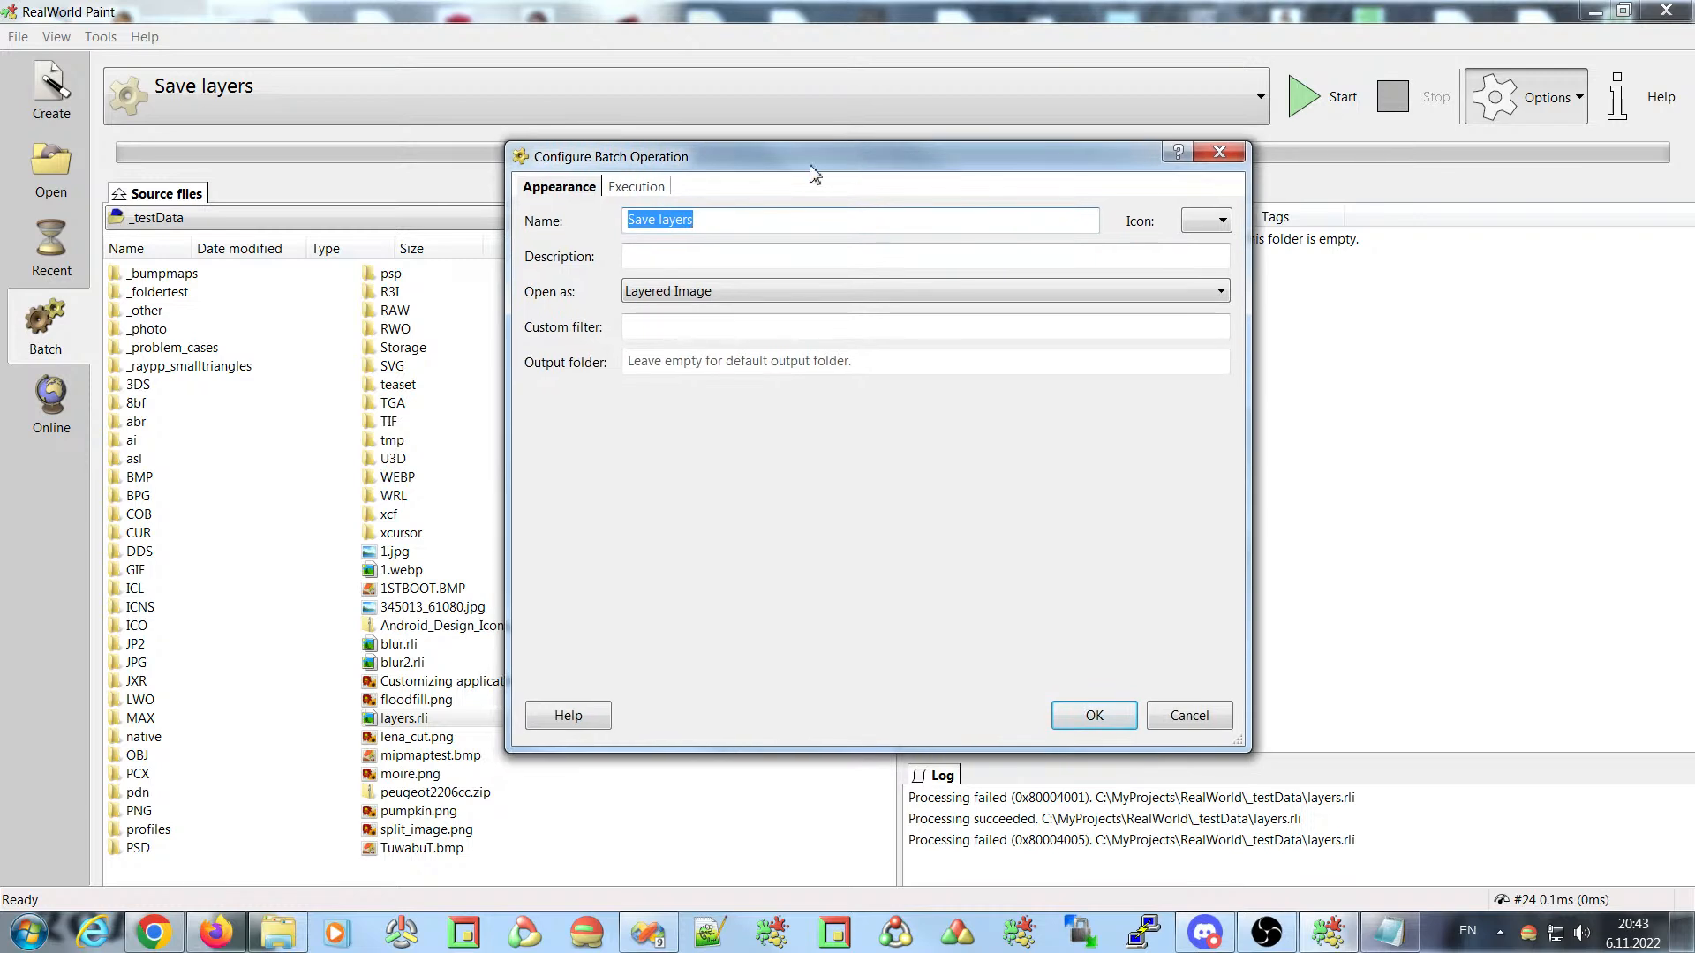
click(636, 189)
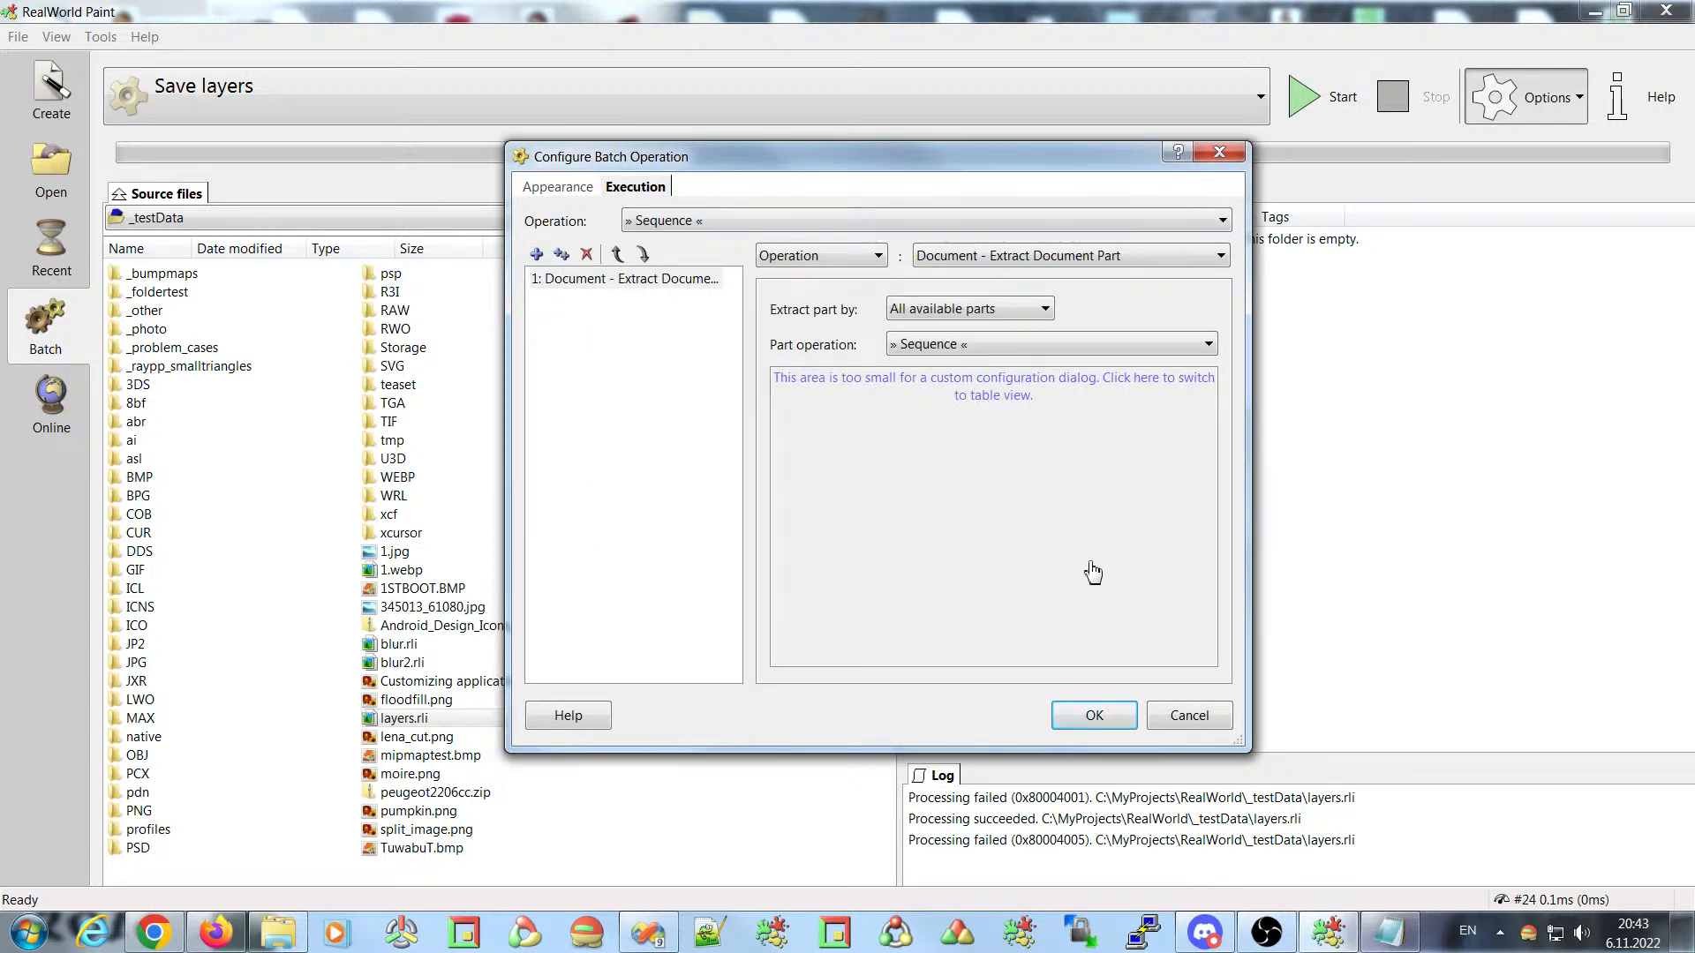
drag(1230, 741, 1472, 831)
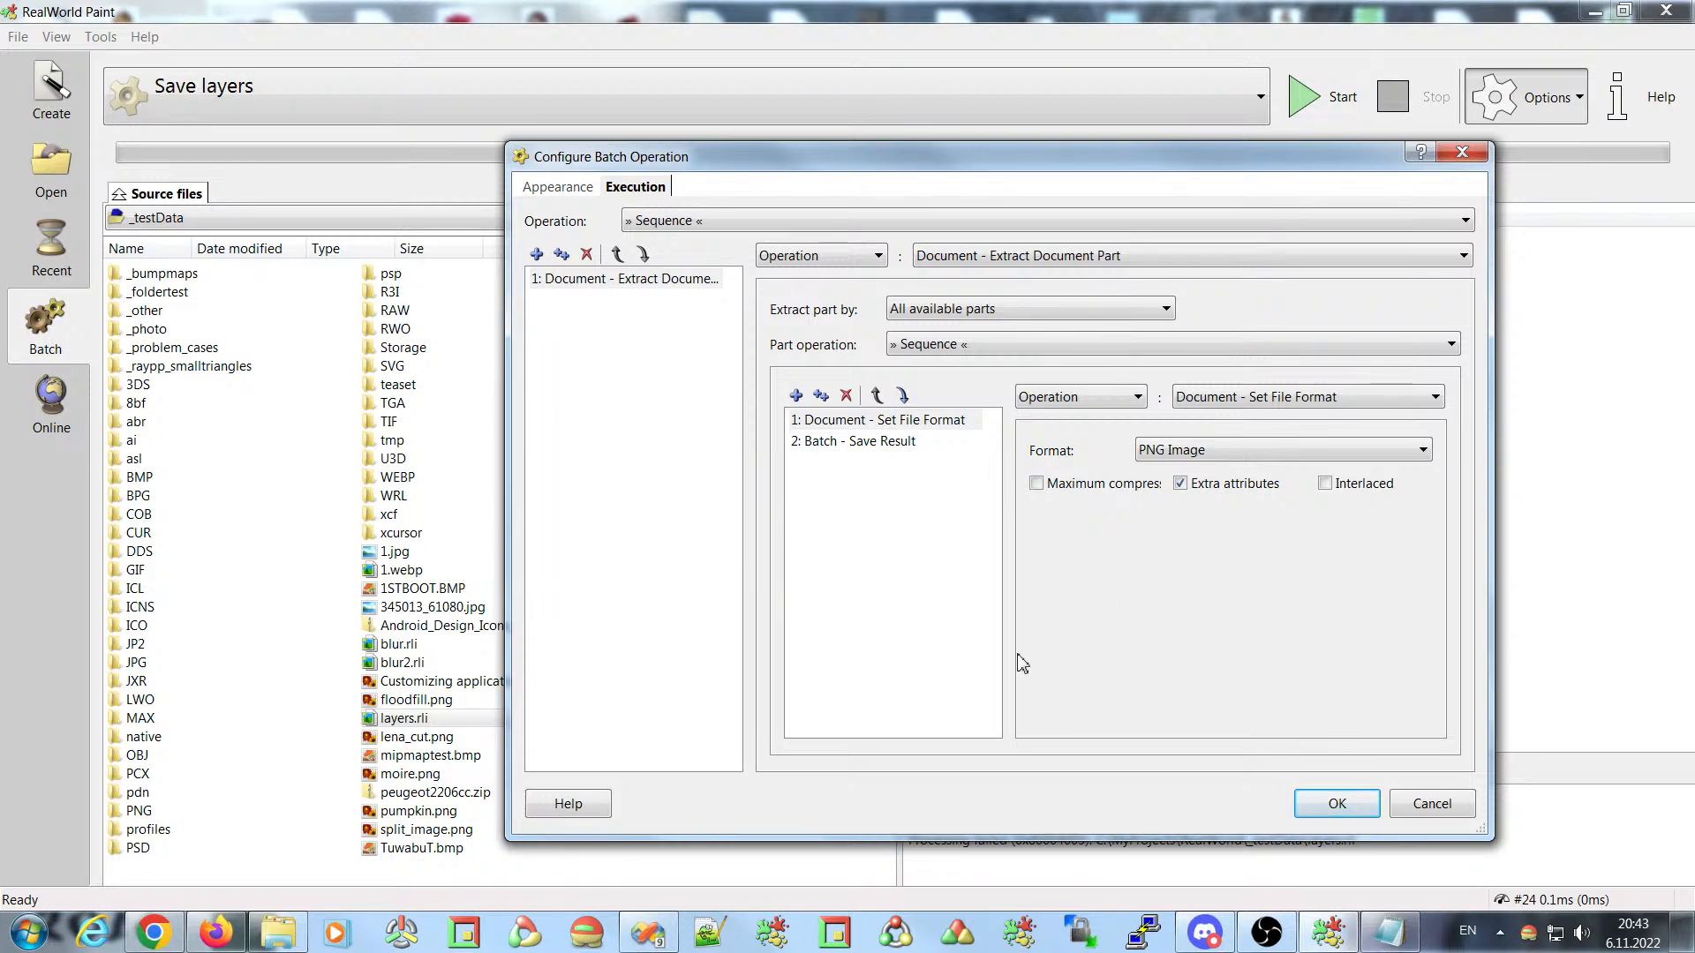
- Switch to RealWorld Icon Editor and select its Extract images from icon batch operation
click(835, 936)
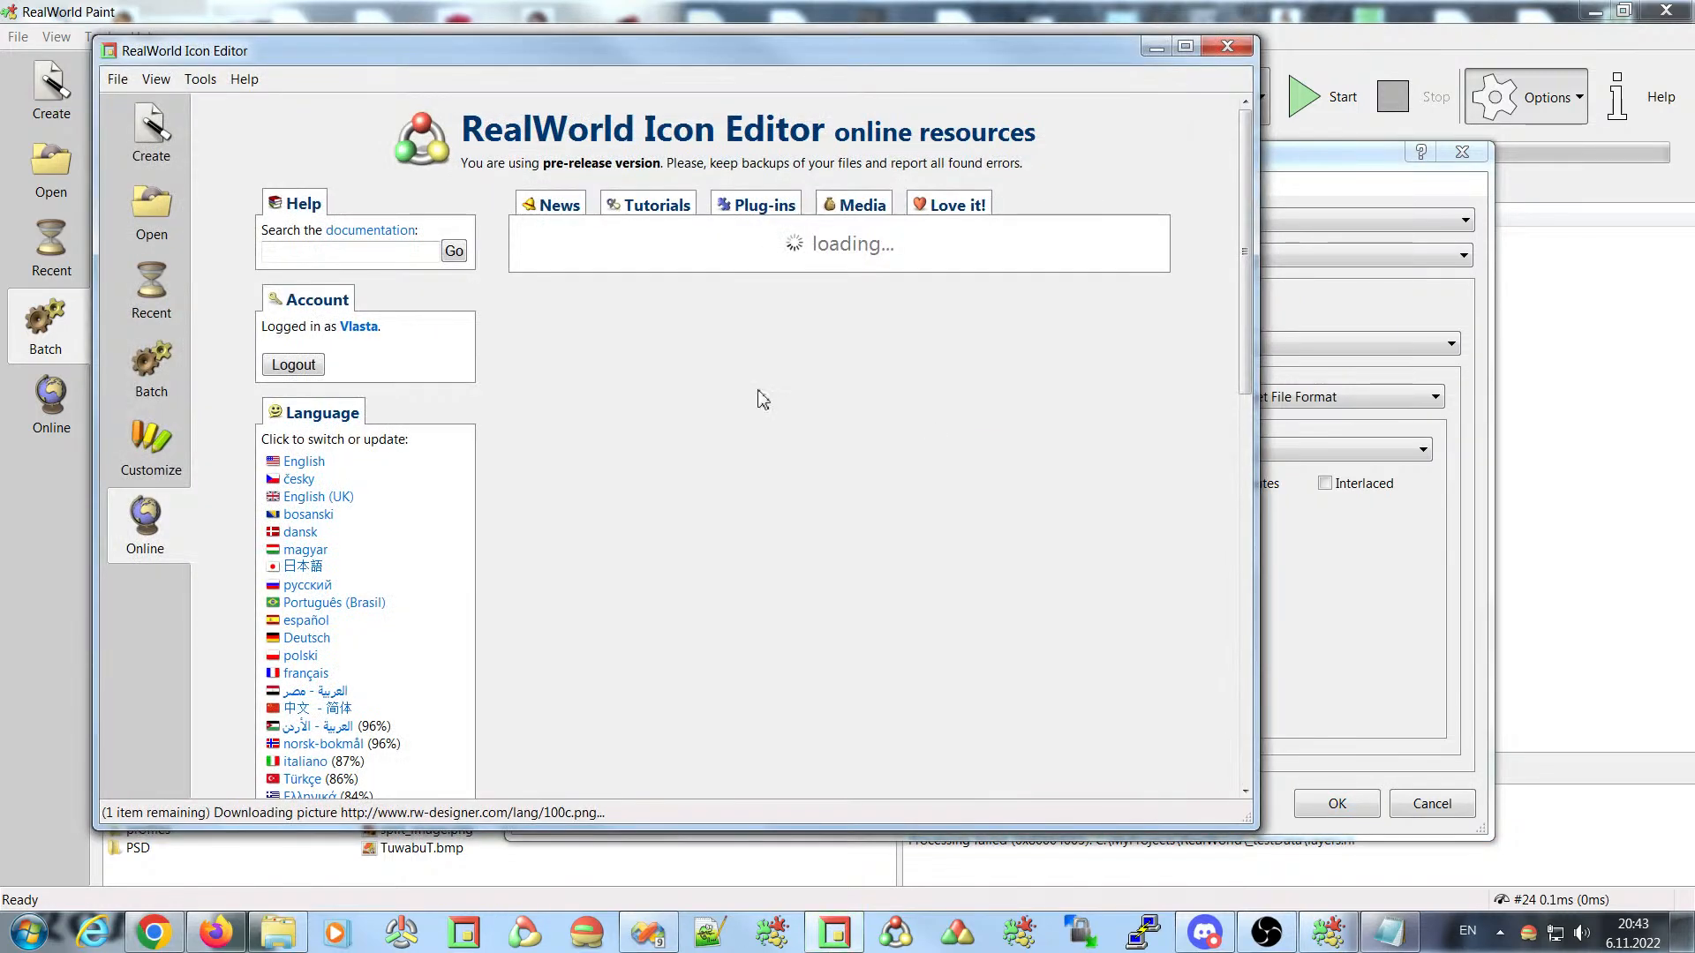
click(173, 388)
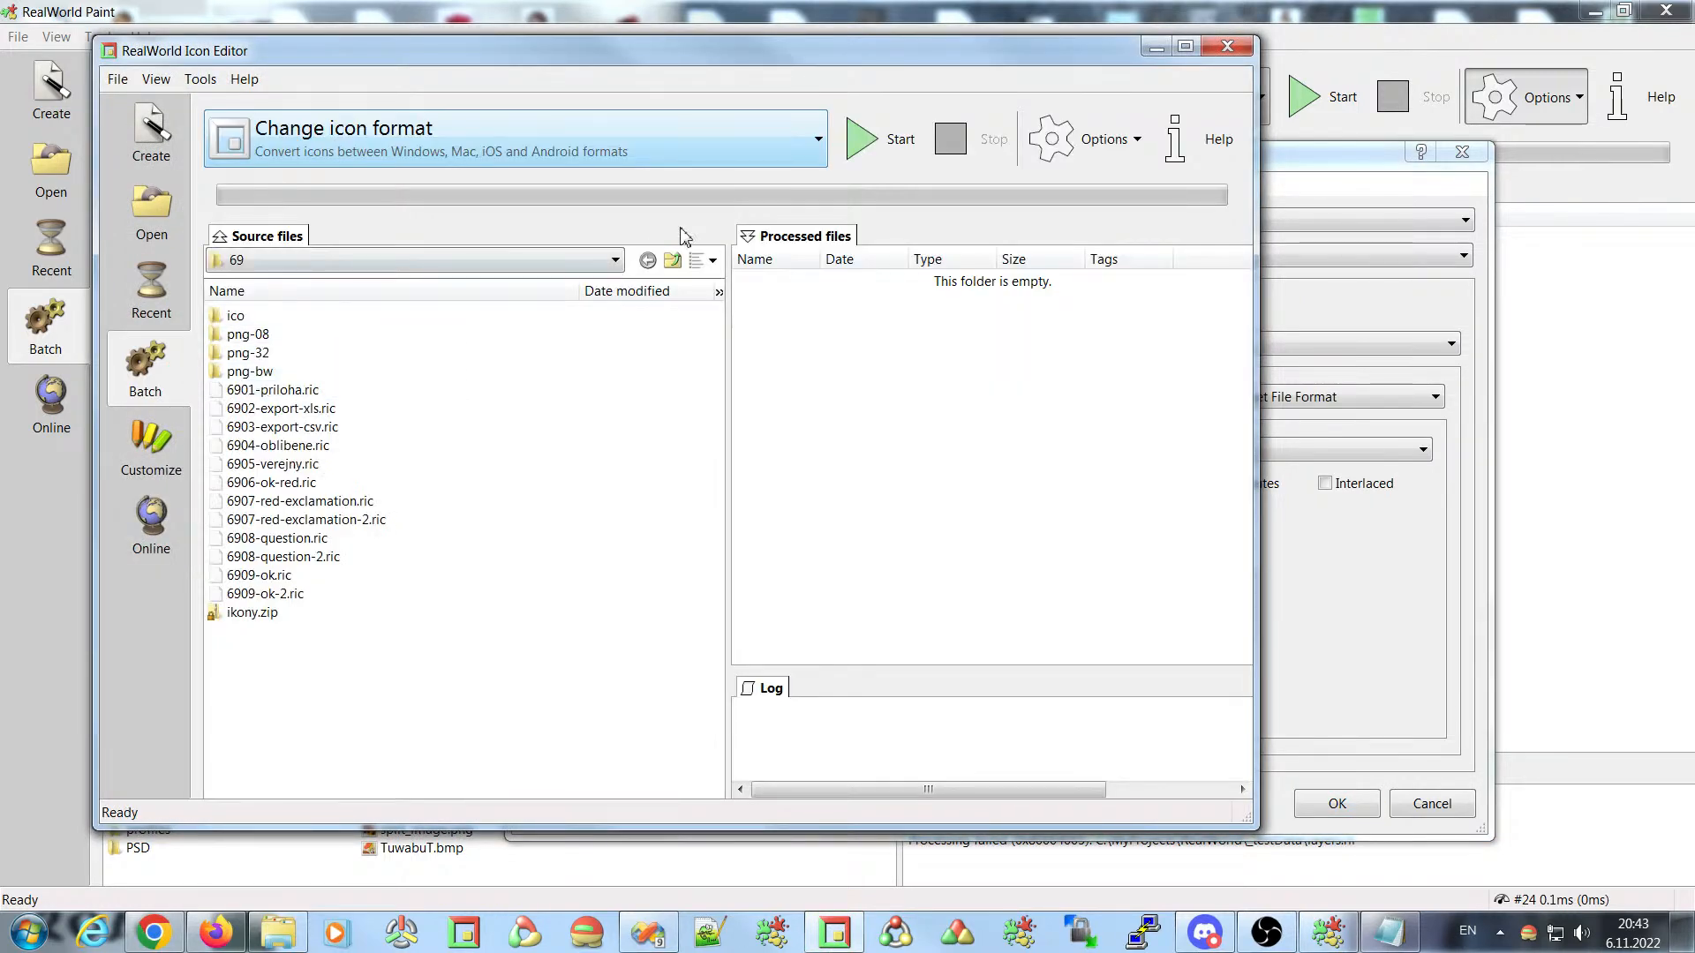
click(710, 144)
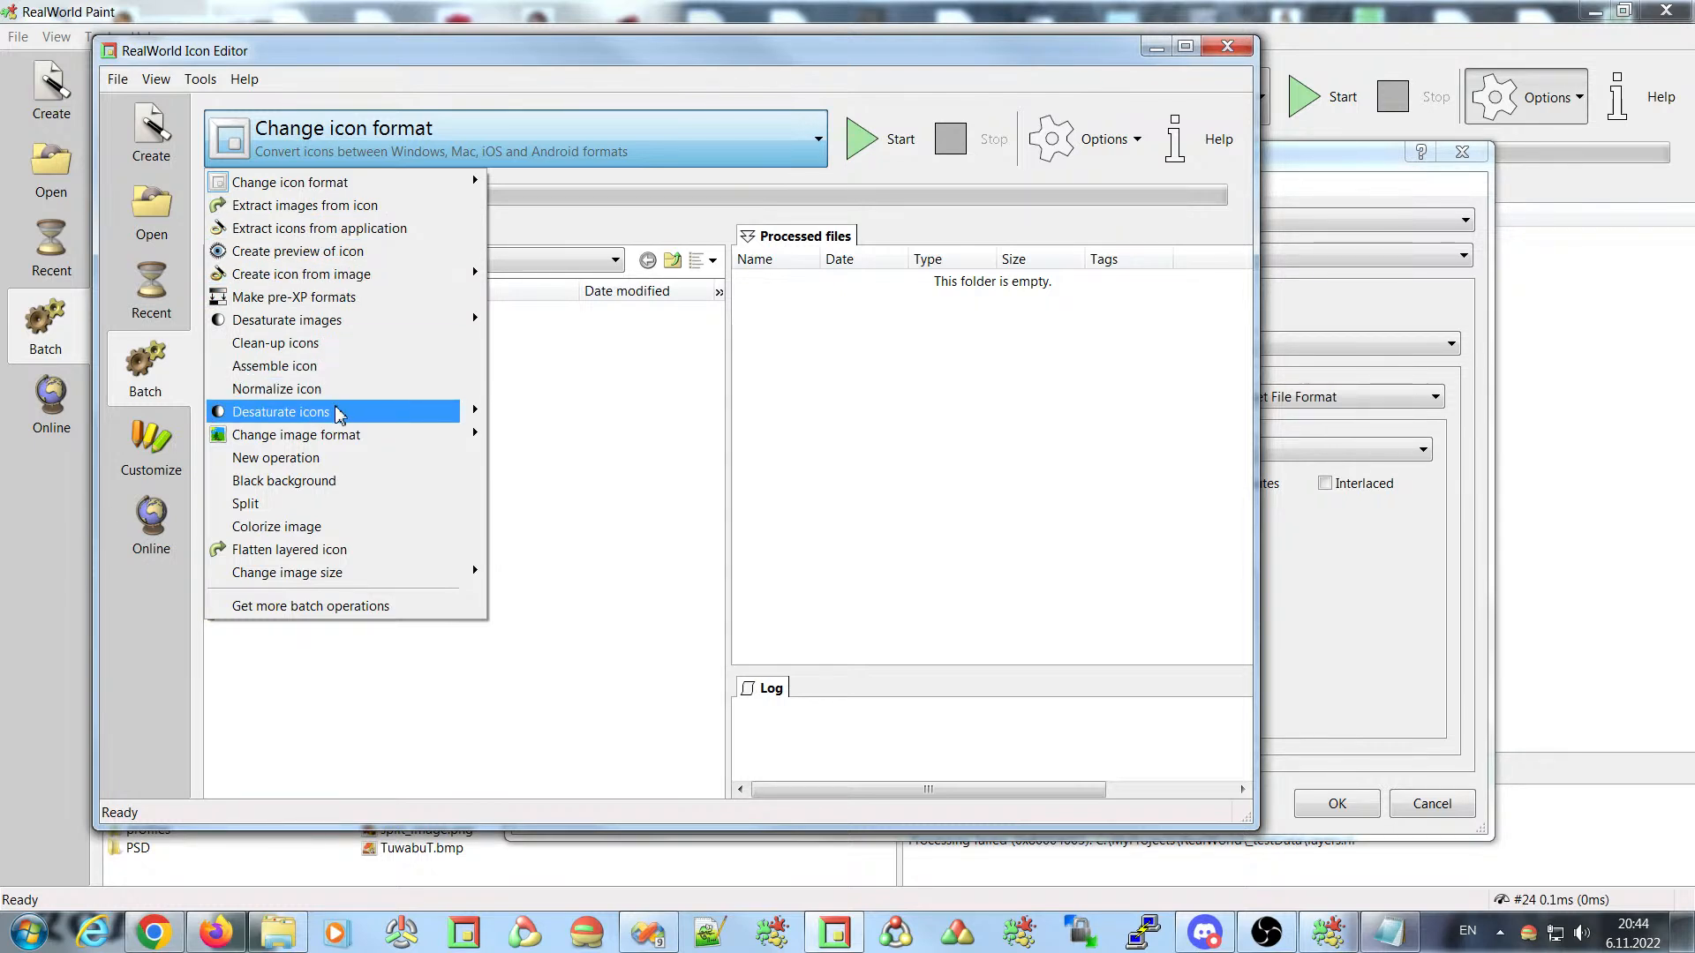
click(351, 208)
- Examine the JavaScript execution code of the Extract images from icon operation and close its configuration without changes
click(1094, 139)
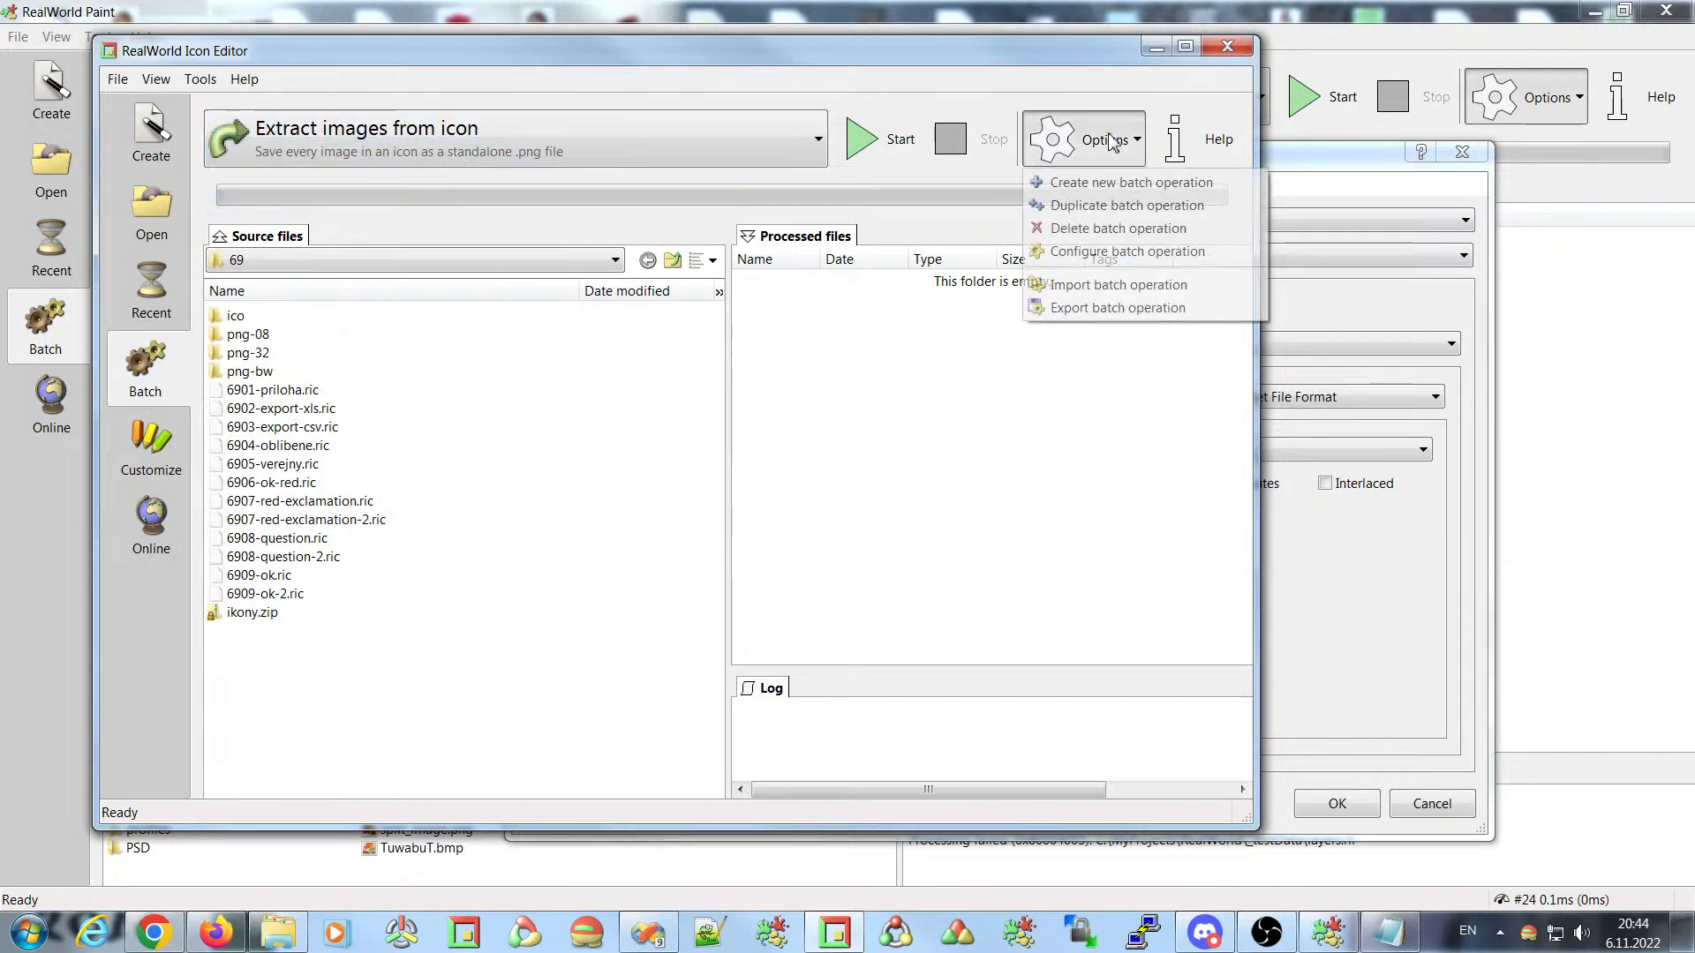
click(1107, 253)
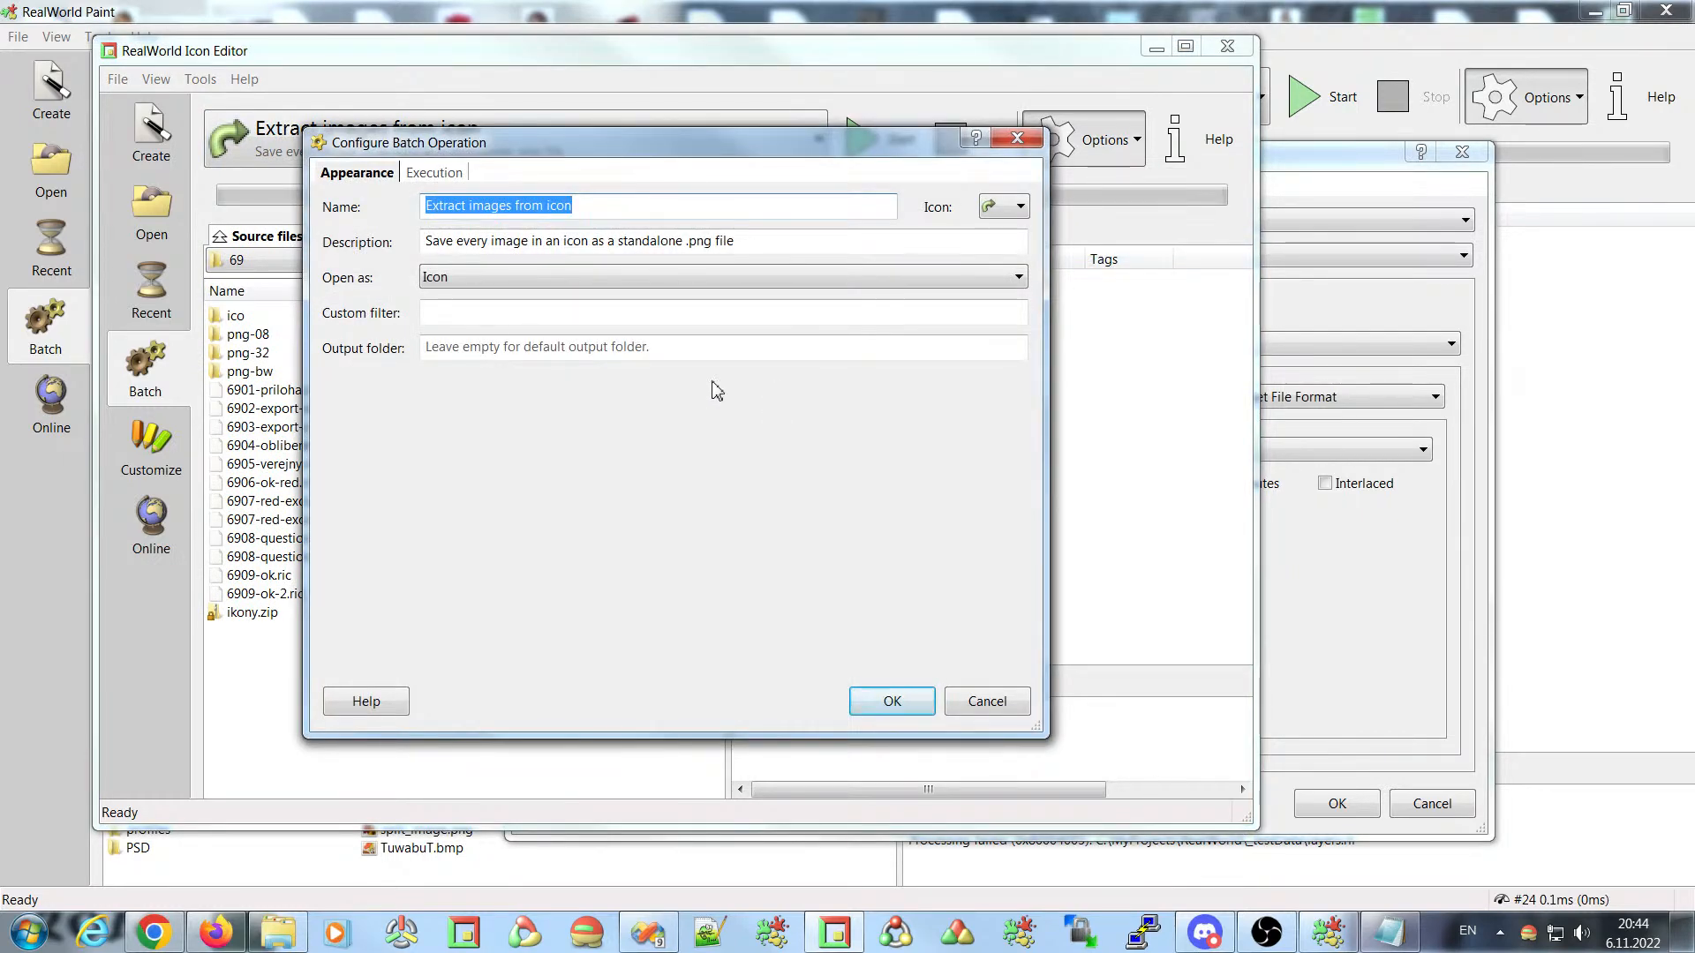
click(434, 173)
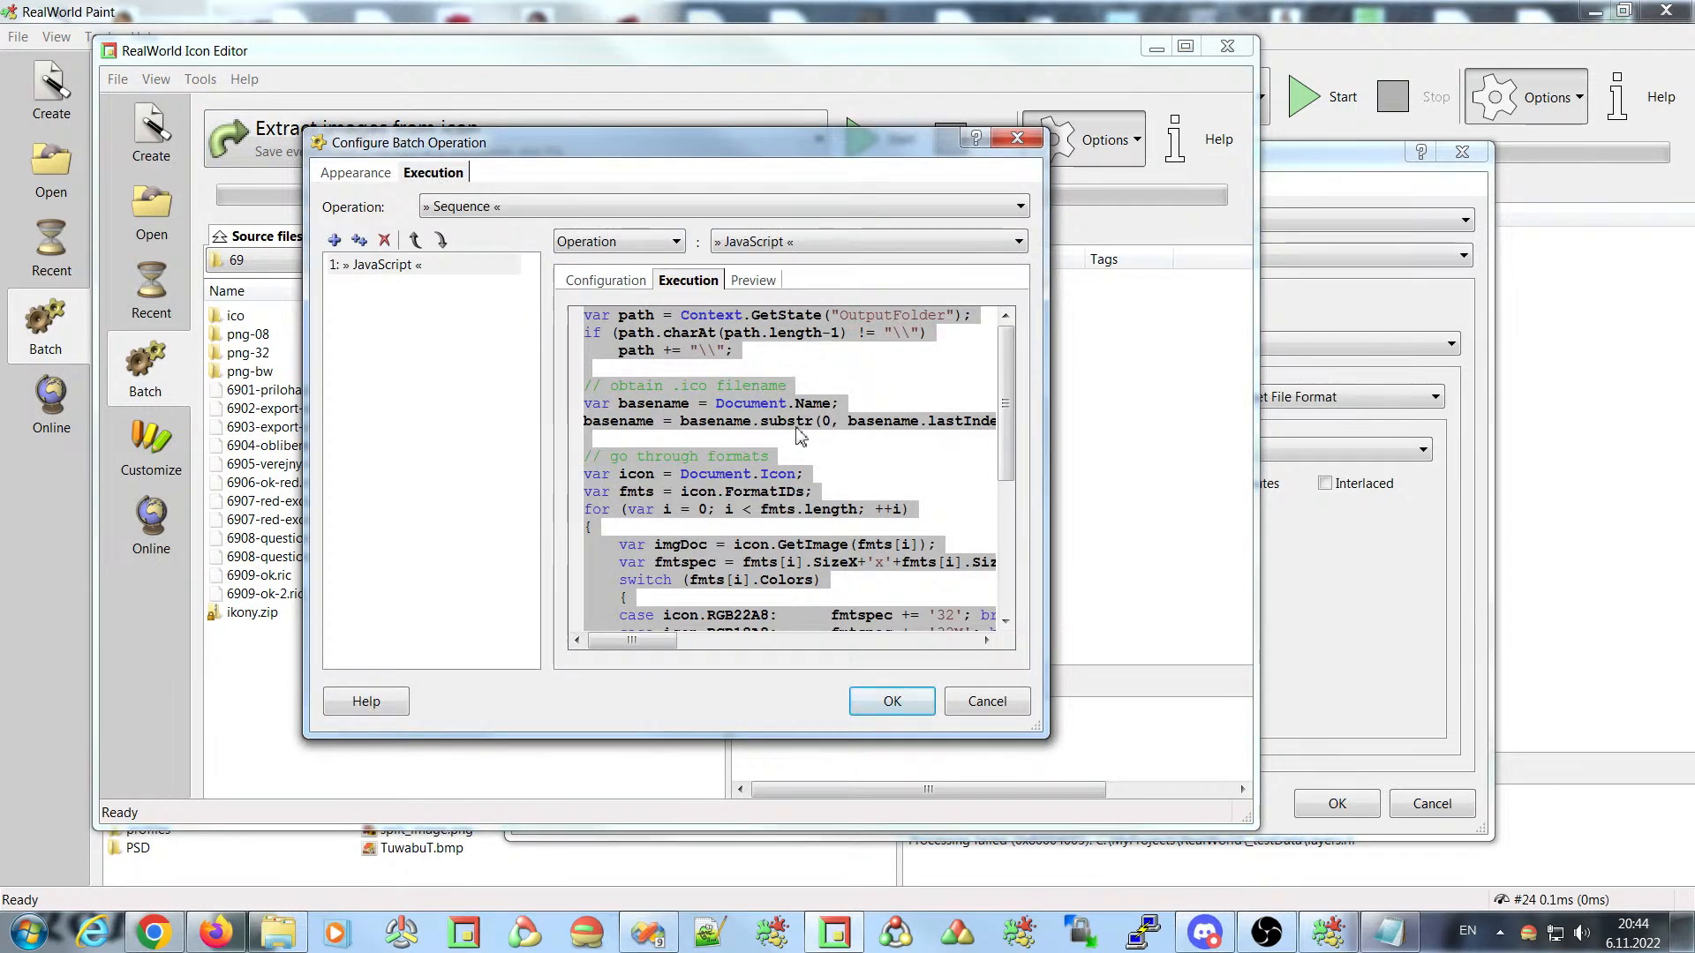
mouse_move(1006, 351)
mouse_down()
mouse_move(1013, 501)
mouse_move(1016, 373)
mouse_up()
click(984, 701)
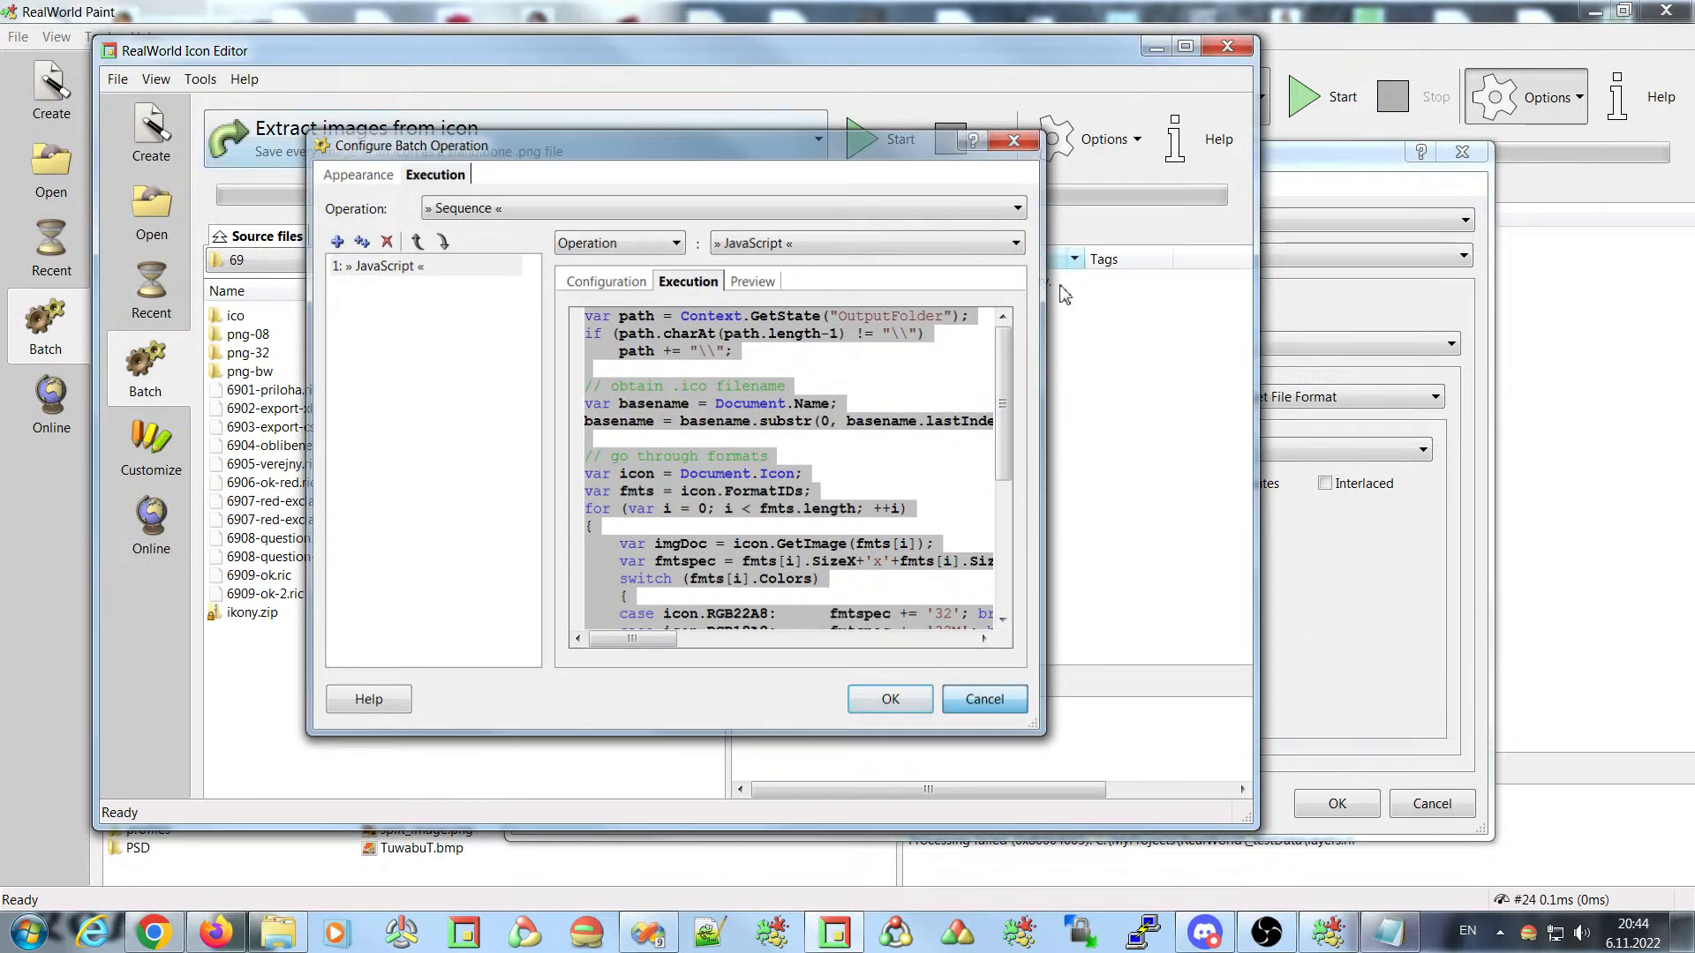
- Select the Extract icons from application batch operation and examine the nested part sequence in its execution settings, enlarging the dialog
click(1078, 152)
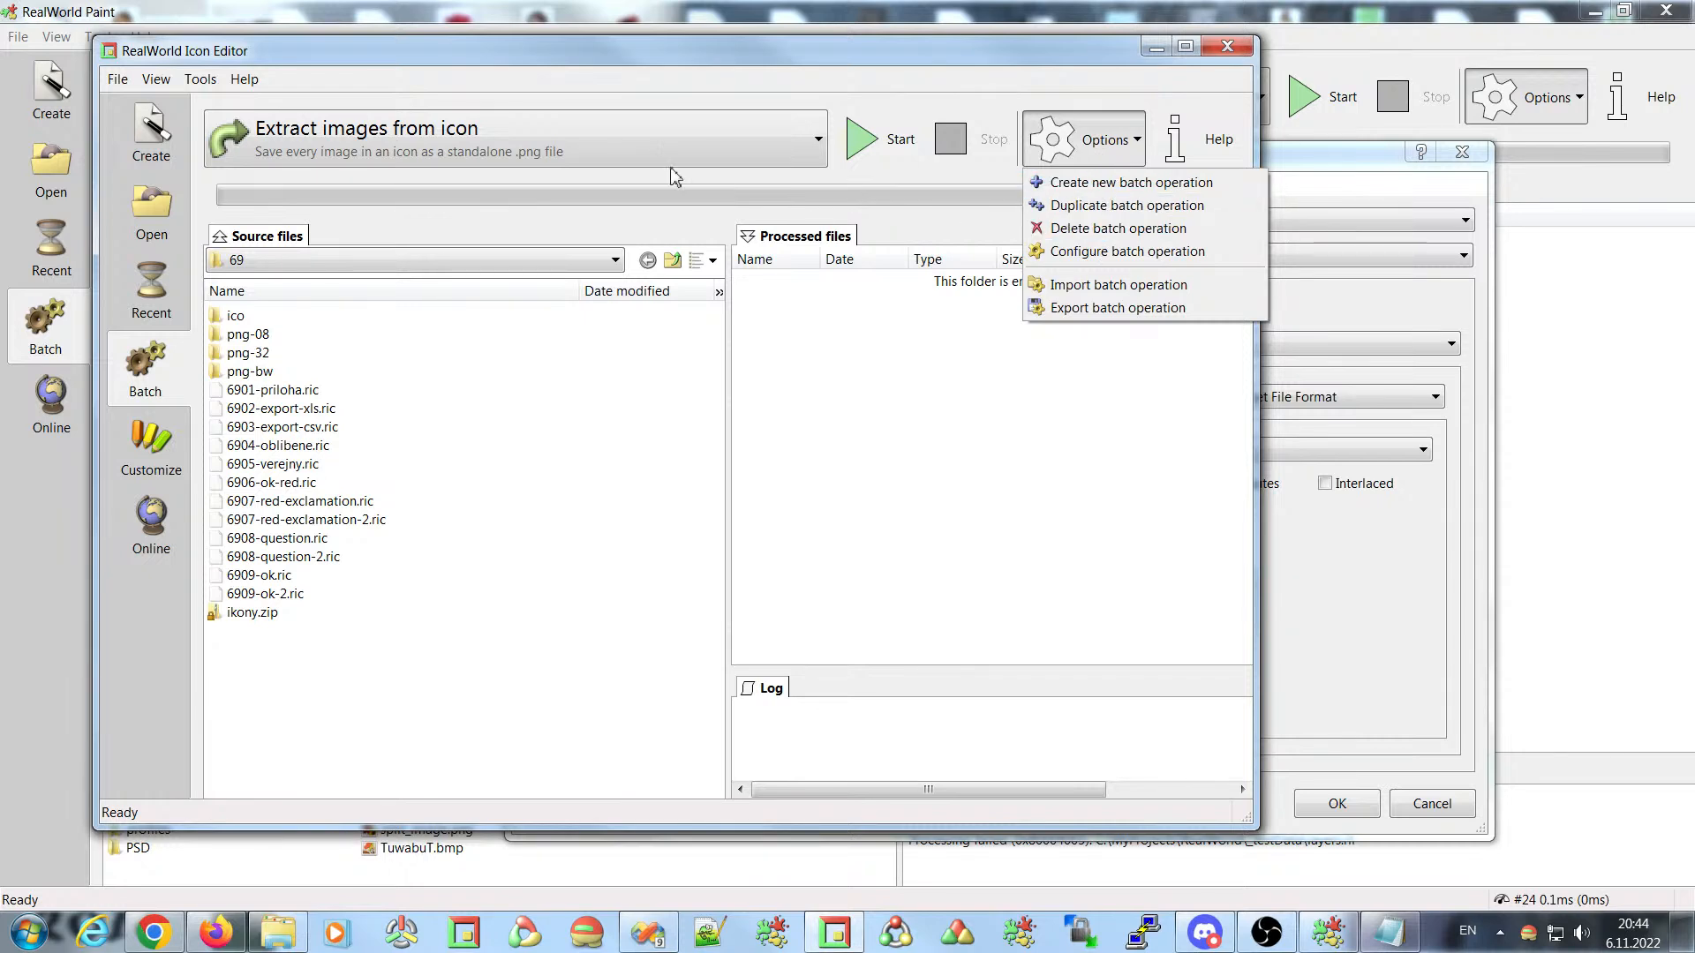
click(454, 105)
click(452, 124)
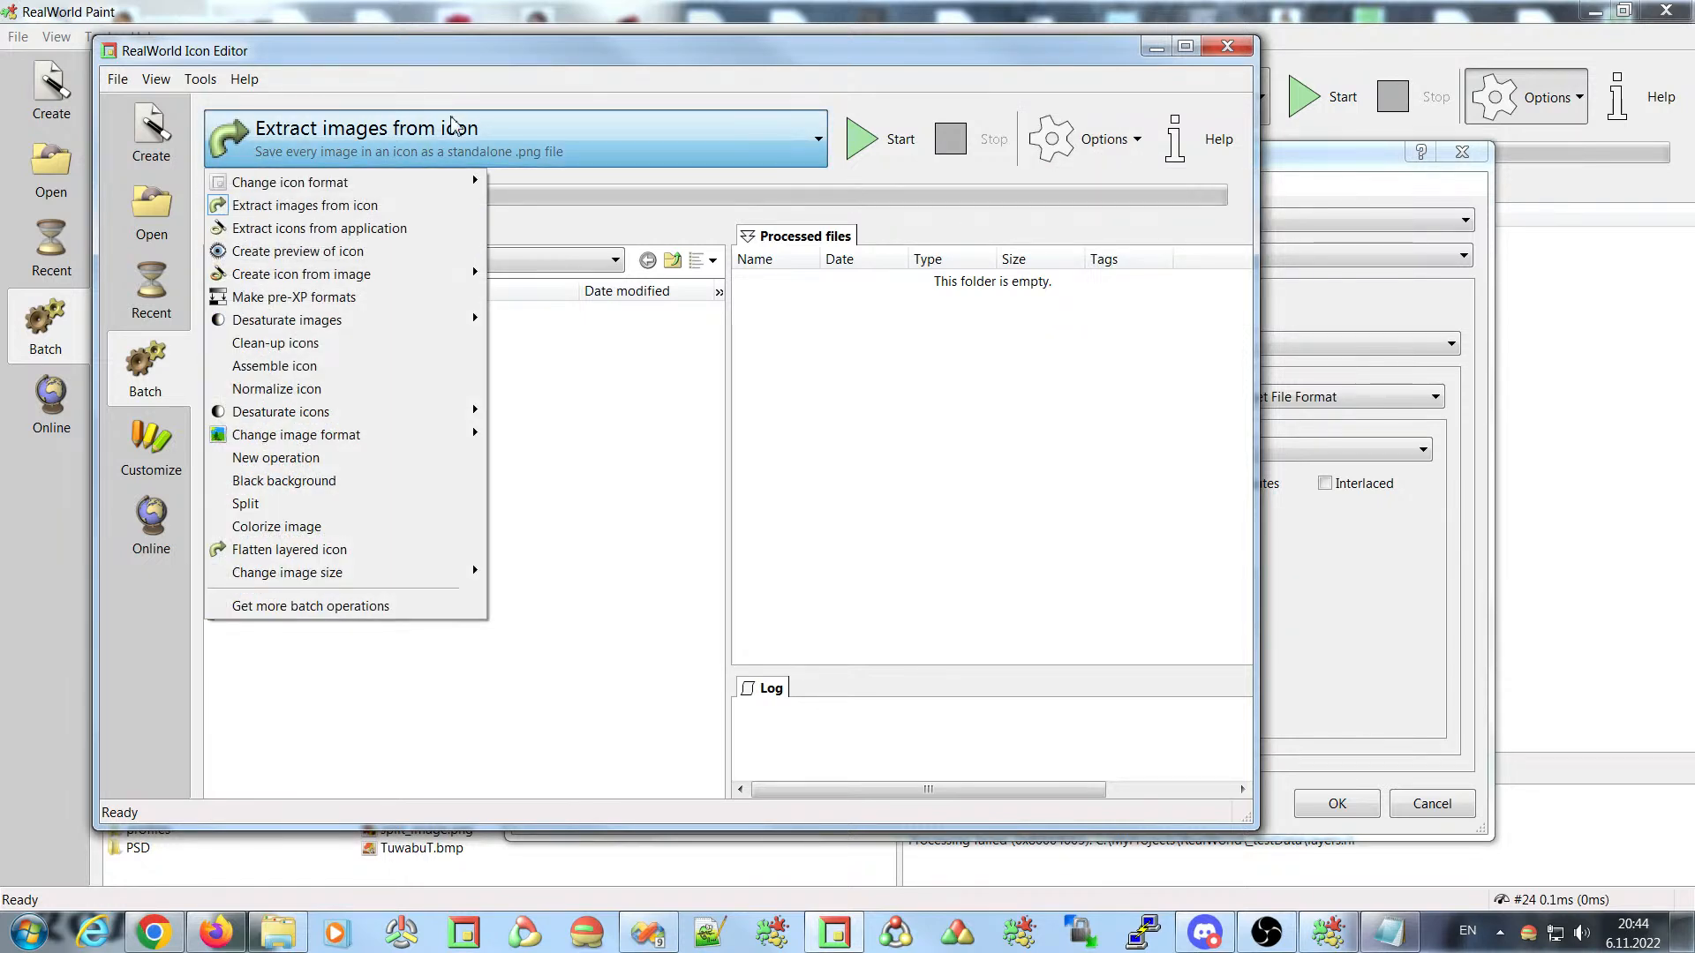
click(320, 228)
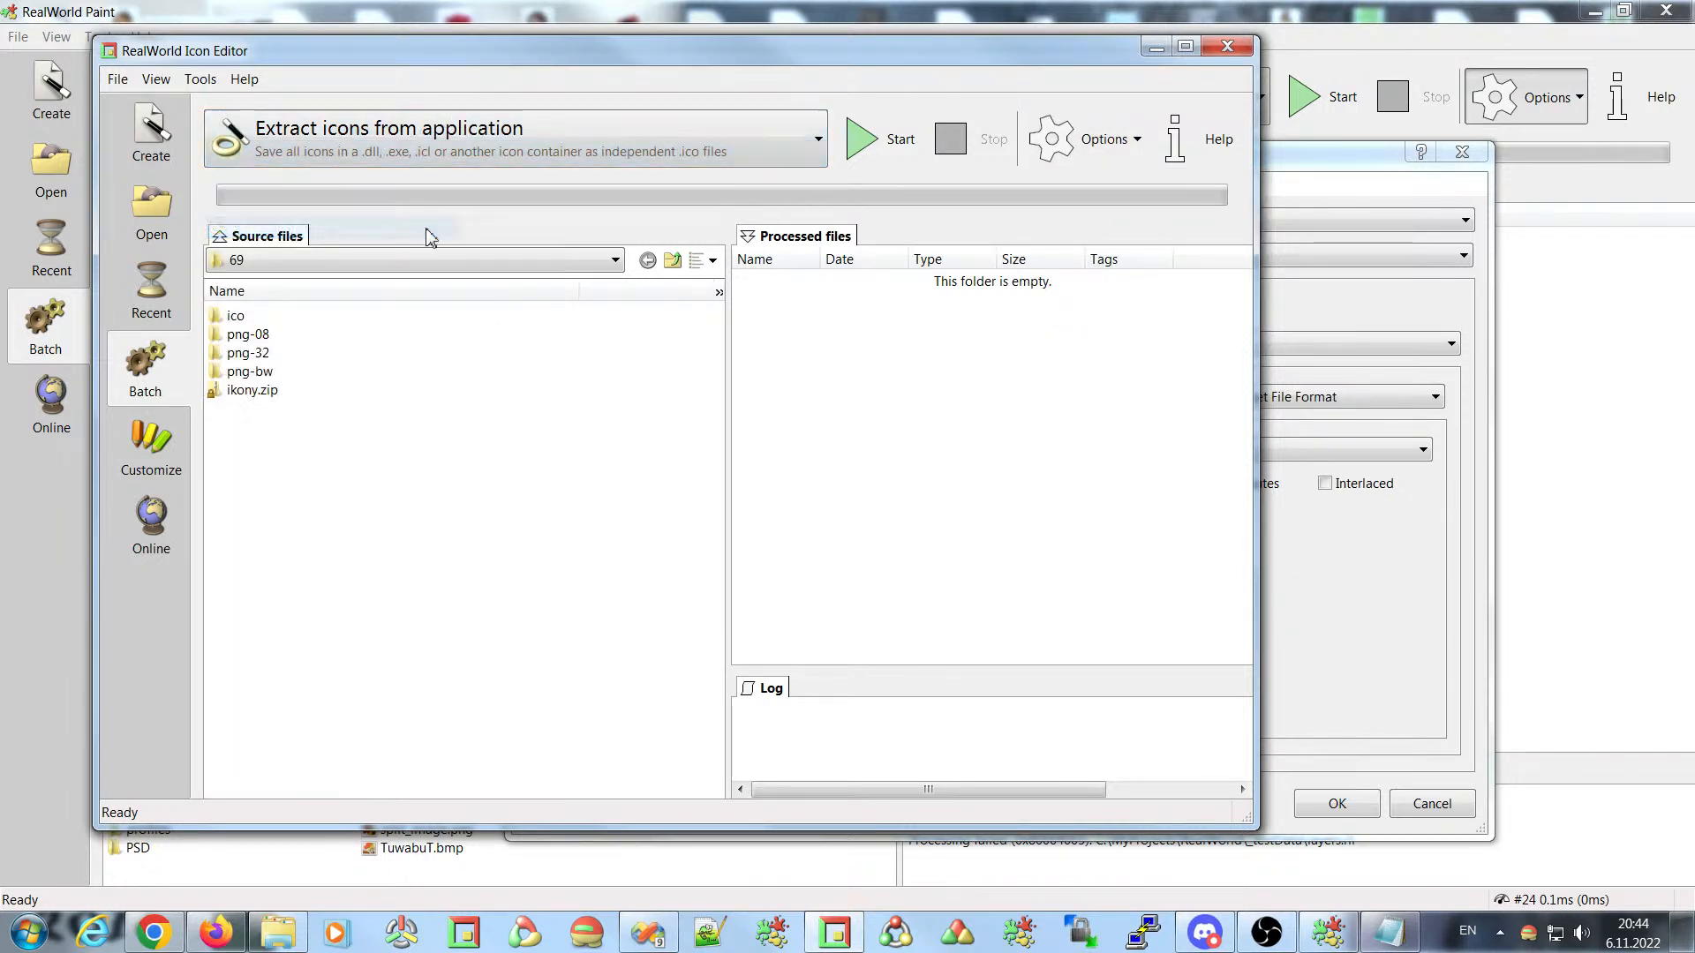
click(1089, 144)
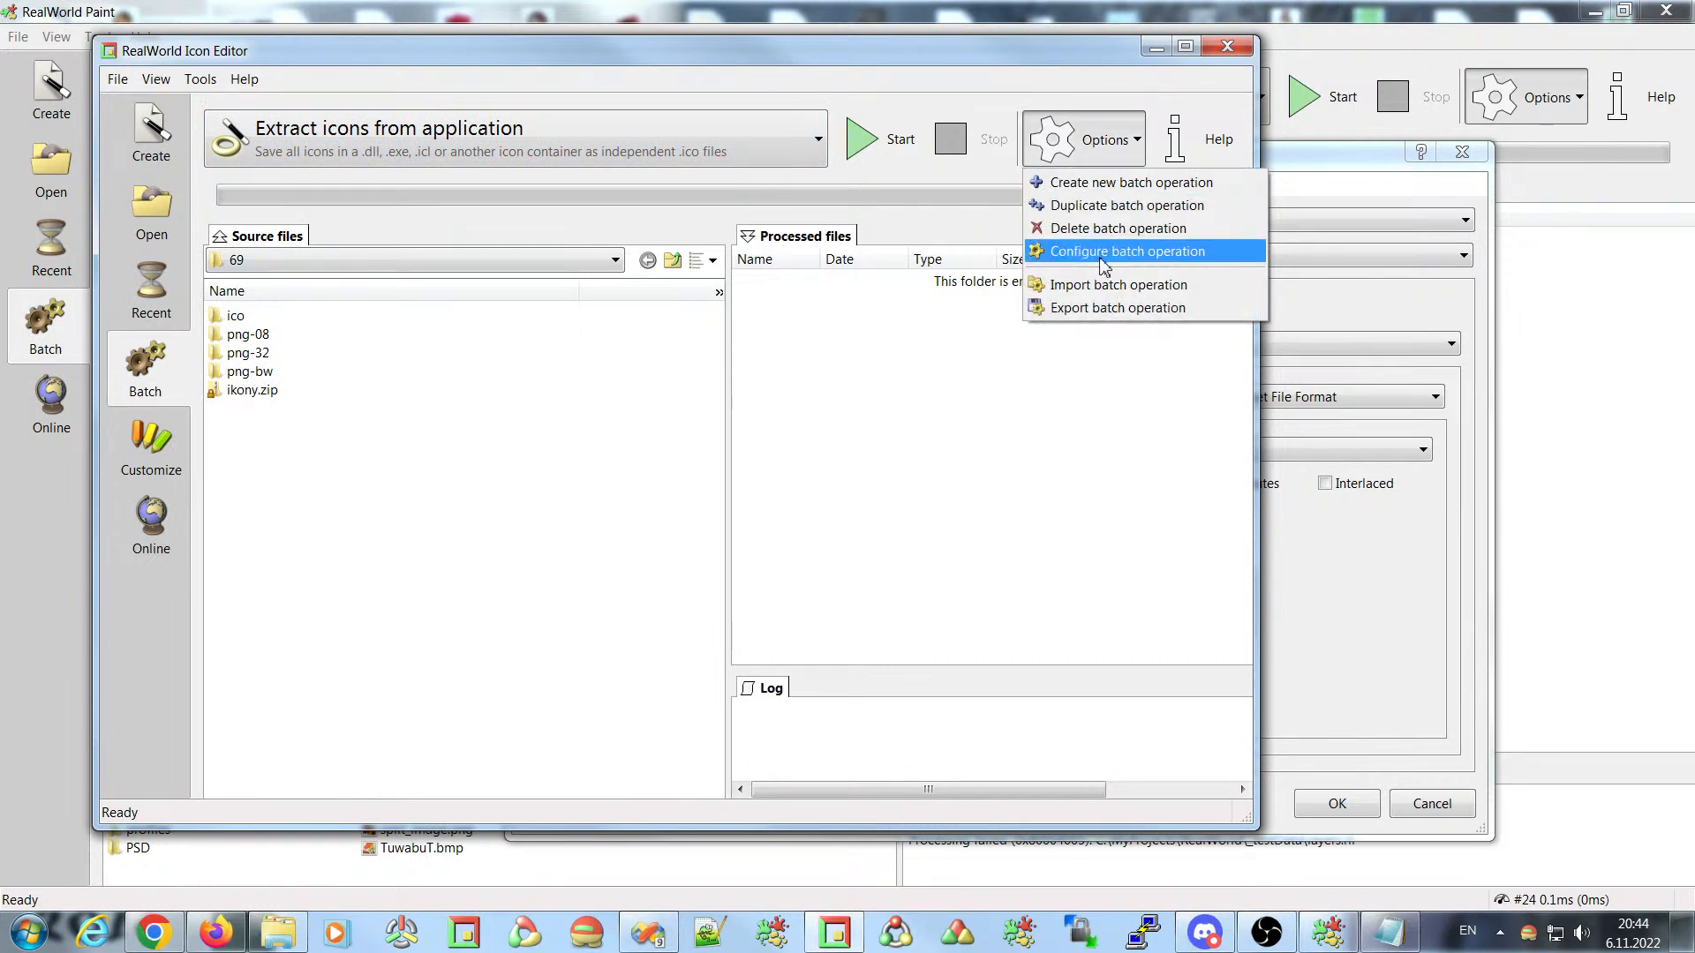
click(1111, 252)
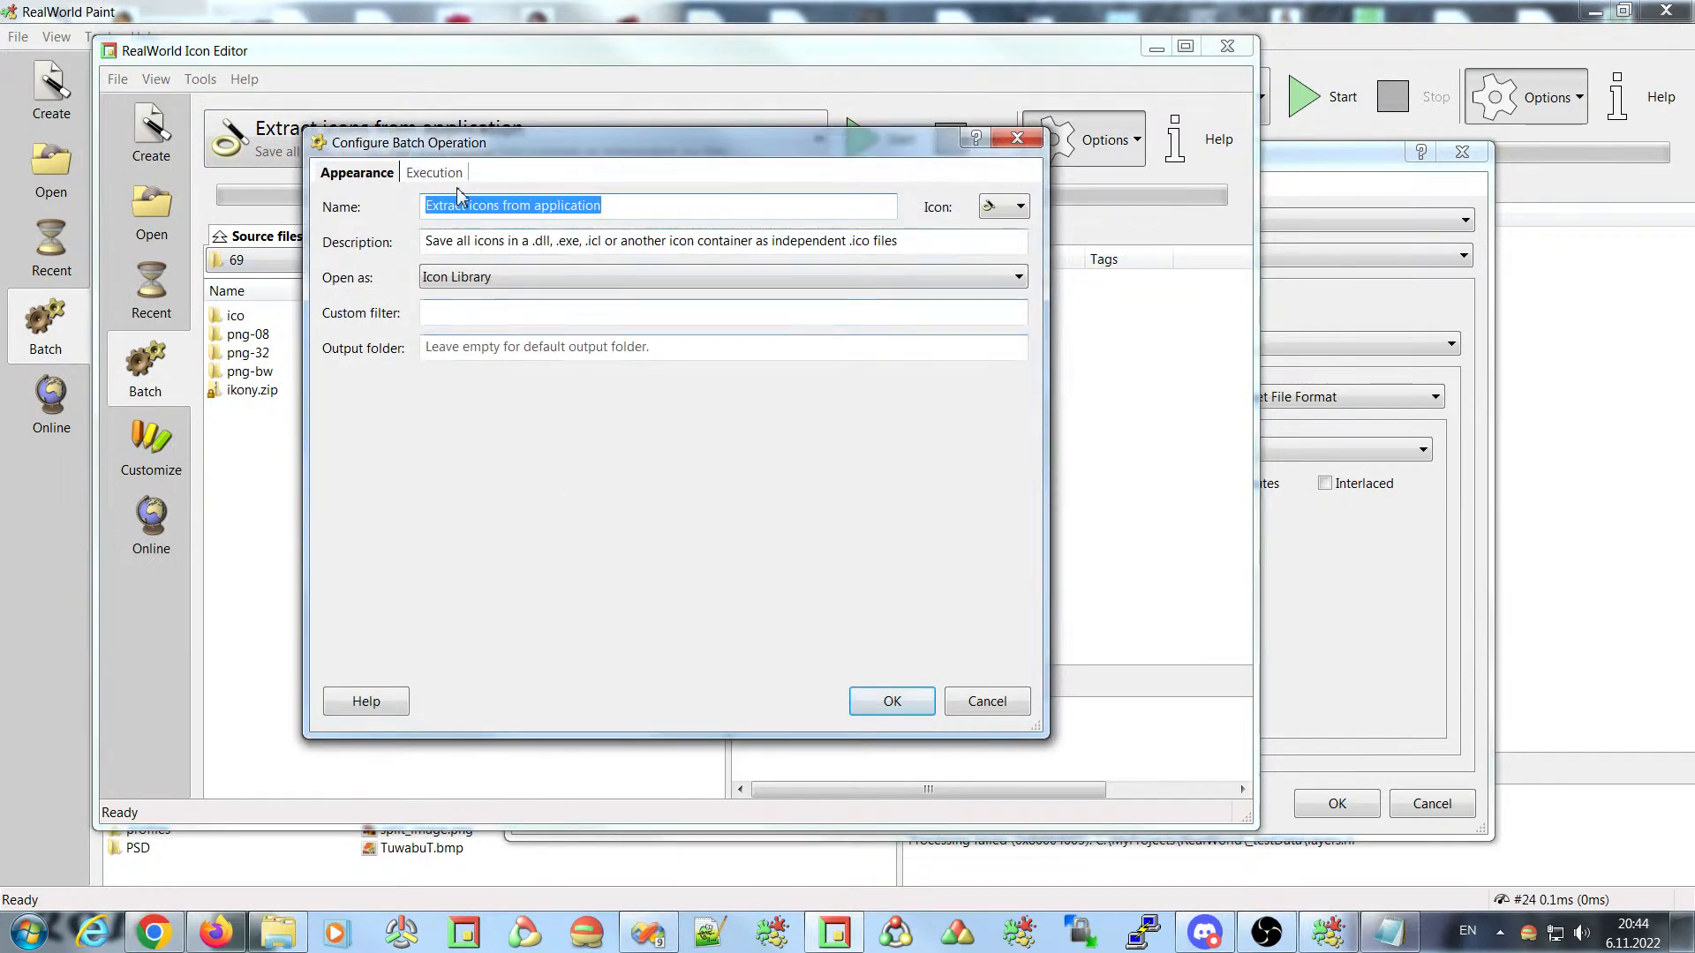
click(446, 176)
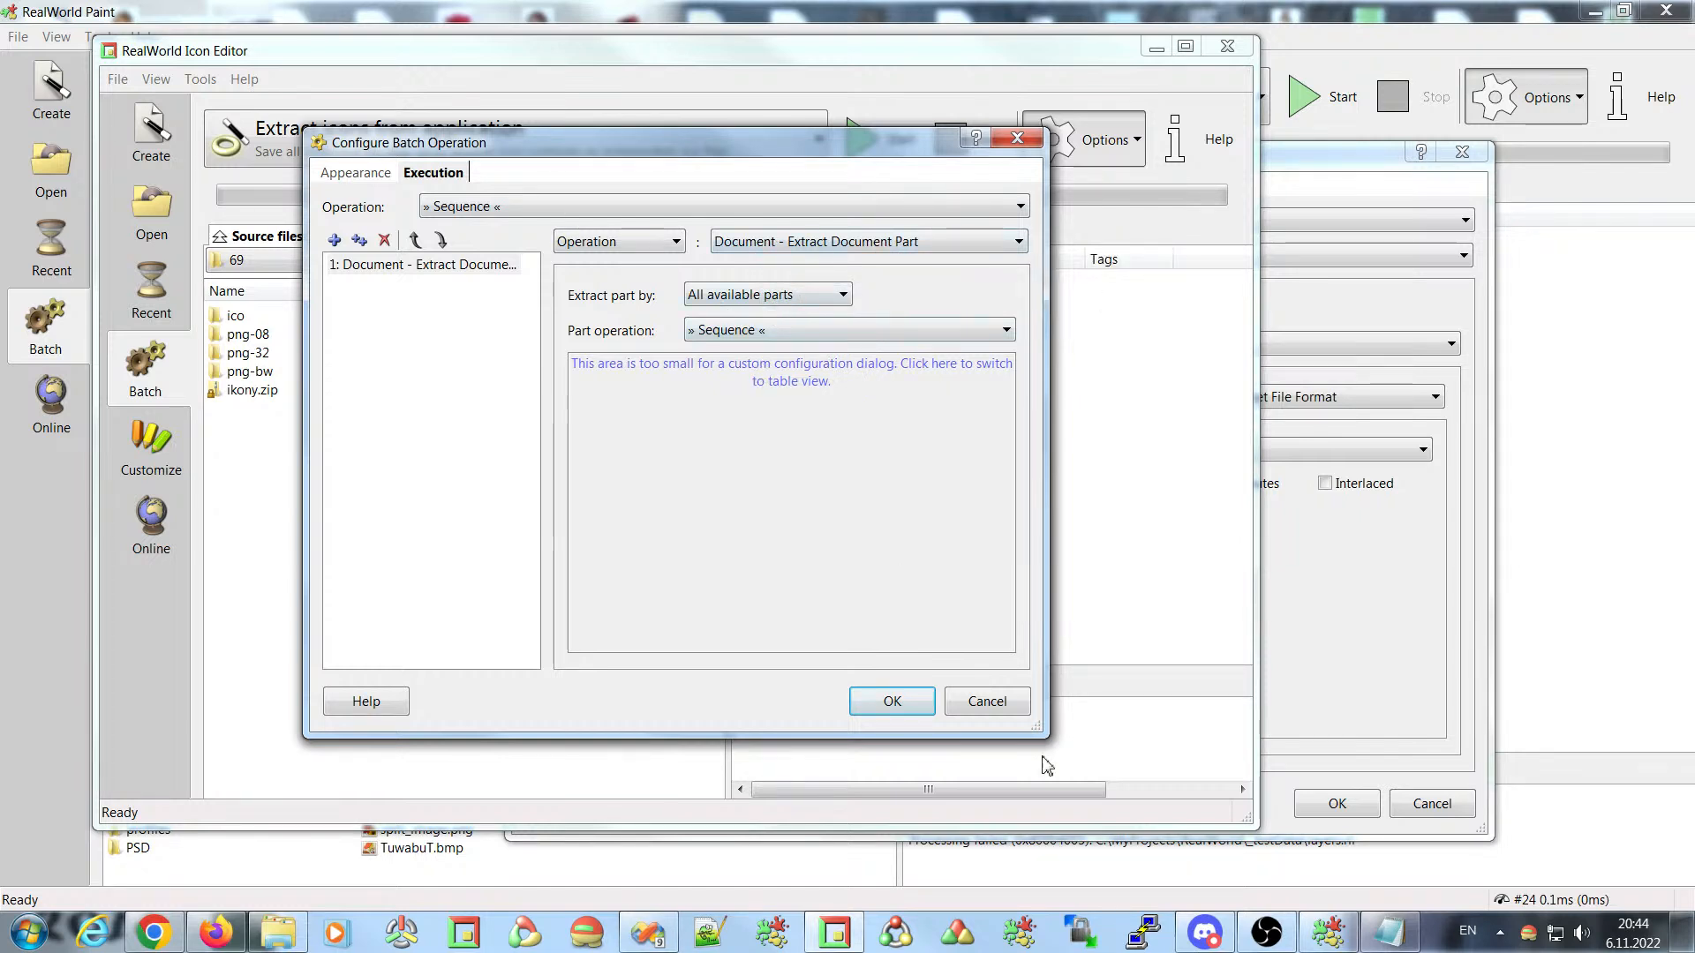
drag(1036, 721, 1221, 874)
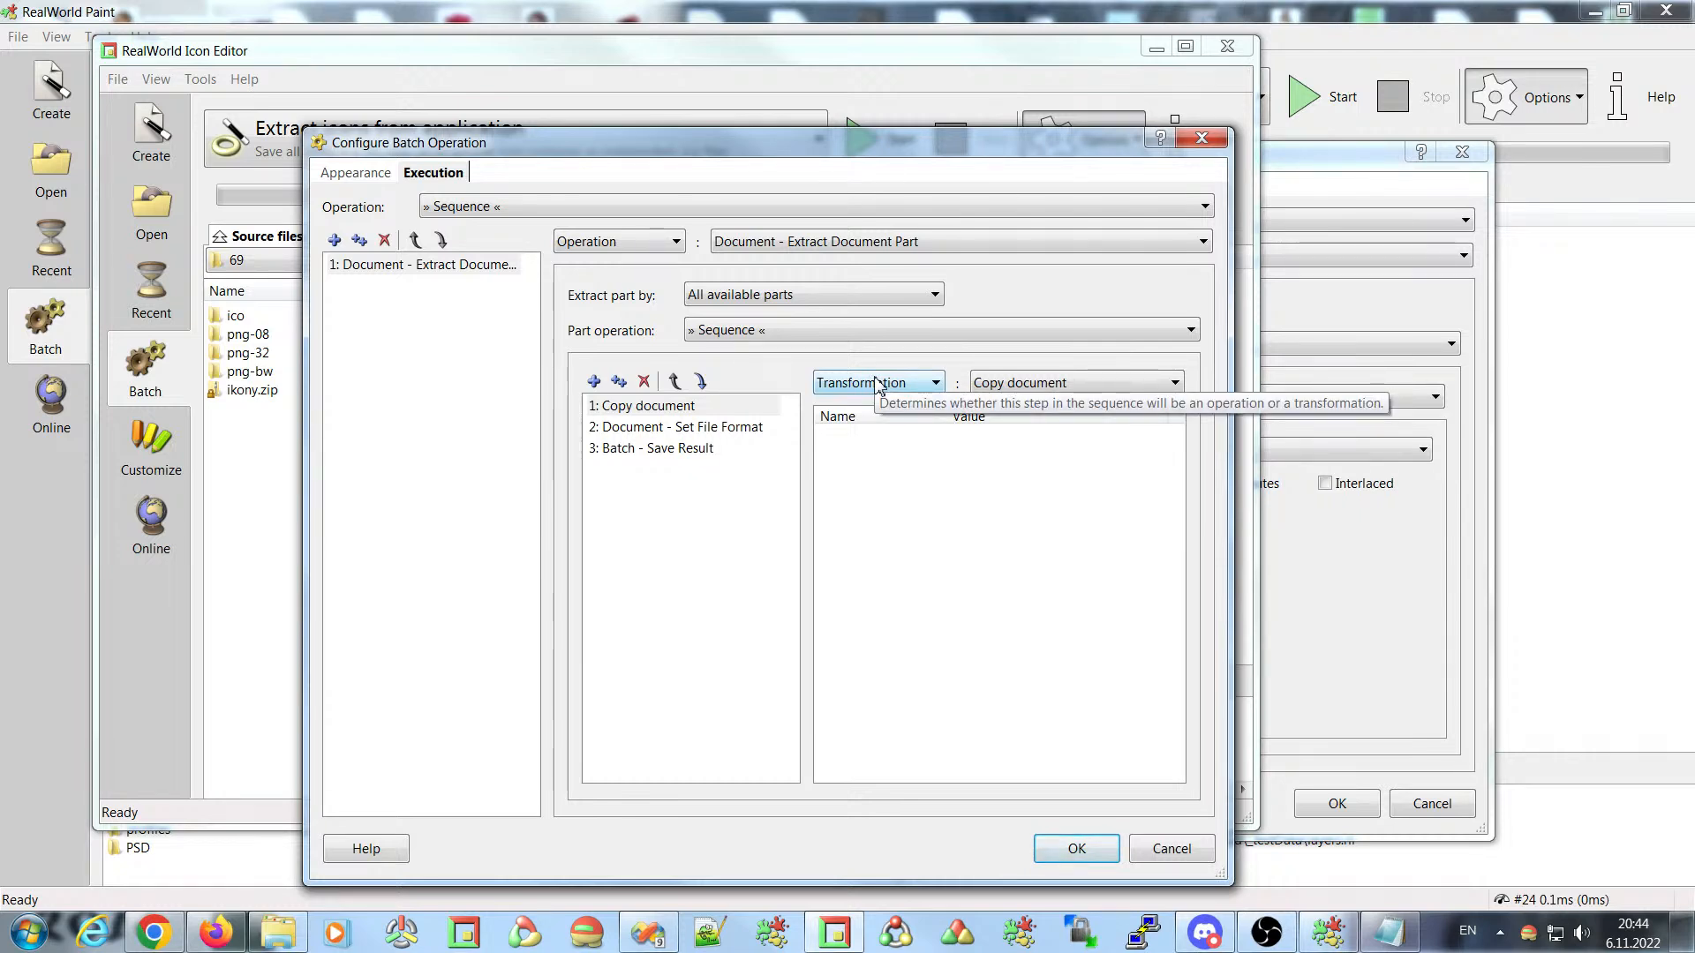
click(608, 407)
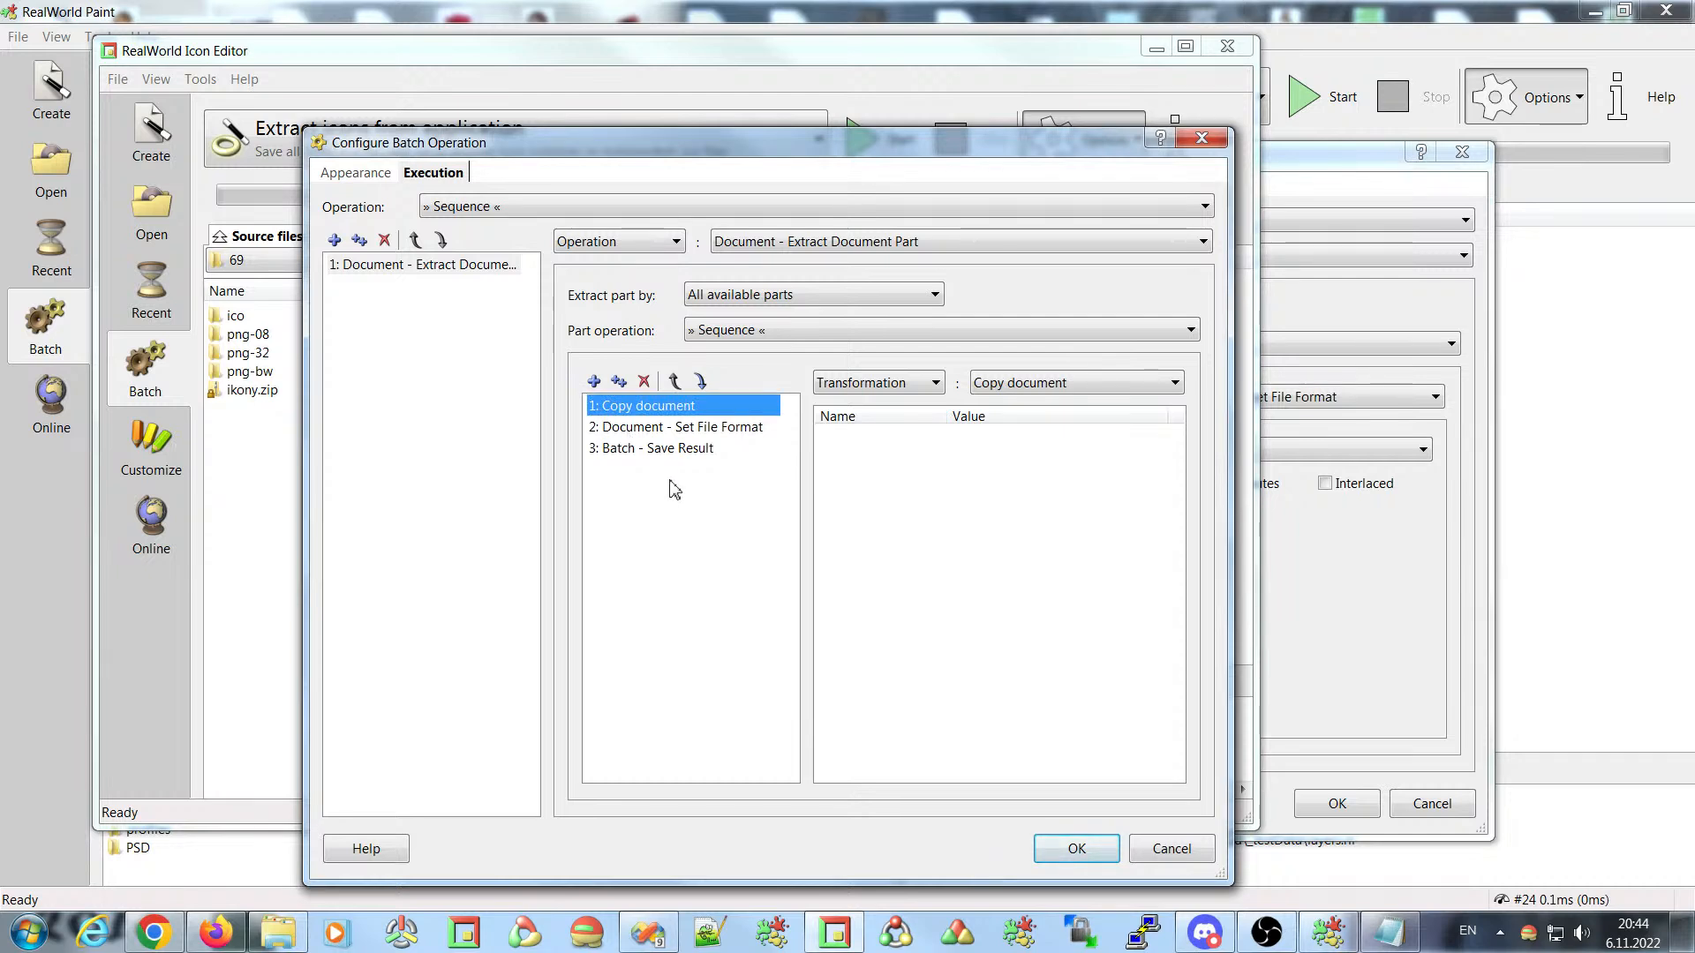
drag(923, 148, 762, 104)
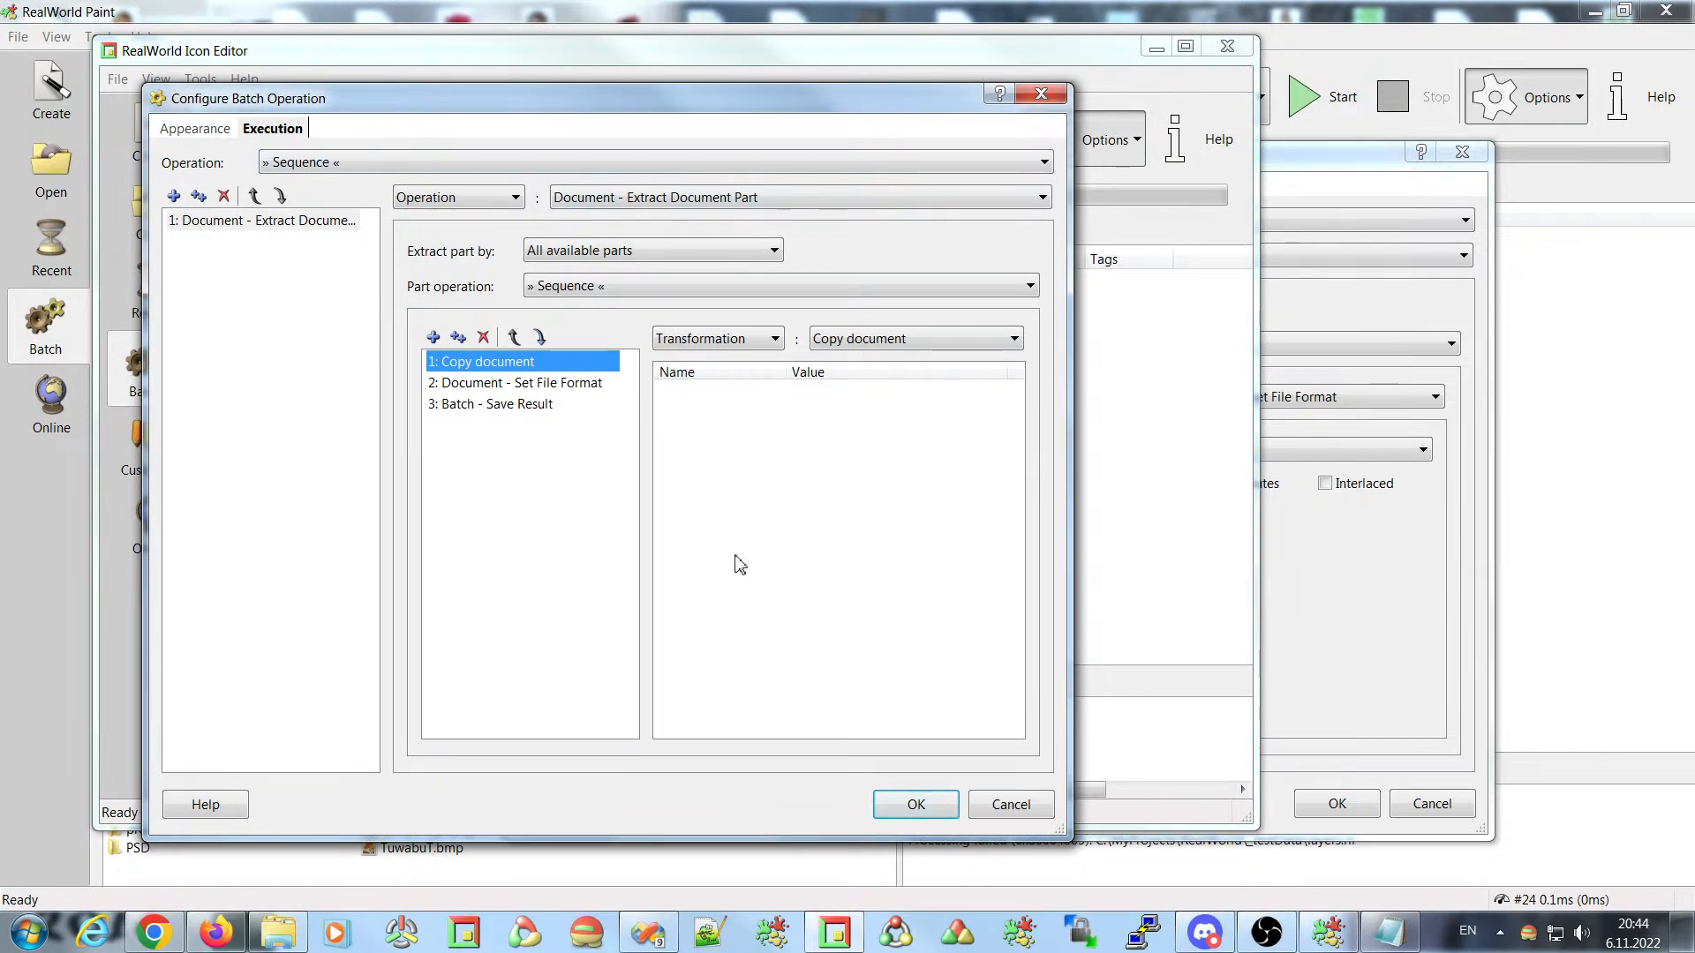
- Switch back to RealWorld Paint, add a new step to the nested sequence of Save layers and move it to first place
click(1351, 163)
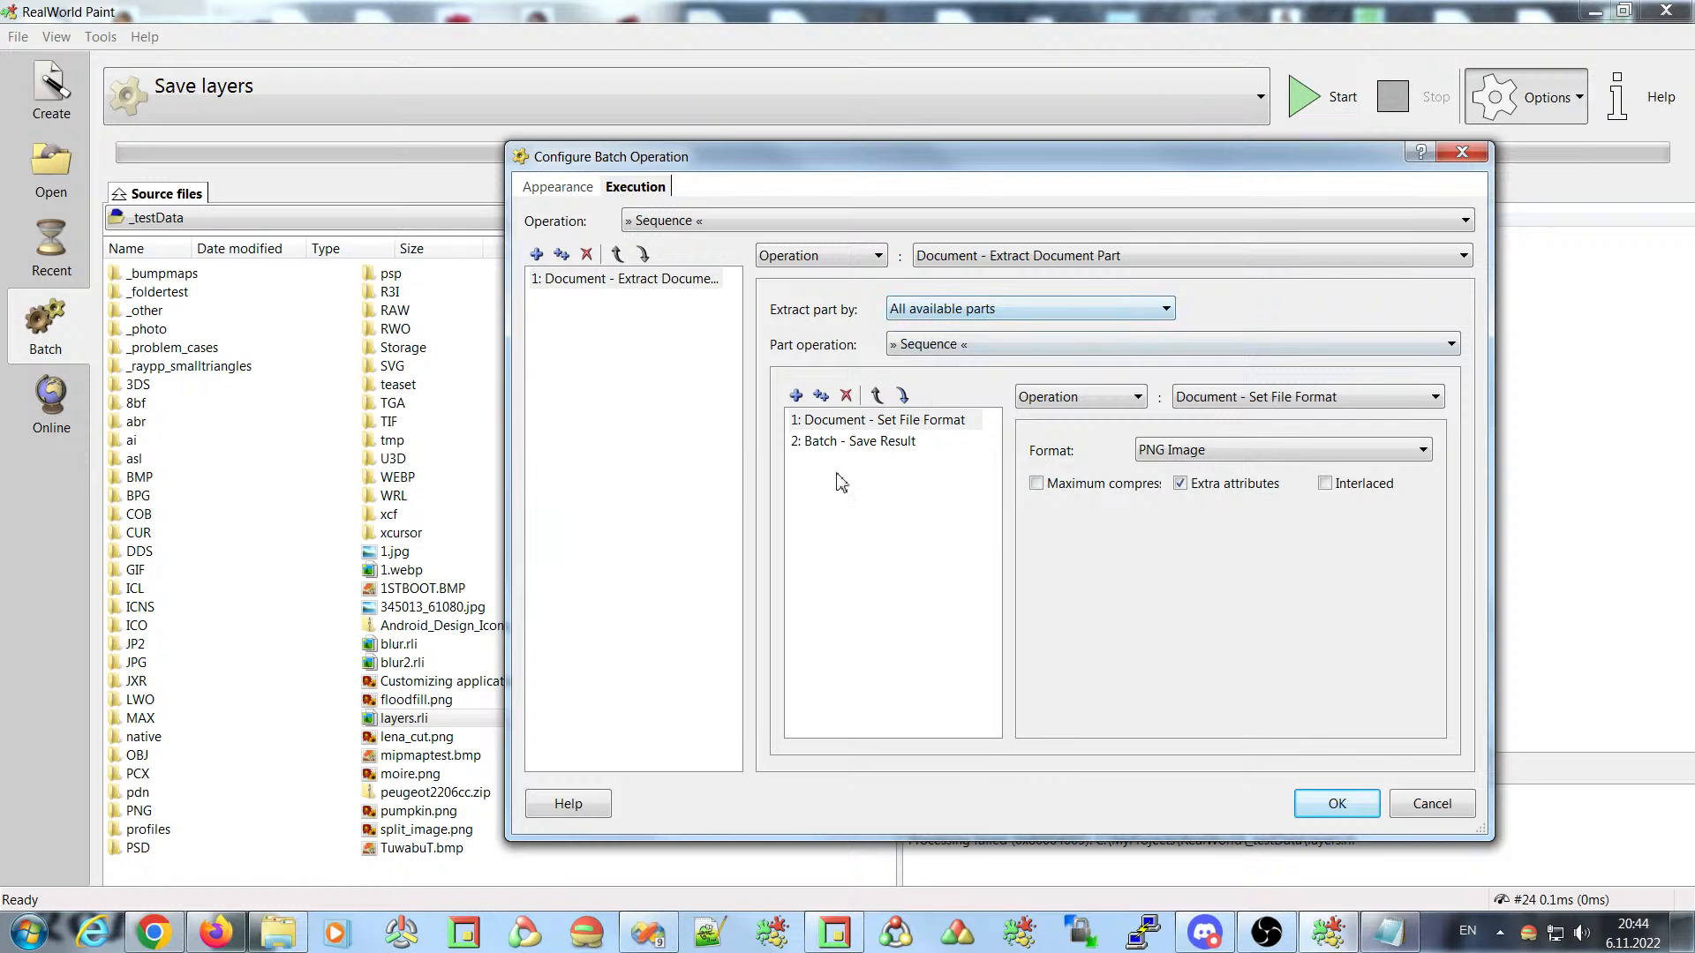
click(797, 396)
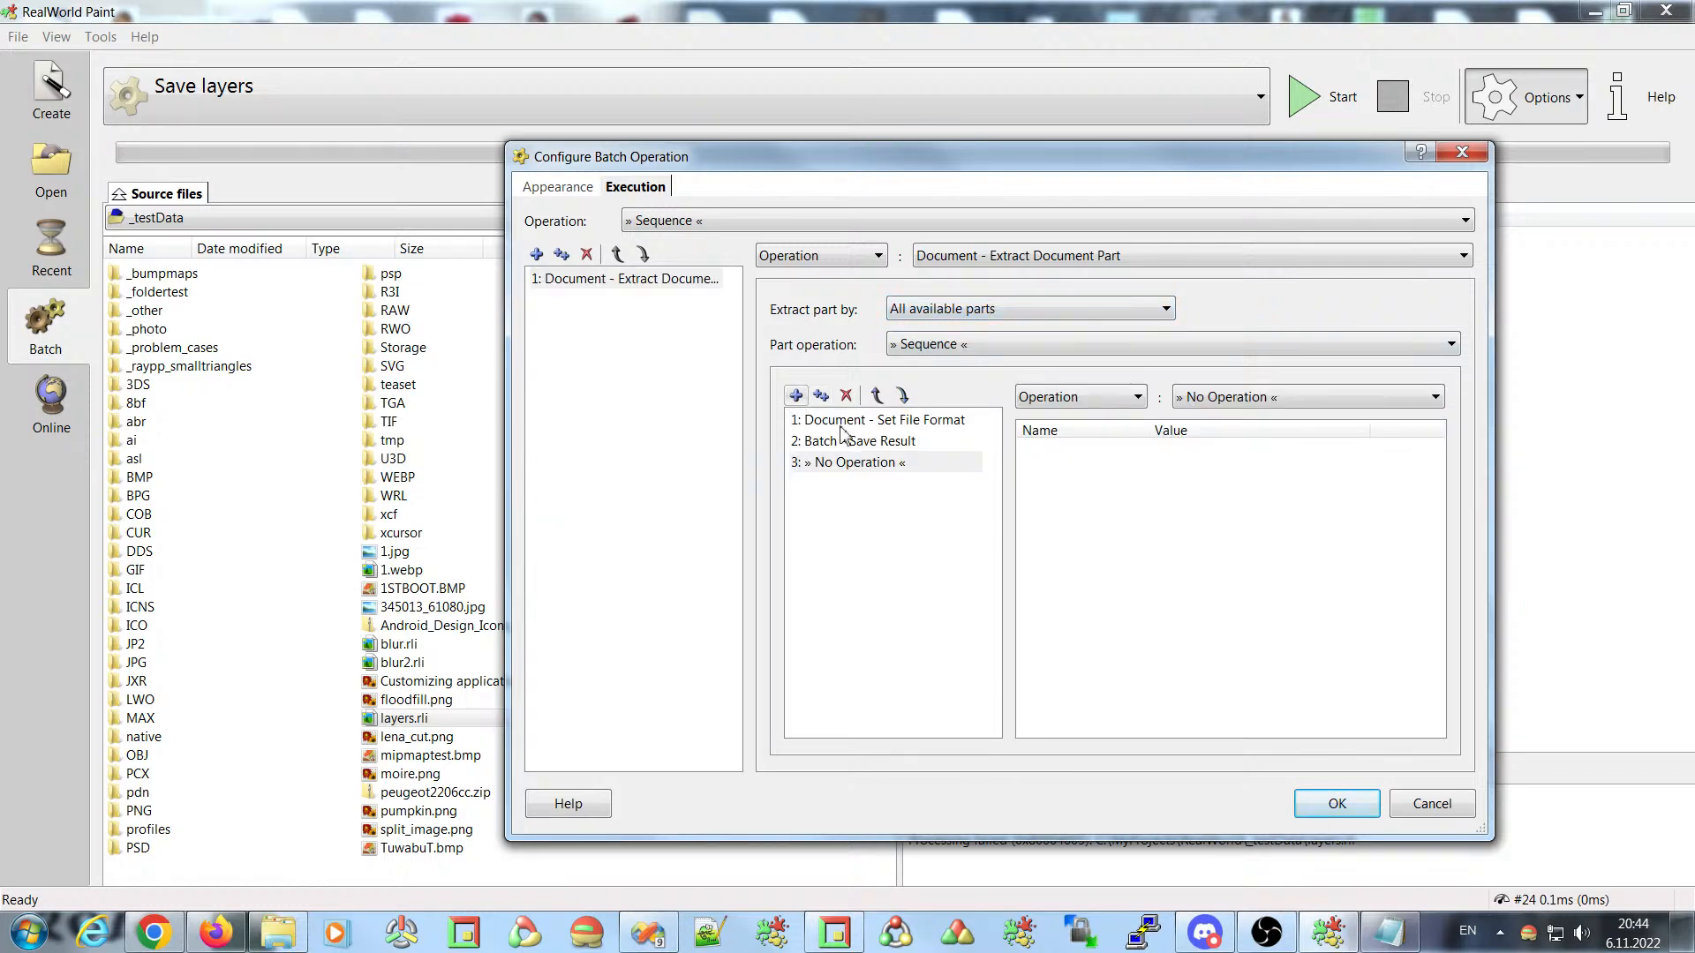
click(870, 463)
click(877, 397)
click(876, 397)
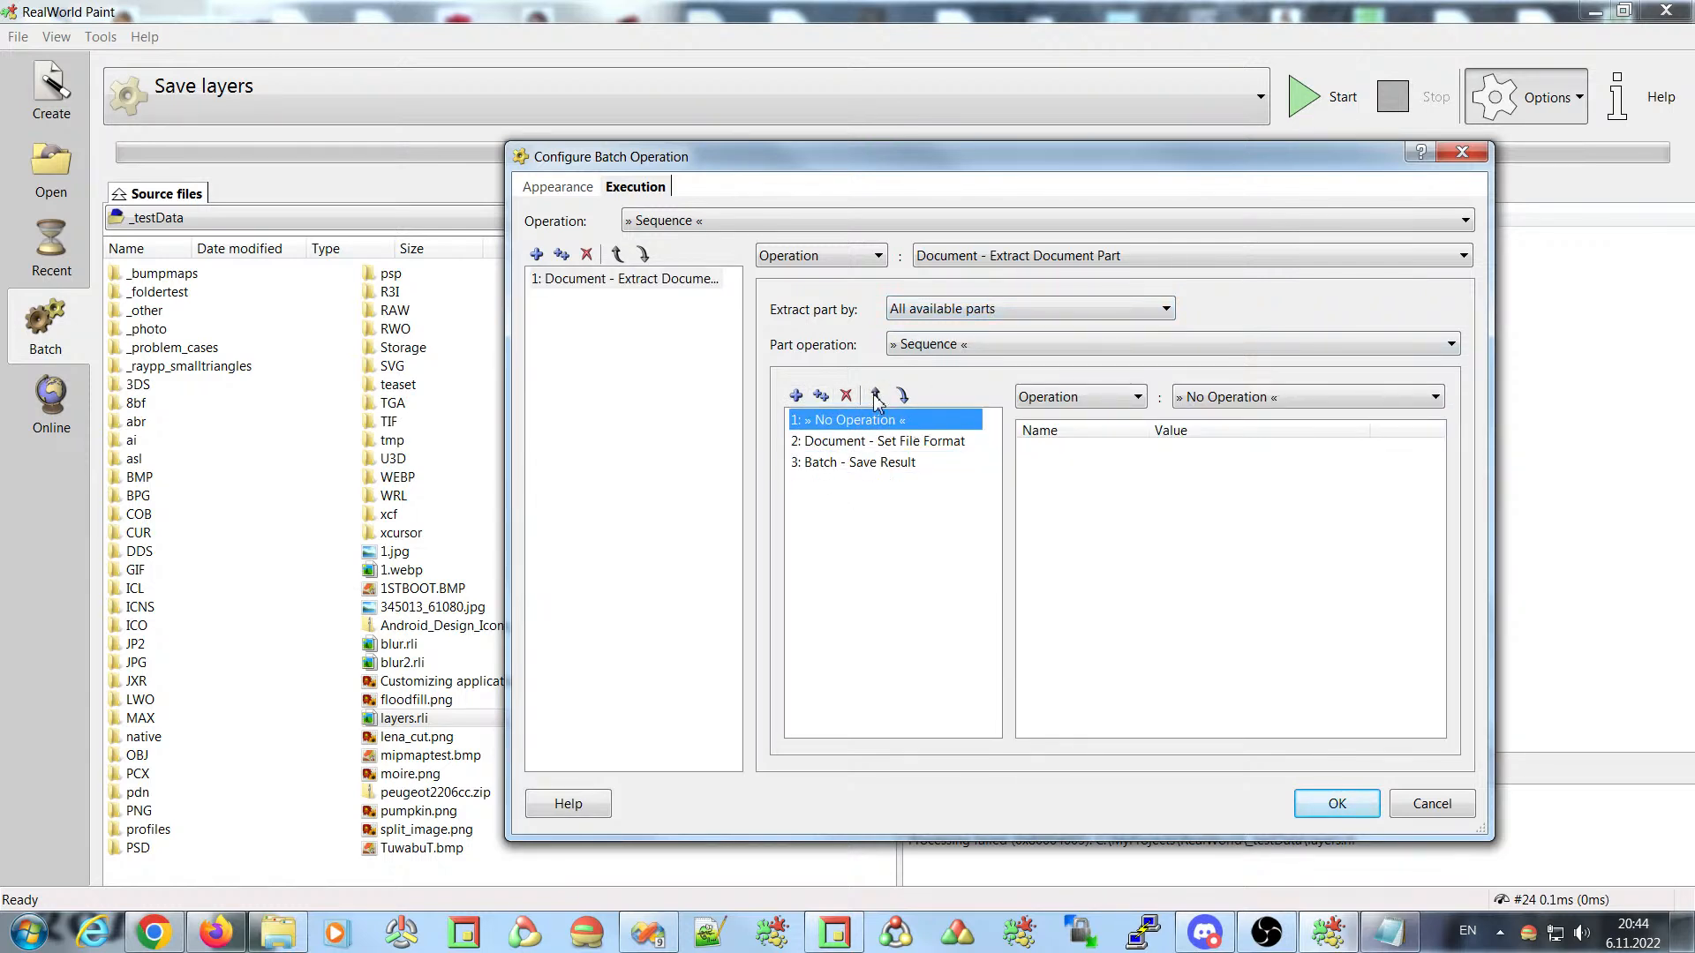
- Make the first nested step a Copy document transformation and accept the batch configuration
click(1077, 399)
click(1063, 436)
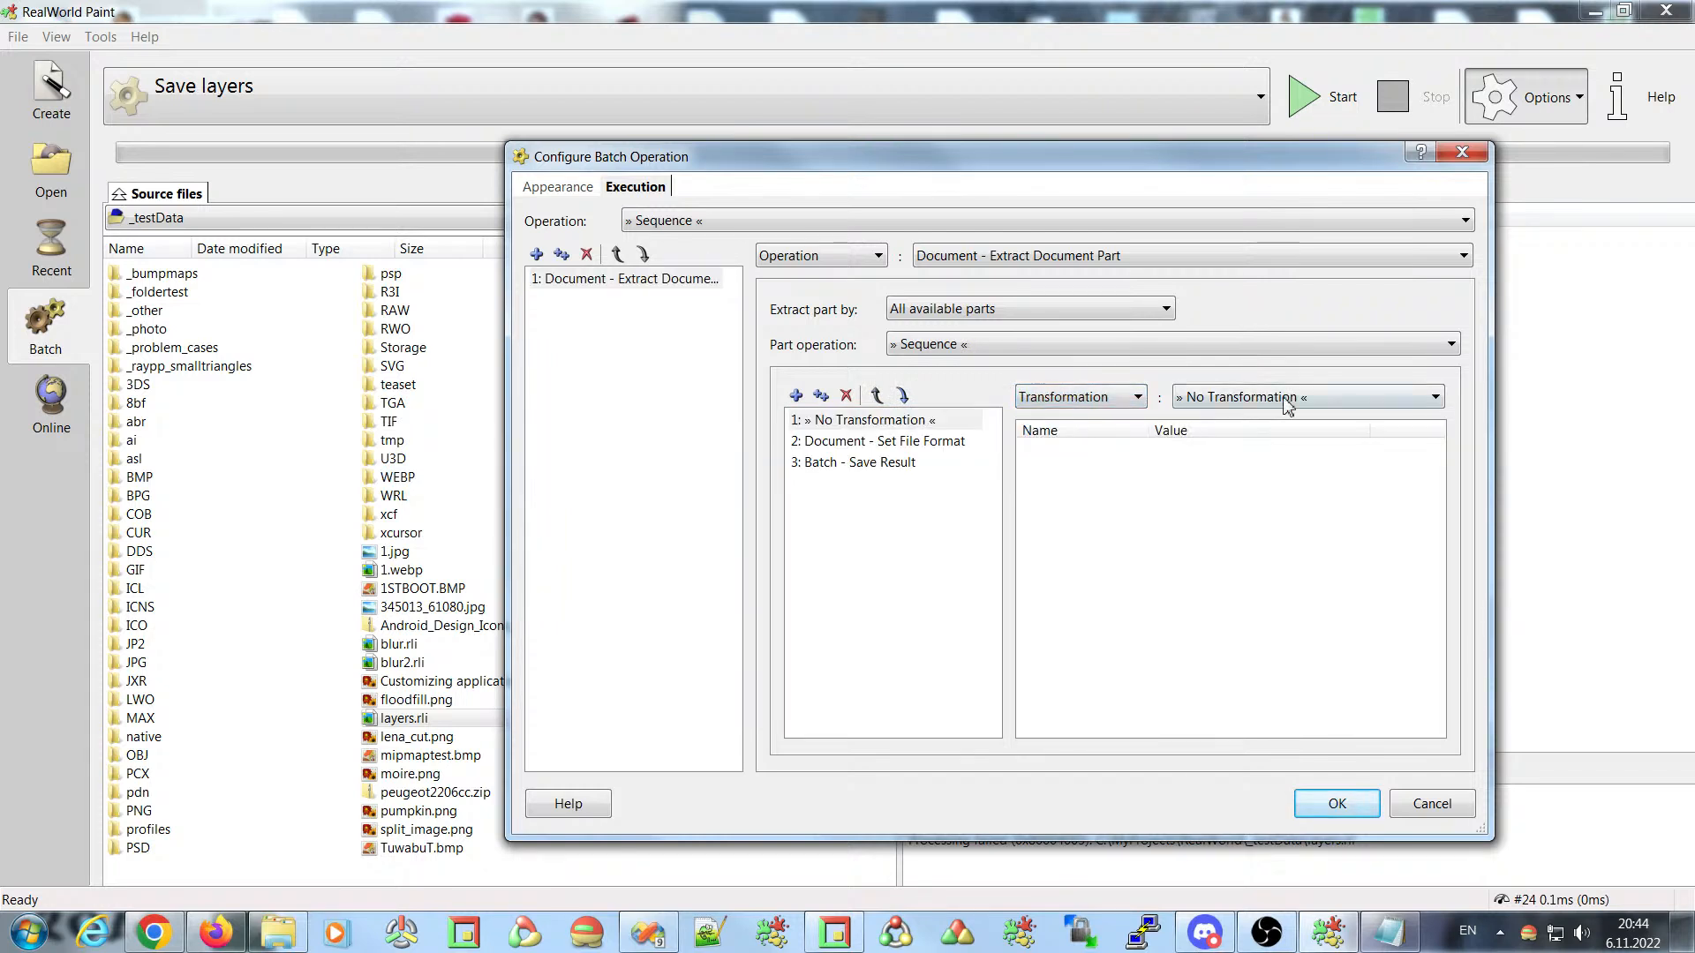
click(1286, 398)
click(1244, 472)
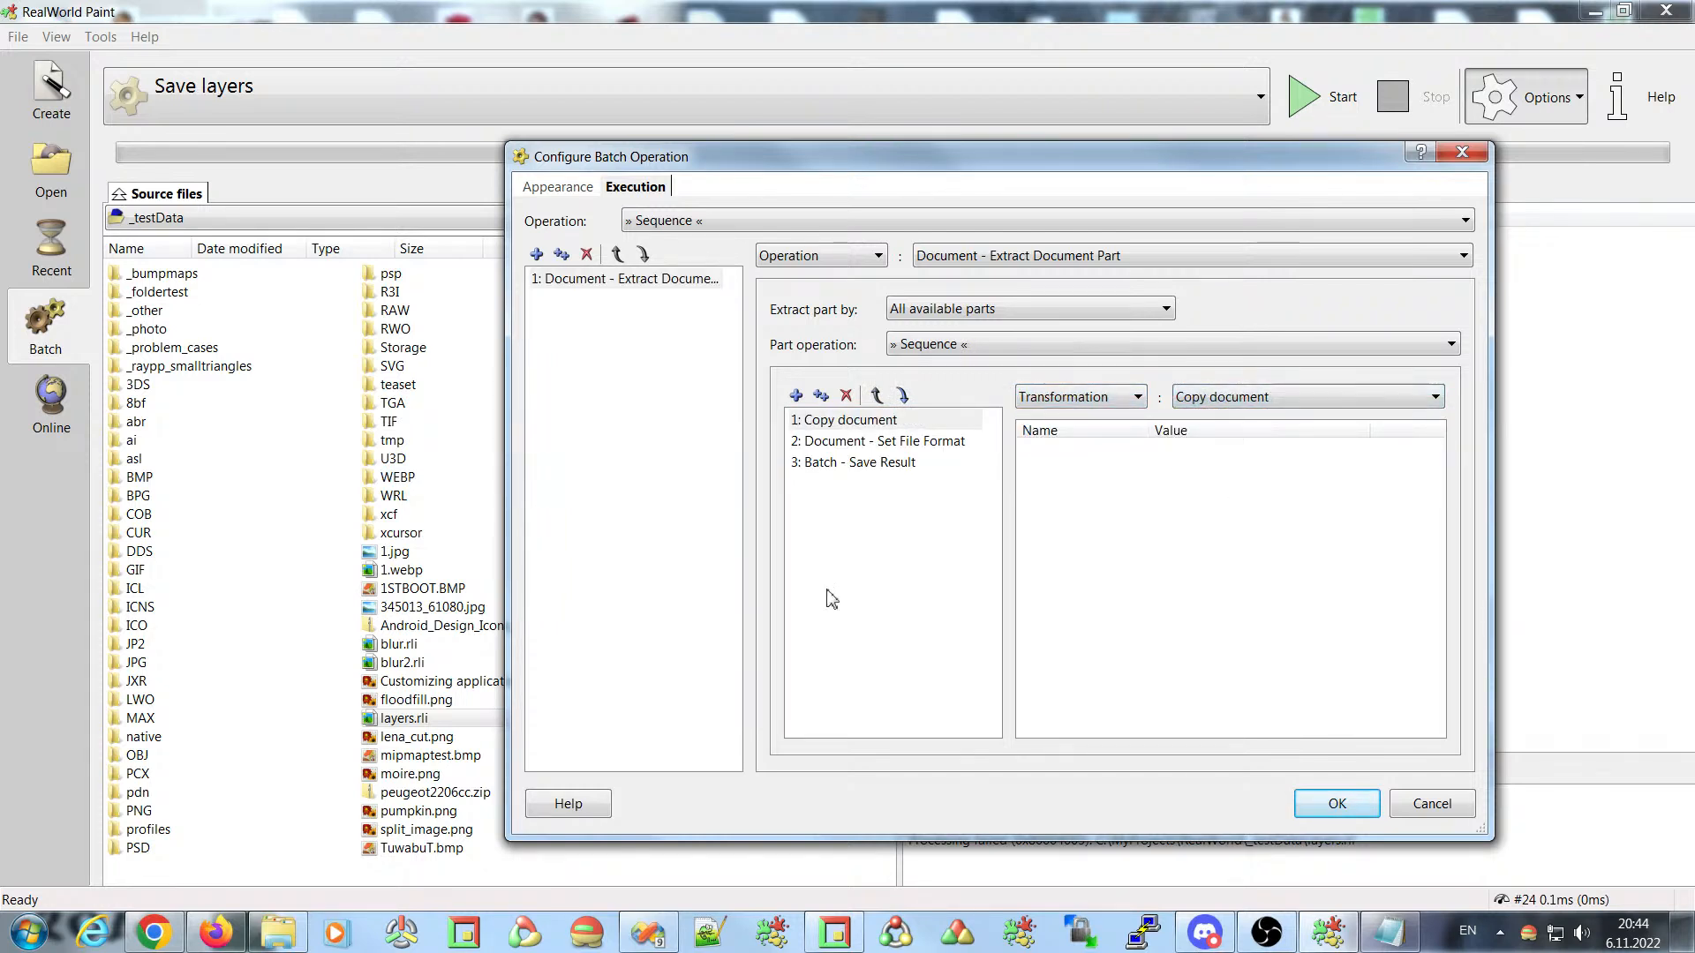
click(1329, 804)
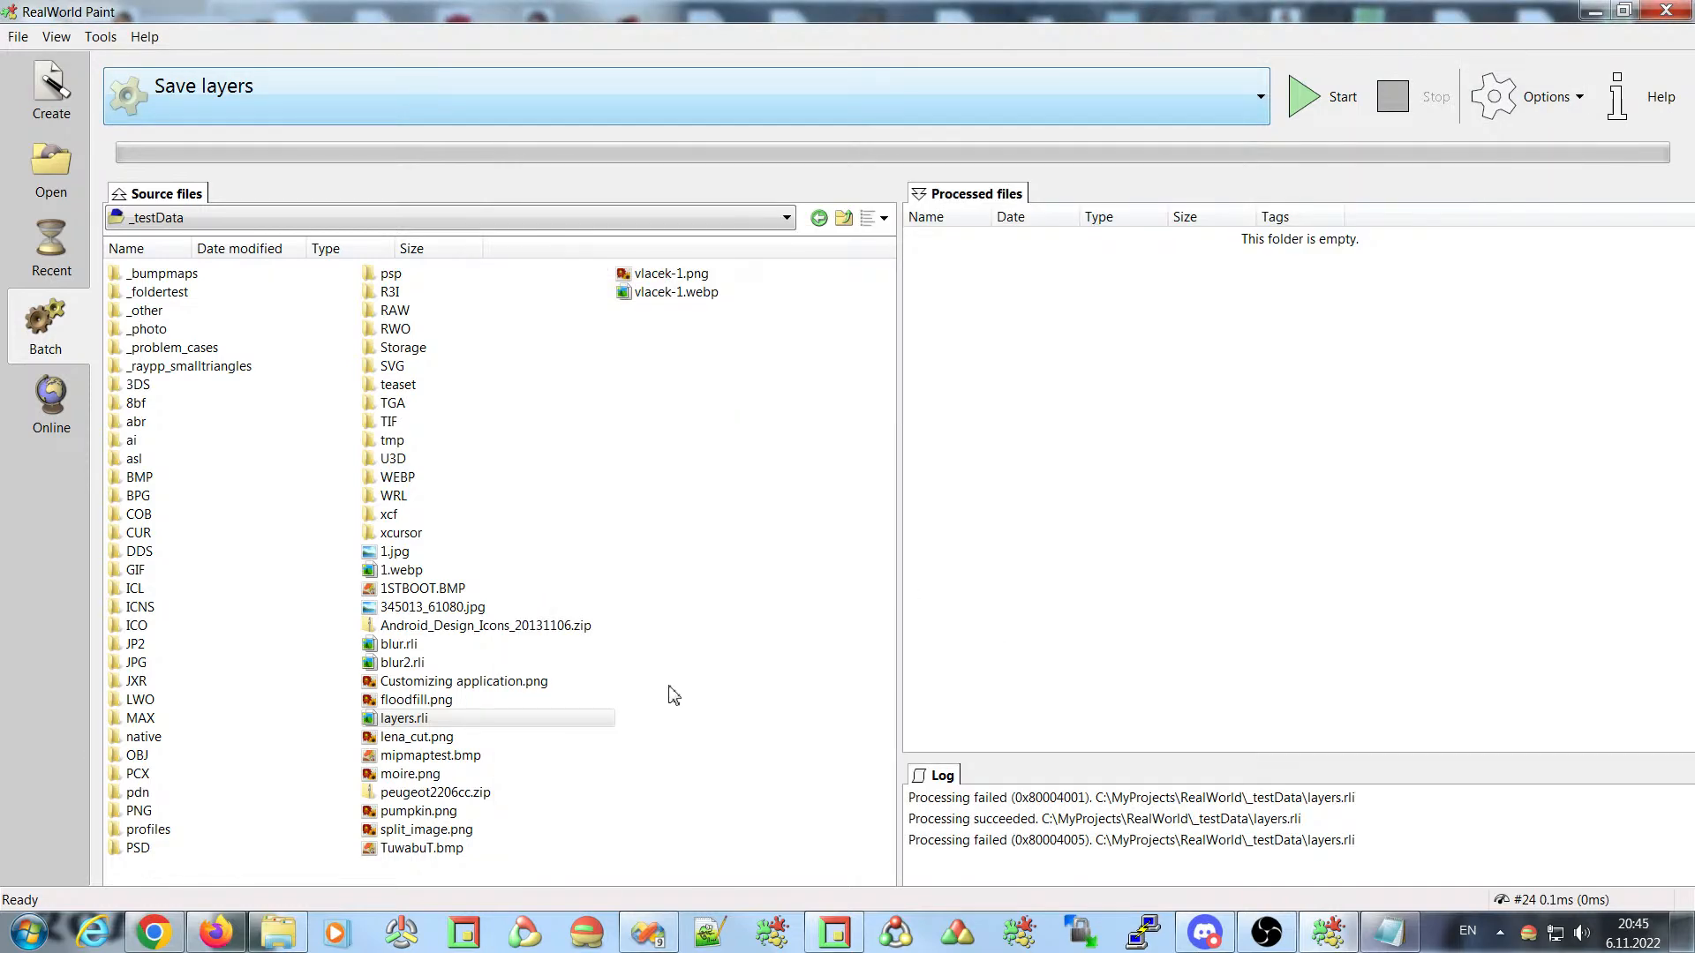
- Run Save layers on layers.rli and reopen its execution settings in an enlarged dialog
click(1334, 104)
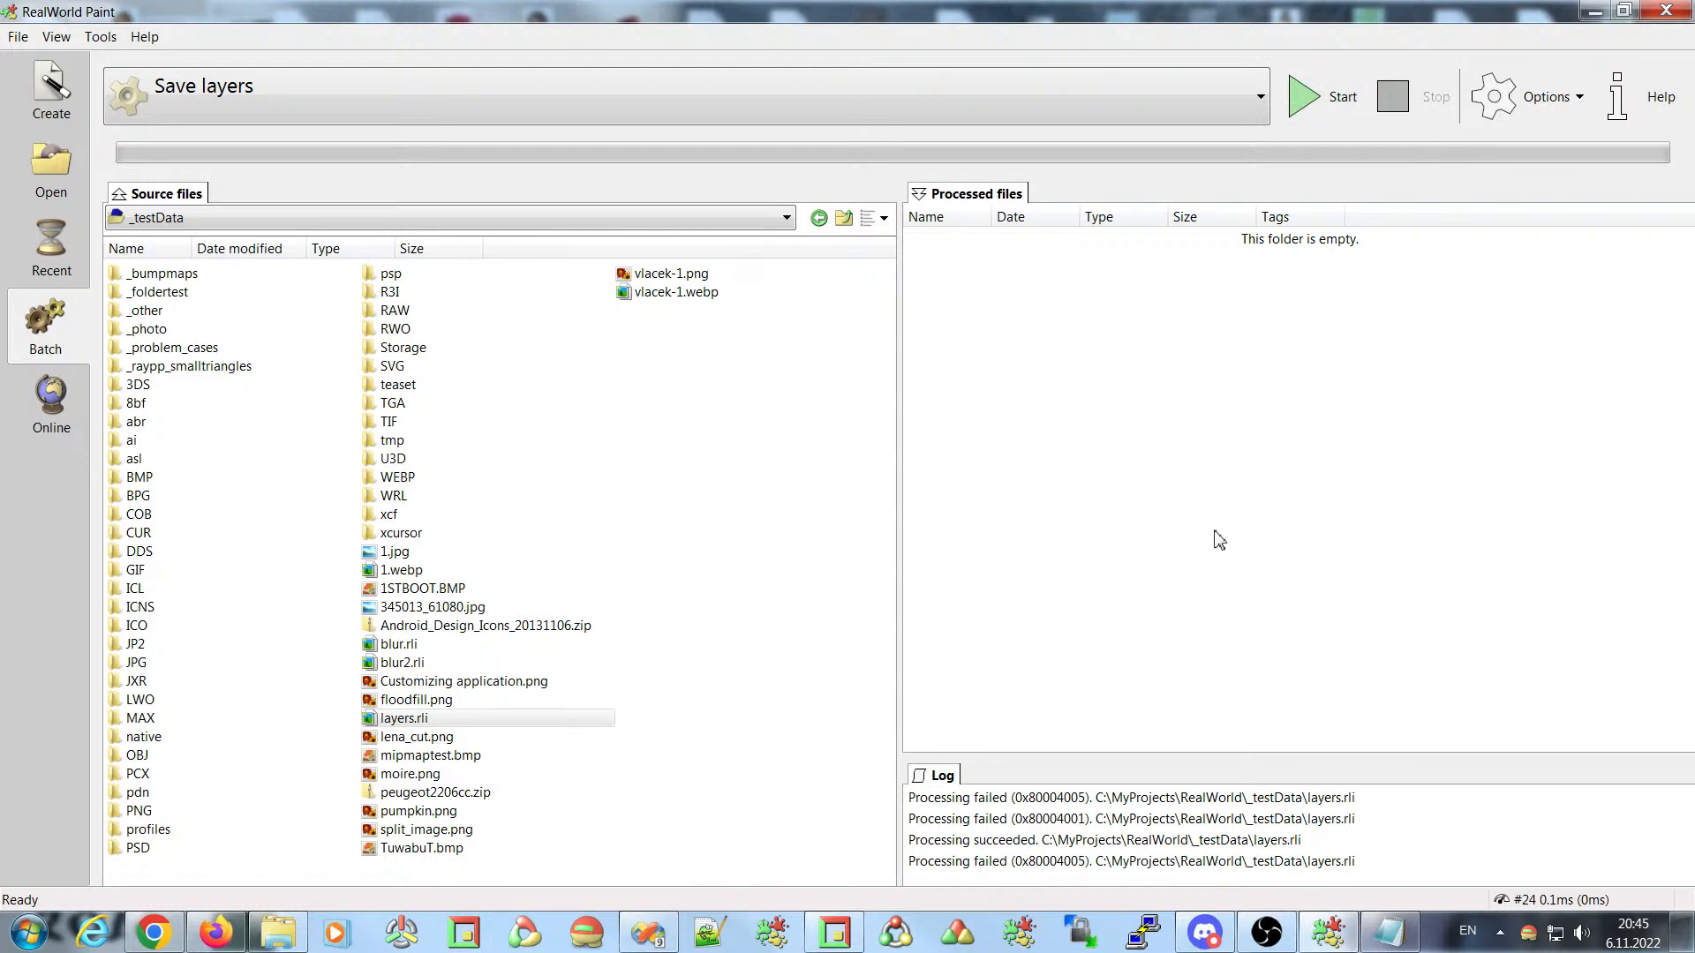
click(1532, 97)
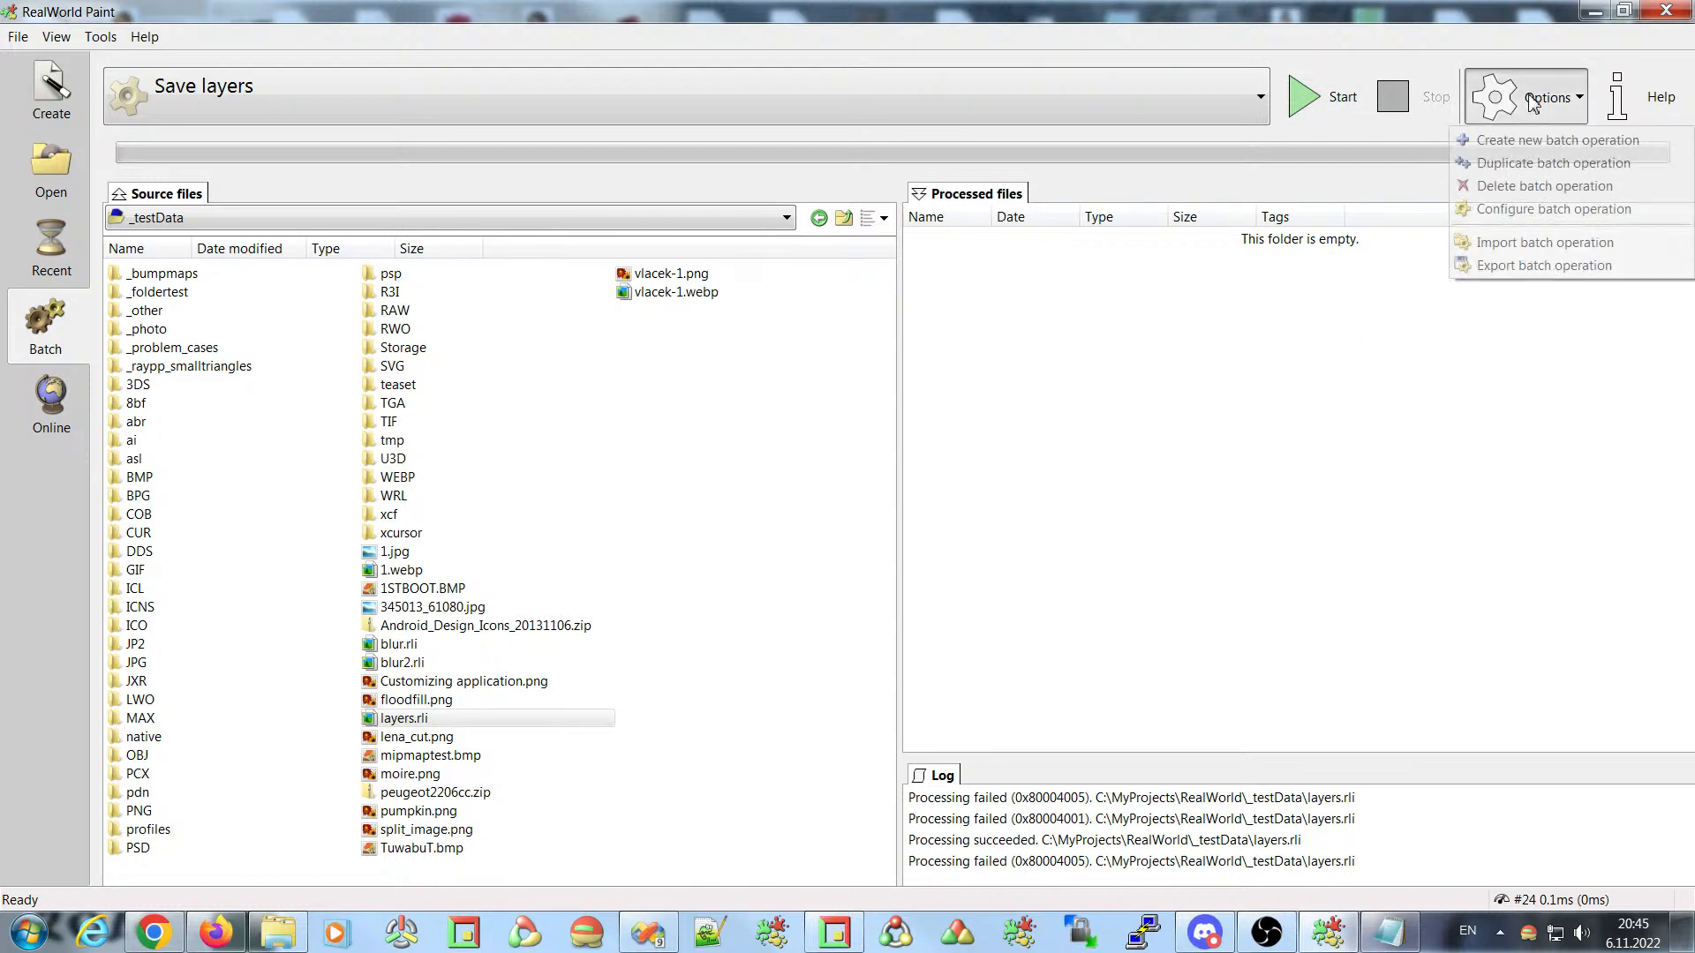
click(1512, 221)
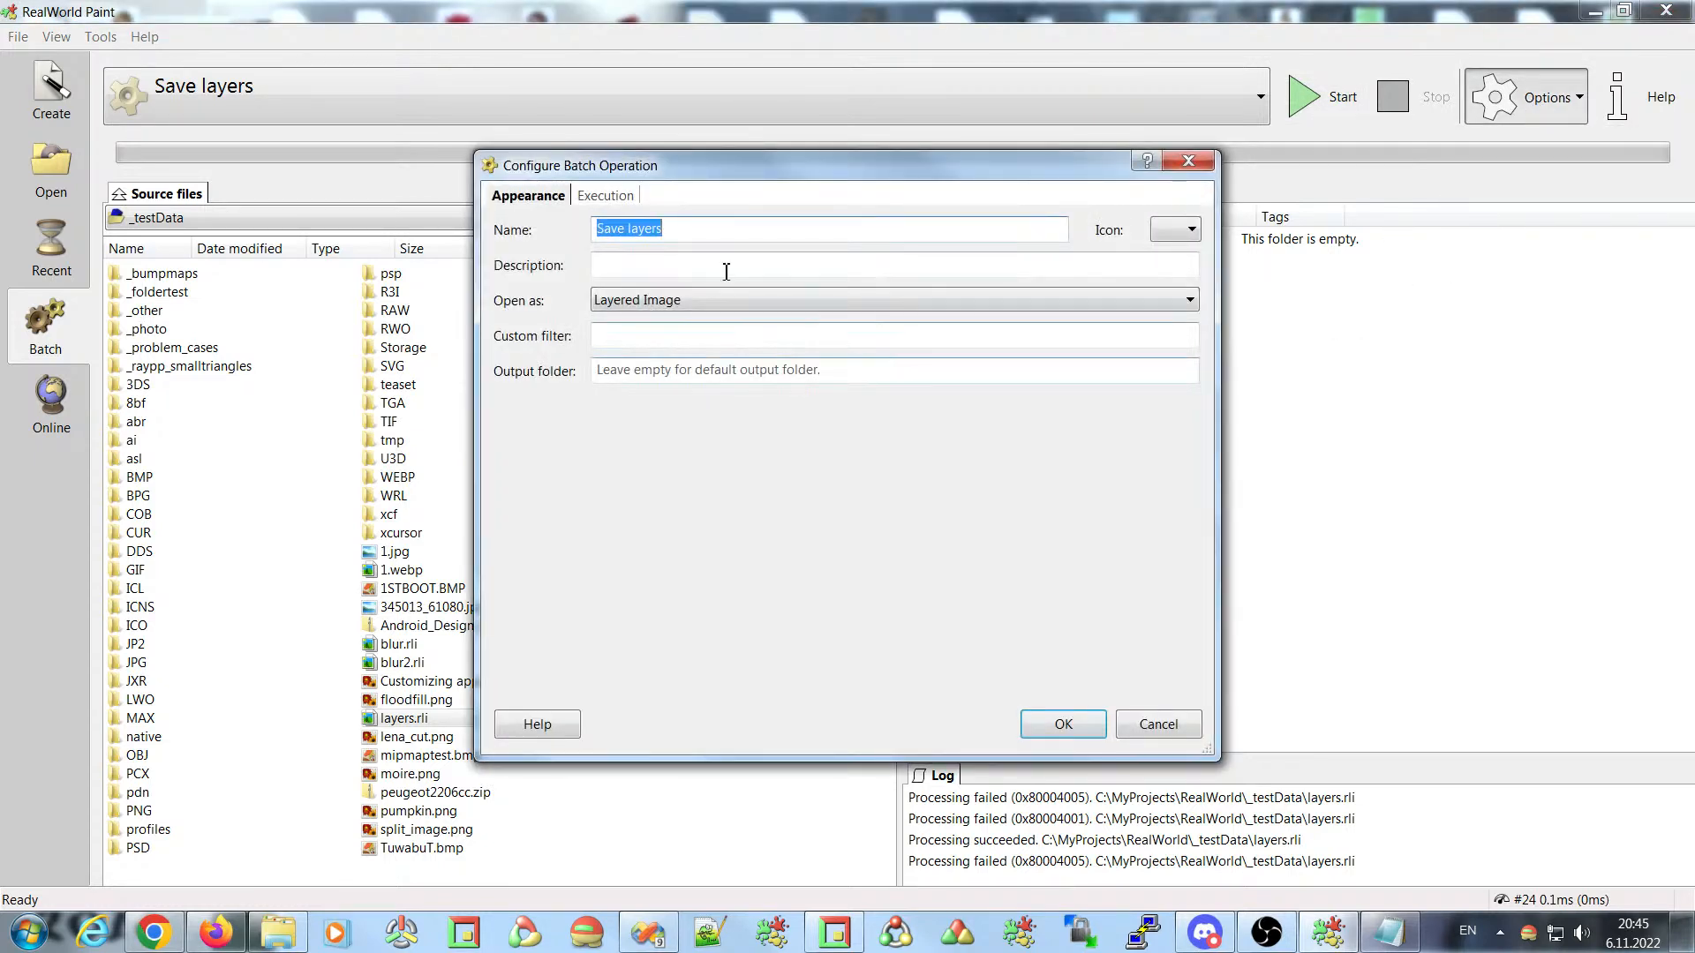
click(605, 198)
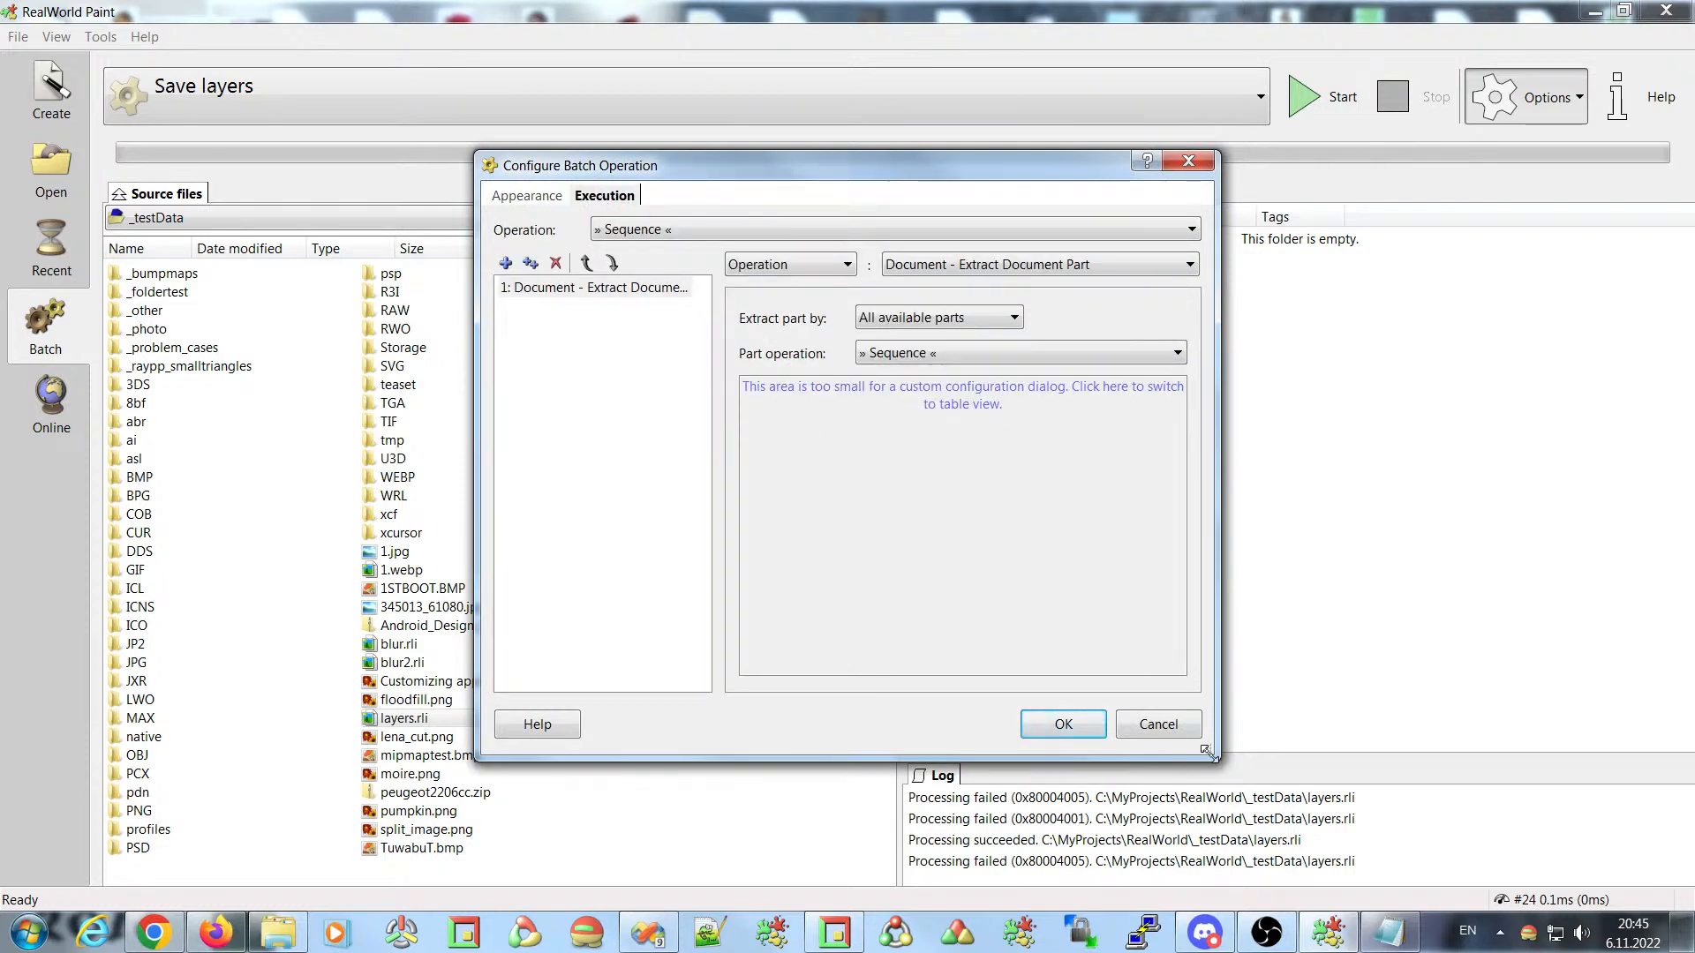
drag(1205, 750, 1453, 874)
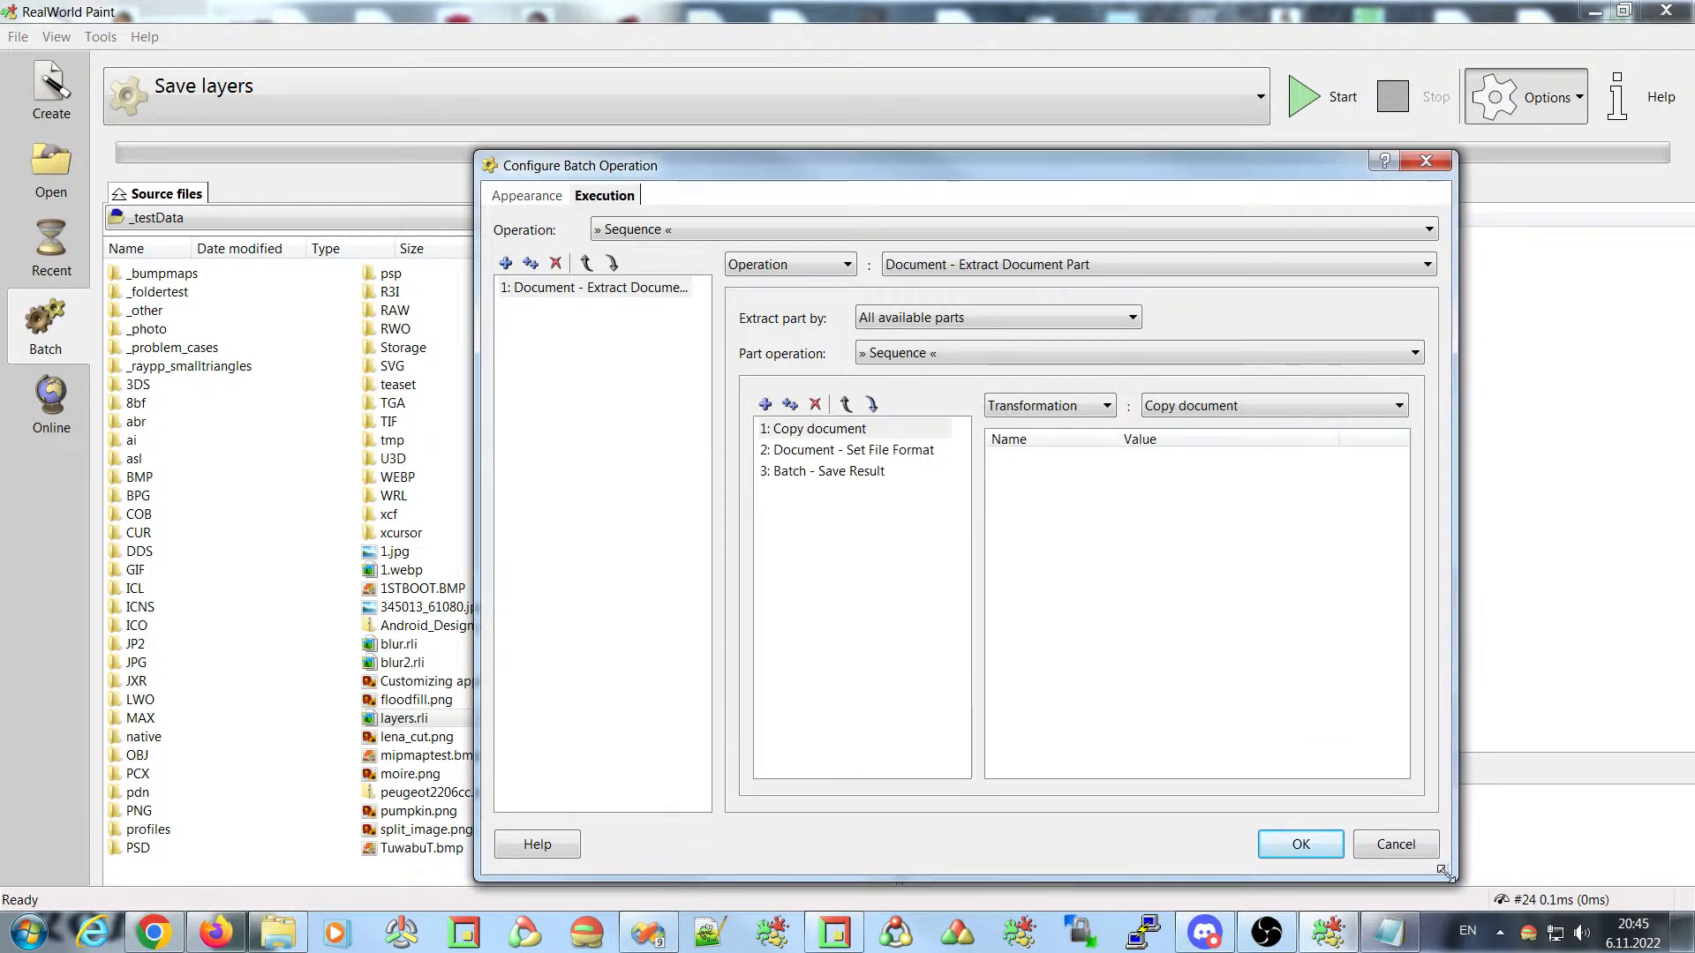
drag(1094, 166, 1083, 81)
- Compare the nested steps of Save layers with Extract icons from application in RealWorld Icon Editor, and close the latter's configuration without changes
click(849, 371)
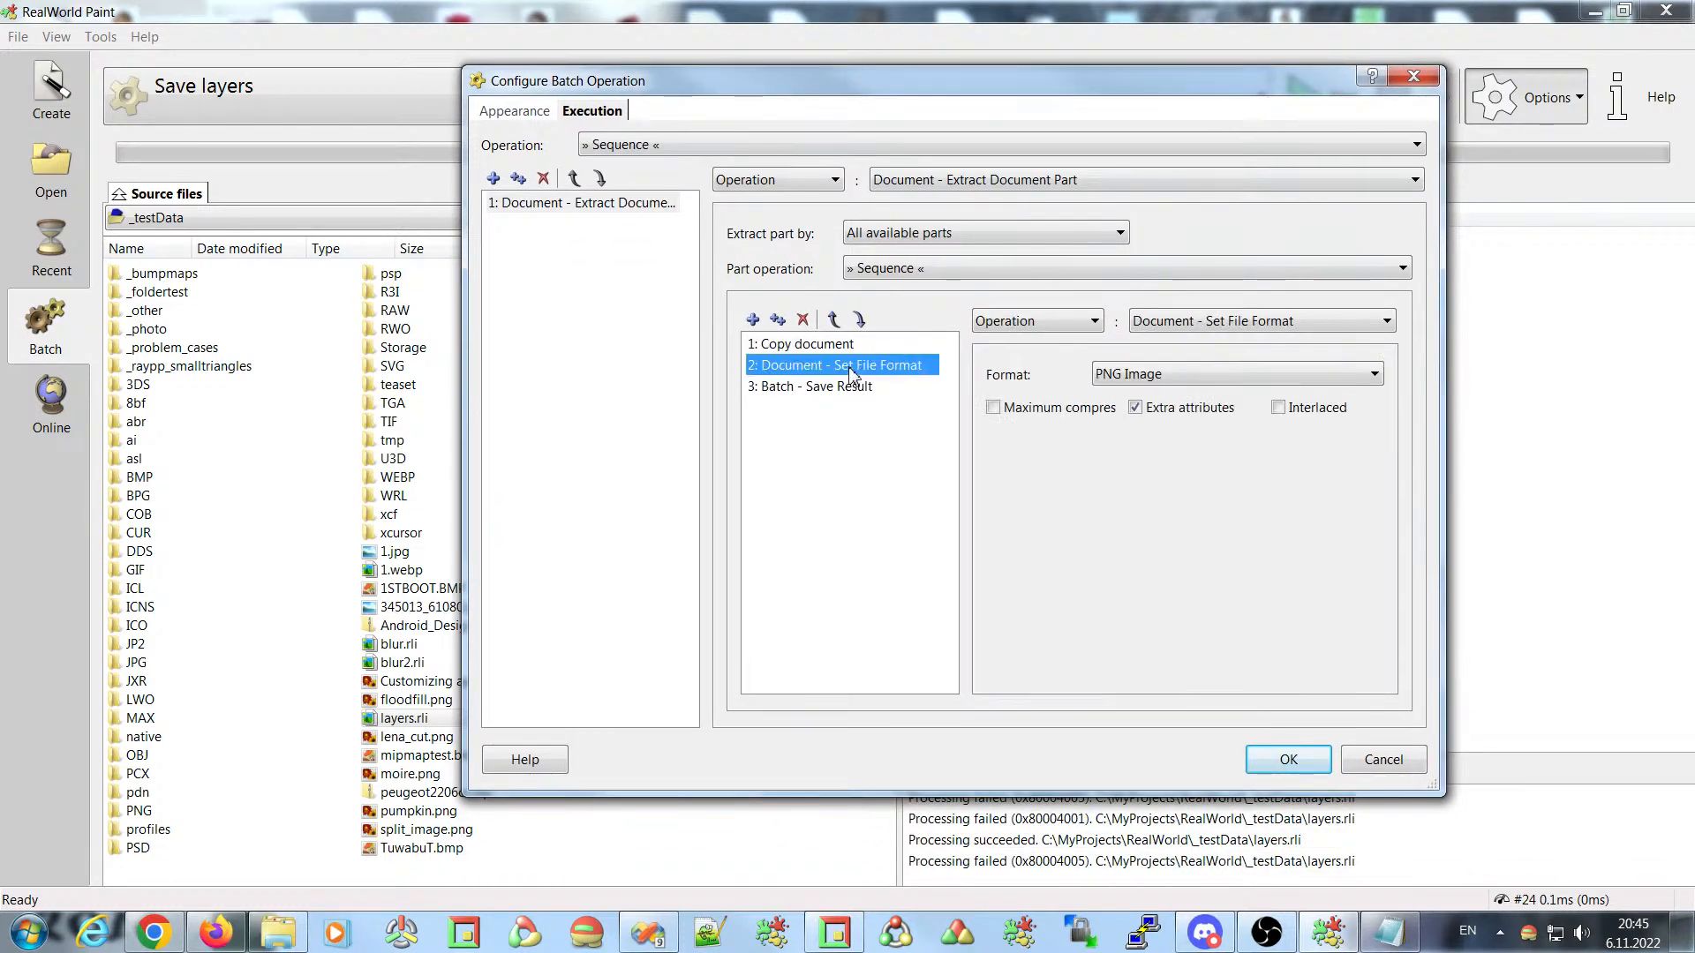
click(843, 393)
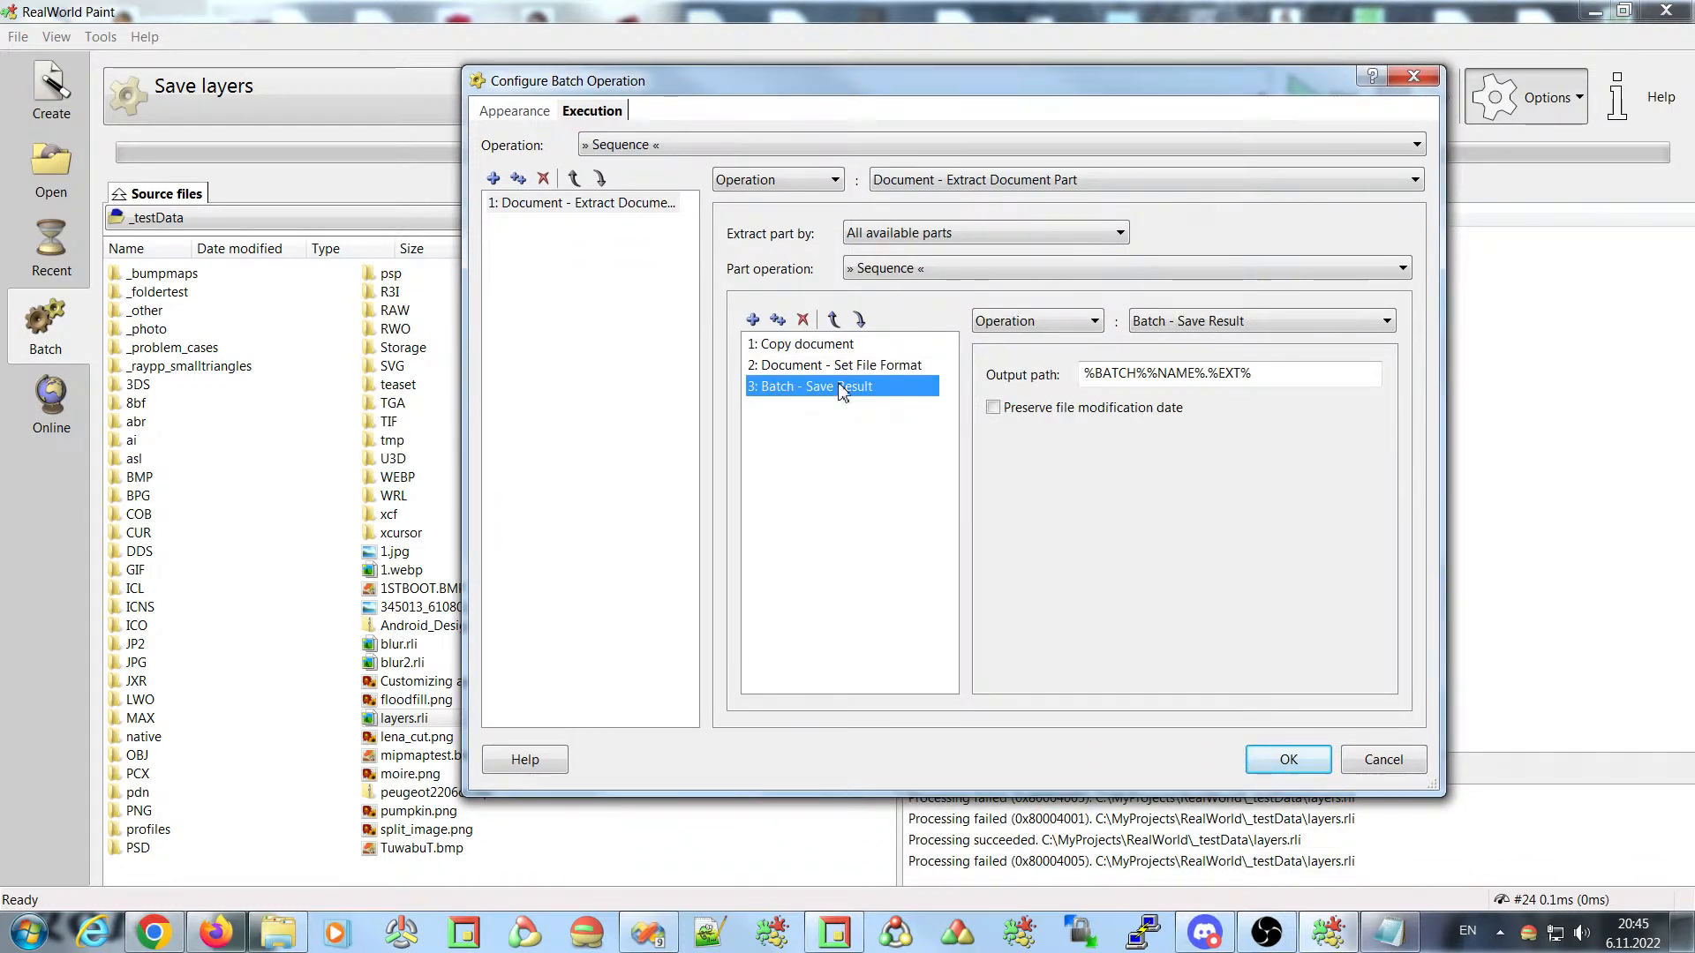
click(828, 349)
click(837, 934)
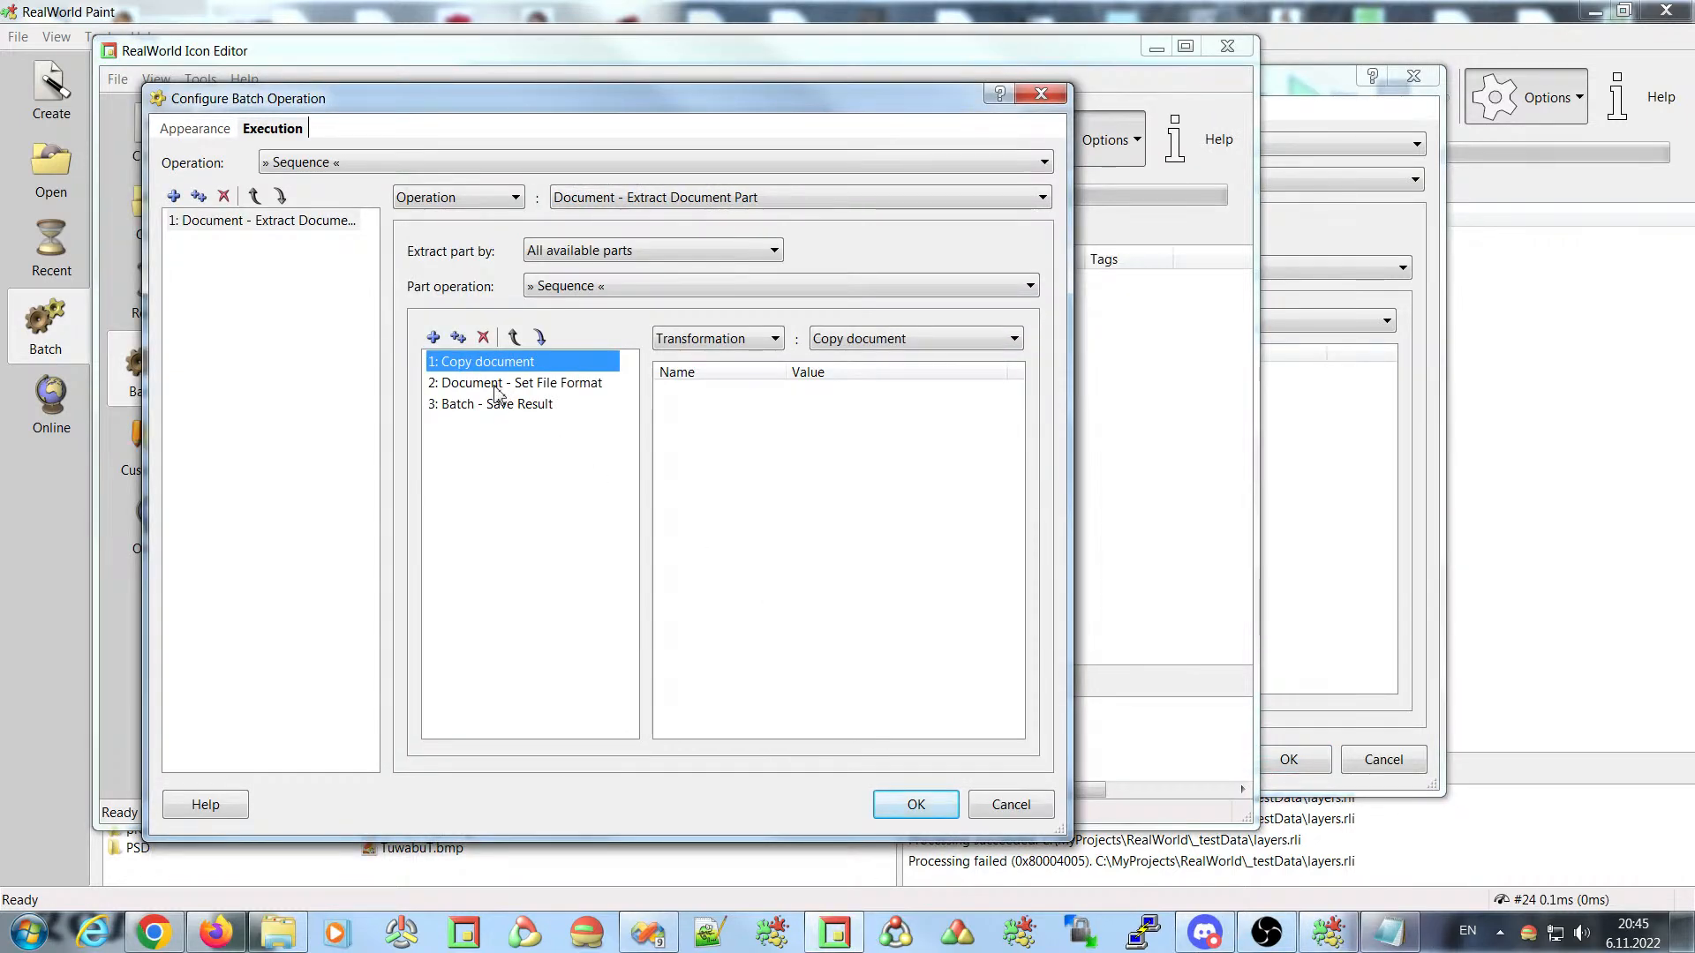
click(497, 388)
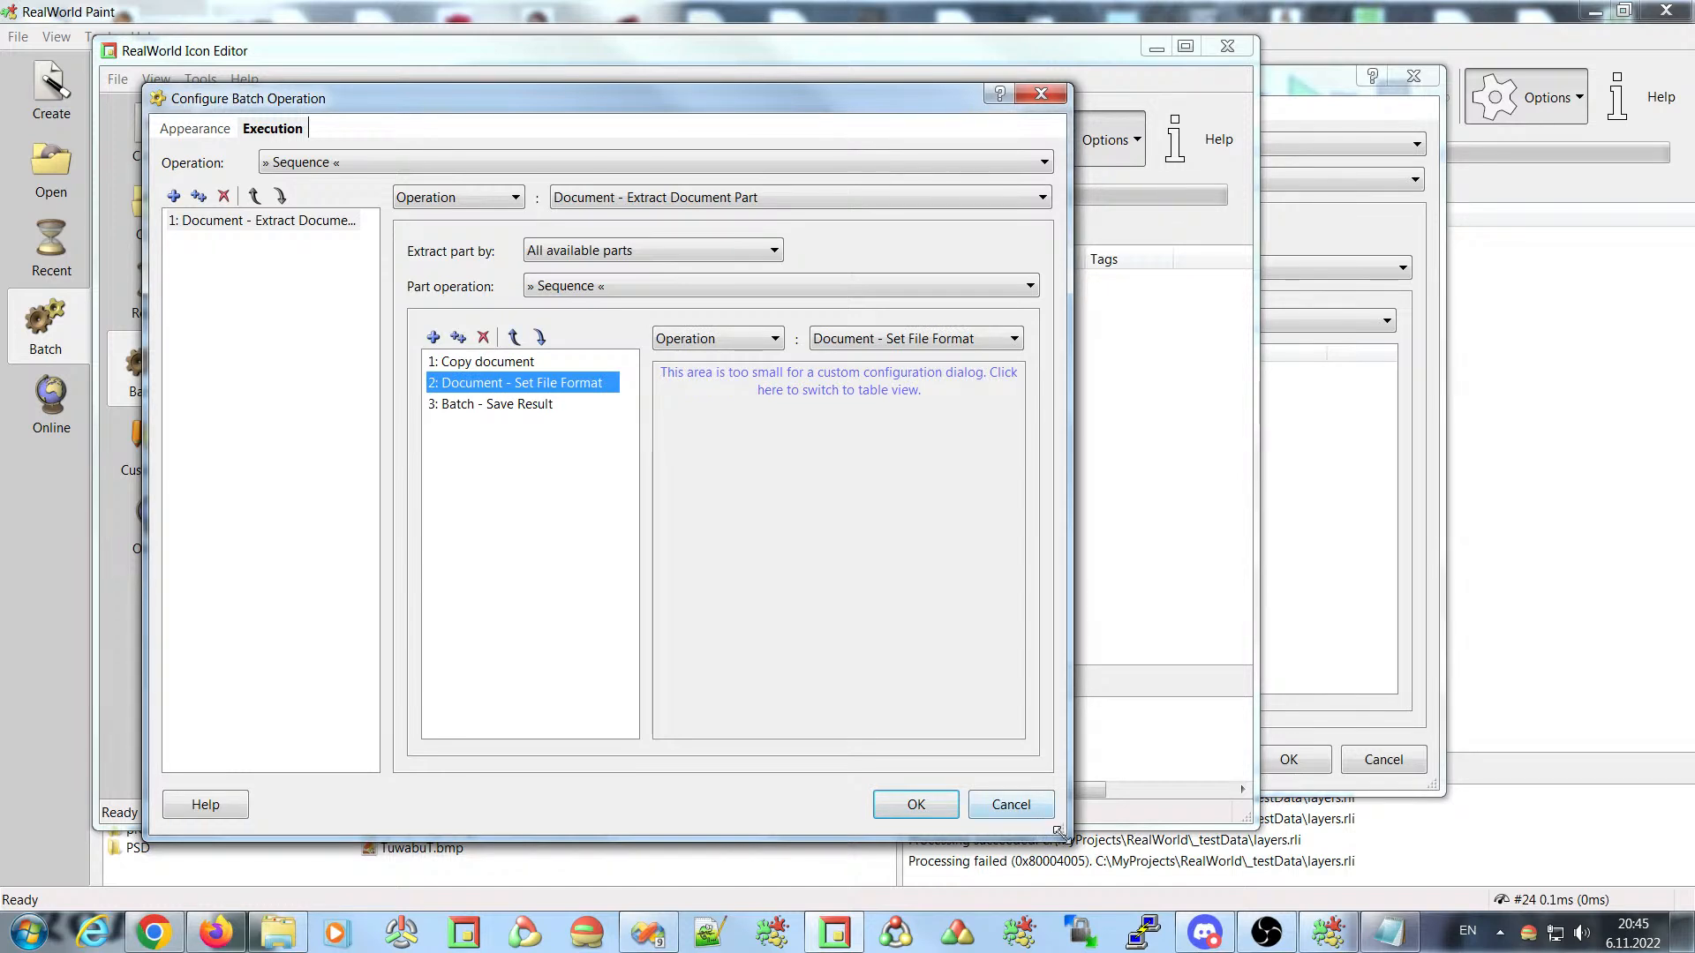
drag(1059, 831, 1293, 858)
click(506, 406)
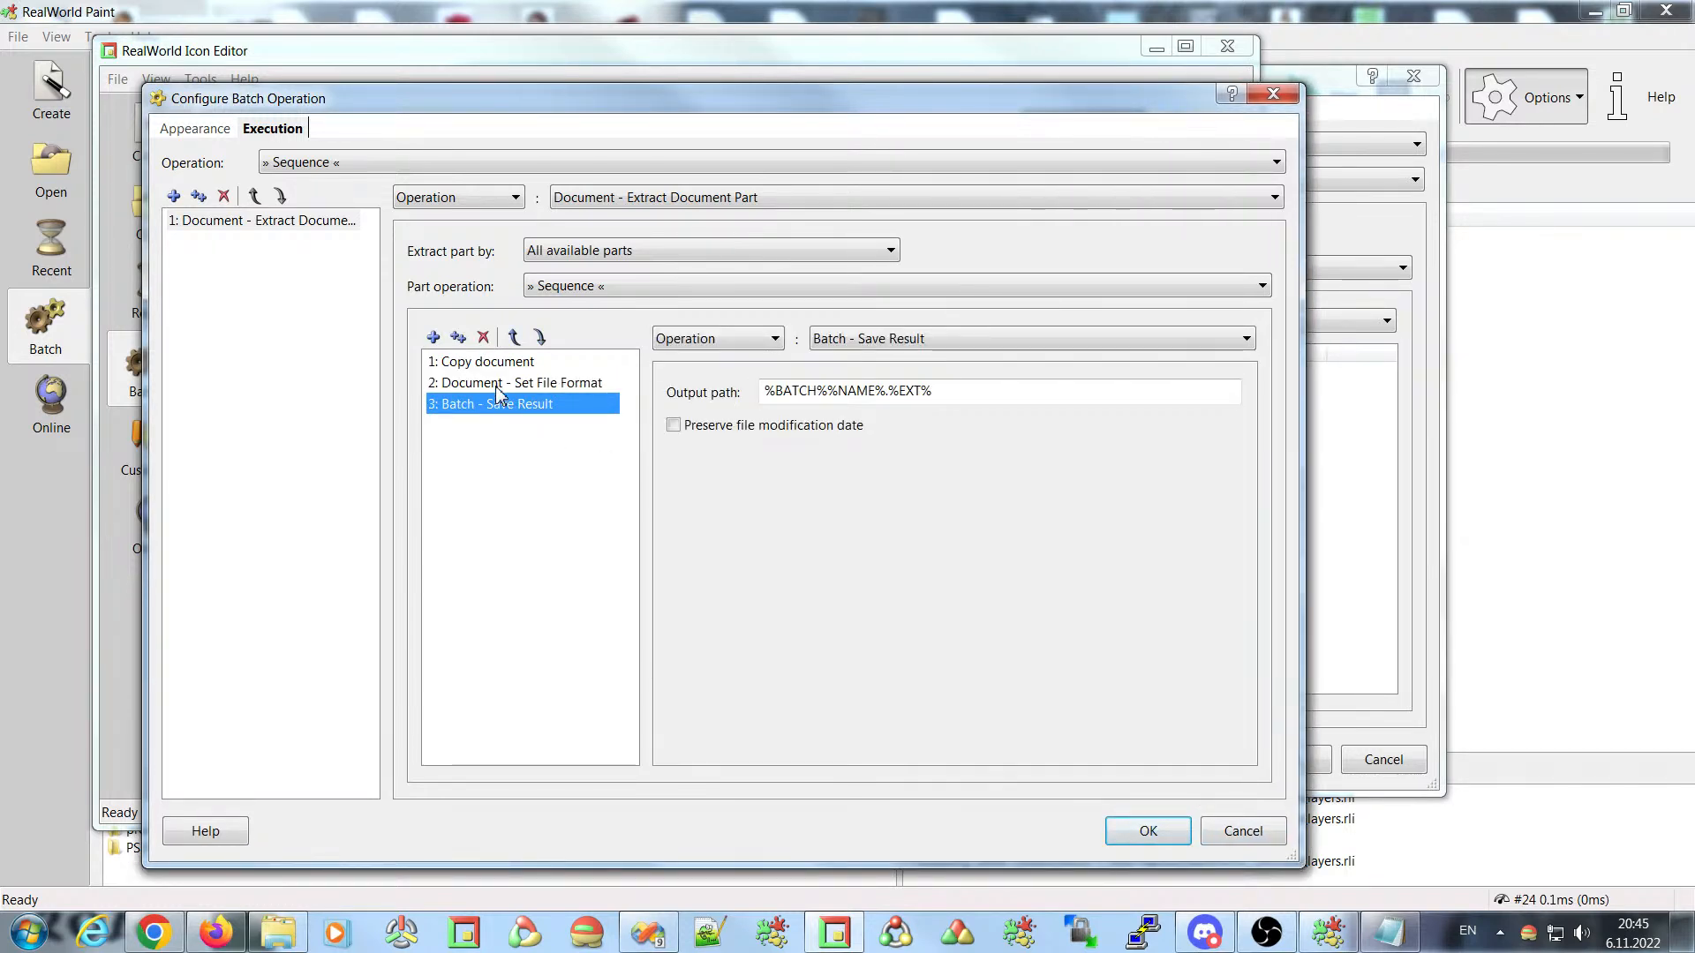
click(498, 387)
click(490, 363)
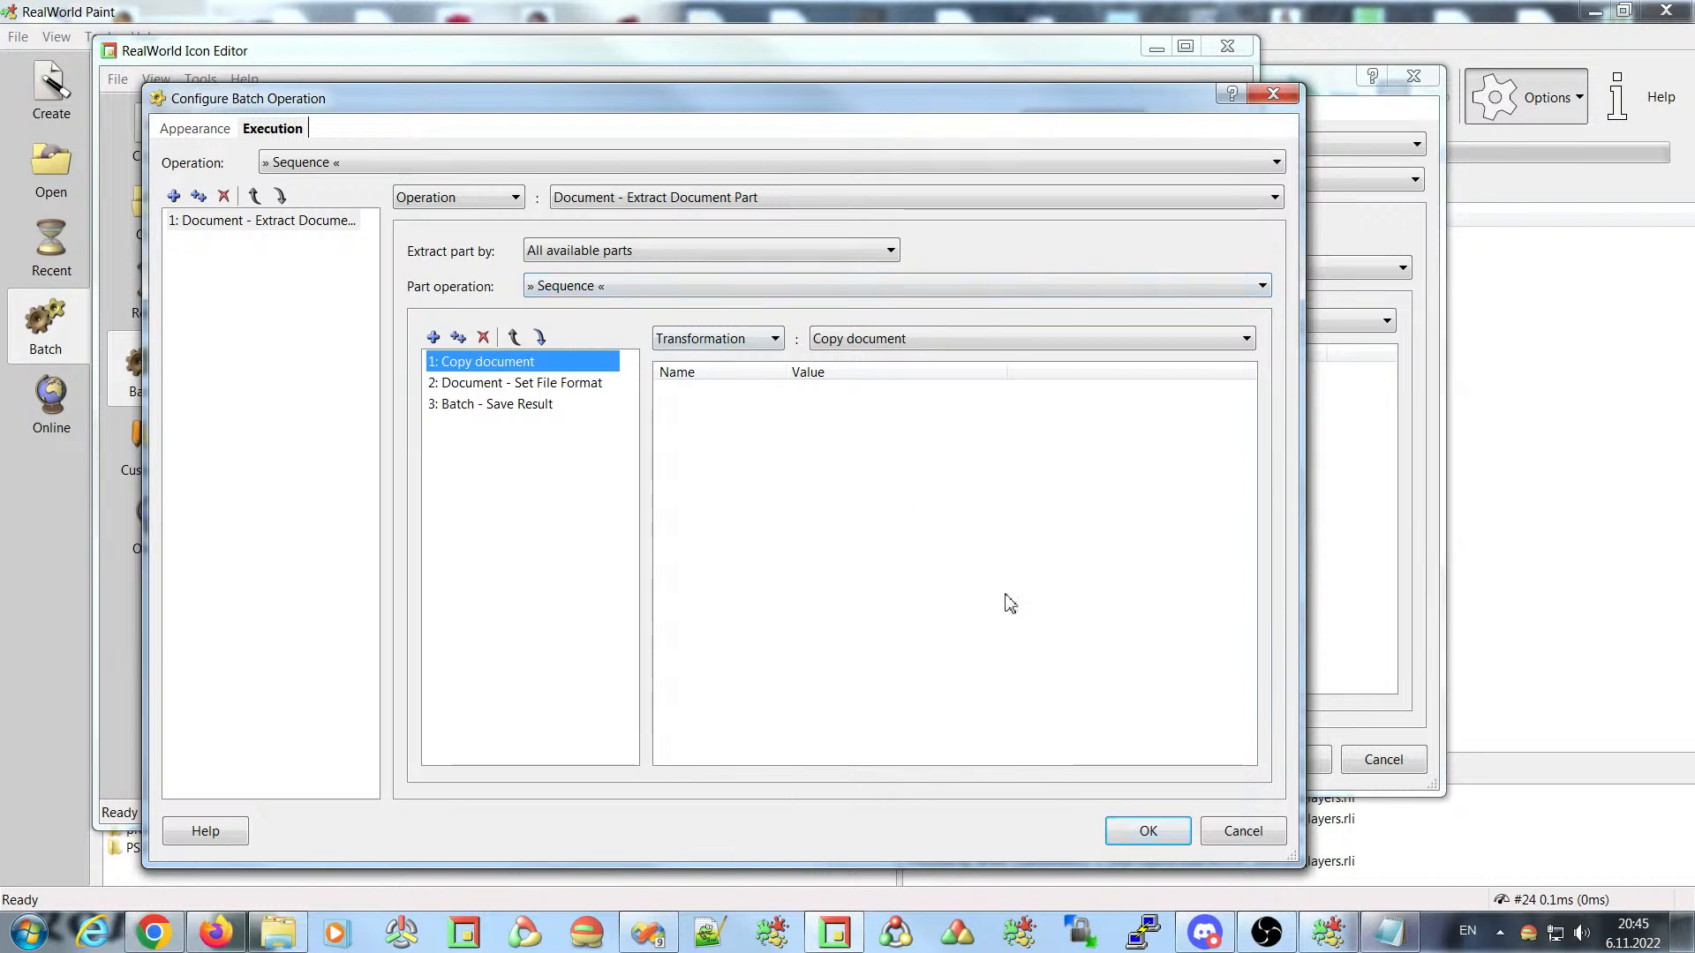
click(1242, 834)
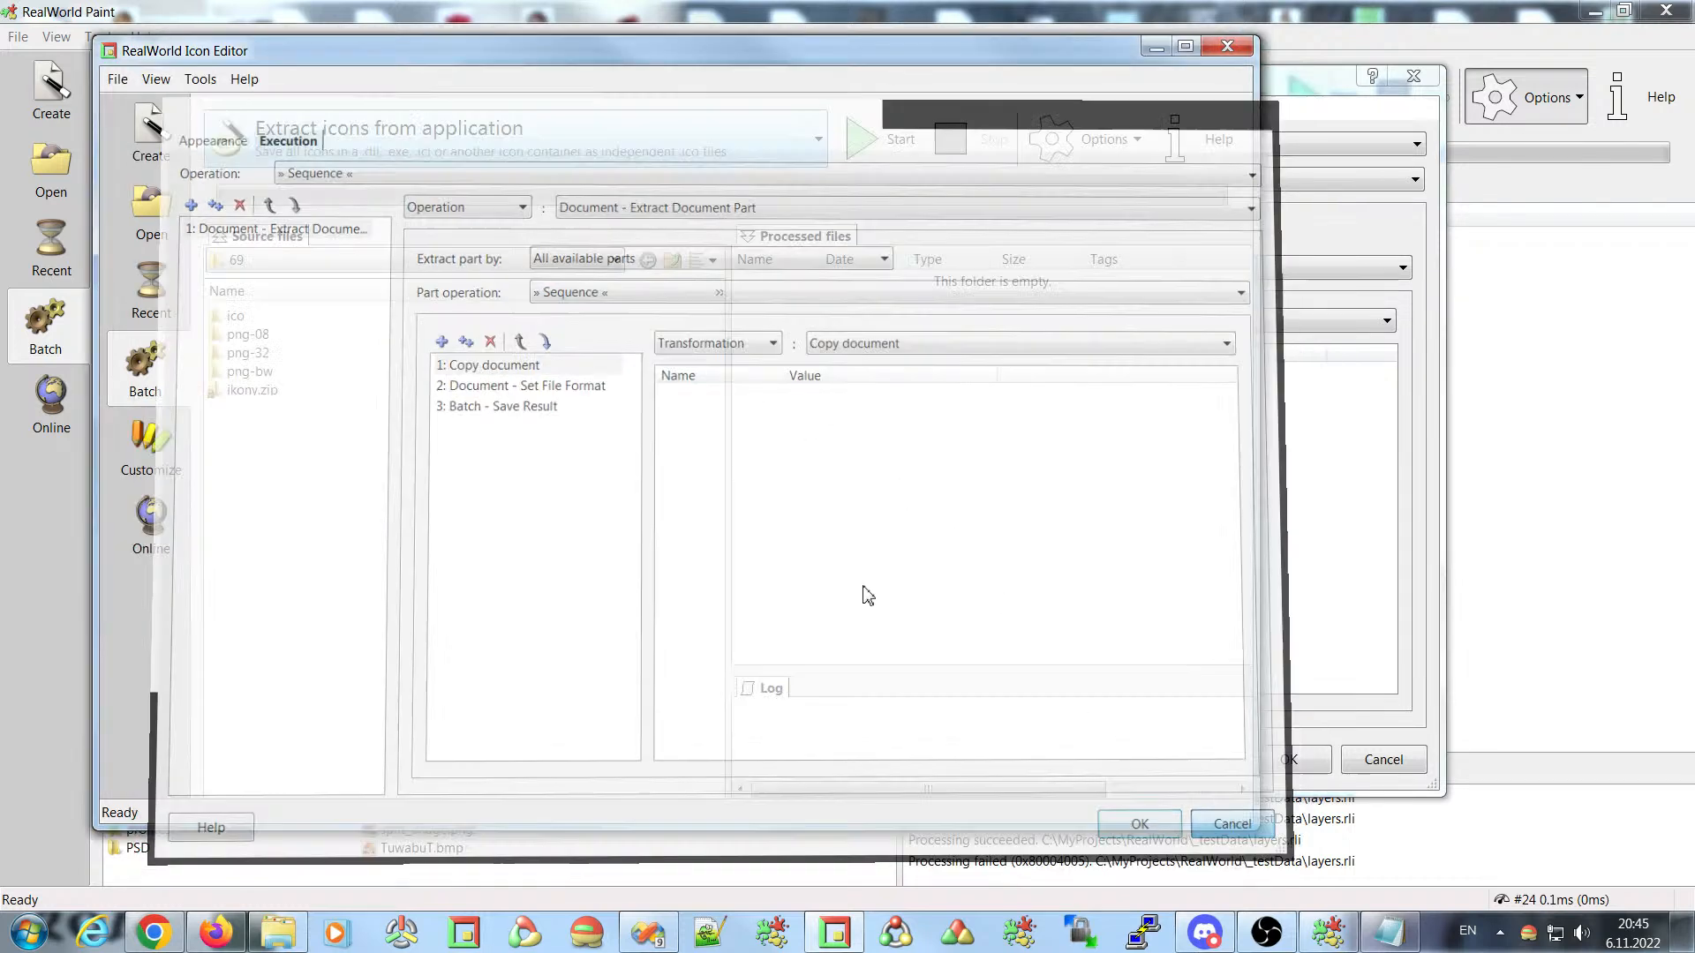
click(765, 150)
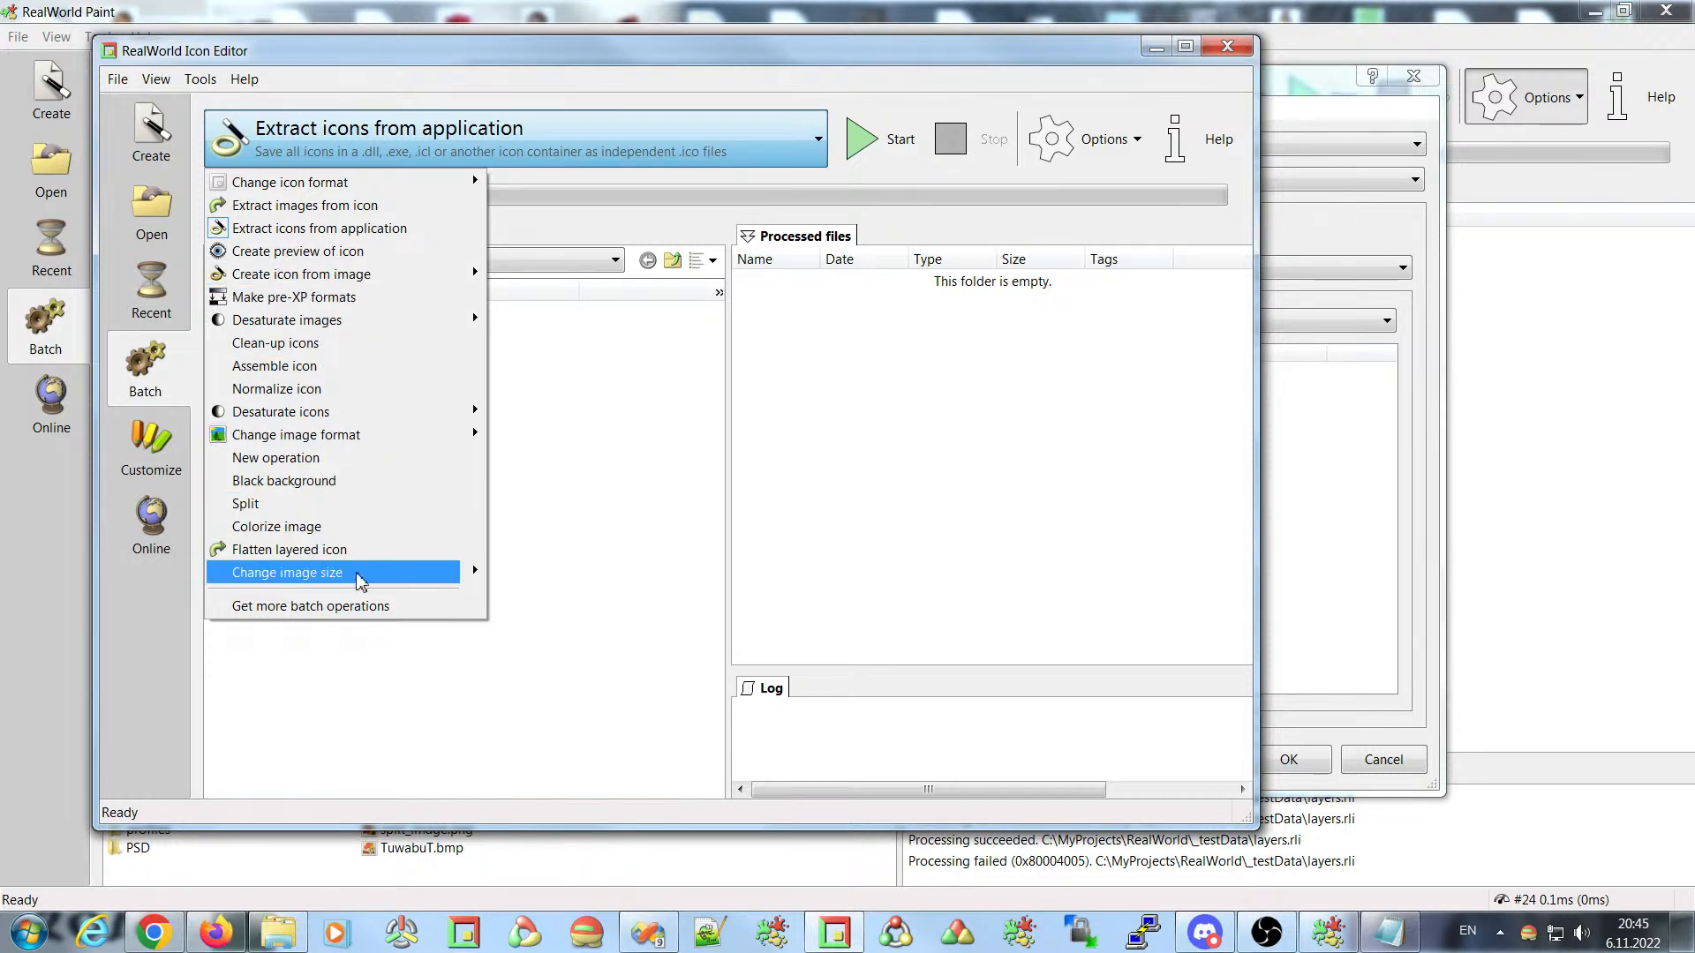
click(471, 573)
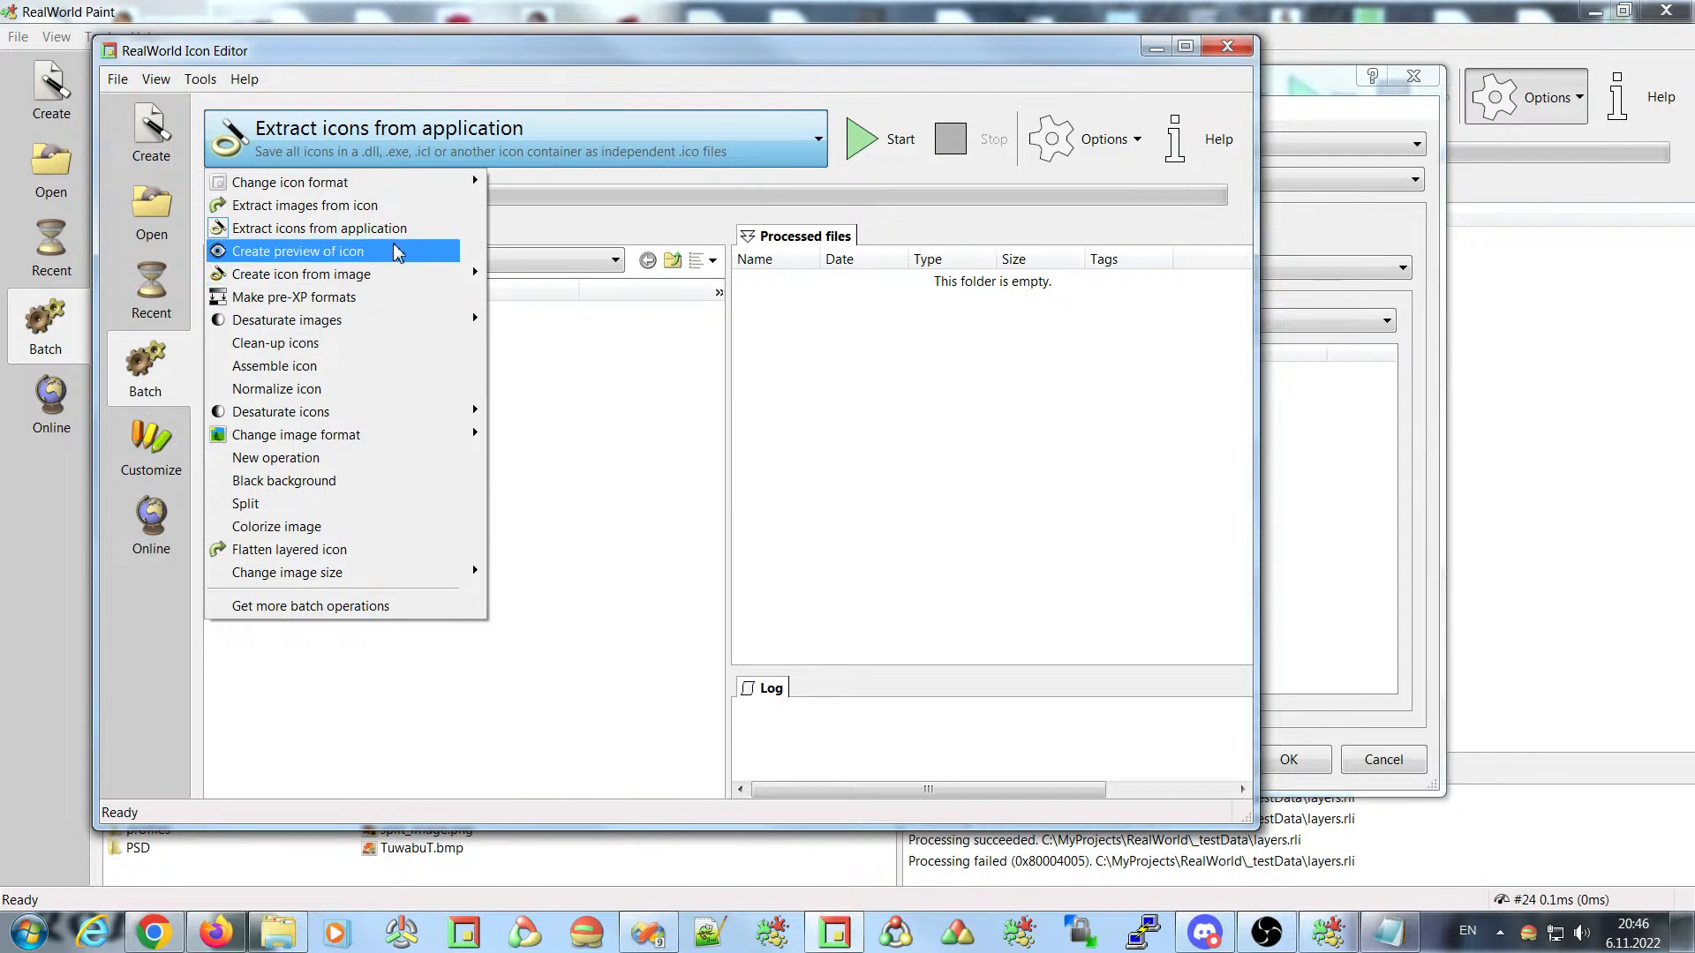
click(636, 182)
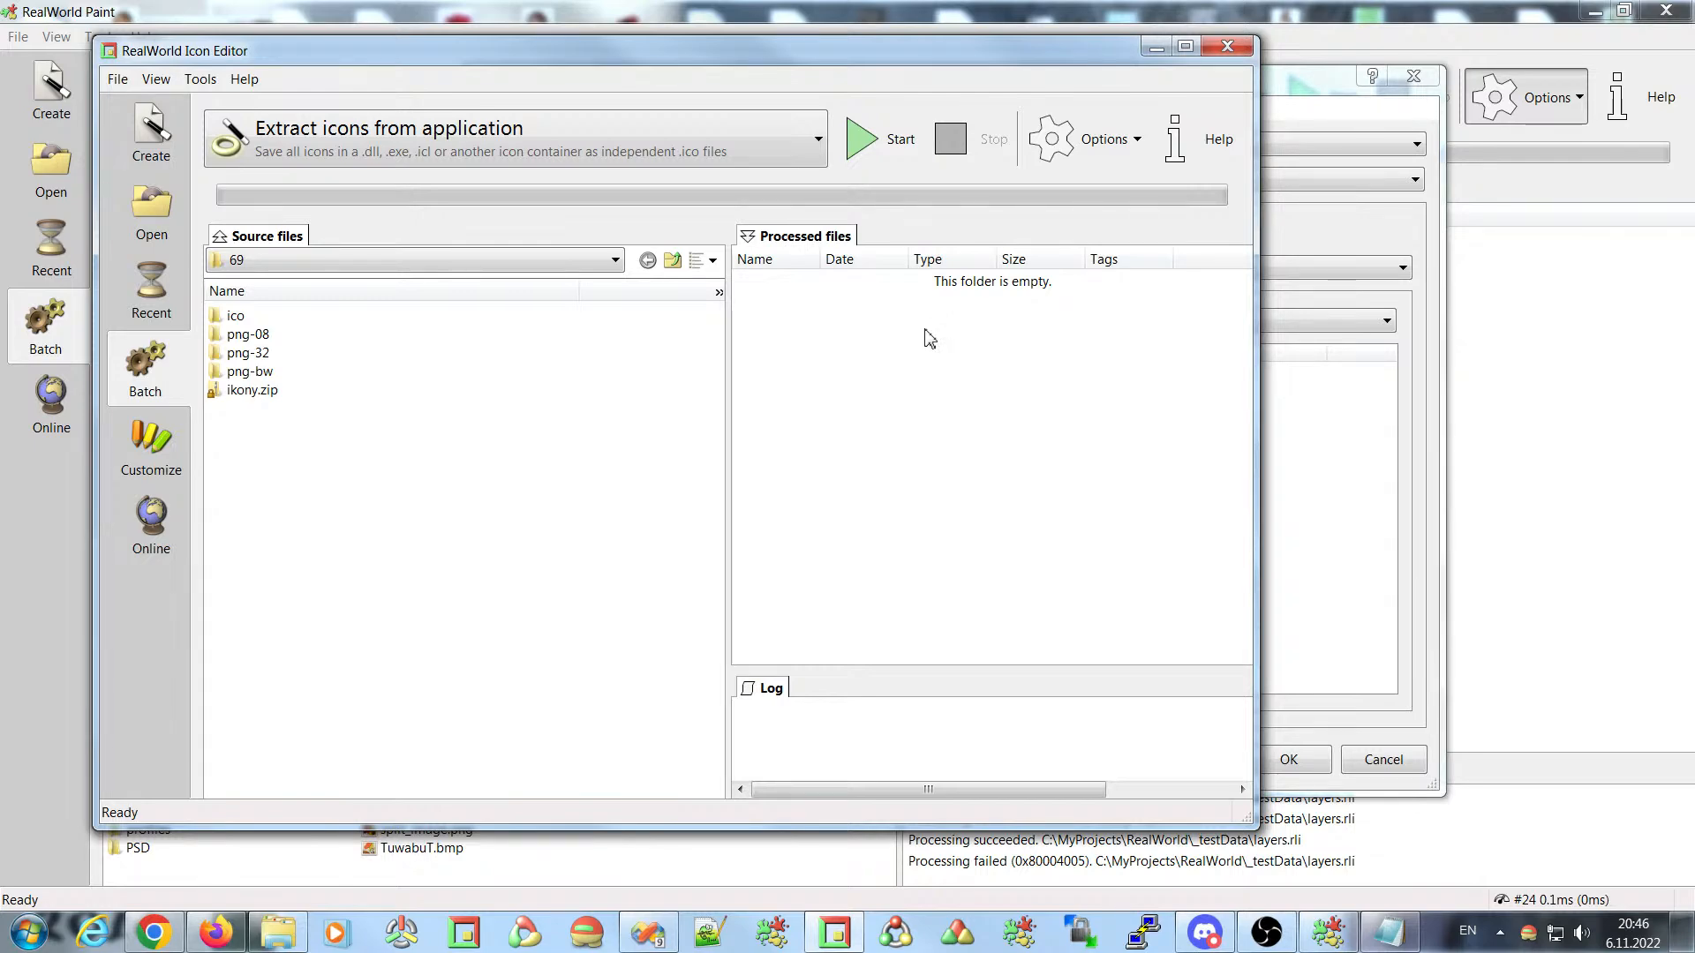
- Back in RealWorld Paint, change the Copy document step to Image -> Raster Image with image type Raster image and accept the configuration
click(1155, 48)
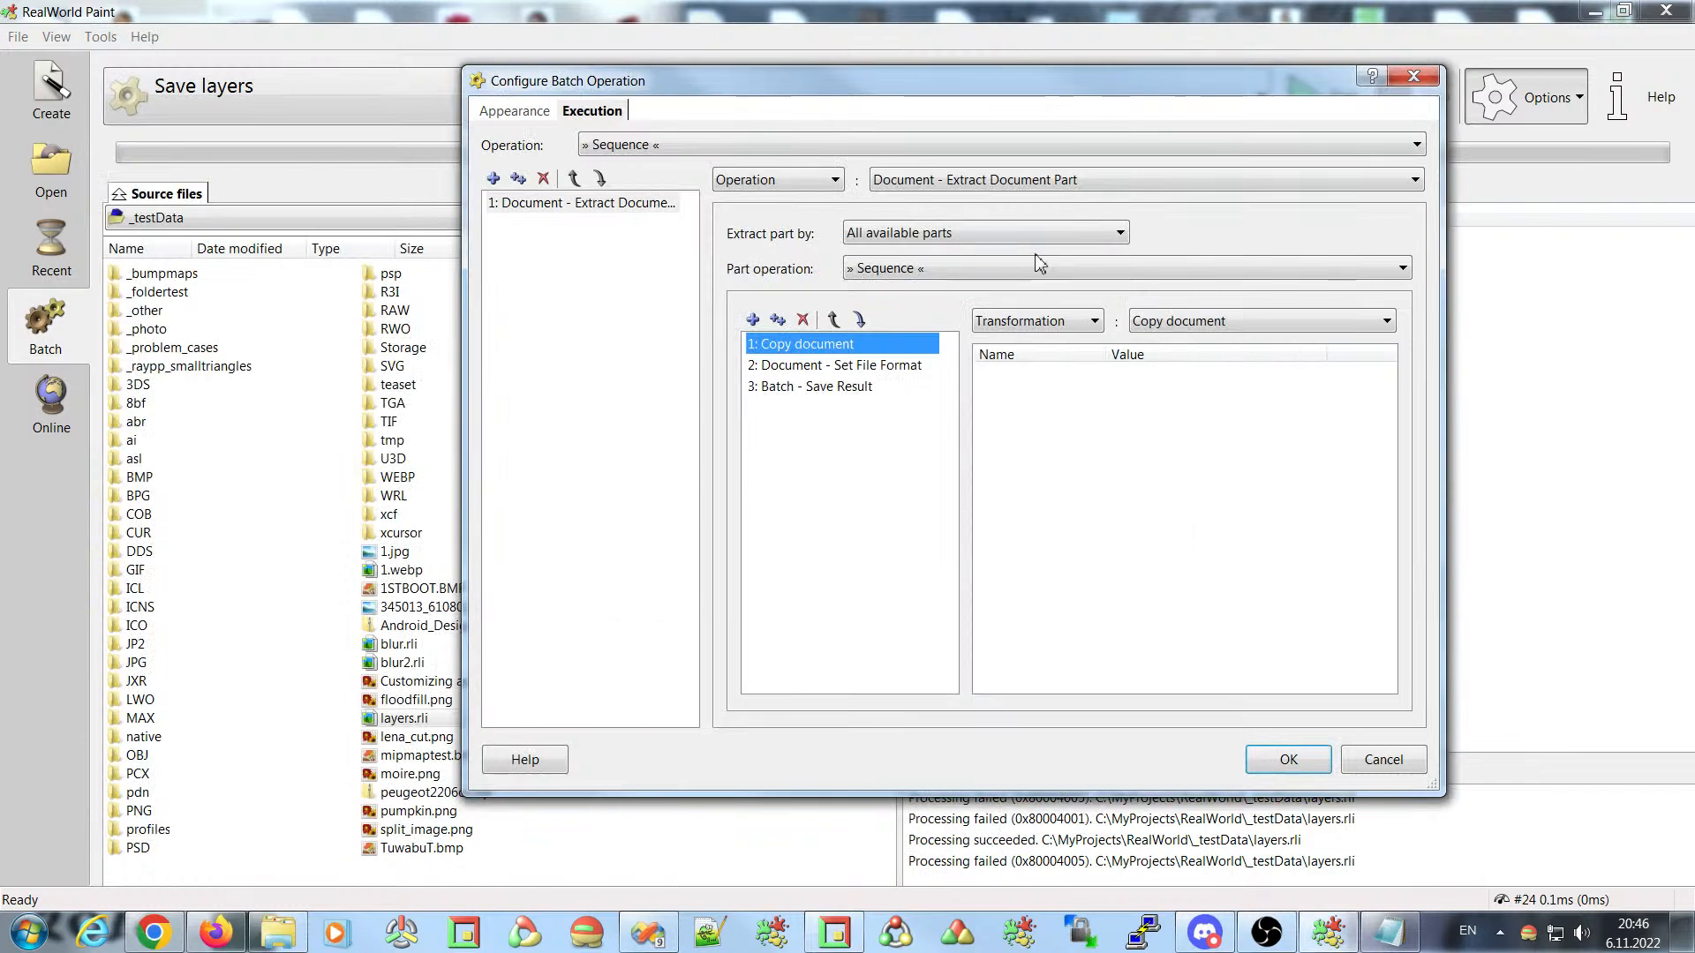
click(810, 363)
click(796, 346)
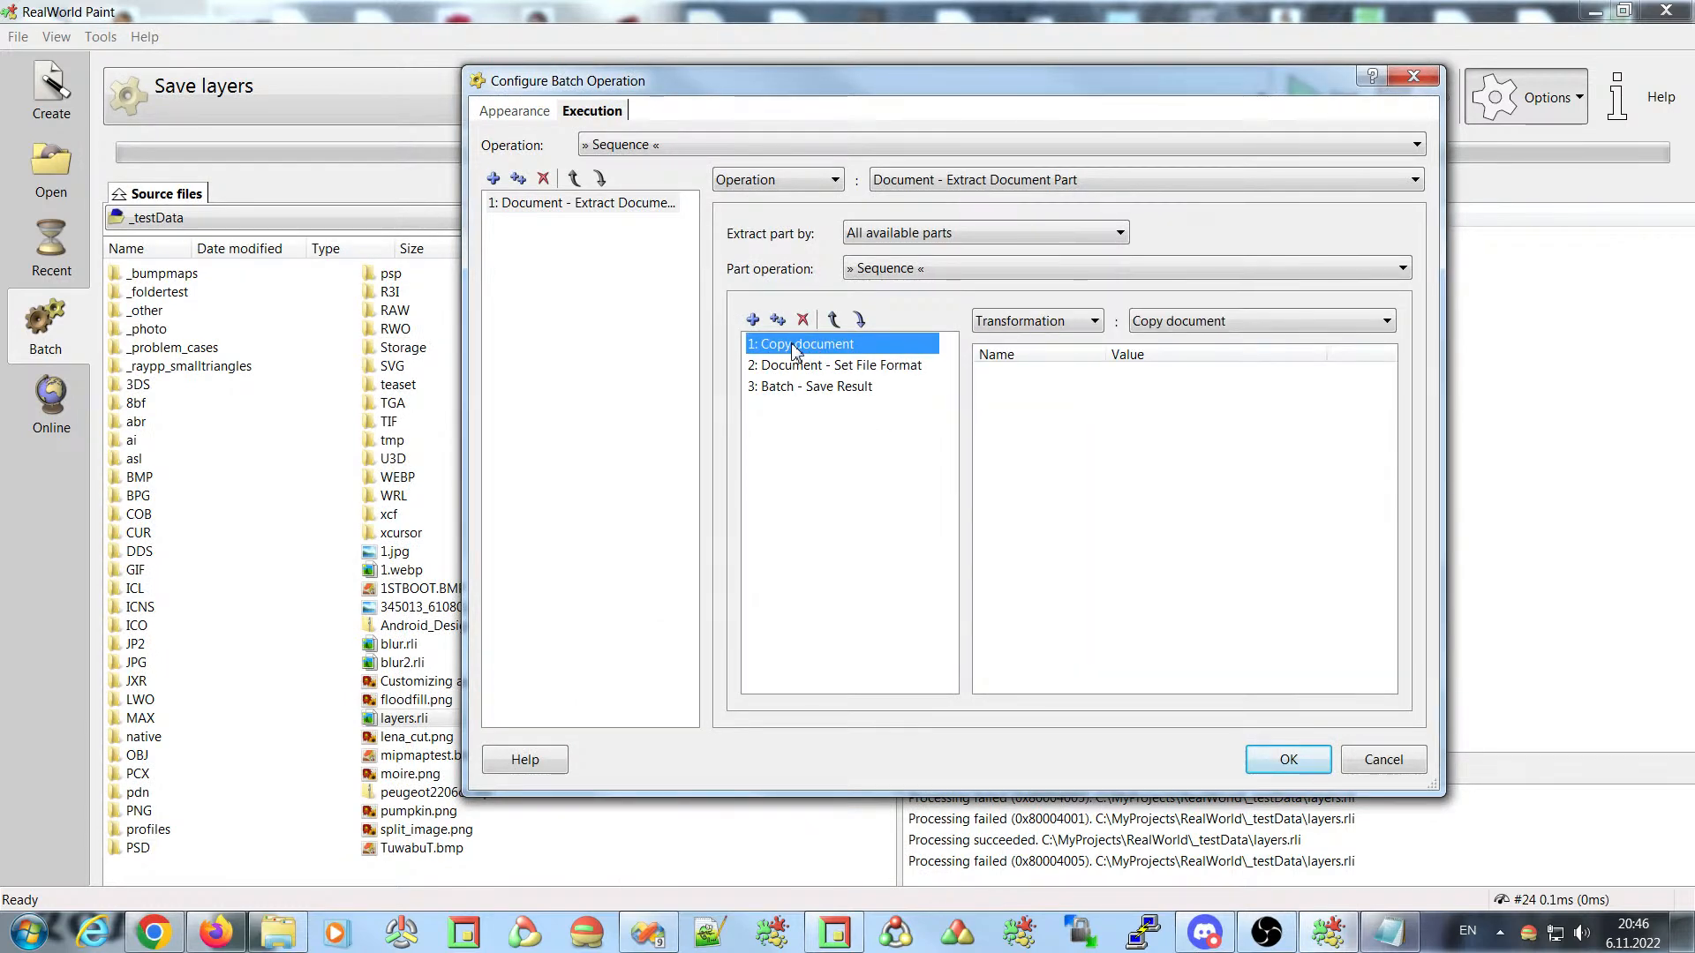
click(1209, 323)
click(1192, 413)
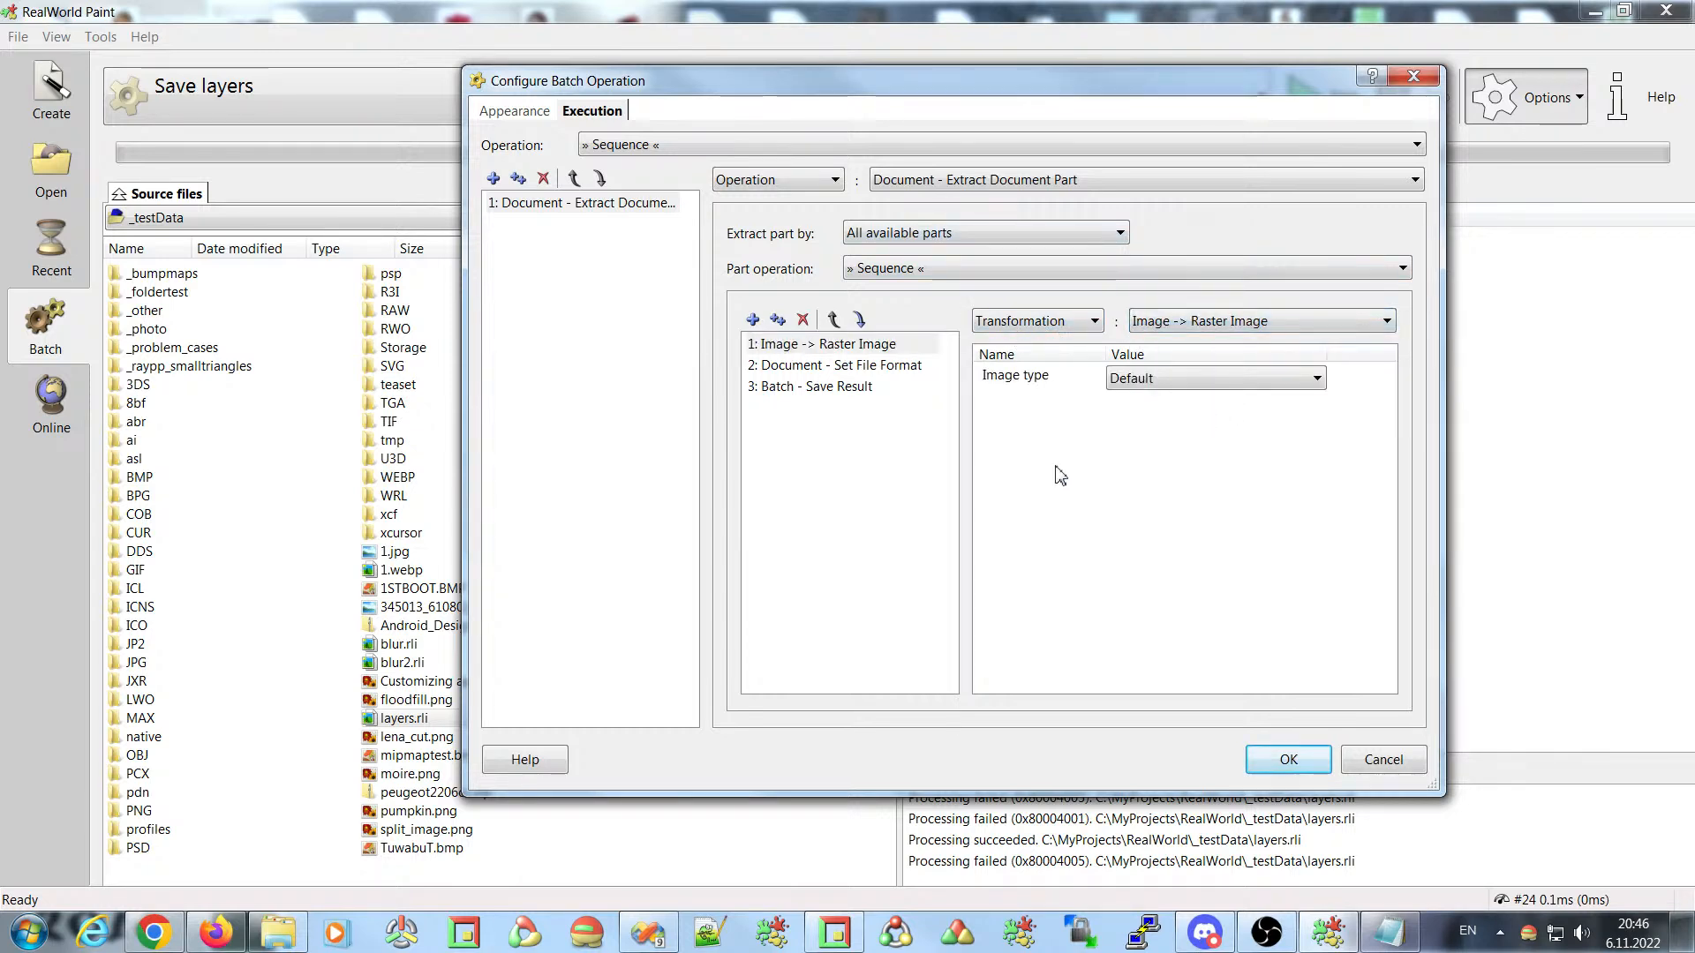
click(1182, 379)
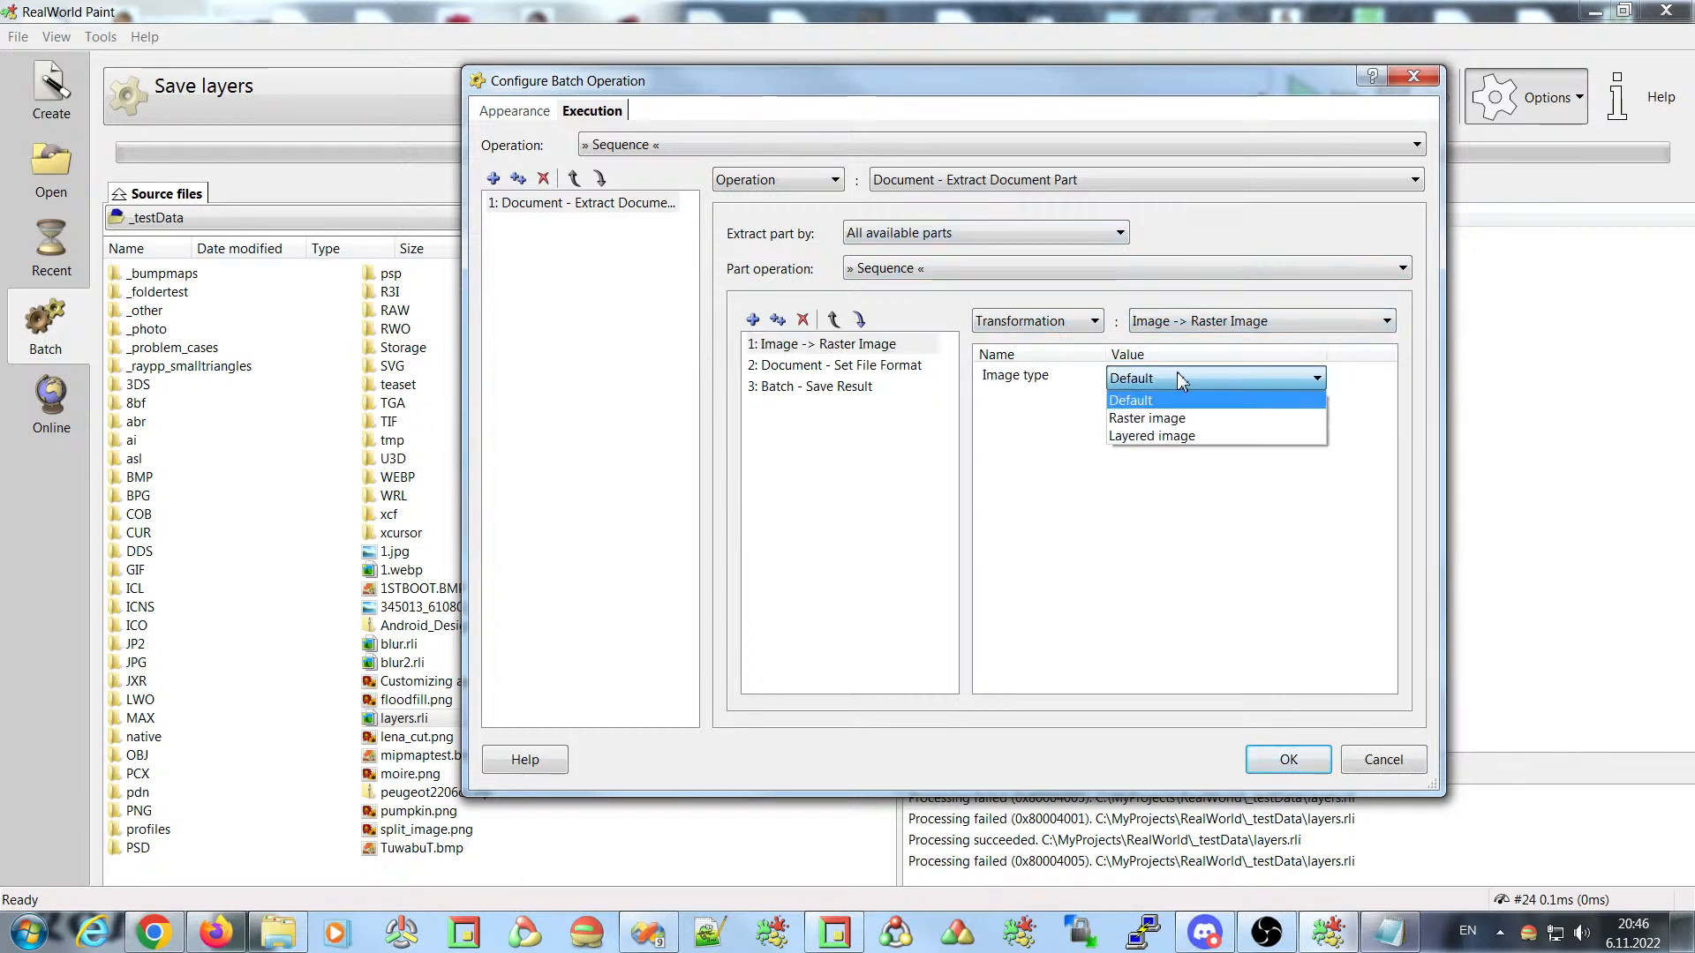
click(1170, 421)
click(1296, 765)
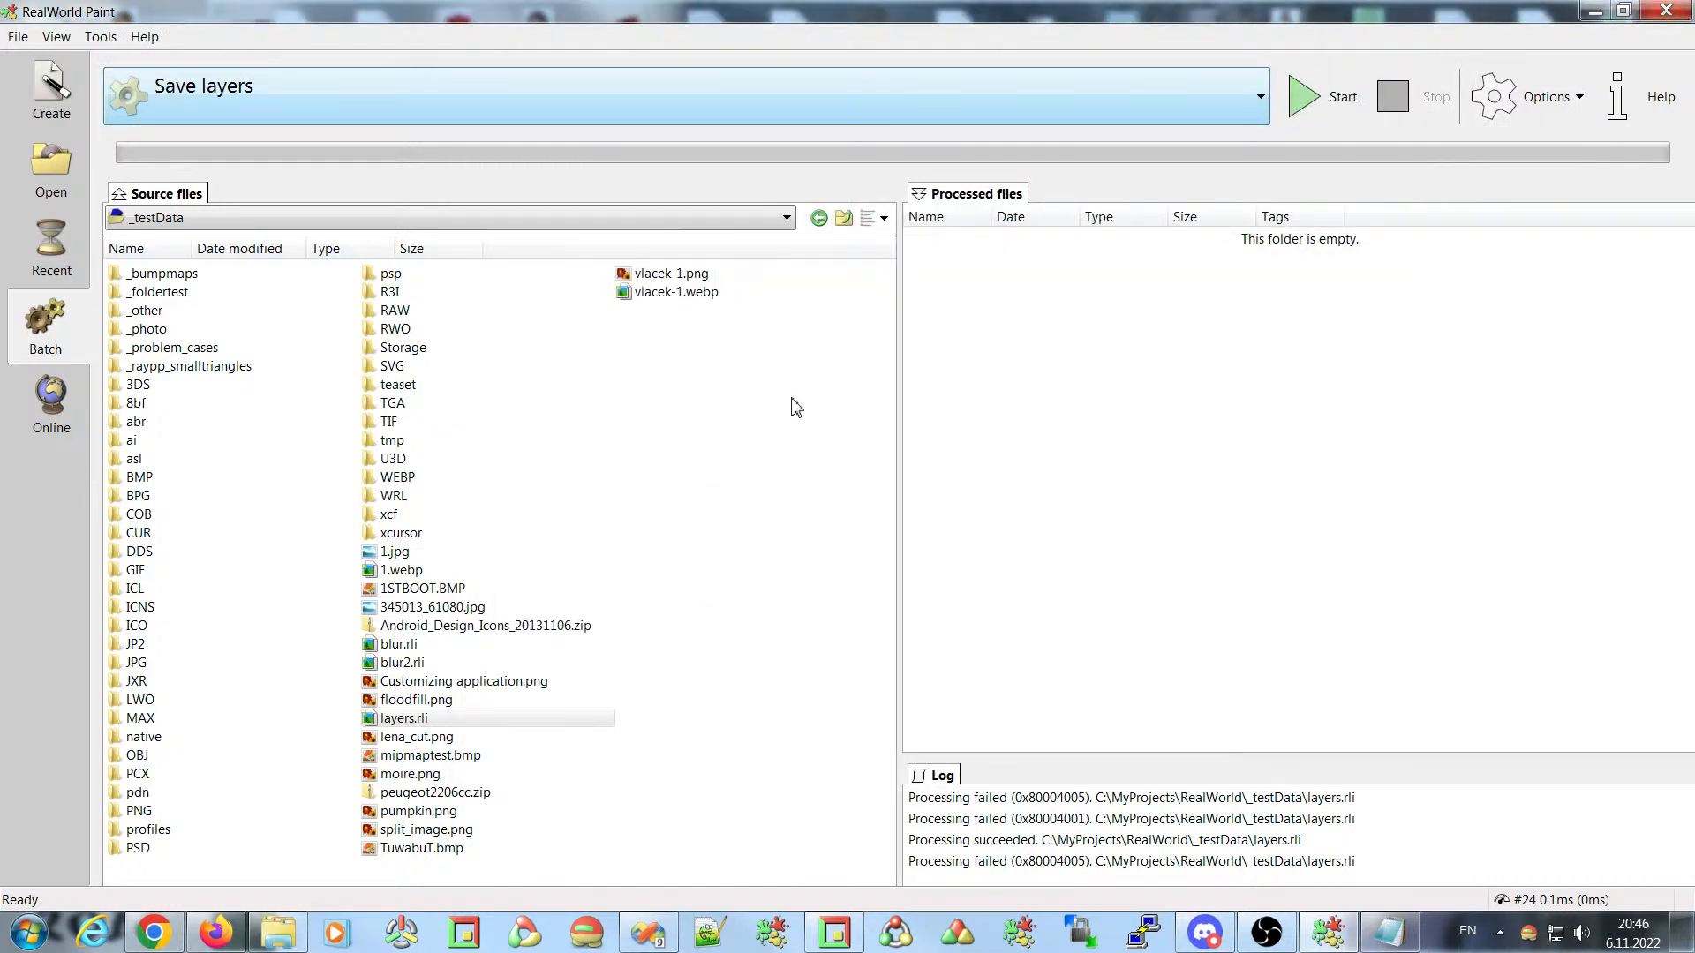
- Run Save layers on layers.rli, select the resulting PNG, and reopen the operation's execution settings in an enlarged dialog
click(1324, 110)
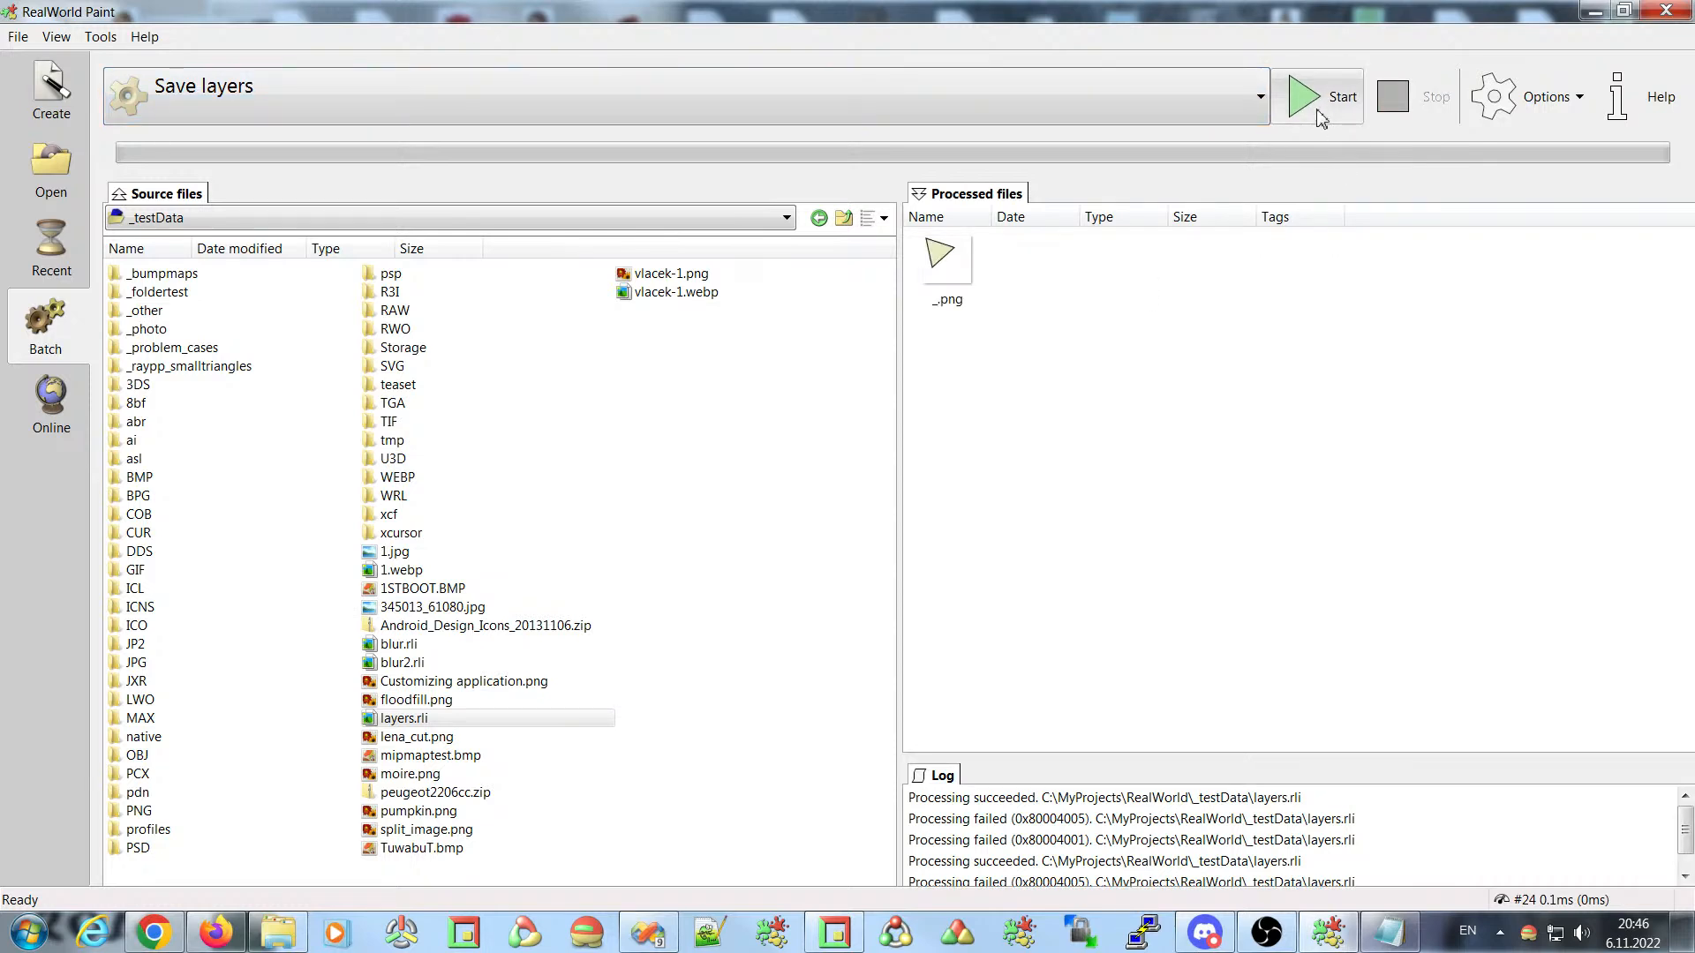
click(941, 265)
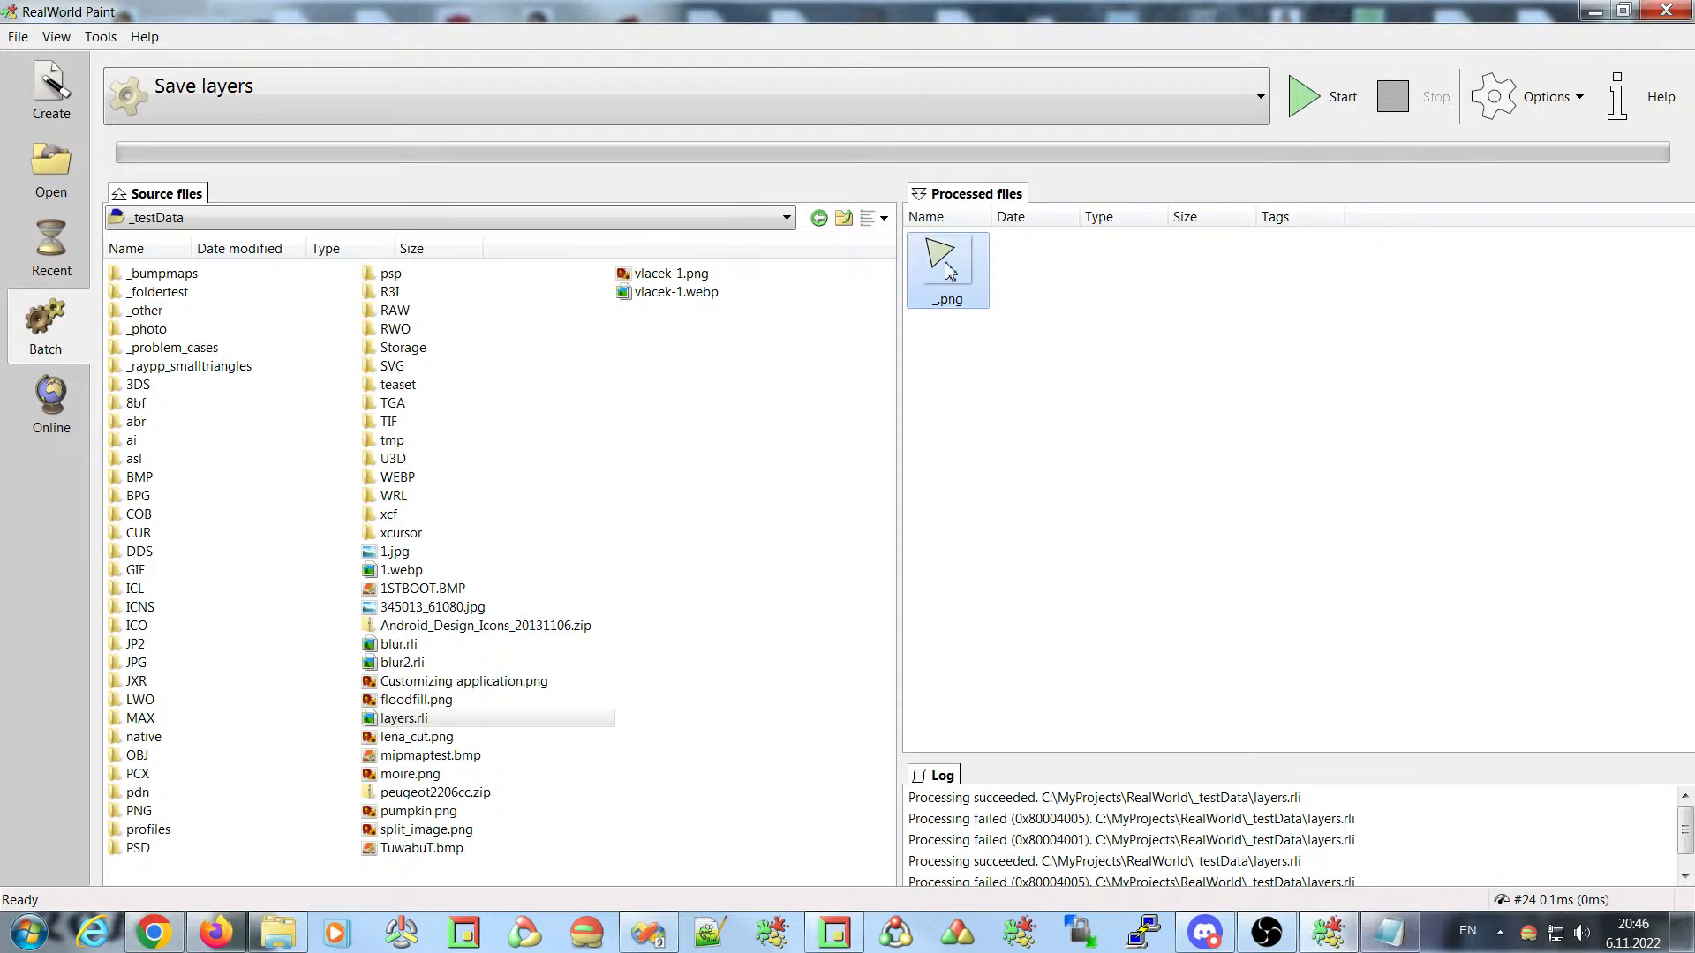
click(1536, 105)
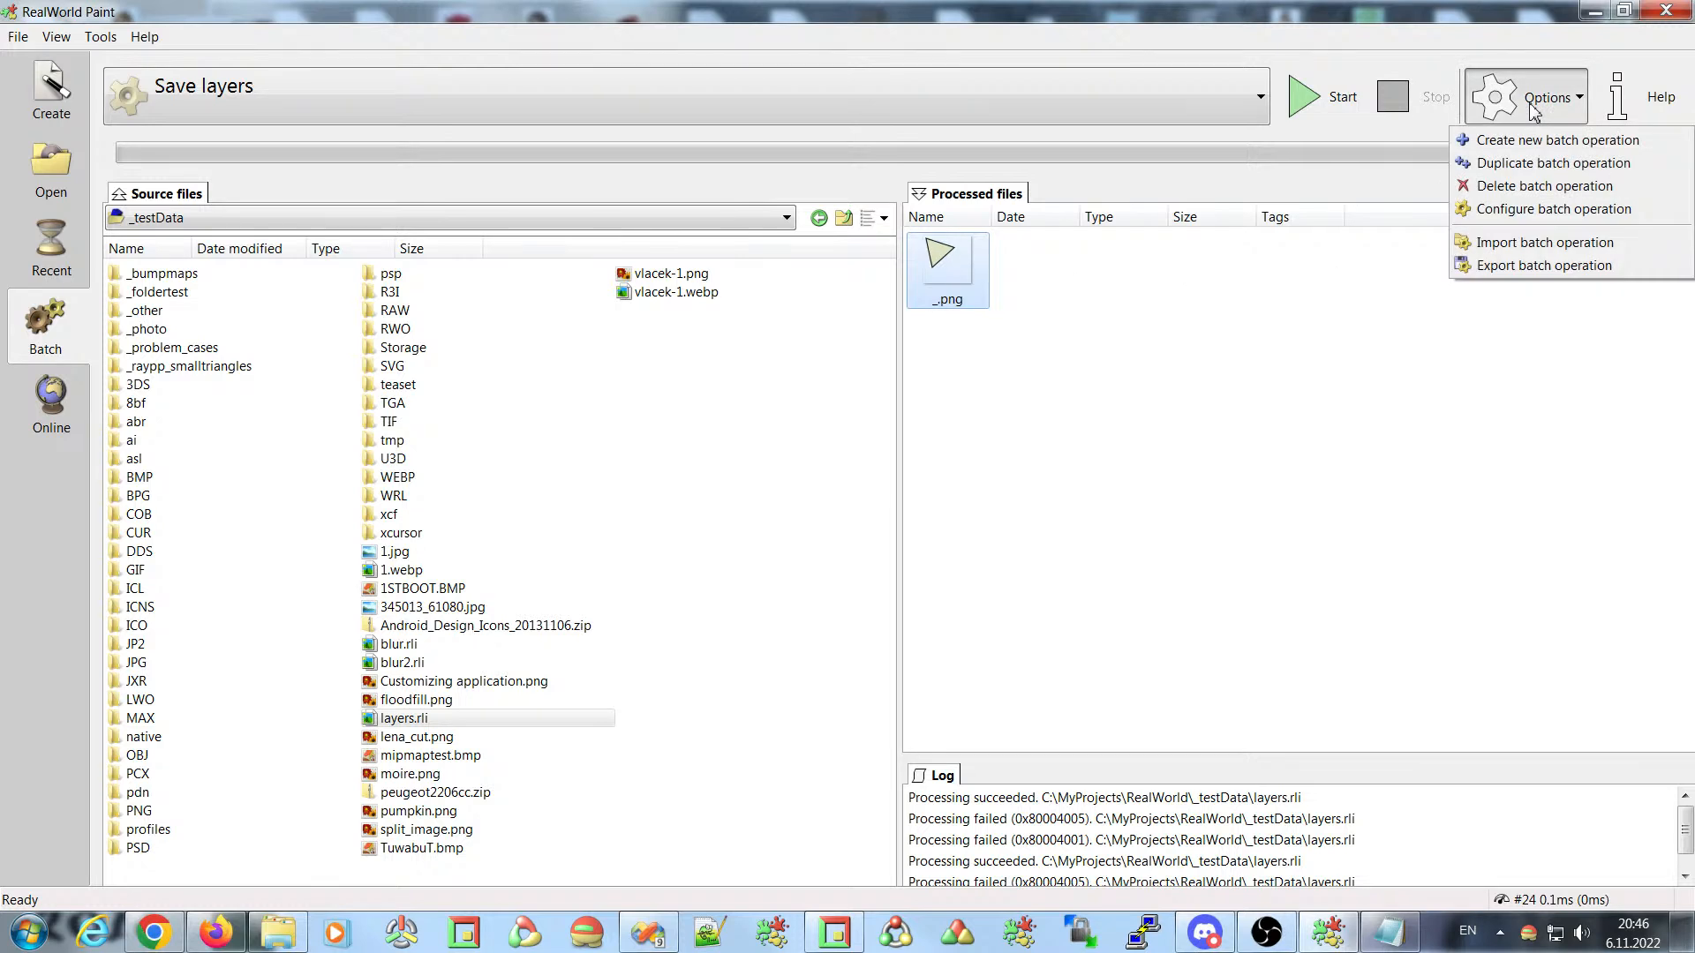
click(1513, 218)
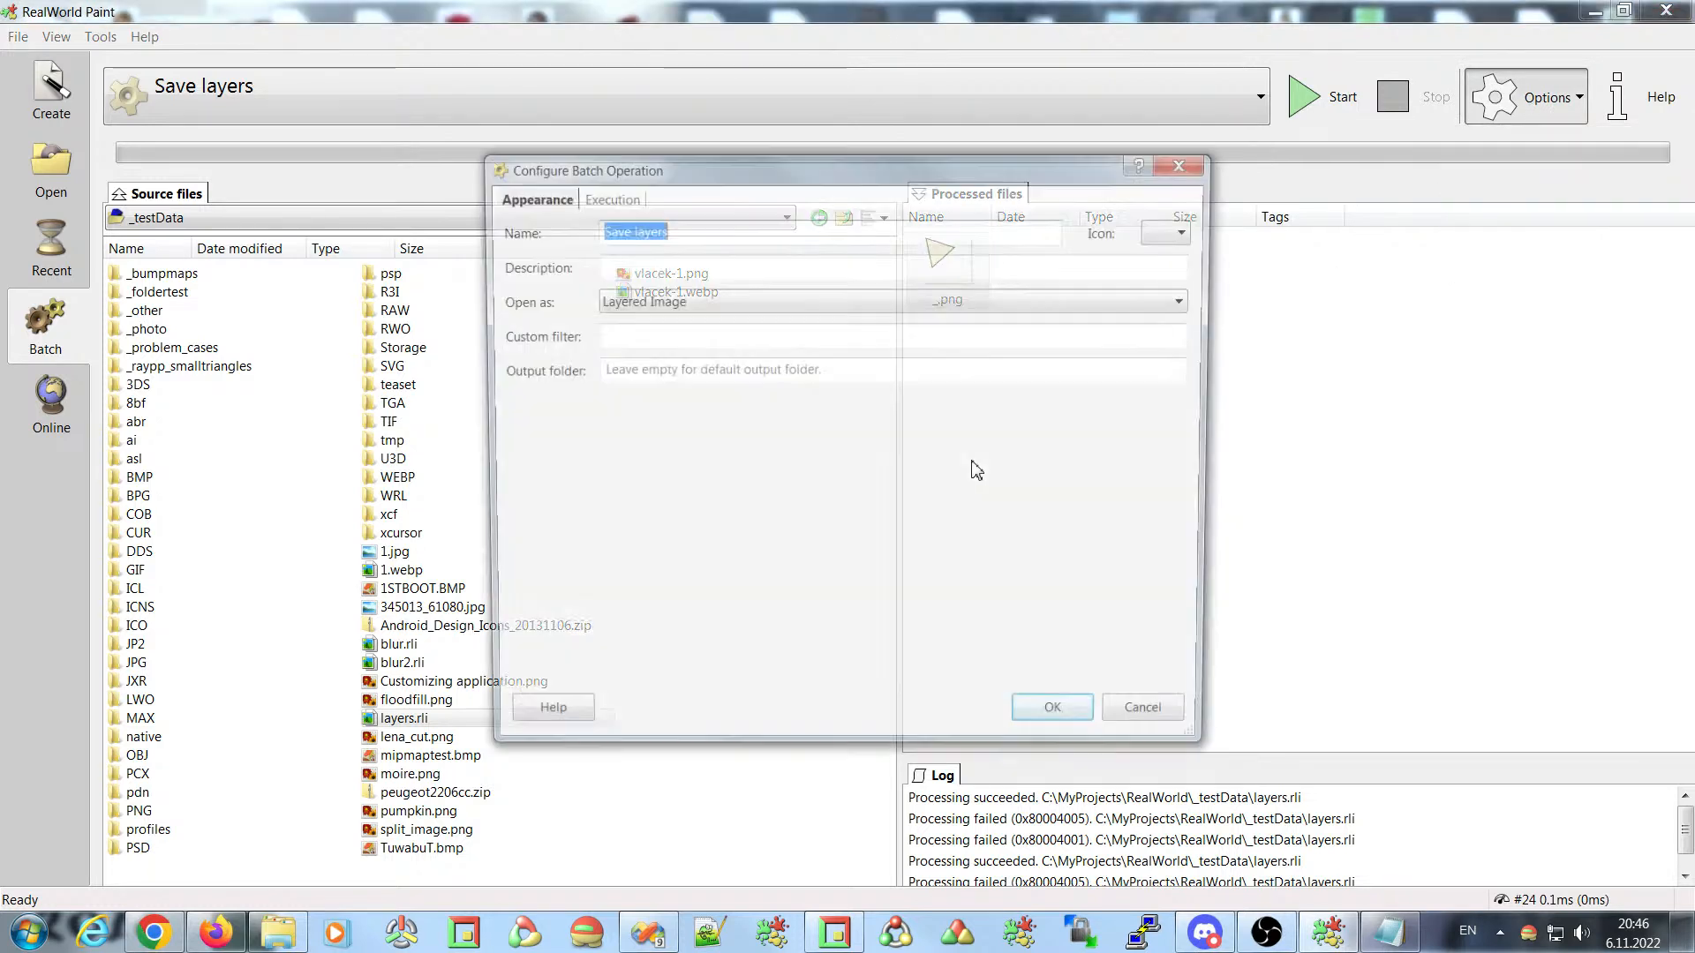
key(ctrl+Tab)
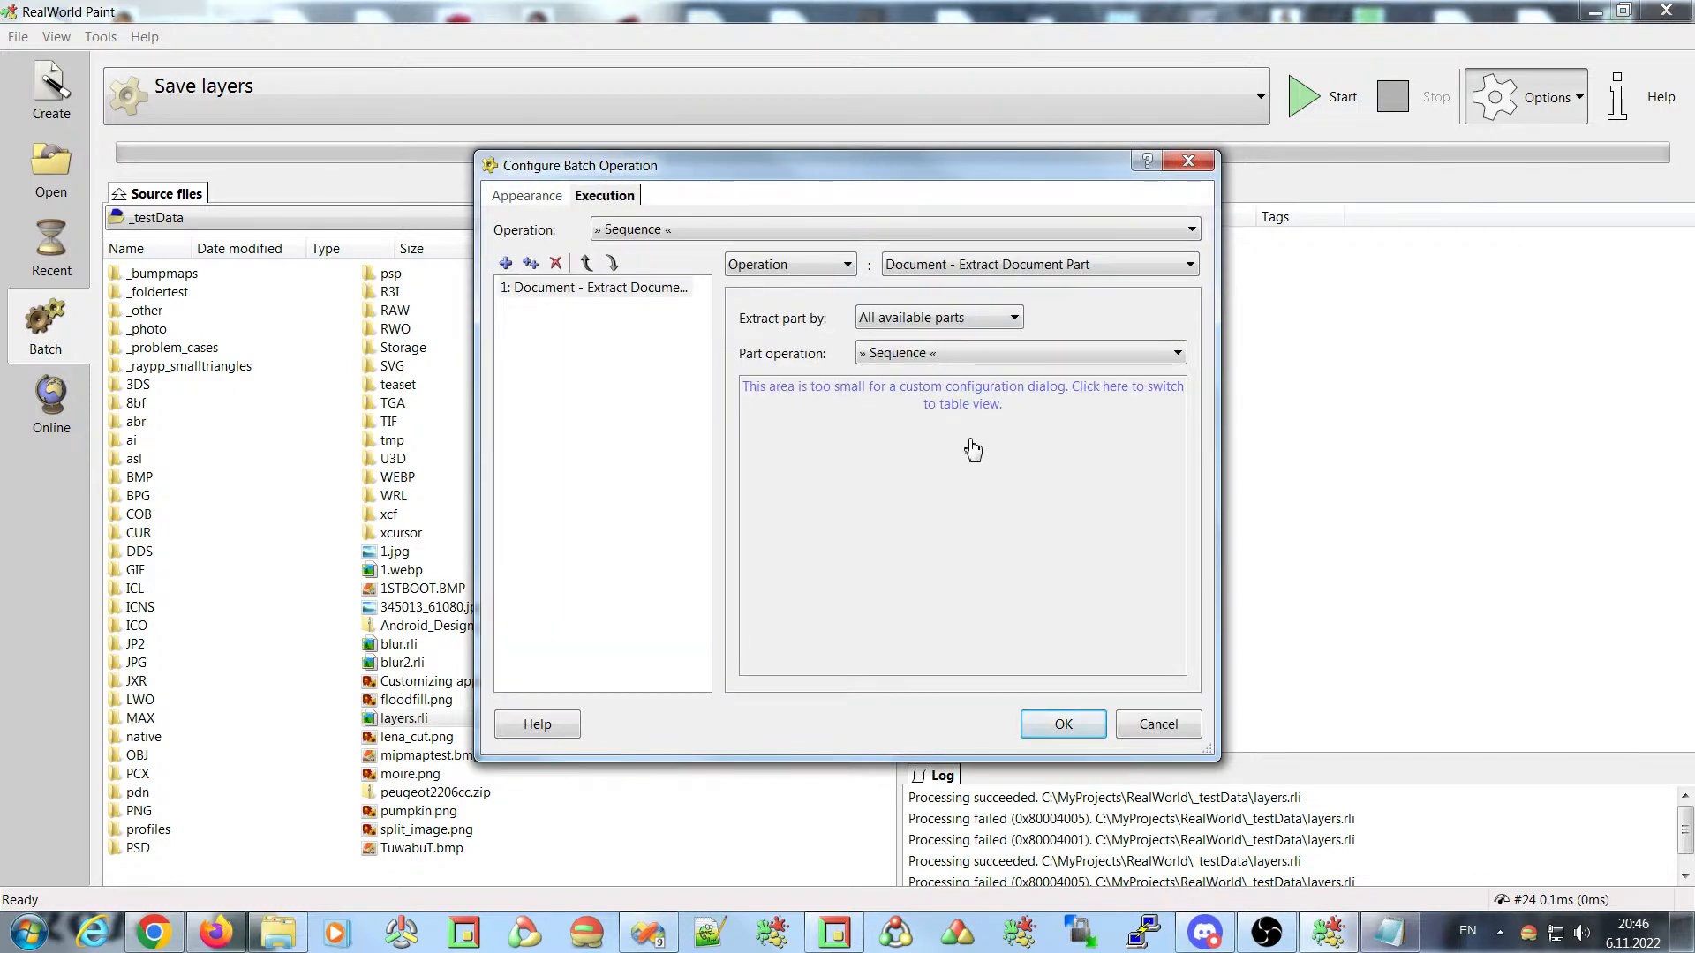
drag(1208, 749, 1495, 859)
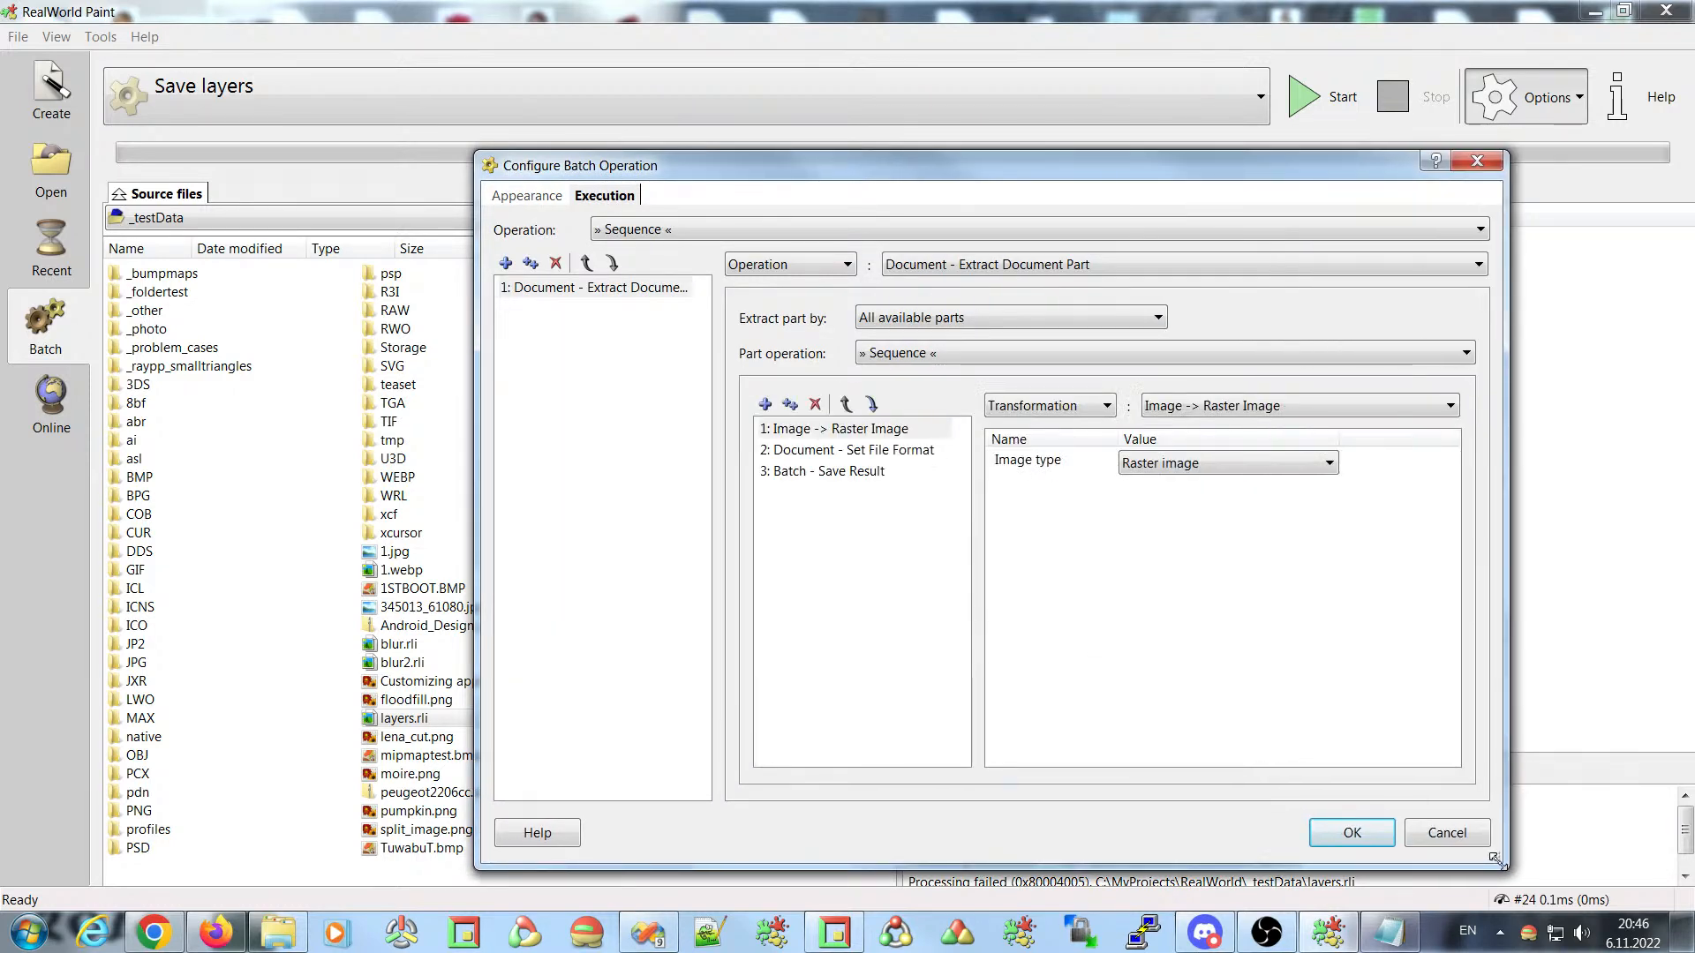
- Set the output path of the nested Batch - Save Result step to %BATCH%%INDEX%.%EXT% and accept the configuration
click(821, 472)
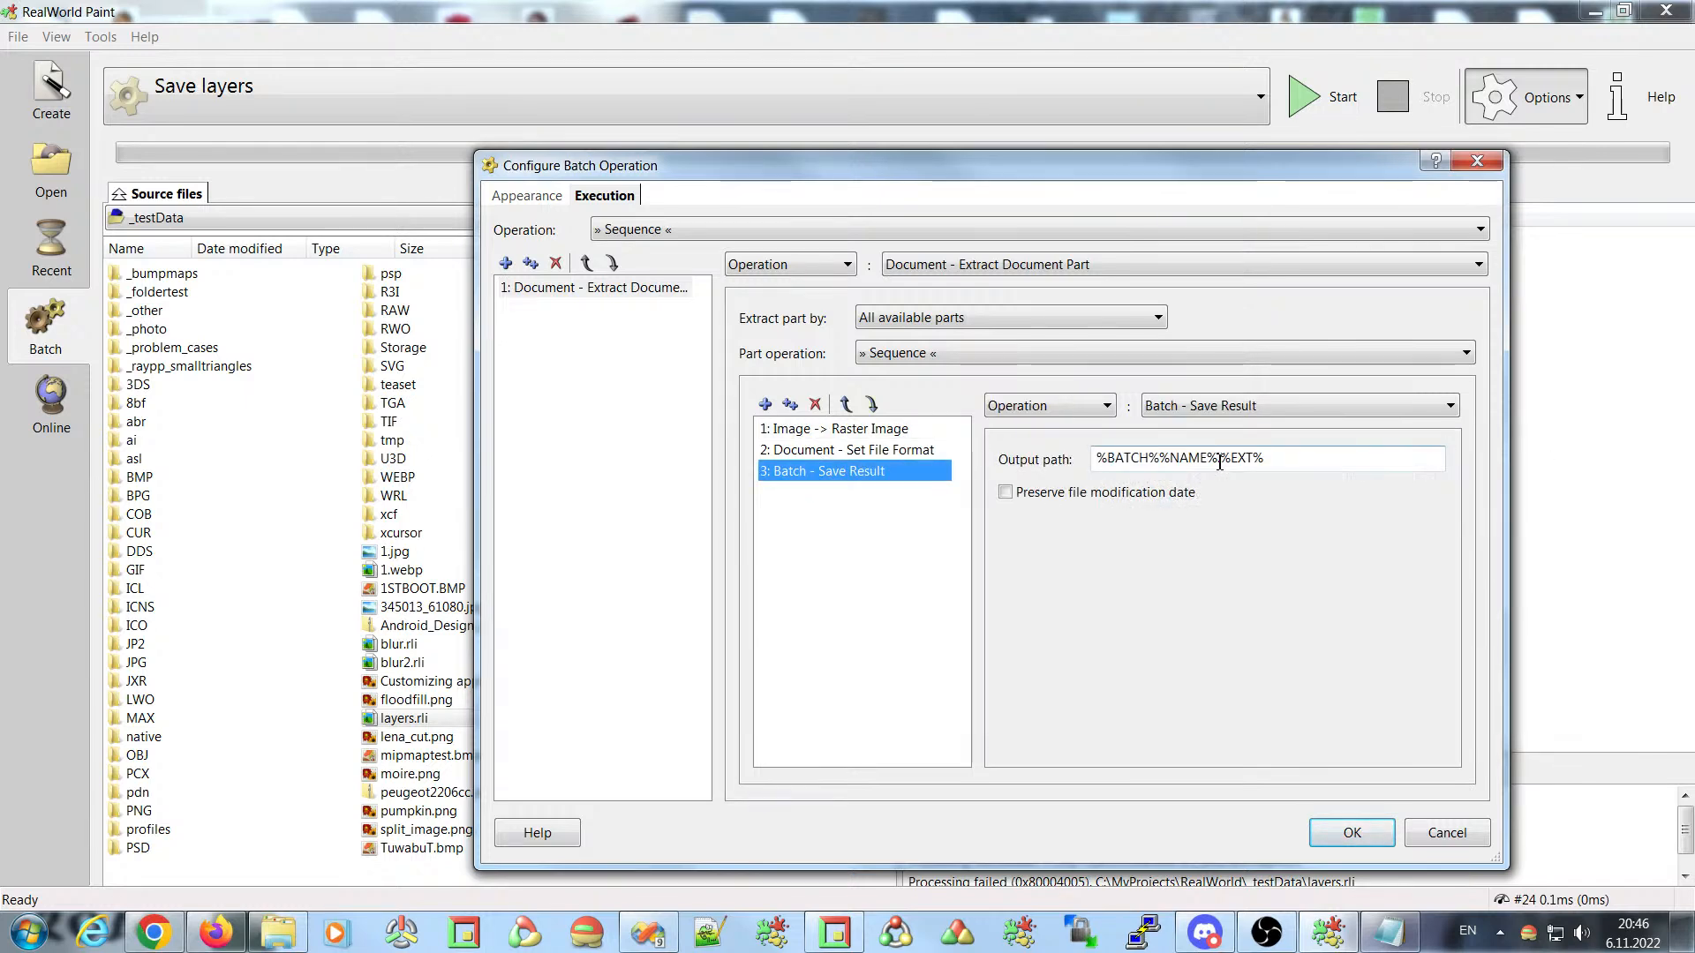
mouse_move(1220, 462)
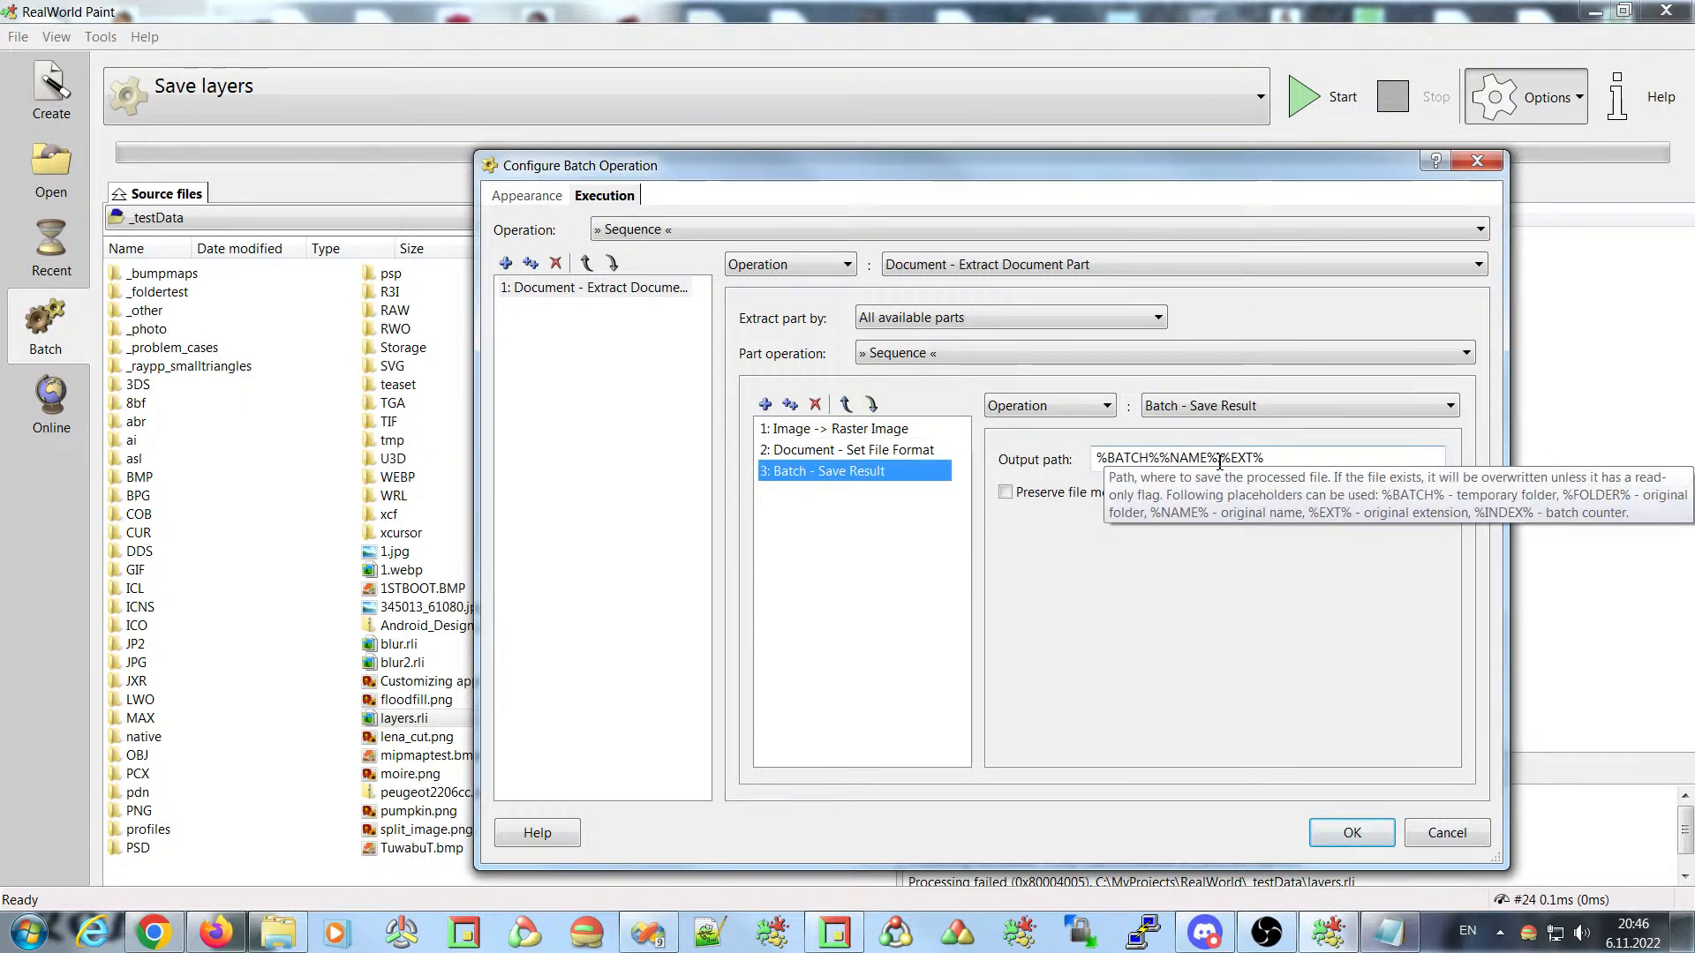
drag(1171, 458, 1197, 463)
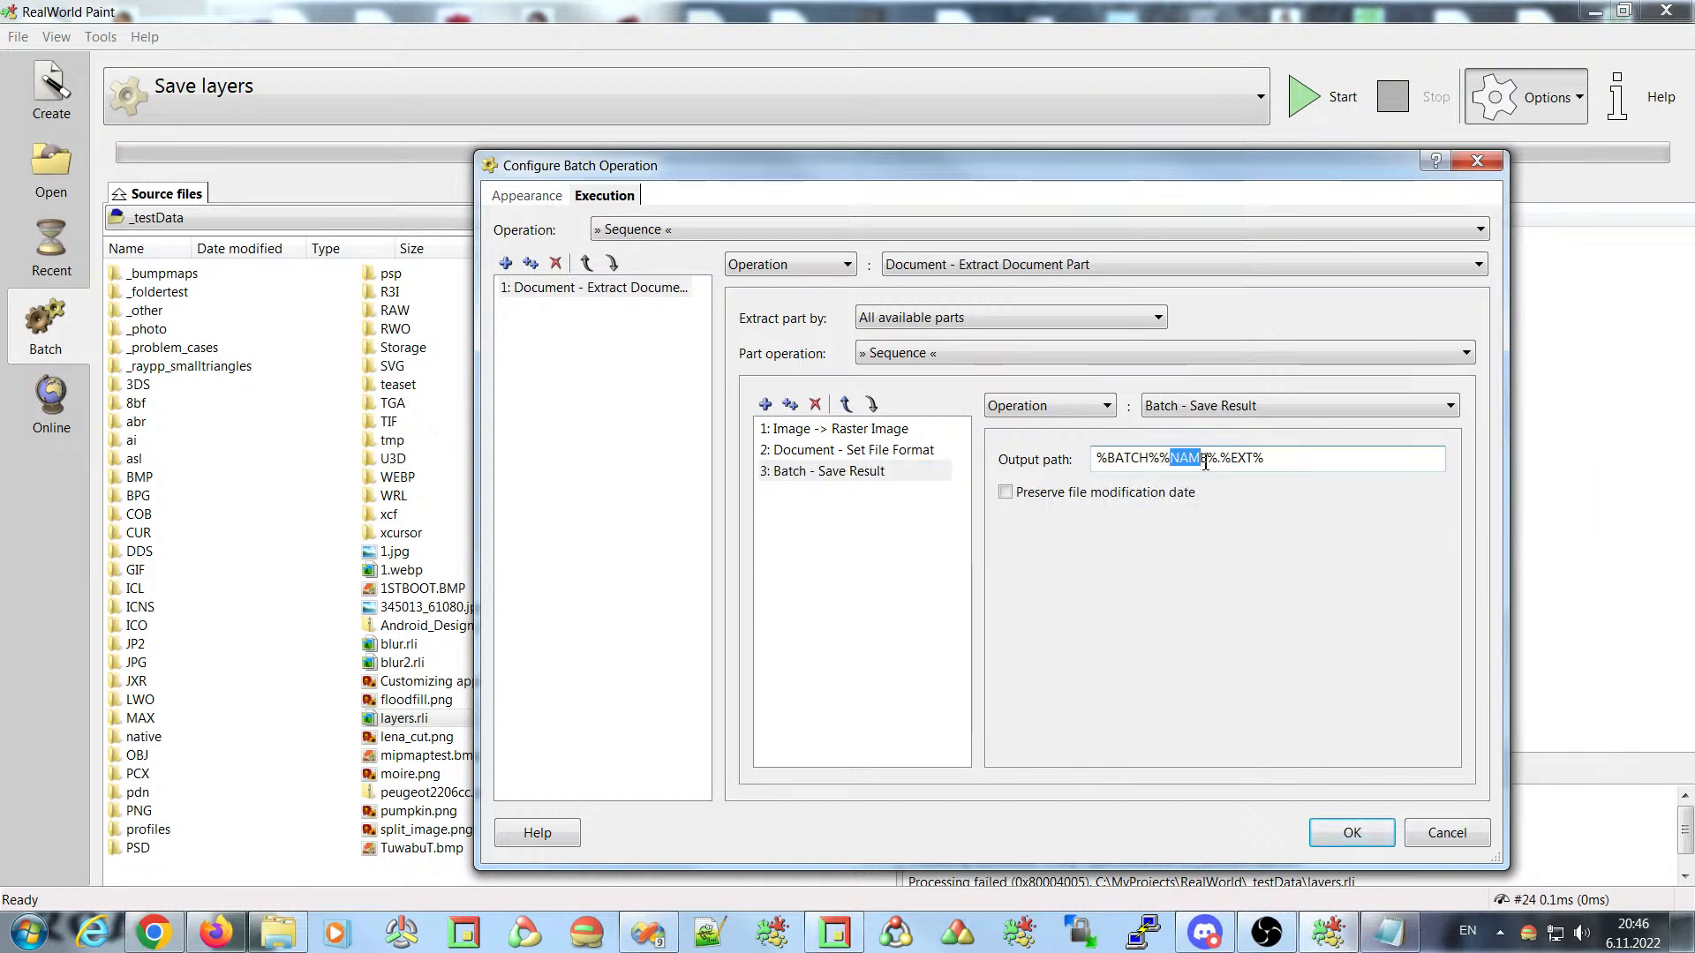
text(INDEX)
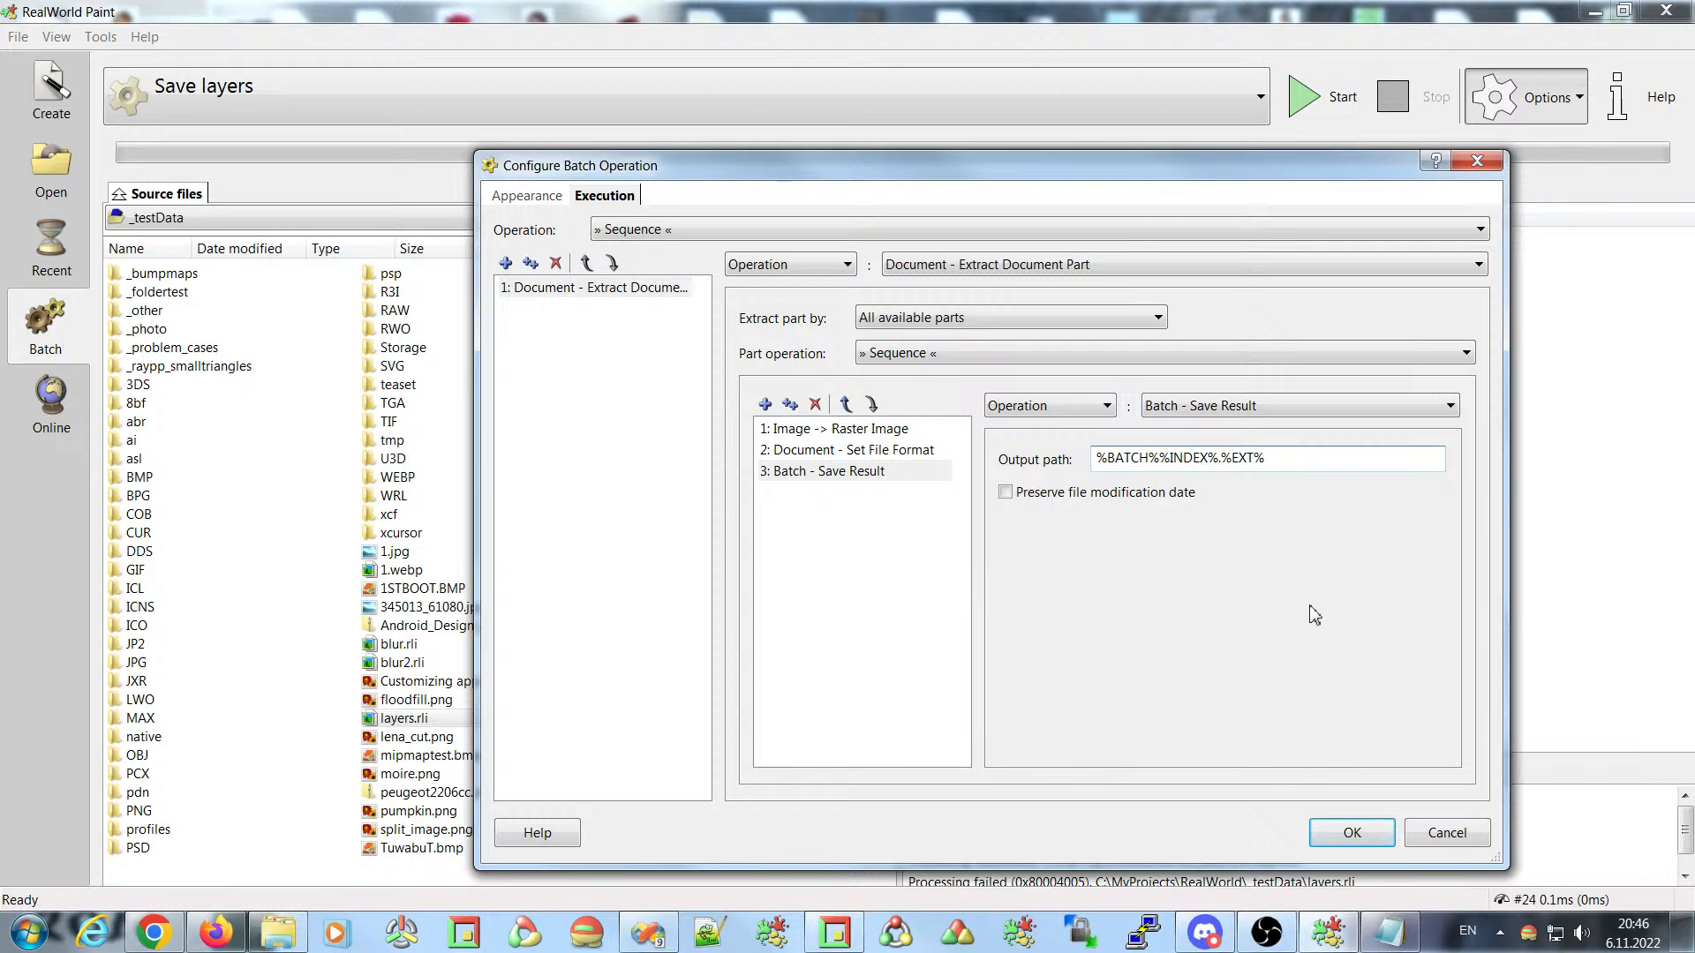
click(1352, 833)
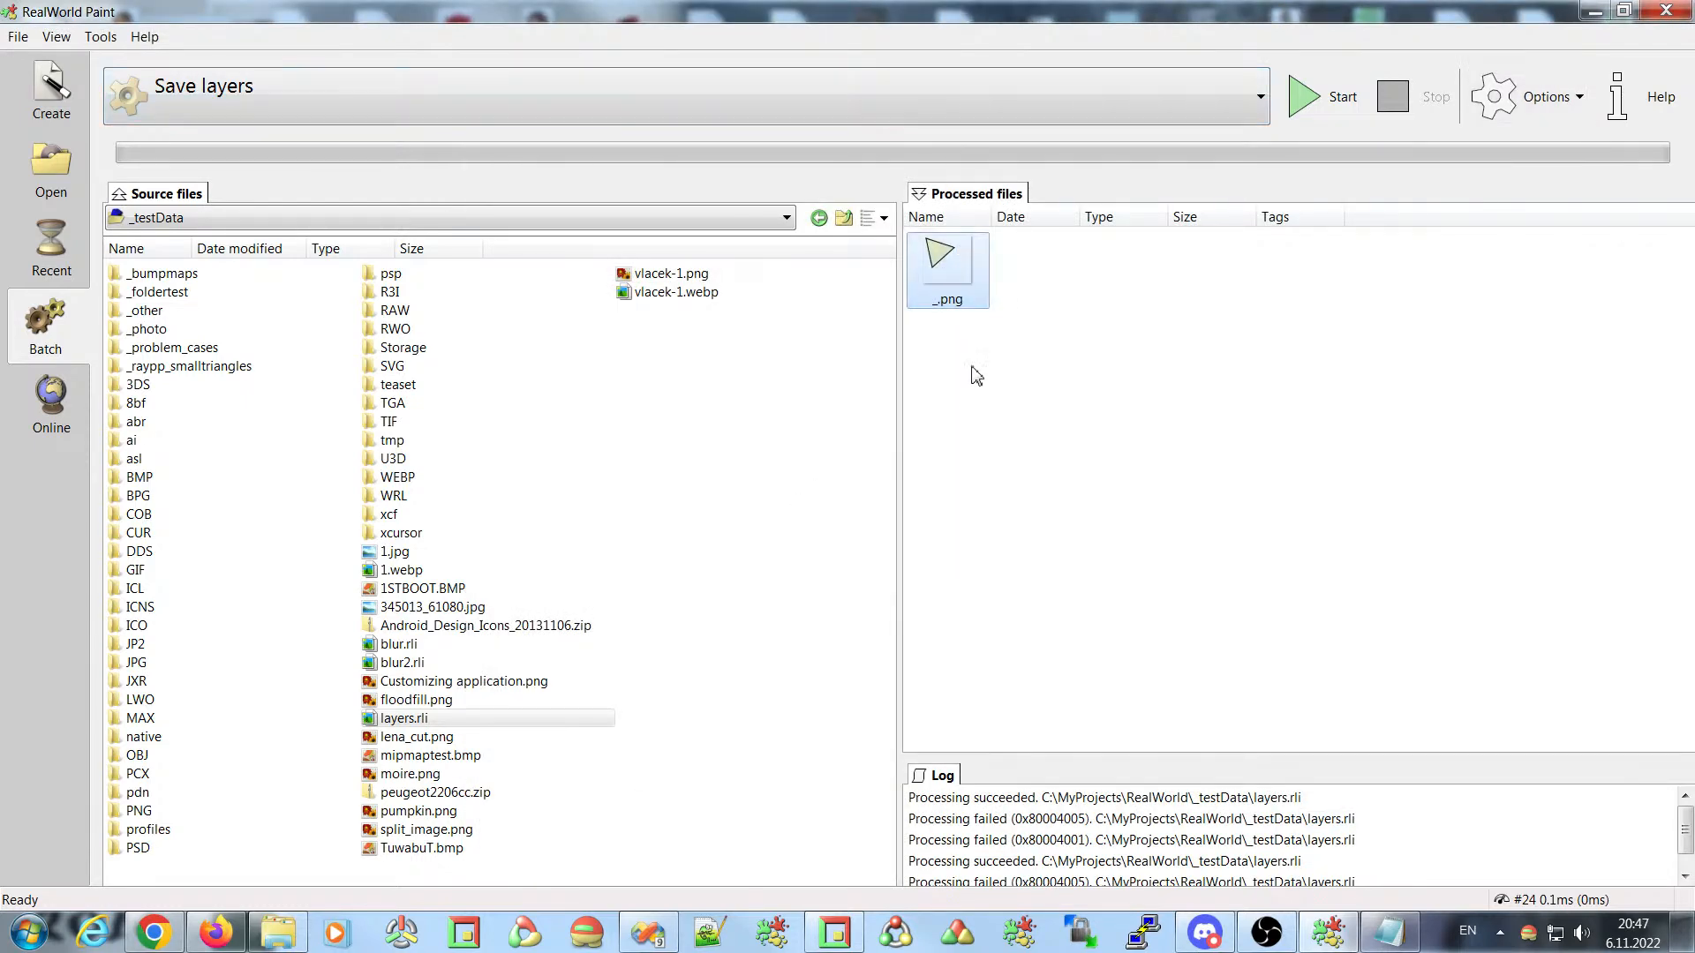
- Permanently delete the processed file _.png and run Save layers on layers.rli again
key(Delete)
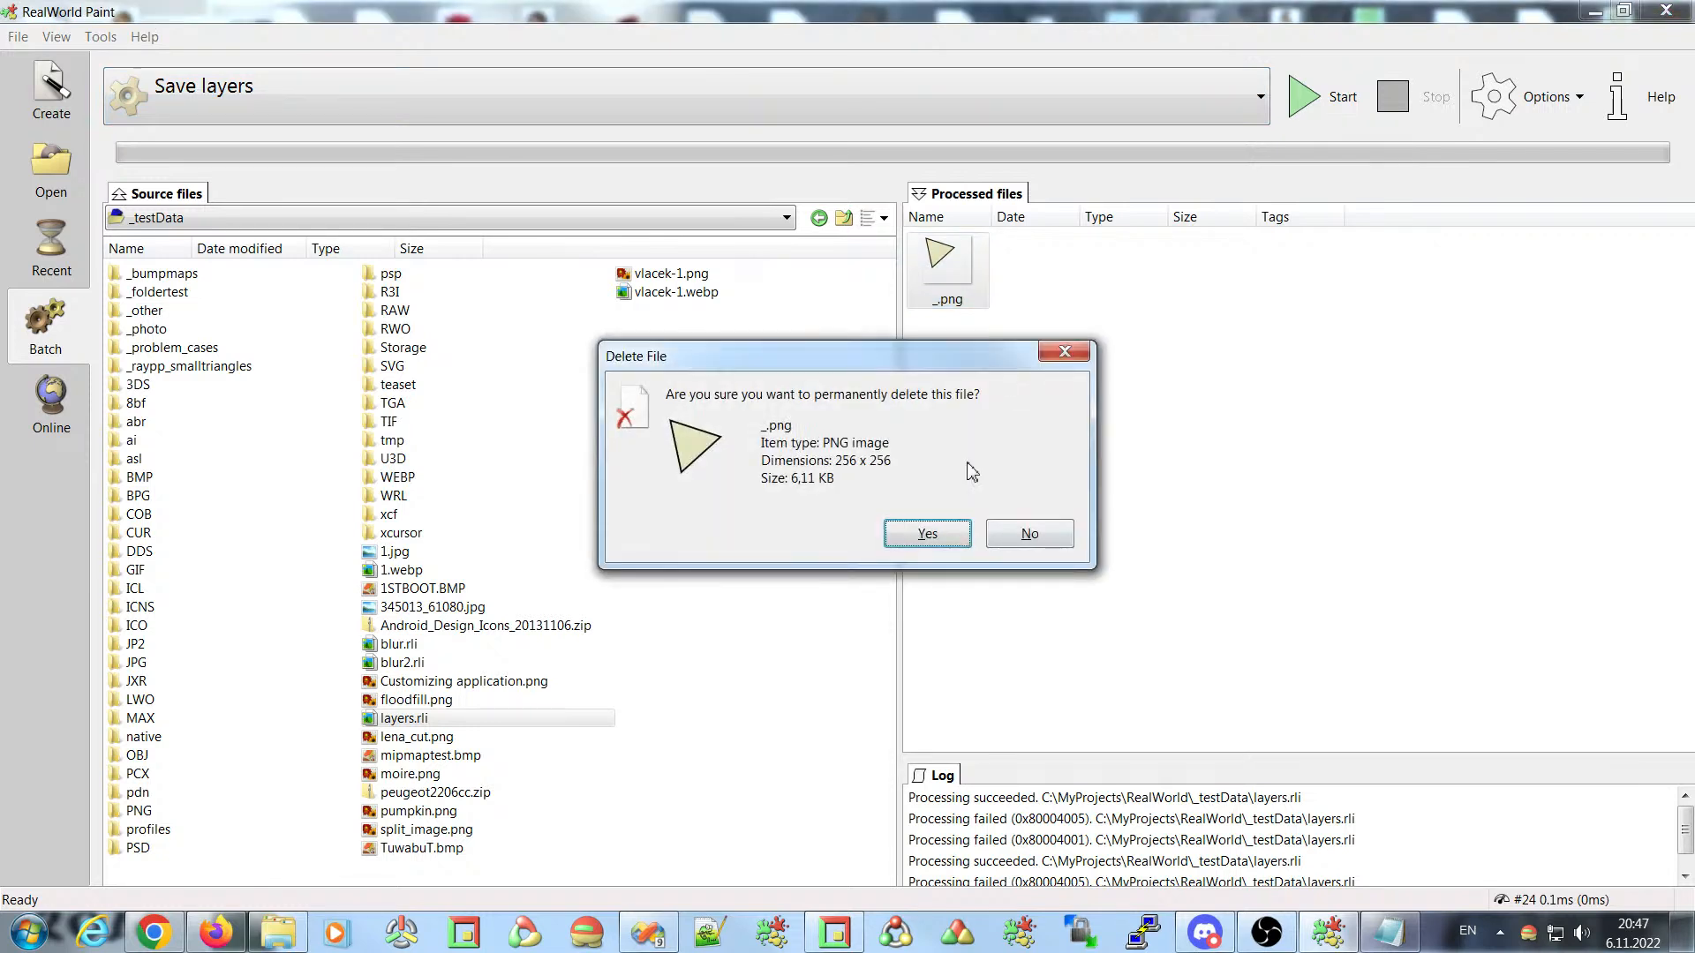
click(927, 535)
click(392, 718)
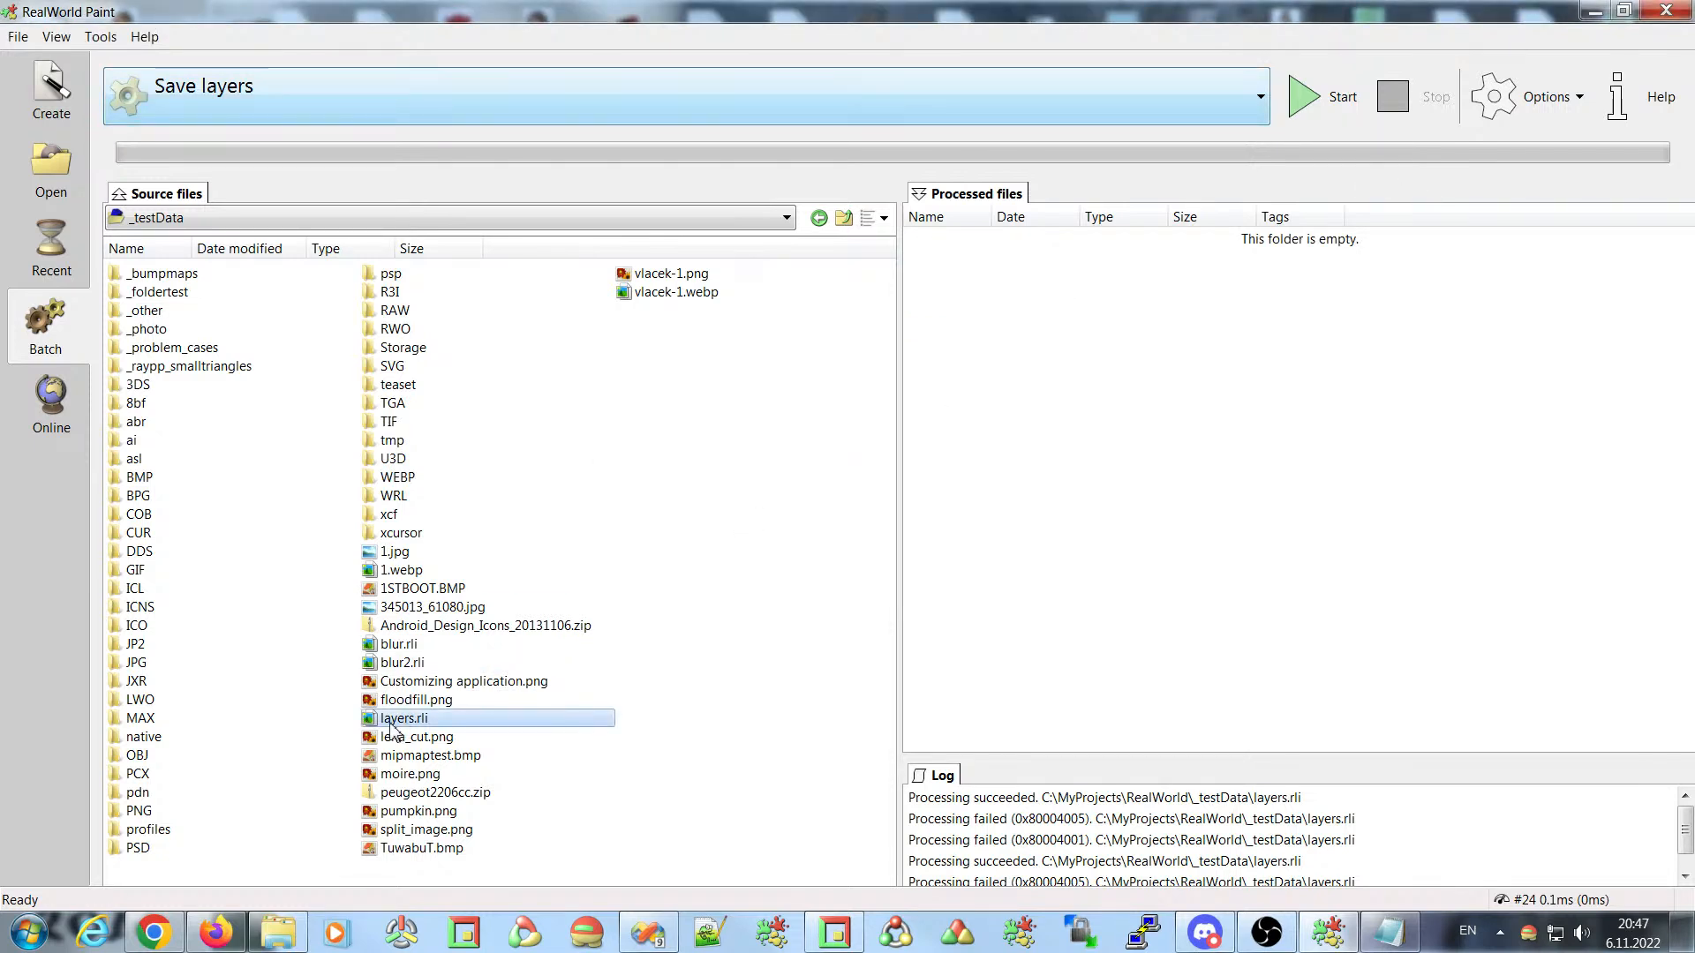
click(1315, 97)
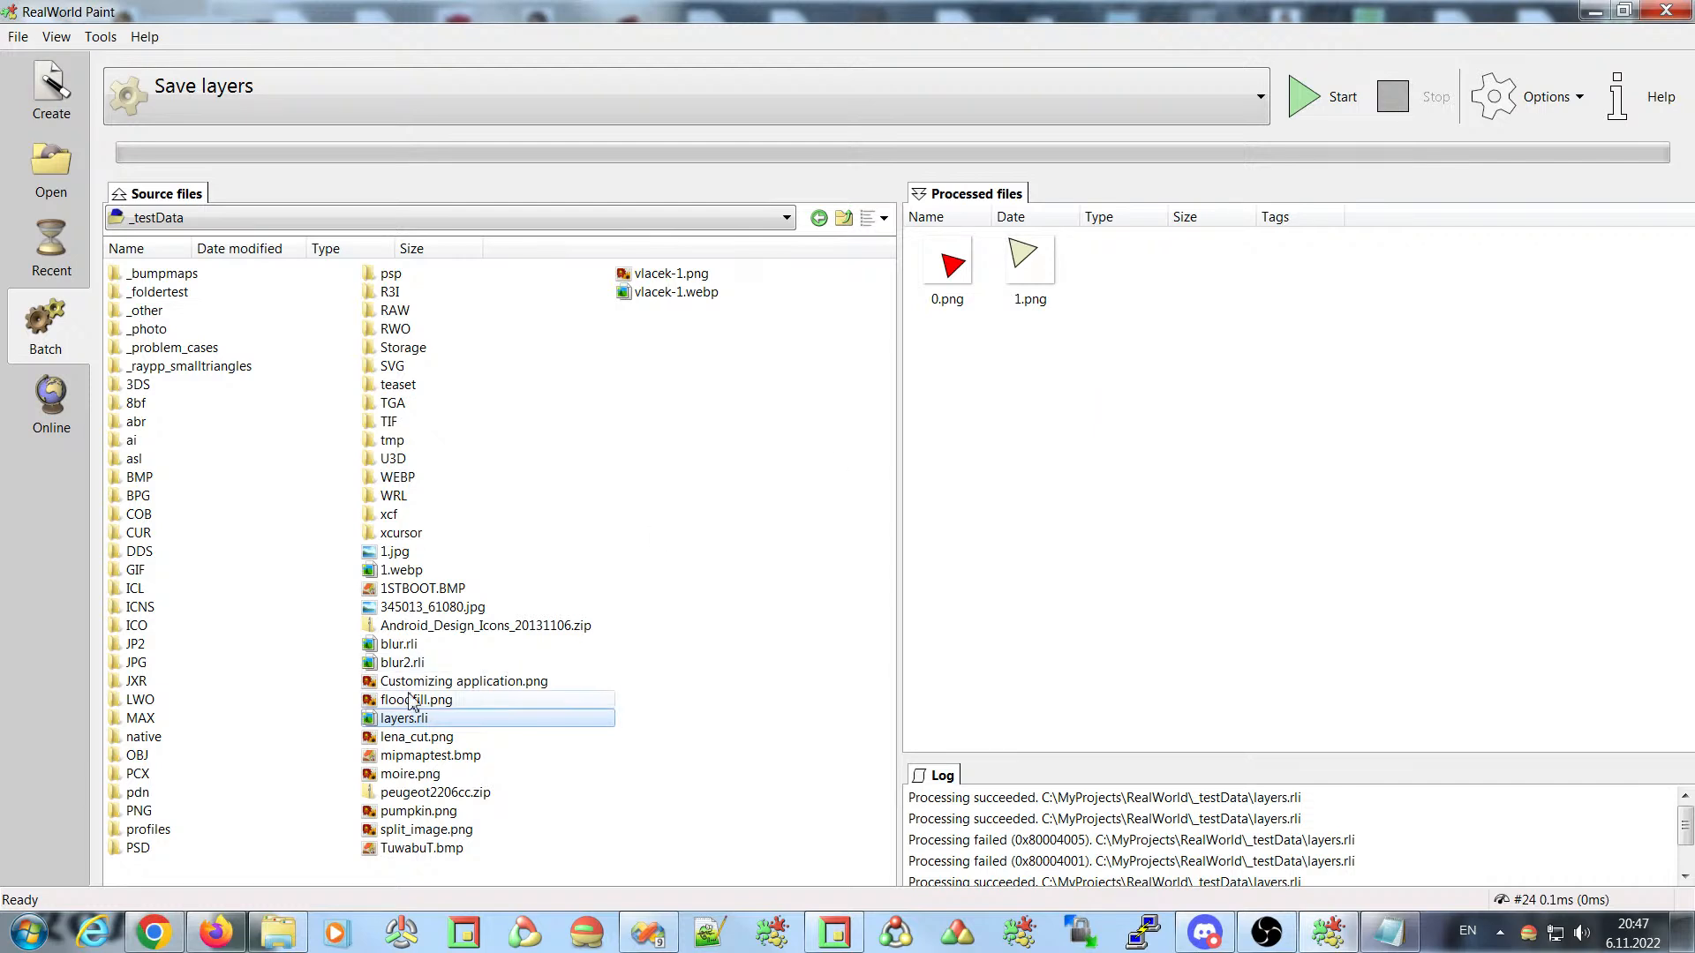
- Reopen the Save layers execution settings and examine the root operation choices and the nested sequence of the extract step
click(1524, 115)
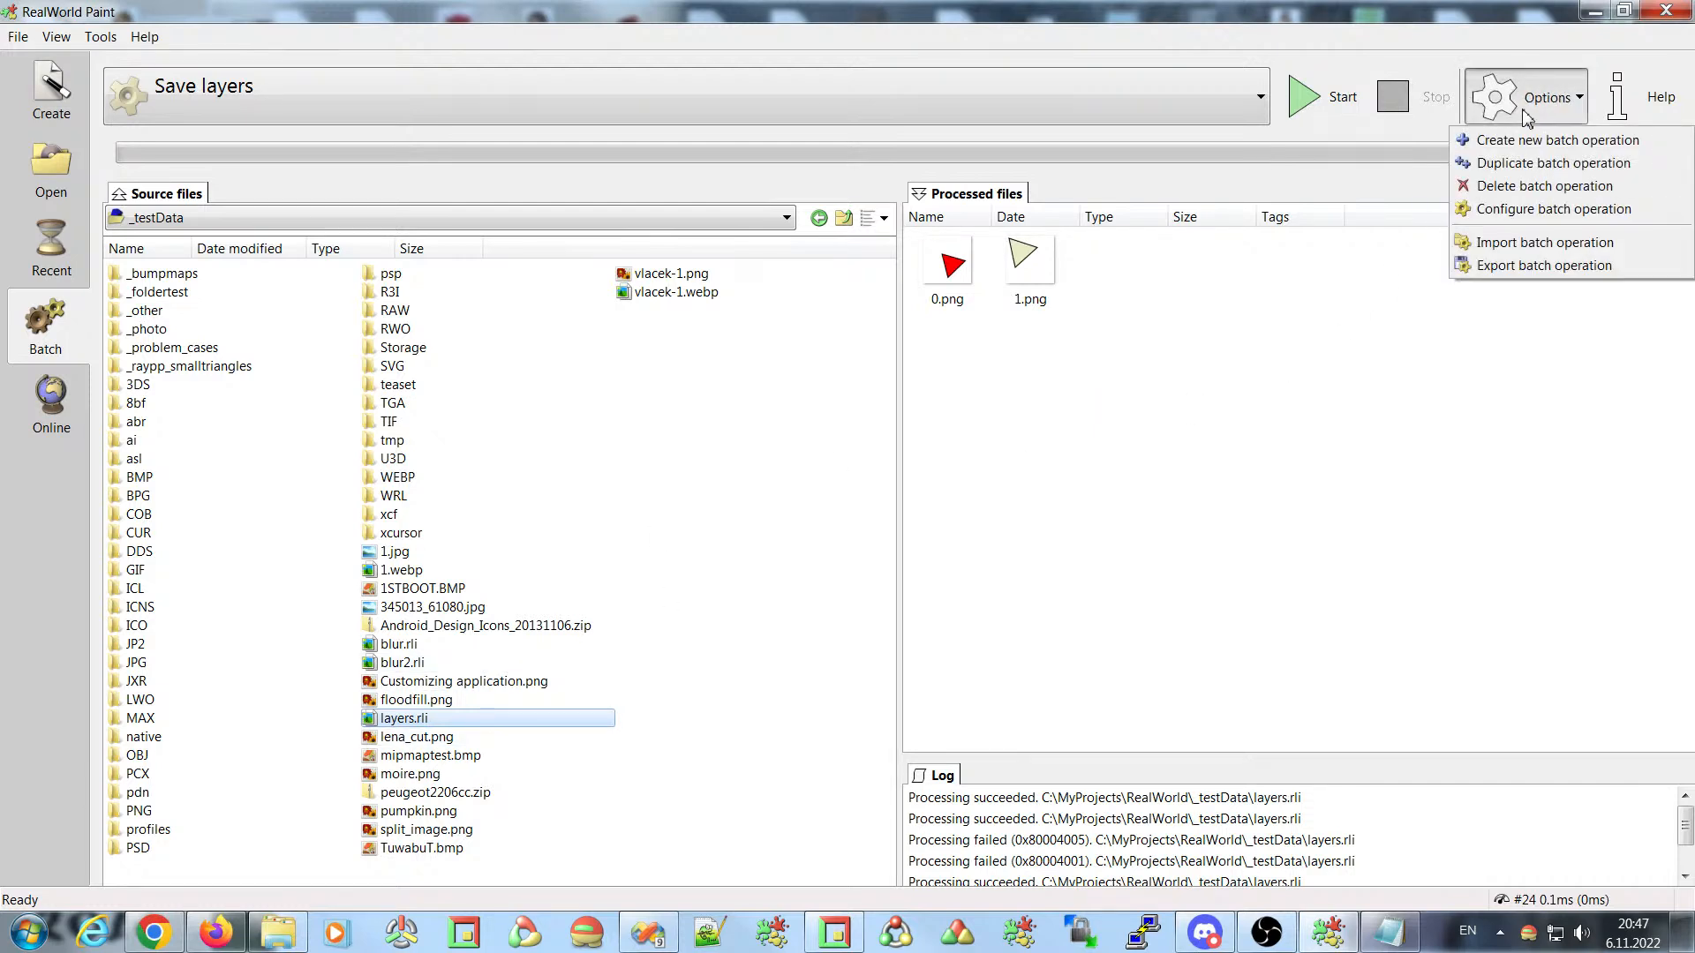
click(1525, 212)
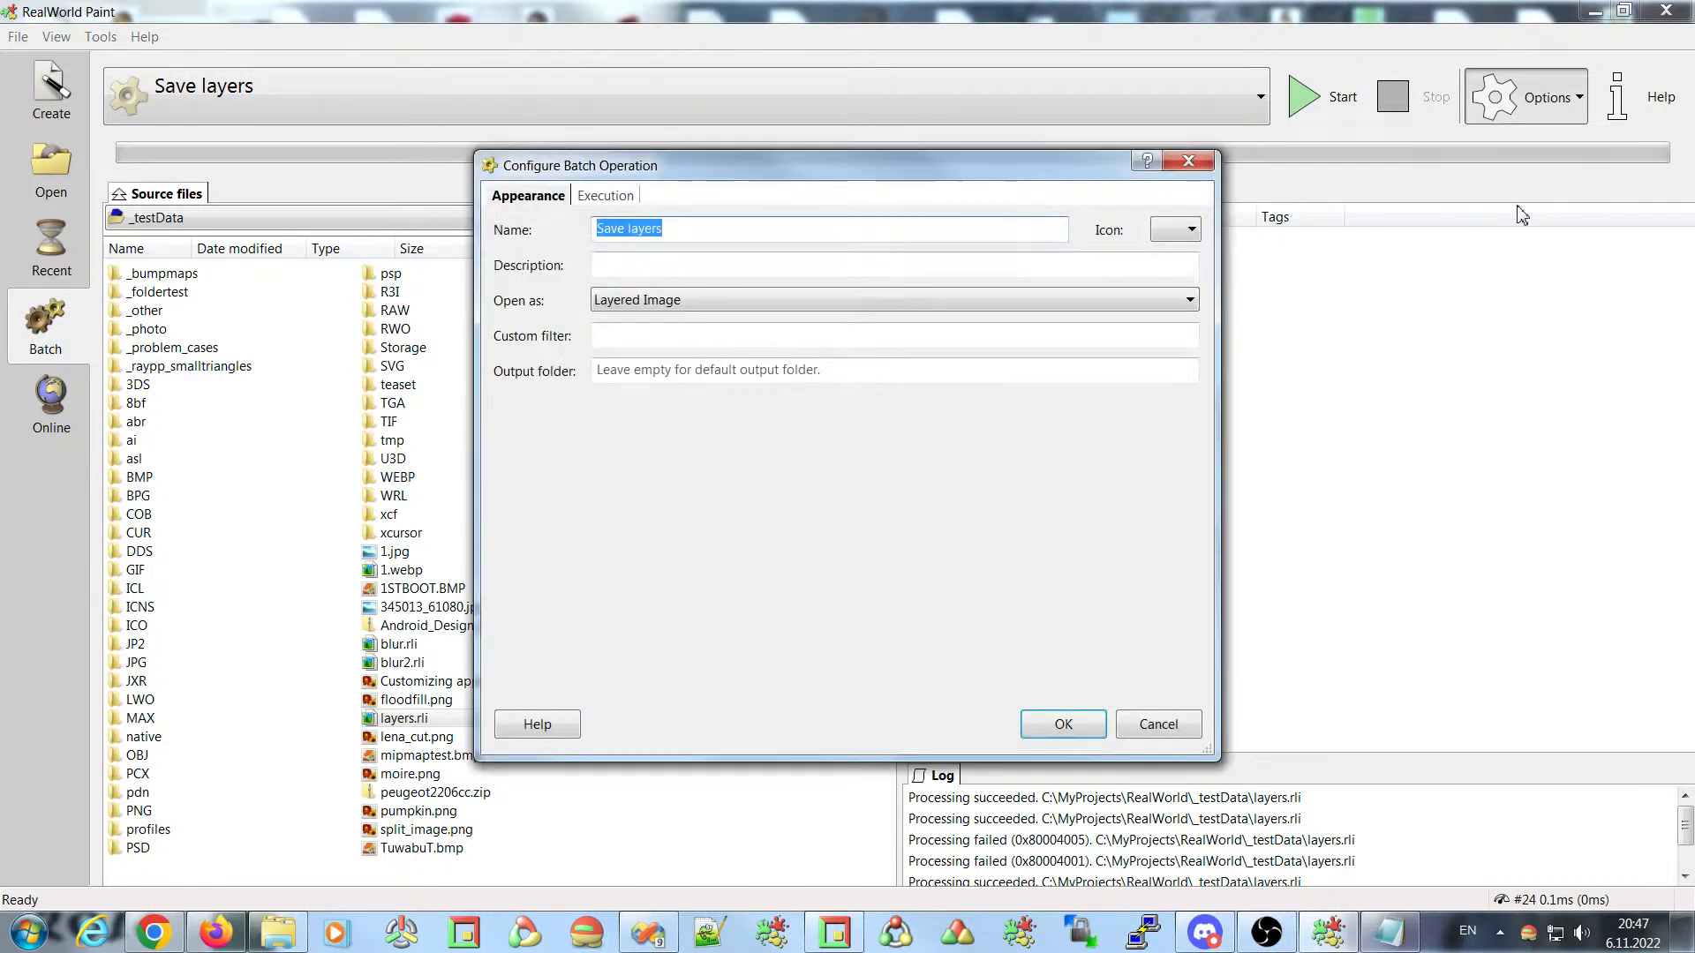
click(616, 198)
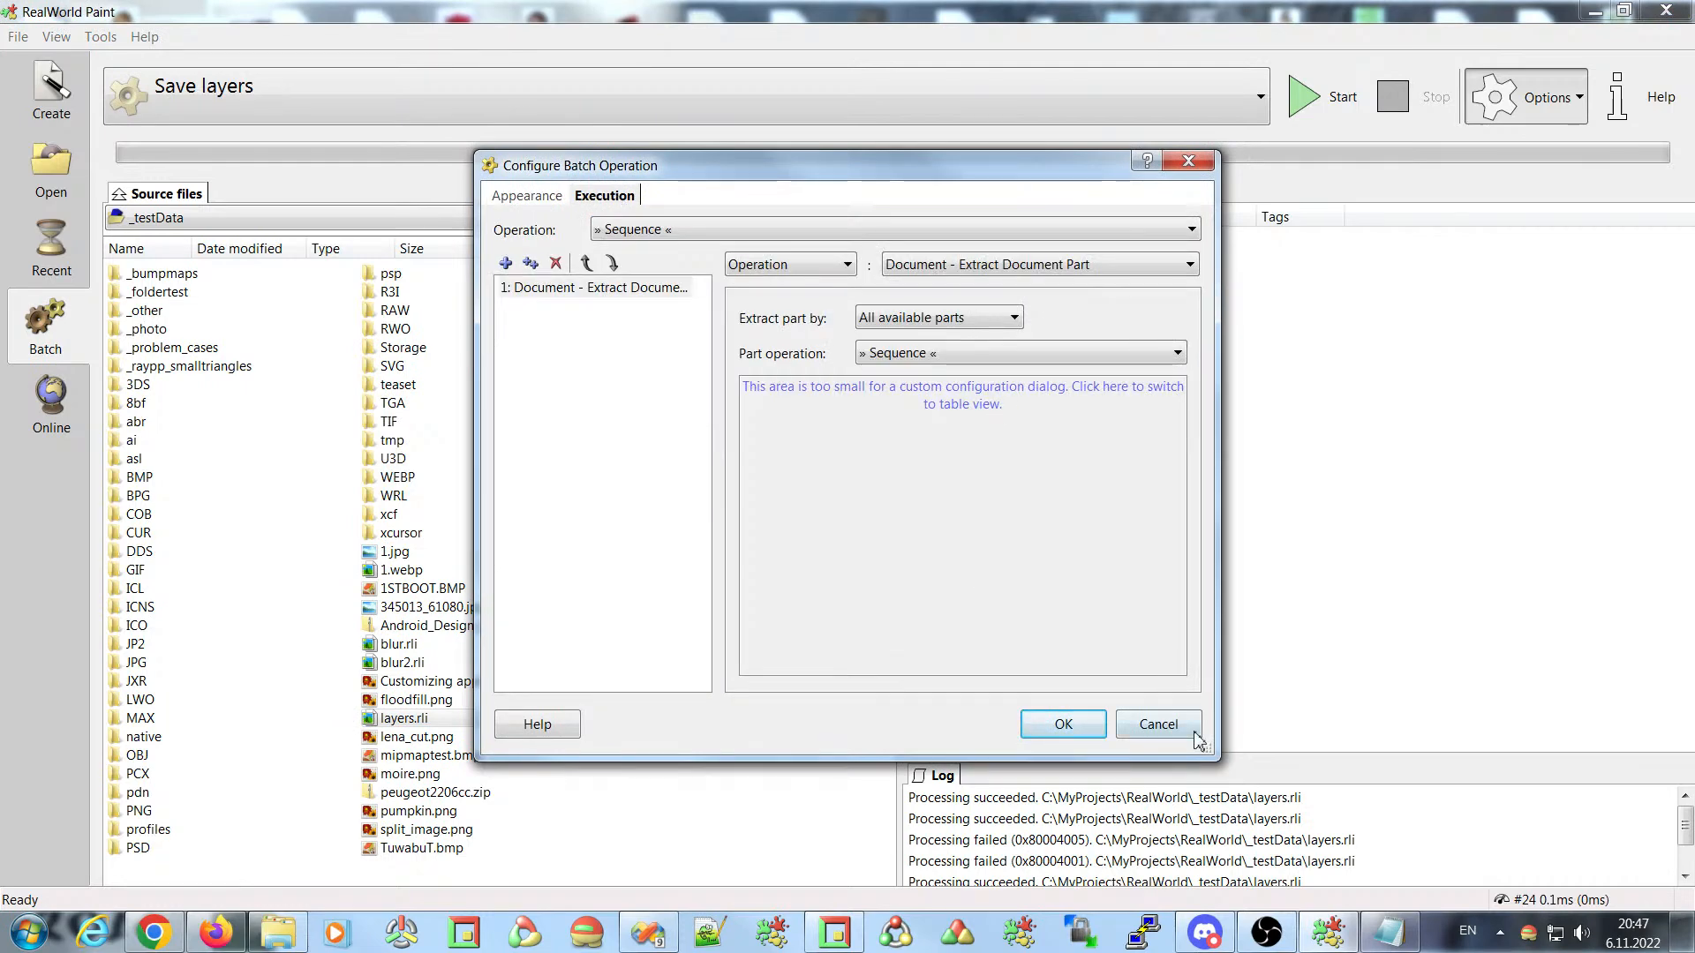
drag(1203, 748, 1502, 839)
drag(898, 176, 796, 86)
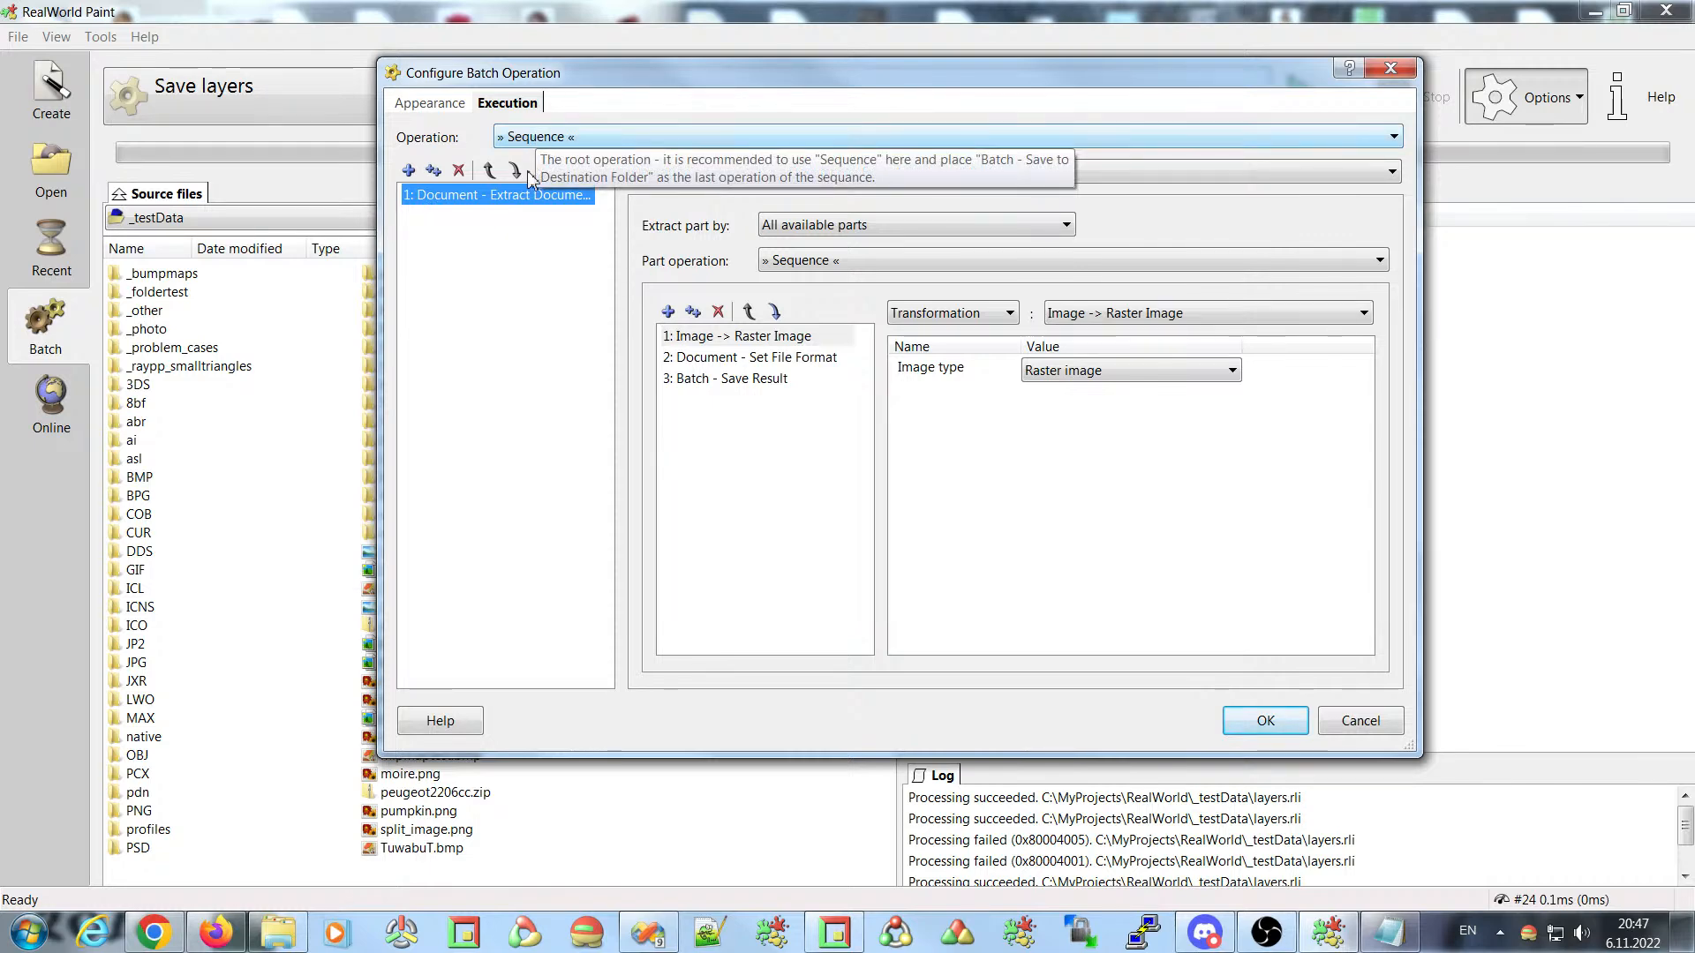
click(561, 137)
click(536, 152)
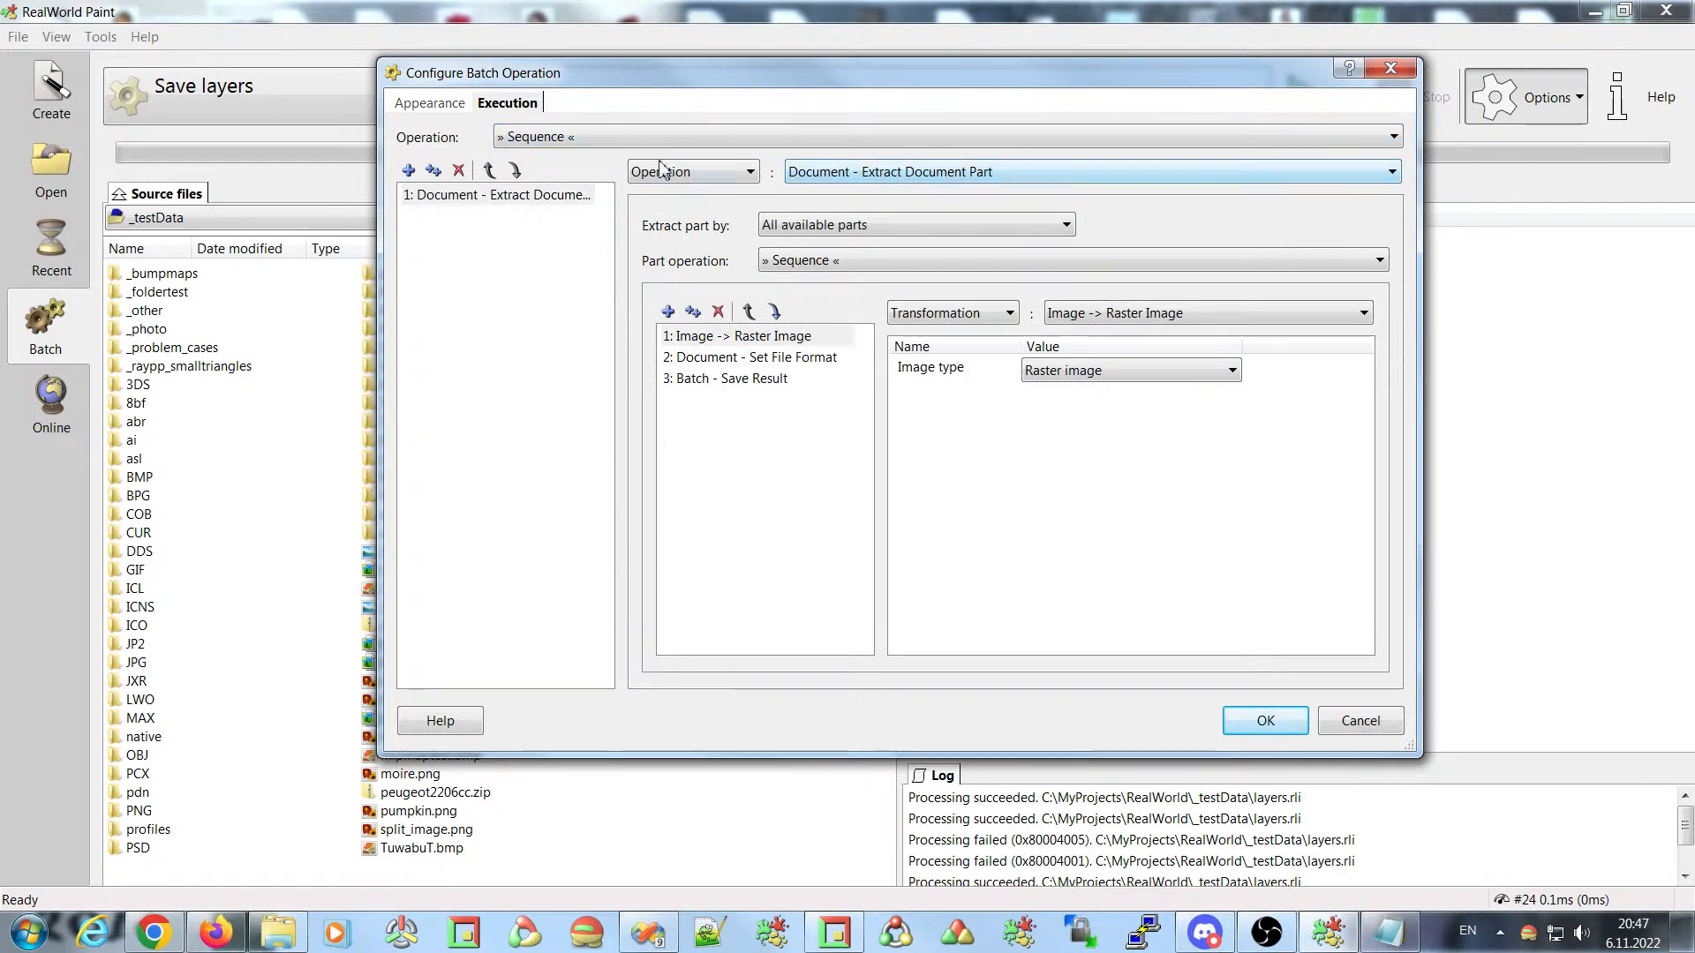
click(569, 136)
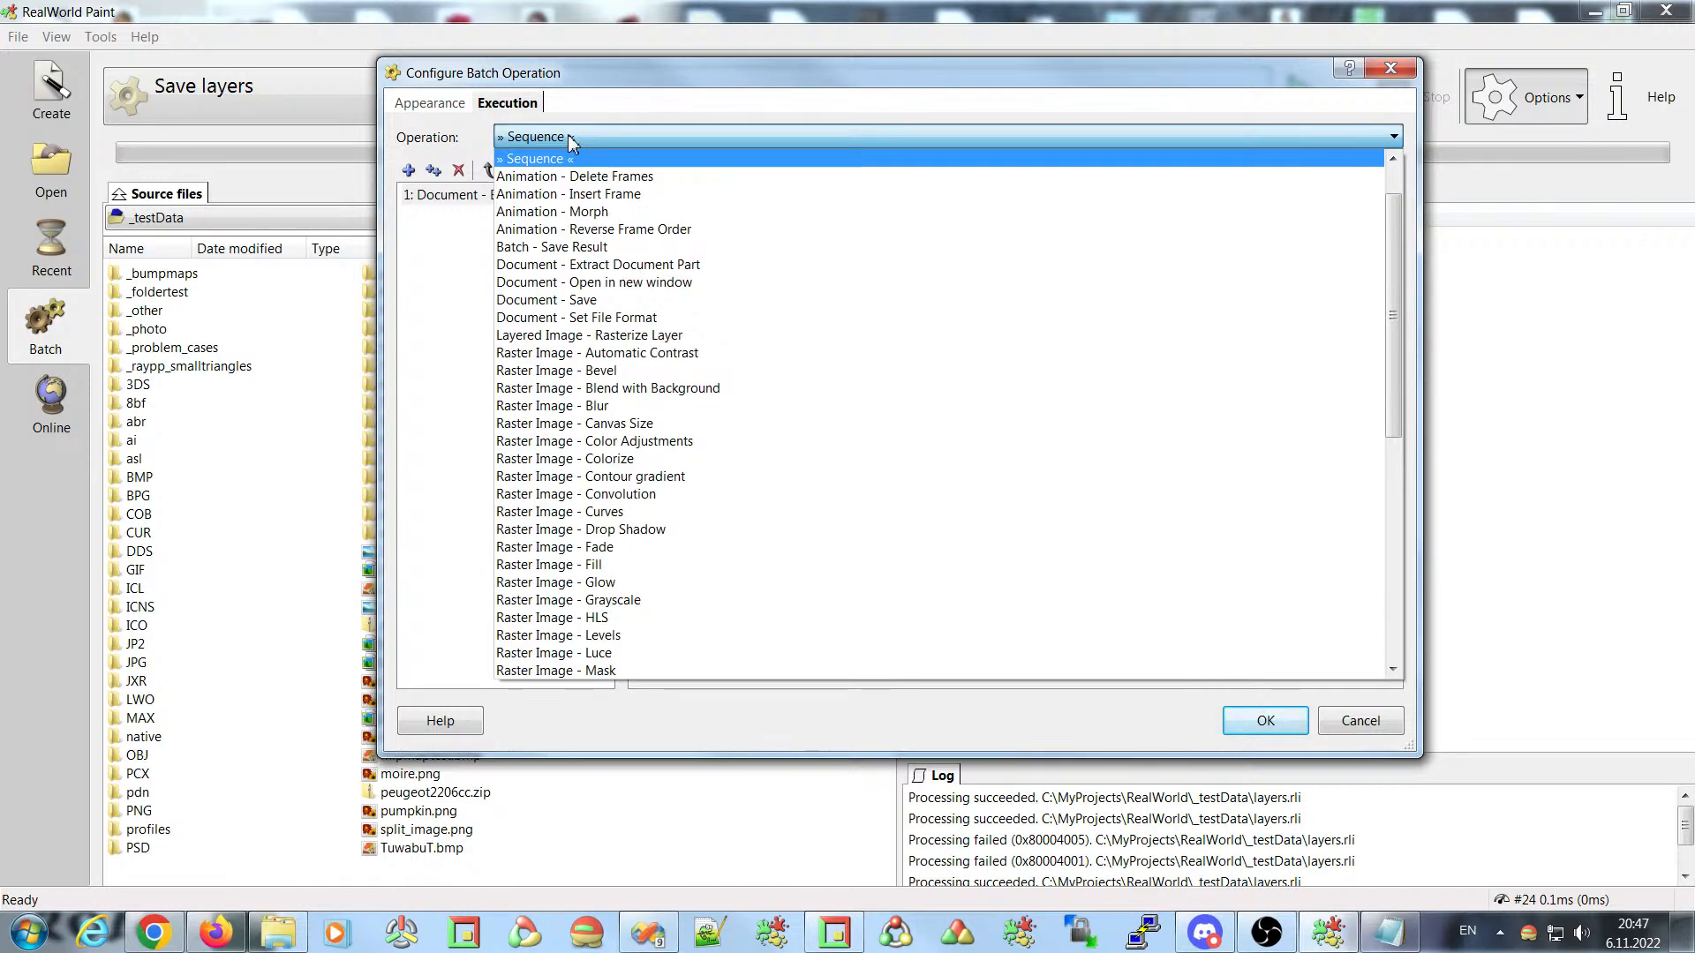
click(568, 137)
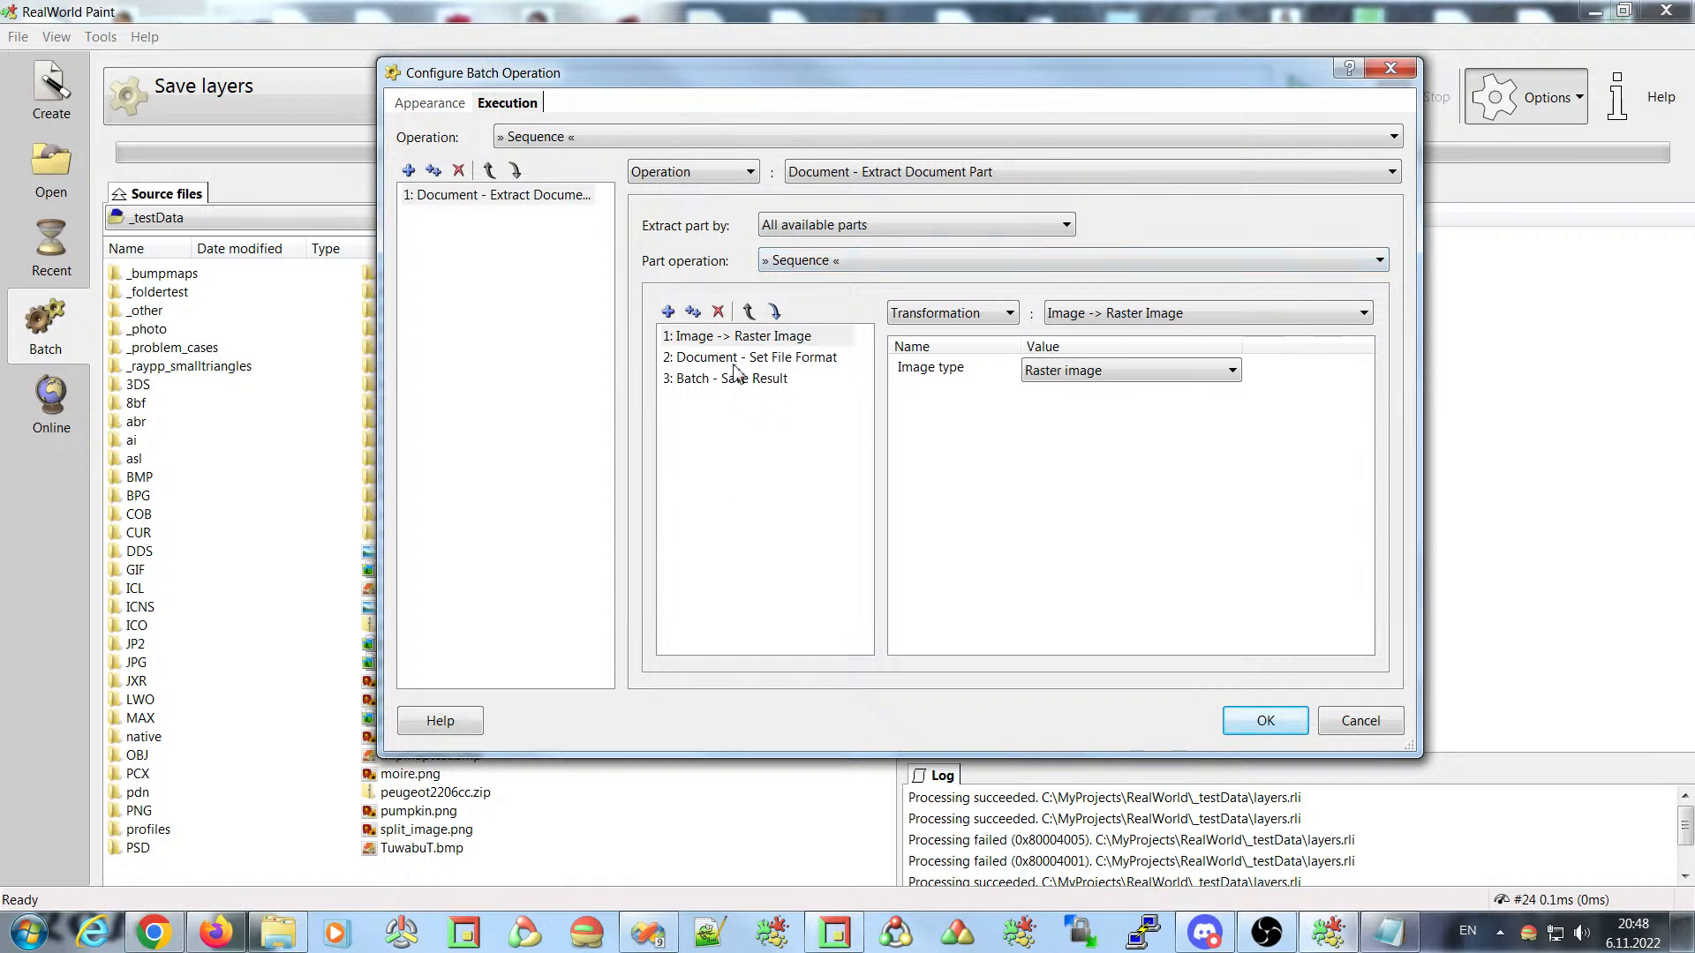
click(698, 342)
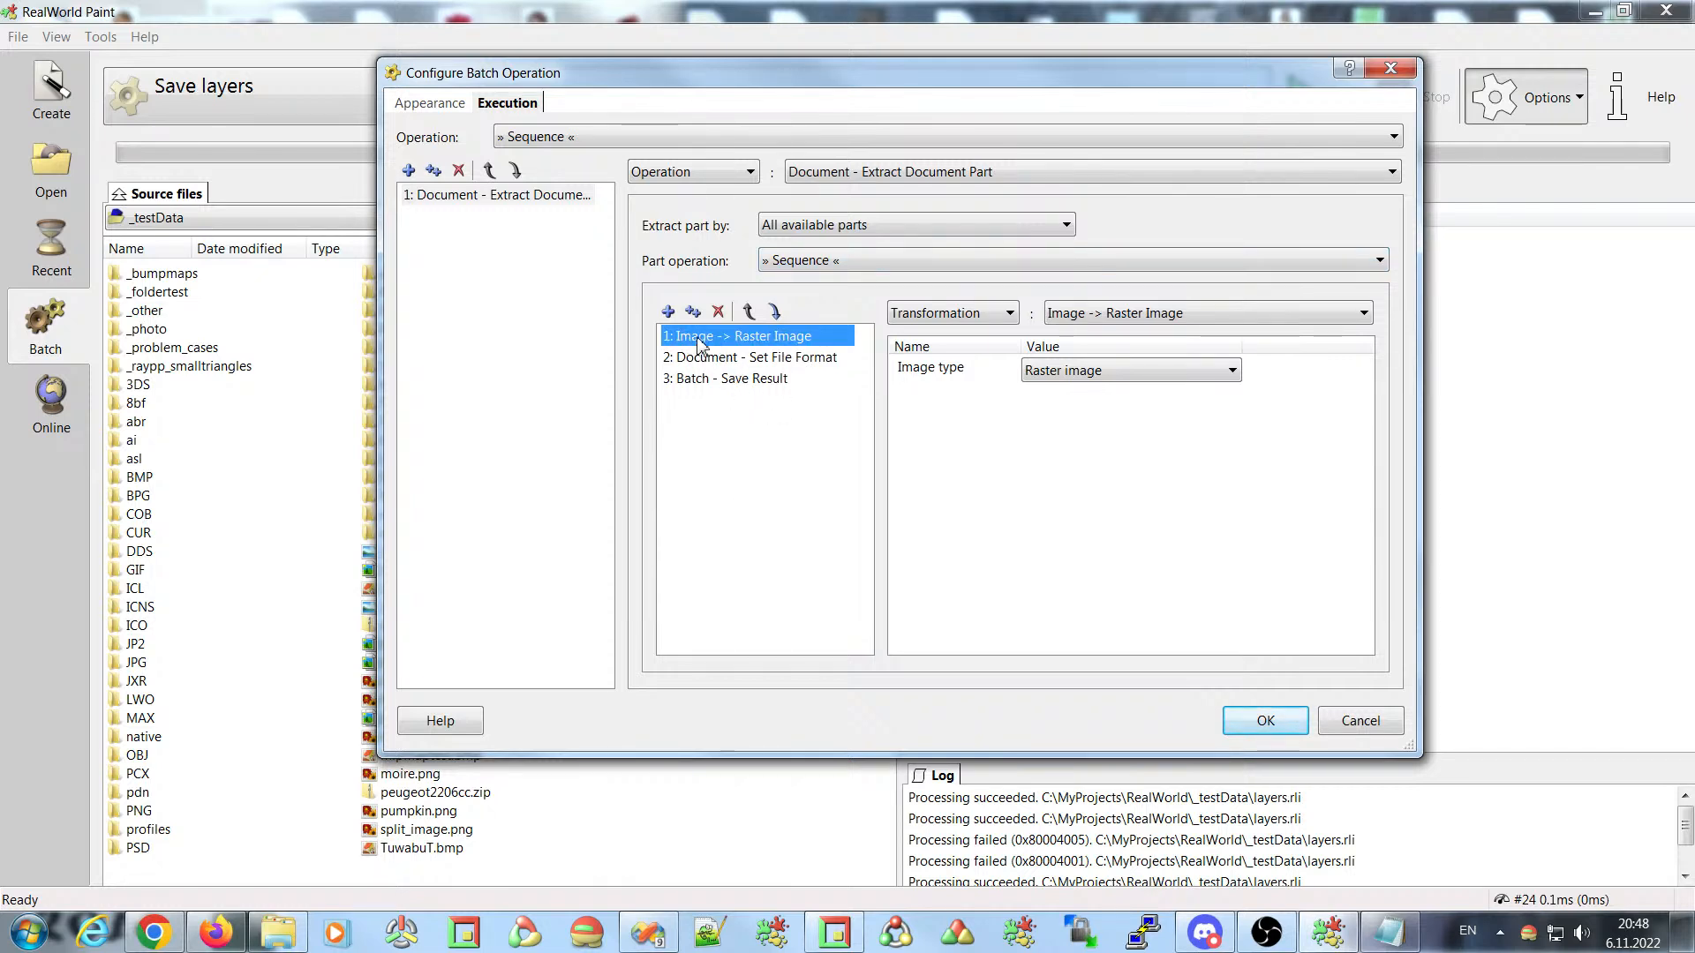
- Replace the nested Set File Format step with Display Configuration wrapping the Document - Set File Format operation, and accept the configuration
click(759, 357)
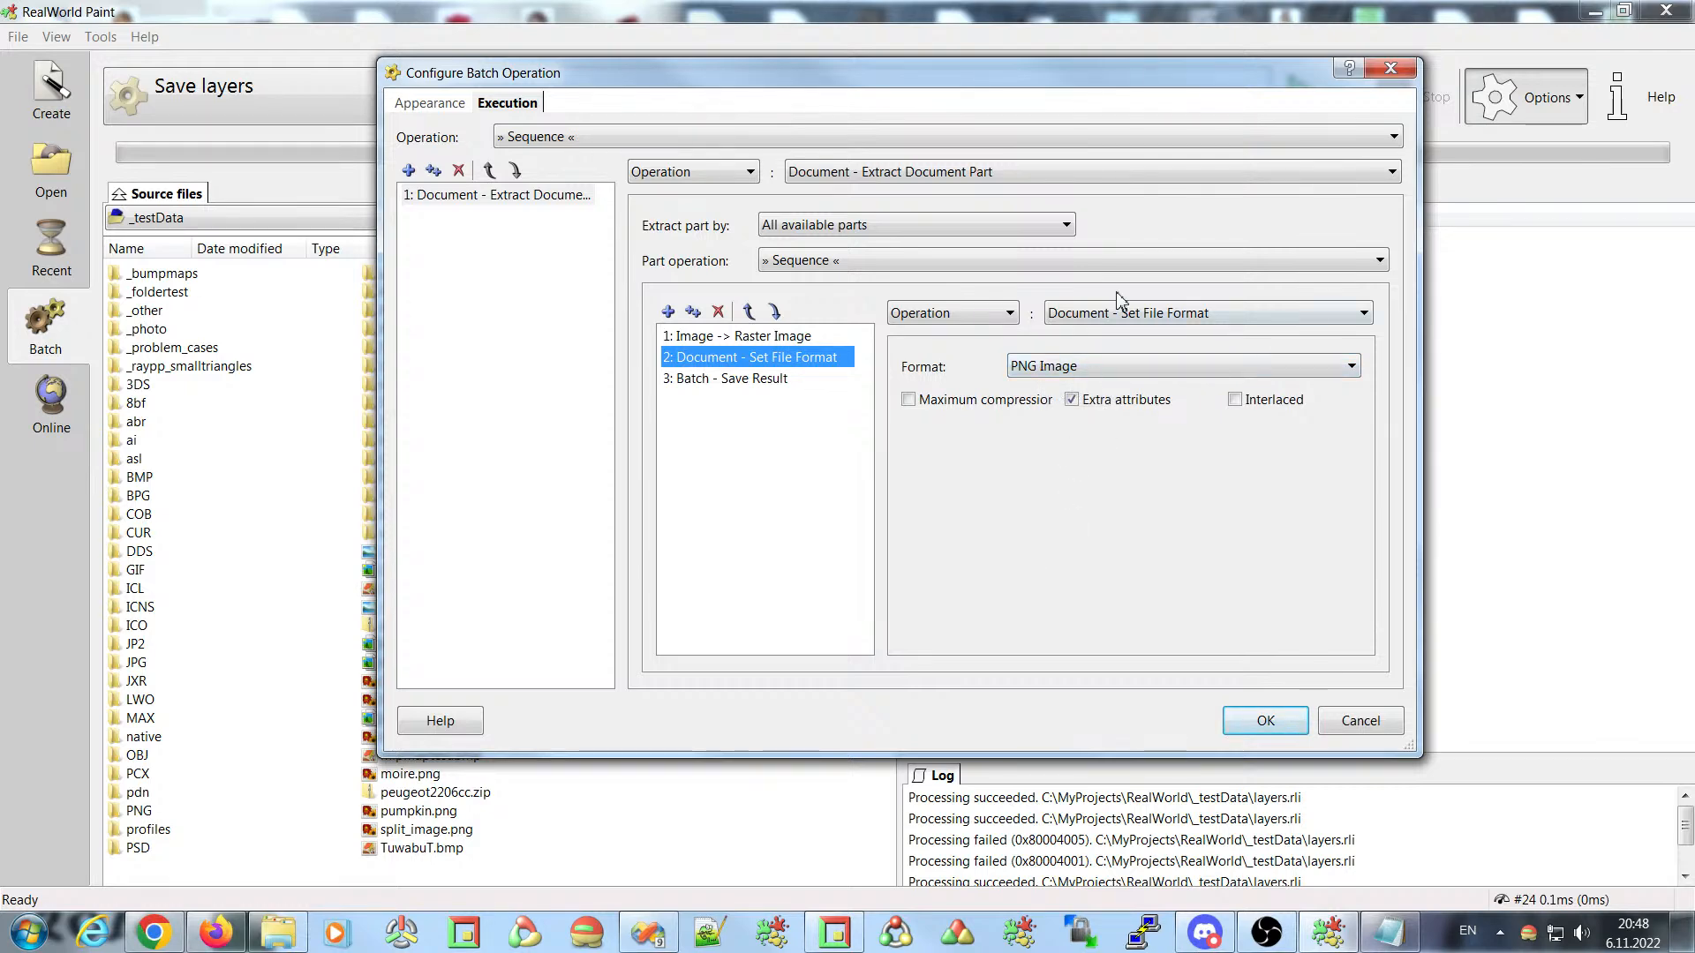
click(1119, 315)
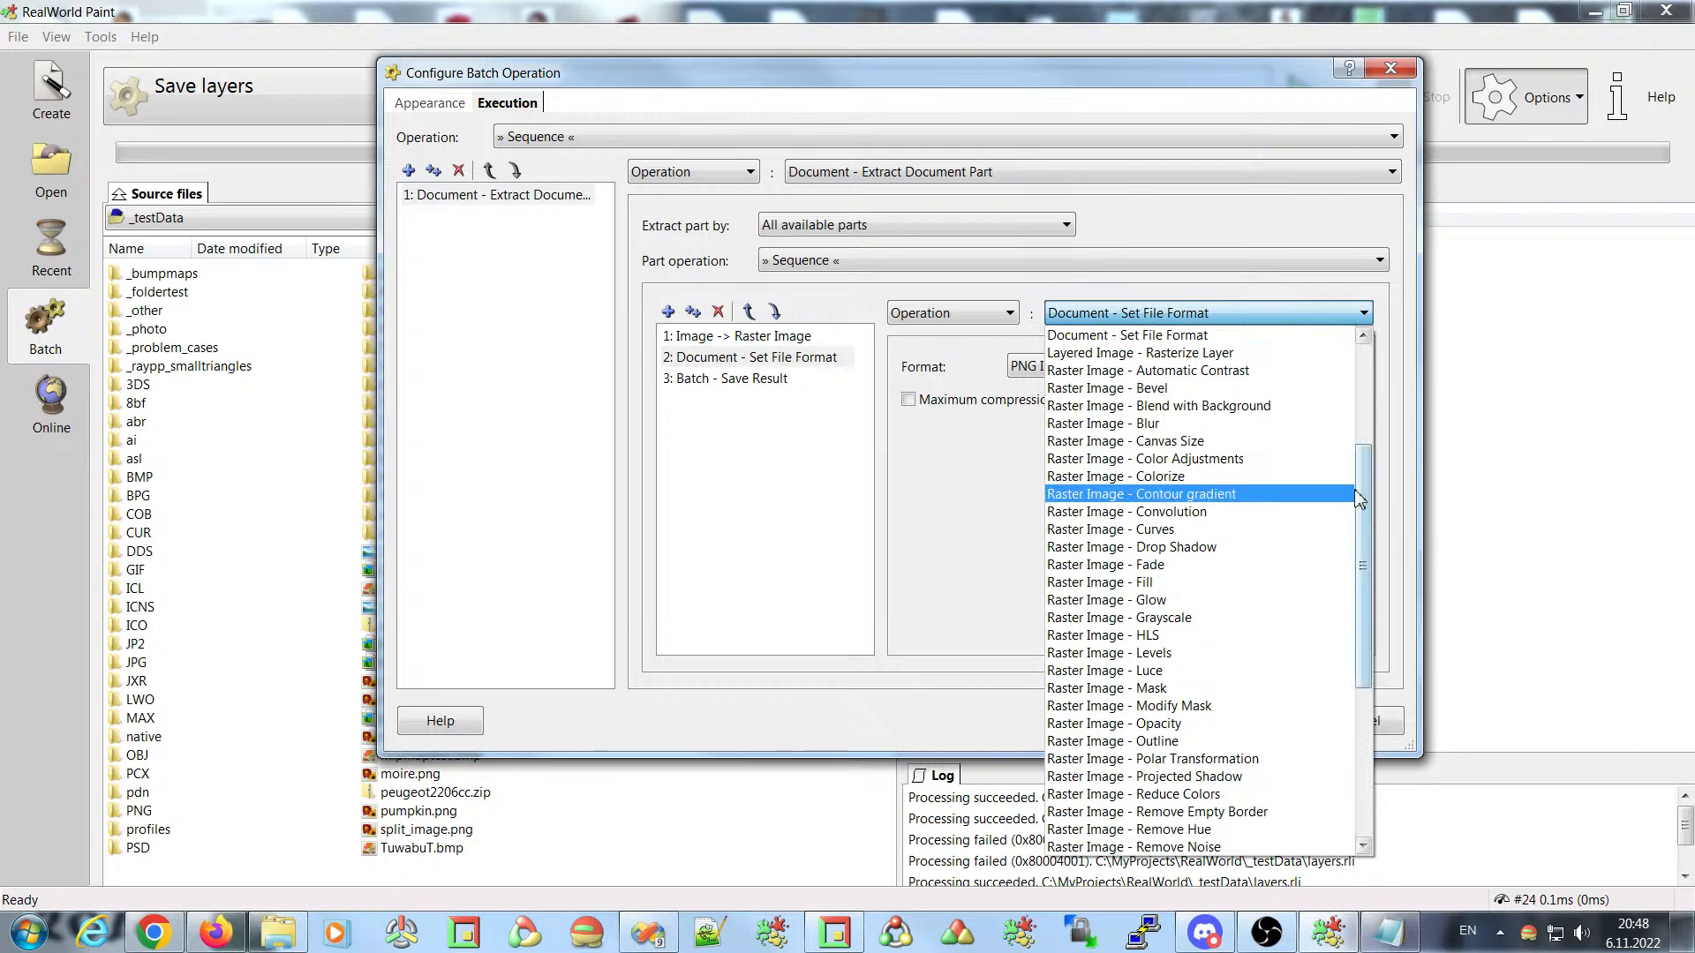
scroll(1133, 393, up, 4)
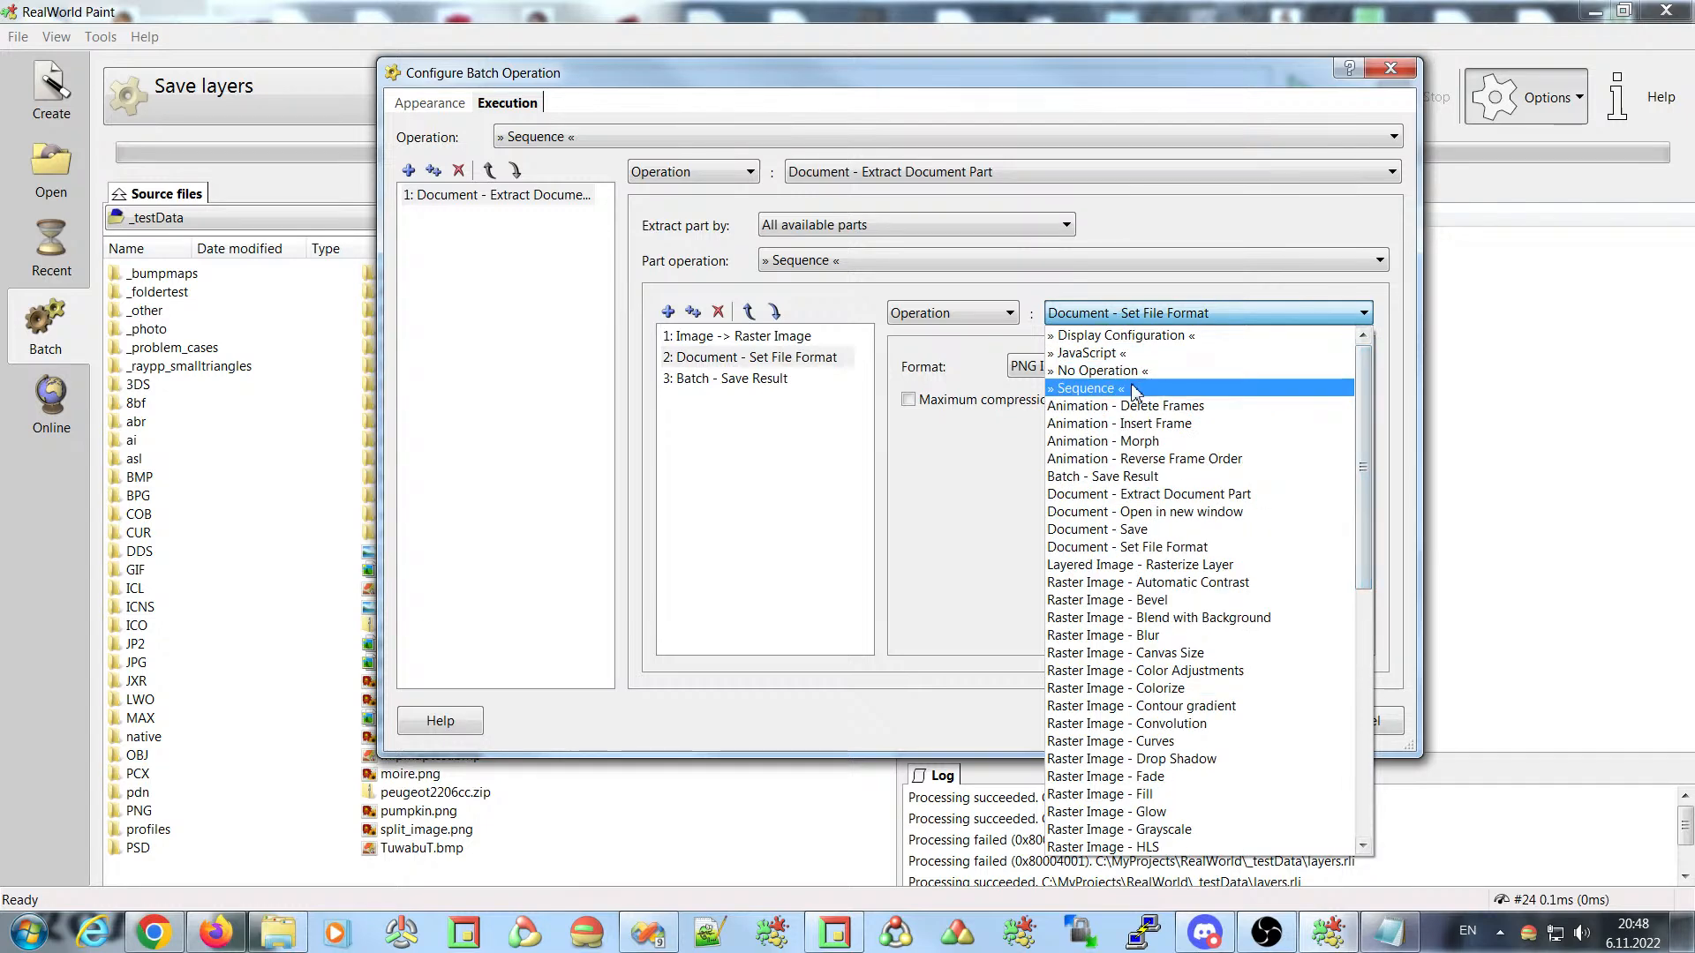
click(1131, 339)
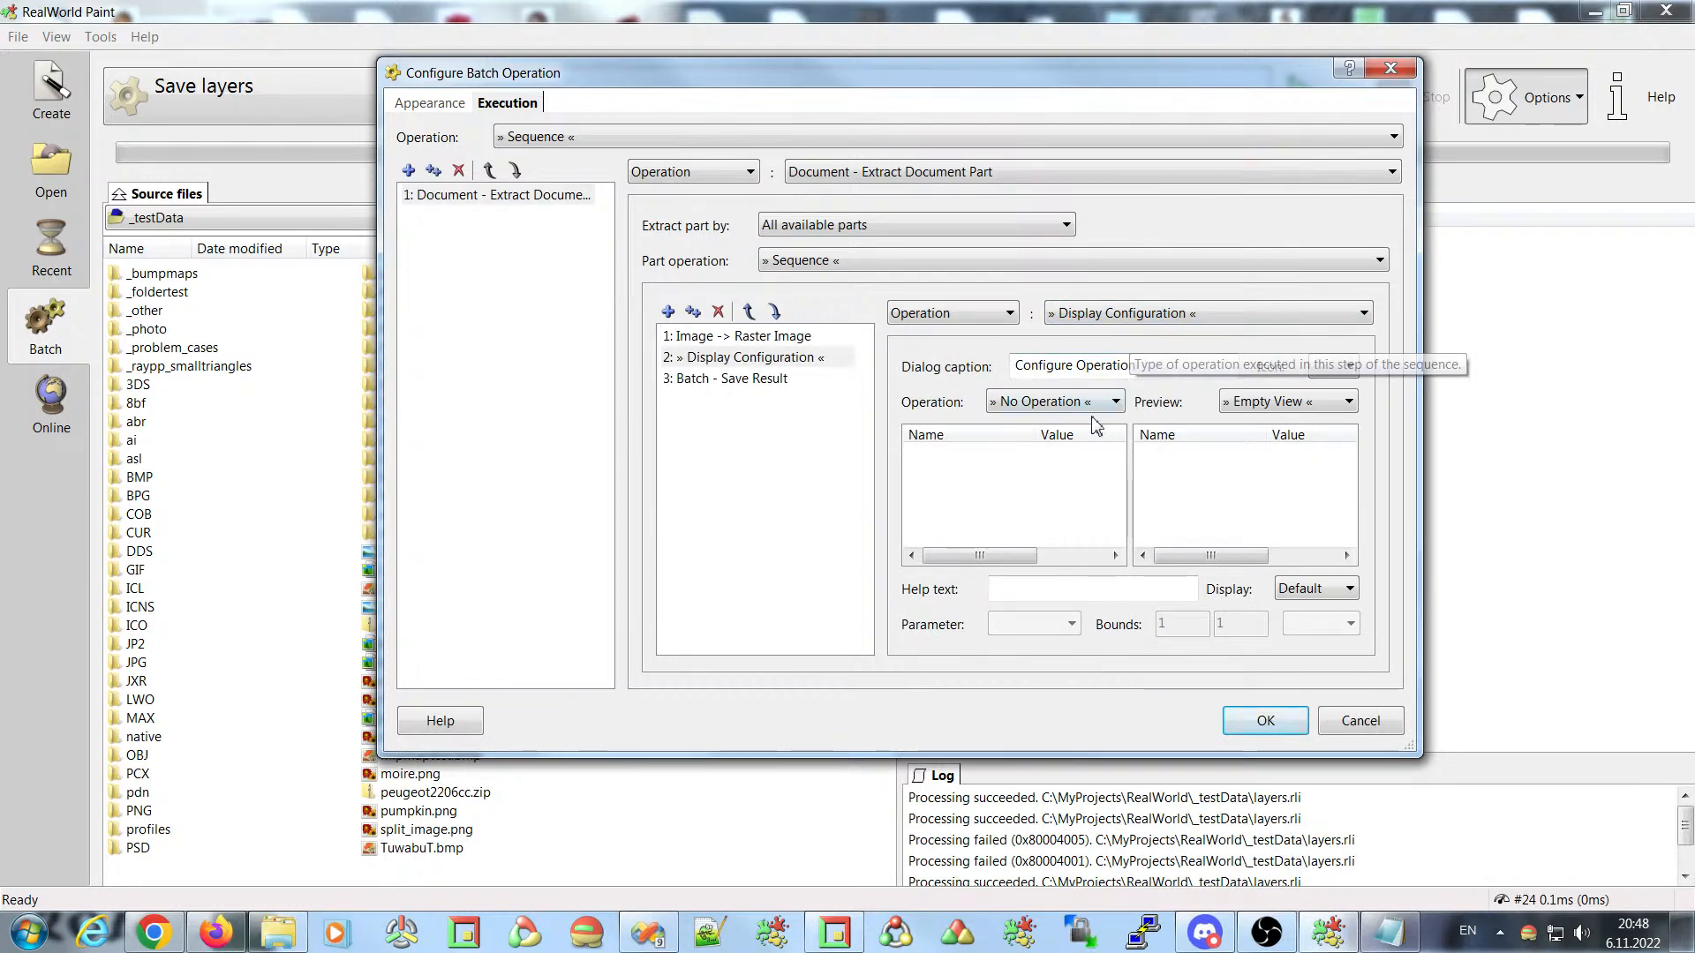
click(1037, 402)
scroll(1117, 491, down, 1)
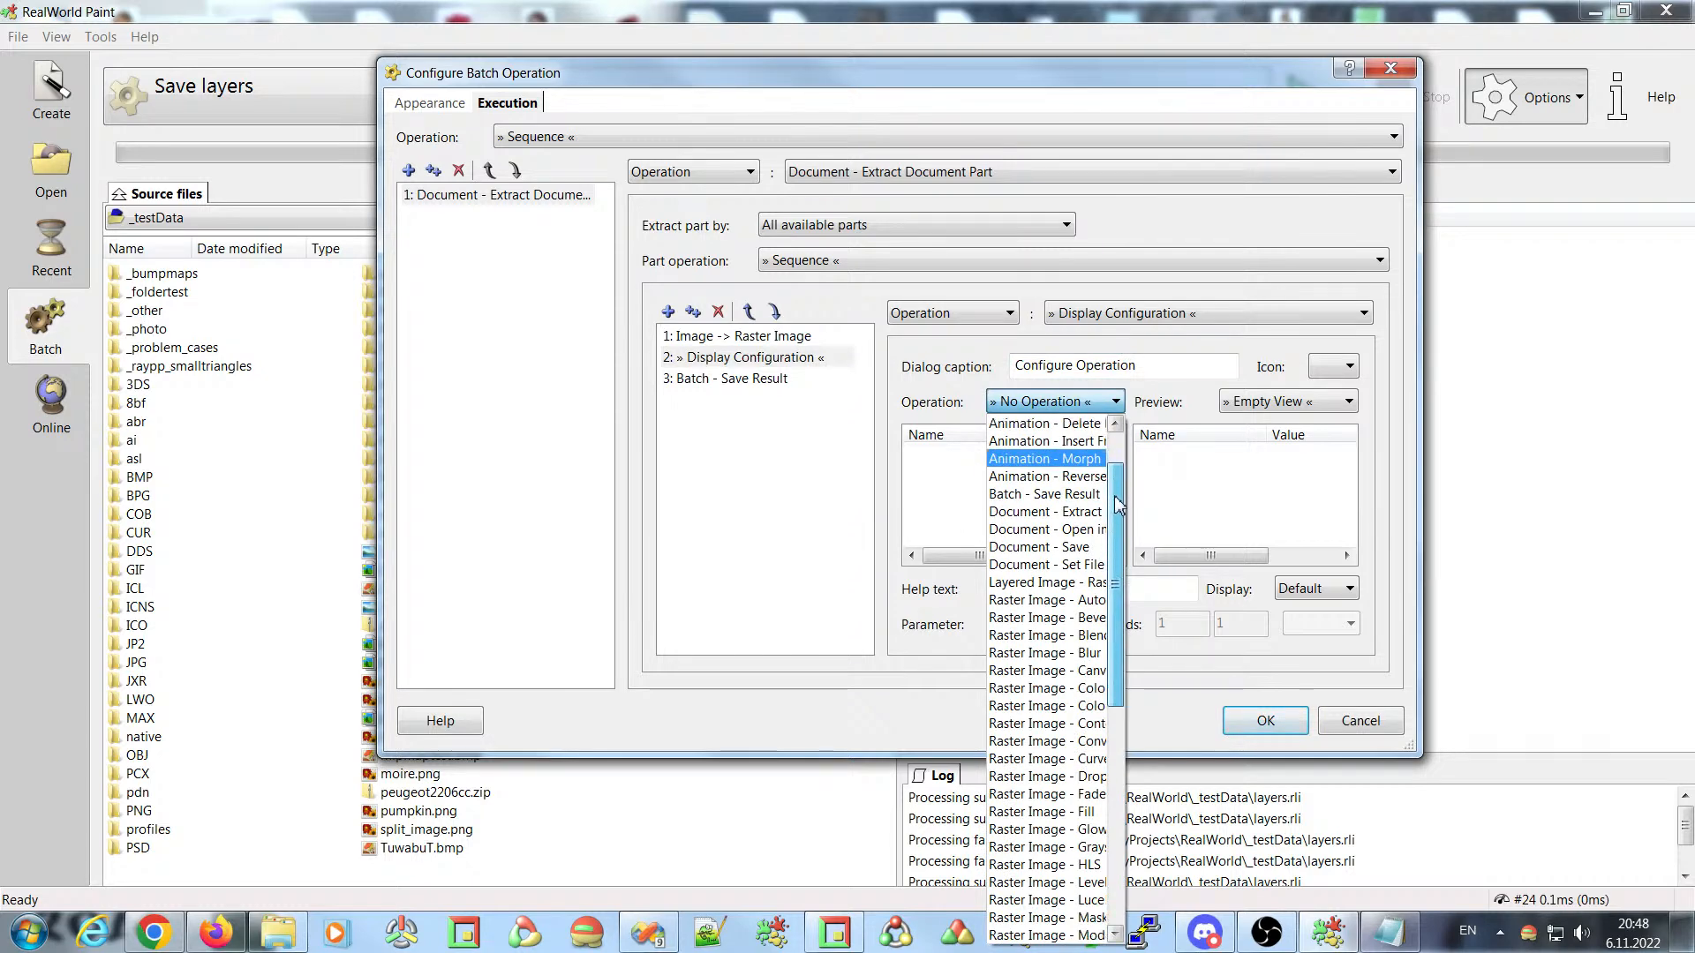
click(1046, 564)
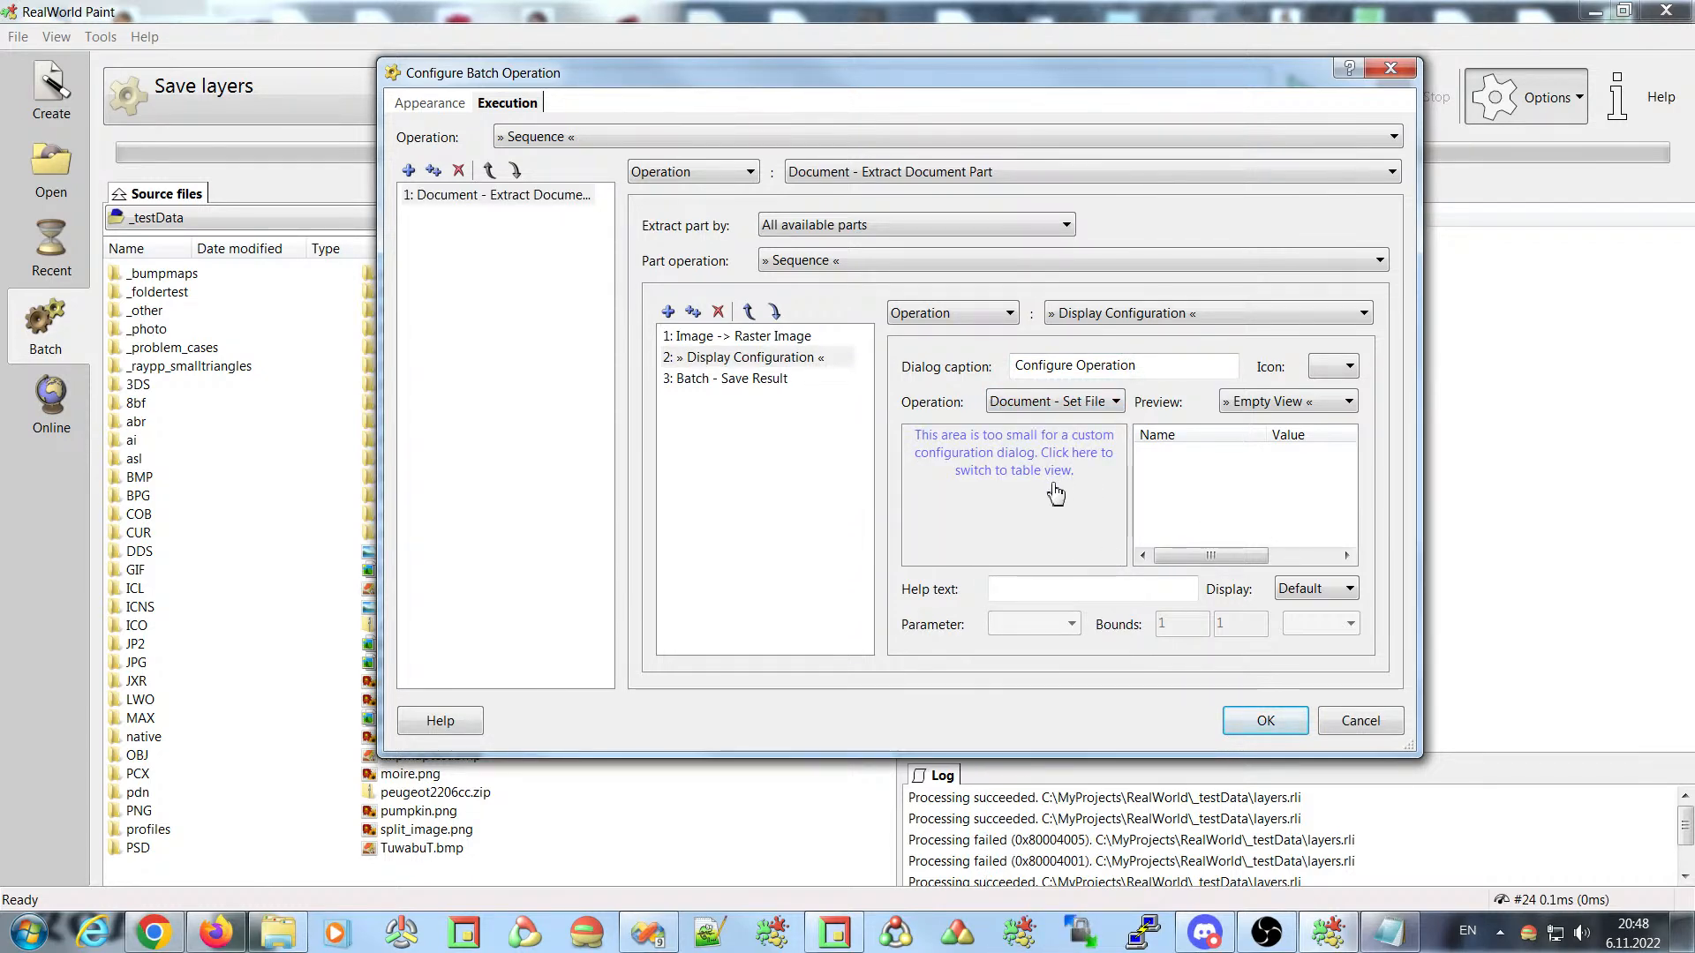
click(1262, 720)
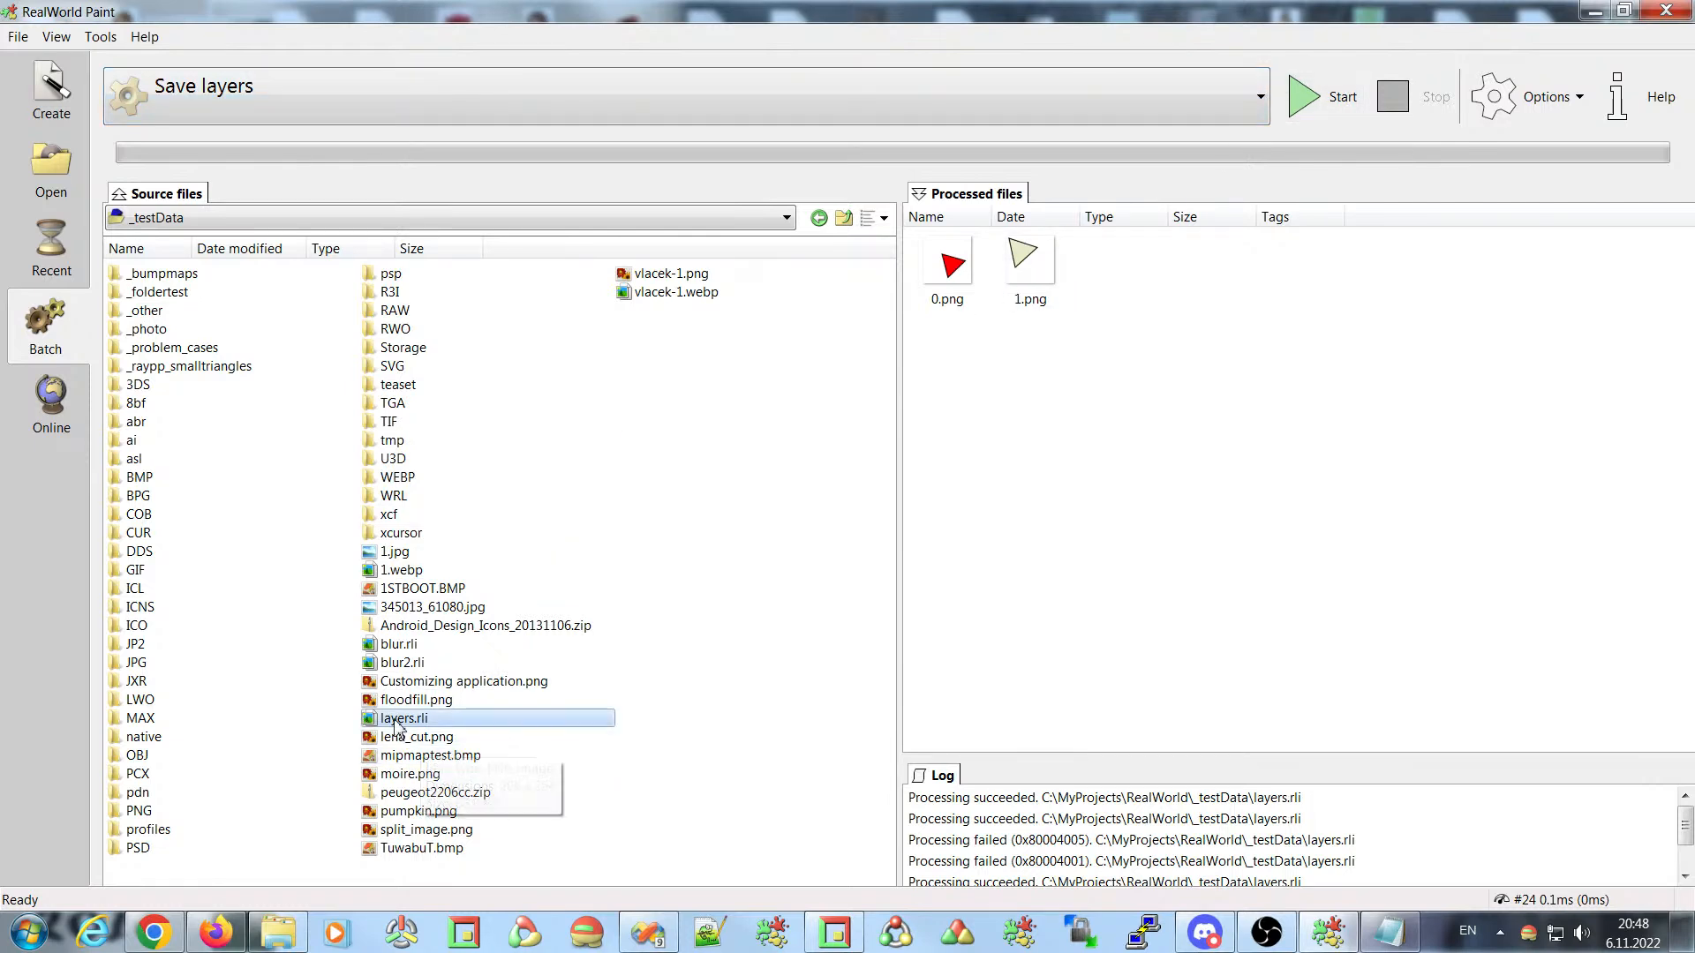
- Run Save layers on layers.rli and choose BMP Image as the format when asked to configure the operation
click(1315, 98)
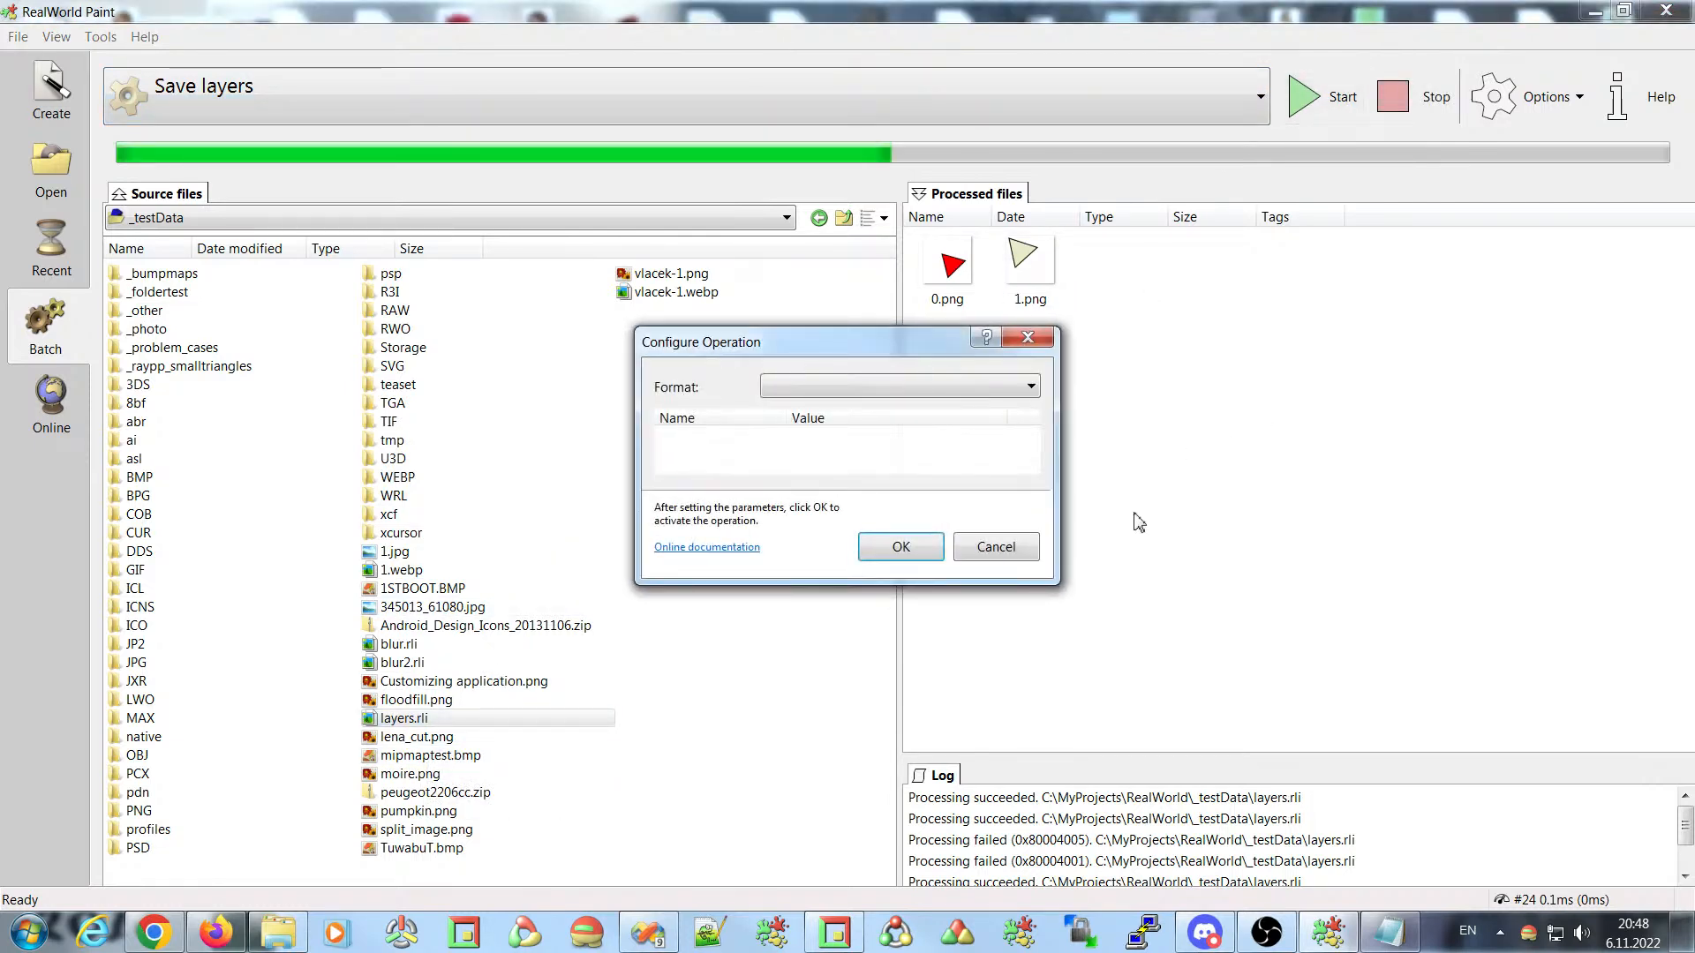
click(837, 389)
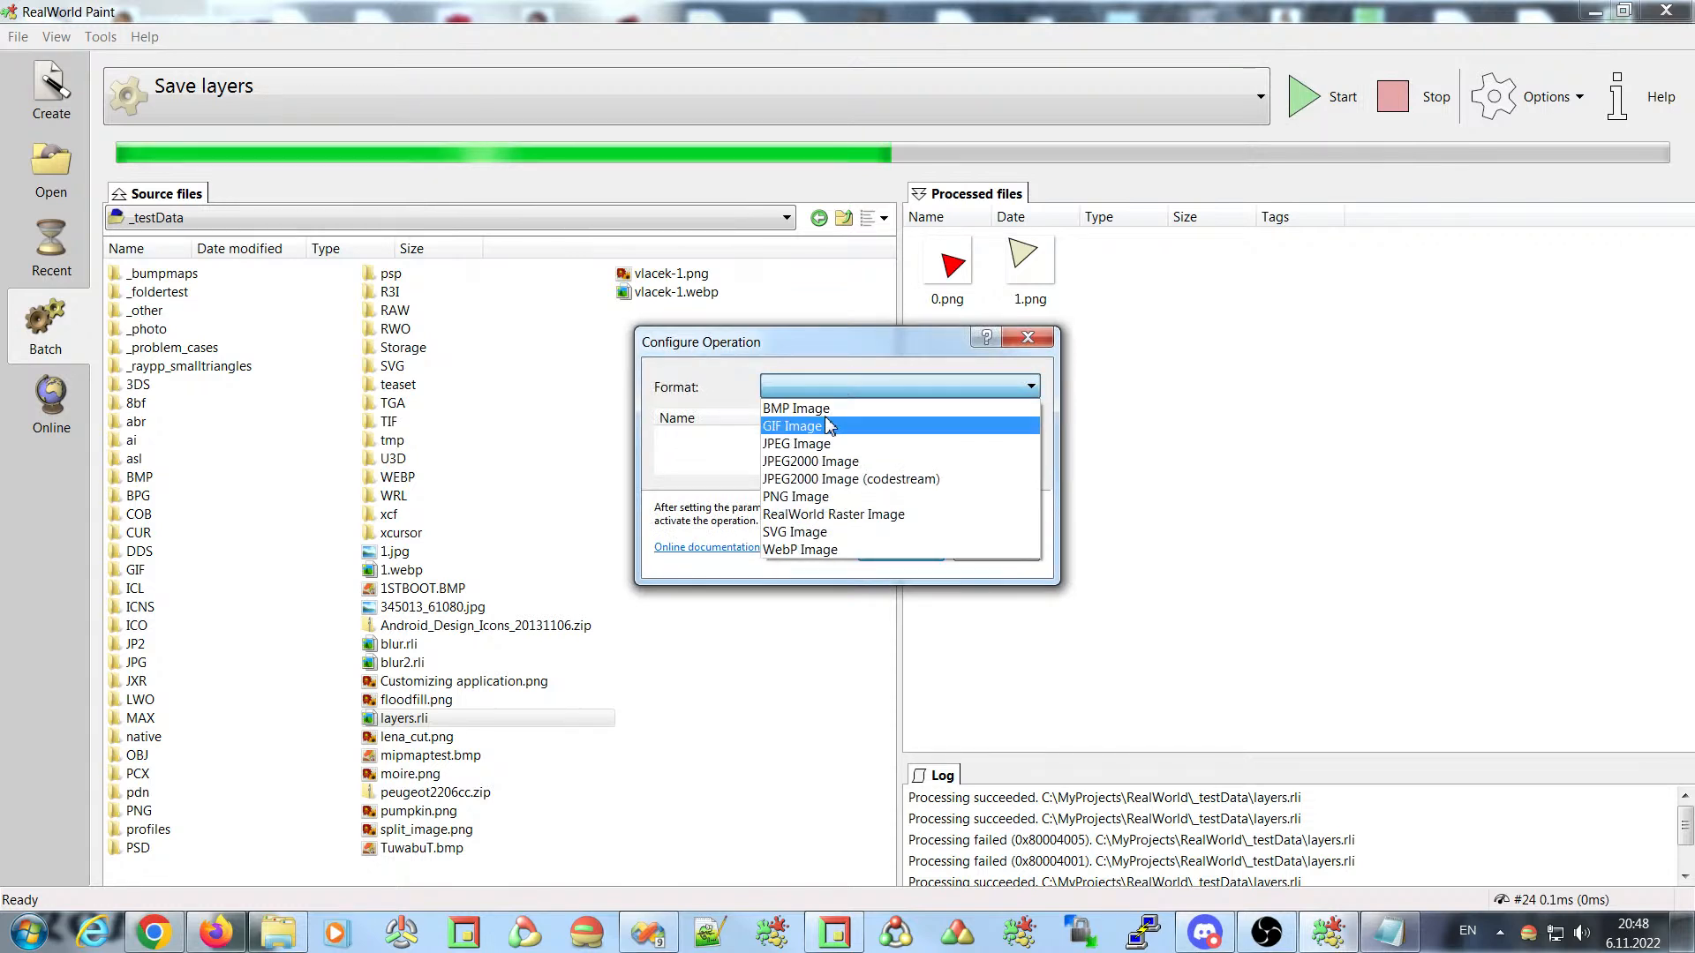
click(839, 409)
click(898, 547)
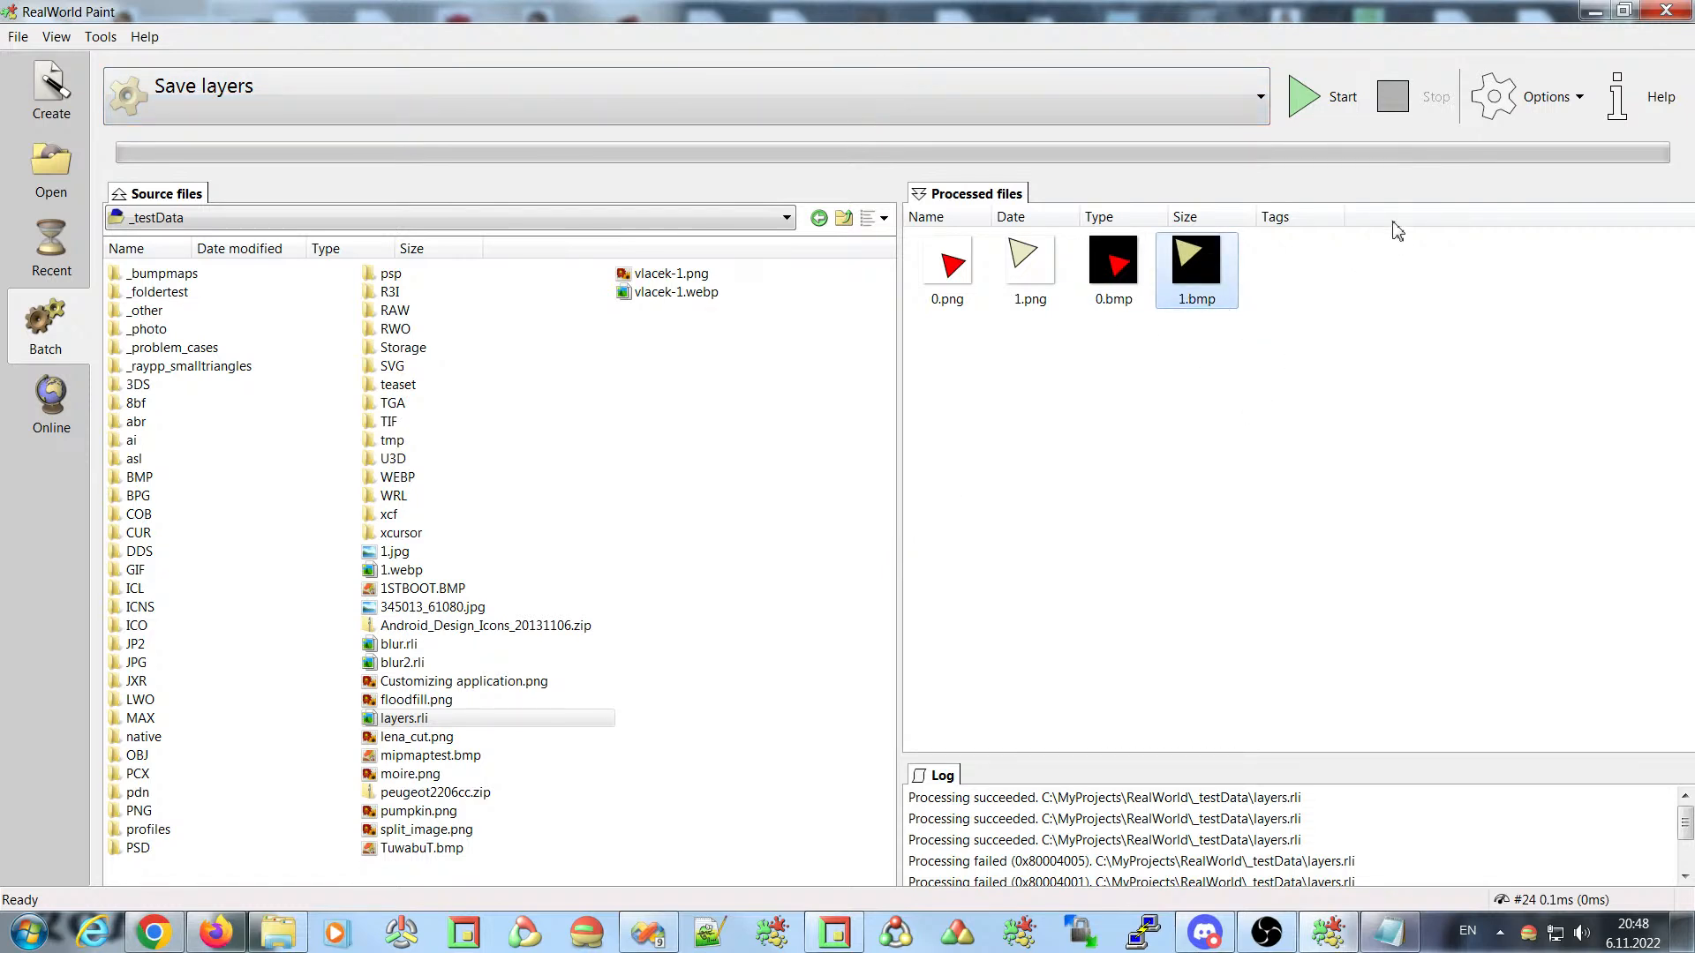
- Delete all PNG and BMP files from the processed files
drag(1263, 335, 959, 262)
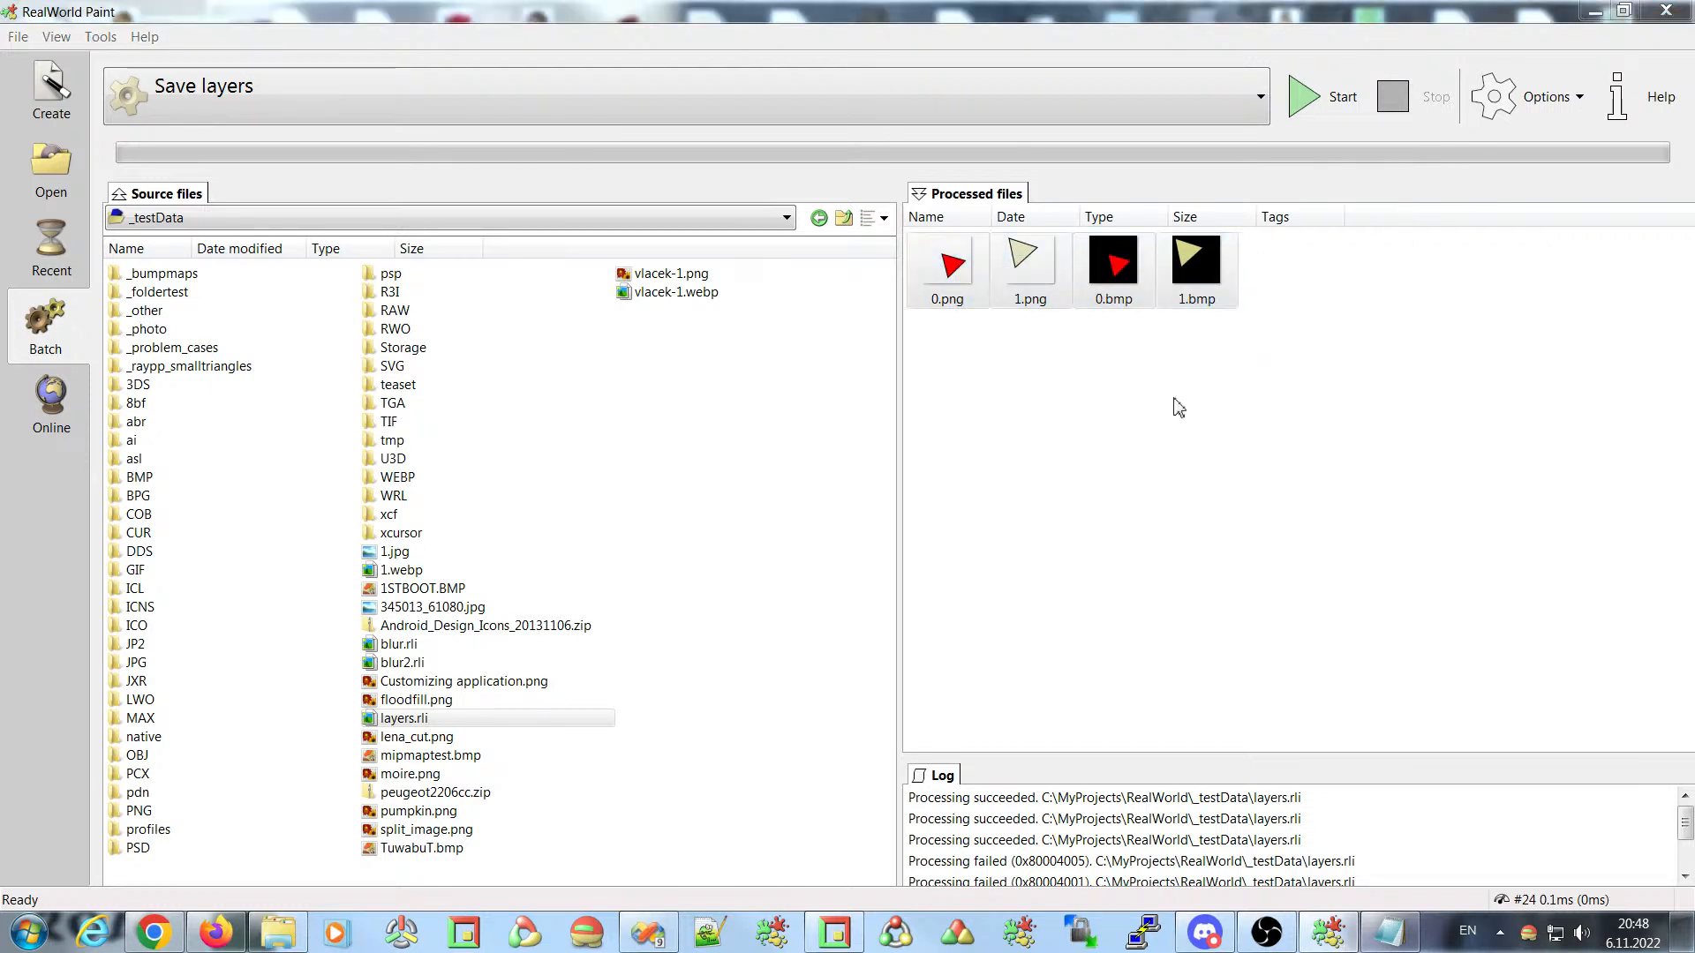
key(Delete)
key(Return)
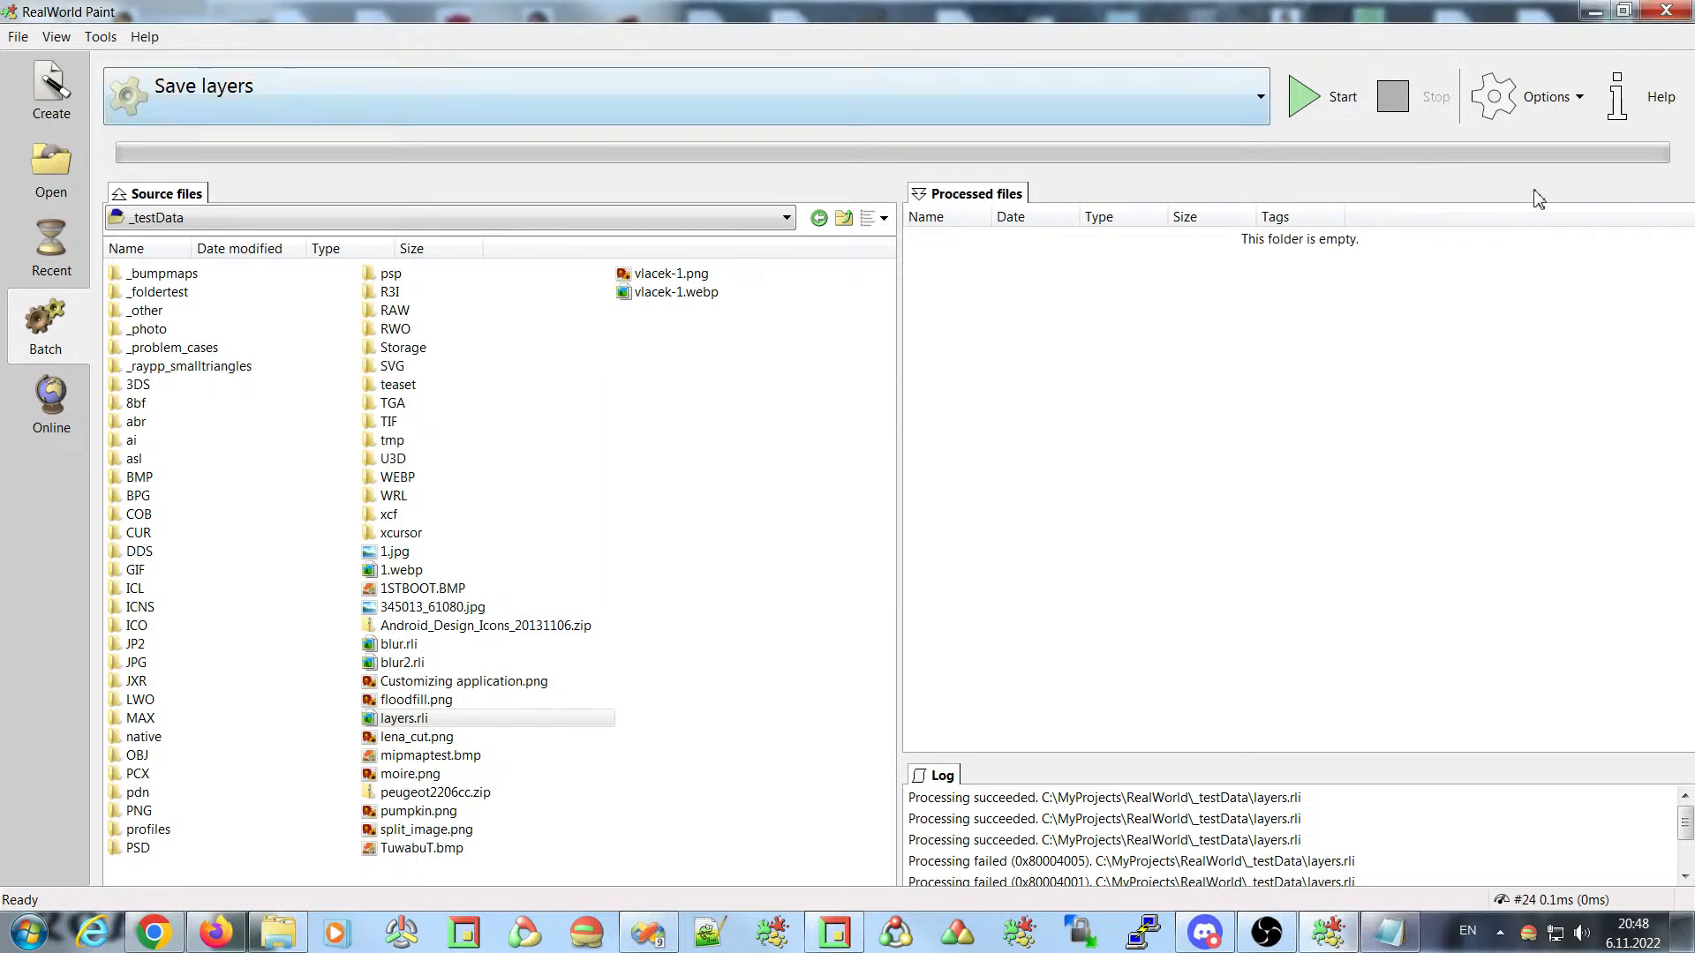
- Reopen the Save layers execution settings and examine each nested step of the extract operation, including the Save Result output path placeholders
click(1538, 121)
click(1507, 213)
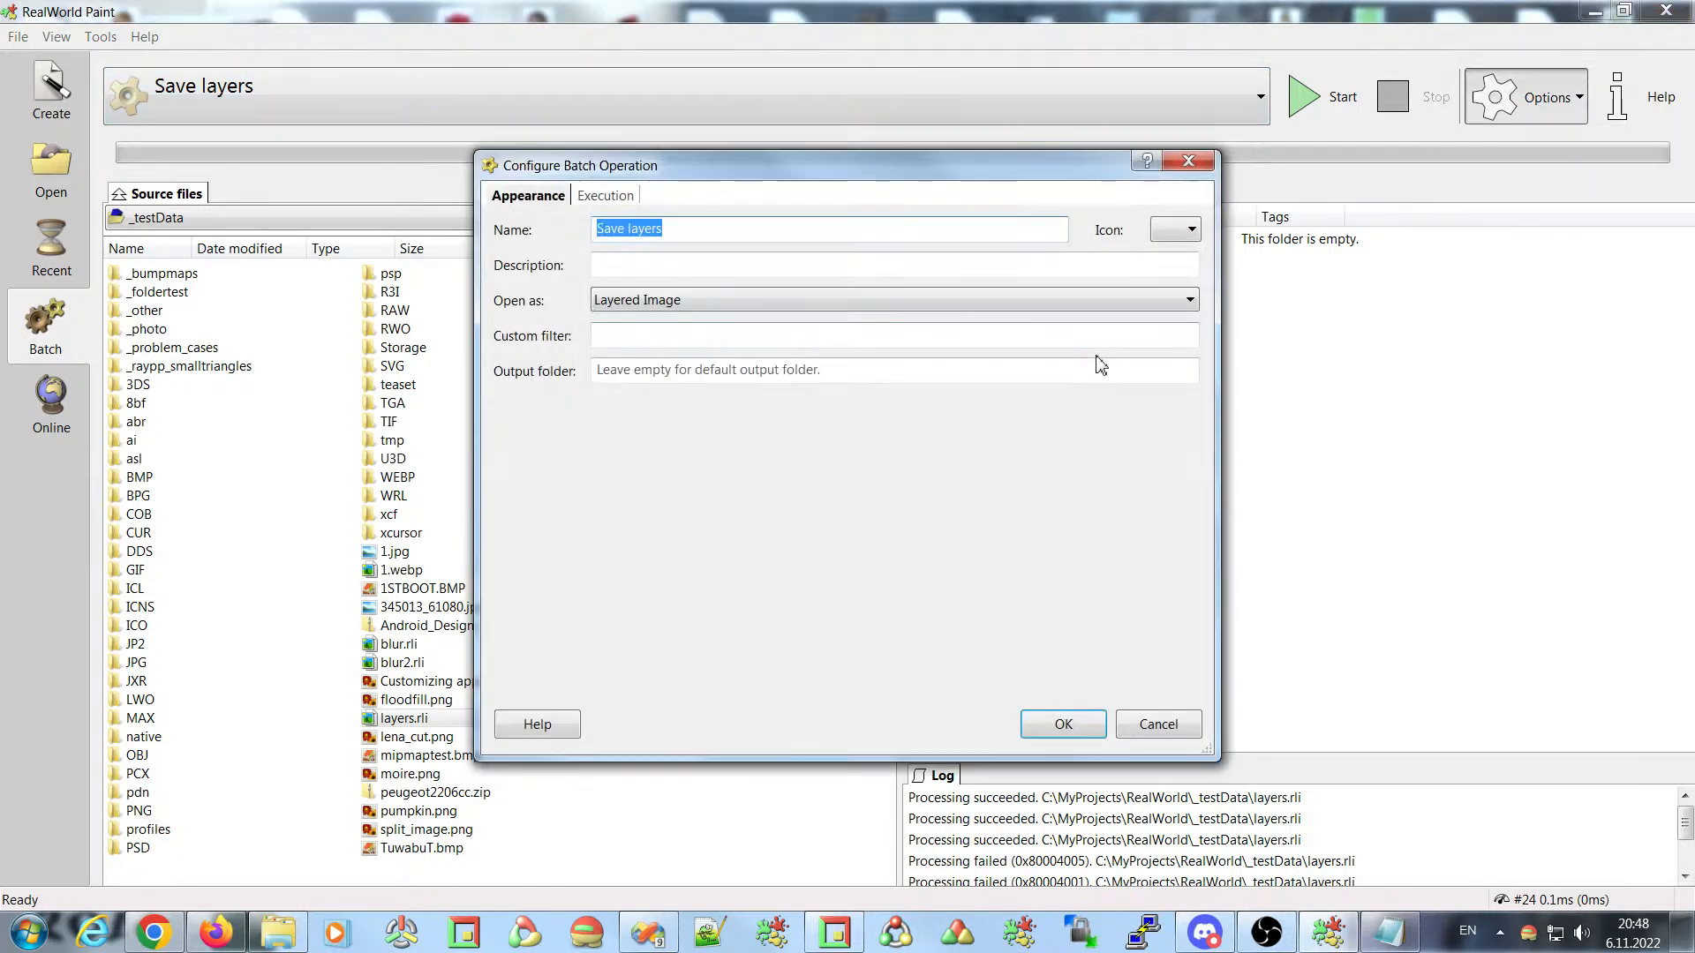
click(608, 196)
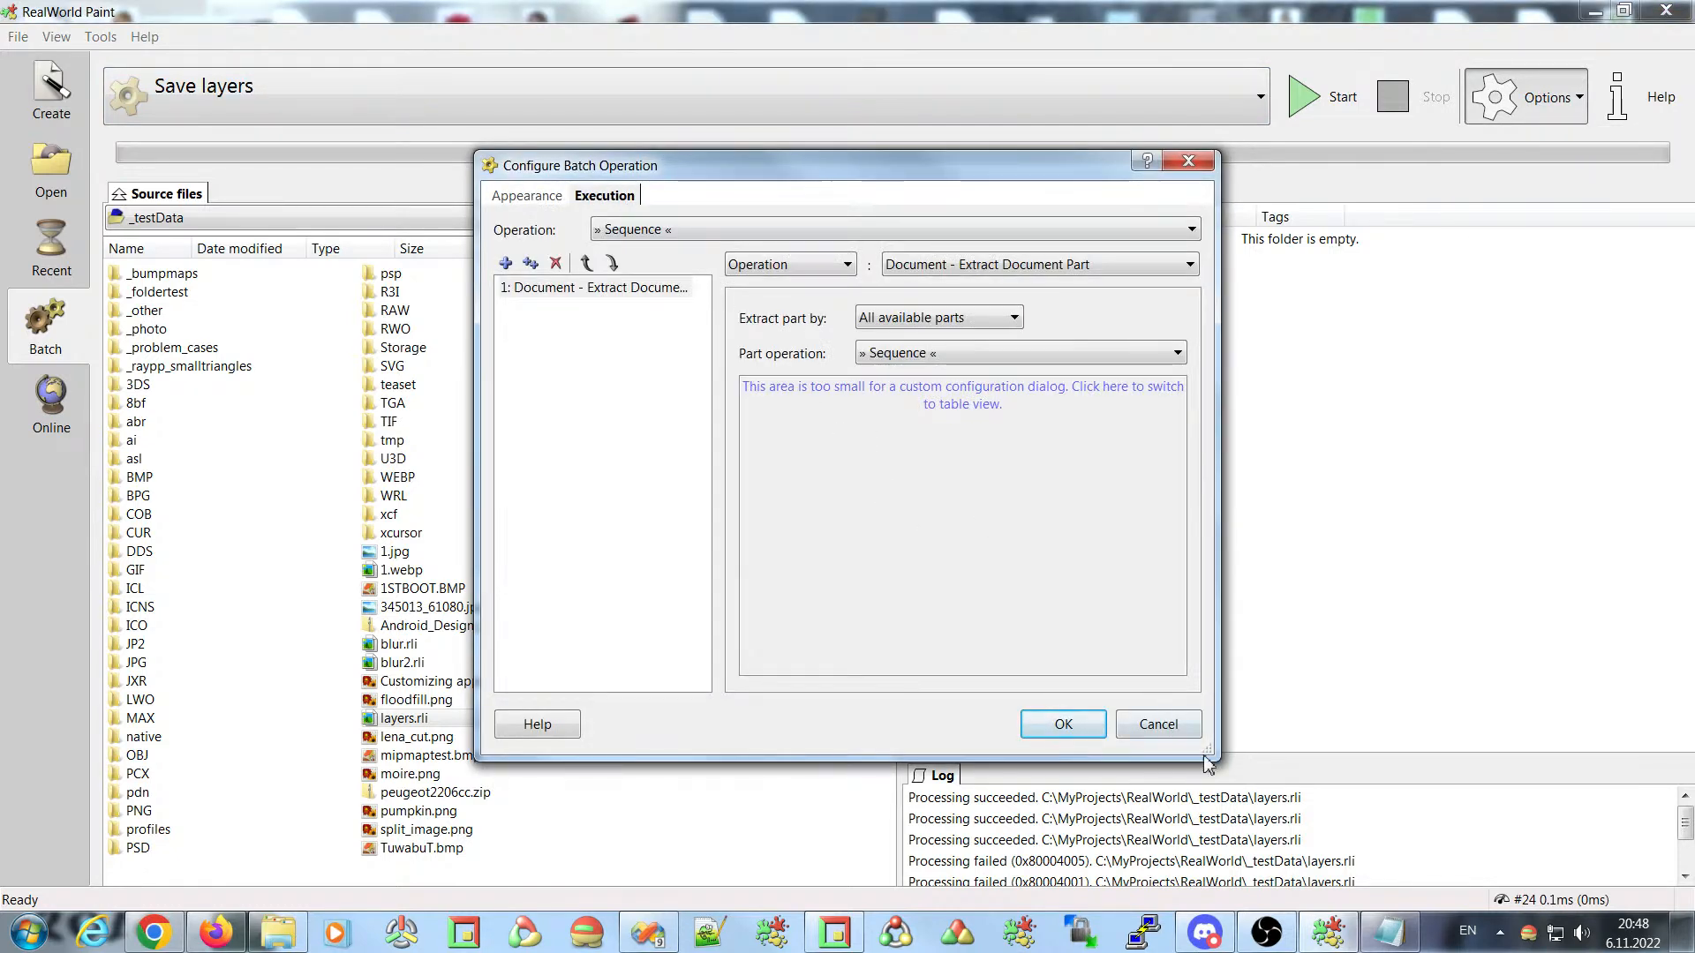
drag(1207, 749, 1526, 886)
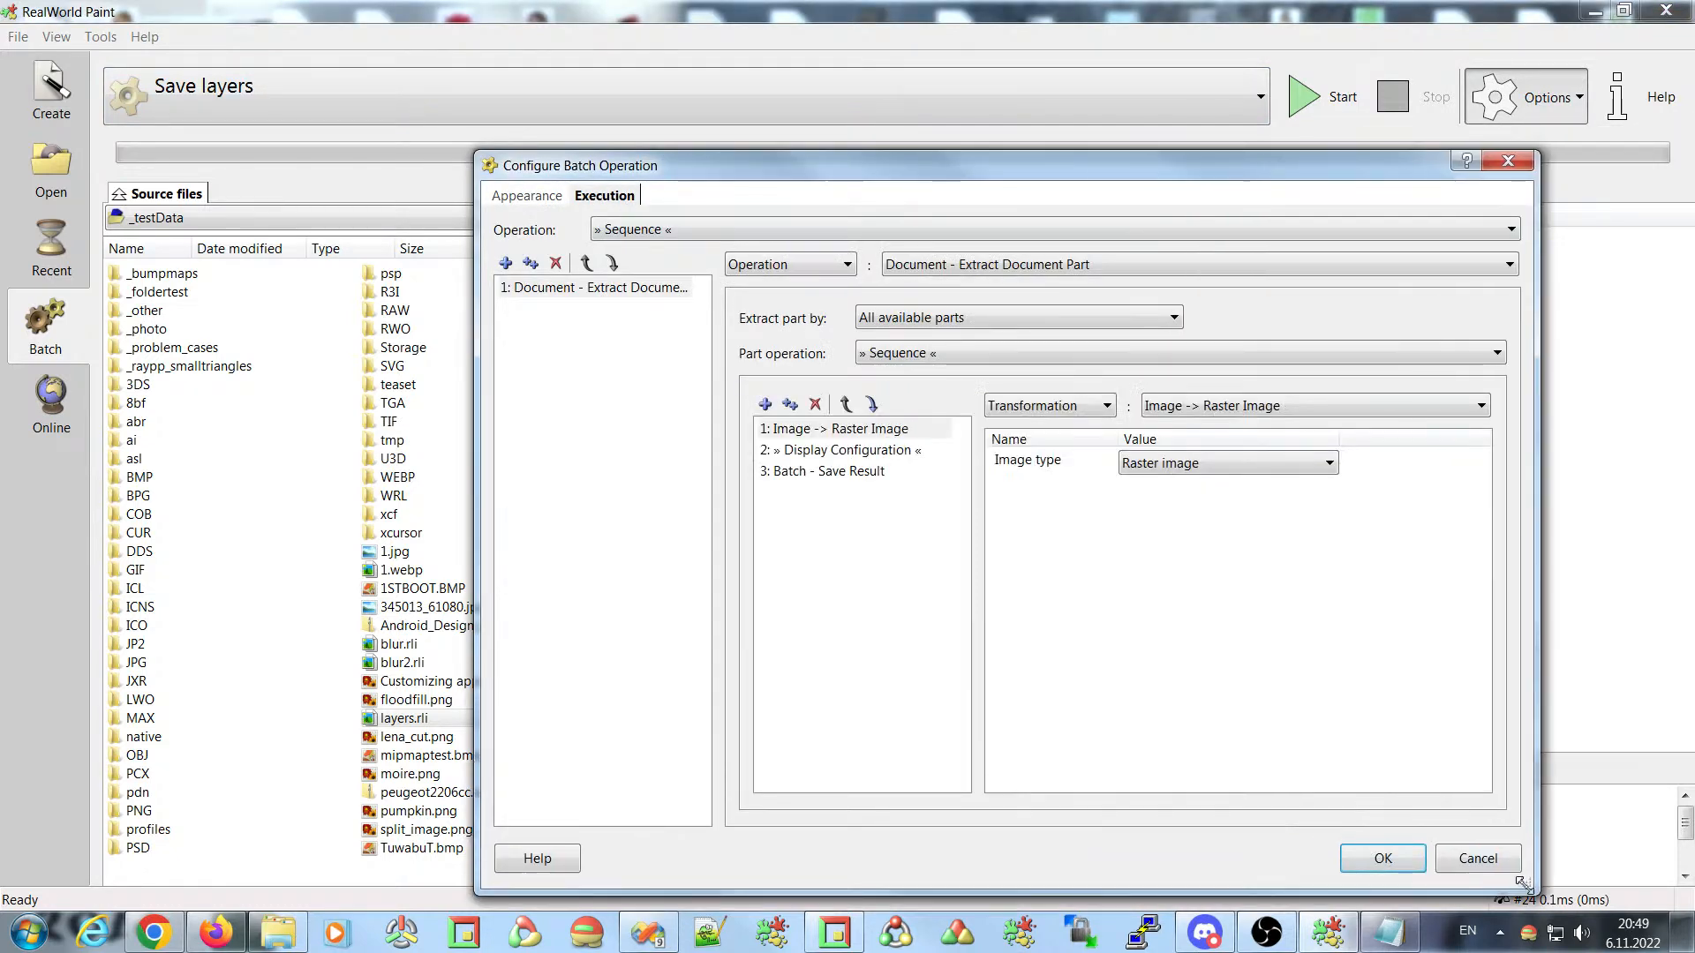
click(802, 431)
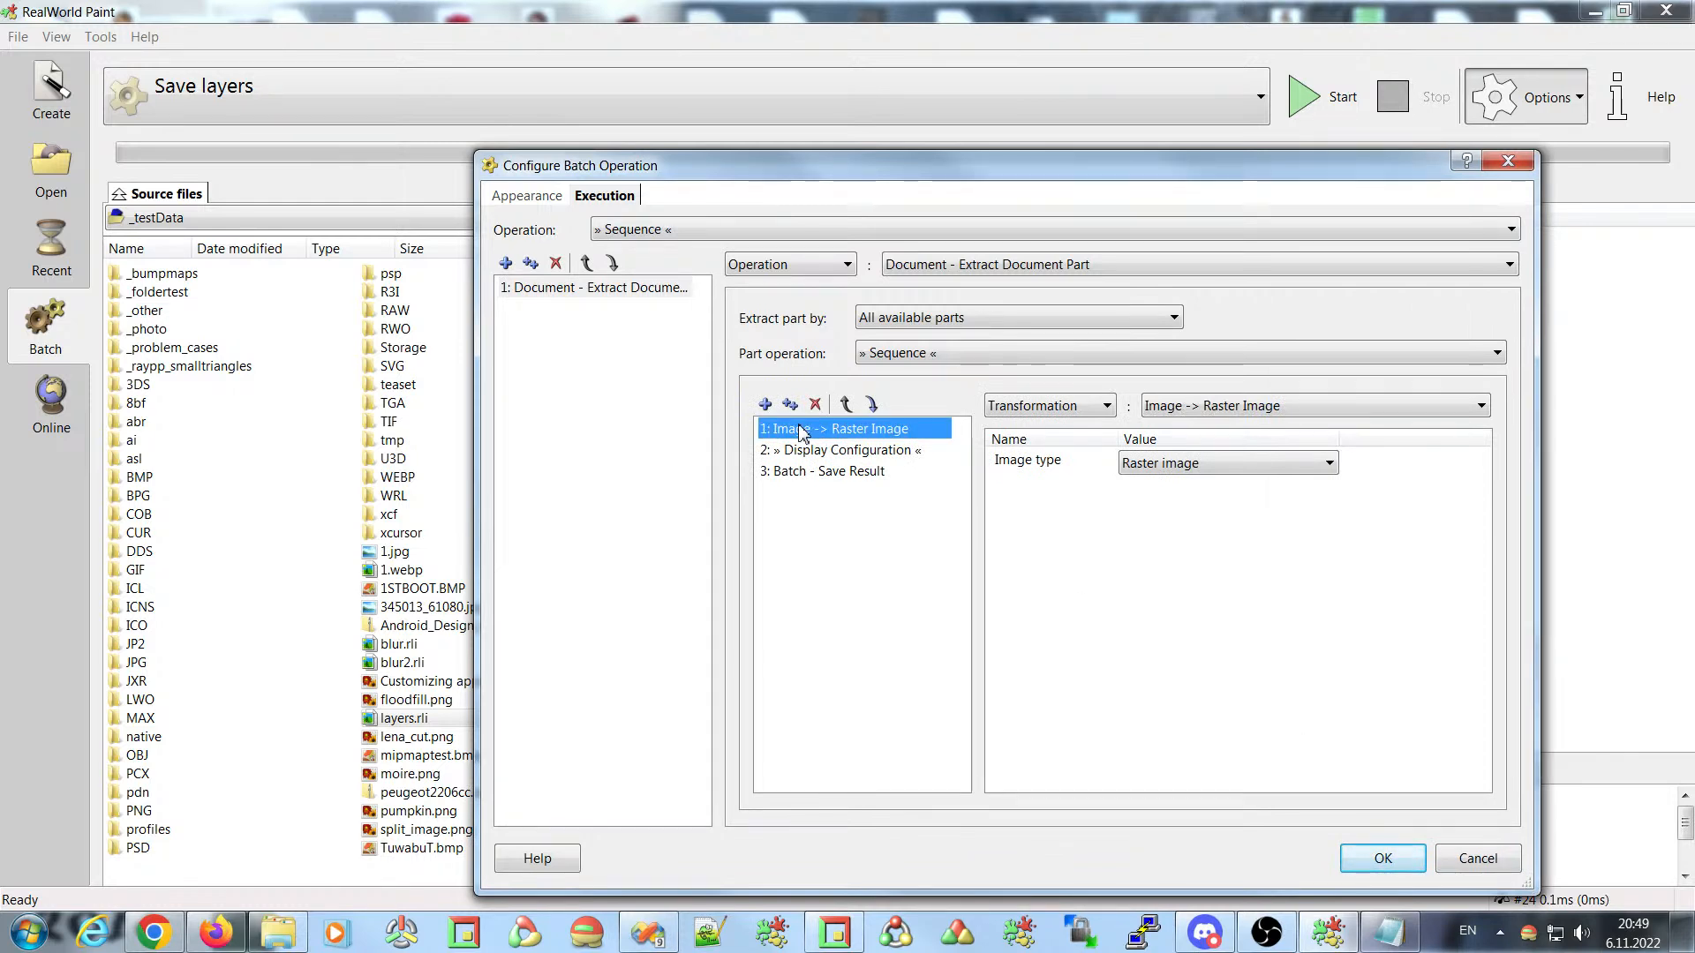
click(820, 451)
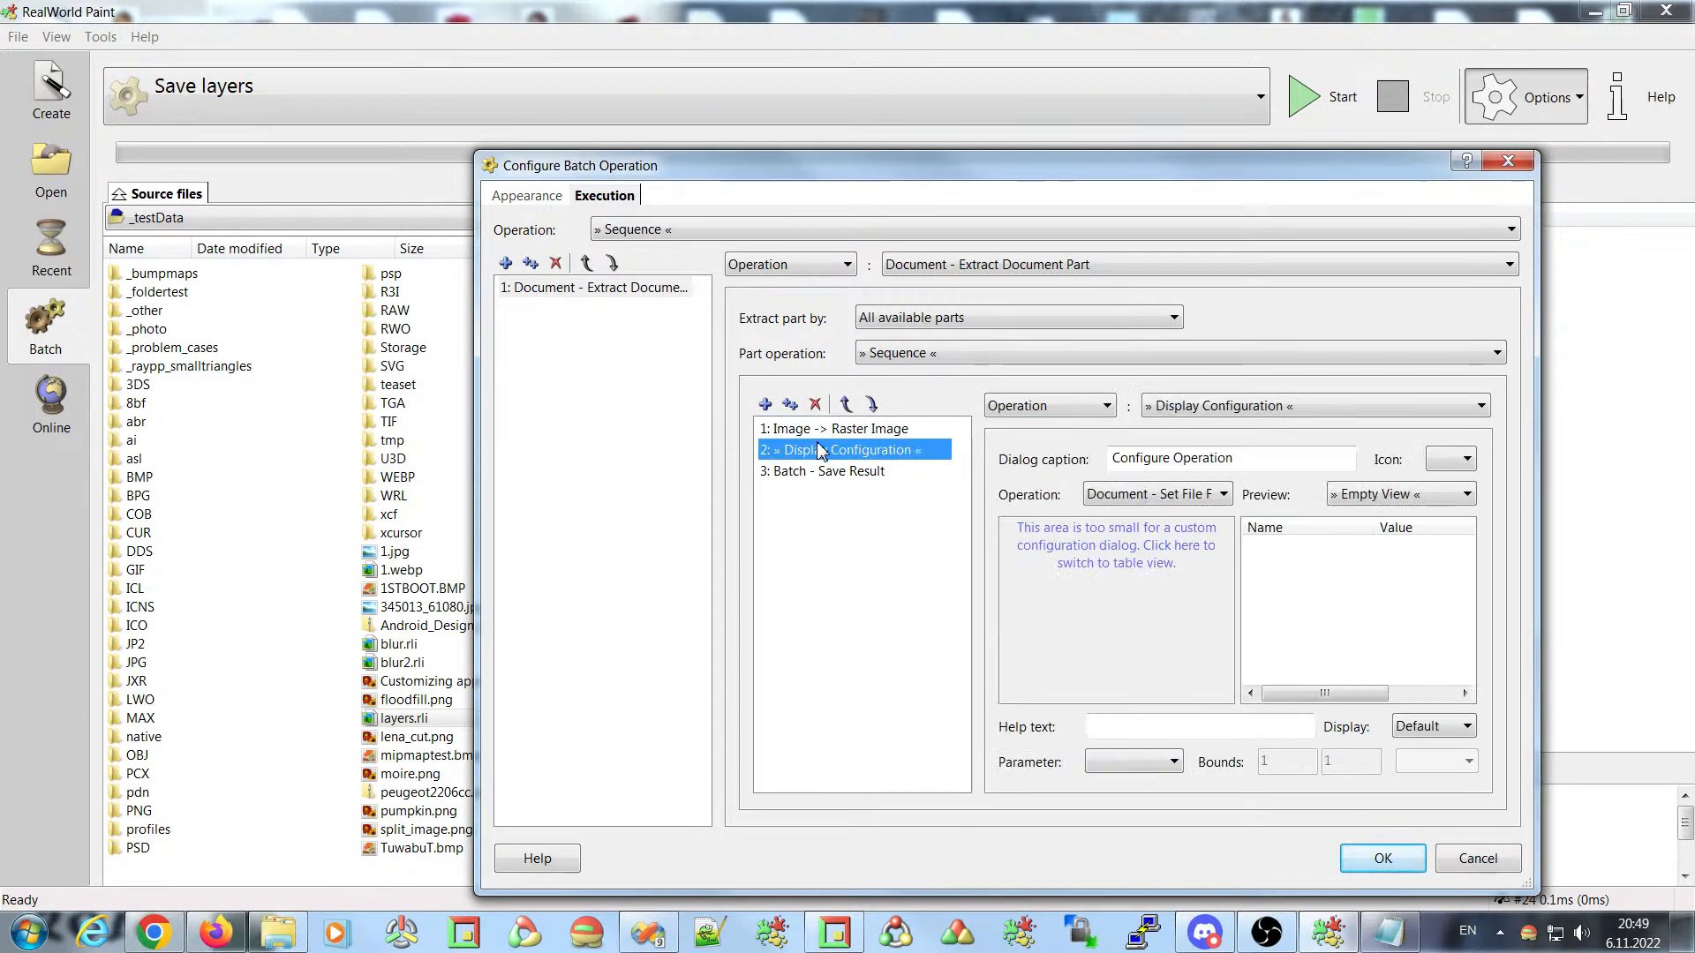
click(806, 473)
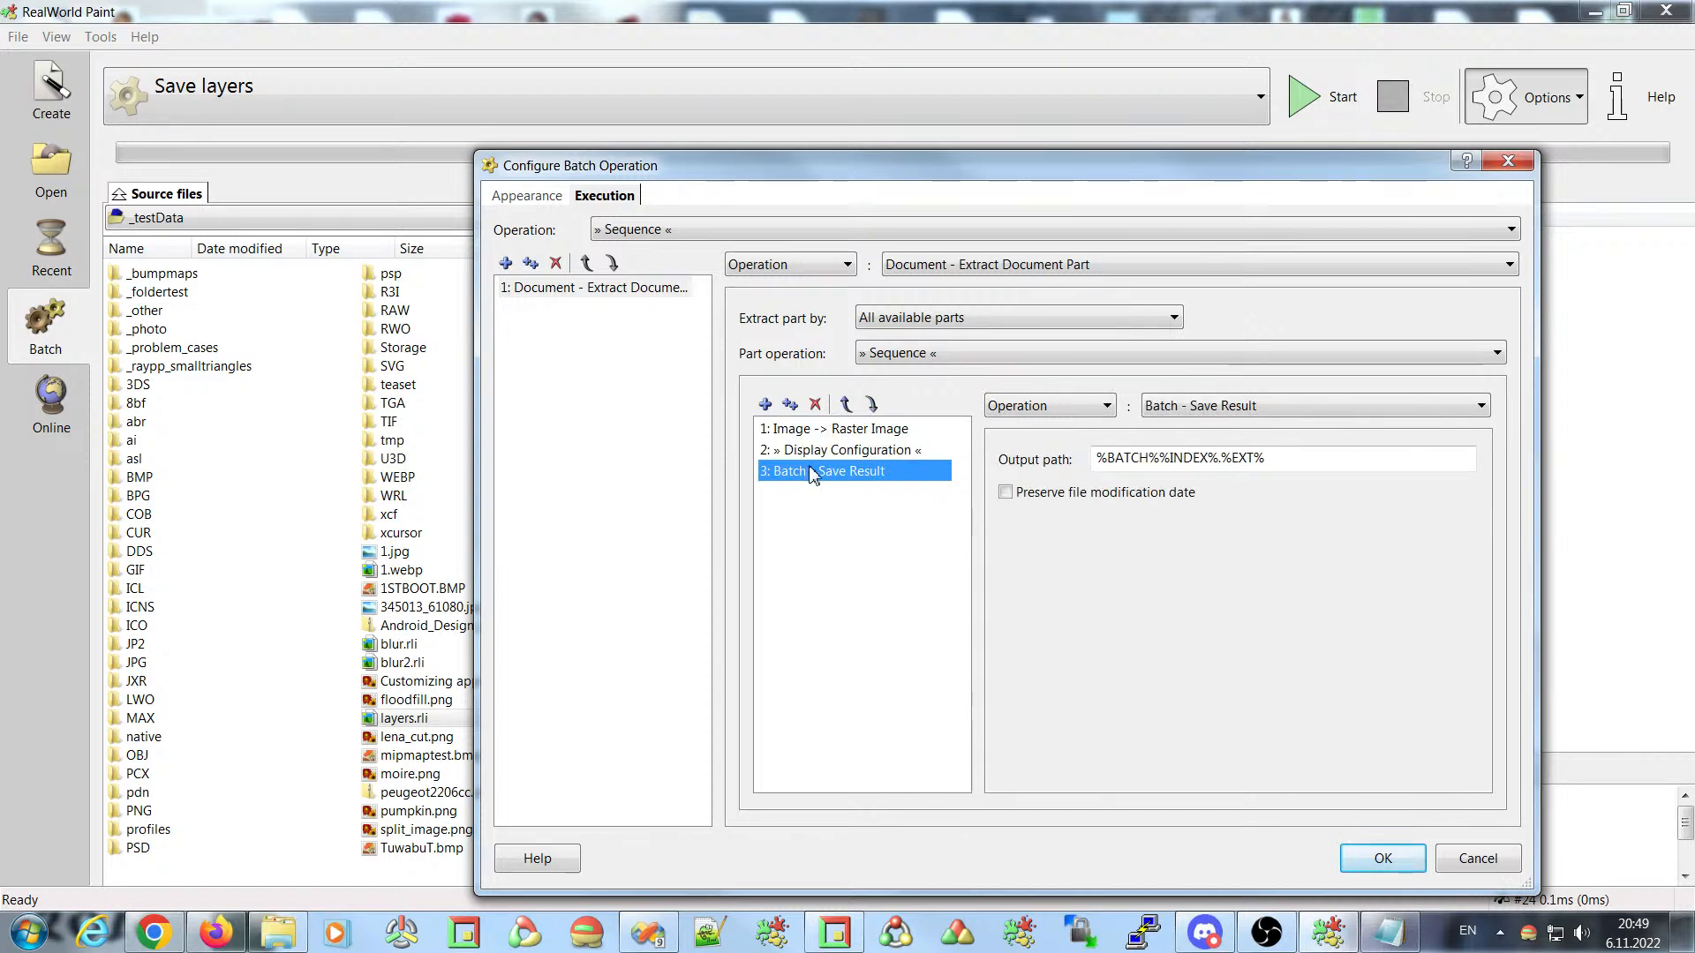
drag(1171, 459, 1209, 464)
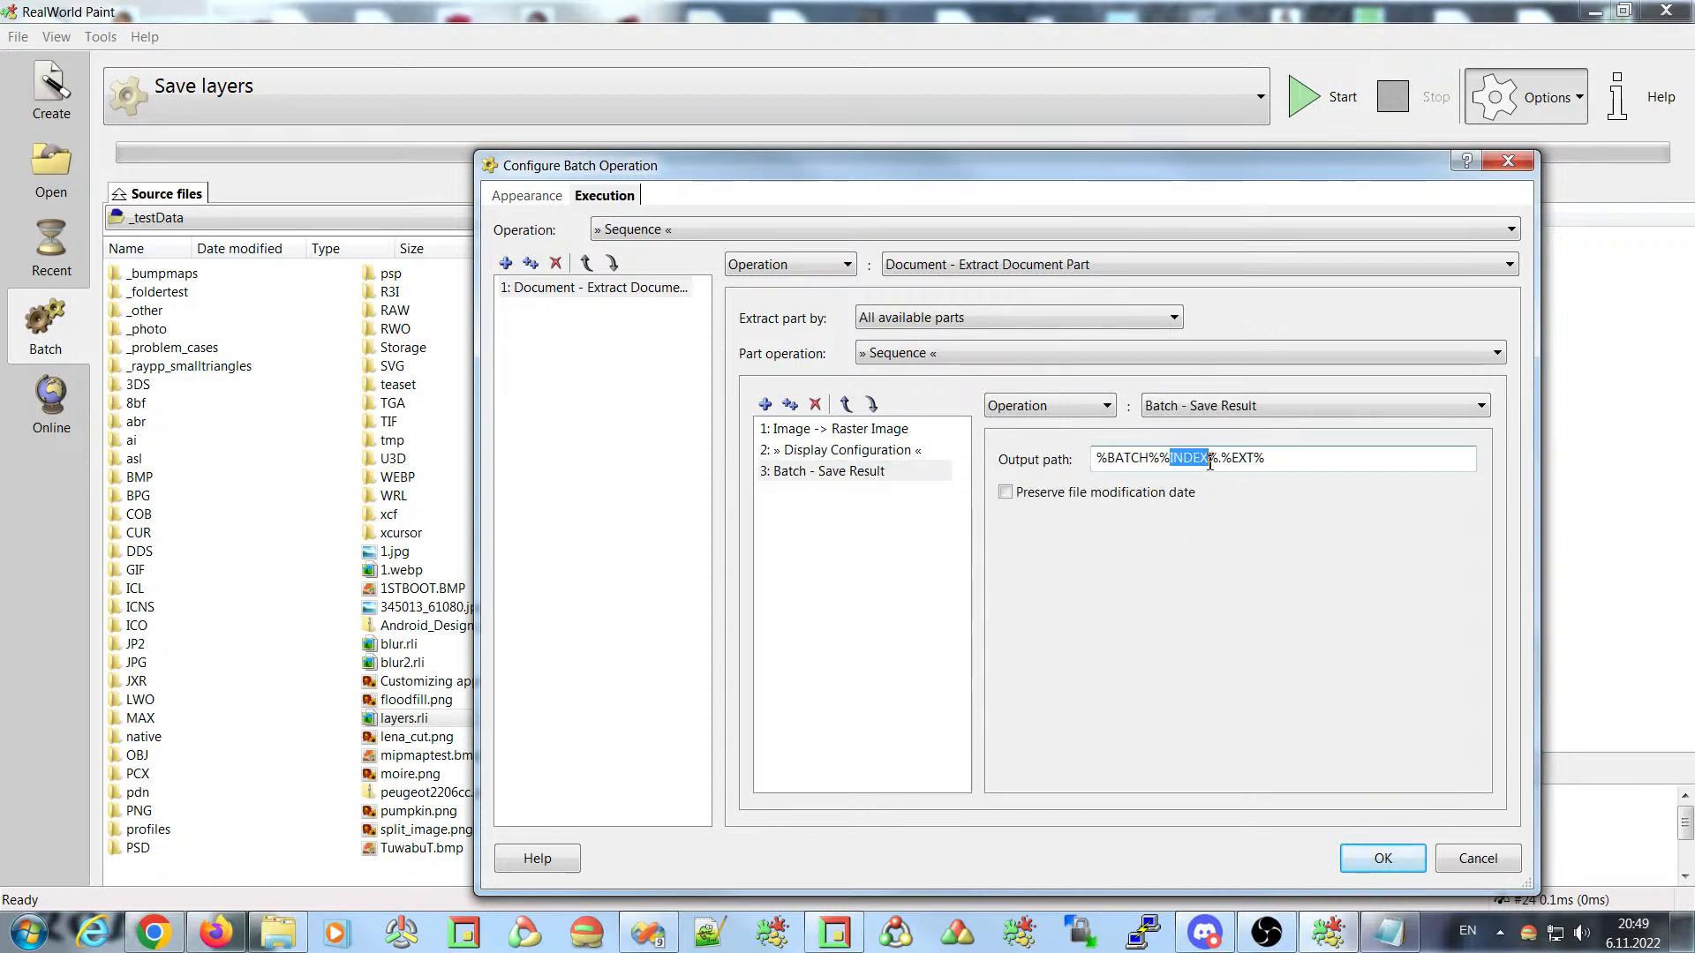
click(1295, 458)
mouse_move(1193, 456)
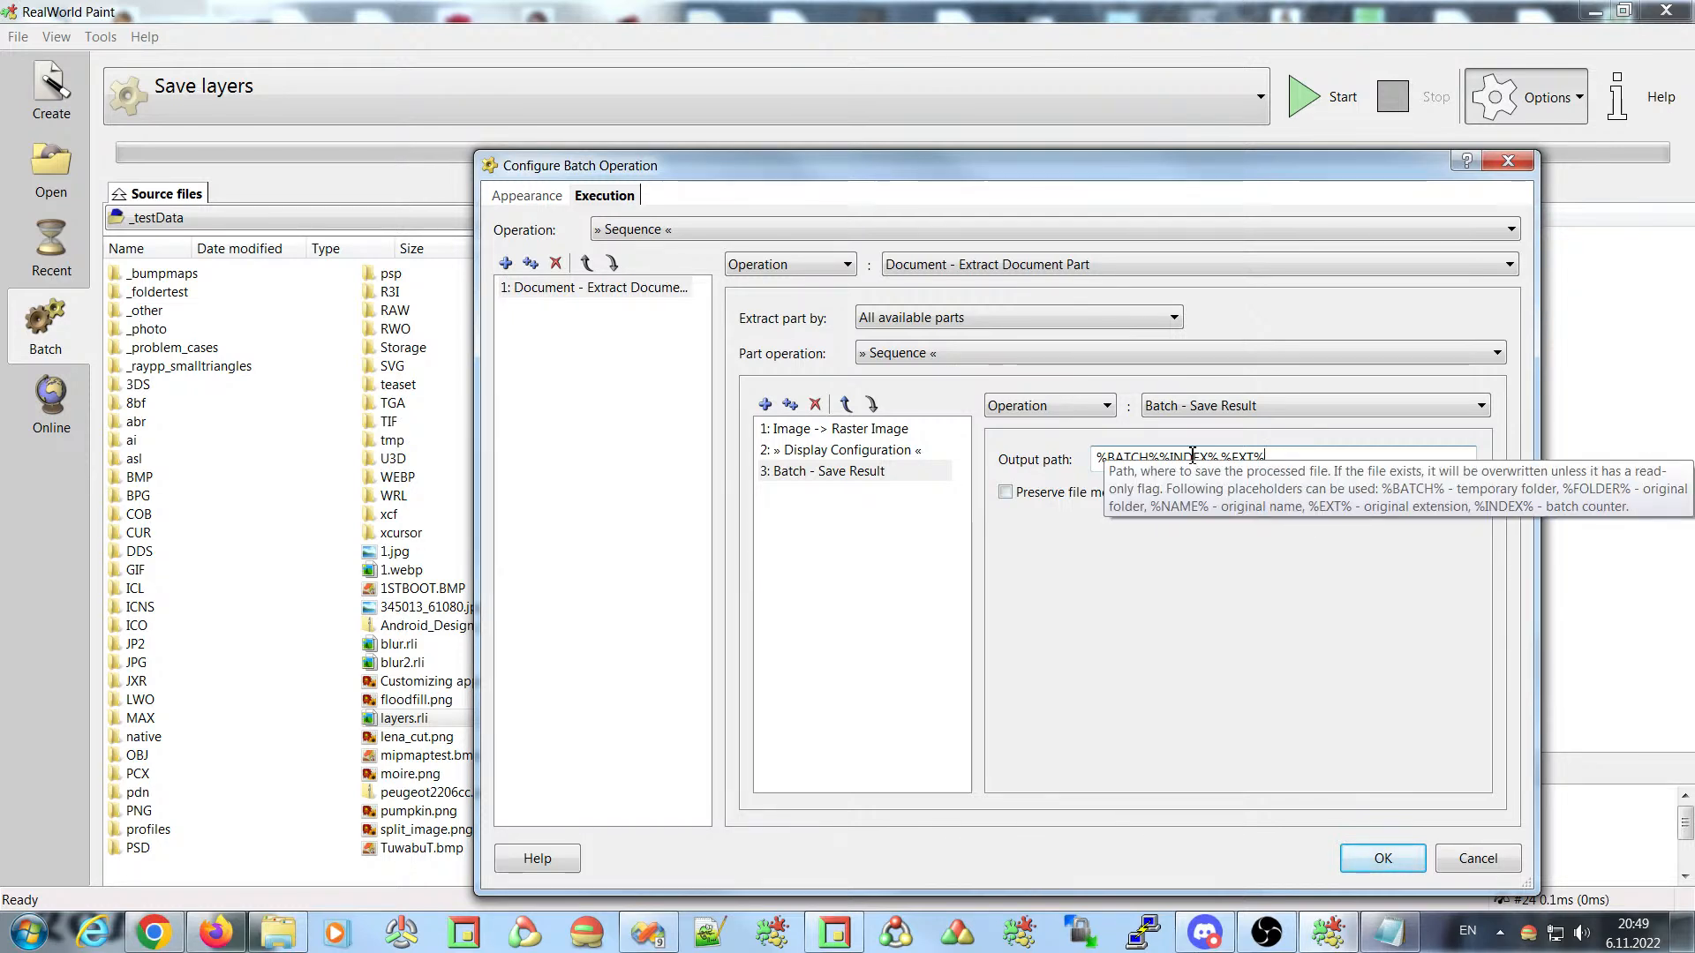
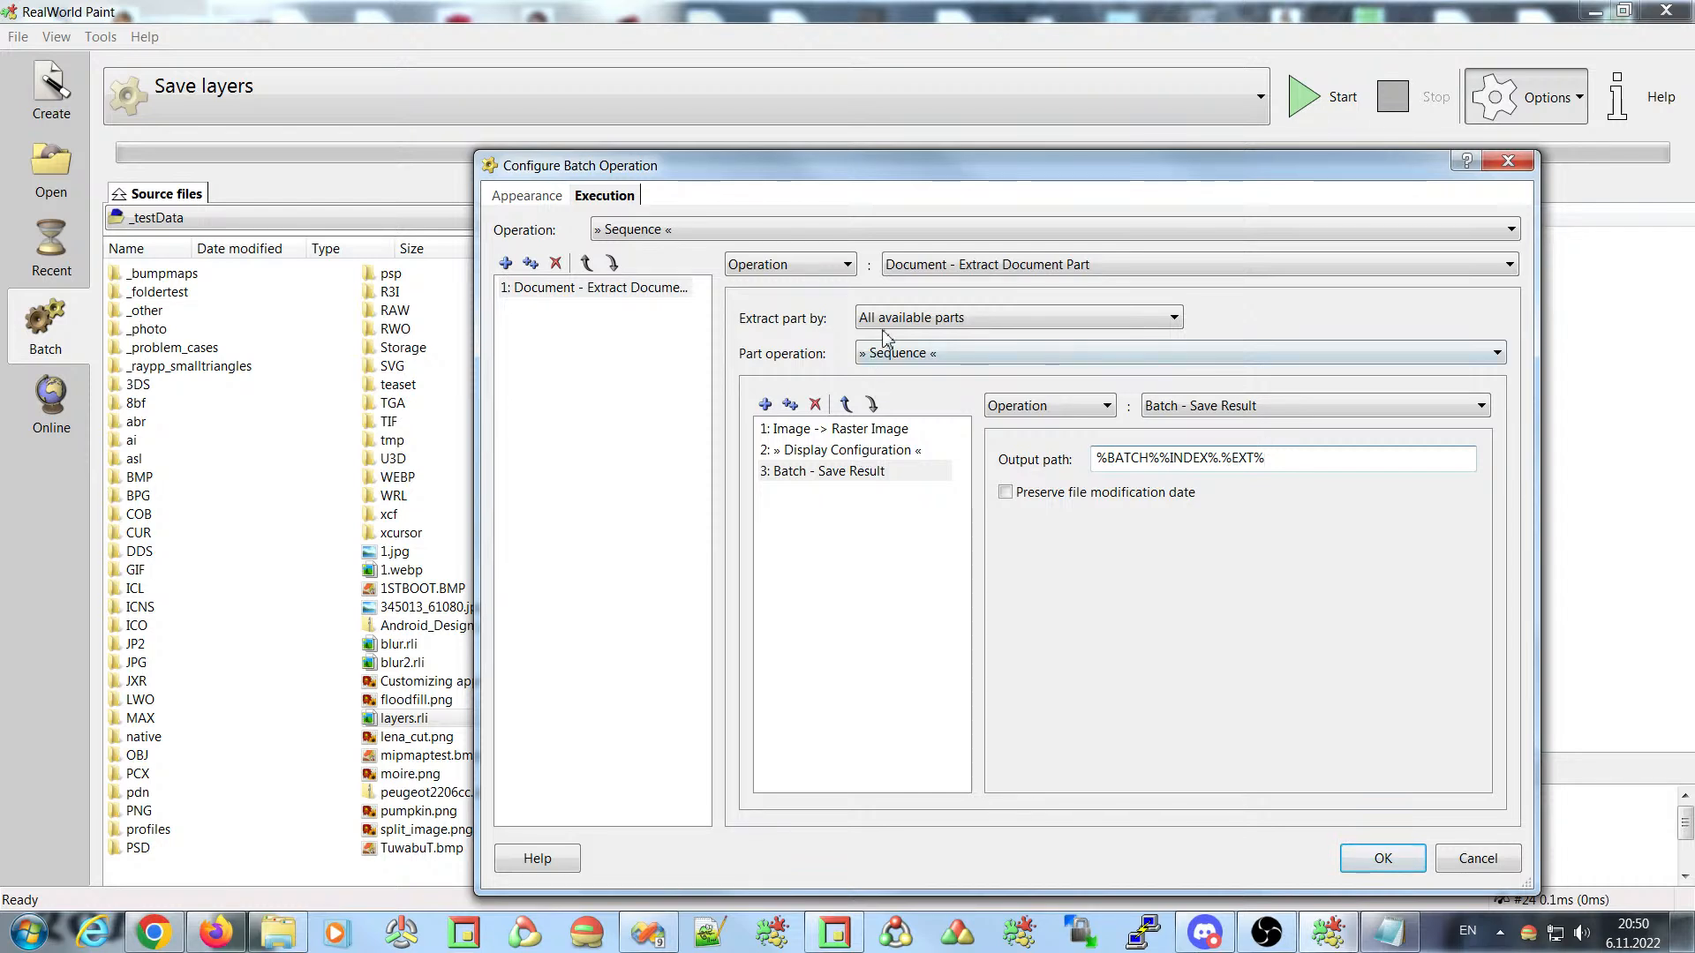
- Set the image type of the nested Image -> Raster Image transformation to Layered image and accept the batch configuration
click(863, 430)
click(1278, 408)
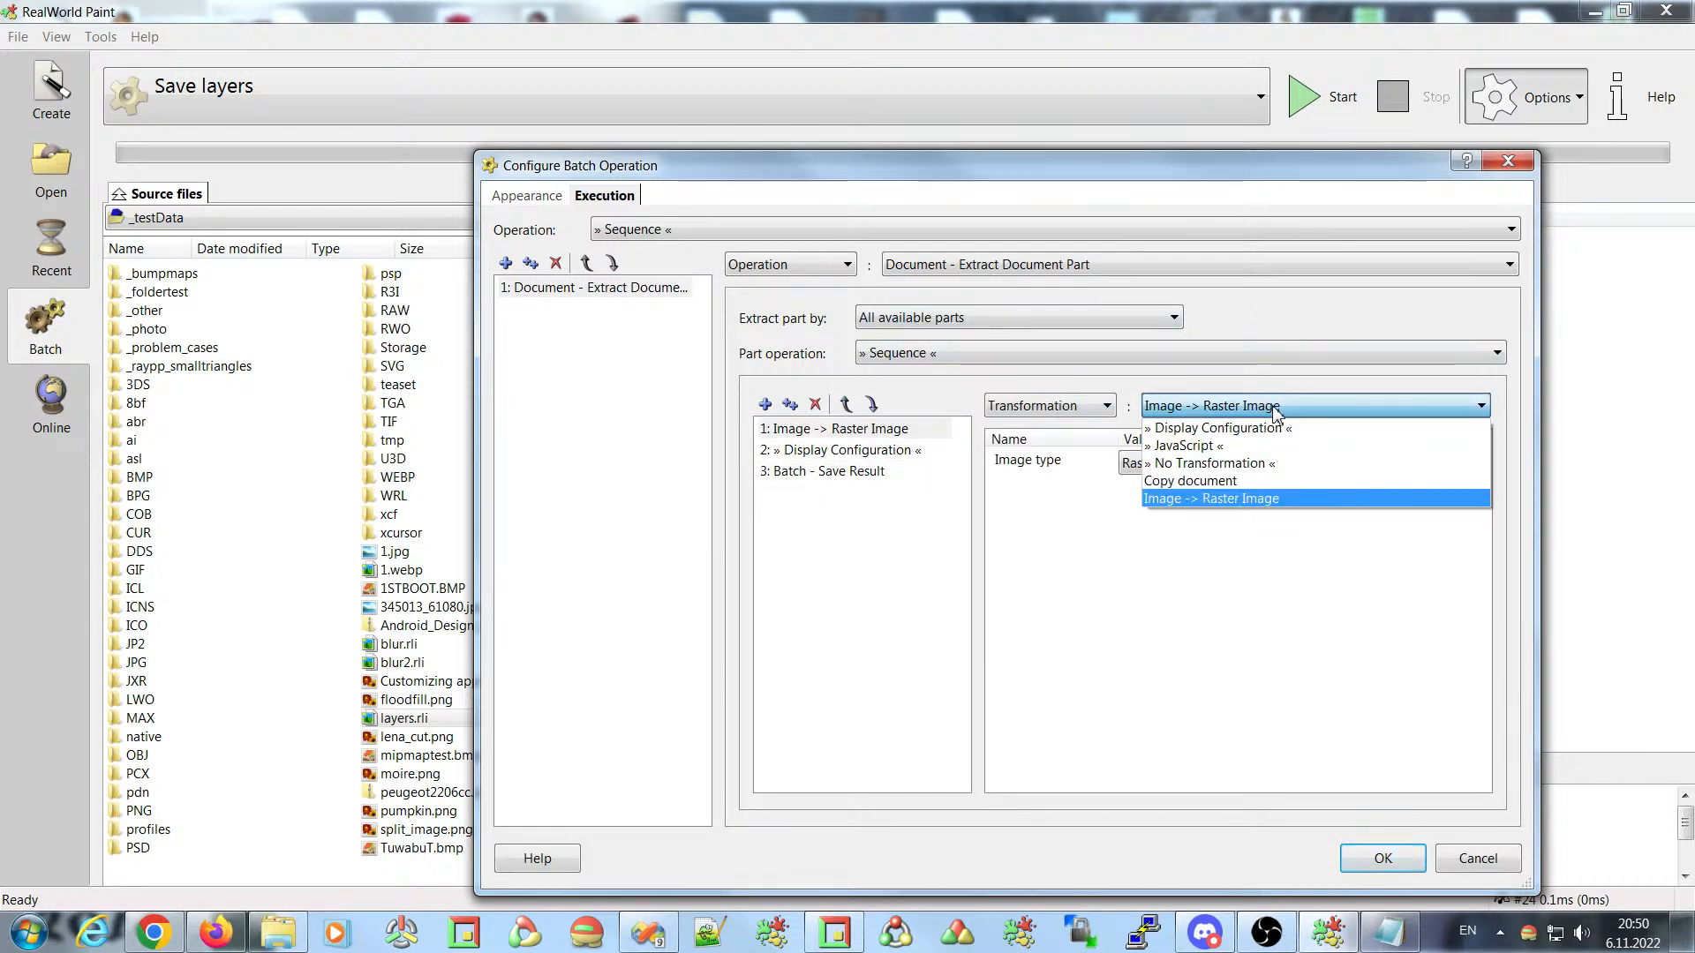
click(1277, 410)
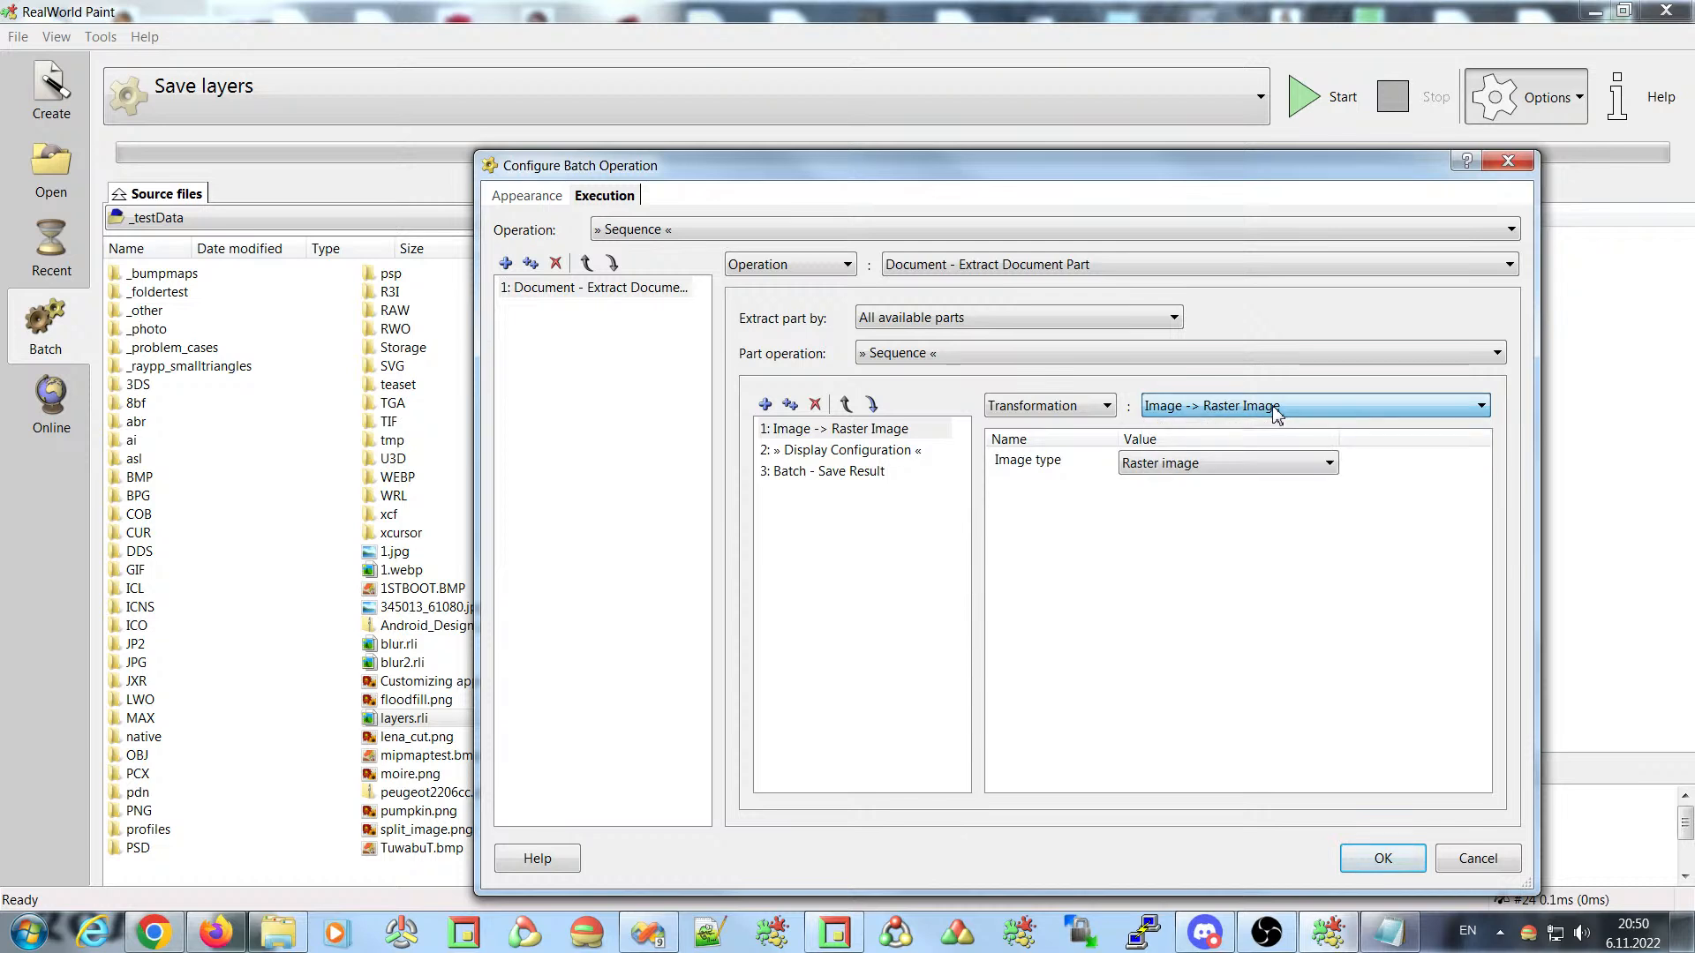
click(1194, 473)
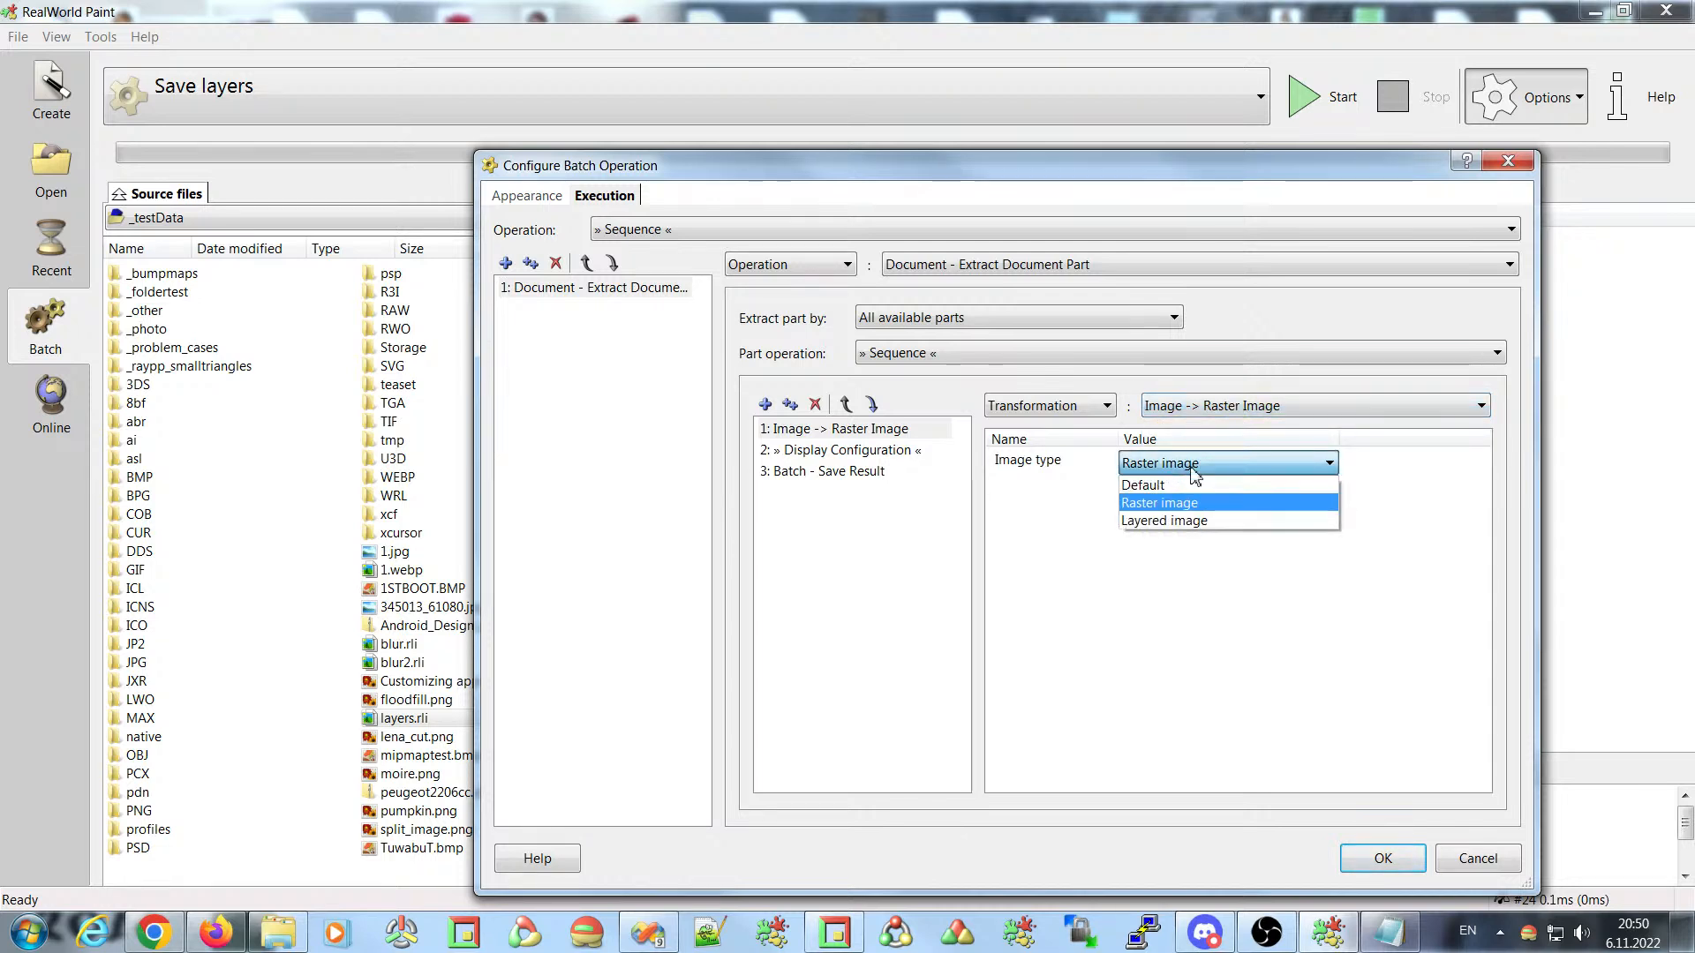
click(1192, 522)
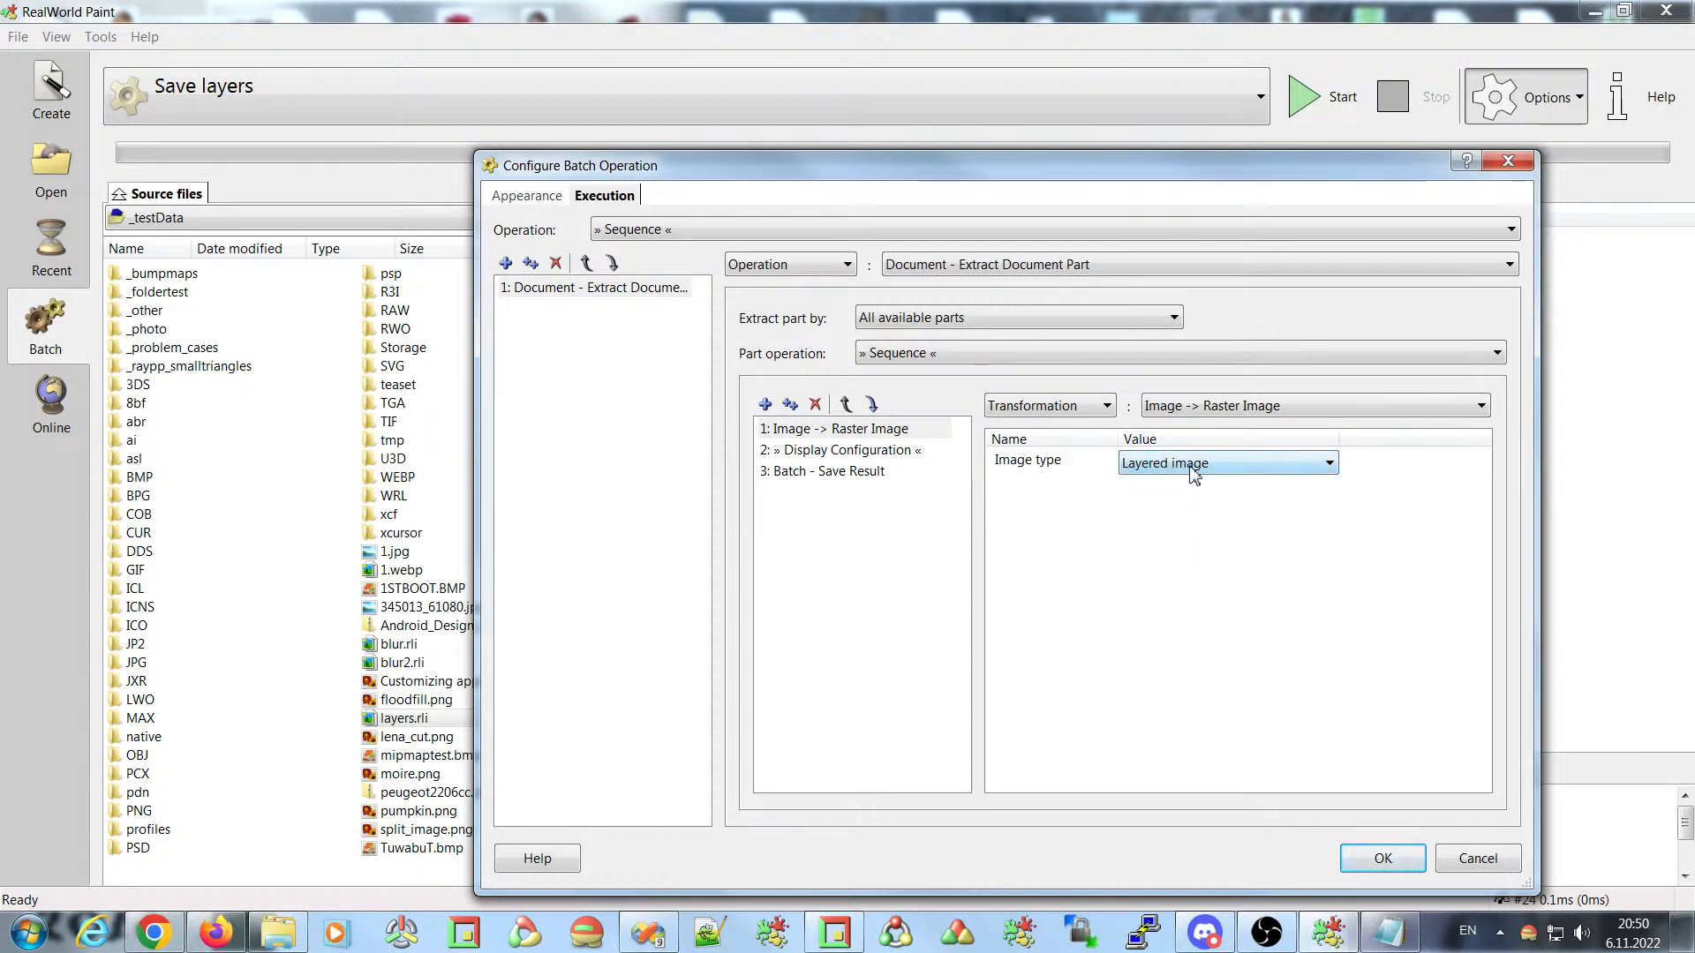
click(1382, 859)
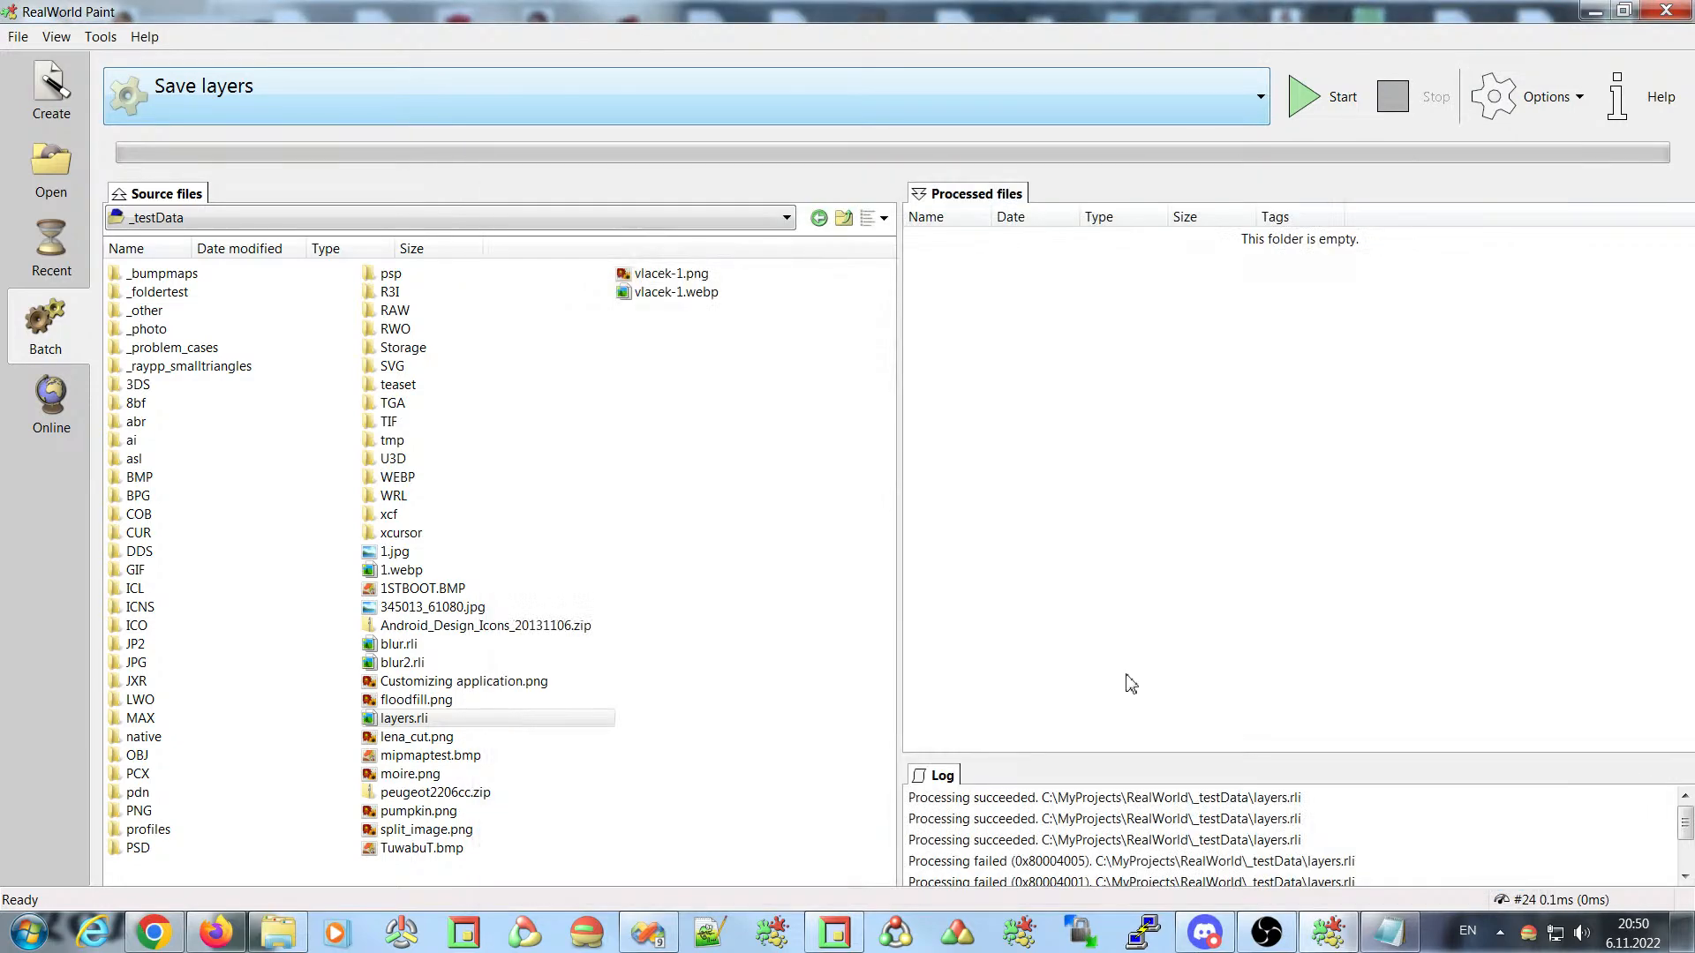
- Run Save layers on layers.rli and choose GIF Image as the output format
double_click(400, 720)
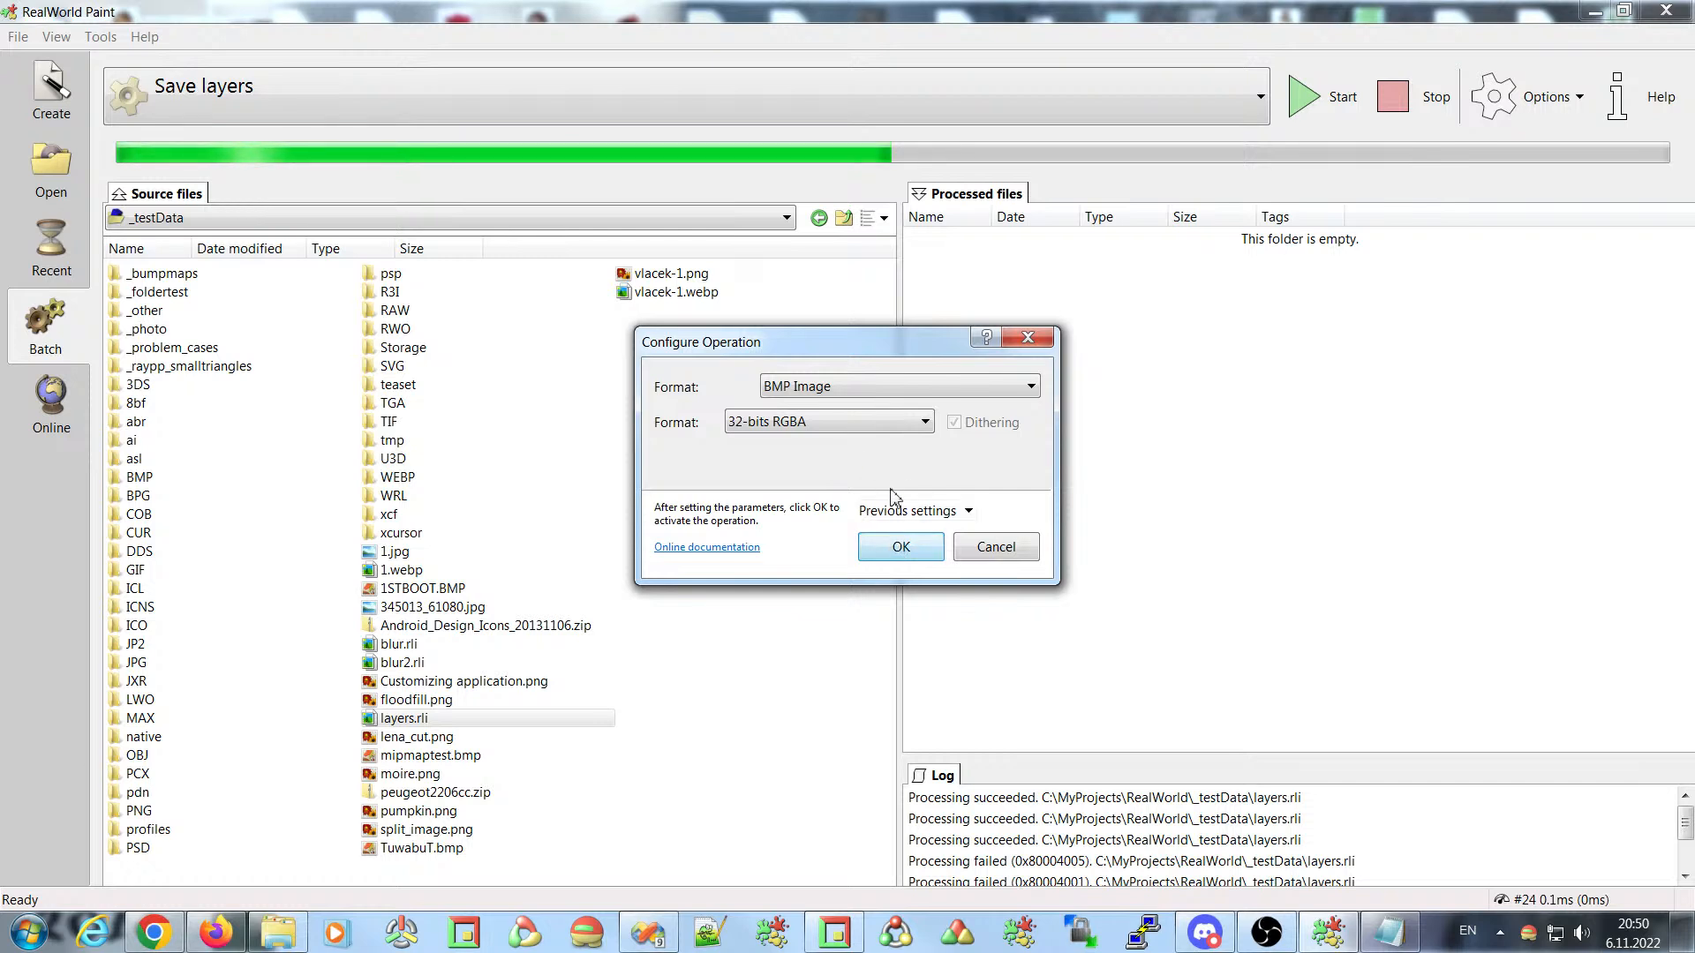
click(887, 389)
scroll(887, 406, up, 1)
click(887, 426)
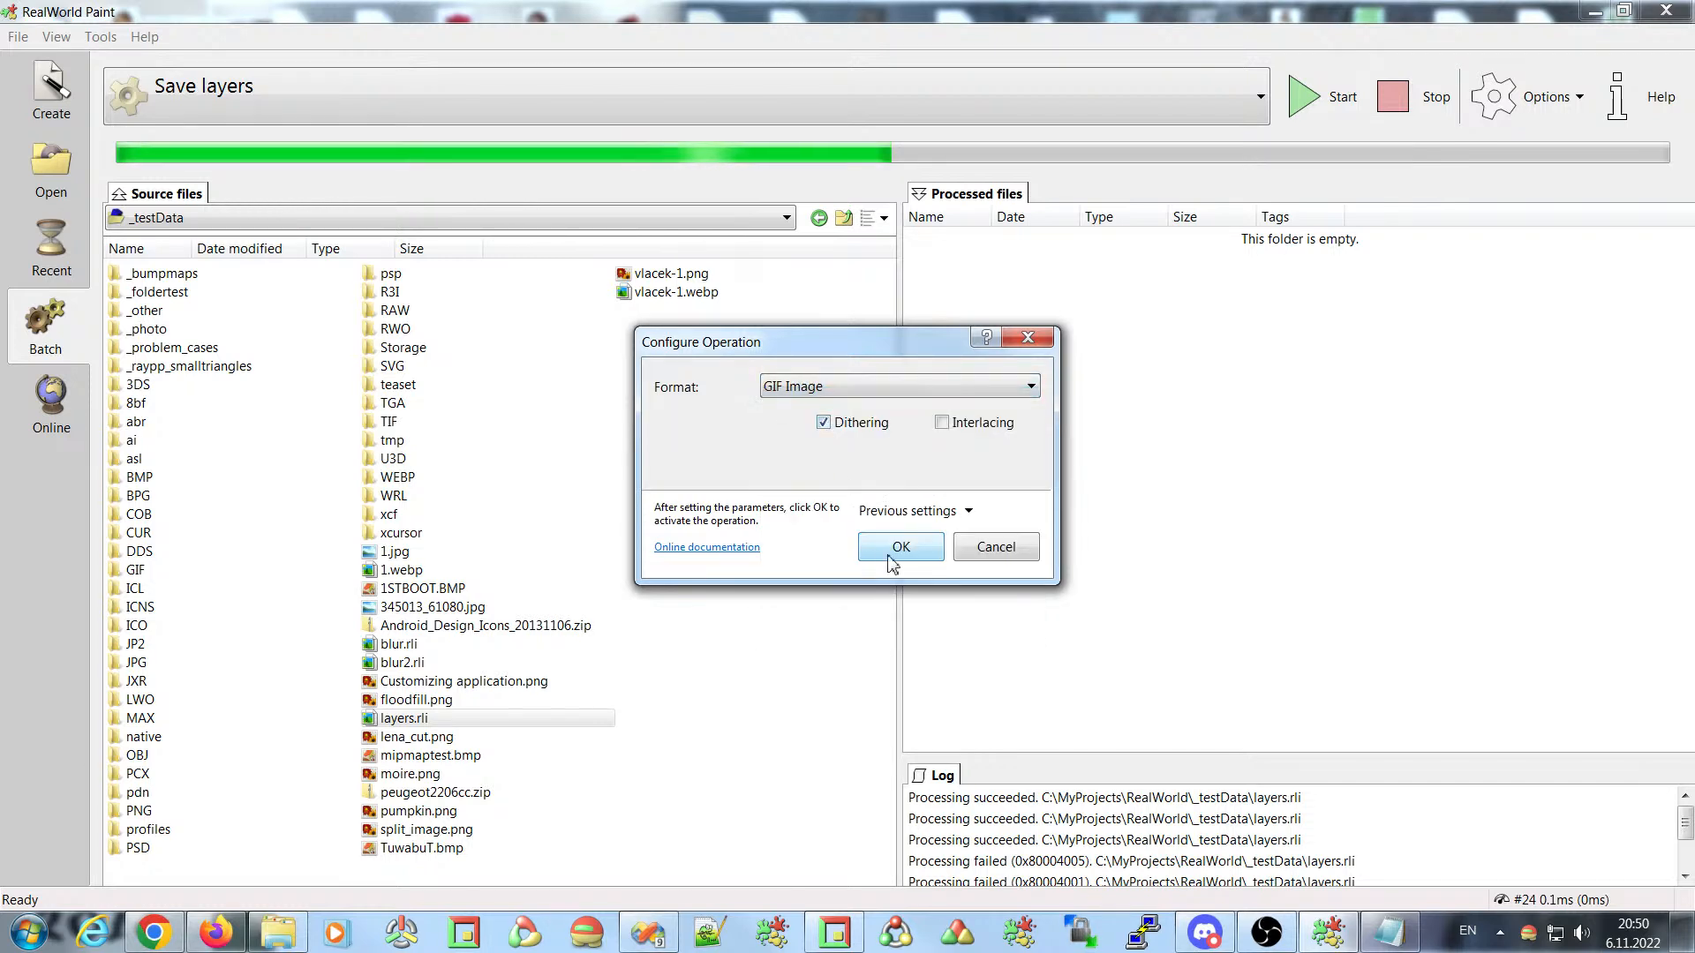
click(901, 548)
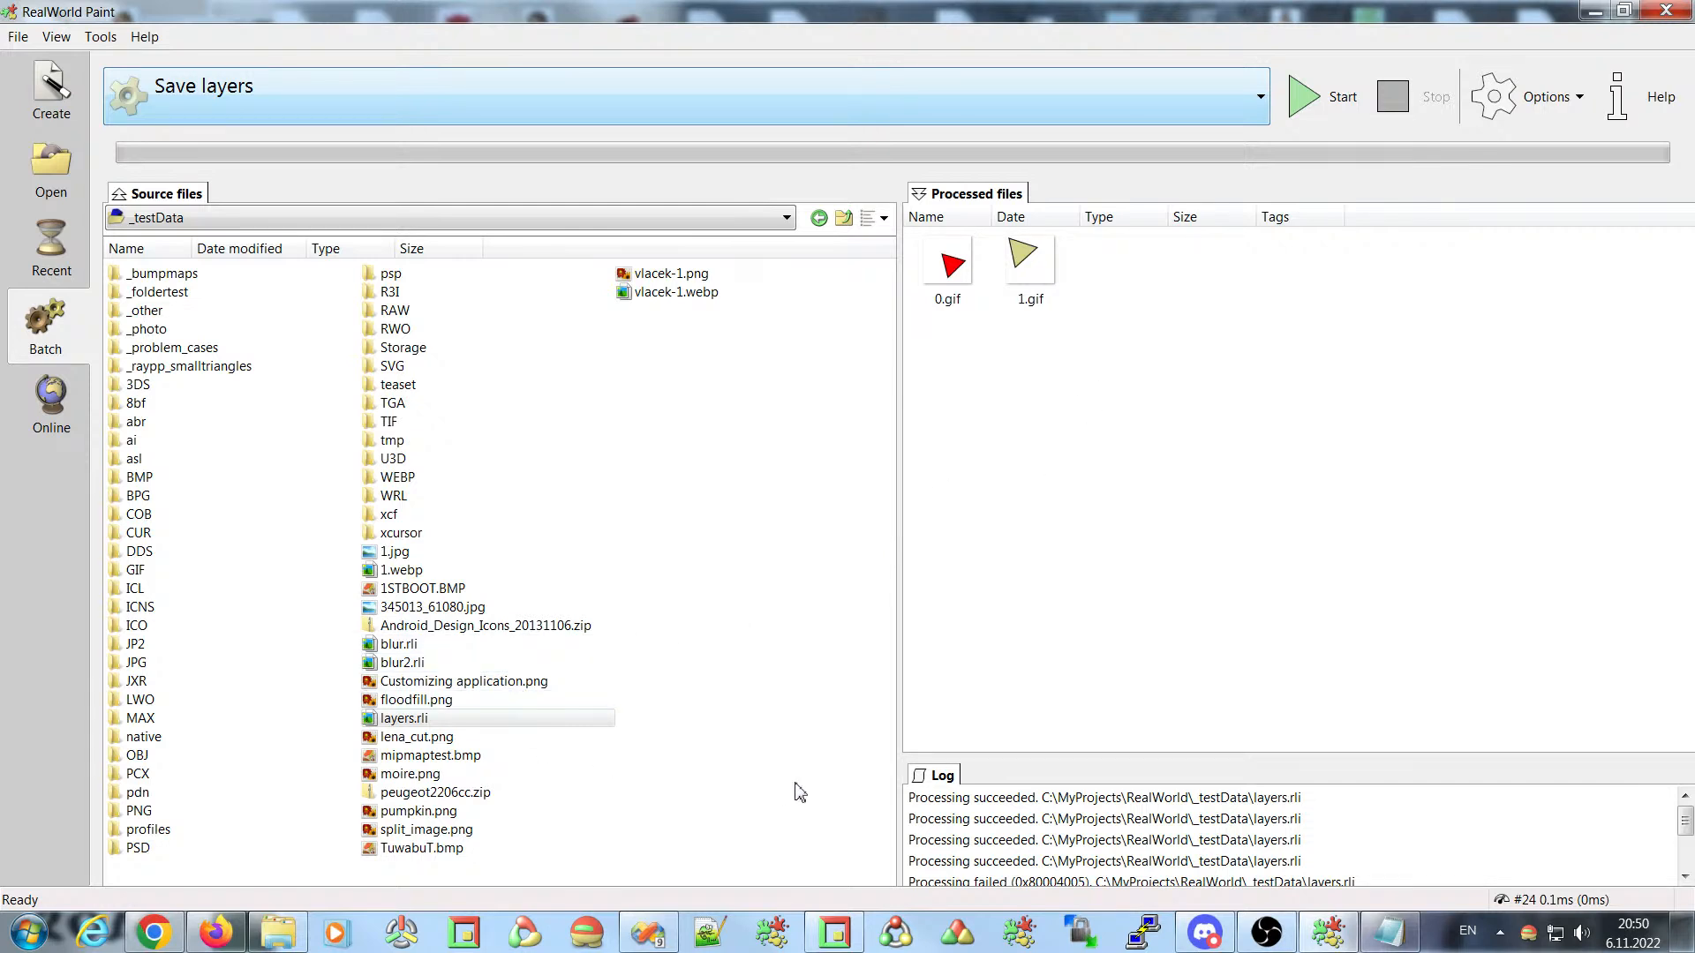
- Run Save layers on blur.rli and choose SVG Image as the output format
click(393, 644)
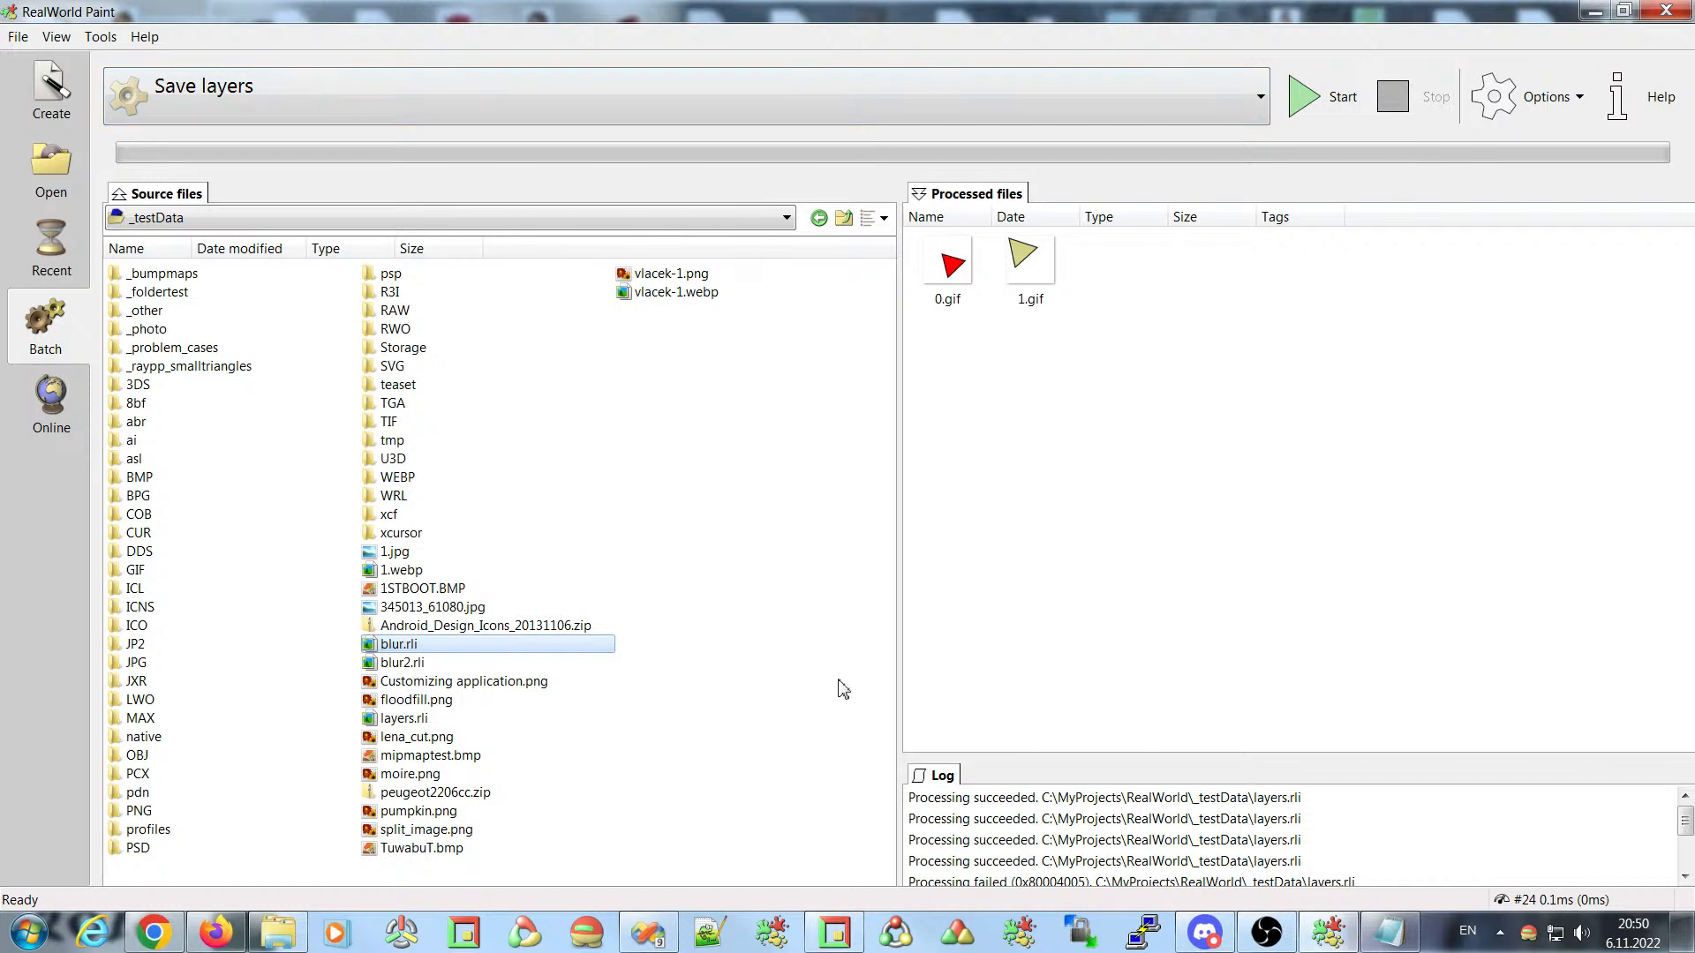
click(1305, 97)
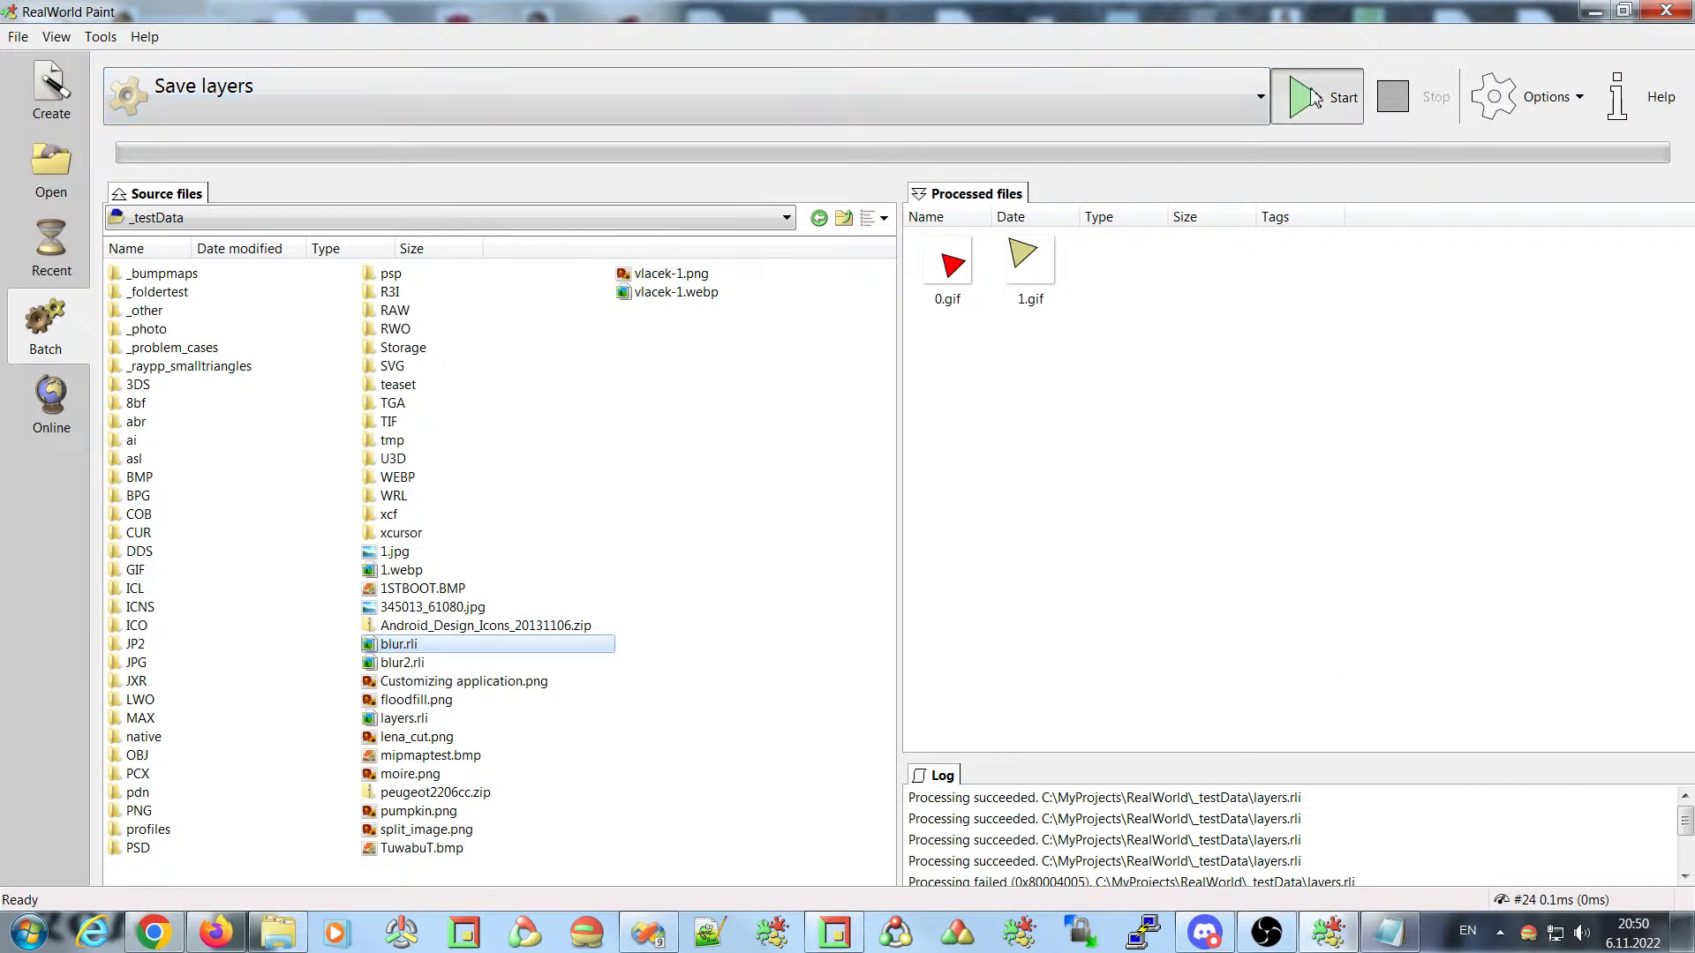
click(886, 387)
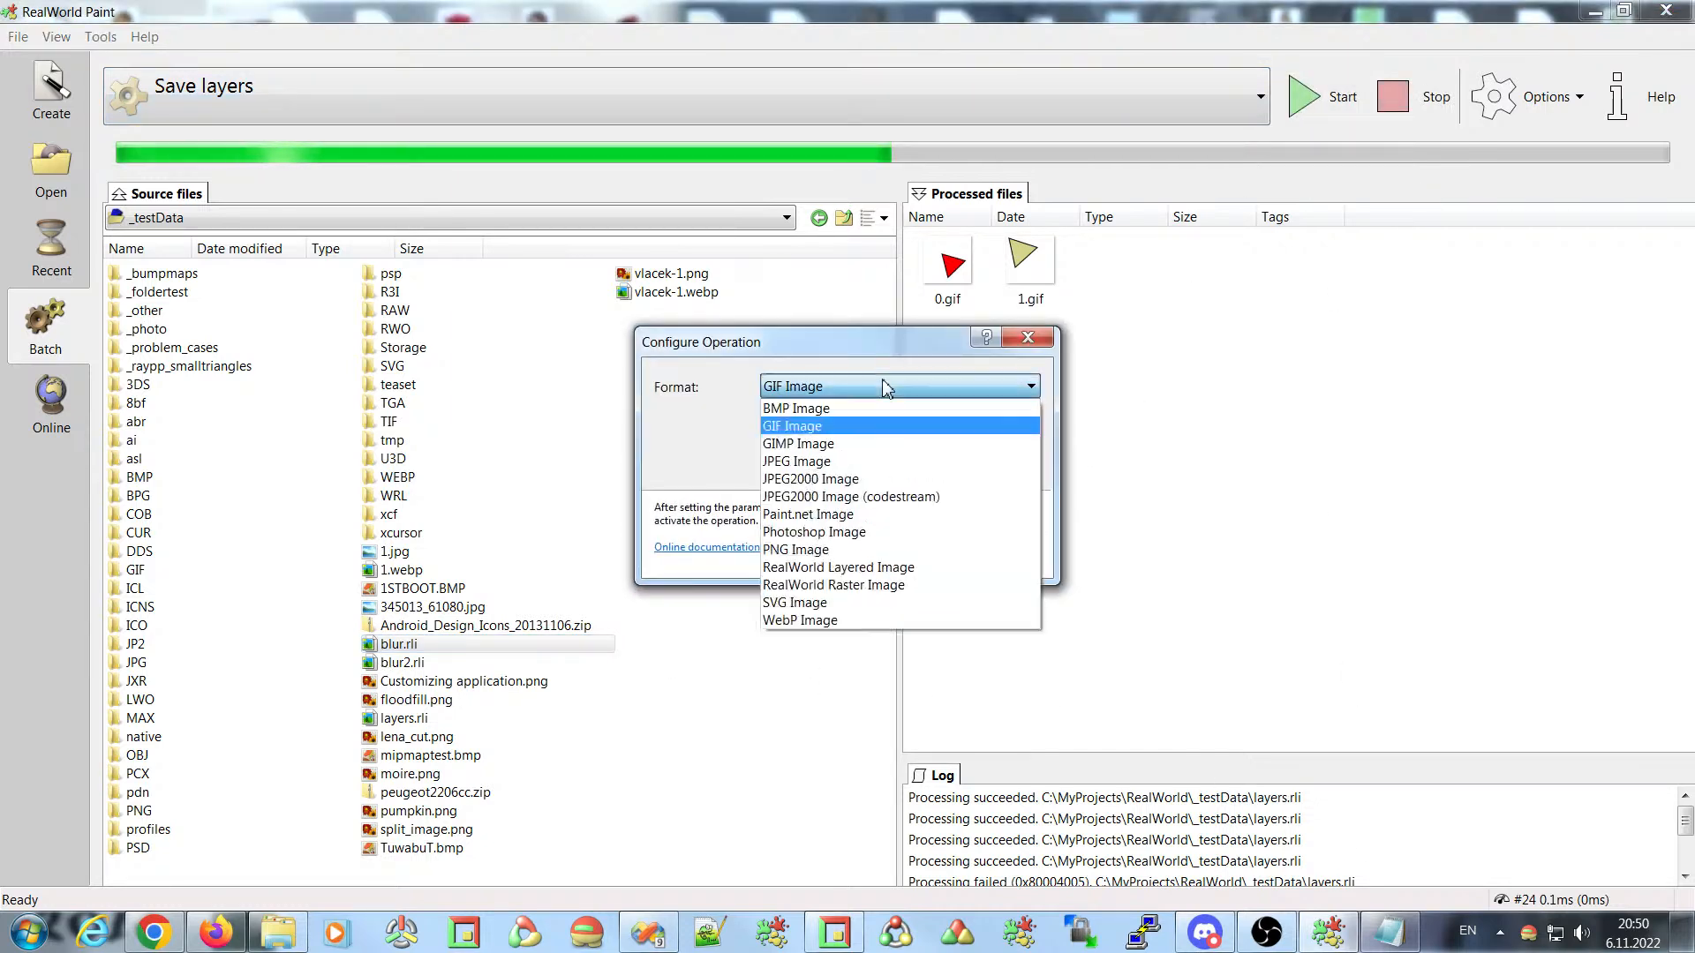
click(883, 602)
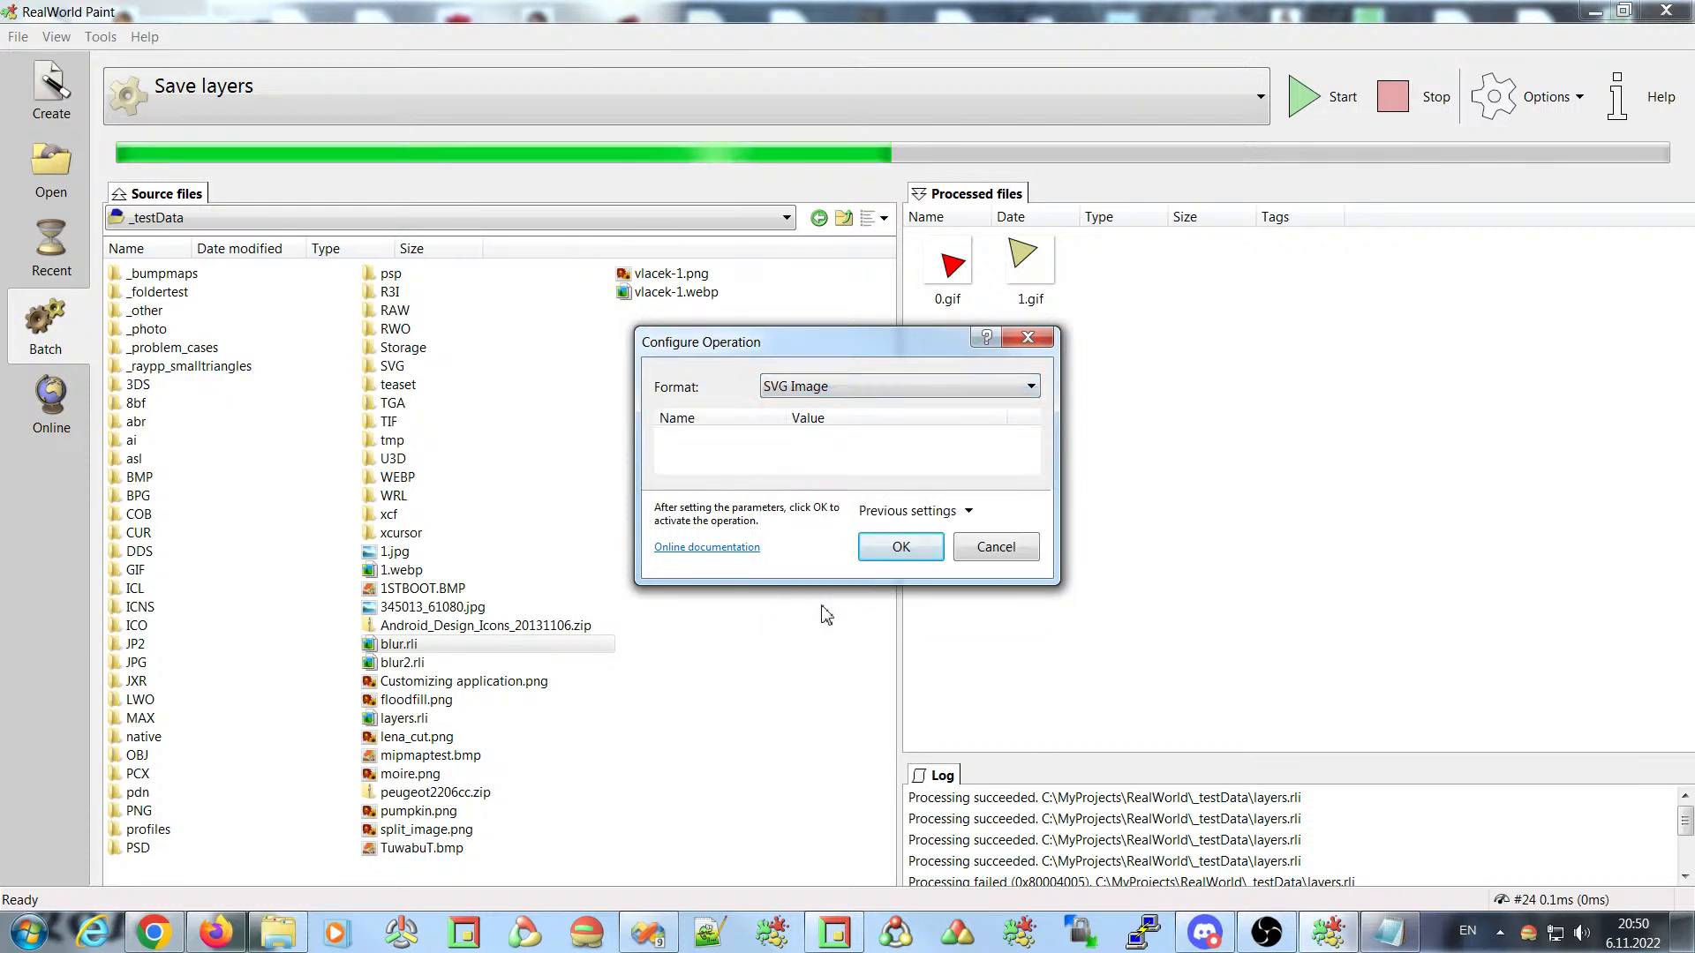
click(897, 546)
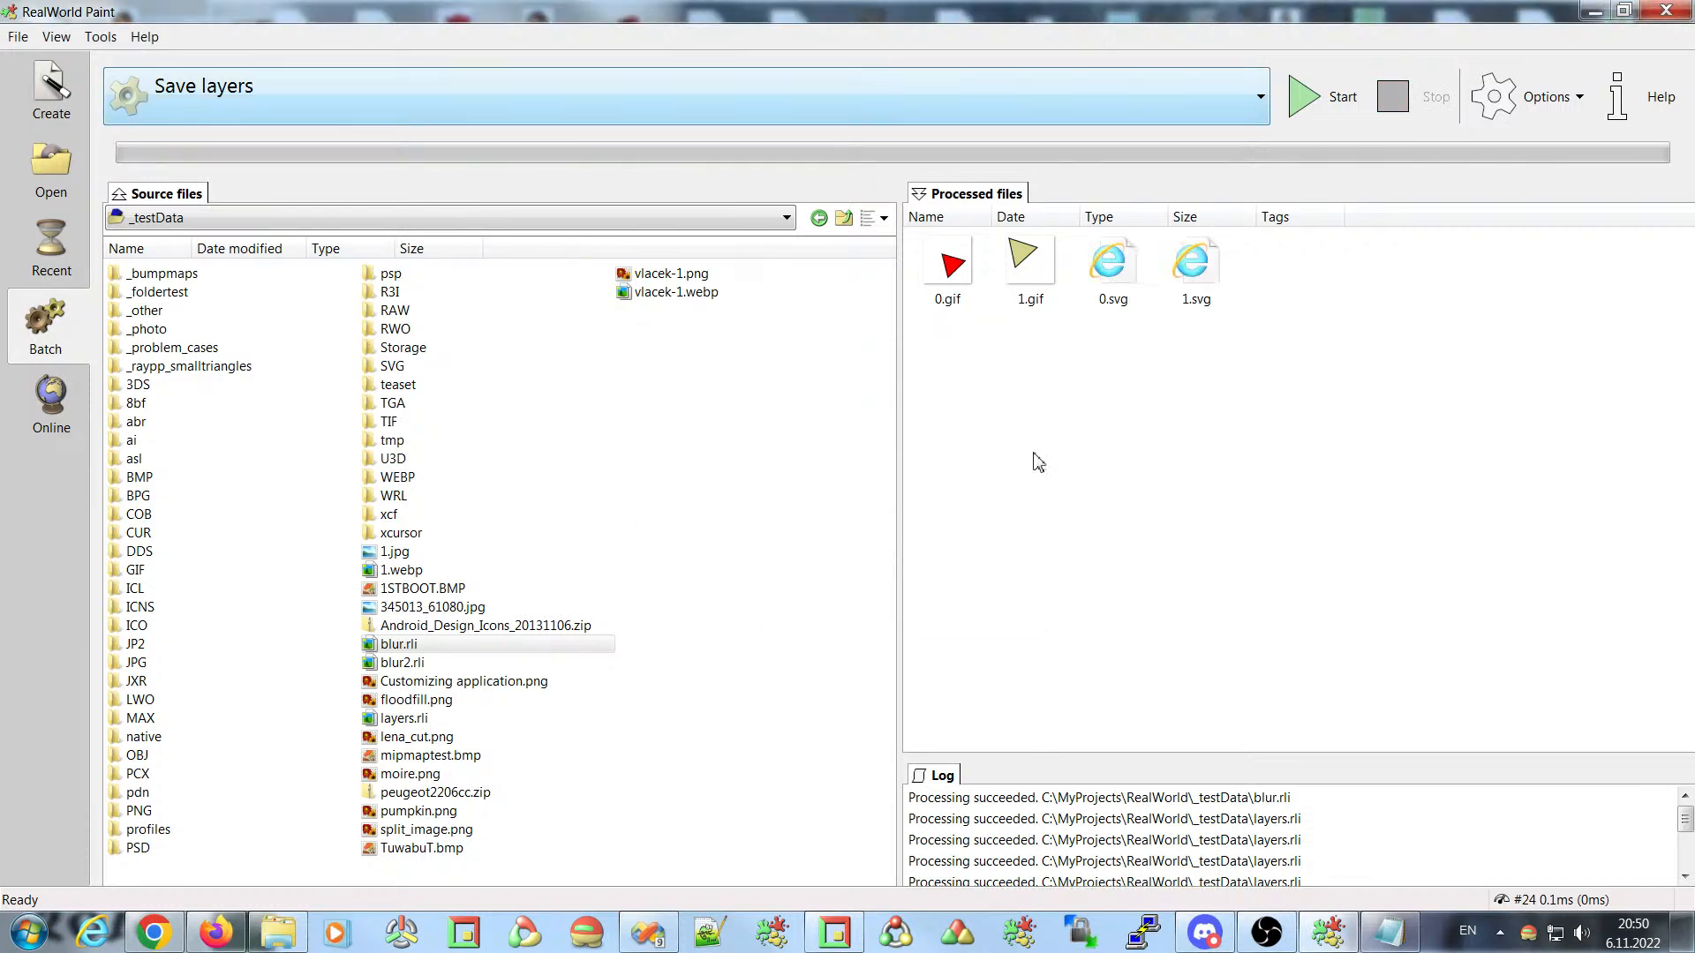
- Open the processed file 1.svg in Firefox, inspect the markup of its image element, and close the inspector
click(1109, 261)
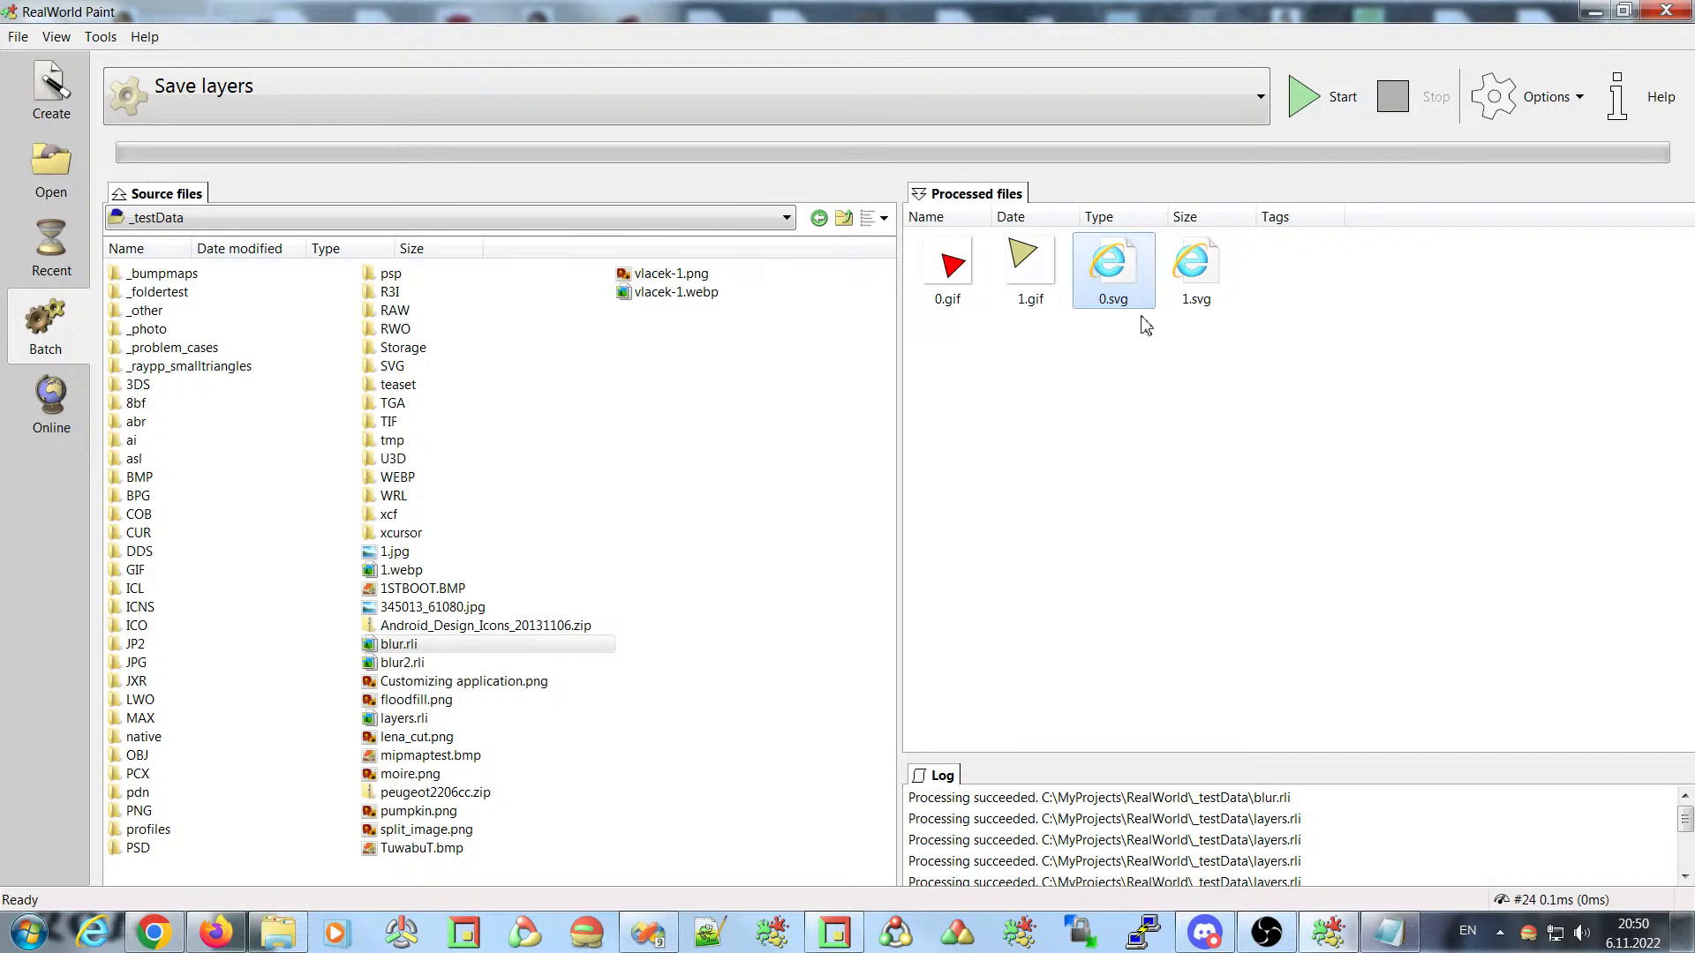
mouse_move(227, 936)
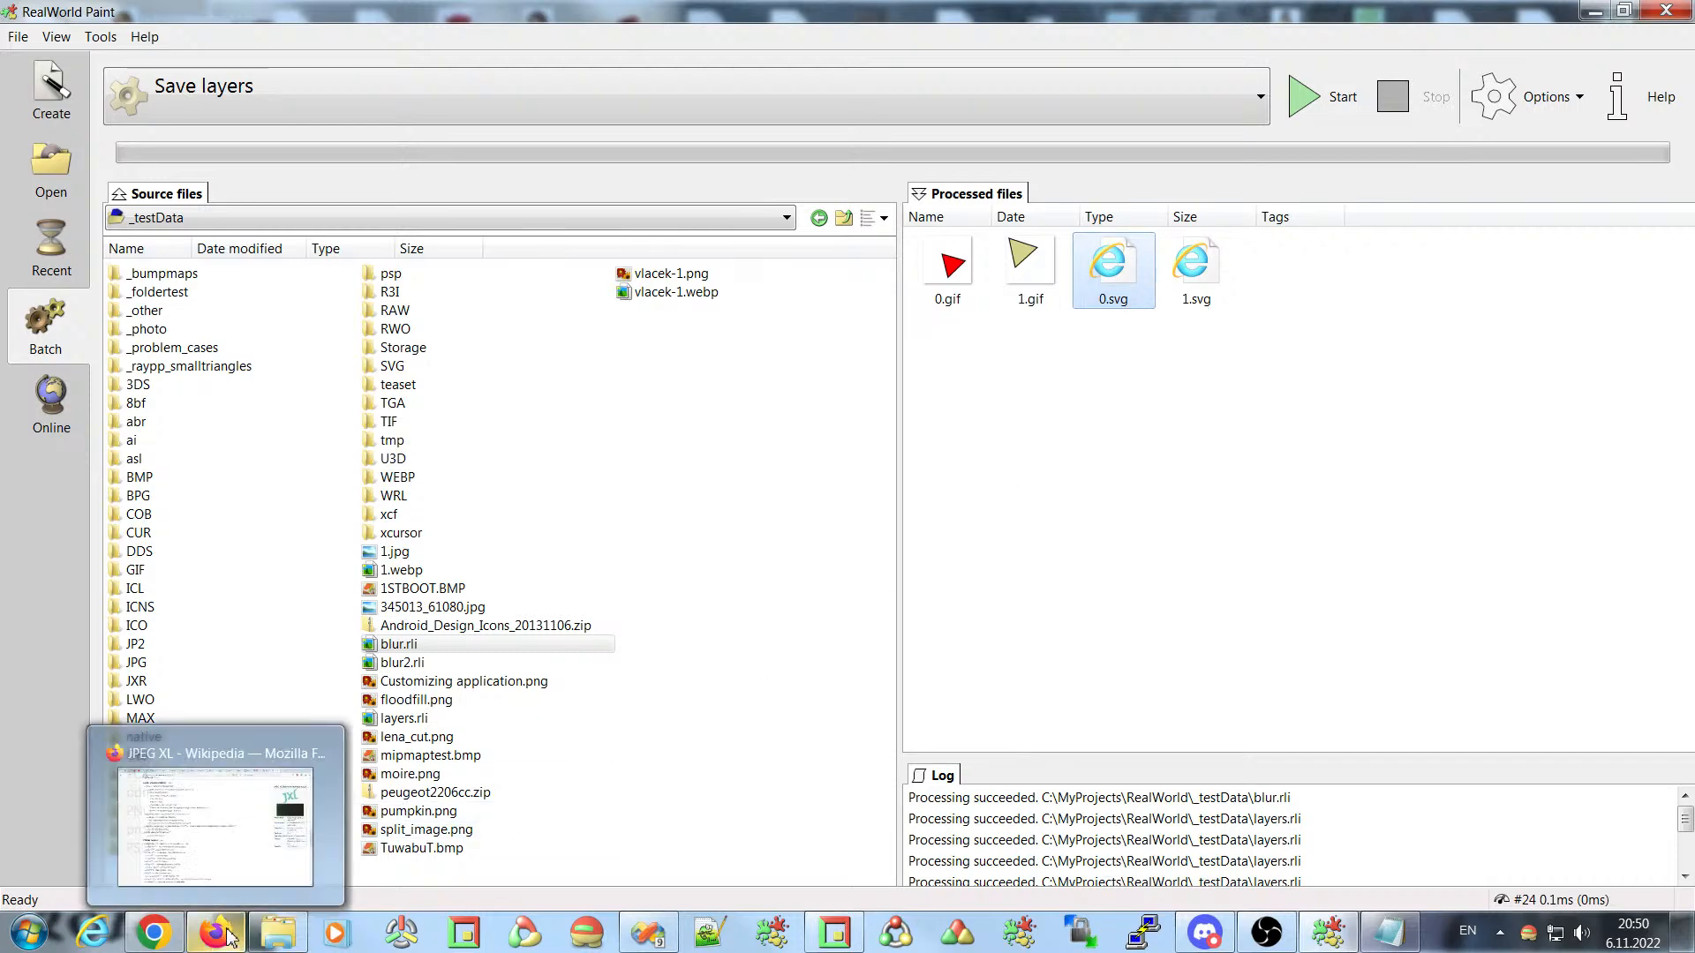
click(216, 823)
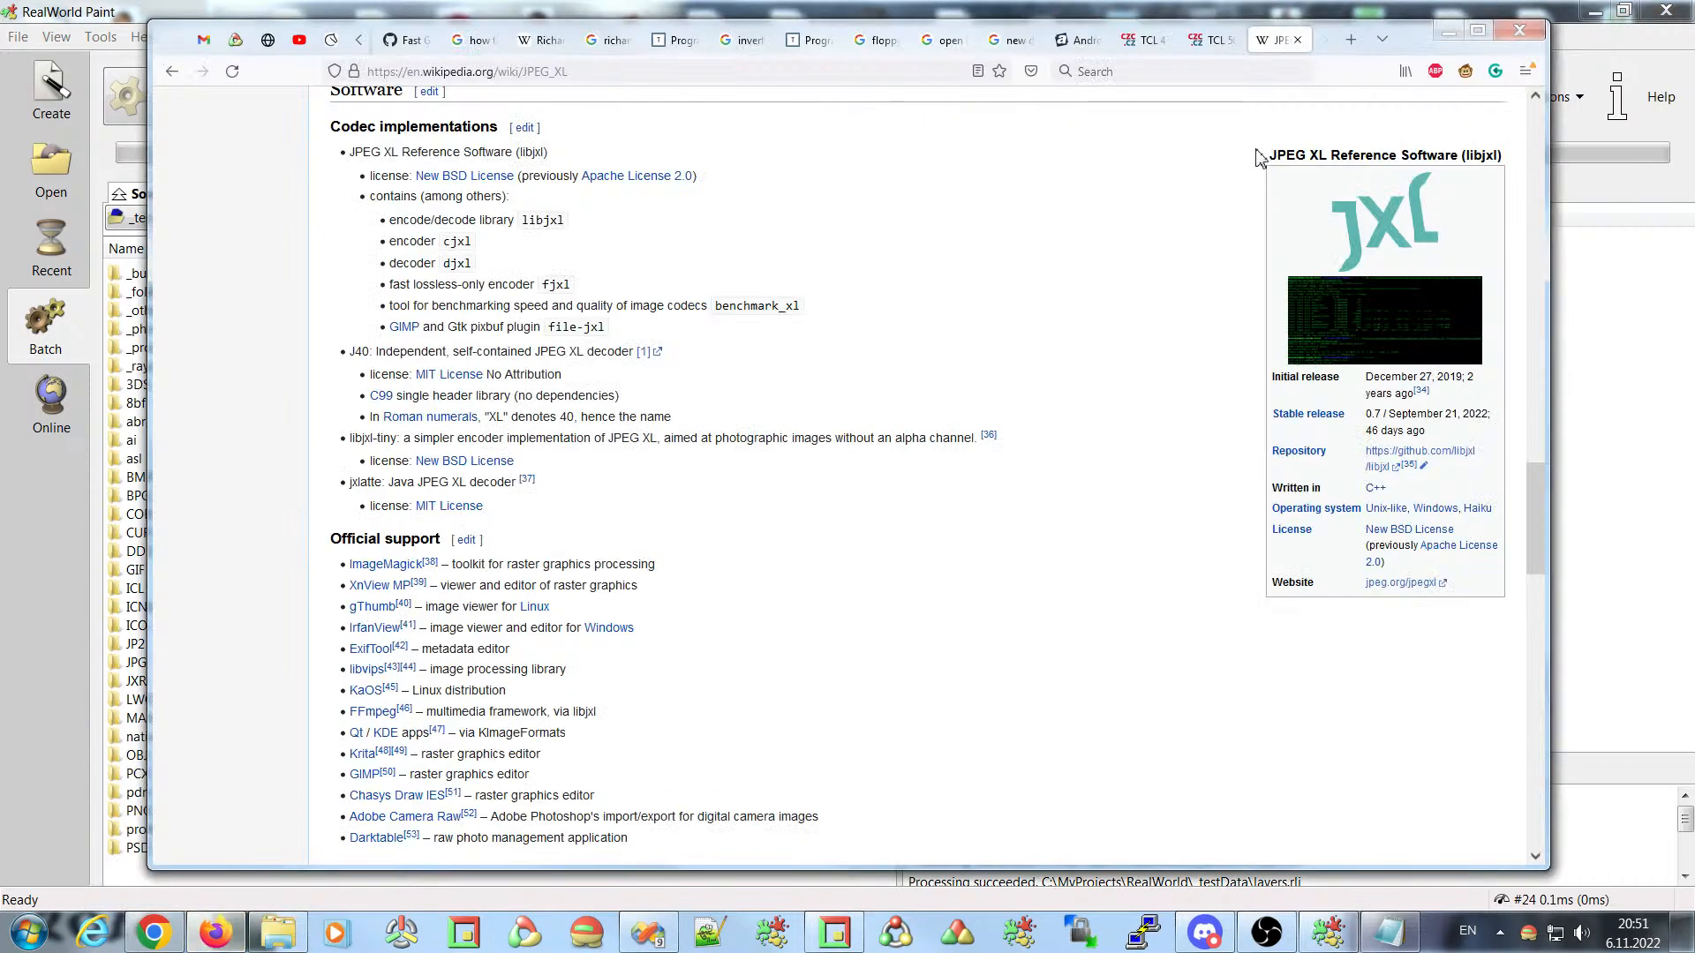
drag(1422, 47, 1230, 389)
double_click(1213, 278)
drag(1192, 264, 1107, 541)
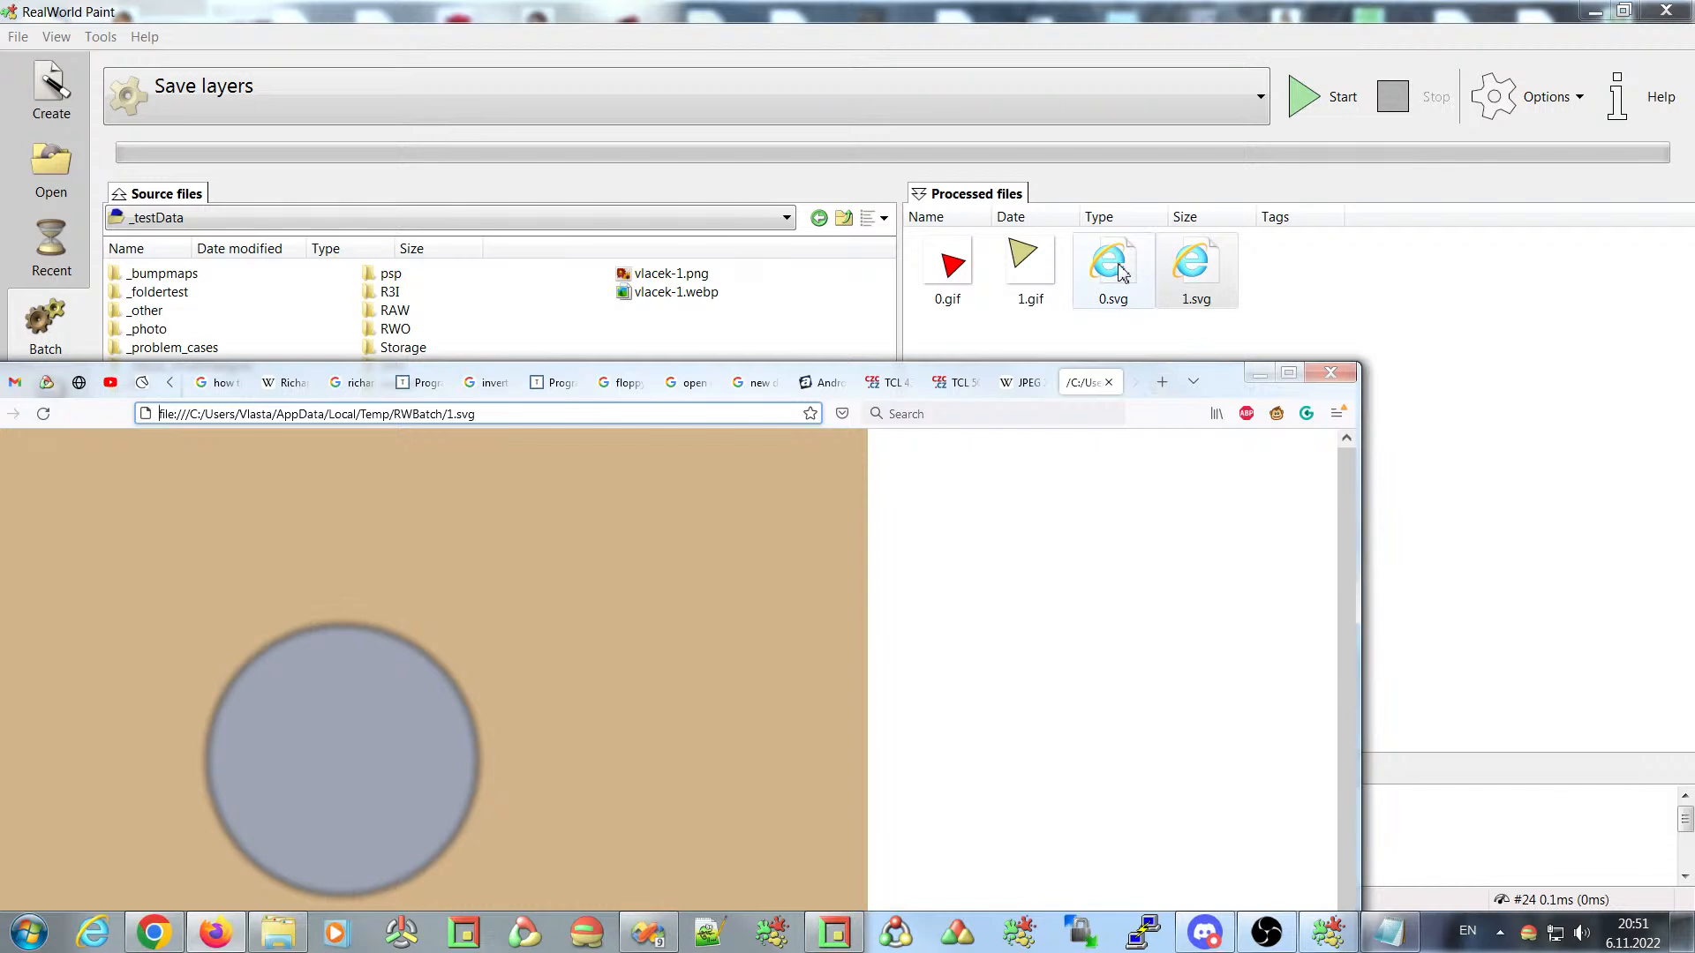
drag(1223, 388, 1489, 165)
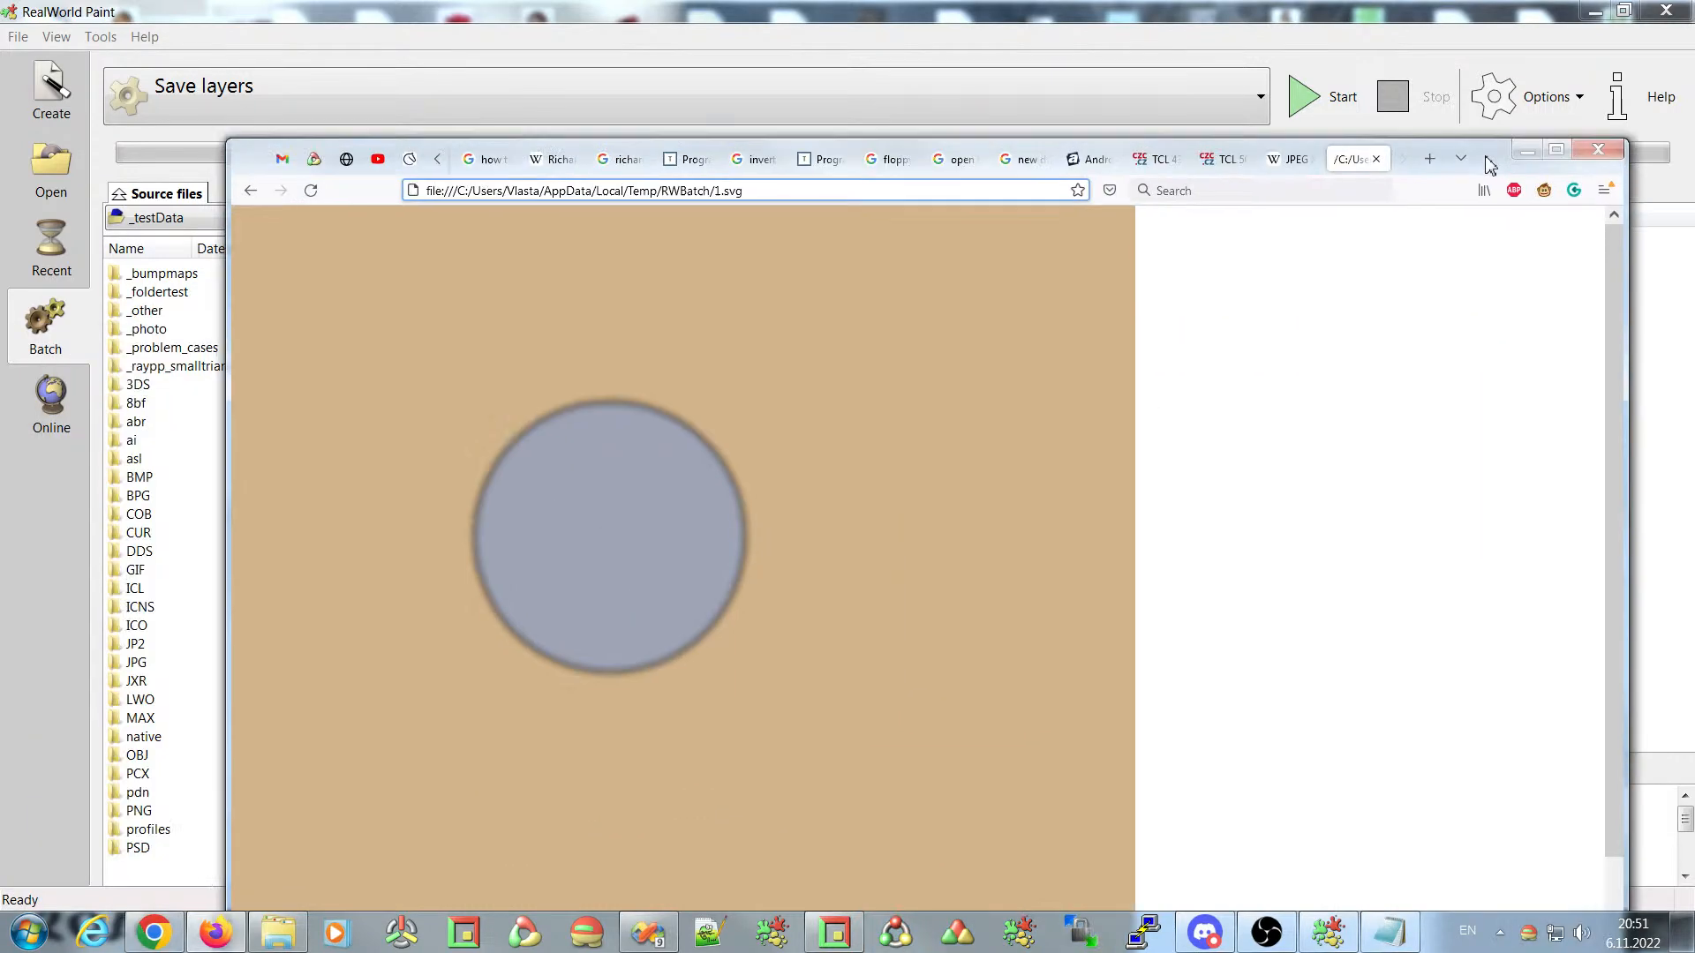
right_click(885, 438)
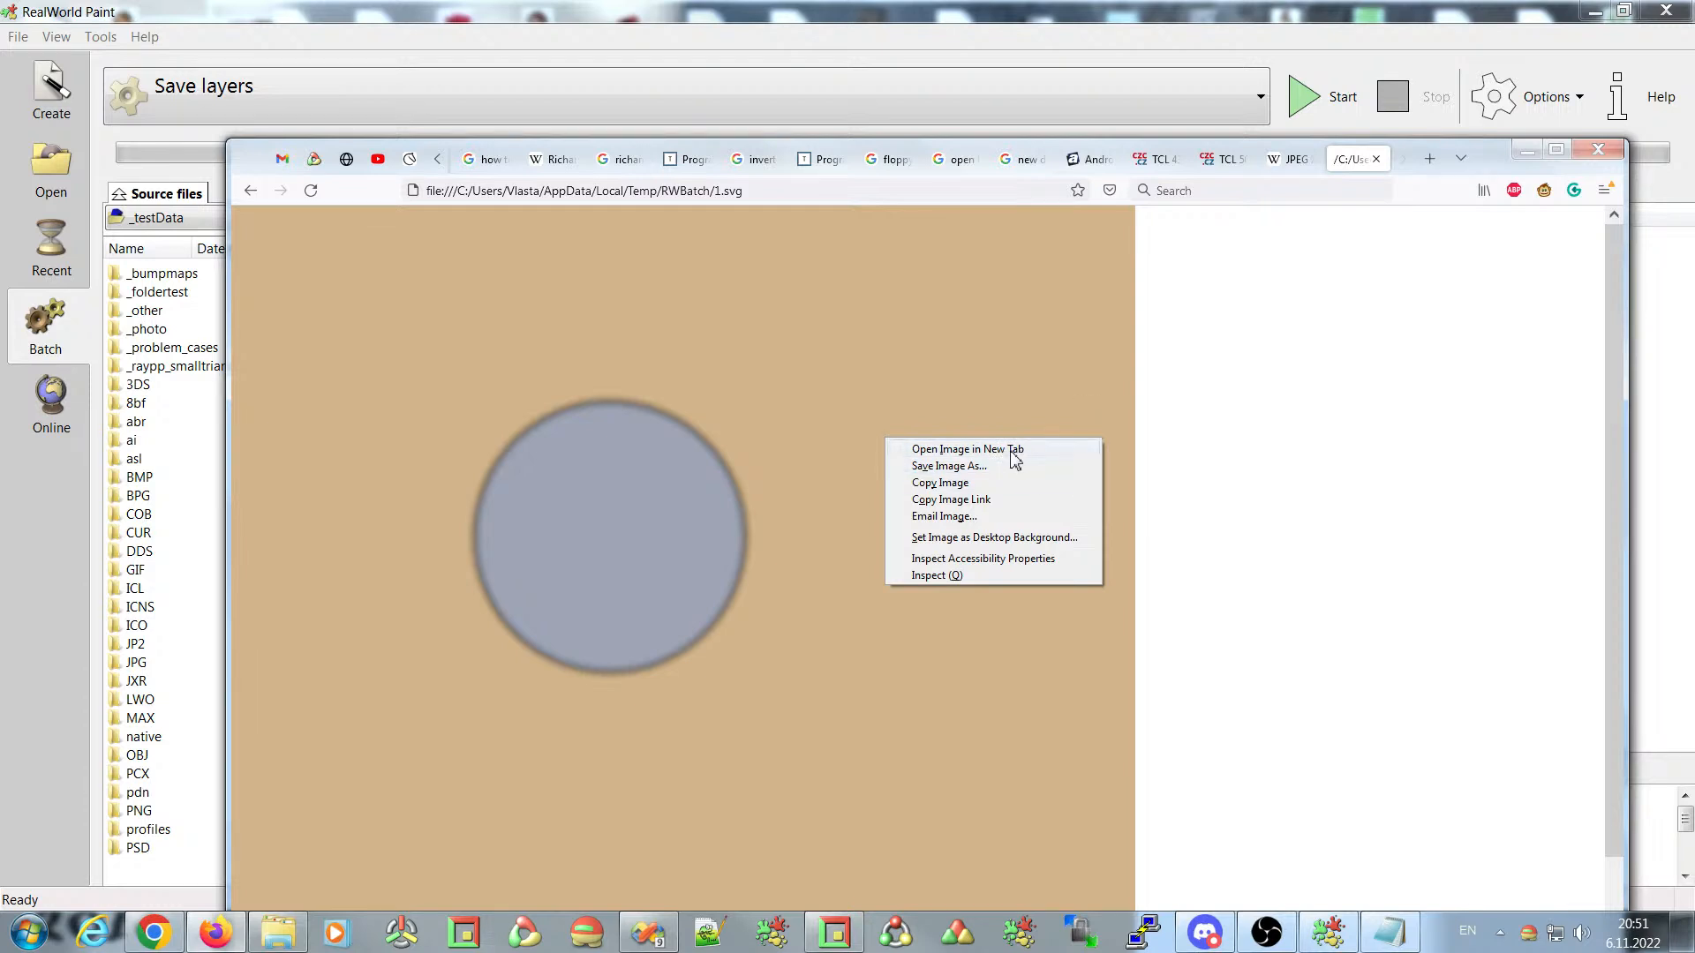
click(954, 578)
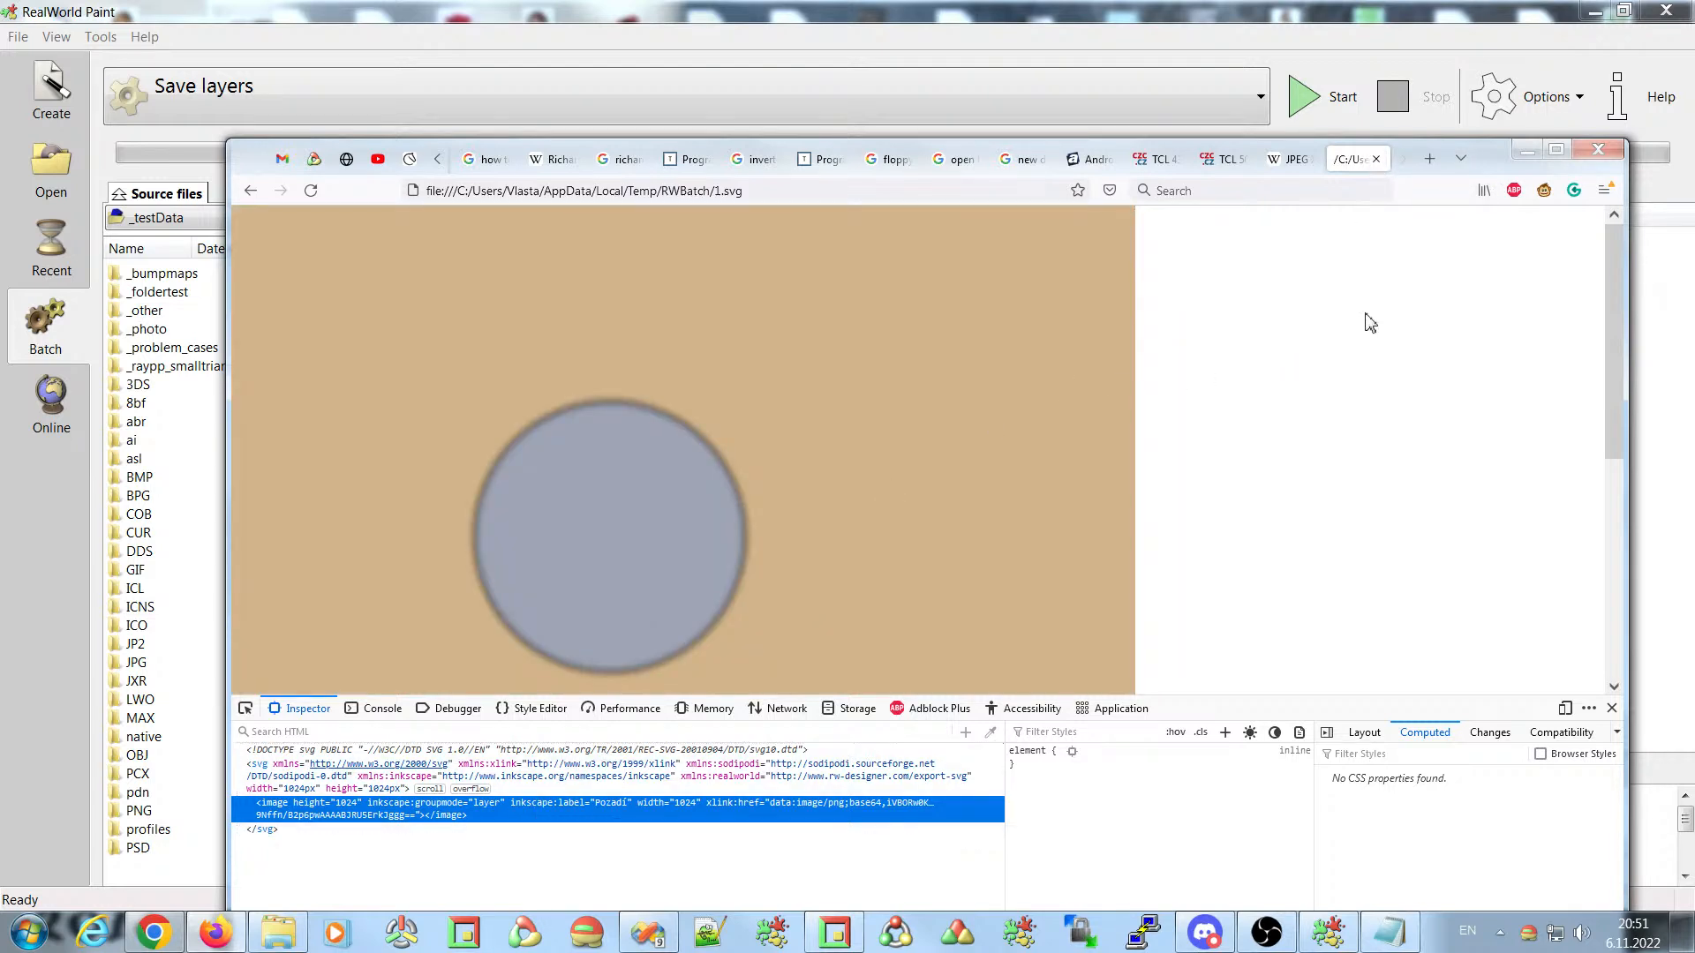
click(1612, 708)
- Open the processed file 0.svg in Firefox, inspect its image element, close its page and minimize the browser
mouse_move(1505, 163)
mouse_down()
mouse_move(1428, 414)
mouse_move(1445, 347)
mouse_up()
drag(1113, 265, 875, 553)
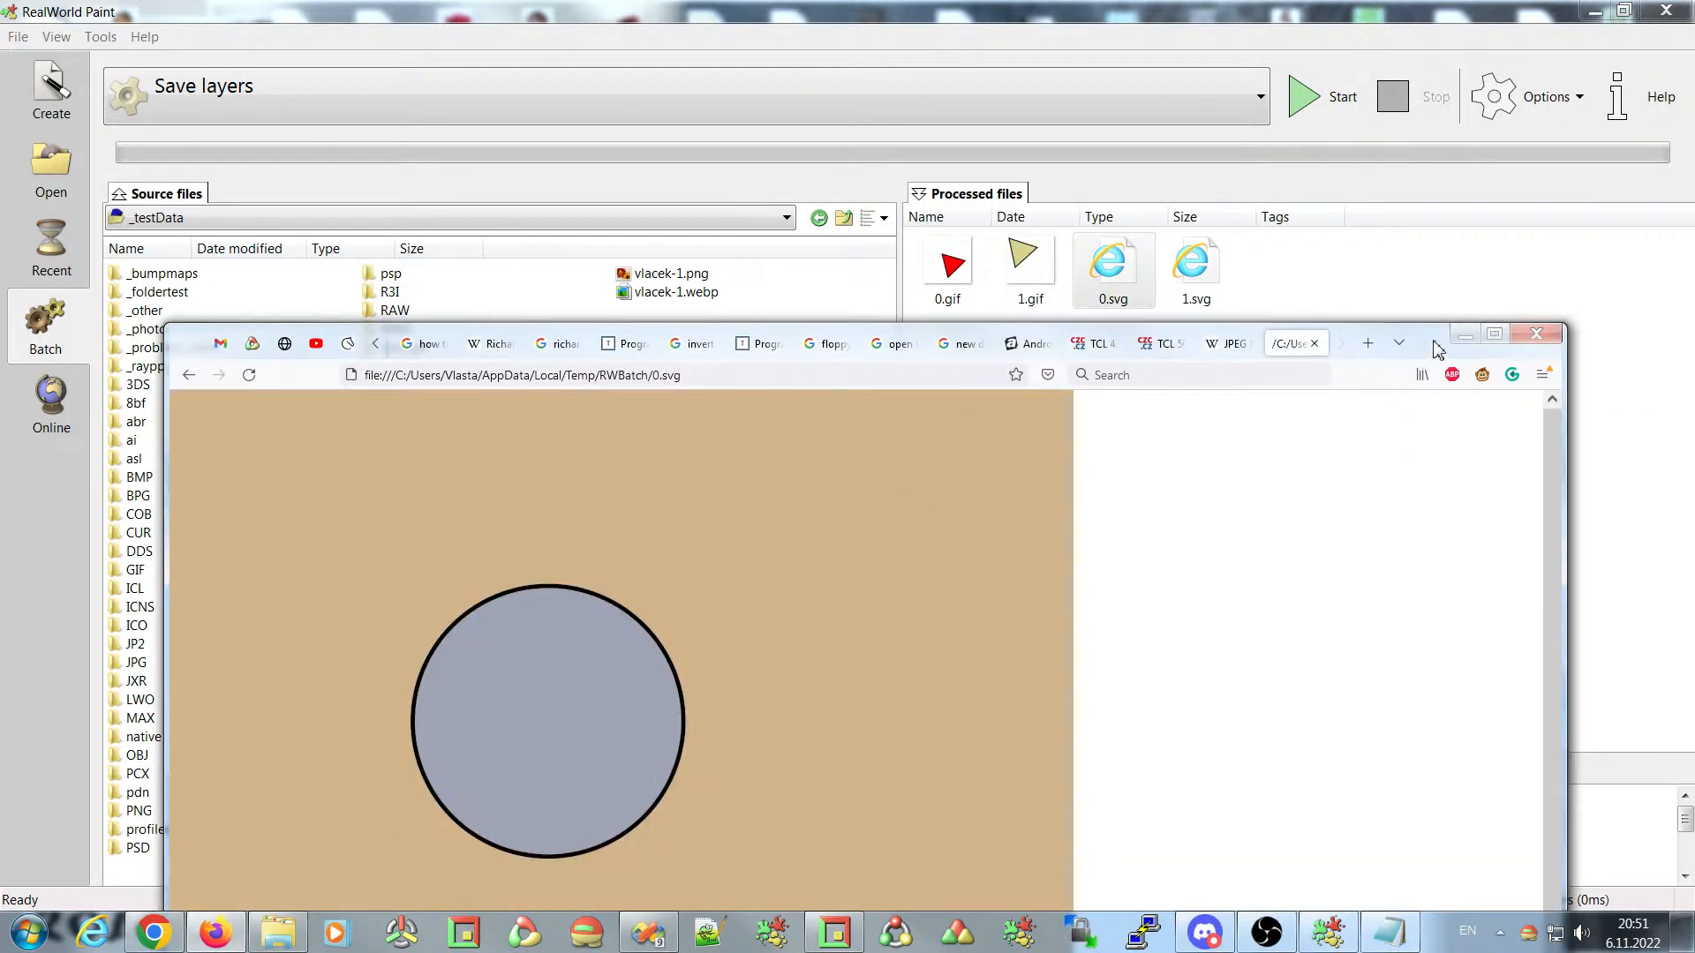
drag(1438, 348, 1453, 133)
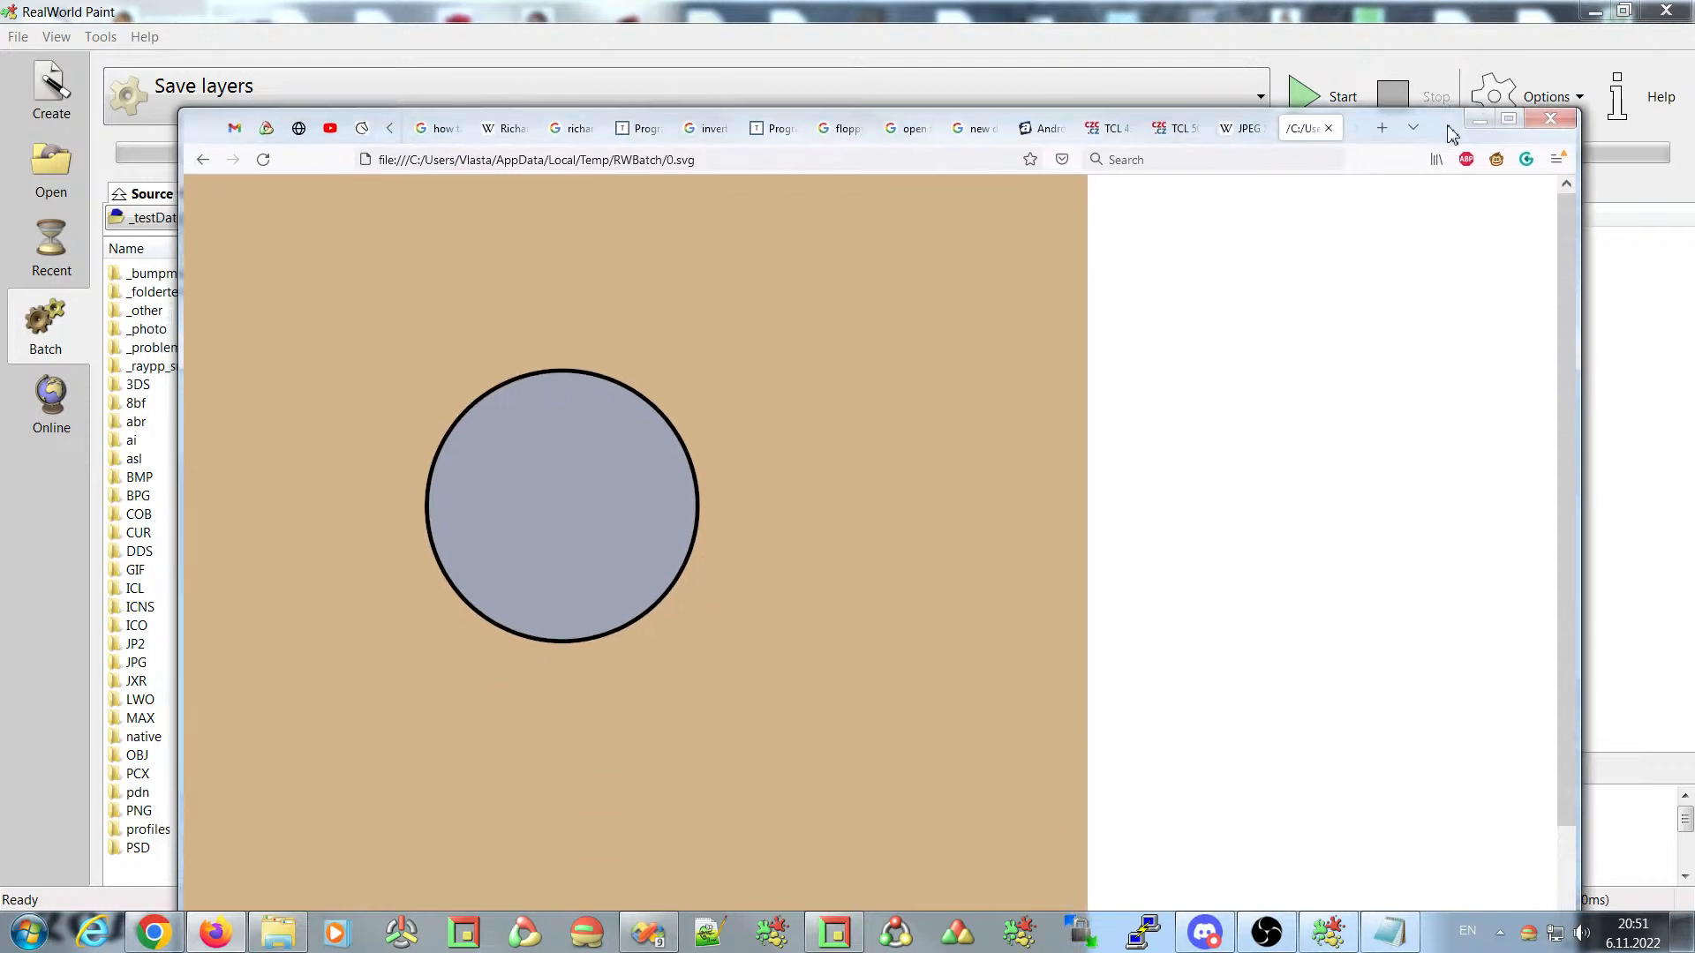
right_click(777, 487)
click(837, 624)
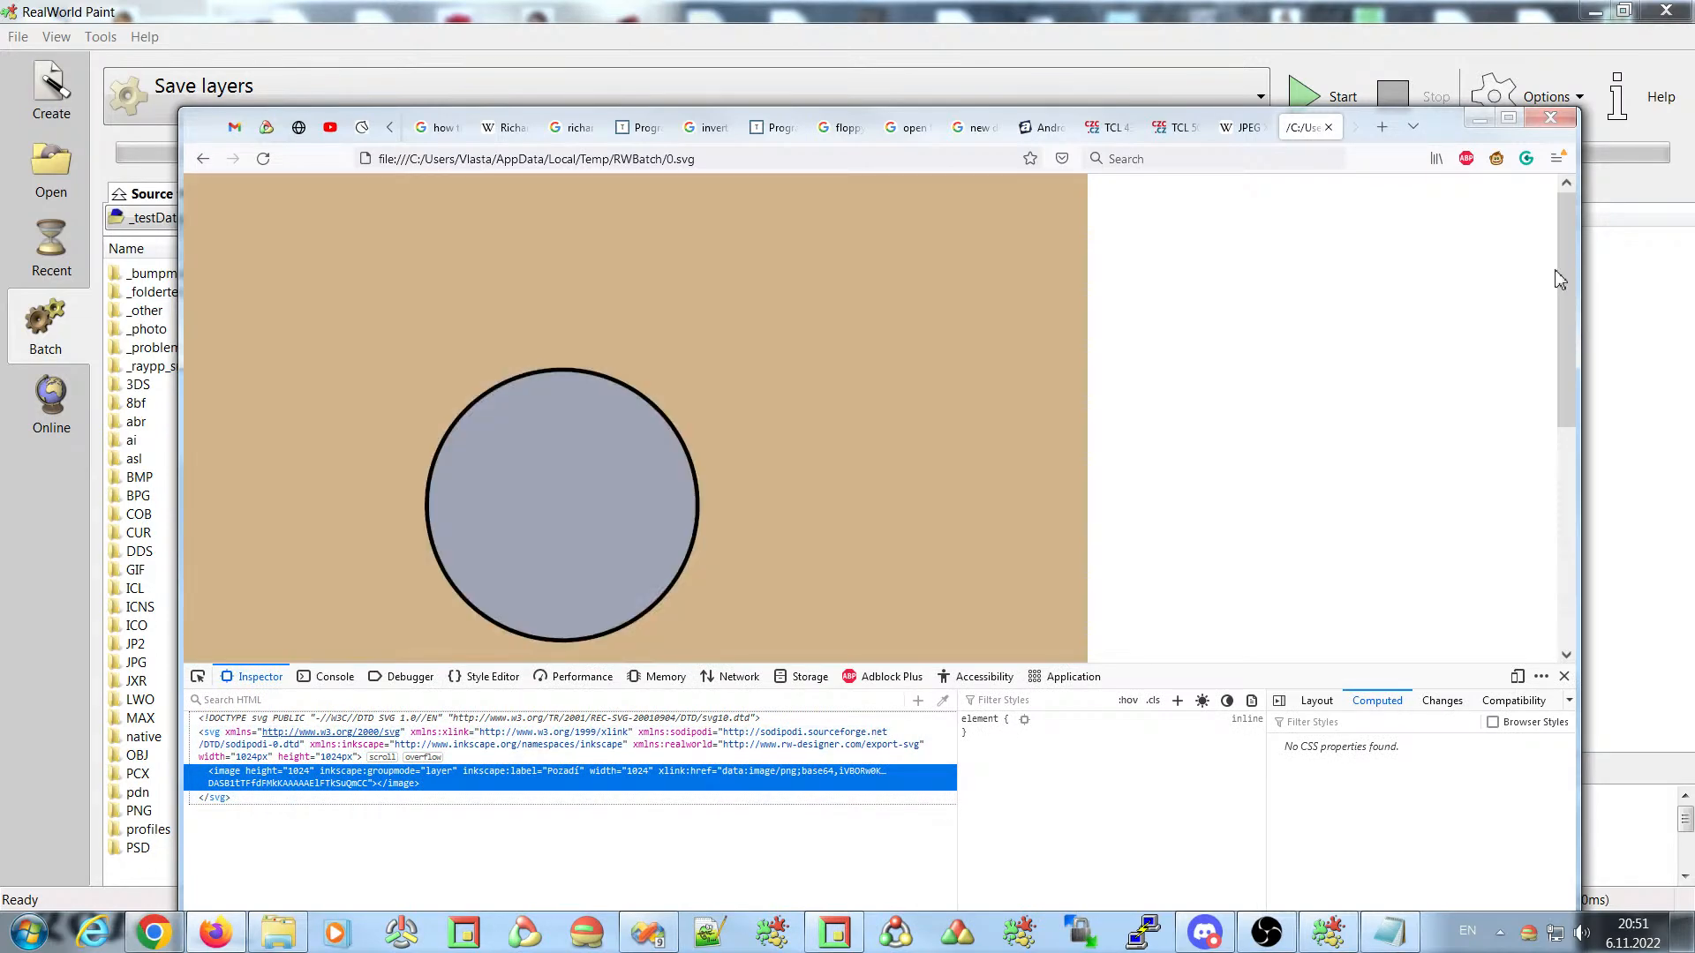
click(1328, 127)
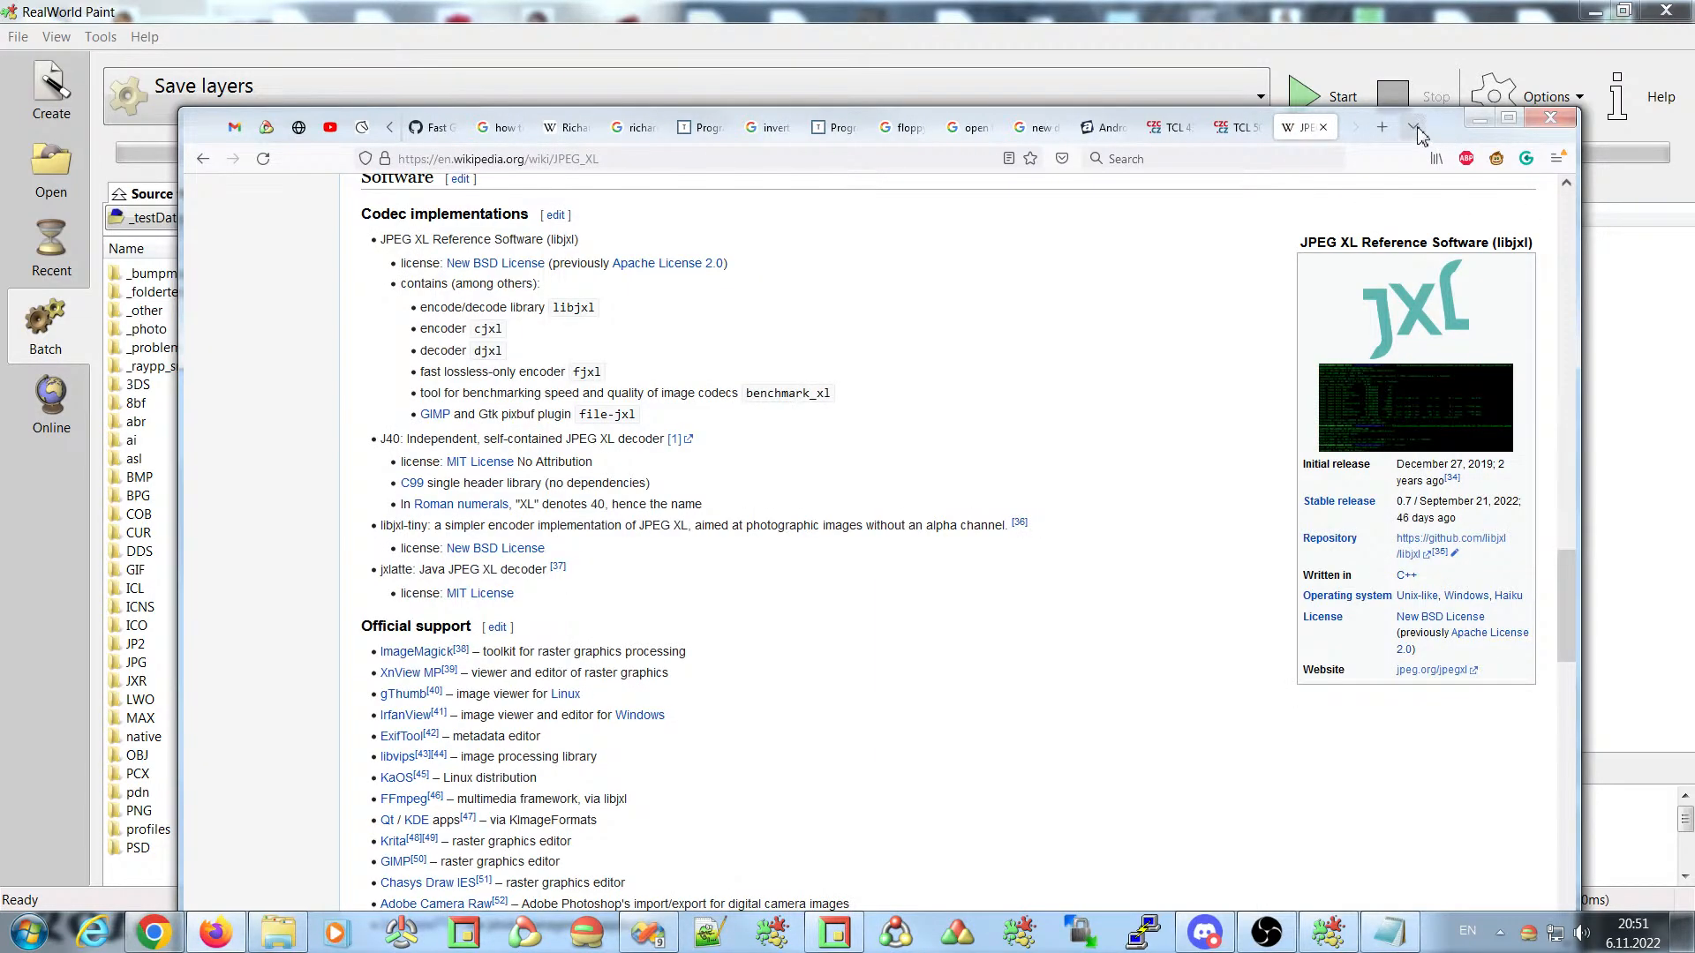
click(1480, 117)
- Delete all GIF and SVG files from the processed files
drag(1261, 328, 909, 234)
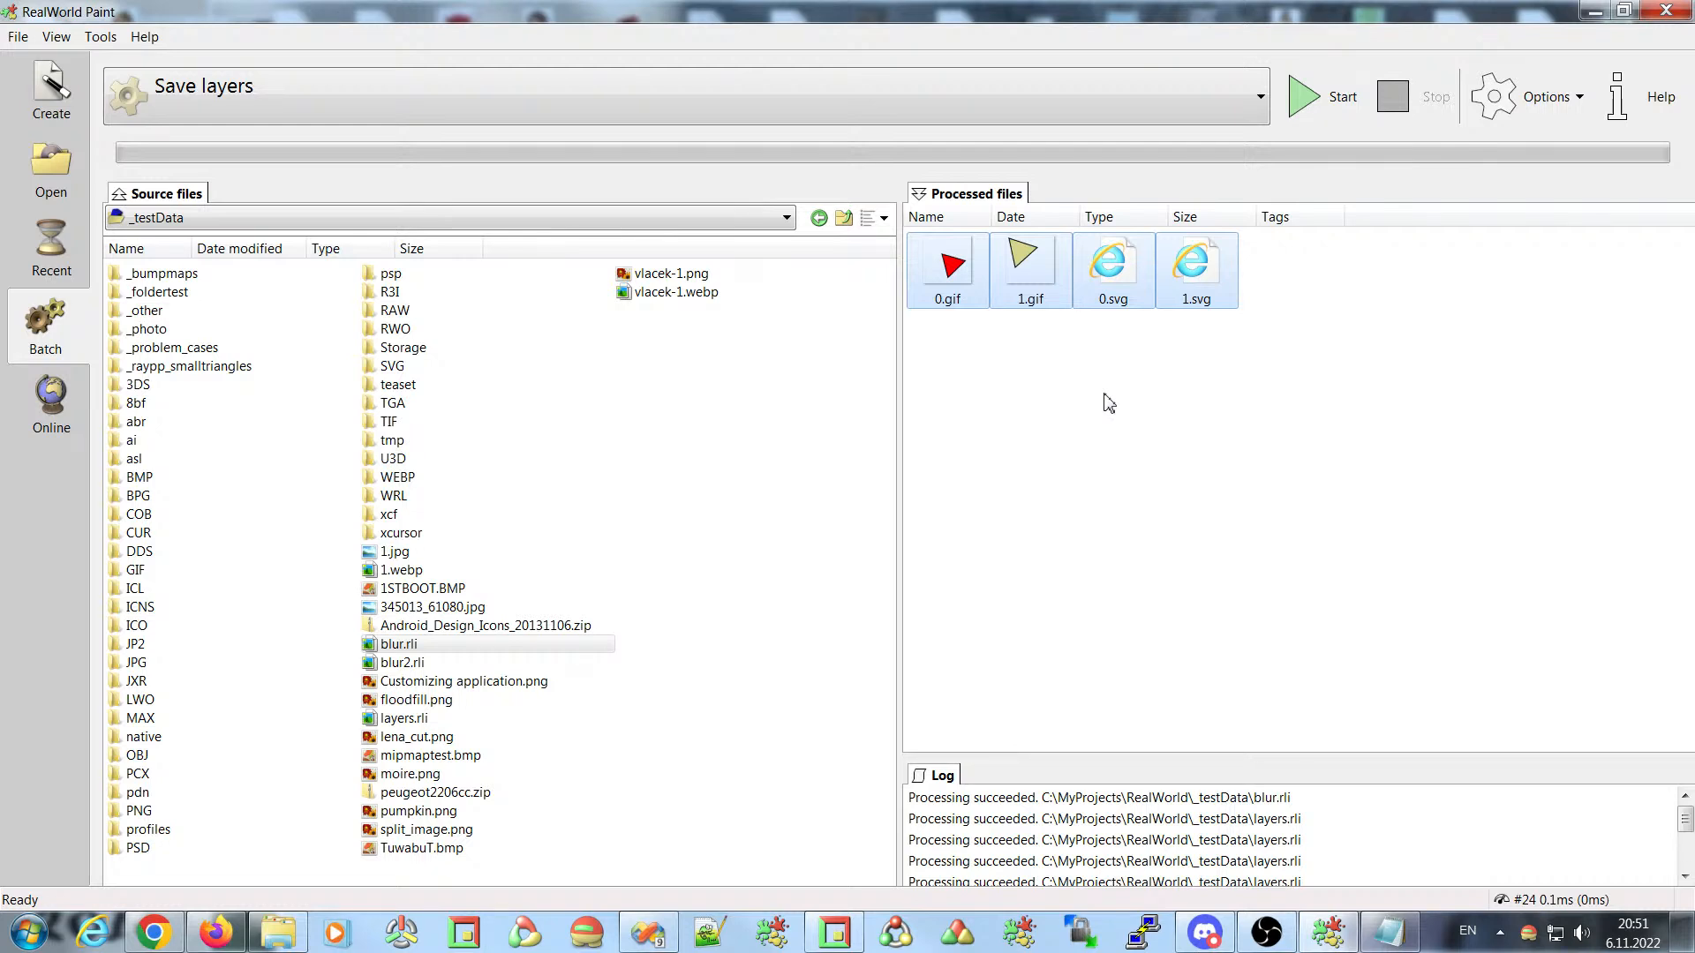
key(Delete)
key(Return)
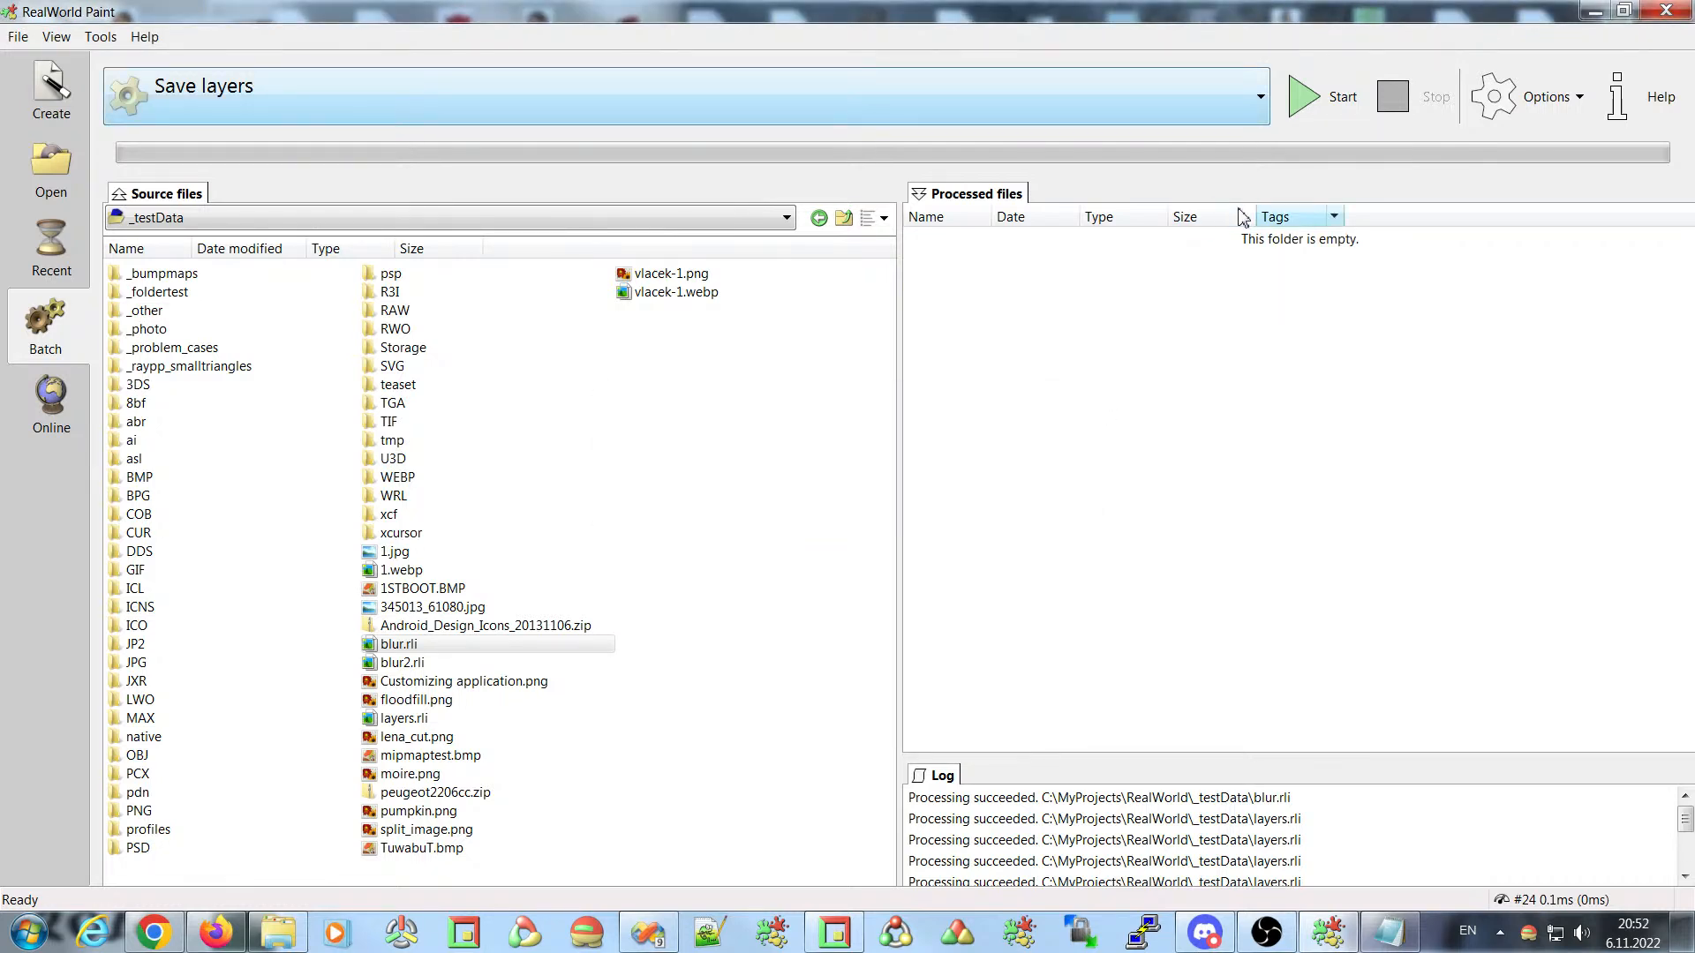
click(1551, 85)
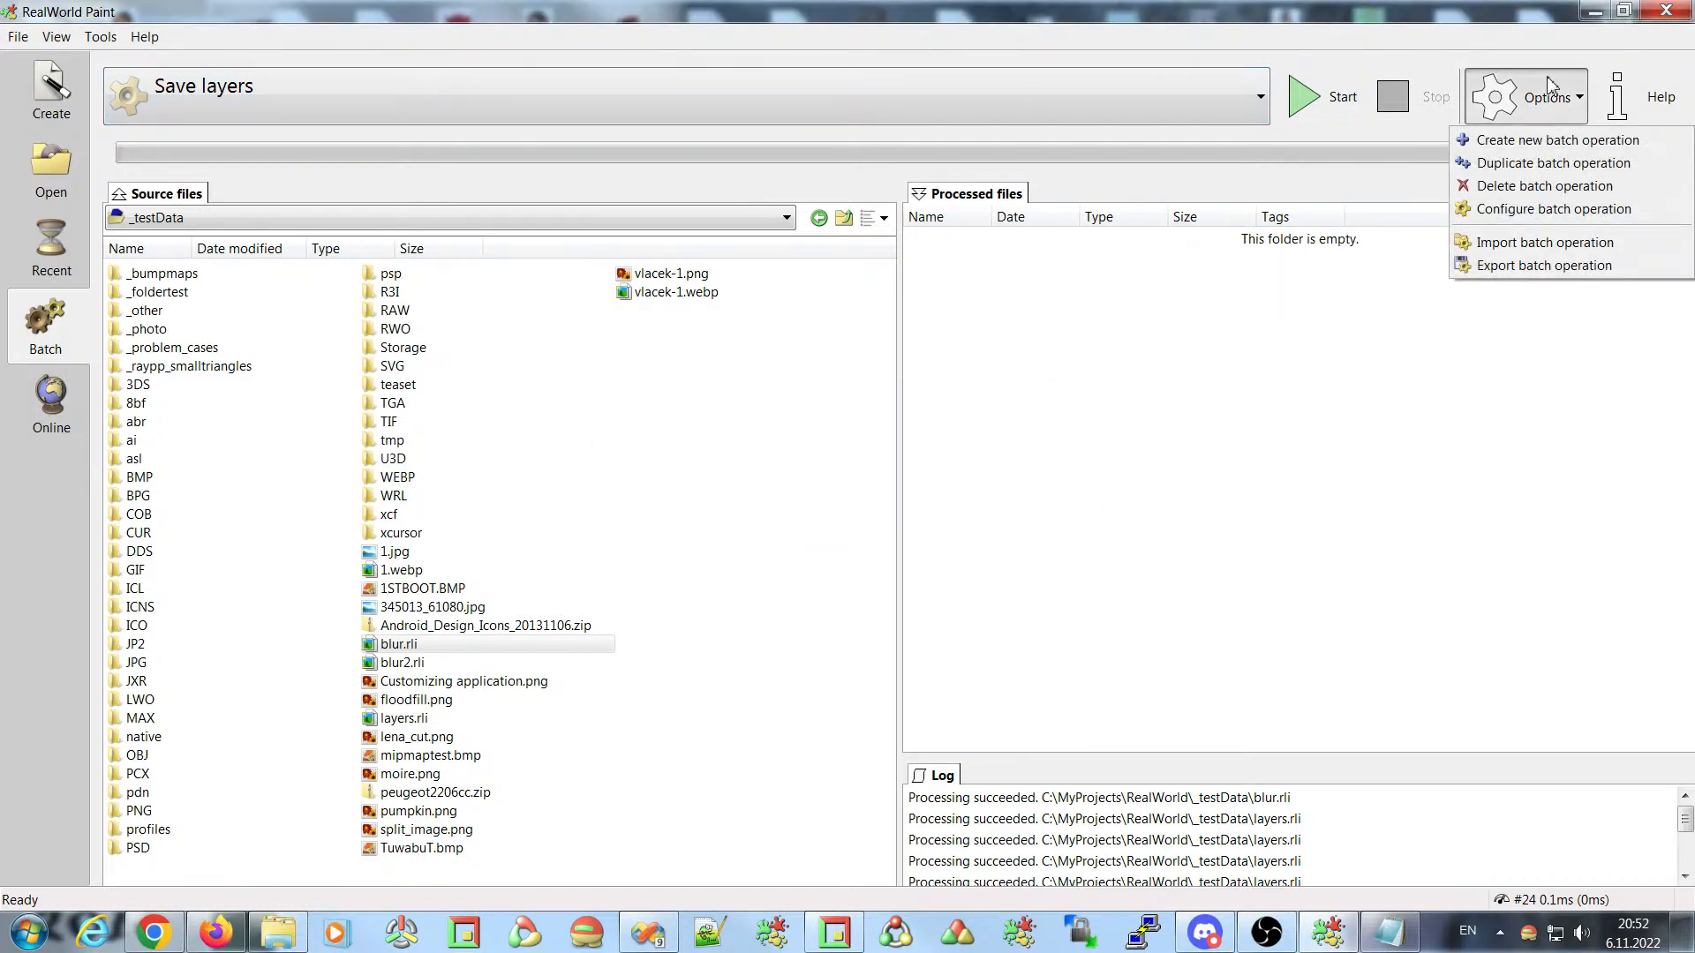
click(1510, 215)
click(600, 195)
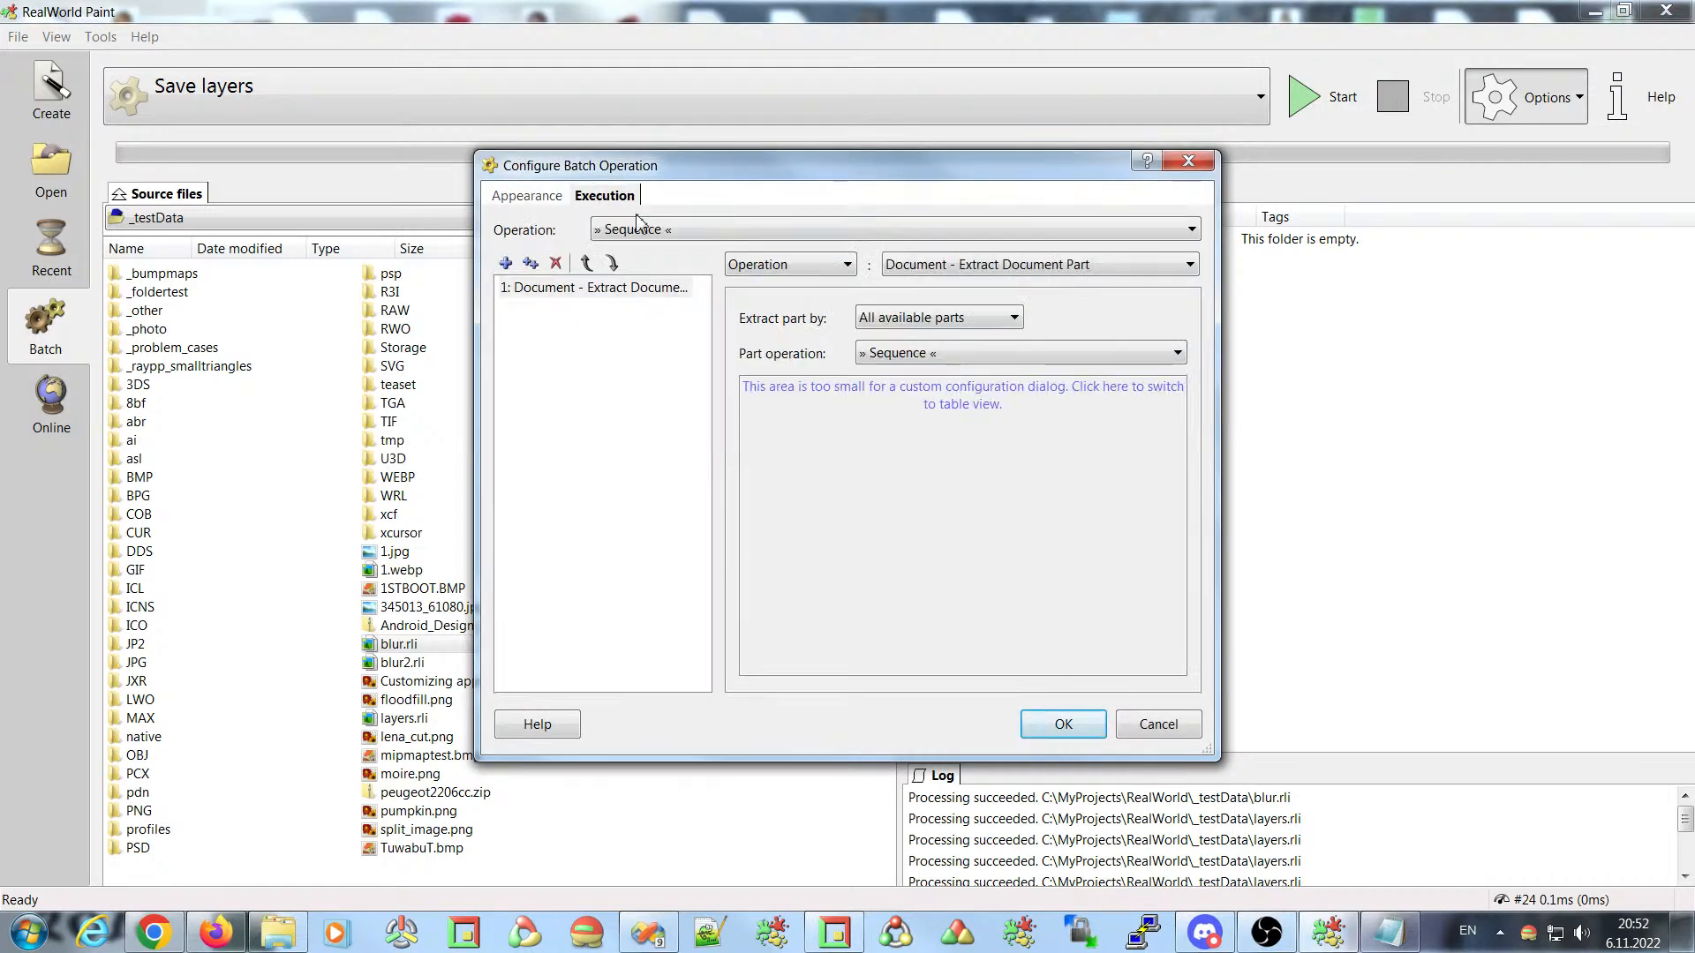
click(883, 413)
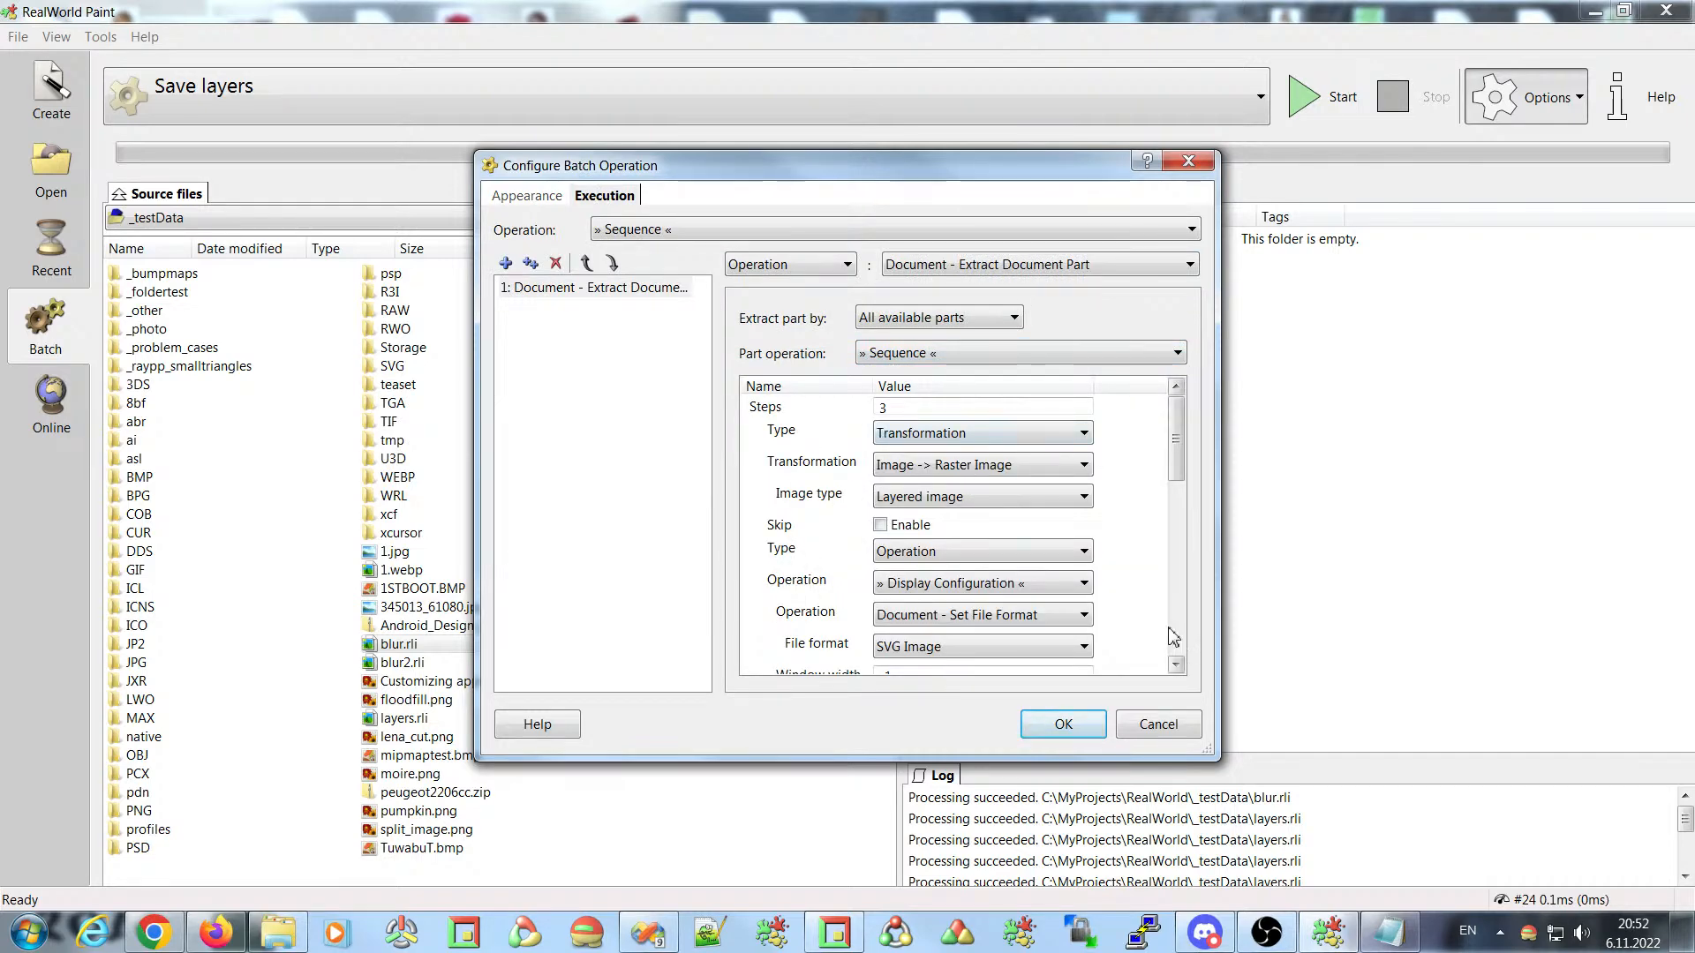
click(582, 288)
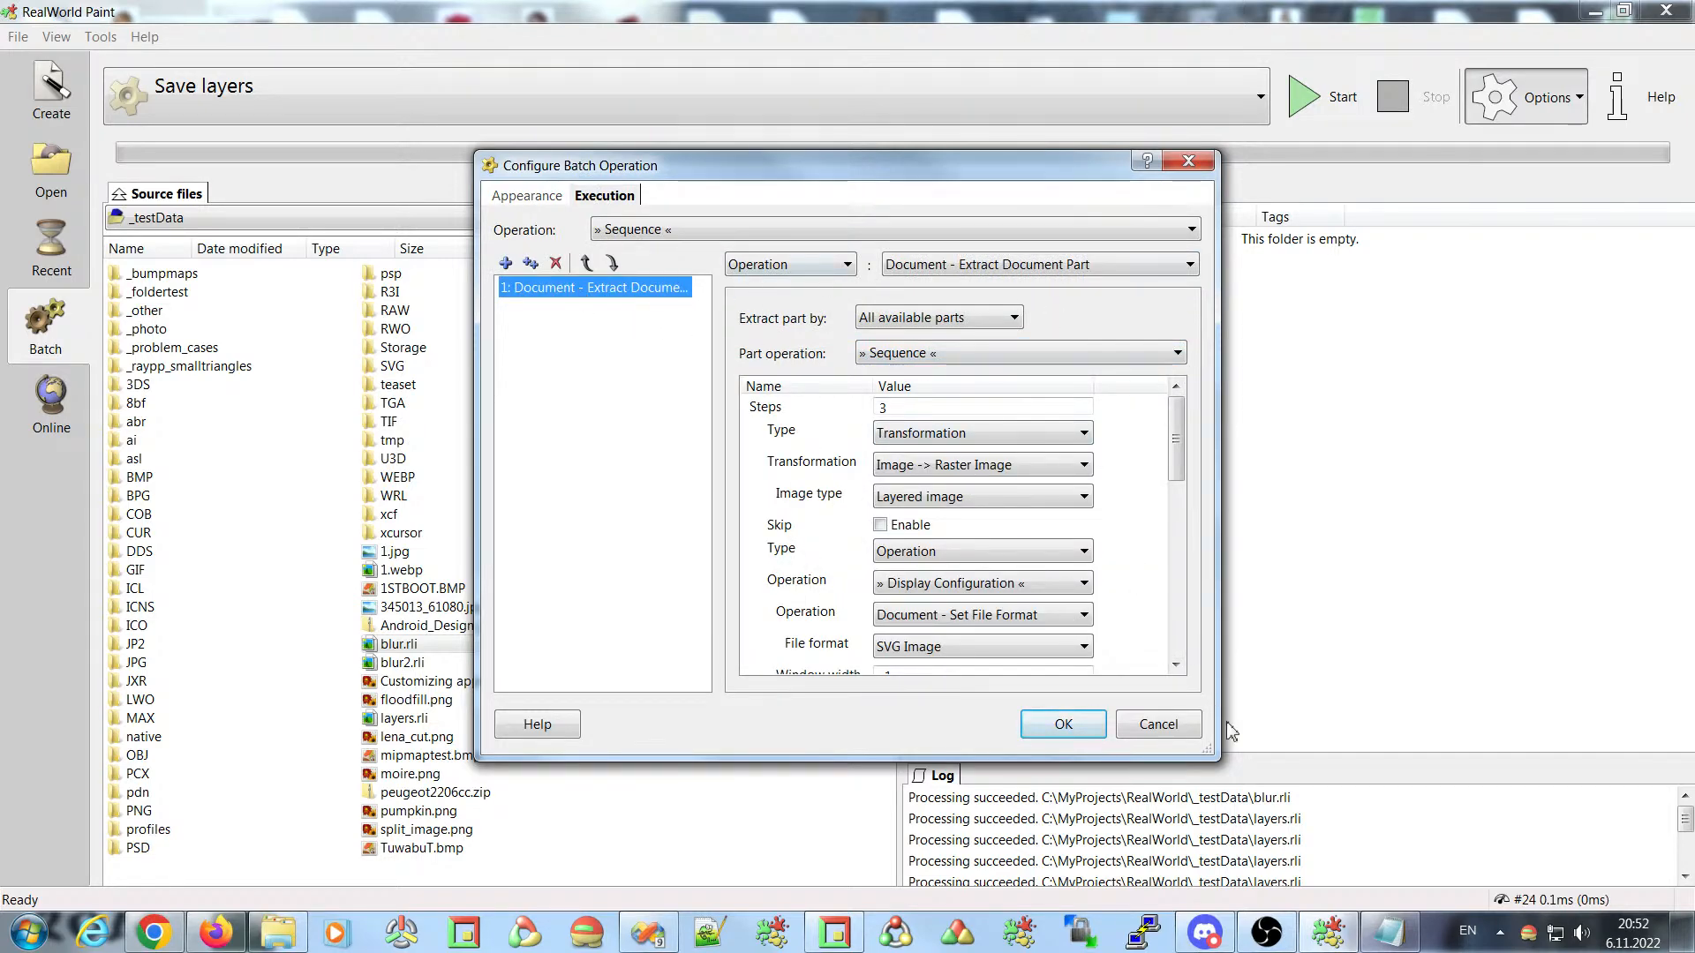
click(1189, 161)
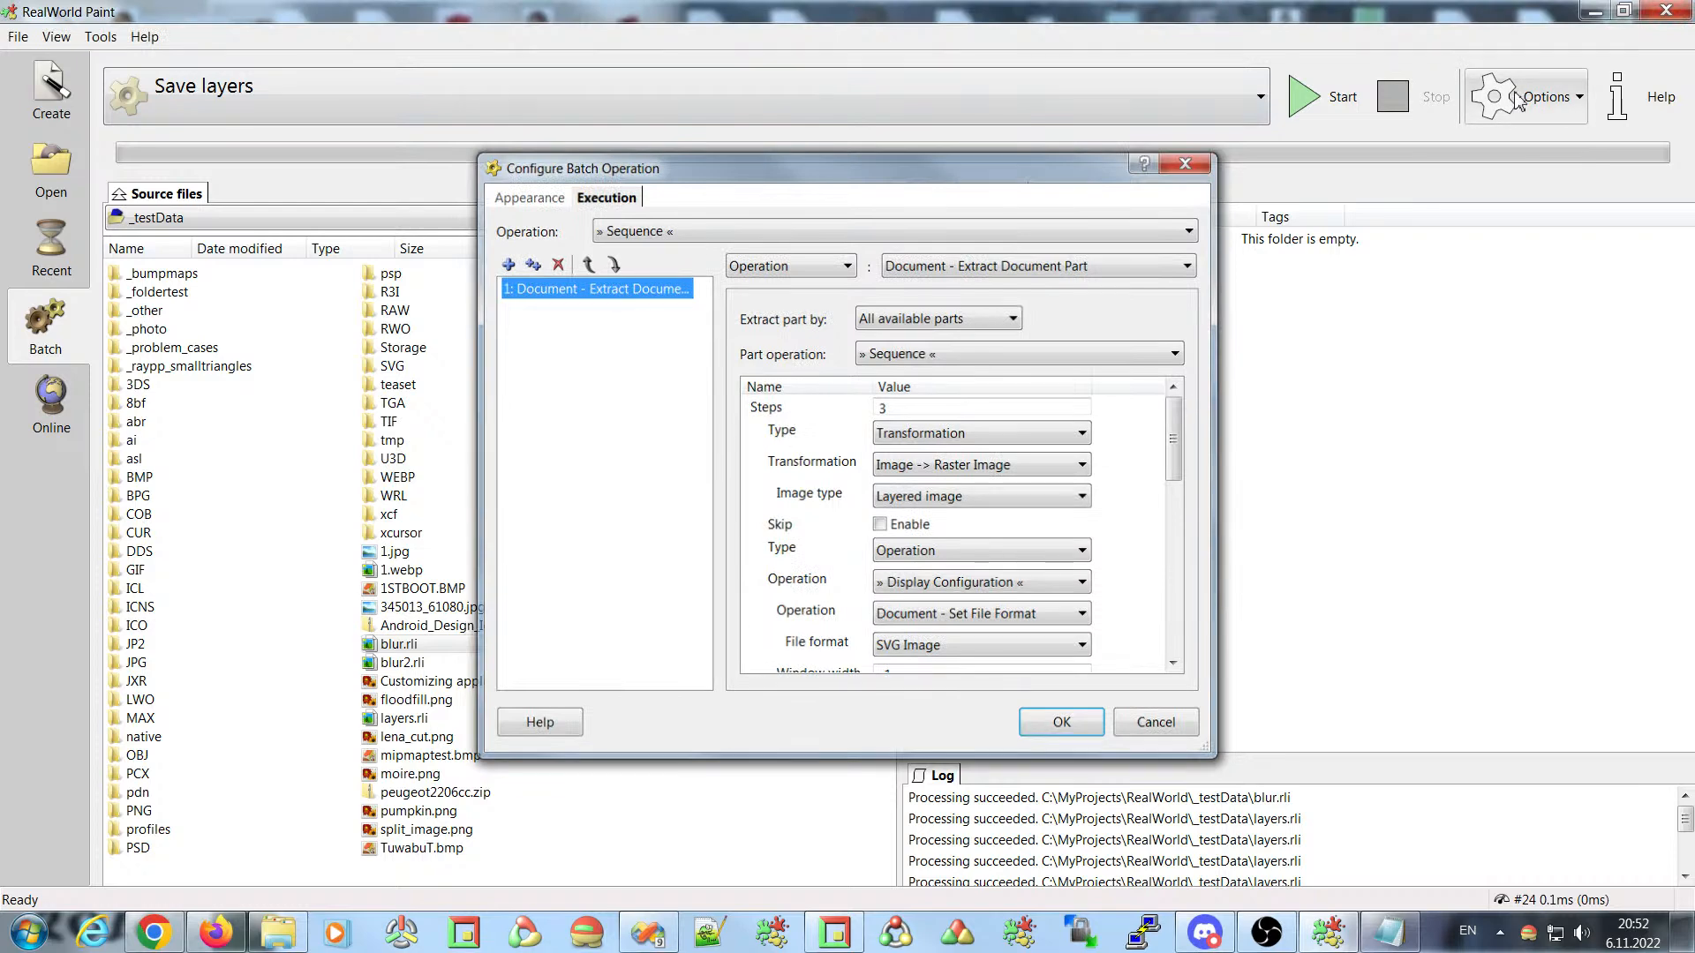
- In the Save layers configuration, change the first step of the part operation sequence to the Copy document transformation and save the configuration
click(1532, 97)
click(1505, 211)
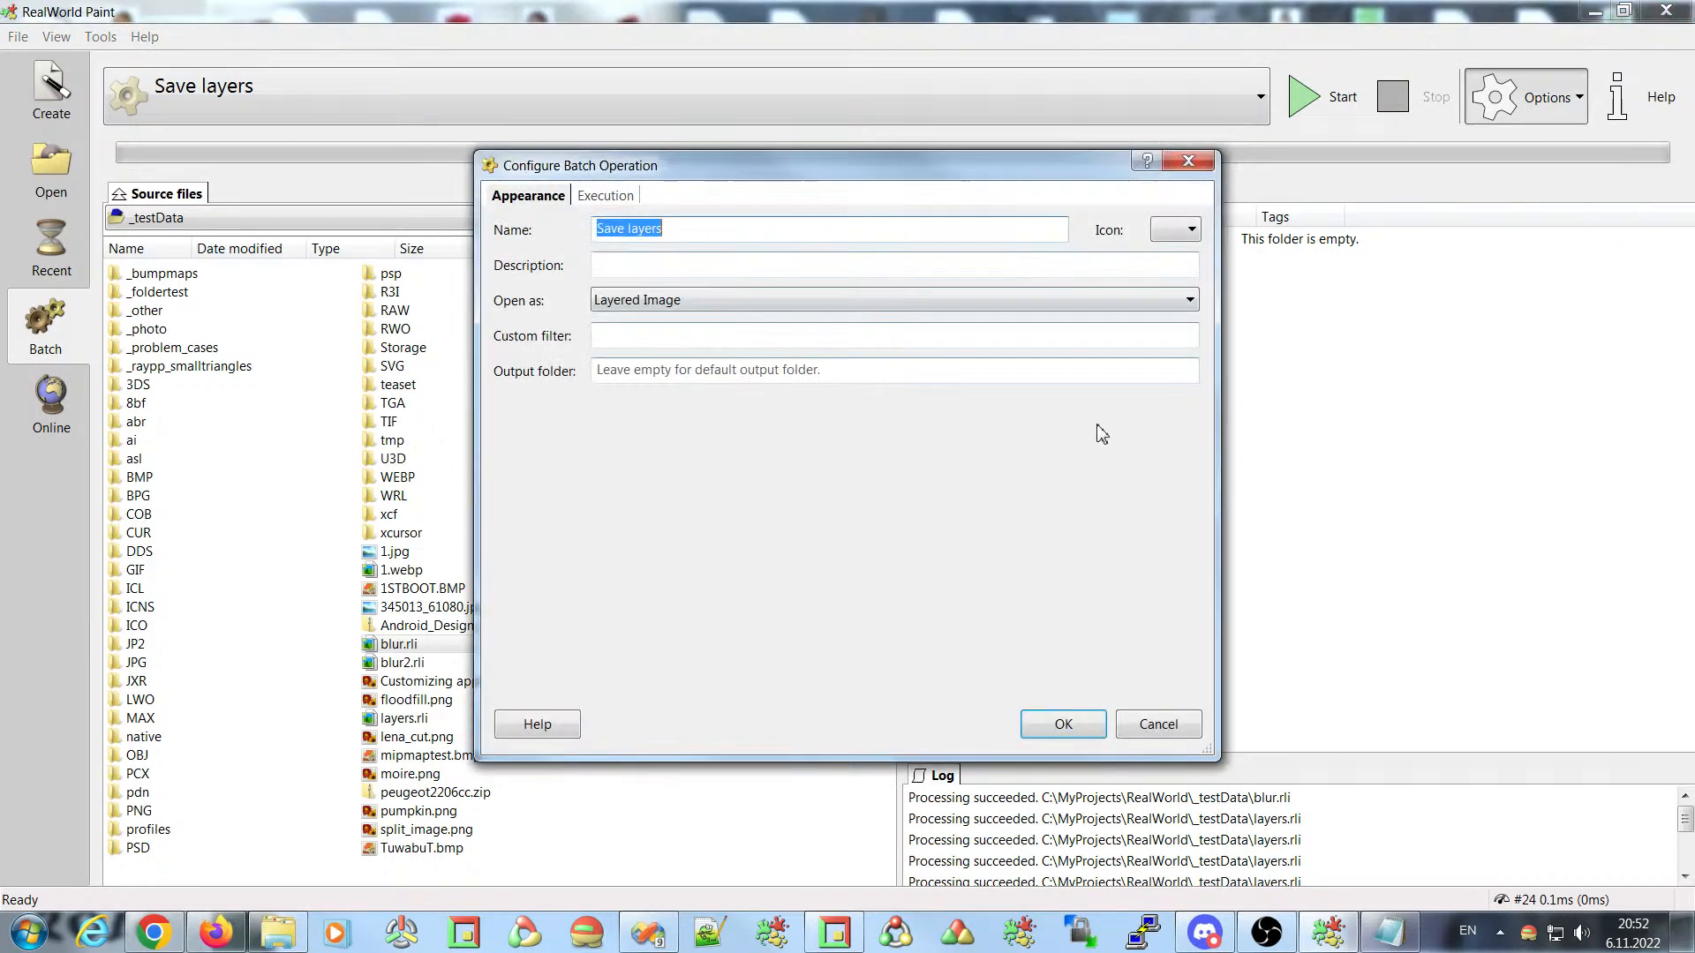
drag(1211, 744, 1449, 834)
click(604, 195)
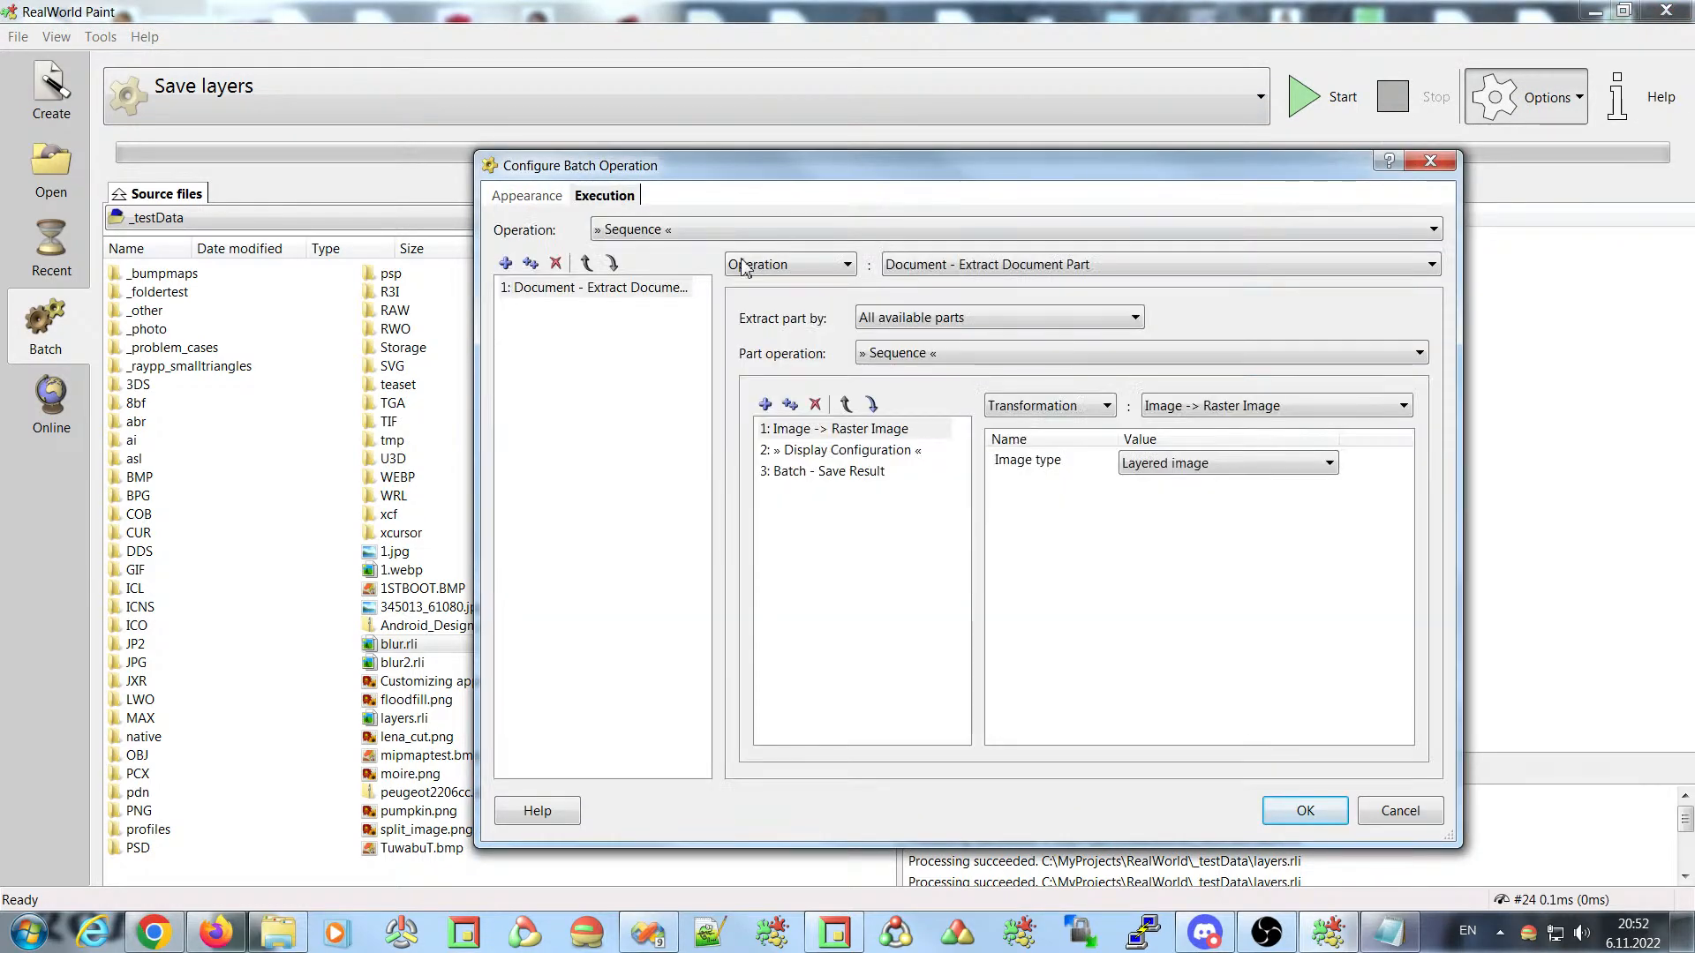
click(836, 433)
click(1190, 413)
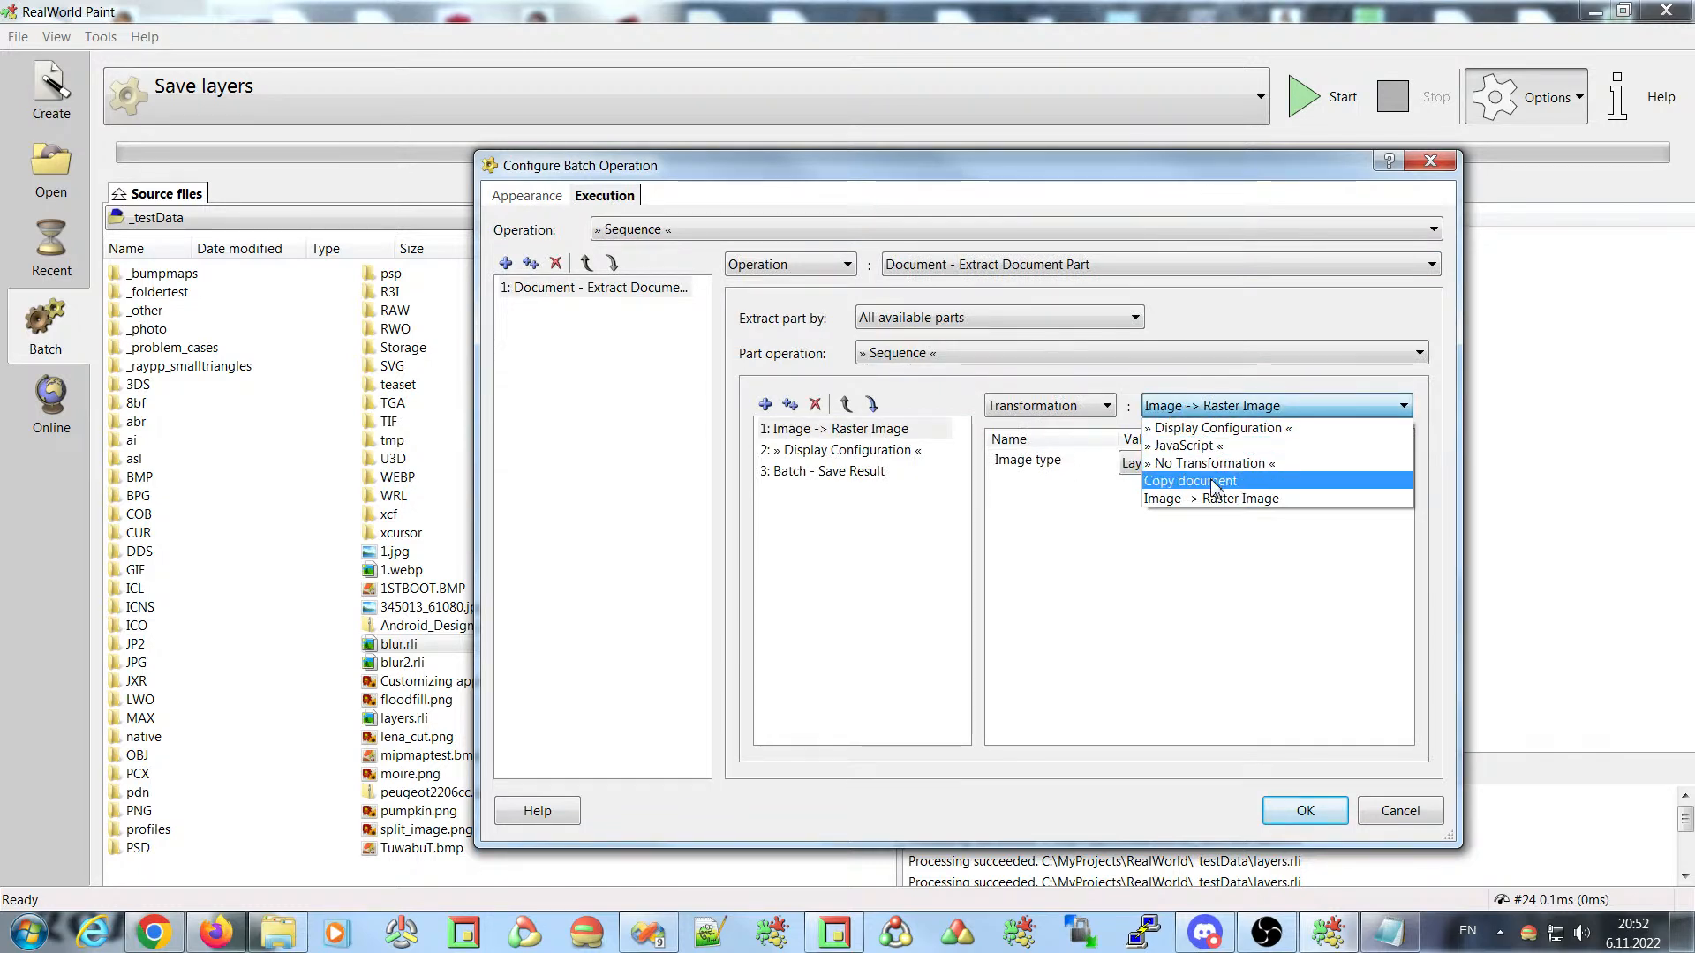
click(1214, 485)
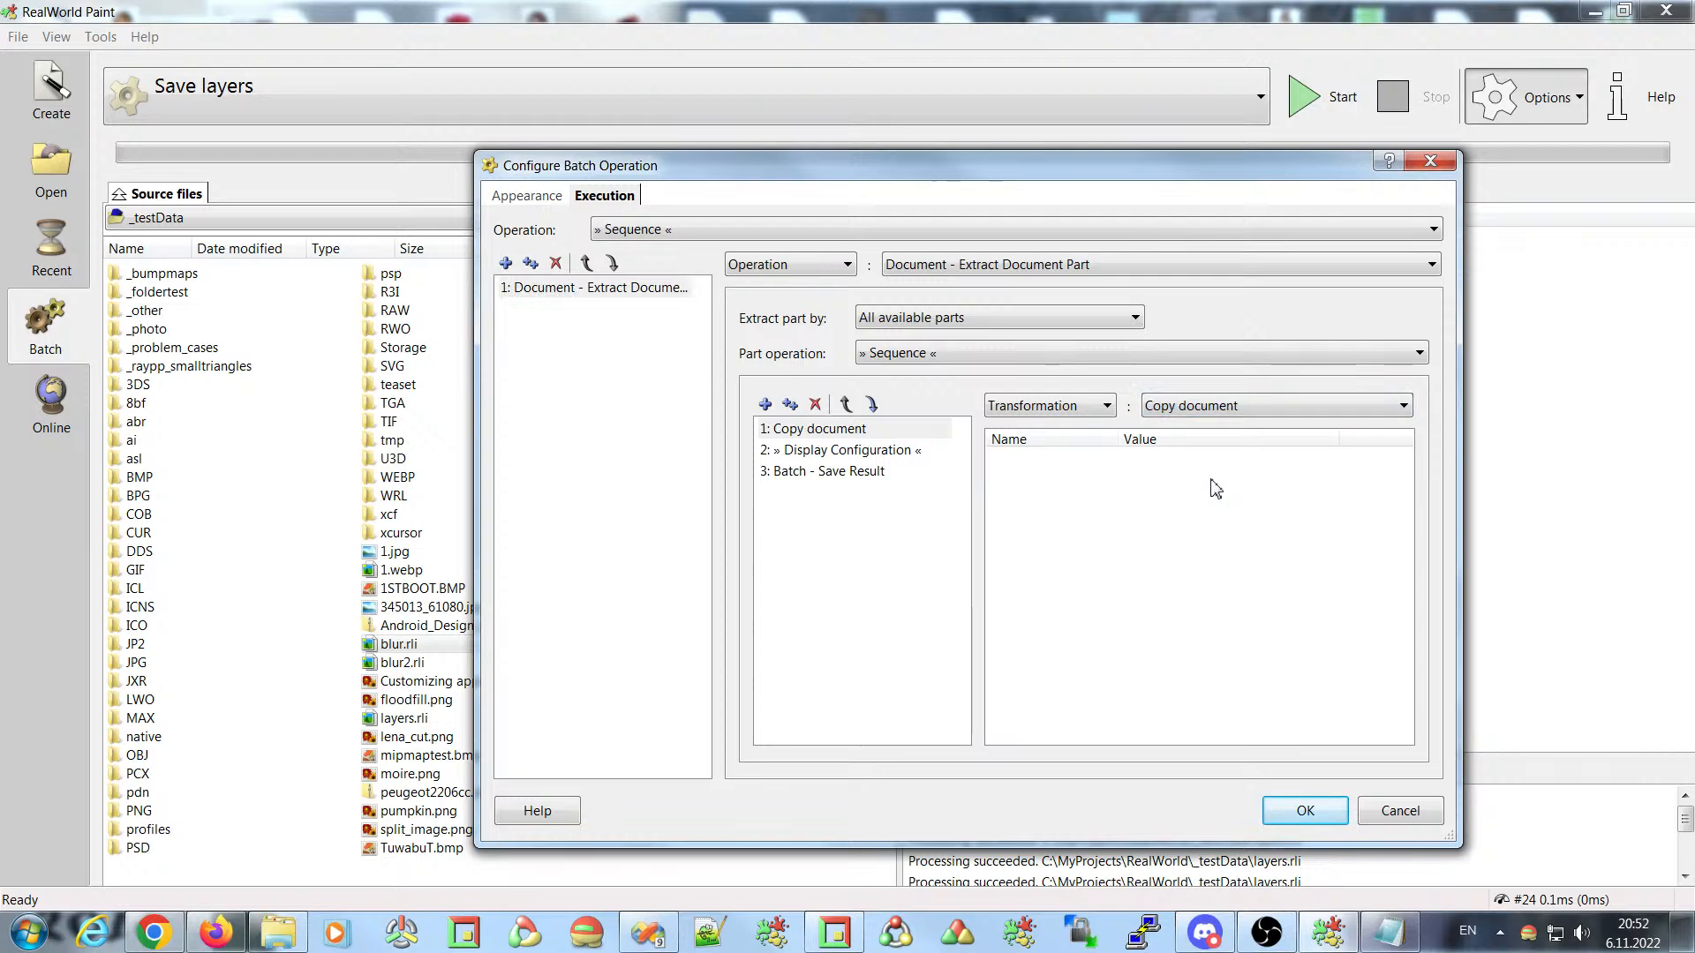
click(1306, 810)
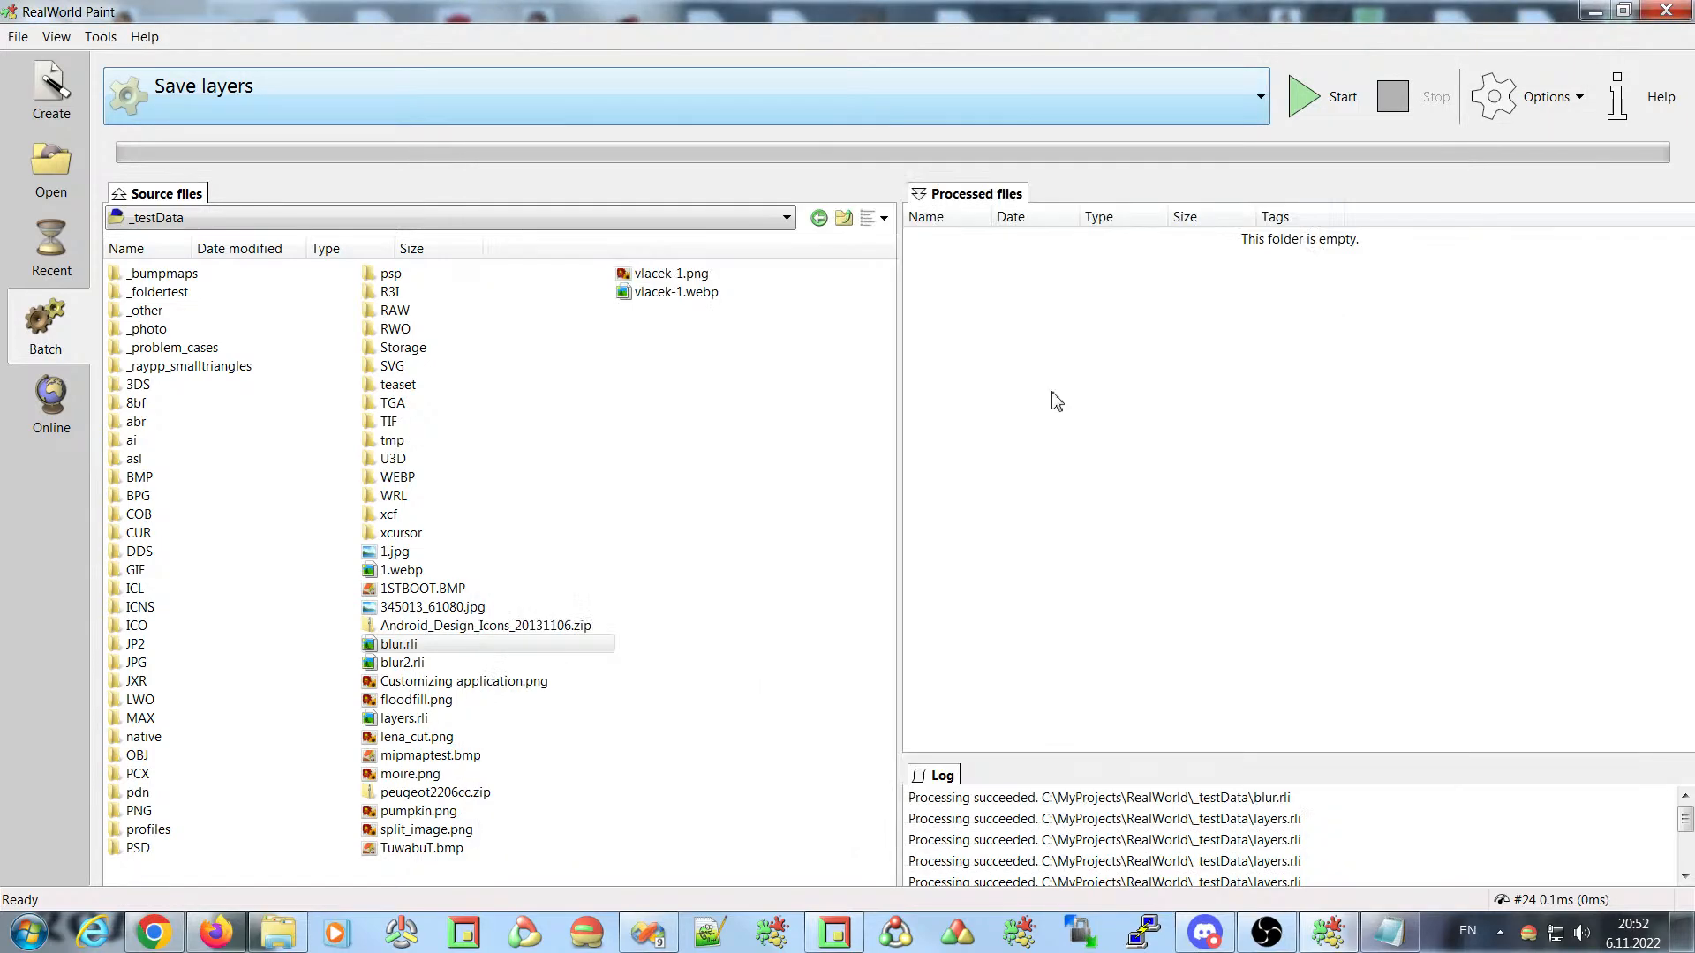
- Run the Save layers operation on layers.rli and accept the run-time format dialog
click(404, 719)
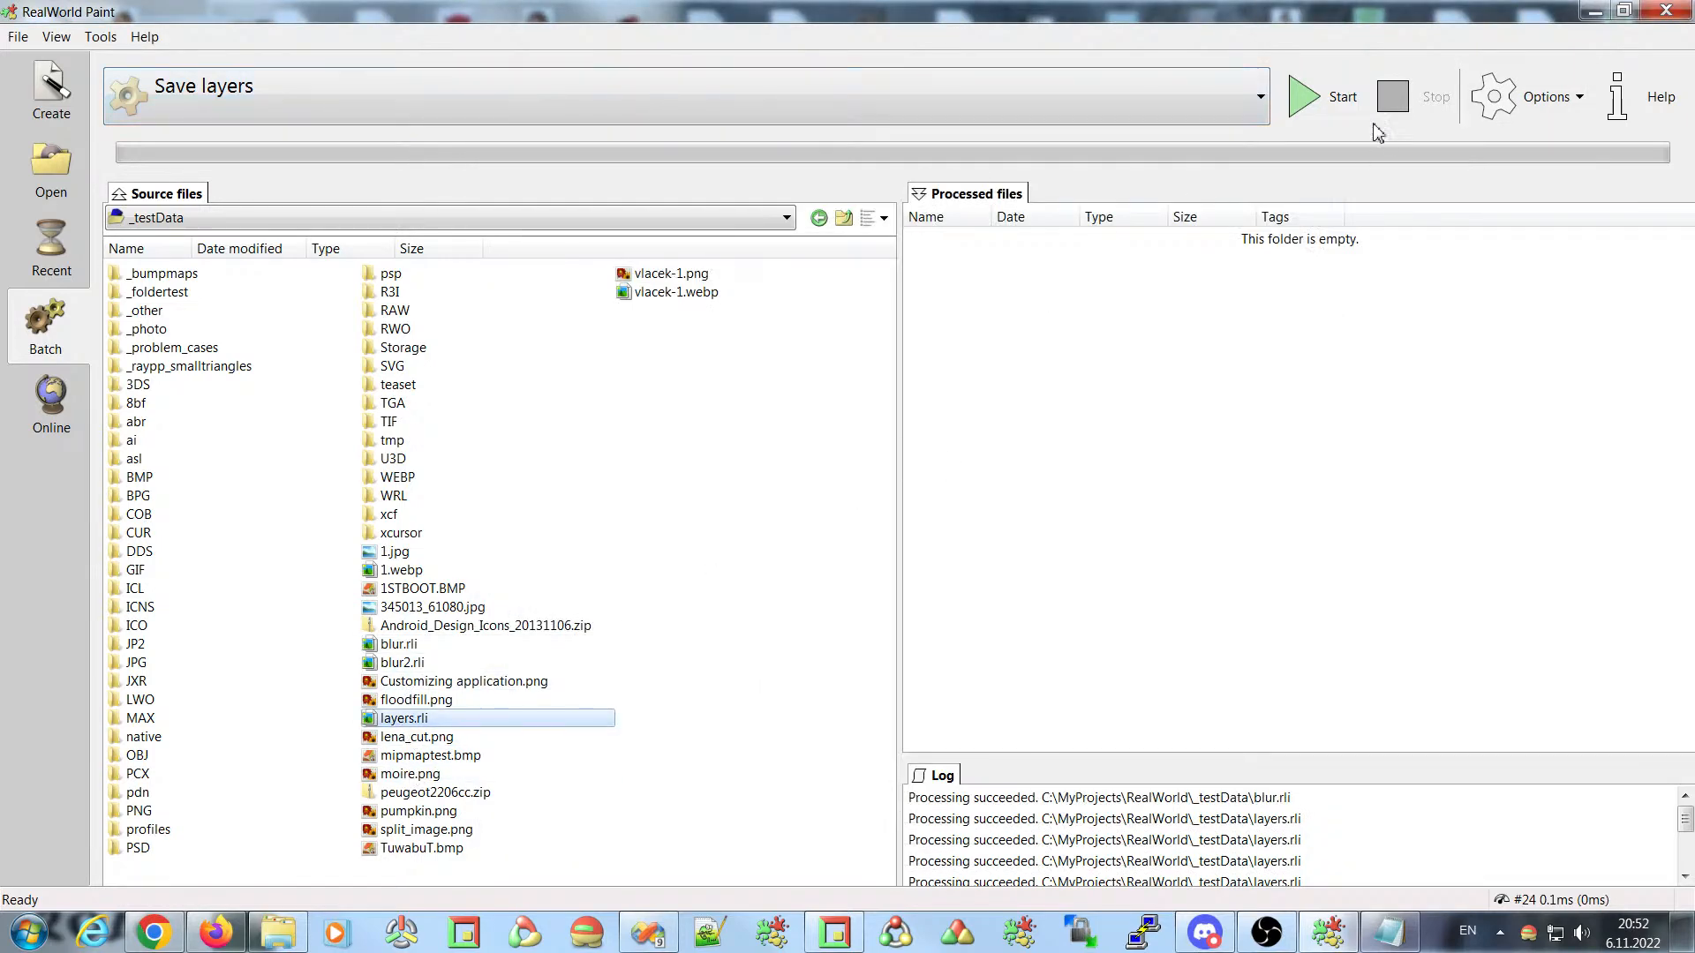
click(1305, 99)
click(905, 547)
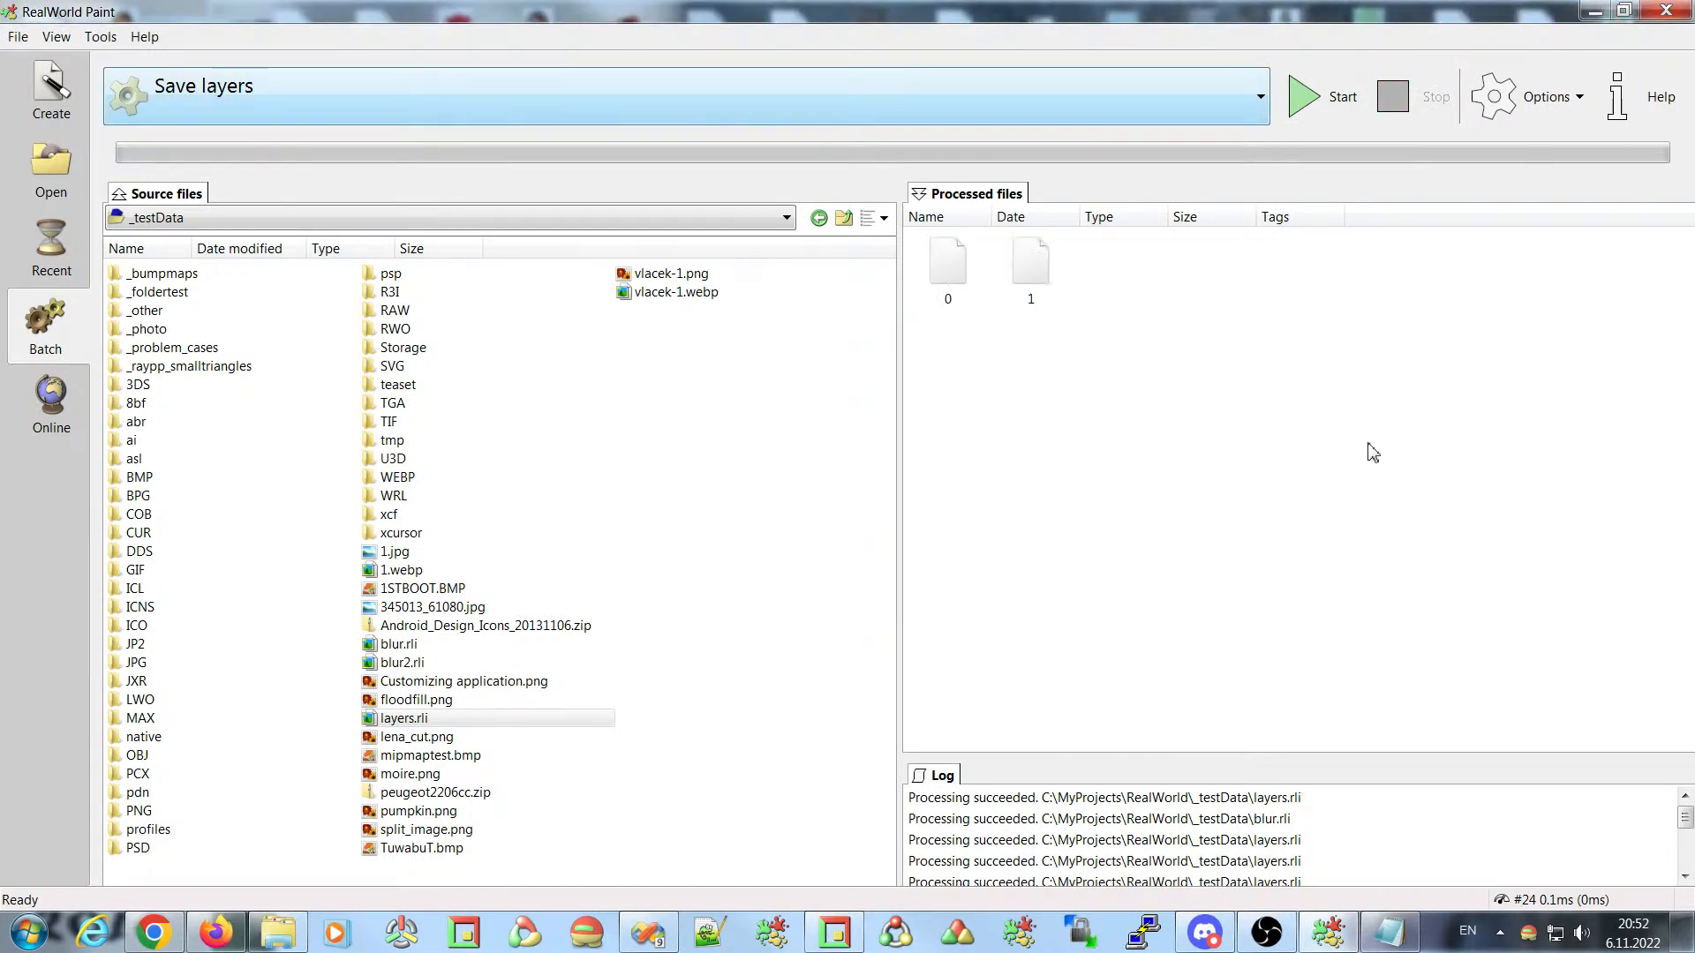
- Open the processed files 0 and 1 in Firefox to check the exported layer shapes
click(1024, 269)
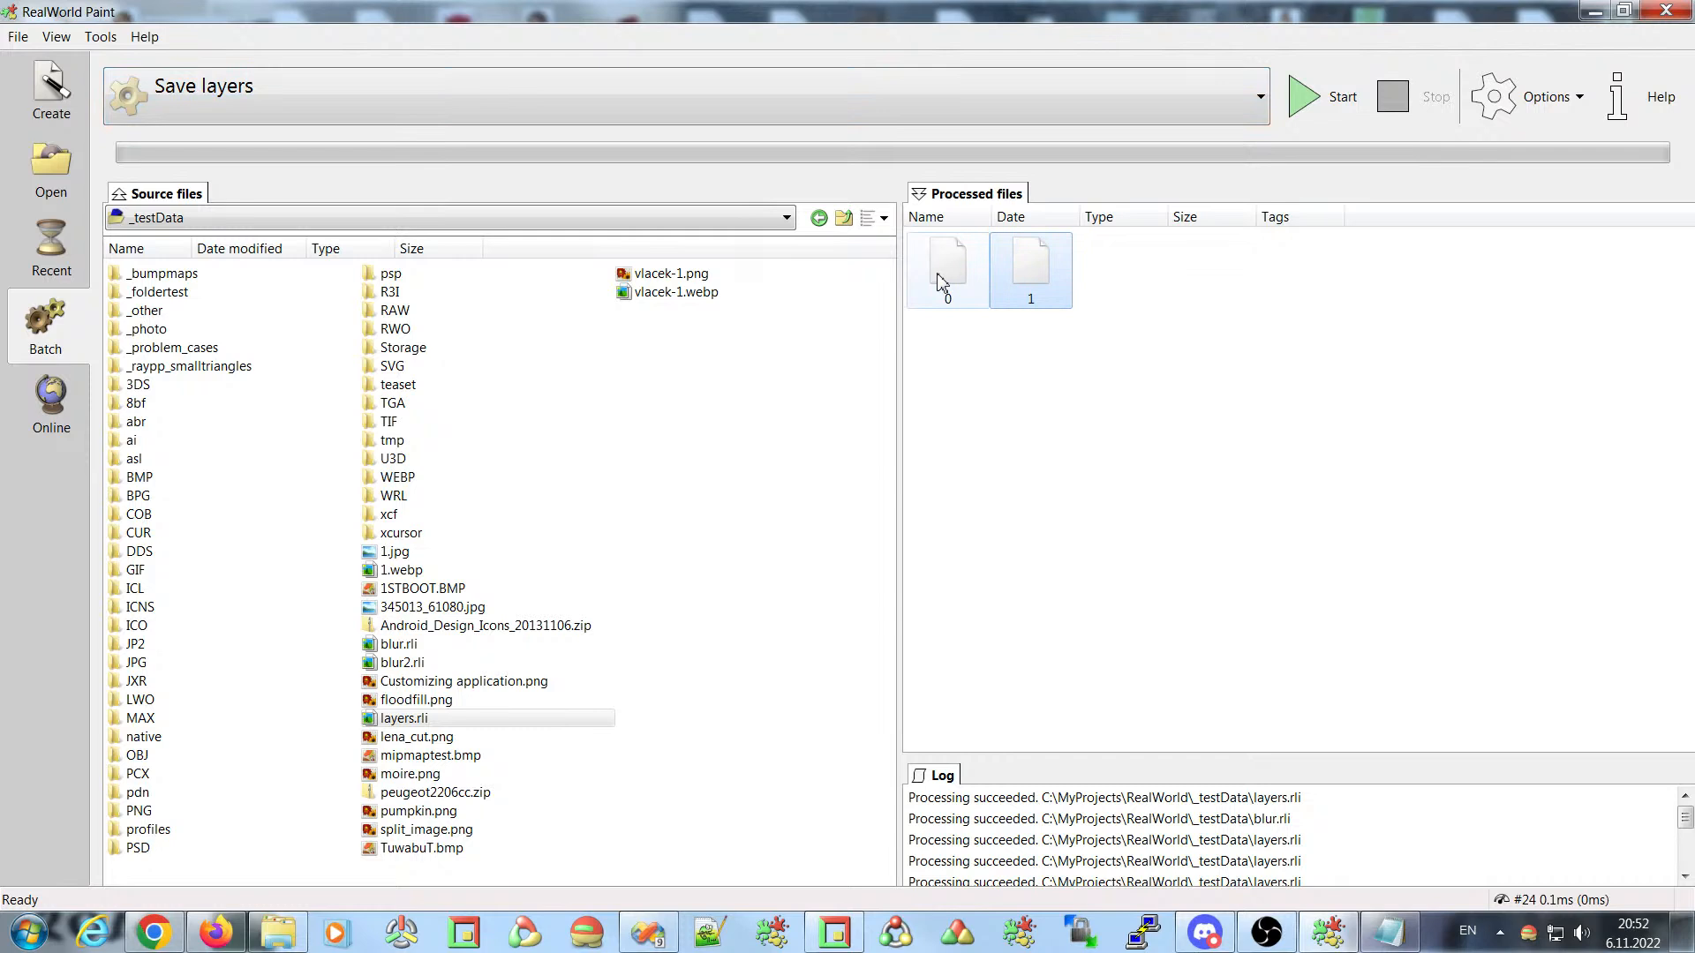
click(944, 267)
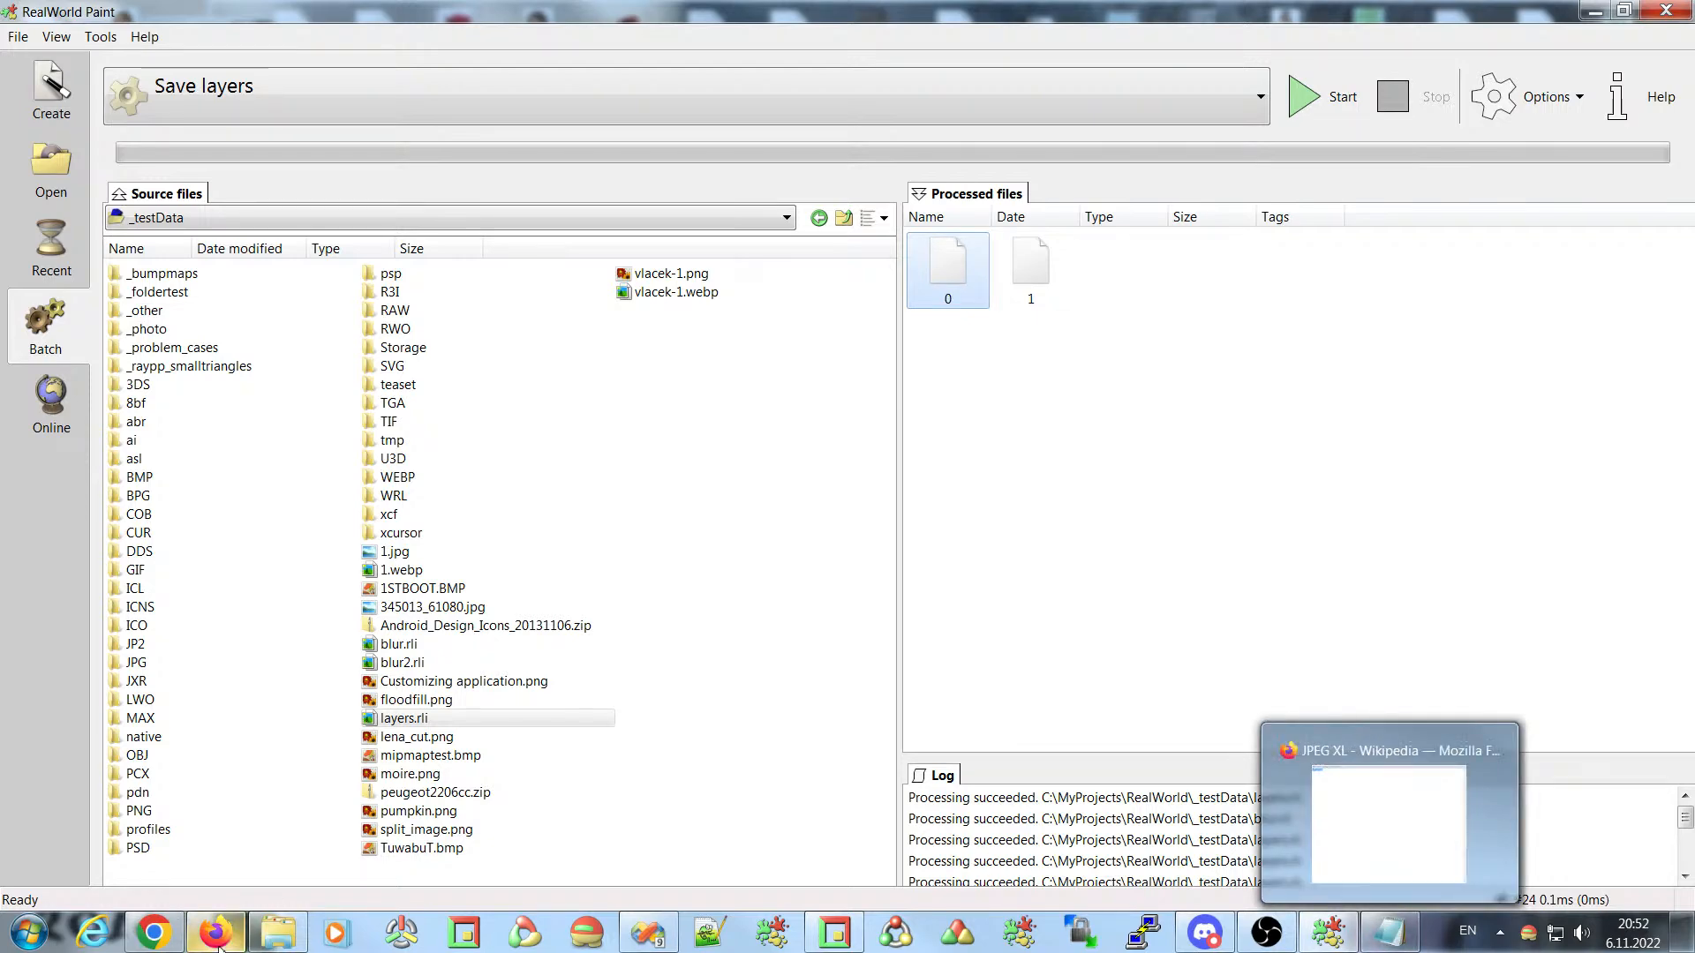
click(231, 935)
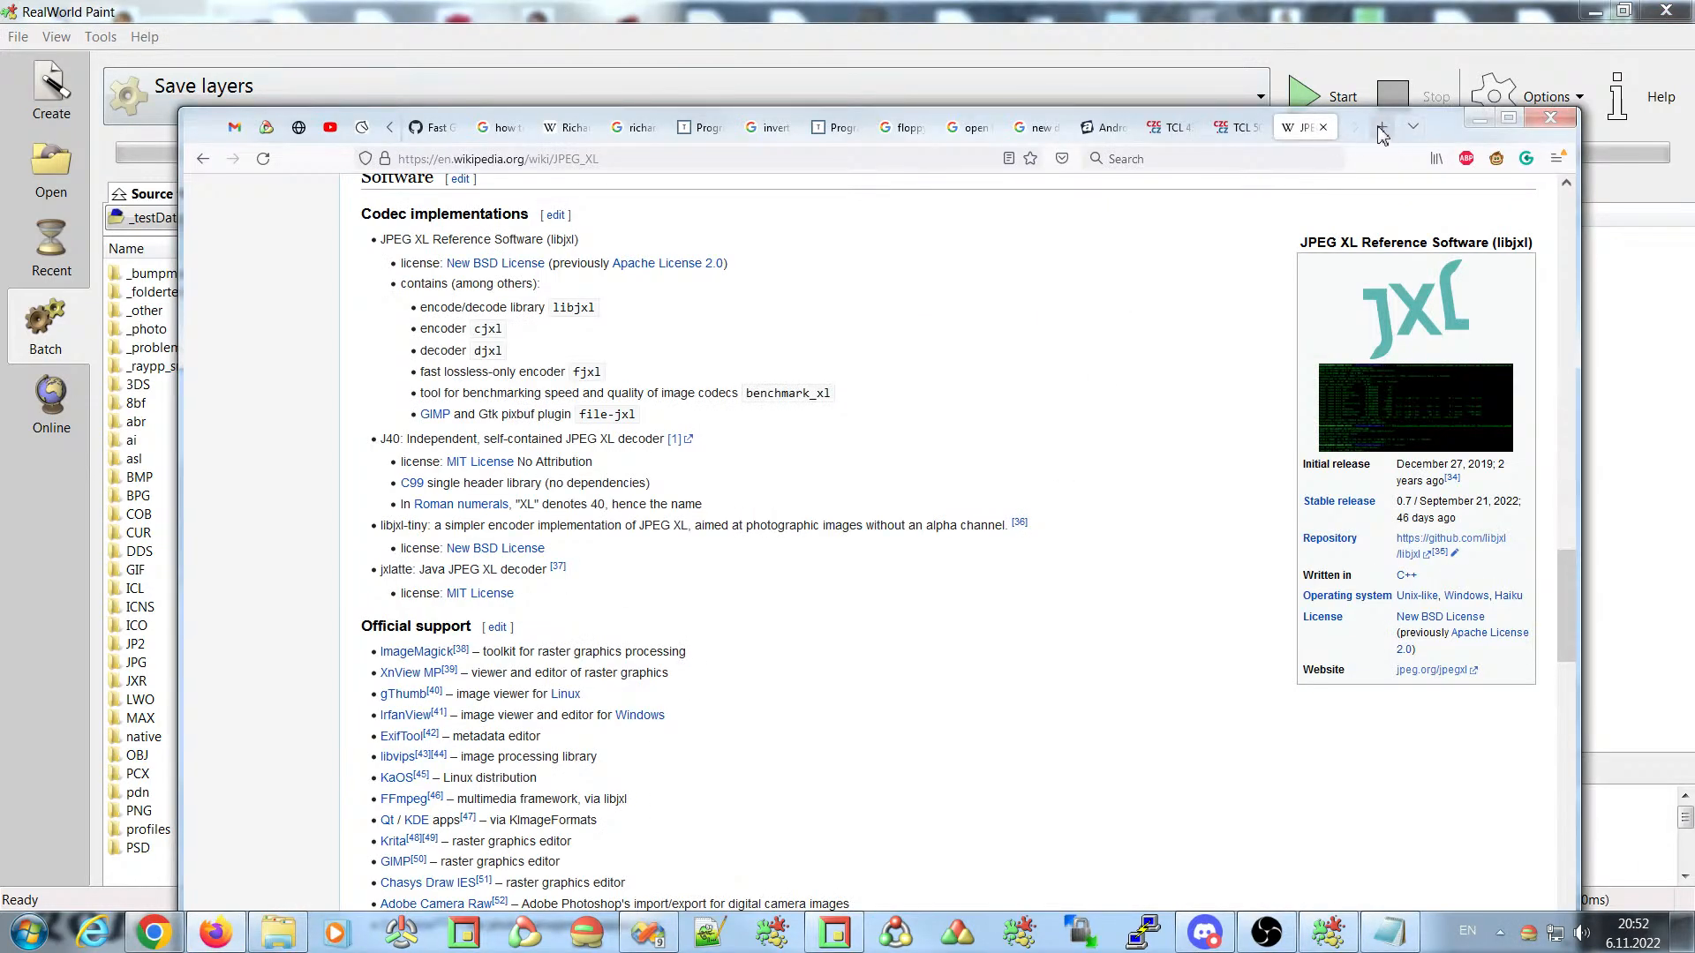
click(1383, 128)
drag(1450, 130, 1360, 370)
drag(946, 269, 987, 639)
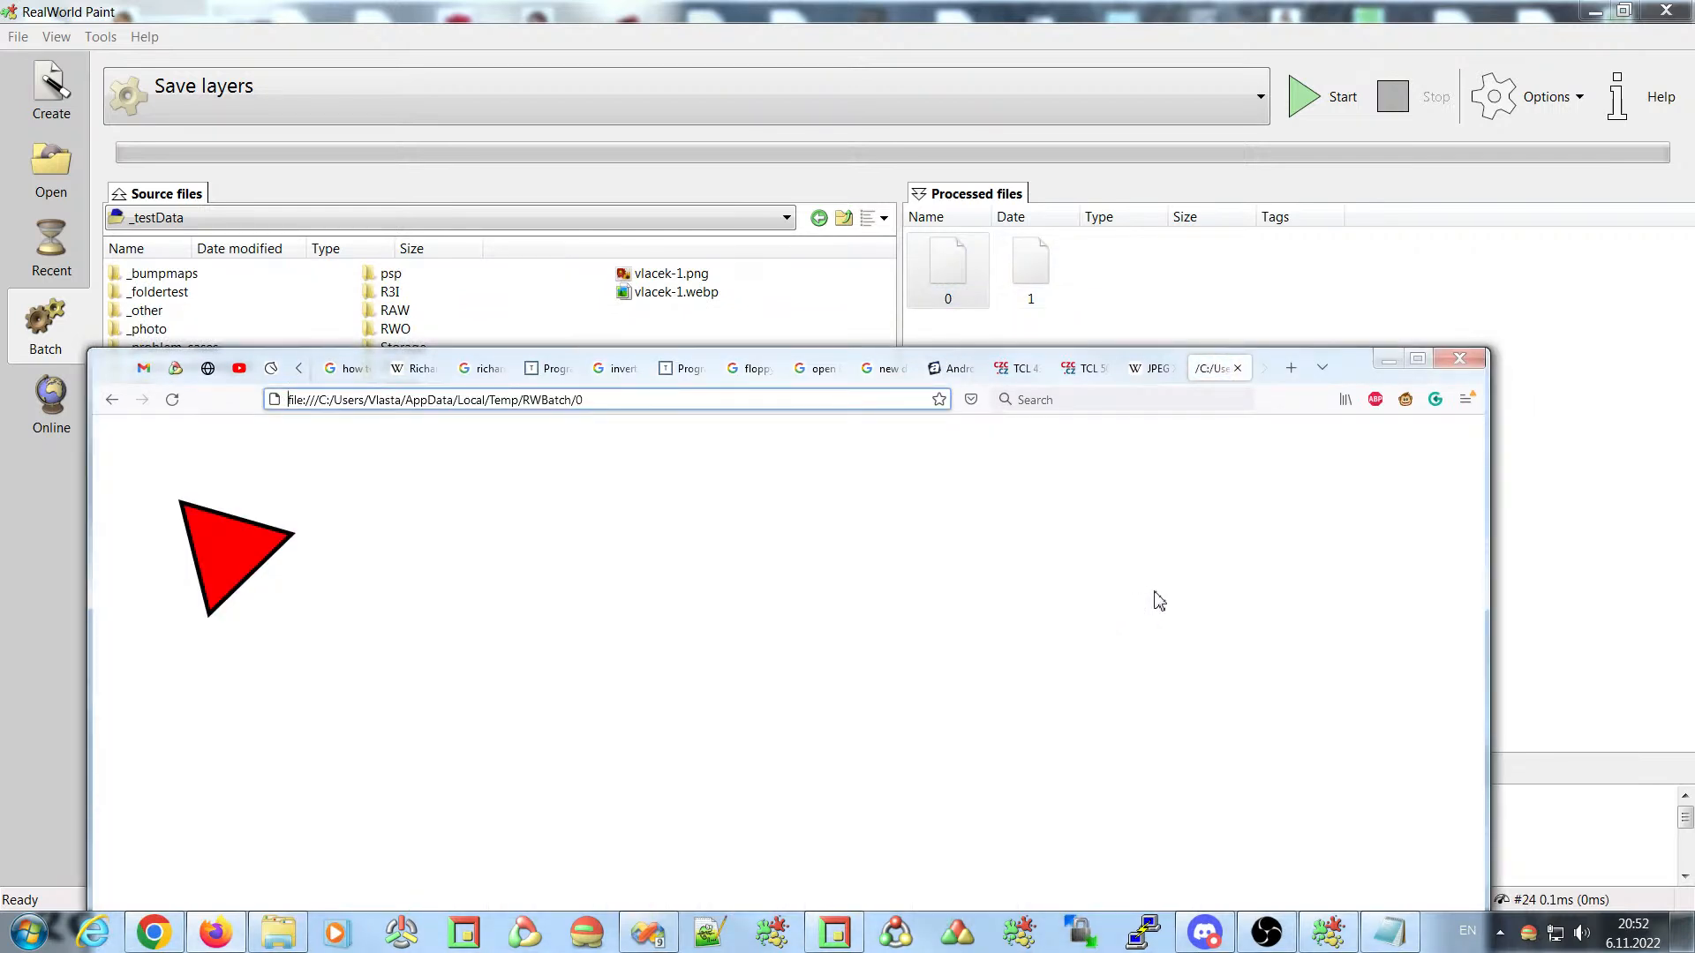
drag(1030, 265, 760, 565)
mouse_move(1362, 368)
mouse_down()
mouse_move(1389, 641)
mouse_move(1377, 741)
mouse_move(1655, 301)
mouse_move(1334, 443)
mouse_move(1386, 448)
mouse_up()
drag(147, 458, 622, 454)
- Try to run Save layers on blur.rli, accepting the run-time format dialog
drag(401, 643, 1162, 135)
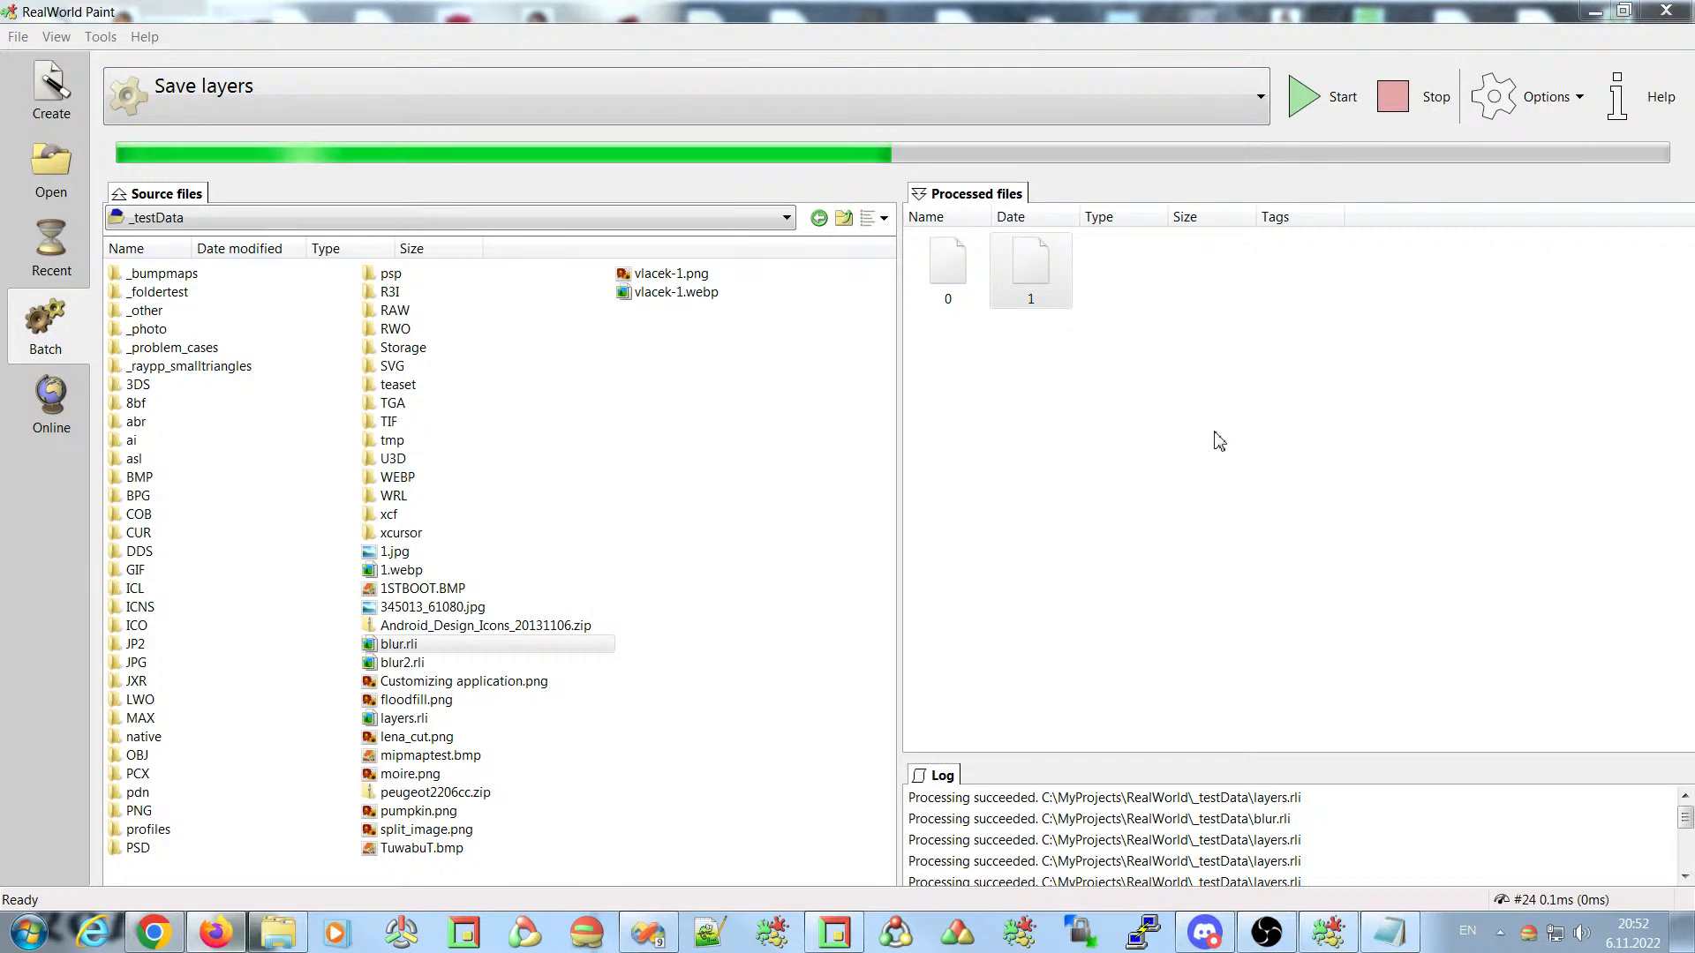
click(959, 544)
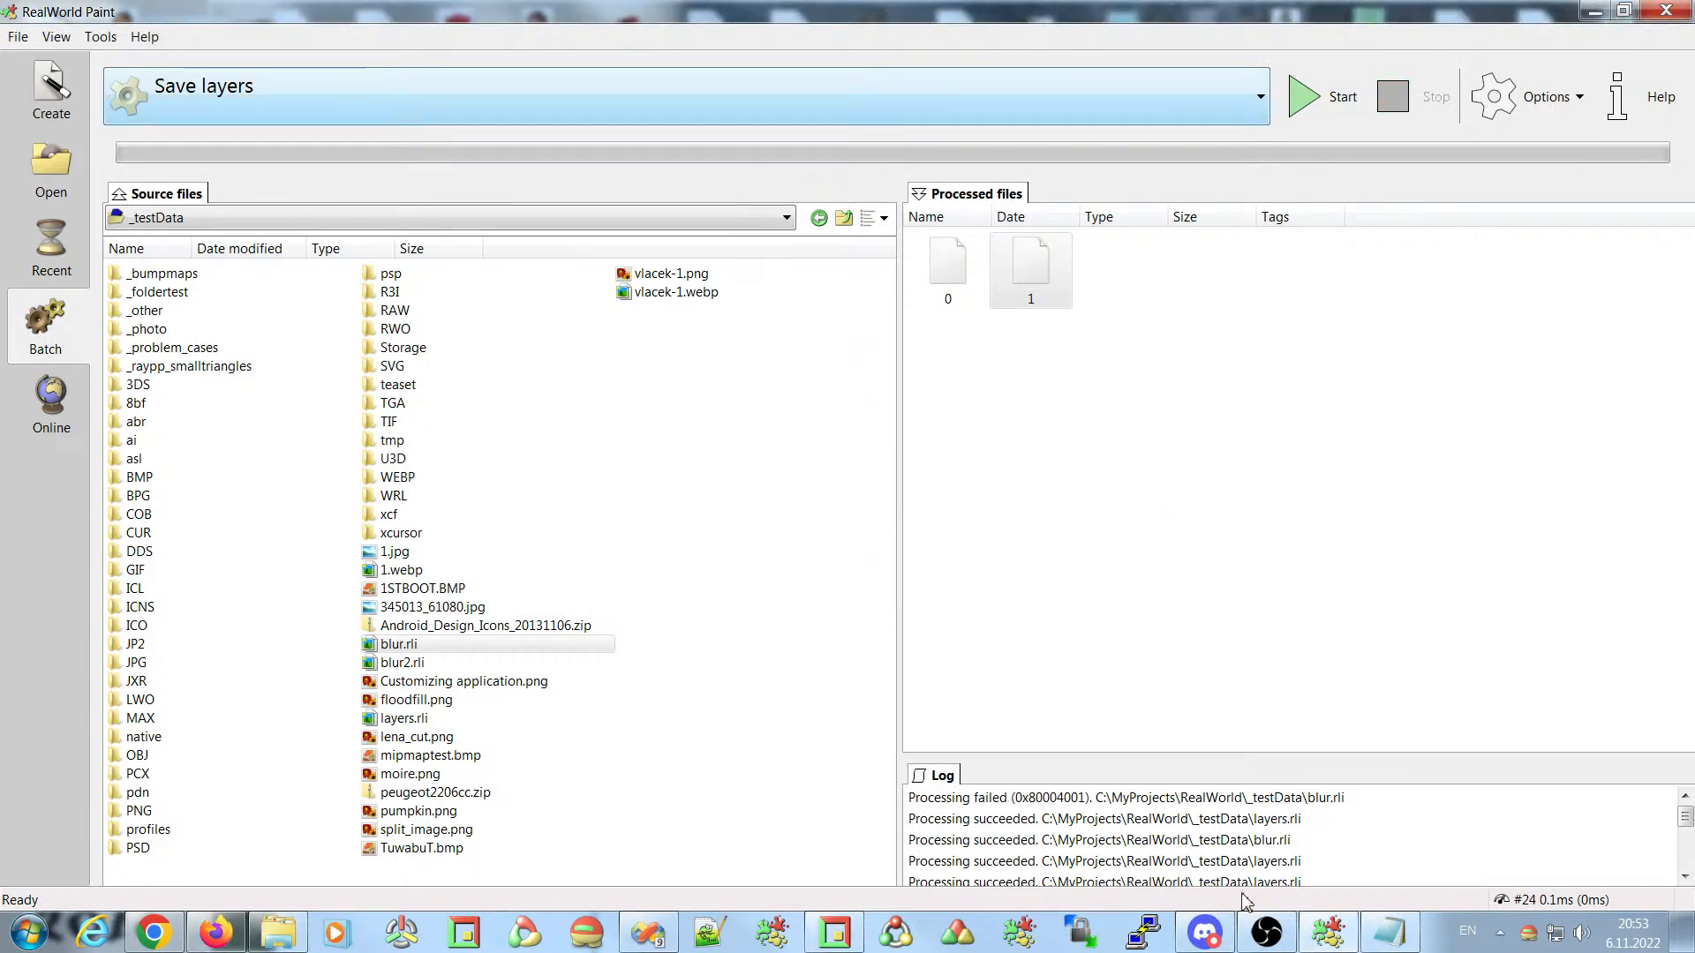
- Bring up the untitled Notepad document and close it without saving its changes
click(1402, 933)
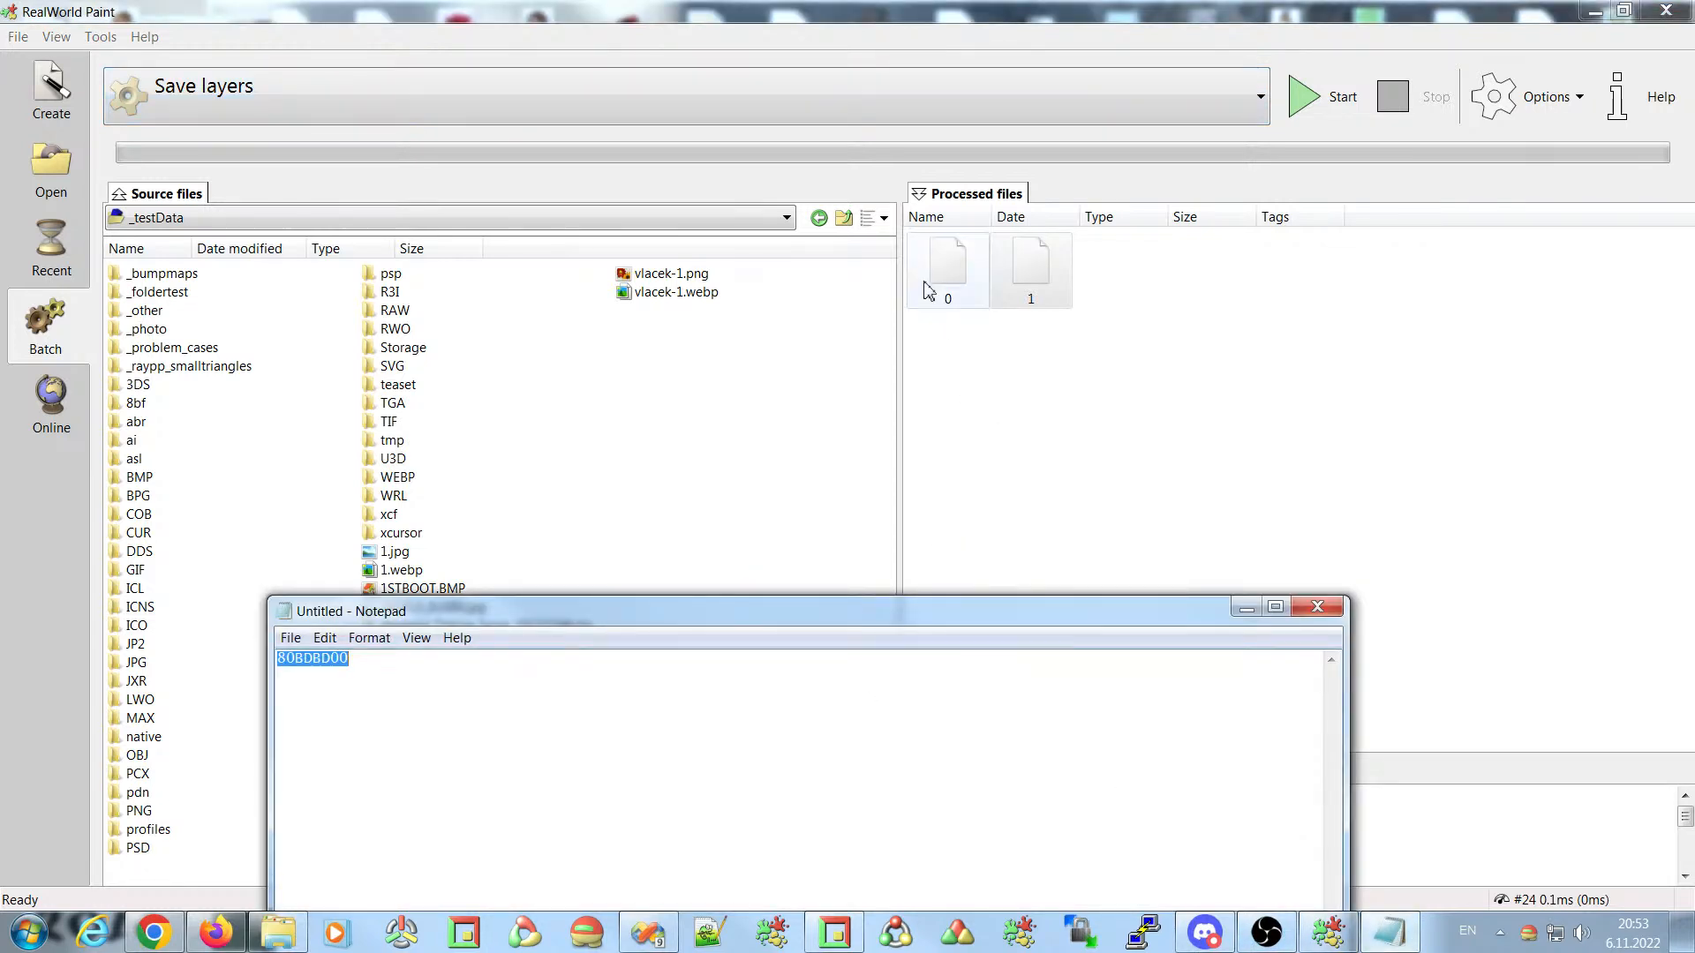
click(1317, 606)
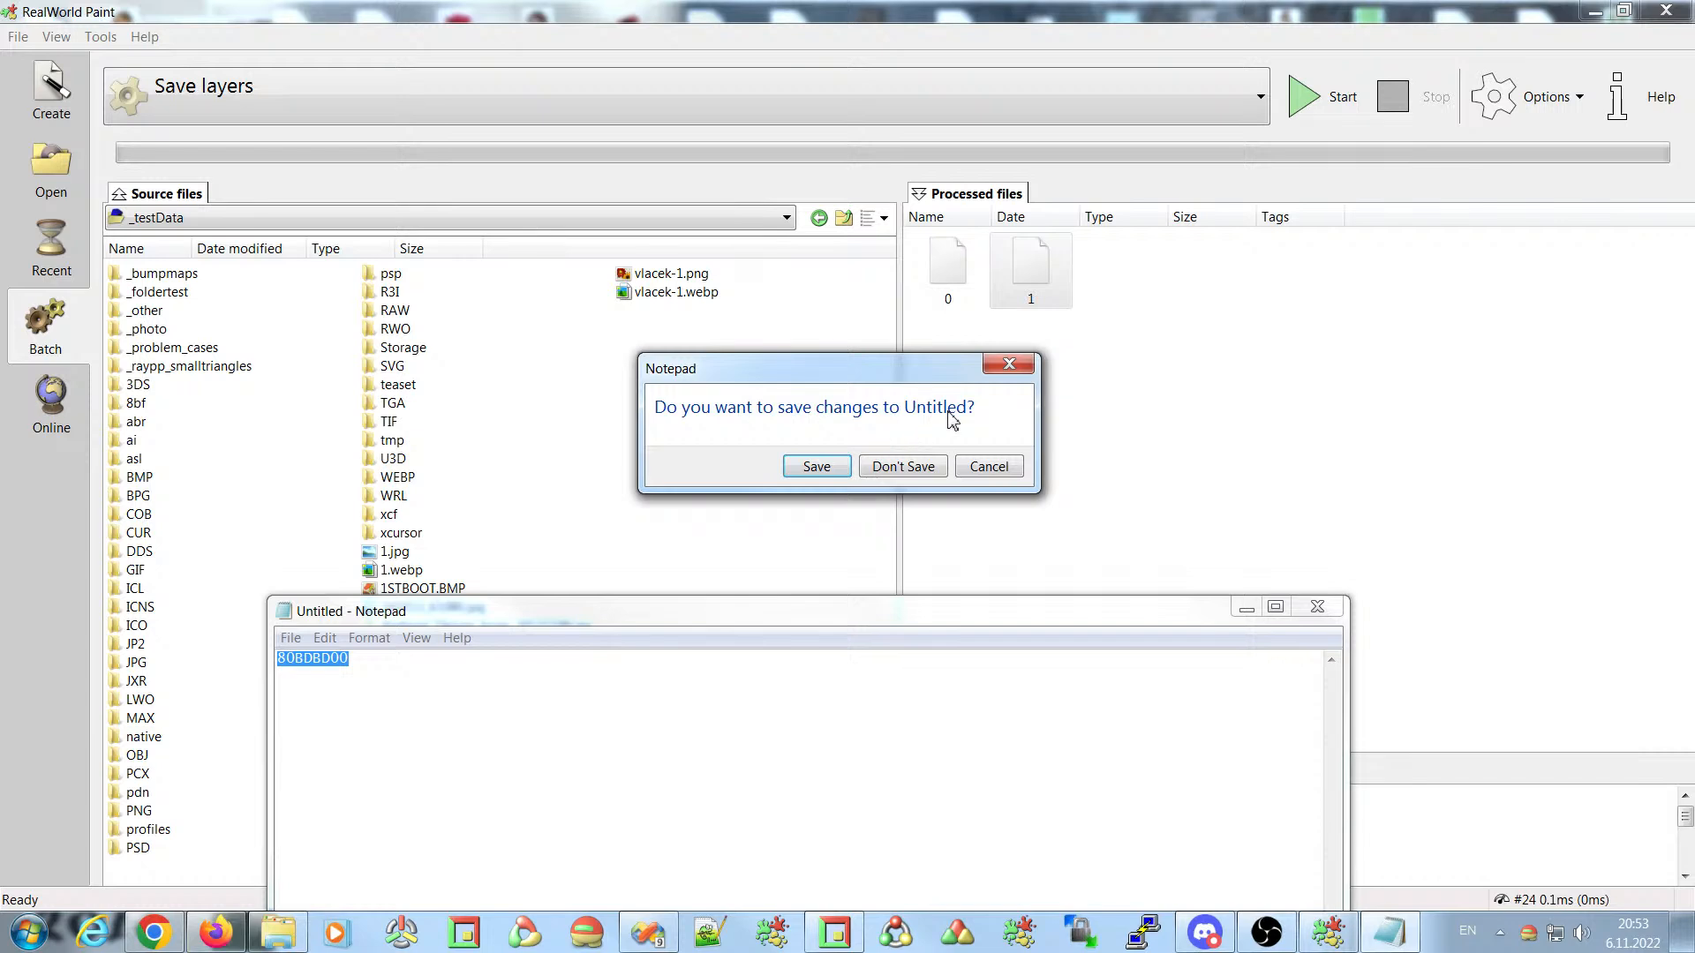
click(904, 466)
- Open the processed file 0 in Firefox, inspect the circle's markup, close its page and minimize the browser
click(216, 933)
drag(930, 274, 915, 635)
drag(623, 445, 473, 231)
right_click(821, 610)
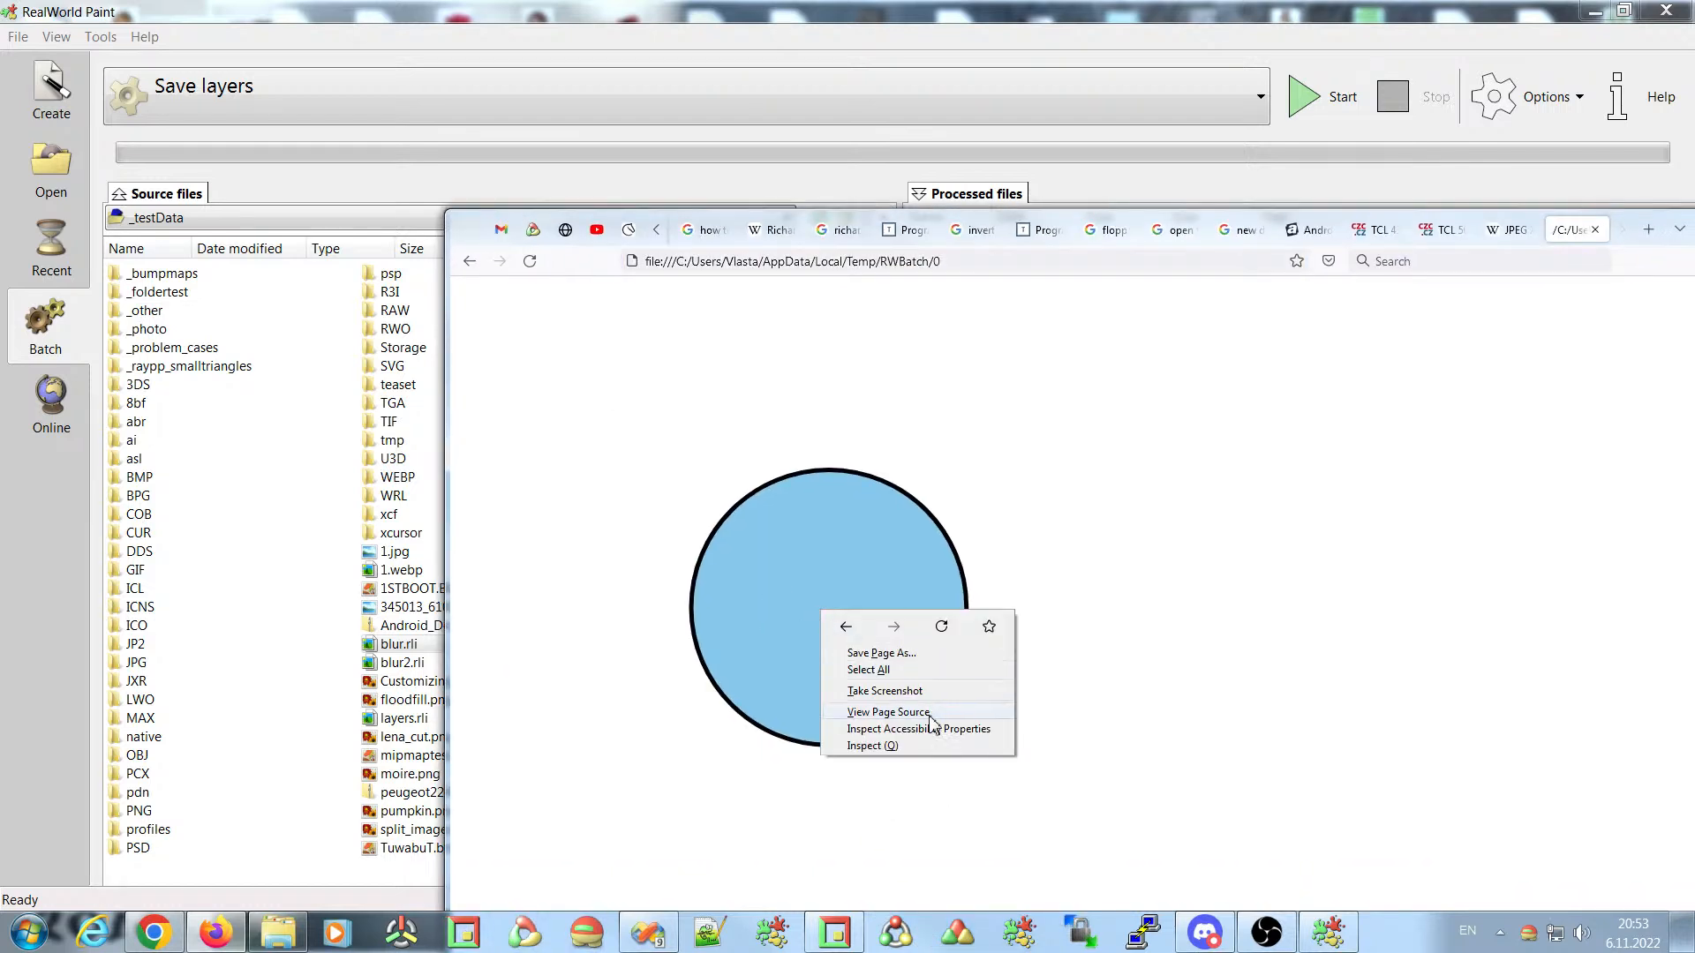
click(914, 751)
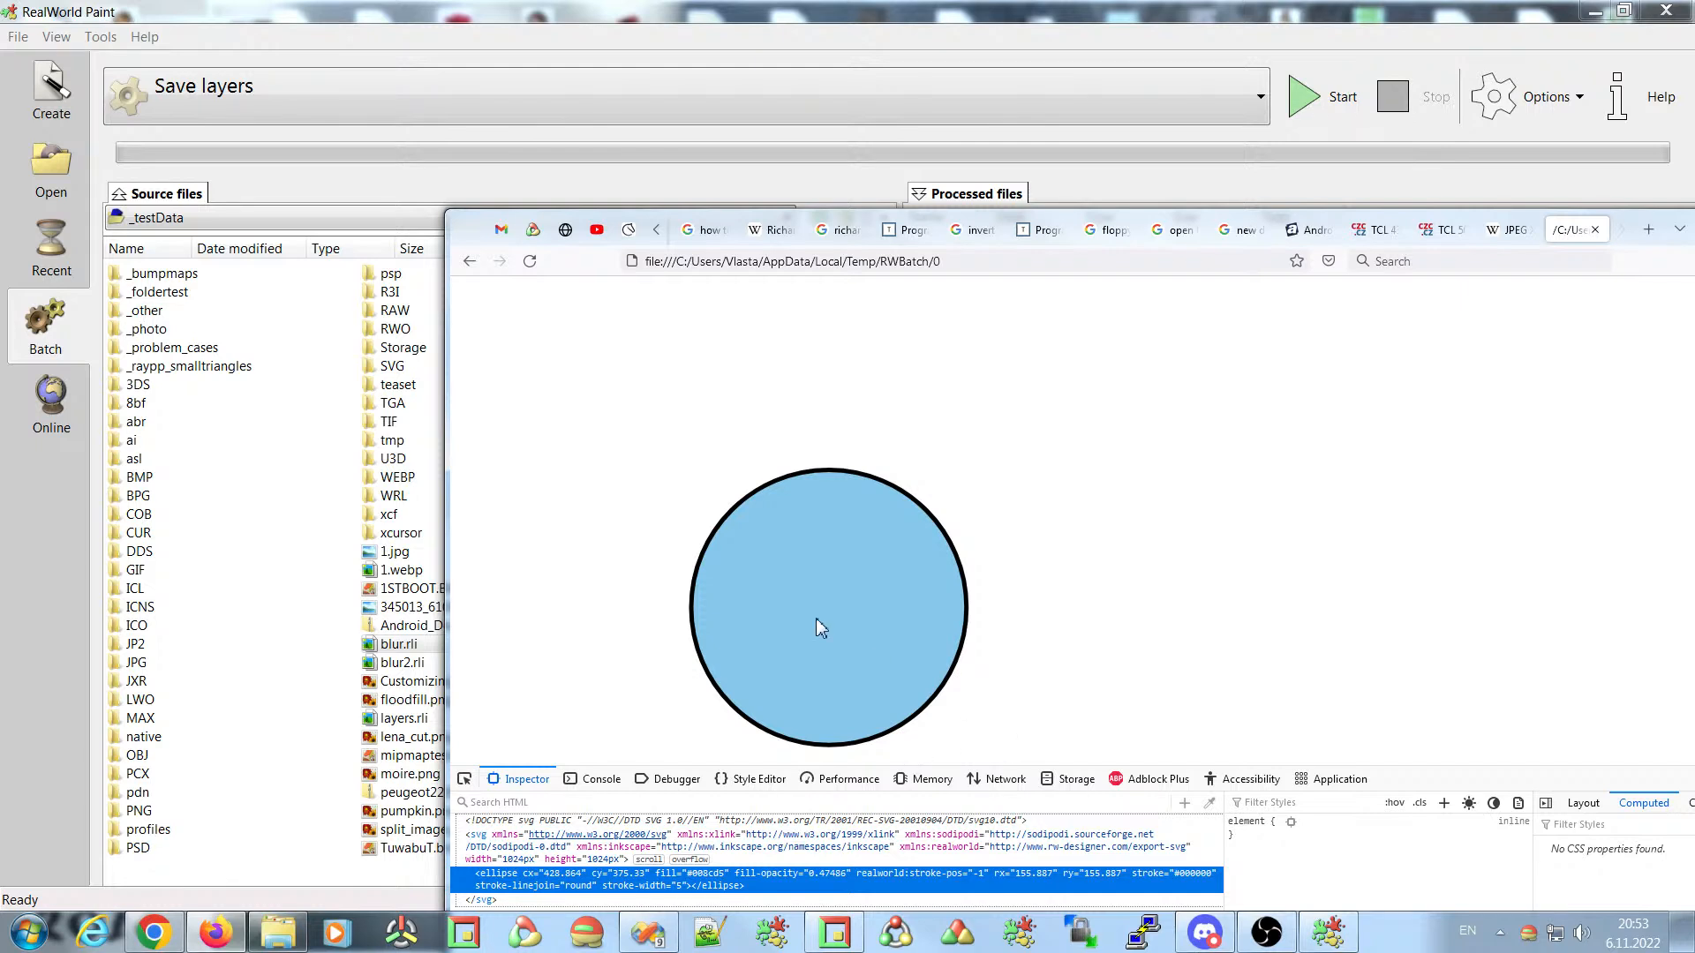
click(1590, 229)
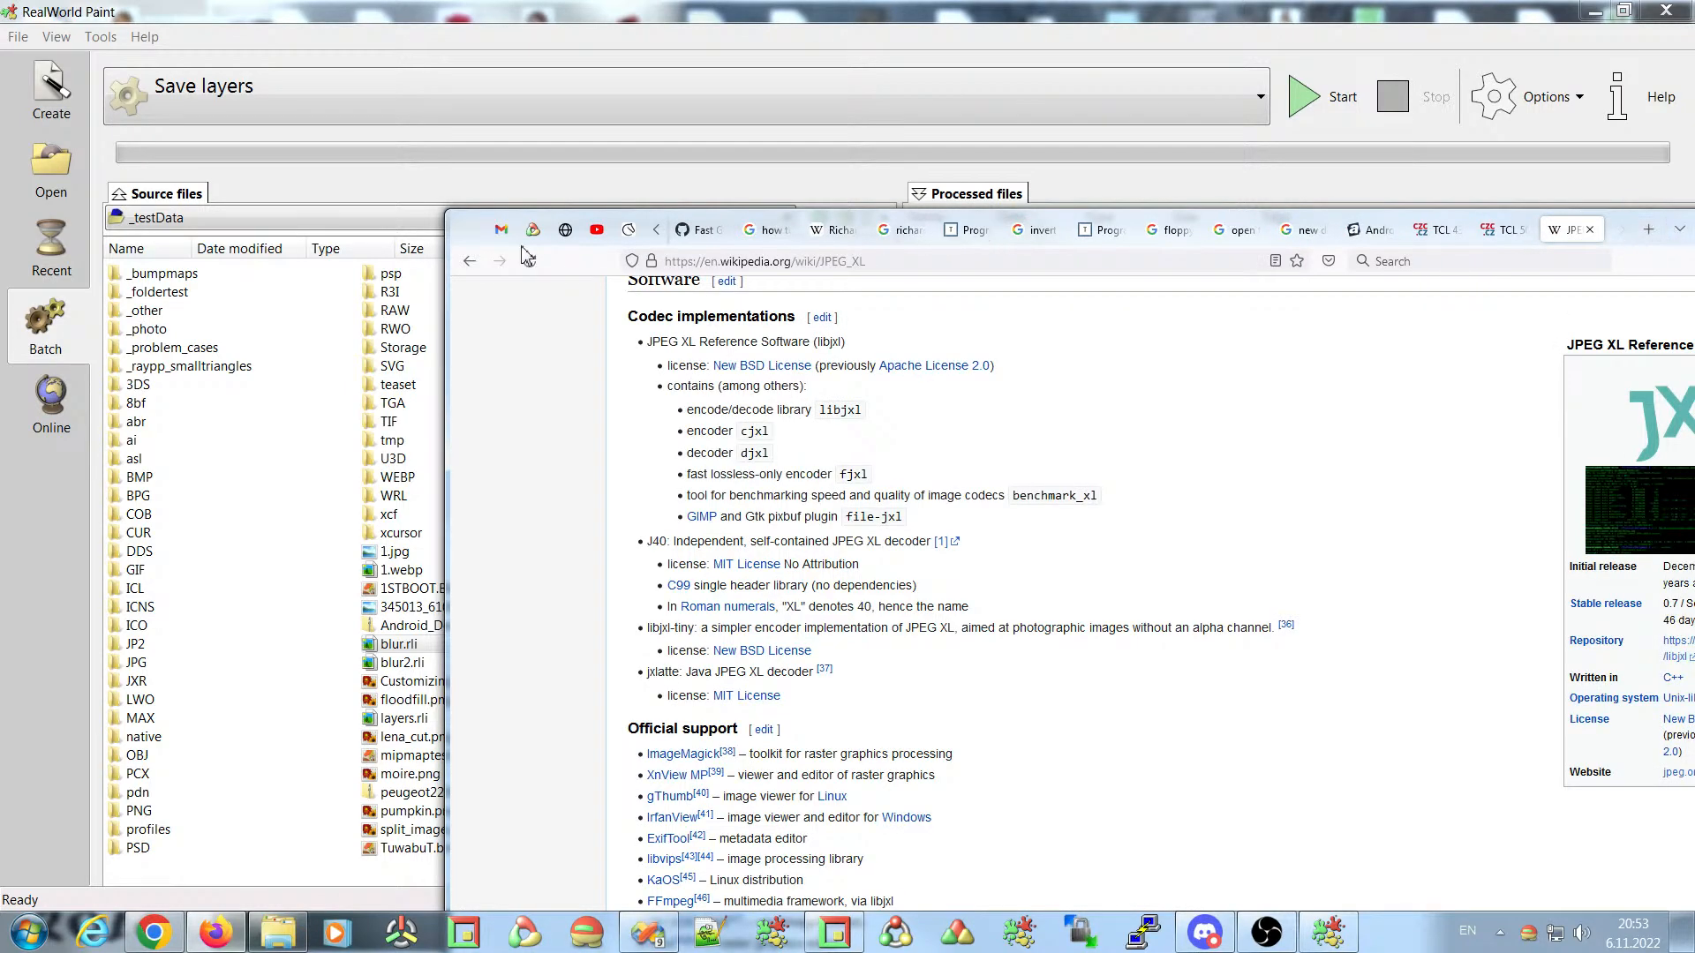
mouse_move(469, 238)
mouse_down()
mouse_move(232, 88)
mouse_move(194, 104)
mouse_up()
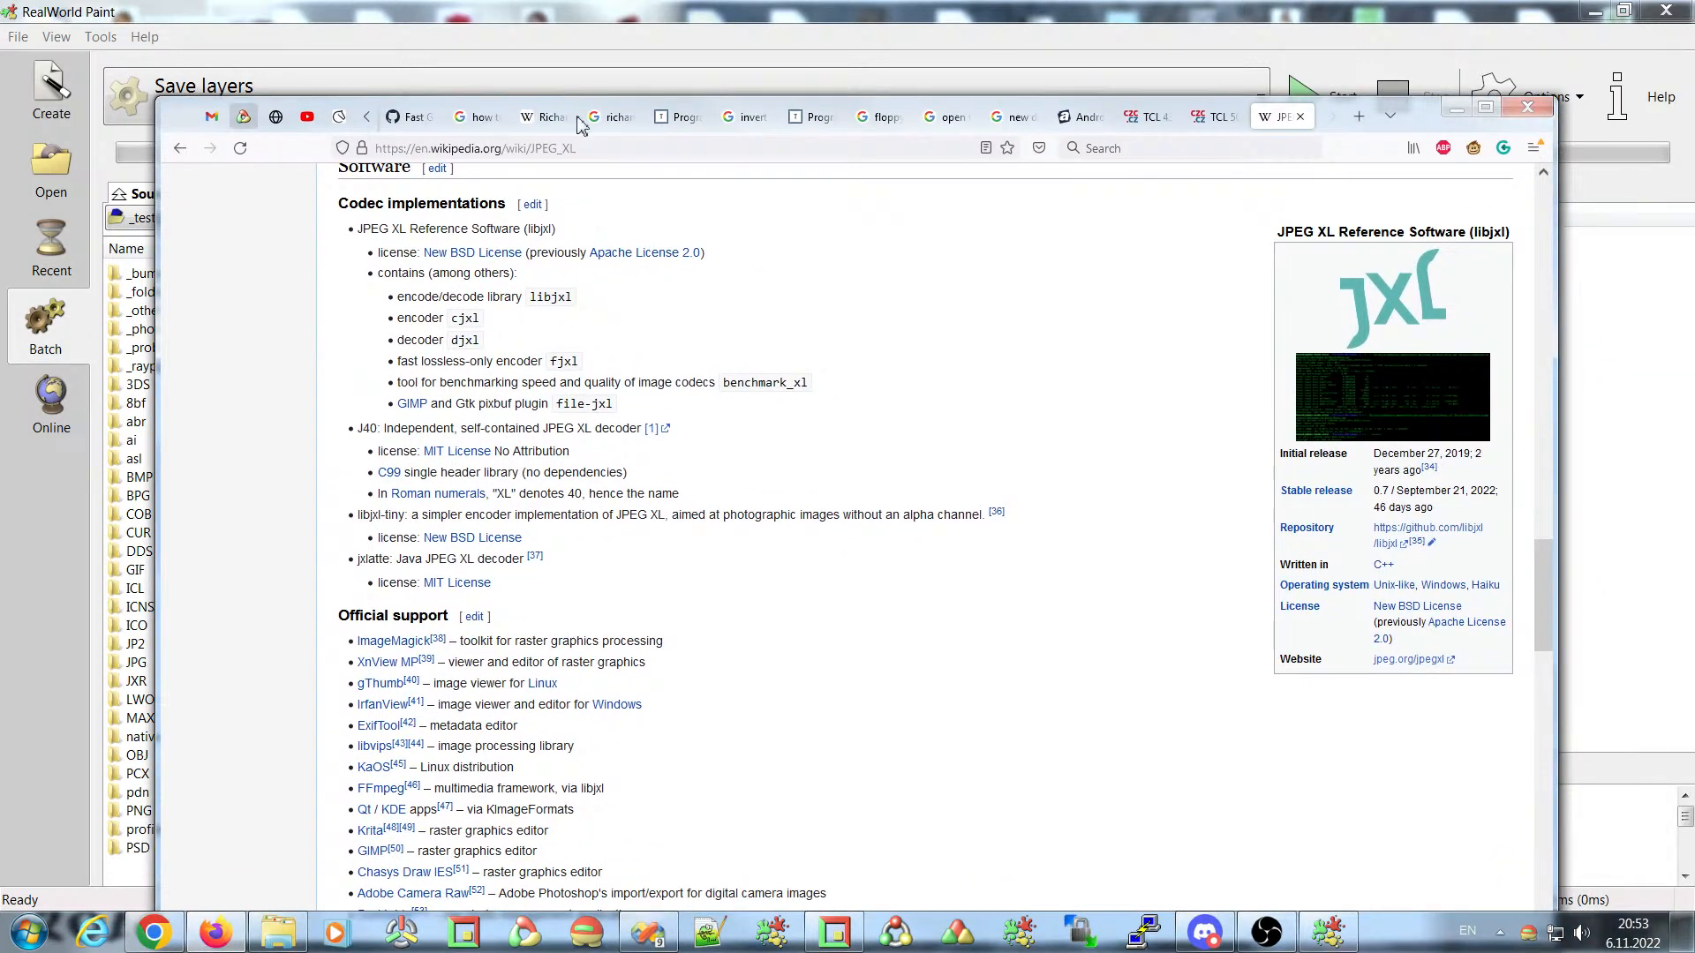
click(1455, 105)
- Reopen the Save layers configuration, enlarge its dialog and review the Save Result output path and the Copy document step
drag(1103, 349, 914, 236)
click(1552, 99)
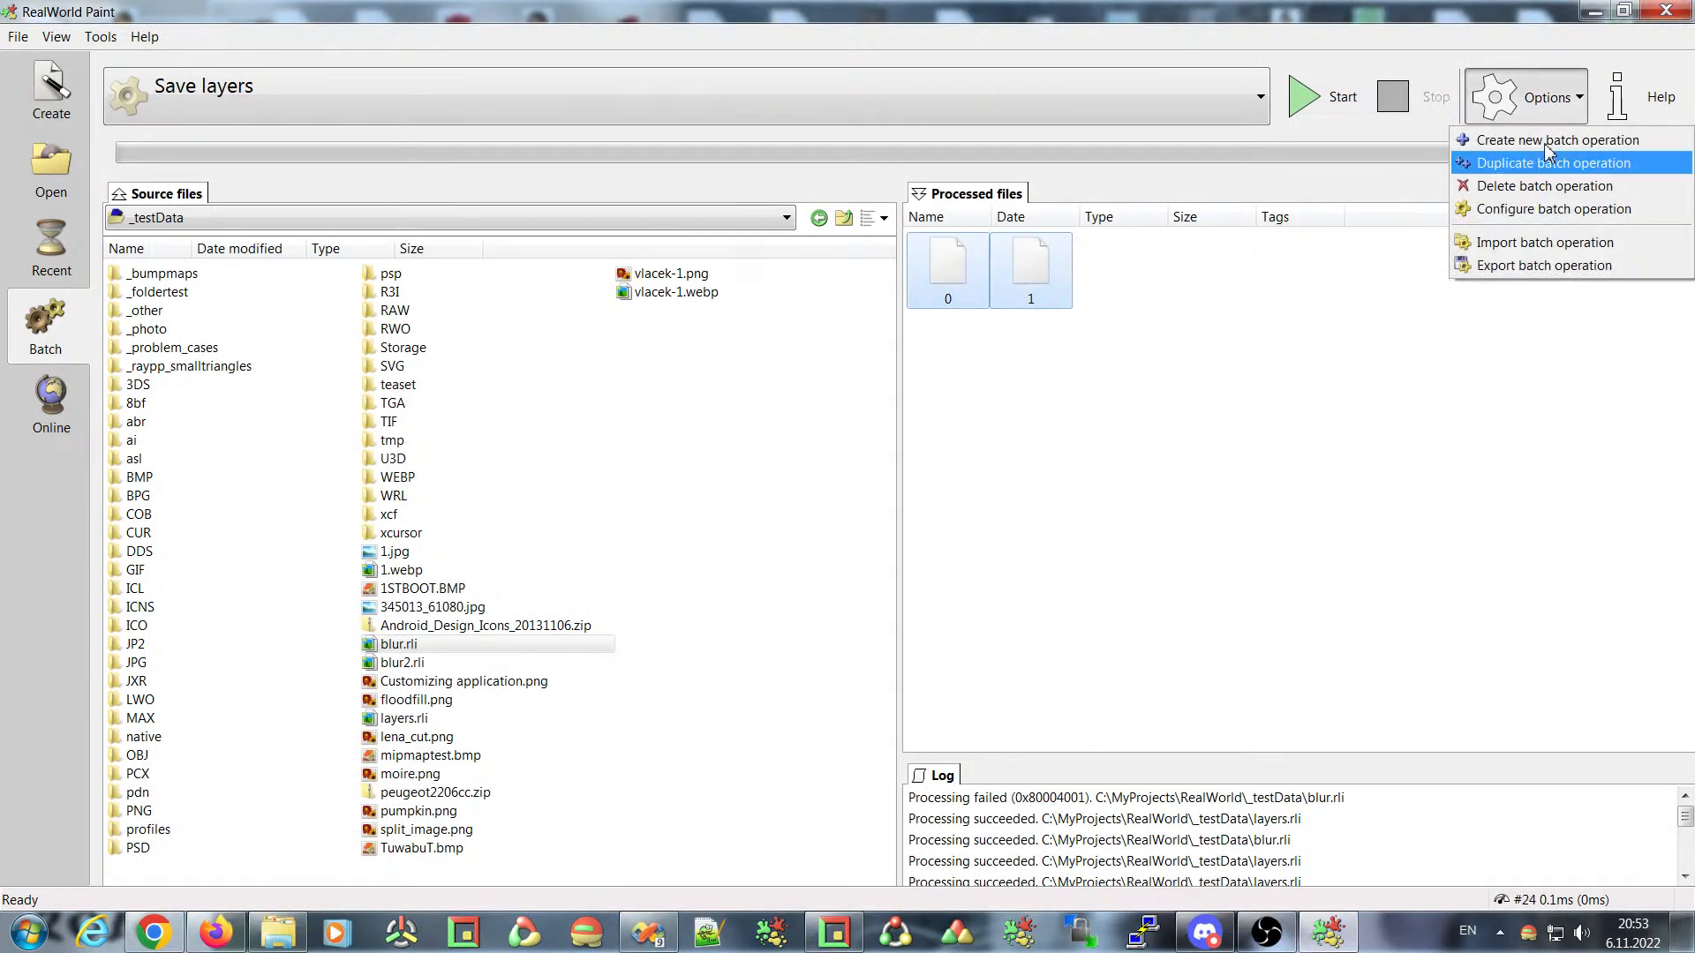
click(1525, 212)
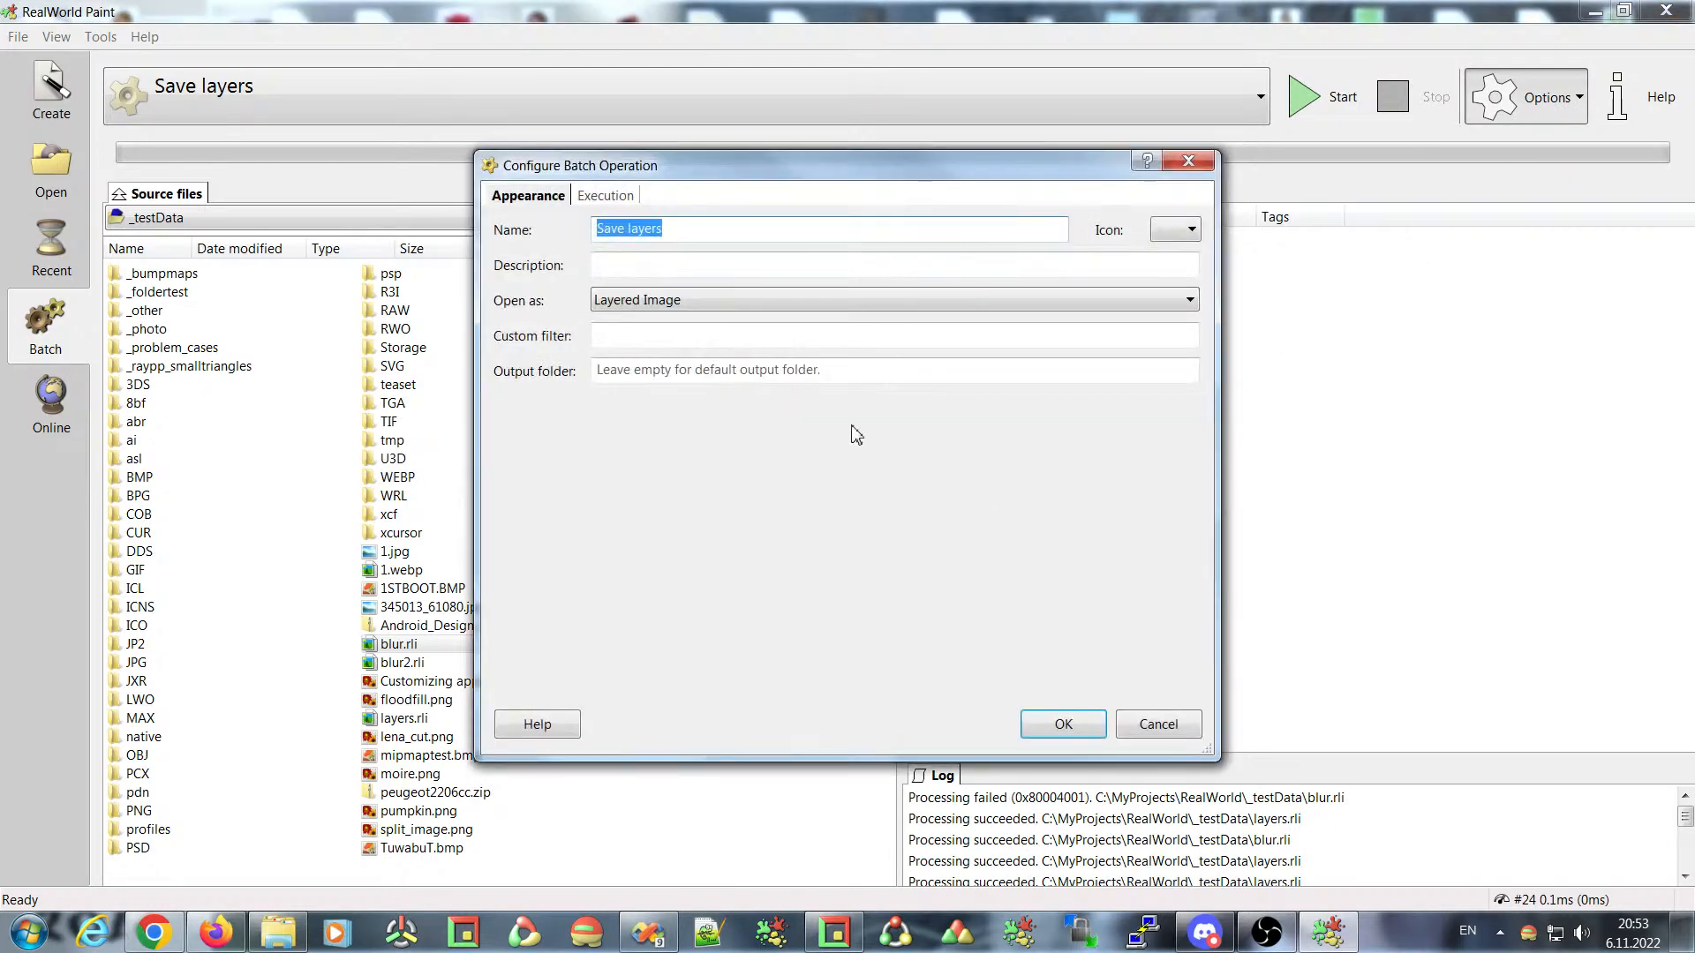
drag(878, 177, 885, 284)
click(678, 309)
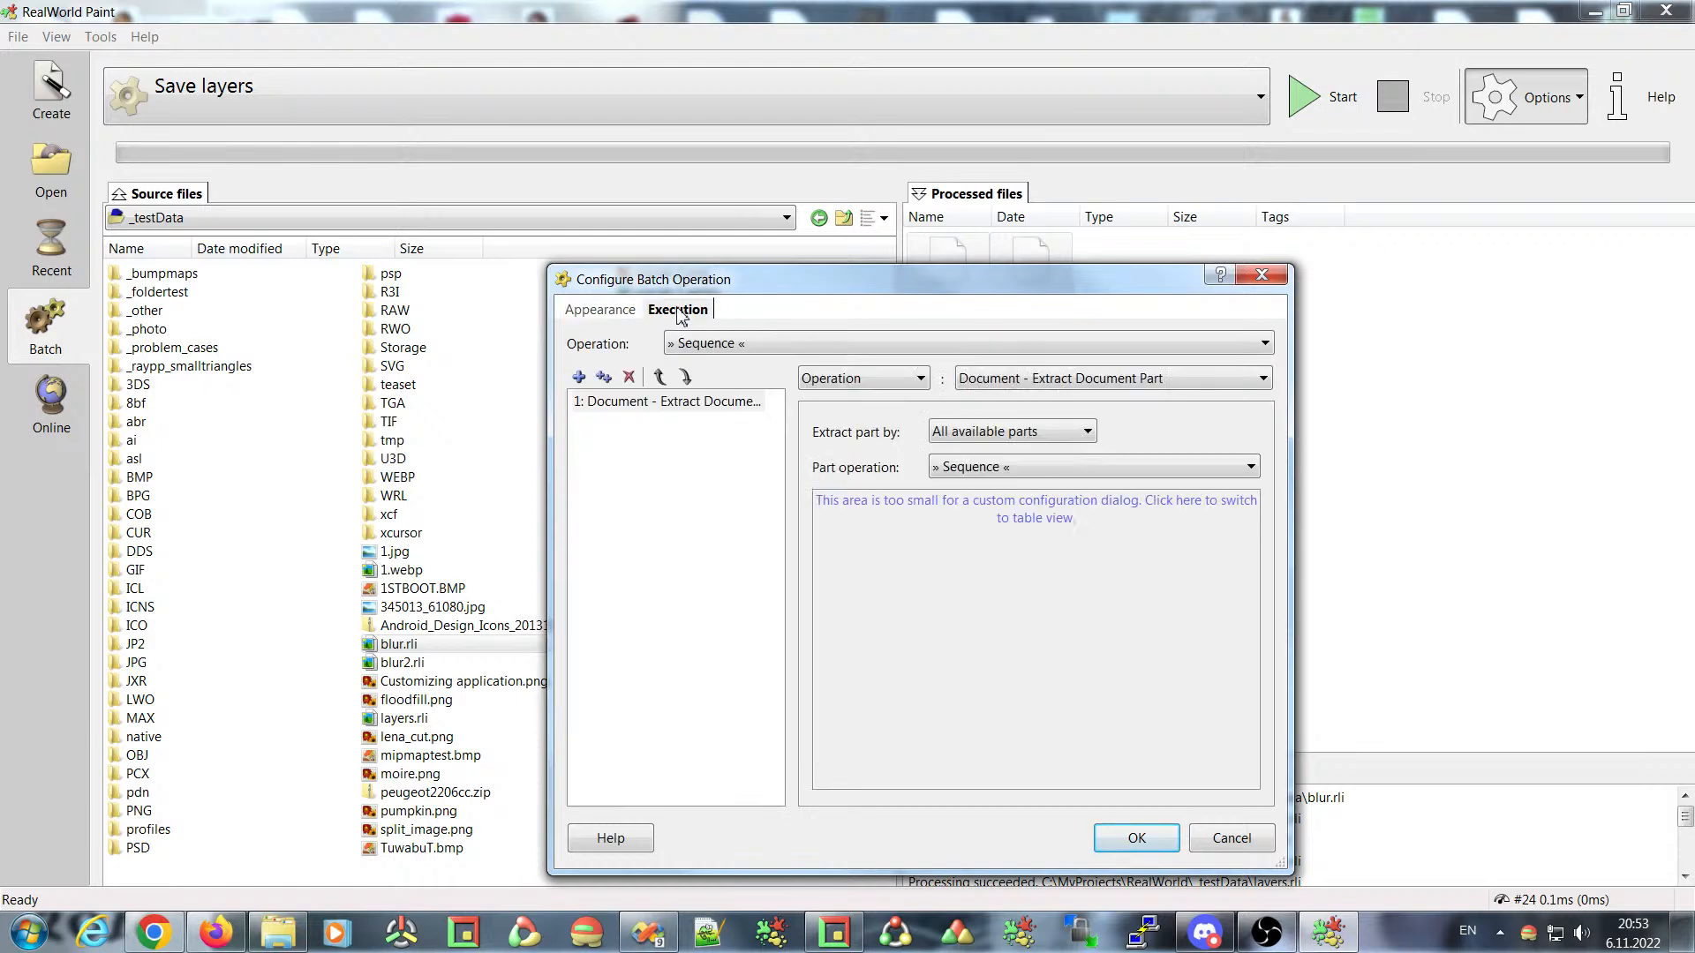
drag(1280, 870, 1574, 933)
drag(1125, 299, 985, 134)
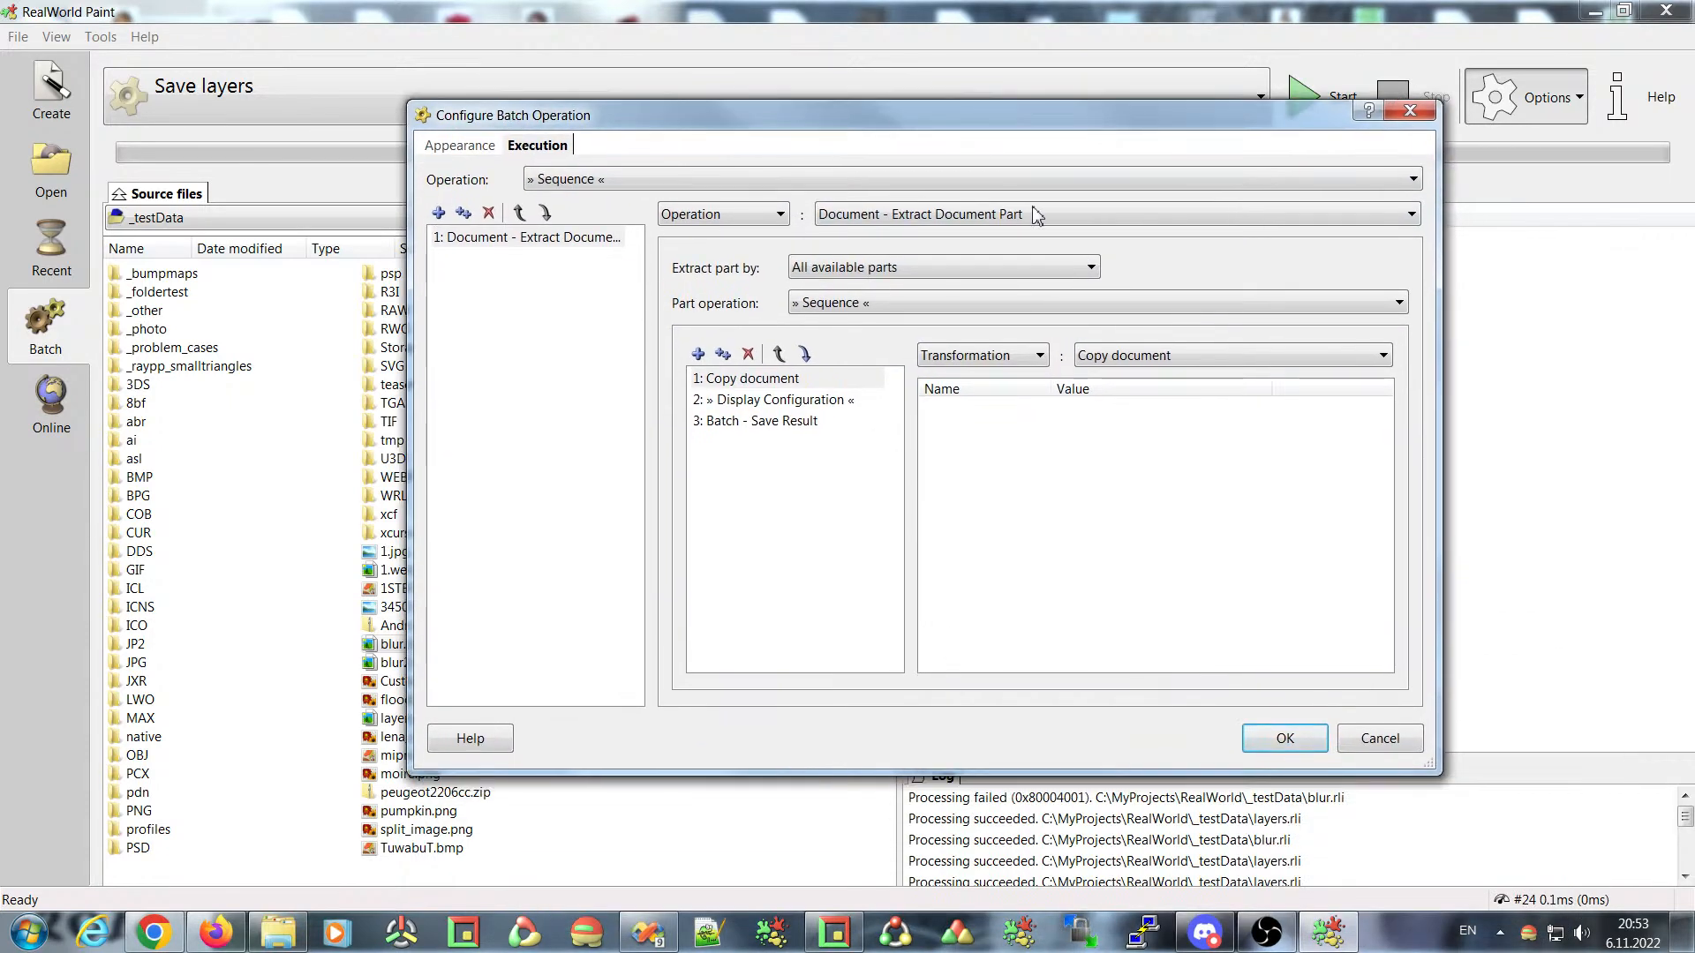
click(786, 423)
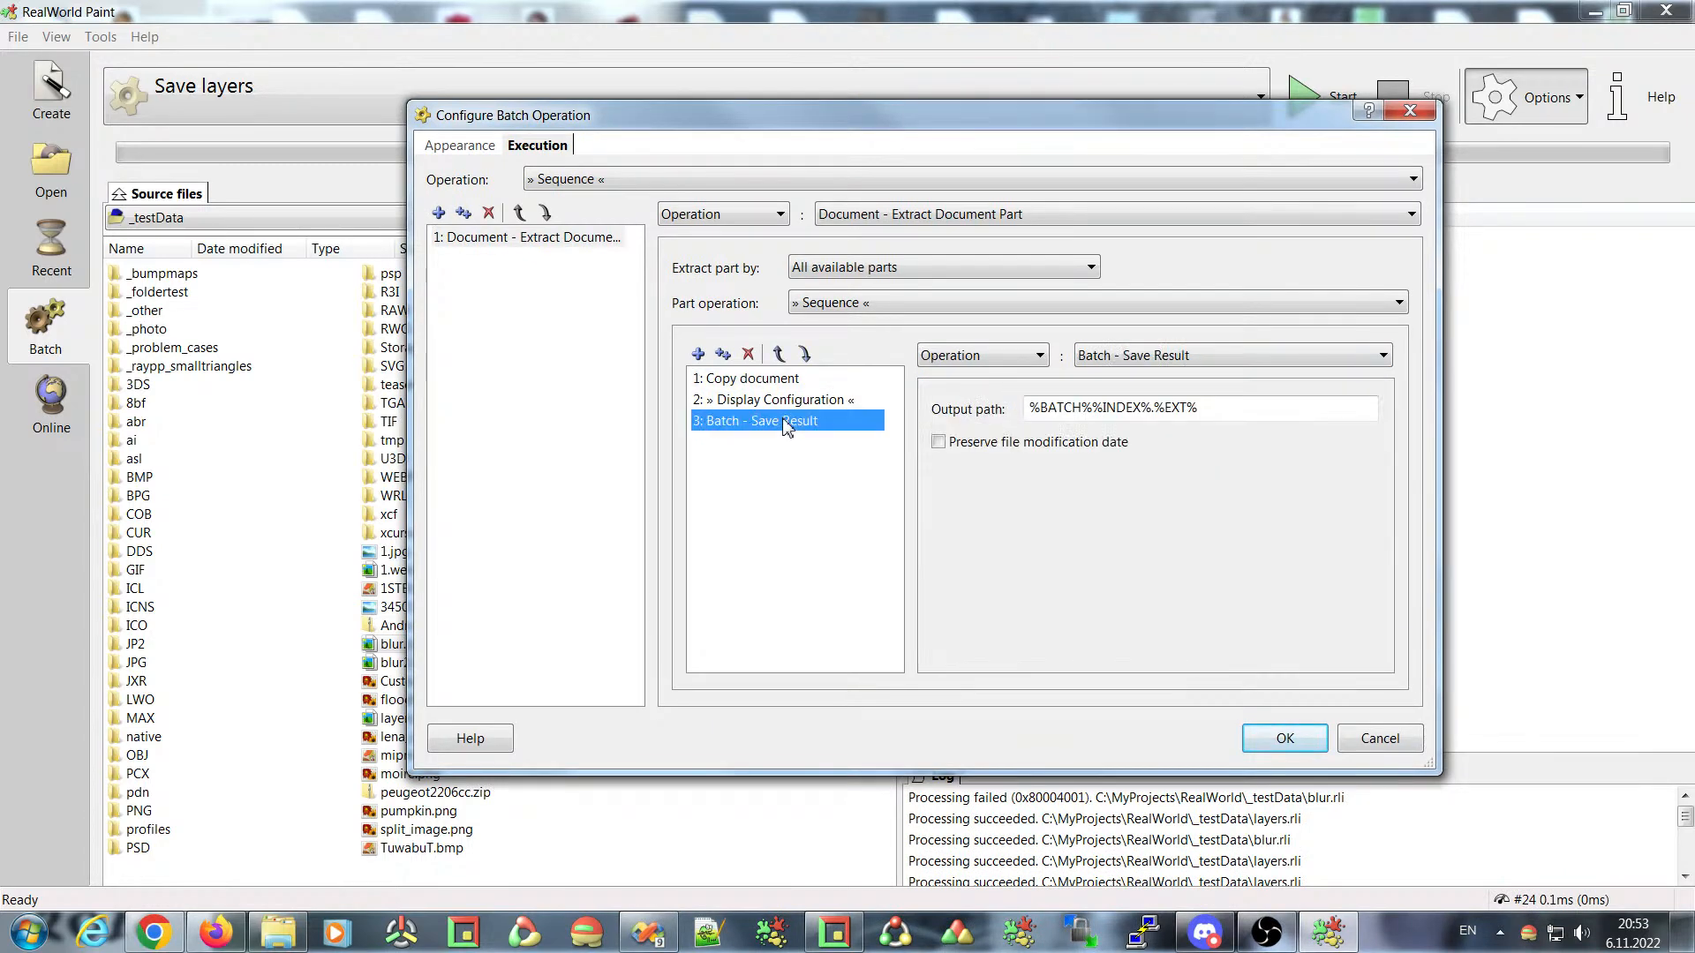
drag(1103, 410, 1145, 417)
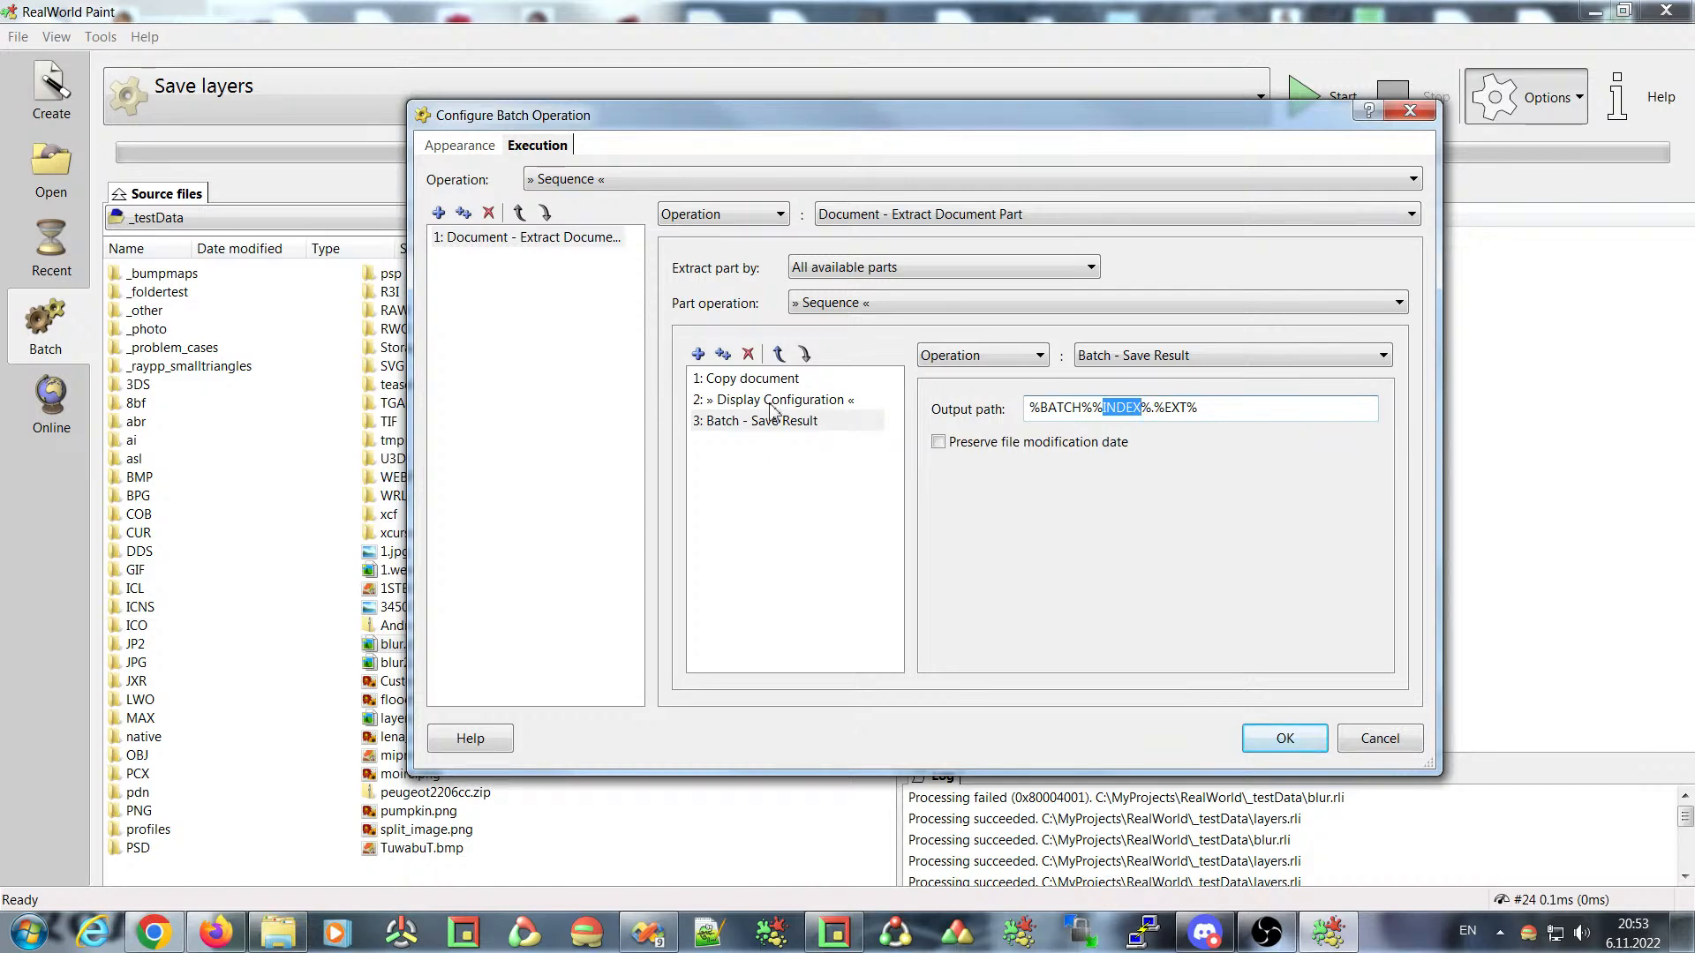
click(743, 380)
- Remove the Display Configuration step from the part operation sequence and save the configuration
drag(1164, 111, 1162, 83)
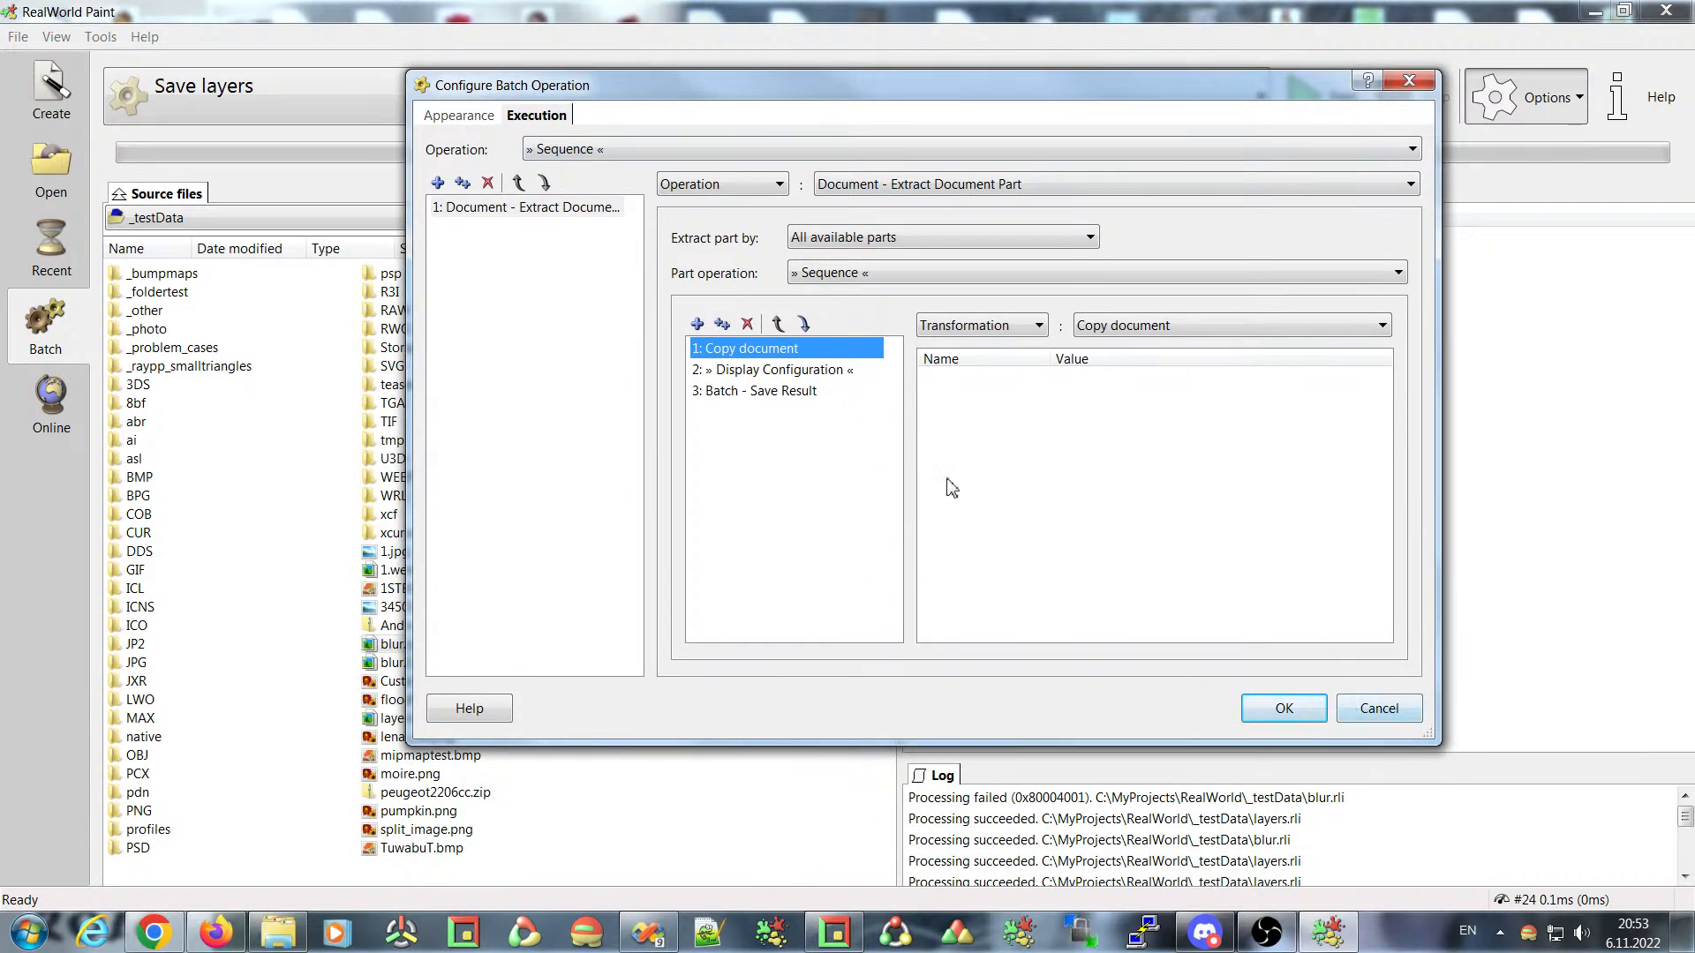
click(743, 372)
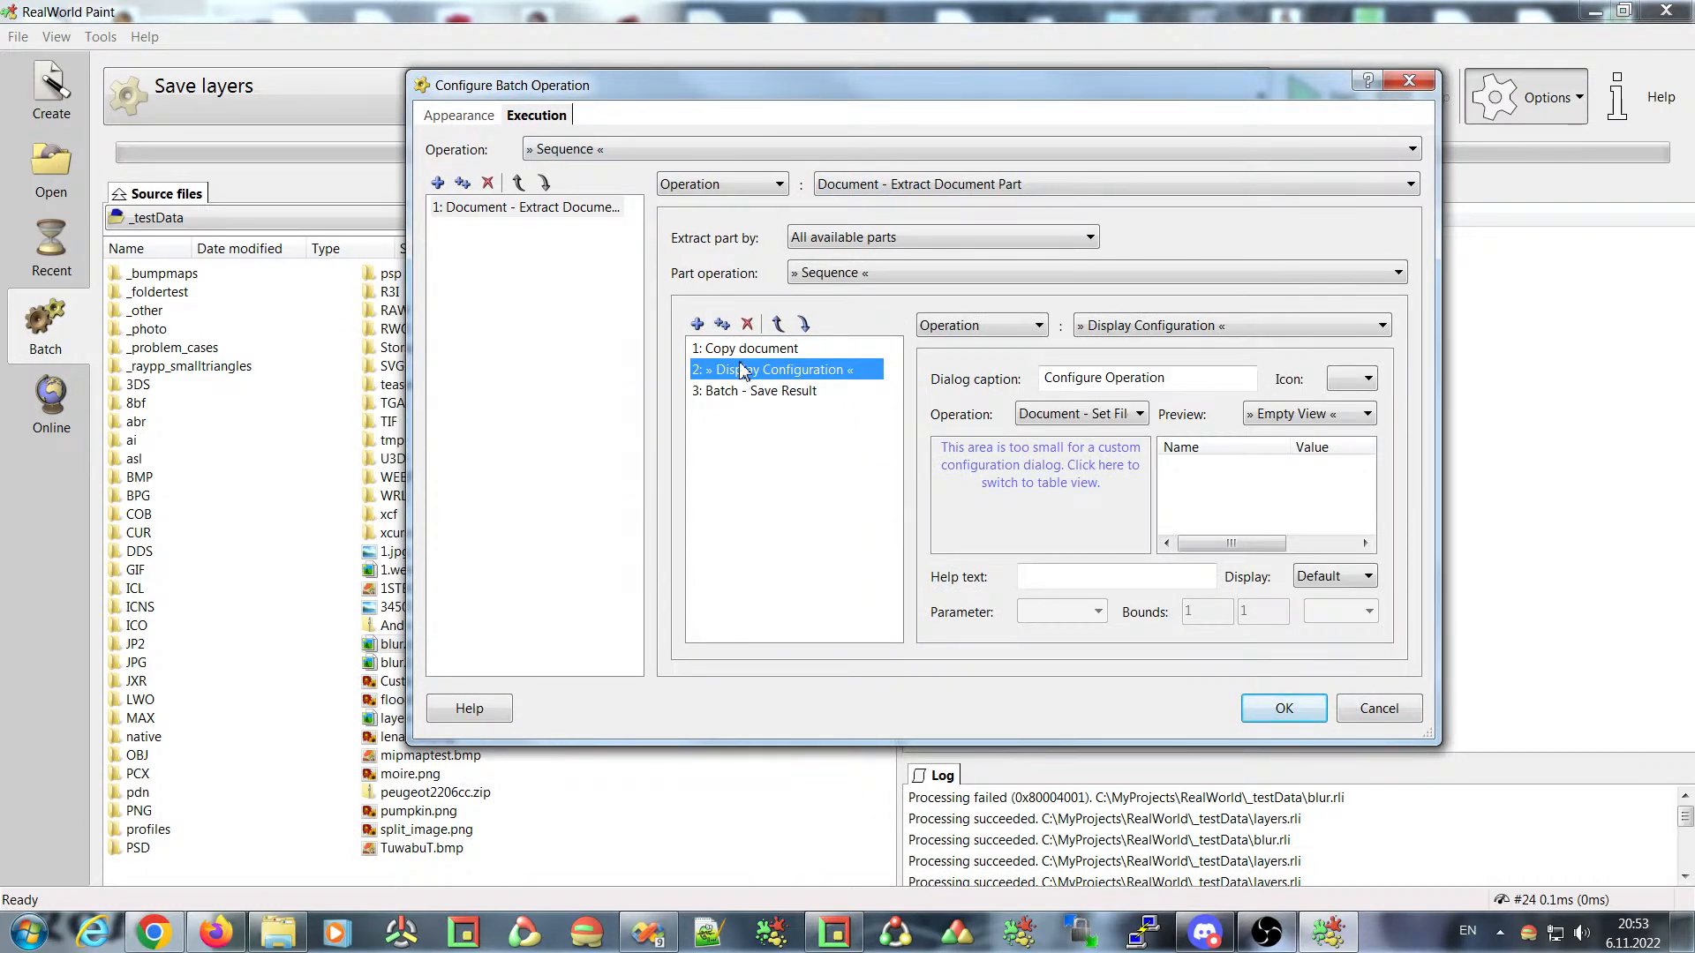
click(747, 324)
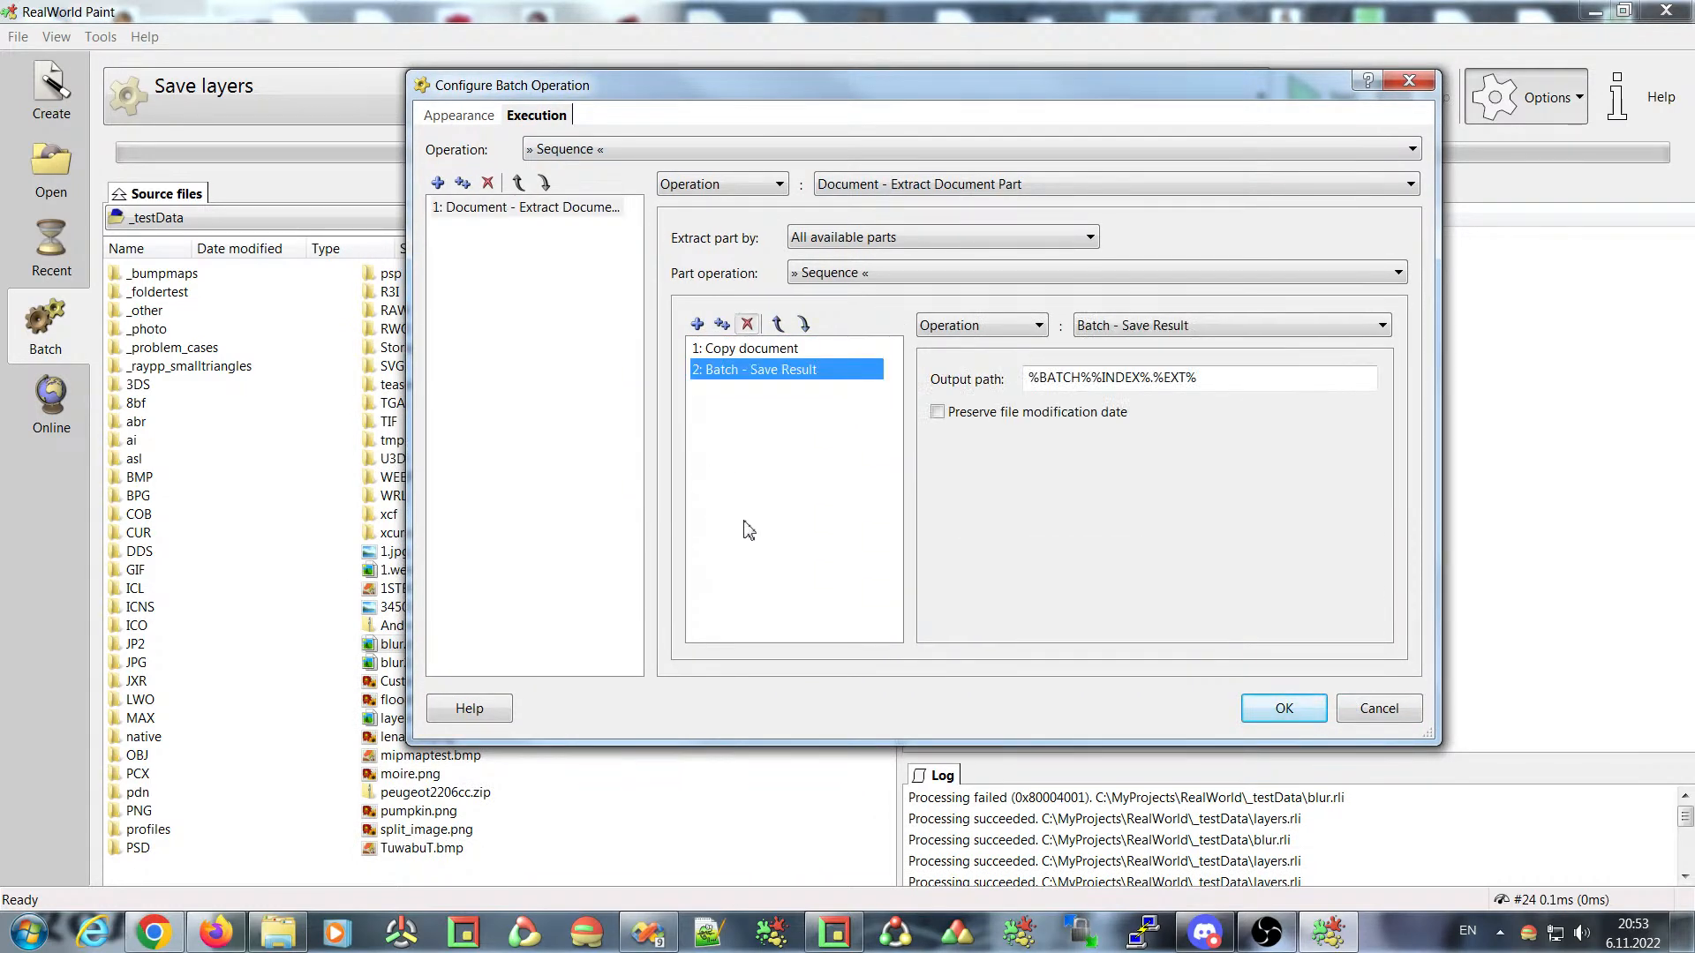
click(1285, 714)
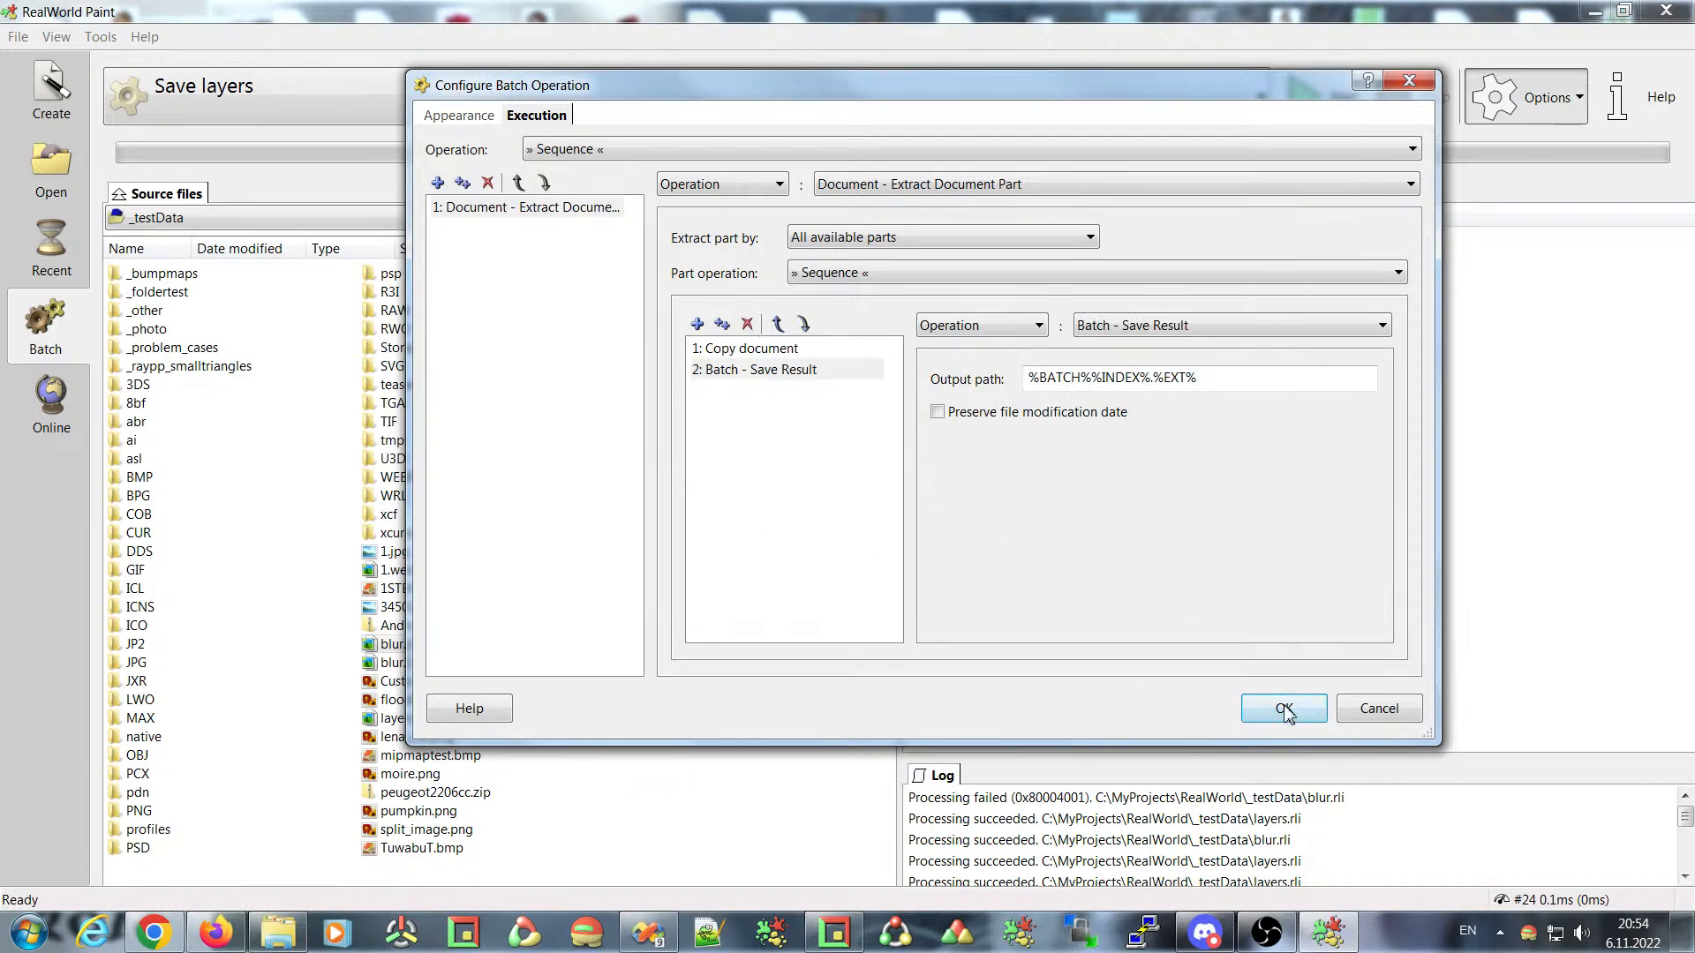
- Try running Save layers on blur.rli again without the format dialog step
click(394, 650)
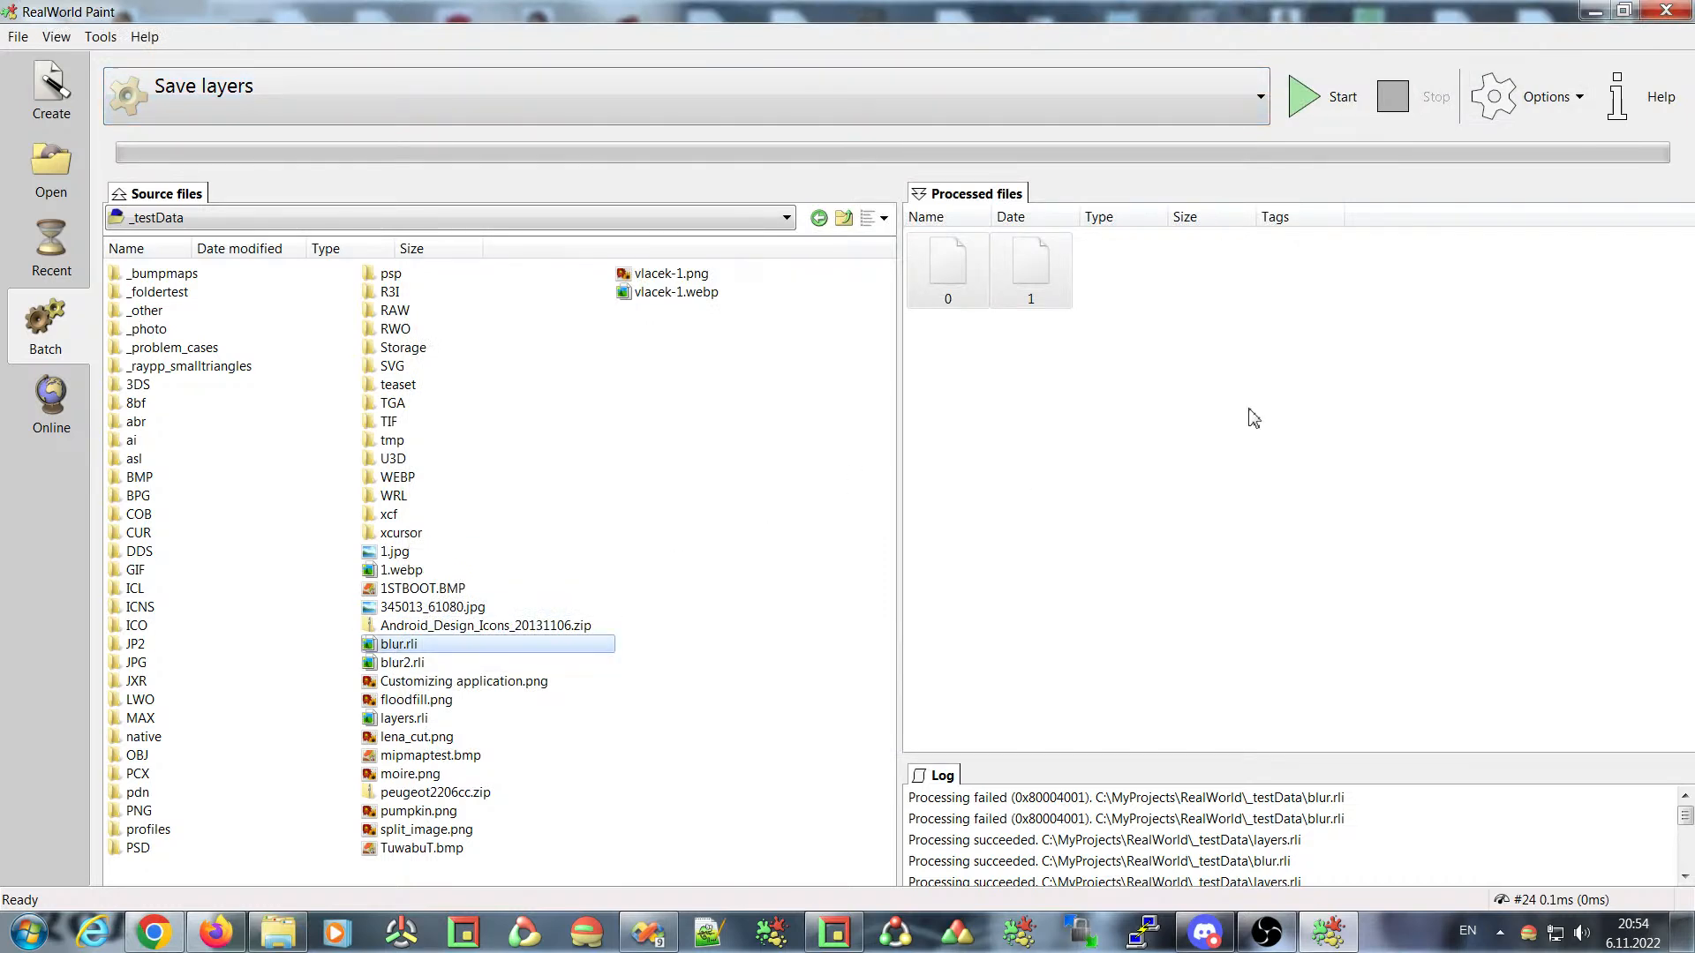
- Delete processed files 0 and 1, and try running Save layers on blur.rli again
drag(1120, 344, 923, 245)
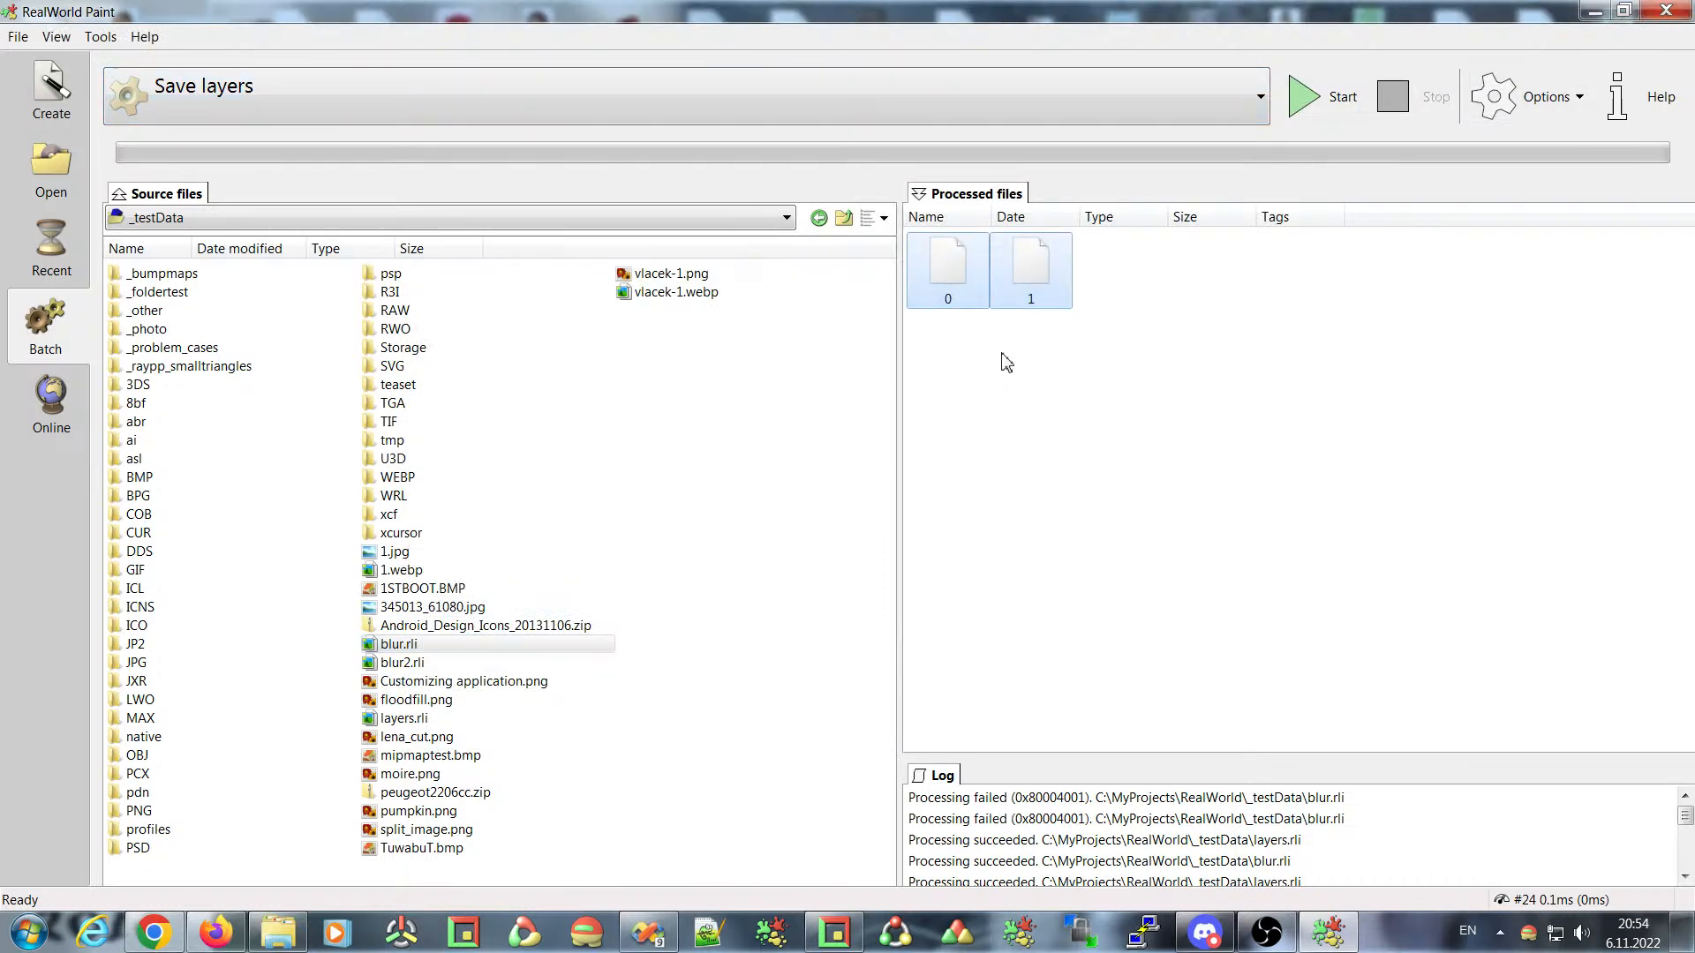
key(Delete)
click(945, 494)
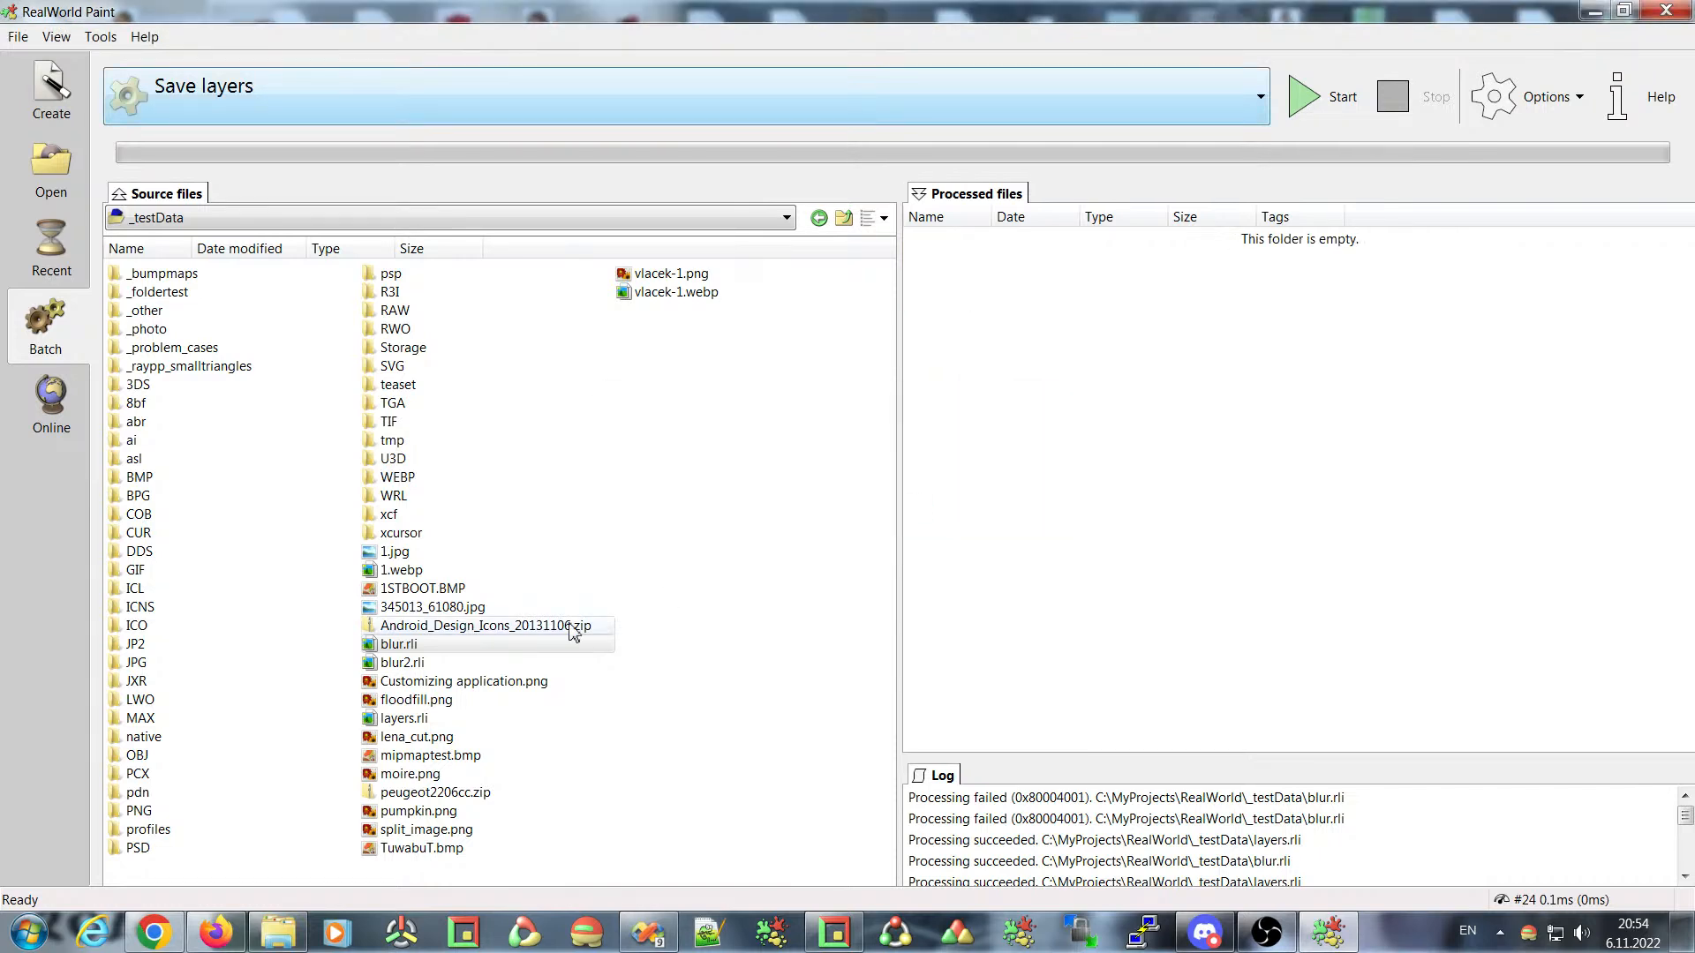
click(397, 645)
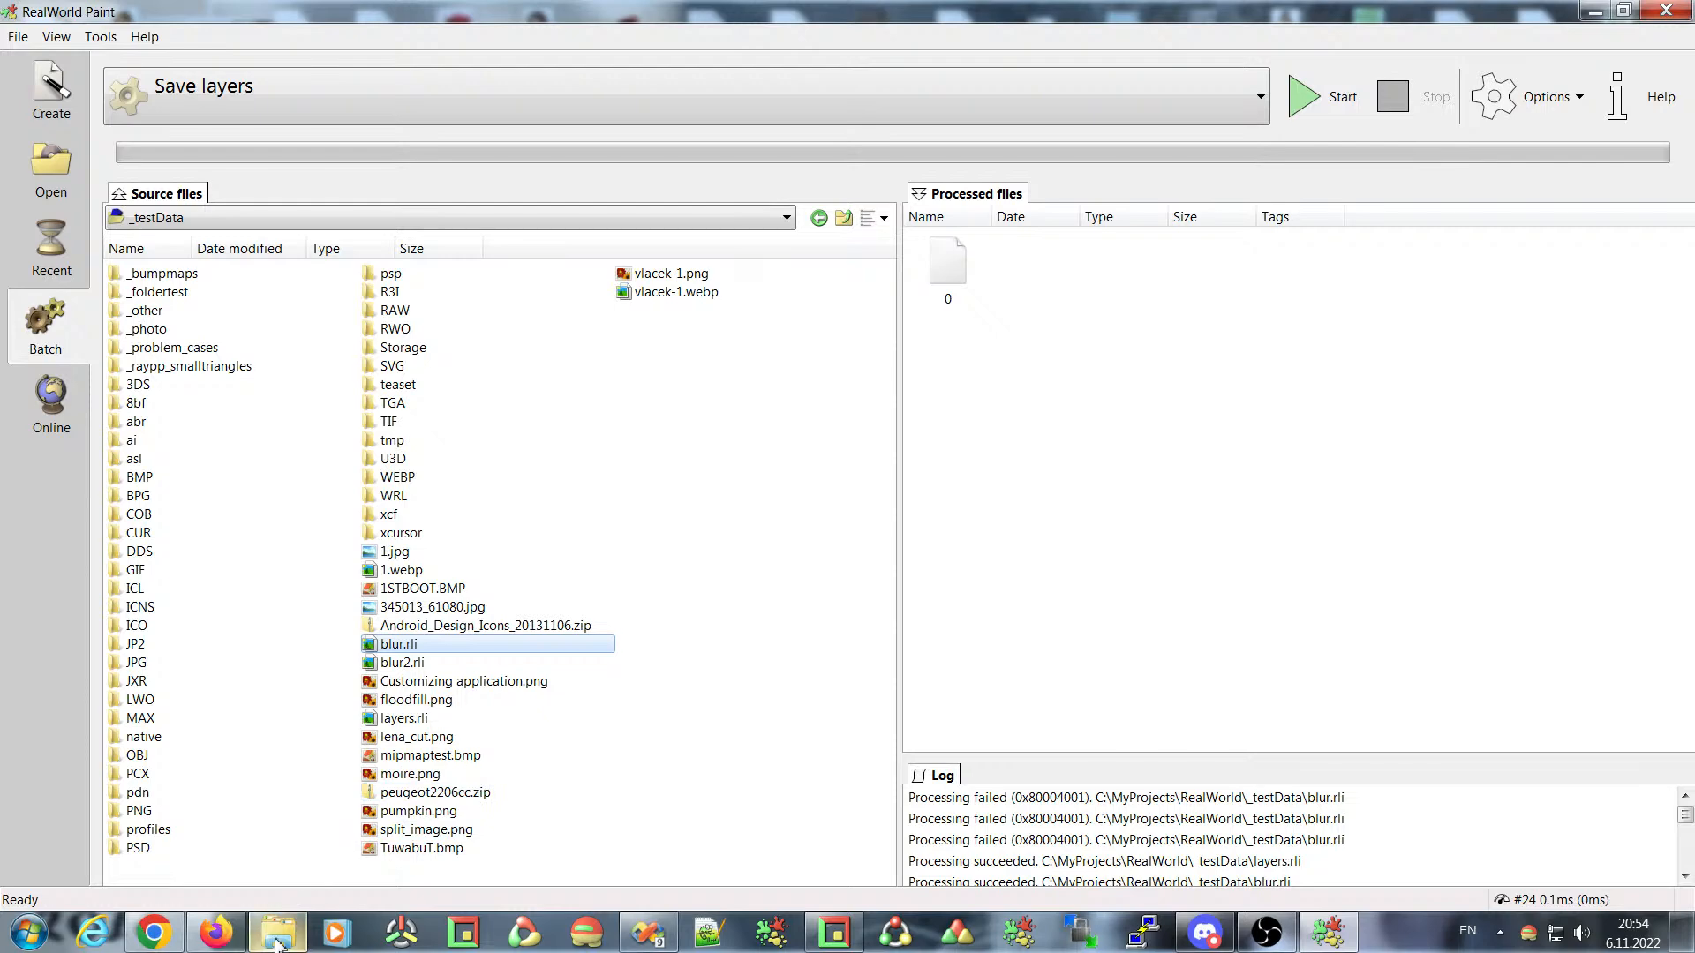
- Bring up the RWPaint64 folder in Windows Explorer, examine its program libraries from RWInput.dll to RWSTL.dll, and minimize the window
click(279, 817)
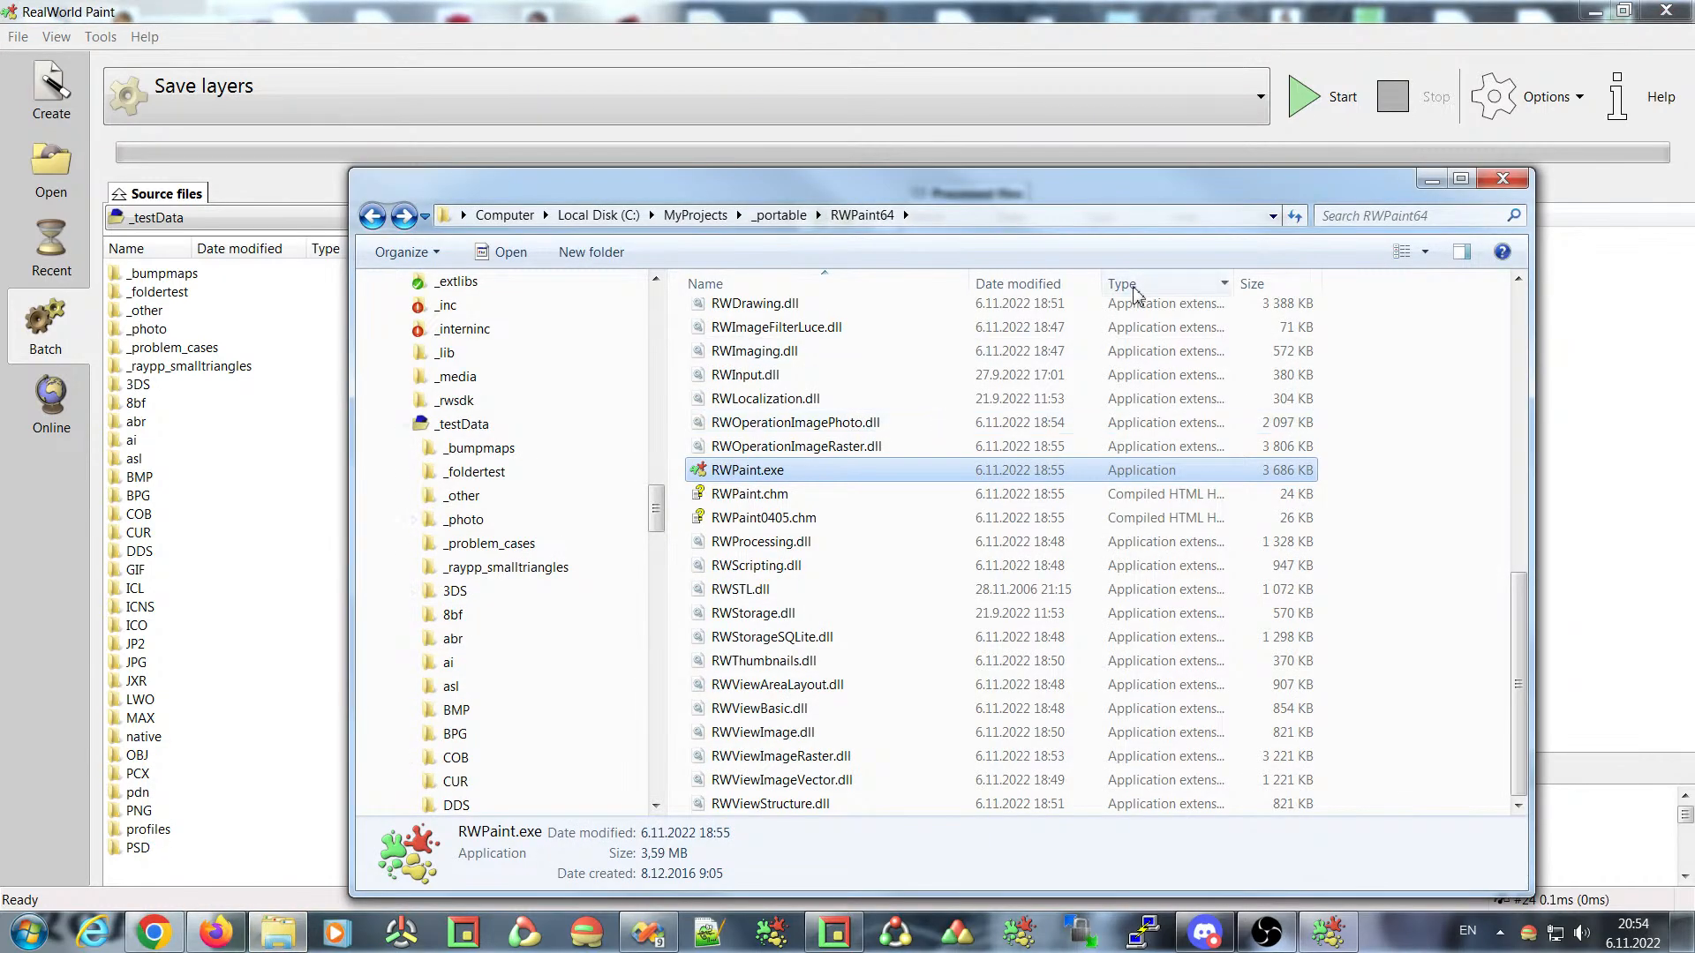
drag(955, 184, 981, 156)
drag(937, 579, 751, 353)
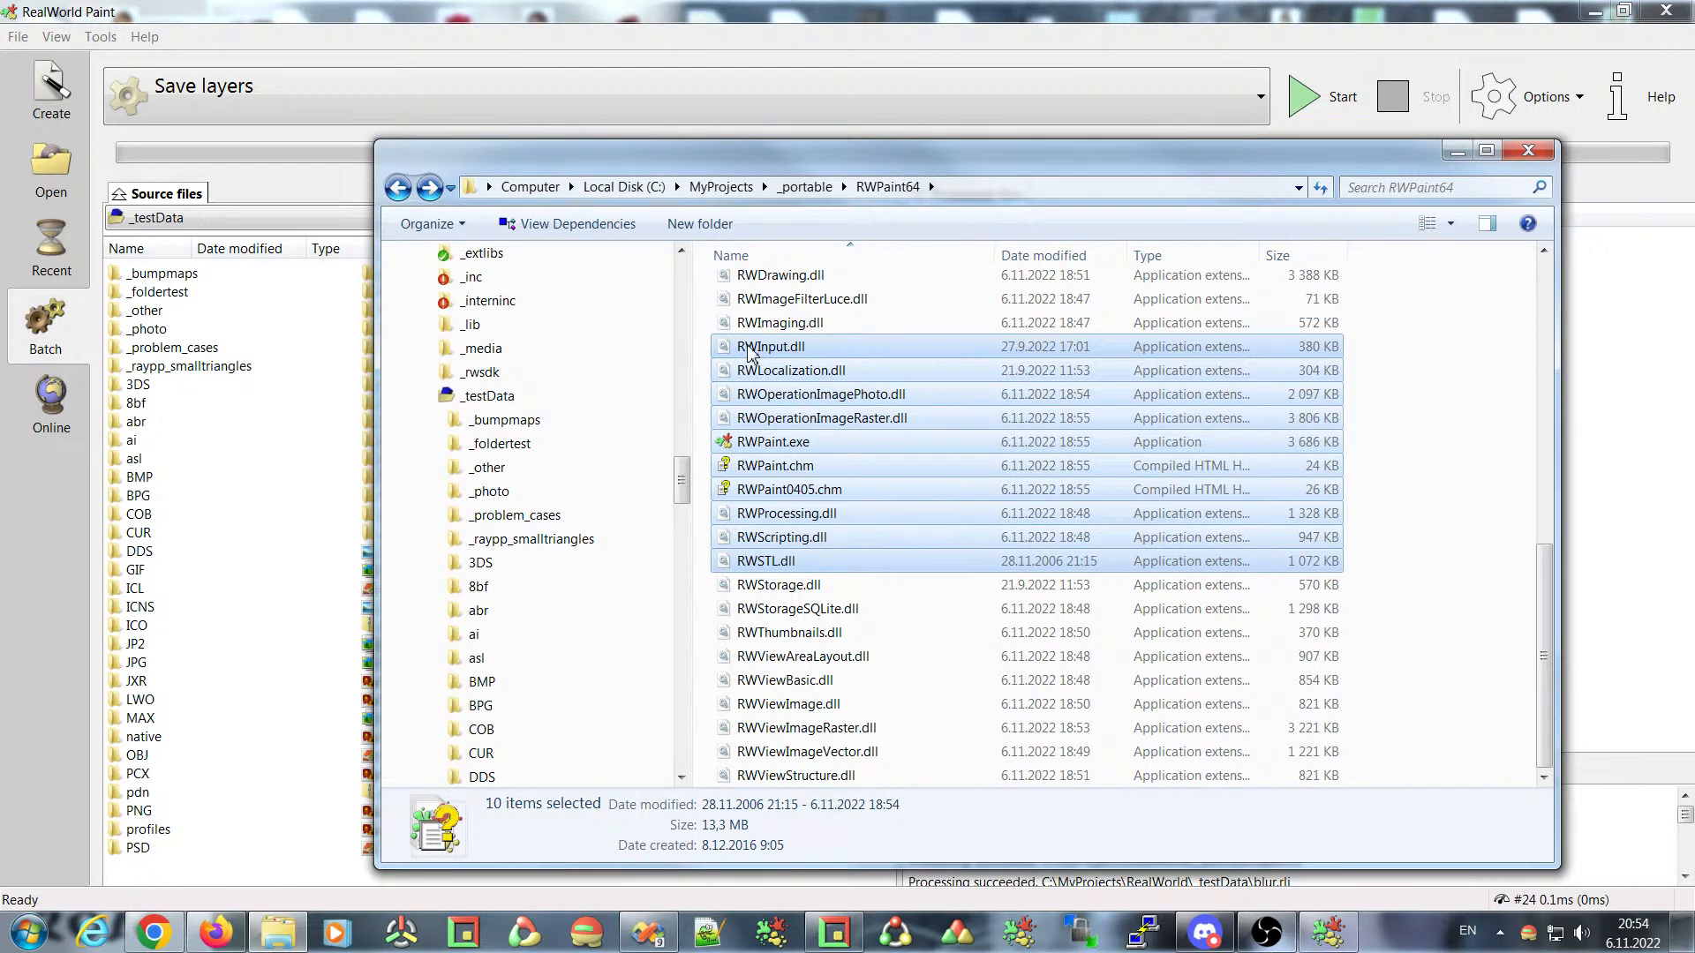
mouse_move(728, 354)
mouse_down()
mouse_move(934, 175)
mouse_move(1008, 82)
mouse_move(759, 90)
mouse_move(939, 129)
mouse_move(801, 352)
mouse_up()
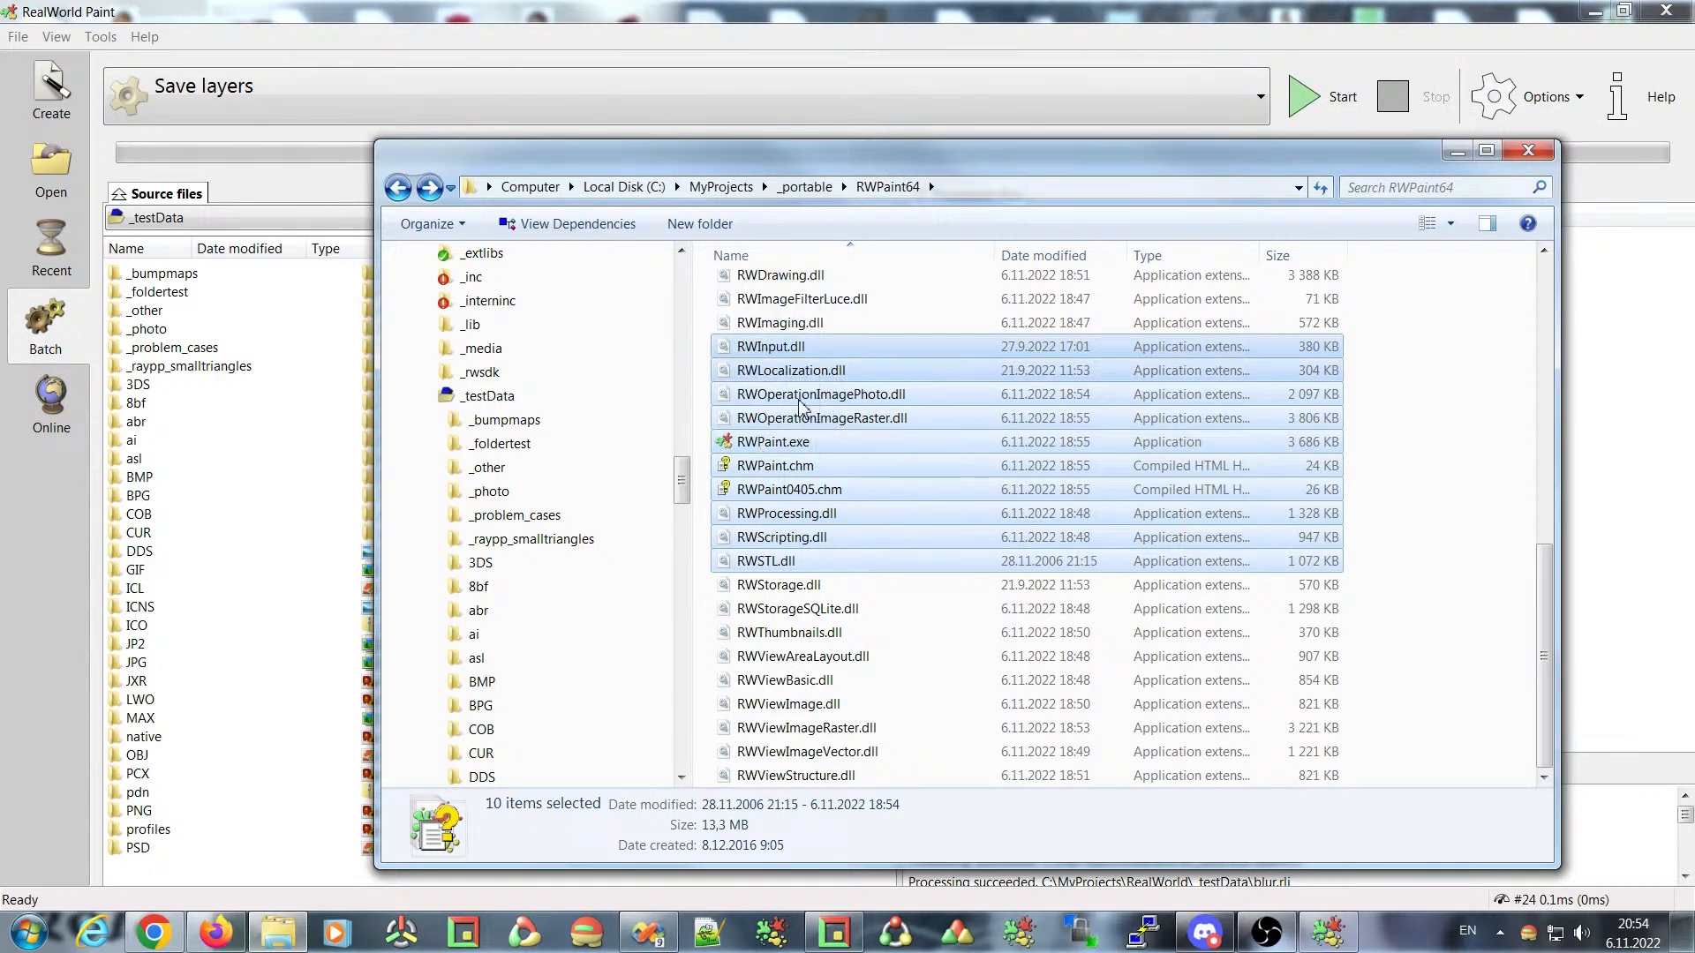
click(1458, 152)
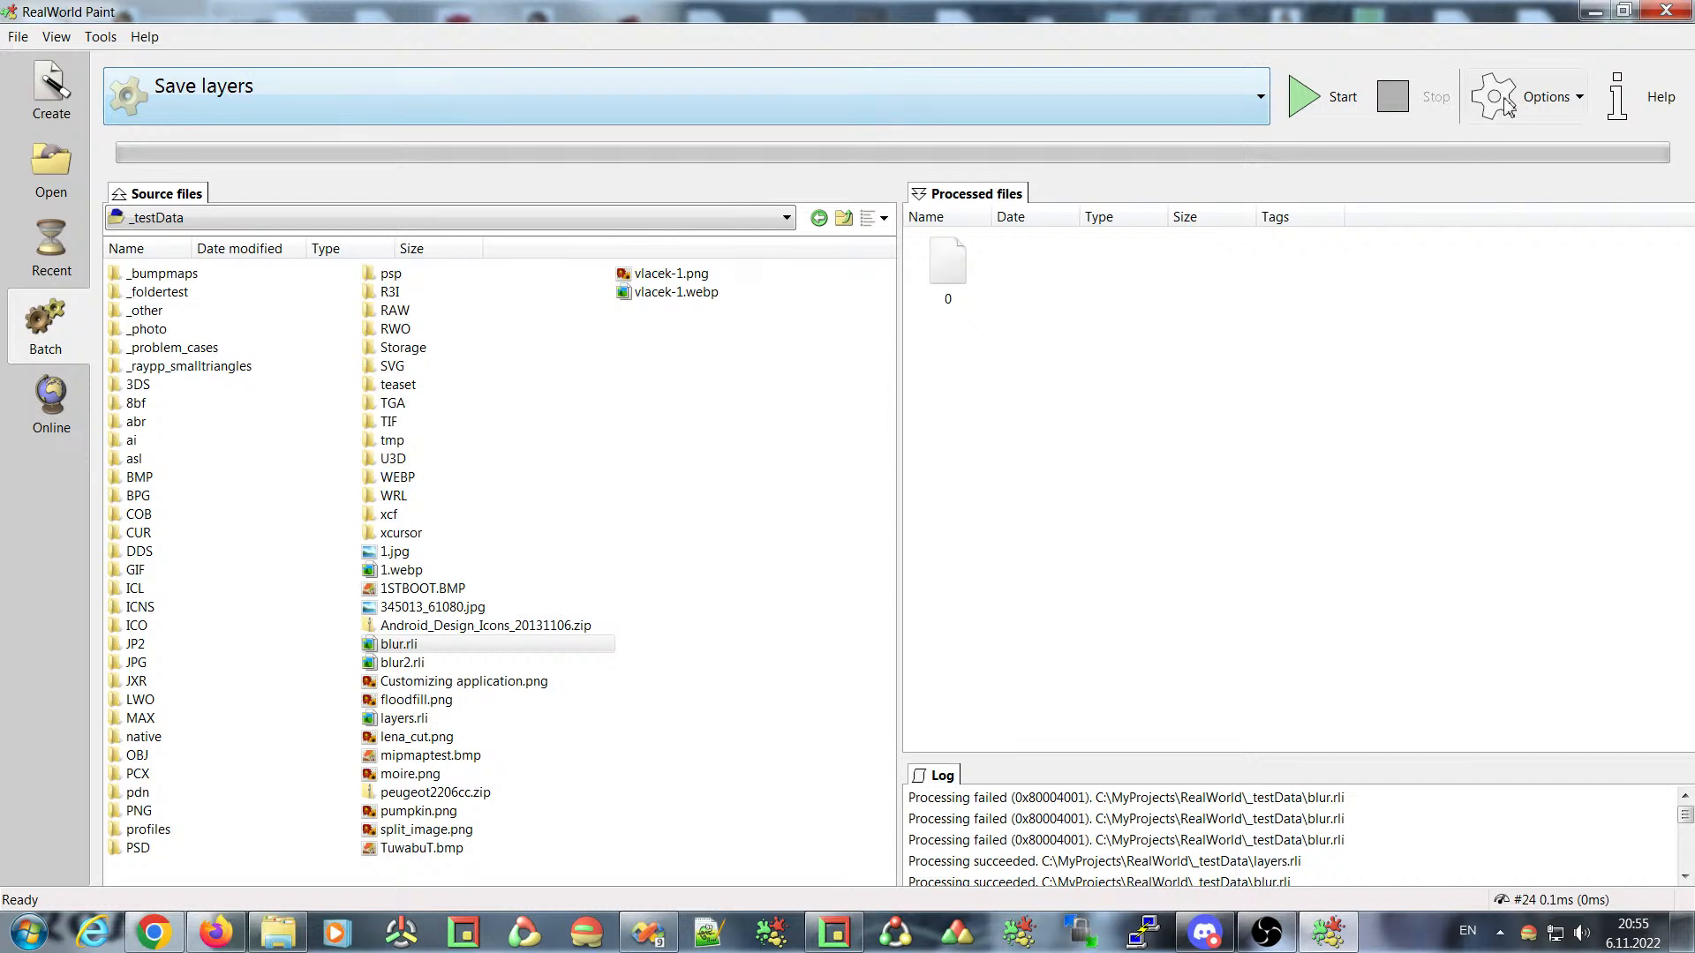
- Review the Extract Document Part step in the Save layers configuration and close it without saving
click(1530, 98)
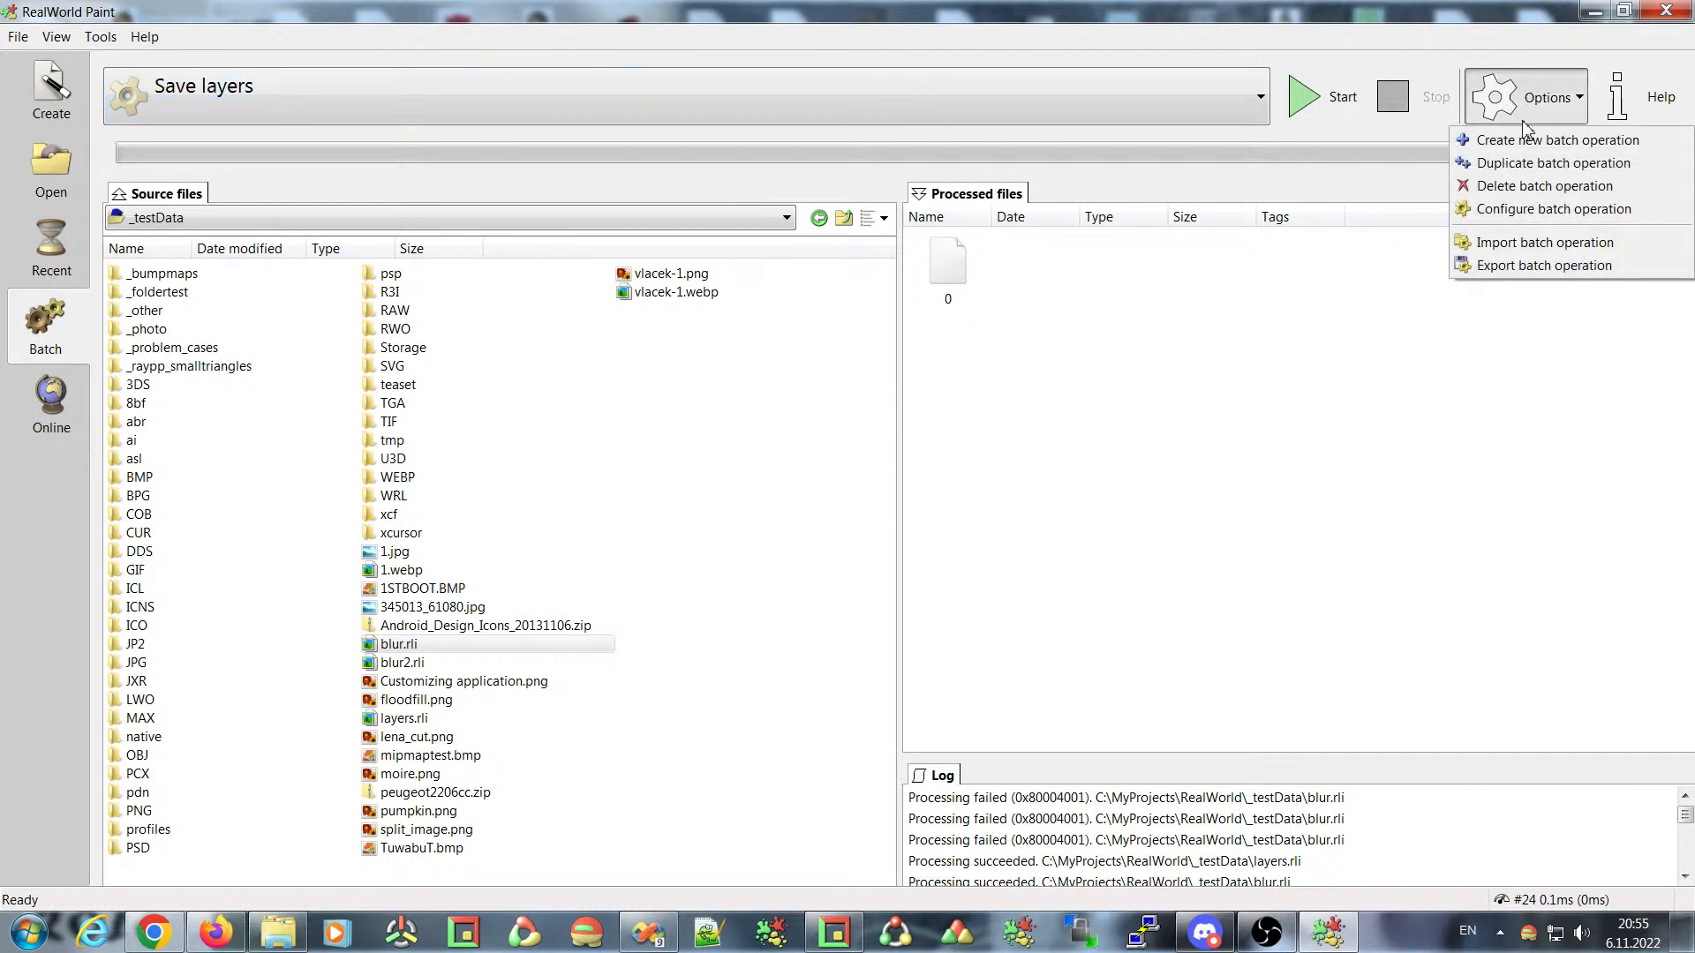
click(1500, 210)
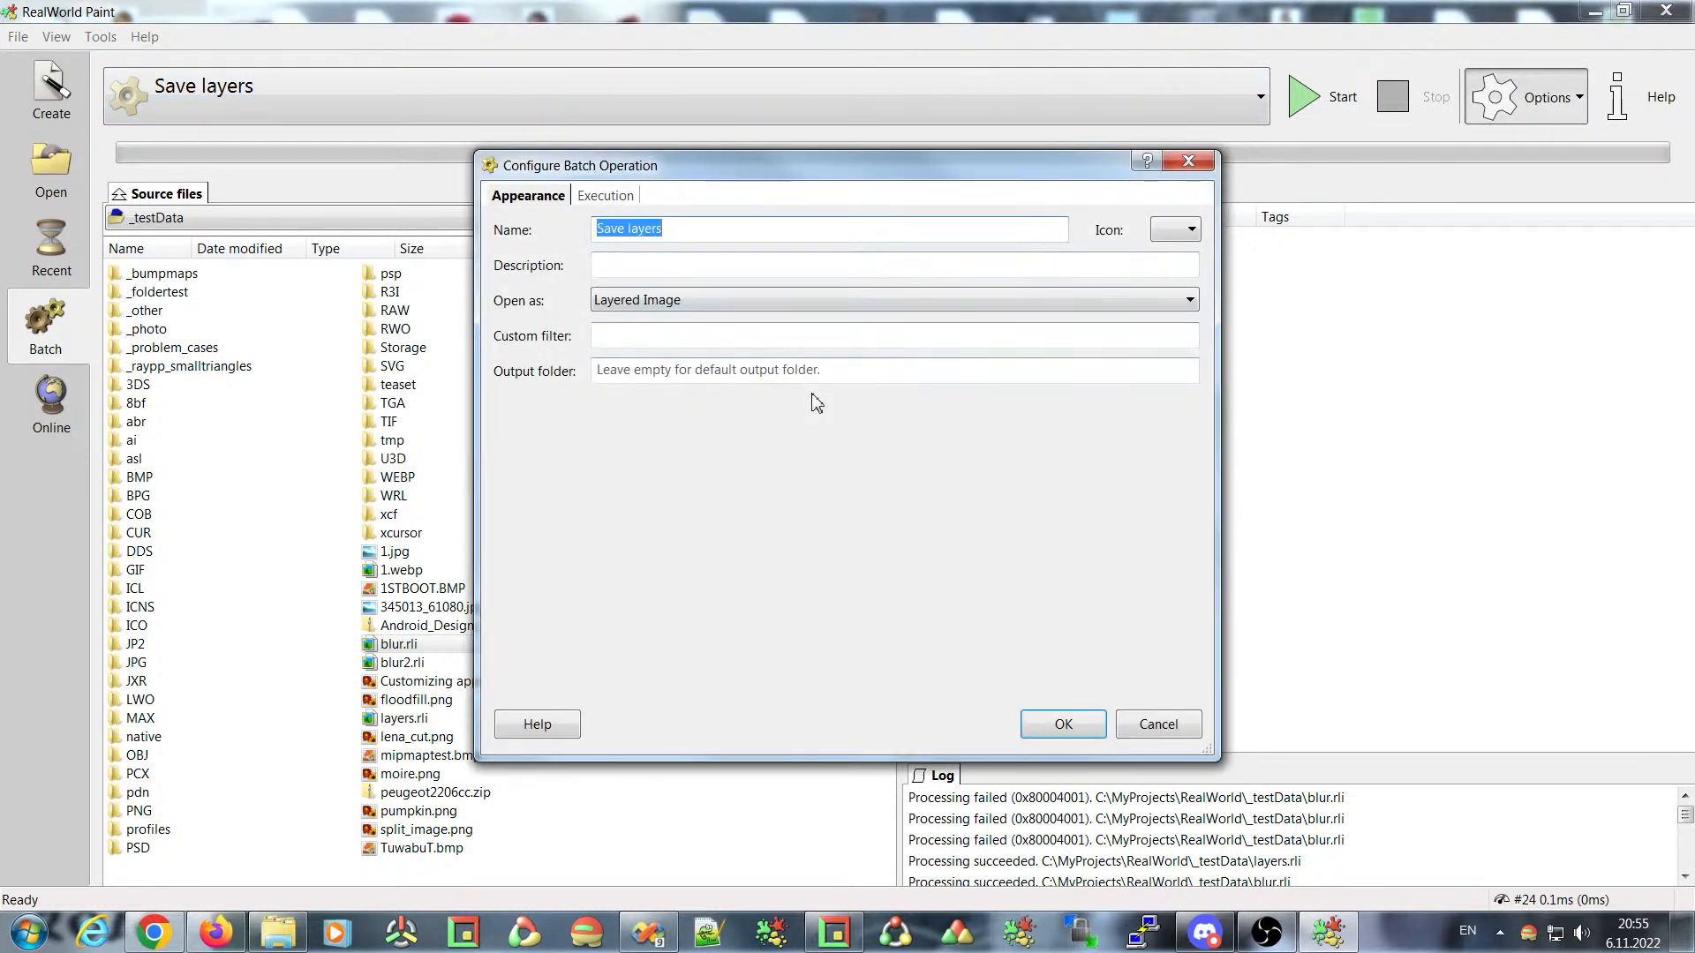
click(605, 196)
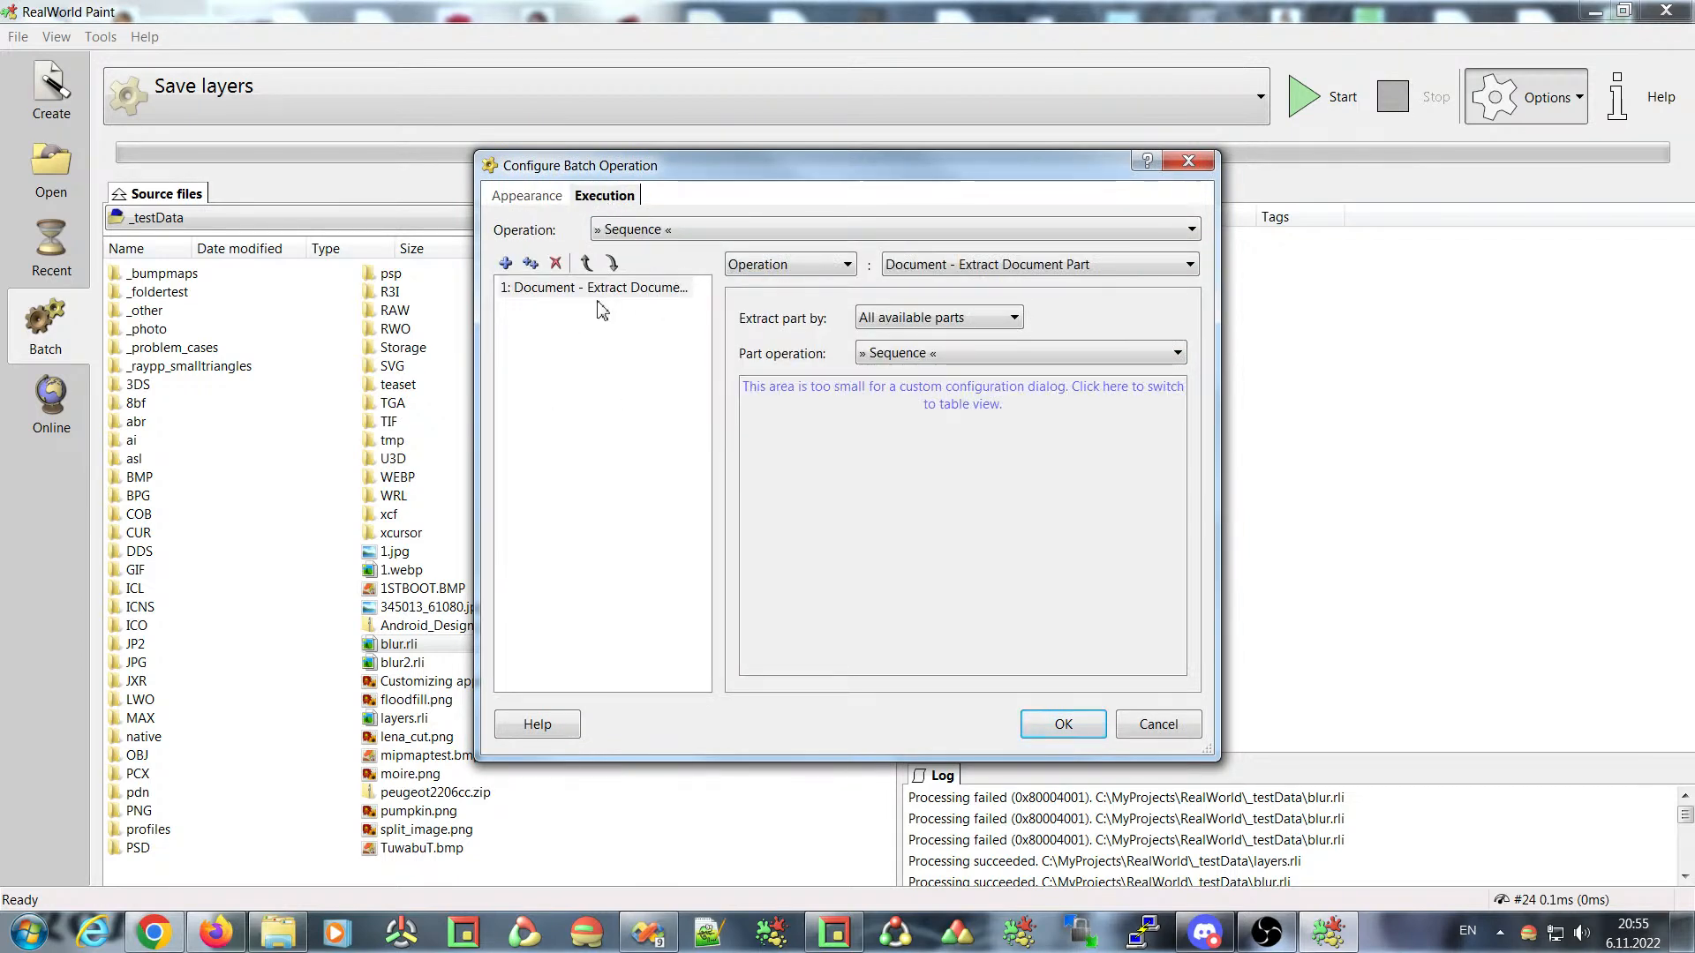
click(534, 290)
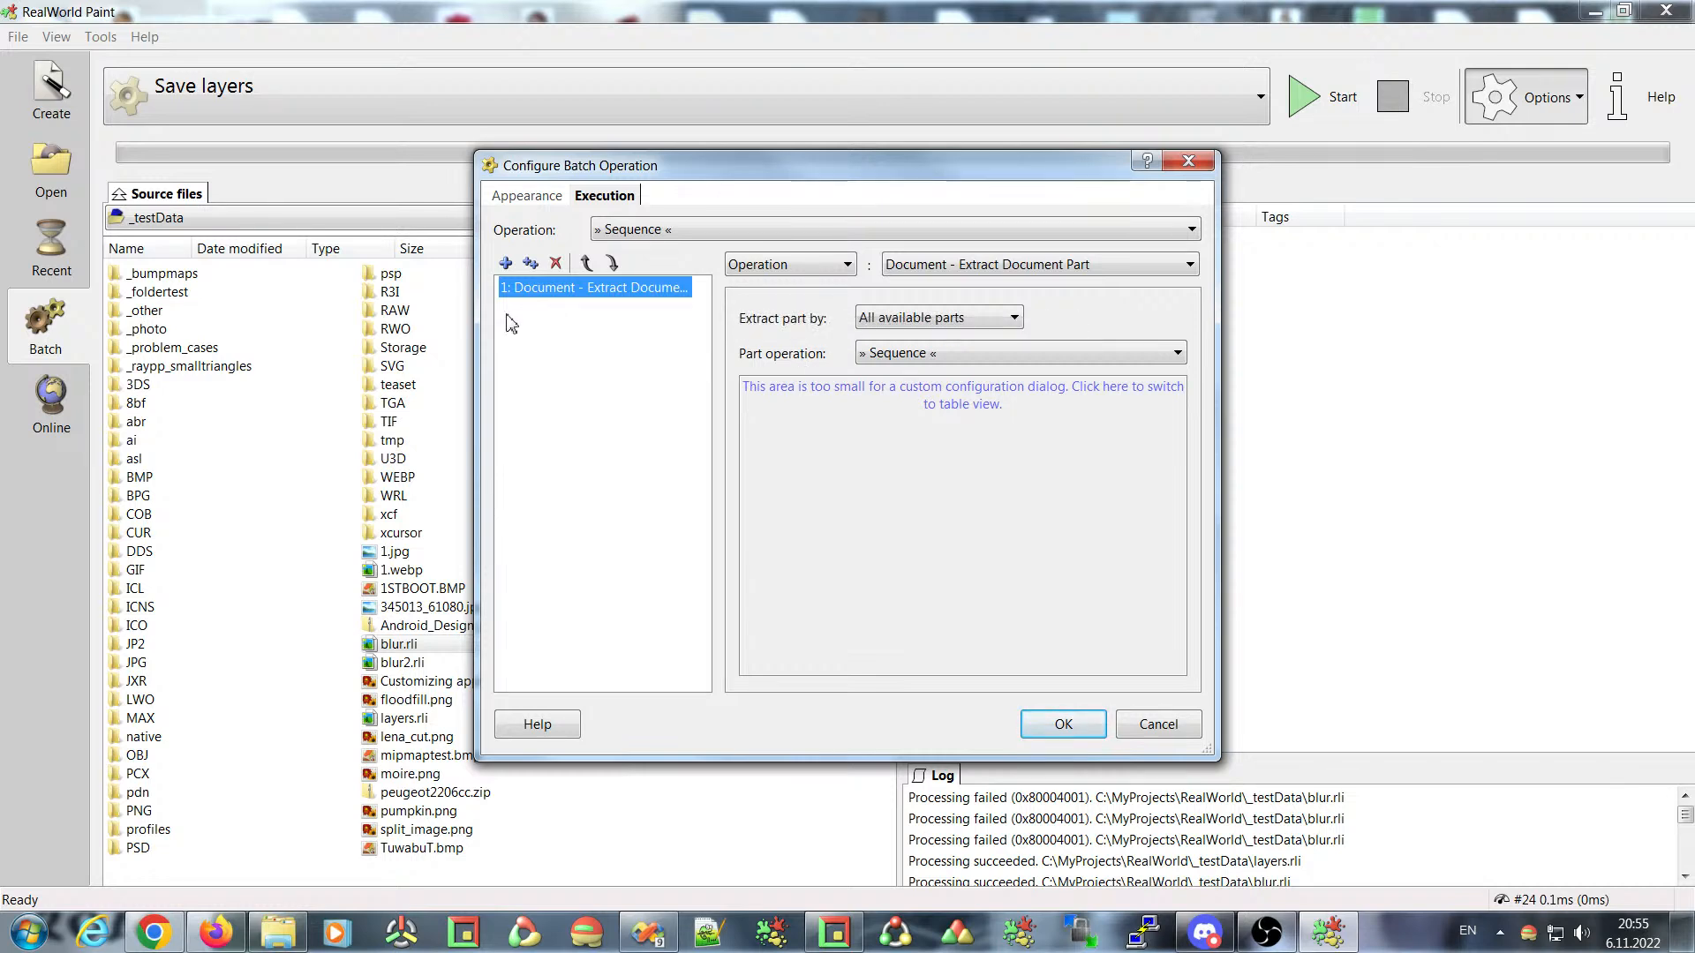
click(1159, 724)
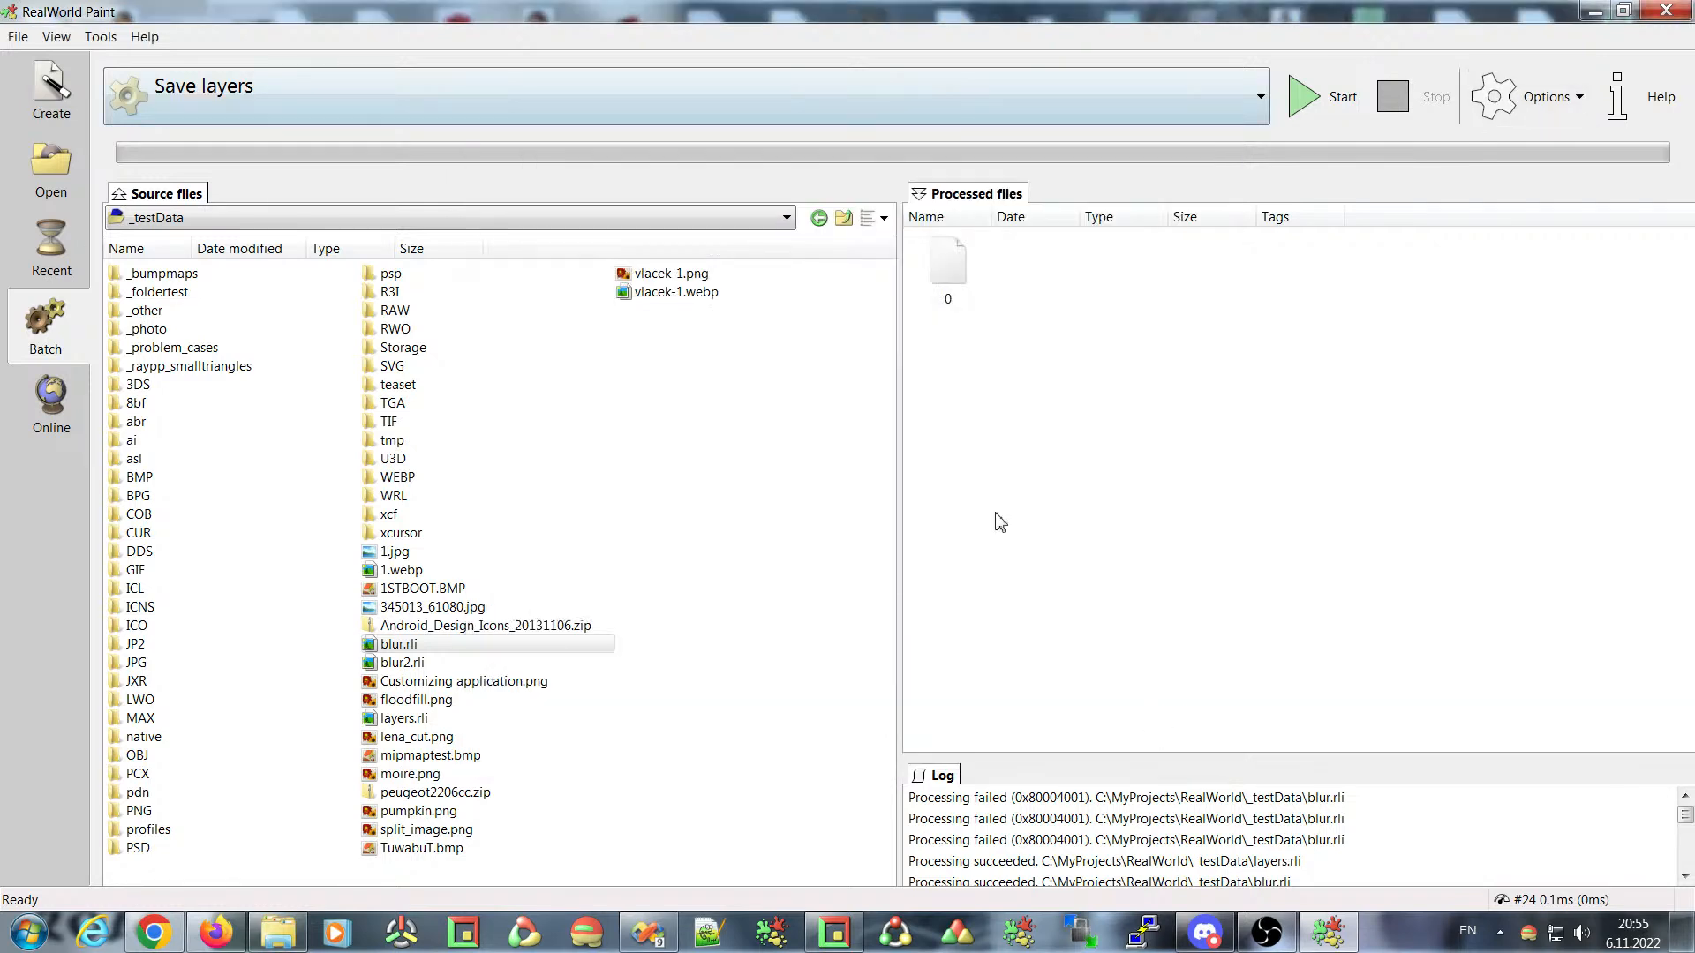
- Switch to the Change image format batch operation, check its configuration and close it without changes
click(406, 102)
click(221, 209)
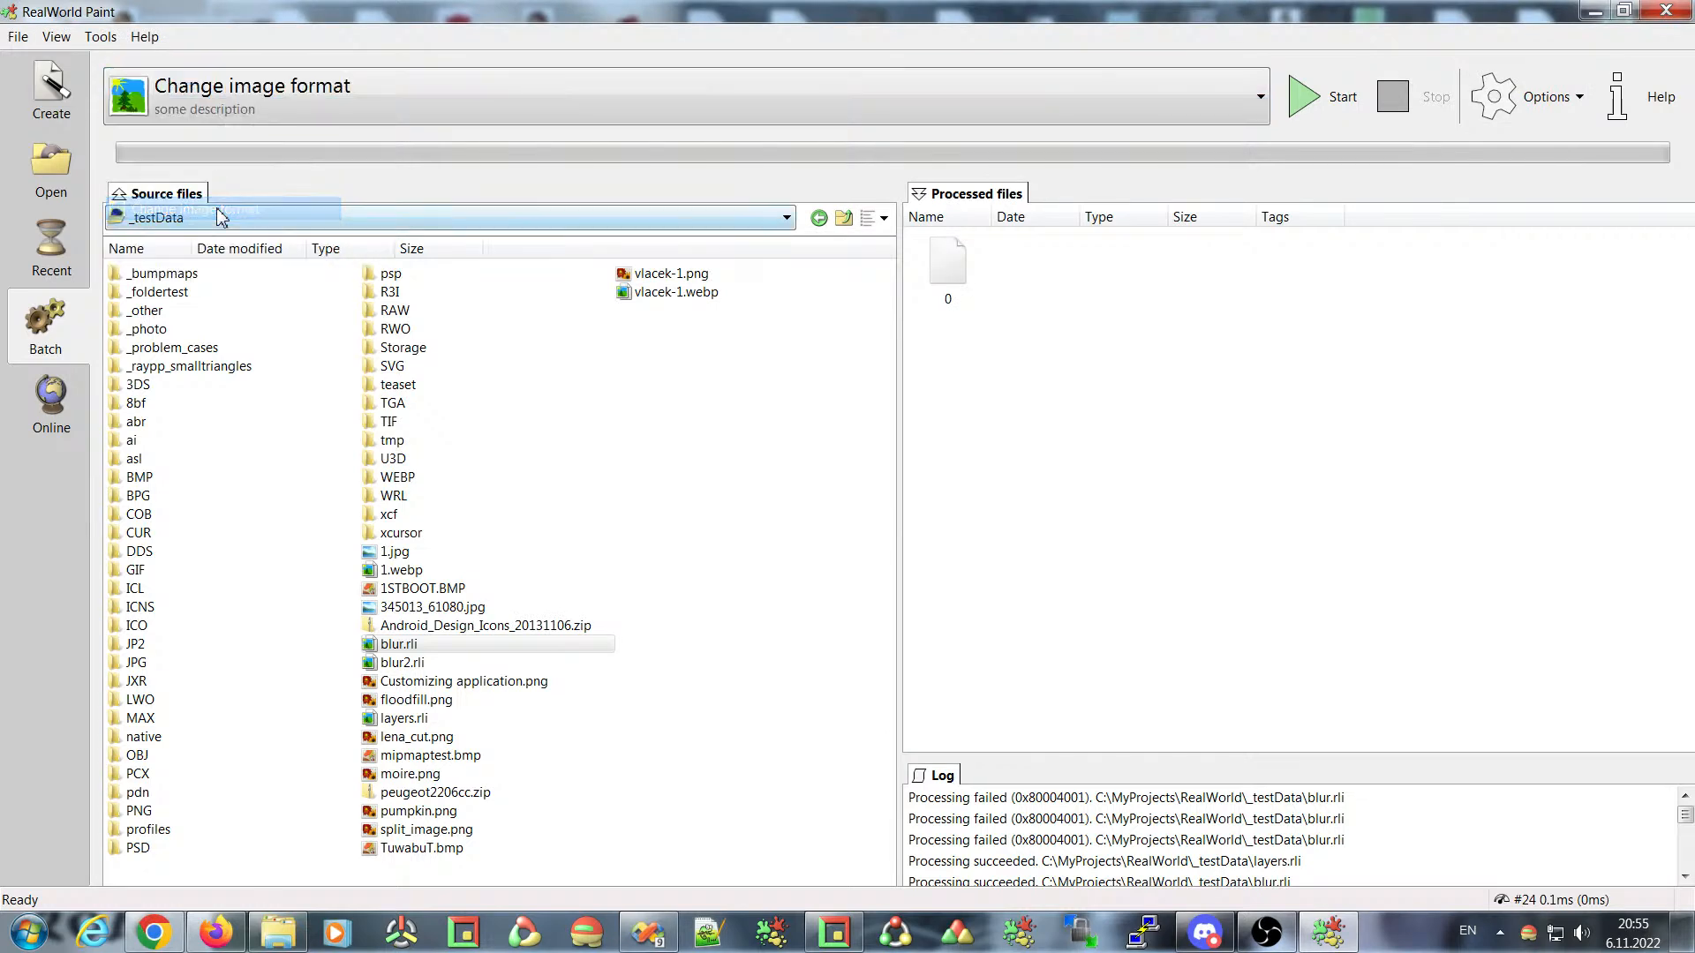
click(1536, 97)
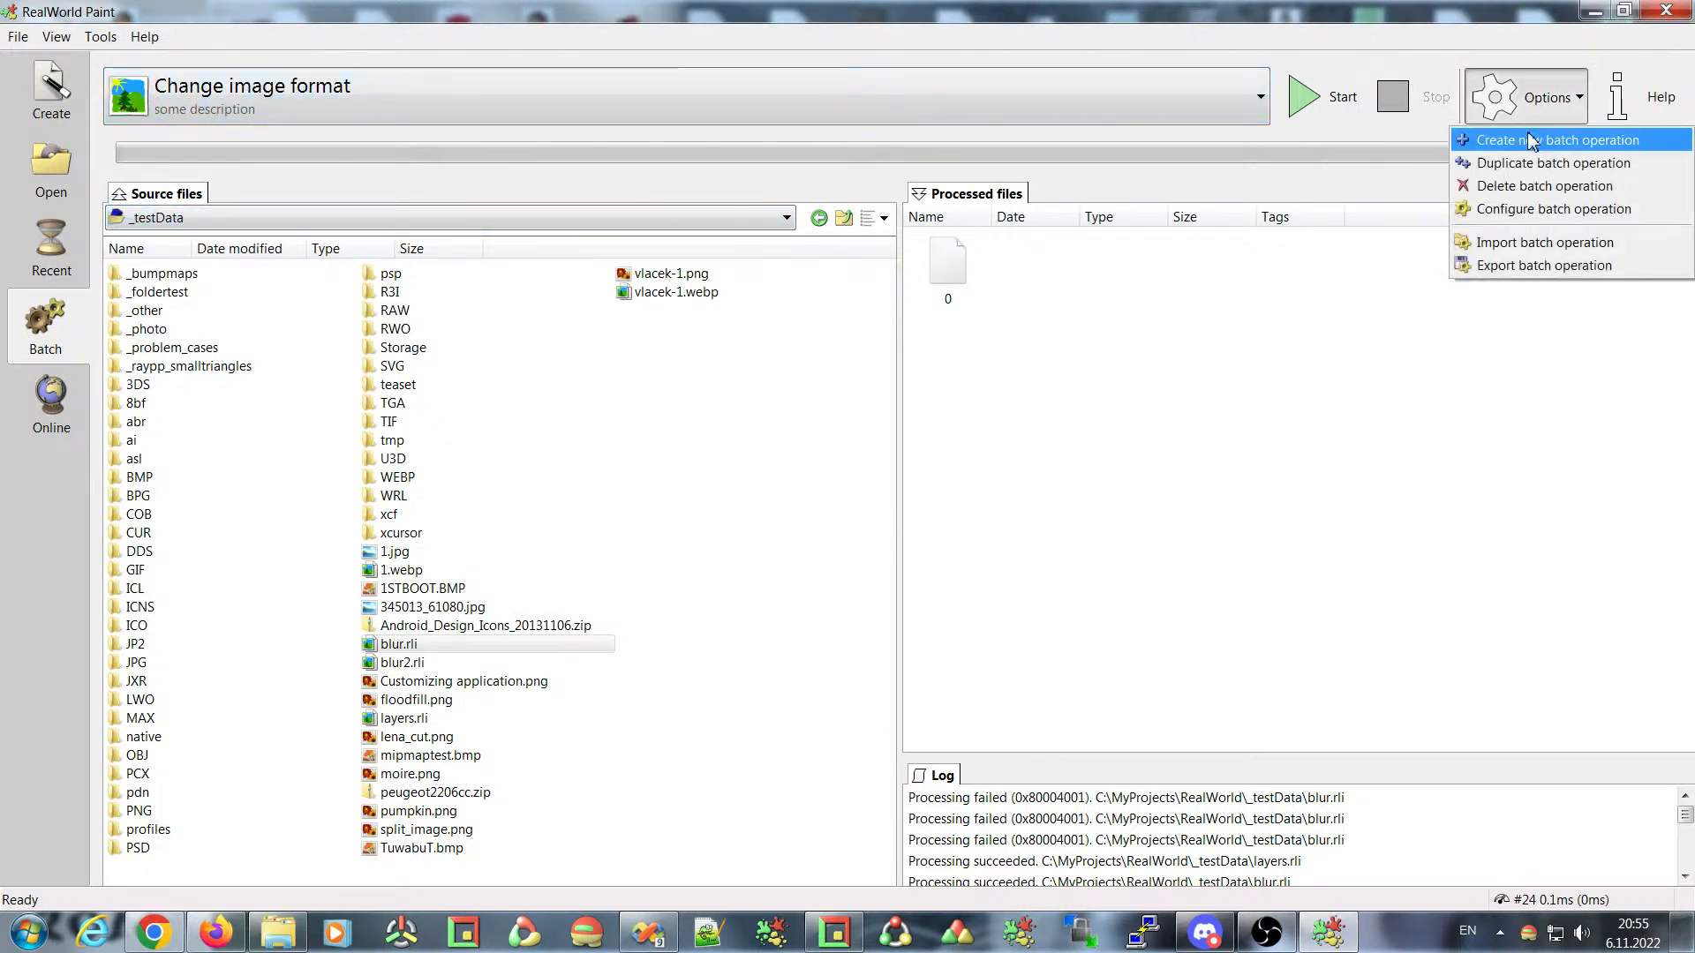
click(1531, 214)
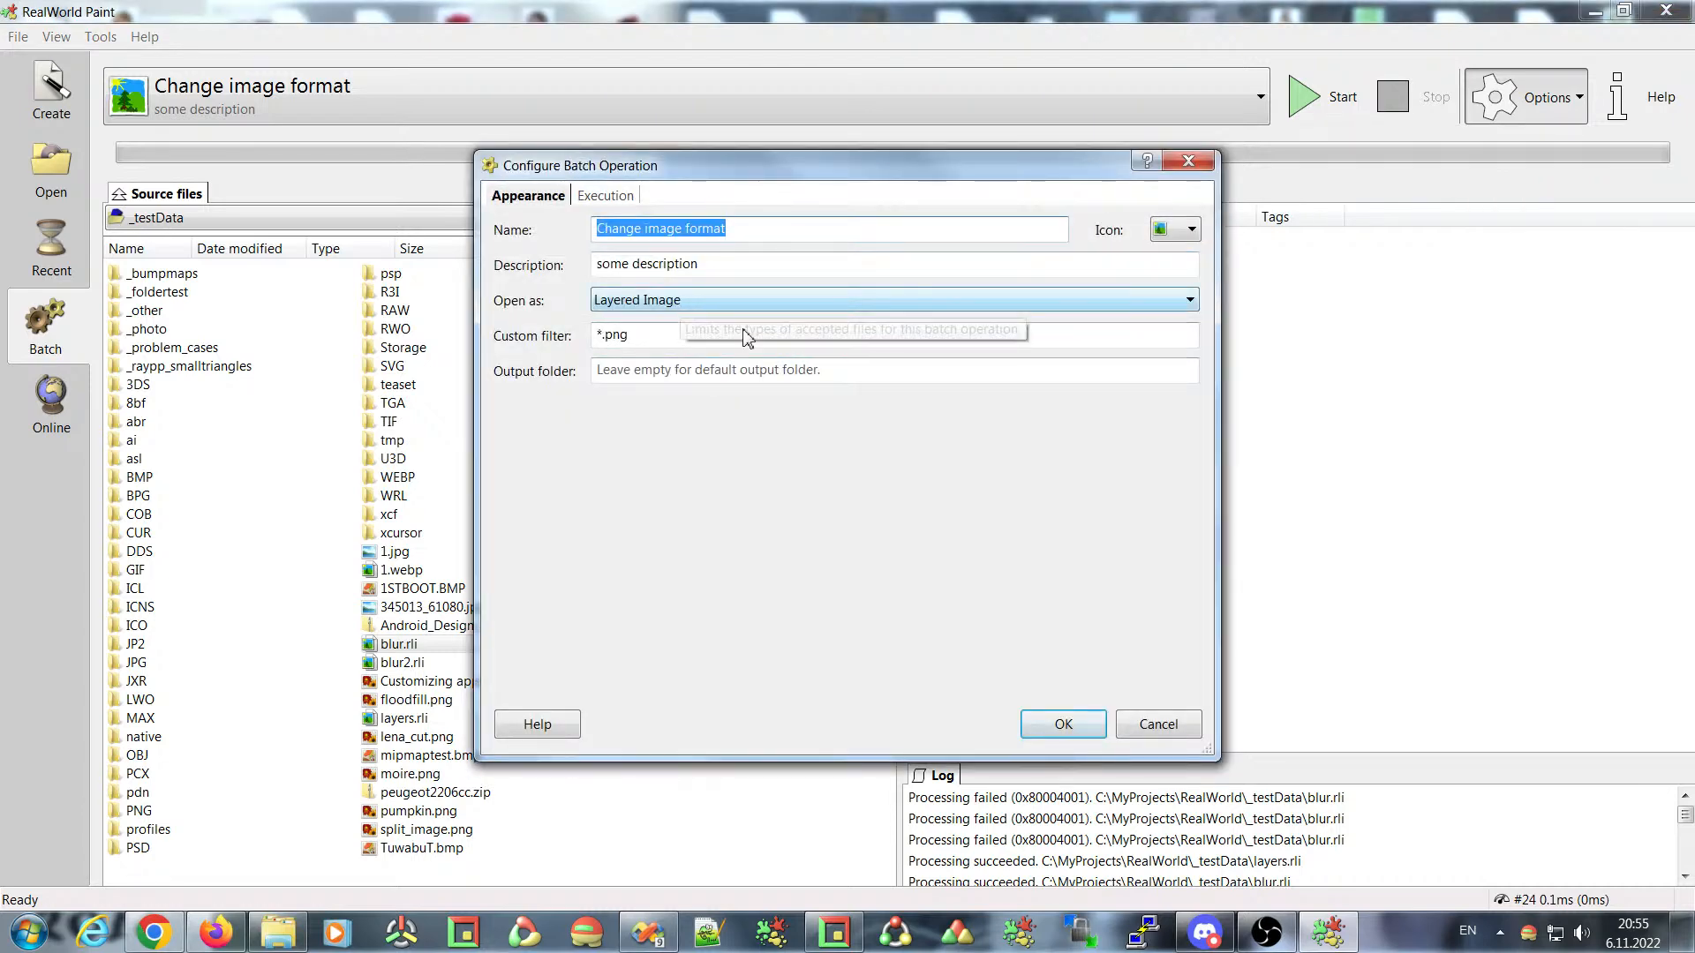
click(1166, 726)
- Create a new batch operation that opens files as Layered Image, with Raster Image - Bevel as its first step
click(1541, 98)
click(1515, 141)
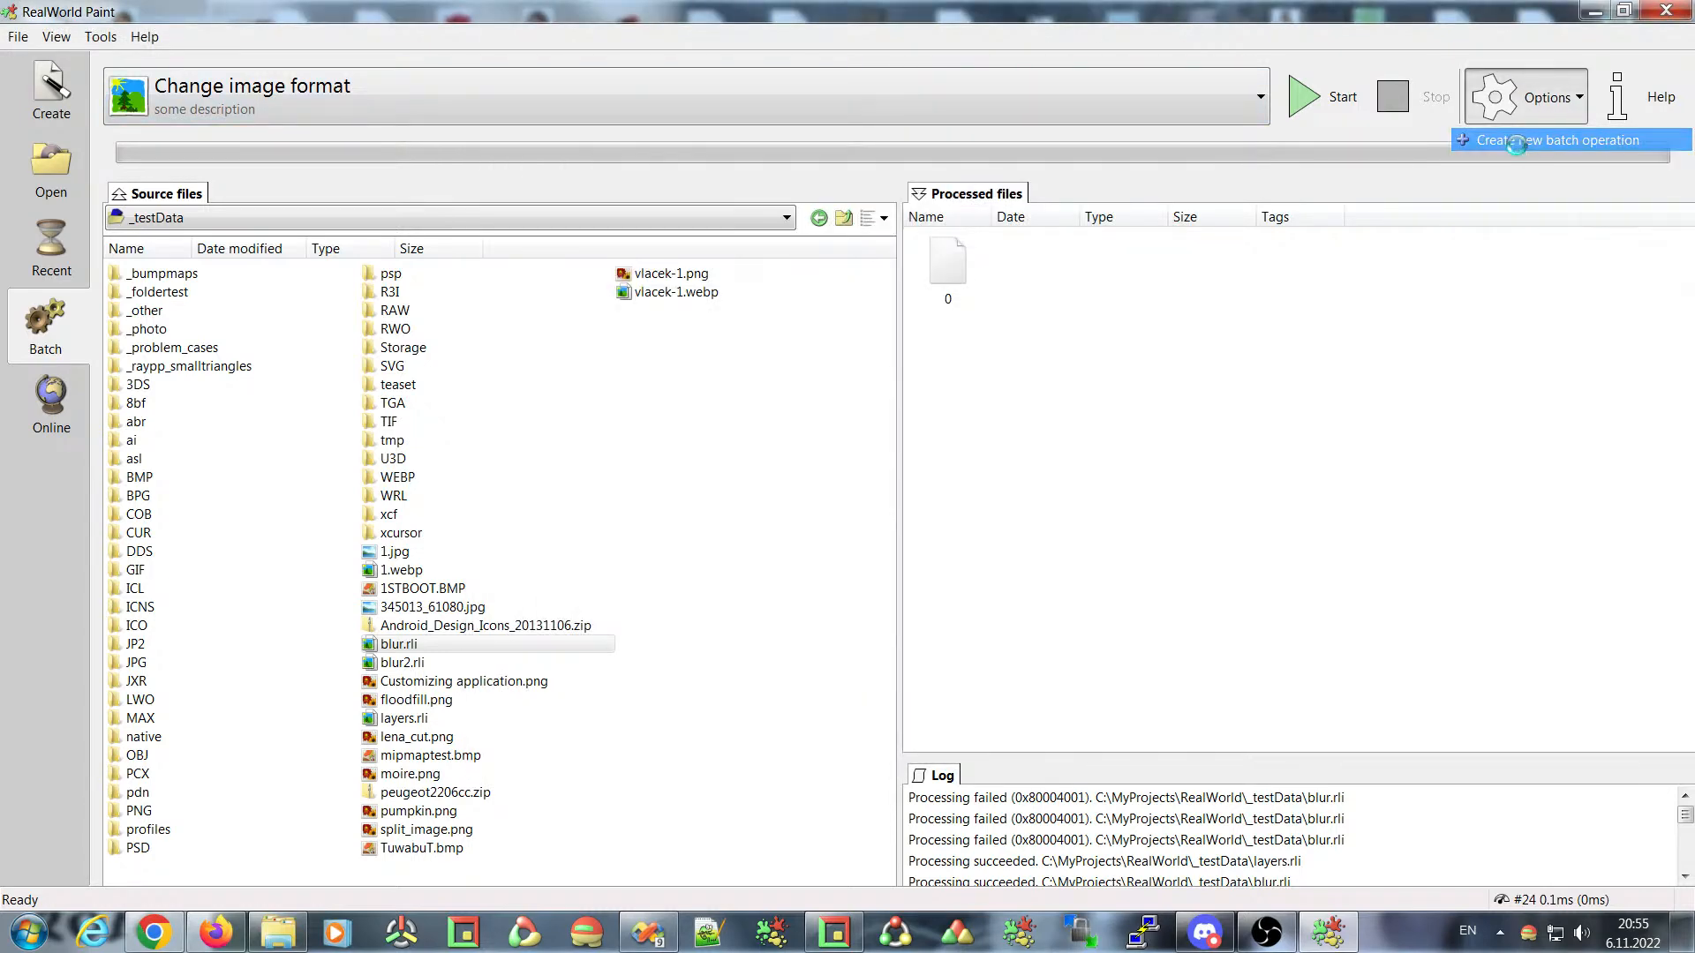
click(671, 301)
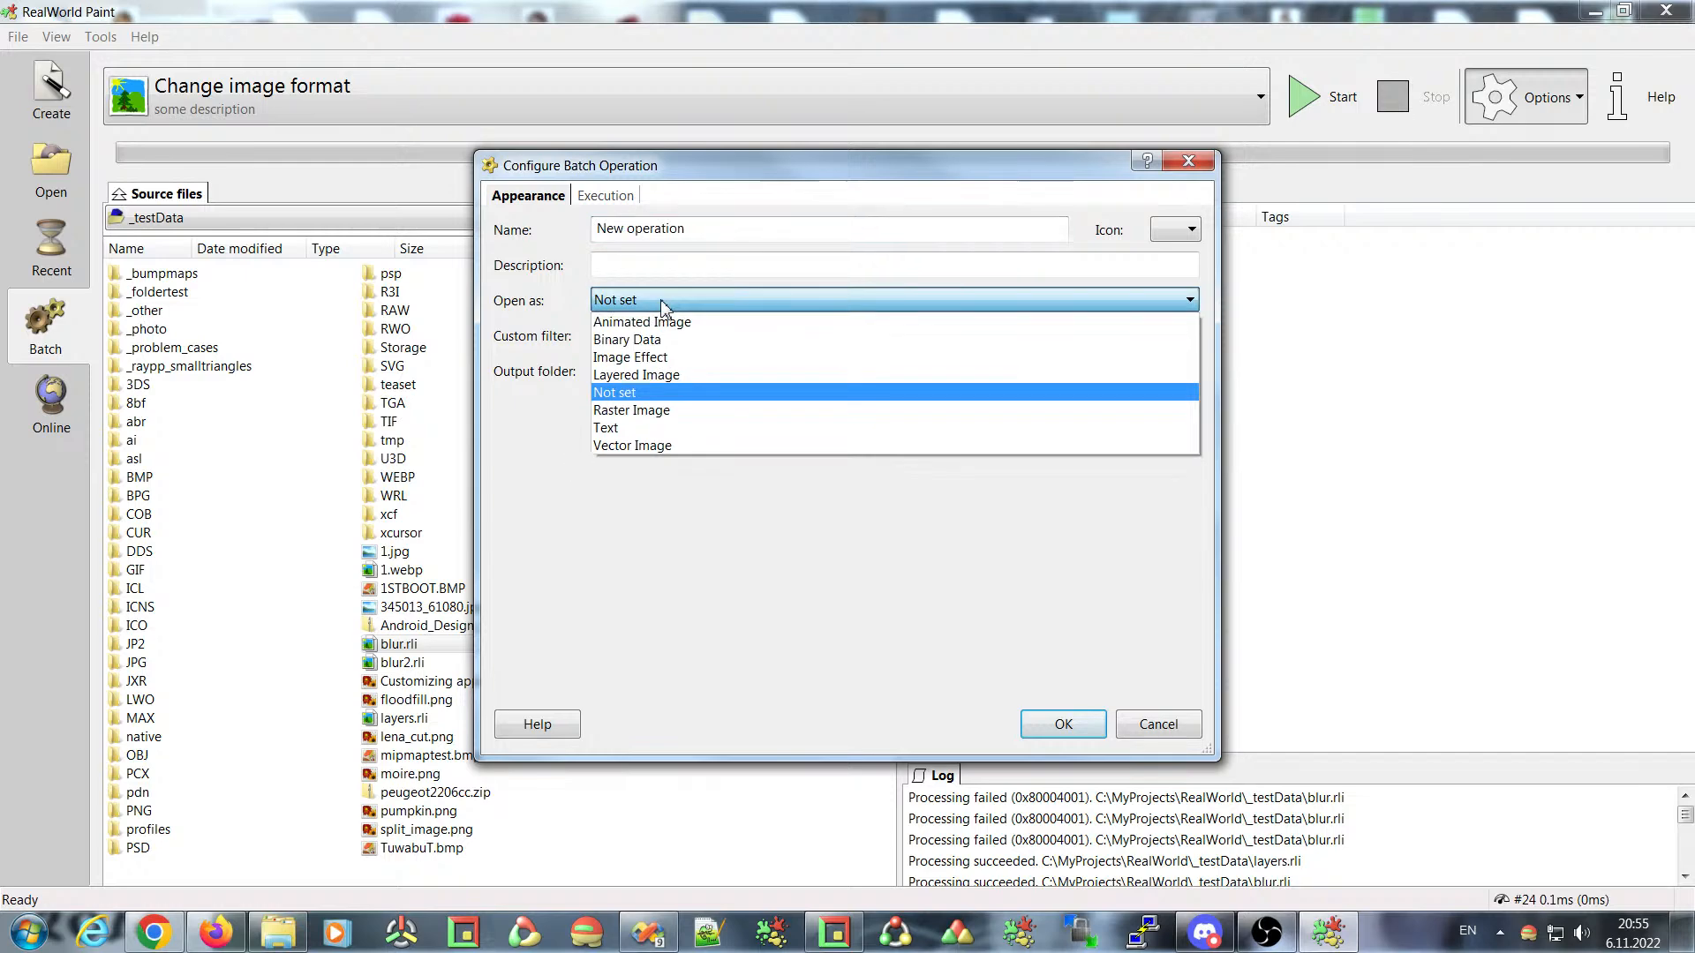
click(653, 375)
click(601, 196)
click(556, 288)
click(943, 267)
mouse_move(1197, 369)
mouse_down()
mouse_move(1186, 504)
mouse_move(1183, 371)
mouse_up()
click(1002, 392)
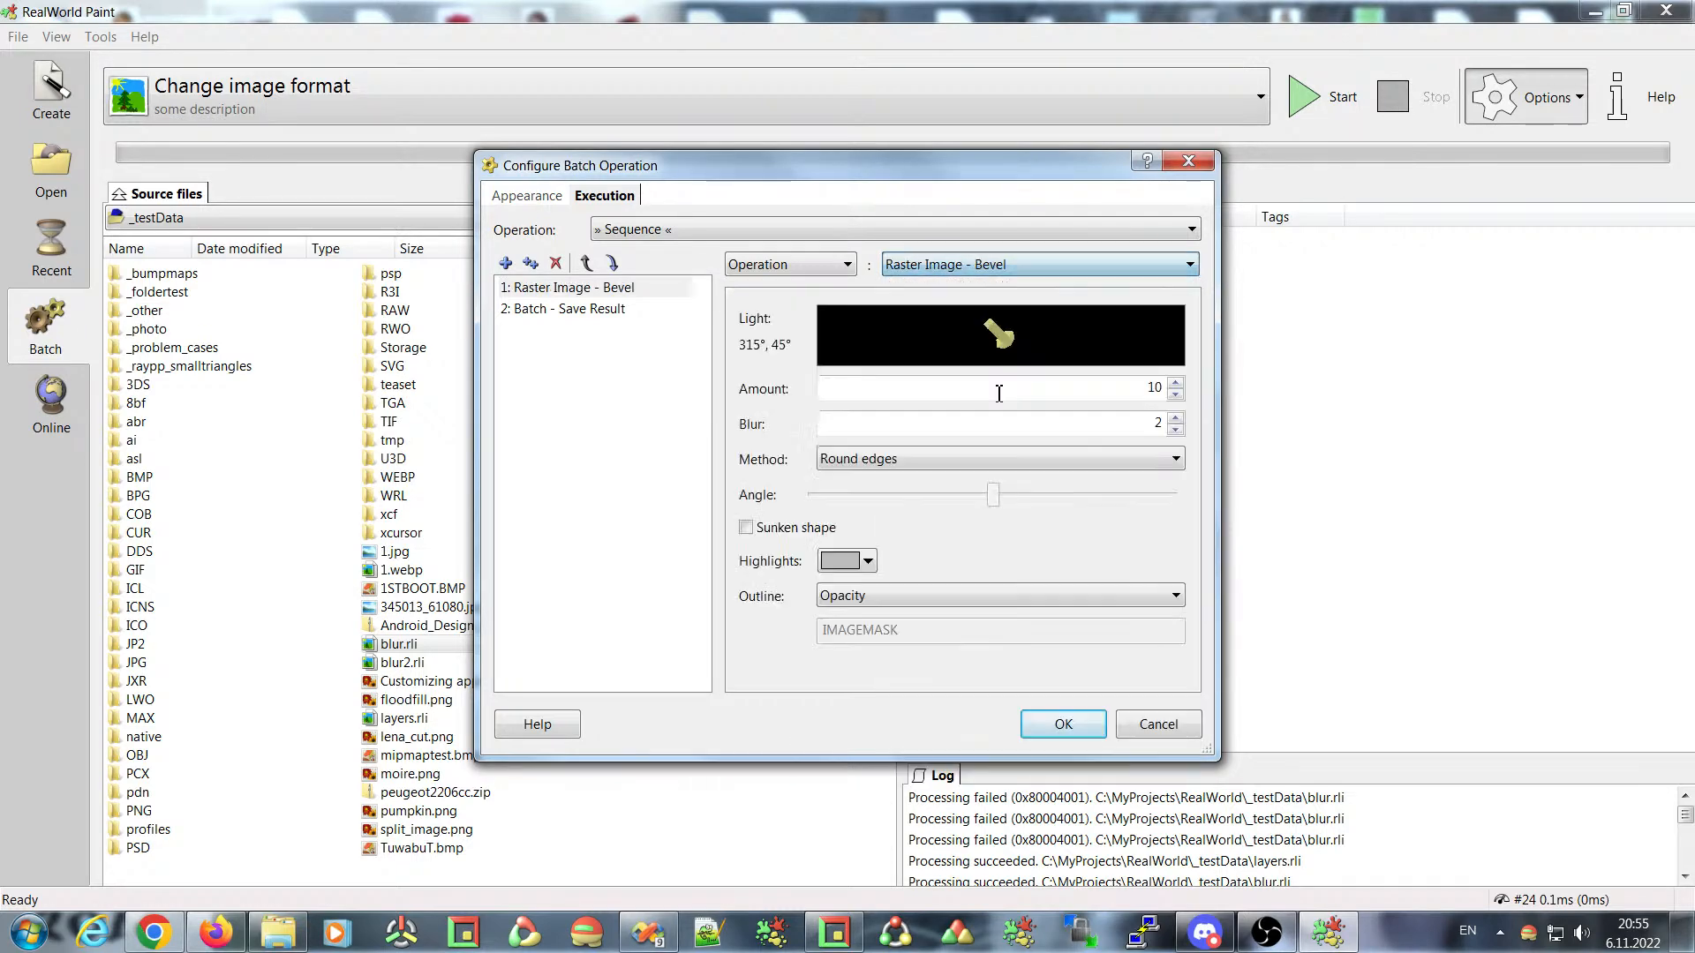
- Insert a Raster Image - Drop Shadow step between the Bevel and Save Result steps
click(505, 262)
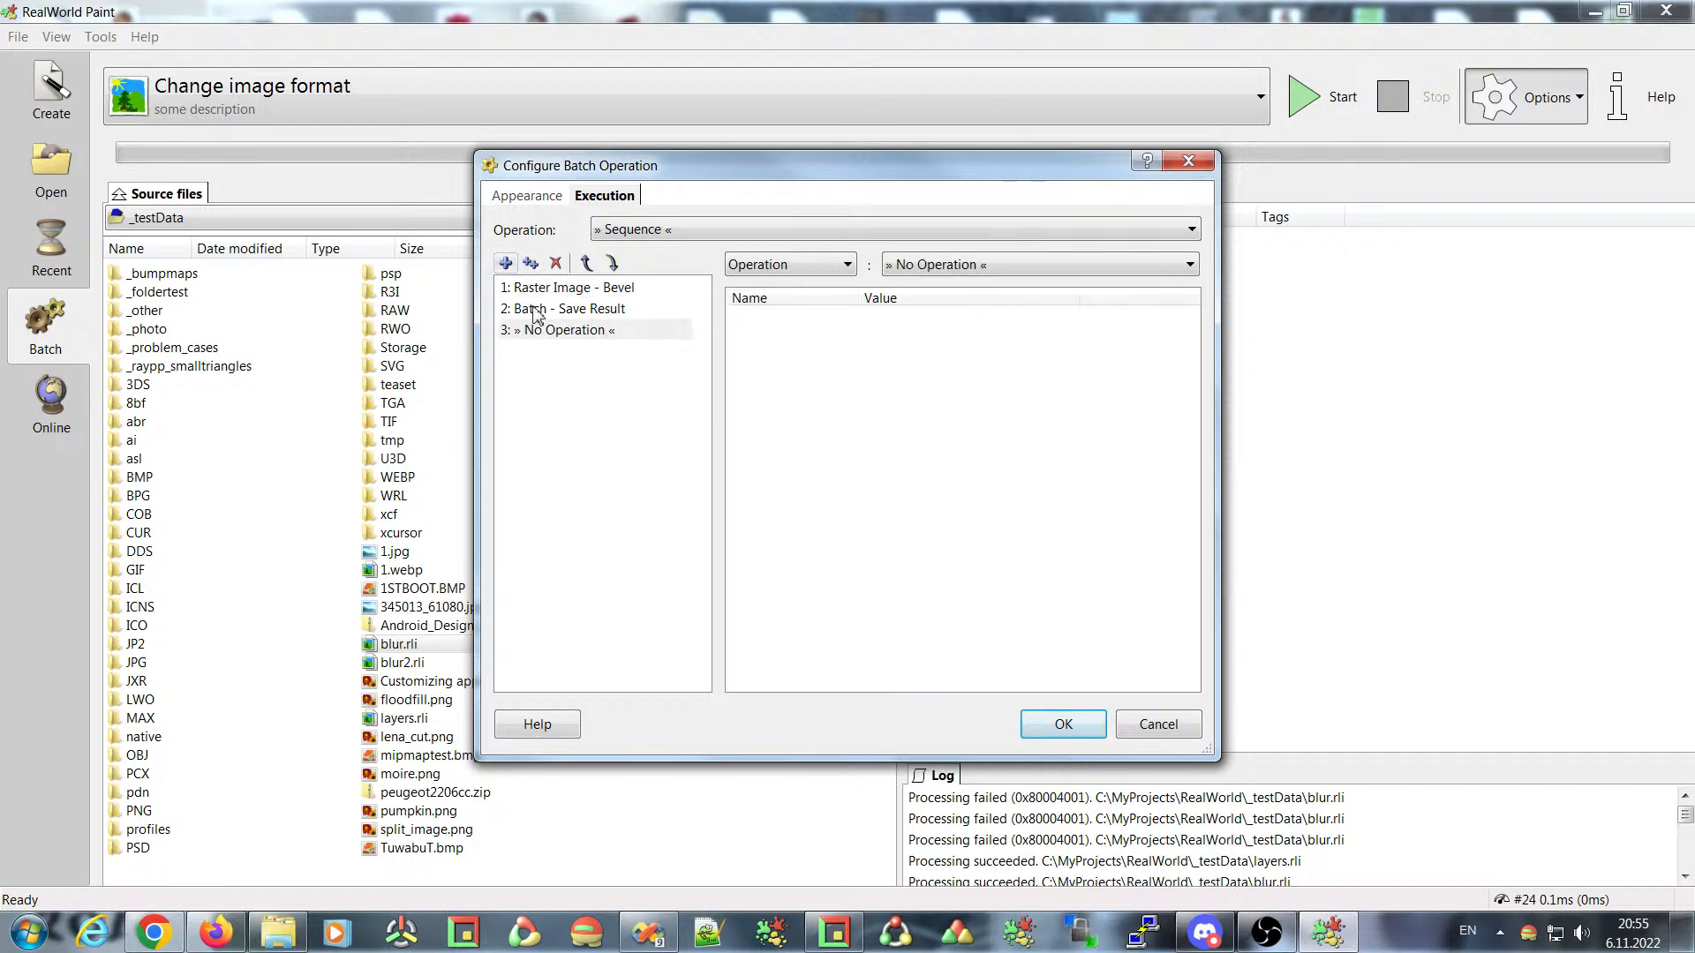
click(586, 262)
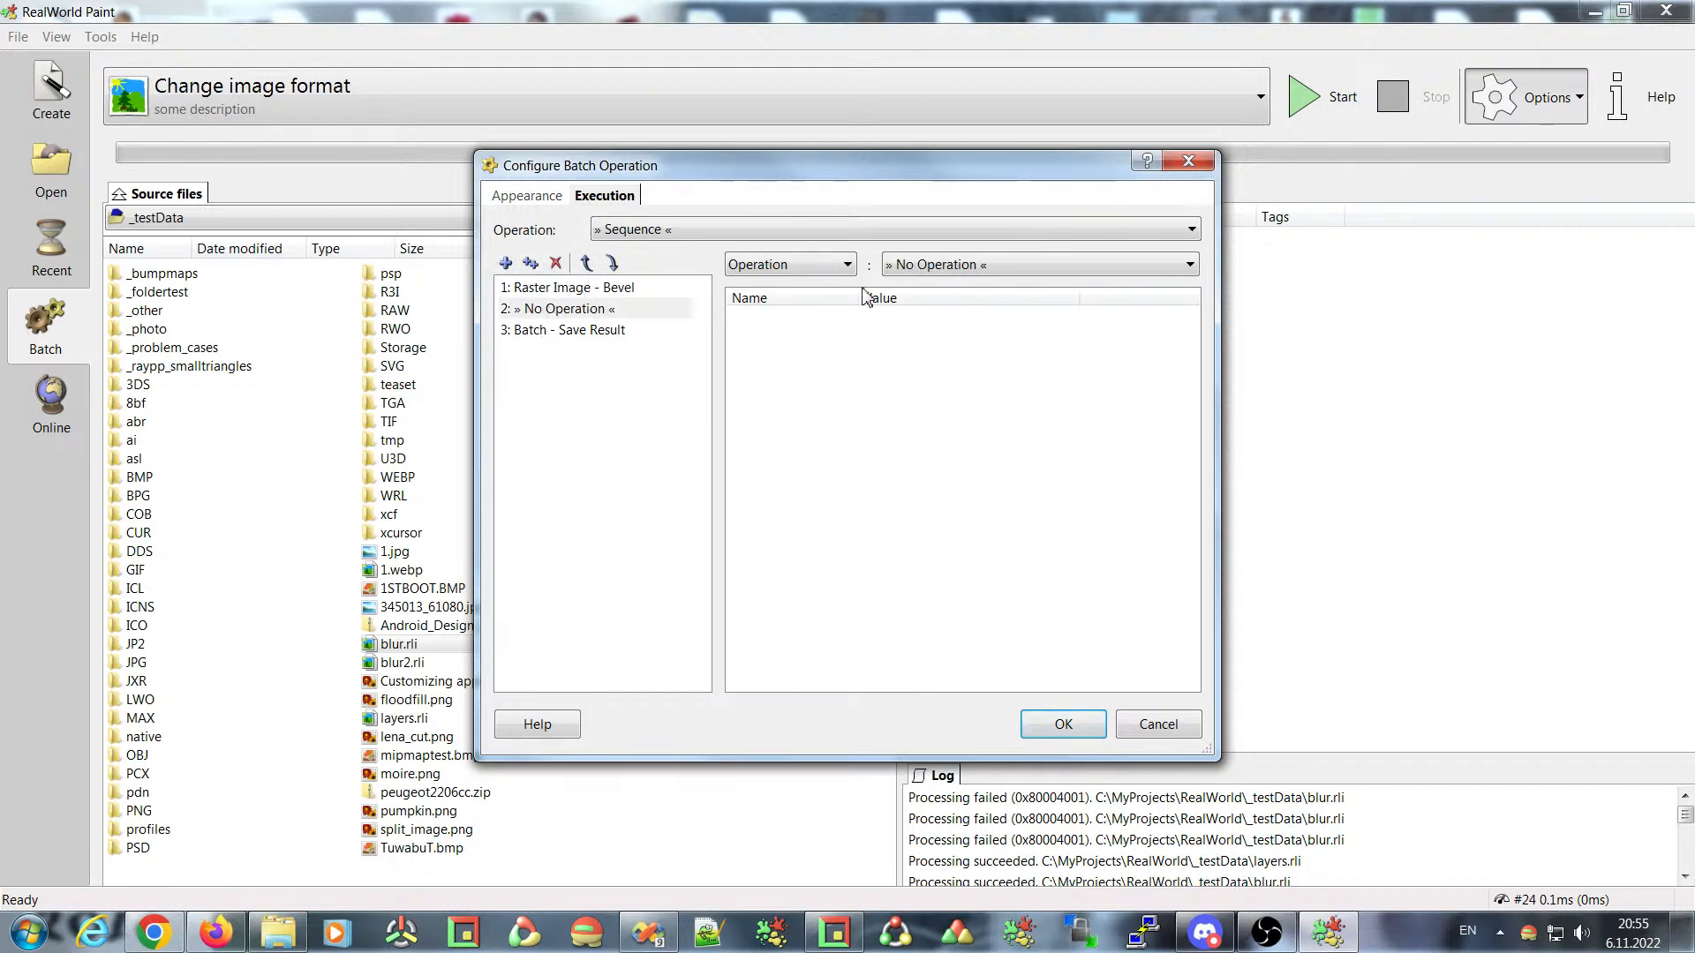
click(933, 264)
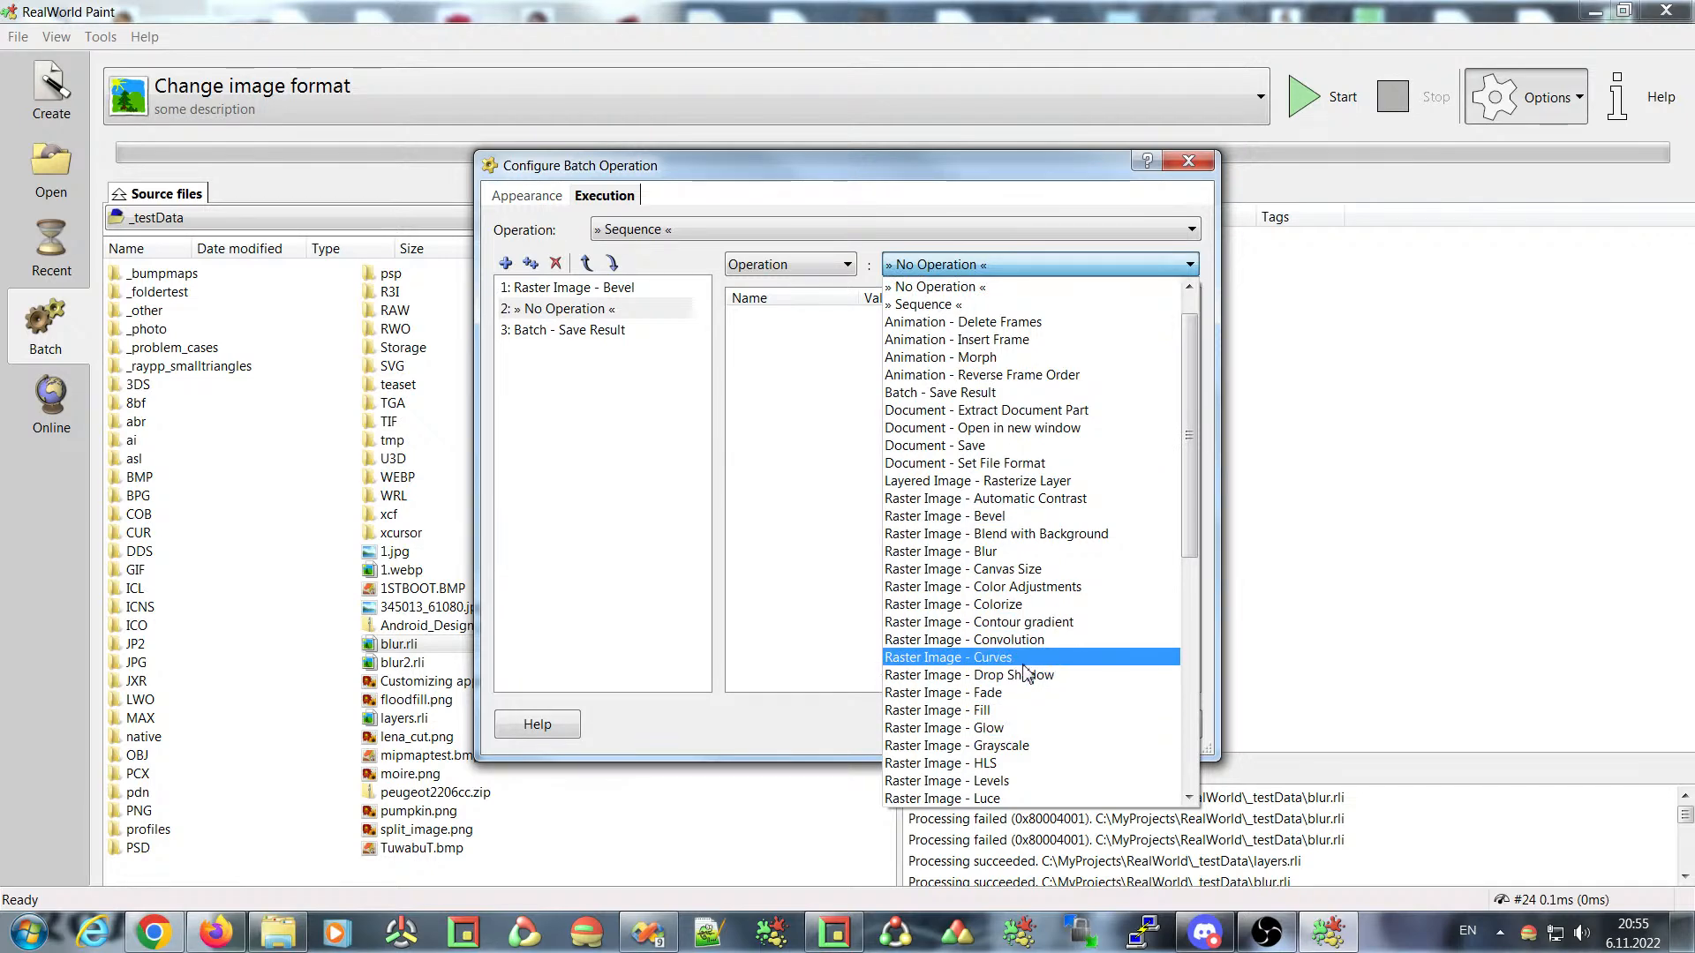
click(1024, 675)
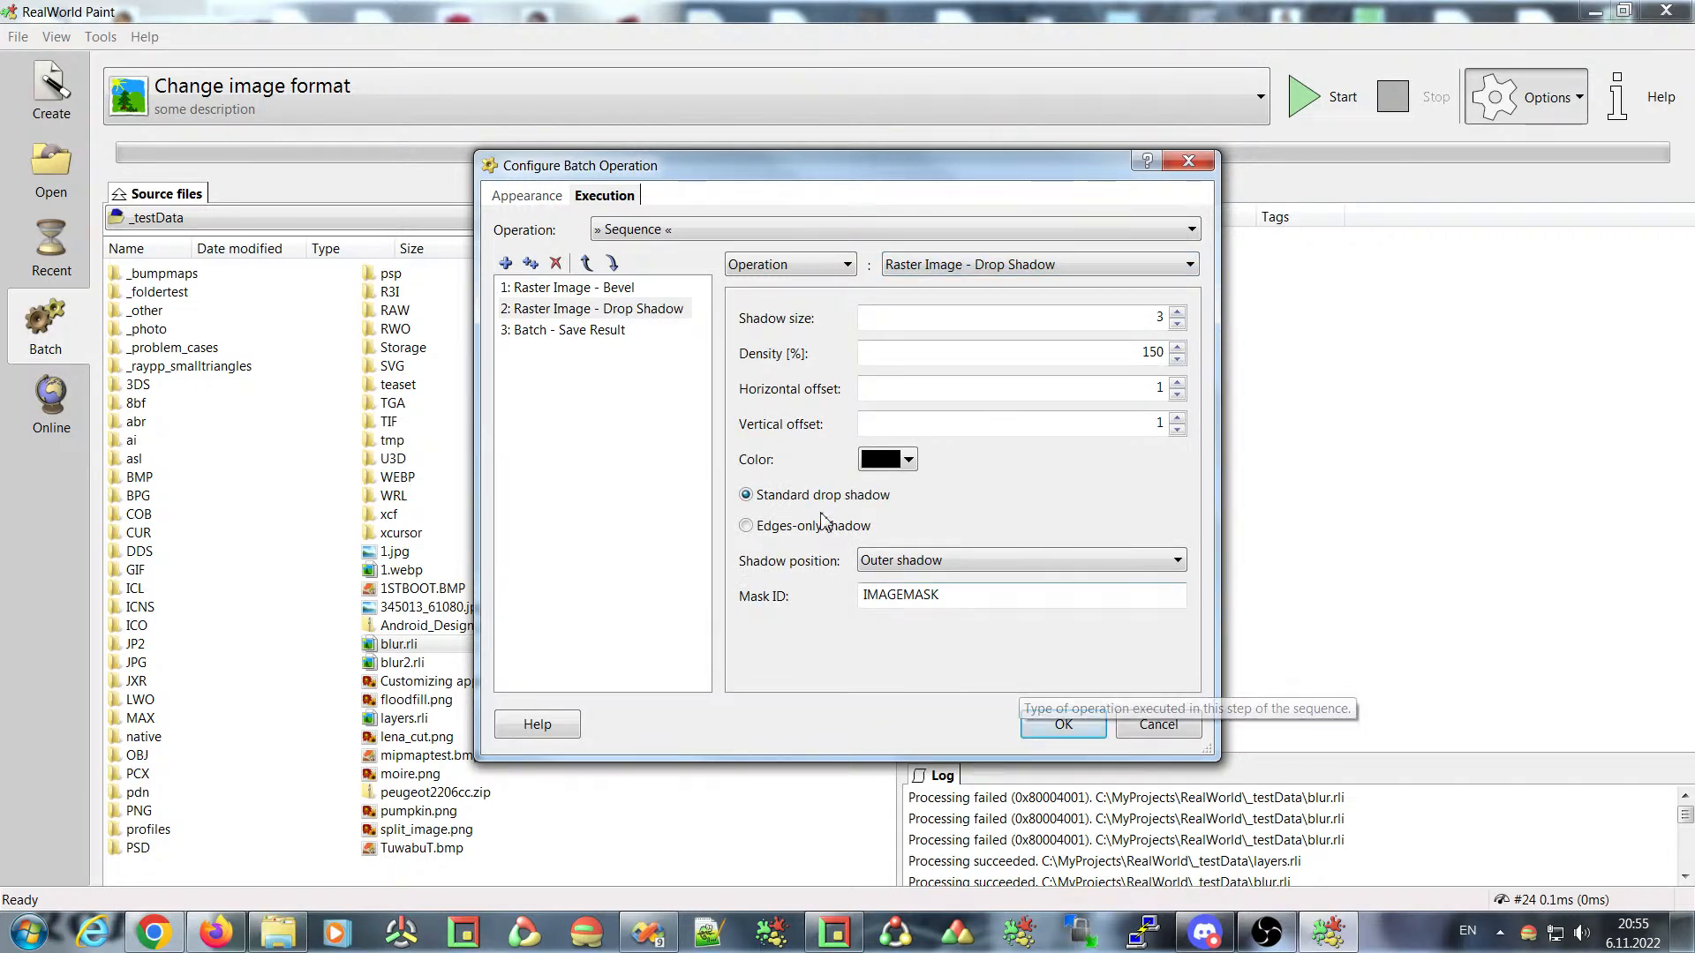
- Review the Bevel, Drop Shadow and Save Result steps and save the new batch operation
click(573, 291)
click(547, 311)
click(550, 291)
click(547, 311)
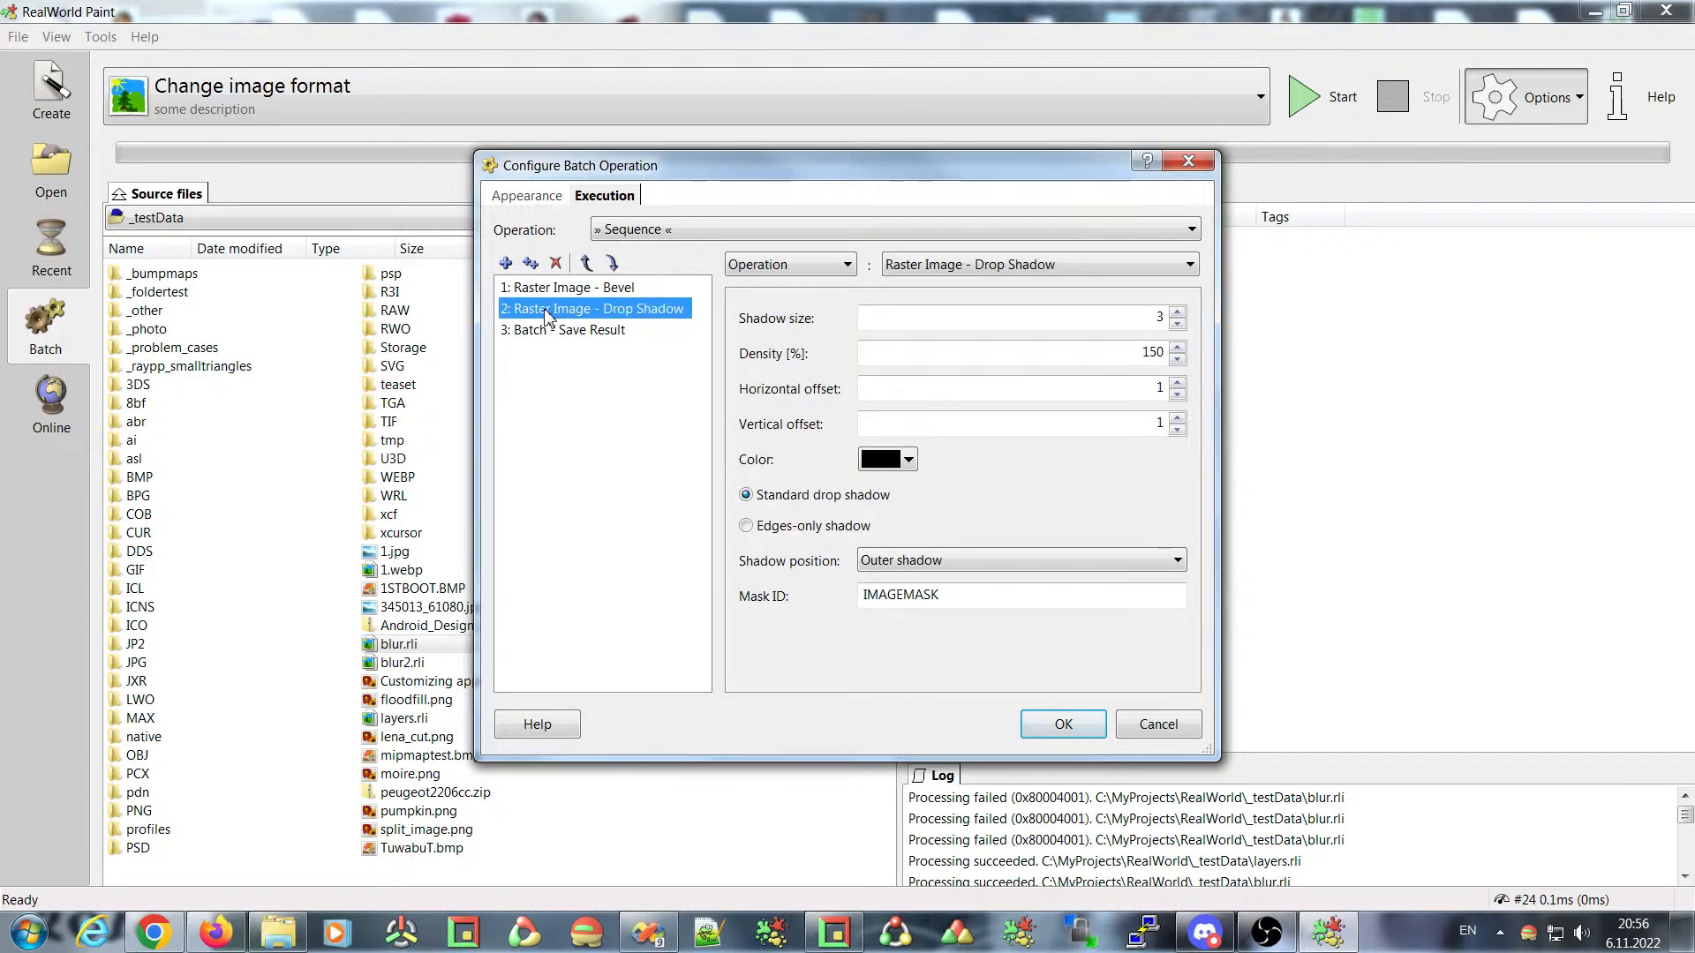
click(533, 334)
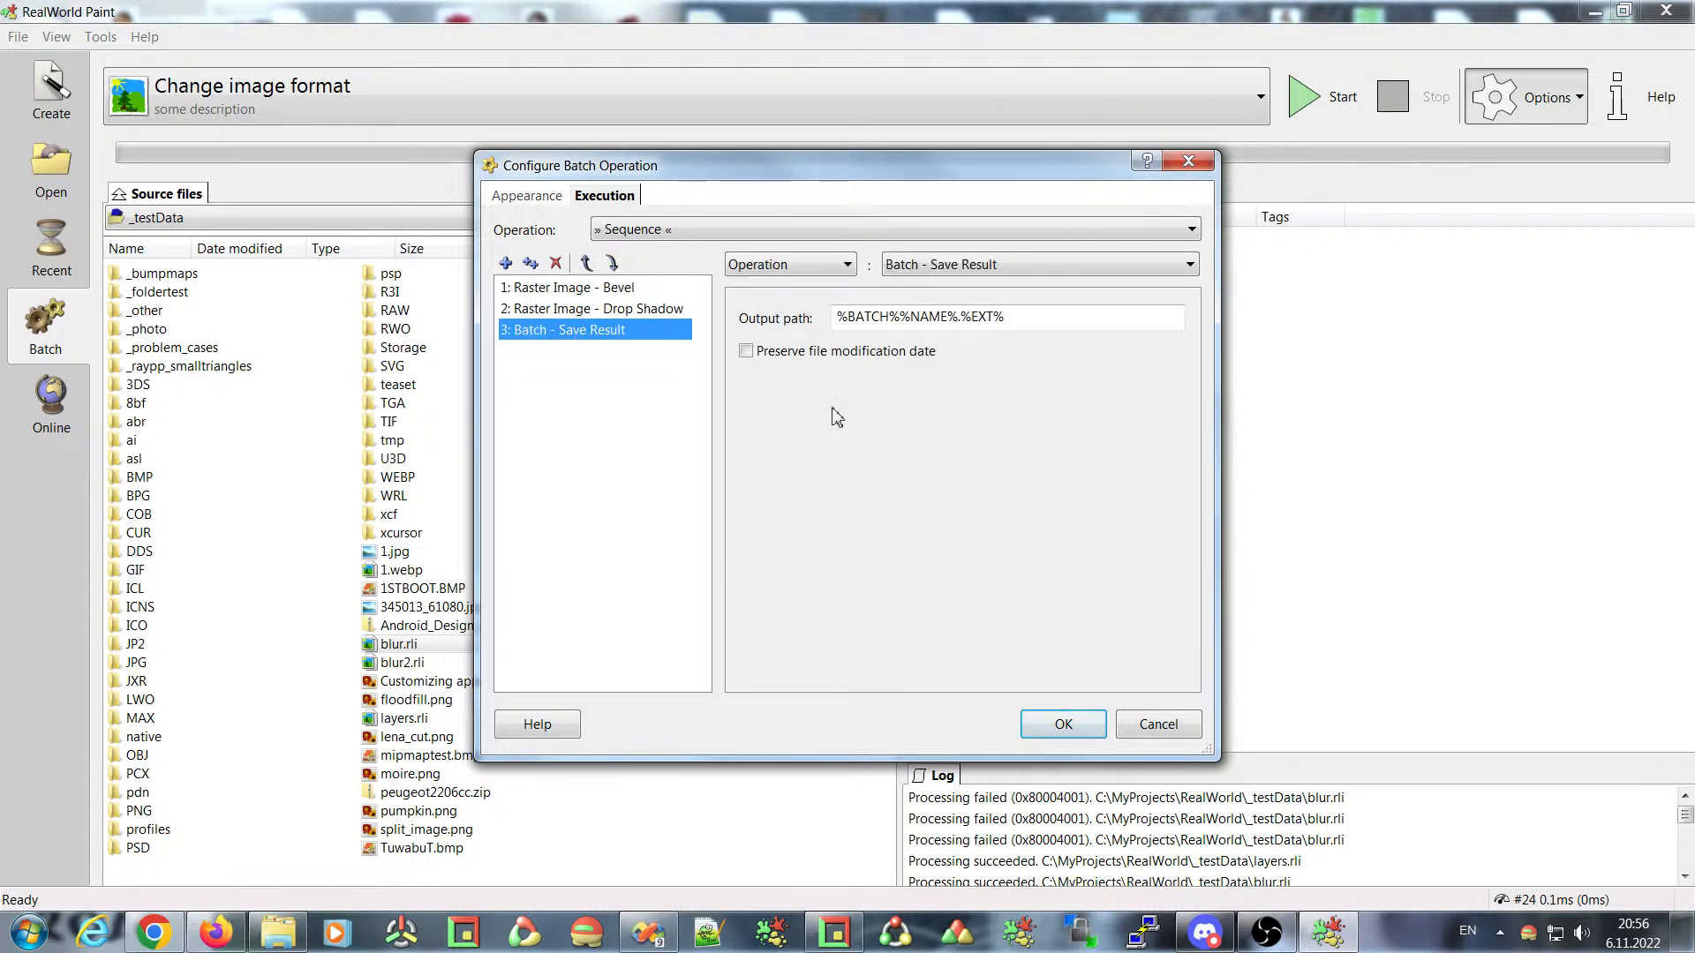
click(1063, 724)
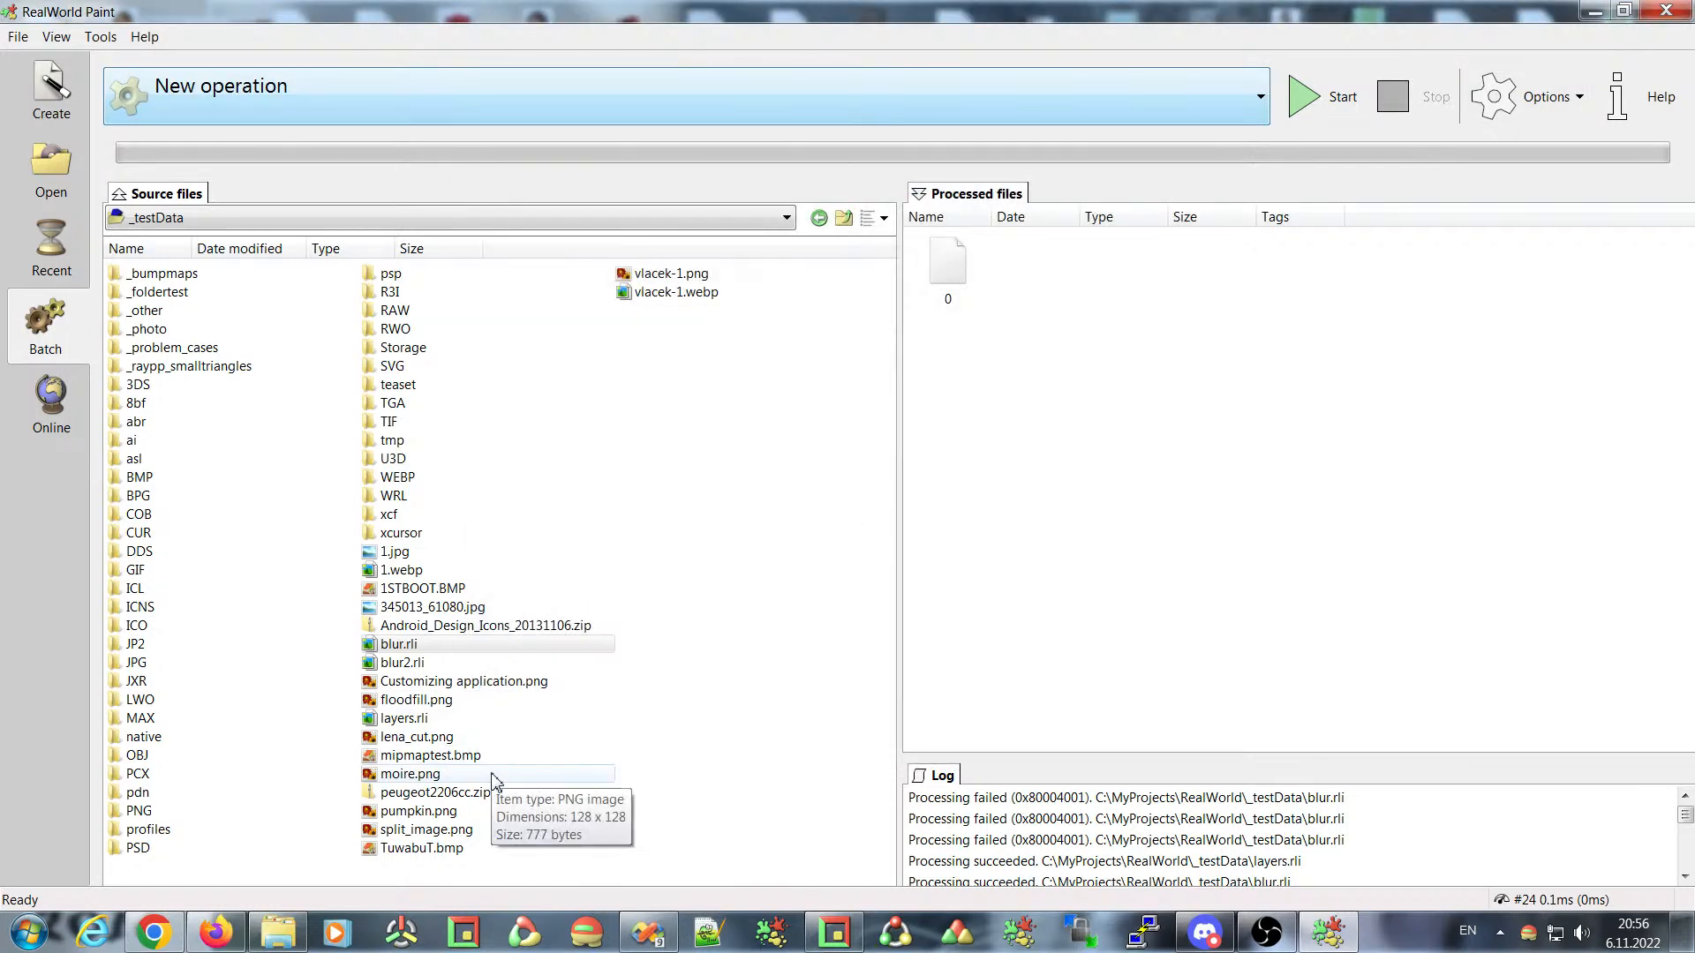
- Try running the new operation on layers.rli
click(400, 719)
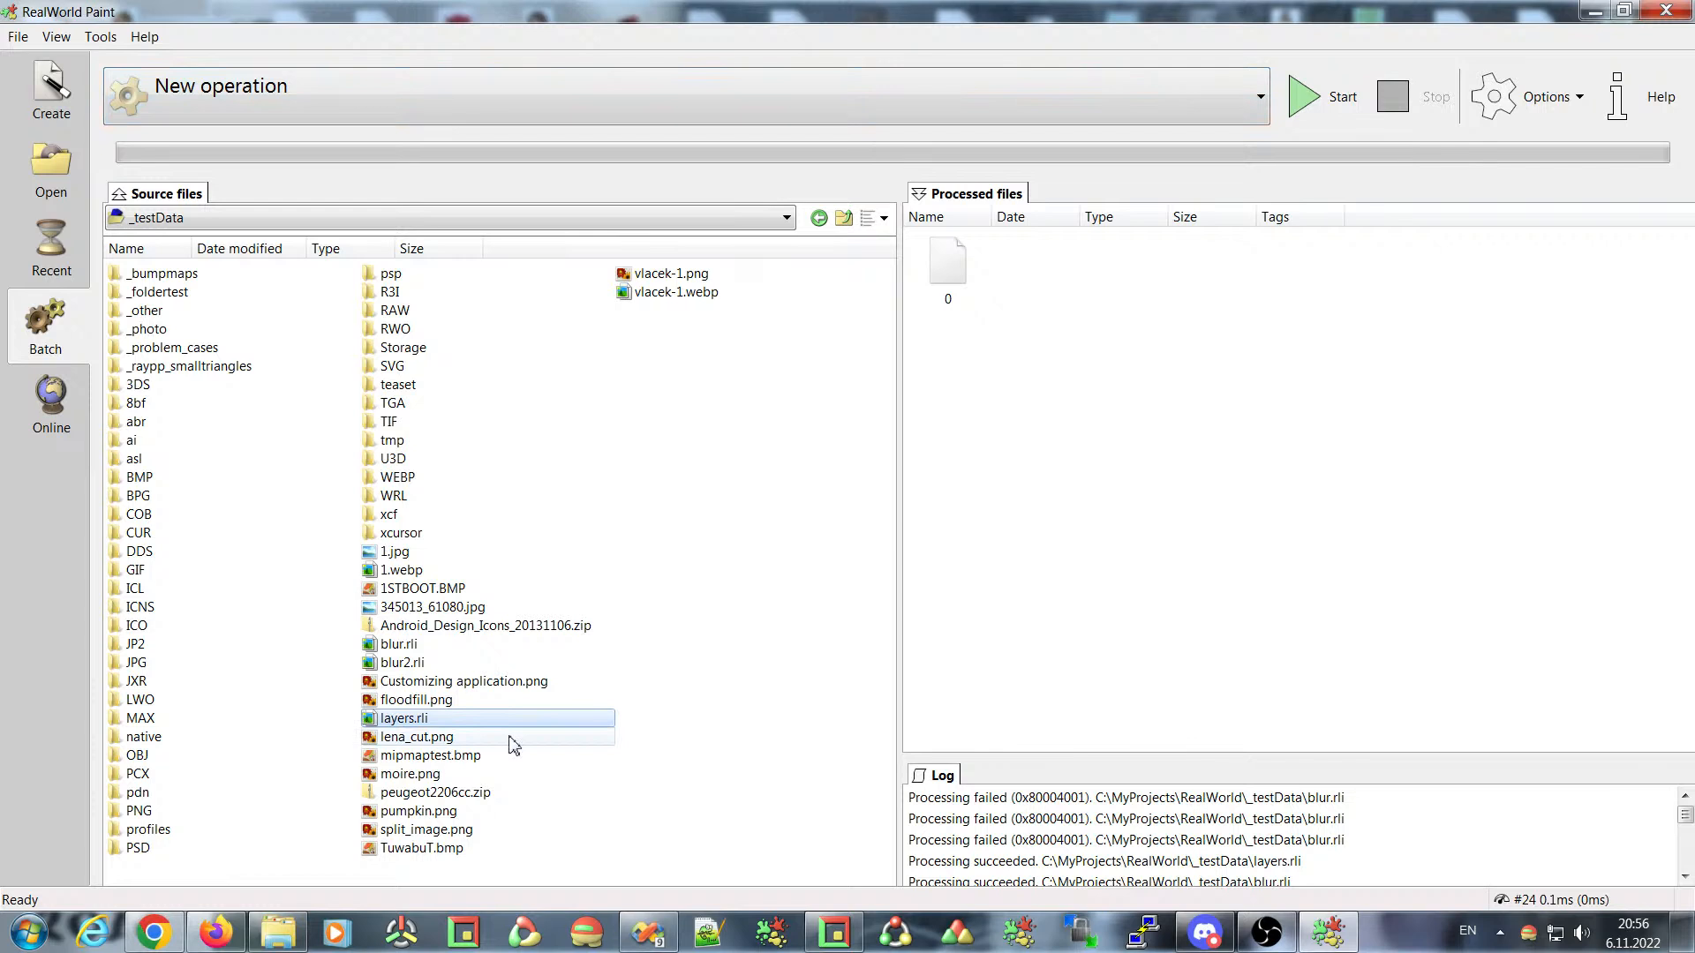
click(404, 724)
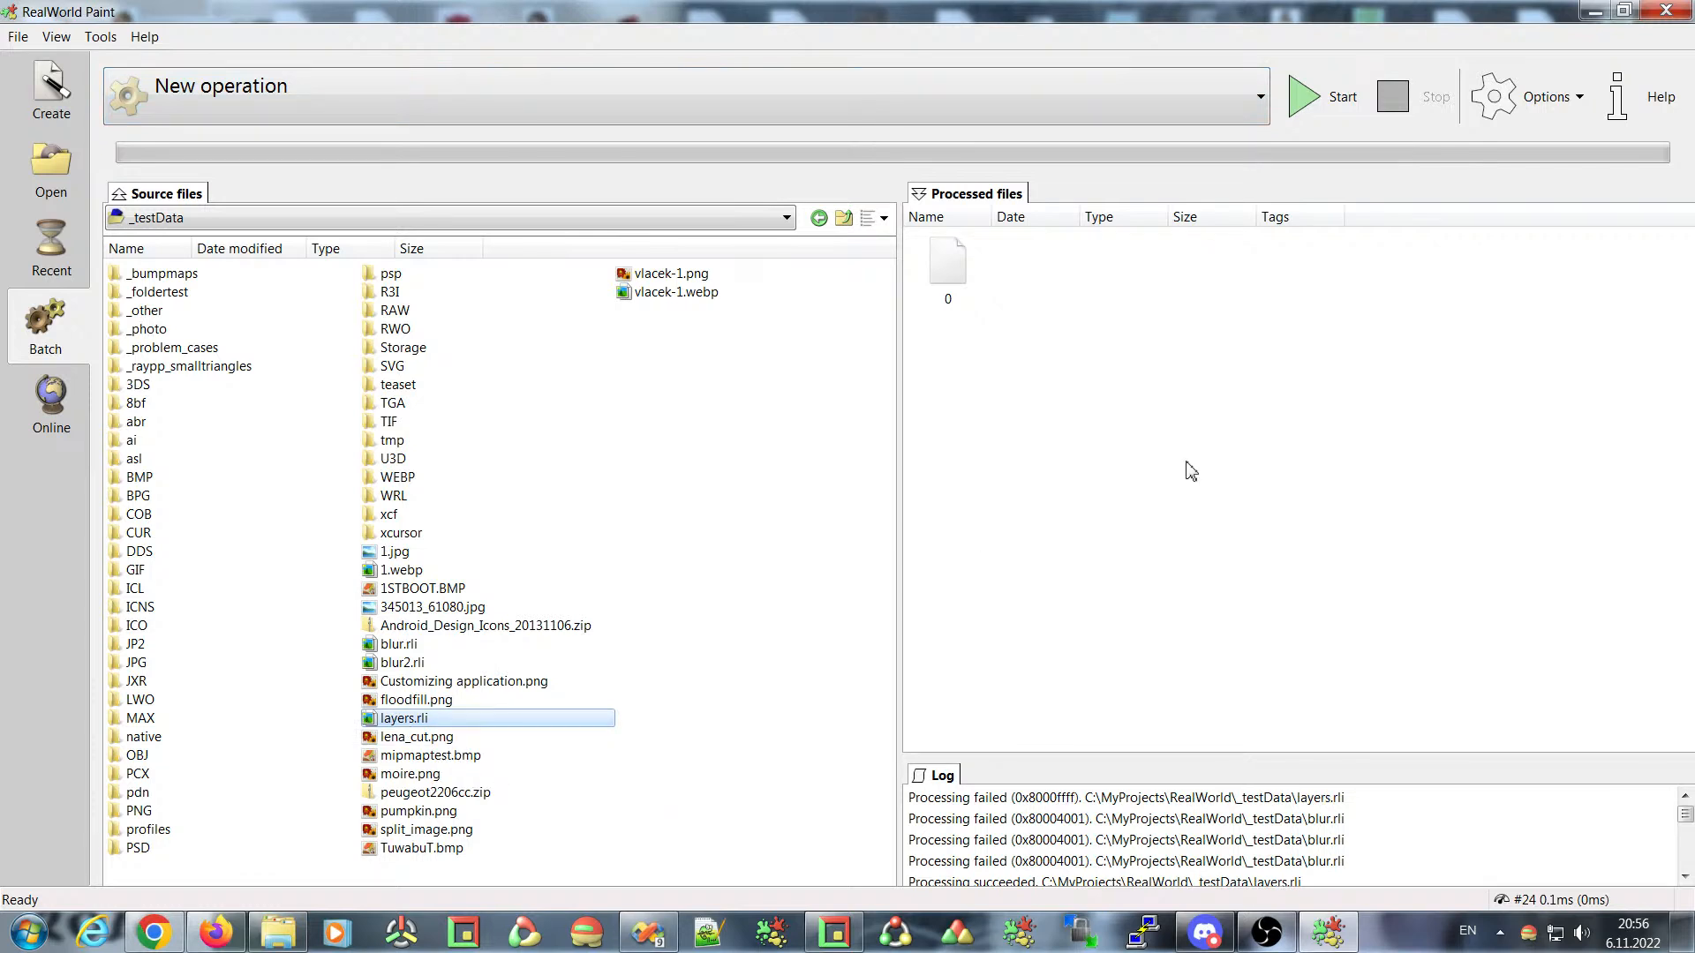
click(1305, 97)
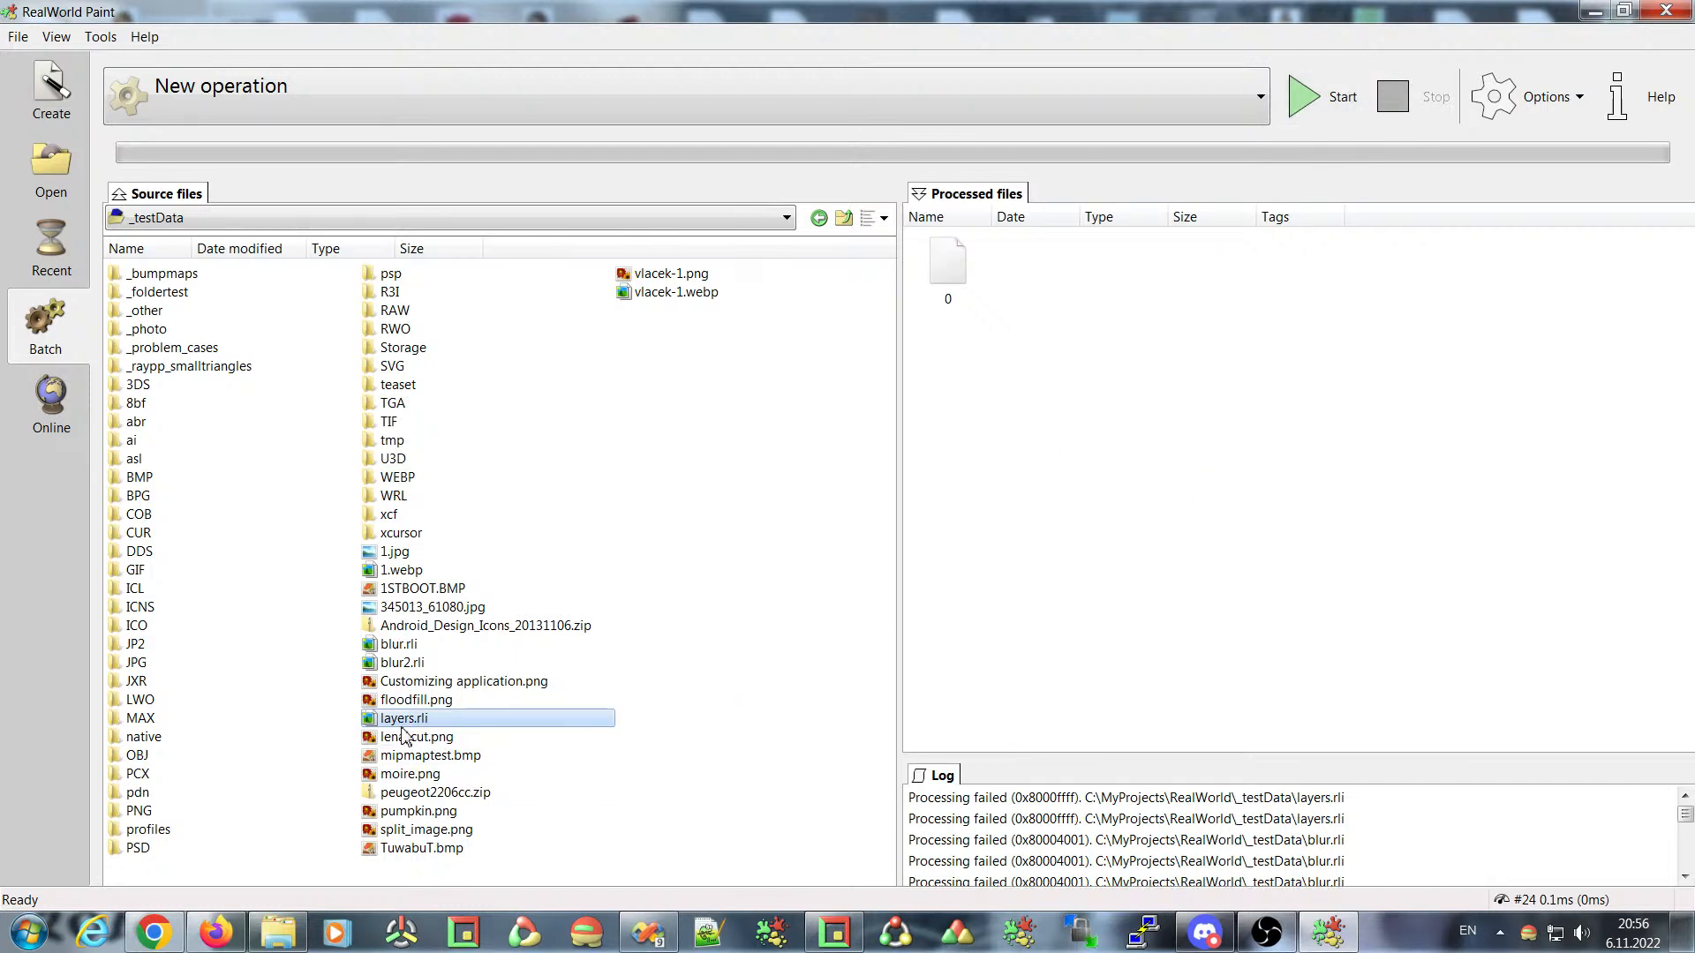
mouse_move(387, 728)
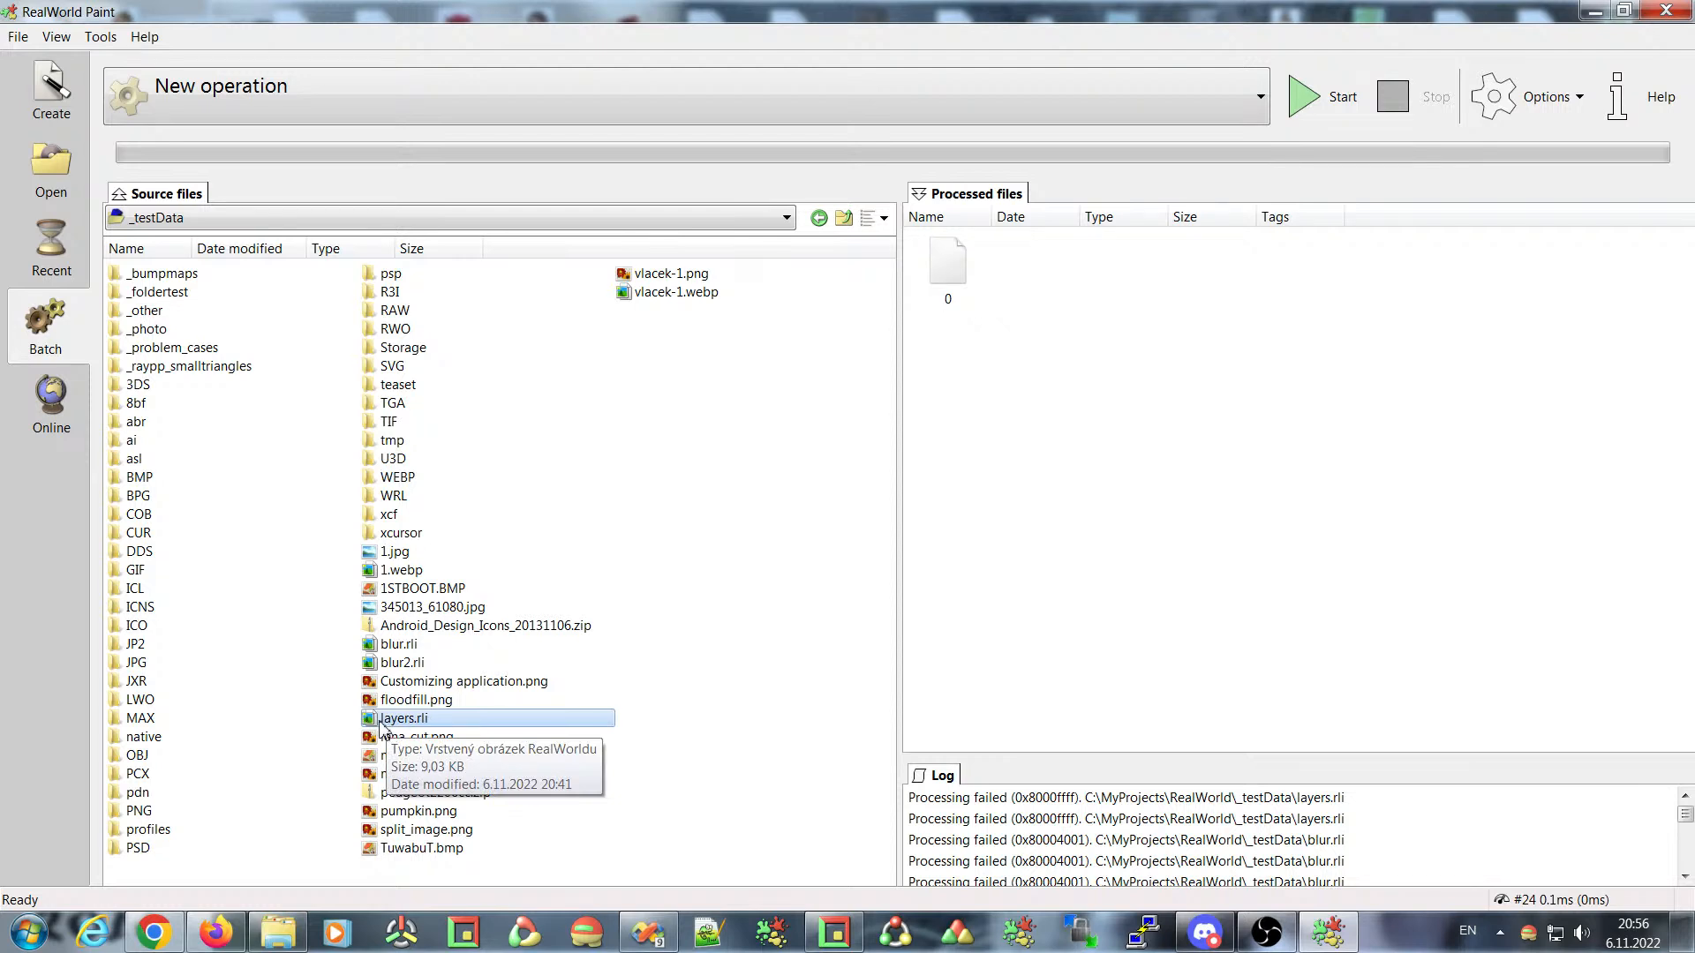
- Reopen the new operation's configuration, check its Bevel step and set it to open files as Raster Image
click(1540, 115)
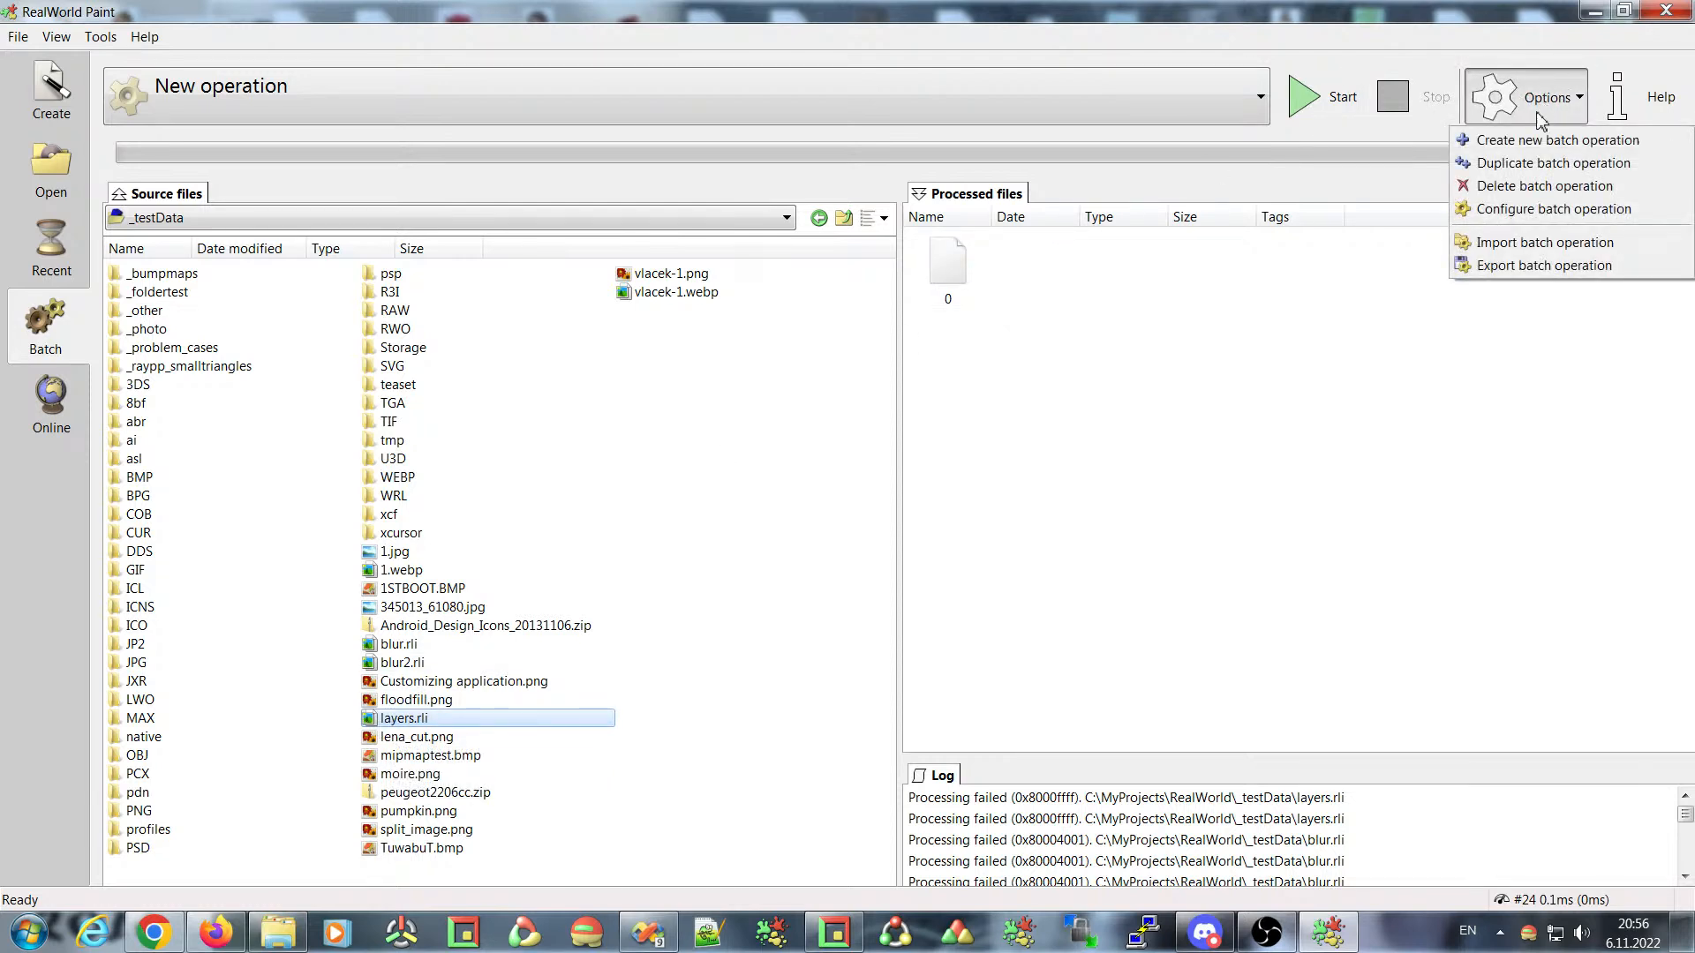
click(1528, 208)
click(606, 198)
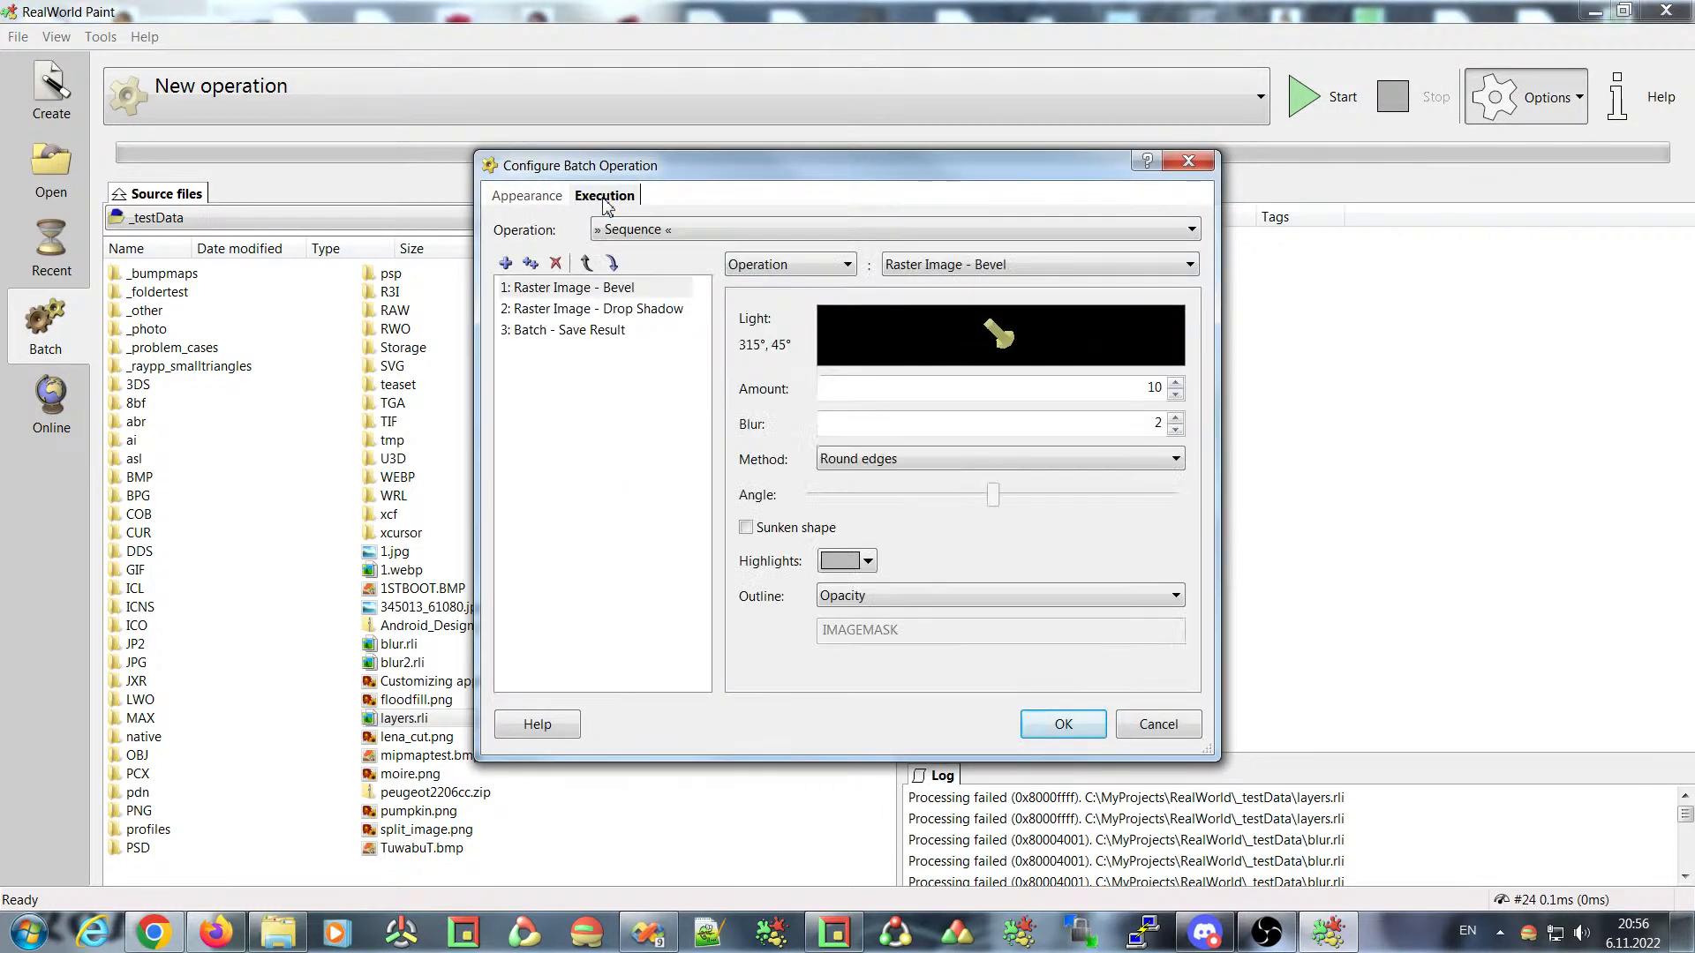
click(538, 293)
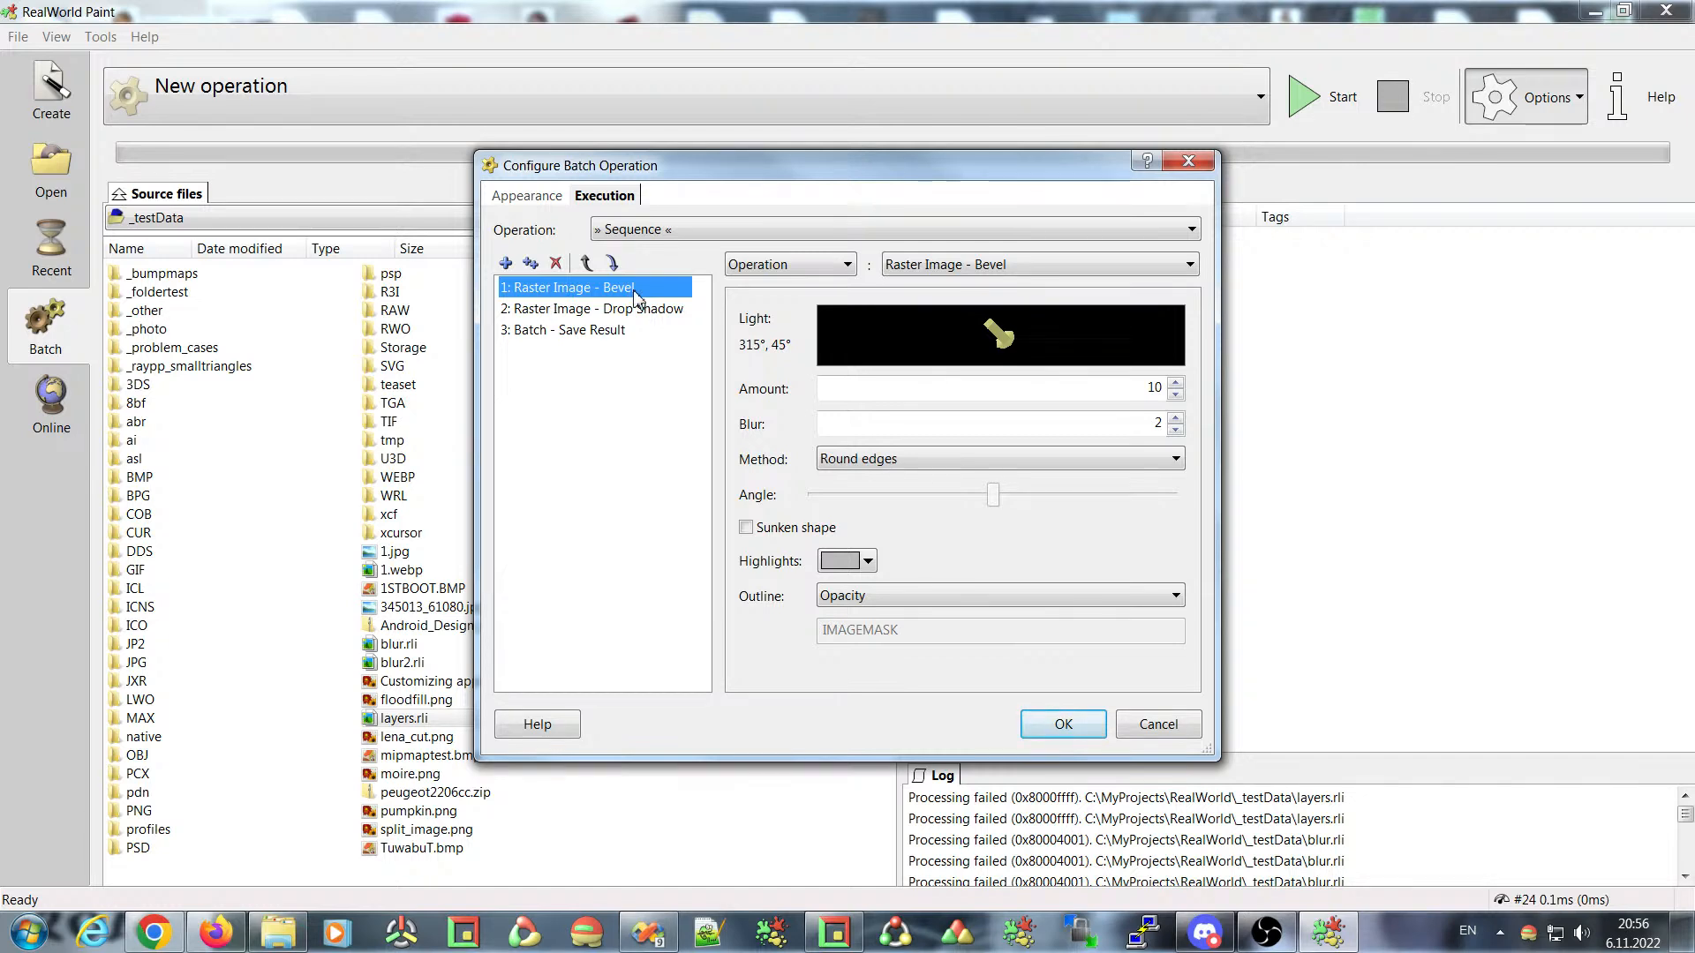
click(528, 198)
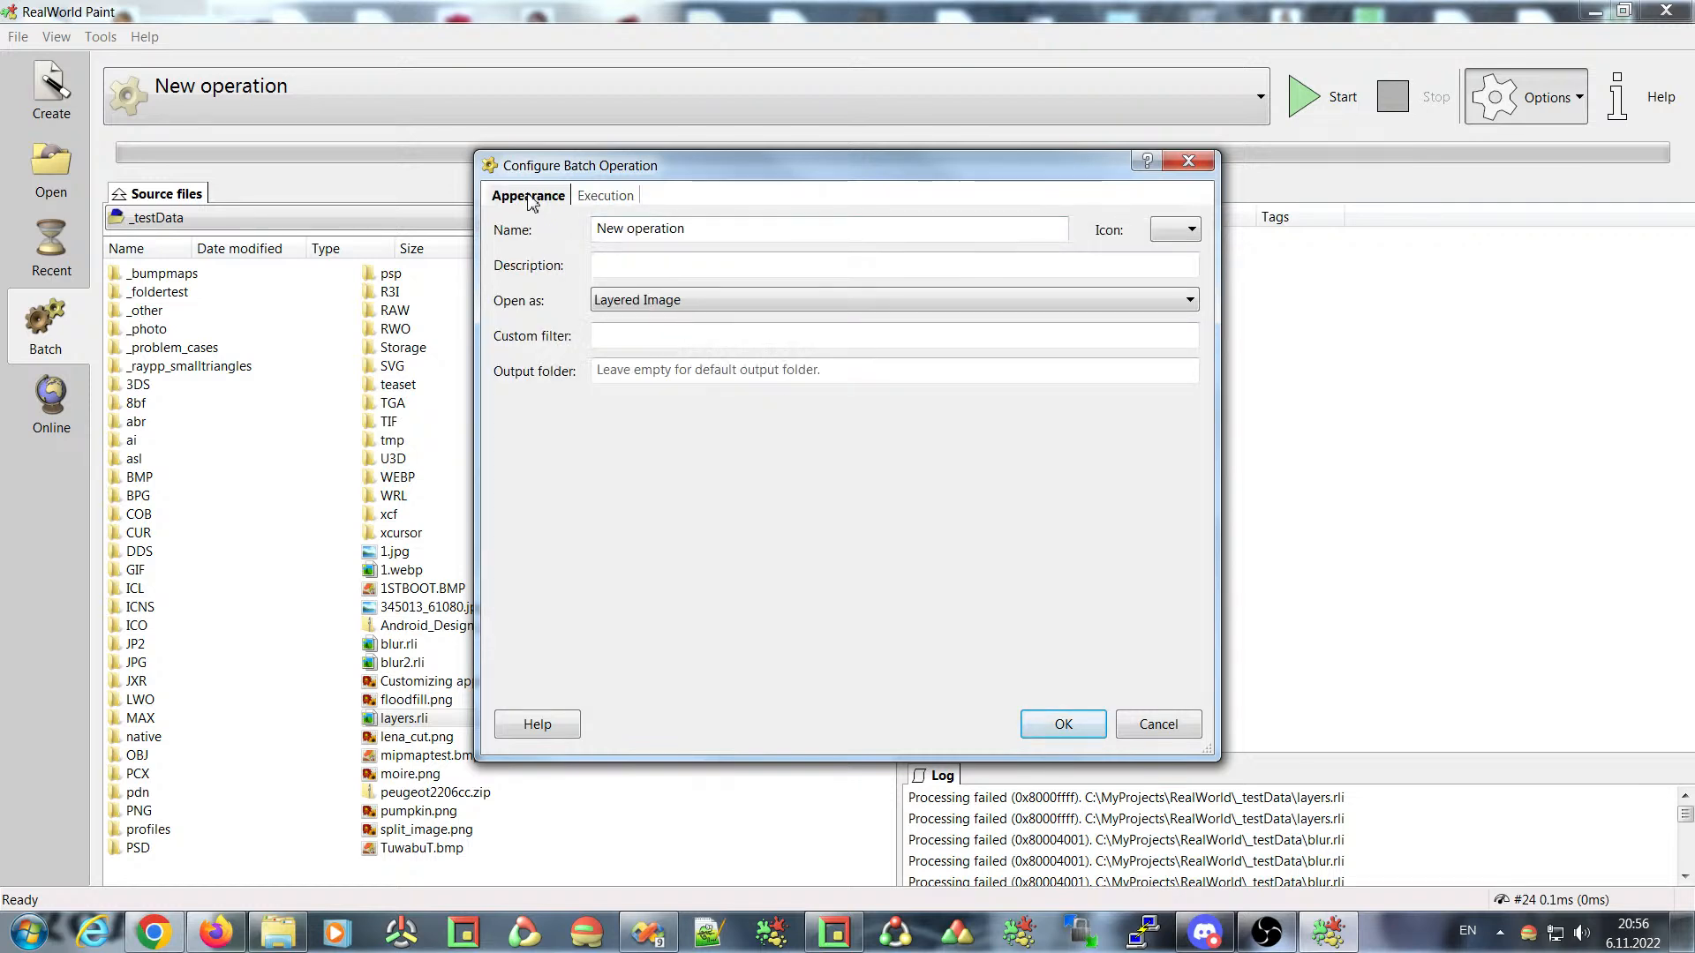
click(713, 303)
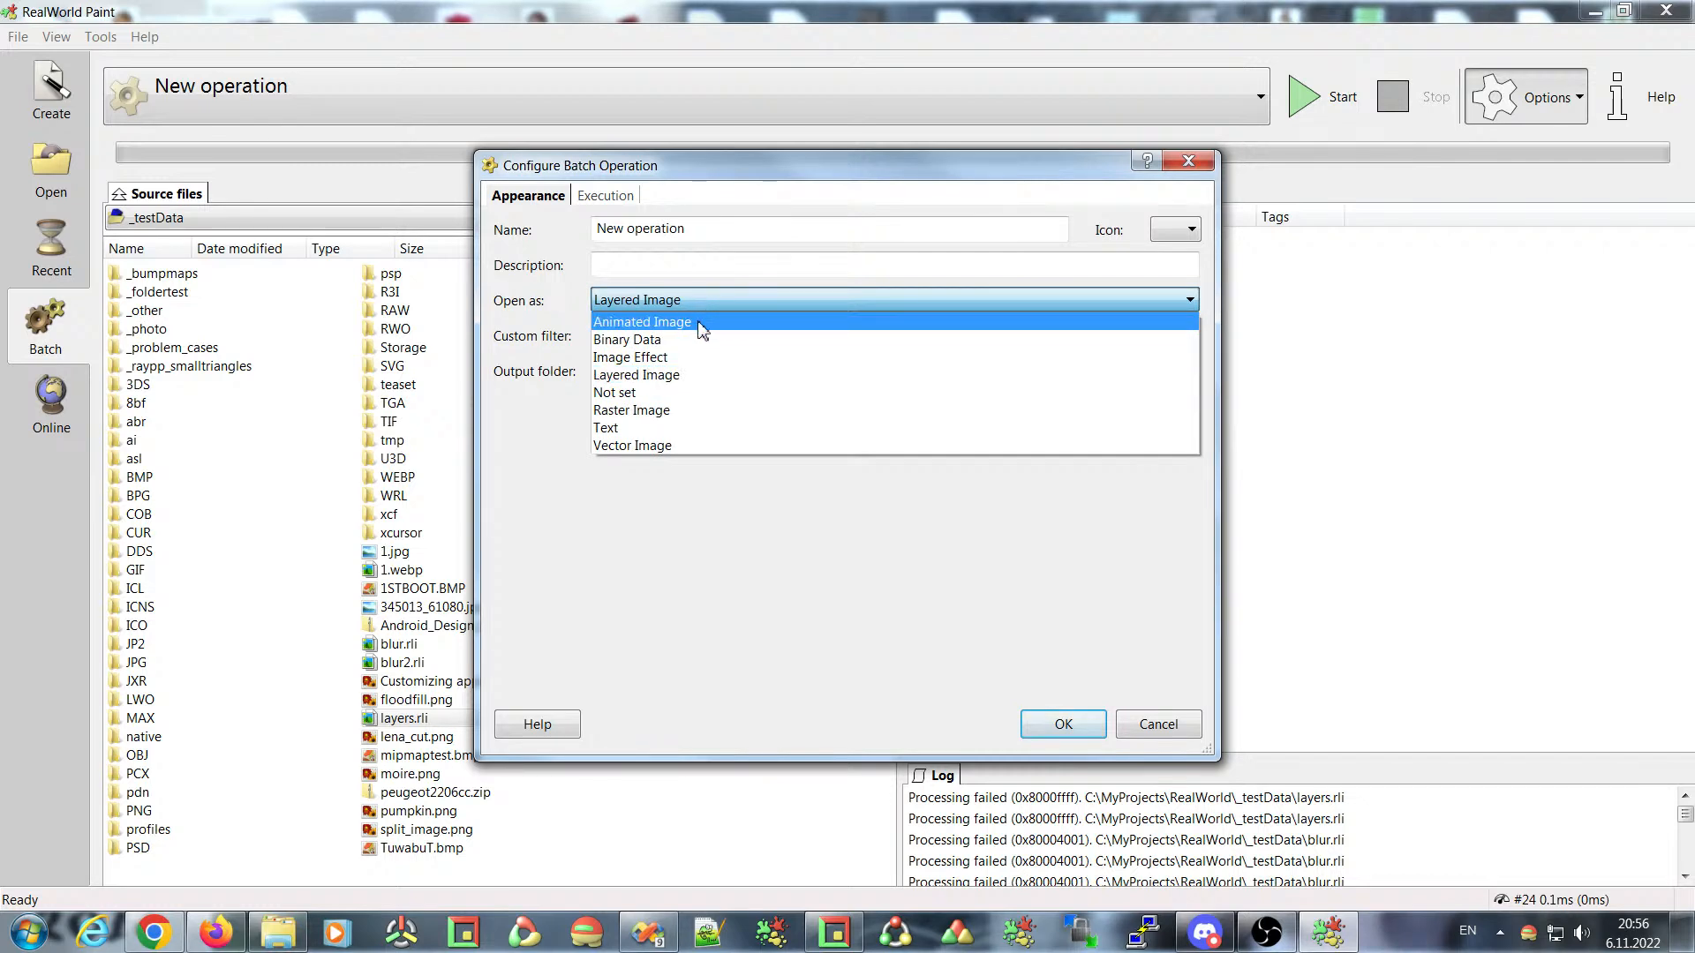
click(643, 411)
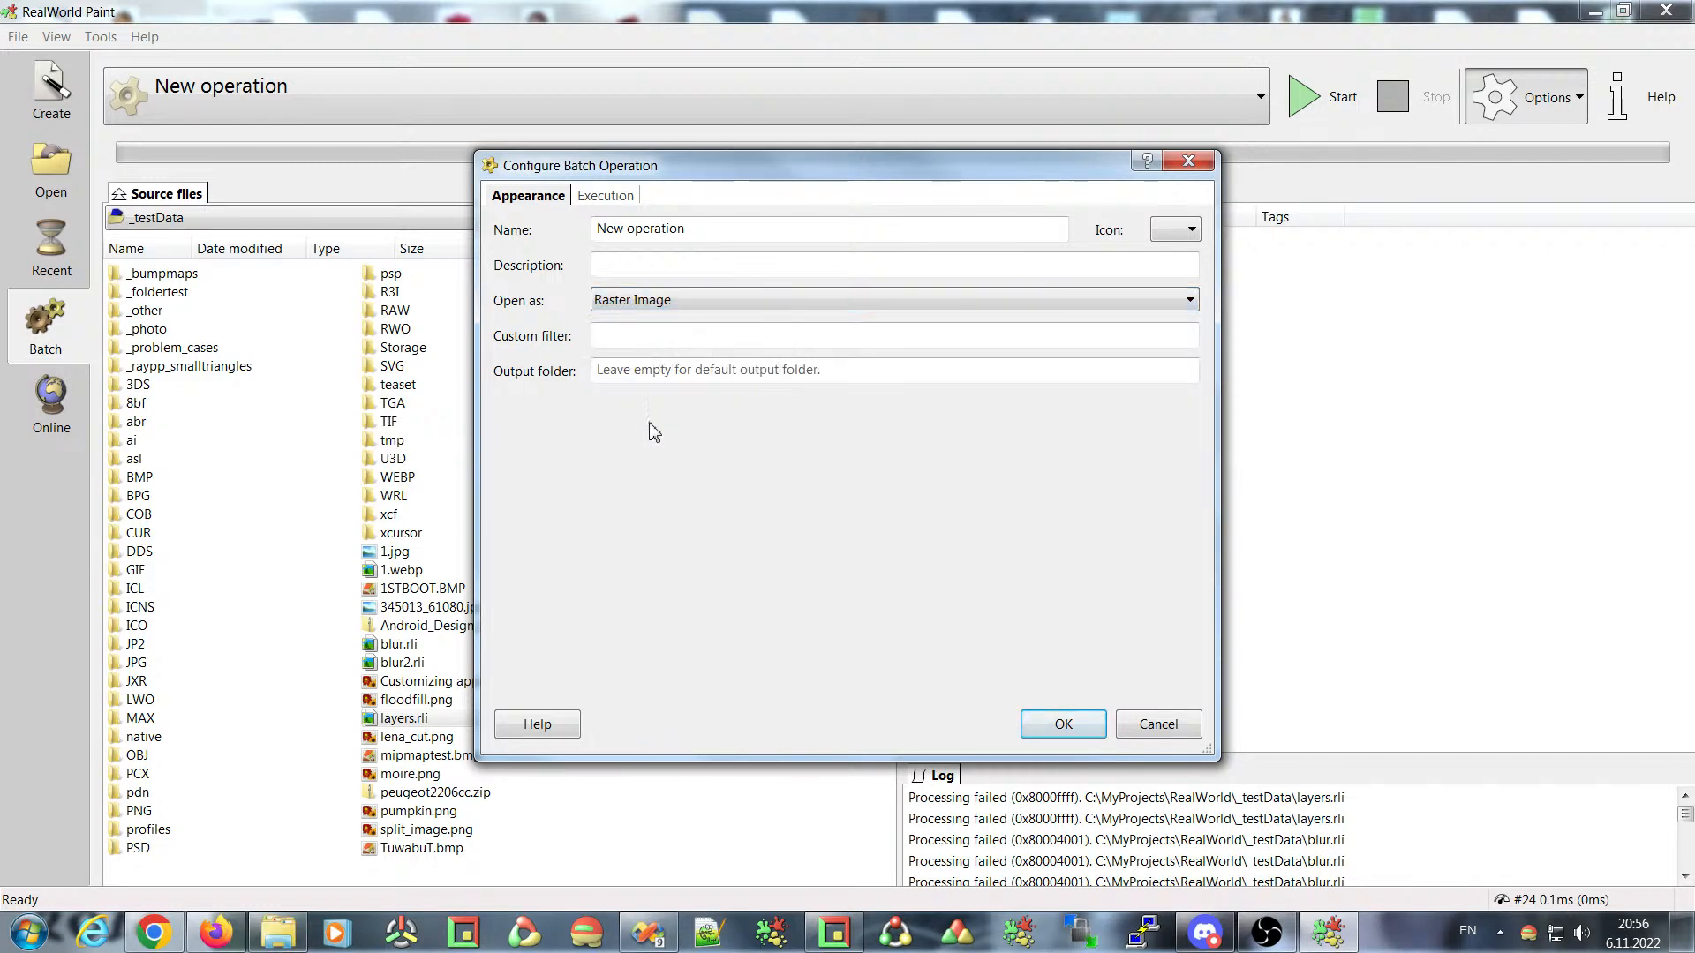
- Apply the new operation's configuration, running it on floodfill.png and viewing the processed image
click(1062, 724)
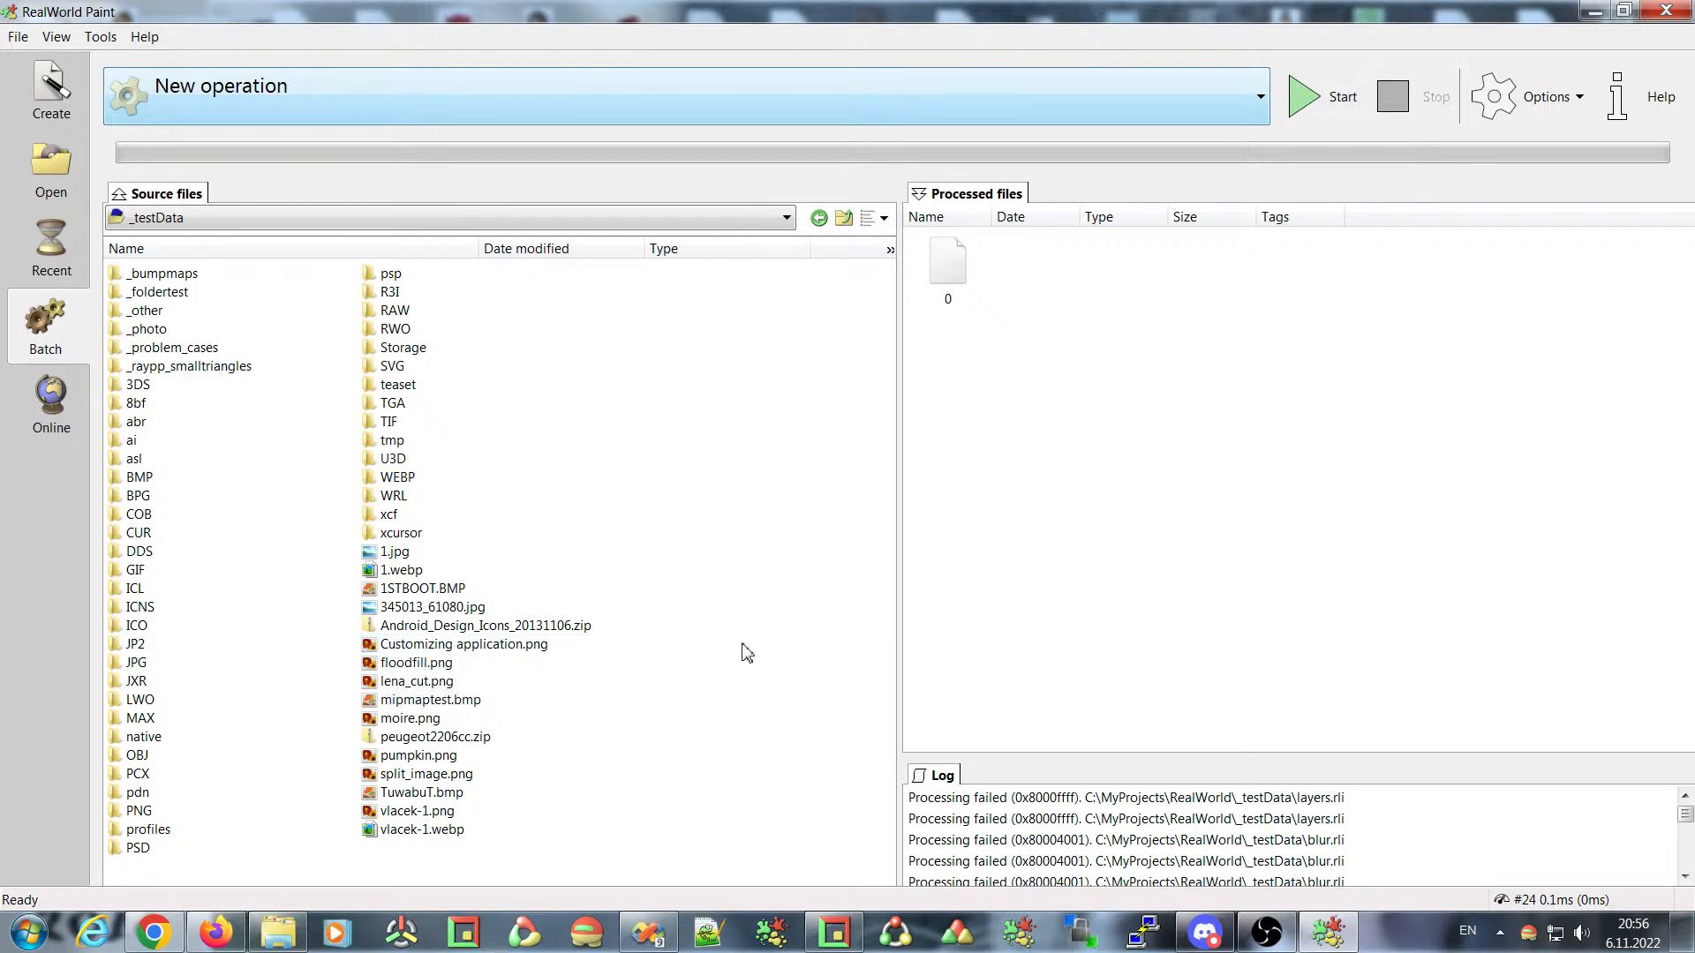
mouse_move(455, 654)
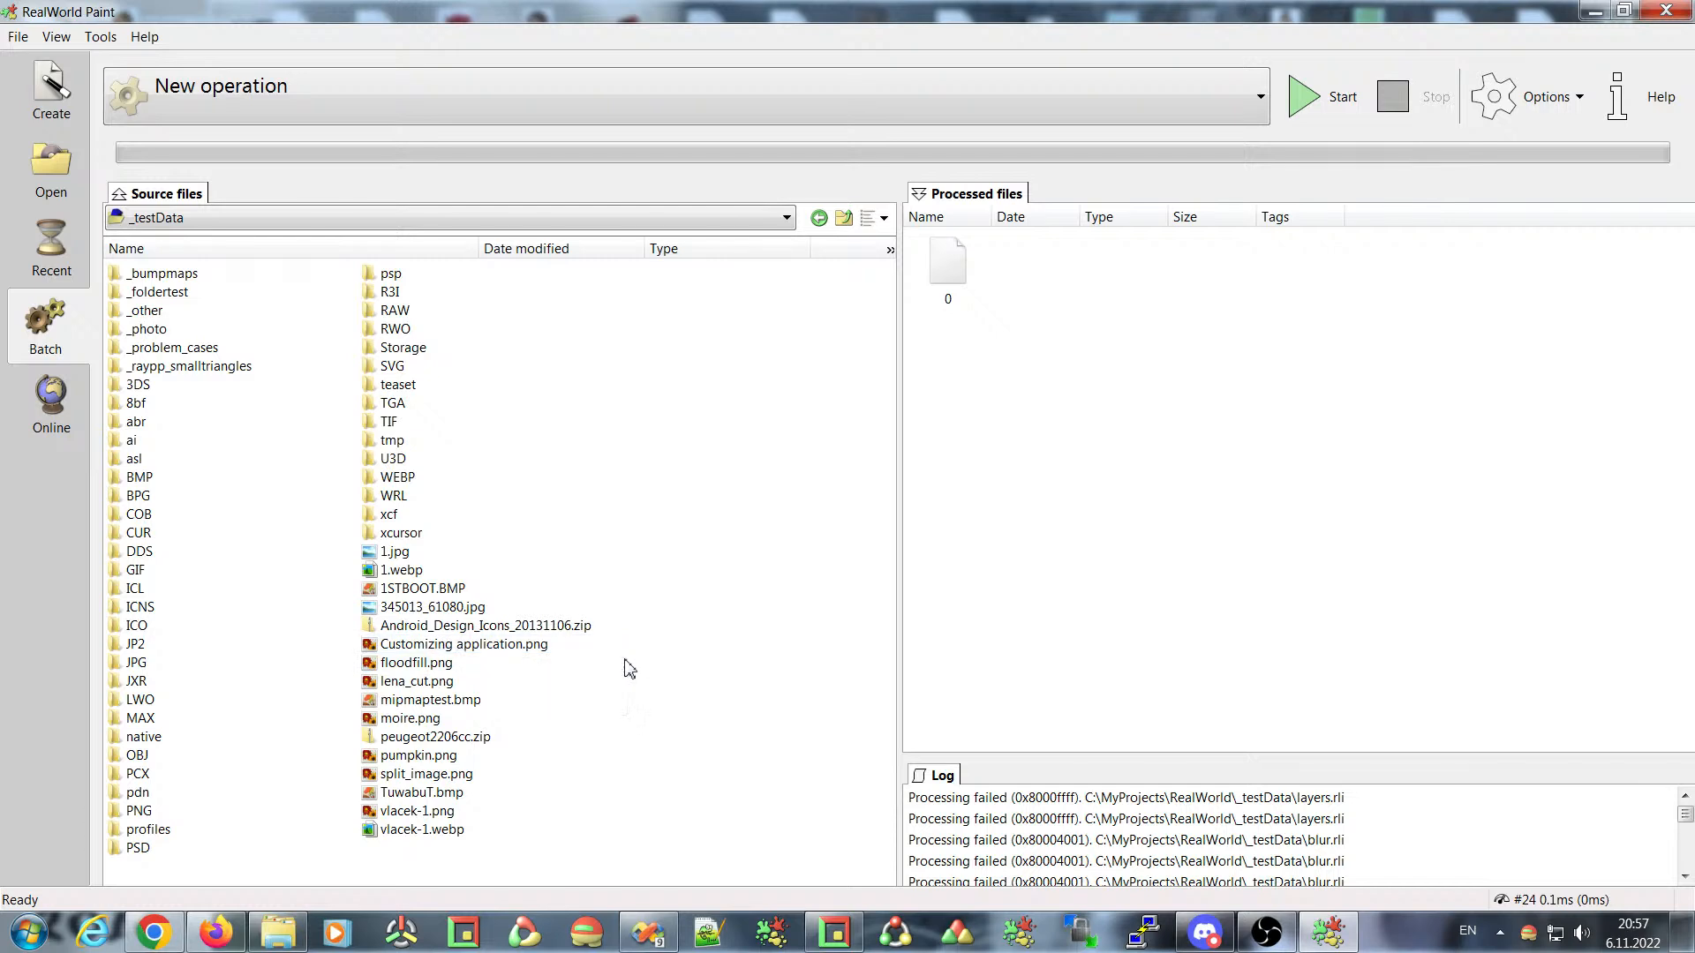
click(423, 669)
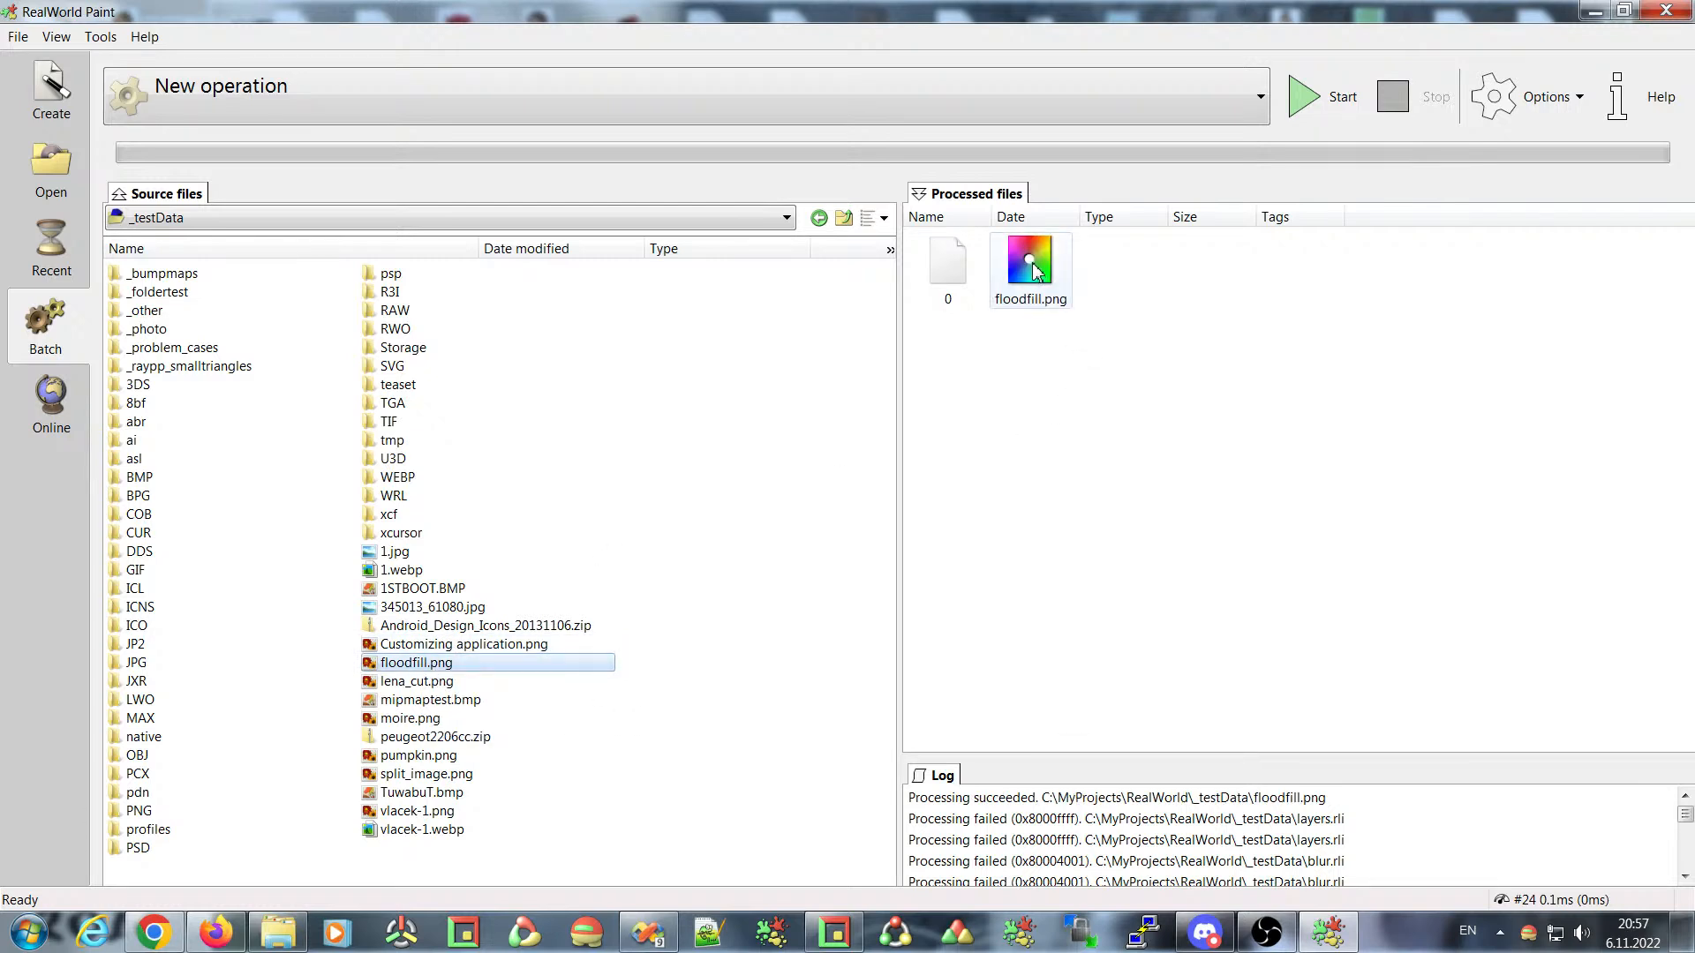
double_click(1029, 251)
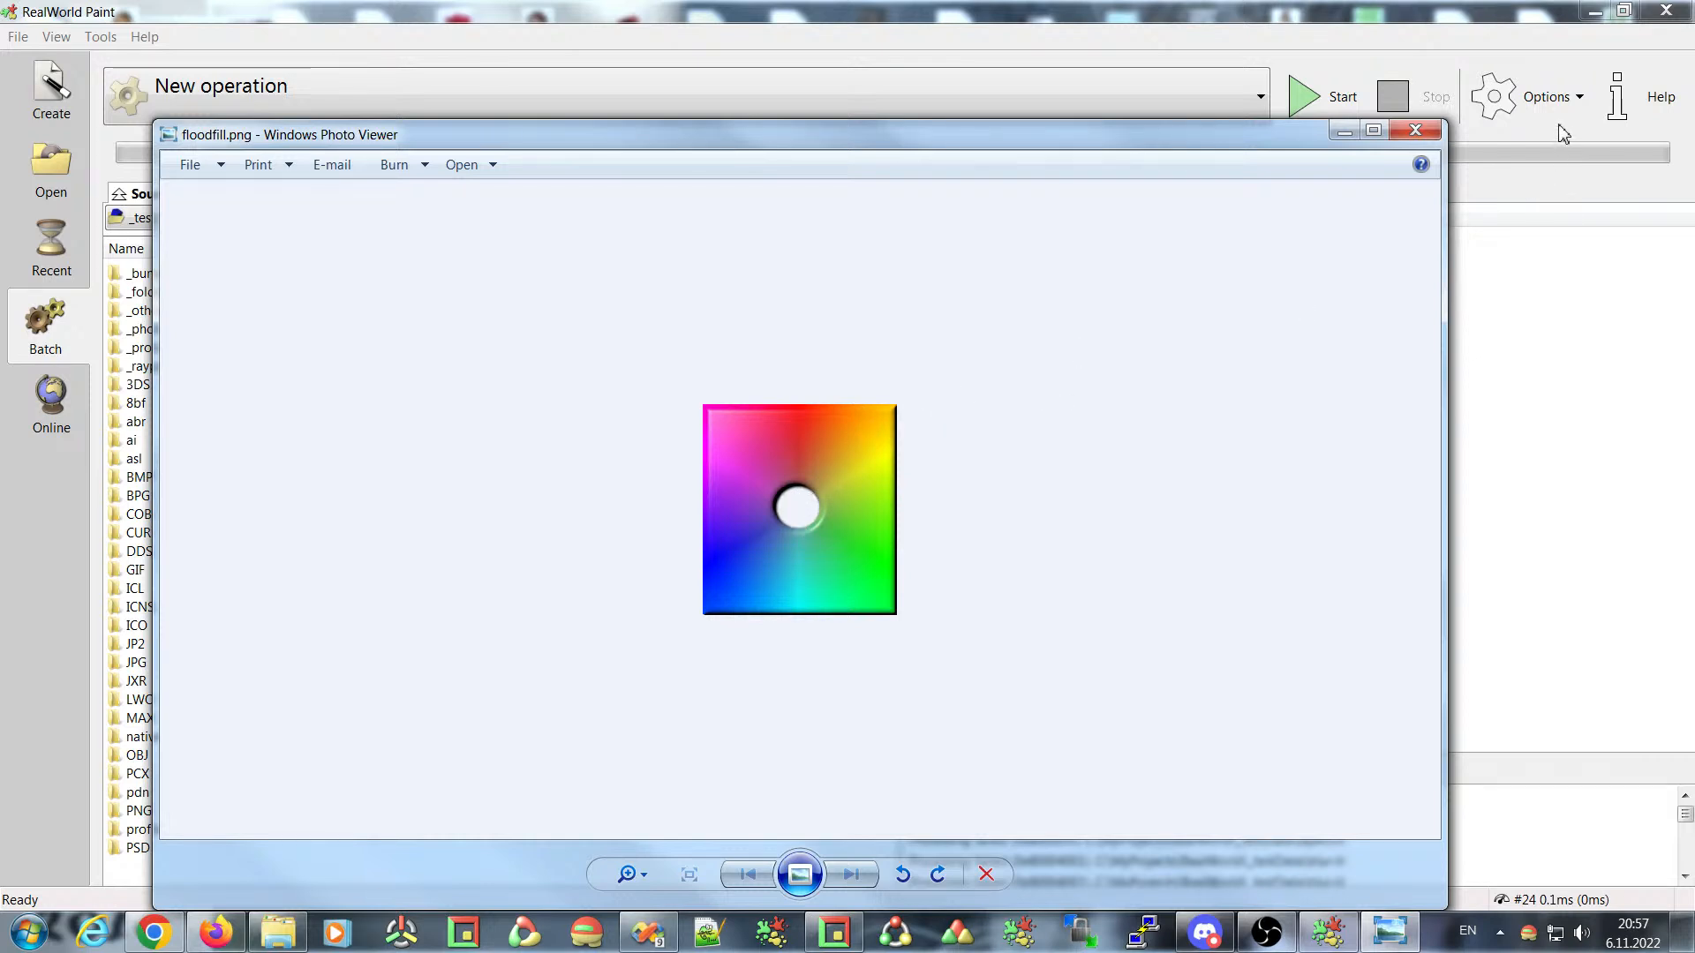
click(1408, 132)
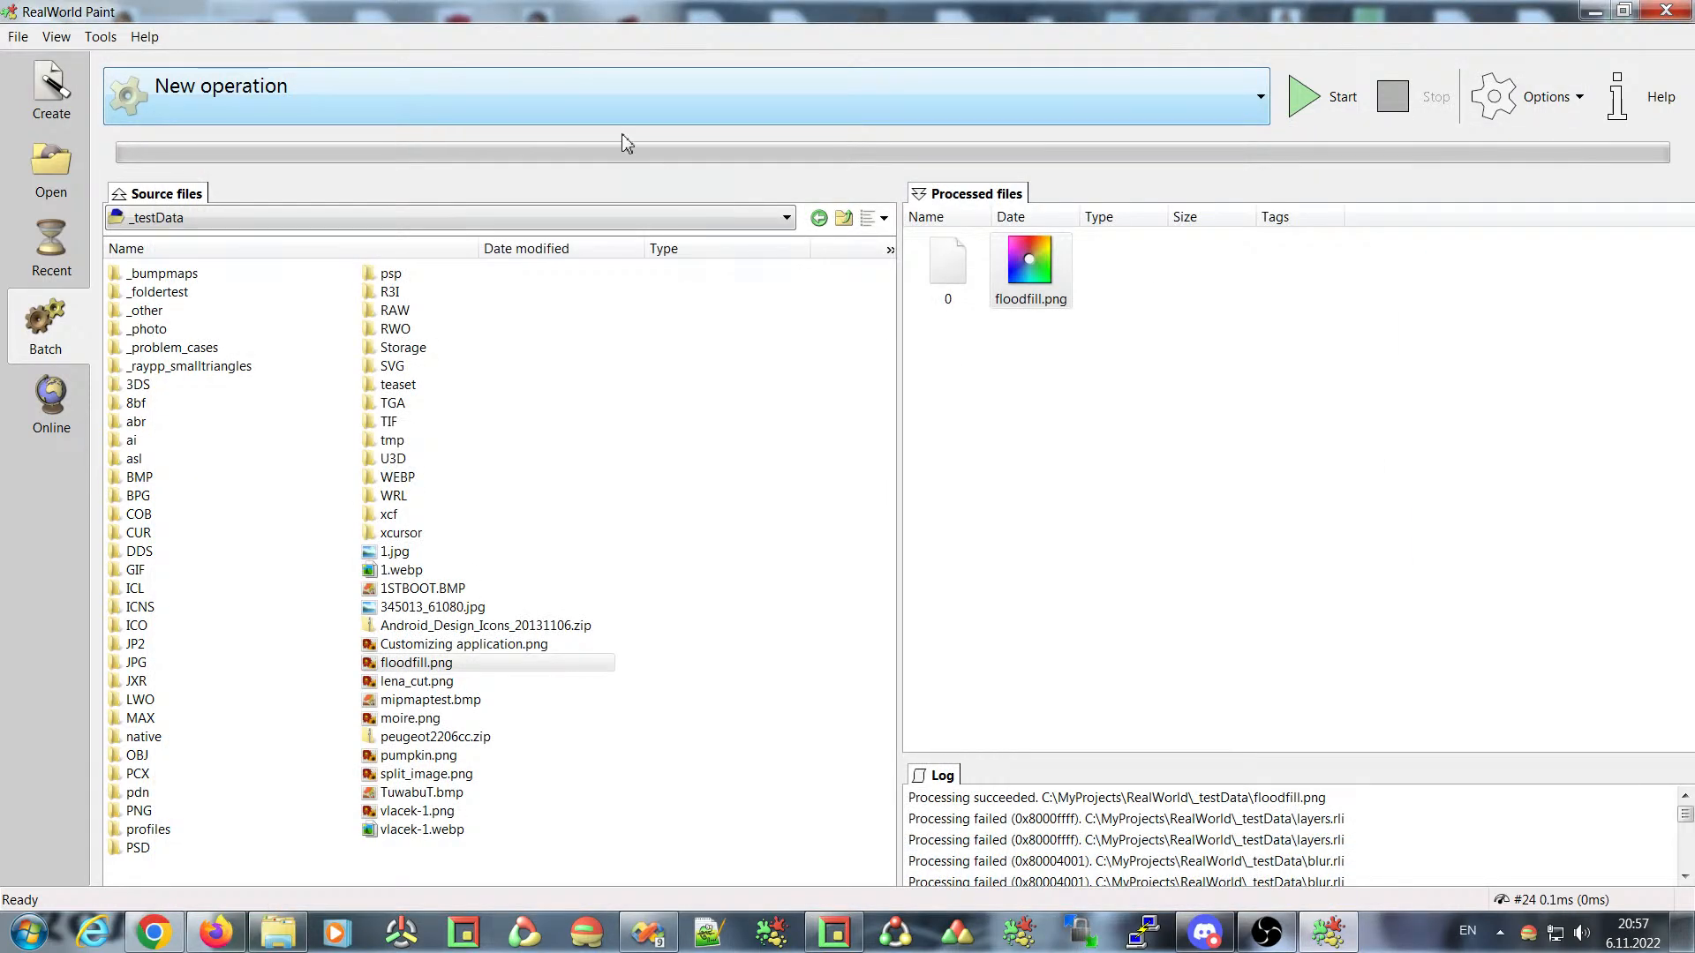
- Switch to the Change image format operation to compare its listed source files, and return to the last New operation
click(568, 100)
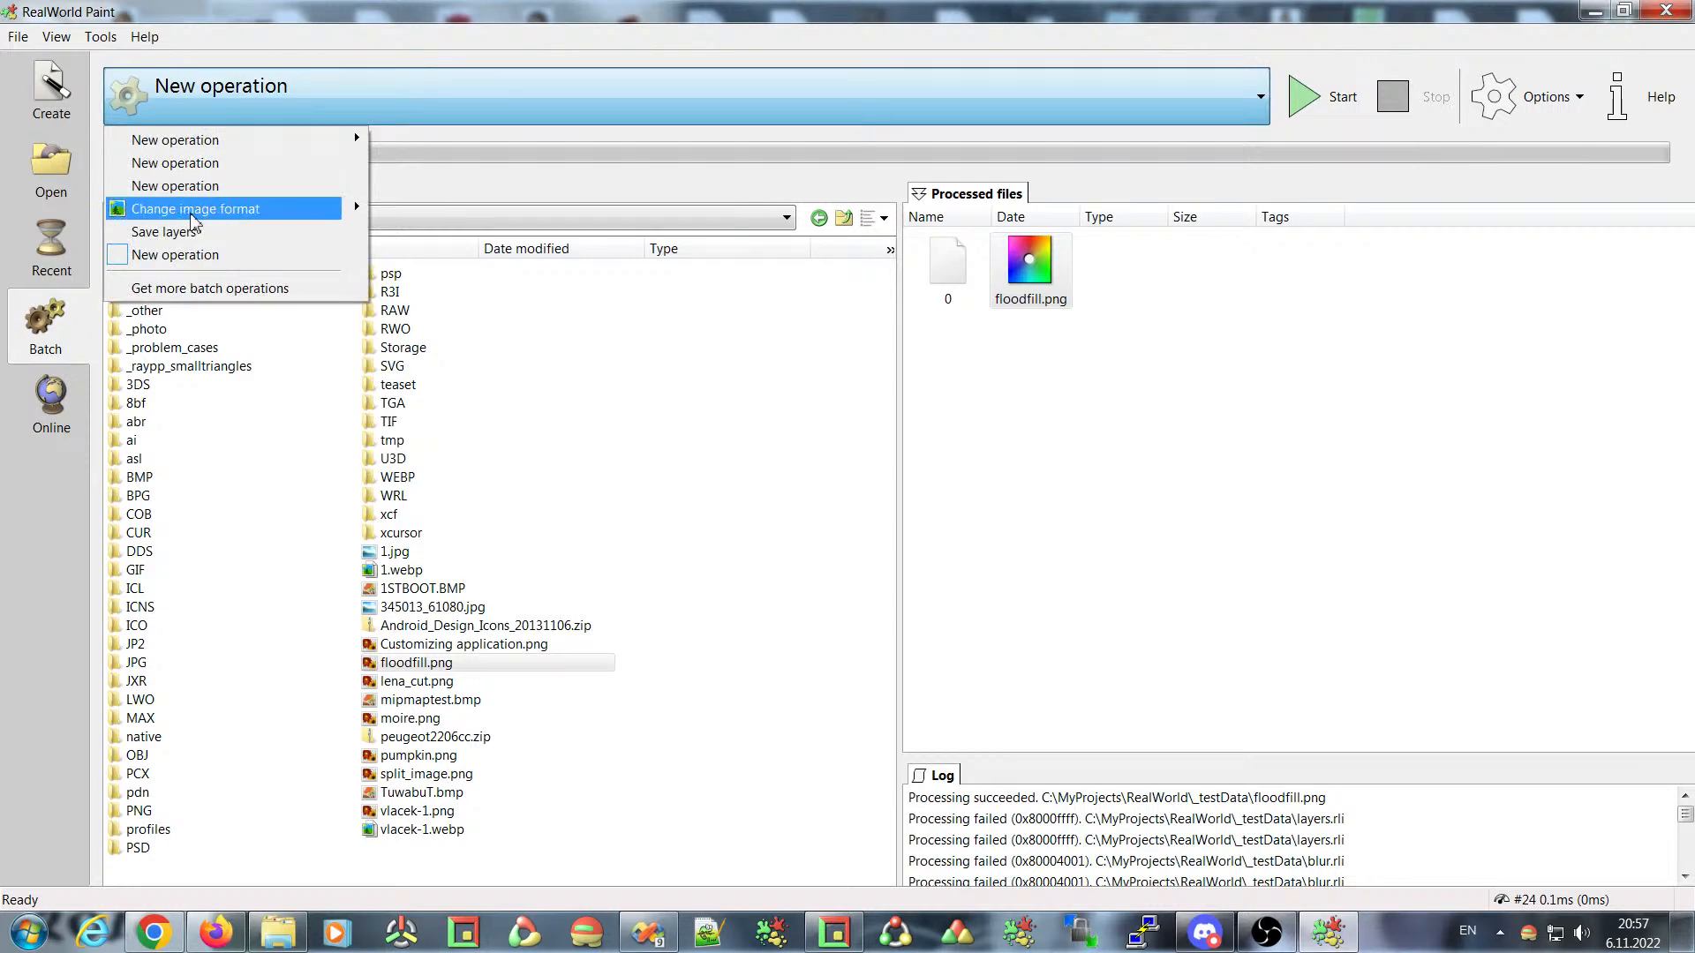
click(191, 215)
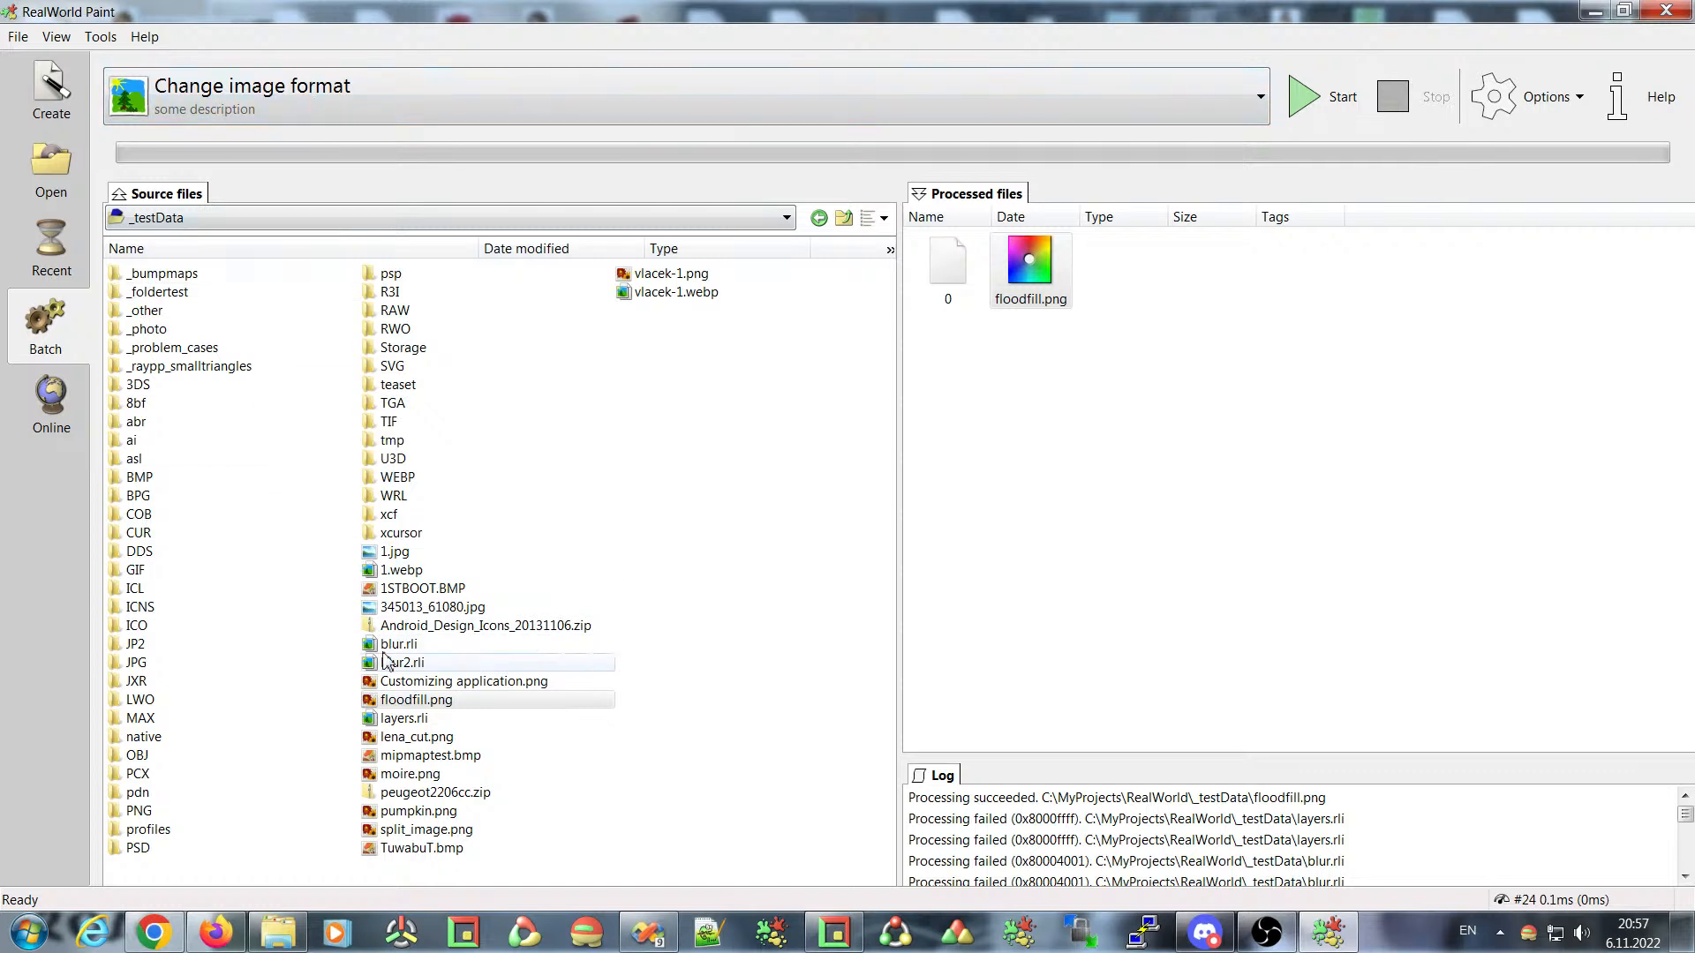
click(352, 102)
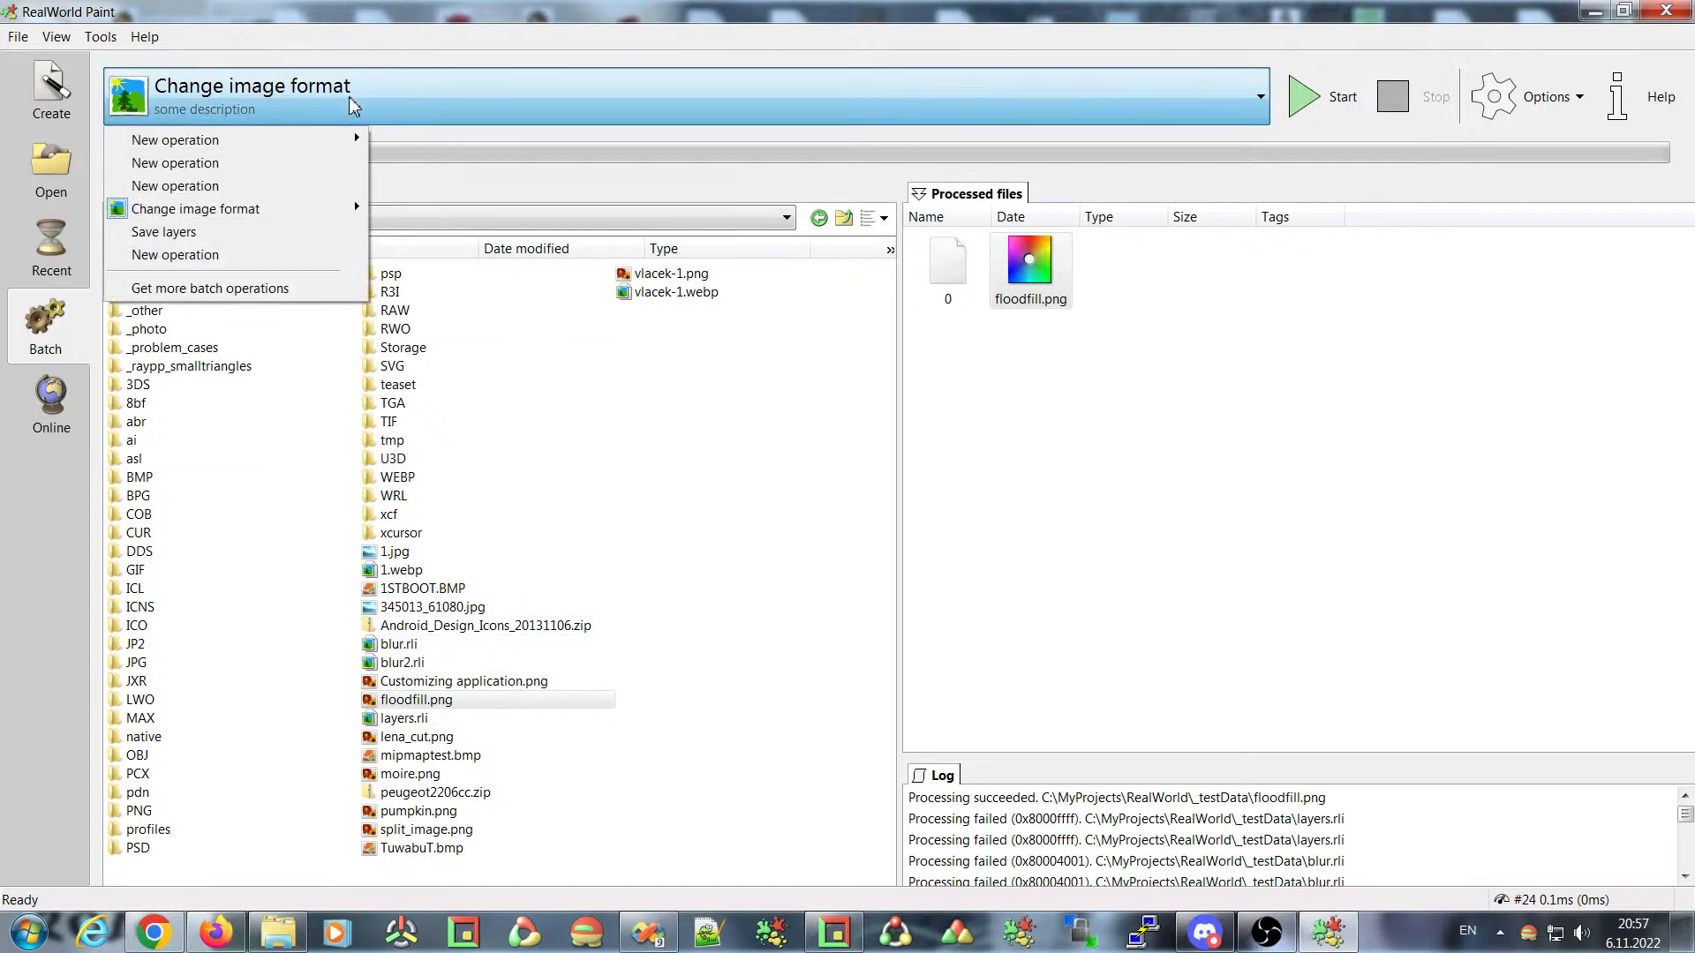
click(265, 262)
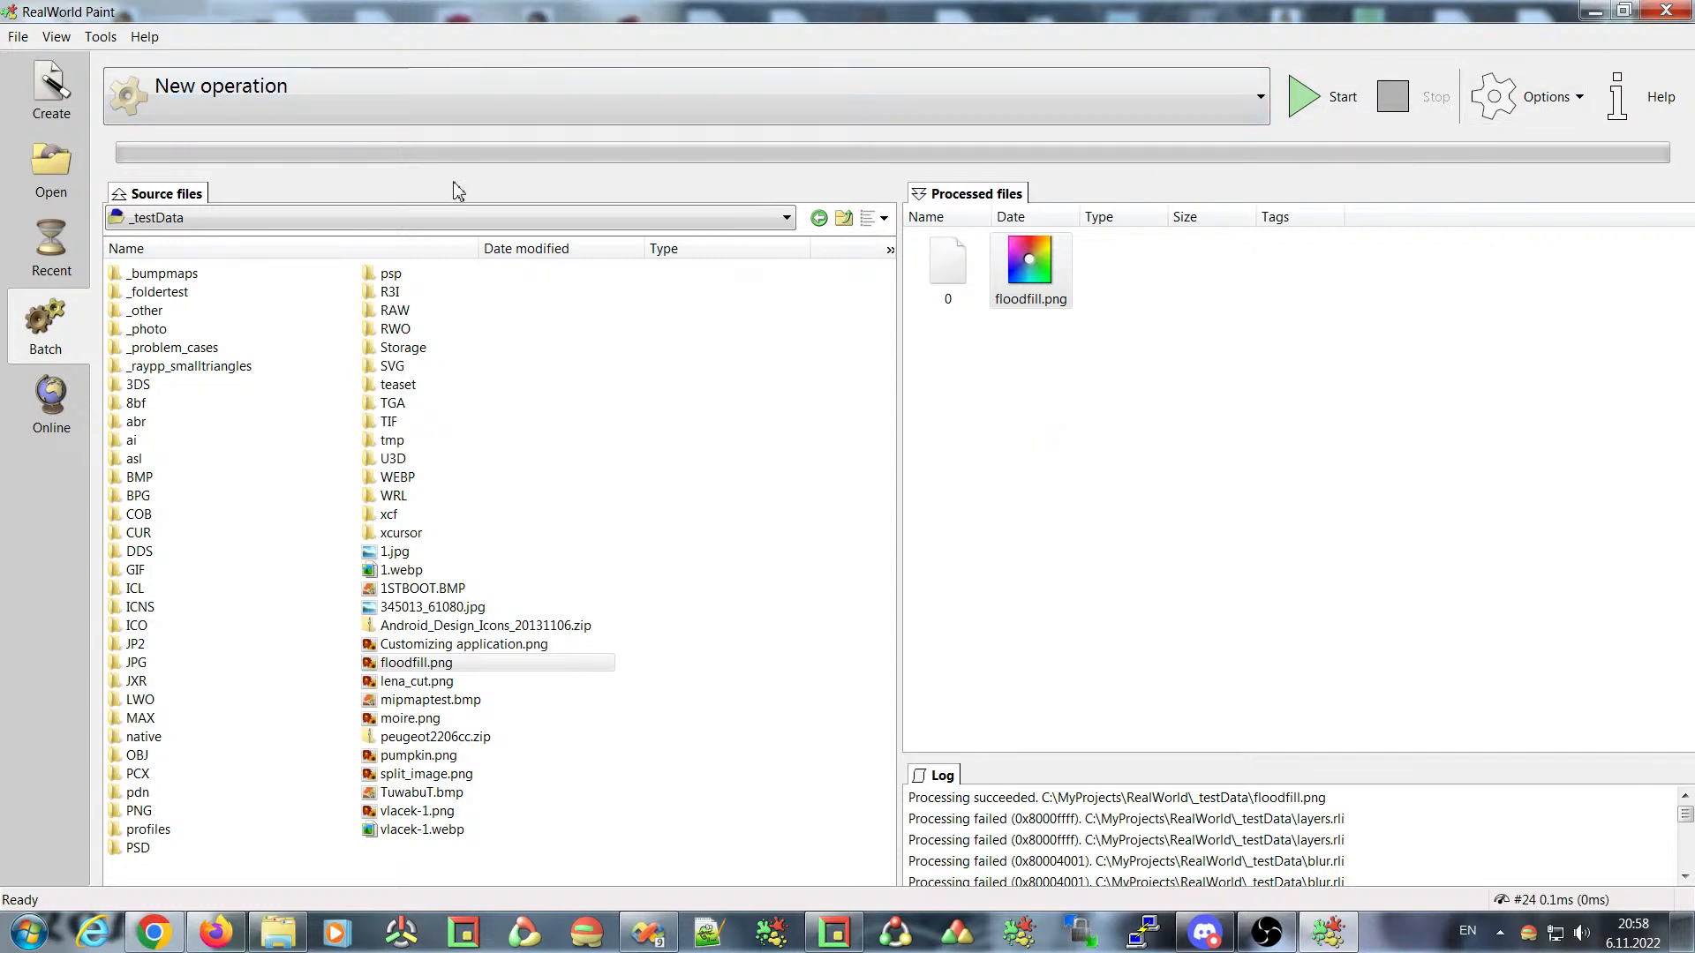
- Create a new 256 × 256 pixel raster image with a transparent background and add a vector layer above it
click(50, 93)
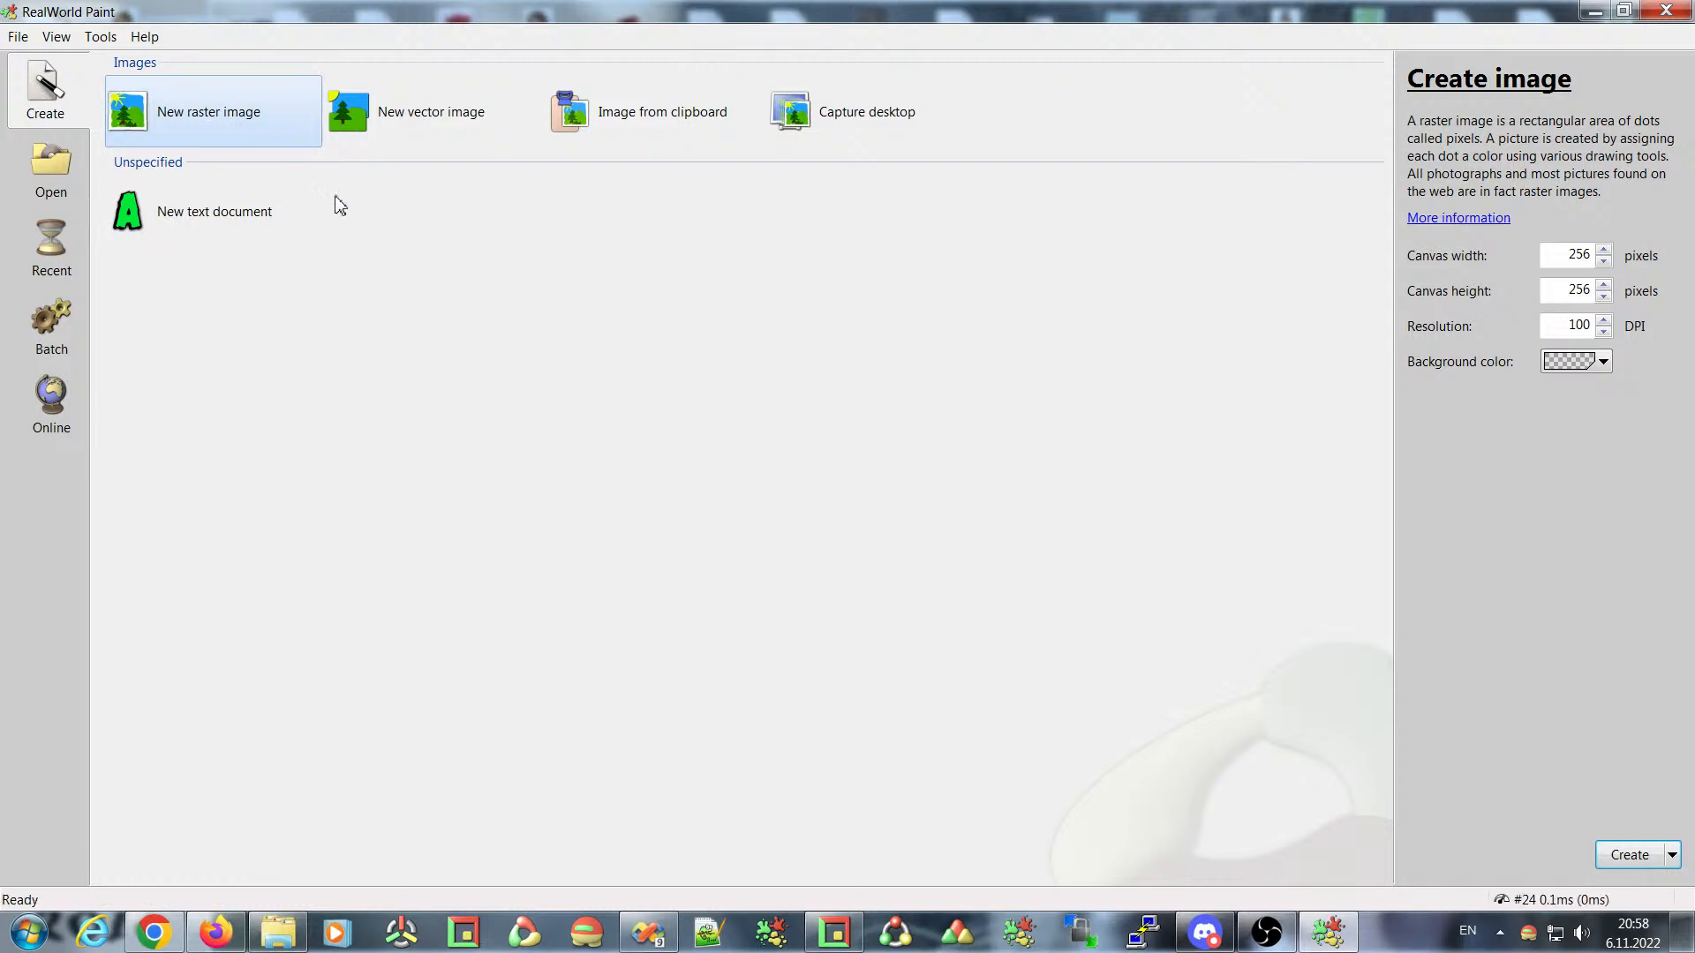
double_click(209, 124)
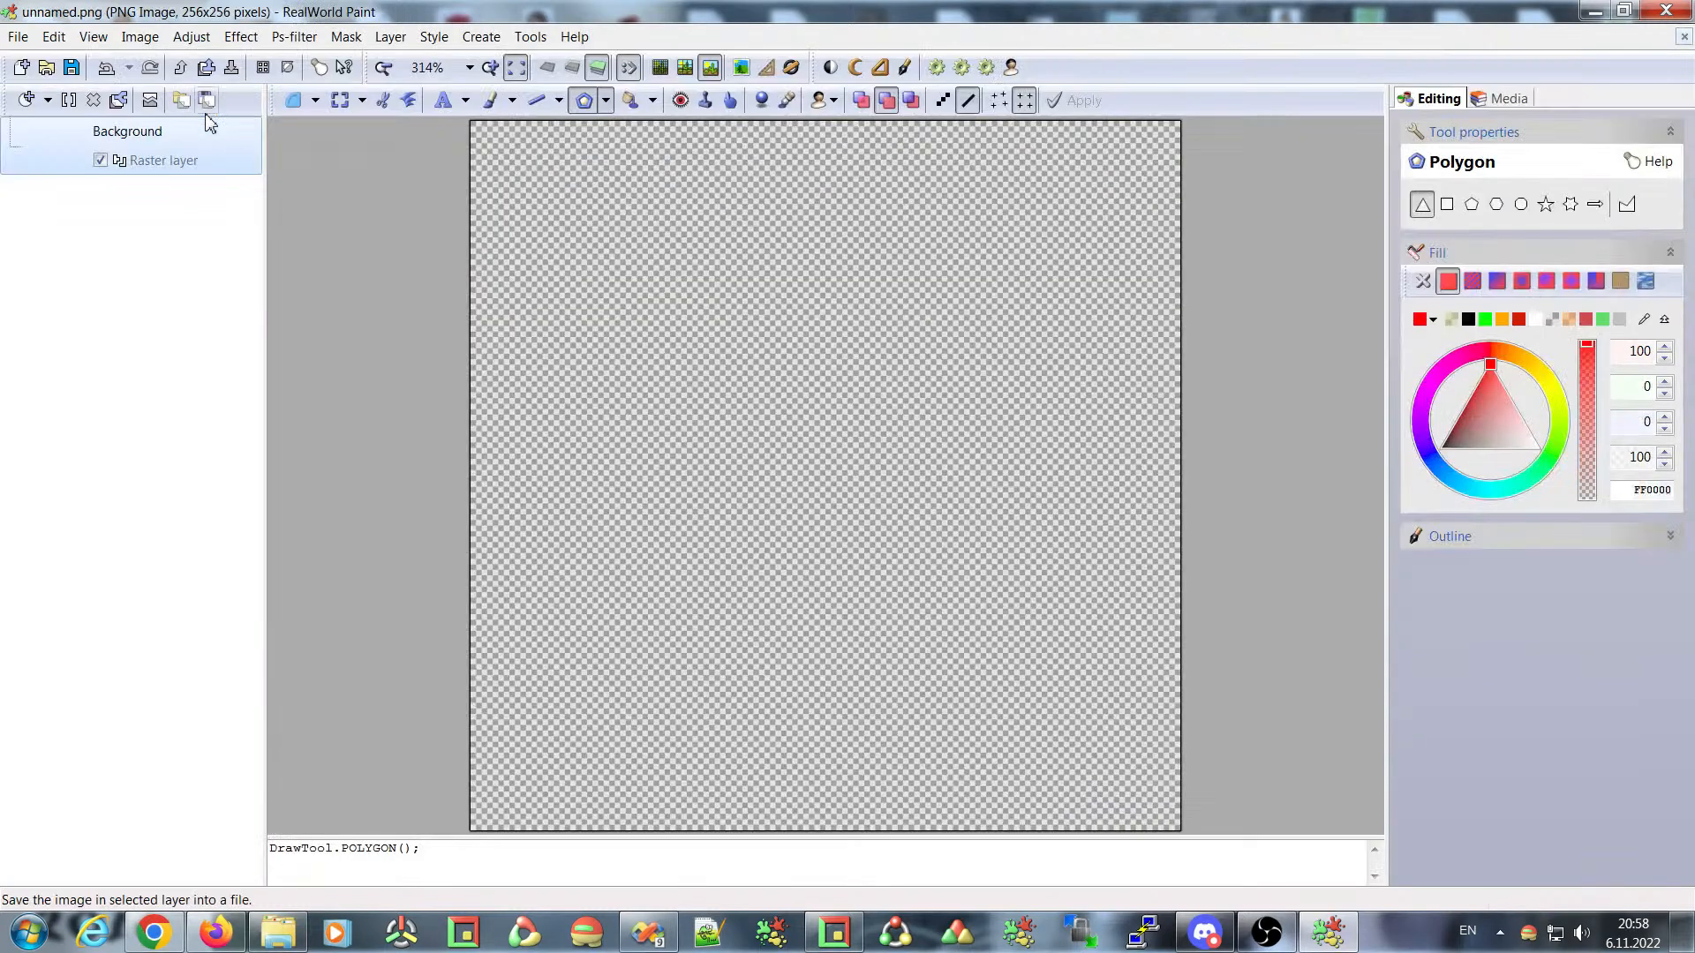
click(26, 100)
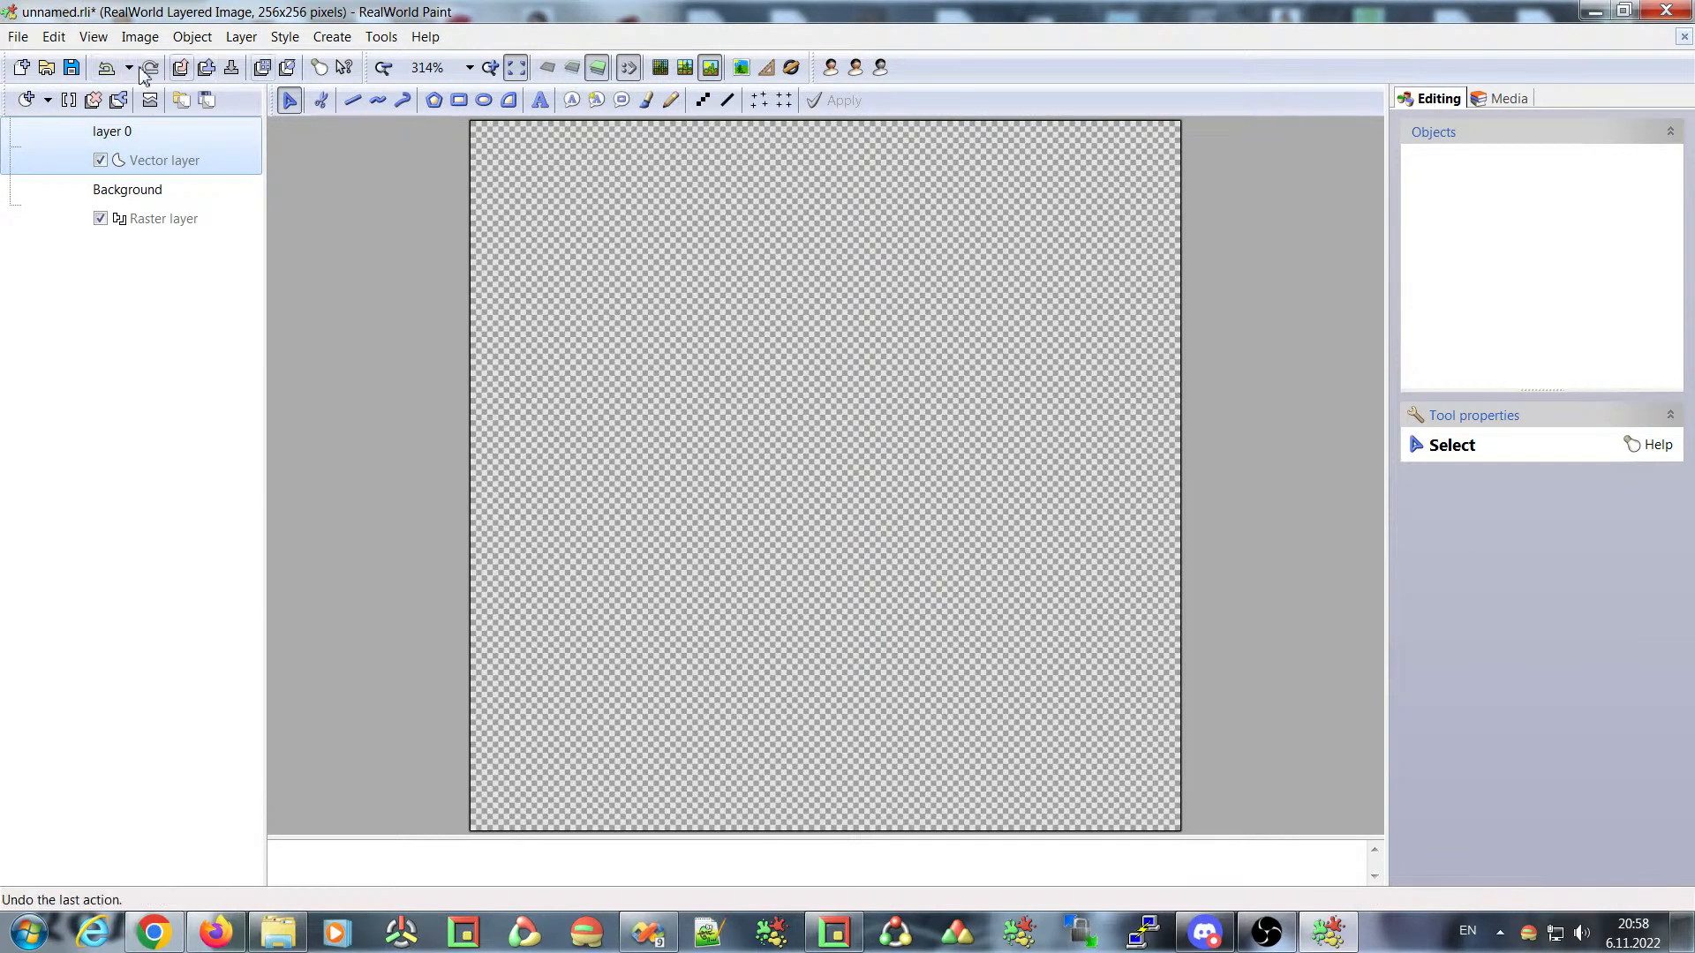